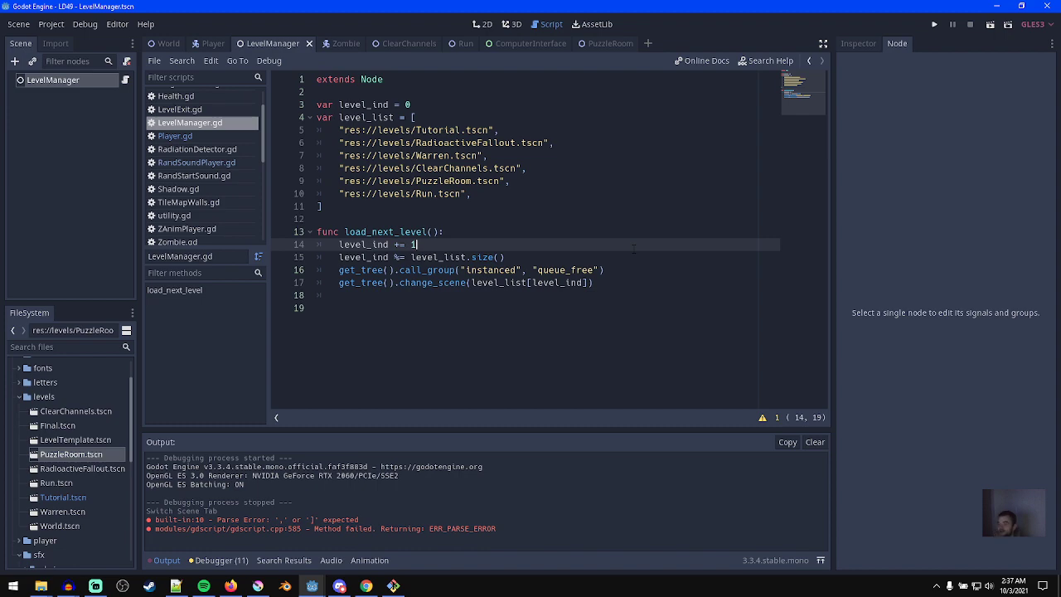
pyautogui.click(258, 586)
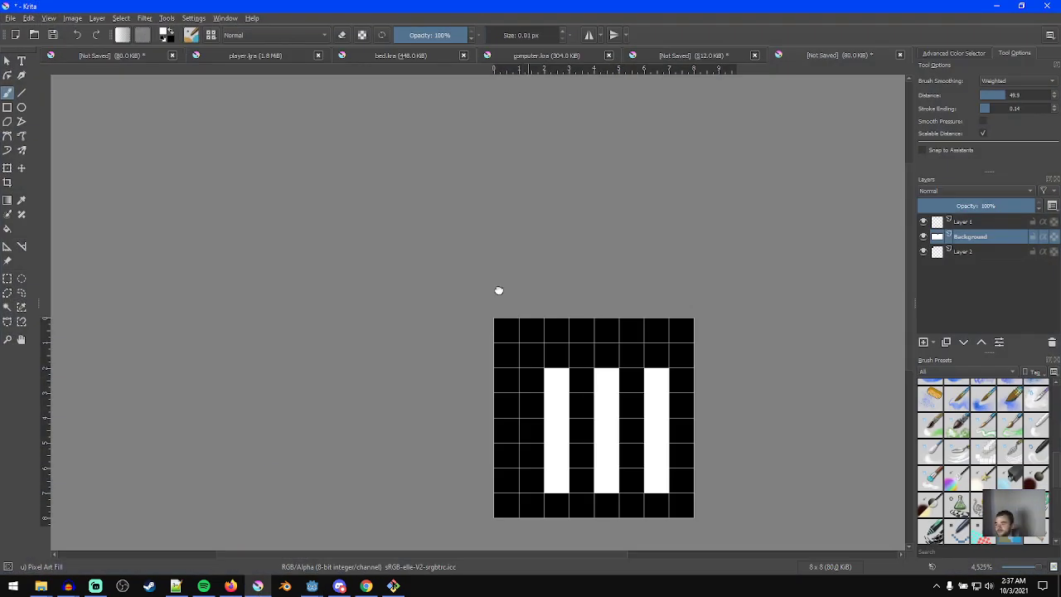
pyautogui.click(10, 18)
pyautogui.click(33, 28)
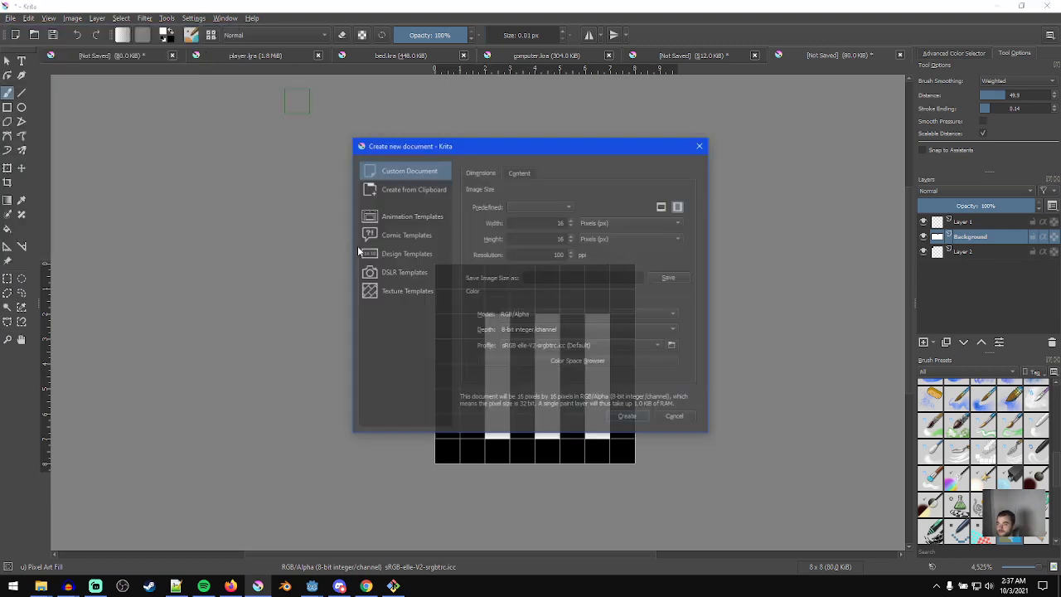
pyautogui.click(675, 418)
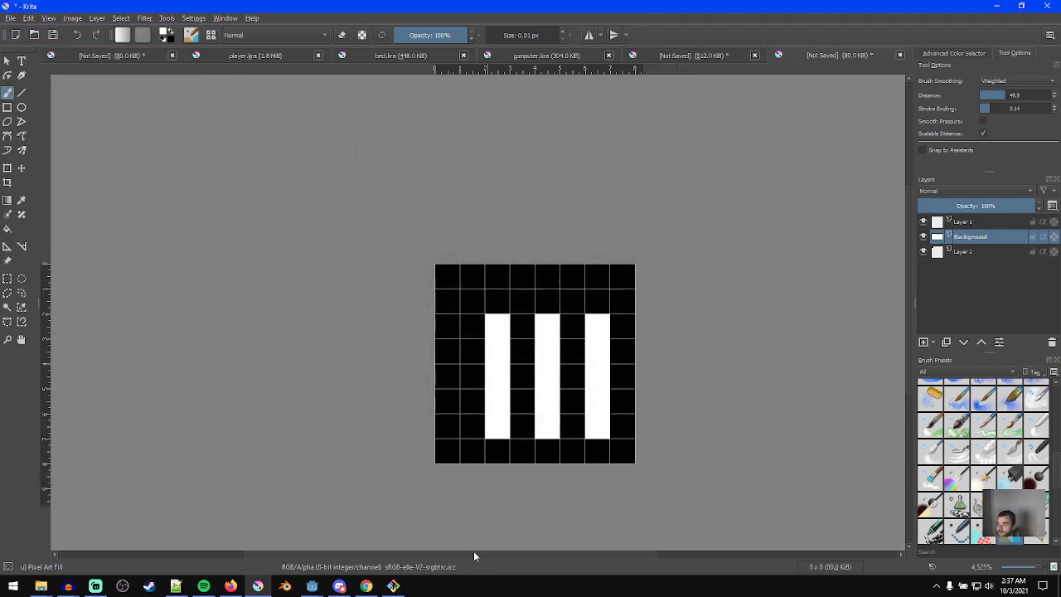
pyautogui.moveTo(311, 585)
pyautogui.click(382, 530)
pyautogui.click(481, 232)
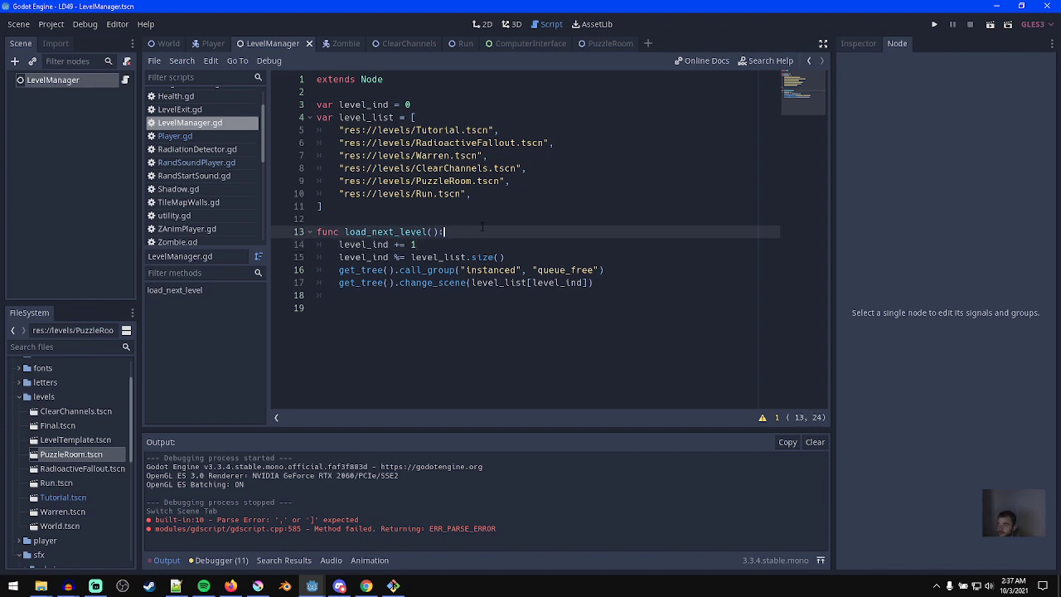
pyautogui.hotkey('ctrl', 's')
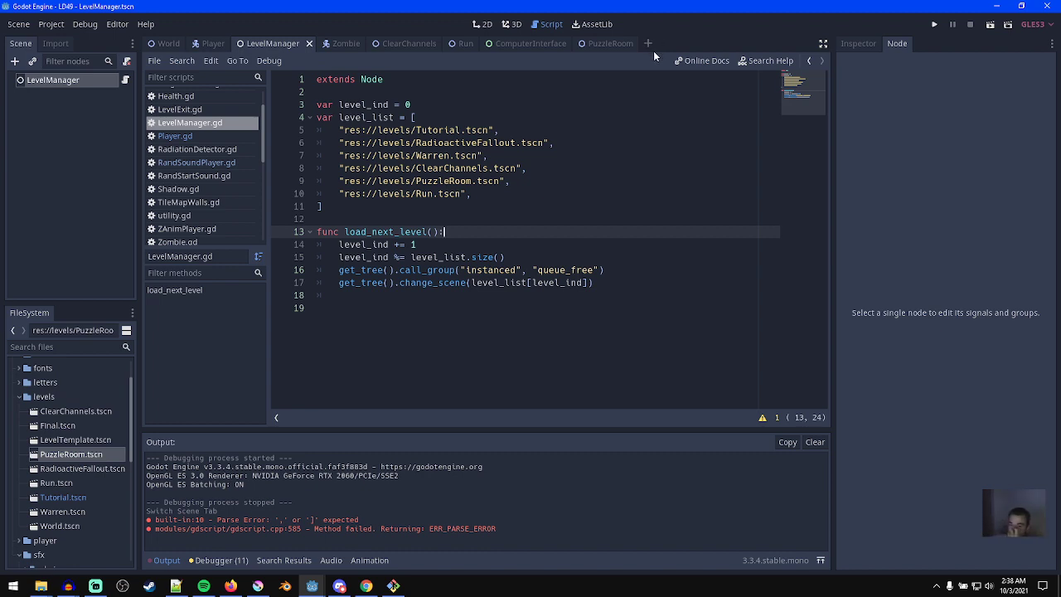
# - Create a new scene with a 2D root node and name the root FinalScene
pyautogui.click(649, 43)
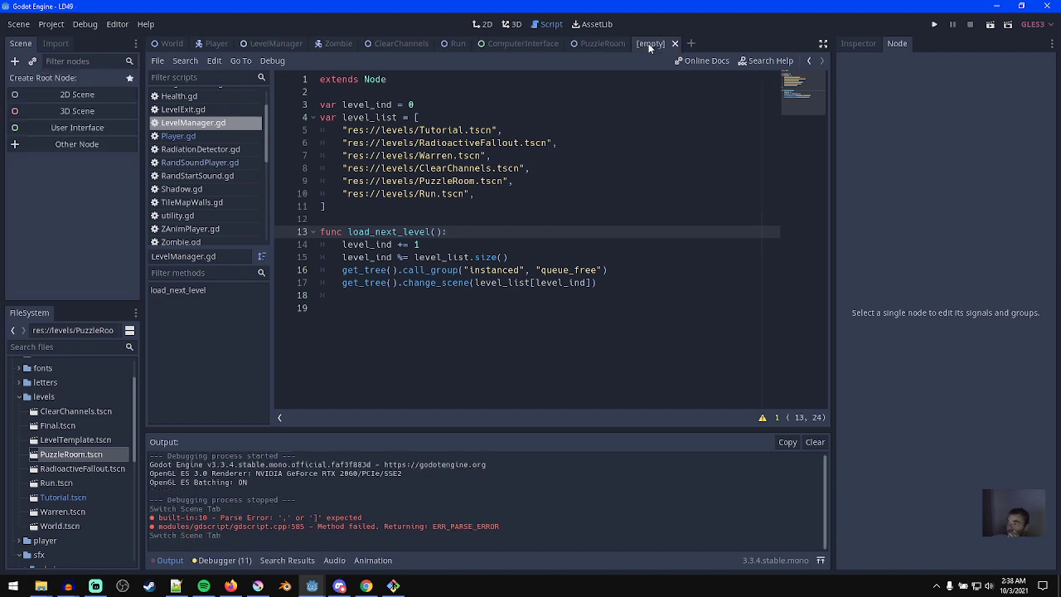
pyautogui.click(75, 92)
pyautogui.doubleClick(72, 80)
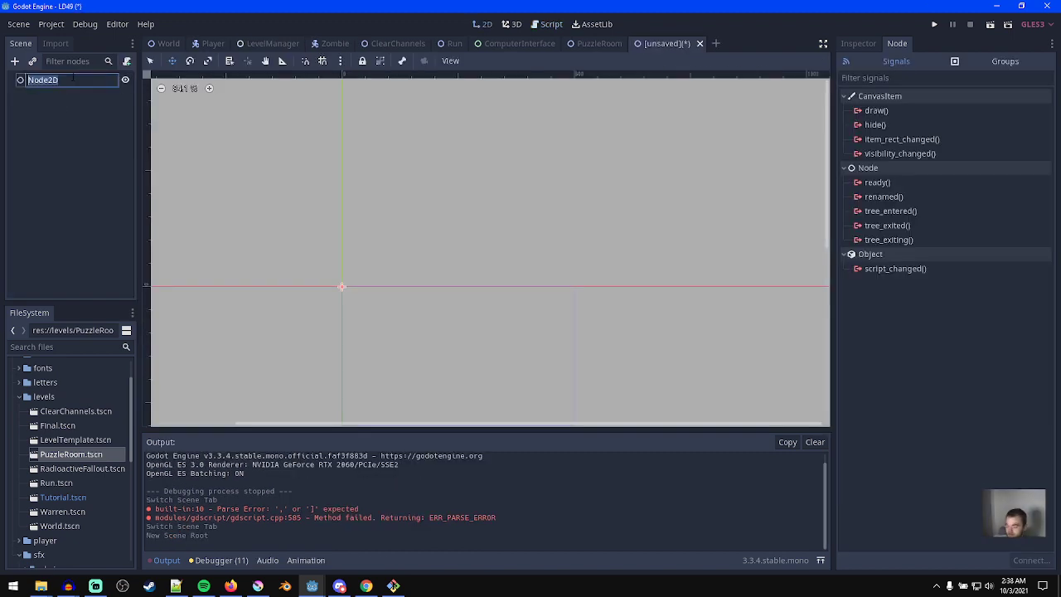
pyautogui.write('FinalLevel')
pyautogui.press('Return')
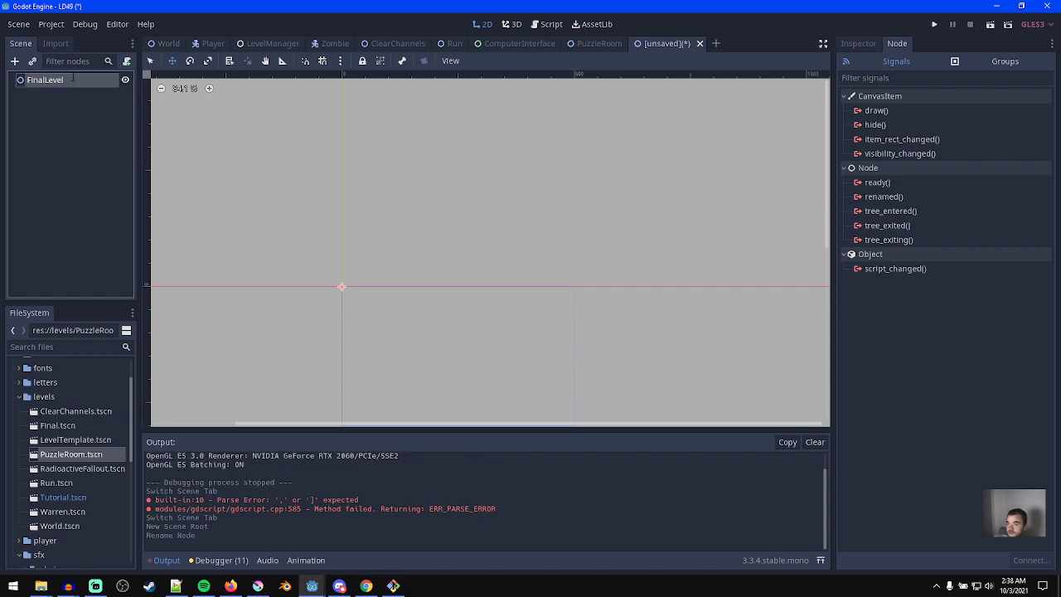
pyautogui.doubleClick(71, 82)
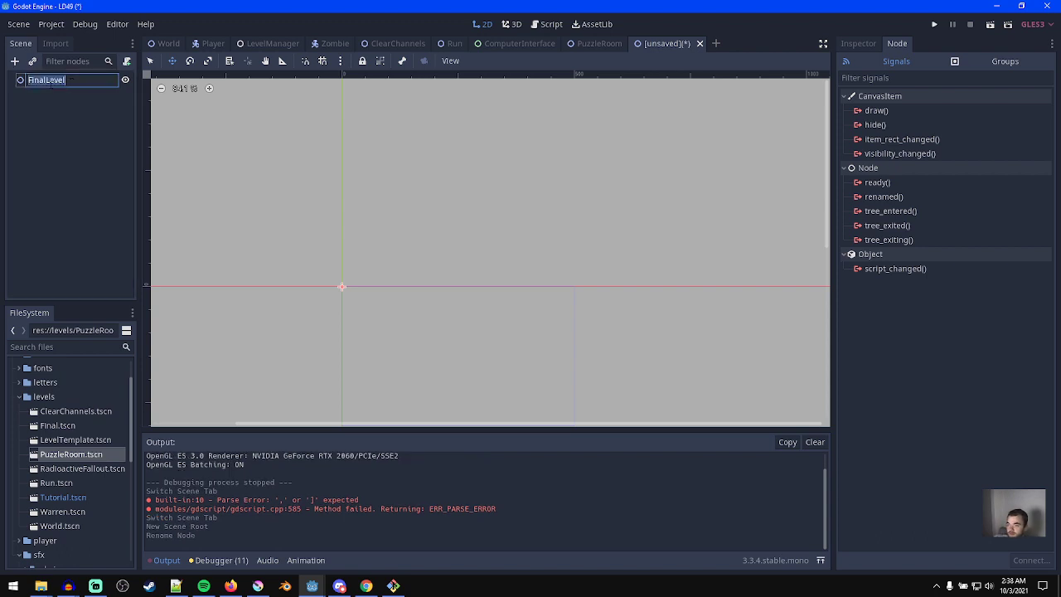
pyautogui.moveTo(46, 80); pyautogui.dragTo(128, 80)
pyautogui.write('Scene')
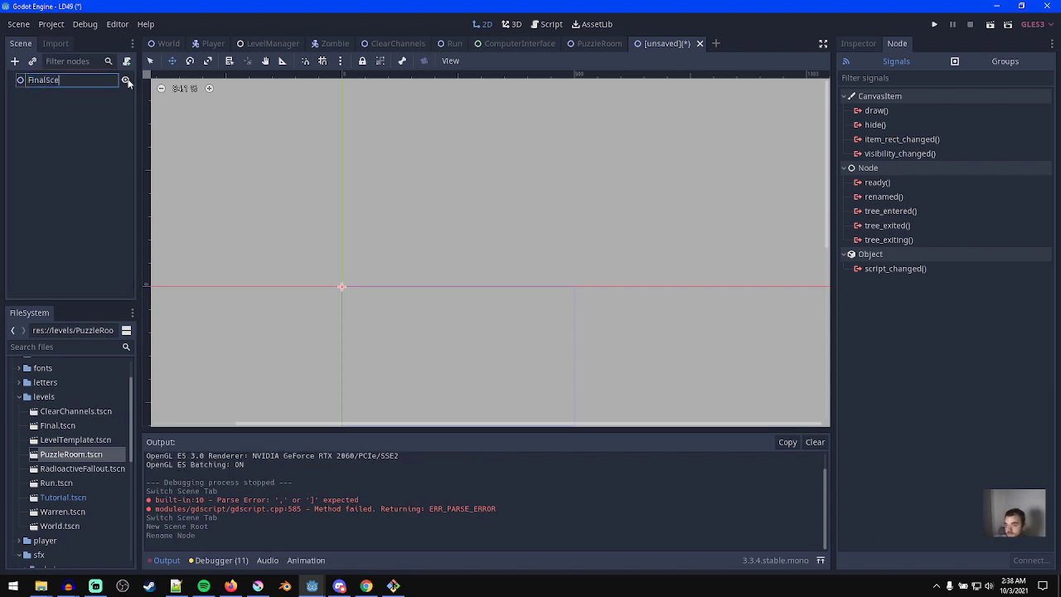
pyautogui.press('Return')
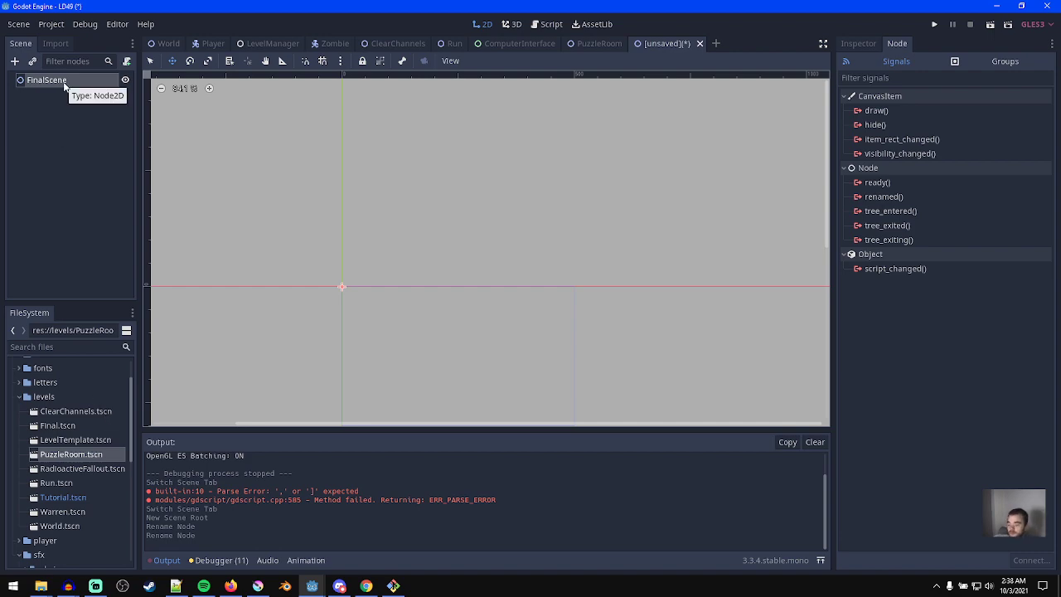
# - Add a Polygon2D node as a child of FinalScene
pyautogui.hotkey('ctrl', 'a')
pyautogui.write('poly')
pyautogui.press('Down')
pyautogui.press('Down')
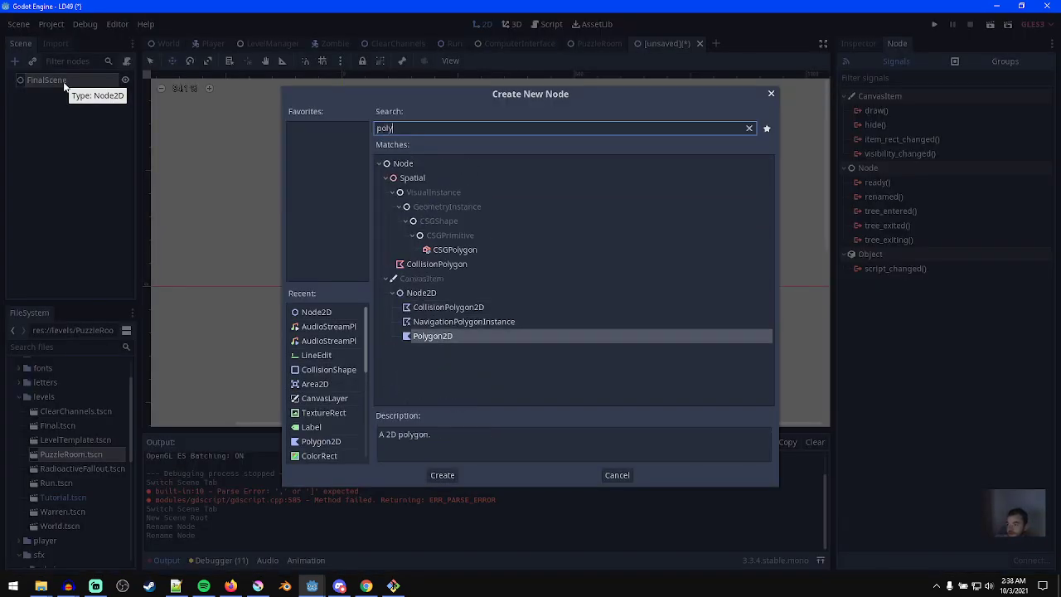
pyautogui.press('Return')
# - Draw a closed hill-shaped polygon across the lower part of the viewport frame, extending past both sides and sloping down to the right
pyautogui.scroll(1, 408, 302)
pyautogui.moveTo(408, 302); pyautogui.dragTo(327, 239, button='middle')
pyautogui.scroll(1, 281, 240)
pyautogui.click(313, 220)
pyautogui.click(377, 223)
pyautogui.click(567, 262)
pyautogui.click(622, 268)
pyautogui.click(662, 293)
pyautogui.click(646, 342)
pyautogui.click(460, 341)
pyautogui.click(265, 227)
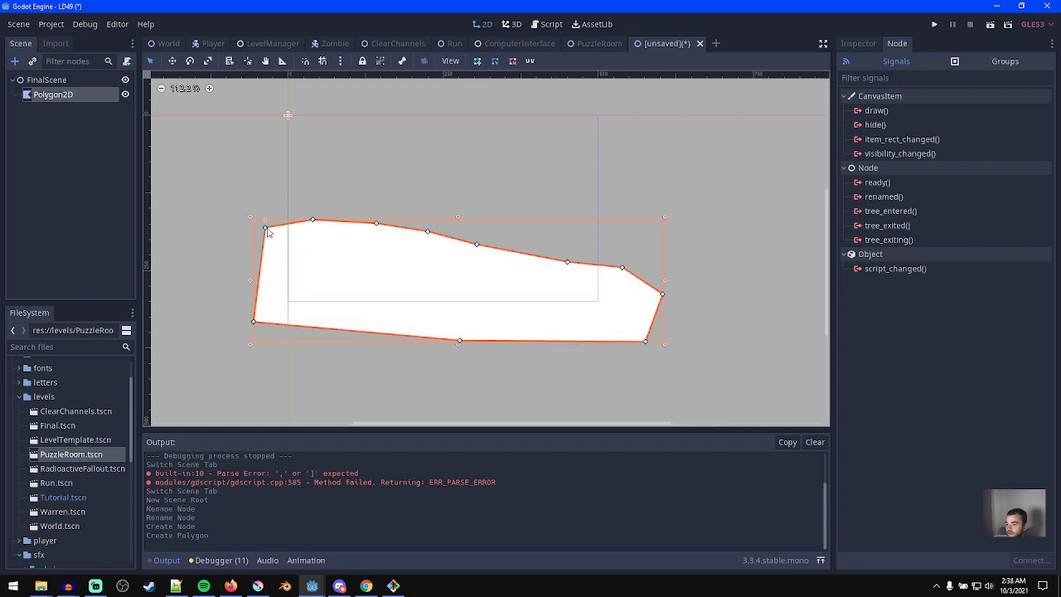
# - Set the hill polygon's colour to dark grey
pyautogui.scroll(2, 443, 284)
pyautogui.click(858, 43)
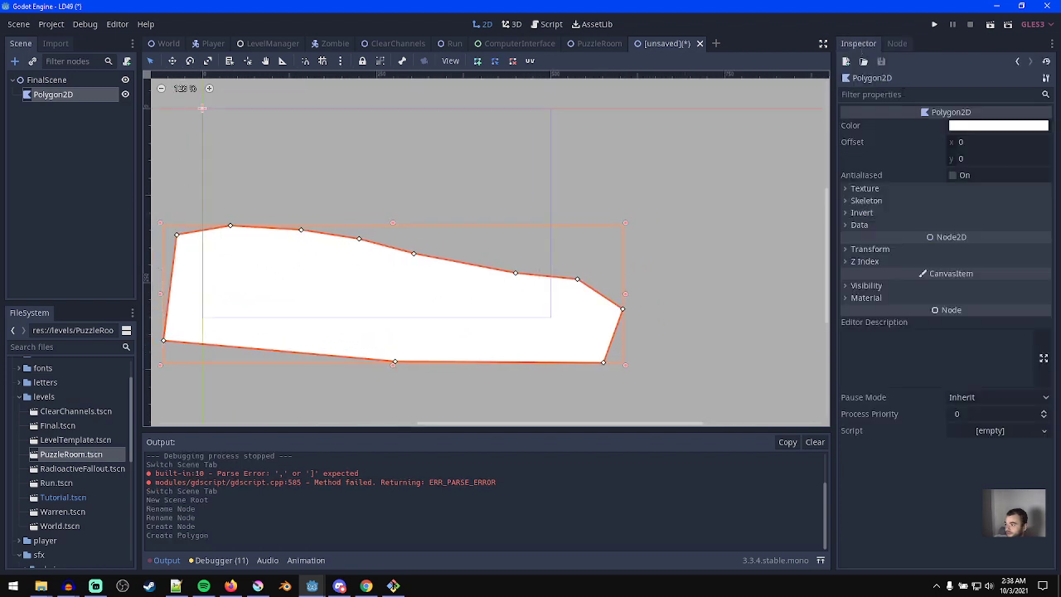
pyautogui.click(1001, 125)
pyautogui.moveTo(862, 135); pyautogui.dragTo(774, 126)
# - Duplicate the hill polygon and redraw the copy as a second hill that rises towards the right
pyautogui.click(44, 98)
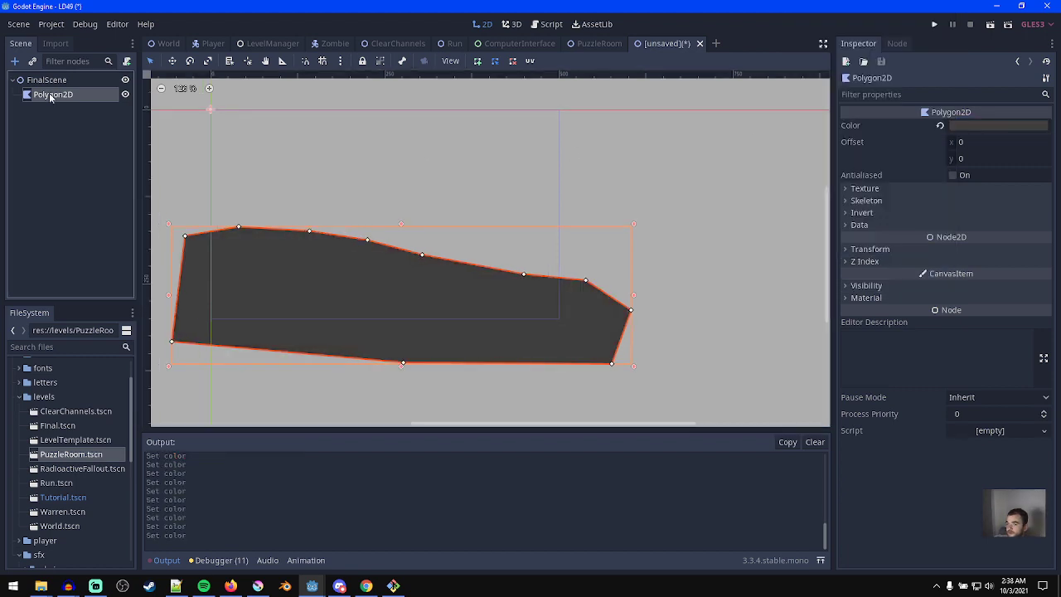
pyautogui.hotkey('ctrl', 'd')
pyautogui.click(576, 206)
pyautogui.click(497, 214)
pyautogui.click(425, 237)
pyautogui.click(344, 251)
pyautogui.click(293, 264)
pyautogui.click(252, 298)
pyautogui.click(250, 348)
pyautogui.click(612, 345)
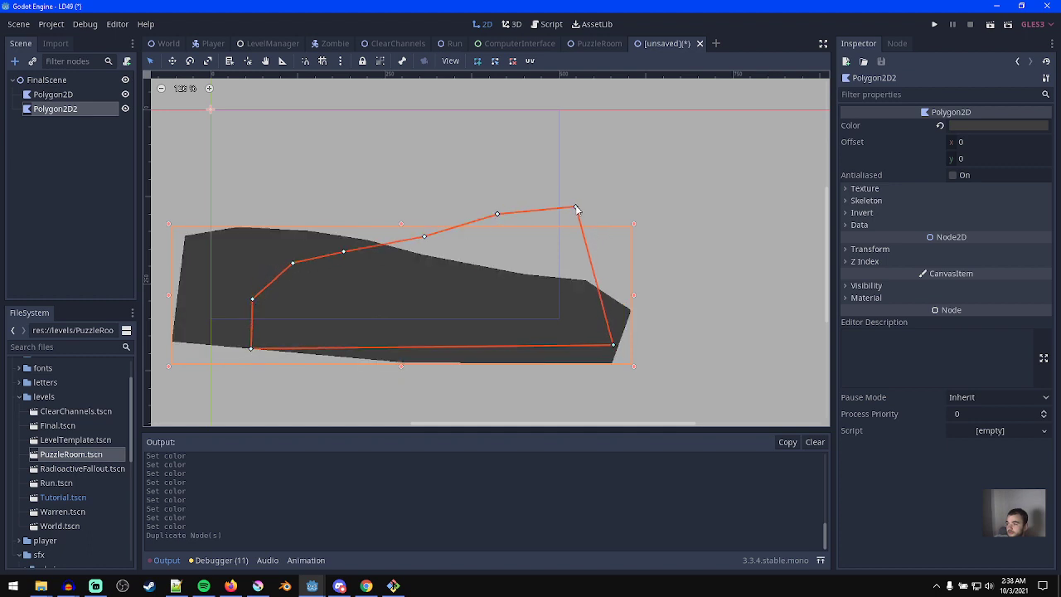
pyautogui.click(576, 208)
# - Place the second hill behind the first in the node order and set its colour to the lighter grey 717171
pyautogui.moveTo(53, 113); pyautogui.dragTo(65, 89)
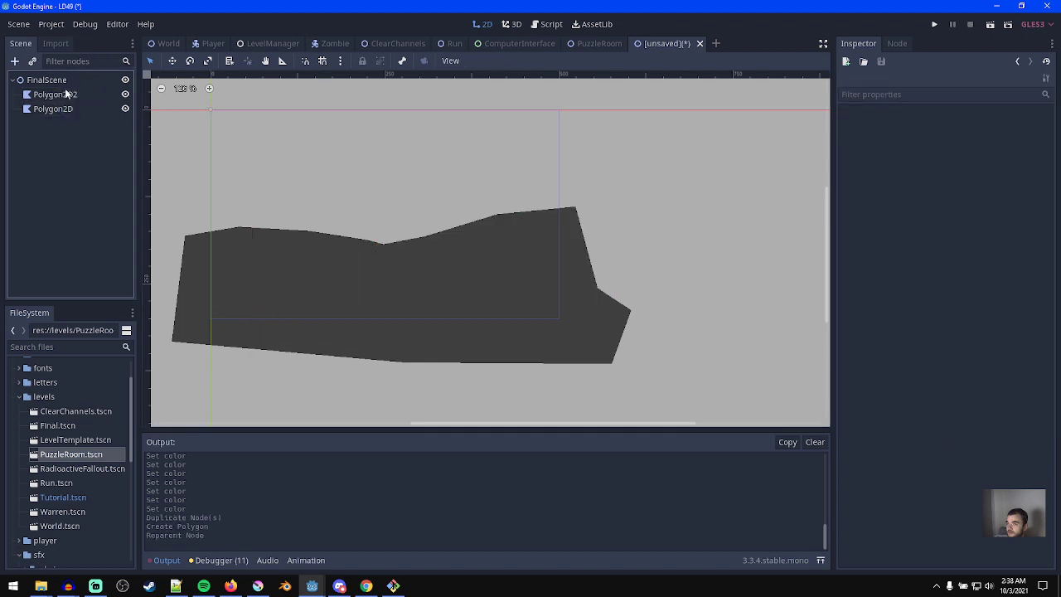
pyautogui.click(1001, 125)
pyautogui.moveTo(788, 92); pyautogui.dragTo(786, 97)
# - Duplicate the second hill polygon and make the copy the first child of FinalScene
pyautogui.moveTo(494, 271); pyautogui.dragTo(509, 274, button='middle')
pyautogui.scroll(1, 309, 230)
pyautogui.scroll(1, 309, 231)
pyautogui.hotkey('ctrl', 'd')
pyautogui.moveTo(55, 109); pyautogui.dragTo(68, 97)
pyautogui.click(68, 97)
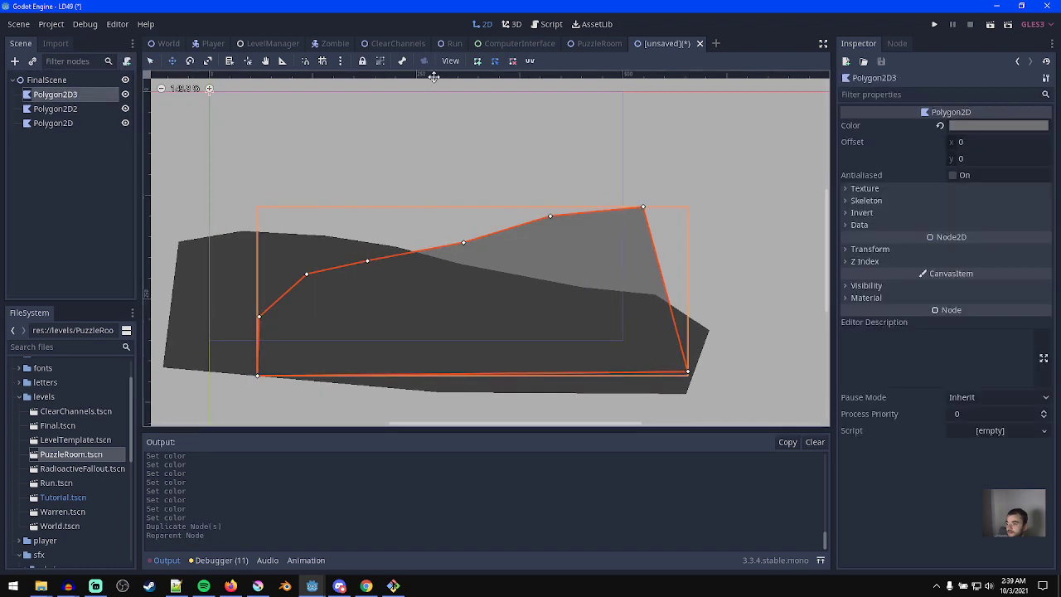
# - Enable grid snapping and redraw the new polygon as a ruined building with a jagged right edge, standing on the front hill's left end
pyautogui.scroll(-1, 468, 187)
pyautogui.moveTo(468, 187); pyautogui.dragTo(493, 213, button='middle')
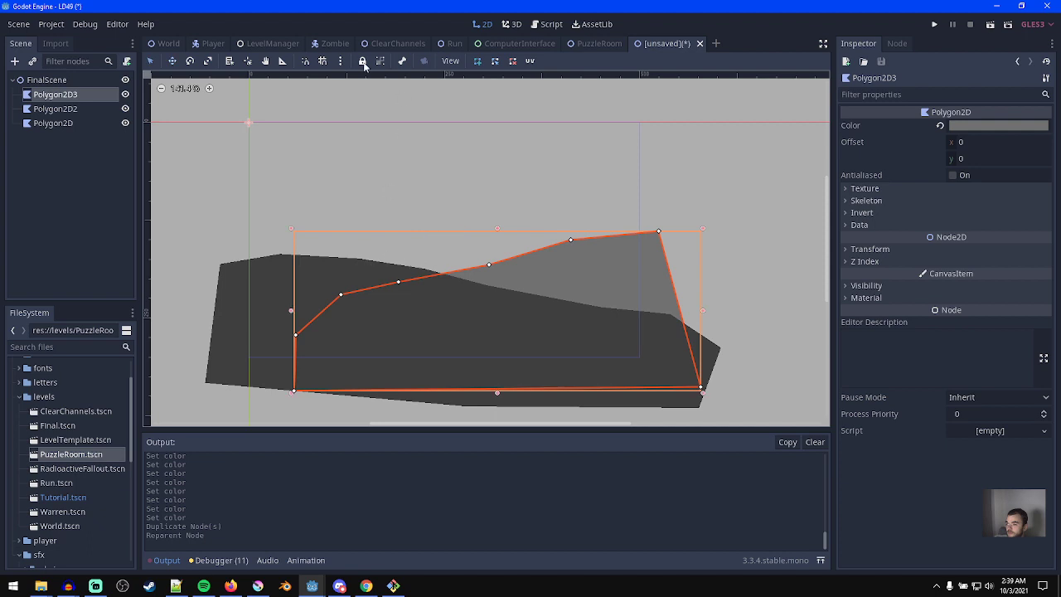
pyautogui.click(324, 62)
pyautogui.click(343, 260)
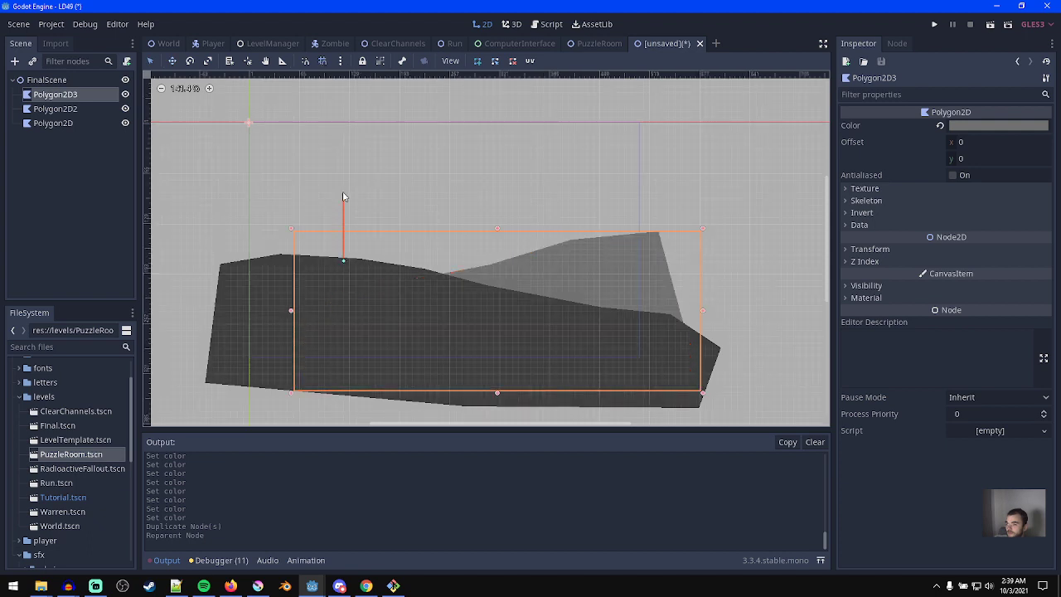
pyautogui.click(341, 199)
pyautogui.click(306, 199)
pyautogui.click(305, 143)
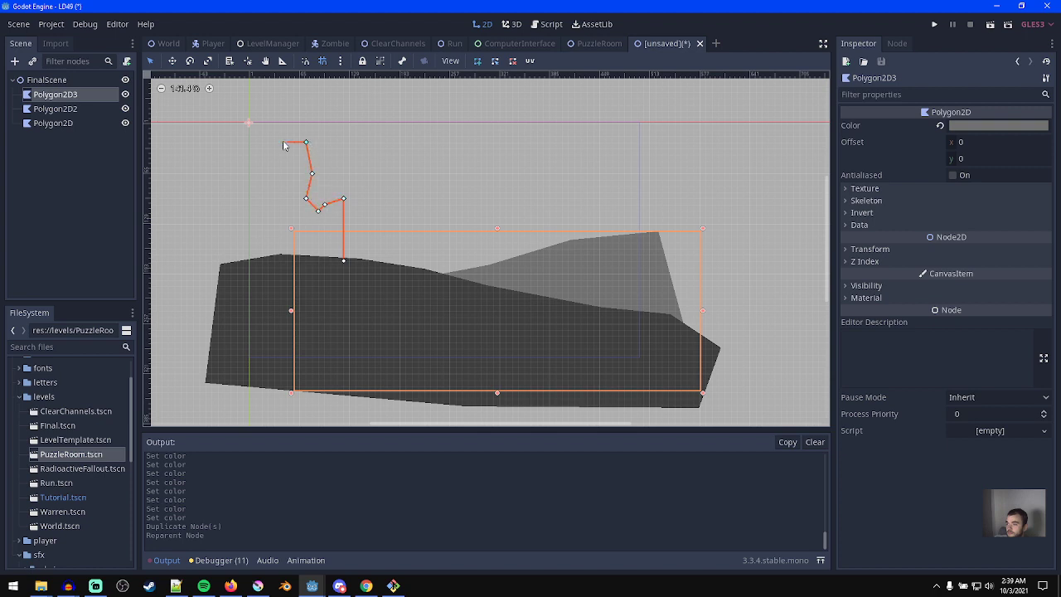
pyautogui.click(237, 143)
pyautogui.click(238, 267)
pyautogui.click(343, 264)
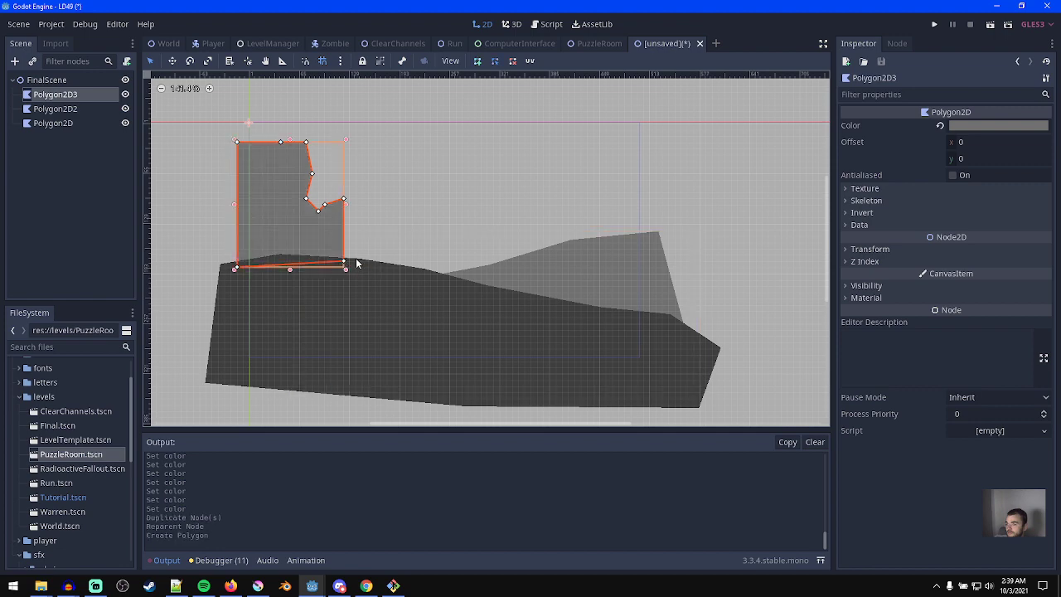
# - Recolour the ruined building polygon to a grey between the two hills' shades
pyautogui.scroll(4, 351, 259)
pyautogui.click(998, 128)
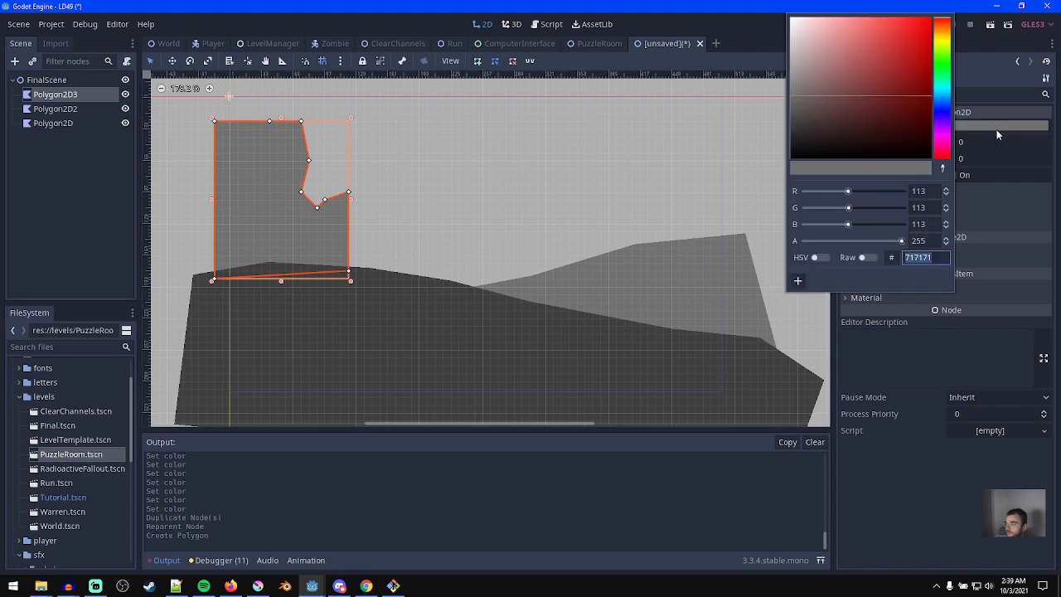
pyautogui.moveTo(806, 102); pyautogui.dragTo(751, 91)
pyautogui.moveTo(569, 238); pyautogui.dragTo(513, 235, button='middle')
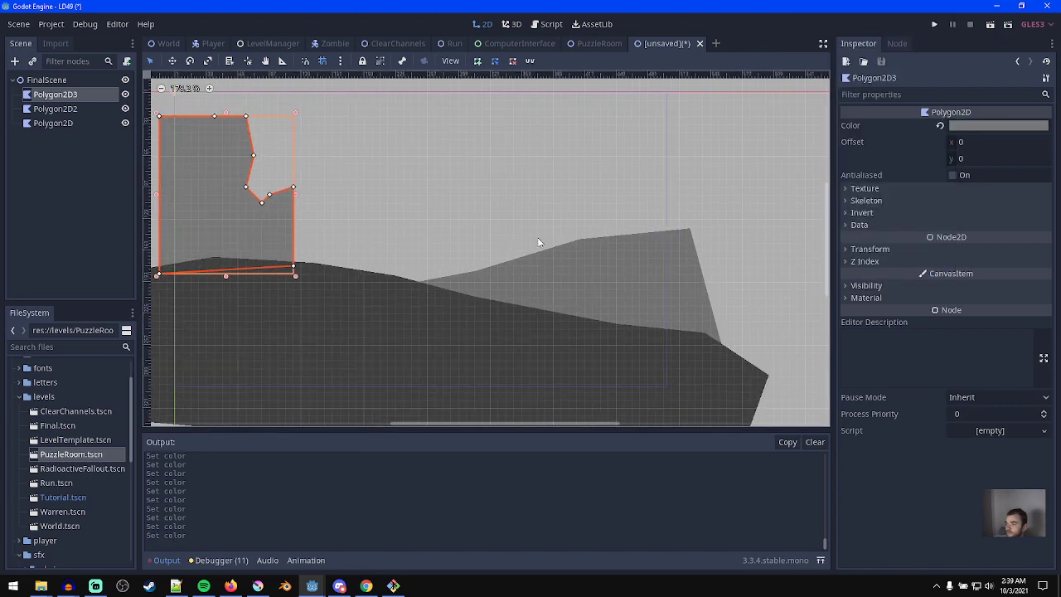
pyautogui.scroll(-2, 497, 249)
pyautogui.scroll(1, 467, 254)
pyautogui.moveTo(452, 254); pyautogui.dragTo(467, 257, button='middle')
pyautogui.scroll(1, 466, 257)
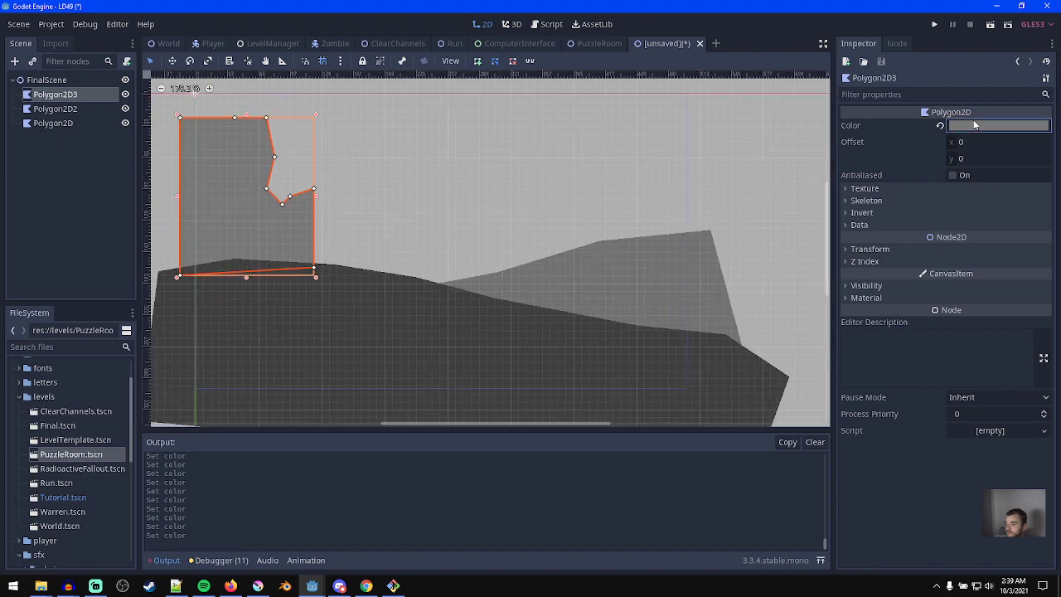
pyautogui.click(957, 126)
pyautogui.click(789, 113)
# - Duplicate the ruined building polygon and recolour the copy to a much darker grey
pyautogui.moveTo(276, 263); pyautogui.dragTo(470, 342, button='middle')
pyautogui.scroll(3, 286, 266)
pyautogui.click(58, 111)
pyautogui.click(55, 97)
pyautogui.scroll(1, 470, 343)
pyautogui.press('w')
pyautogui.hotkey('ctrl', 'd')
pyautogui.scroll(1, 705, 228)
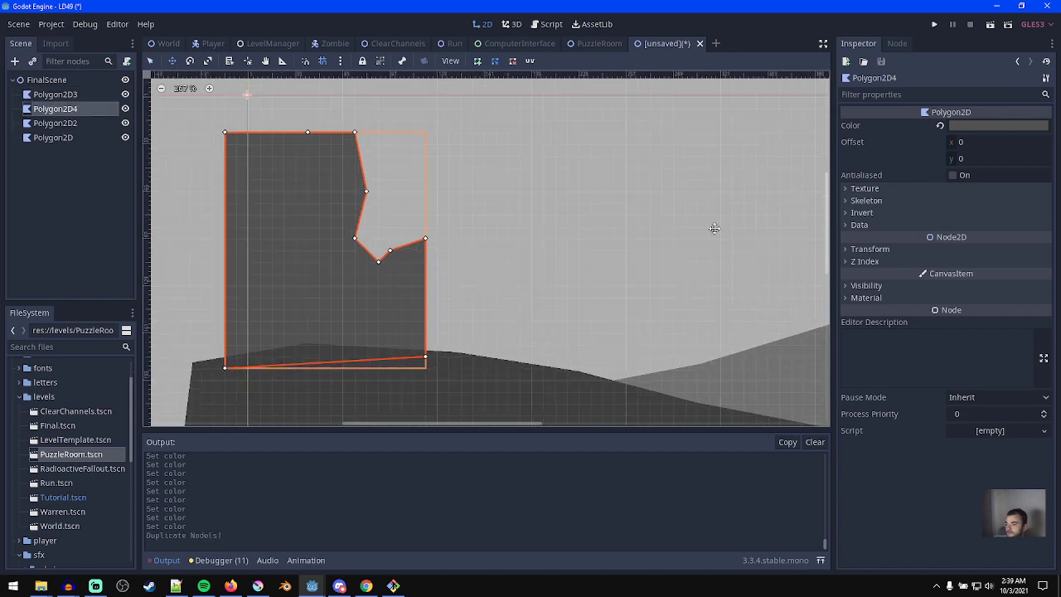
pyautogui.click(1019, 126)
pyautogui.click(792, 132)
pyautogui.scroll(2, 274, 215)
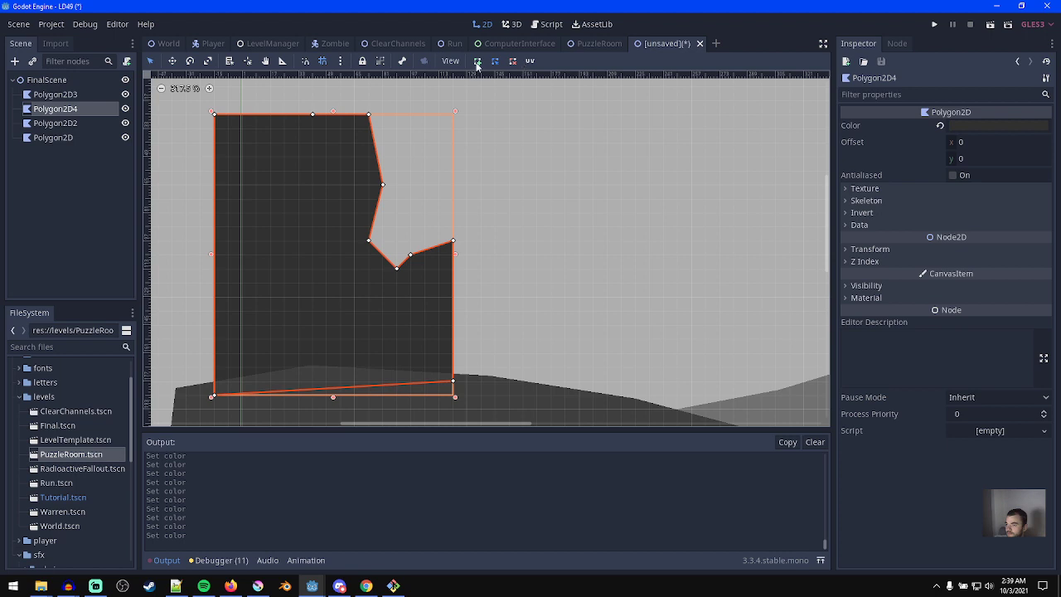
# - Redraw the dark copy as an upright rectangular window in the building's upper-left area
pyautogui.click(256, 156)
pyautogui.click(256, 226)
pyautogui.click(298, 227)
pyautogui.click(299, 156)
pyautogui.click(256, 155)
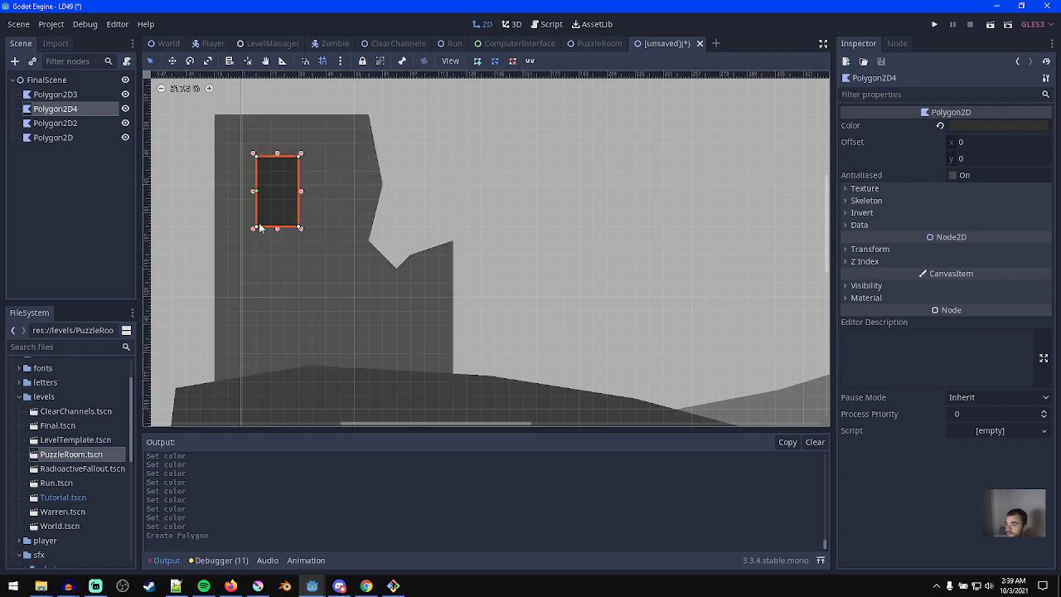
# - Duplicate the window twice, moving the copies to (0, 65) and (49, 65) to form the building's lower row
pyautogui.moveTo(252, 283); pyautogui.dragTo(257, 256, button='middle')
pyautogui.press('w')
pyautogui.hotkey('ctrl', 'd')
pyautogui.moveTo(345, 233); pyautogui.dragTo(461, 324)
pyautogui.hotkey('ctrl', 'd')
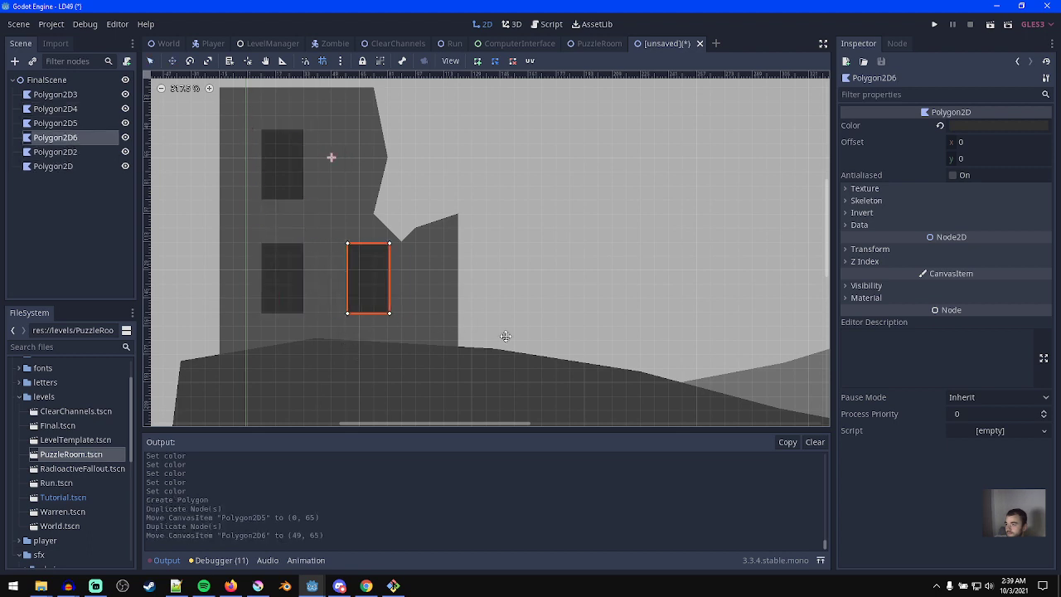
# - Save the scene as FinalScene.tscn in the levels folder and run it once to preview the backdrop
pyautogui.hotkey('ctrl', 's')
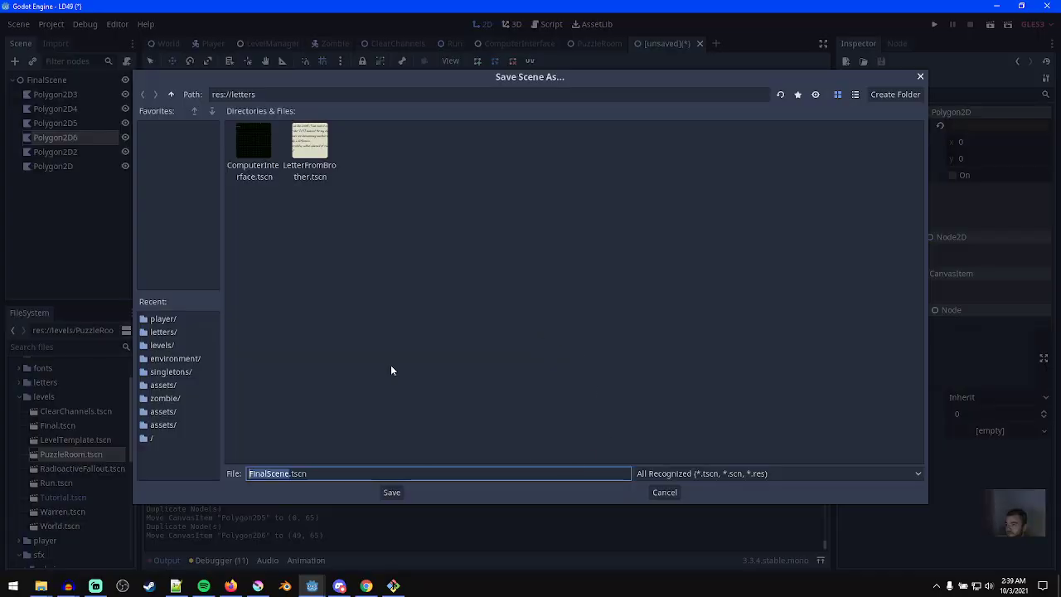
pyautogui.click(161, 344)
pyautogui.click(391, 492)
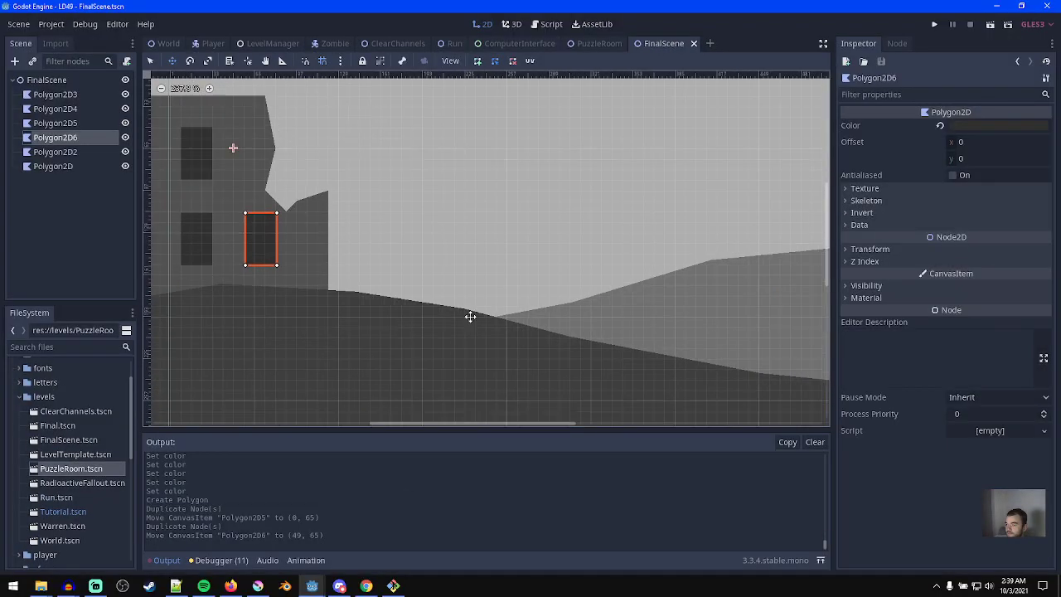
pyautogui.press('F6')
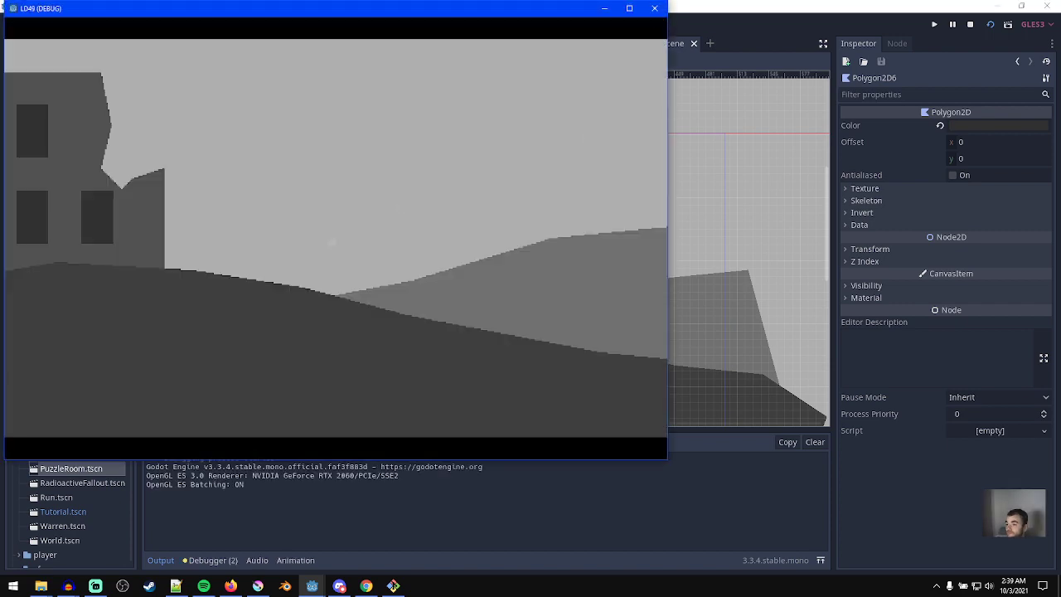
pyautogui.click(654, 7)
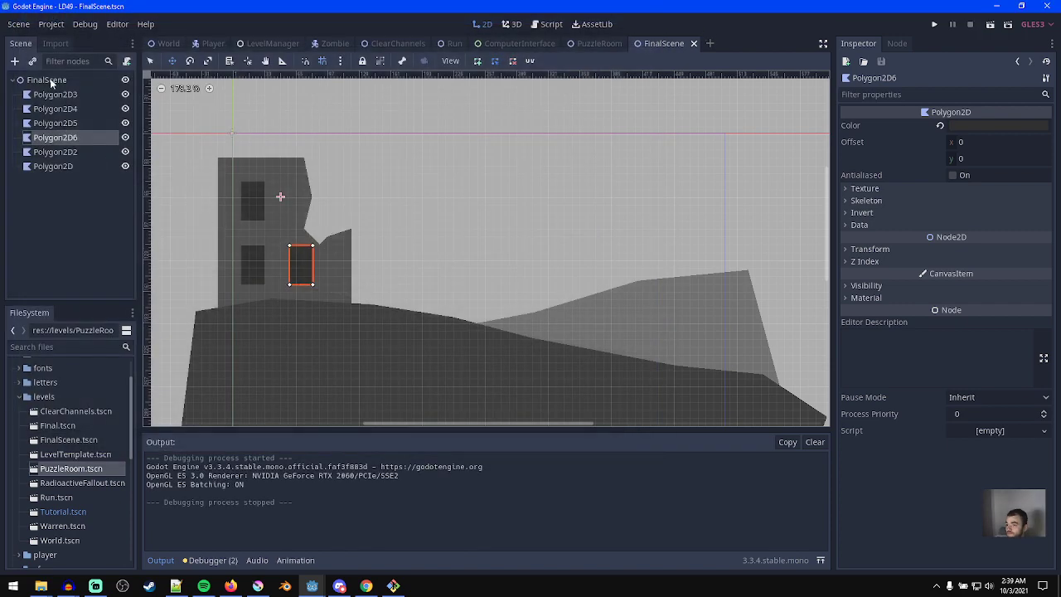
# - Add a Node2D under FinalScene and move it above all the polygons in the node order
pyautogui.click(57, 83)
pyautogui.hotkey('ctrl', 'a')
pyautogui.doubleClick(440, 290)
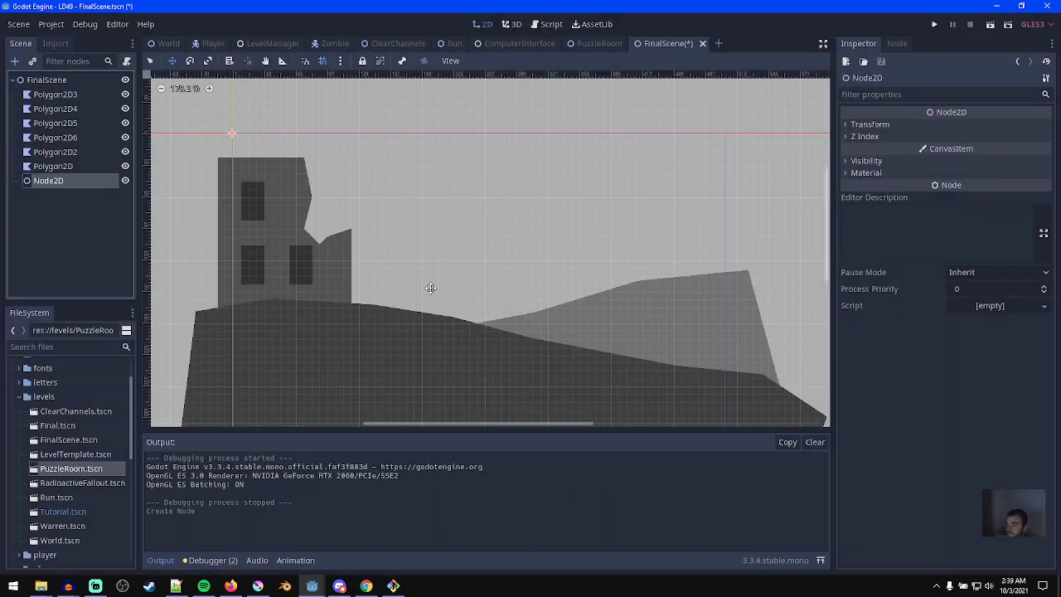
pyautogui.moveTo(60, 183); pyautogui.dragTo(58, 94)
# - Reparent the building and its three window polygons under the new Node2D and move that group to (73, 9)
pyautogui.click(71, 109)
pyautogui.keyDown('shift'); pyautogui.click(76, 150); pyautogui.keyUp('shift')
pyautogui.moveTo(409, 320); pyautogui.dragTo(487, 323)
pyautogui.scroll(4, 488, 322)
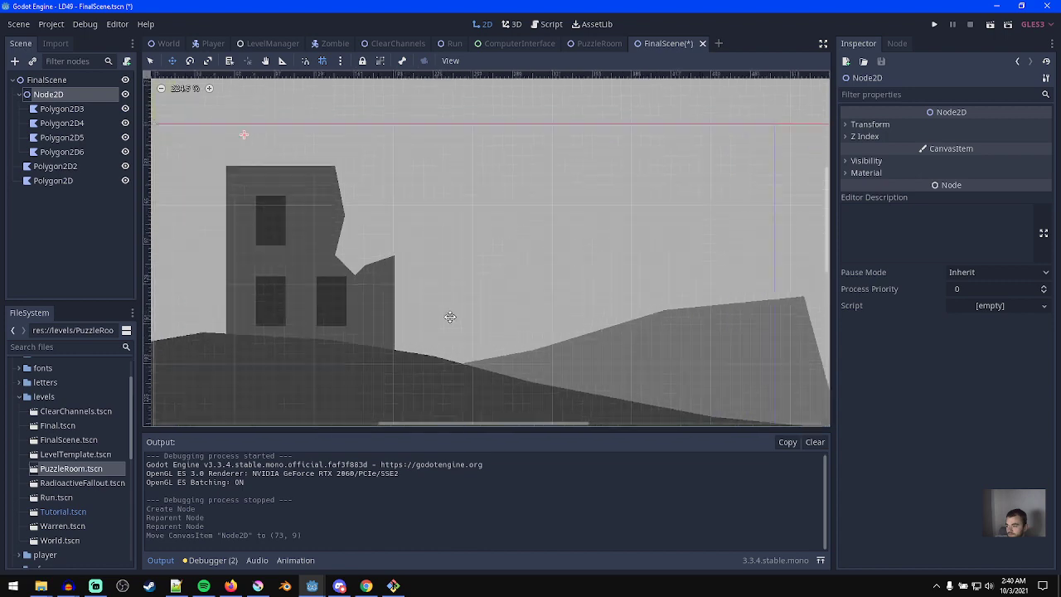
# - Run the scene once to preview the repositioned building on the hill and close the game window
pyautogui.press('F6')
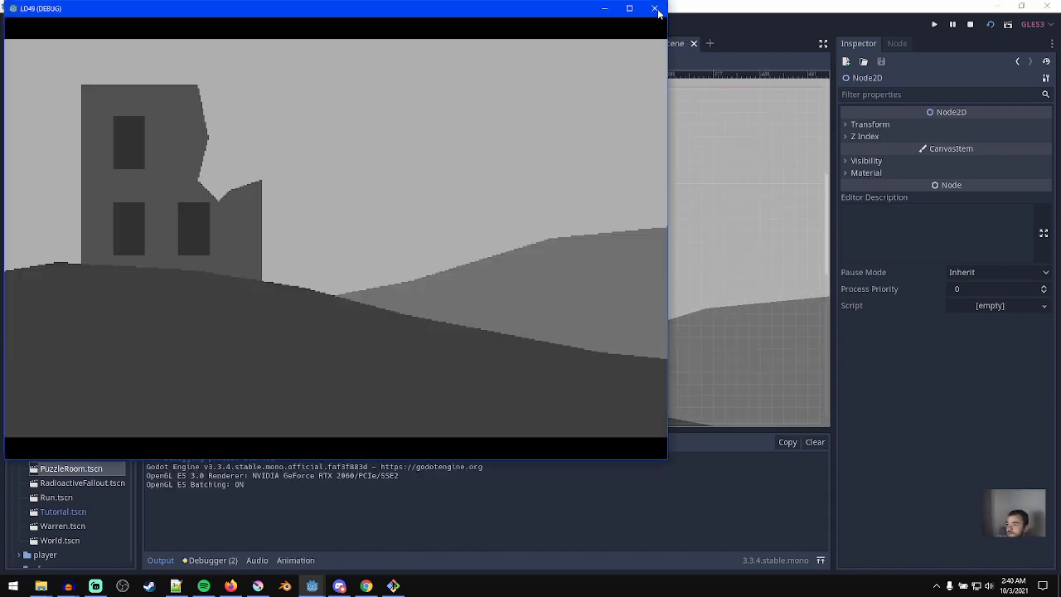
pyautogui.click(654, 8)
pyautogui.scroll(2, 403, 225)
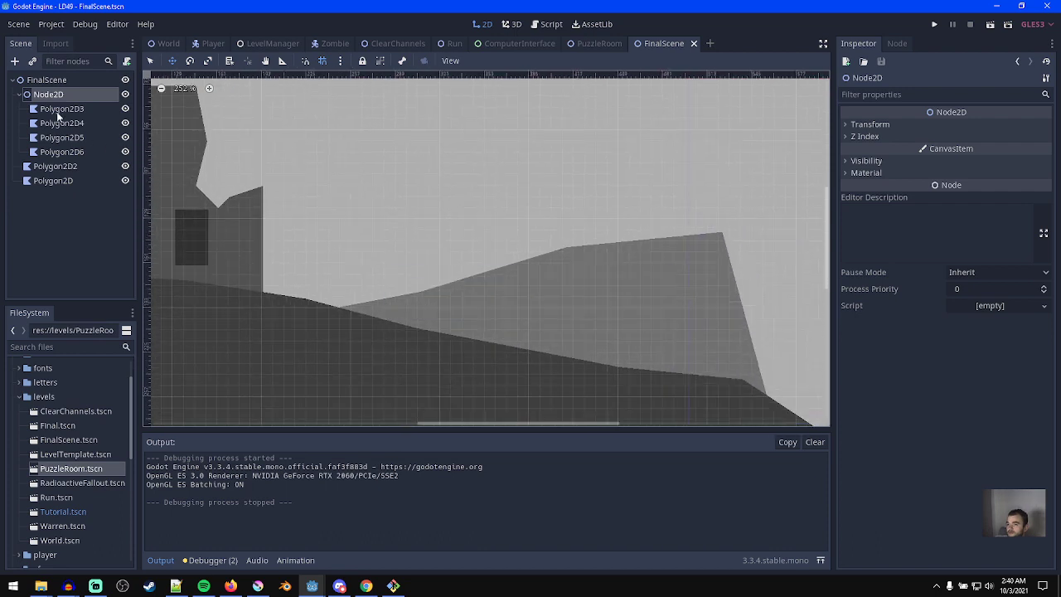
# - Rename the Node2D that groups the building's polygons to Building
pyautogui.doubleClick(36, 96)
pyautogui.write('Building')
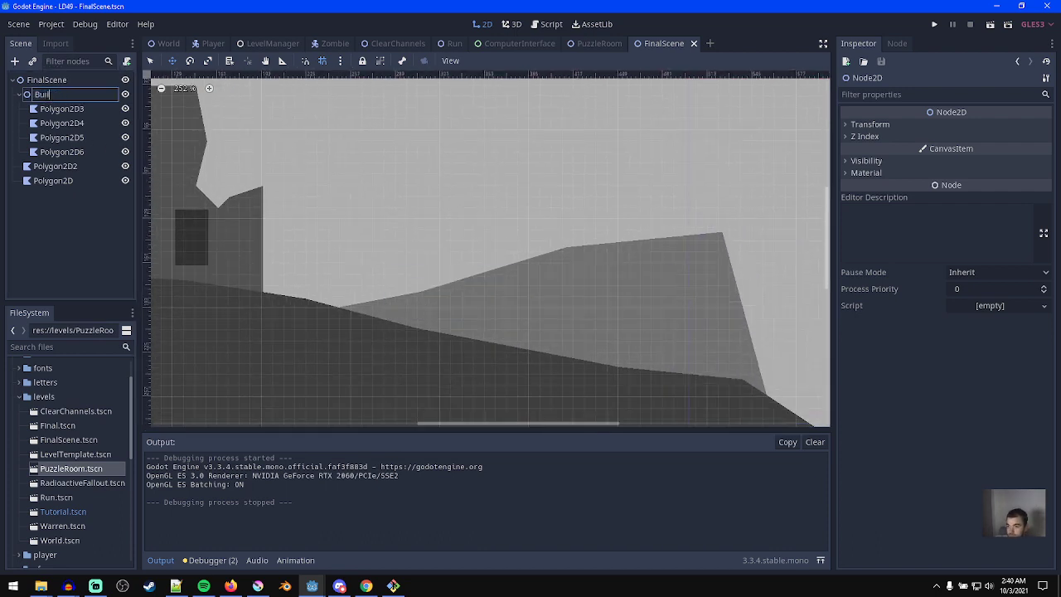
pyautogui.press('Return')
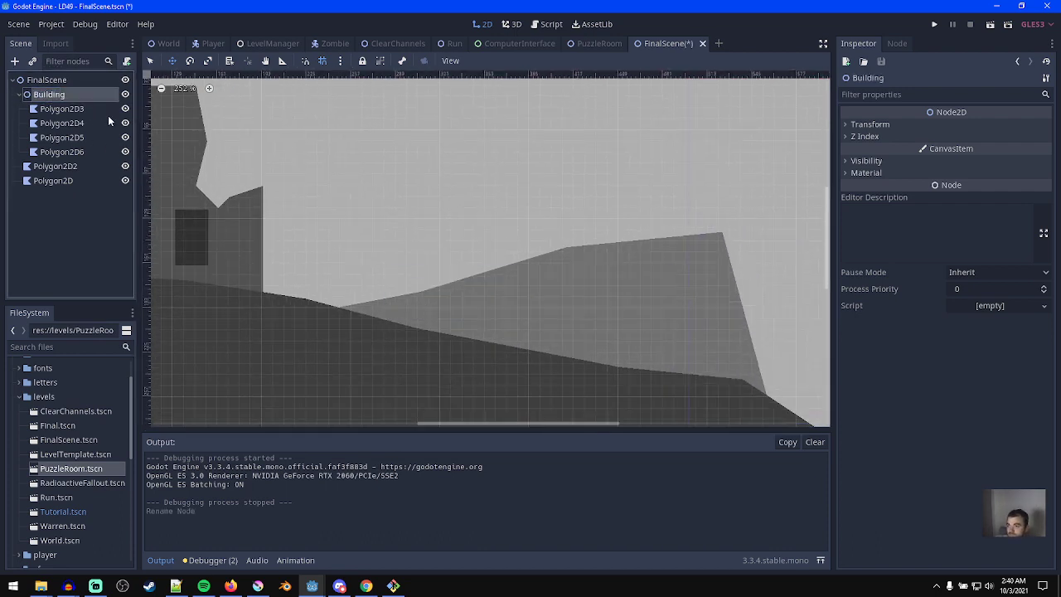
# - Duplicate the Building group and move the copy to (361, 1), over the far hill
pyautogui.hotkey('ctrl', 'd')
pyautogui.moveTo(320, 246); pyautogui.dragTo(715, 240)
pyautogui.moveTo(556, 225); pyautogui.dragTo(542, 274, button='middle')
pyautogui.scroll(1, 542, 274)
# - Delete the two lower-row window polygons from Building2
pyautogui.click(83, 222)
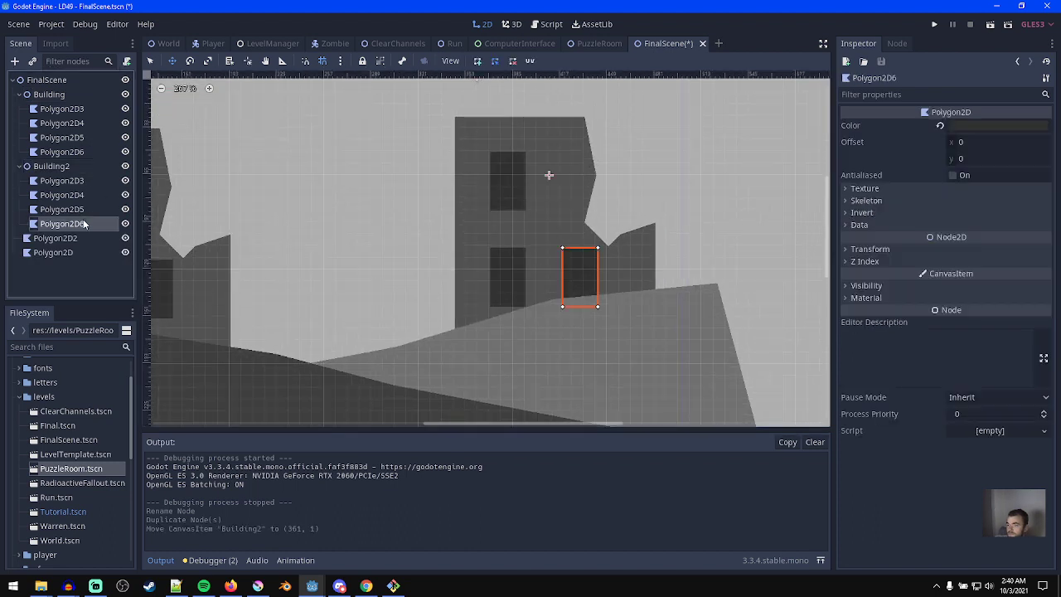
pyautogui.keyDown('shift'); pyautogui.click(82, 209); pyautogui.keyUp('shift')
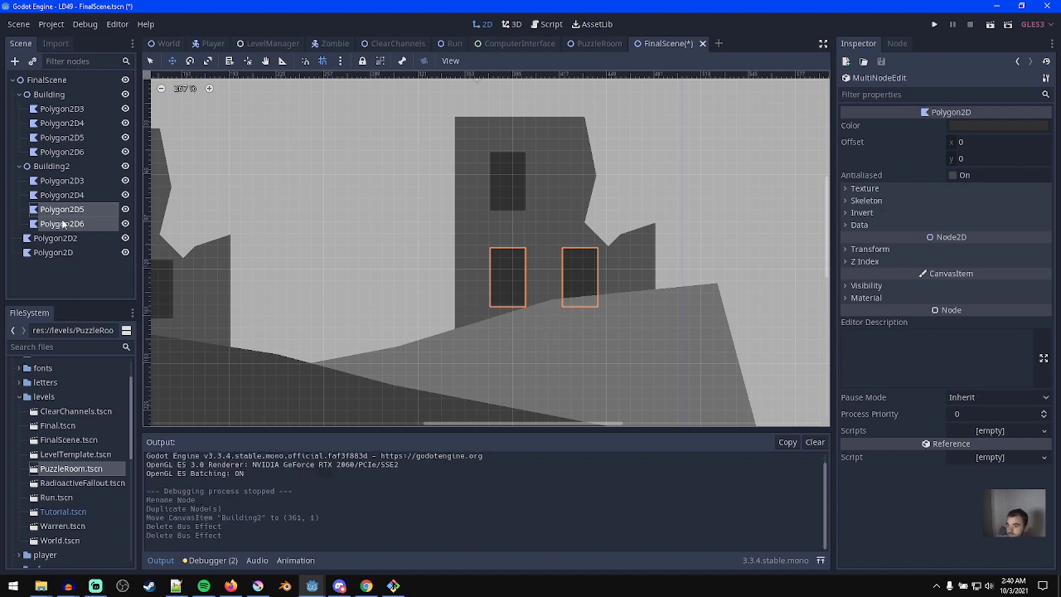
pyautogui.press('Delete')
pyautogui.press('Return')
# - Shrink Building2's remaining window to a smaller upright rectangle by moving its polygon corners
pyautogui.scroll(2, 459, 298)
pyautogui.click(514, 178)
pyautogui.scroll(2, 522, 248)
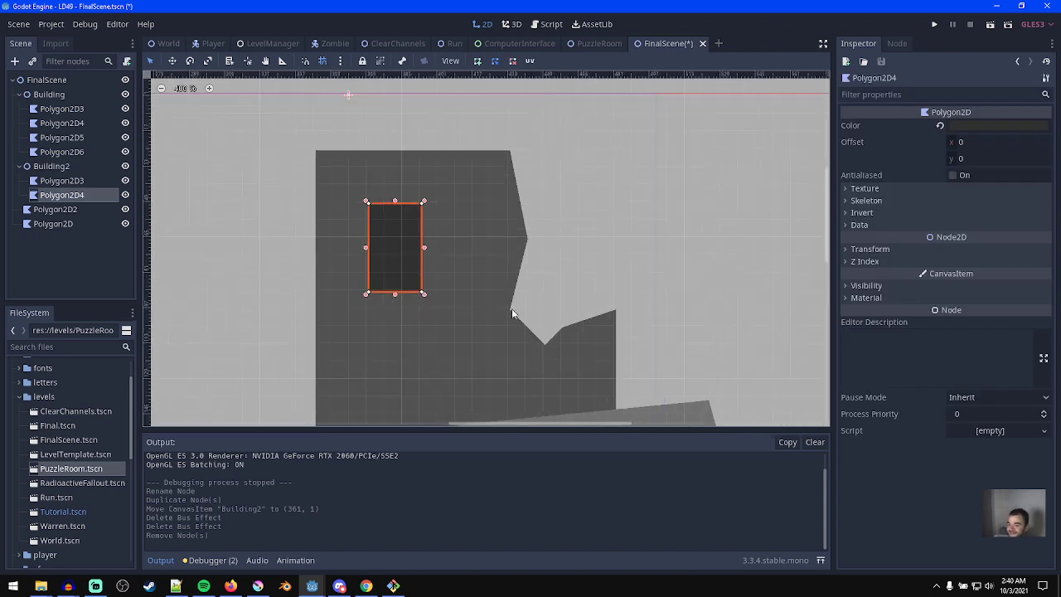
pyautogui.moveTo(423, 294); pyautogui.dragTo(401, 291)
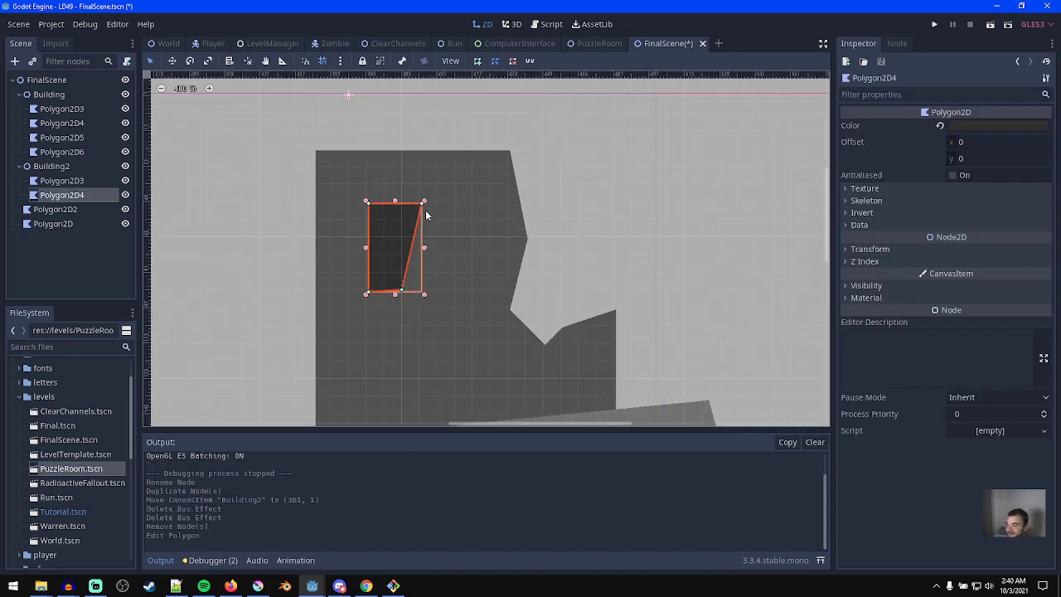
pyautogui.moveTo(422, 202); pyautogui.dragTo(370, 236)
pyautogui.scroll(-3, 441, 310)
pyautogui.moveTo(450, 316); pyautogui.dragTo(576, 227, button='middle')
pyautogui.scroll(-2, 730, 233)
pyautogui.scroll(8, 575, 227)
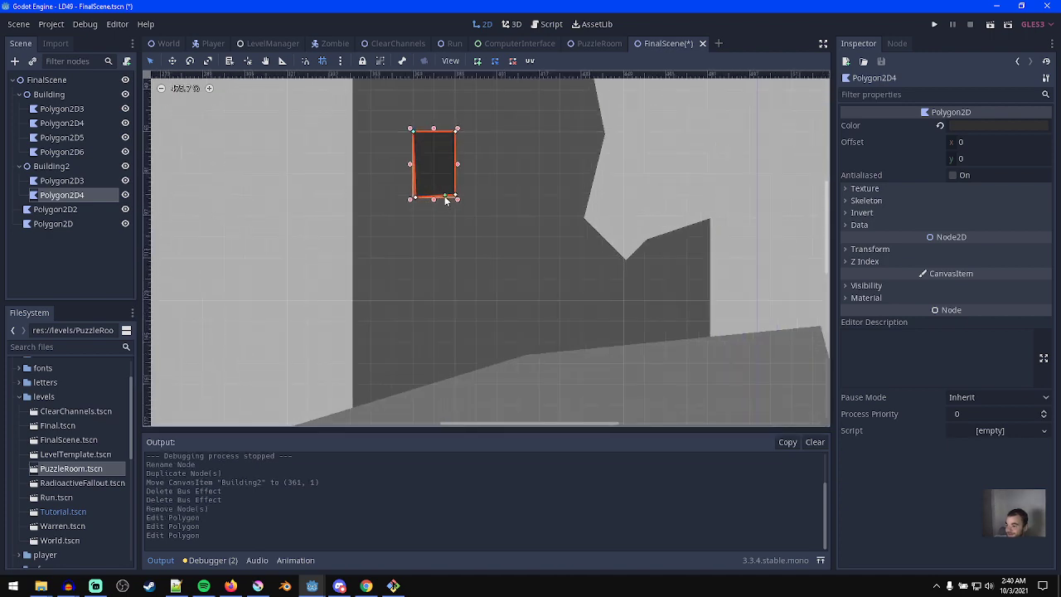
pyautogui.moveTo(455, 196); pyautogui.dragTo(417, 198)
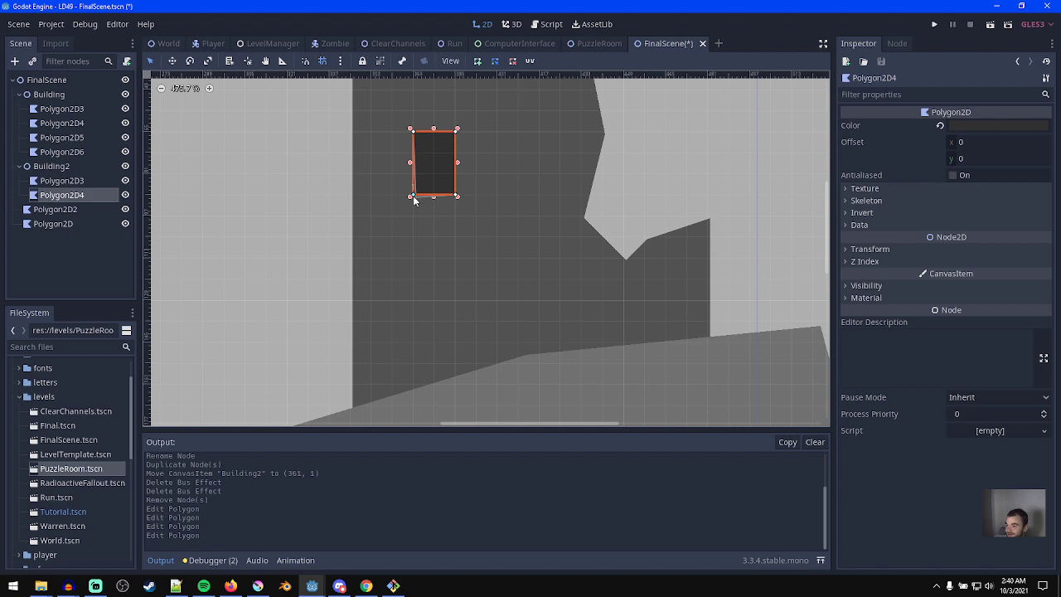
# - Duplicate Building2's small window twice, moving the copies to (0, 48) and (32, 48) to form a lower row
pyautogui.scroll(-1, 462, 216)
pyautogui.hotkey('ctrl', 'd')
pyautogui.moveTo(423, 238); pyautogui.dragTo(521, 322)
pyautogui.hotkey('ctrl', 'd')
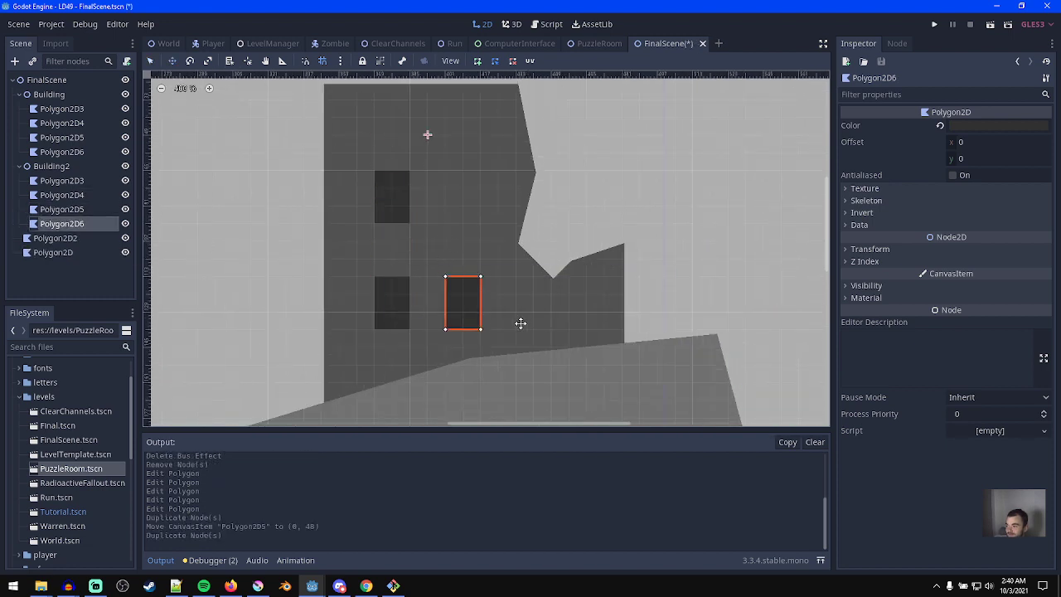
# - Reshape the top of Building2's wall polygon into a peak with a jagged notch, adding outline points and narrowing the wall's upper side
pyautogui.click(62, 182)
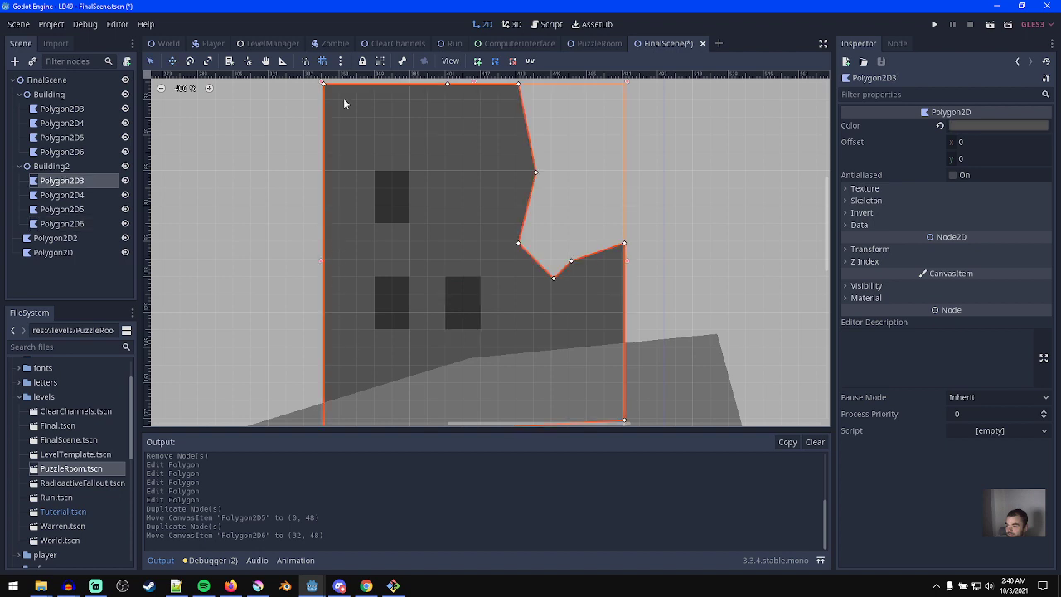
pyautogui.scroll(-1, 345, 103)
pyautogui.moveTo(327, 87); pyautogui.dragTo(359, 152)
pyautogui.moveTo(427, 88); pyautogui.dragTo(403, 121)
pyautogui.moveTo(426, 107); pyautogui.dragTo(426, 144)
pyautogui.moveTo(444, 131); pyautogui.dragTo(474, 171)
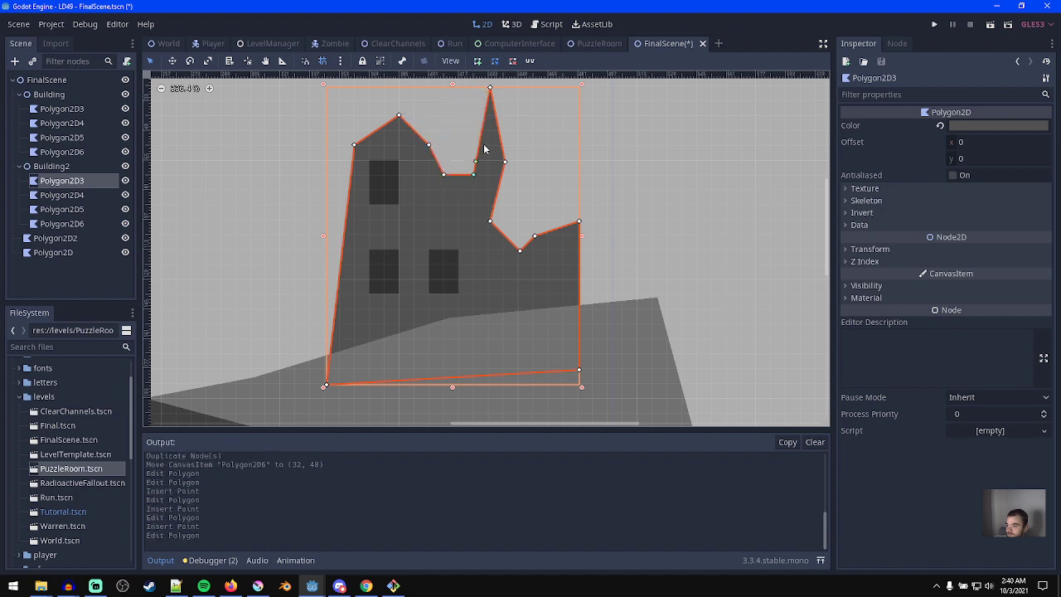
# - Remove the spike points and carve a deep gap into Building2's wall outline, leaving a narrow separate column, and save the scene
pyautogui.rightClick(490, 88)
pyautogui.rightClick(505, 162)
pyautogui.moveTo(492, 224); pyautogui.dragTo(473, 323)
pyautogui.rightClick(475, 176)
pyautogui.click(475, 205)
pyautogui.moveTo(518, 257); pyautogui.dragTo(517, 326)
pyautogui.moveTo(530, 228); pyautogui.dragTo(532, 206)
pyautogui.moveTo(518, 324); pyautogui.dragTo(532, 337)
pyautogui.moveTo(328, 389); pyautogui.dragTo(354, 378)
pyautogui.scroll(-11, 471, 334)
pyautogui.hotkey('ctrl', 's')
pyautogui.moveTo(235, 348); pyautogui.dragTo(429, 319, button='middle')
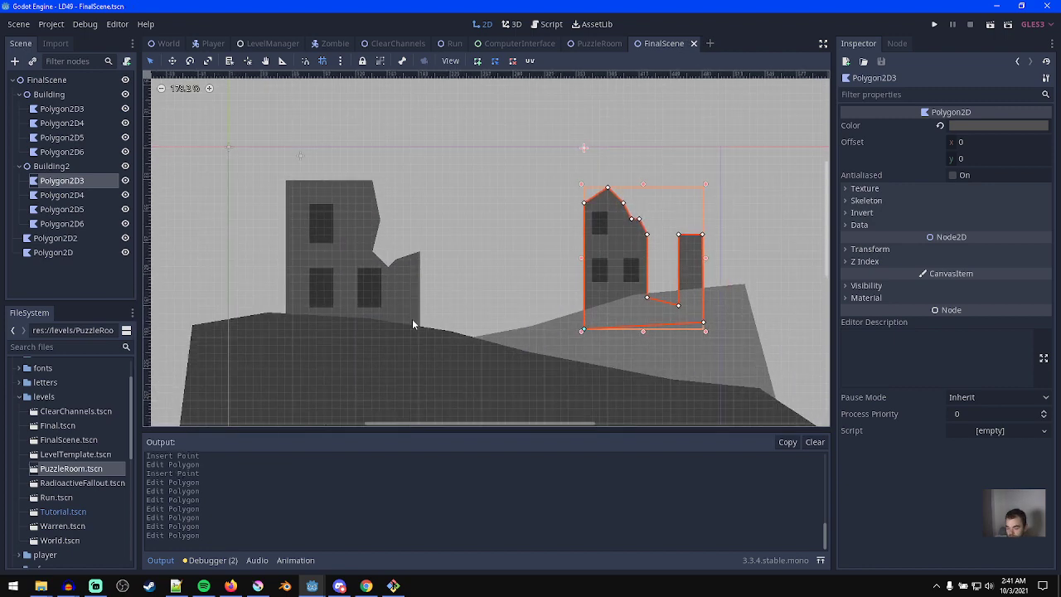
# - Remove the four outline points forming the separate column, leaving Building2 as a single narrow tower
pyautogui.scroll(5, 413, 321)
pyautogui.moveTo(647, 299); pyautogui.dragTo(404, 335, button='middle')
pyautogui.scroll(6, 462, 327)
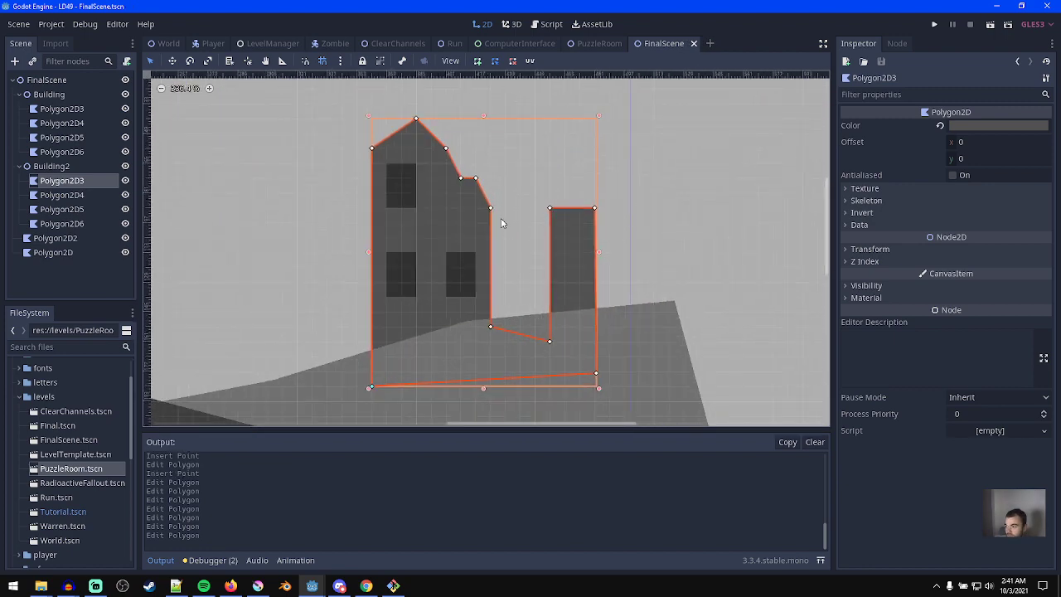
pyautogui.rightClick(549, 208)
pyautogui.rightClick(594, 208)
pyautogui.rightClick(598, 372)
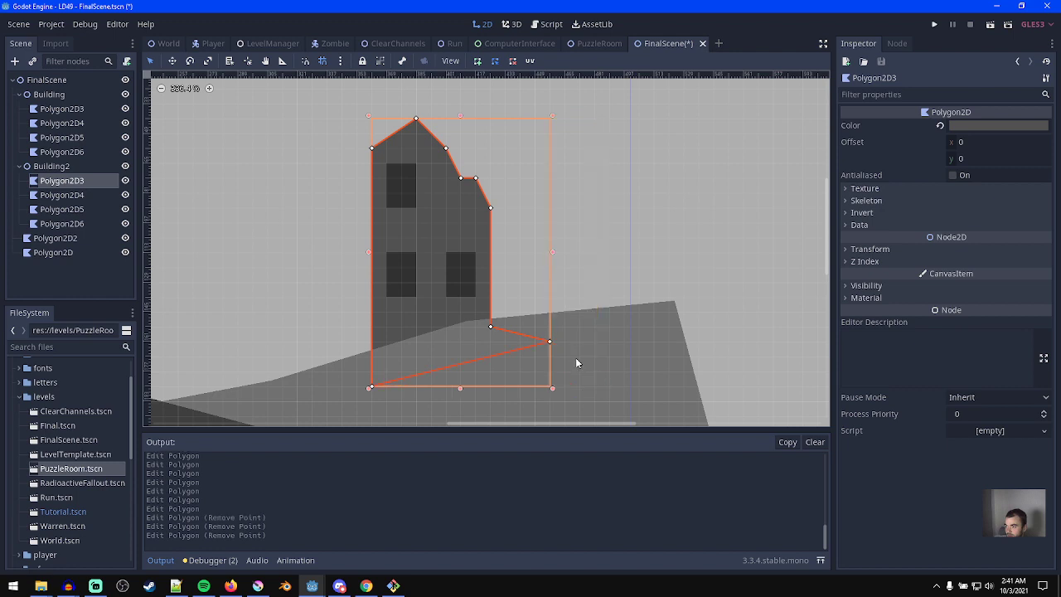
pyautogui.rightClick(548, 343)
# - Reshape the tower's top edge into a shallow broken V that rises towards the far corner, deleting surplus points
pyautogui.press('f')
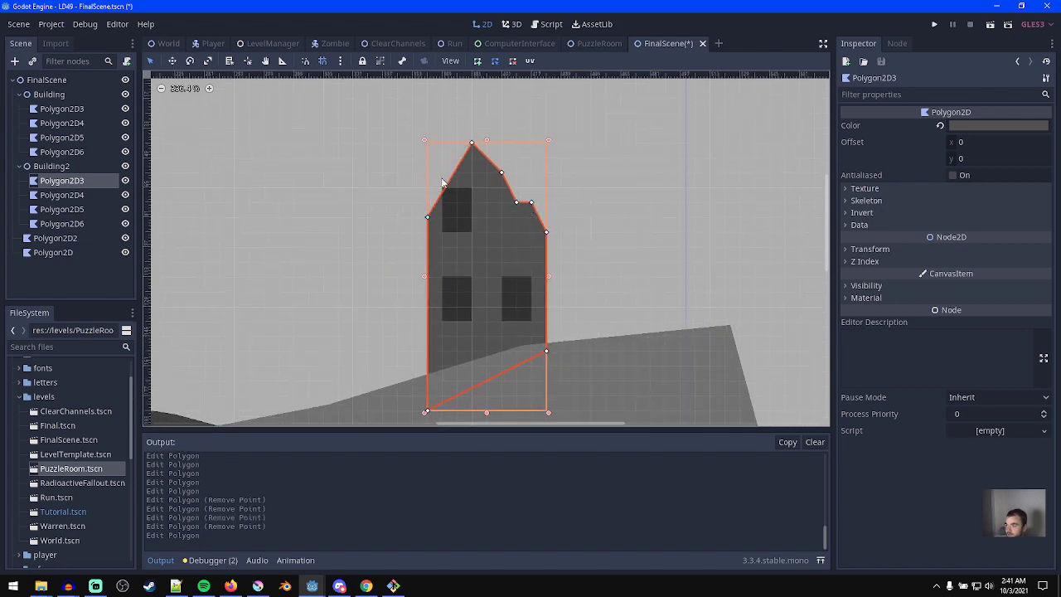
pyautogui.moveTo(458, 179); pyautogui.dragTo(530, 144)
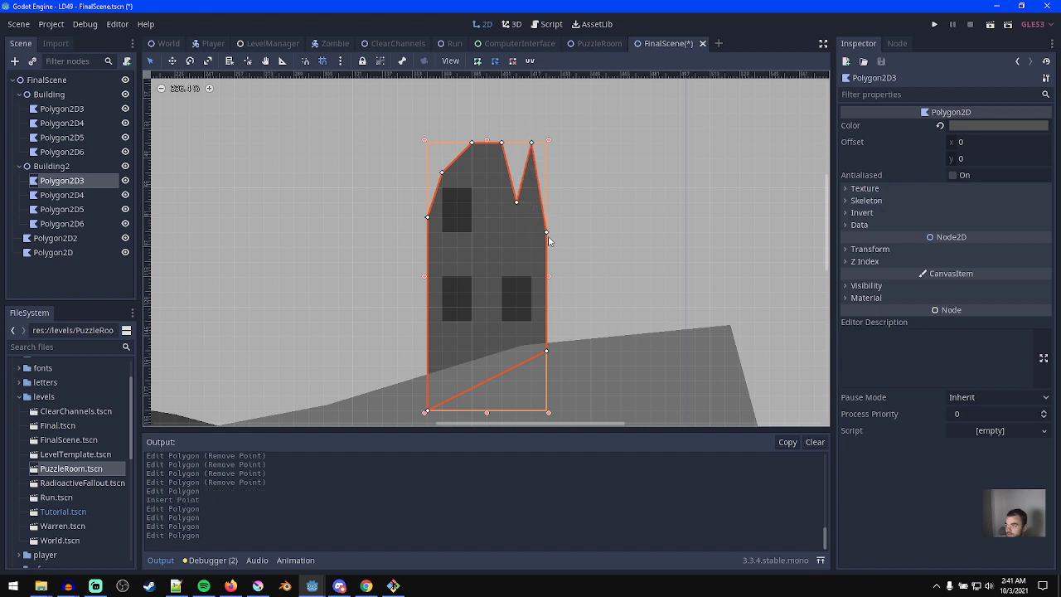
pyautogui.rightClick(503, 144)
pyautogui.rightClick(470, 145)
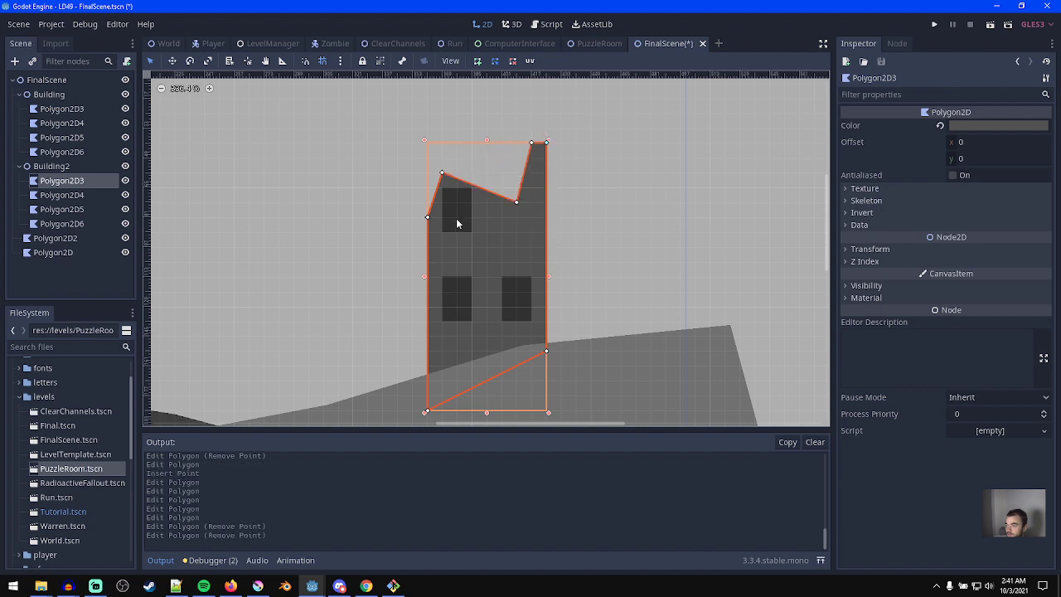
pyautogui.moveTo(516, 203); pyautogui.dragTo(442, 162)
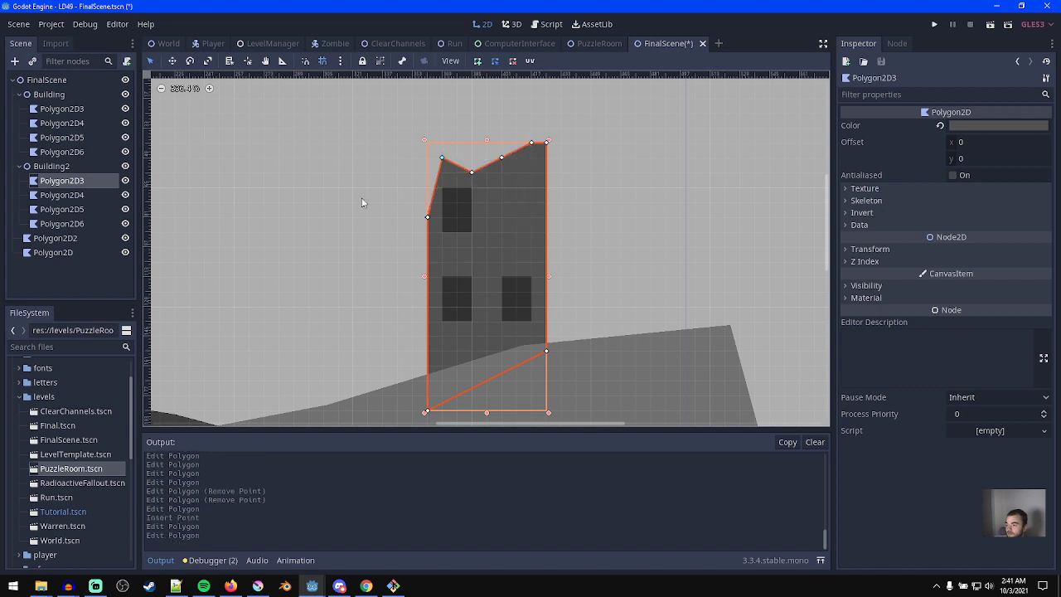
# - Move Building2's upper window to (32, 0), above the second lower window, and save the scene
pyautogui.click(66, 198)
pyautogui.press('w')
pyautogui.moveTo(509, 253); pyautogui.dragTo(569, 264)
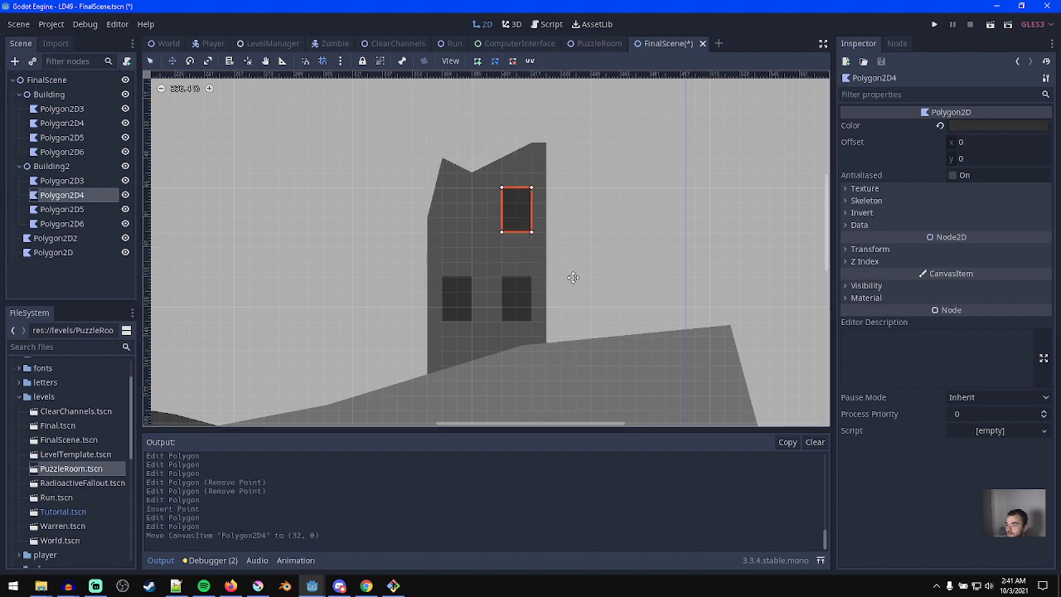
pyautogui.scroll(-4, 572, 292)
pyautogui.hotkey('ctrl', 's')
# - Deepen the break in Building2's top edge, adding a point to give it a vertical side and a flat floor
pyautogui.moveTo(370, 349); pyautogui.dragTo(587, 293, button='middle')
pyautogui.scroll(-1, 597, 289)
pyautogui.moveTo(704, 227); pyautogui.dragTo(535, 270, button='middle')
pyautogui.scroll(1, 535, 271)
pyautogui.scroll(2, 575, 275)
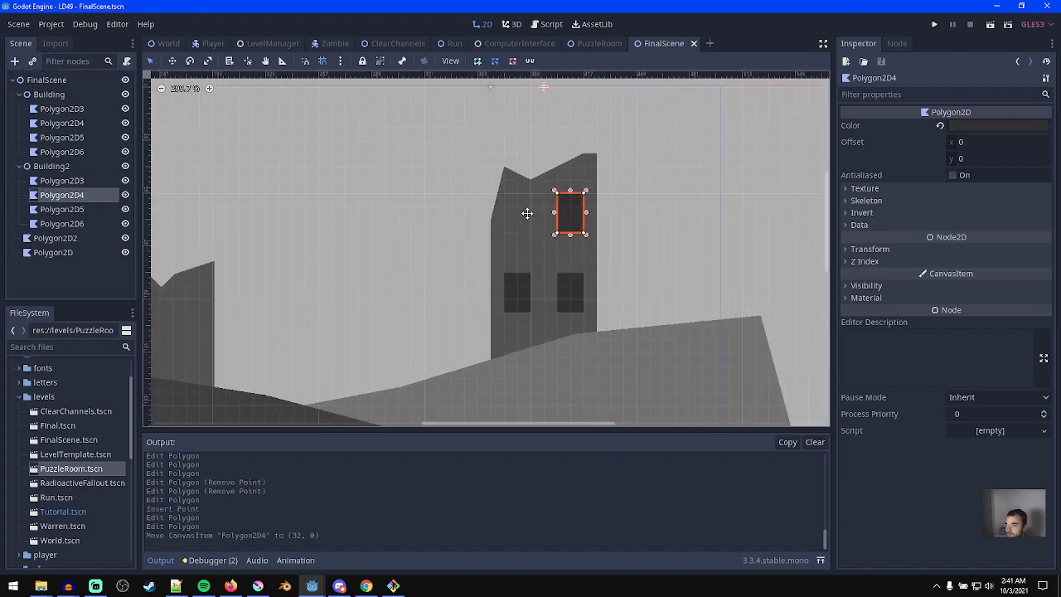
pyautogui.press('q')
pyautogui.click(529, 207)
pyautogui.moveTo(537, 214); pyautogui.dragTo(536, 213)
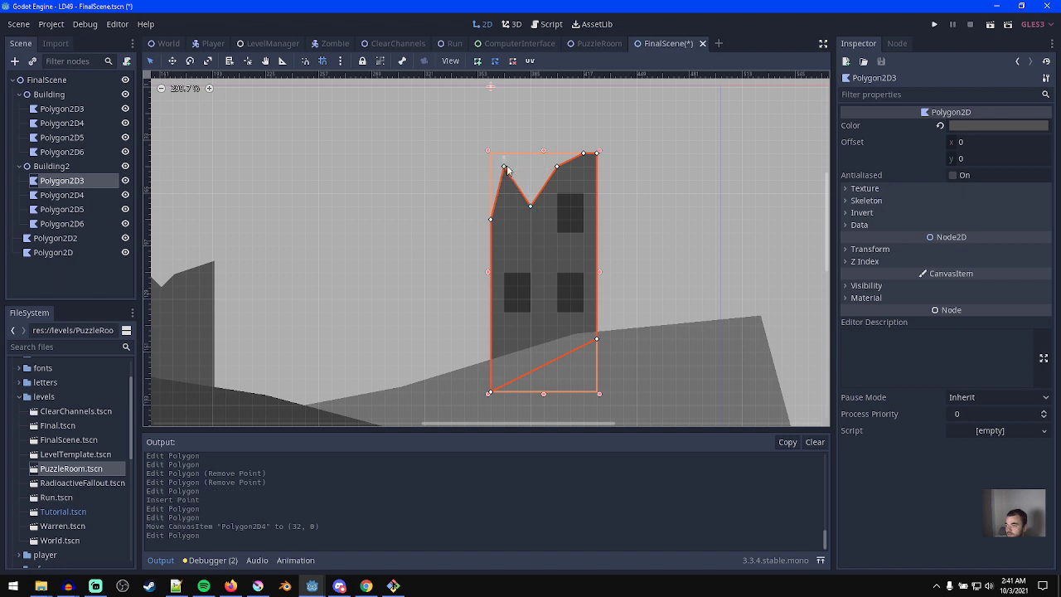
pyautogui.moveTo(500, 183); pyautogui.dragTo(503, 180)
pyautogui.moveTo(529, 234); pyautogui.dragTo(503, 230)
pyautogui.scroll(-2, 539, 277)
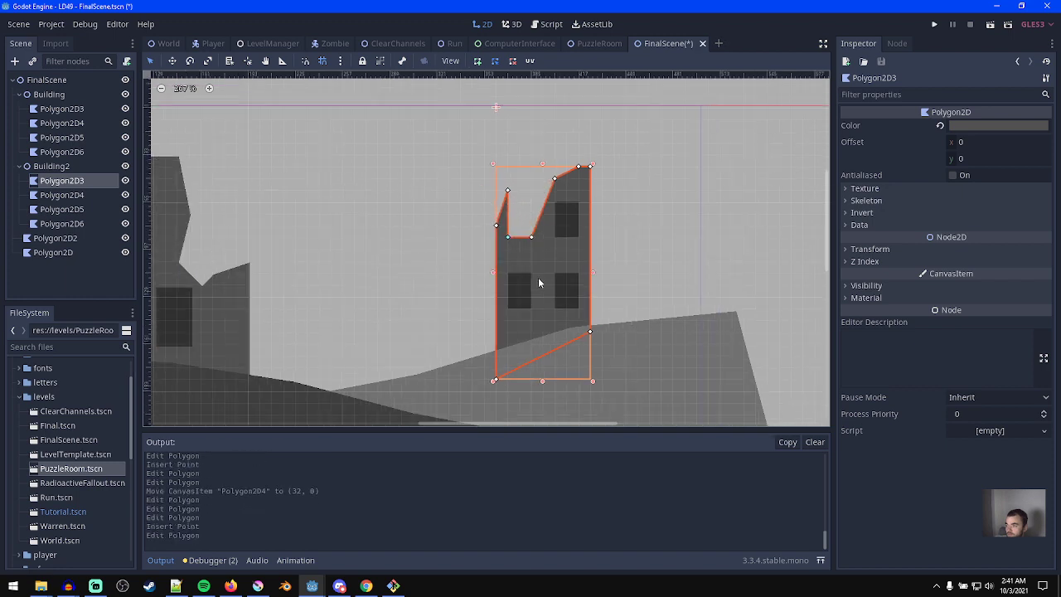
pyautogui.scroll(-1, 586, 287)
# - Run the scene to check both ruined buildings against the hills and close the game window
pyautogui.press('F6')
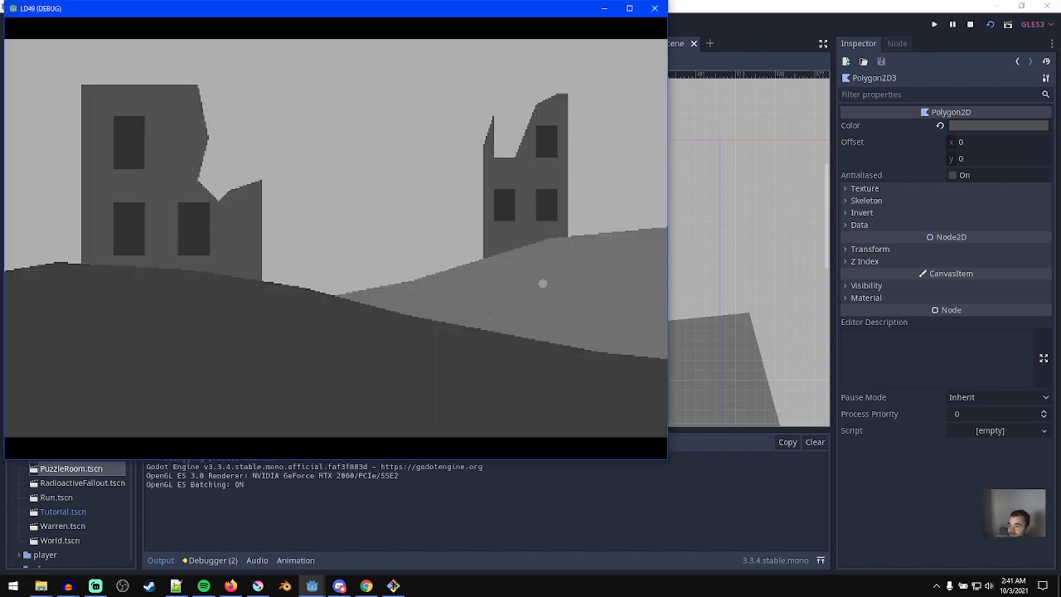
pyautogui.click(655, 8)
pyautogui.scroll(2, 462, 290)
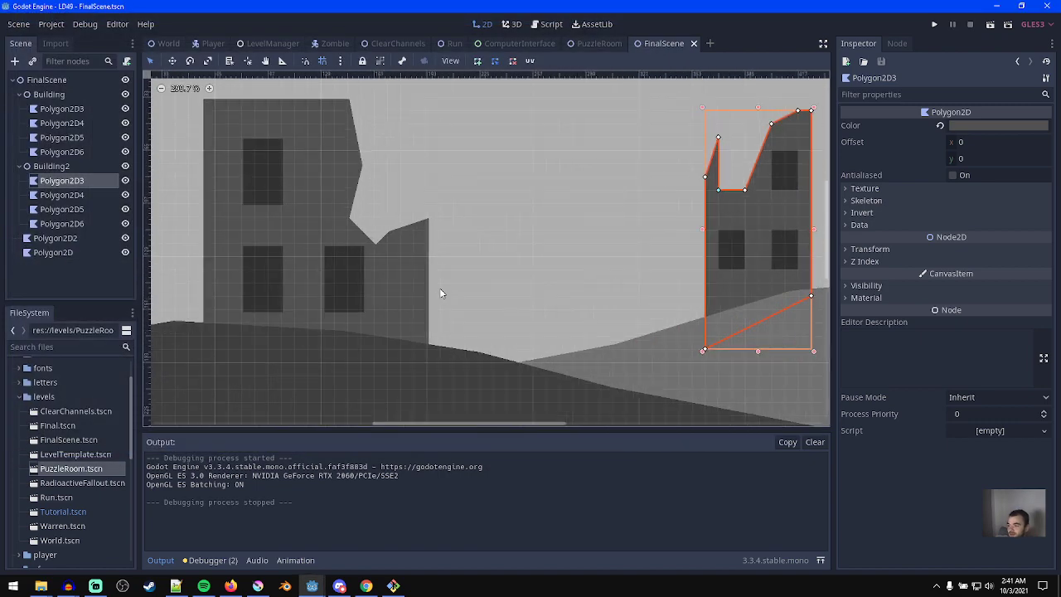
# - Widen the first building's lower inner window to scale (1.25, 1) and the other two to (1.29, 1), moving the inner one to (56, 64)
pyautogui.click(362, 279)
pyautogui.moveTo(368, 280); pyautogui.dragTo(375, 280)
pyautogui.click(271, 274)
pyautogui.moveTo(285, 279); pyautogui.dragTo(294, 280)
pyautogui.click(272, 170)
pyautogui.moveTo(289, 173); pyautogui.dragTo(296, 173)
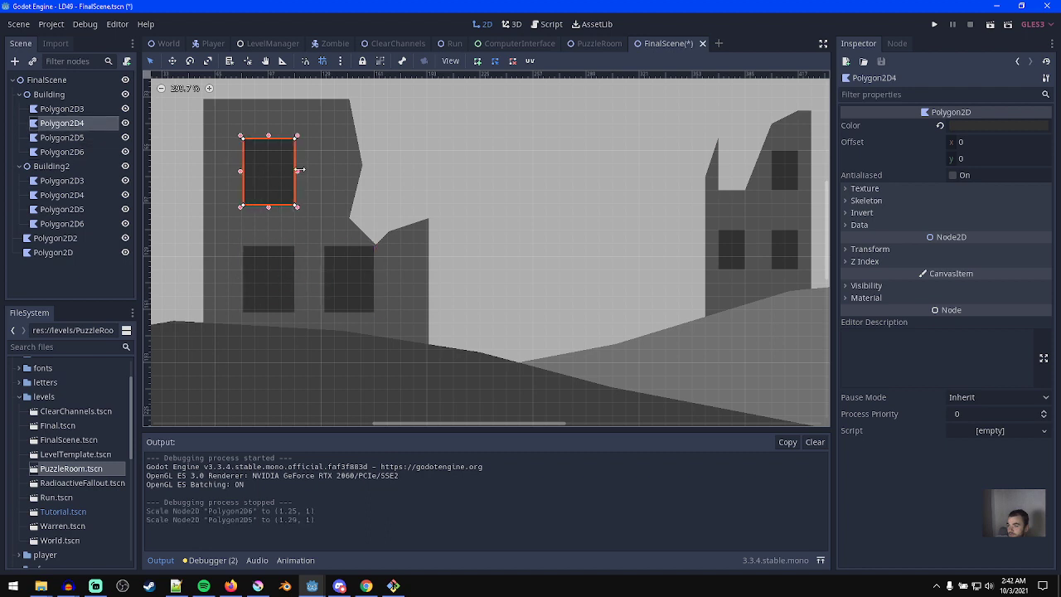
pyautogui.scroll(-2, 424, 253)
pyautogui.moveTo(330, 251); pyautogui.dragTo(342, 256)
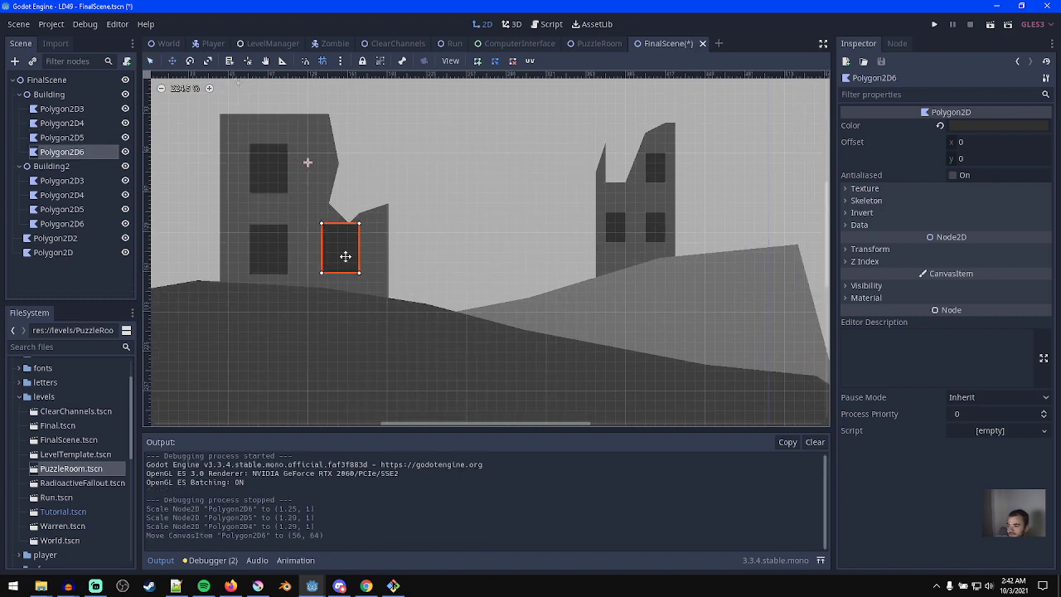
# - Run the scene to preview the first building's widened windows and close the game window
pyautogui.moveTo(499, 269); pyautogui.dragTo(420, 295, button='middle')
pyautogui.scroll(1, 359, 269)
pyautogui.moveTo(499, 284); pyautogui.dragTo(517, 298, button='middle')
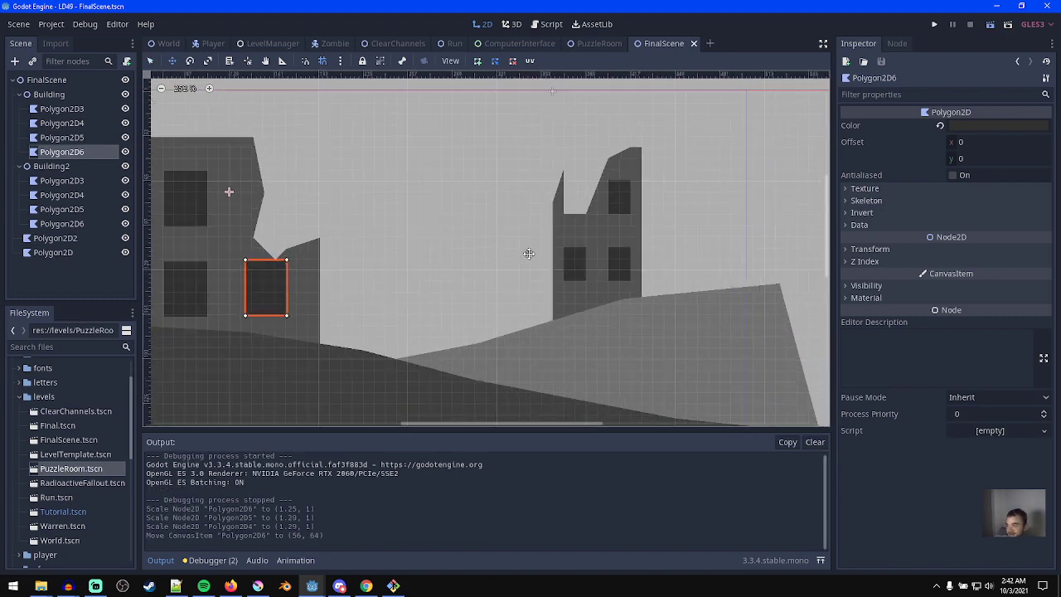
pyautogui.press('F6')
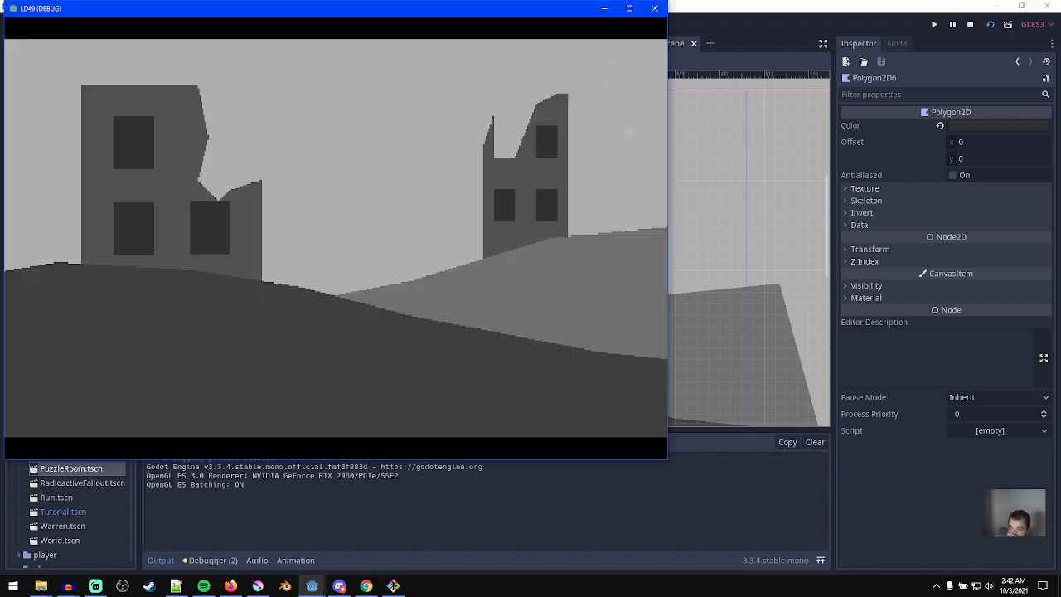
pyautogui.click(655, 12)
pyautogui.hscroll(3, 635, 312)
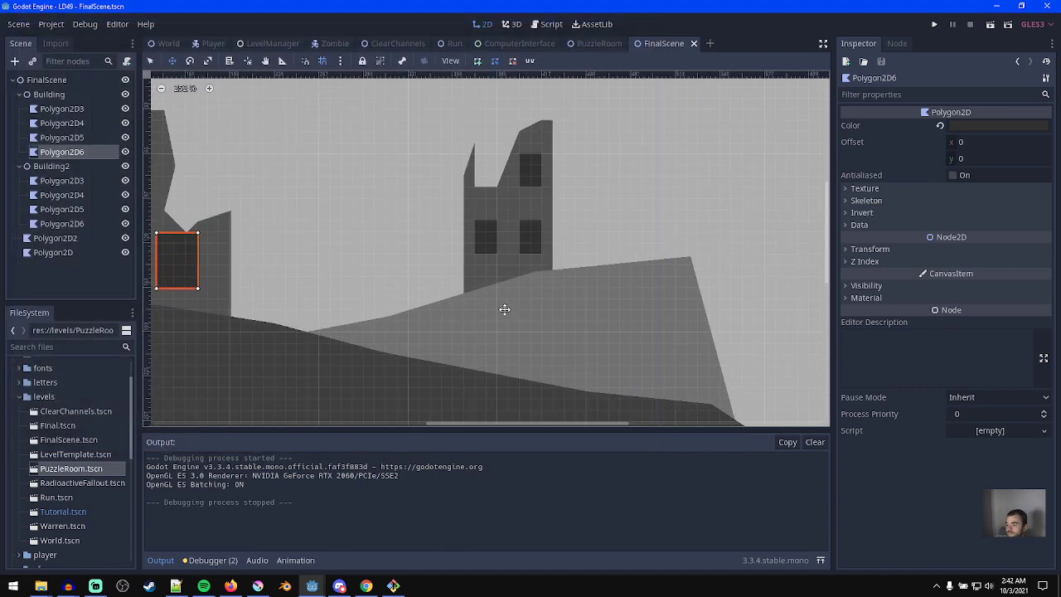
pyautogui.click(417, 374)
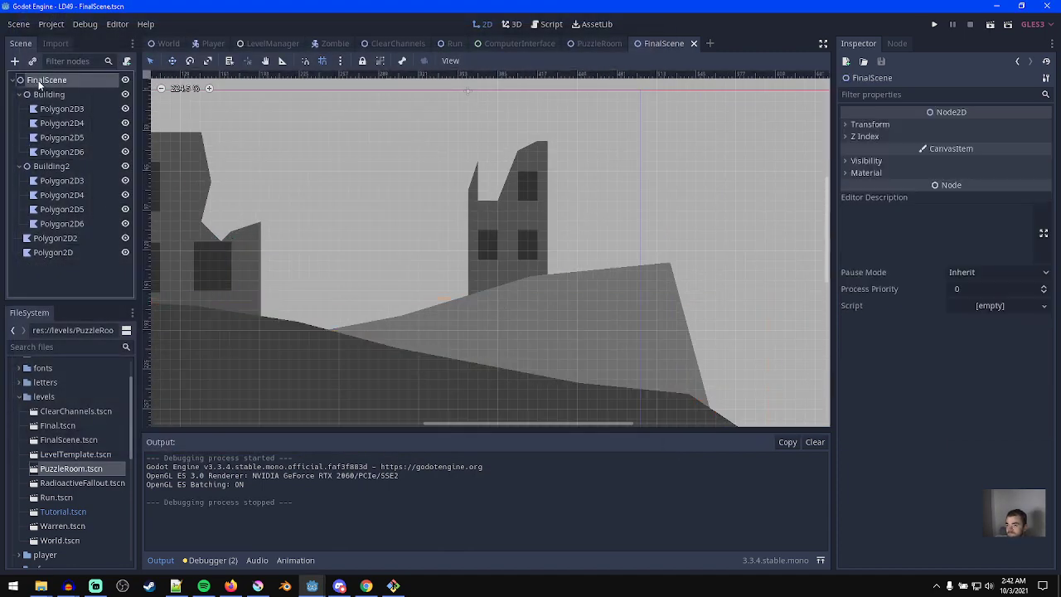
pyautogui.click(38, 80)
pyautogui.hotkey('ctrl', 'a')
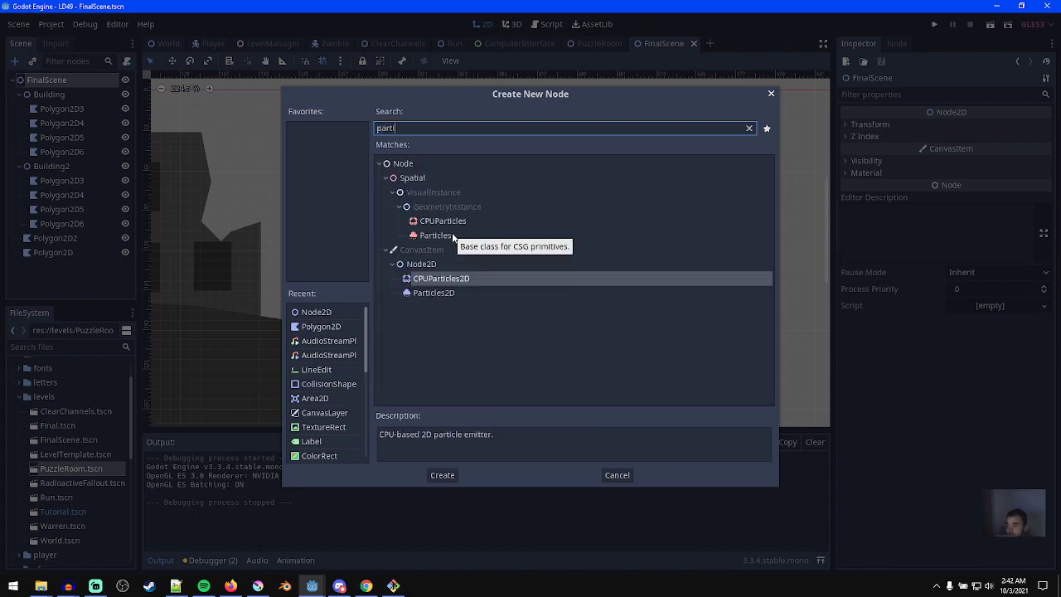
pyautogui.press('Down')
pyautogui.press('Return')
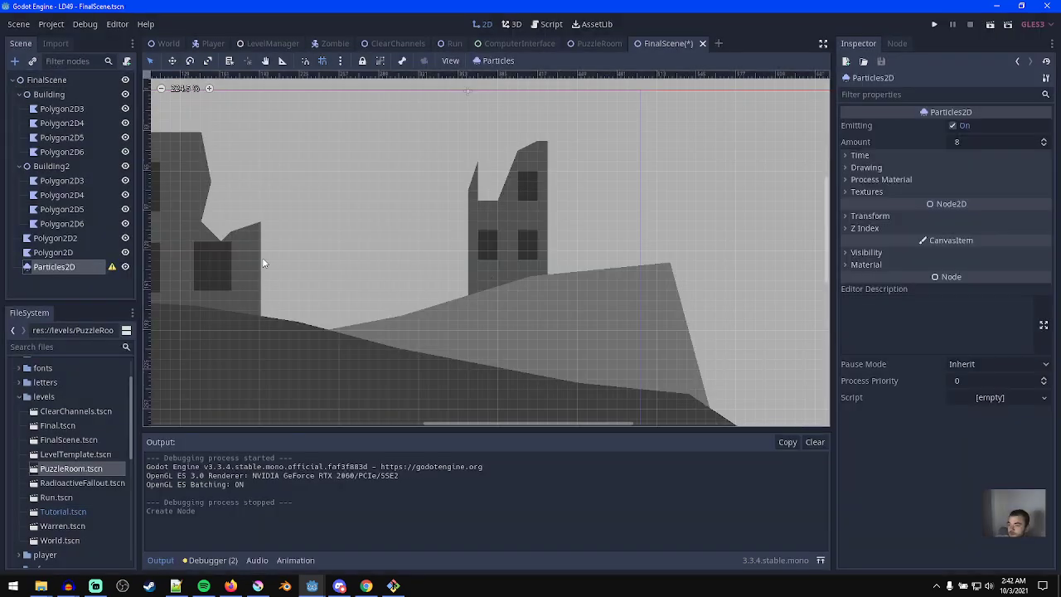
pyautogui.hotkey('ctrl', 'z')
# - Add a CPUParticles2D node under FinalScene
pyautogui.click(78, 74)
pyautogui.hotkey('ctrl', 'a')
pyautogui.doubleClick(472, 282)
# - Set the CPUParticles2D node's particle amount to 32
pyautogui.scroll(-4, 459, 294)
pyautogui.moveTo(309, 354); pyautogui.dragTo(363, 348, button='middle')
pyautogui.scroll(1, 372, 353)
pyautogui.scroll(-2, 238, 331)
pyautogui.scroll(-1, 388, 285)
pyautogui.click(974, 141)
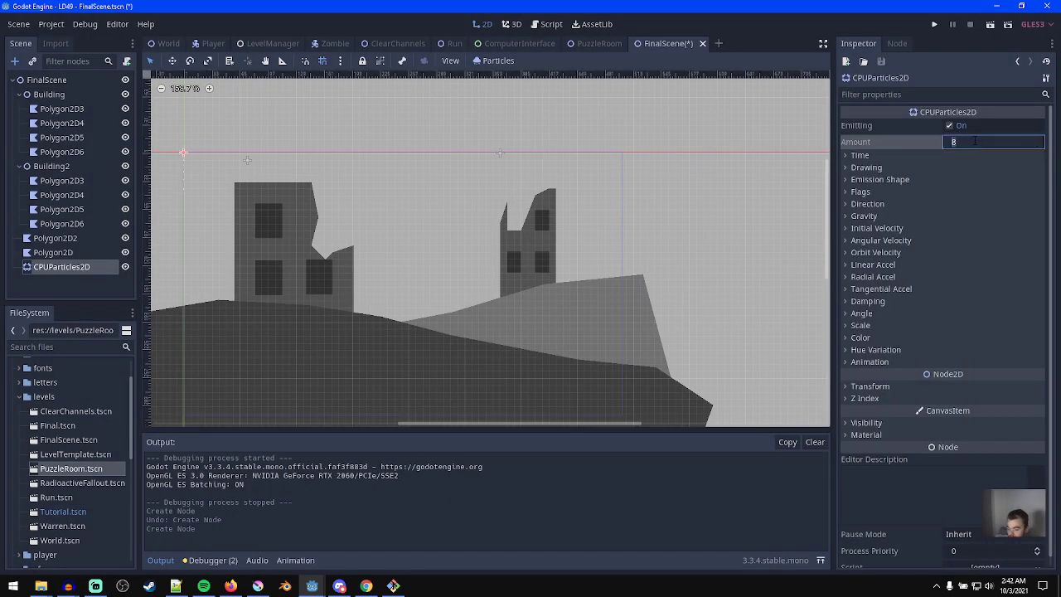
pyautogui.write('32')
pyautogui.press('Return')
pyautogui.moveTo(527, 273); pyautogui.dragTo(567, 258, button='middle')
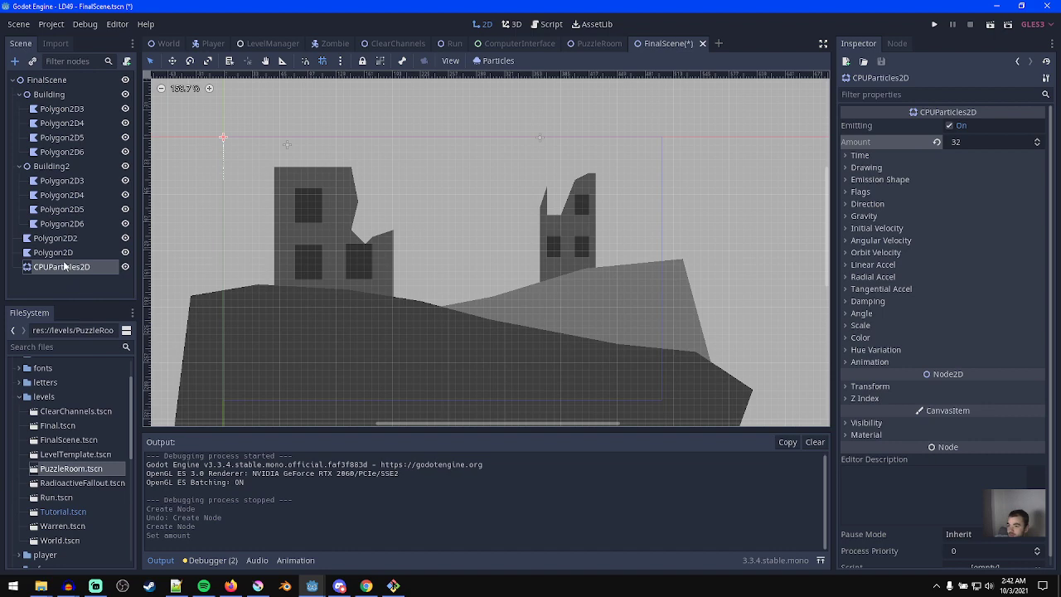
# - Set the particles' lifetime to about 3.41
pyautogui.click(884, 168)
pyautogui.click(886, 167)
pyautogui.moveTo(324, 342); pyautogui.dragTo(423, 358, button='middle')
pyautogui.scroll(-3, 423, 358)
pyautogui.scroll(3, 421, 356)
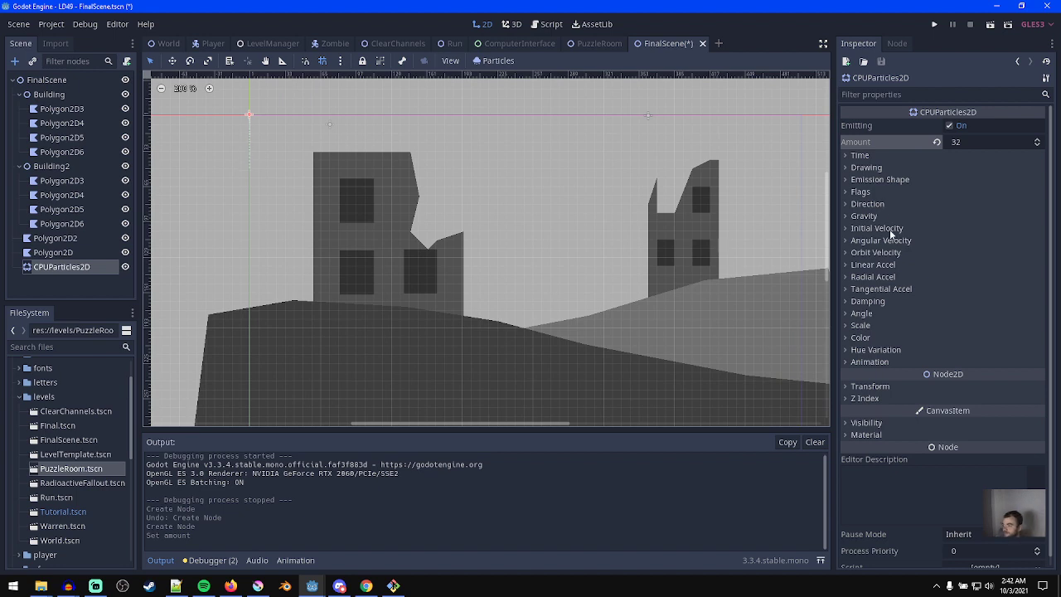
pyautogui.click(876, 155)
pyautogui.moveTo(969, 166); pyautogui.dragTo(1003, 167)
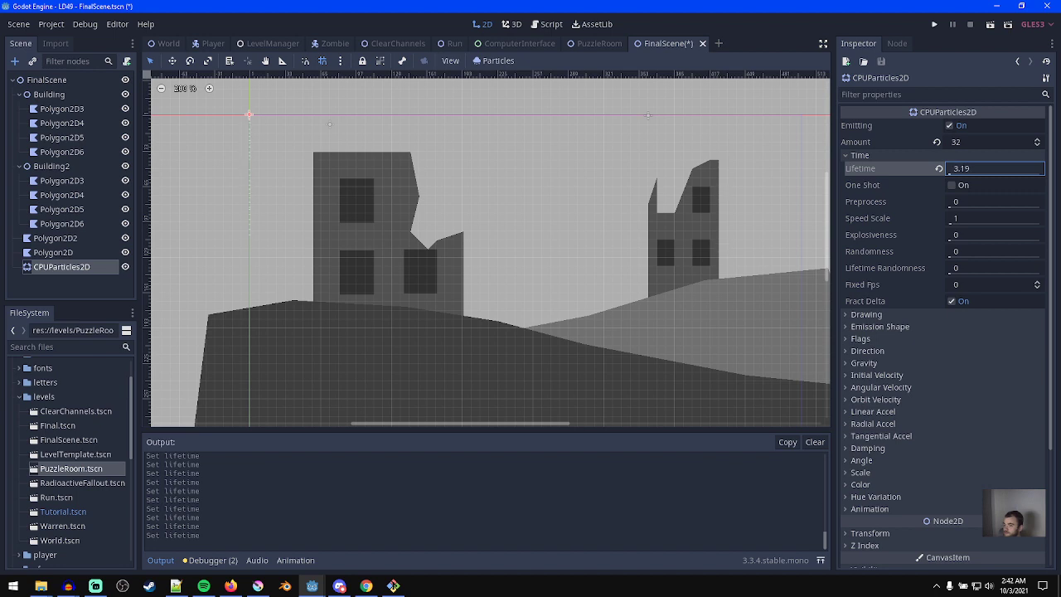
# - Set the particles' vertical gravity to 0 and their initial velocity to 8
pyautogui.click(869, 377)
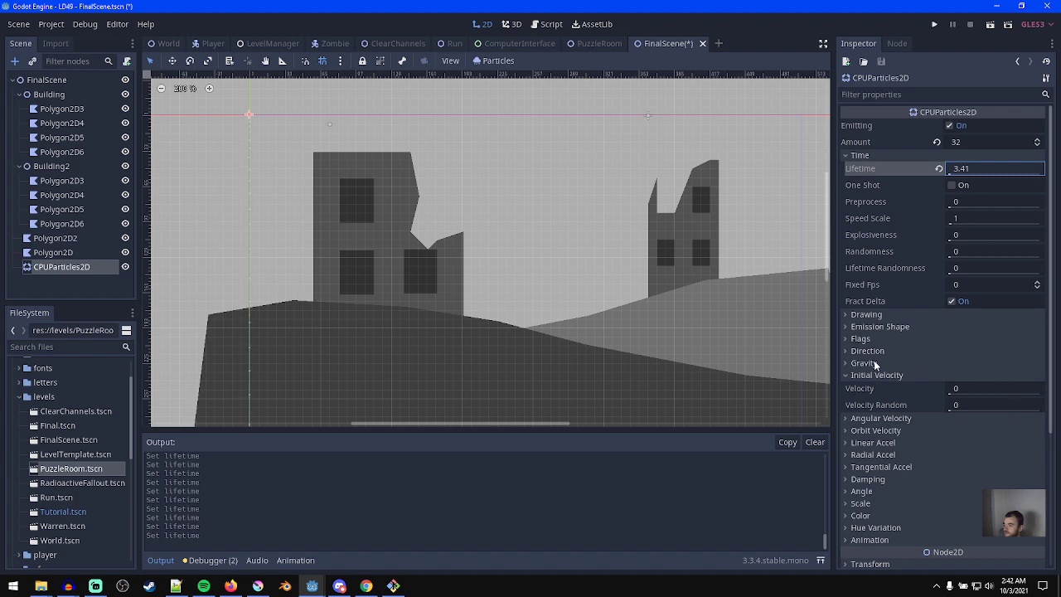
pyautogui.click(865, 363)
pyautogui.click(983, 393)
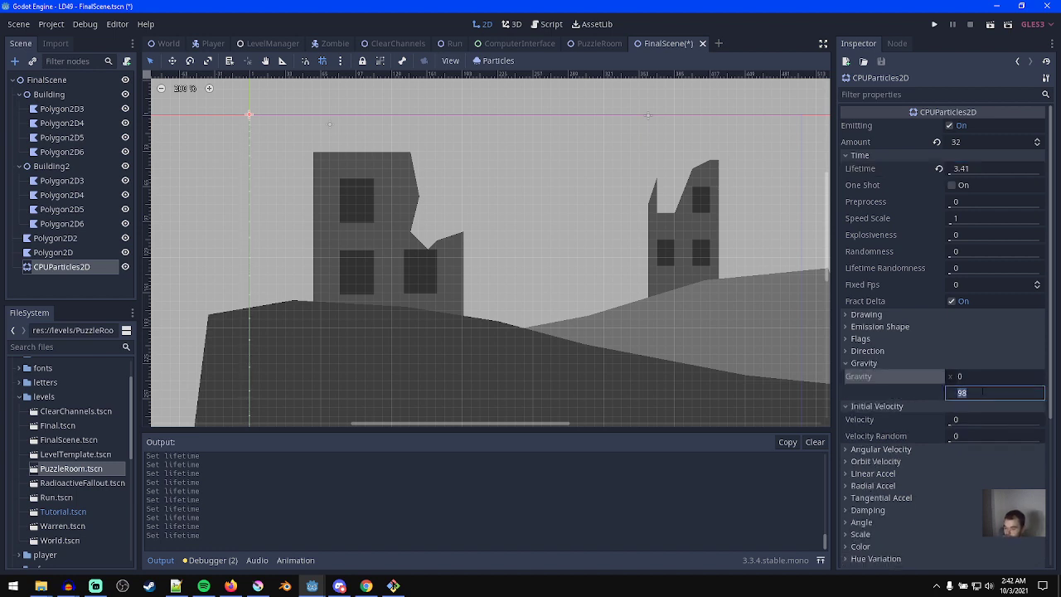
pyautogui.click(978, 423)
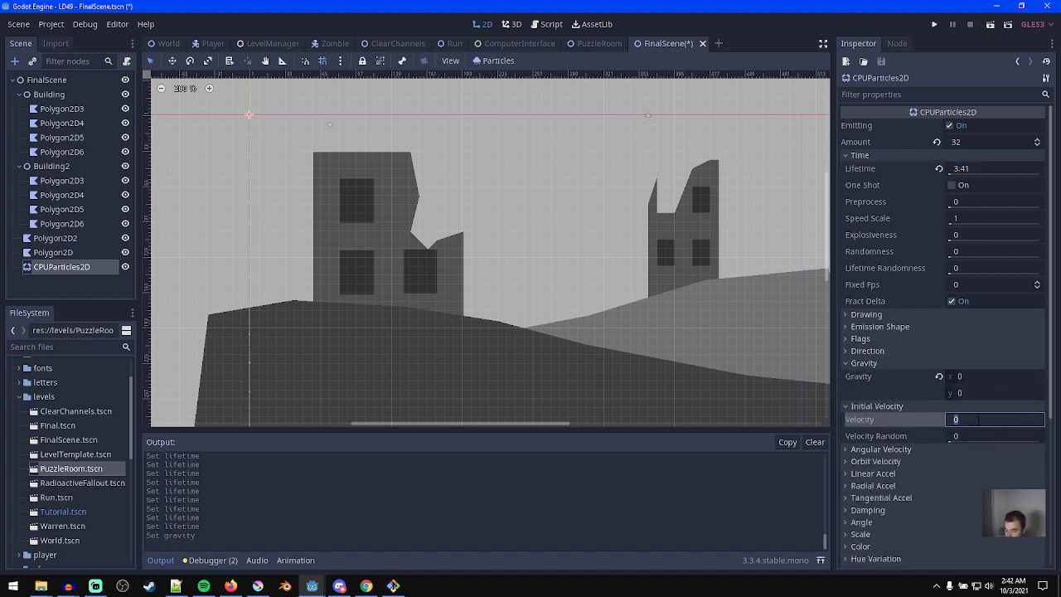
pyautogui.scroll(-1, 681, 387)
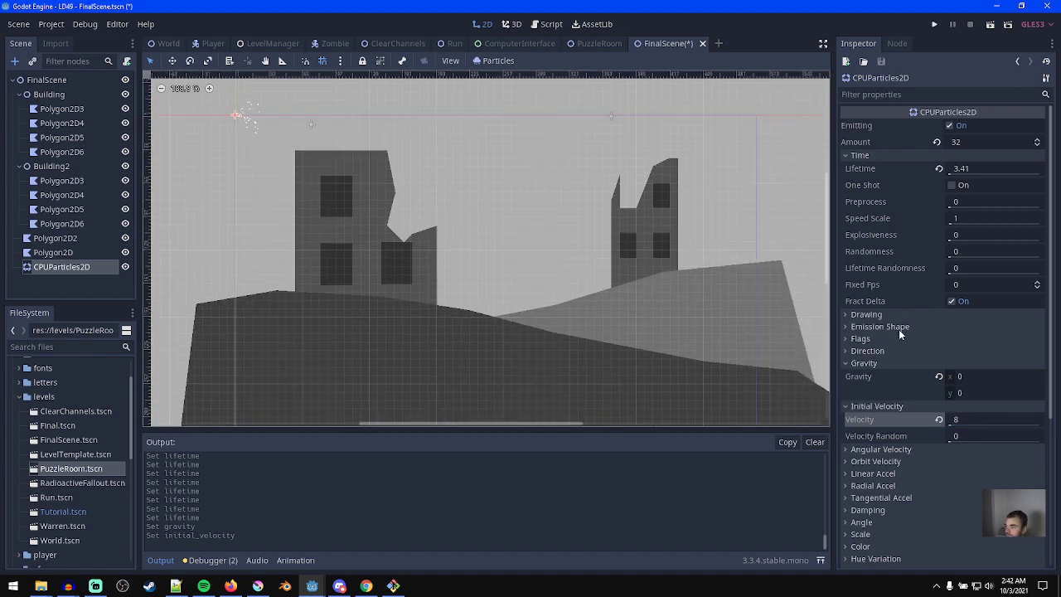
# - Enlarge the particles by trying a scale amount of 20 and settling on 10
pyautogui.scroll(-3, 896, 495)
pyautogui.click(870, 421)
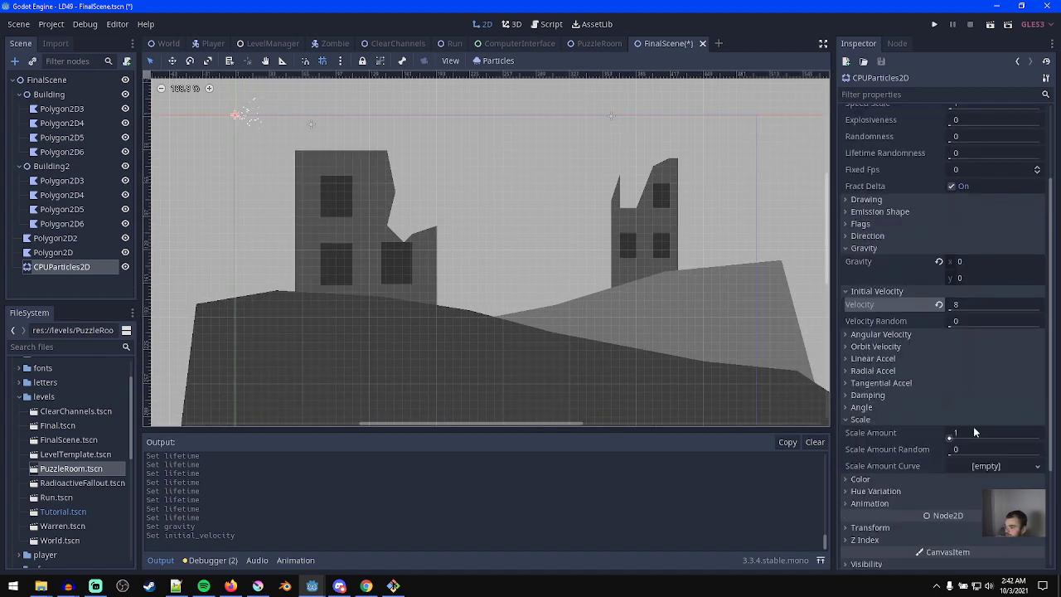
pyautogui.click(975, 431)
pyautogui.write('20')
pyautogui.press('Return')
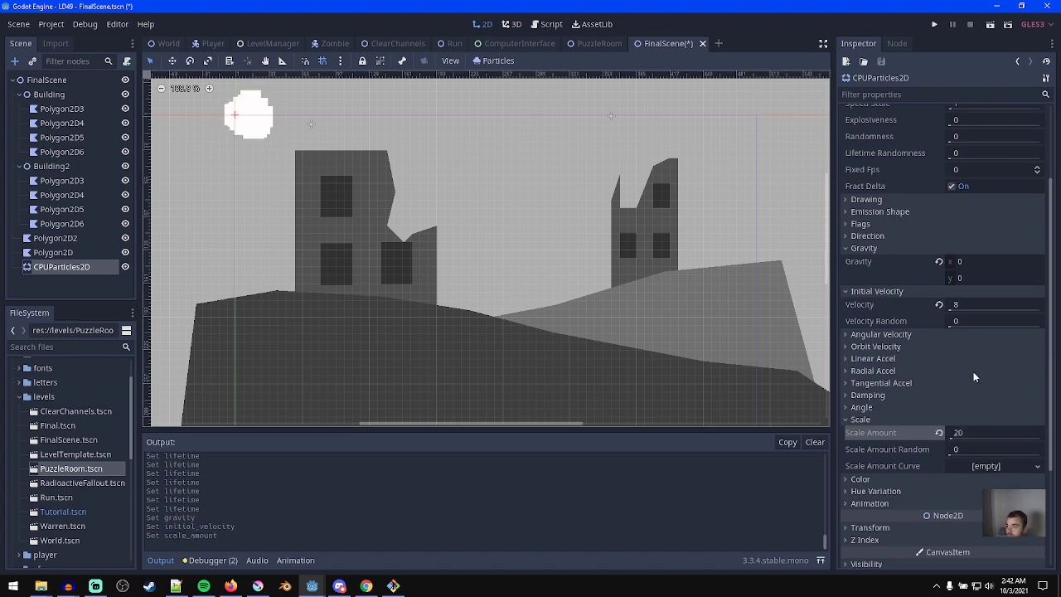
pyautogui.click(984, 432)
pyautogui.write('10')
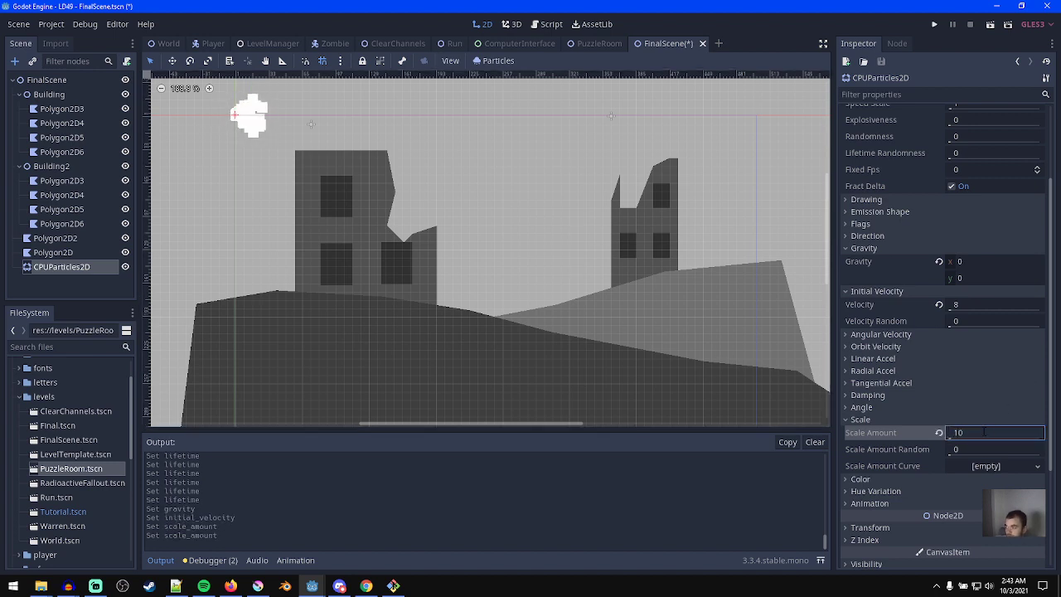
# - Raise the particles' initial velocity to 30 and their lifetime to 10
pyautogui.click(979, 306)
pyautogui.write('30')
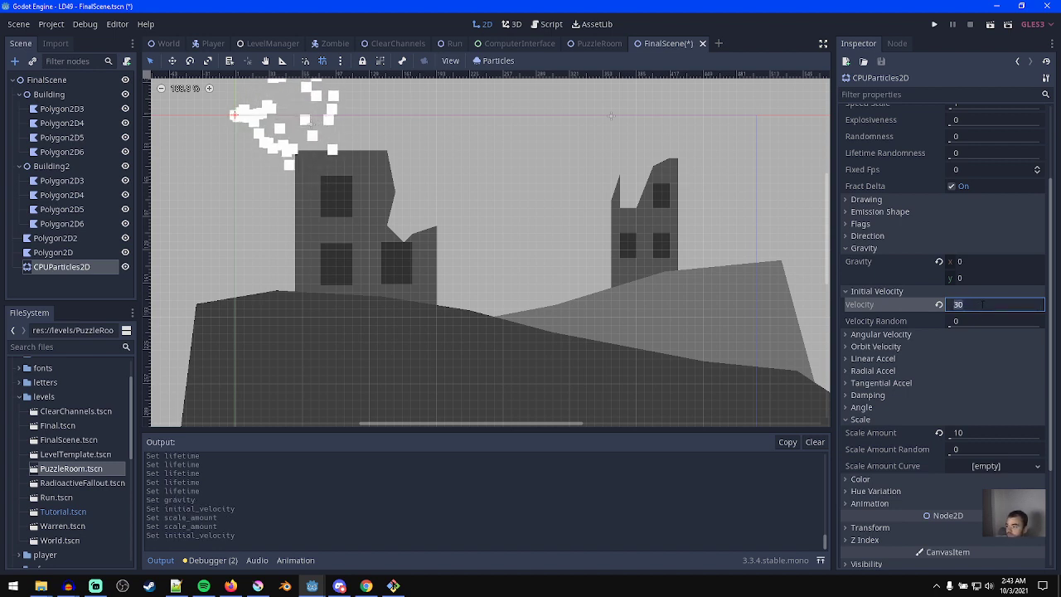
pyautogui.moveTo(1051, 195); pyautogui.dragTo(1050, 167)
pyautogui.scroll(2, 1007, 163)
pyautogui.click(997, 169)
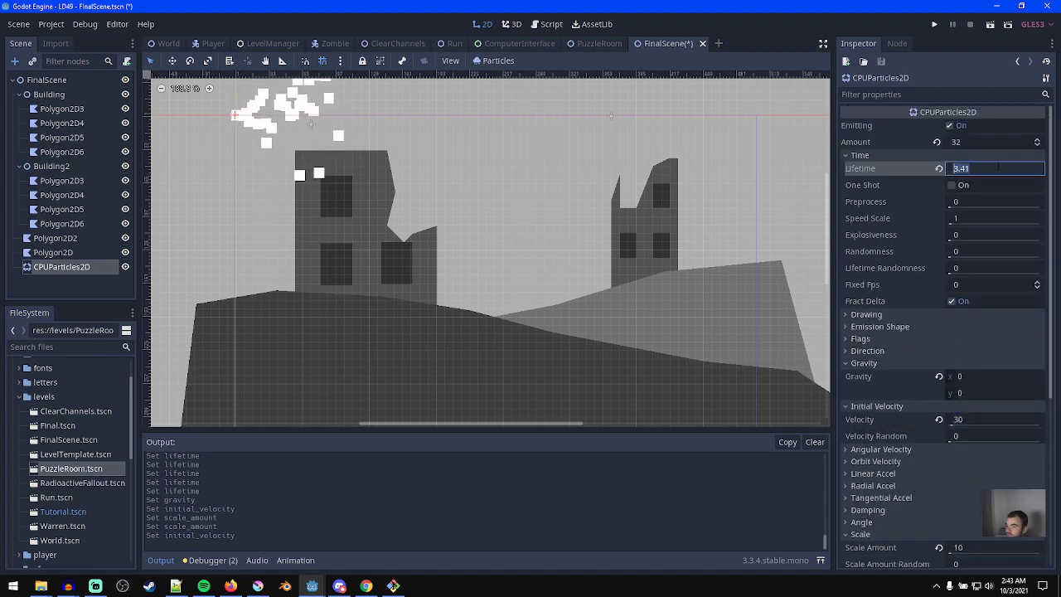
pyautogui.press('Return')
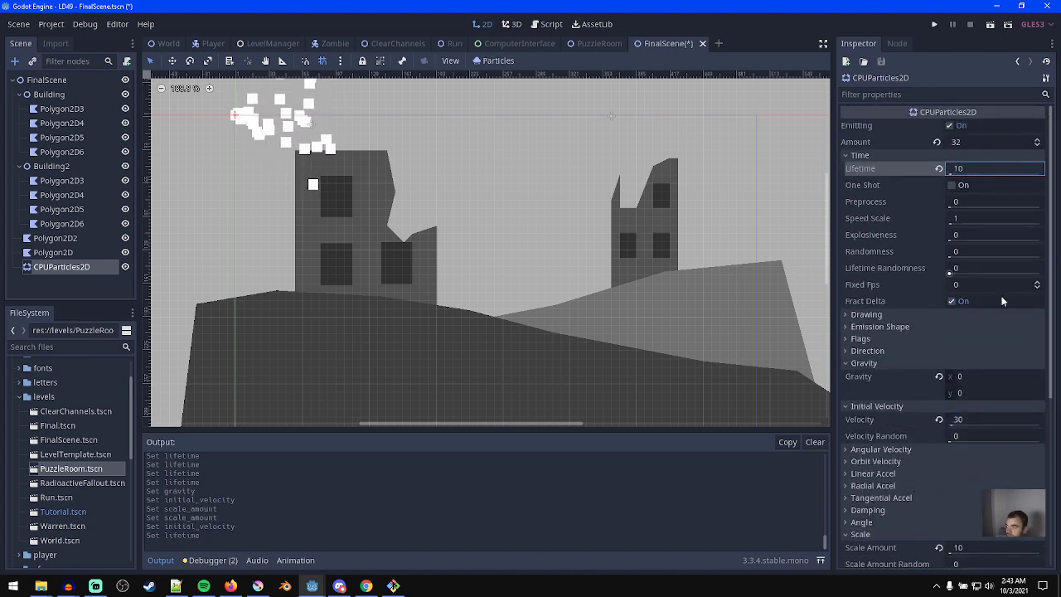
# - Change the emission shape to Box and set its x rect extent to 100
pyautogui.click(910, 328)
pyautogui.click(988, 339)
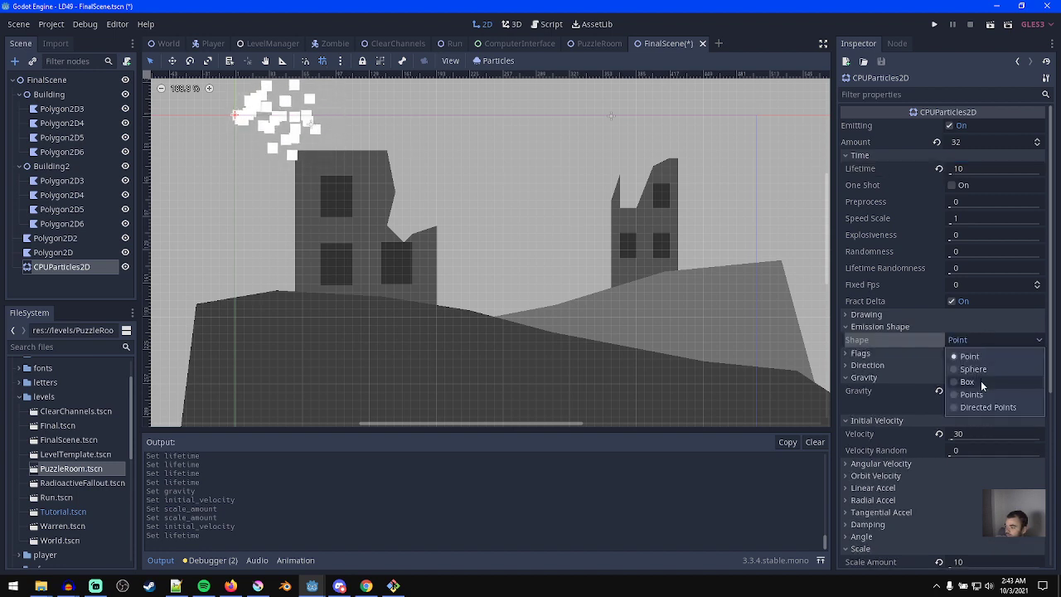
pyautogui.click(994, 383)
pyautogui.scroll(1, 336, 152)
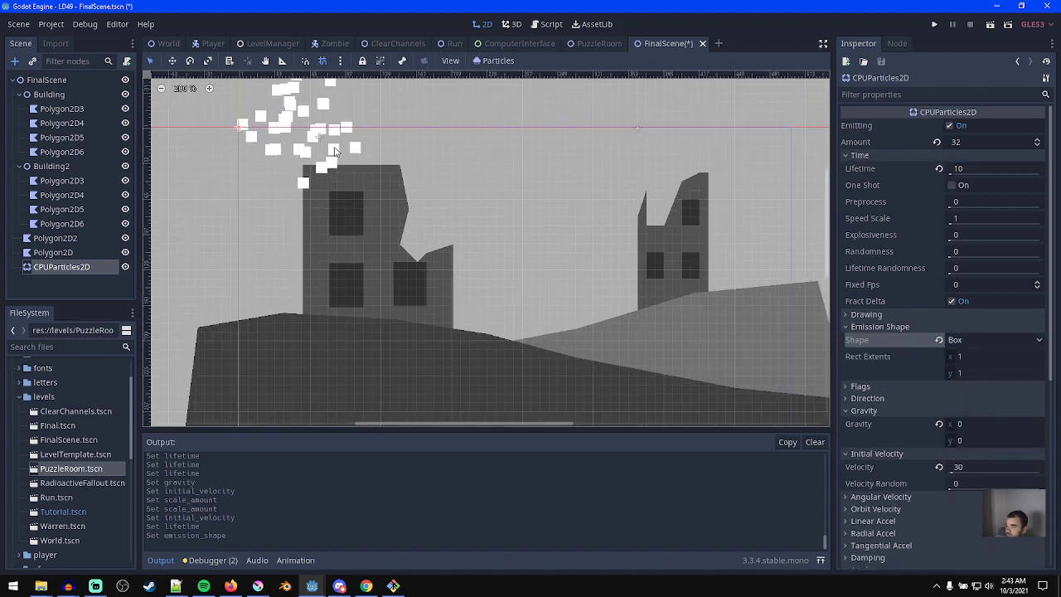
pyautogui.moveTo(972, 356); pyautogui.dragTo(1027, 356)
pyautogui.click(985, 360)
pyautogui.write('100')
pyautogui.press('Return')
# - Move the particle emitter above the buildings to about (185, -15)
pyautogui.scroll(-1, 563, 292)
pyautogui.moveTo(456, 265); pyautogui.dragTo(415, 267, button='middle')
pyautogui.moveTo(373, 241); pyautogui.dragTo(526, 229)
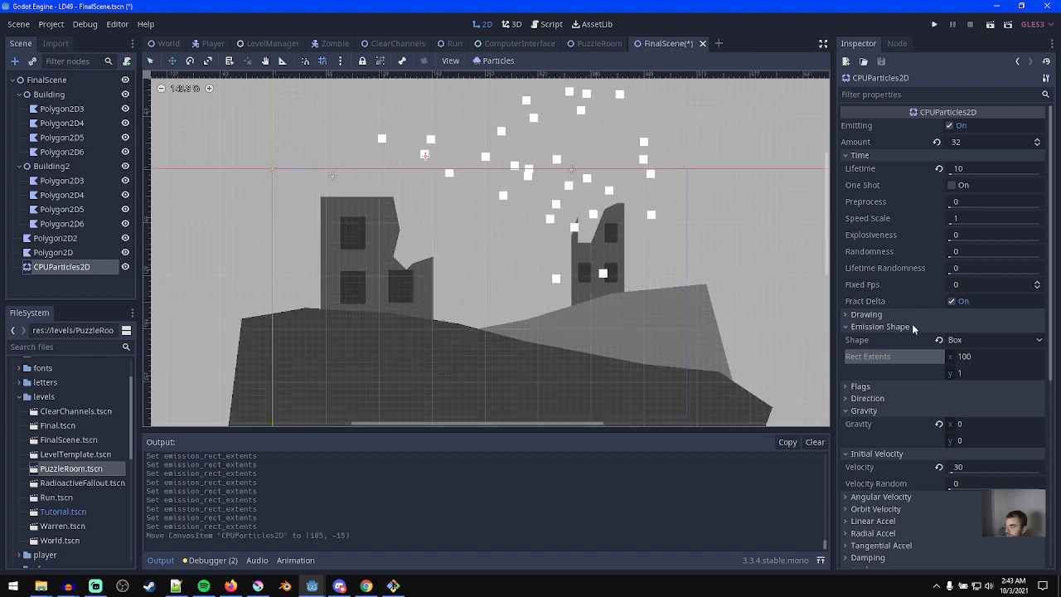
# - Set the particles' spread to 10 and their direction to (0.1, 1) so they fall downward
pyautogui.click(899, 398)
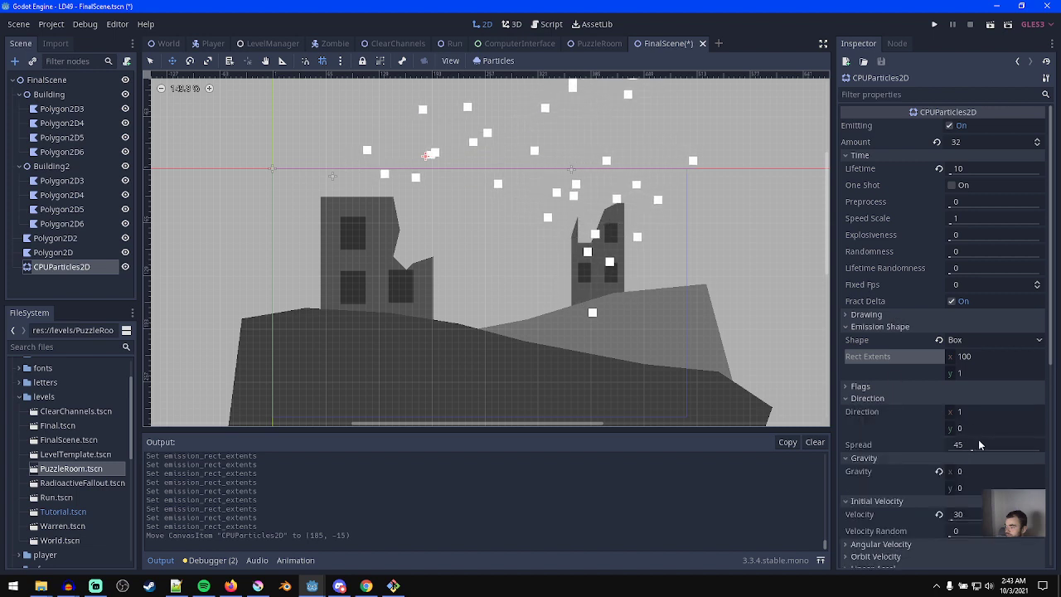
pyautogui.click(971, 444)
pyautogui.write('10')
pyautogui.click(965, 427)
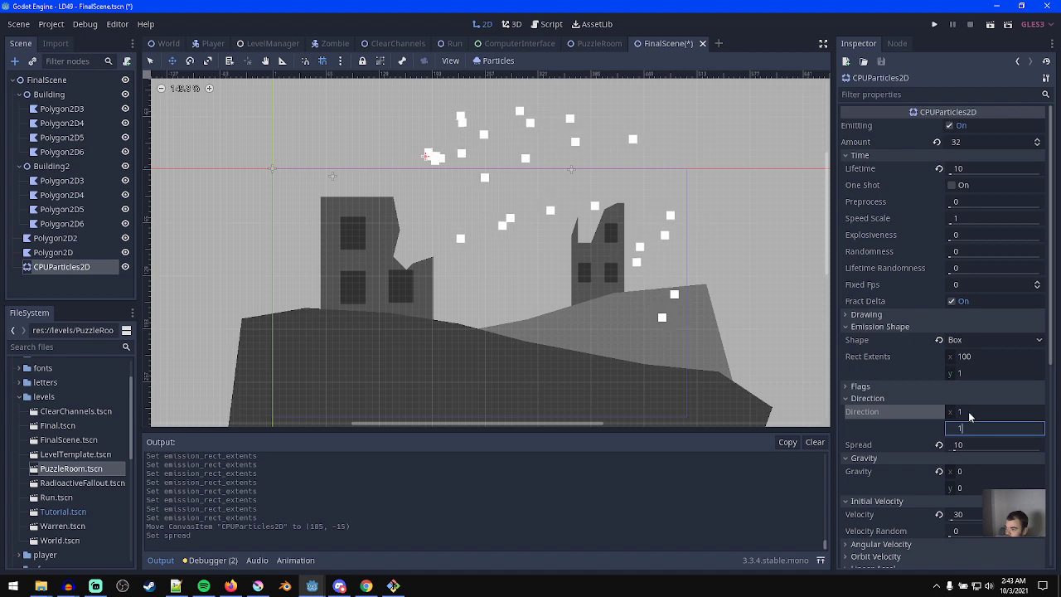
pyautogui.write('1')
pyautogui.click(969, 412)
pyautogui.write('0.1')
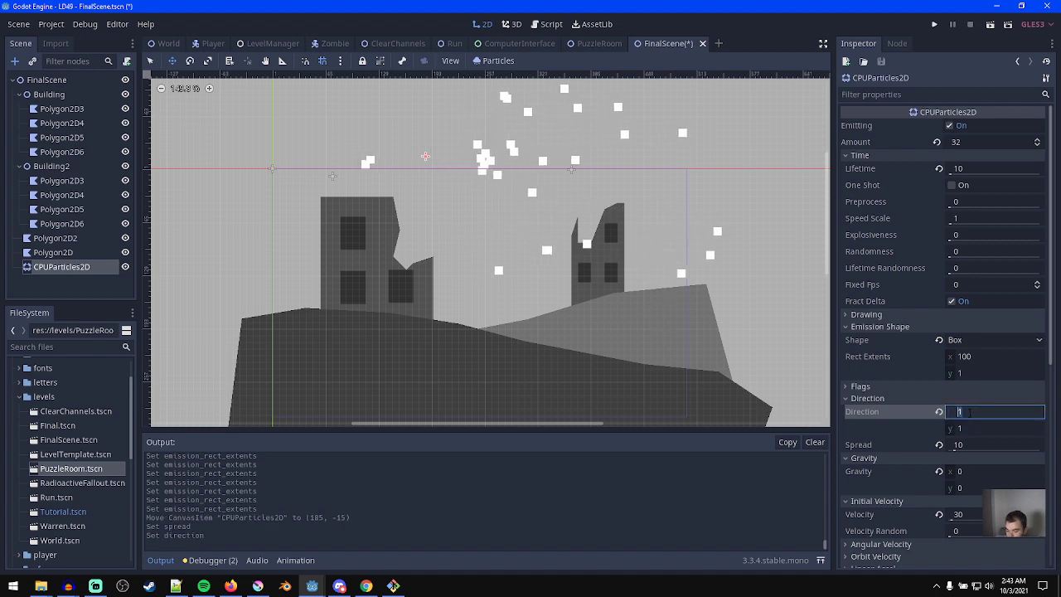
pyautogui.press('Return')
# - Set the x direction of the particles to 0.2 and move the emitter to about (233, -15)
pyautogui.moveTo(587, 272); pyautogui.dragTo(593, 279, button='middle')
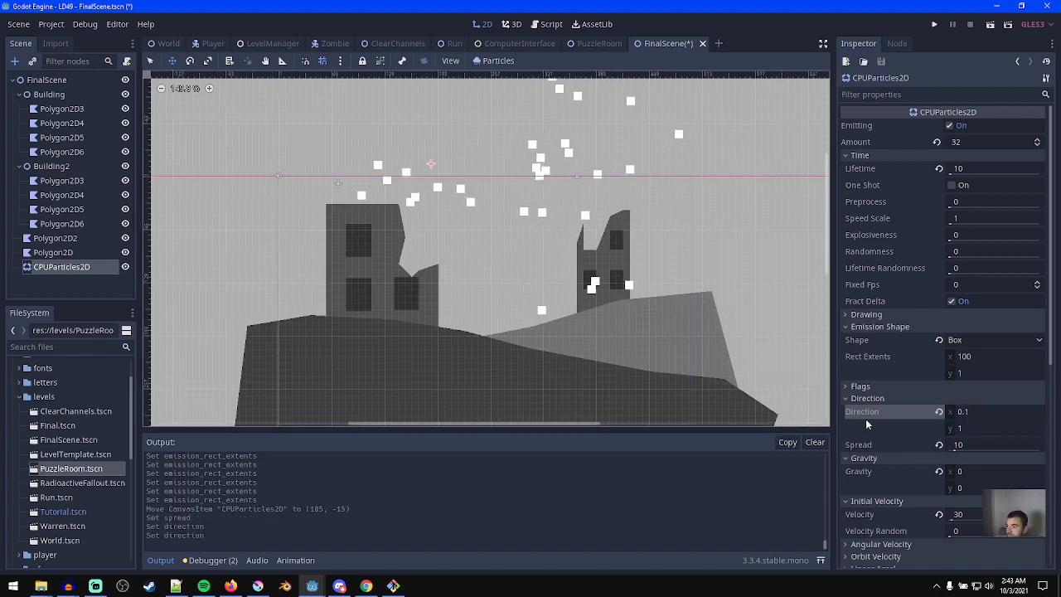
pyautogui.click(980, 412)
pyautogui.write('0.2')
pyautogui.press('Return')
pyautogui.scroll(-2, 452, 249)
pyautogui.moveTo(435, 259); pyautogui.dragTo(469, 256, button='middle')
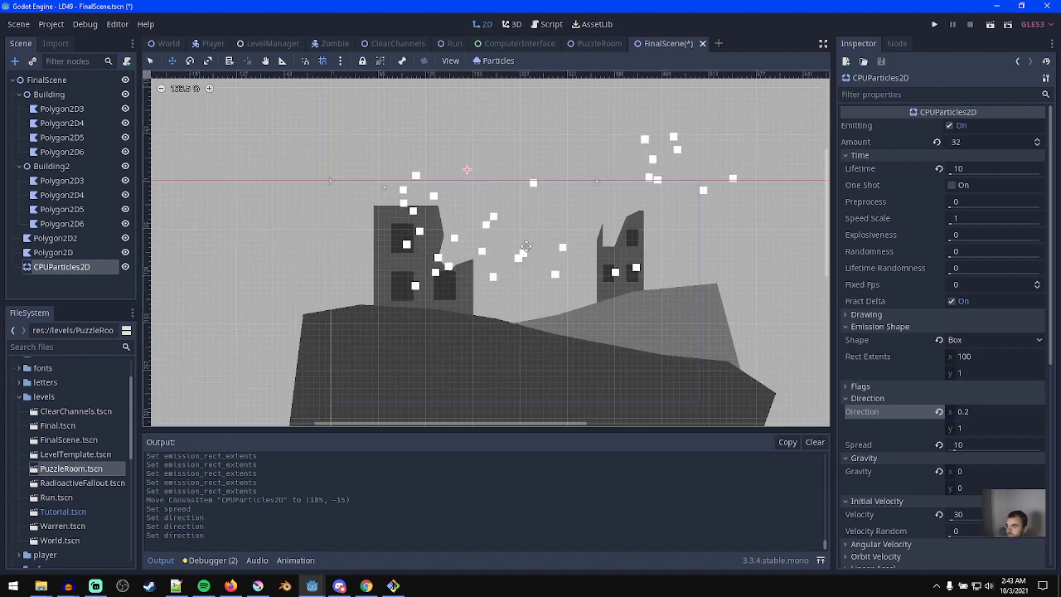
pyautogui.moveTo(561, 229); pyautogui.dragTo(596, 228)
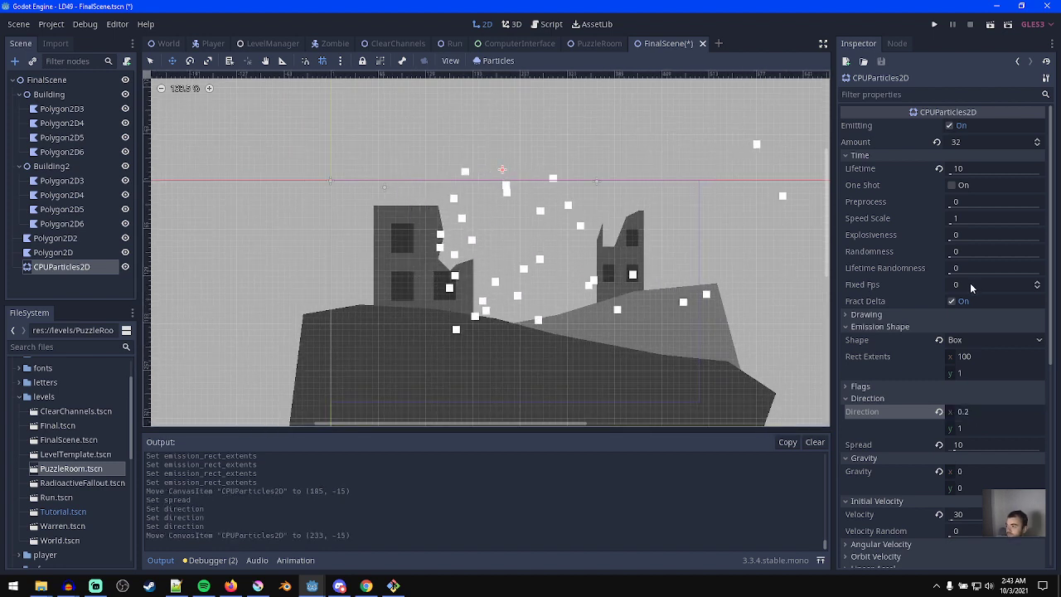
# - Widen the emission box to an x extent of 350, after trying 300 and 400, and shift the emitter to about (273, -15)
pyautogui.click(982, 355)
pyautogui.write('300')
pyautogui.press('Return')
pyautogui.moveTo(615, 286); pyautogui.dragTo(548, 263, button='middle')
pyautogui.click(994, 357)
pyautogui.write('400')
pyautogui.press('Return')
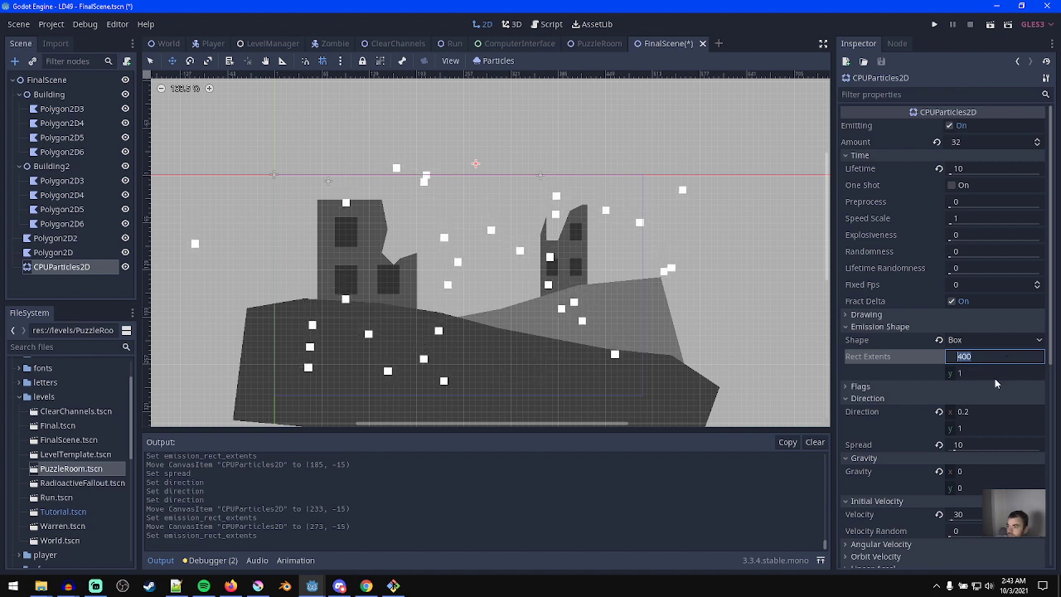
pyautogui.write('350')
pyautogui.press('Return')
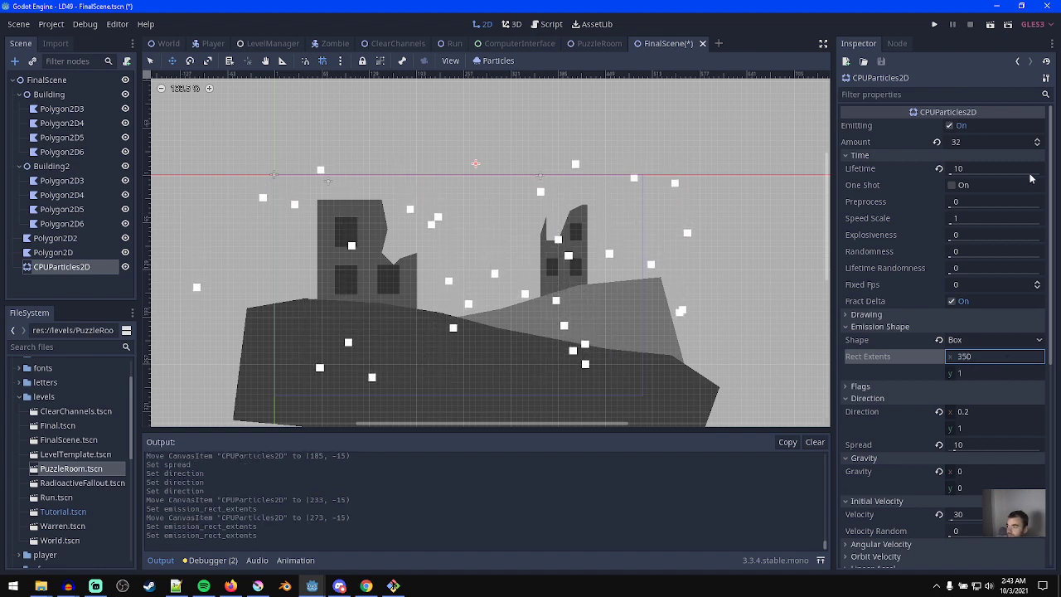
# - Increase the particle amount to 128
pyautogui.click(978, 142)
pyautogui.write('128')
pyautogui.press('Return')
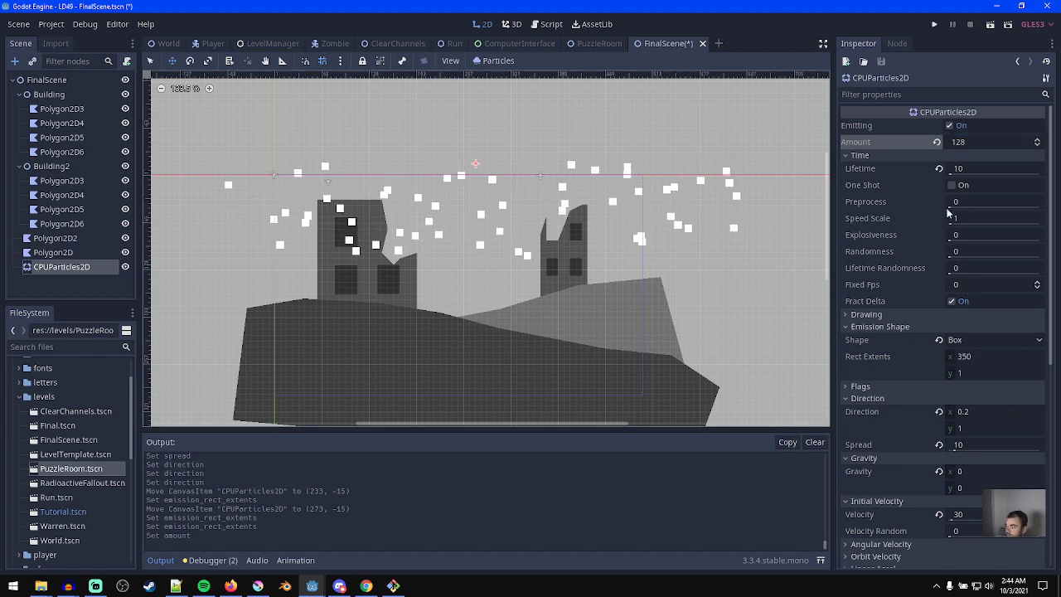
# - Set the particles' preprocess time to 8 and save the scene
pyautogui.moveTo(951, 208)
pyautogui.mouseDown()
pyautogui.moveTo(984, 215)
pyautogui.moveTo(959, 211)
pyautogui.mouseUp()
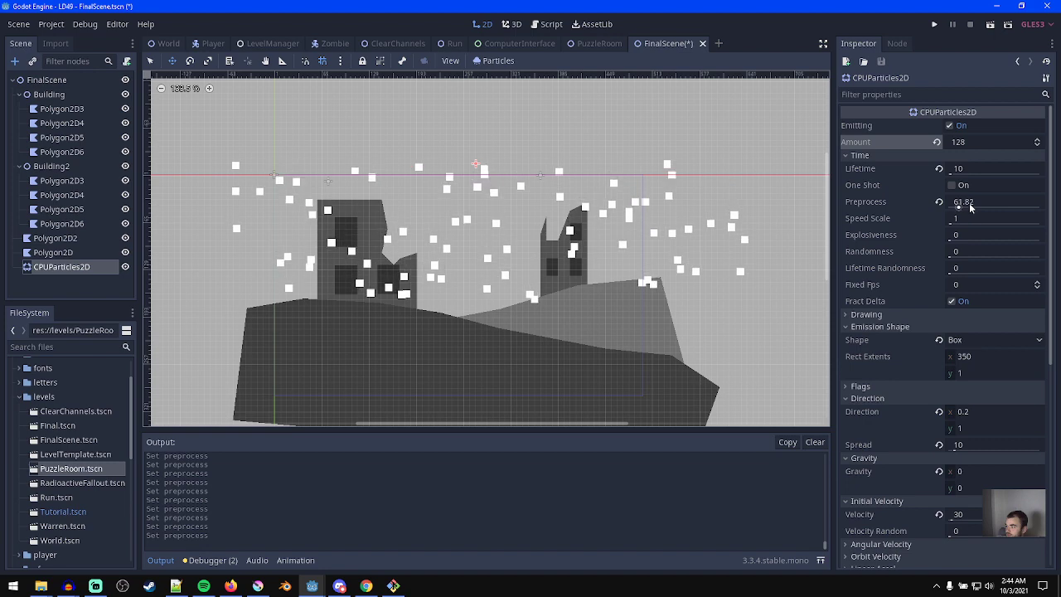
pyautogui.click(967, 203)
pyautogui.write('8')
pyautogui.press('Return')
pyautogui.hotkey('ctrl', 's')
pyautogui.scroll(3, 458, 292)
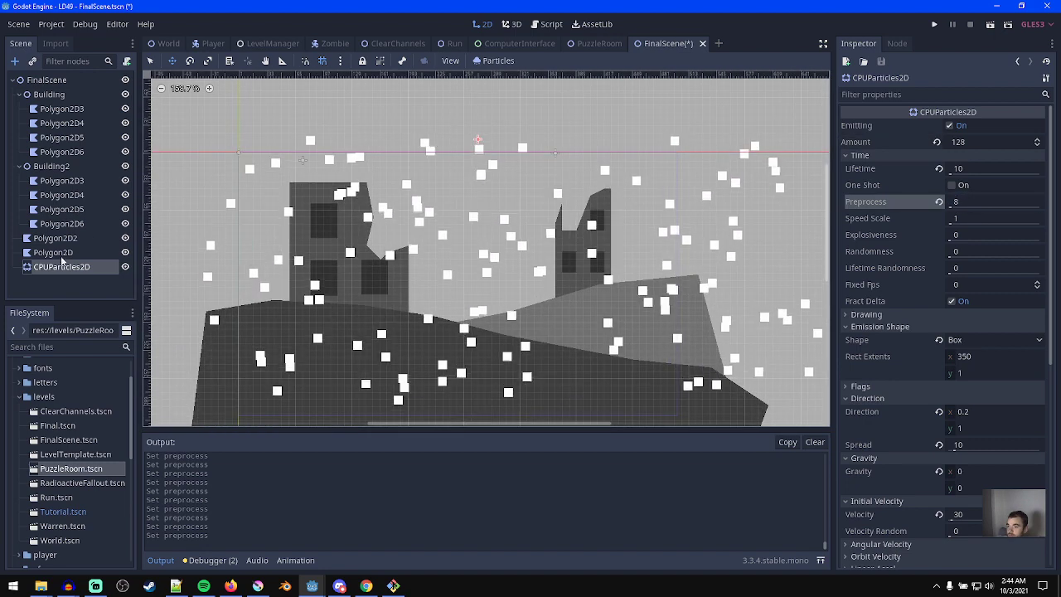
# - Collapse both building nodes and reorder CPUParticles2D between Polygon2D2 and Polygon2D so the front hill covers the particles
pyautogui.click(18, 166)
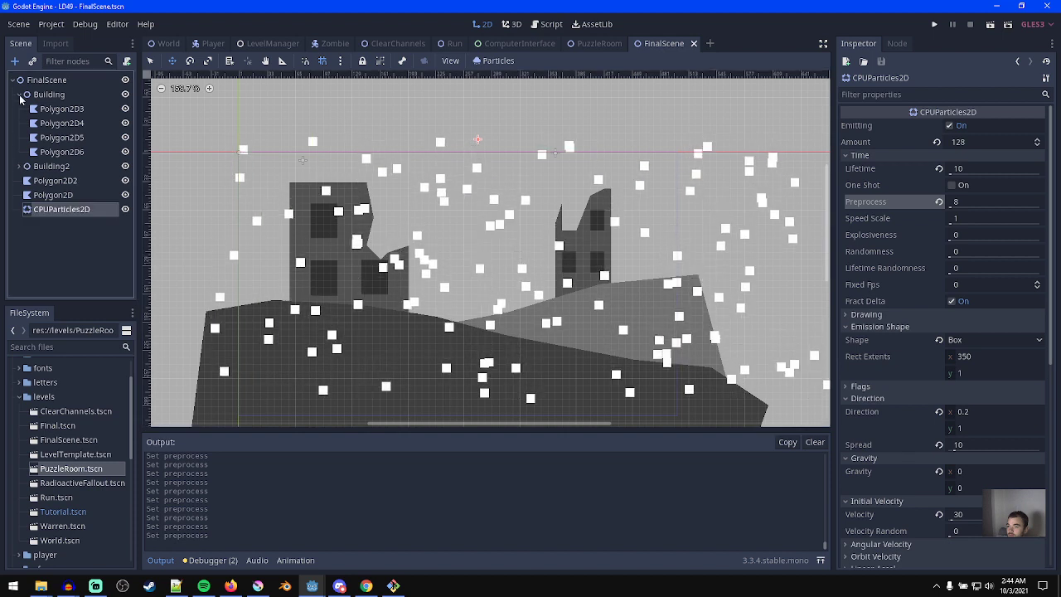
pyautogui.click(19, 94)
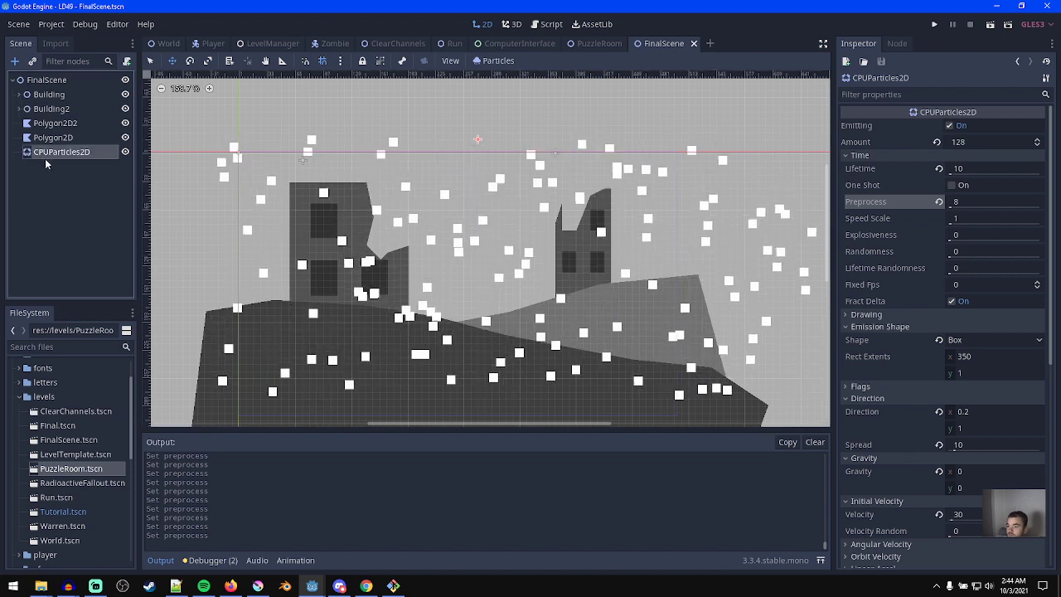
pyautogui.moveTo(51, 154); pyautogui.dragTo(58, 132)
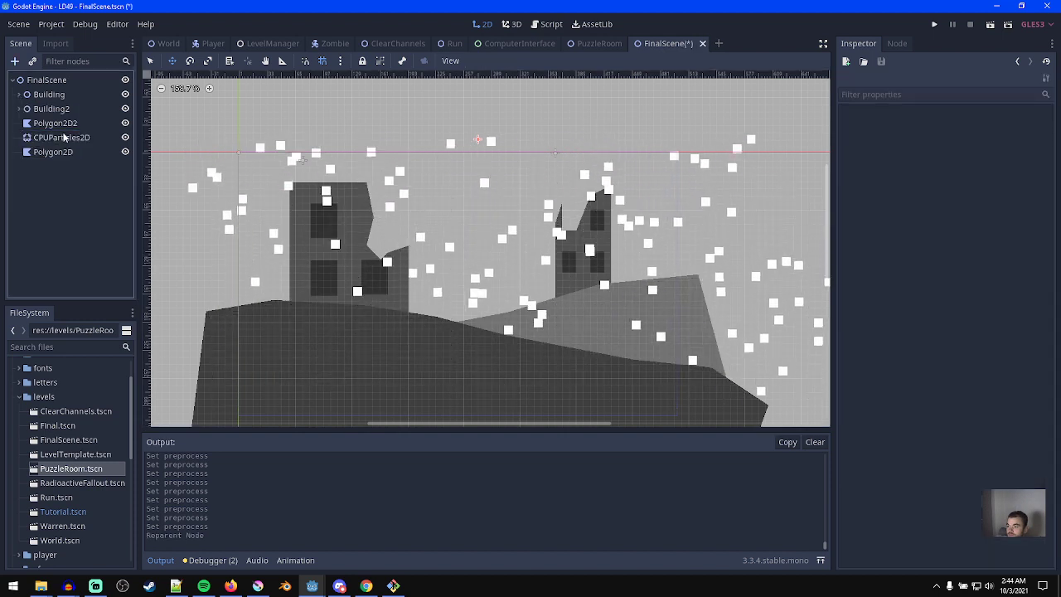
pyautogui.click(70, 154)
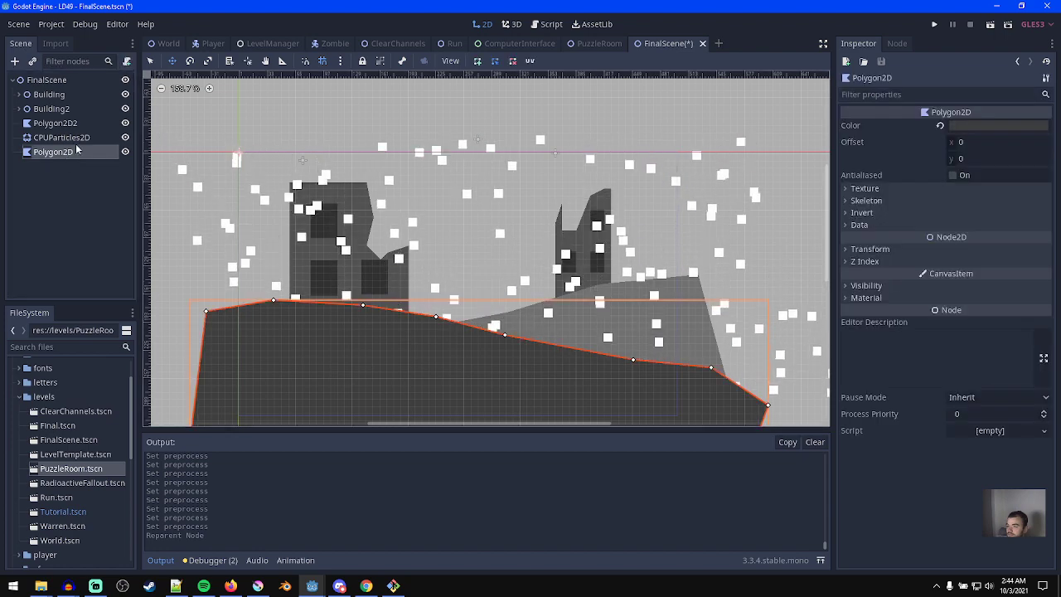
# - Set the CPUParticles2D node's initial velocity randomness to 1
pyautogui.click(68, 139)
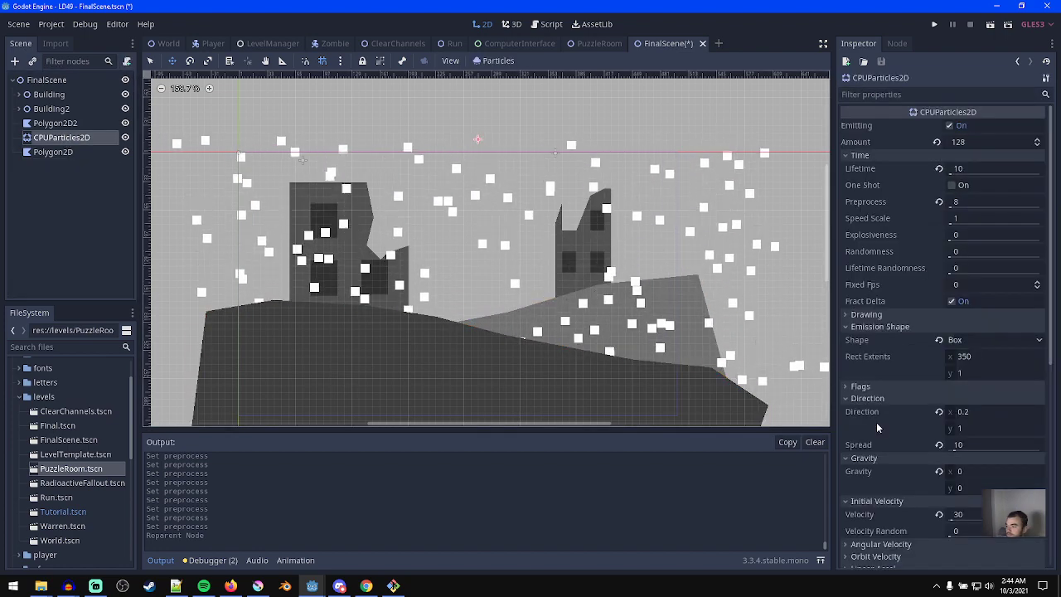
pyautogui.scroll(-2, 945, 486)
pyautogui.click(965, 458)
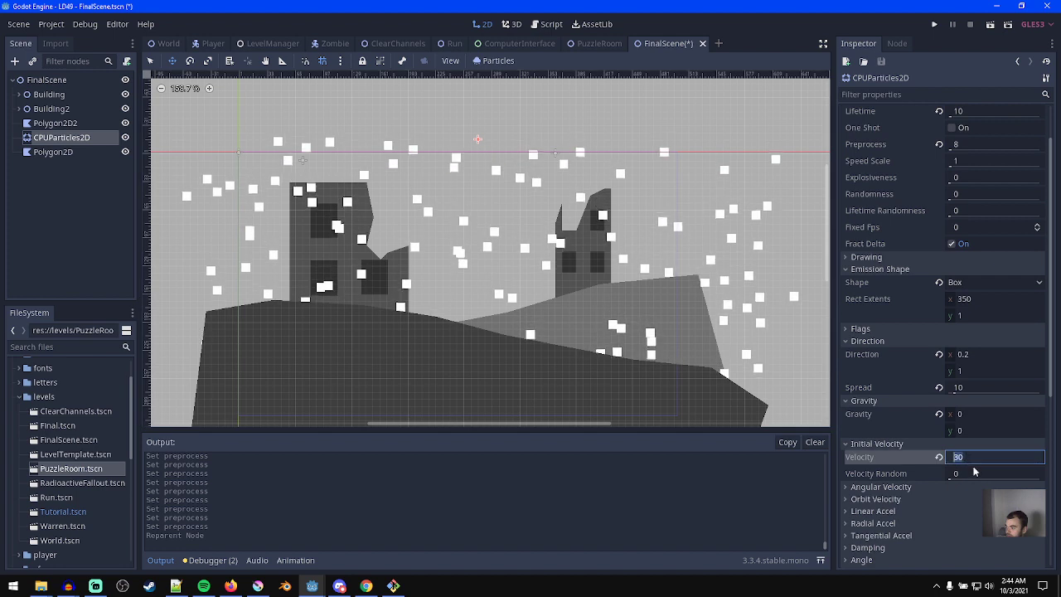
pyautogui.click(957, 475)
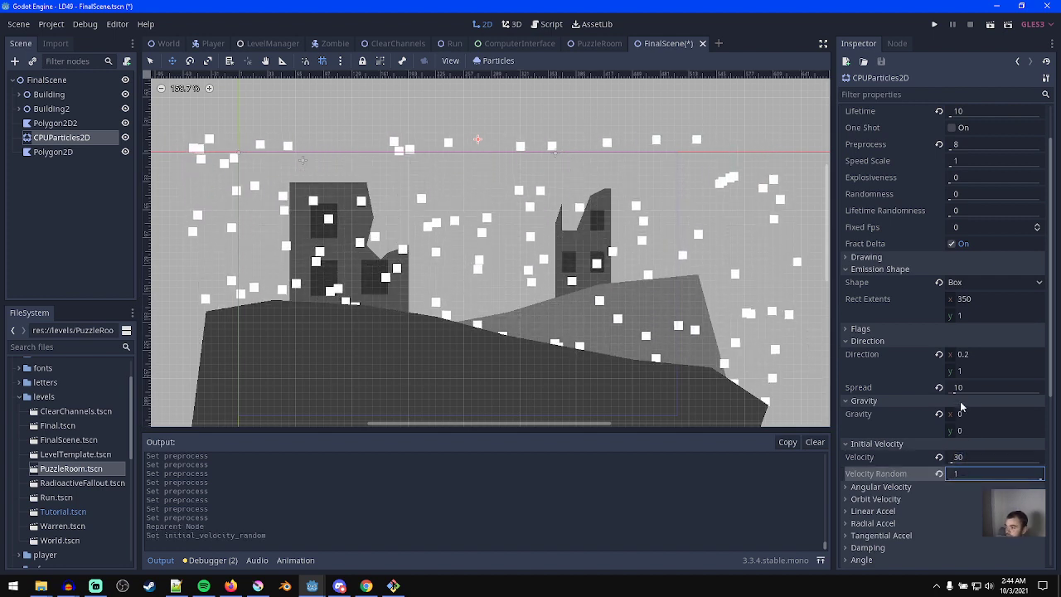
# - Set the particles' initial velocity randomness to 0.1 and their color to the back hill's grey, 717171
pyautogui.press('Return')
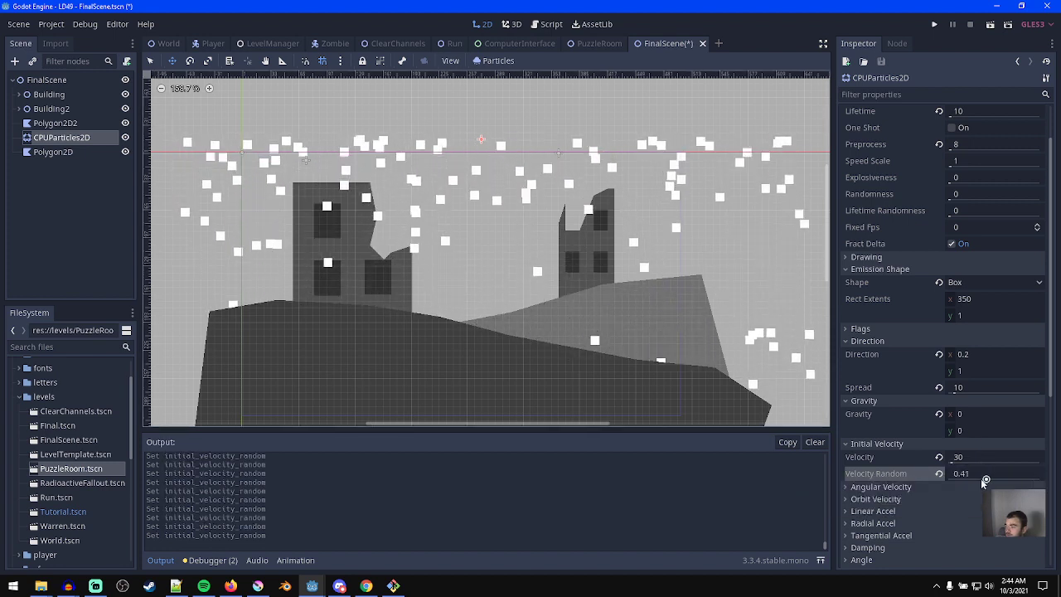
pyautogui.moveTo(958, 480); pyautogui.dragTo(957, 479)
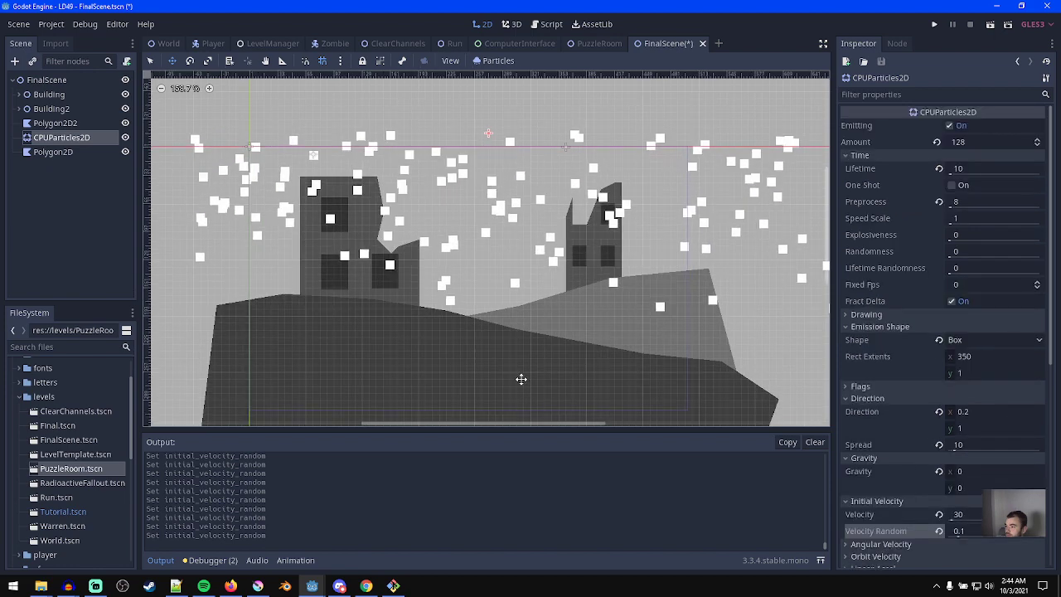
pyautogui.scroll(-4, 911, 381)
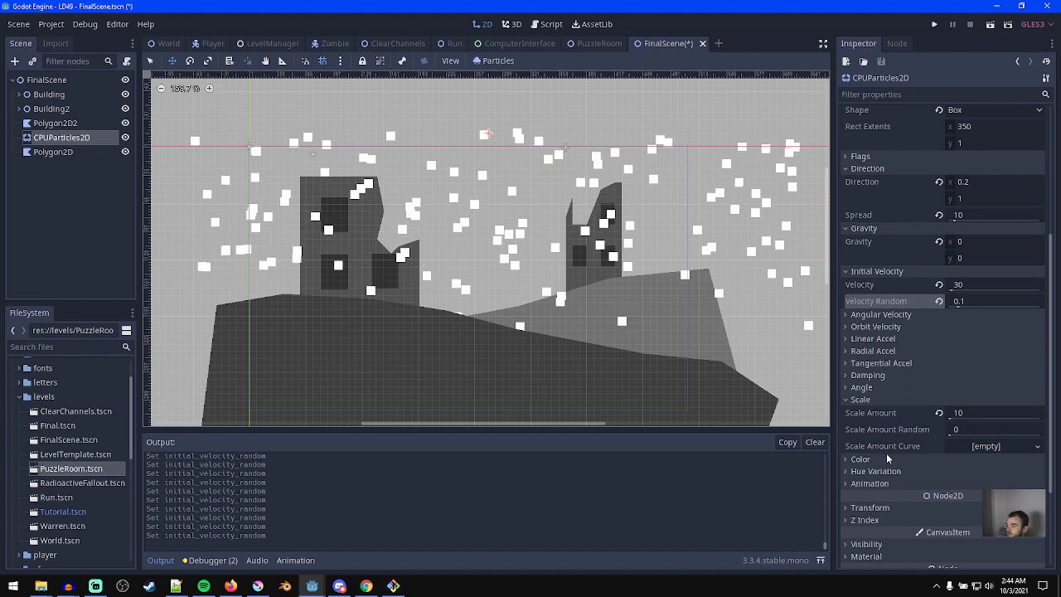
pyautogui.click(886, 454)
pyautogui.click(995, 472)
pyautogui.click(941, 353)
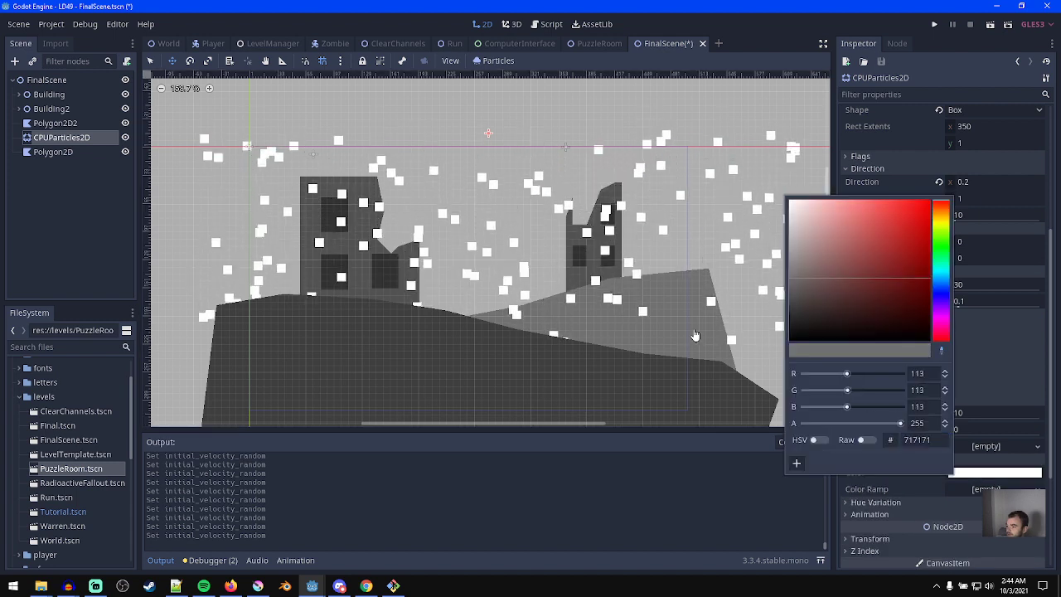
pyautogui.click(553, 350)
pyautogui.scroll(3, 655, 365)
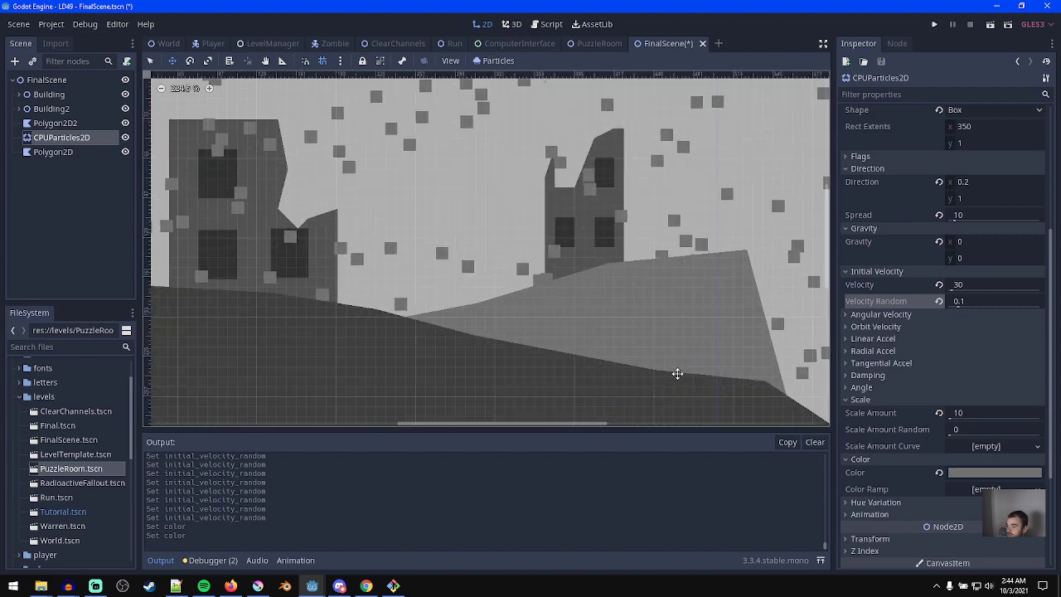
pyautogui.scroll(-1, 646, 359)
pyautogui.scroll(-1, 614, 339)
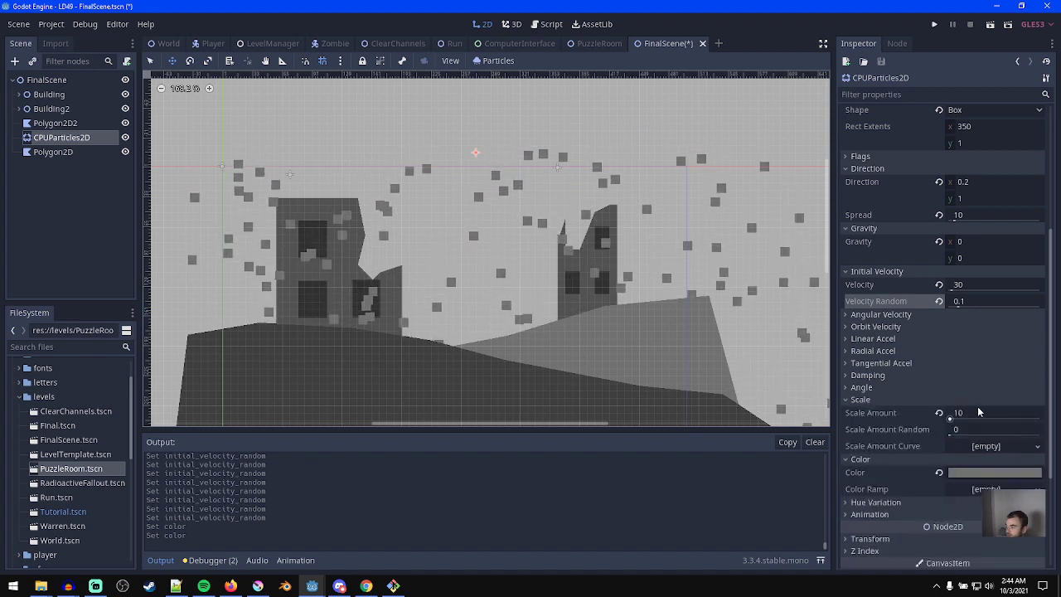
# - Set the particles' scale amount to 8.27 with randomness 0.53, and their angle to 720 with randomness 1
pyautogui.moveTo(964, 429); pyautogui.dragTo(995, 429)
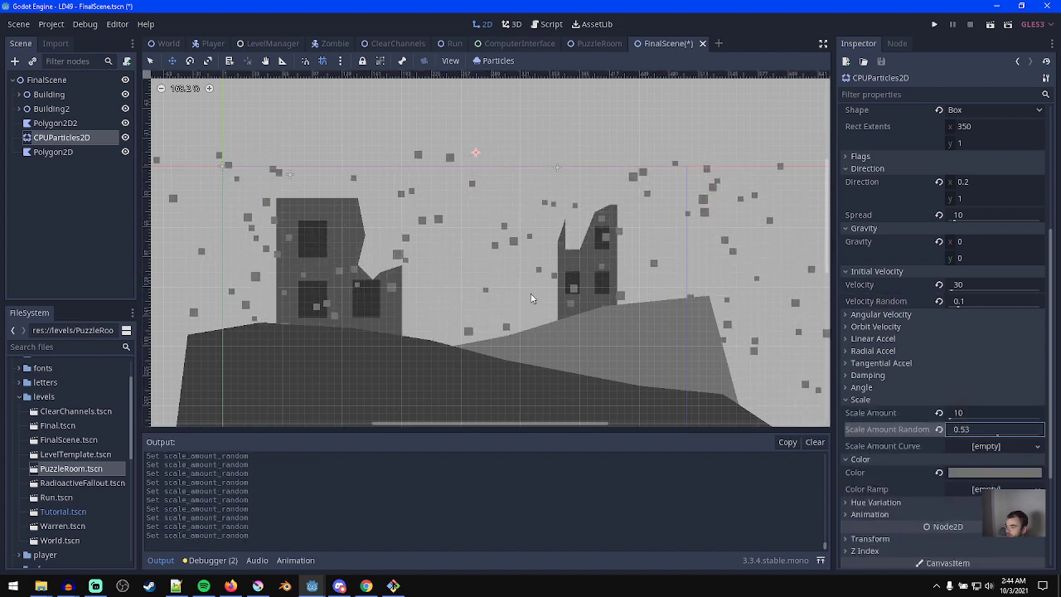
pyautogui.click(965, 418)
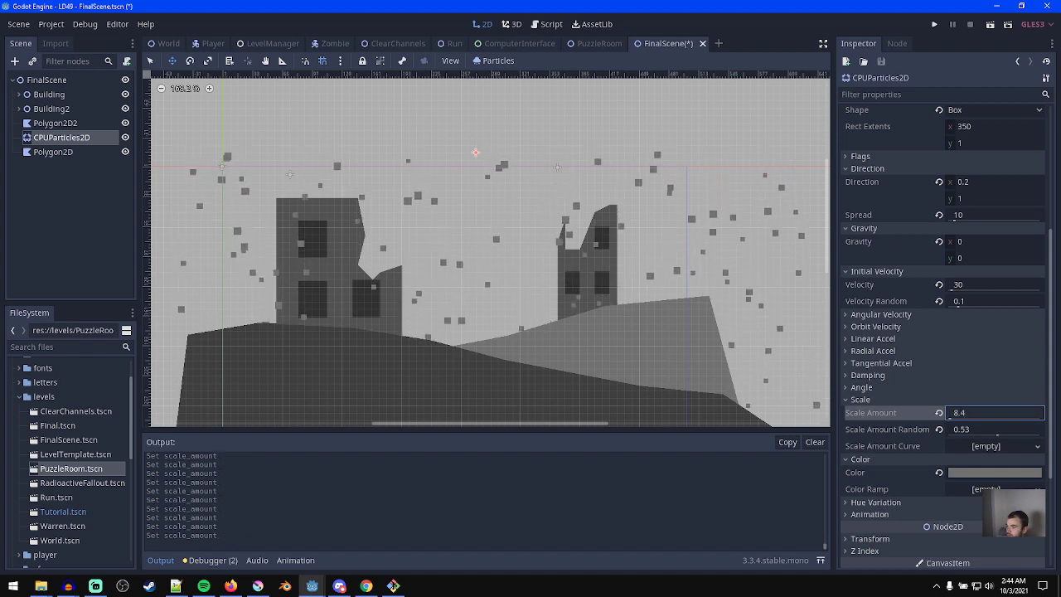
pyautogui.click(880, 387)
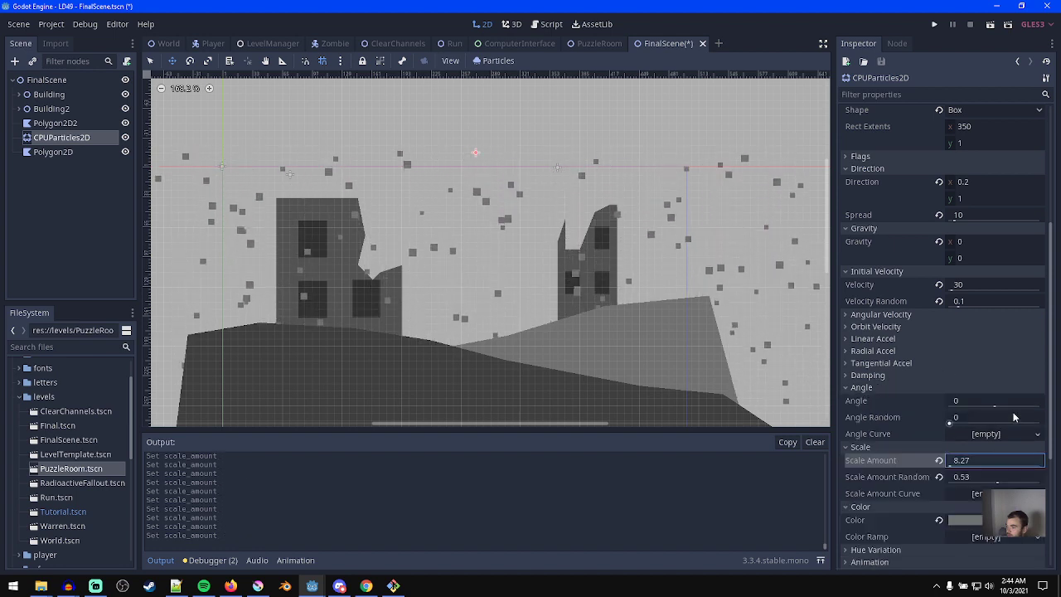
pyautogui.moveTo(993, 403); pyautogui.dragTo(1036, 403)
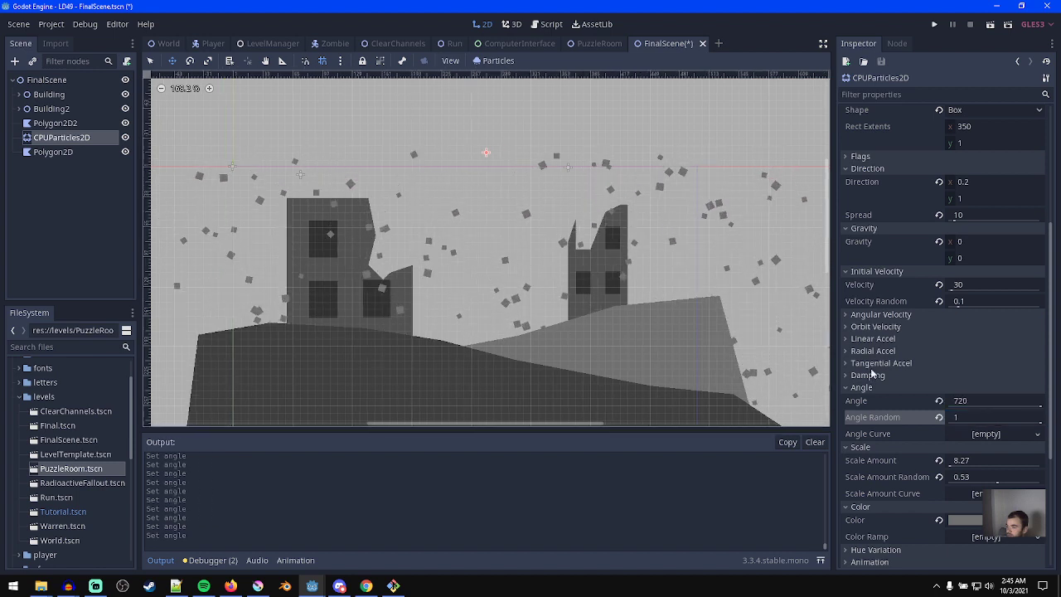
# - Set the particles' angular velocity to 55.19 with a velocity randomness of 1
pyautogui.click(895, 315)
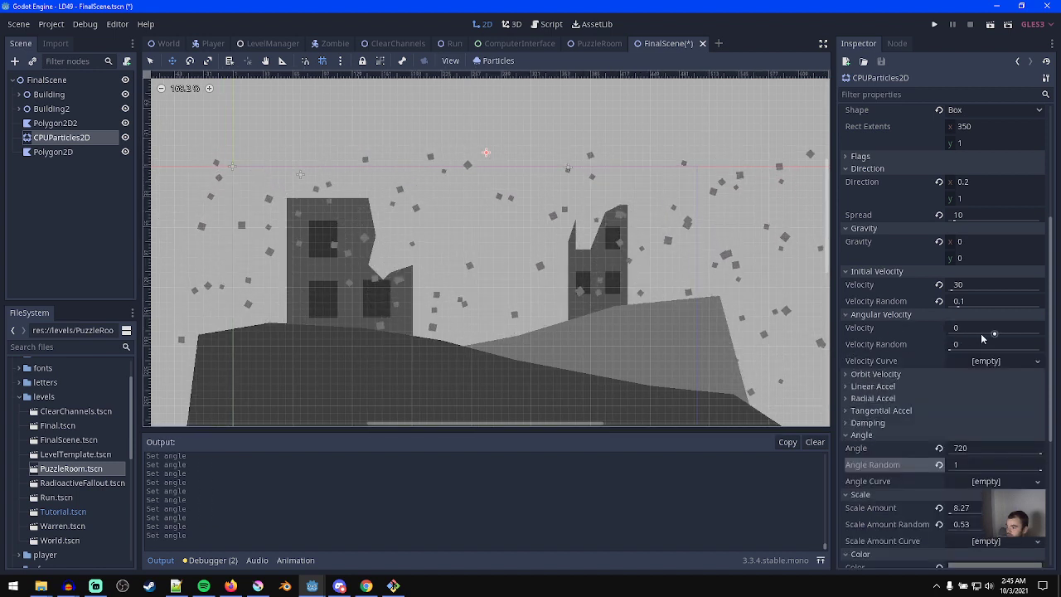
pyautogui.moveTo(980, 333); pyautogui.dragTo(994, 333)
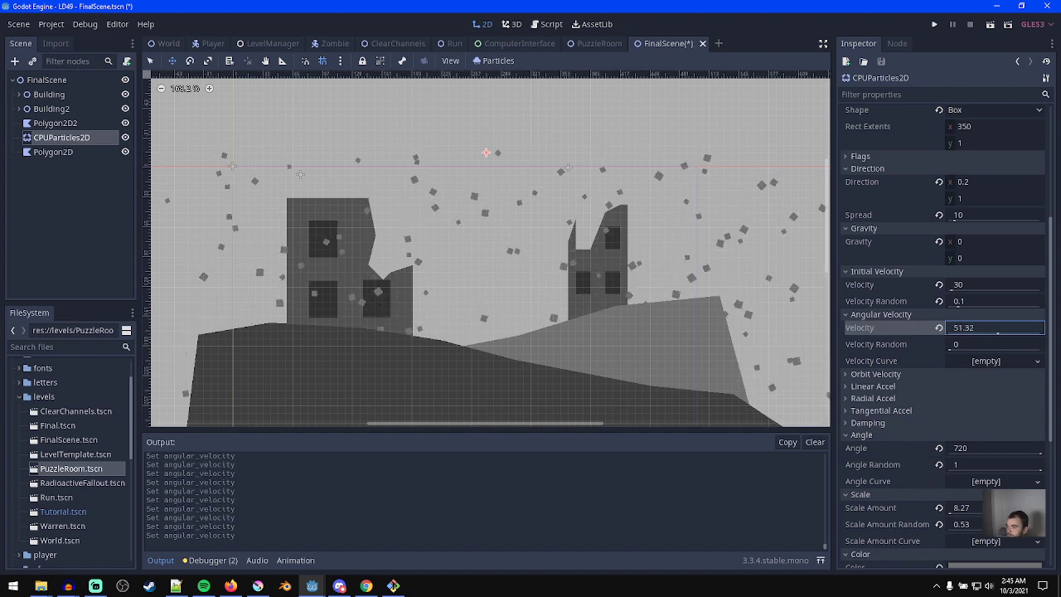
pyautogui.scroll(1, 780, 314)
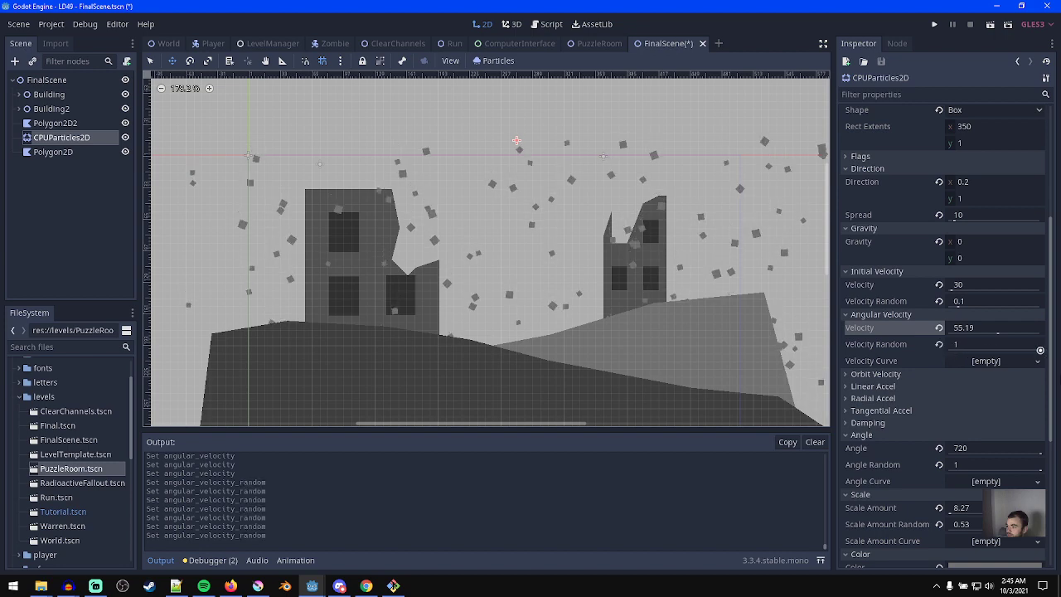
pyautogui.scroll(-2, 714, 330)
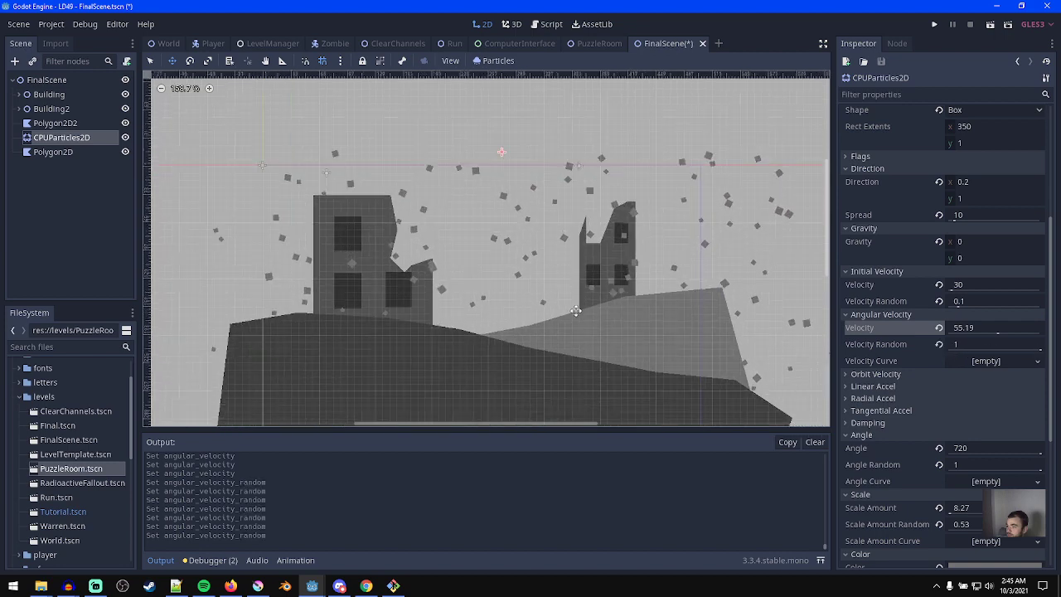
# - Save the scene, run it in a maximized window to check the particles, and close the running game
pyautogui.hotkey('ctrl', 's')
pyautogui.scroll(2, 538, 348)
pyautogui.press('F6')
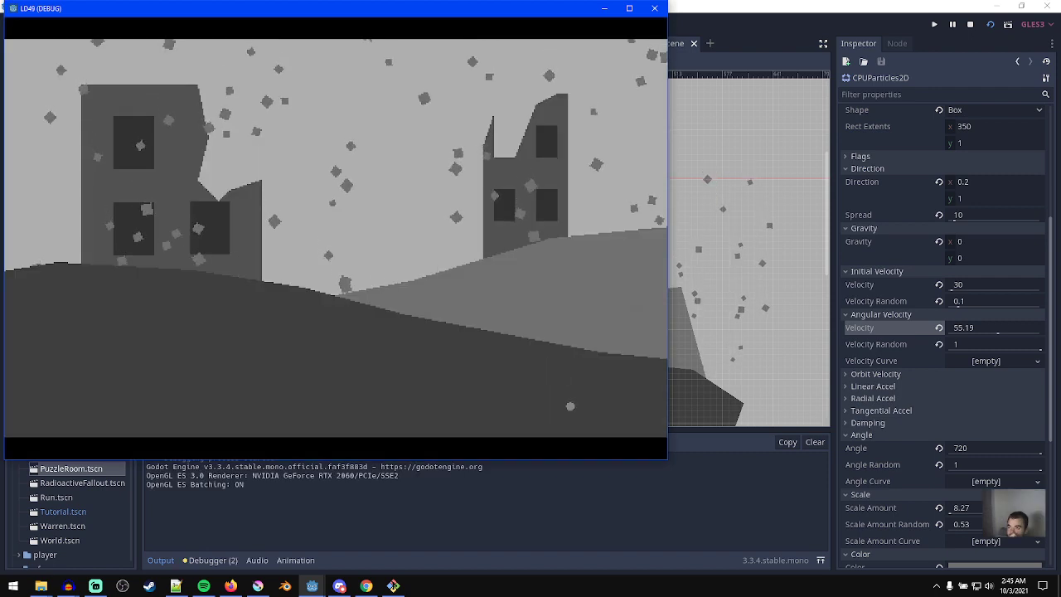
pyautogui.click(629, 9)
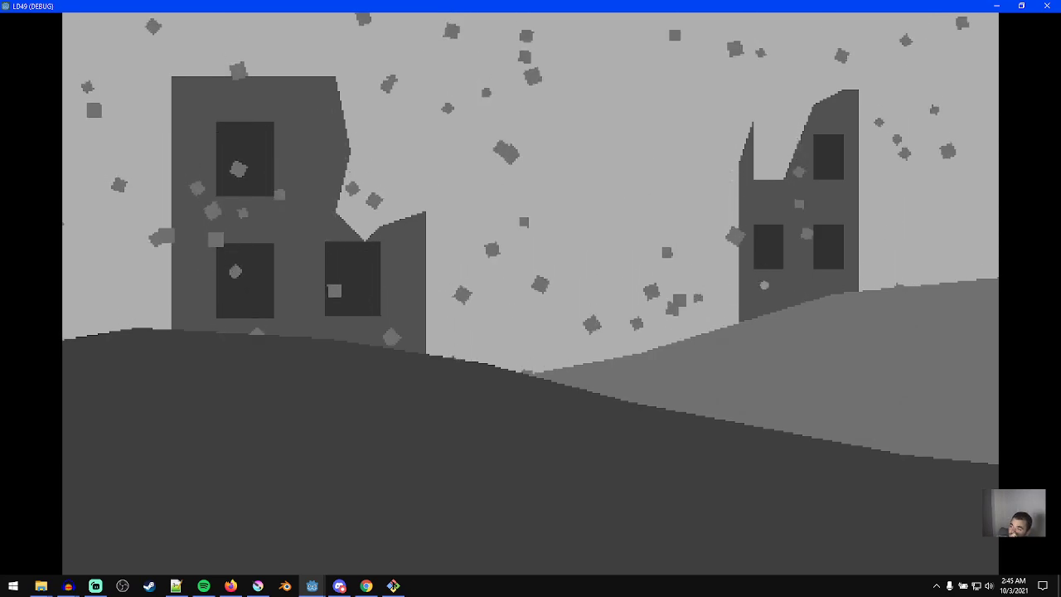
pyautogui.click(1047, 5)
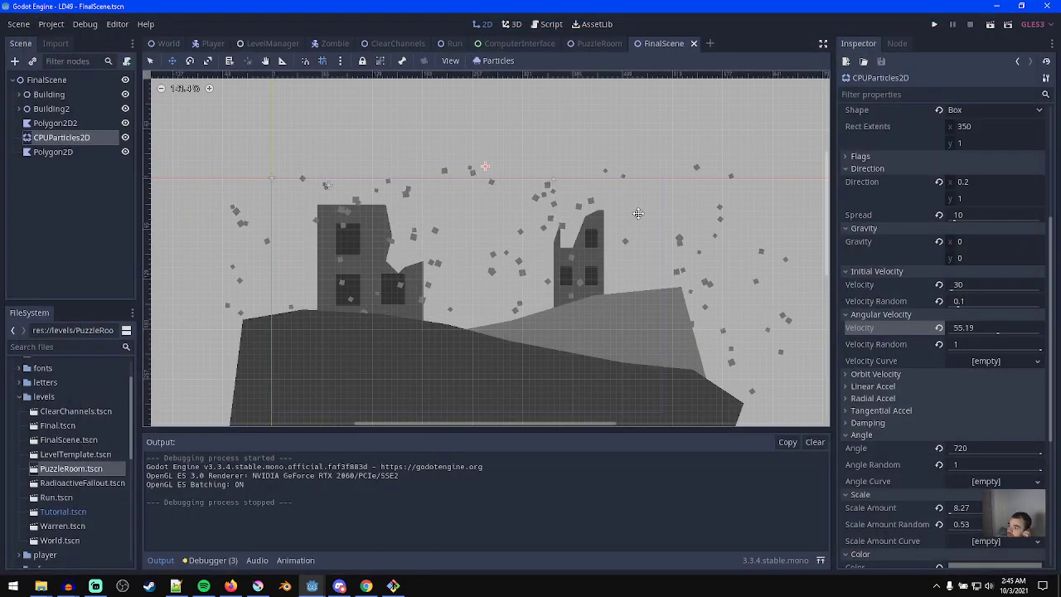
# - Try a different color on Building2's wall polygon, Polygon2D3, and undo the color change
pyautogui.scroll(2, 576, 268)
pyautogui.click(584, 255)
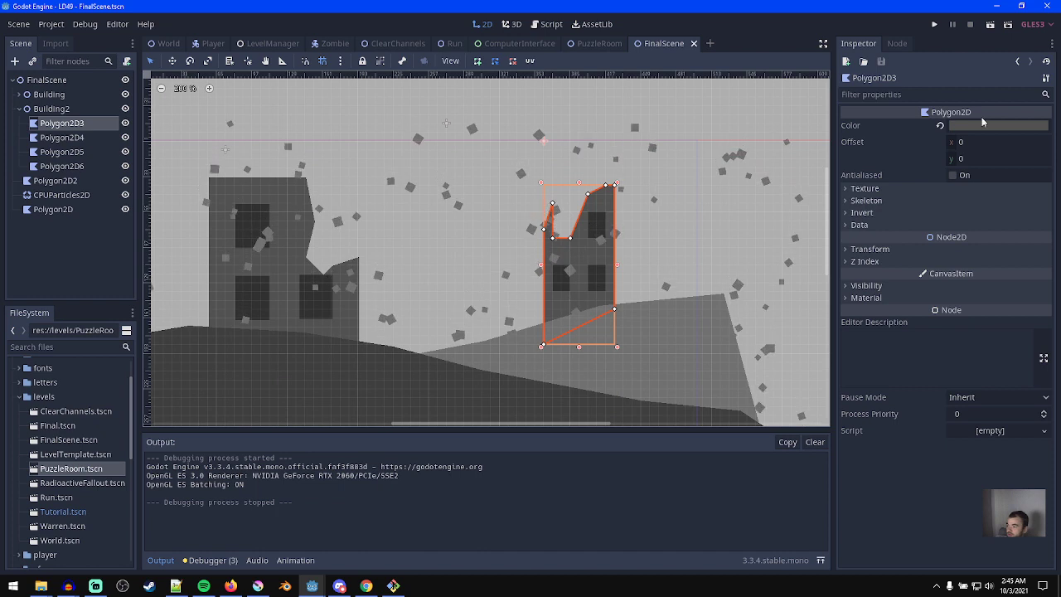
pyautogui.click(998, 125)
pyautogui.click(792, 110)
pyautogui.moveTo(792, 113)
pyautogui.mouseDown()
pyautogui.moveTo(771, 94)
pyautogui.moveTo(770, 119)
pyautogui.moveTo(769, 110)
pyautogui.mouseUp()
pyautogui.click(591, 288)
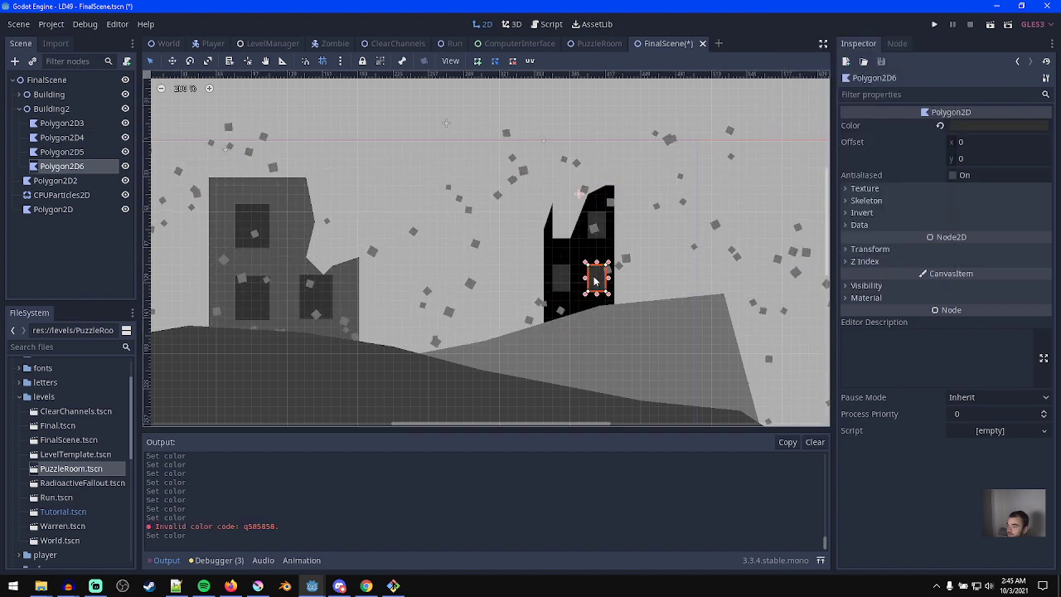
pyautogui.scroll(3, 584, 277)
pyautogui.hotkey('ctrl', 'z')
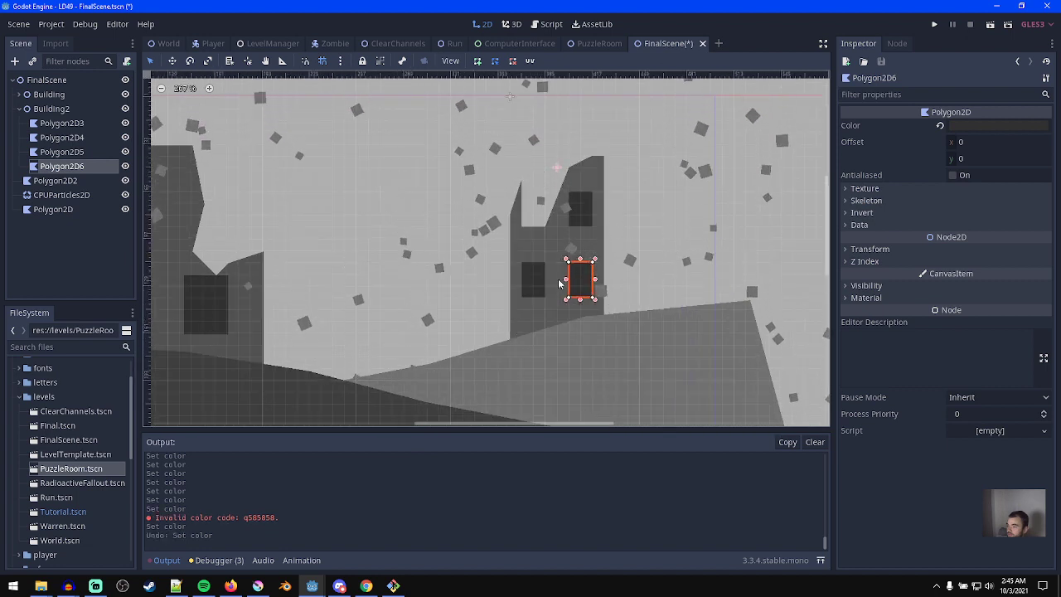
# - Lighten Building2's wall polygon, Polygon2D3, to grey 666666
pyautogui.click(544, 244)
pyautogui.click(998, 126)
pyautogui.click(791, 103)
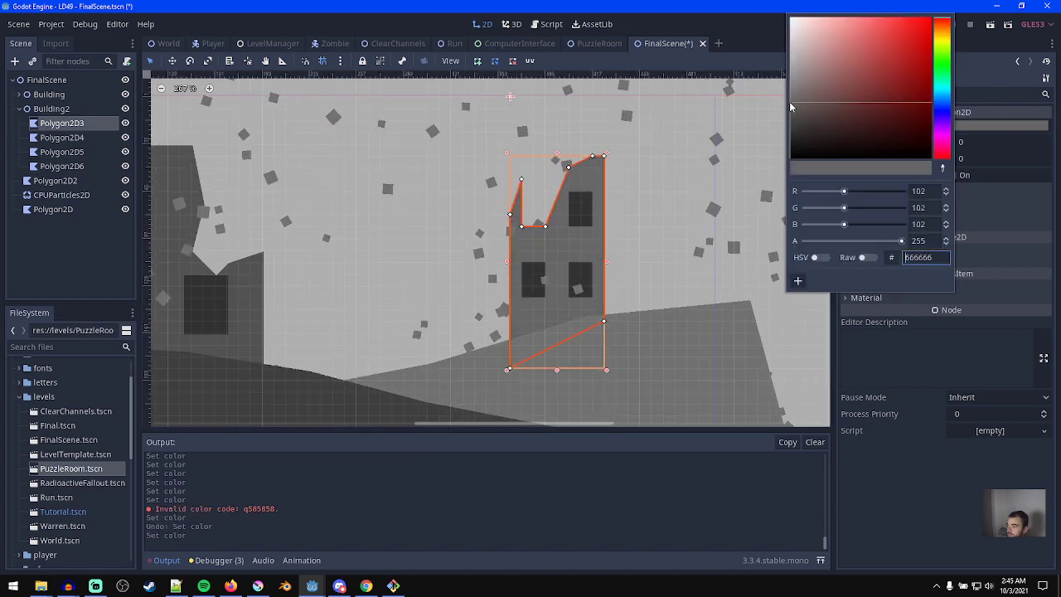
pyautogui.click(633, 269)
# - Set the color of Building2's three window polygons, Polygon2D6, Polygon2D5 and Polygon2D4, to 434343
pyautogui.click(578, 288)
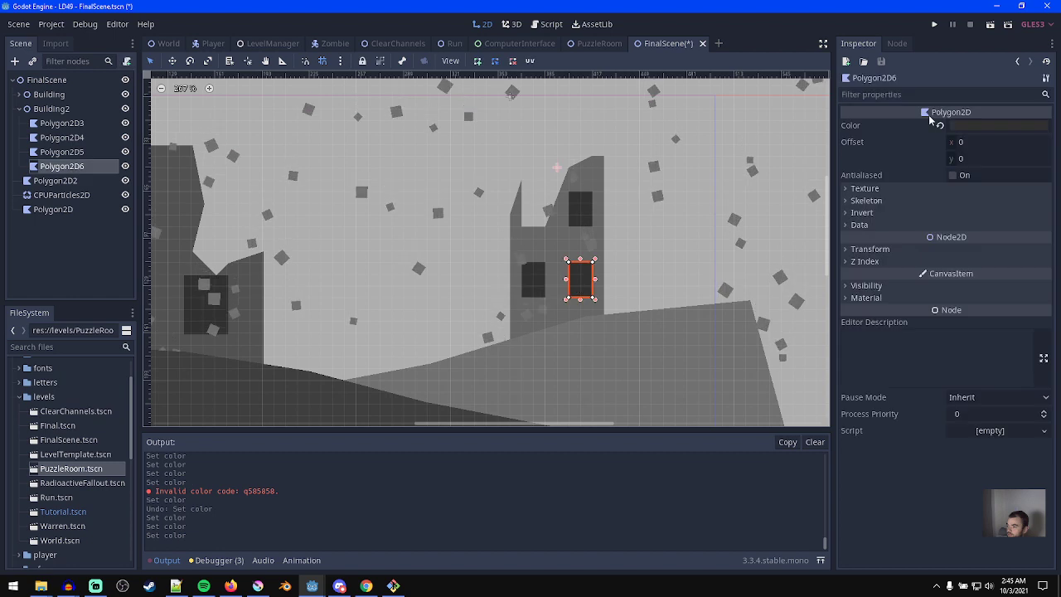
pyautogui.click(998, 126)
pyautogui.moveTo(796, 107); pyautogui.dragTo(773, 126)
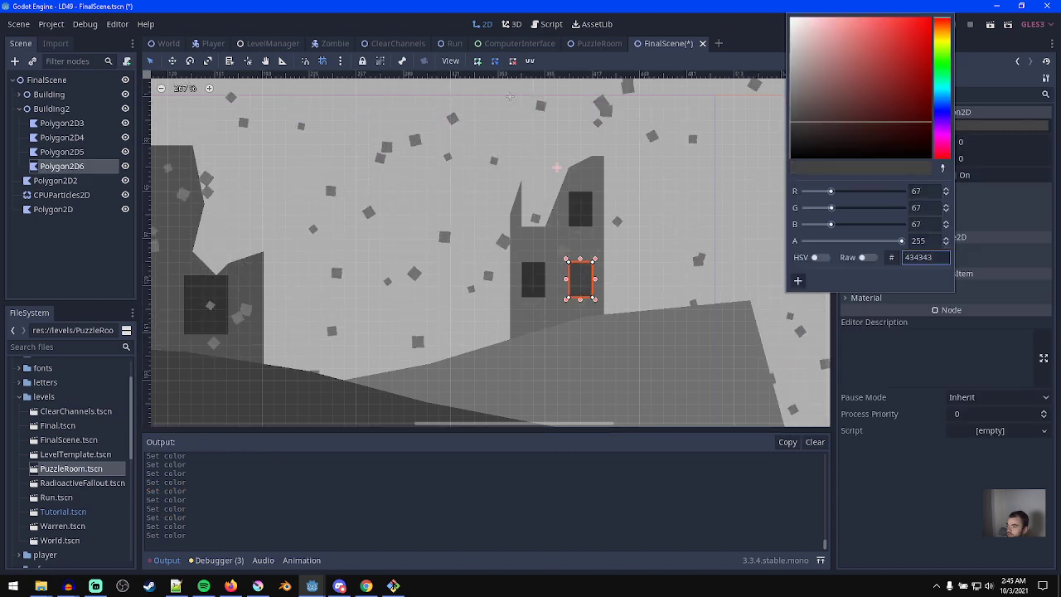
pyautogui.doubleClick(927, 257)
pyautogui.click(537, 279)
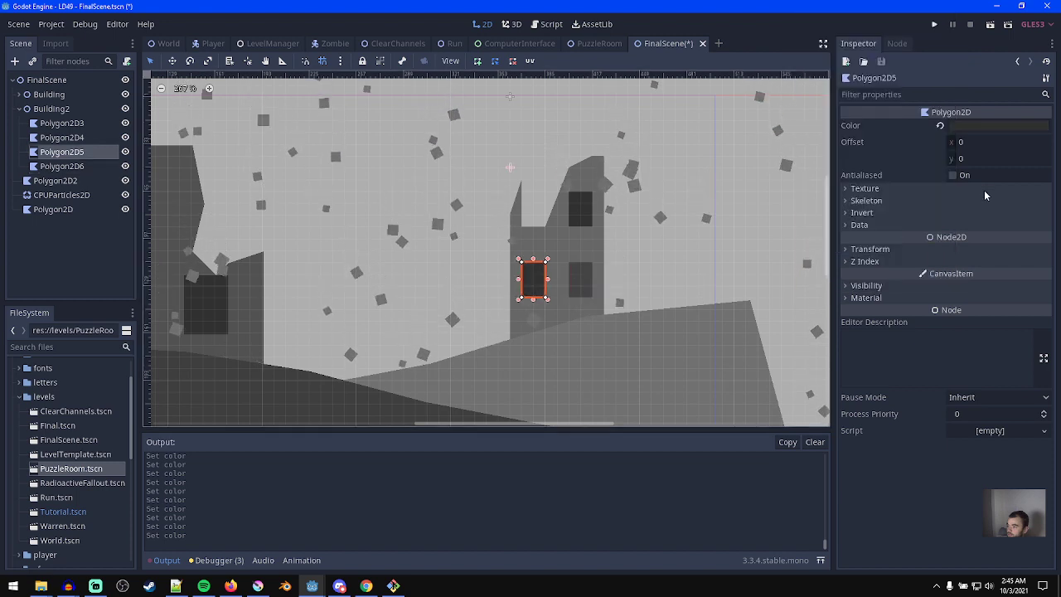
pyautogui.click(998, 126)
pyautogui.click(580, 208)
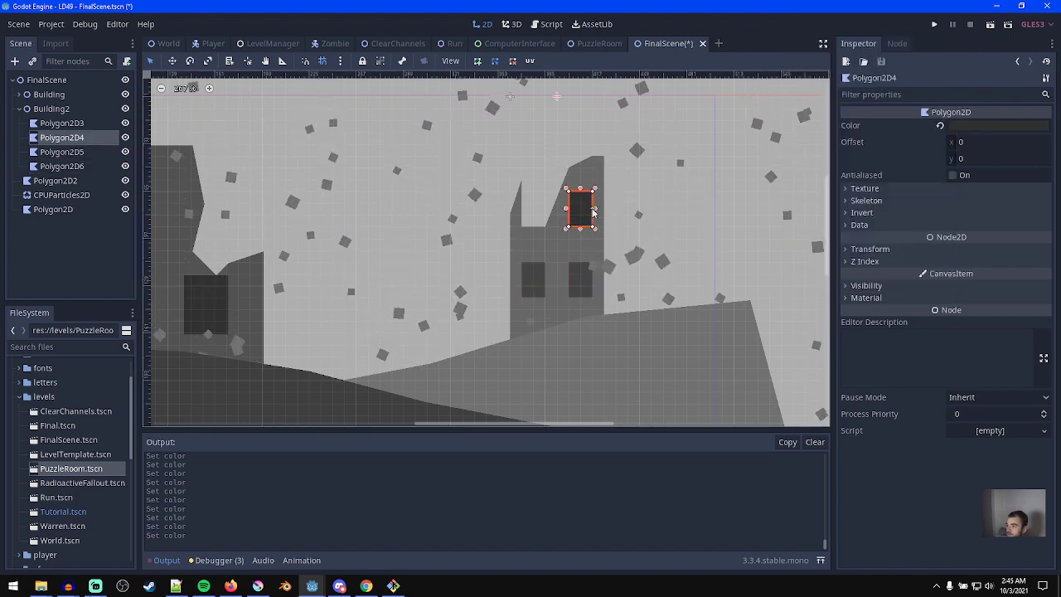
pyautogui.click(998, 126)
pyautogui.press('Return')
# - Save the scene and run it, checking the lightened far building at normal and maximized window size before stopping the game
pyautogui.moveTo(639, 266); pyautogui.dragTo(676, 270, button='middle')
pyautogui.scroll(-6, 676, 272)
pyautogui.scroll(1, 531, 286)
pyautogui.scroll(1, 611, 261)
pyautogui.moveTo(452, 283); pyautogui.dragTo(598, 285, button='middle')
pyautogui.scroll(-2, 605, 268)
pyautogui.hotkey('ctrl', 's')
pyautogui.press('F6')
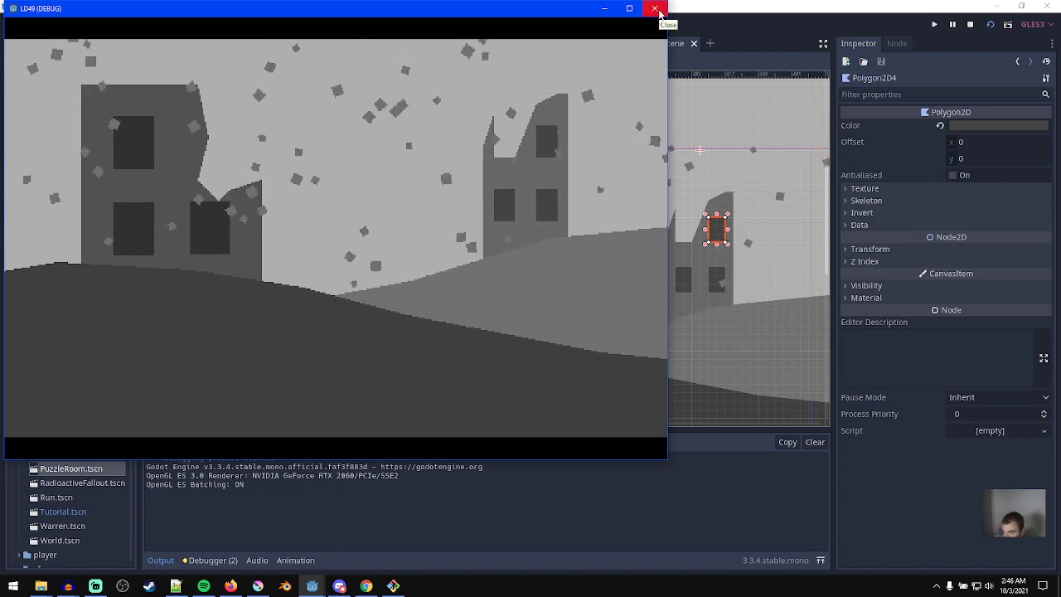
pyautogui.click(629, 8)
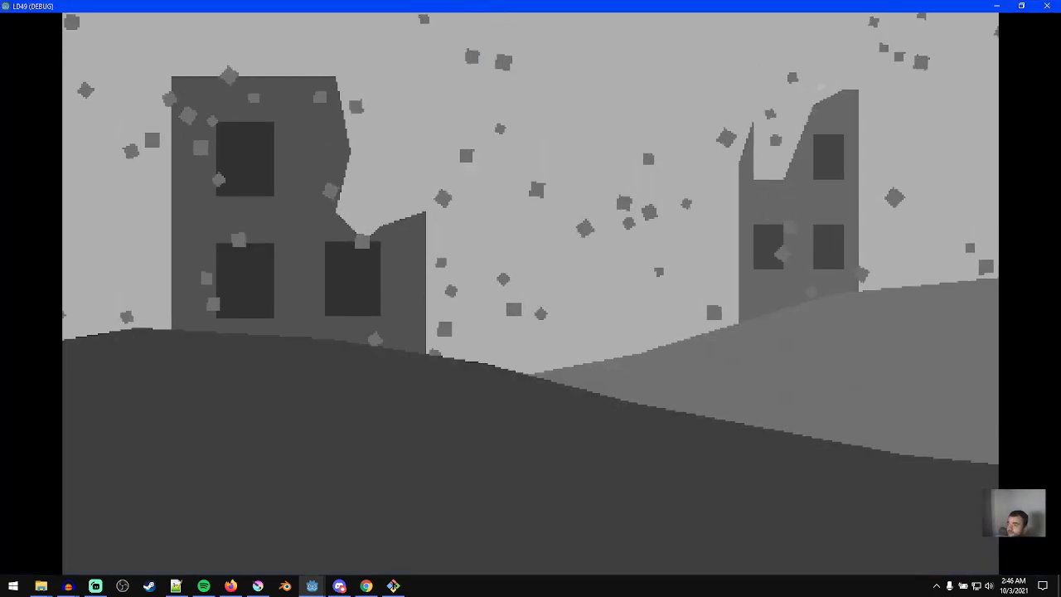
pyautogui.click(1022, 6)
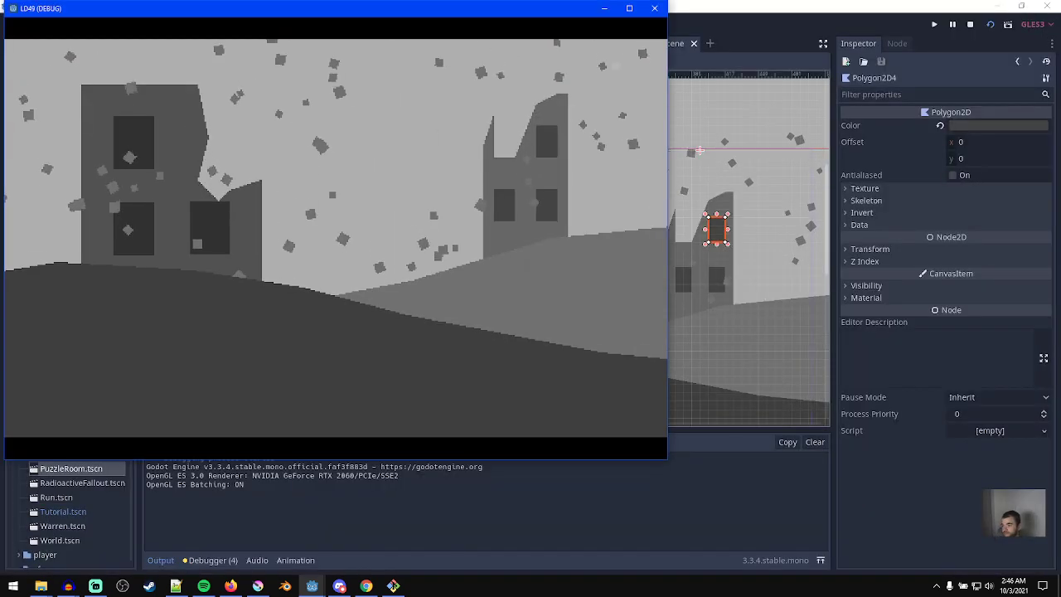
pyautogui.click(629, 8)
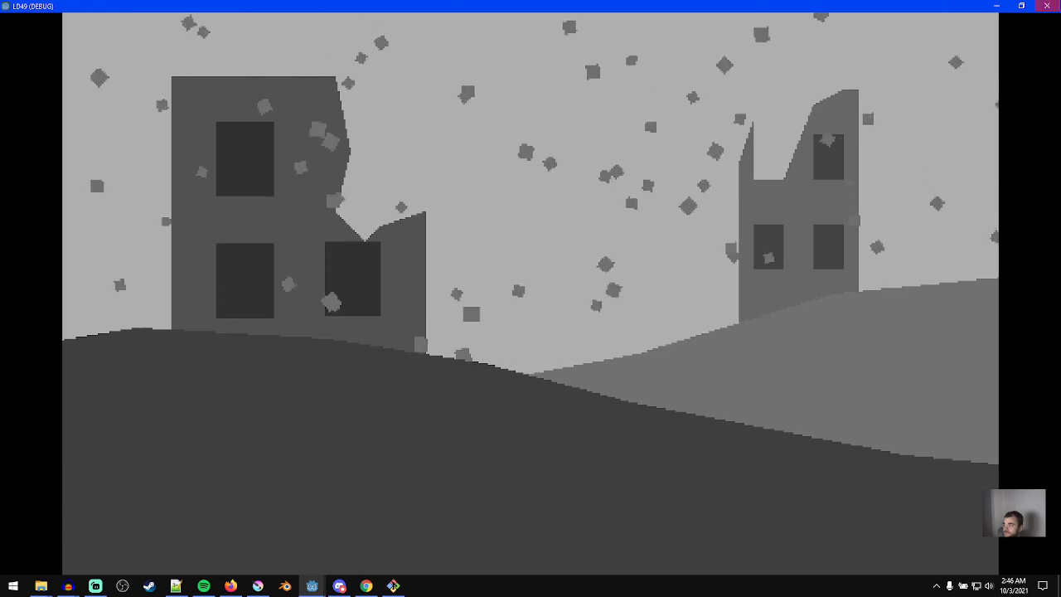
pyautogui.press('F8')
# - Collapse Building2 and add a ColorRect node under the FinalScene root
pyautogui.click(18, 107)
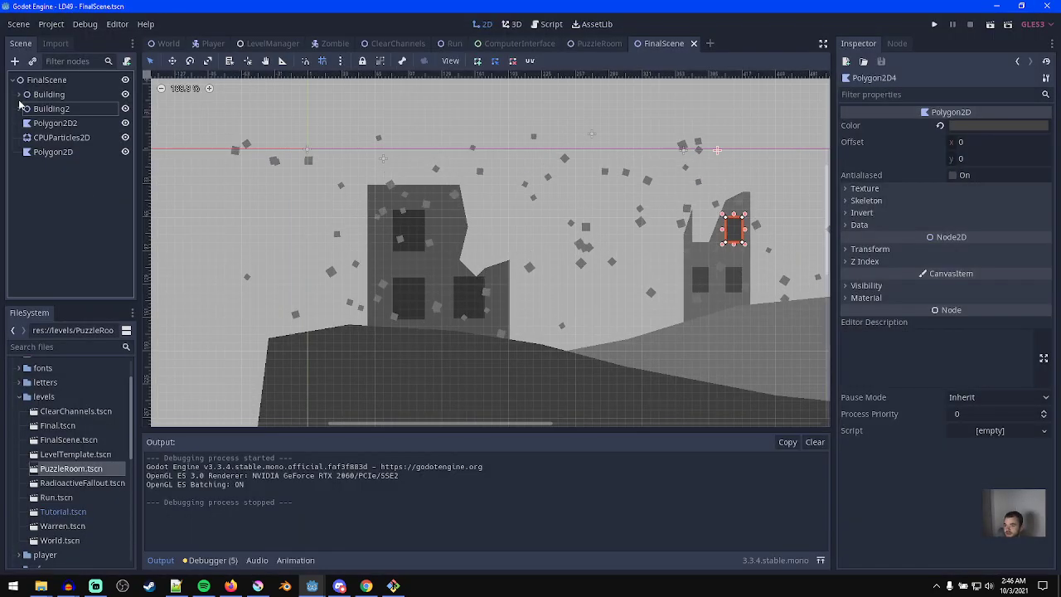
pyautogui.click(64, 80)
pyautogui.moveTo(474, 369); pyautogui.dragTo(370, 327, button='middle')
pyautogui.hotkey('ctrl', 'a')
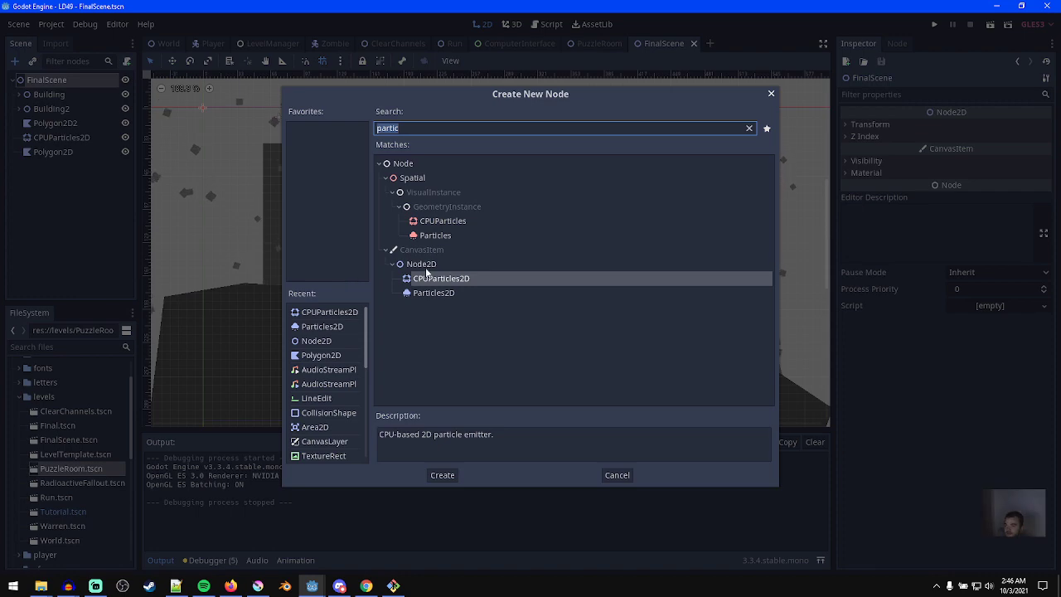
pyautogui.press('Escape')
pyautogui.hotkey('ctrl', 'a')
pyautogui.write('colore')
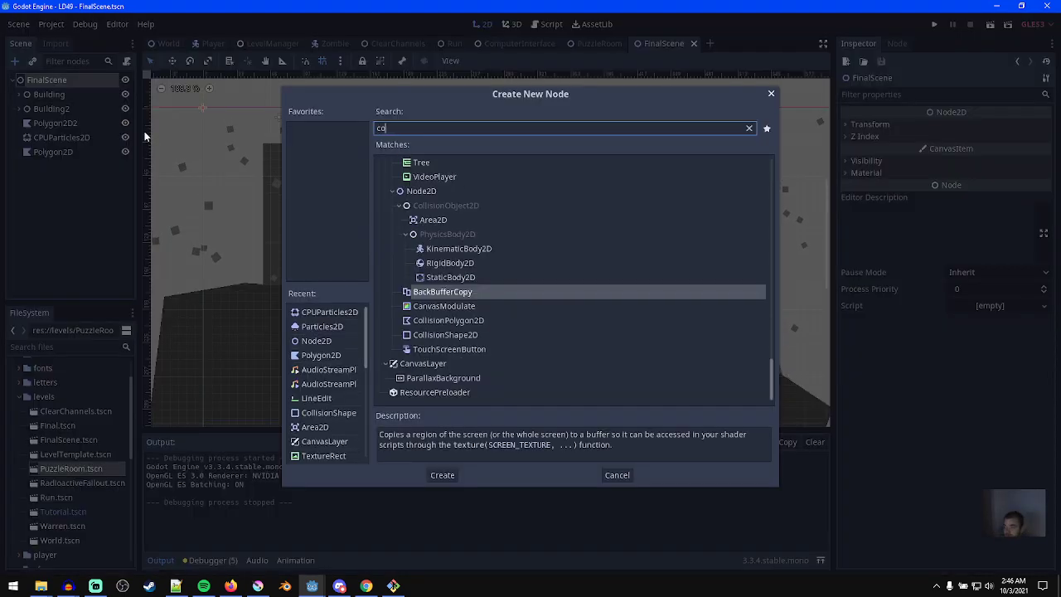
pyautogui.press('Down')
pyautogui.press('Down')
pyautogui.press('Down')
pyautogui.press('Return')
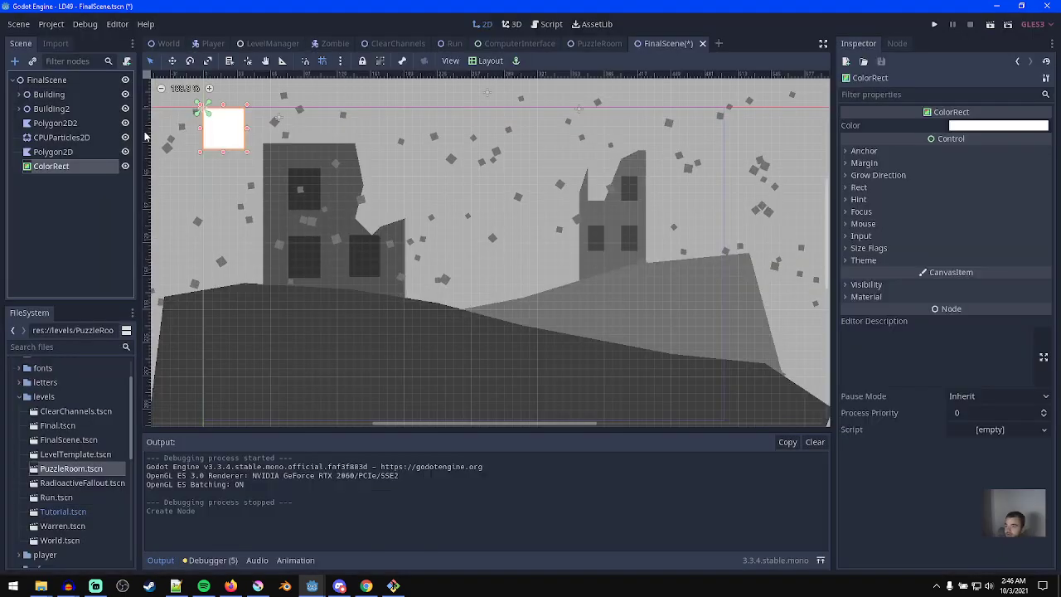
# - Add a CanvasLayer node to FinalScene and reparent the ColorRect under it
pyautogui.hotkey('ctrl', 'a')
pyautogui.write('canva')
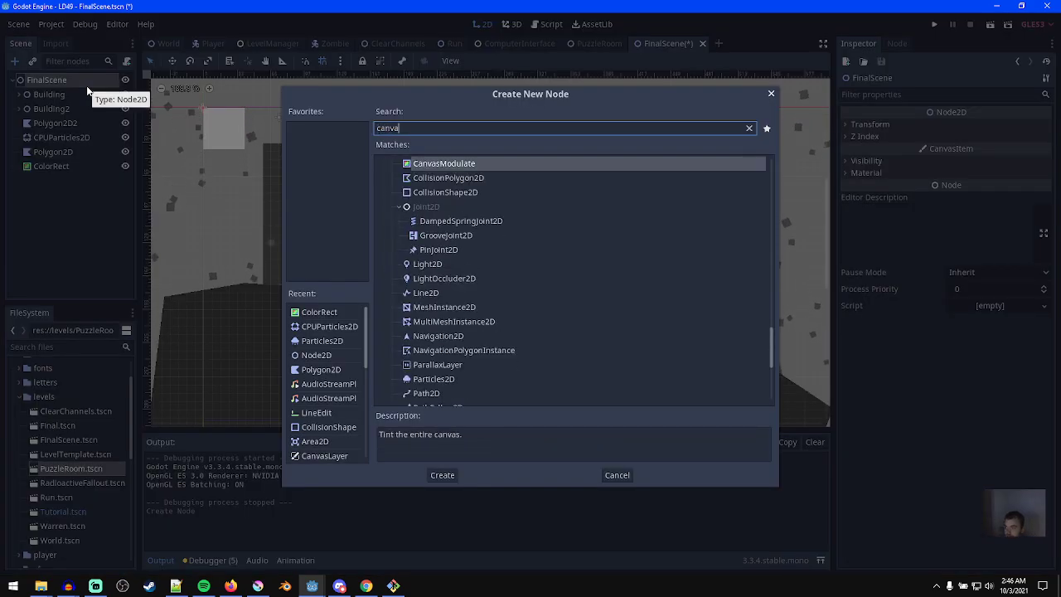
pyautogui.write('sl')
pyautogui.press('Return')
pyautogui.moveTo(50, 166); pyautogui.dragTo(60, 182)
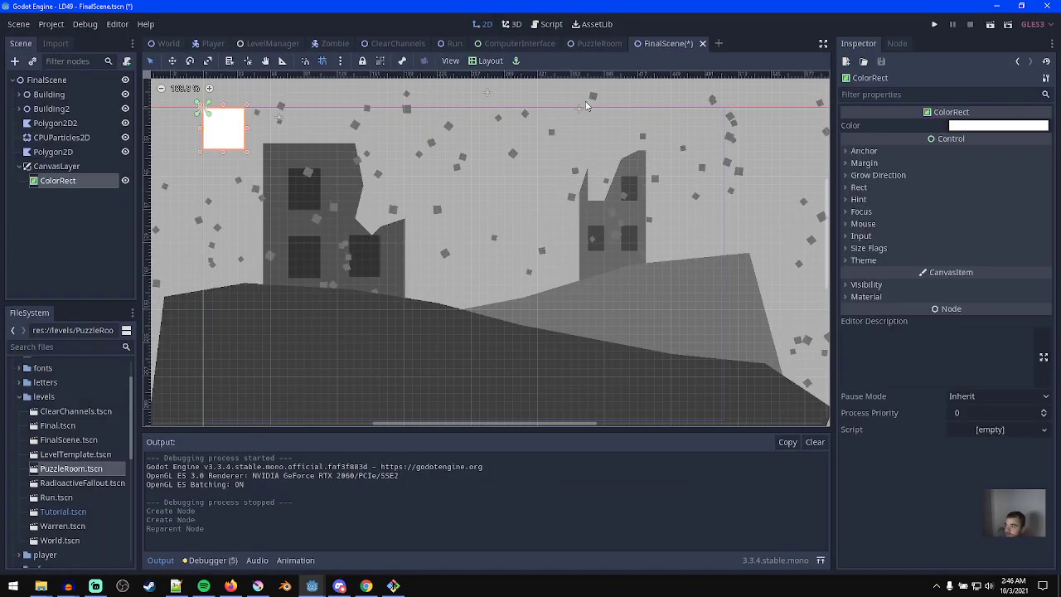
# - Make the ColorRect fill the full rect and color it black
pyautogui.click(489, 61)
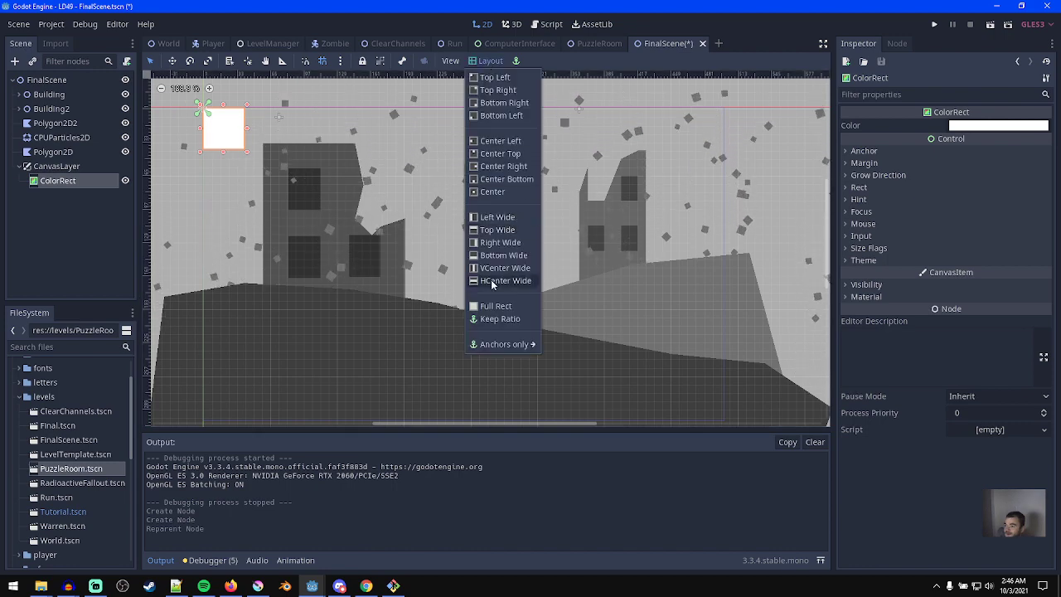
pyautogui.click(496, 306)
pyautogui.click(993, 126)
pyautogui.moveTo(863, 149); pyautogui.dragTo(751, 215)
pyautogui.moveTo(540, 272); pyautogui.dragTo(517, 213, button='middle')
pyautogui.click(20, 166)
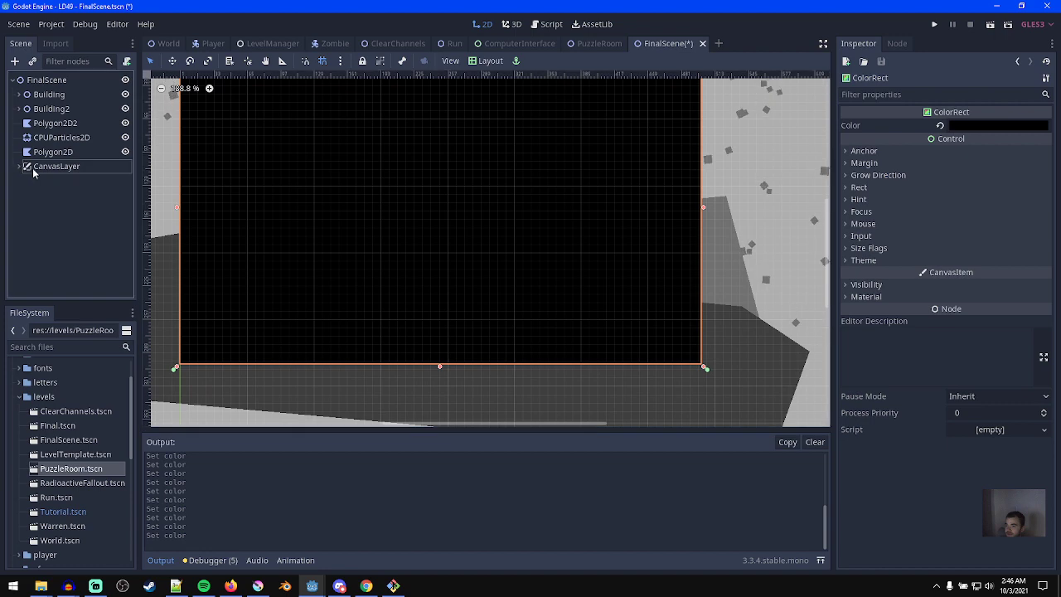
# - Add an AnimationPlayer node under the FinalScene root
pyautogui.click(52, 81)
pyautogui.hotkey('ctrl', 'a')
pyautogui.write('aniamti')
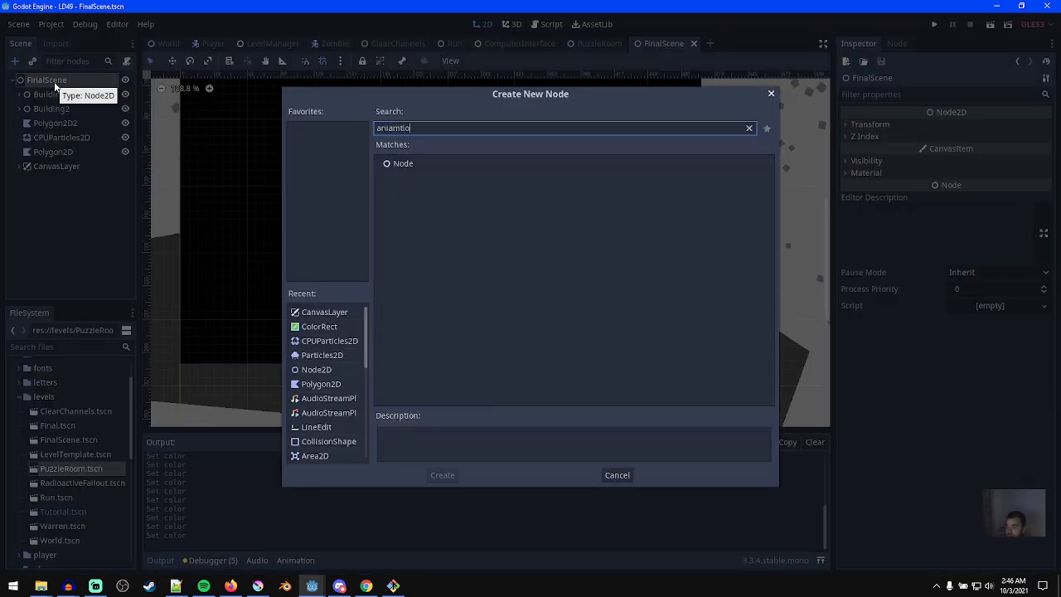
pyautogui.press('BackSpace')
pyautogui.press('BackSpace')
pyautogui.press('BackSpace')
pyautogui.press('BackSpace')
pyautogui.press('BackSpace')
pyautogui.press('BackSpace')
pyautogui.write('o')
pyautogui.press('Return')
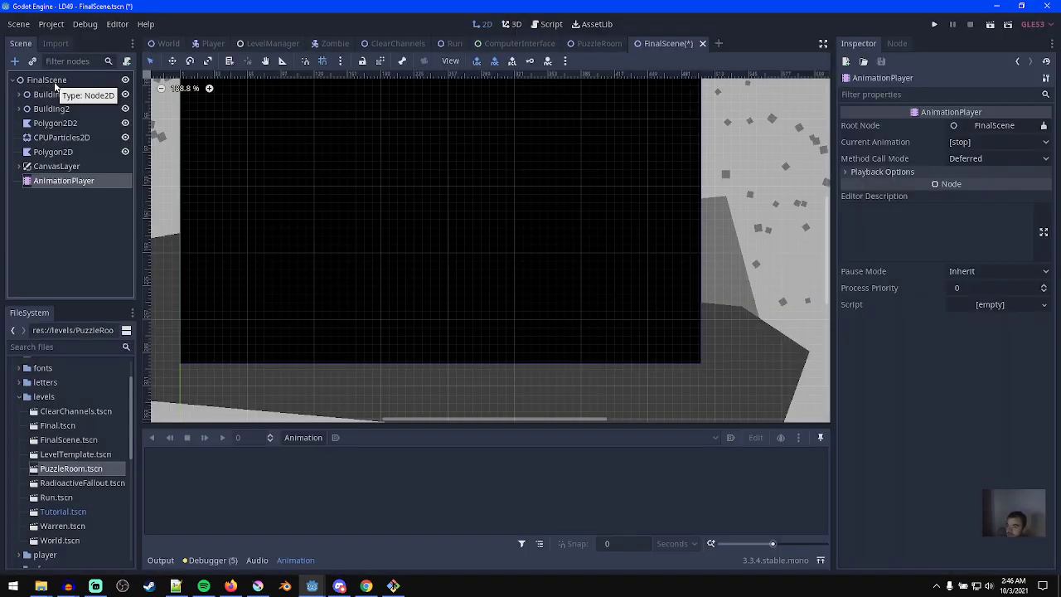
# - Create a new animation named cutscene in the AnimationPlayer
pyautogui.click(305, 439)
pyautogui.click(322, 377)
pyautogui.write('cutscene')
pyautogui.press('Return')
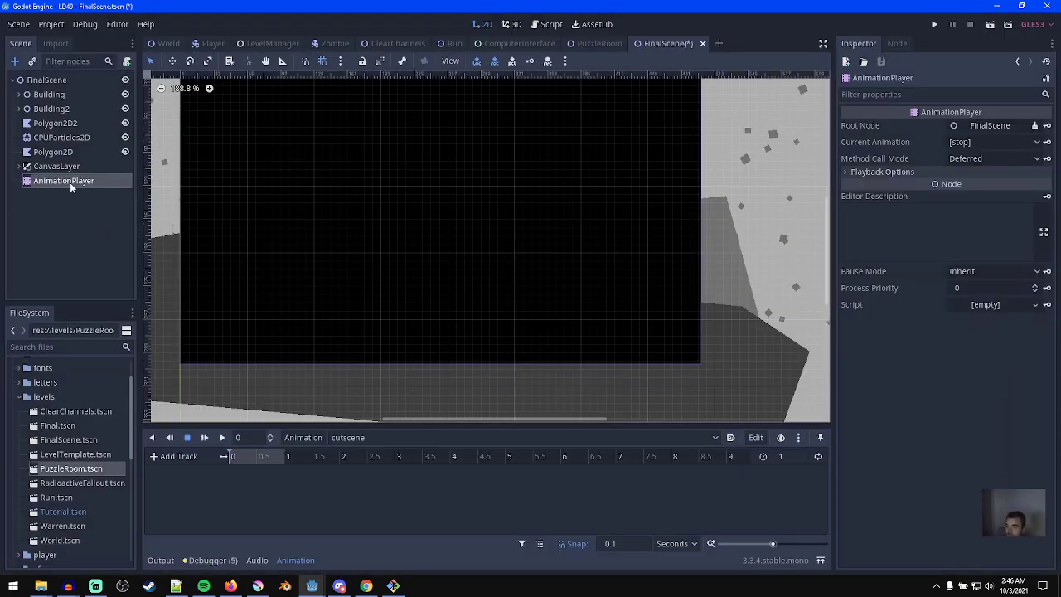
# - Add a modulate track for the ColorRect to the cutscene animation, with keys at 0 and 1 seconds
pyautogui.click(20, 166)
pyautogui.click(53, 180)
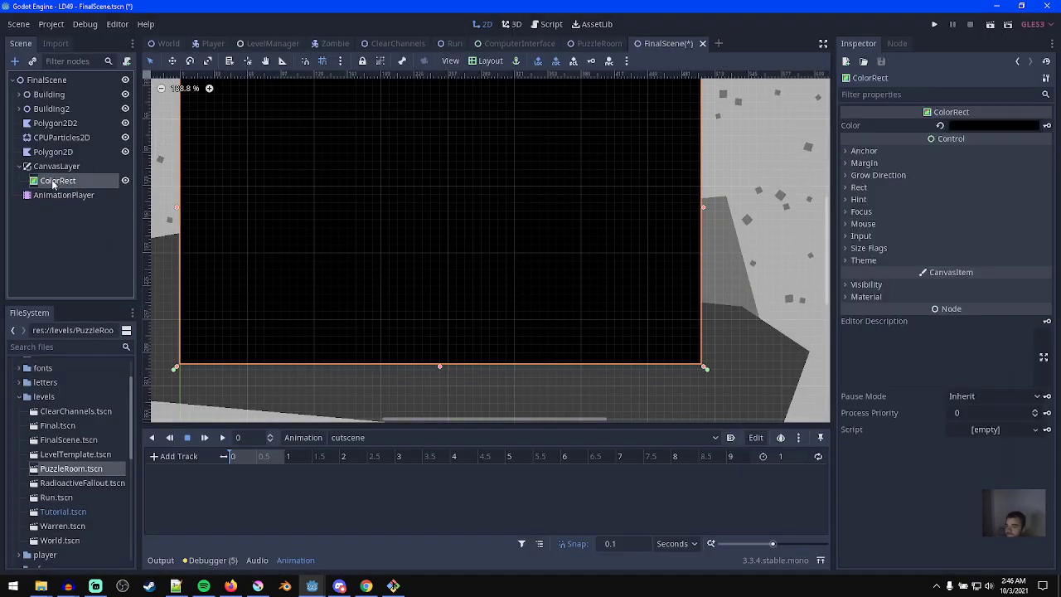
pyautogui.scroll(-1, 533, 280)
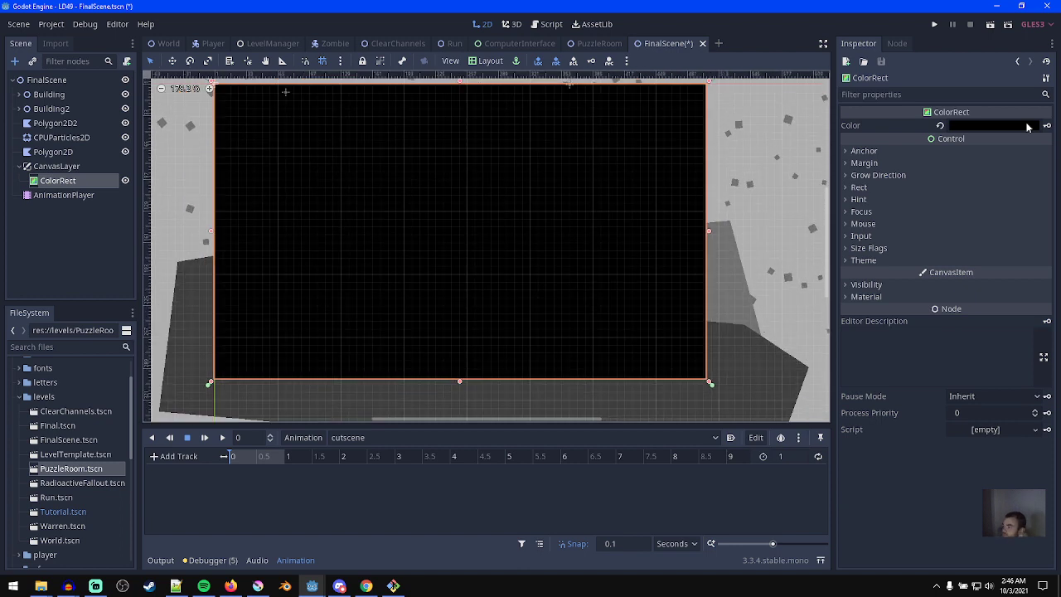
pyautogui.click(1022, 125)
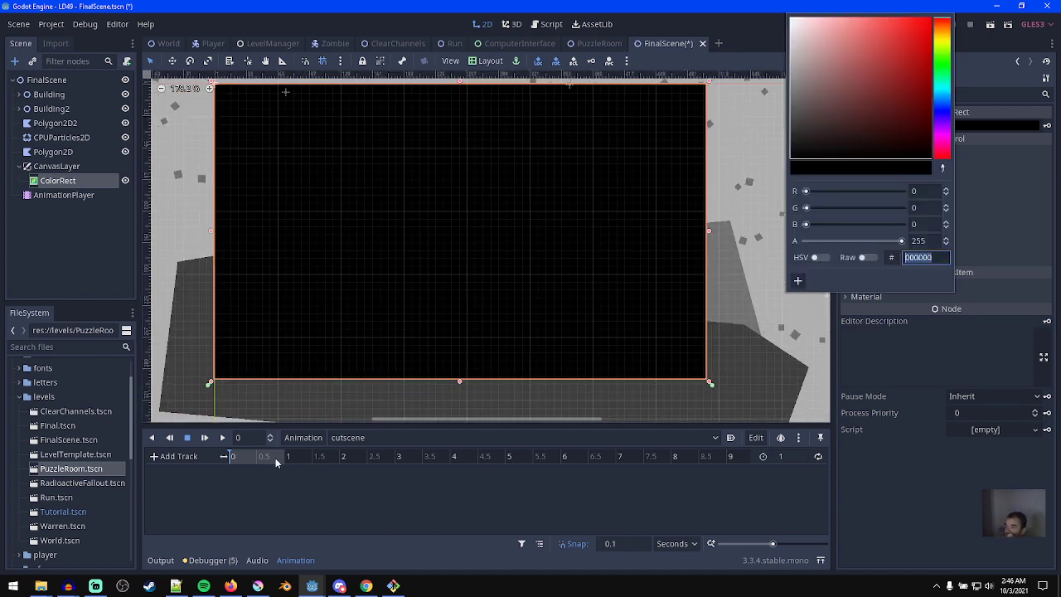
pyautogui.click(249, 455)
pyautogui.click(74, 183)
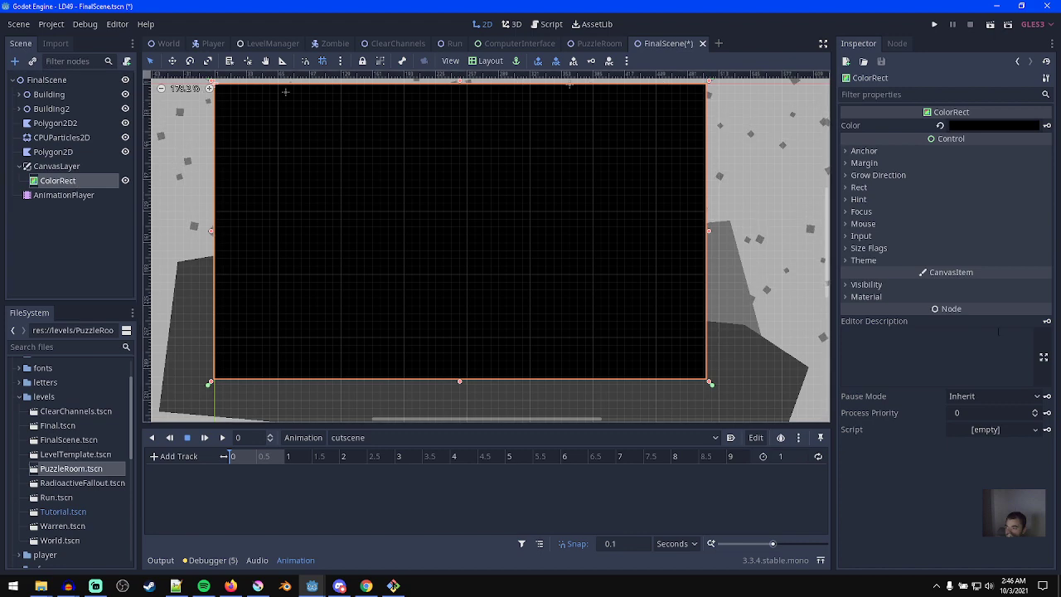
pyautogui.click(893, 285)
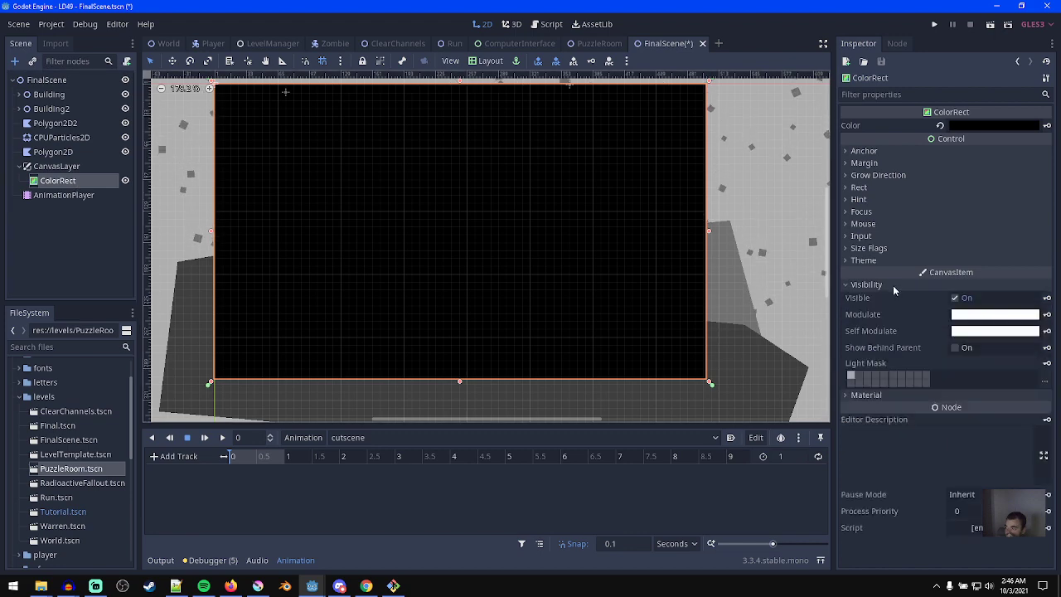
pyautogui.click(1047, 315)
pyautogui.click(483, 311)
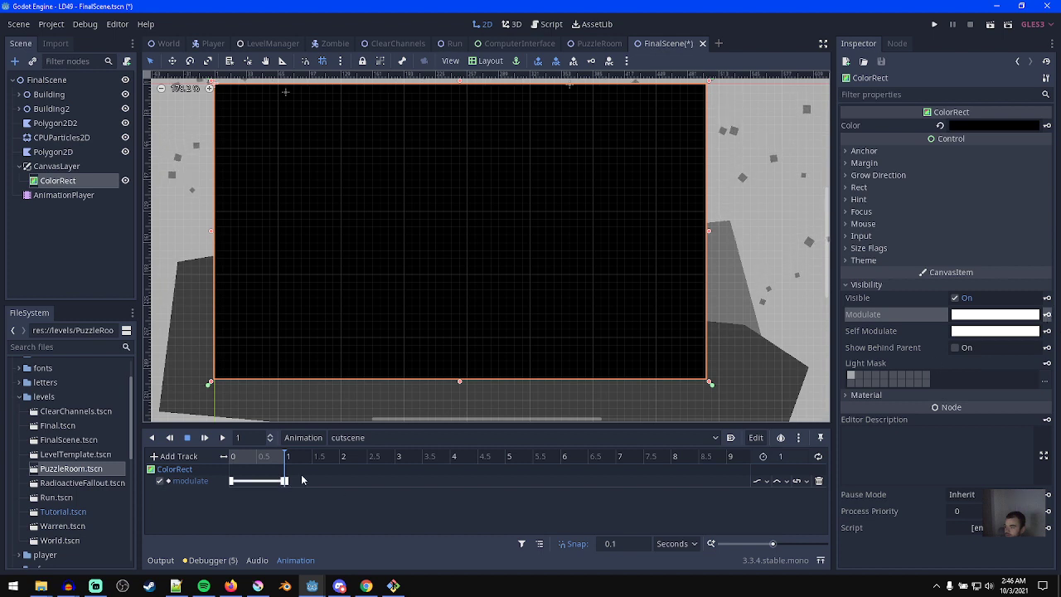
# - Set the modulate key at 1 second to fully transparent white (alpha 0), enable autoplay for cutscene and save the scene
pyautogui.click(285, 480)
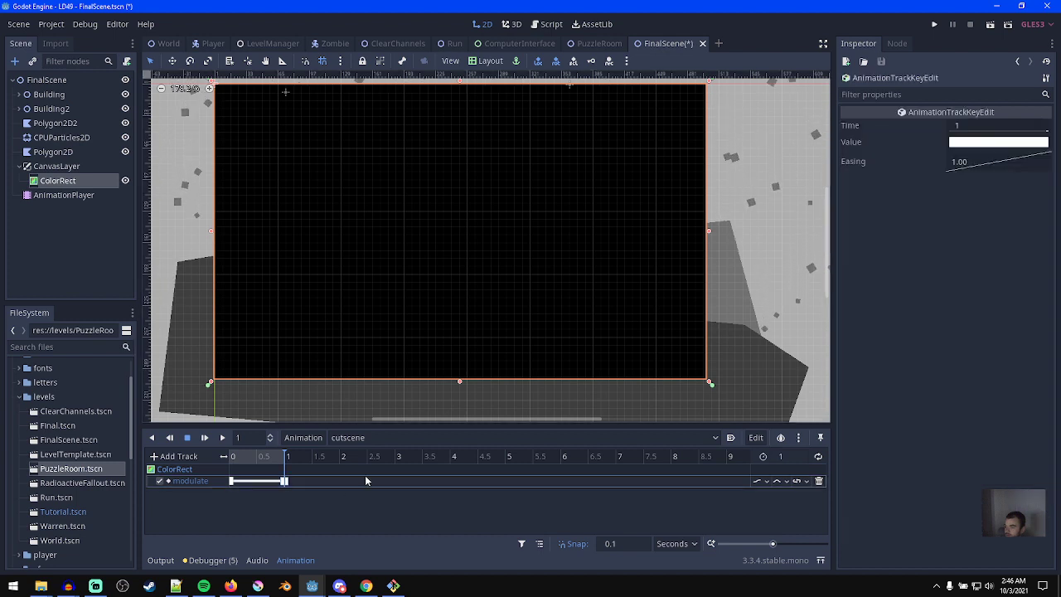
pyautogui.click(999, 144)
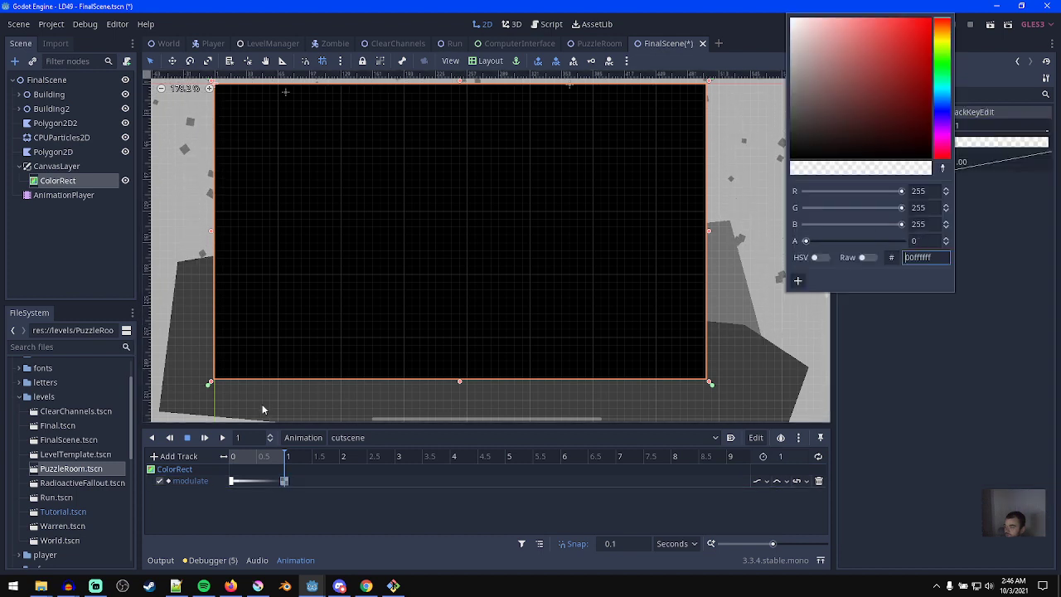
pyautogui.click(308, 385)
pyautogui.scroll(1, 601, 323)
pyautogui.hotkey('ctrl', 's')
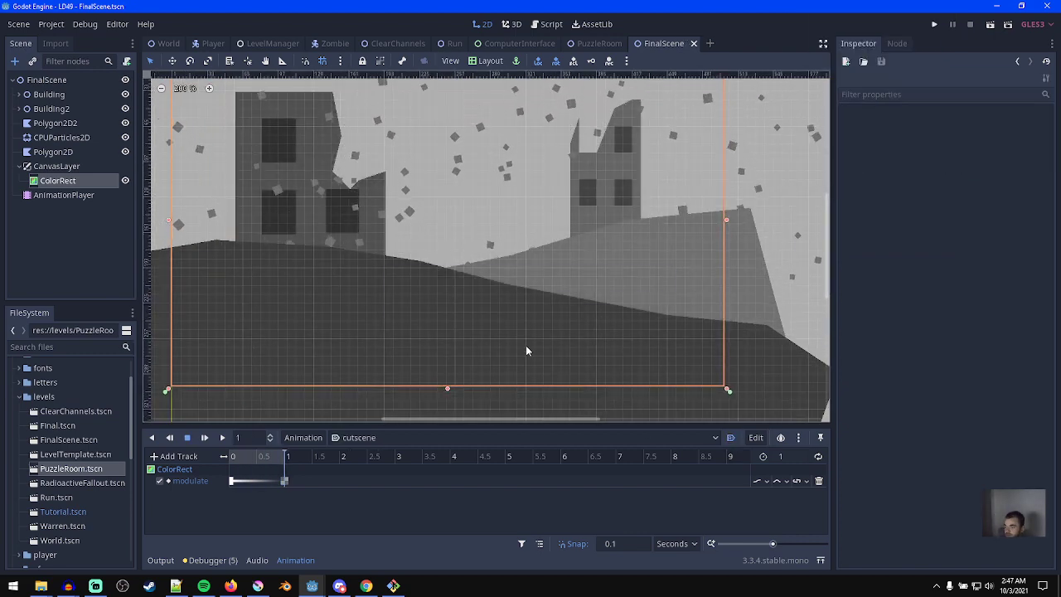
# - Run the scene to check the fade from black, and close the game window
pyautogui.press('F6')
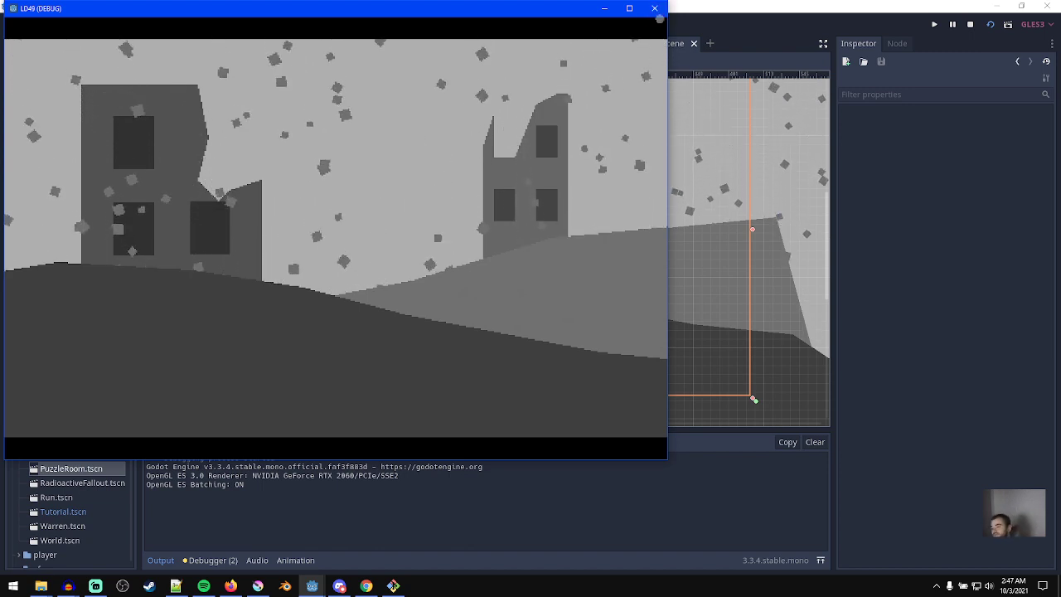
pyautogui.click(655, 8)
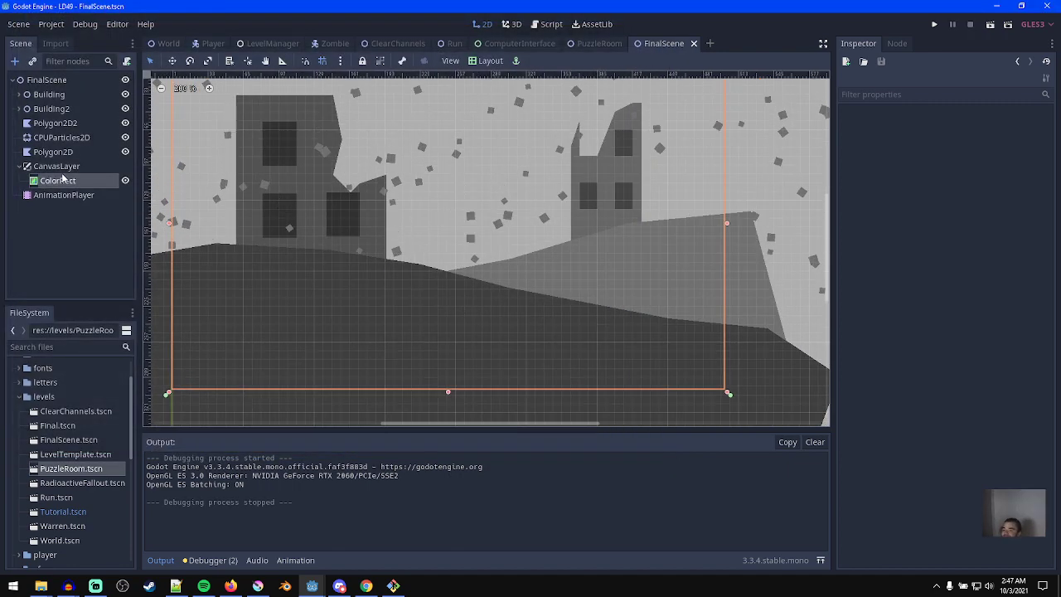
# - Add a Label node under the CanvasLayer
pyautogui.click(57, 166)
pyautogui.hotkey('ctrl', 'a')
pyautogui.write('label')
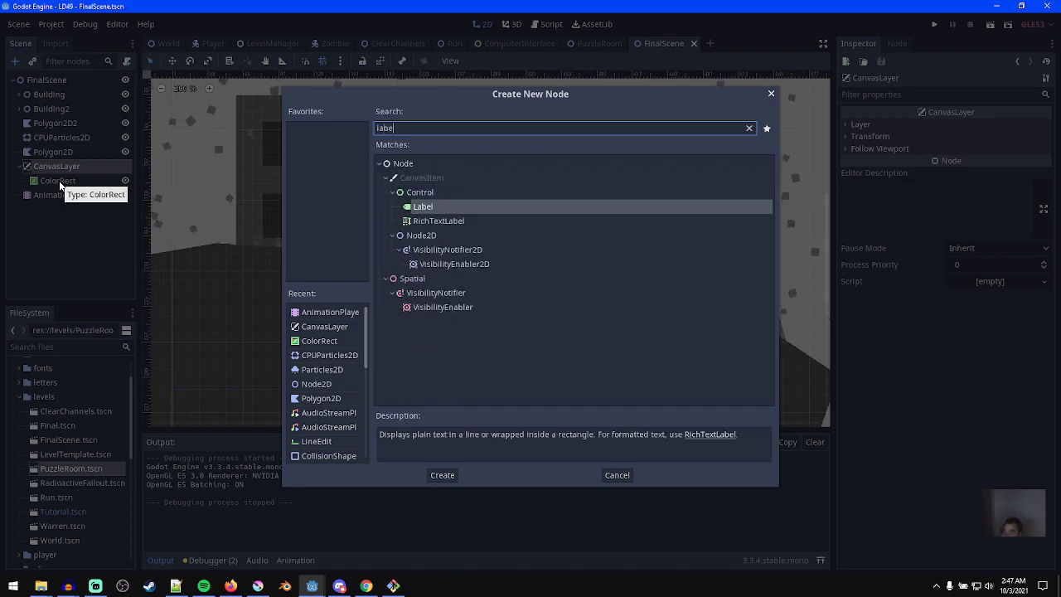
pyautogui.press('Return')
# - Set the Label's text to "You escaped"
pyautogui.click(993, 165)
pyautogui.write('You escaped, but to wah')
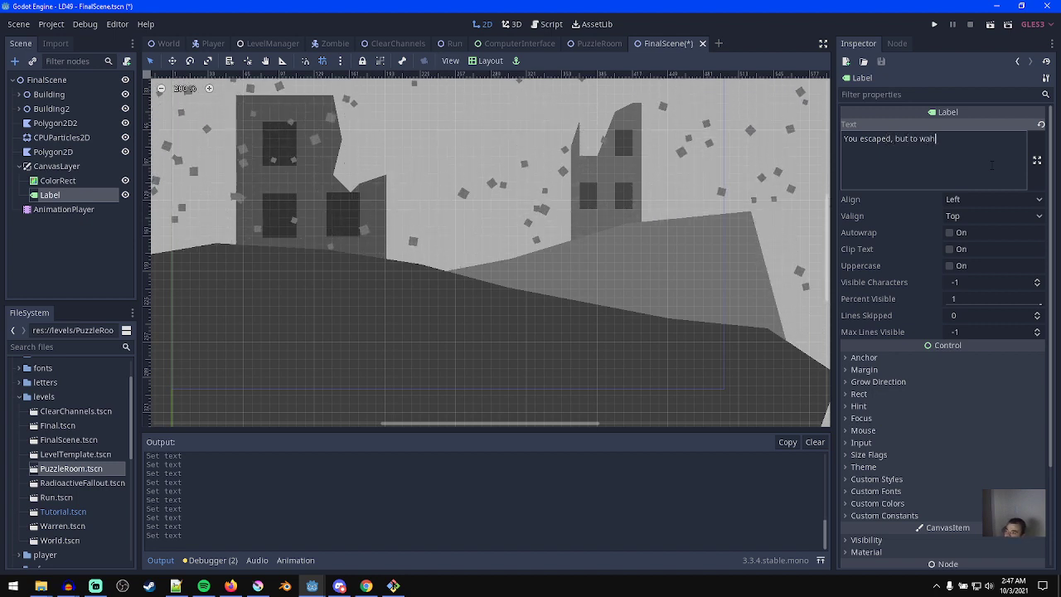
pyautogui.press('BackSpace')
pyautogui.press('BackSpace')
pyautogui.press('BackSpace')
pyautogui.press('BackSpace')
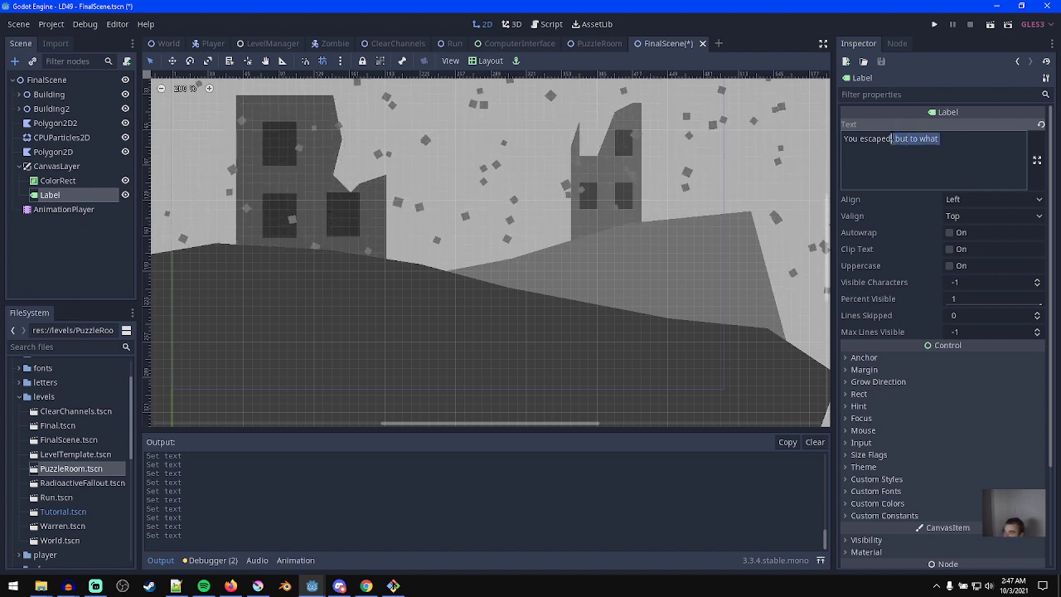
pyautogui.press('BackSpace')
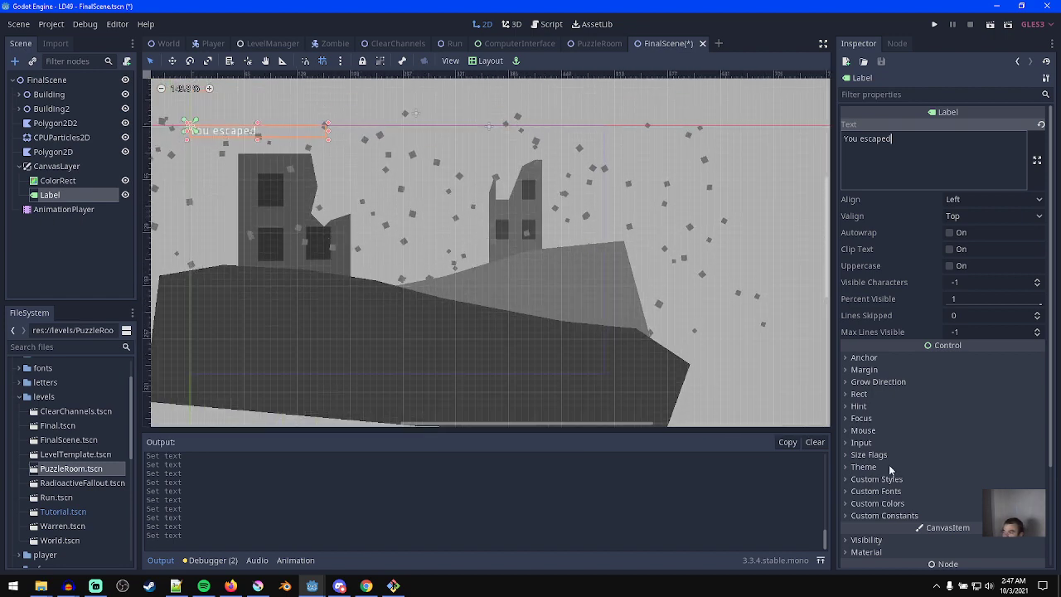
# - Give the Label a new DynamicFont as custom font, using AnonymousPro-Bold.ttf from the fonts folder as font data
pyautogui.click(900, 491)
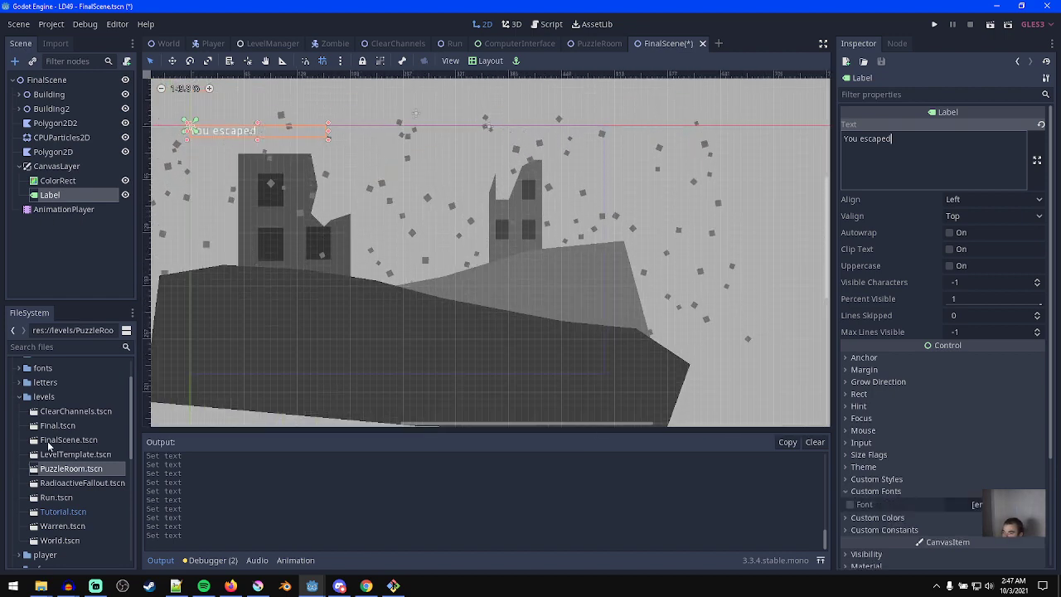
pyautogui.scroll(-8, 70, 439)
pyautogui.scroll(8, 59, 492)
pyautogui.doubleClick(47, 410)
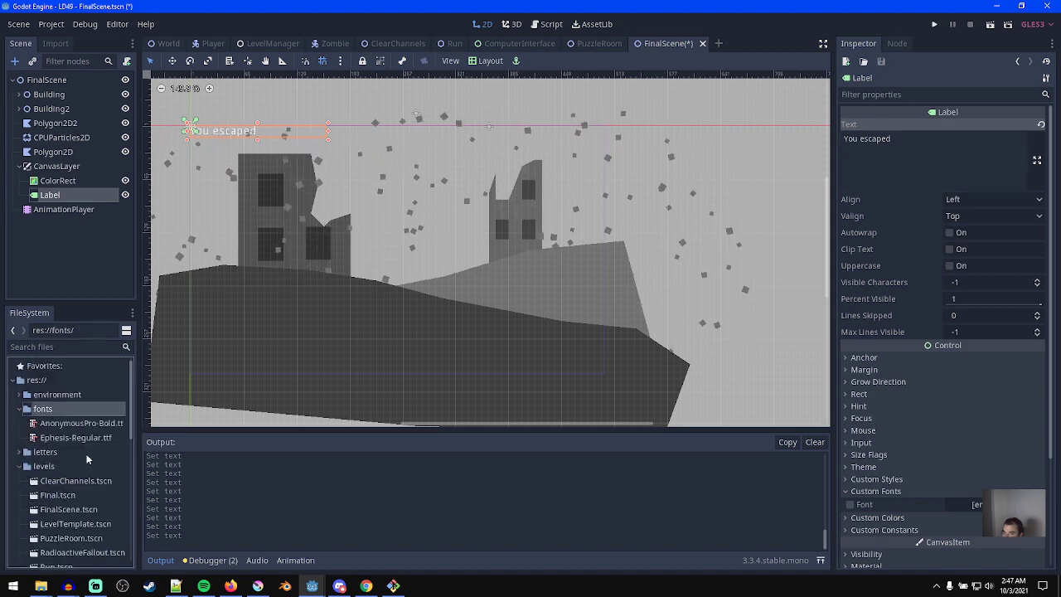
pyautogui.moveTo(80, 439); pyautogui.dragTo(971, 504)
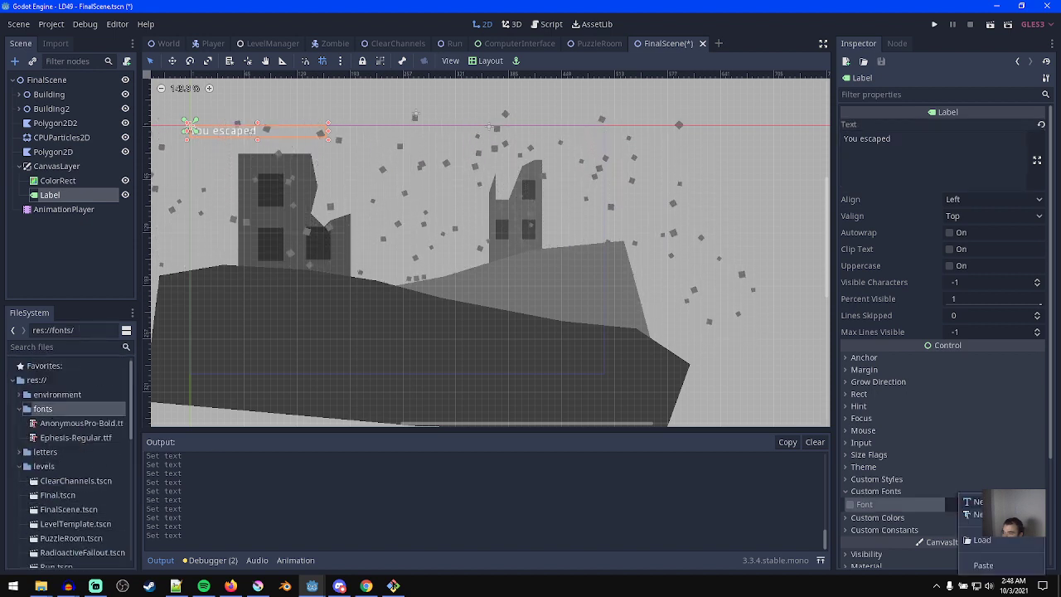
pyautogui.click(973, 505)
pyautogui.scroll(-2, 962, 501)
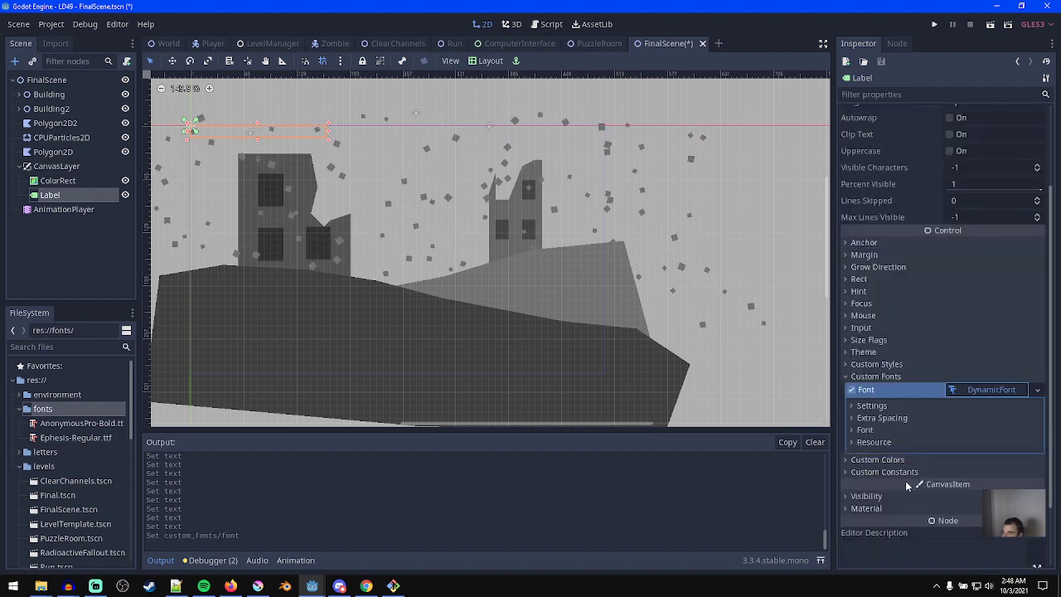
pyautogui.click(867, 431)
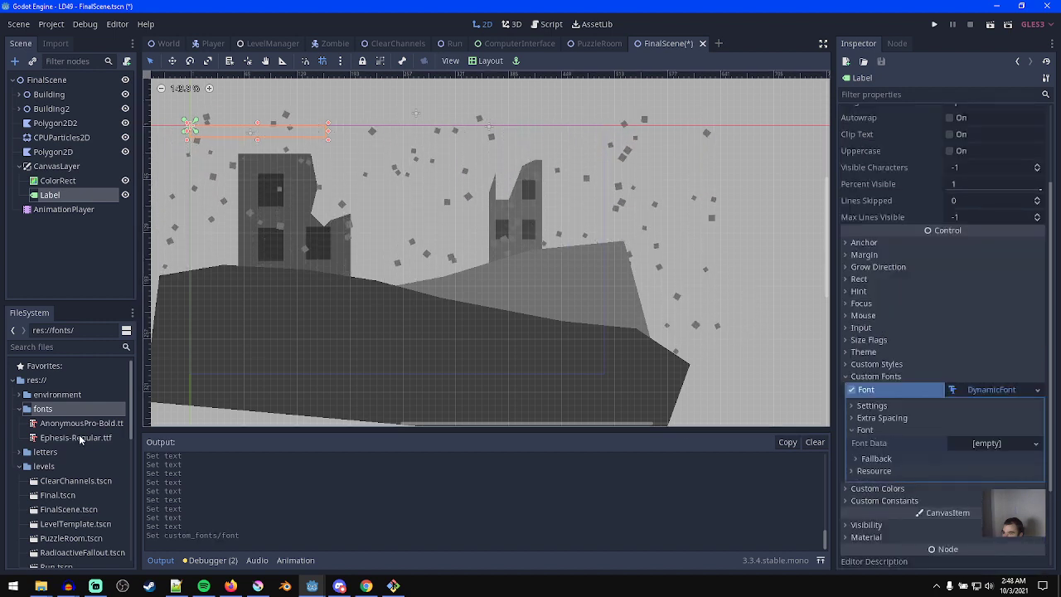
pyautogui.moveTo(72, 425); pyautogui.dragTo(987, 448)
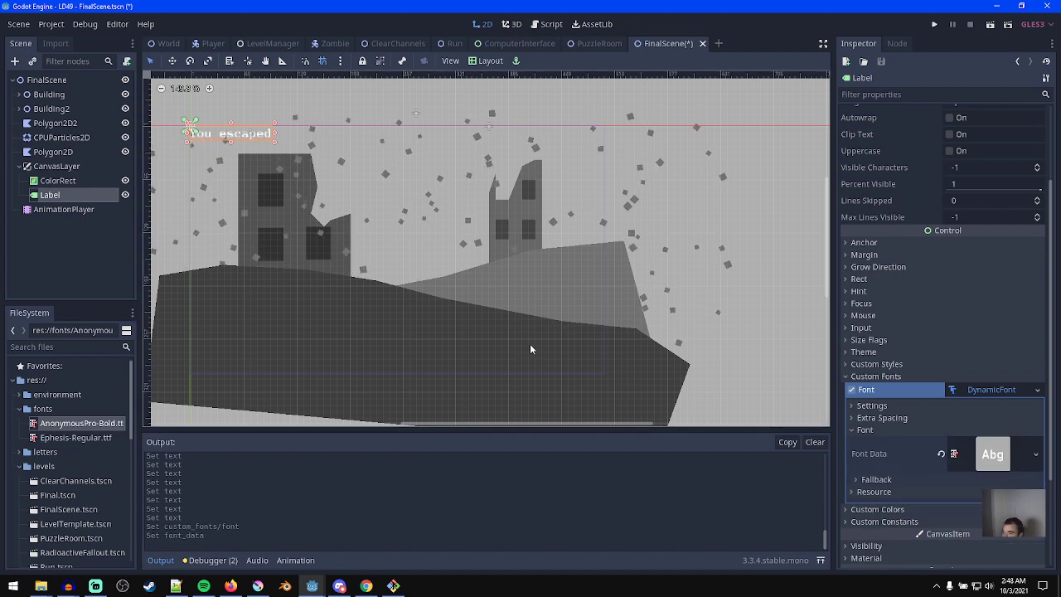
# - Anchor the Label at center bottom, move it up to (200, 249) and save the scene
pyautogui.scroll(2, 521, 340)
pyautogui.click(490, 61)
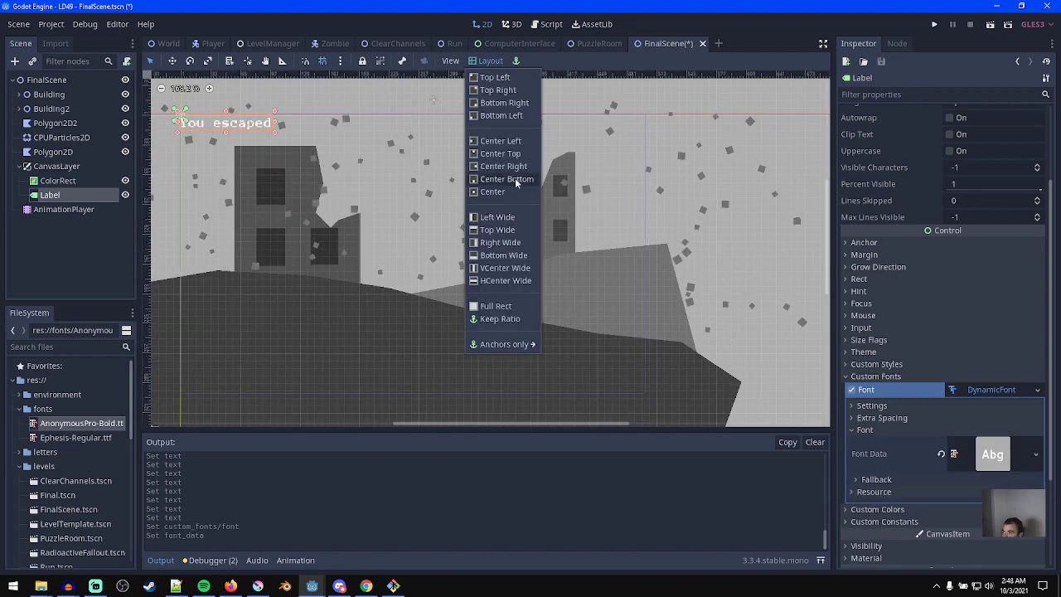
pyautogui.click(497, 179)
pyautogui.moveTo(437, 384); pyautogui.dragTo(438, 358)
pyautogui.scroll(5, 439, 359)
pyautogui.hotkey('ctrl', 's')
pyautogui.moveTo(440, 363); pyautogui.dragTo(458, 369, button='middle')
pyautogui.scroll(-5, 461, 369)
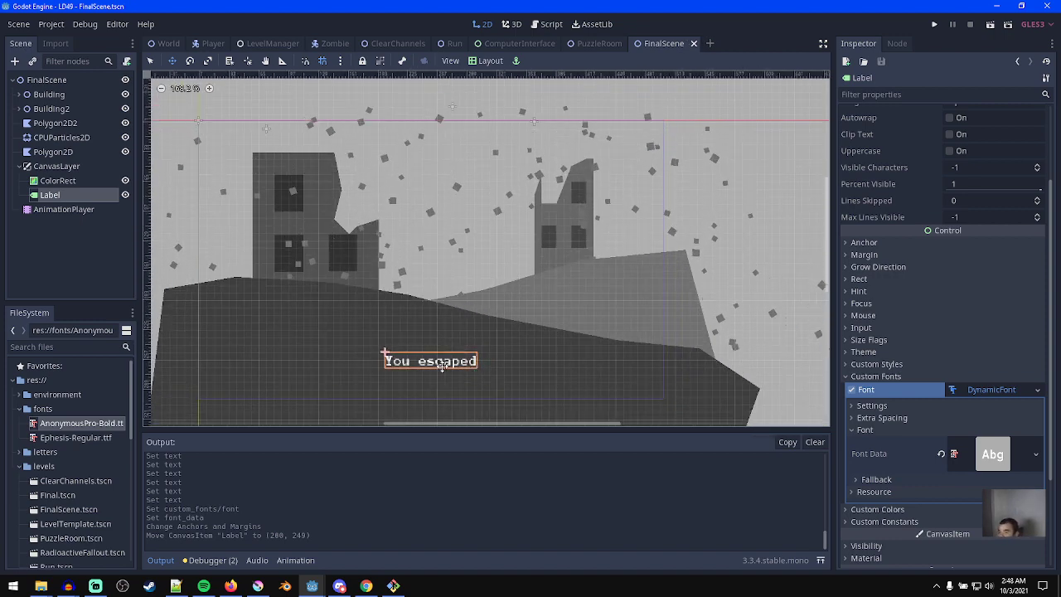
# - Duplicate the Label and set the copy's text to "But to what future?"
pyautogui.scroll(3, 1010, 249)
pyautogui.click(960, 149)
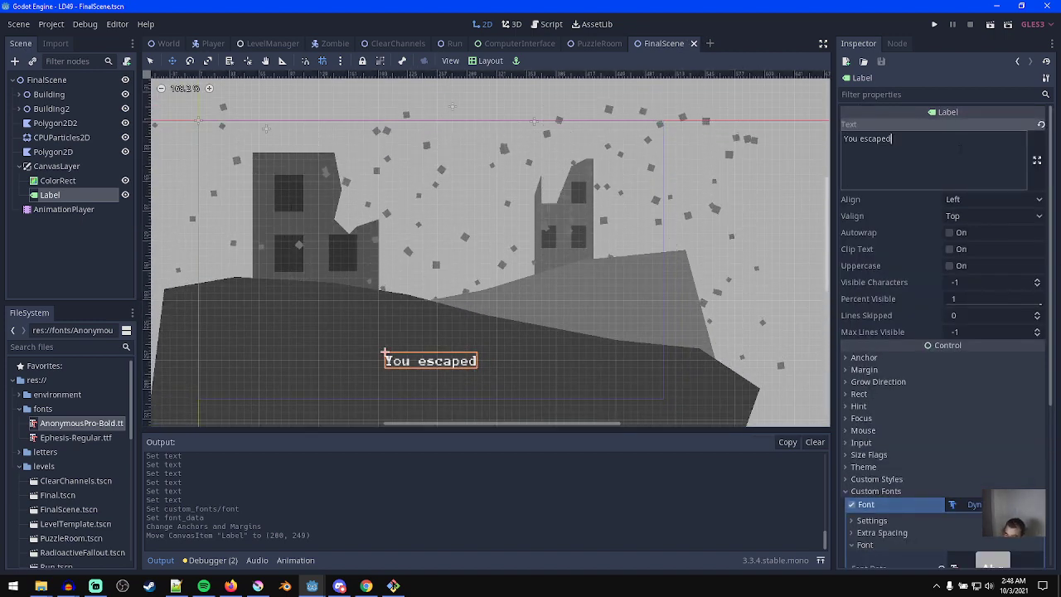
pyautogui.click(76, 196)
pyautogui.hotkey('ctrl', 'd')
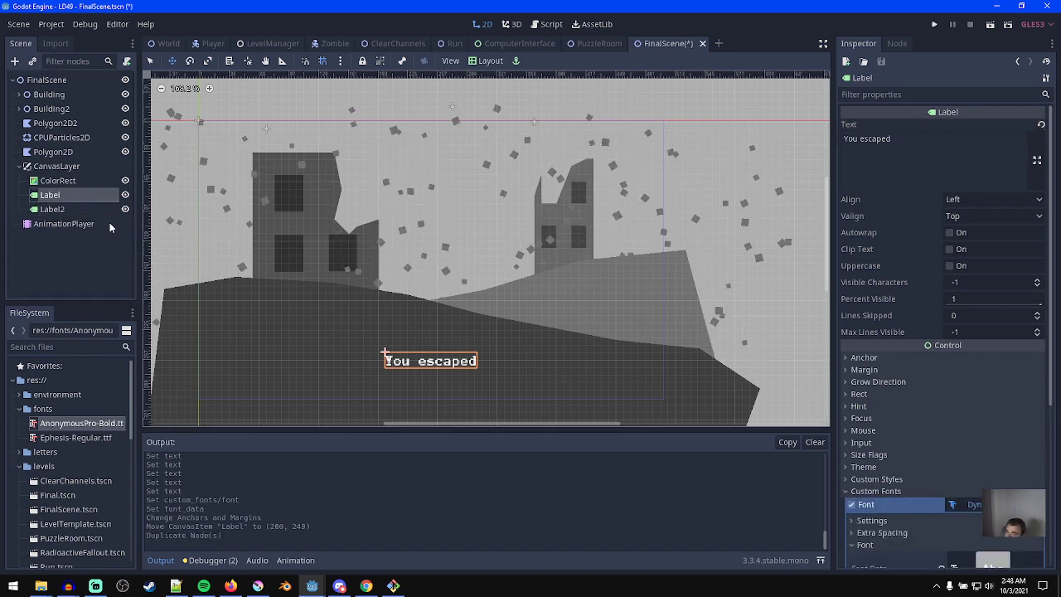
pyautogui.click(83, 209)
pyautogui.click(941, 137)
pyautogui.hotkey('ctrl', 'a')
pyautogui.write('But to what')
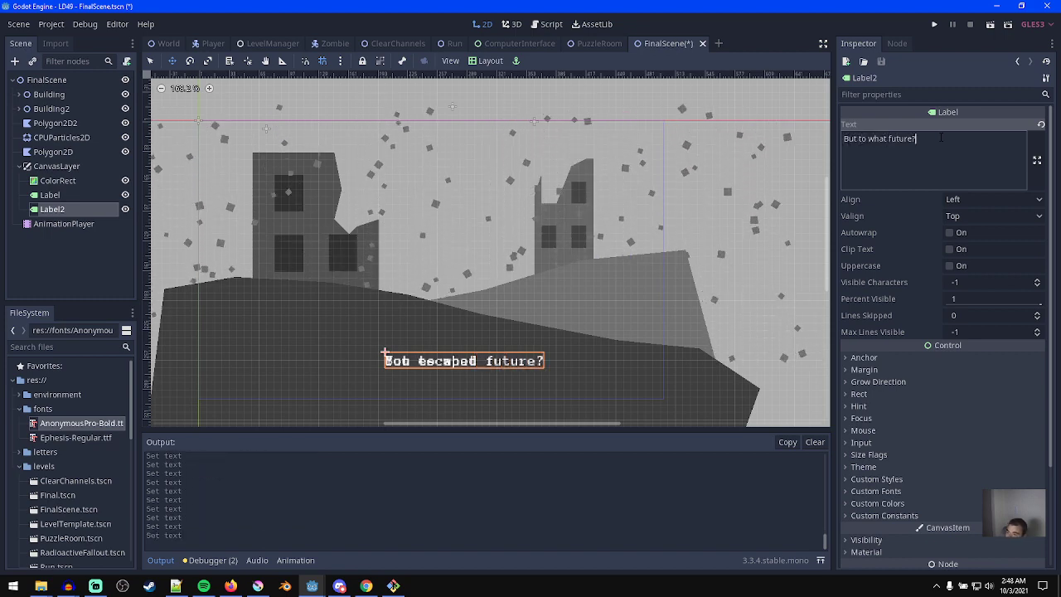
# - Move Label2 below "You escaped" to (177, 265) and save the scene
pyautogui.scroll(4, 481, 355)
pyautogui.moveTo(498, 358); pyautogui.dragTo(461, 383)
pyautogui.moveTo(472, 402); pyautogui.dragTo(477, 385, button='middle')
pyautogui.hotkey('ctrl', 's')
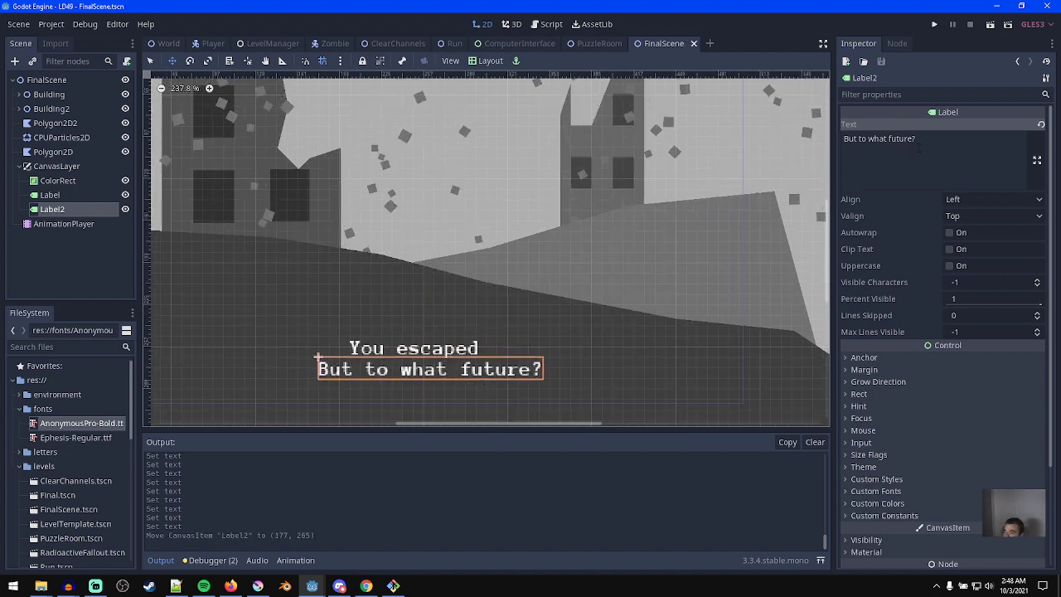
# - Change Label2's text to "...but to what future?", move it to (153, 273) and save the scene
pyautogui.click(850, 139)
pyautogui.press('BackSpace')
pyautogui.write('...b')
pyautogui.moveTo(476, 369); pyautogui.dragTo(444, 379)
pyautogui.scroll(-5, 452, 395)
pyautogui.moveTo(461, 400); pyautogui.dragTo(471, 367, button='middle')
pyautogui.hotkey('ctrl', 's')
pyautogui.scroll(2, 409, 329)
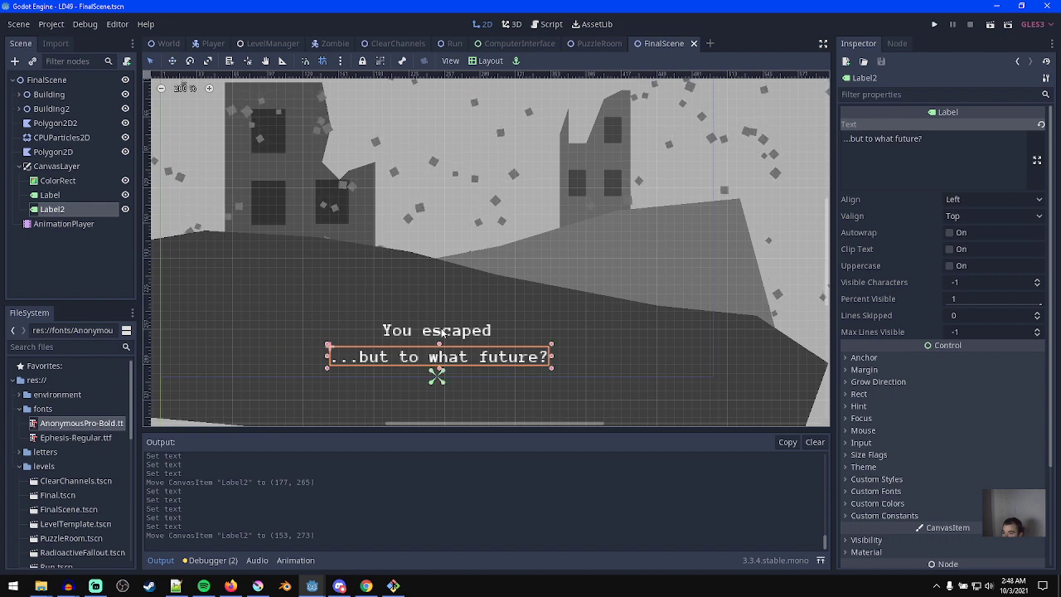
# - Make the "You escaped" label's custom font unique and set its size to 20
pyautogui.click(441, 332)
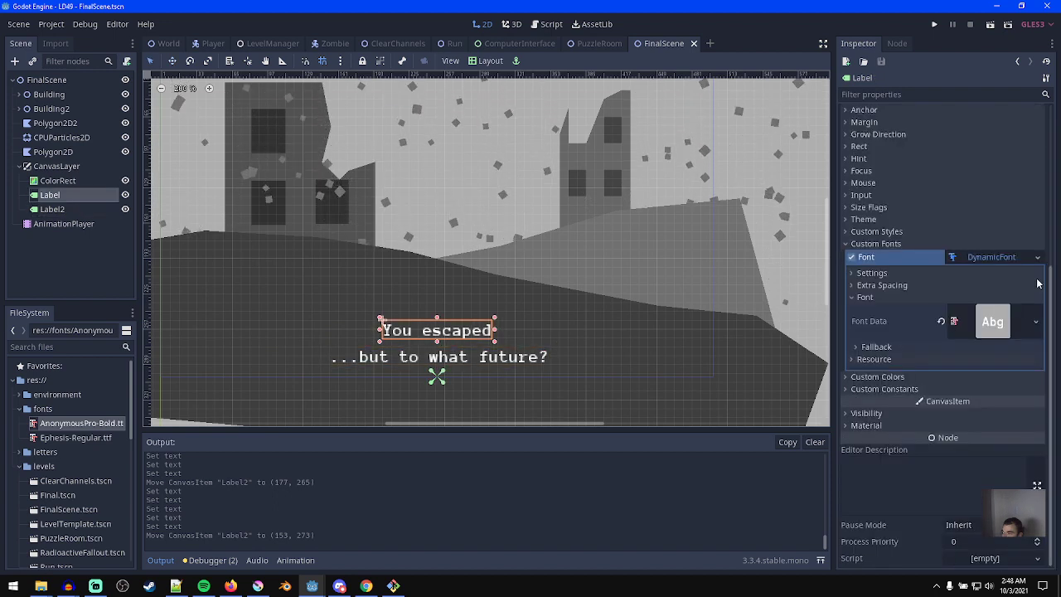
pyautogui.click(1037, 257)
pyautogui.click(1025, 352)
pyautogui.click(929, 320)
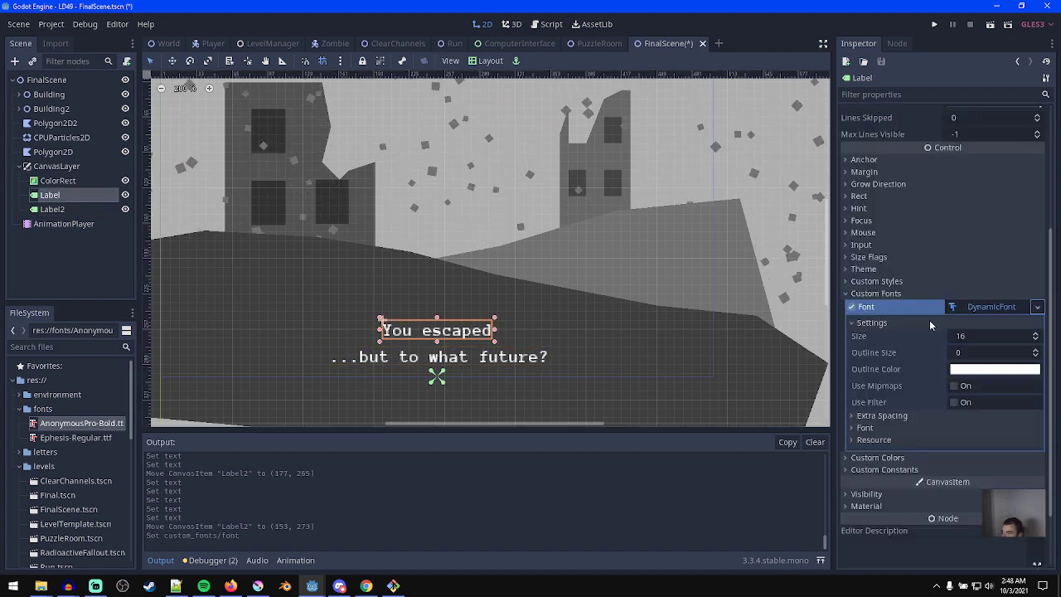
pyautogui.click(987, 336)
pyautogui.write('20')
pyautogui.press('Return')
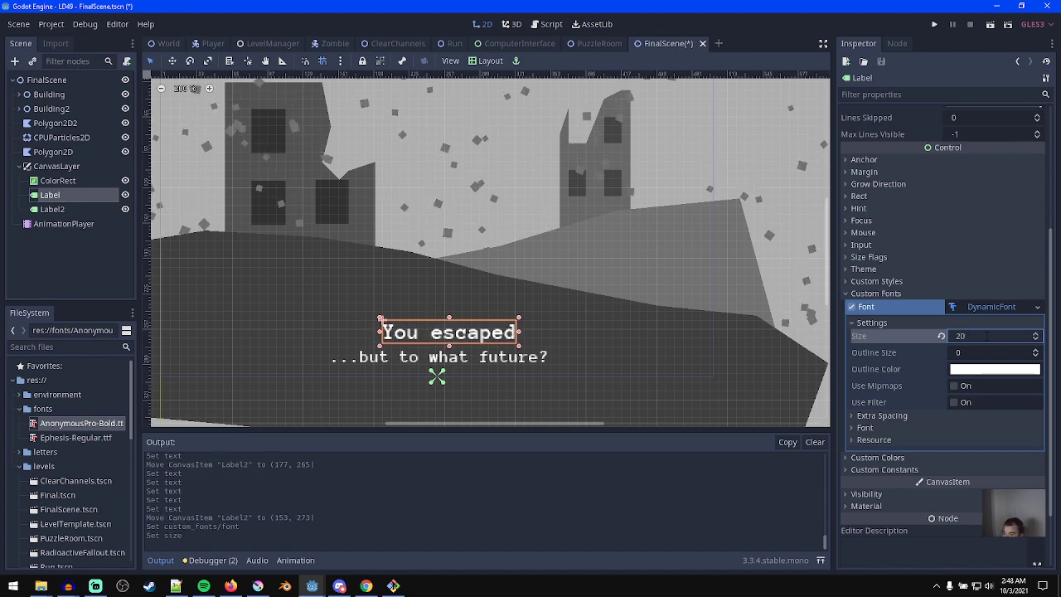
# - Increase the "You escaped" font size to 32, move the label to (169, 233) and save the scene
pyautogui.moveTo(476, 336)
pyautogui.mouseDown()
pyautogui.moveTo(466, 335)
pyautogui.moveTo(476, 324)
pyautogui.mouseUp()
pyautogui.click(971, 336)
pyautogui.write('32')
pyautogui.press('Return')
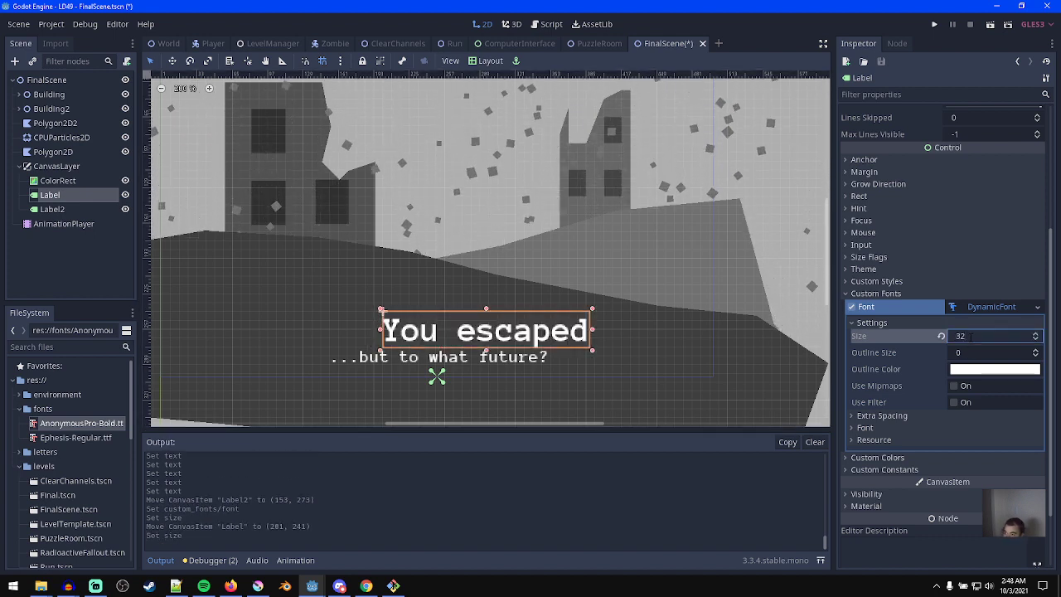
pyautogui.moveTo(524, 322); pyautogui.dragTo(514, 321)
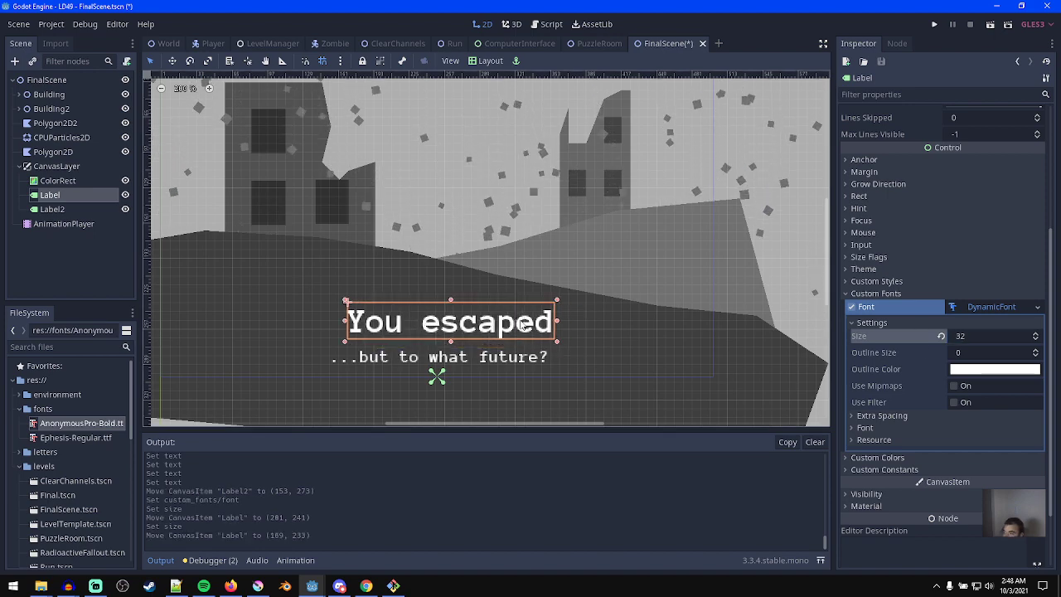
pyautogui.scroll(-2, 552, 354)
pyautogui.moveTo(547, 346); pyautogui.dragTo(555, 355, button='middle')
pyautogui.hotkey('ctrl', 's')
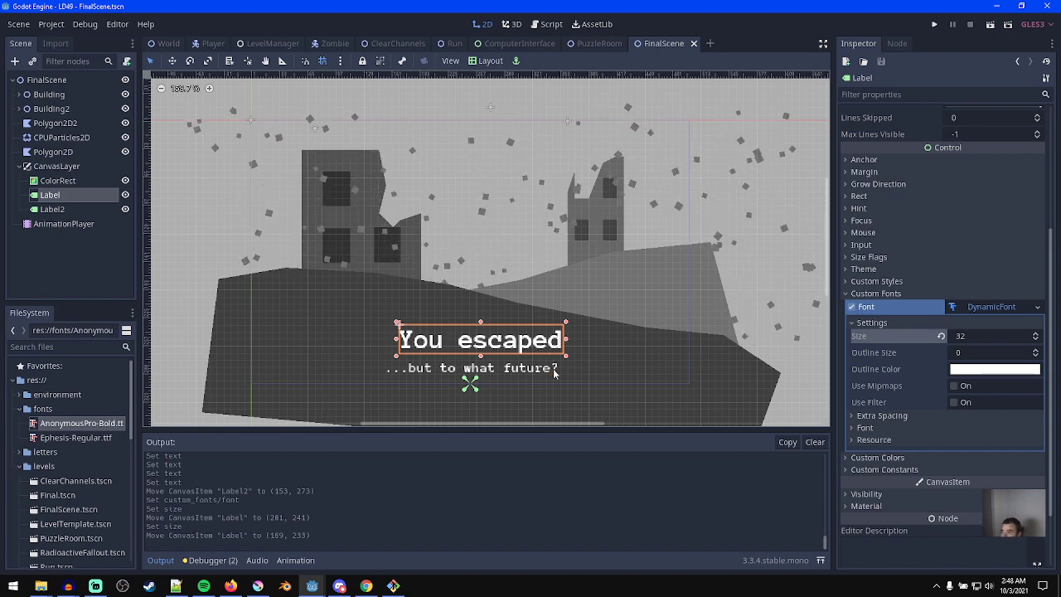
# - Set the AnimationPlayer's cutscene animation length to 4 seconds
pyautogui.scroll(3, 555, 374)
pyautogui.click(64, 223)
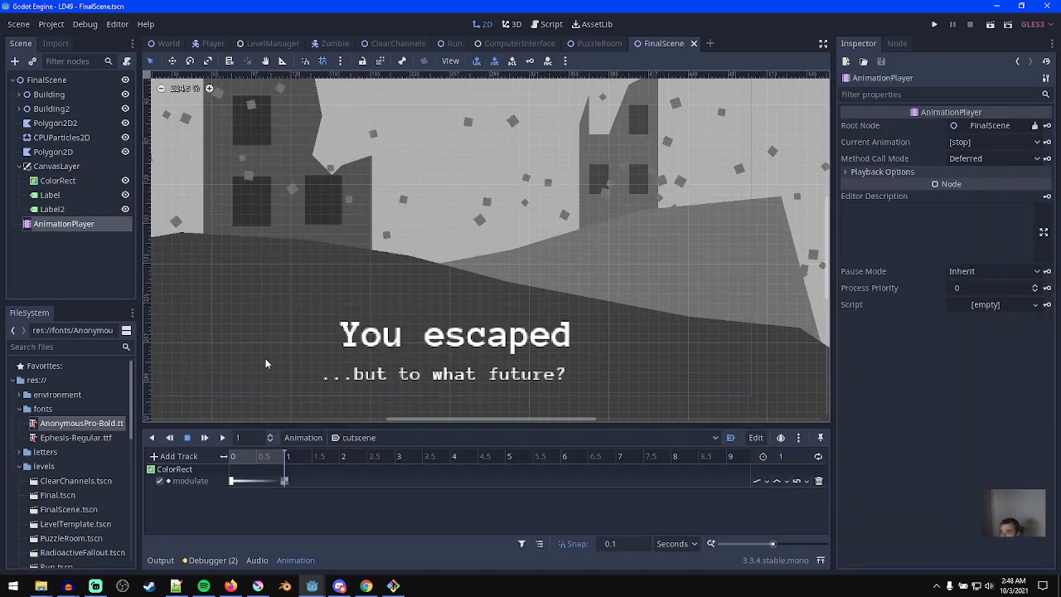
pyautogui.click(793, 456)
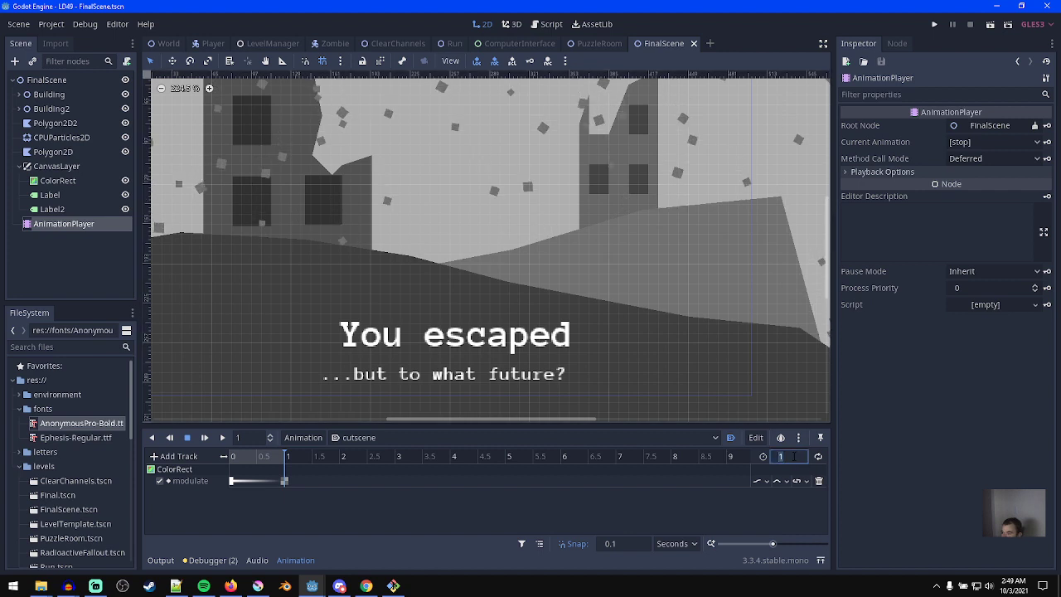
pyautogui.write('4')
pyautogui.press('Return')
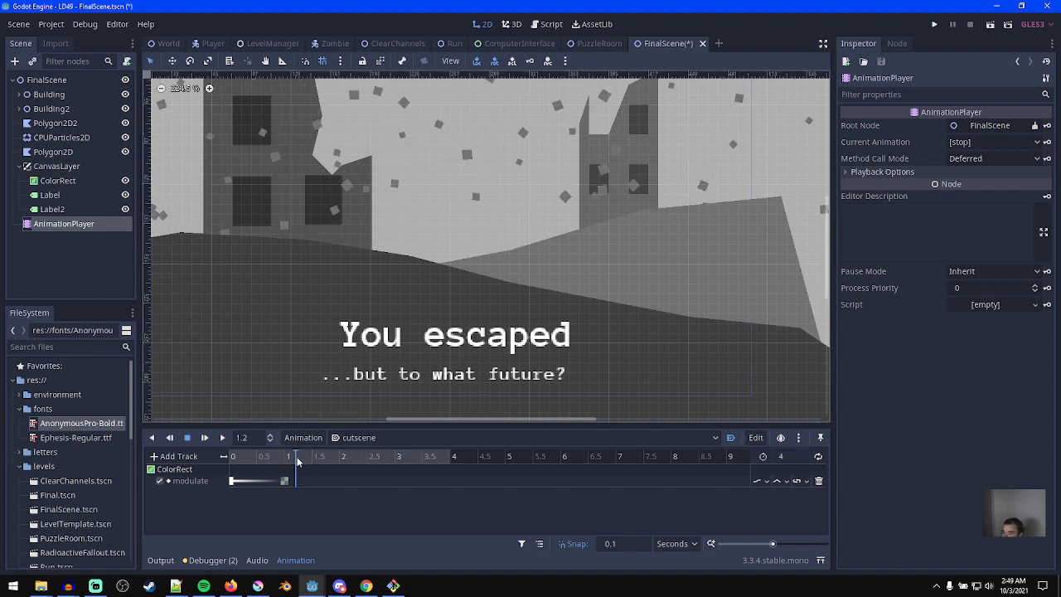
# - Add a modulate track for the "You escaped" Label with a white key at 1.2 s
pyautogui.click(51, 194)
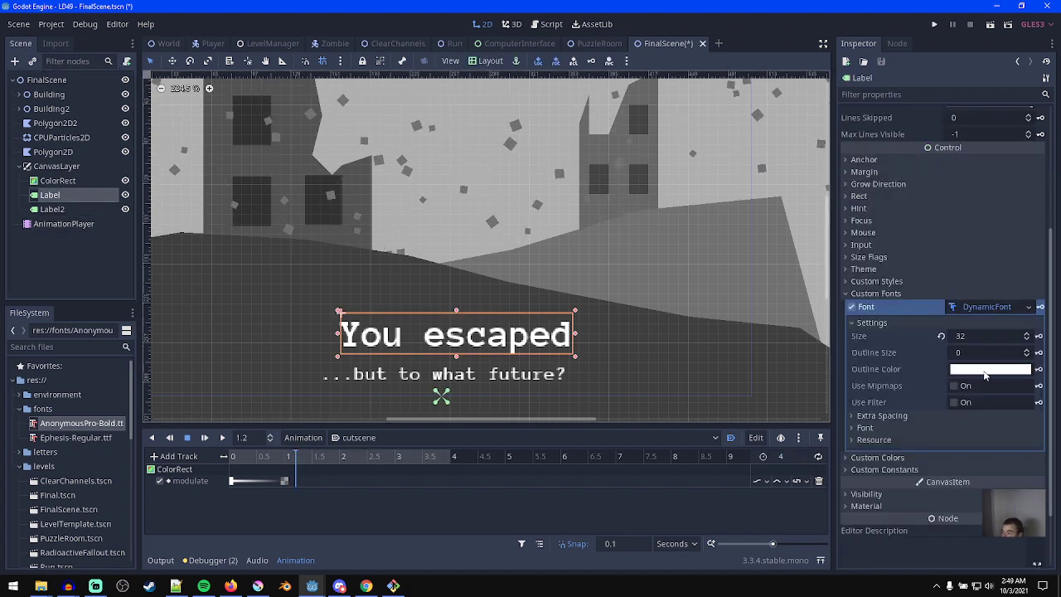
pyautogui.click(983, 307)
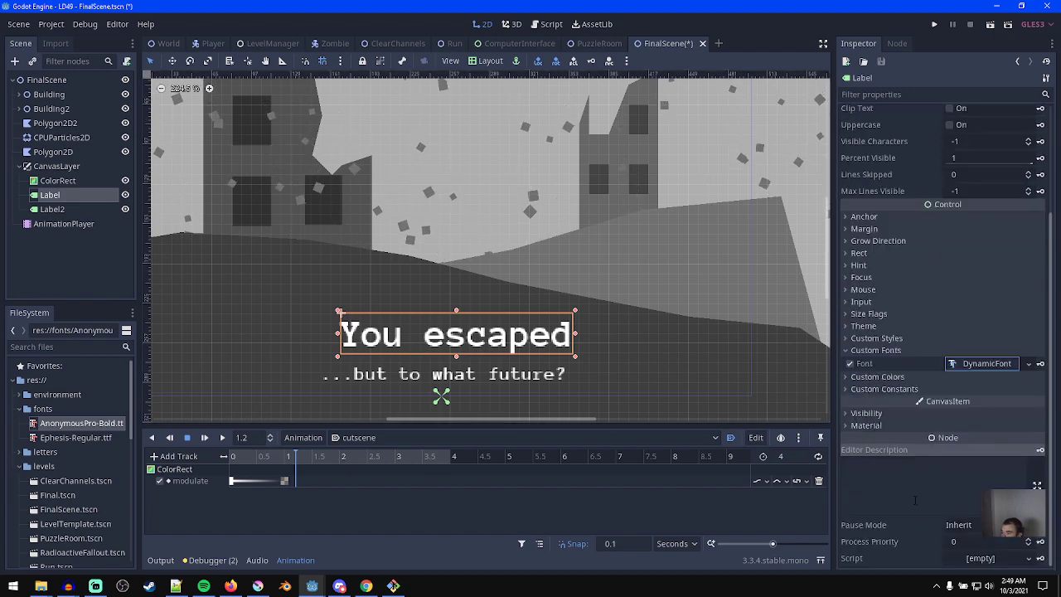
pyautogui.click(891, 414)
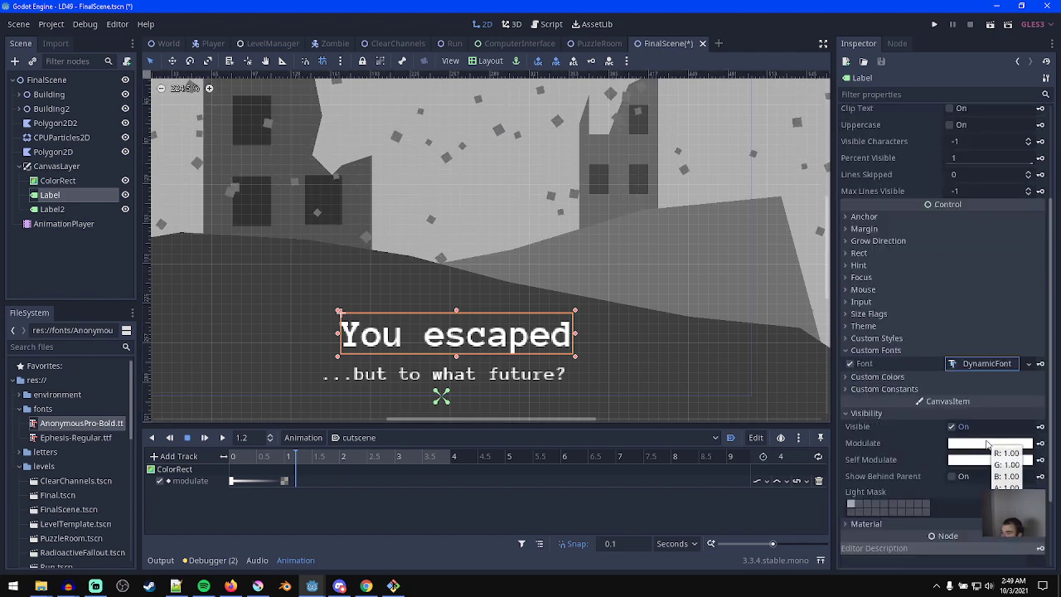
pyautogui.click(990, 443)
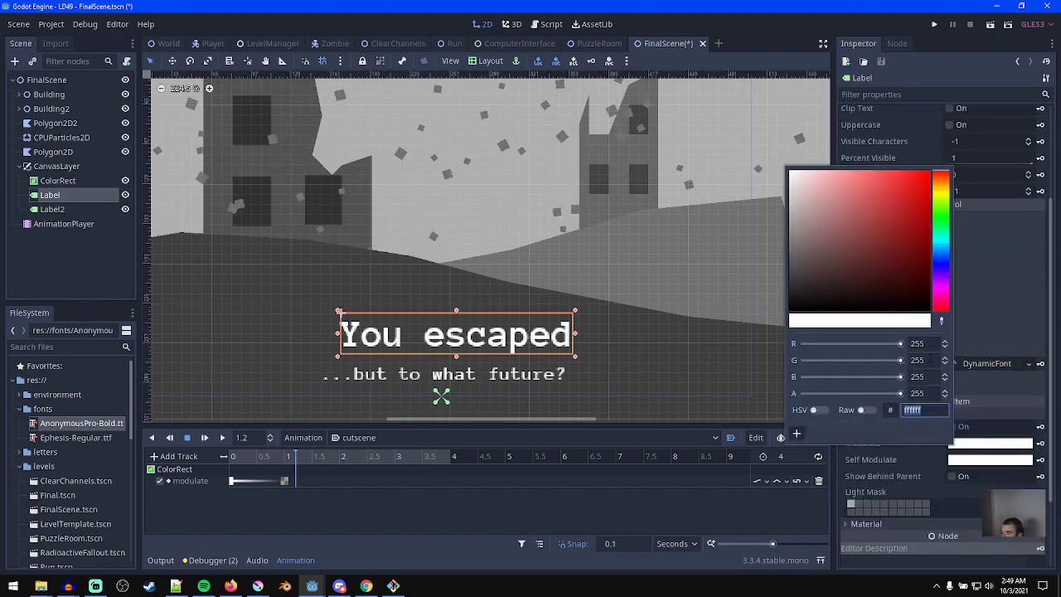
pyautogui.click(1041, 444)
pyautogui.click(483, 310)
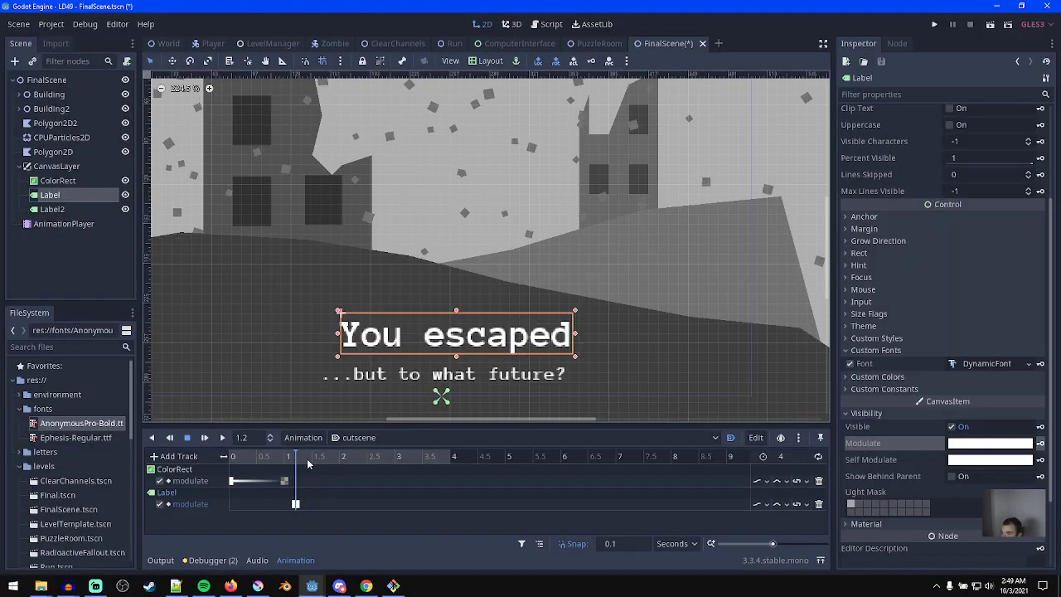
# - Add a modulate track for Label2 and place its key at 2.2 s and Label's key at 1 s
pyautogui.click(390, 375)
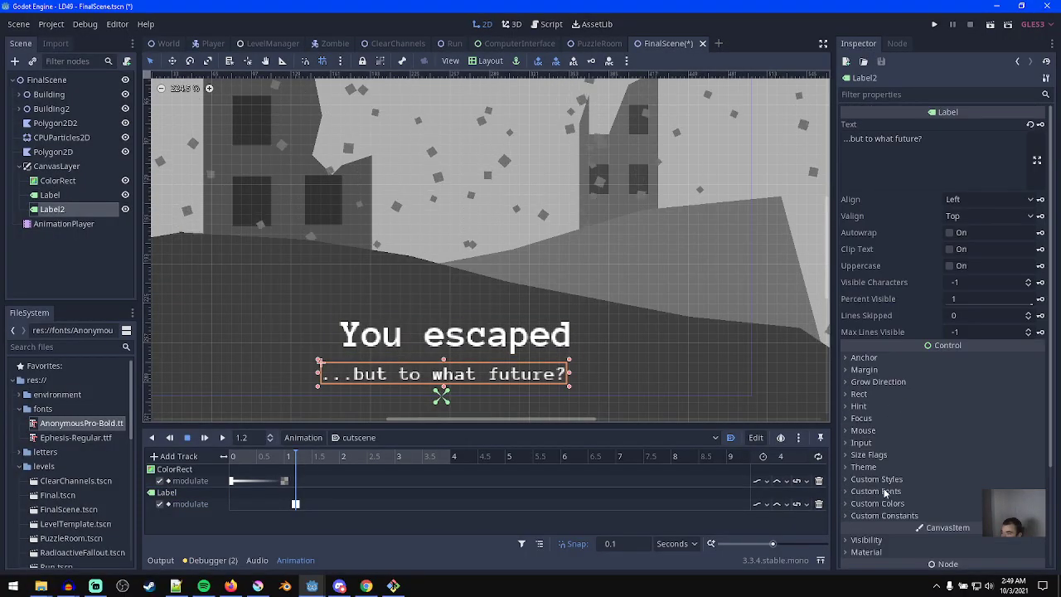
pyautogui.click(867, 539)
pyautogui.scroll(-3, 895, 497)
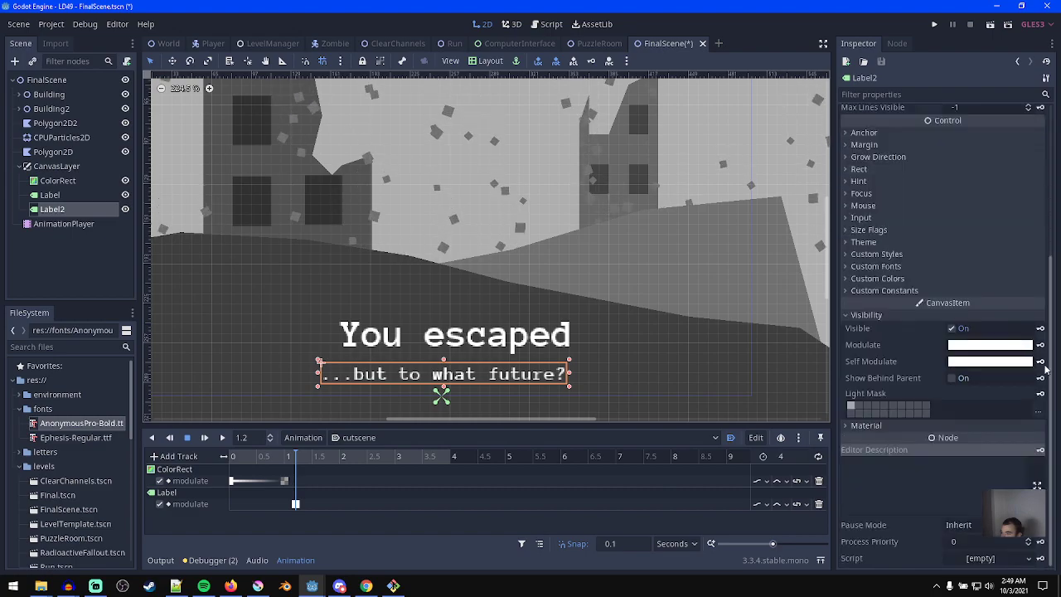
pyautogui.click(1040, 344)
pyautogui.click(481, 310)
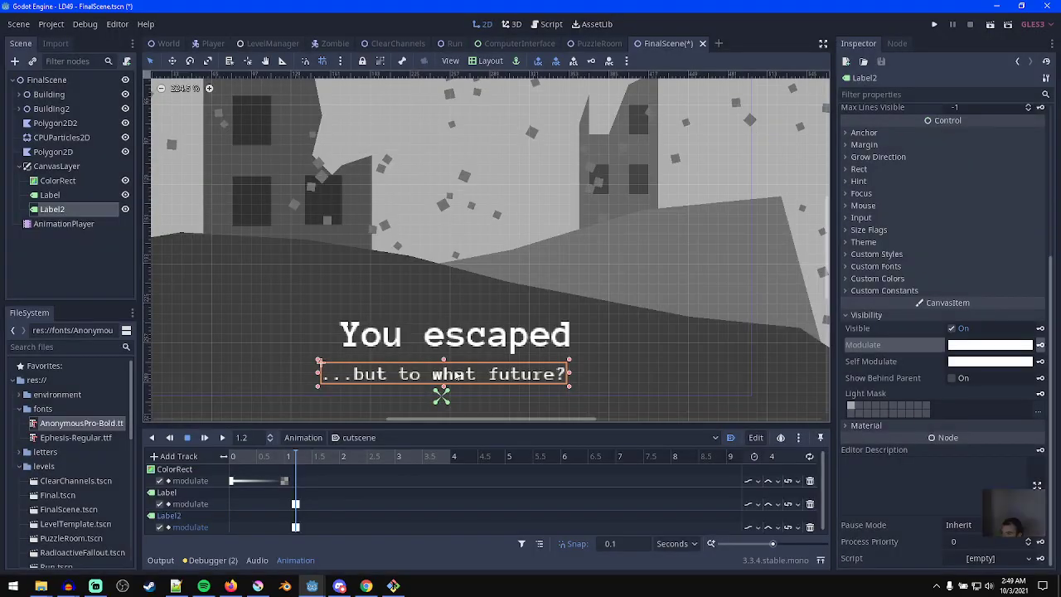
pyautogui.moveTo(296, 527); pyautogui.dragTo(350, 526)
pyautogui.moveTo(295, 502); pyautogui.dragTo(286, 504)
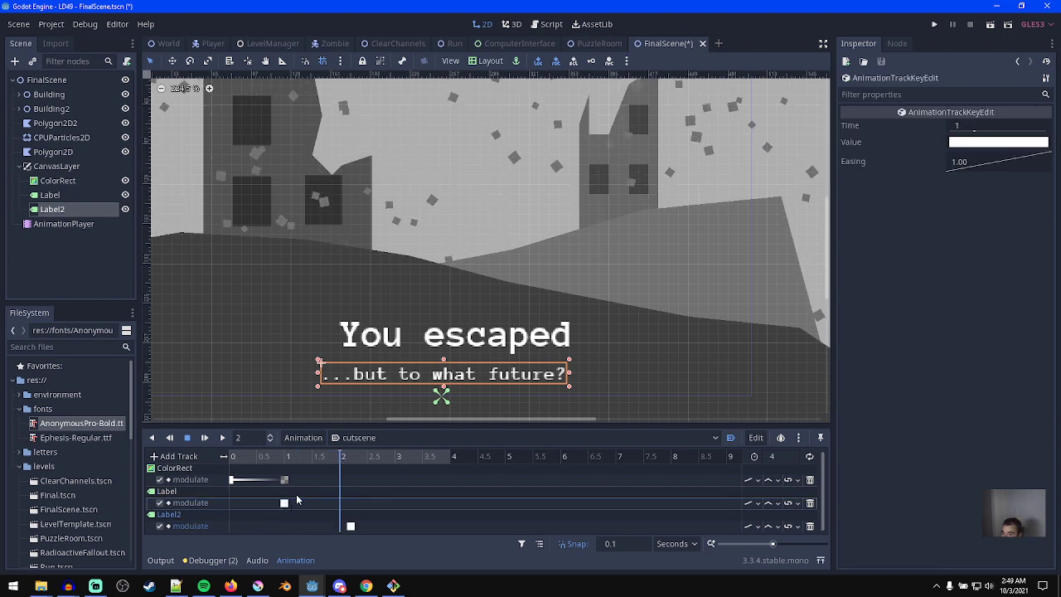
# - Duplicate Label's modulate key at 2 s and Label2's modulate key at 3 s
pyautogui.rightClick(287, 503)
pyautogui.click(314, 535)
pyautogui.click(397, 467)
pyautogui.click(396, 457)
pyautogui.click(351, 526)
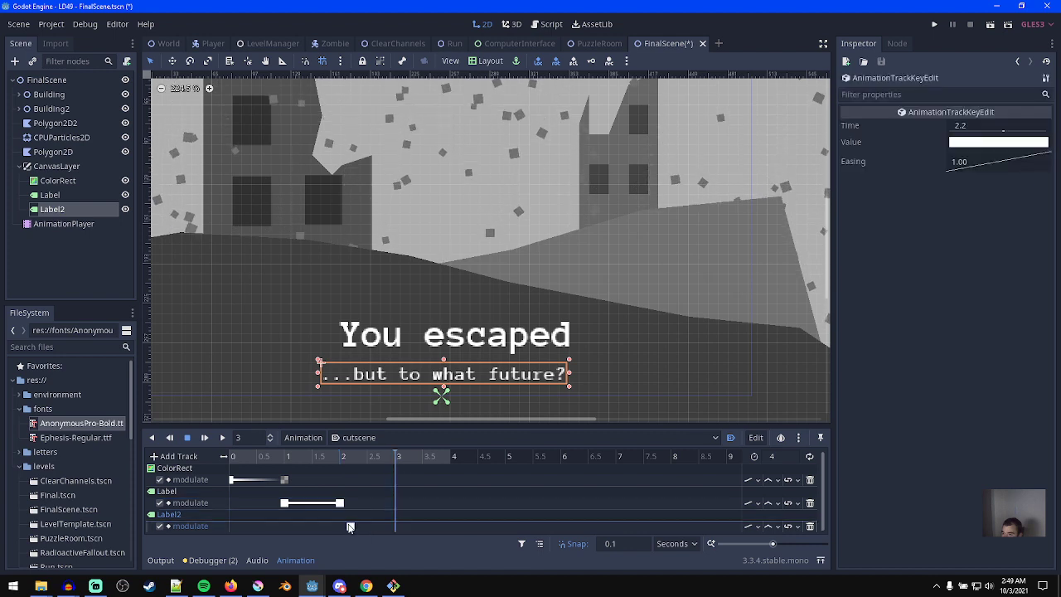
pyautogui.rightClick(350, 526)
pyautogui.click(381, 543)
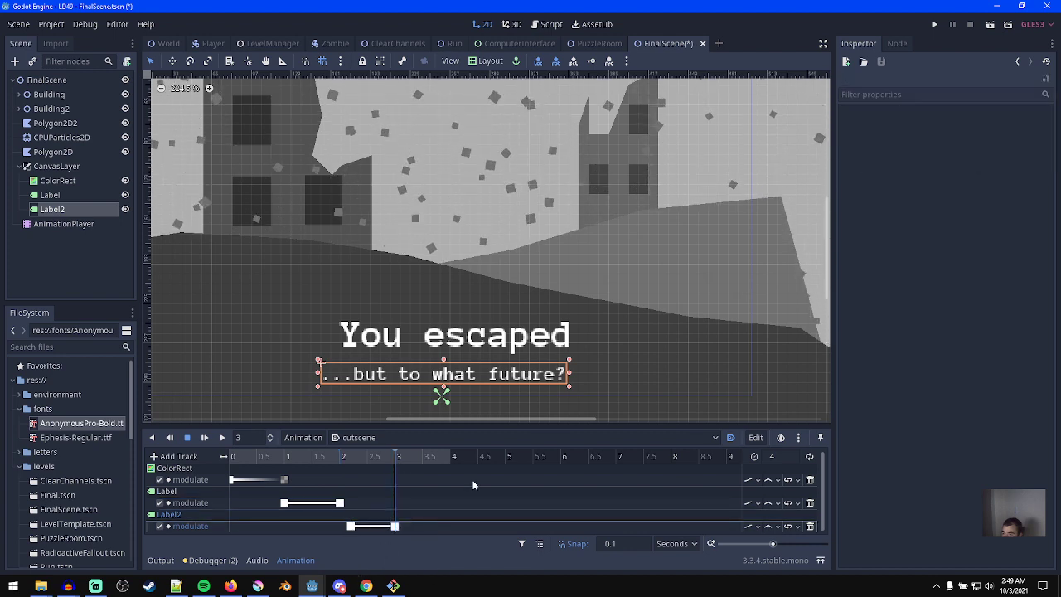
# - Set the alpha to 0 on Label2's 2.2 s key and Label's 1 s key
pyautogui.click(395, 525)
pyautogui.click(1001, 142)
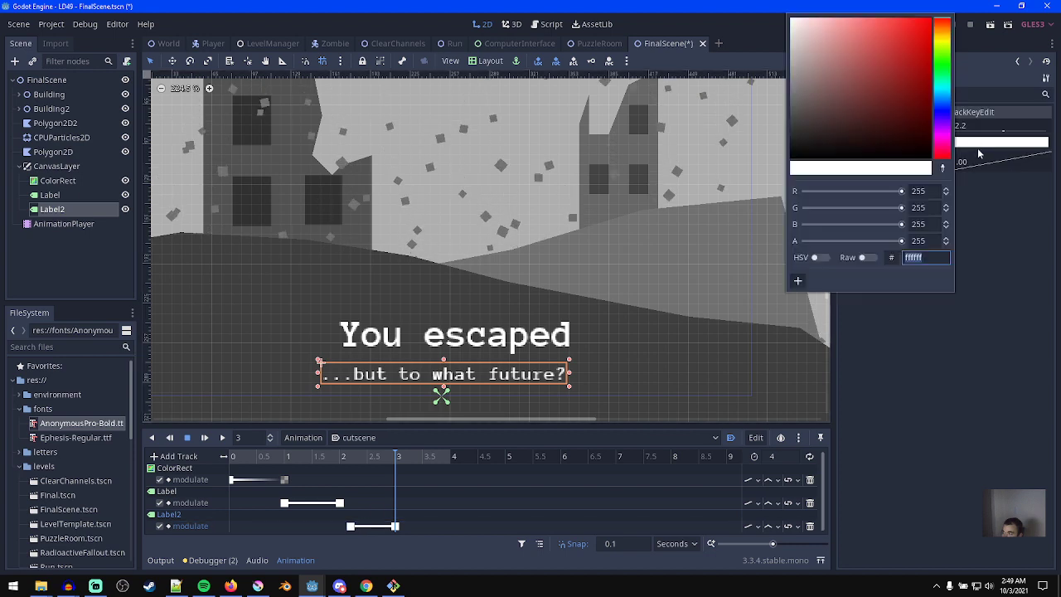
pyautogui.moveTo(902, 241); pyautogui.dragTo(684, 262)
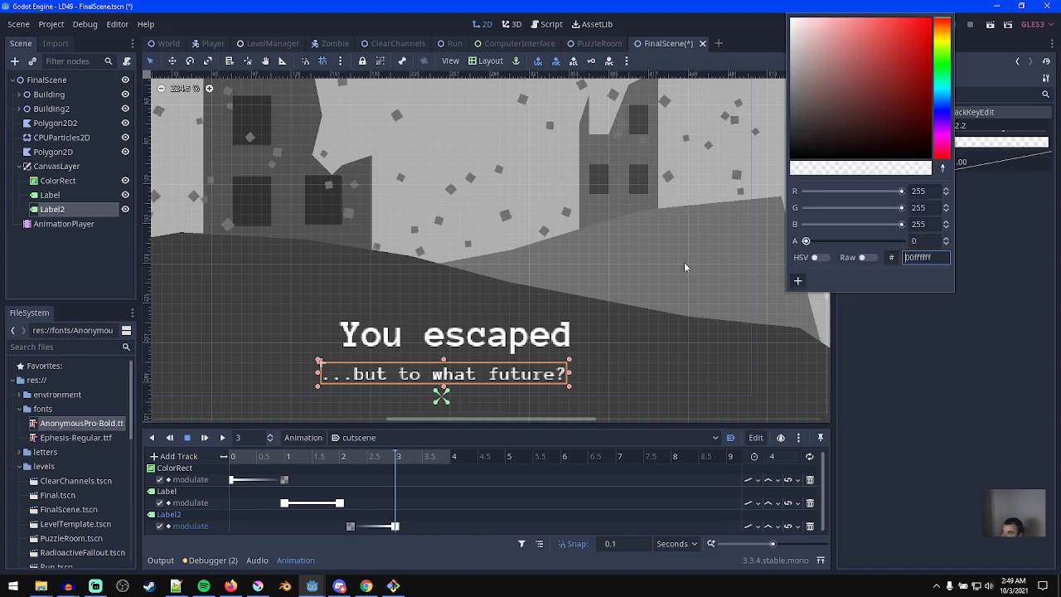
pyautogui.click(285, 502)
pyautogui.click(1002, 142)
pyautogui.moveTo(901, 240); pyautogui.dragTo(800, 241)
# - Duplicate the transparent modulate keys of Label and Label2 at 0 s
pyautogui.click(231, 459)
pyautogui.rightClick(282, 504)
pyautogui.click(328, 536)
pyautogui.rightClick(348, 527)
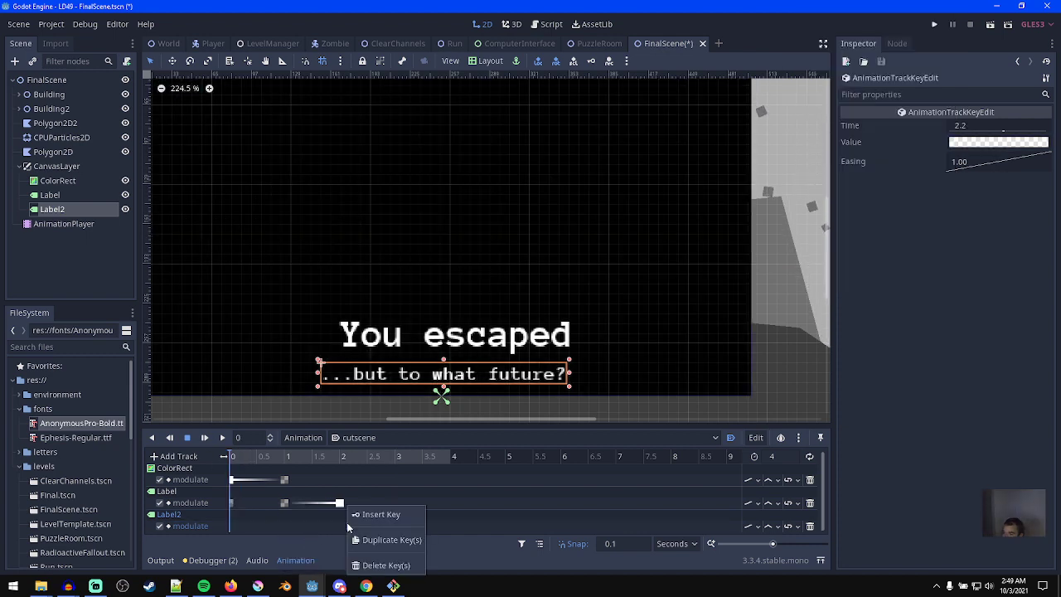
pyautogui.click(367, 540)
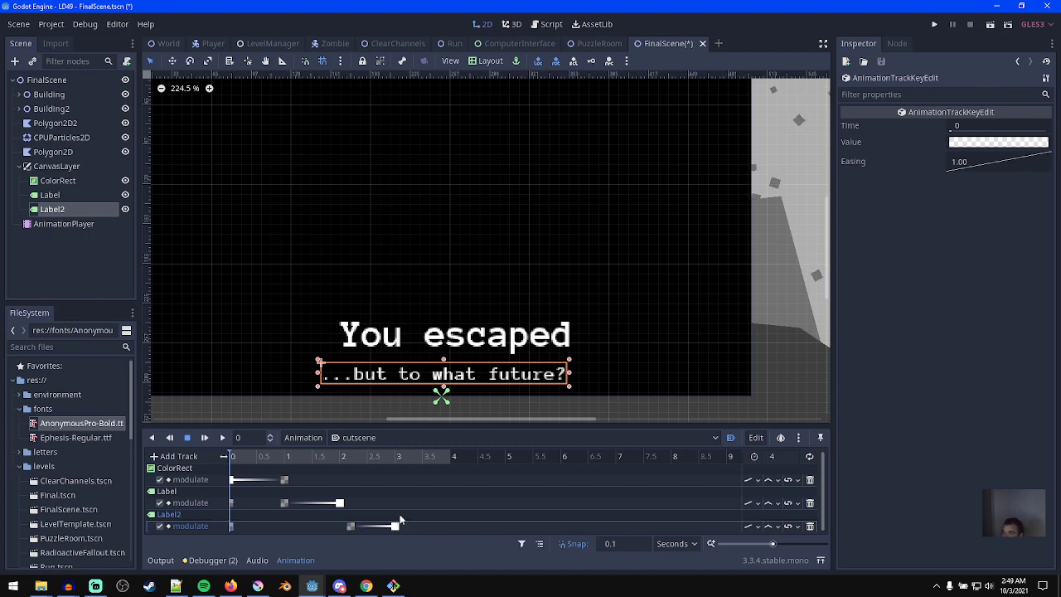
# - Play the cutscene animation from the start to check the timing of both text fade-ins
pyautogui.hotkey('shift', 'd')
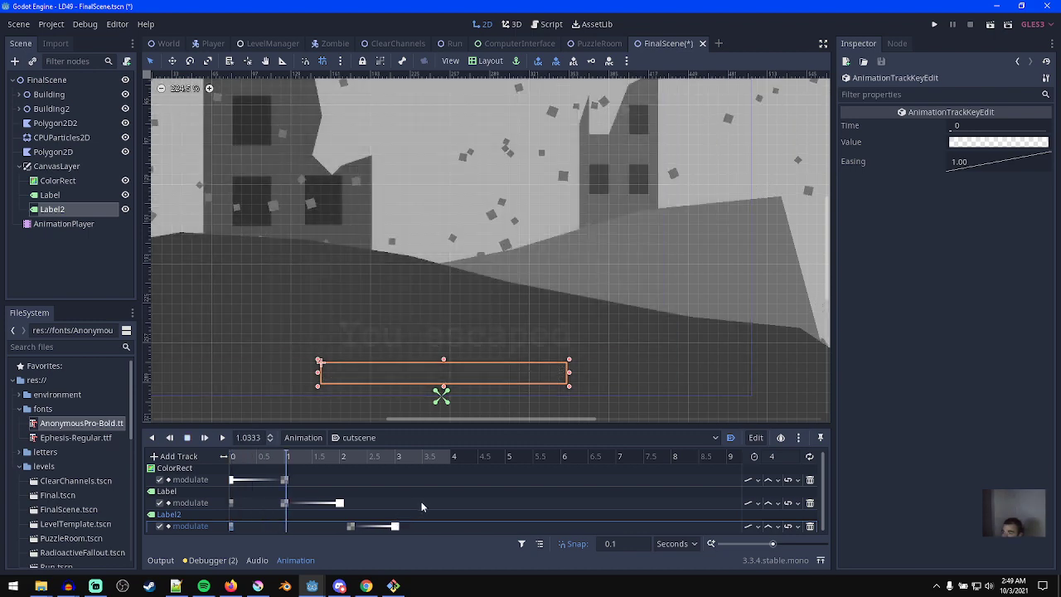
pyautogui.scroll(-5, 495, 303)
pyautogui.scroll(-1, 496, 303)
pyautogui.moveTo(502, 267); pyautogui.dragTo(511, 300, button='middle')
pyautogui.scroll(-2, 514, 303)
pyautogui.moveTo(560, 351); pyautogui.dragTo(526, 325, button='middle')
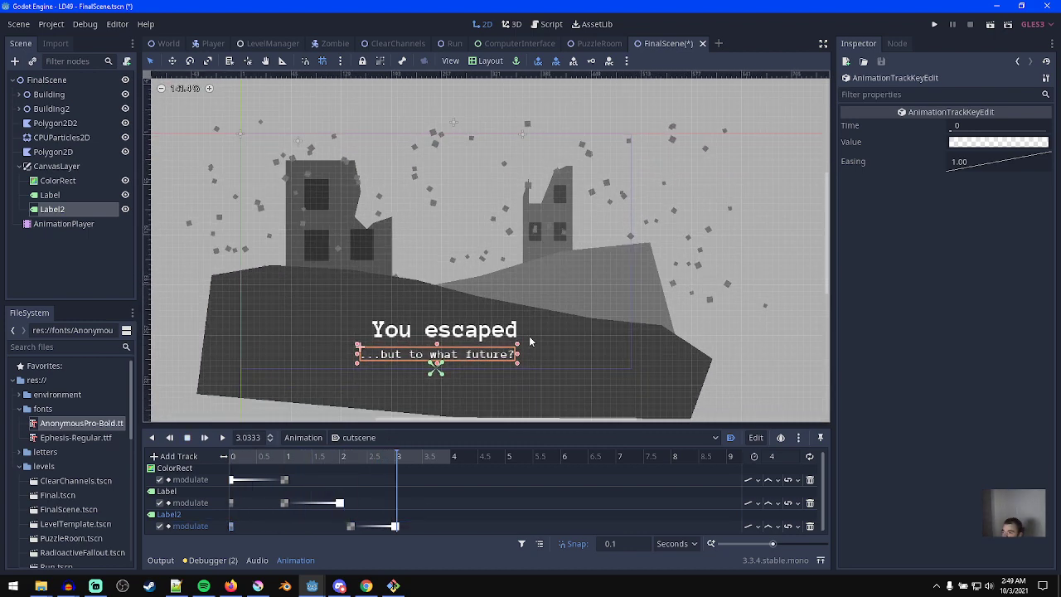
# - Shift both labels' fade-in keys about 0.7 s later on the timeline and replay the cutscene
pyautogui.scroll(3, 530, 332)
pyautogui.moveTo(414, 496); pyautogui.dragTo(323, 504)
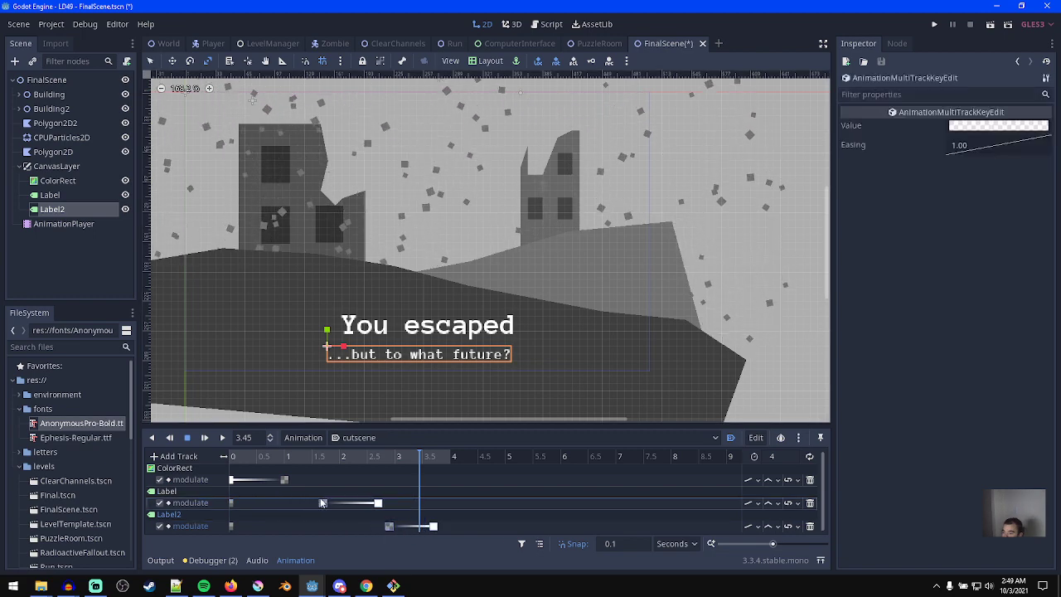
pyautogui.hotkey('shift', 'd')
pyautogui.scroll(-2, 481, 303)
pyautogui.moveTo(483, 280); pyautogui.dragTo(514, 297, button='middle')
pyautogui.scroll(1, 515, 296)
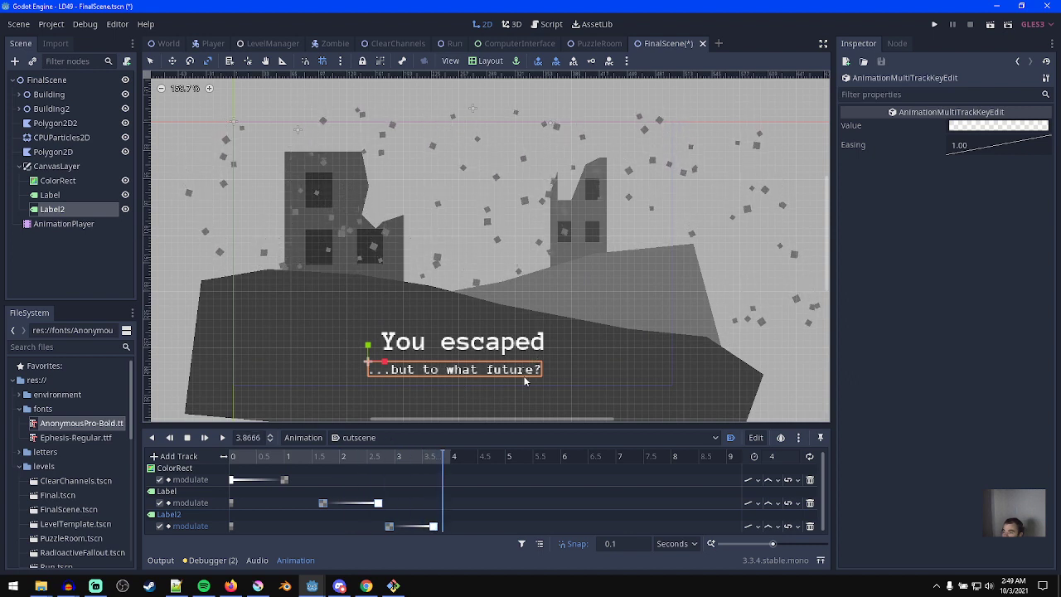
pyautogui.scroll(1, 525, 385)
# - Save the scene and set the cutscene animation length to 6 seconds
pyautogui.hotkey('ctrl', 's')
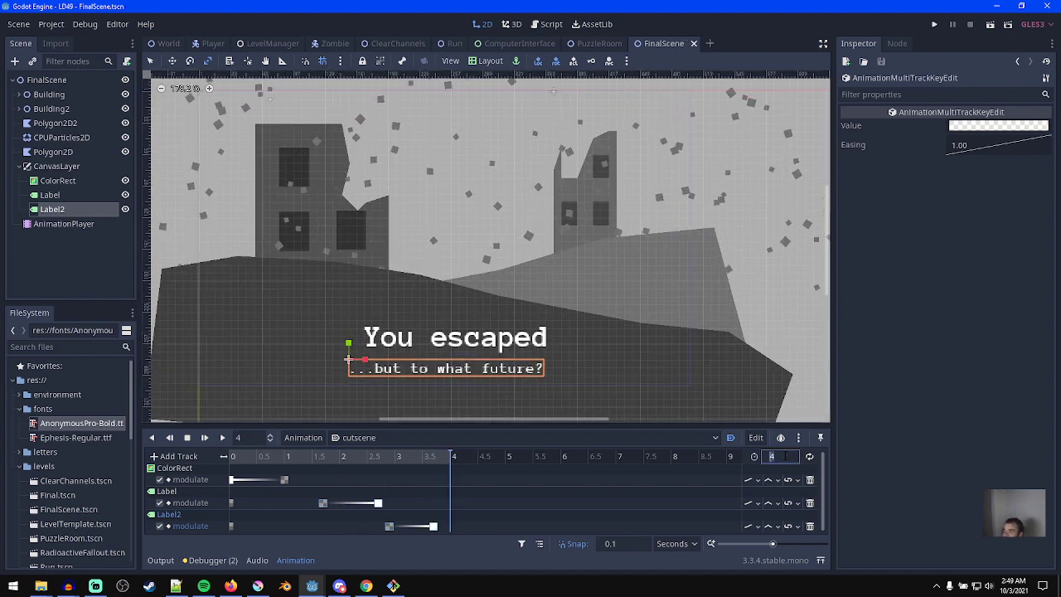
pyautogui.write('6')
pyautogui.press('Return')
pyautogui.scroll(2, 598, 332)
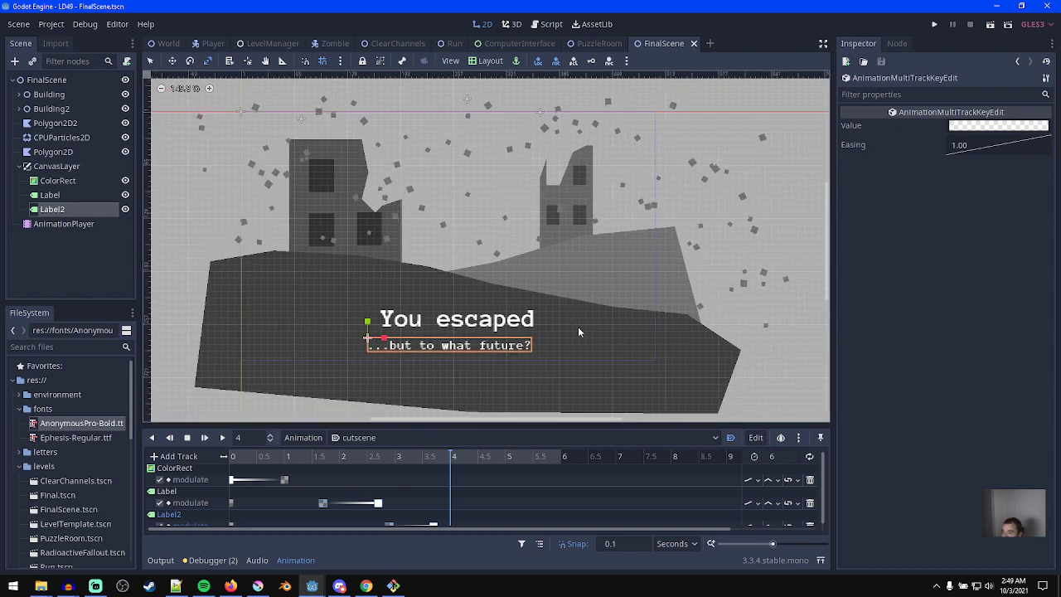
pyautogui.scroll(-1, 578, 327)
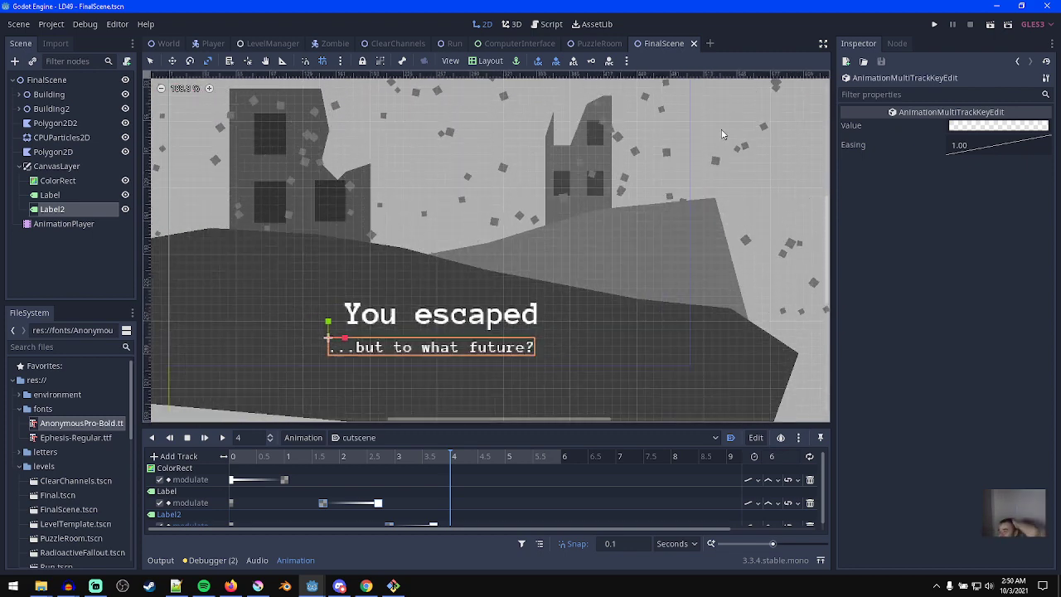
pyautogui.scroll(-2, 492, 259)
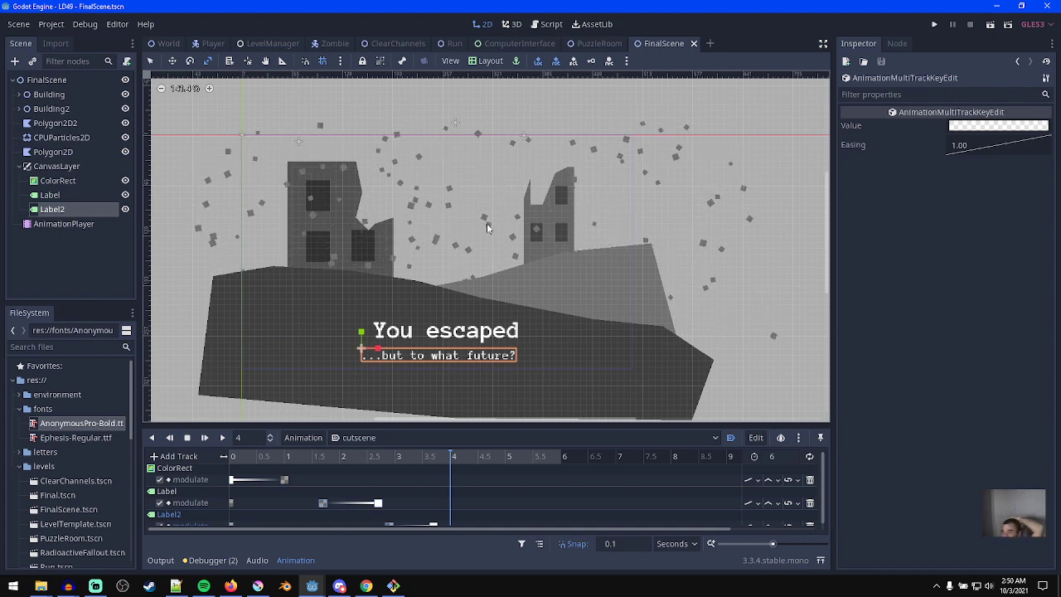
pyautogui.moveTo(502, 245); pyautogui.dragTo(513, 250, button='middle')
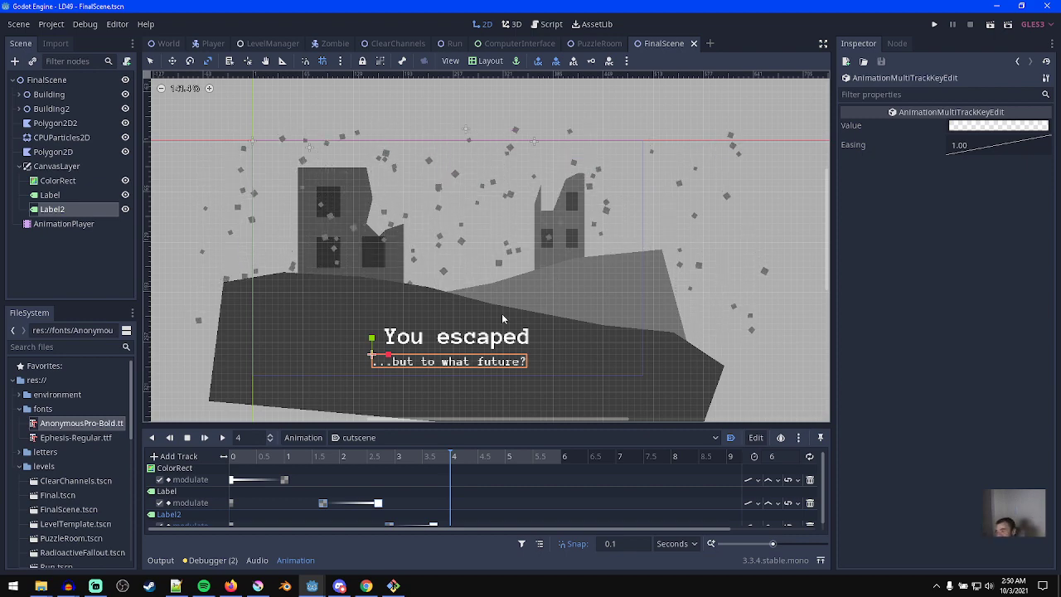
pyautogui.scroll(1, 487, 316)
pyautogui.click(73, 266)
pyautogui.scroll(1, 474, 318)
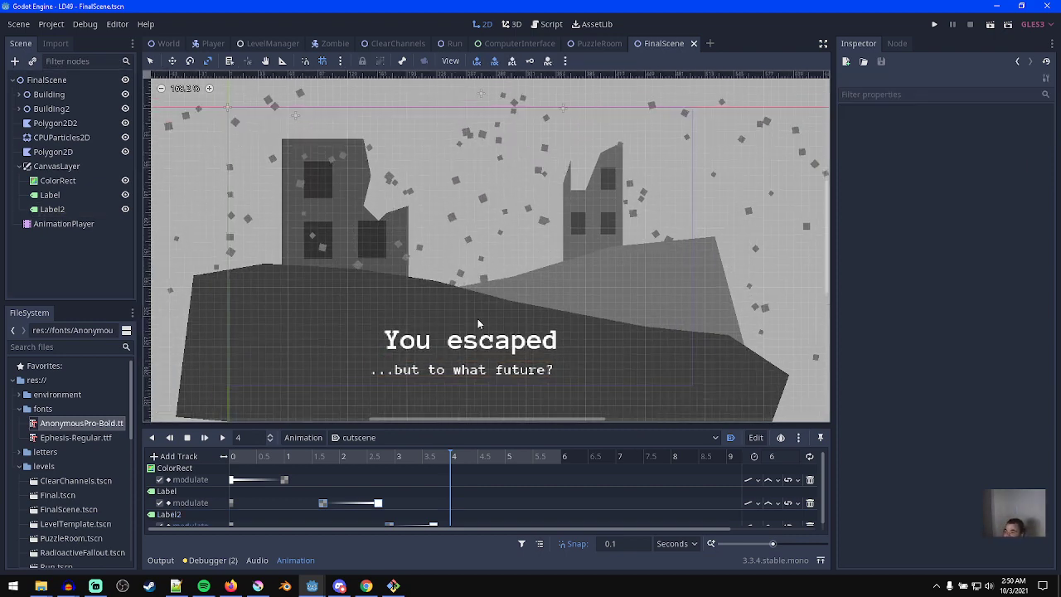
pyautogui.scroll(-2, 493, 354)
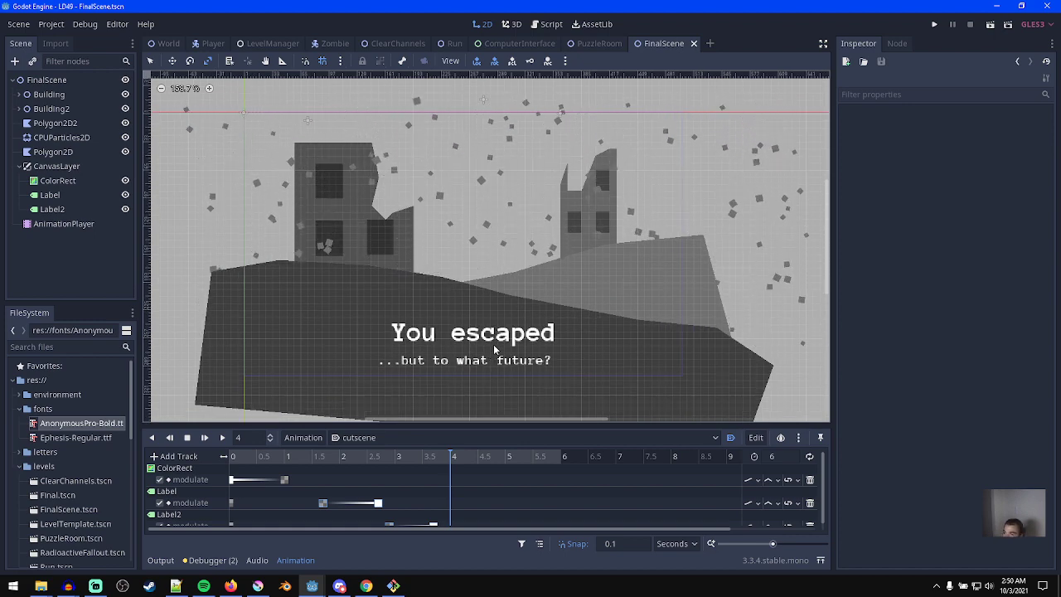
# - Run the final scene to watch the complete cutscene, and close the game window
pyautogui.scroll(1, 485, 350)
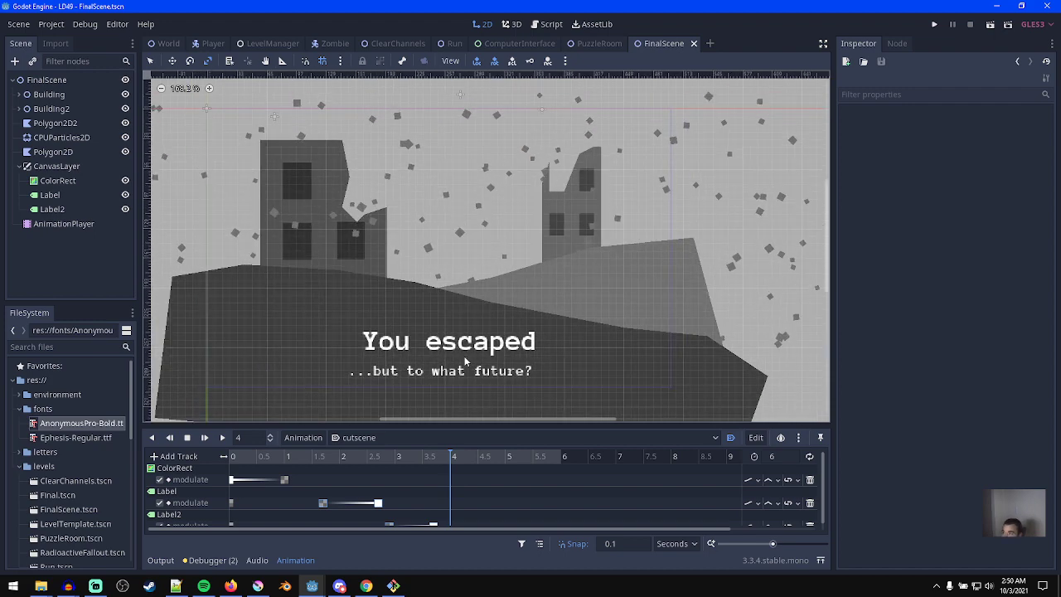
pyautogui.press('F6')
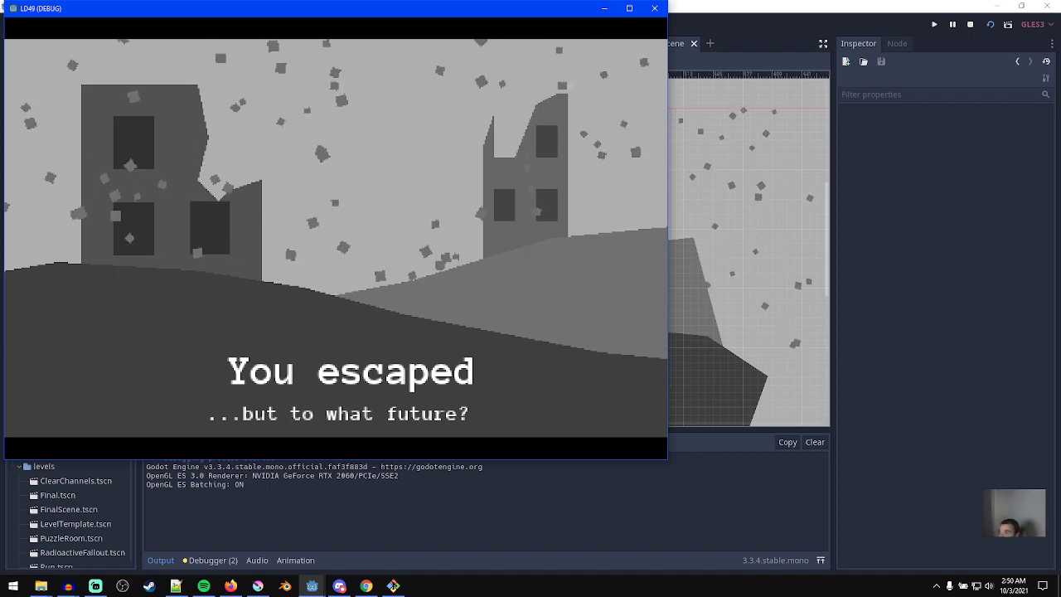
pyautogui.click(654, 7)
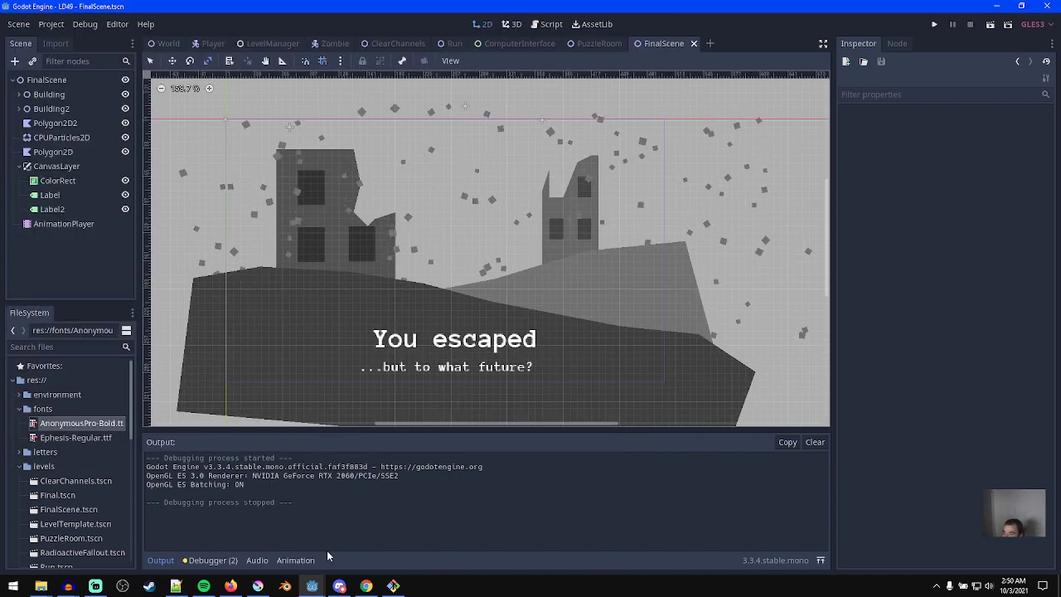
# - Switch to Krita and create a new 256 × 256 px RGB/Alpha document
pyautogui.click(258, 586)
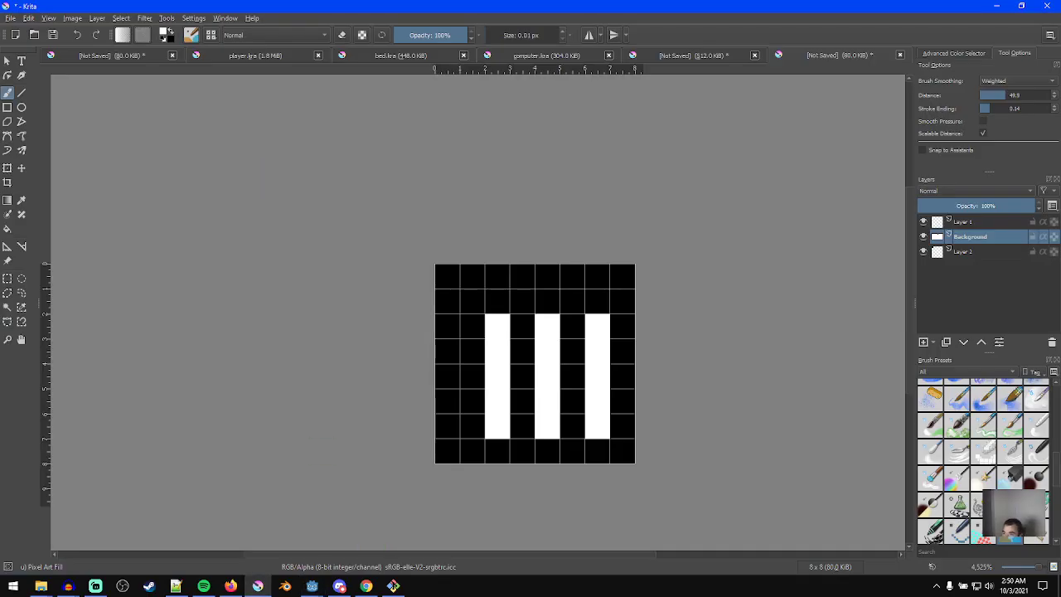
pyautogui.click(12, 18)
pyautogui.click(25, 25)
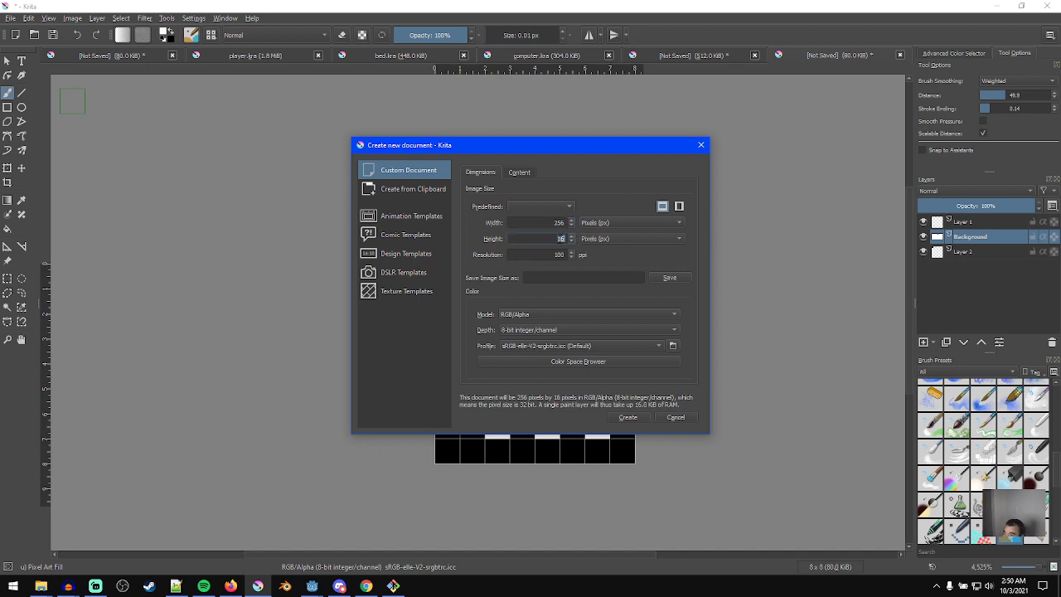
pyautogui.click(632, 418)
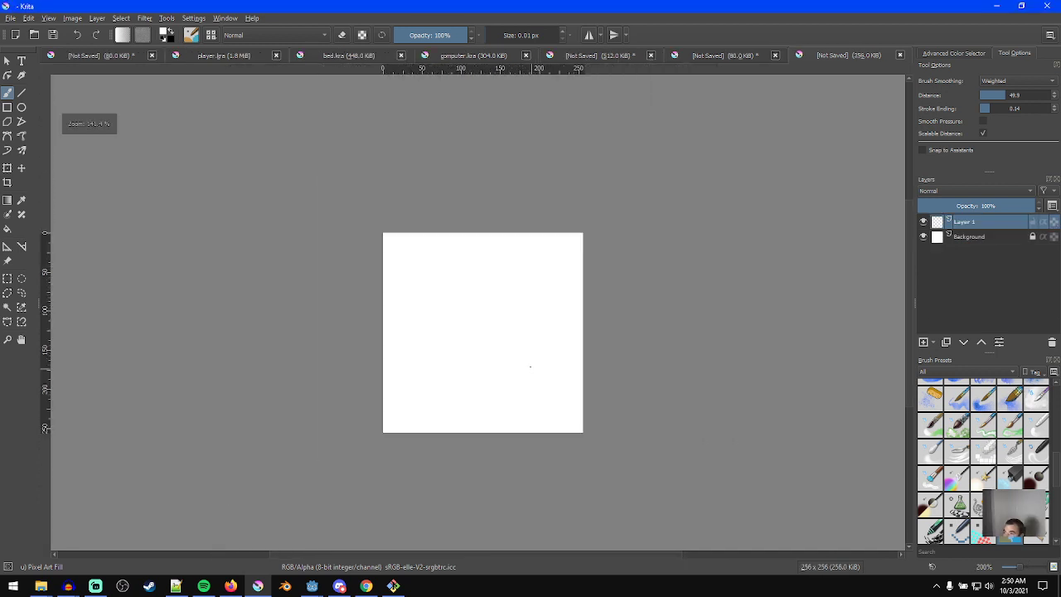
pyautogui.scroll(1, 570, 364)
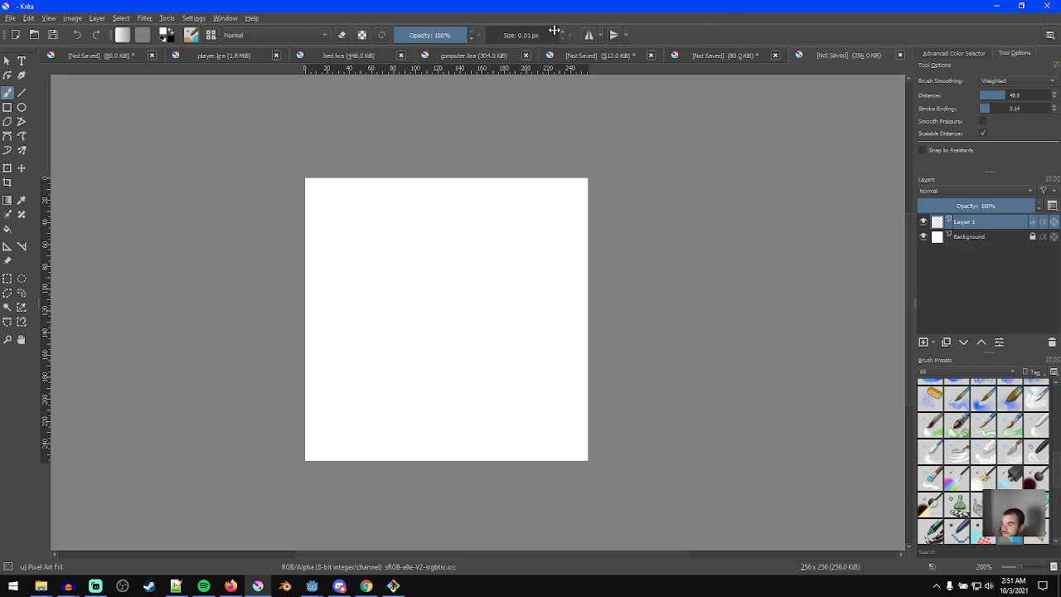
# - Enable horizontal mirror painting and set the brush to about 15.5 px with a dark grey foreground colour
pyautogui.click(591, 36)
pyautogui.keyDown('shift'); pyautogui.moveTo(323, 279); pyautogui.dragTo(340, 278); pyautogui.keyUp('shift')
pyautogui.click(165, 37)
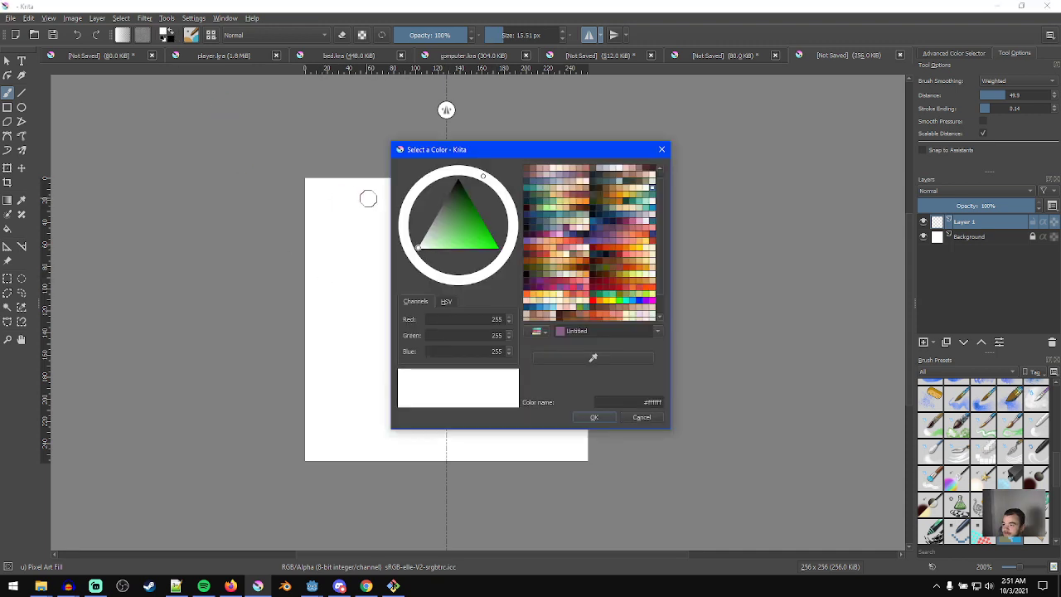
pyautogui.moveTo(420, 251); pyautogui.dragTo(441, 205)
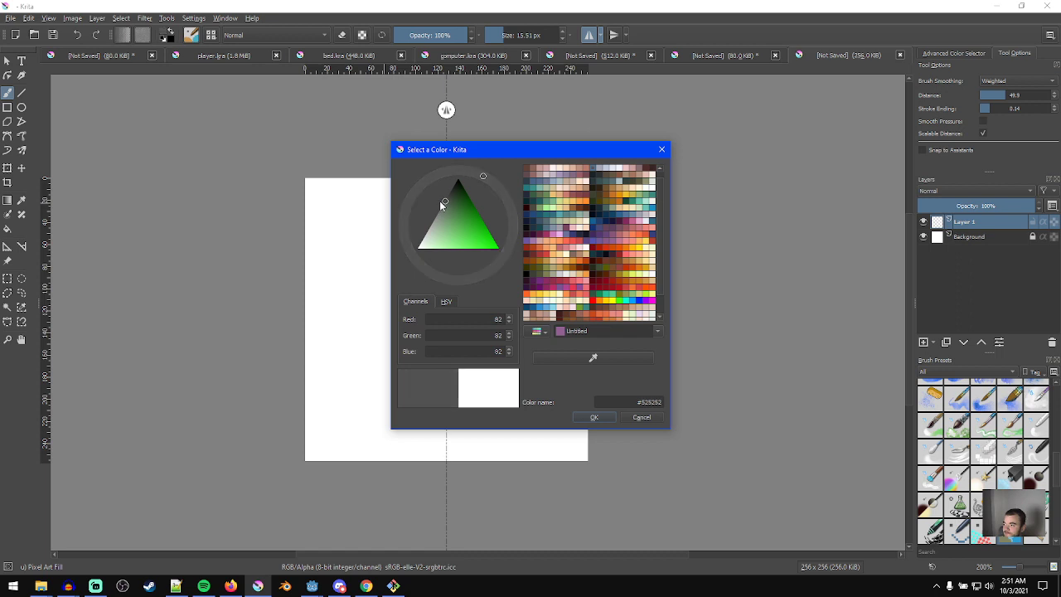
pyautogui.moveTo(442, 200); pyautogui.dragTo(445, 191)
pyautogui.click(594, 417)
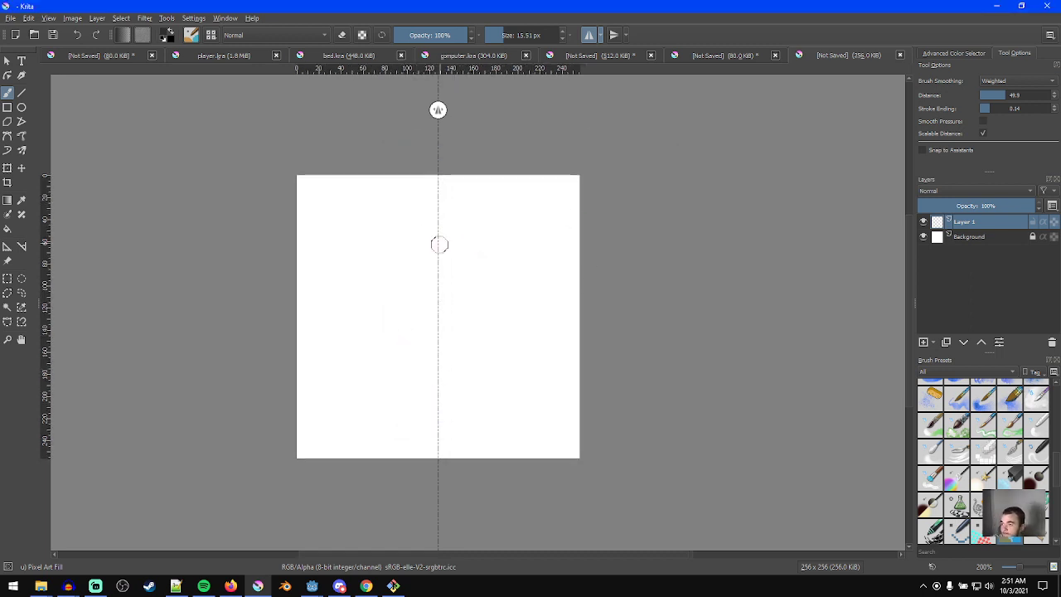
# - Paint a mirrored dark grey skull outline in the middle of the canvas and fill its interior
pyautogui.moveTo(444, 229)
pyautogui.mouseDown()
pyautogui.moveTo(391, 238)
pyautogui.moveTo(402, 308)
pyautogui.mouseUp()
pyautogui.moveTo(414, 218)
pyautogui.mouseDown()
pyautogui.moveTo(380, 339)
pyautogui.moveTo(396, 232)
pyautogui.moveTo(360, 267)
pyautogui.moveTo(390, 393)
pyautogui.moveTo(404, 414)
pyautogui.moveTo(444, 430)
pyautogui.mouseUp()
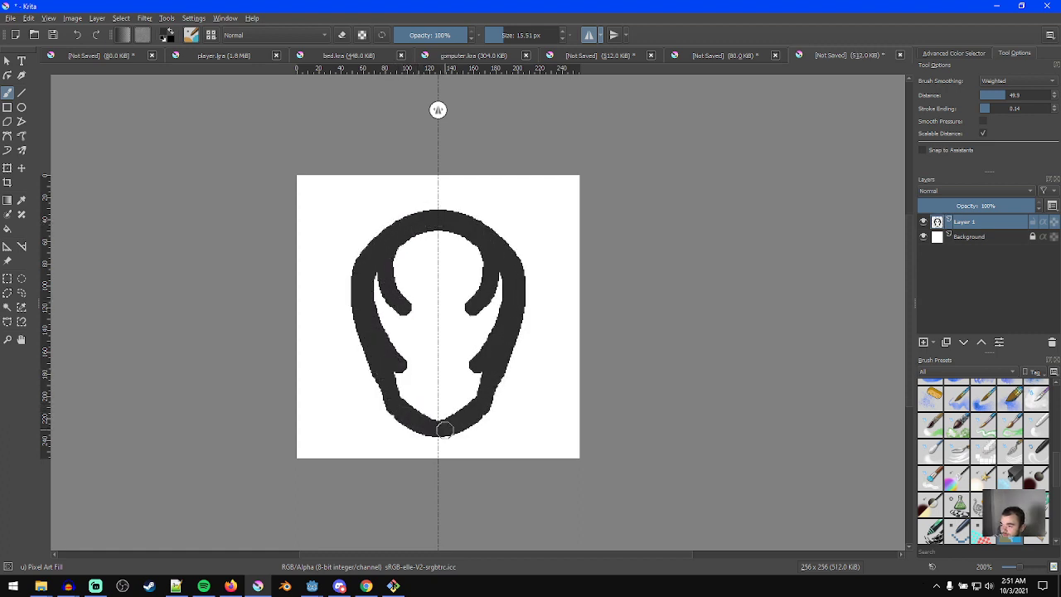
pyautogui.press('f')
pyautogui.click(432, 358)
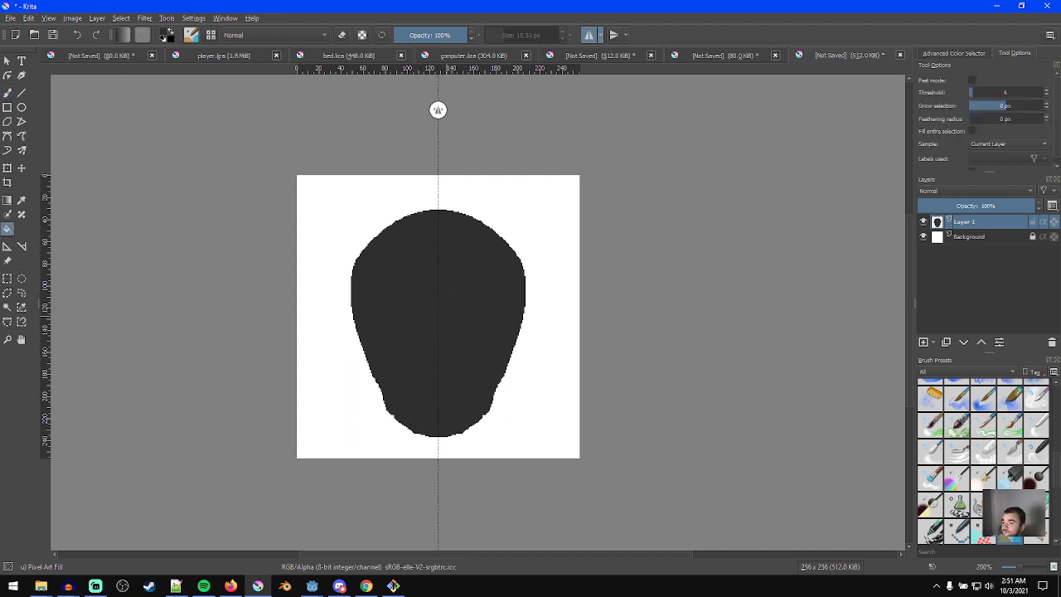
# - Paint two black slanted eye sockets and a small black nose hole on the skull
pyautogui.press('b')
pyautogui.moveTo(401, 324)
pyautogui.mouseDown()
pyautogui.moveTo(403, 310)
pyautogui.moveTo(381, 307)
pyautogui.moveTo(413, 323)
pyautogui.moveTo(410, 308)
pyautogui.moveTo(392, 322)
pyautogui.moveTo(405, 304)
pyautogui.moveTo(404, 328)
pyautogui.mouseUp()
pyautogui.hotkey('ctrl', 'z')
pyautogui.moveTo(446, 363); pyautogui.dragTo(435, 358)
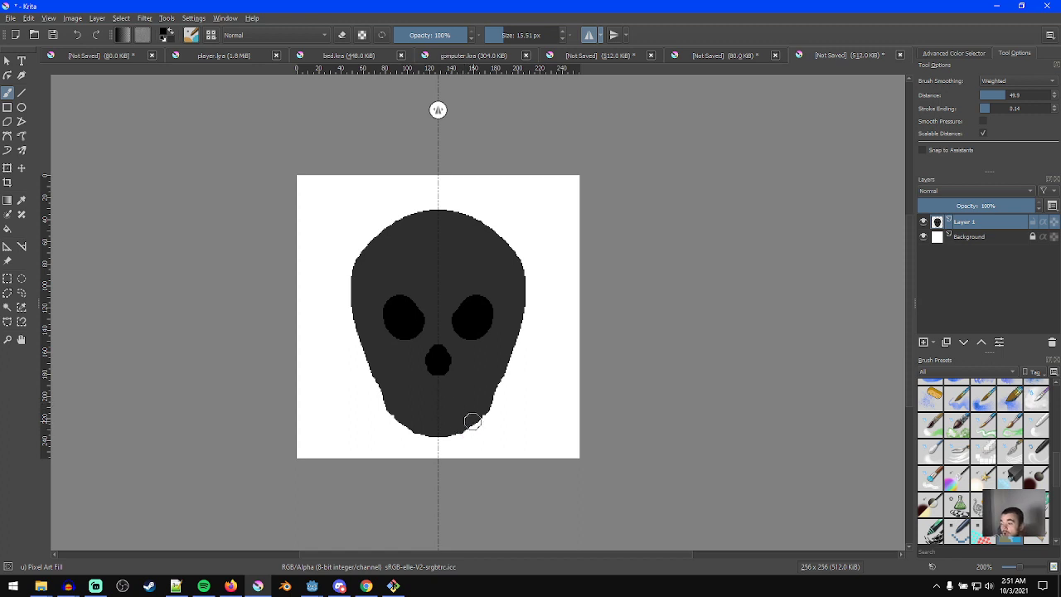
# - Reshape the skull's lower sides and chin with mirrored dark grey strokes
pyautogui.moveTo(484, 397)
pyautogui.mouseDown()
pyautogui.moveTo(472, 420)
pyautogui.moveTo(437, 432)
pyautogui.mouseUp()
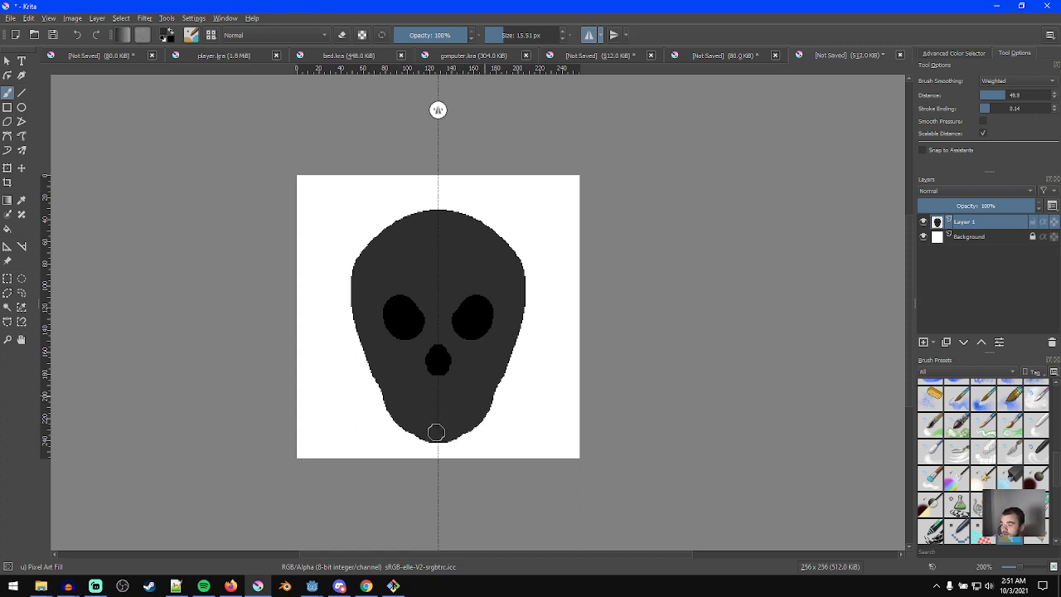
pyautogui.press('t')
pyautogui.moveTo(448, 395)
pyautogui.keyDown('shift'); pyautogui.mouseDown()
pyautogui.moveTo(448, 382)
pyautogui.moveTo(464, 412)
pyautogui.moveTo(445, 428)
pyautogui.mouseUp(); pyautogui.keyUp('shift')
pyautogui.press('b')
pyautogui.hotkey('ctrl', 'z')
pyautogui.moveTo(488, 371)
pyautogui.mouseDown()
pyautogui.moveTo(468, 426)
pyautogui.moveTo(438, 431)
pyautogui.moveTo(464, 430)
pyautogui.moveTo(454, 436)
pyautogui.mouseUp()
# - Paint a black open mouth below the nose and save the image as face.kra
pyautogui.moveTo(429, 403)
pyautogui.mouseDown()
pyautogui.moveTo(420, 387)
pyautogui.moveTo(423, 395)
pyautogui.moveTo(461, 381)
pyautogui.mouseUp()
pyautogui.scroll(2, 459, 382)
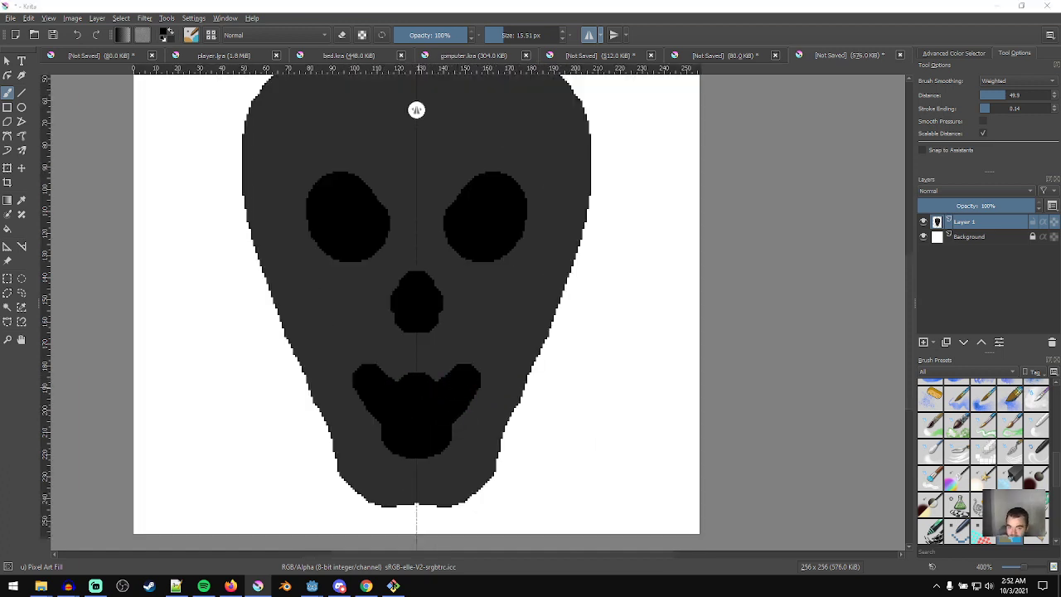
pyautogui.press('Return')
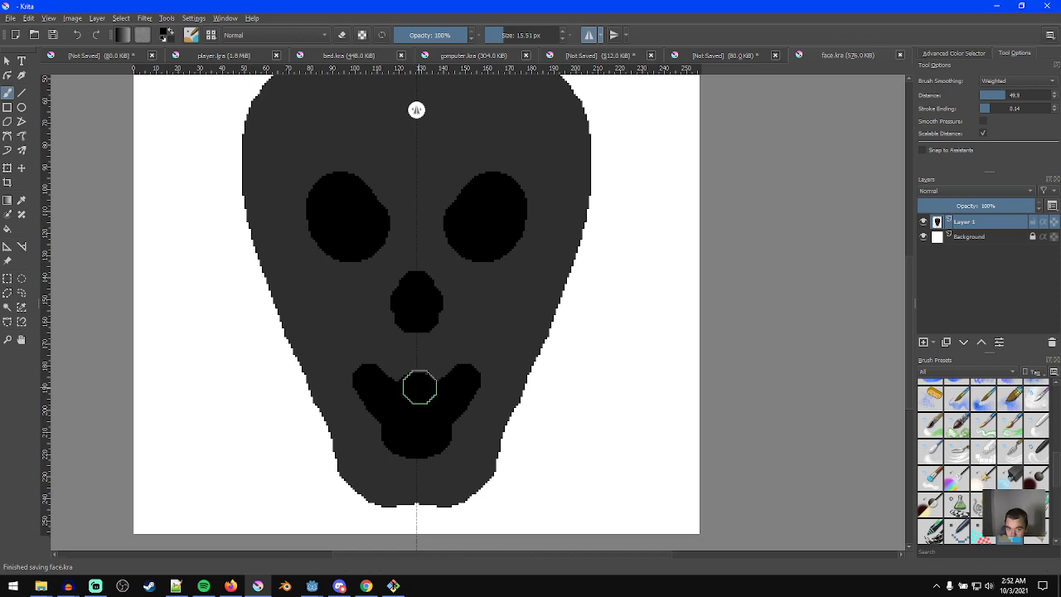
# - Rework the mouth into a wide, rounded black grin with a nearly flat upper edge, and enlarge the brush to 30.51 px
pyautogui.moveTo(485, 381)
pyautogui.mouseDown()
pyautogui.moveTo(438, 386)
pyautogui.moveTo(450, 427)
pyautogui.mouseUp()
pyautogui.hotkey('ctrl', 'z')
pyautogui.press('e')
pyautogui.moveTo(477, 364); pyautogui.dragTo(421, 367)
pyautogui.hotkey('ctrl', 'z')
pyautogui.press('e')
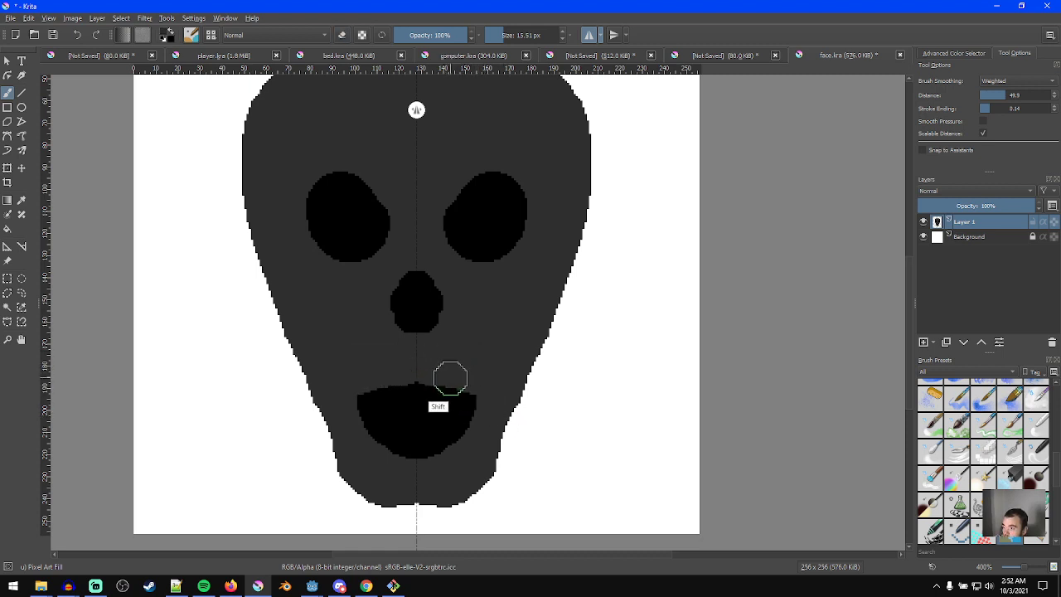
pyautogui.keyDown('shift'); pyautogui.moveTo(494, 374); pyautogui.dragTo(549, 382); pyautogui.keyUp('shift')
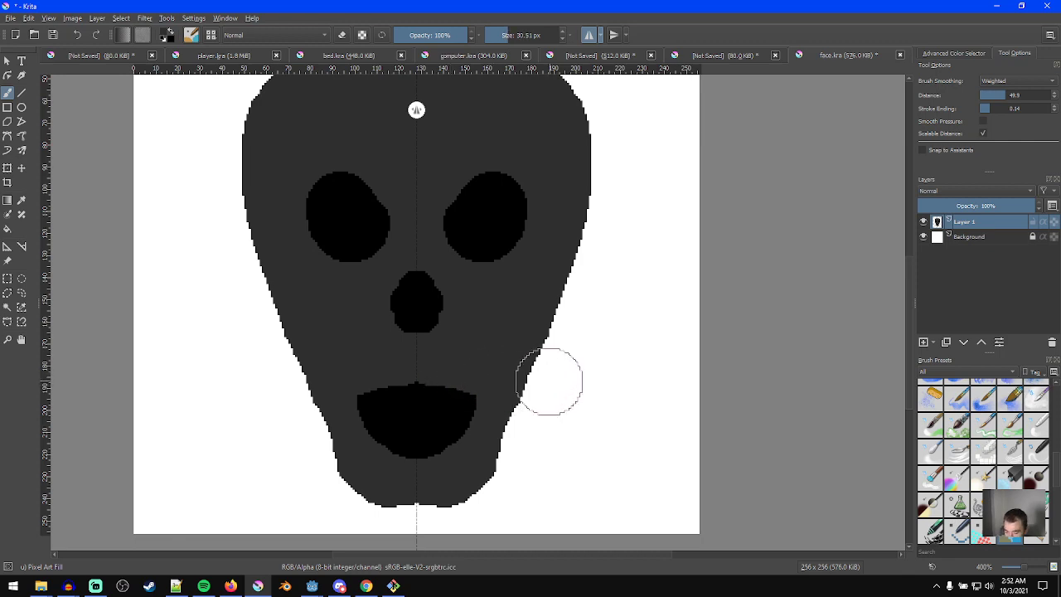
# - Search Windows for the tablet settings and open them
pyautogui.press('super')
pyautogui.write('table')
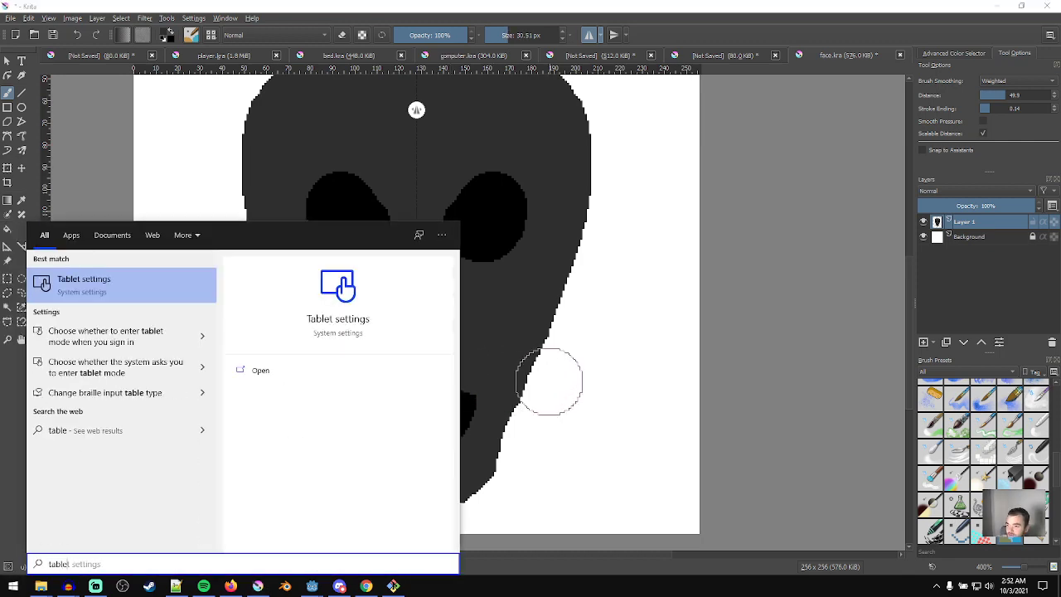
pyautogui.press('Return')
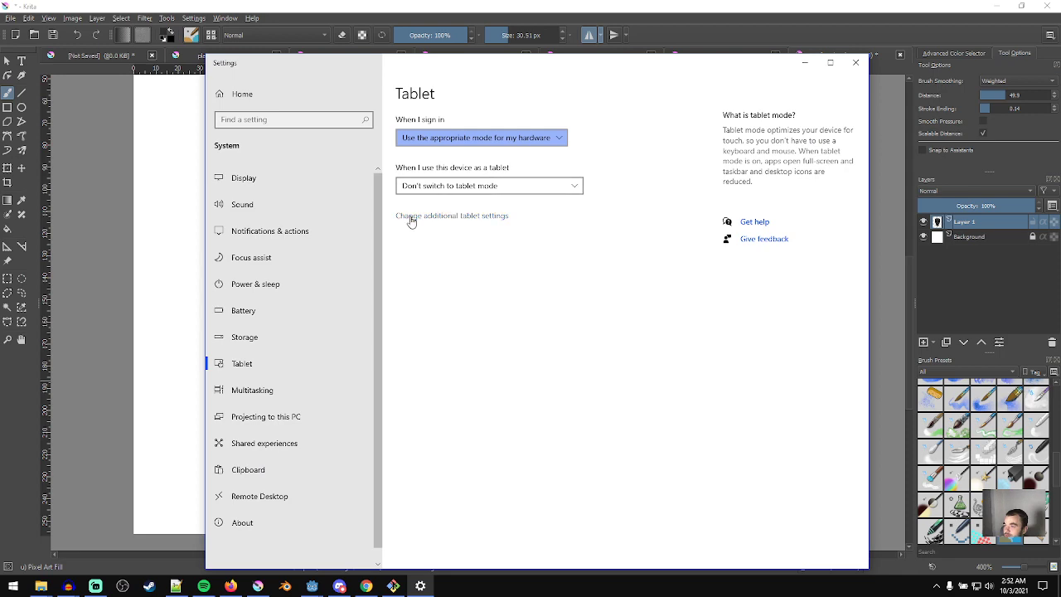
# - Open the HuionTablet driver, inspect its working area and digital pen options, and close it
pyautogui.press('super')
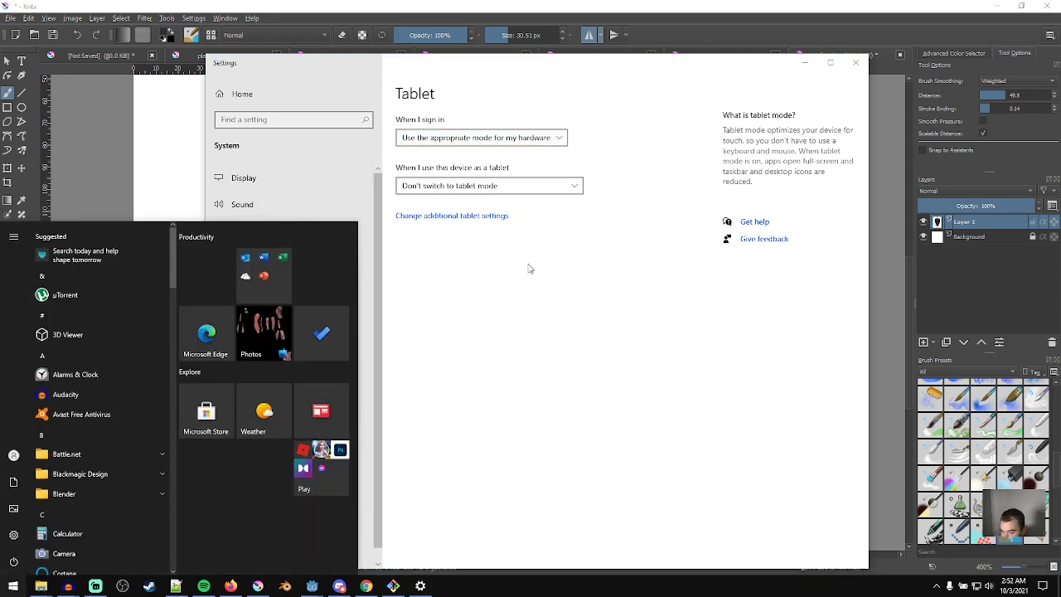
pyautogui.write('huionTablet')
pyautogui.press('Return')
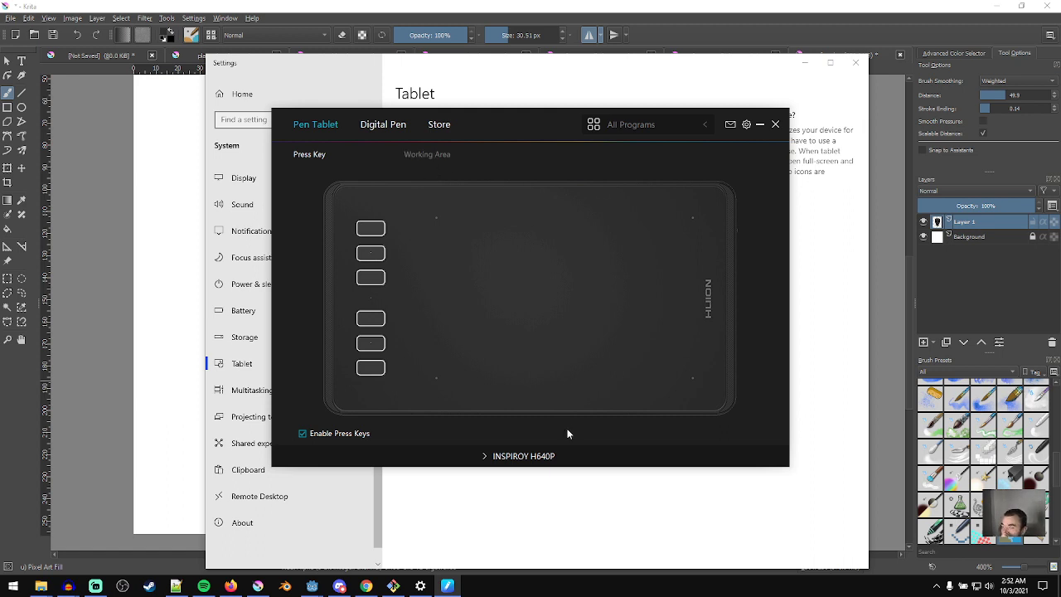
pyautogui.click(404, 153)
pyautogui.click(385, 126)
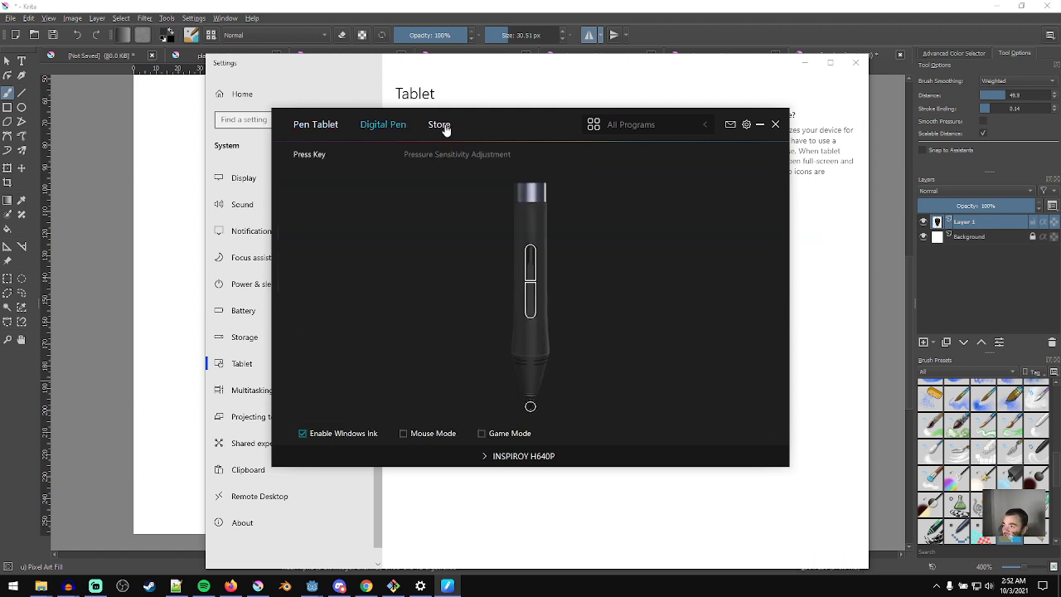
pyautogui.click(774, 126)
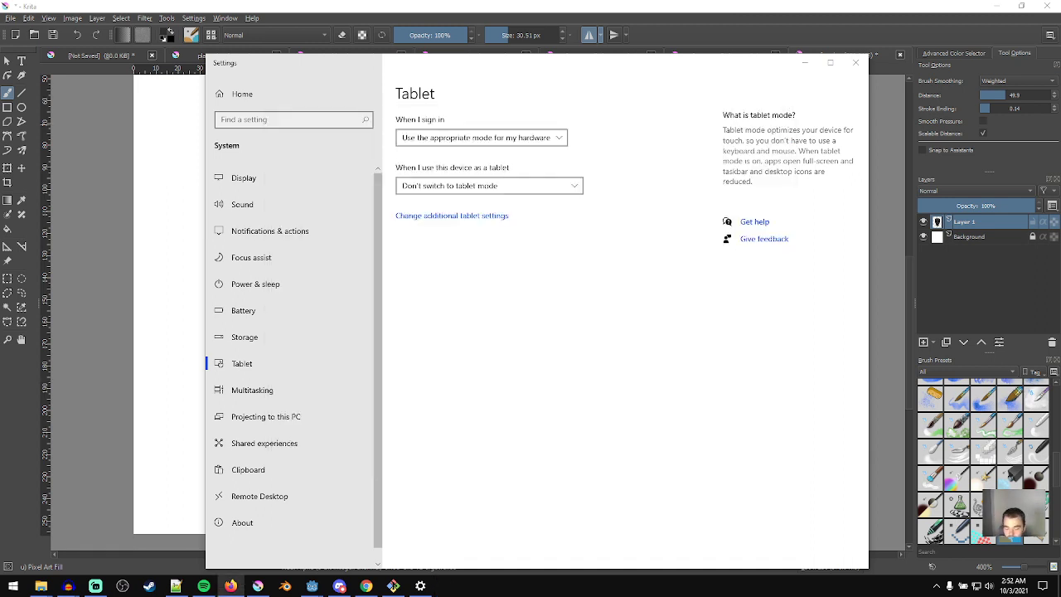
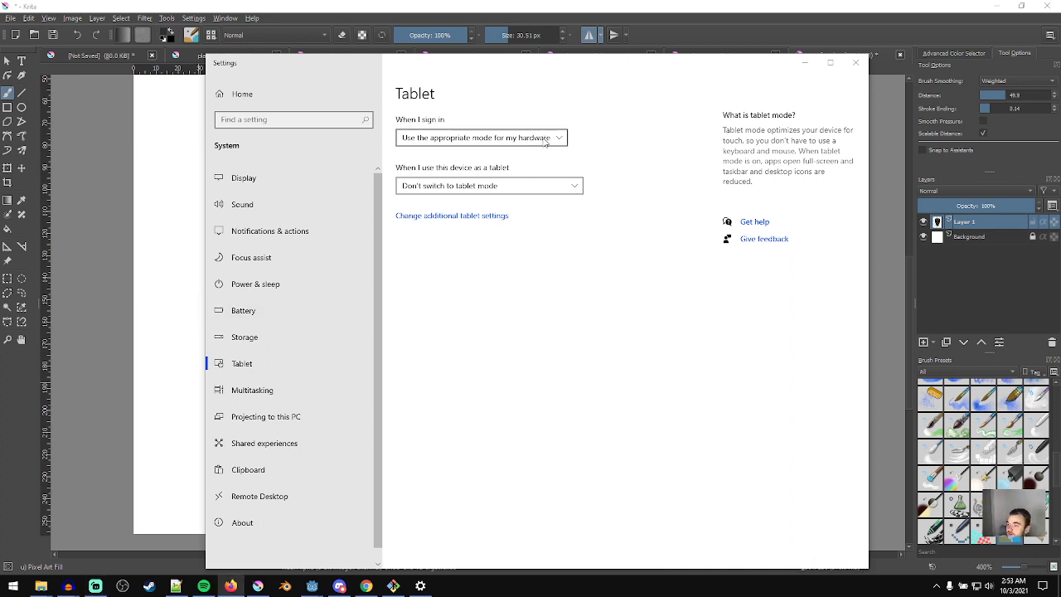
# - Check the sign-in tablet mode choices in the Windows Tablet settings and close the window
pyautogui.click(497, 138)
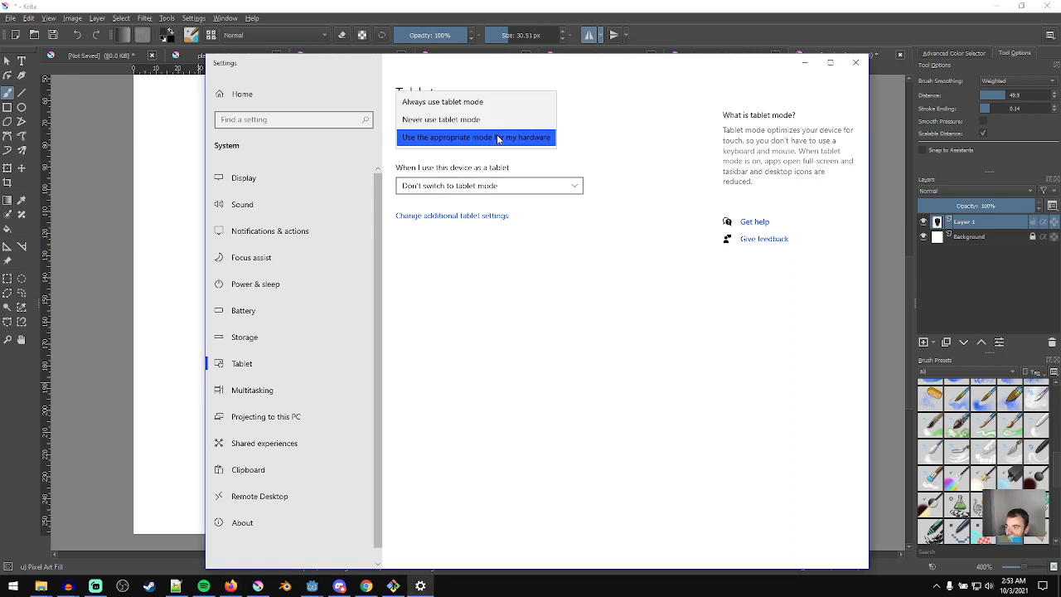
pyautogui.click(569, 146)
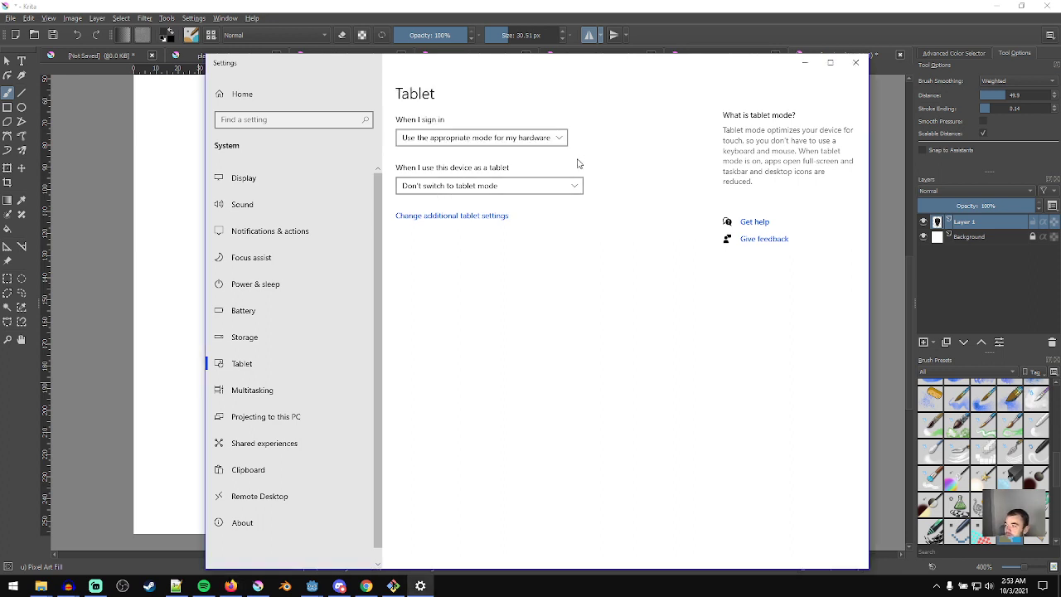
pyautogui.click(856, 62)
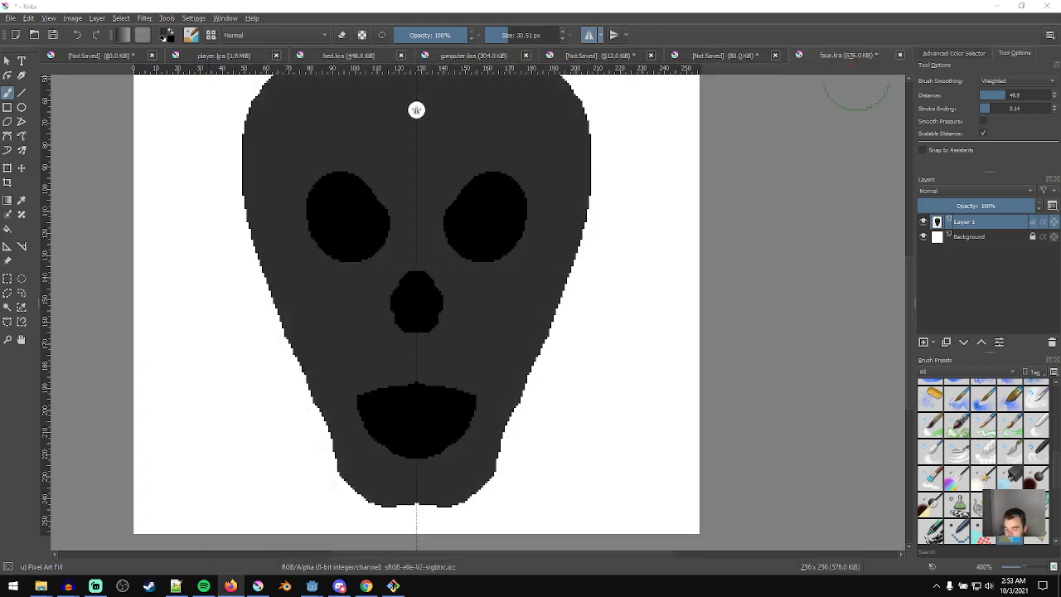
# - Search Windows for the pen settings and open the Pen & Windows Ink page
pyautogui.press('super')
pyautogui.write('draw')
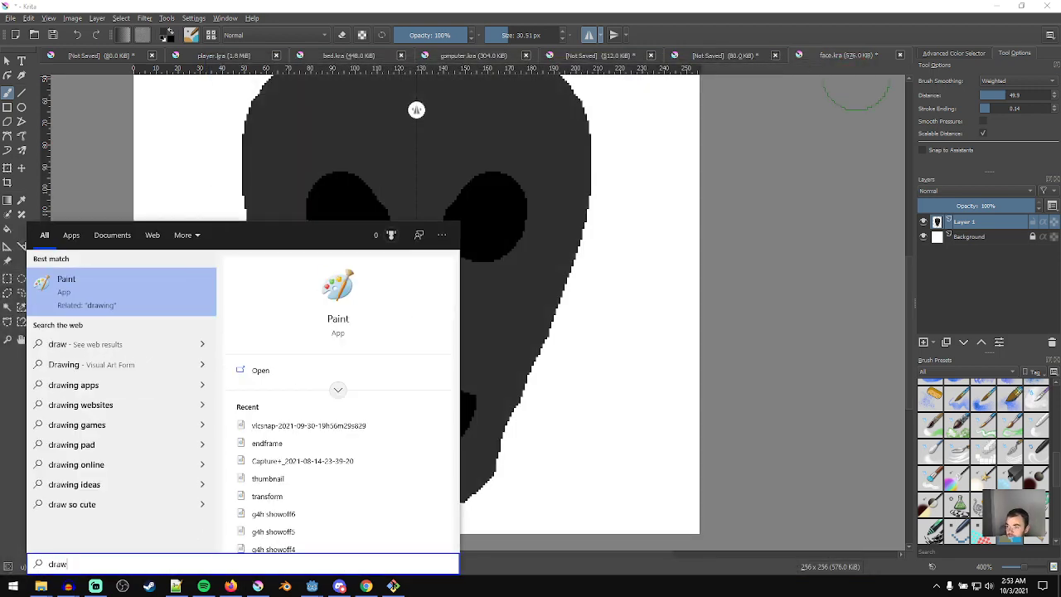
pyautogui.press('BackSpace')
pyautogui.press('BackSpace')
pyautogui.press('BackSpace')
pyautogui.press('BackSpace')
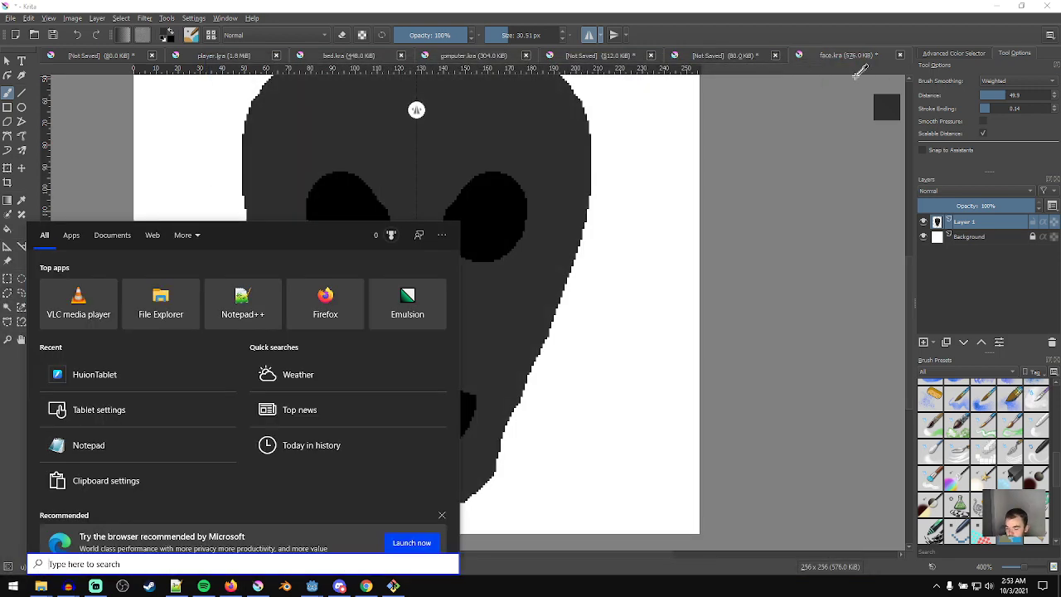
pyautogui.write('pen')
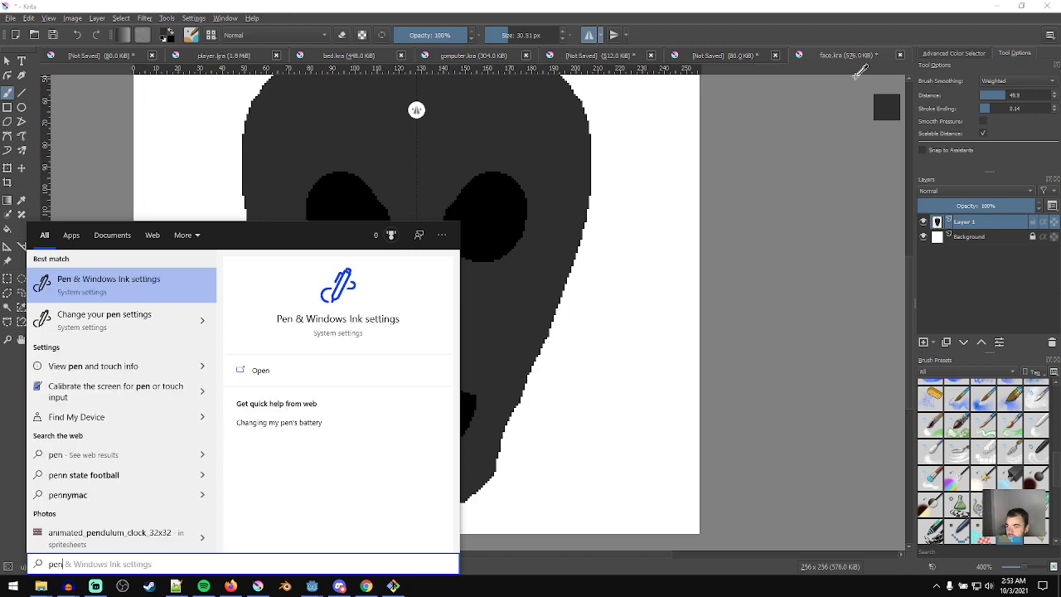
pyautogui.click(104, 319)
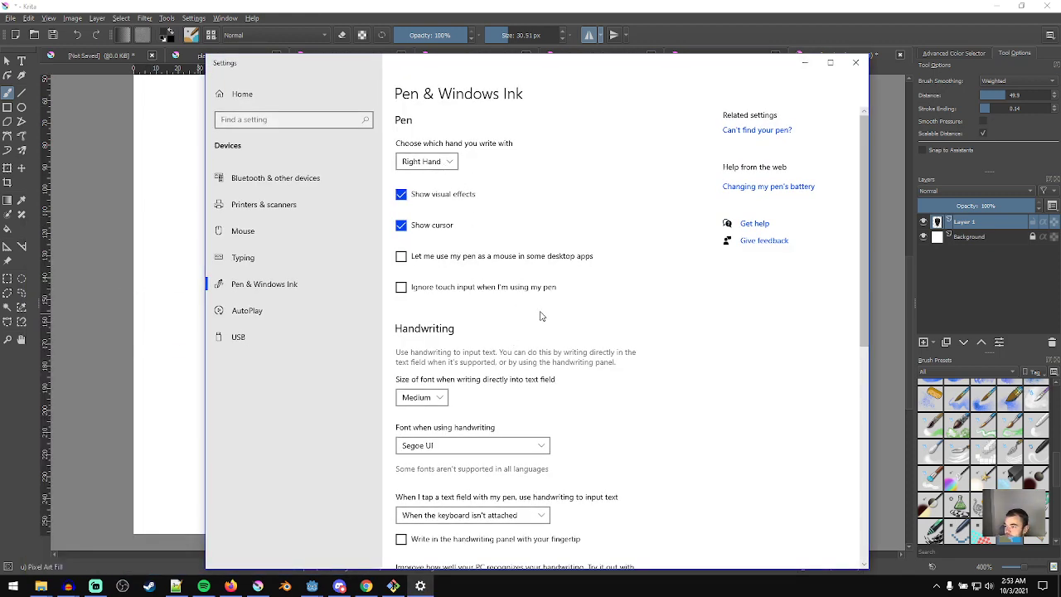
# - Review the pen shortcut choices on the Pen & Windows Ink page, then switch back to Krita
pyautogui.scroll(-4, 540, 314)
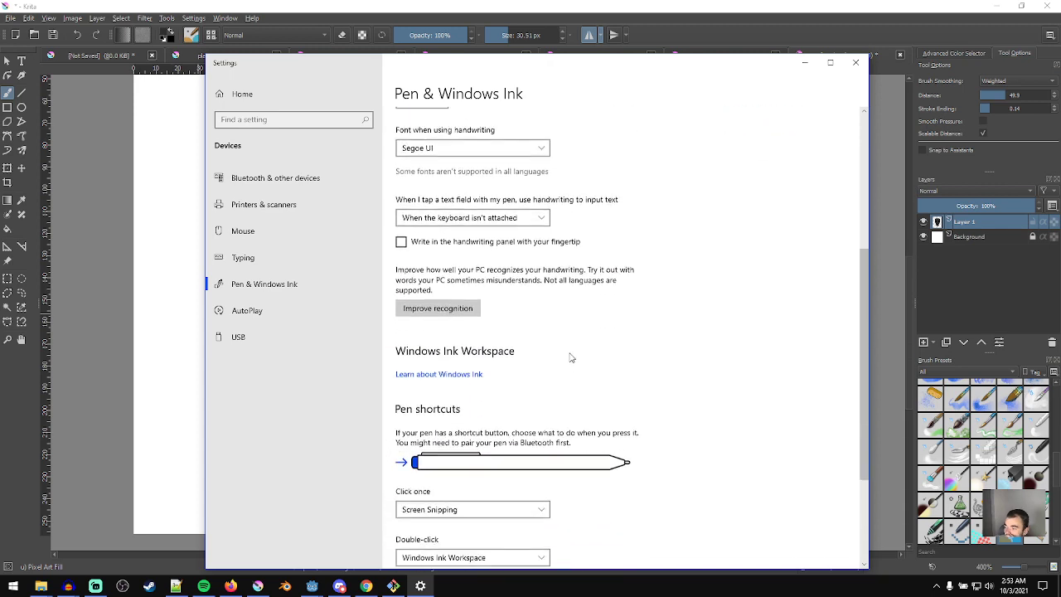
pyautogui.scroll(-2, 572, 368)
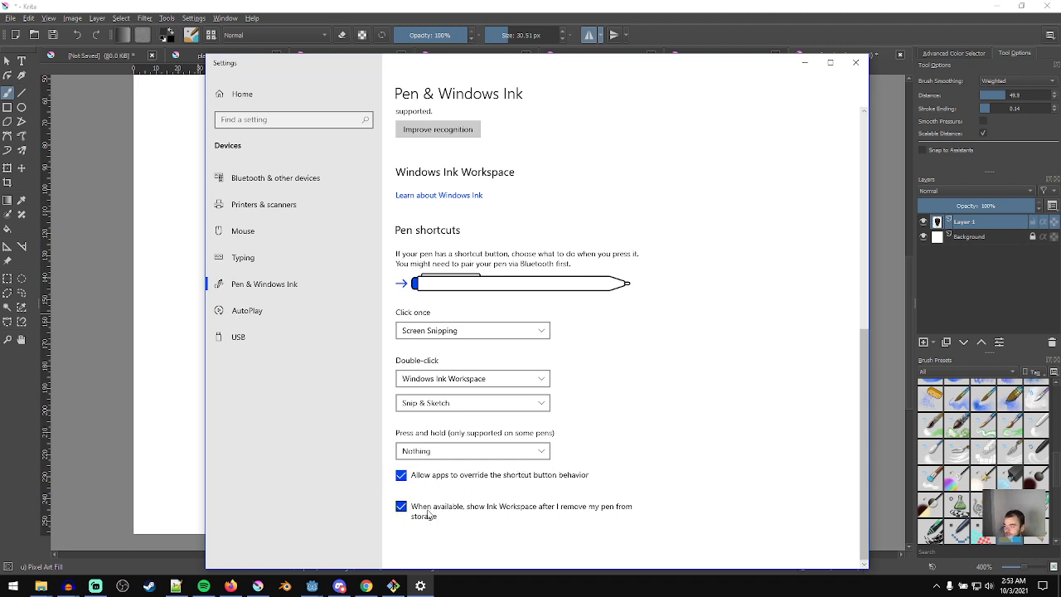
pyautogui.click(433, 450)
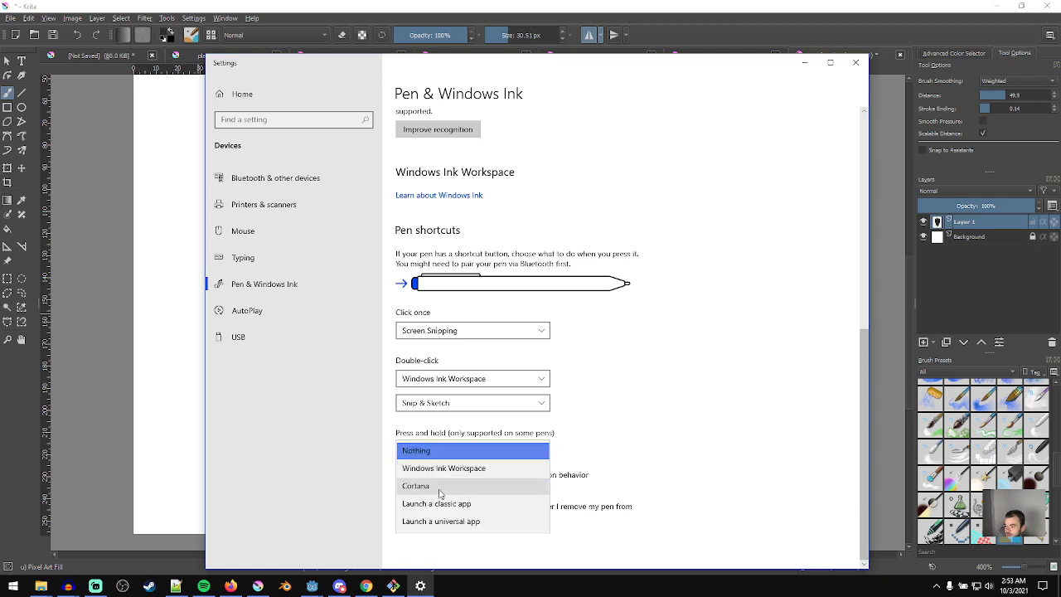
pyautogui.click(443, 468)
pyautogui.click(444, 450)
pyautogui.click(444, 436)
pyautogui.click(474, 406)
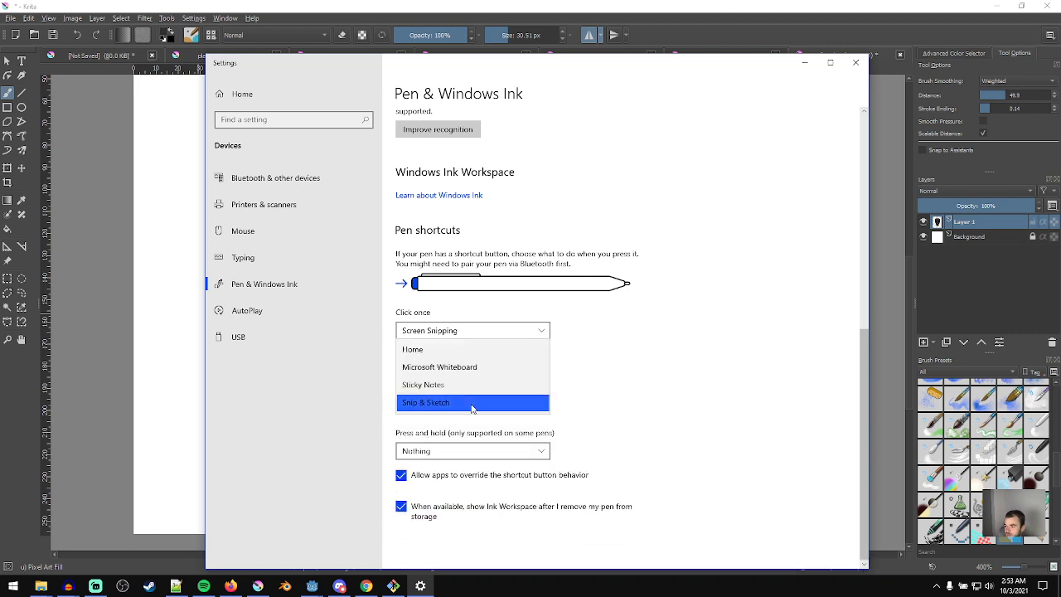
pyautogui.click(475, 406)
pyautogui.click(469, 330)
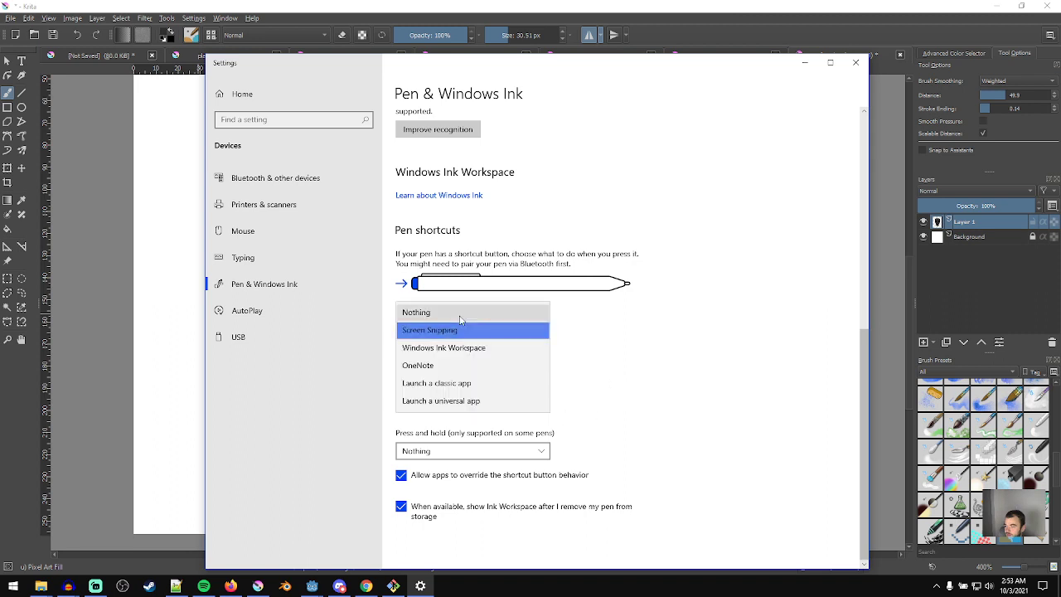
pyautogui.click(460, 316)
pyautogui.click(464, 330)
pyautogui.click(464, 330)
pyautogui.click(484, 330)
pyautogui.click(466, 349)
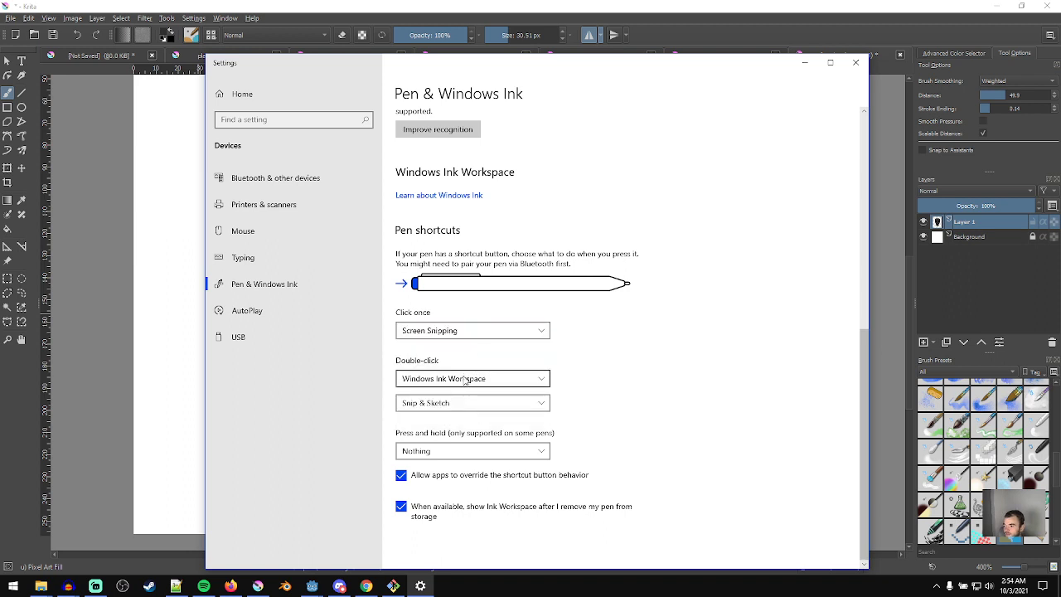
pyautogui.click(612, 5)
pyautogui.moveTo(471, 340)
pyautogui.mouseDown()
pyautogui.moveTo(578, 348)
pyautogui.moveTo(575, 394)
pyautogui.moveTo(612, 296)
pyautogui.mouseUp()
pyautogui.moveTo(608, 412)
pyautogui.mouseDown()
pyautogui.moveTo(619, 377)
pyautogui.moveTo(632, 439)
pyautogui.mouseUp()
pyautogui.hotkey('ctrl', 'z')
pyautogui.hotkey('ctrl', 'z')
pyautogui.hotkey('ctrl', 'z')
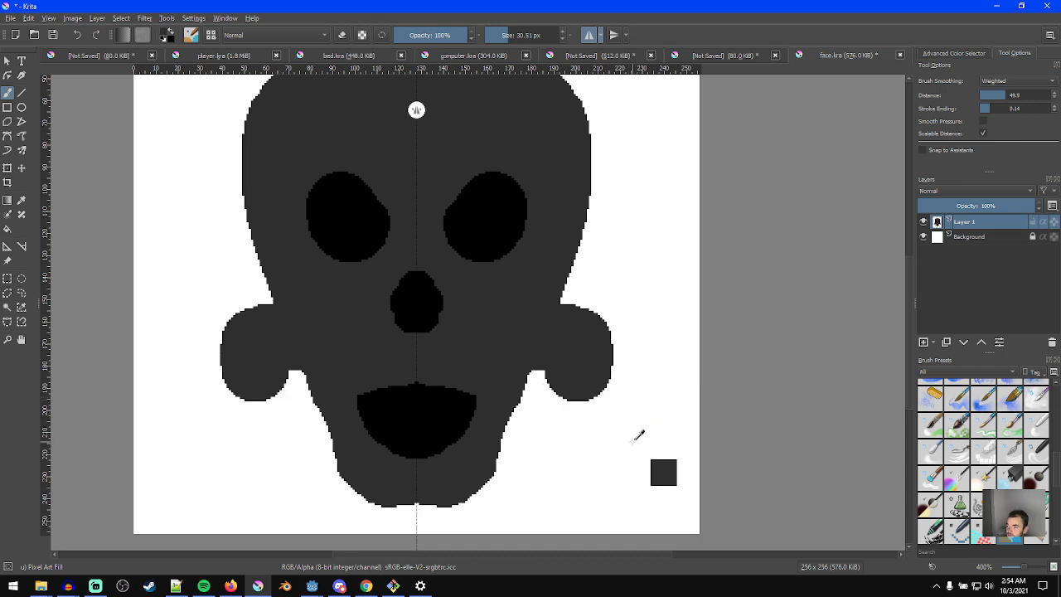
pyautogui.hotkey('ctrl', 'z')
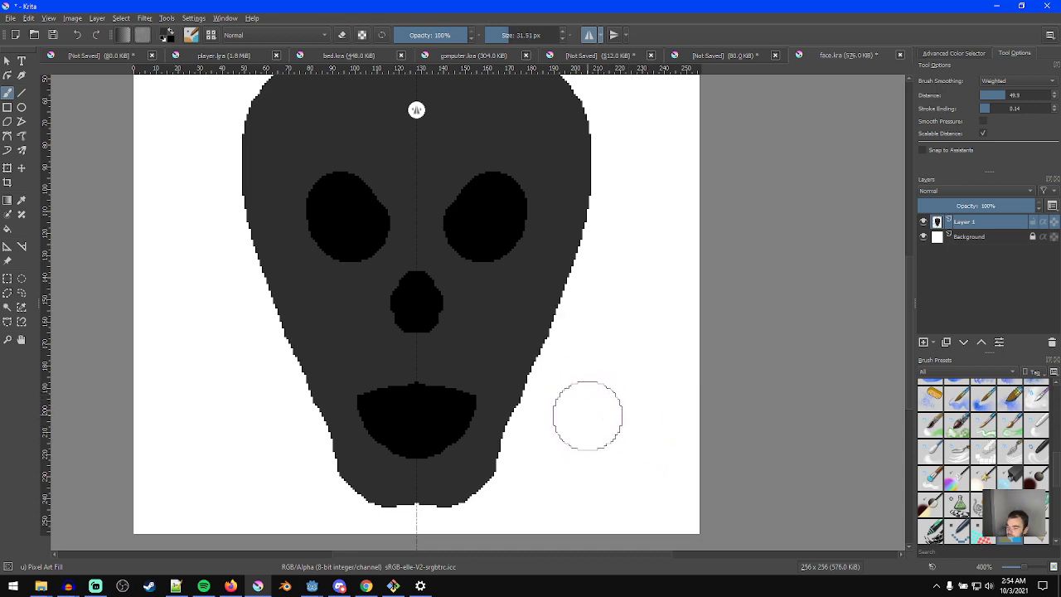
# - Set the brush size to 13.76 px and repaint the skull's mouth as a larger black opening with an arched top
pyautogui.moveTo(481, 356)
pyautogui.keyDown('shift'); pyautogui.mouseDown()
pyautogui.moveTo(472, 372)
pyautogui.moveTo(457, 368)
pyautogui.mouseUp(); pyautogui.keyUp('shift')
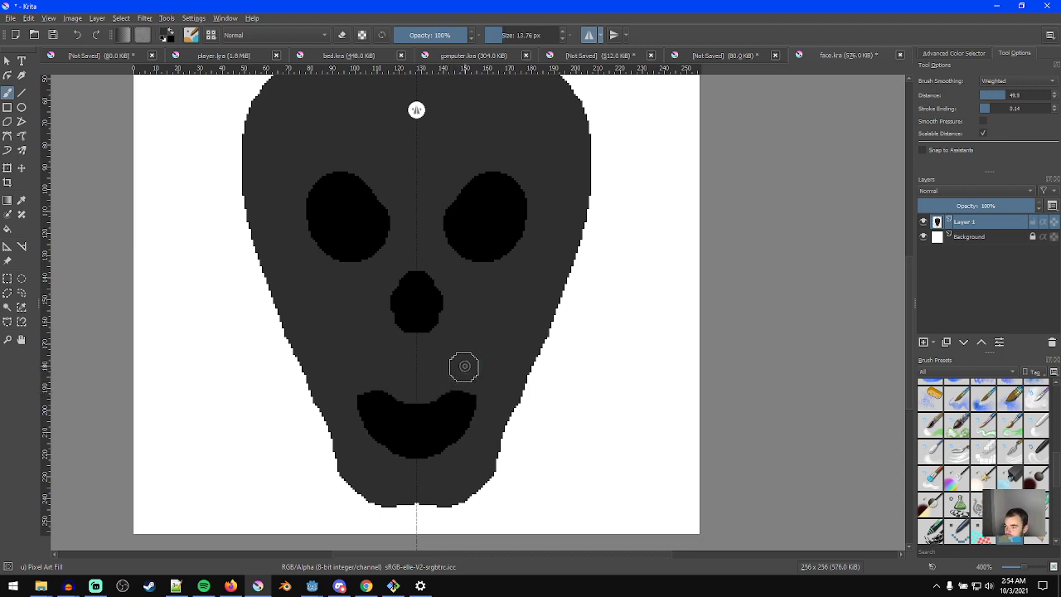
pyautogui.press('e')
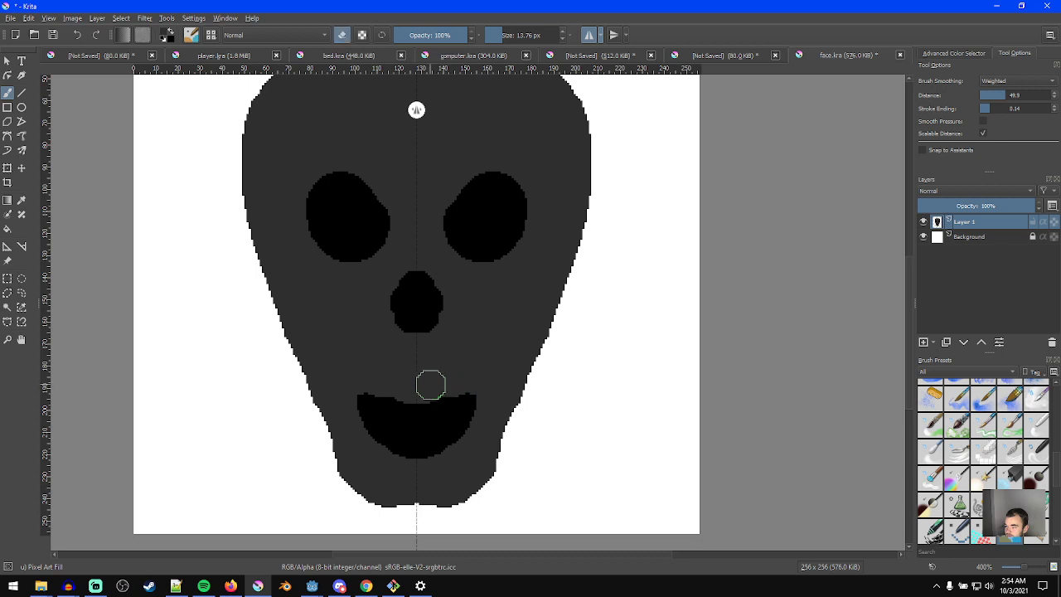
pyautogui.moveTo(454, 390)
pyautogui.mouseDown()
pyautogui.moveTo(417, 386)
pyautogui.moveTo(470, 383)
pyautogui.moveTo(460, 398)
pyautogui.moveTo(450, 384)
pyautogui.moveTo(417, 382)
pyautogui.mouseUp()
pyautogui.hotkey('ctrl', 'z')
pyautogui.press('e')
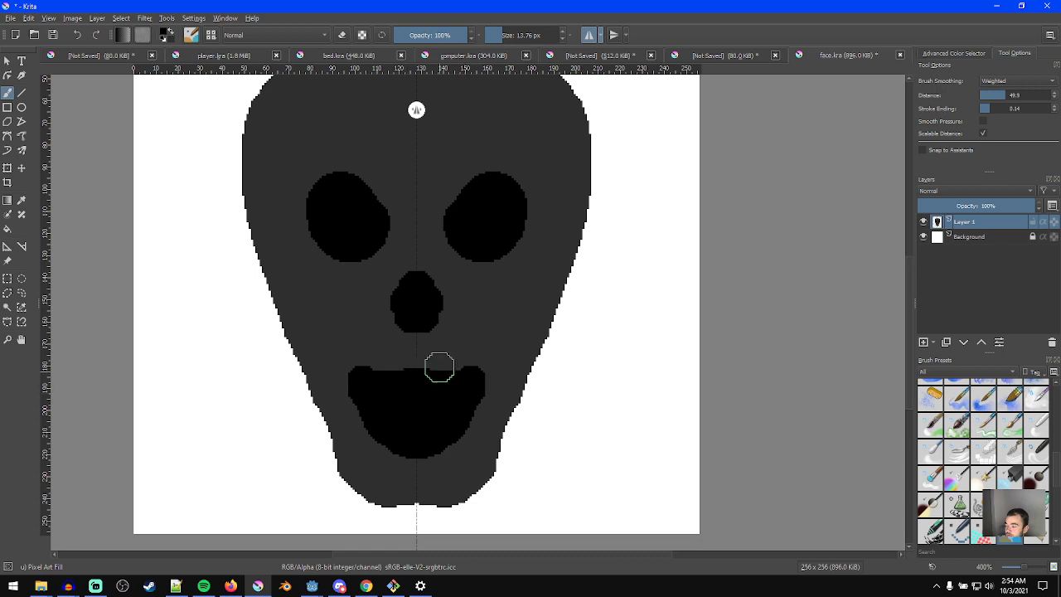
pyautogui.moveTo(387, 372); pyautogui.dragTo(405, 372)
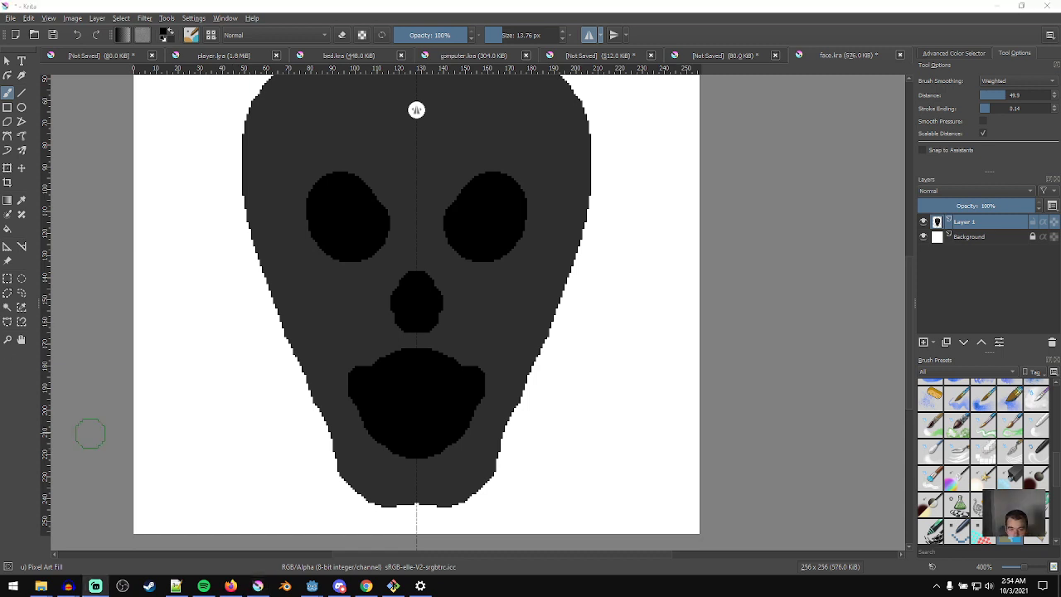
# - Reduce the brush size to 7.51 px, refine the mouth into a rounded open shape and save the image
pyautogui.click(433, 5)
pyautogui.moveTo(447, 409)
pyautogui.mouseDown(button='middle')
pyautogui.moveTo(455, 407)
pyautogui.moveTo(407, 392)
pyautogui.mouseUp(button='middle')
pyautogui.moveTo(371, 359)
pyautogui.keyDown('shift'); pyautogui.mouseDown()
pyautogui.moveTo(333, 363)
pyautogui.moveTo(378, 351)
pyautogui.moveTo(353, 367)
pyautogui.moveTo(324, 343)
pyautogui.moveTo(370, 324)
pyautogui.moveTo(332, 344)
pyautogui.moveTo(310, 395)
pyautogui.moveTo(383, 365)
pyautogui.moveTo(351, 343)
pyautogui.moveTo(385, 339)
pyautogui.mouseUp(); pyautogui.keyUp('shift')
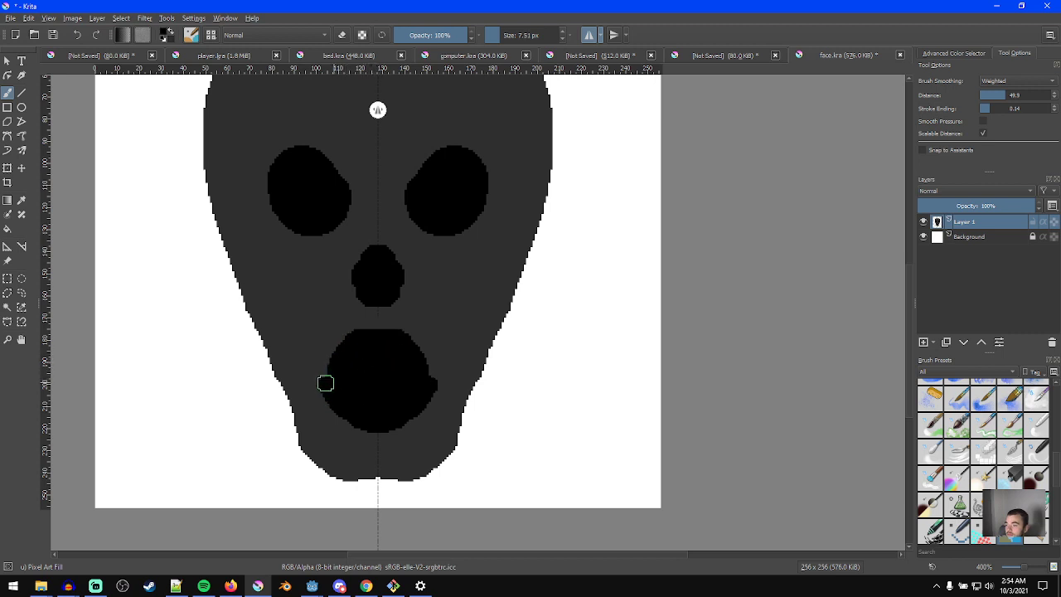
pyautogui.moveTo(397, 336); pyautogui.dragTo(383, 404)
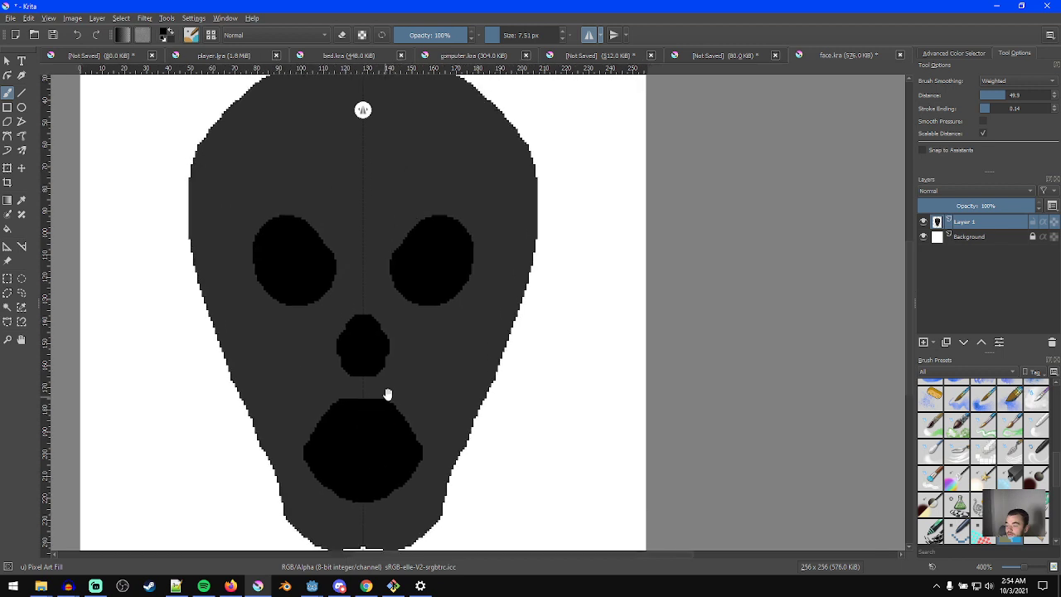
pyautogui.hotkey('ctrl', 's')
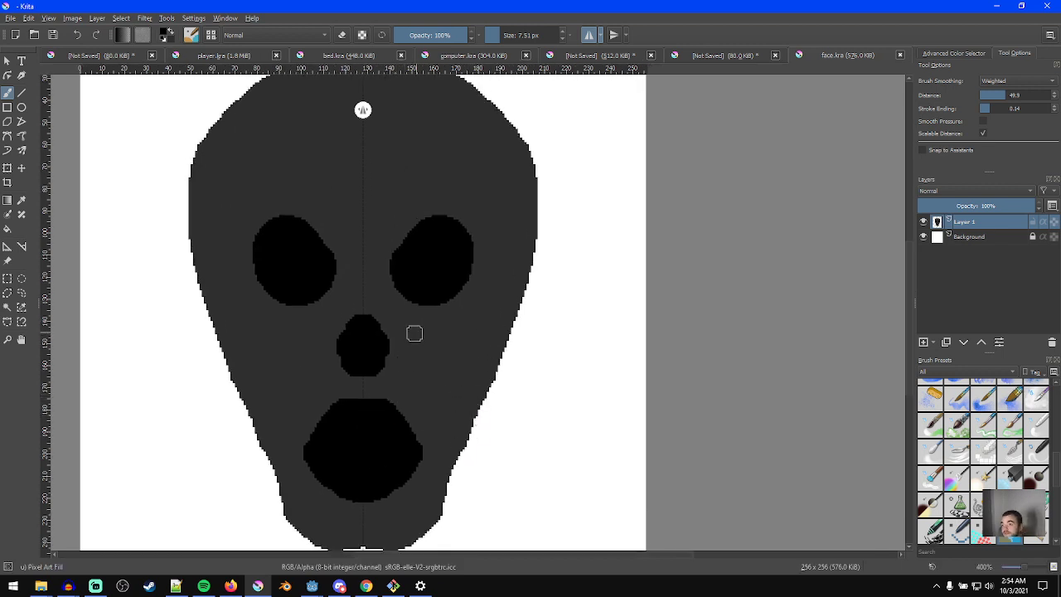
# - Switch to Godot, filter the project files for "radio" and open RadioactiveChunks.tscn
pyautogui.moveTo(320, 587)
pyautogui.click(373, 534)
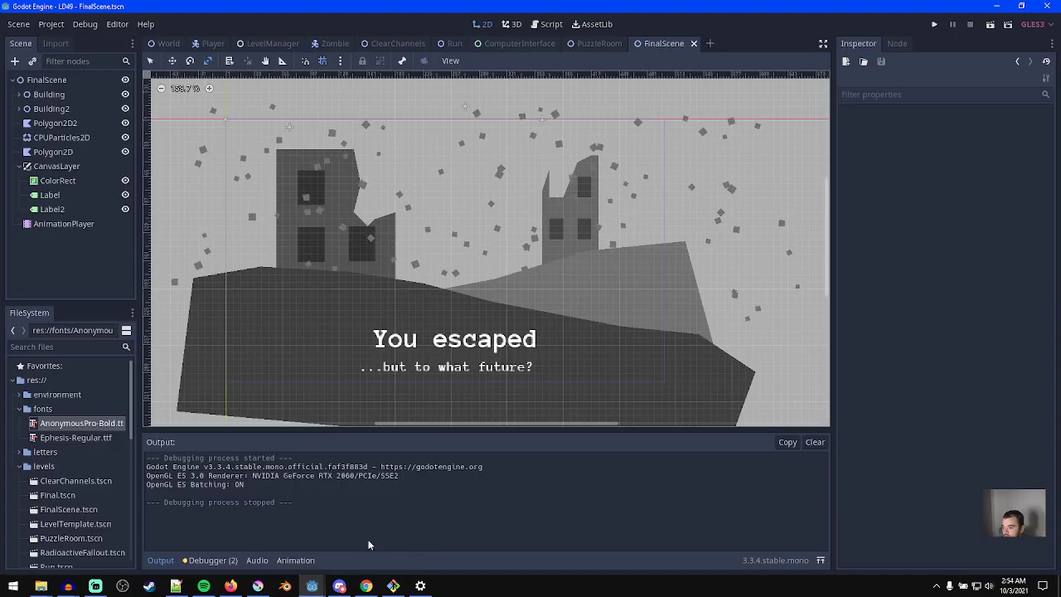
pyautogui.click(60, 346)
pyautogui.write('radio')
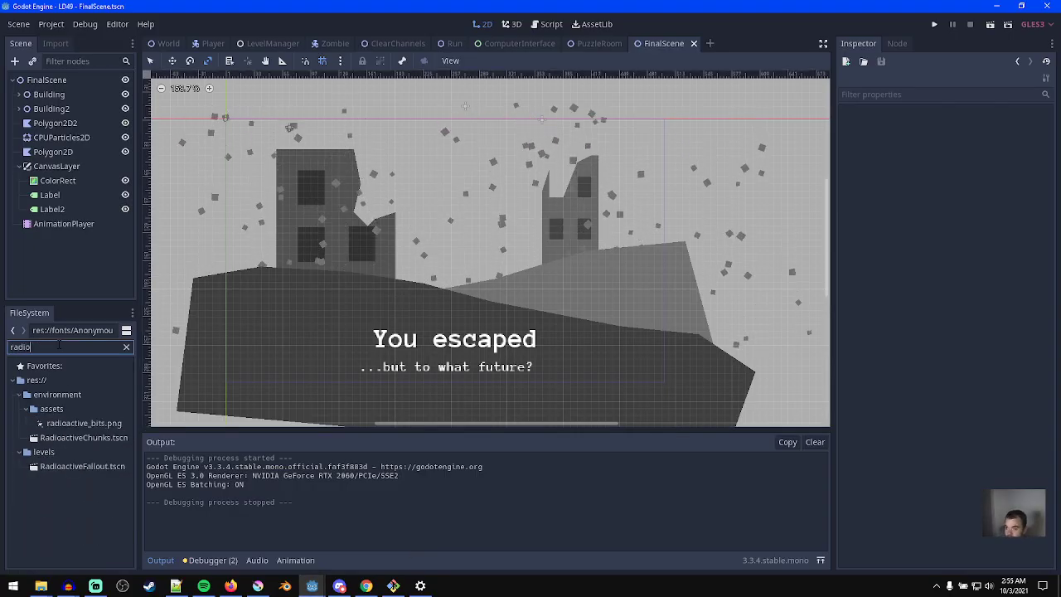
pyautogui.click(74, 439)
pyautogui.doubleClick(74, 438)
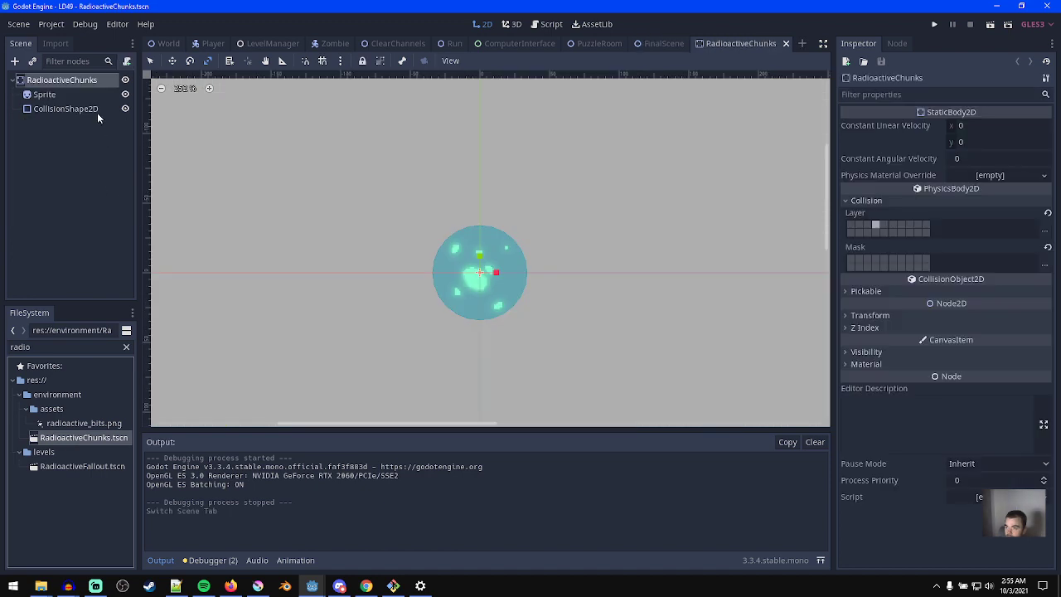
# - Copy the green Modulate colour of the Sprite node and return to Krita
pyautogui.click(95, 110)
pyautogui.click(46, 95)
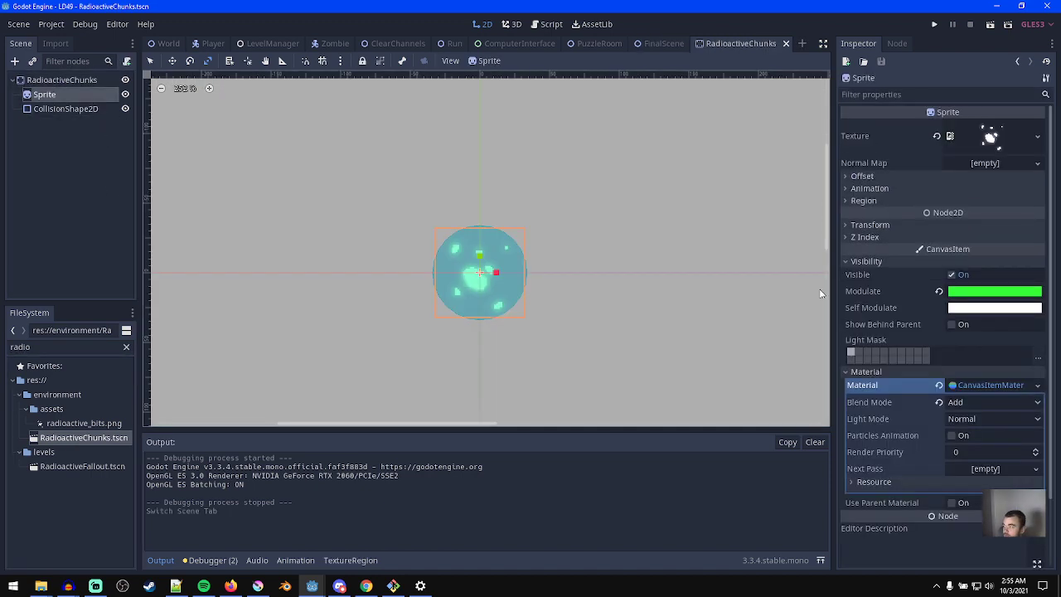
pyautogui.click(997, 294)
pyautogui.click(997, 6)
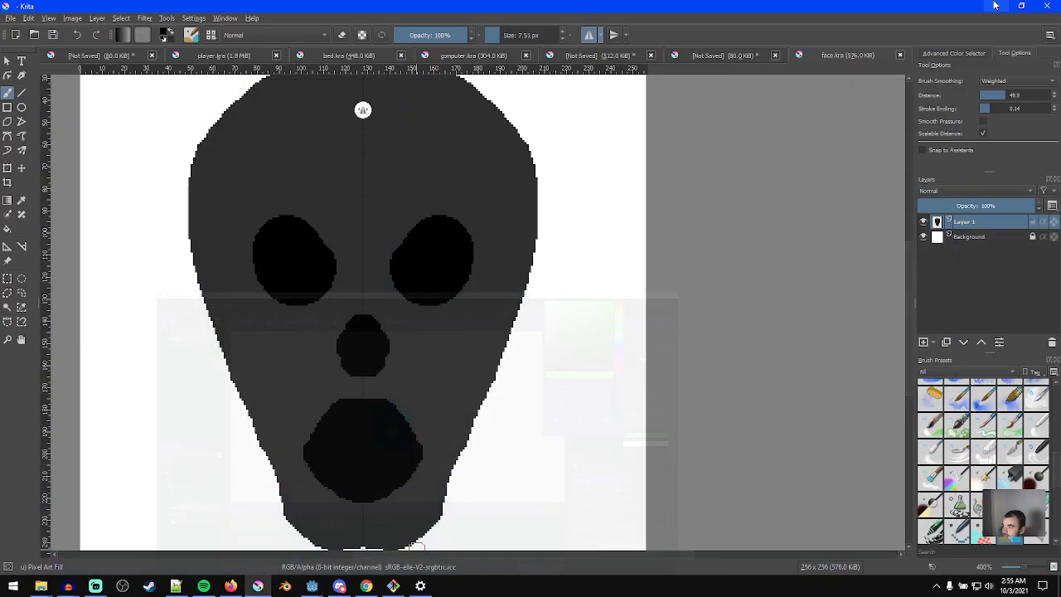
# - Set the foreground colour to the copied green and paint glowing pupils inside both eye sockets
pyautogui.click(165, 35)
pyautogui.doubleClick(651, 402)
pyautogui.hotkey('ctrl', 'v')
pyautogui.click(598, 419)
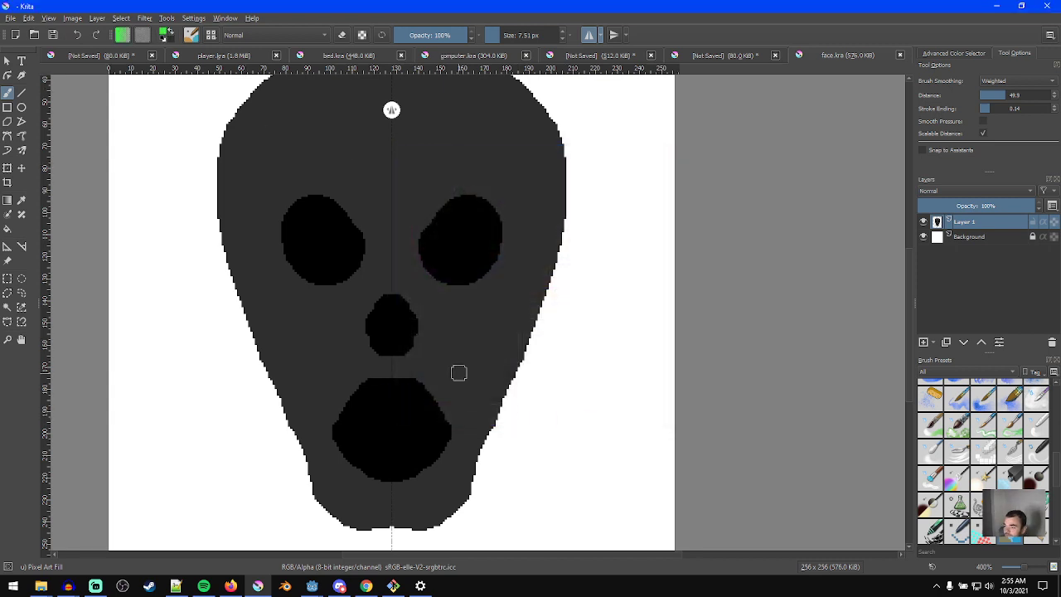
pyautogui.moveTo(460, 373); pyautogui.dragTo(463, 368, button='middle')
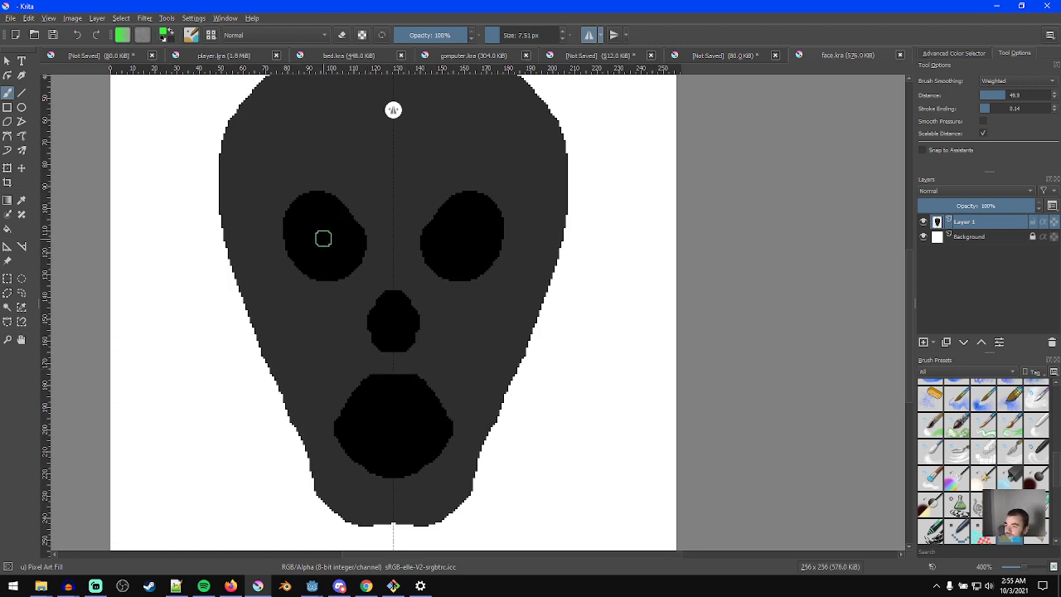
pyautogui.moveTo(338, 241)
pyautogui.mouseDown()
pyautogui.moveTo(316, 256)
pyautogui.moveTo(312, 240)
pyautogui.moveTo(329, 258)
pyautogui.mouseUp()
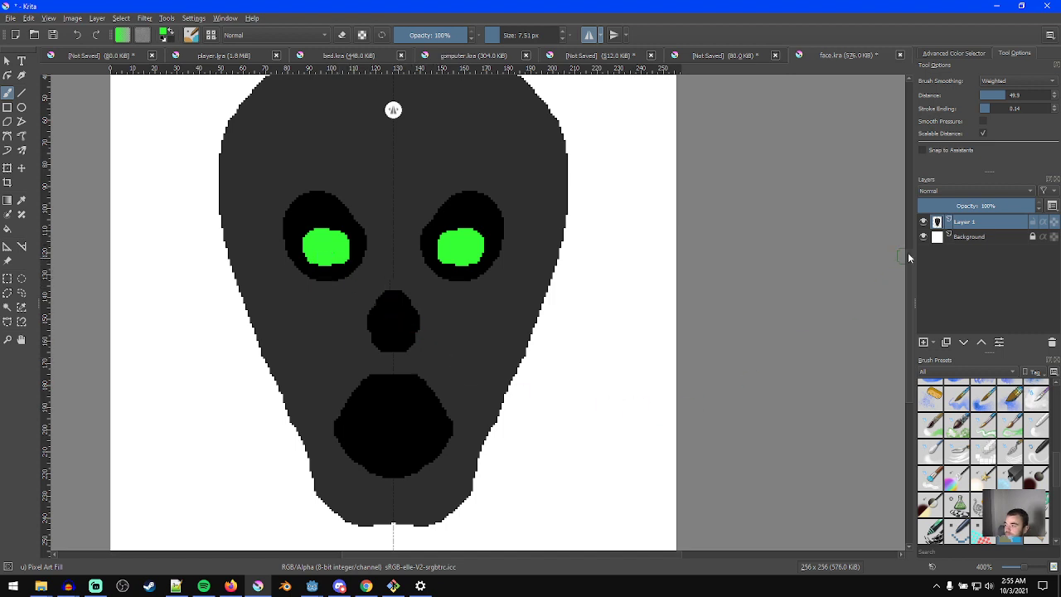
# - Add a layer, paint black contours around the temples, eye sockets, cheekbones and jaw on it, and set its opacity to 44%
pyautogui.click(923, 343)
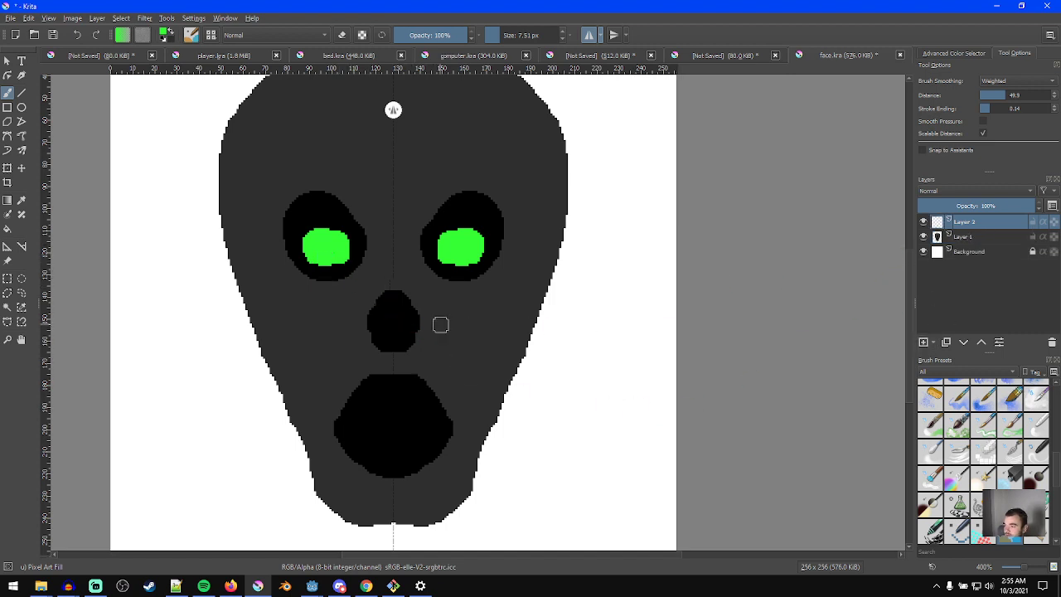
pyautogui.press('x')
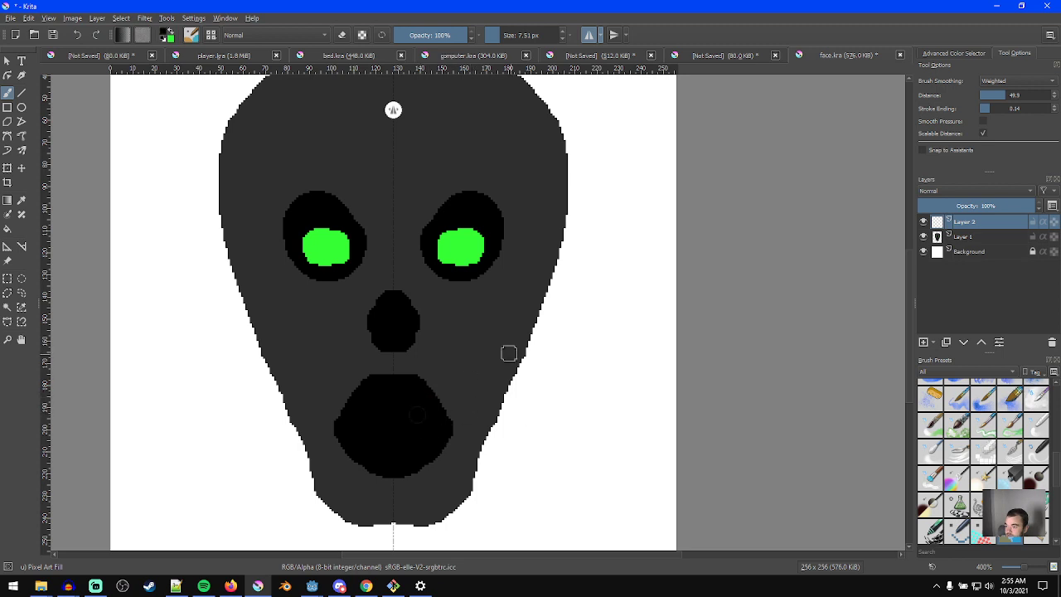
pyautogui.moveTo(448, 346); pyautogui.dragTo(512, 360)
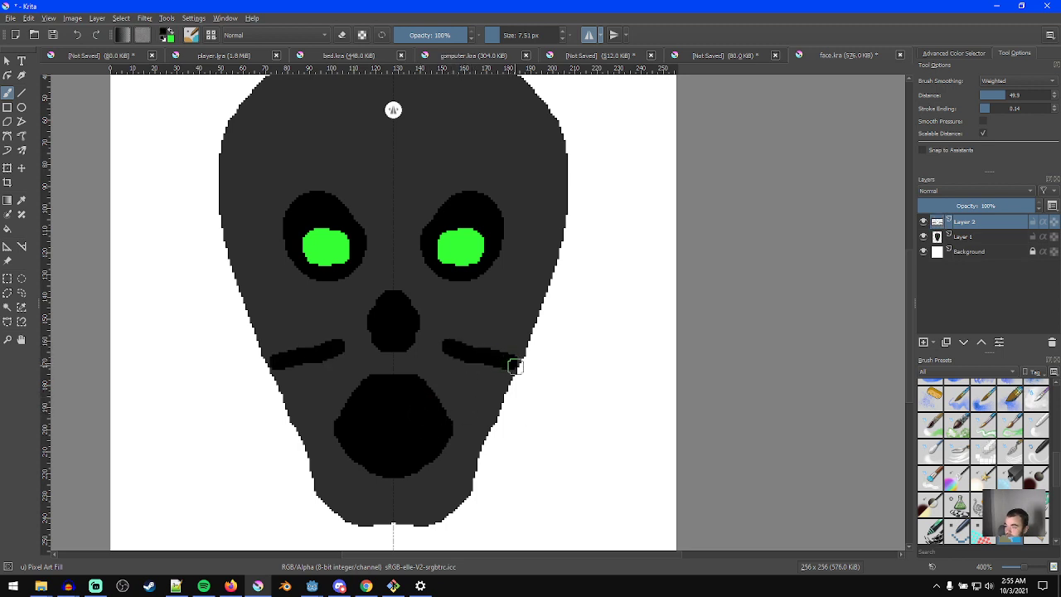
pyautogui.hotkey('ctrl', 'z')
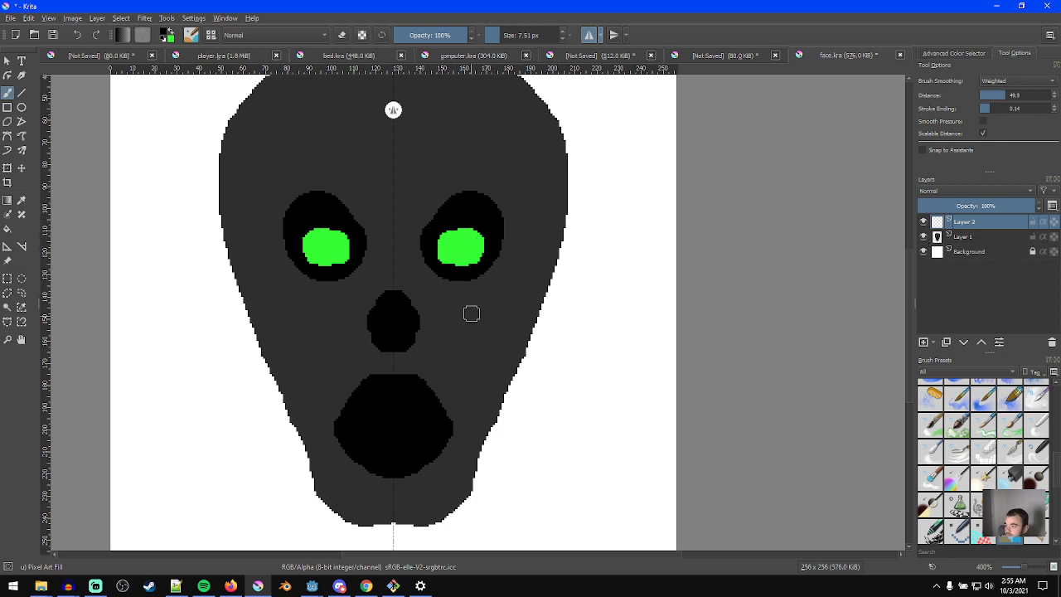
pyautogui.moveTo(455, 336)
pyautogui.mouseDown()
pyautogui.moveTo(539, 355)
pyautogui.moveTo(539, 294)
pyautogui.moveTo(451, 279)
pyautogui.moveTo(421, 289)
pyautogui.moveTo(449, 212)
pyautogui.moveTo(523, 261)
pyautogui.moveTo(552, 142)
pyautogui.moveTo(545, 275)
pyautogui.mouseUp()
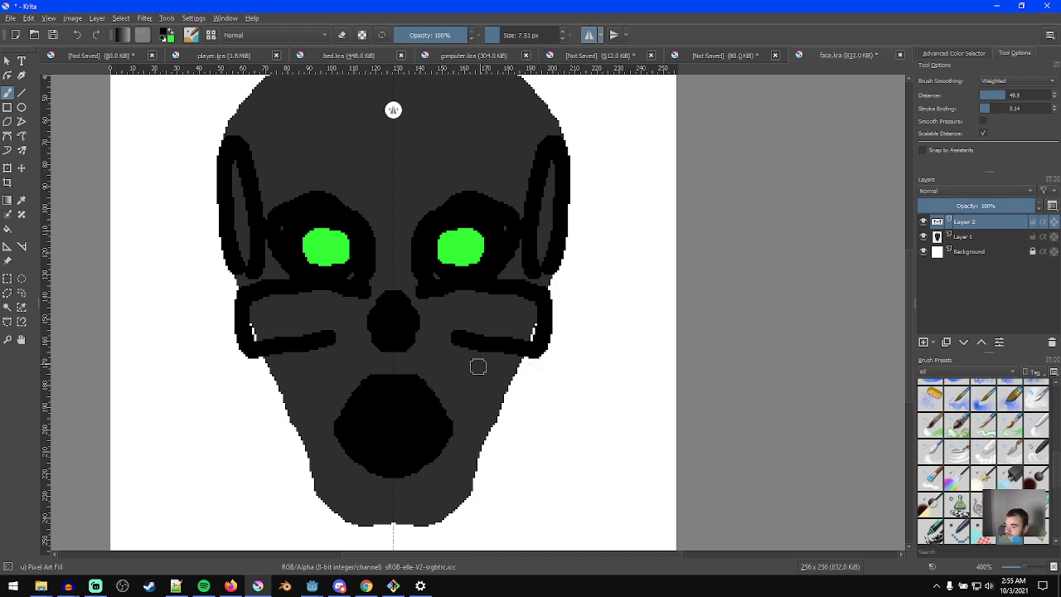
pyautogui.moveTo(332, 355)
pyautogui.mouseDown()
pyautogui.moveTo(420, 402)
pyautogui.moveTo(420, 512)
pyautogui.mouseUp()
pyautogui.moveTo(454, 470); pyautogui.dragTo(500, 359)
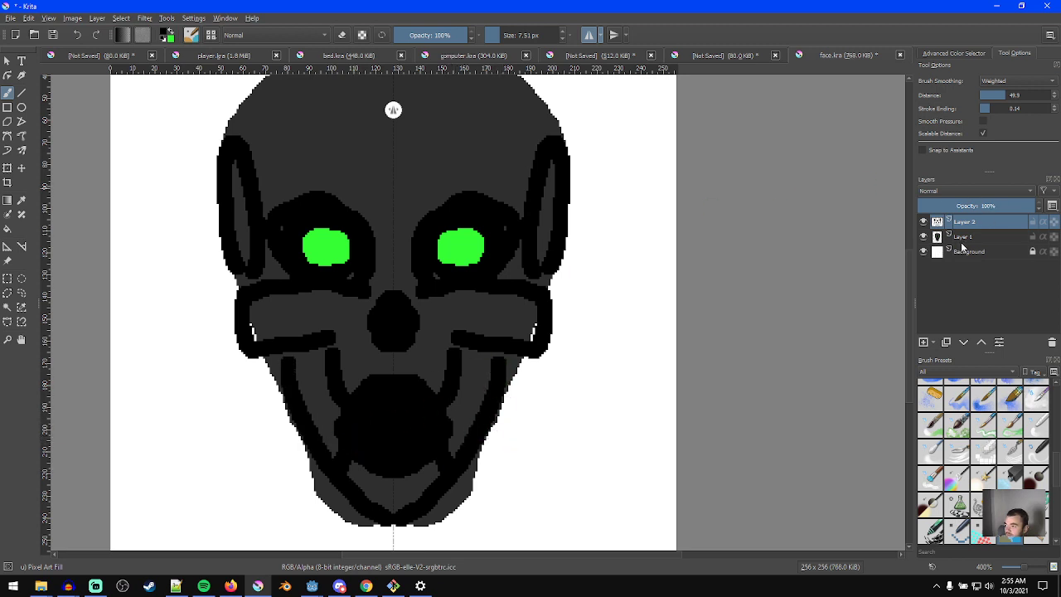
pyautogui.click(971, 205)
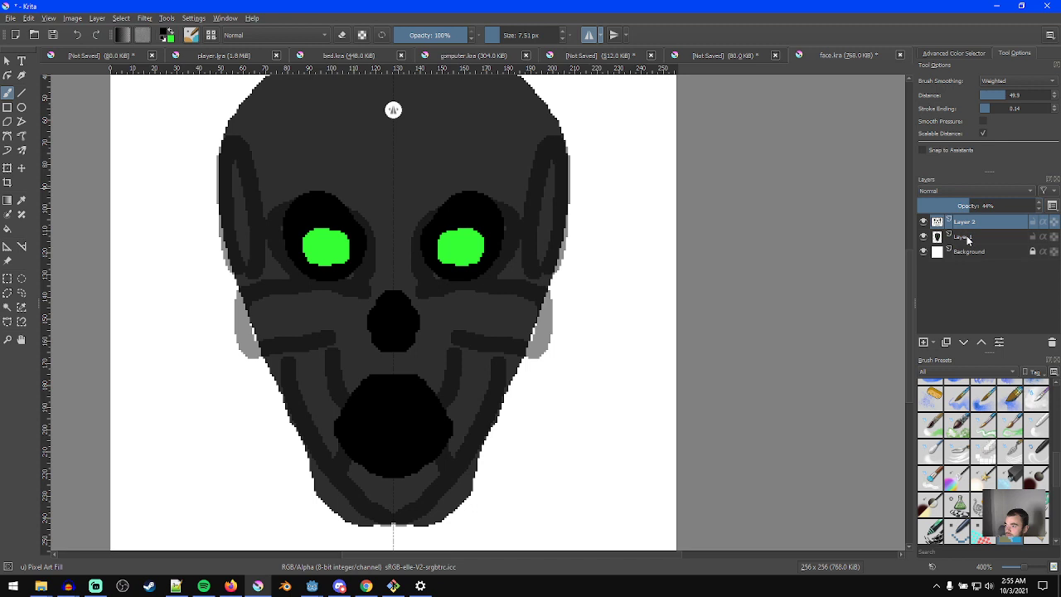
# - On Layer 1, sample the skull's dark grey and paint over the upper edges of both eye sockets to flatten them
pyautogui.click(965, 237)
pyautogui.moveTo(505, 290); pyautogui.dragTo(474, 319, button='middle')
pyautogui.press('e')
pyautogui.moveTo(419, 235)
pyautogui.mouseDown()
pyautogui.moveTo(493, 237)
pyautogui.moveTo(440, 219)
pyautogui.mouseUp()
pyautogui.hotkey('ctrl', 'z')
pyautogui.press('e')
pyautogui.press('x')
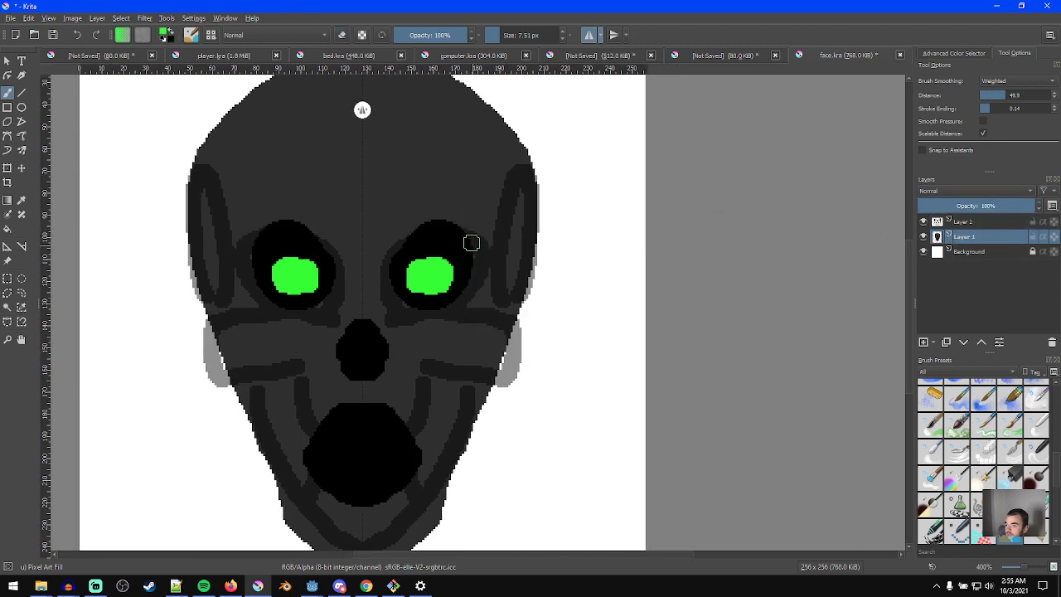
pyautogui.keyDown('ctrl'); pyautogui.click(467, 195); pyautogui.keyUp('ctrl')
pyautogui.moveTo(471, 237)
pyautogui.mouseDown()
pyautogui.moveTo(407, 232)
pyautogui.moveTo(442, 222)
pyautogui.mouseUp()
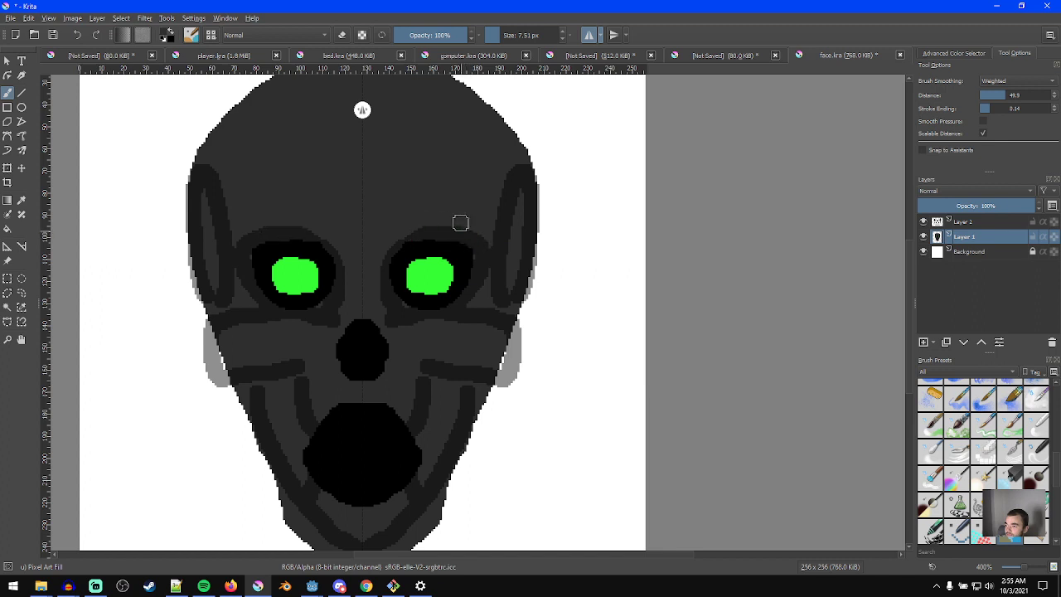
# - Extend the eye sockets in black out to the surrounding contour lines and widen the upper part of the nose cavity
pyautogui.press('e')
pyautogui.press('e')
pyautogui.moveTo(477, 254); pyautogui.dragTo(456, 301)
pyautogui.moveTo(400, 265)
pyautogui.mouseDown()
pyautogui.moveTo(391, 299)
pyautogui.moveTo(396, 265)
pyautogui.mouseUp()
pyautogui.moveTo(374, 329); pyautogui.dragTo(384, 351)
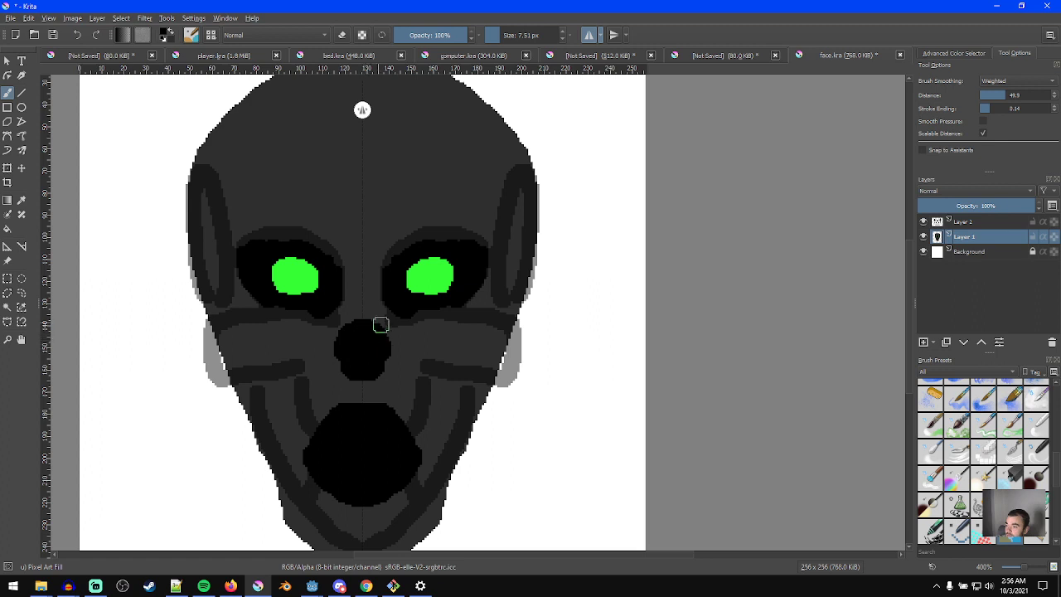
# - Widen the mouth cavity in black on both sides and round off its upper corners
pyautogui.moveTo(523, 377); pyautogui.dragTo(497, 356, button='middle')
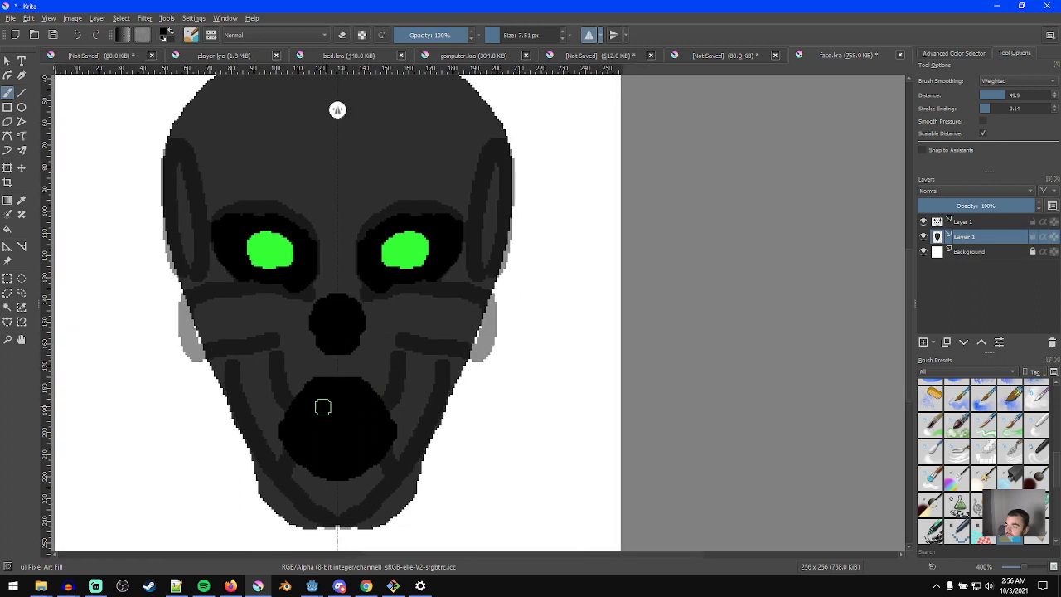
pyautogui.moveTo(386, 418); pyautogui.dragTo(373, 448)
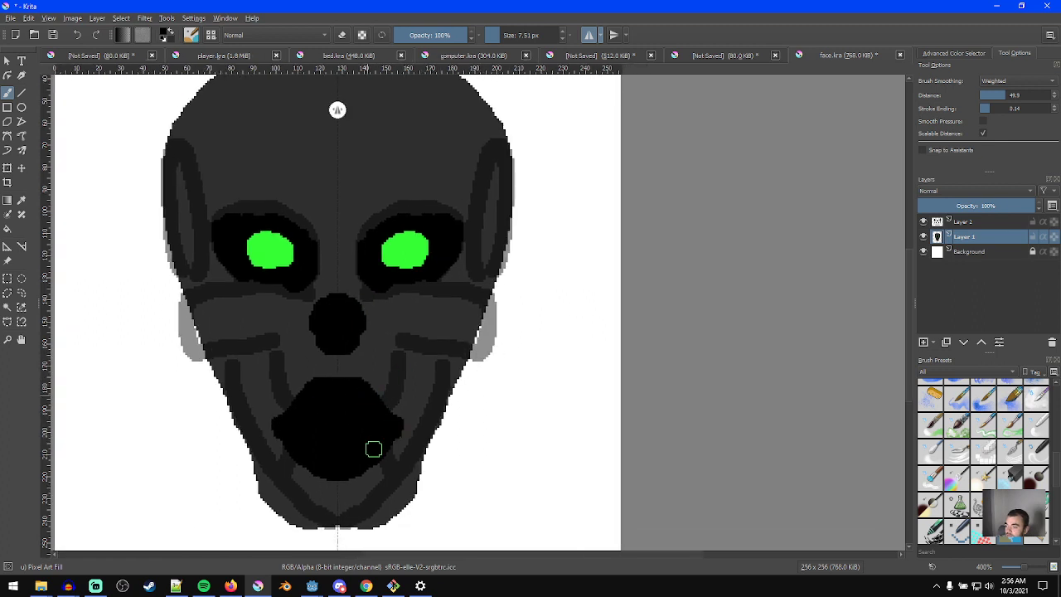
pyautogui.moveTo(371, 392); pyautogui.dragTo(386, 414)
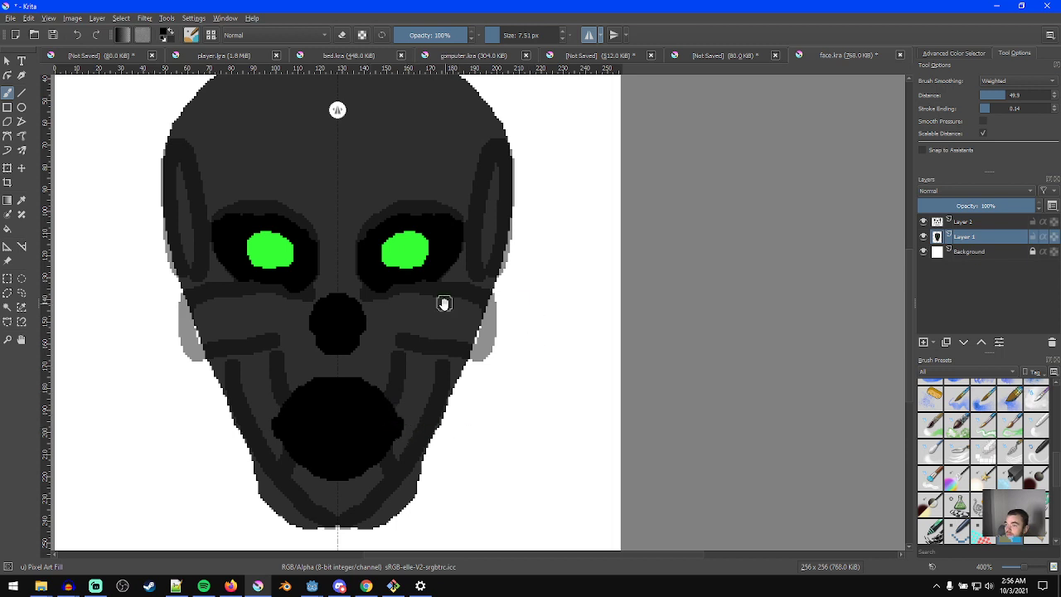
# - Sample the green of the pupils and paint a small glow at the bottom of the nose cavity with a 5.76 px brush
pyautogui.moveTo(442, 313); pyautogui.dragTo(449, 331, button='middle')
pyautogui.keyDown('ctrl'); pyautogui.click(412, 267); pyautogui.keyUp('ctrl')
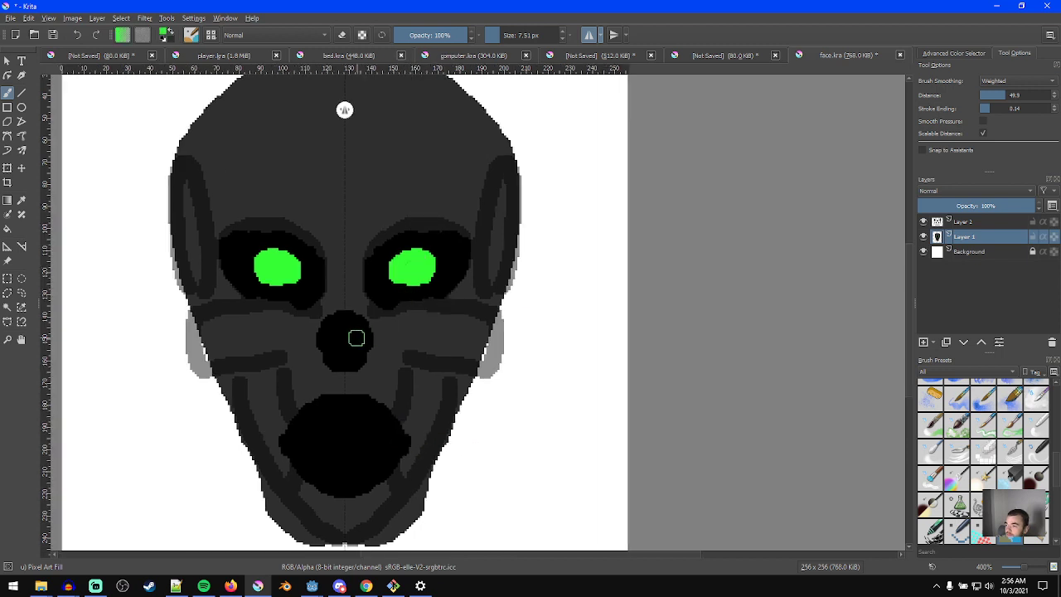
pyautogui.moveTo(338, 333); pyautogui.dragTo(334, 348)
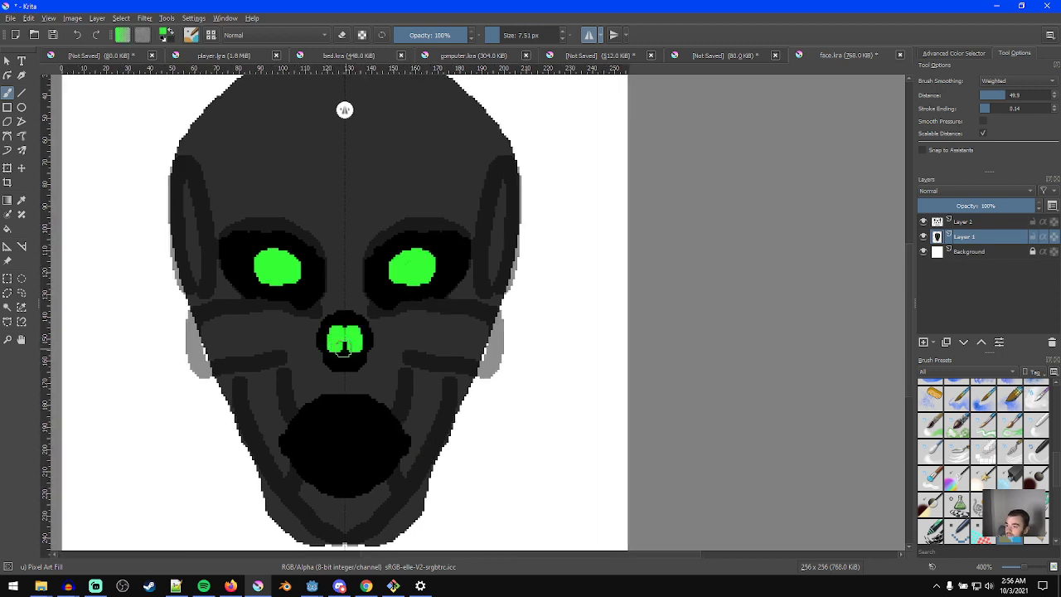
pyautogui.hotkey('ctrl', 'z')
pyautogui.keyDown('shift'); pyautogui.moveTo(350, 357); pyautogui.dragTo(339, 351); pyautogui.keyUp('shift')
pyautogui.click(336, 351)
pyautogui.hotkey('ctrl', 'z')
pyautogui.hotkey('ctrl', 'z')
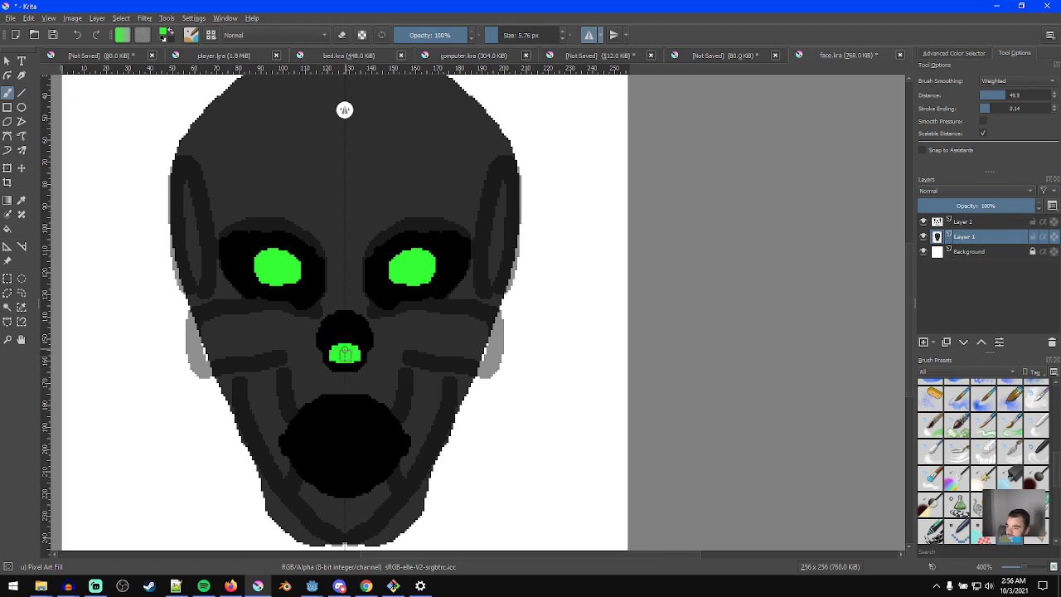
# - Paint four small green marks along the lower part of the mouth cavity with a 4.76 px brush
pyautogui.click(304, 453)
pyautogui.click(327, 474)
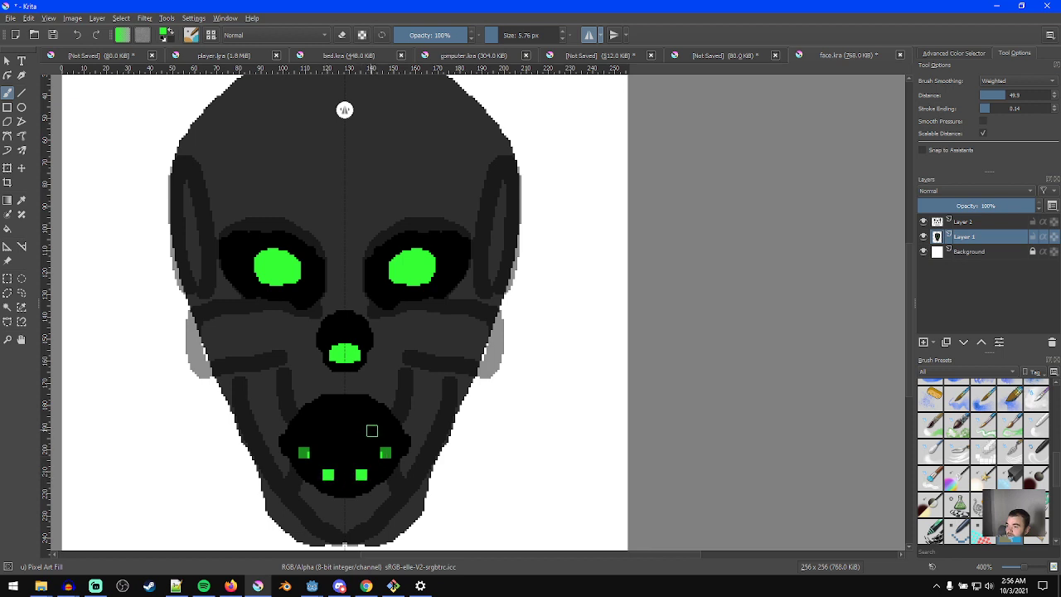
pyautogui.keyDown('shift'); pyautogui.moveTo(378, 476); pyautogui.dragTo(375, 461); pyautogui.keyUp('shift')
pyautogui.hotkey('ctrl', 'z')
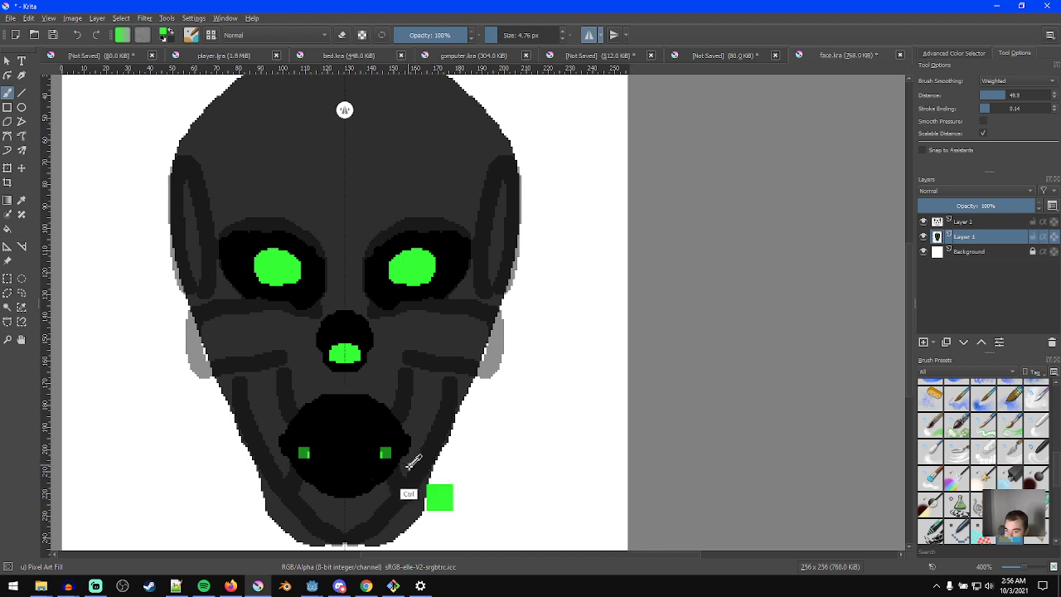
pyautogui.hotkey('ctrl', 'z')
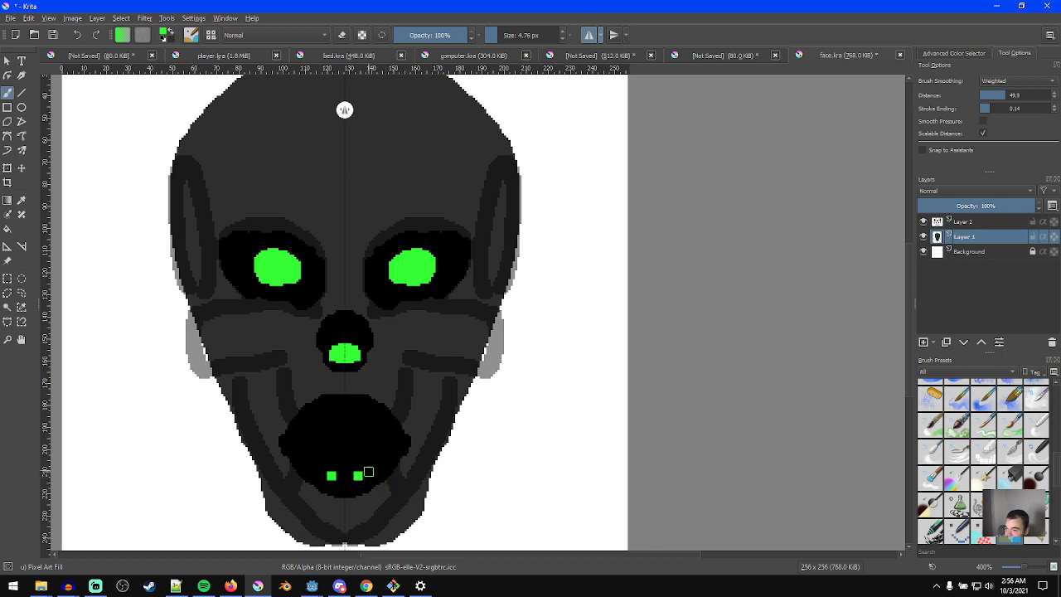
pyautogui.moveTo(369, 468); pyautogui.dragTo(376, 435)
pyautogui.hotkey('ctrl', 'z')
pyautogui.hotkey('ctrl', 'z')
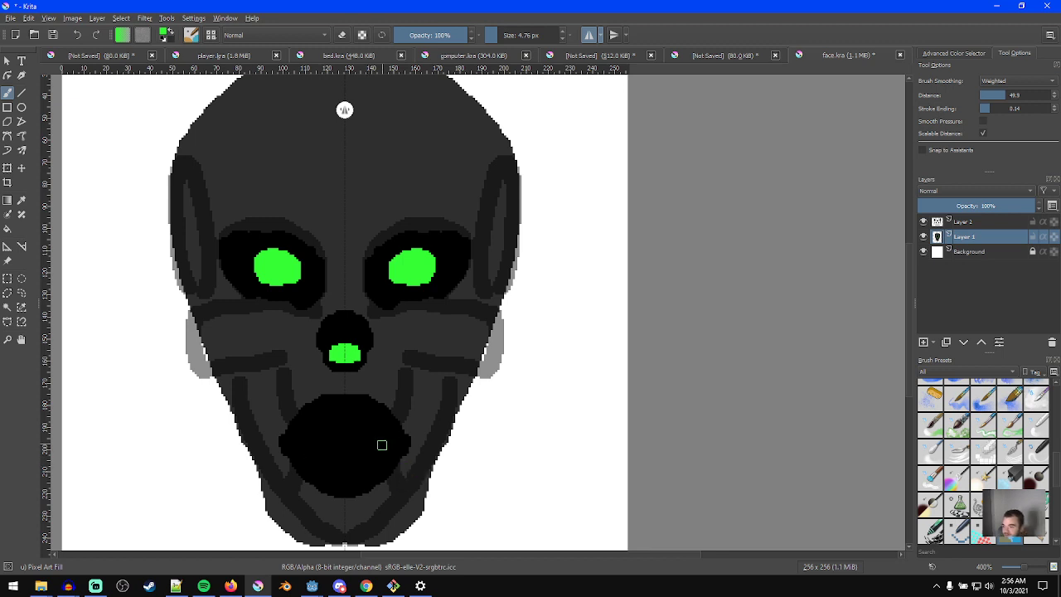
pyautogui.hotkey('ctrl', 'shift', 'z')
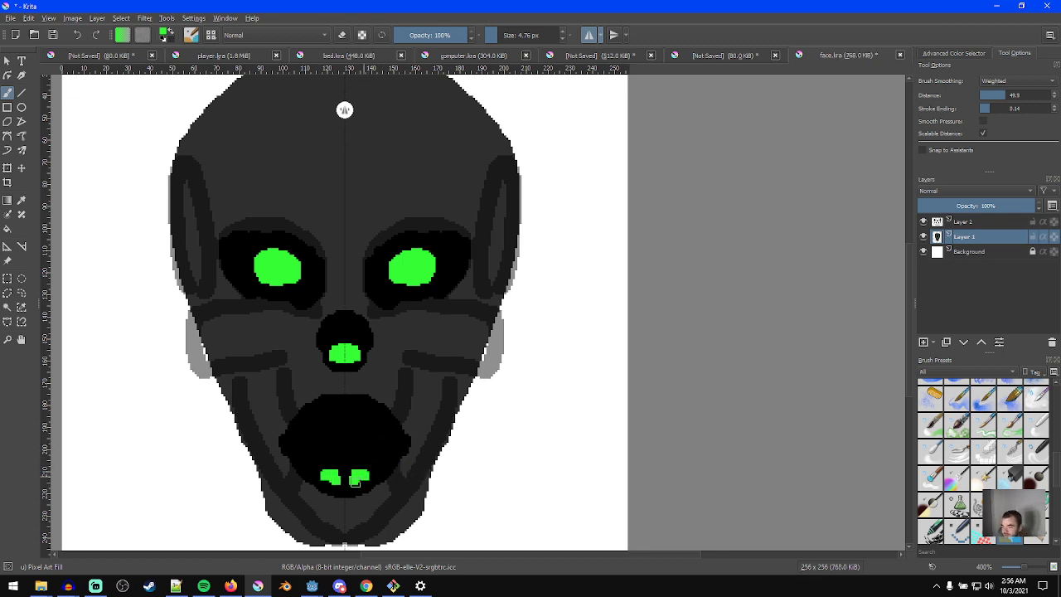
pyautogui.hotkey('ctrl', 'z')
pyautogui.click(363, 473)
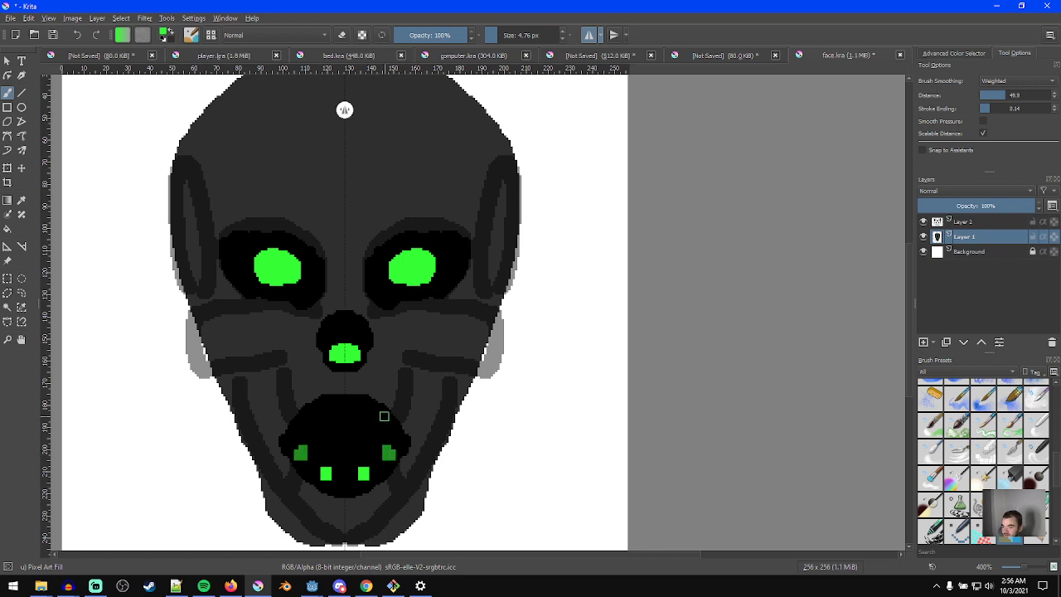
# - Sample the skull's dark grey and extend the temples, cheekbones and chin past the contour lines with a 15.01 px brush
pyautogui.click(924, 221)
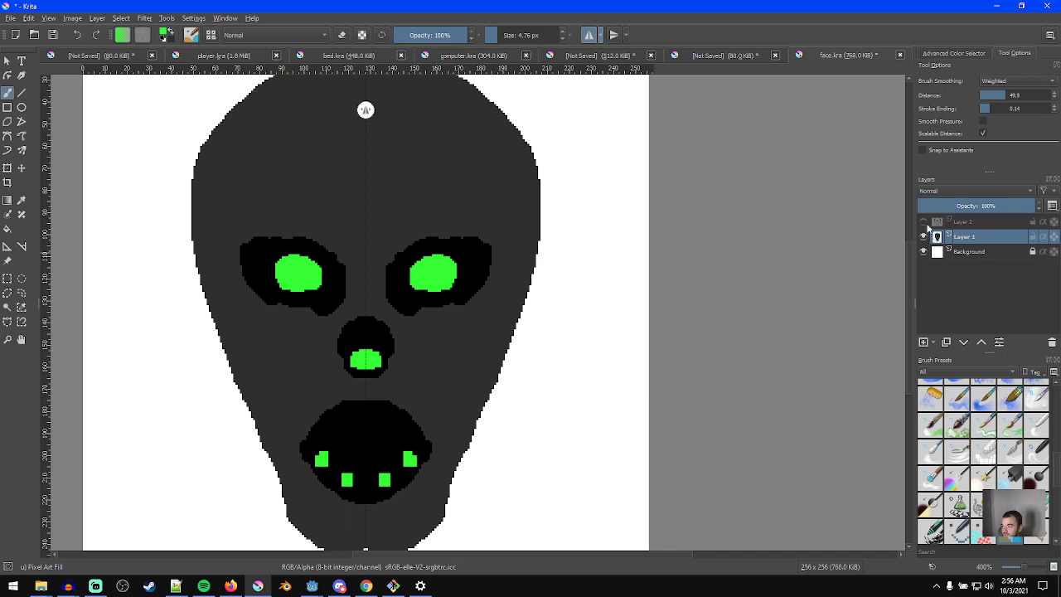
pyautogui.click(924, 221)
pyautogui.click(925, 222)
pyautogui.click(924, 222)
pyautogui.keyDown('ctrl'); pyautogui.click(443, 188); pyautogui.keyUp('ctrl')
pyautogui.moveTo(498, 358)
pyautogui.keyDown('shift'); pyautogui.mouseDown()
pyautogui.moveTo(487, 369)
pyautogui.moveTo(509, 339)
pyautogui.moveTo(512, 353)
pyautogui.moveTo(525, 254)
pyautogui.moveTo(511, 187)
pyautogui.mouseUp(); pyautogui.keyUp('shift')
pyautogui.moveTo(479, 384)
pyautogui.mouseDown()
pyautogui.moveTo(464, 403)
pyautogui.moveTo(490, 369)
pyautogui.moveTo(440, 507)
pyautogui.mouseUp()
pyautogui.moveTo(440, 506); pyautogui.dragTo(439, 438, button='middle')
pyautogui.moveTo(362, 474); pyautogui.dragTo(409, 464)
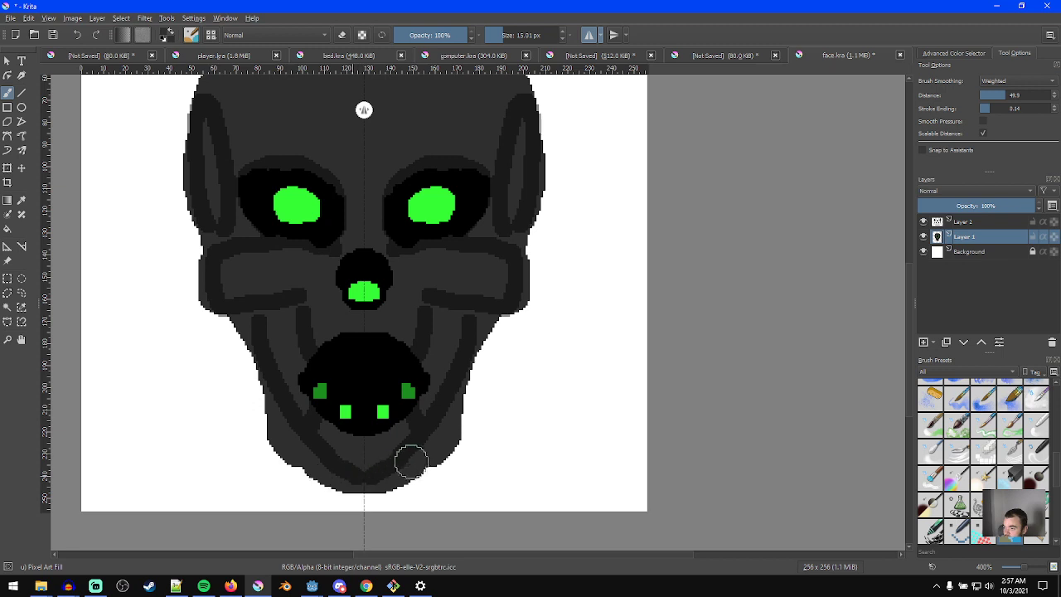
# - Erase the excess grey along both sides of the lower jaw to taper it into a rounded chin
pyautogui.press('e')
pyautogui.moveTo(458, 406)
pyautogui.mouseDown()
pyautogui.moveTo(450, 475)
pyautogui.moveTo(453, 457)
pyautogui.moveTo(438, 482)
pyautogui.mouseUp()
pyautogui.moveTo(480, 391); pyautogui.dragTo(459, 465, button='middle')
pyautogui.moveTo(523, 466); pyautogui.dragTo(504, 424, button='middle')
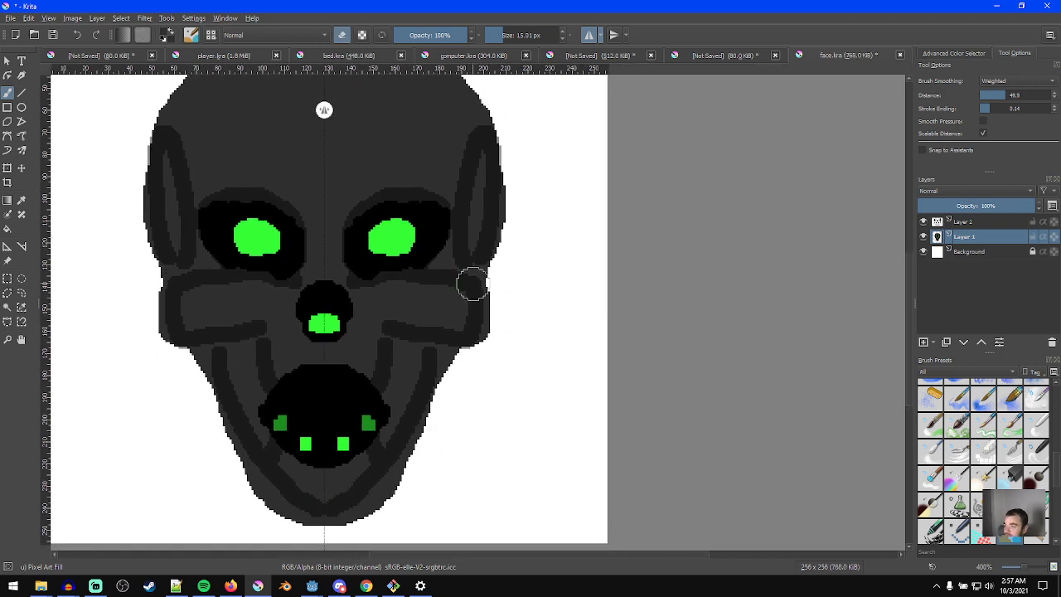
pyautogui.press('e')
# - Undo the trial jaw shading and select the dark grey skull area on Layer 1 with the contiguous selection tool
pyautogui.moveTo(448, 348); pyautogui.dragTo(419, 404)
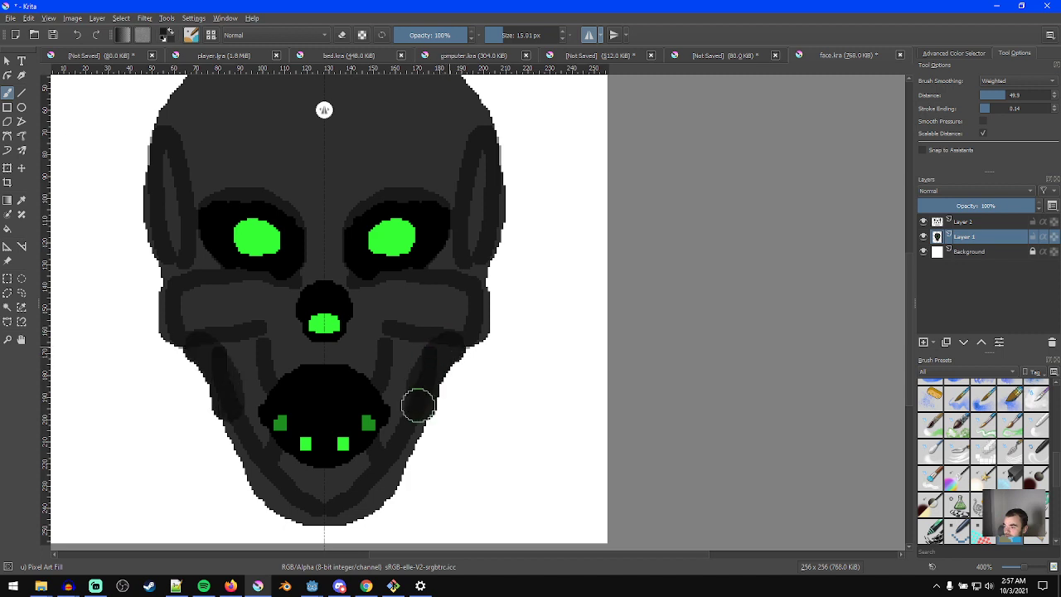
pyautogui.hotkey('ctrl', 'z')
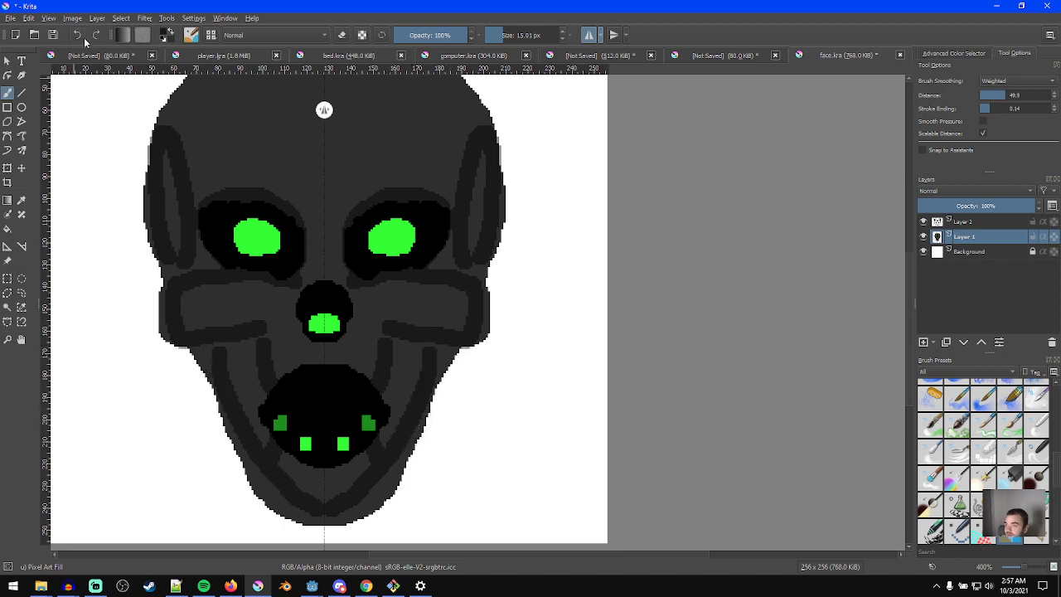
pyautogui.click(10, 308)
pyautogui.click(124, 359)
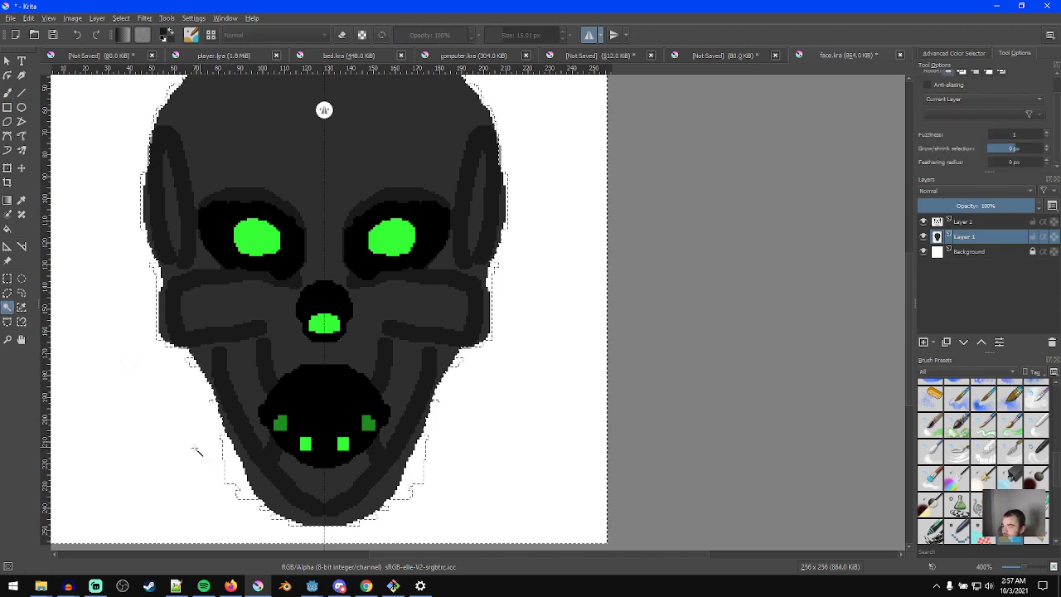
pyautogui.moveTo(205, 440); pyautogui.dragTo(214, 438, button='middle')
pyautogui.scroll(1, 251, 466)
pyautogui.moveTo(290, 497); pyautogui.dragTo(253, 428, button='middle')
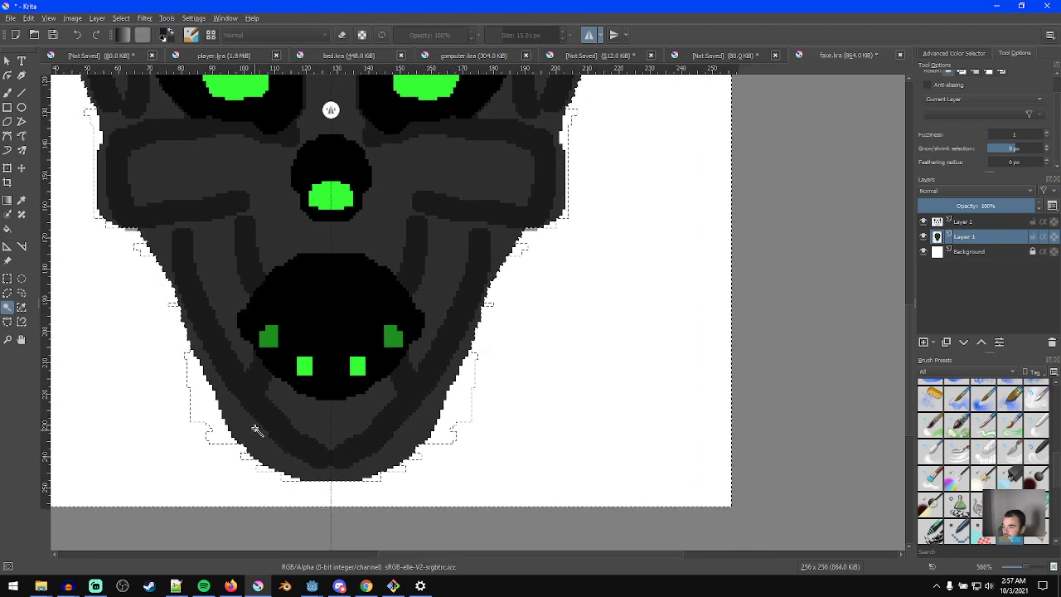
pyautogui.scroll(2, 255, 428)
pyautogui.scroll(-3, 259, 432)
pyautogui.click(245, 412)
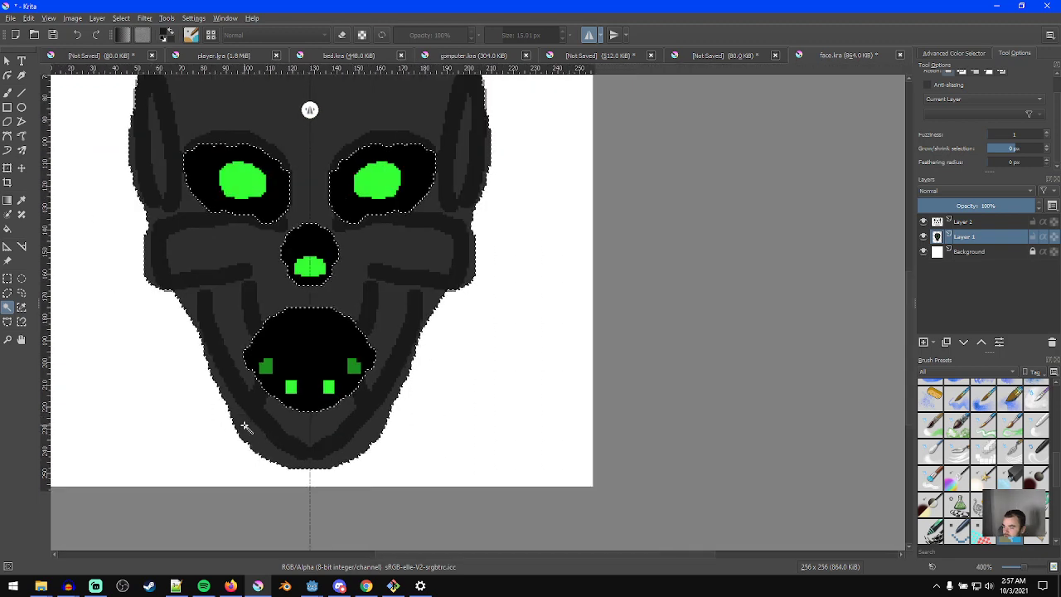
# - Paint a darker grey shade inside the selection over the cheek hollows, temples and around the eye sockets and nose
pyautogui.moveTo(256, 407); pyautogui.dragTo(268, 435, button='middle')
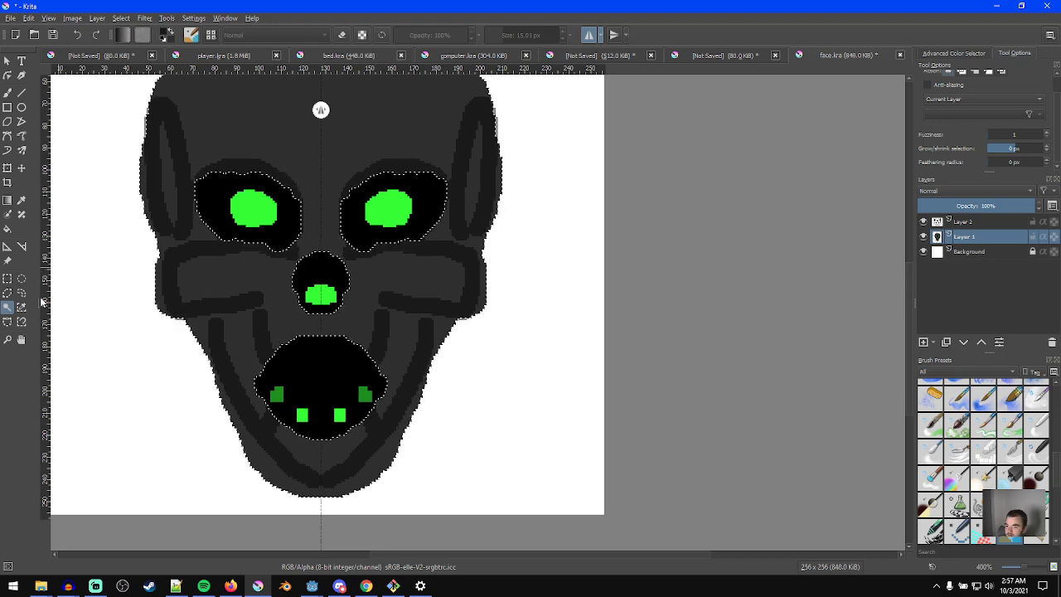
pyautogui.click(8, 92)
pyautogui.moveTo(412, 406)
pyautogui.mouseDown()
pyautogui.moveTo(439, 323)
pyautogui.moveTo(411, 326)
pyautogui.moveTo(402, 340)
pyautogui.mouseUp()
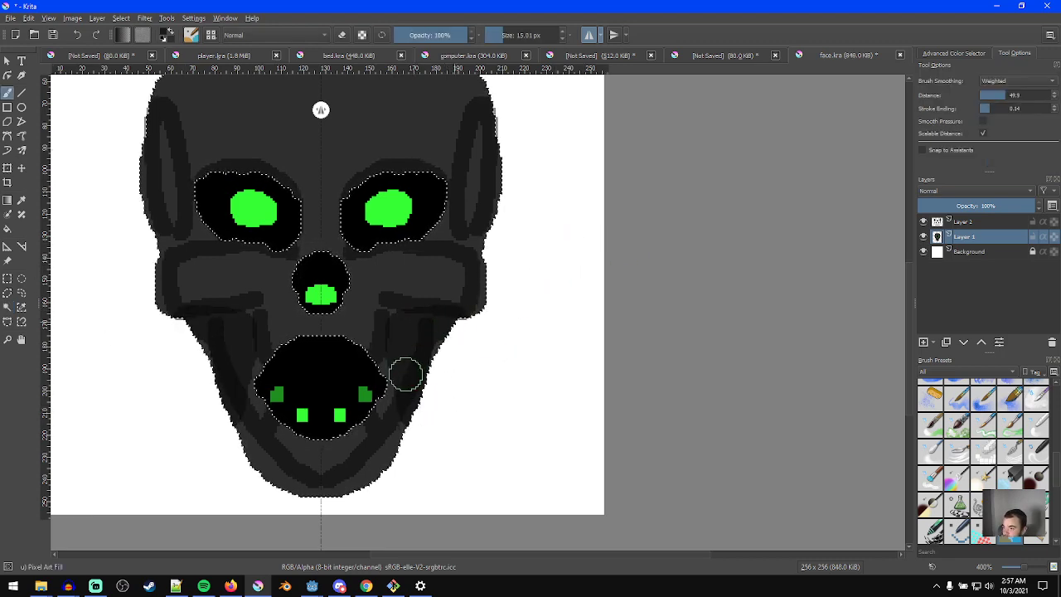
pyautogui.moveTo(371, 304); pyautogui.dragTo(393, 367, button='middle')
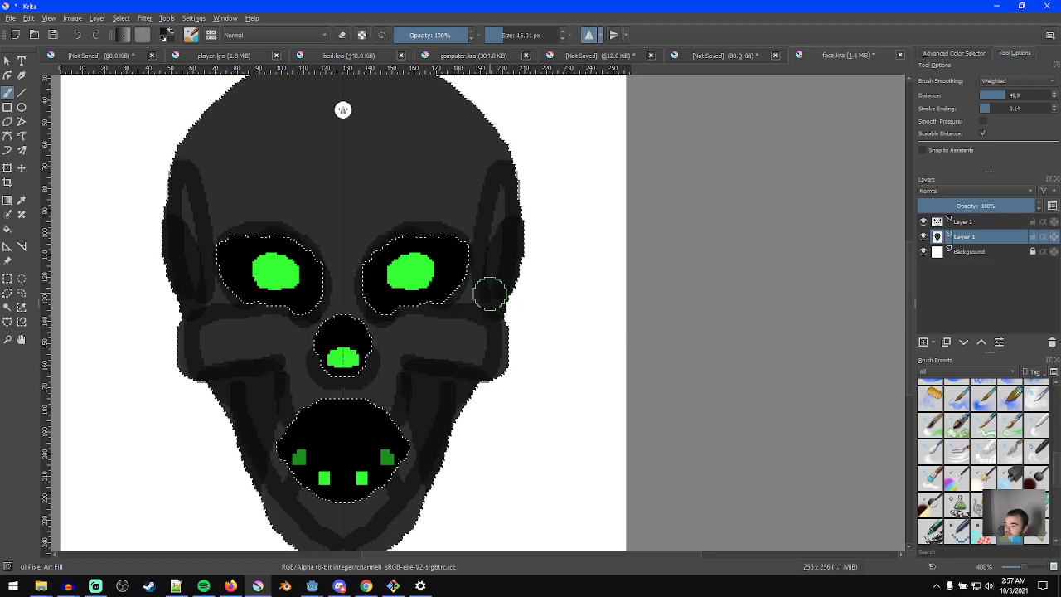
# - Hide Layer 2, clear the selection and review the shading on the whole skull
pyautogui.click(923, 222)
pyautogui.hotkey('ctrl', 'r')
pyautogui.click(567, 348)
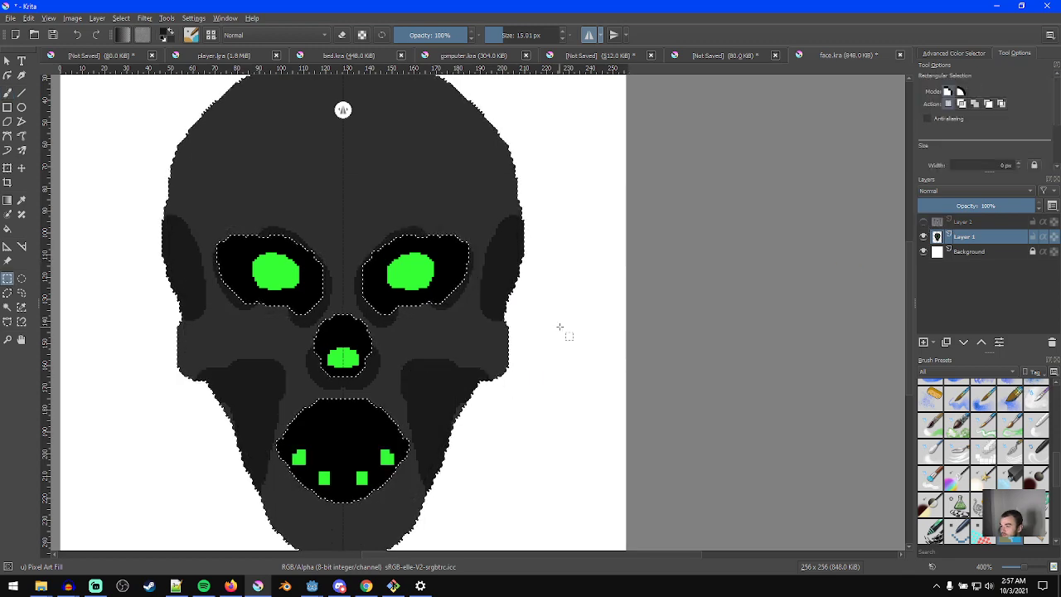
pyautogui.scroll(-3, 566, 348)
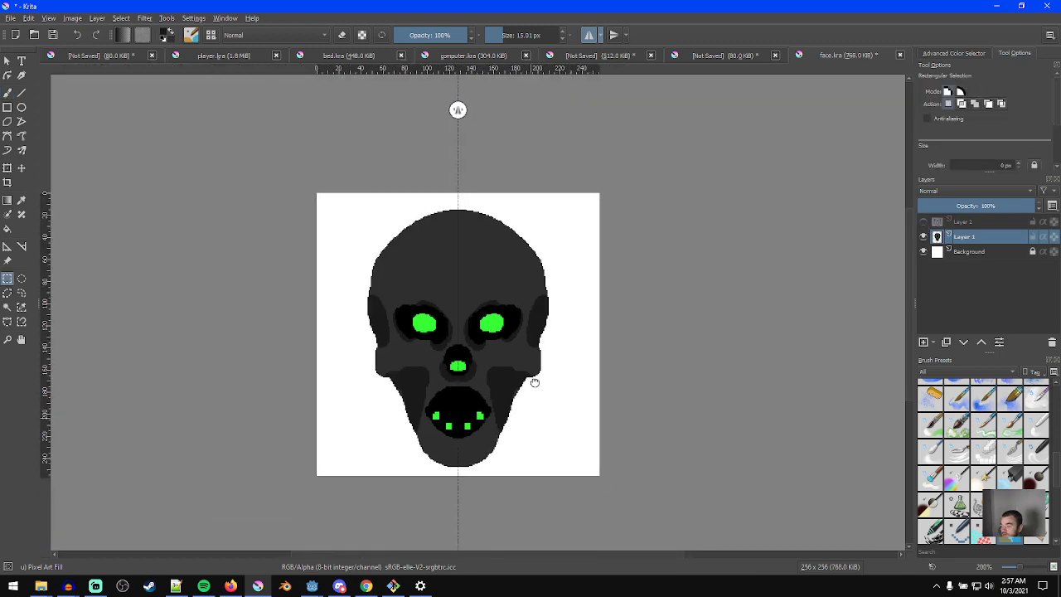
pyautogui.scroll(2, 536, 386)
pyautogui.scroll(1, 546, 390)
pyautogui.scroll(-1, 549, 412)
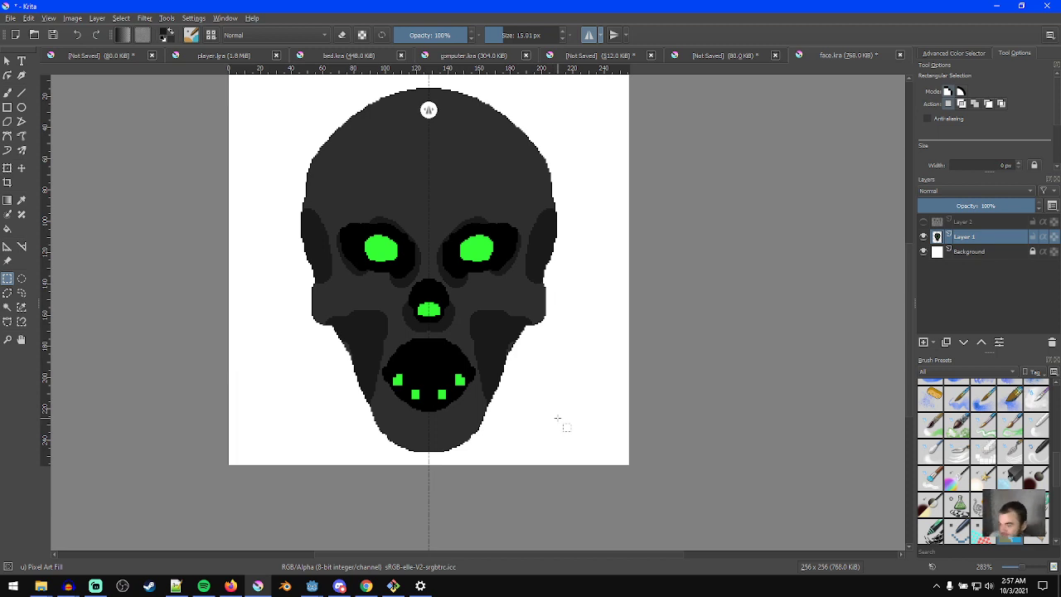
# - Select the skull's dark grey area by contiguous selection and paint a darker patch on the chin beneath the mouth
pyautogui.scroll(2, 550, 416)
pyautogui.press('b')
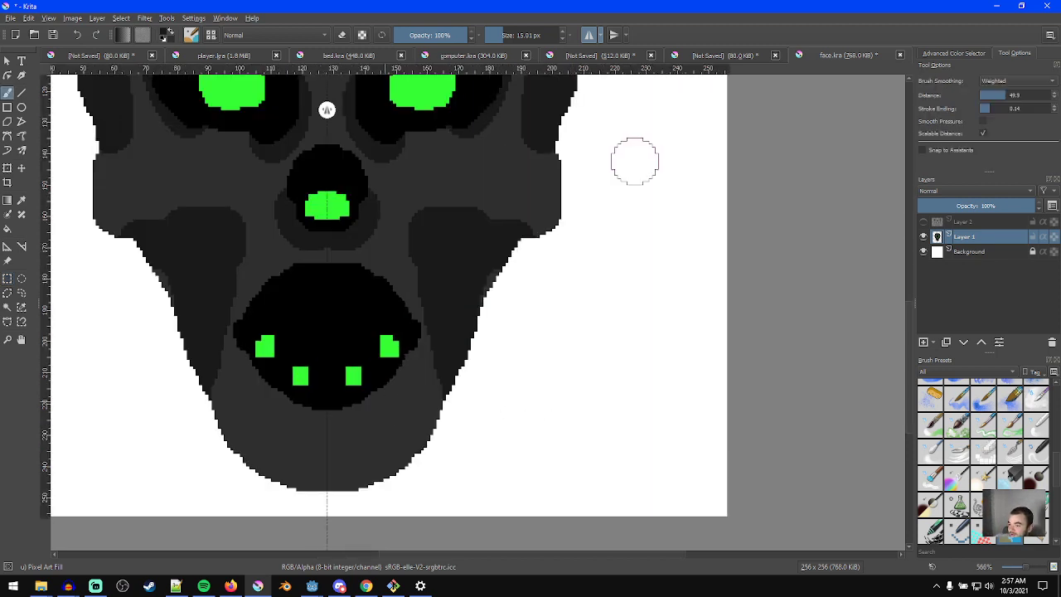
pyautogui.click(8, 308)
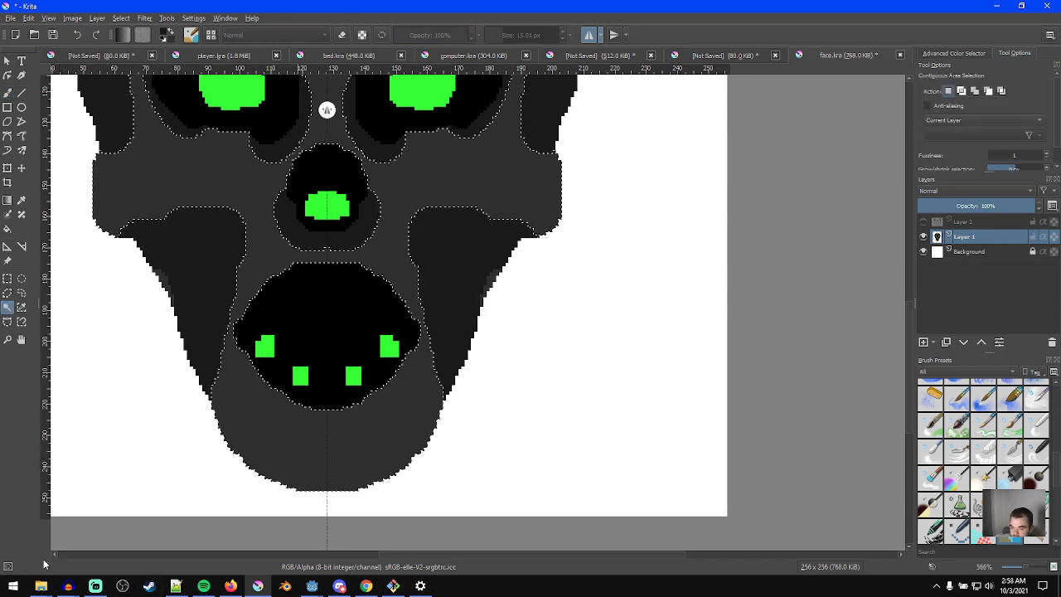
pyautogui.click(355, 447)
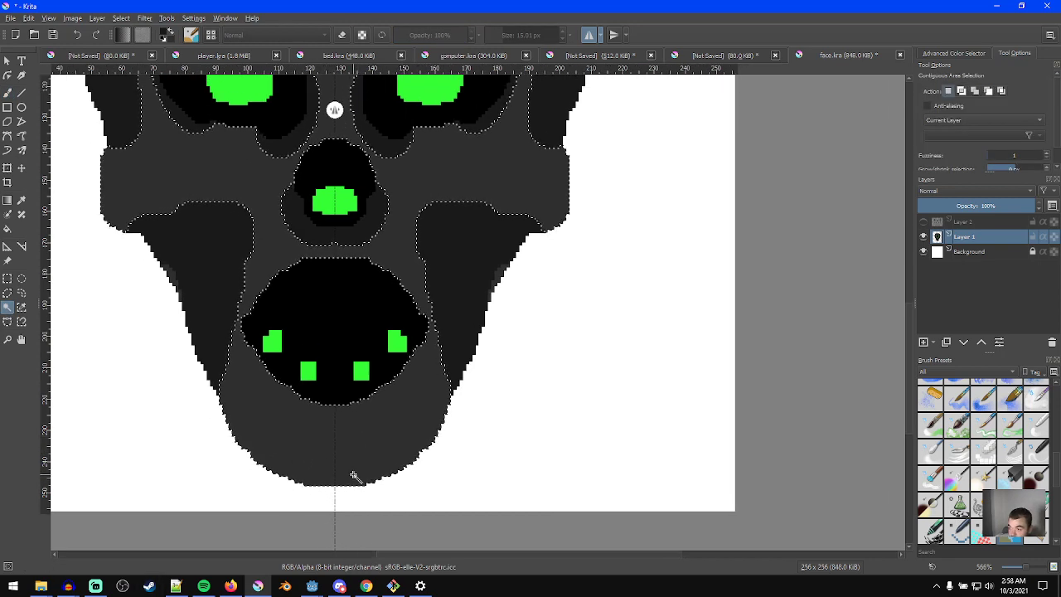
pyautogui.press('b')
pyautogui.moveTo(333, 417)
pyautogui.mouseDown()
pyautogui.moveTo(303, 417)
pyautogui.moveTo(402, 437)
pyautogui.mouseUp()
# - Trim the chin shading into a crescent with the skull's grey, refine it with a 5.29 px brush, and clear the selection
pyautogui.moveTo(384, 417); pyautogui.dragTo(390, 440, button='middle')
pyautogui.keyDown('ctrl'); pyautogui.click(408, 419); pyautogui.keyUp('ctrl')
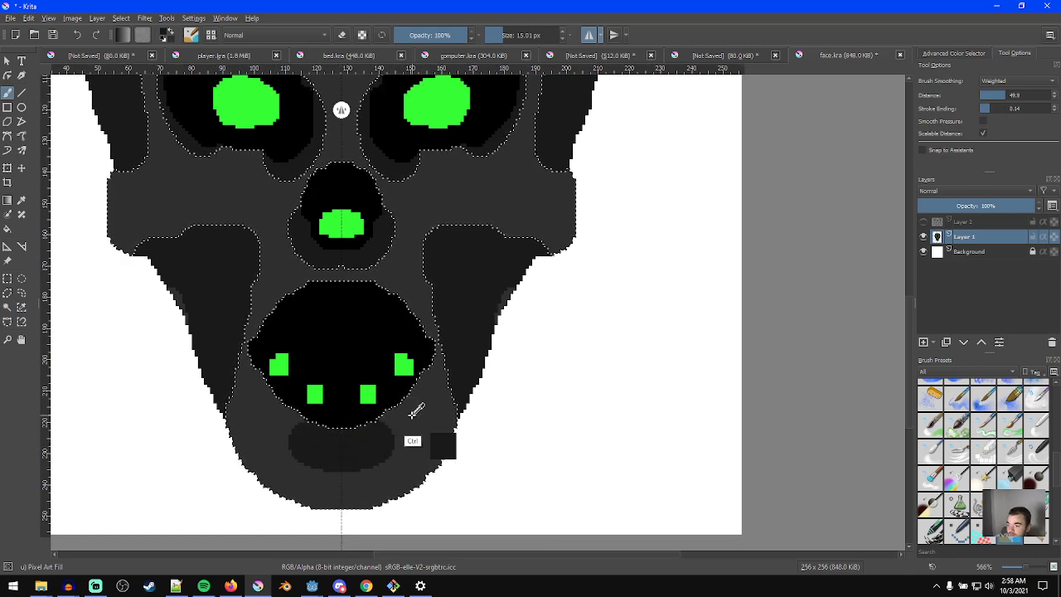
pyautogui.moveTo(372, 422)
pyautogui.mouseDown()
pyautogui.moveTo(331, 430)
pyautogui.moveTo(389, 422)
pyautogui.moveTo(389, 441)
pyautogui.moveTo(392, 424)
pyautogui.moveTo(320, 407)
pyautogui.moveTo(403, 426)
pyautogui.mouseUp()
pyautogui.keyDown('ctrl'); pyautogui.click(421, 426); pyautogui.keyUp('ctrl')
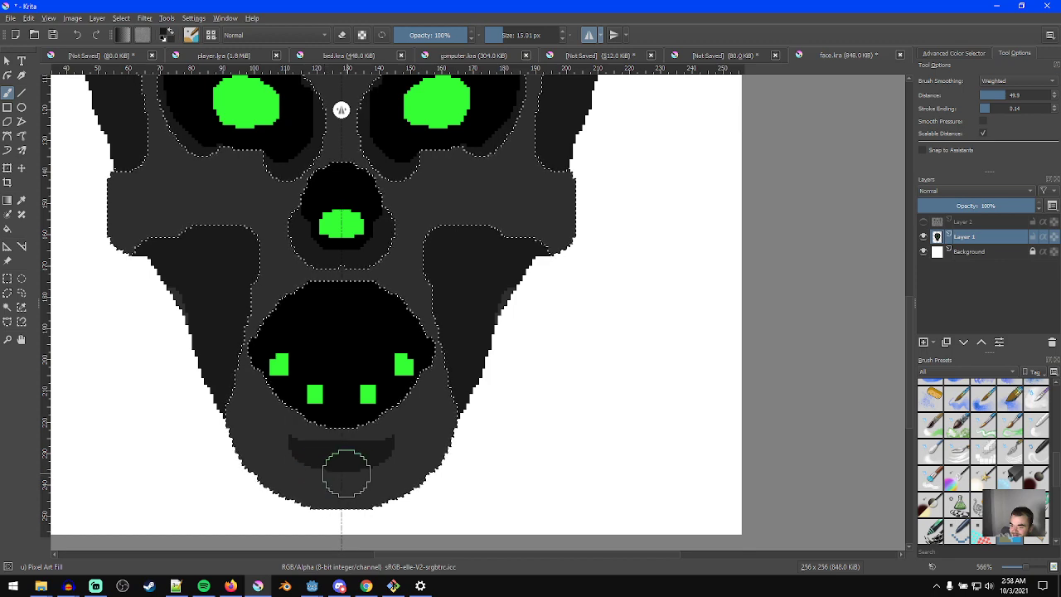
pyautogui.moveTo(352, 460)
pyautogui.keyDown('shift'); pyautogui.mouseDown()
pyautogui.moveTo(333, 461)
pyautogui.moveTo(356, 465)
pyautogui.moveTo(386, 443)
pyautogui.moveTo(365, 445)
pyautogui.moveTo(367, 469)
pyautogui.mouseUp(); pyautogui.keyUp('shift')
pyautogui.scroll(-2, 490, 477)
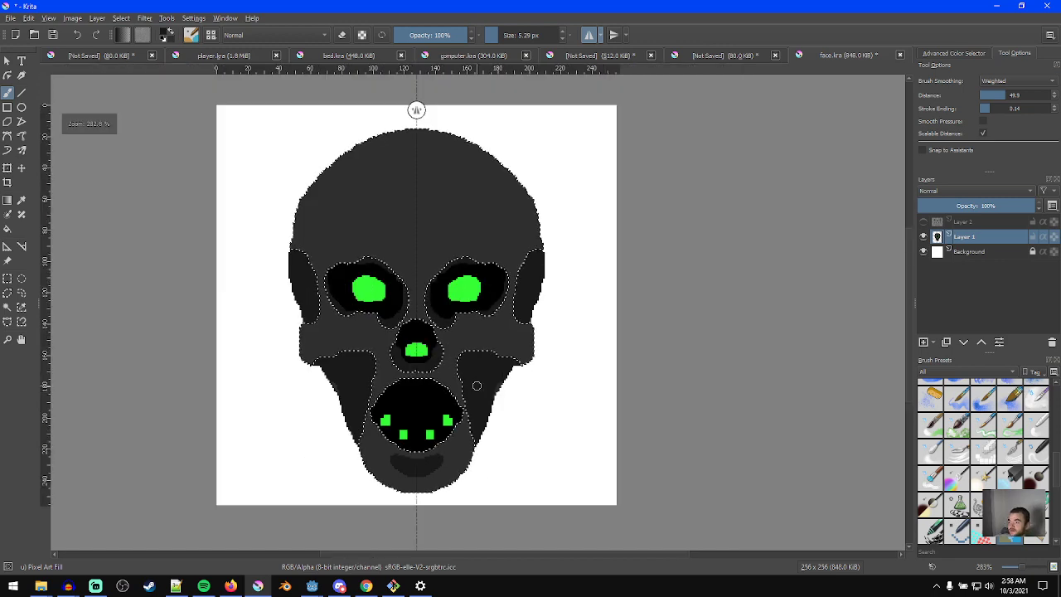
pyautogui.hotkey('ctrl', 'shift', 'a')
pyautogui.hotkey('ctrl', 'r')
# - Select the skull's grey area, paint darker grey shading along the underside of the eye sockets, and clear the selection
pyautogui.moveTo(496, 364); pyautogui.dragTo(492, 417, button='middle')
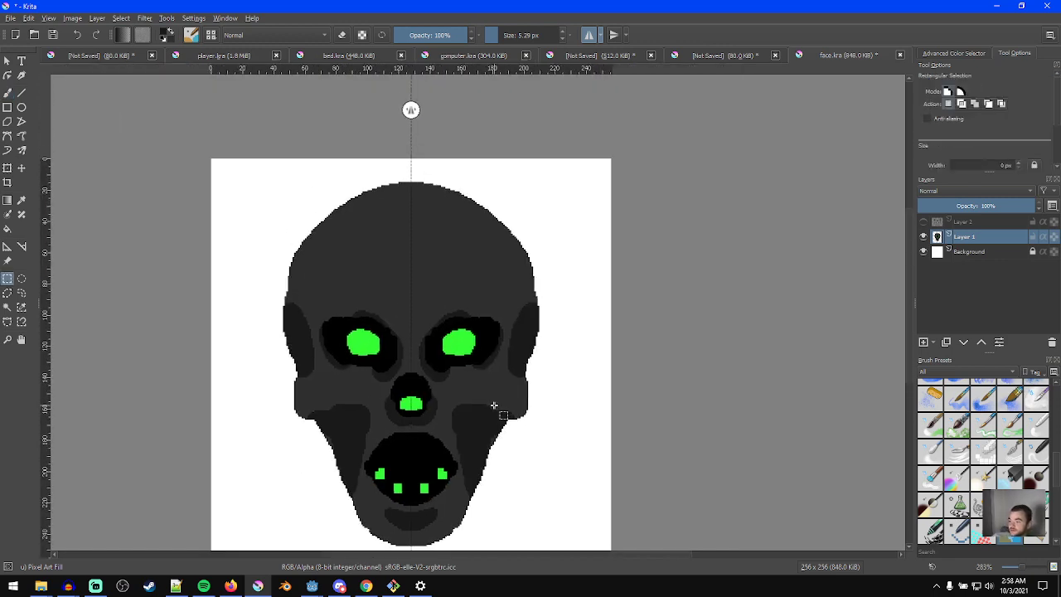
pyautogui.scroll(3, 494, 406)
pyautogui.press('b')
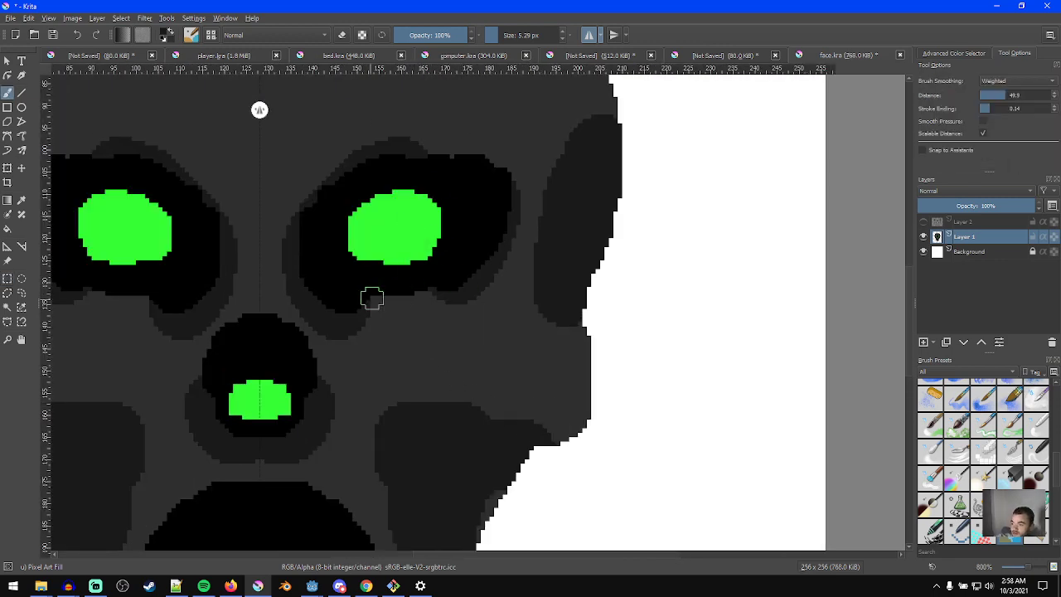
pyautogui.moveTo(372, 299); pyautogui.dragTo(425, 281)
pyautogui.hotkey('ctrl', 'z')
pyautogui.click(6, 313)
pyautogui.click(443, 417)
pyautogui.press('b')
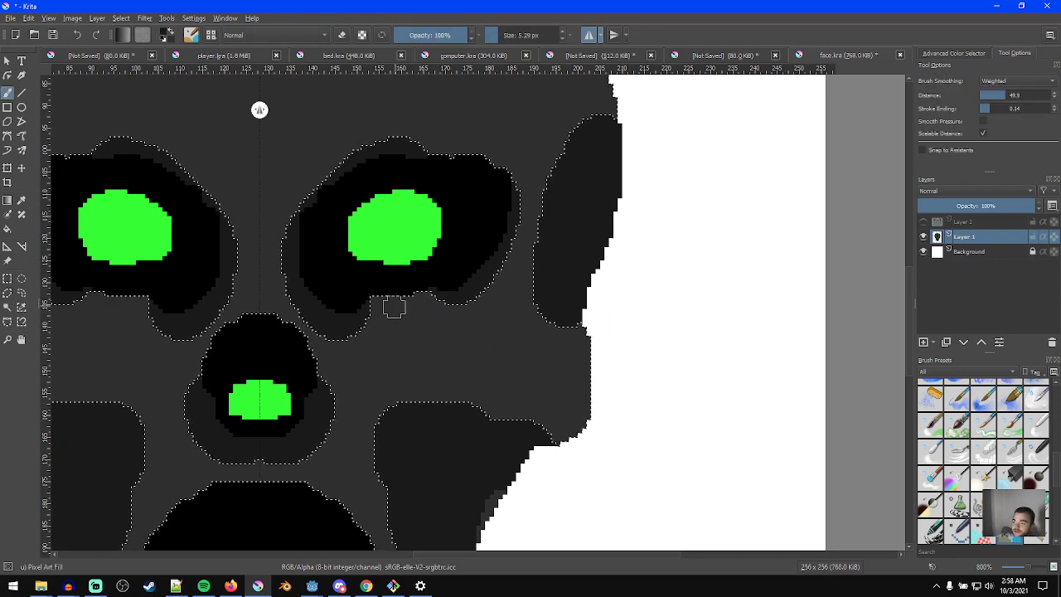
pyautogui.moveTo(425, 294)
pyautogui.mouseDown()
pyautogui.moveTo(362, 315)
pyautogui.moveTo(428, 303)
pyautogui.mouseUp()
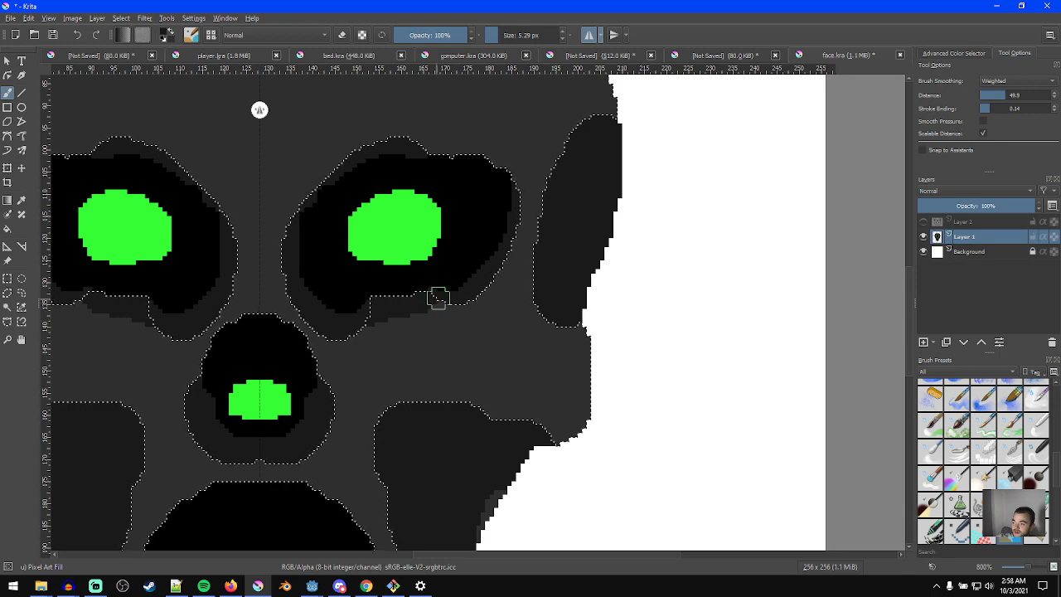
pyautogui.click(8, 282)
pyautogui.click(259, 245)
# - Extend the darker grey shading around the outer upper corners of both eye sockets with the mirrored 5.29 px brush
pyautogui.scroll(-3, 296, 338)
pyautogui.scroll(1, 290, 377)
pyautogui.scroll(2, 300, 397)
pyautogui.moveTo(373, 317); pyautogui.dragTo(329, 392, button='middle')
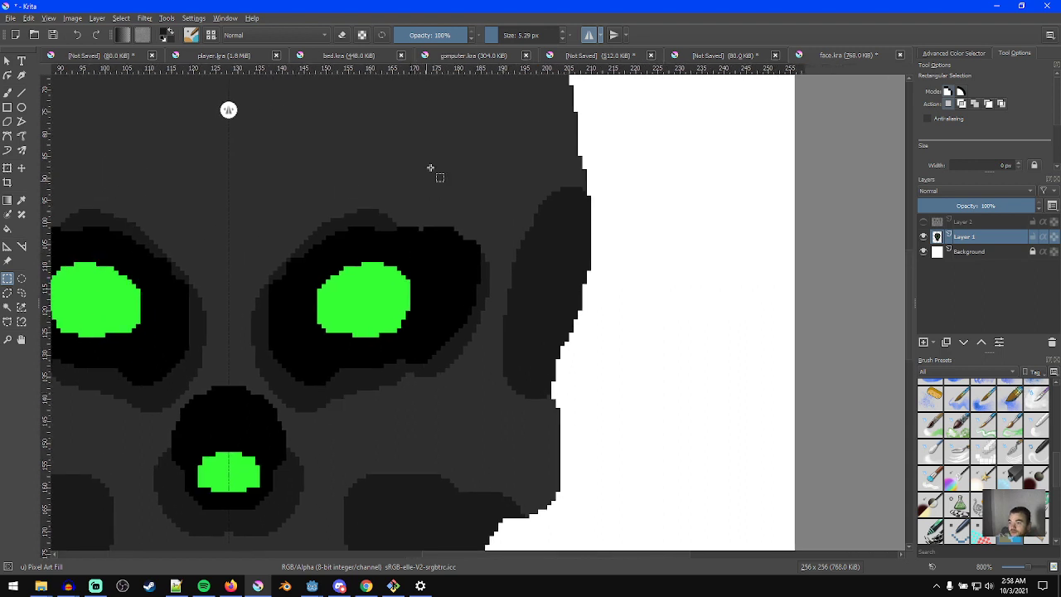
pyautogui.press('b')
pyautogui.moveTo(504, 282)
pyautogui.mouseDown()
pyautogui.moveTo(445, 246)
pyautogui.moveTo(476, 240)
pyautogui.moveTo(481, 248)
pyautogui.moveTo(447, 225)
pyautogui.mouseUp()
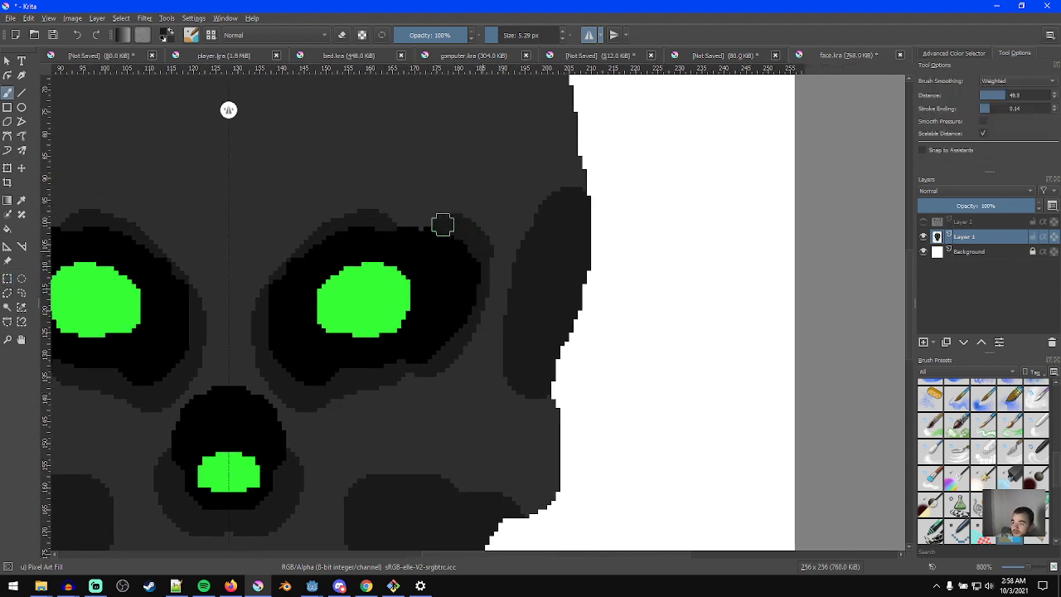
pyautogui.scroll(-8, 513, 450)
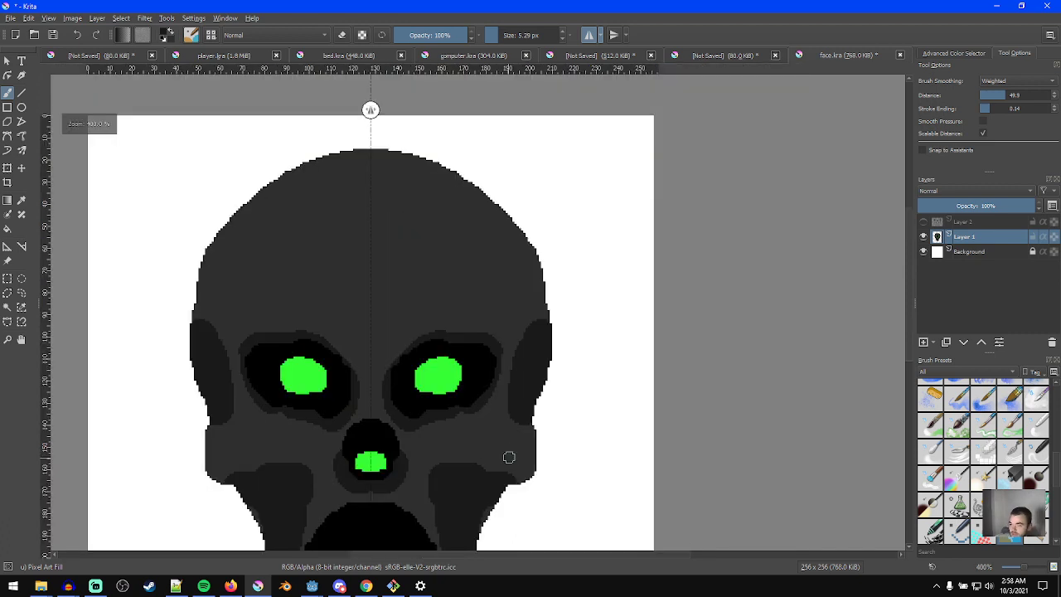
pyautogui.scroll(3, 455, 401)
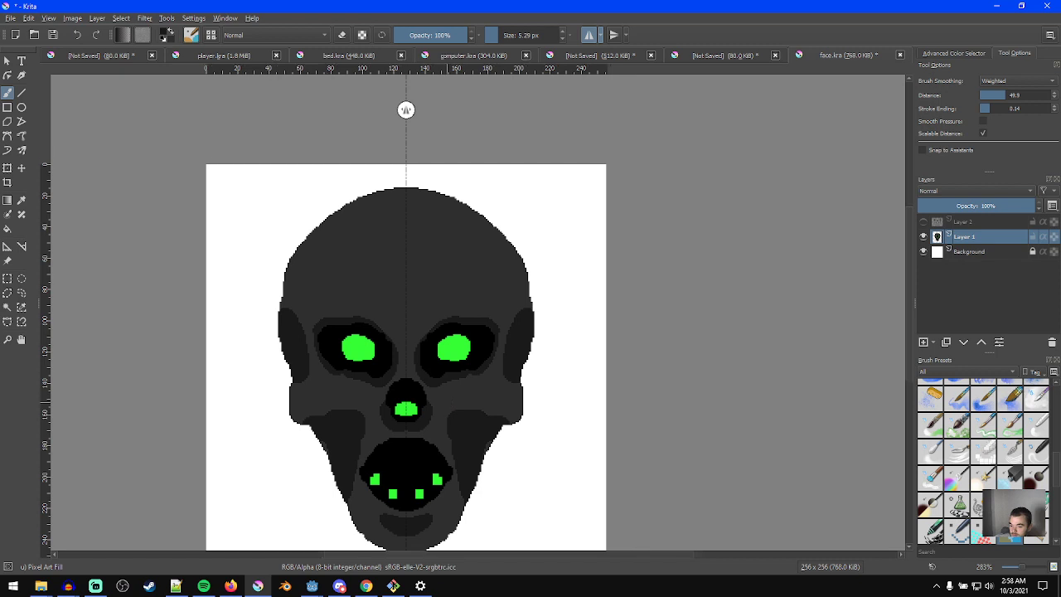
pyautogui.scroll(1, 316, 392)
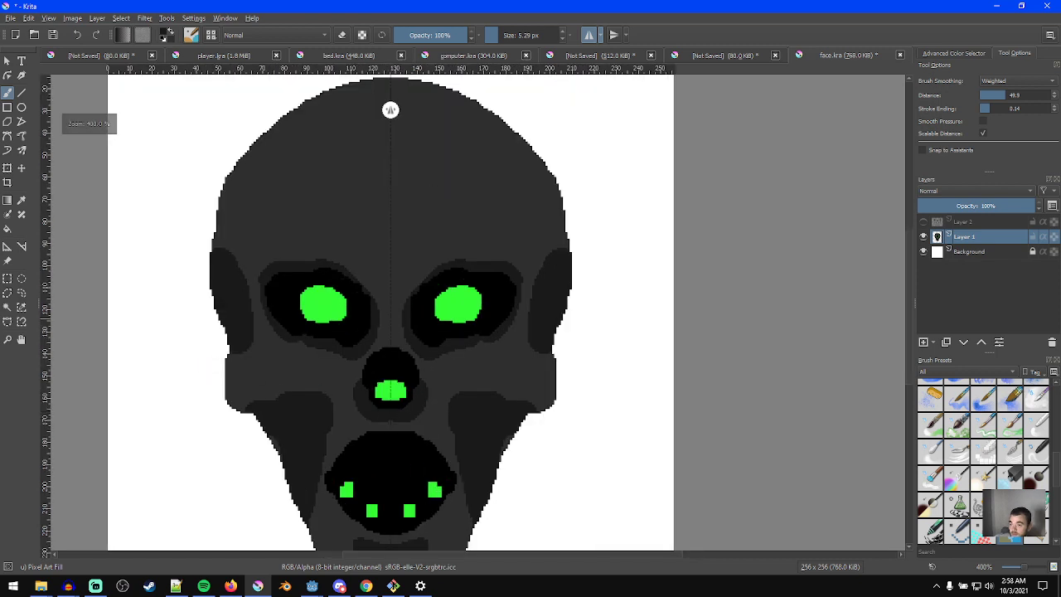
# - Select all green eye, nose and mouth shapes by contiguous selection and move them from Layer 1 to a new pasted layer
pyautogui.click(8, 307)
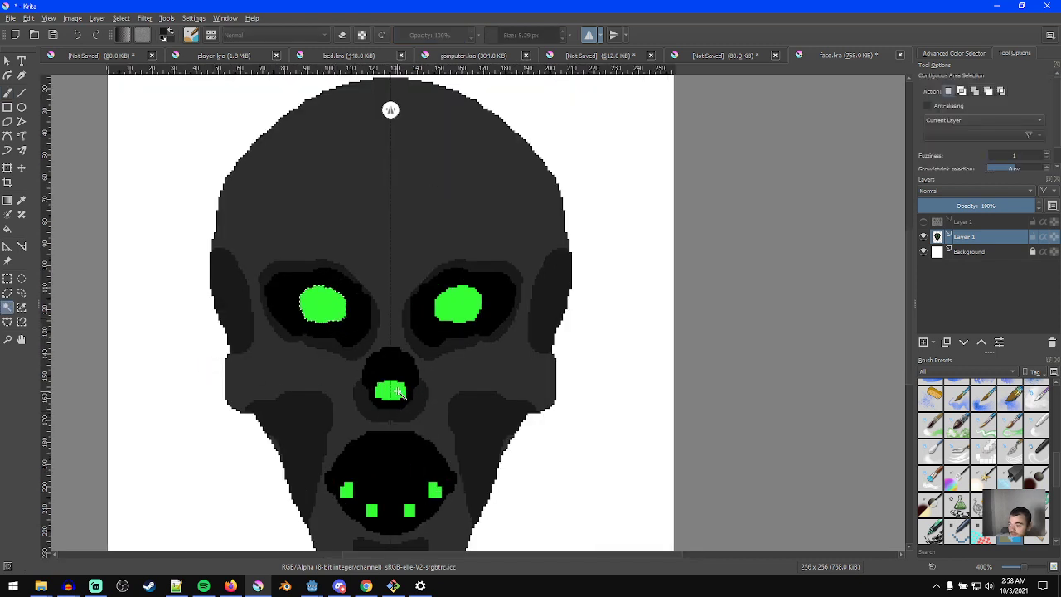
pyautogui.keyDown('shift'); pyautogui.click(435, 490); pyautogui.keyUp('shift')
pyautogui.keyDown('shift'); pyautogui.click(409, 509); pyautogui.keyUp('shift')
pyautogui.keyDown('shift'); pyautogui.click(371, 512); pyautogui.keyUp('shift')
pyautogui.scroll(1, 460, 452)
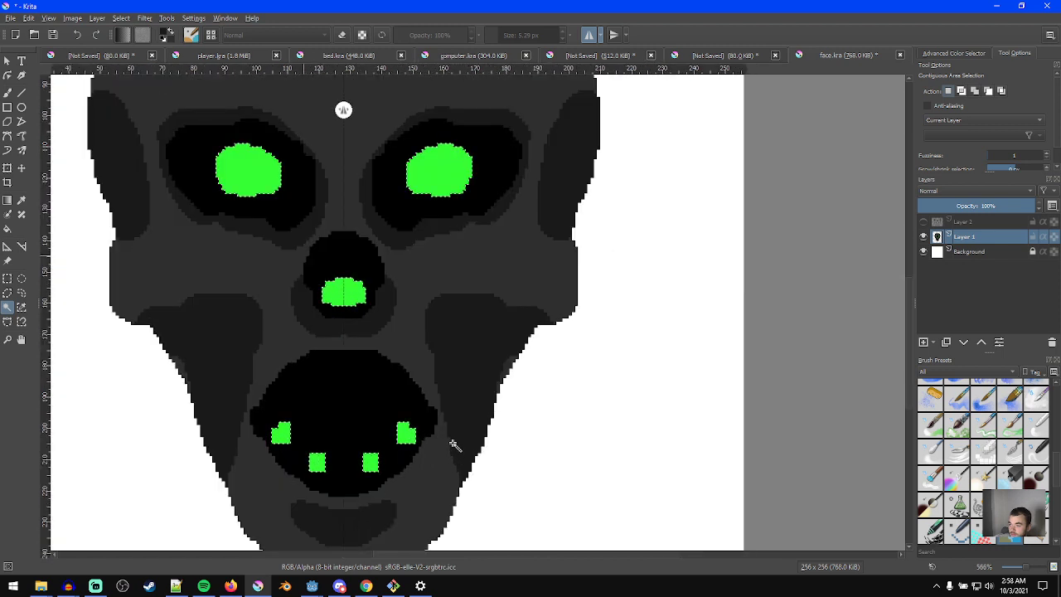
pyautogui.press('Delete')
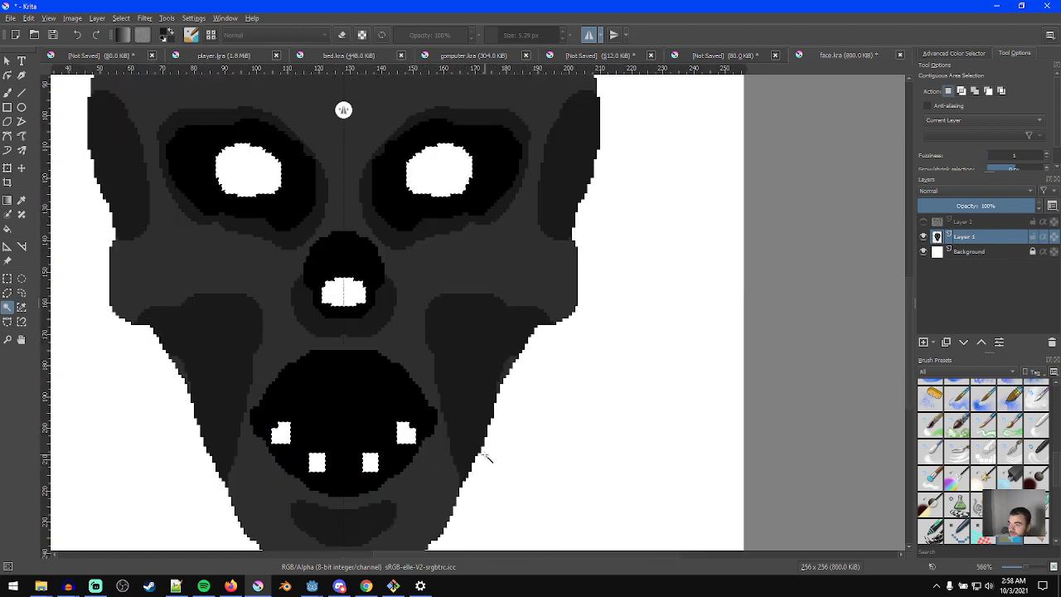
pyautogui.hotkey('ctrl', 'v')
# - Duplicate the pasted layer of green shapes and clear the selection
pyautogui.click(971, 252)
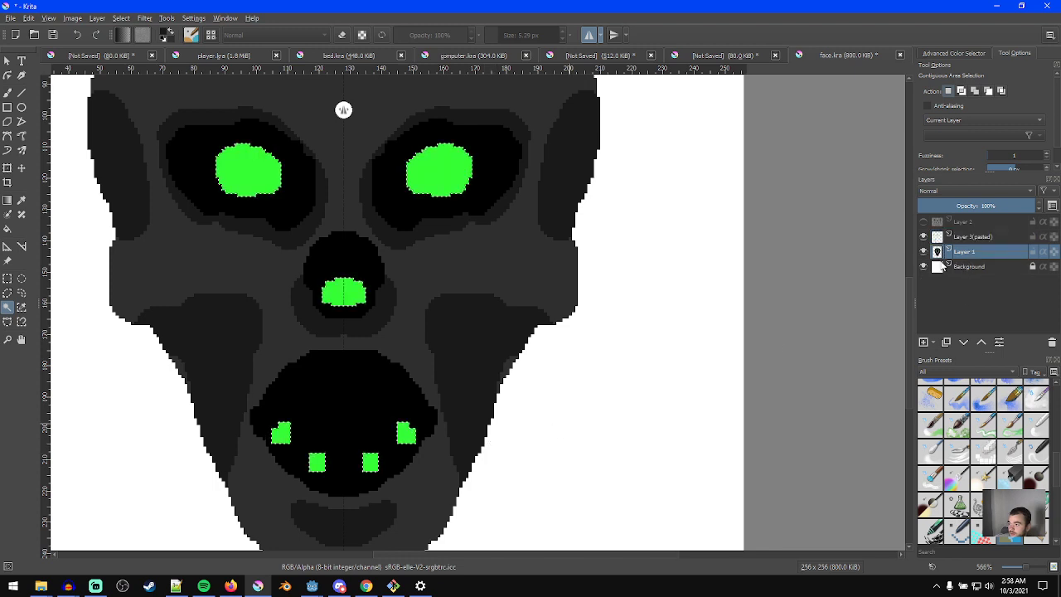
pyautogui.click(975, 239)
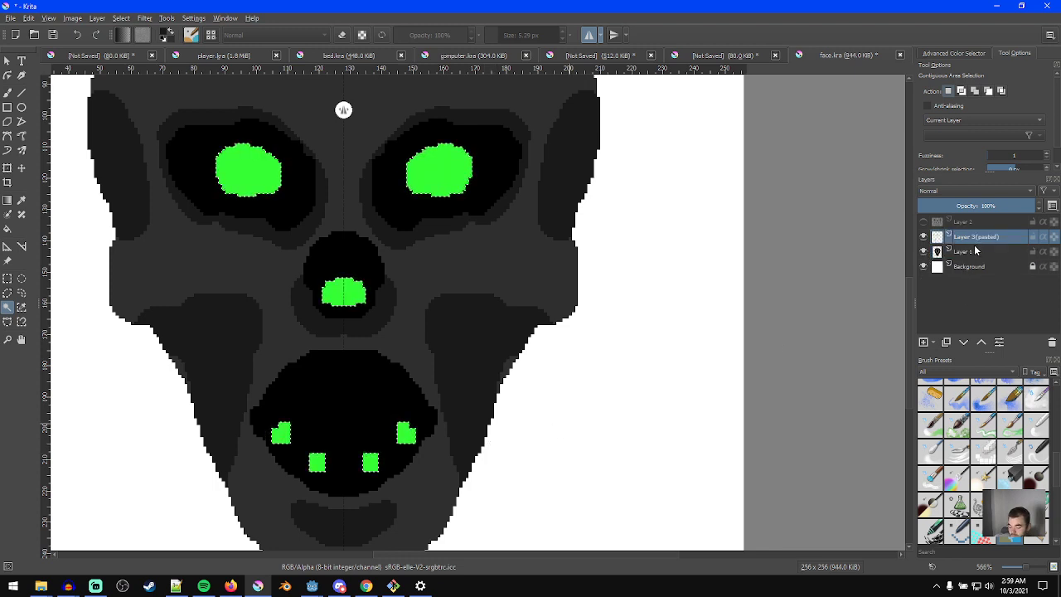
pyautogui.hotkey('ctrl', 'j')
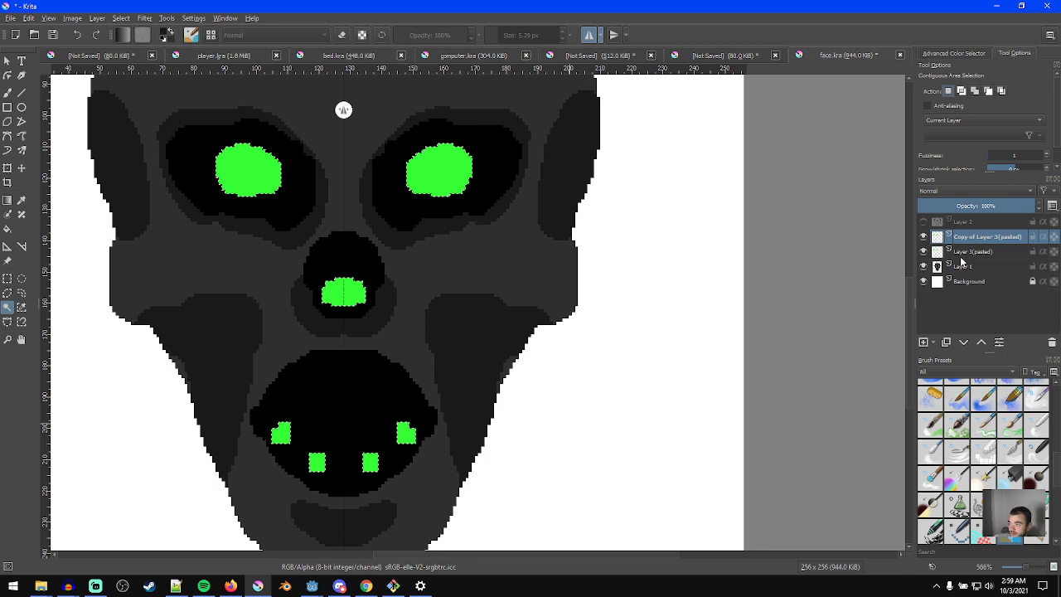
pyautogui.hotkey('ctrl', 'r')
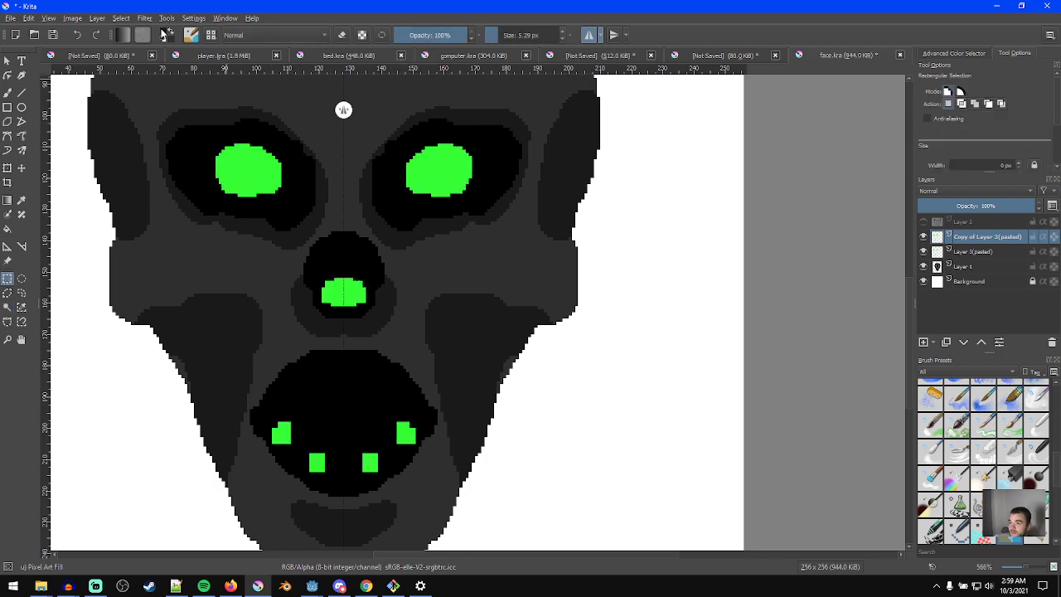
# - Apply a Gaussian blur with a 19.15 px horizontal and vertical radius to the copied green layer
pyautogui.click(145, 18)
pyautogui.moveTo(196, 70)
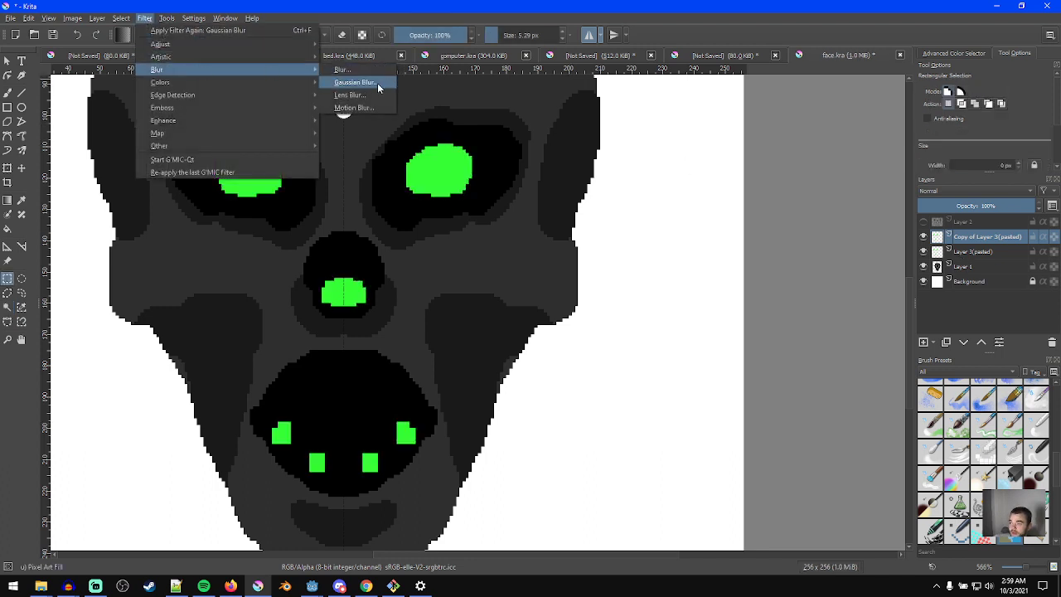
pyautogui.click(378, 88)
pyautogui.moveTo(727, 171); pyautogui.dragTo(717, 170)
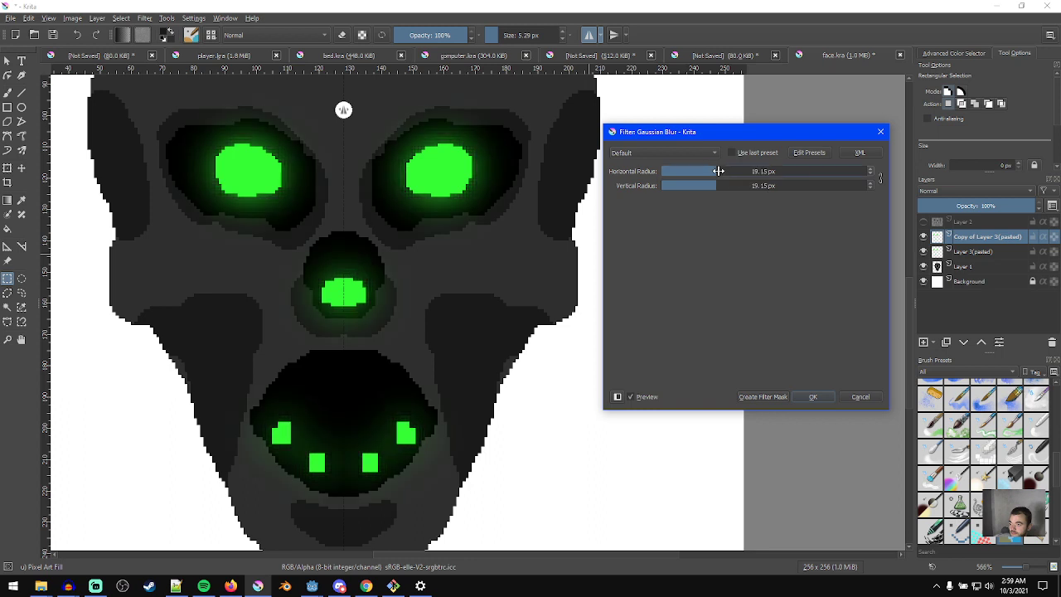
pyautogui.click(813, 396)
pyautogui.scroll(-1, 613, 377)
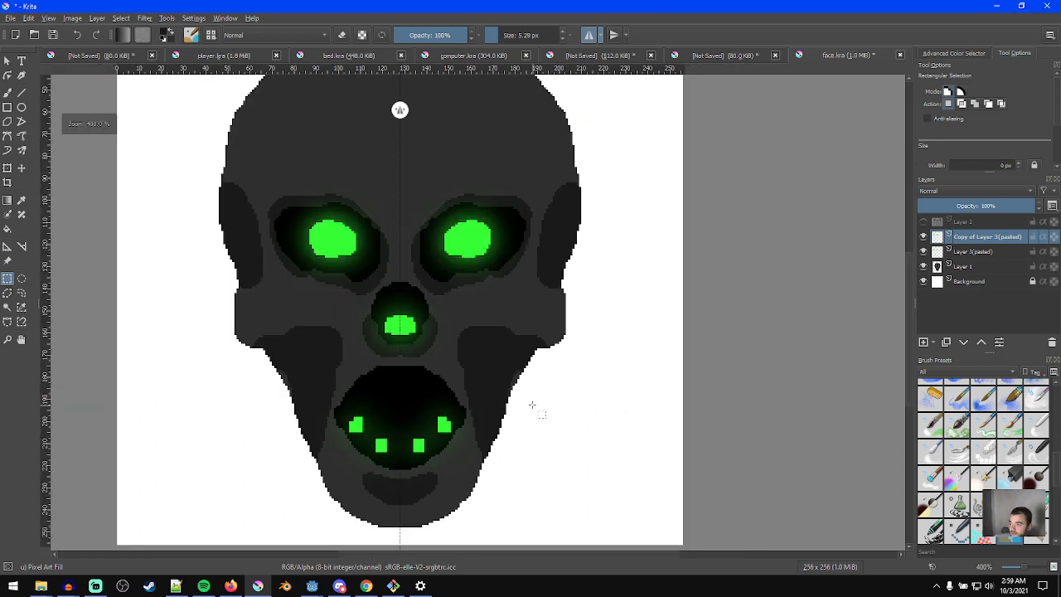
pyautogui.scroll(-1, 539, 414)
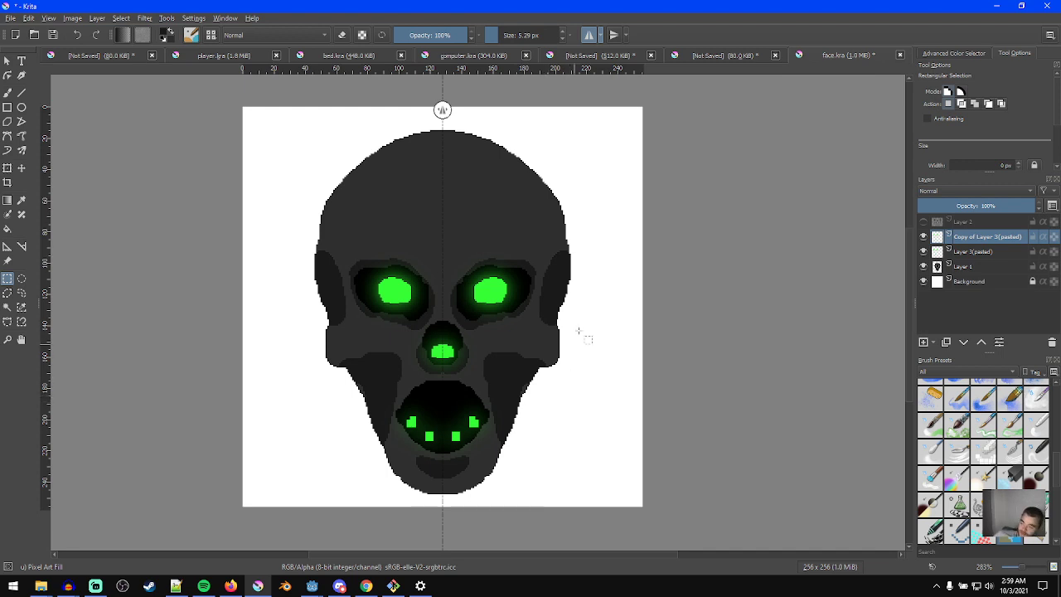
pyautogui.scroll(1, 572, 327)
pyautogui.scroll(1, 437, 253)
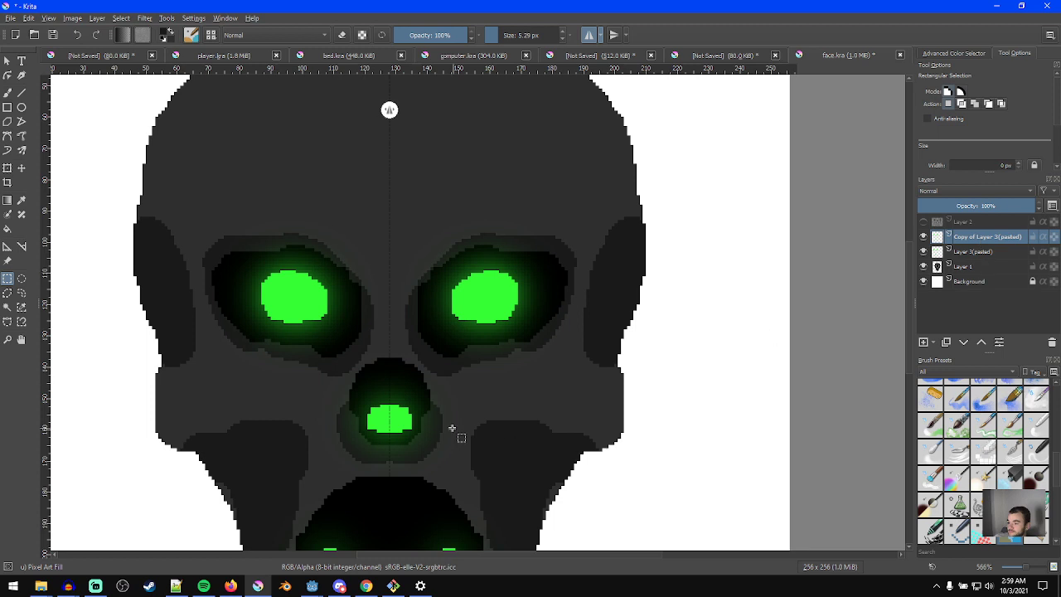
# - Try to move the selected nose area upward on both green layers together
pyautogui.moveTo(330, 376); pyautogui.dragTo(449, 467)
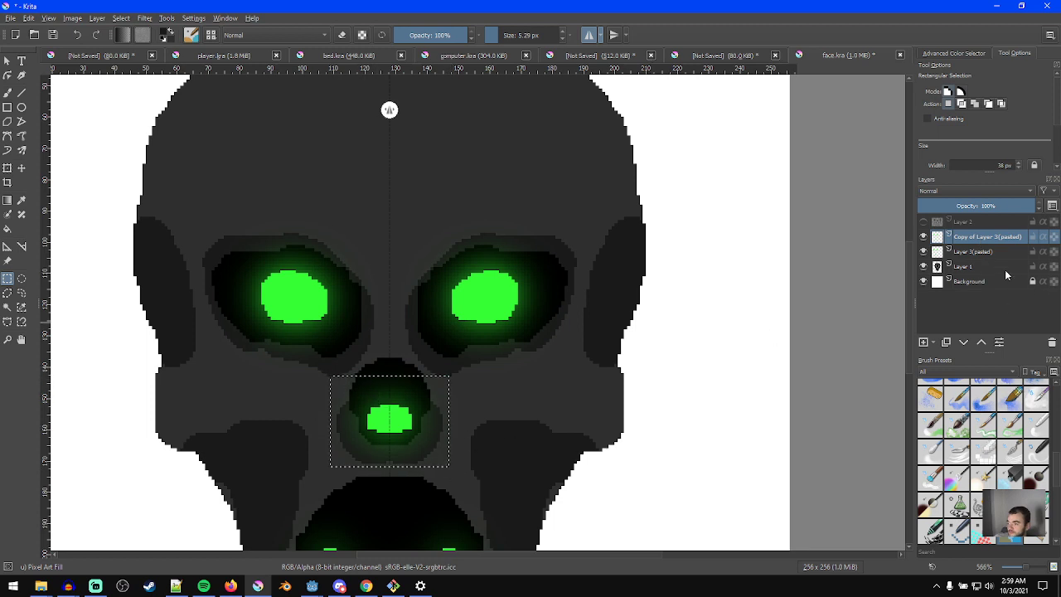
pyautogui.keyDown('ctrl'); pyautogui.click(989, 251); pyautogui.keyUp('ctrl')
pyautogui.press('t')
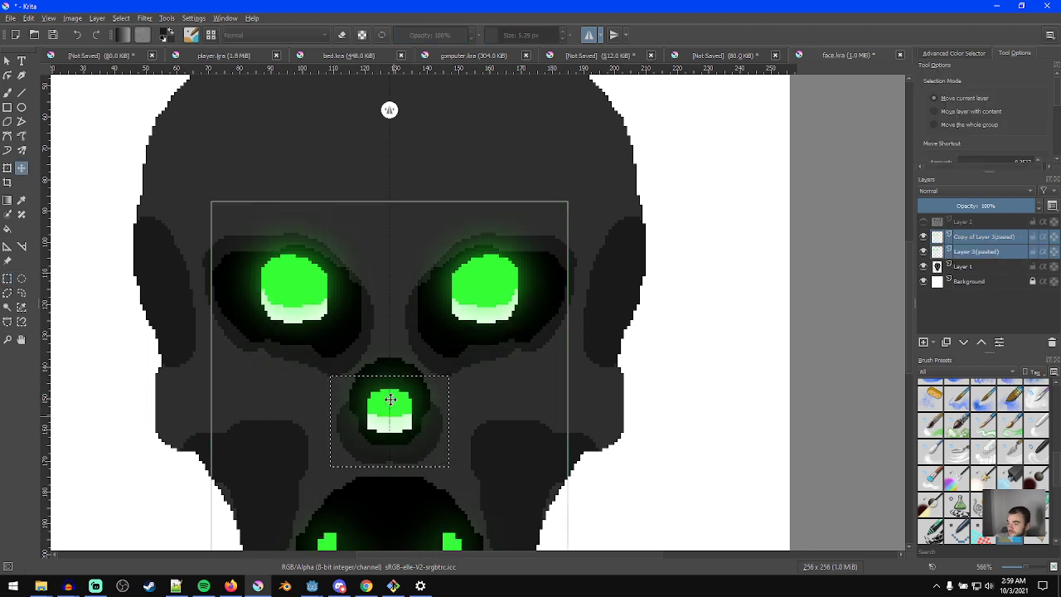
pyautogui.moveTo(458, 417); pyautogui.dragTo(474, 339, button='middle')
pyautogui.hotkey('ctrl', 'r')
pyautogui.click(513, 332)
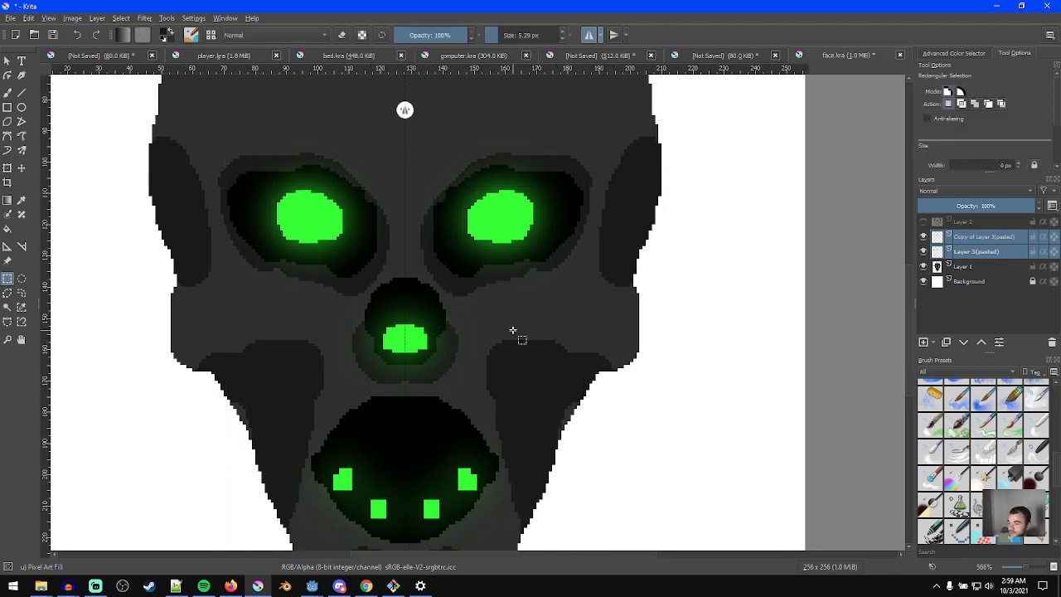
# - Delete the blurred copy of the green layer
pyautogui.scroll(1, 516, 336)
pyautogui.click(995, 241)
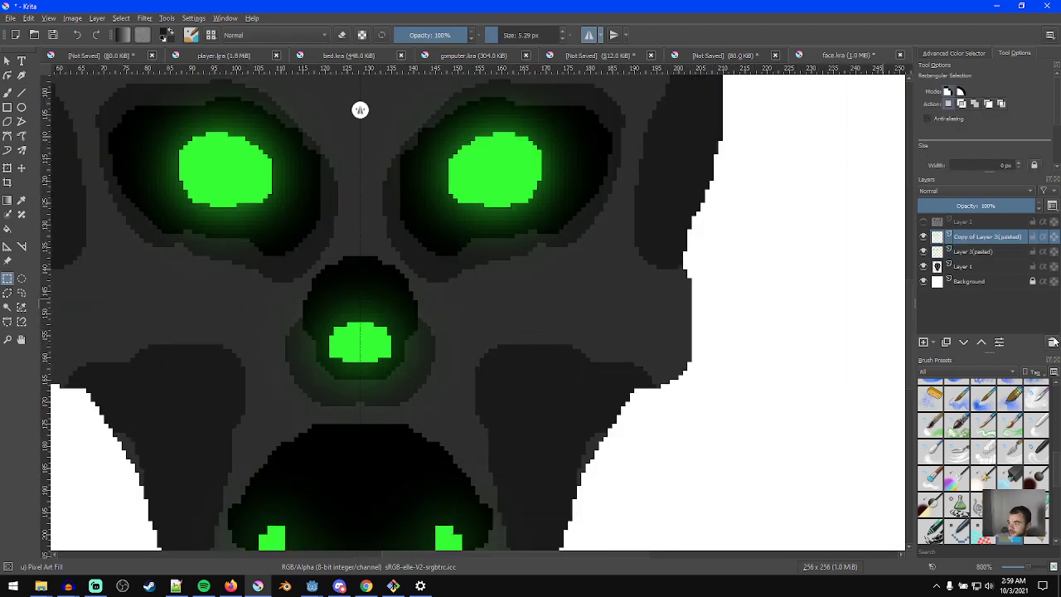
pyautogui.hotkey('shift', 'Delete')
# - Select the green nose shape on the pasted layer, move it up within the nose cavity, and clear the selection
pyautogui.moveTo(308, 295); pyautogui.dragTo(410, 389)
pyautogui.press('t')
pyautogui.moveTo(359, 345); pyautogui.dragTo(367, 300)
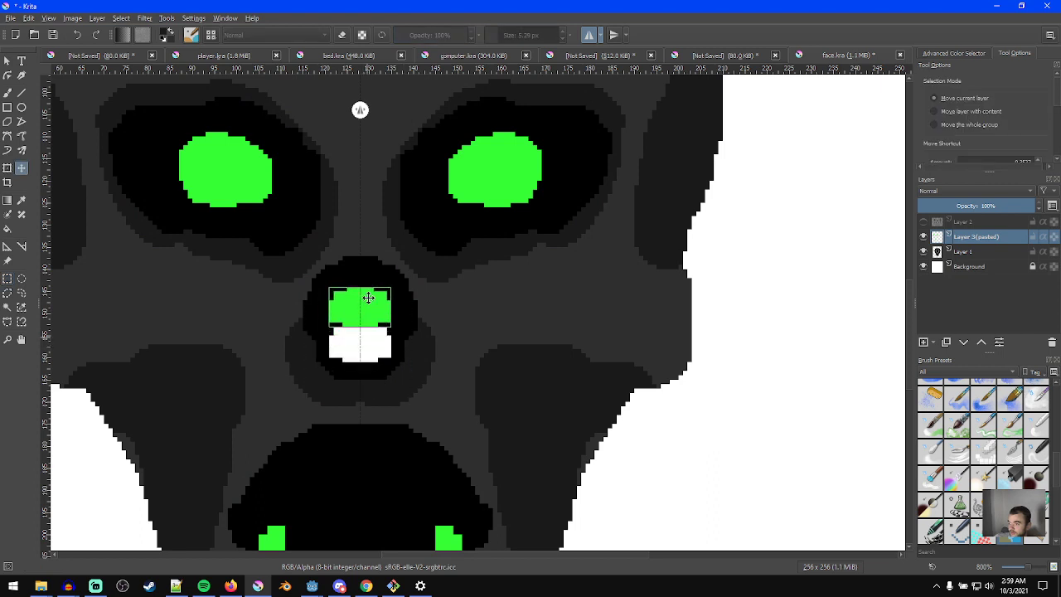
pyautogui.hotkey('ctrl', 'r')
pyautogui.hotkey('ctrl', 'shift', 'a')
# - Paint black on Layer 1 over the white gap beneath the green nose shape
pyautogui.click(962, 251)
pyautogui.press('b')
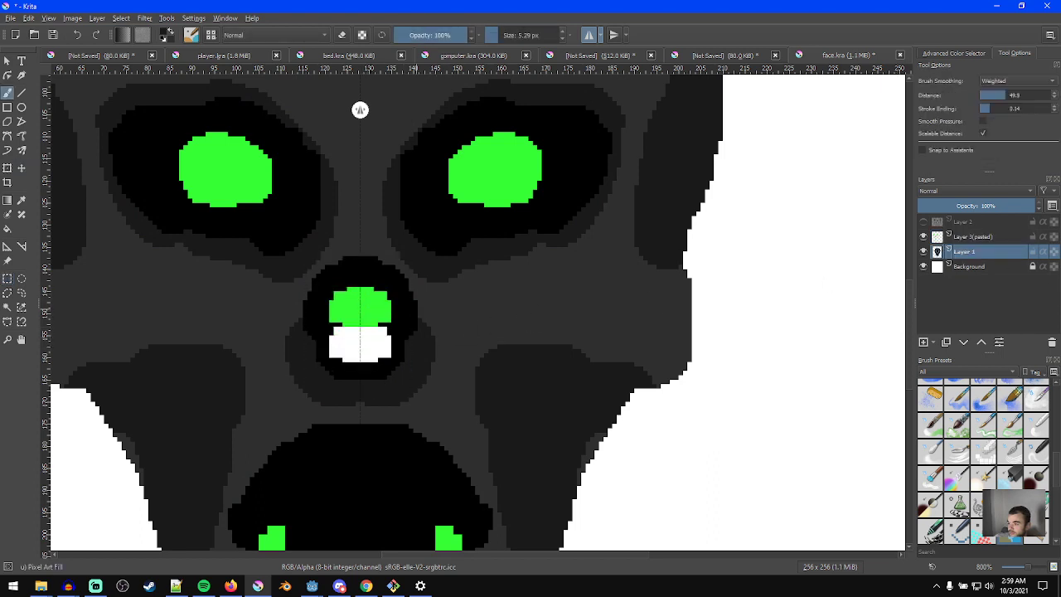
pyautogui.moveTo(393, 339)
pyautogui.mouseDown()
pyautogui.moveTo(364, 336)
pyautogui.moveTo(340, 352)
pyautogui.mouseUp()
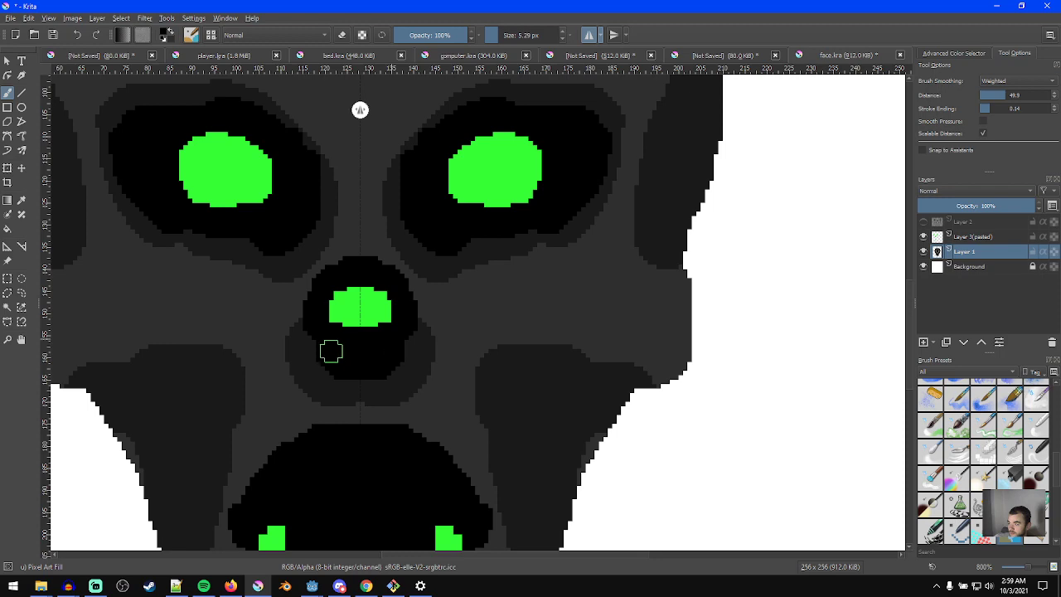
pyautogui.hotkey('ctrl', 'r')
pyautogui.keyDown('ctrl'); pyautogui.scroll(-5, 497, 373); pyautogui.keyUp('ctrl')
pyautogui.keyDown('ctrl'); pyautogui.scroll(5, 525, 372); pyautogui.keyUp('ctrl')
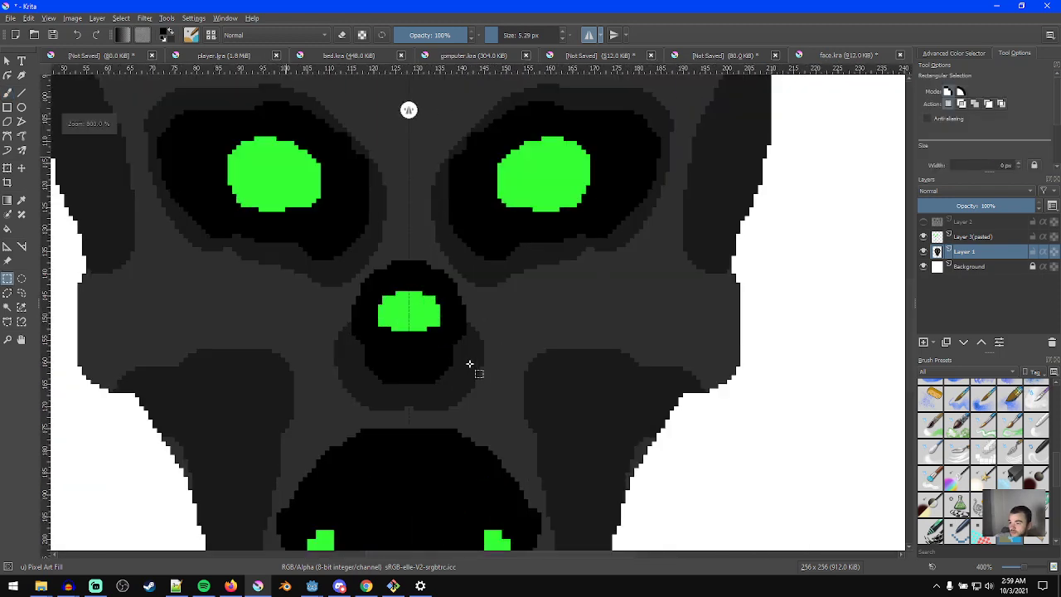
# - Select only the green nose shape on the pasted layer and shift it slightly down toward the middle of the nose cavity
pyautogui.click(971, 236)
pyautogui.press('t')
pyautogui.moveTo(403, 307); pyautogui.dragTo(410, 320)
pyautogui.hotkey('ctrl', 'z')
pyautogui.hotkey('ctrl', 'r')
pyautogui.moveTo(372, 282)
pyautogui.mouseDown()
pyautogui.moveTo(441, 332)
pyautogui.moveTo(419, 319)
pyautogui.mouseUp()
pyautogui.press('t')
pyautogui.scroll(-2, 595, 358)
pyautogui.hotkey('ctrl', 'r')
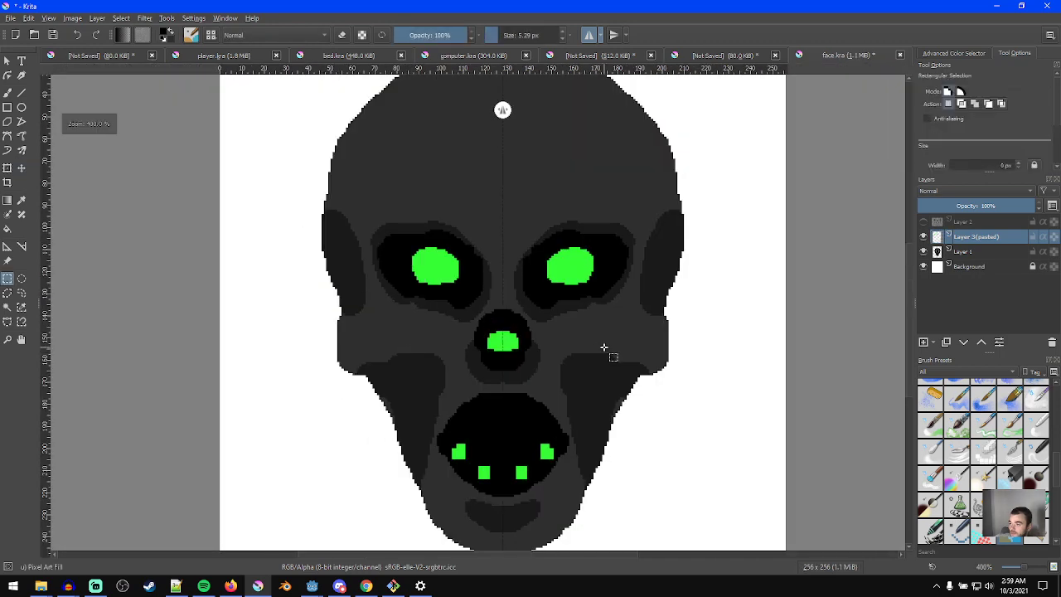
pyautogui.keyDown('ctrl'); pyautogui.scroll(3, 620, 366); pyautogui.keyUp('ctrl')
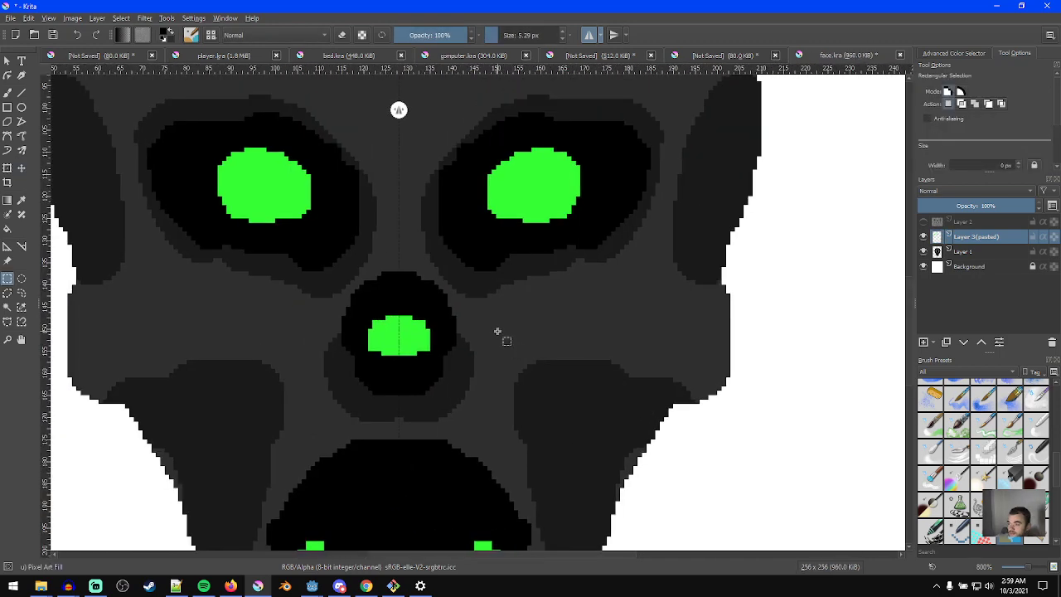
# - Pick the glow's green and paint the nose shape taller, with two mirrored lobes at its top
pyautogui.press('b')
pyautogui.keyDown('ctrl'); pyautogui.click(396, 338); pyautogui.keyUp('ctrl')
pyautogui.moveTo(389, 331)
pyautogui.mouseDown()
pyautogui.moveTo(387, 304)
pyautogui.moveTo(390, 356)
pyautogui.mouseUp()
pyautogui.scroll(-3, 391, 364)
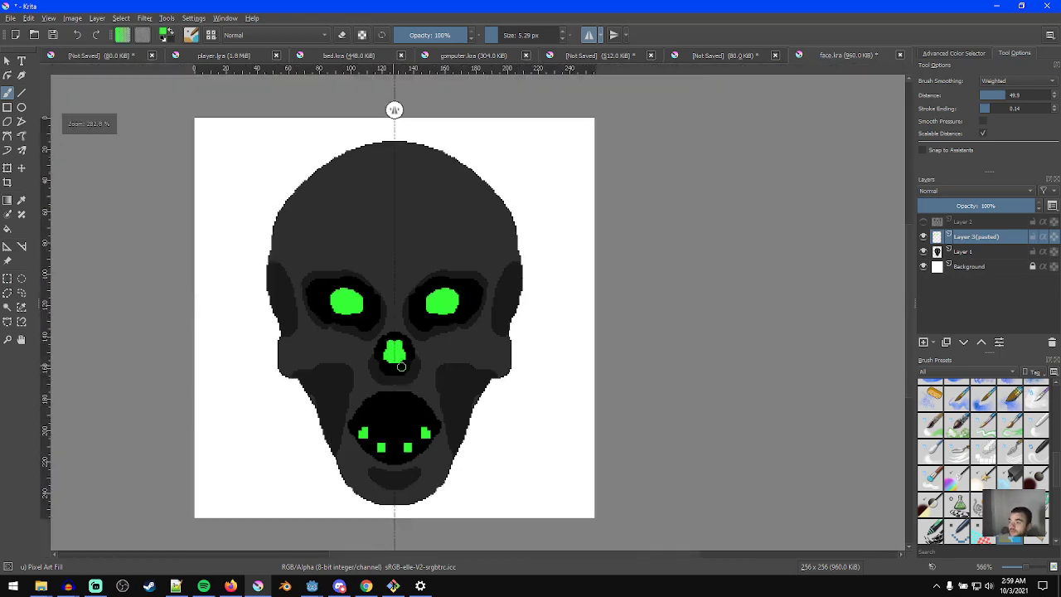
pyautogui.keyDown('ctrl'); pyautogui.scroll(3, 410, 377); pyautogui.keyUp('ctrl')
pyautogui.keyDown('ctrl'); pyautogui.scroll(-2, 419, 387); pyautogui.keyUp('ctrl')
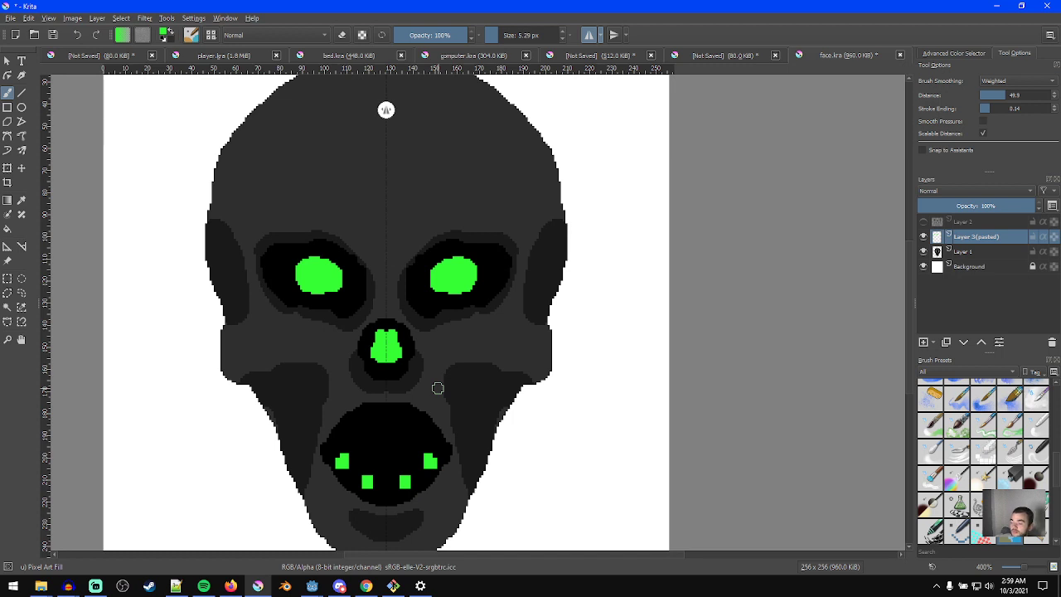
pyautogui.keyDown('ctrl'); pyautogui.scroll(-1, 435, 387); pyautogui.keyUp('ctrl')
pyautogui.keyDown('ctrl'); pyautogui.scroll(1, 444, 387); pyautogui.keyUp('ctrl')
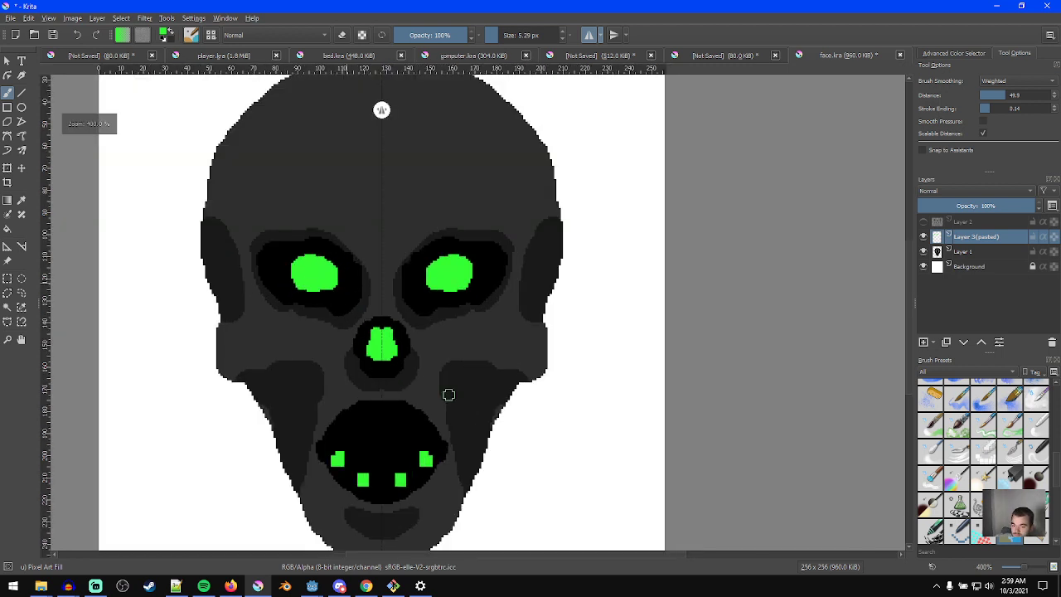
pyautogui.moveTo(426, 355); pyautogui.dragTo(433, 361, button='middle')
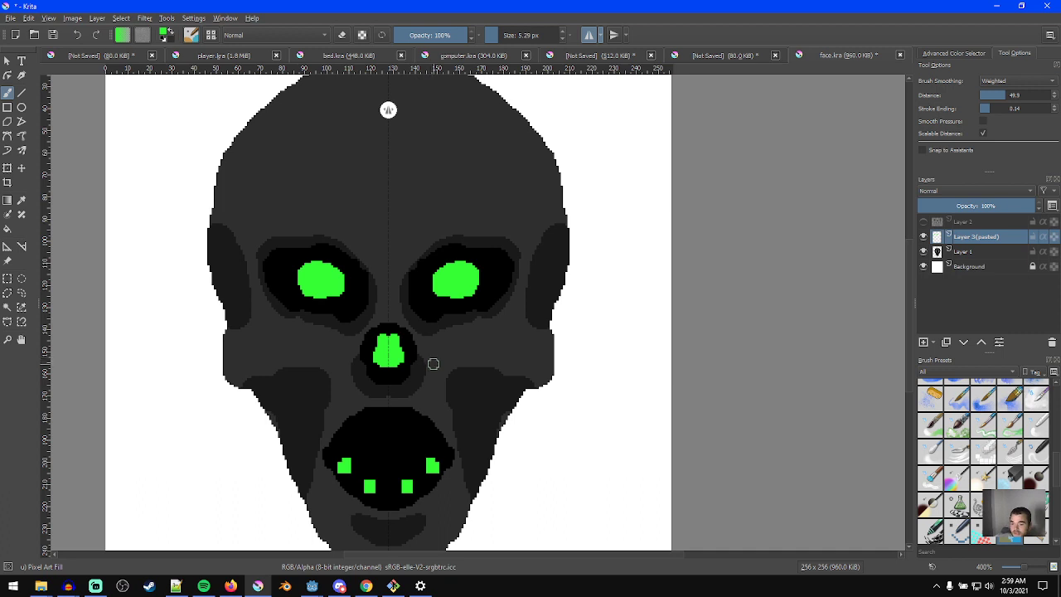
pyautogui.moveTo(433, 337); pyautogui.dragTo(438, 360, button='middle')
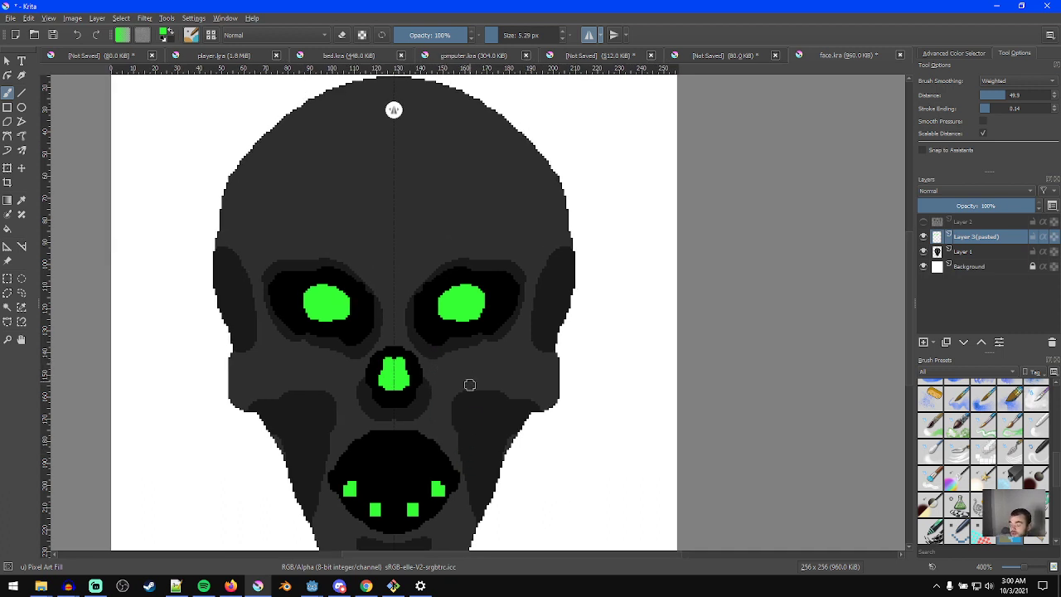
pyautogui.keyDown('ctrl'); pyautogui.scroll(1, 436, 355); pyautogui.keyUp('ctrl')
pyautogui.keyDown('ctrl'); pyautogui.scroll(-2, 400, 379); pyautogui.keyUp('ctrl')
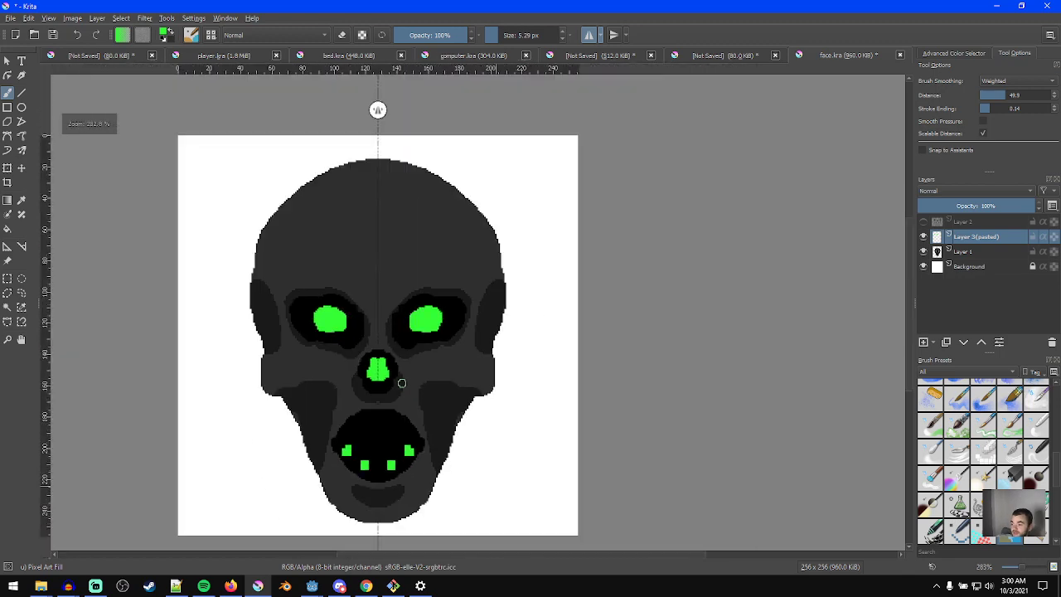
pyautogui.keyDown('ctrl'); pyautogui.scroll(3, 403, 390); pyautogui.keyUp('ctrl')
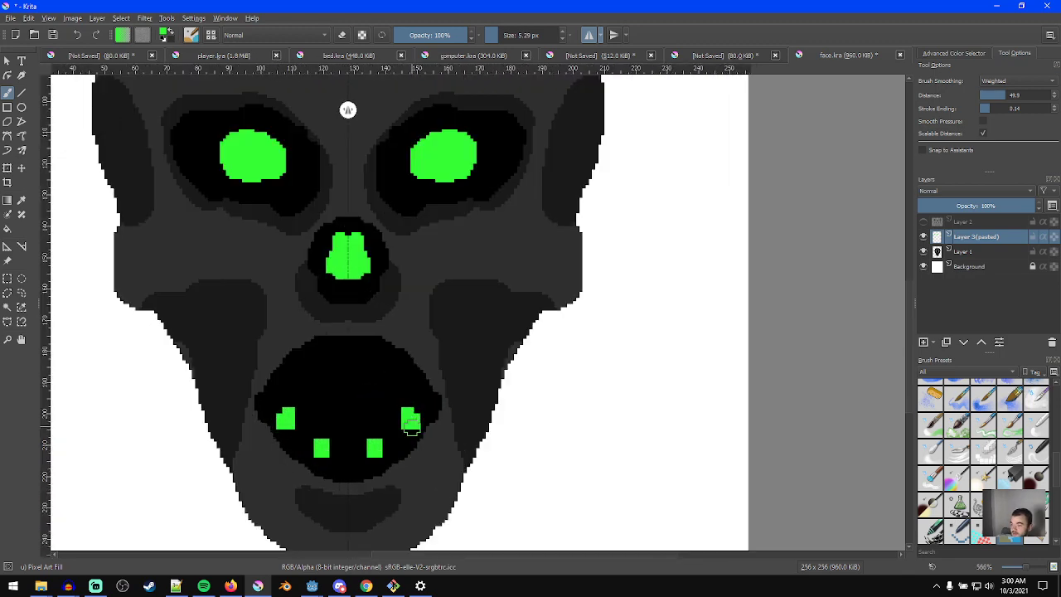
pyautogui.keyDown('ctrl'); pyautogui.scroll(-2, 430, 403); pyautogui.keyUp('ctrl')
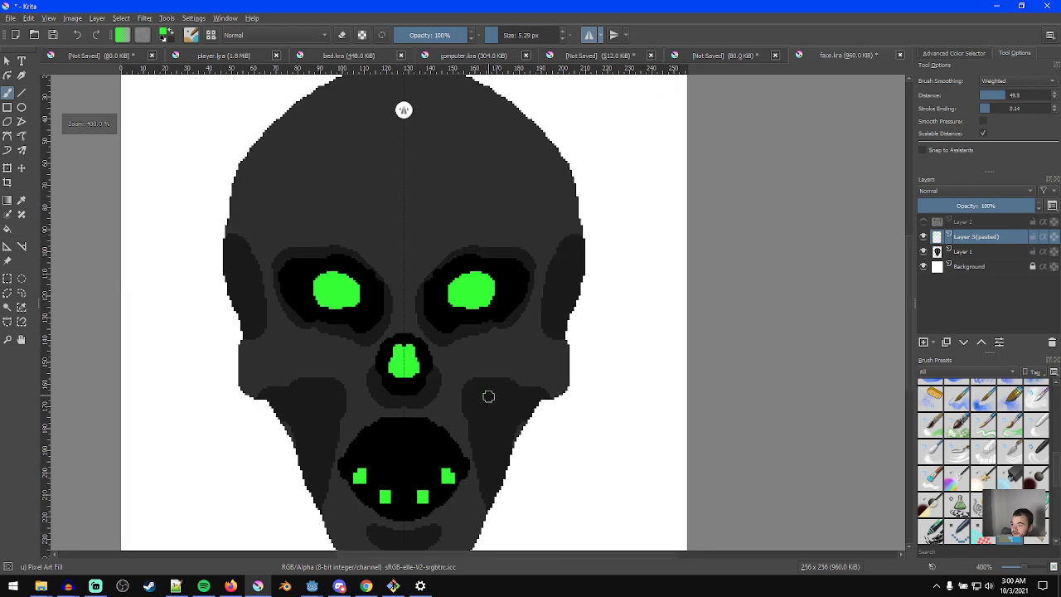
# - Pick the face's dark shadow grey and, with mirroring turned off, paint uneven wrinkle lines across the forehead plus a short dash and dot above
pyautogui.keyDown('ctrl'); pyautogui.click(466, 251); pyautogui.keyUp('ctrl')
pyautogui.moveTo(429, 221); pyautogui.dragTo(490, 217)
pyautogui.hotkey('ctrl', 'z')
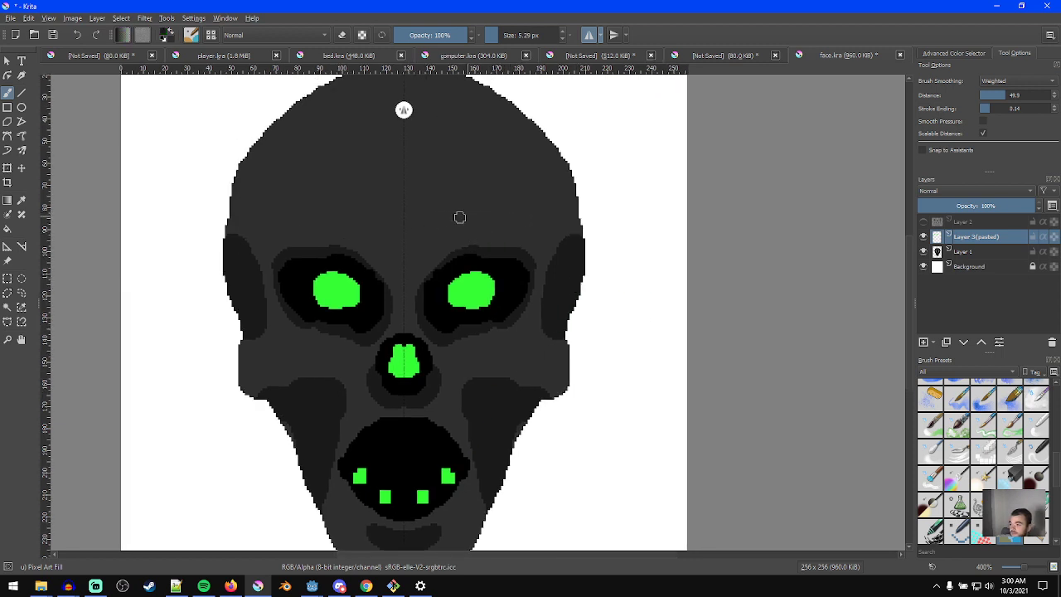
pyautogui.moveTo(371, 206); pyautogui.dragTo(531, 200)
pyautogui.click(433, 166)
pyautogui.moveTo(422, 164); pyautogui.dragTo(350, 162)
pyautogui.moveTo(409, 128); pyautogui.dragTo(333, 159)
pyautogui.hotkey('ctrl', 'z')
pyautogui.click(588, 34)
pyautogui.moveTo(456, 156); pyautogui.dragTo(494, 155)
pyautogui.moveTo(429, 206); pyautogui.dragTo(265, 212)
pyautogui.moveTo(364, 111); pyautogui.dragTo(411, 111)
pyautogui.click(437, 109)
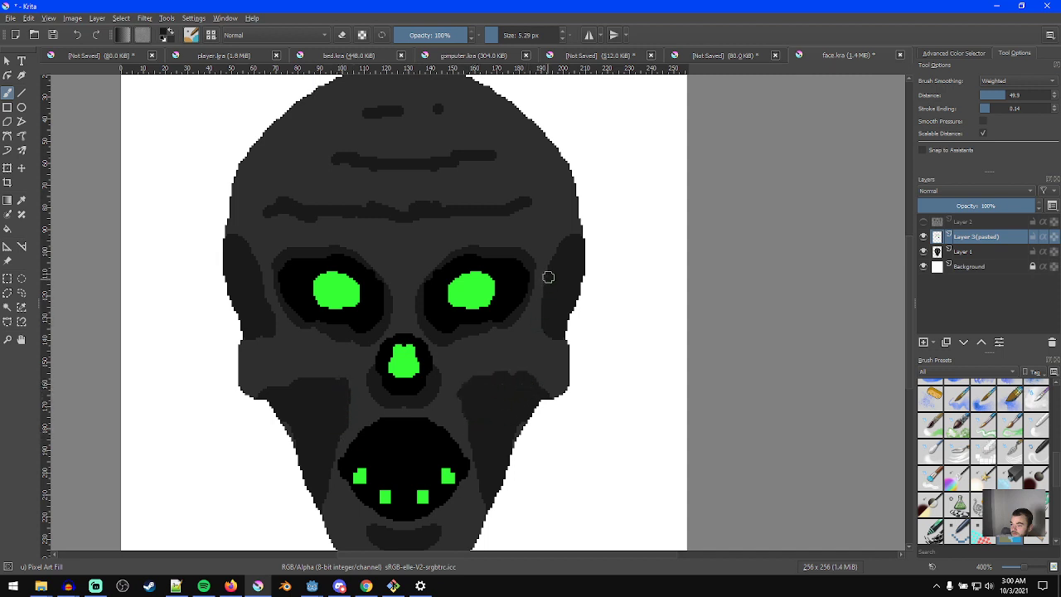
# - Try blurring a duplicate of the pasted layer to create a glow, undo the blur, and delete the duplicate
pyautogui.scroll(-2, 495, 376)
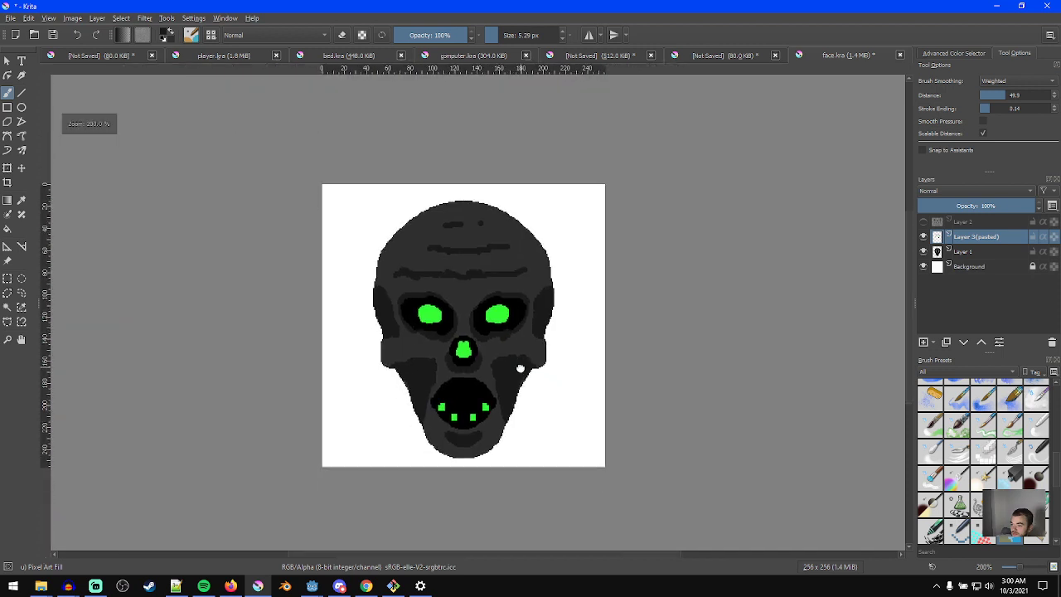
pyautogui.scroll(1, 518, 364)
pyautogui.hotkey('ctrl', 'j')
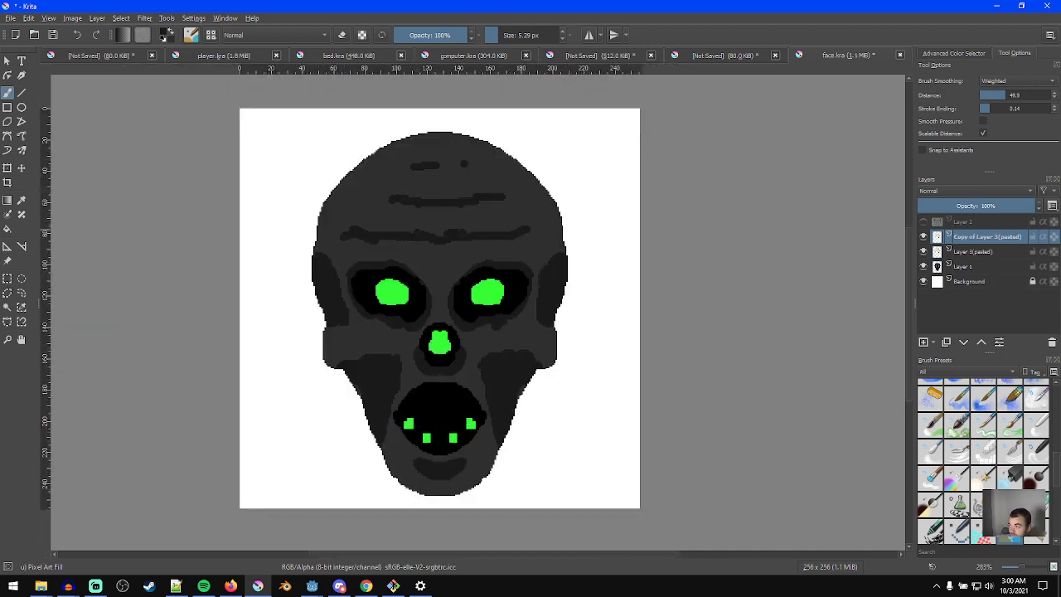
pyautogui.click(144, 17)
pyautogui.click(191, 31)
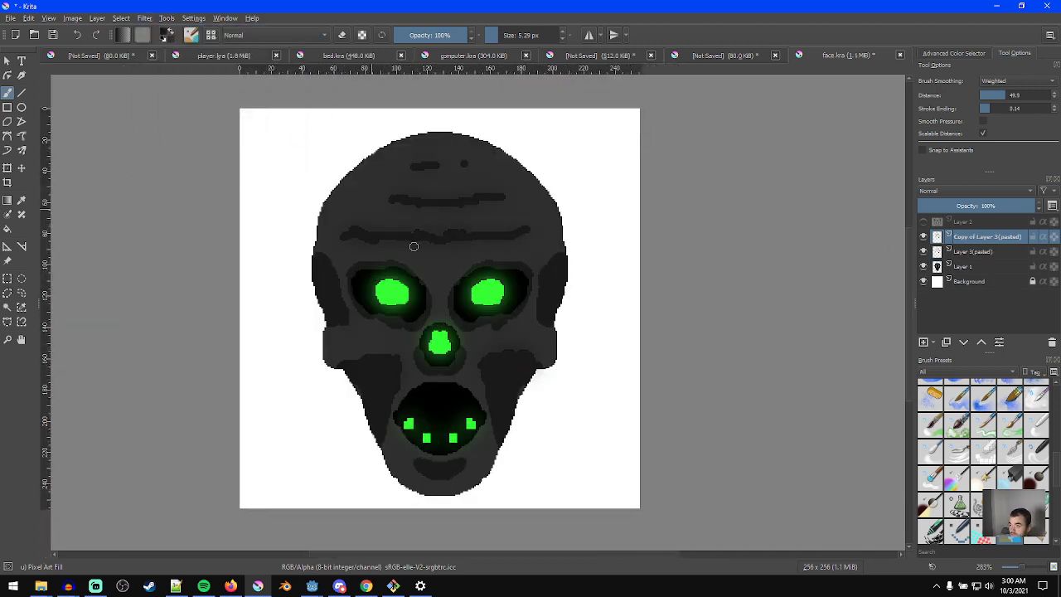
pyautogui.hotkey('ctrl', 'z')
pyautogui.press('+')
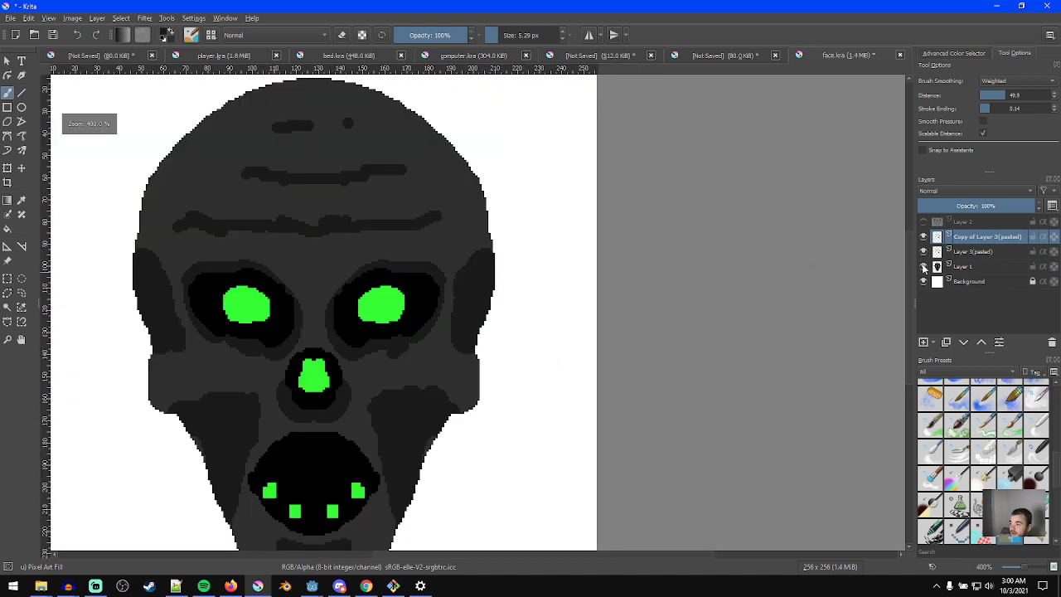
pyautogui.click(925, 252)
pyautogui.click(924, 251)
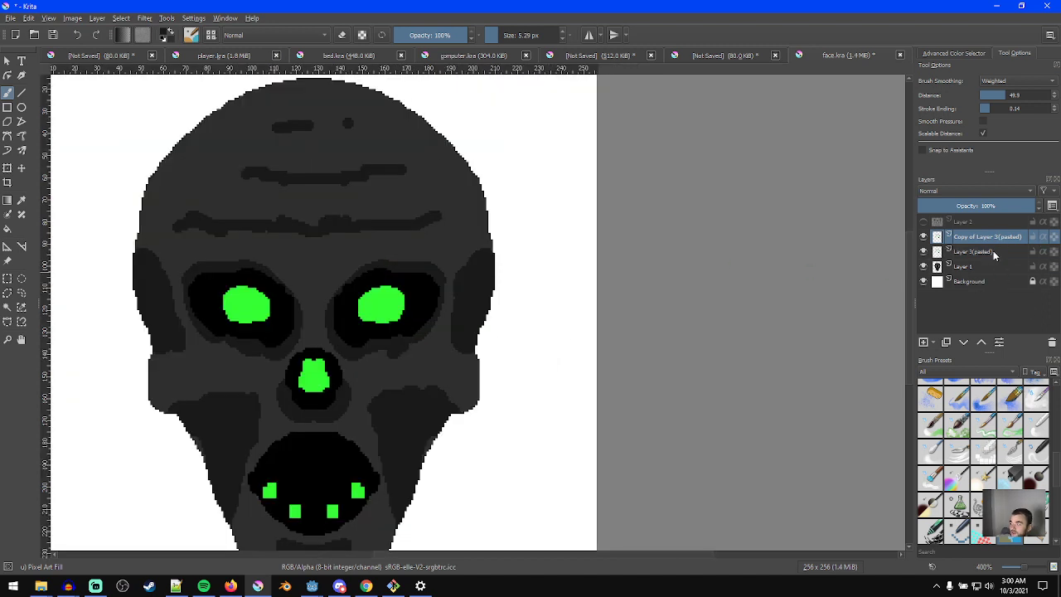
pyautogui.click(1052, 342)
# - Hide Layer 1, select the green eyes, nose and teeth with rectangular selections, and cut and paste them onto their own layer
pyautogui.click(924, 253)
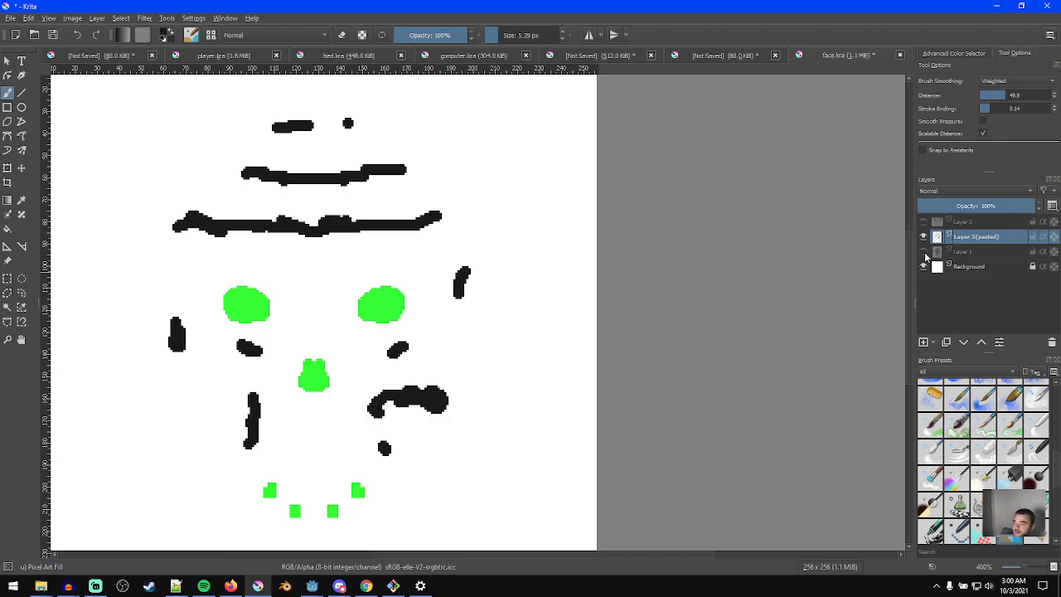
pyautogui.scroll(-3, 324, 306)
pyautogui.hotkey('ctrl', 'r')
pyautogui.moveTo(204, 228); pyautogui.dragTo(304, 279)
pyautogui.keyDown('shift'); pyautogui.moveTo(323, 233); pyautogui.dragTo(412, 279); pyautogui.keyUp('shift')
pyautogui.keyDown('shift'); pyautogui.moveTo(284, 302); pyautogui.dragTo(326, 357); pyautogui.keyUp('shift')
pyautogui.keyDown('shift'); pyautogui.moveTo(242, 416); pyautogui.dragTo(361, 484); pyautogui.keyUp('shift')
pyautogui.press('Delete')
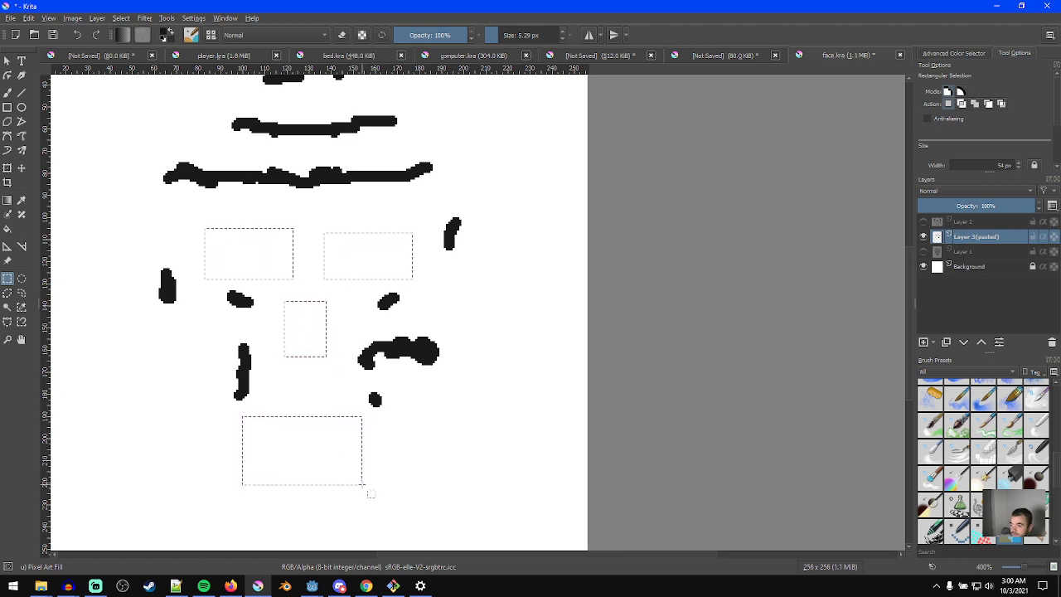
pyautogui.hotkey('ctrl', 'v')
# - Try to merge the wrinkle layer with the hidden Layer 1, check the layer's visibility, and undo the merge
pyautogui.click(960, 267)
pyautogui.hotkey('shift', 'Delete')
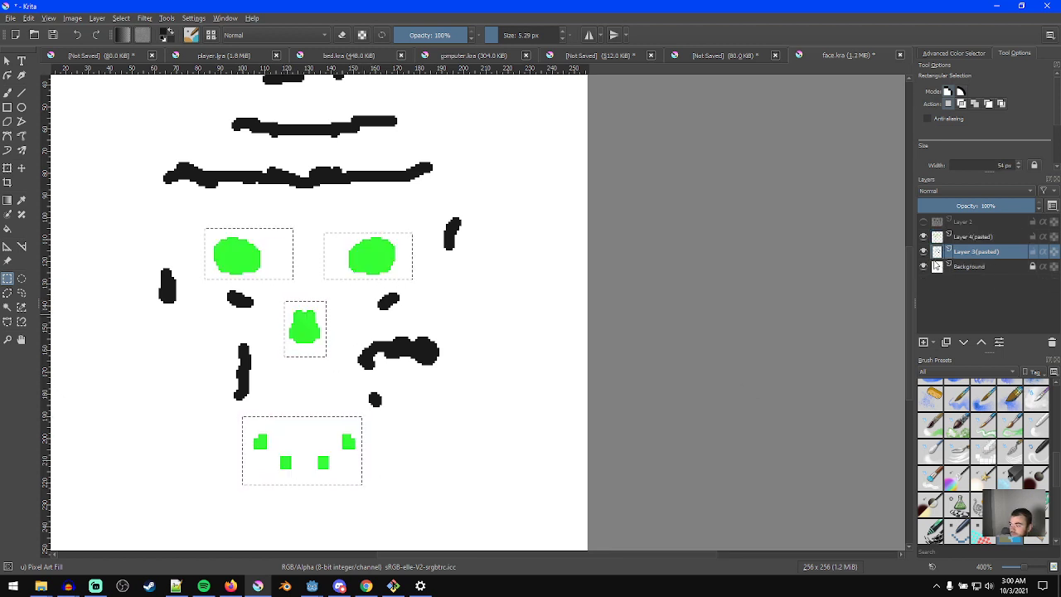
pyautogui.click(924, 253)
pyautogui.click(924, 254)
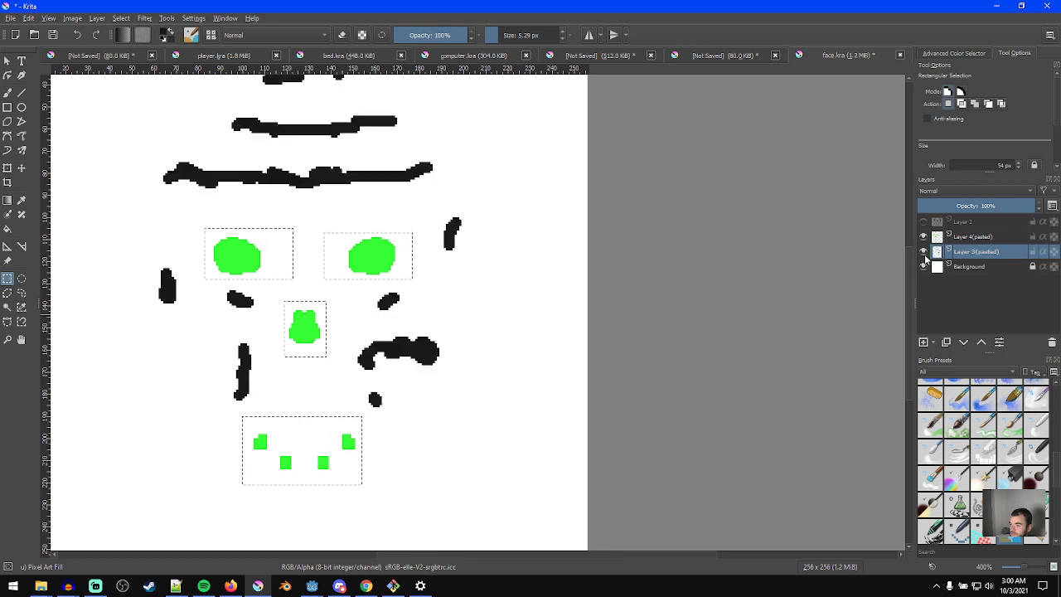
pyautogui.hotkey('ctrl', 'z')
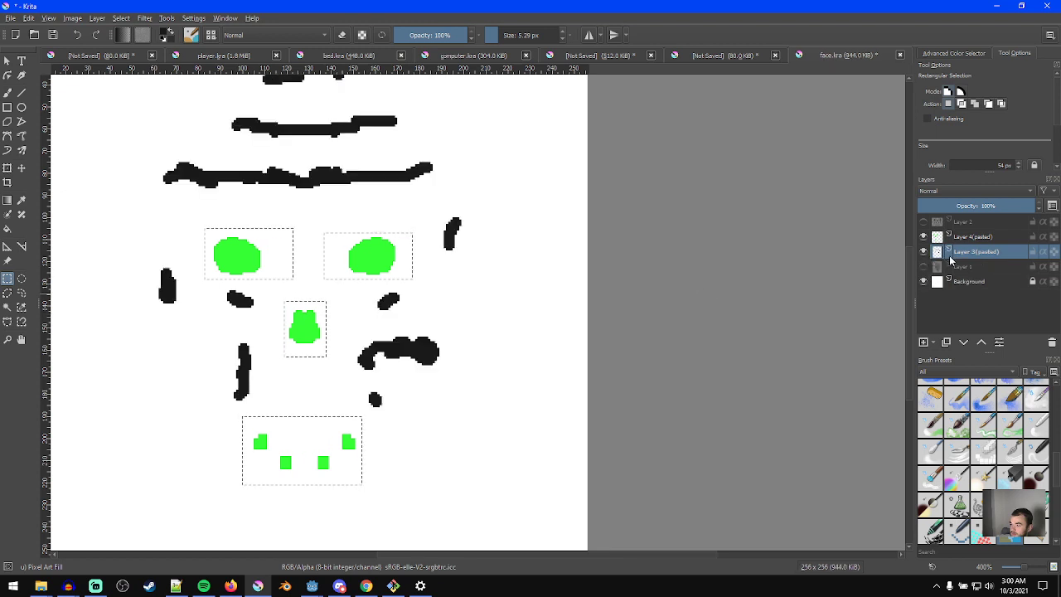
# - Show Layer 1, clear the selection, and merge the wrinkle layer down into Layer 1
pyautogui.click(924, 266)
pyautogui.click(519, 316)
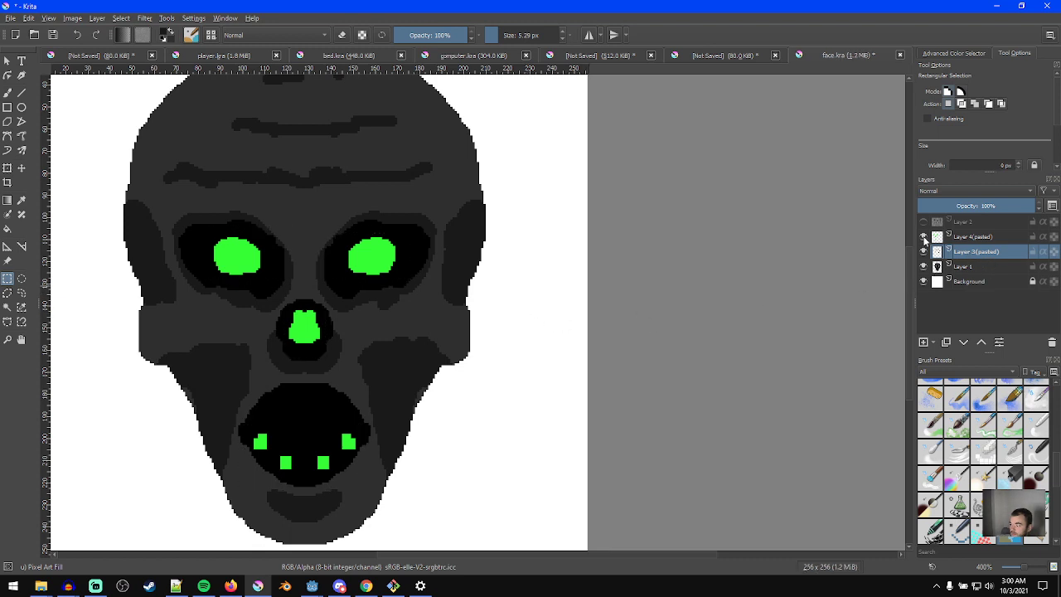
pyautogui.hotkey('shift', 'Delete')
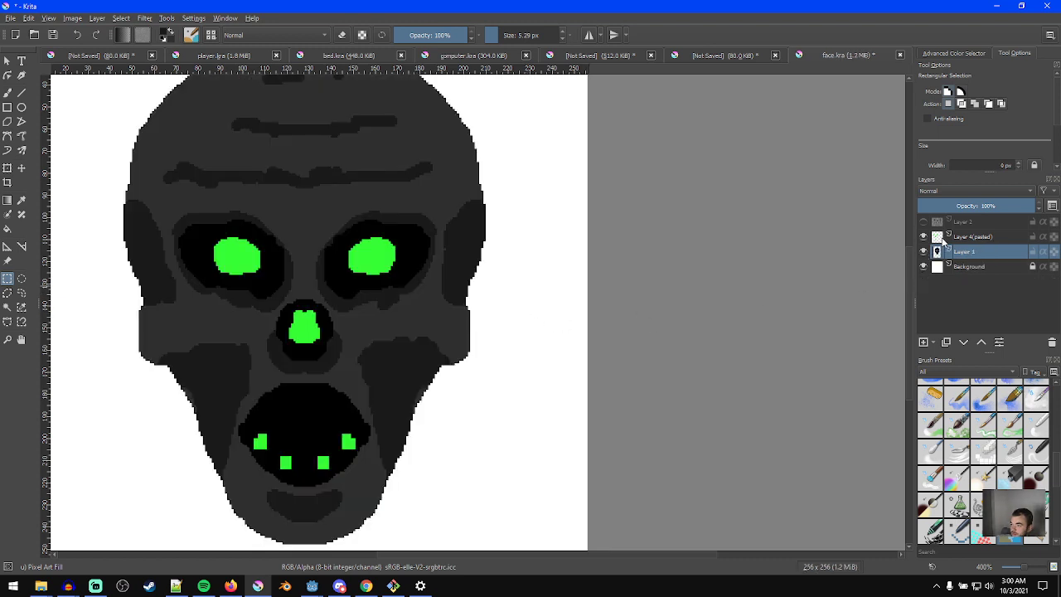
# - Duplicate the layer holding the green features and reapply the last blur filter to the copy to form a soft glow
pyautogui.click(978, 238)
pyautogui.click(149, 19)
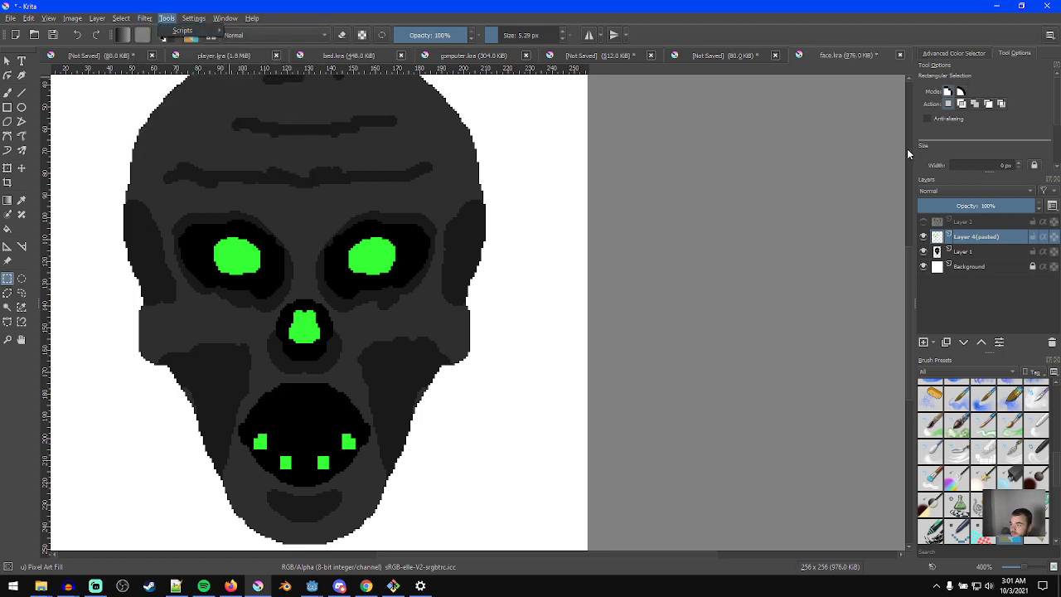
pyautogui.click(982, 188)
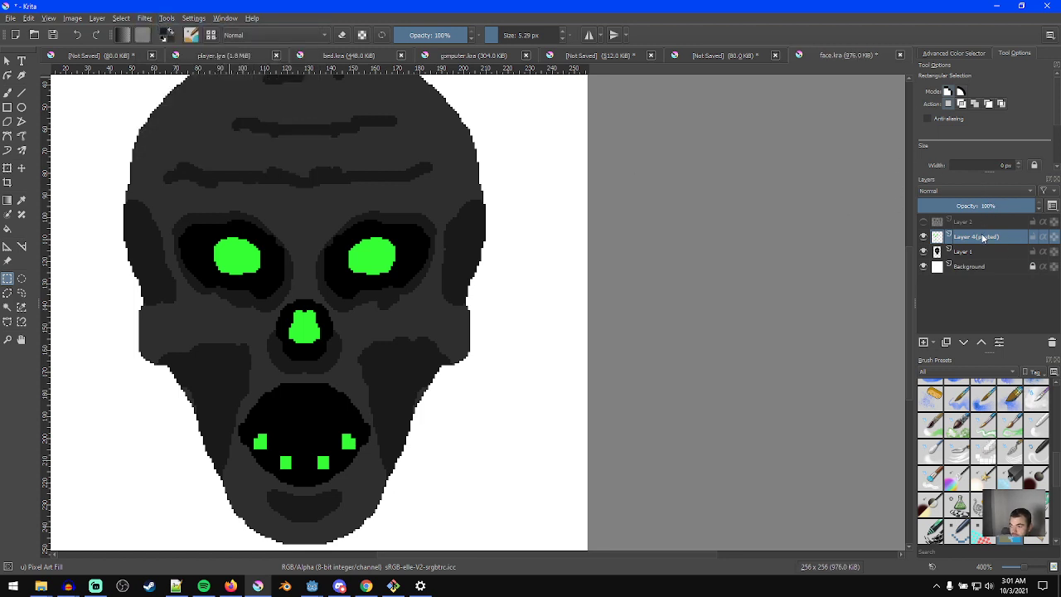
pyautogui.hotkey('ctrl', 'j')
pyautogui.click(144, 18)
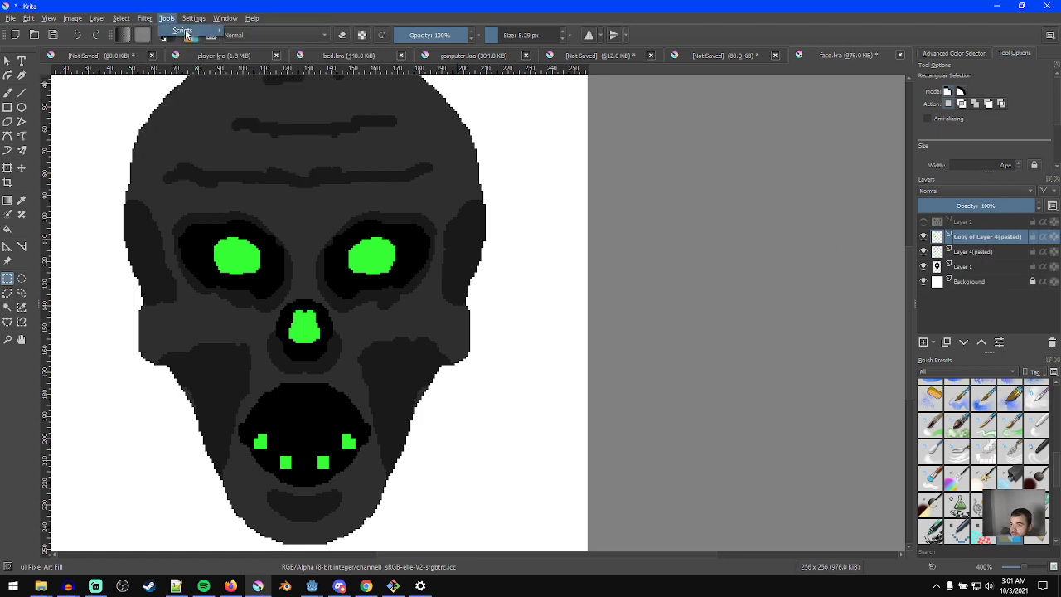
pyautogui.click(154, 32)
pyautogui.scroll(-1, 458, 338)
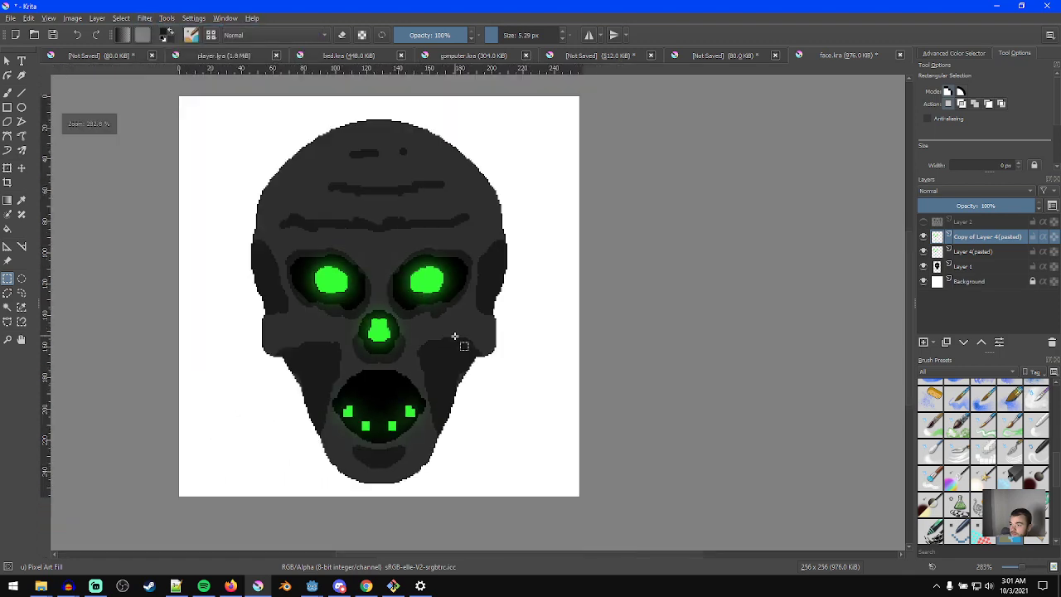
# - Make Layer 1 with the skull the active layer
pyautogui.click(964, 270)
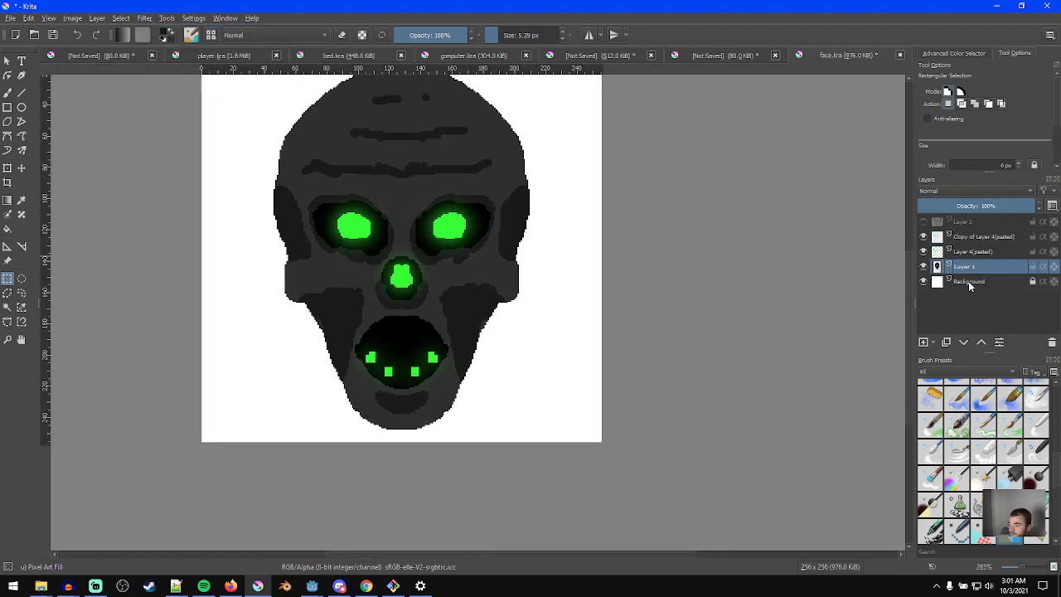
# - Add a paint layer directly above the background and paint a dark grey neck beneath the jaw, reaching the canvas's lower edge
pyautogui.click(969, 283)
pyautogui.click(924, 342)
pyautogui.scroll(2, 643, 365)
pyautogui.press('b')
pyautogui.moveTo(319, 410); pyautogui.dragTo(375, 350, button='middle')
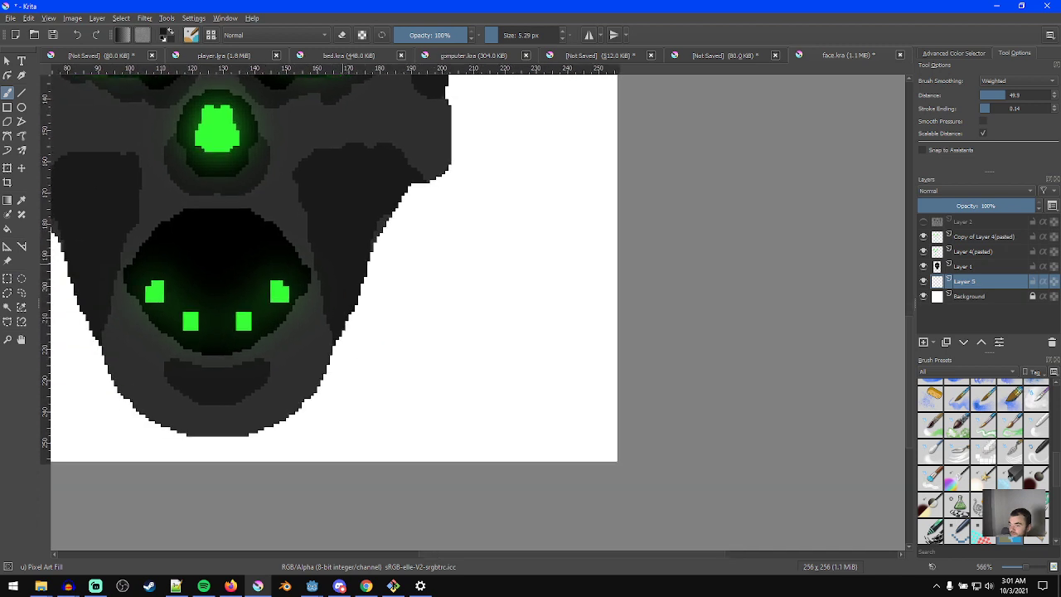
pyautogui.scroll(-2, 305, 404)
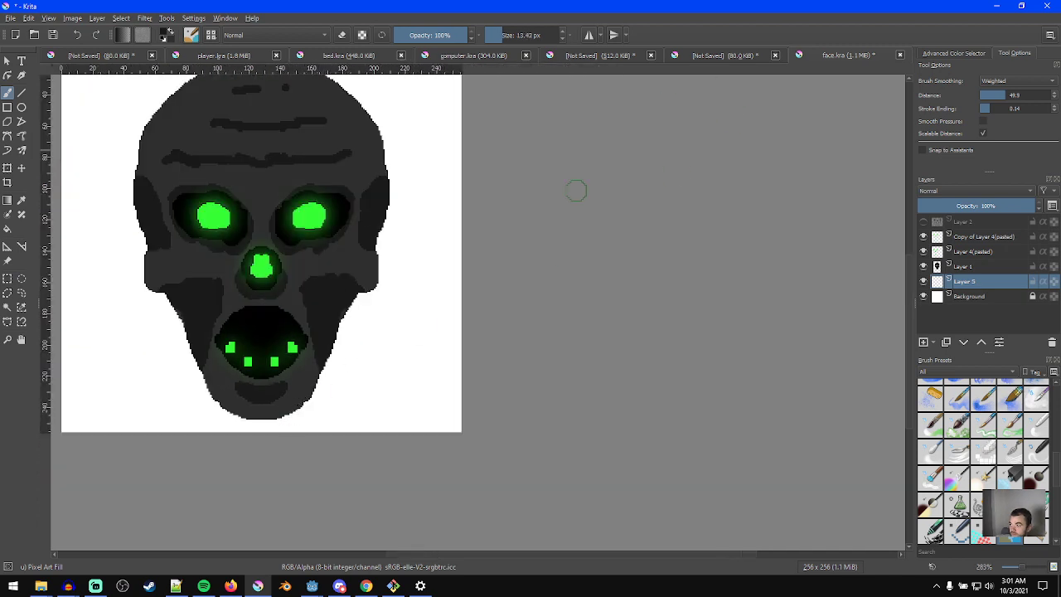
pyautogui.moveTo(220, 389)
pyautogui.mouseDown()
pyautogui.moveTo(213, 426)
pyautogui.moveTo(229, 398)
pyautogui.moveTo(289, 407)
pyautogui.moveTo(306, 393)
pyautogui.mouseUp()
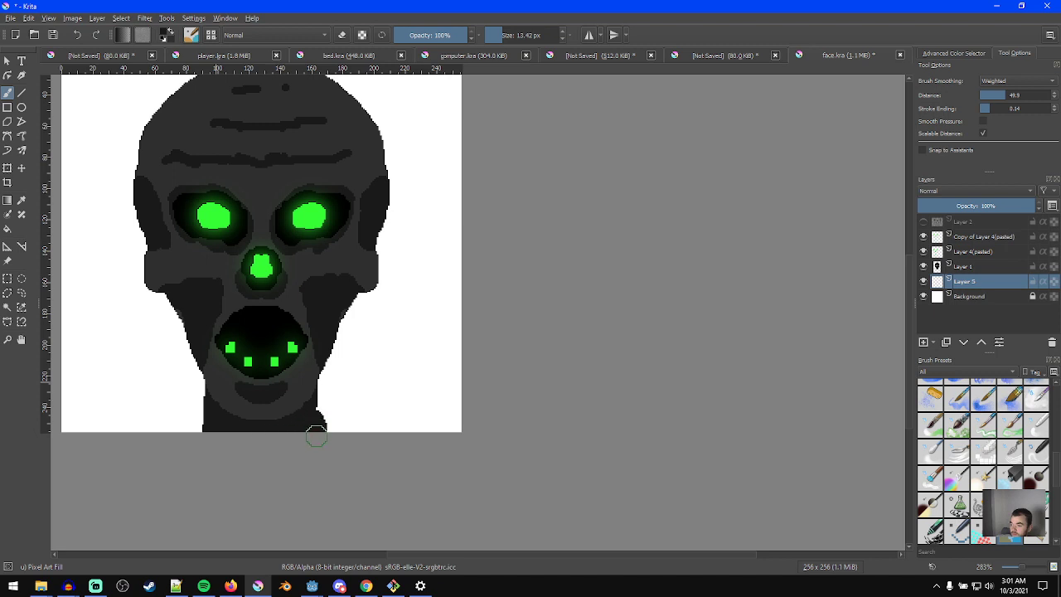
# - Try to resize the canvas to a height of 300 px, anchored at the bottom edge
pyautogui.moveTo(205, 384); pyautogui.dragTo(241, 448, button='middle')
pyautogui.moveTo(314, 477); pyautogui.dragTo(324, 455, button='middle')
pyautogui.scroll(-1, 348, 455)
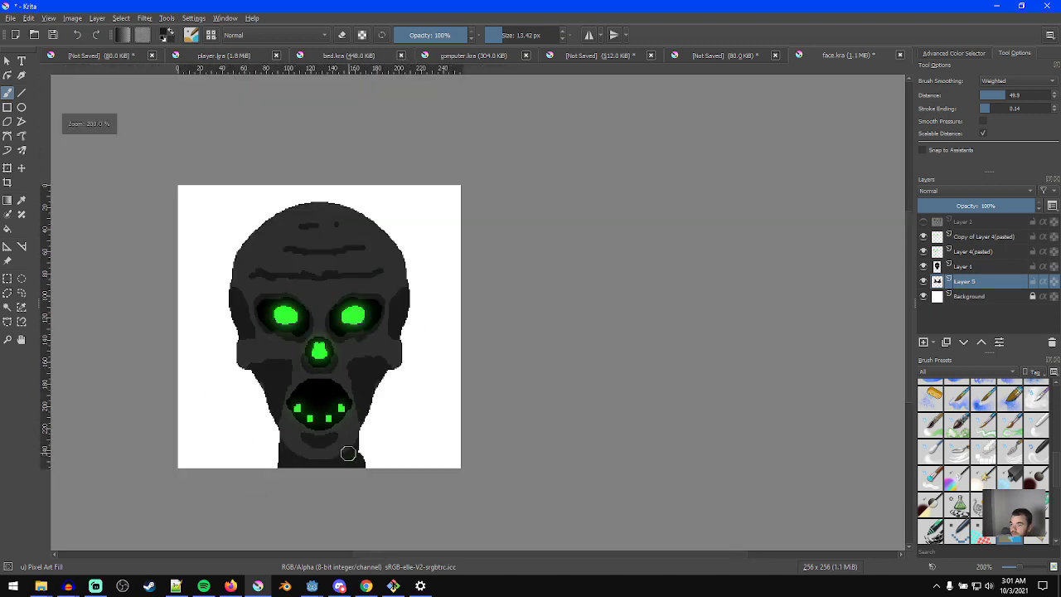
pyautogui.moveTo(458, 370); pyautogui.dragTo(480, 391, button='middle')
pyautogui.moveTo(387, 516); pyautogui.dragTo(393, 493, button='middle')
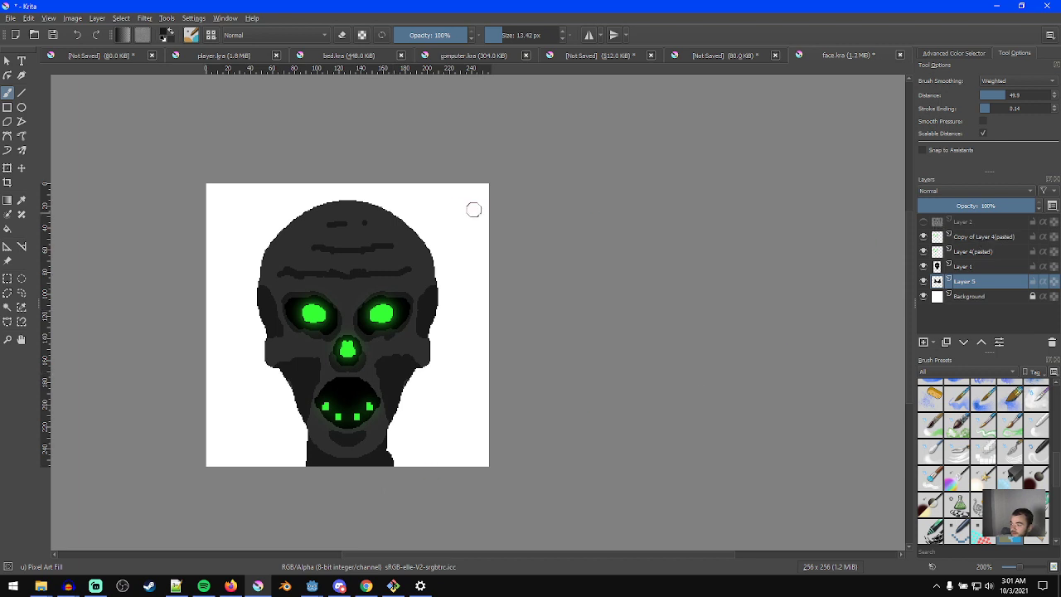
pyautogui.click(74, 18)
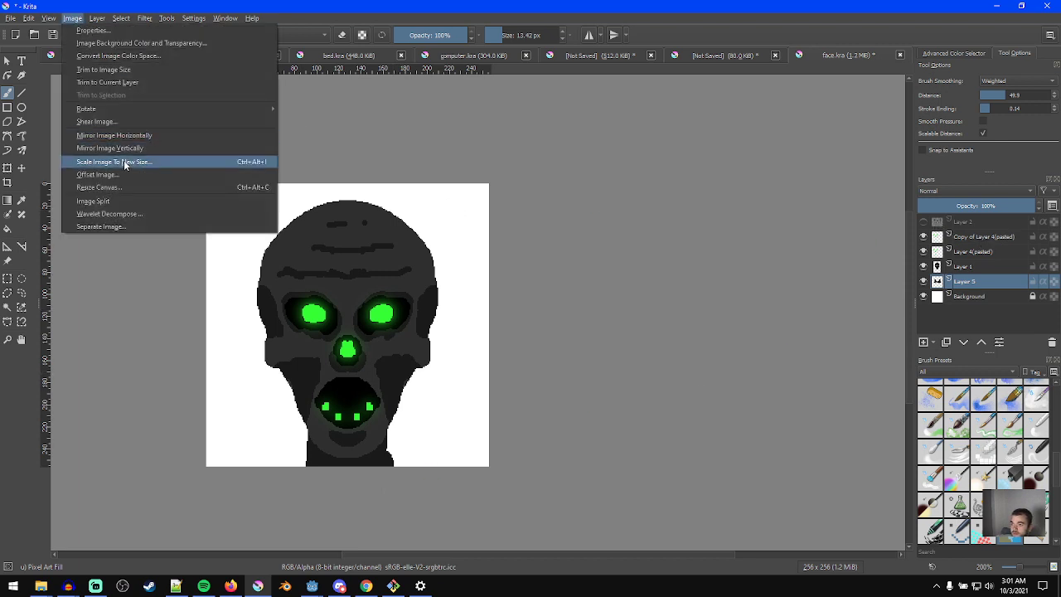
pyautogui.click(124, 188)
pyautogui.click(518, 231)
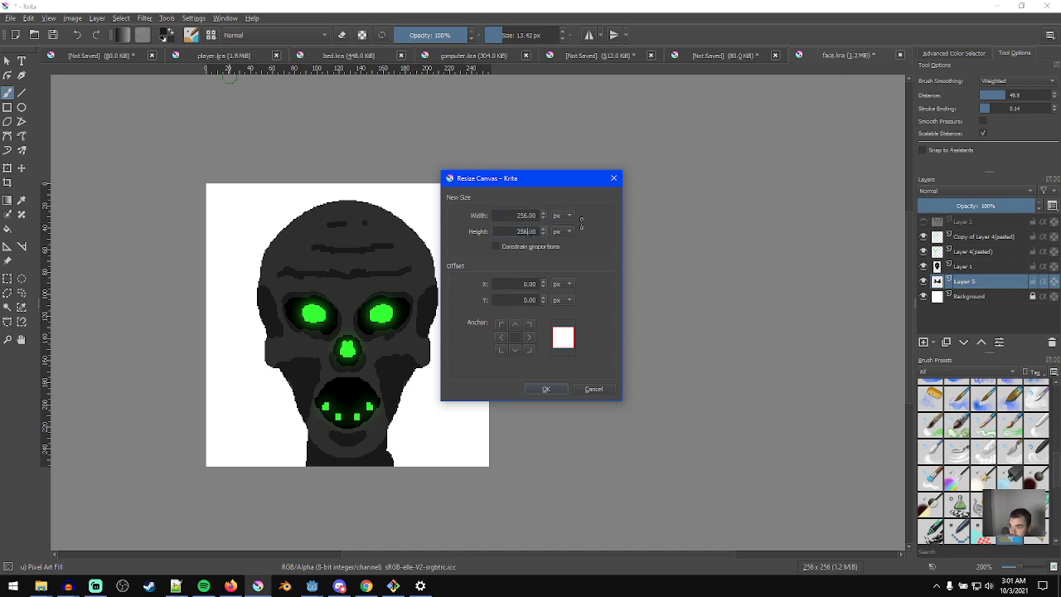
pyautogui.press('BackSpace')
pyautogui.write('300')
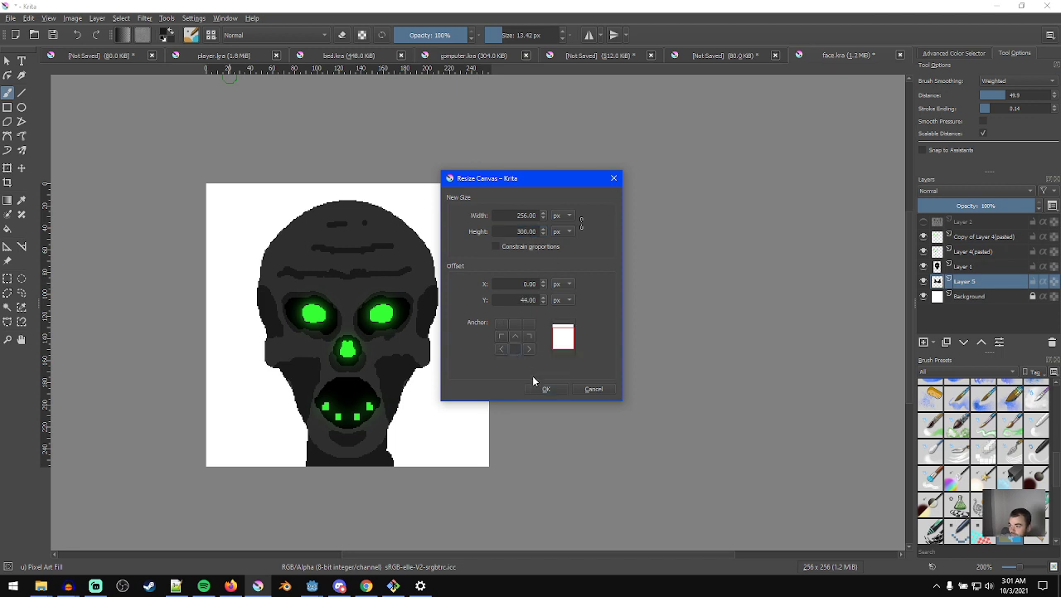
pyautogui.click(546, 390)
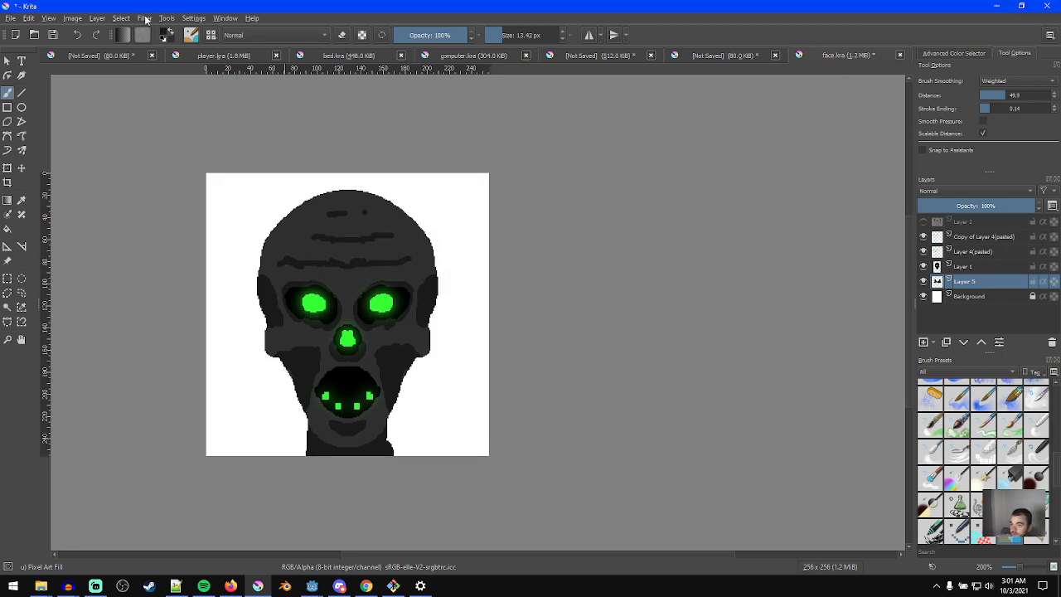
# - Resize the canvas to a height of 300 px, adding the extra space below the head
pyautogui.click(73, 19)
pyautogui.click(83, 180)
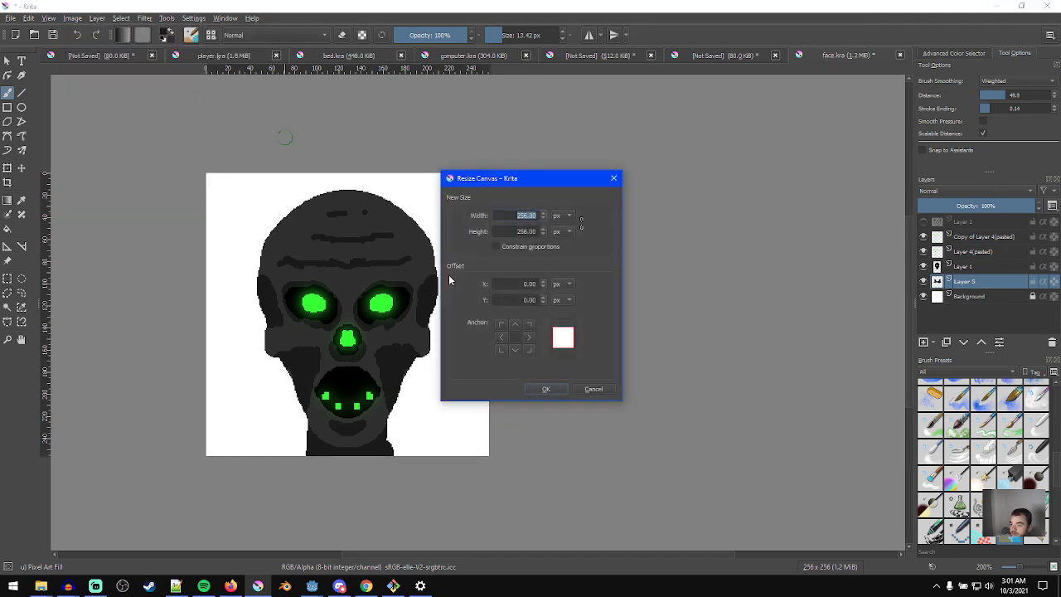
pyautogui.doubleClick(517, 231)
pyautogui.write('300')
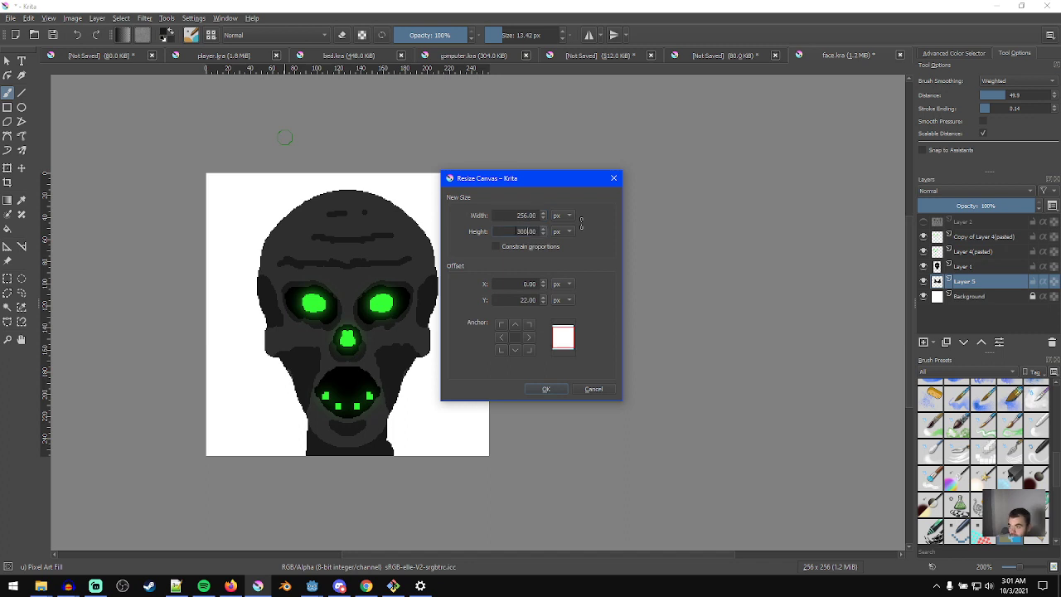
pyautogui.click(548, 392)
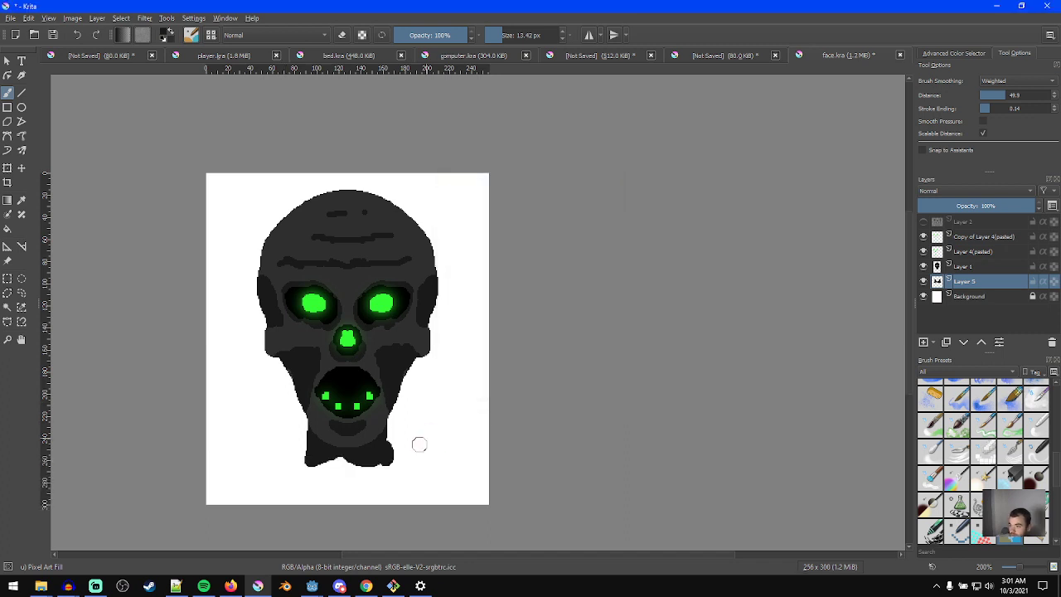
# - Extend the dark neck down to the new canvas edge, widening it towards the base and smoothing its right side
pyautogui.scroll(1, 423, 426)
pyautogui.moveTo(285, 421)
pyautogui.mouseDown()
pyautogui.moveTo(278, 481)
pyautogui.moveTo(313, 420)
pyautogui.moveTo(340, 468)
pyautogui.moveTo(365, 407)
pyautogui.moveTo(368, 424)
pyautogui.mouseUp()
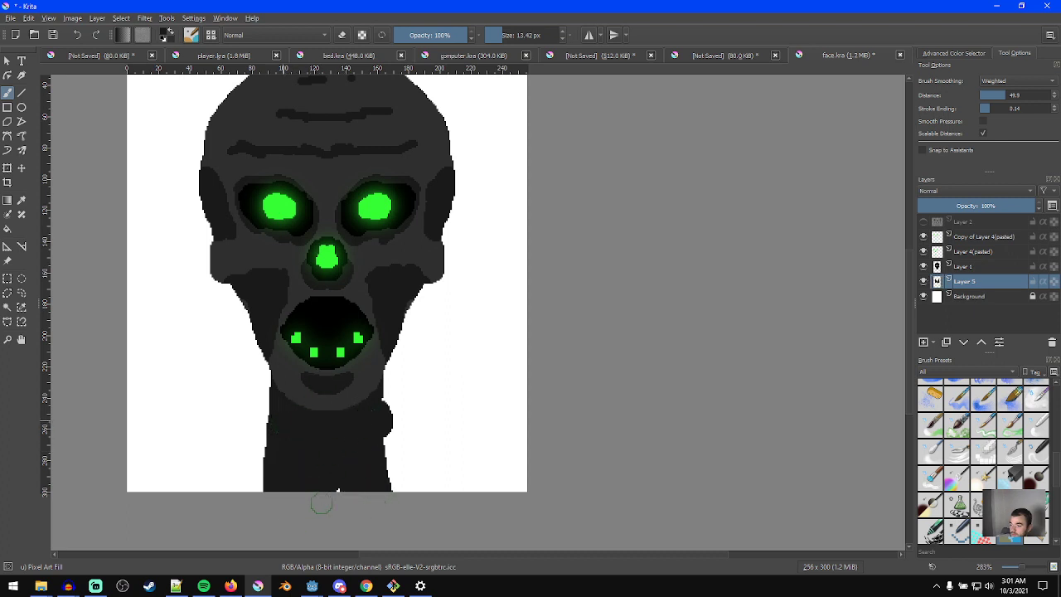
pyautogui.moveTo(352, 459)
pyautogui.mouseDown()
pyautogui.moveTo(384, 428)
pyautogui.moveTo(386, 455)
pyautogui.moveTo(392, 402)
pyautogui.moveTo(409, 444)
pyautogui.mouseUp()
pyautogui.press('e')
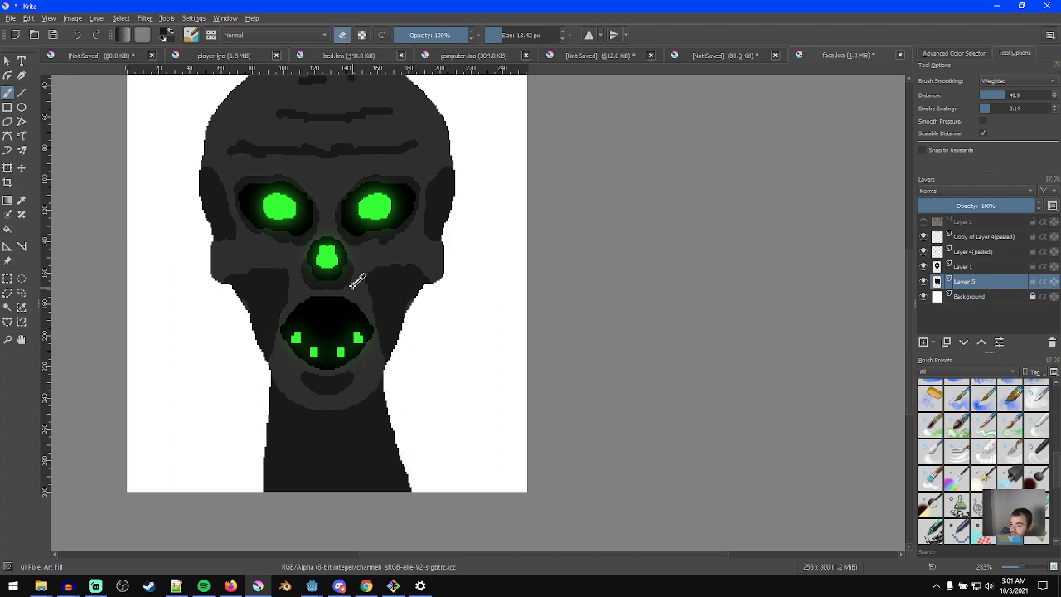
# - Paint lighter grey tendon shapes on the lower neck and refine their edges with the neck's dark grey
pyautogui.click(320, 477)
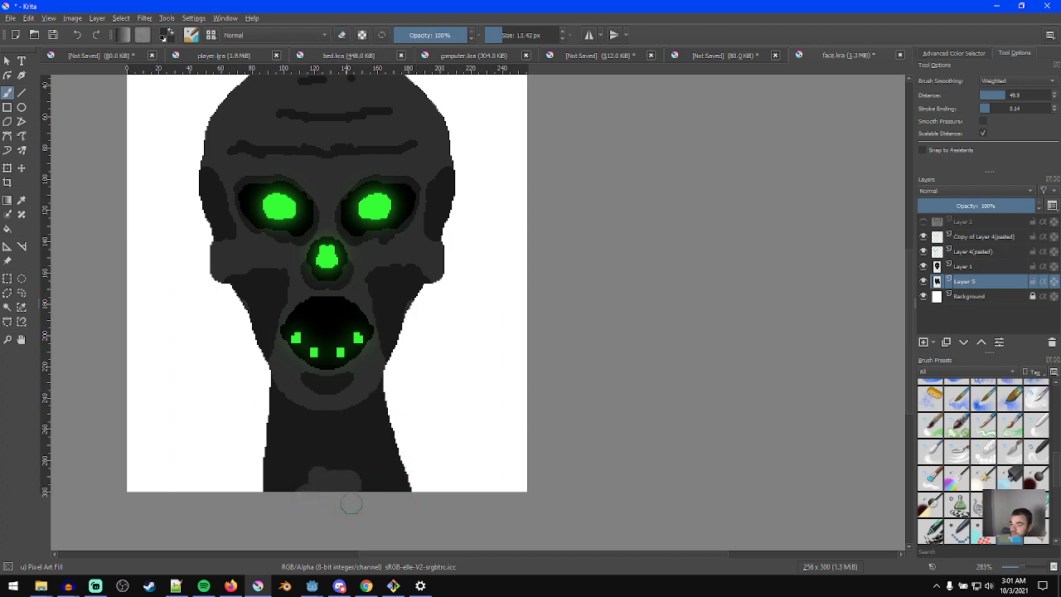
pyautogui.moveTo(352, 484)
pyautogui.mouseDown()
pyautogui.moveTo(334, 483)
pyautogui.moveTo(307, 445)
pyautogui.mouseUp()
pyautogui.moveTo(358, 477); pyautogui.dragTo(356, 458)
pyautogui.keyDown('ctrl'); pyautogui.scroll(1, 375, 473); pyautogui.keyUp('ctrl')
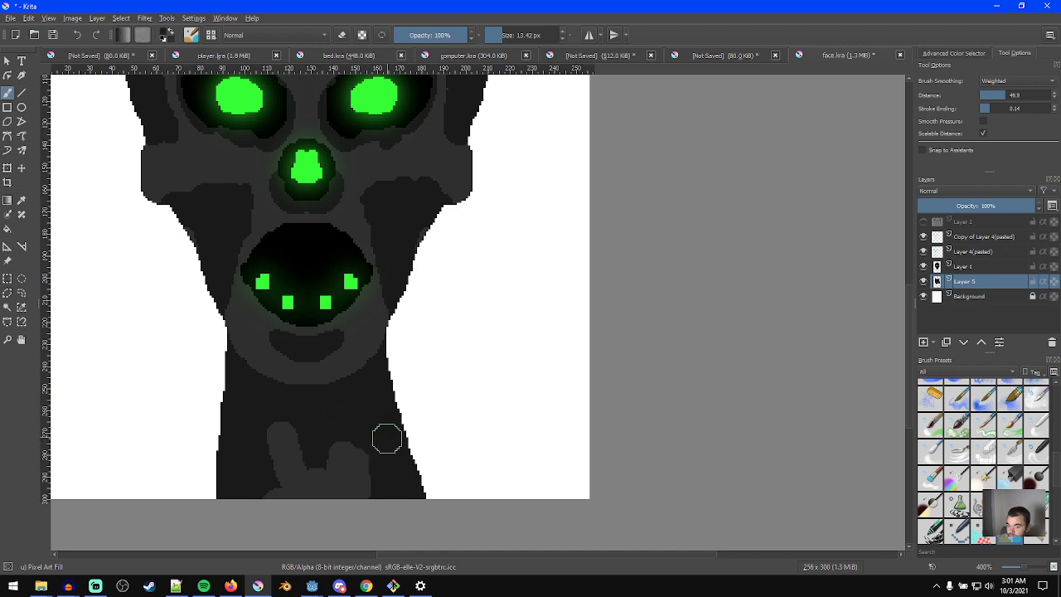
pyautogui.moveTo(382, 496)
pyautogui.mouseDown()
pyautogui.moveTo(341, 428)
pyautogui.moveTo(325, 464)
pyautogui.moveTo(291, 419)
pyautogui.moveTo(267, 416)
pyautogui.moveTo(268, 473)
pyautogui.moveTo(308, 472)
pyautogui.moveTo(299, 459)
pyautogui.moveTo(327, 444)
pyautogui.moveTo(281, 440)
pyautogui.moveTo(296, 467)
pyautogui.moveTo(289, 487)
pyautogui.mouseUp()
pyautogui.moveTo(351, 424)
pyautogui.mouseDown()
pyautogui.moveTo(360, 486)
pyautogui.moveTo(379, 499)
pyautogui.mouseUp()
pyautogui.keyDown('ctrl'); pyautogui.click(324, 429); pyautogui.keyUp('ctrl')
pyautogui.moveTo(285, 413)
pyautogui.mouseDown()
pyautogui.moveTo(287, 402)
pyautogui.moveTo(338, 450)
pyautogui.moveTo(338, 477)
pyautogui.mouseUp()
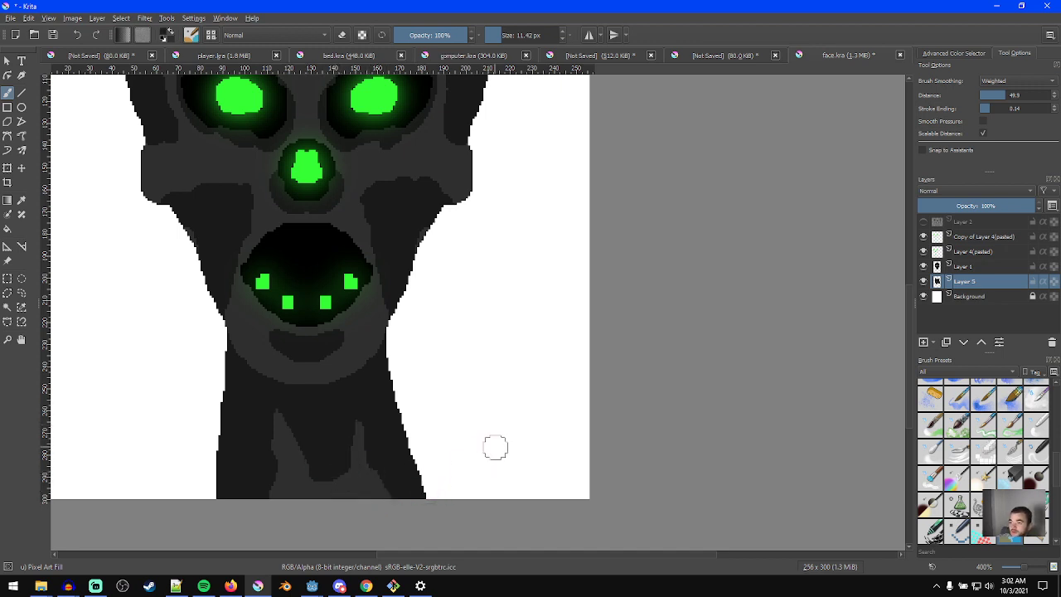
# - Save the face.kra document
pyautogui.keyDown('ctrl'); pyautogui.scroll(-4, 495, 448); pyautogui.keyUp('ctrl')
pyautogui.keyDown('ctrl'); pyautogui.scroll(2, 464, 406); pyautogui.keyUp('ctrl')
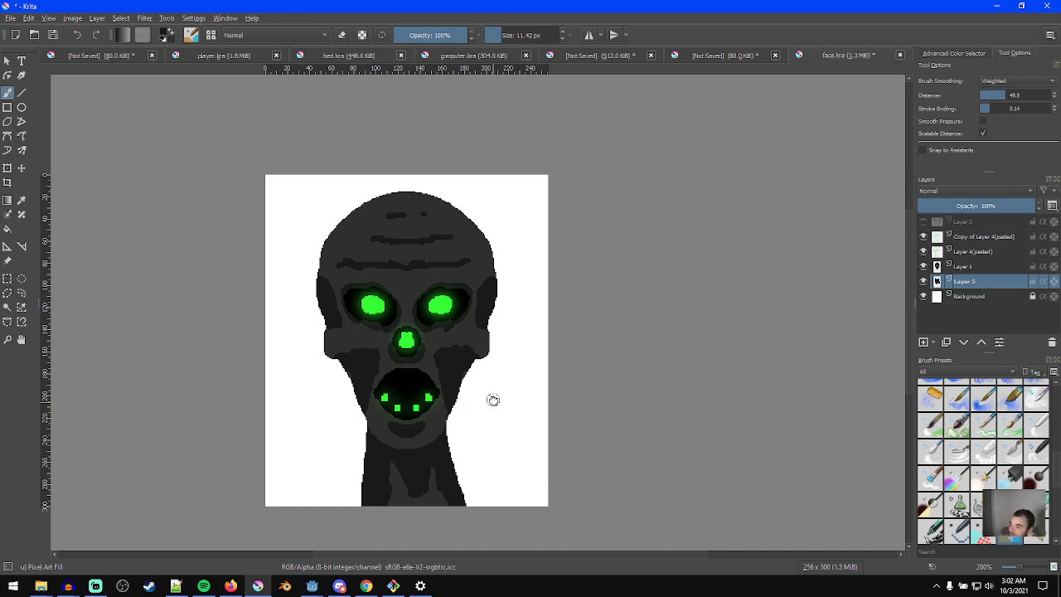
pyautogui.keyDown('ctrl'); pyautogui.scroll(1, 490, 398); pyautogui.keyUp('ctrl')
pyautogui.keyDown('ctrl'); pyautogui.scroll(-1, 467, 381); pyautogui.keyUp('ctrl')
pyautogui.keyDown('ctrl'); pyautogui.scroll(1, 468, 389); pyautogui.keyUp('ctrl')
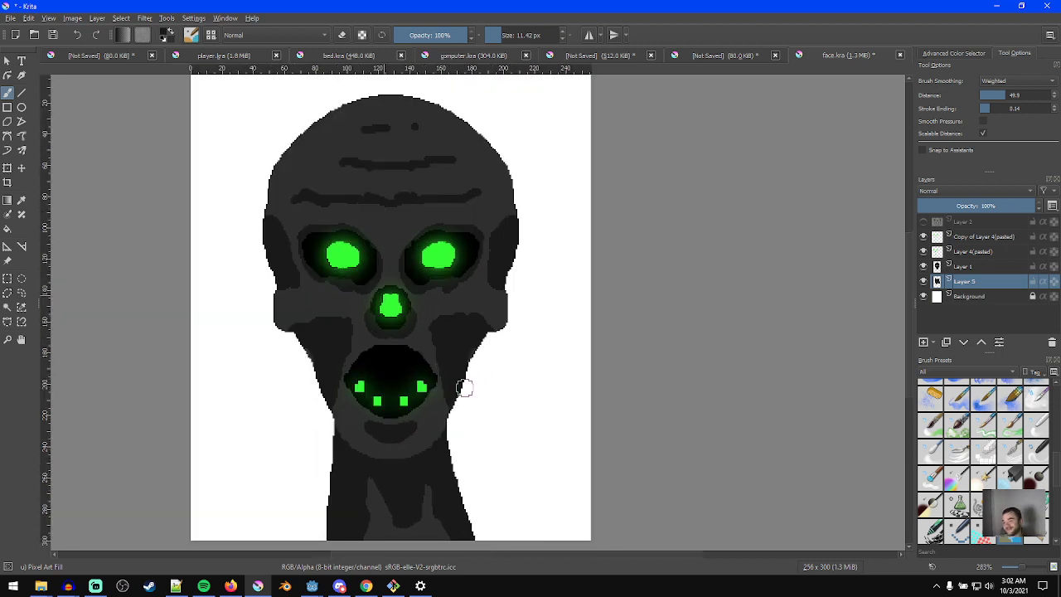
pyautogui.moveTo(407, 363); pyautogui.dragTo(415, 359, button='middle')
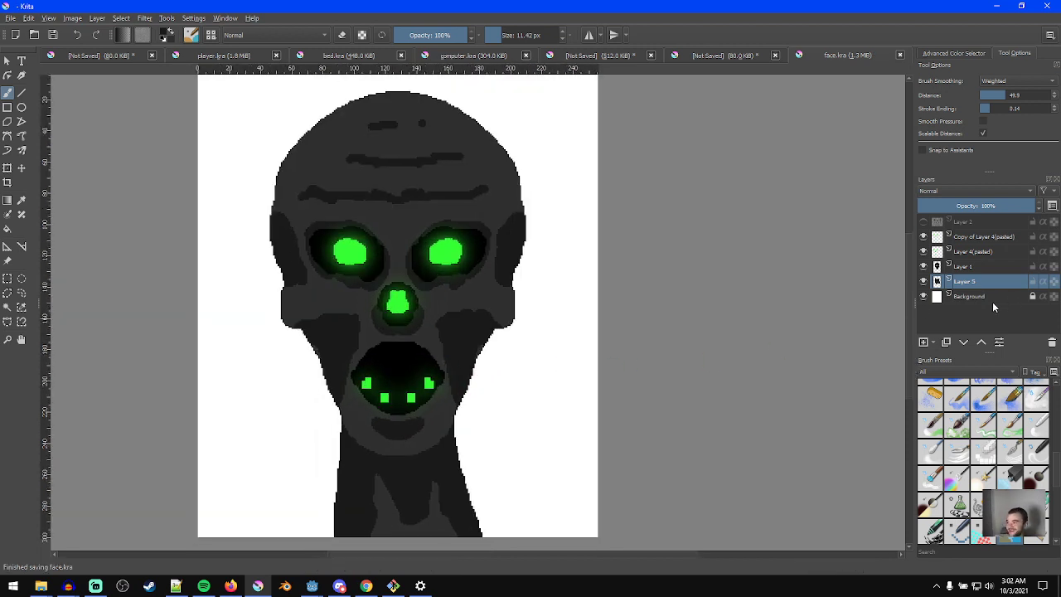
# - Hide the white background layer and export the image as face.png
pyautogui.click(921, 297)
pyautogui.keyDown('ctrl'); pyautogui.scroll(1, 428, 354); pyautogui.keyUp('ctrl')
pyautogui.keyDown('ctrl'); pyautogui.scroll(-1, 428, 354); pyautogui.keyUp('ctrl')
pyautogui.keyDown('ctrl'); pyautogui.scroll(-1, 428, 354); pyautogui.keyUp('ctrl')
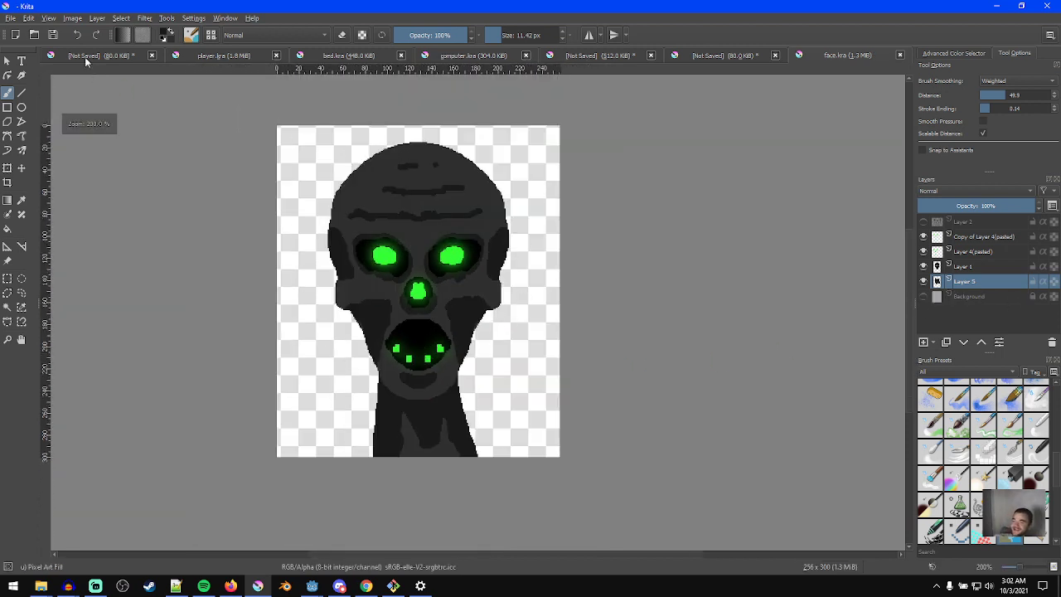
pyautogui.click(10, 18)
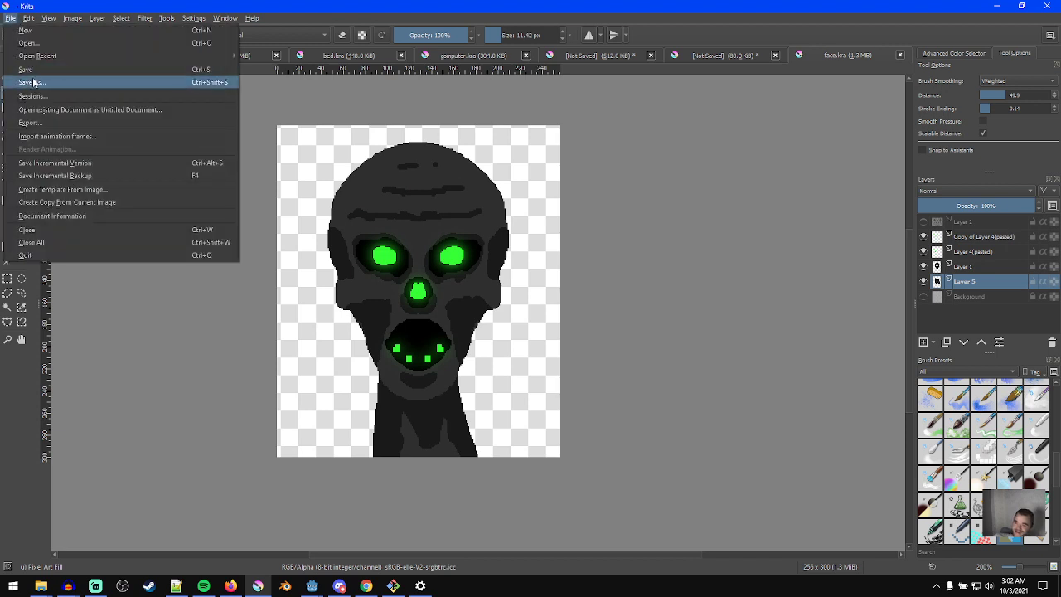
pyautogui.click(50, 136)
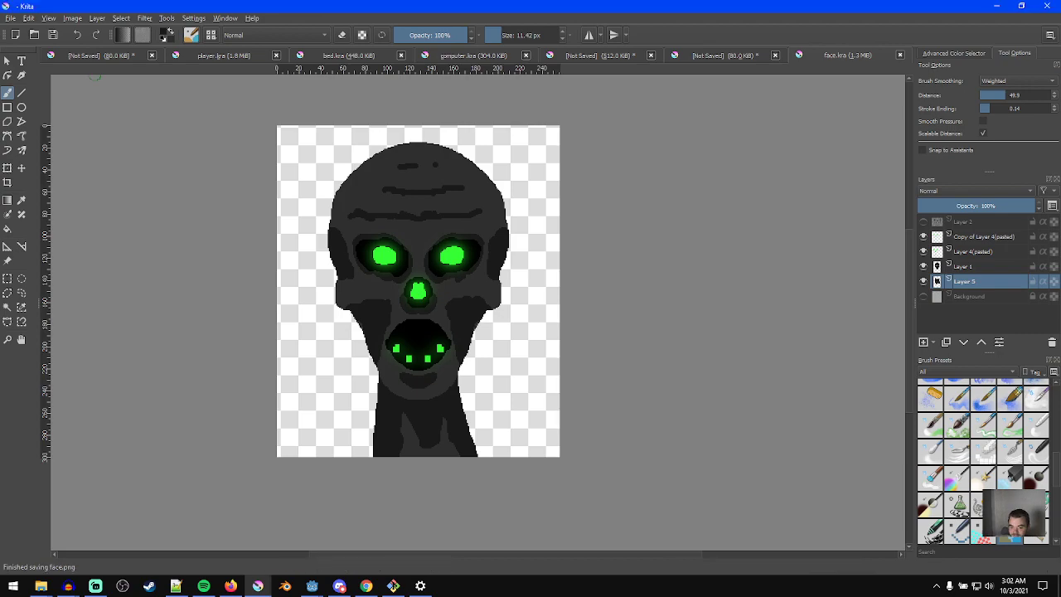
# - Minimize Krita, close the Windows Settings window, minimize Audacity and switch to the Godot Engine editor
pyautogui.click(1005, 5)
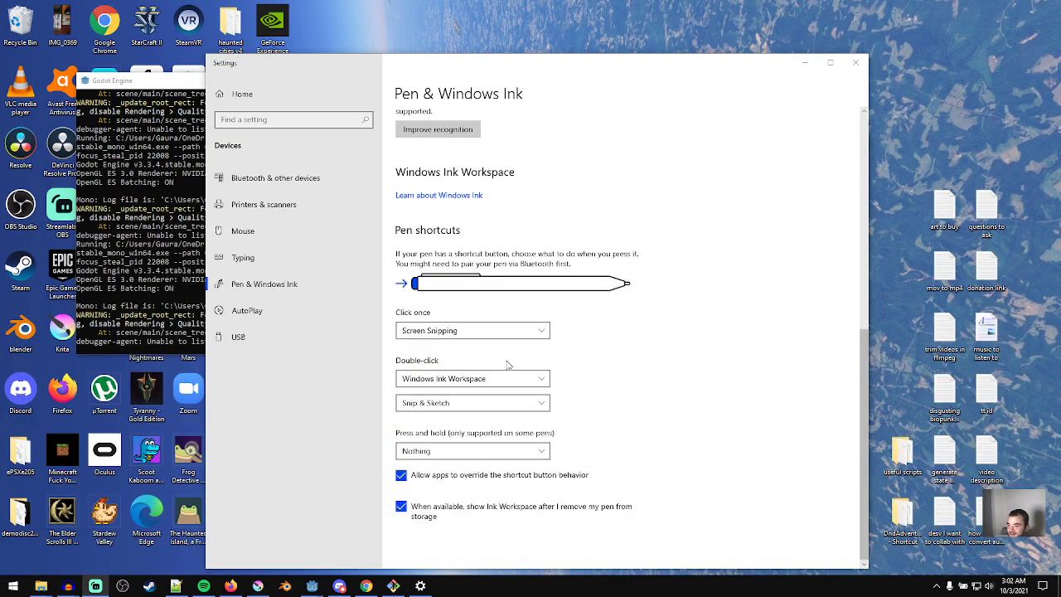
pyautogui.click(854, 59)
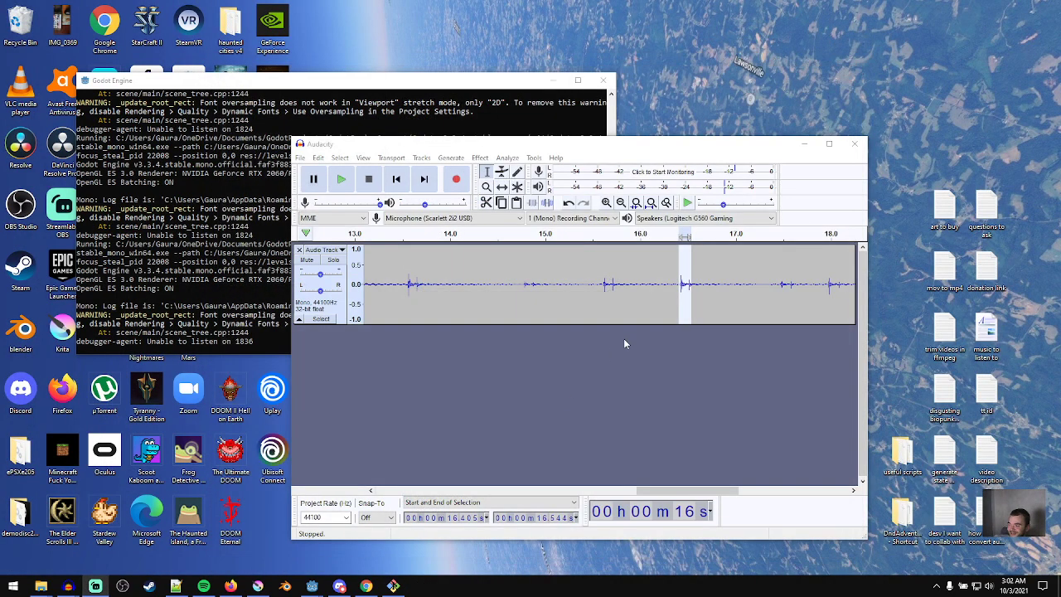
pyautogui.click(804, 144)
pyautogui.moveTo(312, 586)
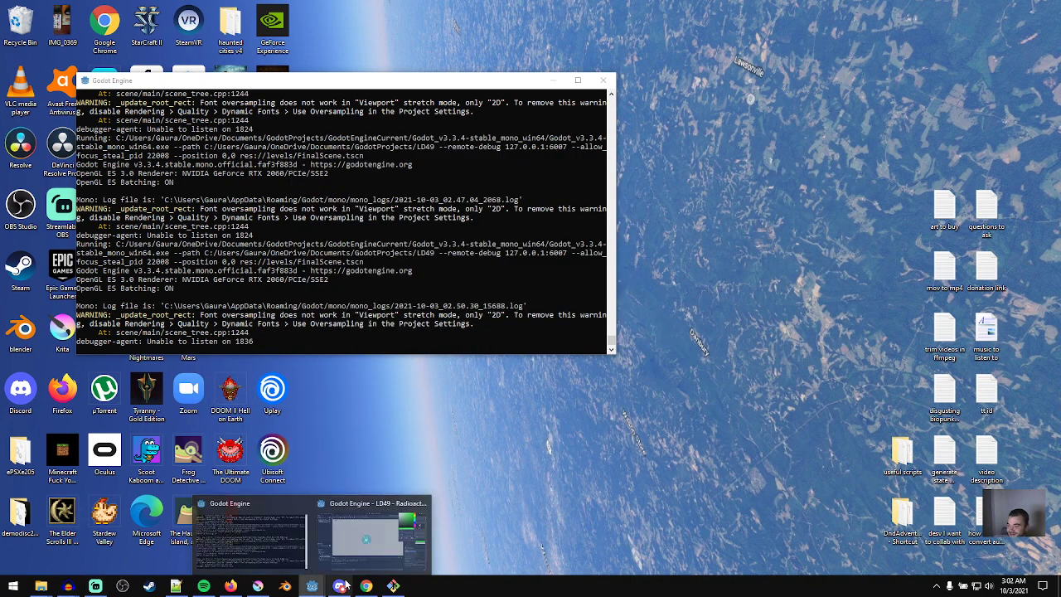
pyautogui.click(382, 553)
pyautogui.click(62, 407)
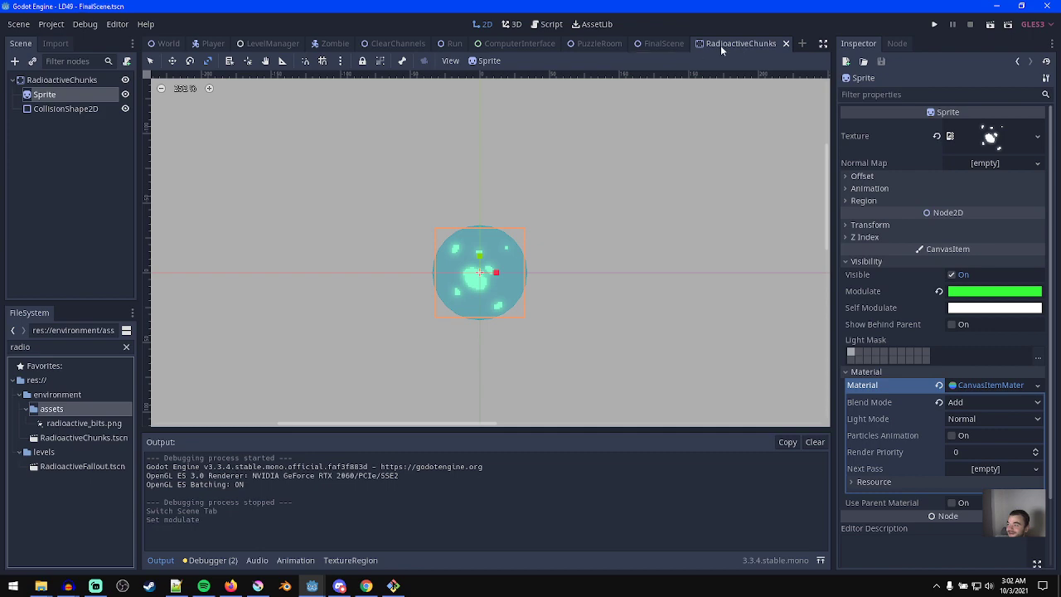
# - Close the RadioactiveChunks scene and add a Sprite node under the FinalScene root
pyautogui.click(723, 43)
pyautogui.click(65, 224)
pyautogui.click(20, 166)
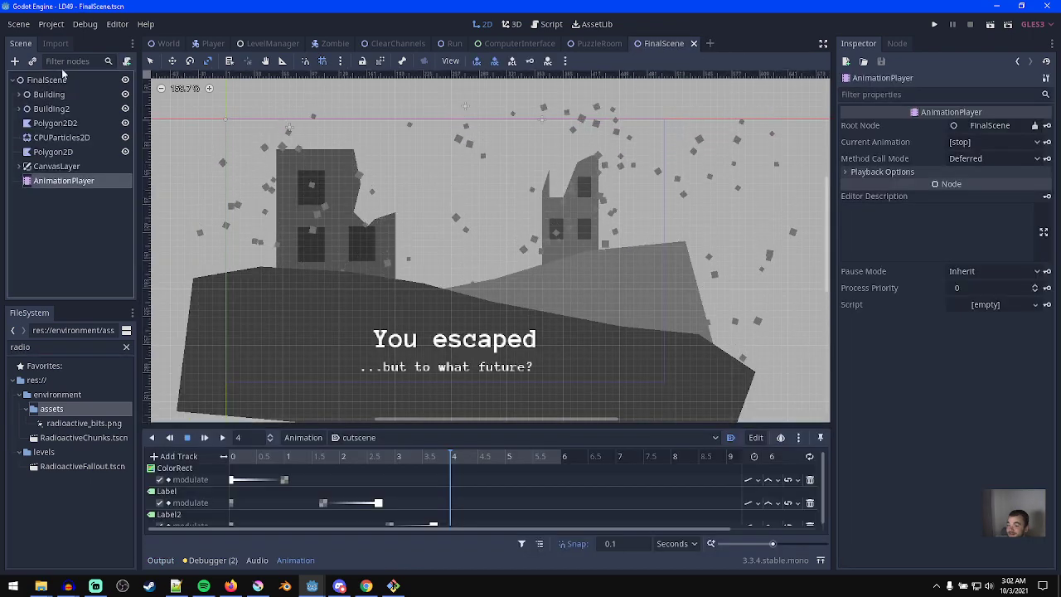
pyautogui.click(62, 80)
pyautogui.hotkey('ctrl', 'a')
pyautogui.write('sprite')
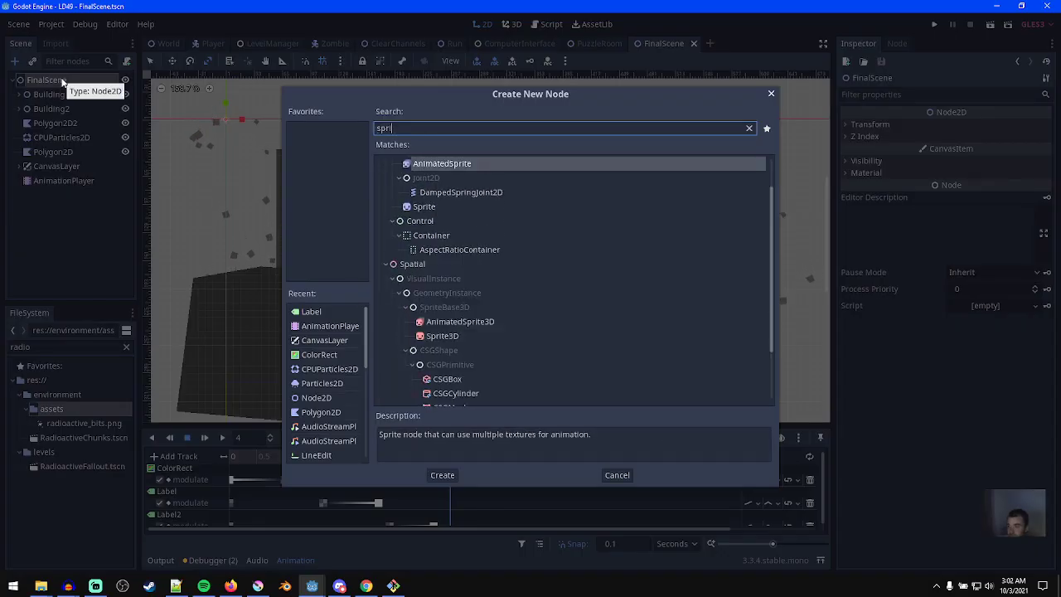
pyautogui.press('Return')
# - Clear the project file filter and assign face.png from the environment assets folder as the sprite's texture
pyautogui.click(126, 346)
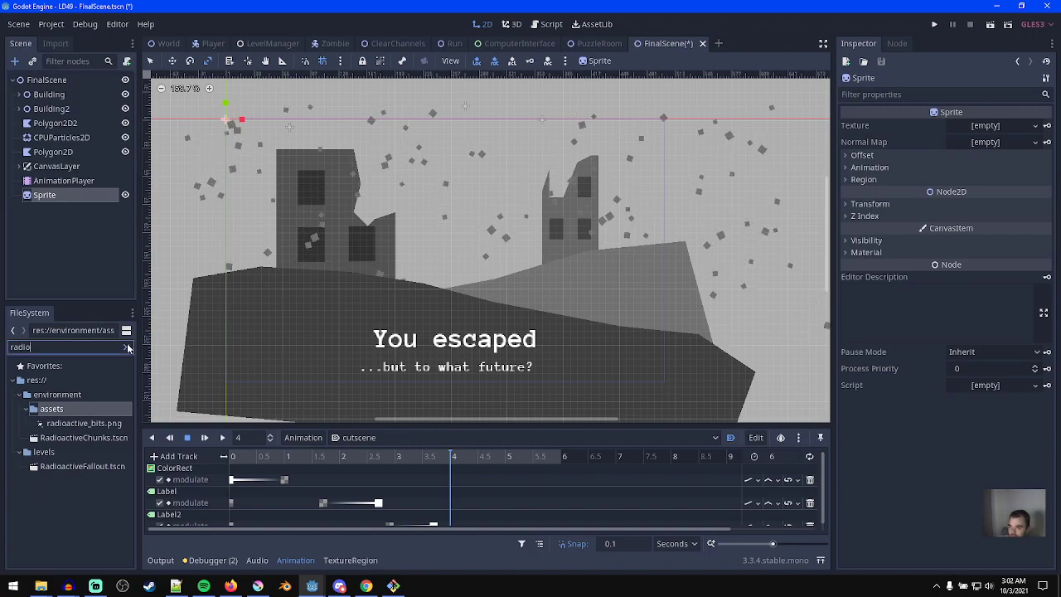
pyautogui.moveTo(40, 586)
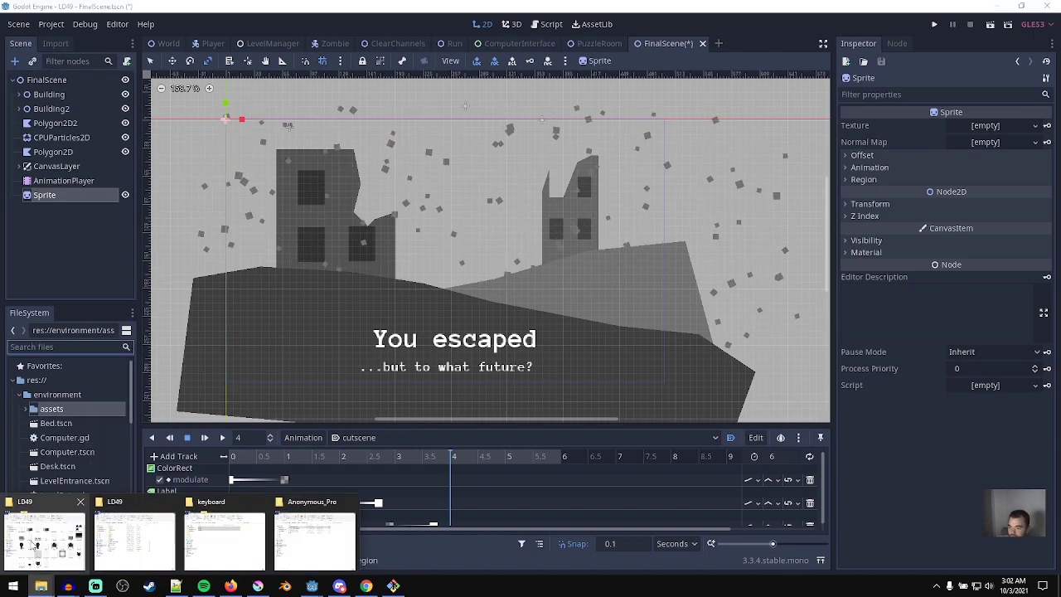
pyautogui.moveTo(52, 543)
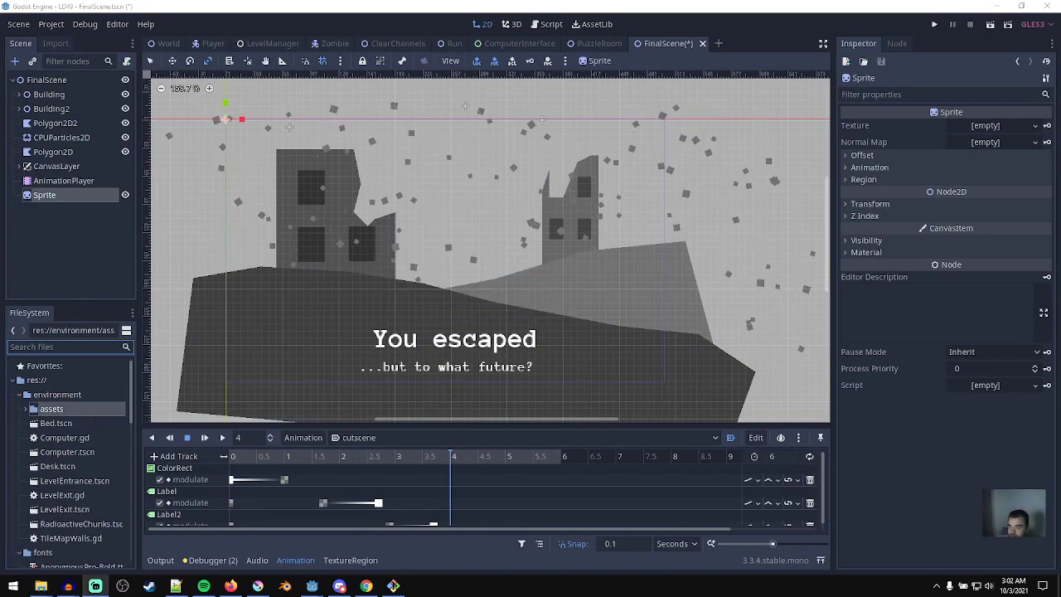
pyautogui.doubleClick(61, 408)
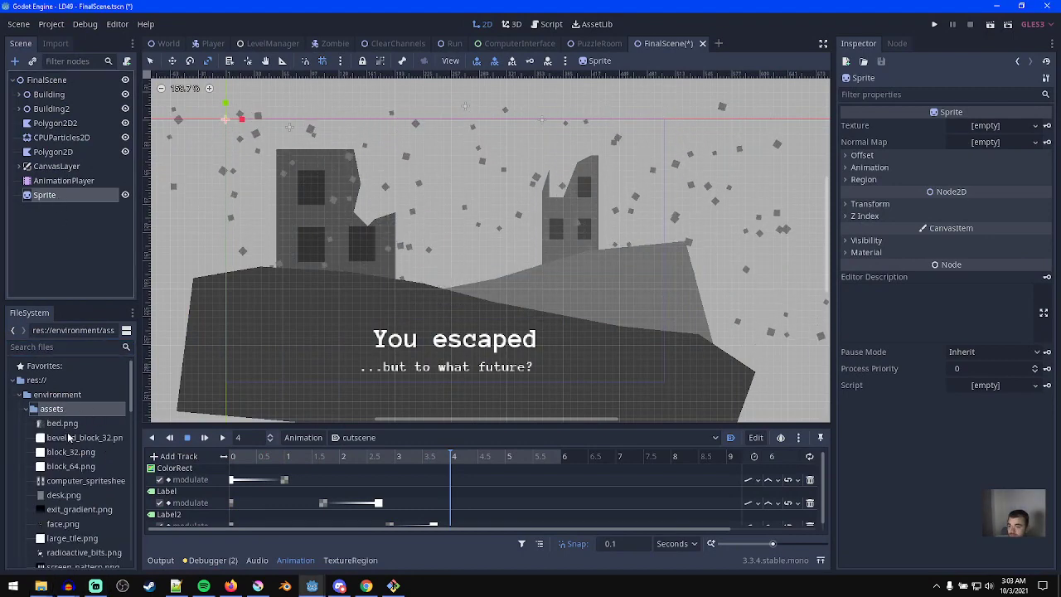
pyautogui.moveTo(63, 524); pyautogui.dragTo(991, 125)
# - Move the face sprite over the hill beside the "You escaped" text and set the cutscene animation time to 5.5 seconds
pyautogui.scroll(-2, 332, 165)
pyautogui.moveTo(336, 197); pyautogui.dragTo(620, 301)
pyautogui.moveTo(481, 400); pyautogui.dragTo(476, 333, button='middle')
pyautogui.moveTo(462, 459); pyautogui.dragTo(536, 335)
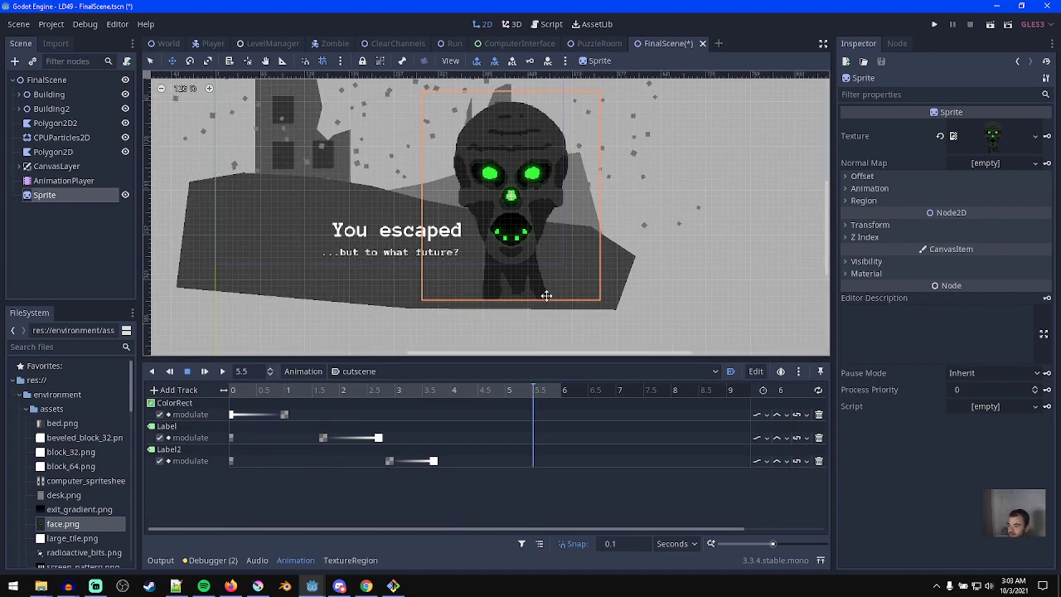
pyautogui.moveTo(551, 271); pyautogui.dragTo(547, 266, button='middle')
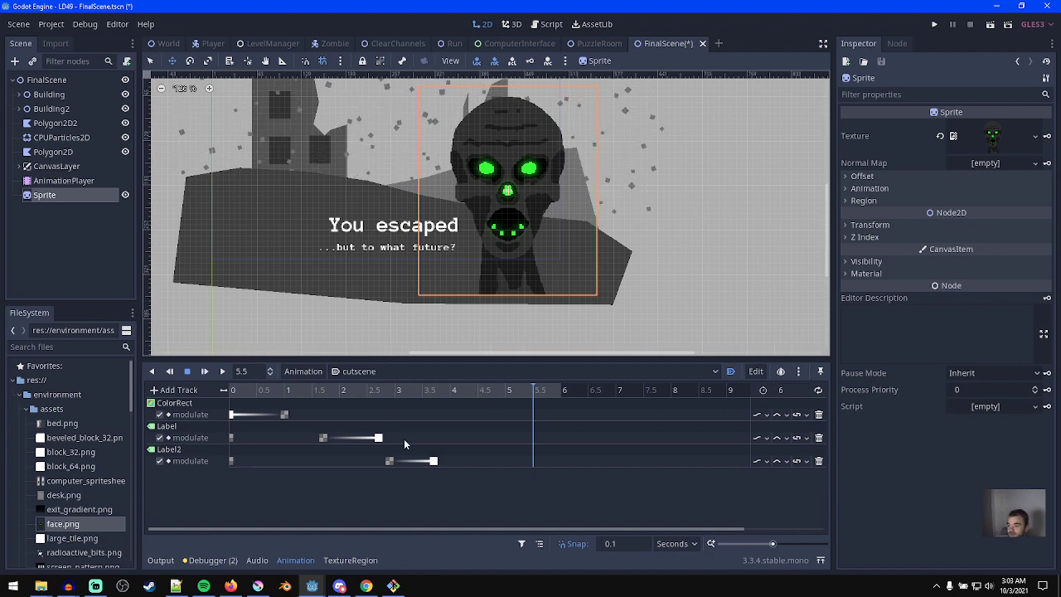
# - Try to fade out both labels by duplicating their transparent modulate keys at 5.5 seconds
pyautogui.rightClick(323, 438)
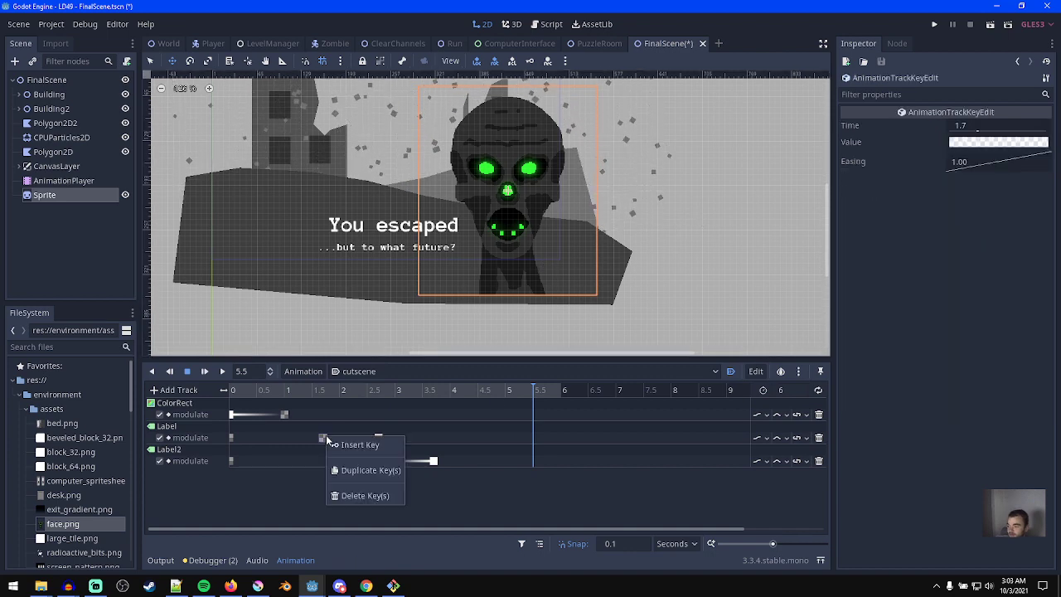
pyautogui.click(355, 471)
pyautogui.rightClick(389, 461)
pyautogui.click(422, 494)
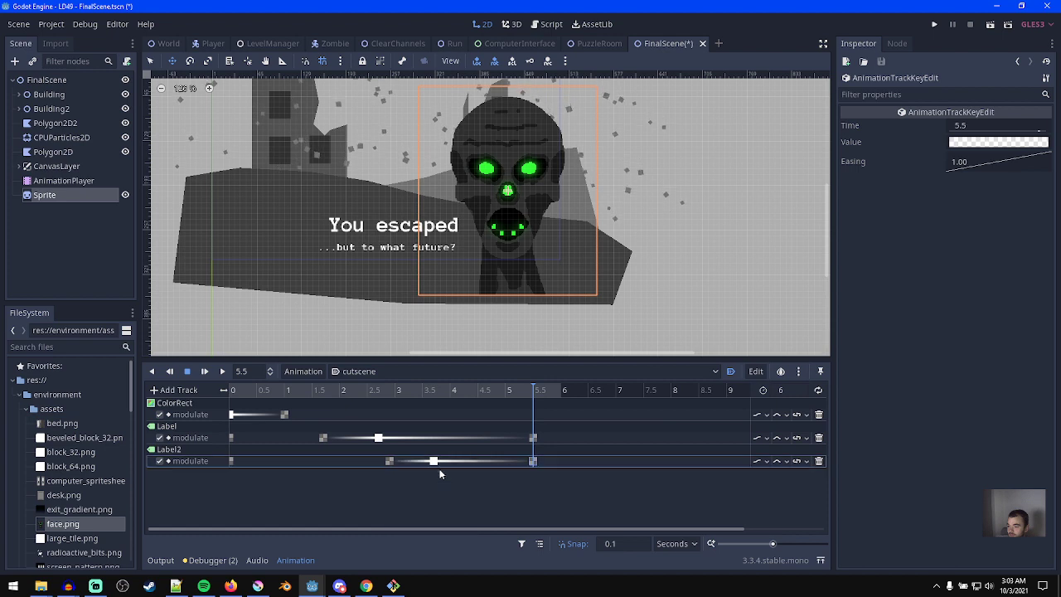
# - Try to hold both labels fully visible until 5.4 seconds by duplicating their white modulate keys there
pyautogui.moveTo(531, 399); pyautogui.dragTo(527, 399)
pyautogui.rightClick(435, 463)
pyautogui.click(493, 492)
pyautogui.click(378, 437)
pyautogui.rightClick(379, 439)
pyautogui.click(412, 474)
pyautogui.moveTo(527, 396)
pyautogui.mouseDown()
pyautogui.moveTo(537, 396)
pyautogui.moveTo(528, 402)
pyautogui.mouseUp()
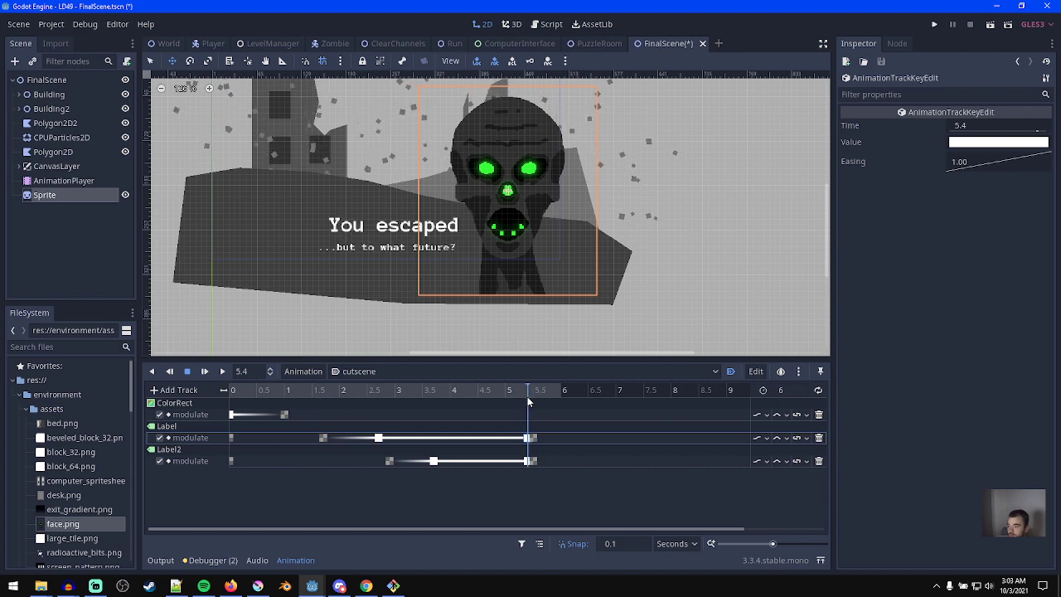
pyautogui.keyDown('ctrl'); pyautogui.scroll(10, 541, 451); pyautogui.keyUp('ctrl')
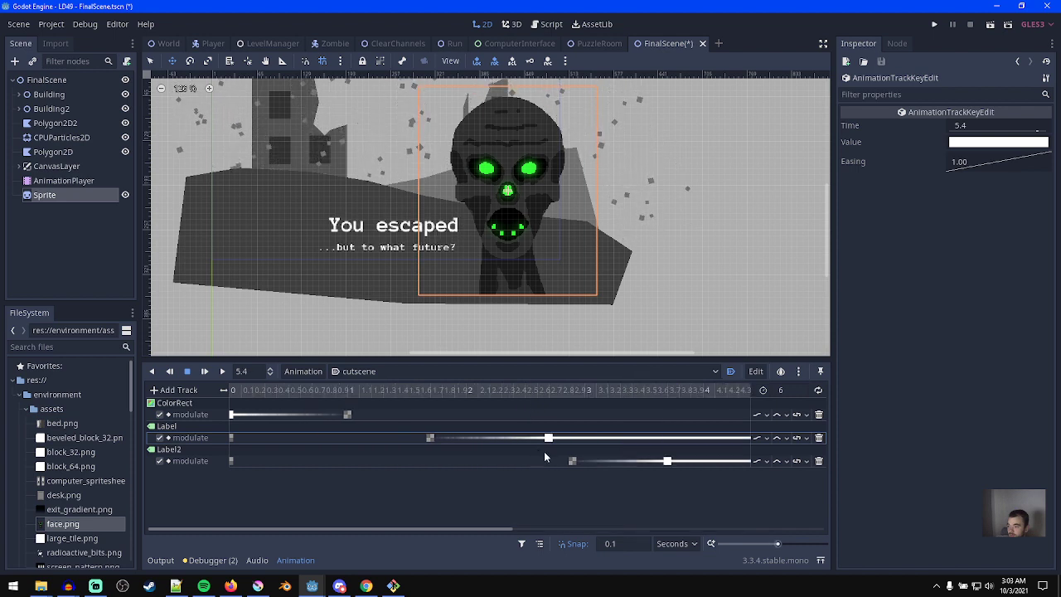
pyautogui.moveTo(673, 450); pyautogui.dragTo(172, 447, button='middle')
pyautogui.moveTo(675, 469); pyautogui.dragTo(408, 461, button='middle')
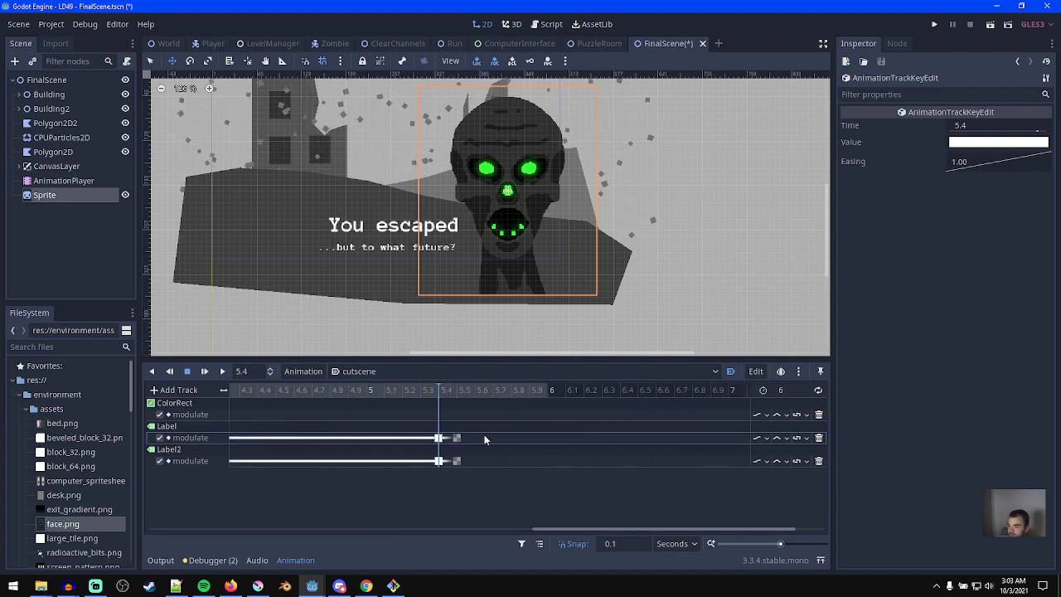
pyautogui.keyDown('ctrl'); pyautogui.scroll(-1, 398, 462); pyautogui.keyUp('ctrl')
pyautogui.keyDown('ctrl'); pyautogui.scroll(-5, 386, 455); pyautogui.keyUp('ctrl')
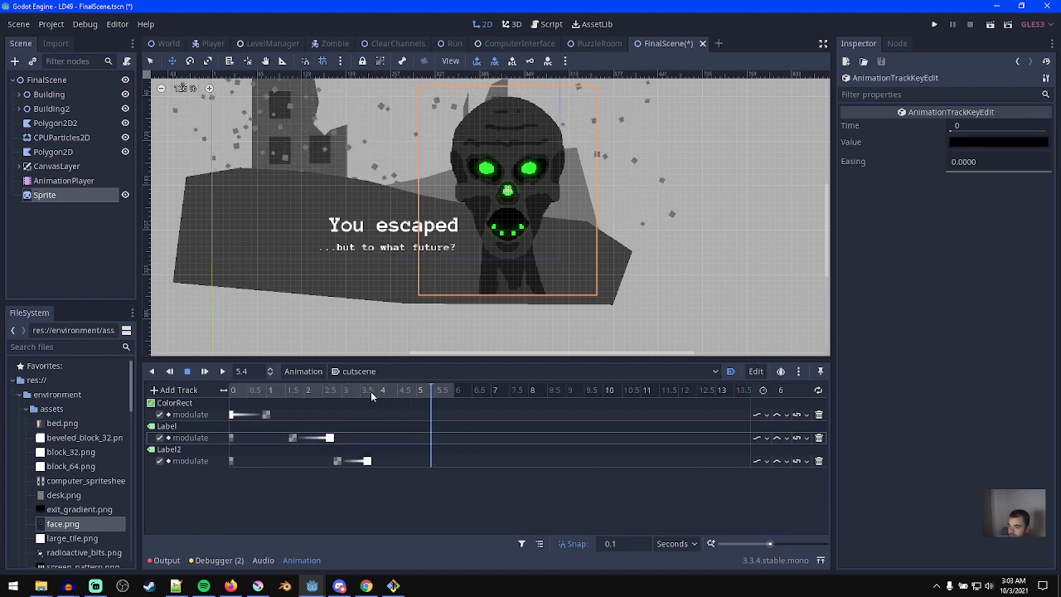
# - Turn off the "You escaped" label's visibility at 5.5 seconds and key it on a new visible track
pyautogui.moveTo(440, 396); pyautogui.dragTo(432, 394)
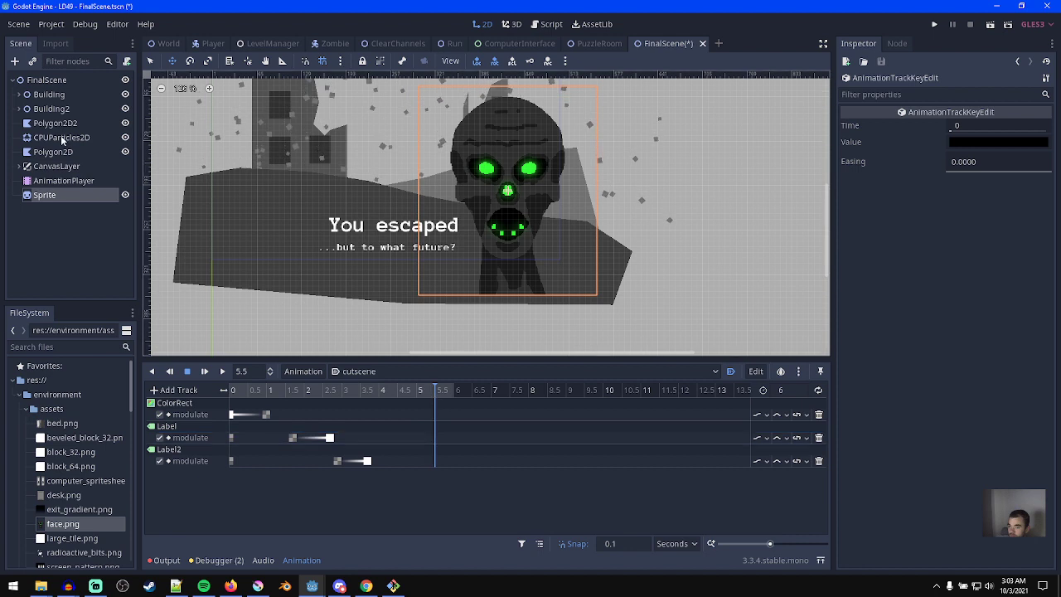
pyautogui.click(19, 167)
pyautogui.click(58, 198)
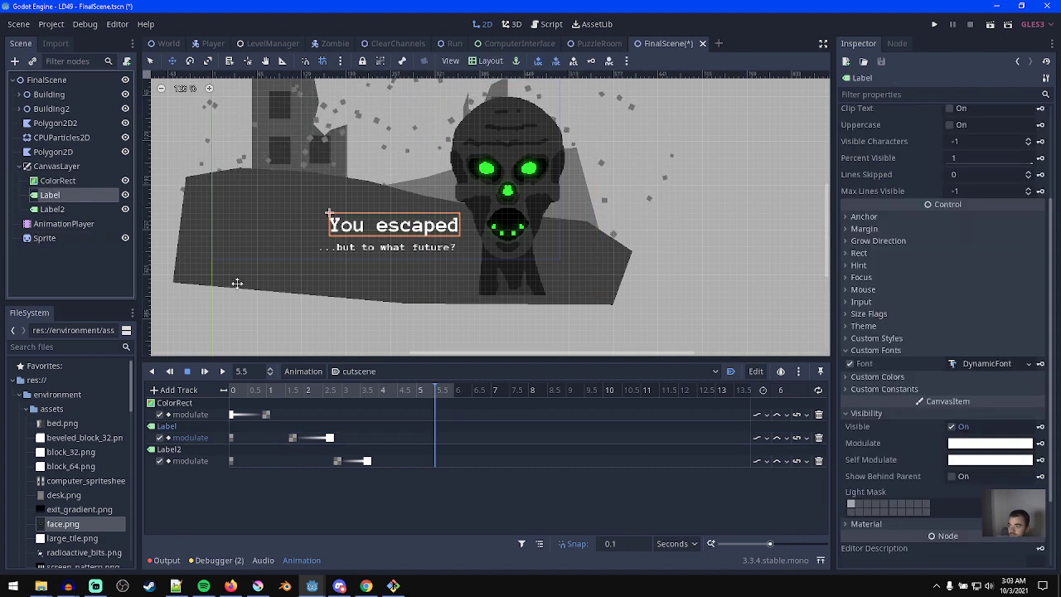
pyautogui.click(952, 427)
pyautogui.click(1041, 428)
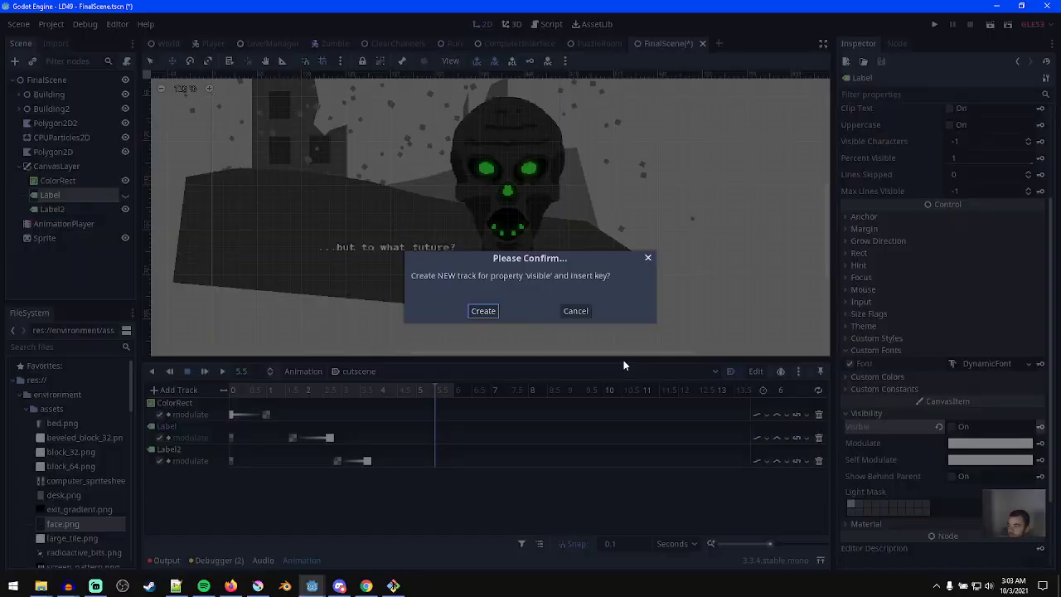
pyautogui.click(483, 310)
# - Turn off the "...but to what future?" label's visibility and key it on a new visible track
pyautogui.click(109, 211)
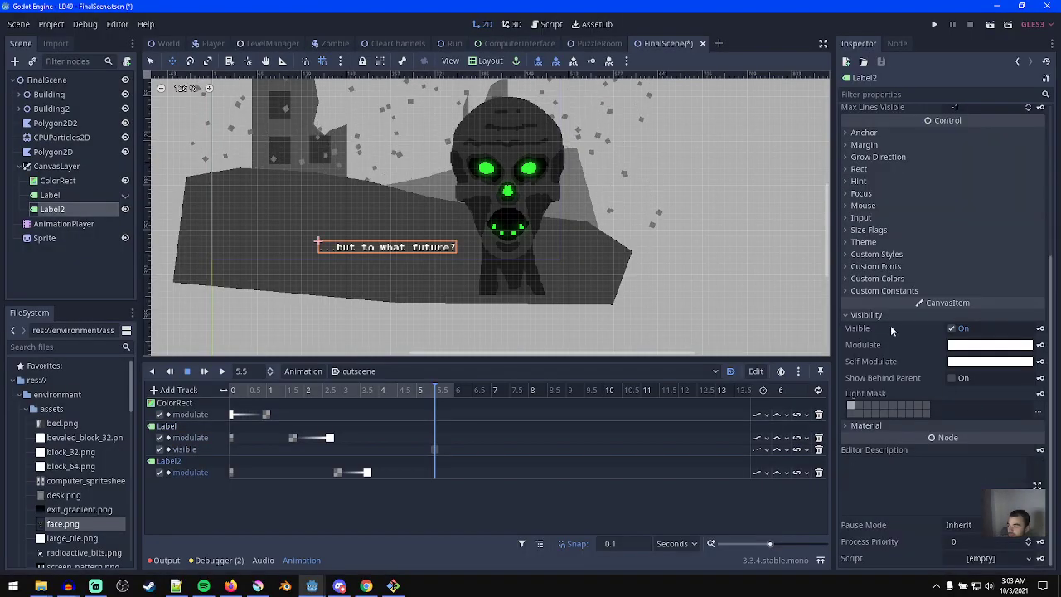
pyautogui.click(966, 330)
pyautogui.click(1041, 329)
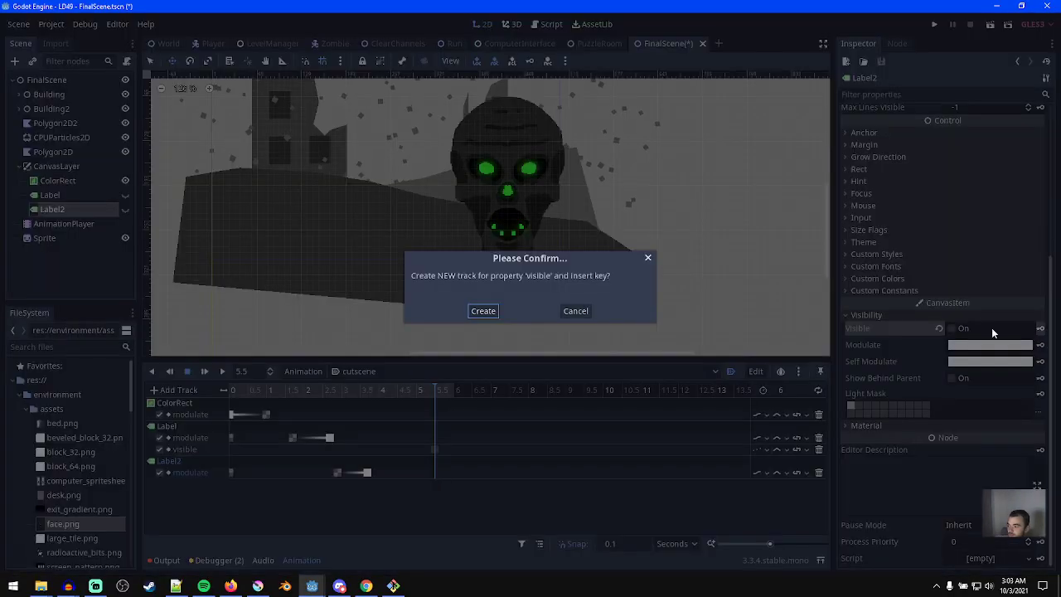
pyautogui.click(483, 310)
# - Duplicate both labels' visible keys at 0 seconds and set the copies to On
pyautogui.click(187, 370)
pyautogui.click(434, 450)
pyautogui.rightClick(434, 451)
pyautogui.click(474, 486)
pyautogui.rightClick(434, 484)
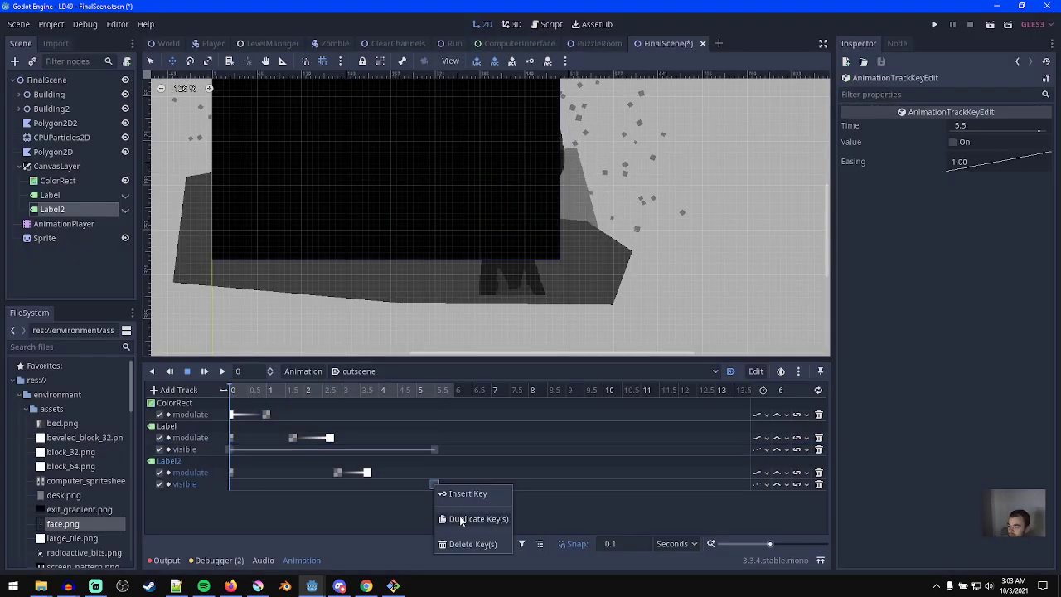
pyautogui.click(477, 521)
pyautogui.click(953, 142)
pyautogui.click(230, 448)
pyautogui.click(953, 142)
# - Play the cutscene from the start and save the scene
pyautogui.hotkey('shift', 'd')
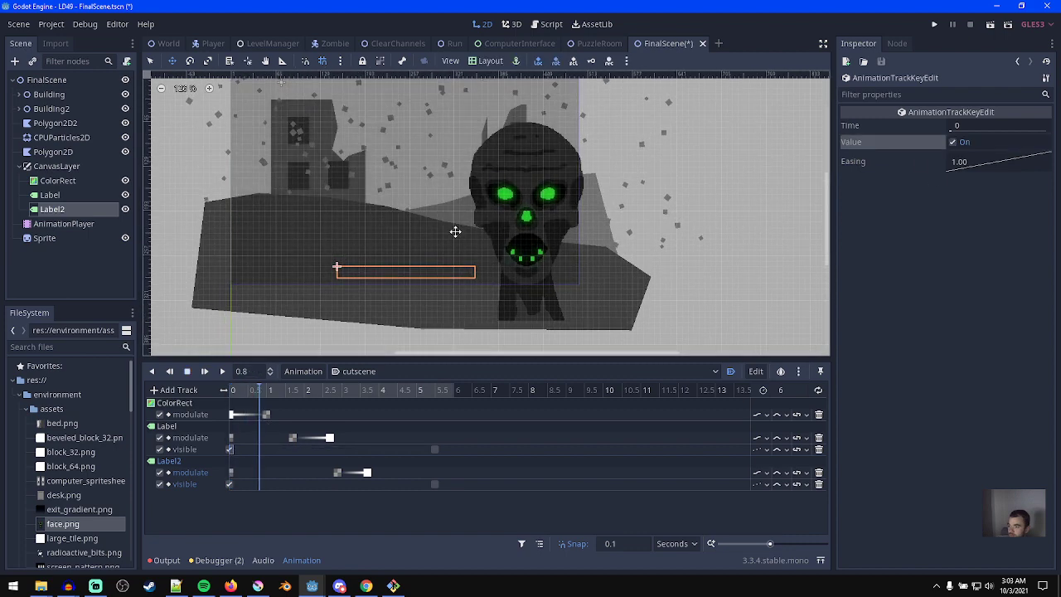
pyautogui.scroll(1, 489, 242)
pyautogui.hotkey('ctrl', 's')
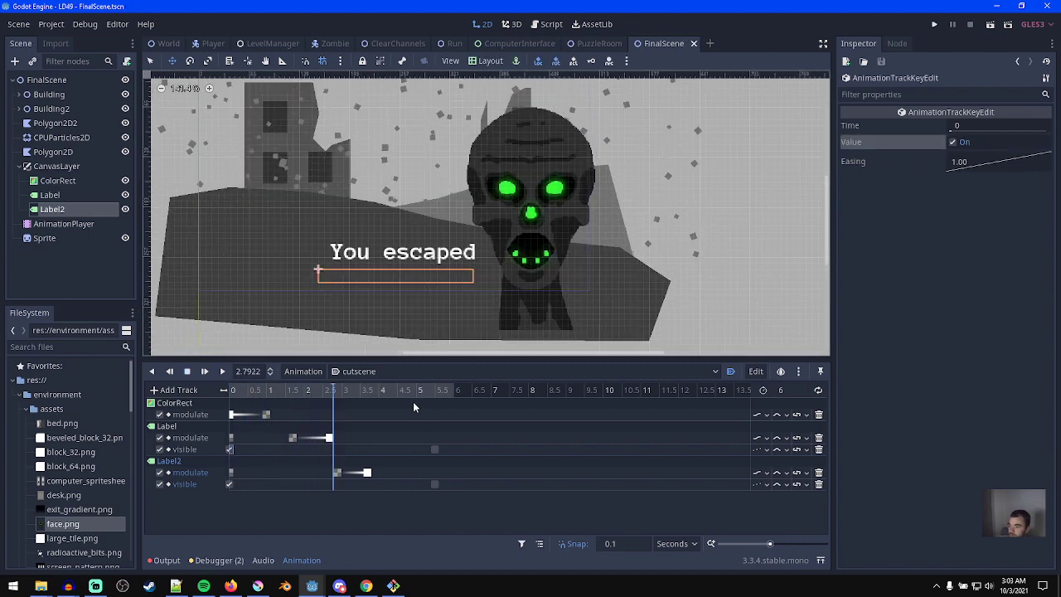
# - Set the animation time to 5.5 seconds and rename the face sprite to Head
pyautogui.moveTo(432, 391); pyautogui.dragTo(435, 399)
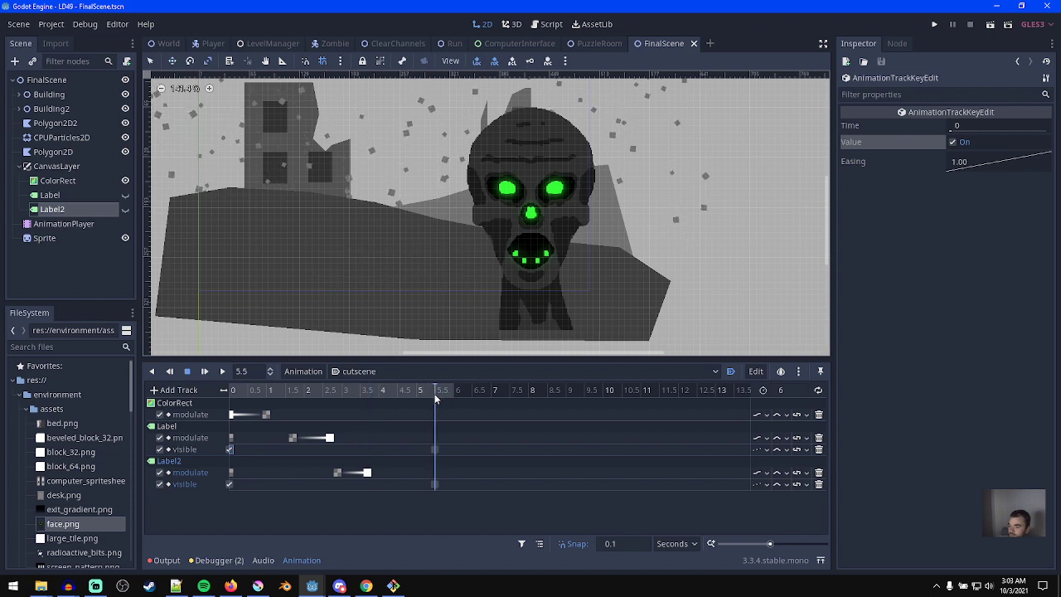
pyautogui.click(52, 238)
pyautogui.scroll(-2, 459, 236)
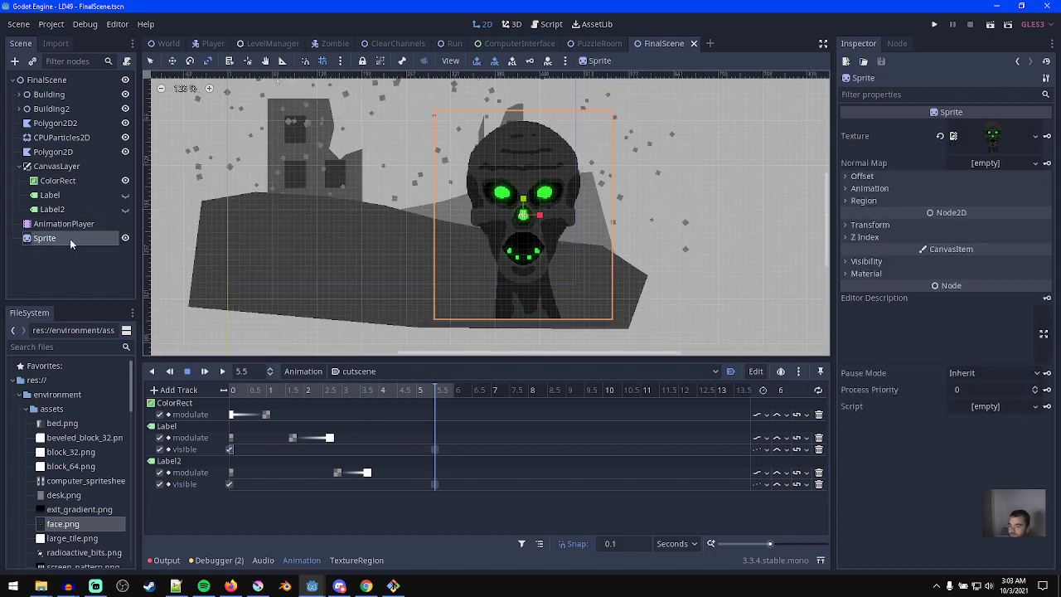
pyautogui.doubleClick(45, 237)
pyautogui.write('Head')
pyautogui.press('Return')
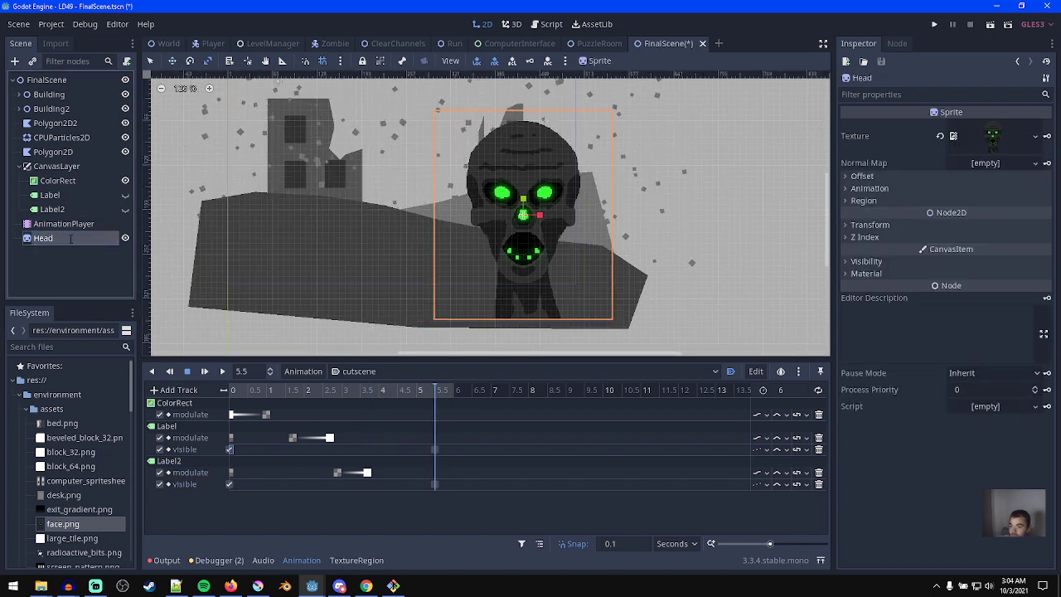
# - Move the Head sprite down below the hill, to about position 481, 481
pyautogui.moveTo(544, 255); pyautogui.dragTo(493, 214, button='middle')
pyautogui.moveTo(486, 203); pyautogui.dragTo(511, 354)
pyautogui.scroll(-3, 497, 270)
pyautogui.moveTo(497, 274); pyautogui.dragTo(483, 223, button='middle')
pyautogui.moveTo(488, 239); pyautogui.dragTo(497, 281)
pyautogui.moveTo(529, 295); pyautogui.dragTo(525, 270, button='middle')
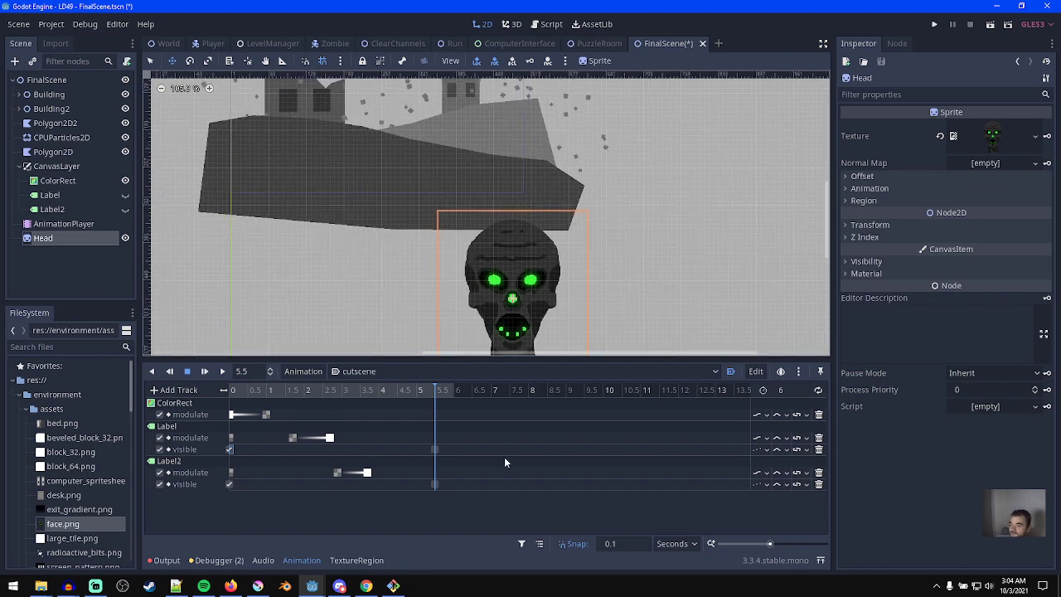
# - Create position and rotation degrees tracks for the Head with keys at 5.5 seconds
pyautogui.click(870, 225)
pyautogui.click(1047, 238)
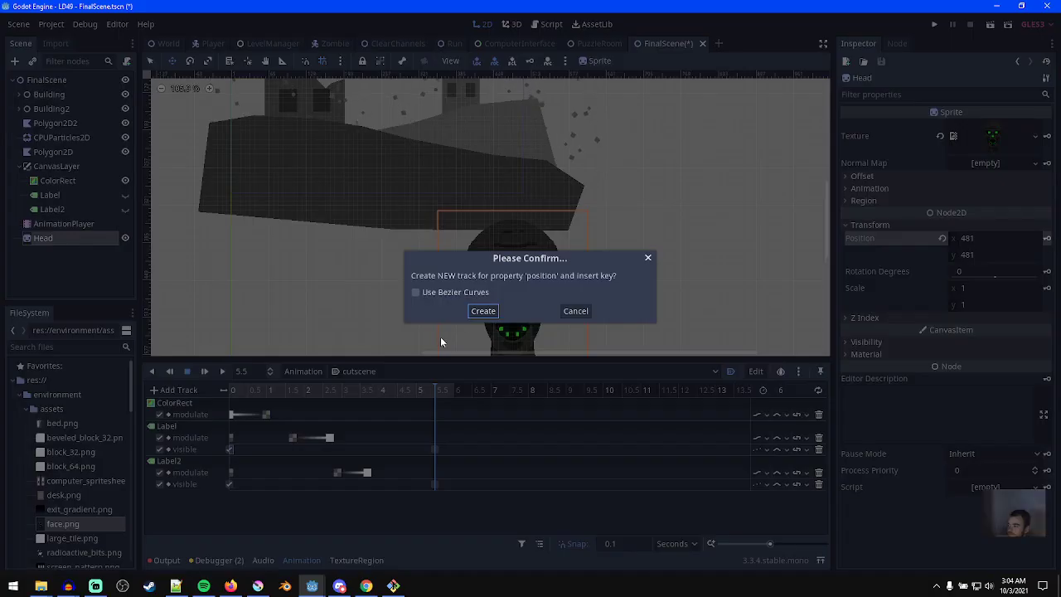
pyautogui.click(483, 311)
pyautogui.click(1047, 271)
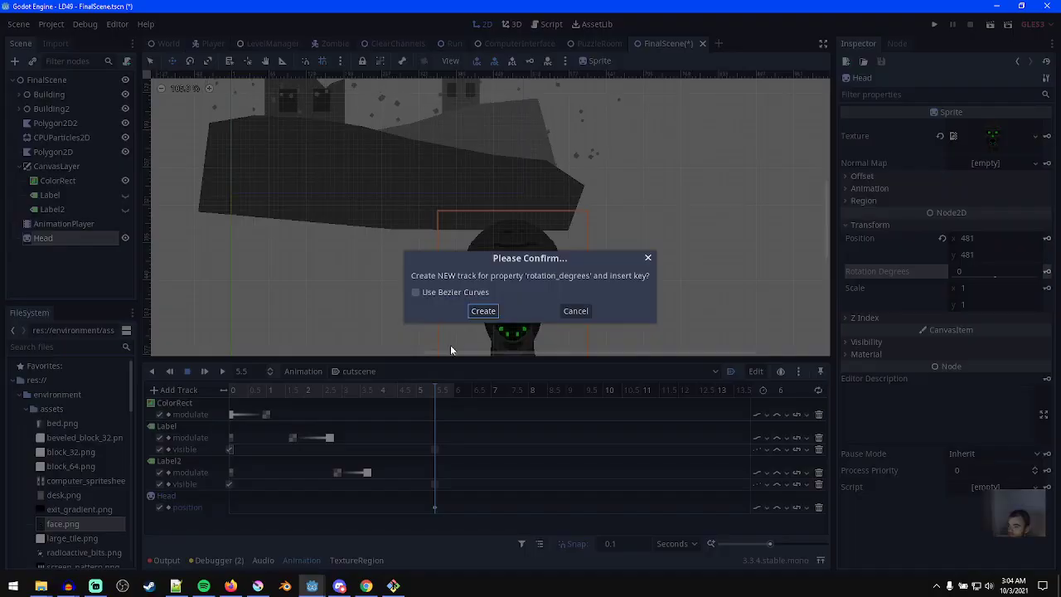
pyautogui.click(478, 312)
# - Duplicate the Head's position and rotation keys at 0 seconds and set the animation length to 8 seconds
pyautogui.moveTo(310, 389); pyautogui.dragTo(199, 390)
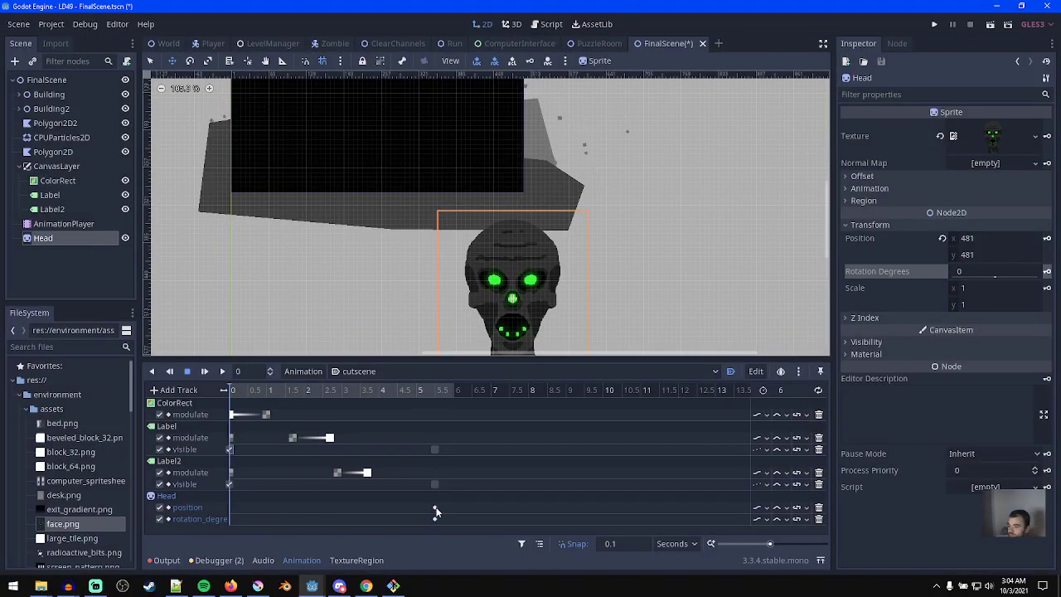
pyautogui.click(435, 507)
pyautogui.rightClick(435, 507)
pyautogui.click(479, 541)
pyautogui.click(434, 518)
pyautogui.rightClick(435, 518)
pyautogui.click(456, 541)
pyautogui.click(438, 390)
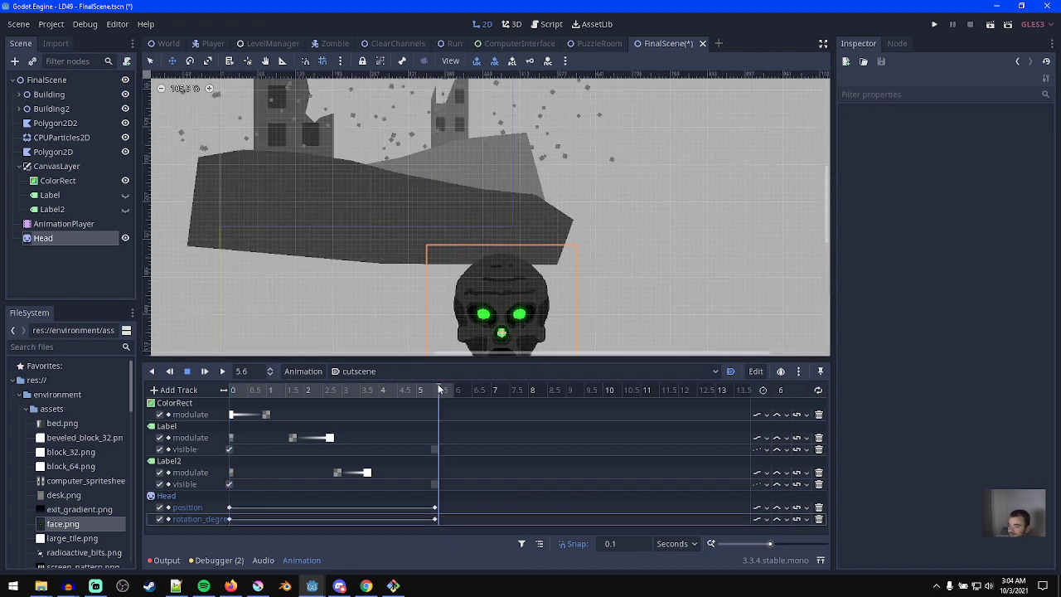
pyautogui.click(791, 389)
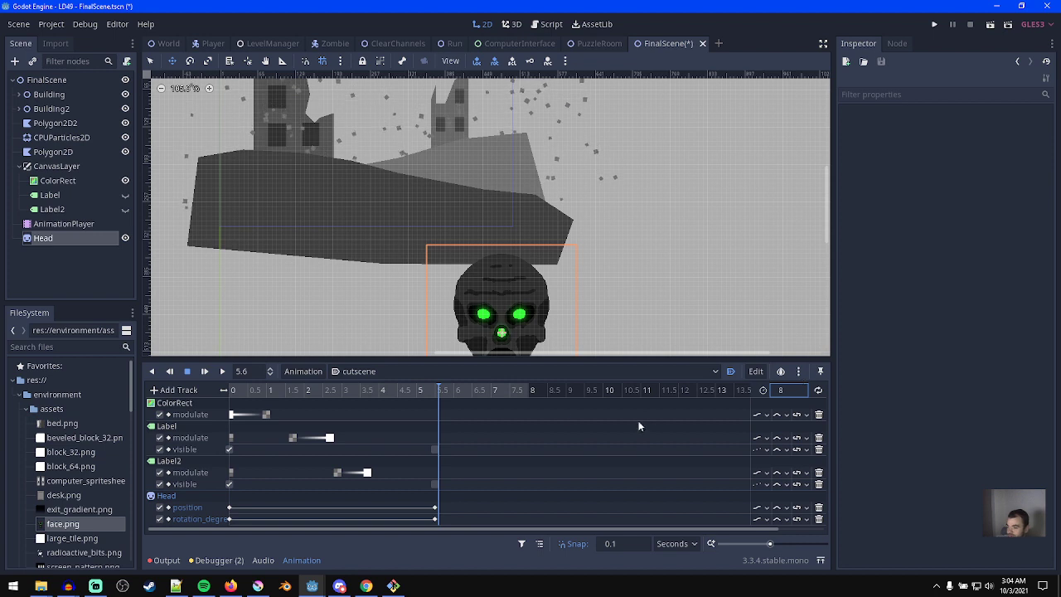
# - At 5.9 seconds, move the Head up to about 297, 185, rotate it about -6.7 degrees and key both properties
pyautogui.moveTo(438, 398); pyautogui.dragTo(449, 391)
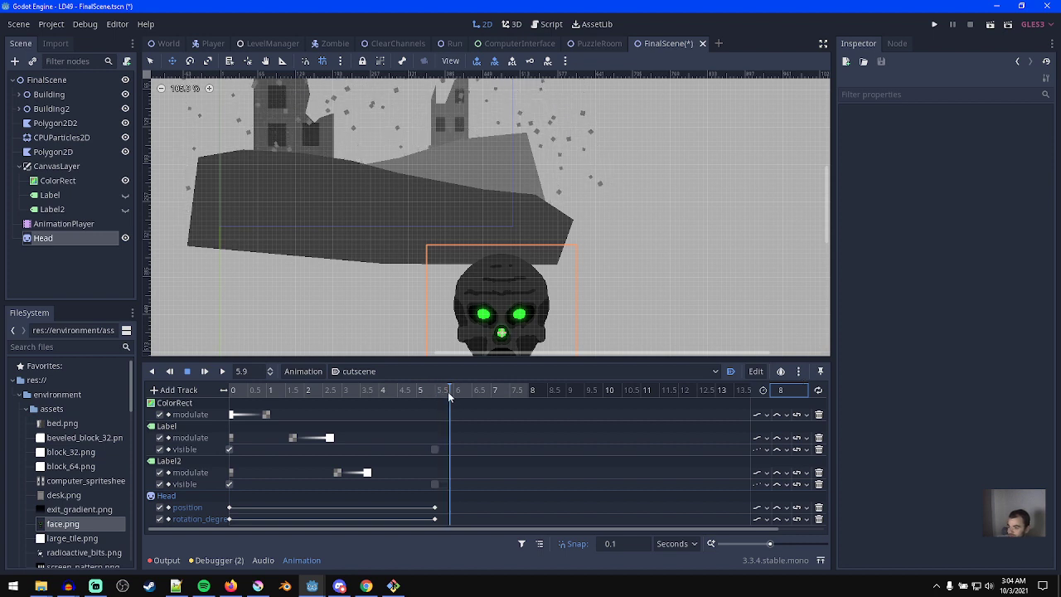
pyautogui.moveTo(514, 321); pyautogui.dragTo(426, 145)
pyautogui.press('e')
pyautogui.moveTo(606, 190); pyautogui.dragTo(596, 163)
pyautogui.moveTo(517, 225); pyautogui.dragTo(543, 271, button='middle')
pyautogui.moveTo(458, 239); pyautogui.dragTo(434, 219)
pyautogui.press('w')
pyautogui.scroll(1, 489, 225)
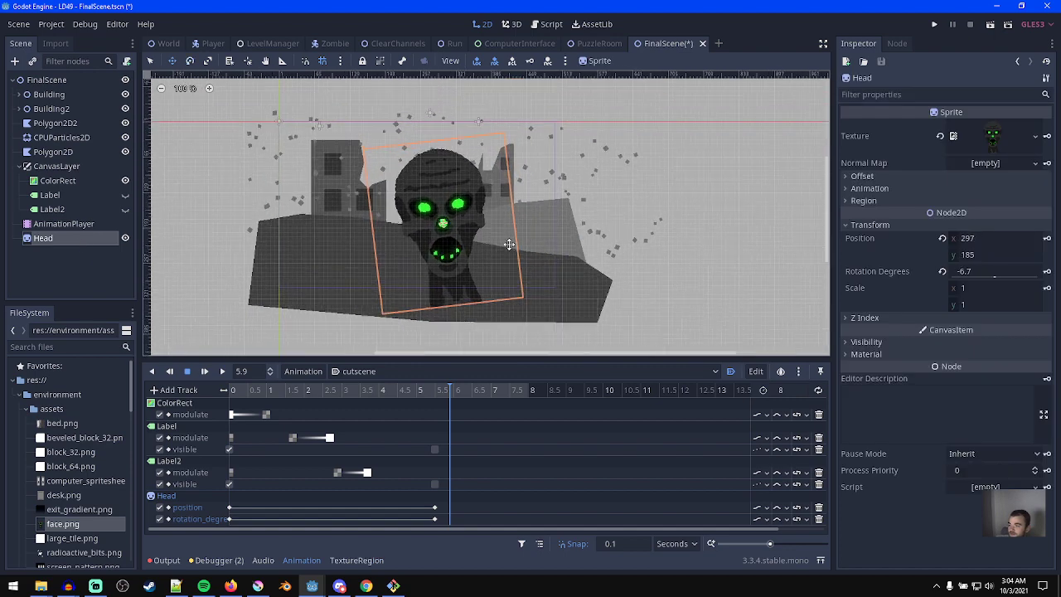
pyautogui.click(1048, 272)
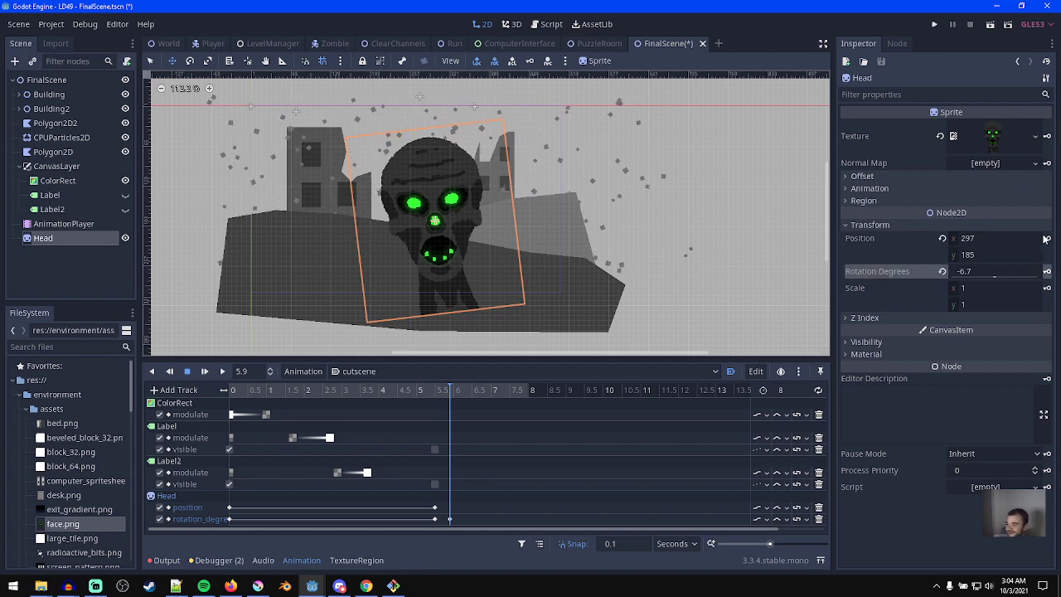
pyautogui.click(1046, 238)
# - Preview the Head's rise and shift its 5.9-second position and rotation keys to 5.6 seconds
pyautogui.click(417, 391)
pyautogui.press('d')
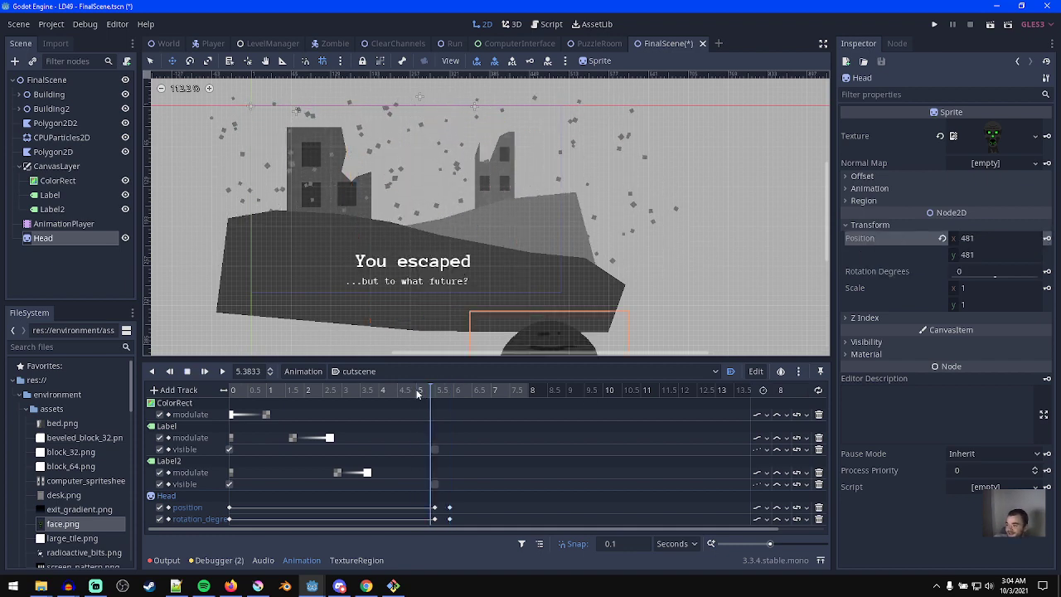
pyautogui.click(439, 391)
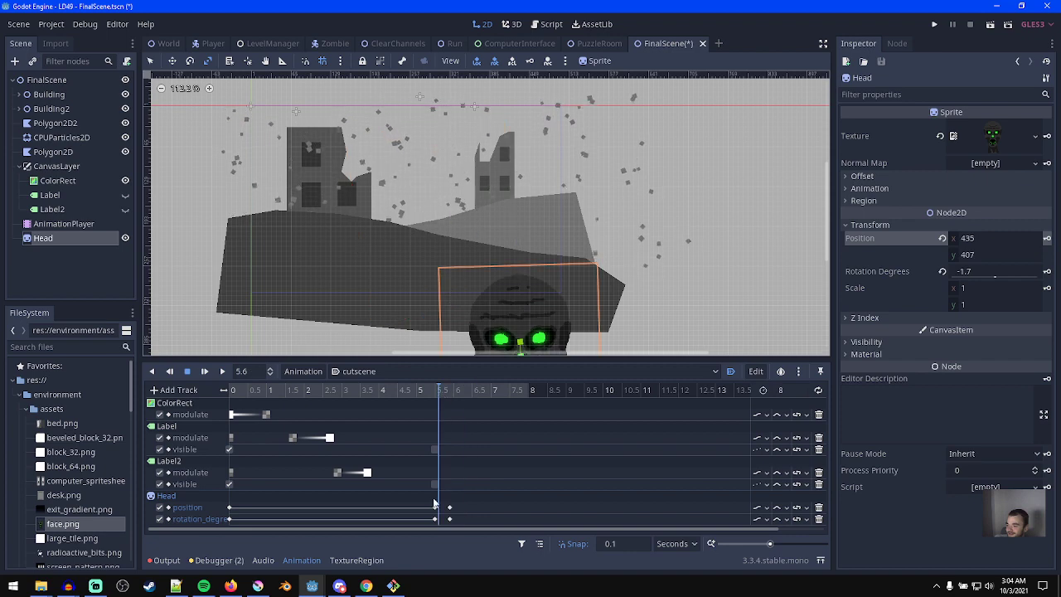
pyautogui.keyDown('ctrl'); pyautogui.scroll(10, 474, 506); pyautogui.keyUp('ctrl')
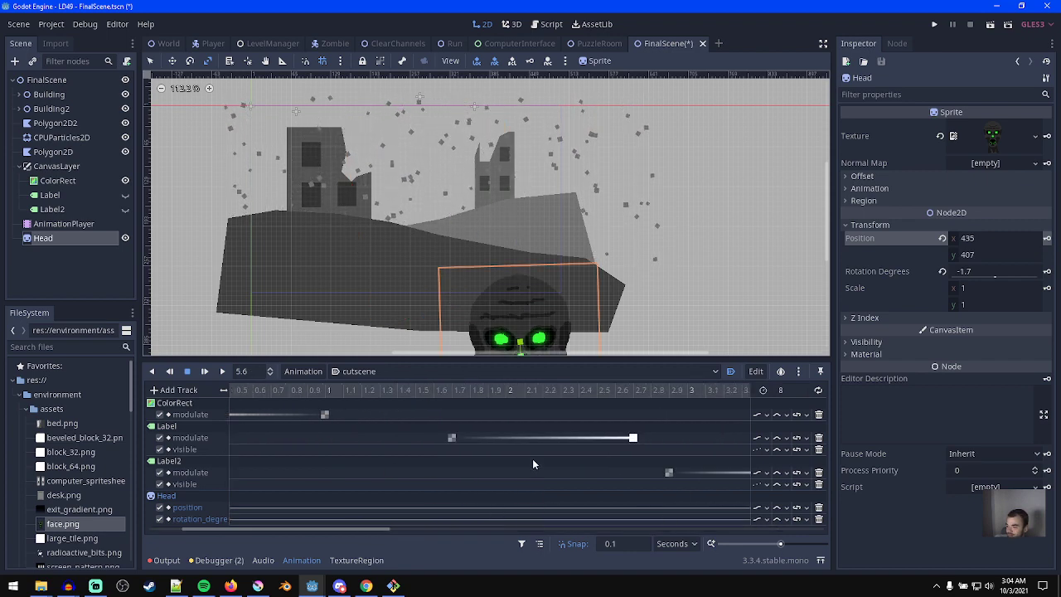
pyautogui.moveTo(523, 477); pyautogui.dragTo(496, 502, button='middle')
pyautogui.moveTo(550, 503); pyautogui.dragTo(500, 504)
# - At 5.7 seconds, rotate the Head to about 21.9 degrees and key its rotation and position
pyautogui.moveTo(486, 393); pyautogui.dragTo(527, 399)
pyautogui.press('d')
pyautogui.press('s')
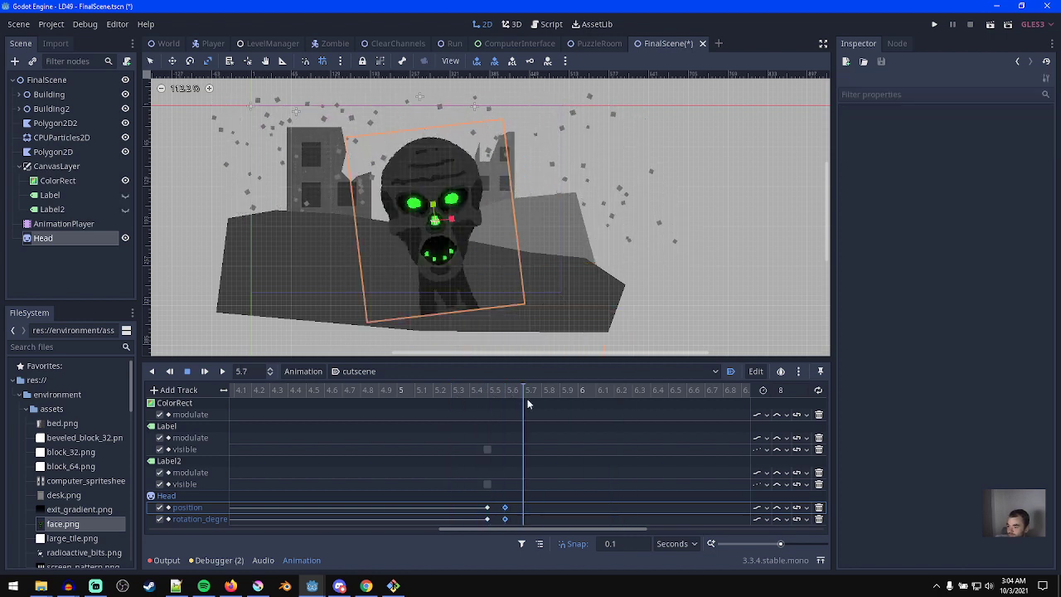
pyautogui.moveTo(580, 227); pyautogui.dragTo(519, 295)
pyautogui.click(58, 238)
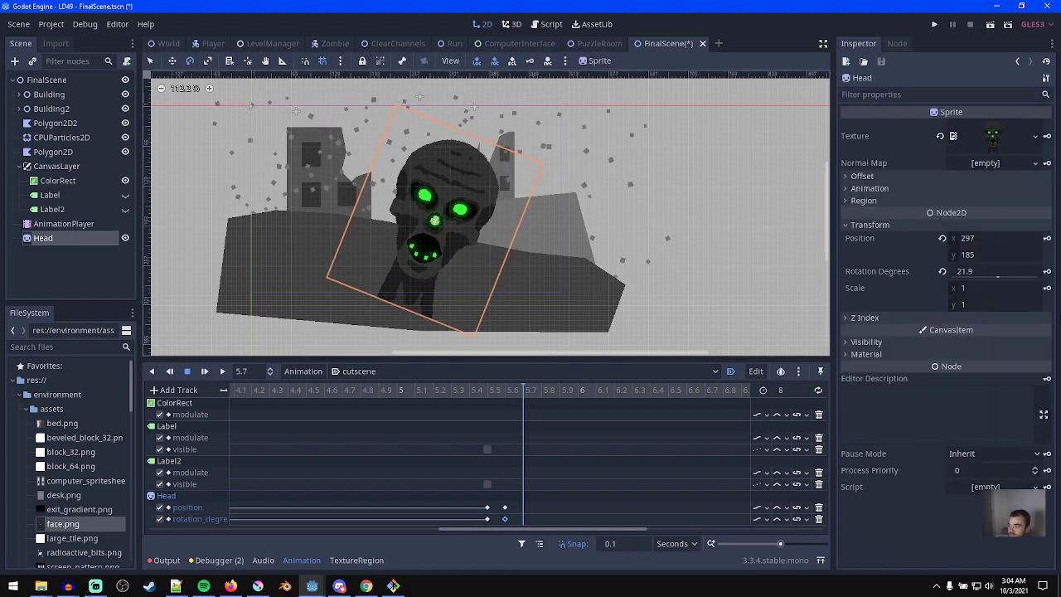
pyautogui.click(1047, 272)
pyautogui.click(1047, 239)
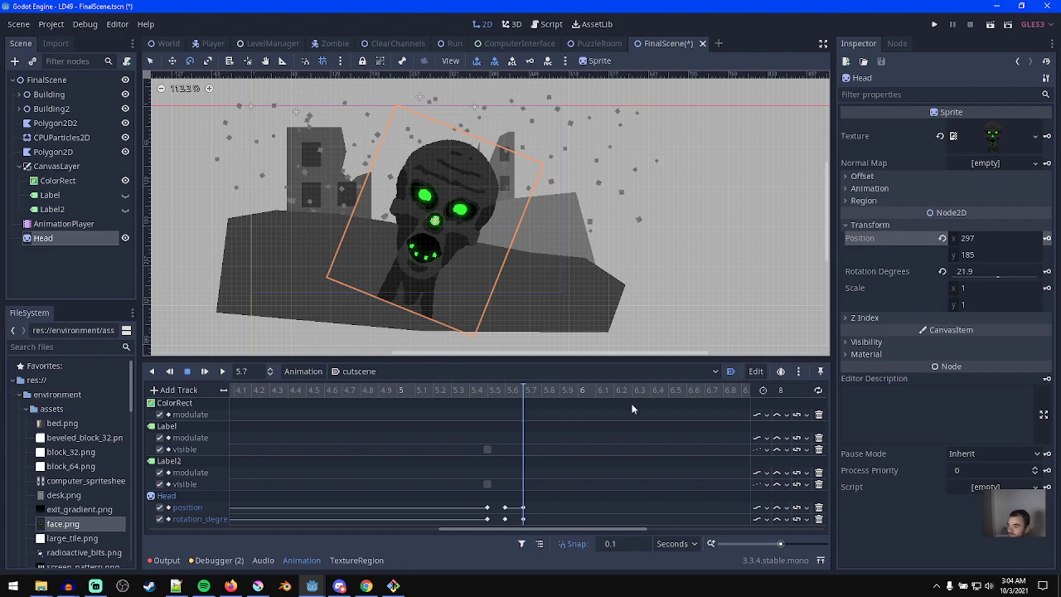
# - At 5.8 seconds, move the Head to about 249, 193, tilt it to about -12.7 degrees and key both properties
pyautogui.click(550, 394)
pyautogui.moveTo(553, 295); pyautogui.dragTo(531, 208)
pyautogui.press('w')
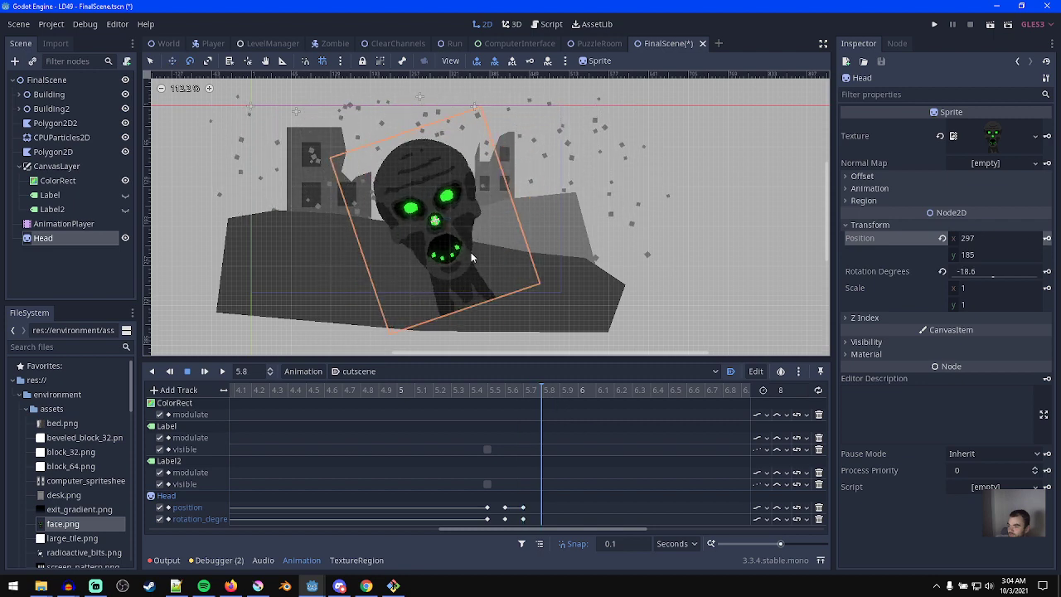
pyautogui.moveTo(472, 253); pyautogui.dragTo(437, 252)
pyautogui.moveTo(519, 258); pyautogui.dragTo(534, 278)
pyautogui.press('e')
pyautogui.click(1047, 271)
pyautogui.click(1047, 238)
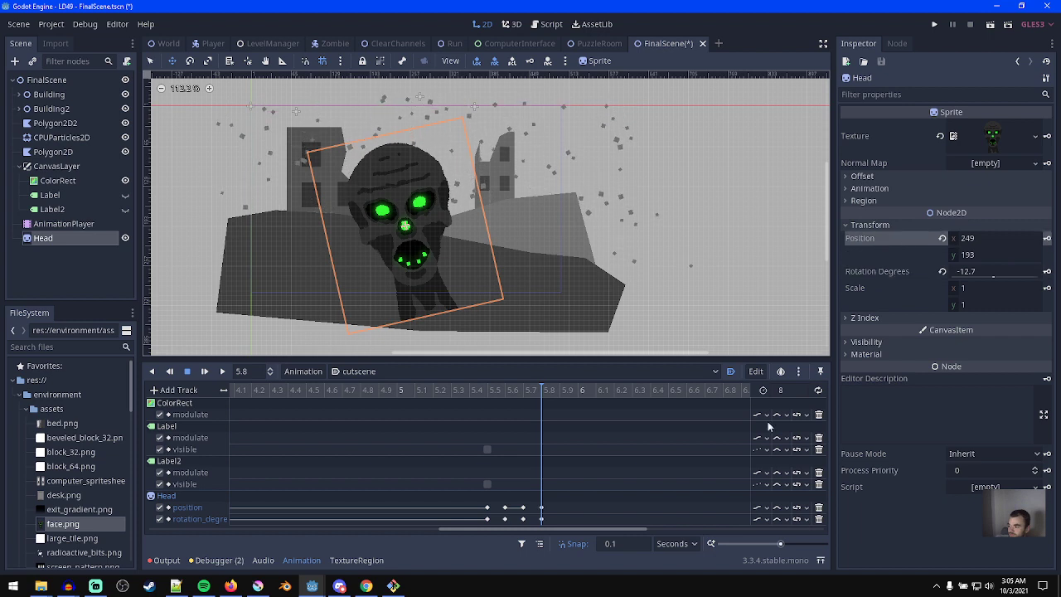
# - At 5.9 seconds, move the Head to about 289, 249, rotate it to about 19.9 degrees and key both properties
pyautogui.click(580, 394)
pyautogui.click(567, 390)
pyautogui.press('w')
pyautogui.moveTo(521, 291); pyautogui.dragTo(450, 280)
pyautogui.press('e')
pyautogui.moveTo(561, 277); pyautogui.dragTo(579, 255)
pyautogui.click(1047, 272)
pyautogui.click(1047, 239)
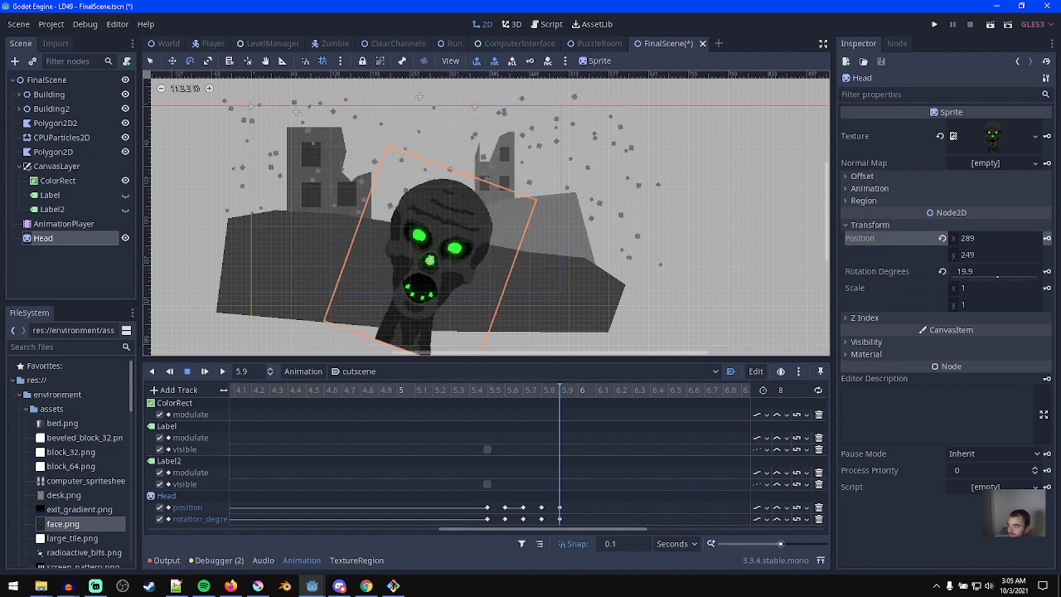
# - Play and scrub the cutscene from about 5.3 seconds to preview the Head's jump and shake
pyautogui.click(461, 395)
pyautogui.press('d')
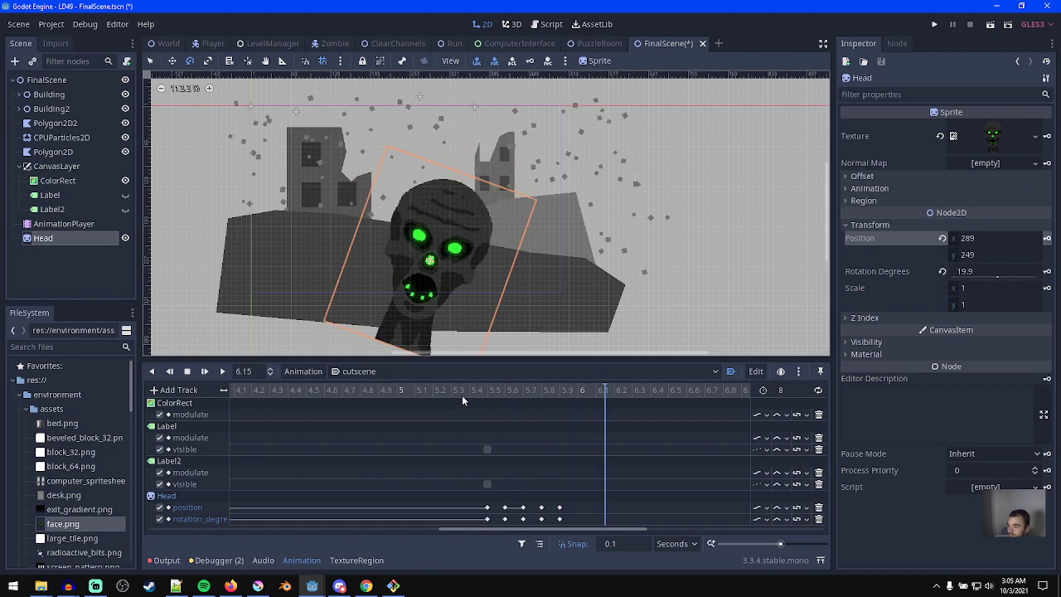
pyautogui.click(464, 390)
pyautogui.press('d')
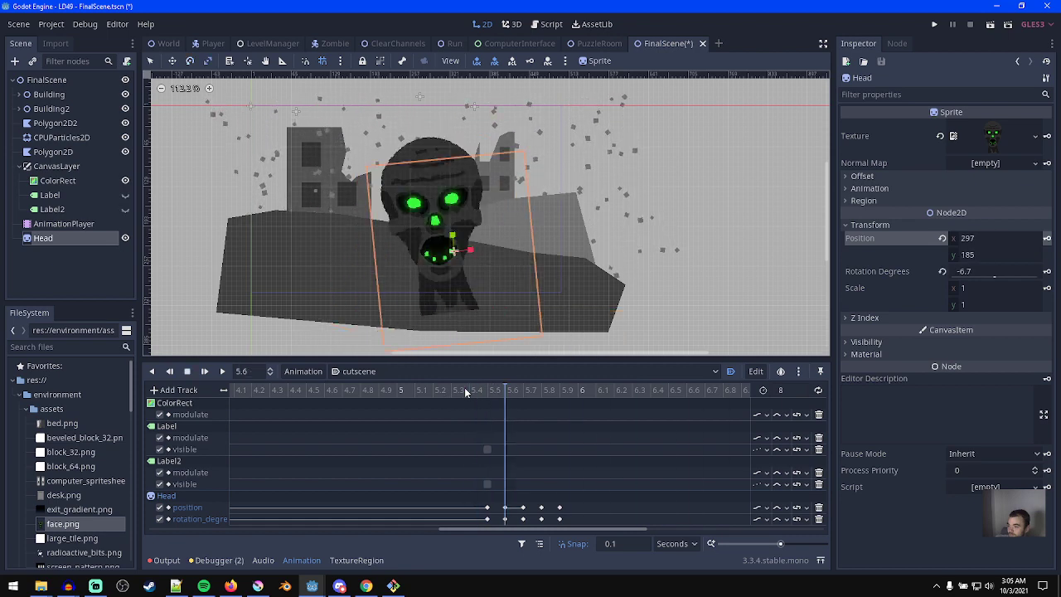
pyautogui.press('s')
pyautogui.moveTo(497, 391); pyautogui.dragTo(581, 391)
pyautogui.click(462, 391)
pyautogui.press('d')
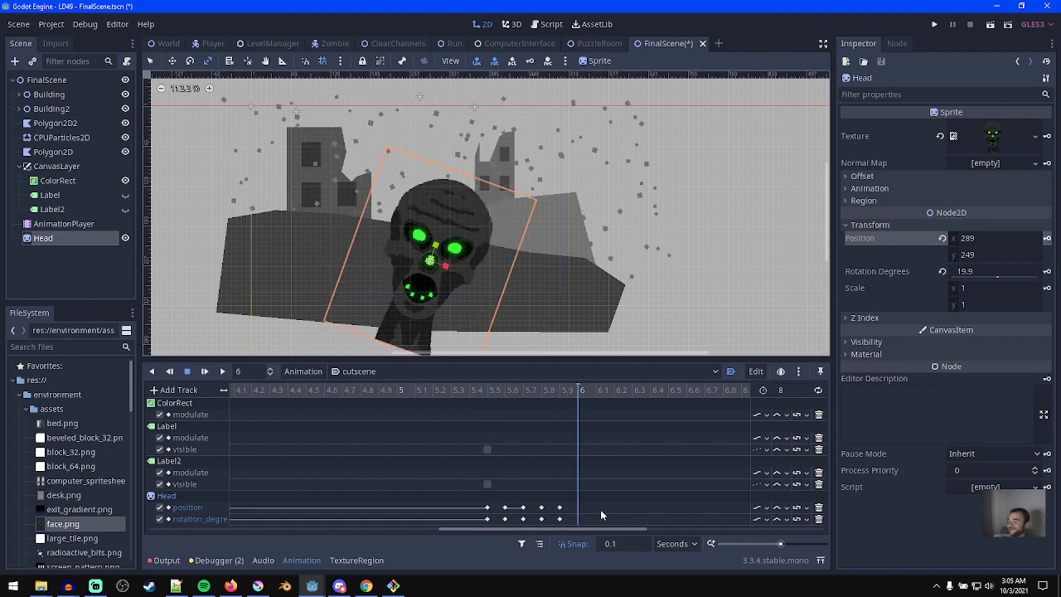
# - Duplicate the Head's position and rotation keys from 5.6 through 5.9 seconds at 6.0 seconds and preview the longer shake
pyautogui.moveTo(581, 527); pyautogui.dragTo(500, 502)
pyautogui.rightClick(506, 511)
pyautogui.click(550, 543)
pyautogui.click(527, 395)
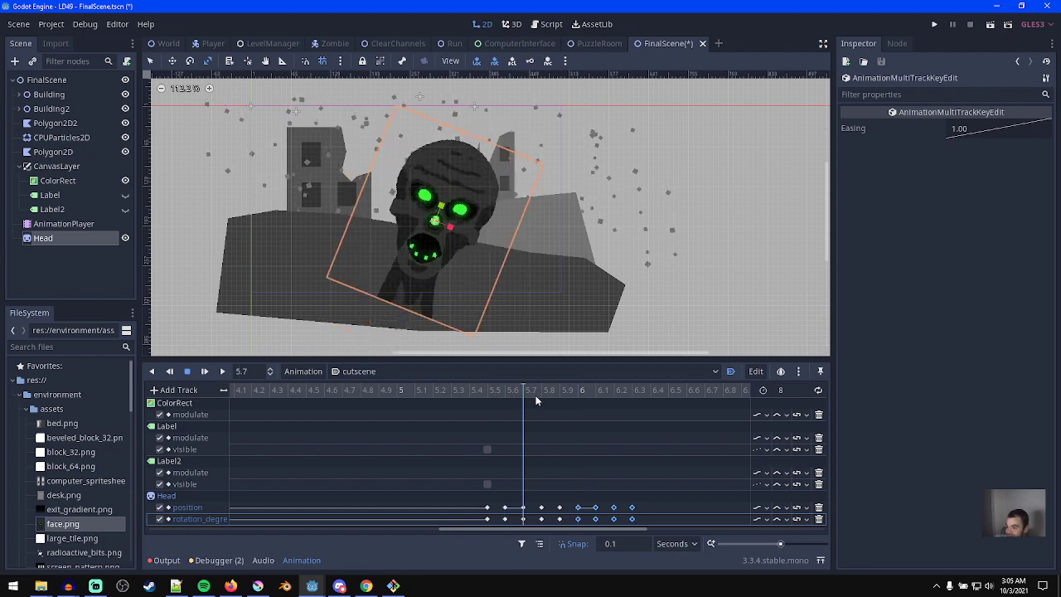
pyautogui.click(492, 396)
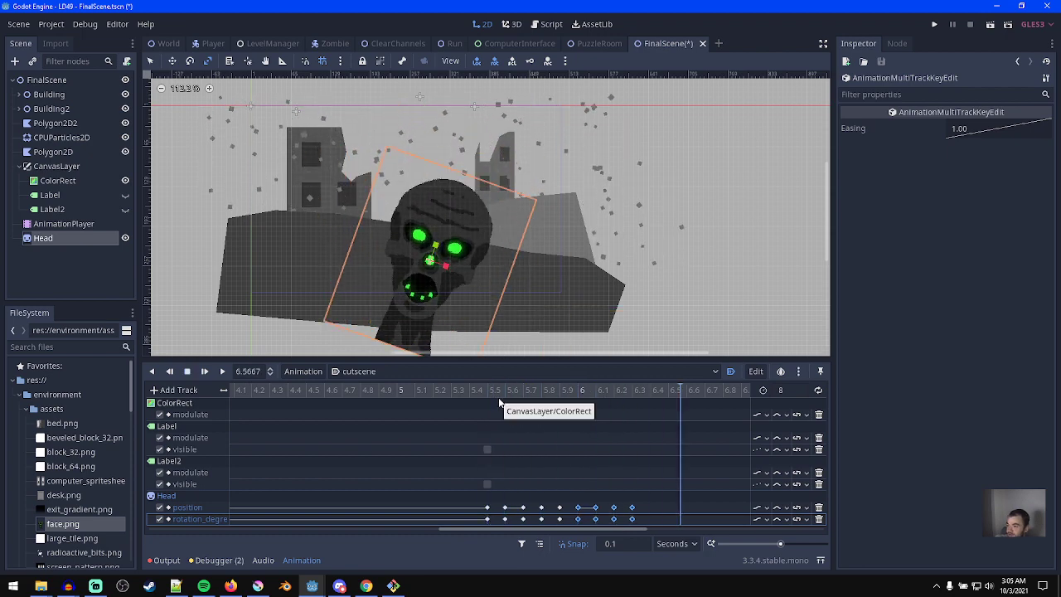
pyautogui.click(512, 393)
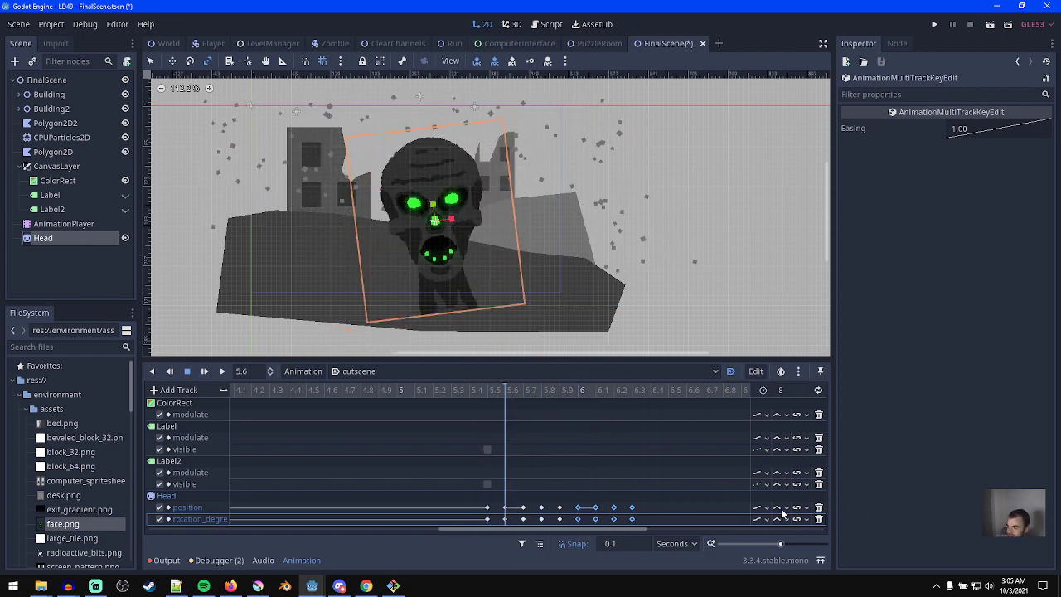
# - Try the discrete update mode on the Head's position and rotation tracks, preview the shake and undo the change
pyautogui.click(783, 518)
pyautogui.click(759, 508)
pyautogui.click(771, 537)
pyautogui.click(761, 520)
pyautogui.click(764, 539)
pyautogui.click(498, 390)
pyautogui.moveTo(486, 391); pyautogui.dragTo(619, 406)
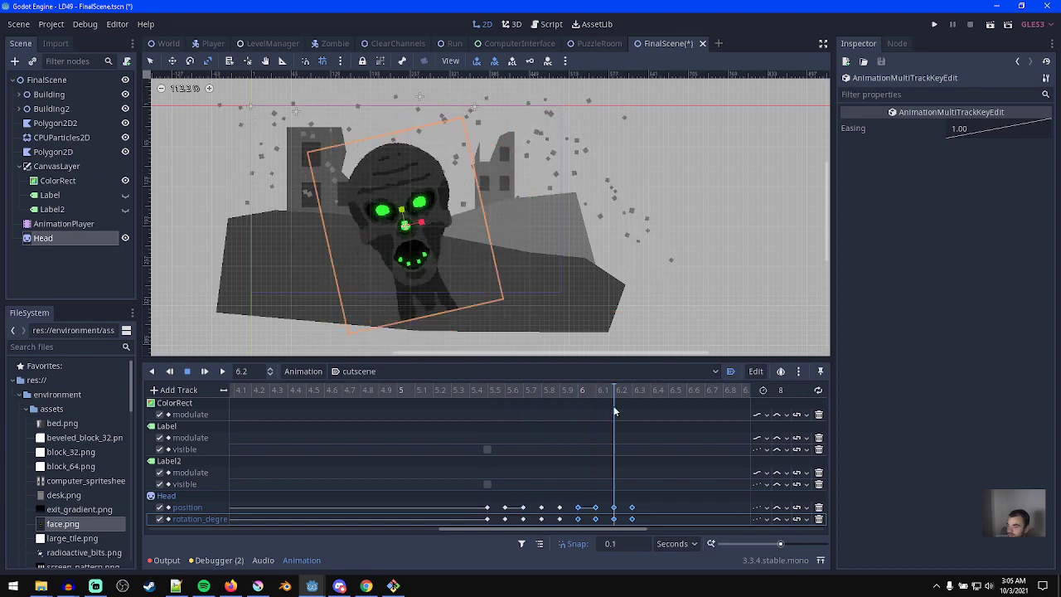
pyautogui.hotkey('ctrl', 'z')
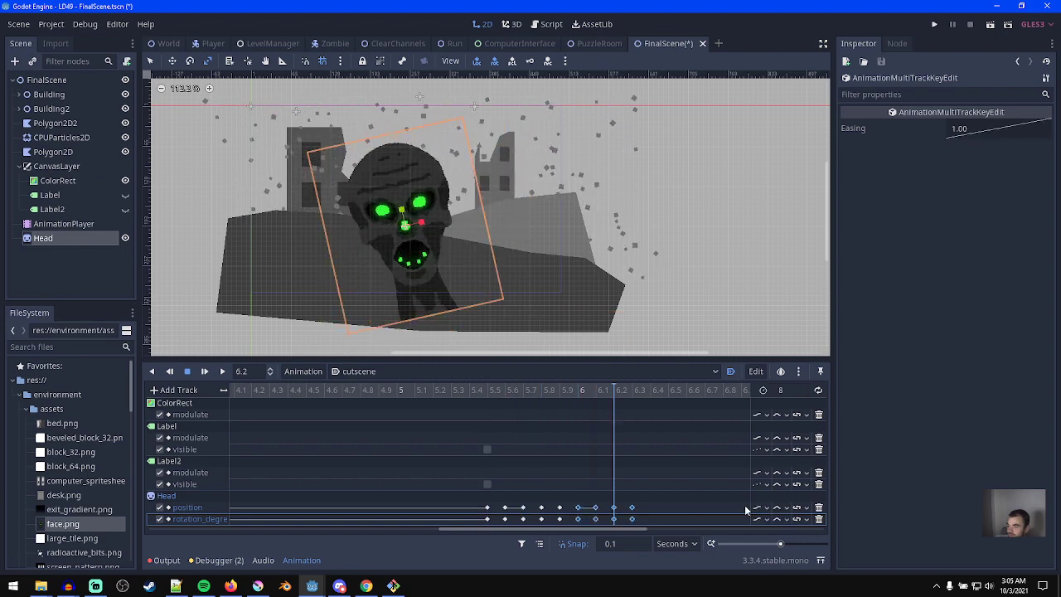
pyautogui.press('d')
pyautogui.click(477, 387)
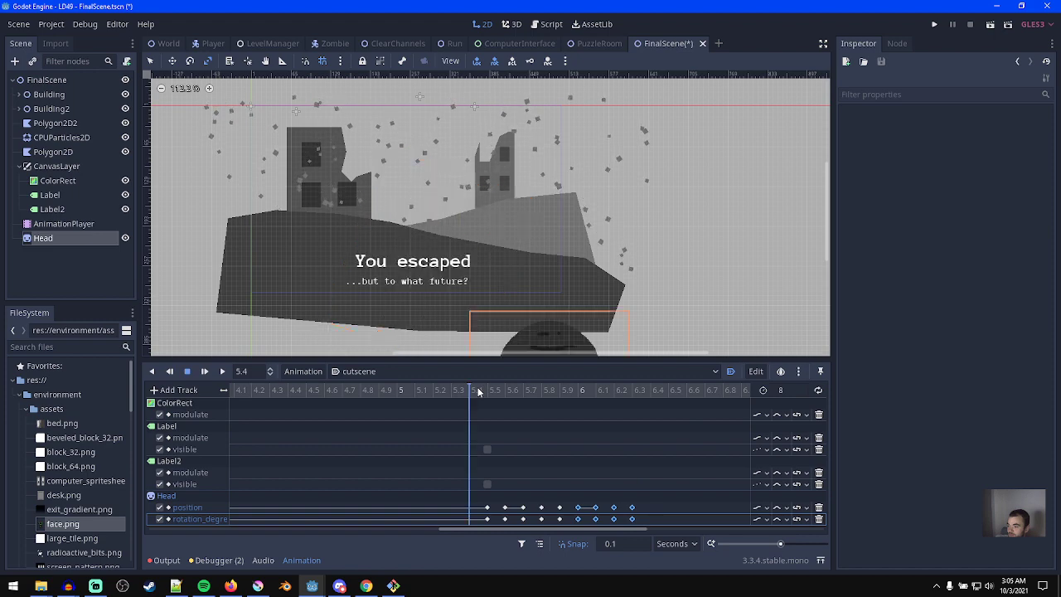
pyautogui.click(491, 392)
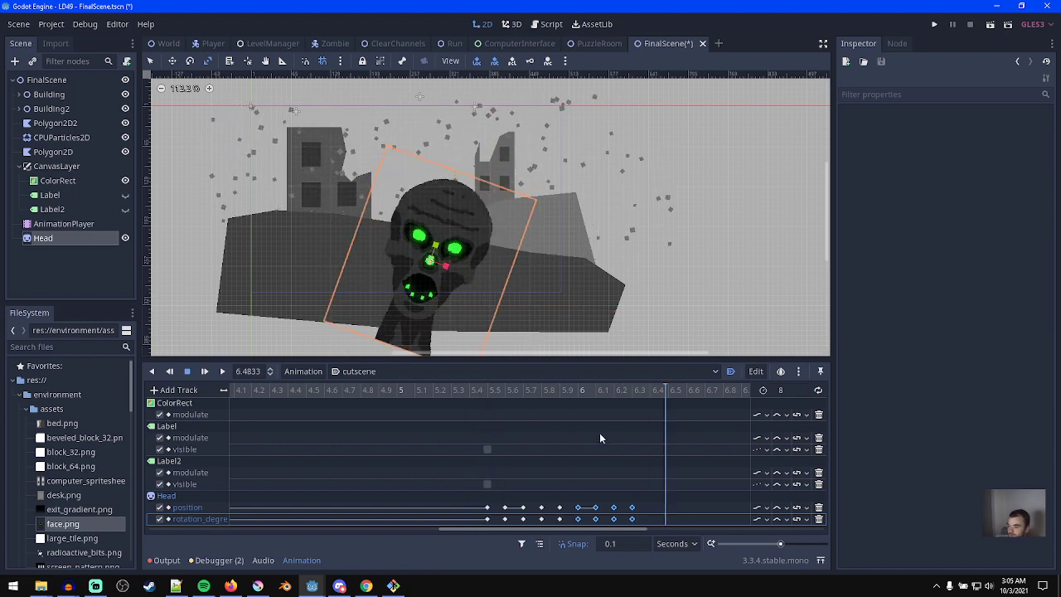
# - Duplicate the Head's 6.0- and 6.1-second position and rotation keys at 6.4 seconds
pyautogui.click(648, 396)
pyautogui.rightClick(580, 504)
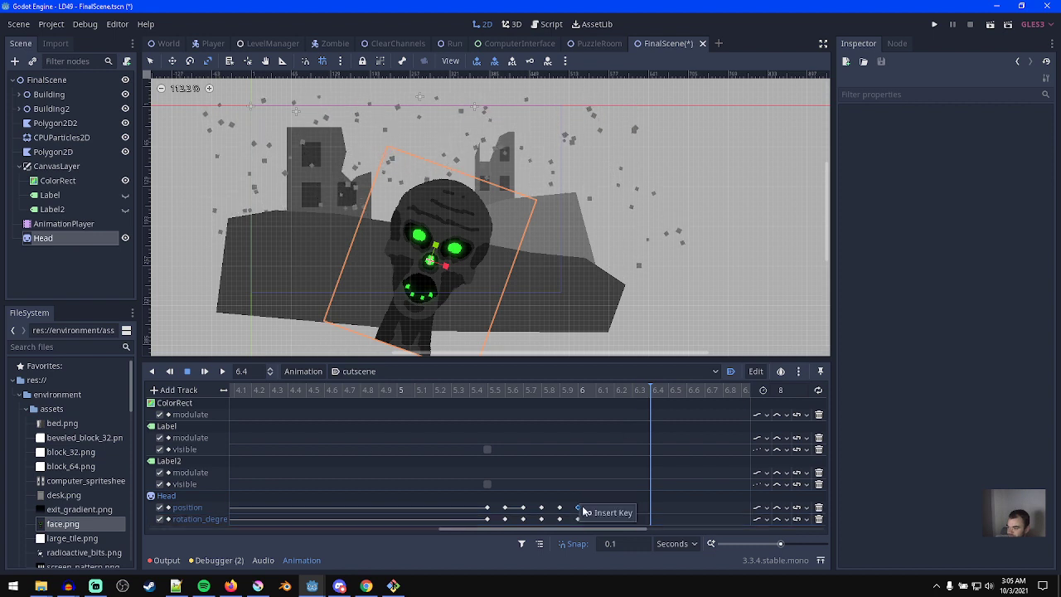
pyautogui.click(664, 484)
pyautogui.moveTo(569, 494); pyautogui.dragTo(657, 536)
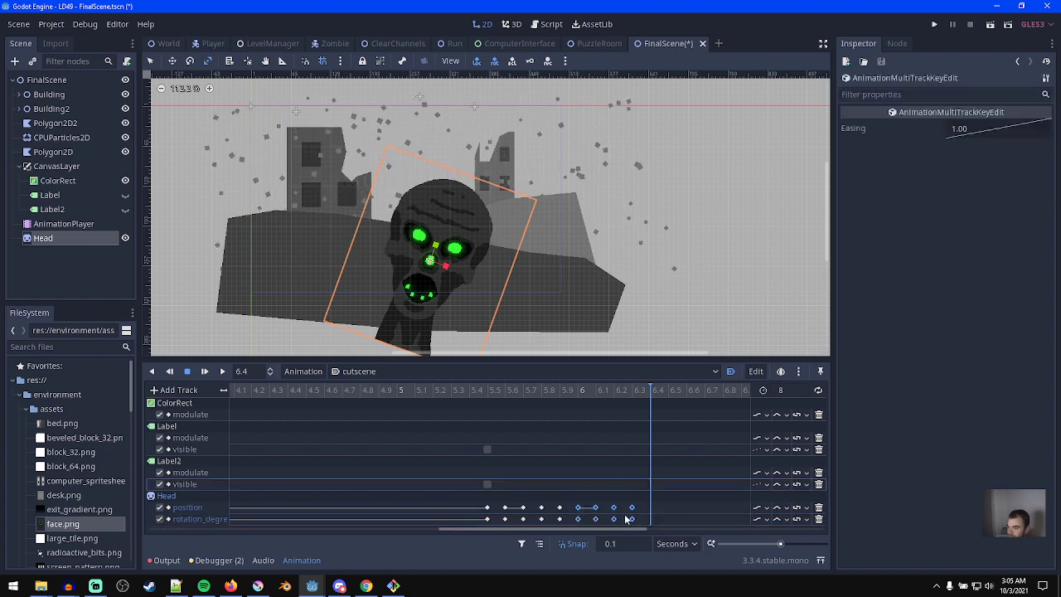
pyautogui.rightClick(614, 507)
pyautogui.click(640, 540)
pyautogui.moveTo(567, 481); pyautogui.dragTo(601, 514)
pyautogui.rightClick(595, 510)
pyautogui.click(618, 540)
# - Duplicate the Head's 5.7- and 5.8-second position and rotation keys at 6.6 seconds
pyautogui.click(688, 390)
pyautogui.moveTo(524, 492); pyautogui.dragTo(552, 523)
pyautogui.rightClick(544, 511)
pyautogui.click(569, 542)
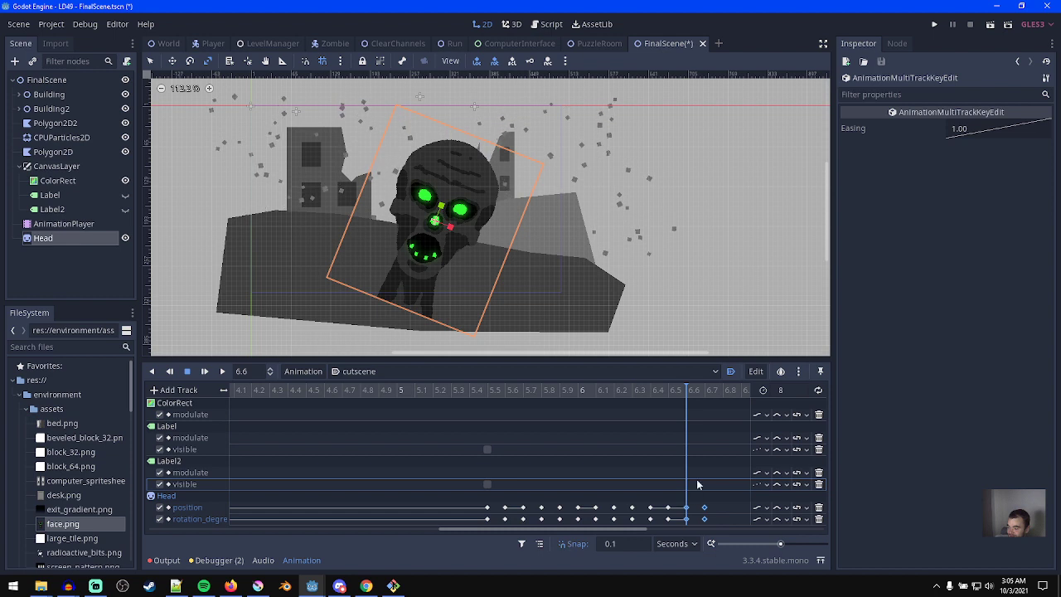
# - Duplicate the ColorRect's opening white modulate key at 6.7 seconds
pyautogui.click(706, 395)
pyautogui.moveTo(700, 513); pyautogui.dragTo(528, 508, button='middle')
pyautogui.click(550, 390)
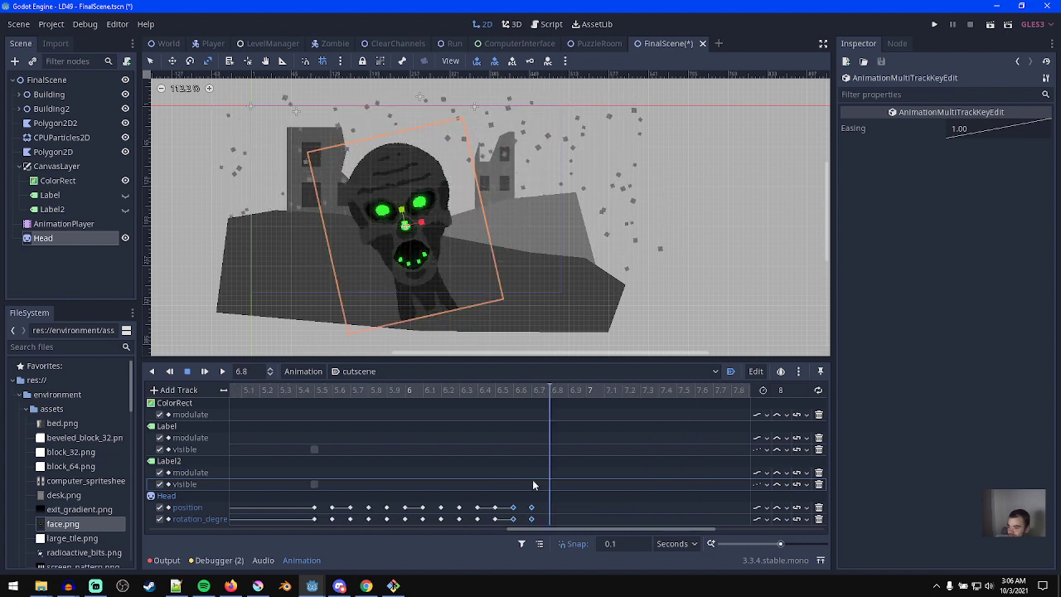
pyautogui.click(535, 392)
pyautogui.moveTo(468, 451); pyautogui.dragTo(720, 456, button='middle')
pyautogui.moveTo(324, 478); pyautogui.dragTo(711, 488, button='middle')
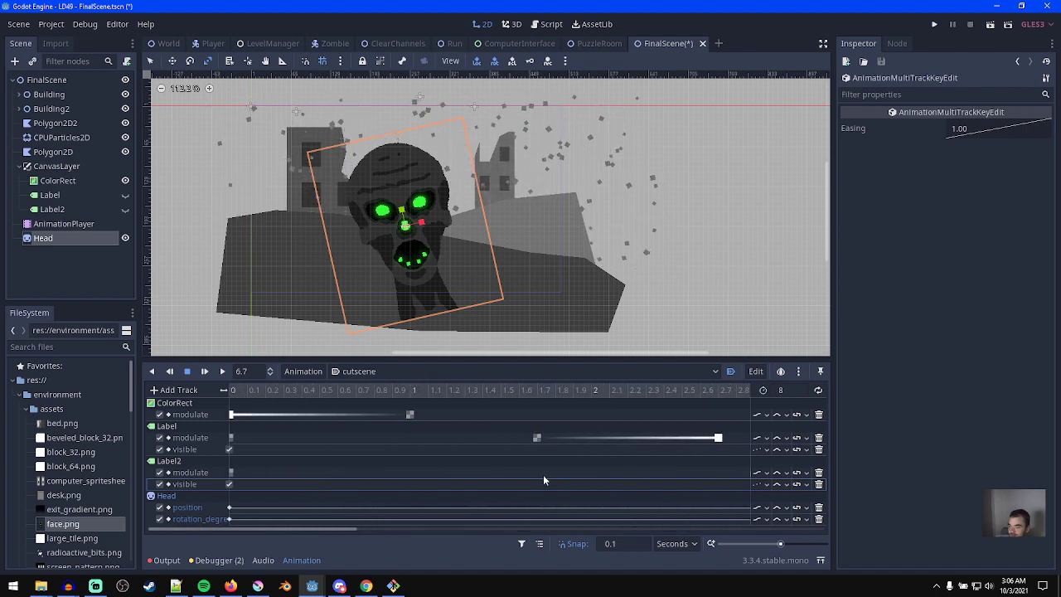
pyautogui.click(233, 416)
pyautogui.rightClick(234, 418)
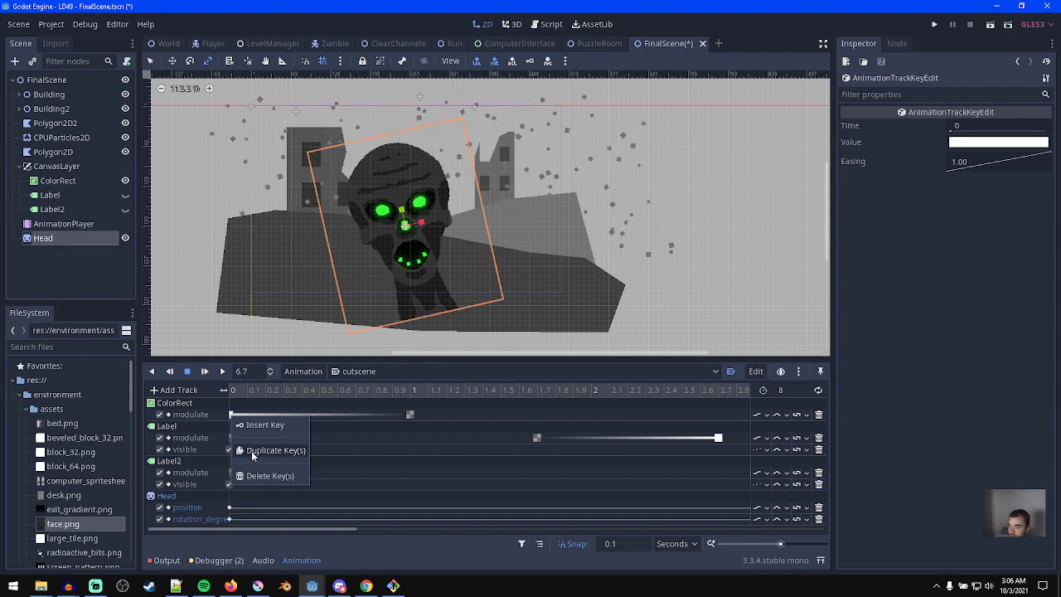
pyautogui.click(252, 451)
# - At 1 second, turn off the ColorRect's visibility and key it on a new visible track
pyautogui.moveTo(588, 484); pyautogui.dragTo(409, 436, button='middle')
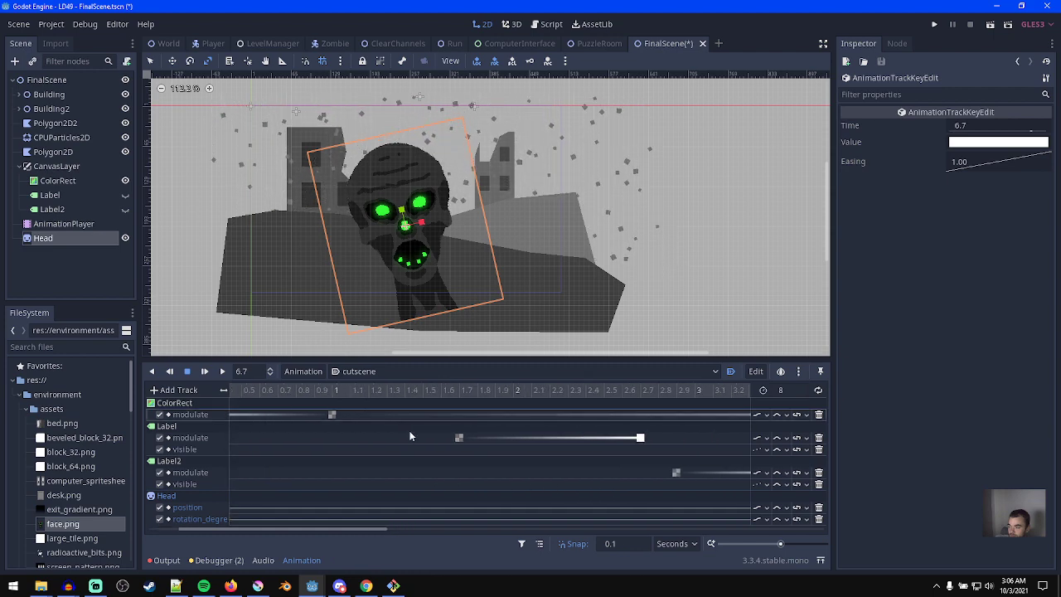
pyautogui.click(333, 390)
pyautogui.click(58, 181)
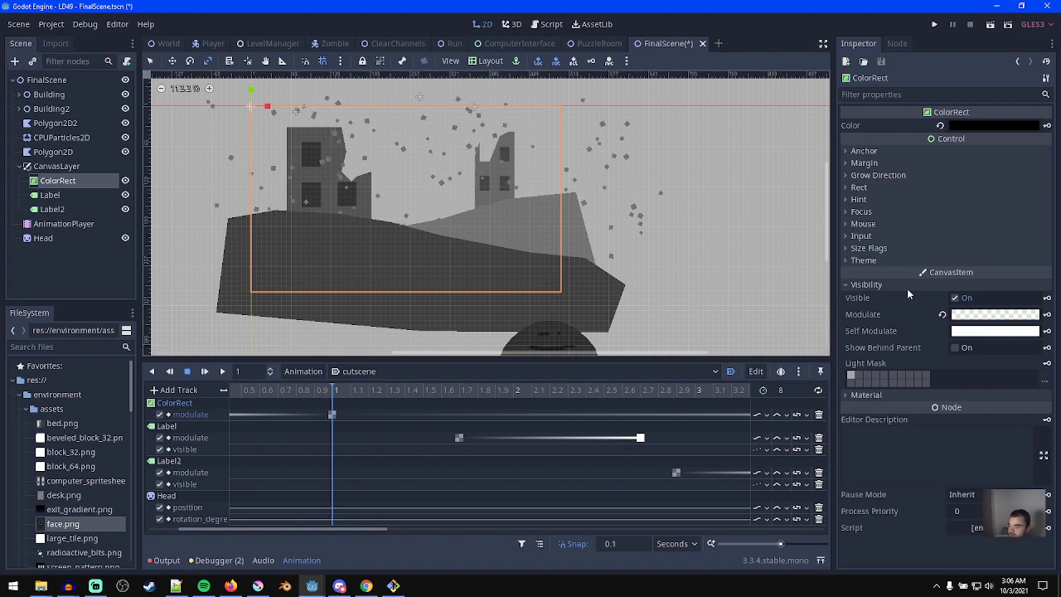
pyautogui.click(955, 299)
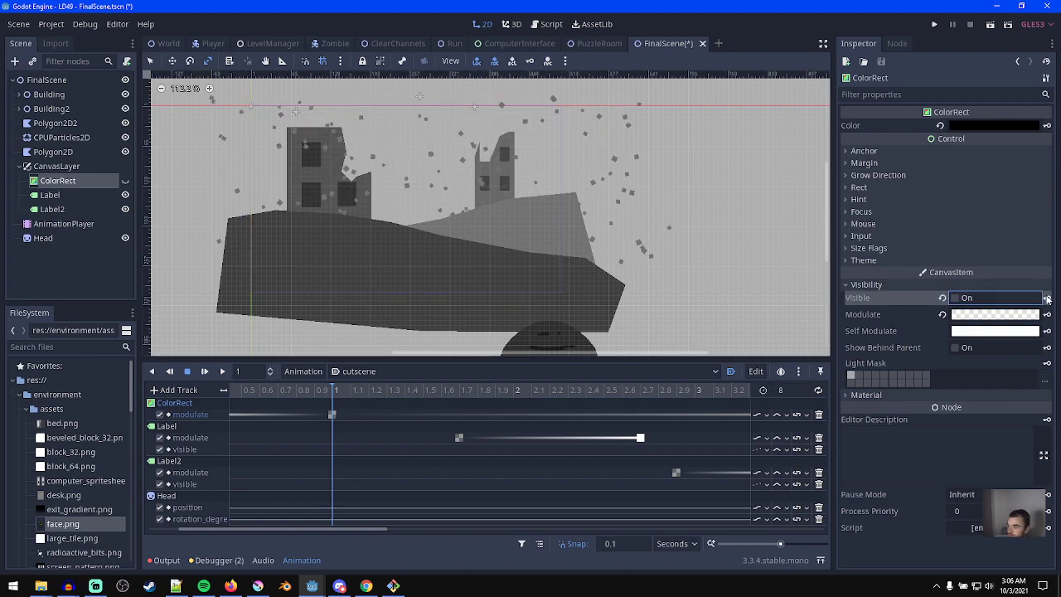
pyautogui.click(1047, 297)
pyautogui.click(483, 312)
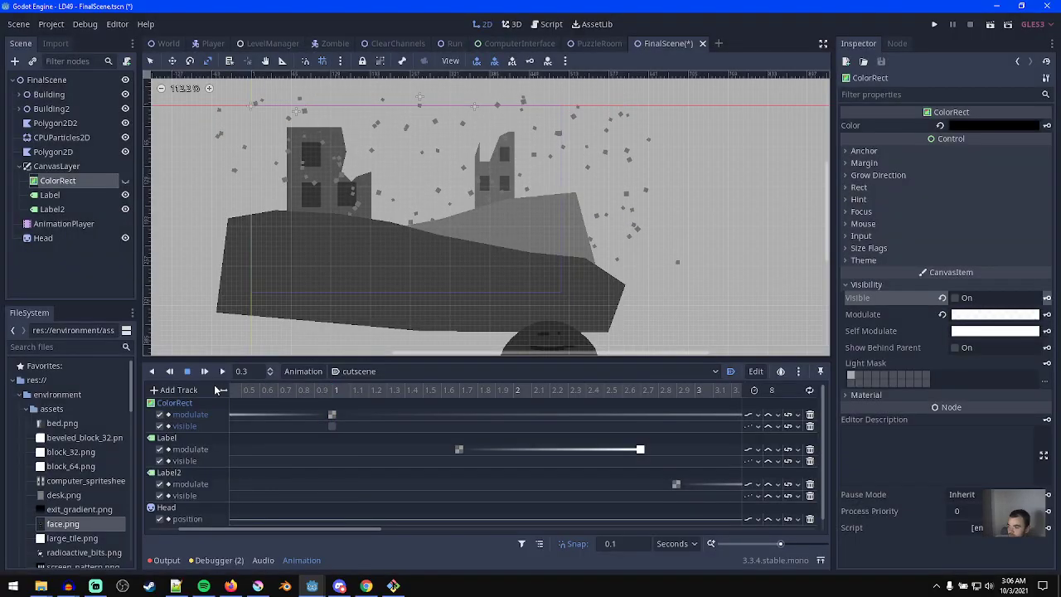
# - At 0 seconds, turn the ColorRect's visibility on and key it
pyautogui.moveTo(247, 426); pyautogui.dragTo(628, 457, button='middle')
pyautogui.moveTo(283, 393); pyautogui.dragTo(231, 391)
pyautogui.click(955, 297)
# - Move the ColorRect's white 6.7-second modulate key back to about 1.4 seconds
pyautogui.scroll(-1, 543, 431)
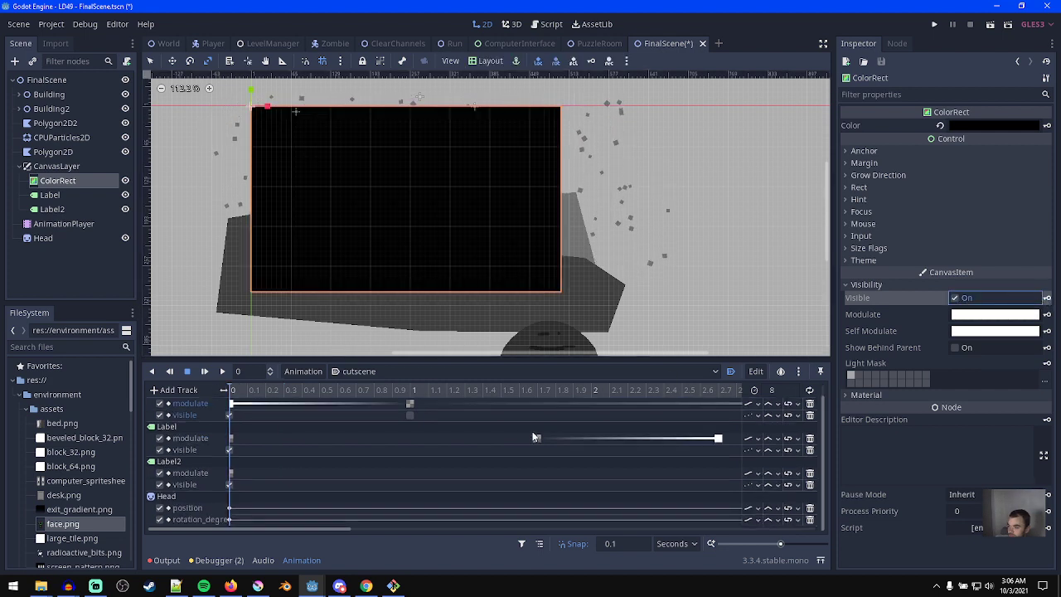
pyautogui.hscroll(5, 609, 450)
pyautogui.keyDown('ctrl'); pyautogui.scroll(-4, 495, 447); pyautogui.keyUp('ctrl')
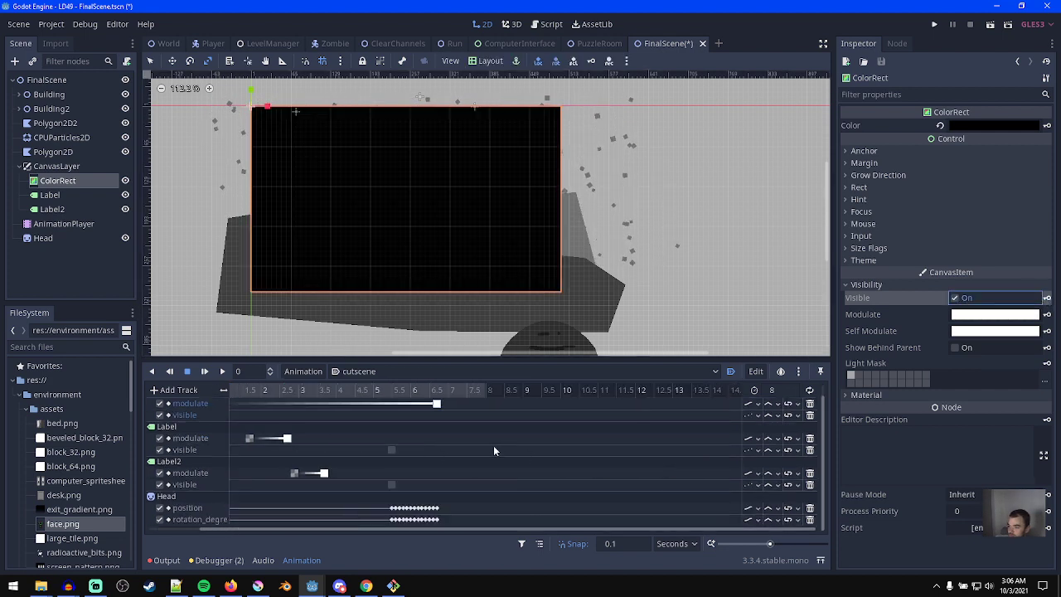
pyautogui.moveTo(440, 390); pyautogui.dragTo(280, 404)
# - Duplicate the ColorRect's opening visible key at 6.7 seconds to cut the scene to black
pyautogui.hscroll(-5, 560, 452)
pyautogui.click(229, 415)
pyautogui.rightClick(230, 416)
pyautogui.click(263, 452)
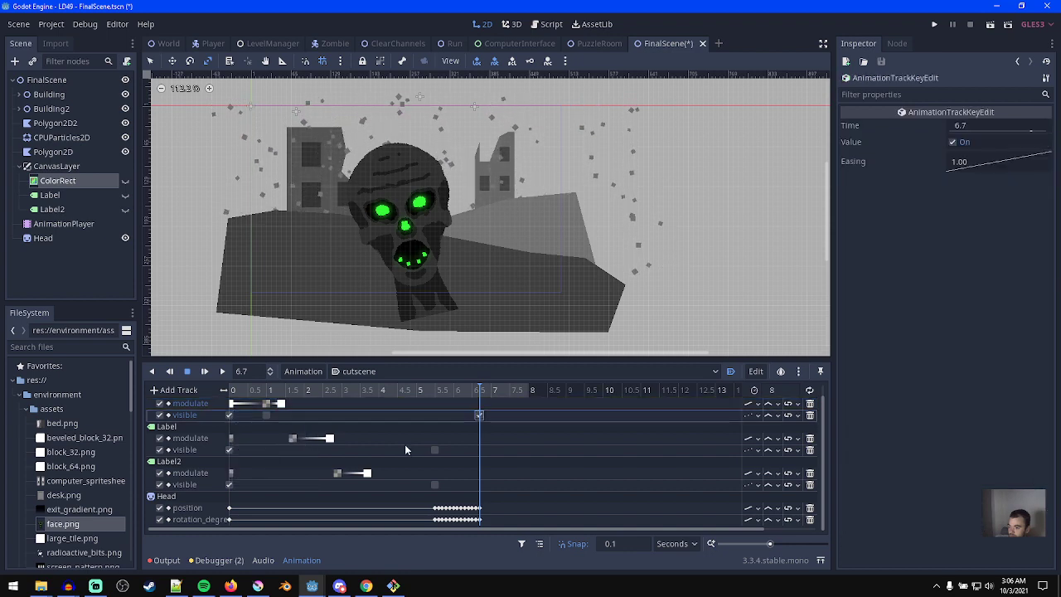
# - Play the cutscene and replay its ending to check the Head's shake and the cut to black
pyautogui.click(358, 390)
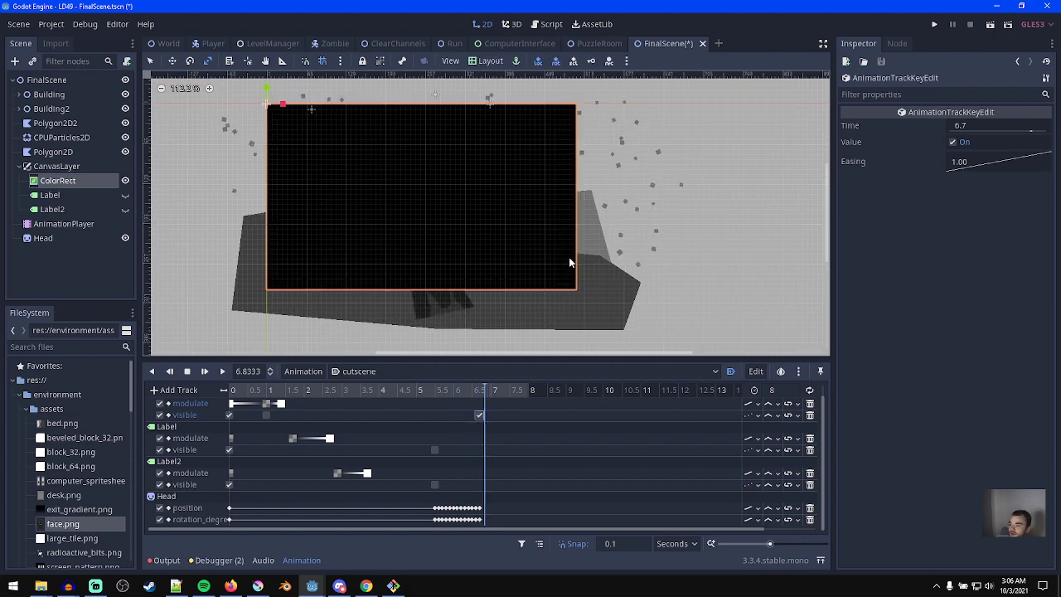
pyautogui.moveTo(471, 391); pyautogui.dragTo(473, 391)
pyautogui.press('d')
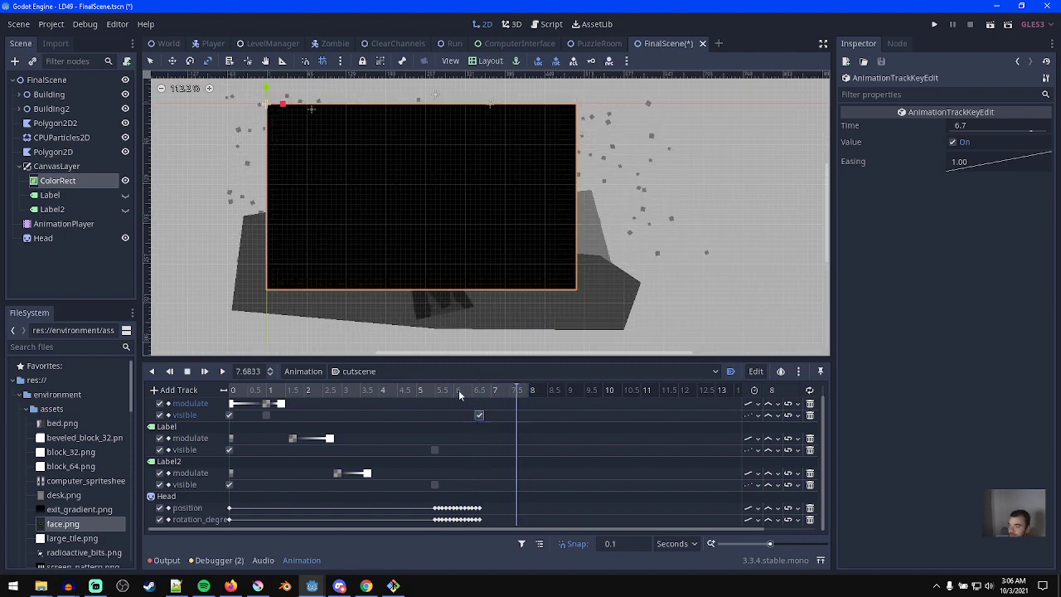
pyautogui.click(456, 391)
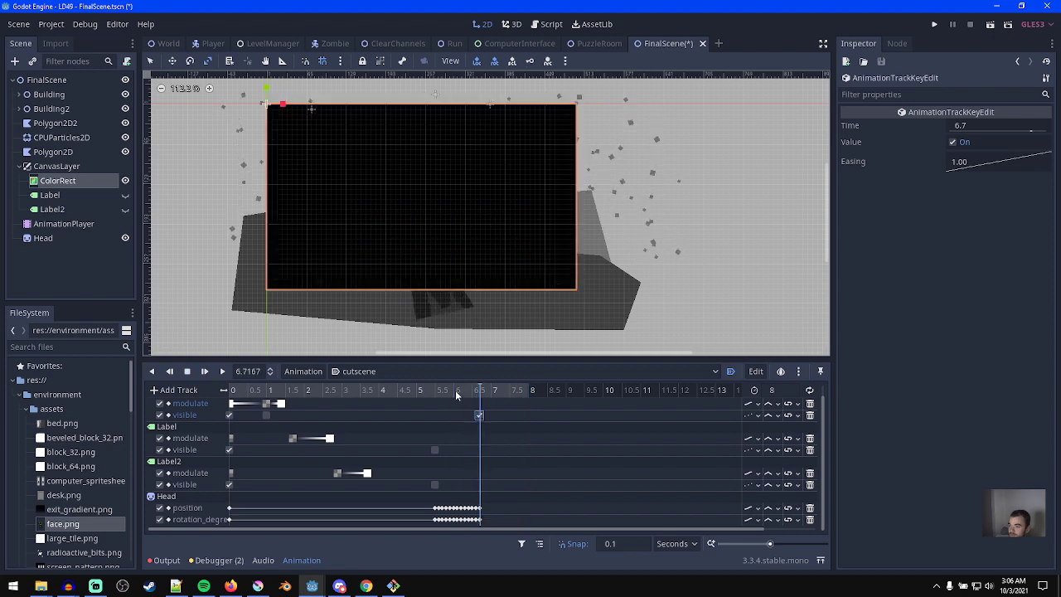
pyautogui.click(455, 390)
pyautogui.scroll(1, 508, 475)
pyautogui.scroll(-1, 506, 480)
pyautogui.scroll(1, 490, 493)
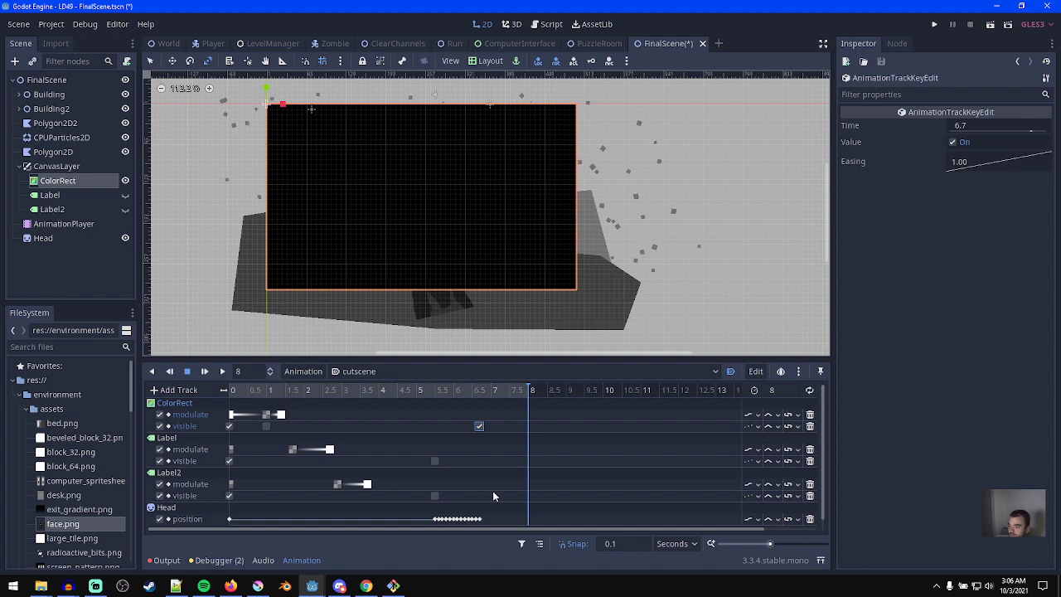
# - Scrub the end of the shake and delete the Head's position and rotation keys at 6.6 seconds
pyautogui.keyDown('ctrl'); pyautogui.scroll(3, 493, 493); pyautogui.keyUp('ctrl')
pyautogui.moveTo(615, 507); pyautogui.dragTo(433, 410, button='middle')
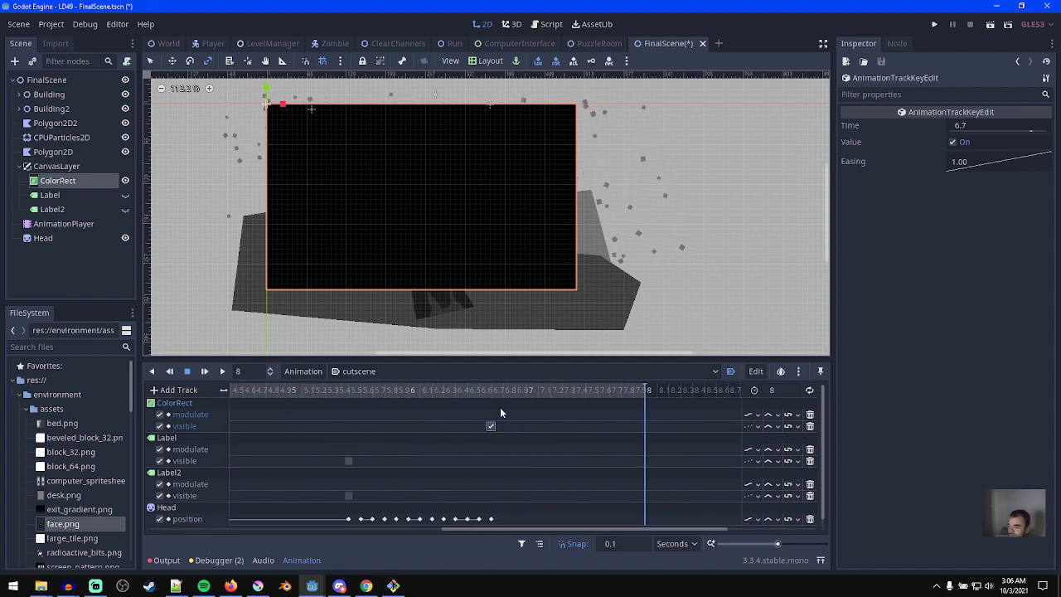
pyautogui.click(500, 426)
pyautogui.keyDown('ctrl'); pyautogui.scroll(2, 491, 462); pyautogui.keyUp('ctrl')
pyautogui.moveTo(659, 485); pyautogui.dragTo(434, 410, button='middle')
pyautogui.scroll(-1, 472, 409)
pyautogui.click(467, 390)
pyautogui.keyDown('shift'); pyautogui.hscroll(2, 480, 488); pyautogui.keyUp('shift')
pyautogui.moveTo(406, 393); pyautogui.dragTo(496, 394)
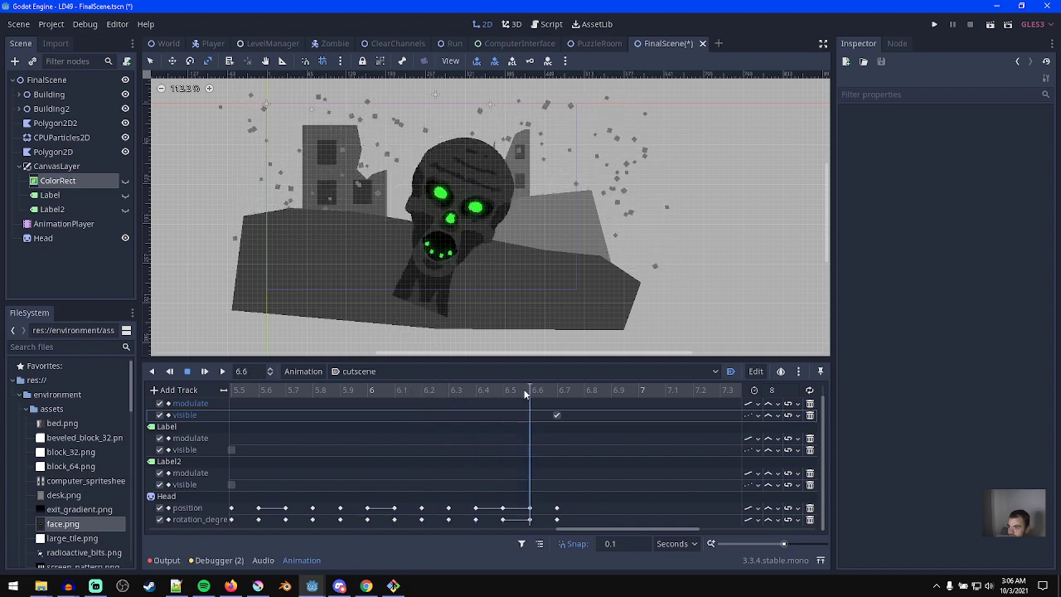
pyautogui.click(530, 507)
pyautogui.press('Delete')
pyautogui.click(530, 519)
pyautogui.press('Delete')
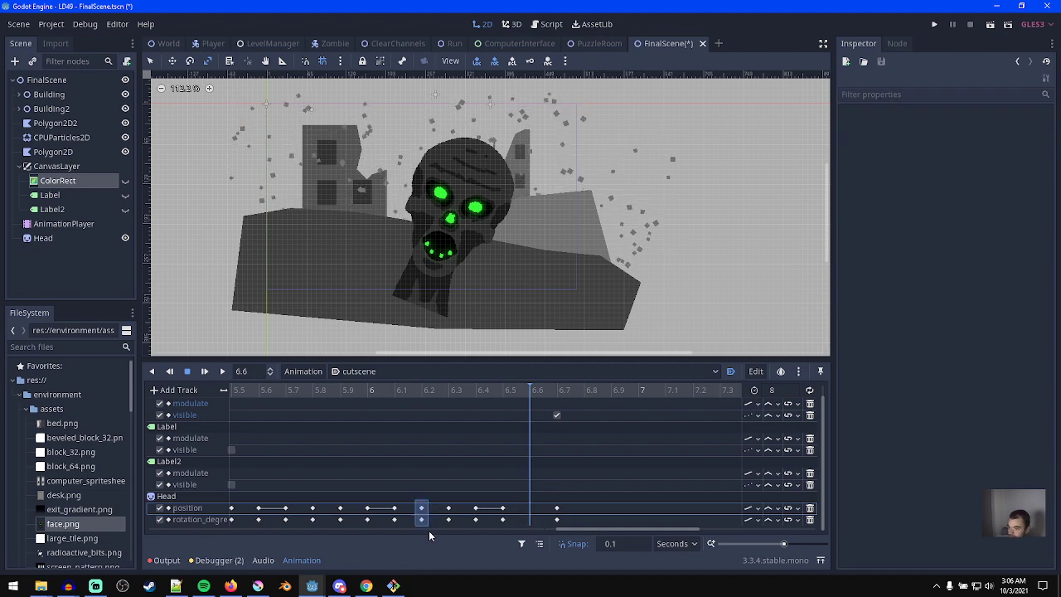
# - Try duplicates of the Head's 6.2- and 5.8-second position and rotation keys at 6.6 seconds
pyautogui.moveTo(427, 528); pyautogui.dragTo(428, 528)
pyautogui.click(429, 391)
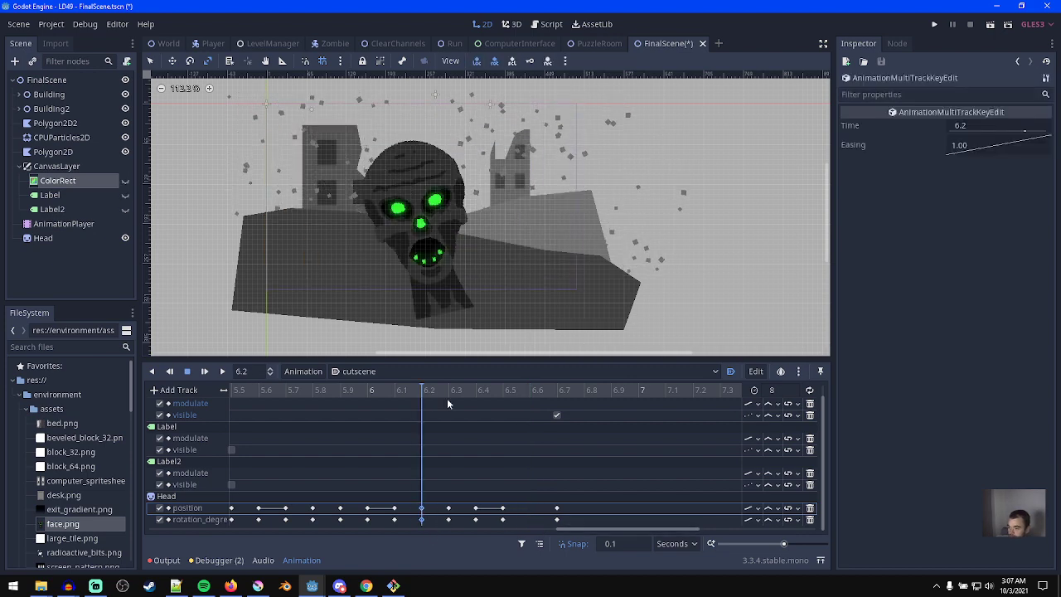
pyautogui.moveTo(429, 394); pyautogui.dragTo(523, 412)
pyautogui.click(428, 393)
pyautogui.click(527, 393)
pyautogui.rightClick(427, 509)
pyautogui.click(468, 541)
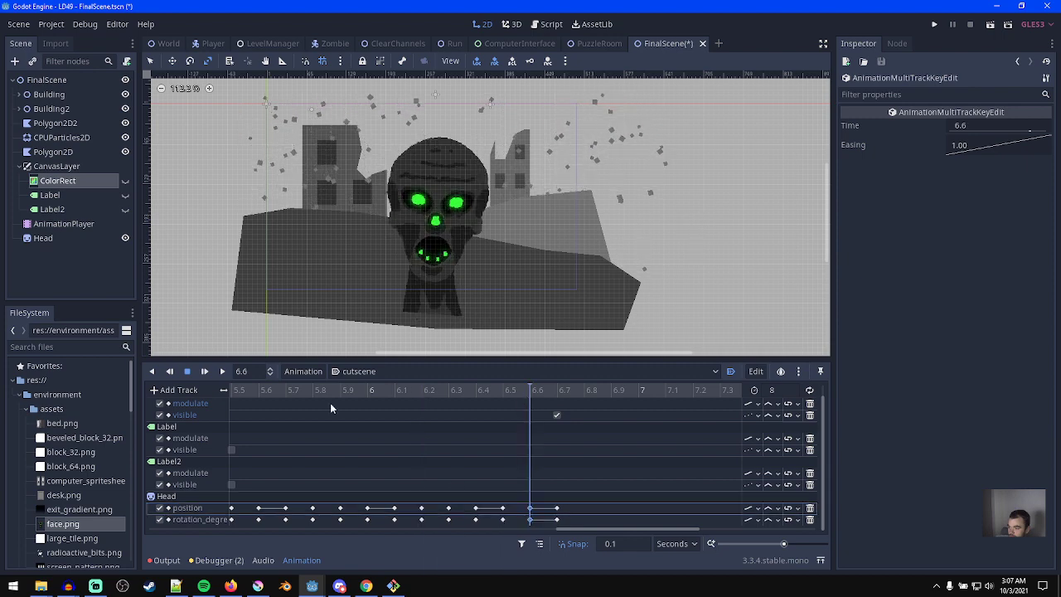
pyautogui.rightClick(314, 515)
pyautogui.click(335, 536)
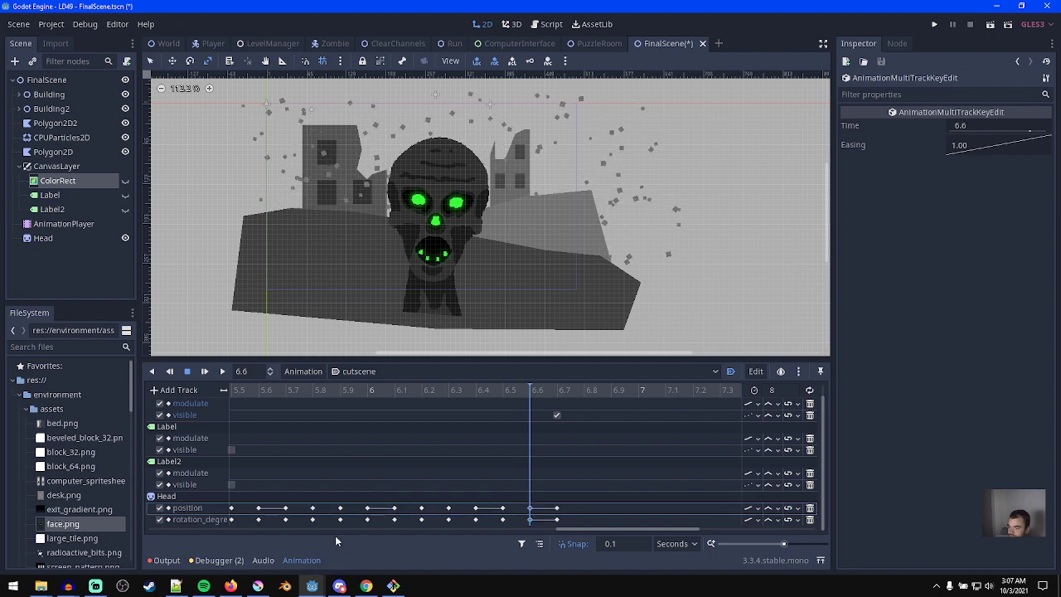
# - Duplicate the Head's 6.0-second position and rotation keys at 6.6 seconds and preview the ending
pyautogui.rightClick(368, 508)
pyautogui.click(384, 539)
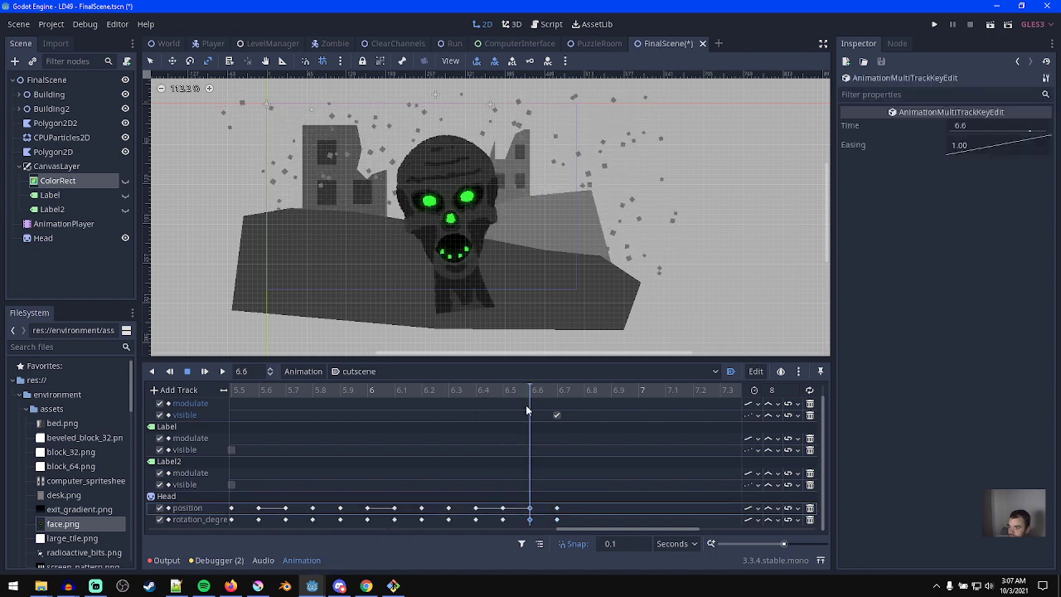
pyautogui.press('d')
pyautogui.press('s')
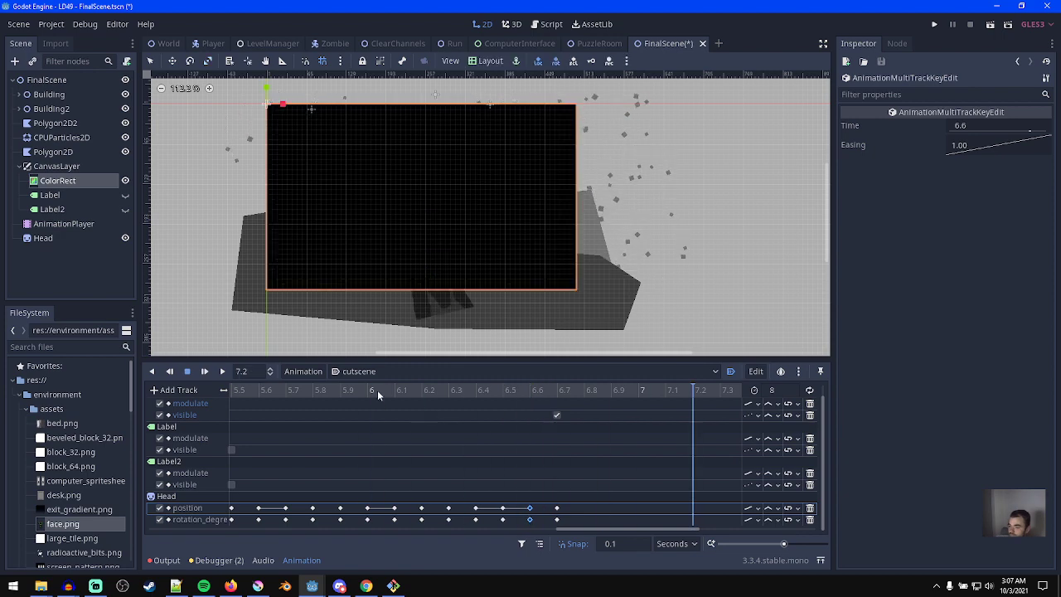
# - Set the cutscene animation's length to 6.7 seconds, matching the ColorRect's last visible key, and save the scene
pyautogui.moveTo(529, 391); pyautogui.dragTo(447, 384)
pyautogui.press('d')
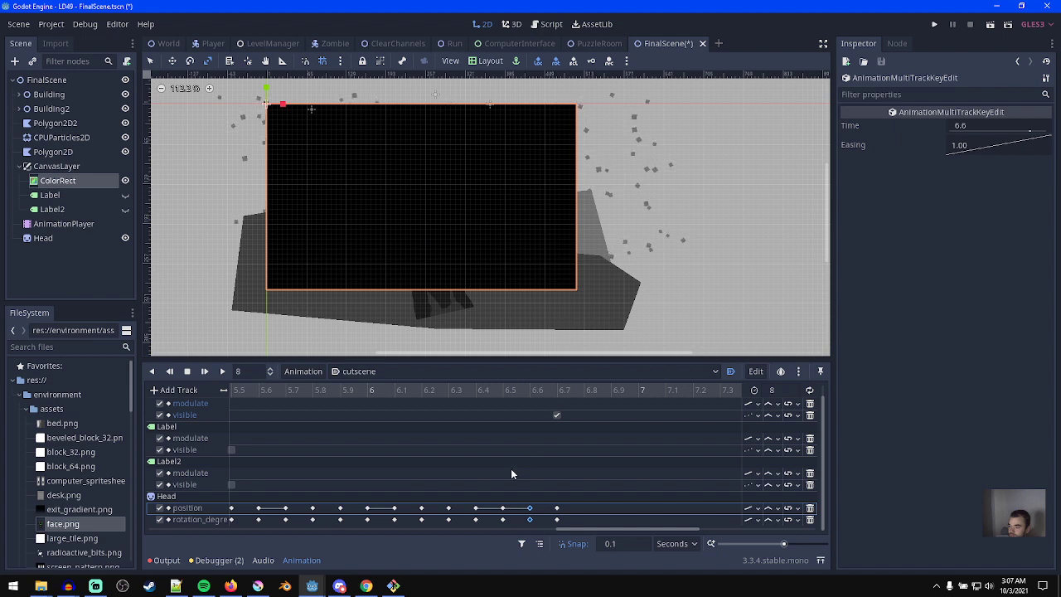
pyautogui.keyDown('ctrl'); pyautogui.scroll(-2, 502, 467); pyautogui.keyUp('ctrl')
pyautogui.moveTo(380, 398); pyautogui.dragTo(375, 399)
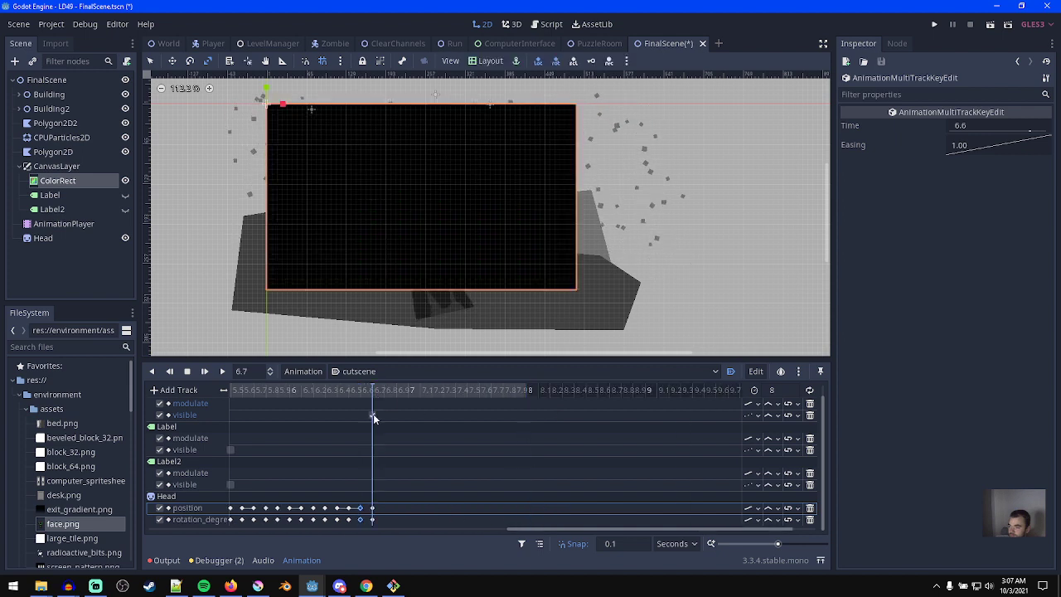
pyautogui.keyDown('ctrl'); pyautogui.scroll(3, 361, 495); pyautogui.keyUp('ctrl')
pyautogui.doubleClick(243, 371)
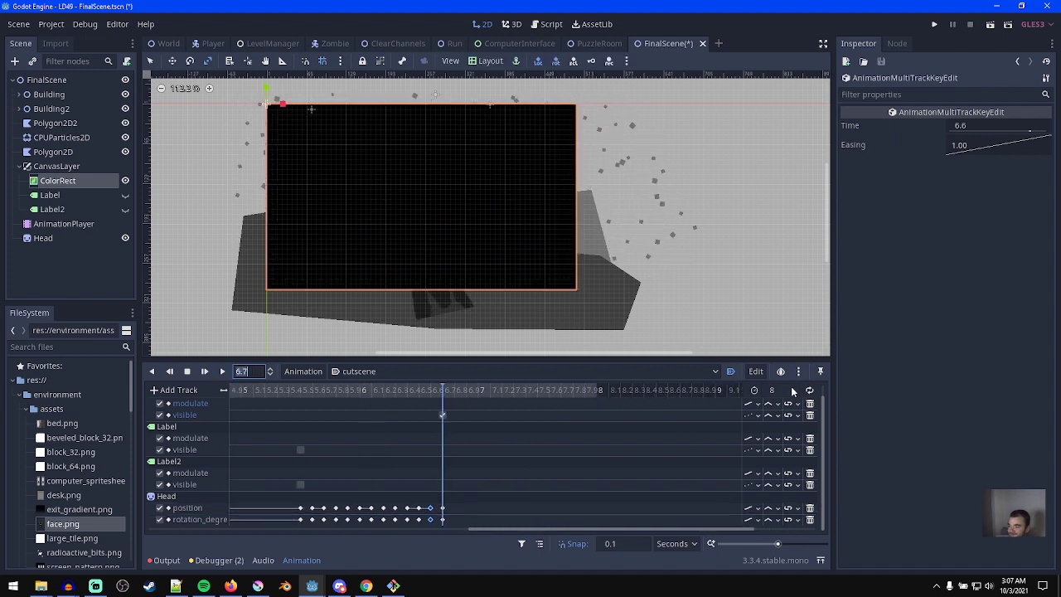
pyautogui.press('Return')
pyautogui.hotkey('ctrl', 's')
# - Play the shortened cutscene in the editor, and run FinalScene in the game window to check its ending
pyautogui.hotkey('shift', 'd')
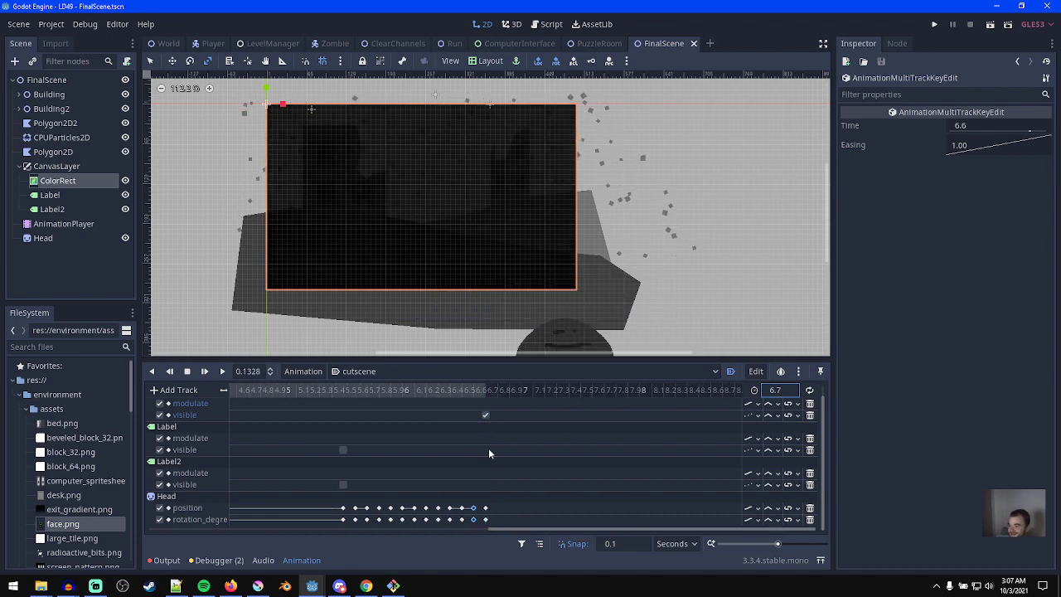
pyautogui.keyDown('ctrl'); pyautogui.scroll(-4, 414, 458); pyautogui.keyUp('ctrl')
pyautogui.scroll(-2, 436, 330)
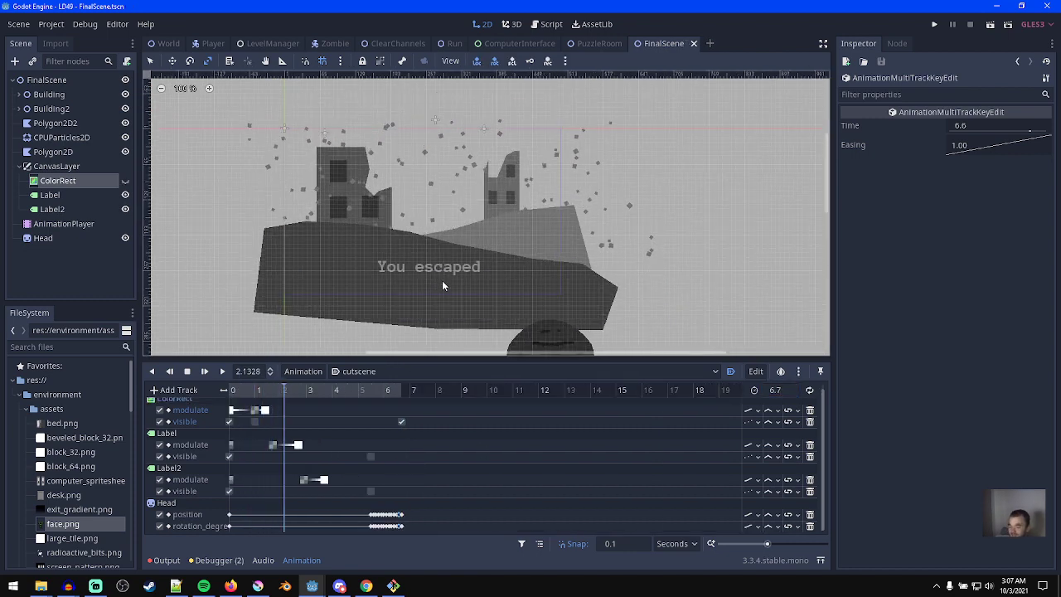
pyautogui.click(204, 371)
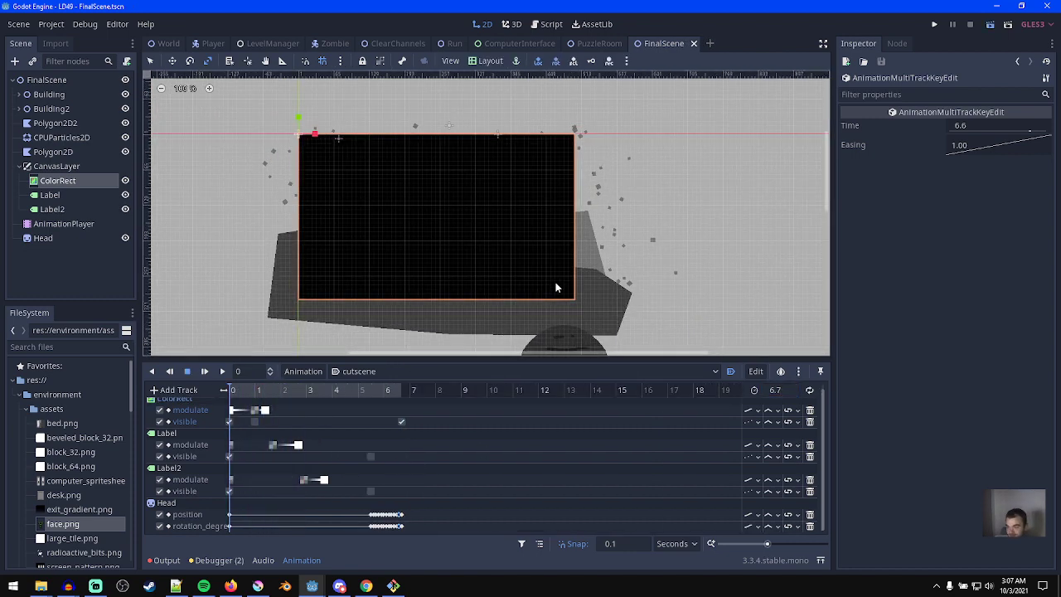
pyautogui.press('F6')
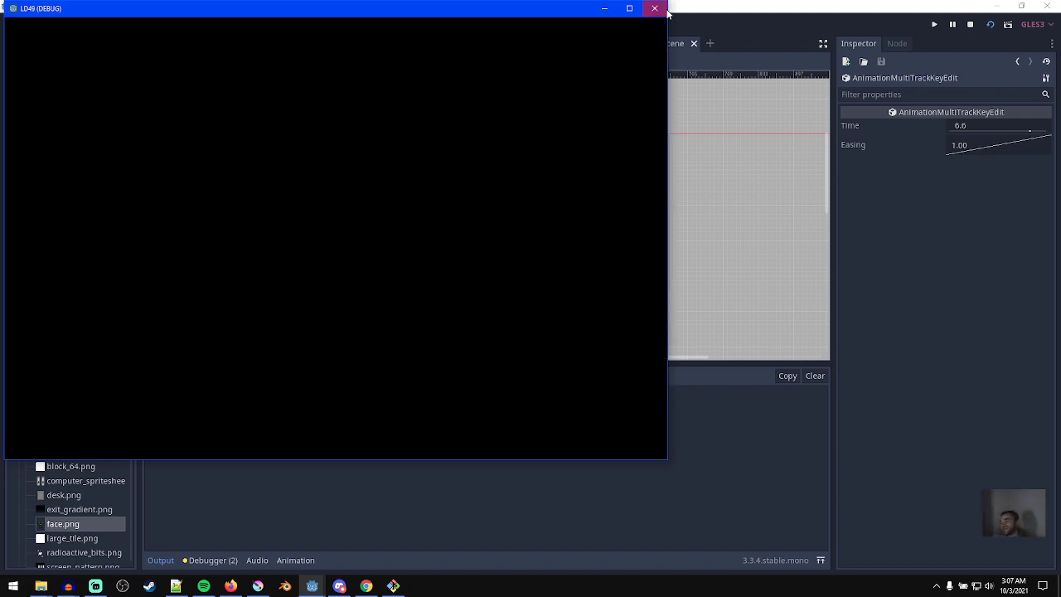
pyautogui.click(666, 9)
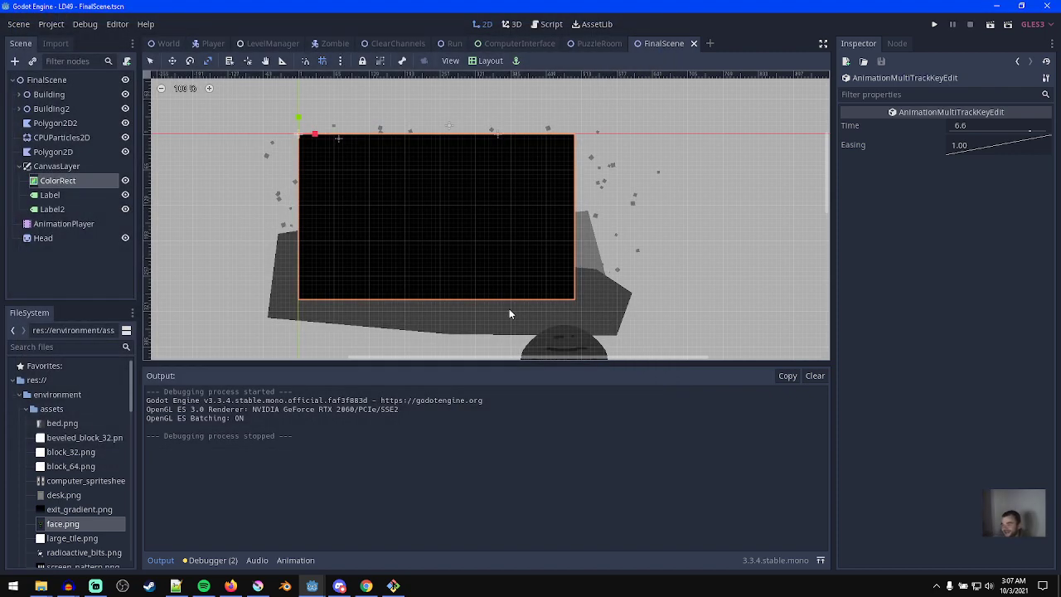
# - Add an AudioStreamPlayer named LoudNoise under FinalScene and save the scene
pyautogui.click(19, 166)
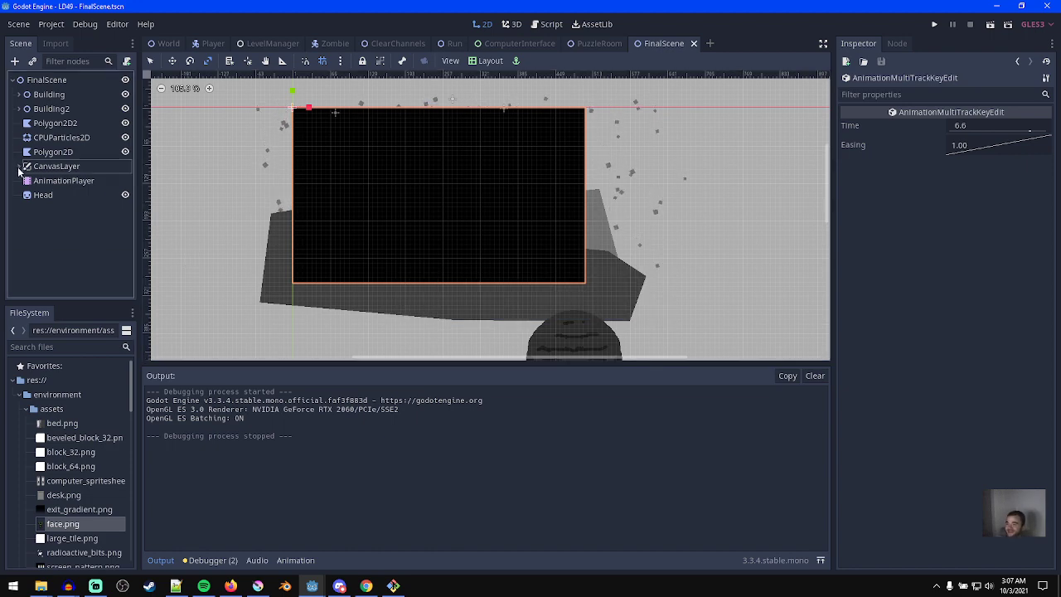
pyautogui.click(70, 80)
pyautogui.write('audio')
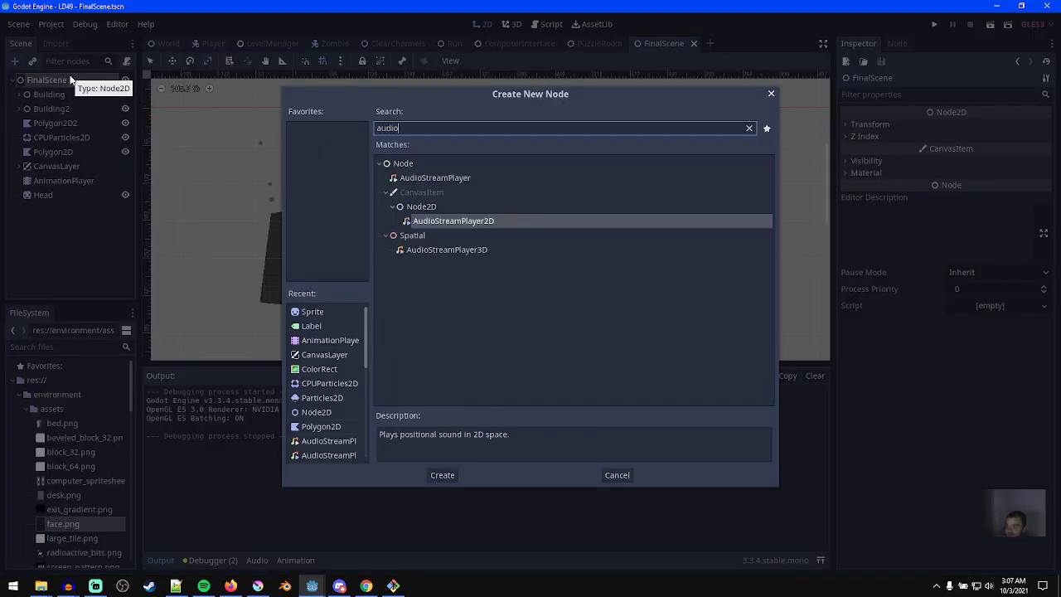
pyautogui.press('Up')
pyautogui.press('Up')
pyautogui.press('Return')
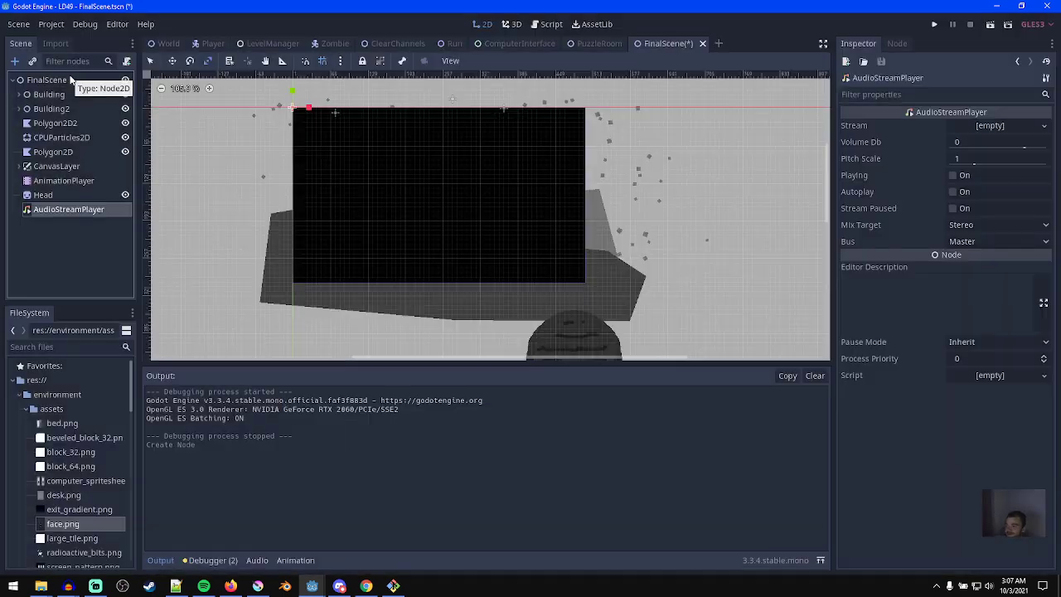
pyautogui.press('F2')
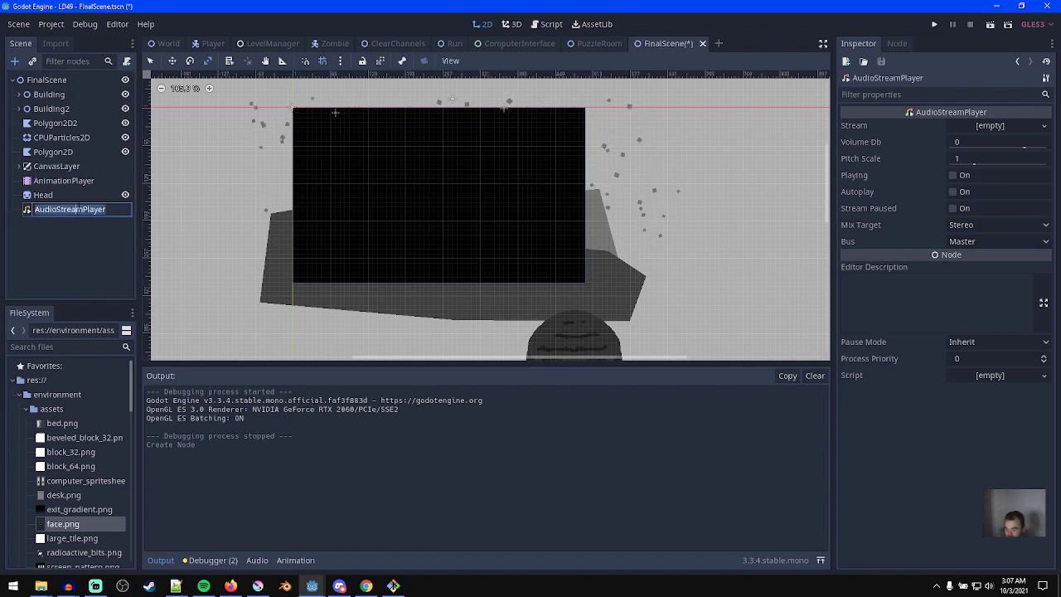
pyautogui.write('LoudNoise')
pyautogui.press('Return')
pyautogui.hotkey('ctrl', 's')
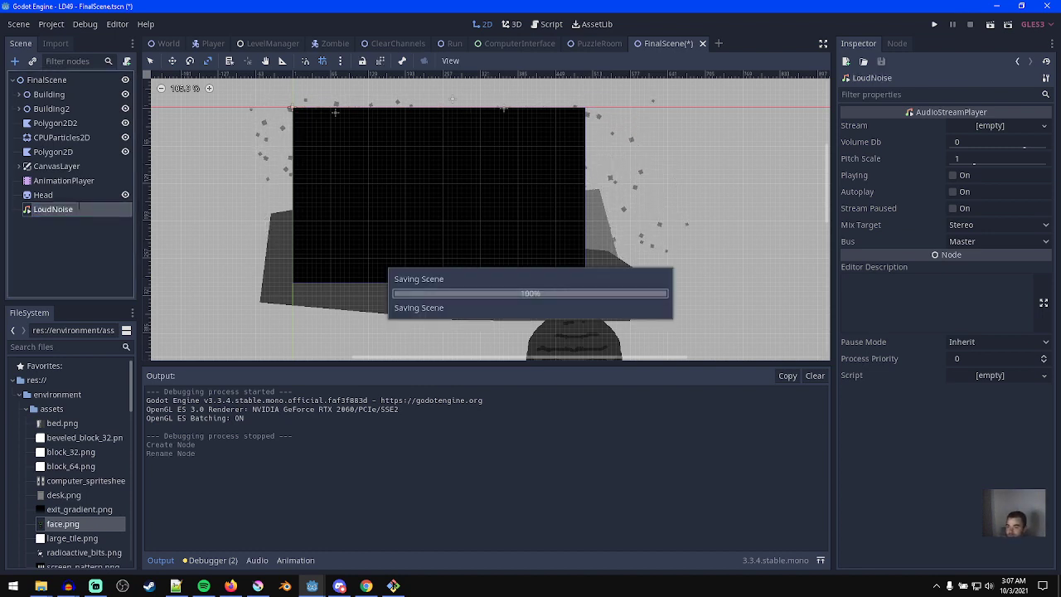
# - Scrub the cutscene to 6.7 seconds, and switch to Audacity to close the old untitled project without saving
pyautogui.click(73, 180)
pyautogui.moveTo(366, 391); pyautogui.dragTo(402, 395)
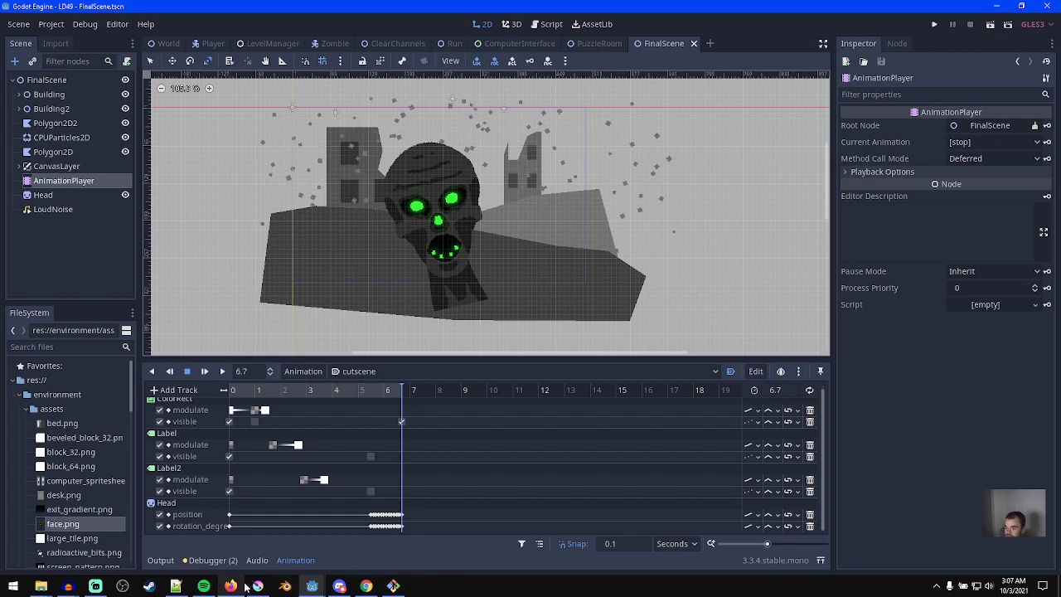
pyautogui.click(68, 586)
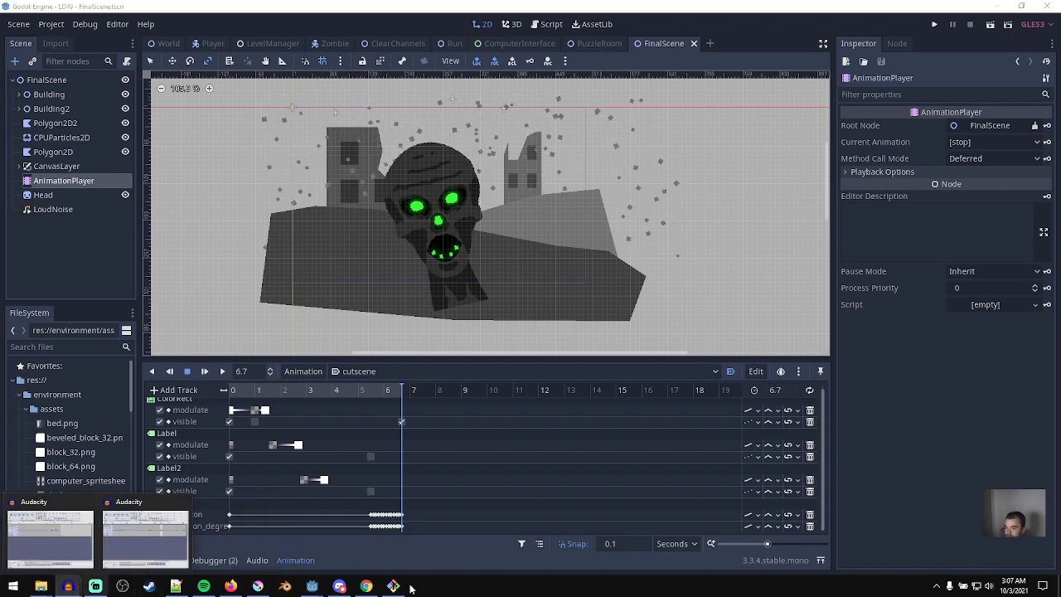
pyautogui.click(145, 538)
pyautogui.click(303, 159)
pyautogui.click(317, 171)
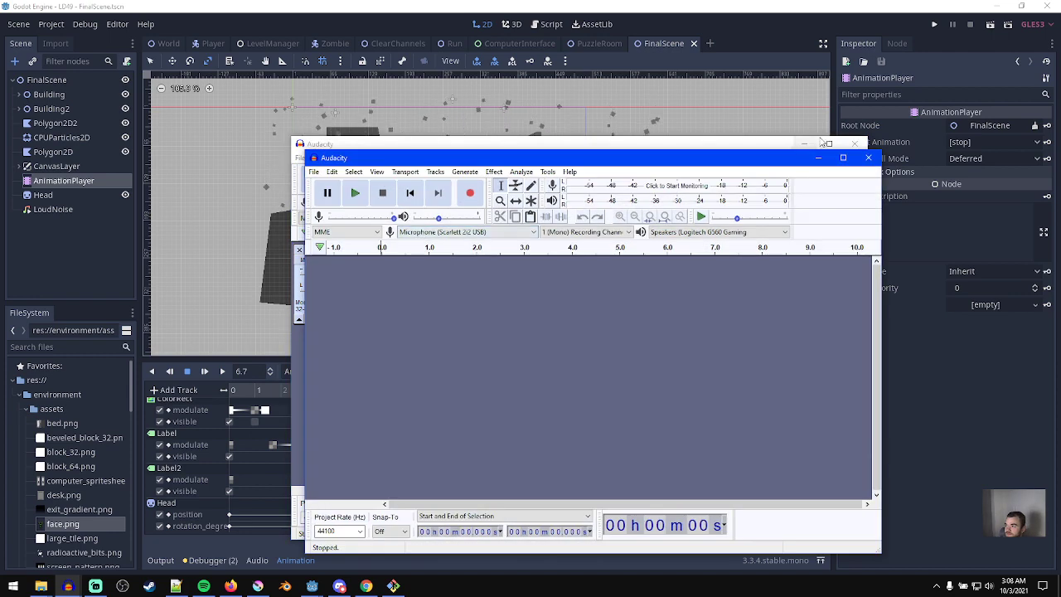
pyautogui.click(855, 143)
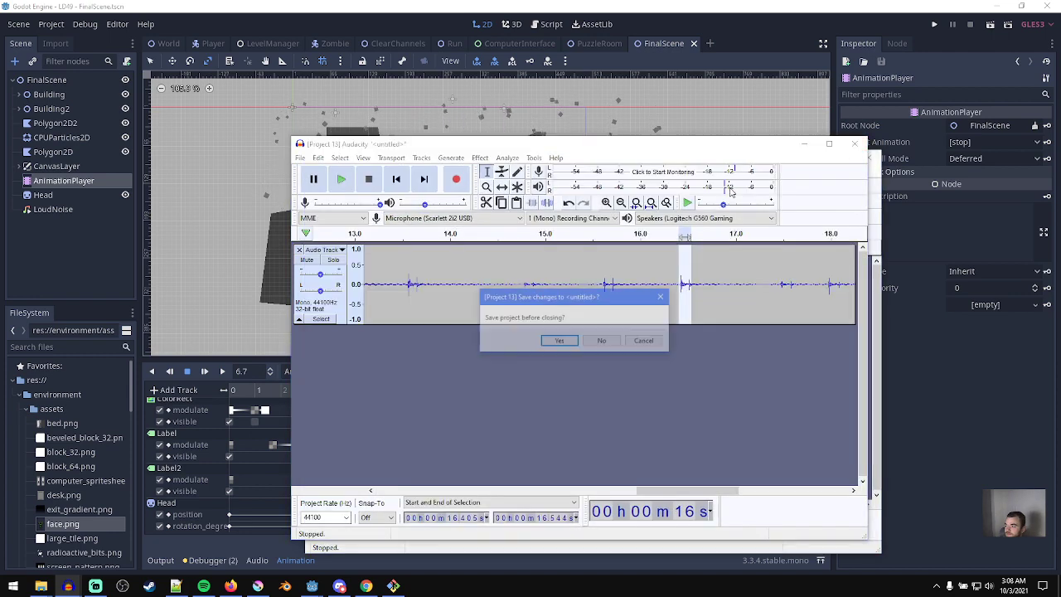
pyautogui.click(599, 342)
# - Generate a 3-second white noise track with amplitude 0.8
pyautogui.click(466, 170)
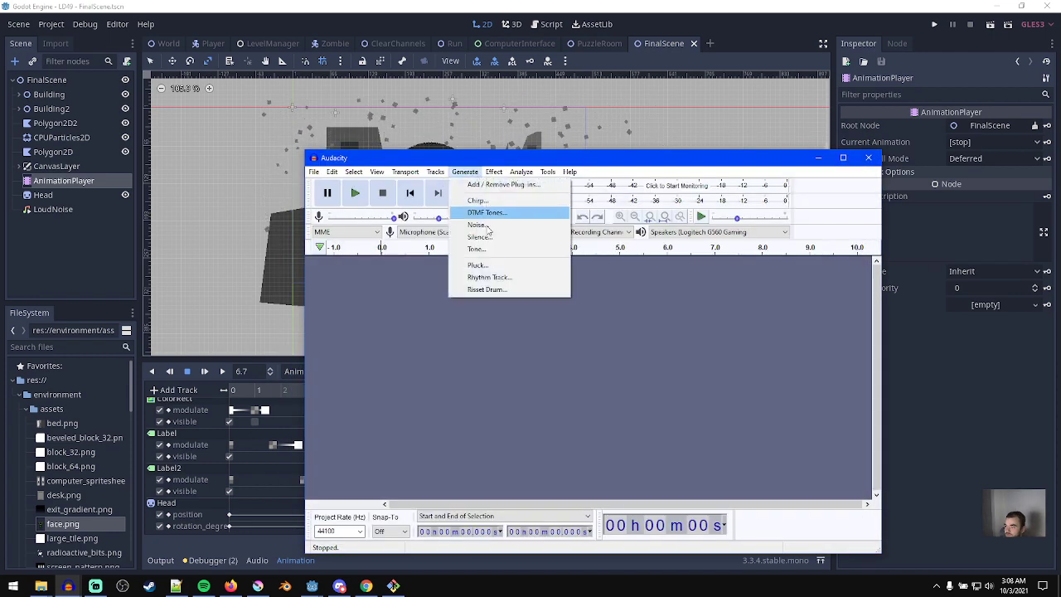
pyautogui.click(489, 224)
pyautogui.click(614, 327)
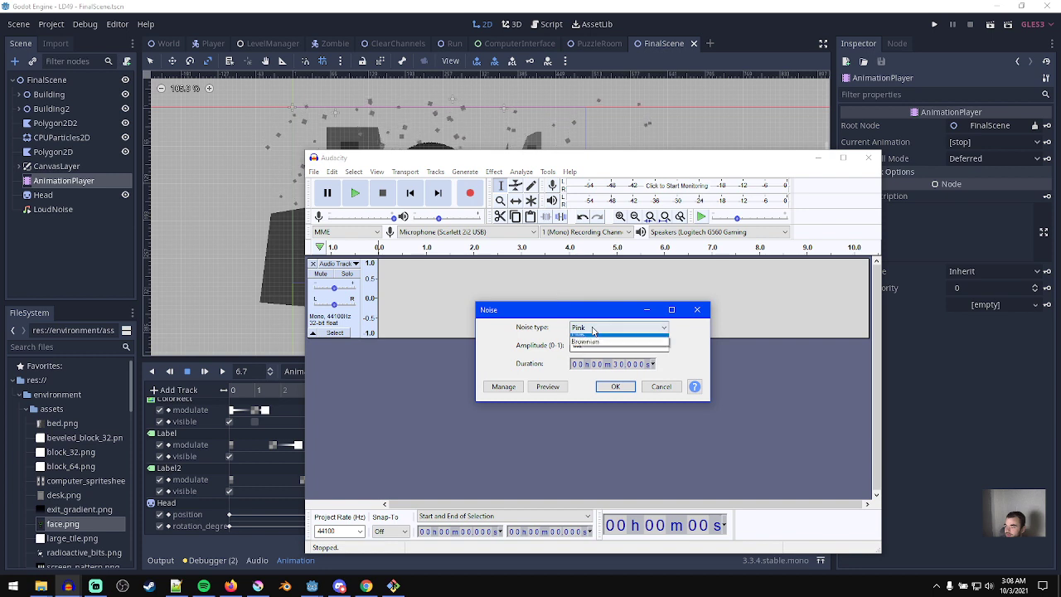
pyautogui.click(595, 340)
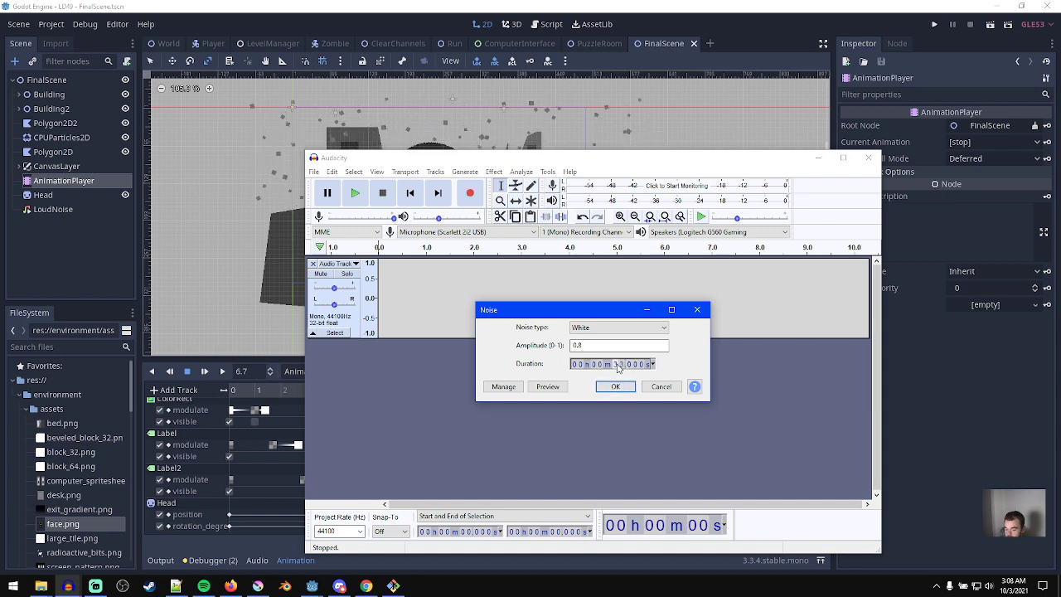
pyautogui.click(617, 388)
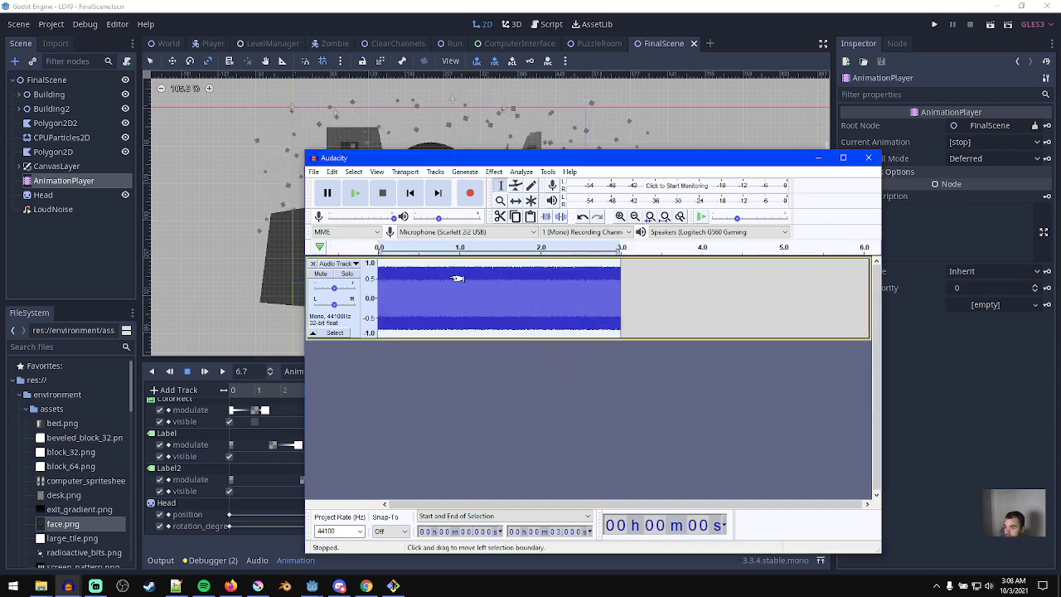
# - Adjust the playback volume and listen to a short part of the white noise
pyautogui.moveTo(439, 220); pyautogui.dragTo(433, 220)
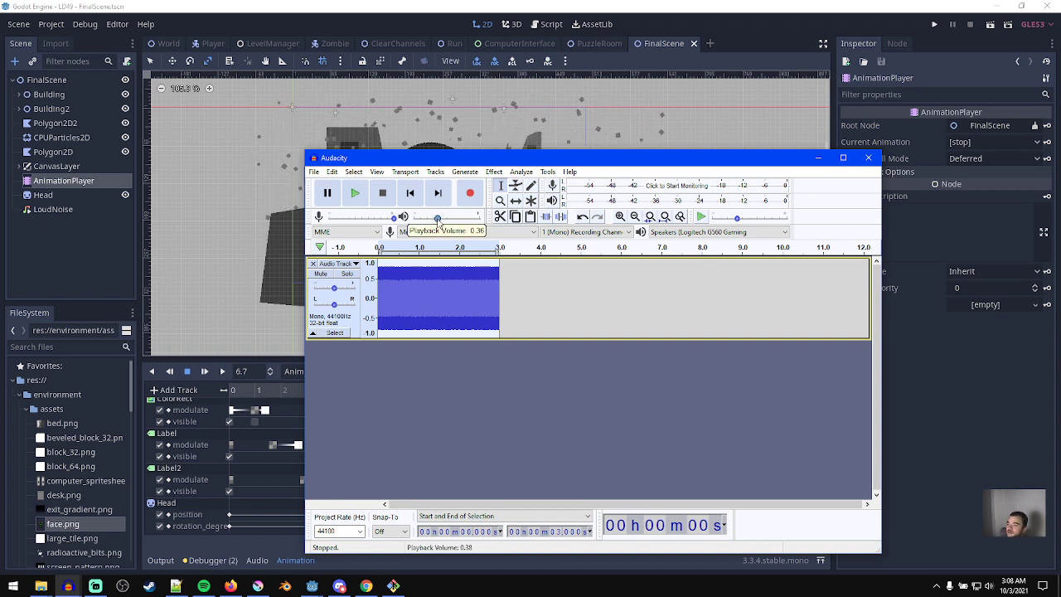
pyautogui.click(391, 277)
pyautogui.press('space')
pyautogui.press('space')
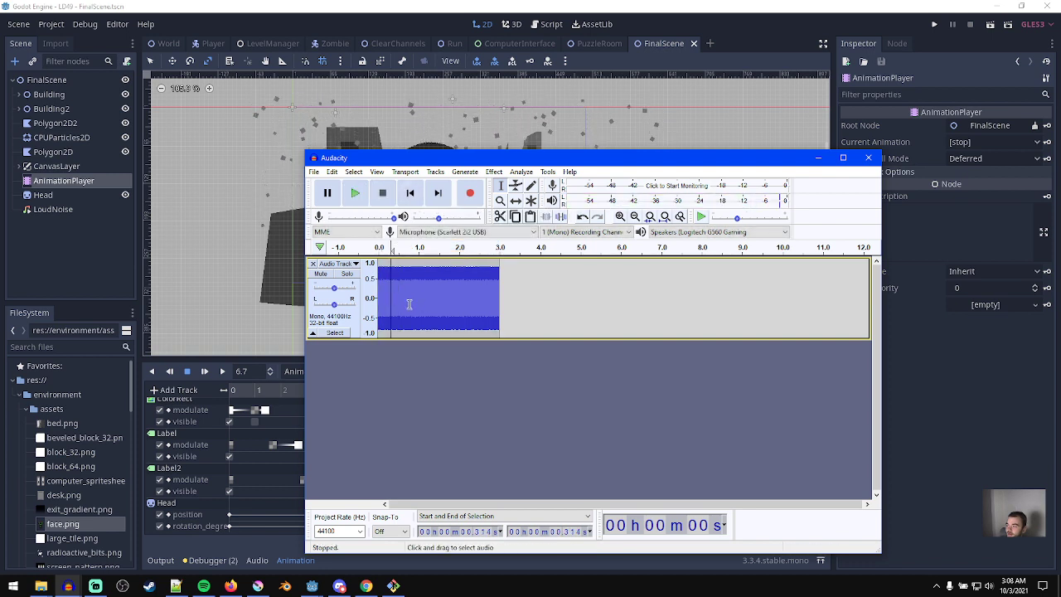
# - Export the white noise as a WAV file named loud_noise in the parent of the keyboard folder
pyautogui.keyDown('ctrl'); pyautogui.scroll(1, 396, 306); pyautogui.keyUp('ctrl')
pyautogui.keyDown('ctrl'); pyautogui.scroll(1, 407, 298); pyautogui.keyUp('ctrl')
pyautogui.click(416, 290)
pyautogui.hotkey('ctrl', 's')
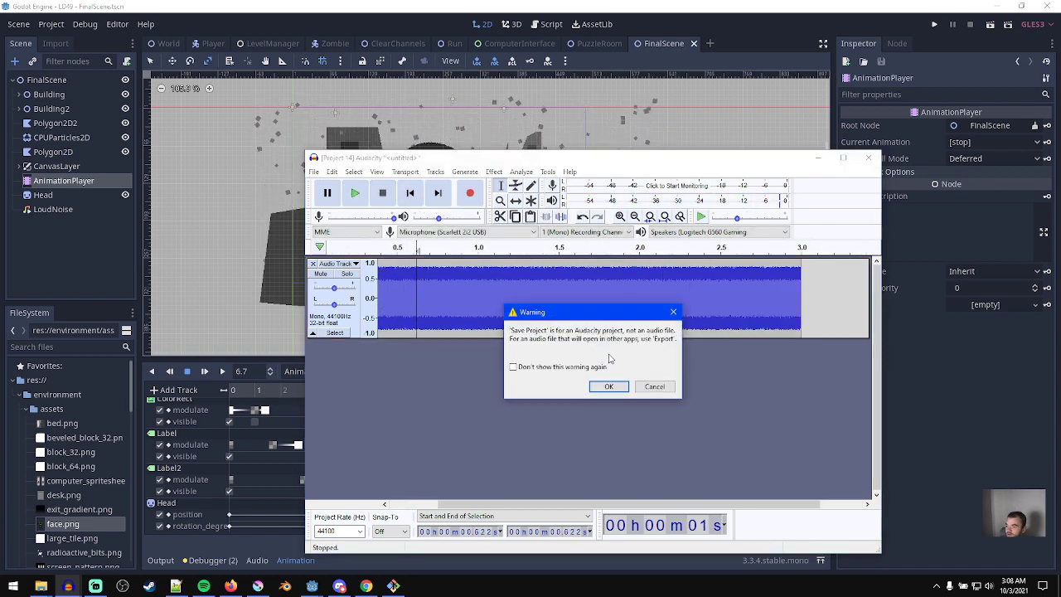
pyautogui.click(652, 386)
pyautogui.click(316, 172)
pyautogui.moveTo(347, 255)
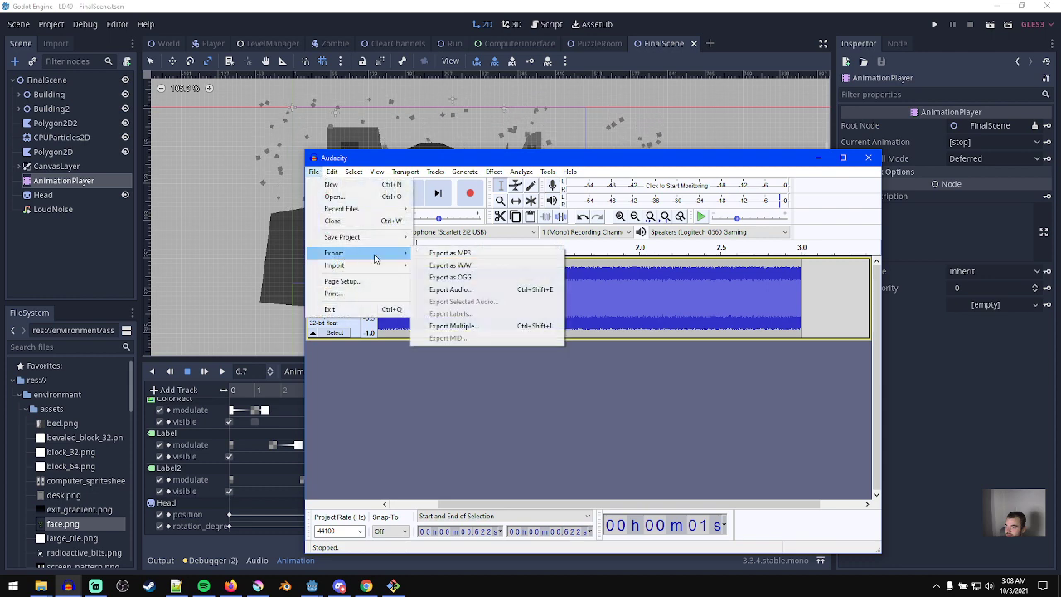
pyautogui.click(444, 265)
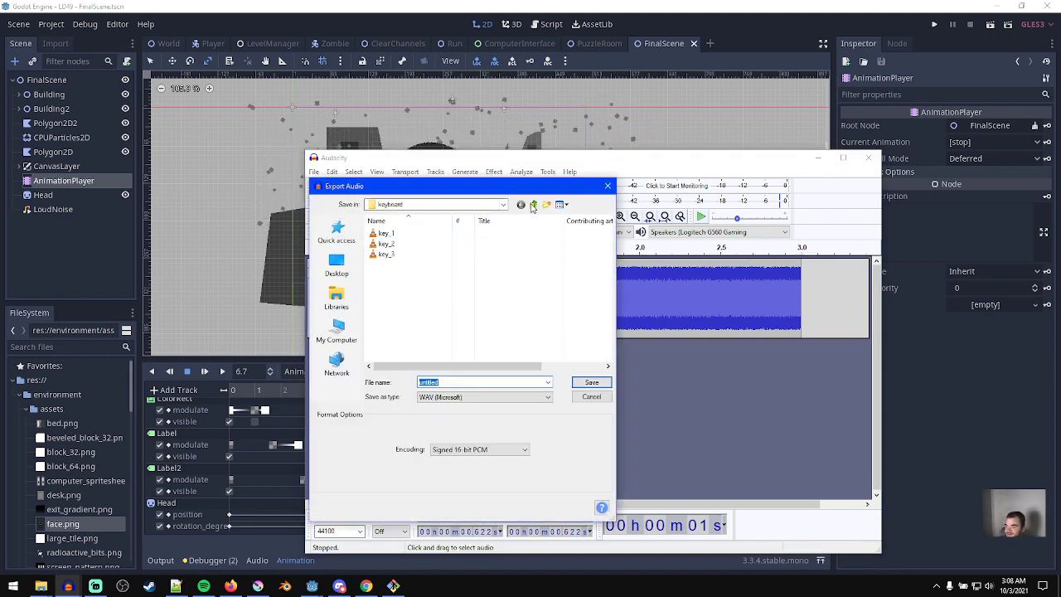
pyautogui.click(533, 204)
pyautogui.write('loud_noise')
pyautogui.press('Return')
pyautogui.press('Return')
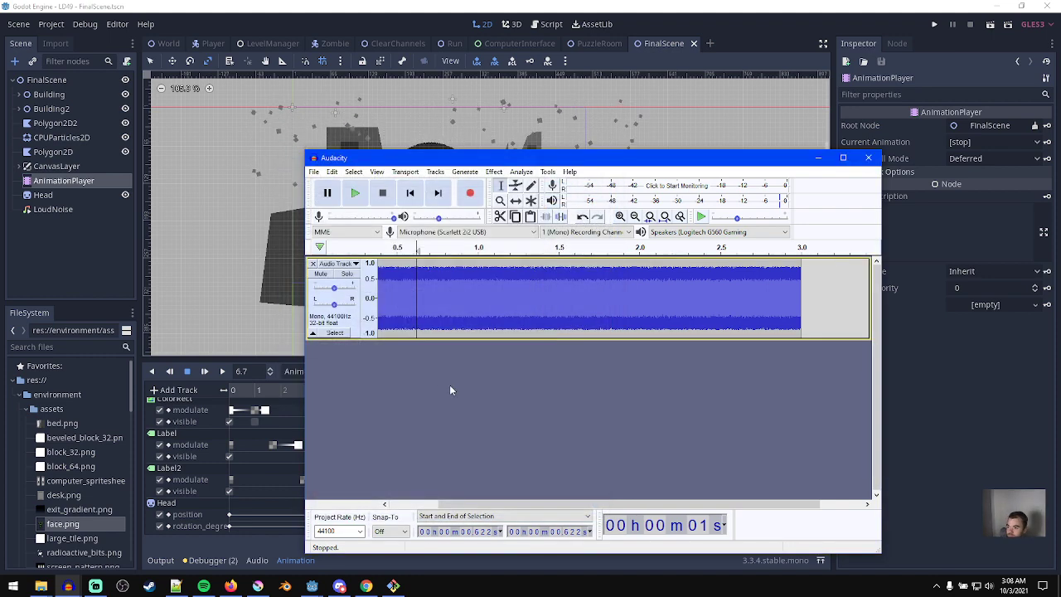
# - Switch to Godot and collapse the environment and fonts folders in the project files
pyautogui.click(489, 4)
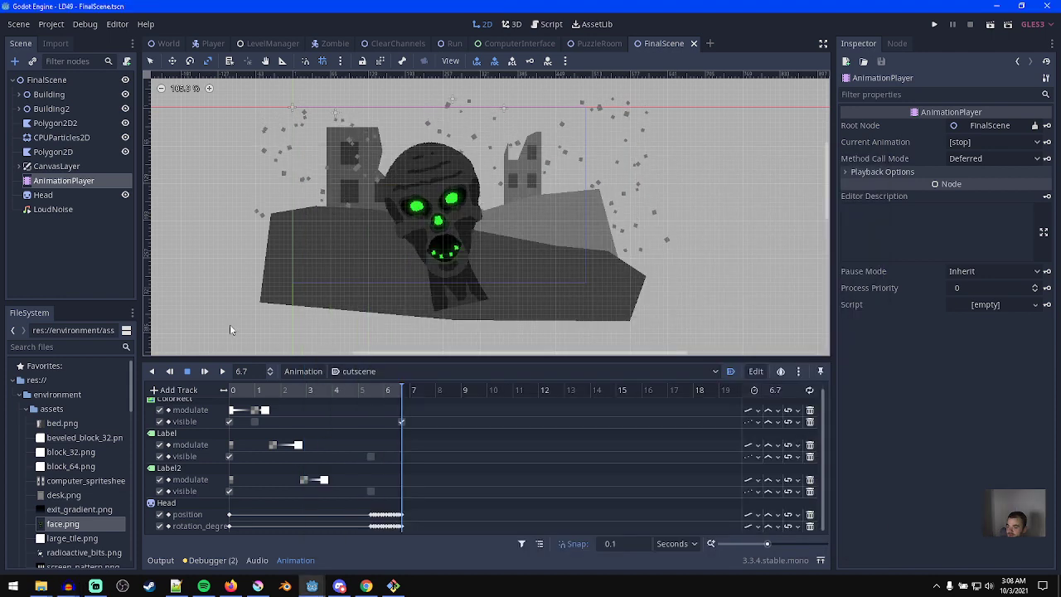
pyautogui.click(20, 395)
pyautogui.click(21, 409)
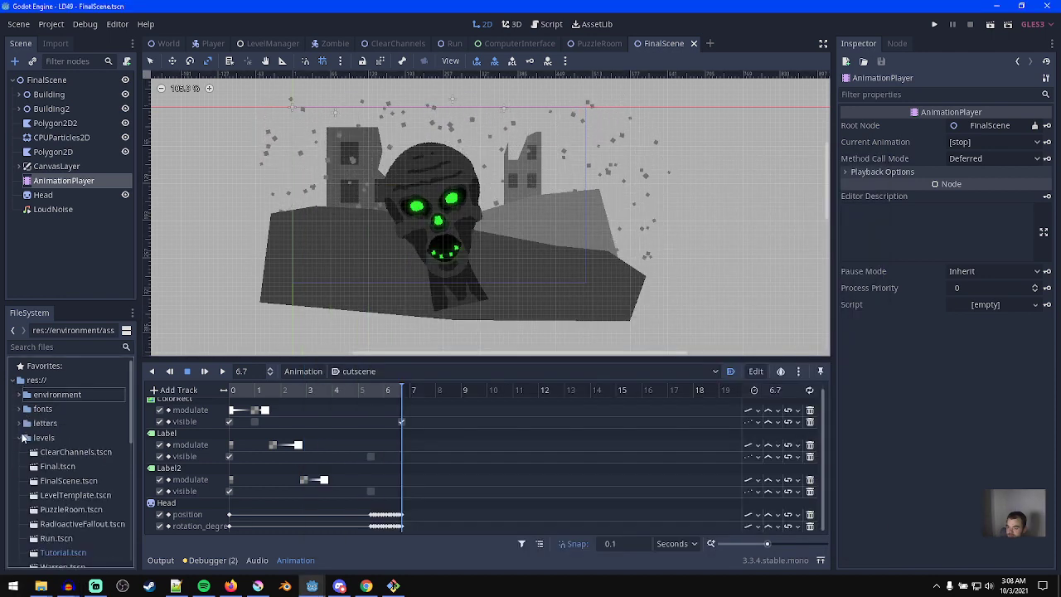
# - Switch back to Audacity and delete the white noise track
pyautogui.click(68, 586)
pyautogui.click(146, 535)
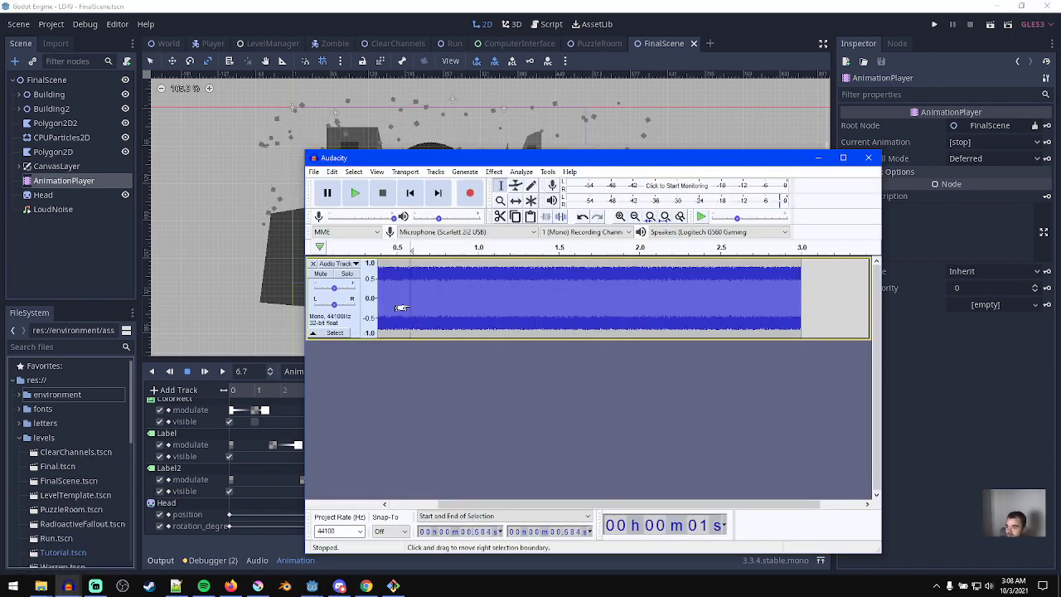
pyautogui.click(315, 262)
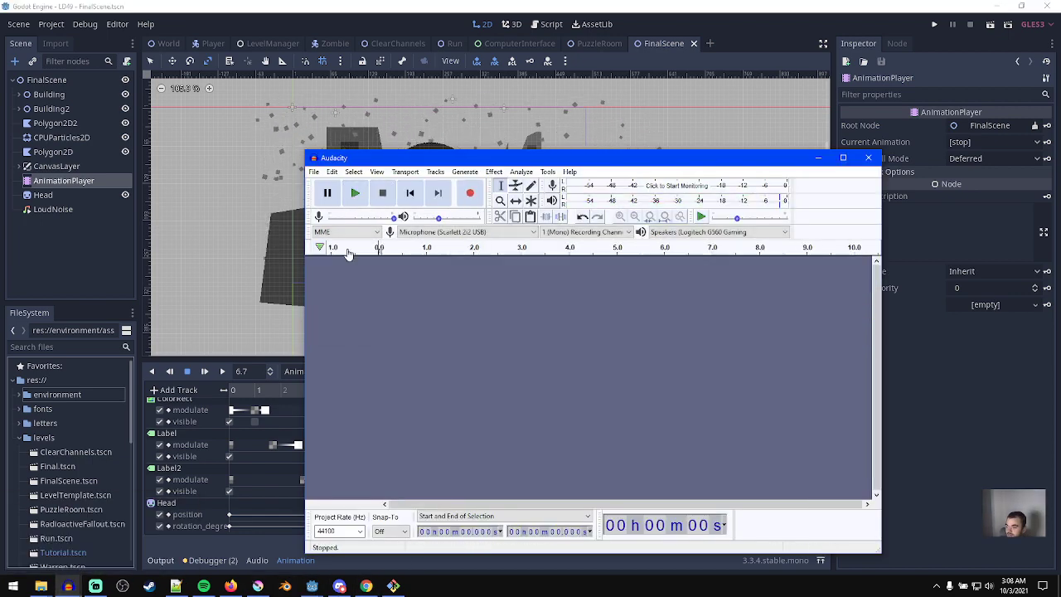
pyautogui.click(501, 170)
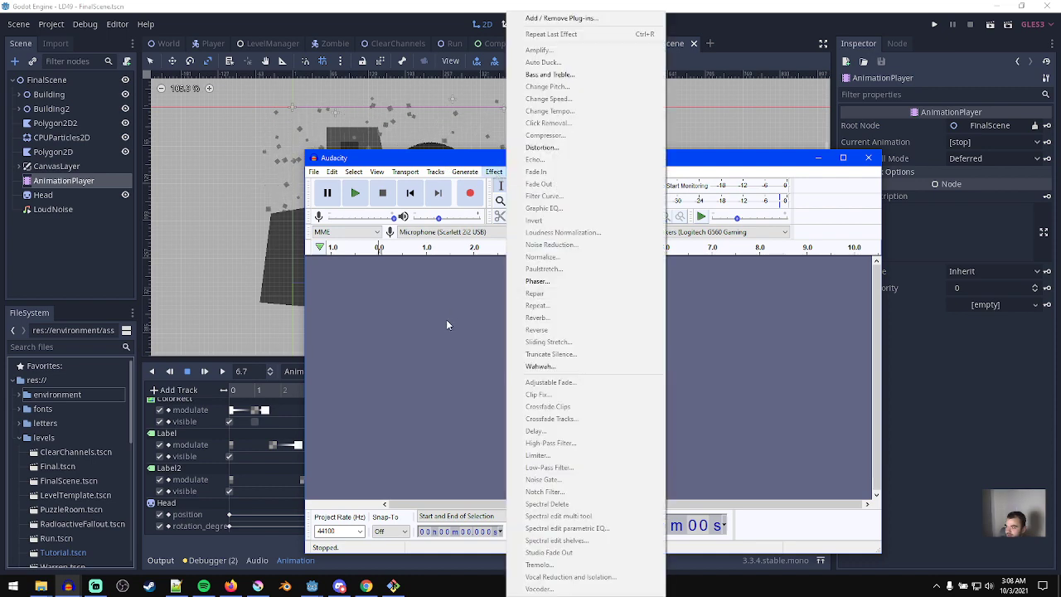
pyautogui.click(453, 311)
# - Generate a 3-second Brownian noise track with amplitude 0.8 and play it back
pyautogui.click(466, 172)
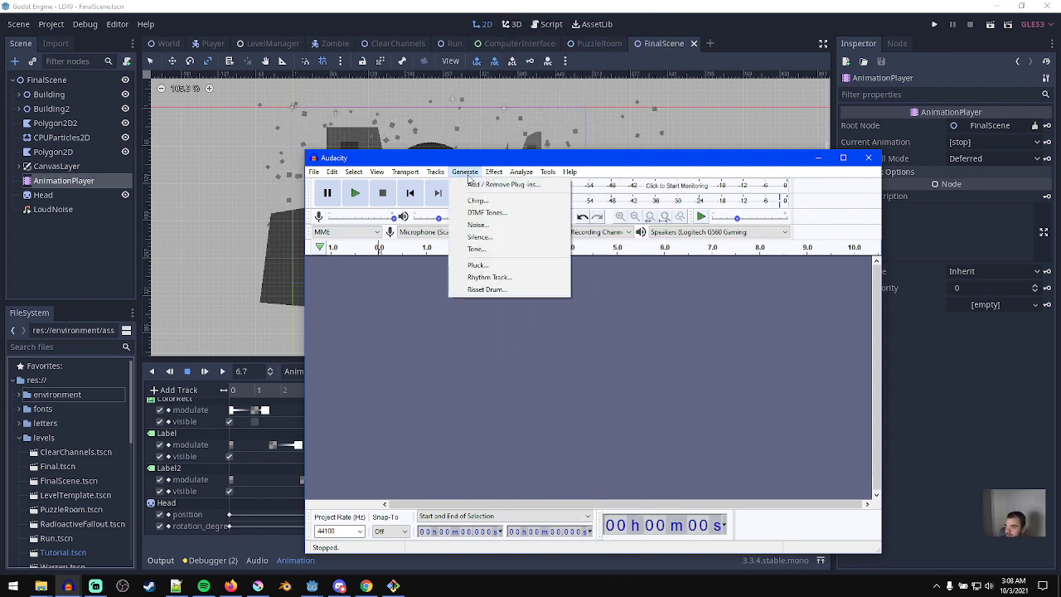
pyautogui.click(489, 224)
pyautogui.click(617, 328)
pyautogui.click(598, 355)
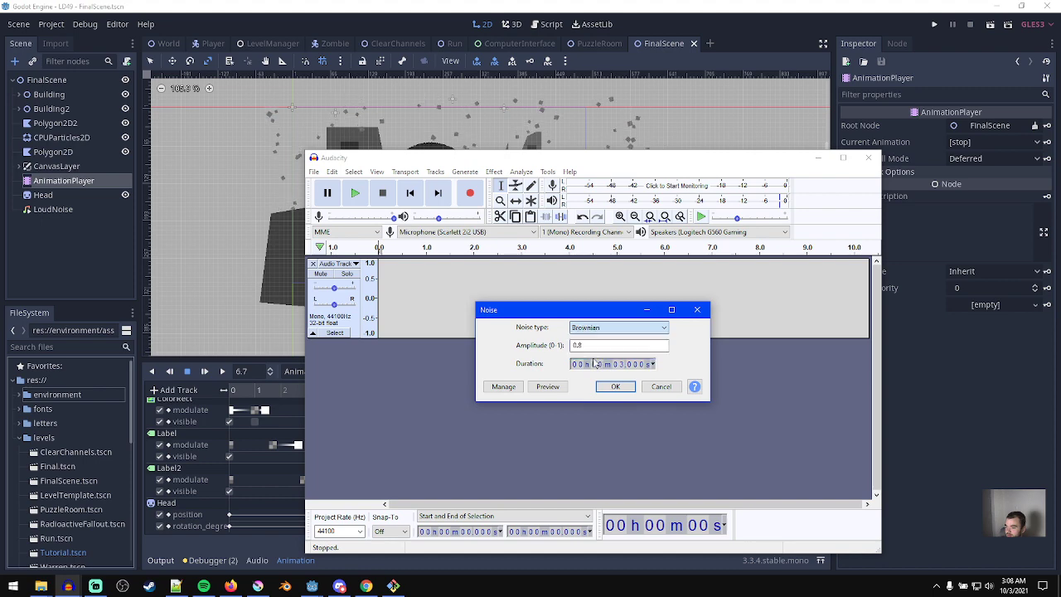
pyautogui.click(613, 387)
pyautogui.press('space')
pyautogui.keyDown('ctrl'); pyautogui.scroll(-2, 394, 311); pyautogui.keyUp('ctrl')
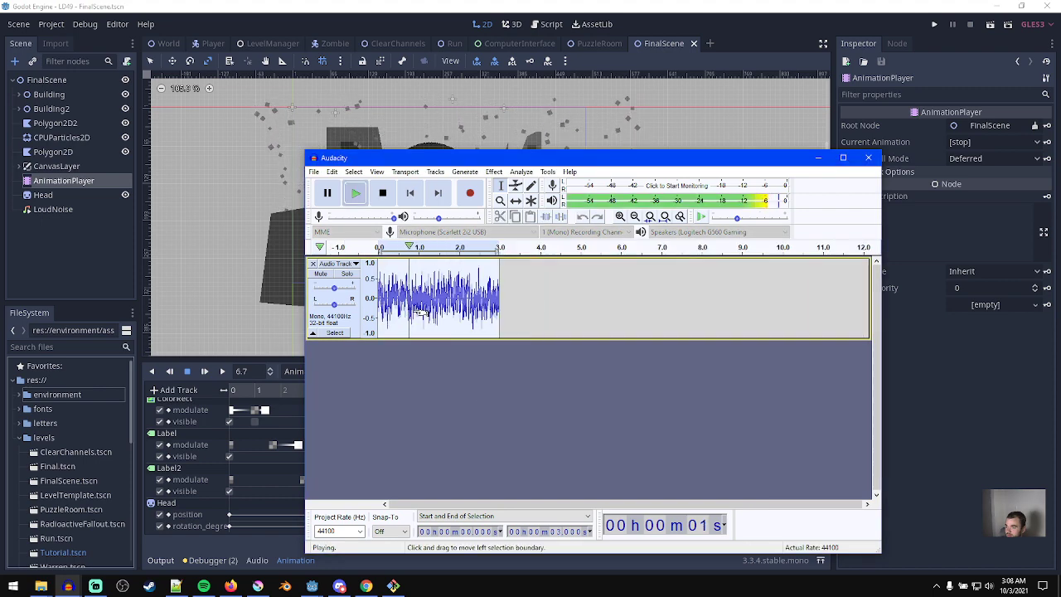
# - Stop playback and undo the Brownian noise track
pyautogui.press('space')
pyautogui.hotkey('ctrl', 'z')
pyautogui.click(494, 171)
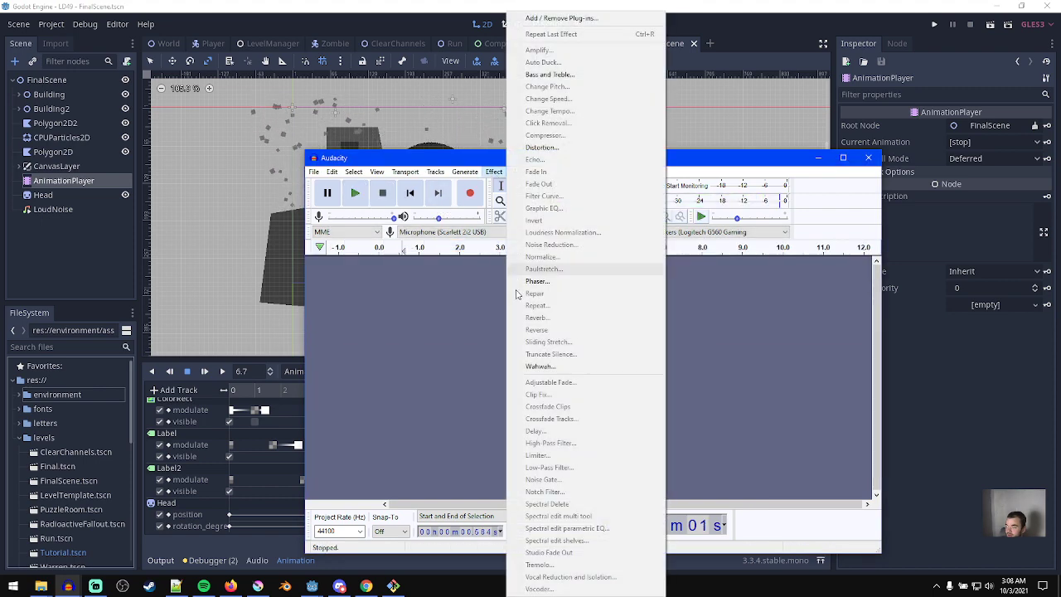
pyautogui.click(400, 240)
pyautogui.click(465, 172)
pyautogui.click(497, 233)
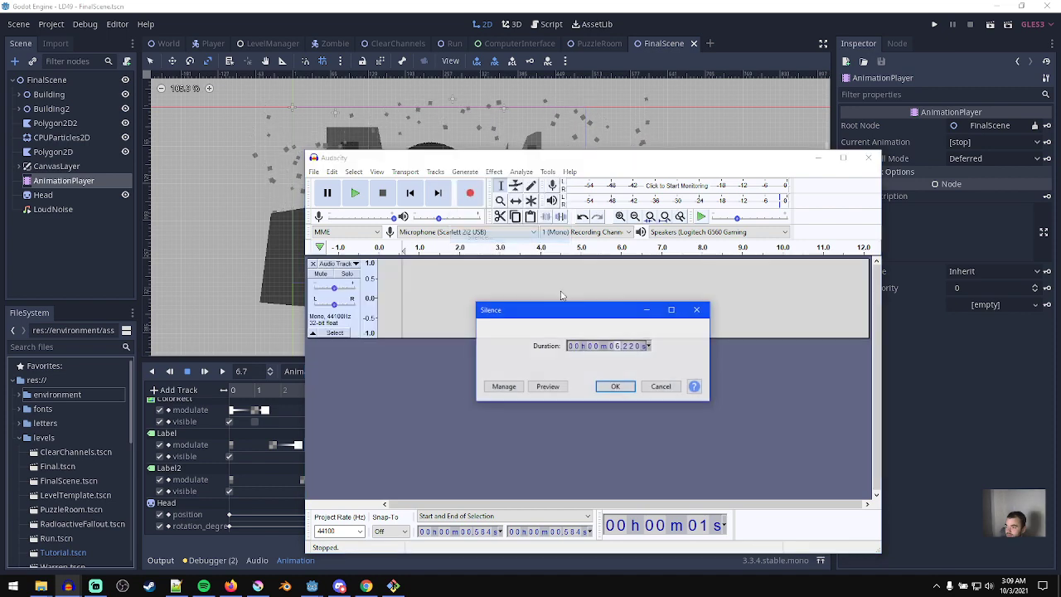
pyautogui.press('Escape')
# - Generate a 3-second pink noise track with amplitude 0.8 and play it back
pyautogui.click(494, 171)
pyautogui.moveTo(465, 172)
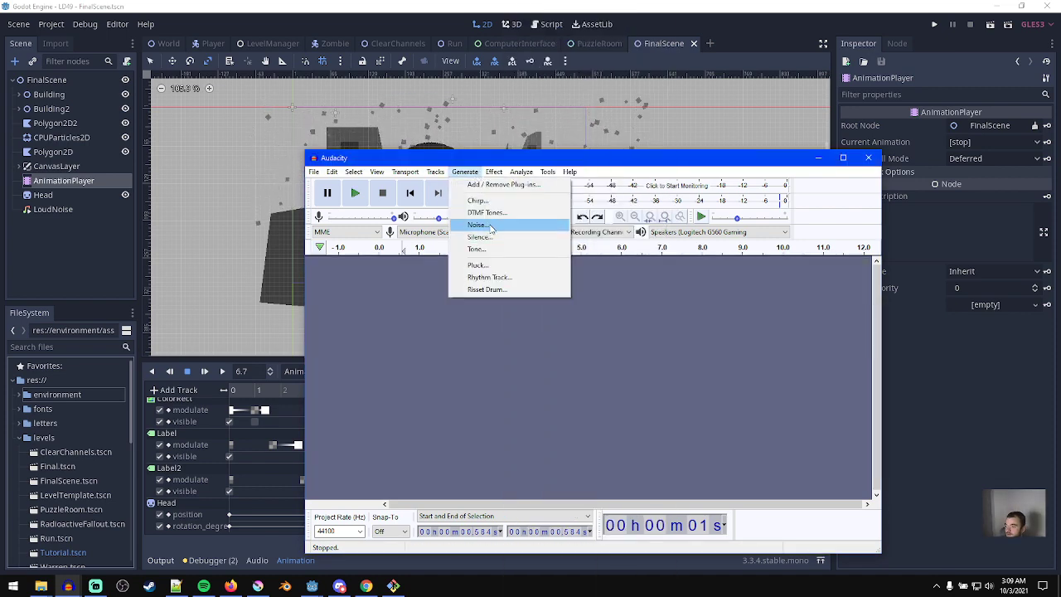
pyautogui.click(477, 225)
pyautogui.click(624, 328)
pyautogui.click(577, 343)
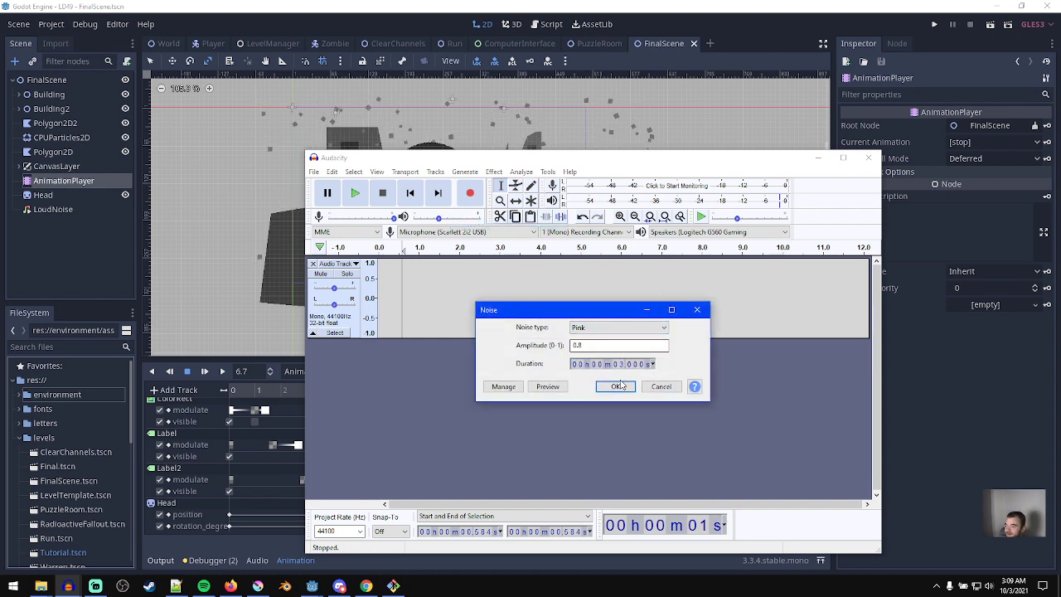
pyautogui.press('Return')
pyautogui.press('space')
pyautogui.keyDown('ctrl'); pyautogui.scroll(-1, 486, 298); pyautogui.keyUp('ctrl')
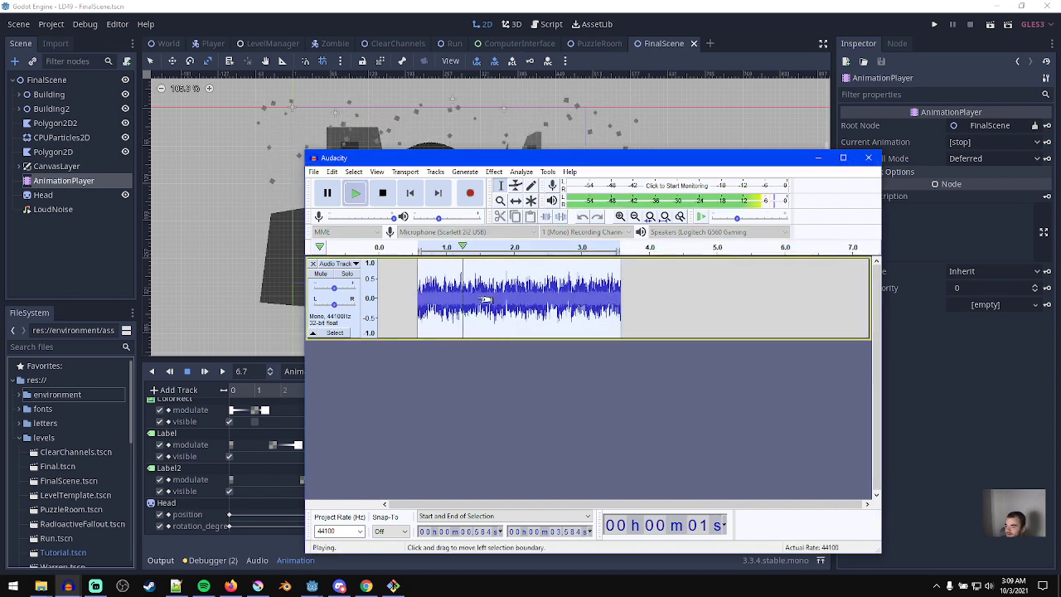
pyautogui.press('space')
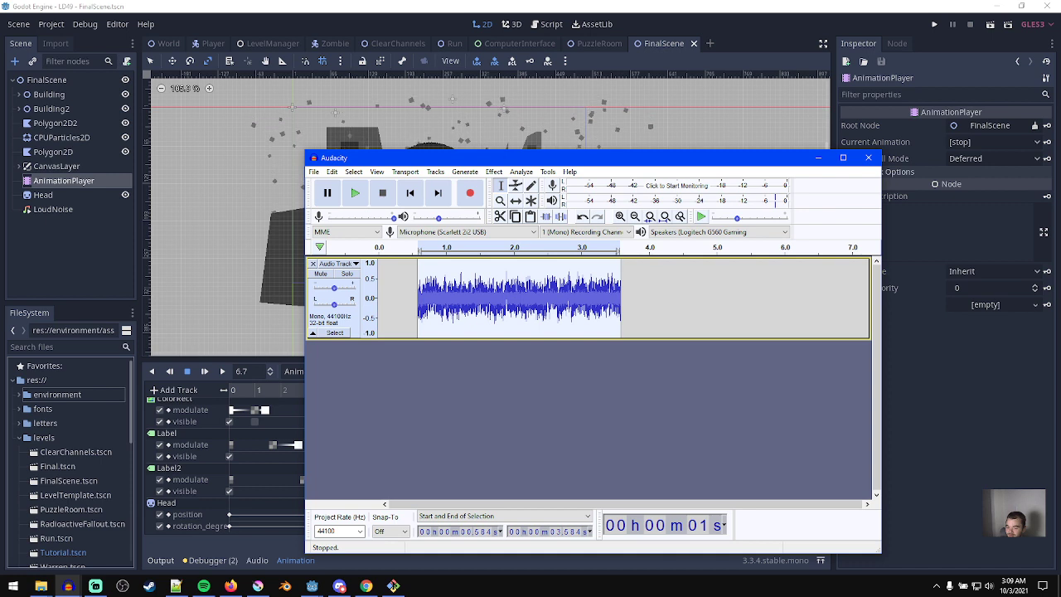
pyautogui.hotkey('alt', 'Tab')
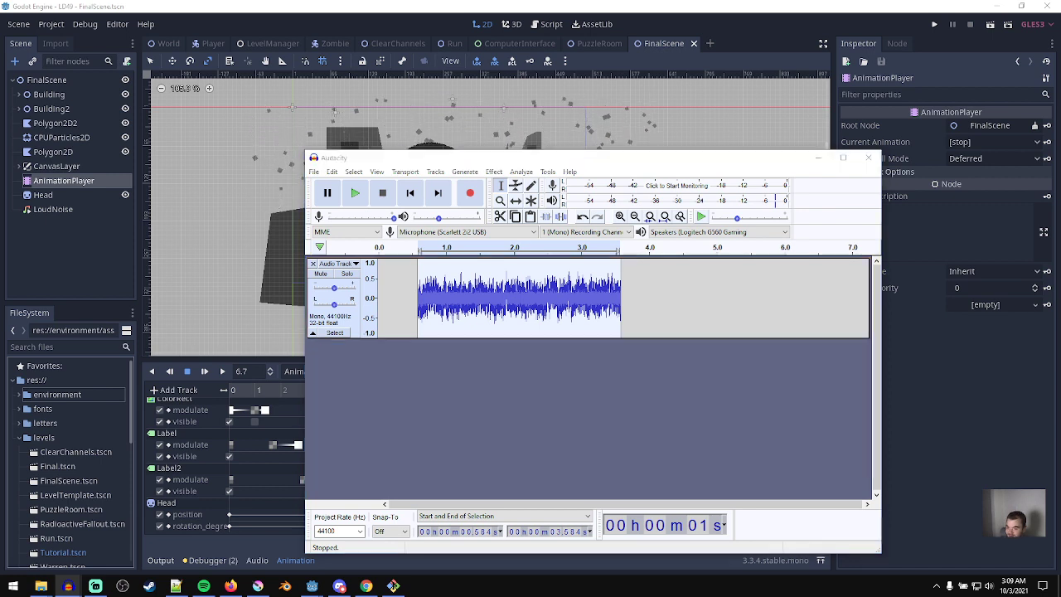
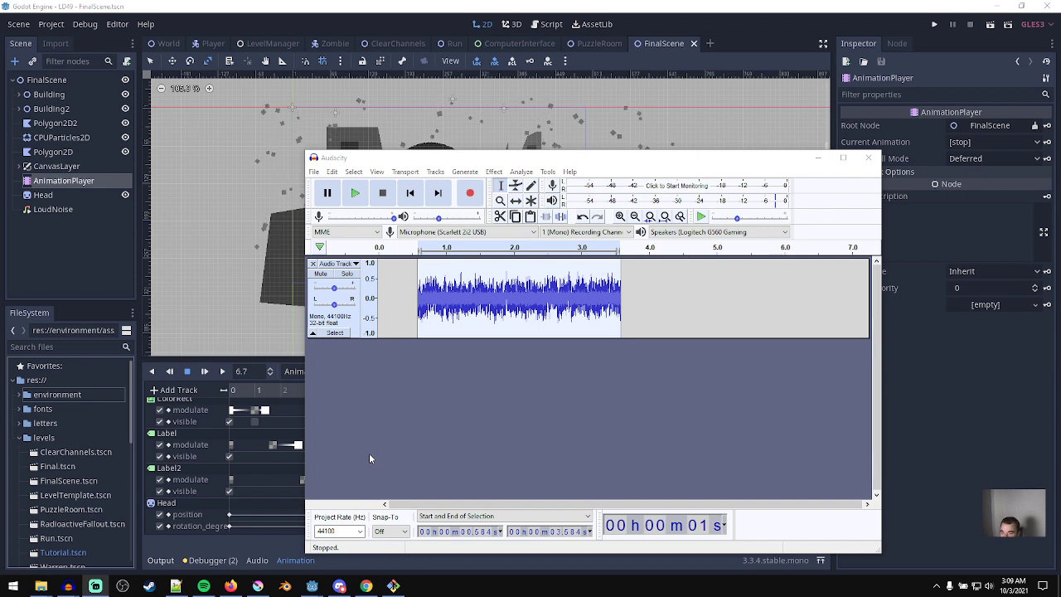
# - Replace the whole pink noise clip with a generated tone, play it back and delete the track
pyautogui.doubleClick(473, 306)
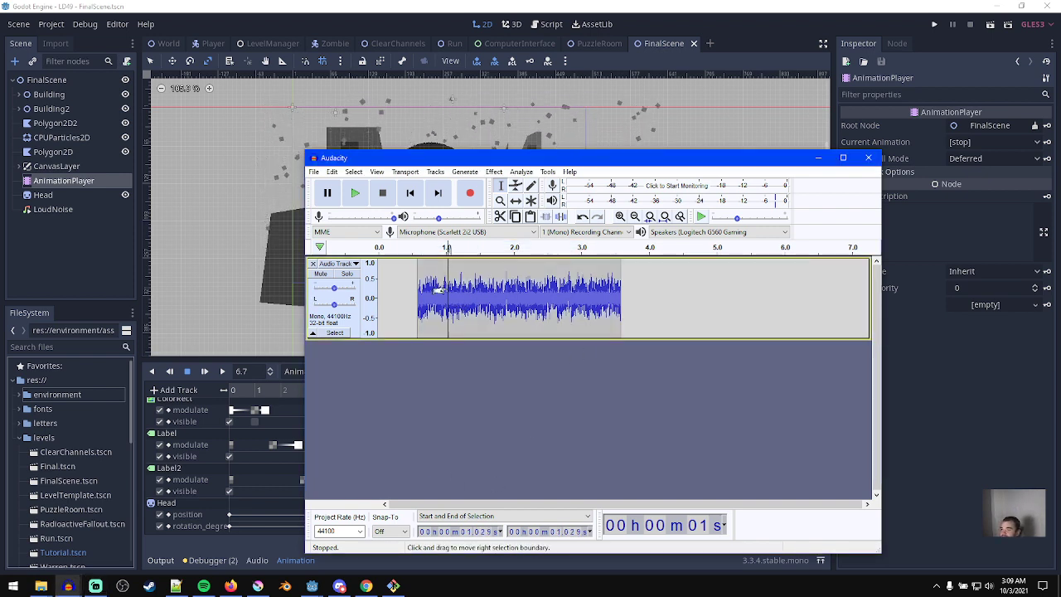
pyautogui.click(465, 172)
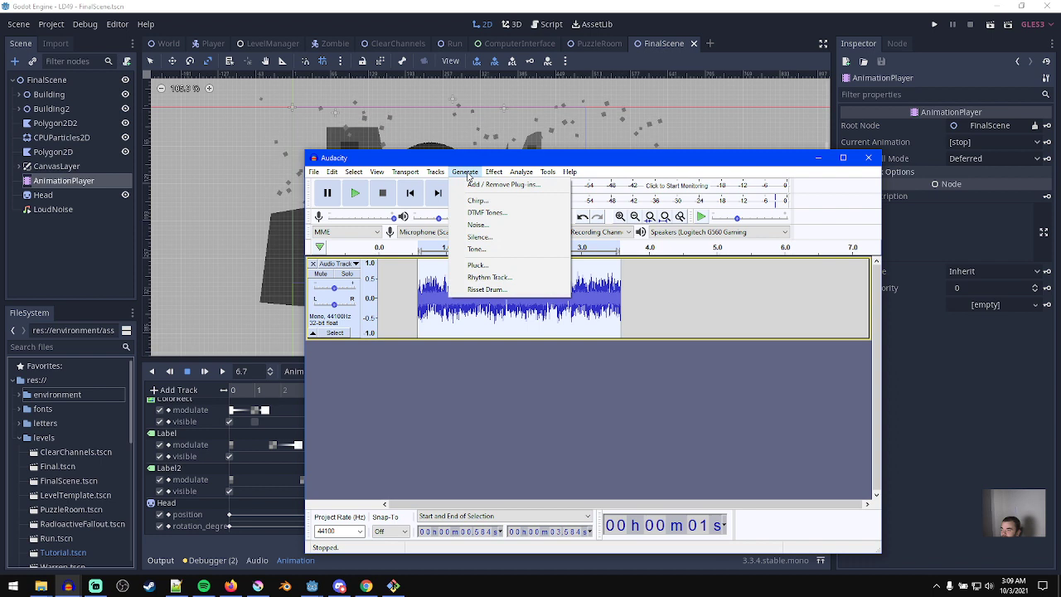
pyautogui.click(476, 249)
pyautogui.click(610, 395)
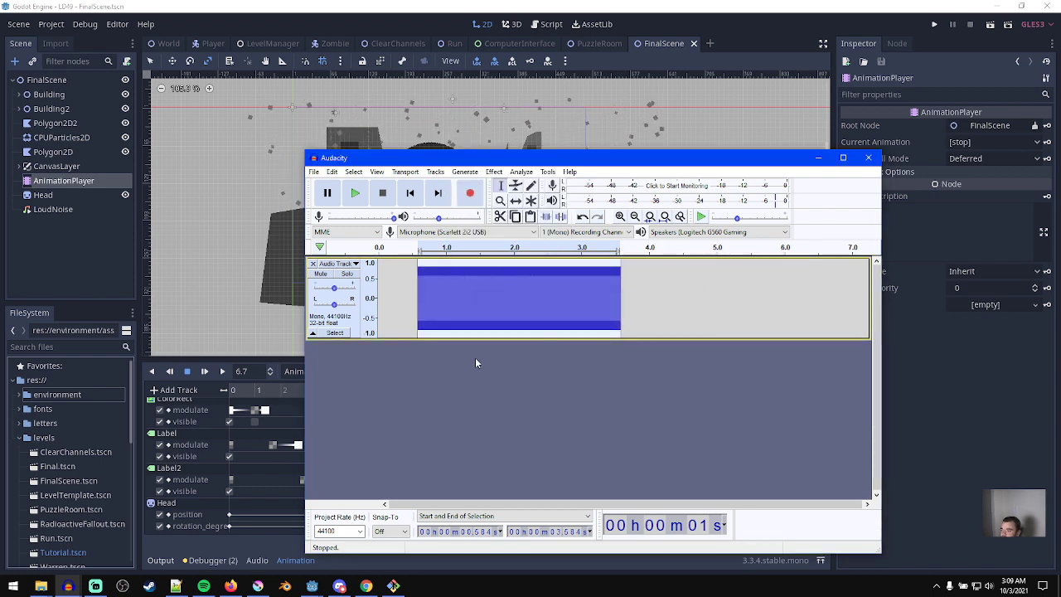
pyautogui.press('space')
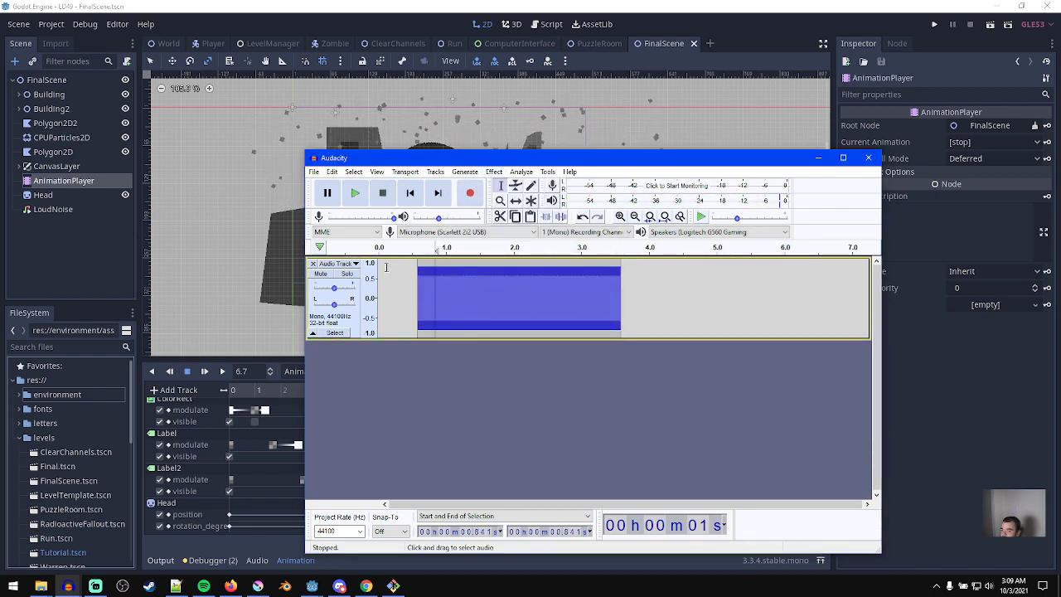
pyautogui.click(313, 263)
pyautogui.click(466, 172)
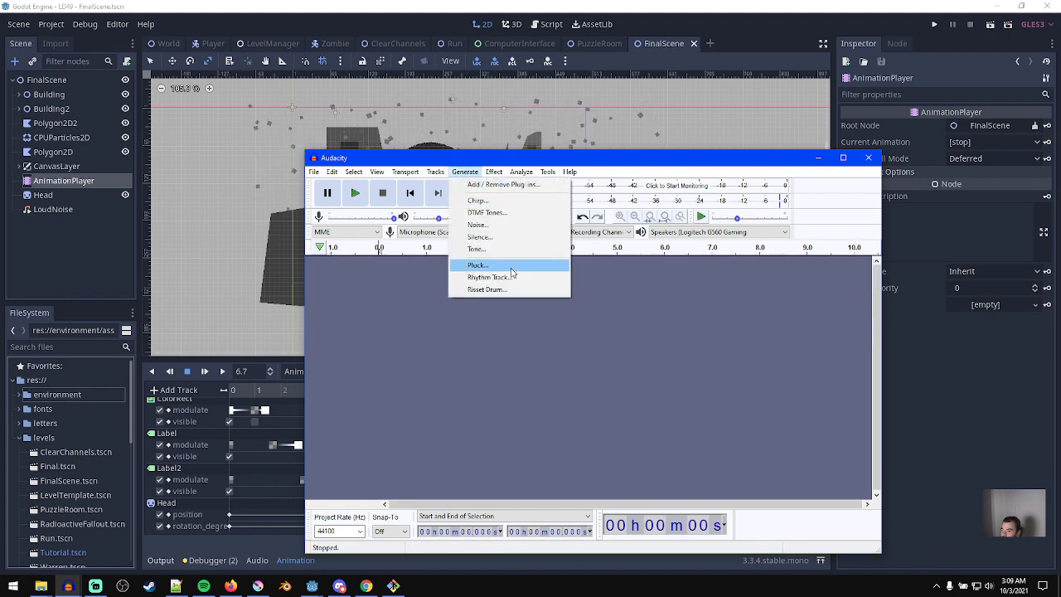
pyautogui.click(497, 237)
pyautogui.press('Escape')
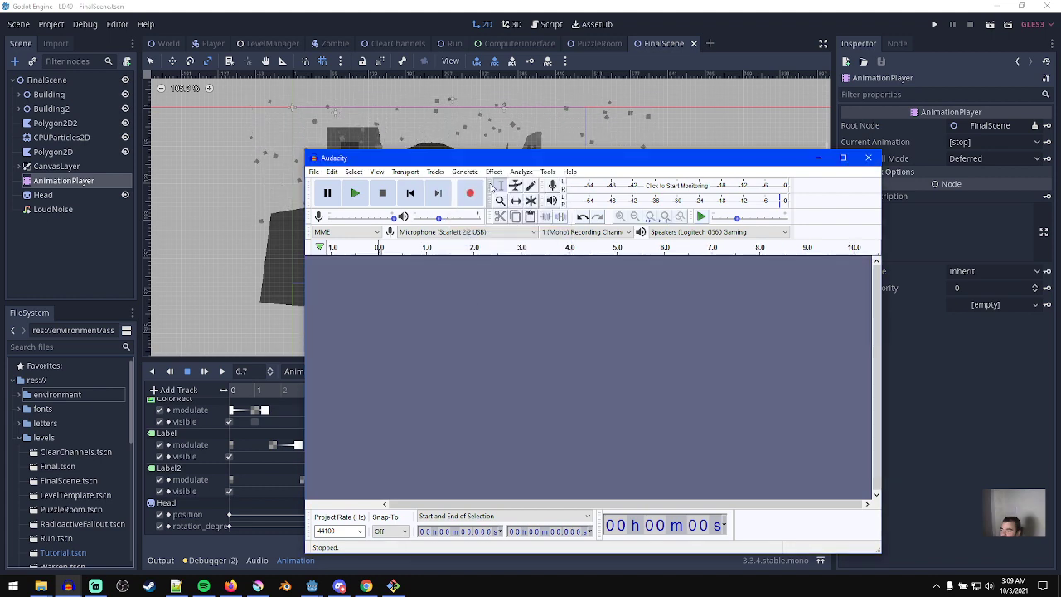
# - Generate a 3-second tone with a different waveform on a new track and play it back
pyautogui.click(494, 172)
pyautogui.moveTo(463, 170)
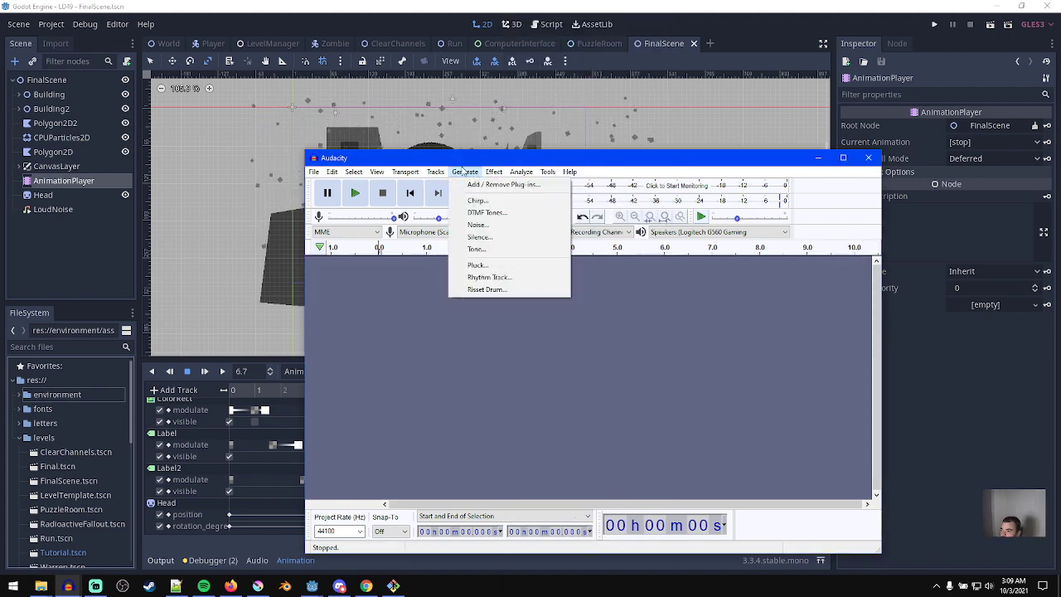
pyautogui.click(477, 249)
pyautogui.click(618, 318)
pyautogui.click(592, 347)
pyautogui.click(615, 396)
pyautogui.press('space')
# - Lower the playback volume slightly, and stop and delete the tone track
pyautogui.moveTo(438, 218); pyautogui.dragTo(428, 218)
pyautogui.click(382, 193)
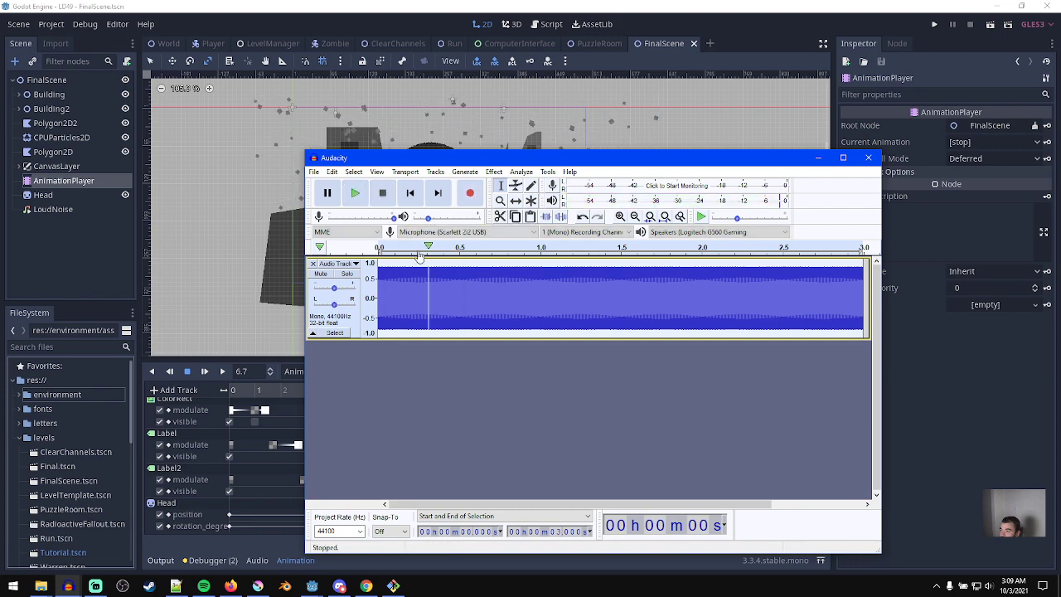
pyautogui.click(313, 263)
# - Try a 2-second Risset drum sound by generating it and playing it back, and undo it
pyautogui.click(494, 172)
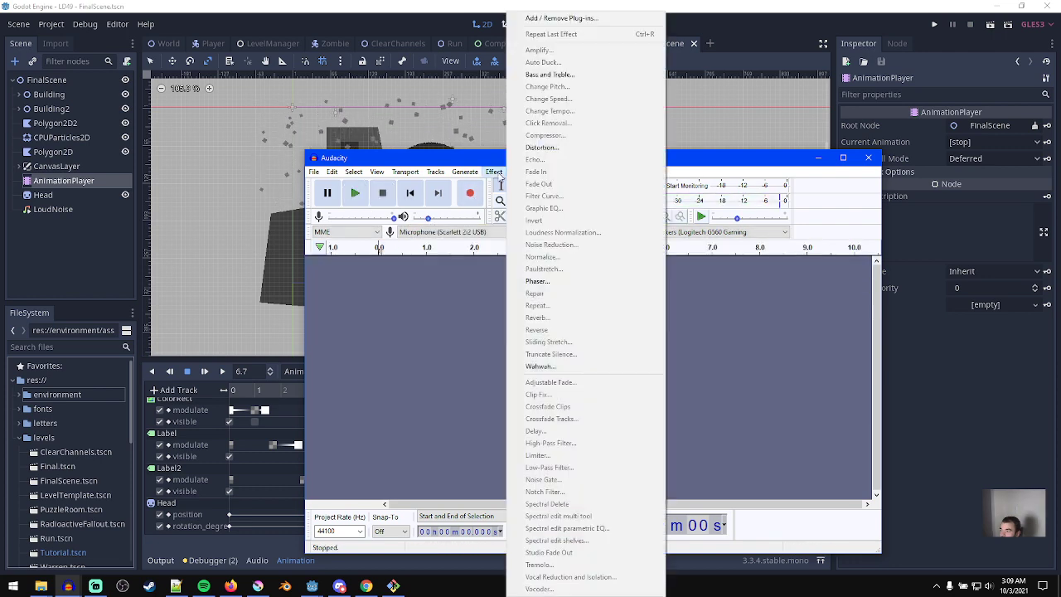
pyautogui.moveTo(465, 172)
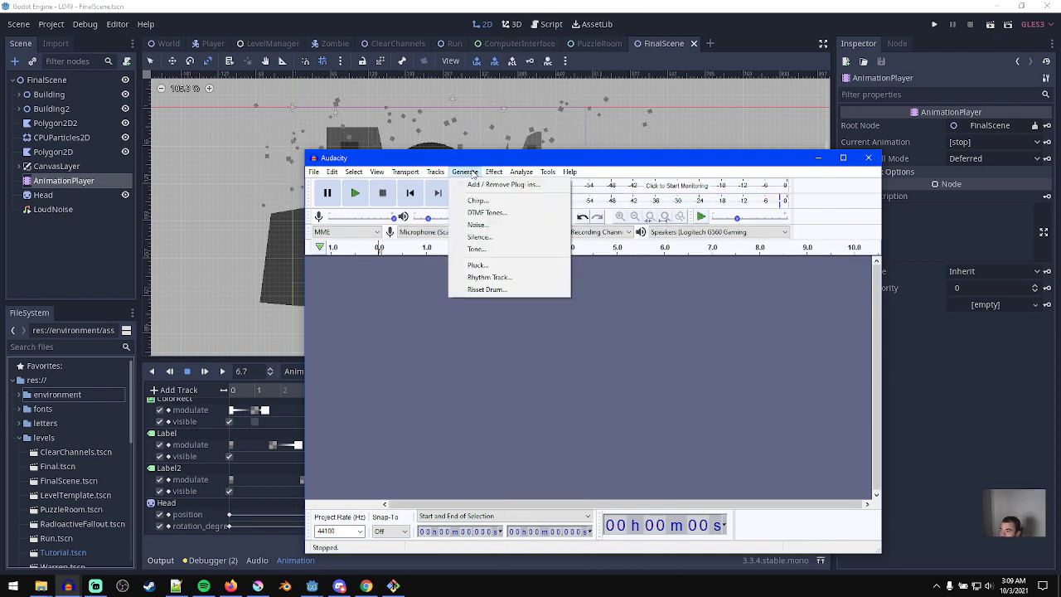
pyautogui.click(500, 287)
pyautogui.click(628, 421)
pyautogui.press('space')
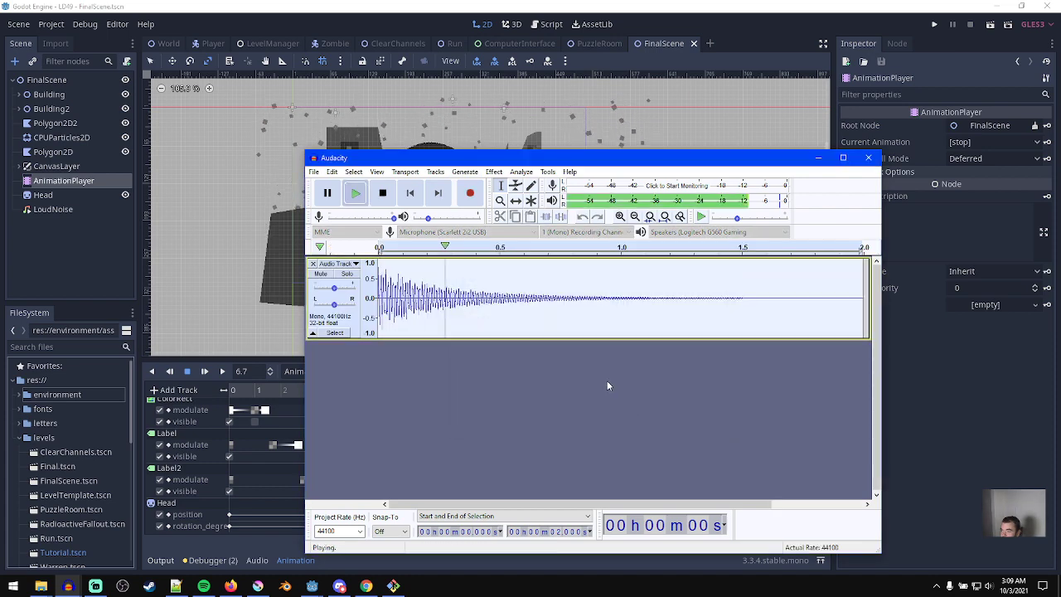
pyautogui.hotkey('ctrl', 'z')
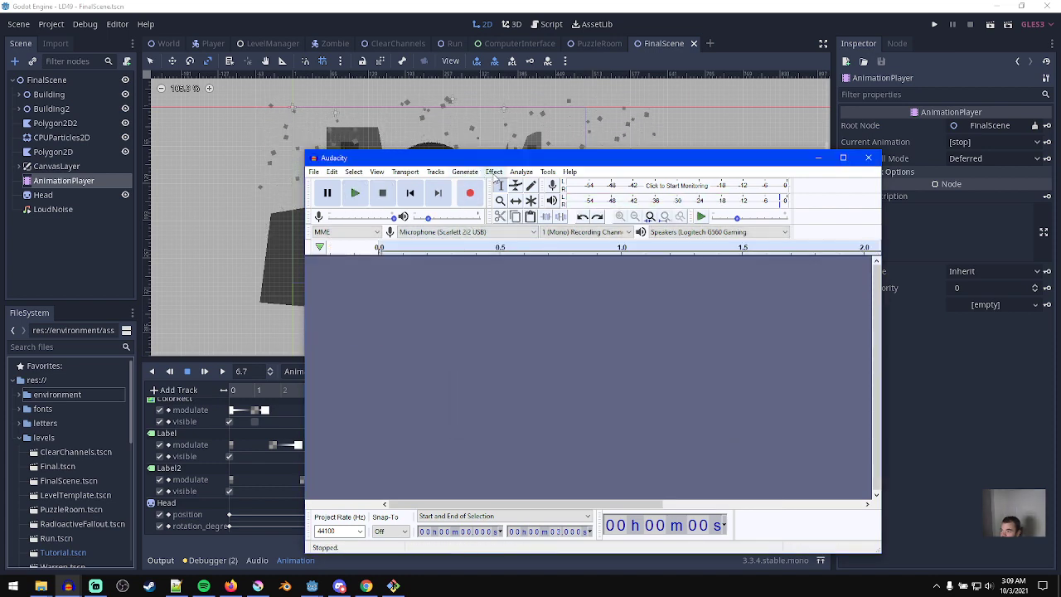
# - Try a 3-second sine chirp from 440 to 1320 Hz with amplitude 0.8 to 0.1, listen to it and undo it
pyautogui.click(496, 176)
pyautogui.moveTo(465, 172)
pyautogui.click(496, 200)
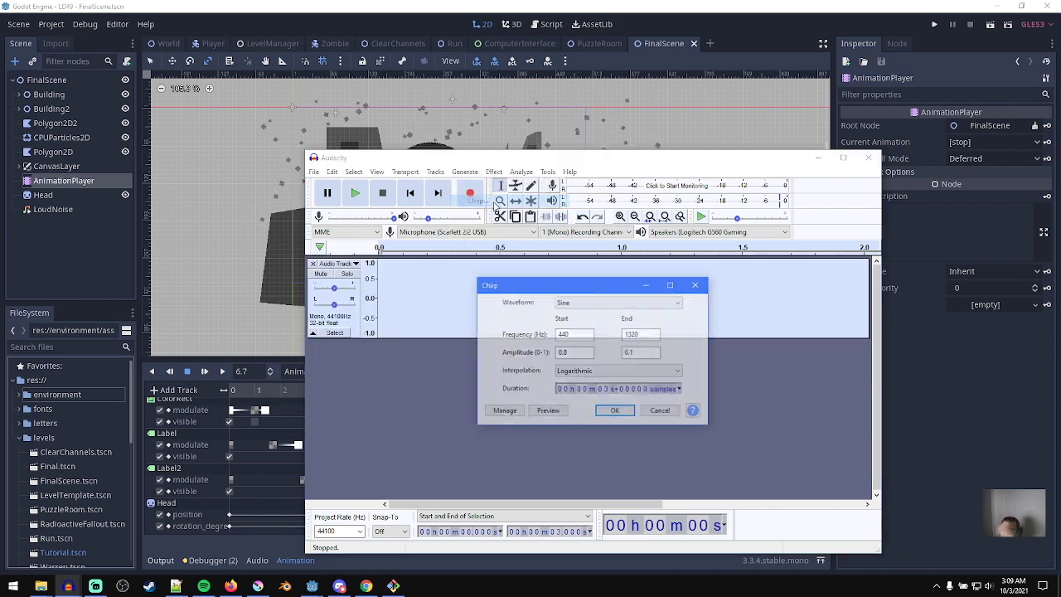
pyautogui.click(614, 409)
pyautogui.press('space')
pyautogui.press('space')
pyautogui.hotkey('ctrl', 'z')
# - Try a 3-second DTMF tone sequence by generating it and playing it back, and undo it
pyautogui.click(465, 172)
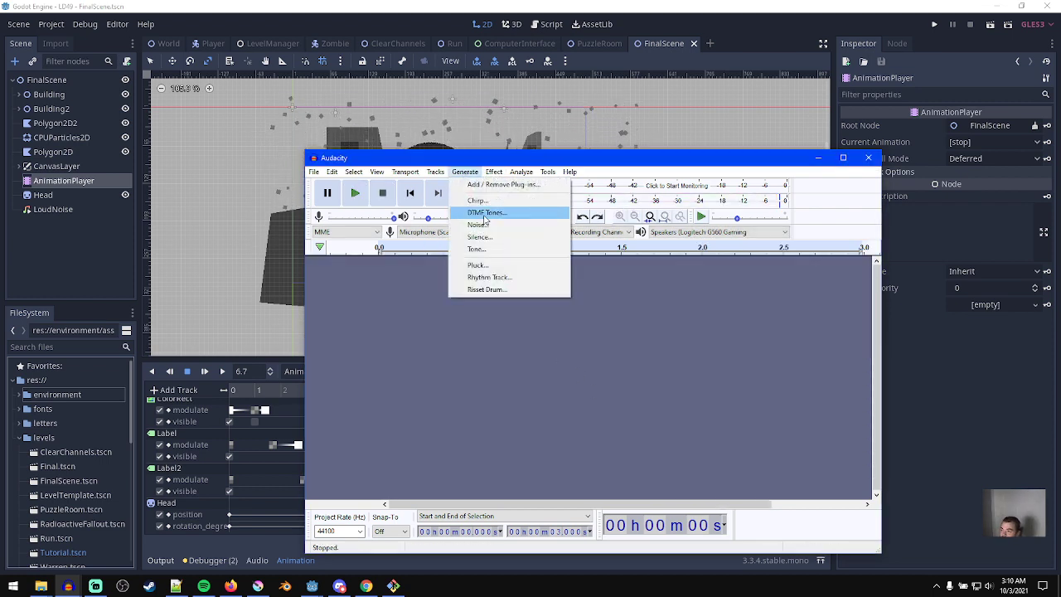
pyautogui.click(485, 215)
pyautogui.click(627, 419)
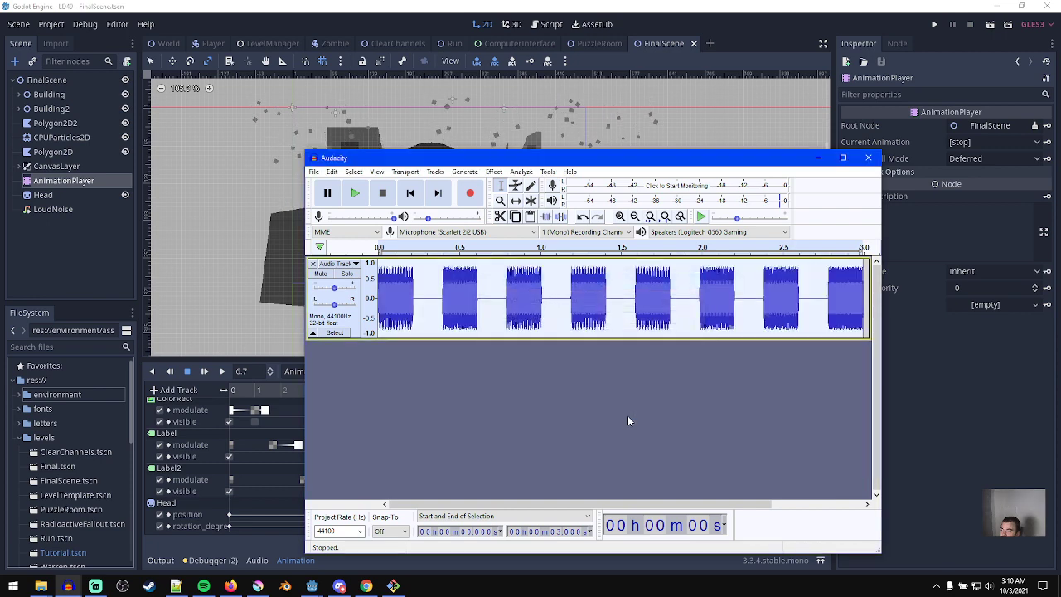
pyautogui.press('space')
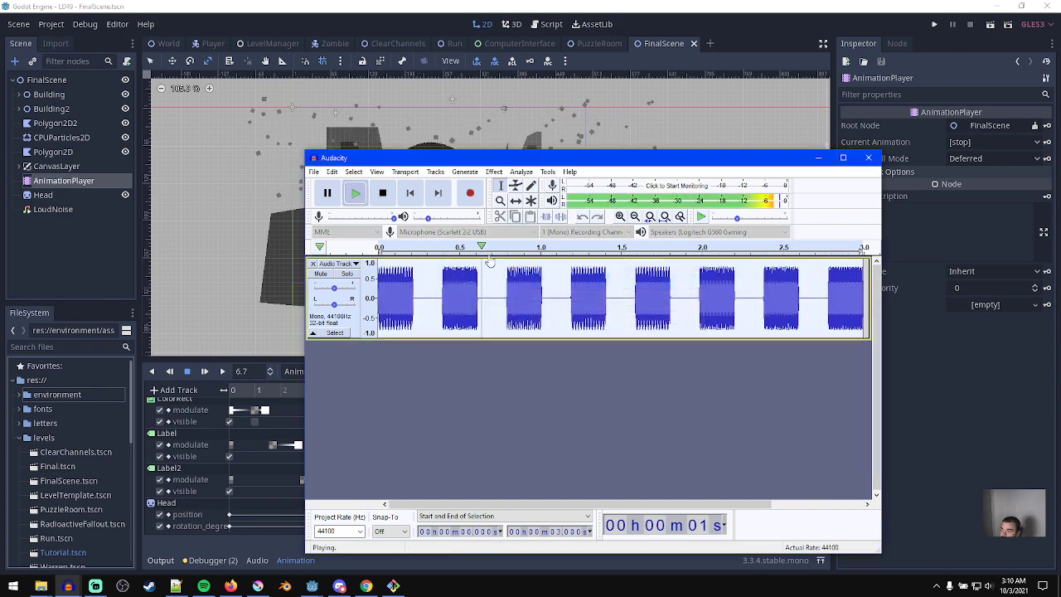
pyautogui.press('space')
pyautogui.hotkey('ctrl', 'z')
# - Generate 3 seconds of pink noise at amplitude 0.8 on a new track and listen to it
pyautogui.click(495, 171)
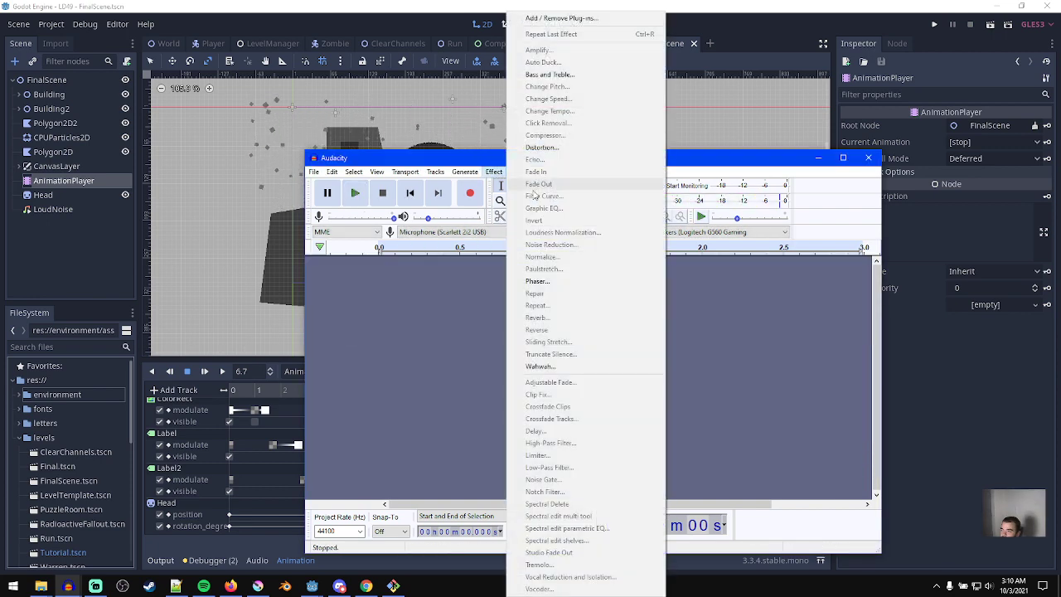
pyautogui.moveTo(464, 171)
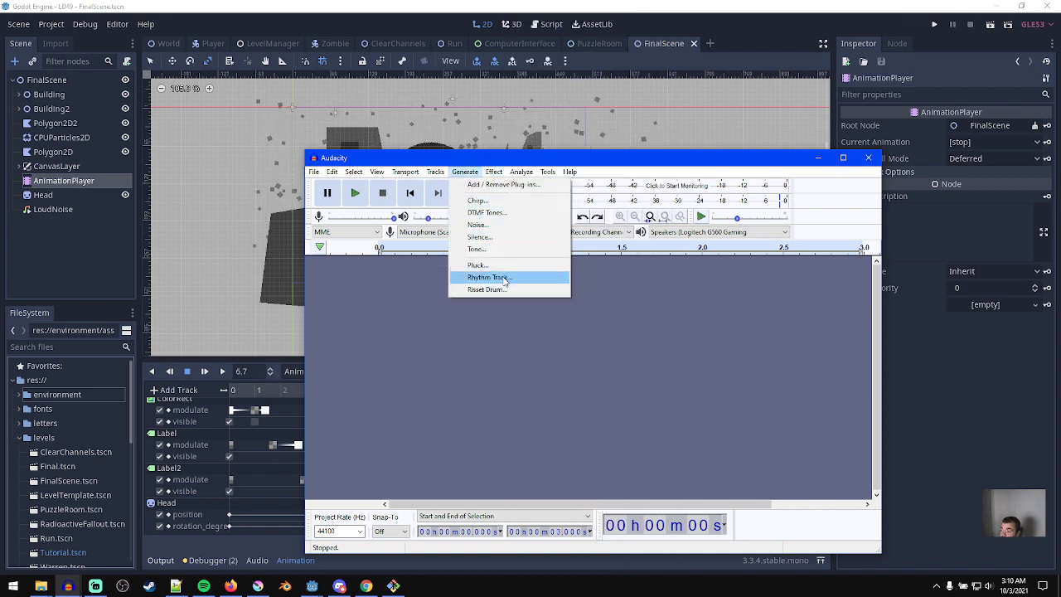
pyautogui.click(487, 224)
pyautogui.click(615, 386)
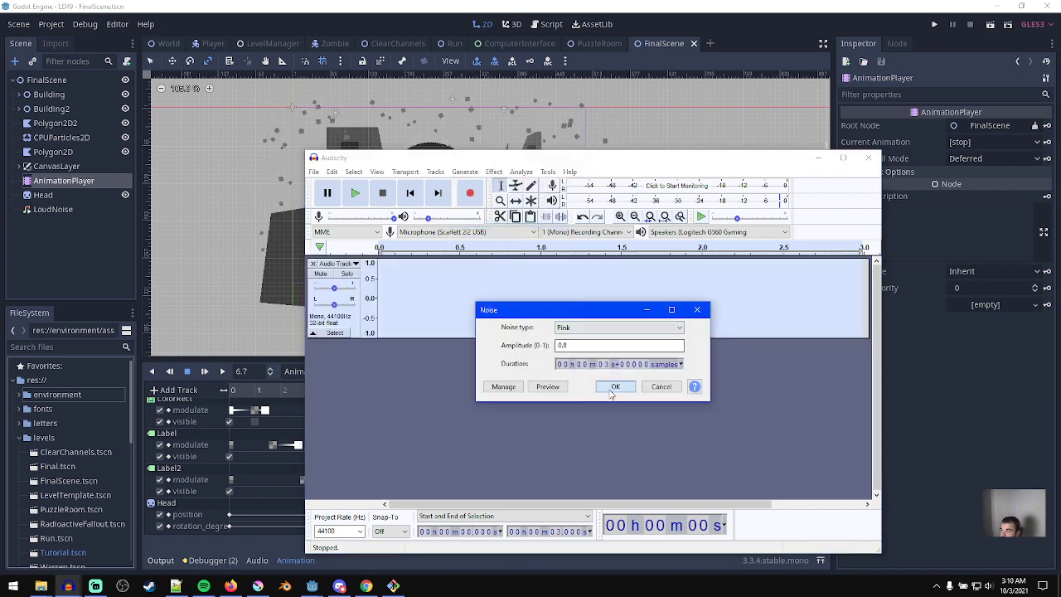
pyautogui.press('space')
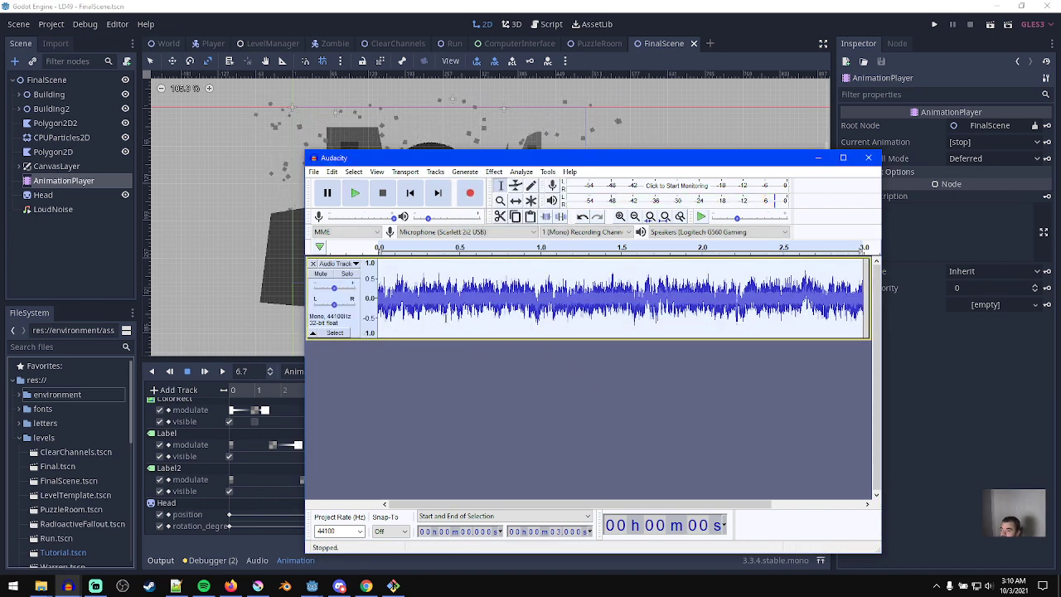
pyautogui.keyDown('ctrl'); pyautogui.scroll(-1, 428, 308); pyautogui.keyUp('ctrl')
pyautogui.press('space')
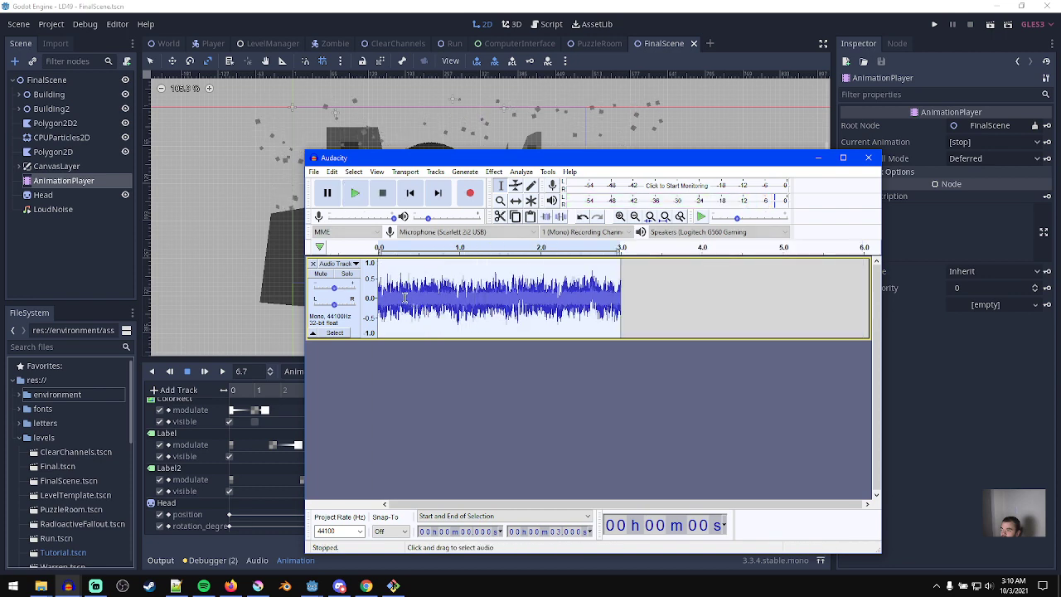
# - Switch to Godot, collapse the levels folder and select the sfx folder in the project files
pyautogui.hotkey('alt', 'Tab')
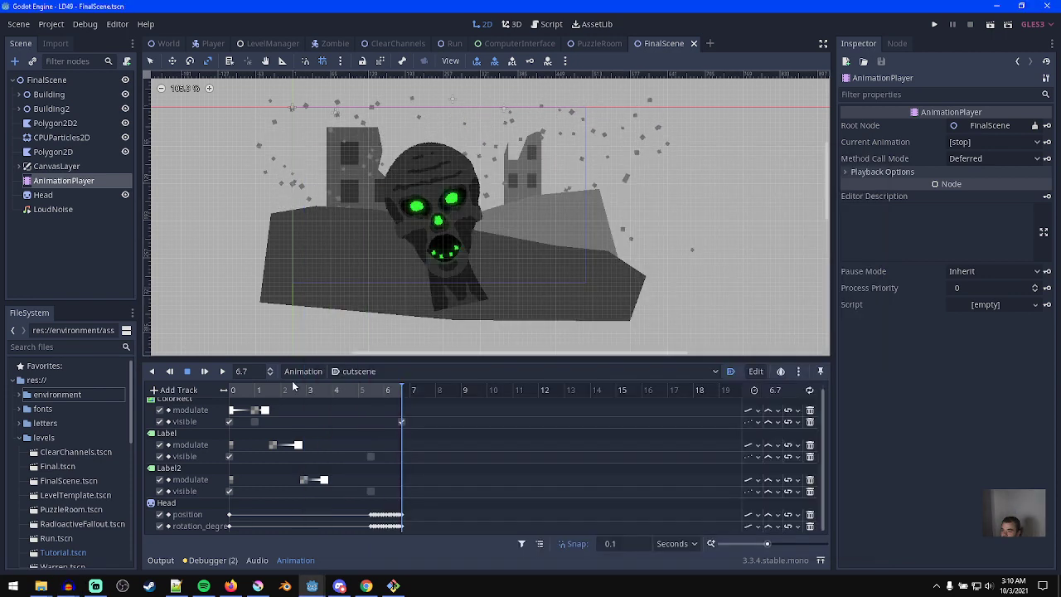
pyautogui.click(19, 437)
pyautogui.click(38, 467)
pyautogui.scroll(-5, 49, 497)
# - Close the Anonymous_Pro Explorer window and add loud_noise.wav from the file explorer to the project's sfx folder
pyautogui.click(41, 587)
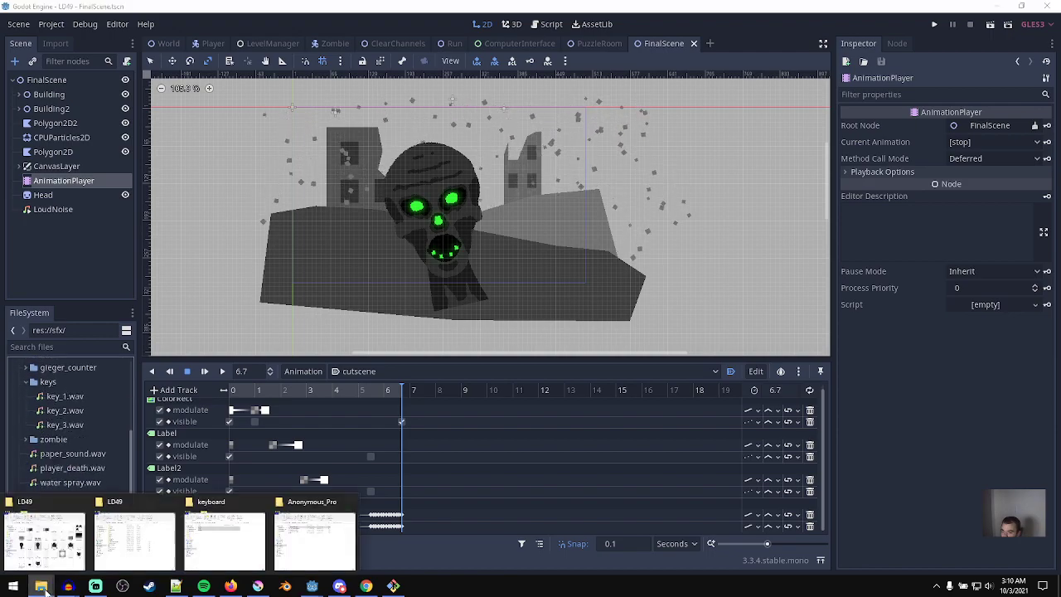
pyautogui.moveTo(334, 545)
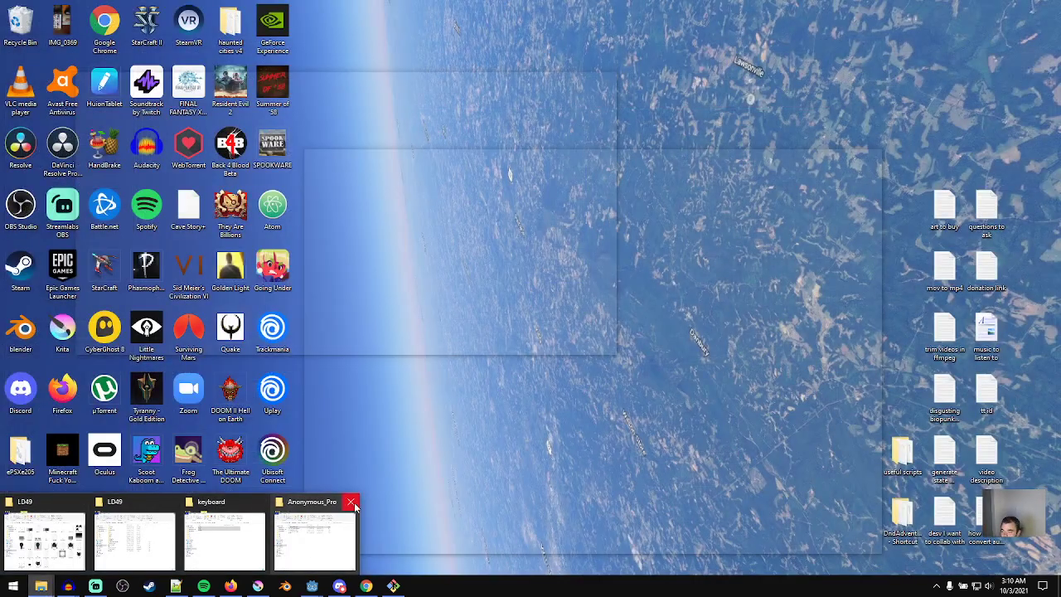
pyautogui.click(353, 503)
pyautogui.click(247, 524)
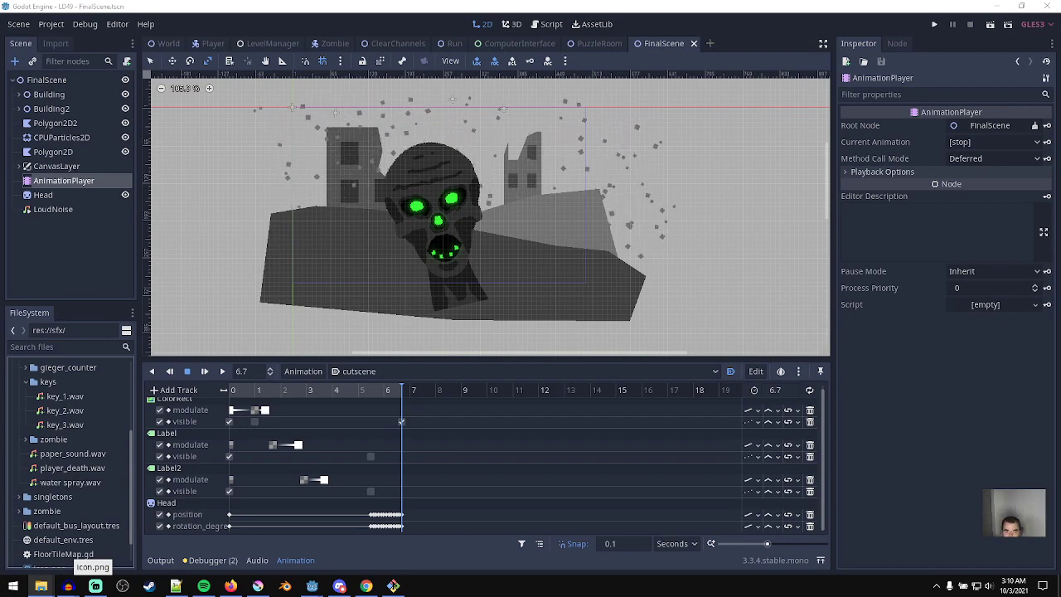
pyautogui.moveTo(80, 494); pyautogui.dragTo(68, 406)
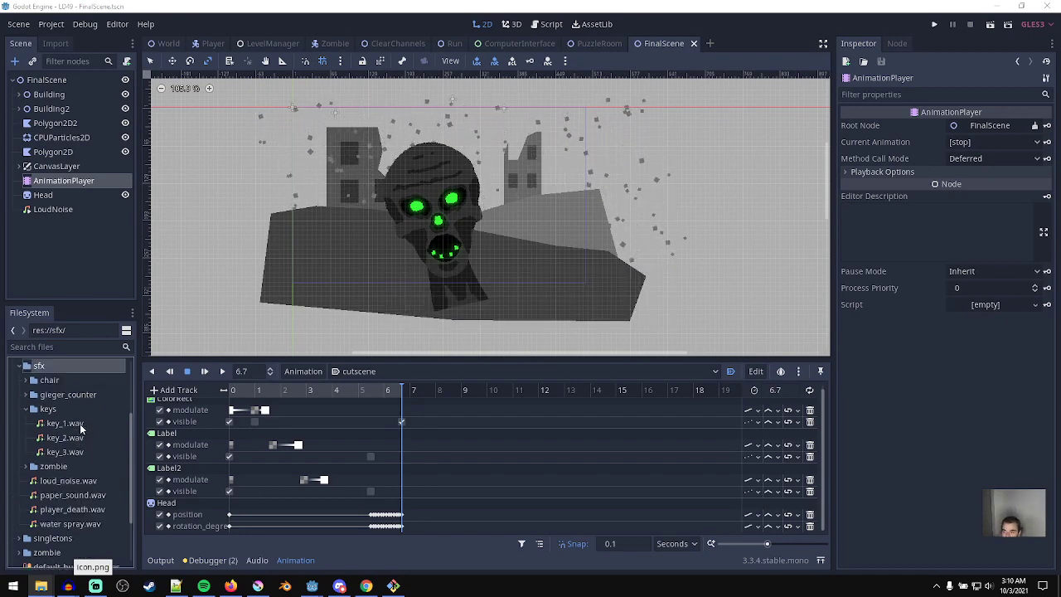
pyautogui.scroll(-2, 85, 441)
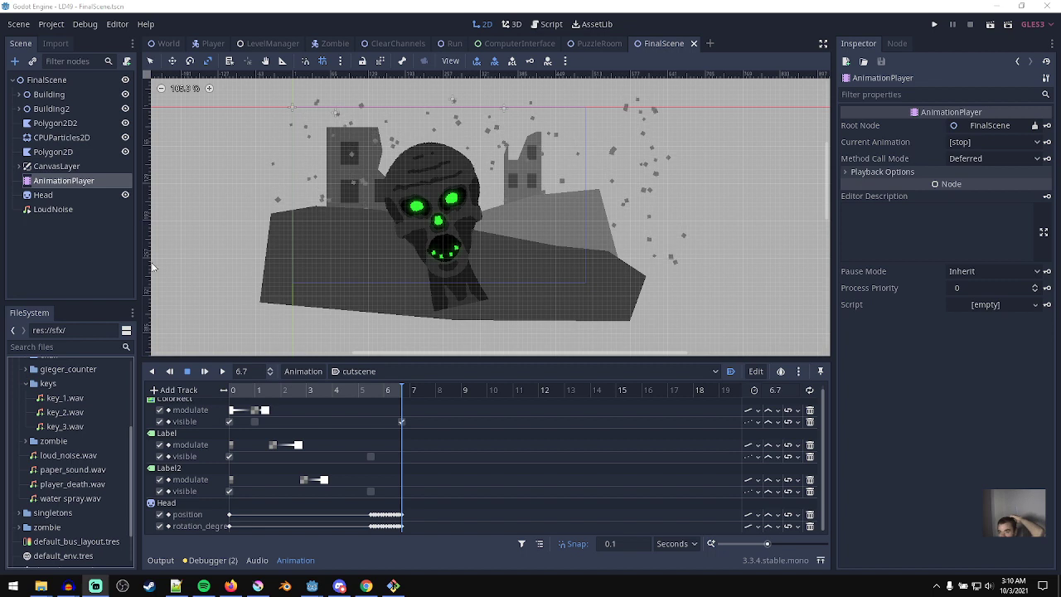
# - Assign loud_noise.wav as the LoudNoise node's stream and lower its volume to -5.228 dB while test-playing it
pyautogui.click(70, 208)
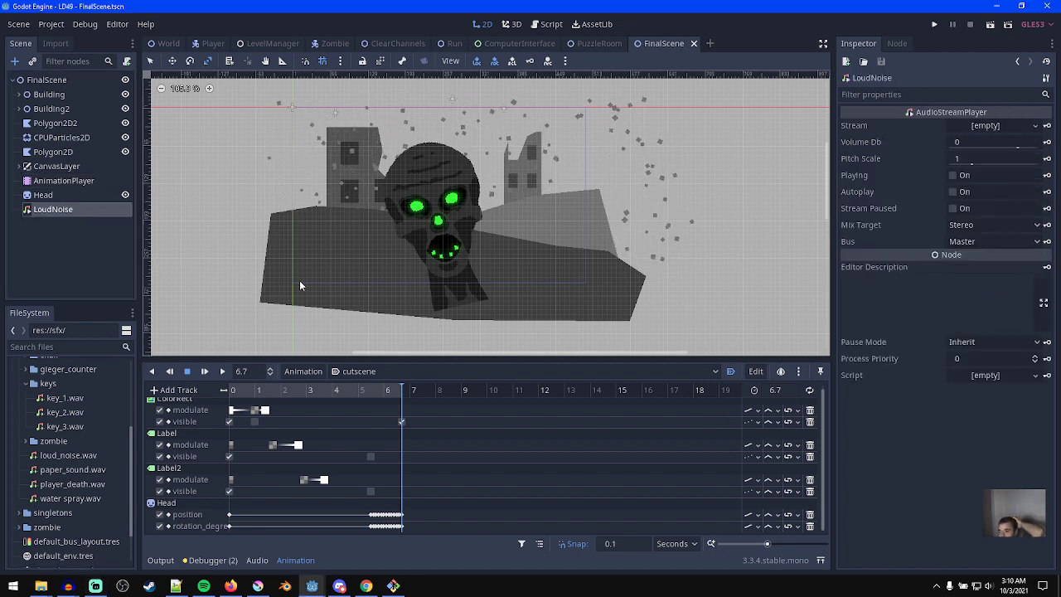
pyautogui.moveTo(76, 457); pyautogui.dragTo(993, 126)
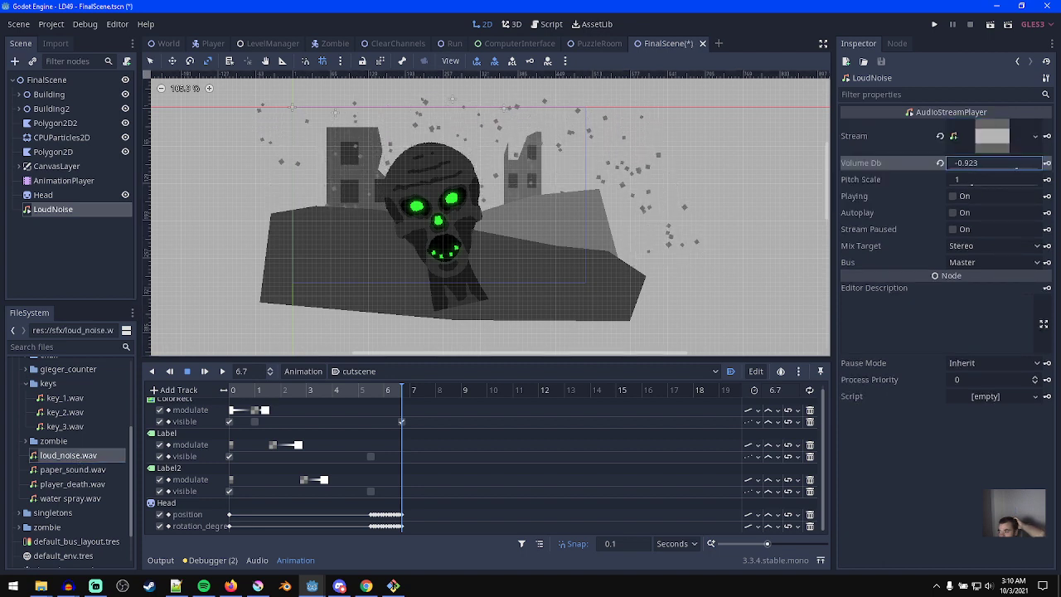
pyautogui.moveTo(1017, 169); pyautogui.dragTo(1002, 169)
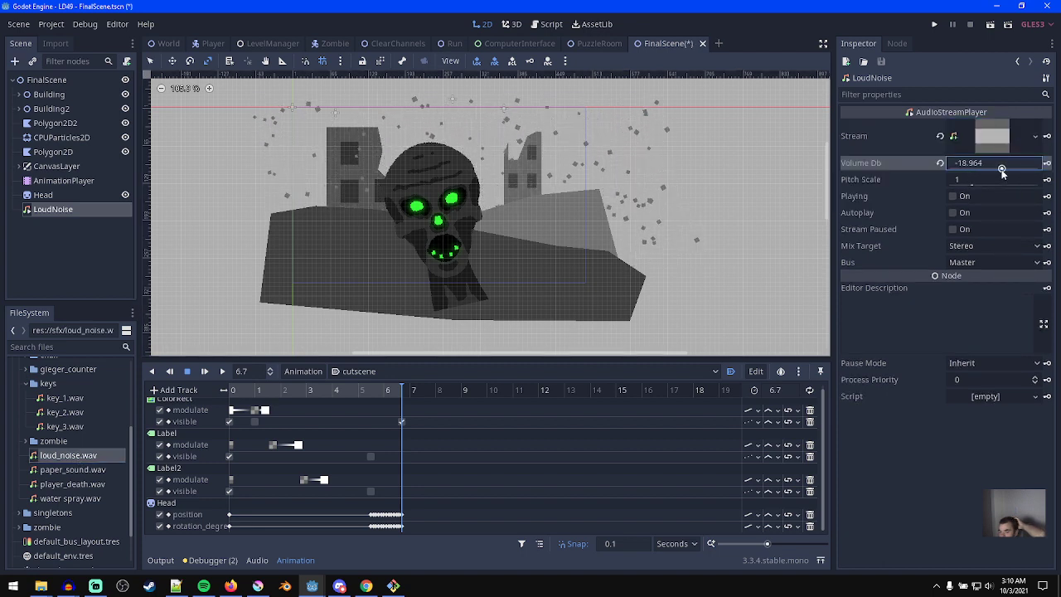
pyautogui.click(953, 196)
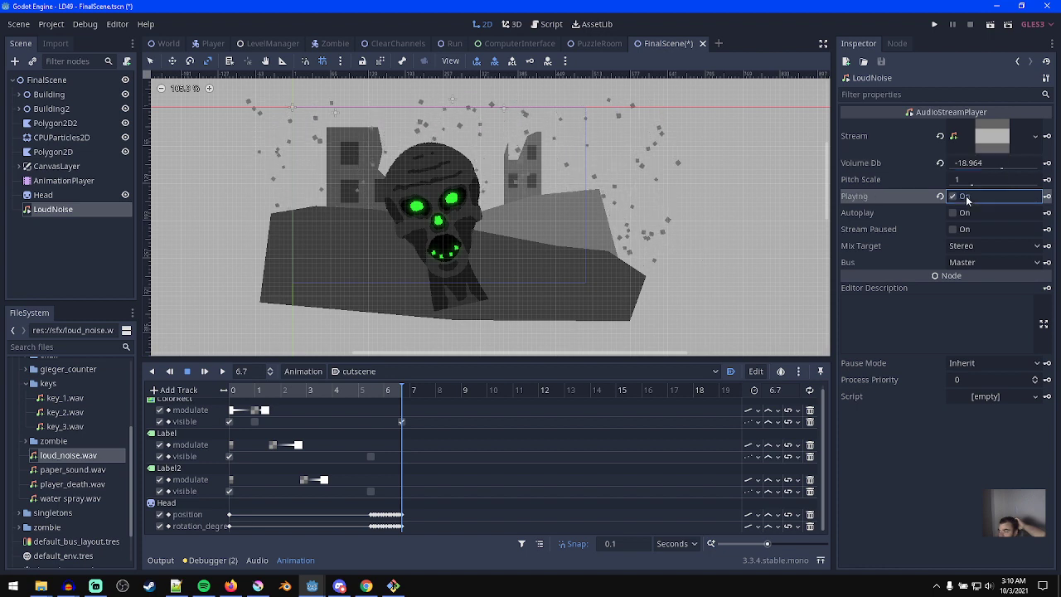
pyautogui.moveTo(1002, 169); pyautogui.dragTo(1013, 169)
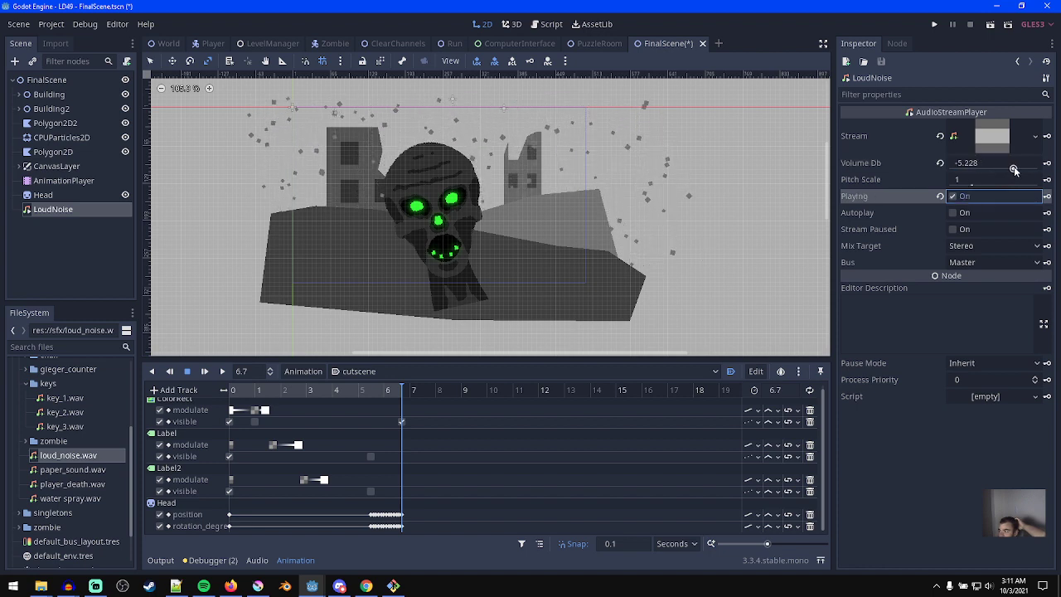
pyautogui.click(966, 195)
# - Add a Playing track for LoudNoise to the cutscene animation, keyed on at 5.6 s
pyautogui.moveTo(369, 389); pyautogui.dragTo(374, 395)
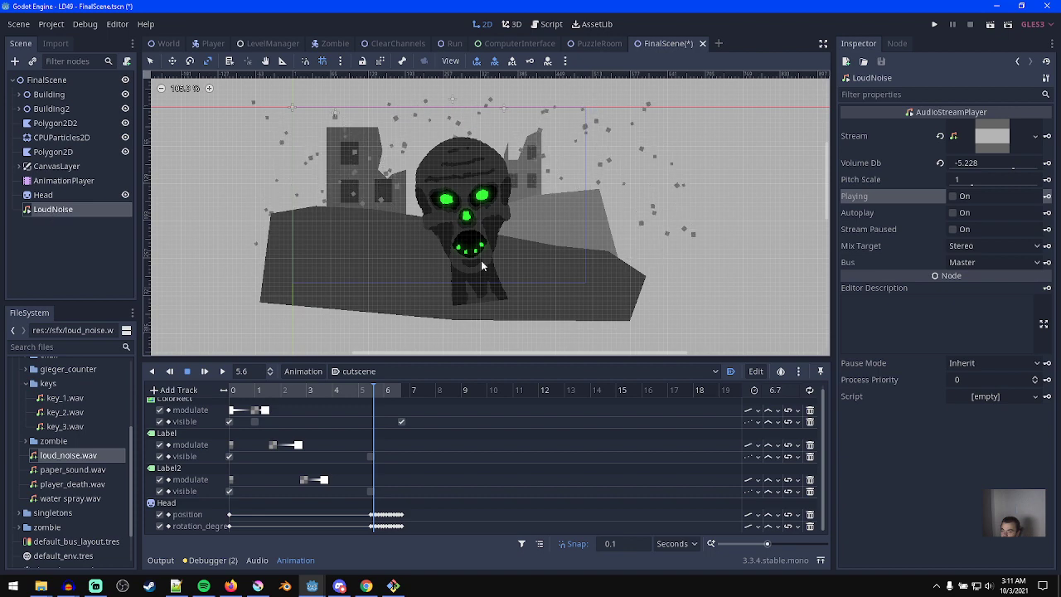
pyautogui.click(1047, 199)
pyautogui.click(574, 310)
pyautogui.click(953, 196)
pyautogui.click(1047, 199)
pyautogui.click(574, 310)
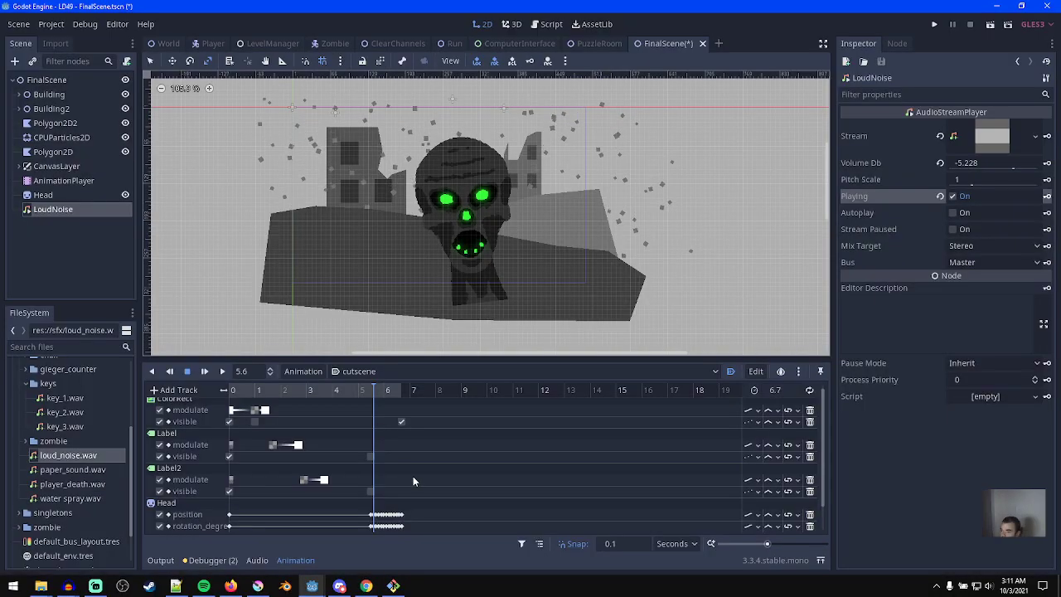
# - Key LoudNoise's Playing property off at 0 s in the cutscene animation
pyautogui.scroll(-2, 410, 490)
pyautogui.moveTo(355, 391); pyautogui.dragTo(214, 391)
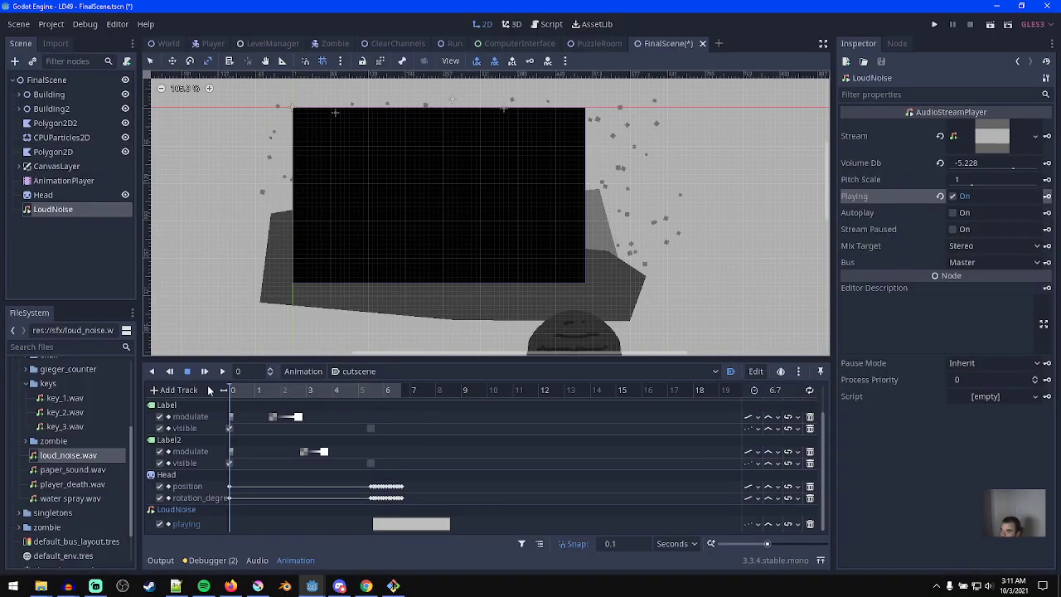
pyautogui.click(953, 197)
pyautogui.click(1047, 197)
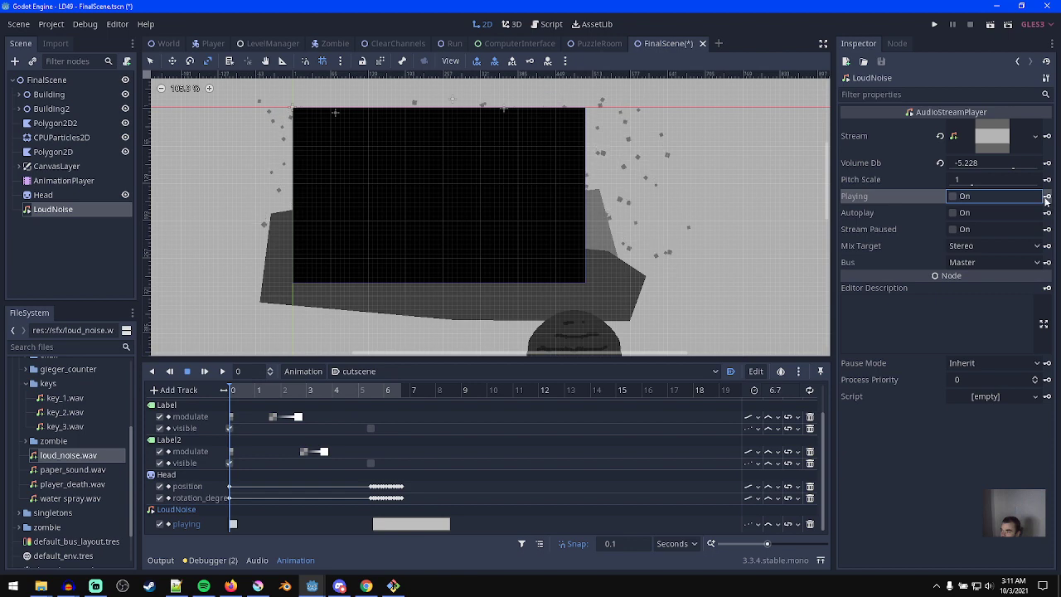
# - Play back the cutscene from just before the jump scare to check when the loud noise starts
pyautogui.click(362, 392)
pyautogui.press('d')
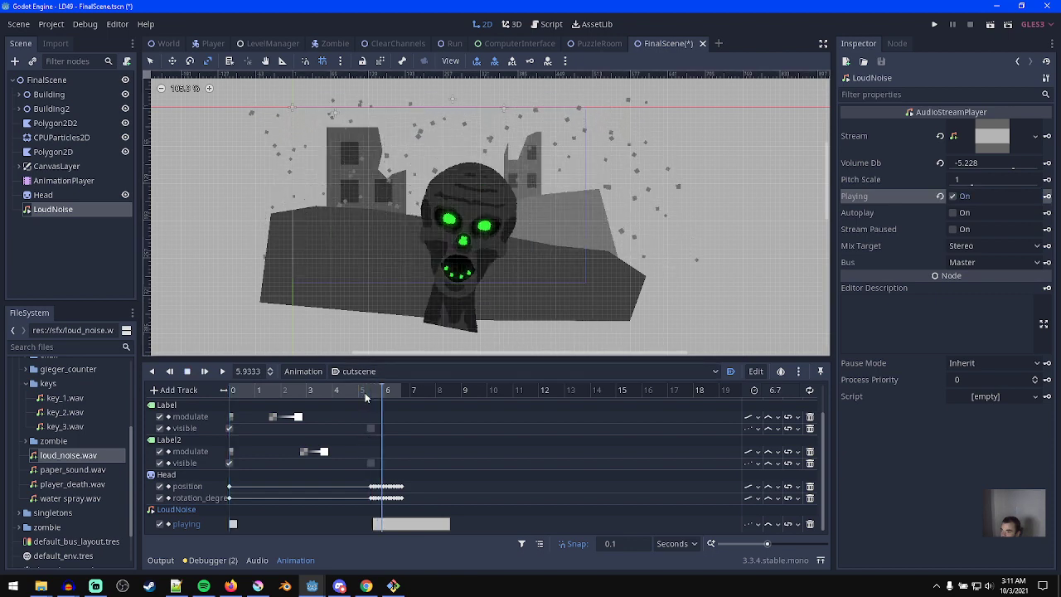
pyautogui.click(373, 391)
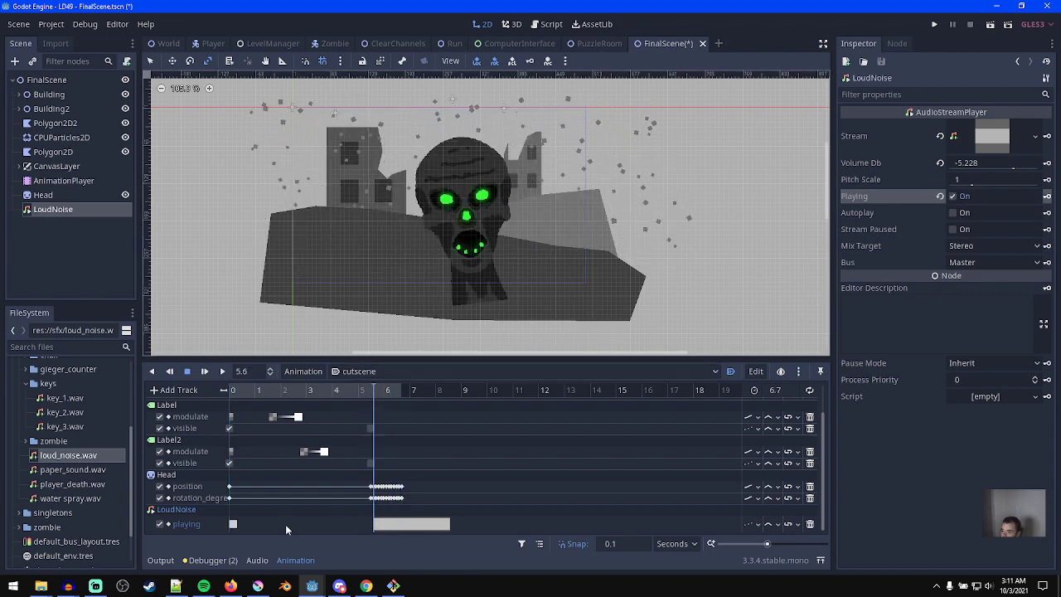
pyautogui.click(337, 392)
# - Add an audio bus named Jumpscare that outputs to Sfx, and route the LoudNoise node to it
pyautogui.click(257, 561)
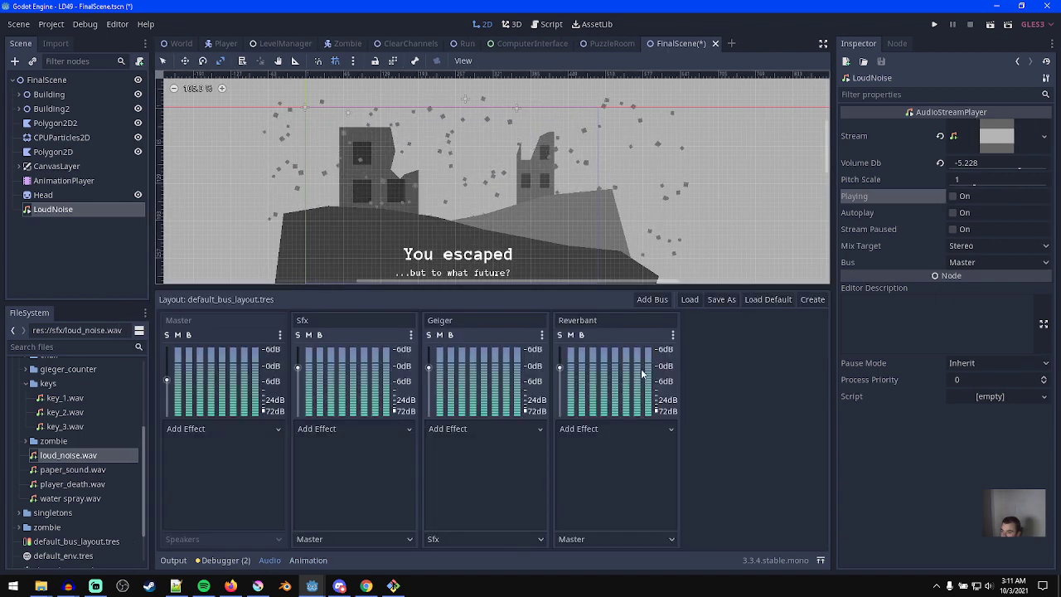
pyautogui.click(652, 299)
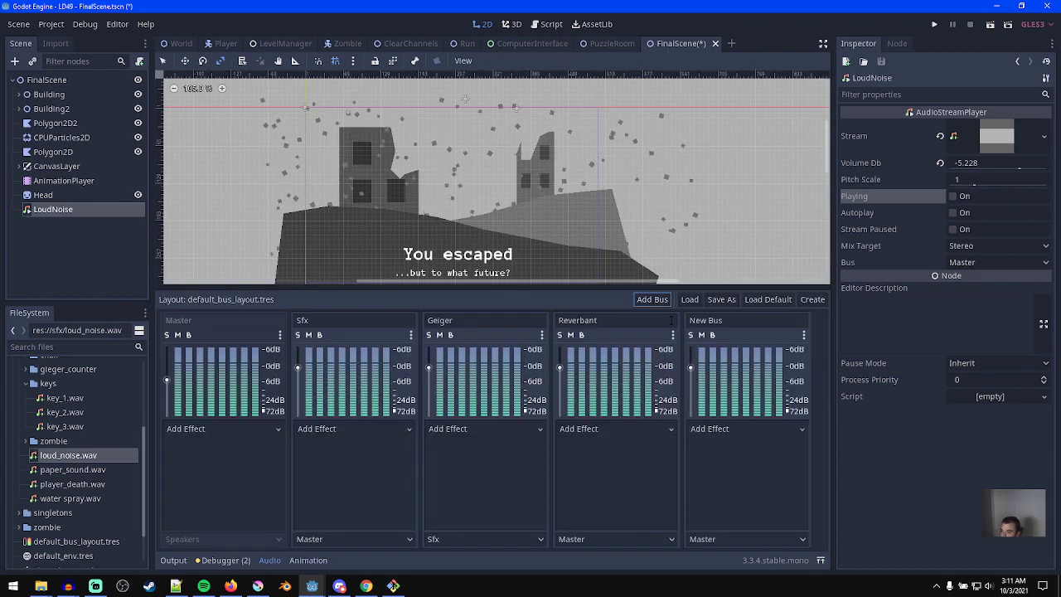
pyautogui.doubleClick(736, 320)
pyautogui.write('jumpscare')
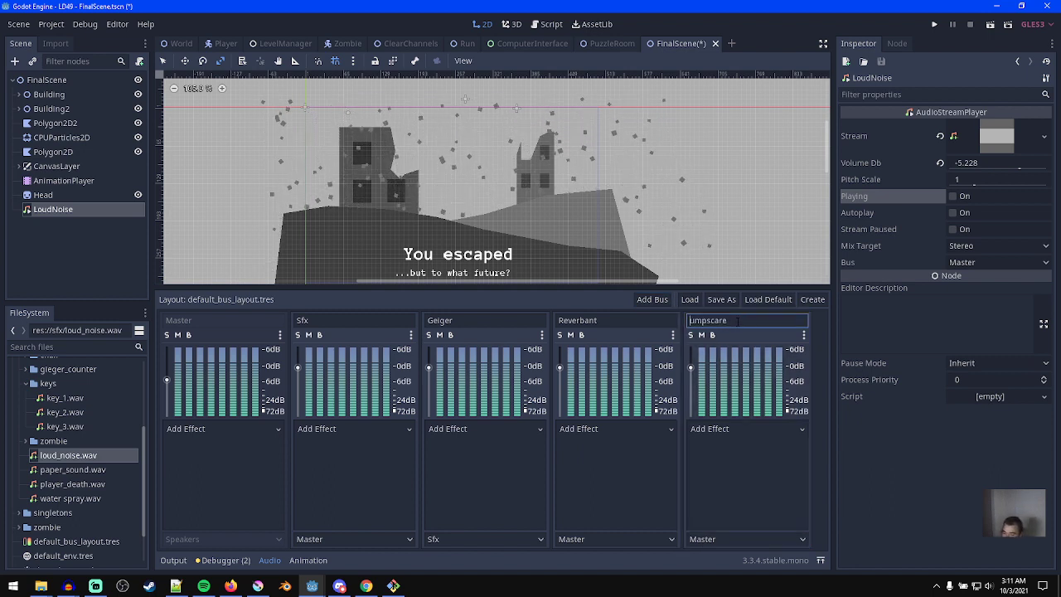
pyautogui.press('Return')
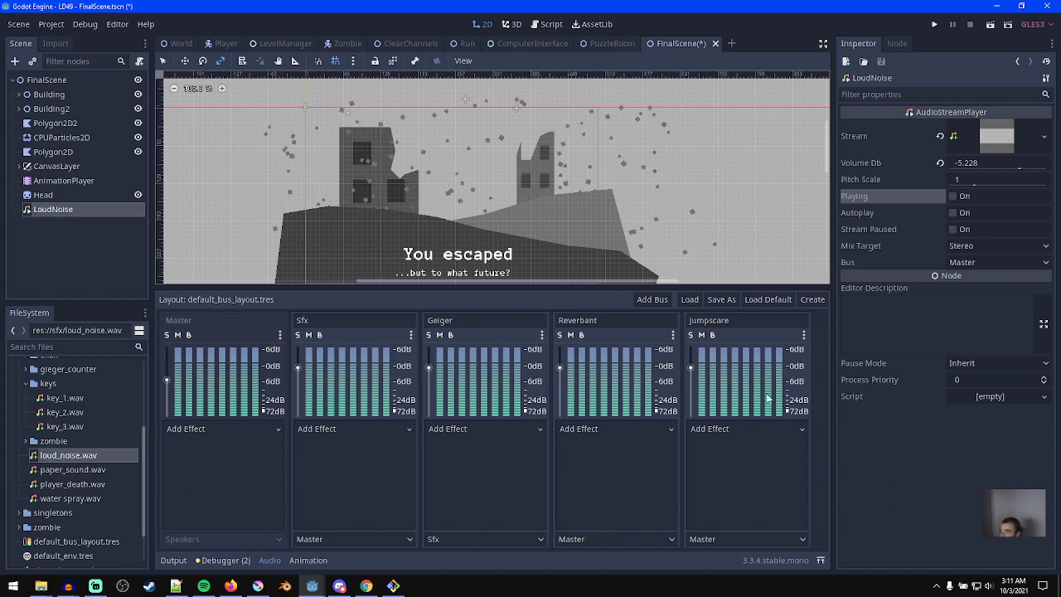
pyautogui.click(736, 539)
pyautogui.click(734, 539)
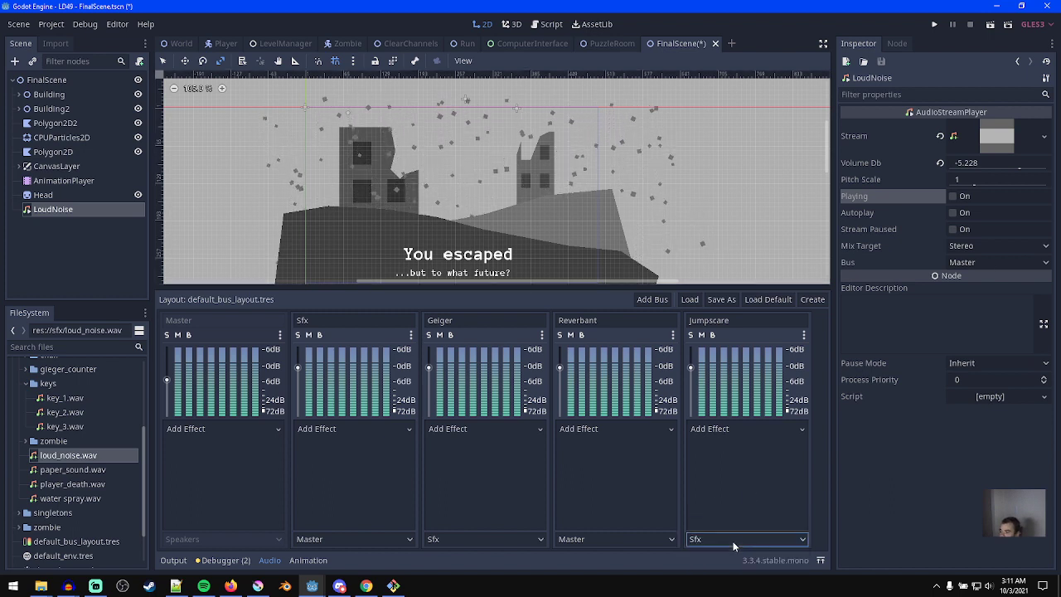
pyautogui.hotkey('ctrl', 's')
pyautogui.click(979, 262)
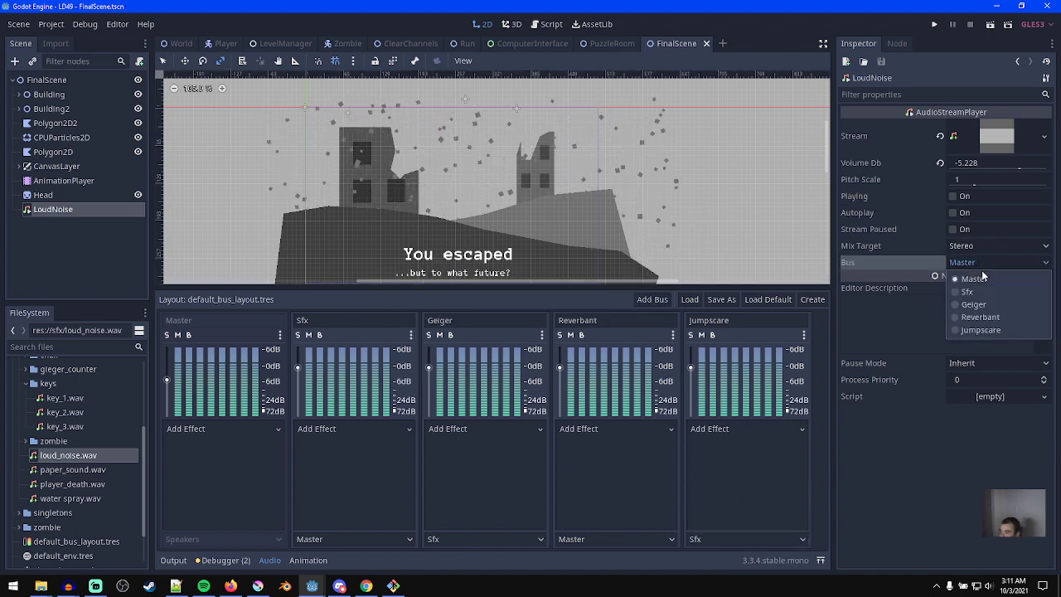
pyautogui.click(981, 330)
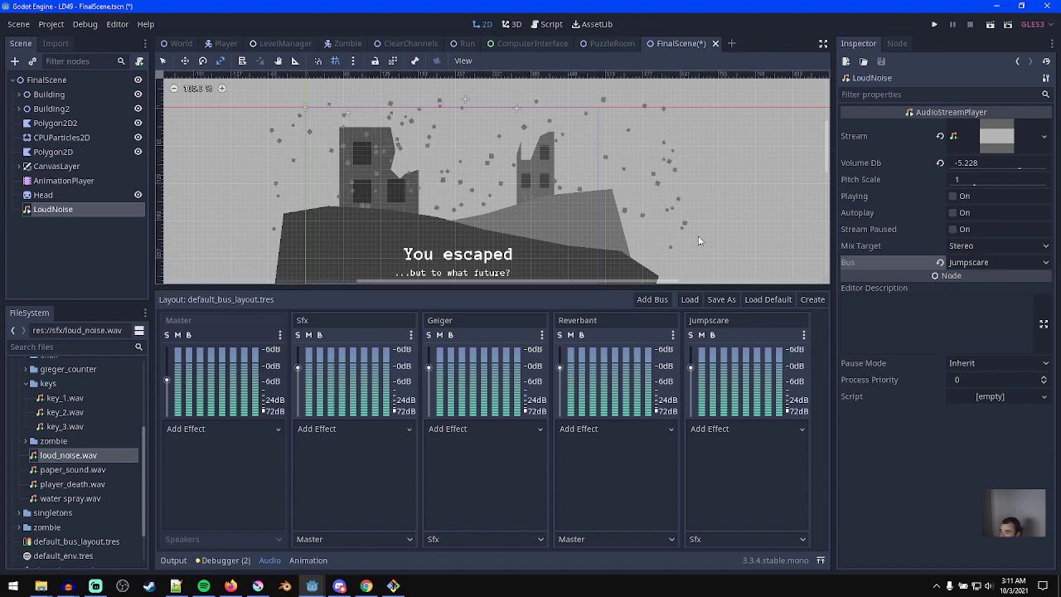
# - Add a Distortion effect to the Jumpscare bus and set its pre gain to 0.93 while the noise plays
pyautogui.click(749, 431)
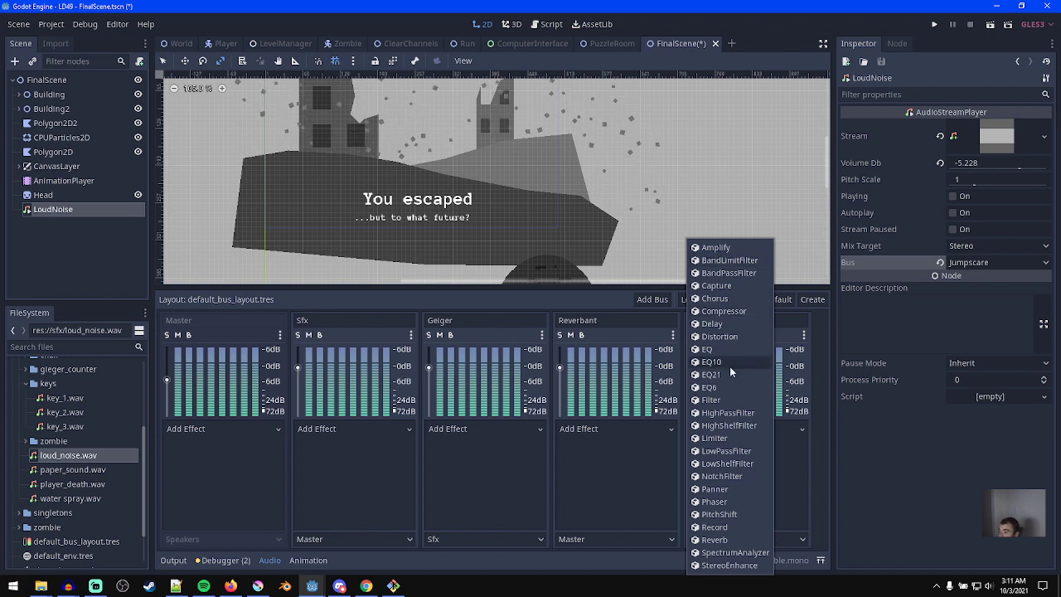
pyautogui.click(719, 337)
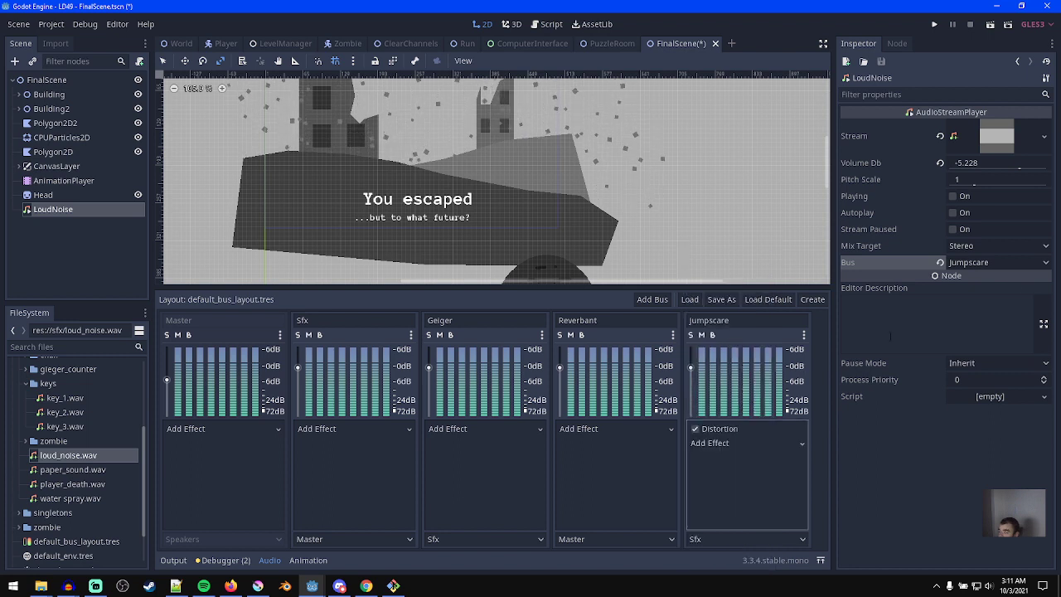
pyautogui.click(986, 195)
pyautogui.click(753, 427)
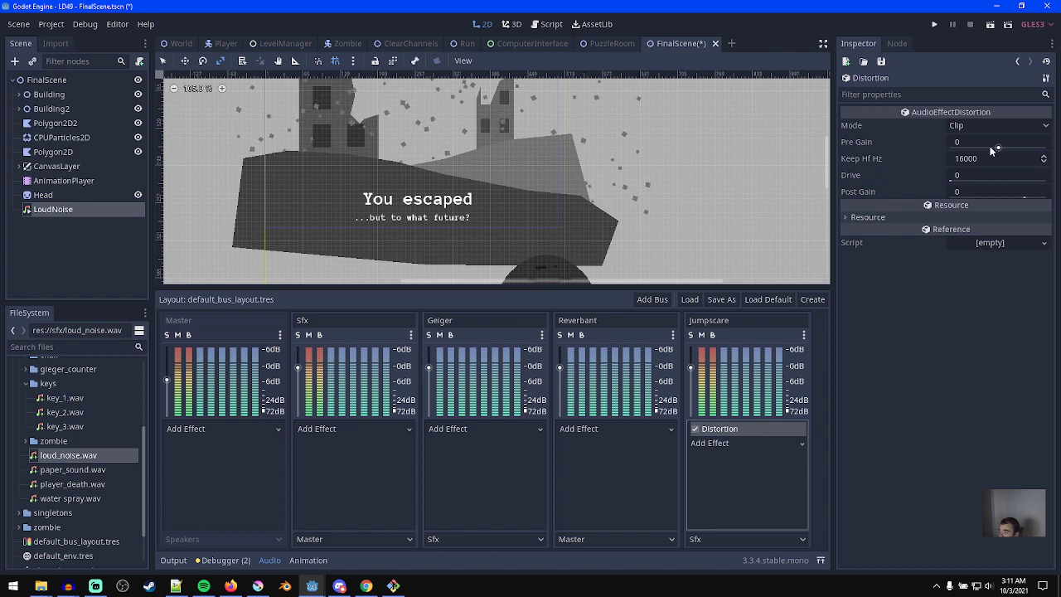
pyautogui.moveTo(987, 145); pyautogui.dragTo(992, 145)
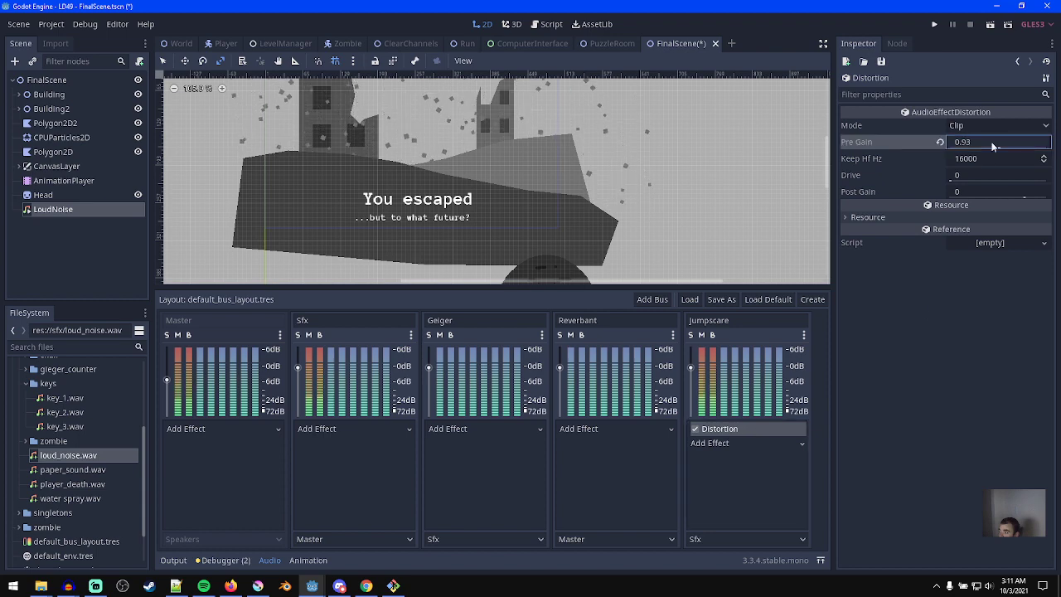
# - Play the LoudNoise node and check its output levels on the audio buses
pyautogui.click(79, 182)
pyautogui.click(58, 208)
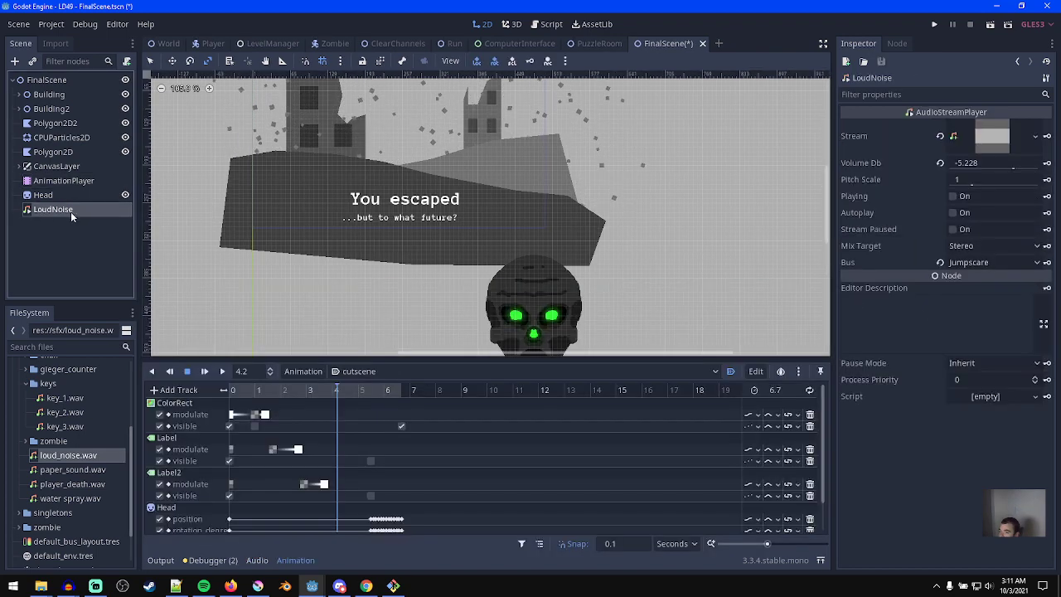
pyautogui.click(960, 198)
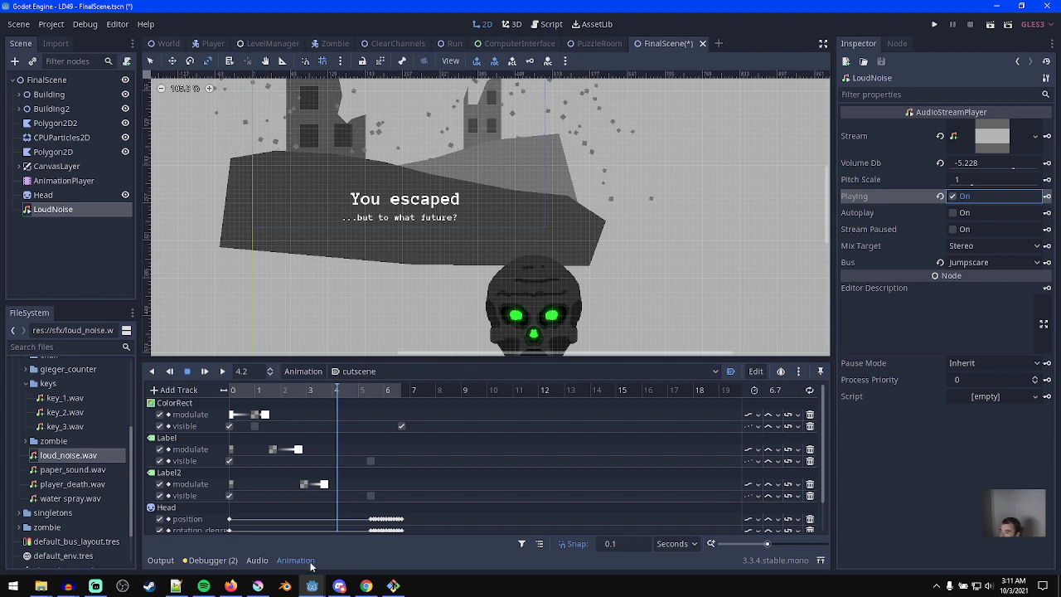
pyautogui.click(264, 562)
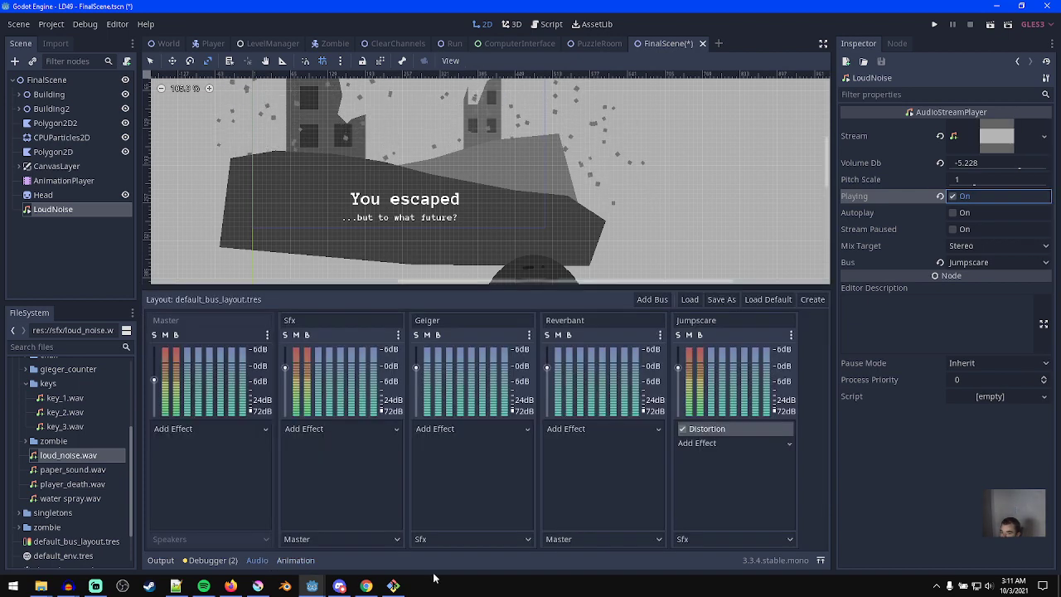
pyautogui.moveTo(398, 215); pyautogui.dragTo(378, 219, button='middle')
pyautogui.scroll(2, 377, 222)
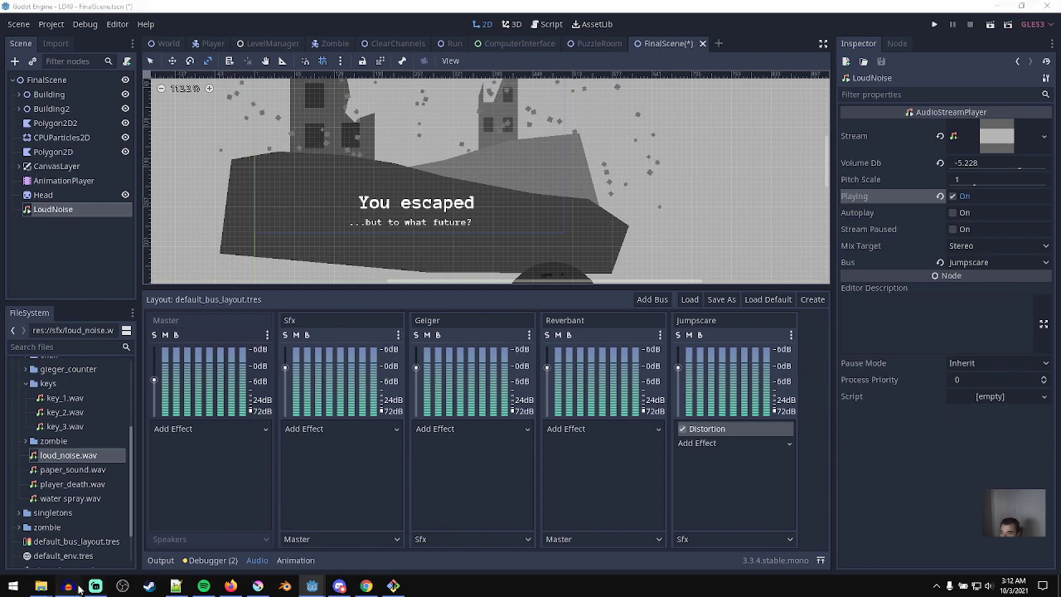
# - Switch to Audacity and undo the generated pink noise
pyautogui.moveTo(68, 586)
pyautogui.click(174, 533)
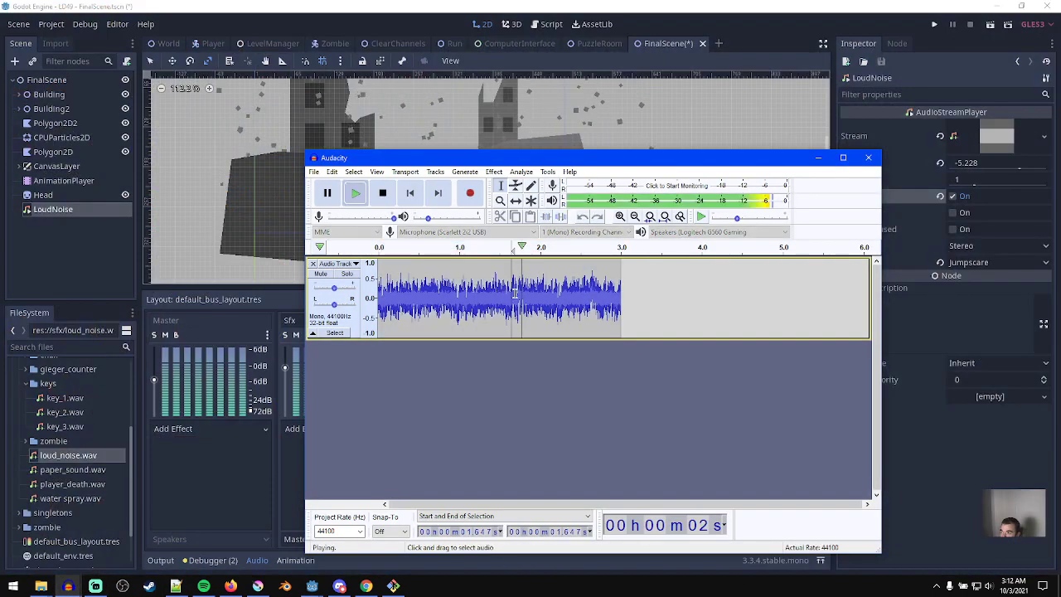
pyautogui.hotkey('ctrl', 'z')
pyautogui.click(465, 172)
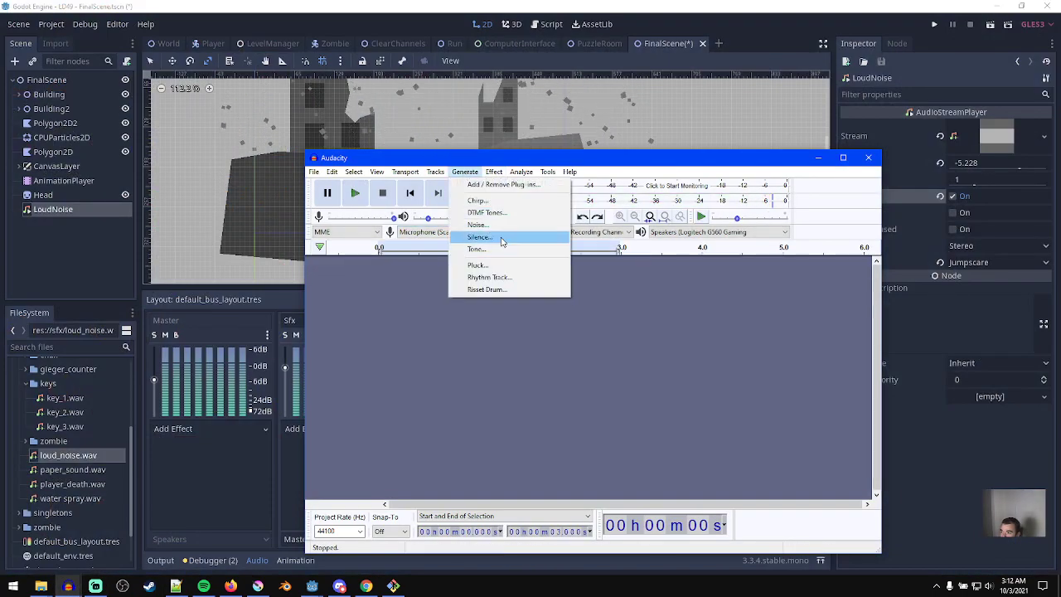
pyautogui.click(488, 218)
pyautogui.press('Escape')
# - Generate 3 seconds of white noise at amplitude 0.8 on a new track and listen to it
pyautogui.click(465, 172)
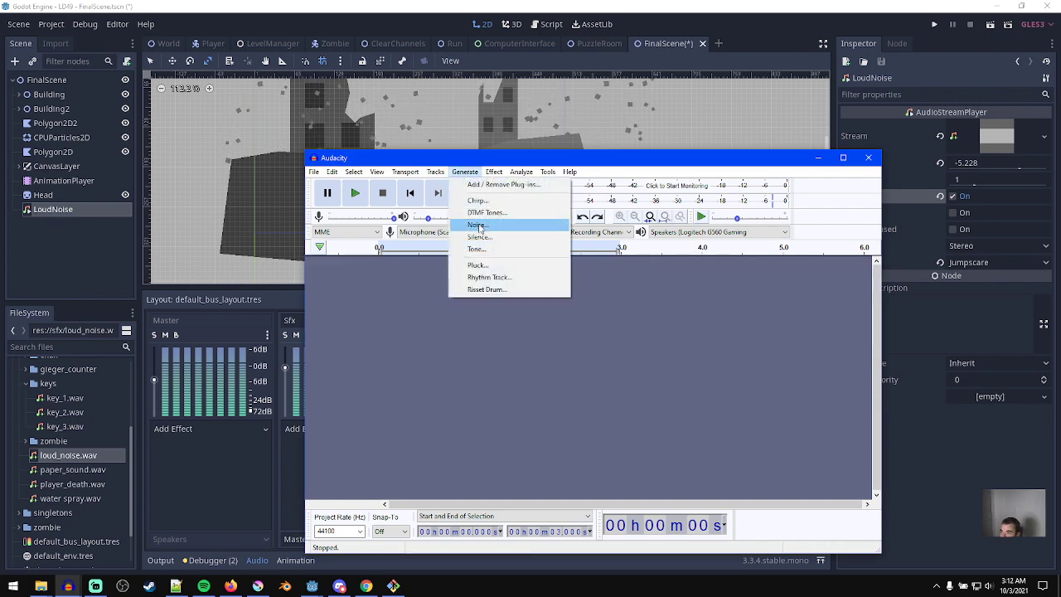
pyautogui.click(489, 233)
pyautogui.click(580, 327)
pyautogui.click(570, 346)
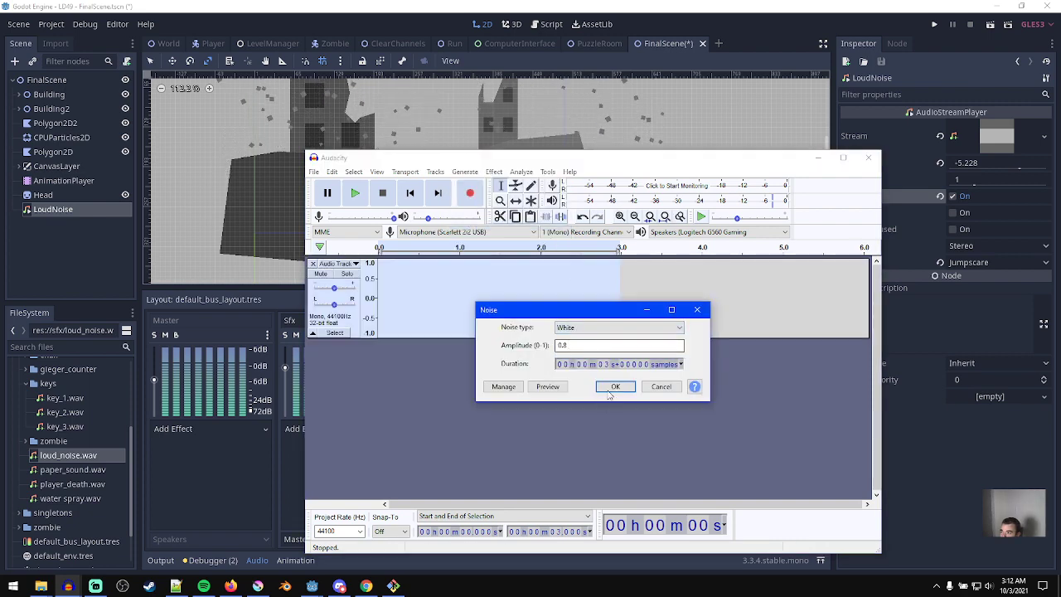
pyautogui.click(615, 386)
pyautogui.press('space')
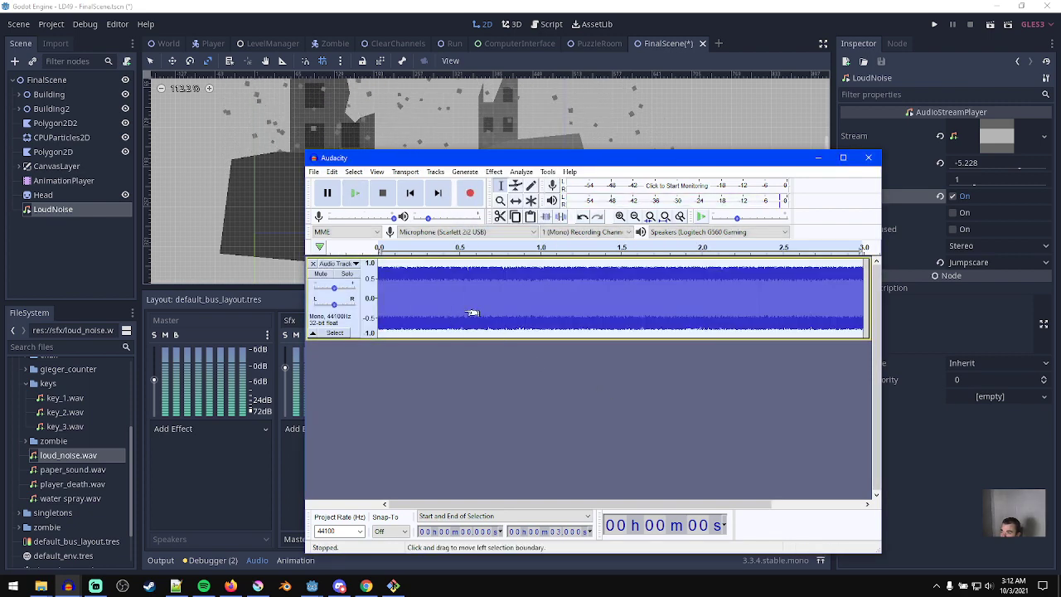
pyautogui.keyDown('ctrl'); pyautogui.scroll(1, 463, 313); pyautogui.keyUp('ctrl')
pyautogui.click(494, 172)
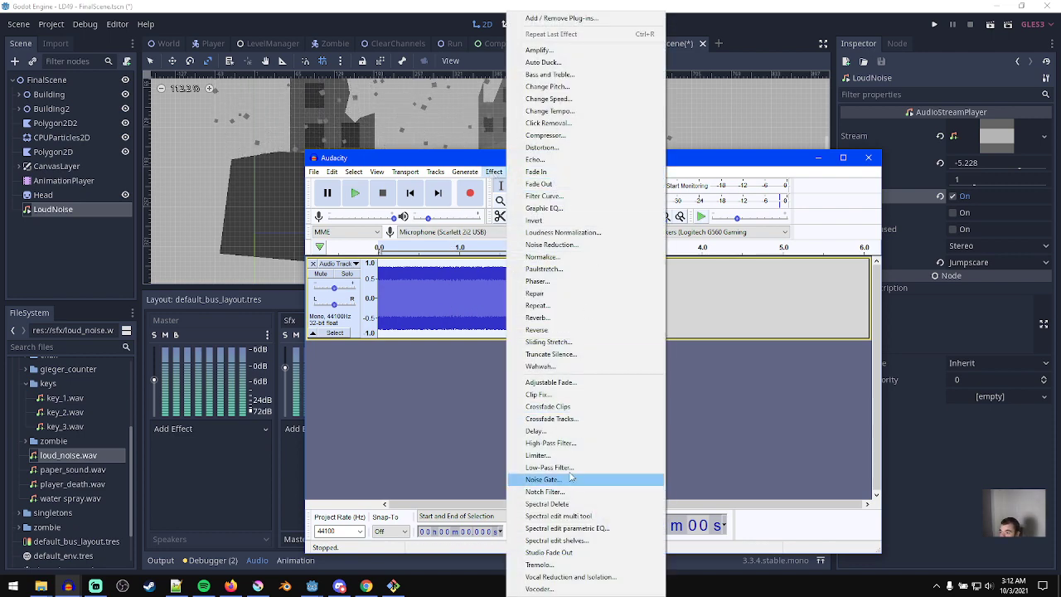
pyautogui.click(548, 588)
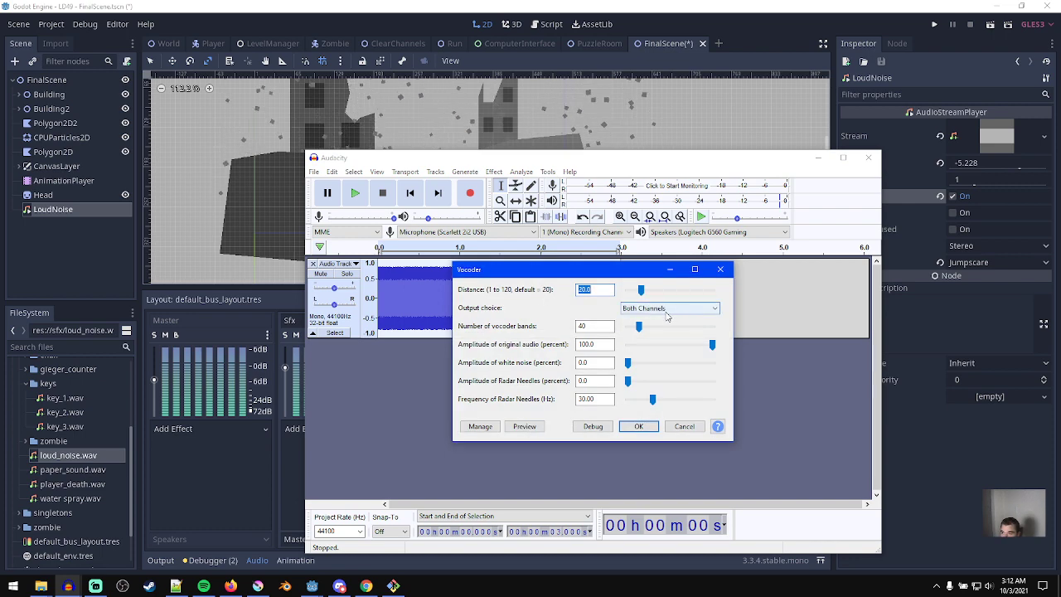
pyautogui.click(684, 426)
# - Try to apply the Vocoder effect with its default settings to the generated white noise track
pyautogui.click(491, 173)
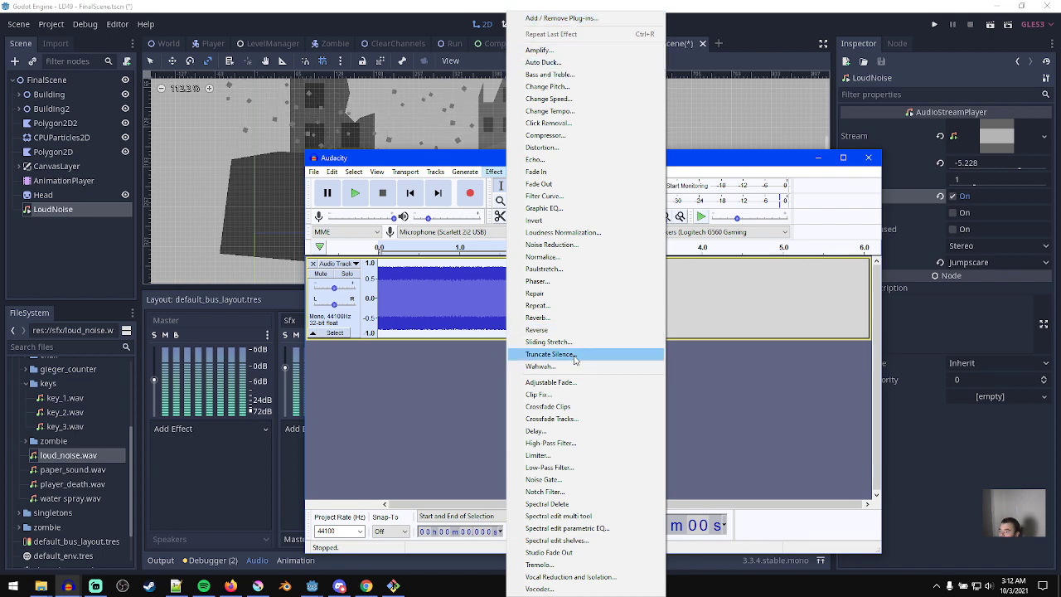
pyautogui.click(562, 589)
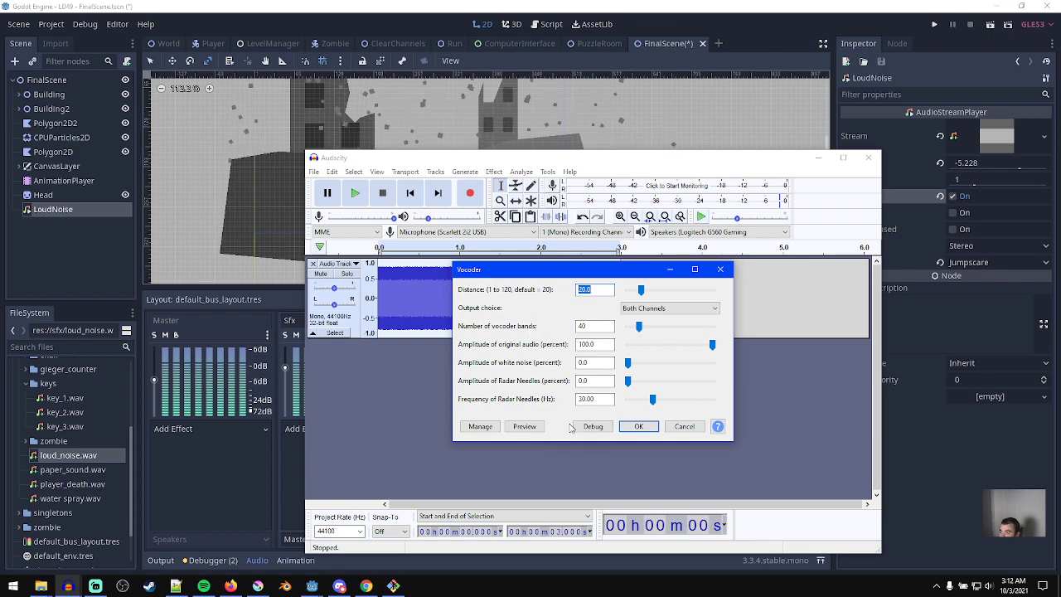
pyautogui.click(638, 426)
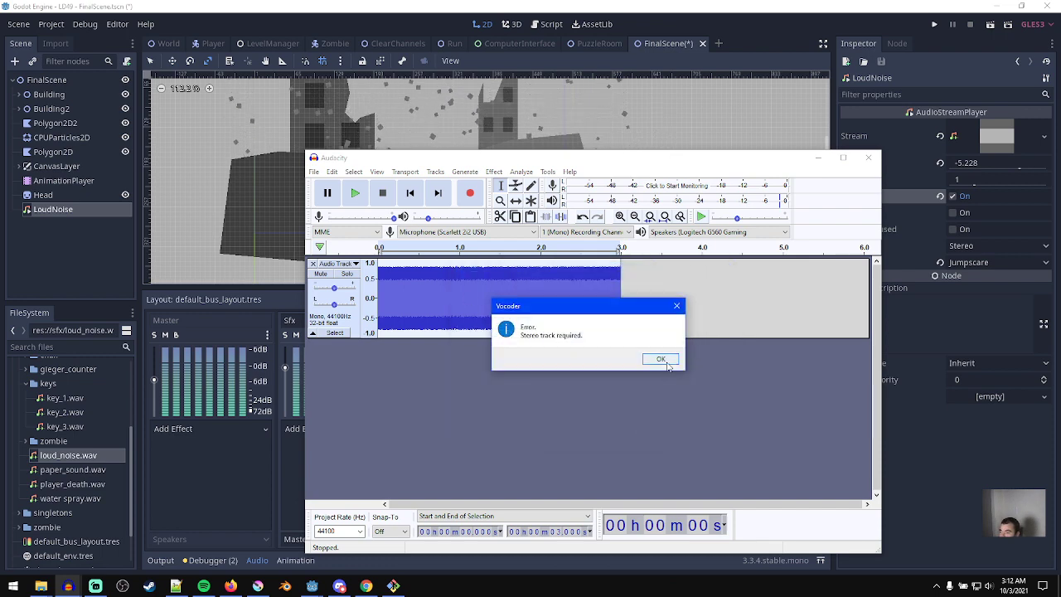
pyautogui.click(668, 365)
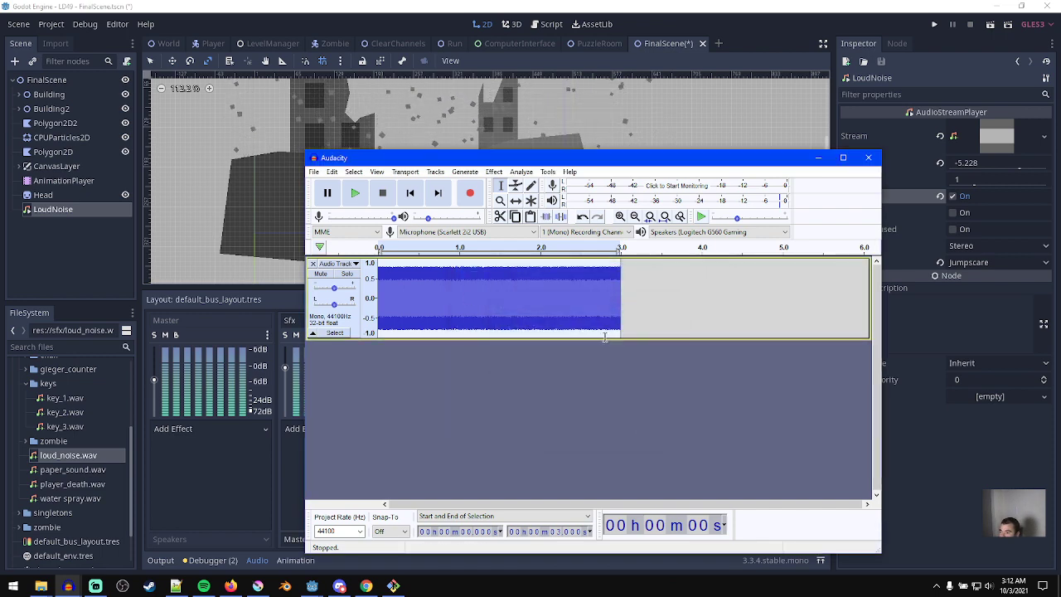
# - Apply Hard Clipping distortion at a -6 dB clipping level to the white noise, listen to it and undo it
pyautogui.click(495, 172)
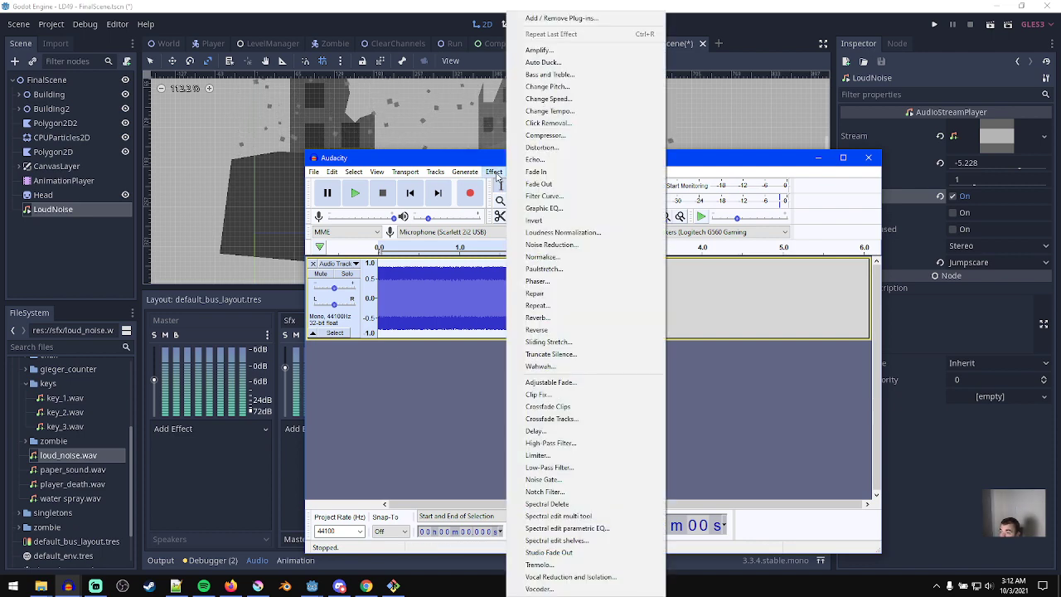
pyautogui.click(566, 150)
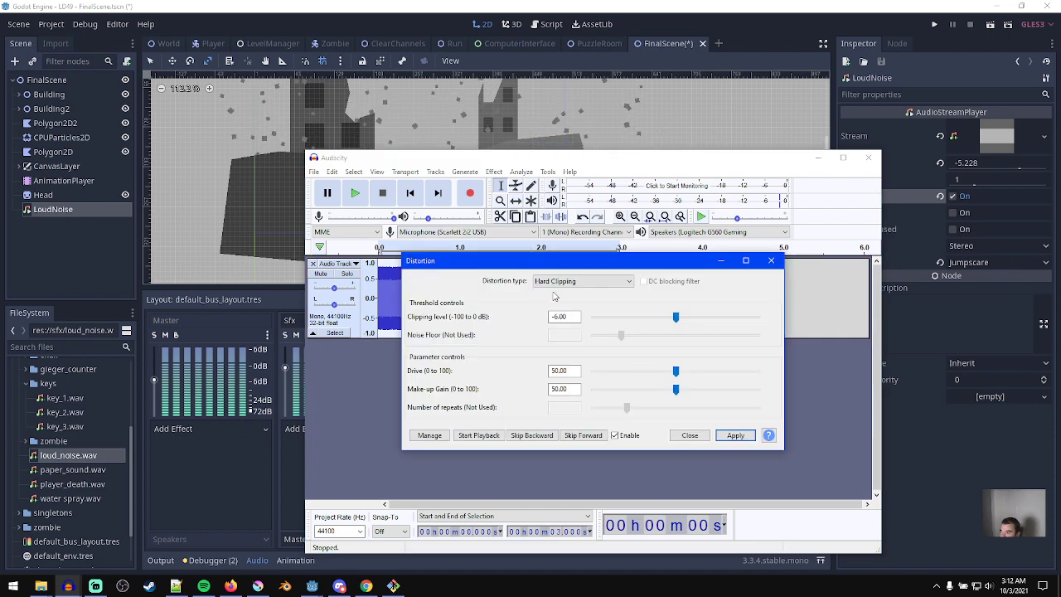
pyautogui.click(715, 506)
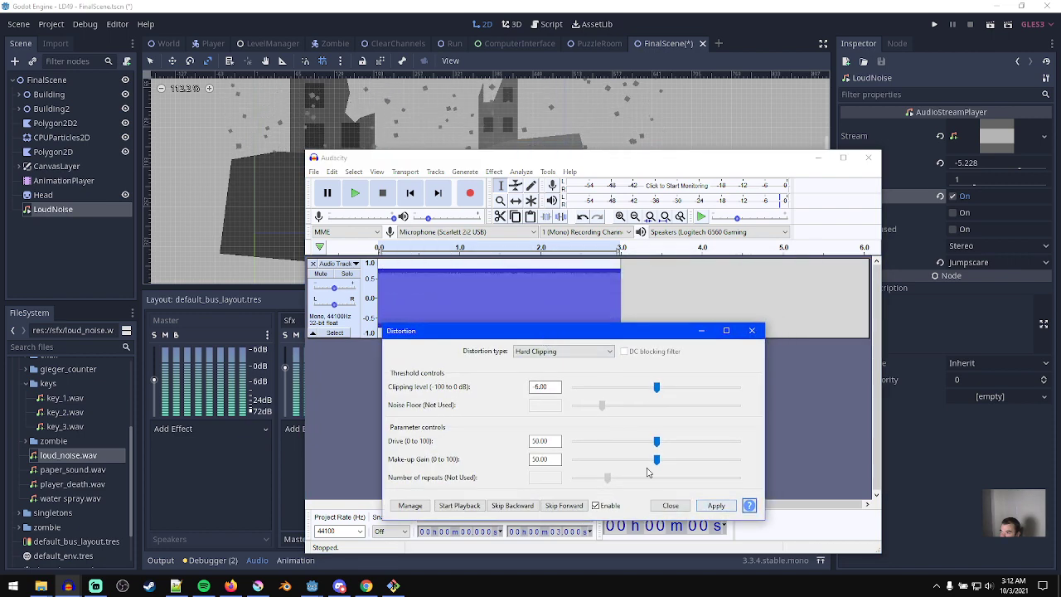
pyautogui.click(752, 331)
pyautogui.click(488, 292)
pyautogui.press('space')
pyautogui.press('space')
pyautogui.hotkey('ctrl', 'z')
# - Switch to Godot, add a Phaser effect to the Jumpscare bus and play the LoudNoise node through it
pyautogui.click(494, 171)
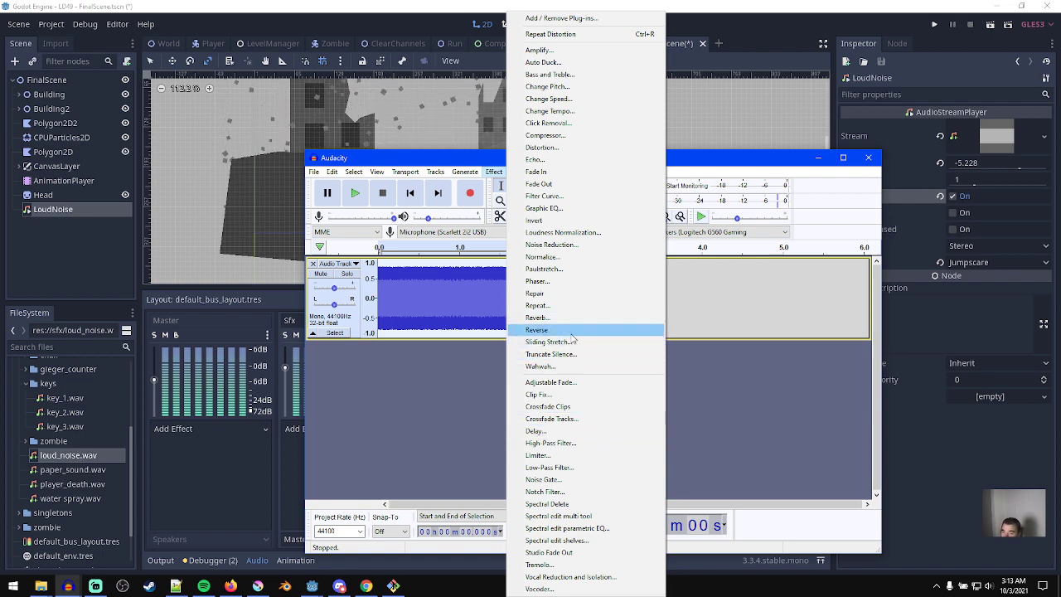
pyautogui.click(770, 5)
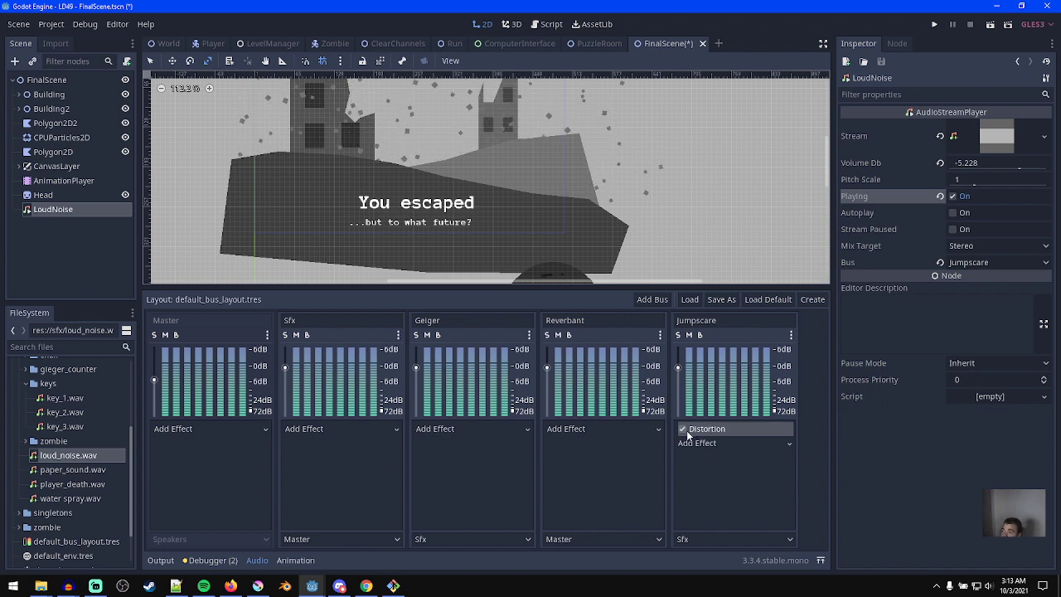
pyautogui.click(740, 447)
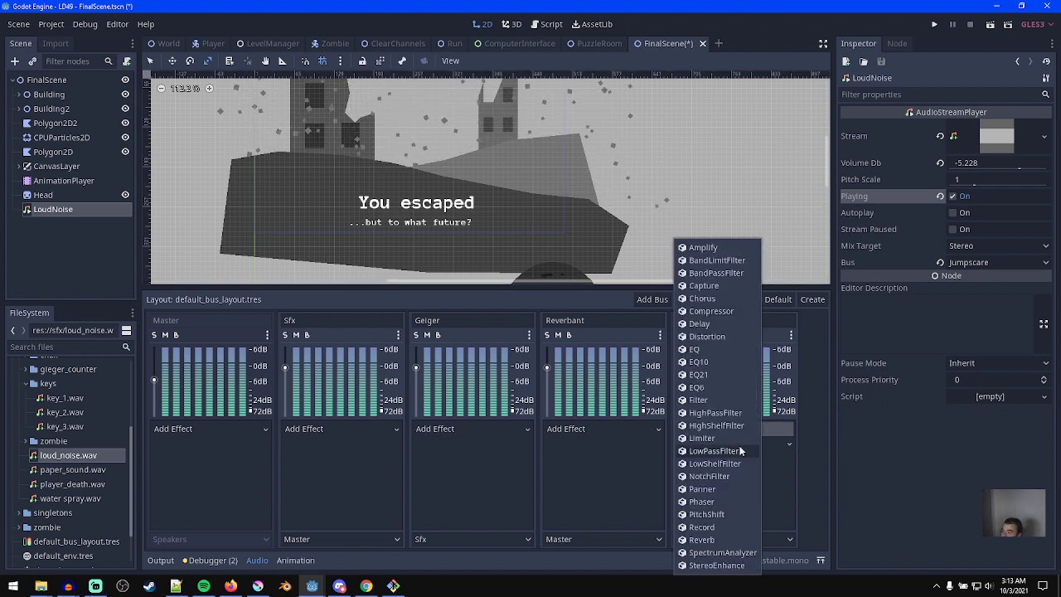
pyautogui.click(710, 502)
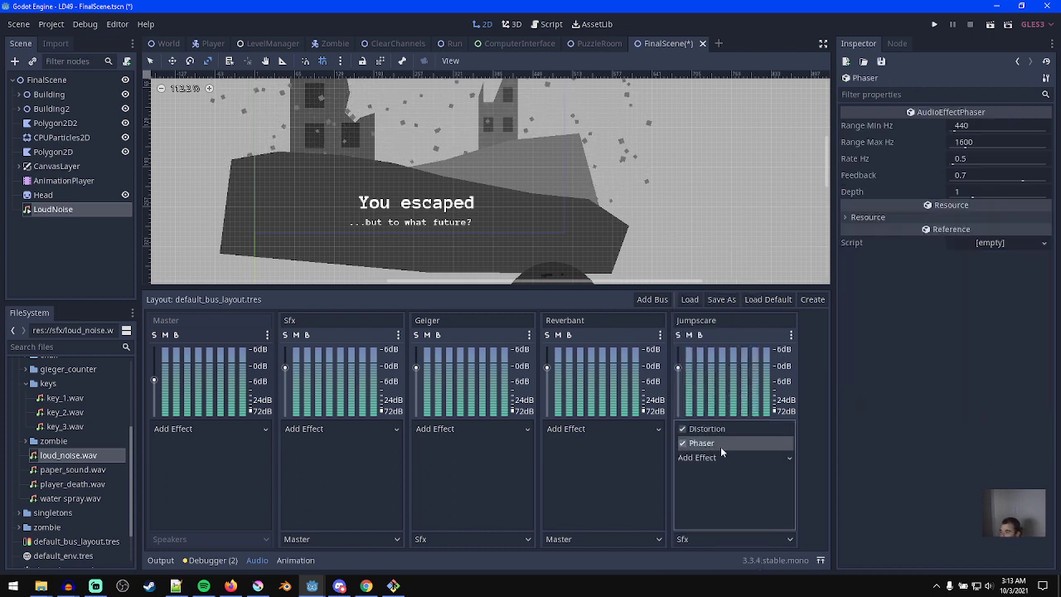
pyautogui.click(58, 210)
pyautogui.click(962, 198)
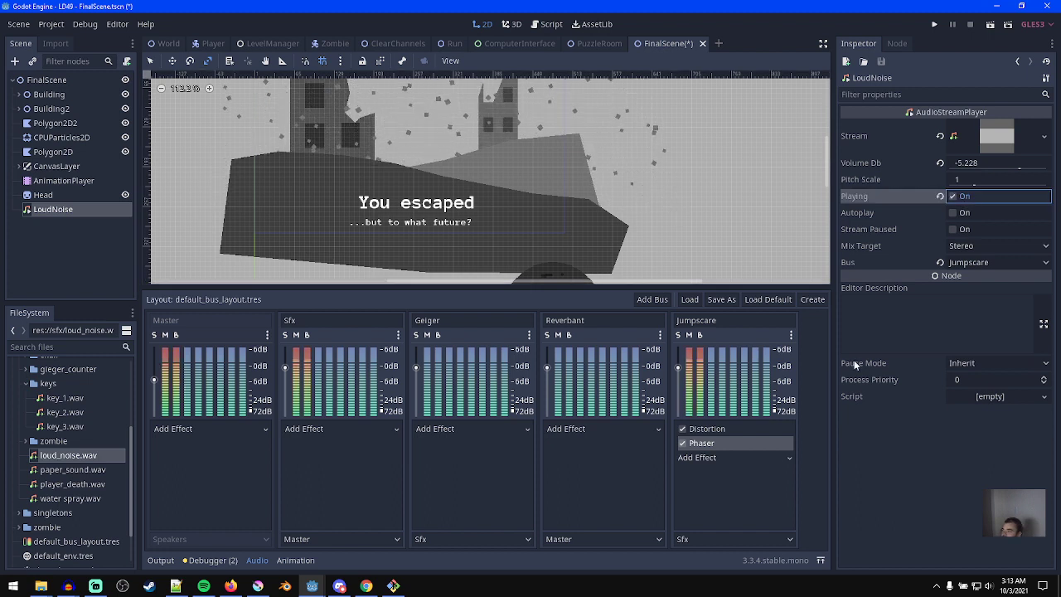
# - Disable the Distortion effect on the Jumpscare bus and play LoudNoise through the Phaser alone
pyautogui.click(678, 432)
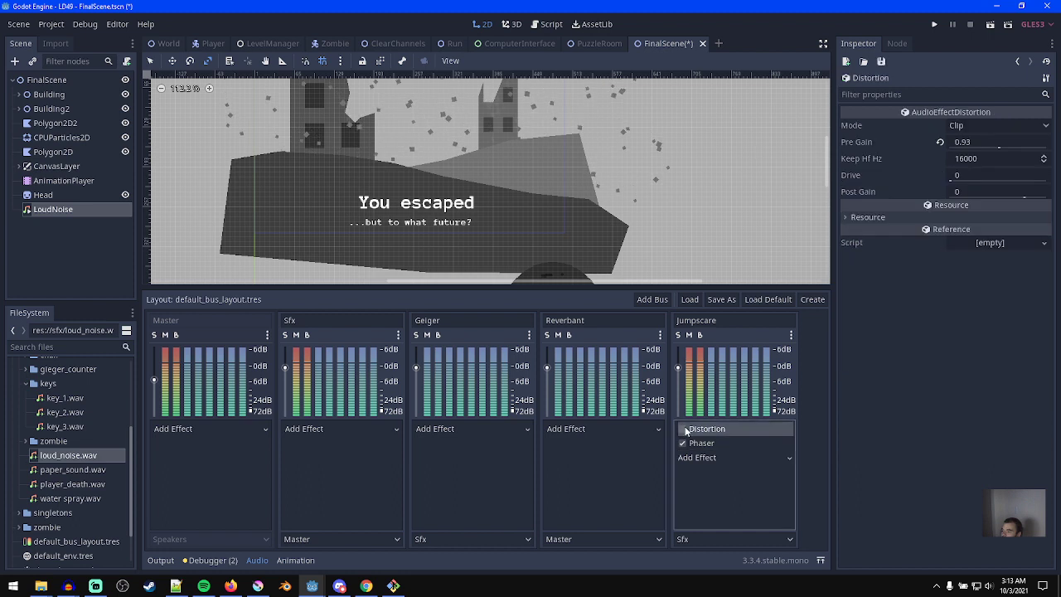
pyautogui.click(40, 207)
pyautogui.click(970, 197)
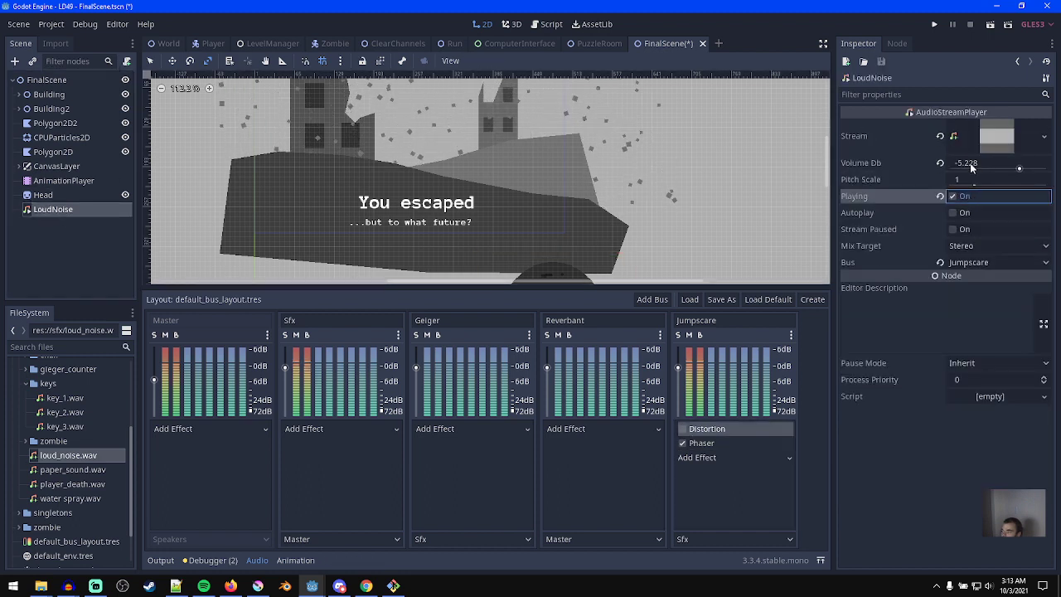
# - Set the Phaser's feedback to 0.9 and play the LoudNoise node
pyautogui.click(711, 443)
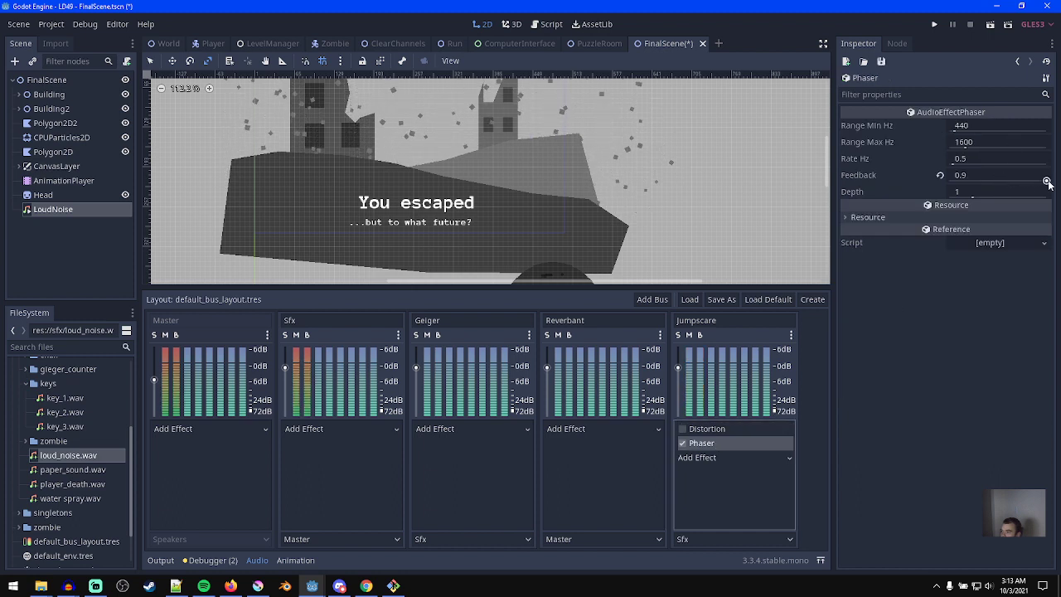
pyautogui.click(55, 210)
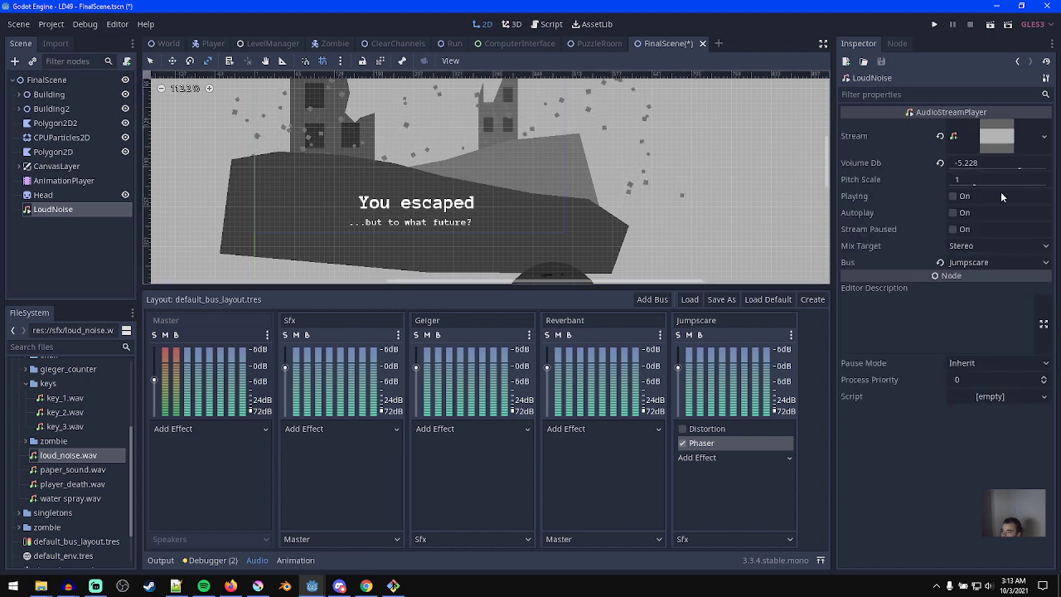
pyautogui.click(964, 197)
# - Reset the Phaser's feedback to its default of 0.7, raise its rate and play LoudNoise again
pyautogui.click(734, 446)
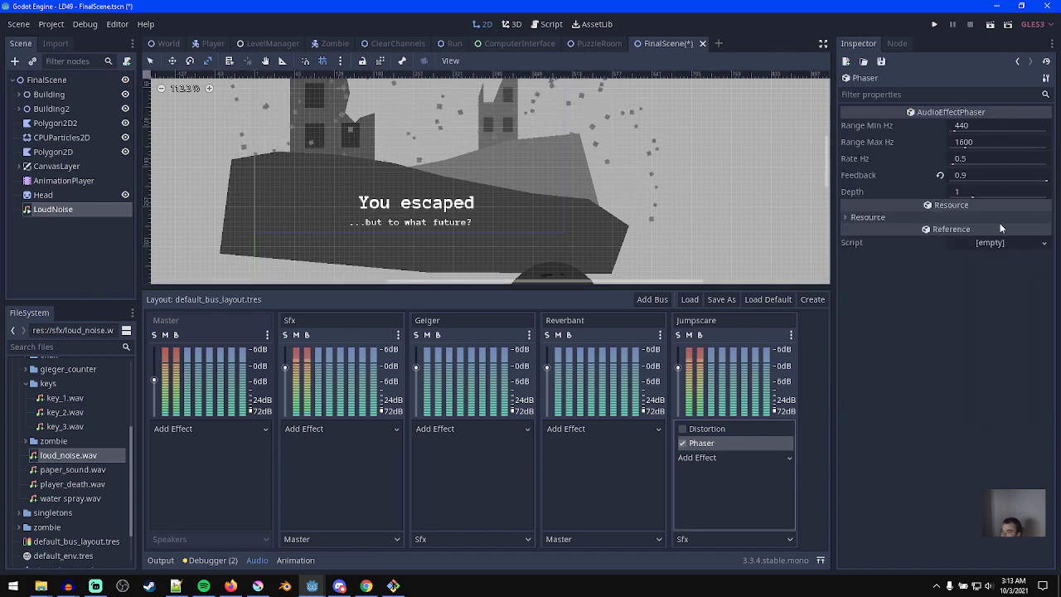
pyautogui.click(940, 176)
pyautogui.moveTo(985, 160); pyautogui.dragTo(1046, 160)
pyautogui.click(53, 209)
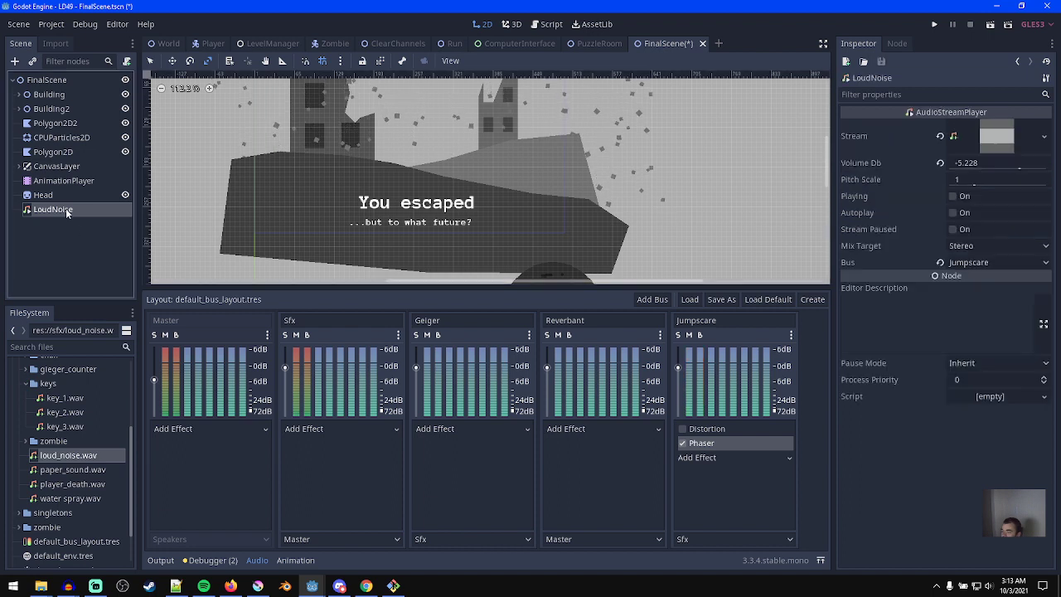
pyautogui.click(964, 197)
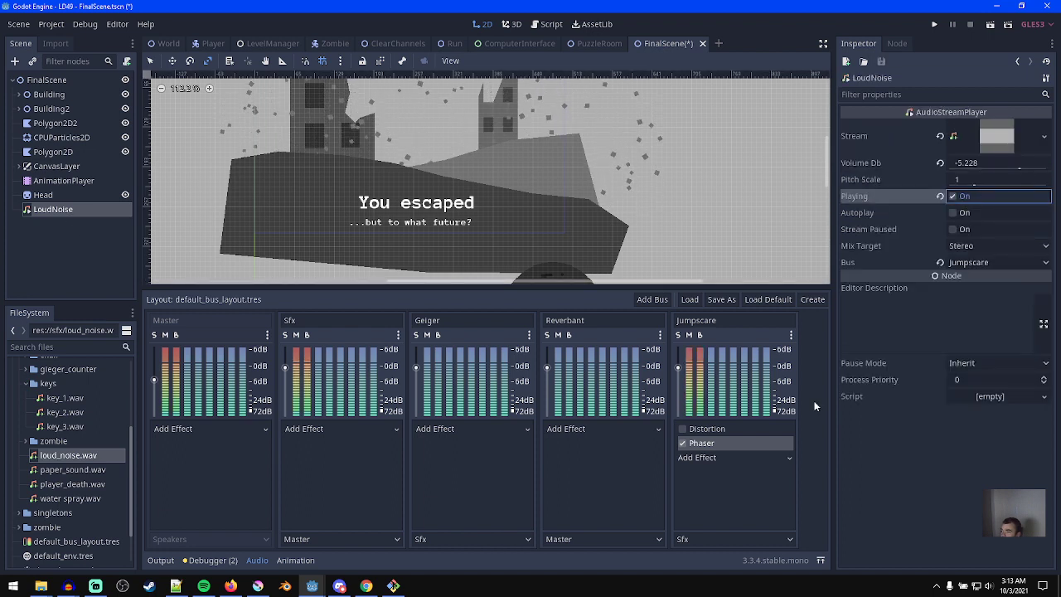
# - Set the Phaser's frequency range to about 554 Hz minimum and 858 Hz maximum, and play the LoudNoise node
pyautogui.click(740, 443)
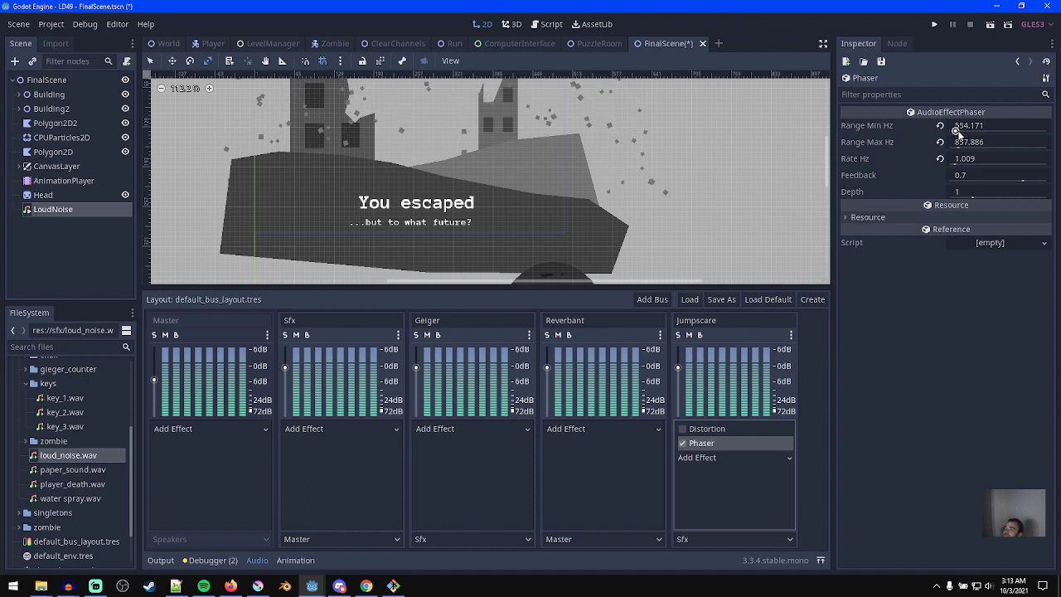
pyautogui.click(106, 217)
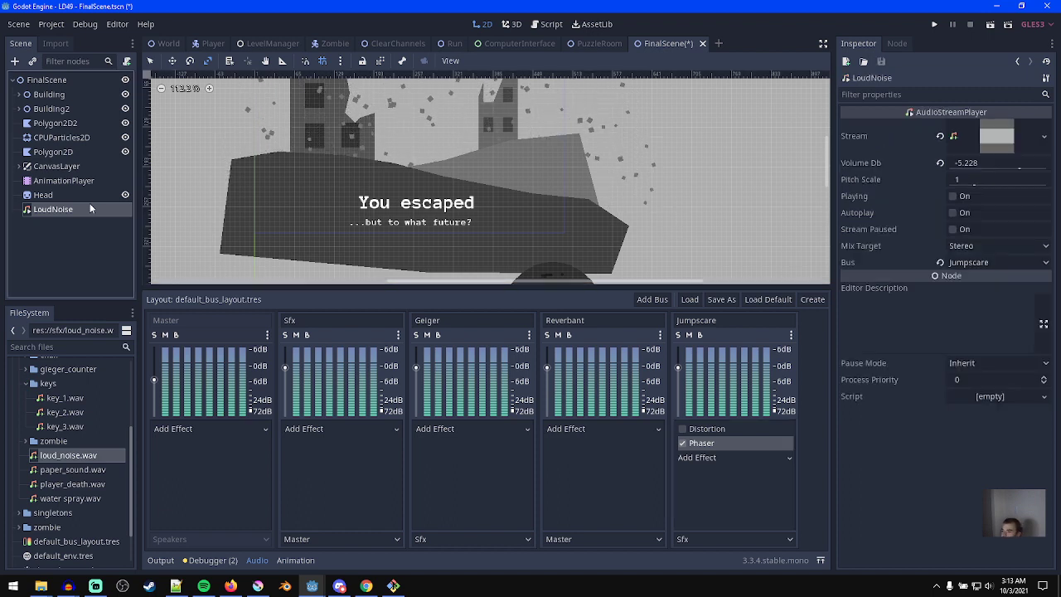
pyautogui.click(964, 199)
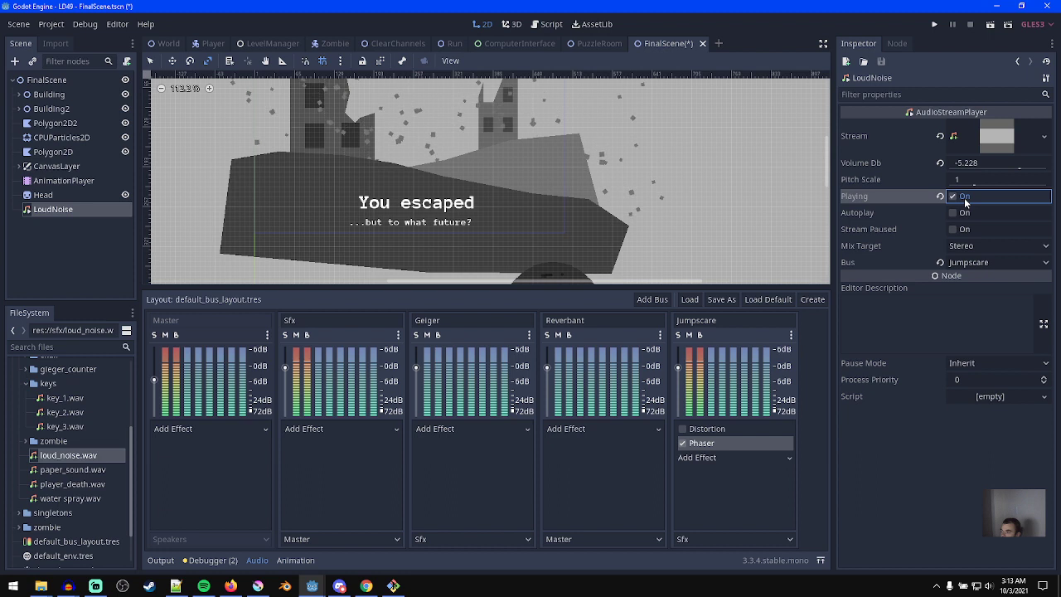
# - Reset the Phaser's range to 440 and 1600 Hz, set its rate to 3.75 Hz and play LoudNoise
pyautogui.click(722, 446)
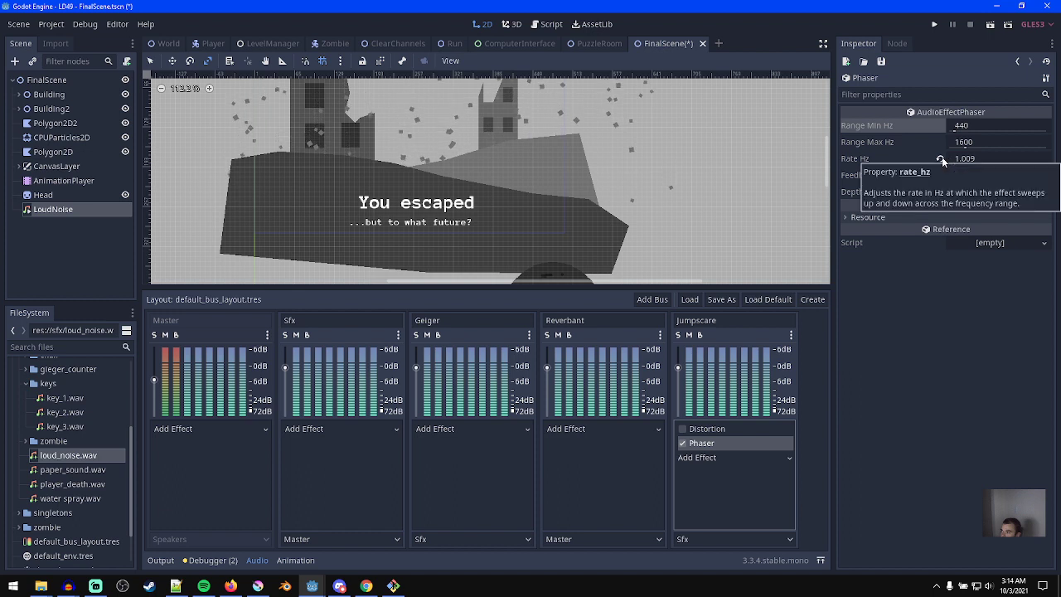
pyautogui.moveTo(958, 165); pyautogui.dragTo(963, 168)
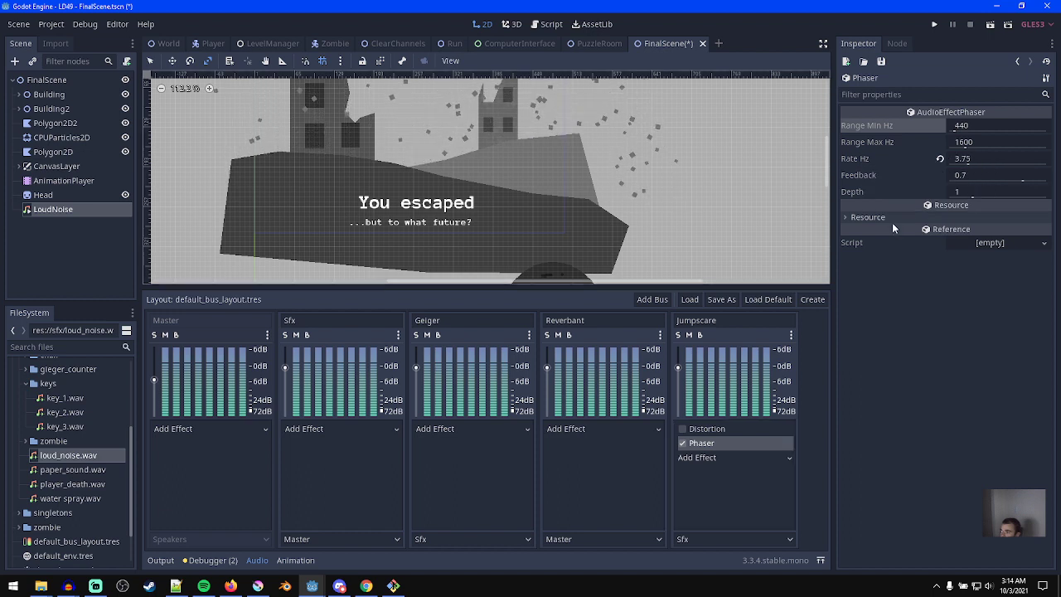
pyautogui.click(86, 210)
pyautogui.click(968, 197)
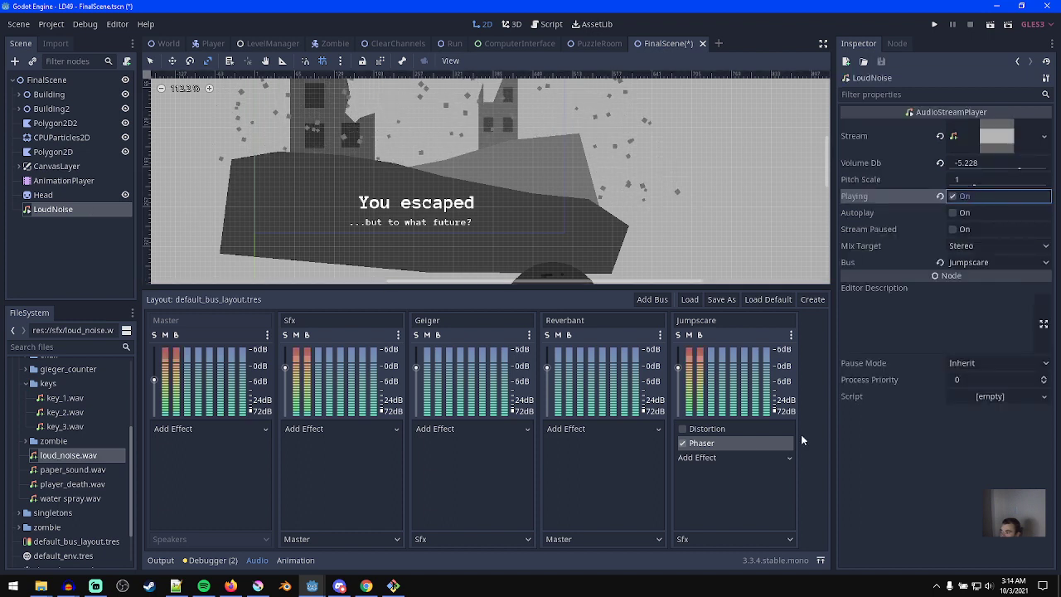
# - Try another Phaser depth, reset depth to 1 and rate to 0.5 Hz, and play LoudNoise
pyautogui.click(723, 444)
pyautogui.moveTo(967, 199); pyautogui.dragTo(981, 202)
pyautogui.click(940, 192)
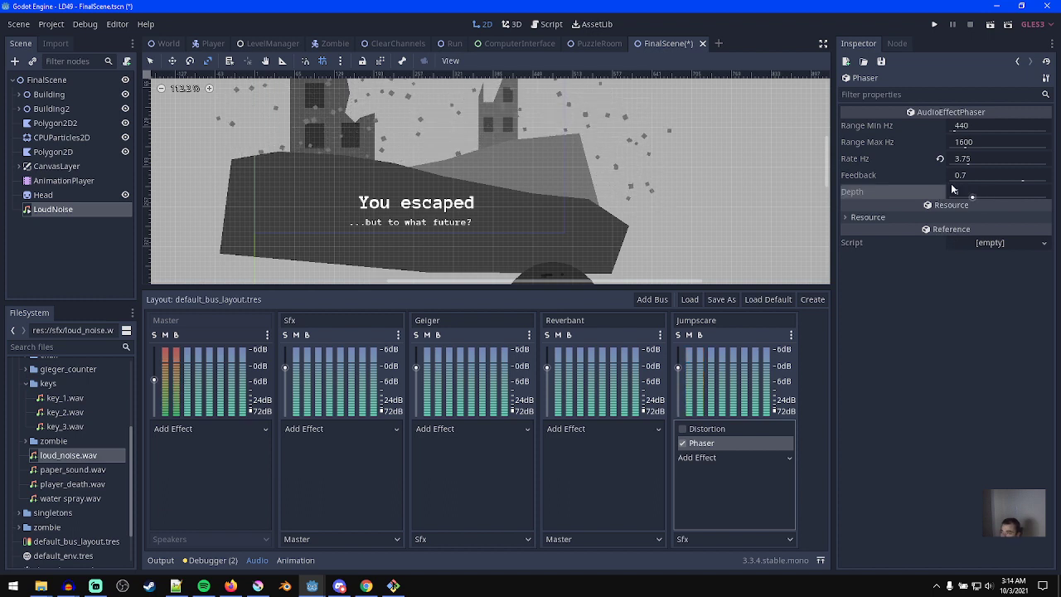
pyautogui.click(940, 159)
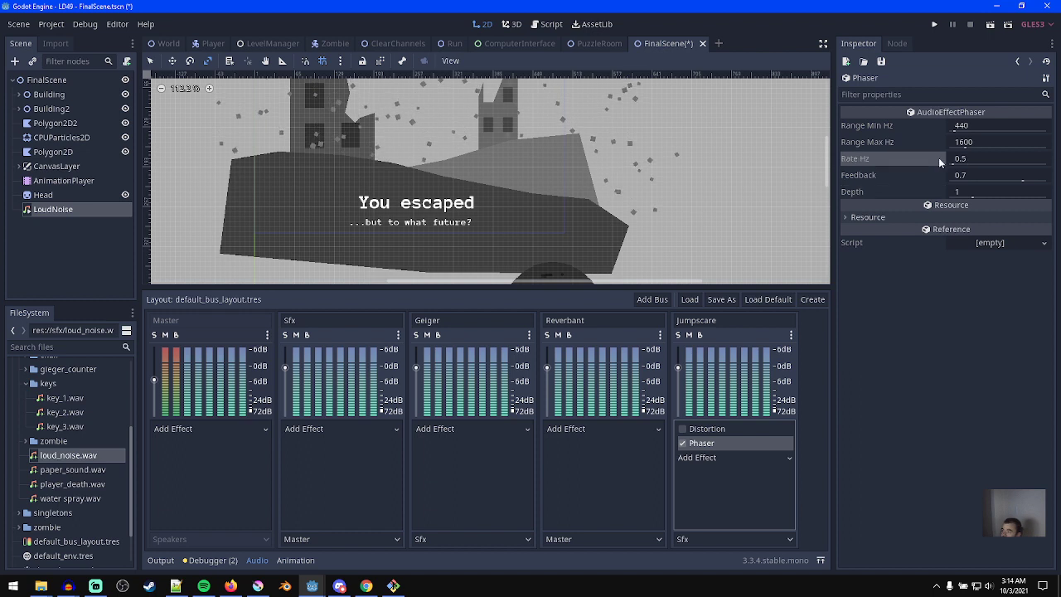
pyautogui.click(52, 208)
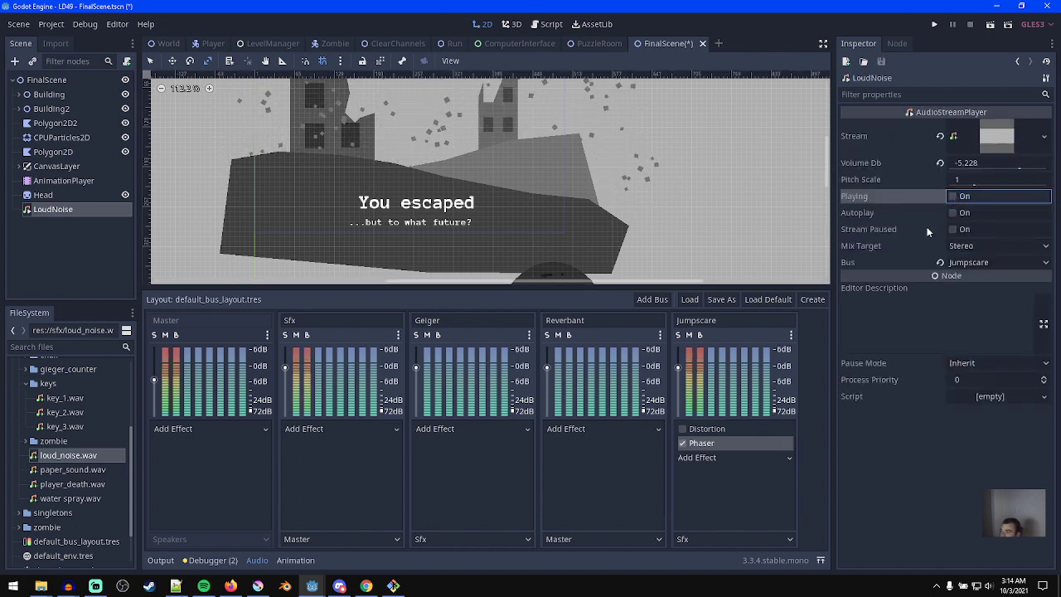
# - Disable the Phaser and try other pitch scales on LoudNoise while it plays, restoring the pitch scale to 1
pyautogui.click(683, 442)
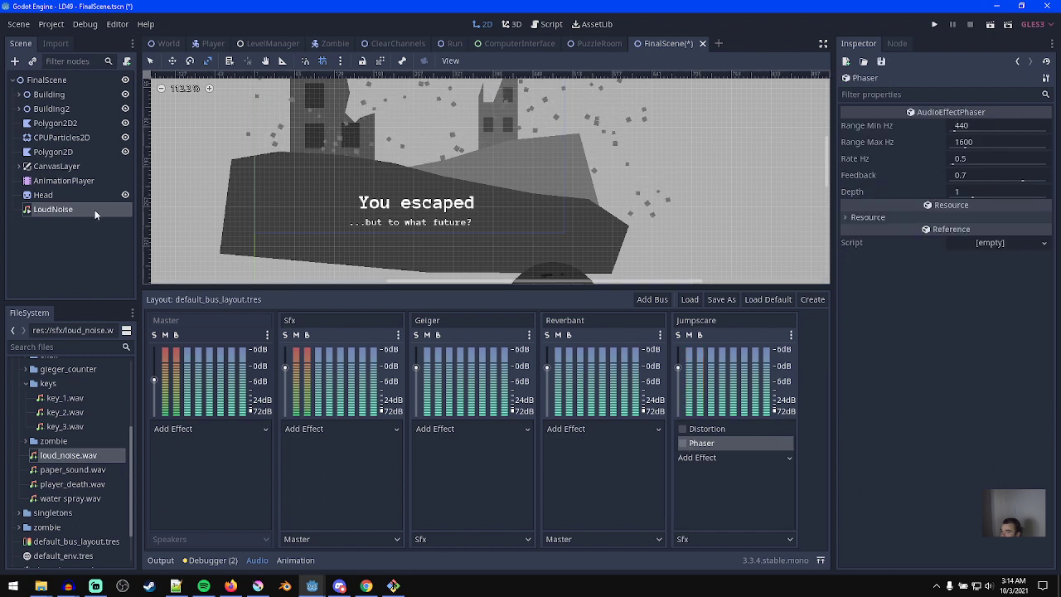
pyautogui.click(94, 210)
pyautogui.click(977, 198)
pyautogui.moveTo(1042, 193); pyautogui.dragTo(961, 185)
pyautogui.click(940, 179)
pyautogui.click(940, 179)
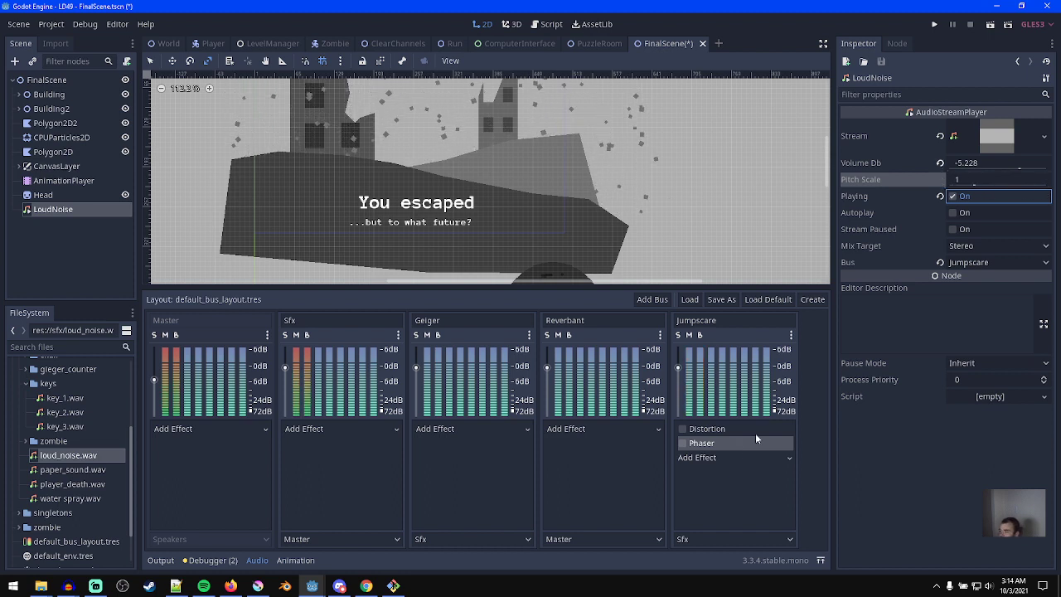
# - Enable the Phaser on the Jumpscare bus again, set its rate to 0.06 Hz and play LoudNoise
pyautogui.click(702, 442)
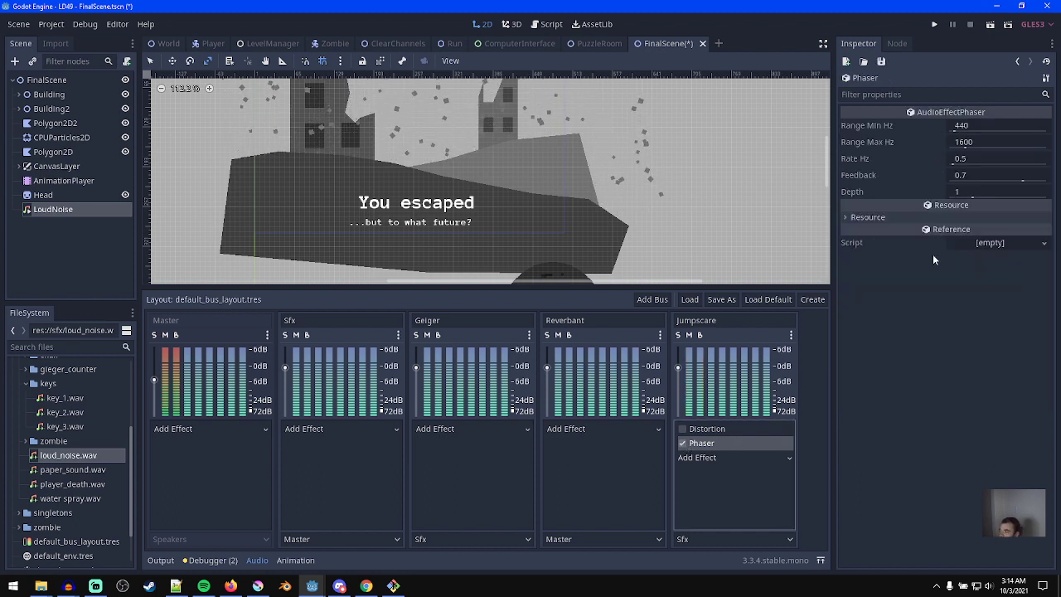
pyautogui.click(976, 163)
pyautogui.write('0.06')
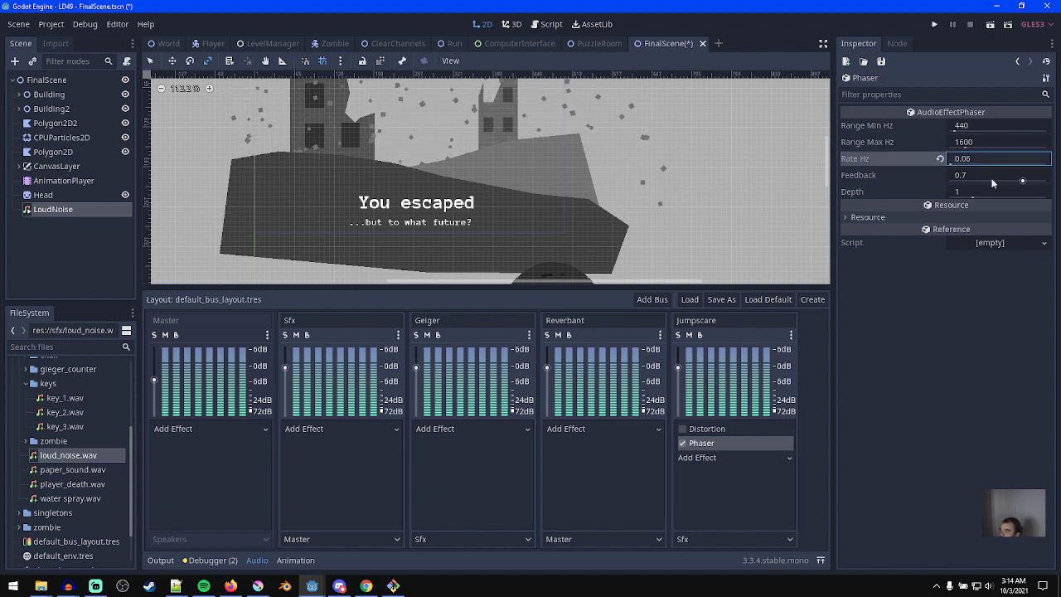
pyautogui.click(75, 209)
pyautogui.click(955, 196)
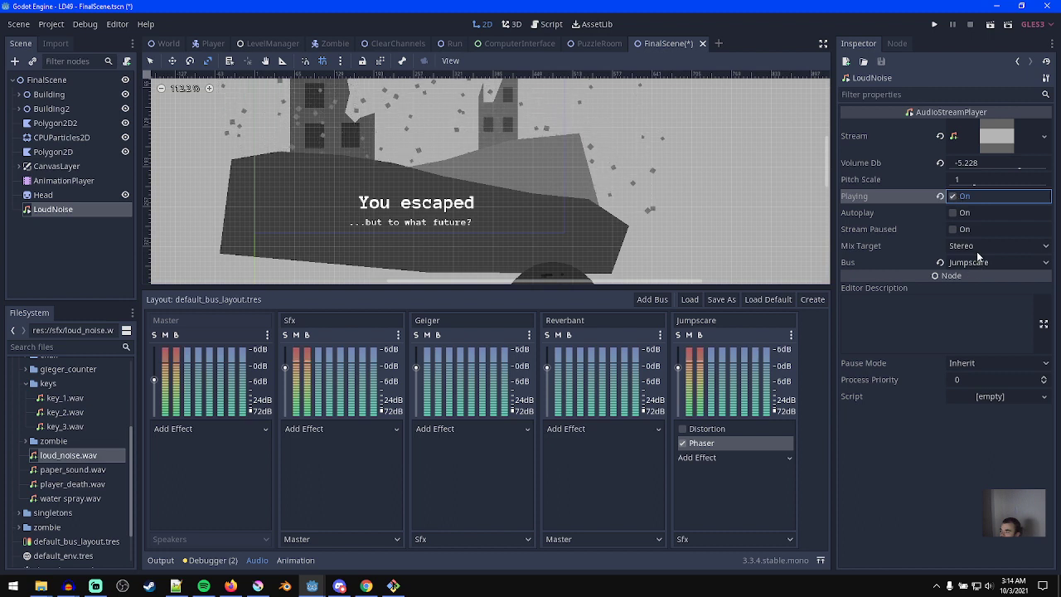
# - Swap the Phaser's range to a minimum of 1600 Hz and a maximum of 440 Hz, and play LoudNoise
pyautogui.click(74, 213)
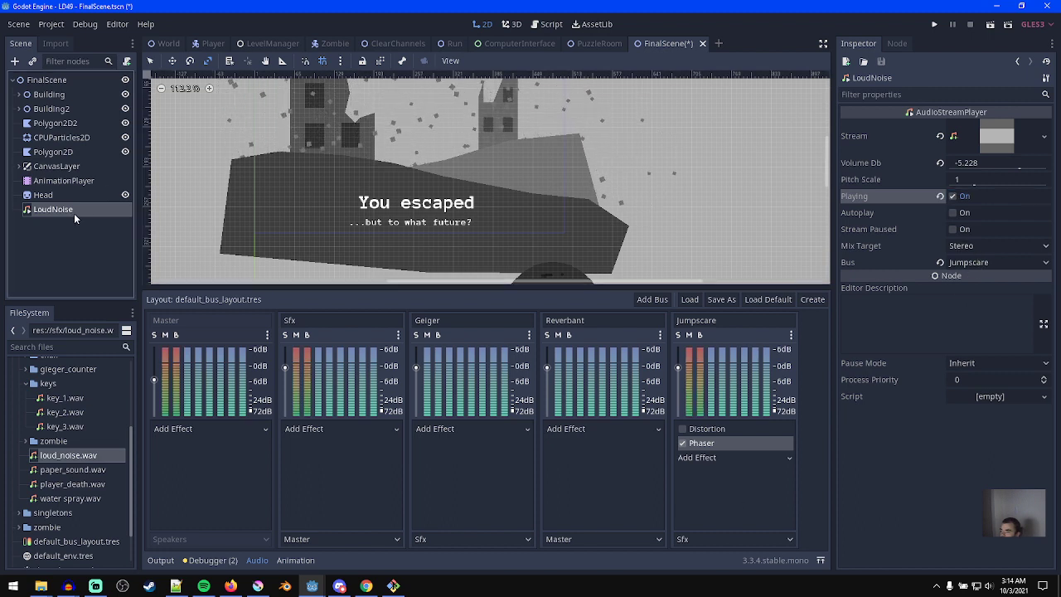
pyautogui.click(715, 442)
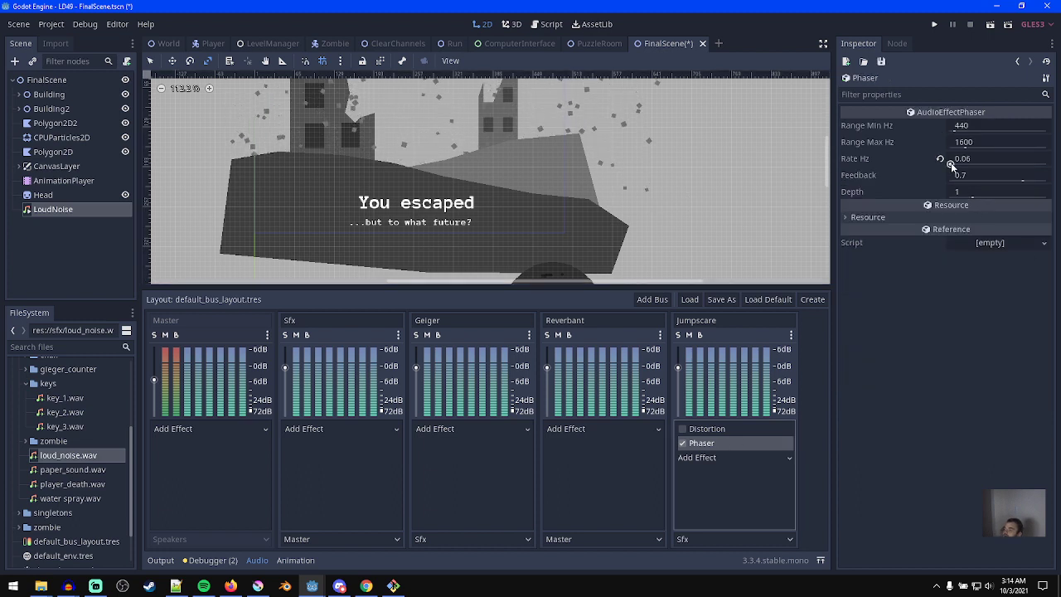
pyautogui.click(960, 142)
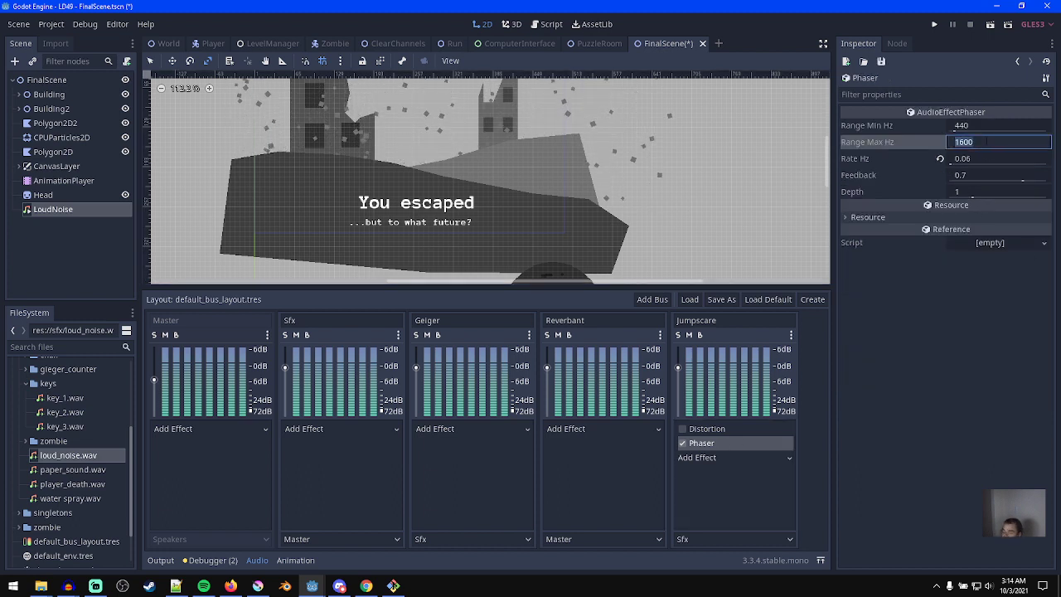
pyautogui.write('440')
pyautogui.press('Return')
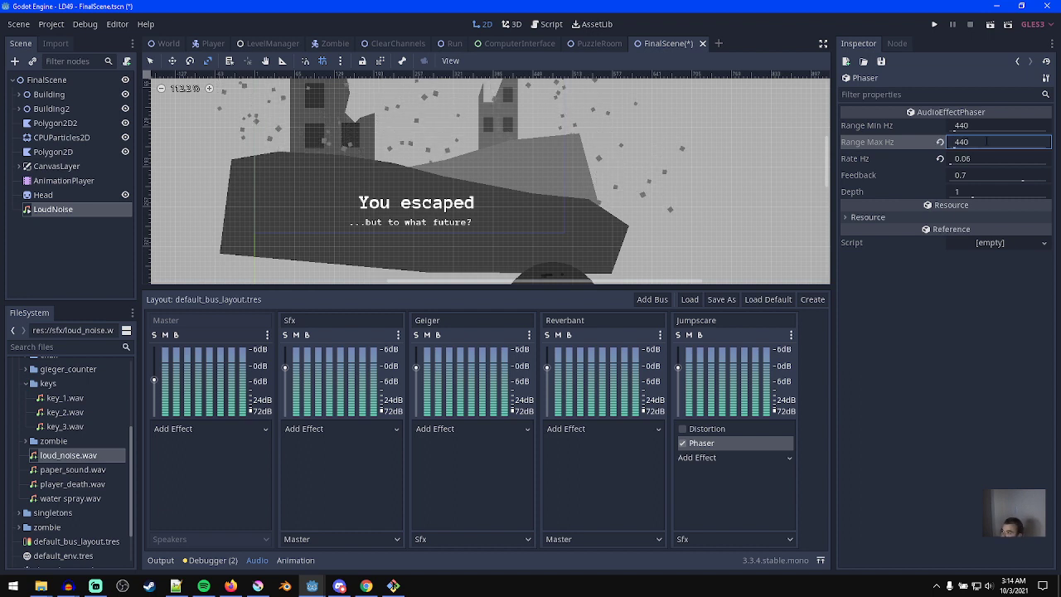
pyautogui.click(981, 129)
pyautogui.write('1600')
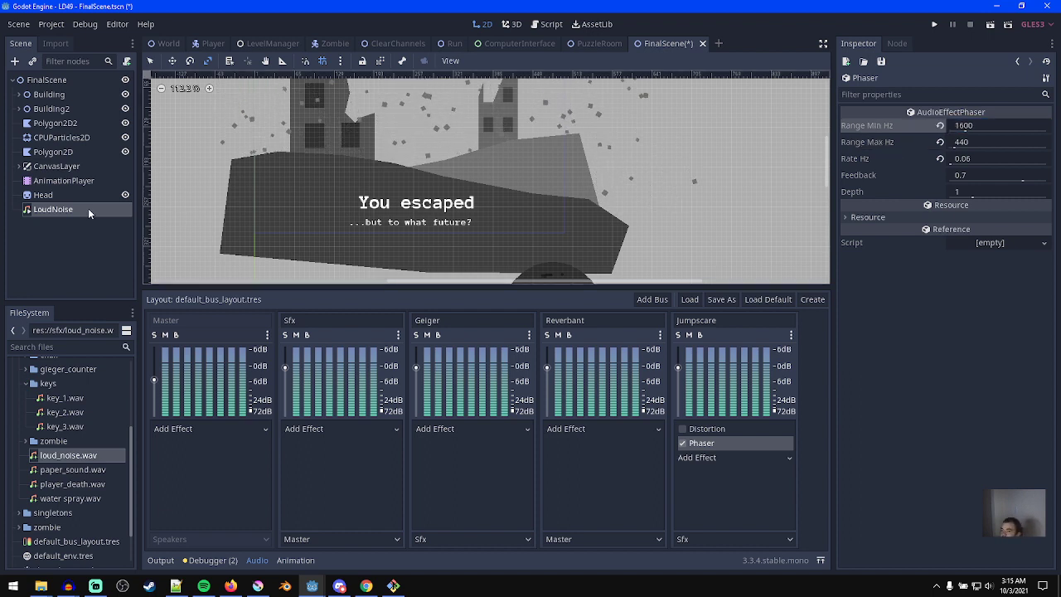
pyautogui.click(90, 212)
pyautogui.click(964, 202)
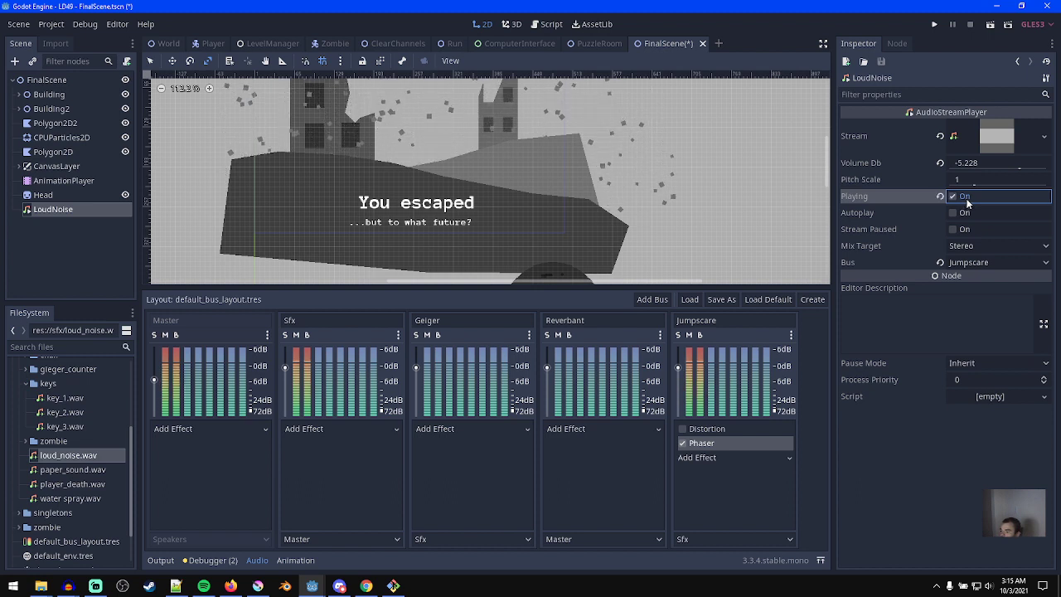
pyautogui.click(969, 198)
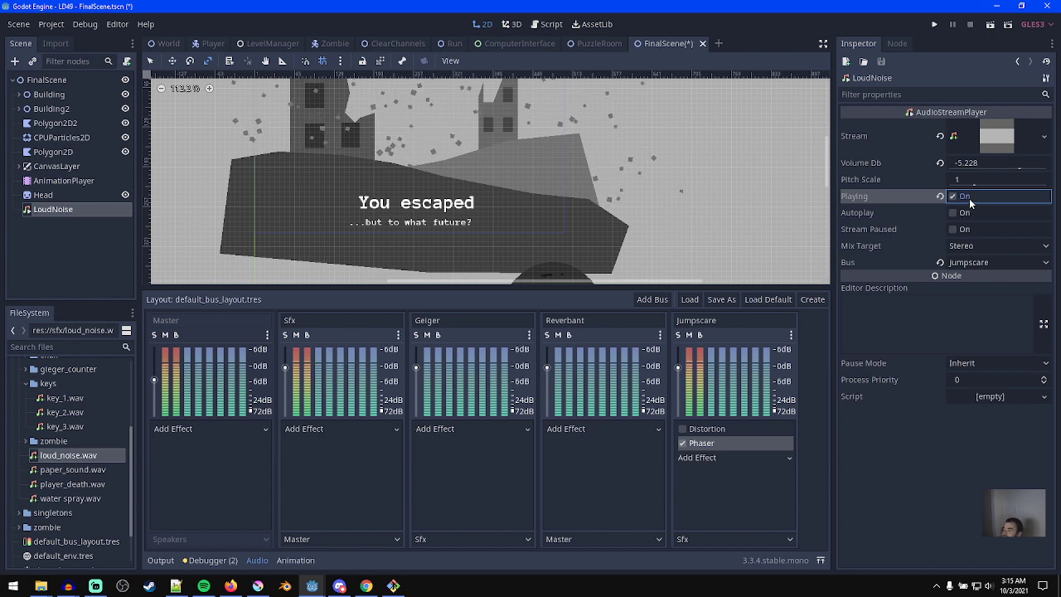
# - Reset the Phaser's range to 440 and 1600 Hz, try a rate of 0.745 Hz and play LoudNoise
pyautogui.click(755, 443)
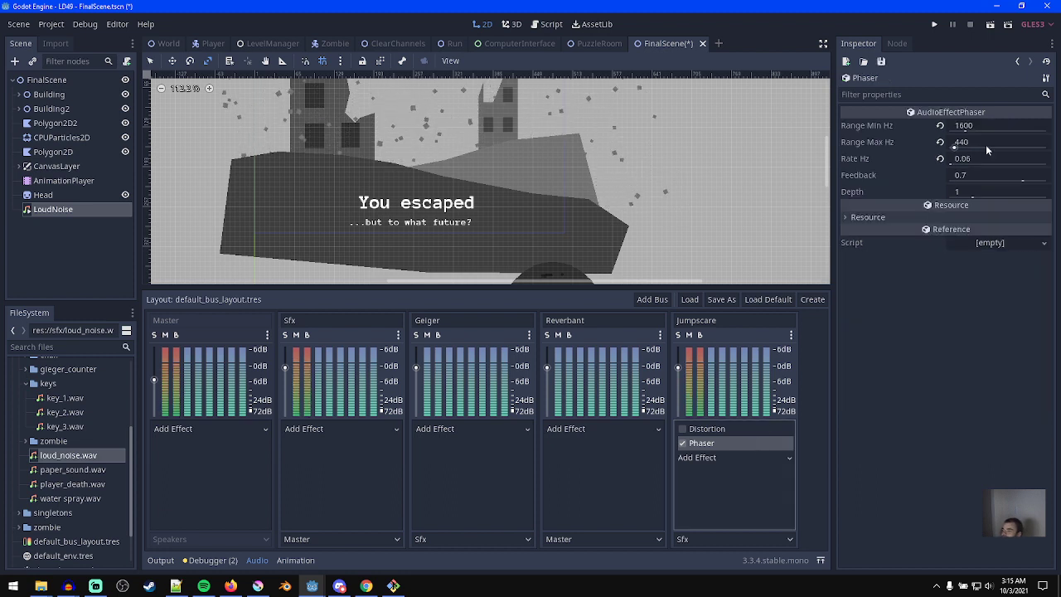
pyautogui.click(940, 125)
pyautogui.click(940, 142)
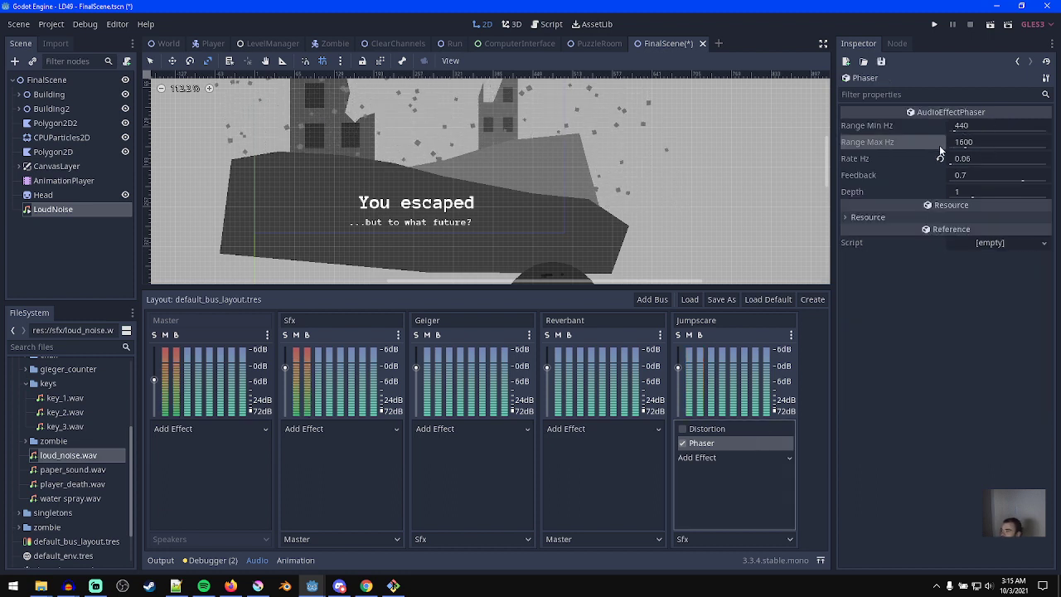
pyautogui.click(1001, 158)
pyautogui.moveTo(953, 164); pyautogui.dragTo(956, 164)
pyautogui.click(66, 209)
pyautogui.click(965, 200)
pyautogui.click(953, 196)
# - Set the Phaser's rate to 0.2 Hz, then play LoudNoise and set its volume to -1.783 dB
pyautogui.click(791, 443)
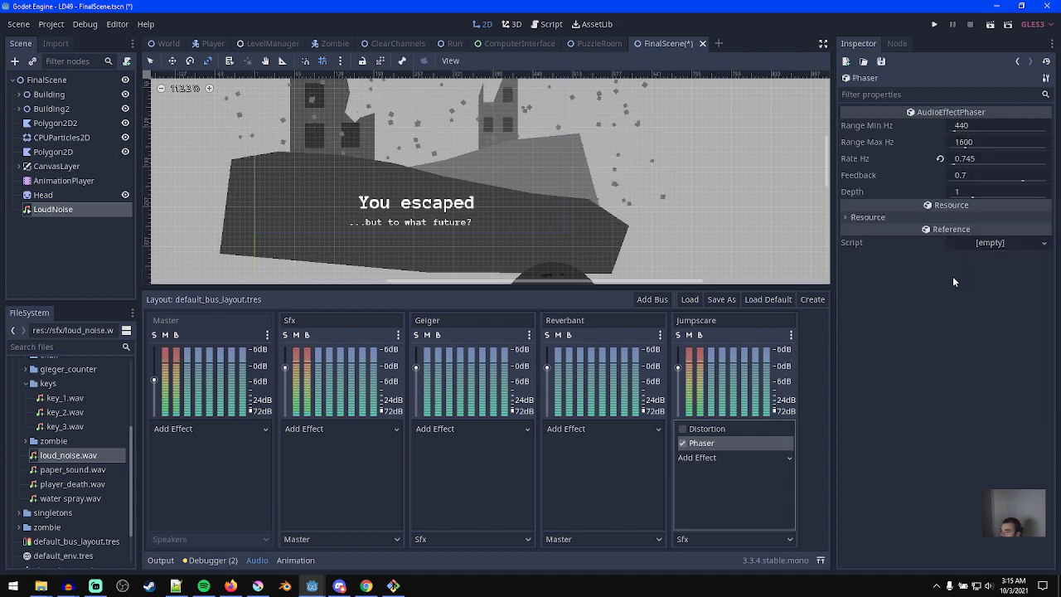
pyautogui.click(996, 156)
pyautogui.write('0.2')
pyautogui.click(71, 211)
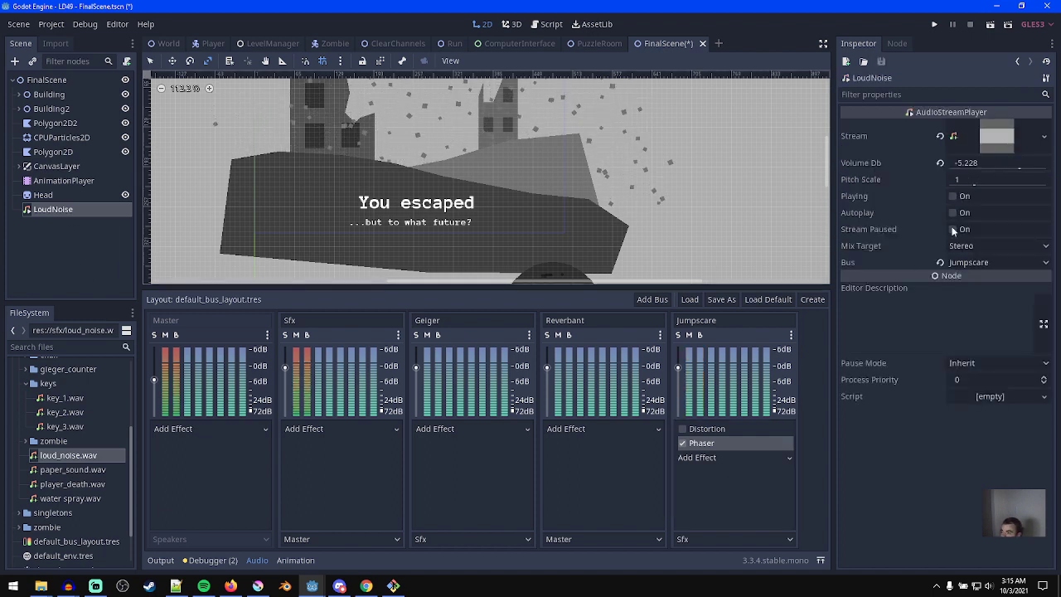
pyautogui.click(963, 199)
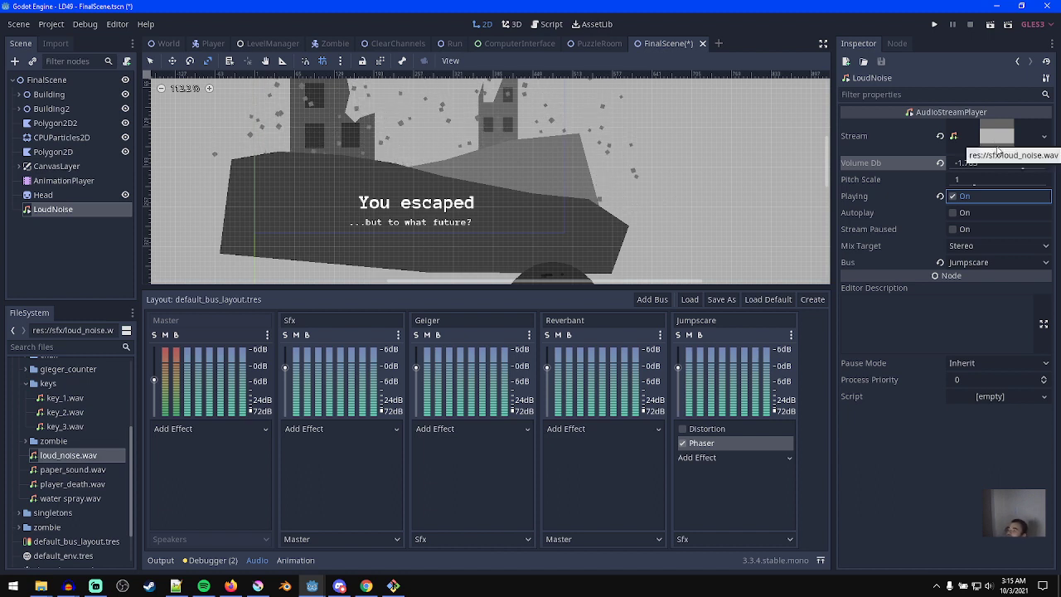
# - Rename the Jumpscare audio bus as wind
pyautogui.doubleClick(732, 321)
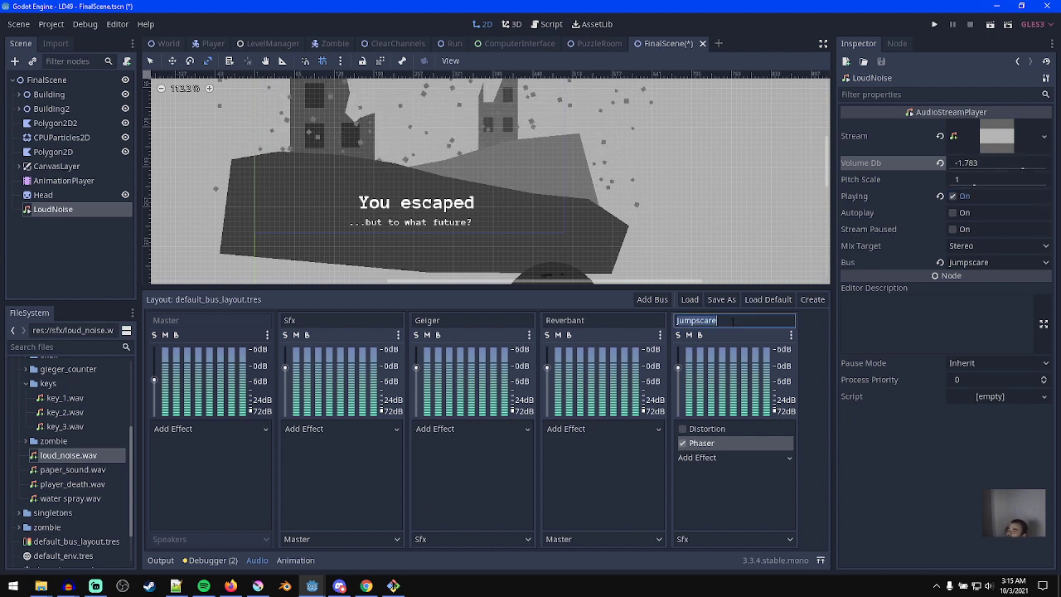
pyautogui.write('wind')
pyautogui.press('Return')
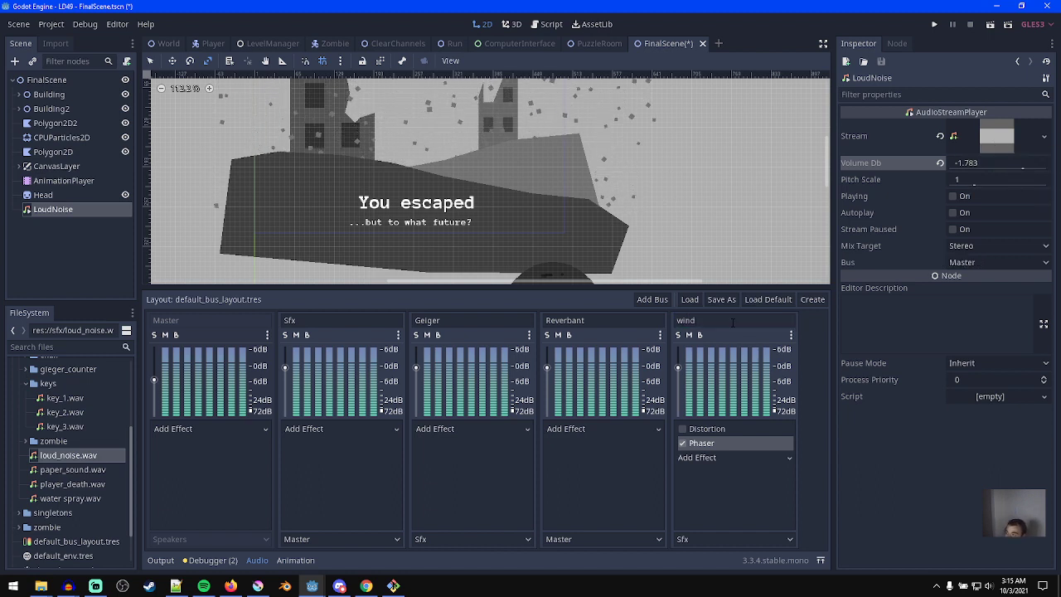
# - Try renaming the LoudNoise node to Wind
pyautogui.doubleClick(57, 210)
pyautogui.write('Wind')
pyautogui.press('Return')
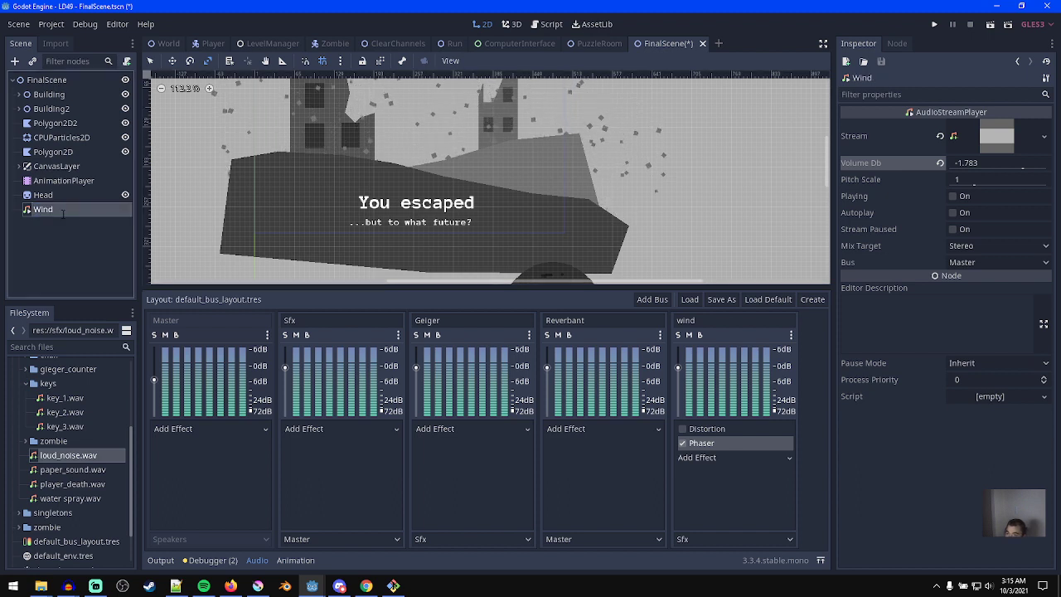
# - Duplicate the LoudNoise node, name the copy Wind and save the scene
pyautogui.hotkey('ctrl', 'd')
pyautogui.doubleClick(66, 222)
pyautogui.write('W')
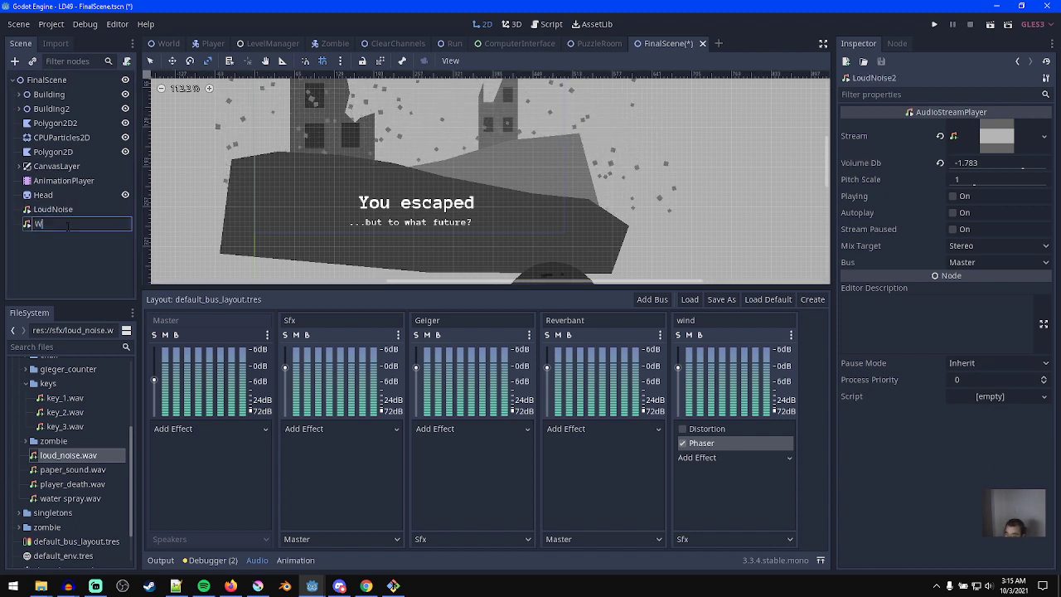
pyautogui.write('ind')
pyautogui.press('Return')
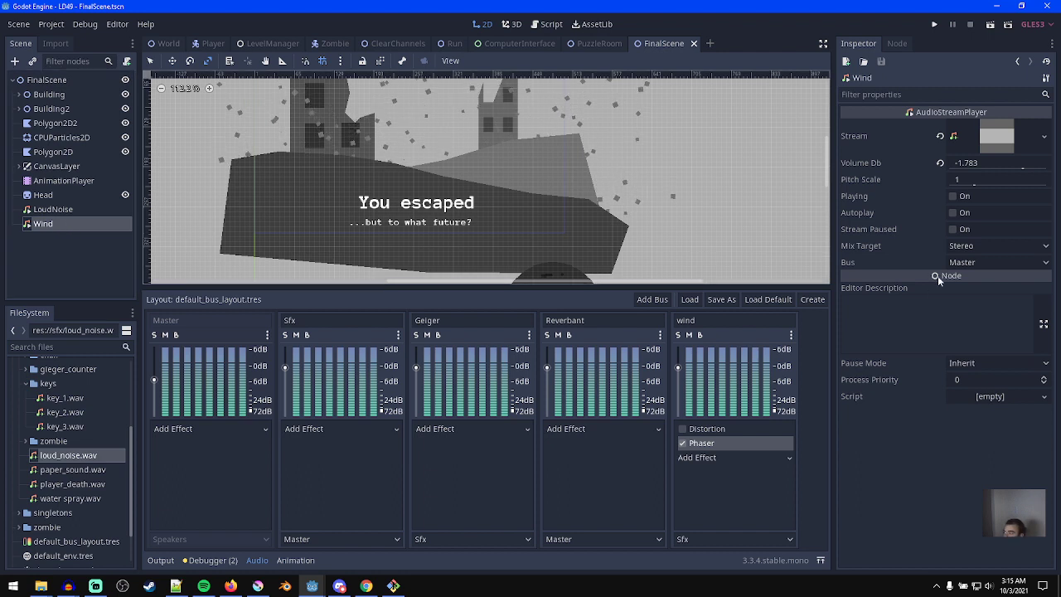
pyautogui.click(53, 210)
pyautogui.click(70, 224)
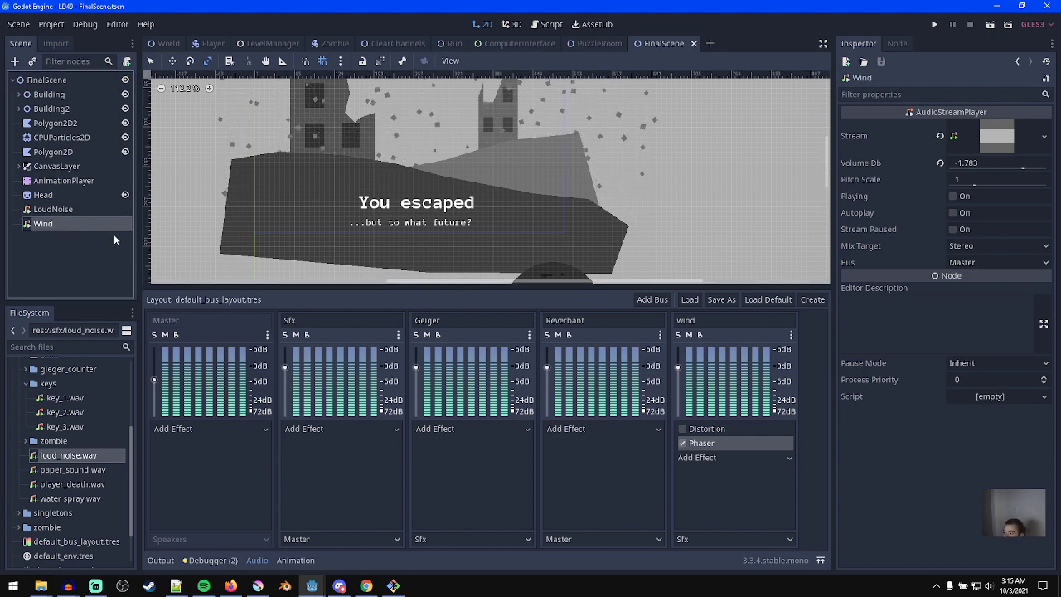
pyautogui.click(974, 264)
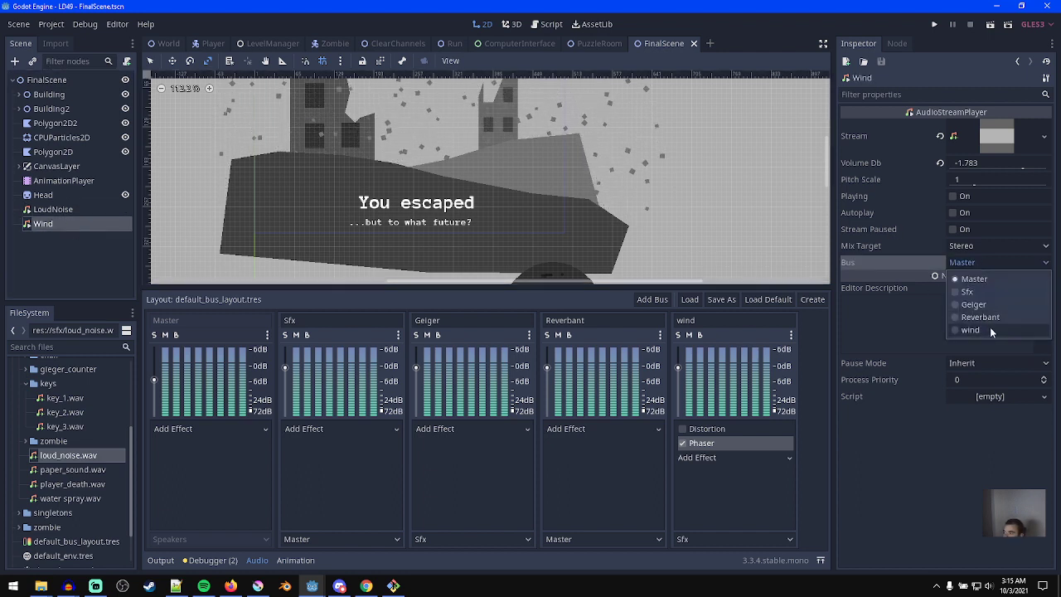
pyautogui.click(457, 430)
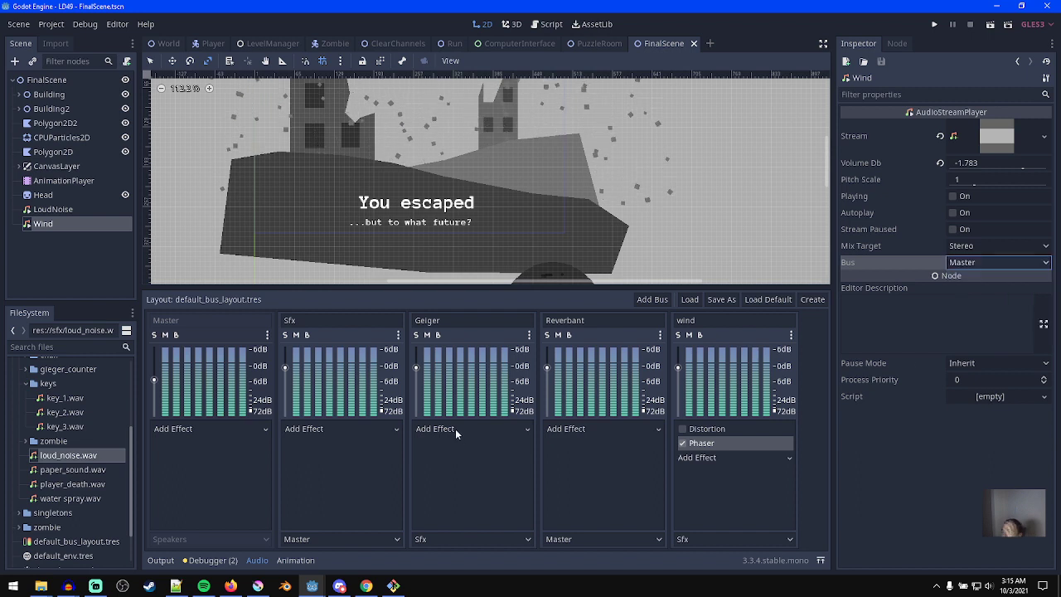
# - Add a Reverb effect to the Geiger bus, set its room size to 0.2 and save
pyautogui.click(453, 427)
pyautogui.click(449, 537)
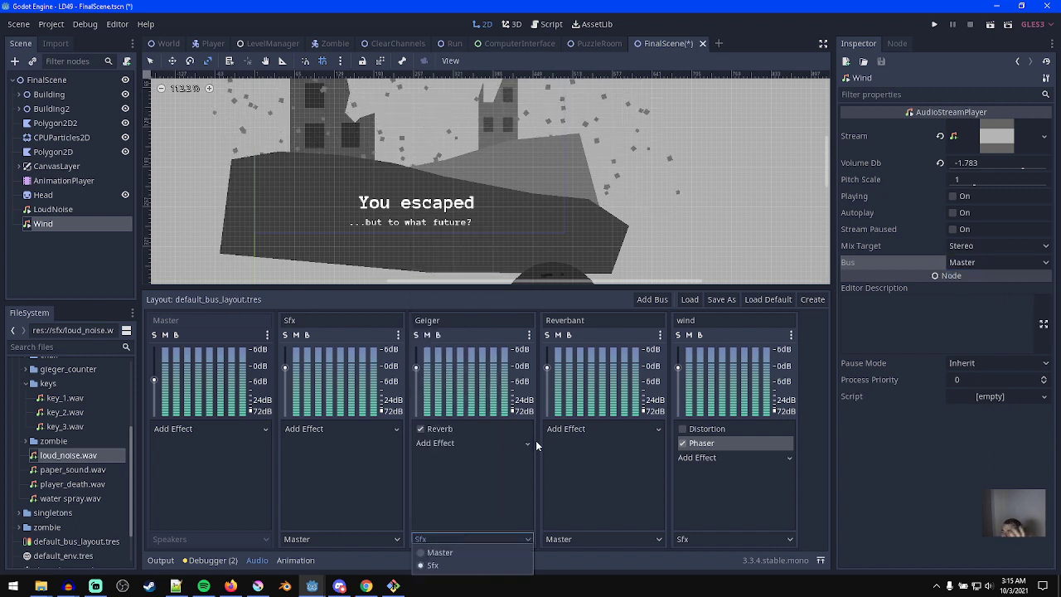
pyautogui.click(486, 428)
pyautogui.click(974, 125)
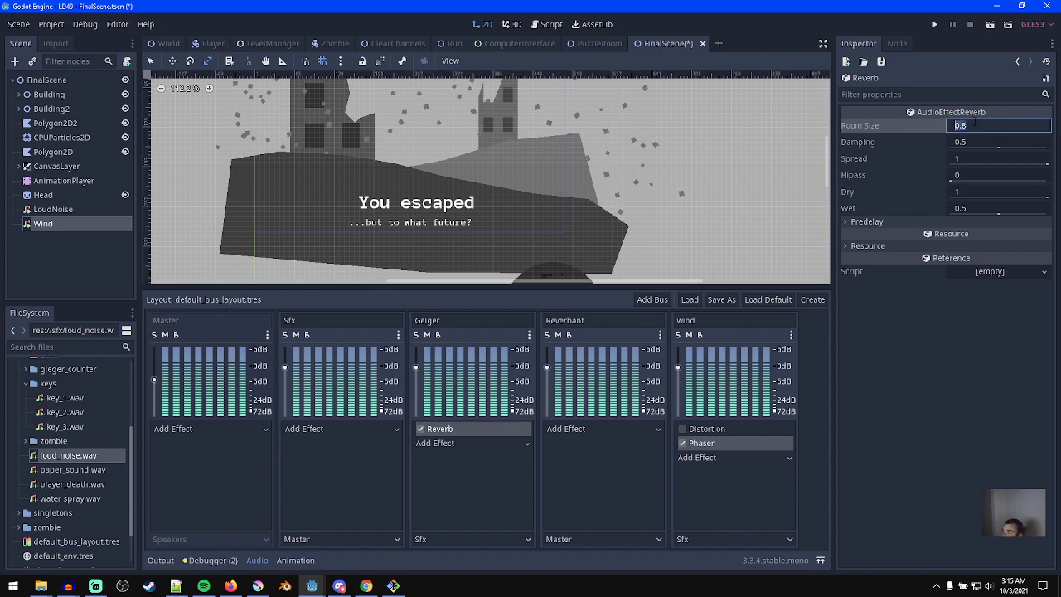
pyautogui.write('0.2')
pyautogui.hotkey('ctrl', 's')
# - Add a Reverb effect to the Reverbant bus, set its room size to 0.2 and save
pyautogui.click(572, 428)
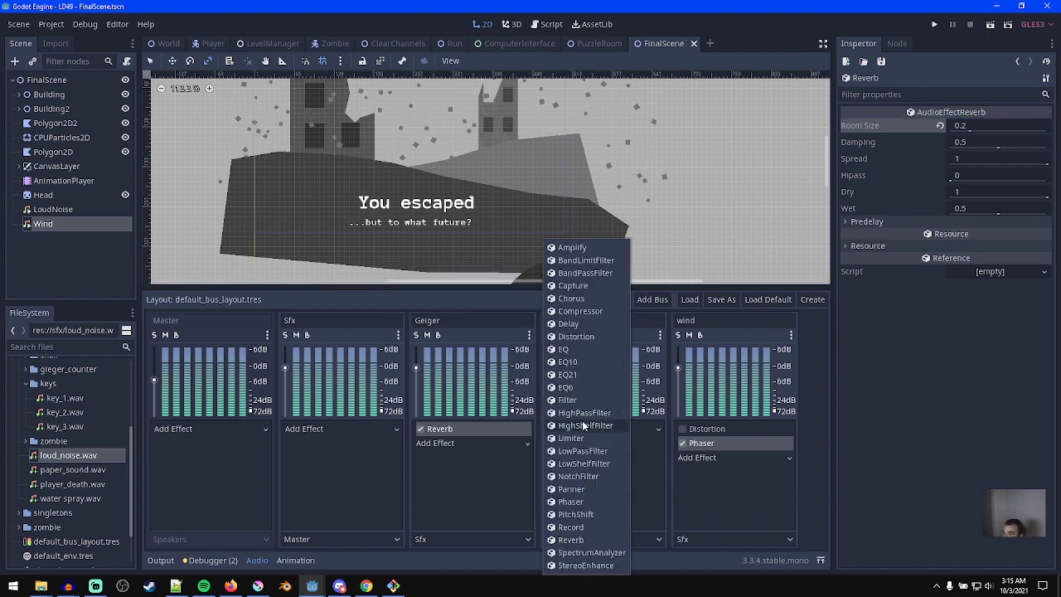
pyautogui.click(572, 540)
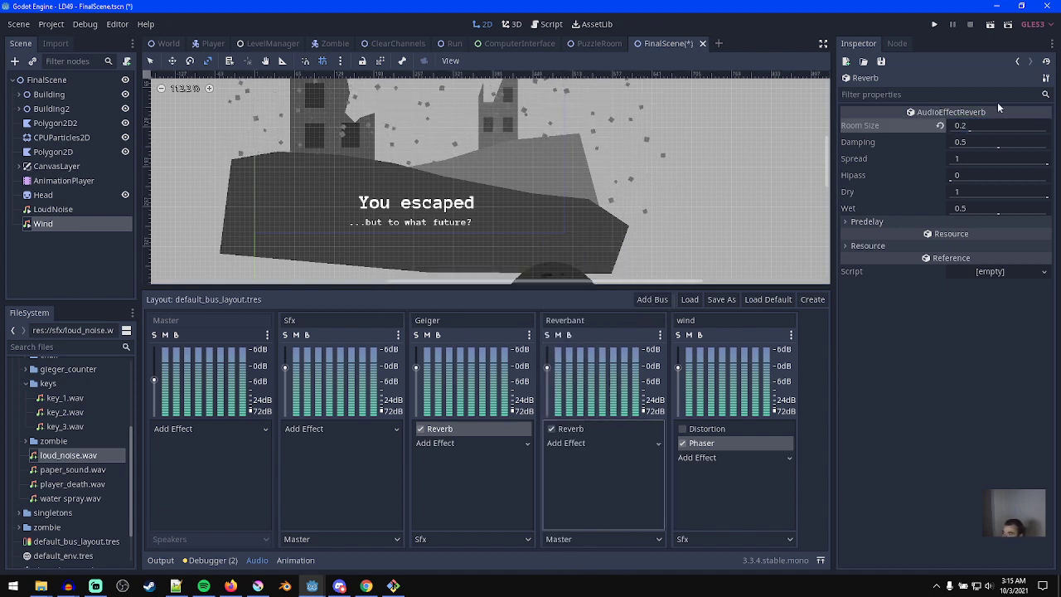
pyautogui.click(596, 428)
pyautogui.click(982, 125)
pyautogui.write('0.2')
pyautogui.hotkey('ctrl', 's')
# - Enable looping in the import settings of loud_noise.wav and reimport the file
pyautogui.click(708, 428)
pyautogui.click(712, 443)
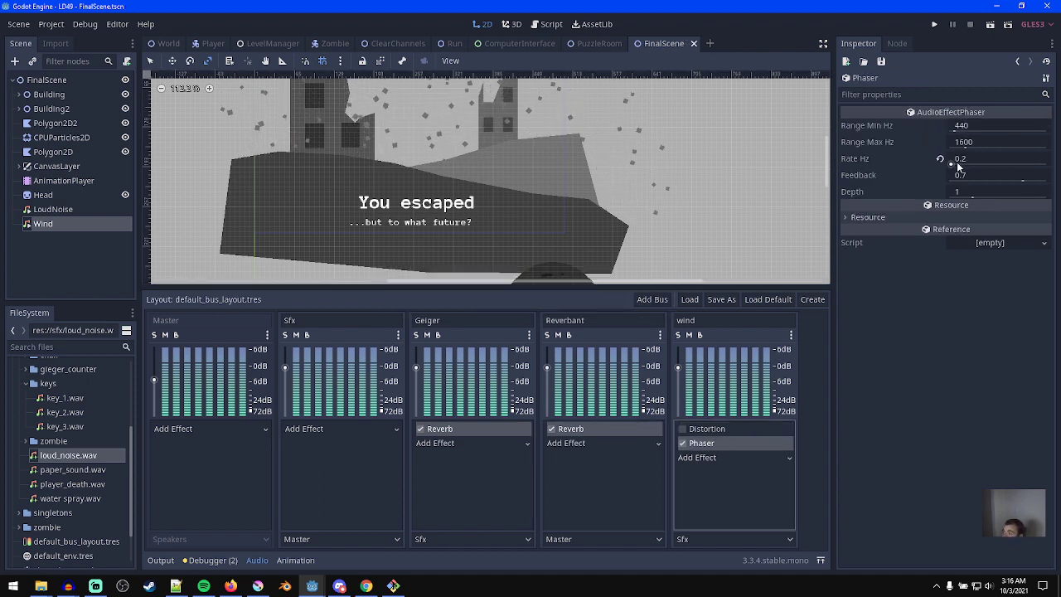
pyautogui.click(78, 210)
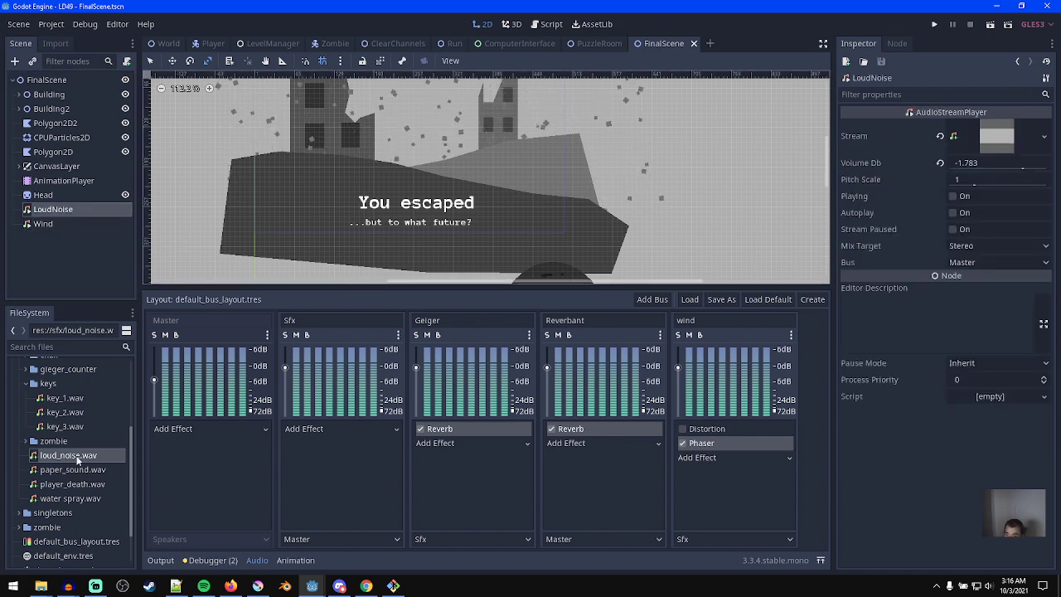
pyautogui.click(56, 43)
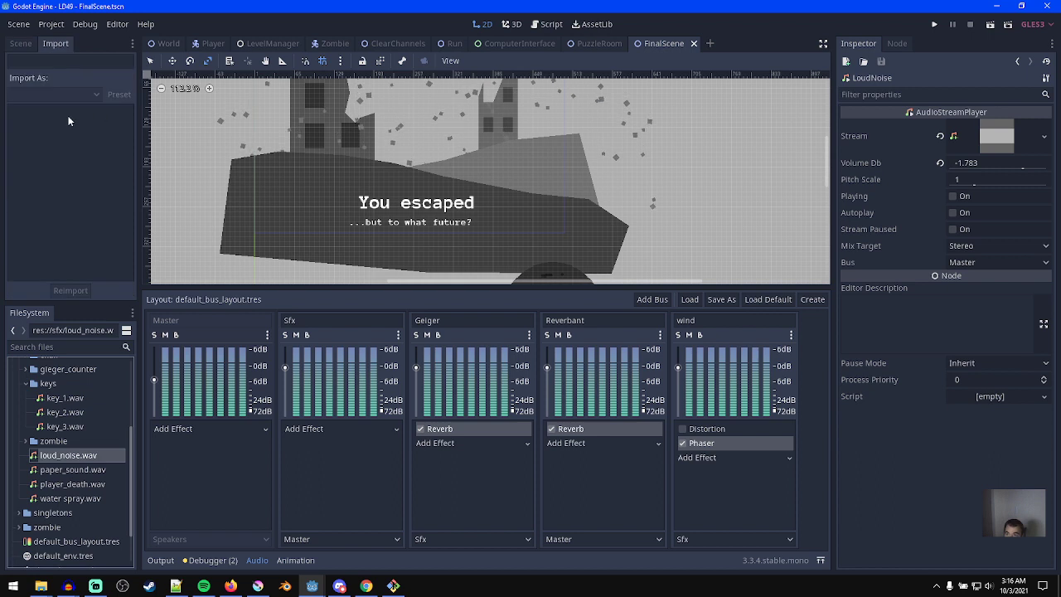
pyautogui.click(22, 43)
pyautogui.click(52, 43)
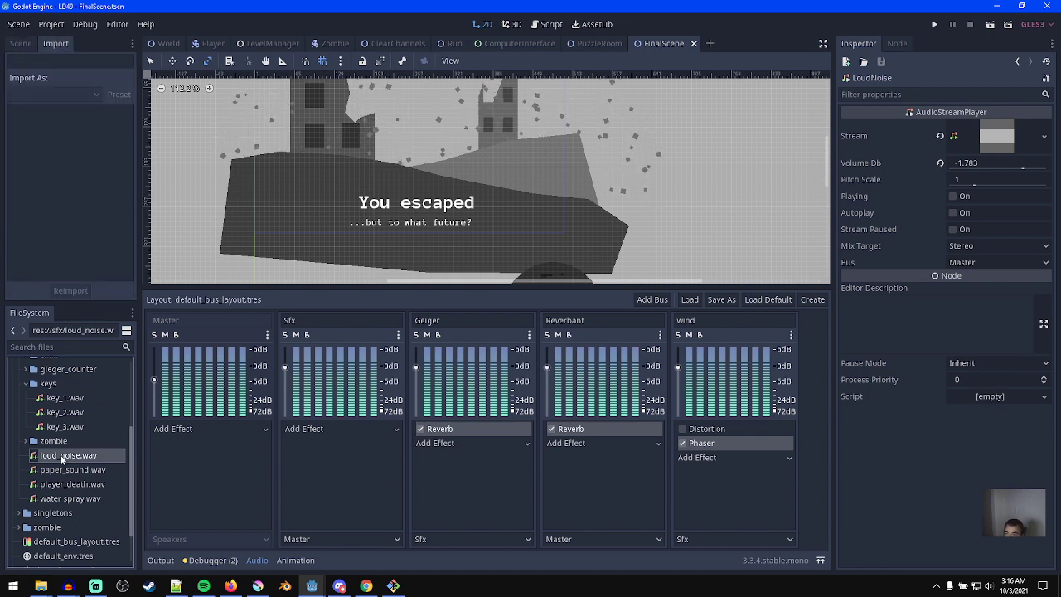
pyautogui.doubleClick(68, 455)
pyautogui.click(86, 218)
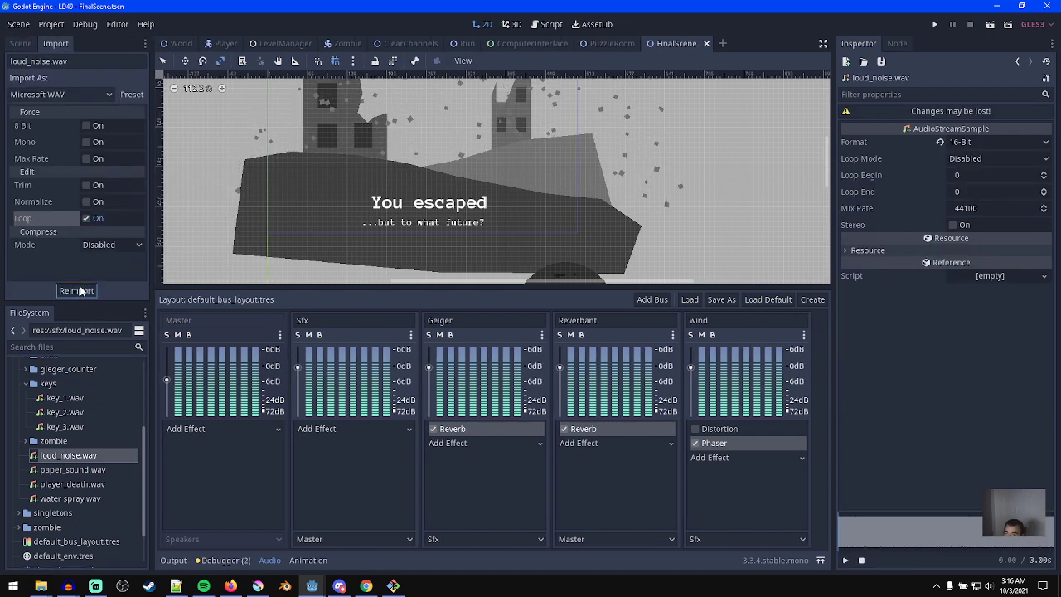
# - Play the Wind node, route it to the wind bus and set its volume to -15.451 dB
pyautogui.click(25, 44)
pyautogui.click(66, 224)
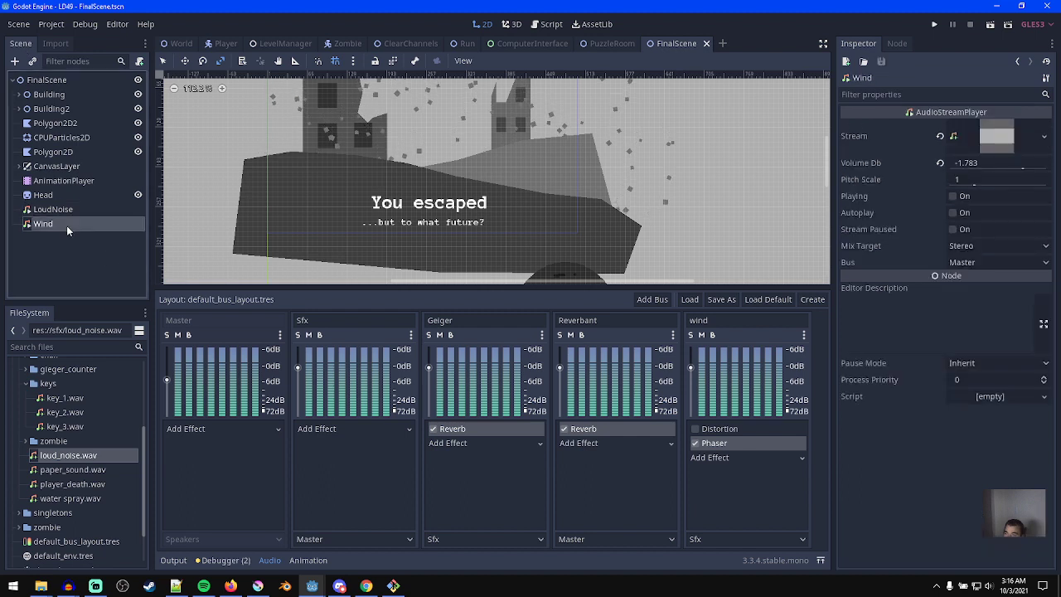
pyautogui.click(940, 163)
pyautogui.click(953, 195)
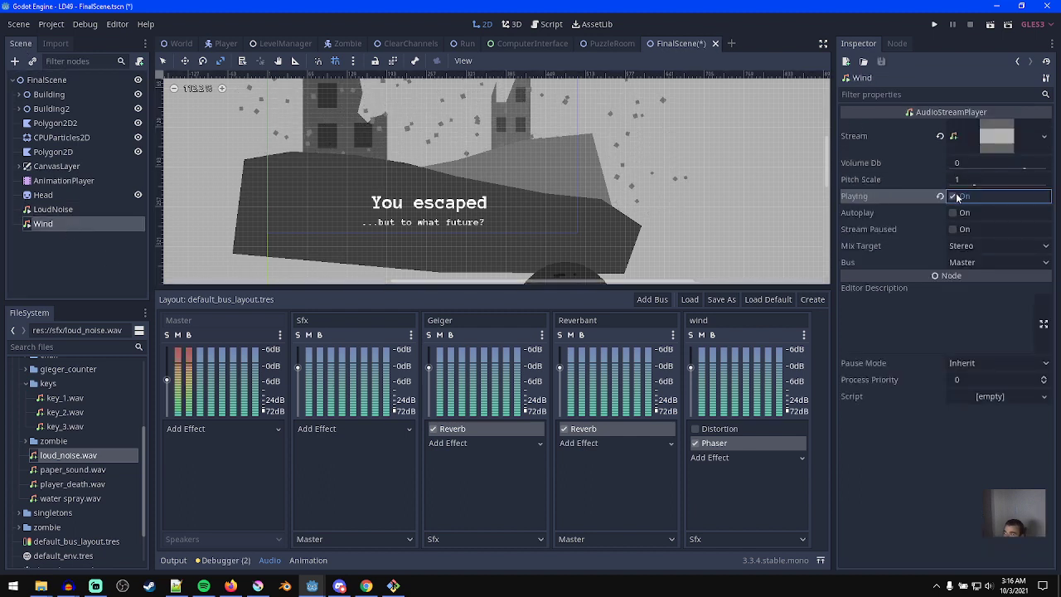
pyautogui.moveTo(1022, 172); pyautogui.dragTo(1012, 171)
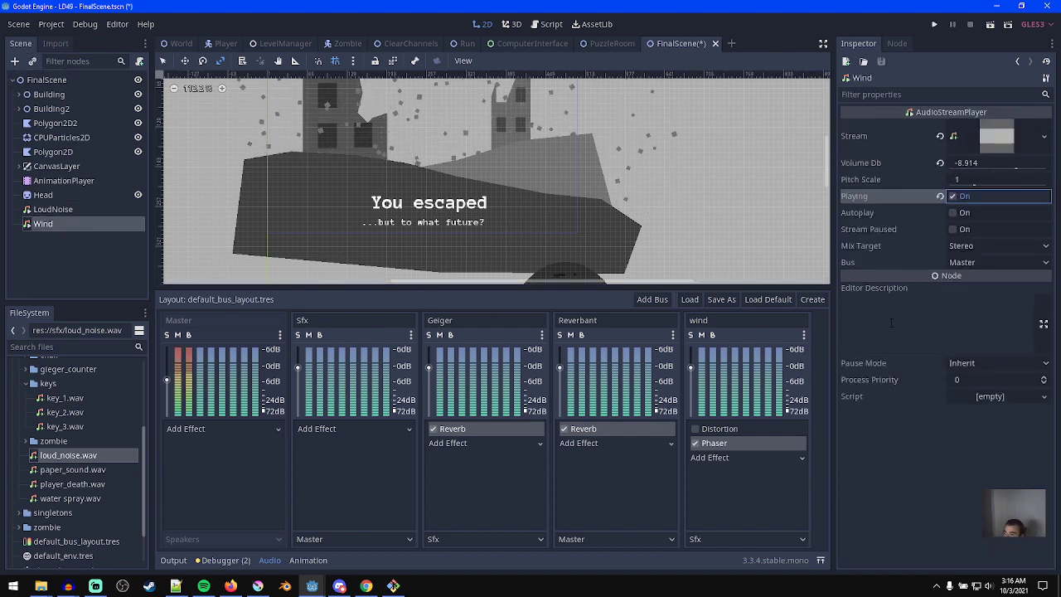
pyautogui.click(964, 263)
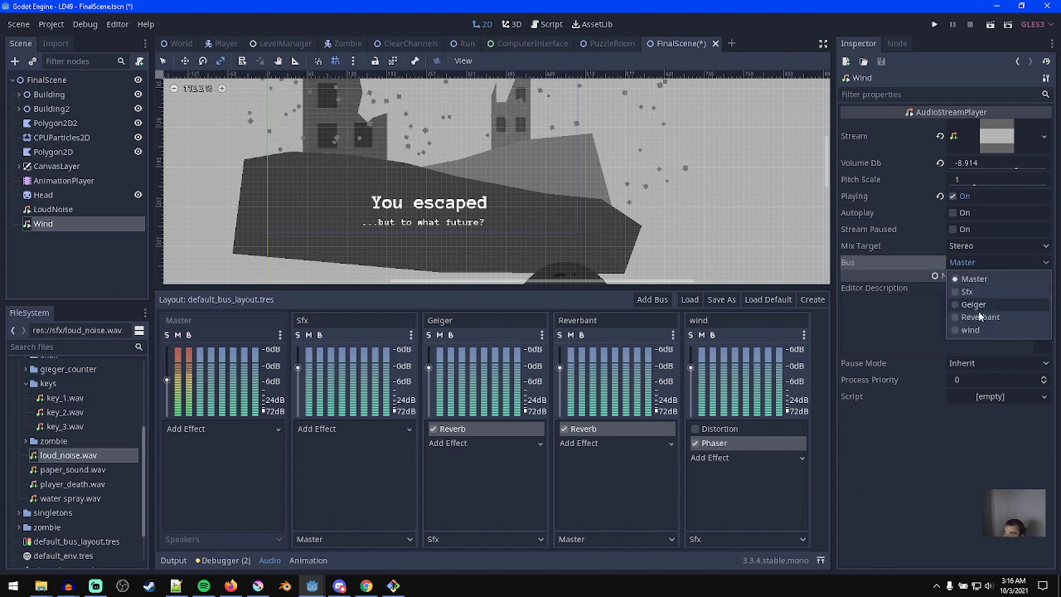
pyautogui.click(970, 329)
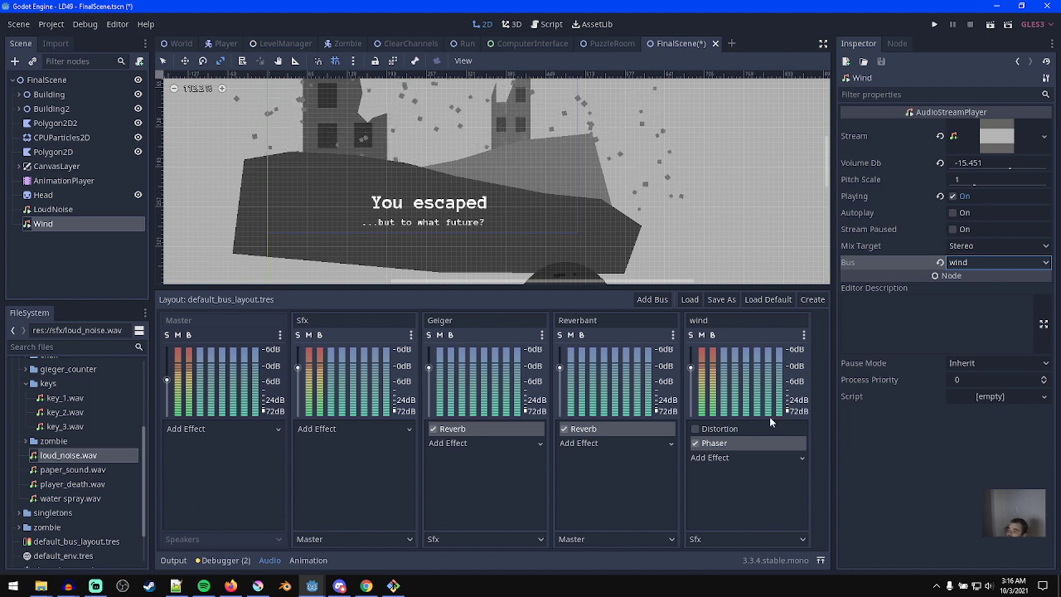
# - Set the wind bus's Phaser to a 0.103 Hz rate with a frequency range of 600 to 1300 Hz
pyautogui.click(735, 443)
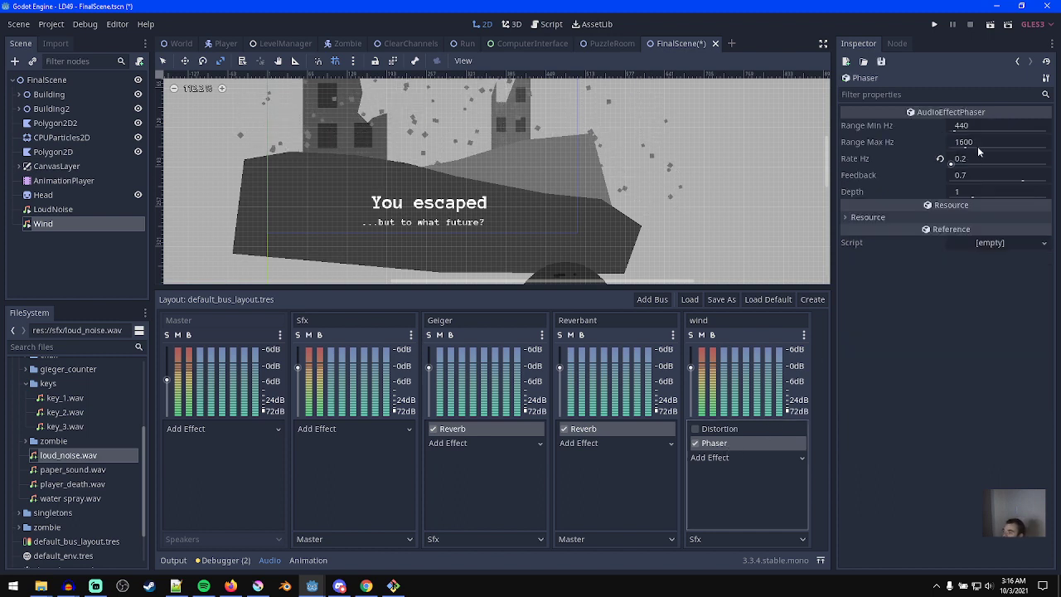
pyautogui.click(986, 158)
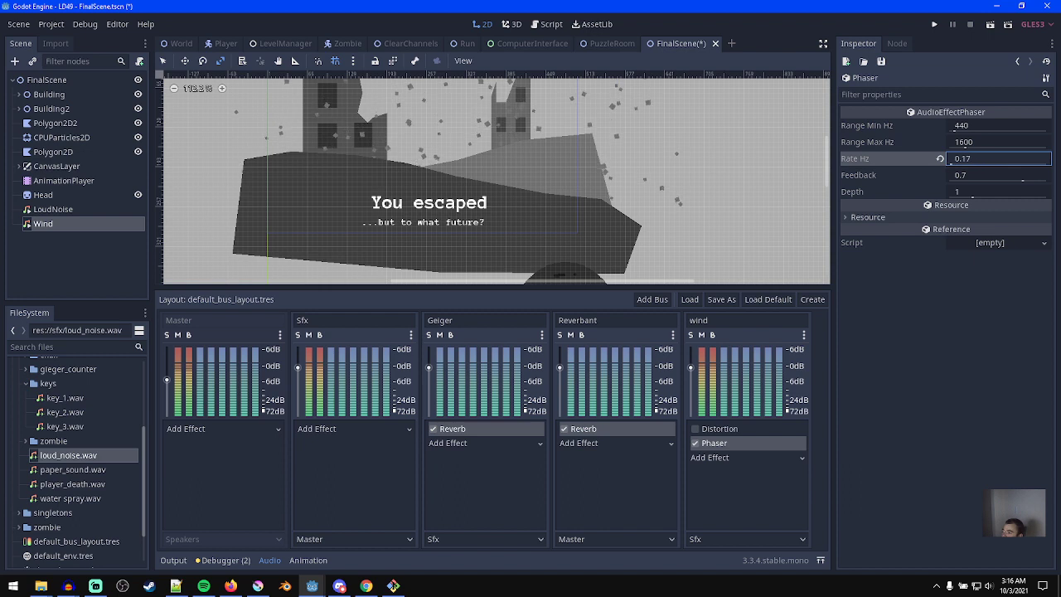
pyautogui.click(995, 142)
pyautogui.moveTo(995, 142); pyautogui.dragTo(985, 142)
pyautogui.click(1020, 143)
pyautogui.write('1300')
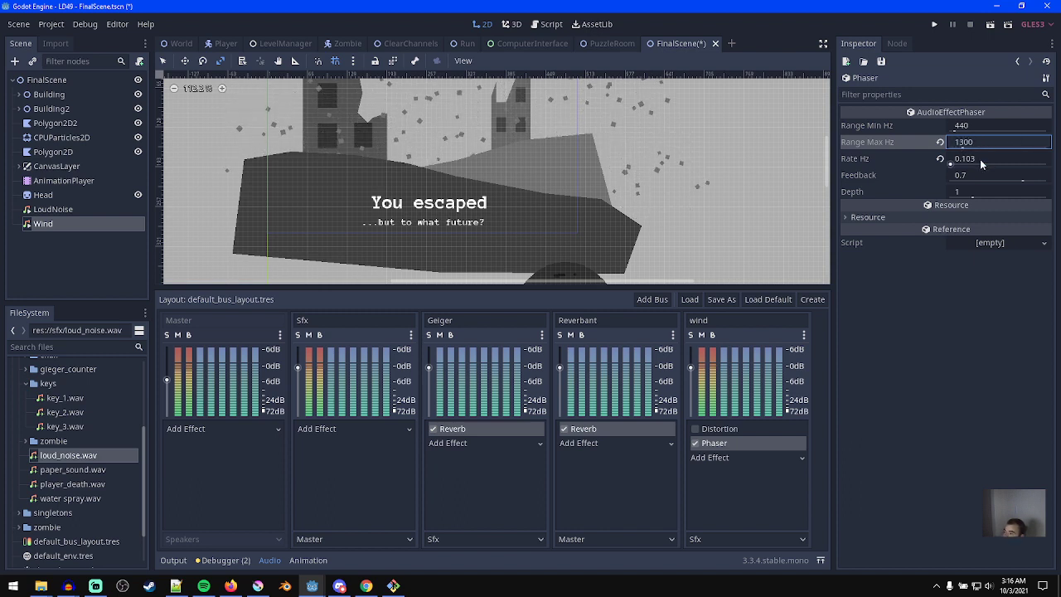
pyautogui.click(986, 125)
pyautogui.write('600')
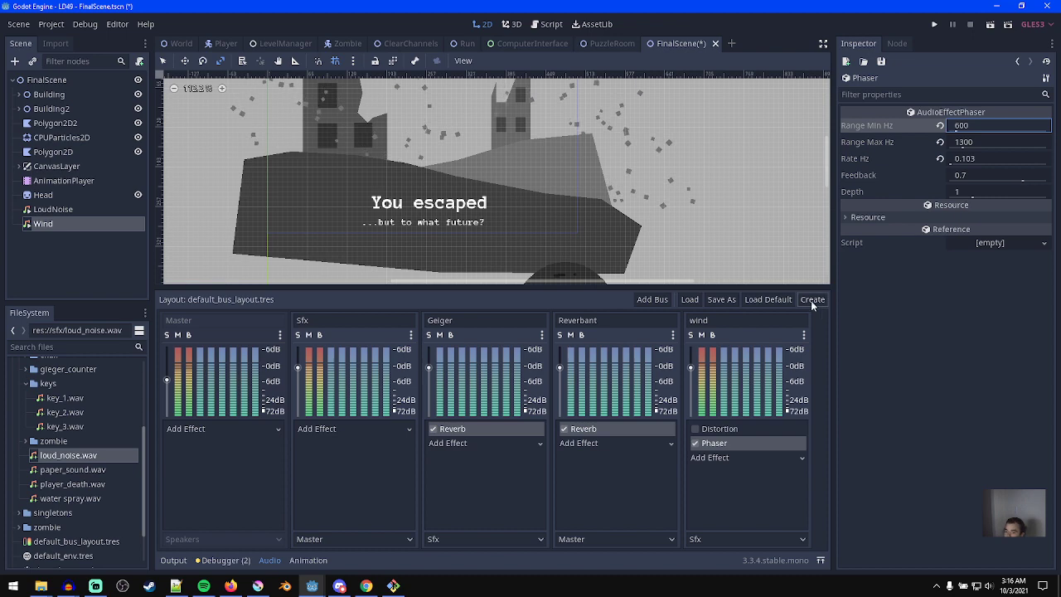
pyautogui.moveTo(517, 219); pyautogui.dragTo(543, 212, button='middle')
pyautogui.scroll(-4, 543, 213)
pyautogui.moveTo(471, 187); pyautogui.dragTo(503, 193, button='middle')
pyautogui.scroll(5, 503, 192)
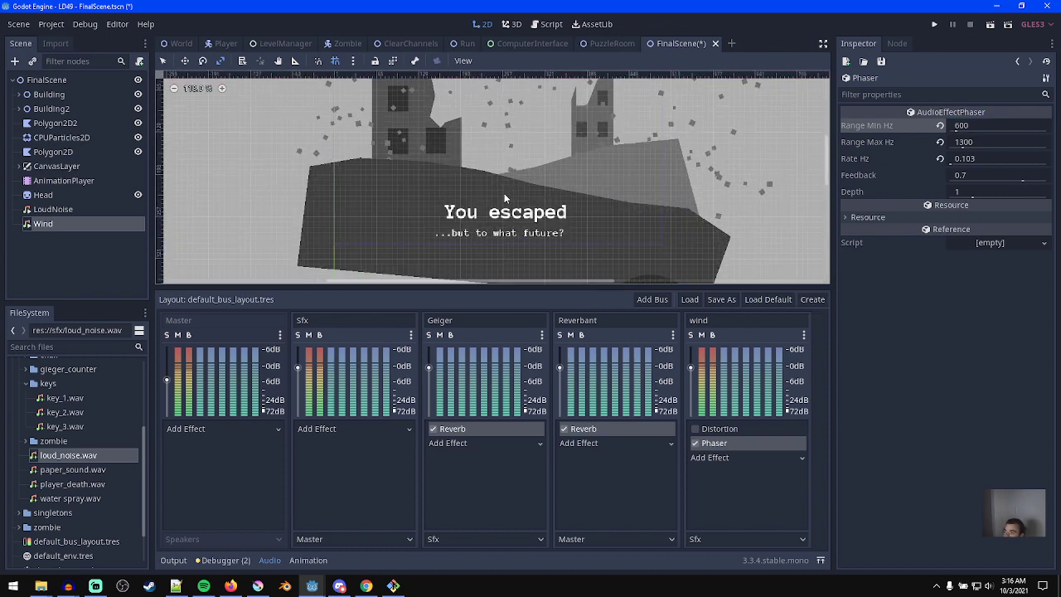
pyautogui.moveTo(527, 157); pyautogui.dragTo(498, 188, button='middle')
pyautogui.scroll(-6, 497, 188)
pyautogui.scroll(4, 502, 188)
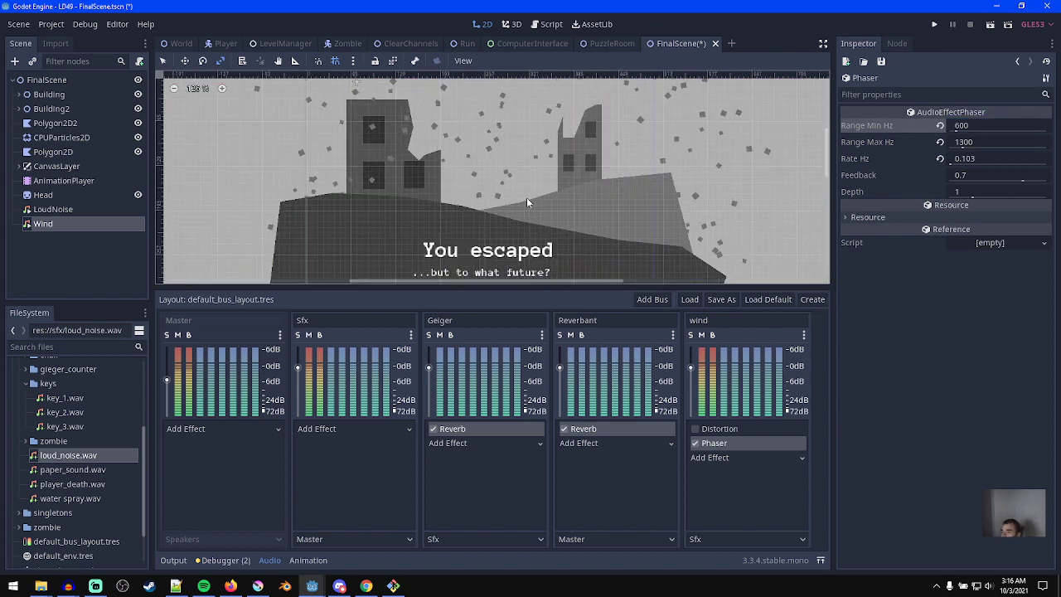
pyautogui.scroll(-1, 414, 236)
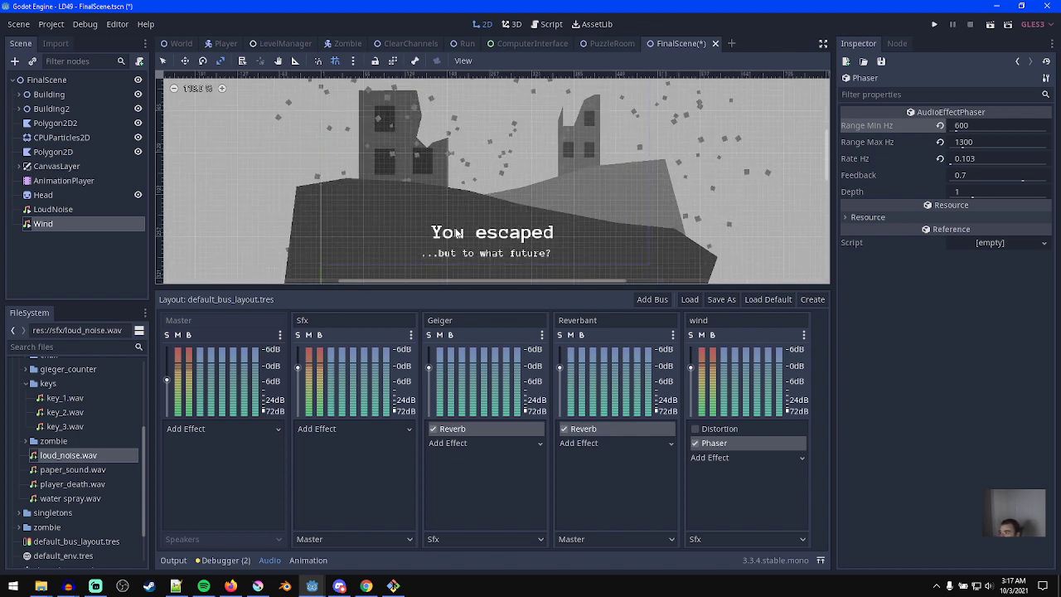
# - Enable autoplay on the Wind node and save the scene
pyautogui.hotkey('ctrl', 's')
pyautogui.click(67, 212)
pyautogui.click(68, 222)
pyautogui.click(954, 212)
pyautogui.scroll(3, 575, 205)
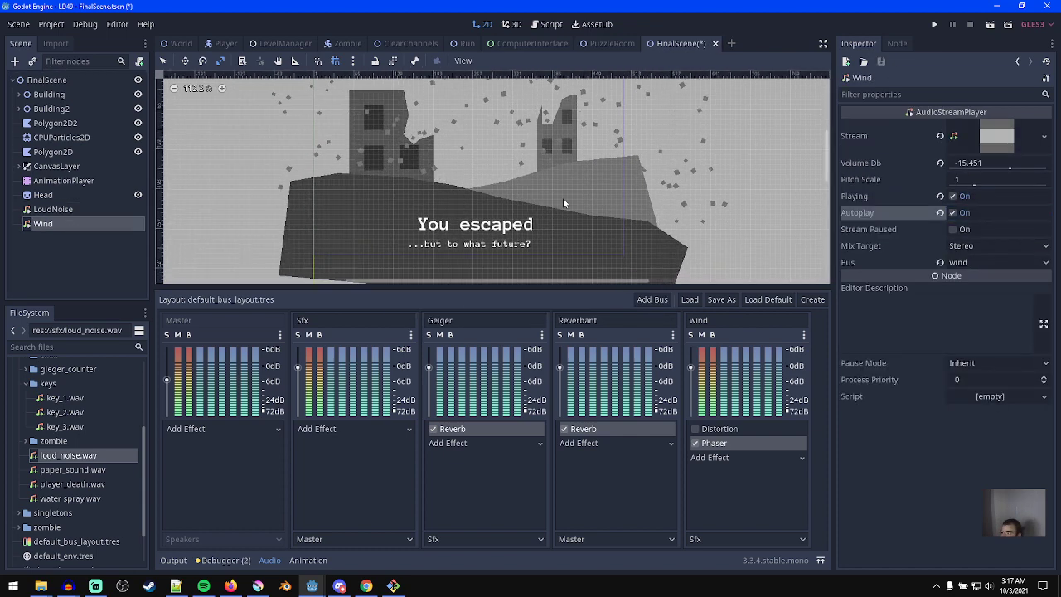
pyautogui.hotkey('ctrl', 's')
pyautogui.scroll(-4, 472, 175)
pyautogui.click(968, 230)
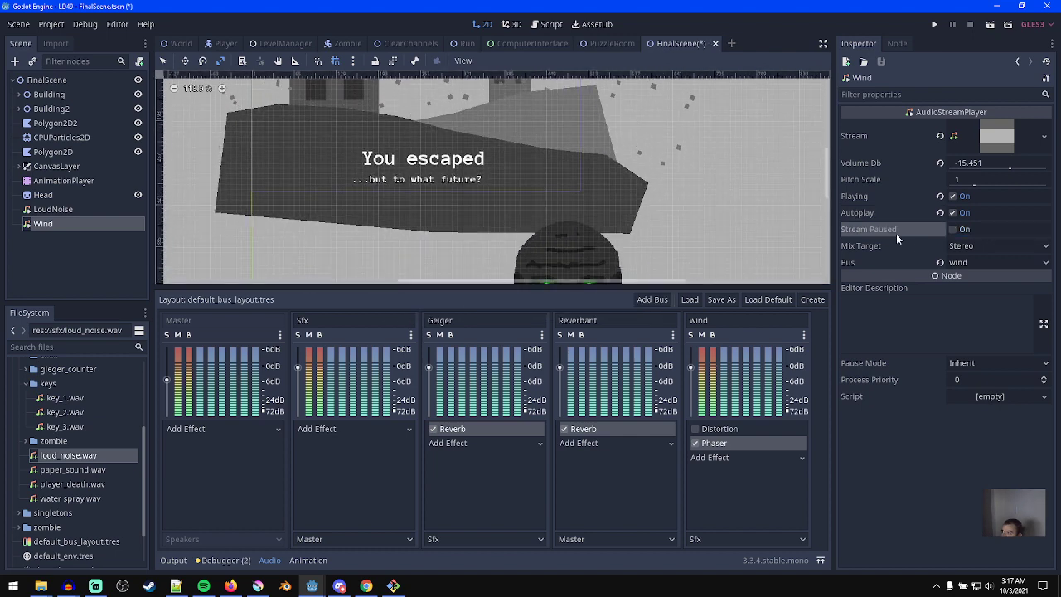
pyautogui.scroll(-8, 549, 173)
pyautogui.moveTo(549, 218)
pyautogui.mouseDown(button='middle')
pyautogui.moveTo(550, 170)
pyautogui.moveTo(559, 220)
pyautogui.mouseUp(button='middle')
pyautogui.scroll(5, 560, 222)
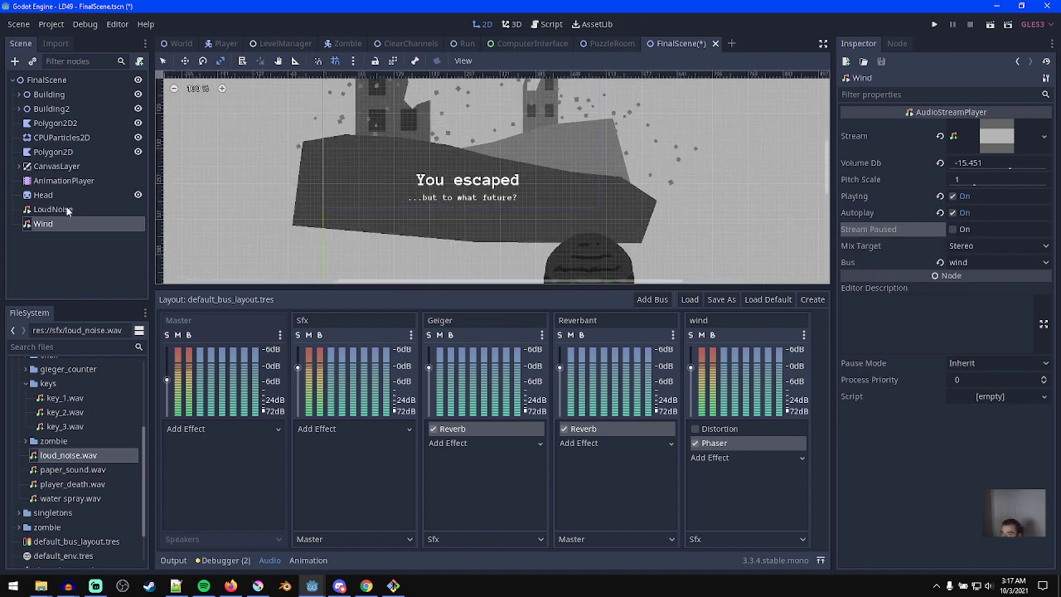
pyautogui.click(74, 586)
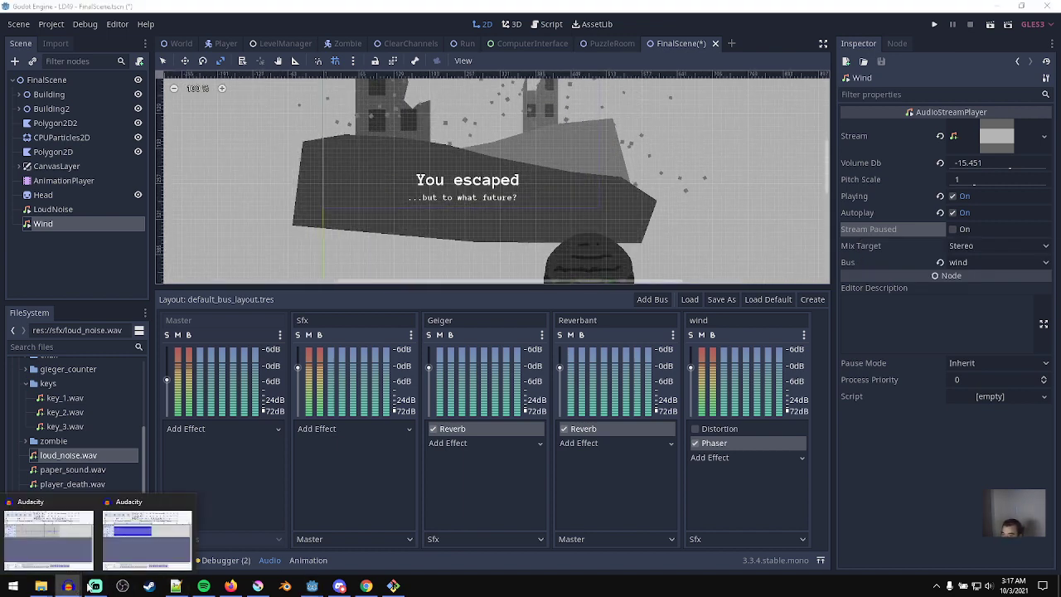
pyautogui.click(165, 535)
pyautogui.moveTo(586, 5); pyautogui.dragTo(587, 9)
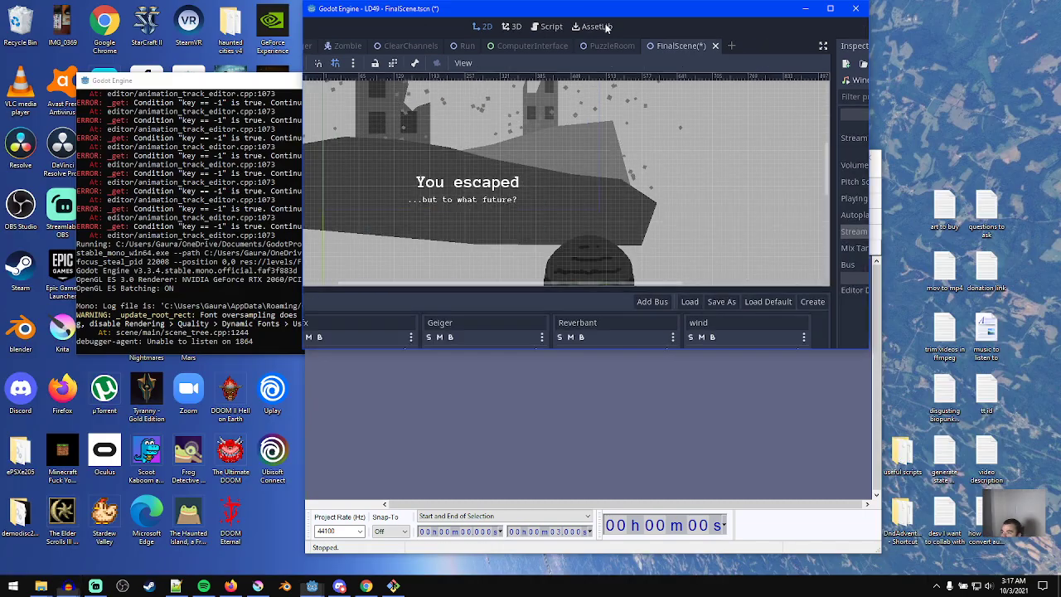
pyautogui.doubleClick(655, 13)
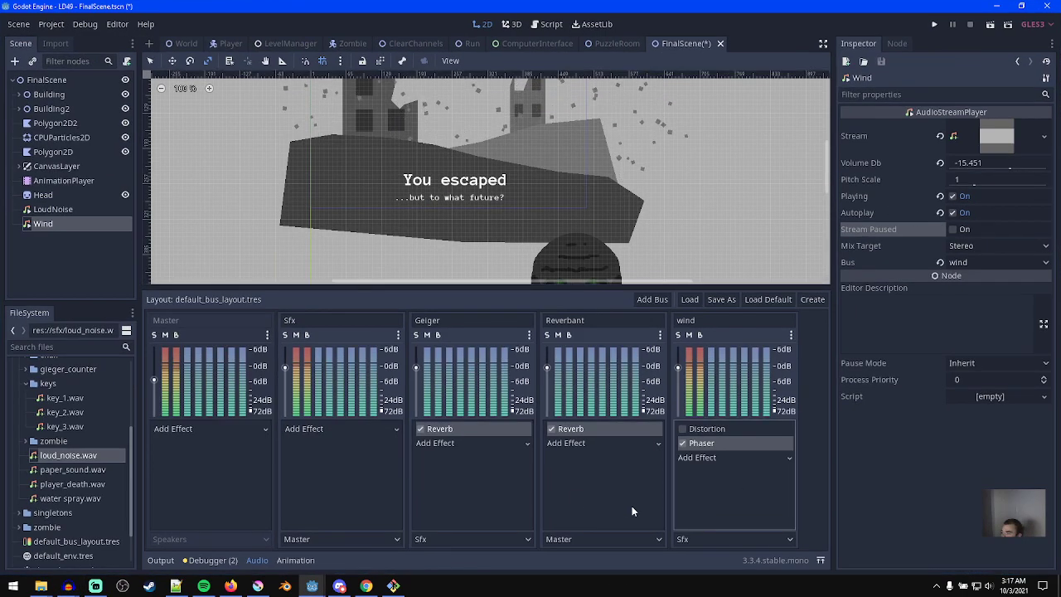
pyautogui.click(296, 428)
pyautogui.click(262, 447)
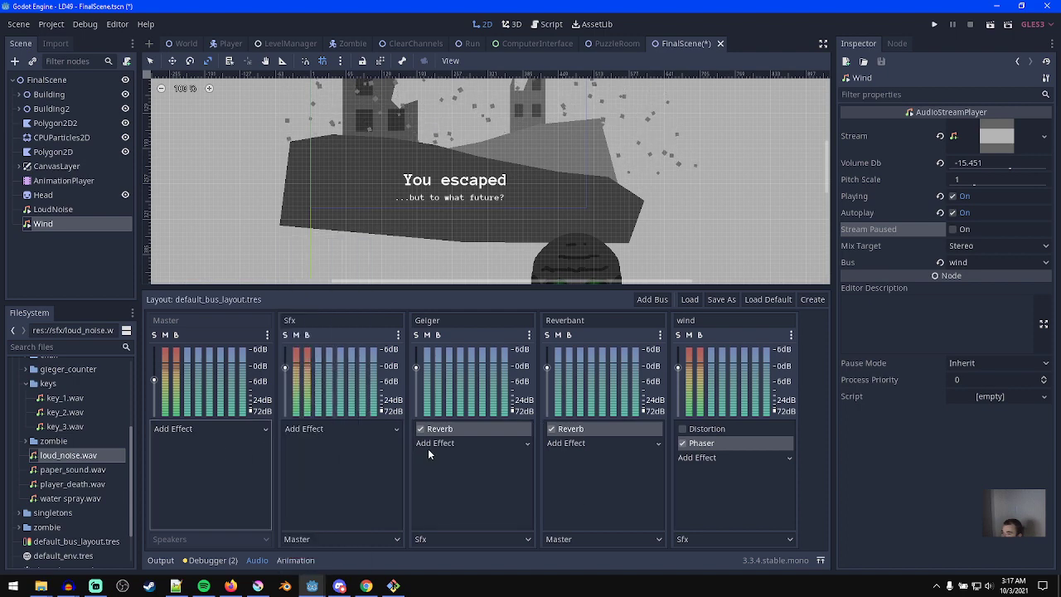
pyautogui.click(257, 560)
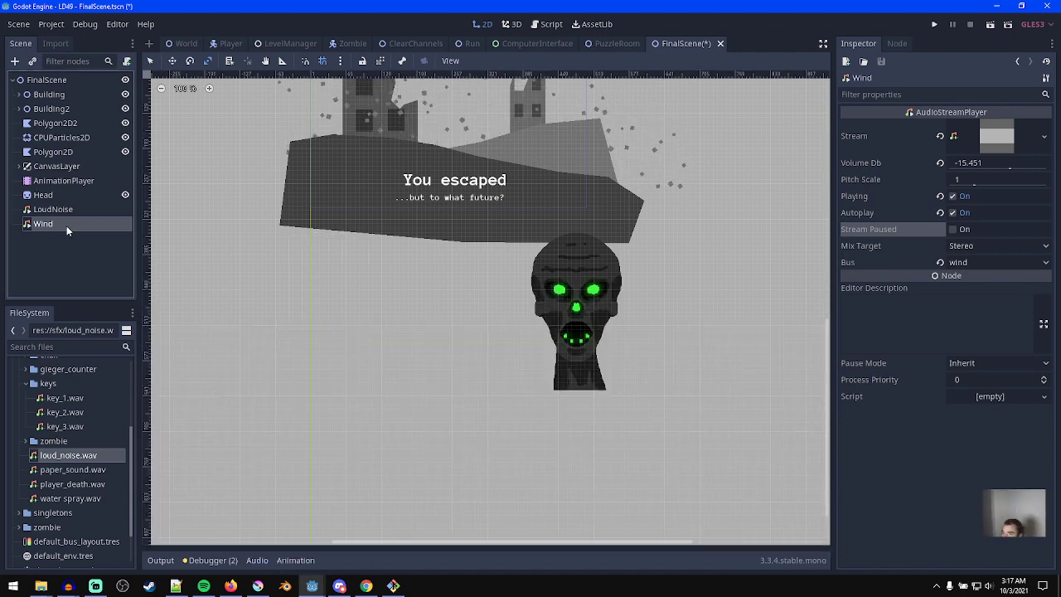
pyautogui.click(257, 561)
pyautogui.click(567, 443)
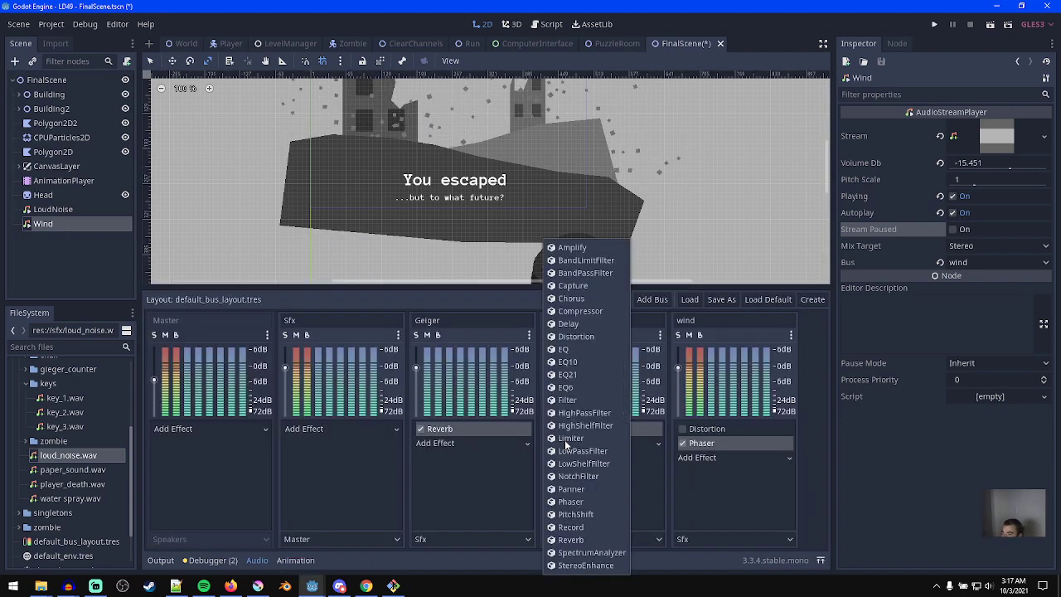
pyautogui.click(505, 450)
# - Stop the Wind node's playback and switch to the Audacity window containing the noise track
pyautogui.click(953, 196)
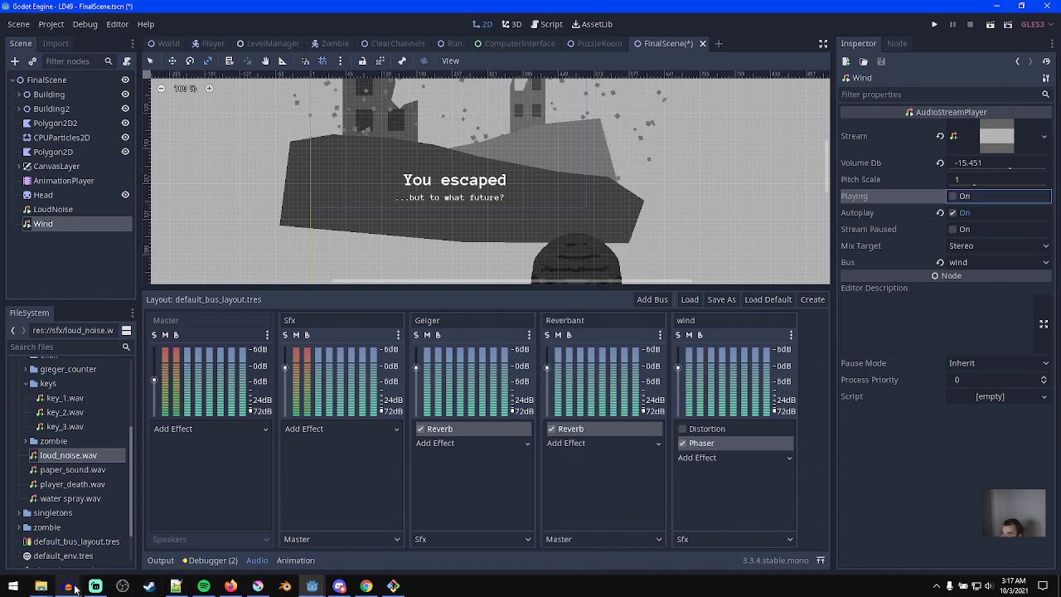
pyautogui.moveTo(73, 588)
pyautogui.click(167, 538)
# - Try a Fade In on the first 1.442 s of the noise track, play it and undo the effect
pyautogui.moveTo(494, 302); pyautogui.dragTo(356, 280)
pyautogui.click(495, 172)
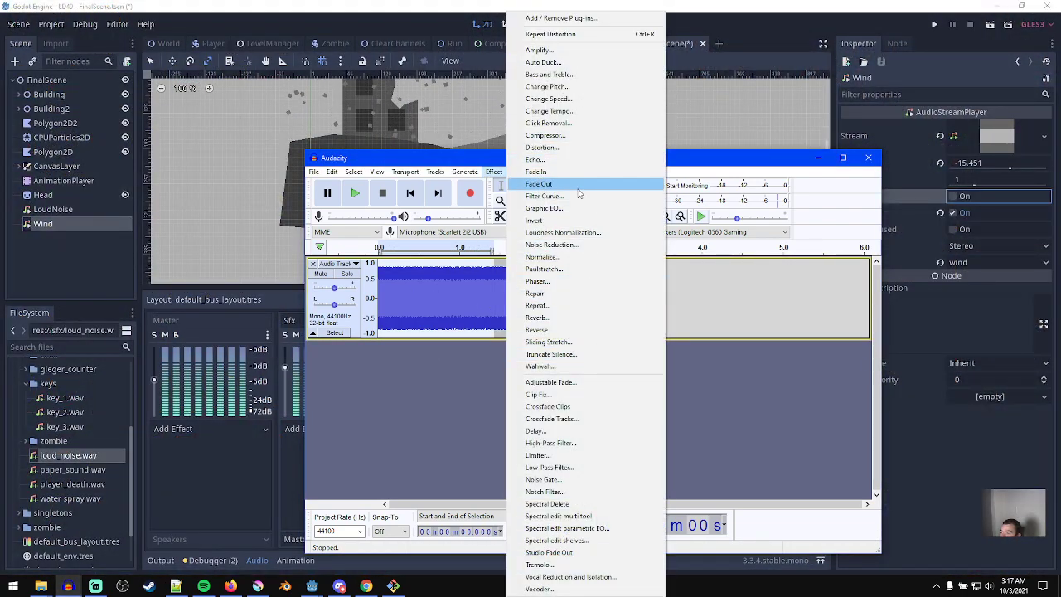
pyautogui.click(543, 171)
pyautogui.press('space')
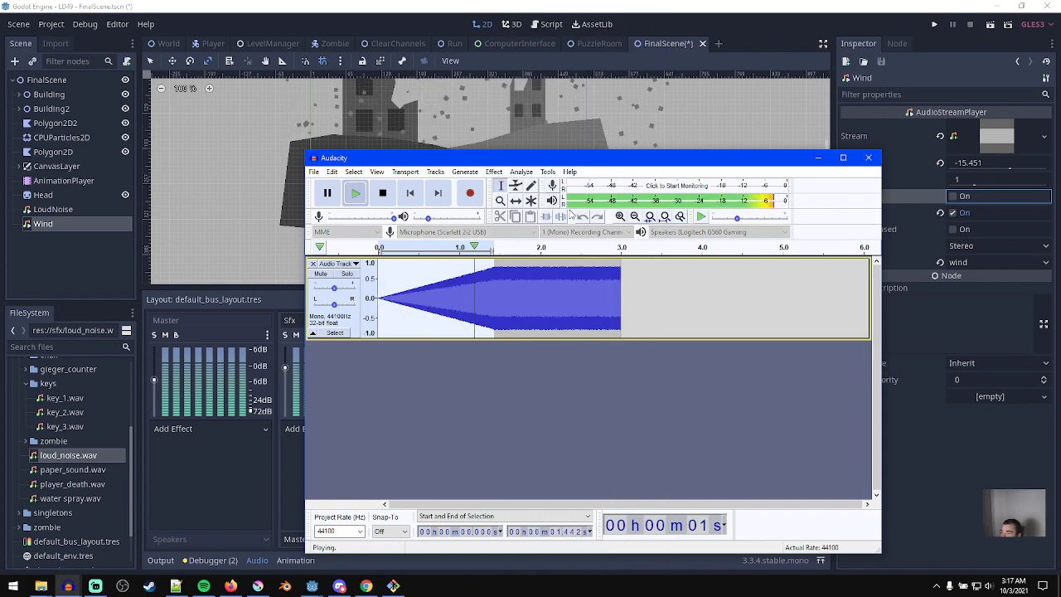
pyautogui.press('space')
pyautogui.hotkey('ctrl', 'z')
# - Try the Phaser with 2 stages and a 0.4 Hz LFO frequency on the first 1.442 s of the noise track and play it
pyautogui.click(494, 172)
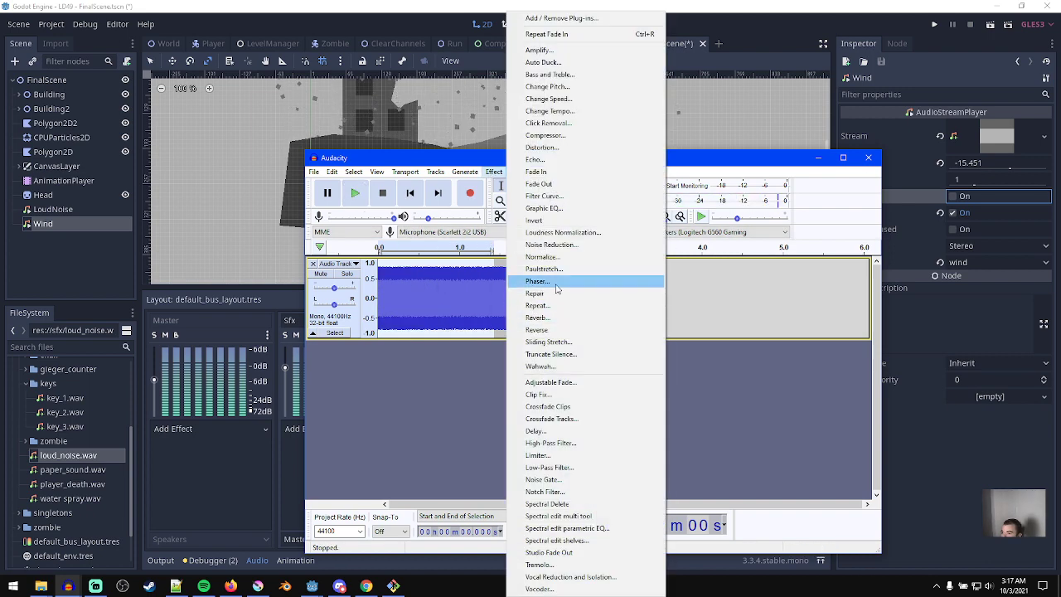
pyautogui.click(553, 282)
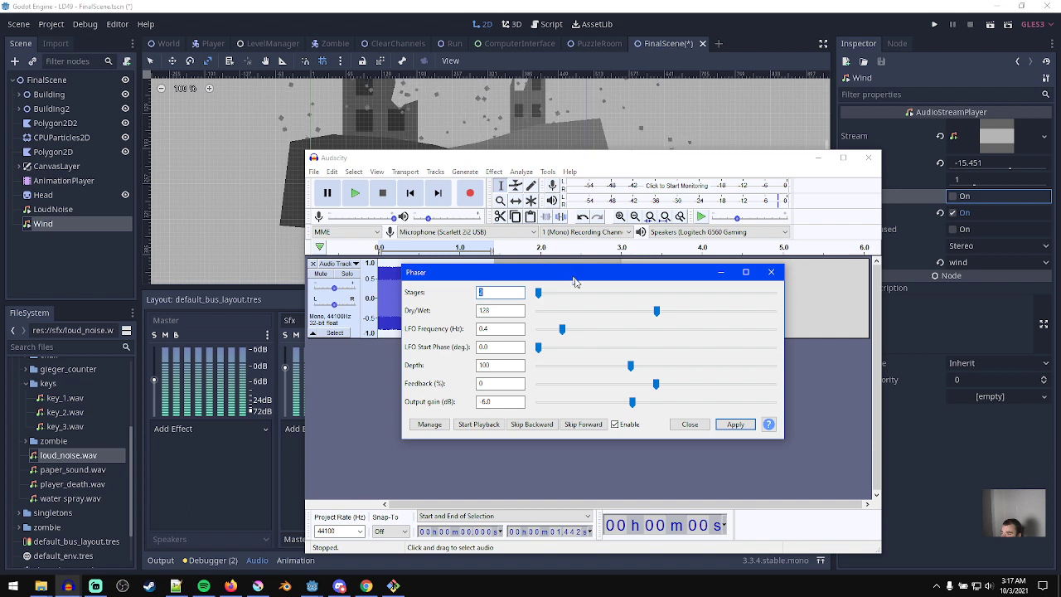
pyautogui.moveTo(571, 280); pyautogui.dragTo(655, 307)
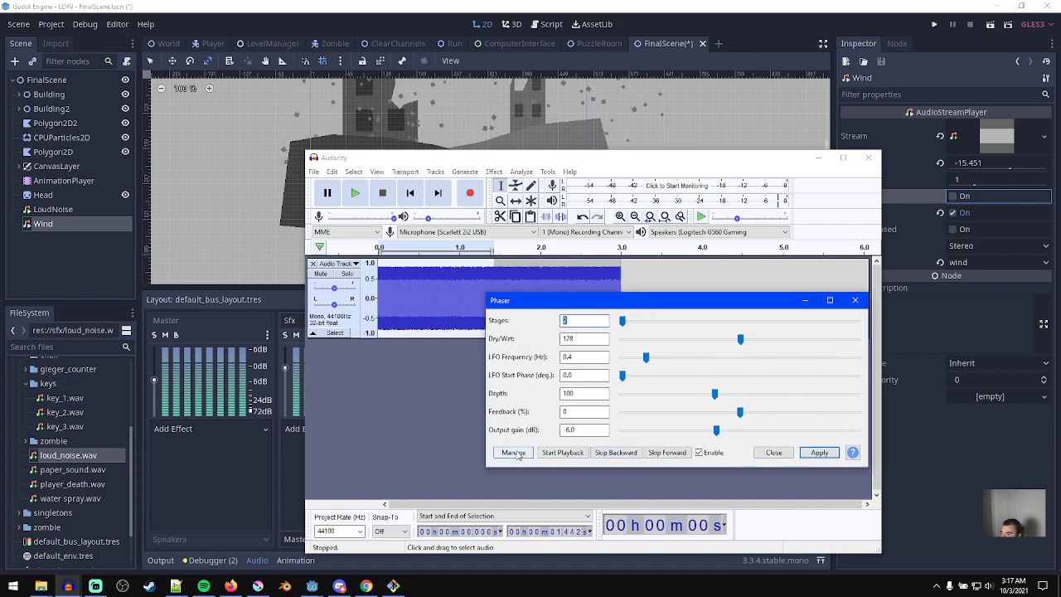
pyautogui.click(819, 452)
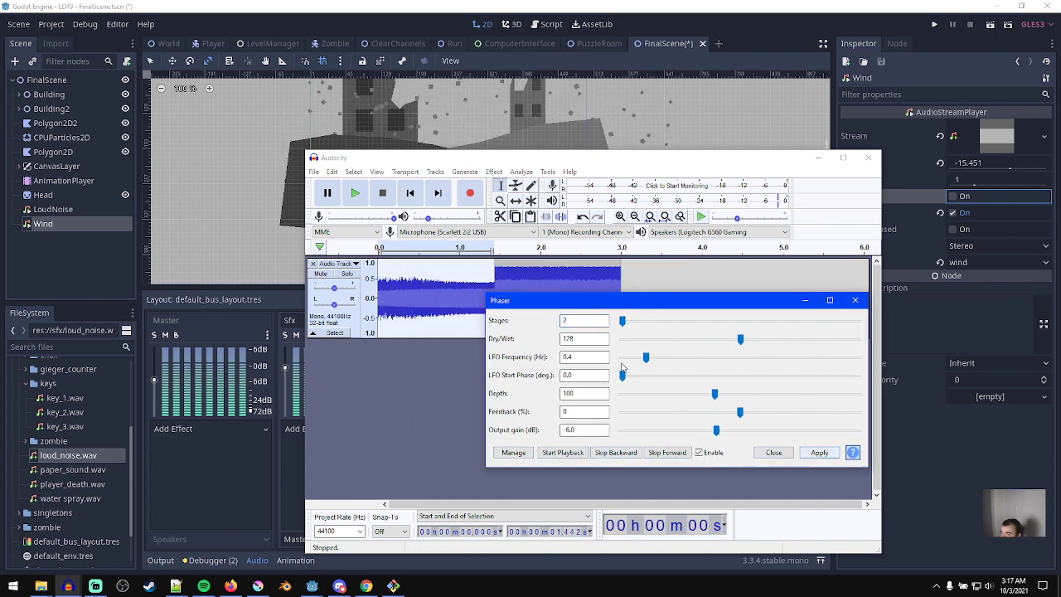
pyautogui.click(855, 300)
pyautogui.press('space')
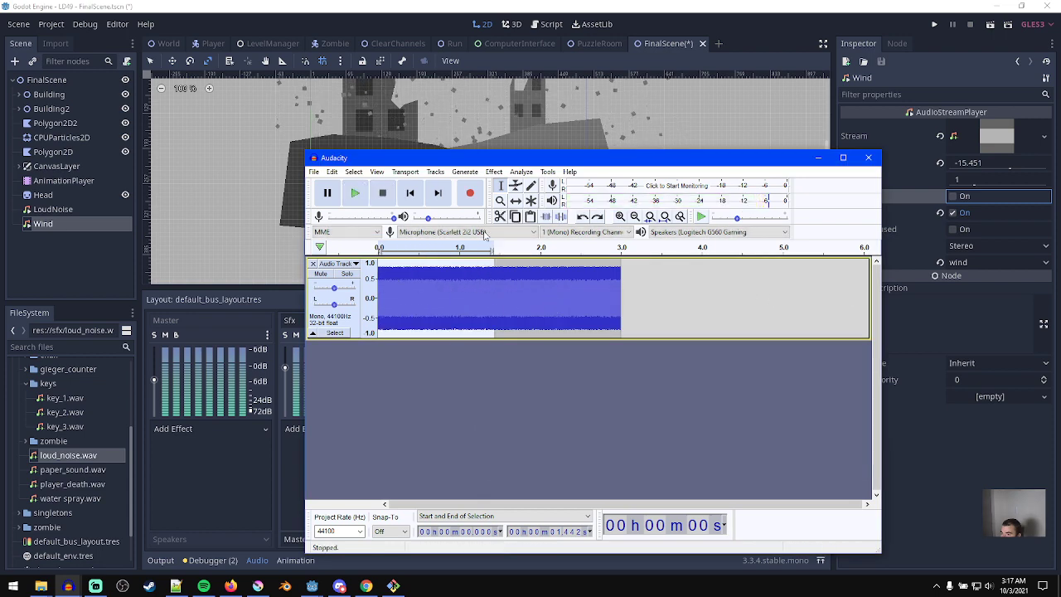
# - Apply the Phaser with 2 stages and a 0.4 Hz LFO frequency to the entire noise track and play the result
pyautogui.click(489, 173)
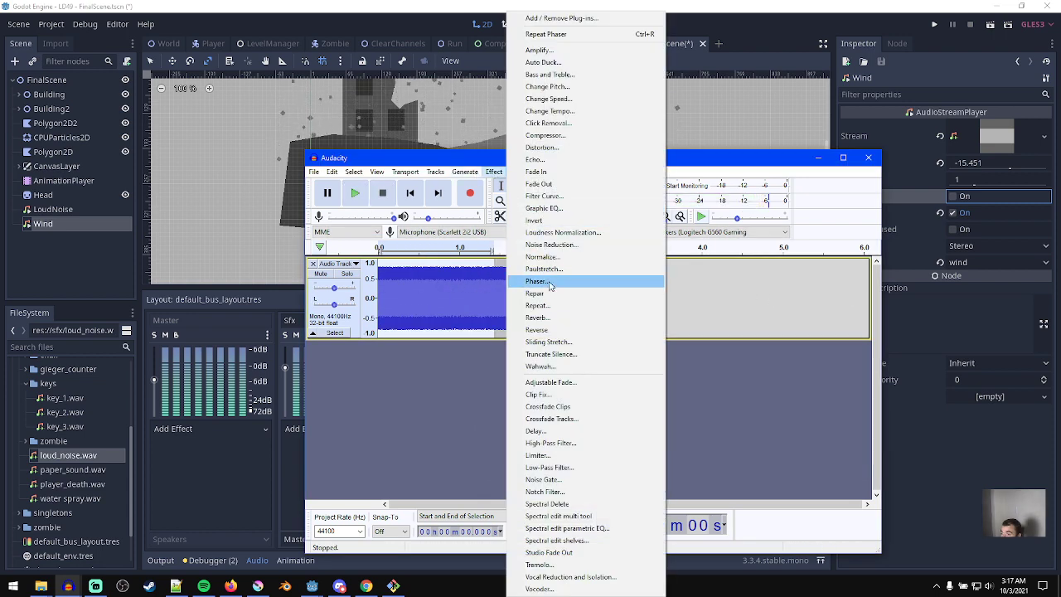
pyautogui.doubleClick(428, 276)
pyautogui.click(493, 172)
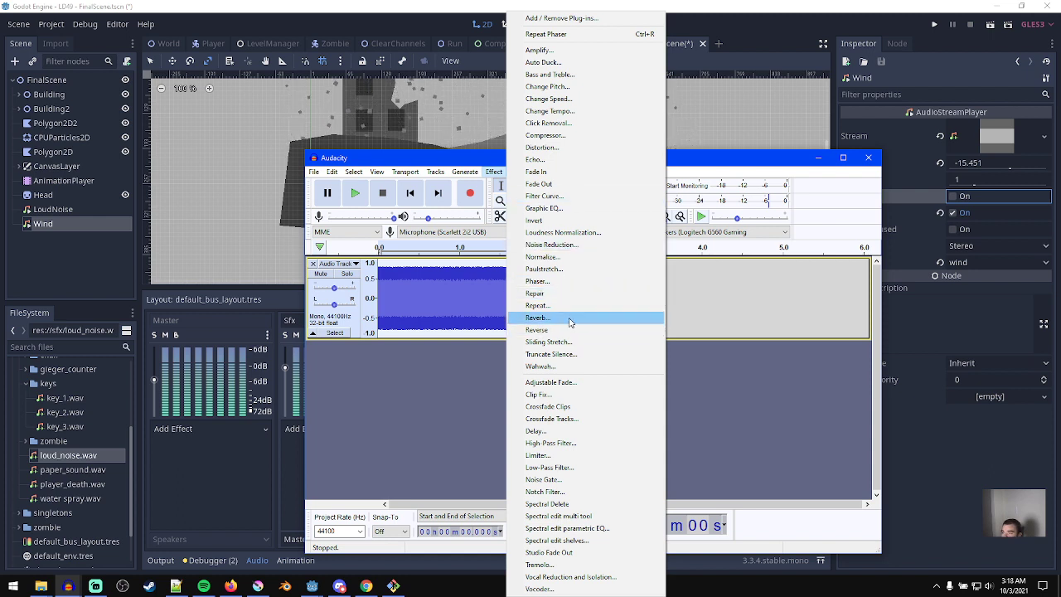
pyautogui.click(553, 282)
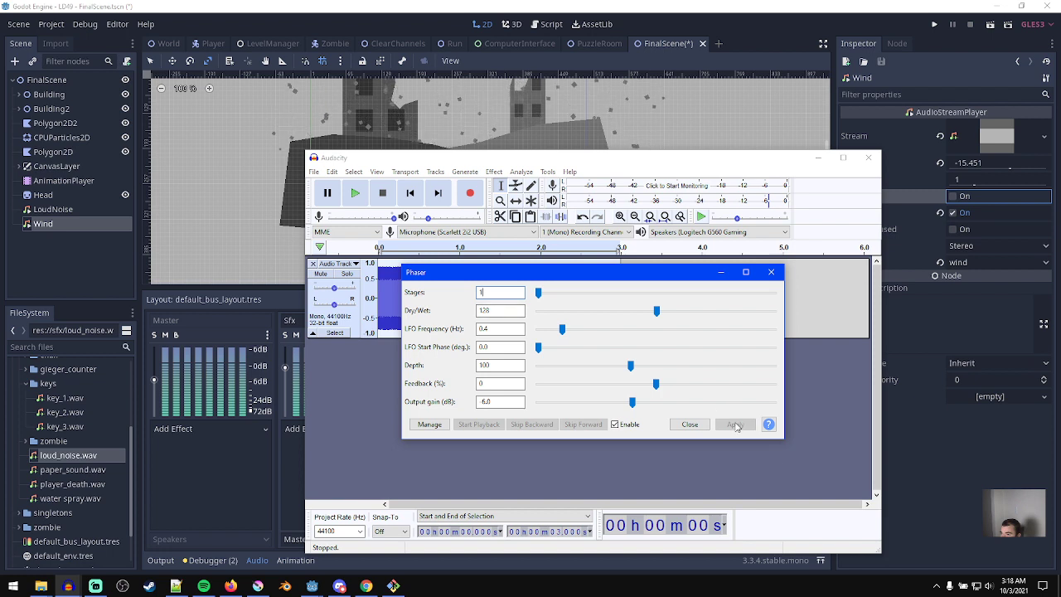
pyautogui.write('2')
pyautogui.click(653, 431)
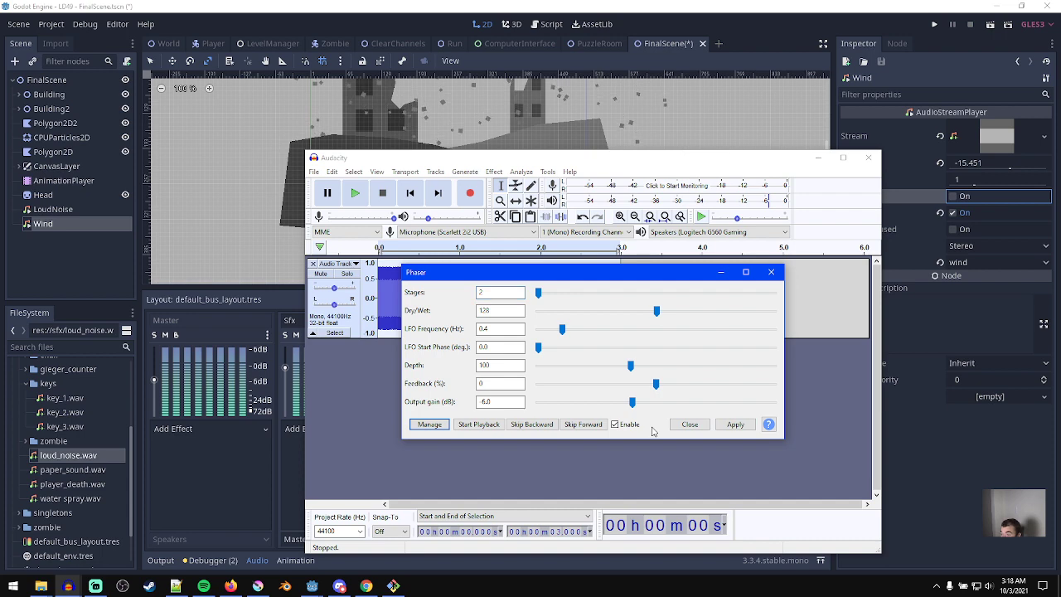
pyautogui.click(734, 425)
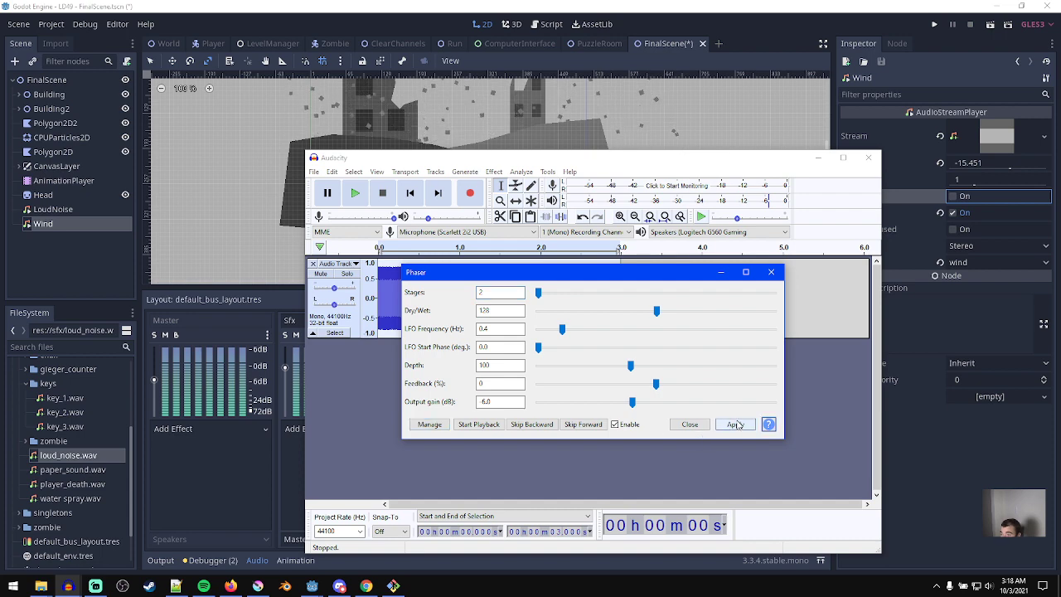
pyautogui.click(772, 272)
pyautogui.press('space')
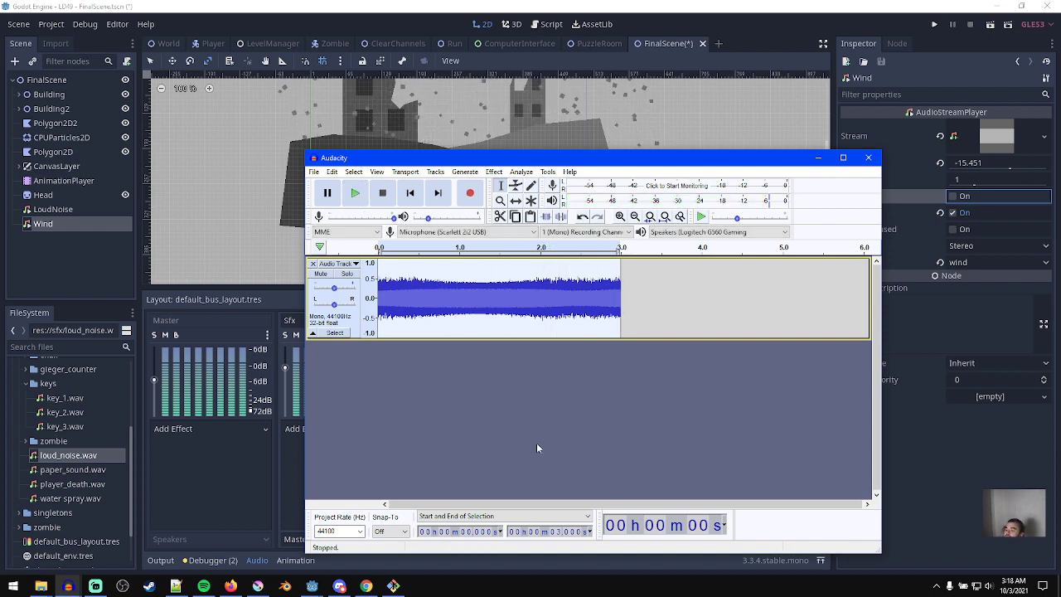
# - Switch to Chrome and close the Twitch and Google Fonts tabs
pyautogui.click(230, 586)
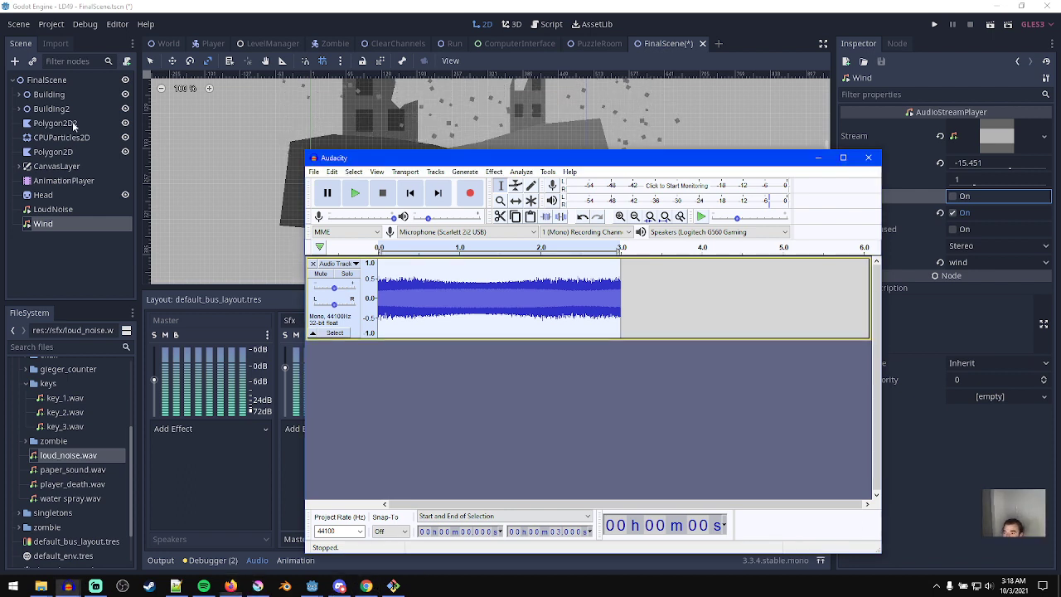
pyautogui.click(367, 586)
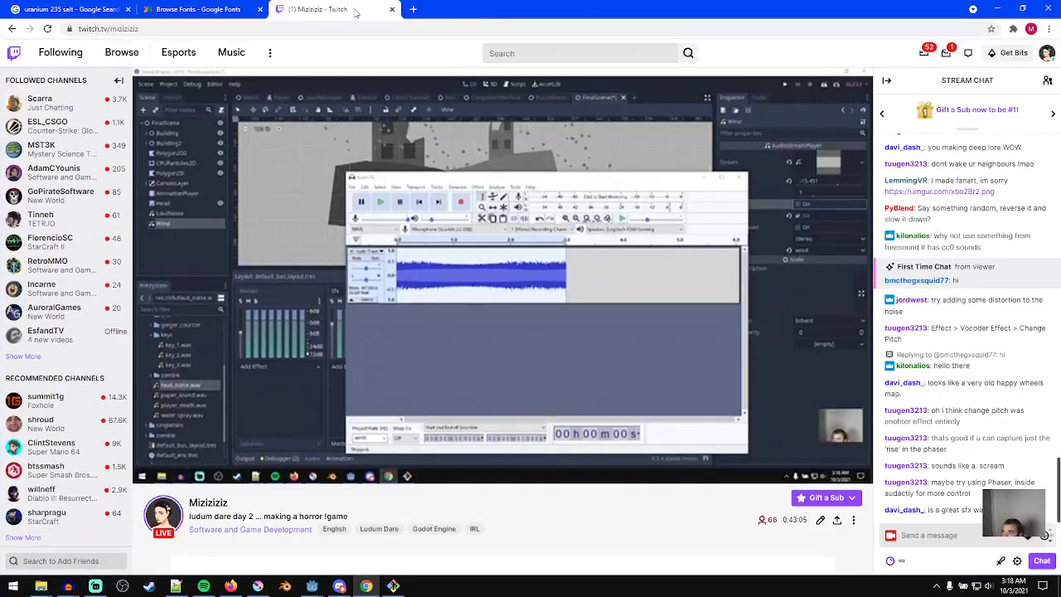
pyautogui.middleClick(352, 10)
pyautogui.middleClick(214, 12)
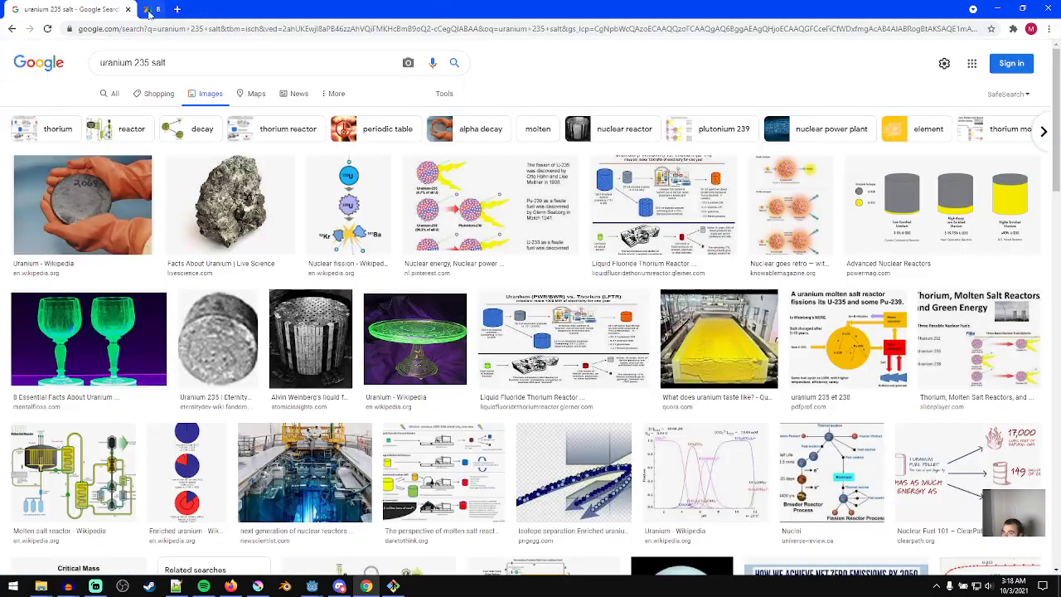
# - Search Google in a new tab for "audacity create horror scream"
pyautogui.click(147, 9)
pyautogui.write('audacity create horrow ')
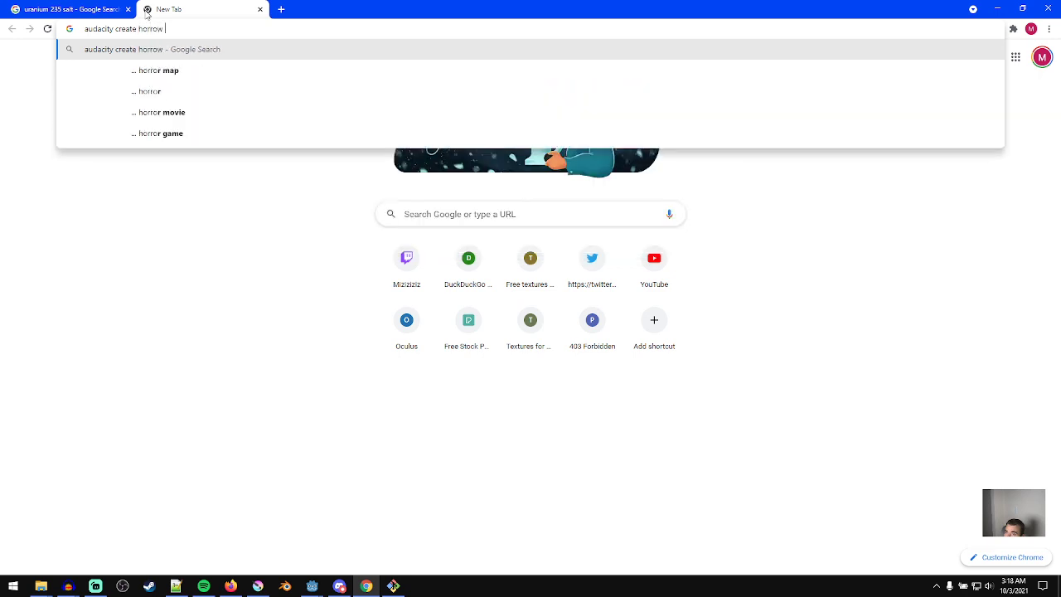
pyautogui.write('scream')
pyautogui.press('Return')
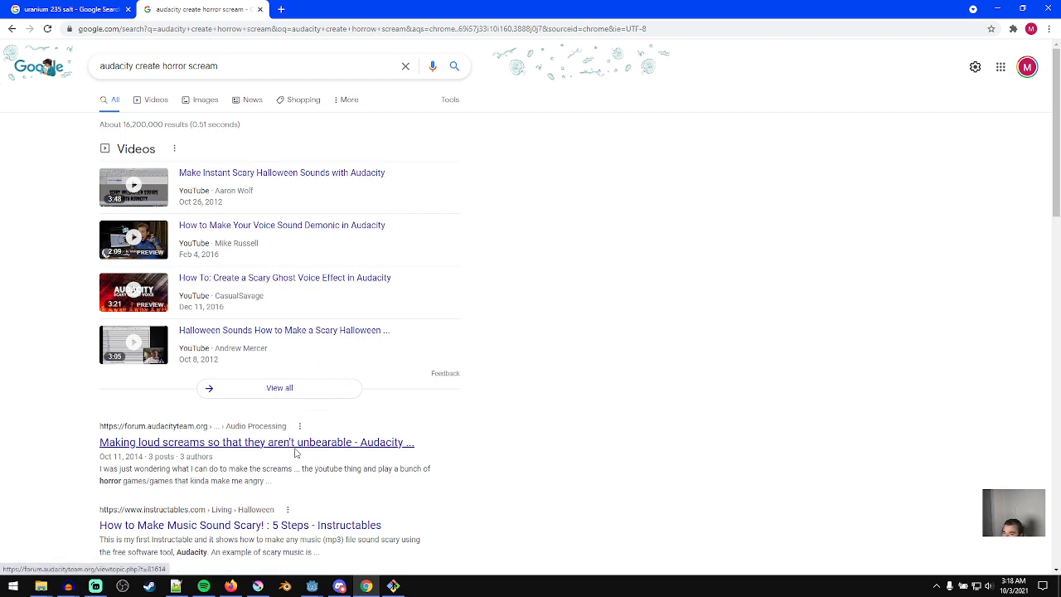
# - Open the forum thread on loud screams, the Instructables scary-music guide and the instant scary Halloween sounds video in separate tabs
pyautogui.scroll(-1, 353, 461)
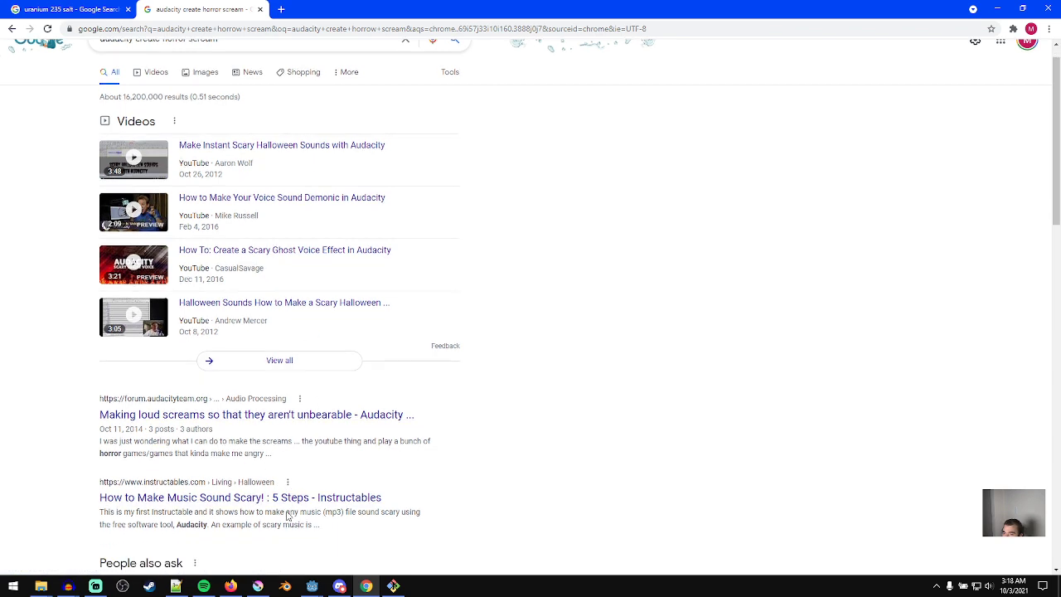
pyautogui.middleClick(247, 388)
pyautogui.scroll(-1, 333, 429)
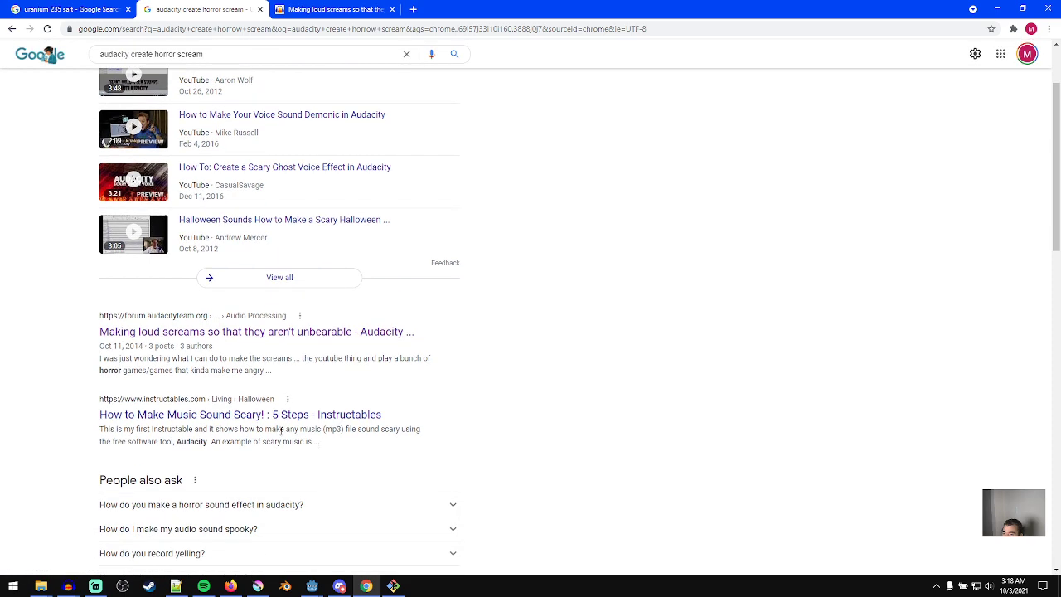
pyautogui.scroll(2, 282, 431)
pyautogui.middleClick(329, 527)
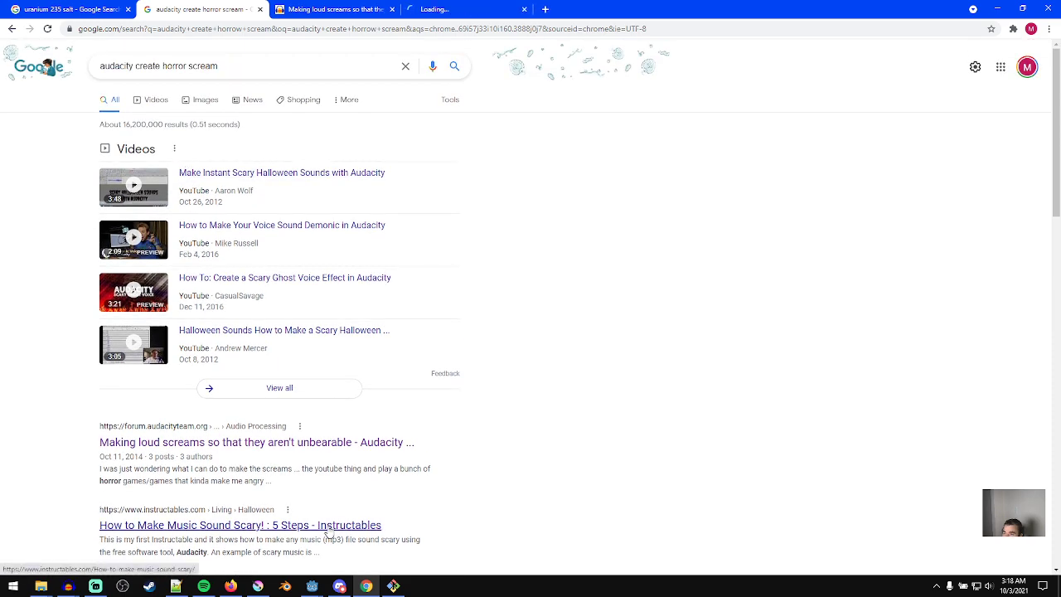
pyautogui.middleClick(283, 174)
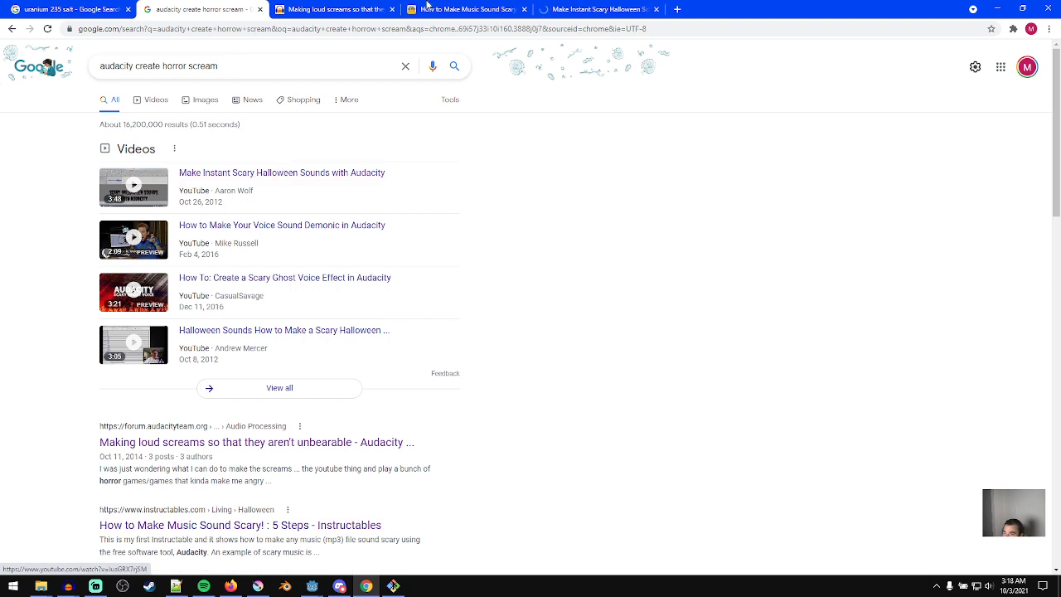
# - Check the Audacity forum thread on loud screams, close its tab and bring up the Instructables scary-music guide
pyautogui.click(353, 9)
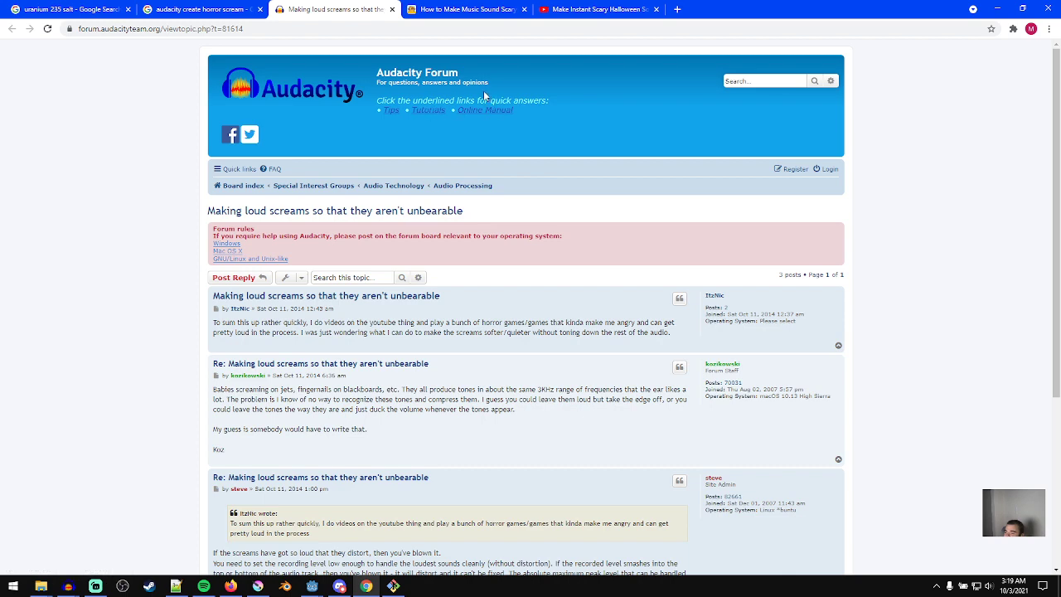
pyautogui.click(472, 10)
pyautogui.middleClick(347, 9)
# - Read the guide's instructions on duplicating the audio track and changing each copy's pitch by semitones
pyautogui.scroll(-5, 506, 281)
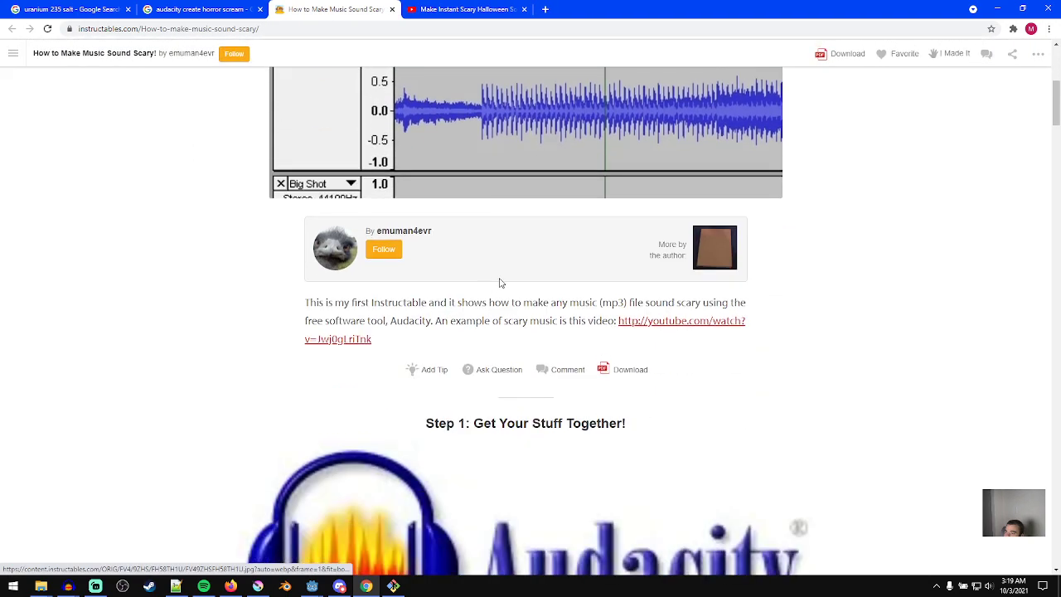
pyautogui.scroll(-11, 306, 306)
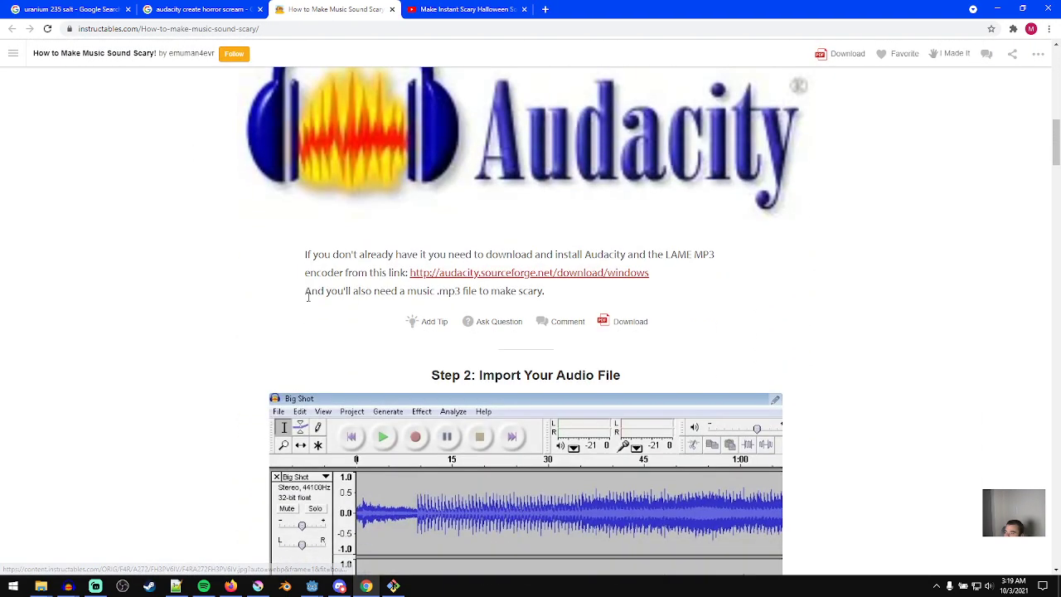
pyautogui.scroll(-10, 308, 302)
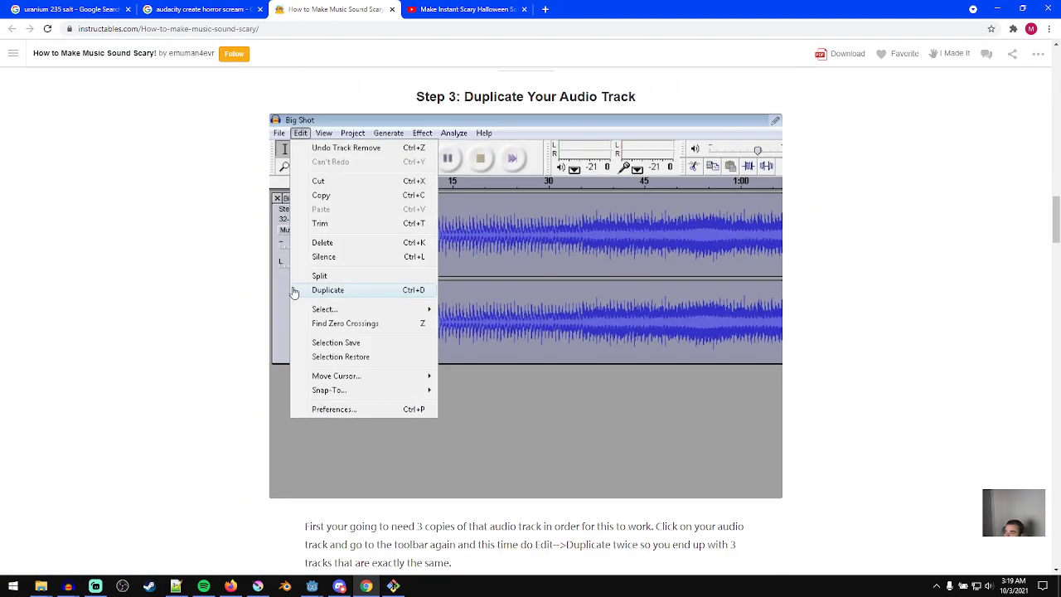
pyautogui.scroll(-1, 293, 293)
pyautogui.scroll(2, 553, 276)
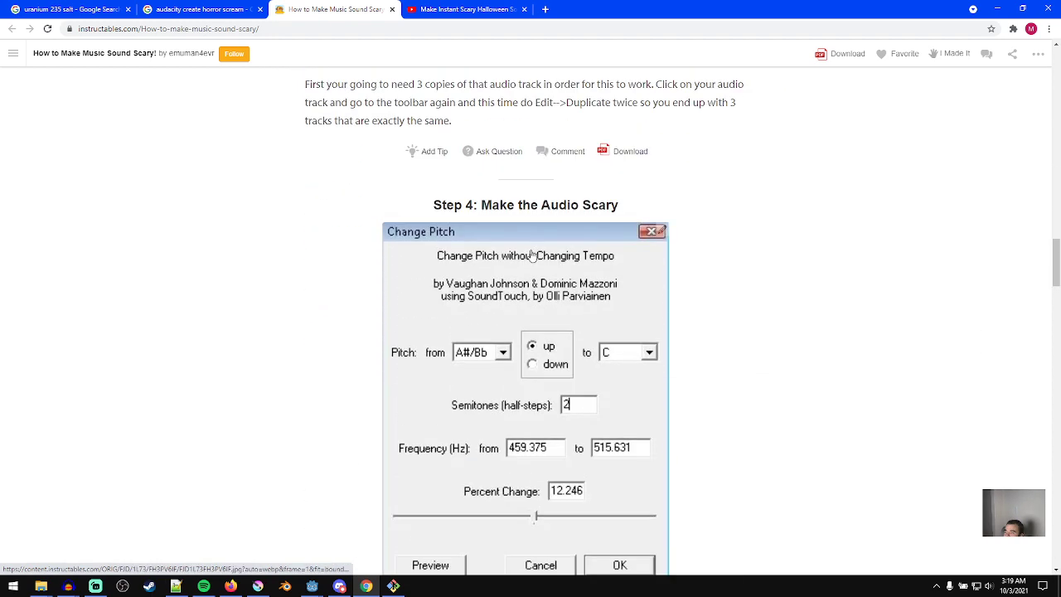
pyautogui.scroll(-4, 594, 309)
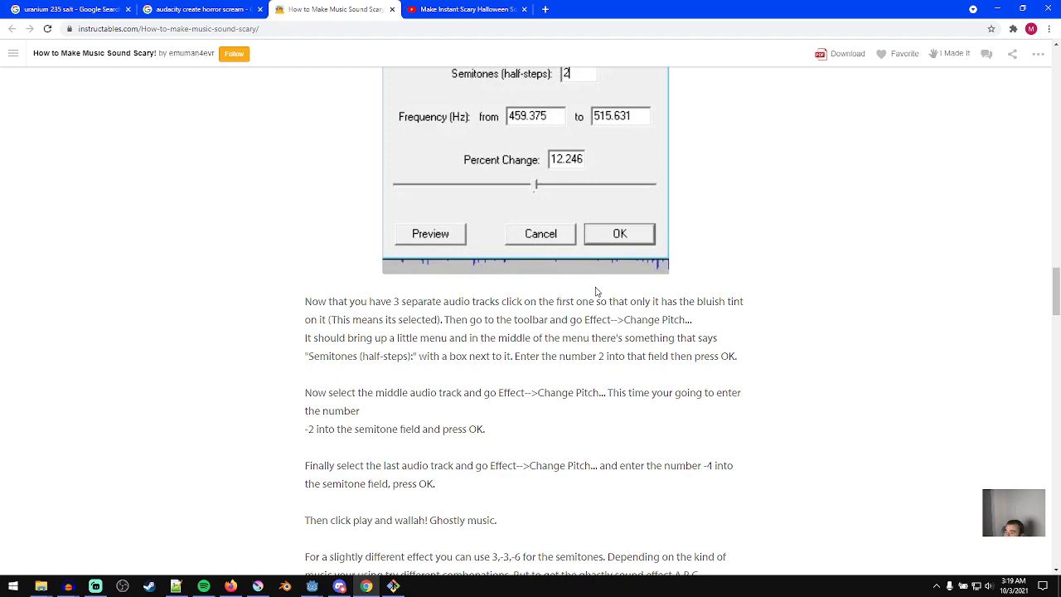
pyautogui.scroll(-2, 595, 292)
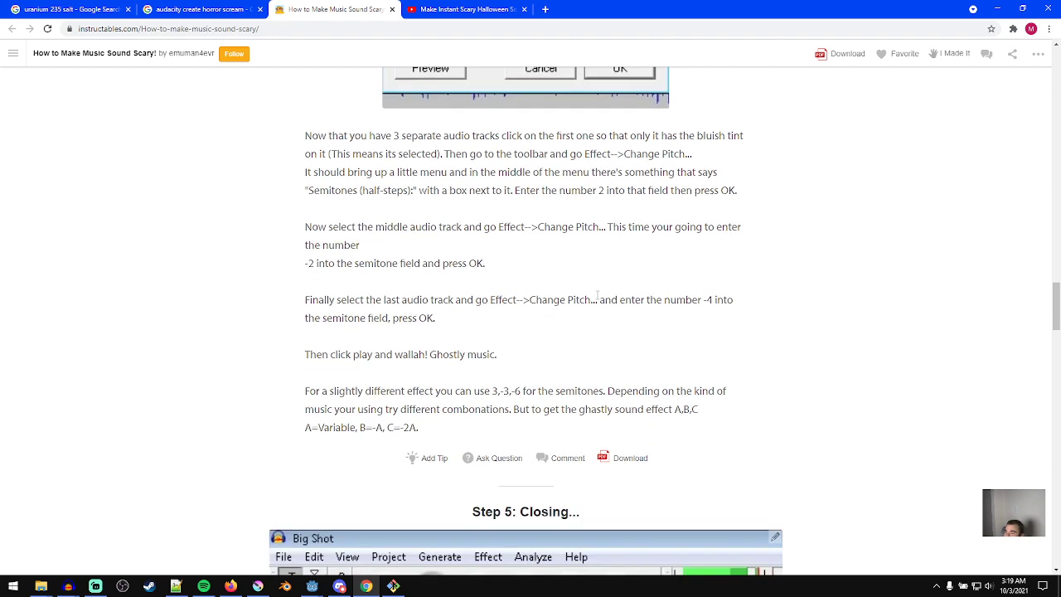
pyautogui.scroll(4, 597, 295)
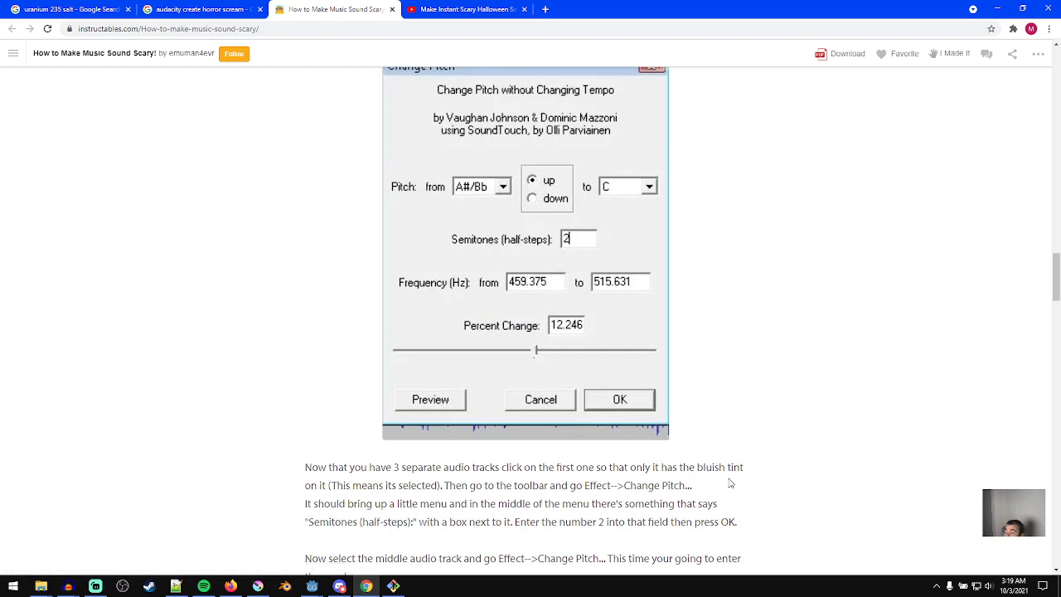
pyautogui.scroll(-2, 607, 479)
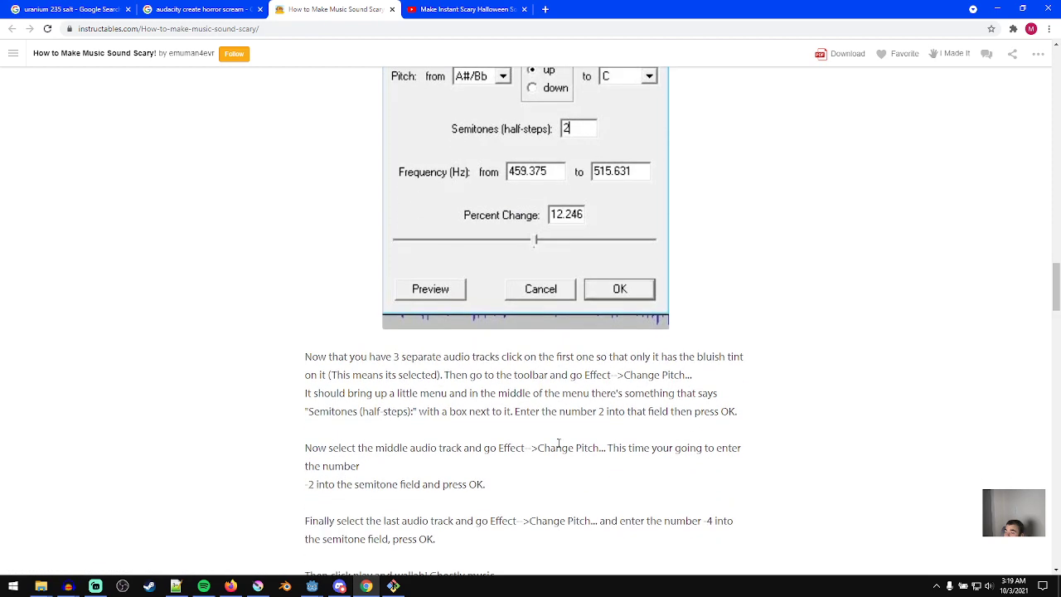
# - Switch to the empty Audacity project and record a vocal sound of about 8 seconds from the microphone
pyautogui.moveTo(666, 6); pyautogui.dragTo(2, 215)
pyautogui.click(312, 264)
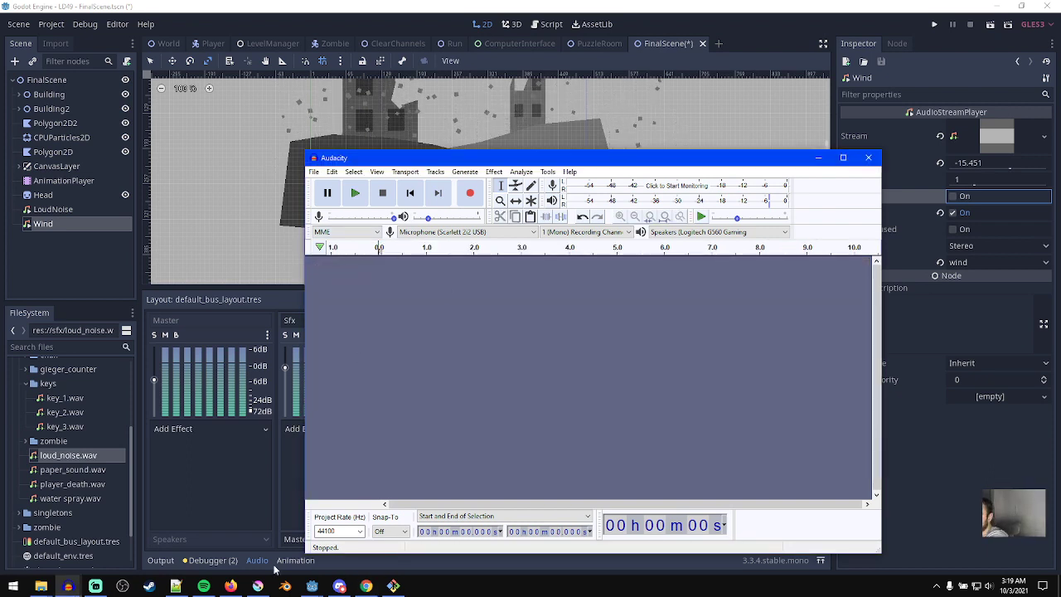
pyautogui.click(232, 586)
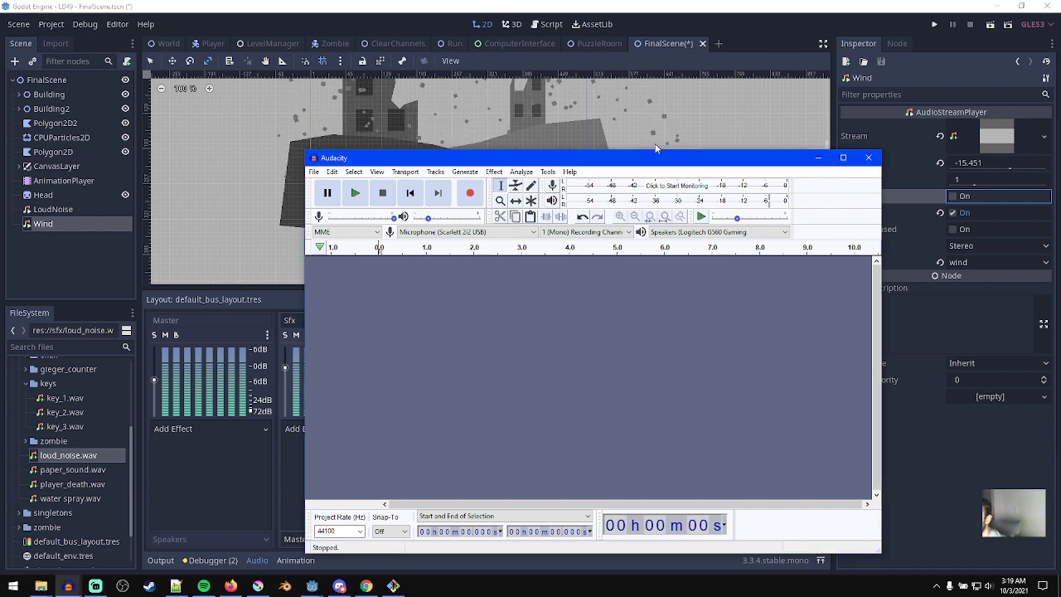
pyautogui.click(470, 192)
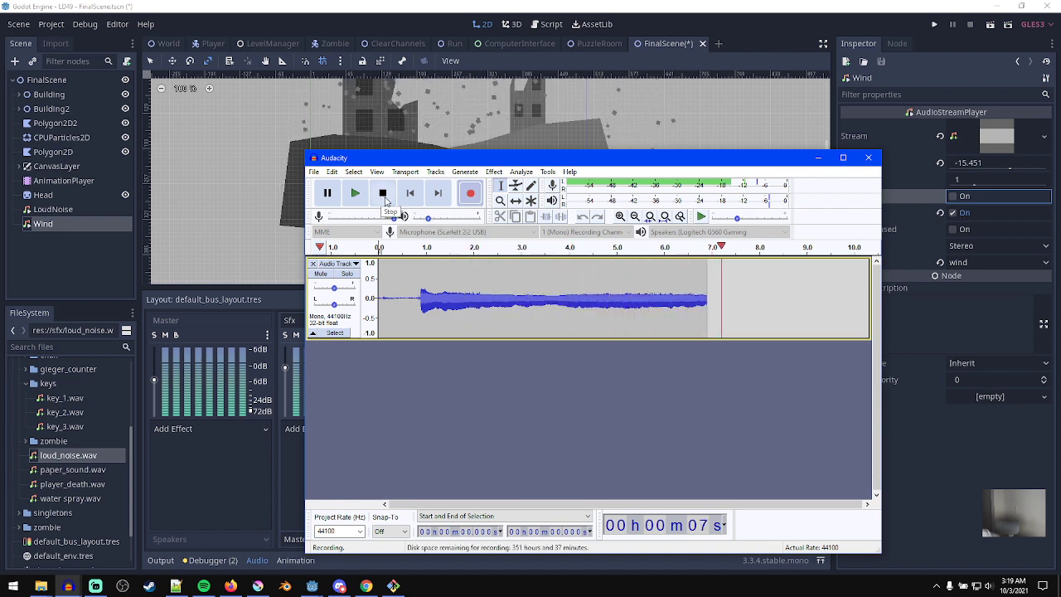
pyautogui.click(382, 193)
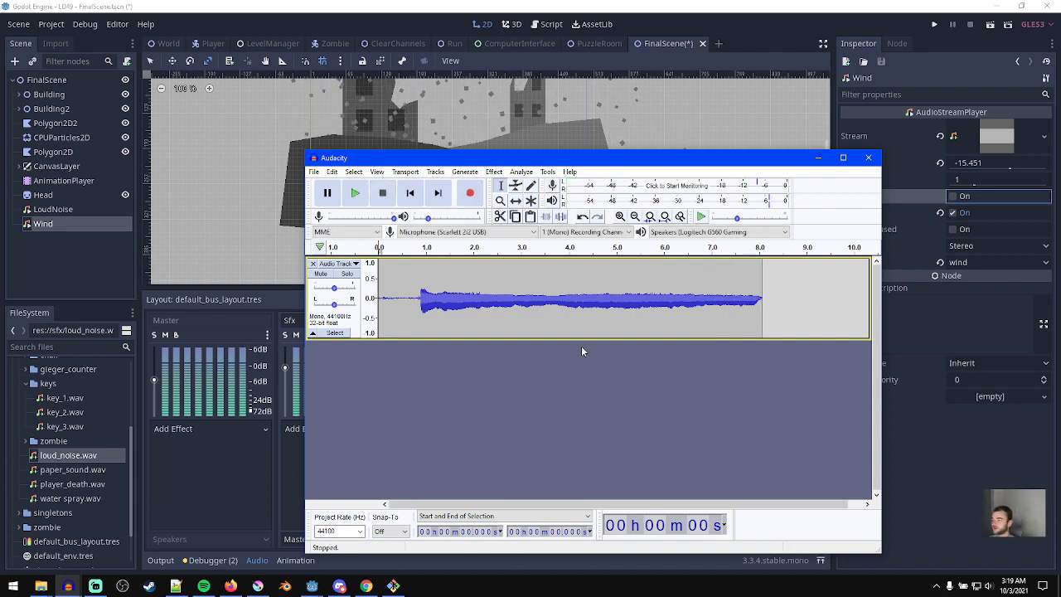
# - Delete the quiet first 0.882 s of the recording and briefly play the trimmed track
pyautogui.moveTo(421, 303); pyautogui.dragTo(378, 302)
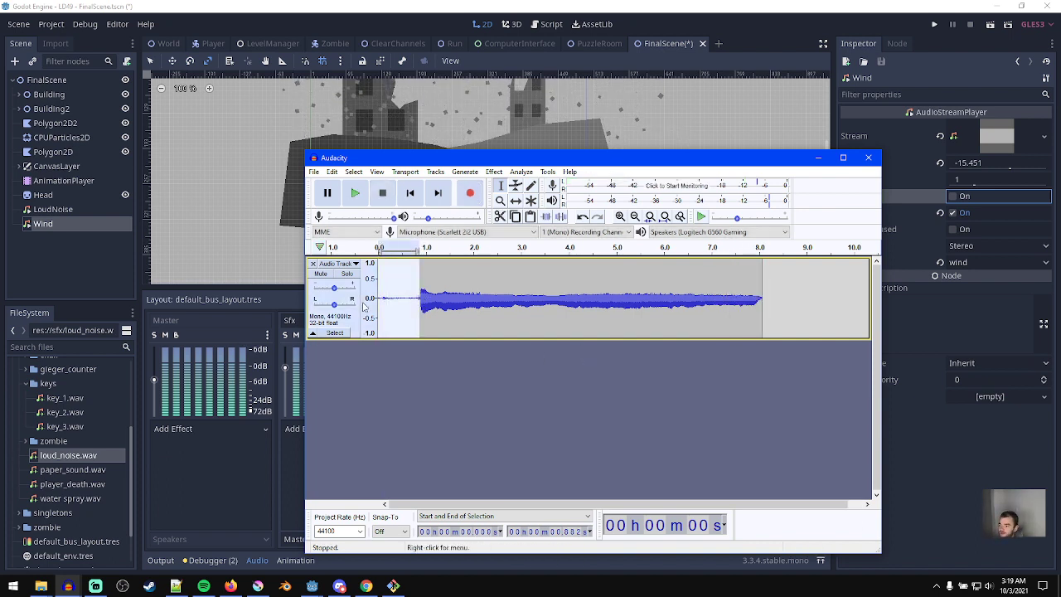
pyautogui.press('Delete')
pyautogui.hotkey('ctrl', '1')
pyautogui.press('space')
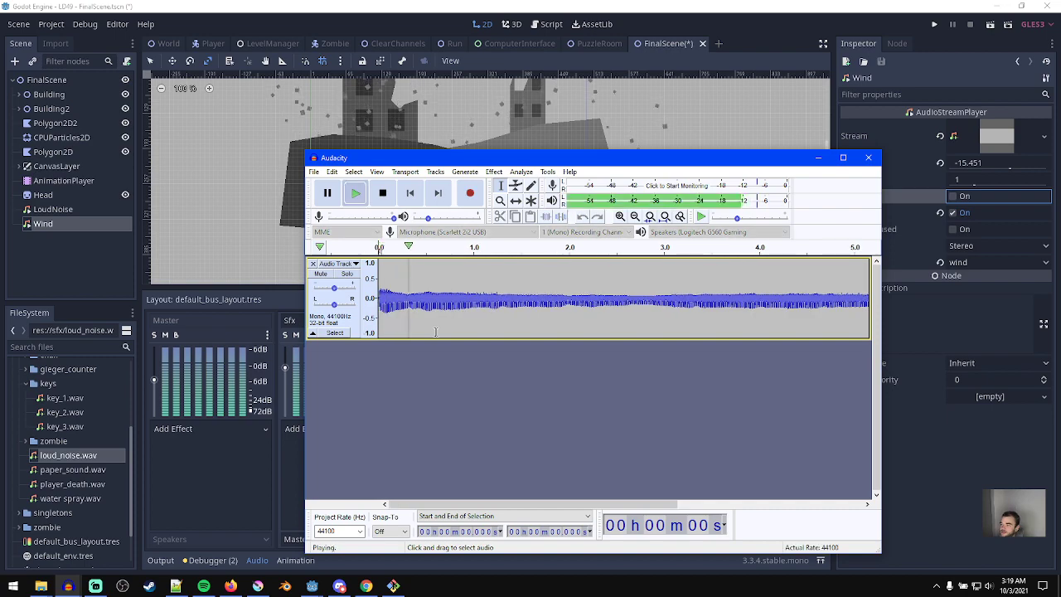
pyautogui.press('space')
# - Switch to Chrome and recheck the guide's step on duplicating the audio track
pyautogui.click(366, 586)
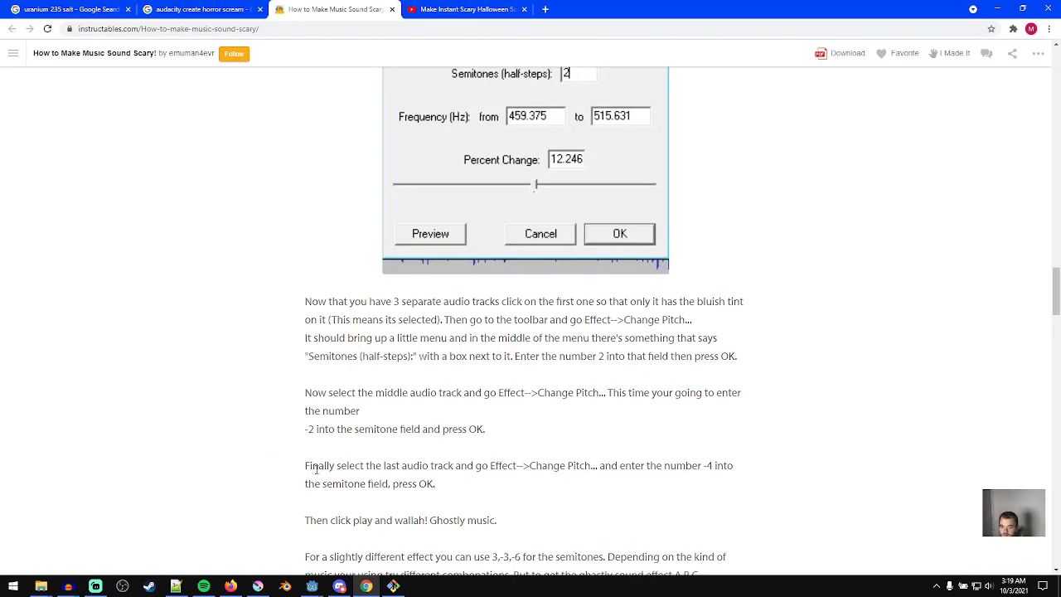
pyautogui.scroll(5, 434, 348)
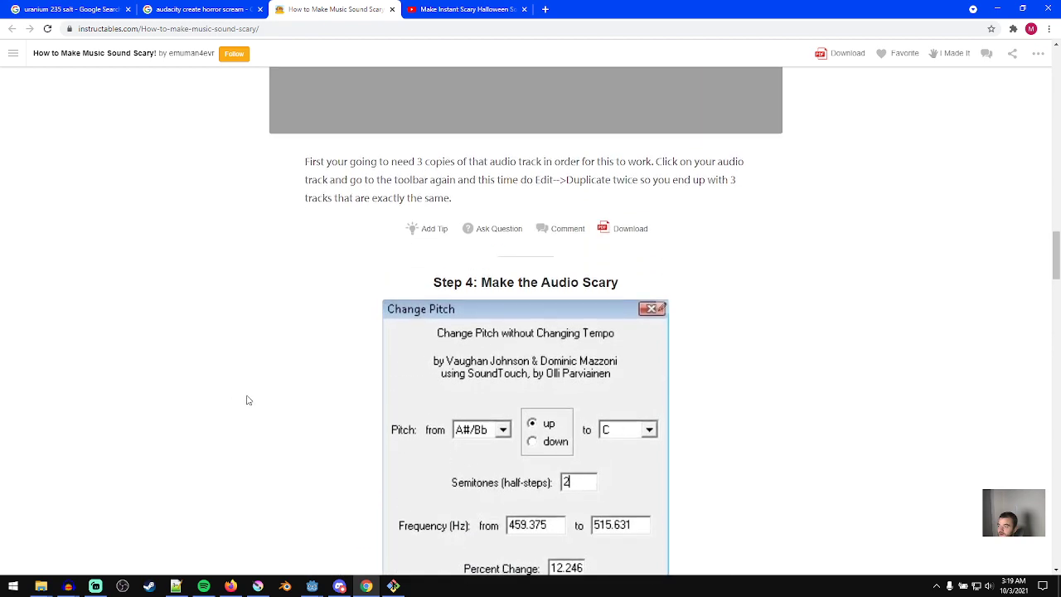
pyautogui.scroll(8, 248, 402)
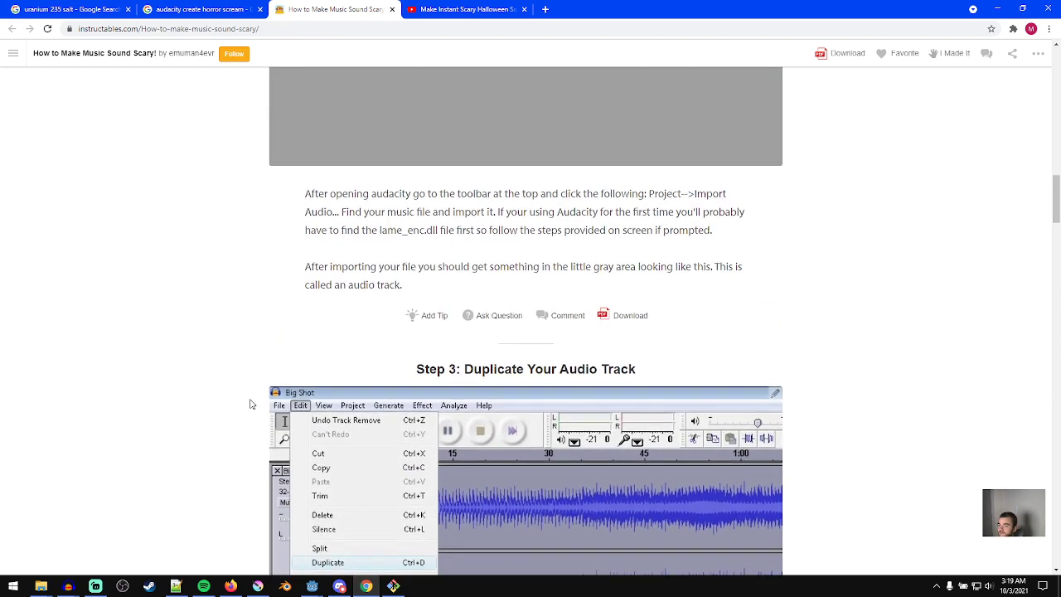
pyautogui.scroll(-5, 251, 404)
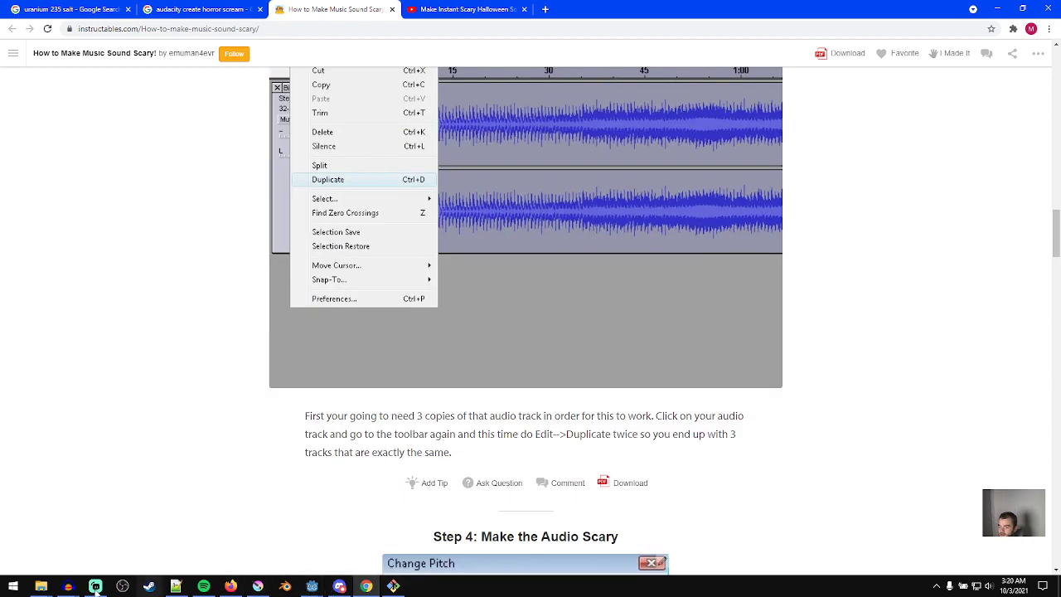
# - Switch to Audacity and close the other project window containing the recording with short spikes
pyautogui.moveTo(67, 586)
pyautogui.click(165, 537)
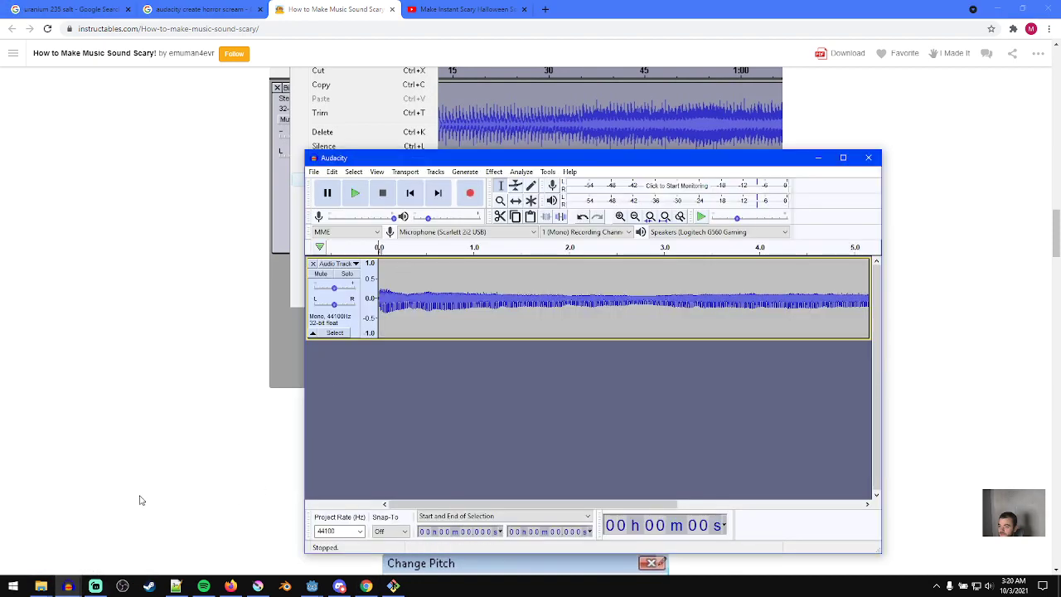
pyautogui.click(64, 547)
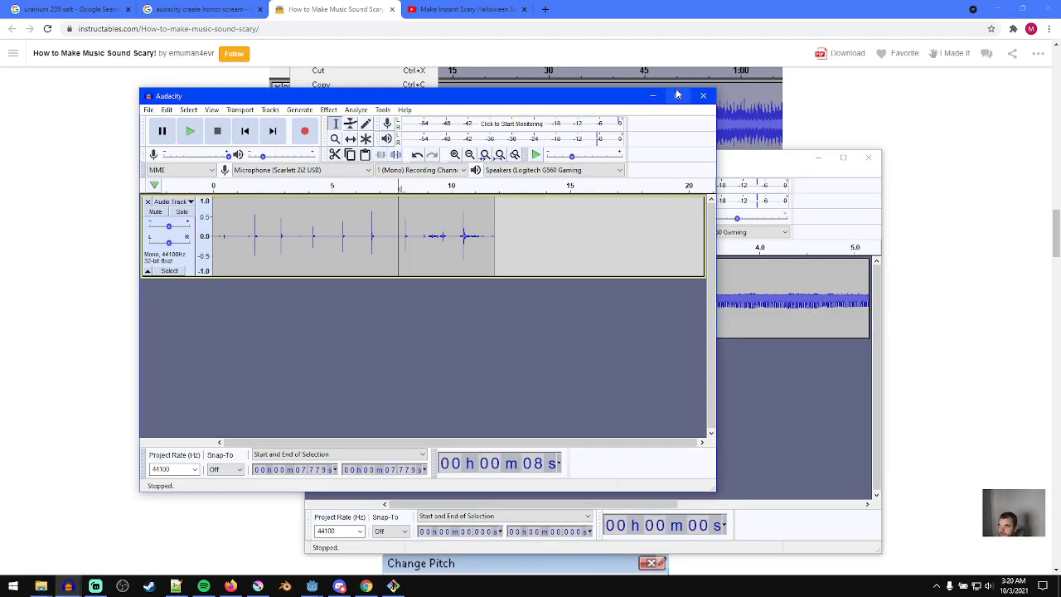
pyautogui.click(703, 95)
# - Add a second mono track and paste a copy of the whole vocal recording at its start
pyautogui.click(450, 292)
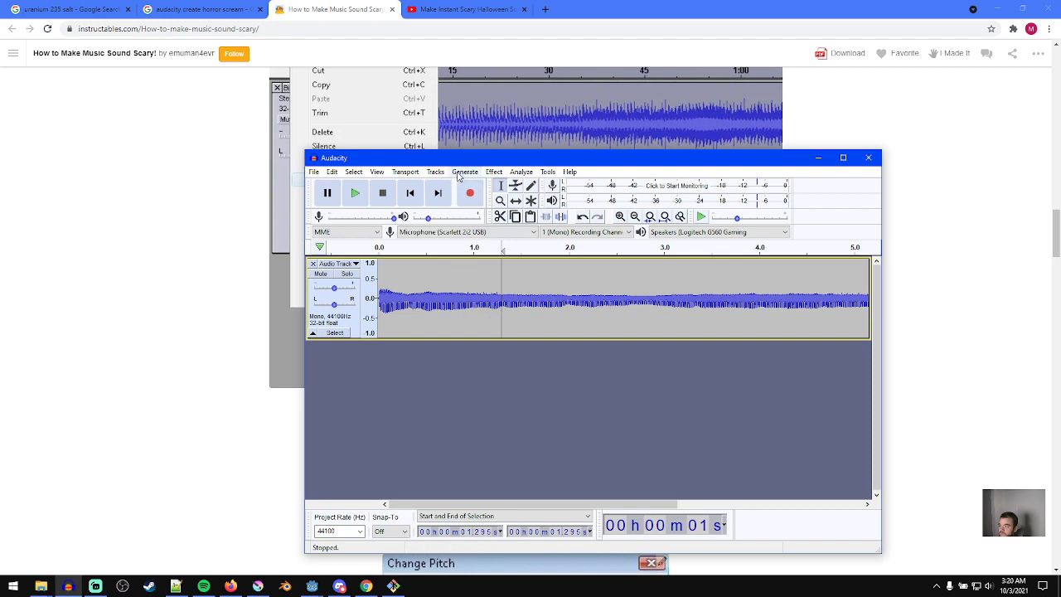
pyautogui.click(410, 192)
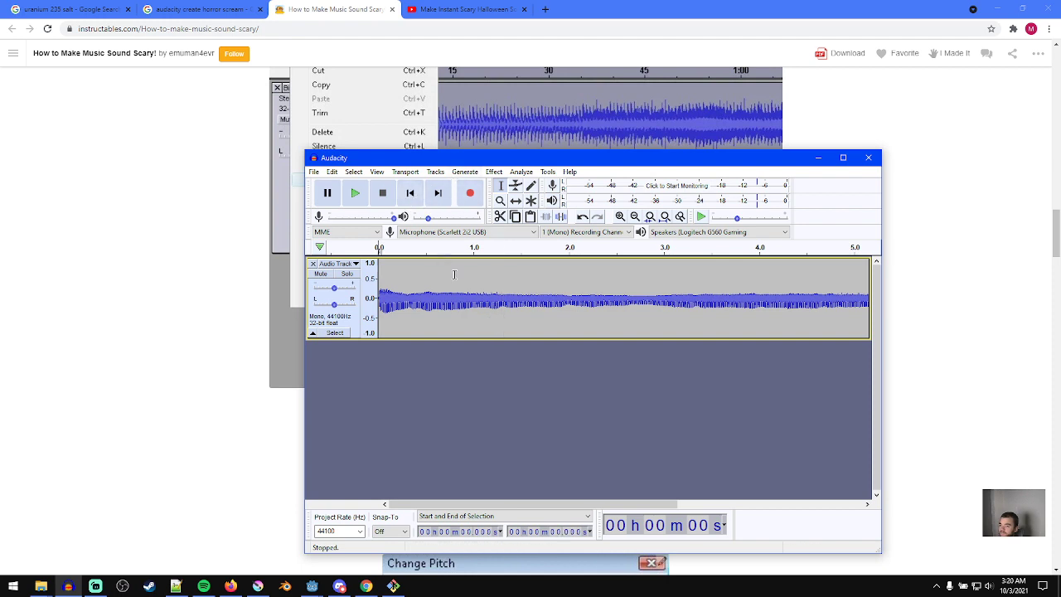
pyautogui.hotkey('ctrl', 'a')
pyautogui.click(435, 171)
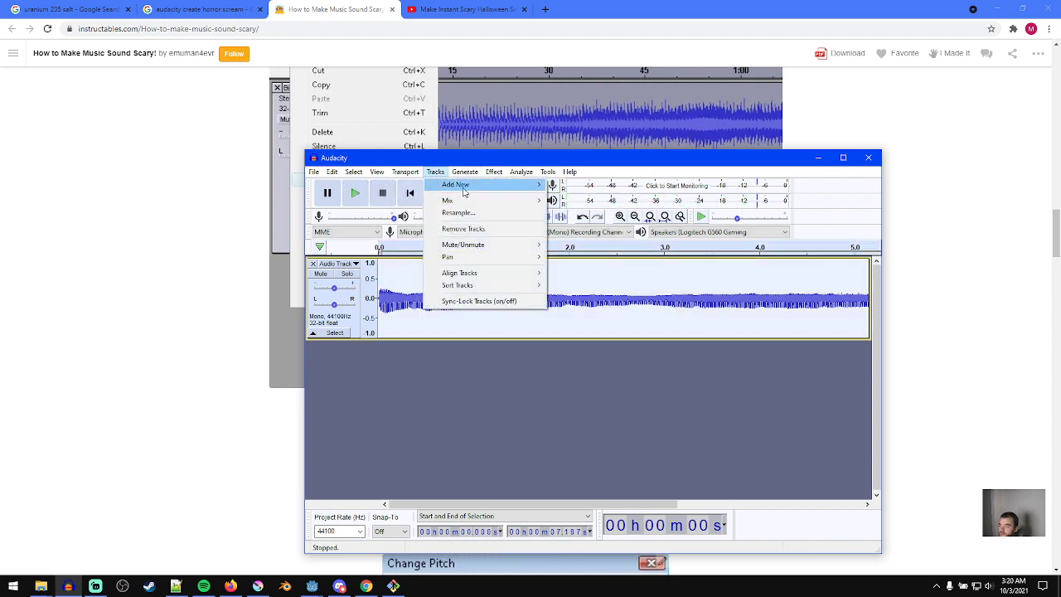
pyautogui.moveTo(464, 192)
pyautogui.click(576, 184)
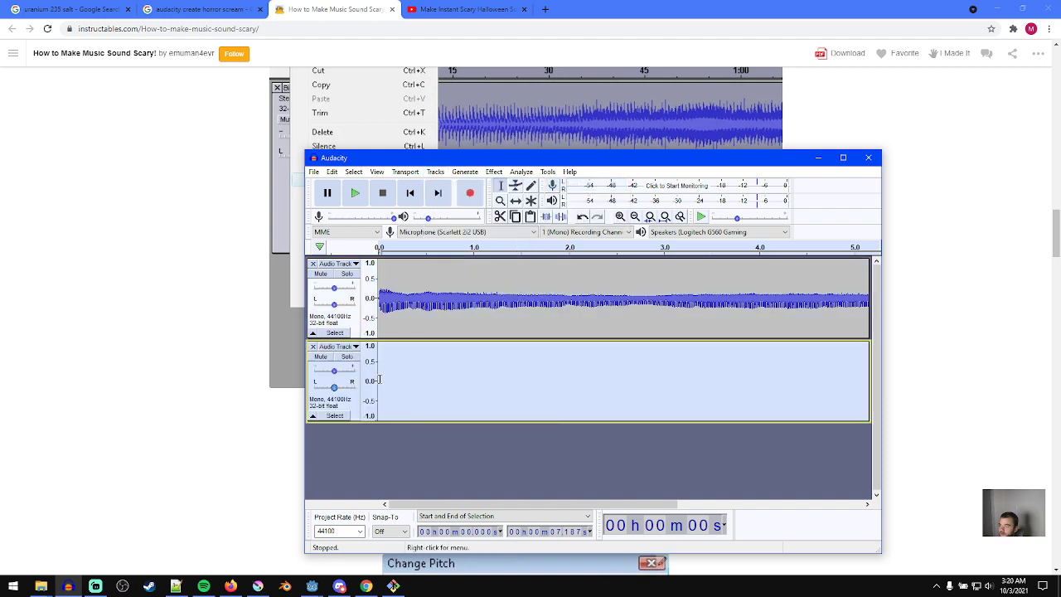
pyautogui.doubleClick(432, 303)
pyautogui.click(385, 383)
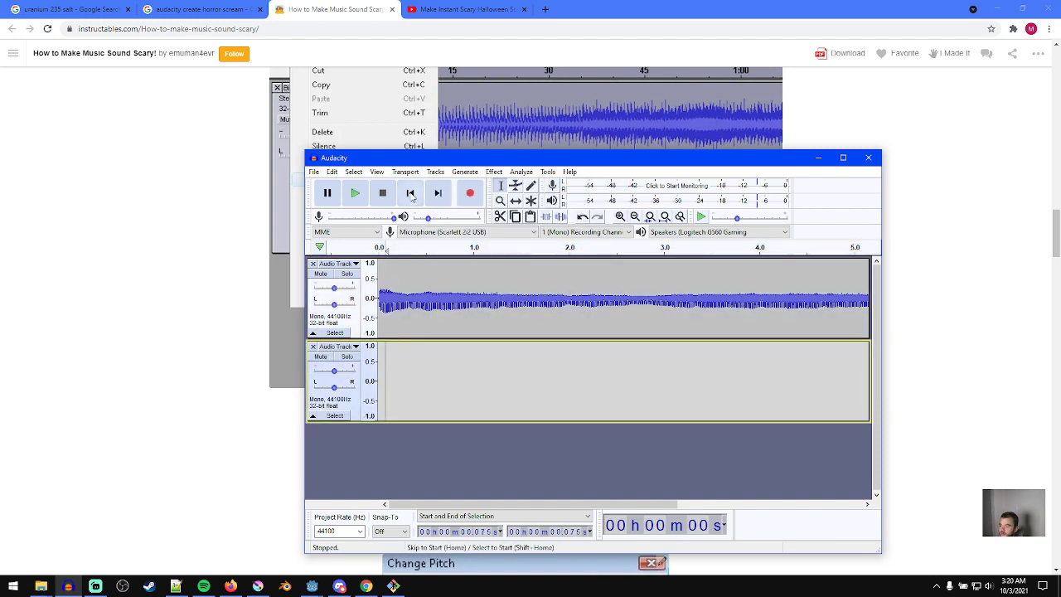
pyautogui.click(410, 193)
pyautogui.hotkey('ctrl', 'v')
# - Add a third mono track and paste another copy of the vocal recording at its start
pyautogui.click(436, 171)
pyautogui.moveTo(464, 184)
pyautogui.click(576, 184)
pyautogui.click(434, 431)
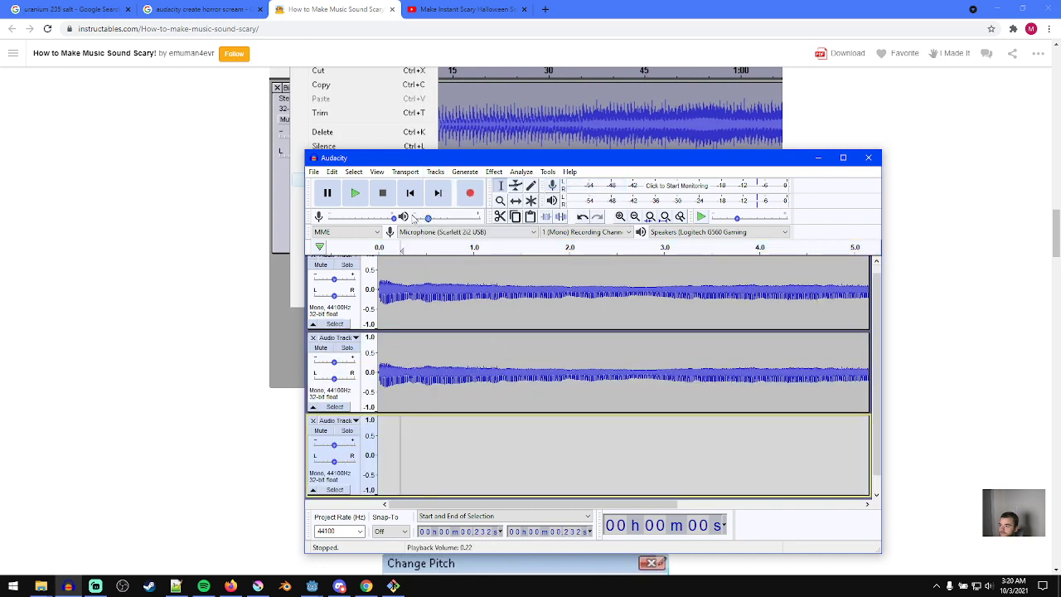
pyautogui.click(410, 194)
pyautogui.hotkey('ctrl', 'v')
# - Return the playback cursor to the start and mute the second and third tracks
pyautogui.click(470, 440)
pyautogui.click(410, 193)
pyautogui.click(325, 435)
pyautogui.click(322, 349)
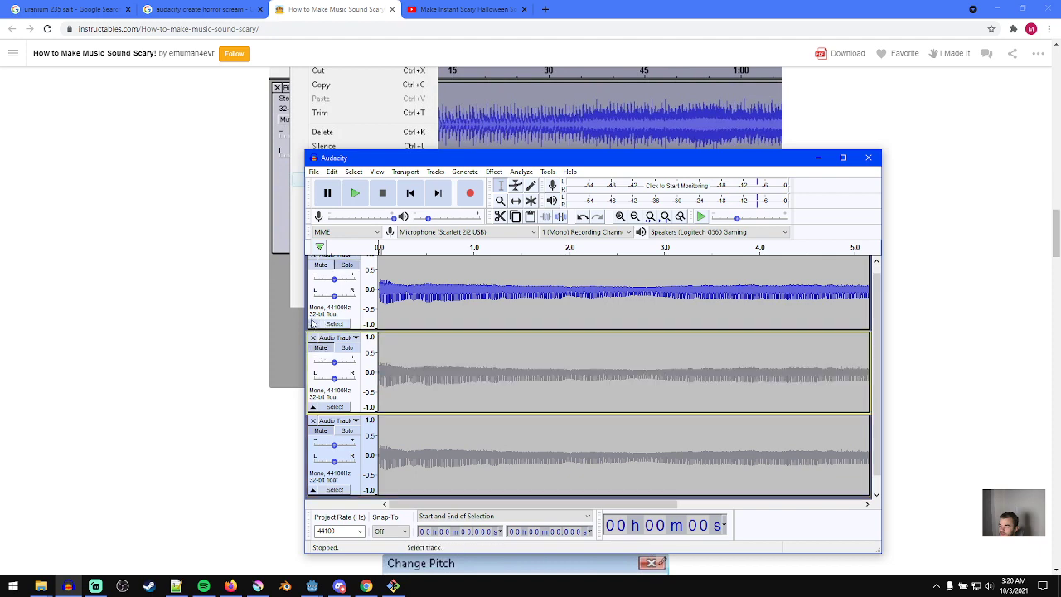
# - Switch to Chrome and review the guide's Change Pitch settings in Step 4
pyautogui.click(283, 353)
pyautogui.scroll(1, 316, 367)
pyautogui.scroll(-2, 334, 372)
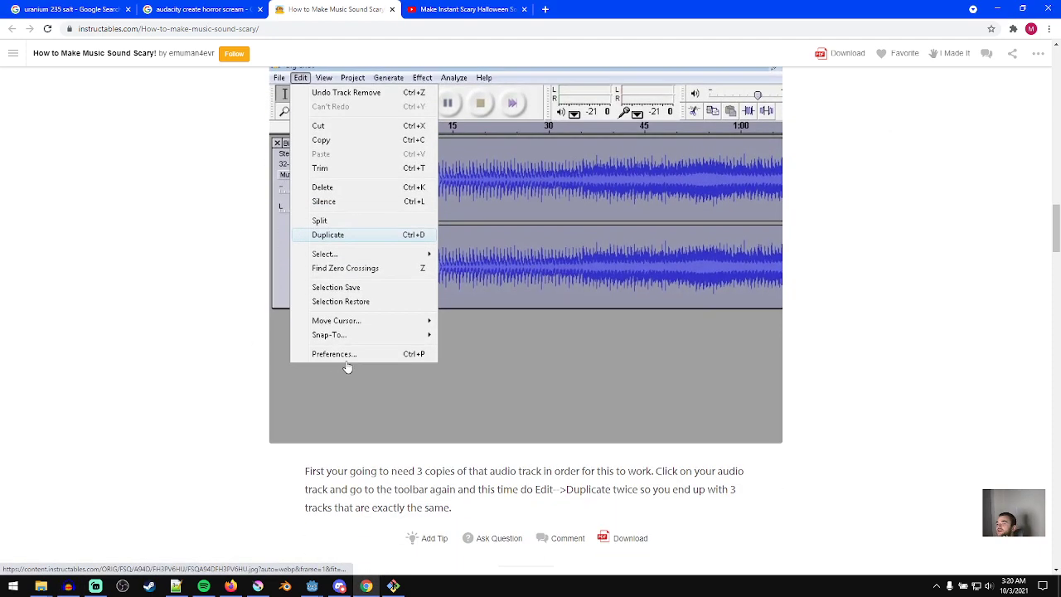
pyautogui.scroll(-3, 364, 217)
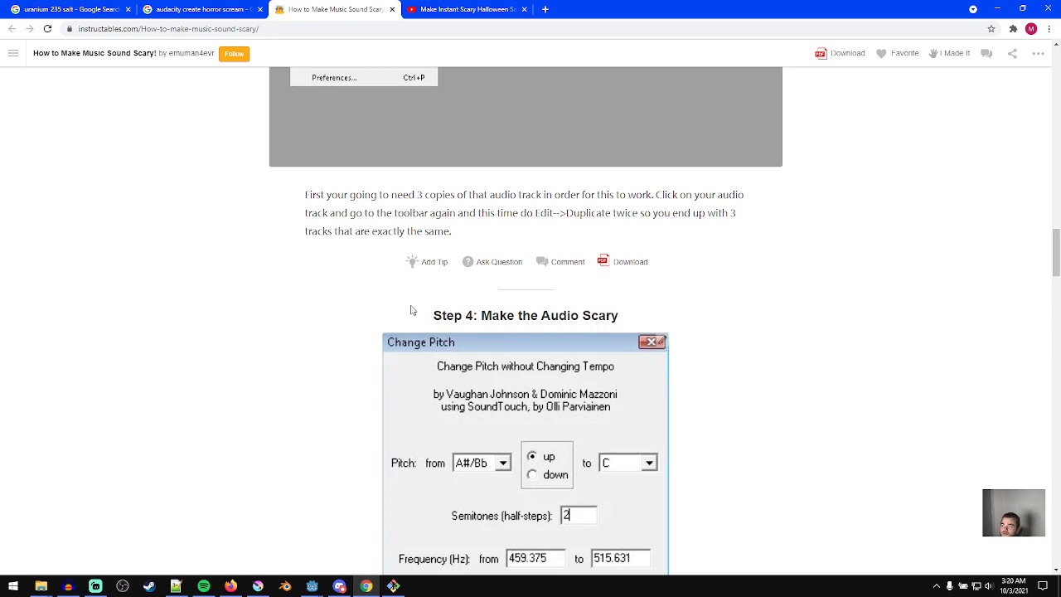
pyautogui.scroll(-2, 412, 310)
pyautogui.scroll(-1, 418, 305)
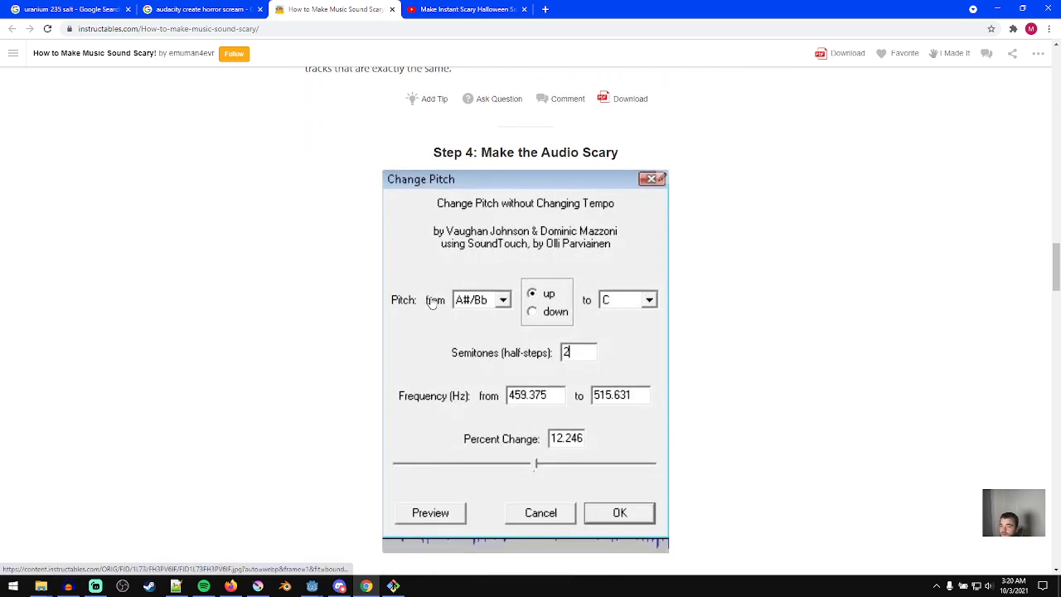
# - Check the semitone values in the guide's Step 4, switch to Audacity and apply Change Pitch to the whole first track
pyautogui.scroll(-5, 431, 304)
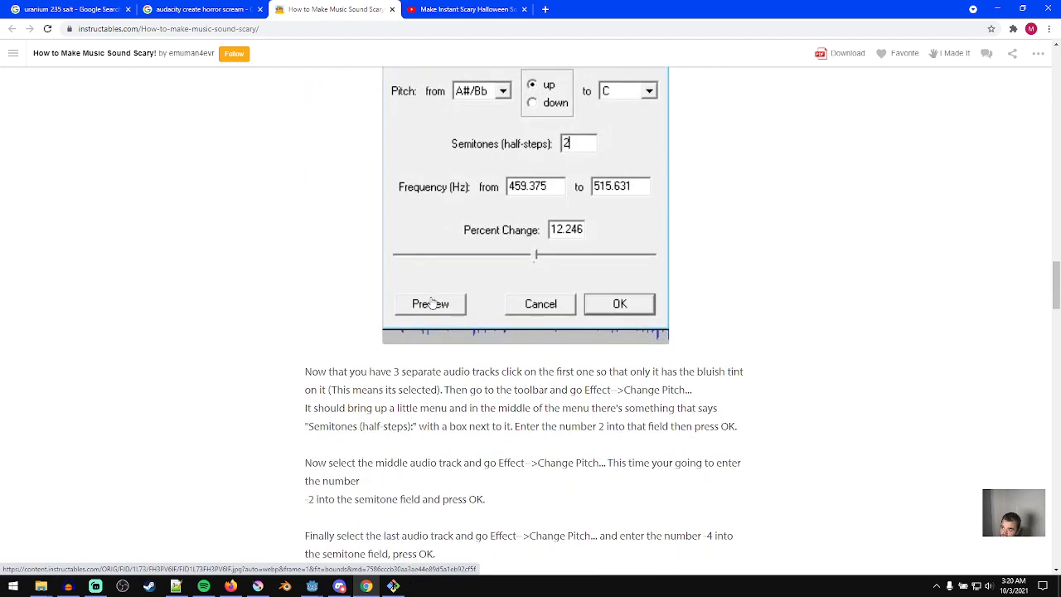
pyautogui.scroll(-2, 486, 315)
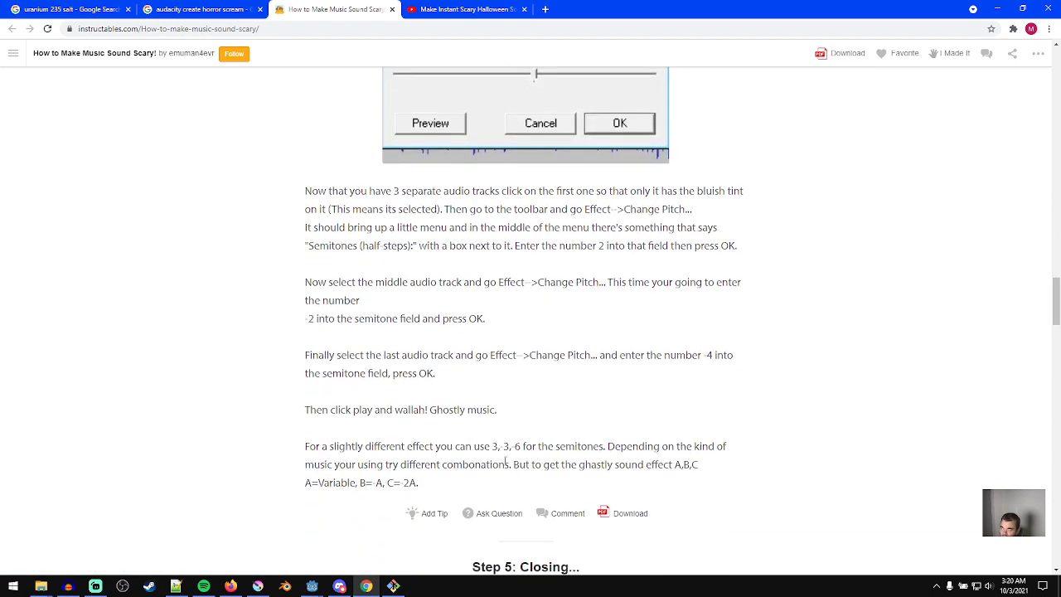
pyautogui.scroll(6, 507, 448)
pyautogui.scroll(-7, 533, 470)
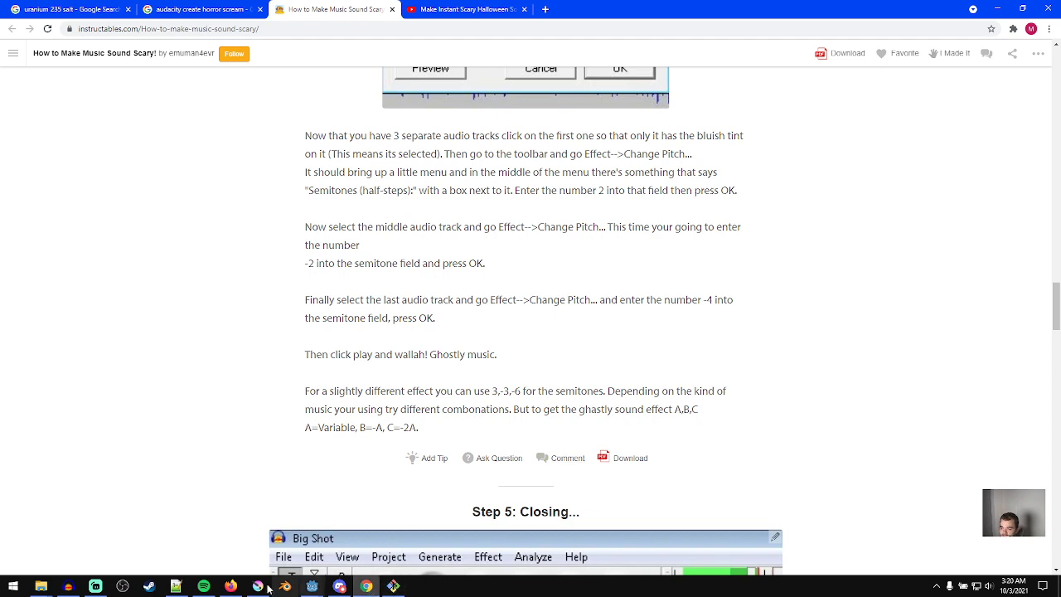
pyautogui.click(68, 586)
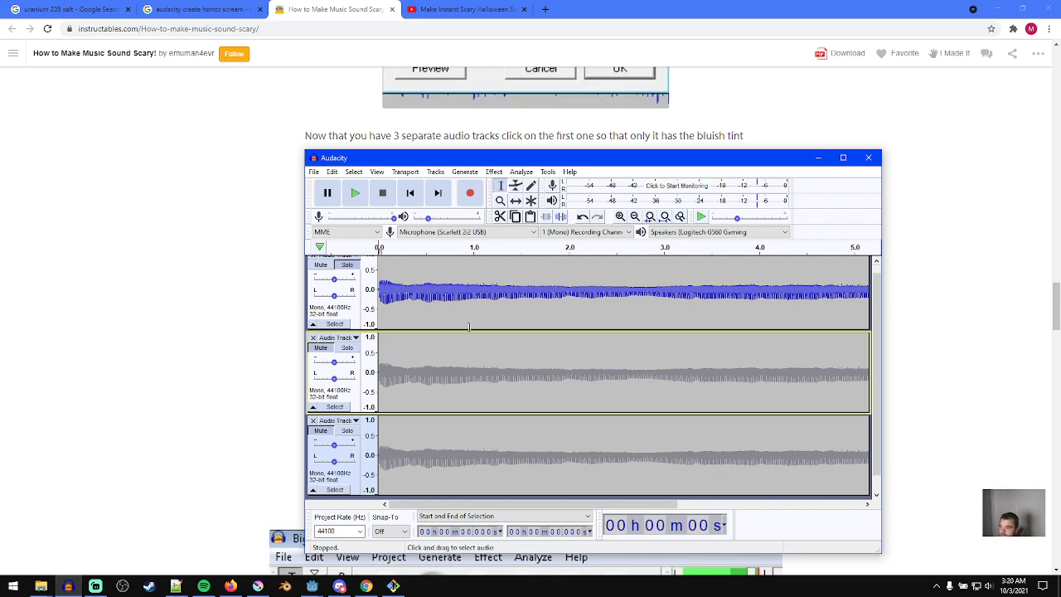
pyautogui.click(493, 172)
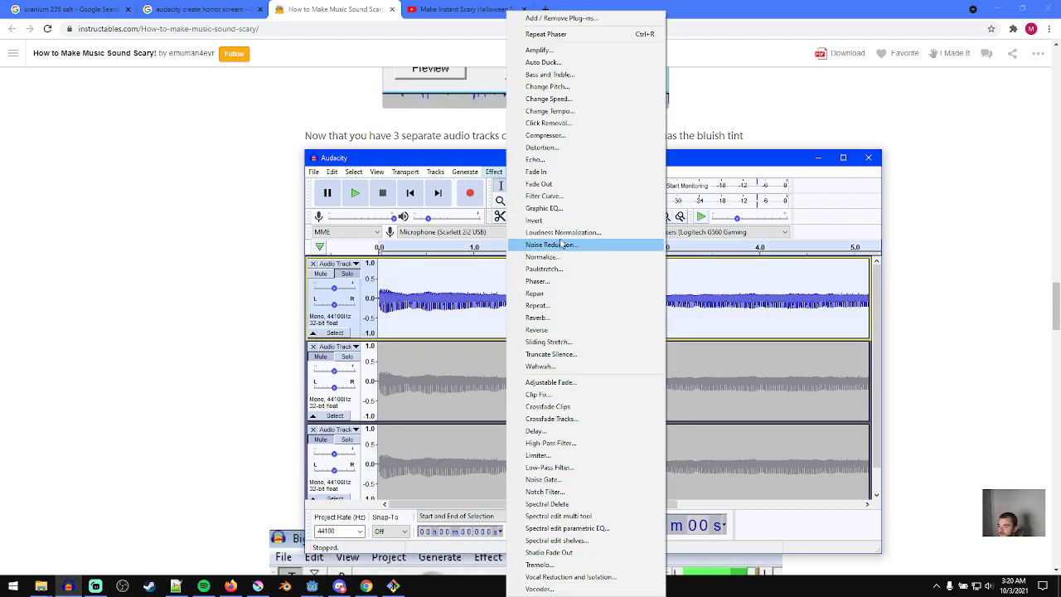
pyautogui.click(572, 87)
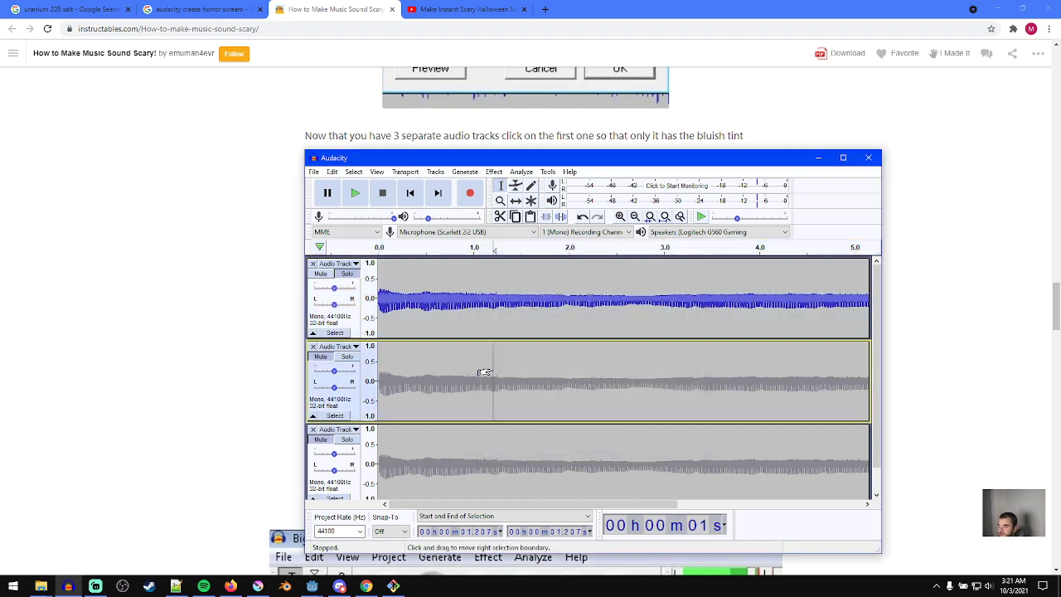
# - Apply Change Pitch to the whole second track at -2 semitones, and to the third track with the guide's semitone value for it
pyautogui.click(493, 171)
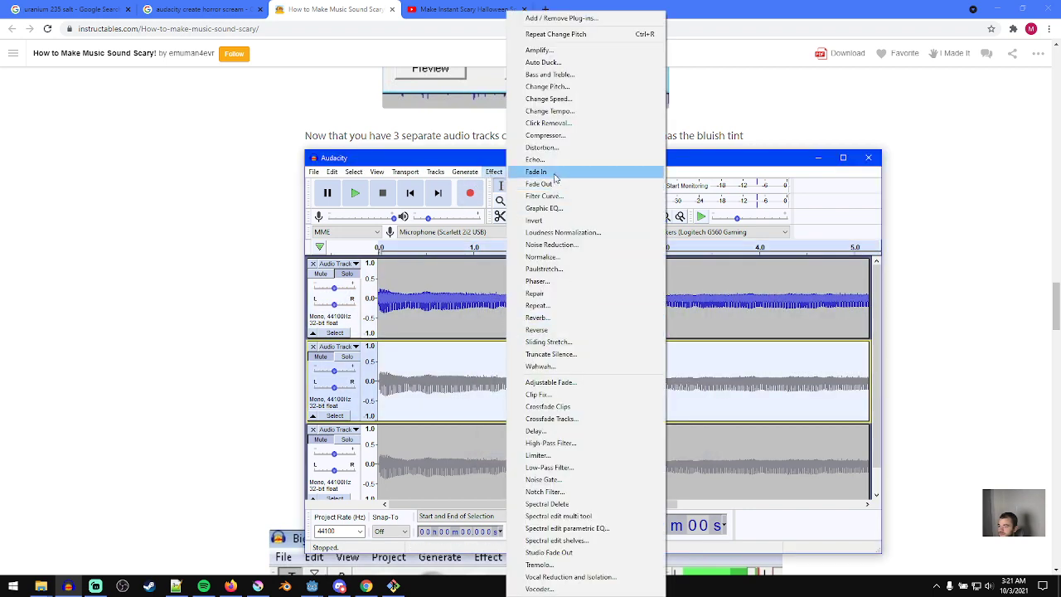
pyautogui.click(562, 86)
pyautogui.press('Return')
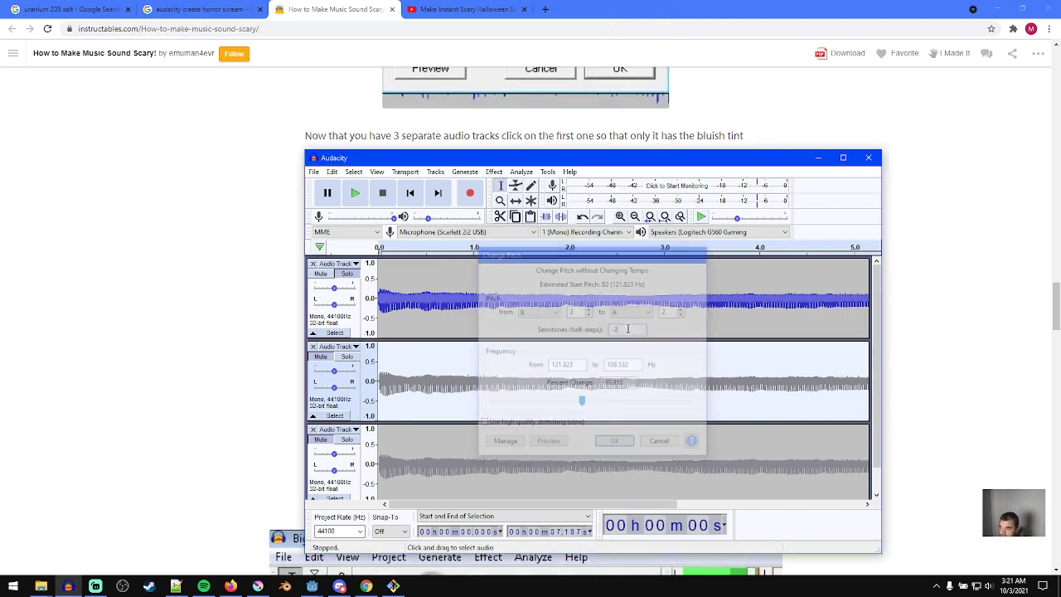
pyautogui.click(493, 171)
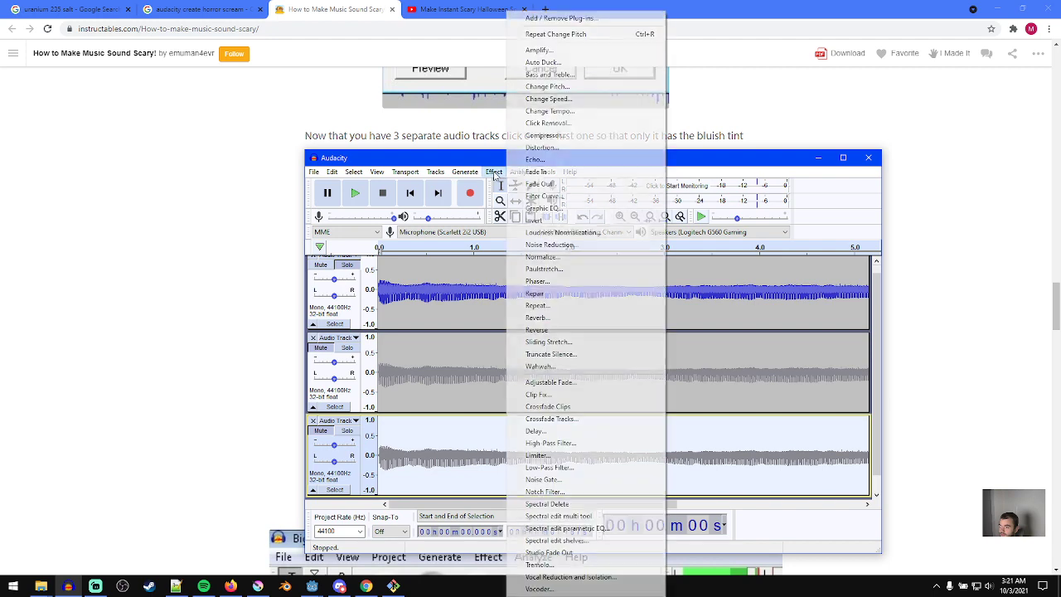
pyautogui.click(586, 87)
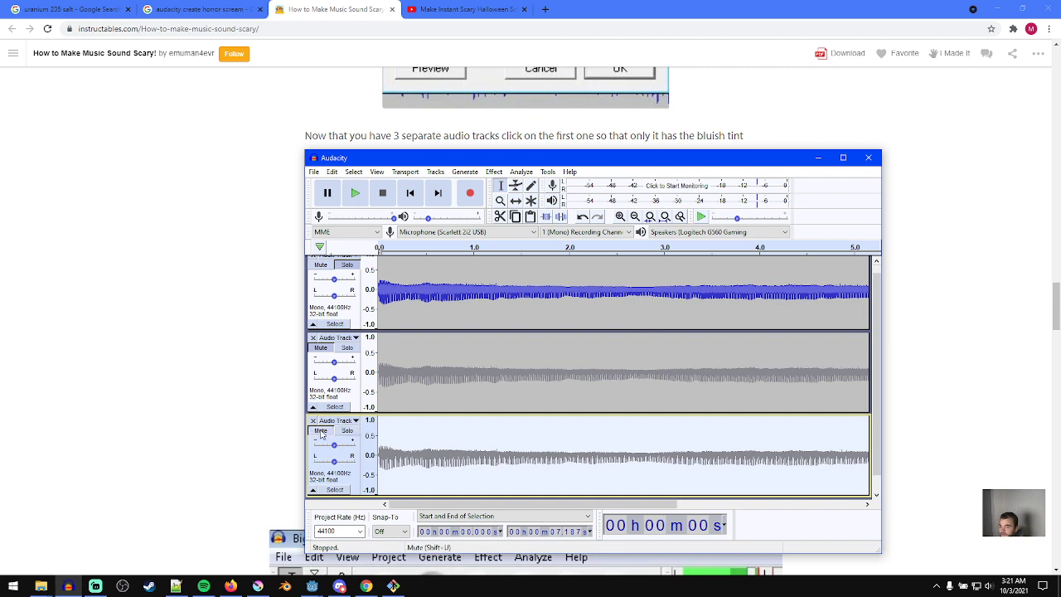
# - Solo the first track and play it on its own to hear its changed pitch
pyautogui.click(321, 431)
pyautogui.click(321, 348)
pyautogui.click(349, 266)
pyautogui.click(359, 196)
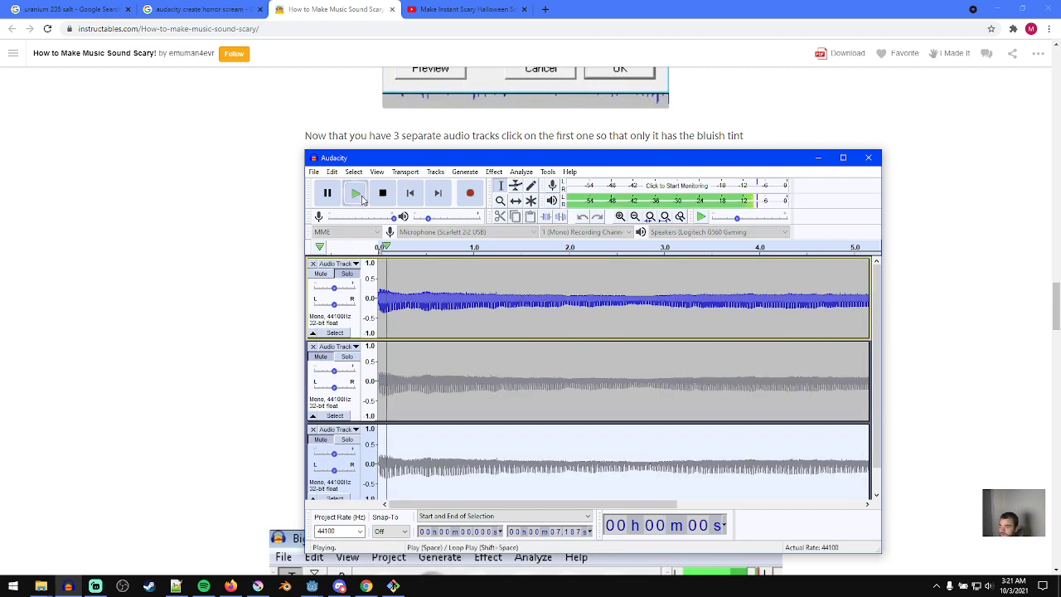
pyautogui.click(356, 194)
# - Solo and play the second track, and release the solo so all three pitched tracks sound together
pyautogui.click(346, 356)
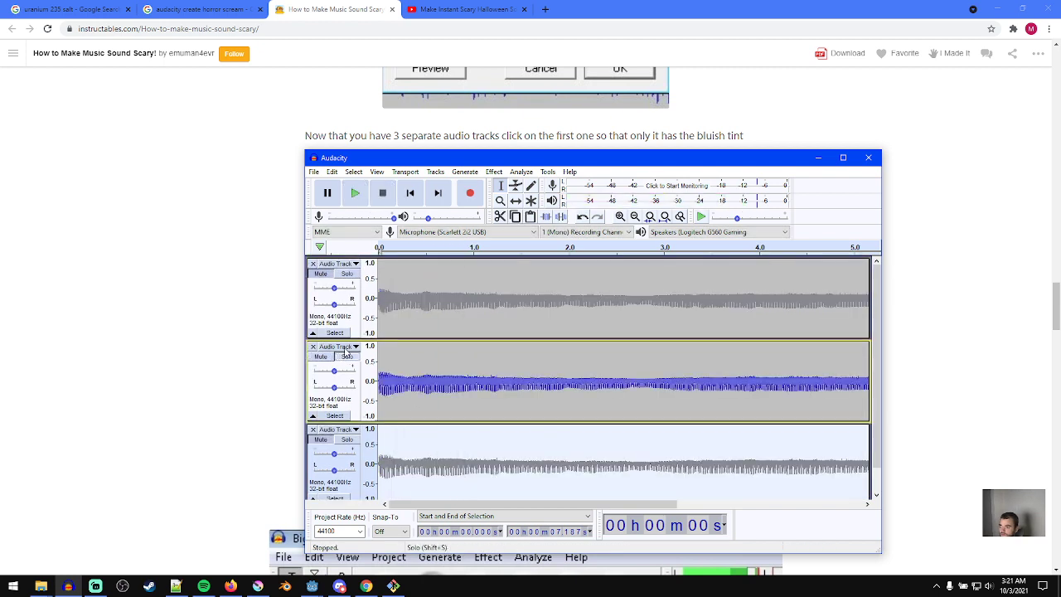
pyautogui.click(355, 192)
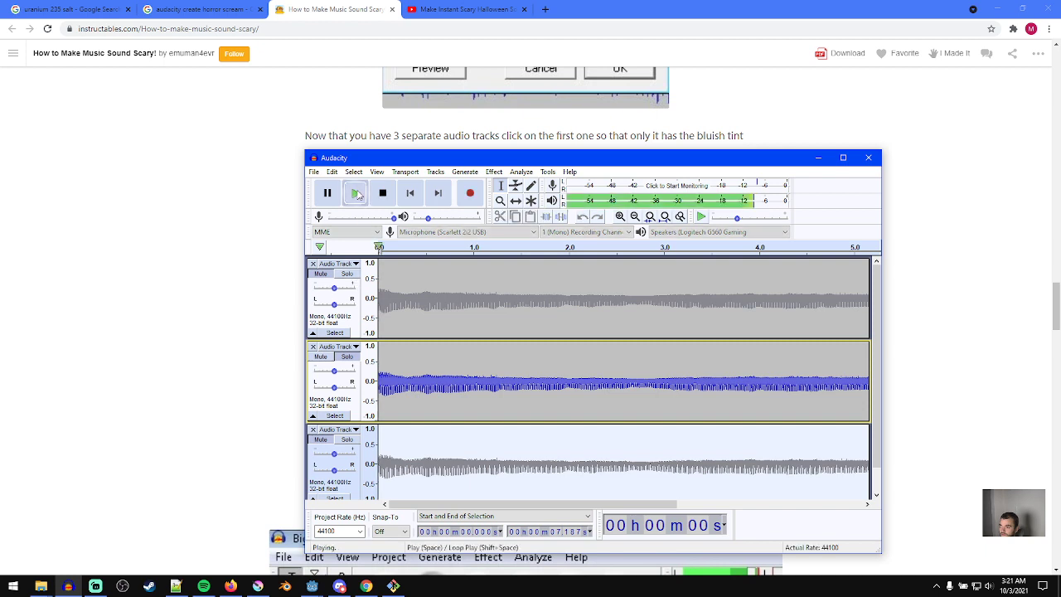
pyautogui.click(346, 356)
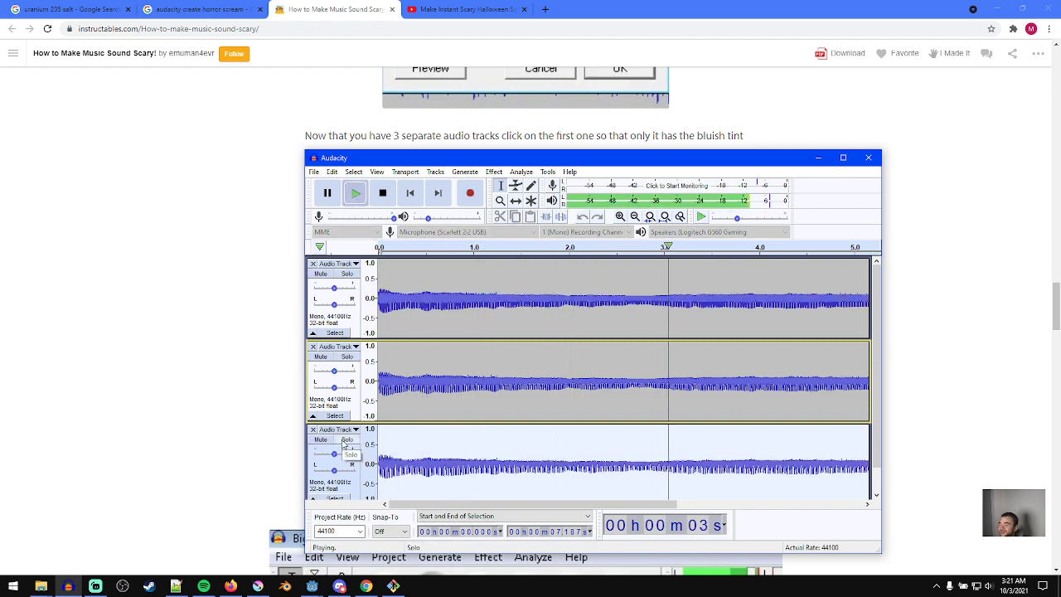
pyautogui.keyDown('ctrl'); pyautogui.scroll(-2, 540, 401); pyautogui.keyUp('ctrl')
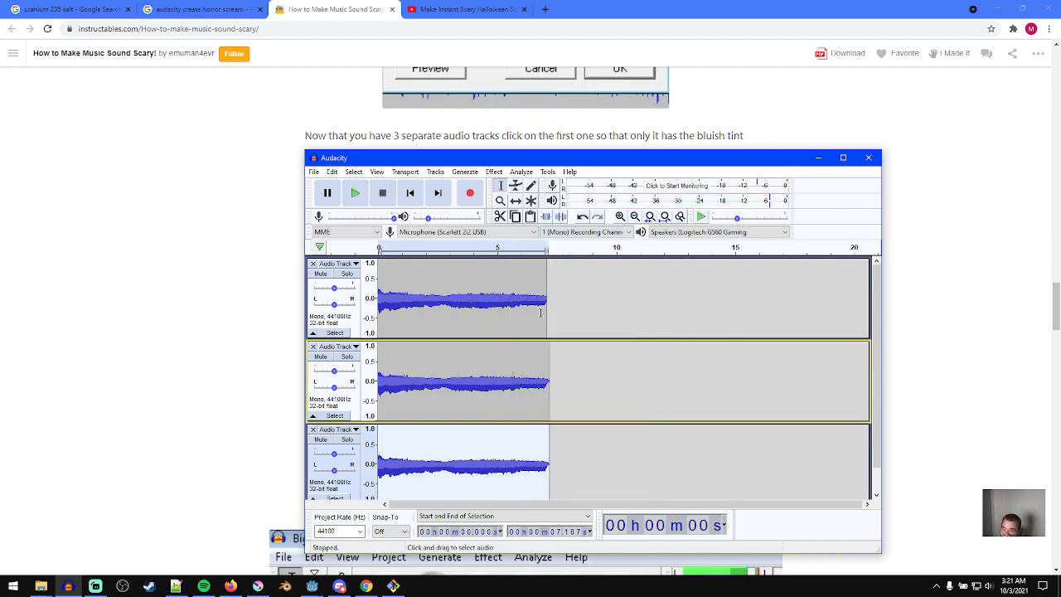
# - Switch to Chrome and read the guide's alternative semitone combinations and its Step 5 closing advice
pyautogui.click(237, 268)
pyautogui.scroll(-2, 496, 330)
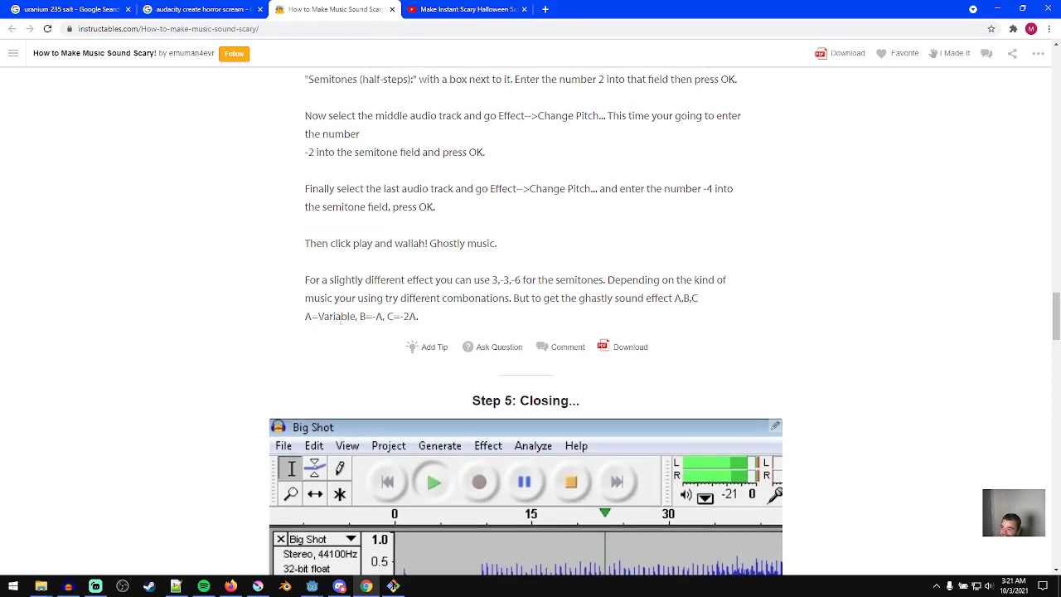
pyautogui.scroll(-7, 334, 320)
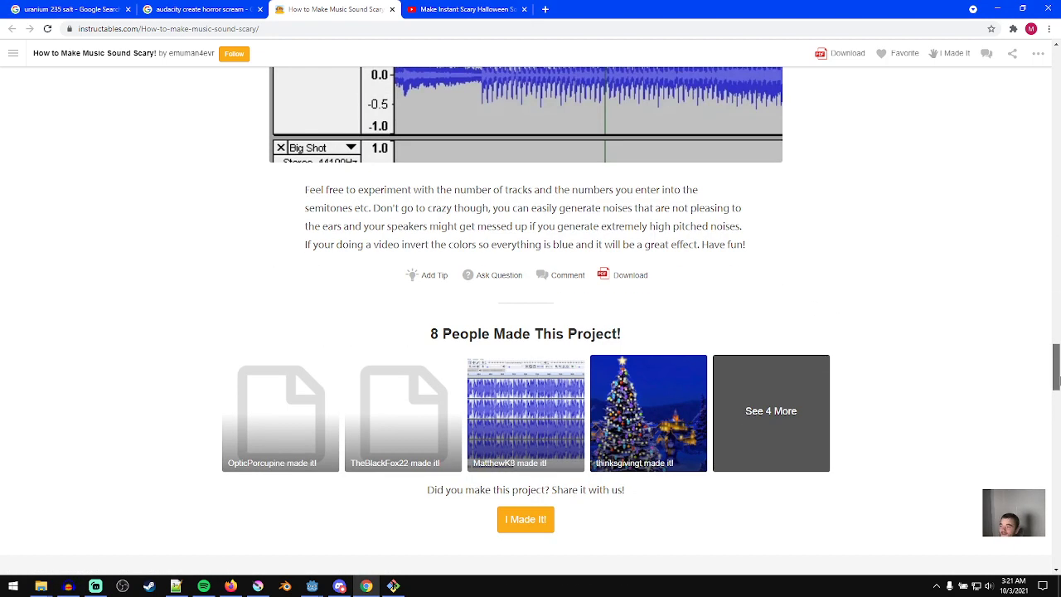
# - Search the web for "create electronic scream sfx" in a new tab after glancing over the scary-music article and the Halloween sounds video
pyautogui.moveTo(1058, 381); pyautogui.dragTo(1057, 66)
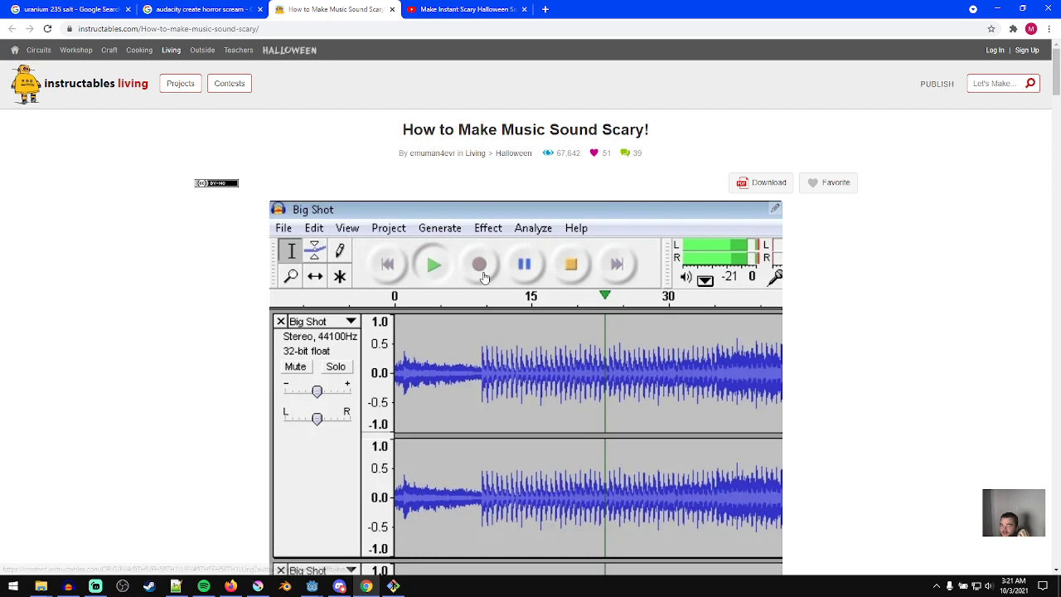
pyautogui.click(464, 9)
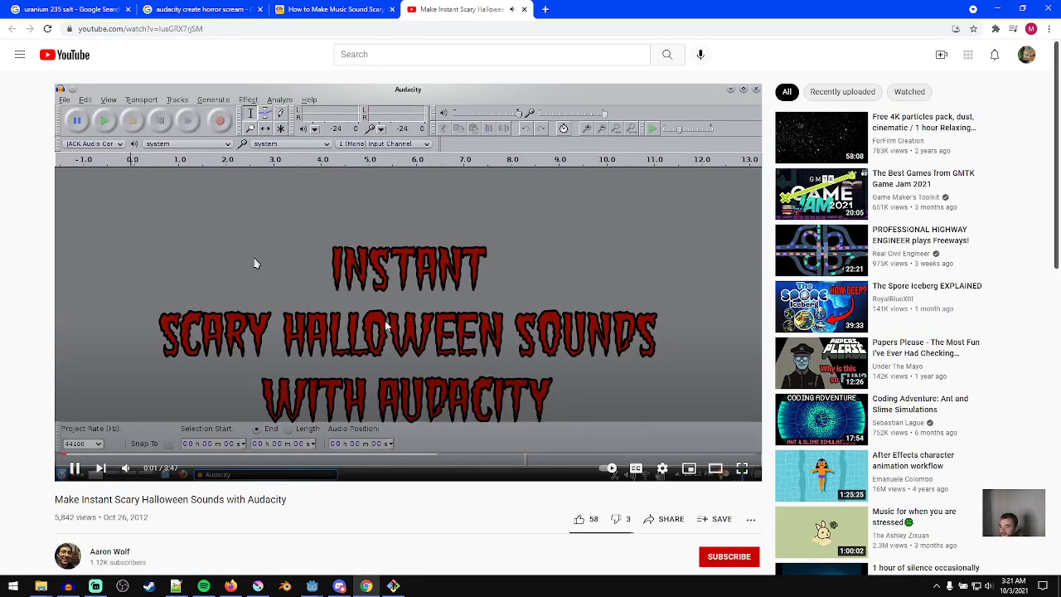
pyautogui.hotkey('ctrl', 't')
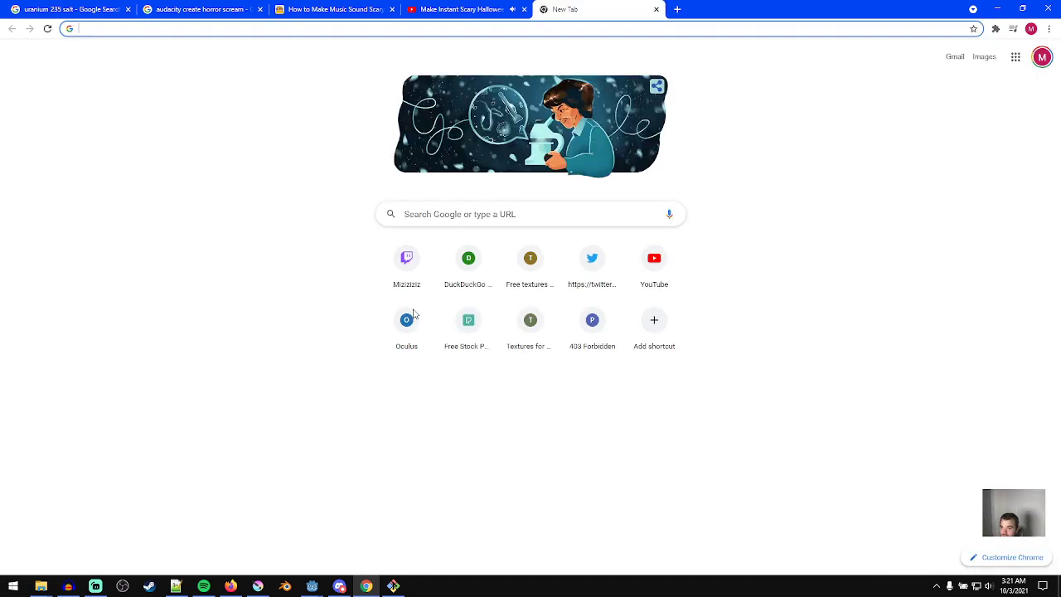
pyautogui.write('create ele')
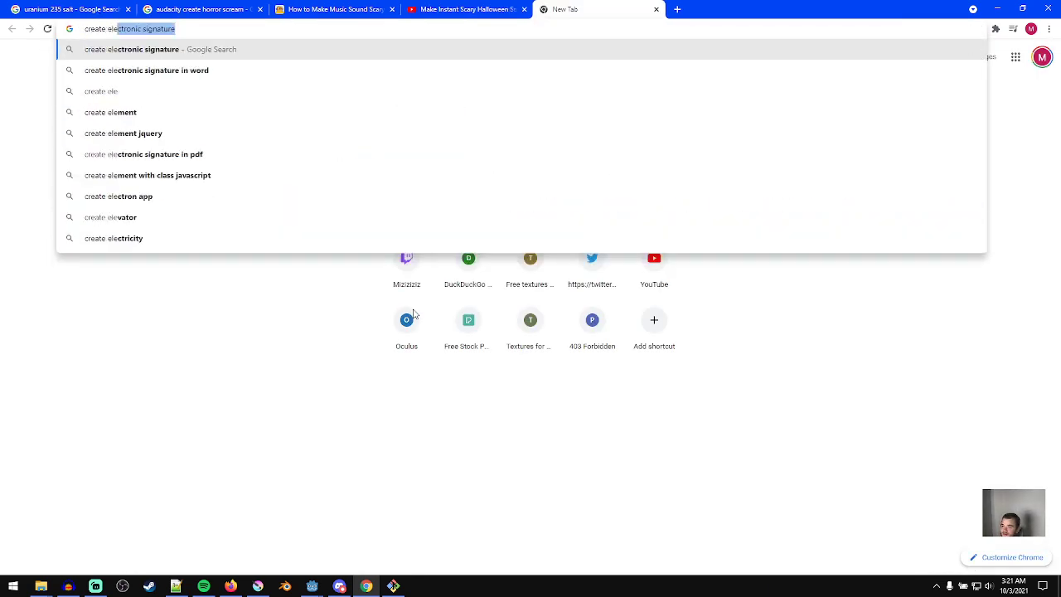
pyautogui.write('ctronic scream ')
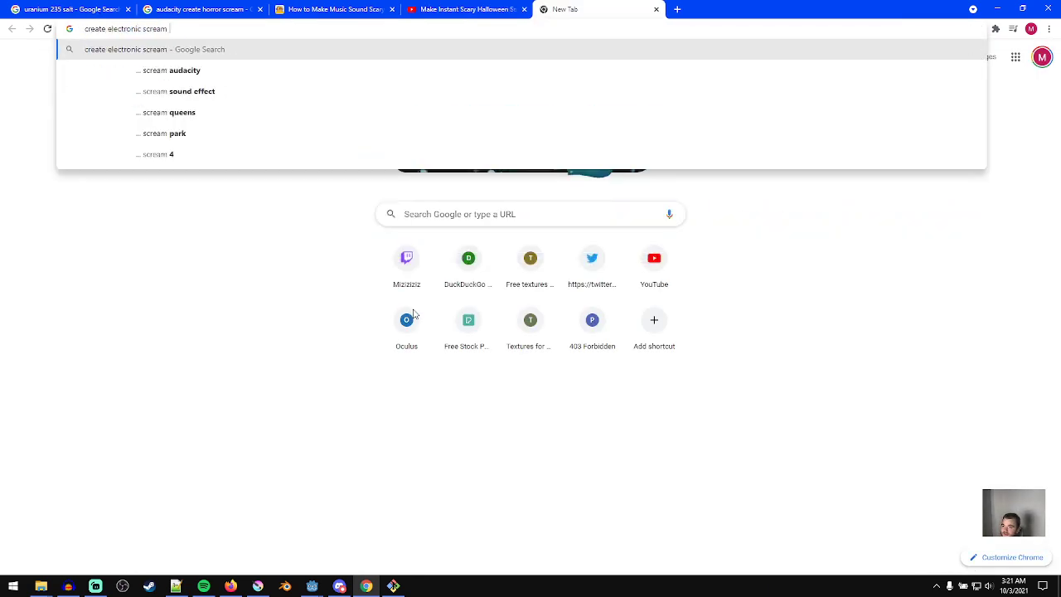
pyautogui.write('sfx')
pyautogui.press('Return')
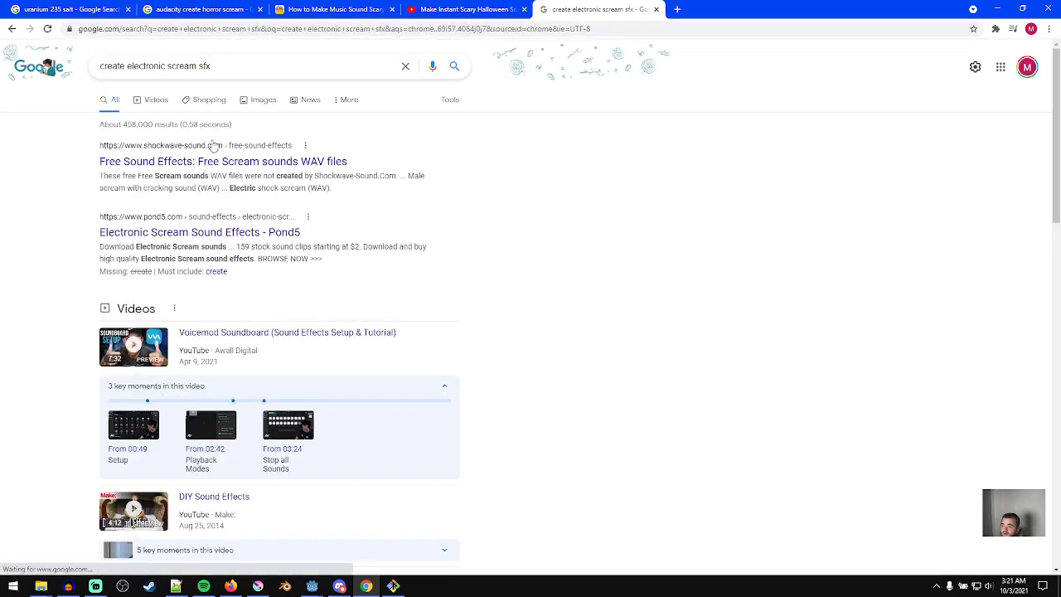
# - Look through the search results and open epicsound.com's "The Guide To Sound Effects" in its own tab
pyautogui.scroll(-2, 260, 208)
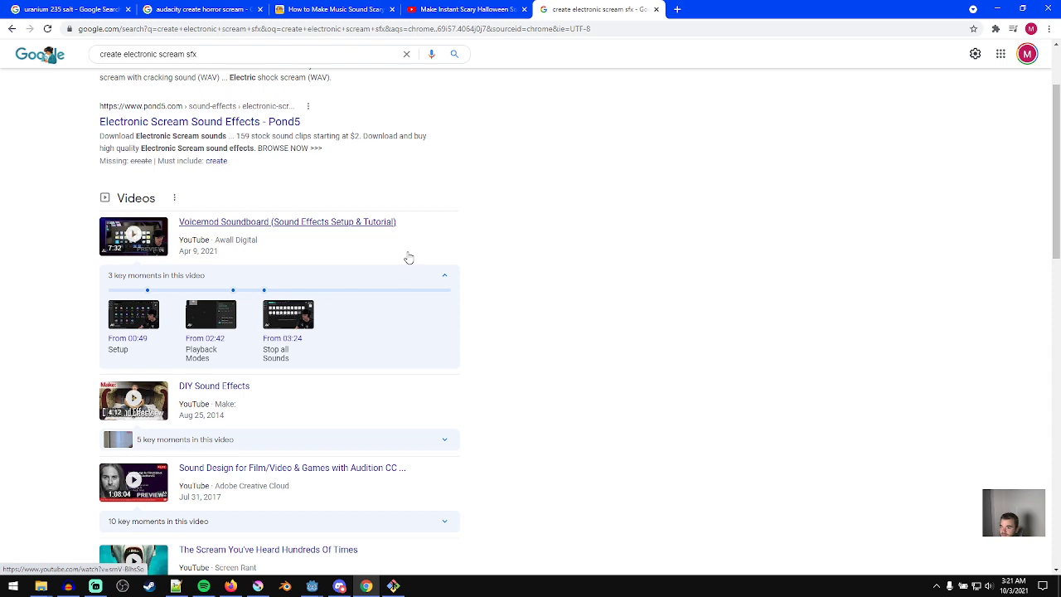
pyautogui.scroll(-4, 409, 259)
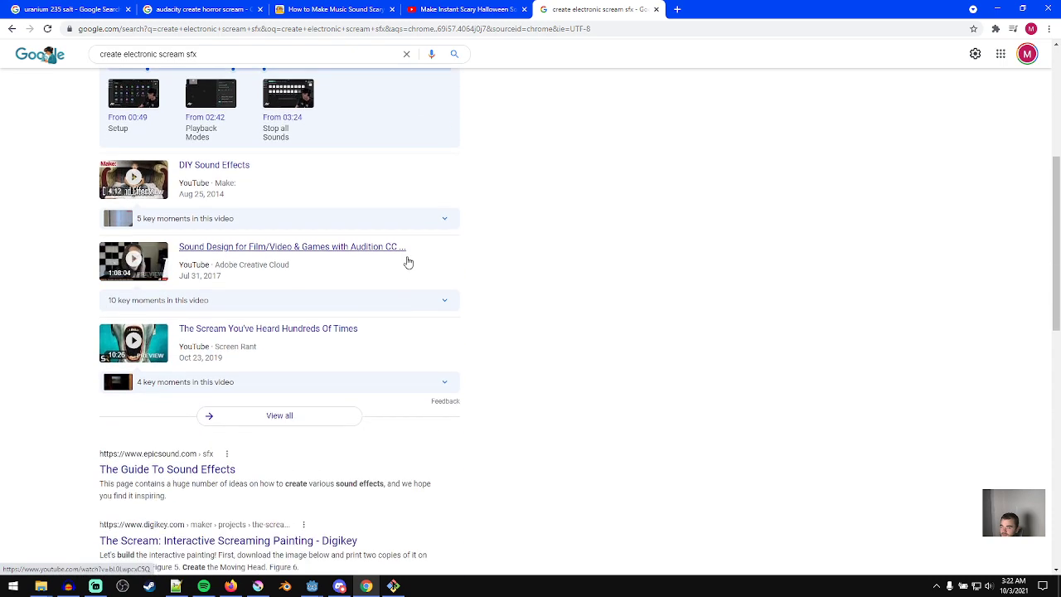
pyautogui.scroll(-2, 302, 343)
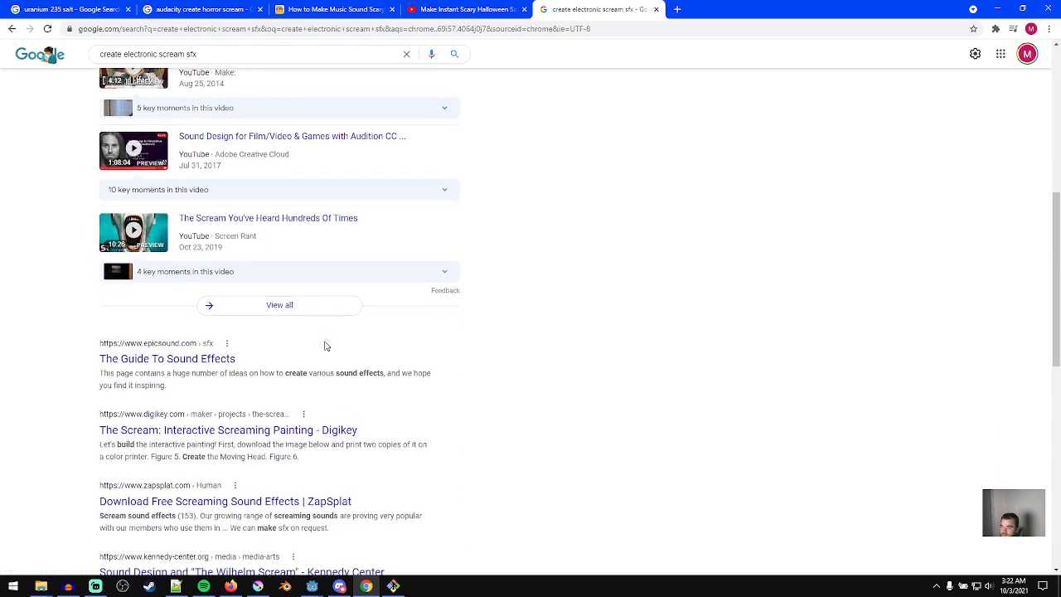
pyautogui.middleClick(207, 358)
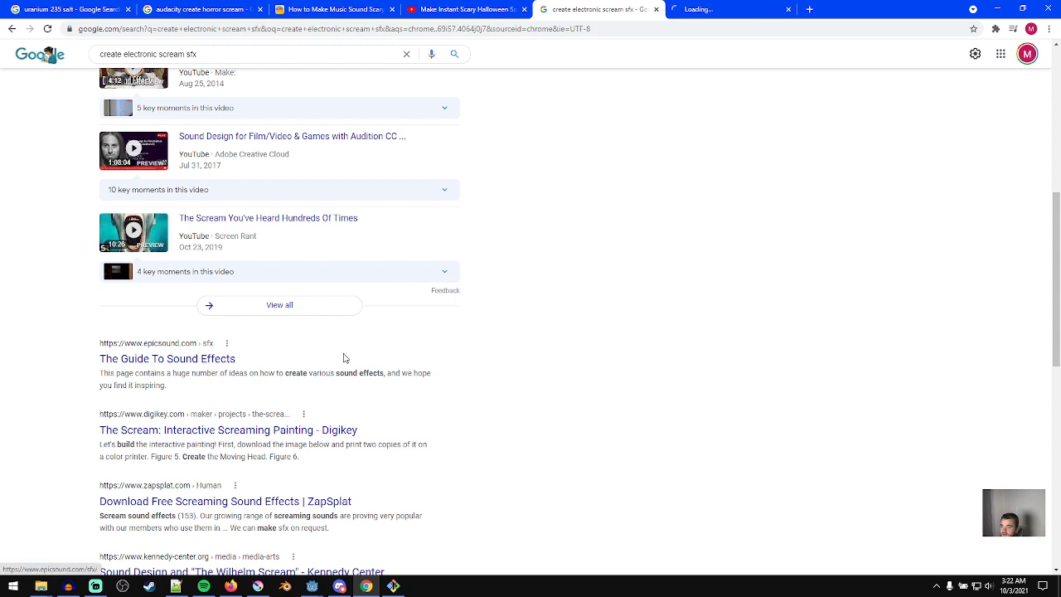
pyautogui.click(668, 7)
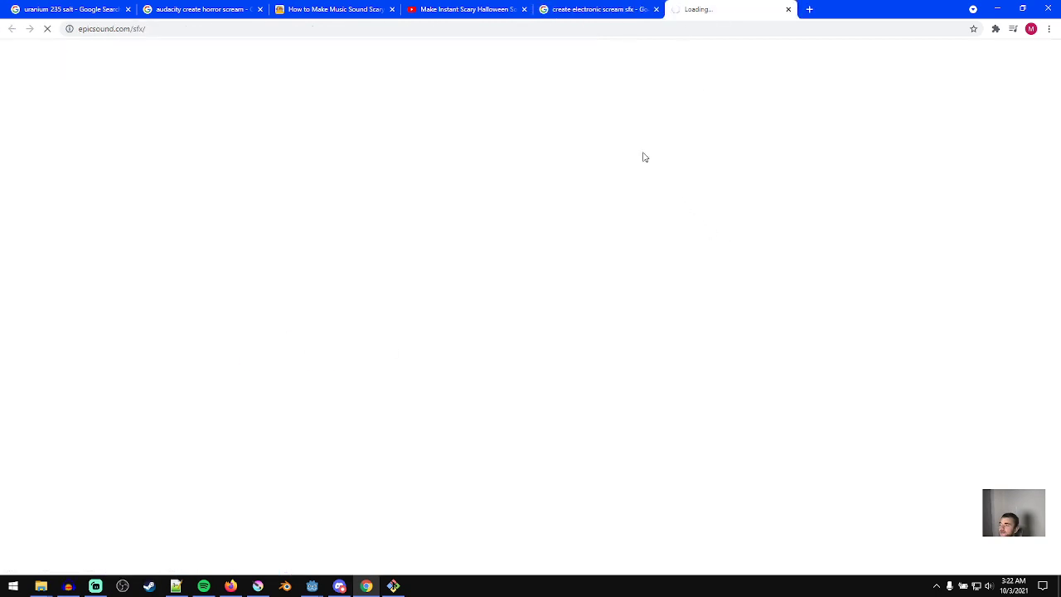
# - Open the browser settings and search them for "dark" and "theme" to find a dark mode option
pyautogui.click(1049, 29)
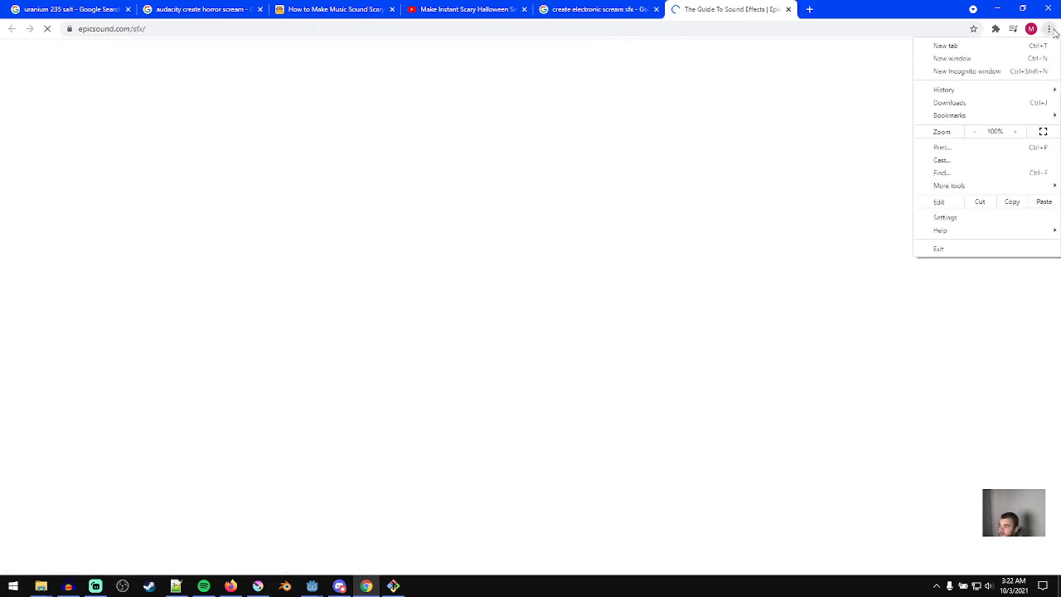
pyautogui.click(949, 218)
pyautogui.click(399, 54)
pyautogui.write('da')
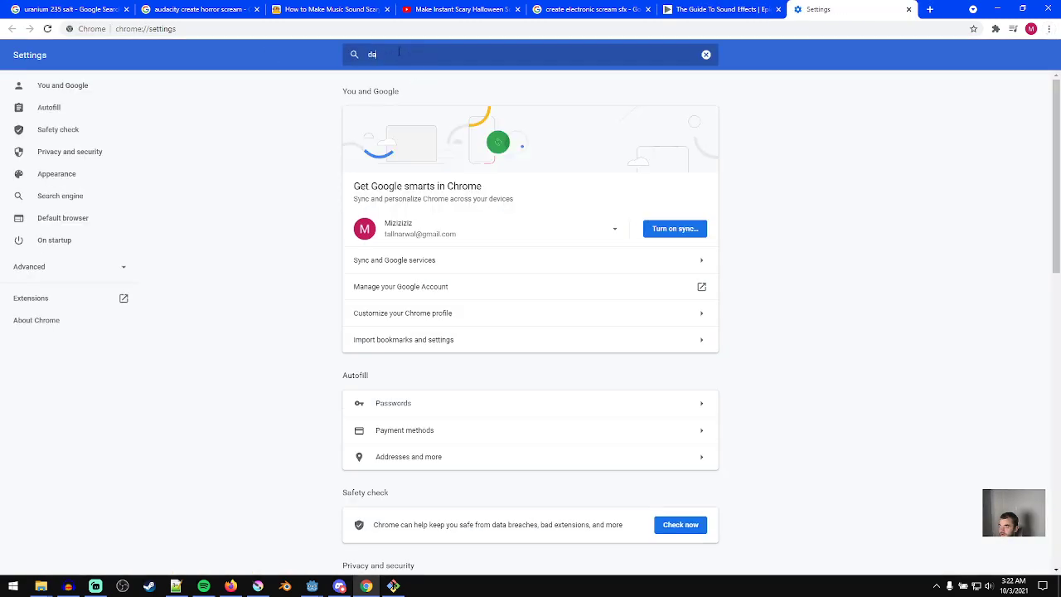
pyautogui.write('rk')
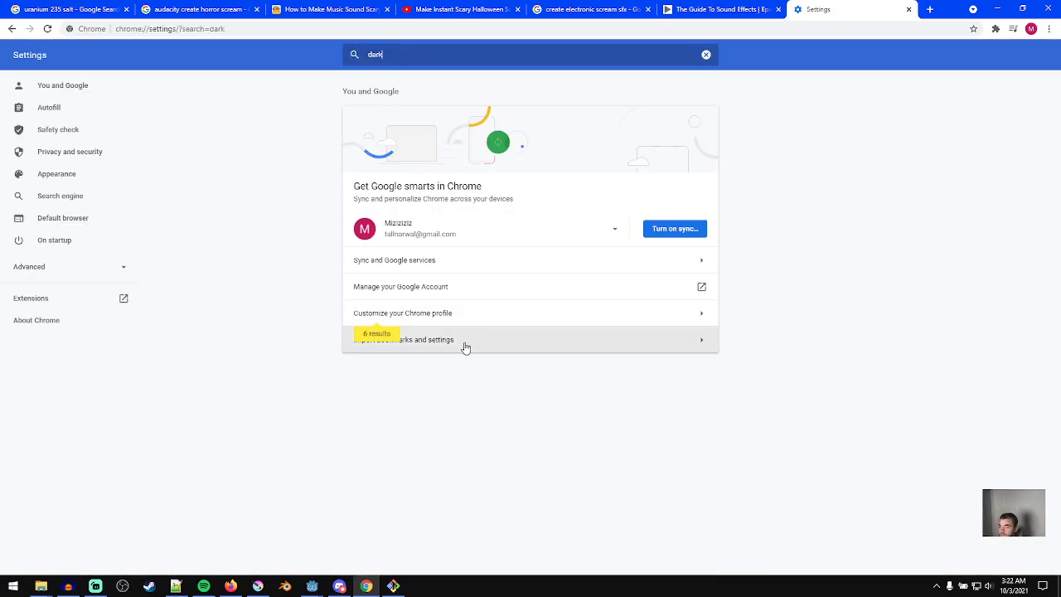
pyautogui.write(' m')
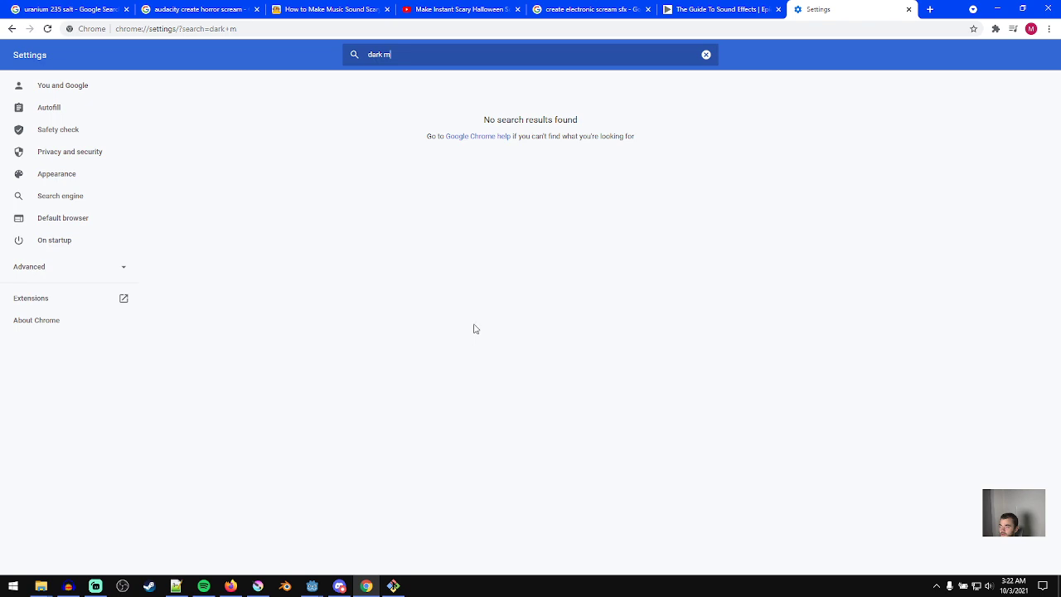
pyautogui.press('BackSpace')
pyautogui.press('BackSpace')
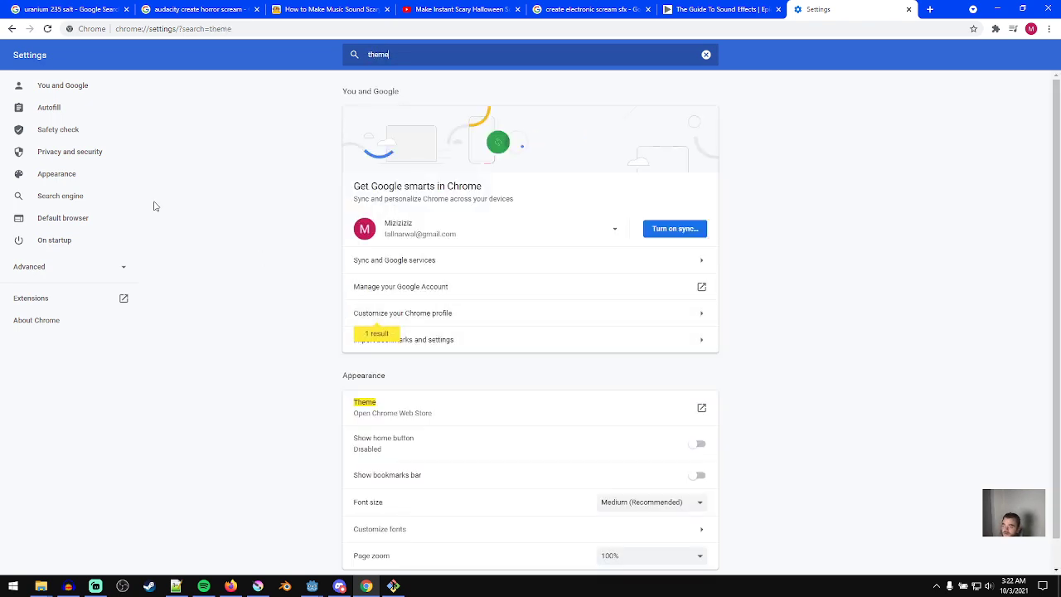
# - Open the Chrome Web Store theme gallery from the Appearance settings, checking the remaining appearance options as well
pyautogui.click(73, 176)
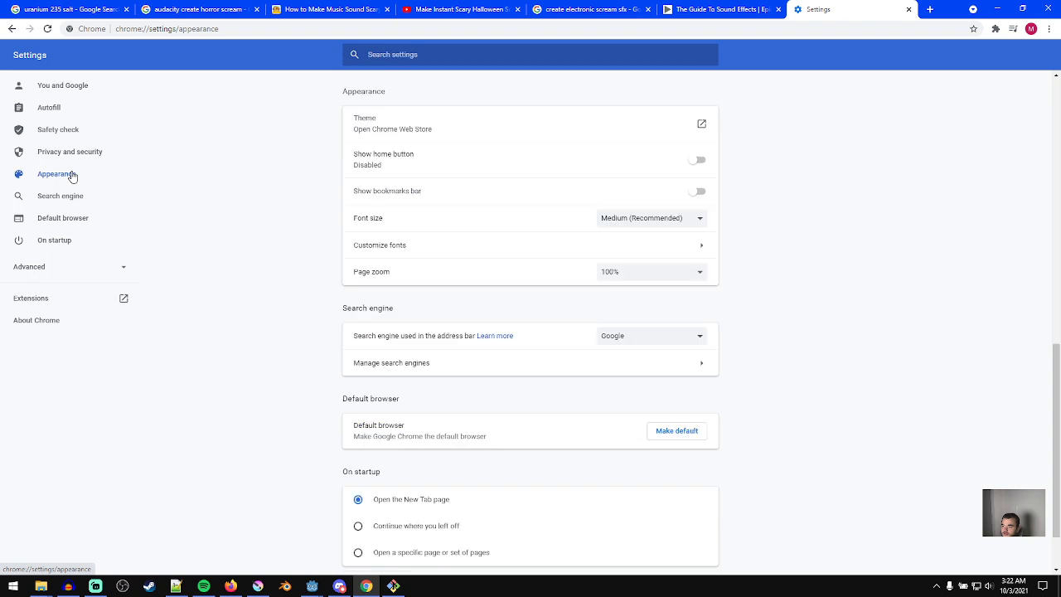
pyautogui.click(452, 124)
pyautogui.click(728, 8)
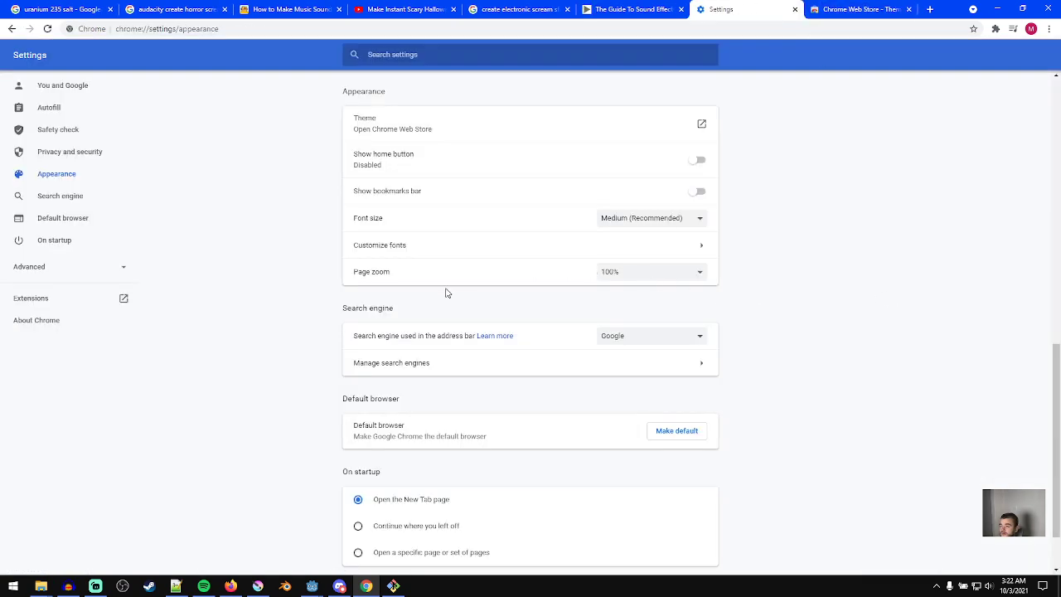
pyautogui.scroll(-2, 296, 356)
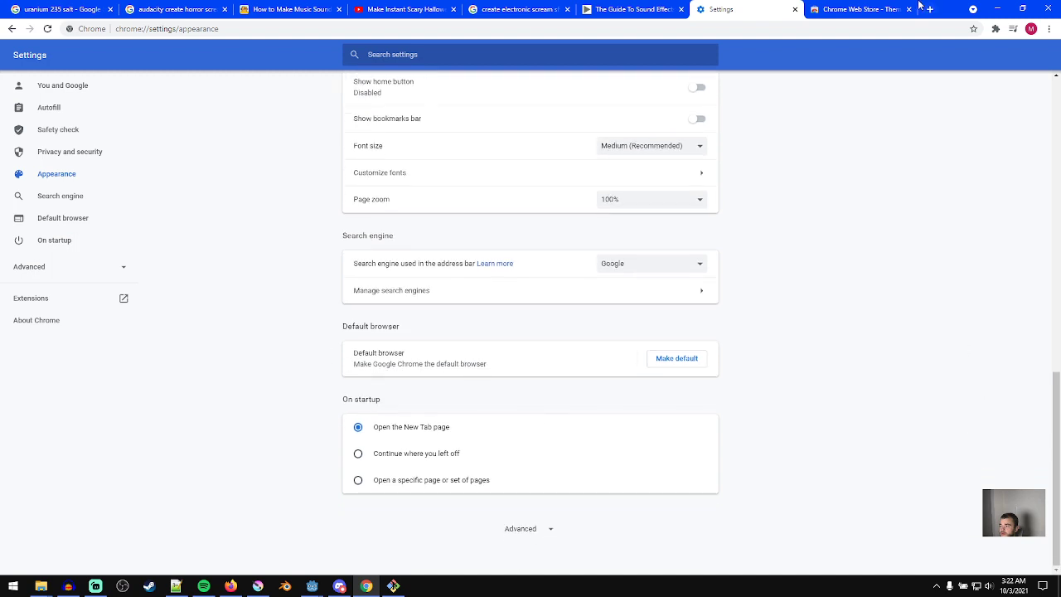
pyautogui.click(918, 9)
# - Search the Chrome Web Store for "dark" and add the Just Black theme to the browser
pyautogui.click(255, 97)
pyautogui.write('dark')
pyautogui.click(310, 396)
pyautogui.scroll(-2, 290, 431)
pyautogui.click(384, 389)
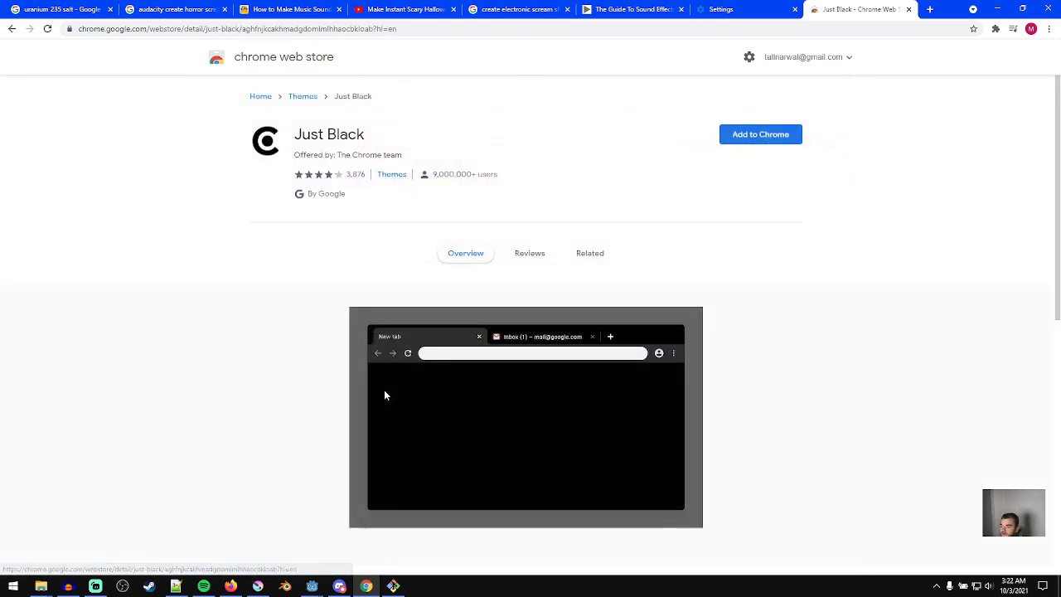
pyautogui.click(753, 136)
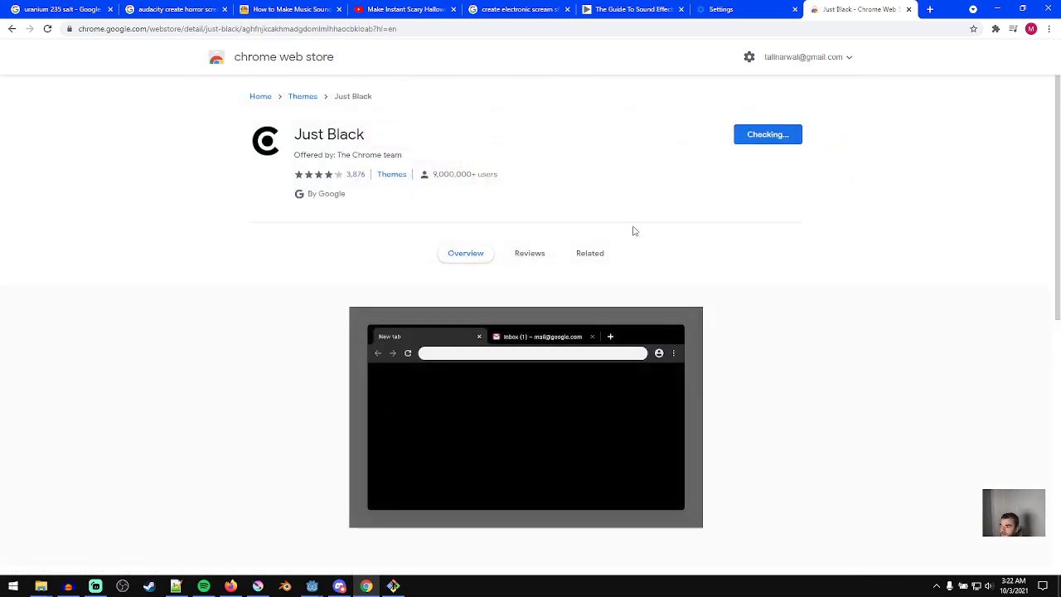
# - Check the new theme on the Settings and Guide To Sound Effects pages, dismissing the guide's cookie notice
pyautogui.scroll(-1, 729, 222)
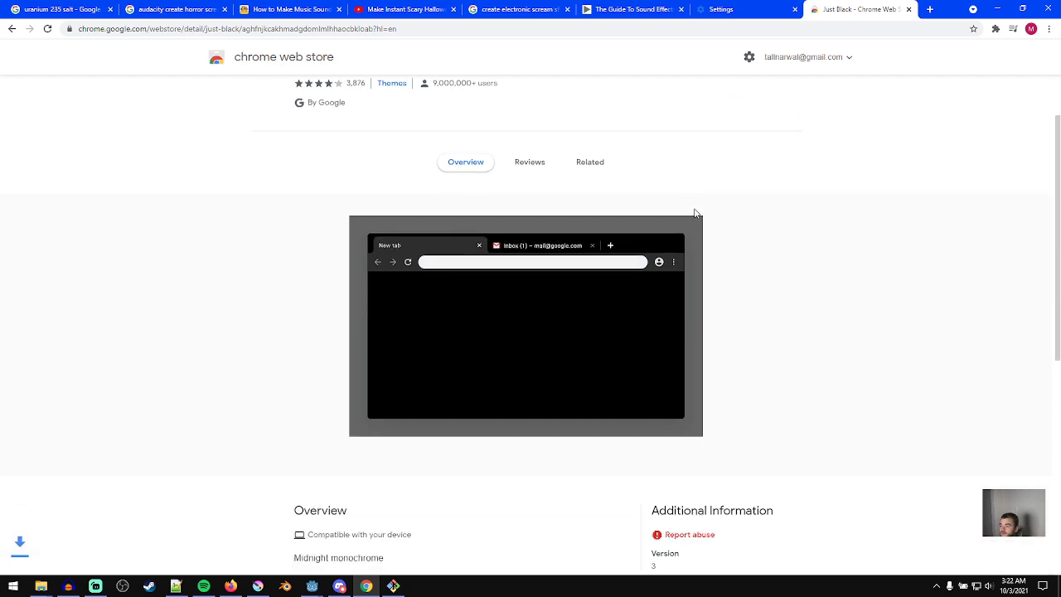
pyautogui.scroll(1, 452, 231)
pyautogui.click(767, 7)
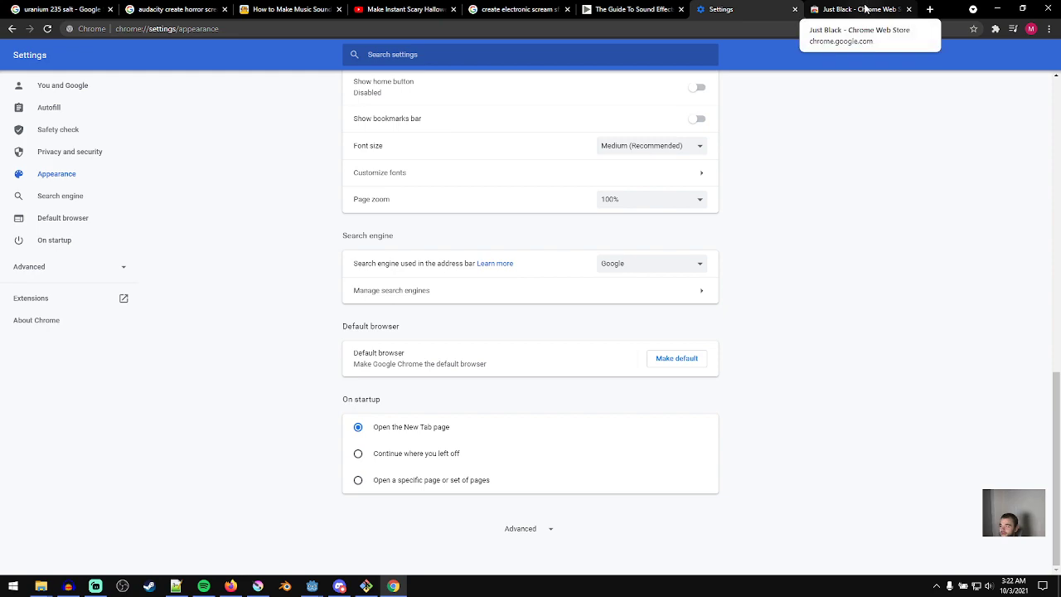
pyautogui.click(688, 7)
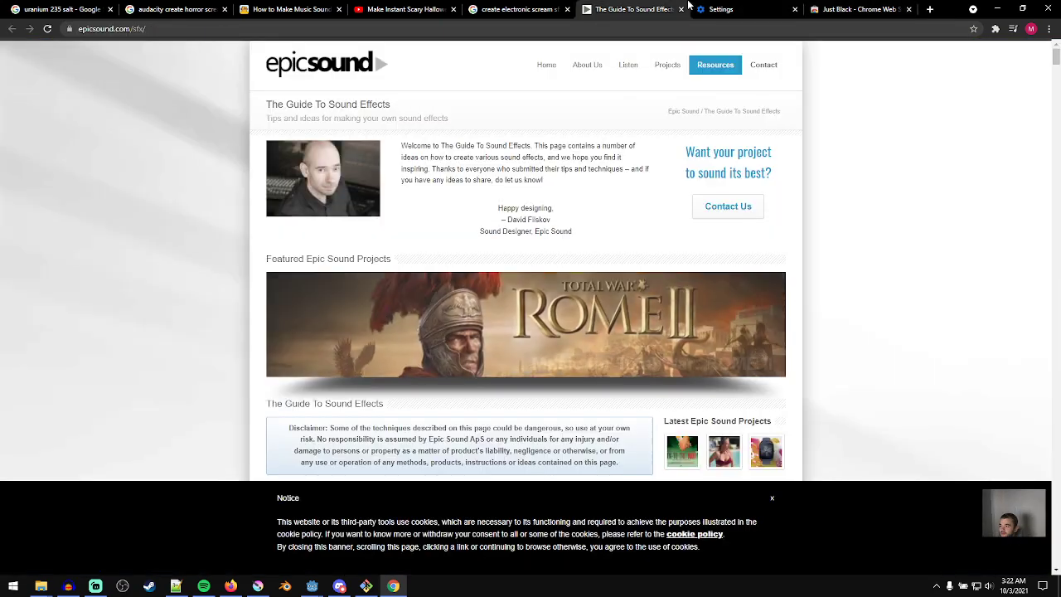
pyautogui.click(717, 9)
pyautogui.click(639, 6)
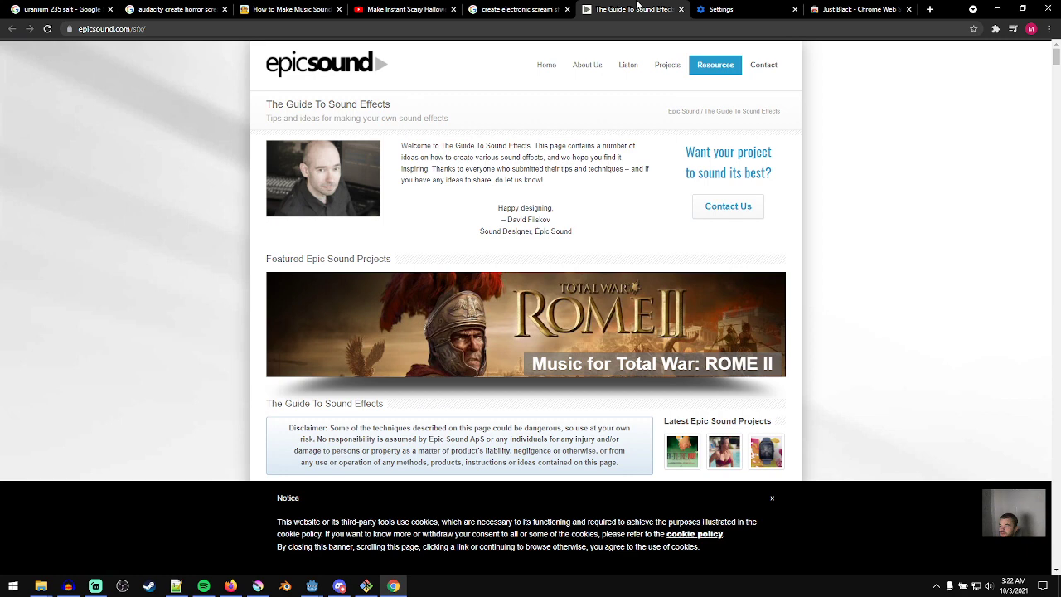
pyautogui.click(773, 498)
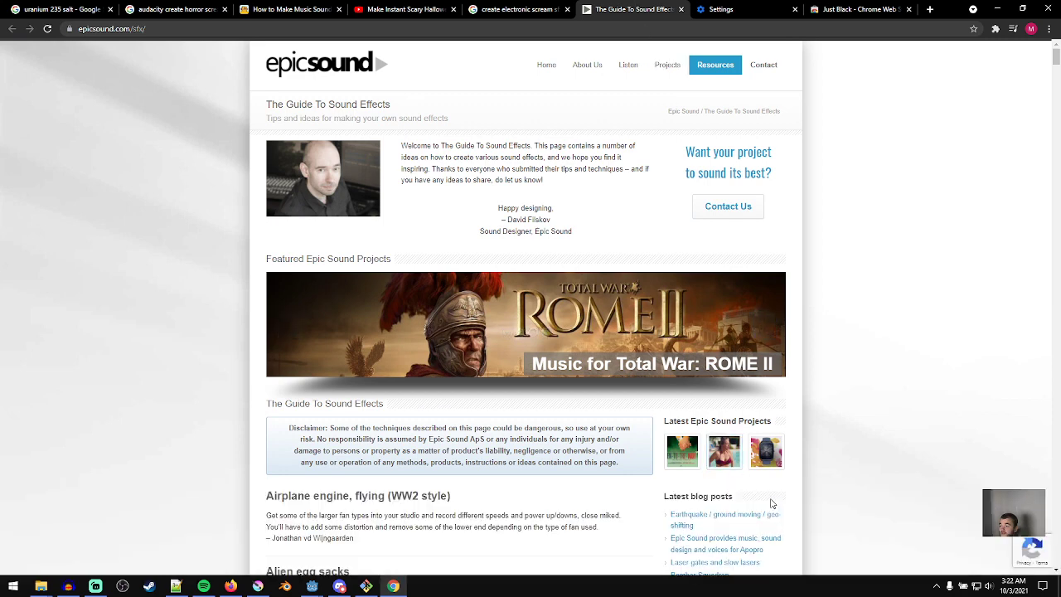
pyautogui.click(853, 6)
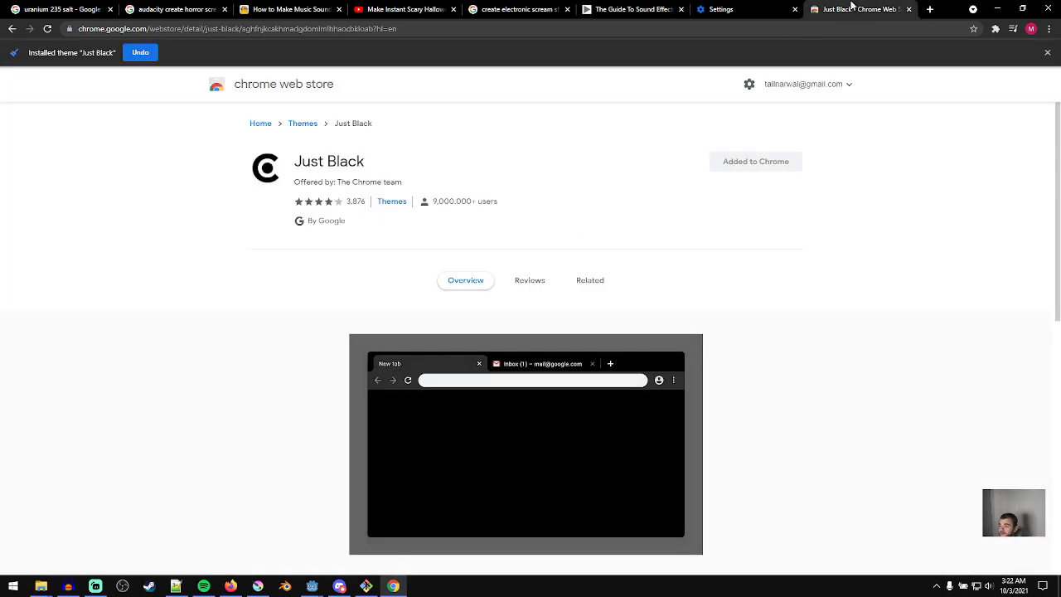
# - Search the Chrome Web Store for "dark mode", install the Dark Theme for Chrome extension, and dismiss the sync prompt
pyautogui.click(257, 85)
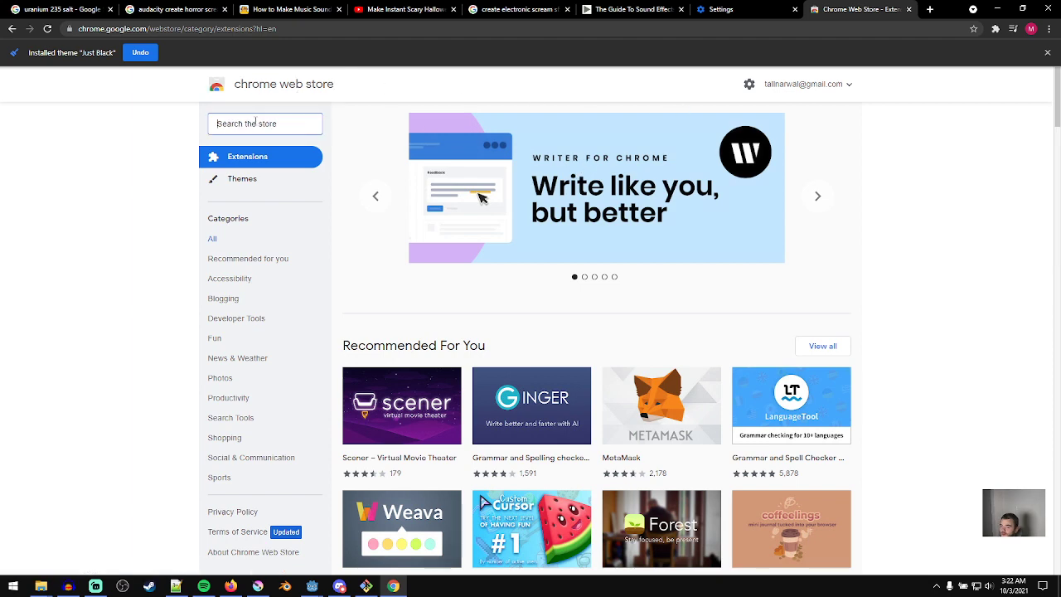
pyautogui.write('dark mode')
pyautogui.press('Return')
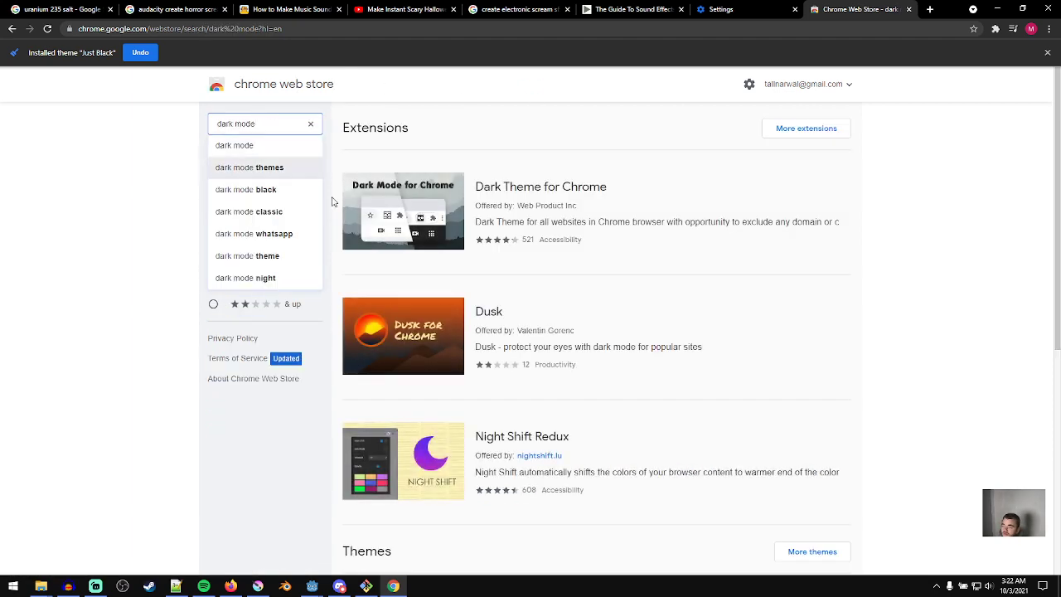
pyautogui.click(511, 184)
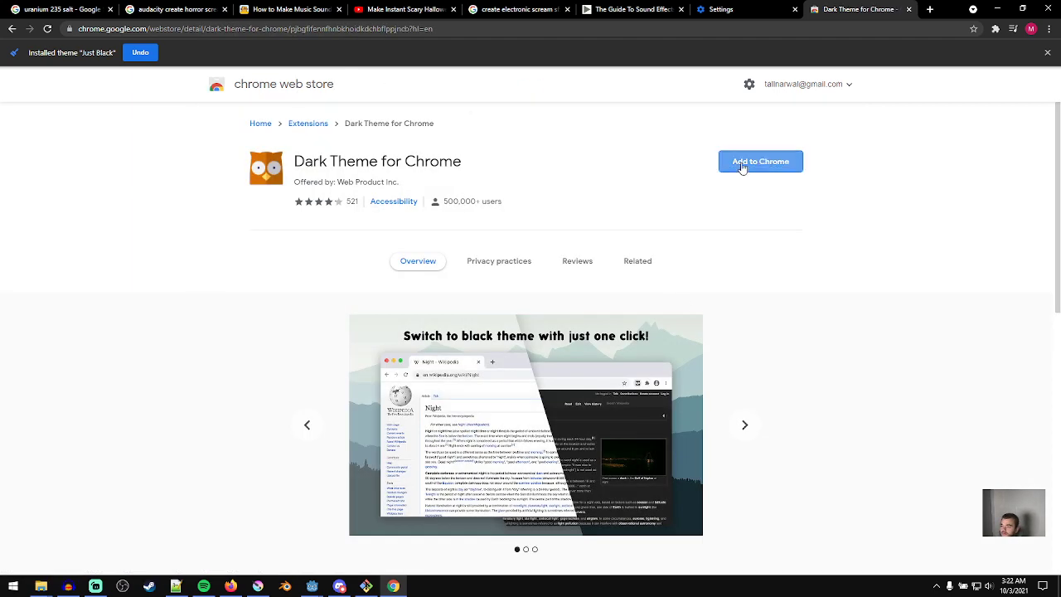
pyautogui.click(744, 165)
pyautogui.click(558, 122)
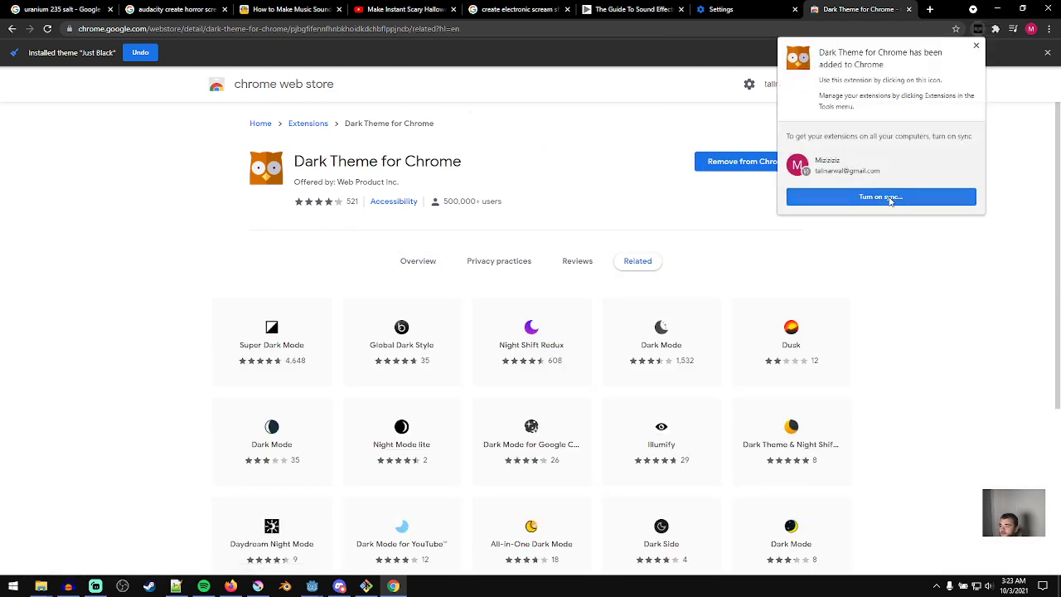
pyautogui.click(976, 47)
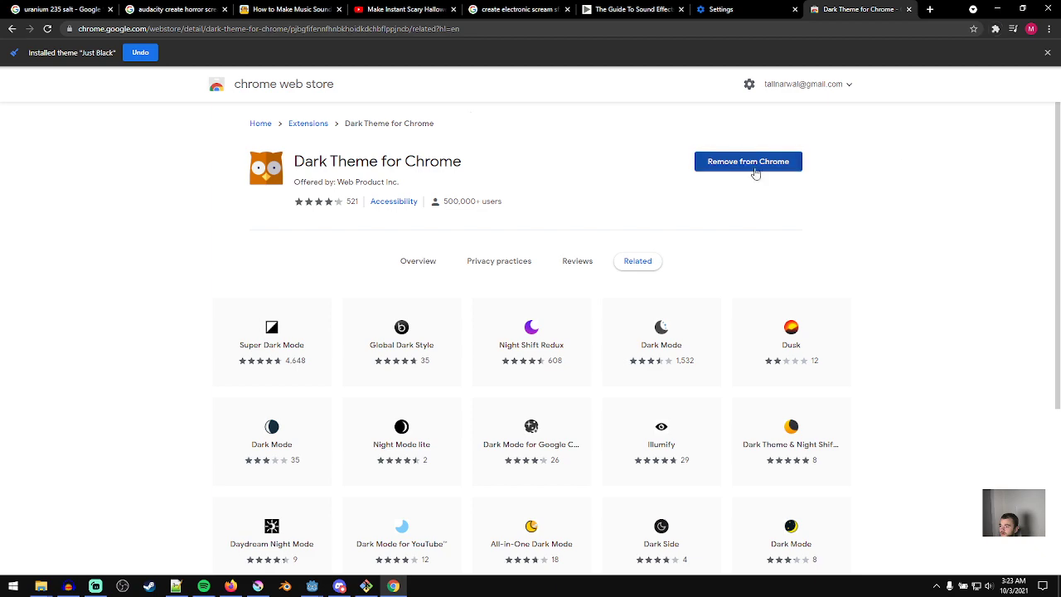
# - Check the dark styling on the open Settings, Web Store and Guide To Sound Effects pages, and skim the whole guide for scream techniques
pyautogui.click(726, 8)
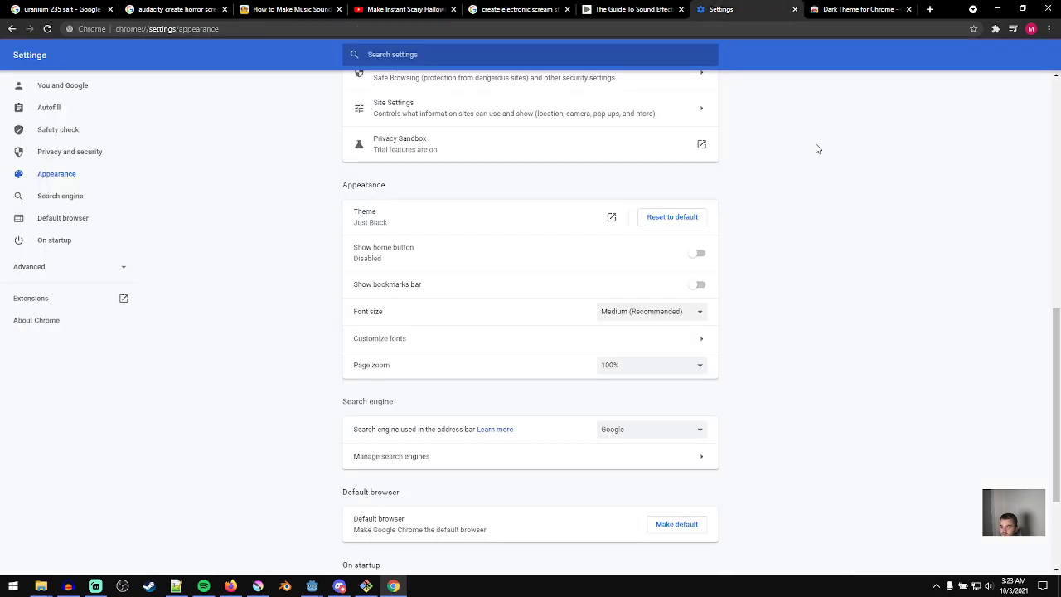
pyautogui.scroll(-1, 816, 148)
pyautogui.click(858, 9)
pyautogui.click(603, 7)
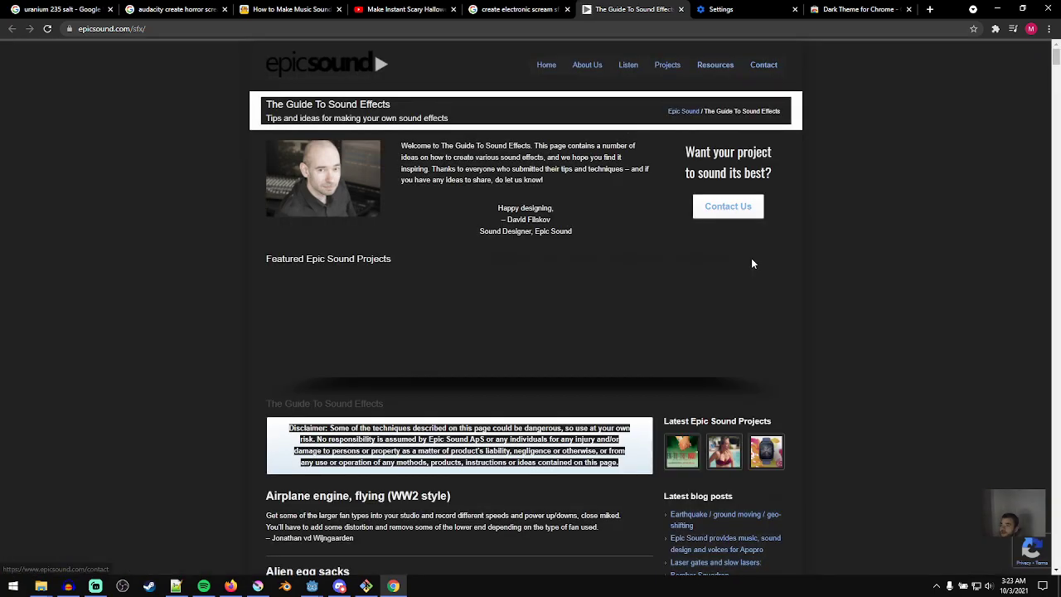
pyautogui.scroll(-5, 746, 272)
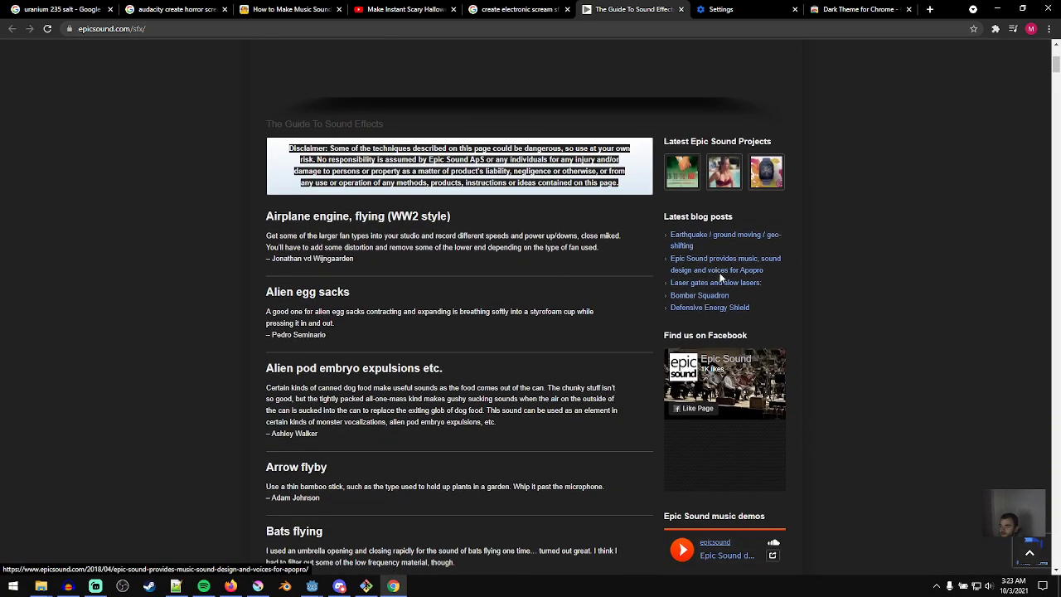
pyautogui.scroll(5, 791, 278)
pyautogui.scroll(-2, 791, 278)
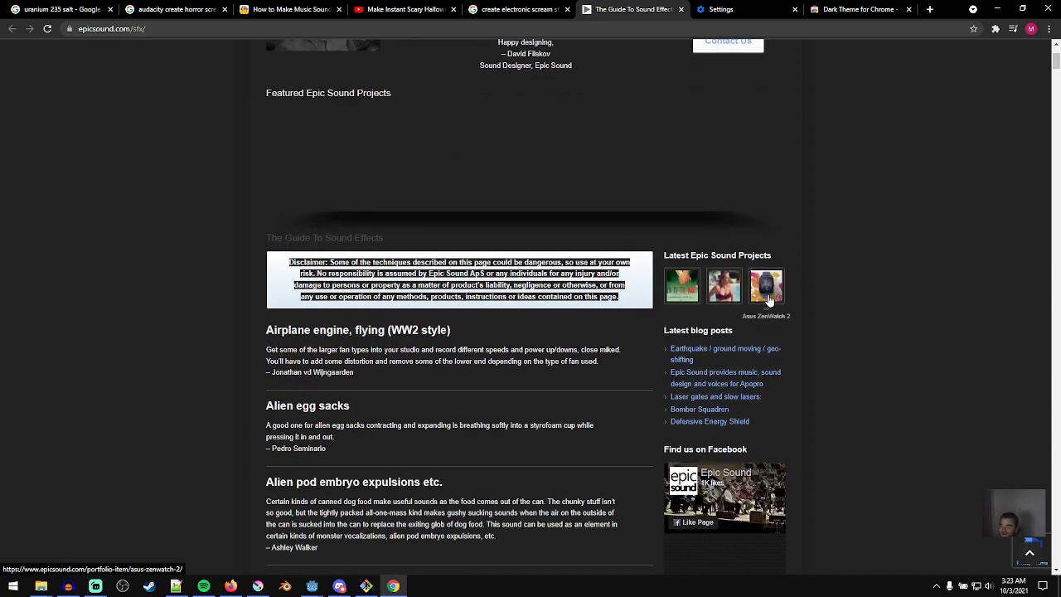
pyautogui.scroll(-3, 418, 386)
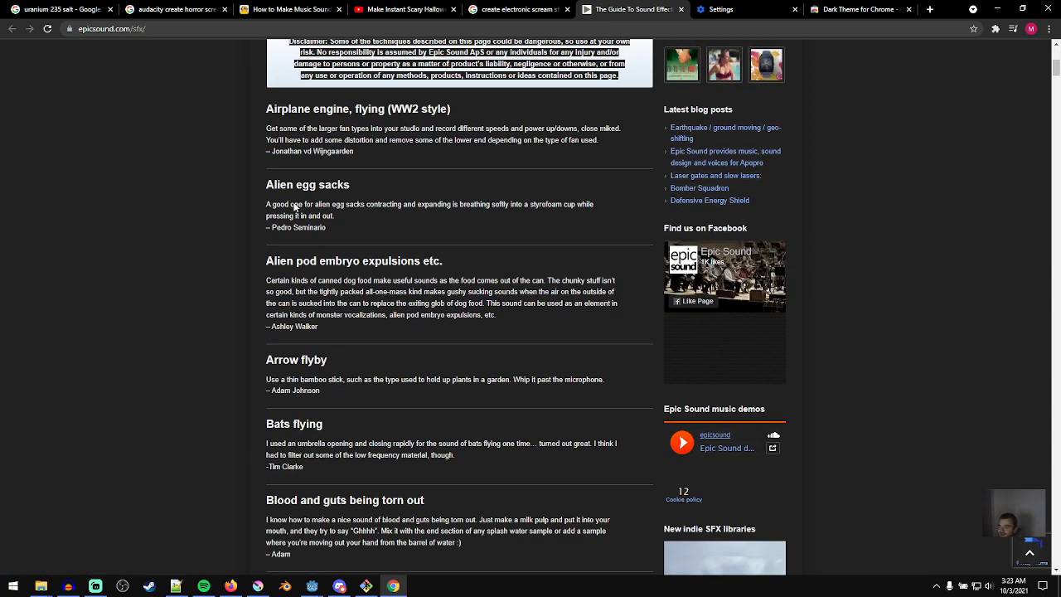
pyautogui.scroll(-5, 352, 330)
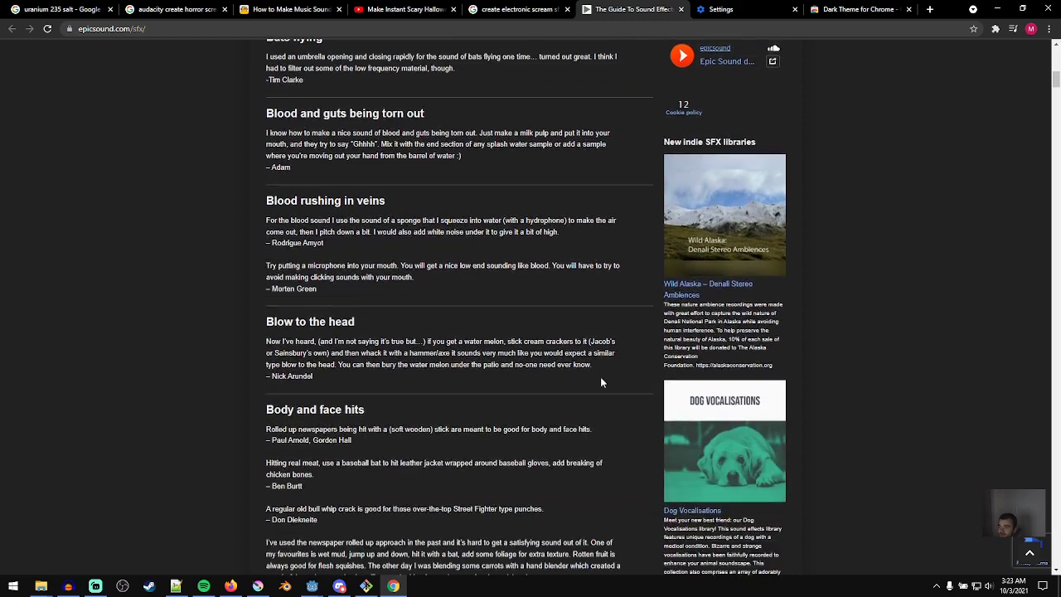
pyautogui.scroll(10, 570, 371)
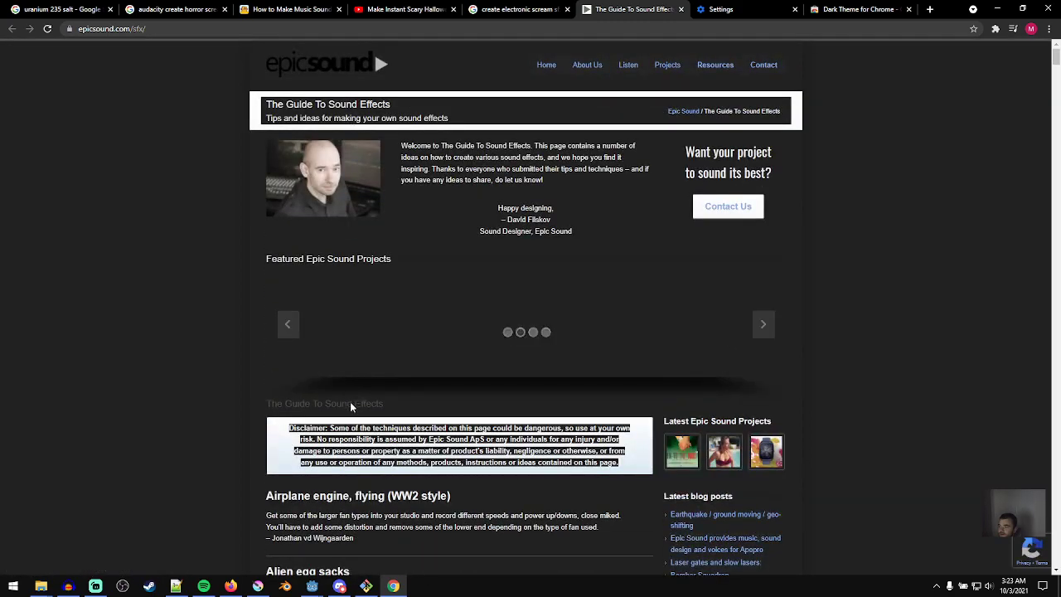
pyautogui.scroll(-12, 455, 363)
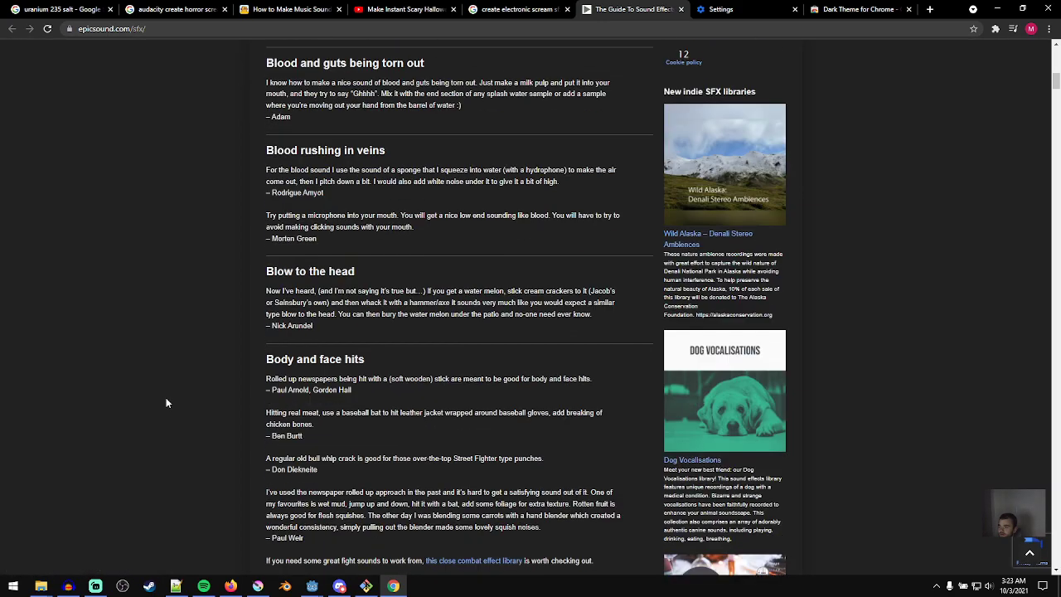
pyautogui.scroll(-11, 215, 422)
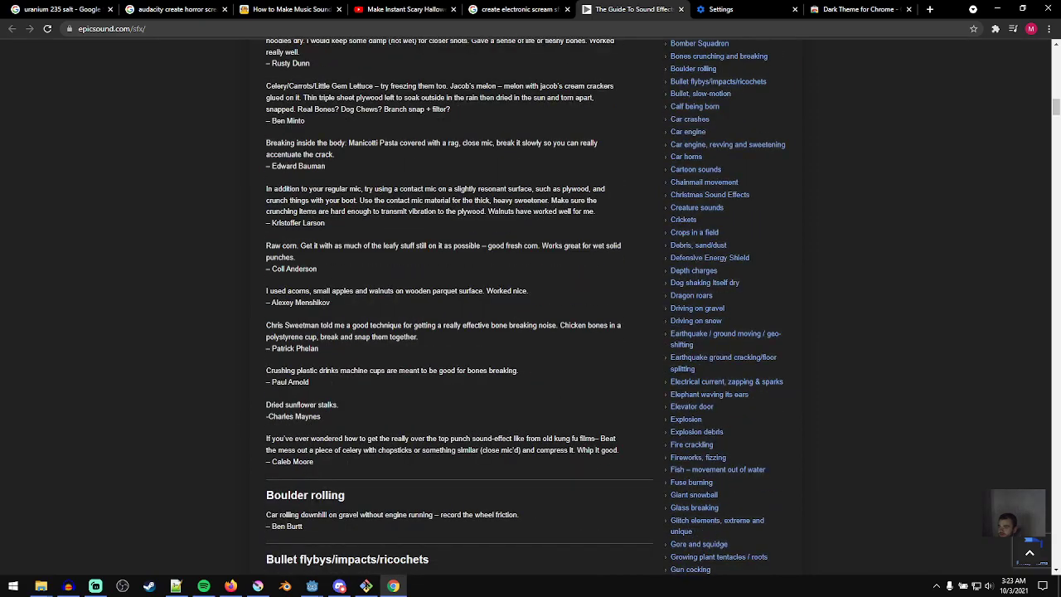
pyautogui.scroll(20, 293, 486)
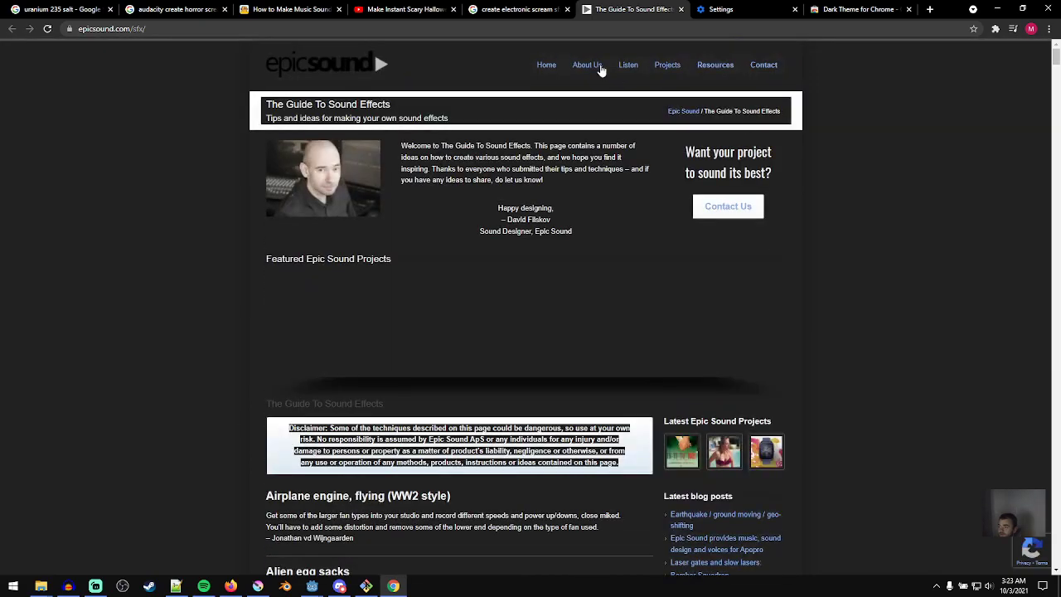
pyautogui.scroll(-3, 659, 226)
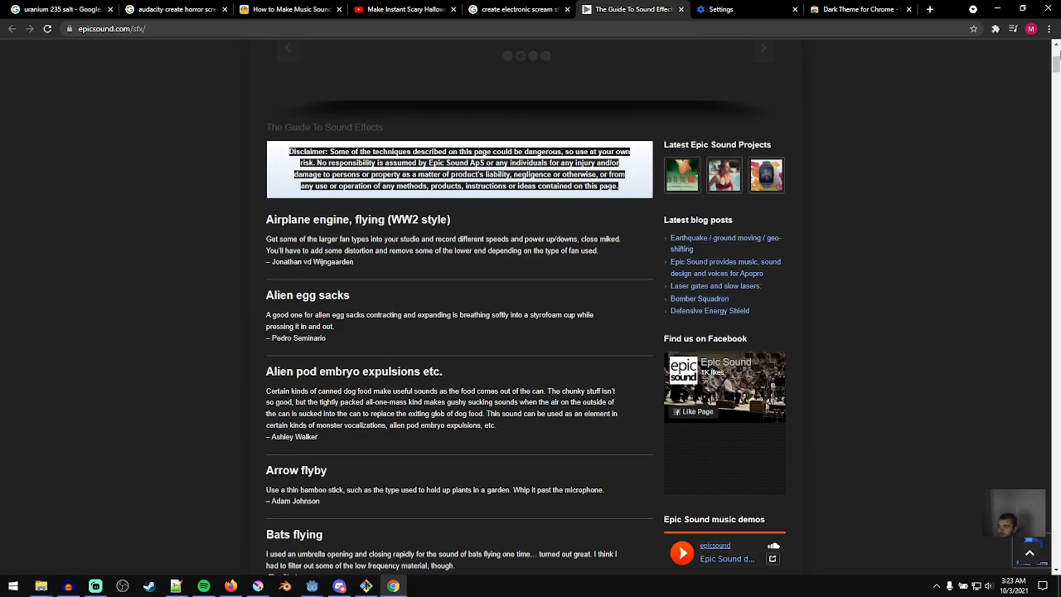
pyautogui.moveTo(1056, 62); pyautogui.dragTo(1050, 551)
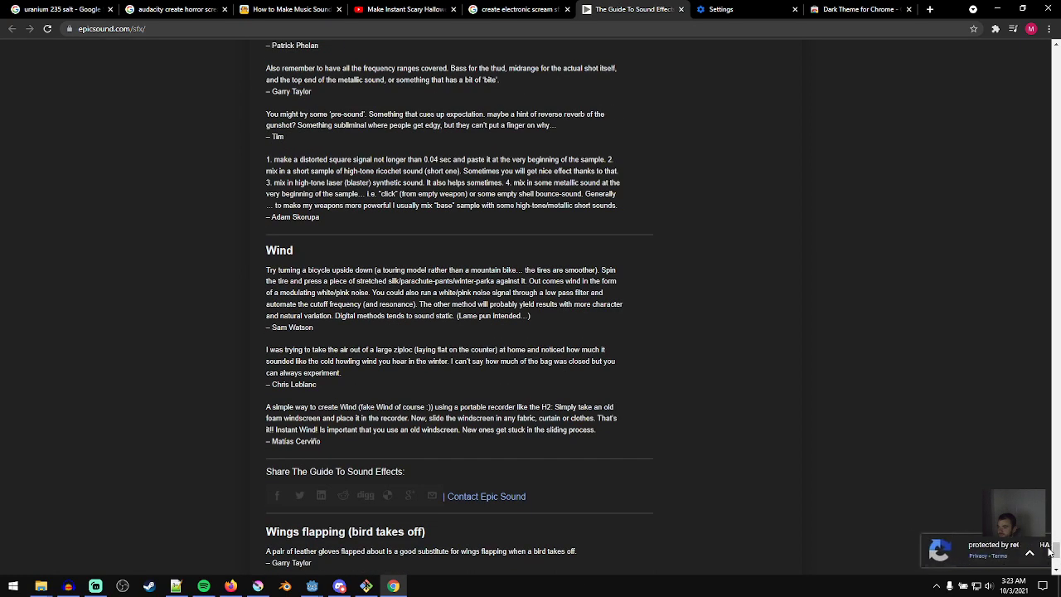
pyautogui.moveTo(1055, 549); pyautogui.dragTo(1055, 475)
# - Close all browser tabs except the "create electronic scream sfx" search results
pyautogui.middleClick(704, 6)
pyautogui.click(680, 9)
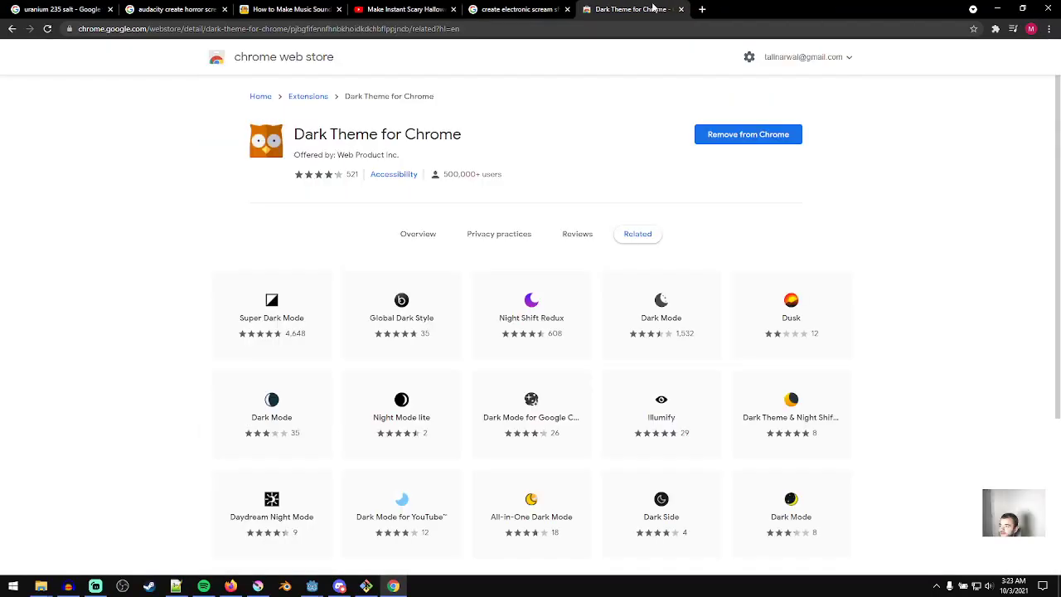
pyautogui.click(681, 9)
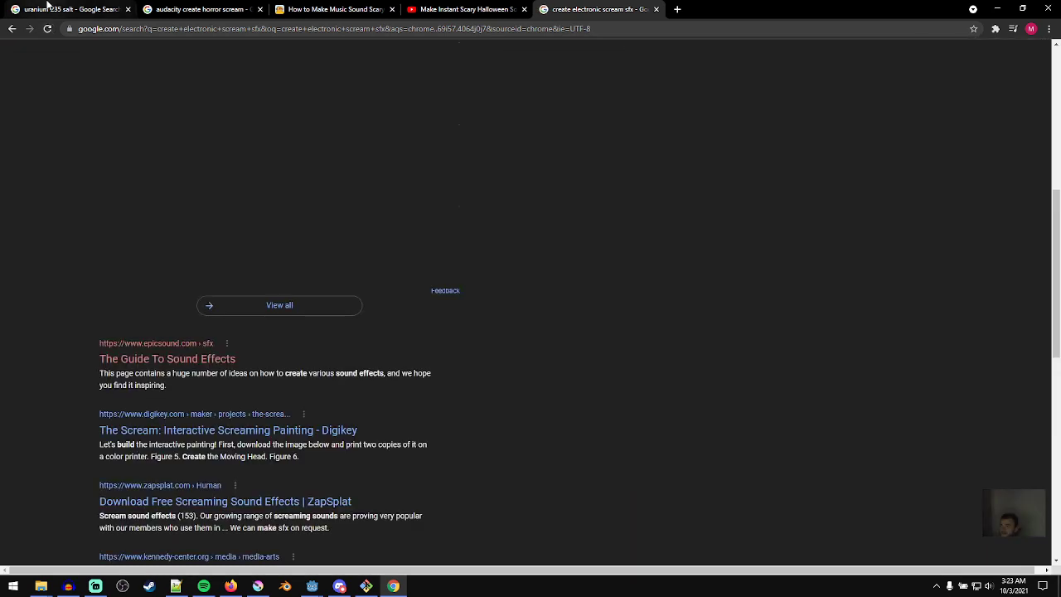
pyautogui.middleClick(46, 5)
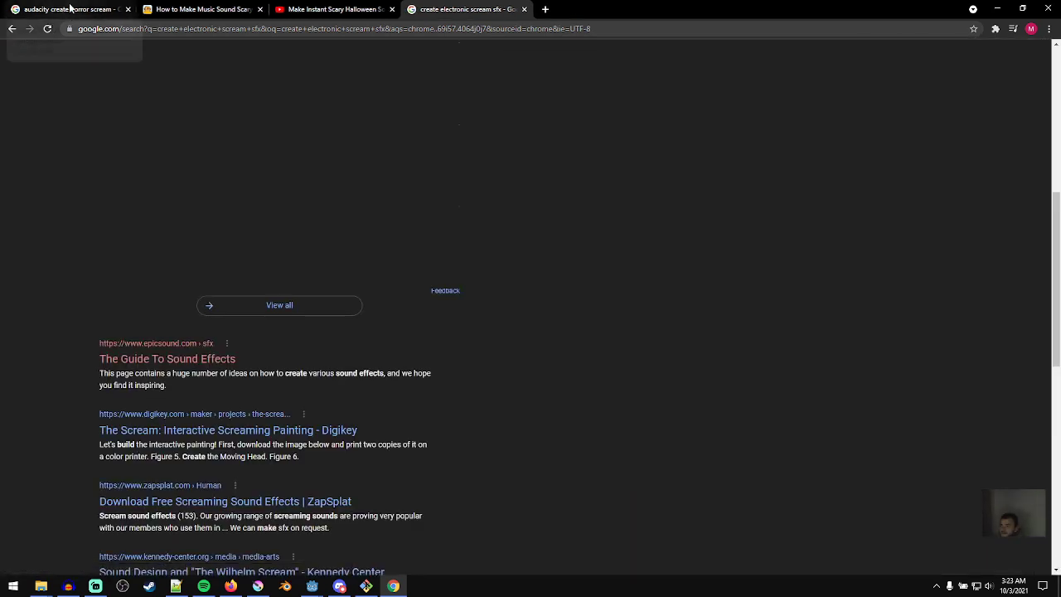
pyautogui.middleClick(71, 10)
pyautogui.middleClick(71, 9)
pyautogui.middleClick(71, 9)
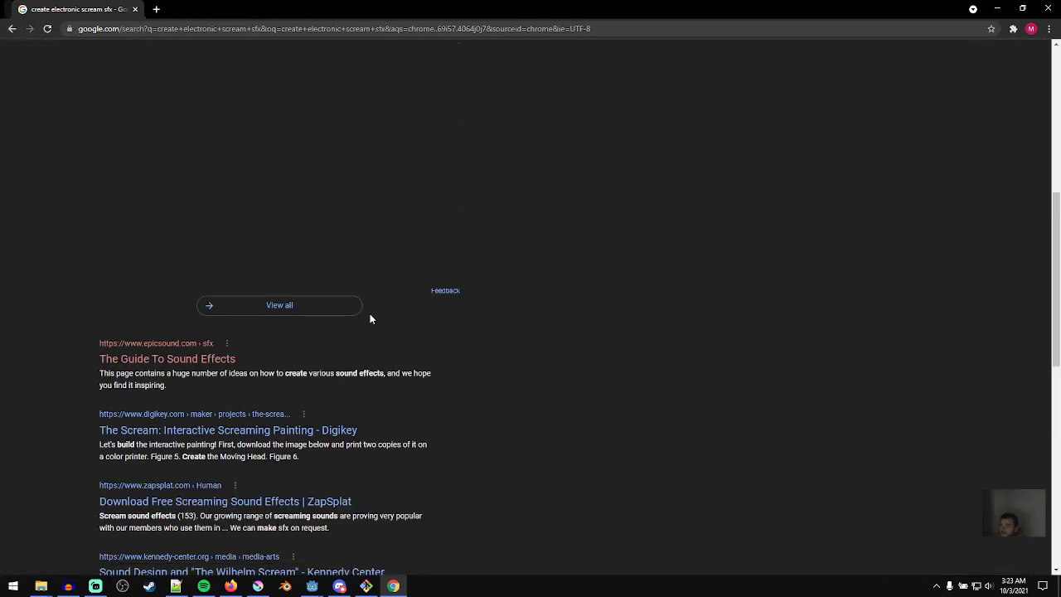
# - Look through the "create electronic scream sfx" results, including the video section, images and related searches
pyautogui.scroll(10, 566, 478)
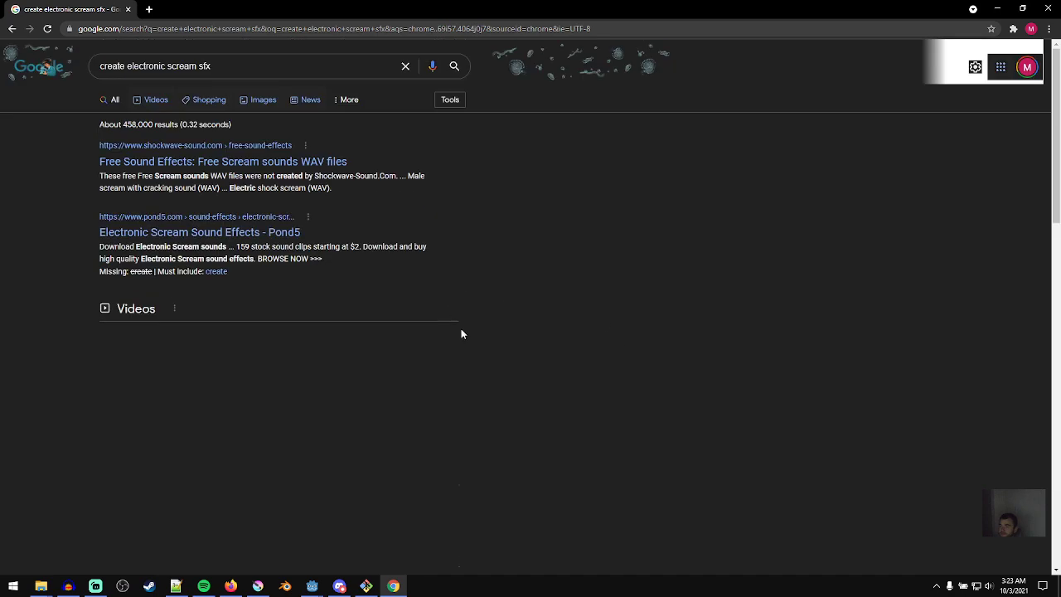
pyautogui.scroll(-10, 265, 354)
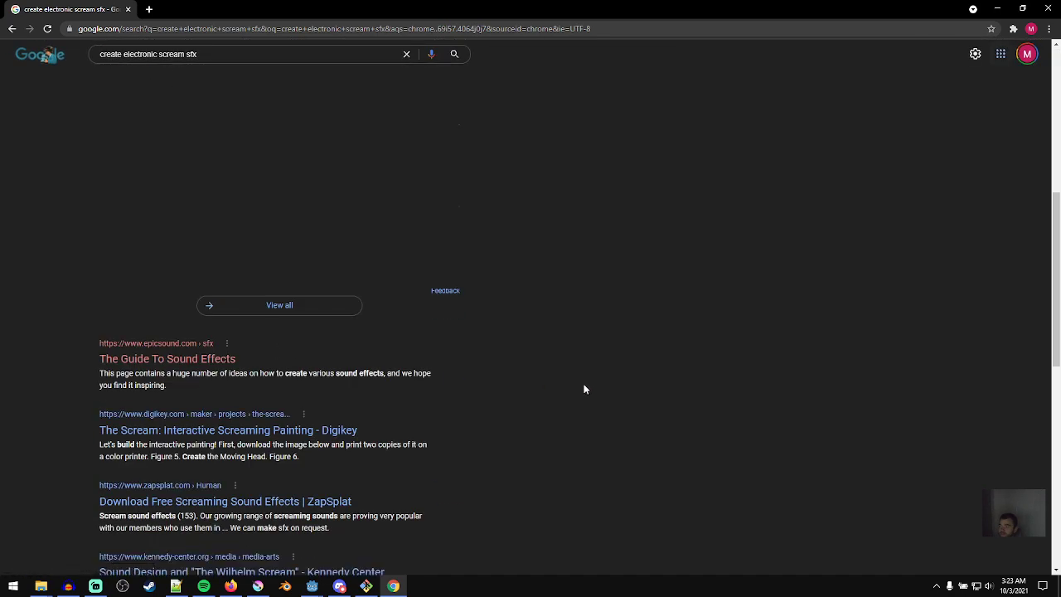
pyautogui.scroll(5, 301, 228)
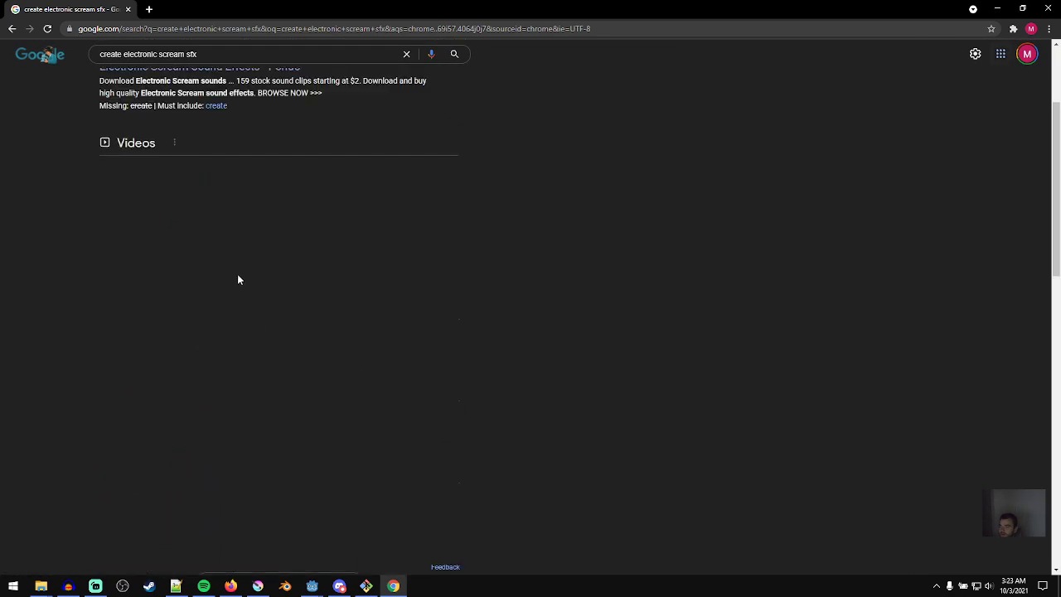
pyautogui.scroll(-7, 137, 181)
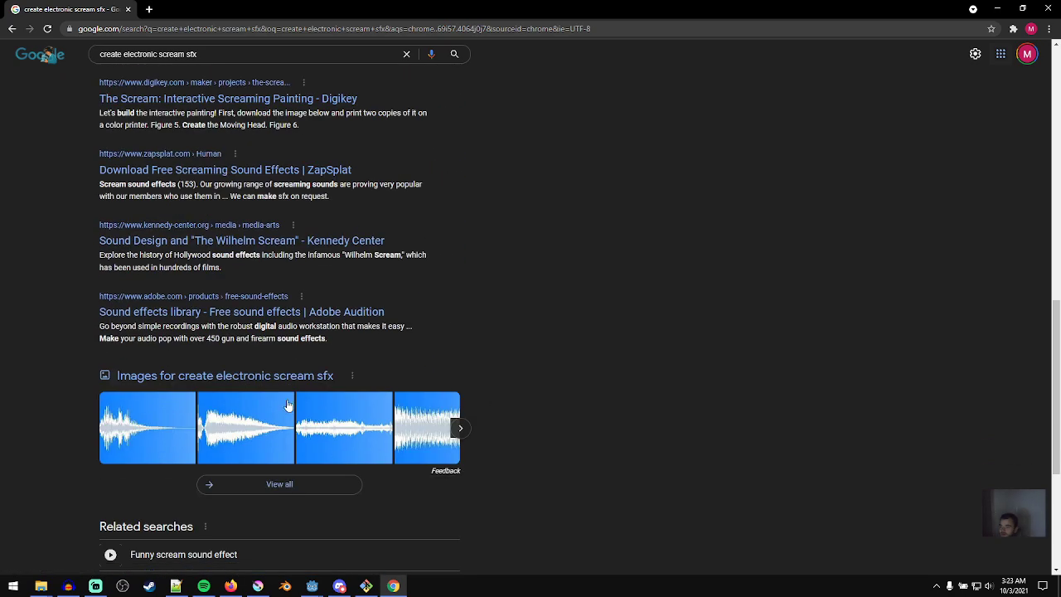
pyautogui.scroll(-5, 289, 406)
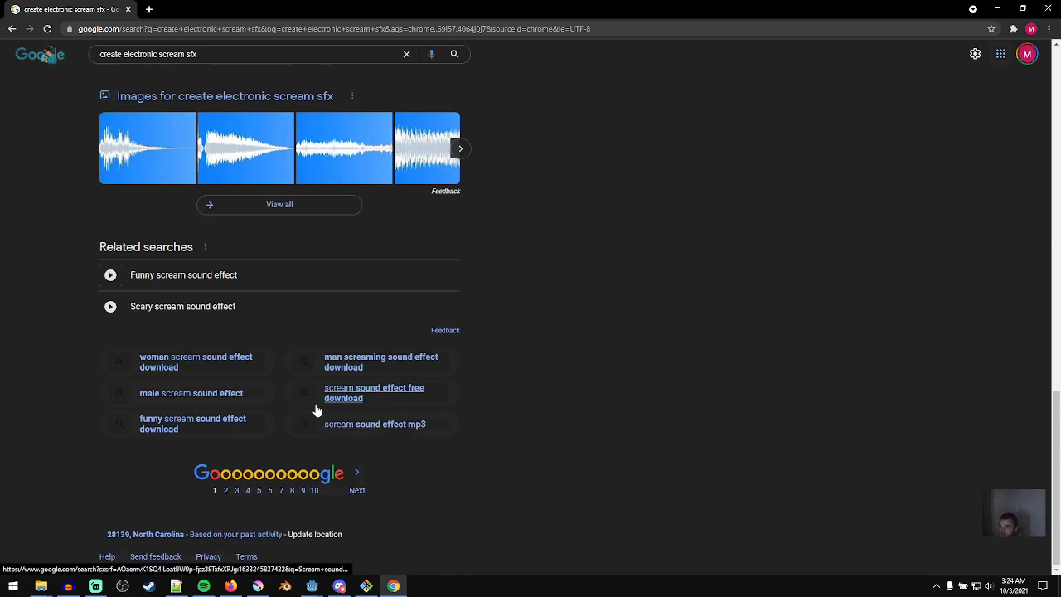
pyautogui.scroll(15, 444, 443)
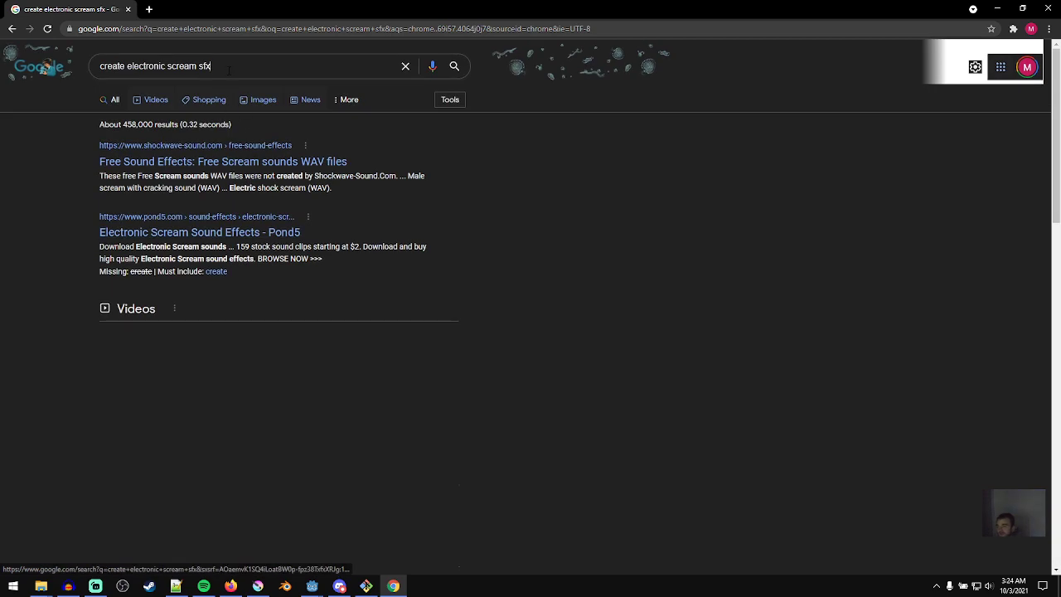
# - Search Google for "create jumpscare scream sfx" and skim the results
pyautogui.moveTo(211, 66); pyautogui.dragTo(129, 66)
pyautogui.write('create')
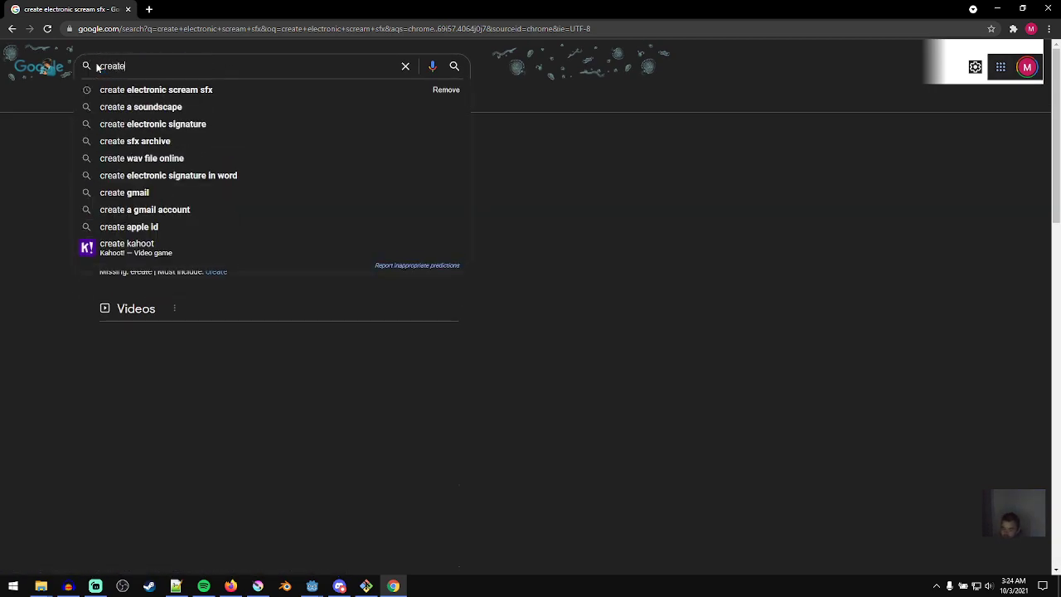
pyautogui.write(' jumpscare ')
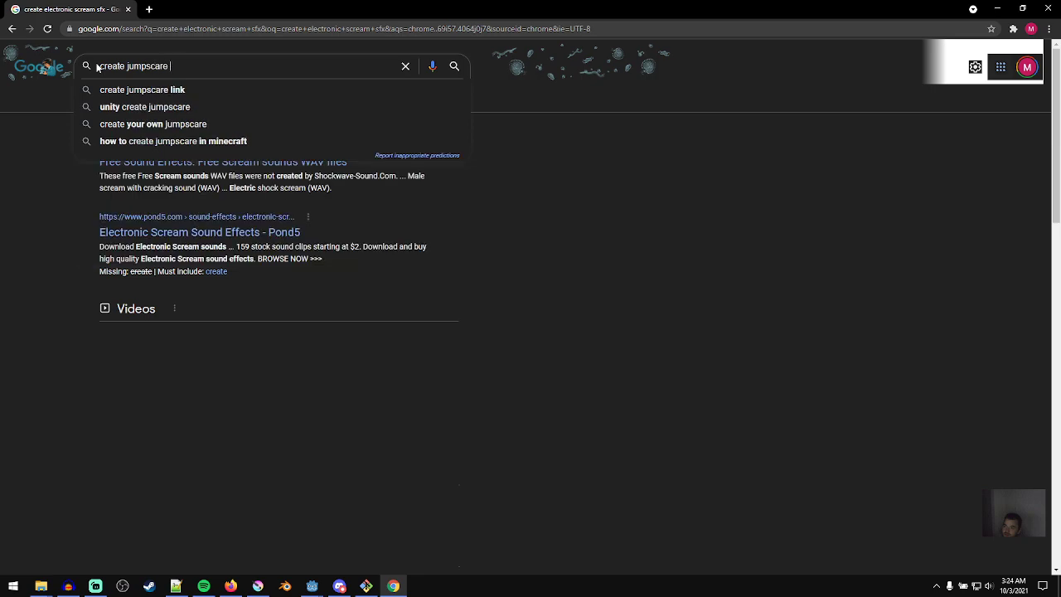
pyautogui.write('scream sfx')
pyautogui.press('Return')
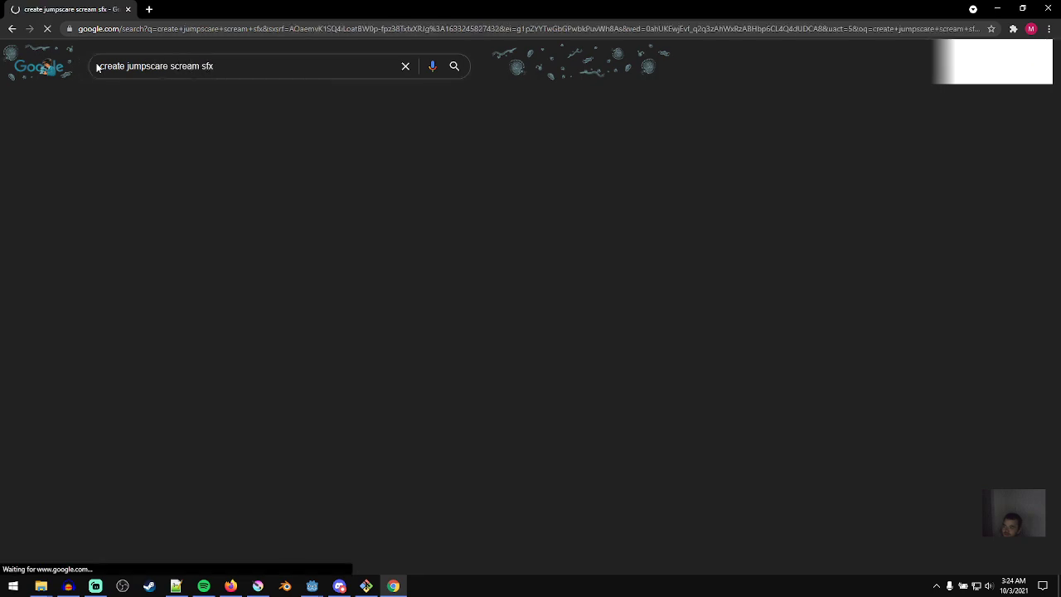
pyautogui.scroll(-4, 173, 443)
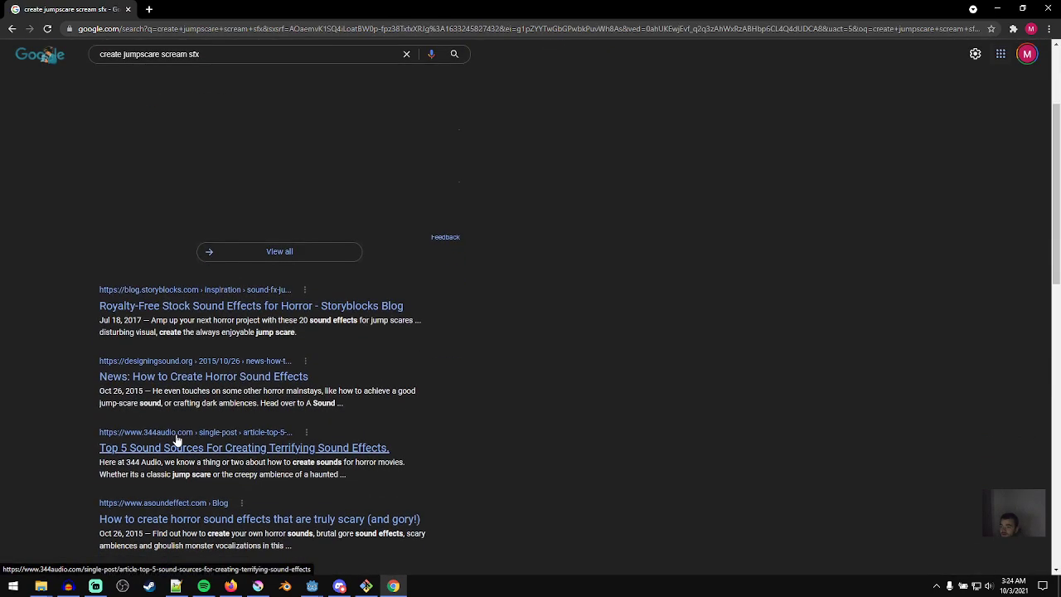
pyautogui.scroll(4, 350, 403)
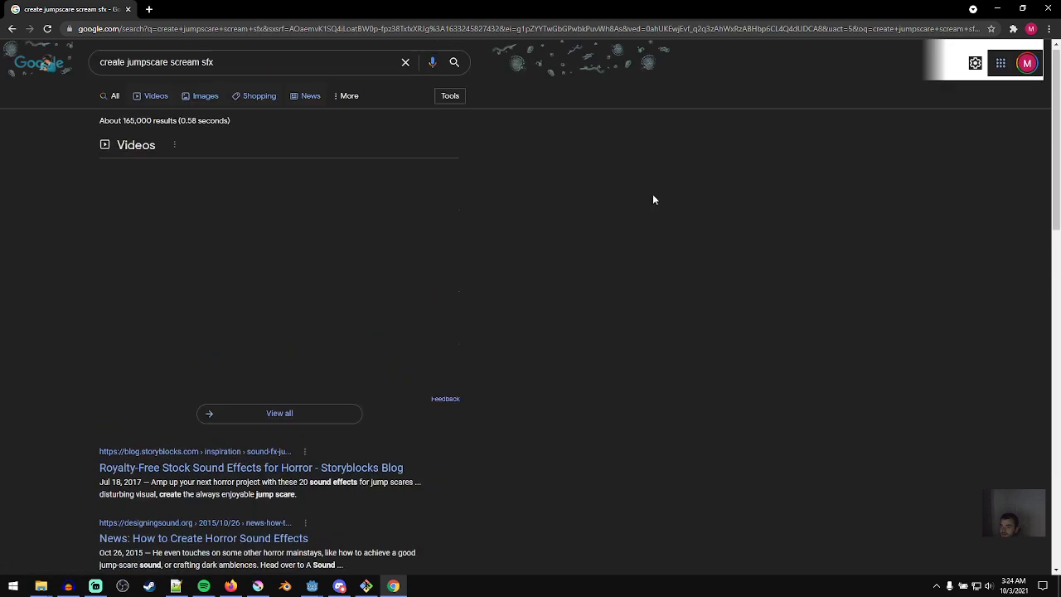
# - Remove the Dark Theme for Chrome extension from the browser
pyautogui.click(1013, 30)
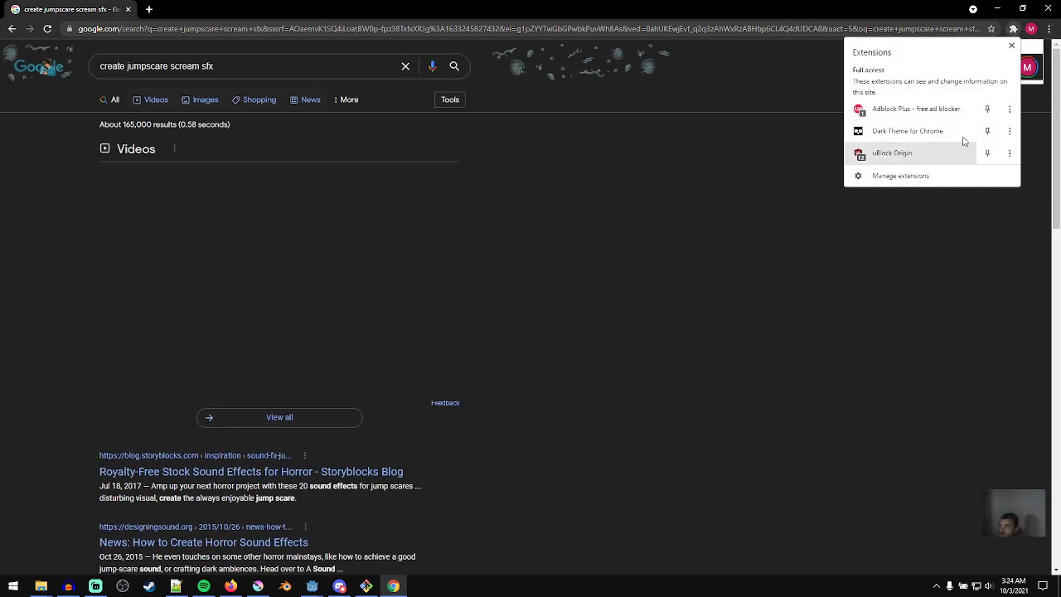
pyautogui.click(1009, 131)
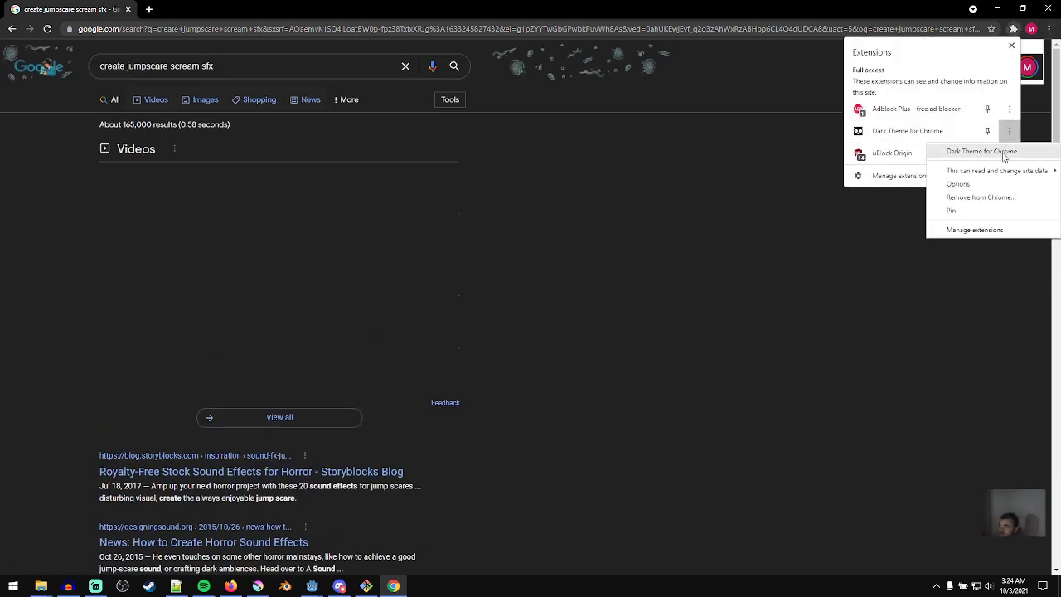
pyautogui.click(997, 196)
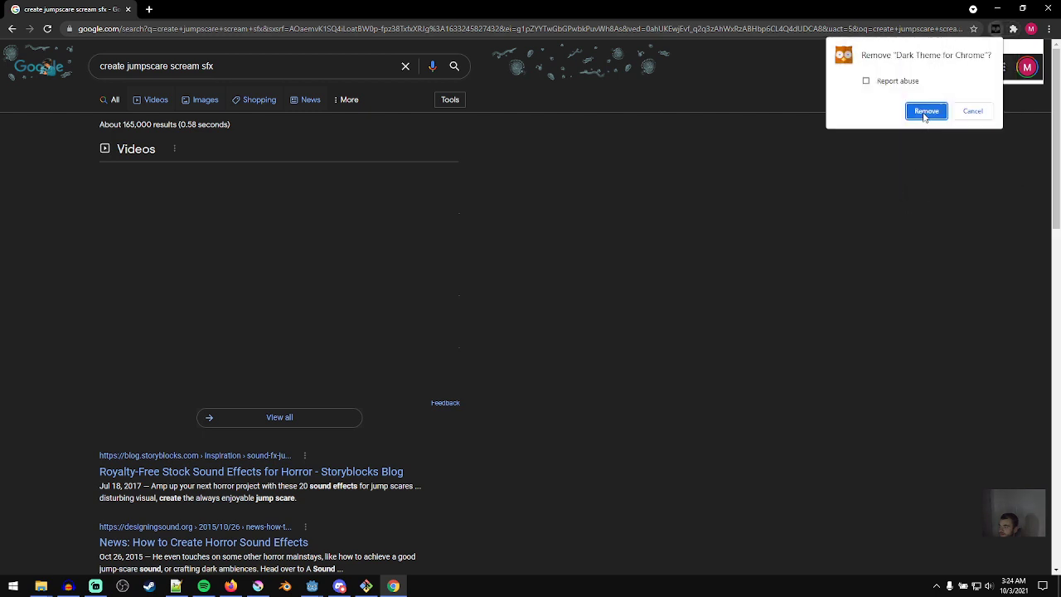
pyautogui.click(924, 113)
# - Remove the Adblock Plus extension from the browser and close its uninstall feedback page
pyautogui.click(1013, 29)
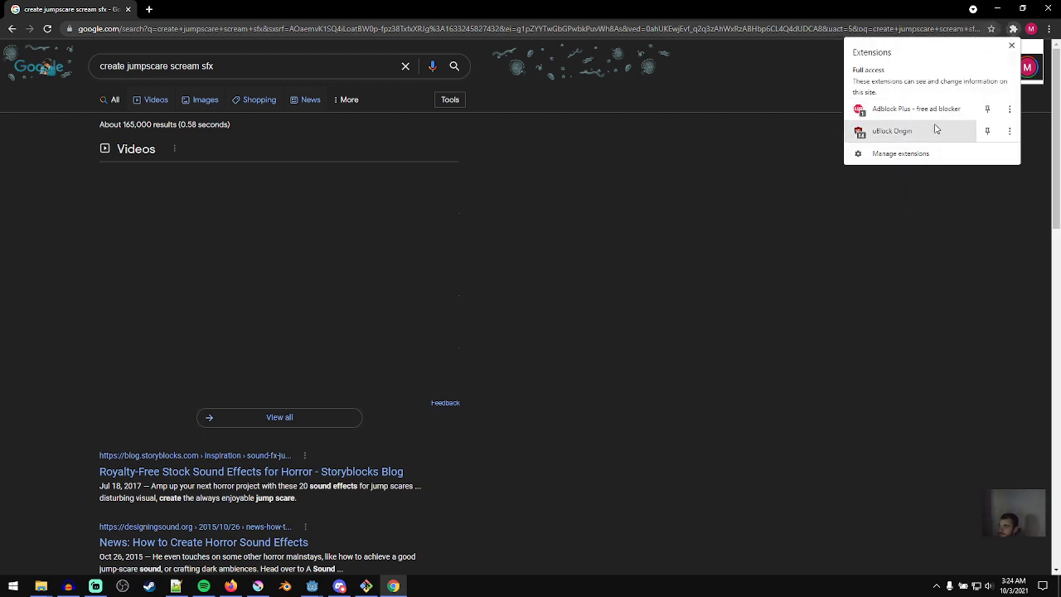
pyautogui.click(1009, 109)
pyautogui.click(982, 175)
pyautogui.click(943, 119)
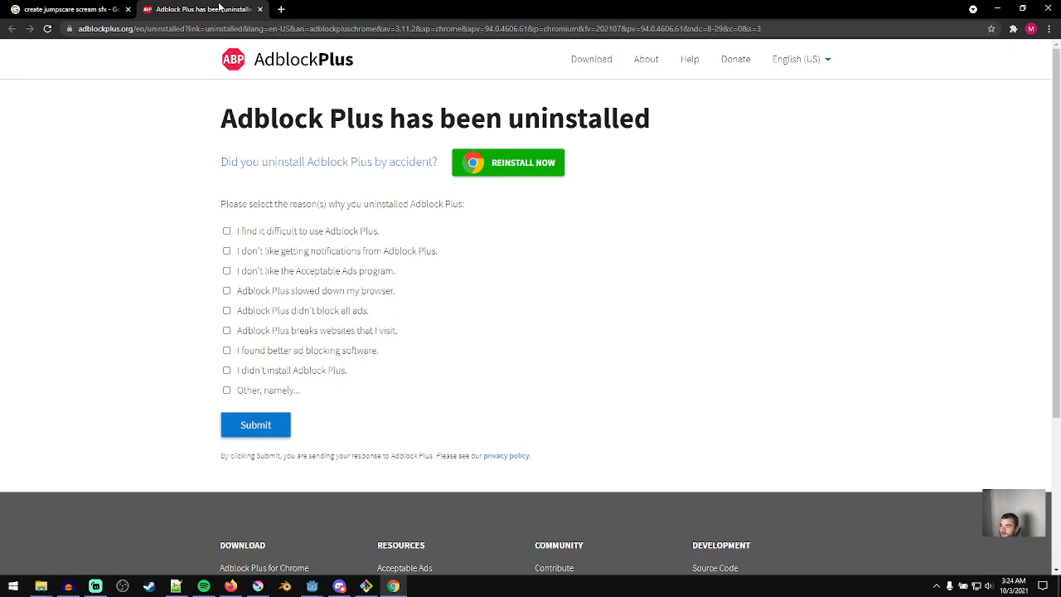
pyautogui.middleClick(219, 7)
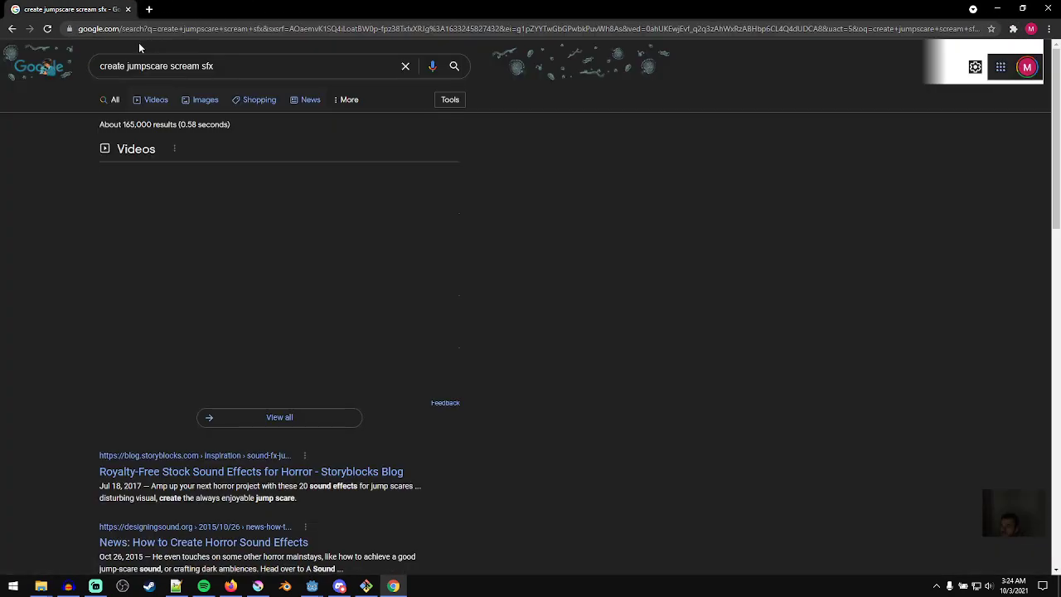
# - Reload the search results and open the "How to Make Scary Sound Effects" video in a new tab
pyautogui.click(48, 30)
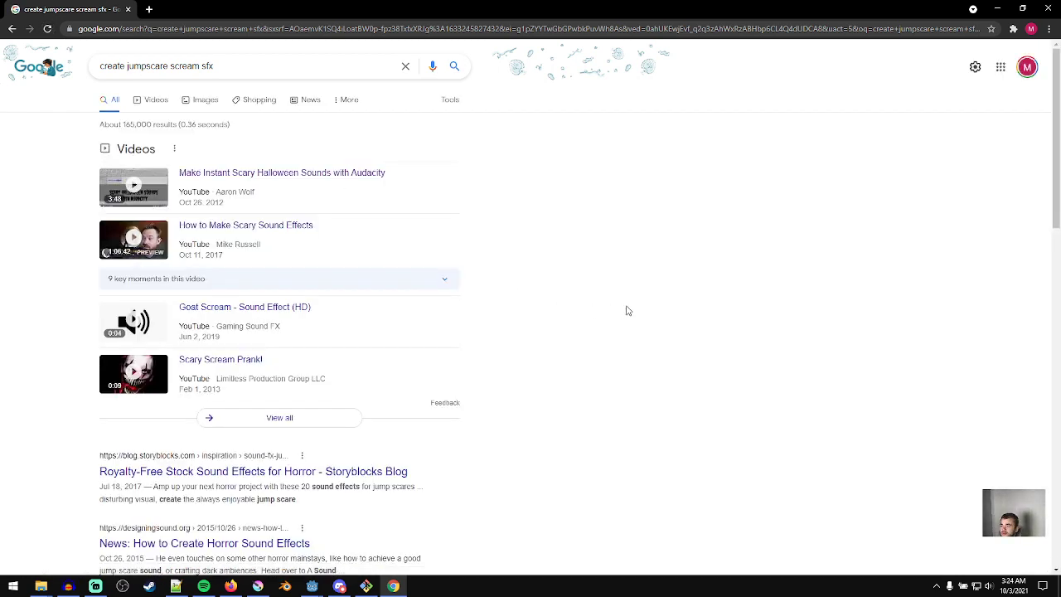
pyautogui.middleClick(256, 227)
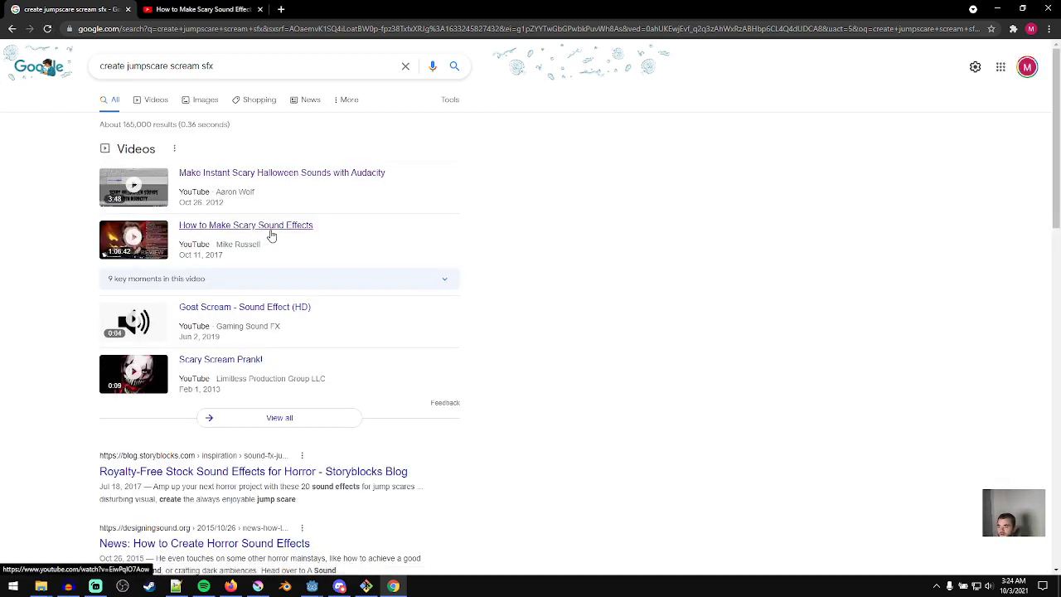
# - Open the "Make Instant Scary Halloween Sounds with Audacity" video in a new tab, and sample and close the "How to Make Scary Sound Effects" video
pyautogui.middleClick(265, 174)
pyautogui.click(203, 7)
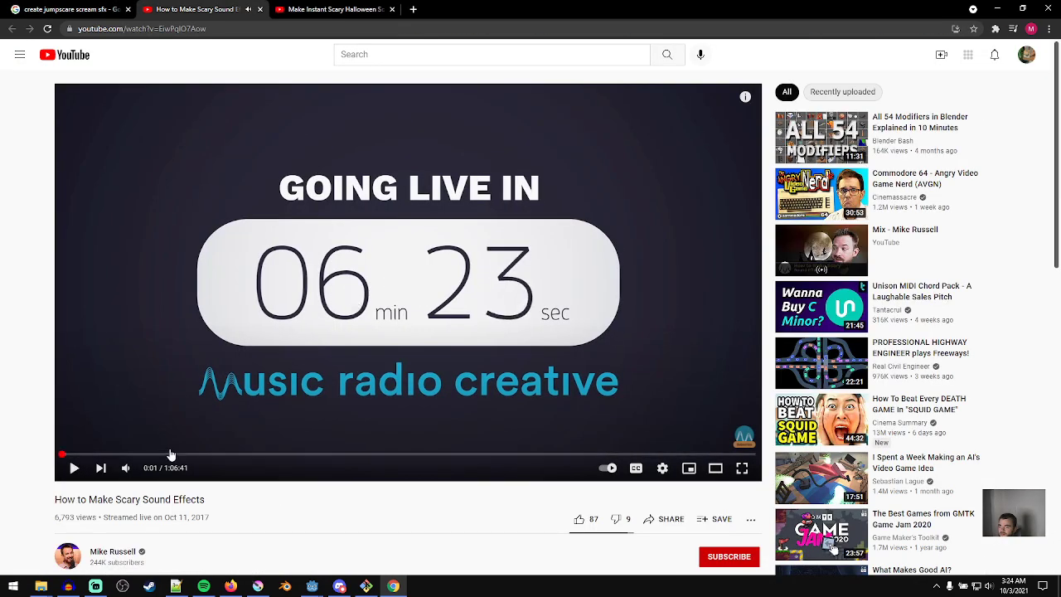
pyautogui.click(277, 397)
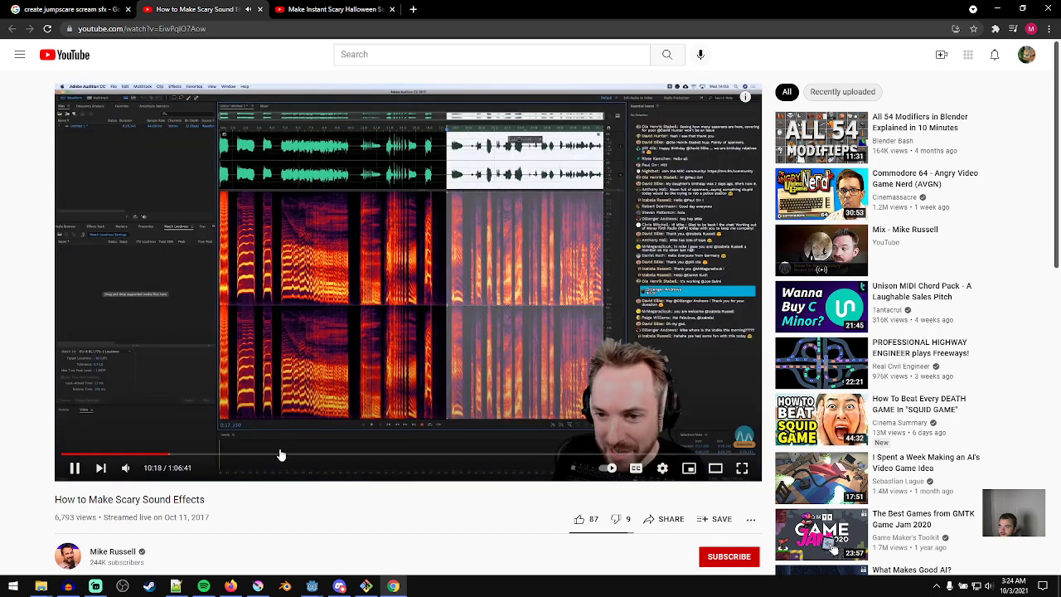
pyautogui.hotkey('ctrl', 'w')
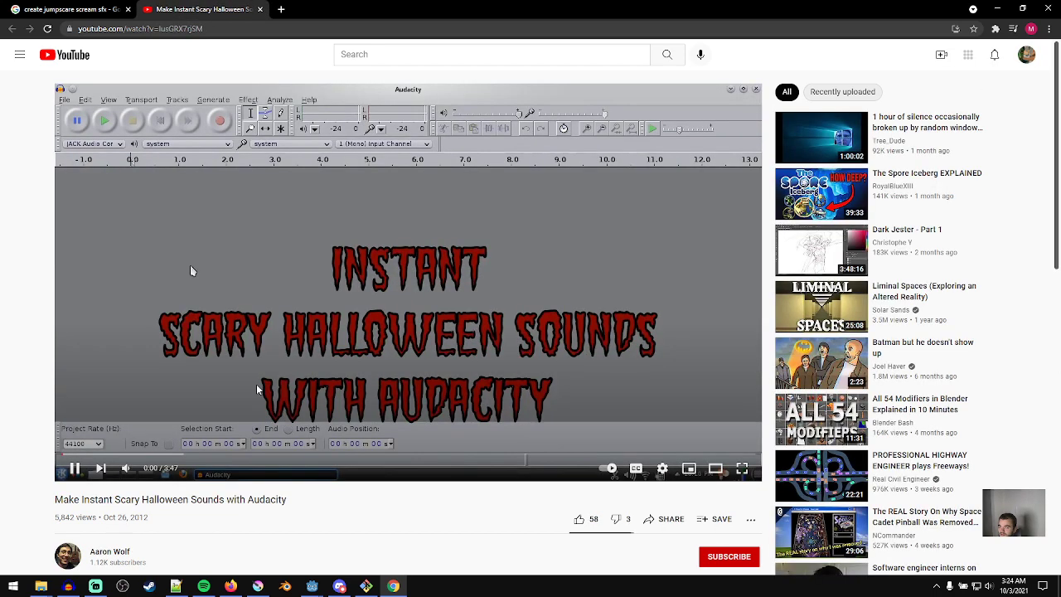
# - Skim the "Make Instant Scary Halloween Sounds with Audacity" video to see how the voice recording is turned into a scary sound
pyautogui.click(173, 454)
pyautogui.click(207, 453)
pyautogui.moveTo(246, 444); pyautogui.dragTo(215, 457)
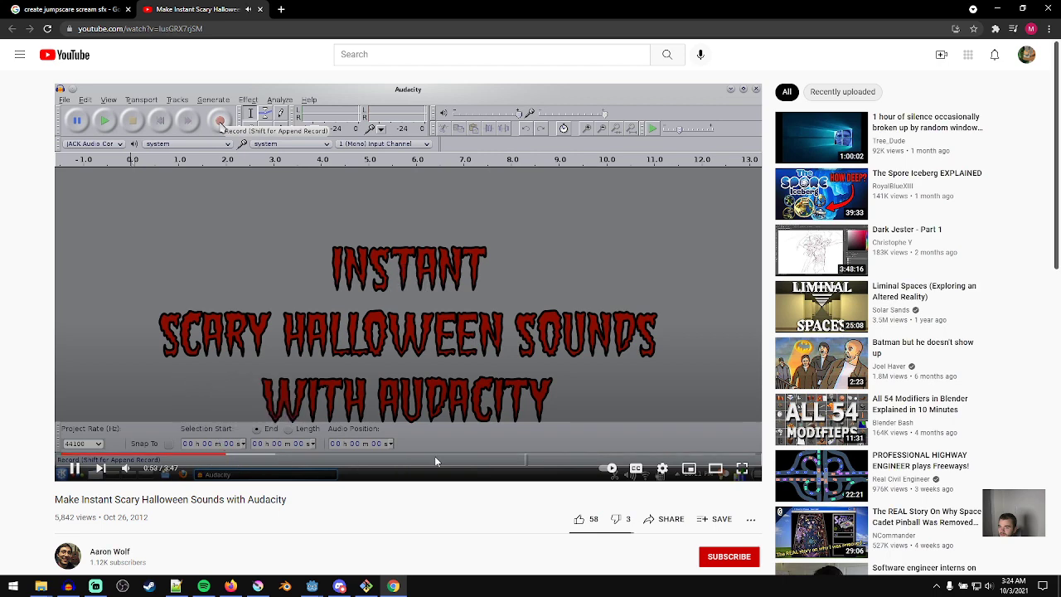
pyautogui.moveTo(502, 455); pyautogui.dragTo(730, 479)
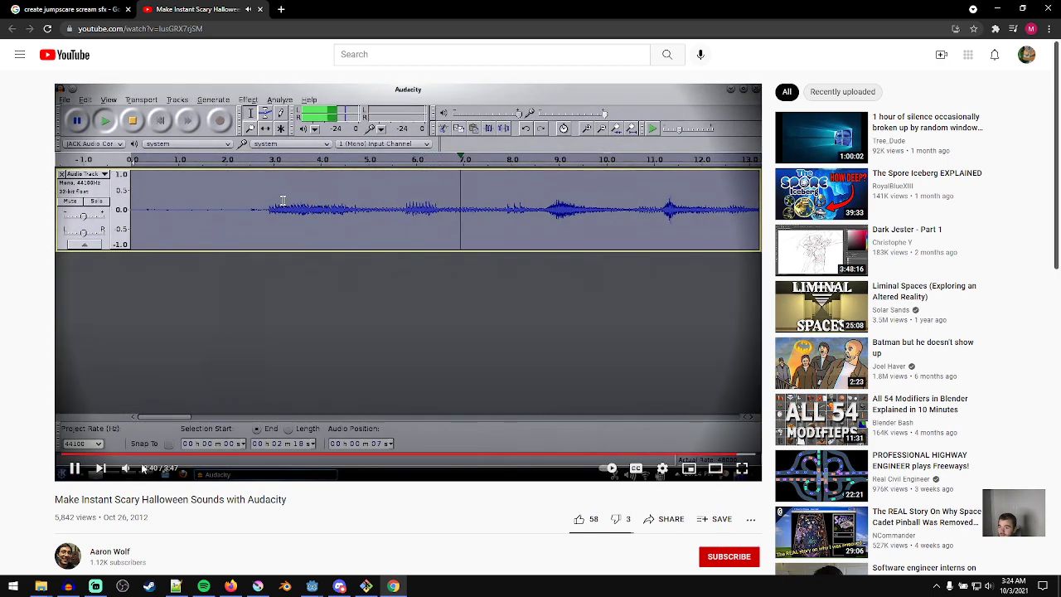
pyautogui.click(689, 455)
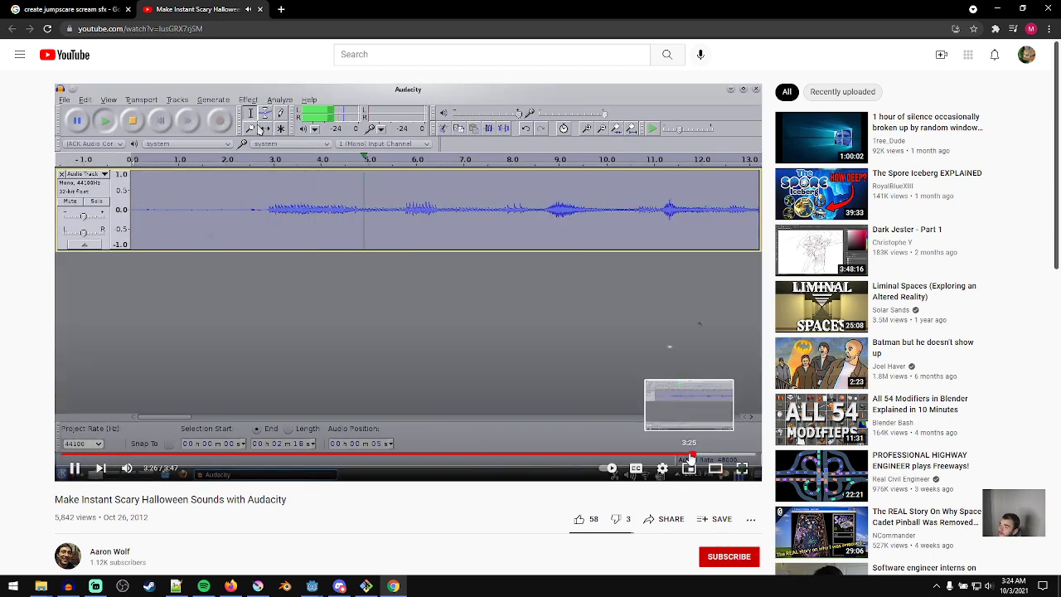
pyautogui.click(101, 455)
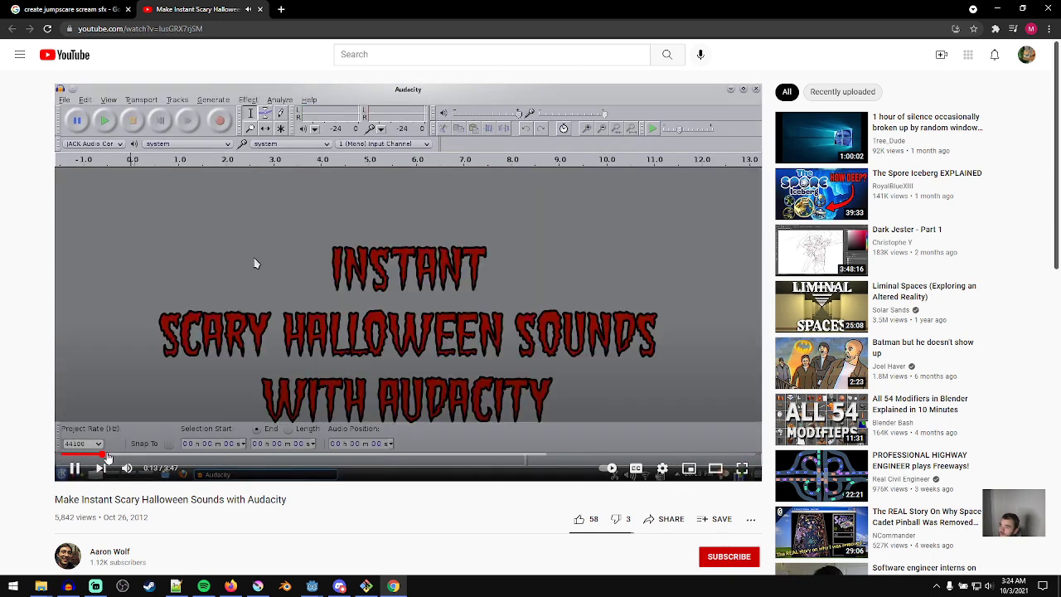
pyautogui.click(128, 468)
pyautogui.moveTo(124, 455); pyautogui.dragTo(185, 455)
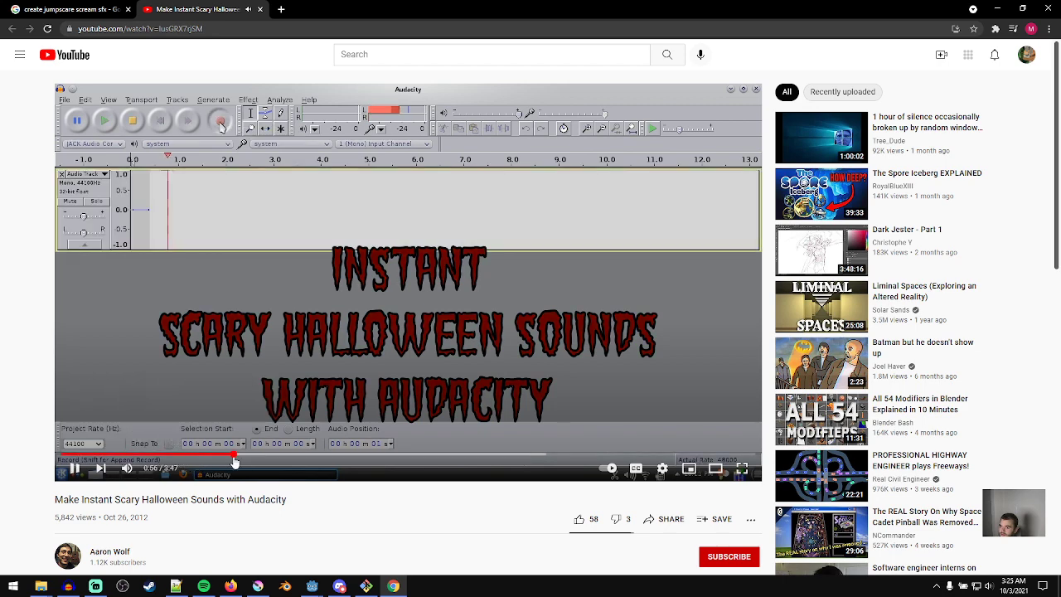
pyautogui.moveTo(261, 455); pyautogui.dragTo(294, 459)
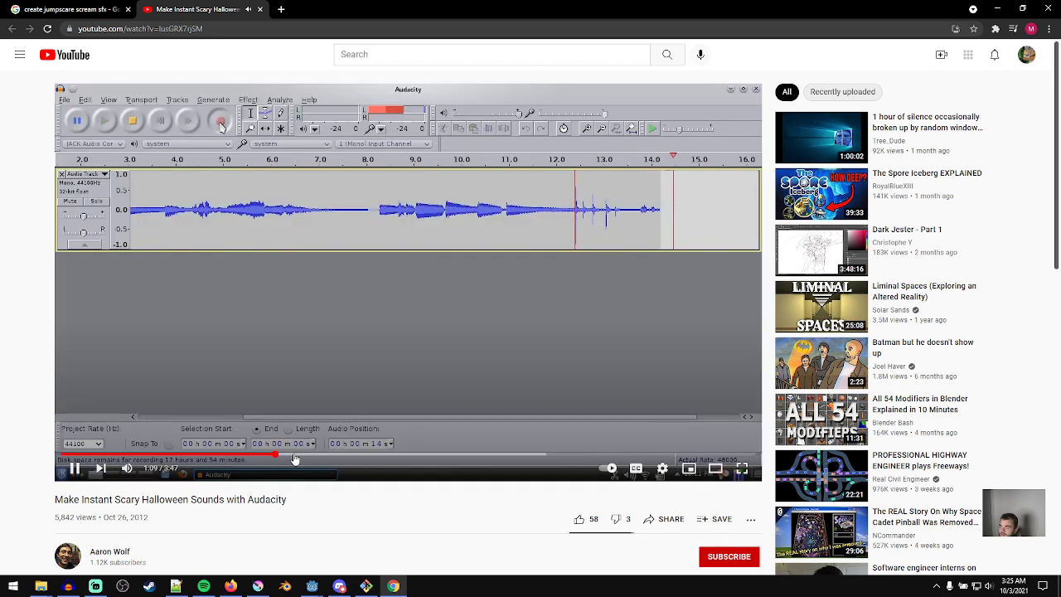
pyautogui.click(319, 459)
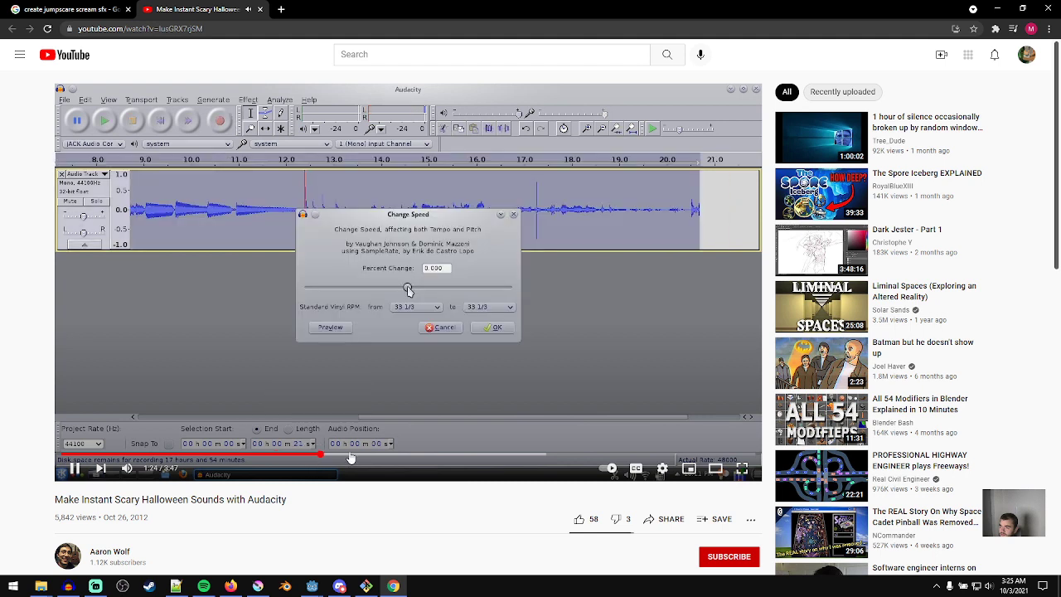
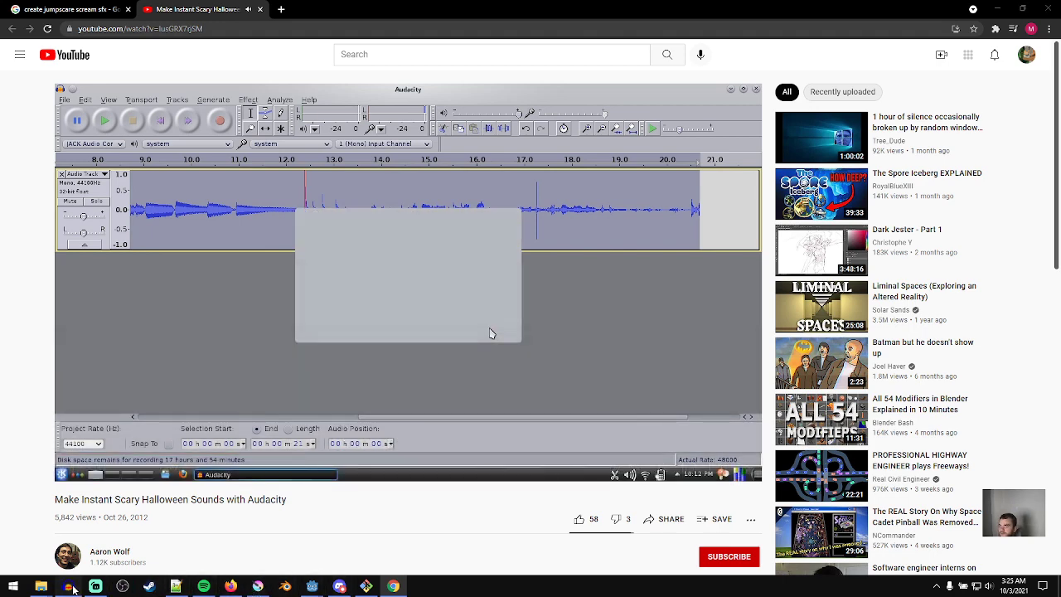
# - Switch to Audacity and undo the recent track edits back to a single audio track
pyautogui.click(68, 586)
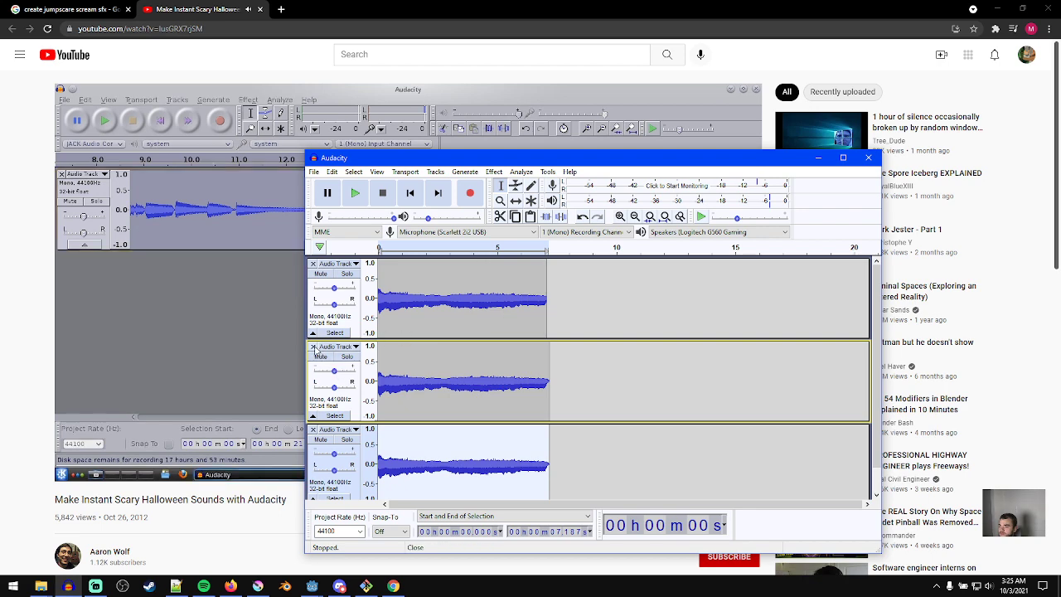
pyautogui.hotkey('ctrl', 'z')
pyautogui.hotkey('ctrl', 'z')
pyautogui.hotkey('ctrl', 'z')
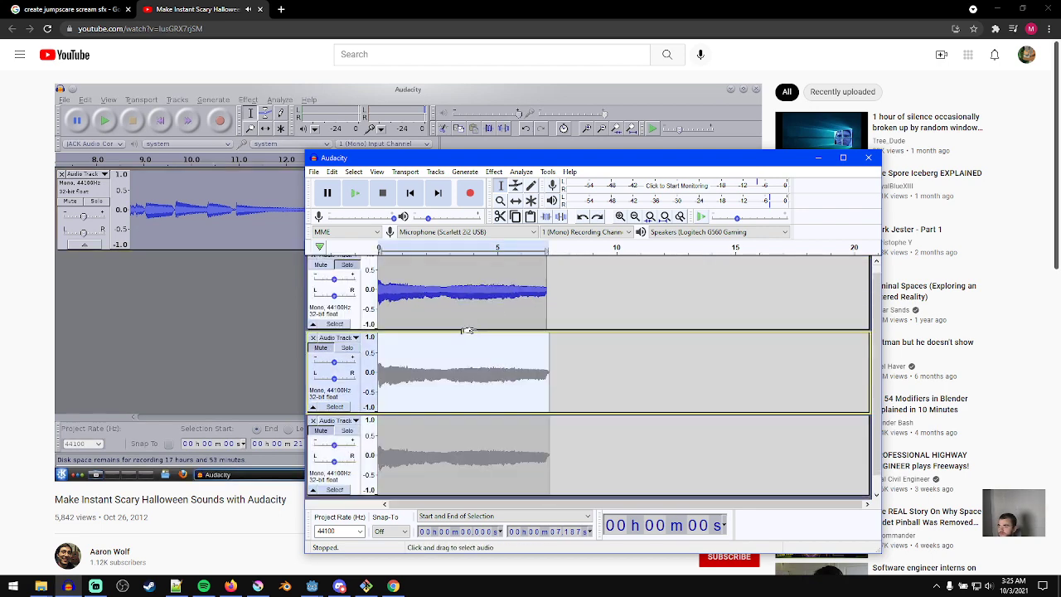
pyautogui.hotkey('ctrl', 'z')
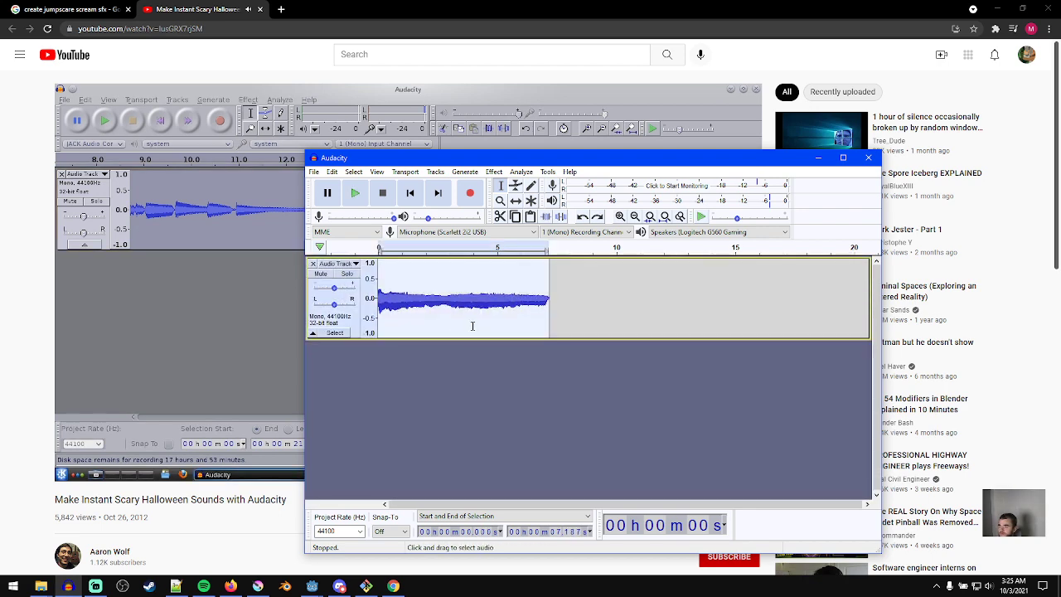
# - Slow the whole audio track down with the Change Speed effect so that it lasts about 40 seconds
pyautogui.moveTo(485, 159); pyautogui.dragTo(567, 192)
pyautogui.click(575, 205)
pyautogui.click(638, 96)
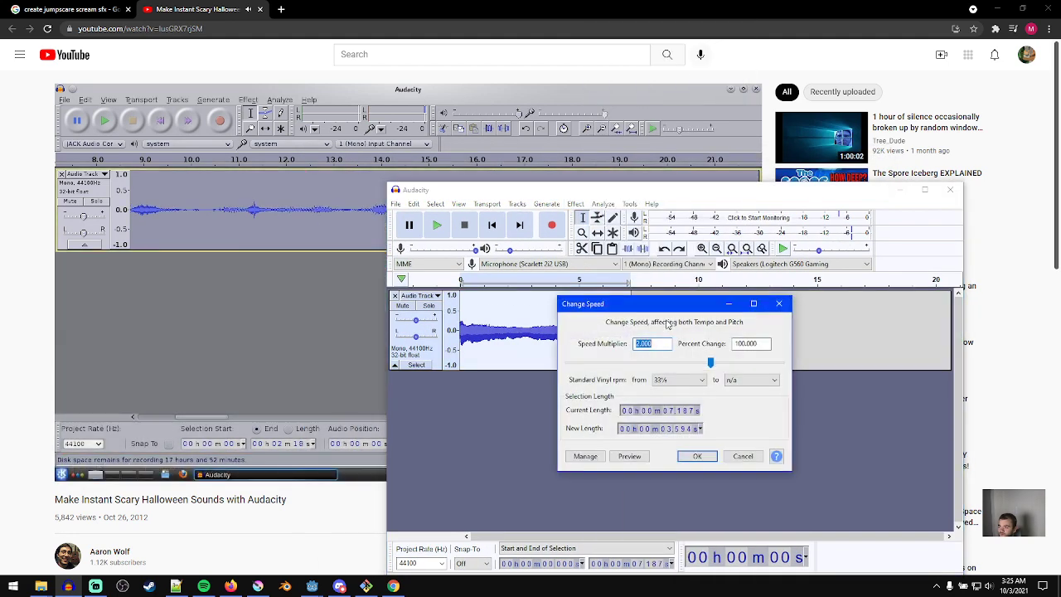
pyautogui.moveTo(713, 365); pyautogui.dragTo(666, 364)
pyautogui.moveTo(578, 365); pyautogui.dragTo(572, 366)
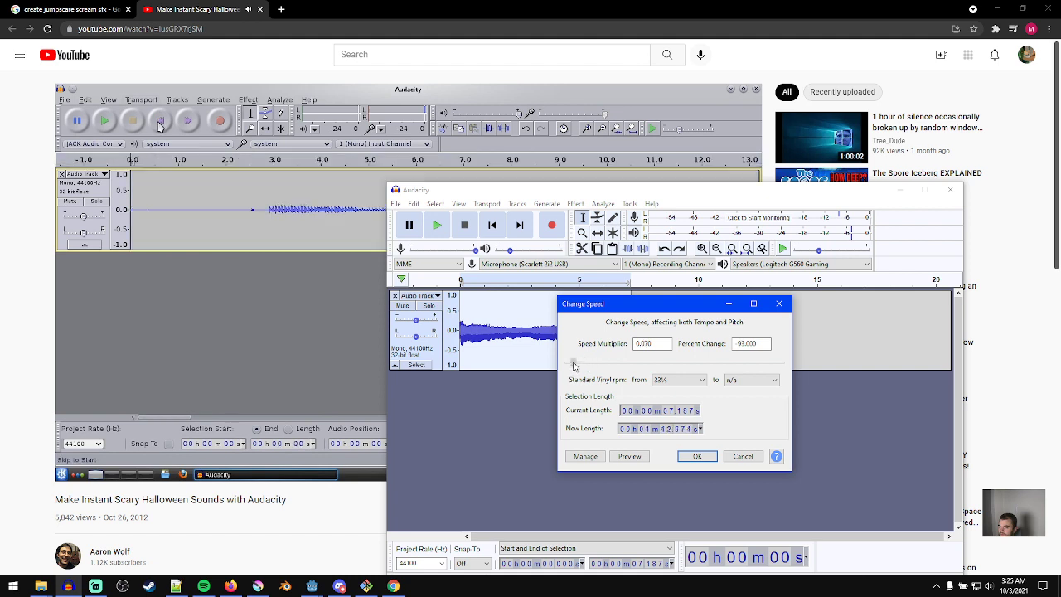
pyautogui.click(699, 456)
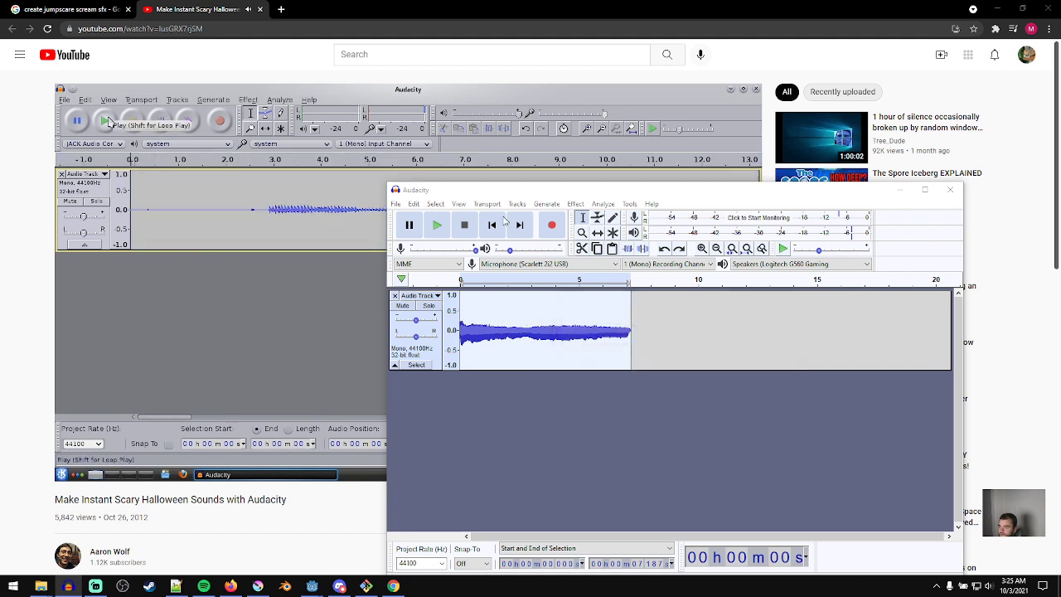
# - Play the slowed track from about 2 seconds in and stop it after a few seconds
pyautogui.click(508, 330)
pyautogui.press('space')
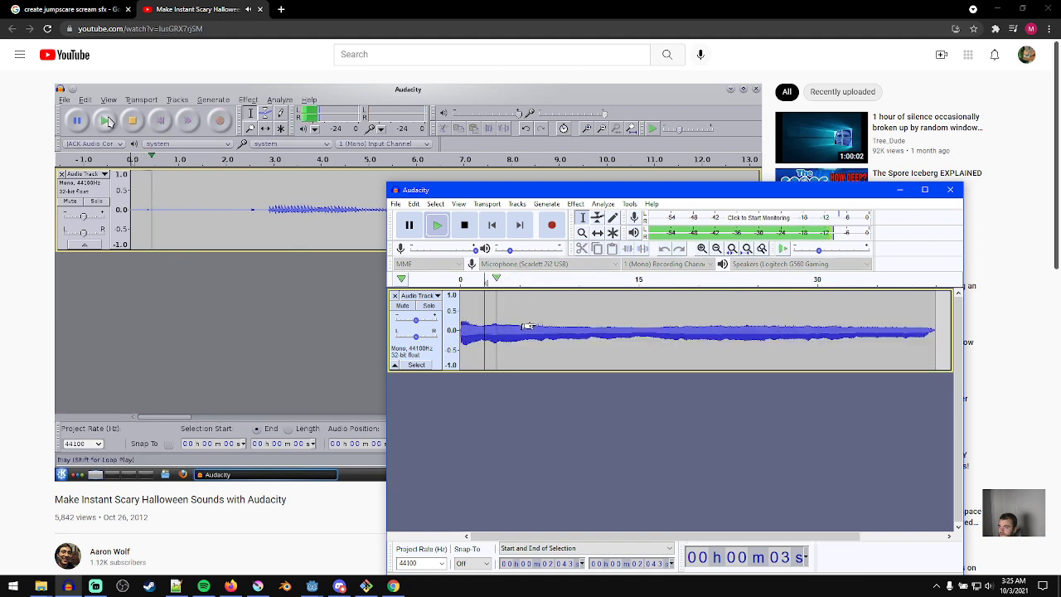
pyautogui.click(471, 229)
# - Return to the Halloween sounds video in the browser and pause it at 2:01
pyautogui.click(467, 7)
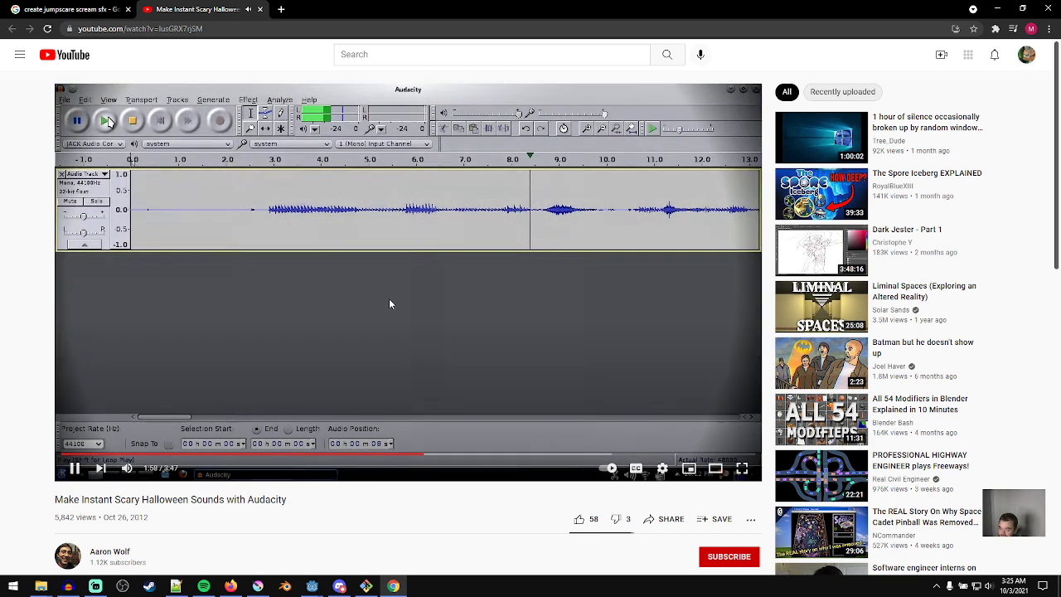
pyautogui.click(390, 303)
pyautogui.click(423, 346)
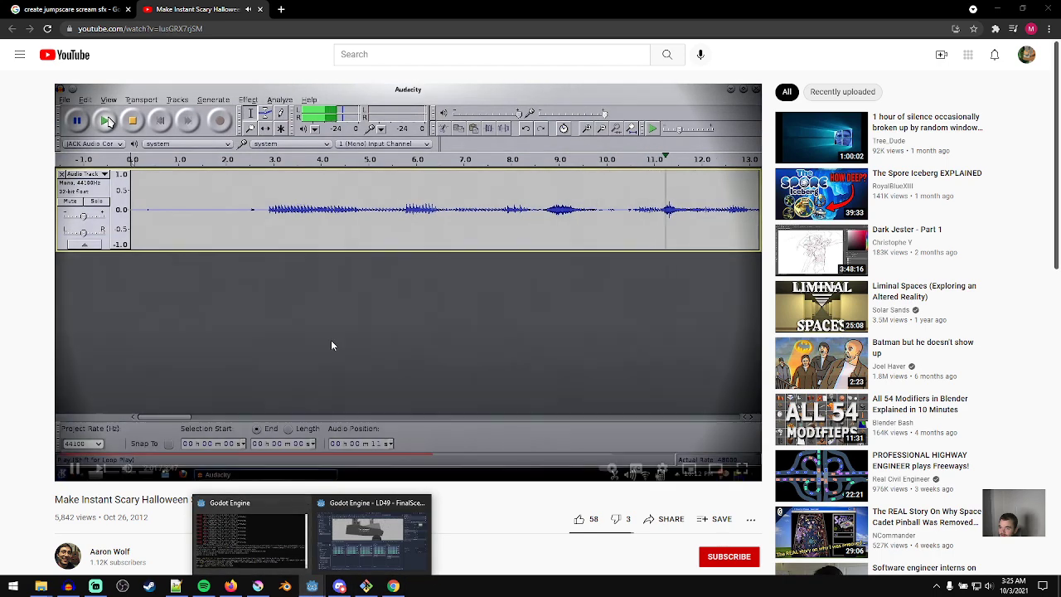
pyautogui.click(330, 340)
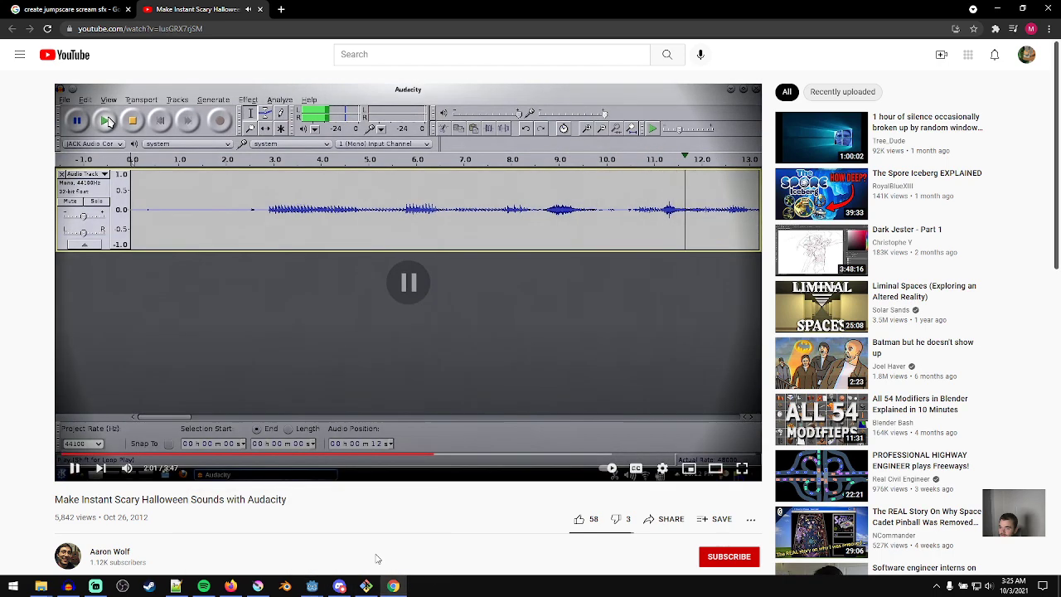
# - Switch back to Audacity and listen to the slowed track from several points, raising the playback volume slightly
pyautogui.click(69, 587)
pyautogui.press('space')
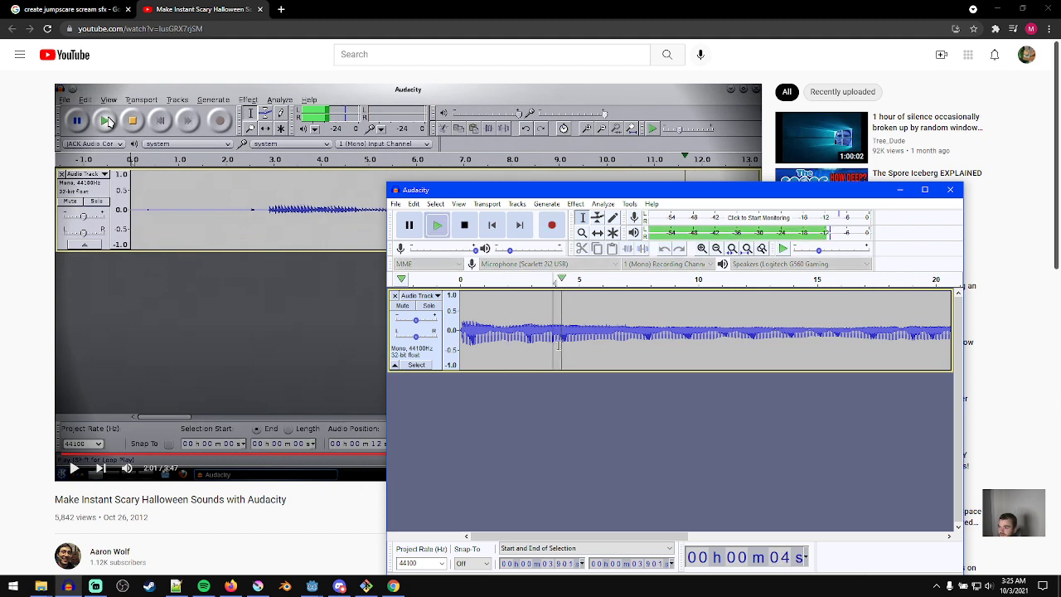
pyautogui.moveTo(511, 251); pyautogui.dragTo(514, 252)
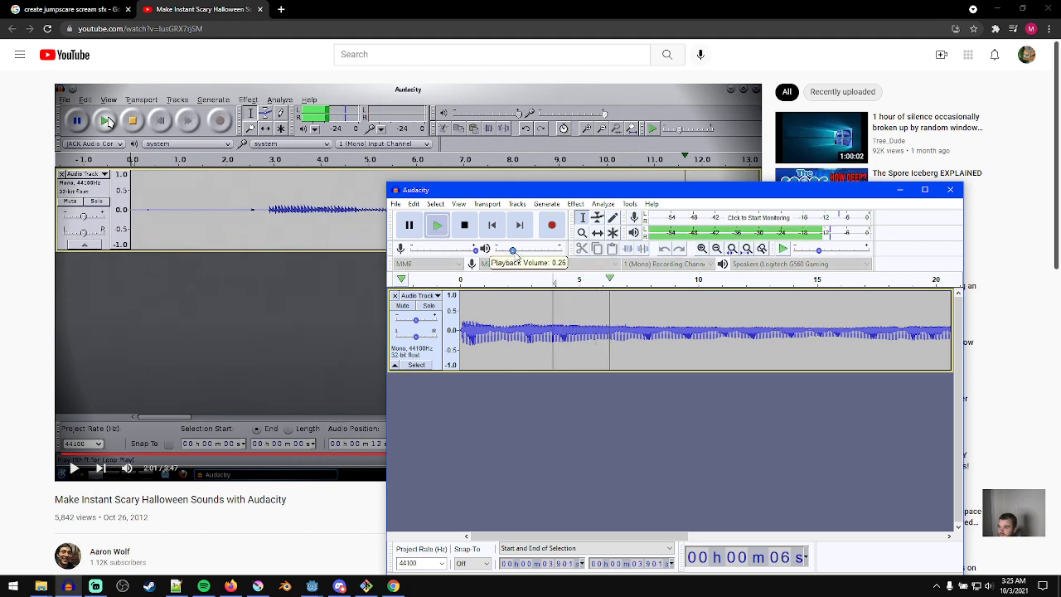
pyautogui.keyDown('ctrl'); pyautogui.scroll(-2, 588, 363); pyautogui.keyUp('ctrl')
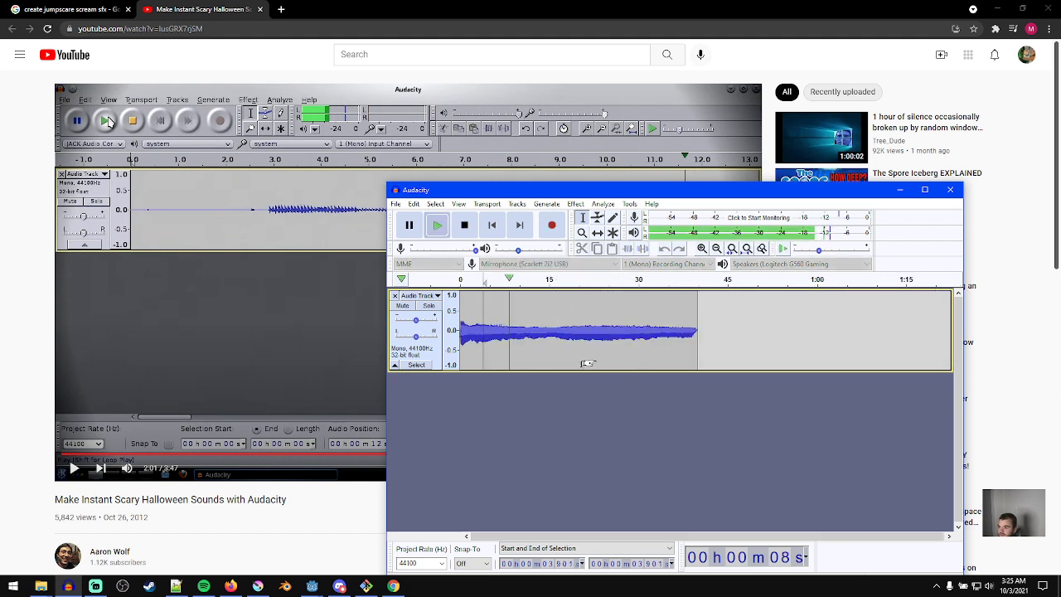
pyautogui.click(572, 332)
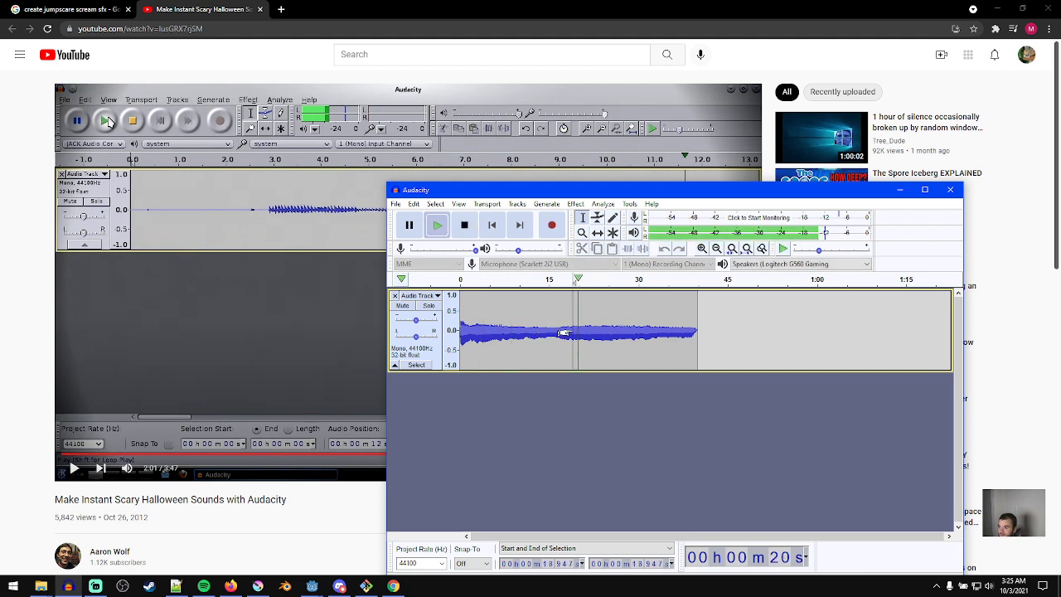
pyautogui.keyDown('ctrl'); pyautogui.scroll(3, 564, 340); pyautogui.keyUp('ctrl')
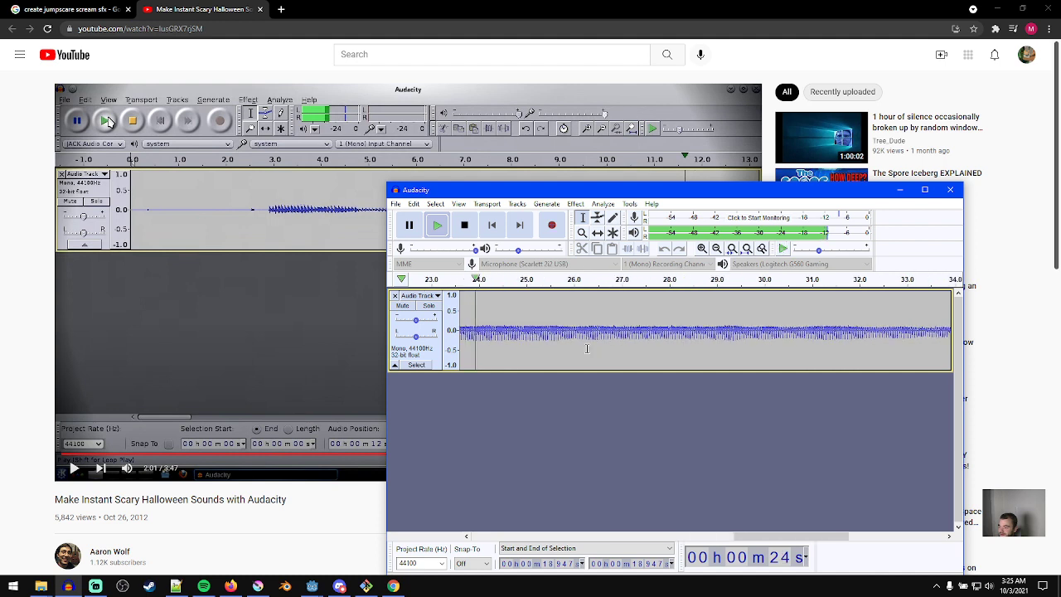
pyautogui.keyDown('ctrl'); pyautogui.scroll(-3, 578, 353); pyautogui.keyUp('ctrl')
pyautogui.keyDown('ctrl'); pyautogui.scroll(-1, 499, 318); pyautogui.keyUp('ctrl')
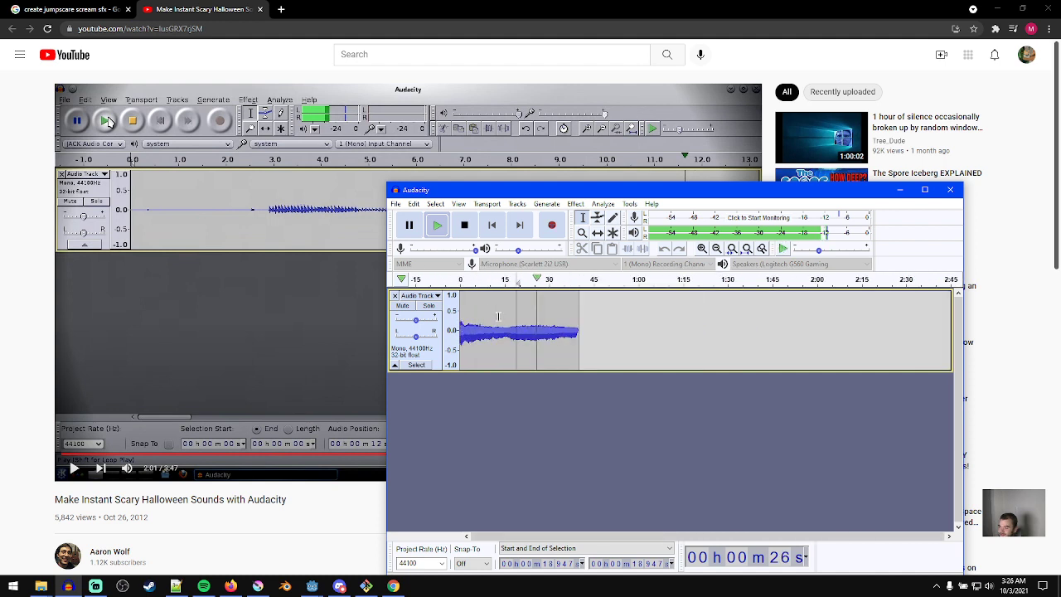
pyautogui.press('space')
# - Delete the slowed track and record a new microphone clip about 8 seconds long
pyautogui.click(395, 295)
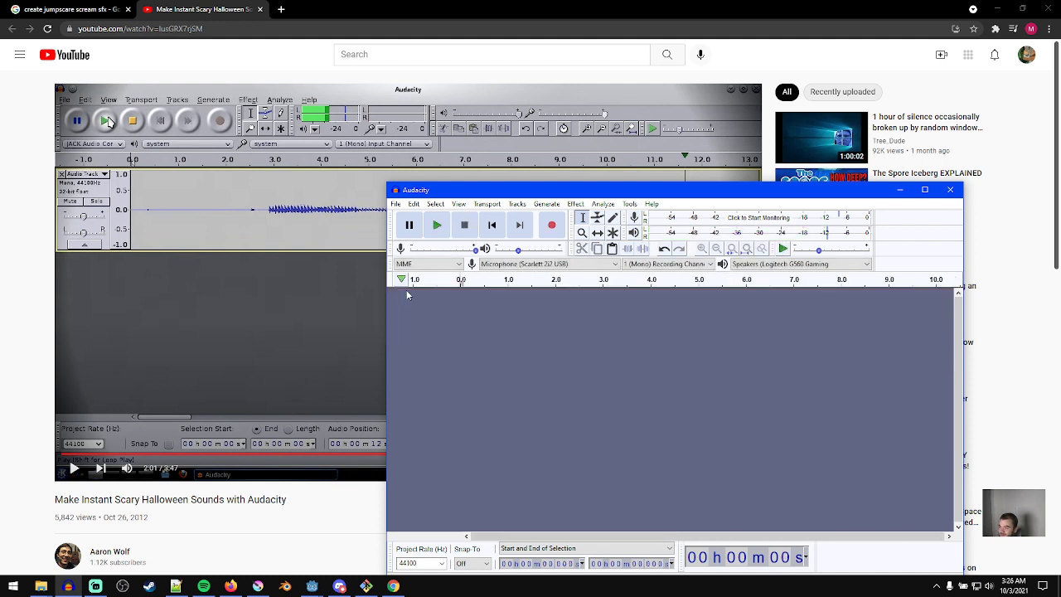
pyautogui.click(552, 228)
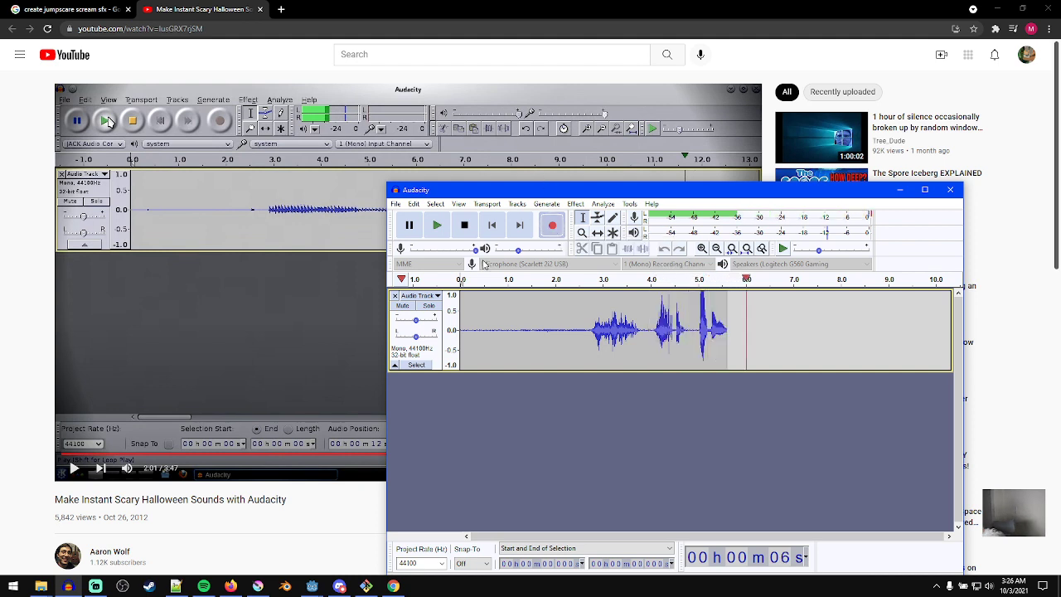
pyautogui.click(462, 226)
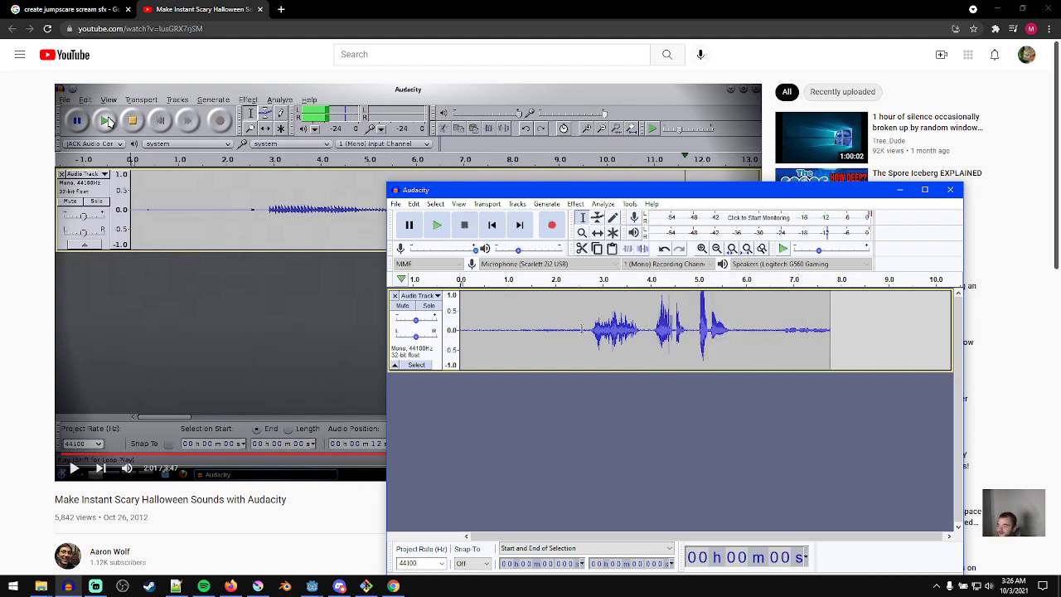
# - Select the recorded sounds between about 2.7 and 5.7 seconds and slow them down by repeating the last Change Speed effect
pyautogui.moveTo(590, 336); pyautogui.dragTo(741, 337)
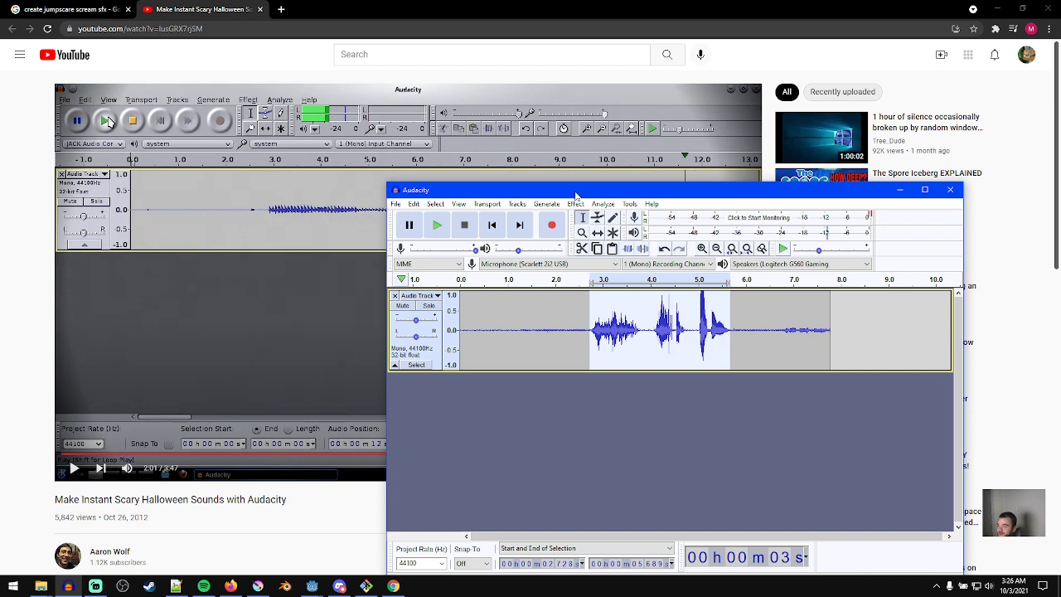
pyautogui.click(576, 203)
pyautogui.click(634, 33)
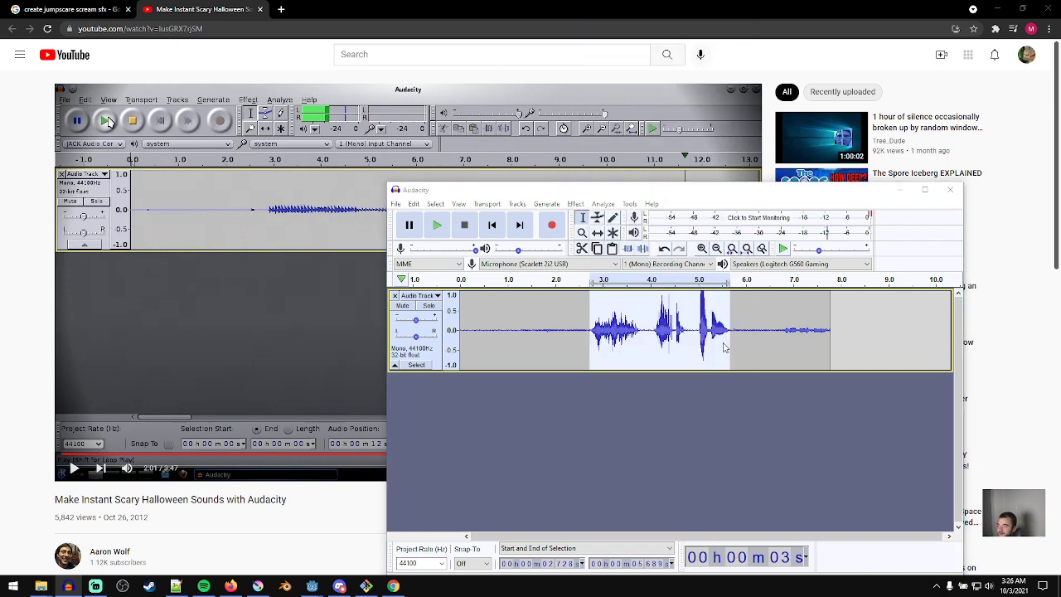
# - Play back the slowed recording, starting from its beginning, about 10 seconds and about 15 seconds
pyautogui.press('space')
pyautogui.keyDown('ctrl'); pyautogui.scroll(-2, 720, 361); pyautogui.keyUp('ctrl')
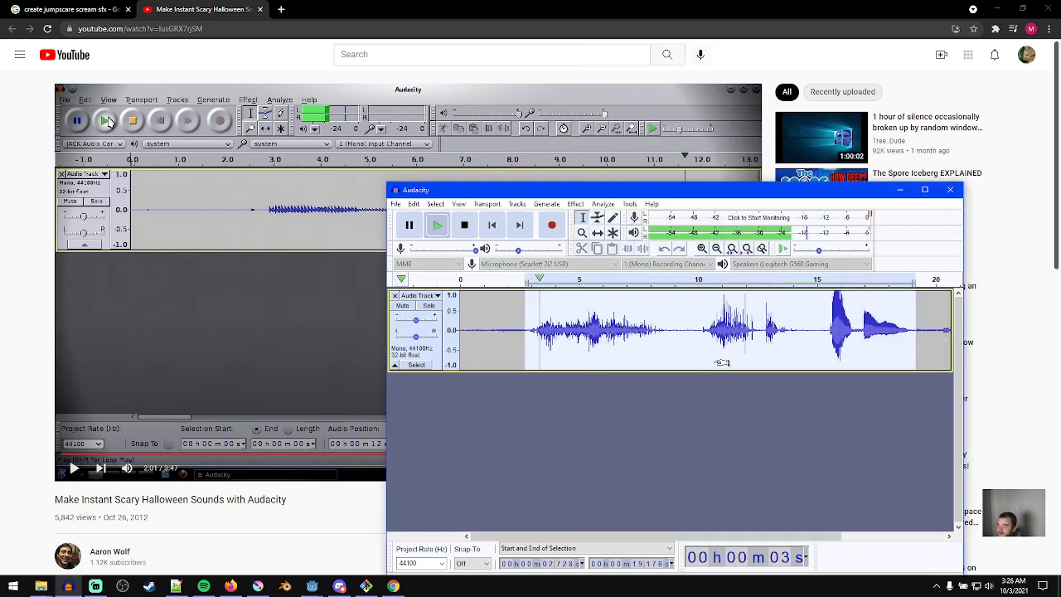
pyautogui.click(582, 329)
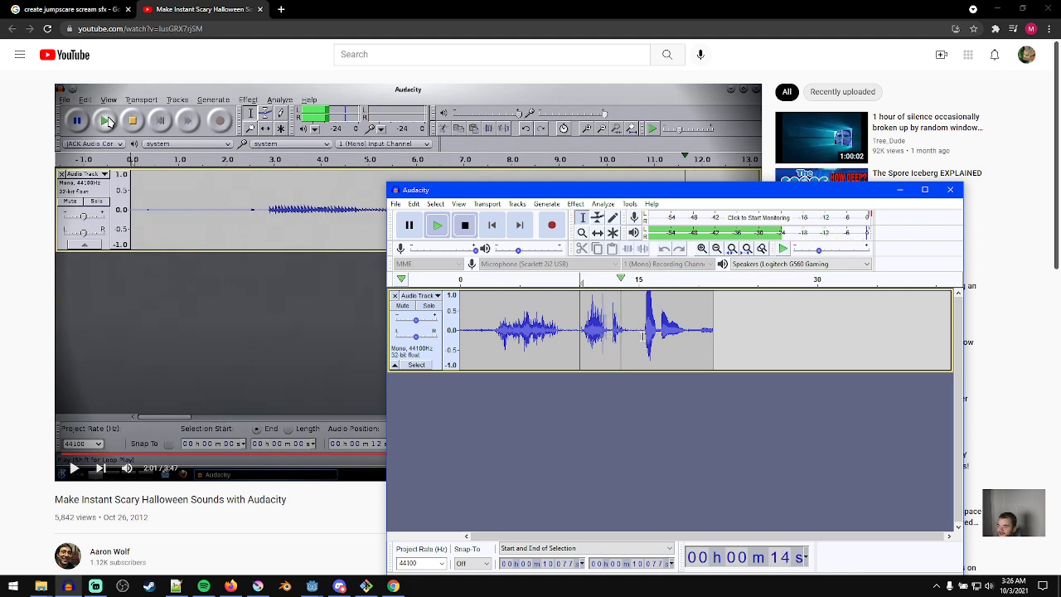
pyautogui.click(643, 336)
pyautogui.press('space')
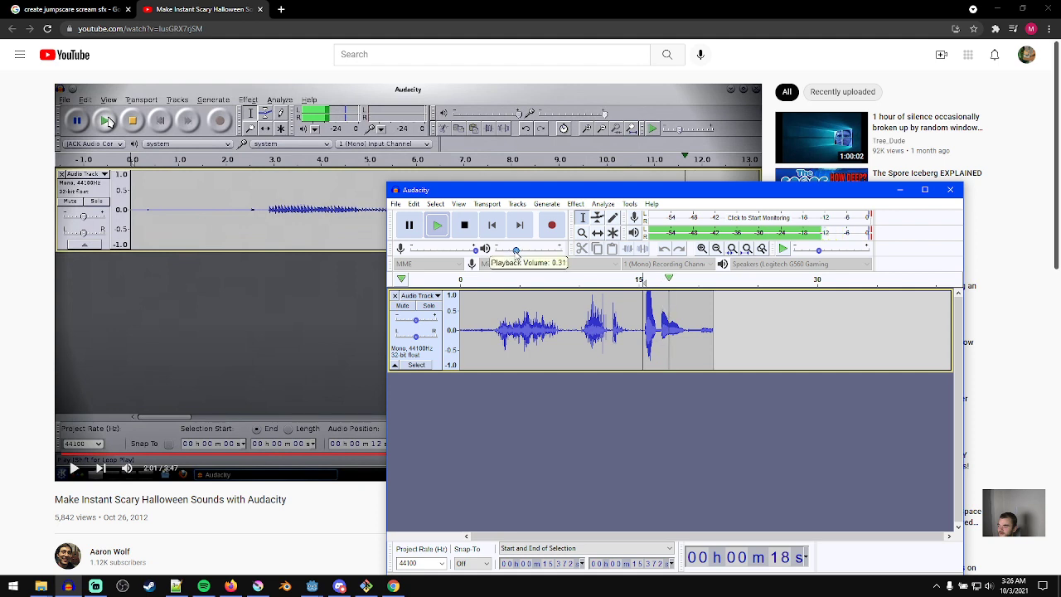
# - Replay the slowed recording from about 15.4 seconds
pyautogui.press('space')
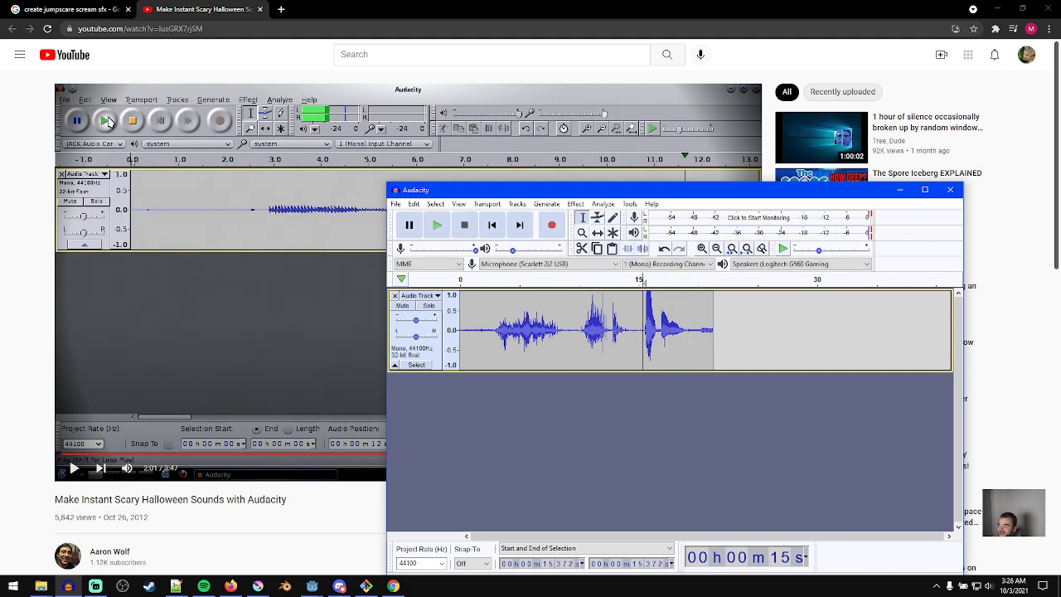
pyautogui.press('space')
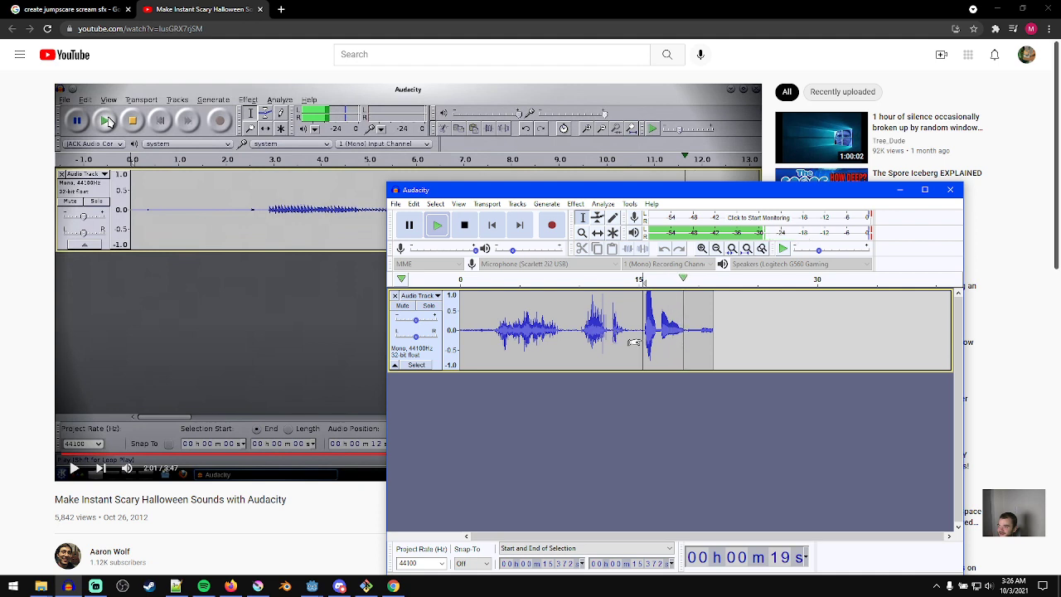
pyautogui.press('space')
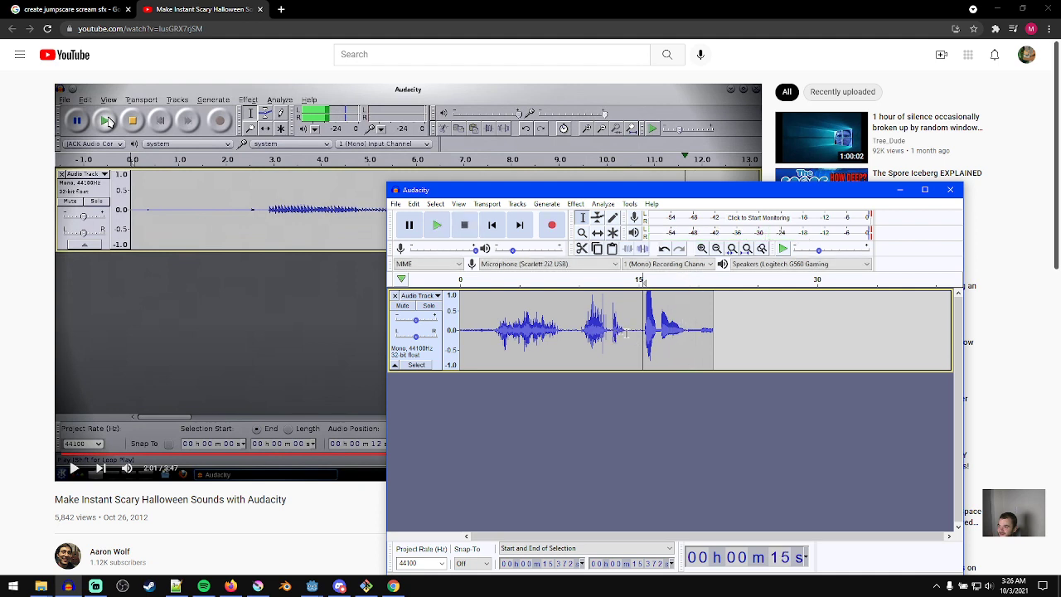
# - Undo the slowdown and apply a milder Change Speed to the same selection, stretching its end to about 10.1 seconds
pyautogui.hotkey('ctrl', 'z')
pyautogui.click(578, 204)
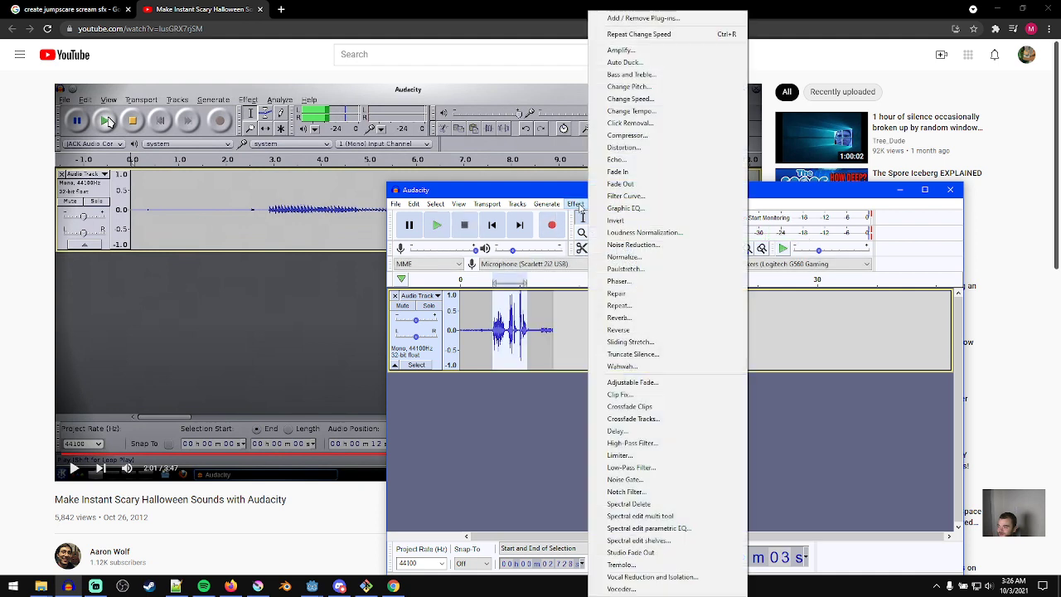
pyautogui.click(638, 98)
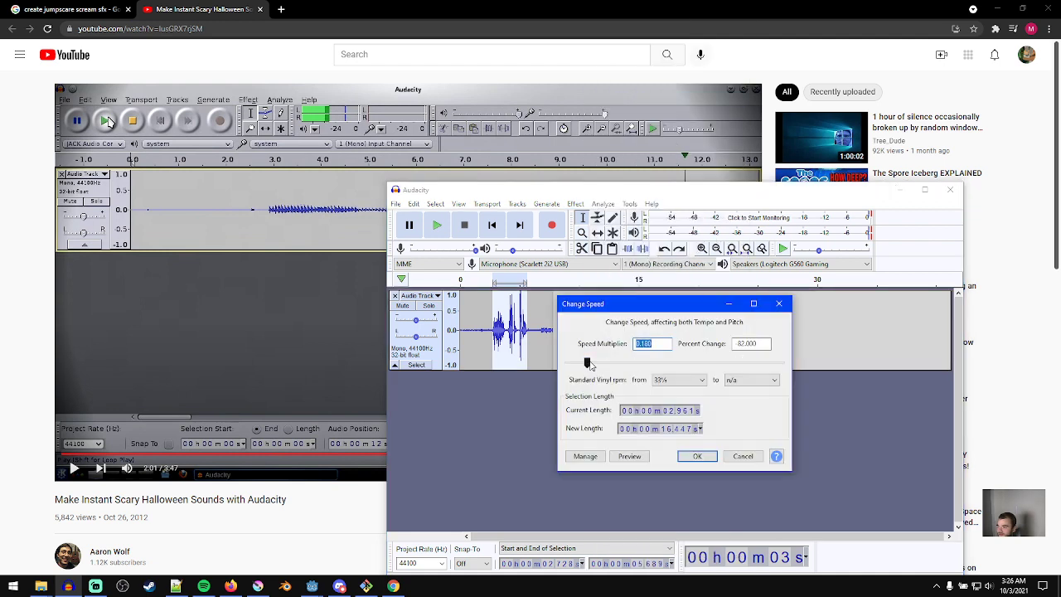
pyautogui.click(697, 456)
# - Play back the whole slowed selection and the middle sounds starting at about 6.1 seconds
pyautogui.press('space')
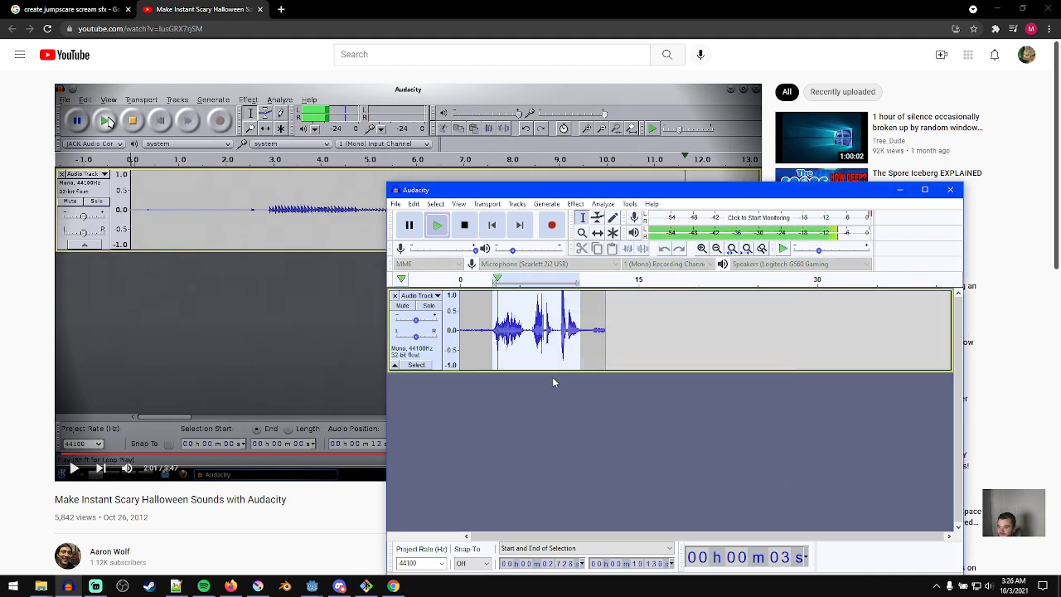
pyautogui.hotkey('ctrl', '1')
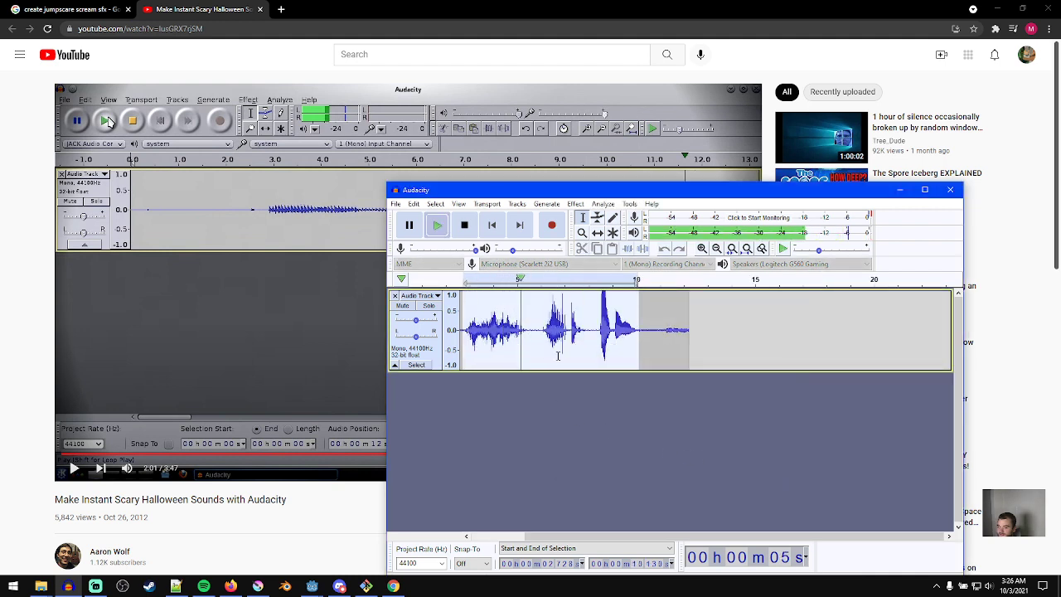
pyautogui.hotkey('ctrl', '1')
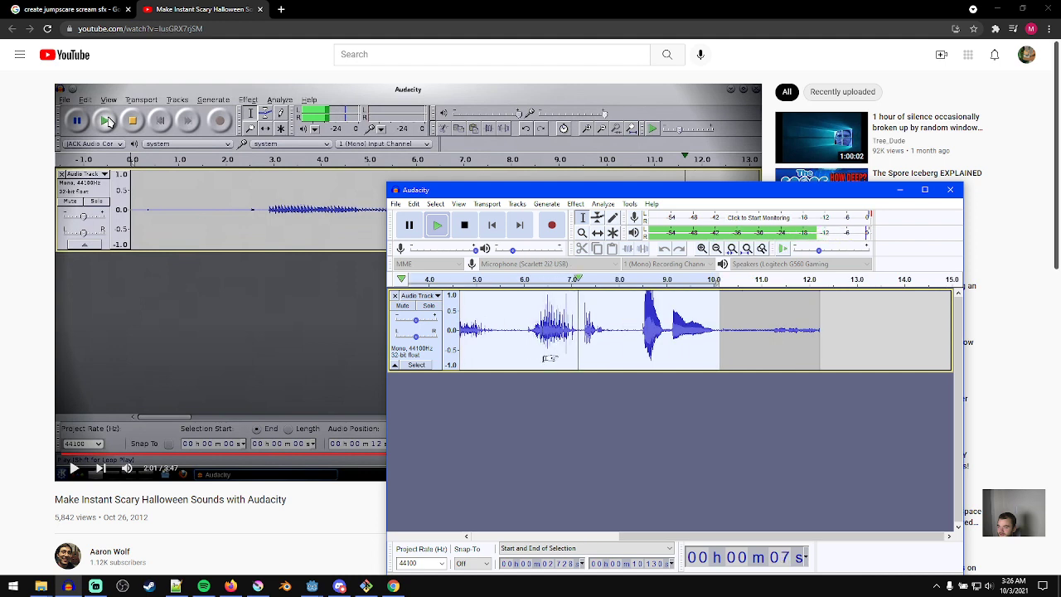
pyautogui.hotkey('ctrl', '3')
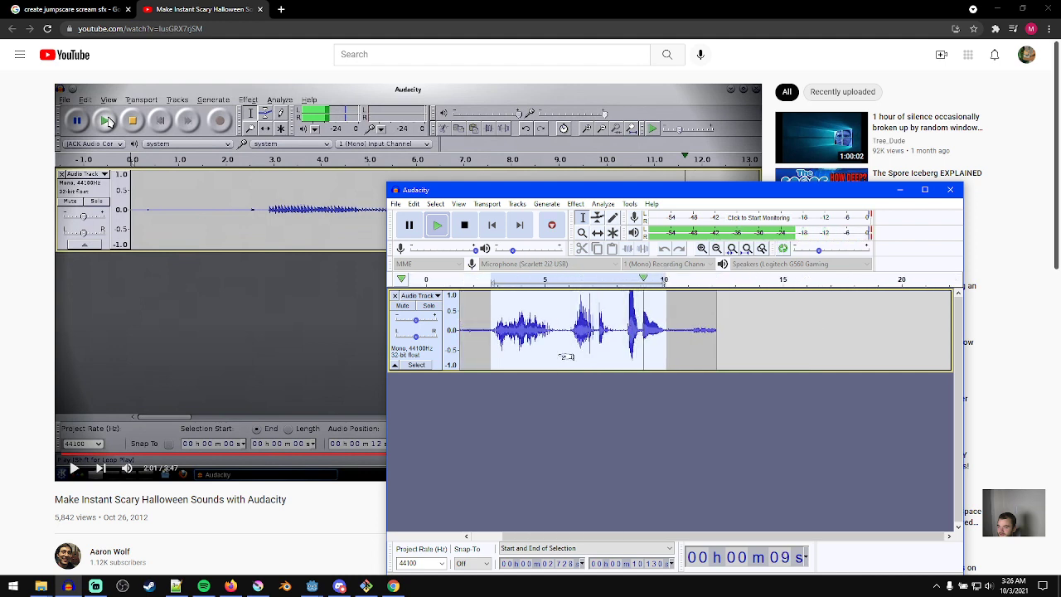
pyautogui.press('space')
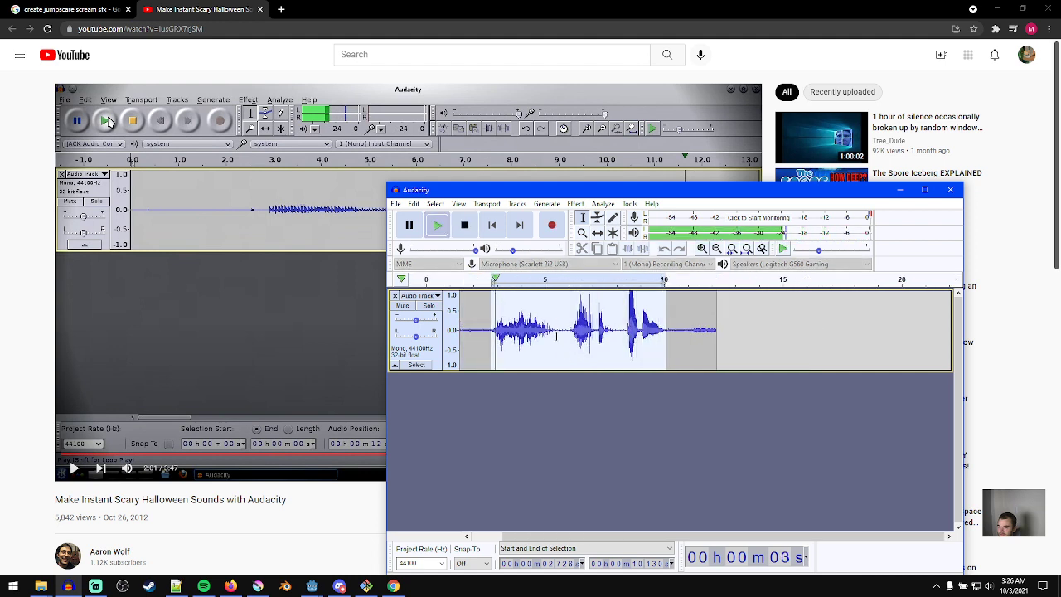
pyautogui.press('space')
pyautogui.moveTo(571, 331); pyautogui.dragTo(594, 331)
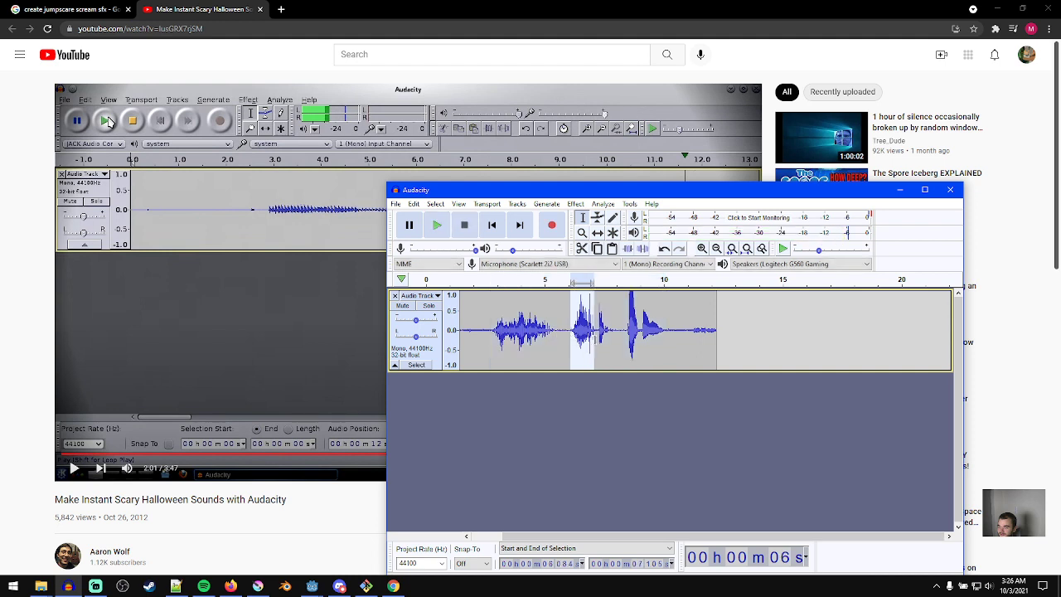
pyautogui.press('space')
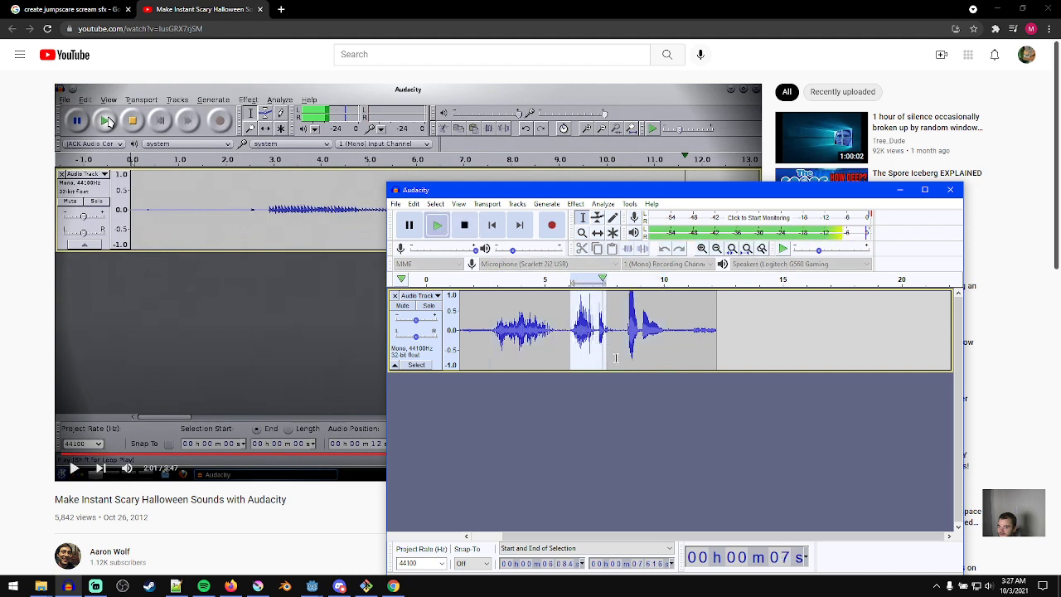
pyautogui.press('space')
# - Select the audio from about 2.9 to 7.8 seconds and raise its pitch by about 73 percent with Change Pitch
pyautogui.moveTo(495, 334); pyautogui.dragTo(613, 338)
pyautogui.click(575, 203)
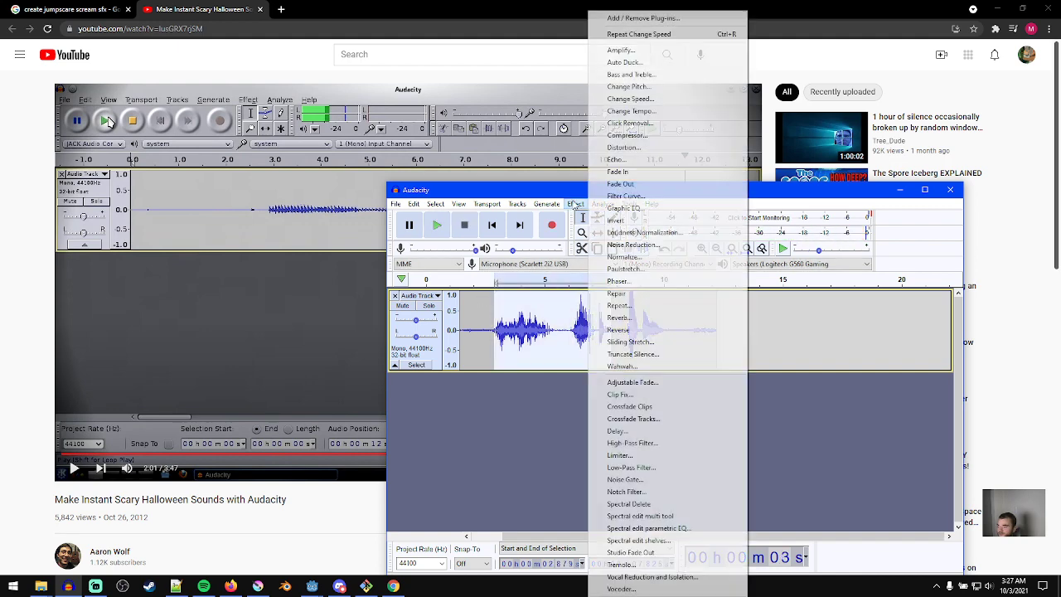
pyautogui.click(646, 87)
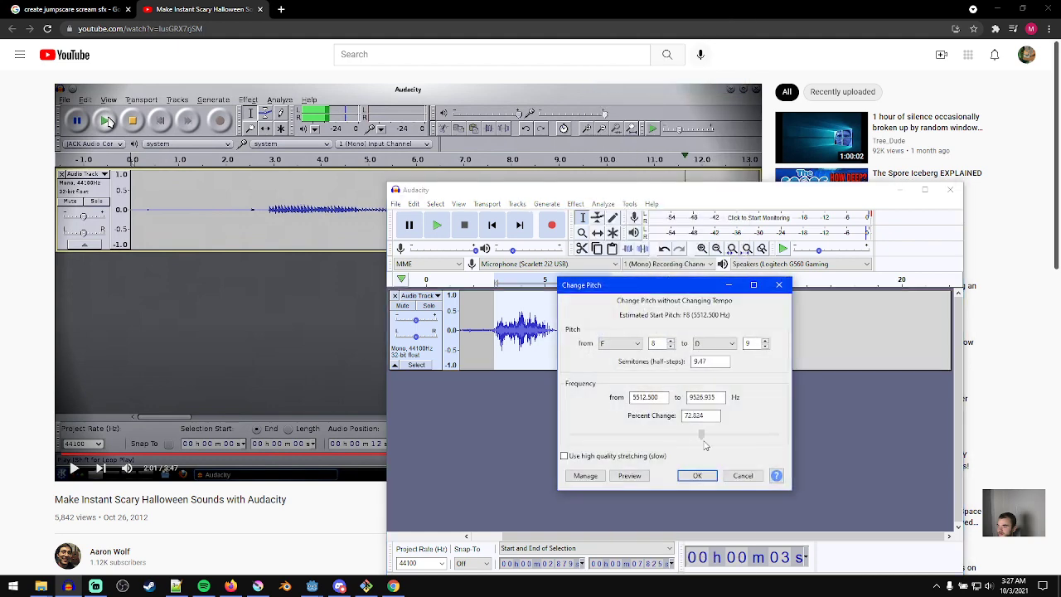
pyautogui.click(697, 475)
# - Play back the pitch-shifted audio, including from about 6.2 seconds, and delete the audio track
pyautogui.press('space')
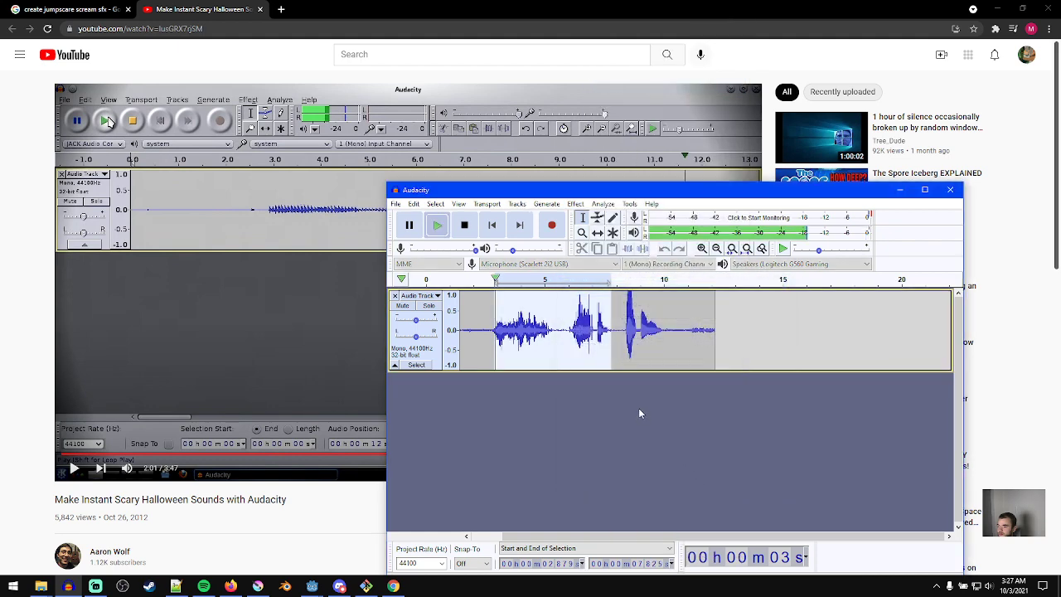
pyautogui.click(573, 348)
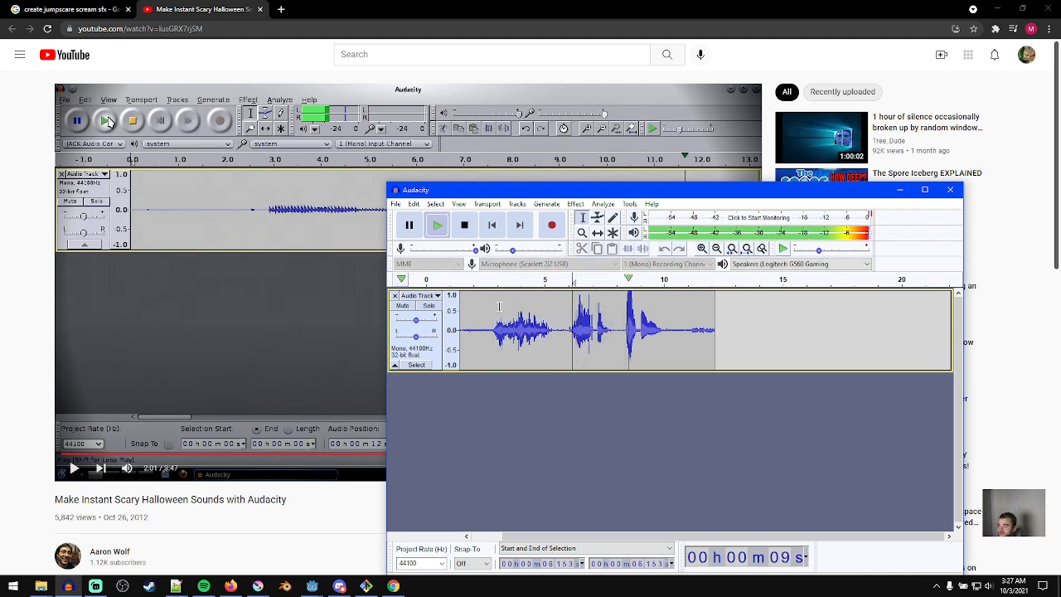
pyautogui.click(394, 296)
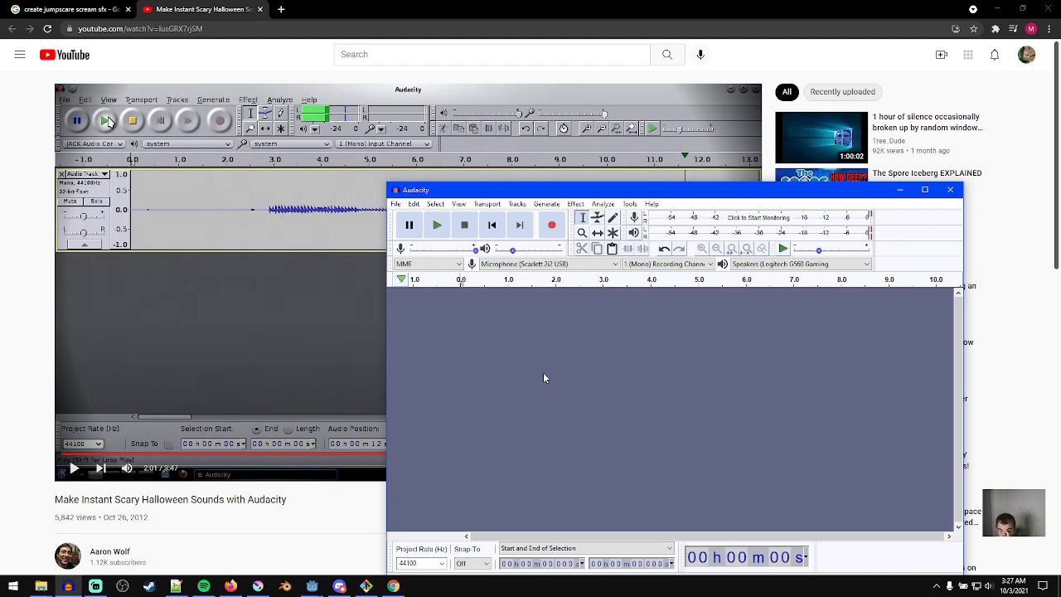
# - Switch to YouTube in Chrome and search for "slenderman jumpscare", refining the query to "slenderman jumpscare sound"
pyautogui.click(338, 5)
pyautogui.click(387, 54)
pyautogui.write('slenderman jumpscare')
pyautogui.press('Return')
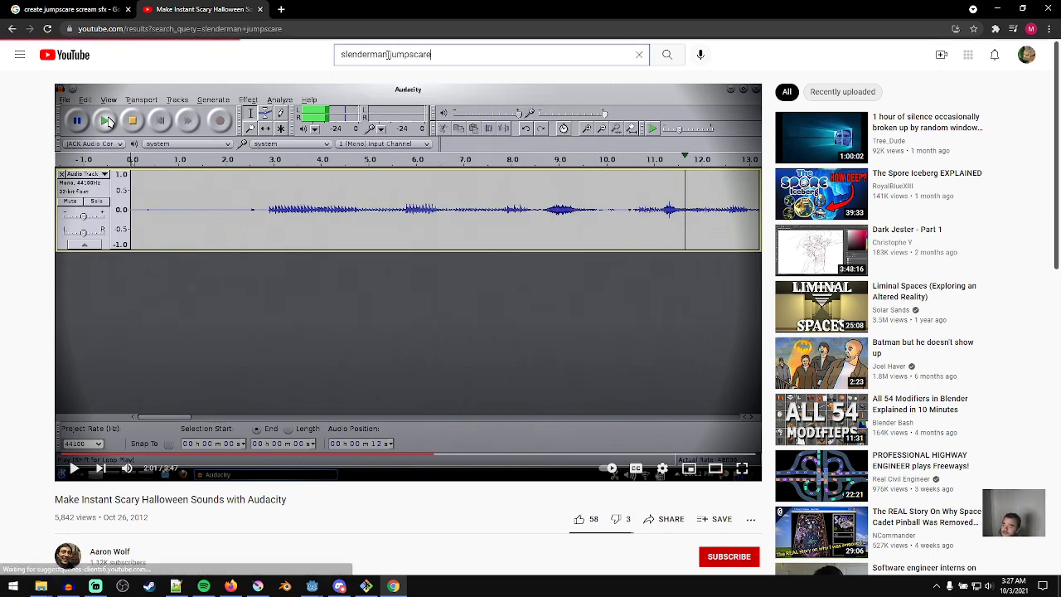
pyautogui.click(450, 51)
pyautogui.write('sound')
pyautogui.press('Return')
# - Open the video "Slenderman's jumpscare", listen to the scream from about 4 seconds, and pause it
pyautogui.click(468, 139)
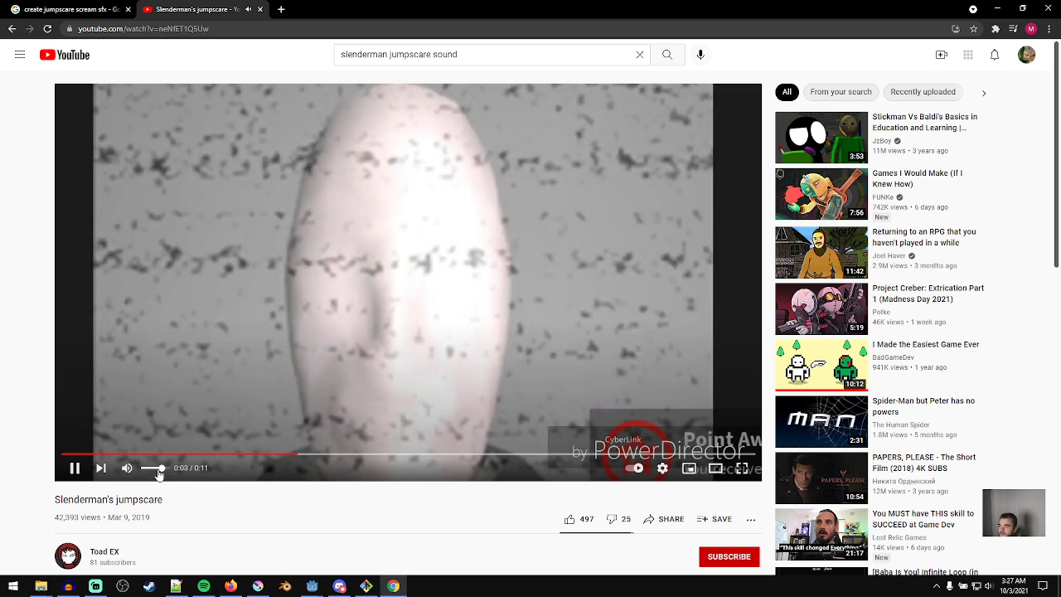
pyautogui.click(331, 455)
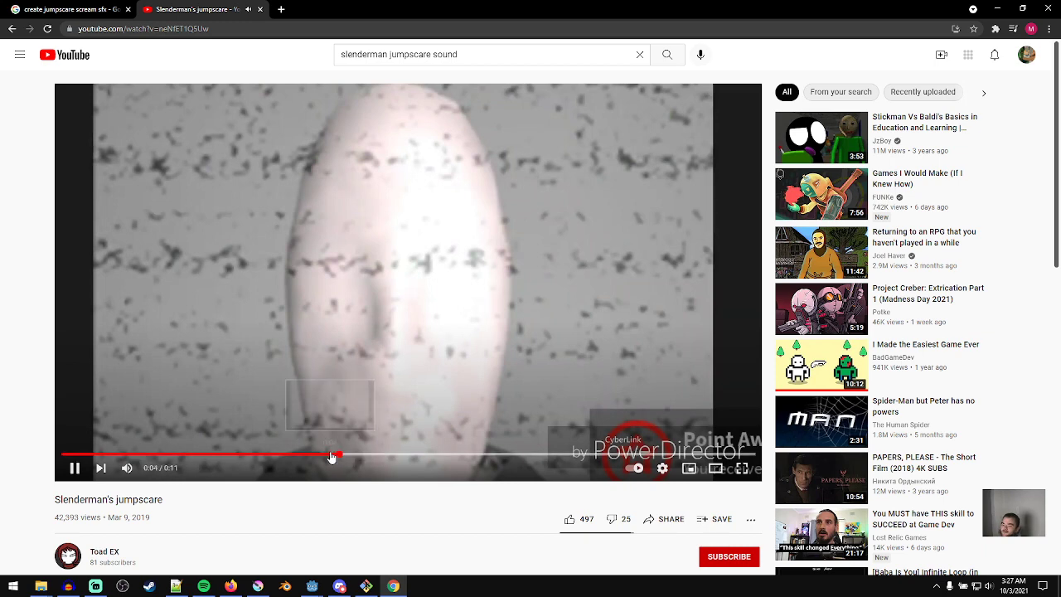
pyautogui.click(397, 338)
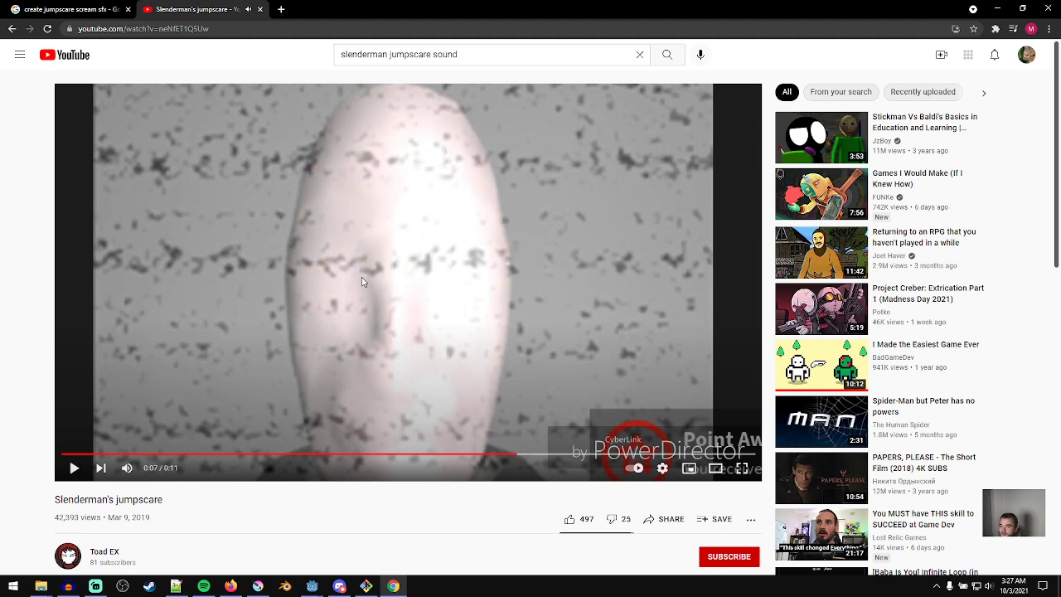
# - Search YouTube for "how to make slenderman jumpscare sound"
pyautogui.click(487, 57)
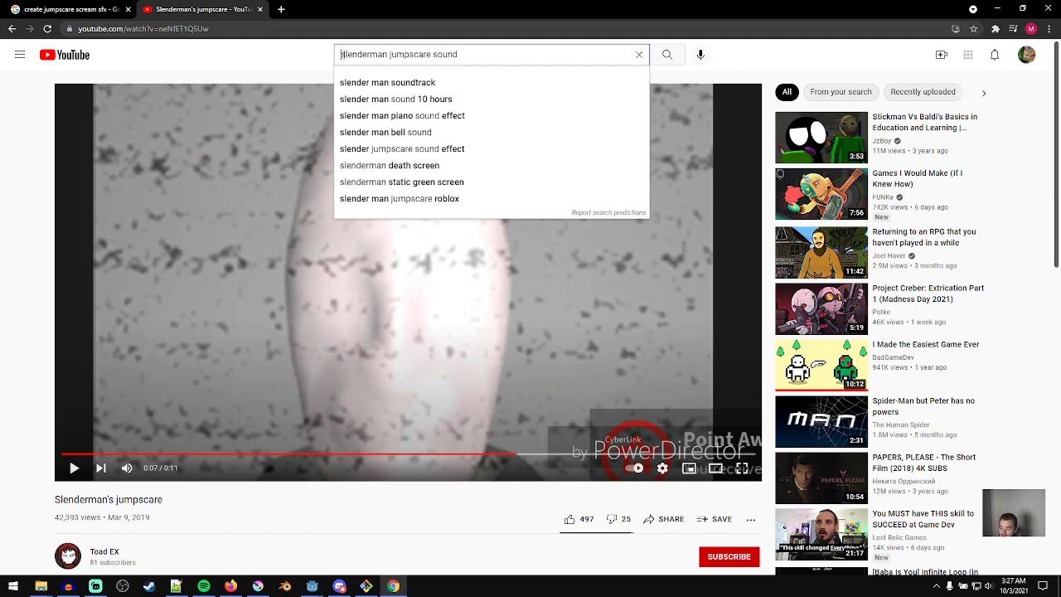
pyautogui.write('how to make')
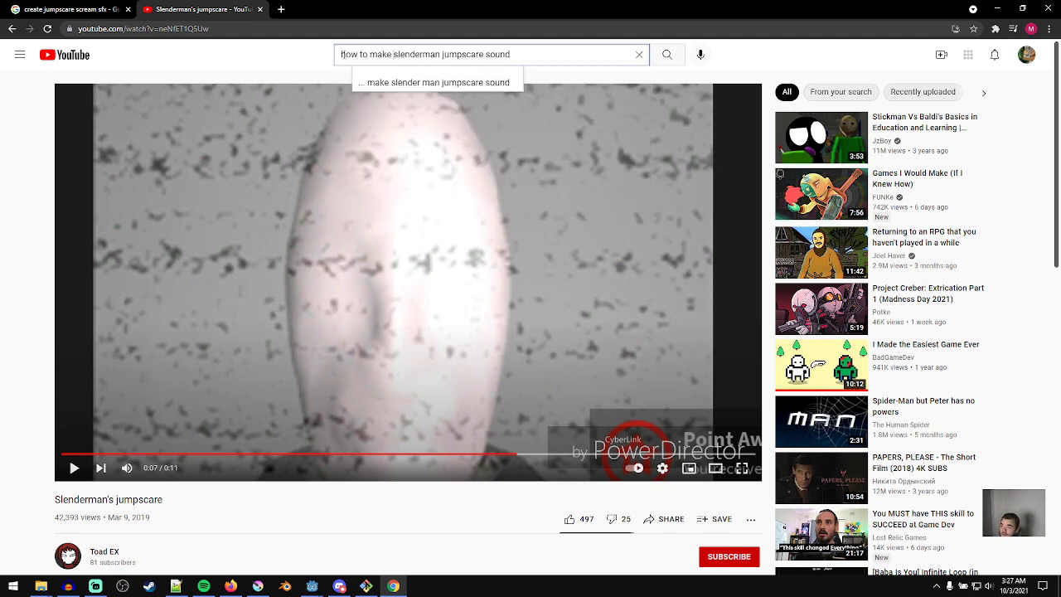
pyautogui.press('Return')
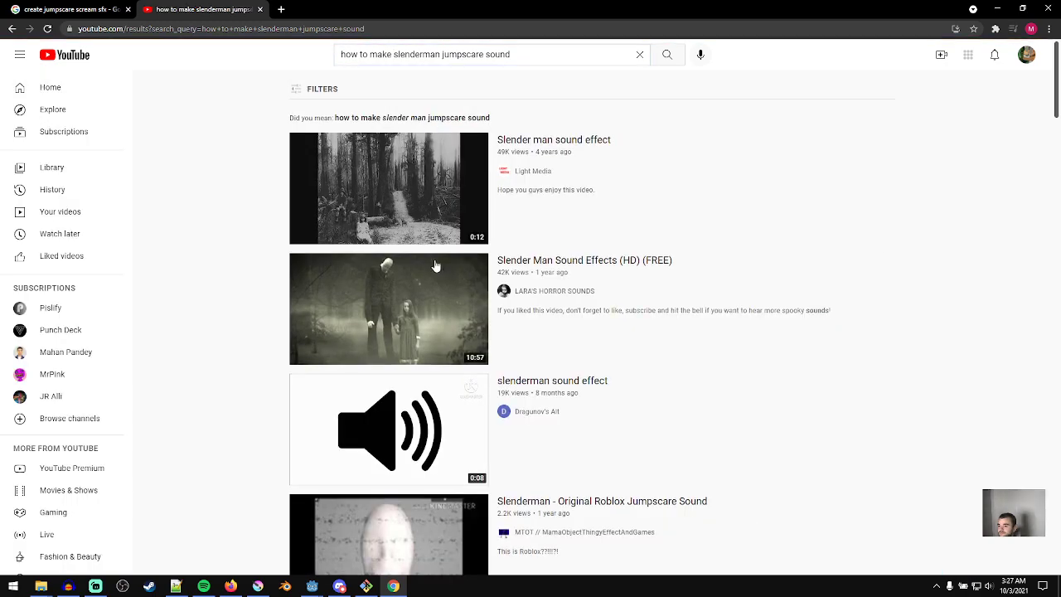
# - Open "How to Make Horror Music and Sounds in Audacity" from the results in a new tab and browse the other videos
pyautogui.scroll(-4, 214, 294)
pyautogui.scroll(-4, 218, 293)
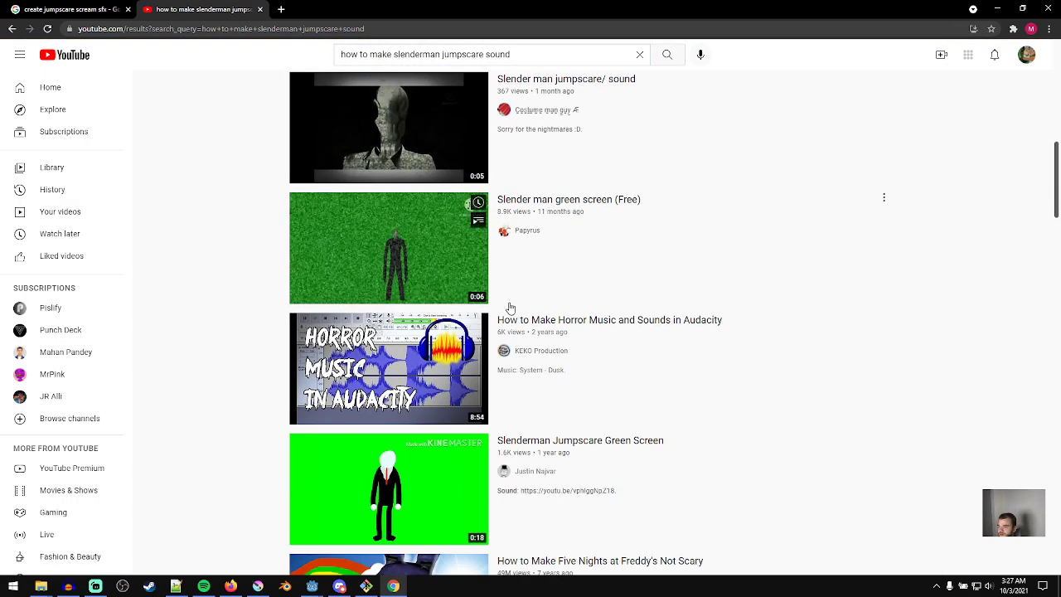
pyautogui.scroll(-2, 340, 202)
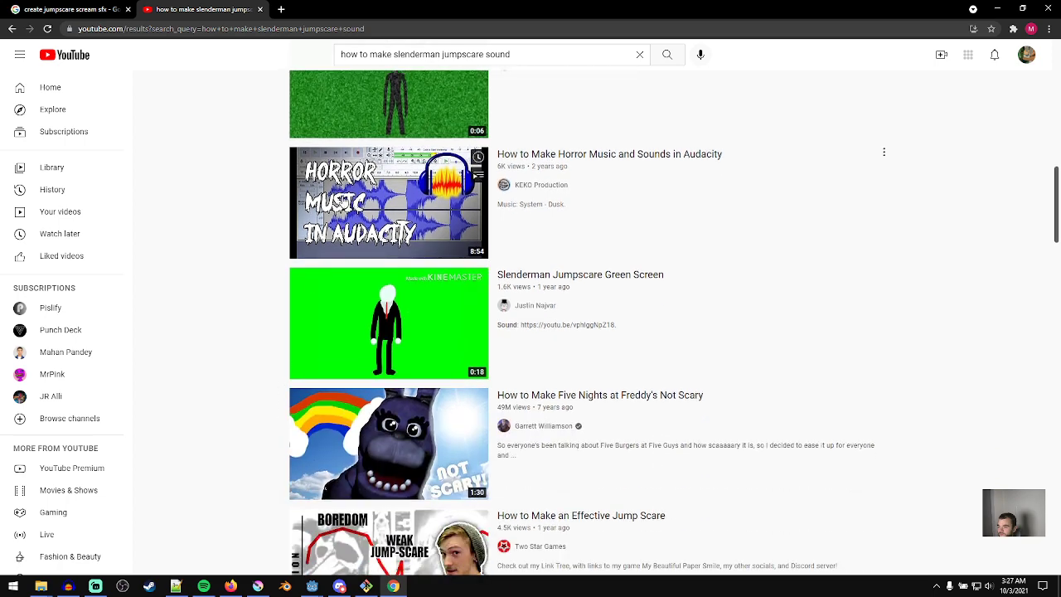
pyautogui.middleClick(340, 202)
pyautogui.scroll(-1, 197, 215)
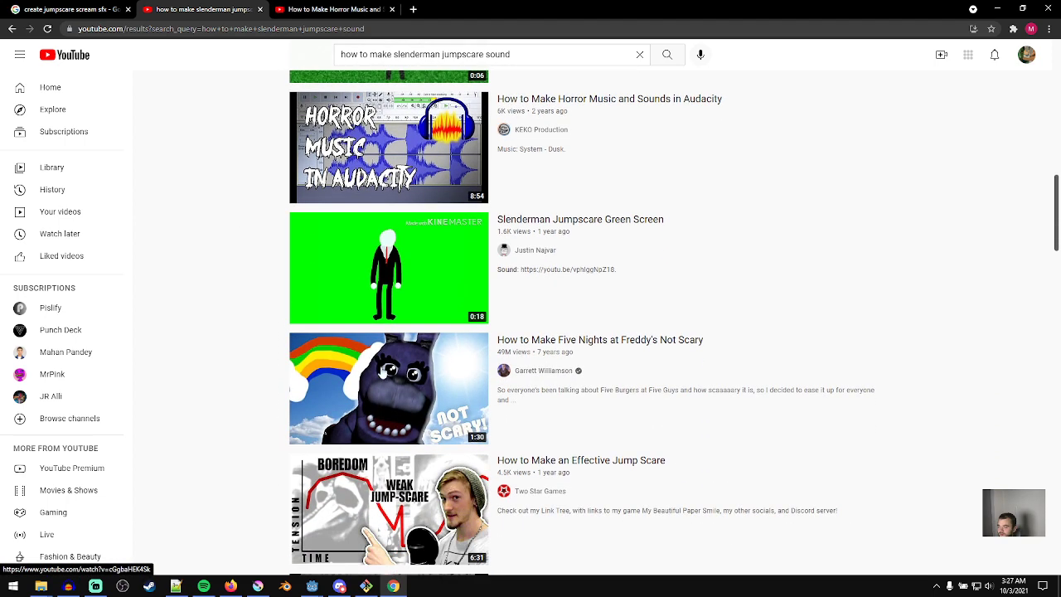
pyautogui.moveTo(332, 338)
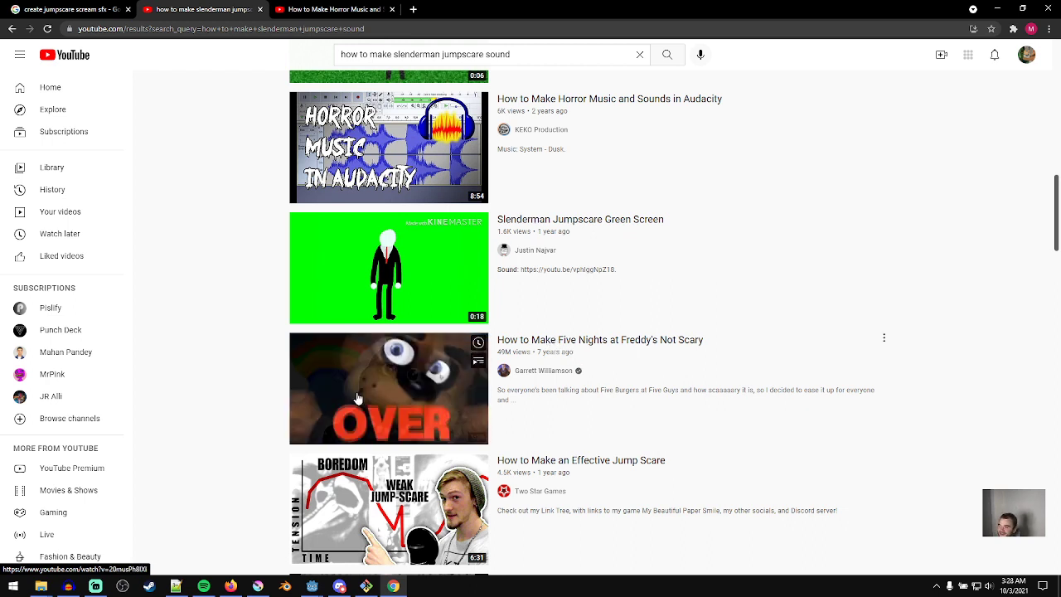
pyautogui.scroll(-2, 1057, 246)
pyautogui.moveTo(1057, 246); pyautogui.dragTo(1011, 83)
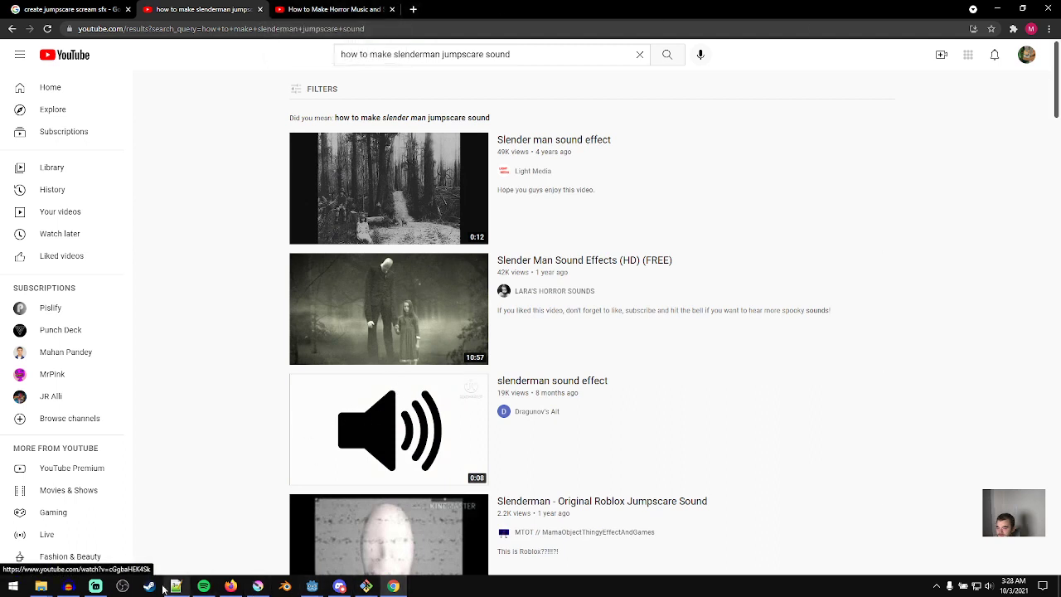
# - Switch back to Audacity and try generating a 3-second 440 Hz sine tone at amplitude 0.8, undoing it
pyautogui.click(69, 586)
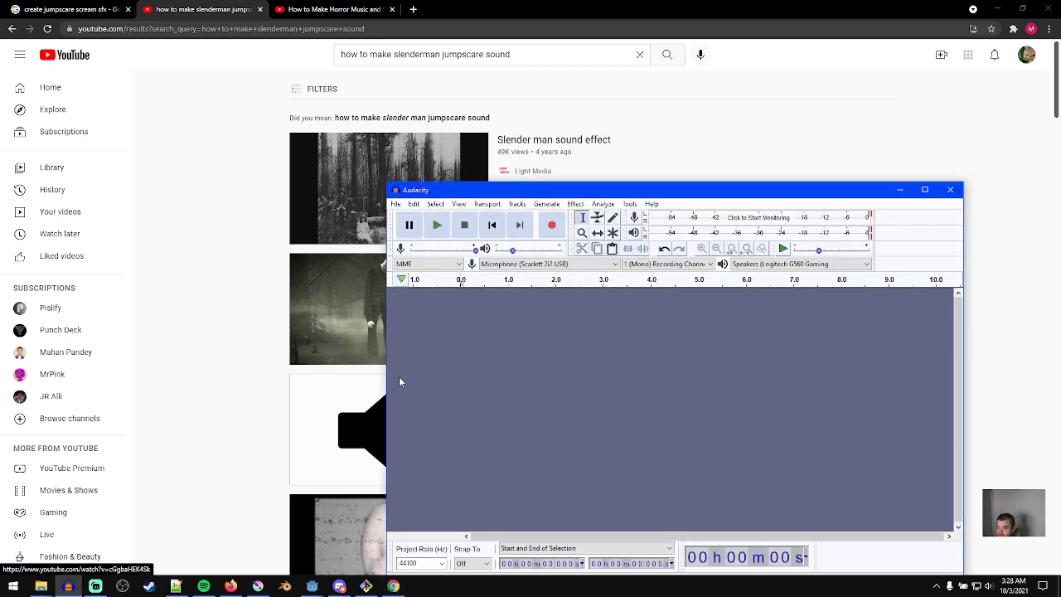
pyautogui.click(516, 204)
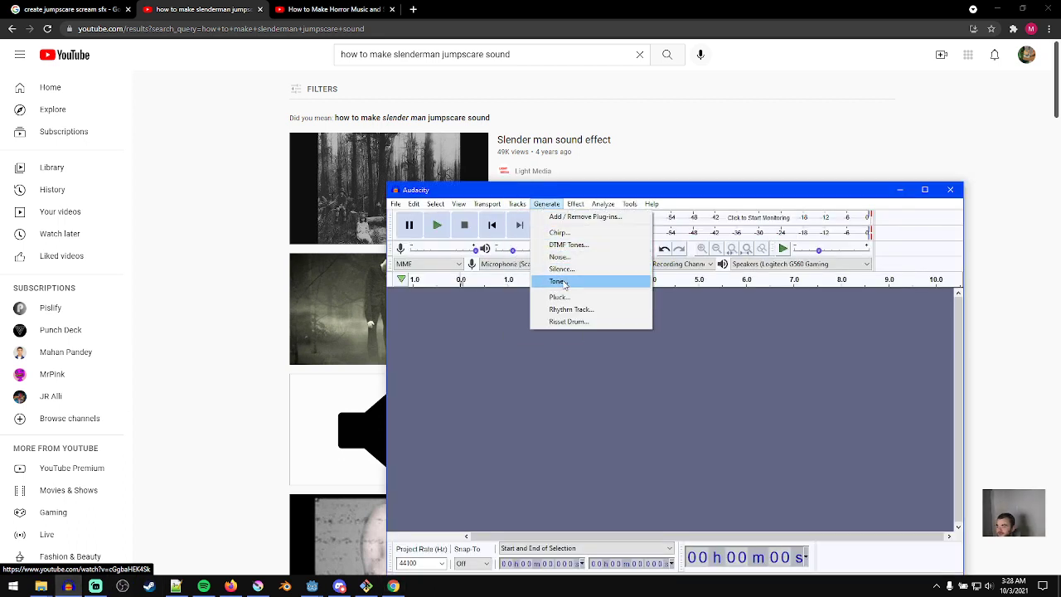
pyautogui.click(560, 281)
pyautogui.click(678, 352)
pyautogui.click(663, 363)
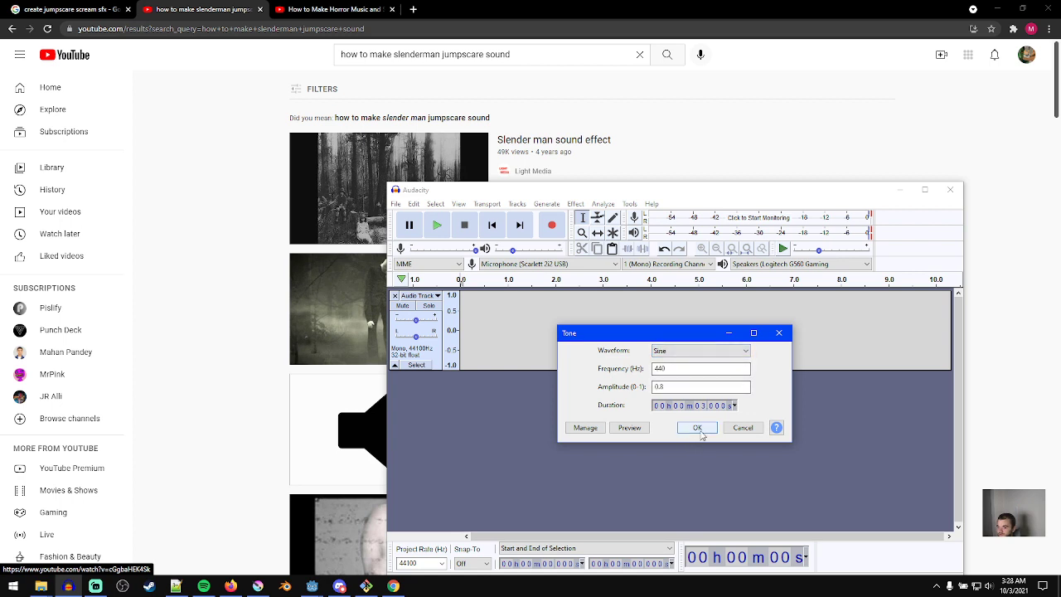
pyautogui.click(698, 428)
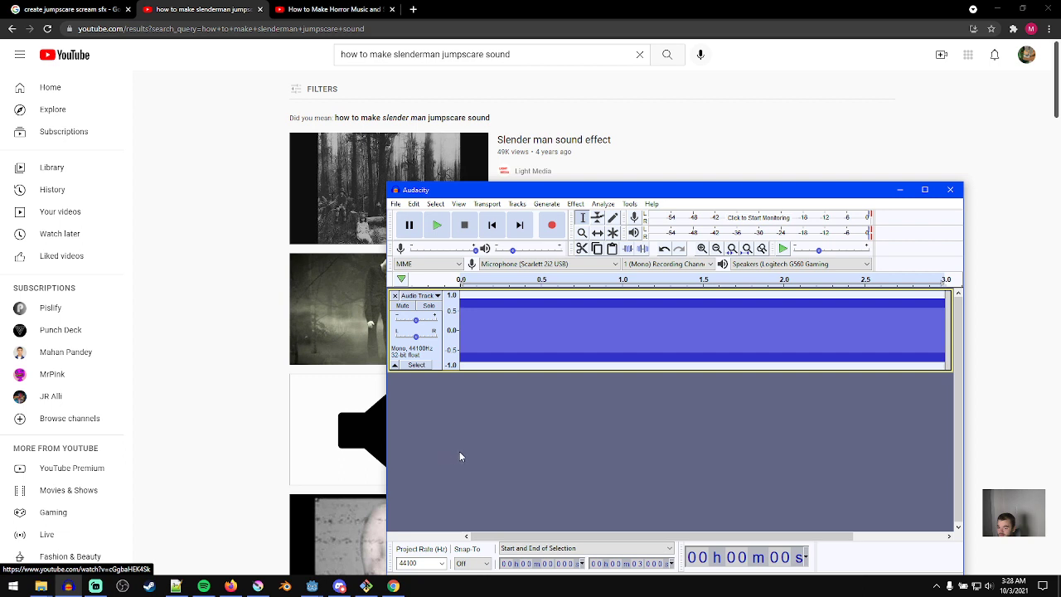
pyautogui.hotkey('ctrl', 'z')
# - Try generating a 3-second 440 Hz square-wave tone at amplitude 0.8 and undo it
pyautogui.click(554, 205)
pyautogui.click(560, 281)
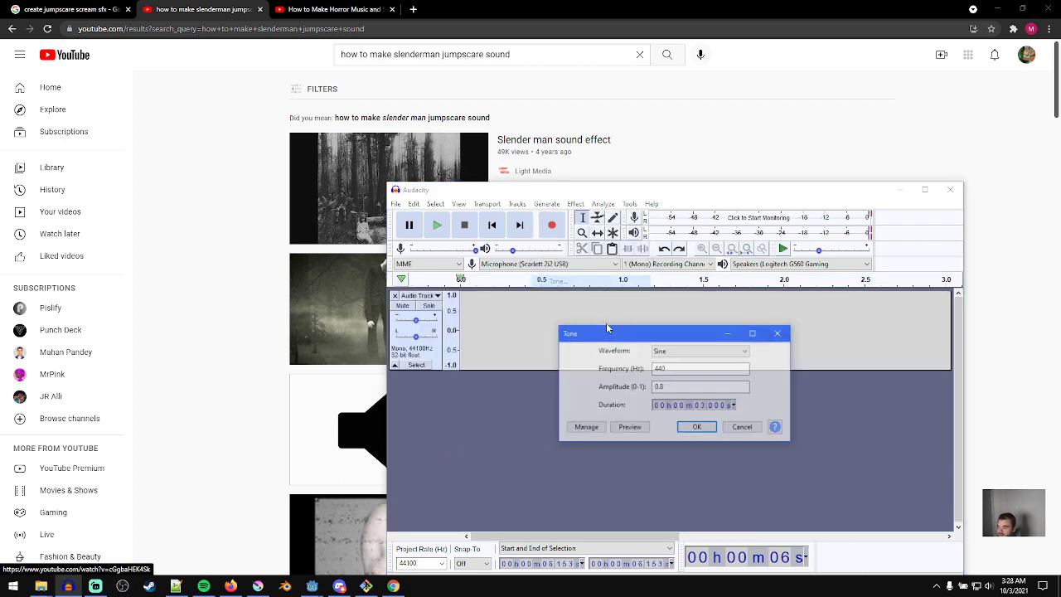
pyautogui.click(700, 351)
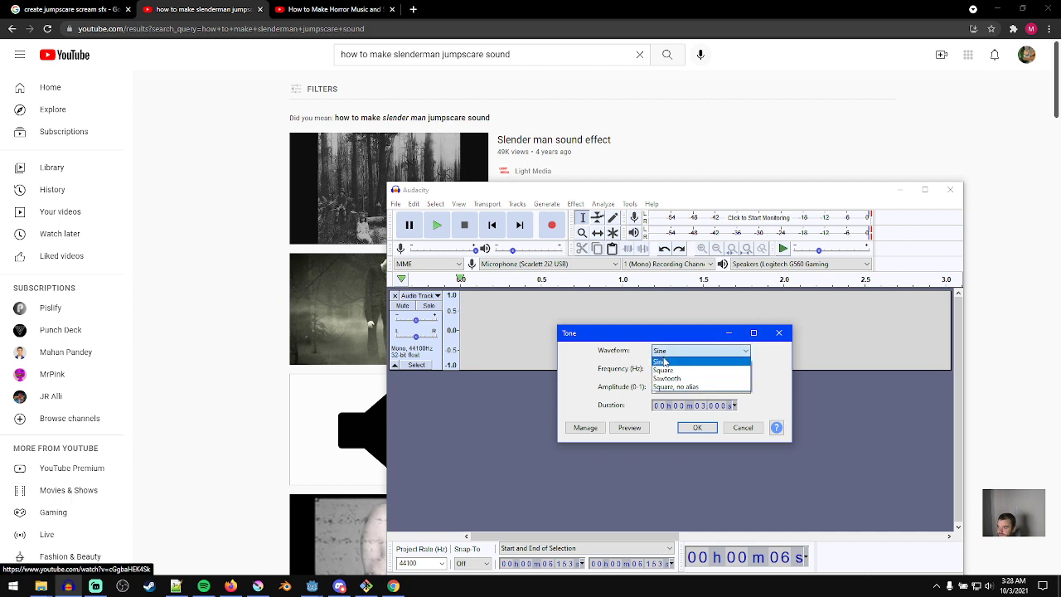
pyautogui.click(673, 369)
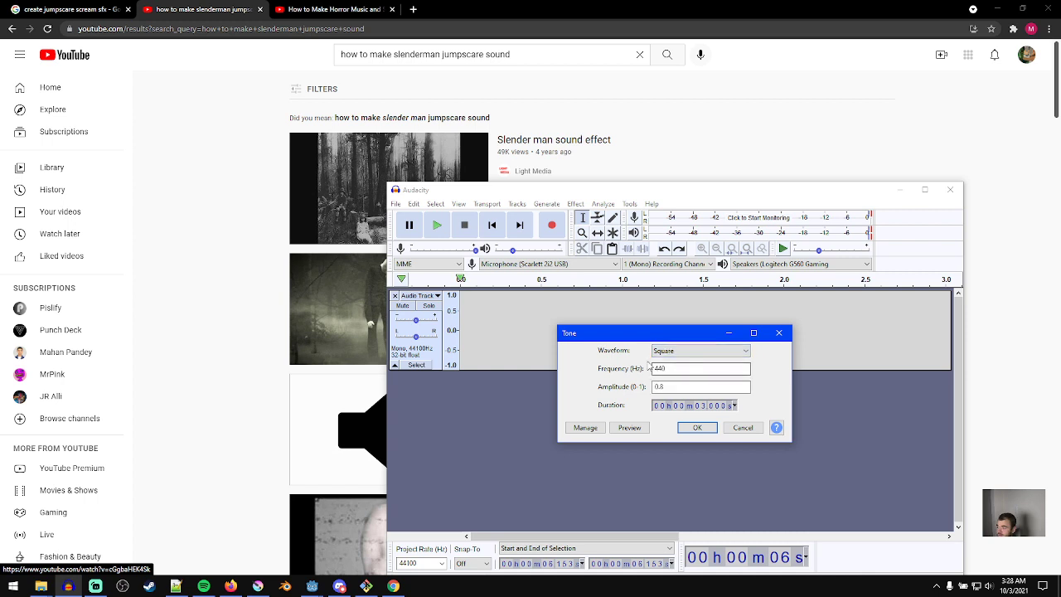
pyautogui.click(696, 428)
pyautogui.hotkey('ctrl', 'z')
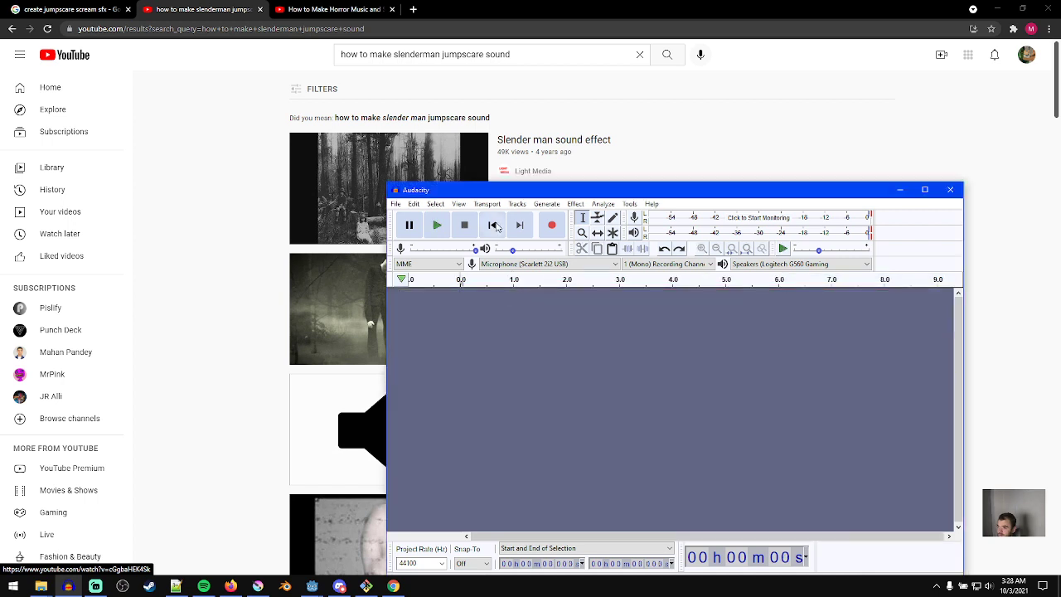
# - Generate a 3-second 440 Hz square tone at amplitude 0.8 from the start of the timeline
pyautogui.click(546, 203)
pyautogui.click(557, 283)
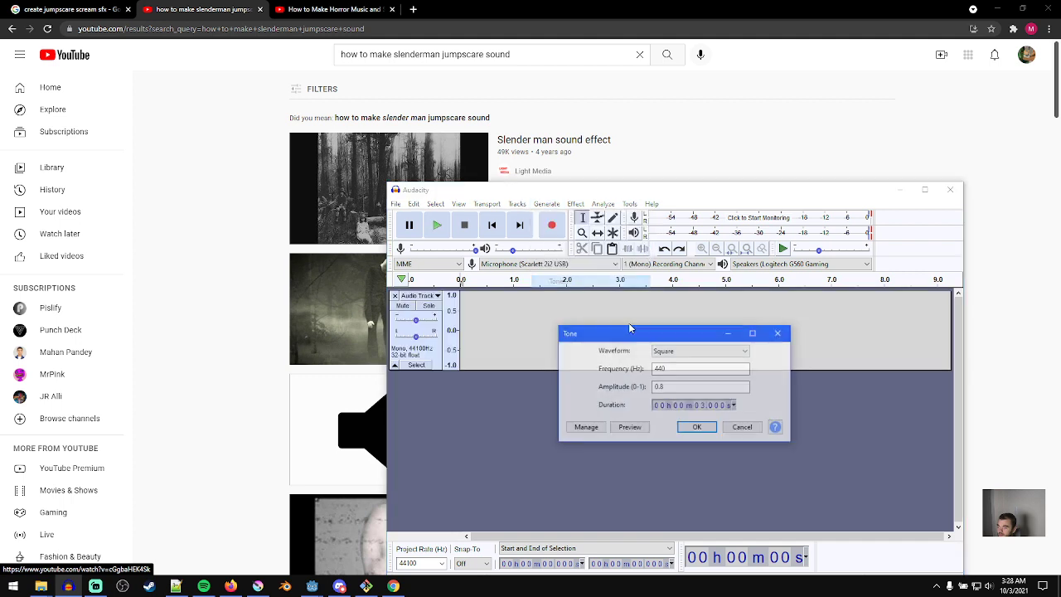
pyautogui.click(695, 426)
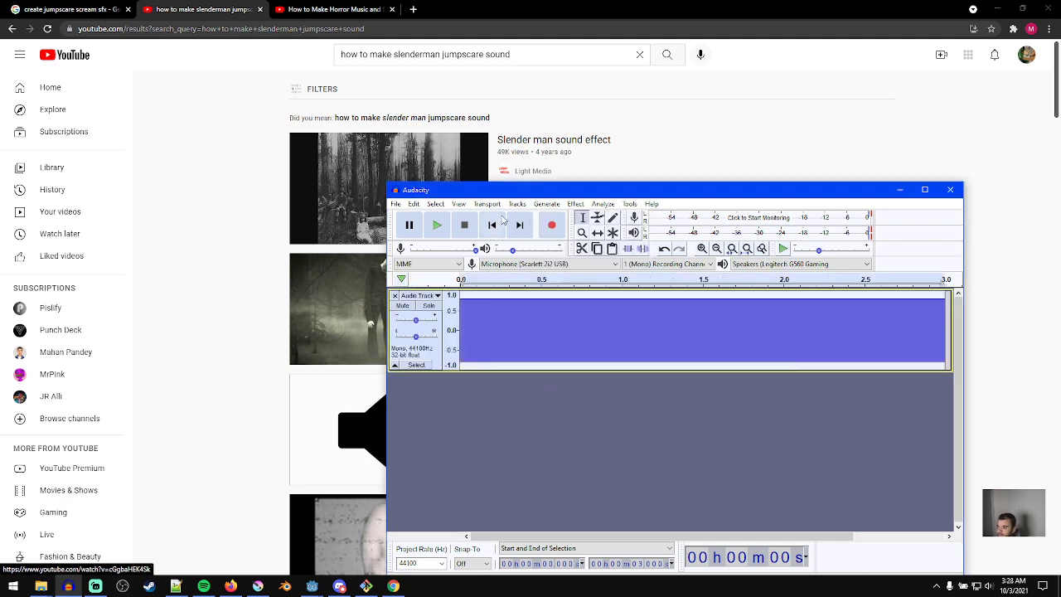
# - Lower the playback volume and play the square tone several times, fine-tuning the volume
pyautogui.moveTo(513, 251); pyautogui.dragTo(503, 250)
pyautogui.press('space')
pyautogui.press('space')
pyautogui.press('space')
pyautogui.press('space')
pyautogui.press('space')
pyautogui.press('space')
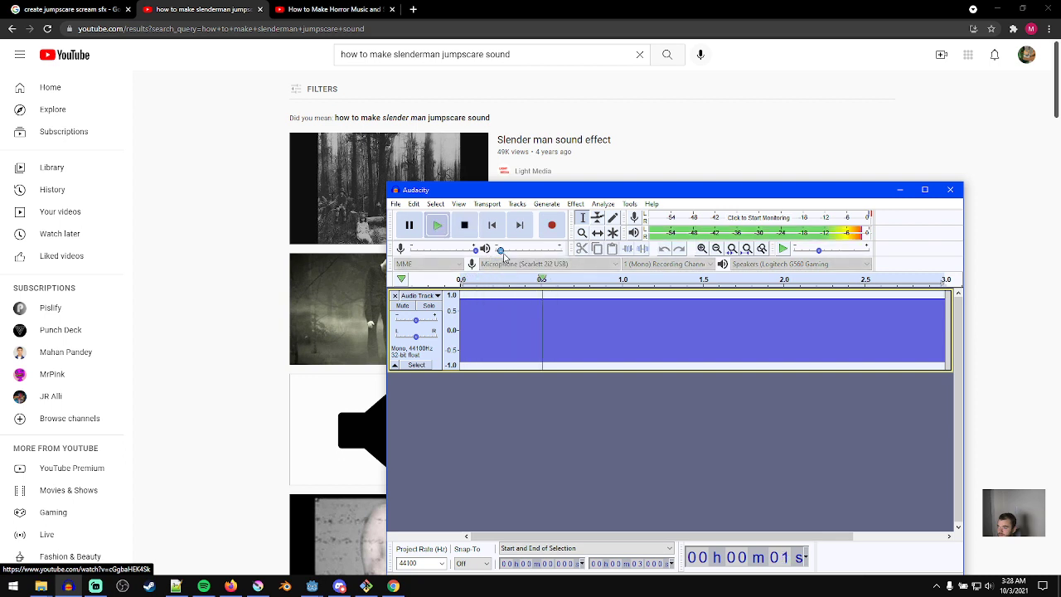
pyautogui.press('space')
pyautogui.press('space')
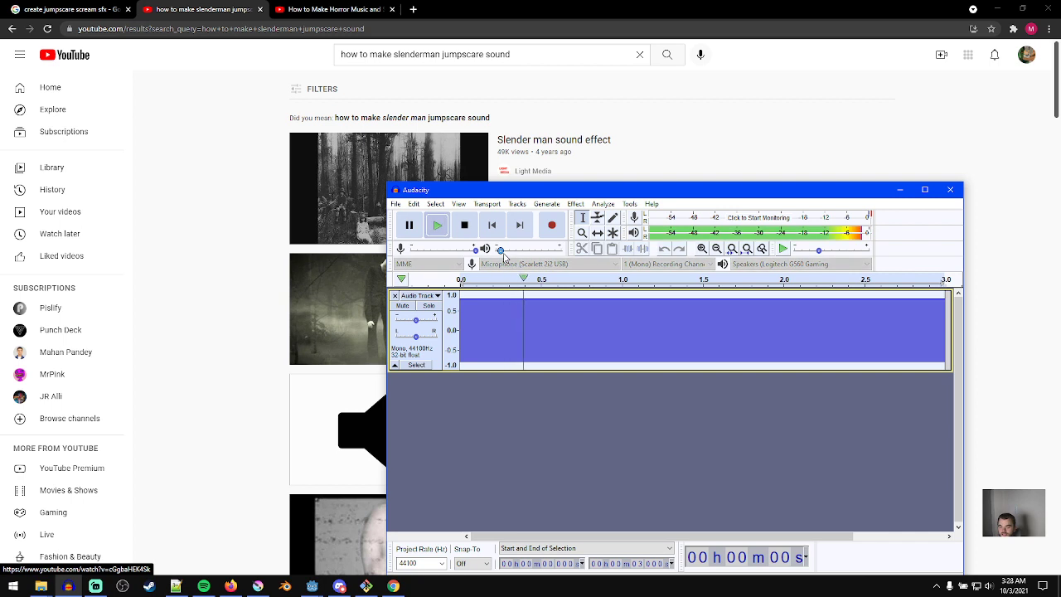
pyautogui.press('space')
pyautogui.press('space')
pyautogui.moveTo(501, 251); pyautogui.dragTo(511, 259)
pyautogui.press('space')
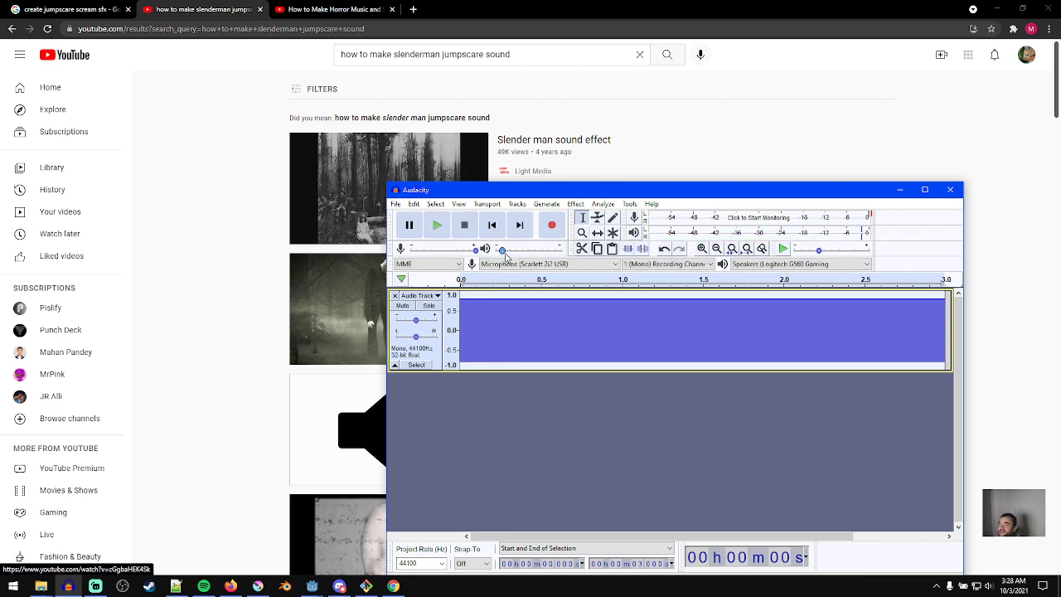
pyautogui.press('space')
pyautogui.press('space')
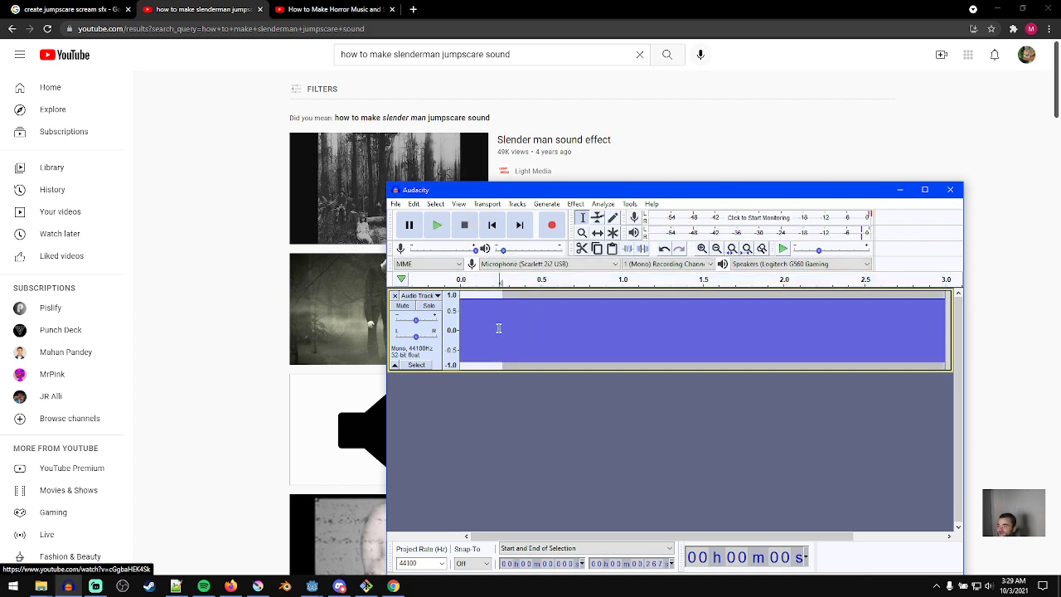
# - Try Hard Clipping distortion on the square tone with clipping level -6, drive 50 and make-up gain 50, and play the result
pyautogui.click(578, 205)
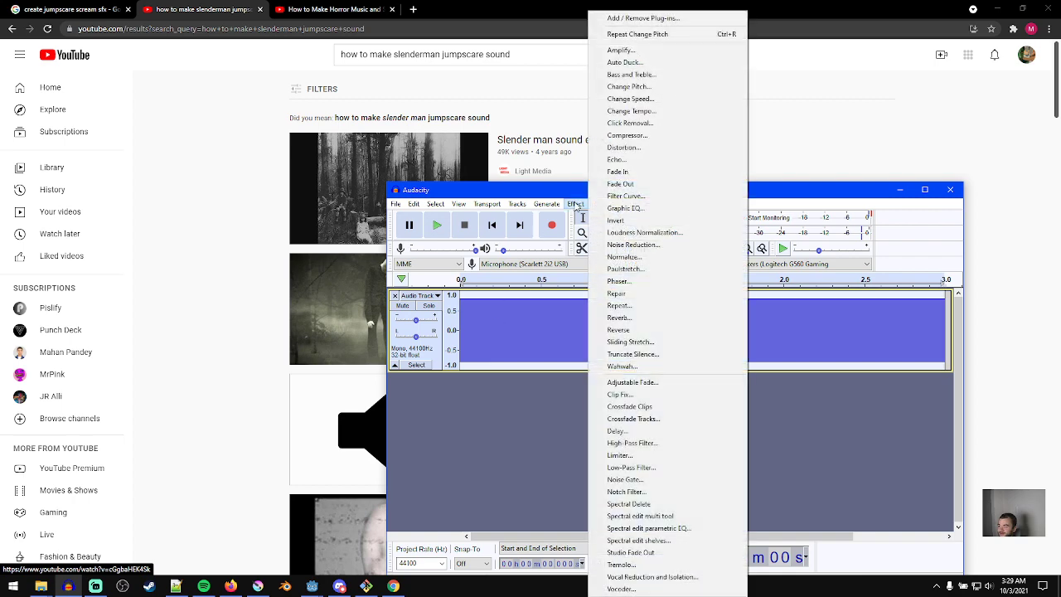
pyautogui.click(622, 146)
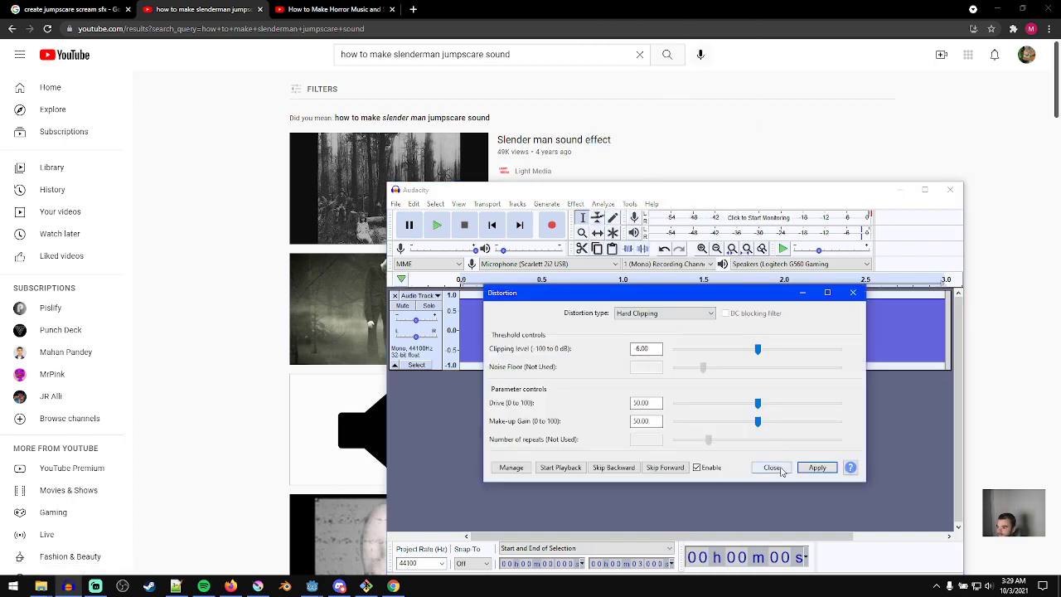
pyautogui.click(809, 469)
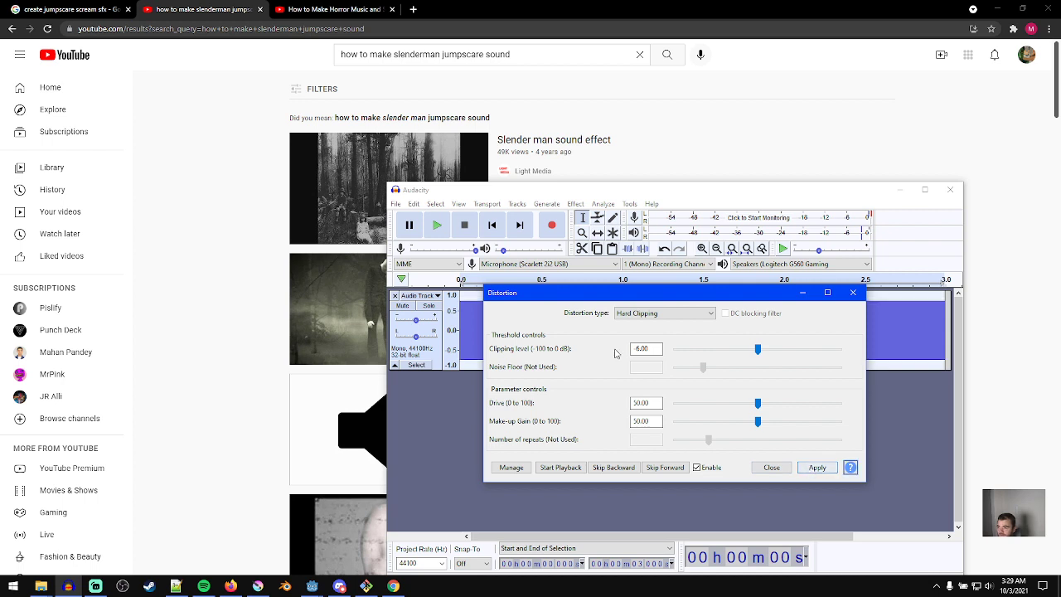
pyautogui.click(853, 291)
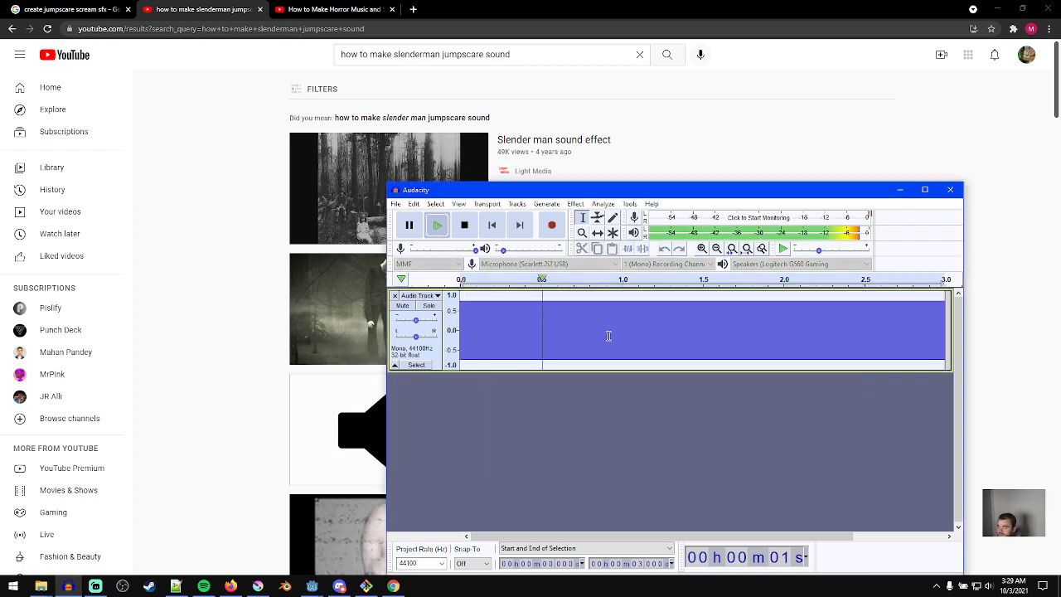
pyautogui.press('space')
# - Try Hard Overdrive distortion on the square tone with distortion amount and output level at 100, and play the result
pyautogui.click(575, 204)
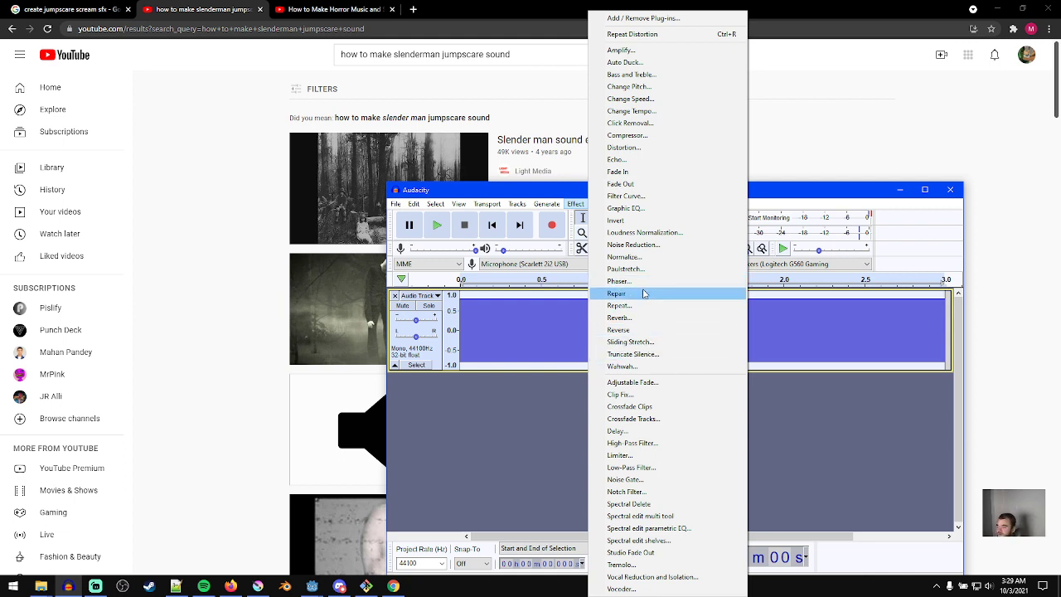
pyautogui.click(650, 148)
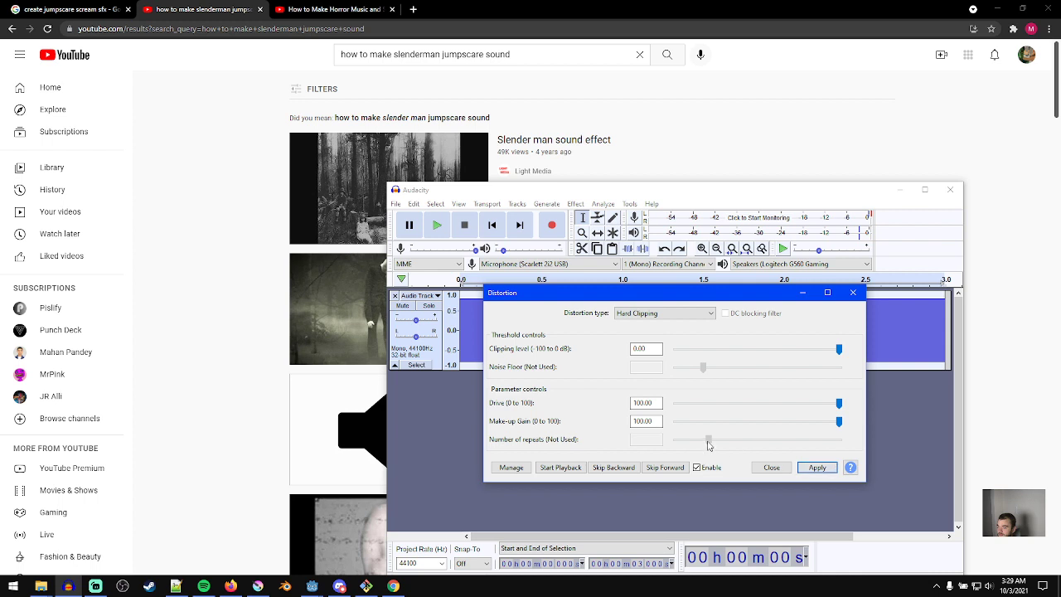
pyautogui.click(688, 313)
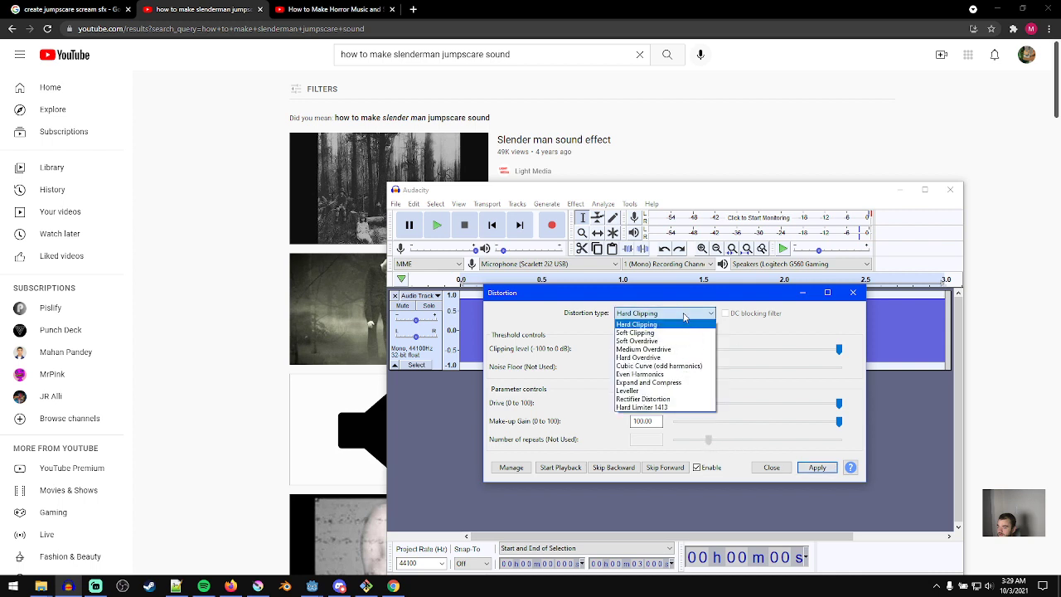
pyautogui.click(673, 358)
pyautogui.click(832, 469)
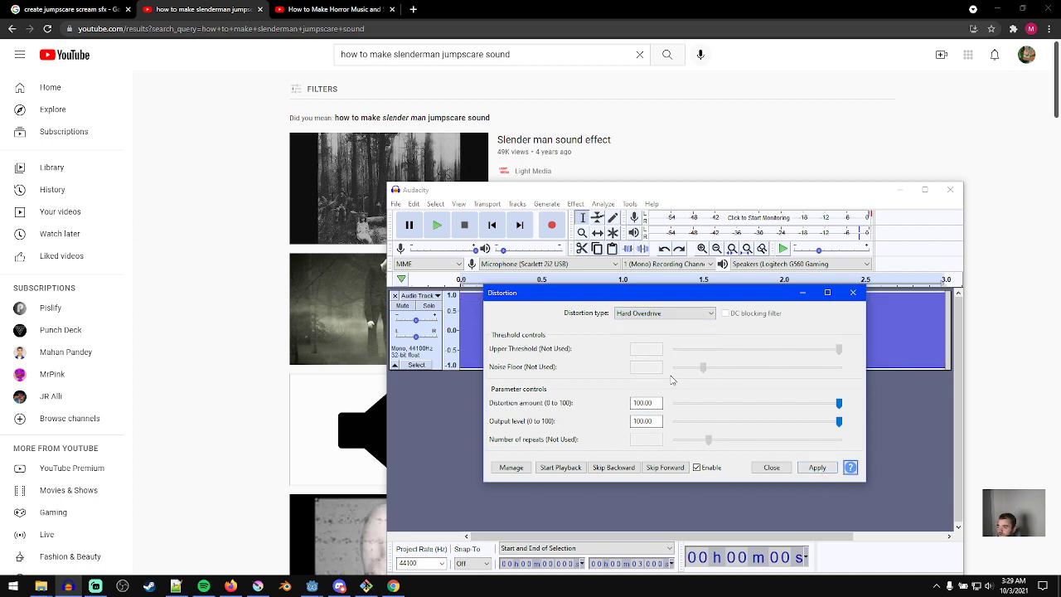
pyautogui.click(854, 294)
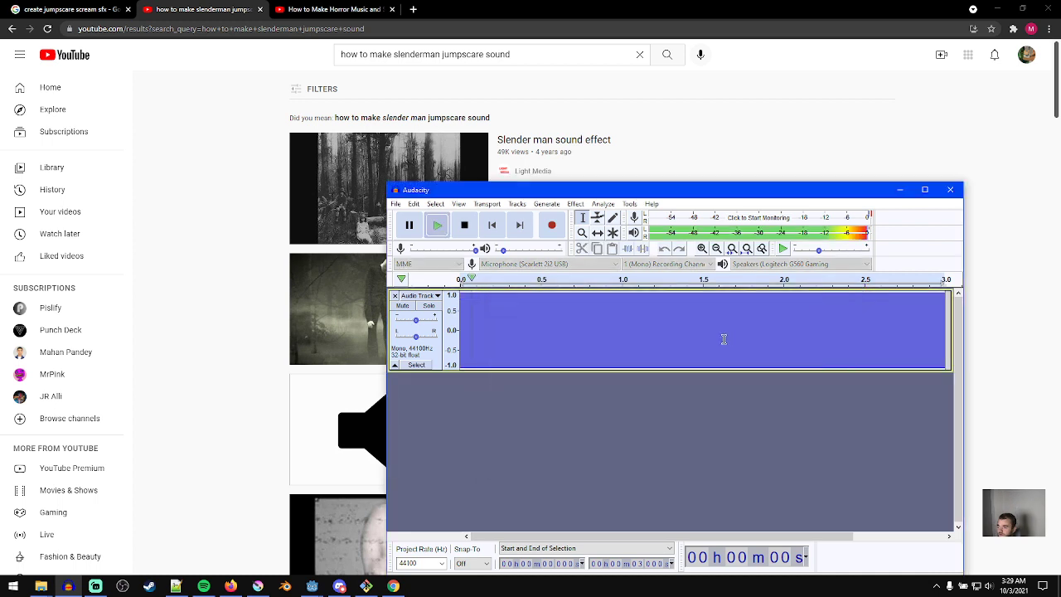
# - Apply Rectifier Distortion with a distortion amount of 100 to the square tone
pyautogui.click(573, 204)
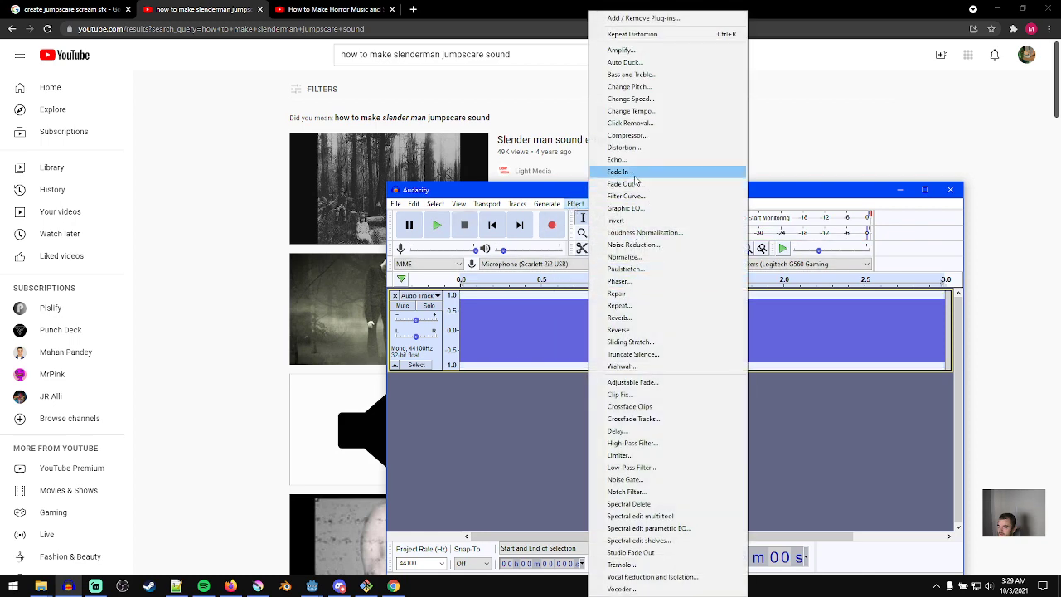
pyautogui.click(623, 147)
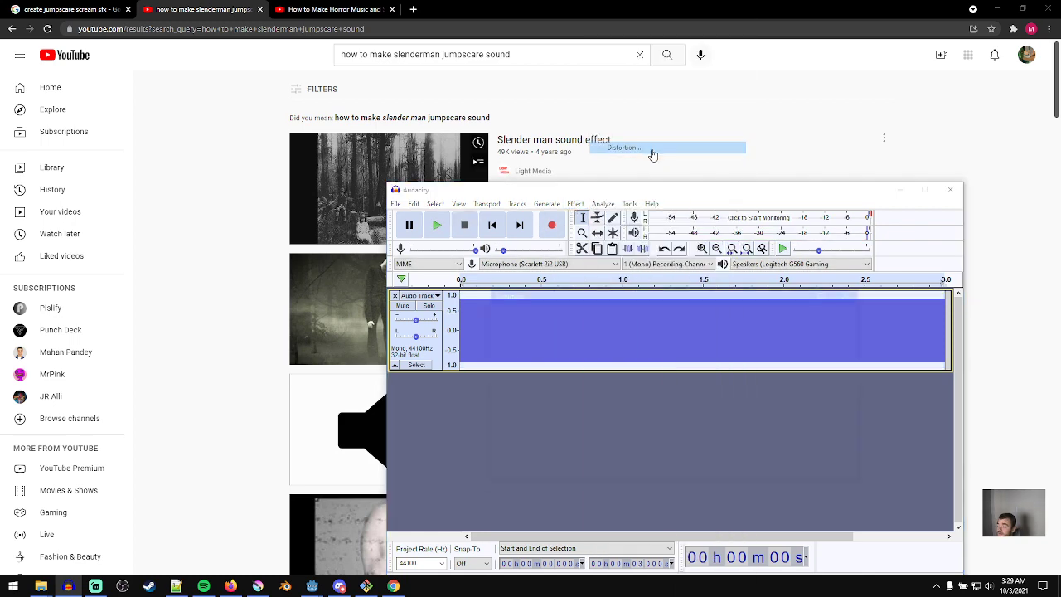
pyautogui.click(832, 403)
pyautogui.moveTo(824, 405); pyautogui.dragTo(851, 413)
pyautogui.click(664, 313)
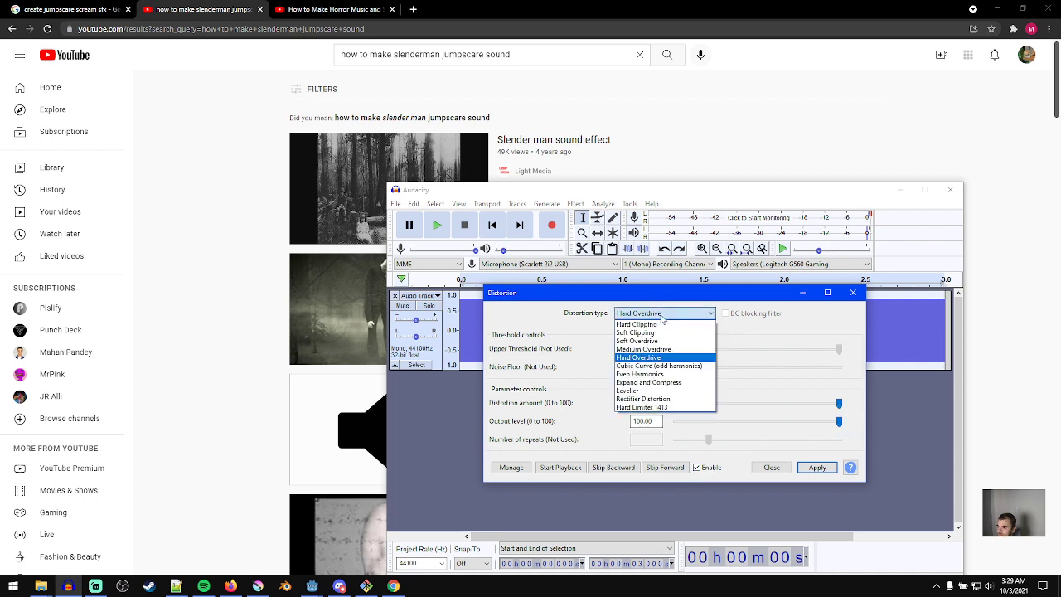
pyautogui.click(671, 400)
pyautogui.press('r')
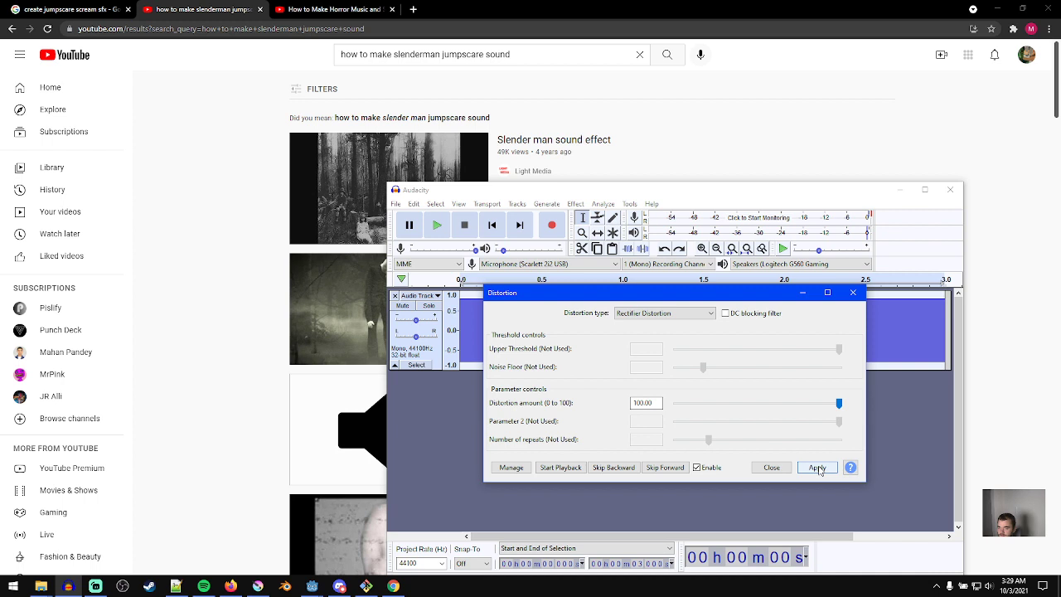
pyautogui.click(818, 469)
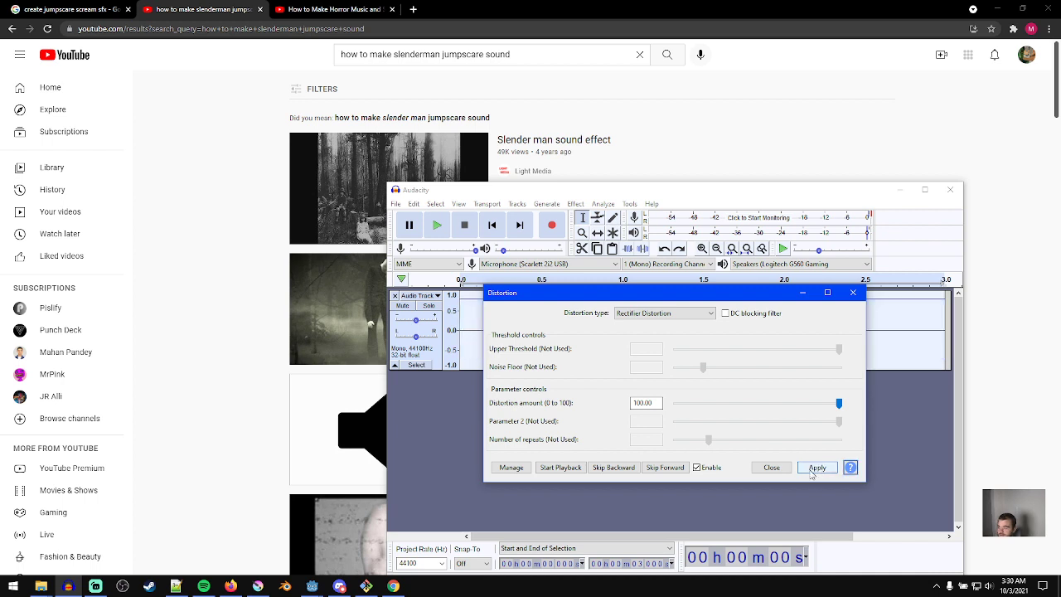
pyautogui.click(771, 467)
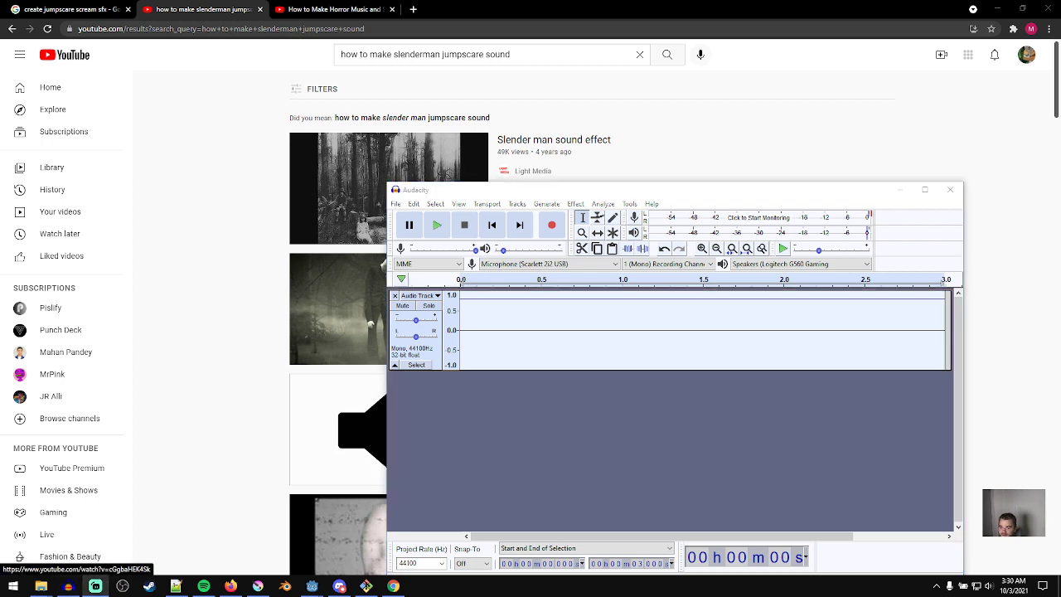
# - Play back the rectified tone, and undo the edits until the project is empty
pyautogui.click(487, 315)
pyautogui.press('space')
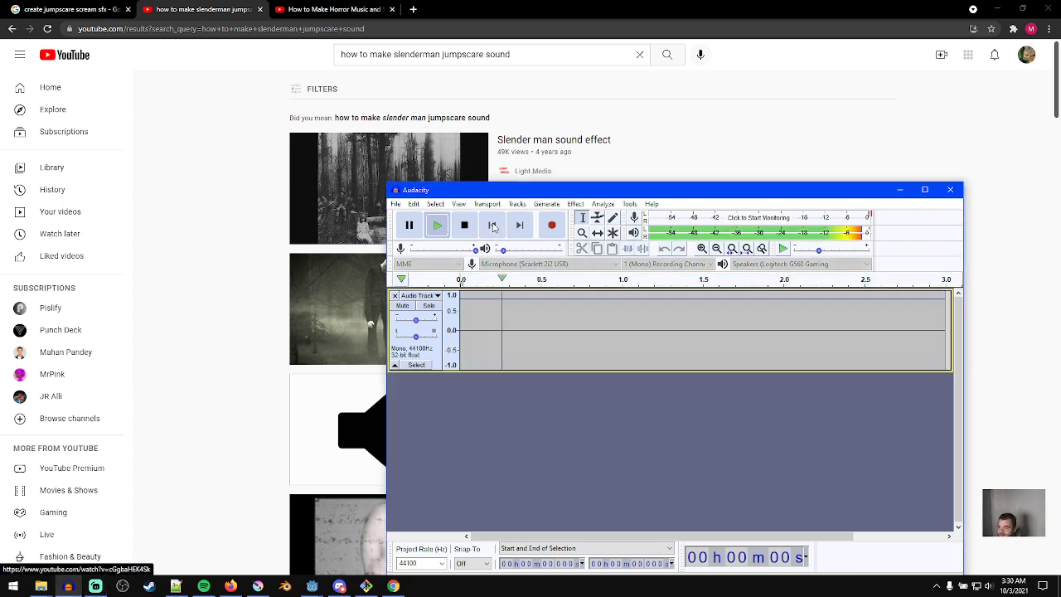
pyautogui.click(492, 226)
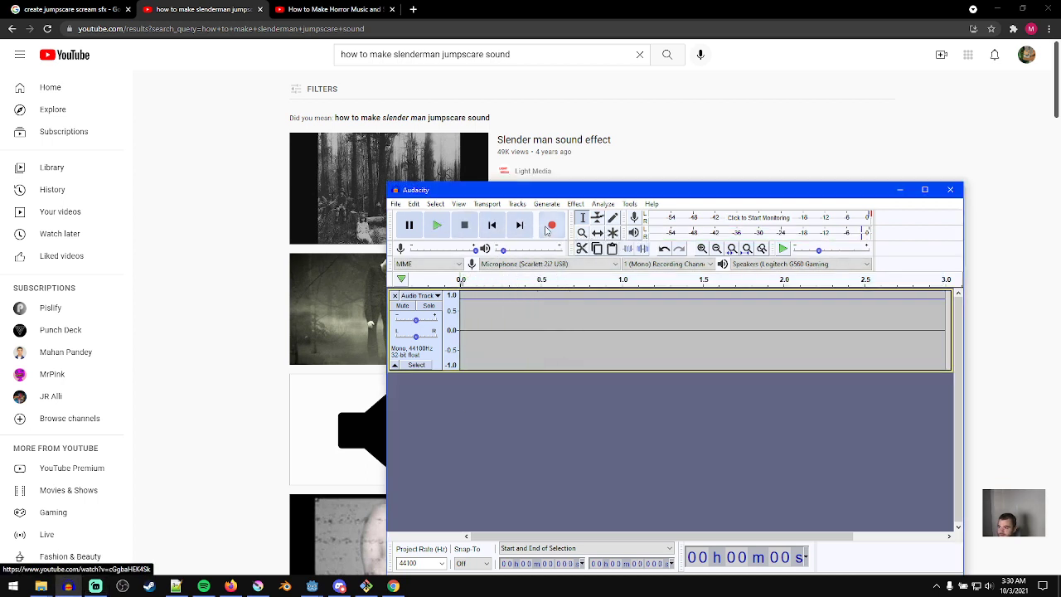
pyautogui.press('space')
pyautogui.hotkey('ctrl', 'a')
pyautogui.click(575, 204)
pyautogui.click(578, 203)
pyautogui.hotkey('ctrl', 'z')
# - Try generating a 3-second 440 Hz sine tone at amplitude 0.8 from the current cursor position, and undo it
pyautogui.click(556, 205)
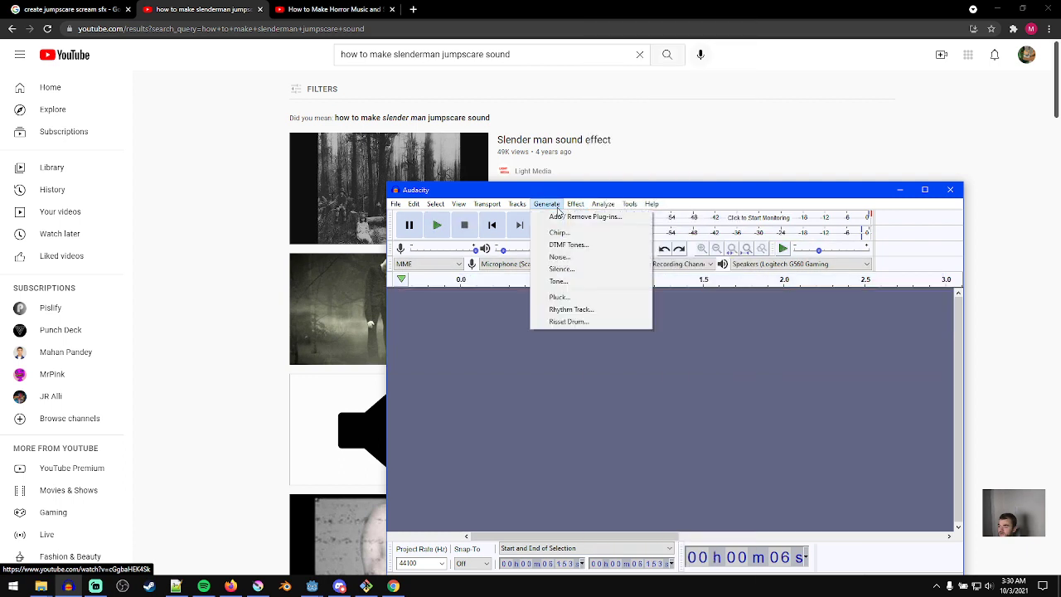
pyautogui.click(560, 282)
pyautogui.click(673, 350)
pyautogui.click(664, 363)
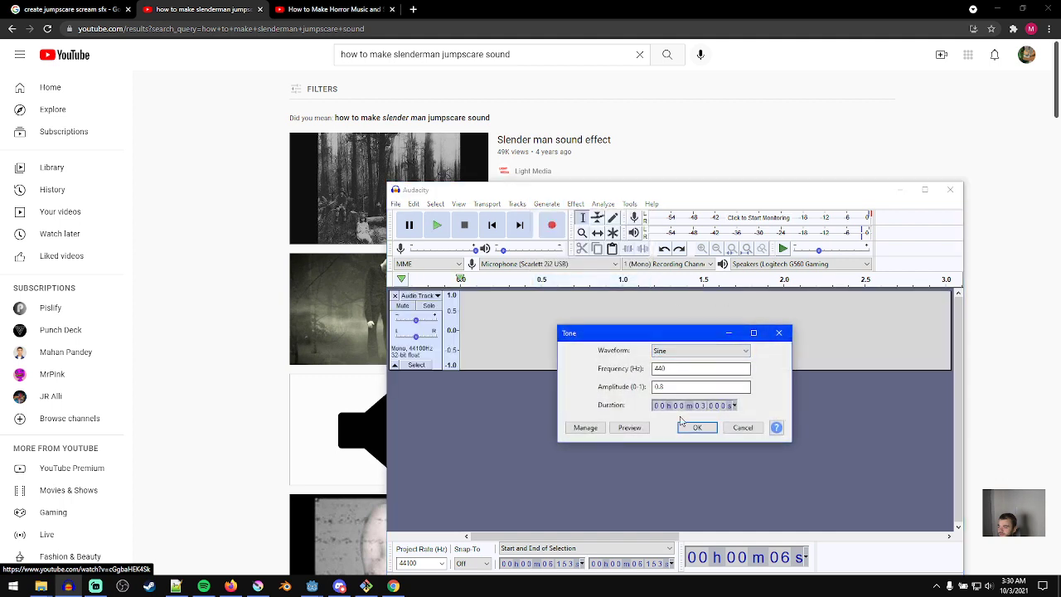
pyautogui.click(695, 427)
pyautogui.hotkey('ctrl', 'z')
# - Return the cursor to the start, generate a 3-second 440 Hz sine tone at amplitude 0.8, and play it
pyautogui.click(546, 204)
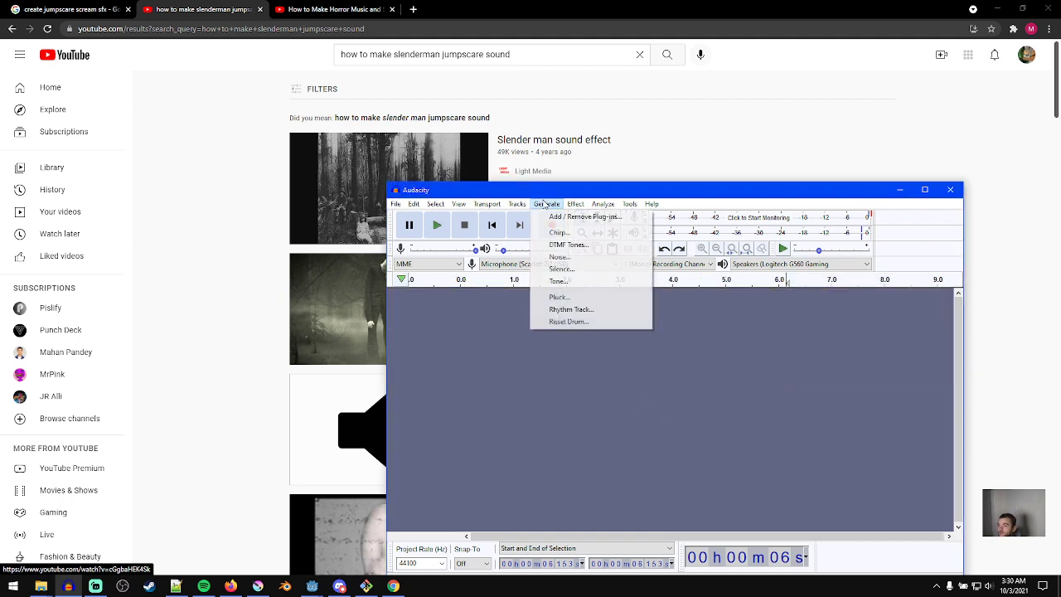
pyautogui.click(546, 204)
pyautogui.click(493, 226)
pyautogui.click(551, 207)
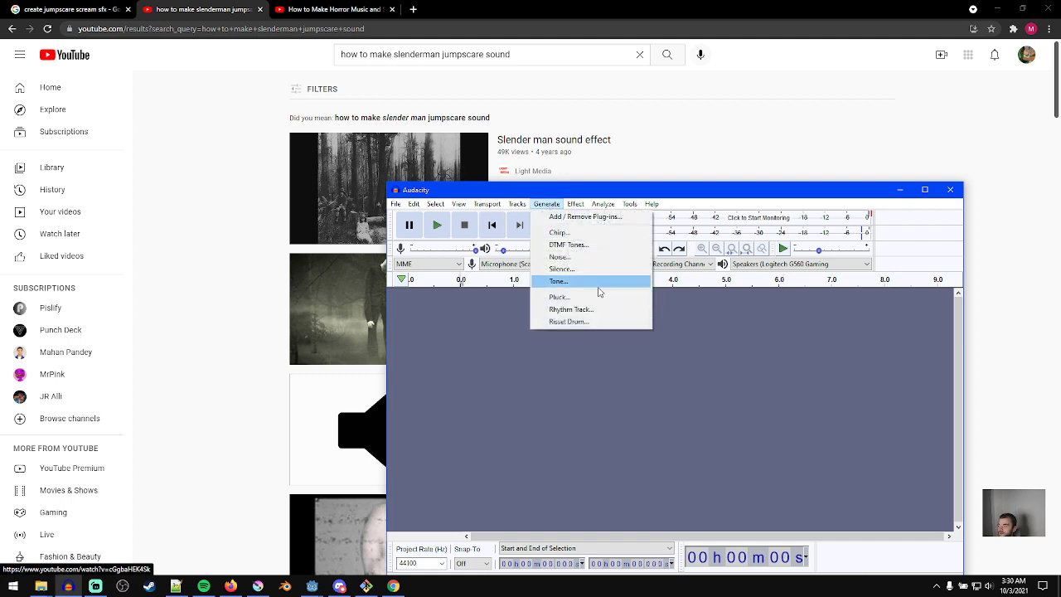
pyautogui.click(560, 282)
pyautogui.click(695, 427)
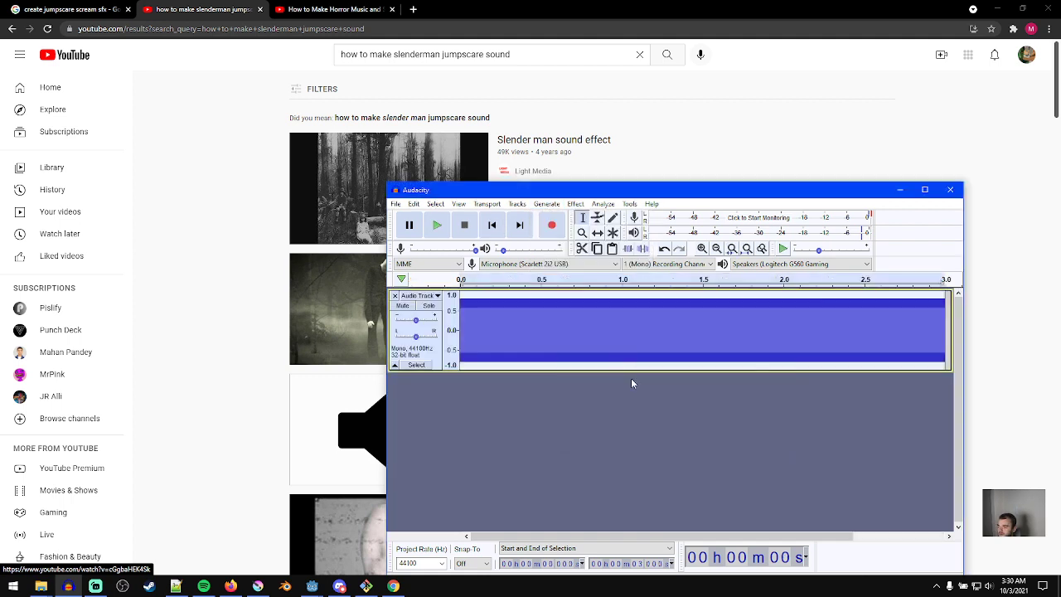
pyautogui.press('space')
pyautogui.press('space')
# - Try Hard Clipping distortion on the sine tone with clipping level -3.16 dB, drive 100 and make-up gain 100
pyautogui.click(577, 204)
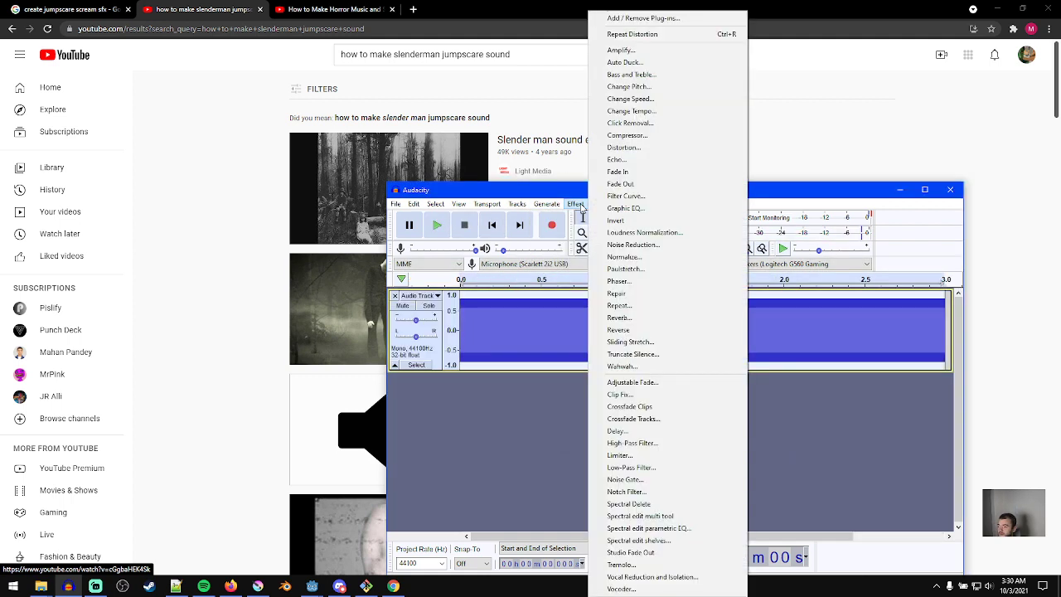
pyautogui.click(644, 148)
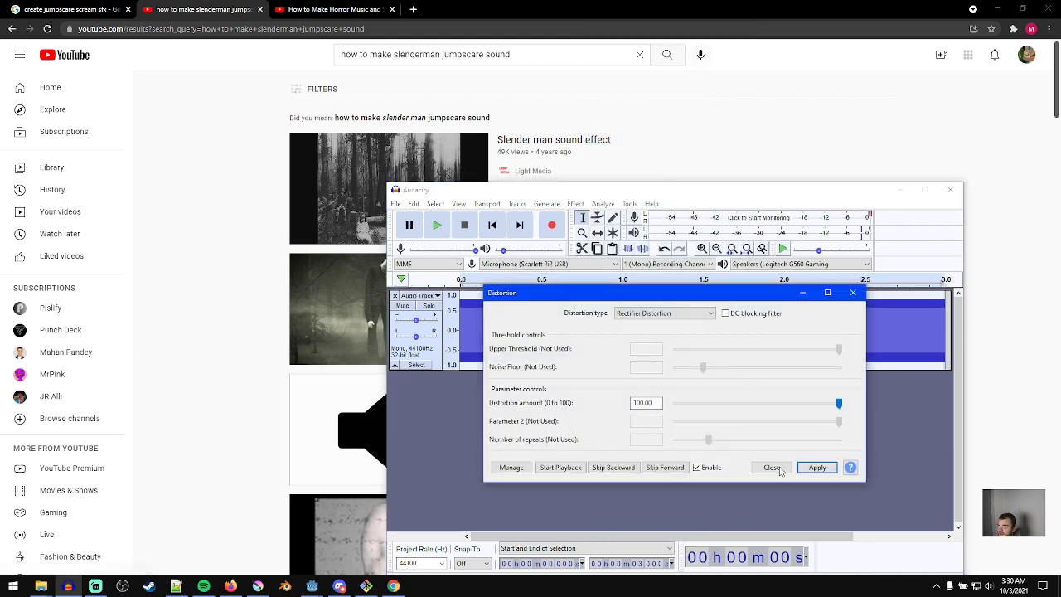
pyautogui.click(663, 313)
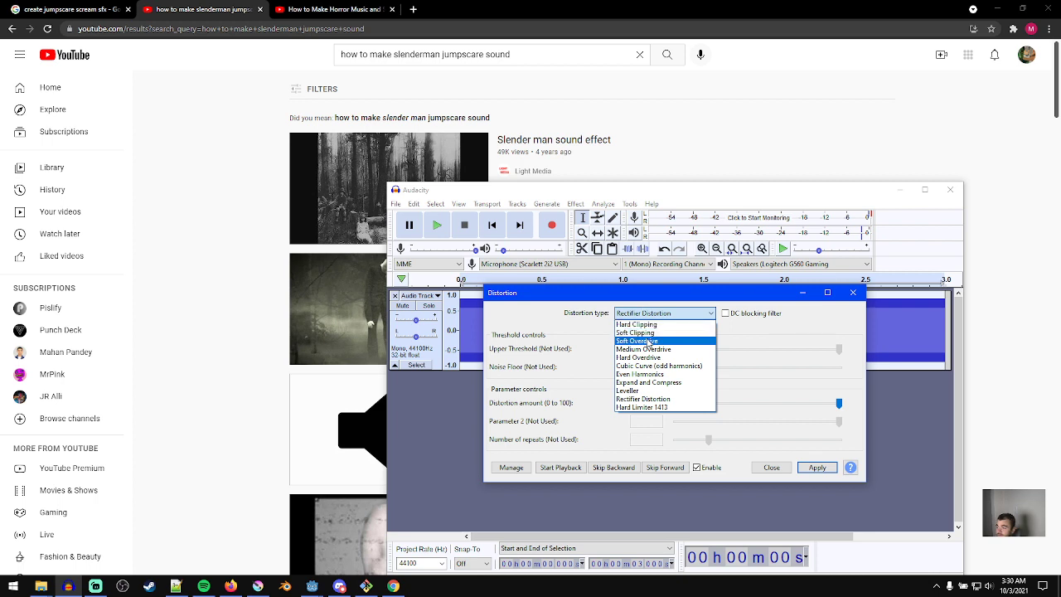
pyautogui.click(661, 325)
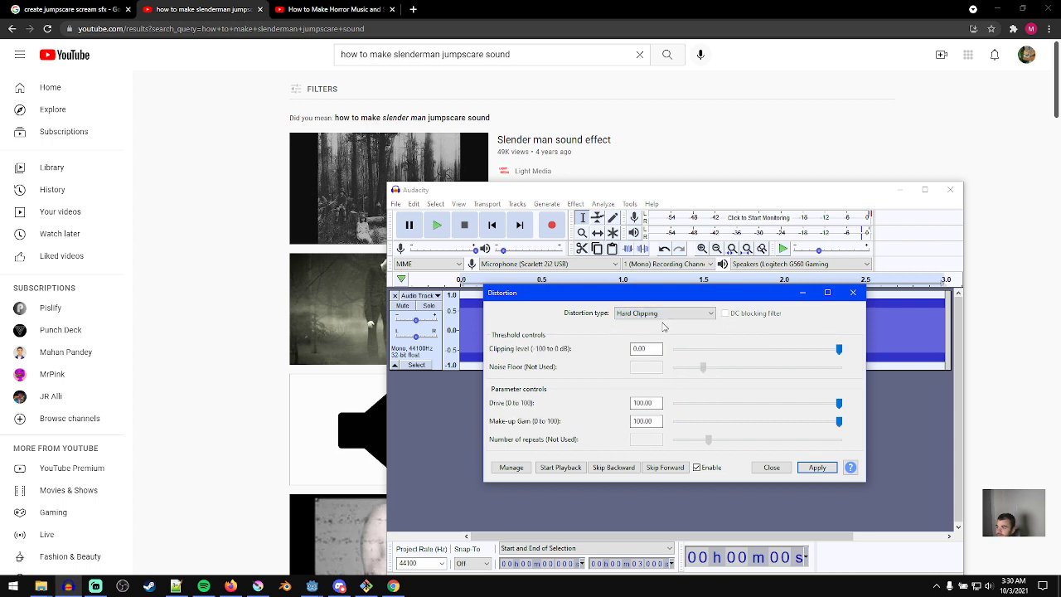
pyautogui.moveTo(839, 354); pyautogui.dragTo(776, 356)
pyautogui.click(817, 467)
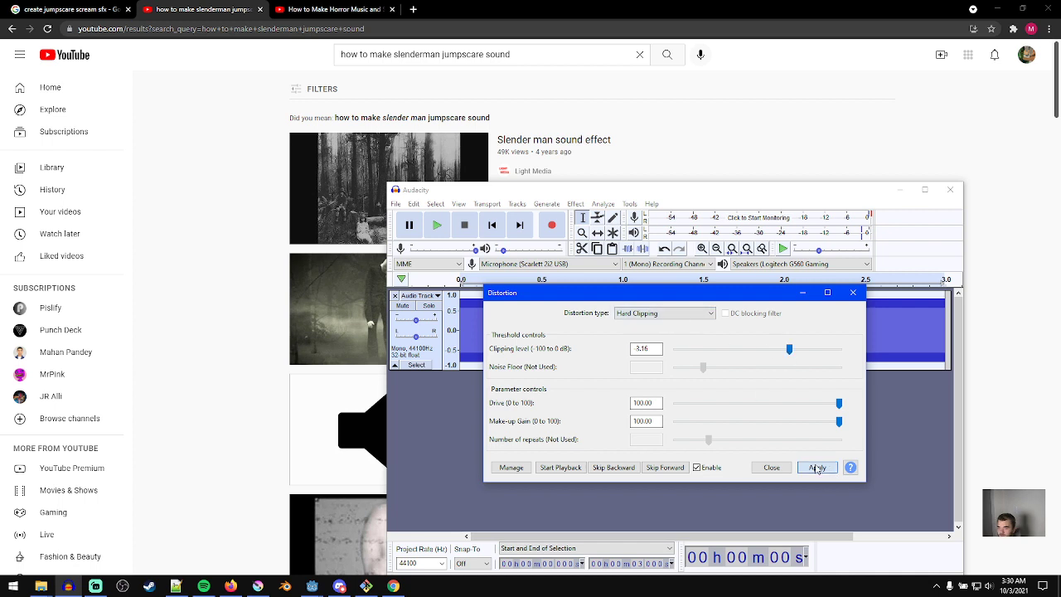
pyautogui.click(859, 294)
# - Play back the clipped tone from about 0.5 s, and undo the Hard Clipping distortion
pyautogui.click(542, 327)
pyautogui.press('space')
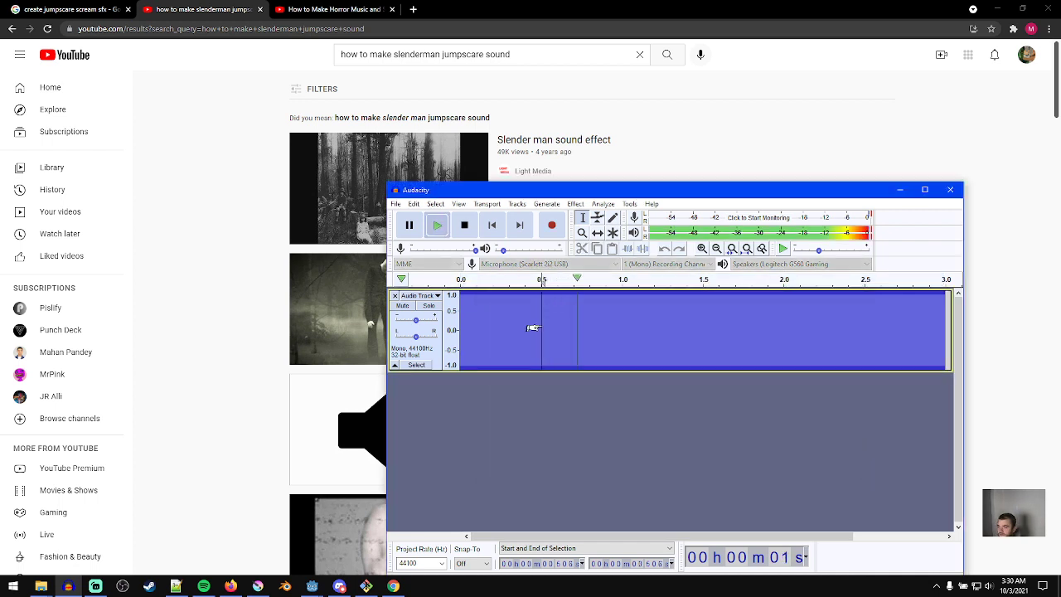
pyautogui.press('space')
pyautogui.press('space')
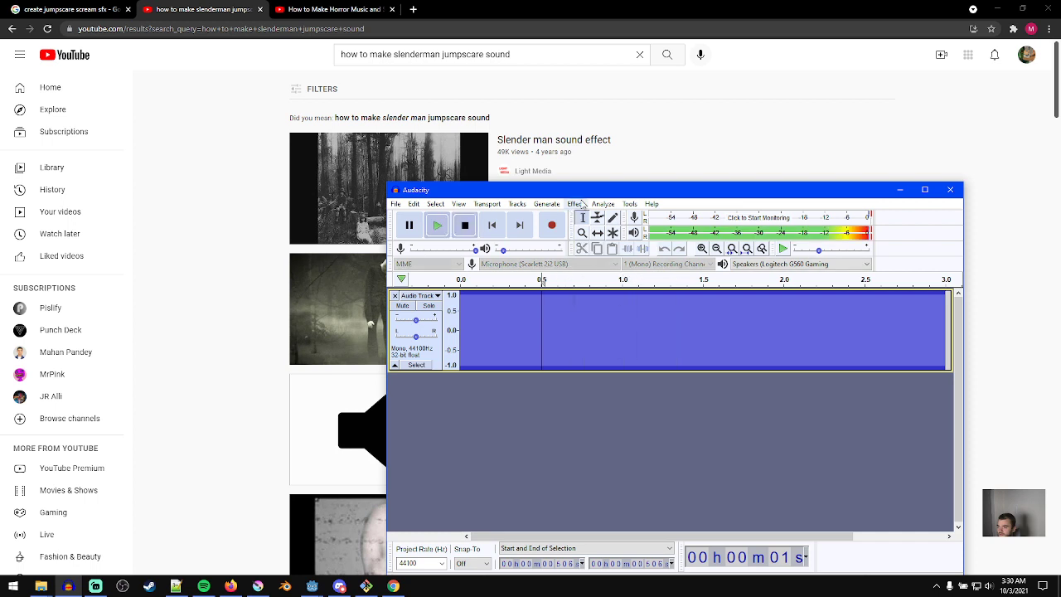
pyautogui.press('space')
pyautogui.hotkey('ctrl', 'a')
pyautogui.press('space')
pyautogui.press('space')
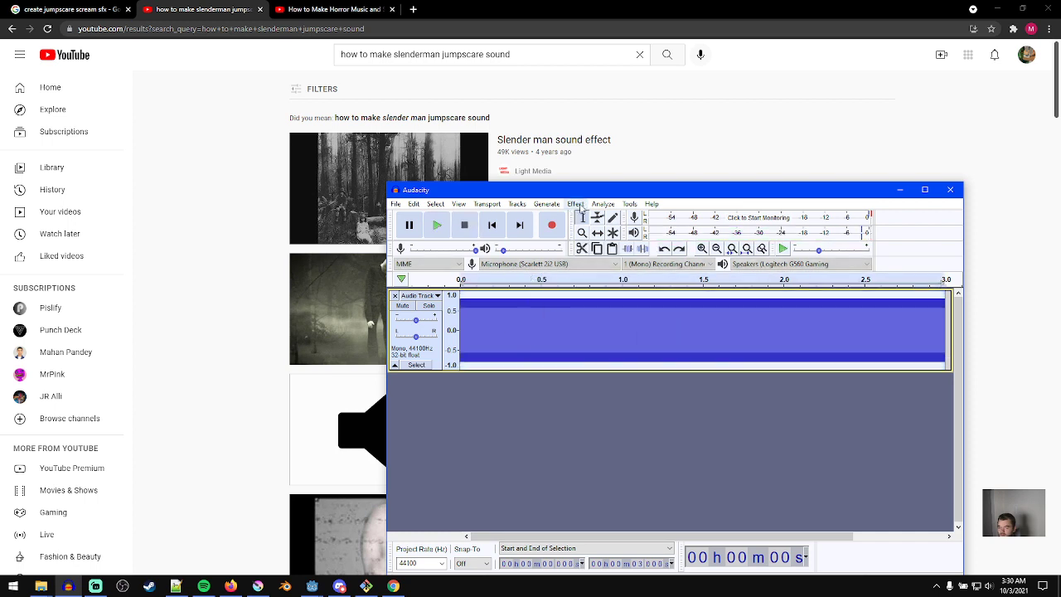
# - Try Cubic Curve (odd harmonics) distortion on the whole tone with distortion amount 100, output level 100 and repeat processing 1
pyautogui.click(575, 204)
pyautogui.click(579, 205)
pyautogui.click(578, 205)
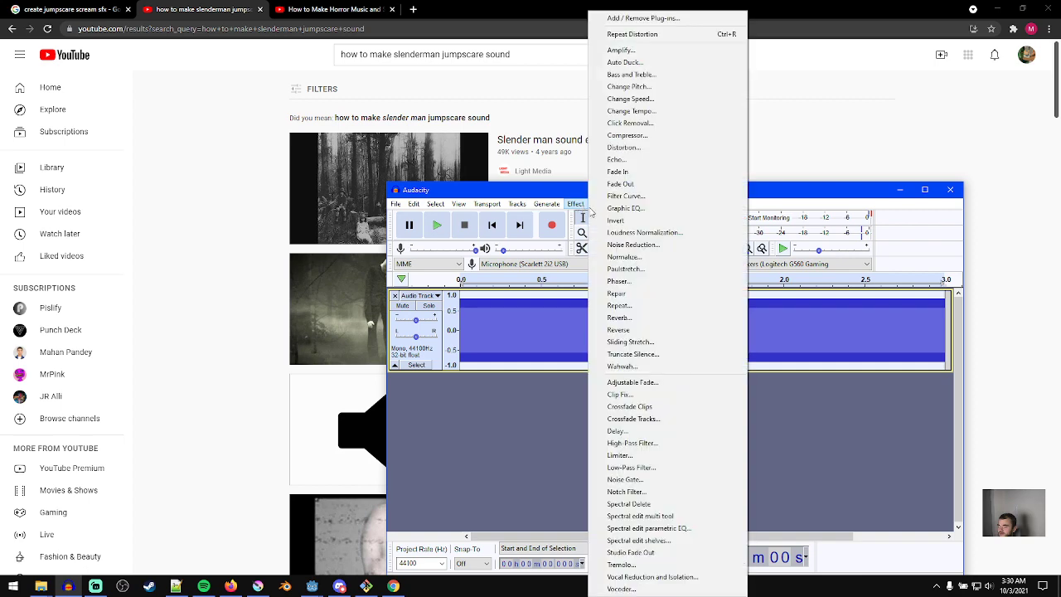
pyautogui.click(629, 148)
pyautogui.click(678, 313)
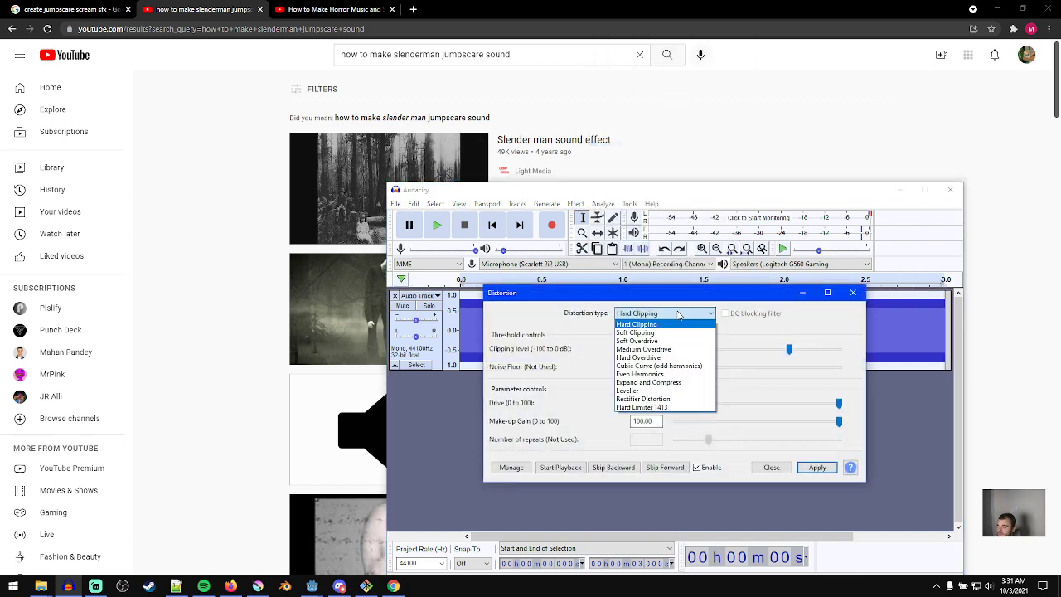
pyautogui.click(662, 366)
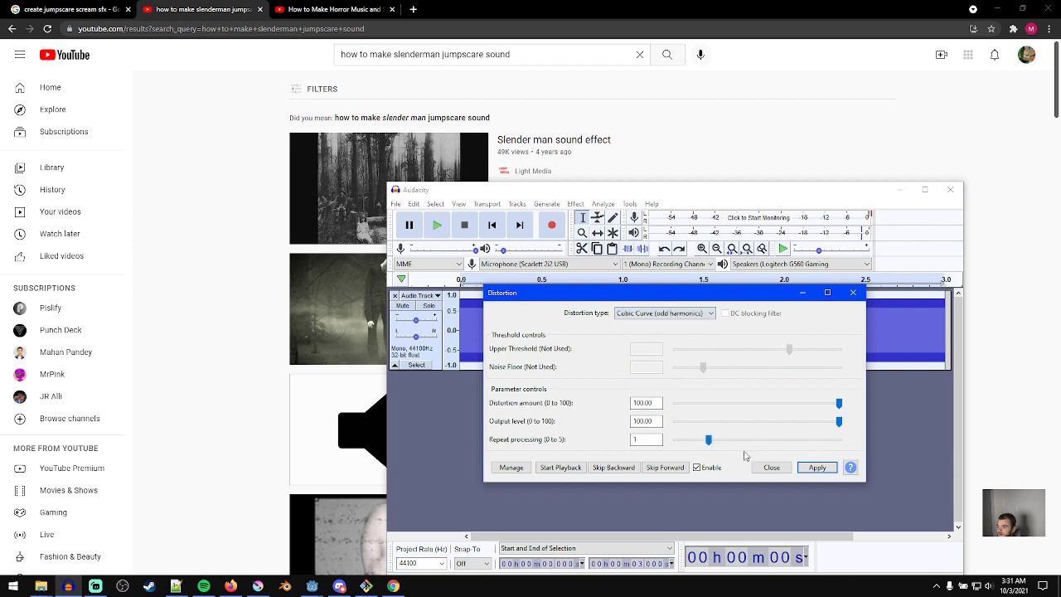
pyautogui.click(818, 468)
pyautogui.click(853, 293)
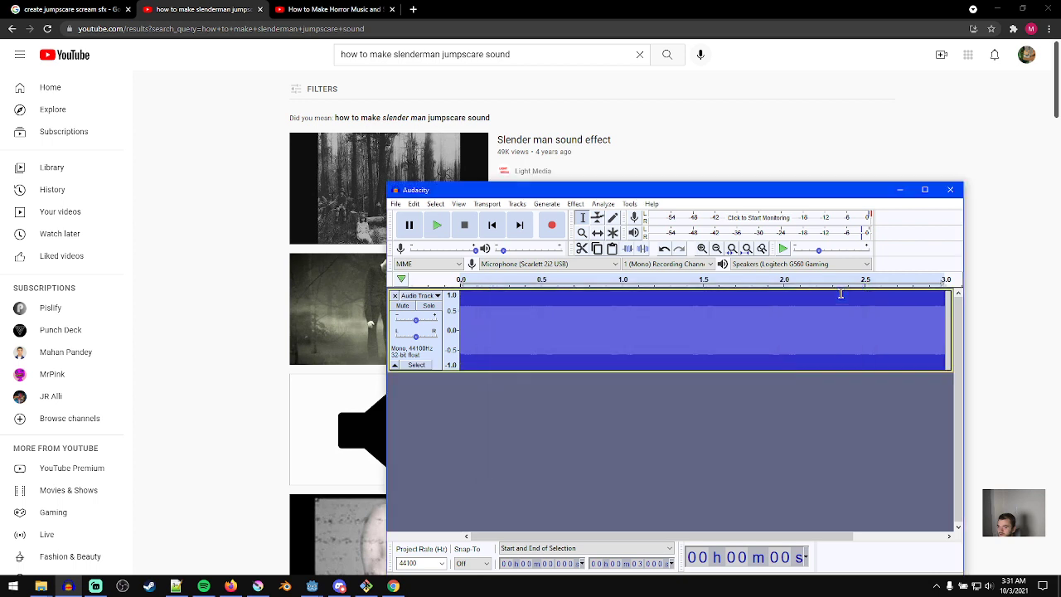
# - Play back the distorted tone, and undo the Cubic Curve distortion
pyautogui.press('space')
pyautogui.press('space')
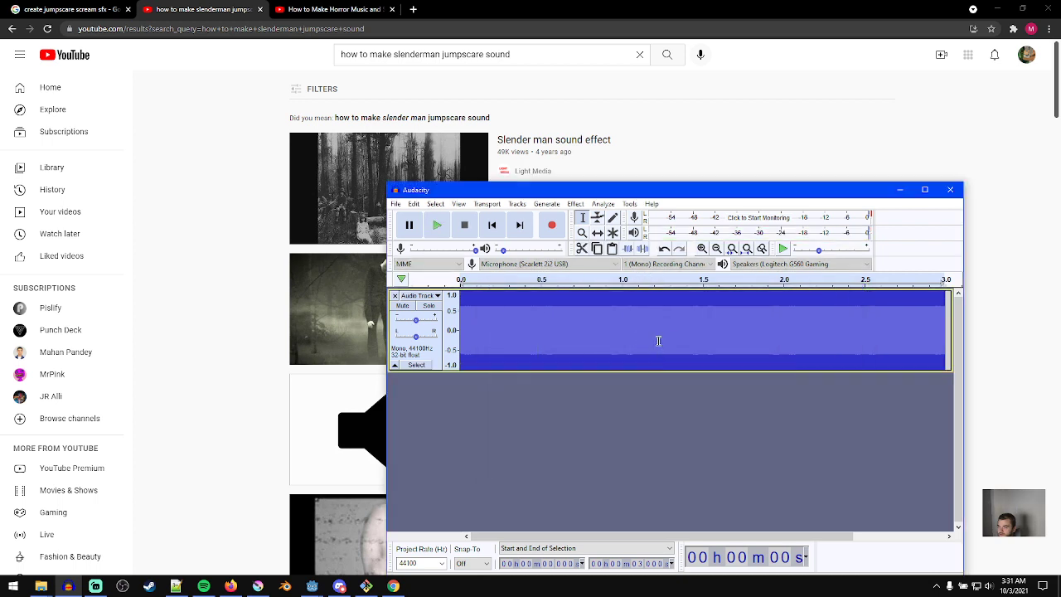
pyautogui.click(526, 334)
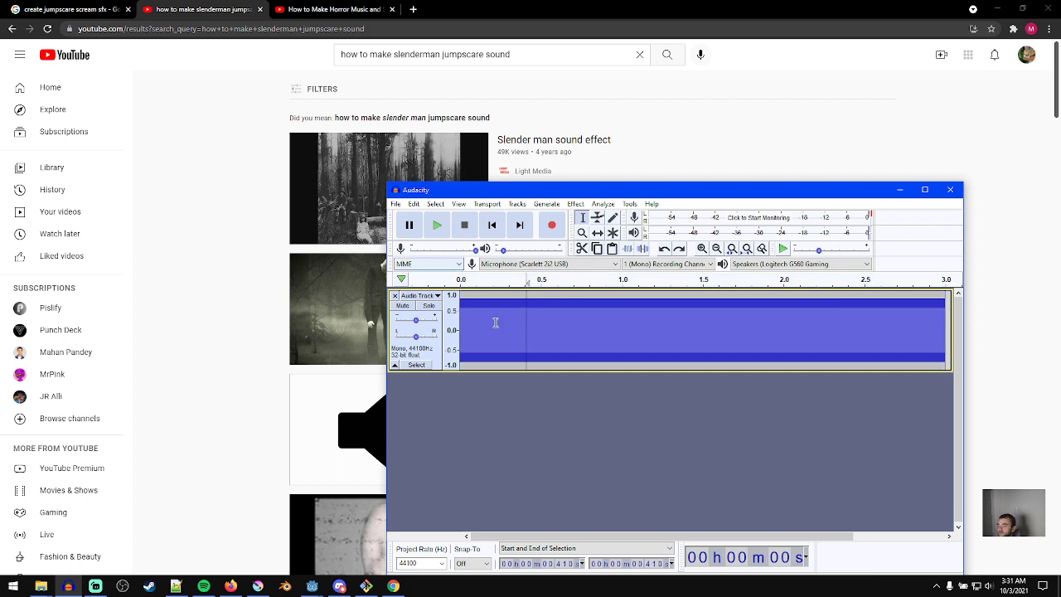
# - Return the cursor to the start and add a new mono track below the sine tone
pyautogui.click(494, 232)
pyautogui.click(517, 205)
pyautogui.moveTo(580, 217)
pyautogui.click(662, 217)
# - Try generating 3 seconds of Brownian noise at amplitude 0.8 on the new track
pyautogui.click(546, 204)
pyautogui.click(578, 263)
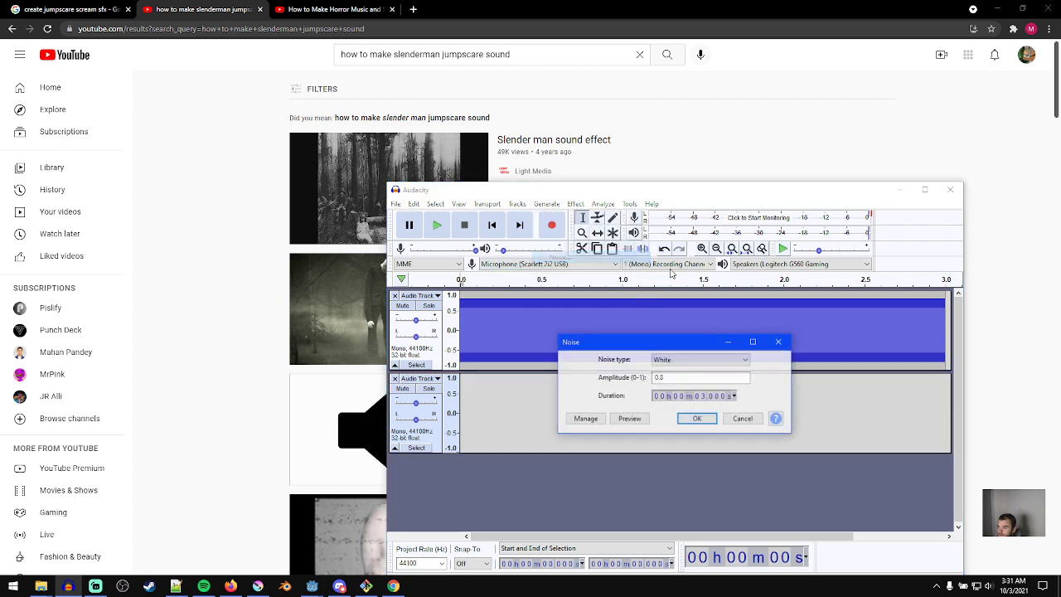
pyautogui.click(663, 358)
pyautogui.click(680, 388)
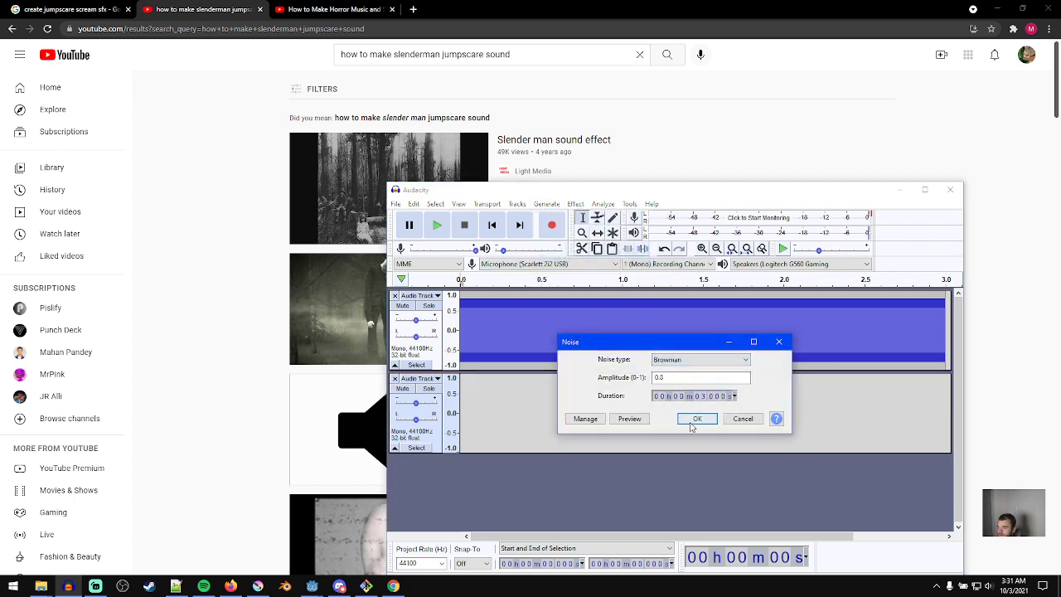
pyautogui.click(697, 418)
# - Play the tone and Brownian noise together, and delete the noise from the second track
pyautogui.click(437, 224)
pyautogui.press('space')
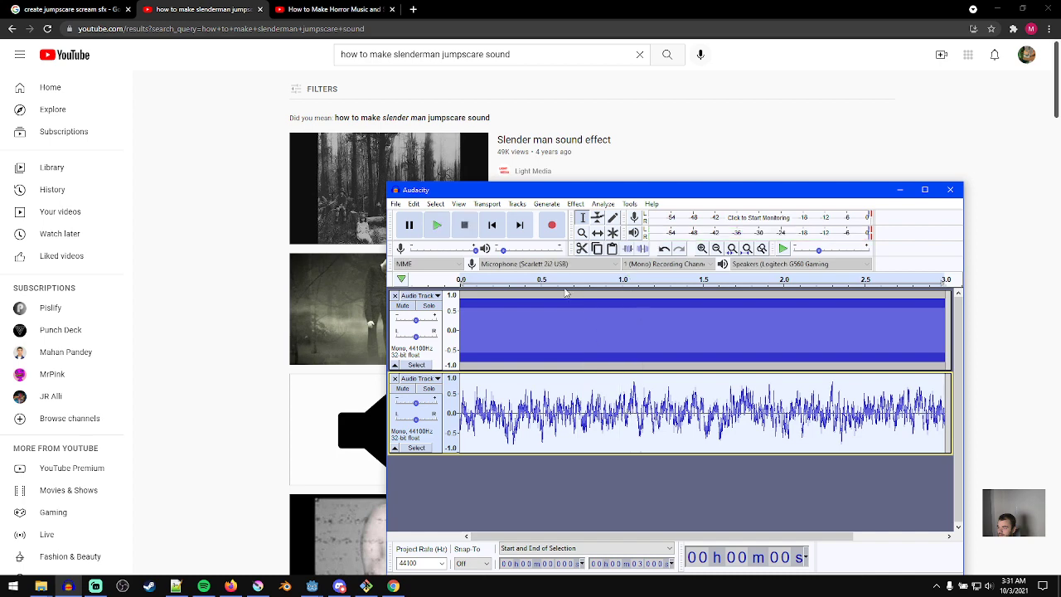
pyautogui.press('Delete')
pyautogui.click(574, 205)
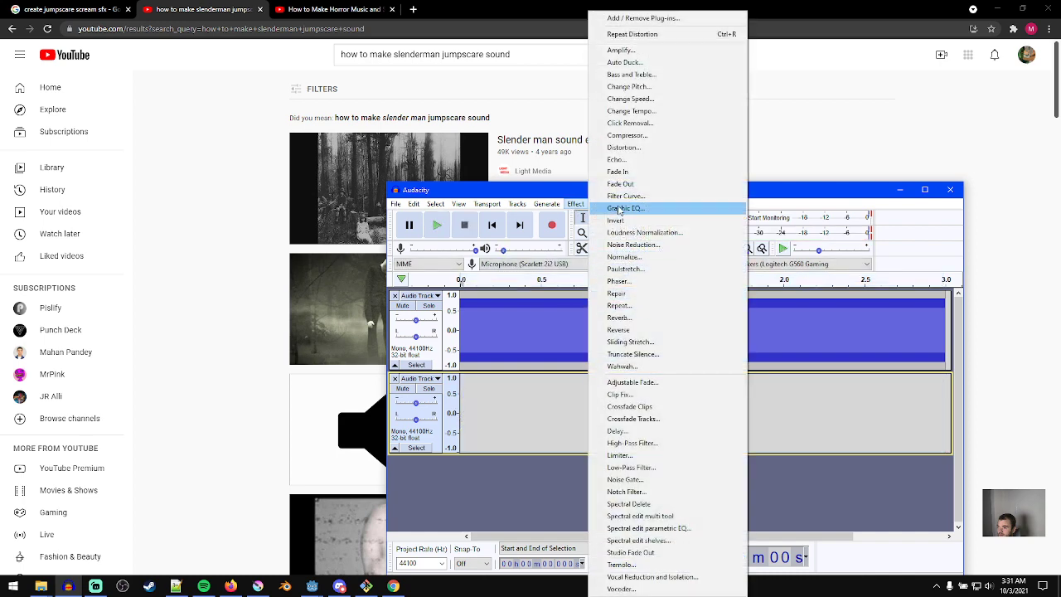
pyautogui.click(568, 270)
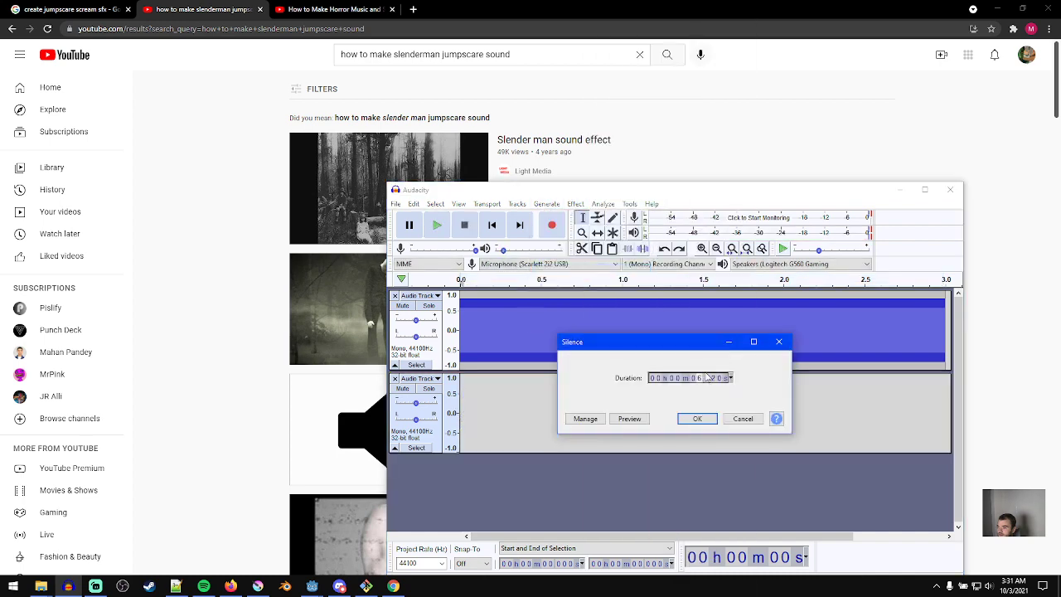
pyautogui.click(733, 418)
# - Generate 3 seconds of white noise at amplitude 0.8 on the empty second track
pyautogui.click(548, 204)
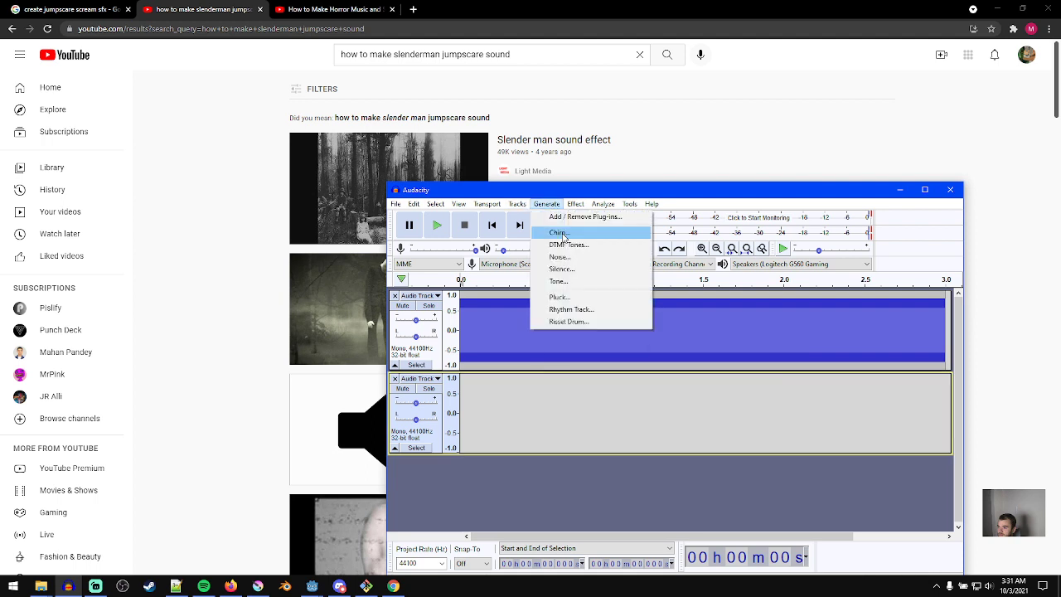
pyautogui.click(560, 259)
pyautogui.click(700, 360)
pyautogui.click(663, 369)
pyautogui.click(698, 418)
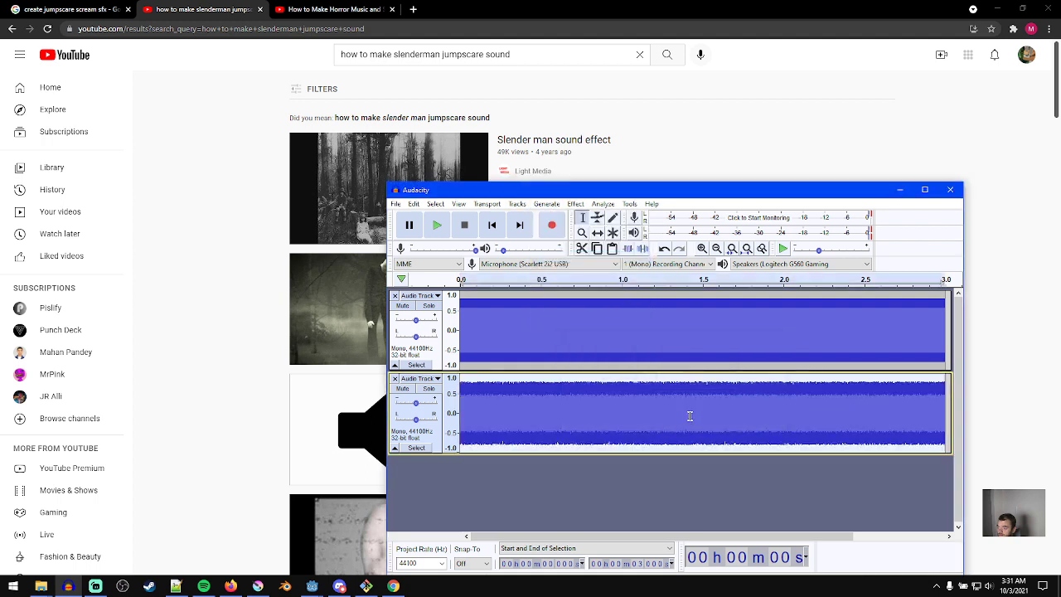
# - Play back the sine tone and white noise tracks together
pyautogui.press('space')
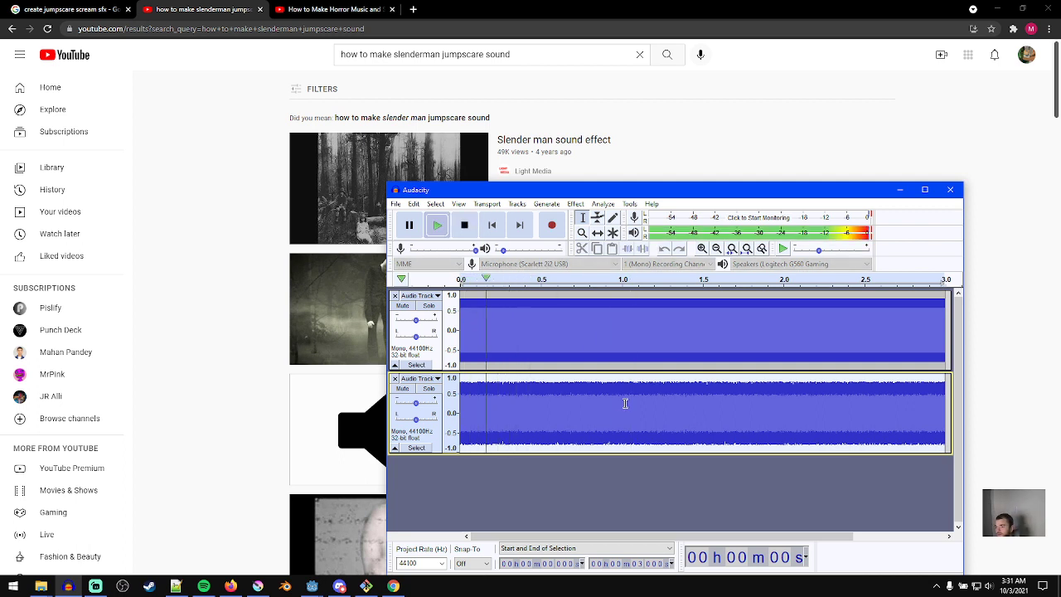
pyautogui.click(506, 354)
pyautogui.doubleClick(510, 352)
pyautogui.doubleClick(521, 405)
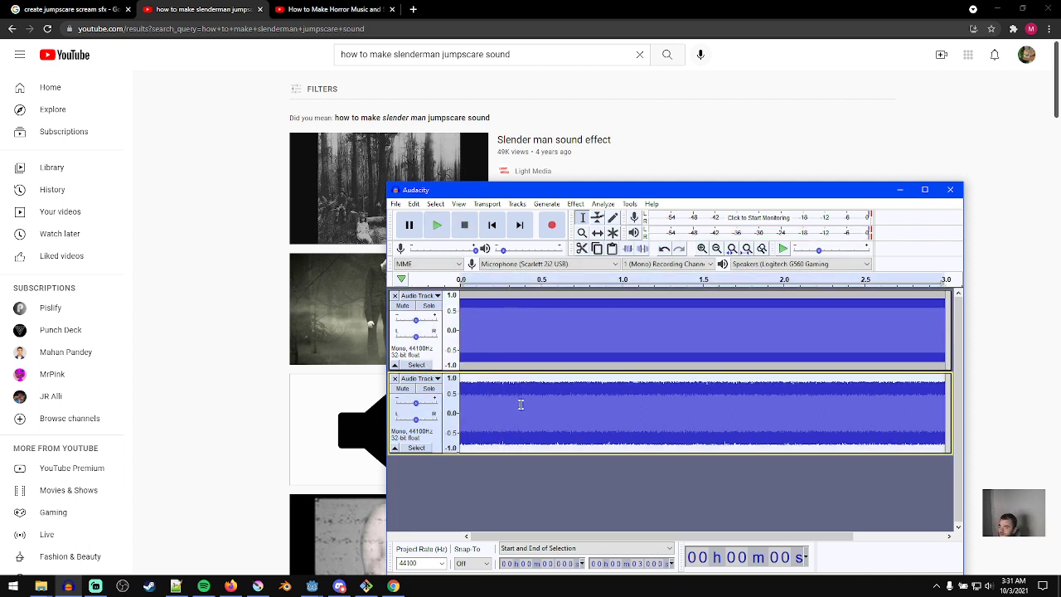
pyautogui.click(538, 325)
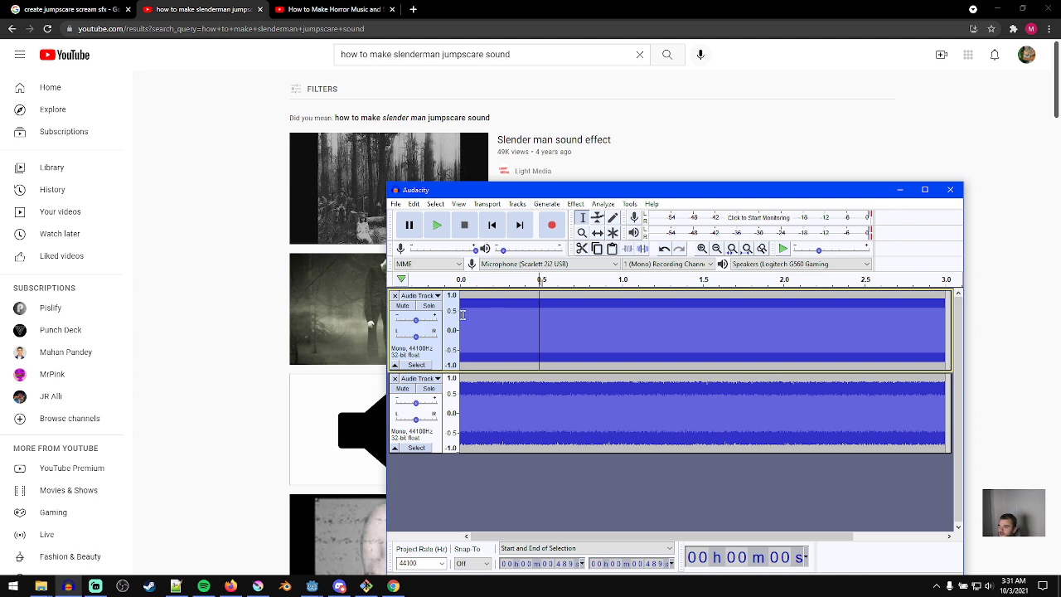
# - Try Mix and Render with only the sine tone track selected
pyautogui.click(545, 204)
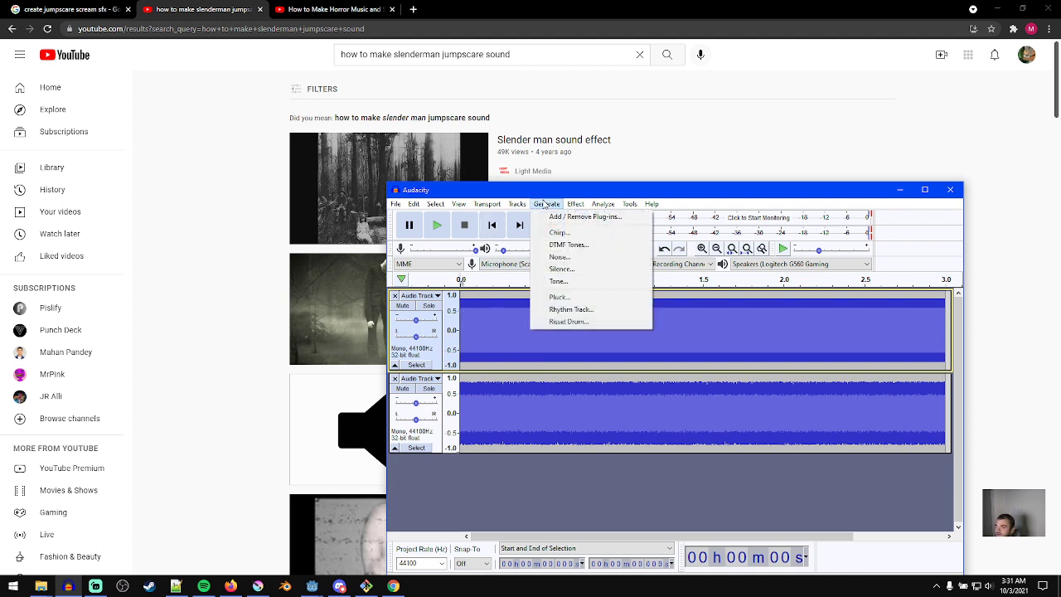
pyautogui.moveTo(518, 204)
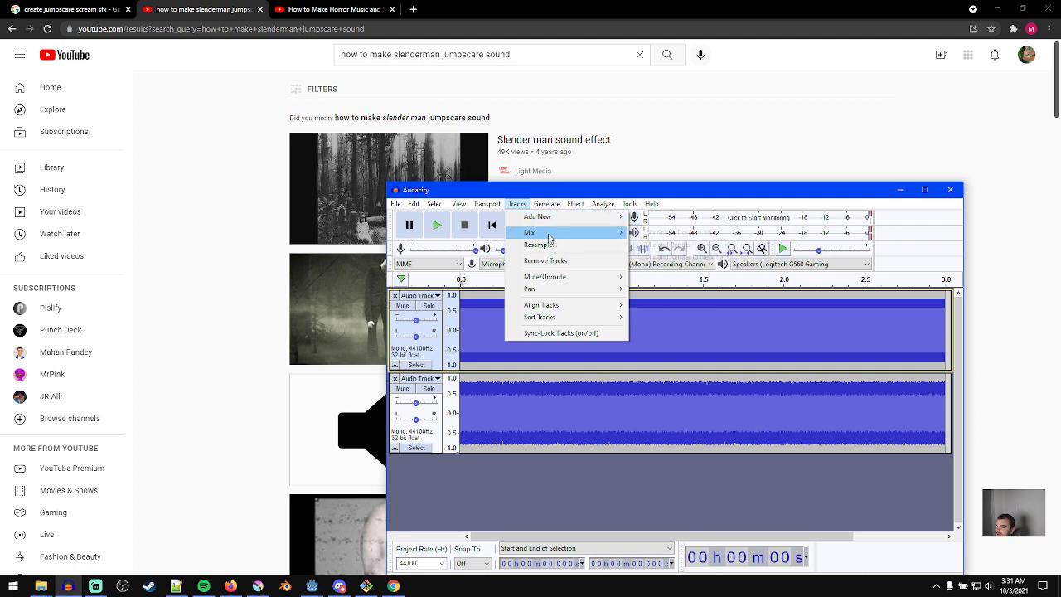
pyautogui.moveTo(549, 236)
pyautogui.click(671, 246)
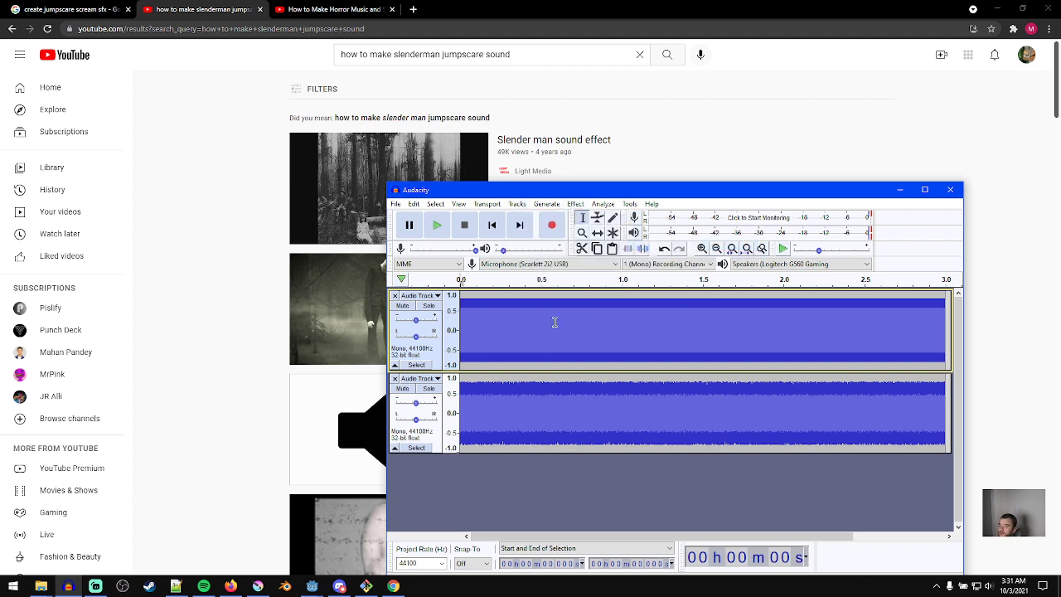
# - Select the full length of both tracks, and mix and render them to a new track
pyautogui.keyDown('ctrl'); pyautogui.scroll(-1, 539, 325); pyautogui.keyUp('ctrl')
pyautogui.press('space')
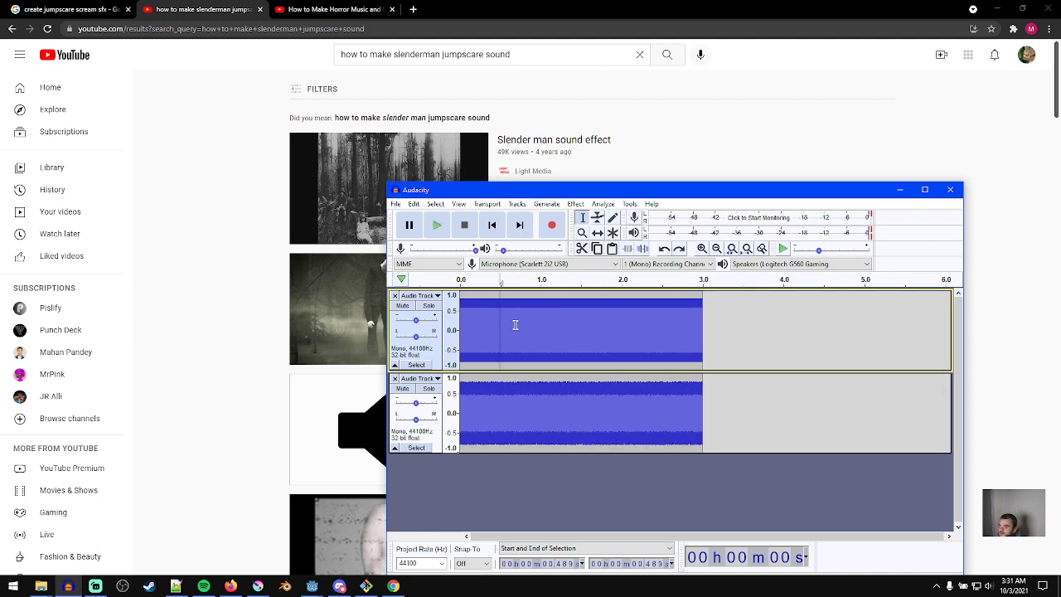
pyautogui.click(513, 396)
pyautogui.click(692, 417)
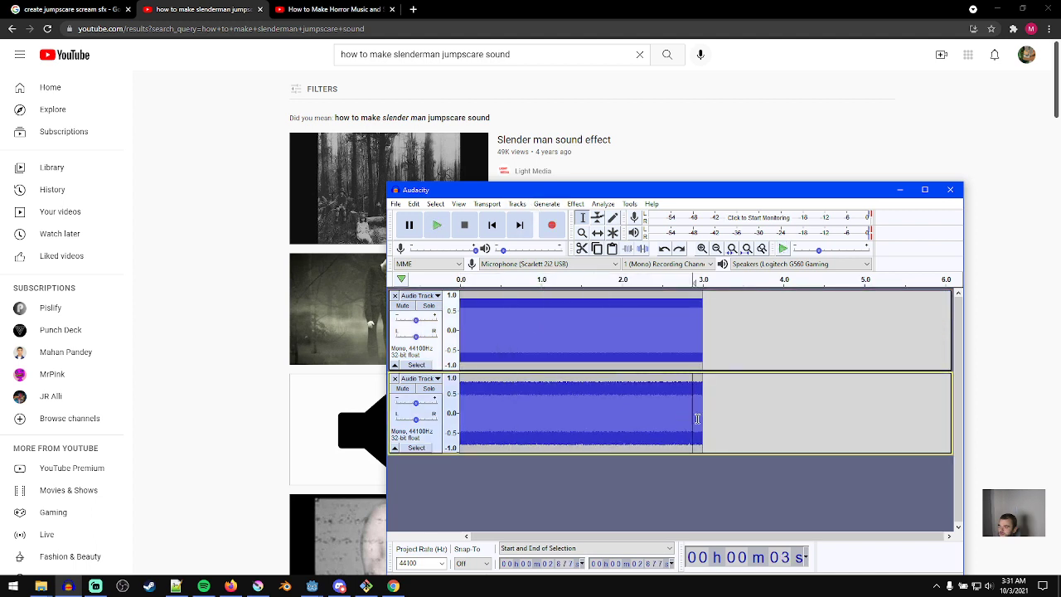
pyautogui.moveTo(710, 431); pyautogui.dragTo(426, 296)
pyautogui.click(515, 203)
pyautogui.moveTo(539, 231)
pyautogui.click(667, 257)
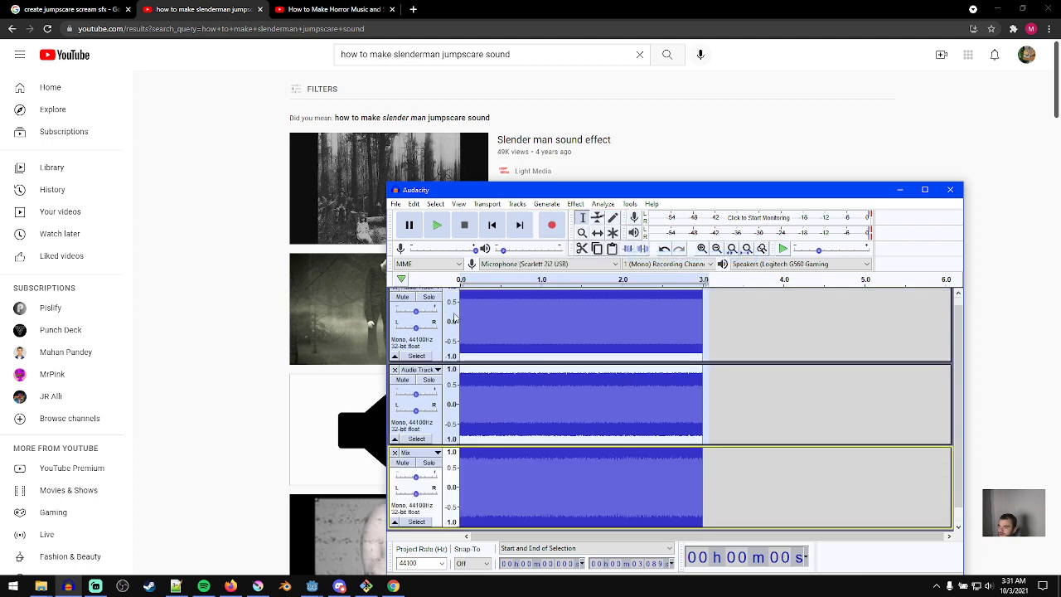
# - Solo the new mix track and play it back
pyautogui.click(430, 463)
pyautogui.press('space')
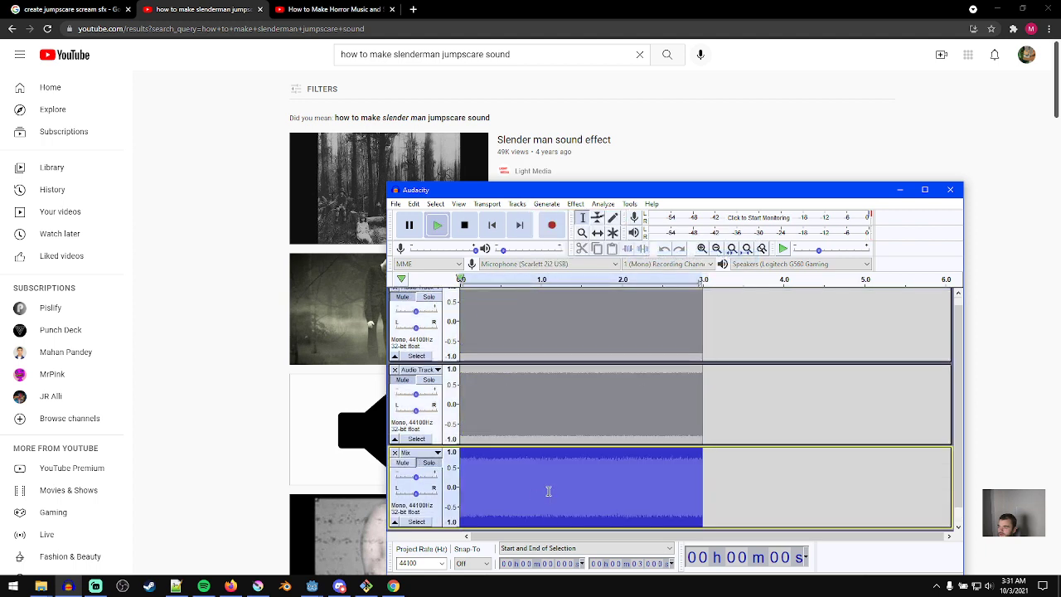
# - Apply Hard Clipping distortion to the mix track with drive and make-up gain at 100, and play it back
pyautogui.click(546, 204)
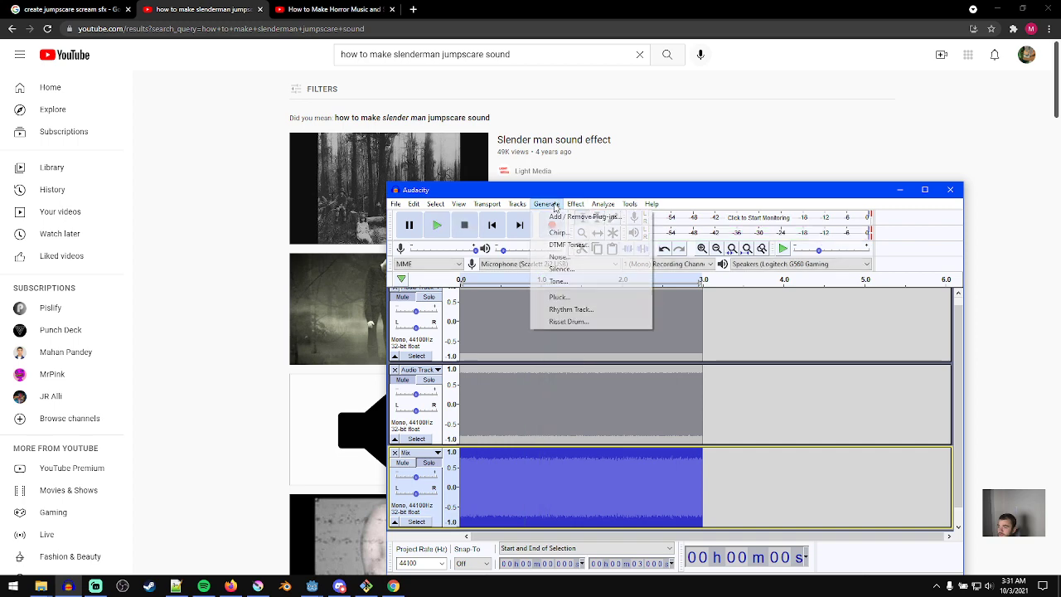
pyautogui.moveTo(575, 204)
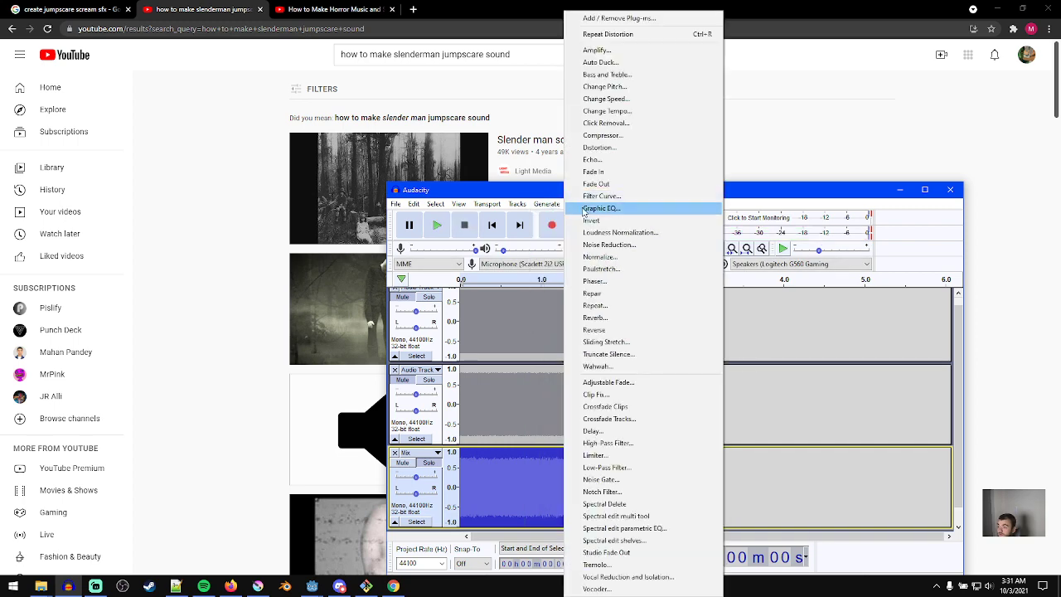
pyautogui.click(613, 150)
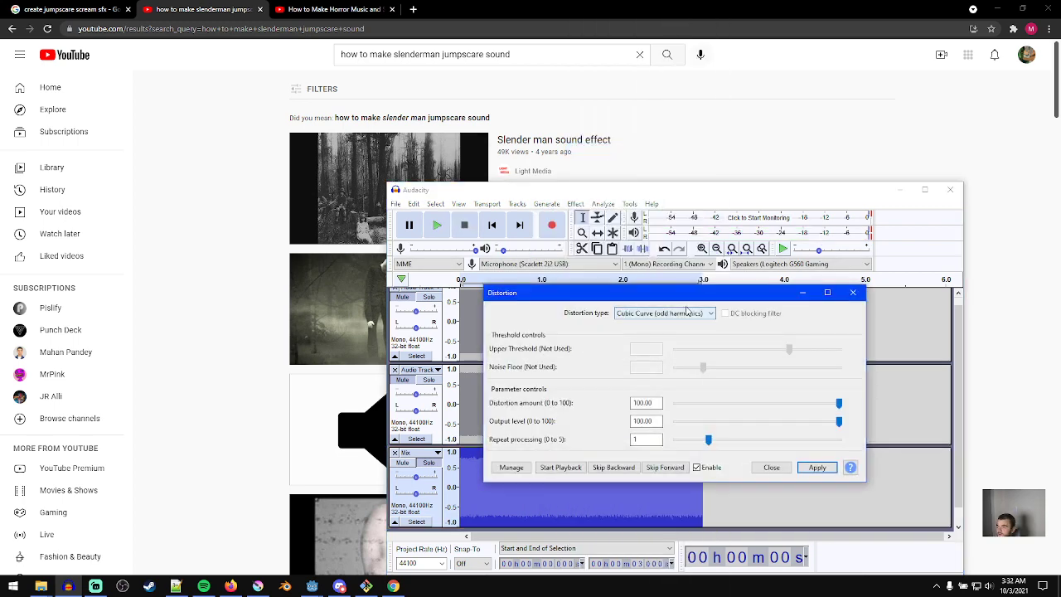
pyautogui.click(685, 315)
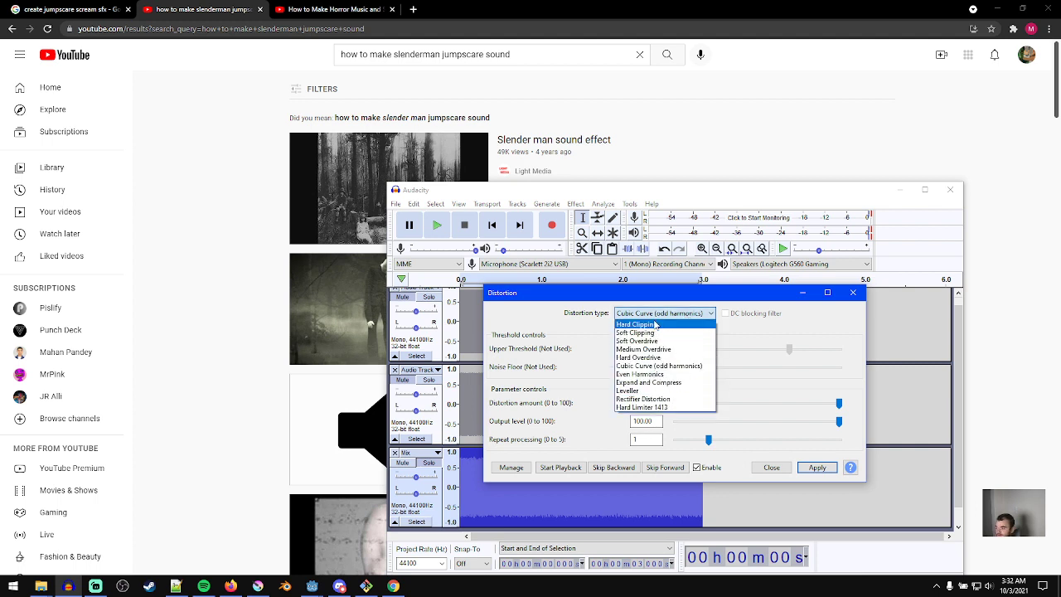
pyautogui.click(654, 324)
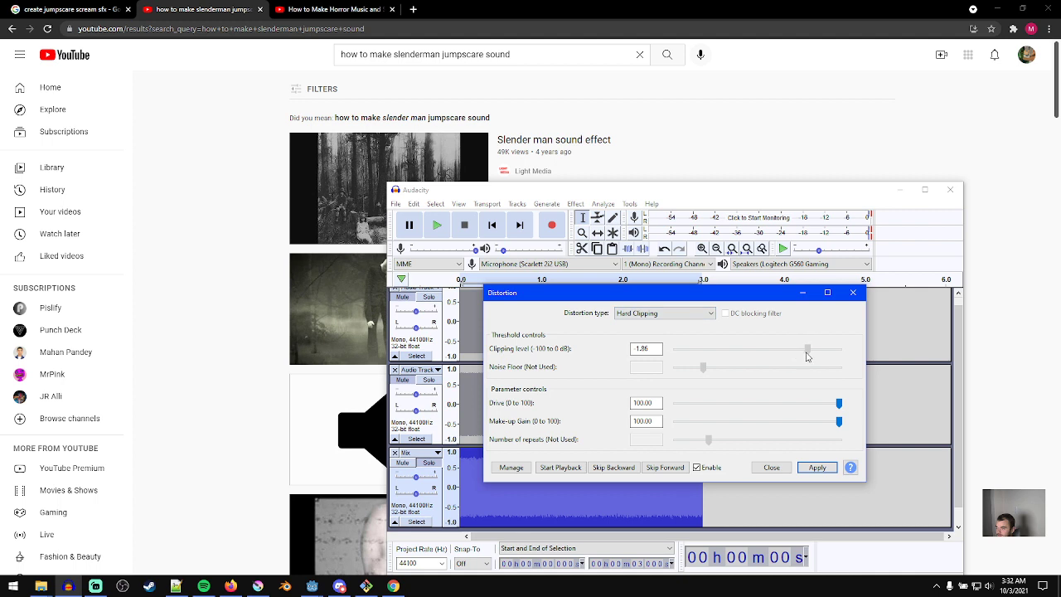
pyautogui.click(788, 469)
pyautogui.press('space')
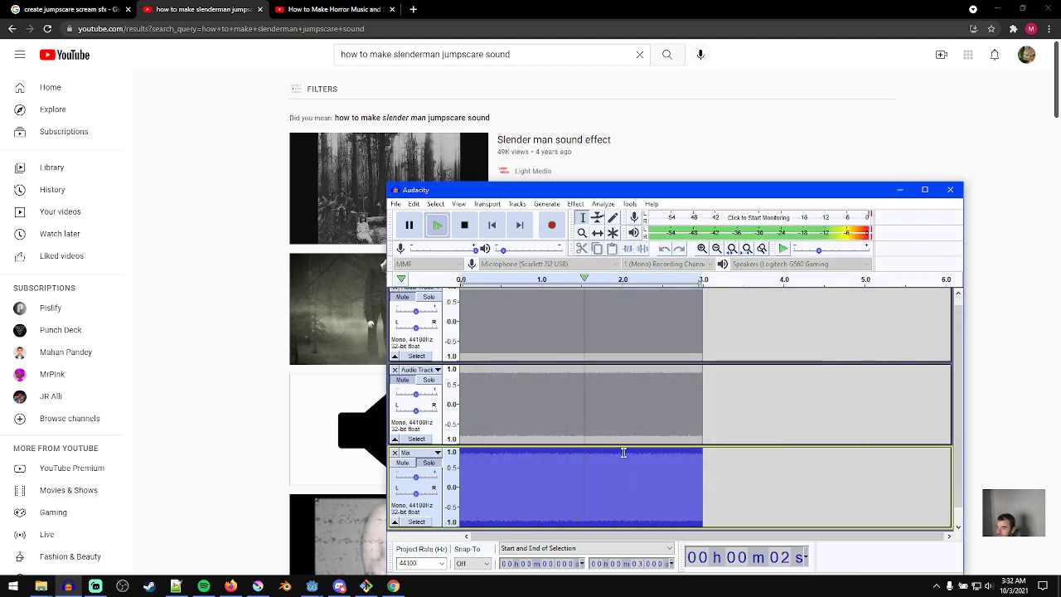
# - Undo the hard clipping distortion and play back the undistorted mix track
pyautogui.press('space')
pyautogui.press('space')
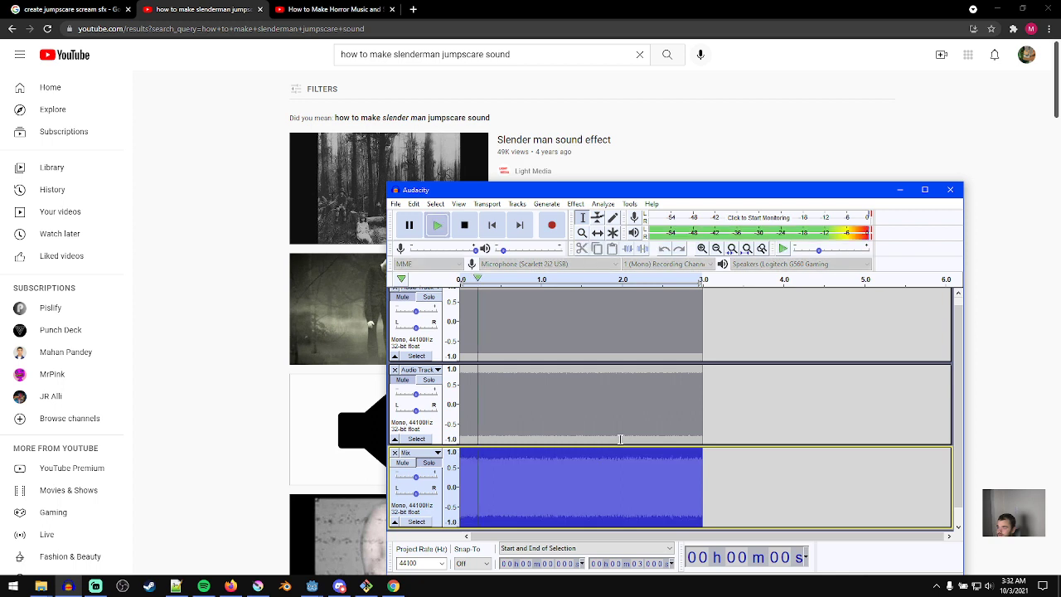
pyautogui.press('space')
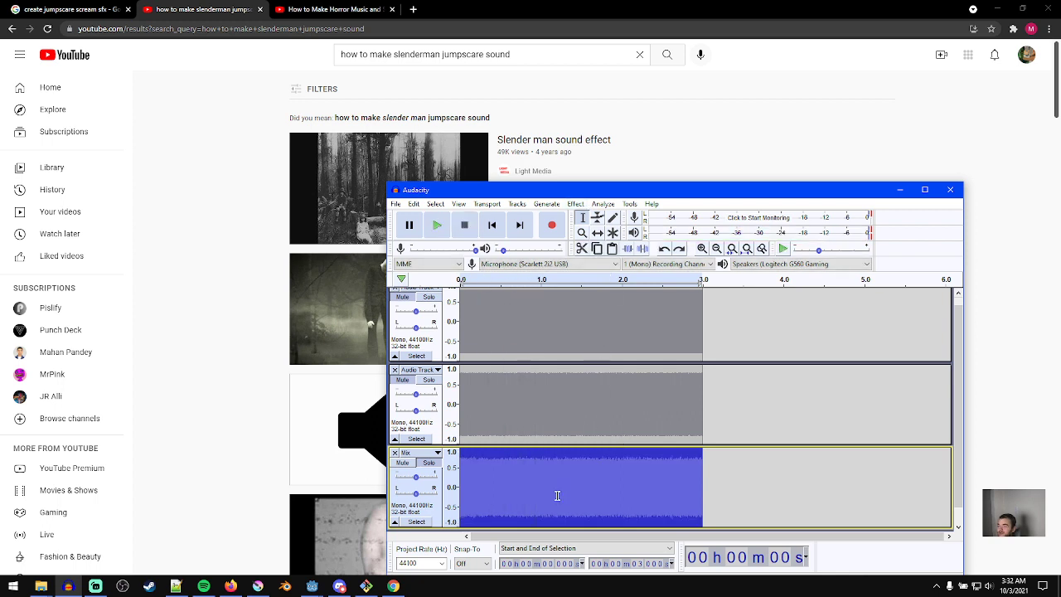
pyautogui.keyDown('ctrl'); pyautogui.scroll(2, 567, 475); pyautogui.keyUp('ctrl')
pyautogui.scroll(-1, 555, 491)
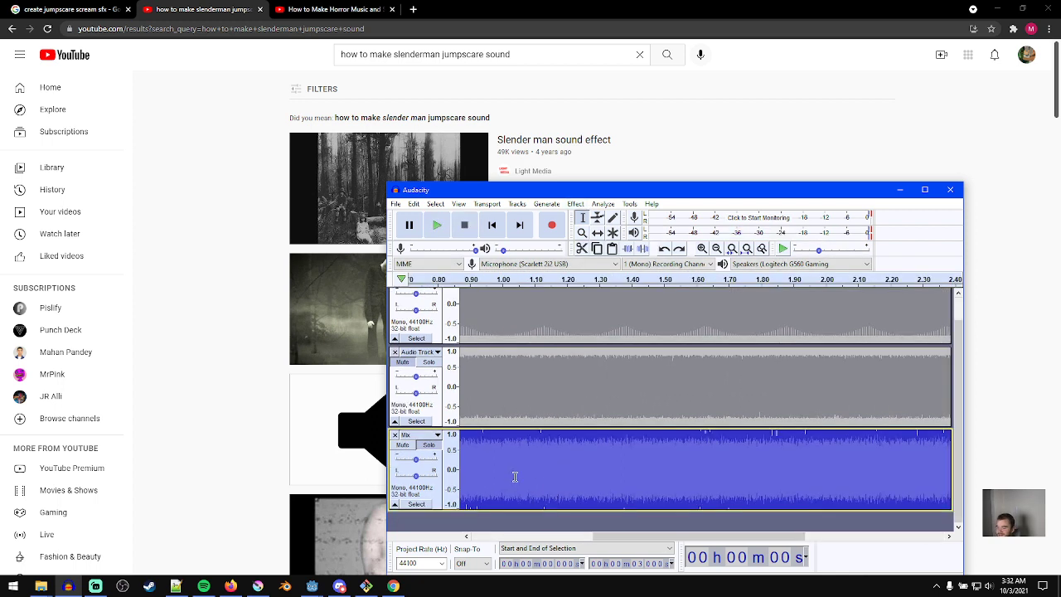
pyautogui.press('space')
pyautogui.press('space')
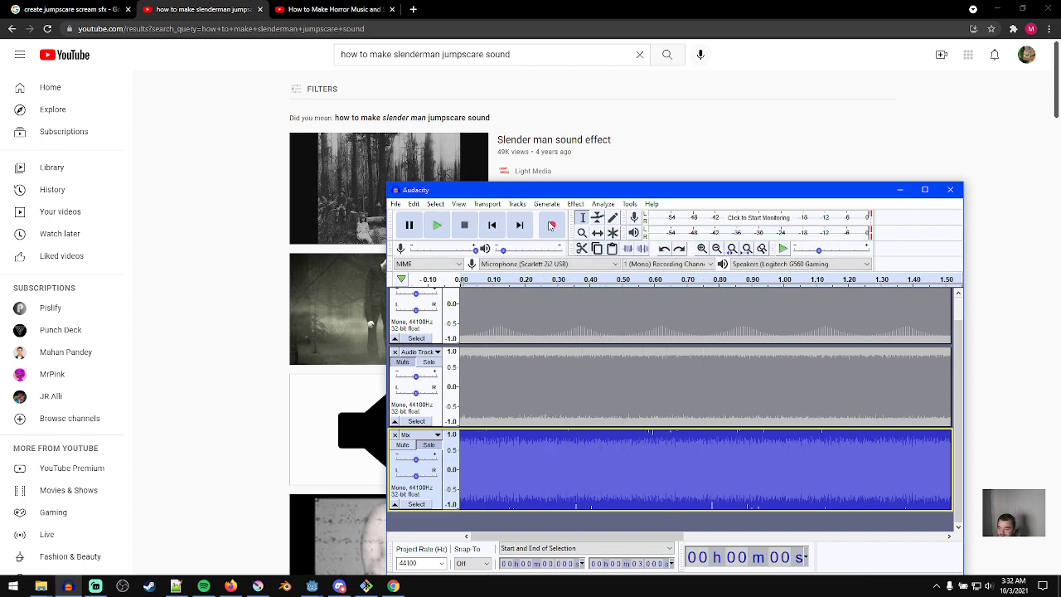
# - Apply Hard Clipping distortion to the mix at a clipping level of -100 dB, with drive and make-up gain at 100, and play it
pyautogui.click(588, 204)
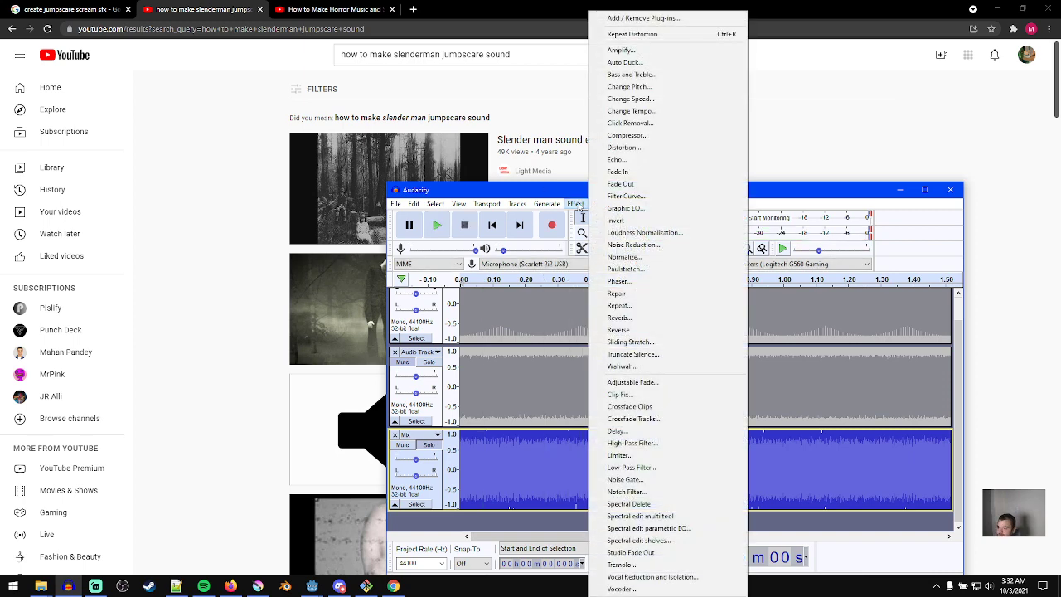
pyautogui.click(624, 149)
pyautogui.click(663, 312)
pyautogui.click(663, 313)
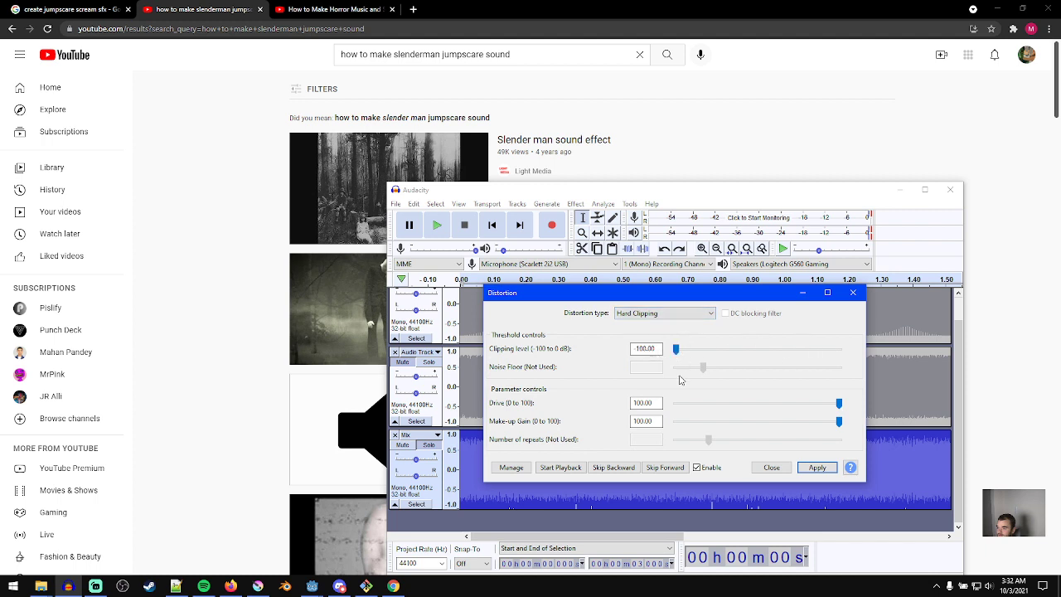
pyautogui.click(806, 464)
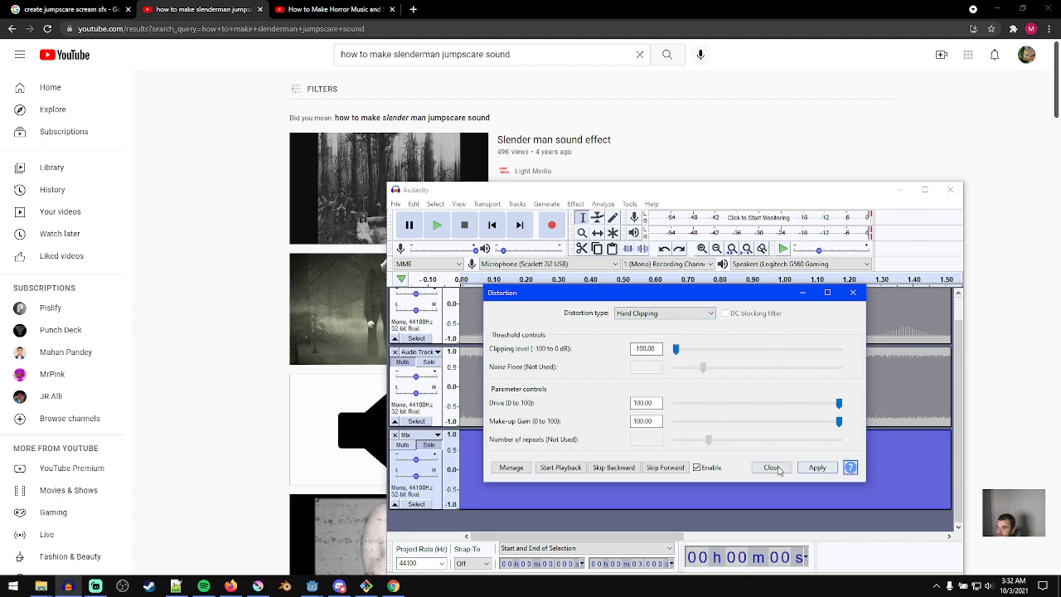
pyautogui.press('space')
pyautogui.press('space')
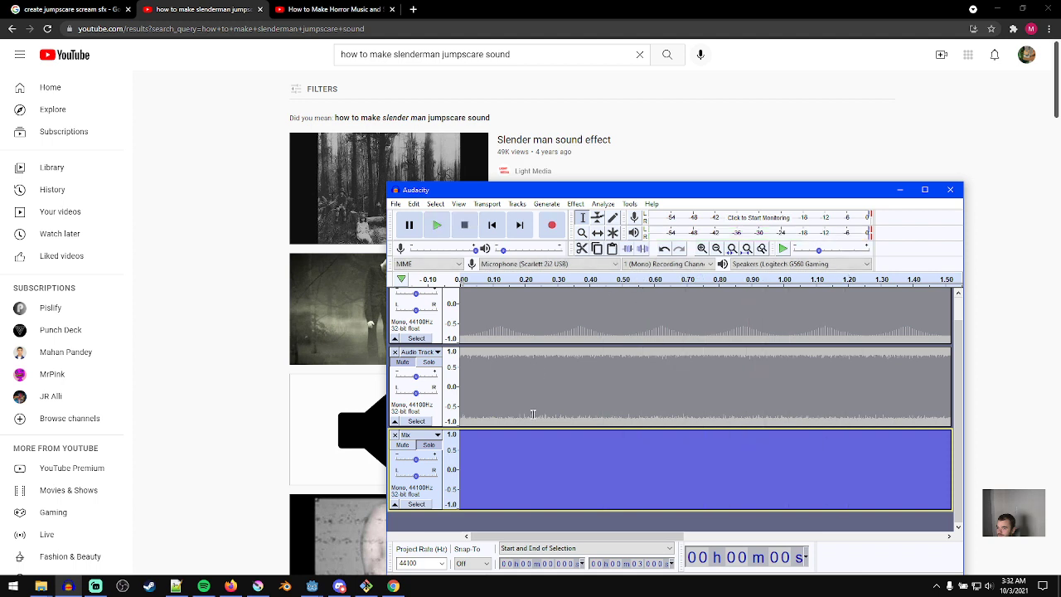
pyautogui.press('space')
pyautogui.press('space')
# - Undo the -100 dB hard clipping and listen to the mix track again
pyautogui.hotkey('ctrl', 'z')
pyautogui.hotkey('alt', 'Tab')
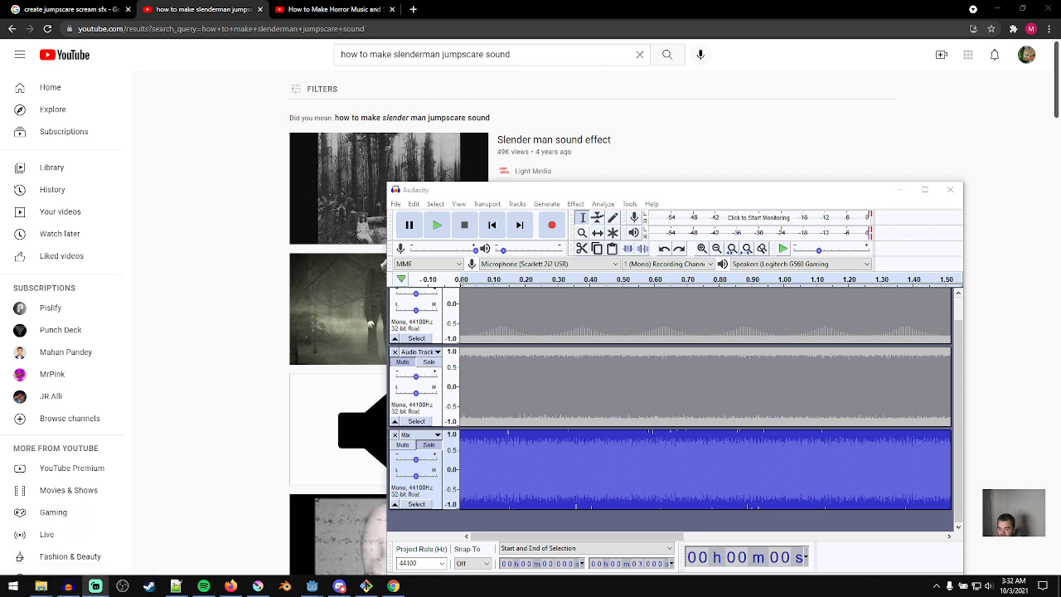
pyautogui.click(500, 466)
pyautogui.press('space')
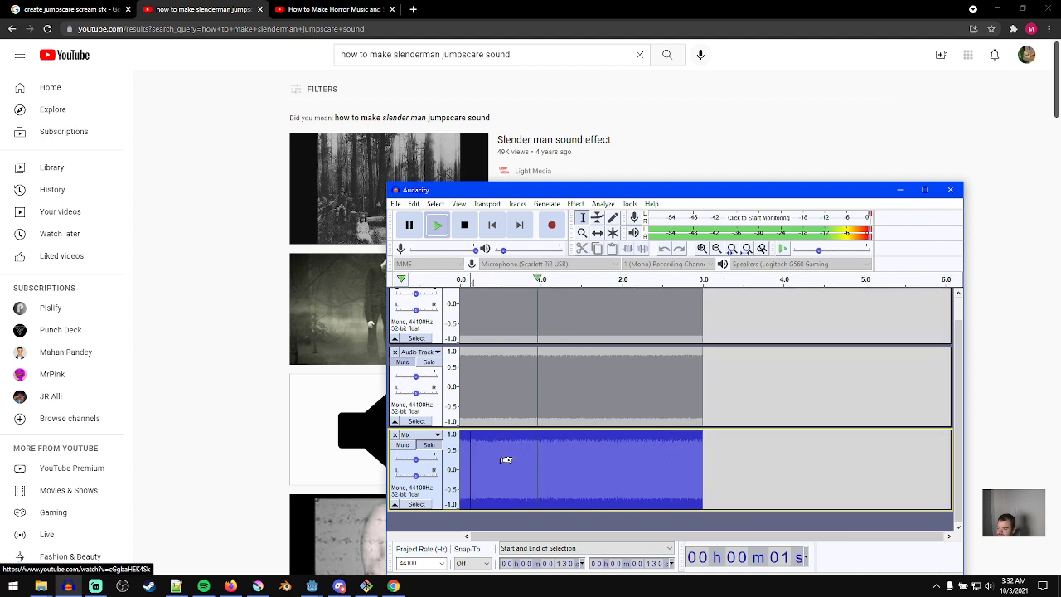
pyautogui.press('space')
# - Undo and redo the mix and render, and replay the selected mix clip
pyautogui.hotkey('ctrl', 'z')
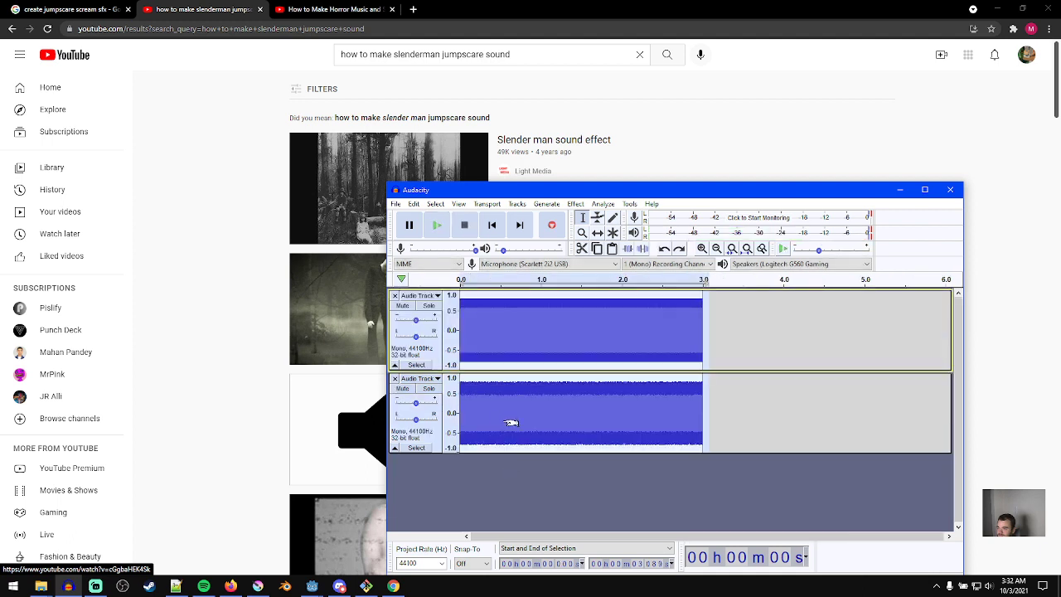
pyautogui.hotkey('ctrl', 'y')
pyautogui.doubleClick(516, 477)
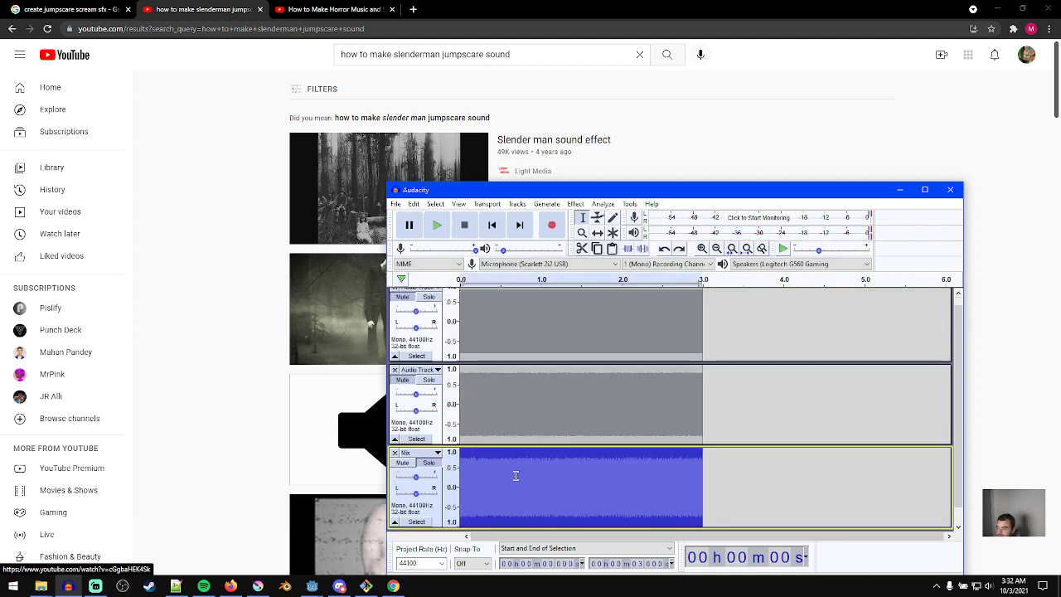
pyautogui.press('space')
pyautogui.press('space')
# - Select the mix track from its start to just past its end and play it
pyautogui.click(558, 498)
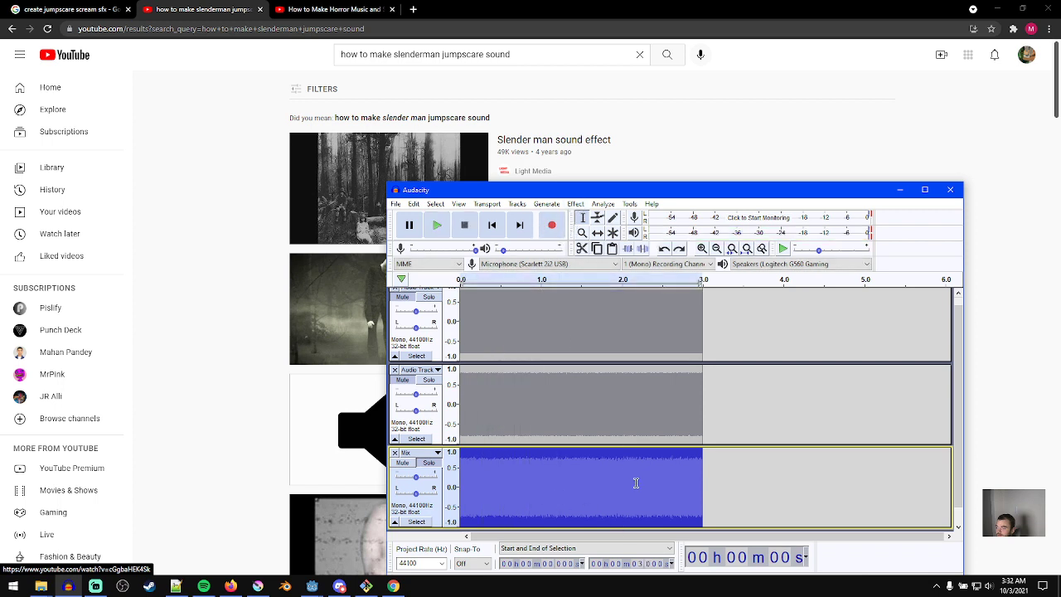
pyautogui.click(749, 489)
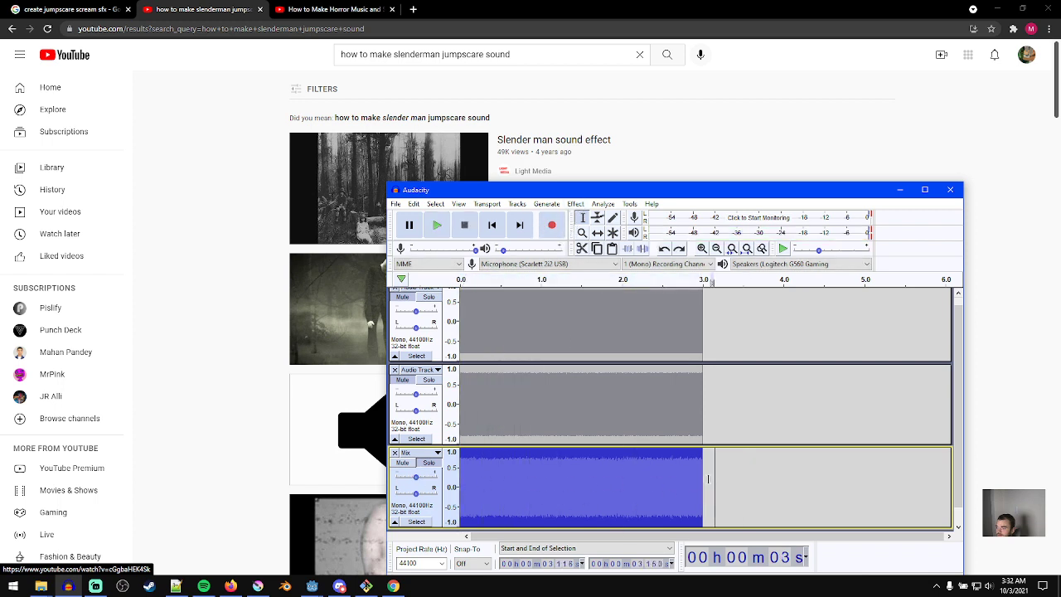
pyautogui.moveTo(713, 479); pyautogui.dragTo(430, 478)
pyautogui.press('space')
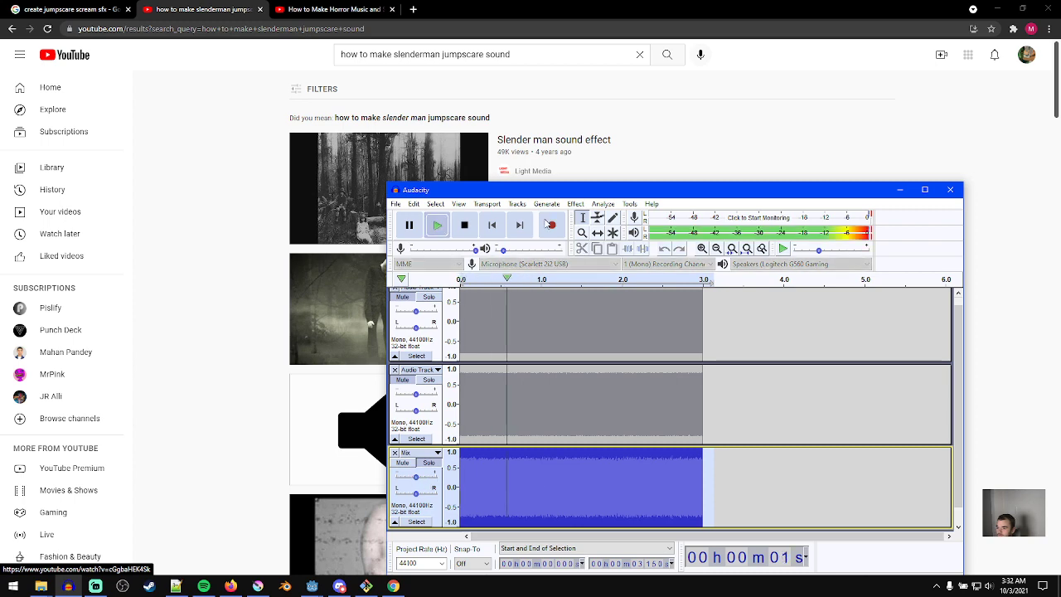
# - Normalize the mix track to a peak amplitude of -5.0 dB with DC offset removed, and play it
pyautogui.click(576, 204)
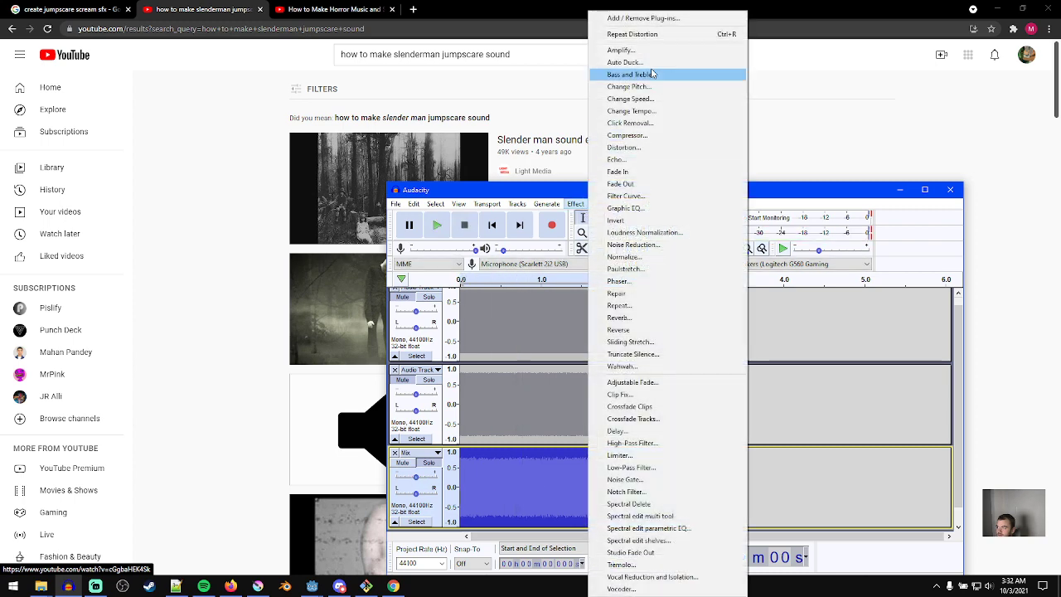
pyautogui.click(623, 257)
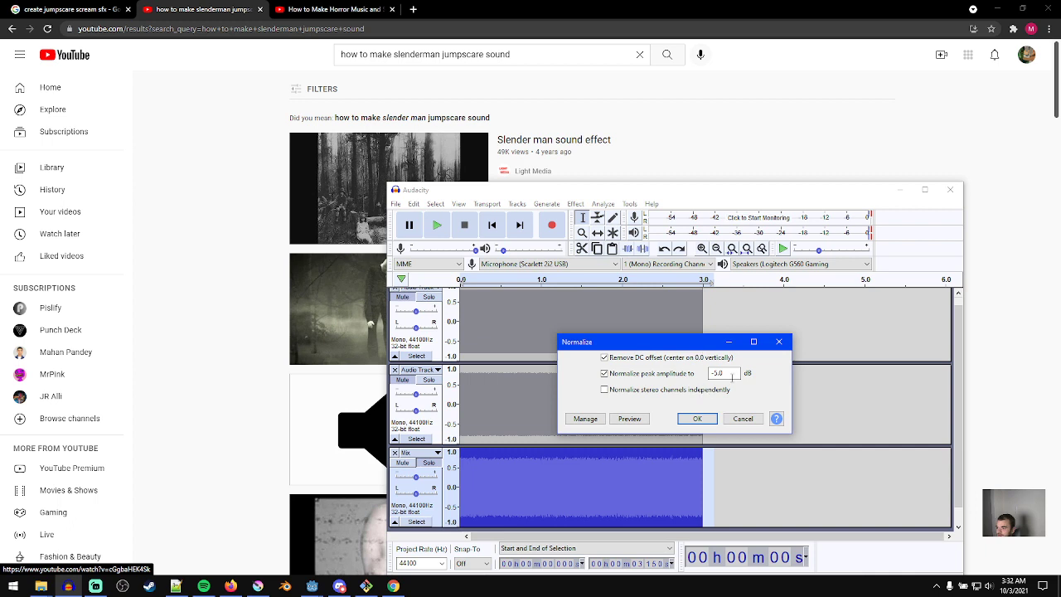
pyautogui.click(699, 418)
pyautogui.press('space')
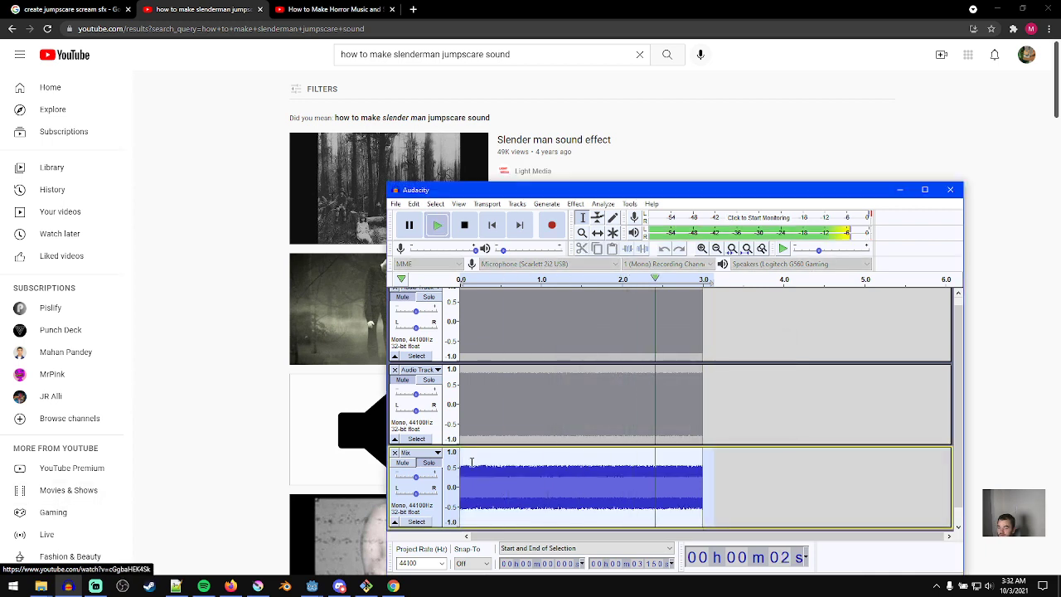
# - Replay the normalized mix and select its whole clip
pyautogui.click(507, 487)
pyautogui.press('space')
pyautogui.press('space')
pyautogui.doubleClick(518, 486)
pyautogui.keyDown('ctrl'); pyautogui.scroll(1, 508, 489); pyautogui.keyUp('ctrl')
pyautogui.scroll(1, 550, 492)
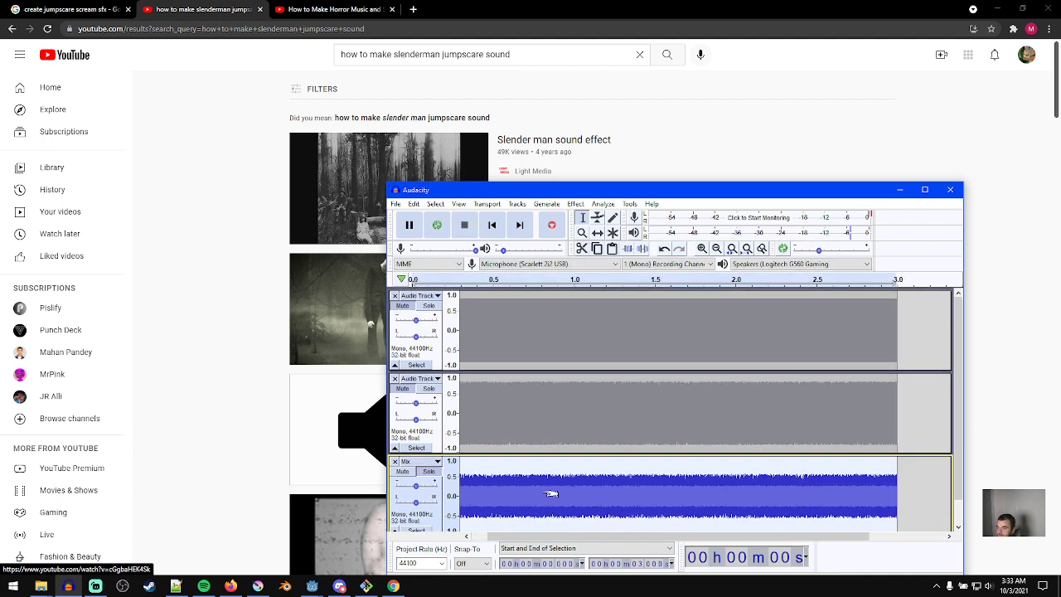
pyautogui.keyDown('shift'); pyautogui.scroll(1, 552, 494); pyautogui.keyUp('shift')
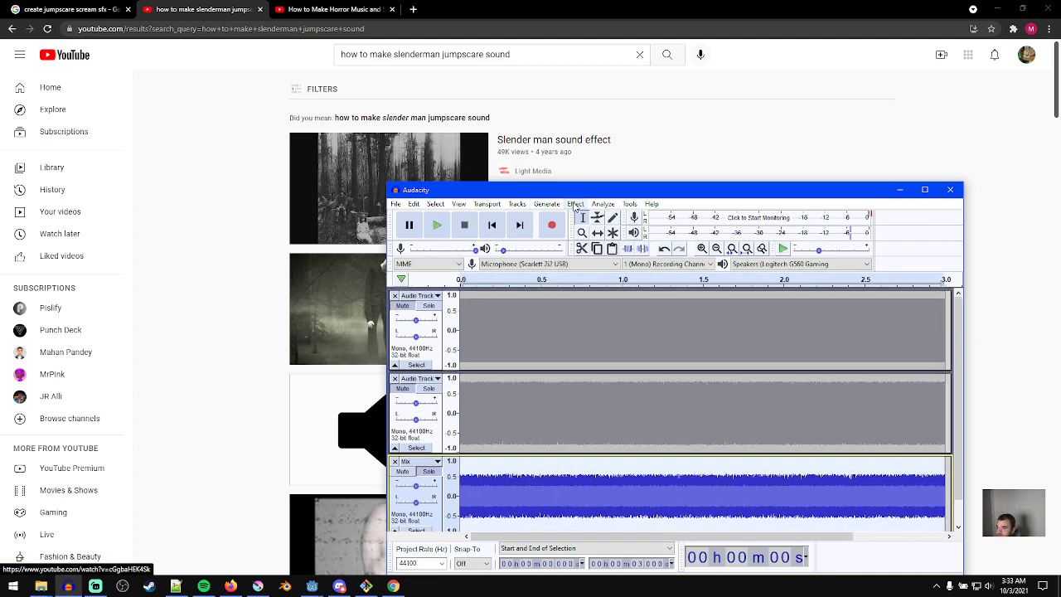
# - Apply a Phaser to the mix with 2 stages, dry/wet 128, LFO frequency 0.4 Hz, depth 100 and output gain -6 dB, and play it
pyautogui.click(576, 204)
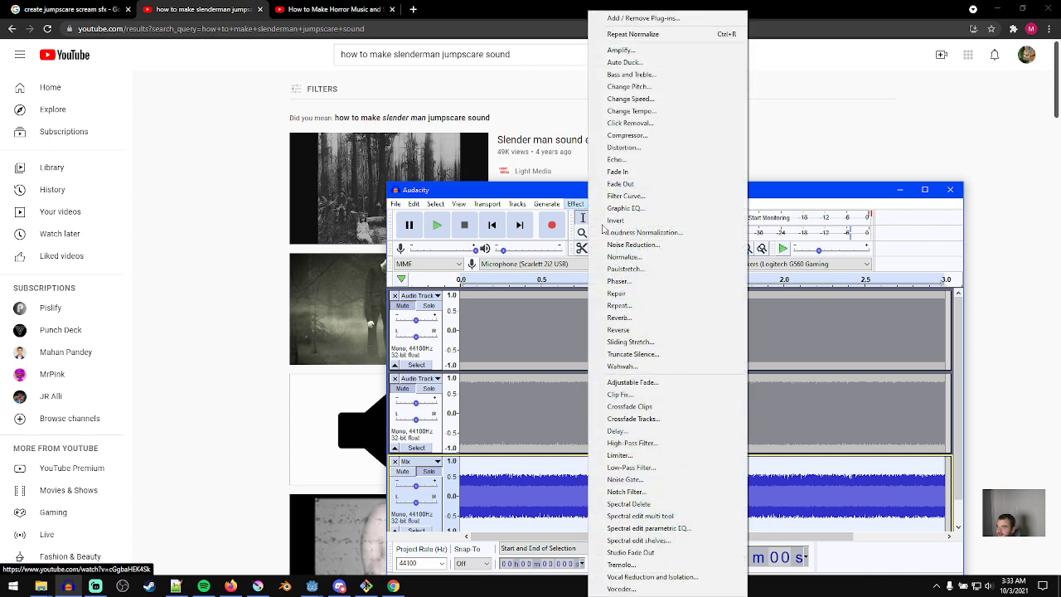
pyautogui.click(620, 281)
pyautogui.click(811, 460)
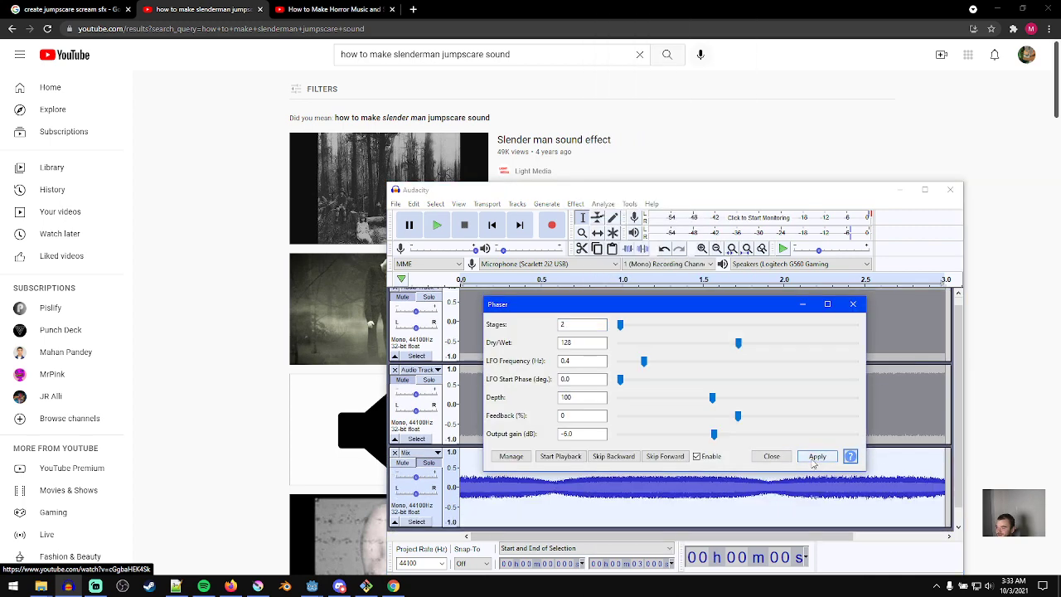
pyautogui.click(780, 459)
pyautogui.press('space')
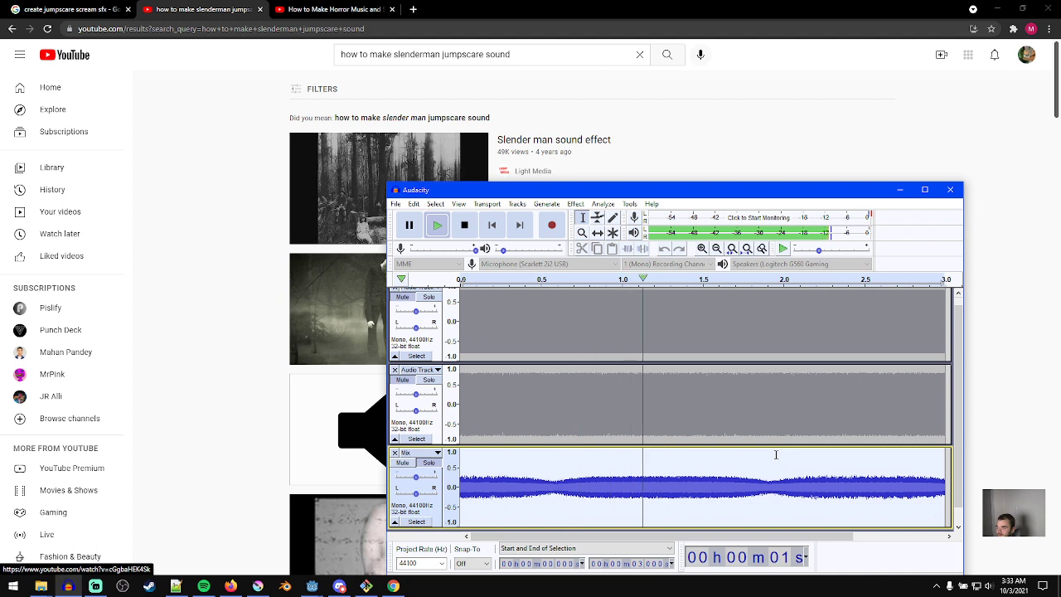
pyautogui.press('space')
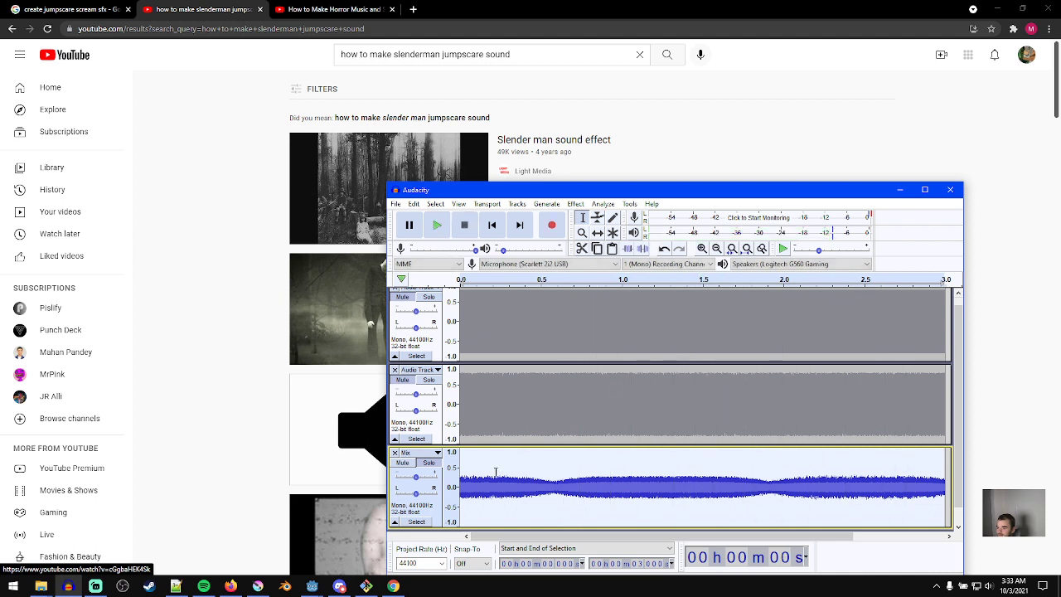
# - Return to the start of the project and listen to the phased mix
pyautogui.click(482, 488)
pyautogui.click(495, 227)
pyautogui.press('space')
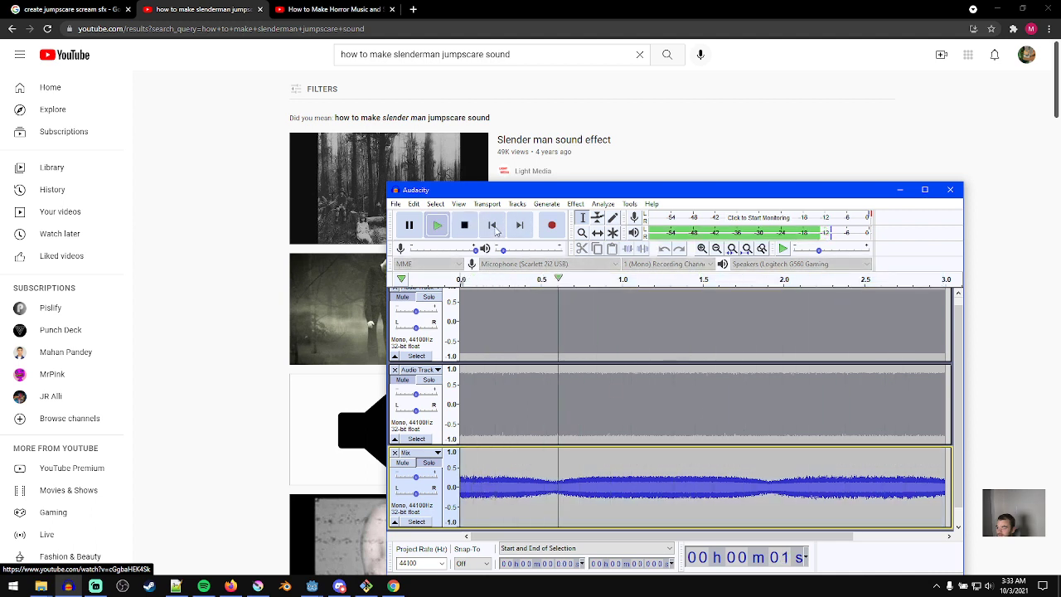
pyautogui.press('space')
pyautogui.press('space')
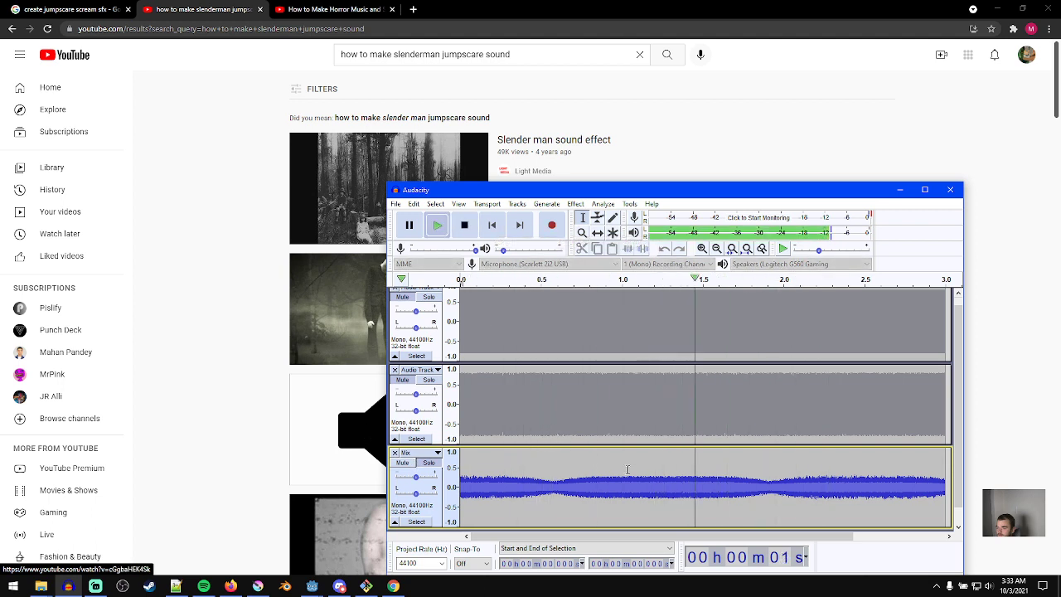
pyautogui.press('space')
# - Delete the mix track and isolate the white noise track by soloing it with the sine tone track muted
pyautogui.click(394, 452)
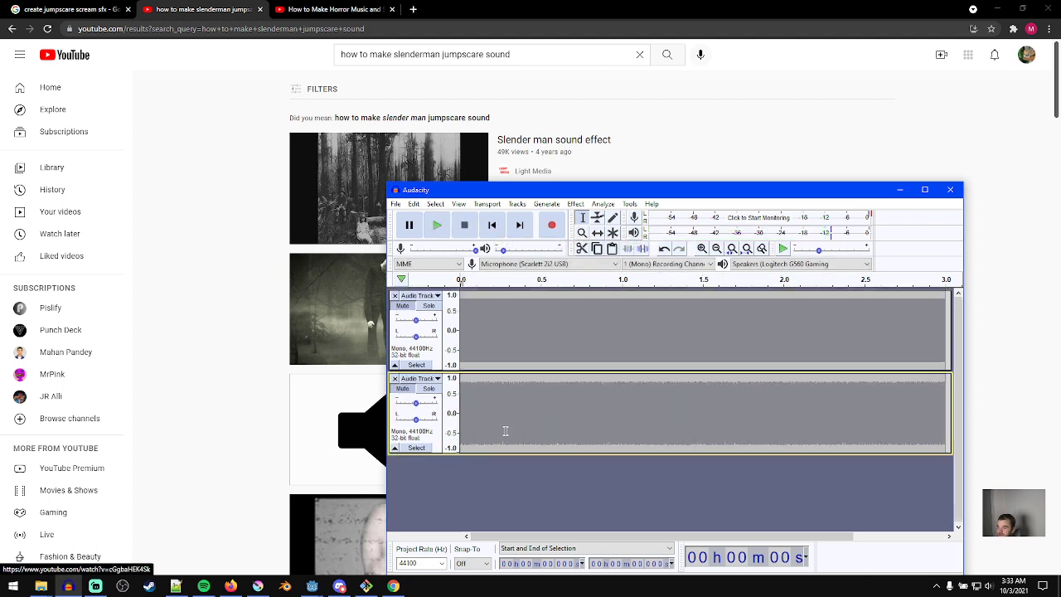
pyautogui.click(505, 414)
pyautogui.click(429, 389)
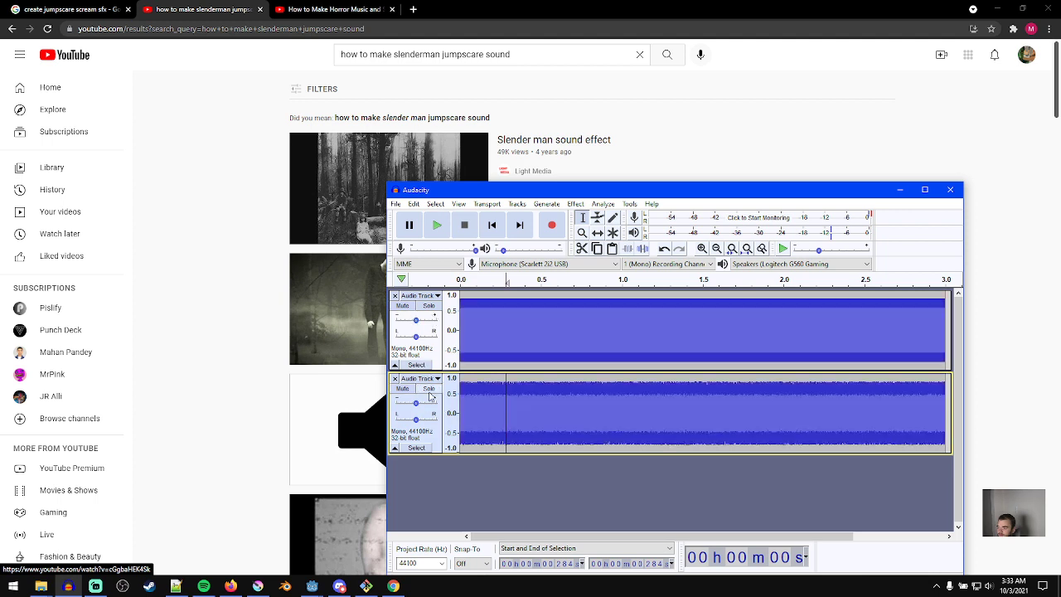
pyautogui.doubleClick(515, 410)
pyautogui.click(402, 305)
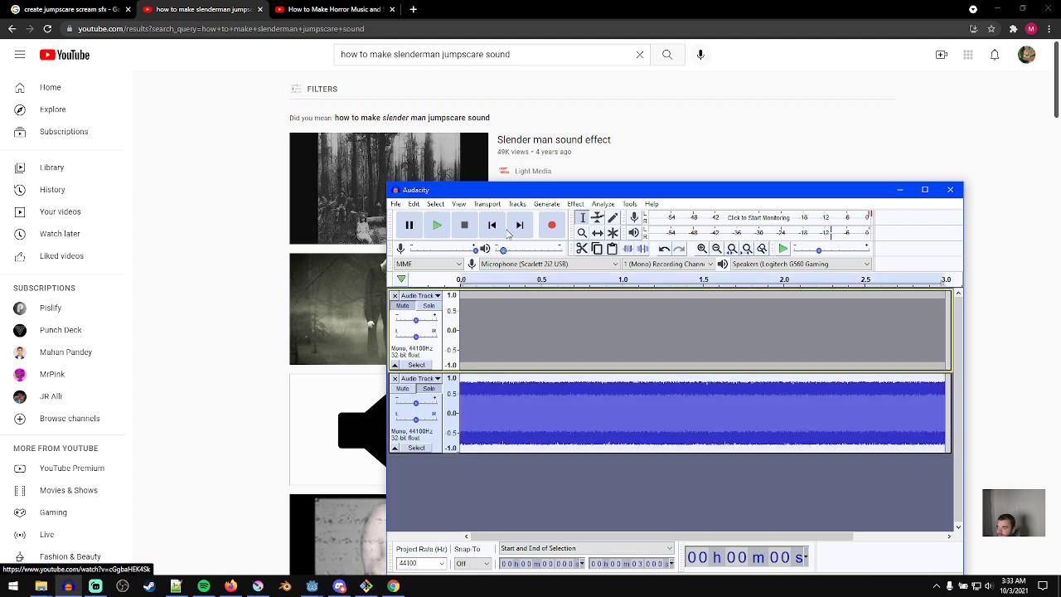
# - Apply a Phaser to the noise clip with 2 stages, dry/wet 128, LFO frequency 0.4 Hz, depth 100 and output gain -6 dB, and play it
pyautogui.click(575, 204)
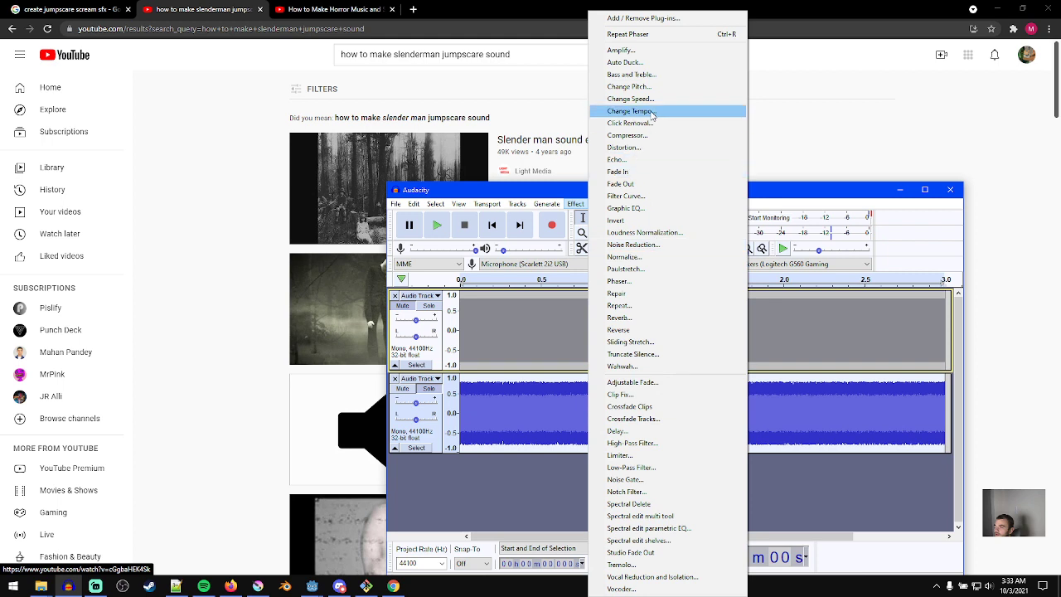
pyautogui.click(642, 281)
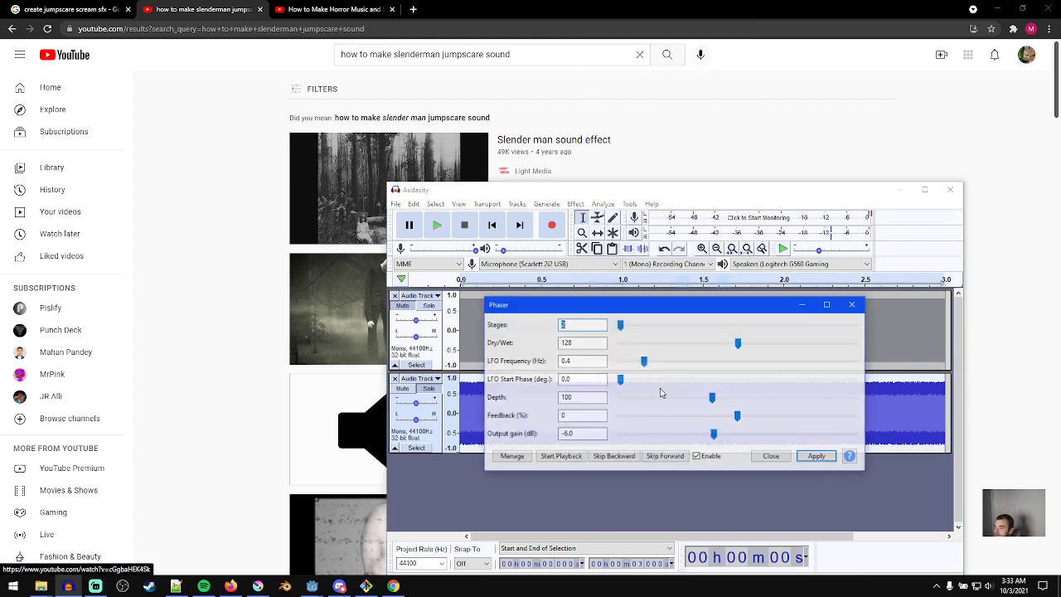
pyautogui.click(767, 458)
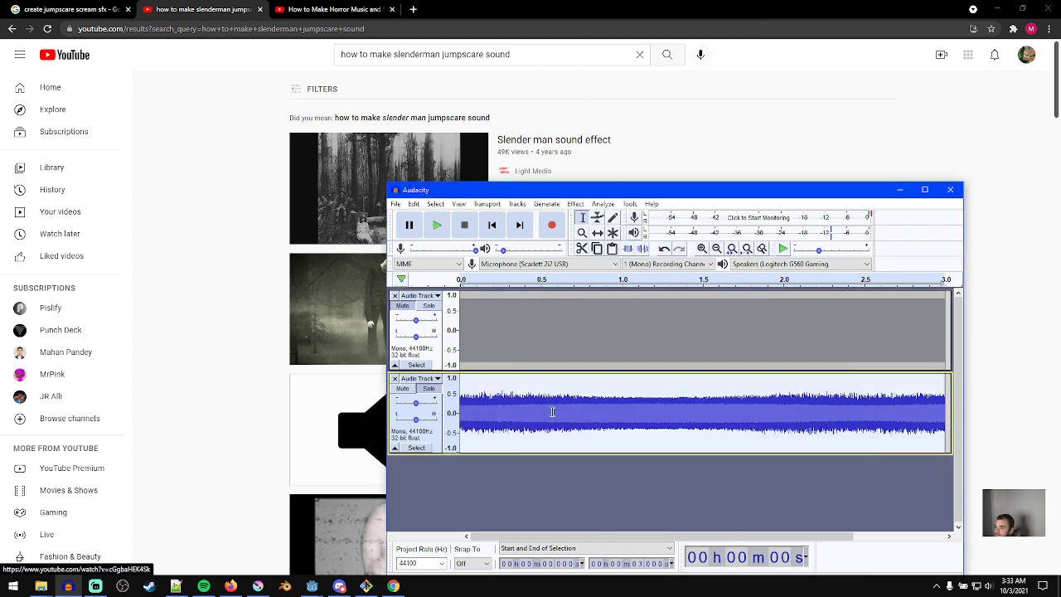
pyautogui.press('space')
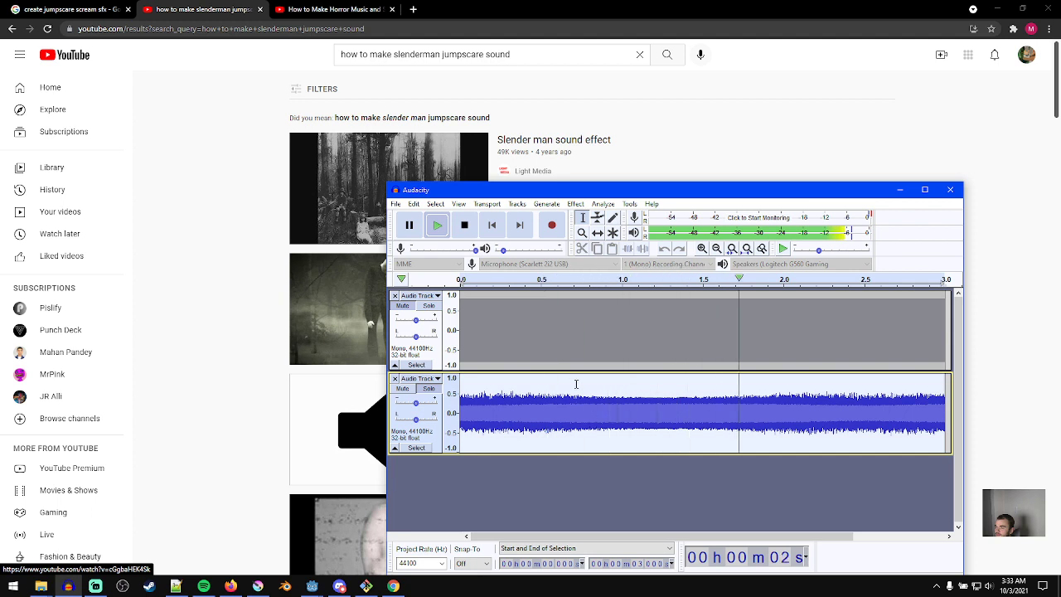
pyautogui.hotkey('ctrl', '3')
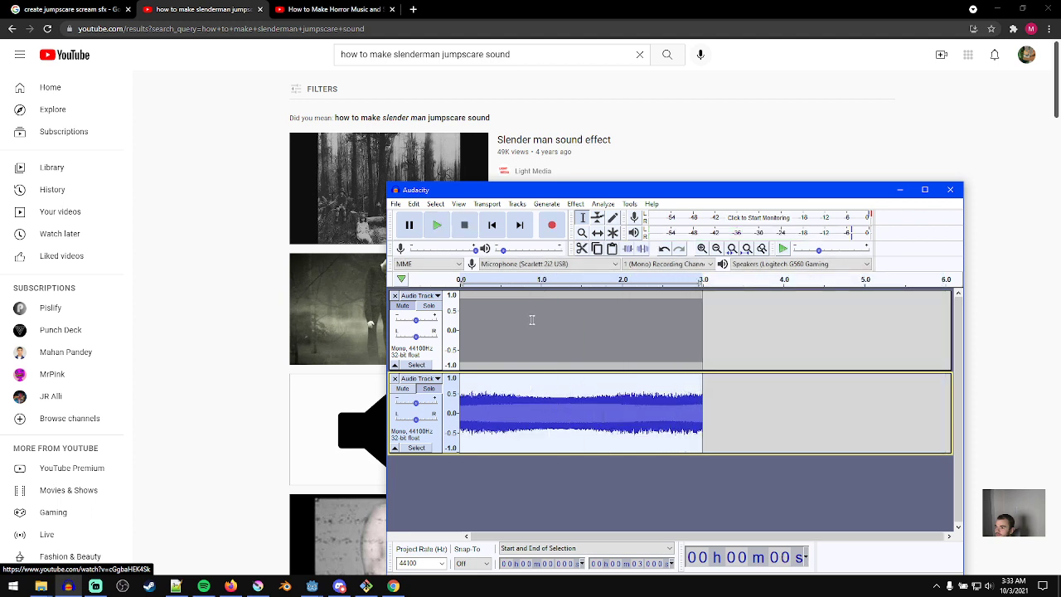
# - Change the noise clip's pitch by 55.790 percent without high quality stretching and listen to the result
pyautogui.click(575, 204)
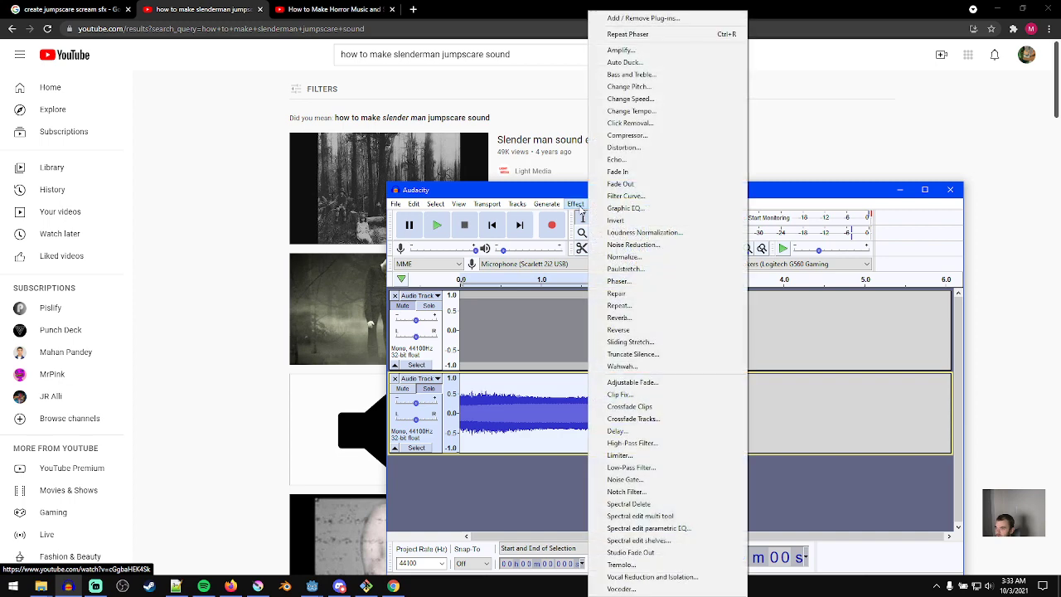
pyautogui.click(648, 86)
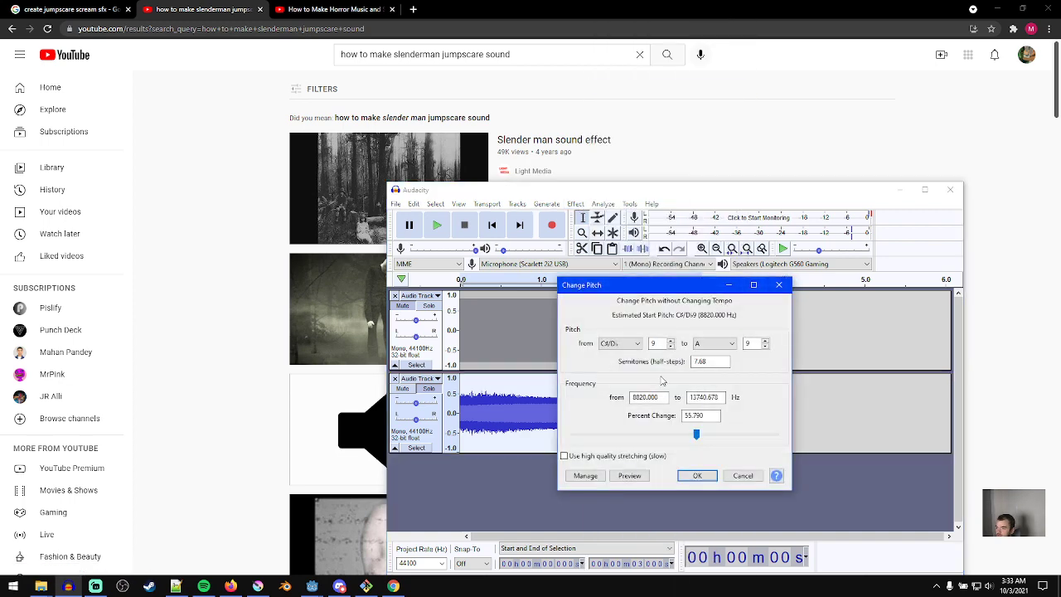
pyautogui.click(698, 476)
pyautogui.press('space')
pyautogui.keyDown('ctrl'); pyautogui.scroll(1, 546, 417); pyautogui.keyUp('ctrl')
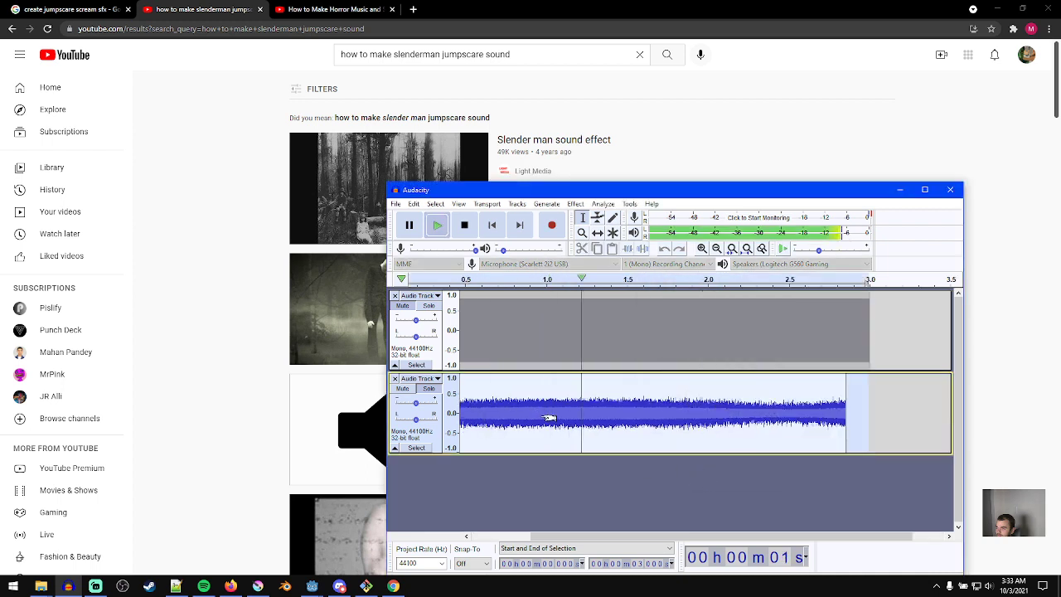
pyautogui.press('space')
pyautogui.press('space')
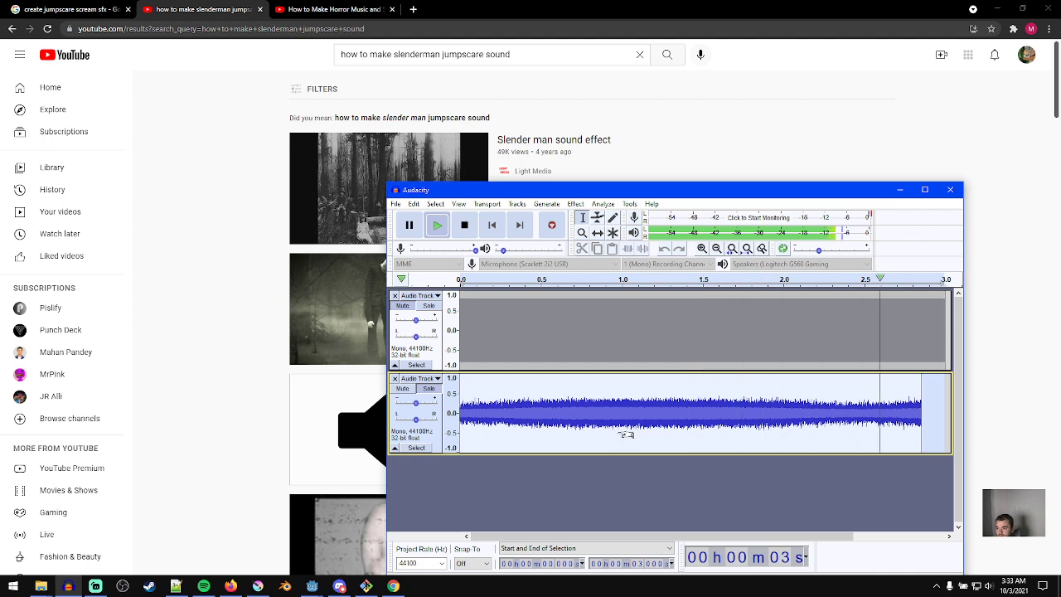
pyautogui.press('space')
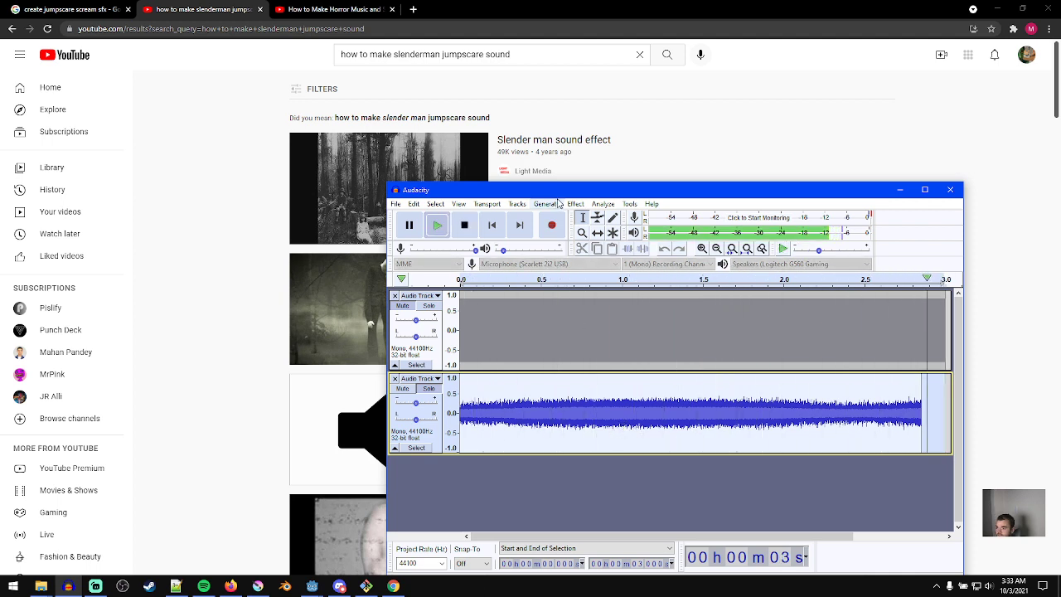
# - Raise the playback volume to 0.25 and replay the pitch-shifted noise
pyautogui.click(510, 251)
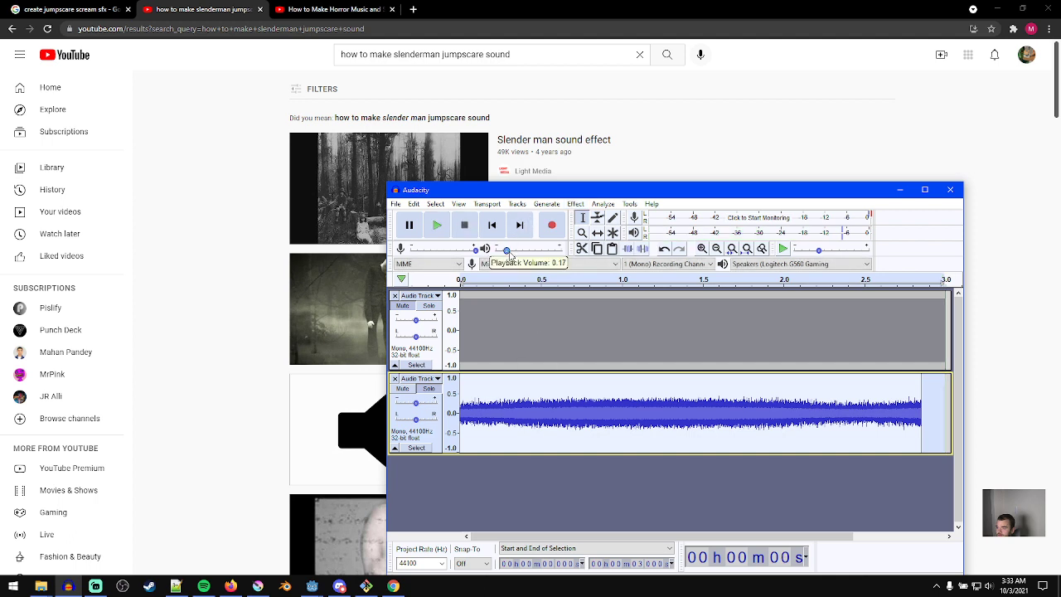
pyautogui.press('space')
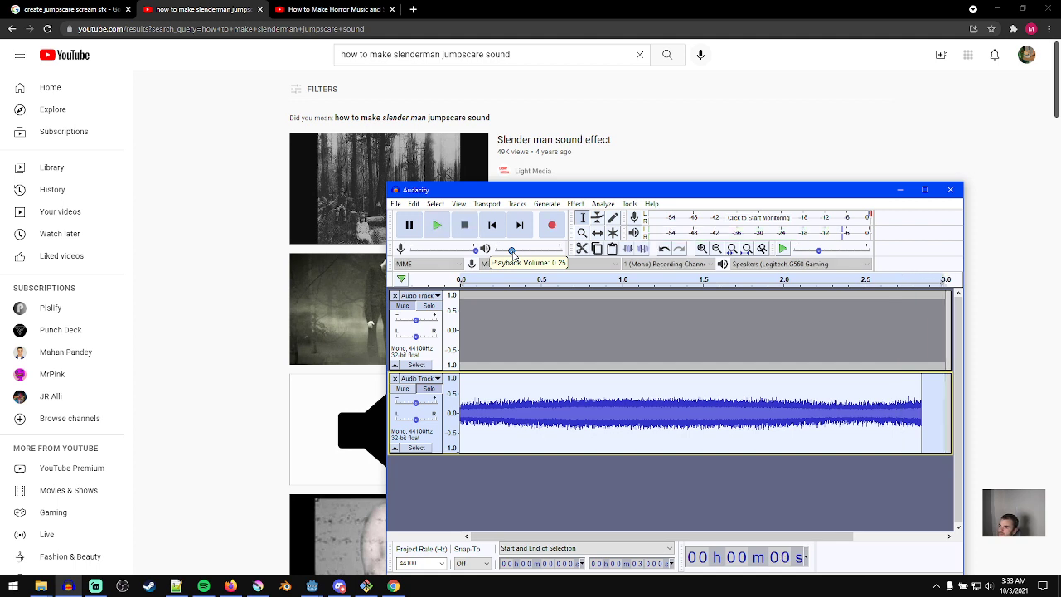
pyautogui.press('space')
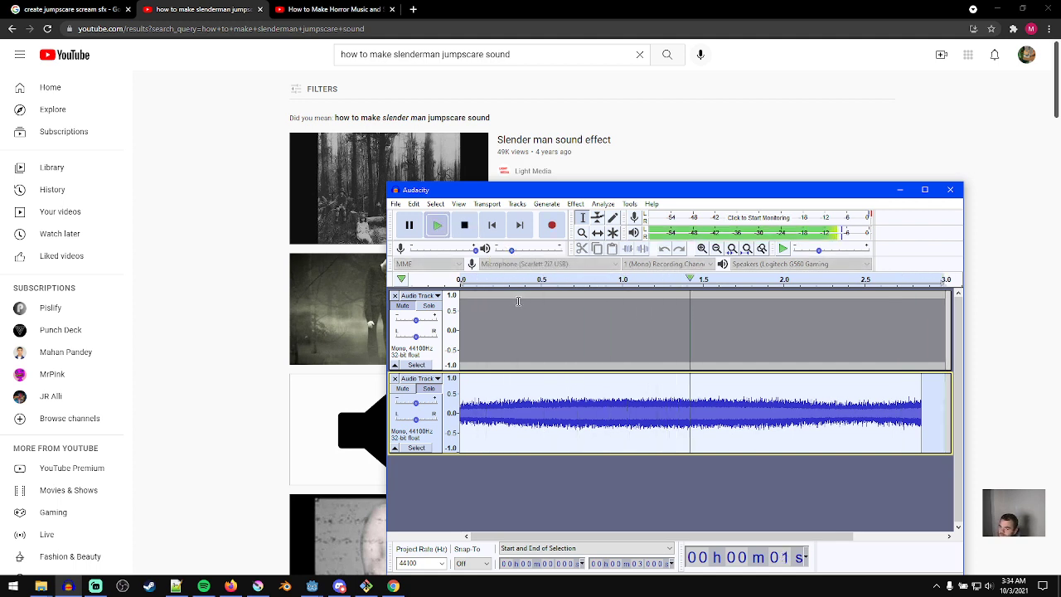
pyautogui.press('space')
pyautogui.press('space')
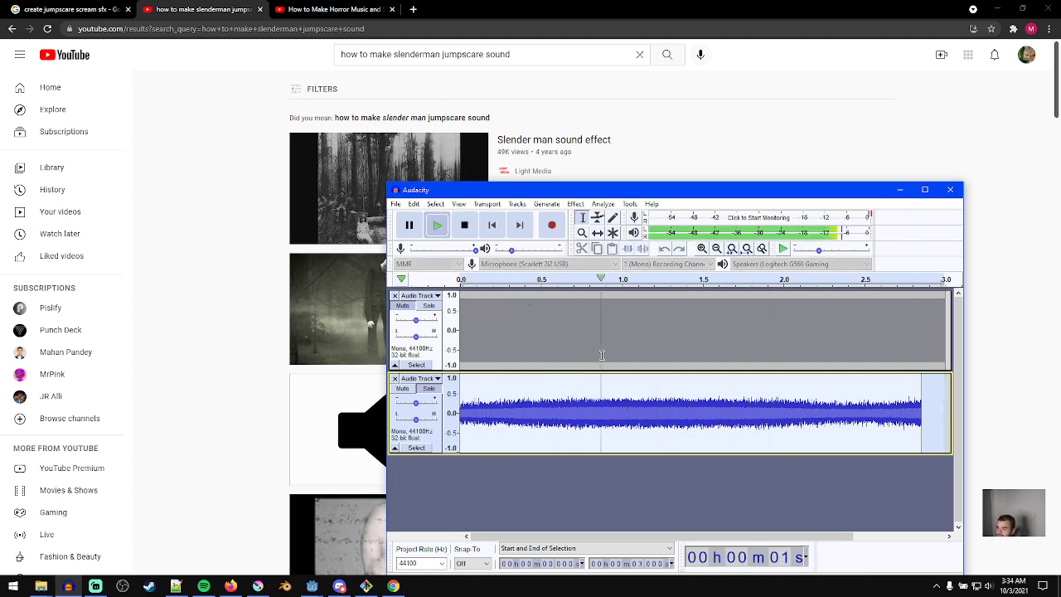
# - Listen to the pitch-shifted noise from about 0.3 s and from the start of the project
pyautogui.click(573, 413)
pyautogui.click(507, 413)
pyautogui.press('space')
pyautogui.press('space')
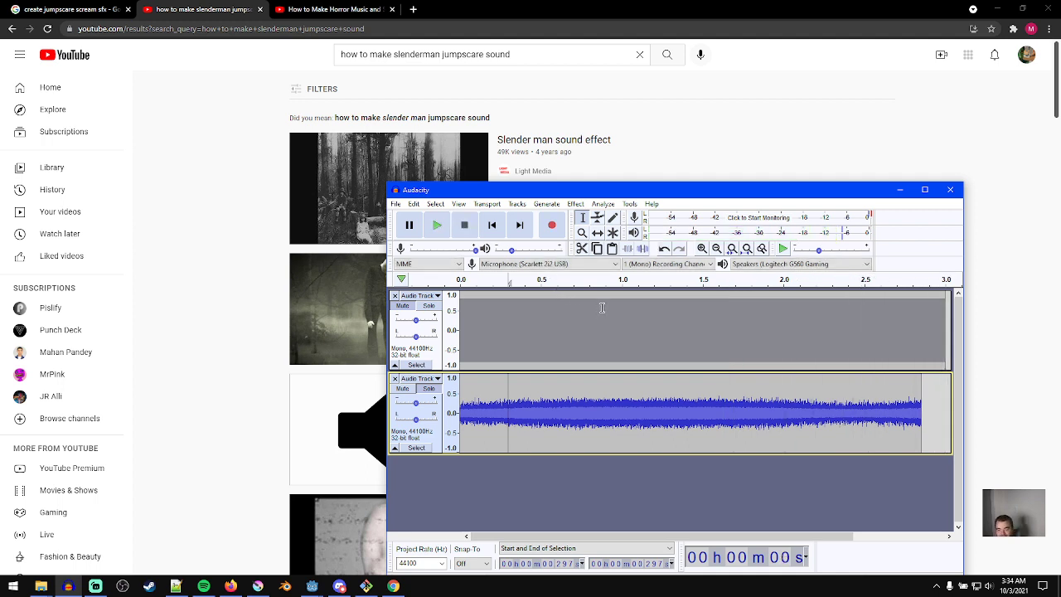
pyautogui.press('space')
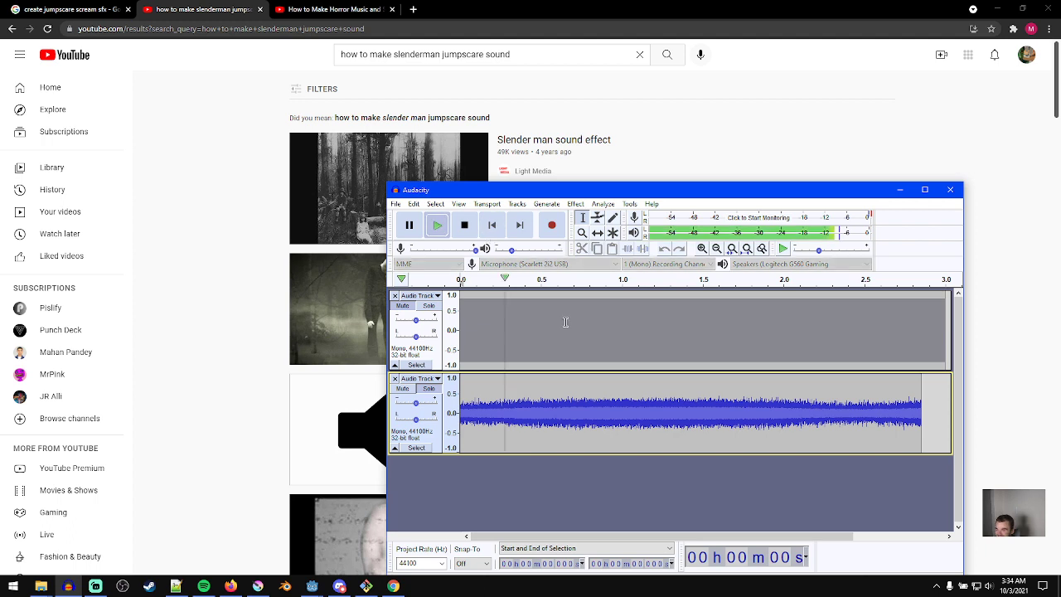
pyautogui.press('space')
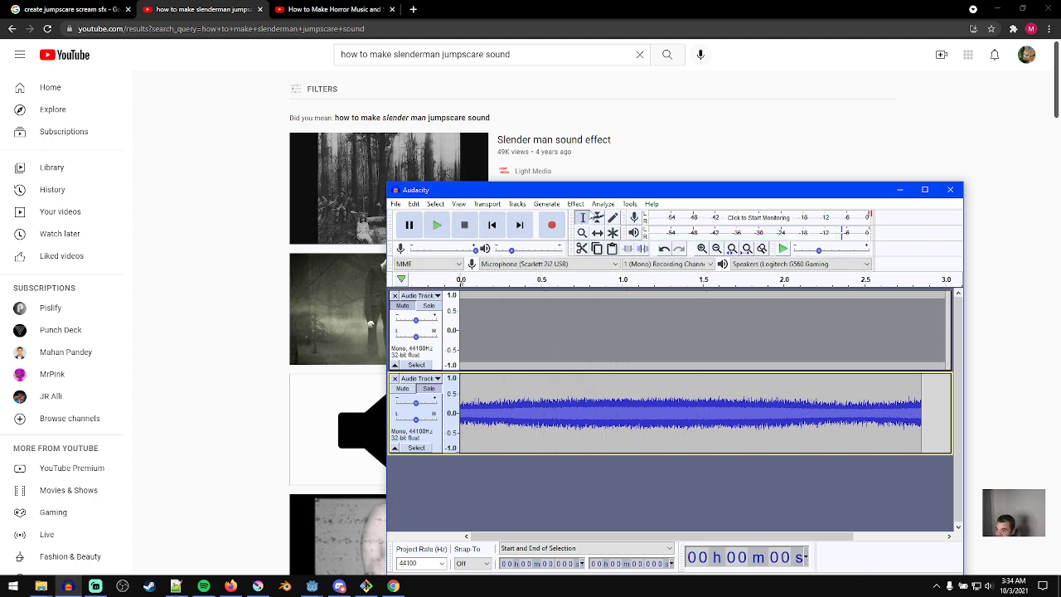
# - Try to reverse the pitch-shifted noise and select its whole clip
pyautogui.click(575, 204)
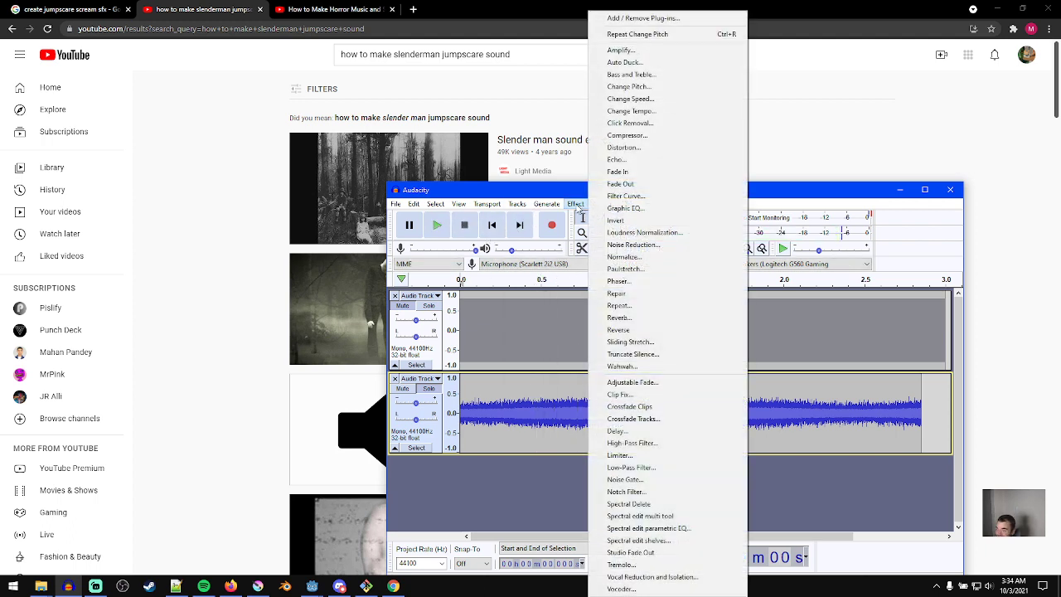
pyautogui.click(637, 331)
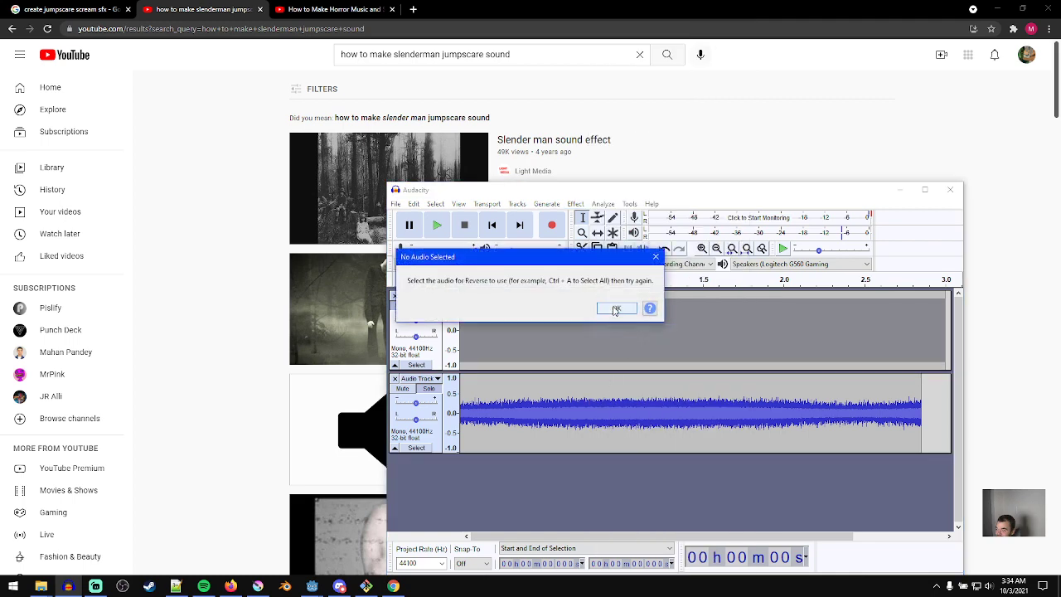
pyautogui.click(627, 305)
pyautogui.doubleClick(576, 400)
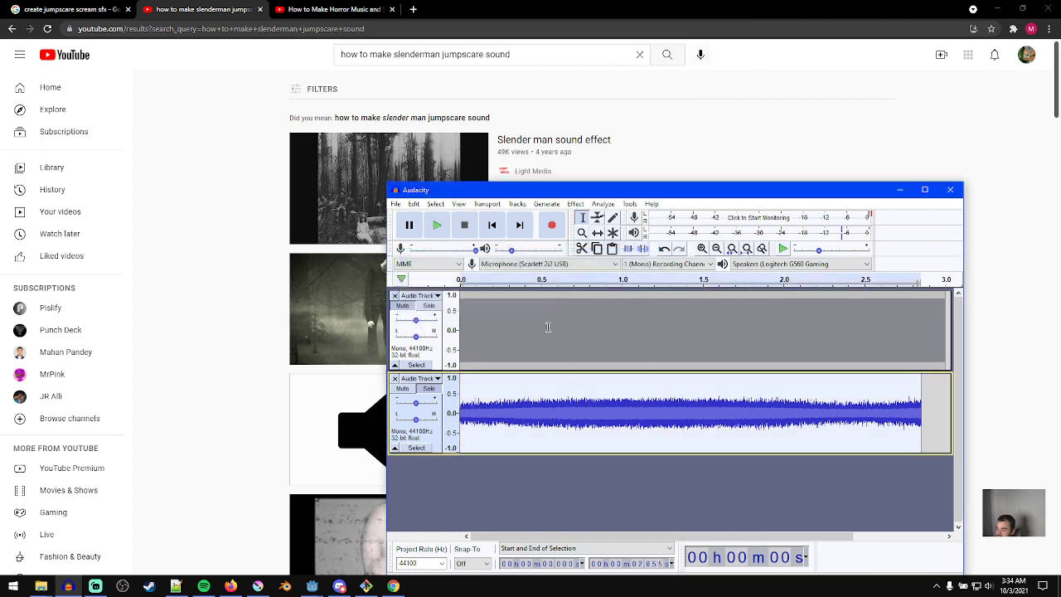
pyautogui.click(576, 203)
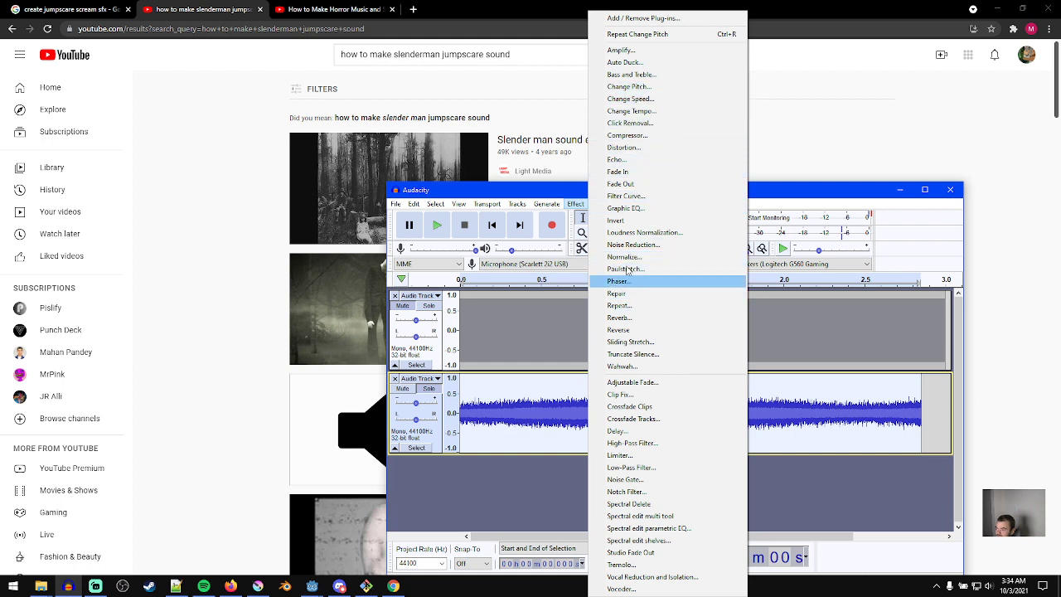
pyautogui.press('Escape')
# - Clear the sine tone track's mute and the noise track's solo, then delete the sine tone track
pyautogui.click(506, 341)
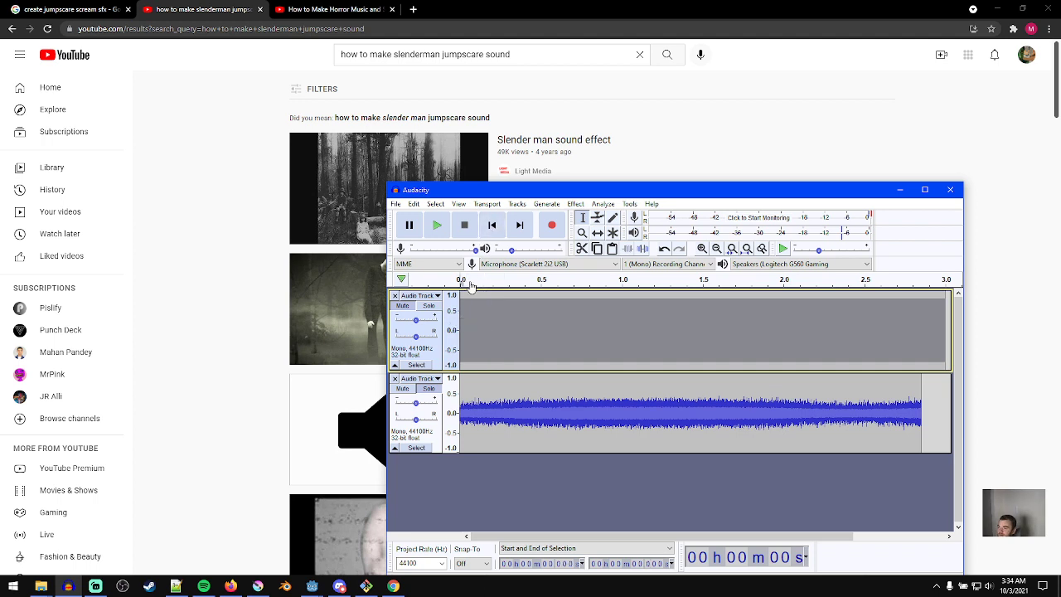
pyautogui.doubleClick(501, 320)
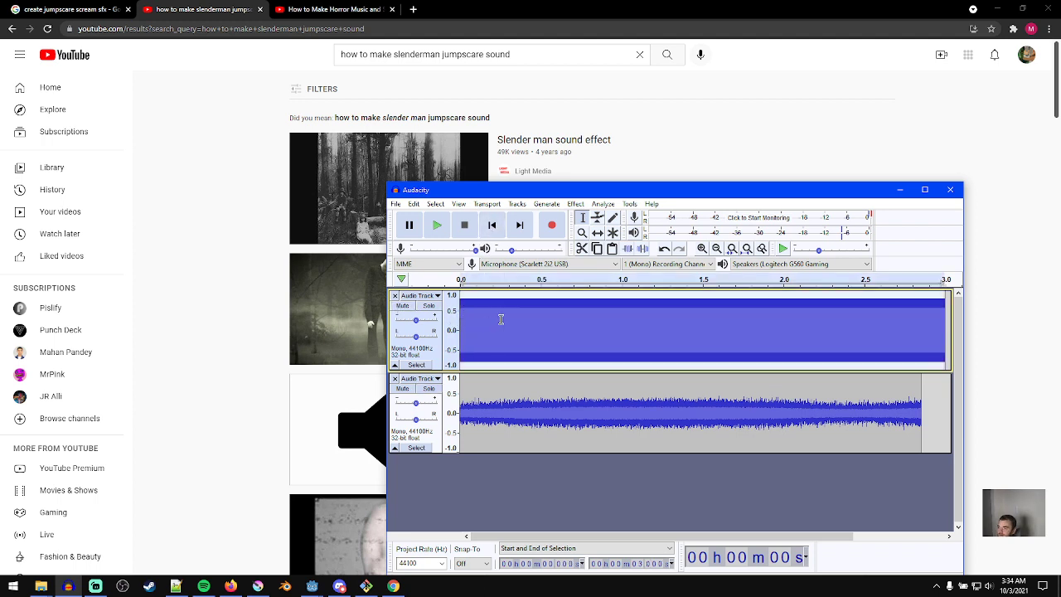
pyautogui.click(559, 207)
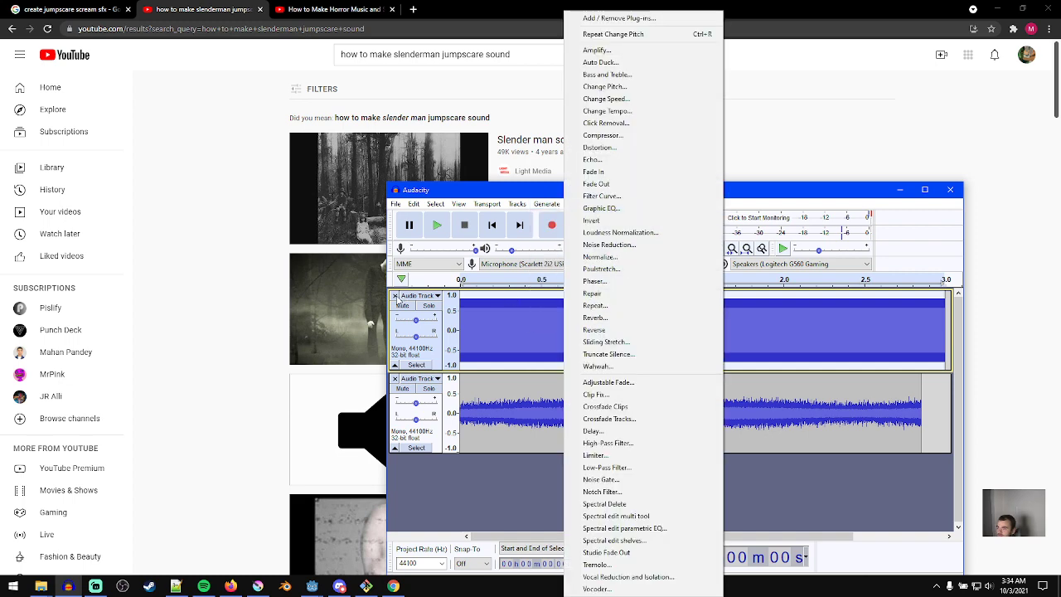
pyautogui.click(396, 296)
# - Generate a 3-second sawtooth tone at 440 Hz with amplitude 0.8 on a new track below the noise
pyautogui.click(570, 205)
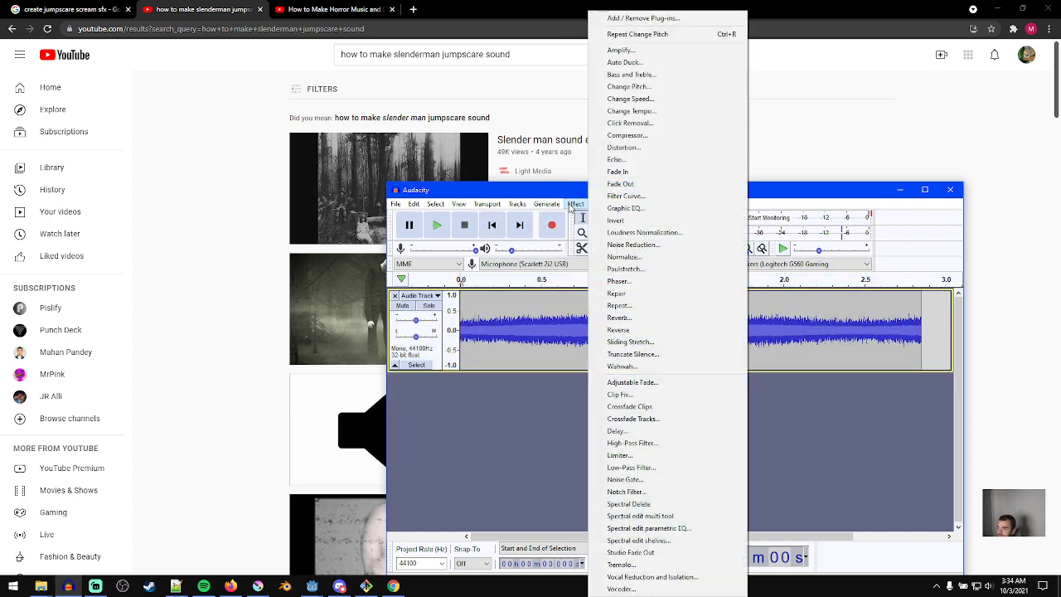
pyautogui.moveTo(550, 206)
pyautogui.click(578, 280)
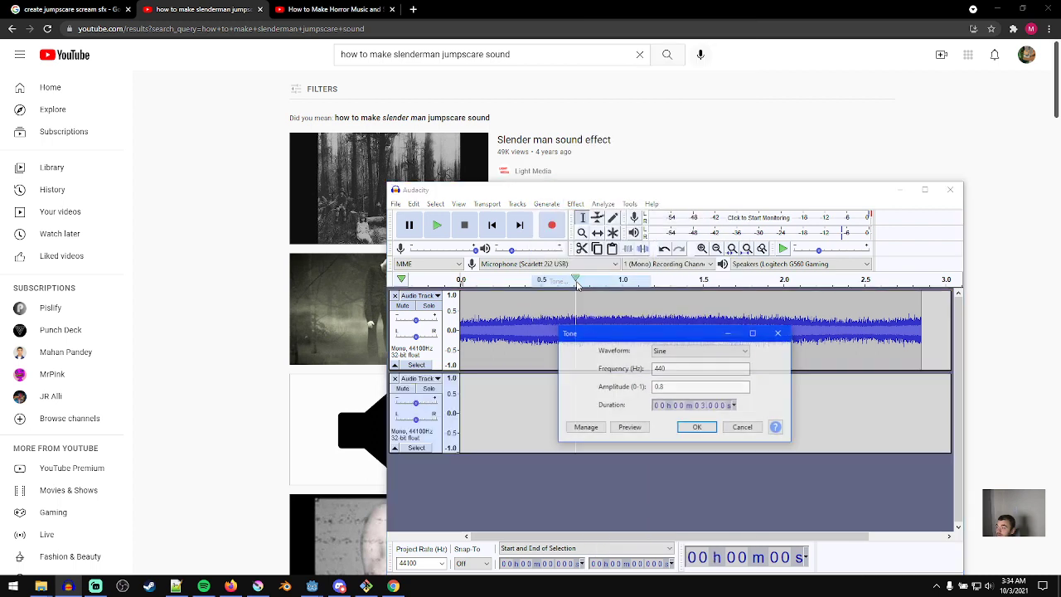
pyautogui.click(701, 351)
pyautogui.click(672, 375)
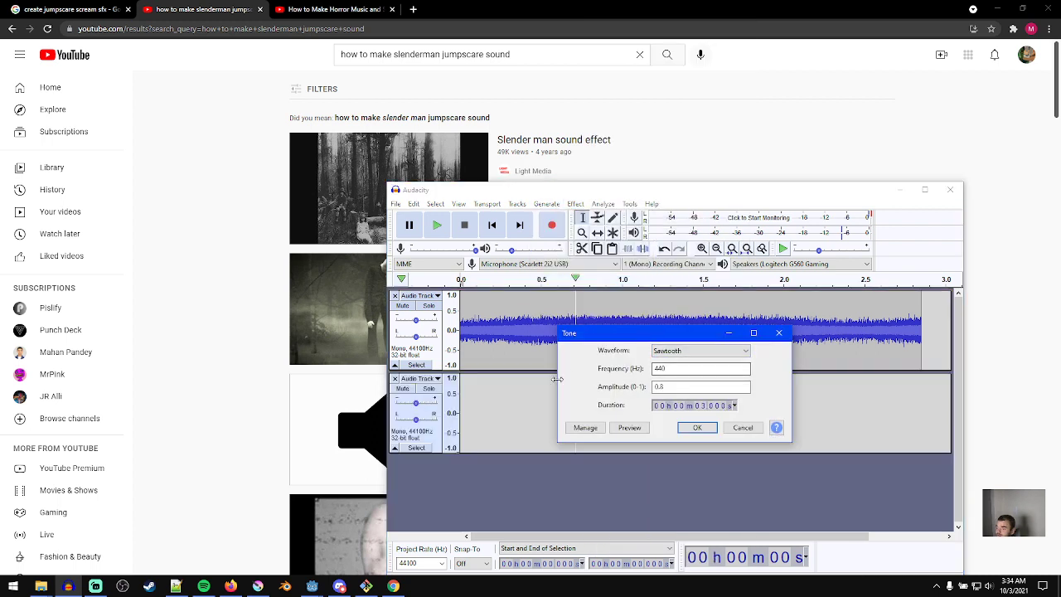
pyautogui.click(700, 431)
# - Play the sawtooth tone together with the noise track
pyautogui.click(499, 429)
pyautogui.click(491, 224)
pyautogui.press('space')
pyautogui.press('space')
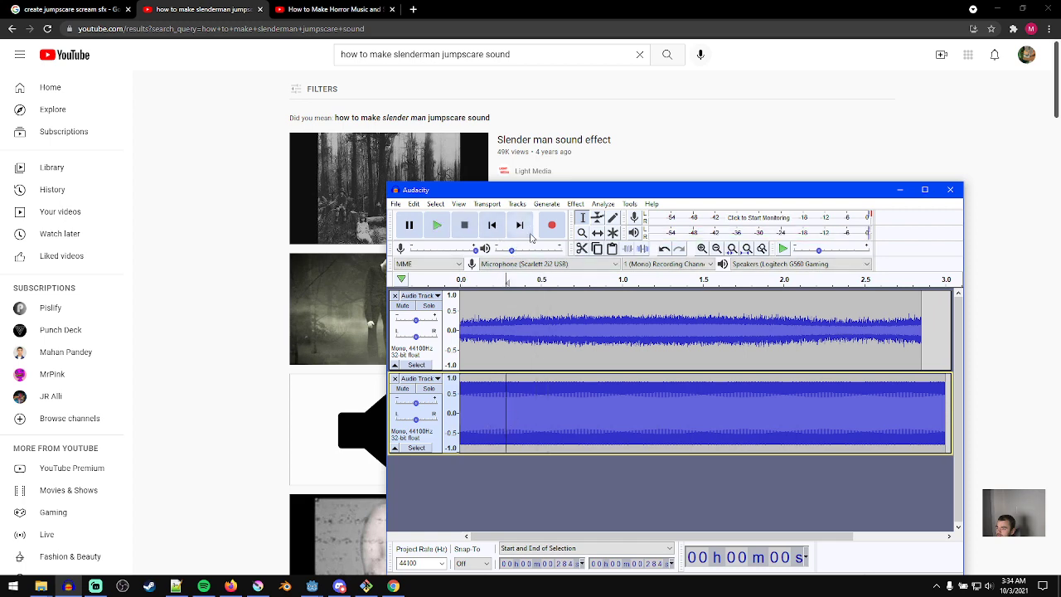
# - Normalize the sawtooth clip to a peak amplitude of -5.0 dB with DC offset removal
pyautogui.doubleClick(494, 412)
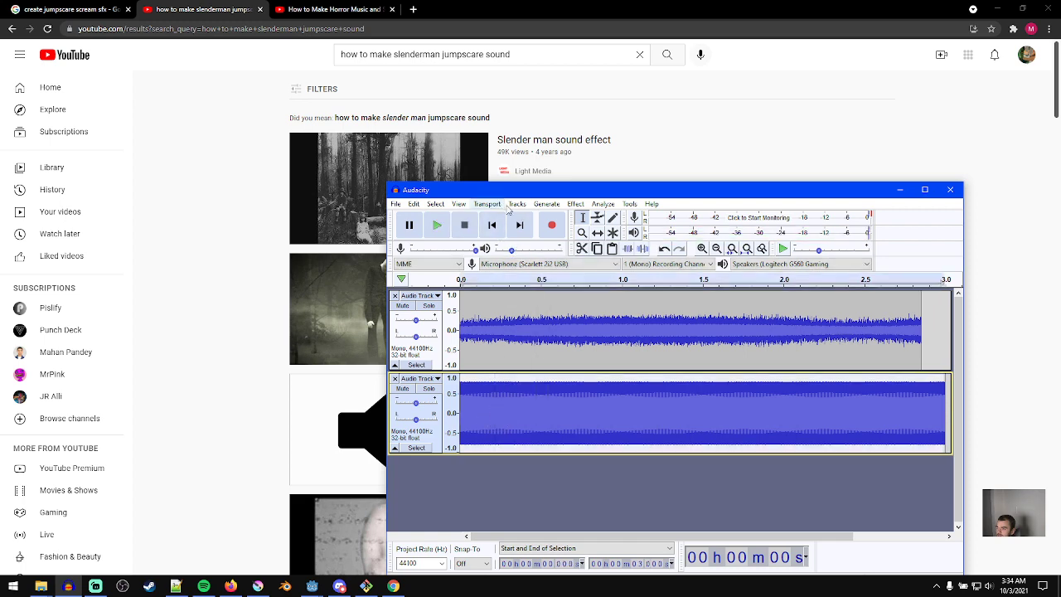
pyautogui.click(576, 204)
pyautogui.click(628, 249)
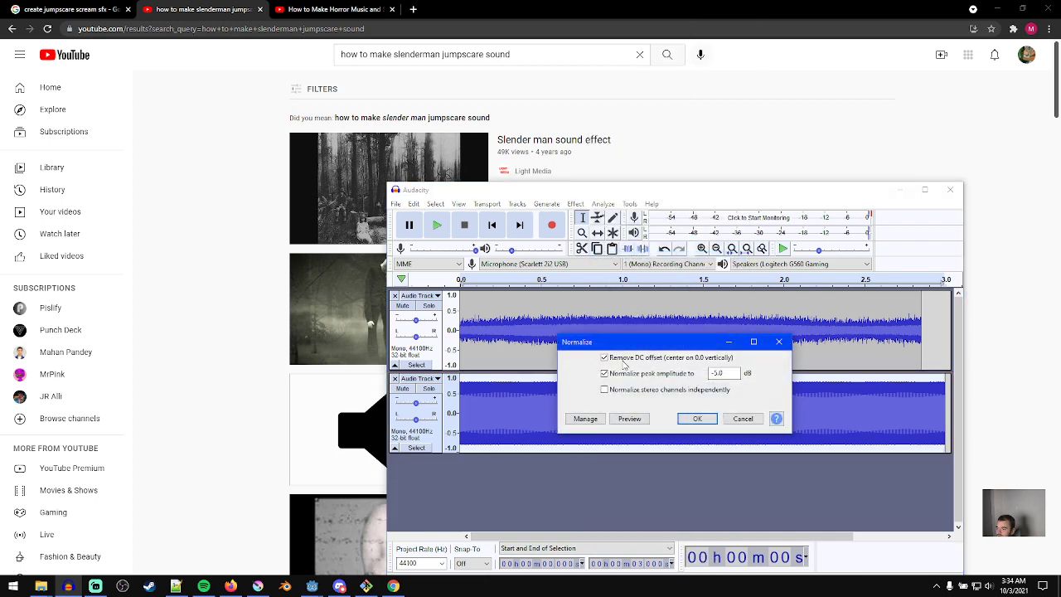
pyautogui.click(699, 418)
pyautogui.click(576, 205)
pyautogui.click(662, 38)
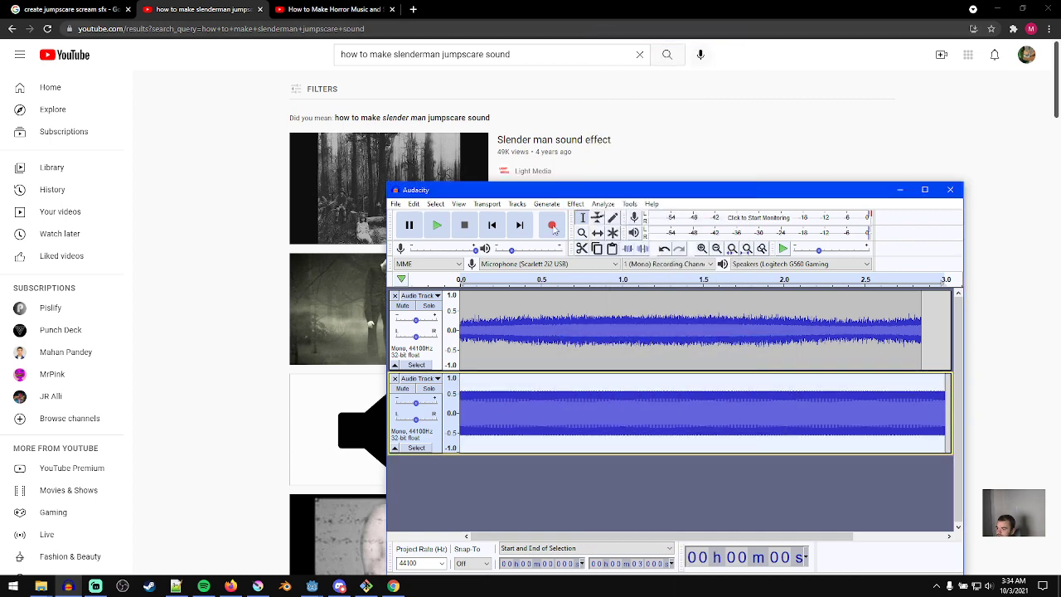
# - Normalize the sawtooth clip to a peak amplitude of -8.0 dB with DC offset removal
pyautogui.click(571, 208)
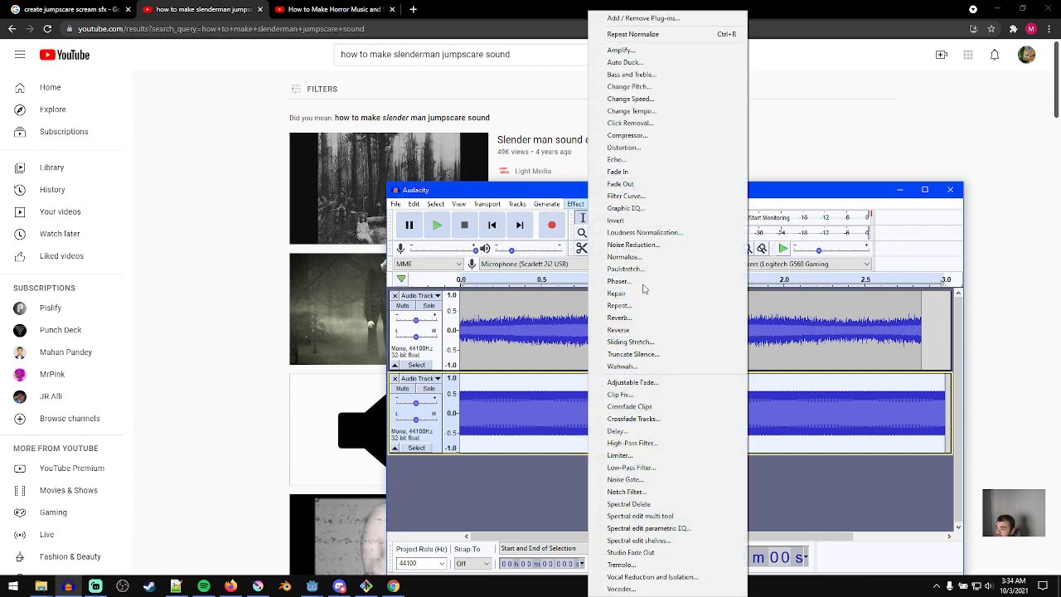
pyautogui.click(641, 257)
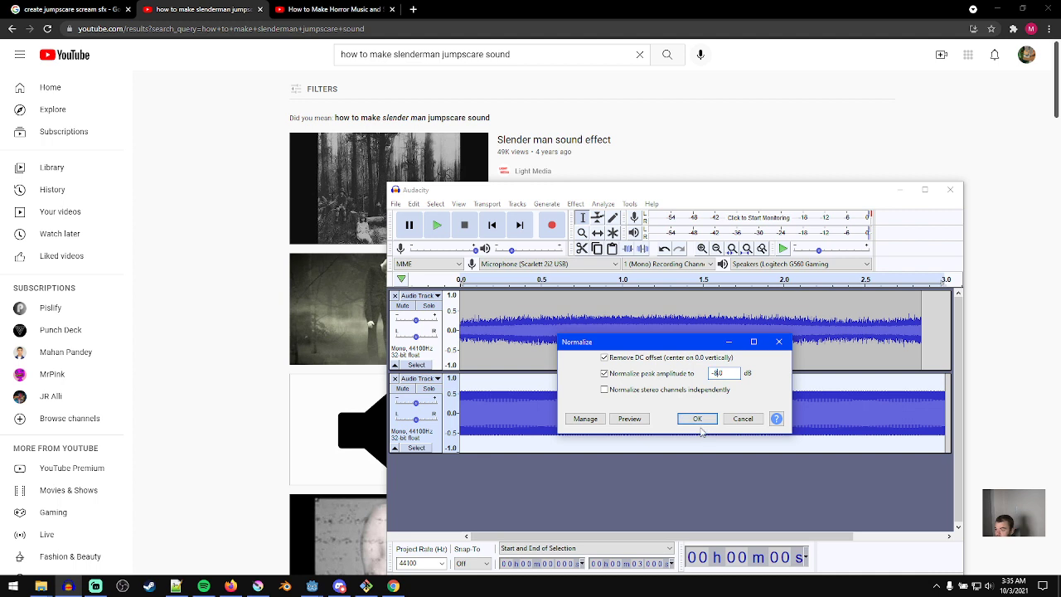
pyautogui.click(697, 419)
# - Listen to the quieter sawtooth tone together with the noise, and select the whole sawtooth clip
pyautogui.click(558, 412)
pyautogui.press('space')
pyautogui.press('space')
pyautogui.press('space')
pyautogui.press('space')
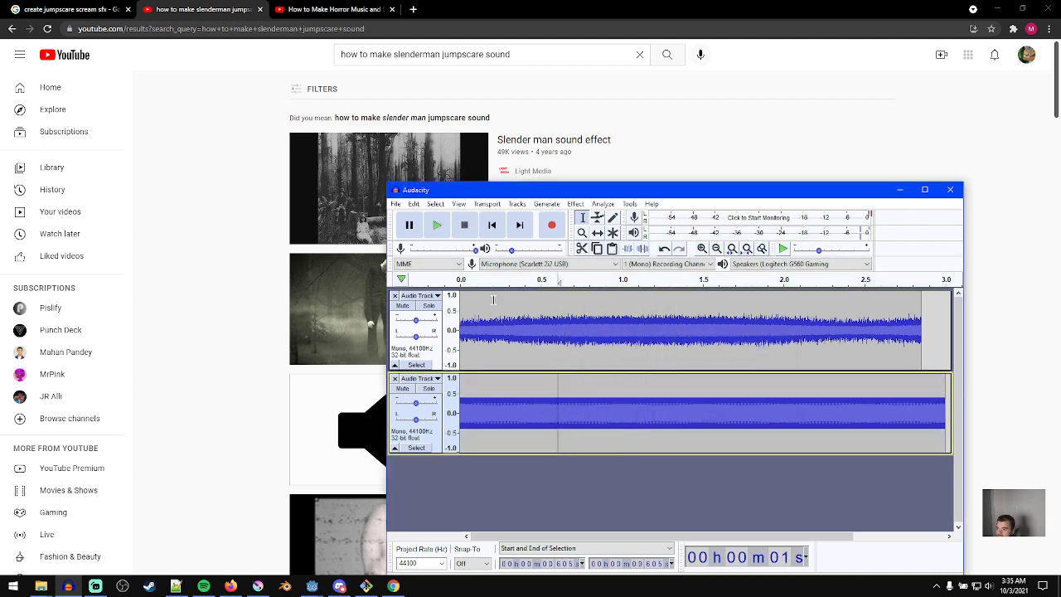
pyautogui.doubleClick(549, 390)
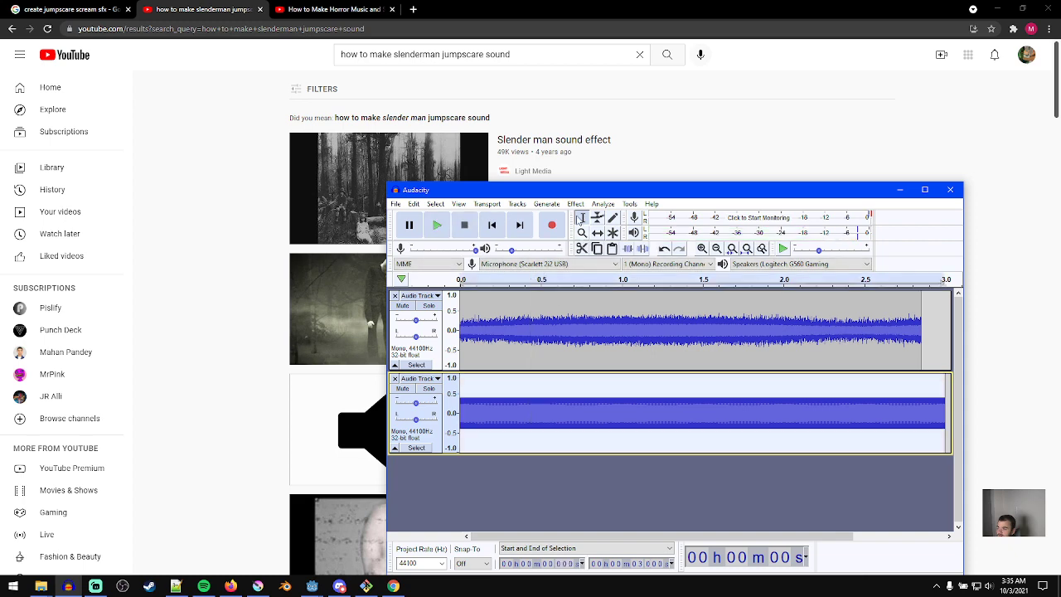
# - Apply a Phaser to the sawtooth clip with dry/wet 128, LFO frequency 0.4 Hz, depth 100 and output gain -6.0 dB
pyautogui.click(575, 204)
pyautogui.click(617, 281)
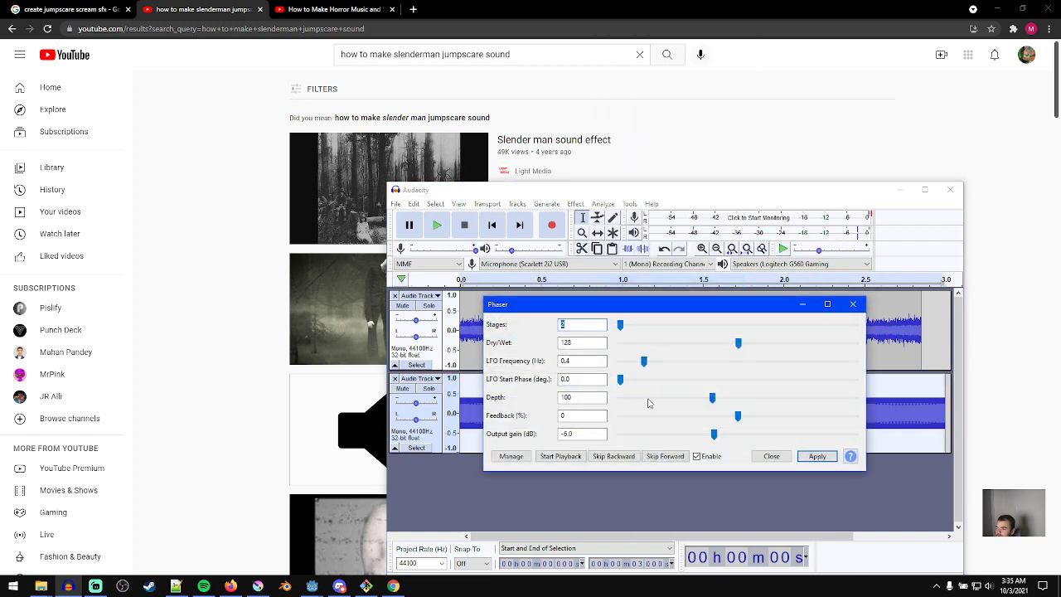
pyautogui.click(816, 456)
pyautogui.click(775, 456)
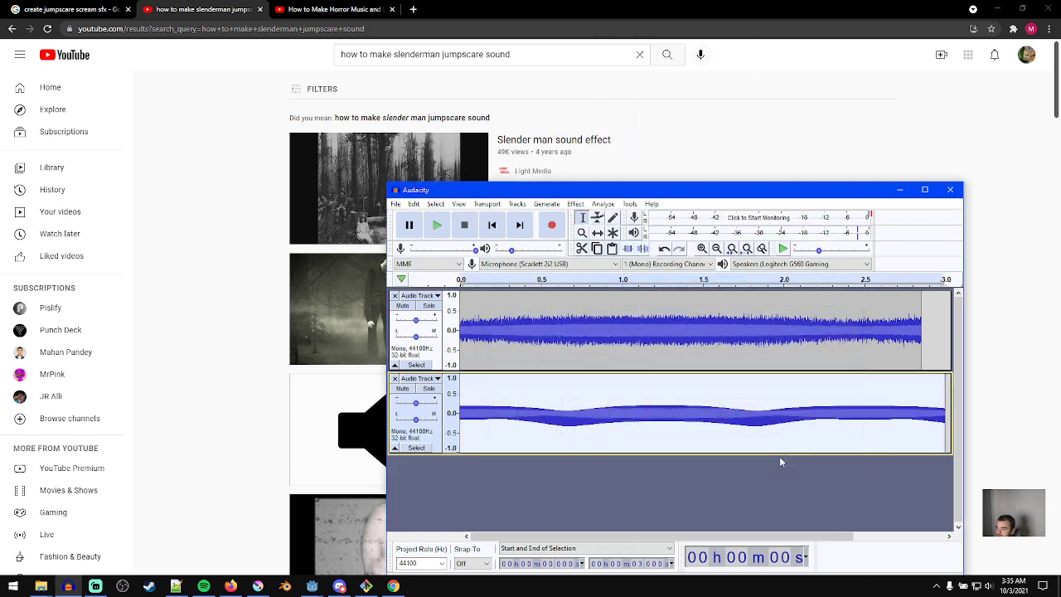
# - Listen to the phased sawtooth together with the noise, and select the whole sawtooth clip
pyautogui.press('space')
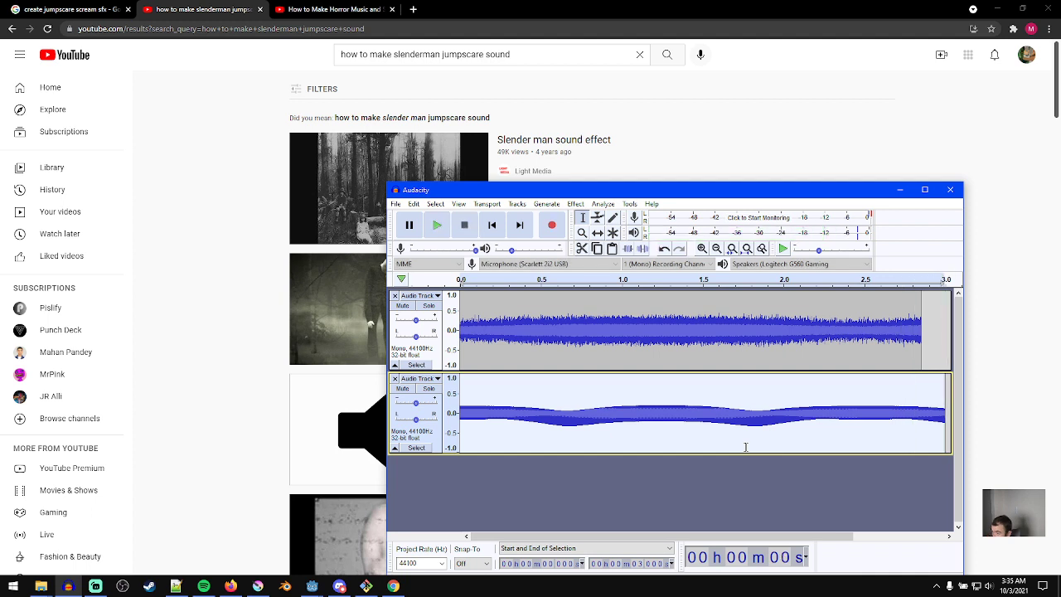
pyautogui.keyDown('ctrl'); pyautogui.scroll(-1, 685, 412); pyautogui.keyUp('ctrl')
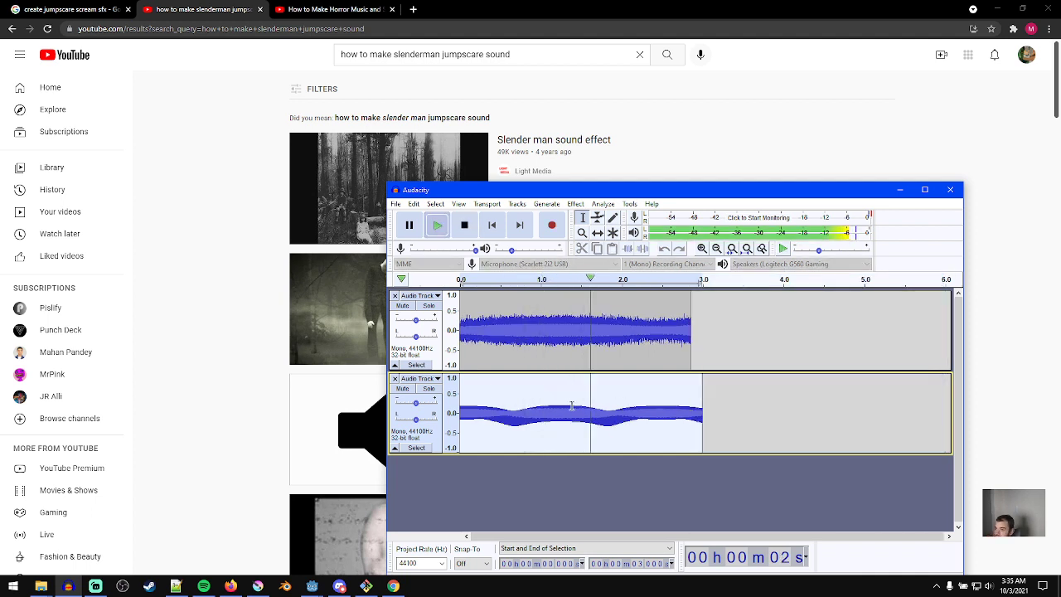
pyautogui.keyDown('ctrl'); pyautogui.scroll(1, 569, 406); pyautogui.keyUp('ctrl')
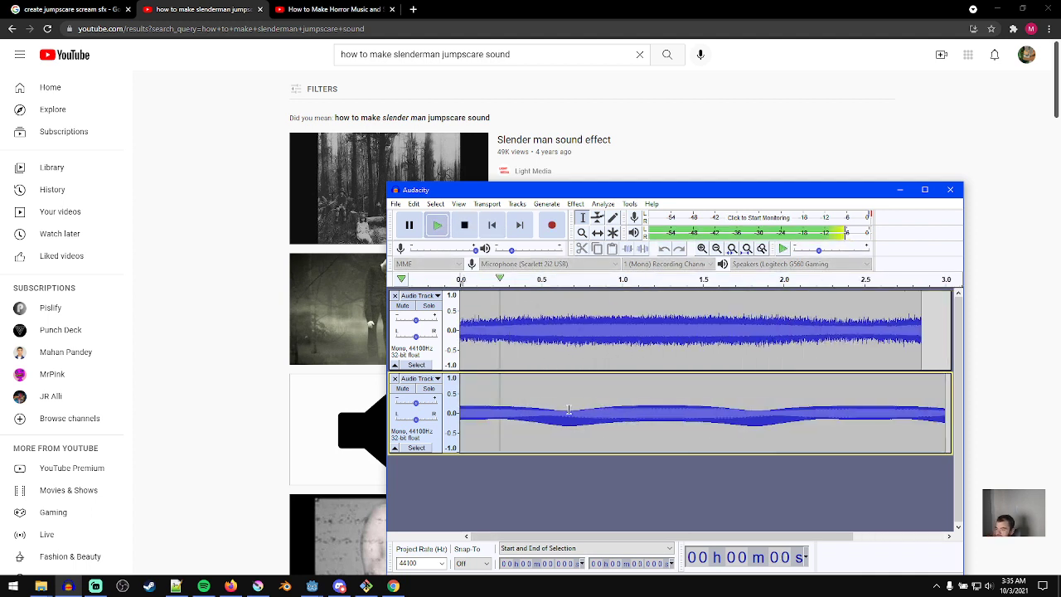
pyautogui.press('space')
pyautogui.doubleClick(619, 417)
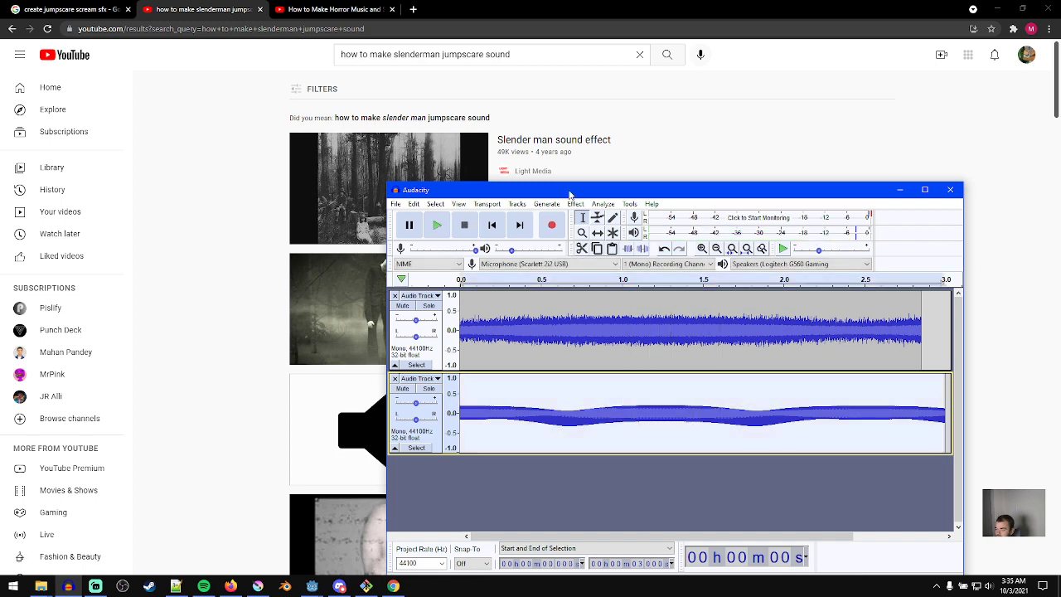
# - Try a Hard Clipping distortion on the sawtooth clip with clipping level -100 dB, drive 100 and make-up gain 100, and undo it
pyautogui.click(574, 205)
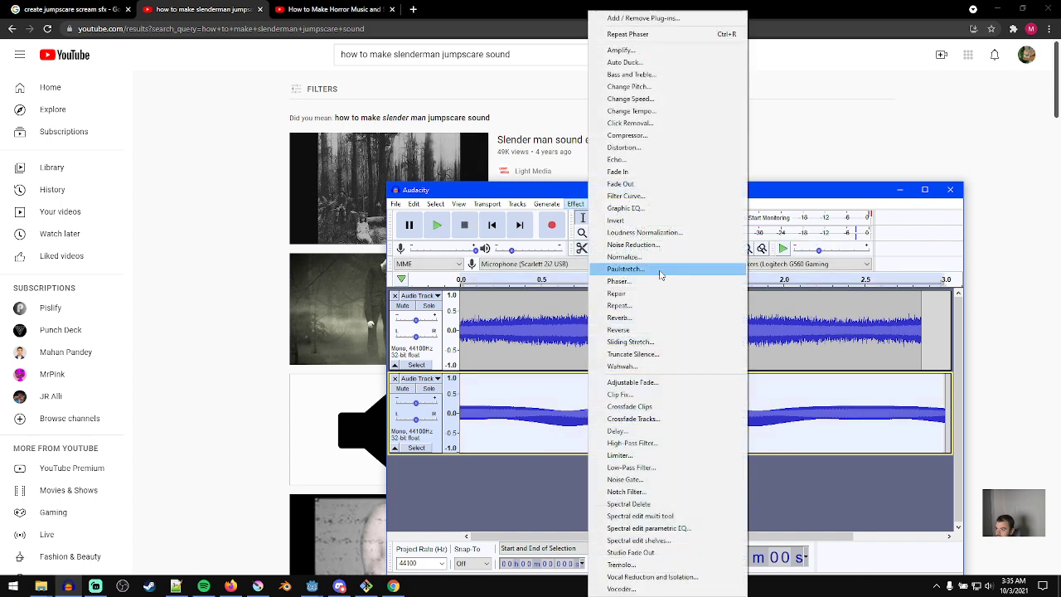
pyautogui.click(660, 149)
pyautogui.click(816, 468)
pyautogui.click(850, 468)
pyautogui.click(771, 467)
pyautogui.click(770, 467)
pyautogui.press('space')
pyautogui.press('space')
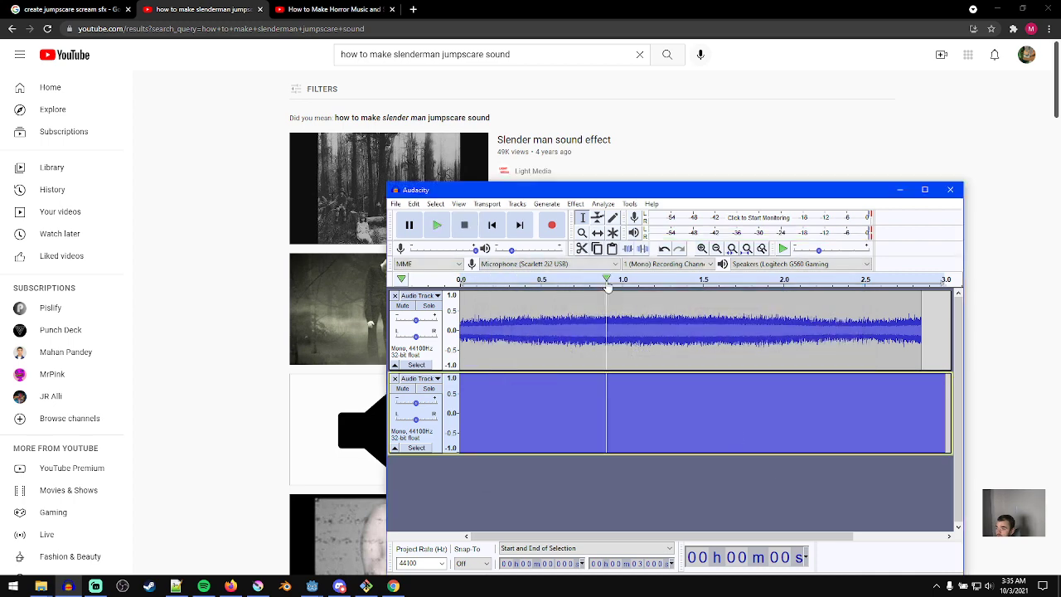
pyautogui.hotkey('ctrl', 'z')
# - Try Hard Clipping distortion on the sawtooth clip with clipping level -6.11 dB, listen to it, and undo the effect
pyautogui.click(574, 205)
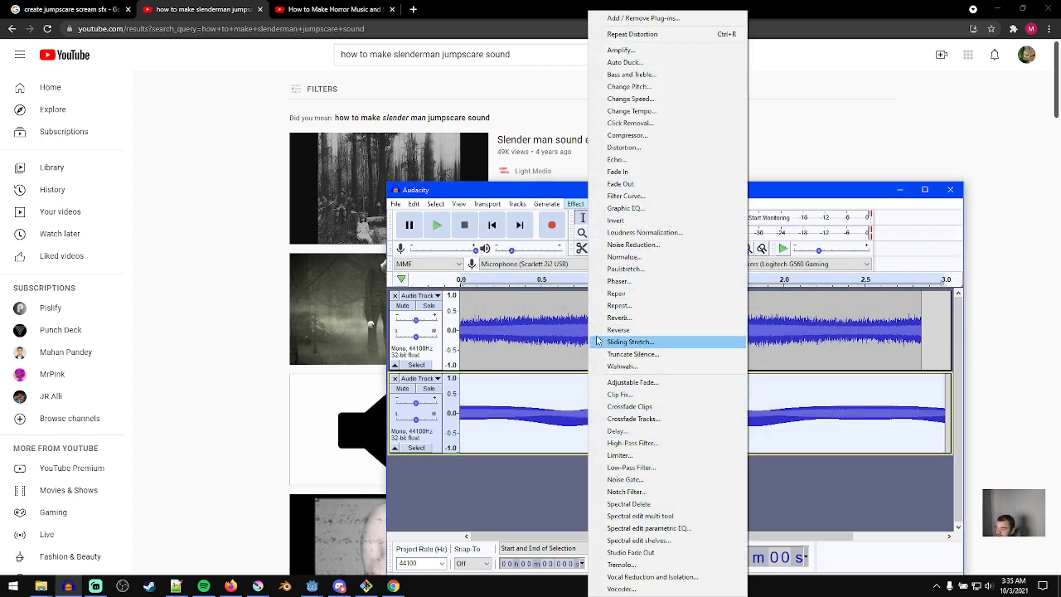
pyautogui.click(616, 147)
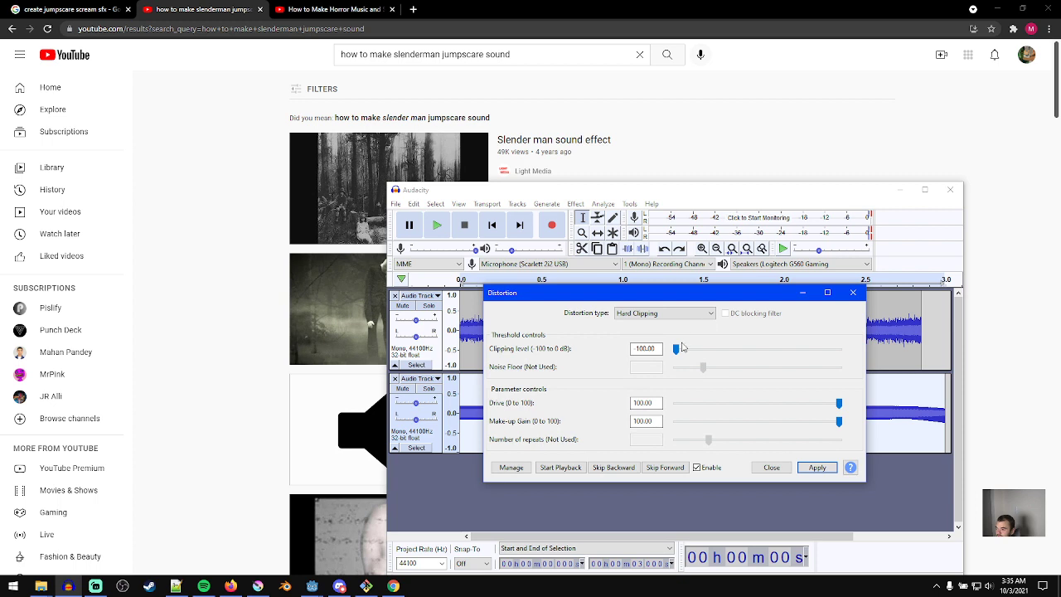
pyautogui.click(819, 469)
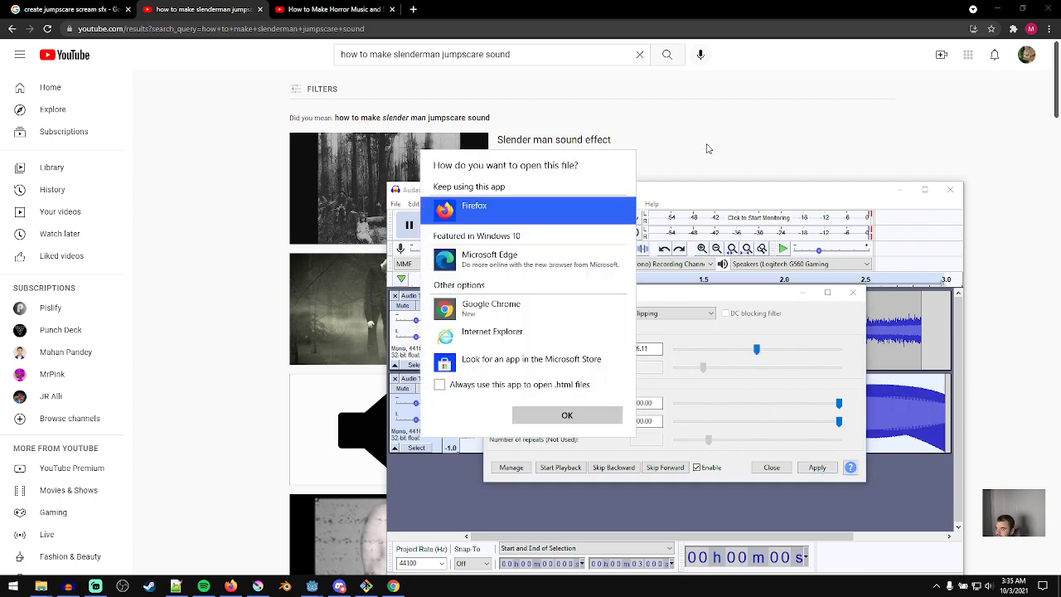
pyautogui.click(838, 296)
pyautogui.click(852, 292)
pyautogui.press('space')
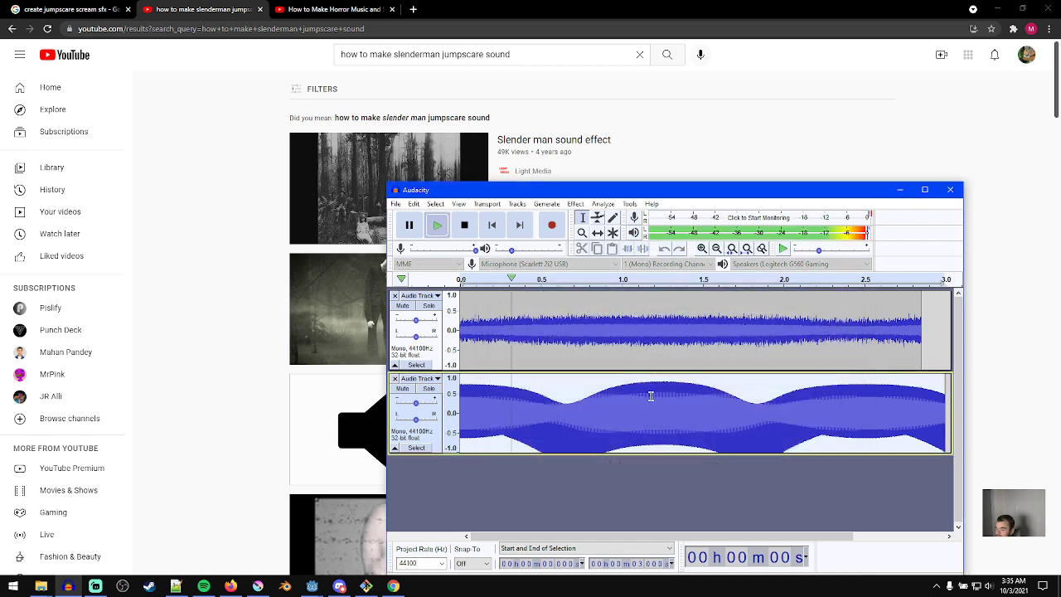
pyautogui.press('space')
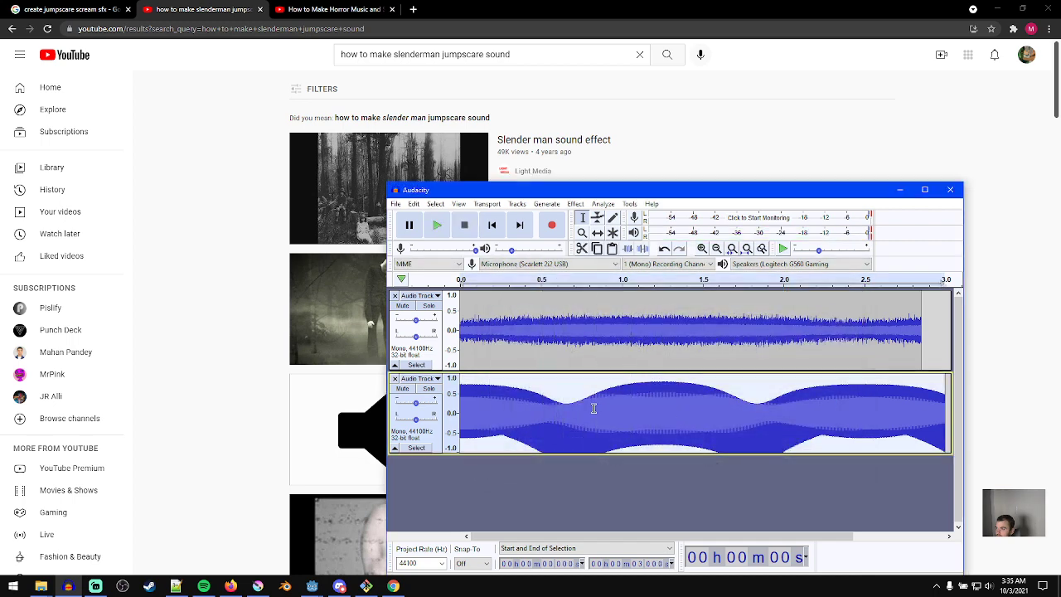
pyautogui.hotkey('ctrl', 'z')
# - Try a milder Hard Clipping distortion on the sawtooth clip, listen to the result, and undo it
pyautogui.click(568, 204)
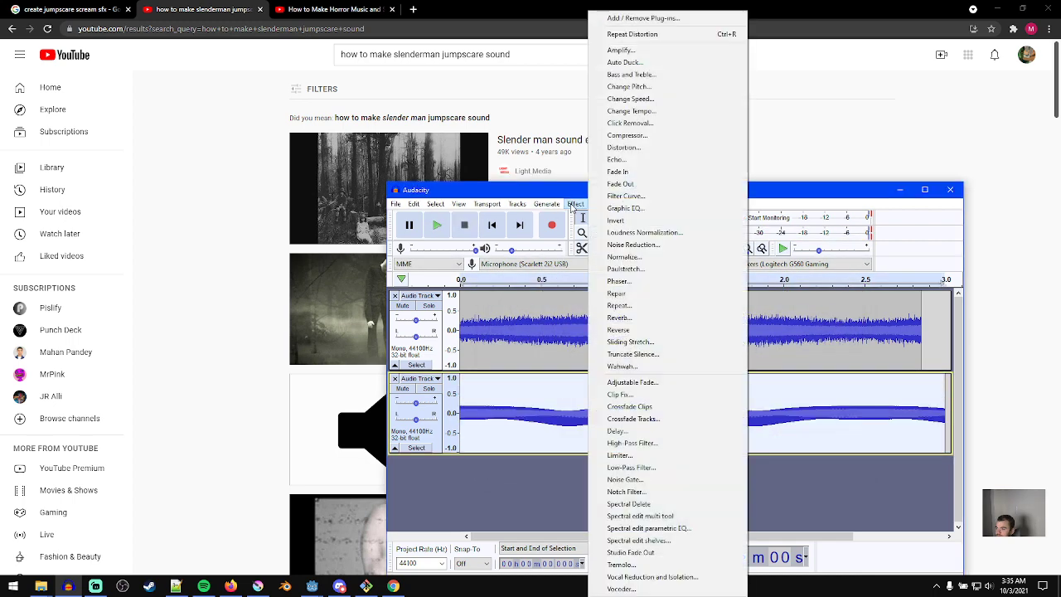
pyautogui.click(634, 148)
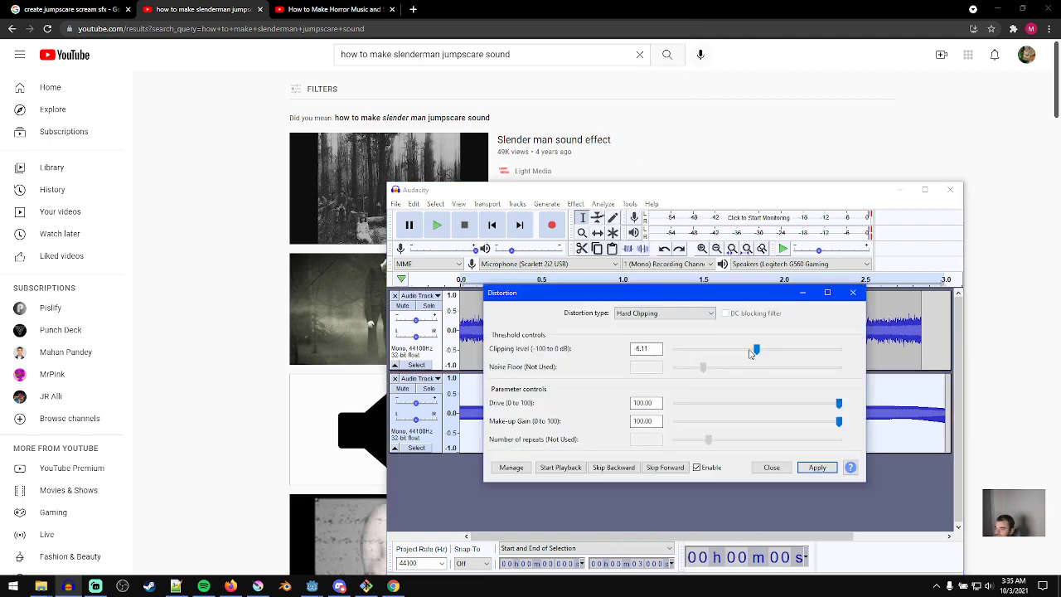
pyautogui.click(810, 471)
pyautogui.click(772, 467)
pyautogui.press('space')
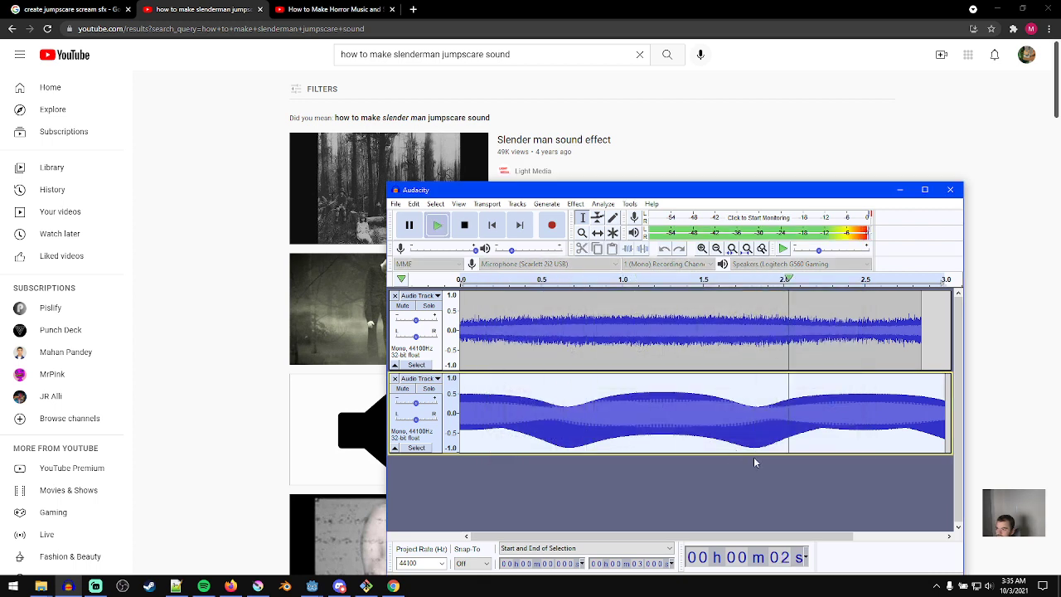
pyautogui.hotkey('ctrl', 'z')
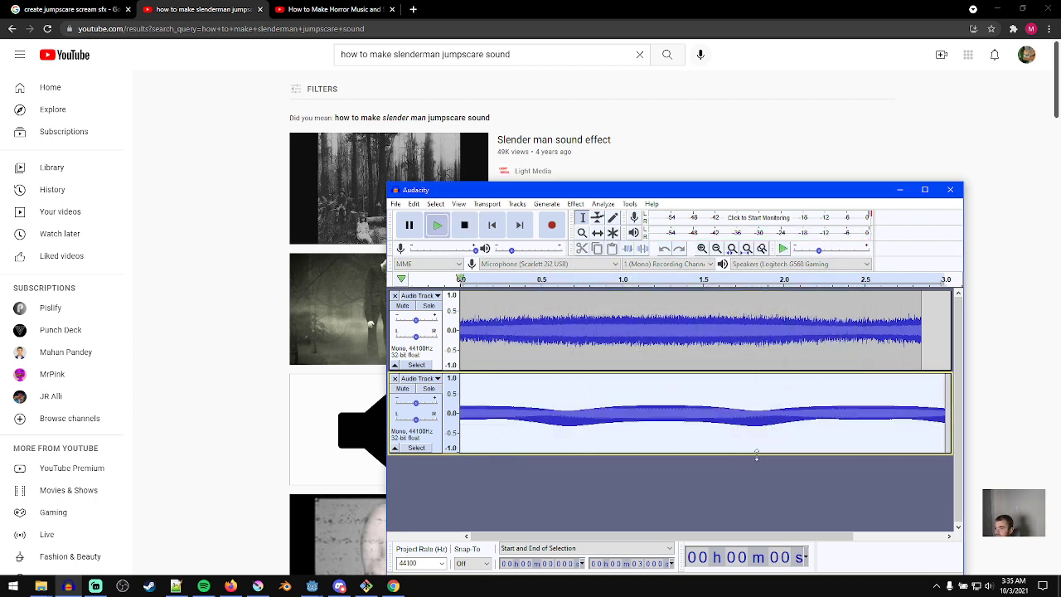
# - Raise the phased sawtooth clip's pitch by 14.07 semitones, a 125.404 percent change, without high quality stretching
pyautogui.press('space')
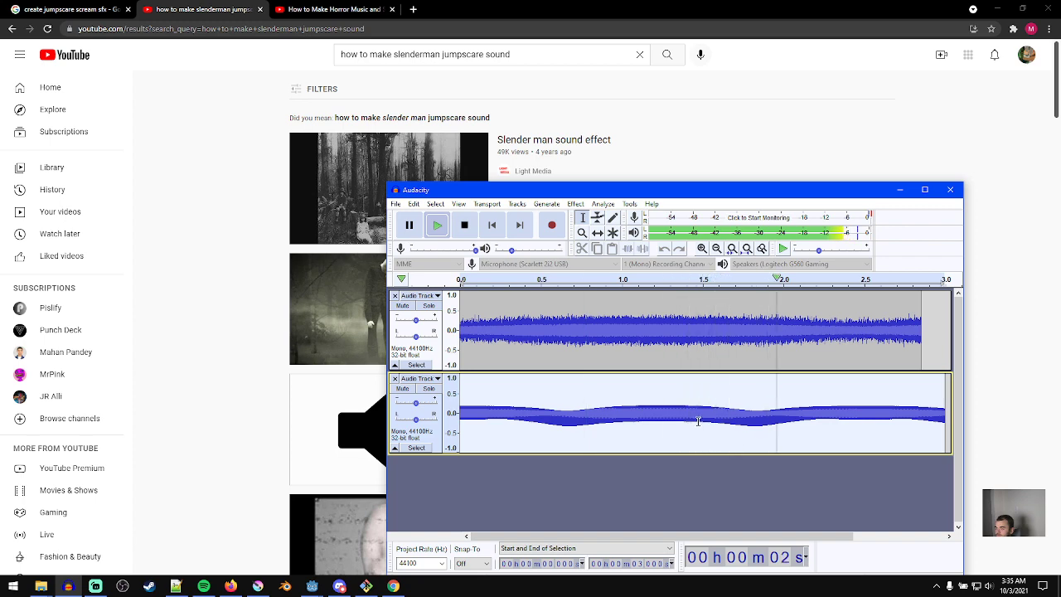
pyautogui.click(574, 204)
pyautogui.click(641, 100)
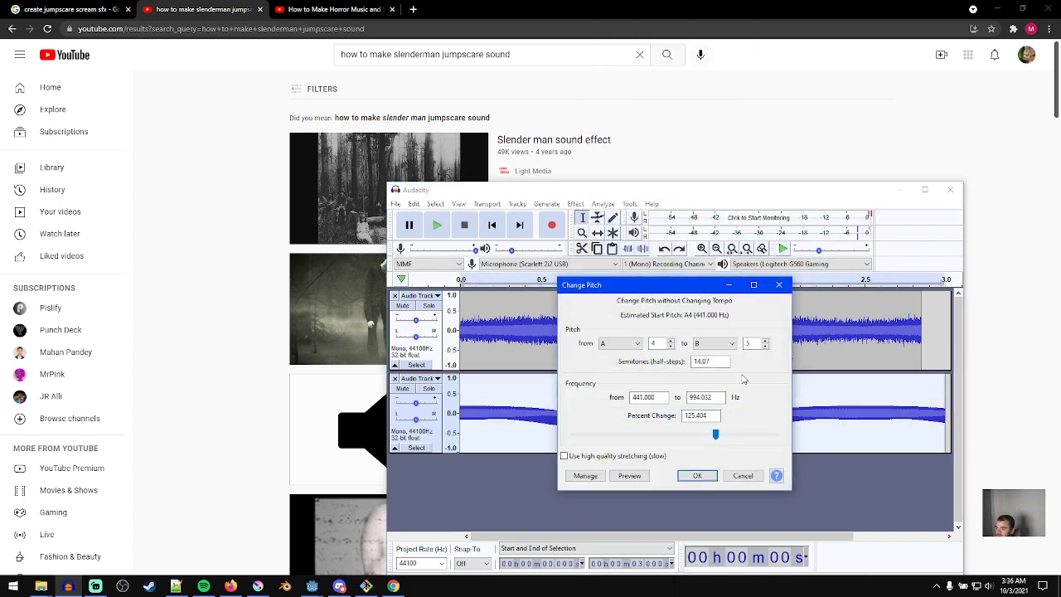
pyautogui.click(697, 475)
# - Listen to the higher-pitched sawtooth together with the noise from the start, and examine the waveforms up close
pyautogui.press('space')
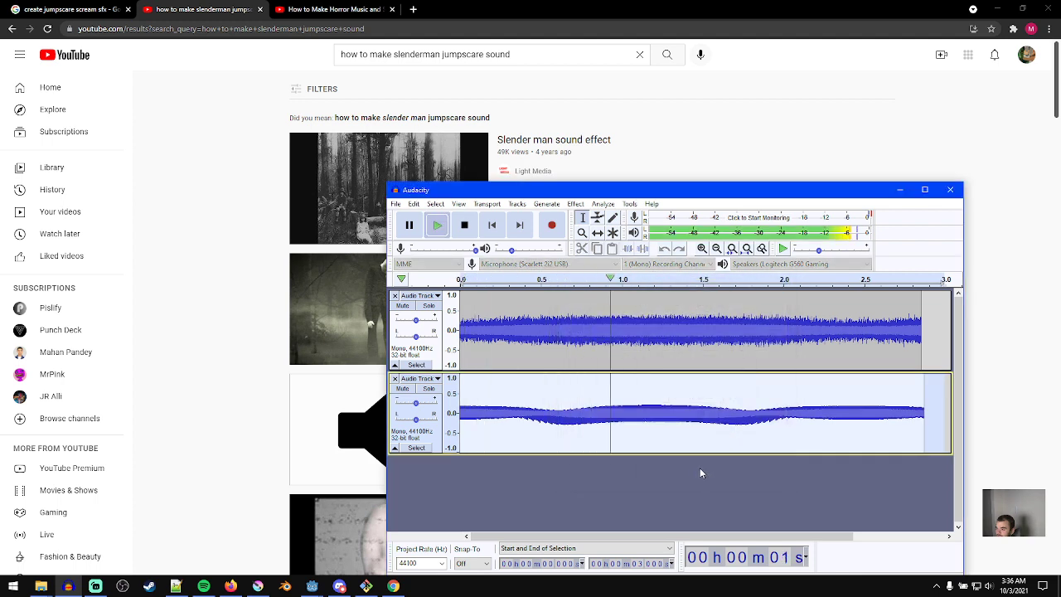
pyautogui.press('space')
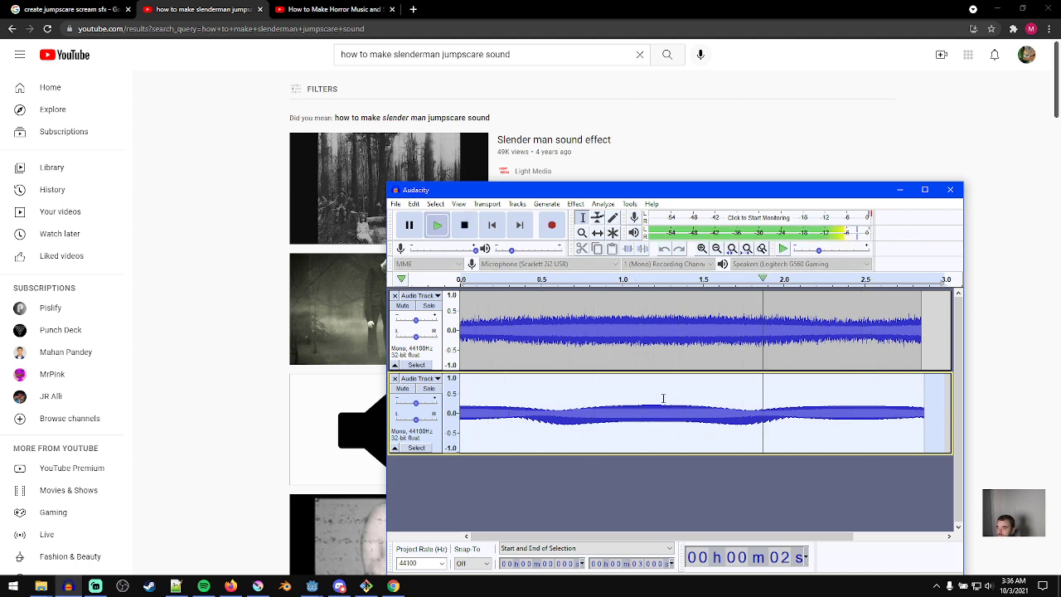
pyautogui.press('space')
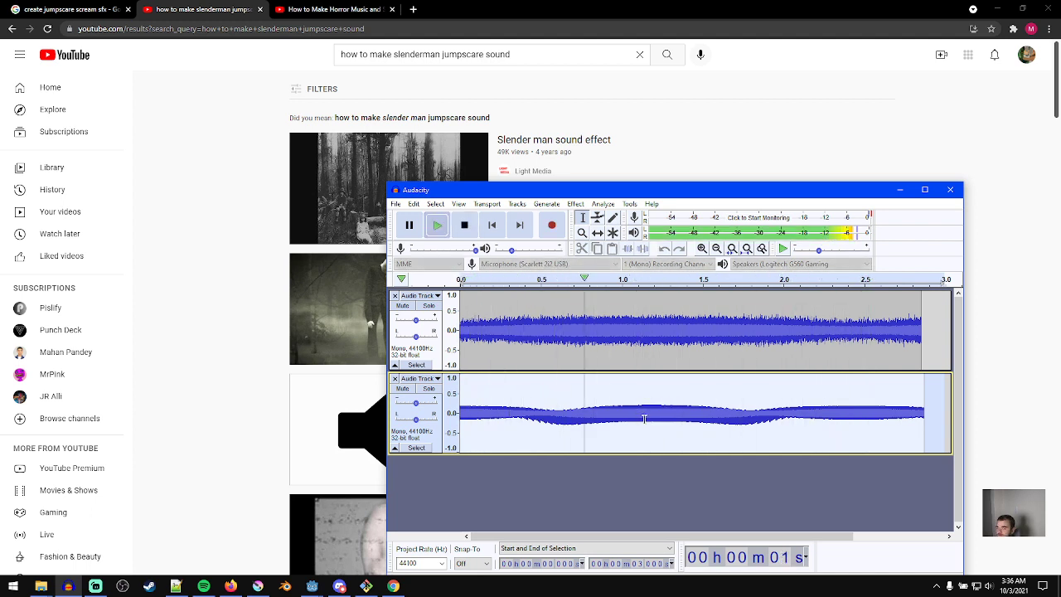
pyautogui.keyDown('ctrl'); pyautogui.scroll(3, 615, 405); pyautogui.keyUp('ctrl')
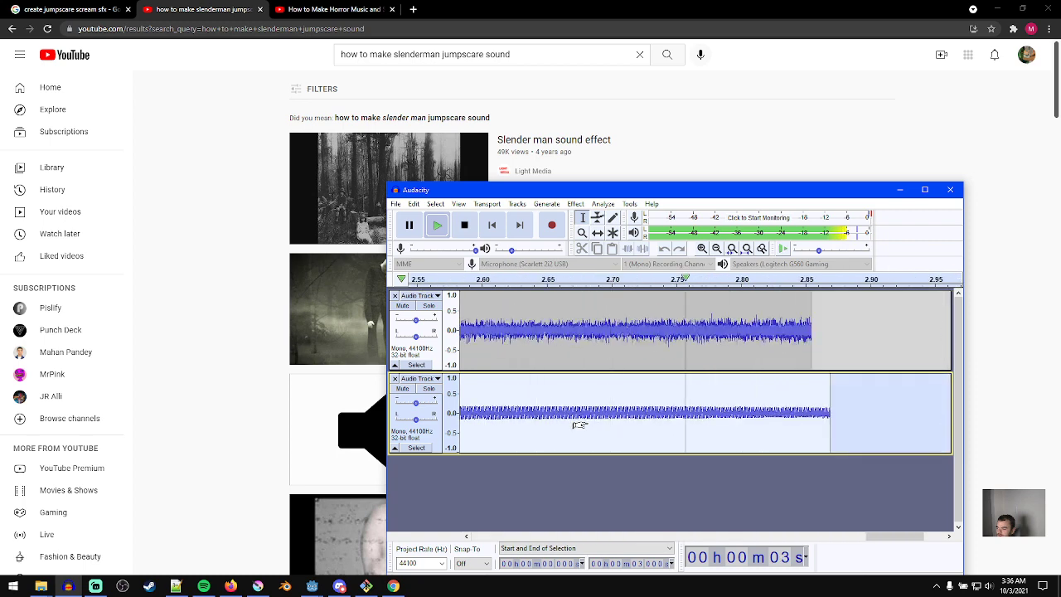
pyautogui.keyDown('ctrl'); pyautogui.scroll(-2, 585, 422); pyautogui.keyUp('ctrl')
pyautogui.keyDown('shift'); pyautogui.scroll(4, 539, 419); pyautogui.keyUp('shift')
pyautogui.keyDown('shift'); pyautogui.scroll(2, 547, 421); pyautogui.keyUp('shift')
pyautogui.click(605, 420)
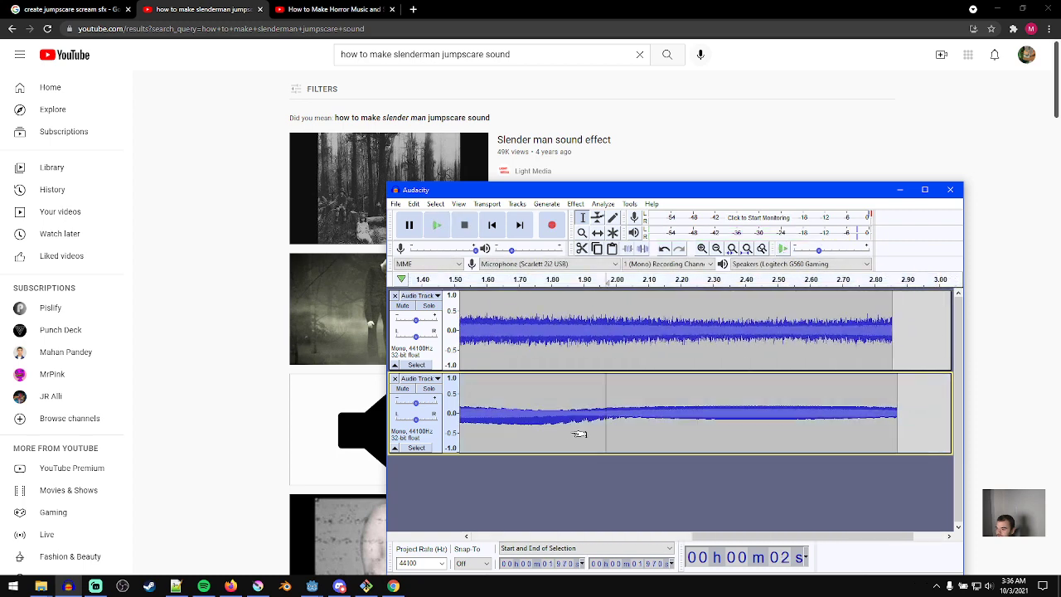
pyautogui.keyDown('ctrl'); pyautogui.scroll(5, 578, 433); pyautogui.keyUp('ctrl')
pyautogui.keyDown('ctrl'); pyautogui.scroll(-1, 601, 436); pyautogui.keyUp('ctrl')
pyautogui.keyDown('ctrl'); pyautogui.scroll(-5, 601, 437); pyautogui.keyUp('ctrl')
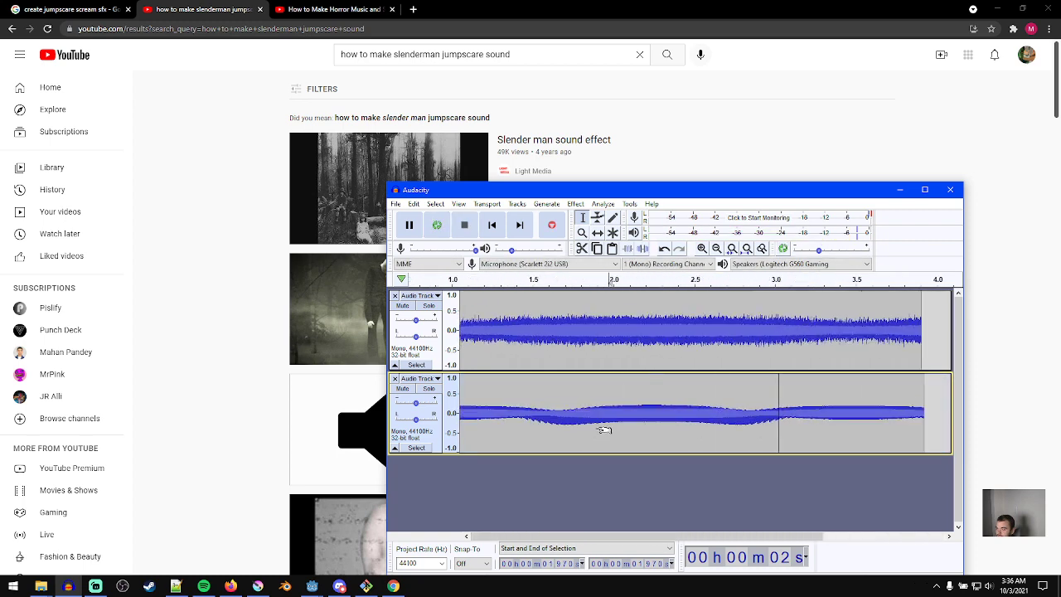
pyautogui.click(492, 224)
pyautogui.press('space')
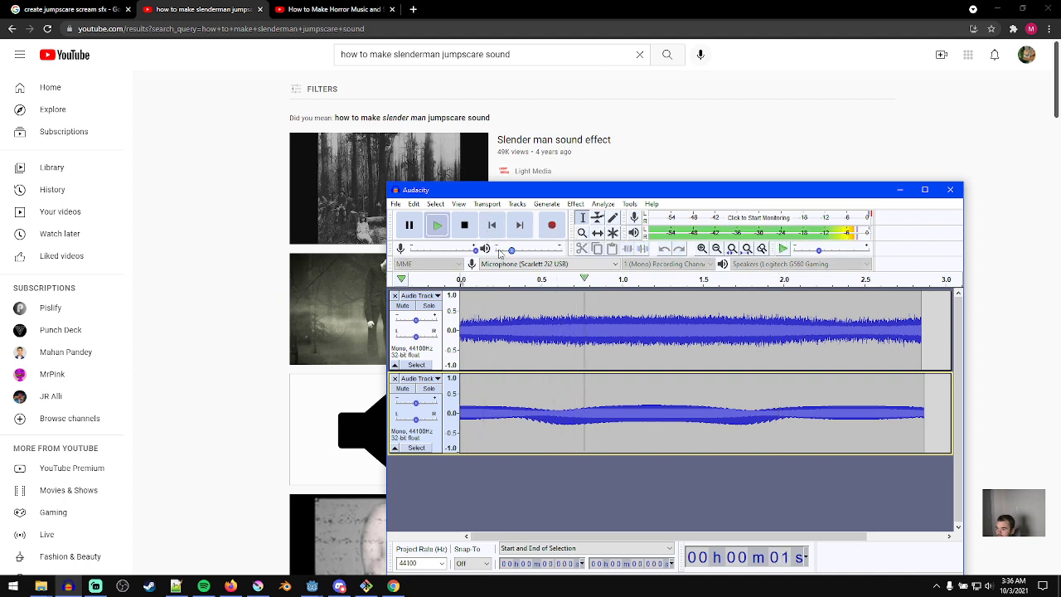
pyautogui.press('space')
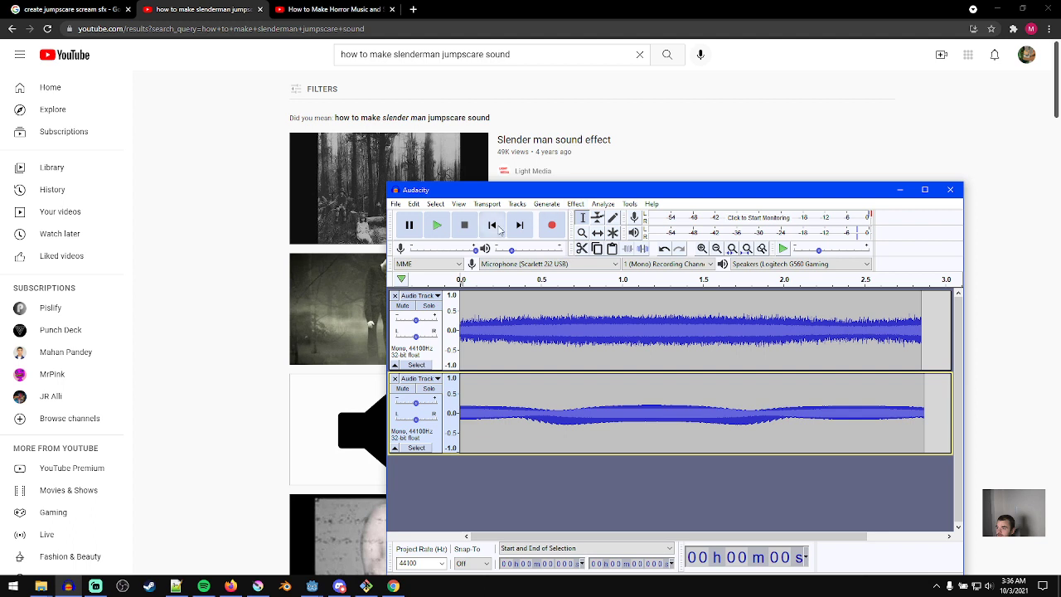
pyautogui.click(546, 204)
pyautogui.click(580, 282)
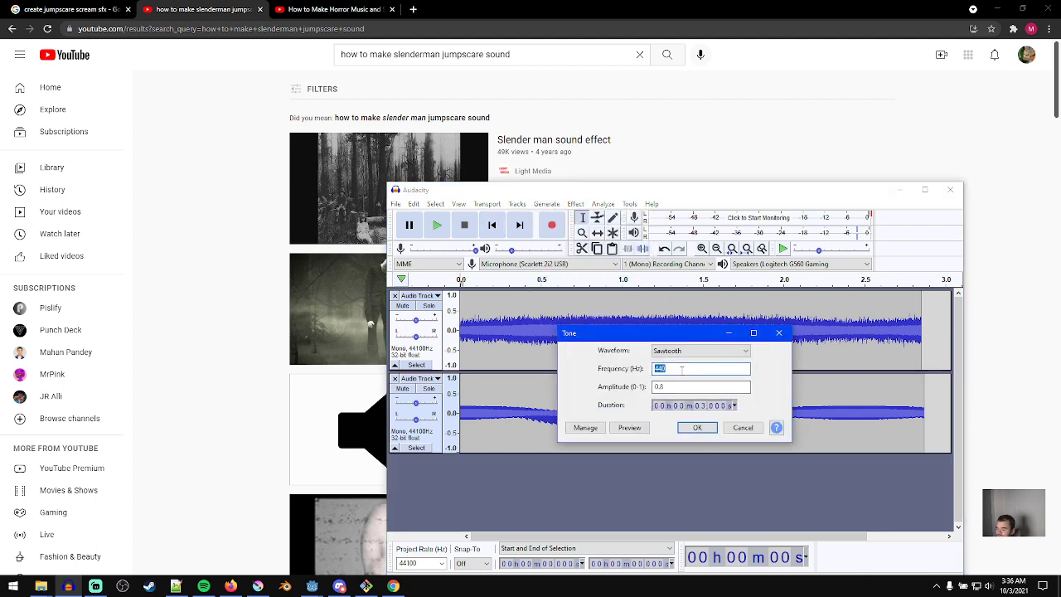
pyautogui.press('Return')
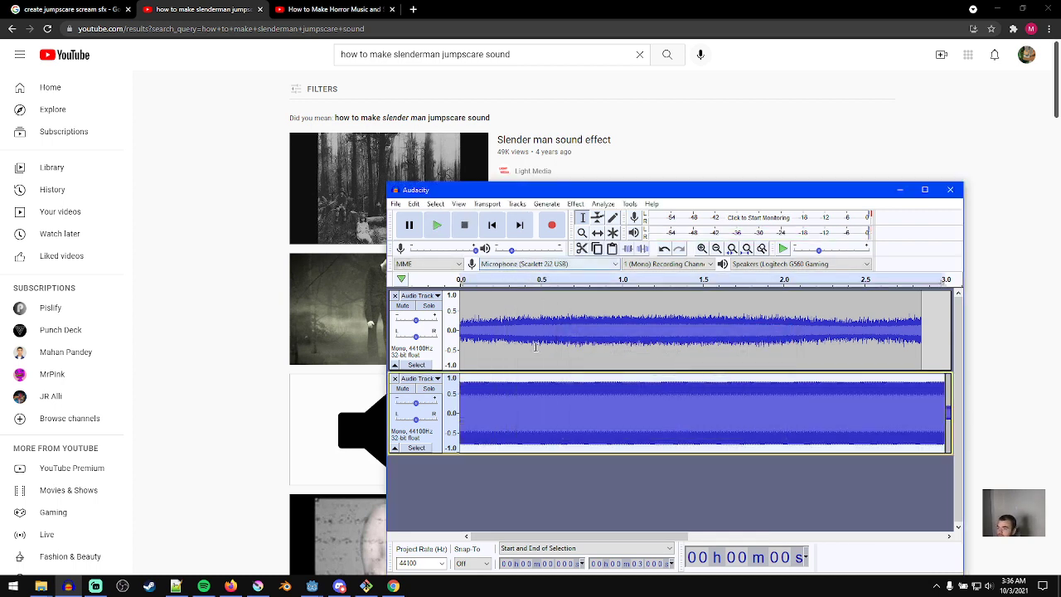
pyautogui.click(498, 226)
pyautogui.hotkey('ctrl', 'z')
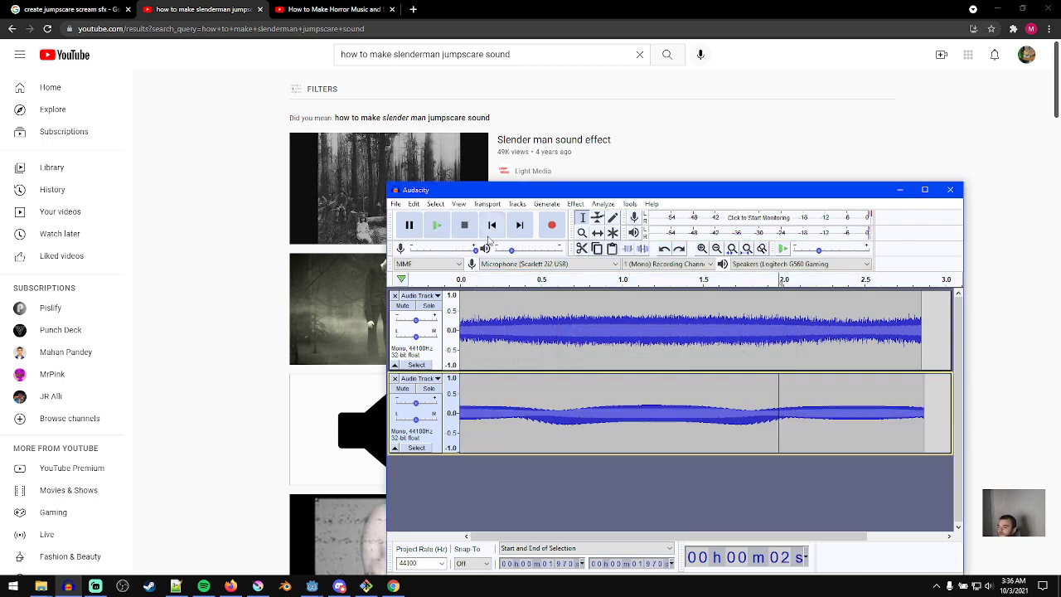
# - Add a new empty mono track and solo it, with the noise and sawtooth tracks muted
pyautogui.click(516, 204)
pyautogui.moveTo(547, 216)
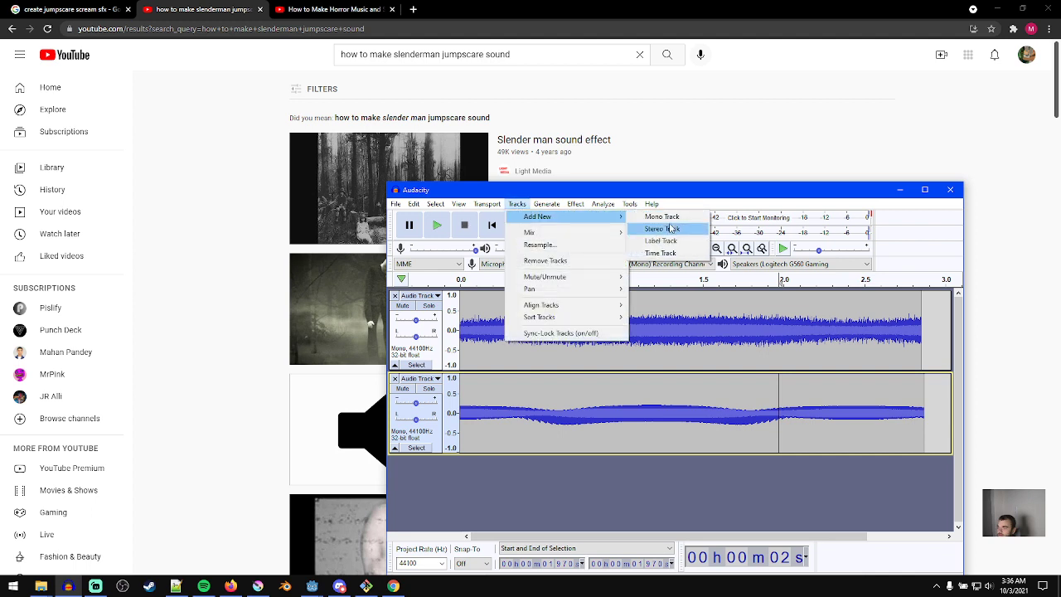
pyautogui.click(663, 219)
pyautogui.click(403, 380)
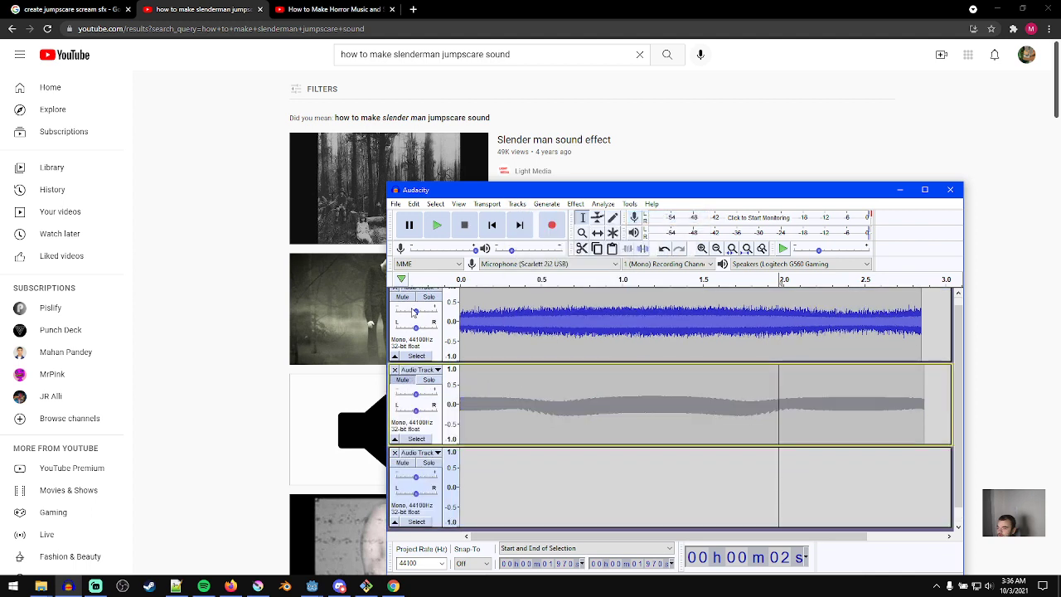
pyautogui.click(403, 297)
pyautogui.click(404, 306)
pyautogui.click(403, 388)
pyautogui.click(433, 470)
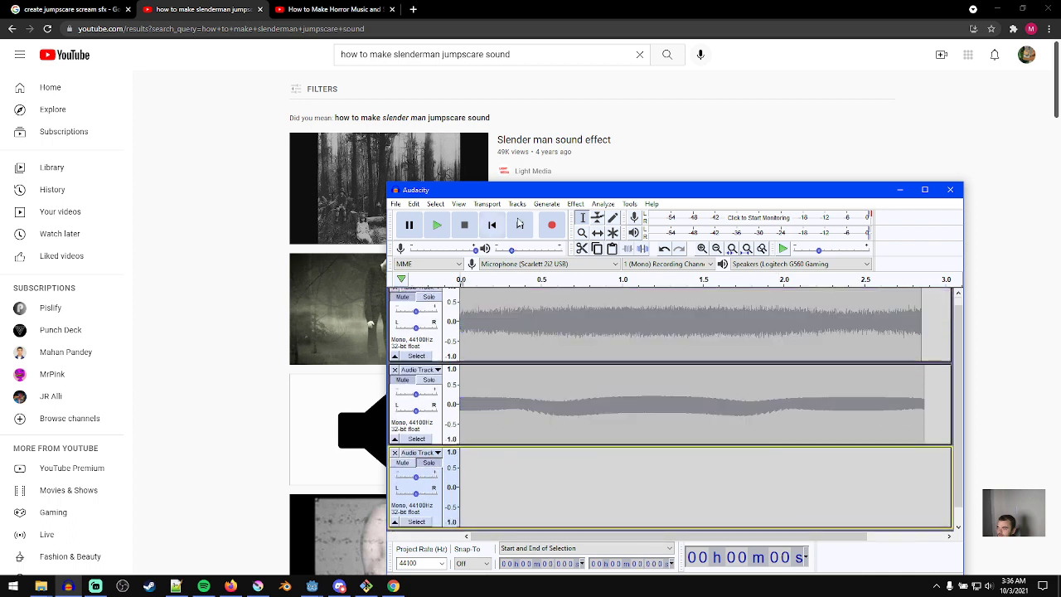
# - Generate a 3-second sawtooth tone with amplitude 0.8 at the start of the new mono track
pyautogui.click(492, 224)
pyautogui.click(546, 204)
pyautogui.click(561, 283)
pyautogui.click(700, 350)
pyautogui.click(680, 367)
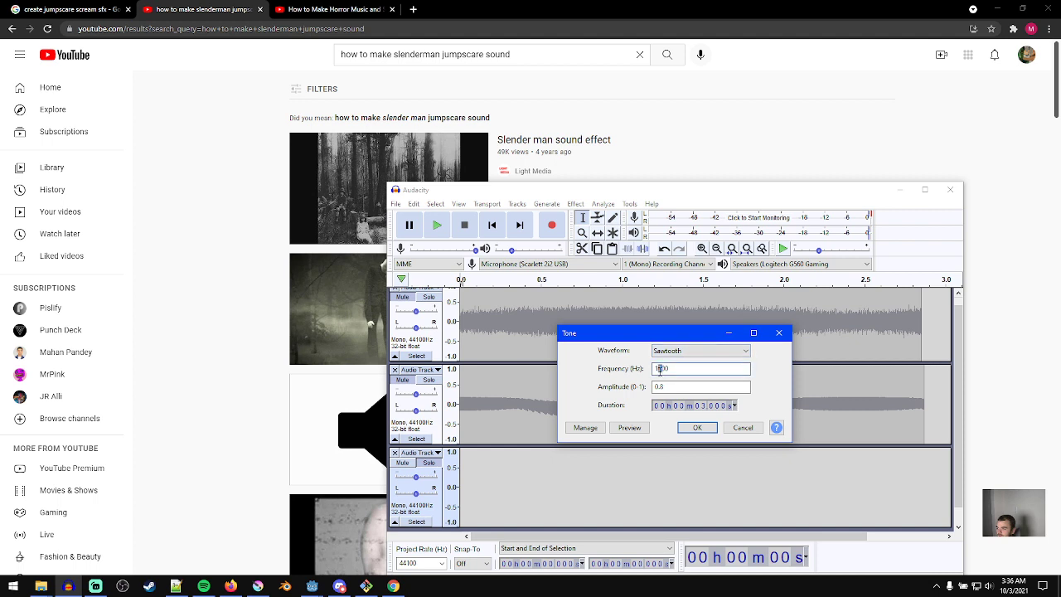
pyautogui.click(697, 428)
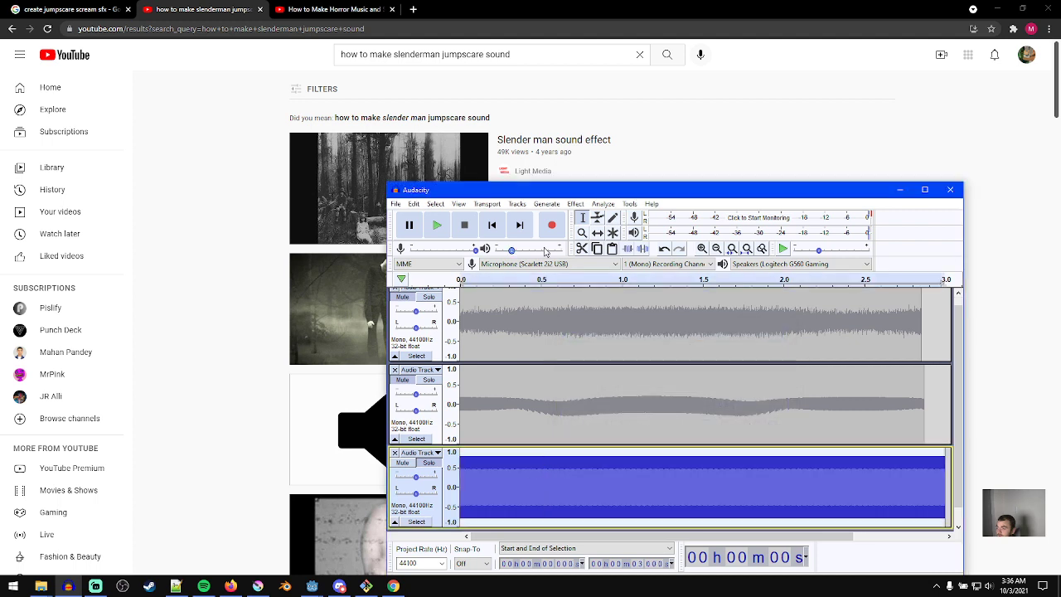
# - Normalize the newly generated 3-second sawtooth tone to a peak of -8.0 dB with DC offset removal, and listen to it
pyautogui.click(556, 205)
pyautogui.moveTo(572, 209)
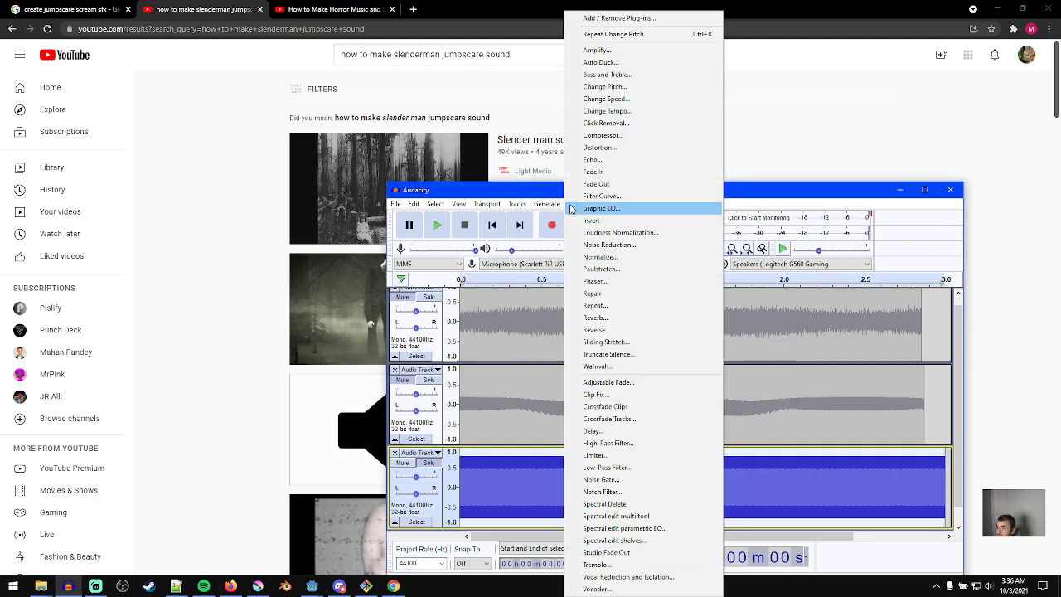
pyautogui.click(600, 257)
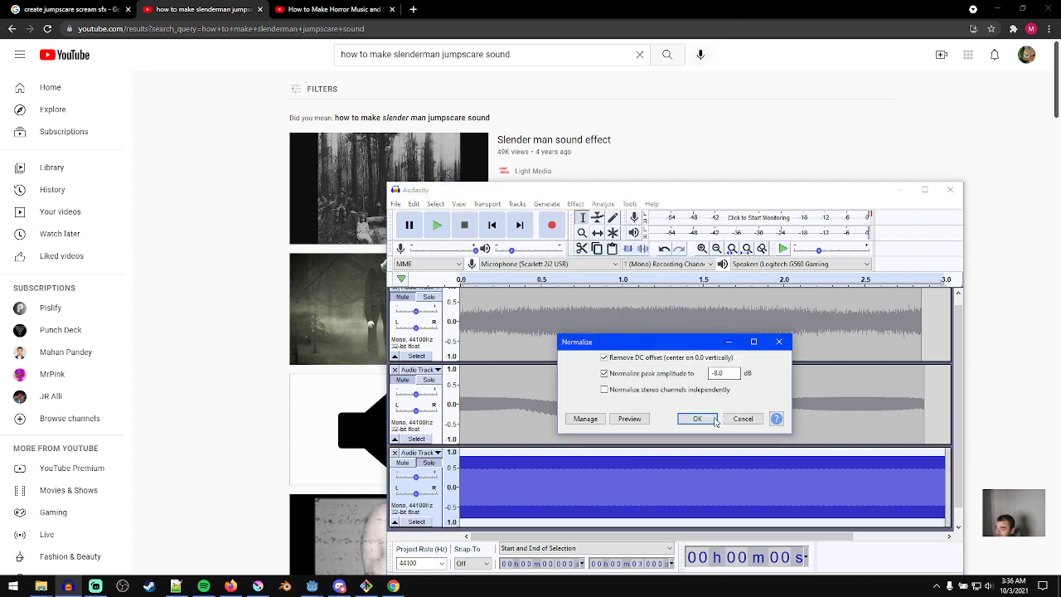
pyautogui.click(697, 419)
pyautogui.press('space')
pyautogui.press('space')
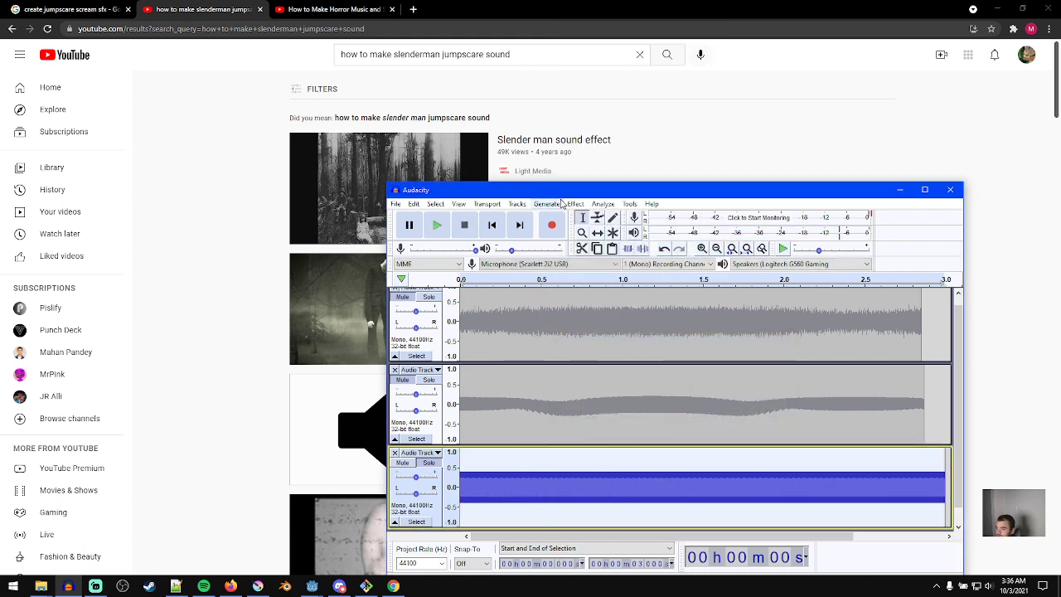
# - Raise the new sawtooth tone's pitch by 19.35 semitones, a 205.809 percent change, without high quality stretching, and listen to it
pyautogui.click(574, 204)
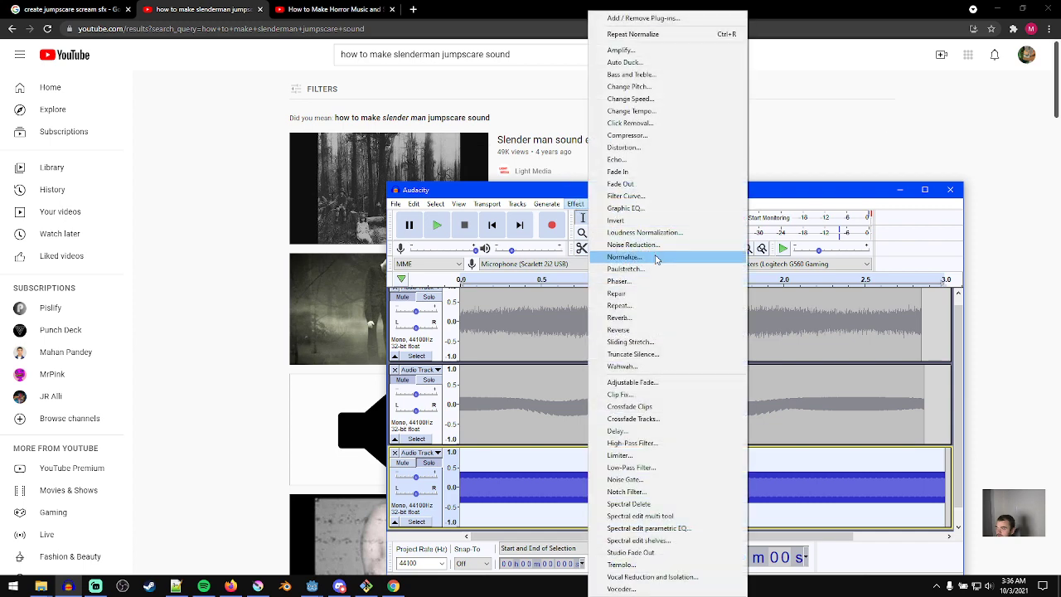
pyautogui.click(650, 86)
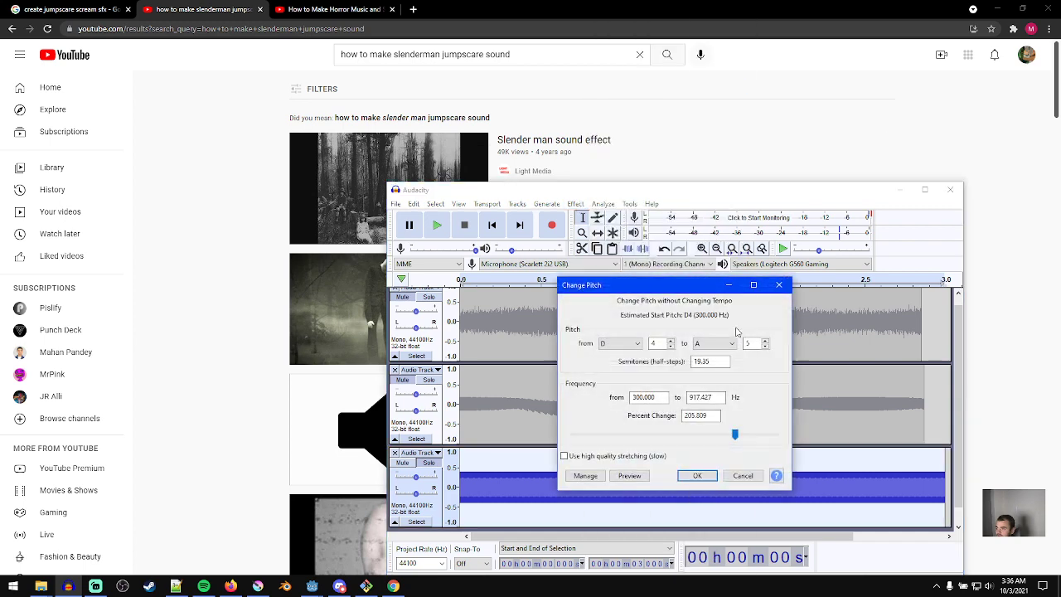
pyautogui.click(715, 475)
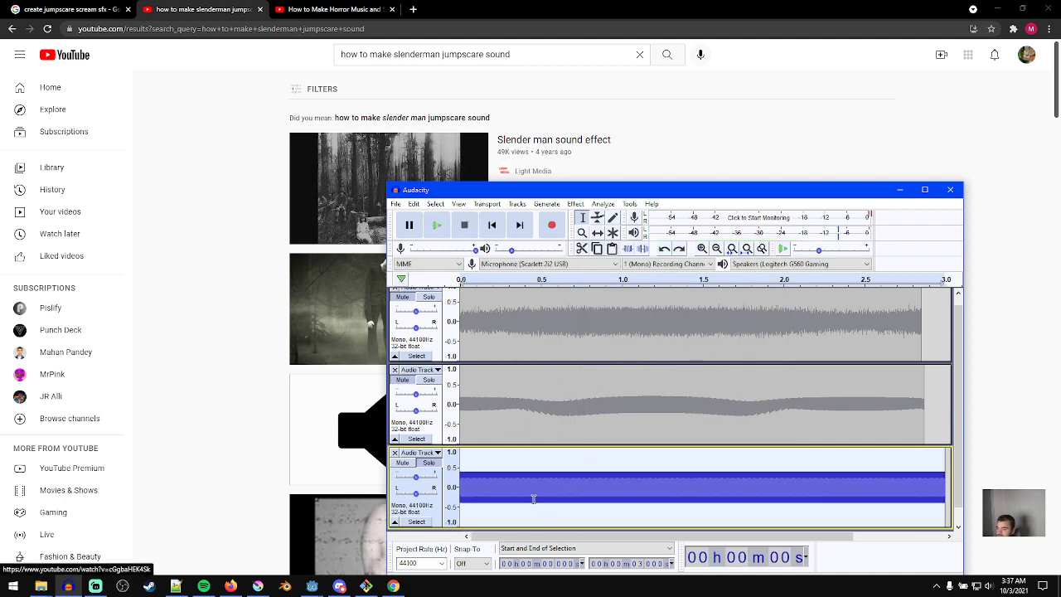
pyautogui.click(513, 485)
pyautogui.press('space')
pyautogui.press('space')
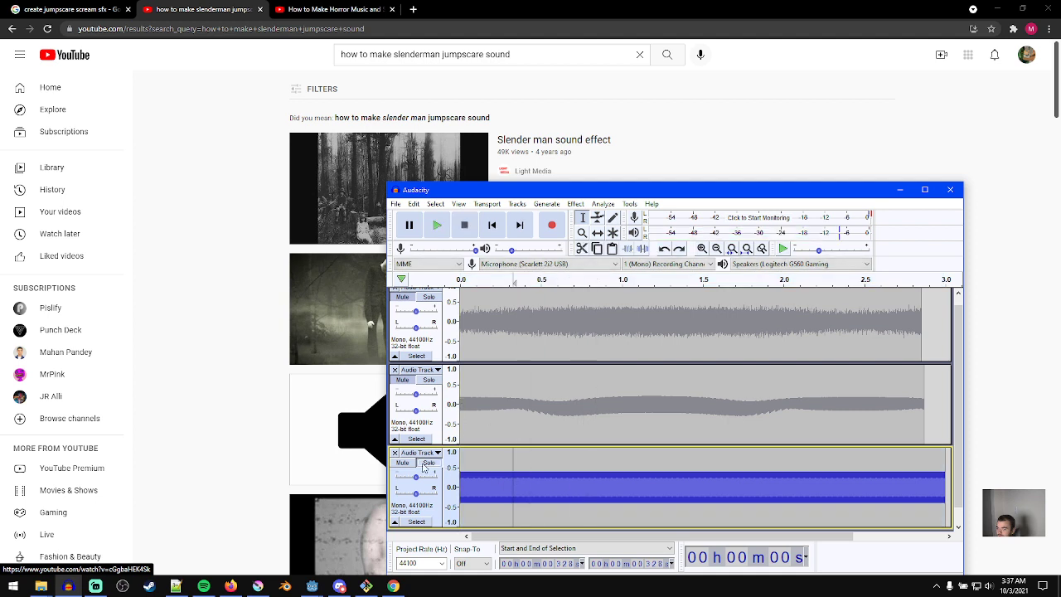
# - Solo the phased sawtooth track and listen to it from the start
pyautogui.click(503, 405)
pyautogui.press('space')
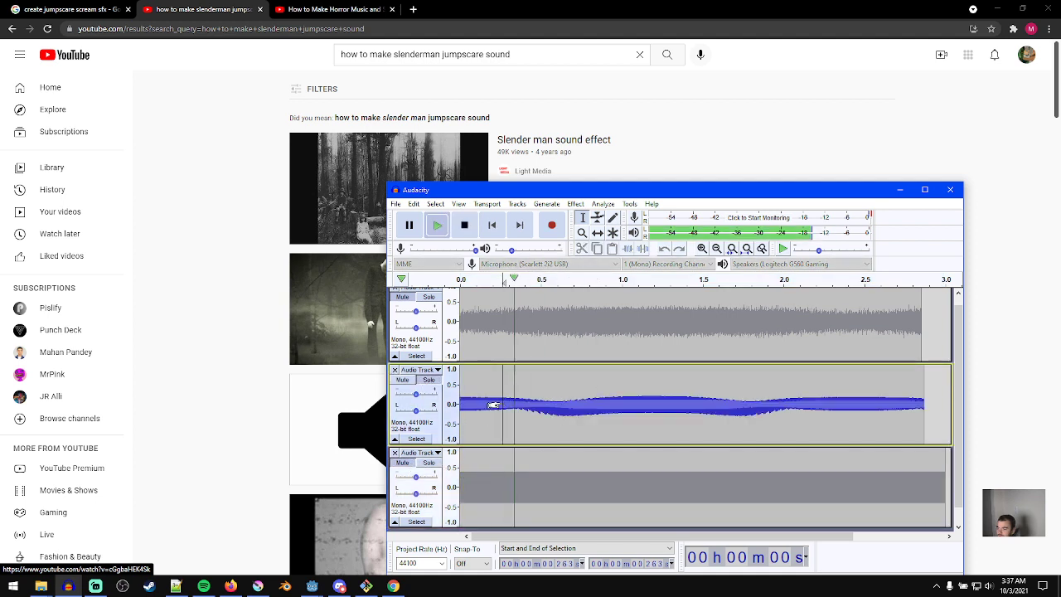
pyautogui.press('space')
pyautogui.click(493, 226)
pyautogui.press('space')
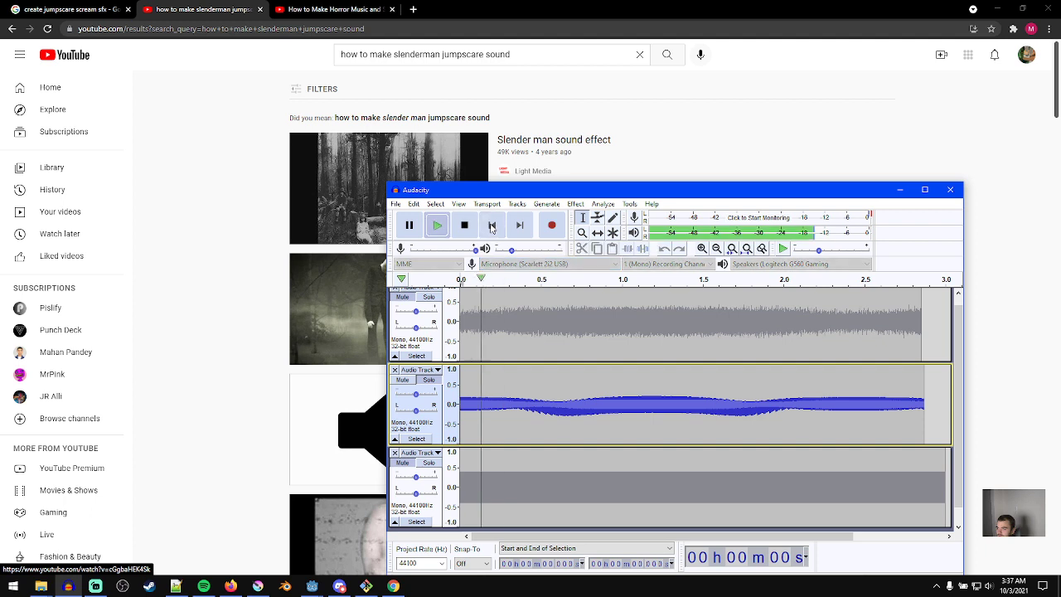
pyautogui.press('space')
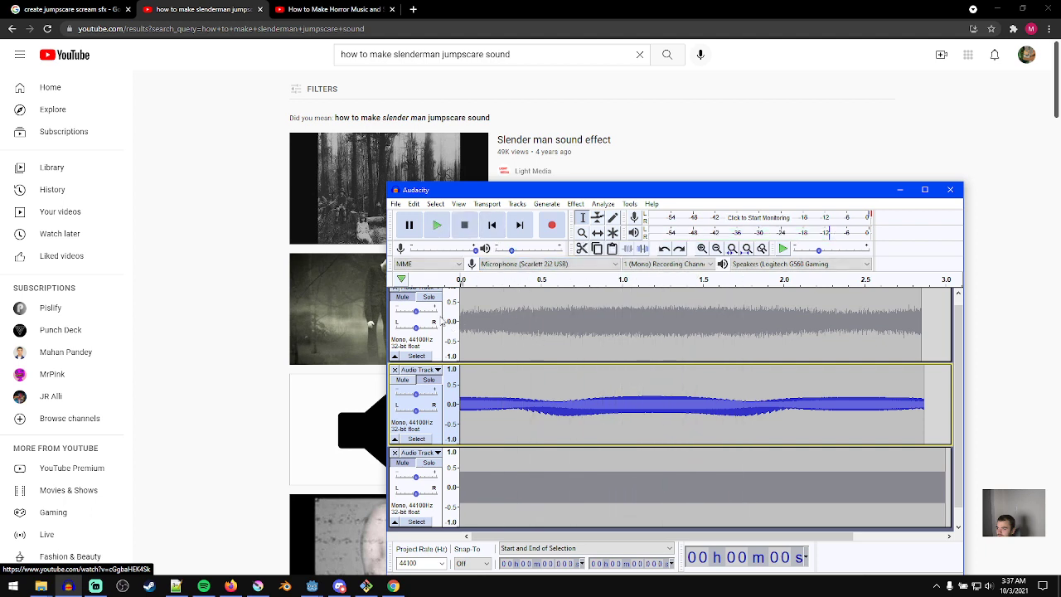
# - Unmute the noise and phased sawtooth tracks, clear the solo, and listen to both from the start
pyautogui.click(406, 297)
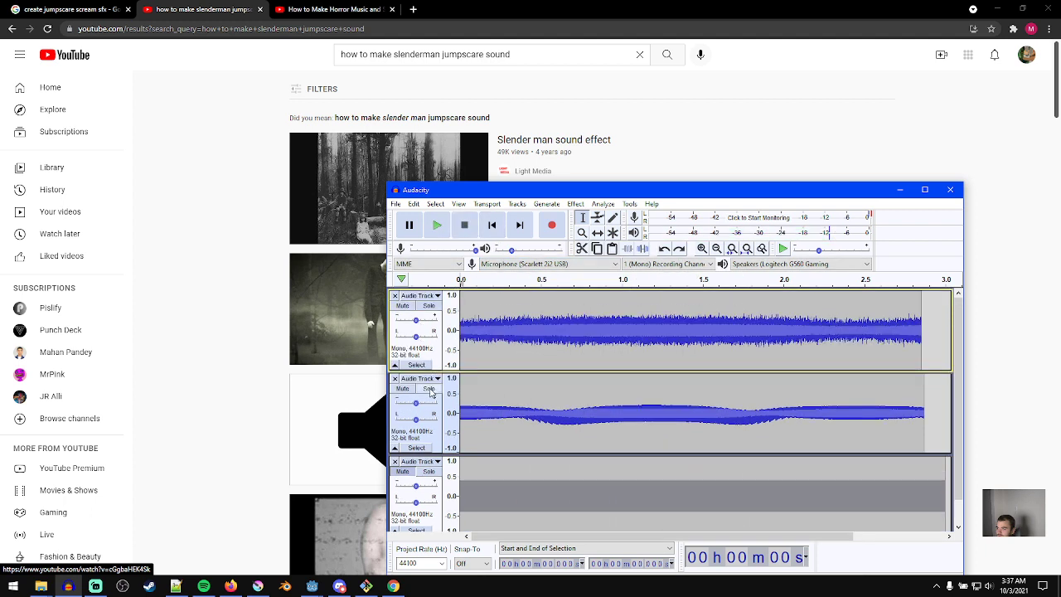
pyautogui.click(437, 224)
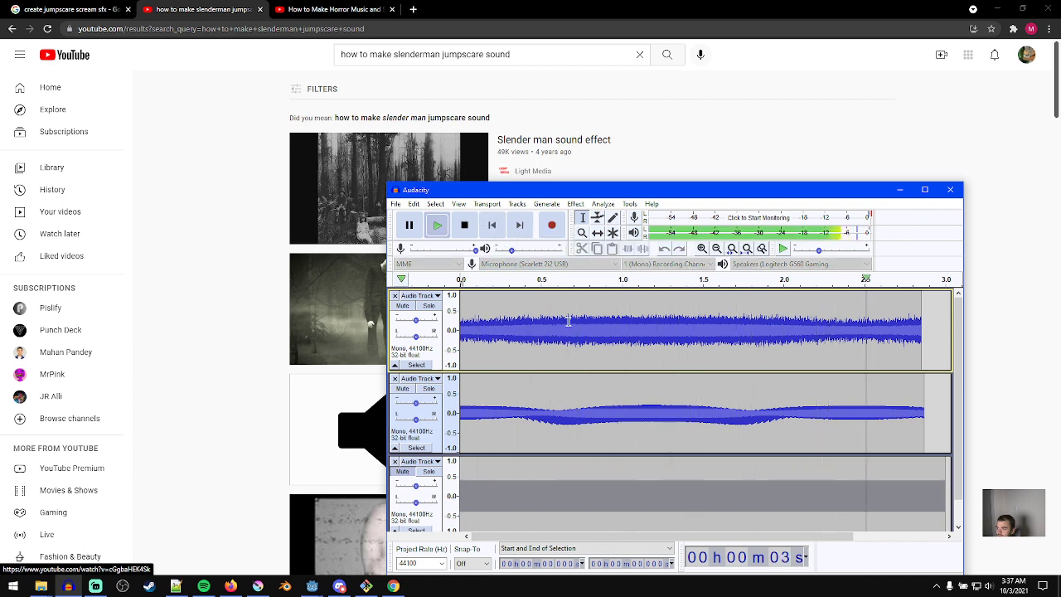
pyautogui.press('space')
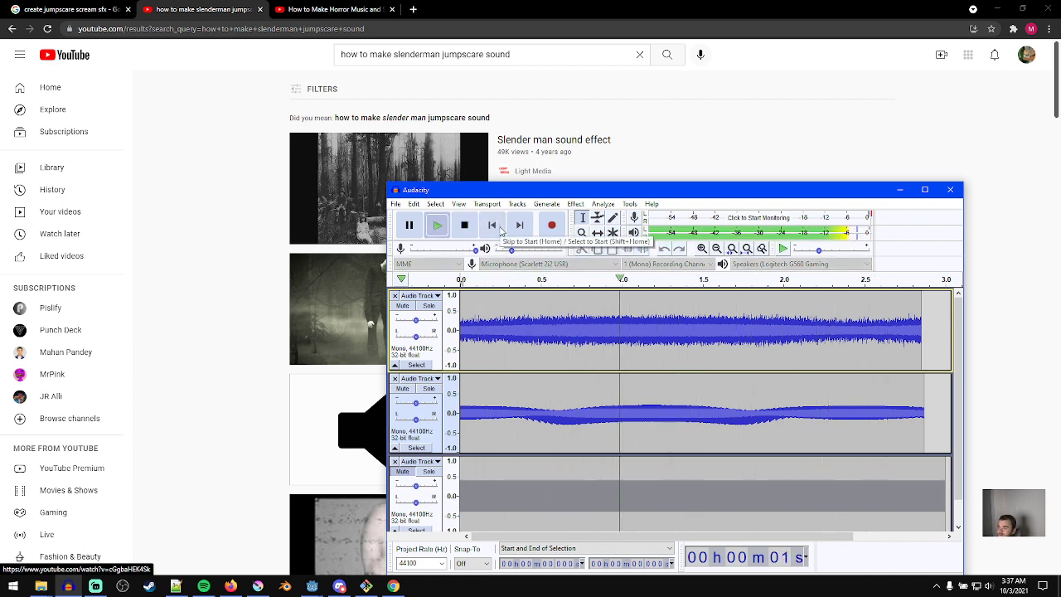
pyautogui.press('space')
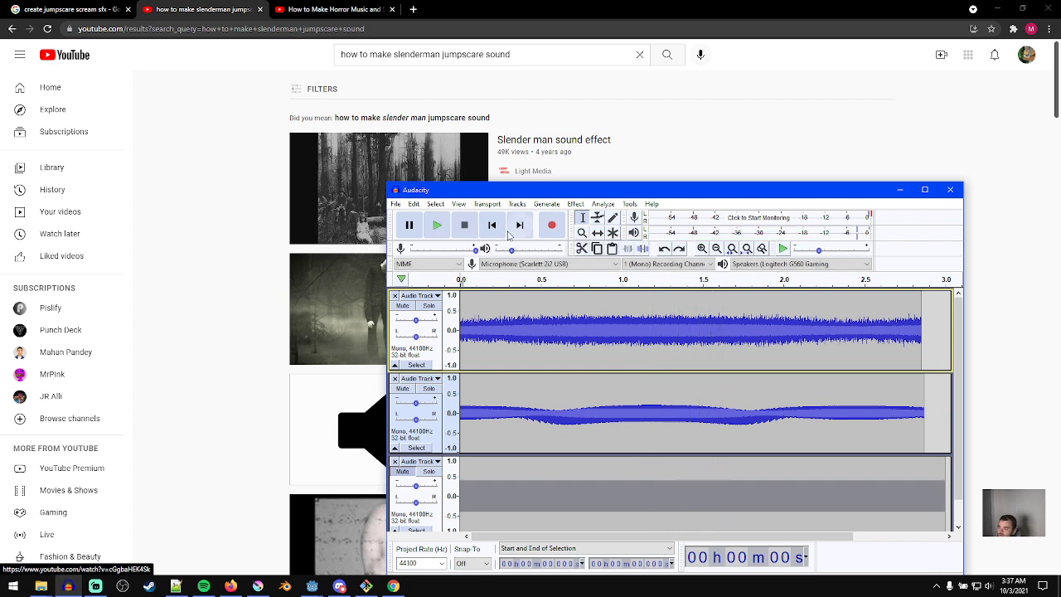
# - Listen to the mix with the new sawtooth tone unmuted, including a pass with the phased sawtooth muted
pyautogui.click(402, 472)
pyautogui.press('space')
pyautogui.press('space')
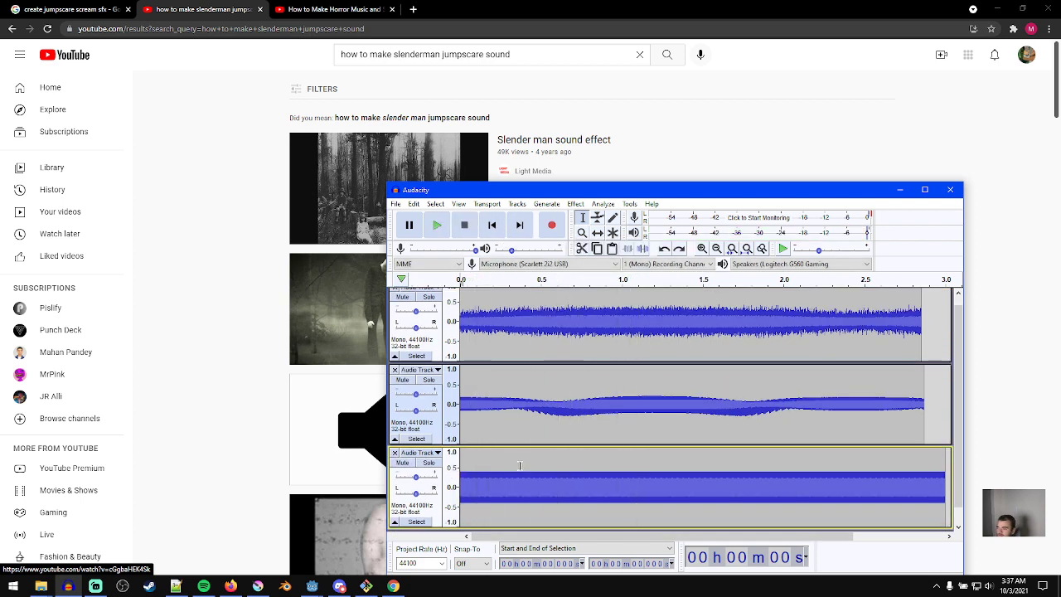
pyautogui.click(402, 379)
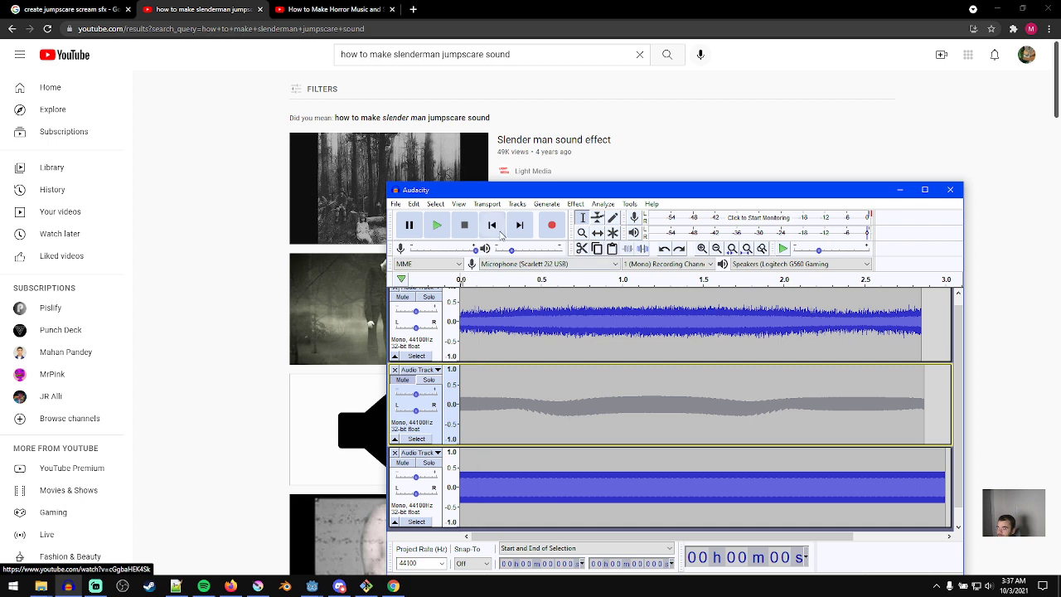
pyautogui.press('space')
pyautogui.press('space')
# - Mute the new sawtooth tone, unmute the phased sawtooth, and listen to it together with the noise from the start
pyautogui.click(402, 462)
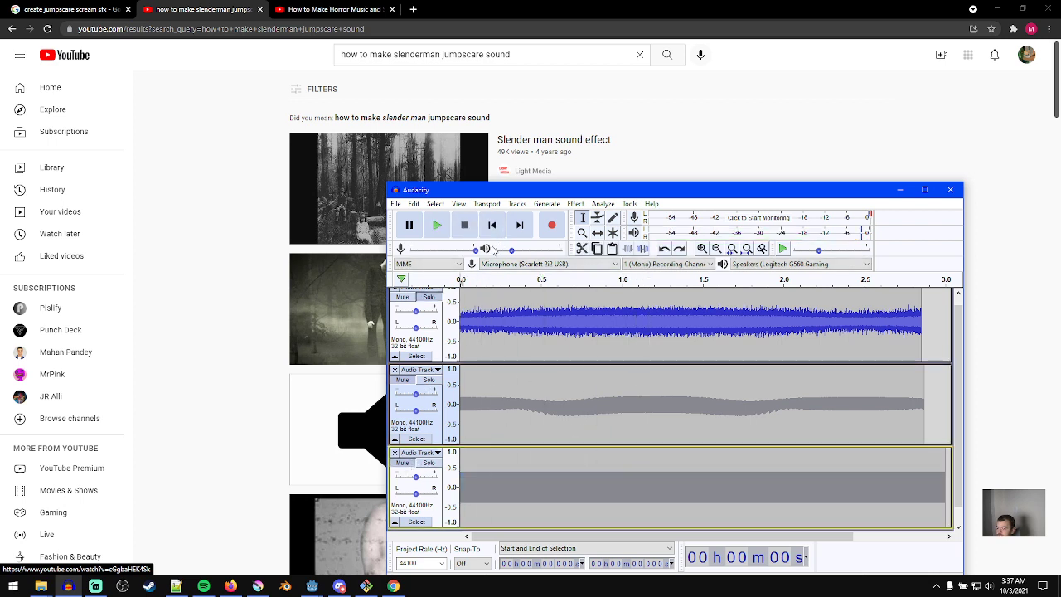
pyautogui.click(403, 380)
pyautogui.click(486, 204)
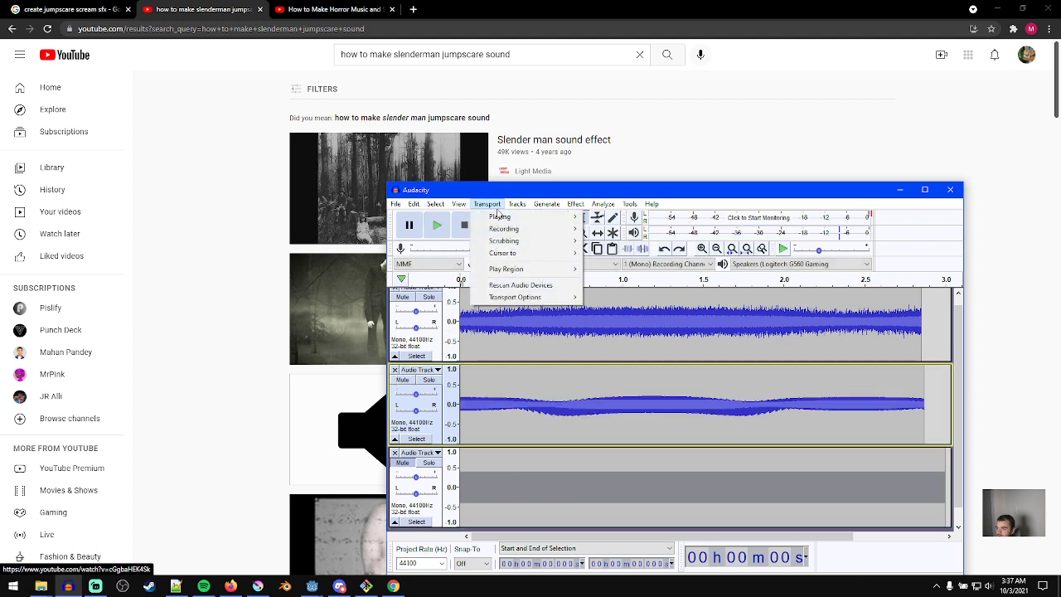
pyautogui.click(564, 193)
pyautogui.press('space')
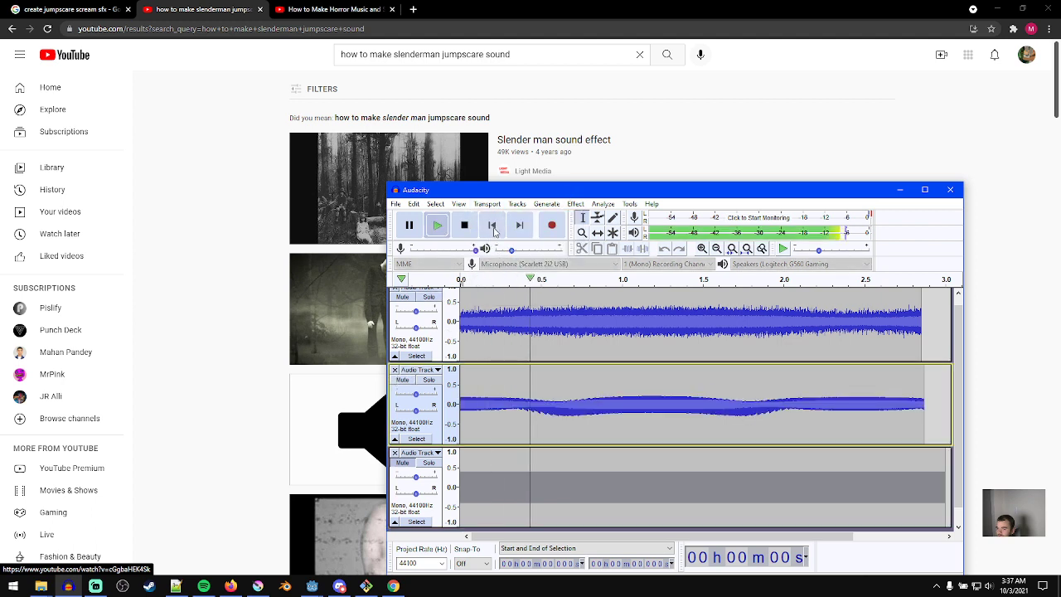
pyautogui.press('space')
pyautogui.press('space')
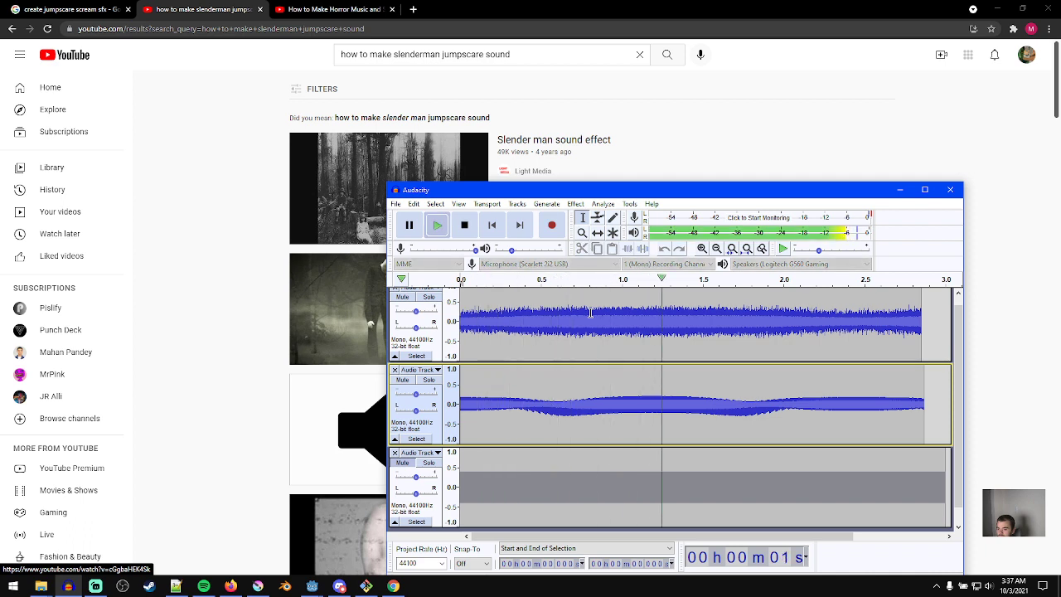
pyautogui.press('space')
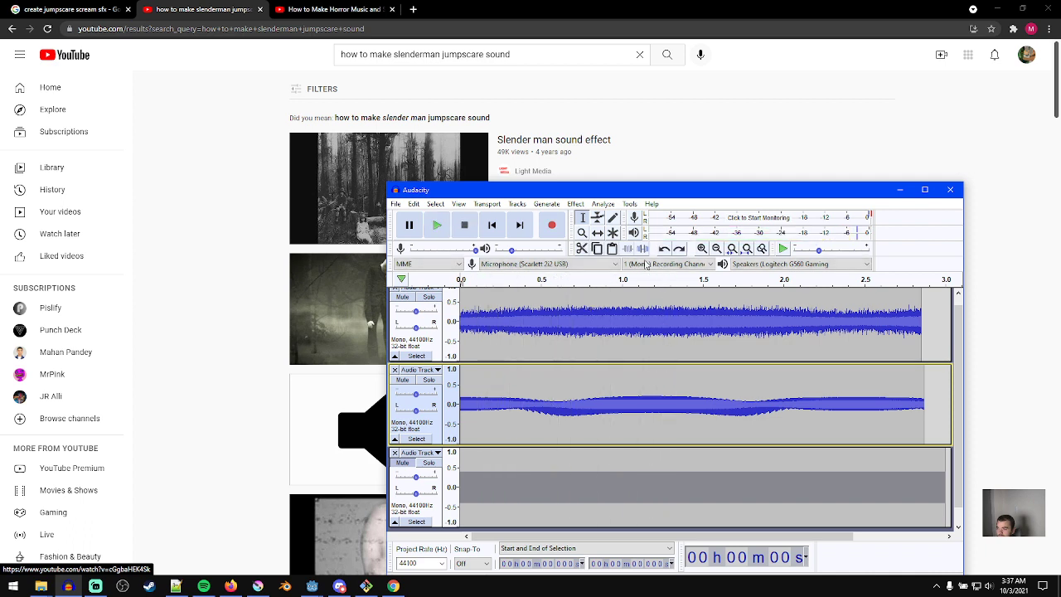
# - Duplicate the phased sawtooth clip onto its own track and delete the muted 3-second sawtooth track
pyautogui.doubleClick(509, 414)
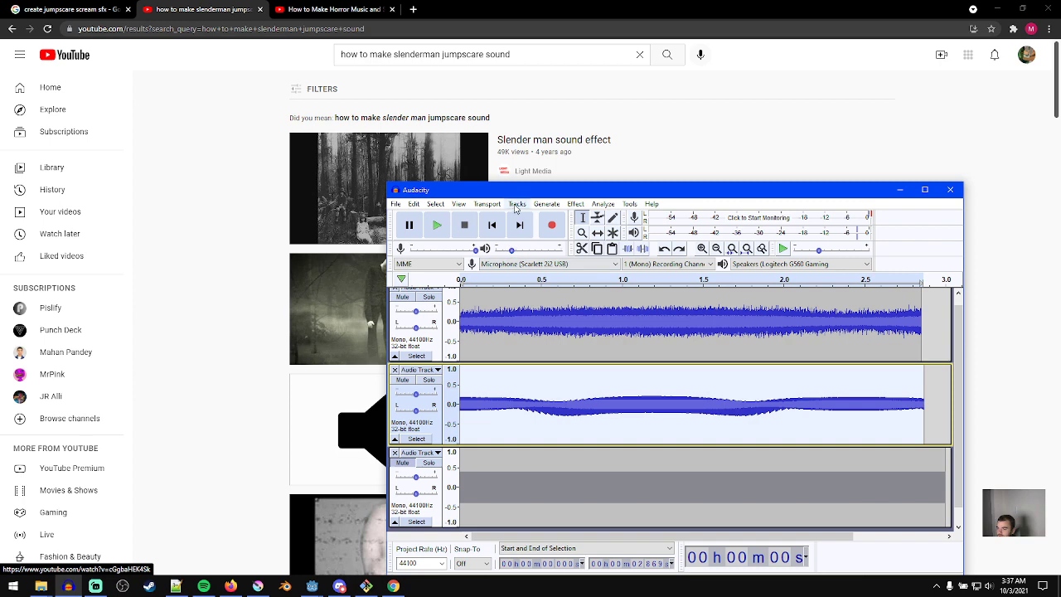
pyautogui.click(413, 204)
pyautogui.click(460, 294)
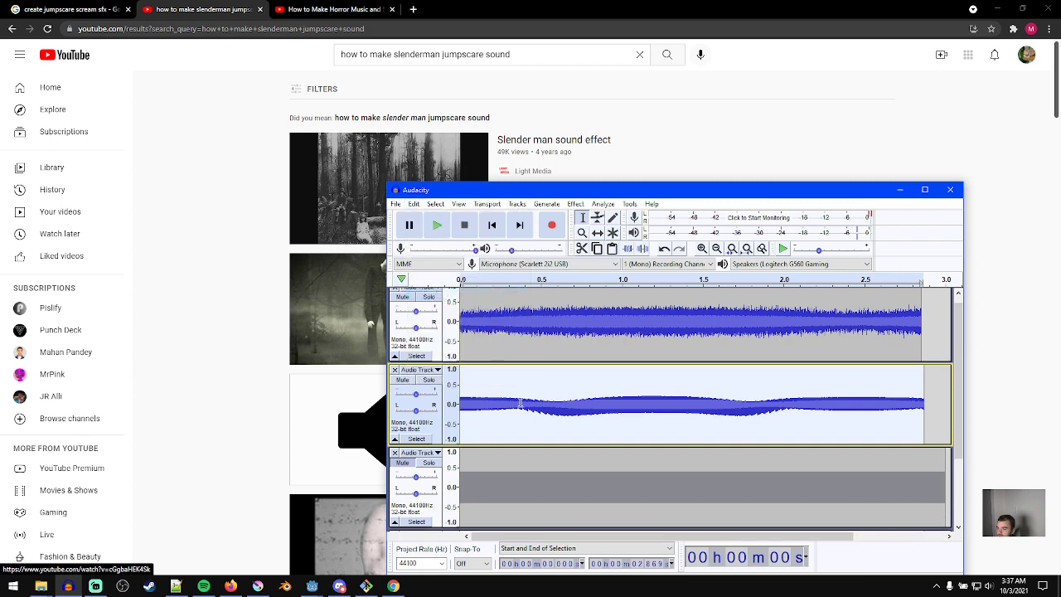
pyautogui.scroll(-2, 534, 413)
pyautogui.click(395, 356)
# - Raise the duplicated sawtooth clip's pitch by 1 semitone, a 5.946 percent change, without high quality stretching
pyautogui.click(539, 451)
pyautogui.click(575, 204)
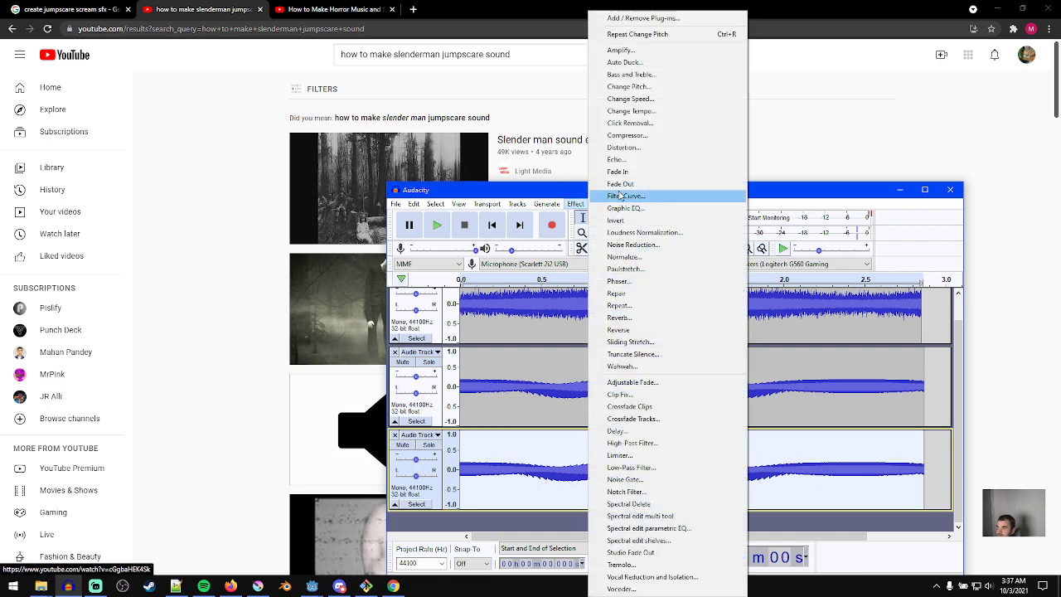
pyautogui.click(630, 86)
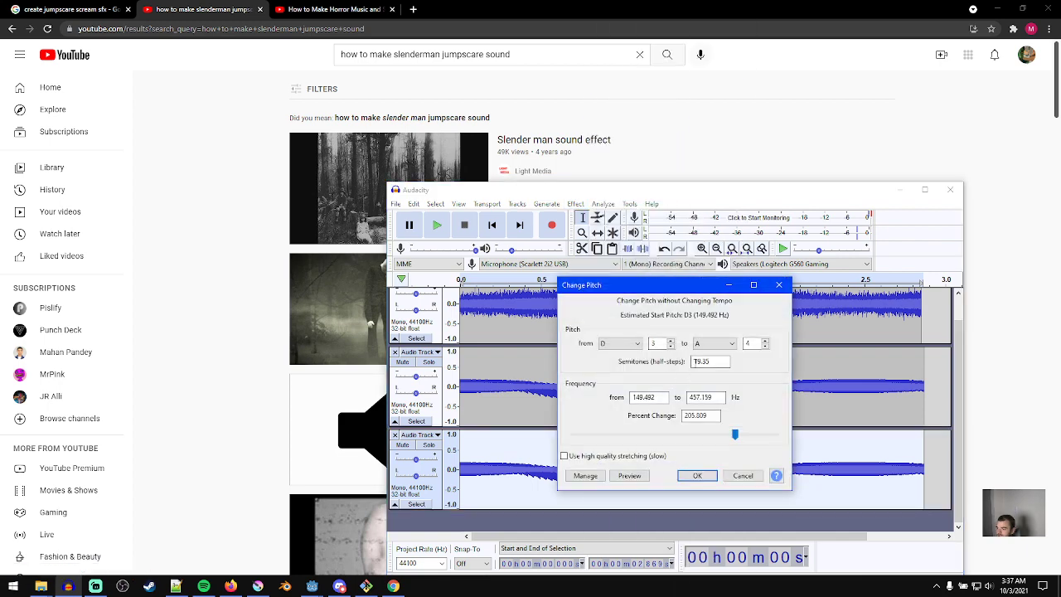
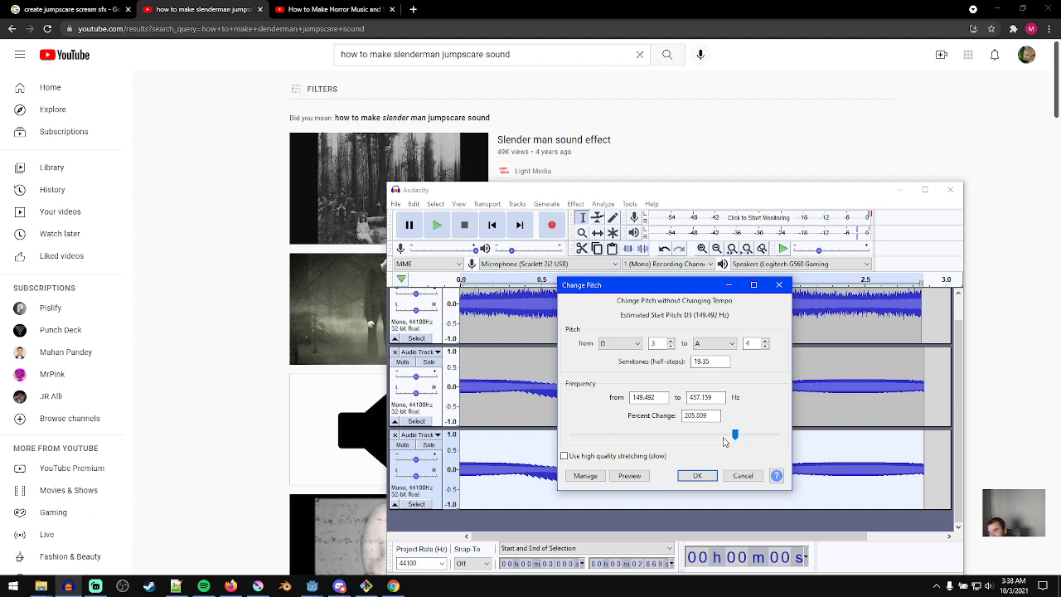
pyautogui.doubleClick(713, 362)
pyautogui.write('4')
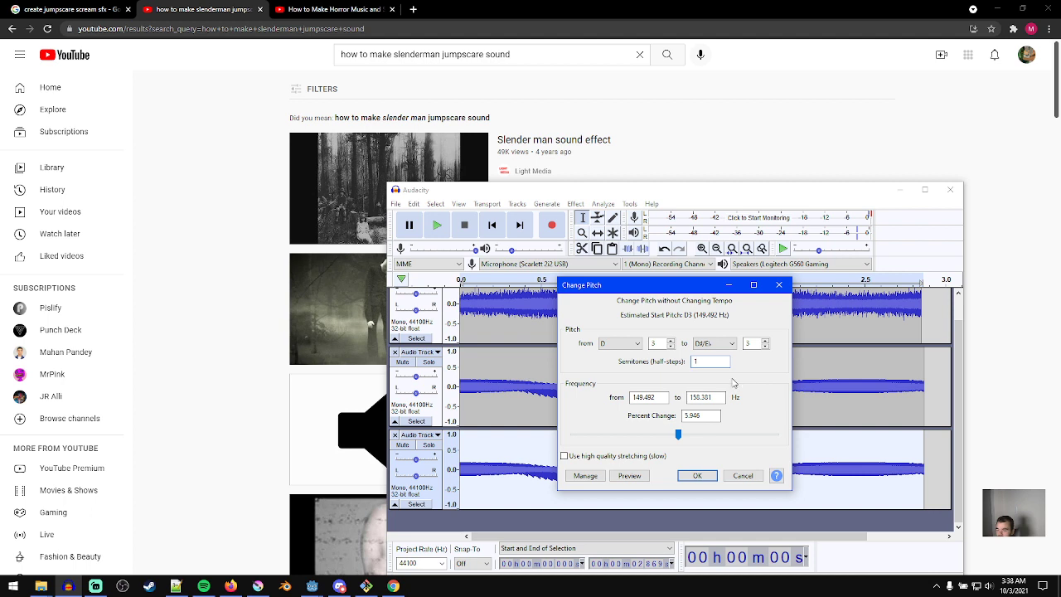
pyautogui.click(697, 475)
# - Listen to the noise and both sawtooth layers from the start, and mute the duplicated sawtooth track
pyautogui.click(514, 357)
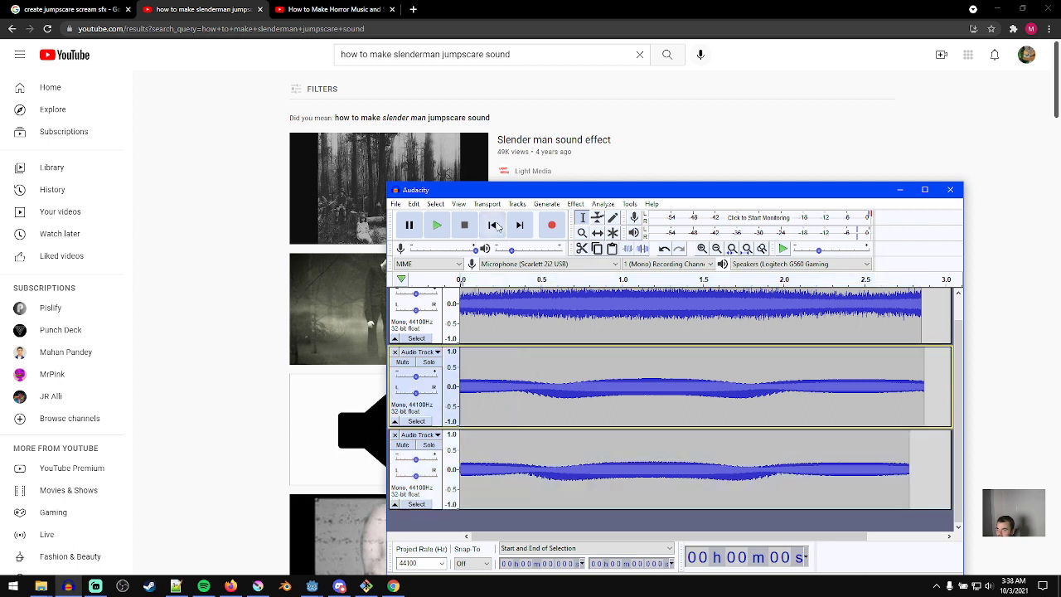
pyautogui.press('space')
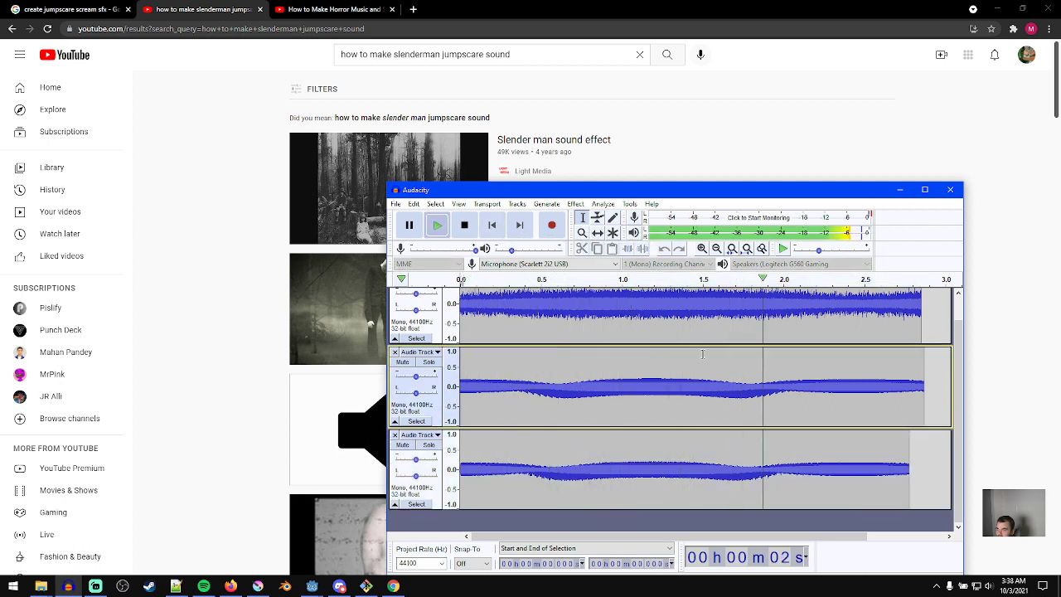
pyautogui.click(492, 224)
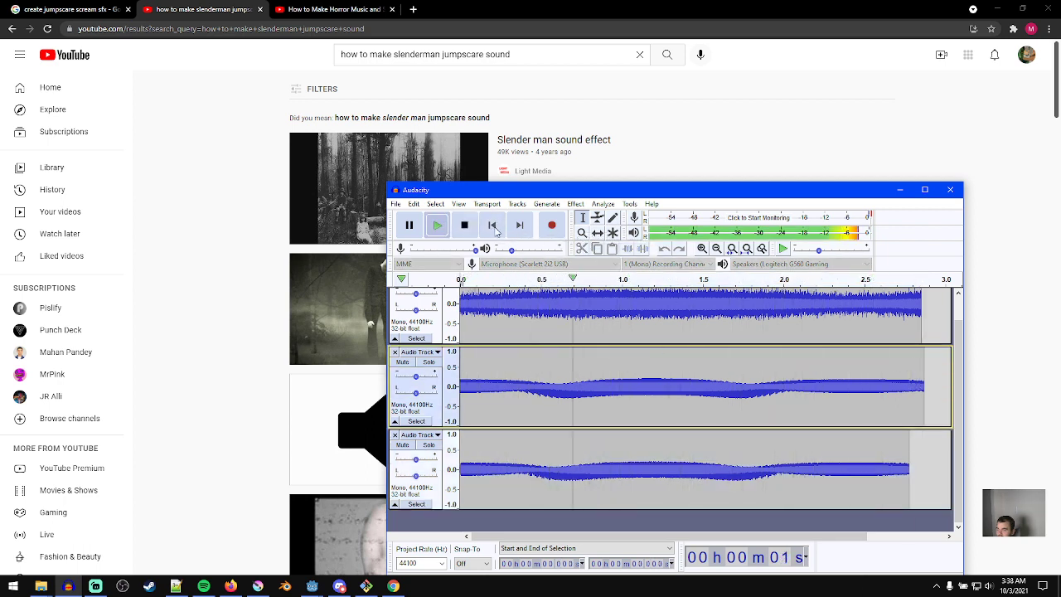
pyautogui.click(402, 444)
pyautogui.press('space')
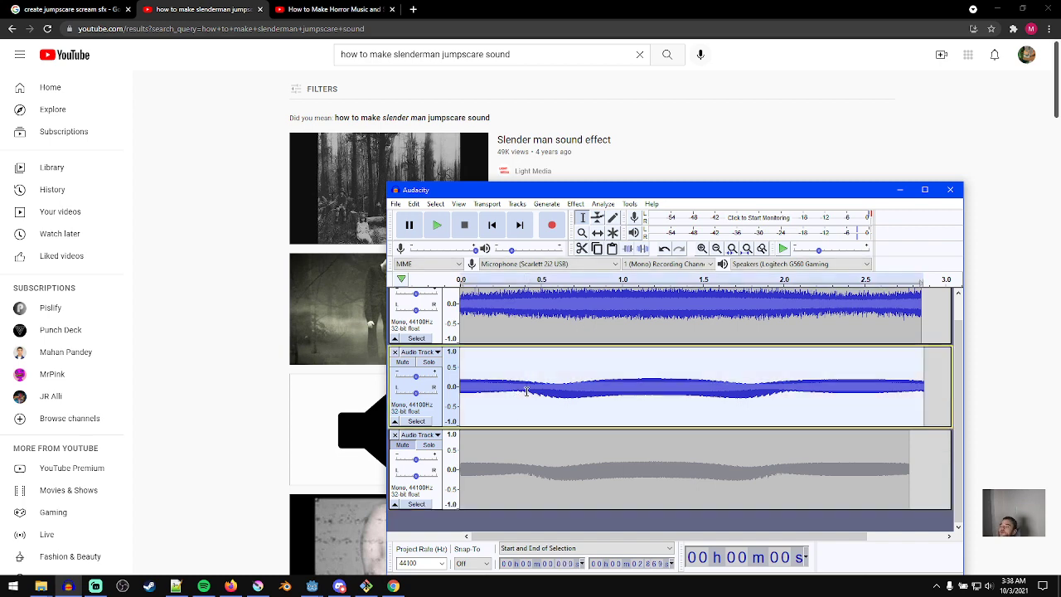
# - Apply a Phaser to the original sawtooth clip with 12 stages, dry/wet 128, LFO frequency 0.4 Hz, depth 100, feedback 0 and output gain -6.0 dB
pyautogui.click(505, 468)
pyautogui.doubleClick(494, 382)
pyautogui.click(575, 204)
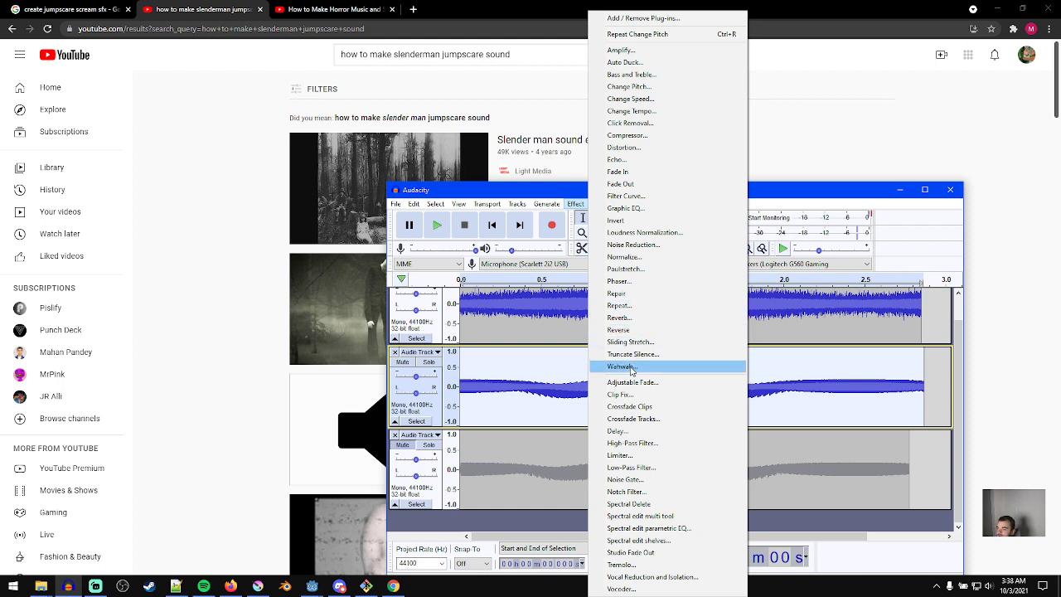
pyautogui.click(621, 281)
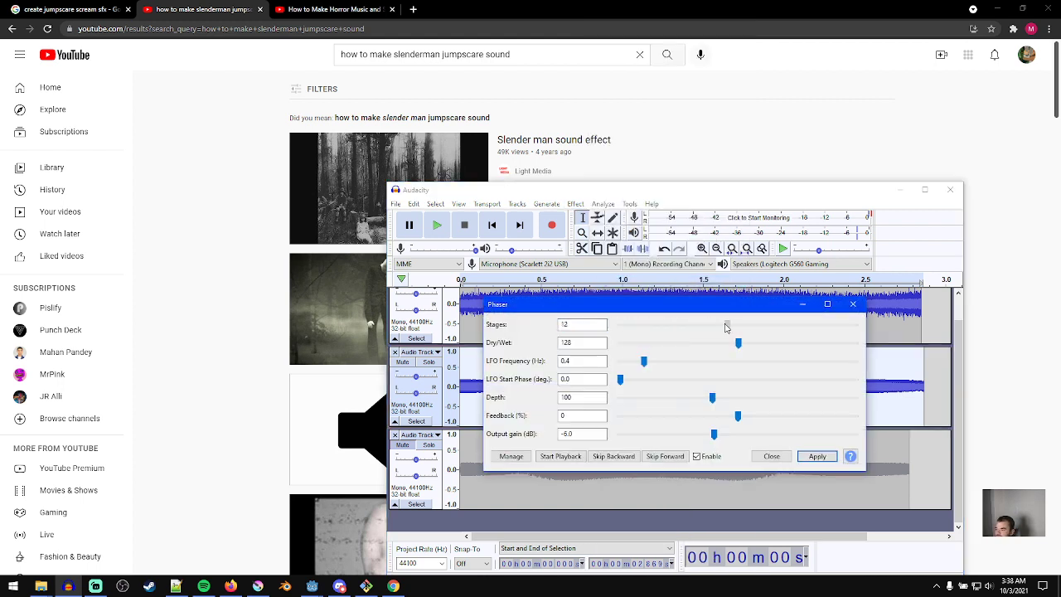
pyautogui.click(817, 456)
pyautogui.click(772, 456)
# - Listen to the extra phaser pass on the original sawtooth clip and undo it
pyautogui.press('space')
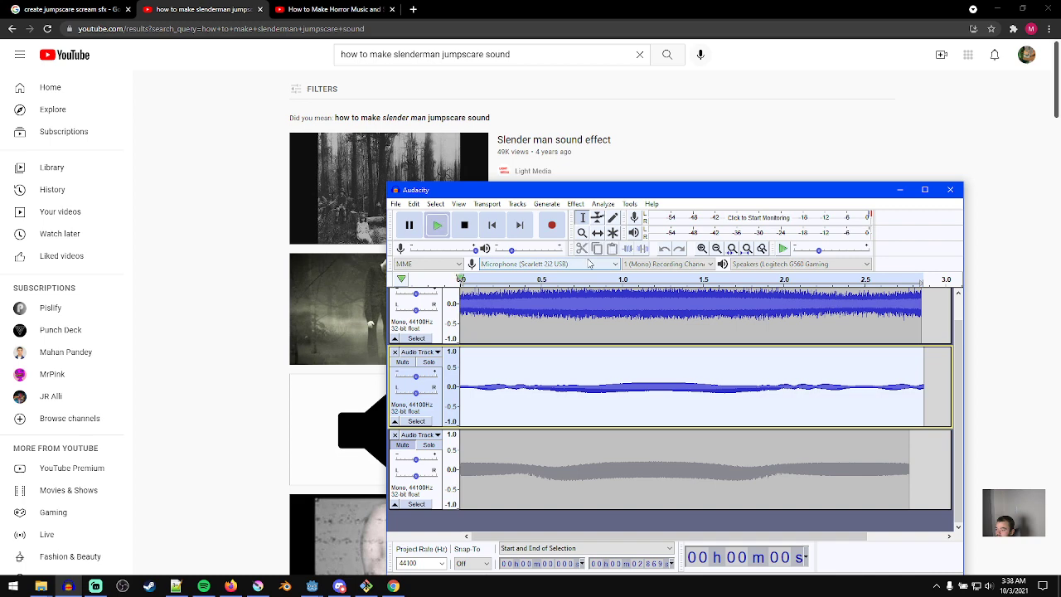
pyautogui.press('space')
pyautogui.press('space')
pyautogui.hotkey('ctrl', 'z')
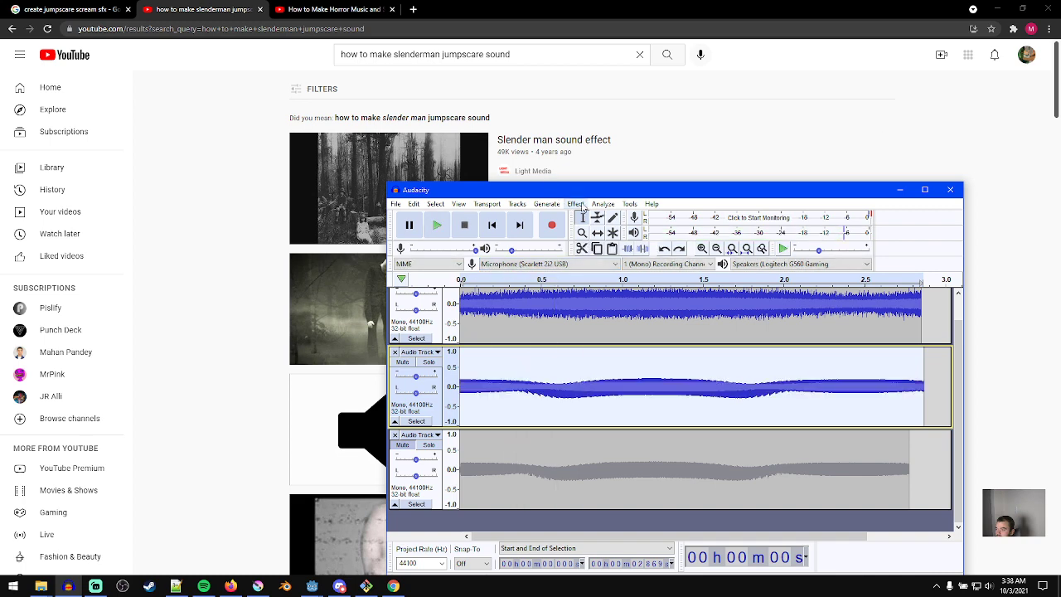
# - Apply a Phaser to the original sawtooth clip with 12 stages, dry/wet 162, LFO frequency 0.4 Hz, depth 100, feedback 0 and output gain -6.0 dB
pyautogui.click(583, 208)
pyautogui.click(630, 282)
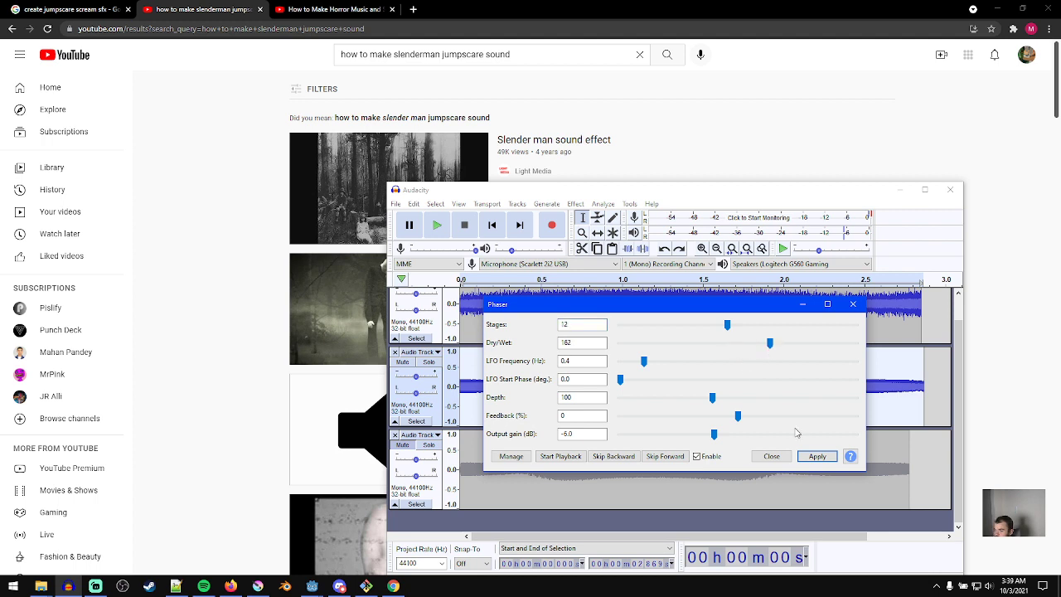
pyautogui.click(786, 460)
pyautogui.press('space')
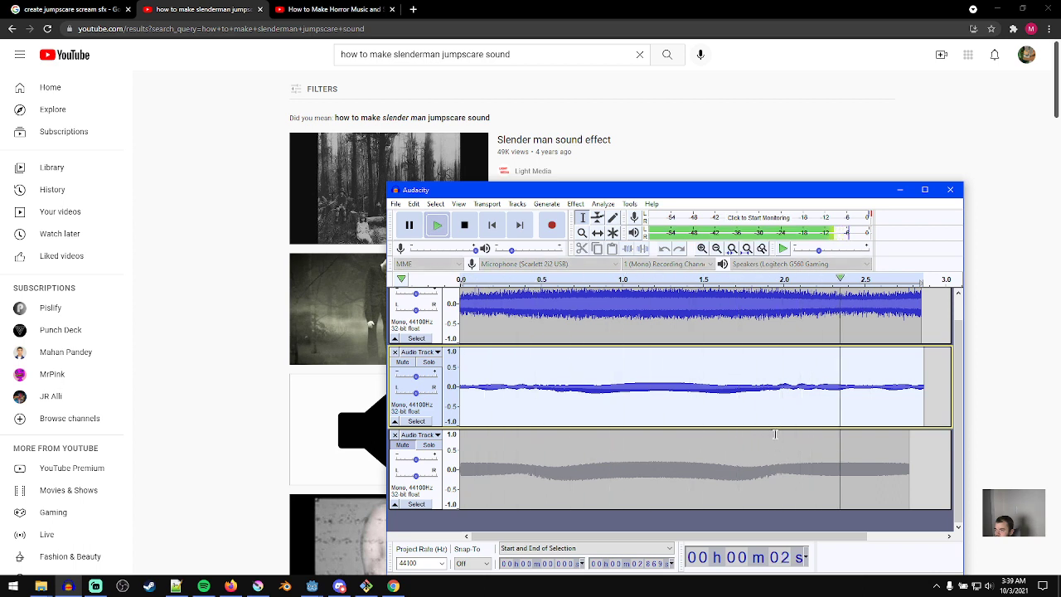
# - Listen to the phased original sawtooth clip together with the noise, and solo its track to hear it alone
pyautogui.doubleClick(489, 382)
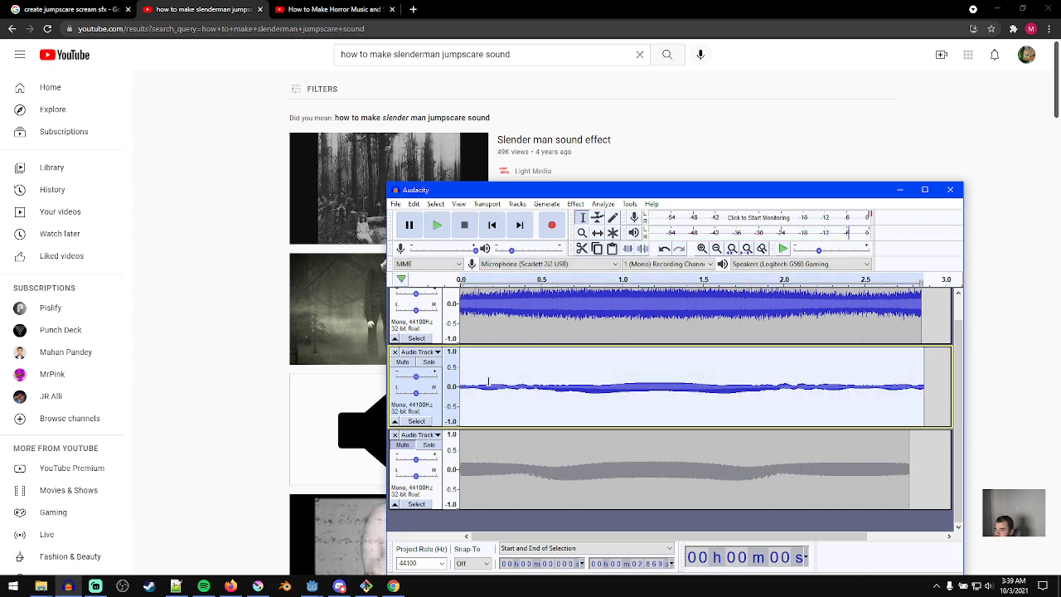
pyautogui.press('space')
pyautogui.press('space')
pyautogui.click(428, 362)
pyautogui.press('space')
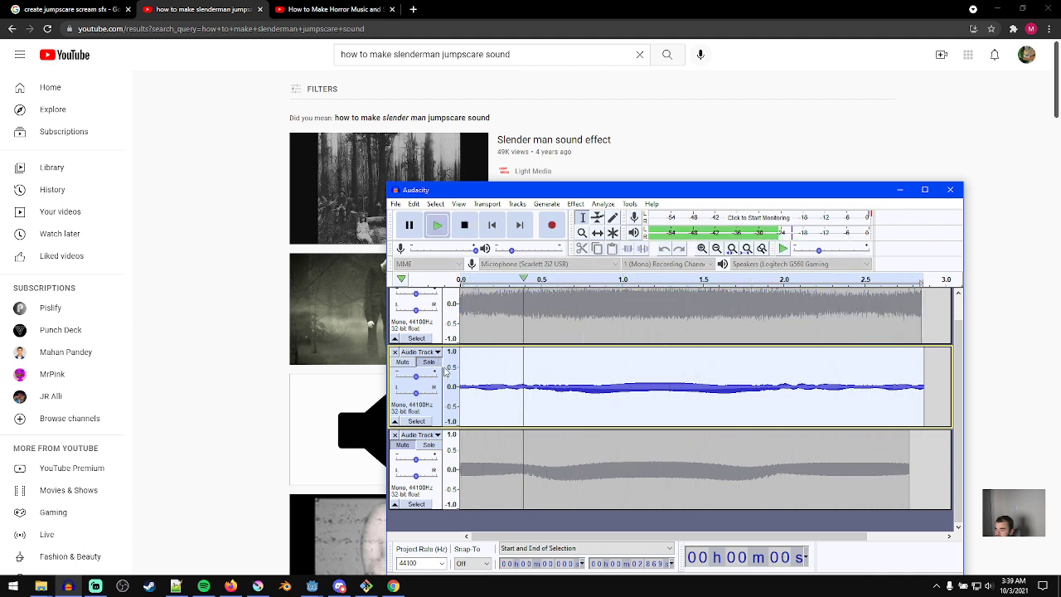
pyautogui.press('space')
pyautogui.click(508, 381)
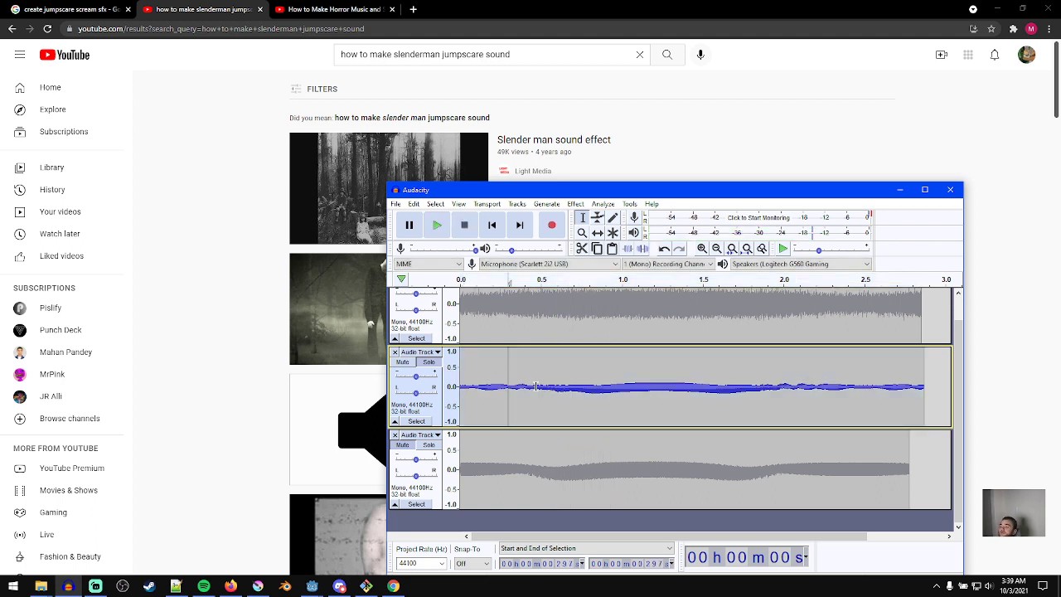
# - Delete the muted duplicated sawtooth track and add a new empty mono track
pyautogui.click(396, 435)
pyautogui.click(492, 396)
pyautogui.click(547, 204)
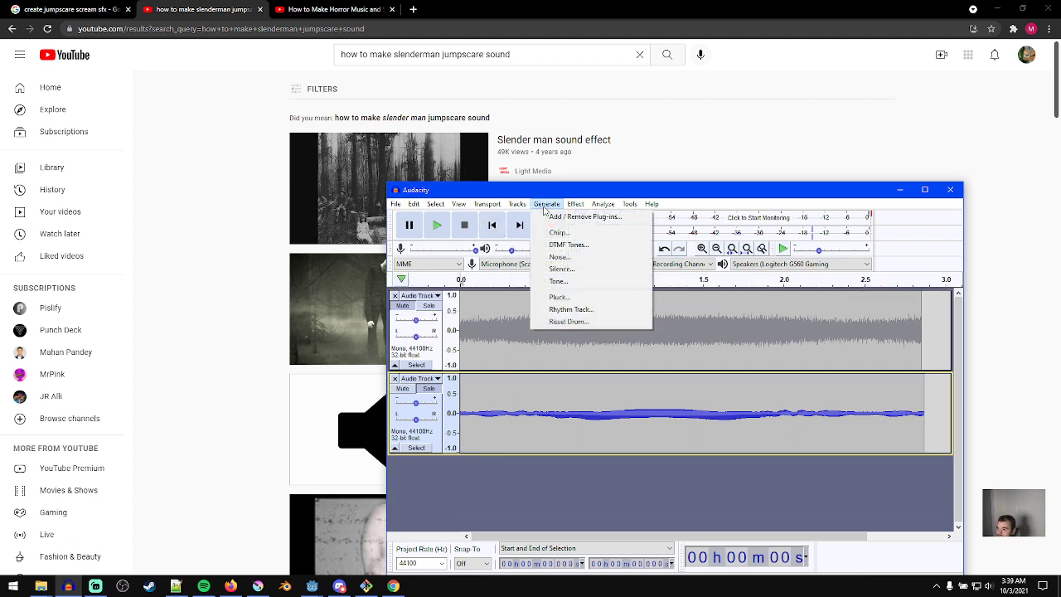
pyautogui.moveTo(517, 204)
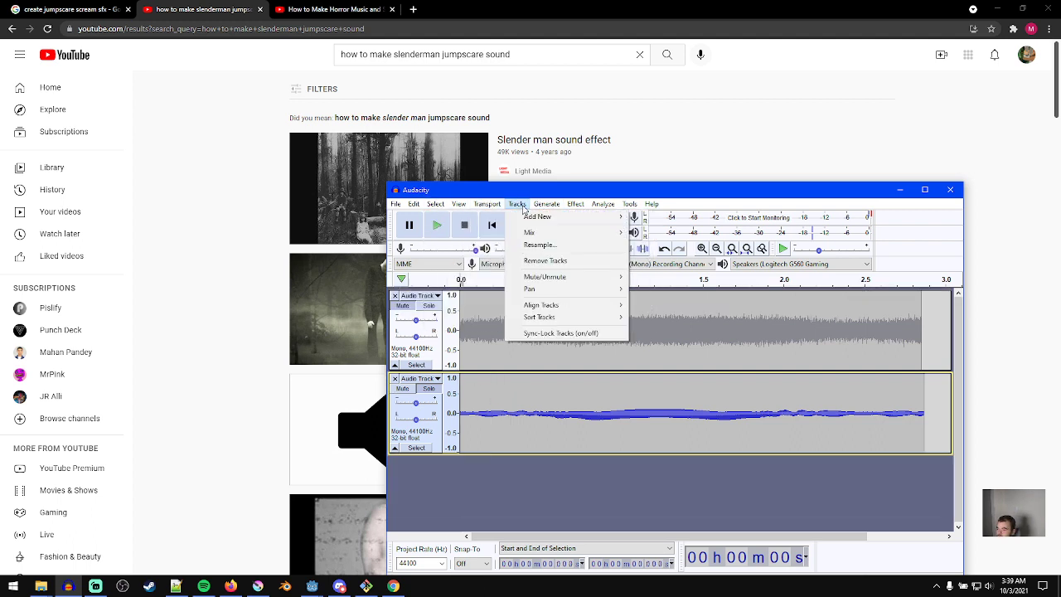
pyautogui.moveTo(572, 216)
pyautogui.click(655, 218)
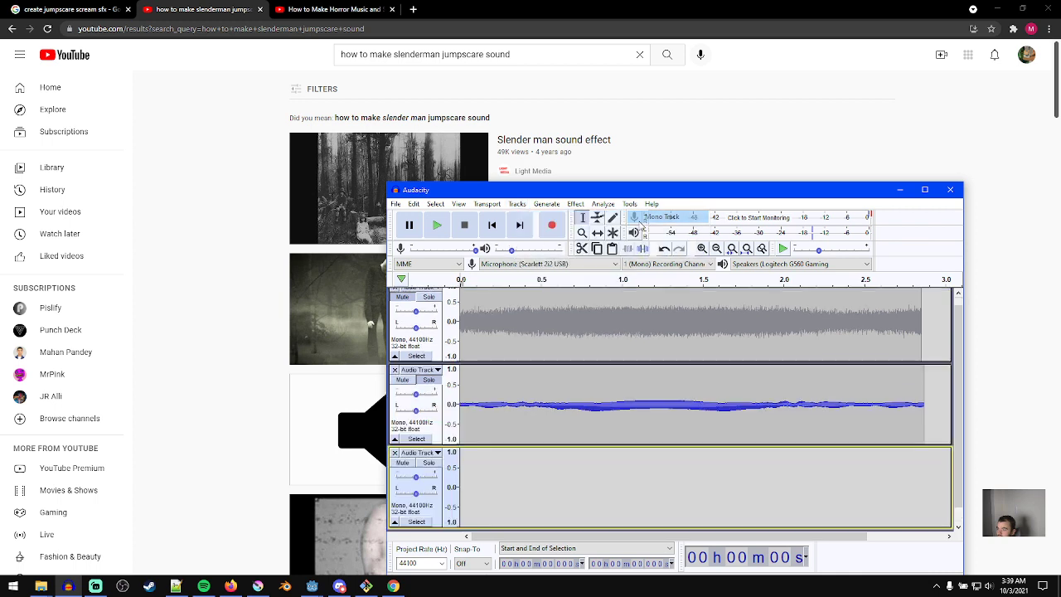
# - Generate a sawtooth tone of 1200 Hz with amplitude 0.8 and a 3-second duration in the empty mono track
pyautogui.click(546, 204)
pyautogui.click(557, 281)
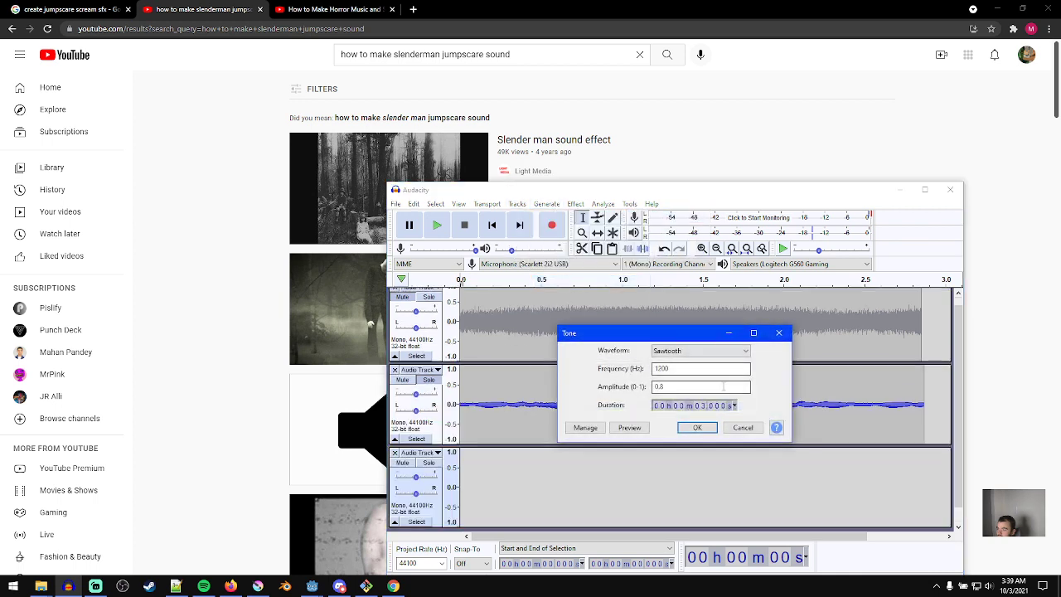
pyautogui.press('Return')
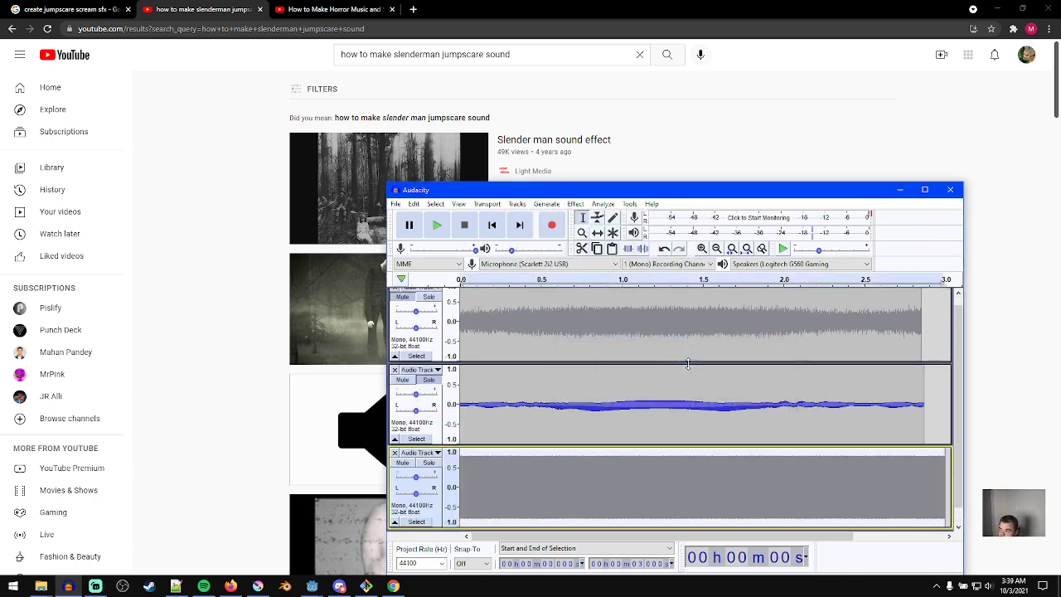
# - Solo the new sawtooth track and normalize its peak amplitude to -8.0 dB with DC offset removed
pyautogui.click(422, 467)
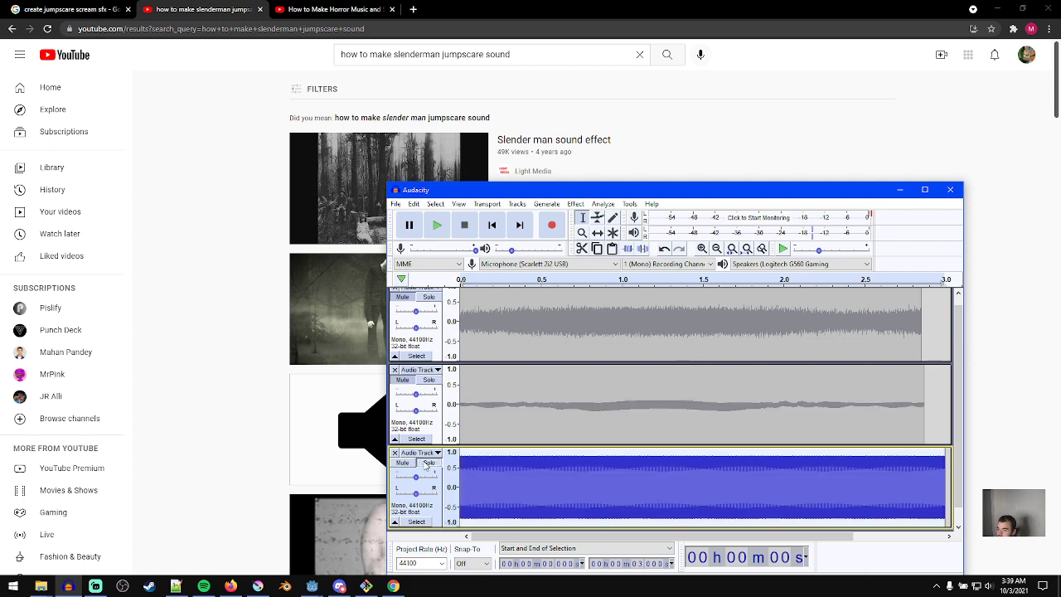
pyautogui.click(576, 204)
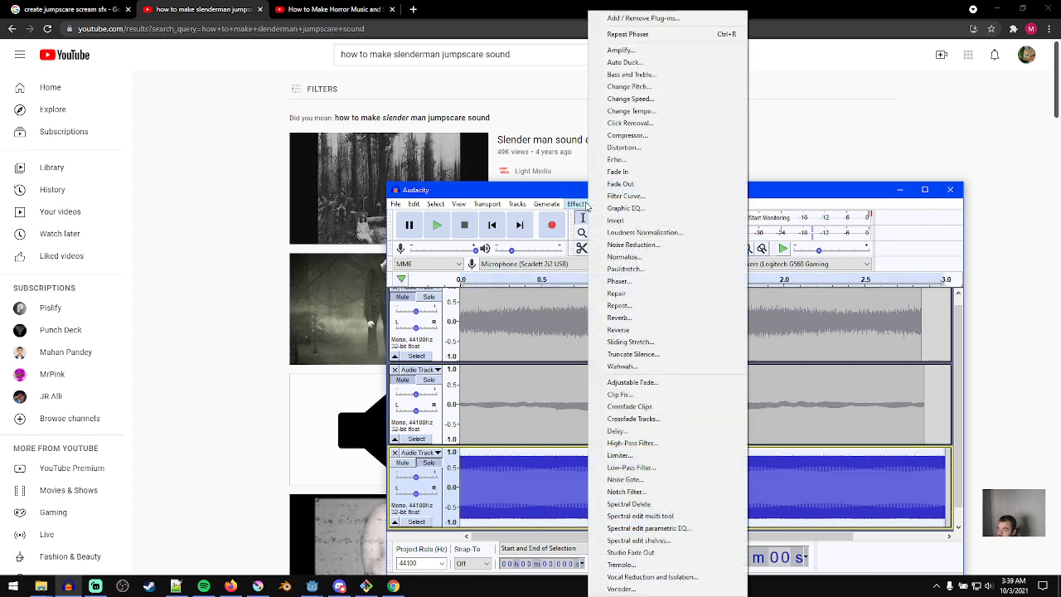
pyautogui.click(625, 257)
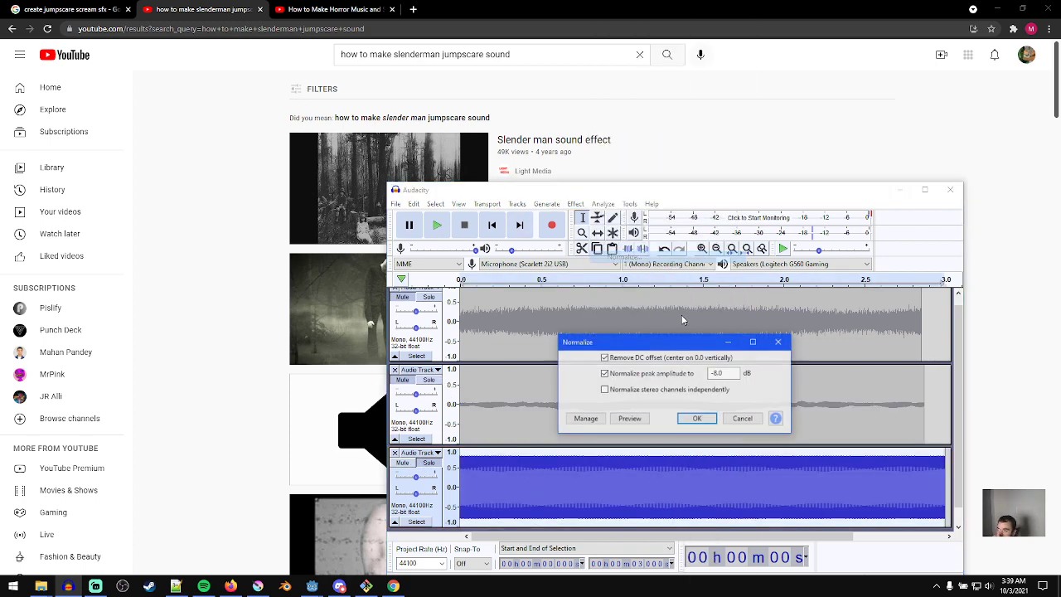
pyautogui.click(696, 418)
# - Try a Phaser on the new sawtooth clip with 12 stages, dry/wet 162 and LFO frequency 0.4 Hz, listen to it and undo it
pyautogui.click(576, 204)
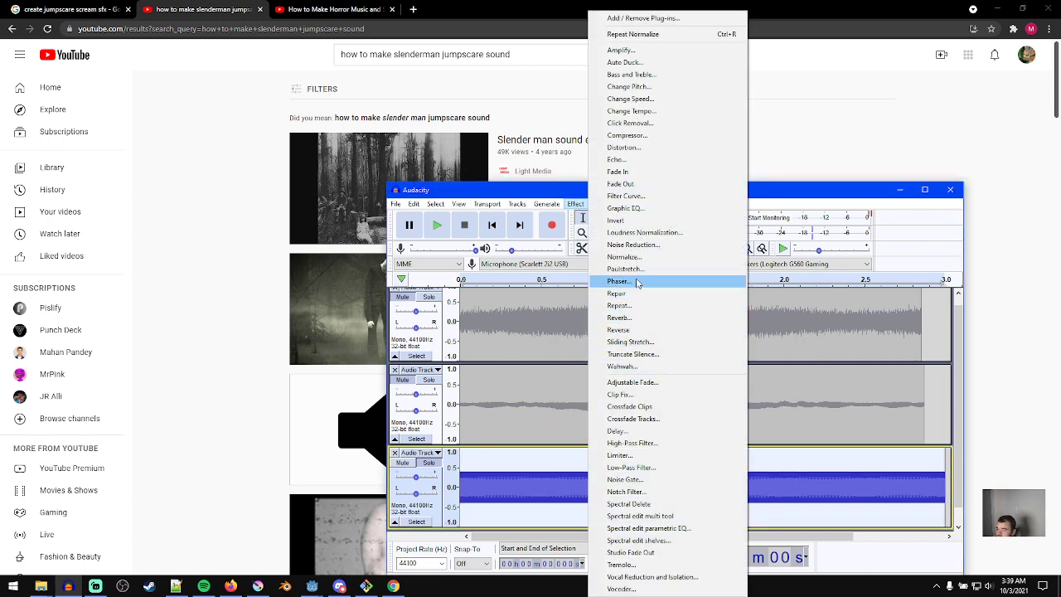
pyautogui.click(619, 281)
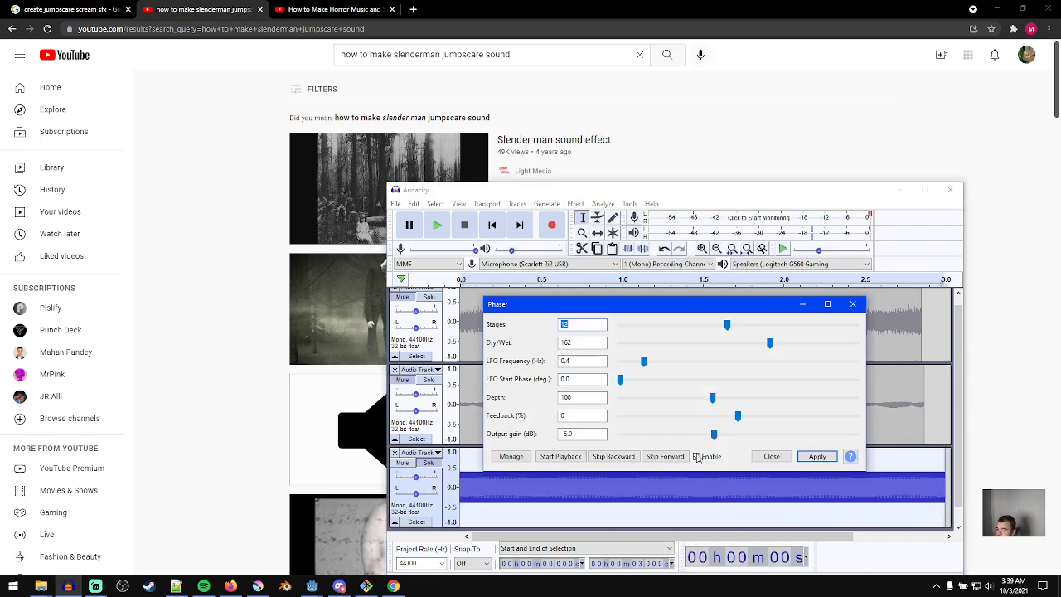
pyautogui.click(801, 458)
pyautogui.click(770, 456)
pyautogui.press('space')
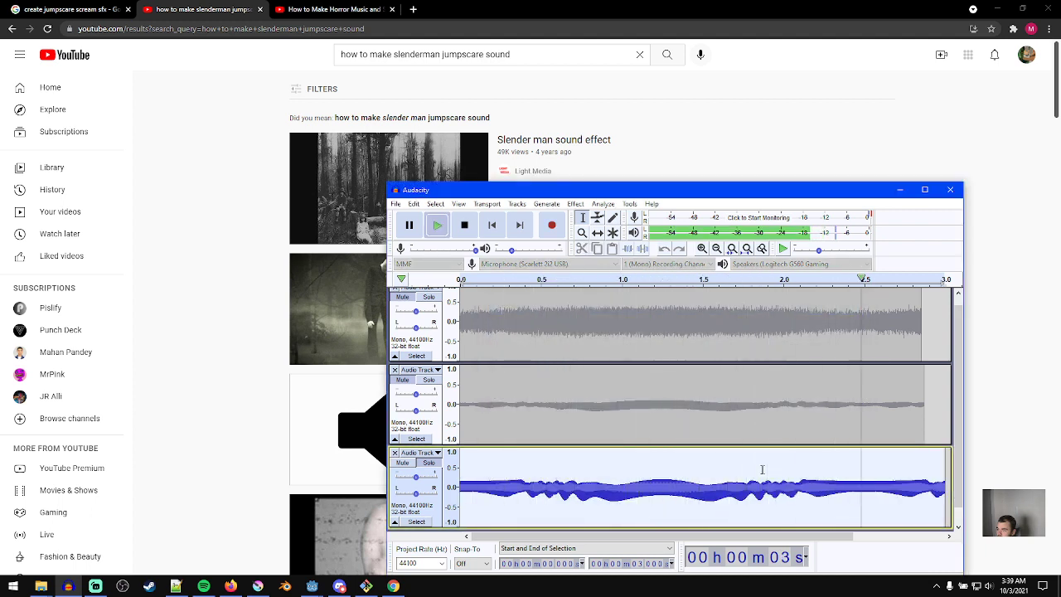
pyautogui.hotkey('ctrl', 'z')
# - Apply a Phaser to the new sawtooth clip with 8 stages, dry/wet 162, LFO frequency 0.9 Hz, depth 100 and output gain -4.0 dB, and listen
pyautogui.click(575, 204)
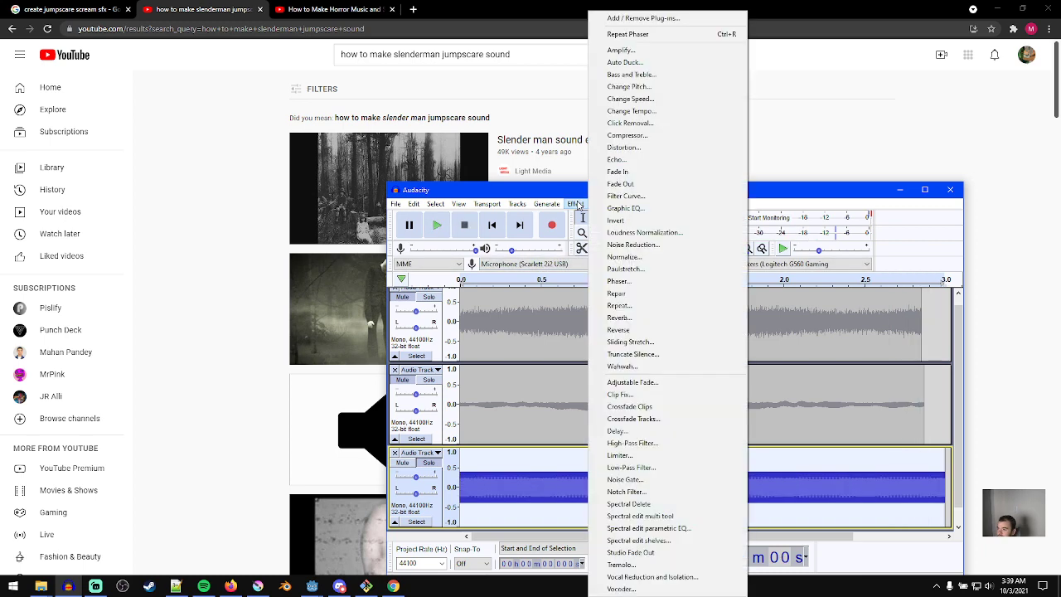
pyautogui.click(637, 282)
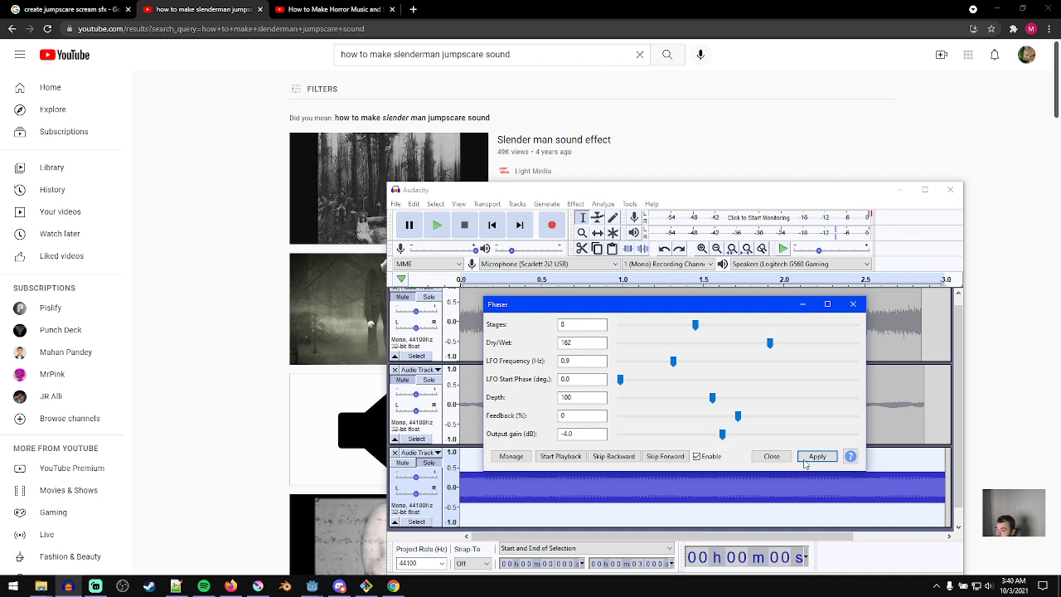
pyautogui.click(808, 459)
pyautogui.click(771, 456)
pyautogui.press('space')
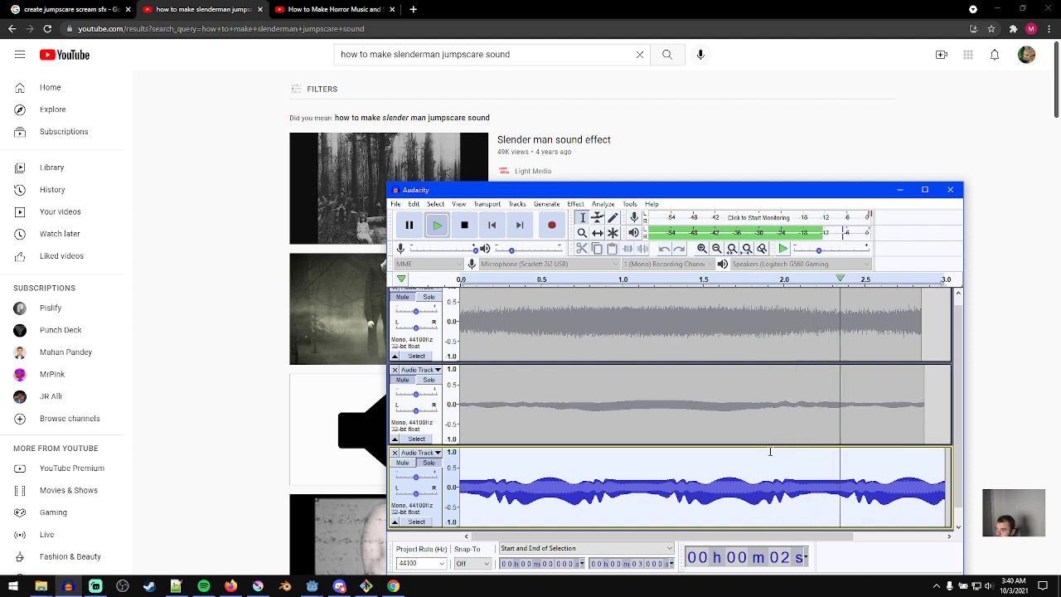
pyautogui.press('space')
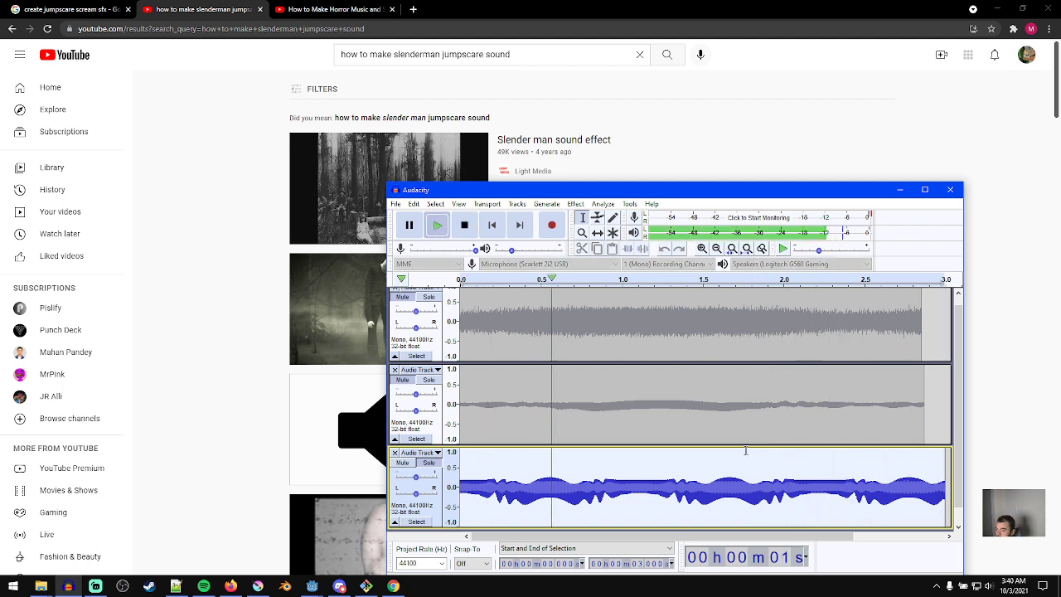
pyautogui.press('space')
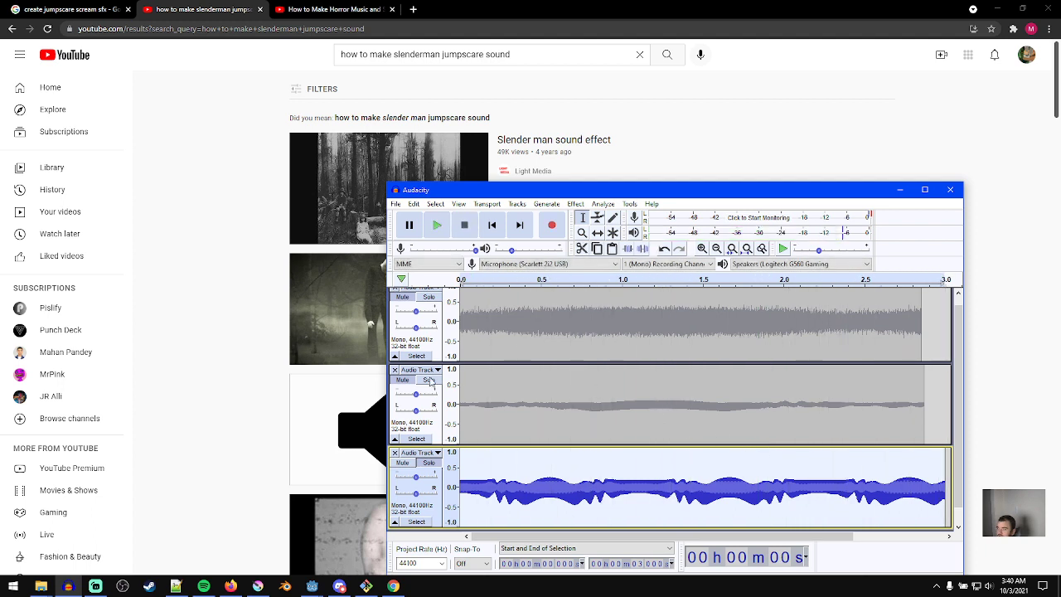
# - Unmute the noise and original sawtooth tracks and listen to all three layers together
pyautogui.click(402, 380)
pyautogui.click(403, 297)
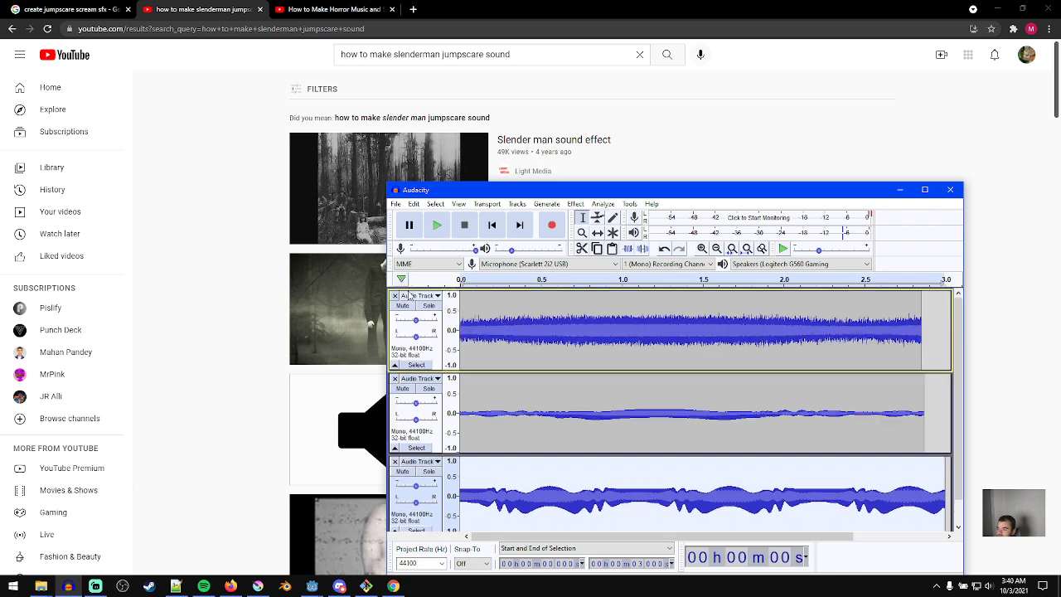
pyautogui.press('space')
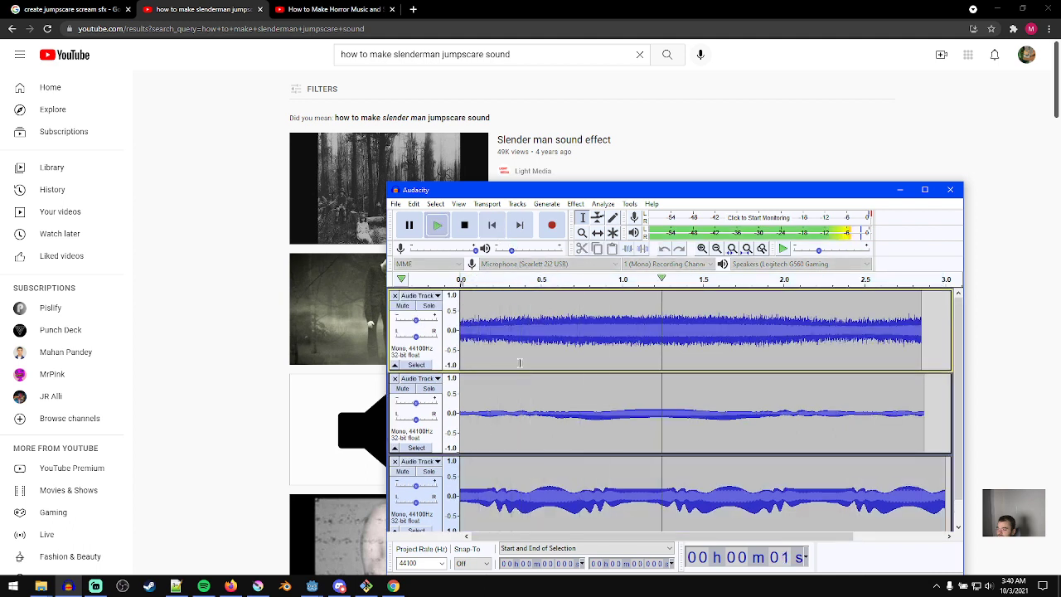
# - Mute the third audio track and play back the other two tracks together
pyautogui.click(402, 470)
pyautogui.click(438, 225)
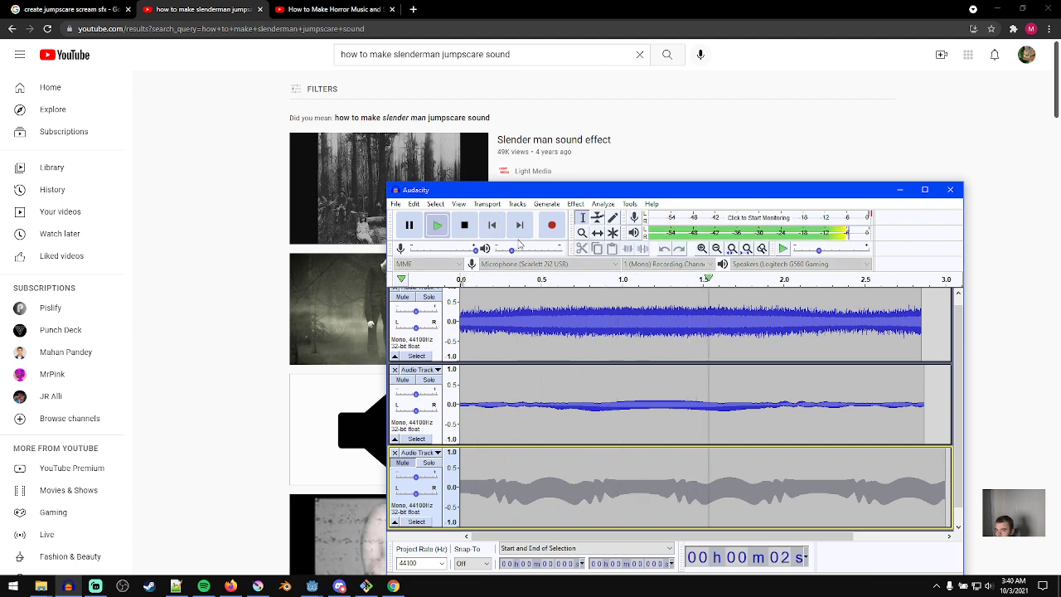
pyautogui.doubleClick(511, 391)
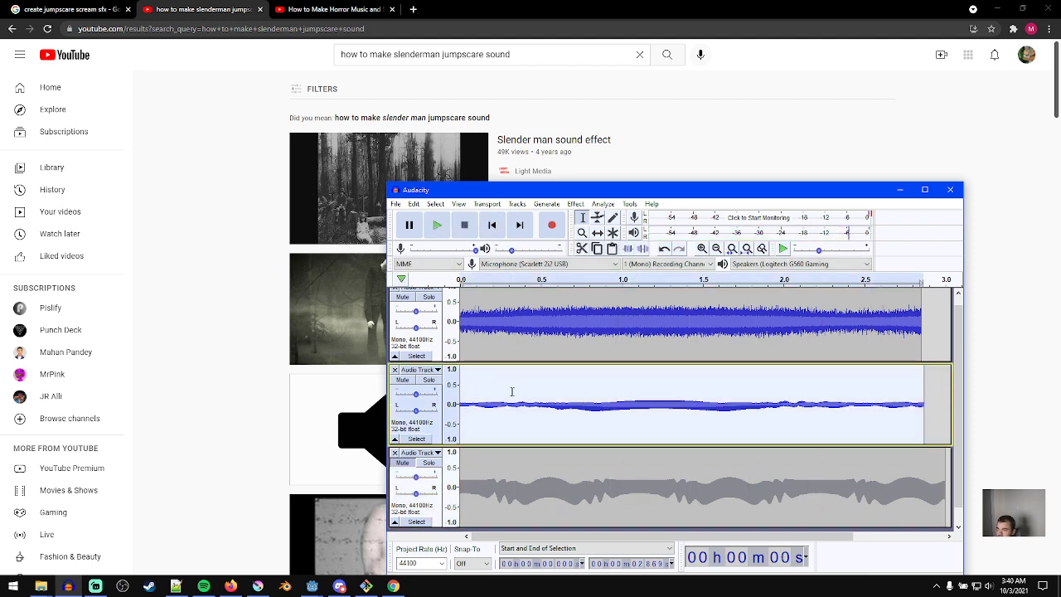
# - Try a slightly higher gain on the second track during playback, and return the gain to its previous level
pyautogui.moveTo(417, 399); pyautogui.dragTo(419, 397)
pyautogui.press('space')
pyautogui.moveTo(419, 395)
pyautogui.mouseDown()
pyautogui.moveTo(431, 397)
pyautogui.moveTo(417, 397)
pyautogui.mouseUp()
# - Try a Fade In across the whole second track and play it back with the mix
pyautogui.doubleClick(465, 403)
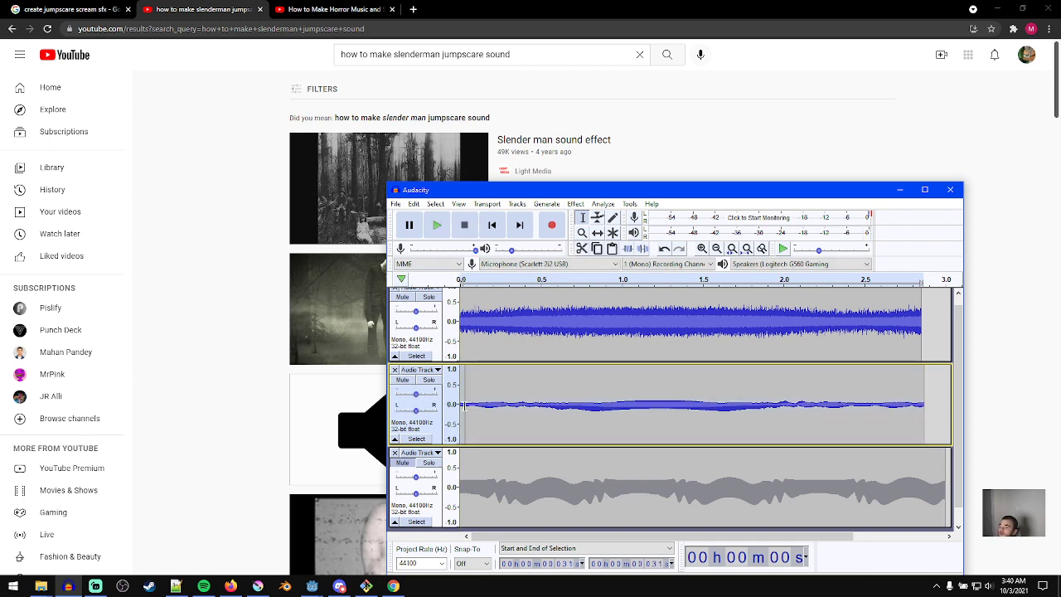
pyautogui.click(582, 205)
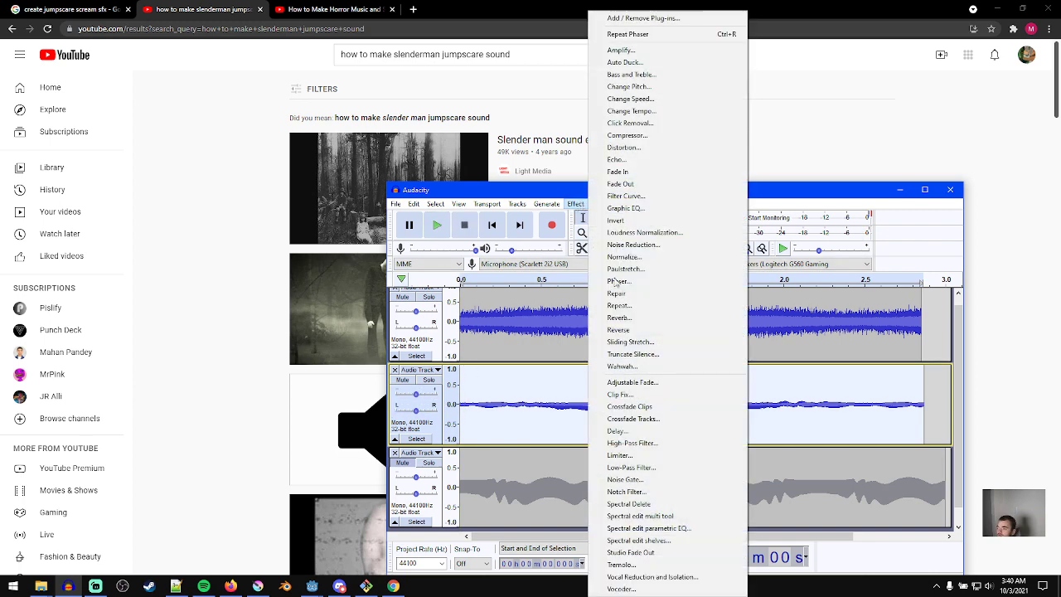
pyautogui.click(640, 175)
pyautogui.press('space')
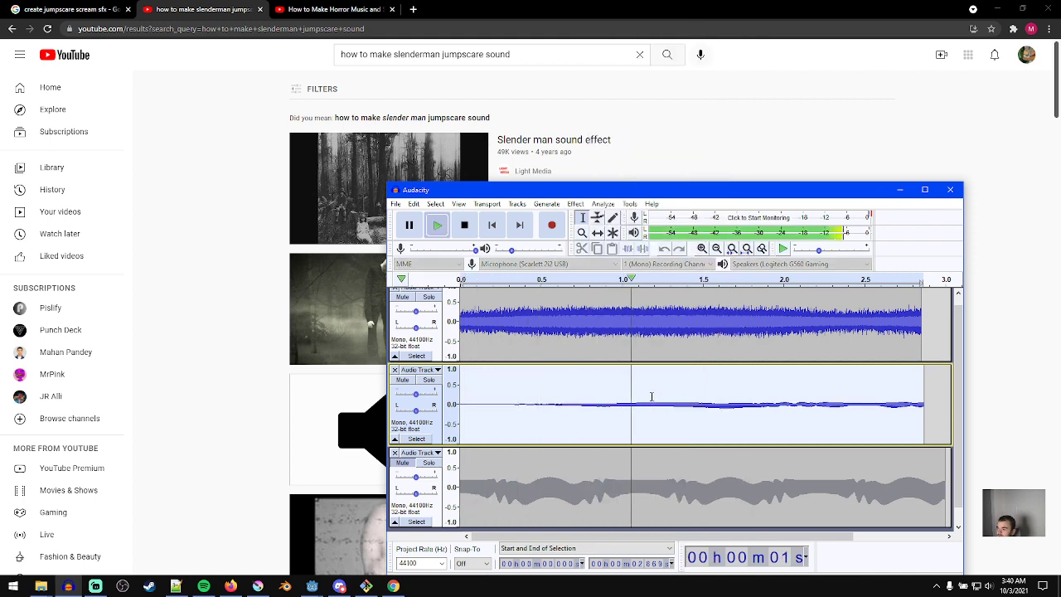
pyautogui.press('space')
pyautogui.hotkey('ctrl', 'z')
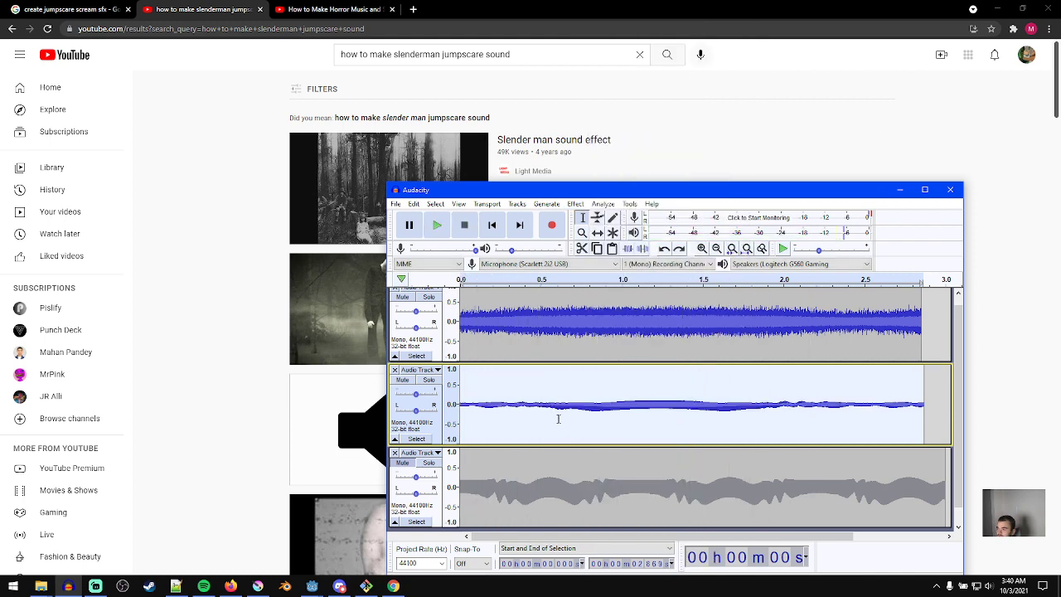
pyautogui.click(575, 205)
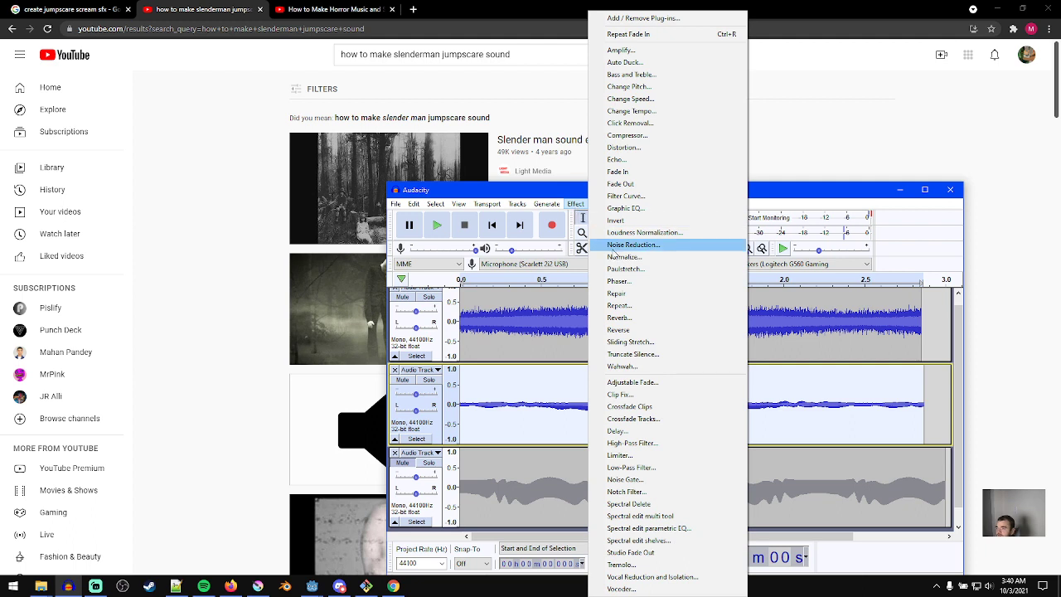
pyautogui.click(629, 173)
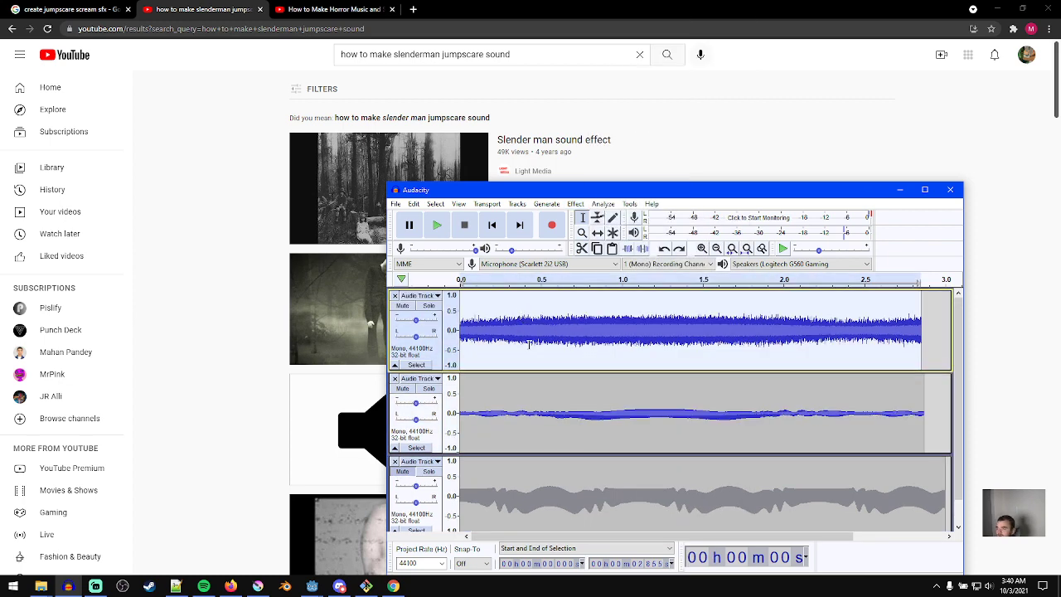
# - Apply Reverb with a 21% room size and 50% reverberance to the first track and play it back
pyautogui.click(575, 203)
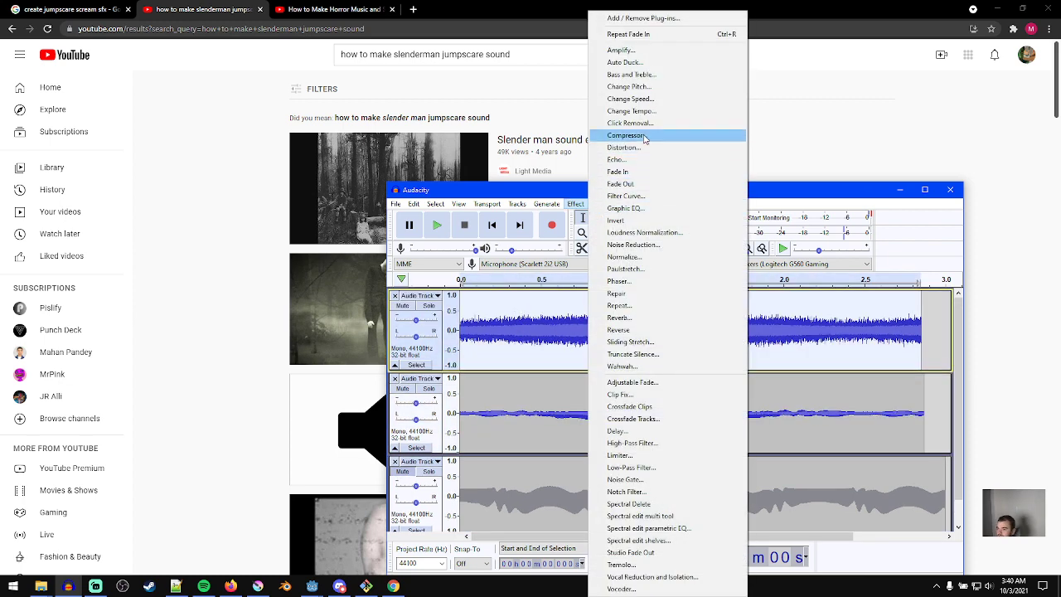
pyautogui.click(635, 317)
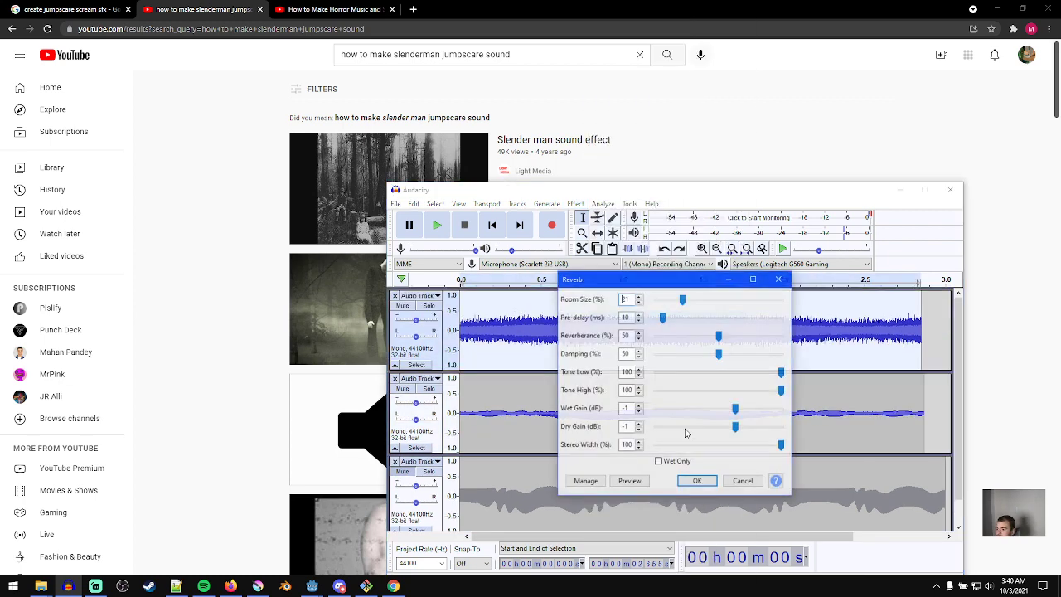
pyautogui.click(699, 481)
pyautogui.press('space')
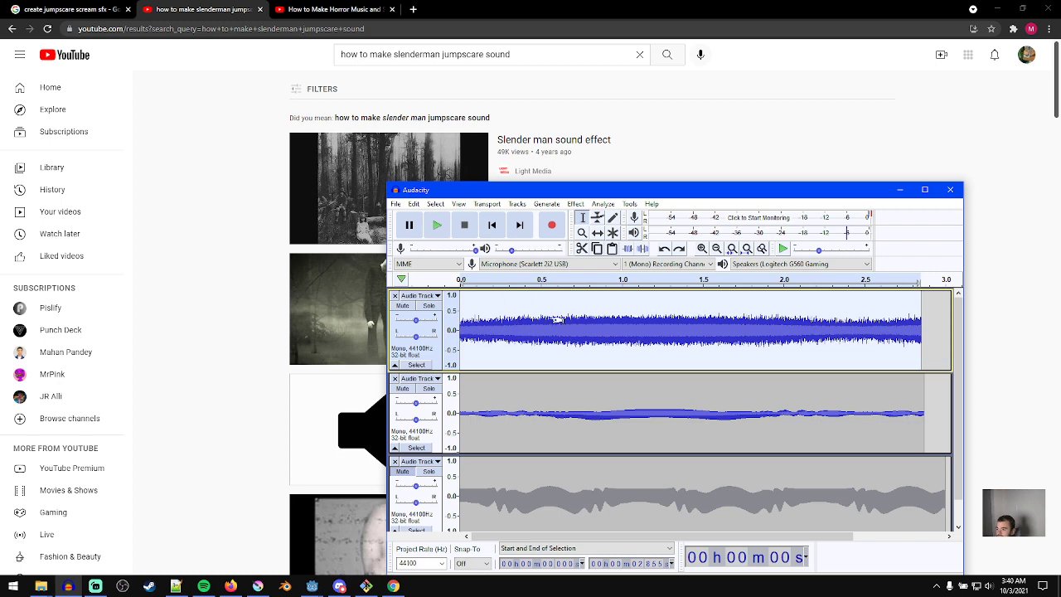
# - Duplicate the first track as a new track and delete the muted third track
pyautogui.hotkey('ctrl', 'd')
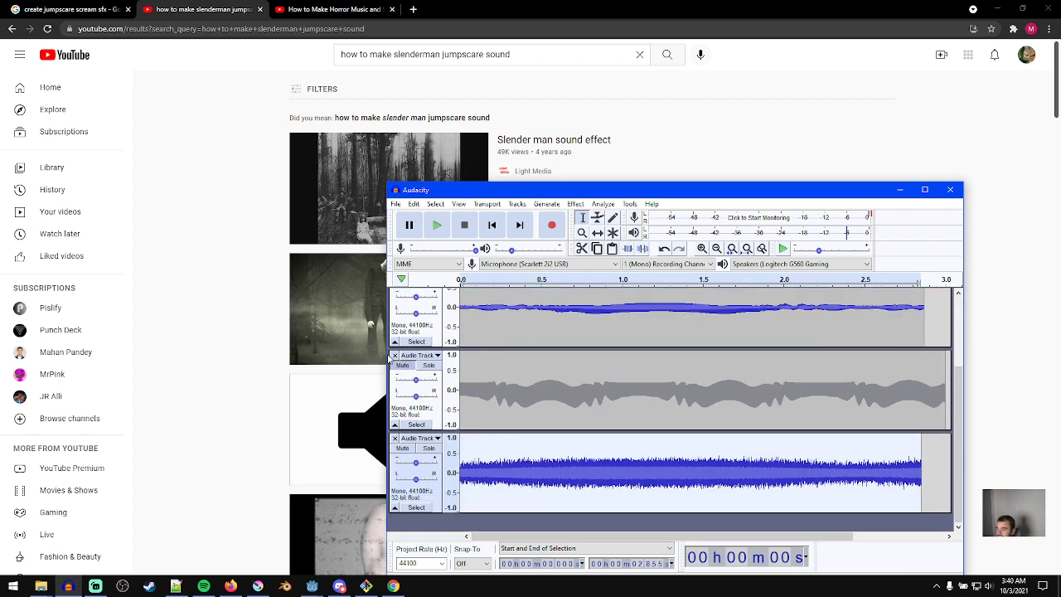
pyautogui.click(394, 355)
# - Solo the duplicated track, repeat the Reverb effect on it and listen to the result several times
pyautogui.click(428, 444)
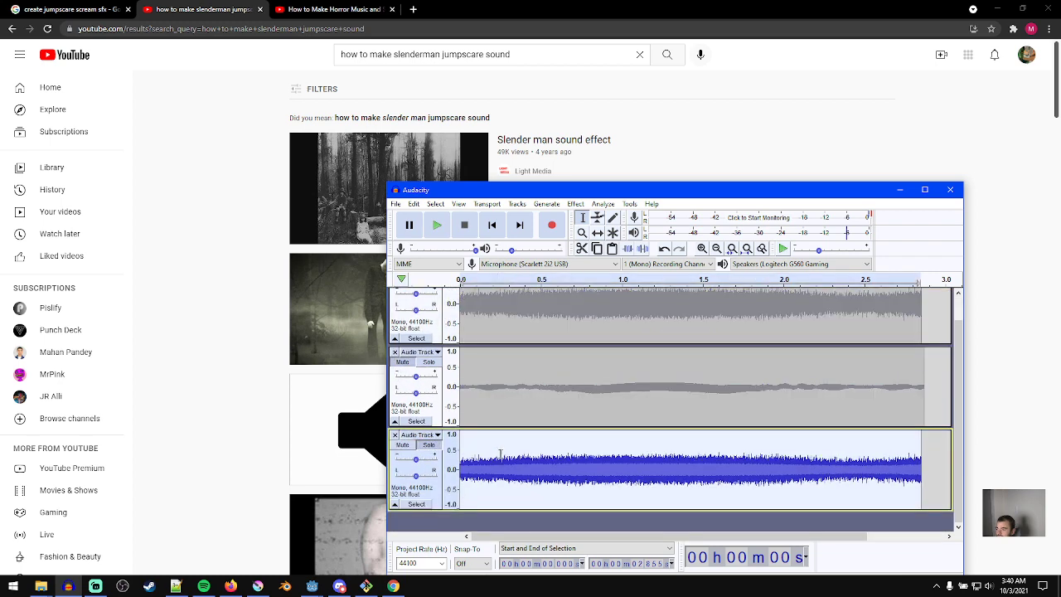
pyautogui.click(575, 204)
pyautogui.click(666, 35)
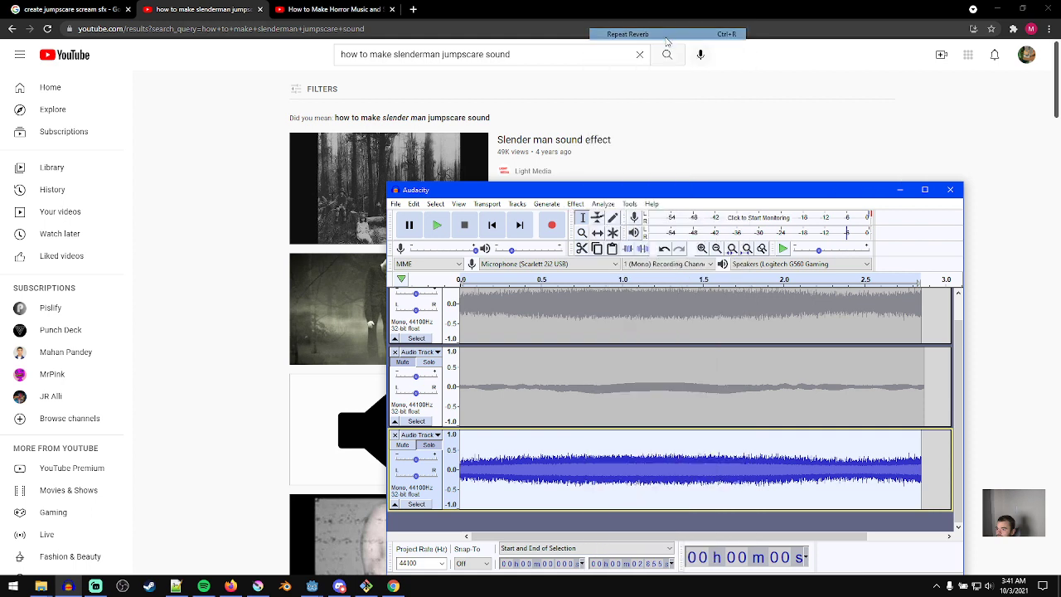
pyautogui.press('space')
pyautogui.press('space')
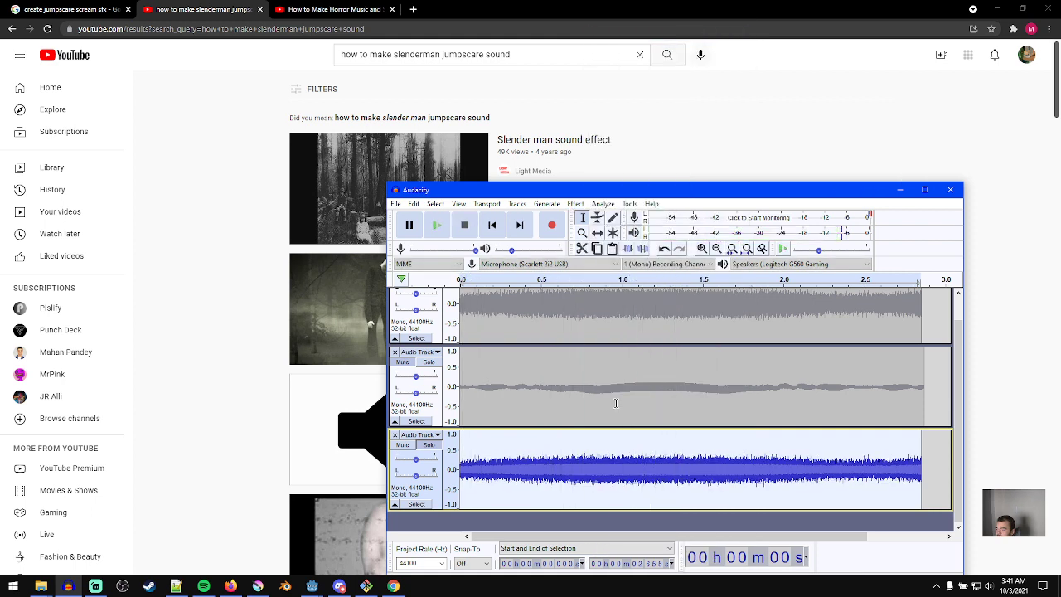
pyautogui.press('space')
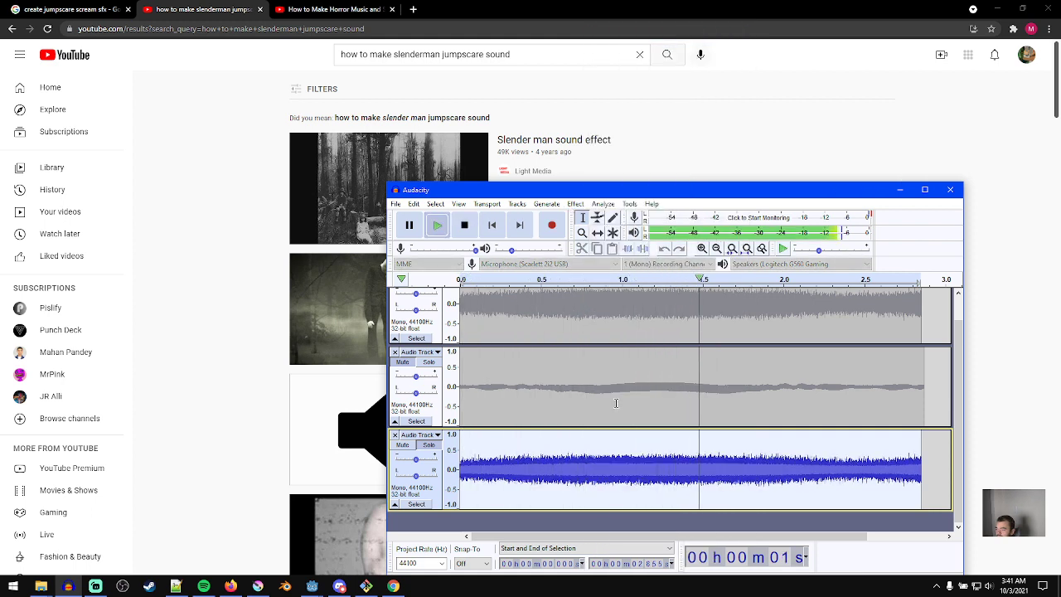
pyautogui.press('space')
pyautogui.press('space')
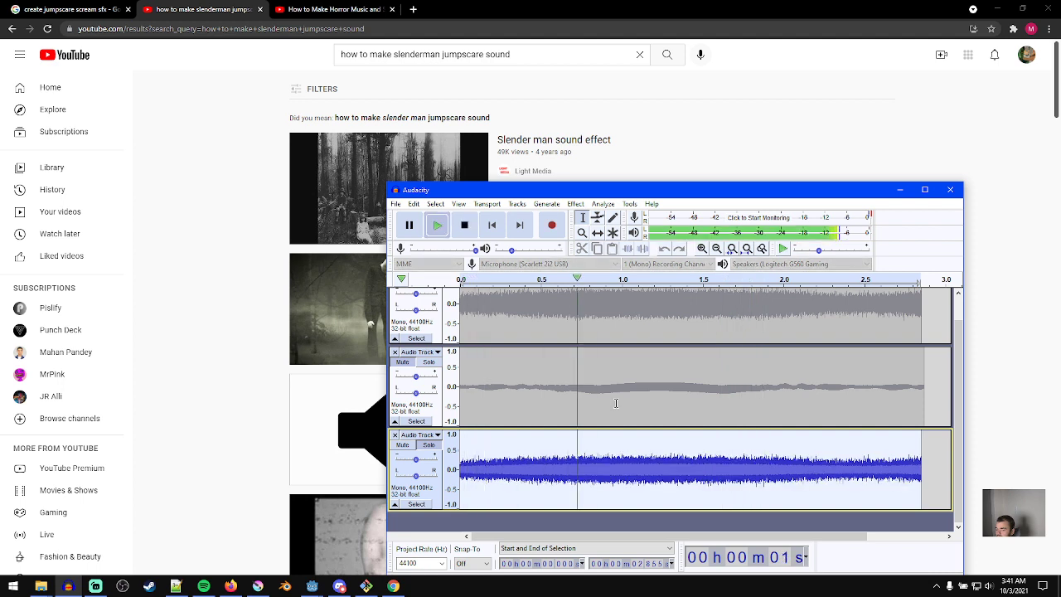
pyautogui.press('space')
pyautogui.press('space')
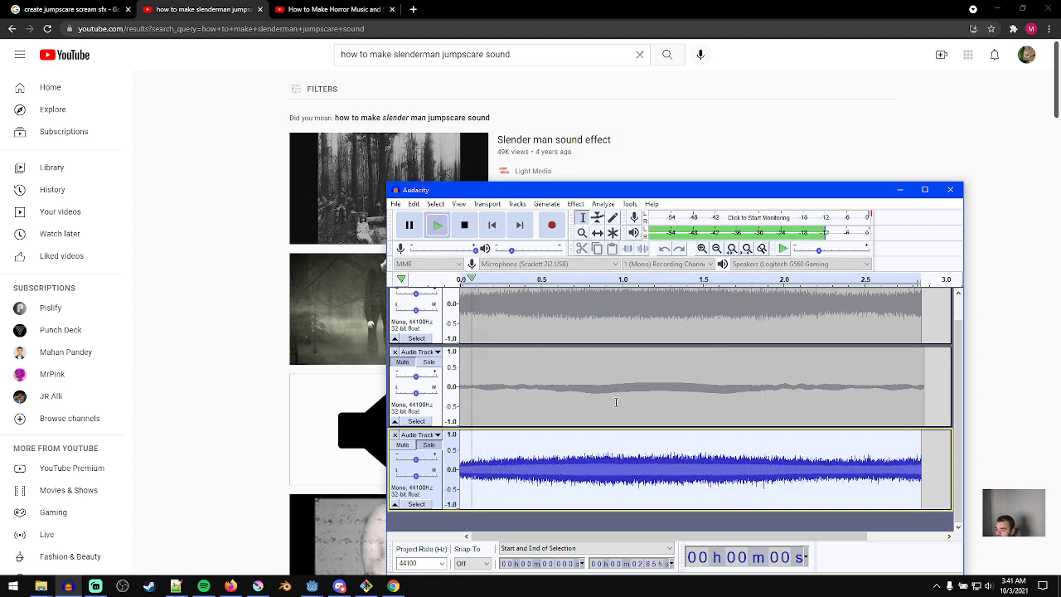
pyautogui.press('space')
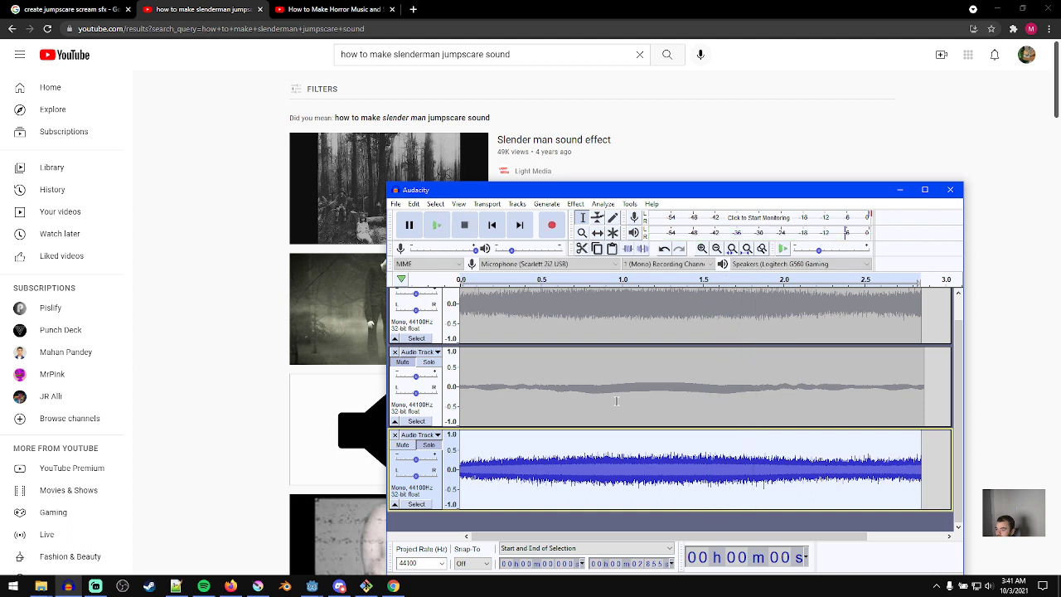
# - Try a stronger reverb on the soloed duplicate, undo the last pass and play it back
pyautogui.hotkey('ctrl', 'z')
pyautogui.hotkey('ctrl', 'z')
pyautogui.press('space')
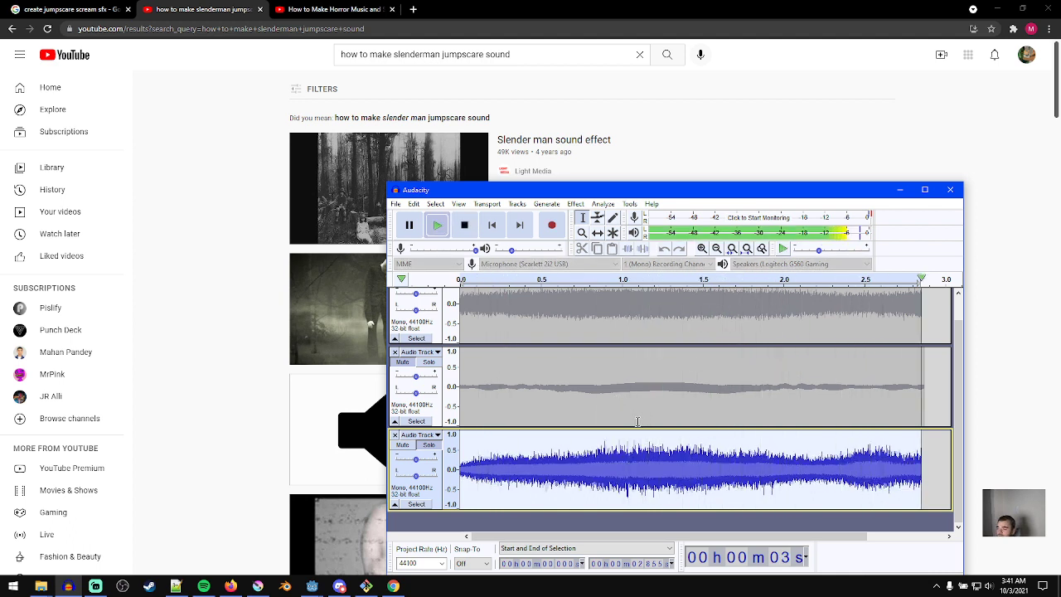
pyautogui.hotkey('ctrl', 'z')
pyautogui.press('space')
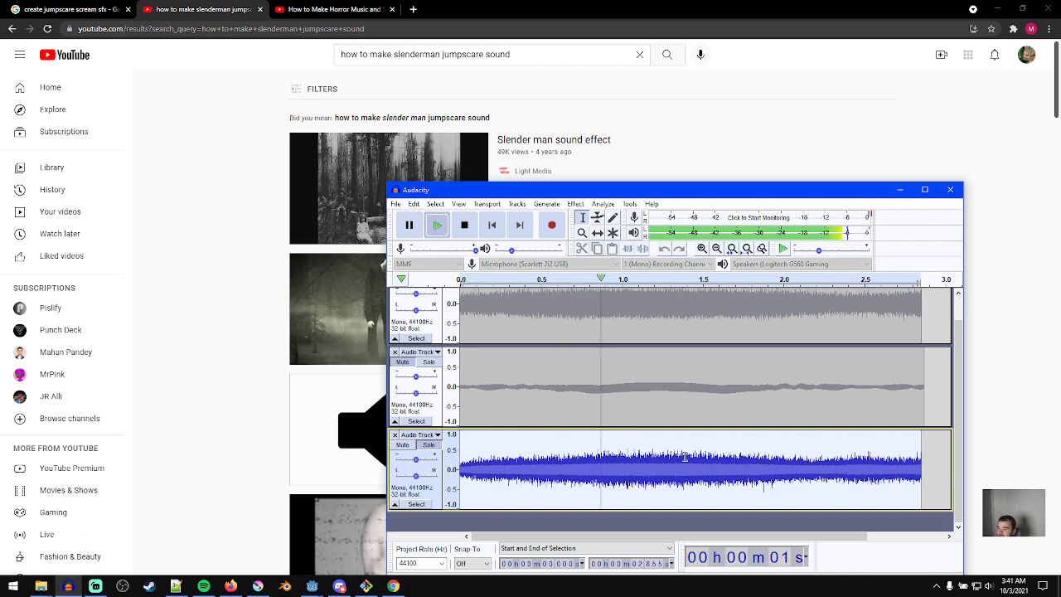
pyautogui.press('space')
# - Unsolo the duplicated track, play it with the other tracks and delete the duplicate
pyautogui.hotkey('ctrl', 'a')
pyautogui.press('space')
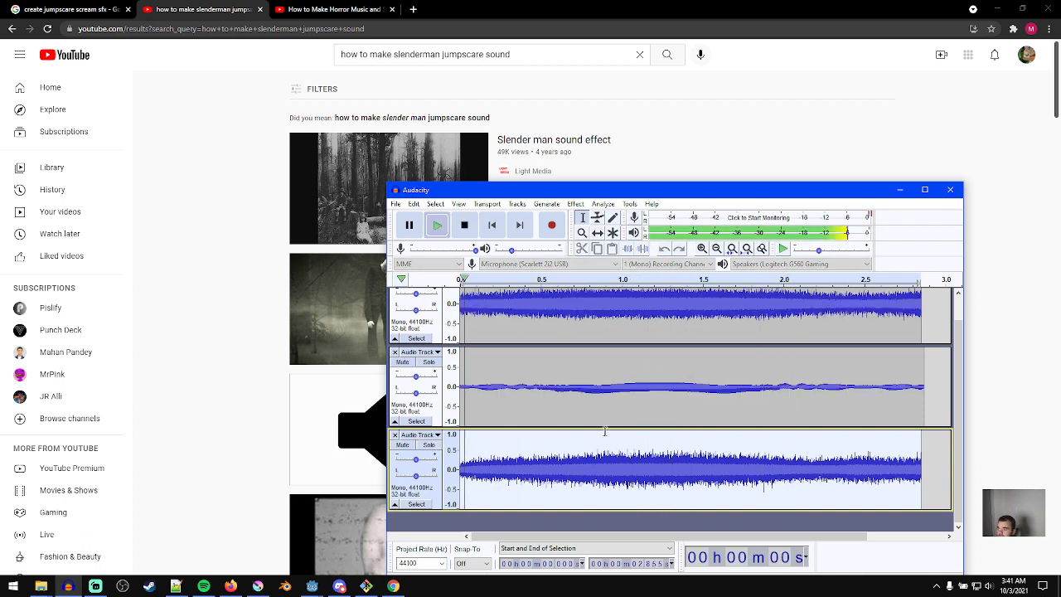
pyautogui.press('space')
pyautogui.press('space')
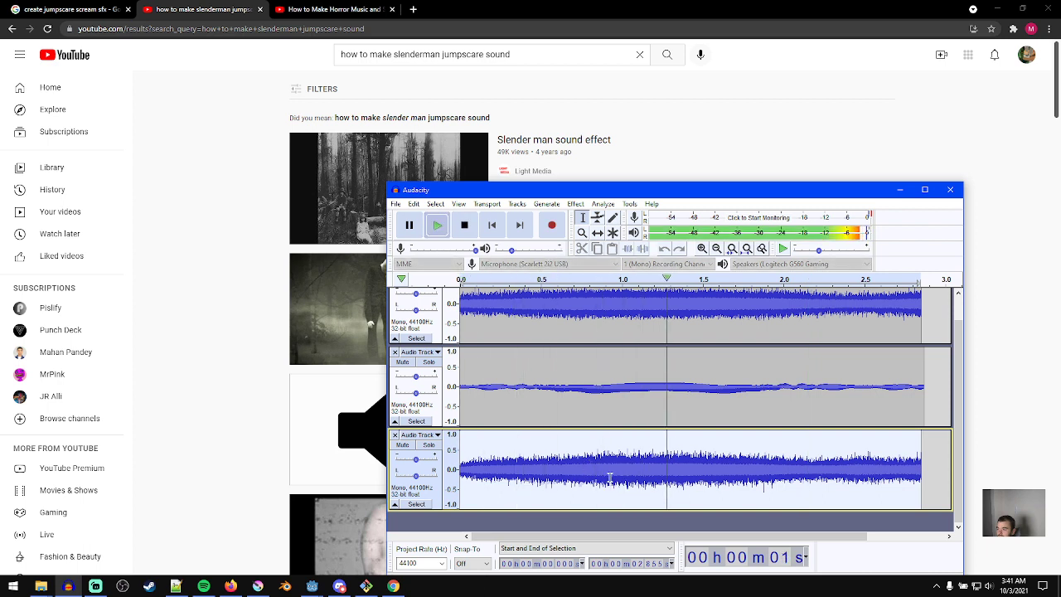
pyautogui.press('space')
pyautogui.click(395, 435)
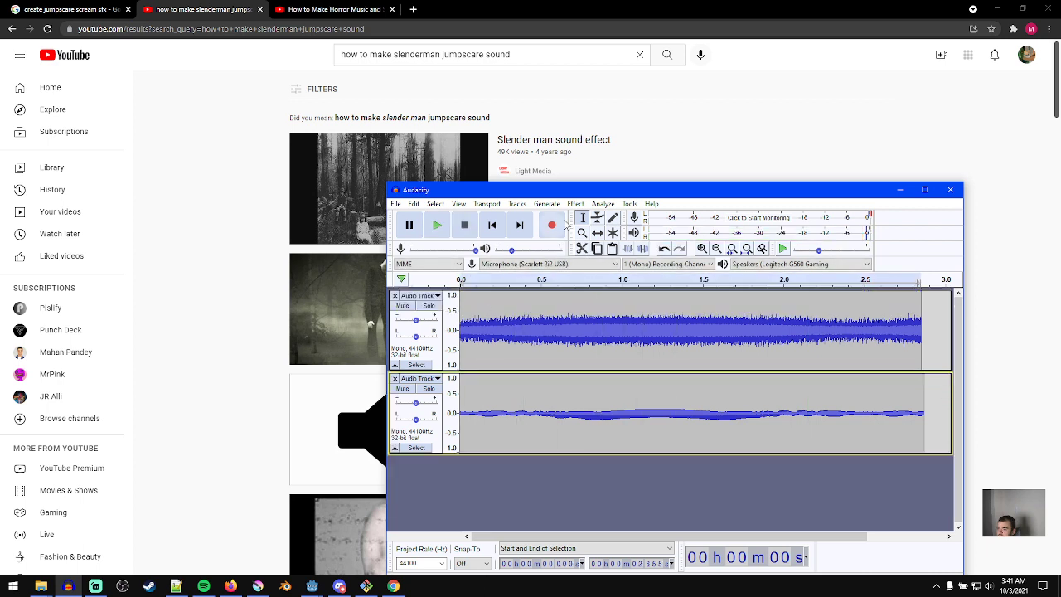
# - Add a new mono track and generate white noise on it over the selected duration
pyautogui.click(517, 203)
pyautogui.moveTo(539, 217)
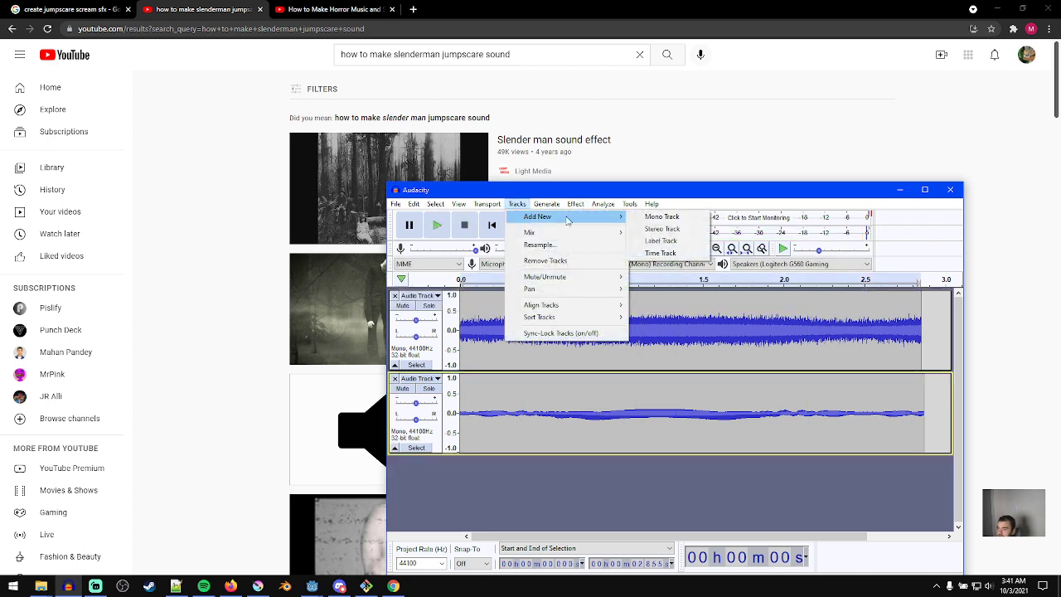
pyautogui.click(663, 217)
pyautogui.click(546, 203)
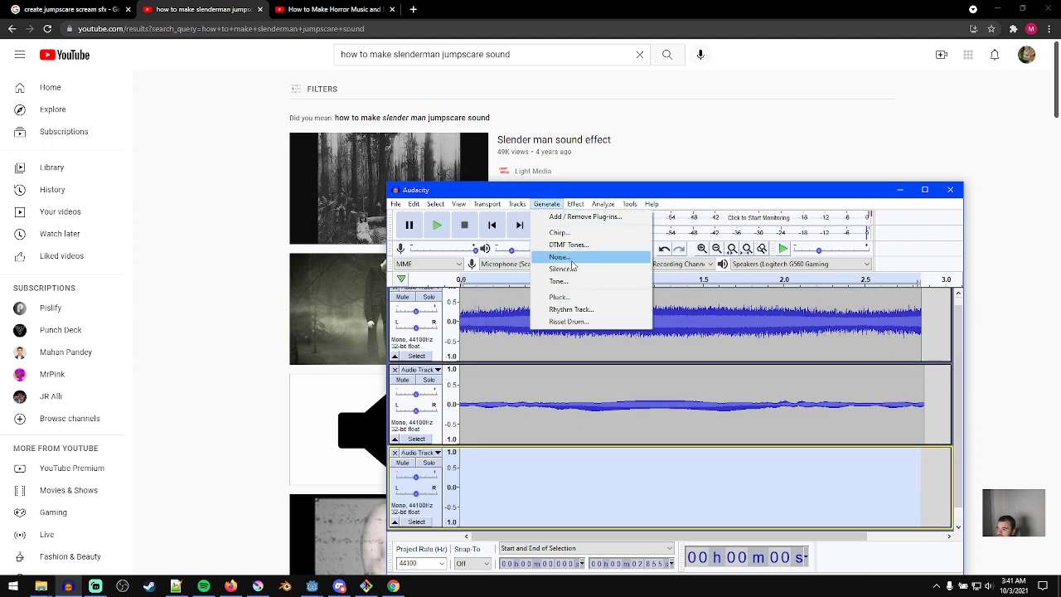
pyautogui.click(636, 262)
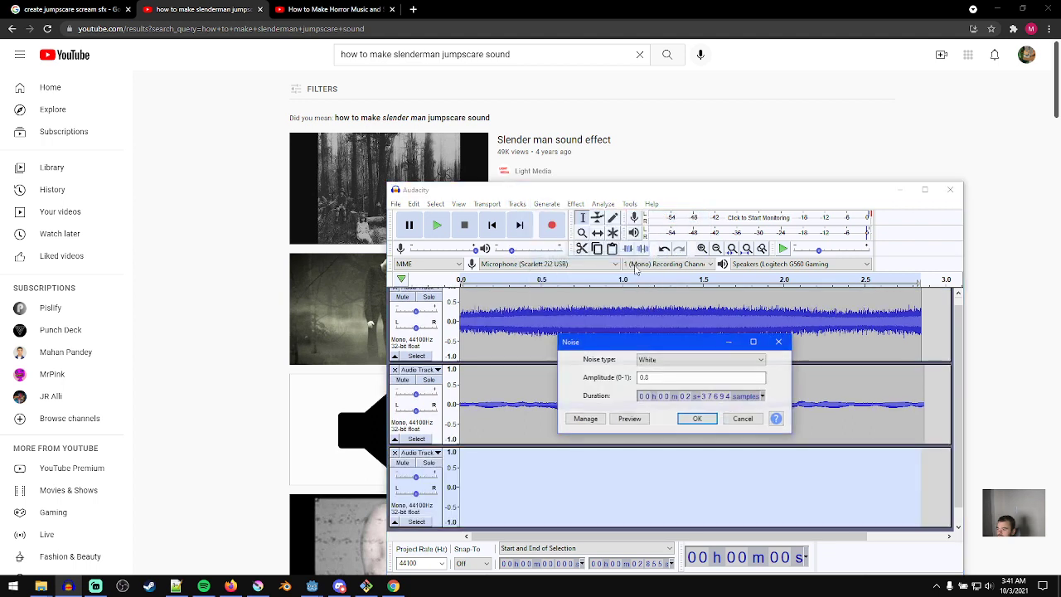
pyautogui.click(697, 419)
# - Normalize the white noise track to a peak amplitude of -8.0 dB with DC offset removal
pyautogui.click(575, 203)
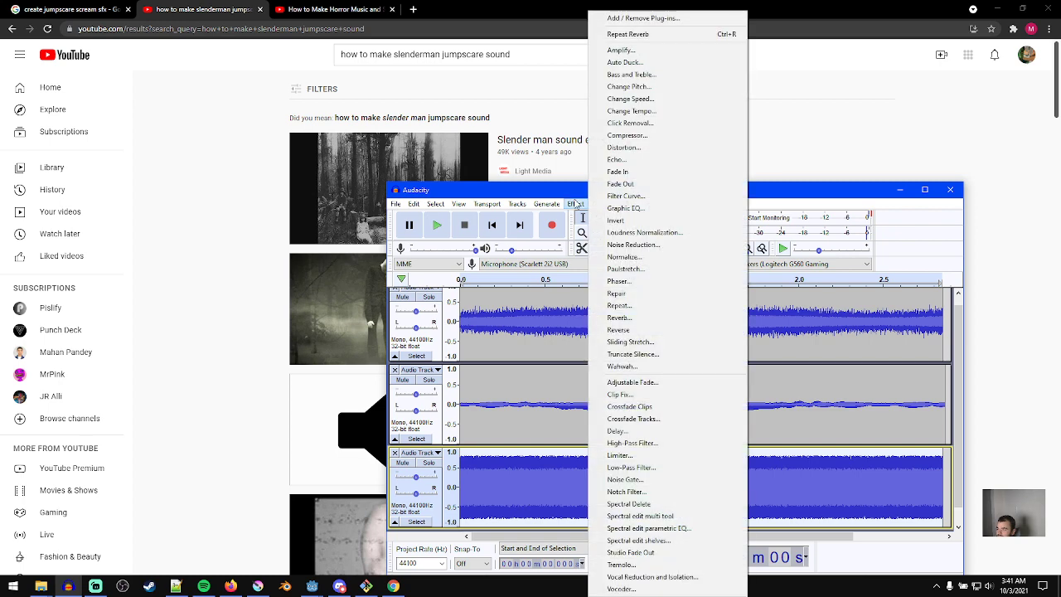
pyautogui.click(624, 256)
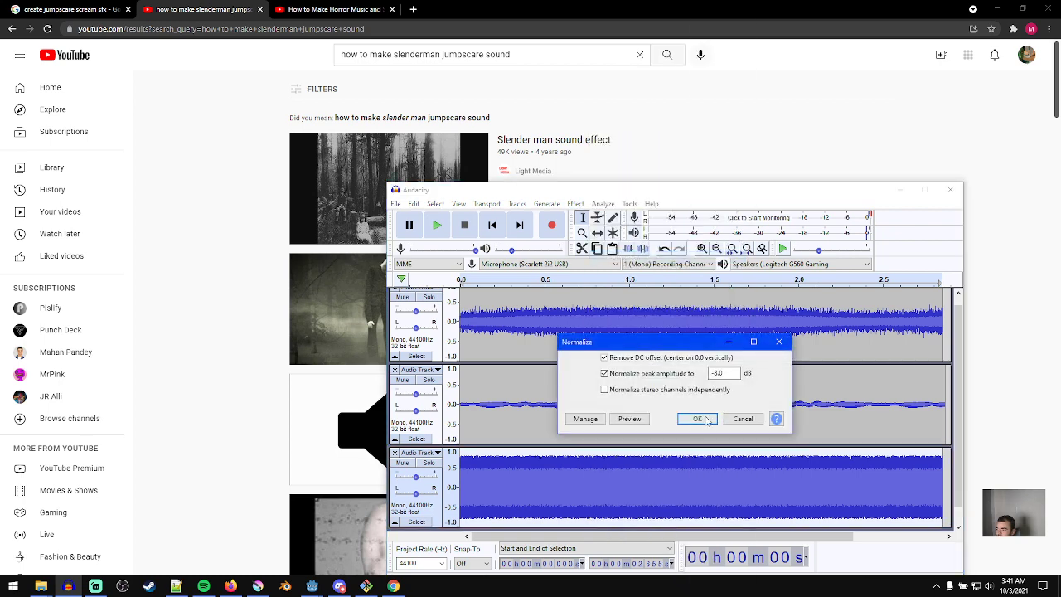
pyautogui.click(698, 419)
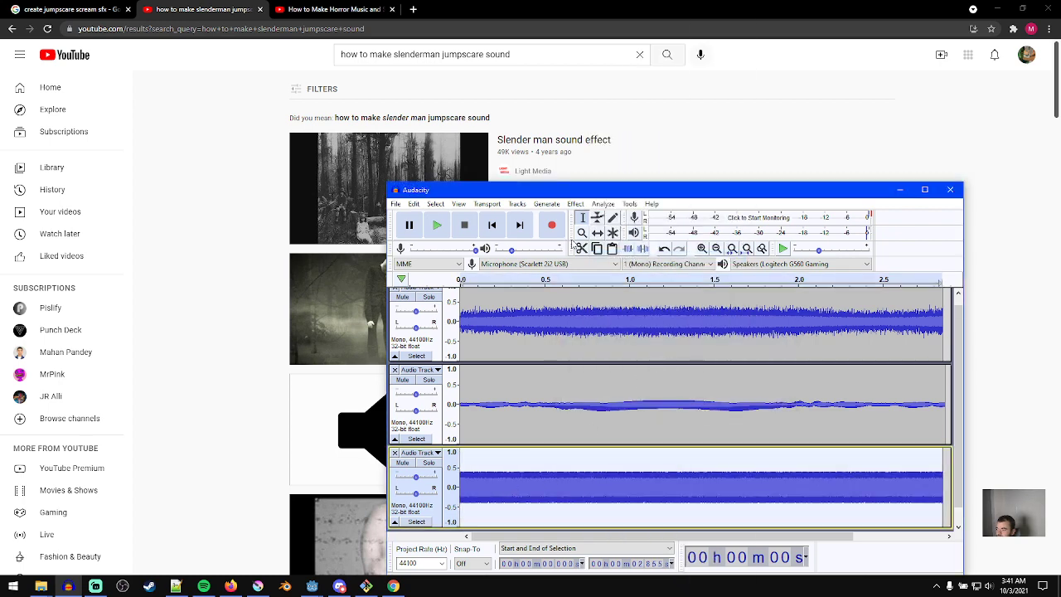
# - Apply Reverb with a 21% room size and 50% reverberance to the white noise track
pyautogui.click(576, 206)
pyautogui.click(621, 303)
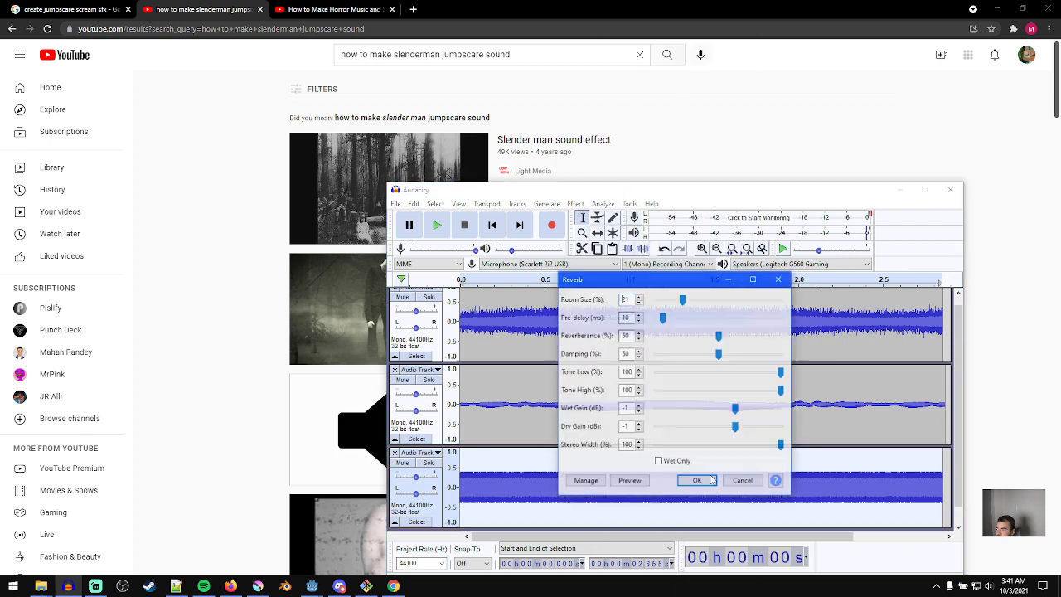
pyautogui.click(697, 483)
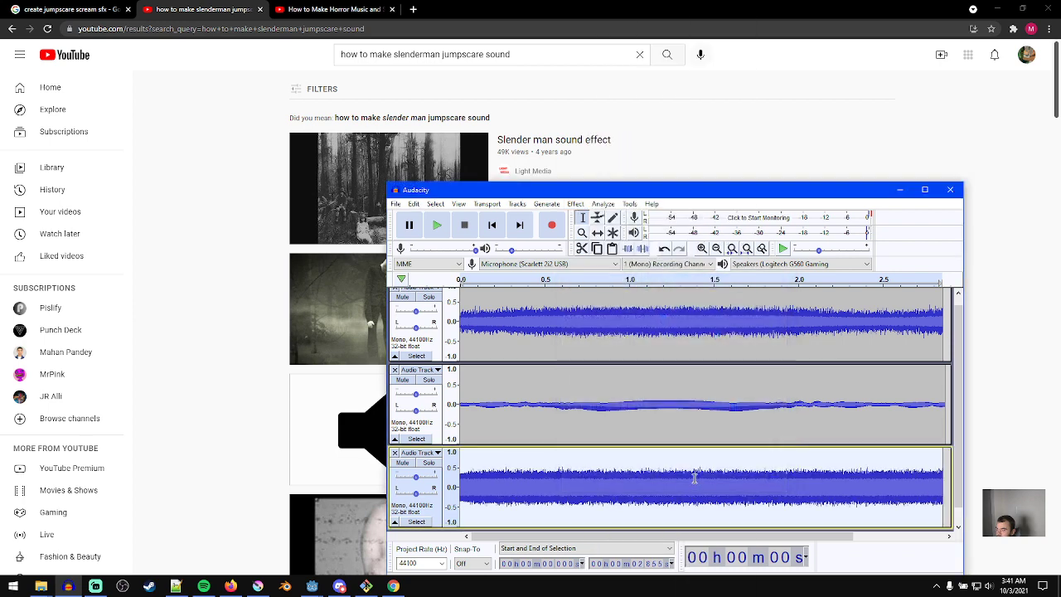
# - Solo the white noise track, intensify its reverb with repeated passes and play it back
pyautogui.click(428, 462)
pyautogui.press('space')
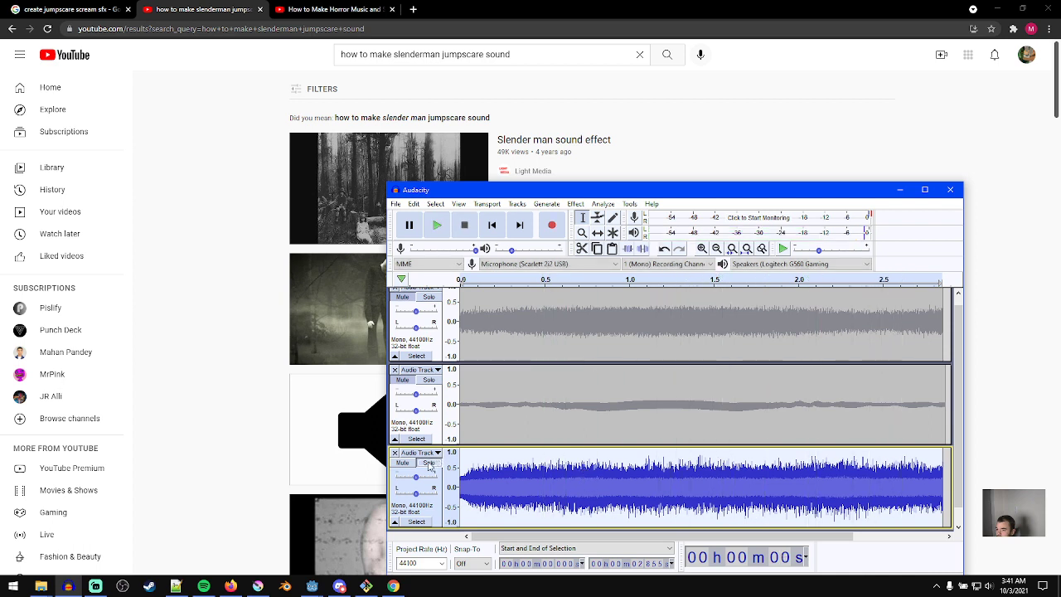
pyautogui.press('space')
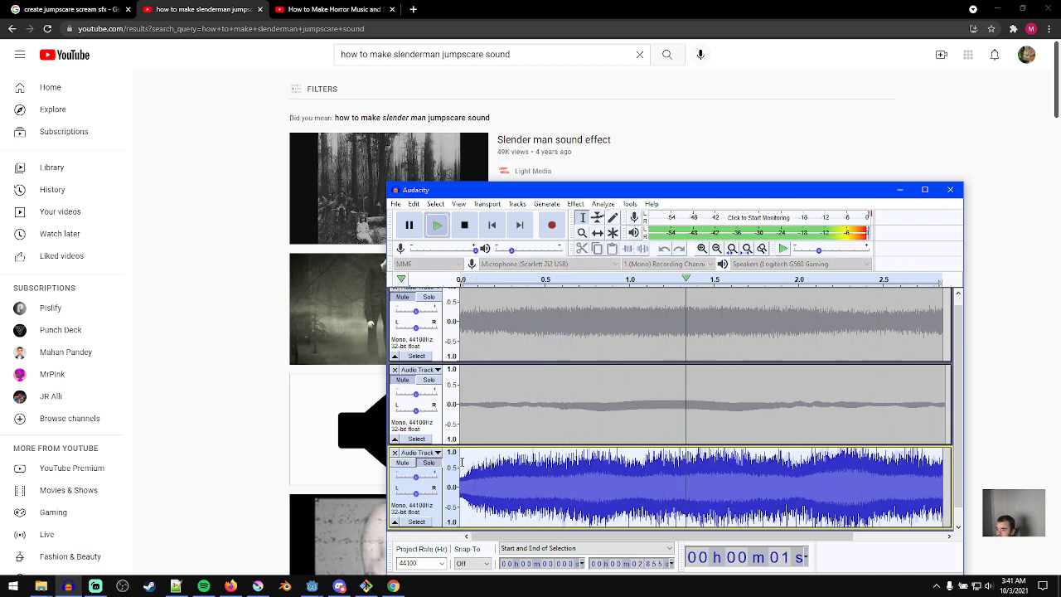
pyautogui.press('space')
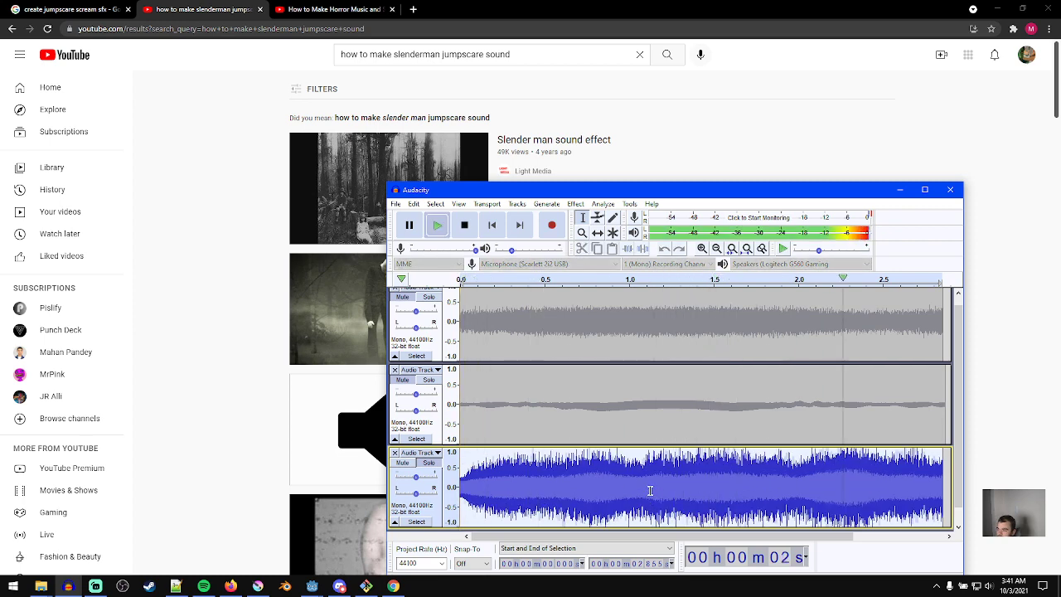
# - Undo the last reverb pass on the white noise track, turn off its solo and play all tracks together
pyautogui.press('space')
pyautogui.hotkey('ctrl', 'z')
pyautogui.click(429, 462)
pyautogui.press('space')
pyautogui.press('space')
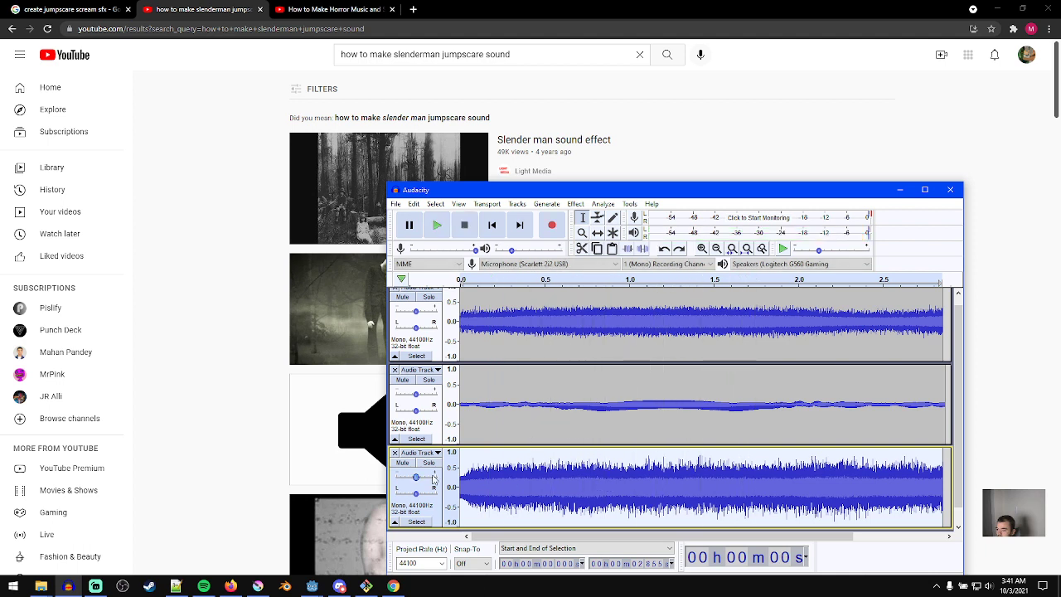
# - Raise the gain of the middle track and play back the mix several times
pyautogui.click(491, 421)
pyautogui.press('space')
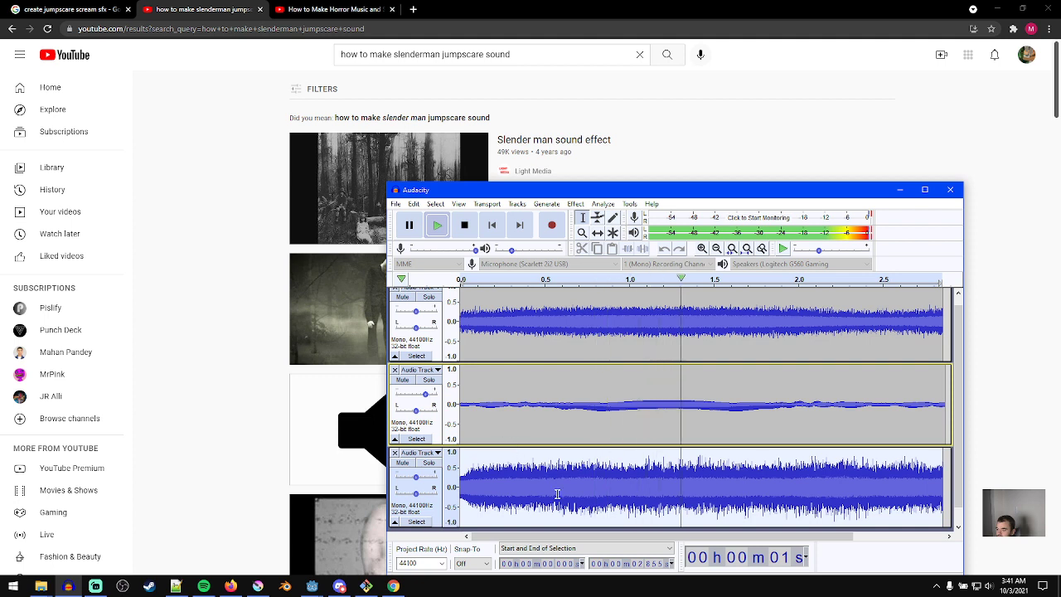
pyautogui.press('space')
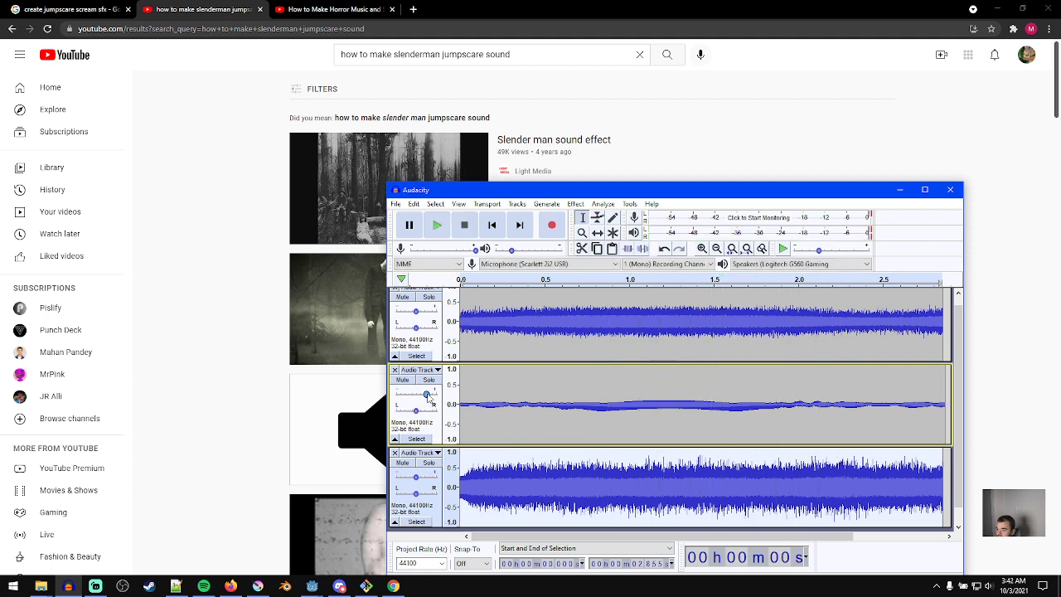
pyautogui.press('space')
pyautogui.press('space')
pyautogui.press('space')
pyautogui.press('space')
# - Compare the mix with the first track muted and with the white noise track muted, restoring each track
pyautogui.click(406, 298)
pyautogui.press('space')
pyautogui.press('space')
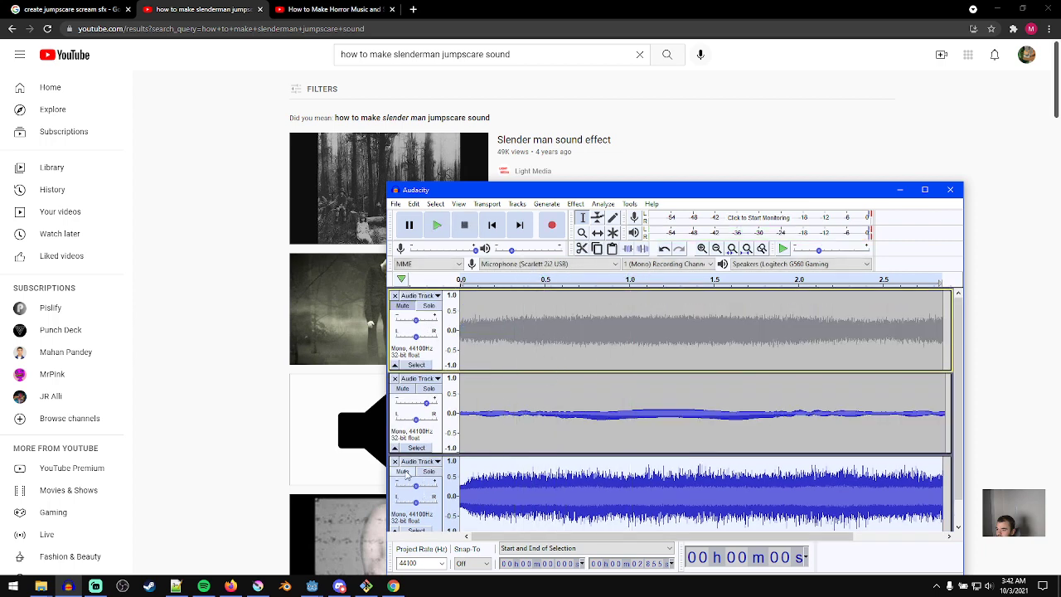
pyautogui.click(402, 471)
pyautogui.click(403, 300)
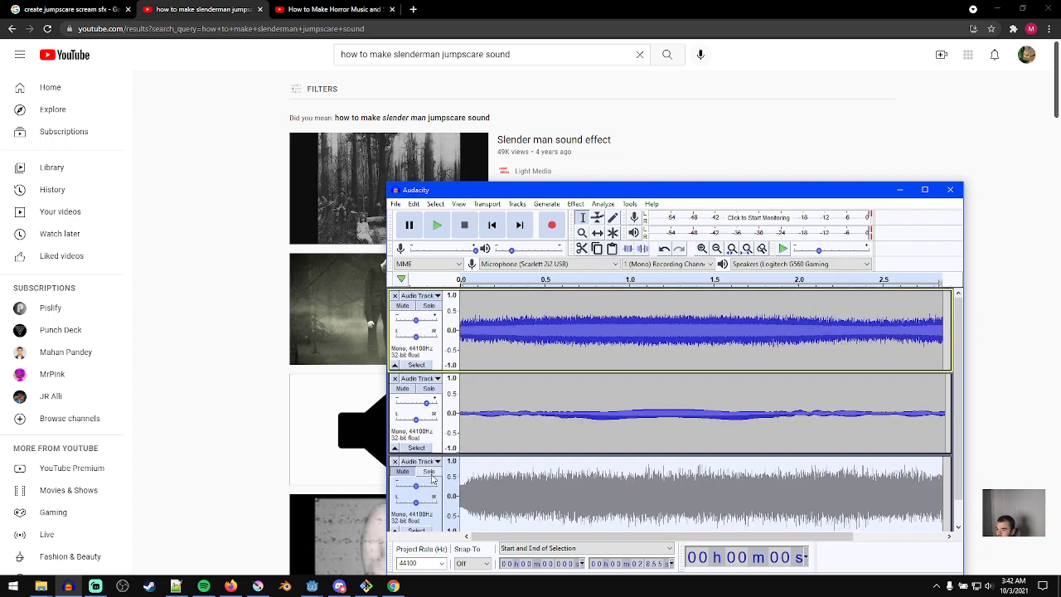
pyautogui.press('space')
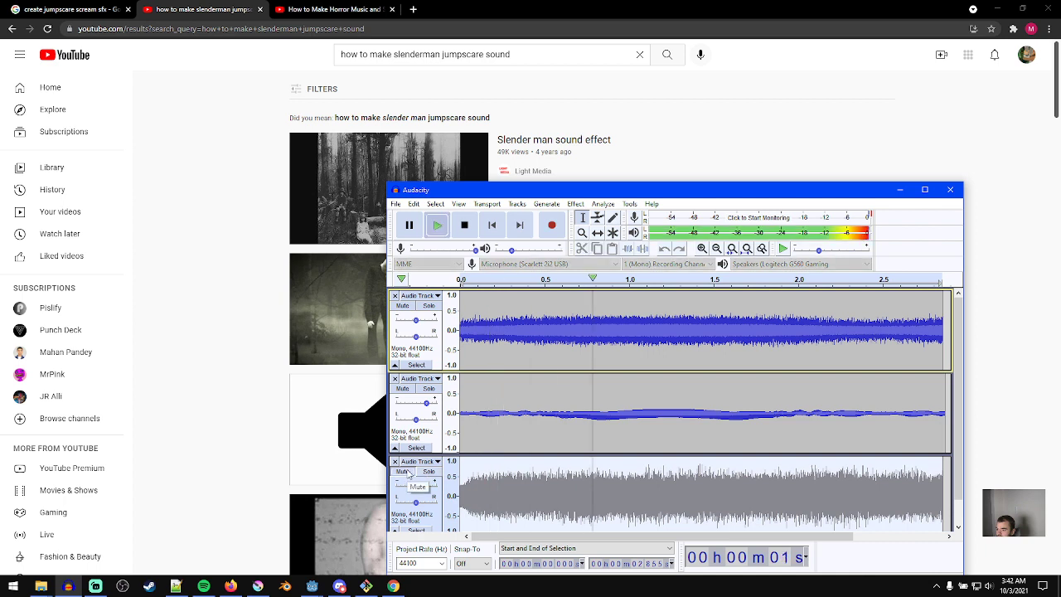
pyautogui.click(403, 471)
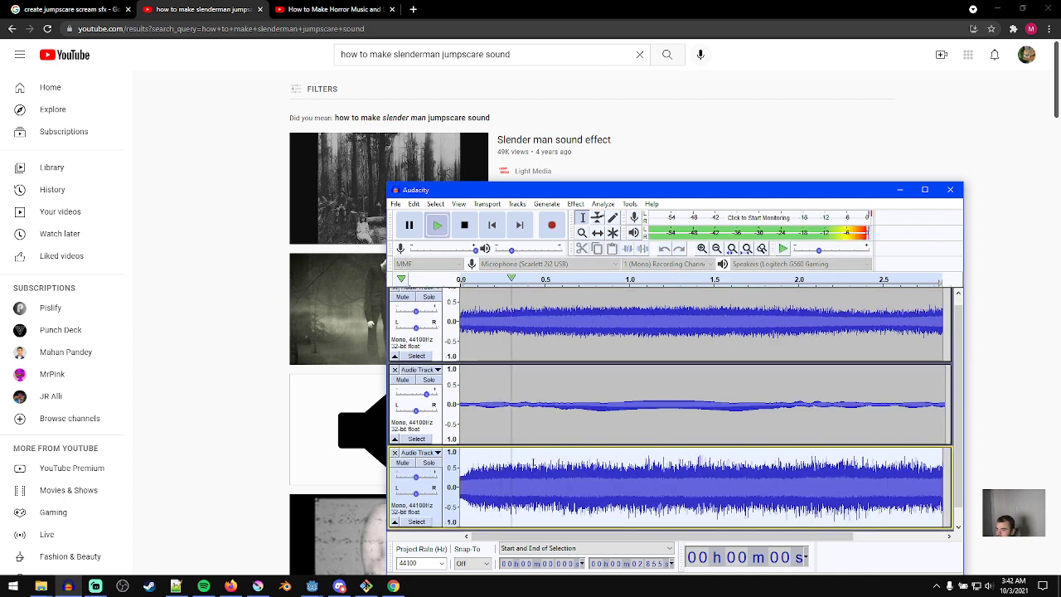
# - Lower the middle track's gain slightly and play back the mix
pyautogui.moveTo(426, 396)
pyautogui.moveTo(422, 397); pyautogui.dragTo(421, 396)
pyautogui.press('space')
pyautogui.press('space')
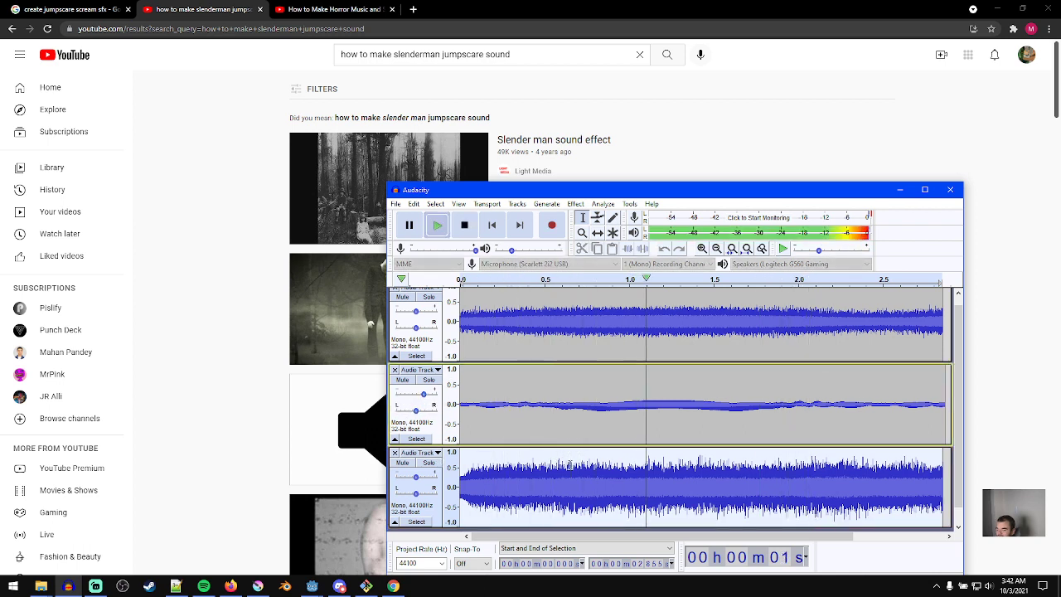
pyautogui.press('space')
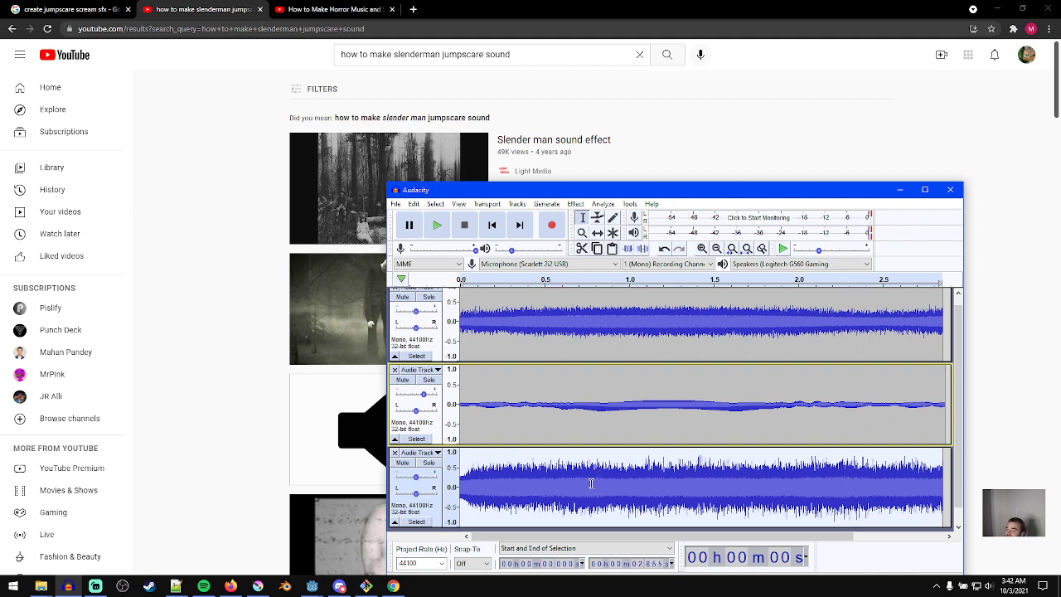
# - Lower the white noise track's gain slightly and listen to the complete mix
pyautogui.moveTo(417, 478); pyautogui.dragTo(416, 478)
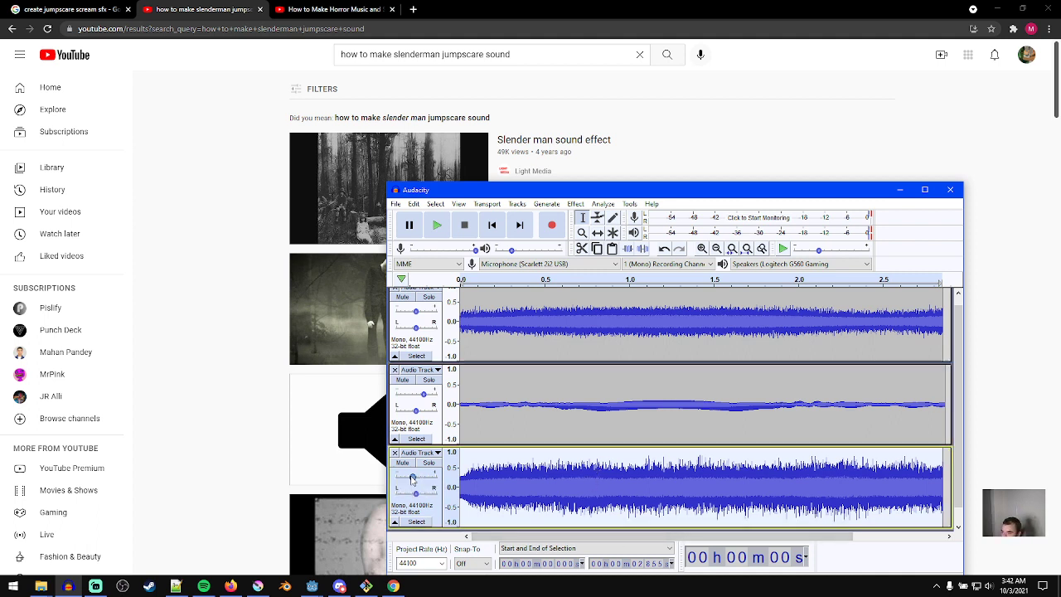
pyautogui.press('space')
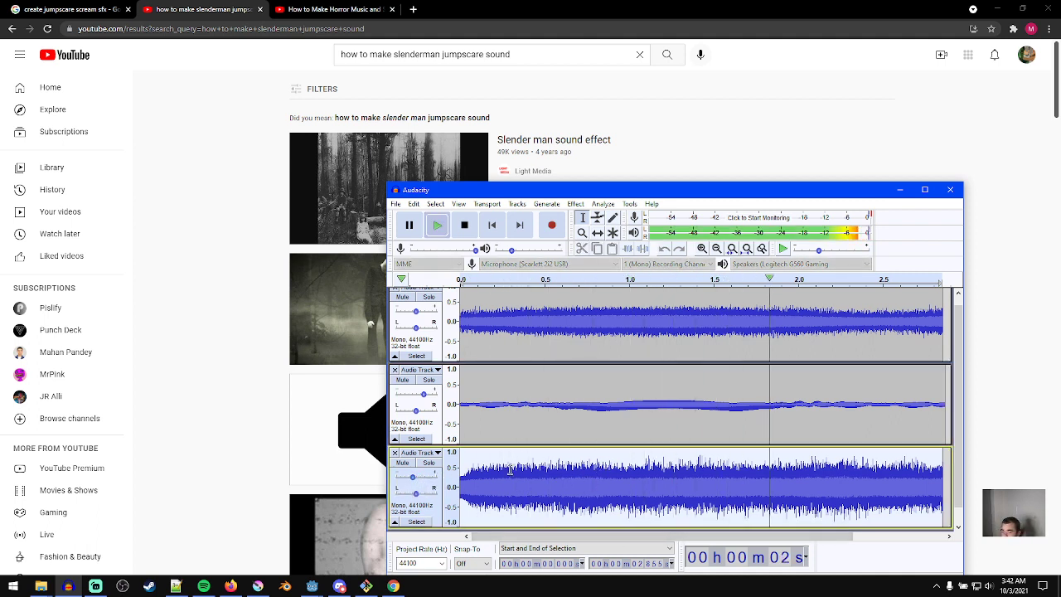
pyautogui.keyDown('ctrl'); pyautogui.scroll(-1, 561, 464); pyautogui.keyUp('ctrl')
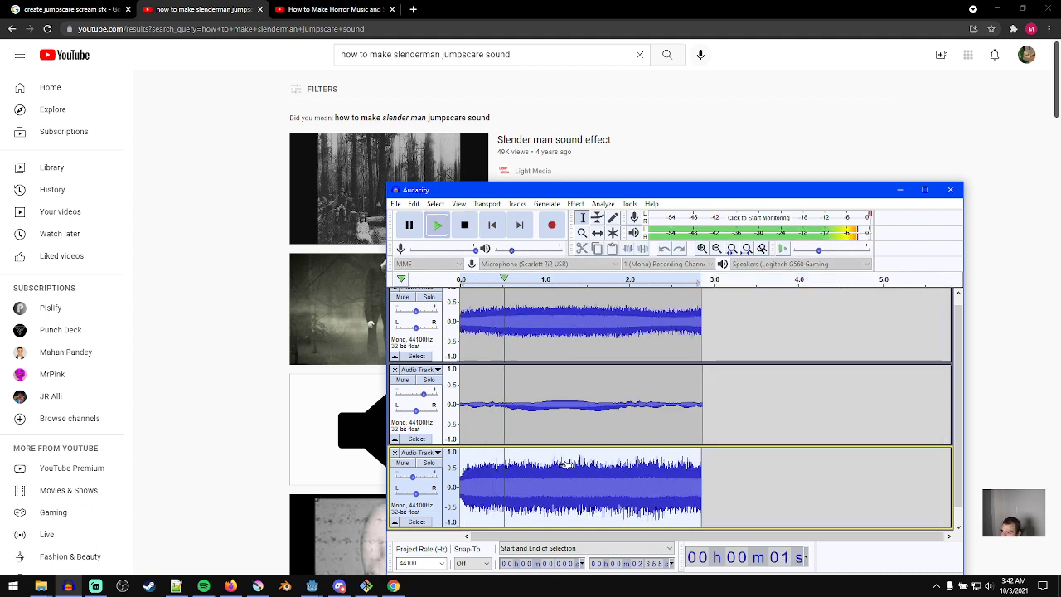
pyautogui.press('space')
pyautogui.press('space')
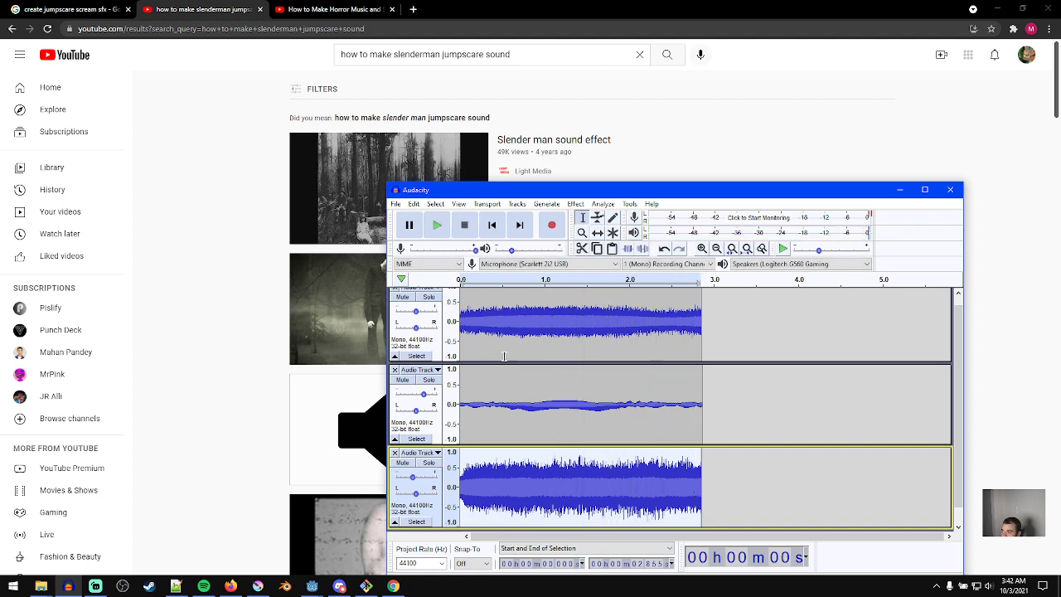
# - Export the mix as a WAV file named jumpscare, leaving the metadata tags empty
pyautogui.click(395, 204)
pyautogui.moveTo(415, 284)
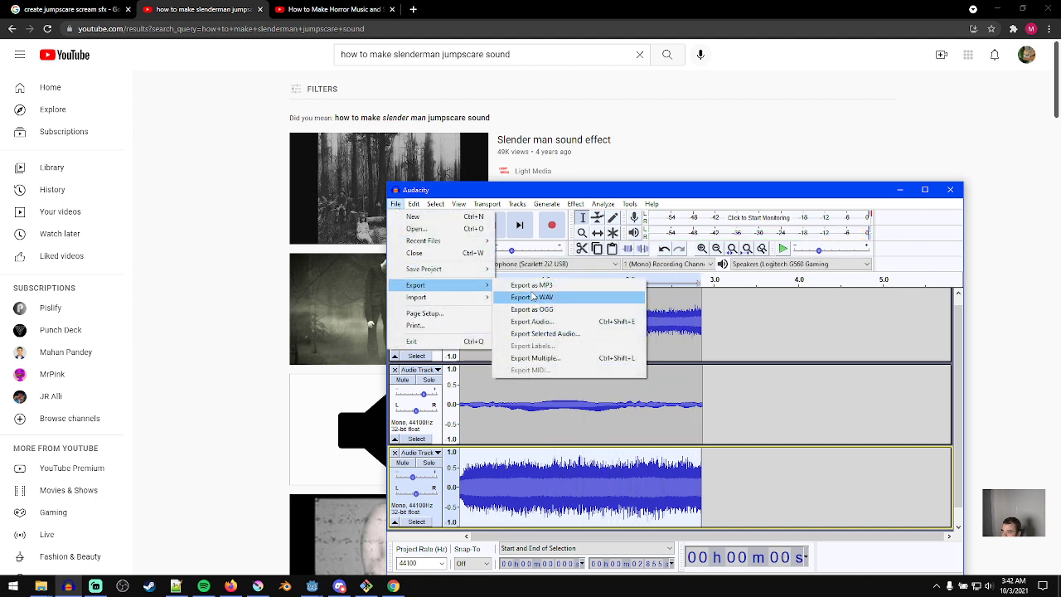
pyautogui.click(541, 298)
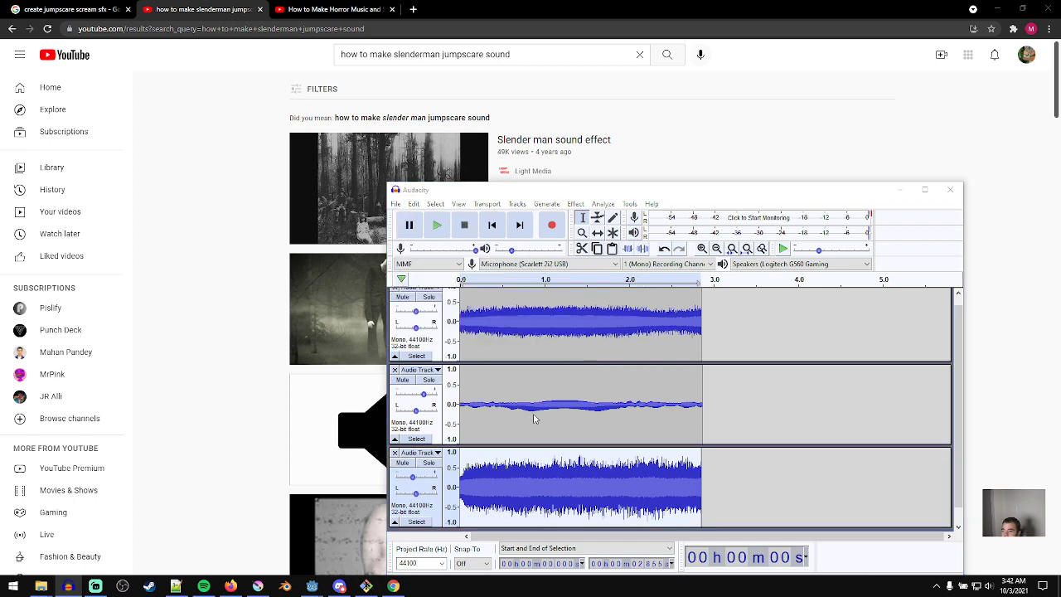
pyautogui.write('jumpscare')
pyautogui.press('Return')
pyautogui.press('Return')
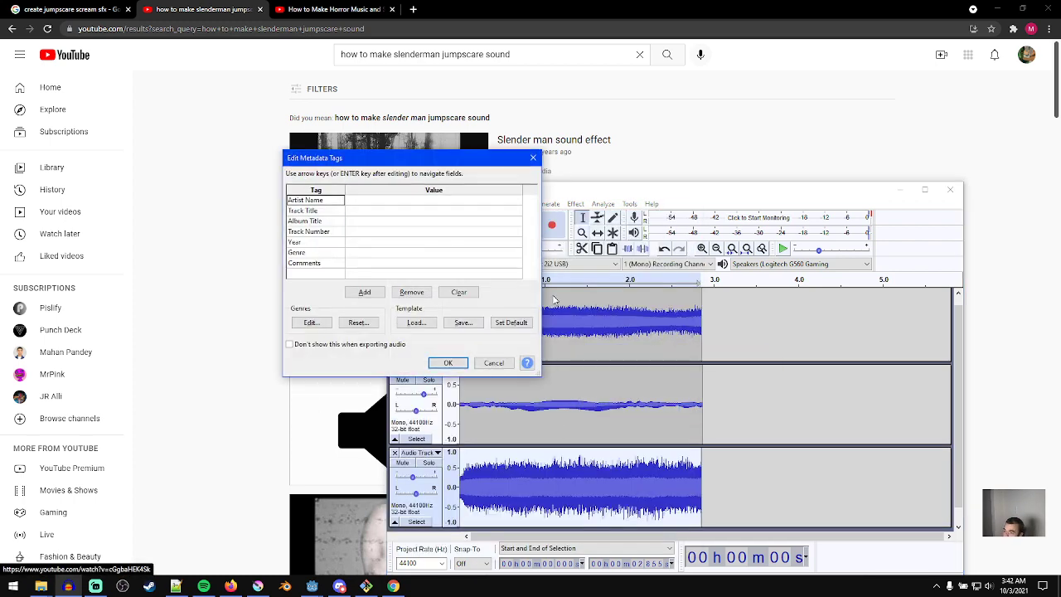
pyautogui.click(447, 363)
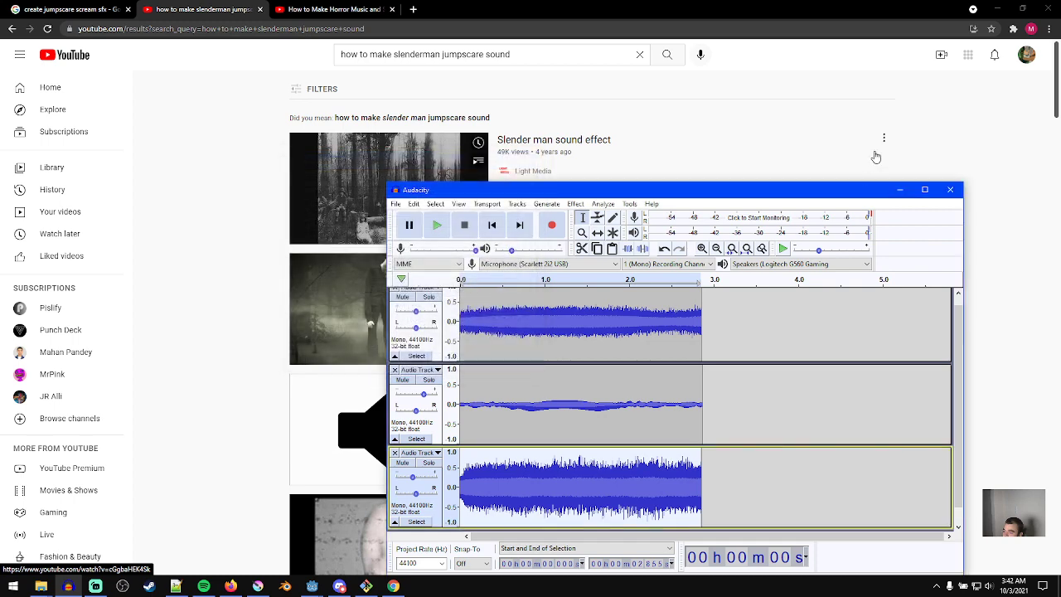
# - Switch to the Godot project and import jumpscare.wav from the LD49 folder into the sfx folder
pyautogui.click(899, 190)
pyautogui.moveTo(311, 586)
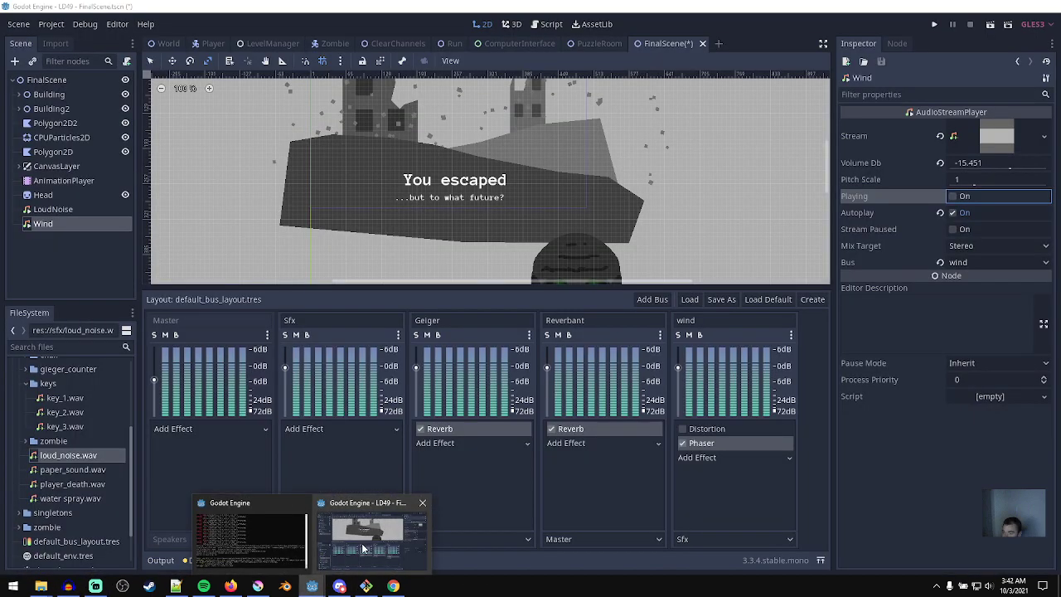
pyautogui.click(362, 542)
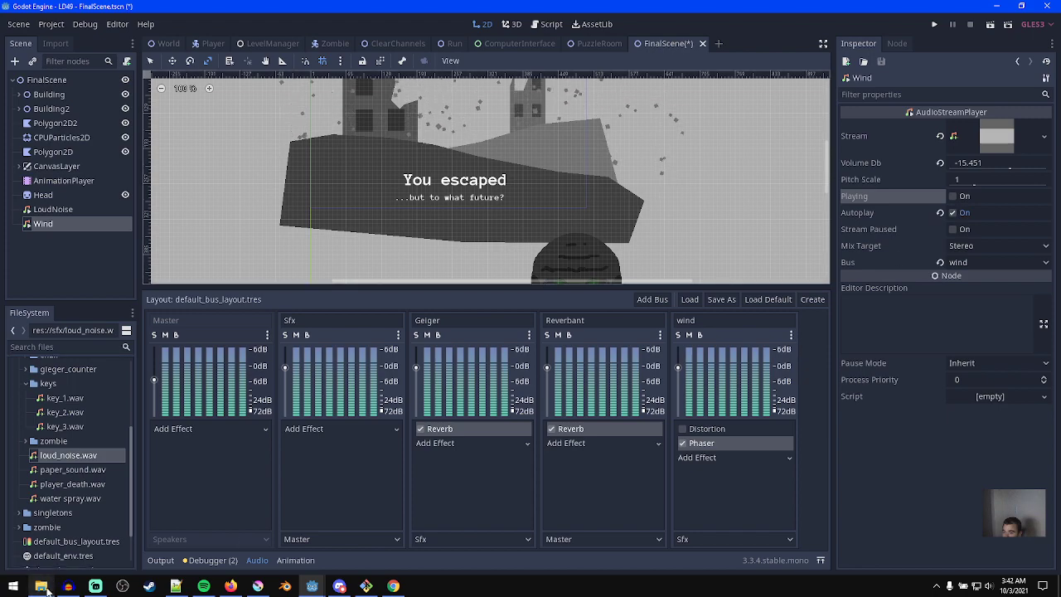
pyautogui.moveTo(46, 586)
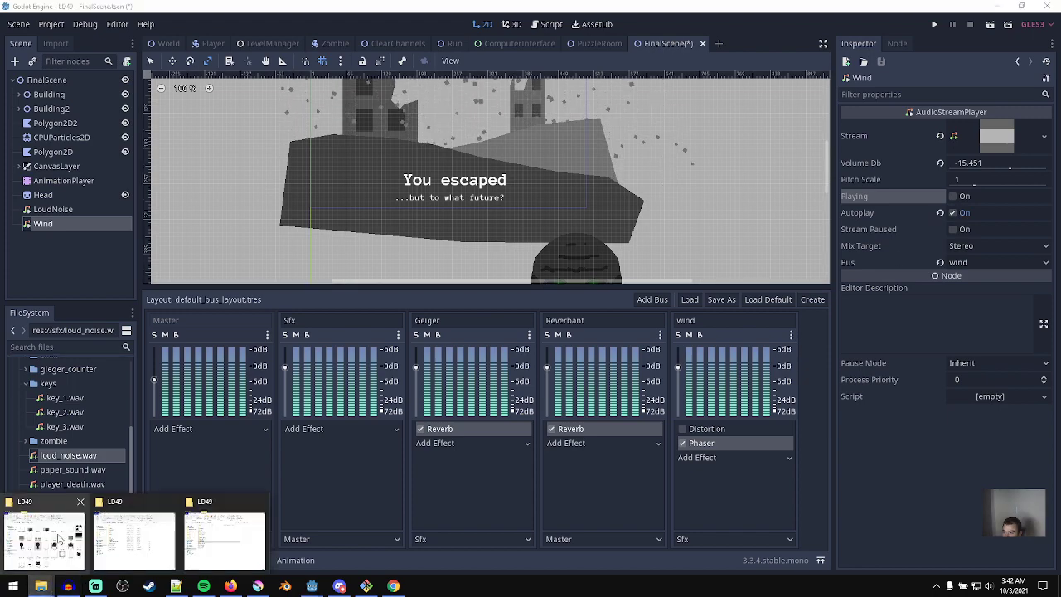
pyautogui.moveTo(142, 537)
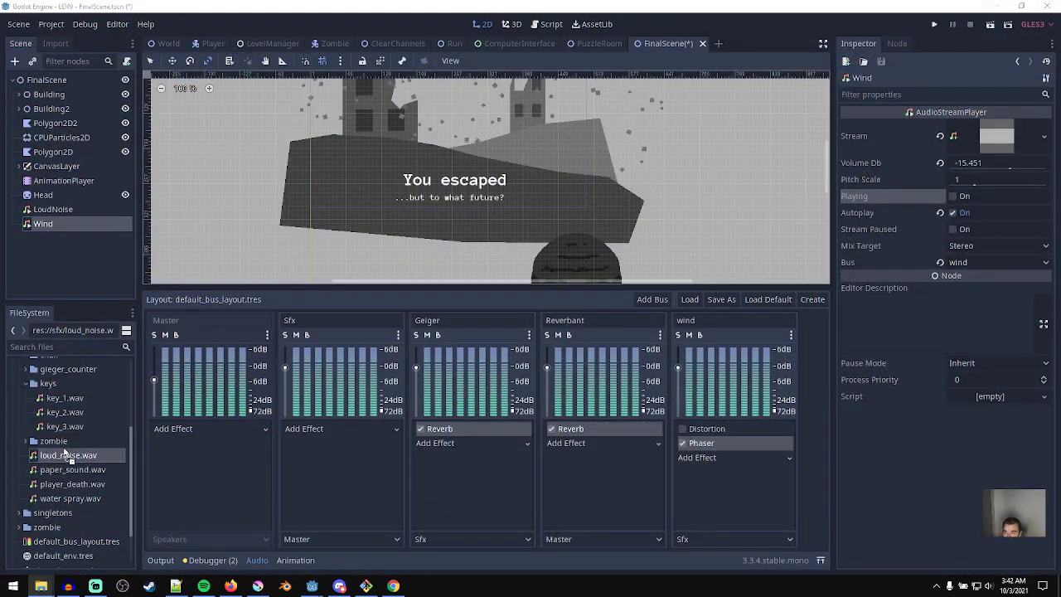
pyautogui.click(294, 60)
# - Rename the LoudNoise audio player node to Jumpscare
pyautogui.doubleClick(99, 214)
pyautogui.write('J')
pyautogui.write('Jumpscare')
pyautogui.press('Return')
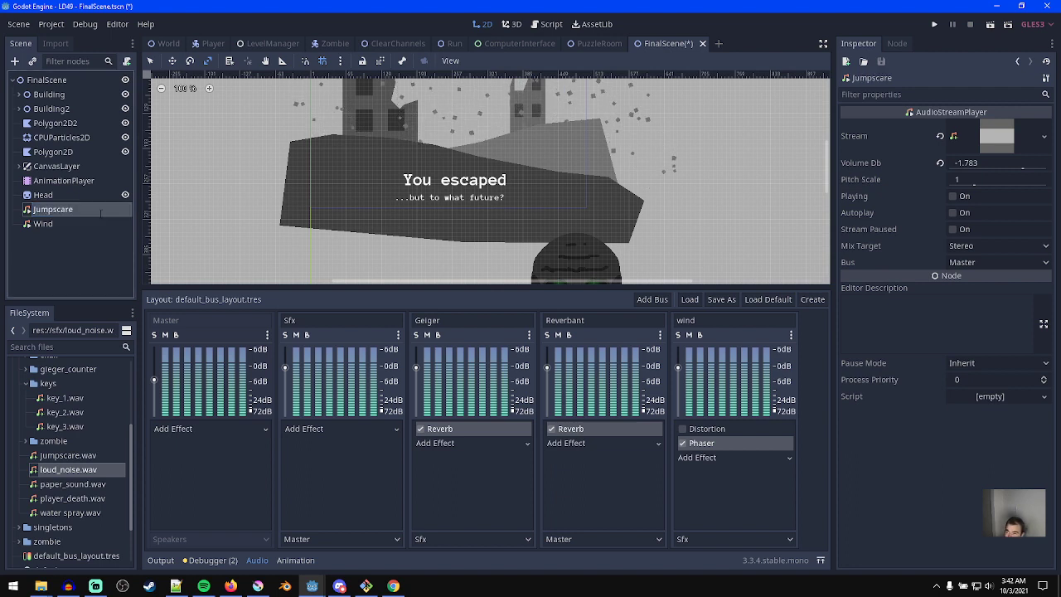
# - Rename the loud_noise.wav file in the sfx folder to wind.wav
pyautogui.rightClick(68, 471)
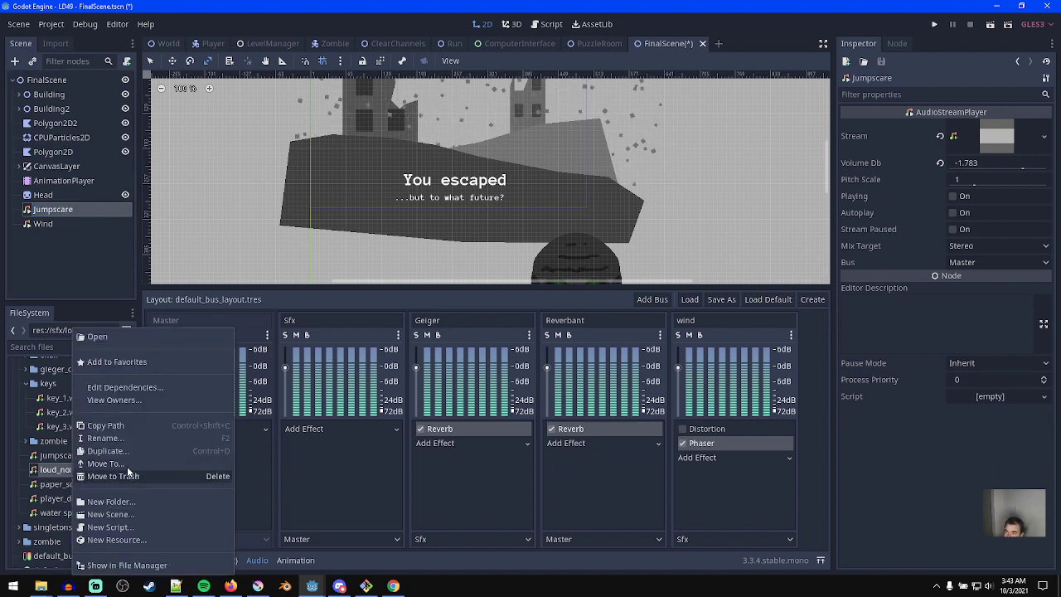
pyautogui.click(125, 441)
pyautogui.write('wind.wav')
pyautogui.press('Return')
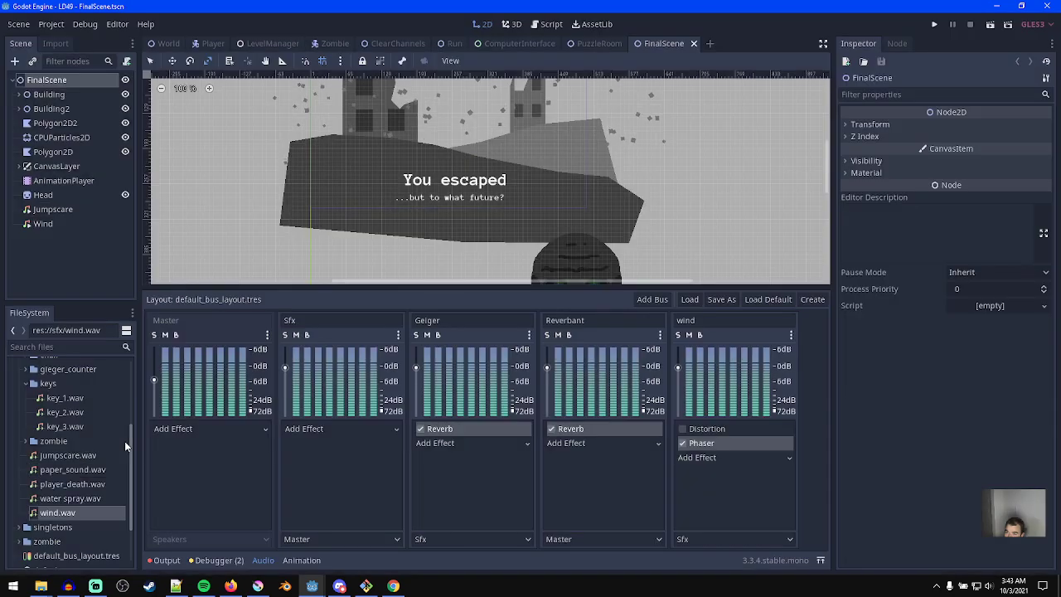
# - Assign jumpscare.wav as the Jumpscare node's stream and reset its volume to 0 dB
pyautogui.click(53, 209)
pyautogui.click(59, 224)
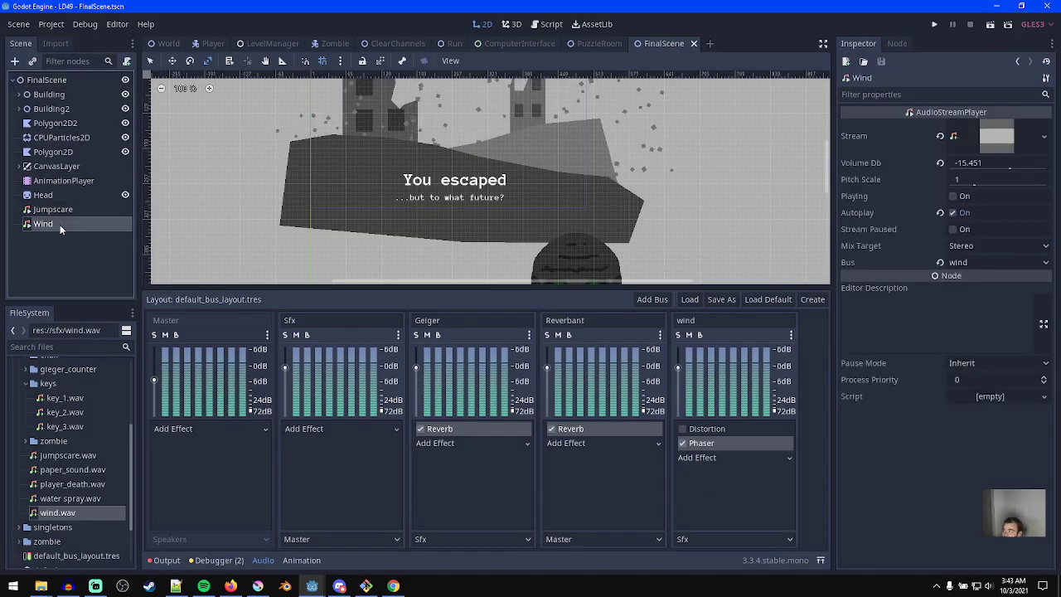
pyautogui.click(56, 210)
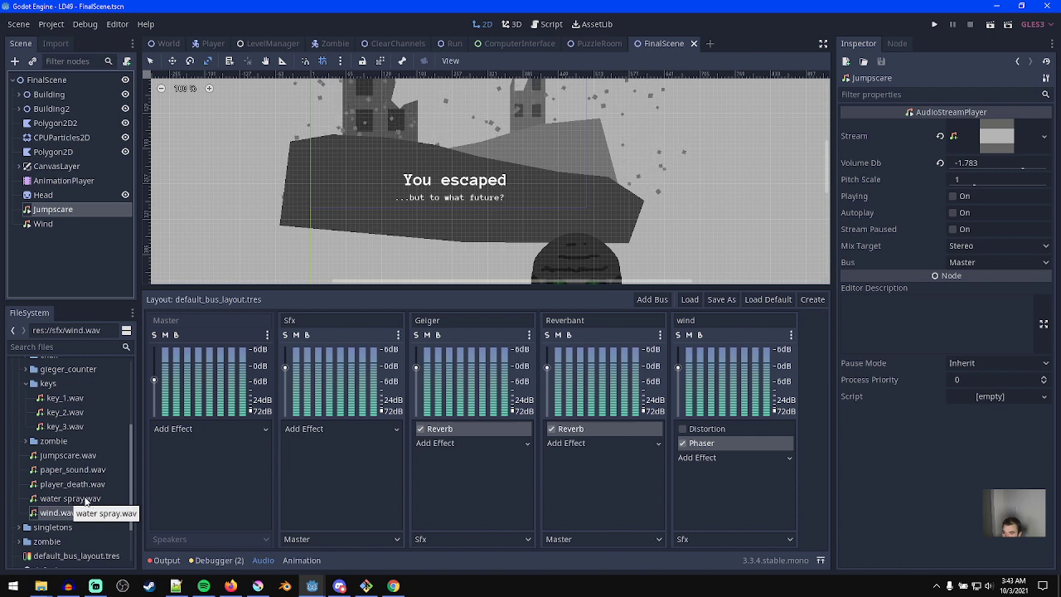
pyautogui.click(70, 457)
pyautogui.moveTo(69, 457); pyautogui.dragTo(991, 138)
pyautogui.click(940, 163)
# - Preview the Jumpscare node's sound, turn its playback off and save the scene
pyautogui.click(954, 197)
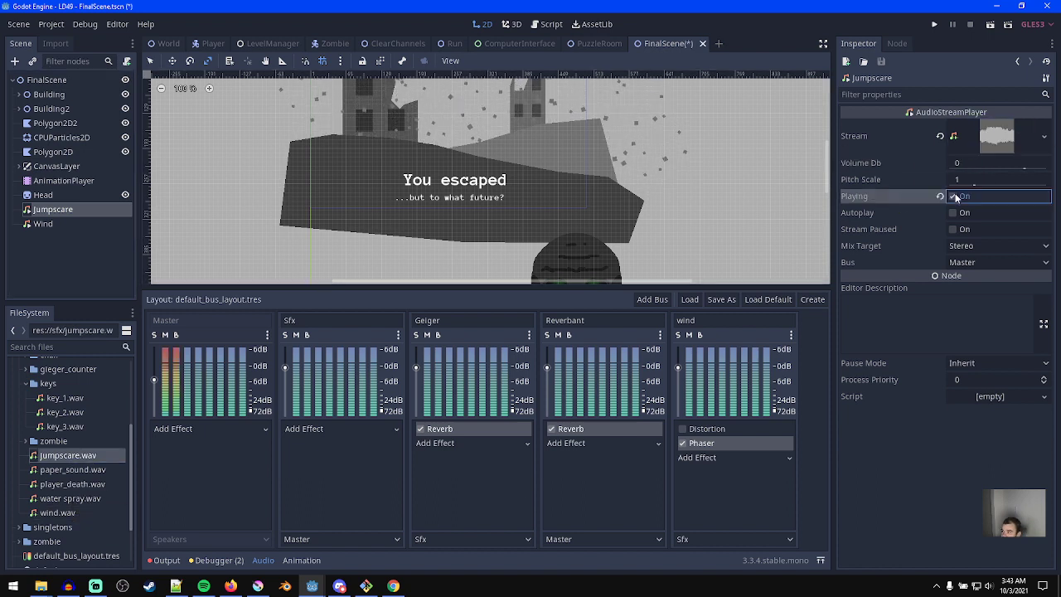
pyautogui.moveTo(506, 252); pyautogui.dragTo(491, 215, button='middle')
pyautogui.scroll(-2, 491, 215)
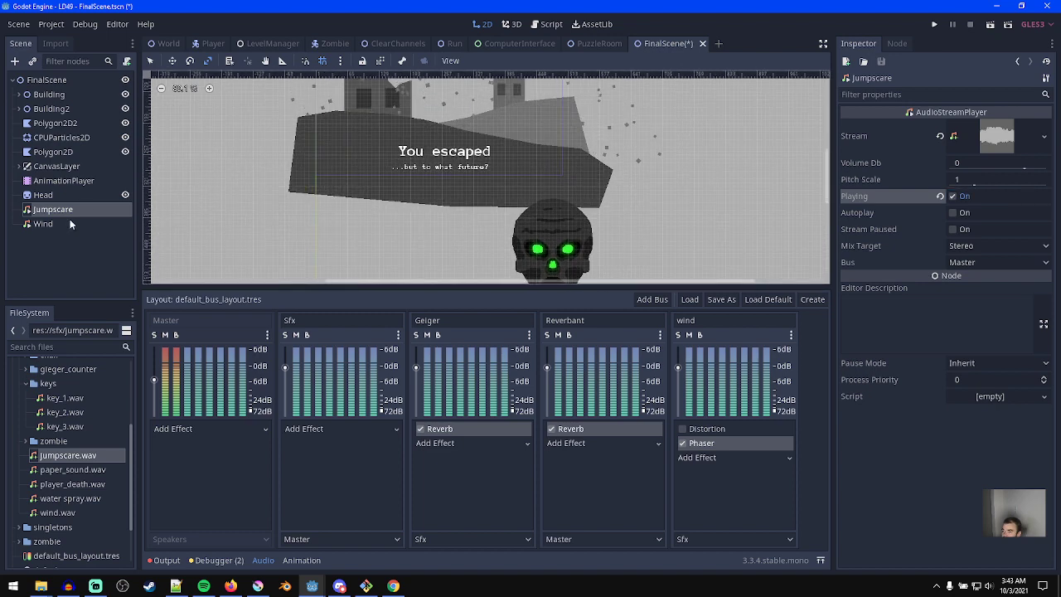
pyautogui.click(953, 196)
pyautogui.hotkey('ctrl', 's')
# - Play the AnimationPlayer's cutscene animation from the start and test-run the FinalScene
pyautogui.click(60, 181)
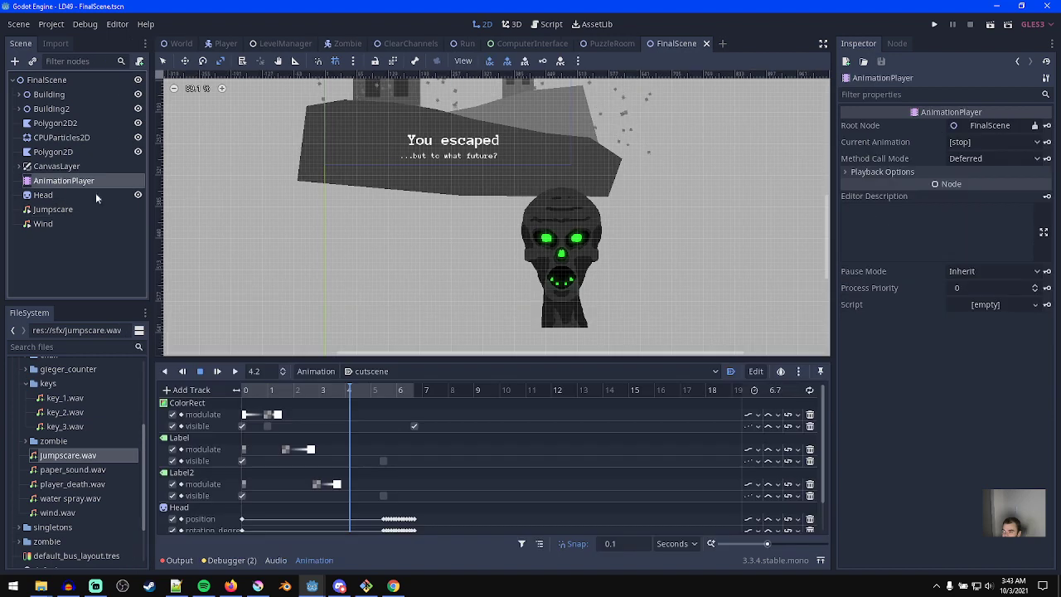
pyautogui.moveTo(385, 391); pyautogui.dragTo(243, 385)
pyautogui.click(216, 372)
pyautogui.moveTo(508, 166); pyautogui.dragTo(515, 243, button='middle')
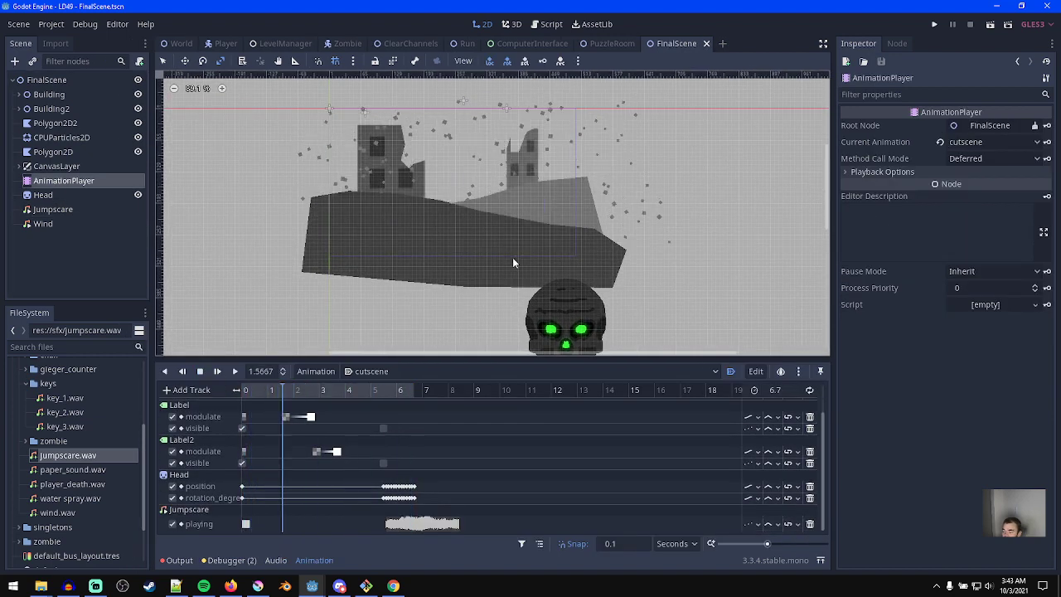
pyautogui.moveTo(300, 393); pyautogui.dragTo(214, 381)
pyautogui.press('F6')
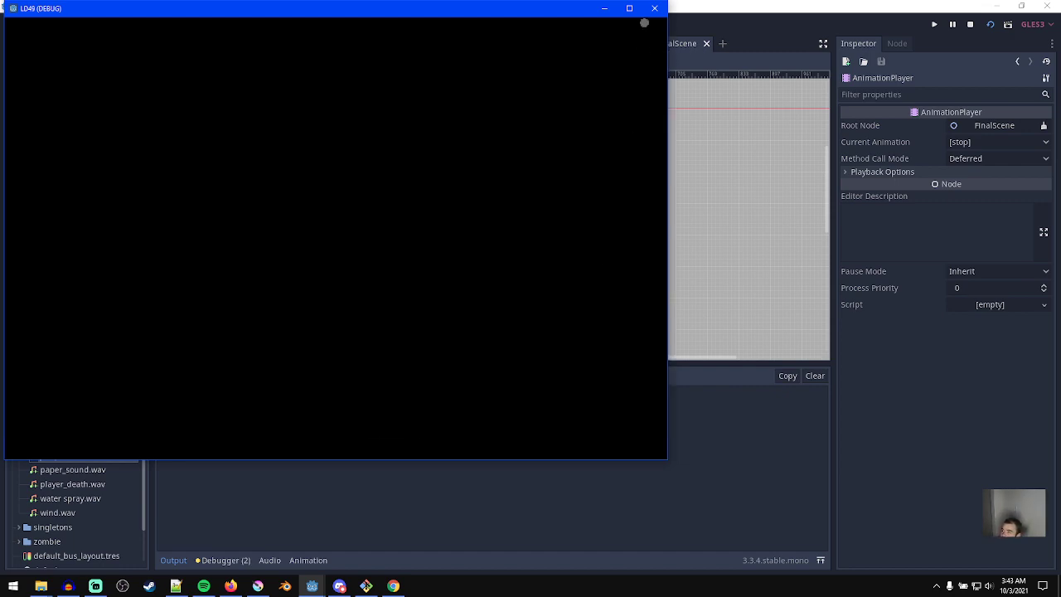
pyautogui.click(654, 7)
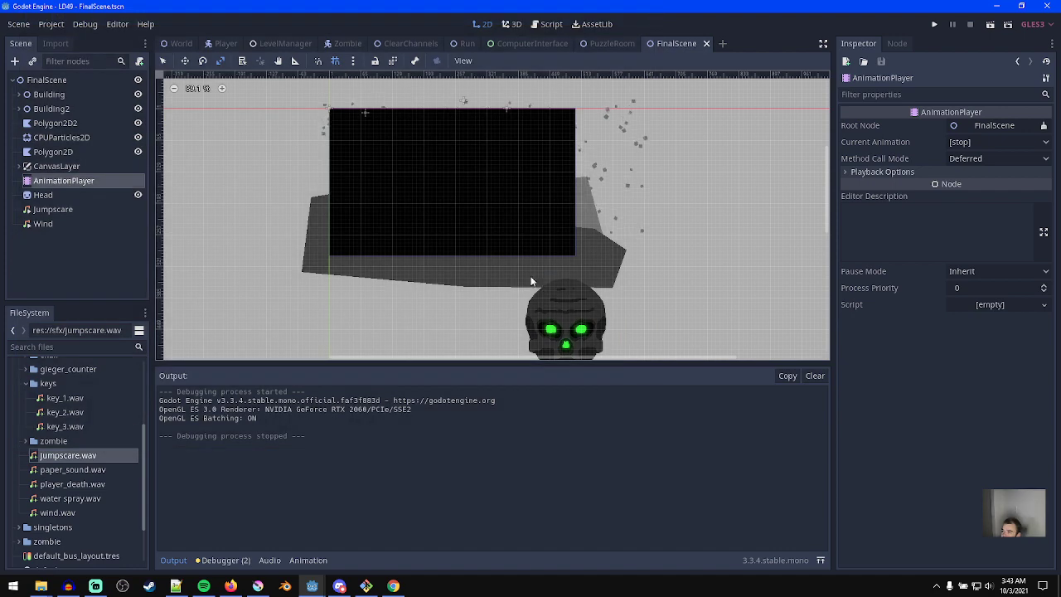
# - Set the Jumpscare node's volume to 5 dB
pyautogui.click(116, 211)
pyautogui.click(964, 163)
pyautogui.write('4')
pyautogui.press('Return')
pyautogui.click(964, 158)
pyautogui.write('5')
pyautogui.press('Return')
# - Run the FinalScene again to check the louder jumpscare and close the game window
pyautogui.press('F6')
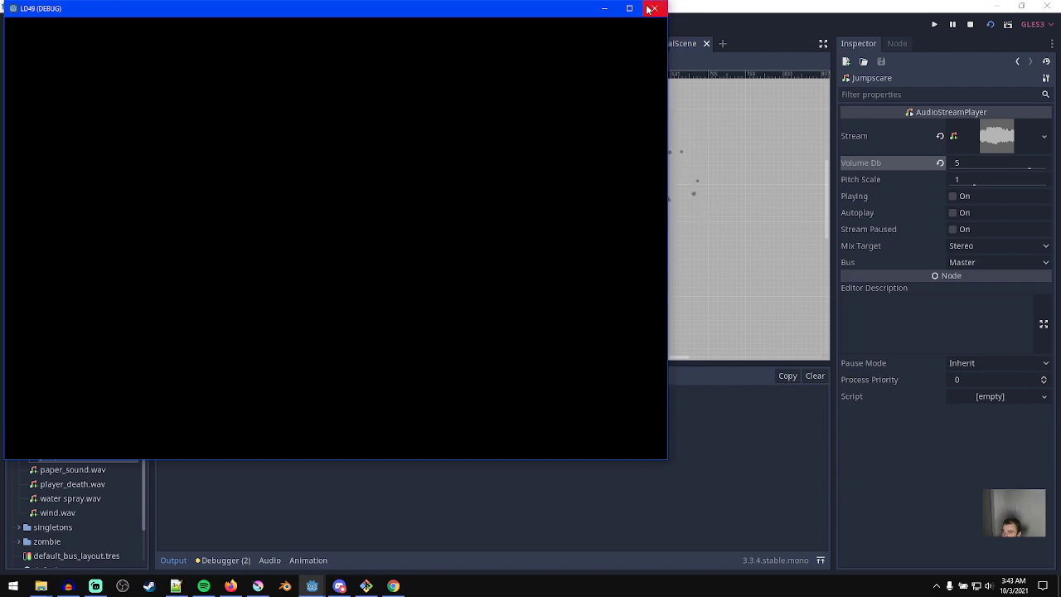
pyautogui.click(653, 9)
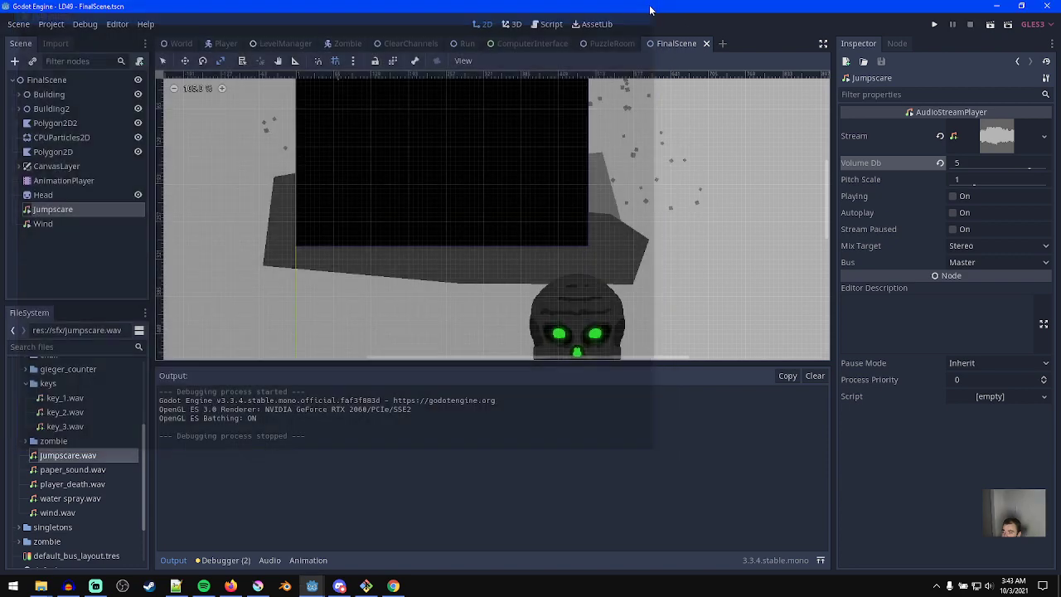
pyautogui.moveTo(386, 321); pyautogui.dragTo(317, 255, button='middle')
pyautogui.scroll(3, 365, 252)
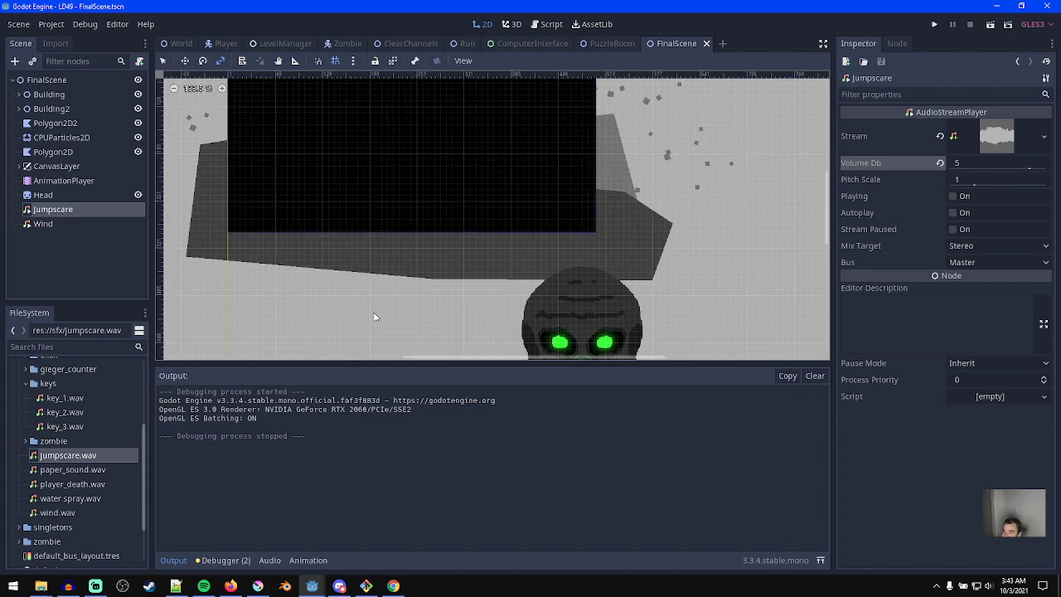
# - Set the Wind node's volume to -20 dB and bring up the audio bus layout
pyautogui.click(65, 181)
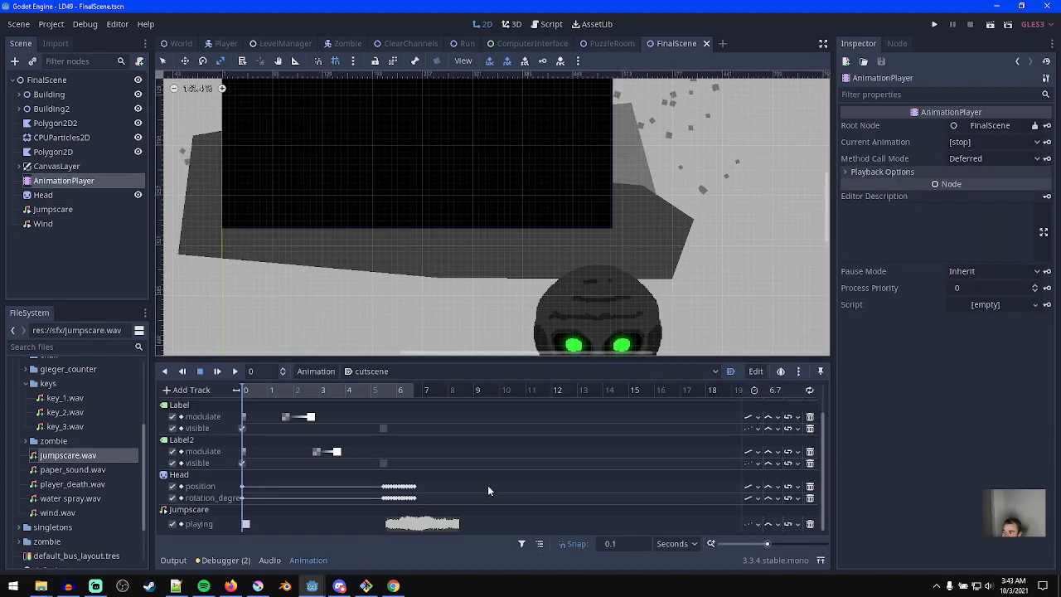
pyautogui.click(419, 389)
pyautogui.moveTo(414, 406); pyautogui.dragTo(144, 362)
pyautogui.click(46, 224)
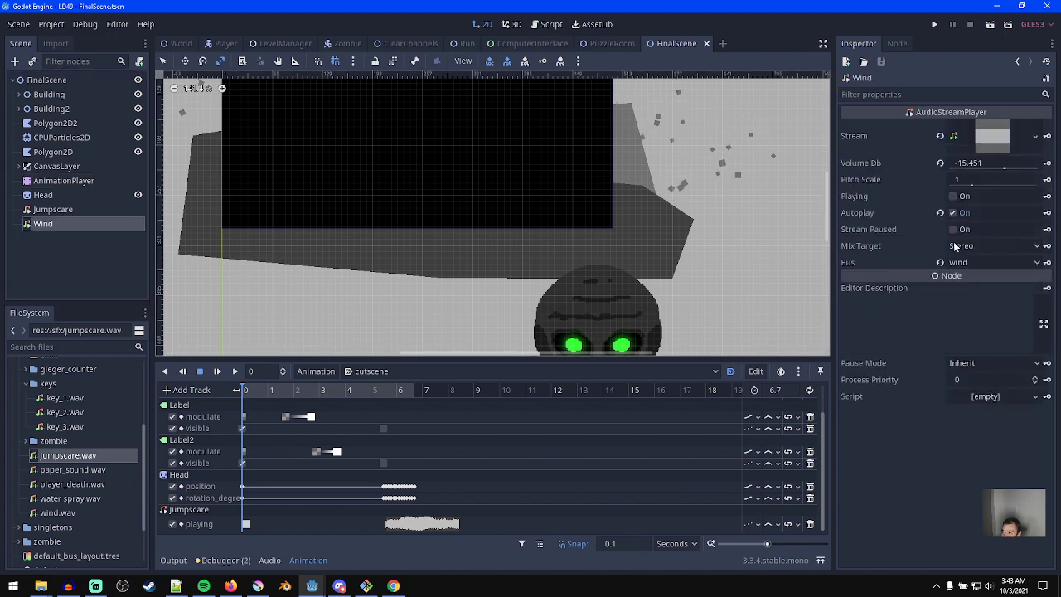
pyautogui.click(994, 164)
pyautogui.write('-20')
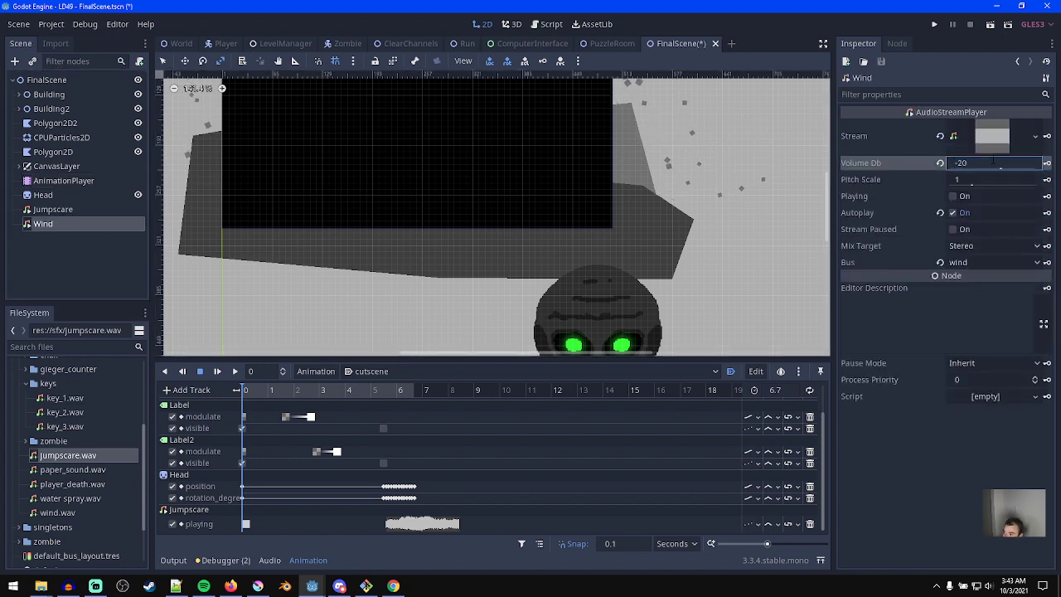
pyautogui.press('Return')
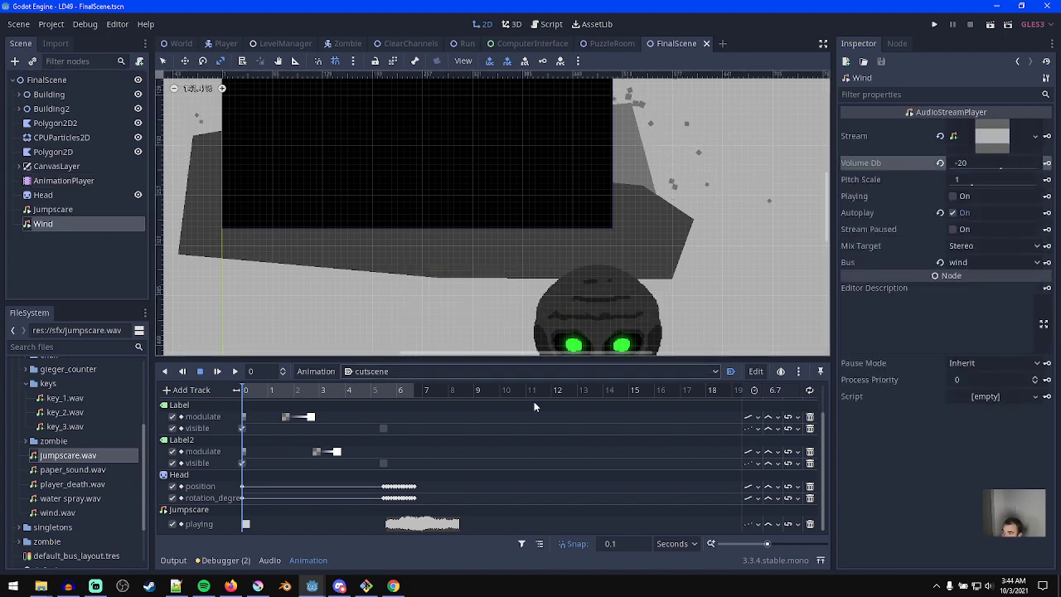
pyautogui.click(269, 561)
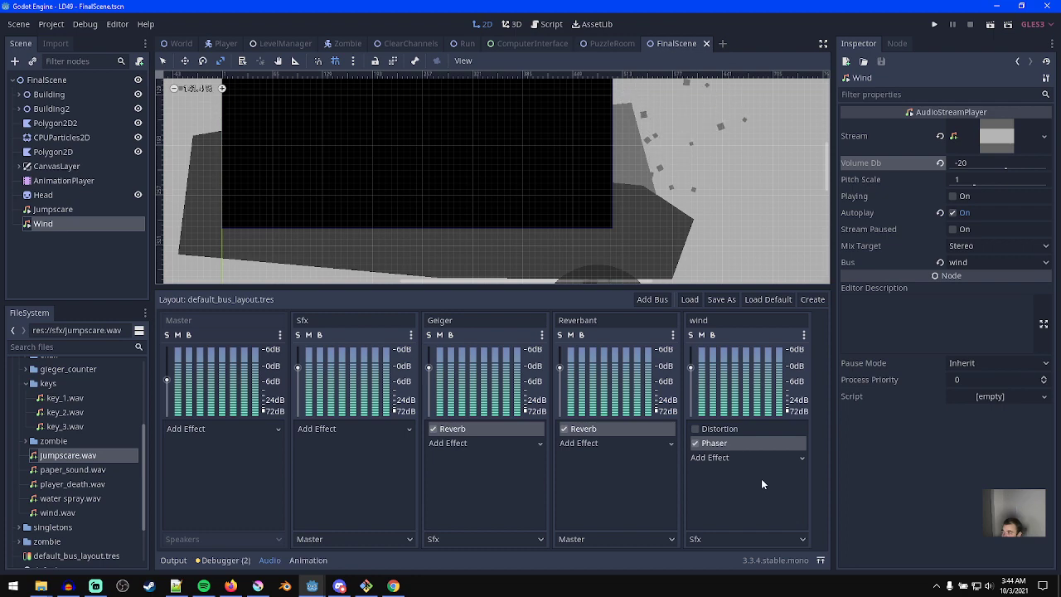
pyautogui.scroll(-3, 504, 235)
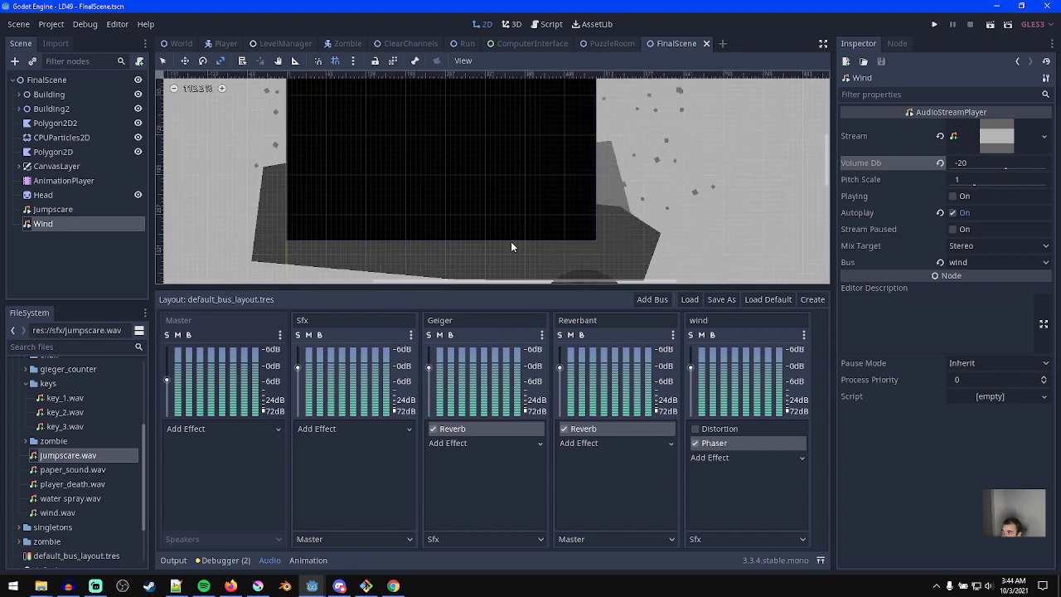
# - Assign the Jumpscare node to the Sfx audio bus and save the scene
pyautogui.click(99, 209)
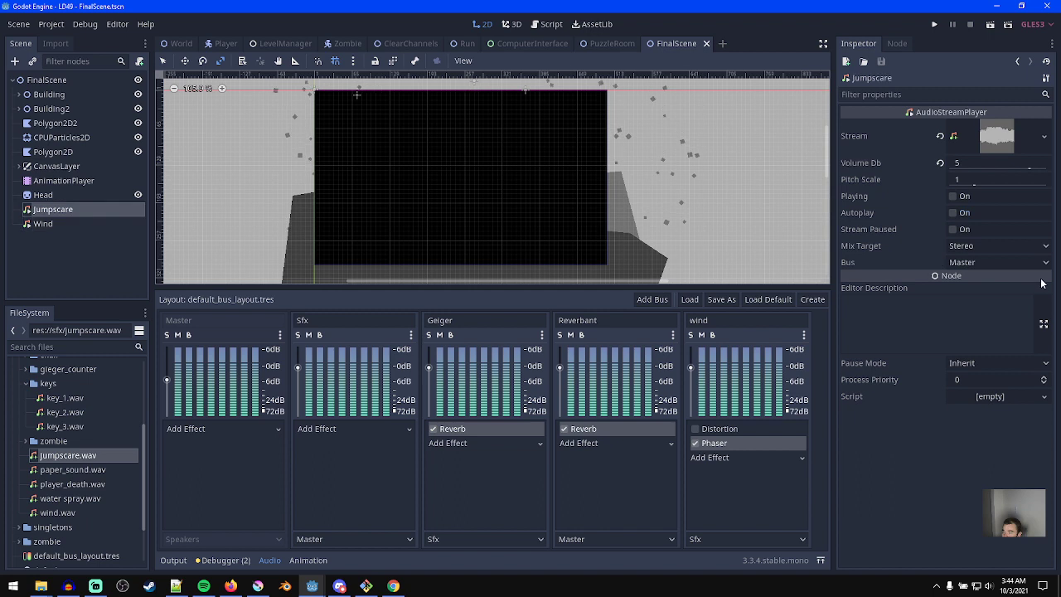
pyautogui.click(999, 262)
pyautogui.click(986, 289)
pyautogui.hotkey('ctrl', 's')
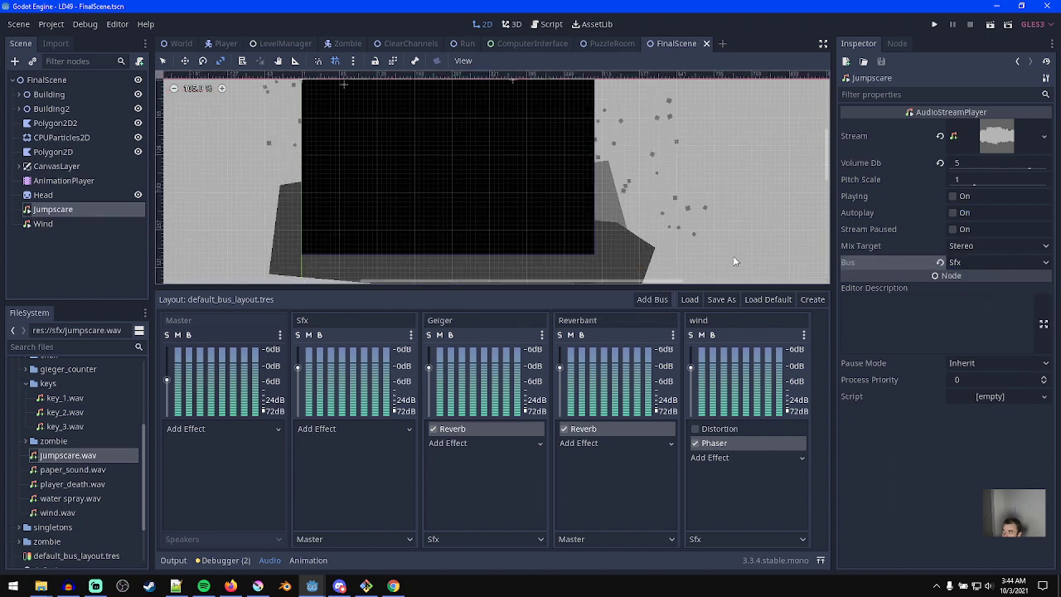
pyautogui.click(361, 430)
pyautogui.click(562, 421)
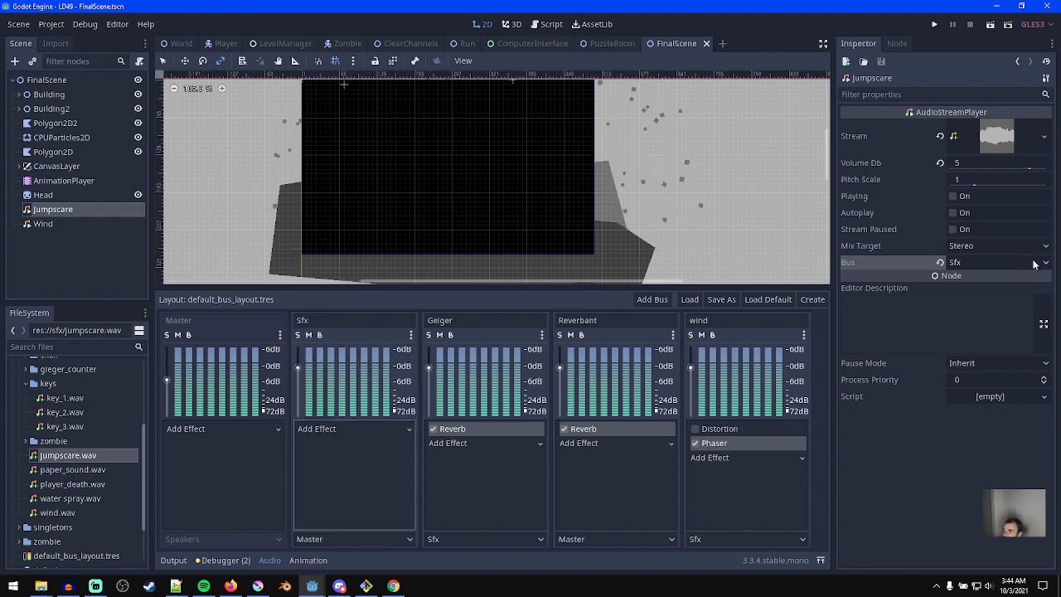
# - Add a new audio bus named jumpscare to the bus layout
pyautogui.click(652, 299)
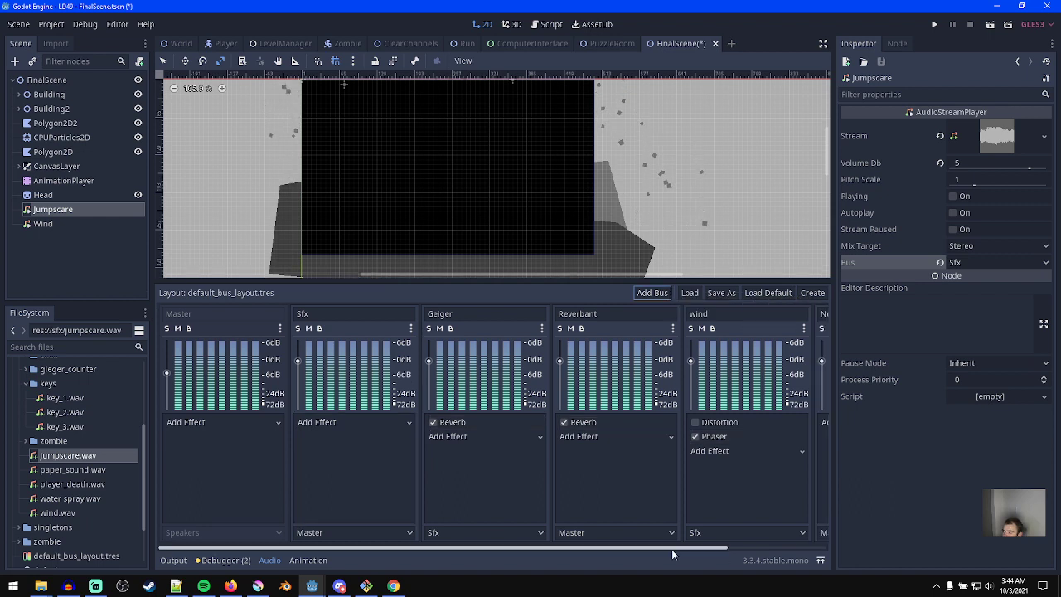
pyautogui.moveTo(671, 548); pyautogui.dragTo(810, 547)
pyautogui.doubleClick(748, 314)
pyautogui.write('jumpscare')
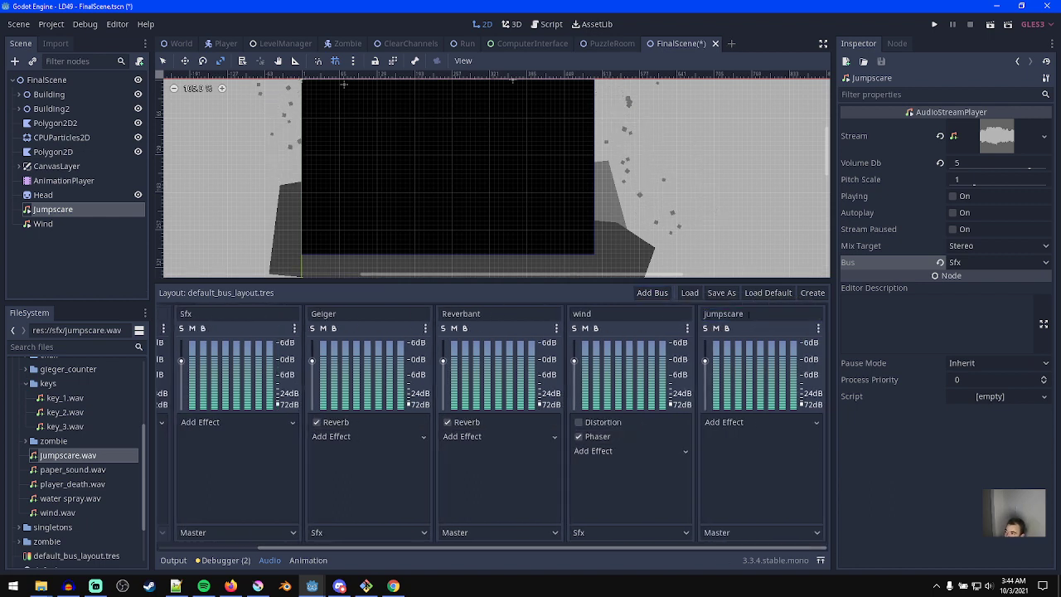
pyautogui.click(761, 423)
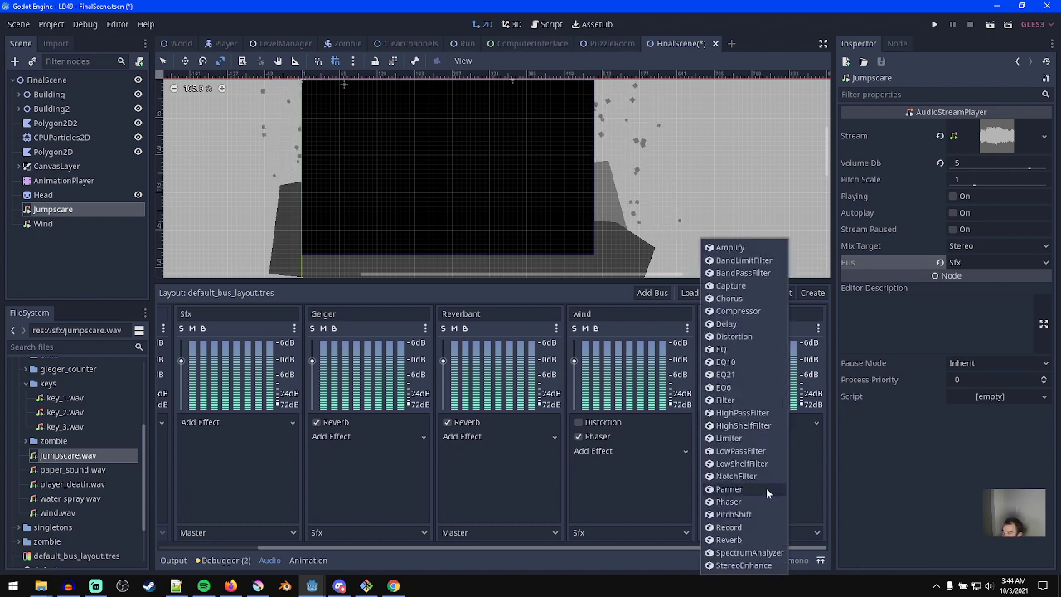
pyautogui.click(816, 512)
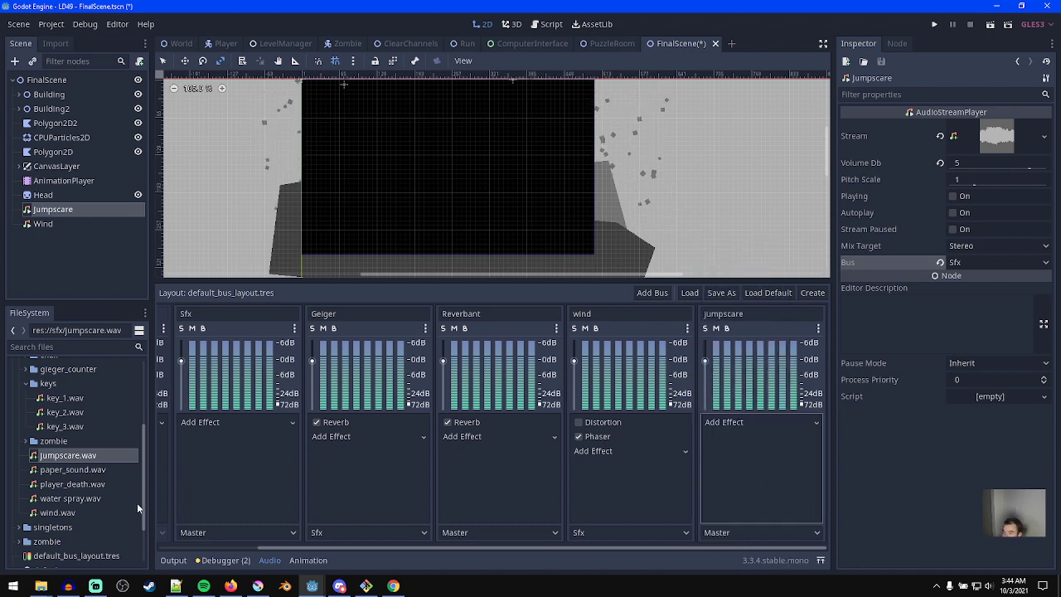
# - Reimport jumpscare.wav with Loop enabled and play it from the Jumpscare node with the volume lowered to -3.32 dB
pyautogui.click(65, 45)
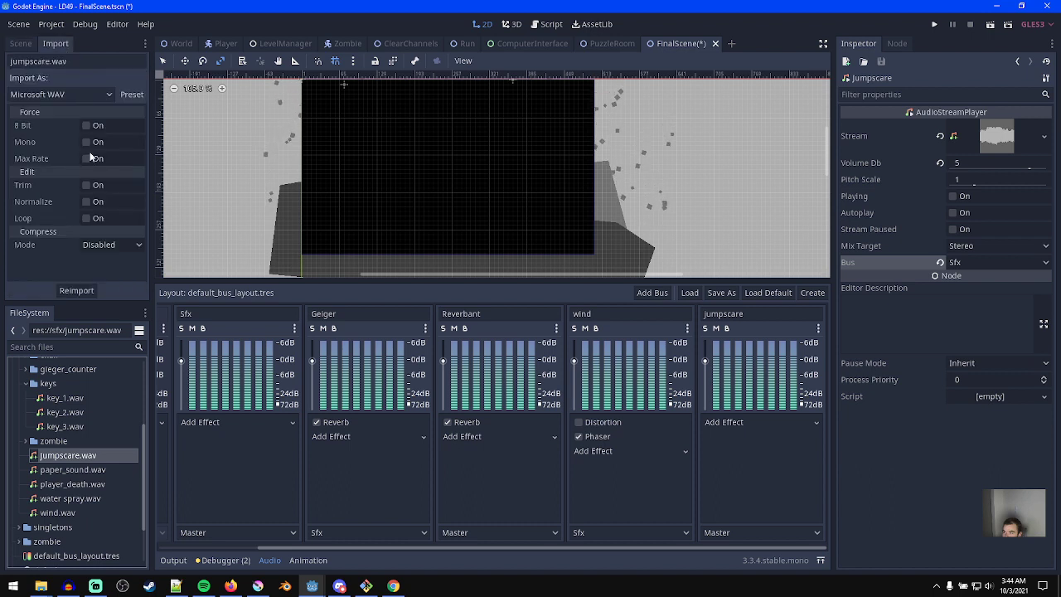
pyautogui.click(97, 217)
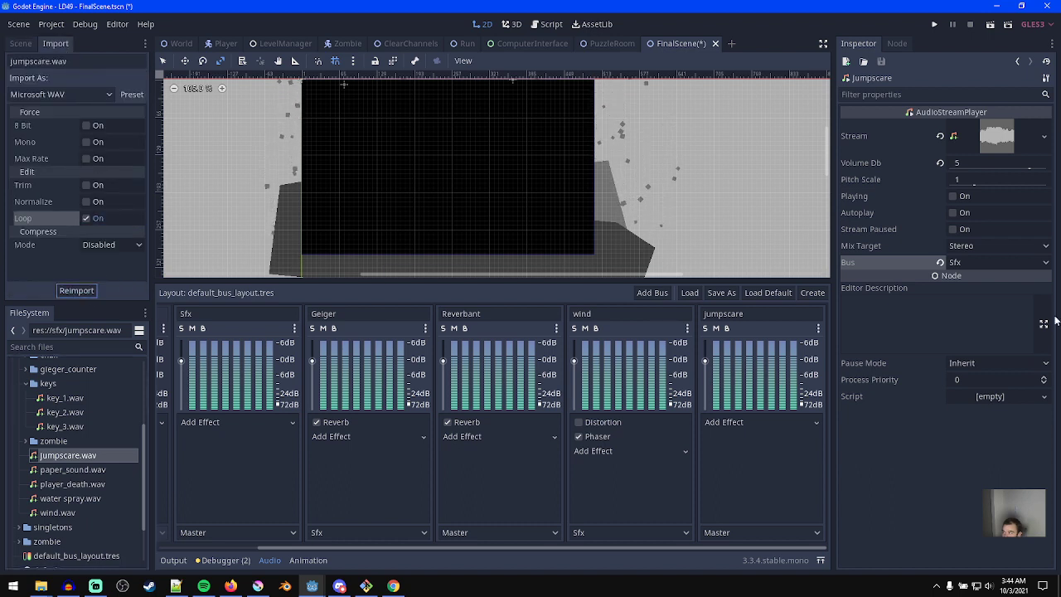
pyautogui.click(964, 199)
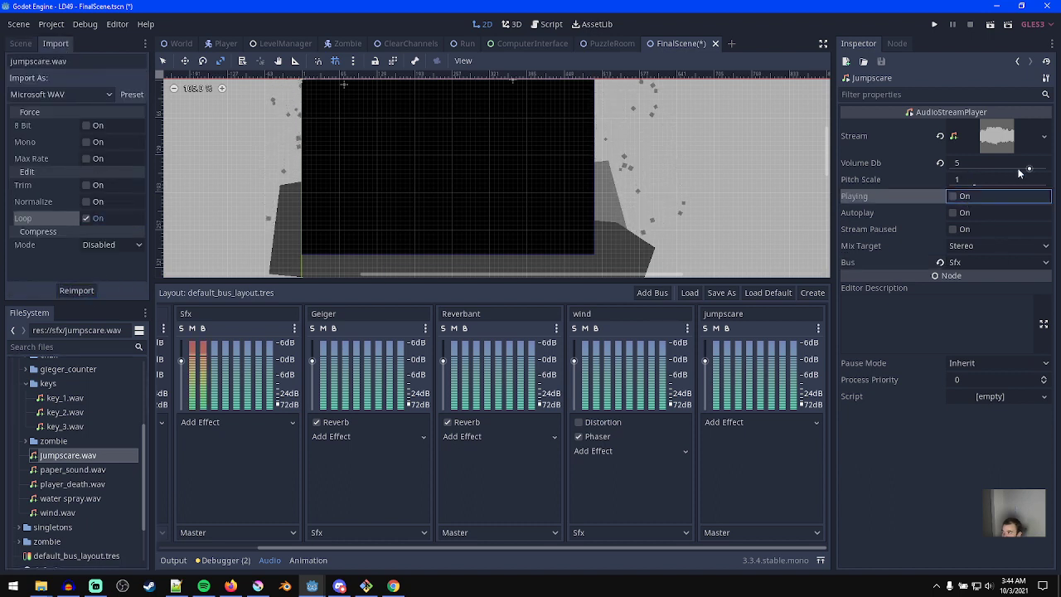
pyautogui.moveTo(1028, 172); pyautogui.dragTo(1019, 172)
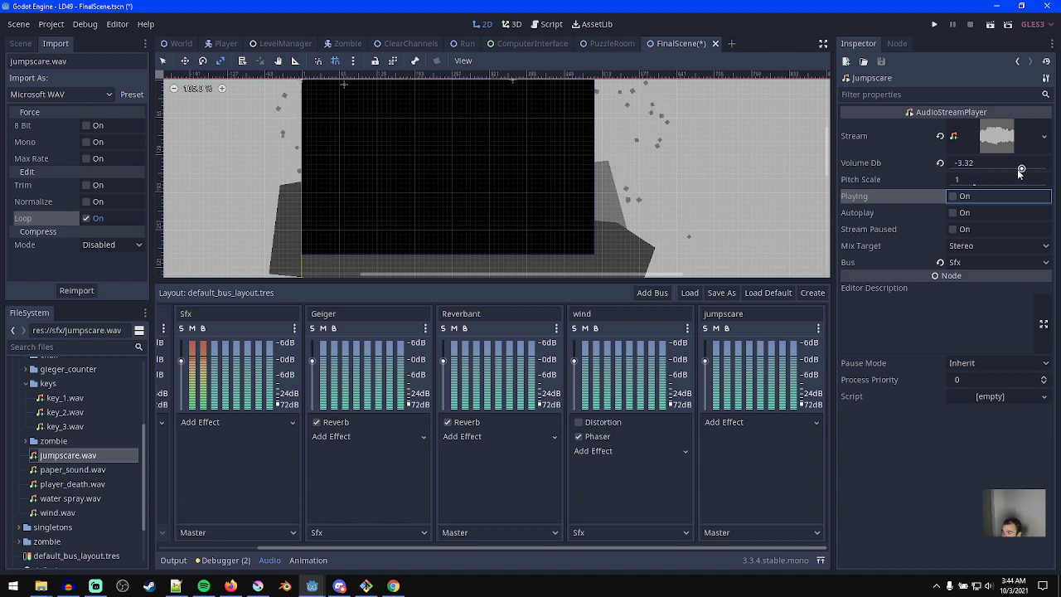
# - Add a Distortion effect to the jumpscare bus and leave it switched off
pyautogui.click(816, 422)
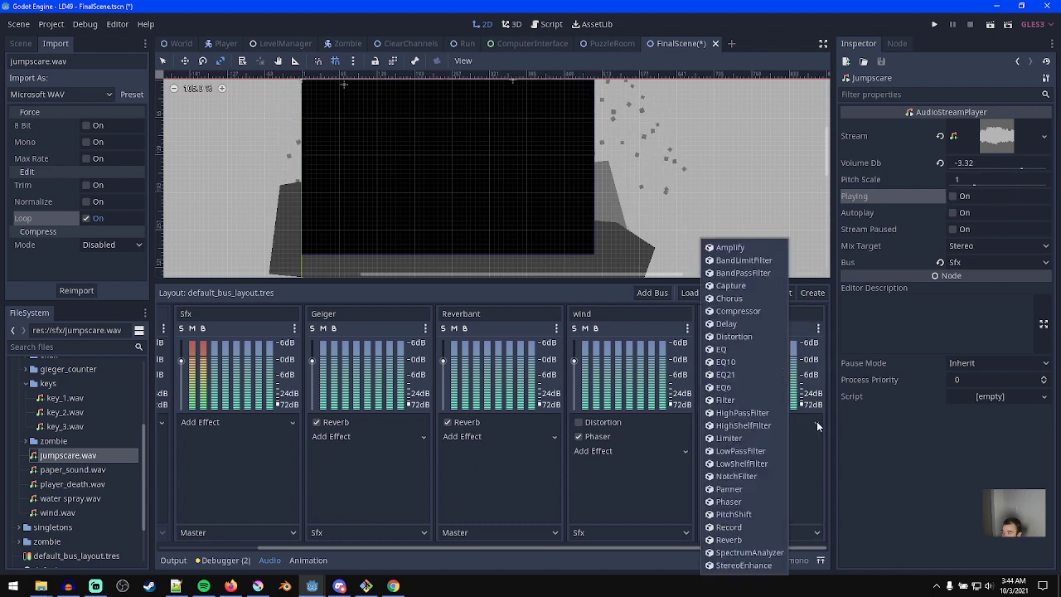
pyautogui.click(735, 337)
pyautogui.click(740, 422)
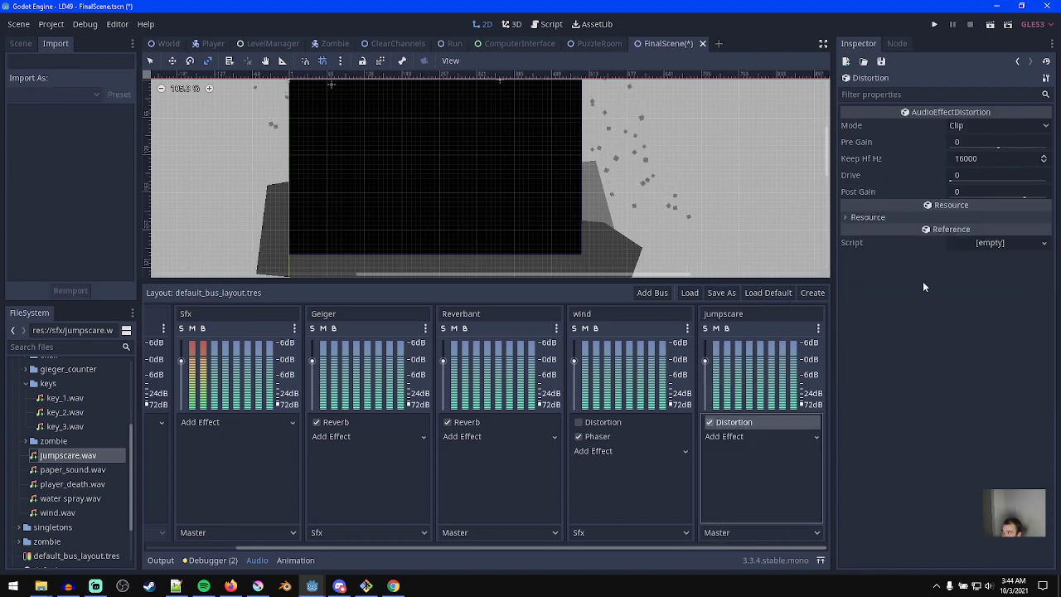
pyautogui.click(812, 437)
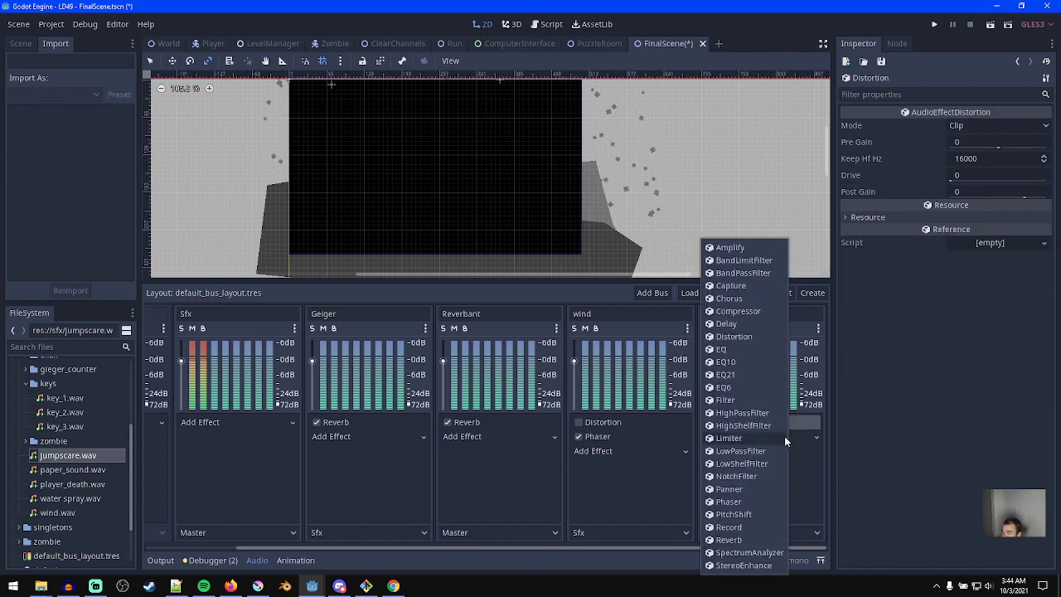
pyautogui.click(482, 240)
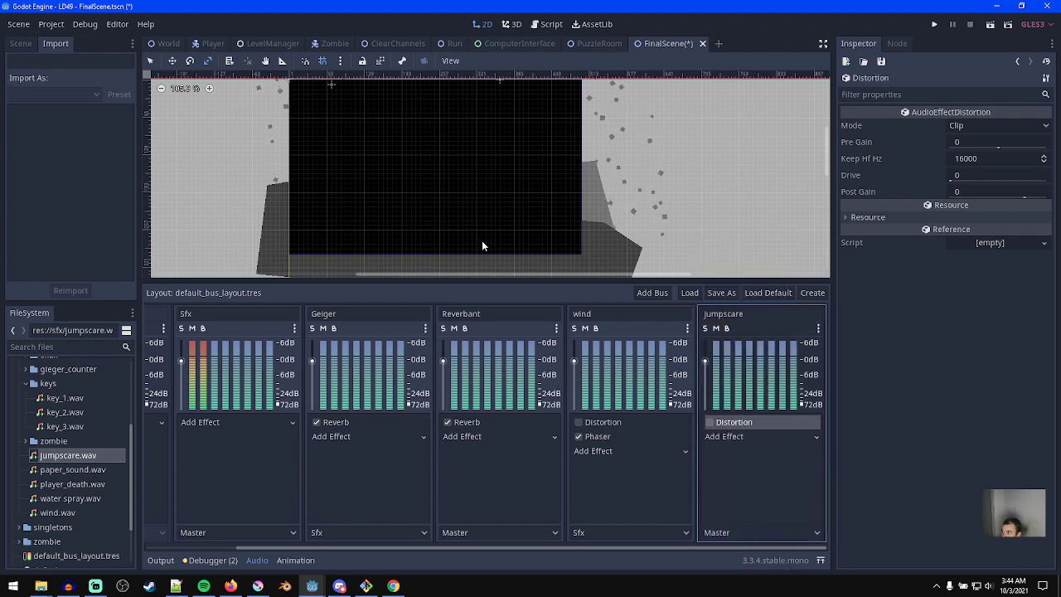
# - Route the Jumpscare node to the jumpscare bus and switch that bus's Distortion effect on
pyautogui.click(21, 43)
pyautogui.click(67, 211)
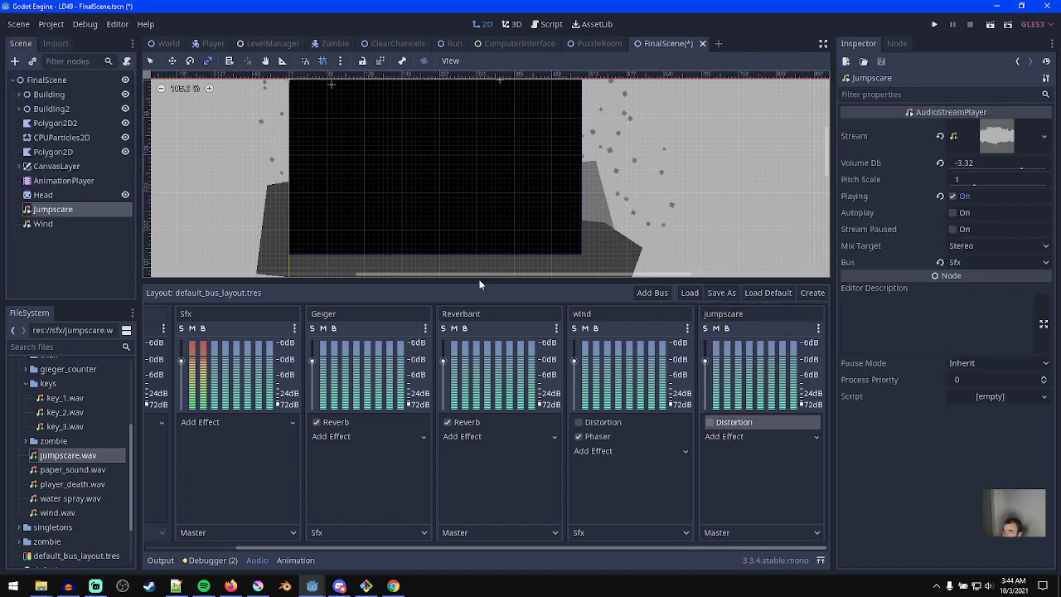
pyautogui.click(963, 262)
pyautogui.click(983, 343)
pyautogui.click(709, 422)
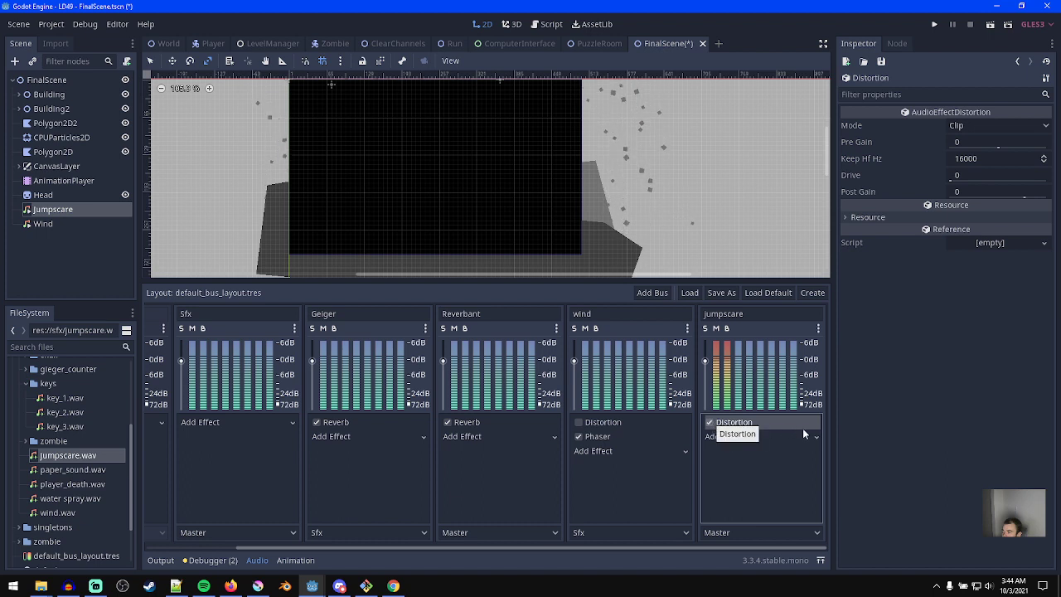
# - Try Pre Gain values of 10.29 and -5.7 on the jumpscare bus's Distortion and compare with the effect bypassed
pyautogui.moveTo(999, 149); pyautogui.dragTo(1009, 154)
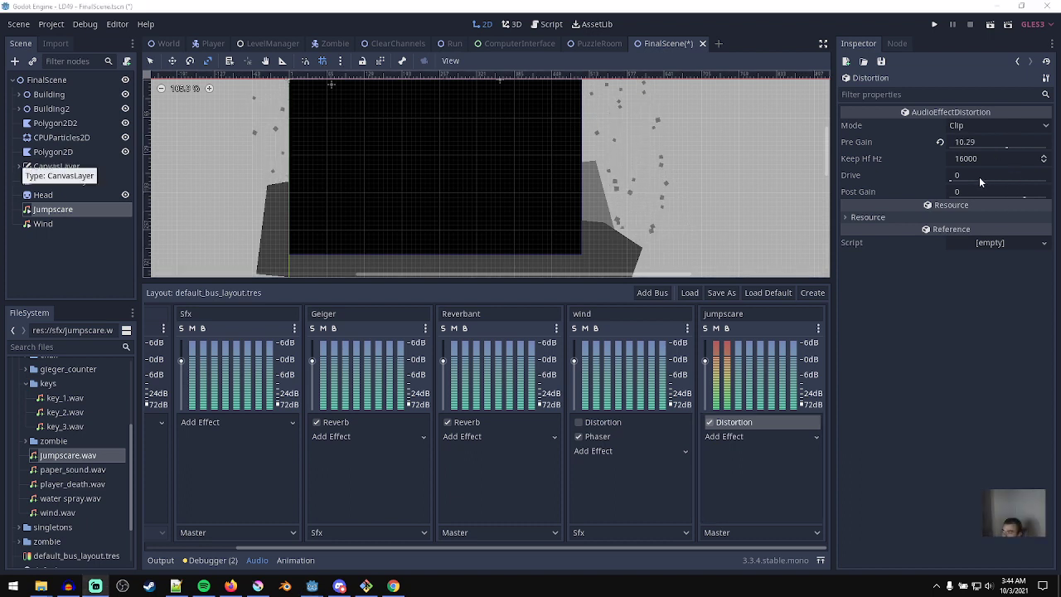
pyautogui.moveTo(1004, 150)
pyautogui.mouseDown()
pyautogui.moveTo(951, 148)
pyautogui.moveTo(1009, 149)
pyautogui.moveTo(995, 149)
pyautogui.mouseUp()
pyautogui.click(710, 422)
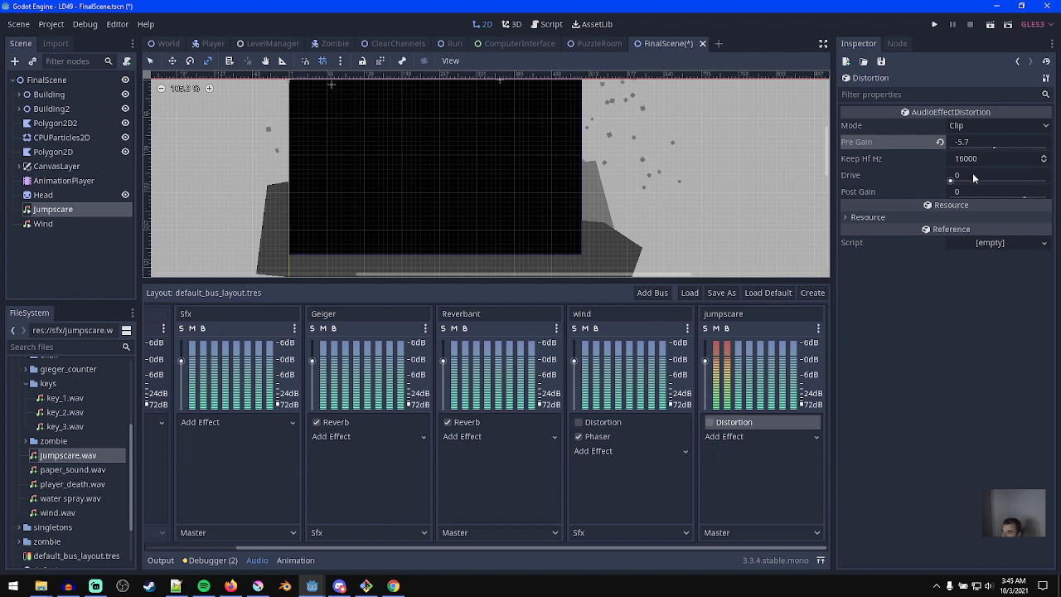
# - Reset the Distortion's Pre Gain to 0, enable the effect and set its Drive to 0.84
pyautogui.moveTo(952, 179); pyautogui.dragTo(1051, 183)
pyautogui.click(940, 142)
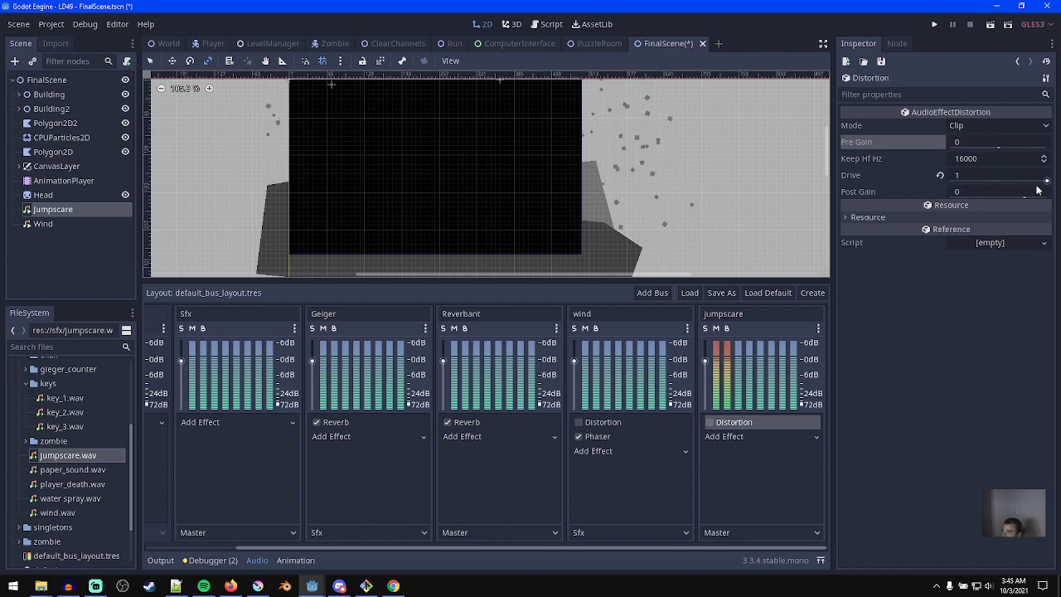
pyautogui.click(710, 421)
pyautogui.moveTo(1046, 181)
pyautogui.mouseDown()
pyautogui.moveTo(1013, 182)
pyautogui.moveTo(1030, 183)
pyautogui.mouseUp()
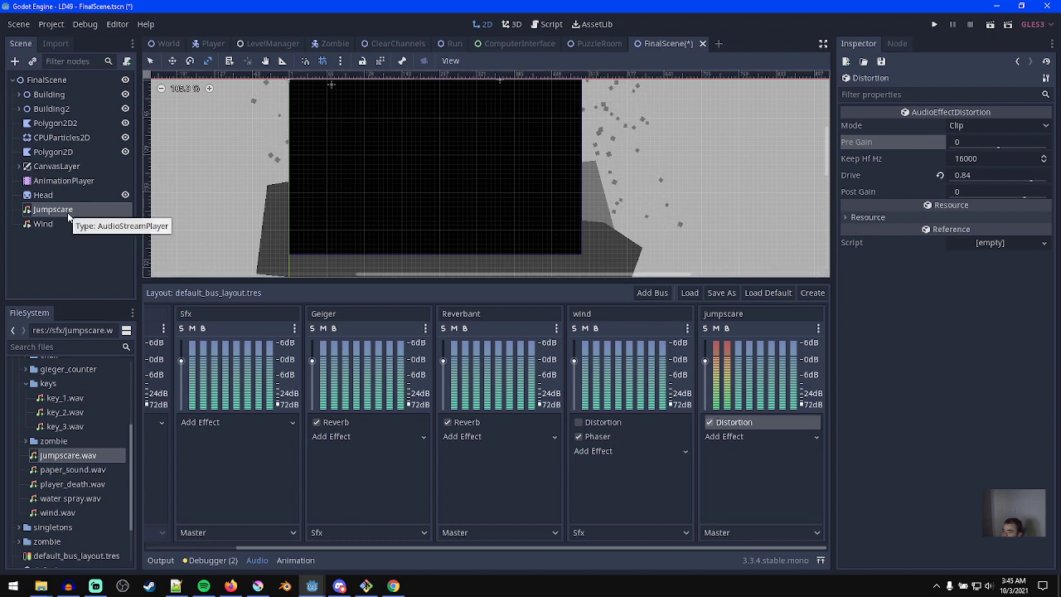
# - Add a Reverb effect to the jumpscare bus, lower the bus volume slightly and stop the Jumpscare node's playback
pyautogui.click(767, 436)
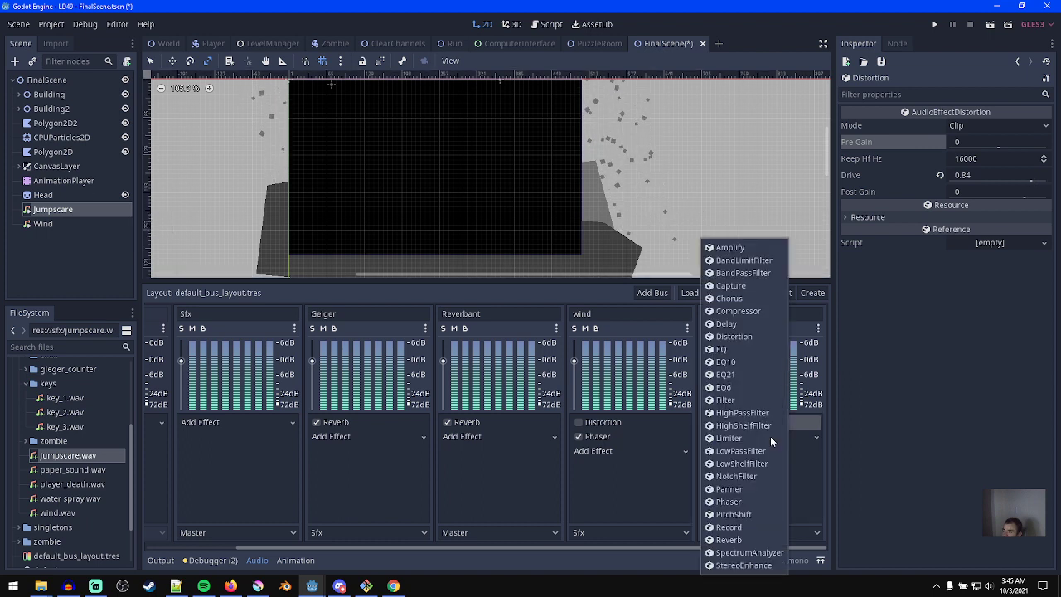
pyautogui.click(729, 540)
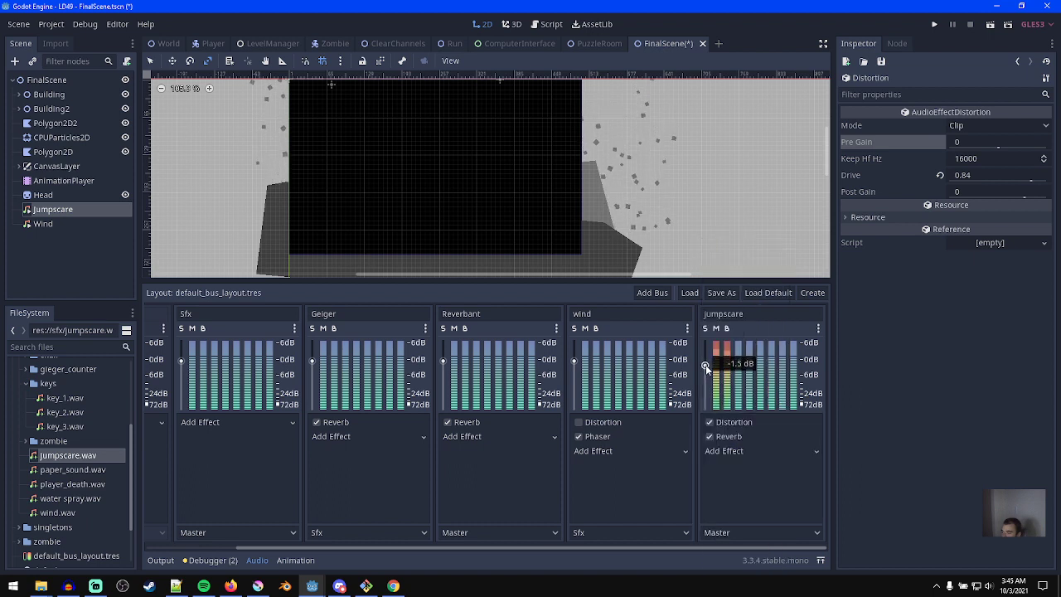
pyautogui.click(82, 210)
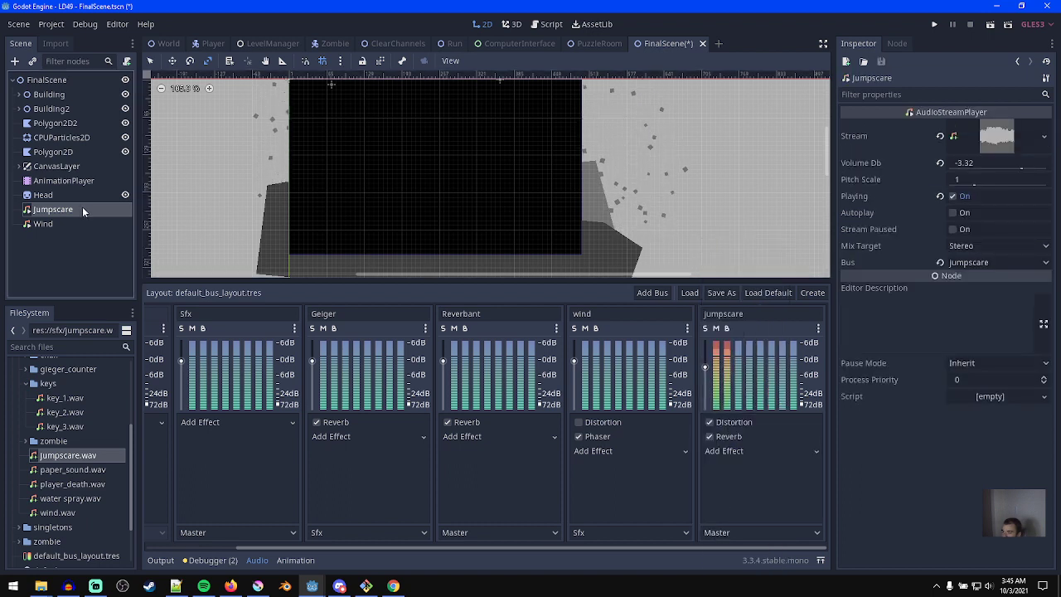
pyautogui.click(953, 196)
# - Replay the Jumpscare node's sound briefly with the bus effects, stop it and save the scene
pyautogui.scroll(-2, 434, 234)
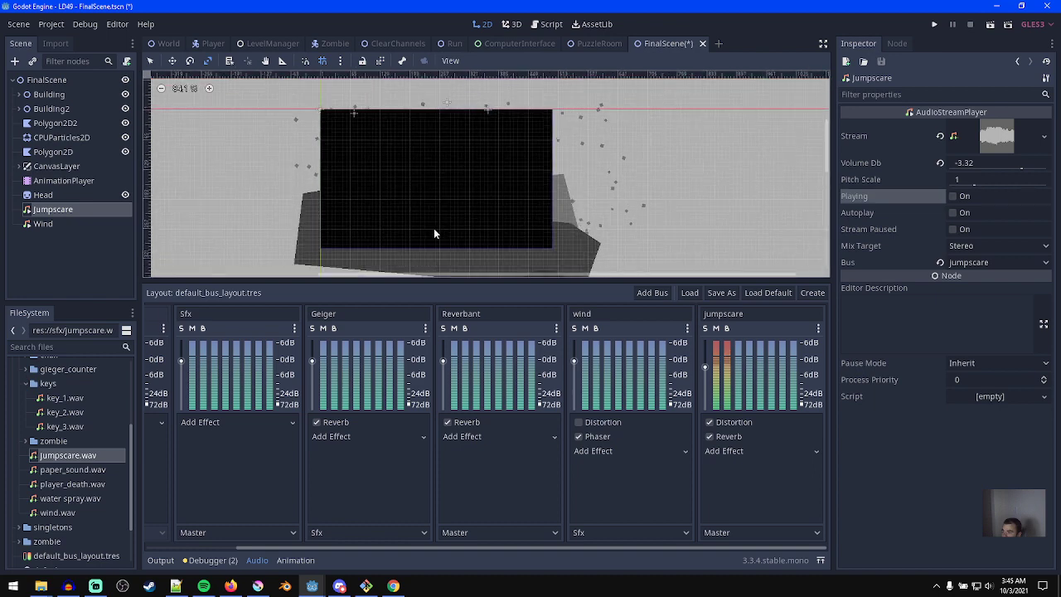
pyautogui.scroll(1, 433, 234)
pyautogui.click(953, 196)
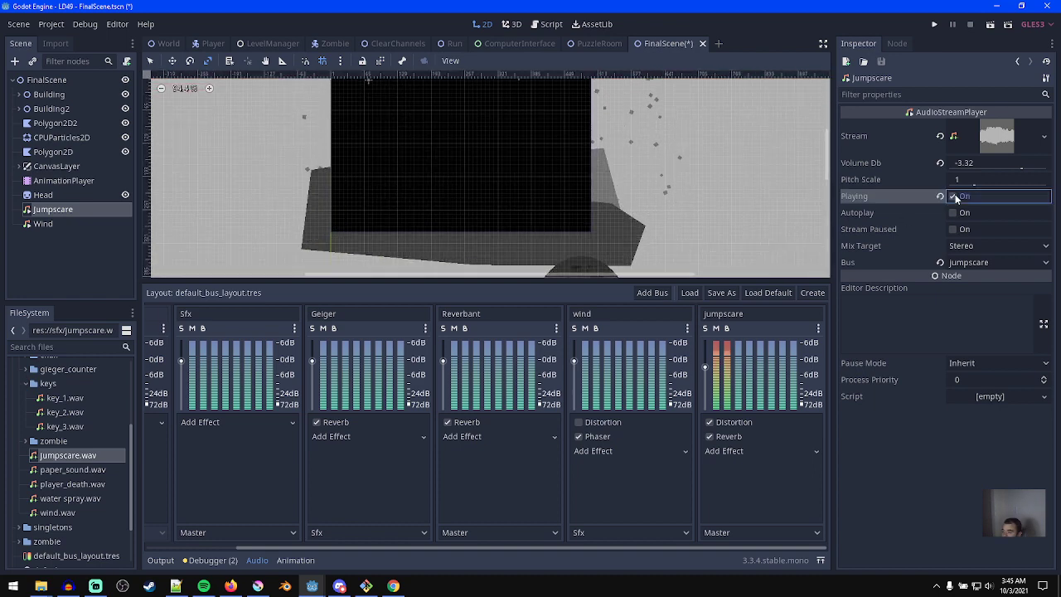
pyautogui.click(955, 196)
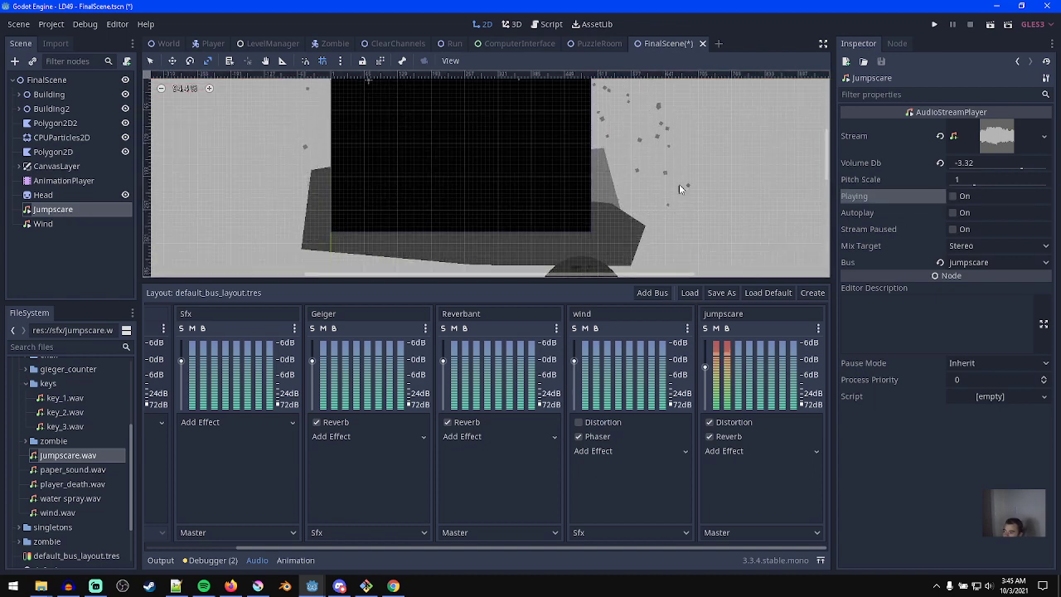
pyautogui.scroll(2, 559, 204)
pyautogui.hotkey('ctrl', 's')
# - Turn off the Loop import option for jumpscare.wav
pyautogui.click(50, 455)
pyautogui.click(56, 43)
pyautogui.click(87, 217)
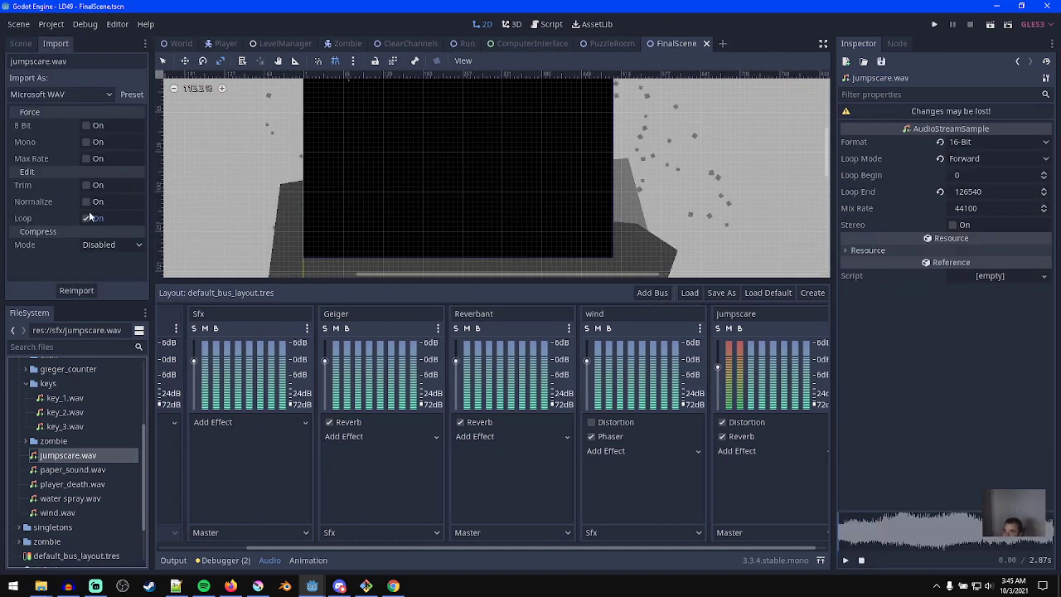
pyautogui.click(87, 216)
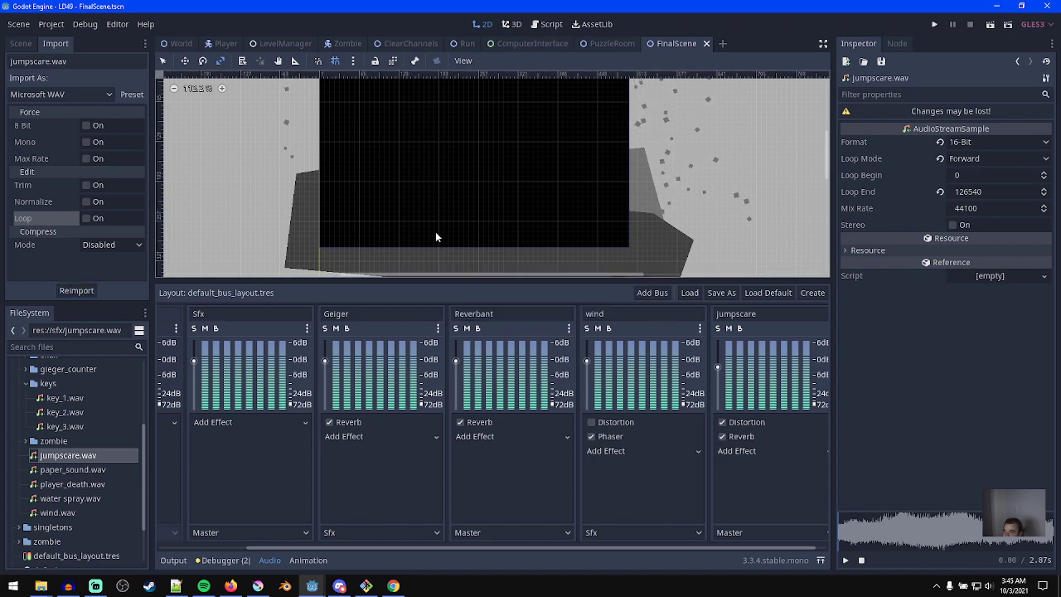
# - Run the FinalScene cutscene in a maximized game window to test the jumpscare and close it at the end
pyautogui.moveTo(433, 241); pyautogui.dragTo(443, 223, button='middle')
pyautogui.click(23, 44)
pyautogui.click(54, 180)
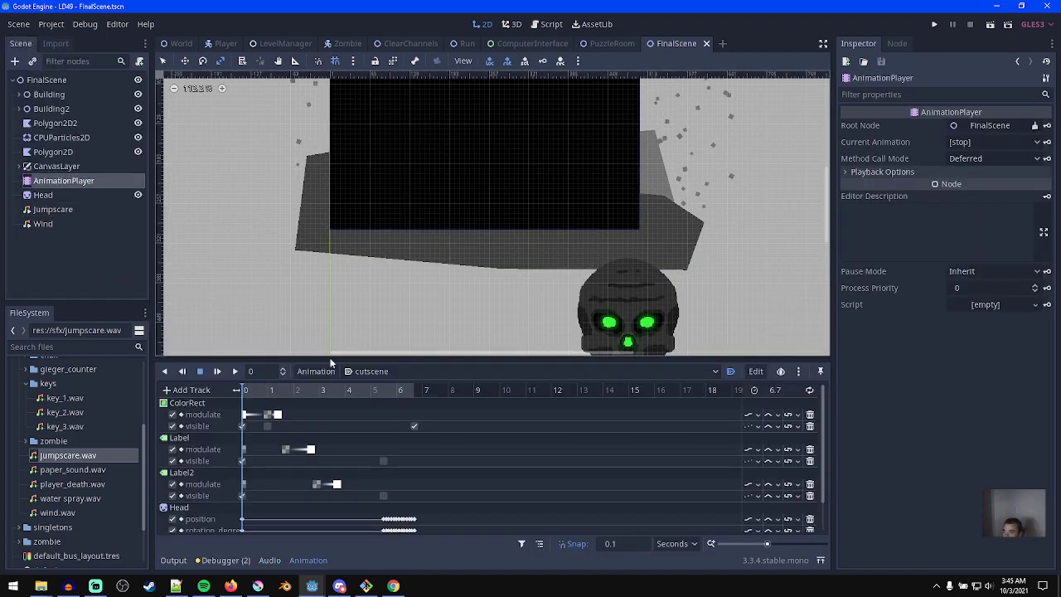
pyautogui.press('F6')
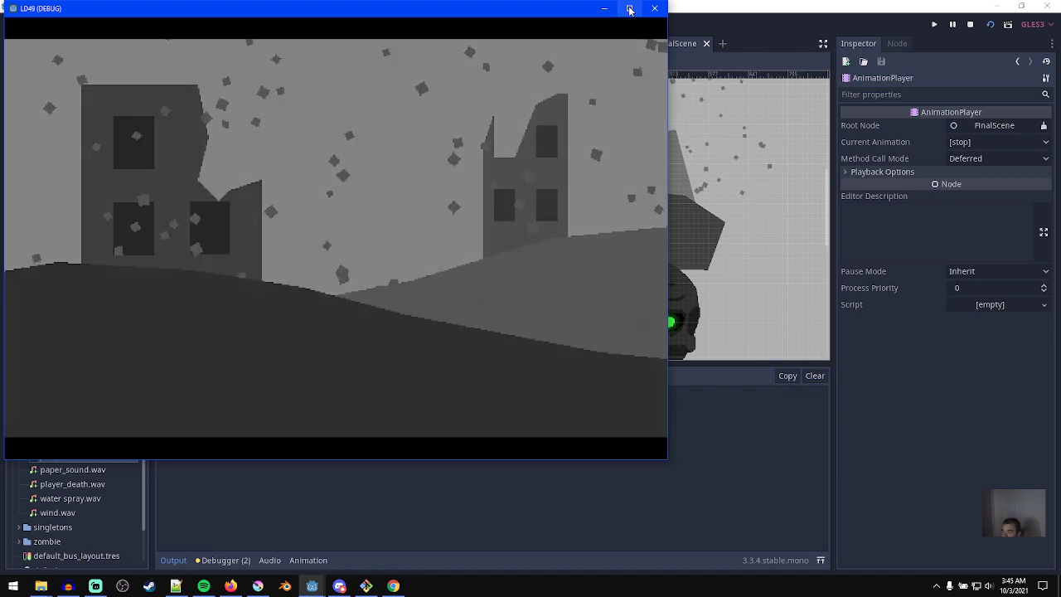
pyautogui.click(627, 9)
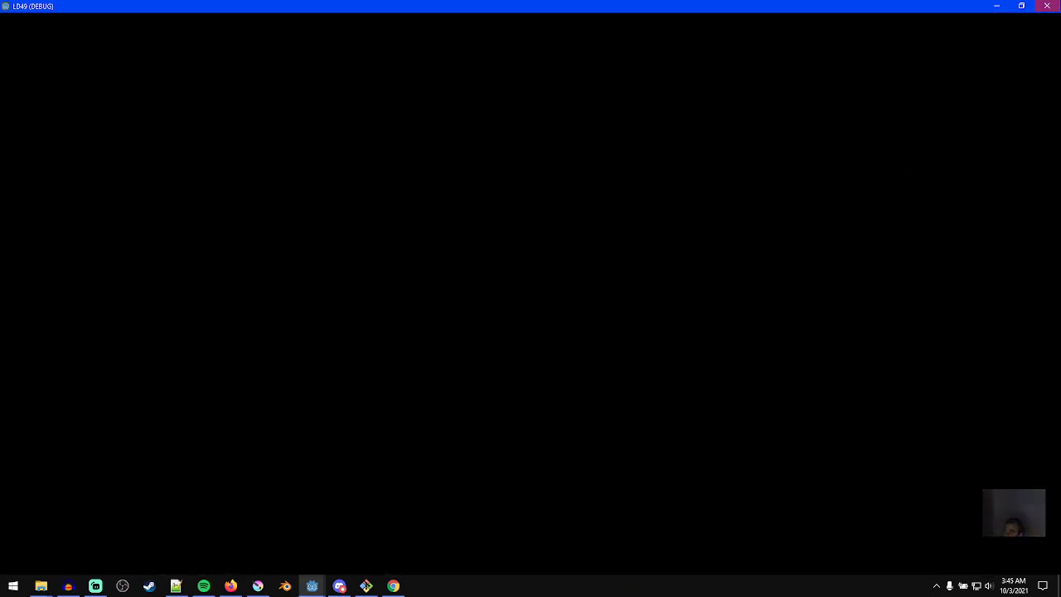
pyautogui.click(1046, 6)
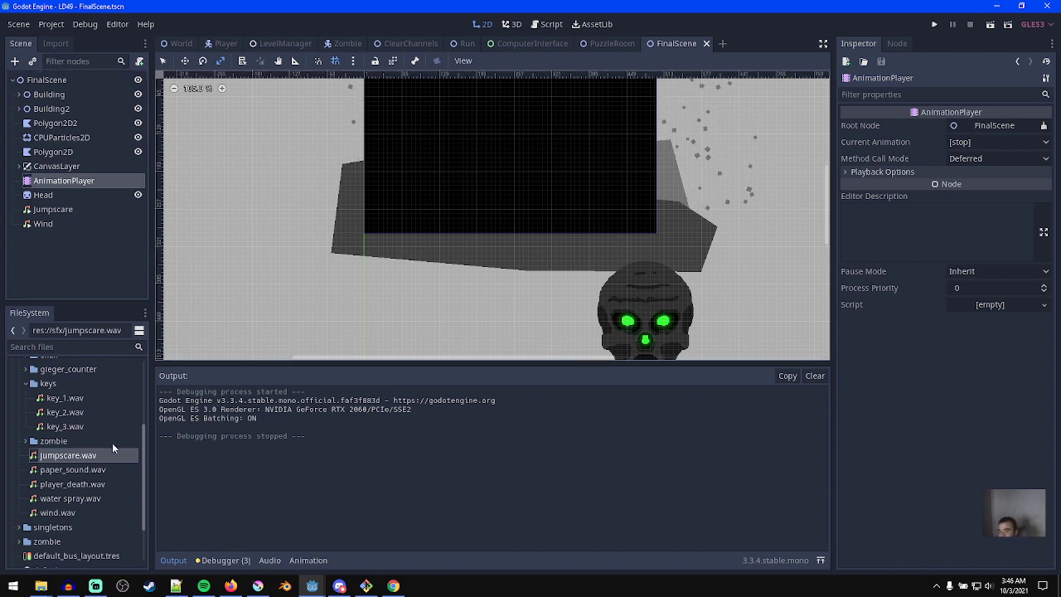
# - Create a new scene with a User Interface root node and rename that node Outro
pyautogui.scroll(5, 54, 447)
pyautogui.doubleClick(45, 437)
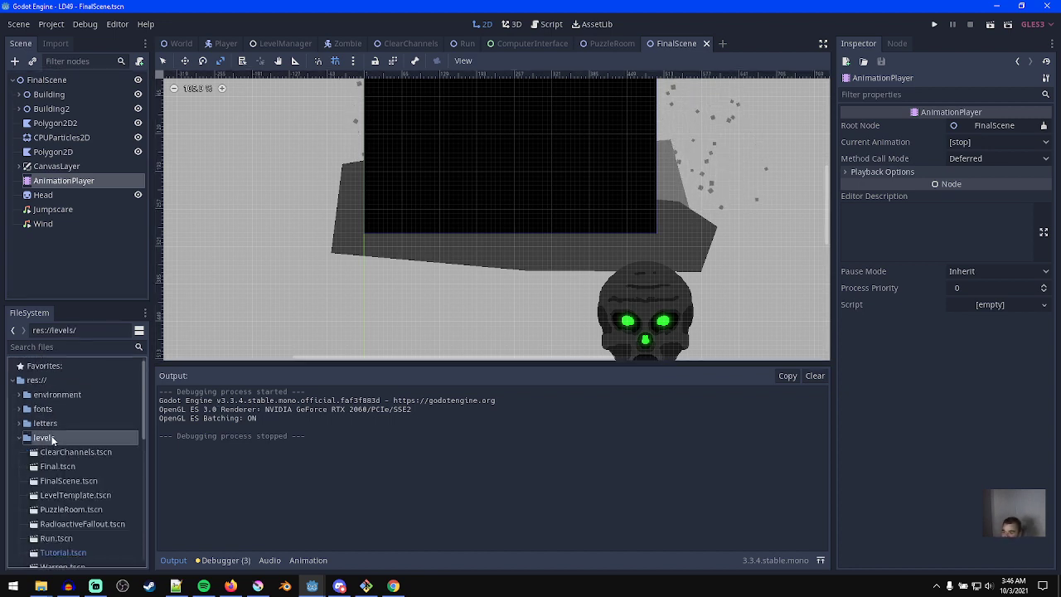
pyautogui.scroll(-3, 52, 440)
pyautogui.click(722, 44)
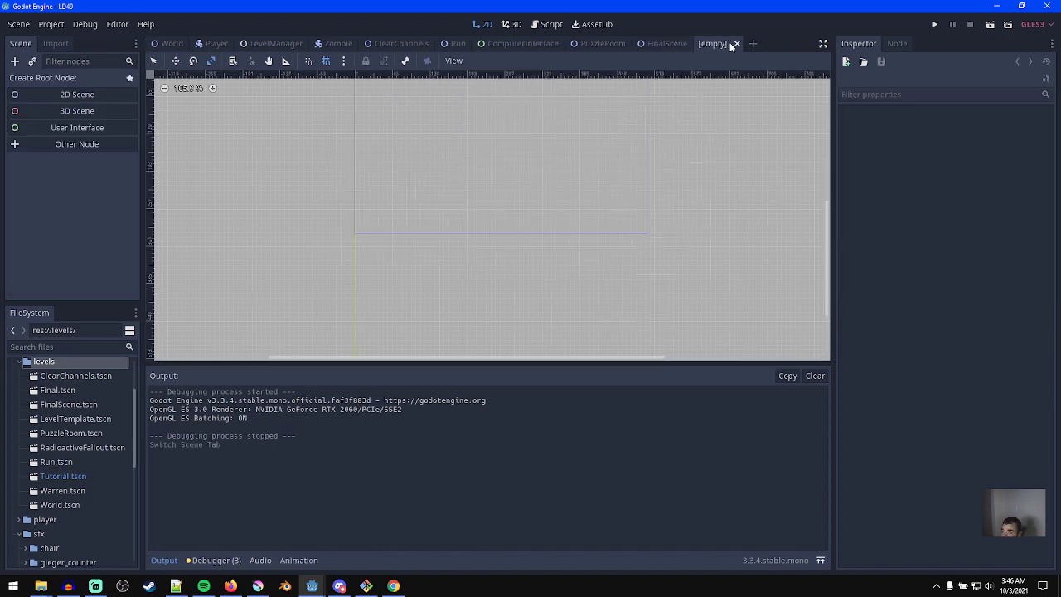
pyautogui.click(77, 127)
pyautogui.doubleClick(68, 79)
pyautogui.write('Outro')
pyautogui.press('Return')
# - Add a ColorRect under Outro, set its colour to black (000000) and make it fill the full rect
pyautogui.hotkey('ctrl', 'a')
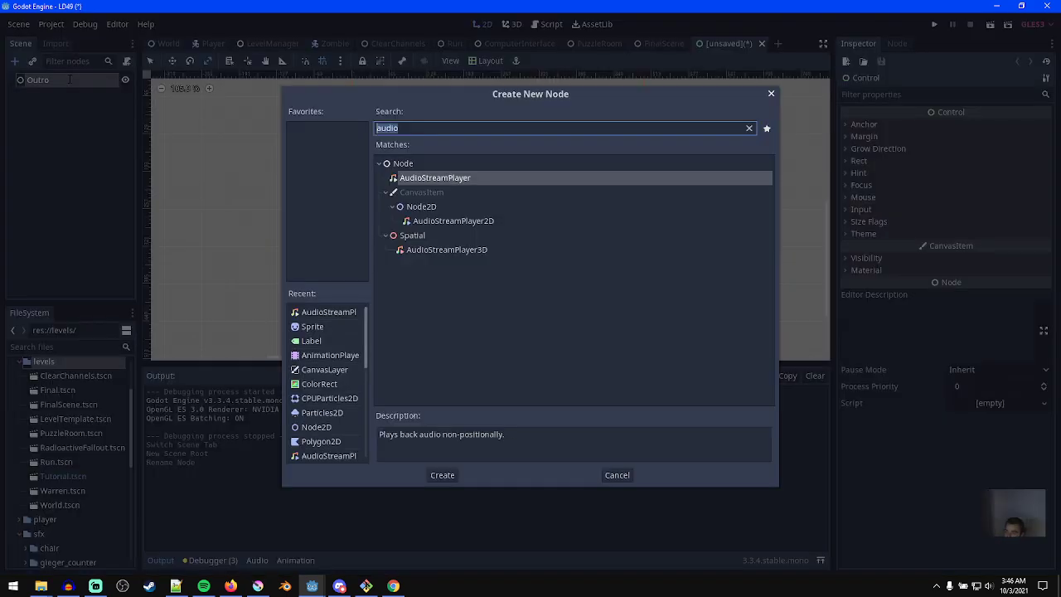
pyautogui.write('colorrect')
pyautogui.press('Return')
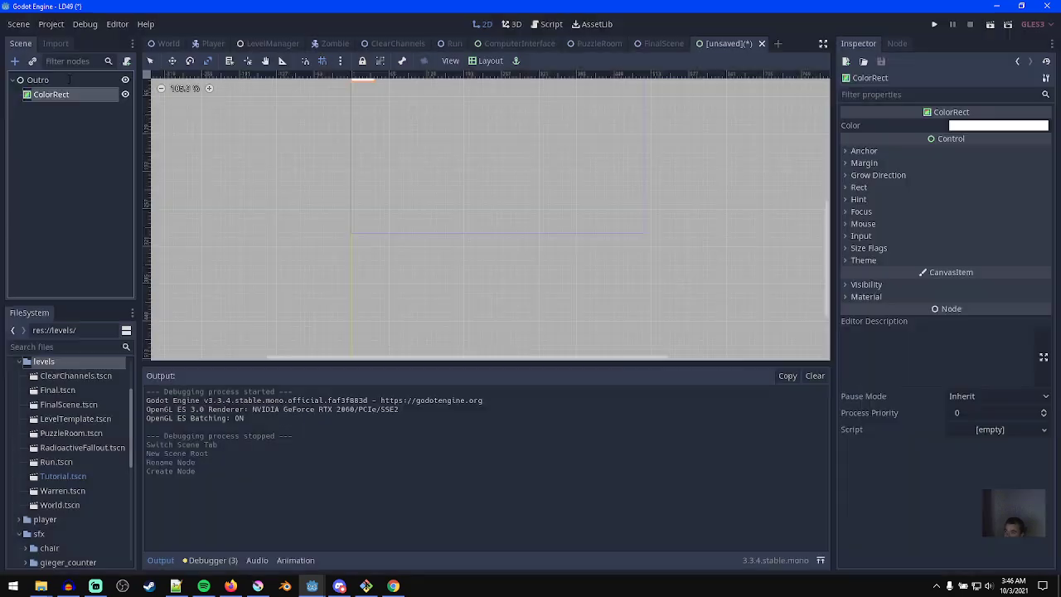
pyautogui.click(1007, 127)
pyautogui.moveTo(884, 146); pyautogui.dragTo(618, 277)
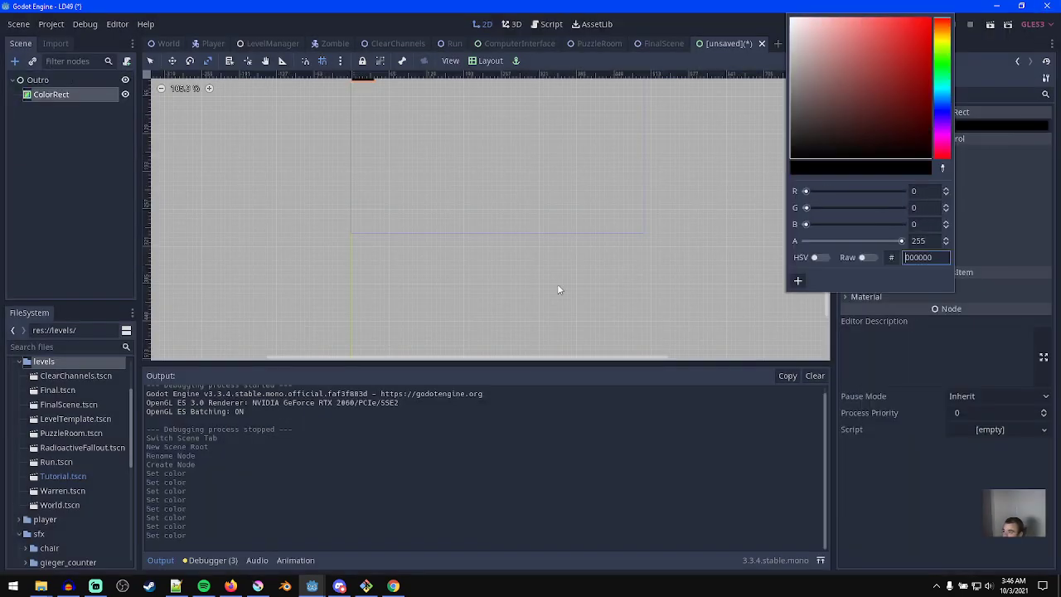
pyautogui.click(618, 277)
pyautogui.click(489, 60)
pyautogui.click(496, 306)
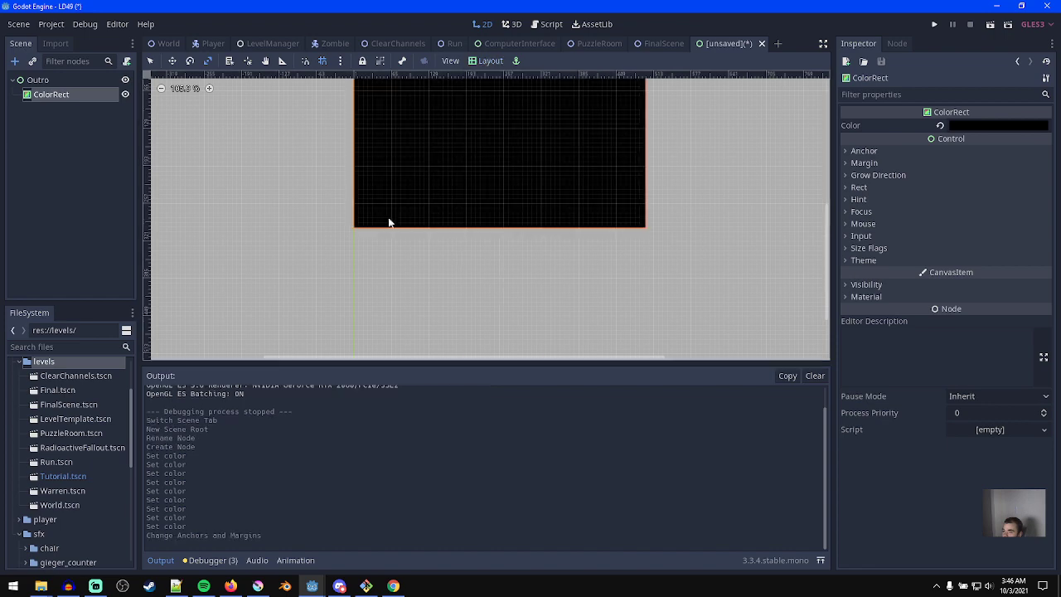
# - Add a Label under Outro with a "Created by" credit naming the author's handle, followed by "for Ludum Dare 49"
pyautogui.click(66, 80)
pyautogui.hotkey('ctrl', 'a')
pyautogui.write('label')
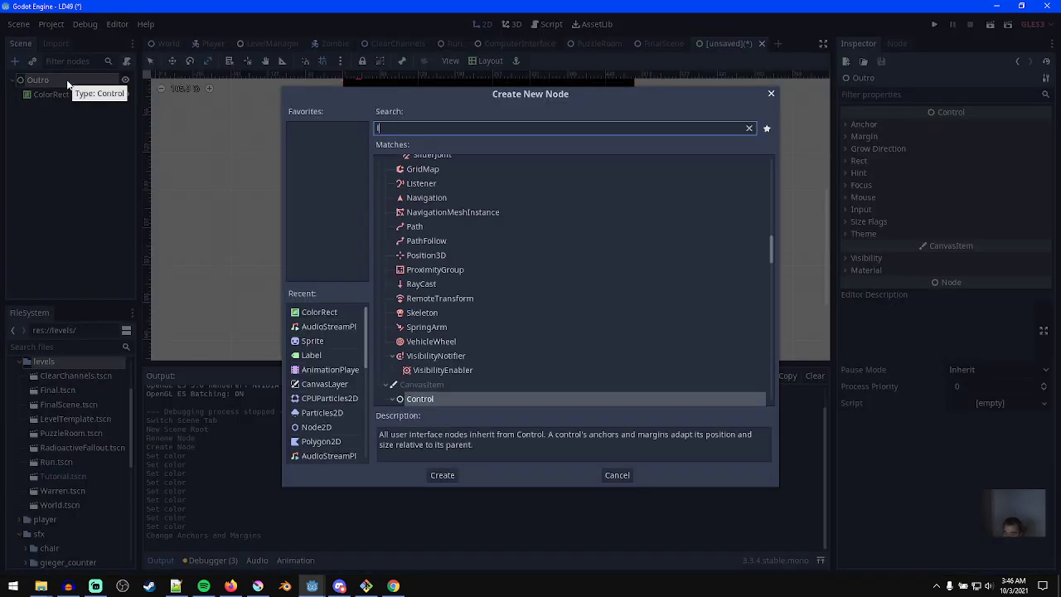
pyautogui.press('Return')
pyautogui.scroll(1, 426, 174)
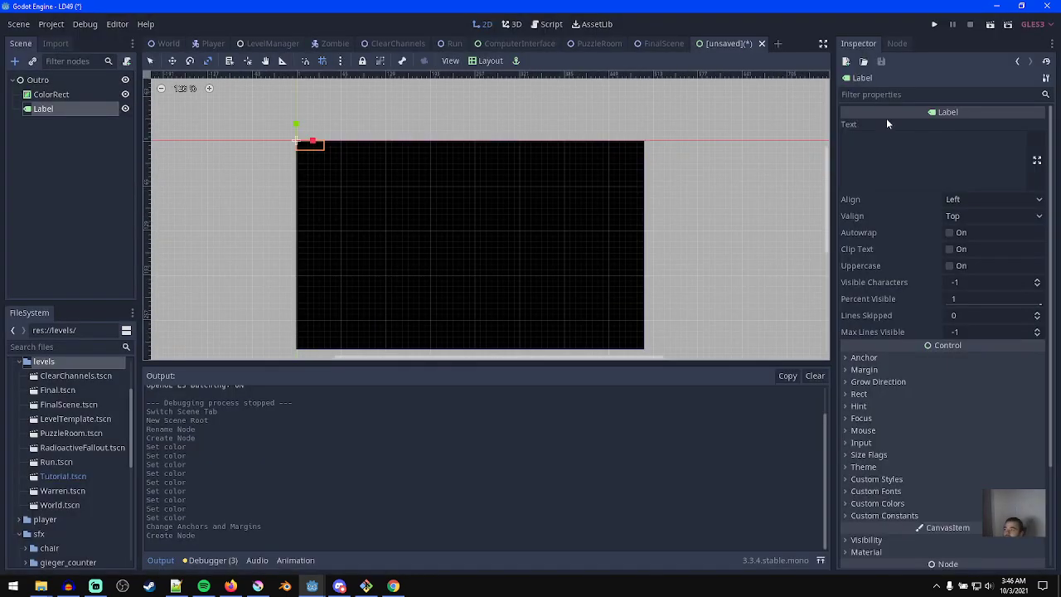
pyautogui.click(920, 149)
pyautogui.write('Created by mizi')
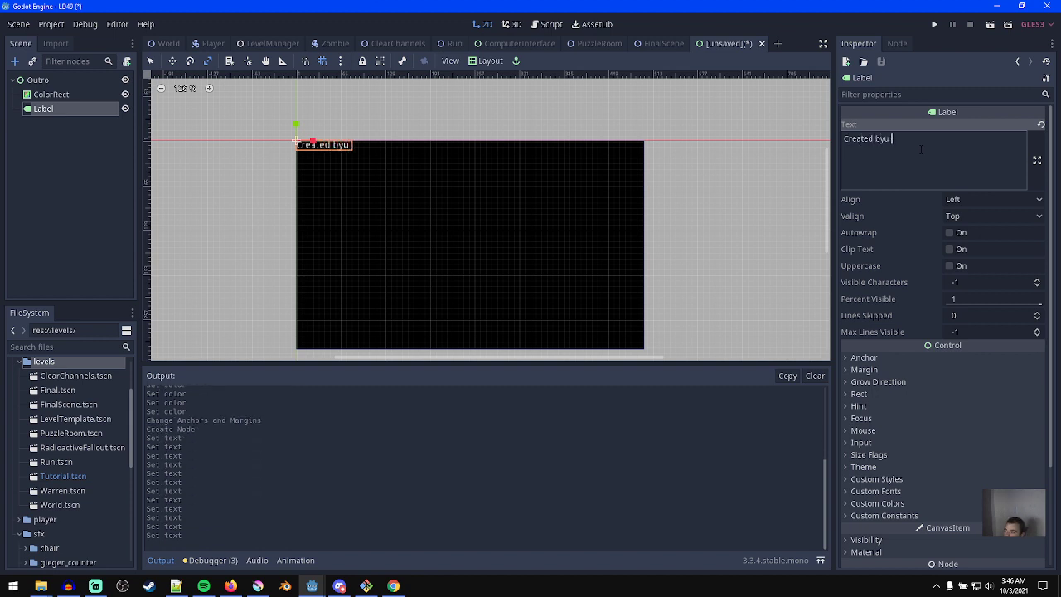
pyautogui.write('ziziz for Ludum')
pyautogui.hotkey('ctrl', 'BackSpace')
pyautogui.write('Ludum Dare ')
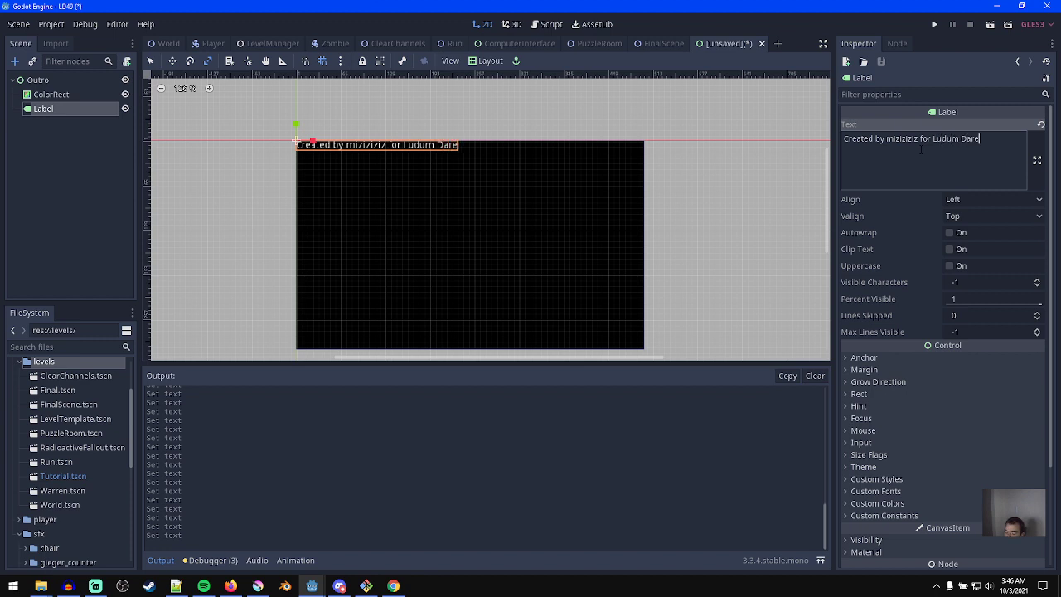
pyautogui.write('49')
# - Add the line "using Godot Engine, Krita, and Audacity" after a blank line in the label and centre the label
pyautogui.press('Return')
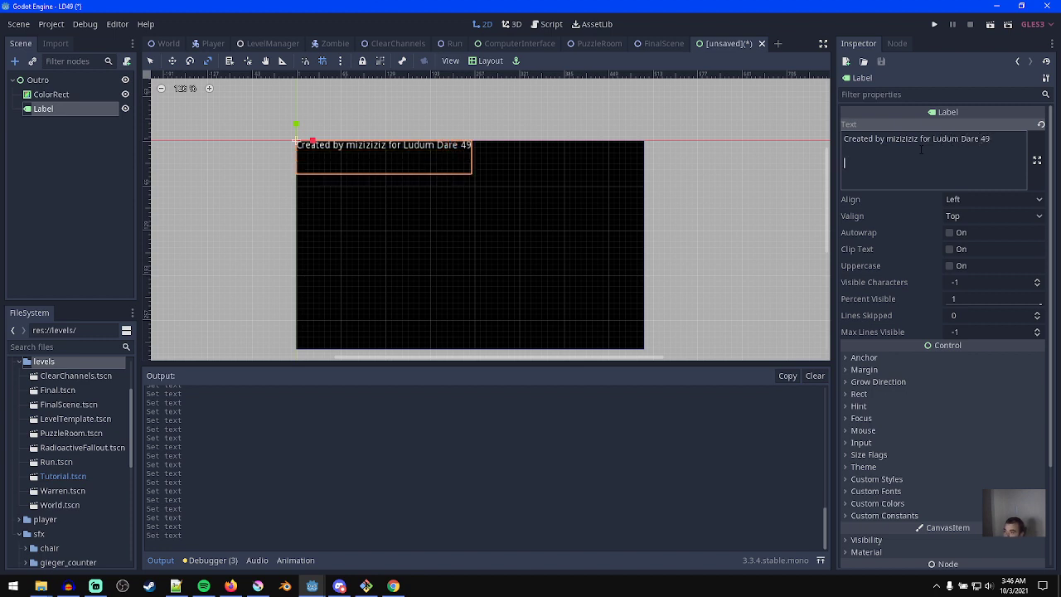
pyautogui.write('using GOdo')
pyautogui.press('BackSpace')
pyautogui.press('BackSpace')
pyautogui.press('BackSpace')
pyautogui.press('BackSpace')
pyautogui.press('BackSpace')
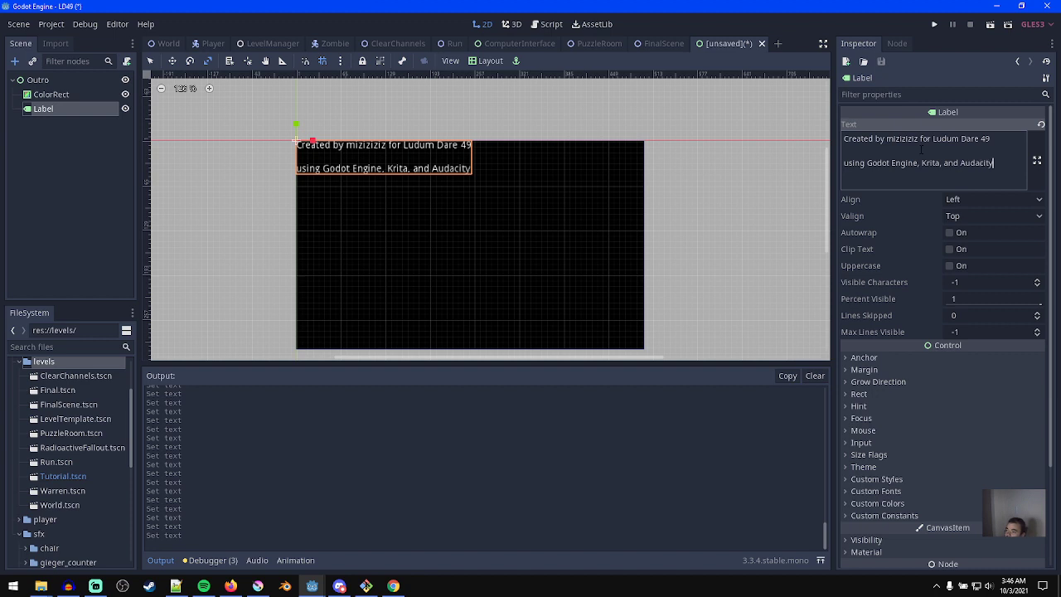
pyautogui.click(488, 61)
pyautogui.click(493, 192)
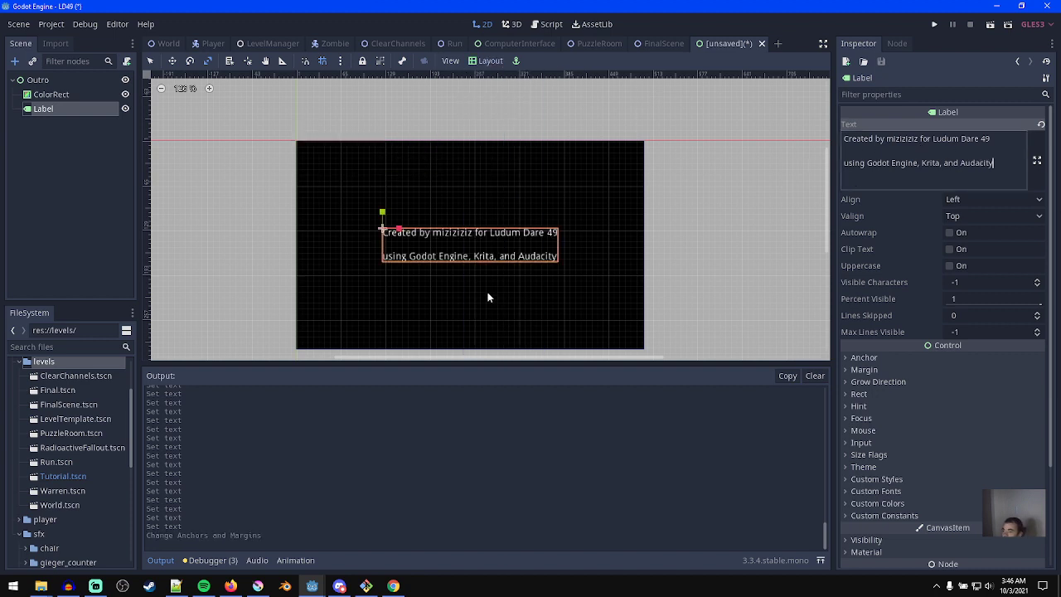
pyautogui.press('Return')
pyautogui.press('Return')
pyautogui.write('Press Exit to close')
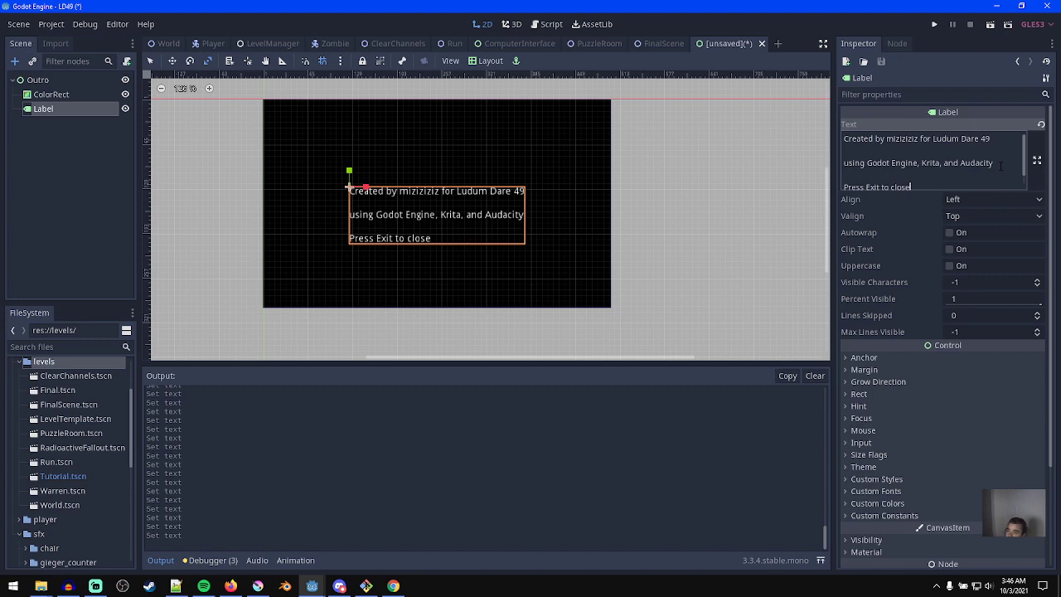
pyautogui.scroll(-3, 934, 184)
pyautogui.scroll(3, 934, 185)
pyautogui.scroll(2, 381, 277)
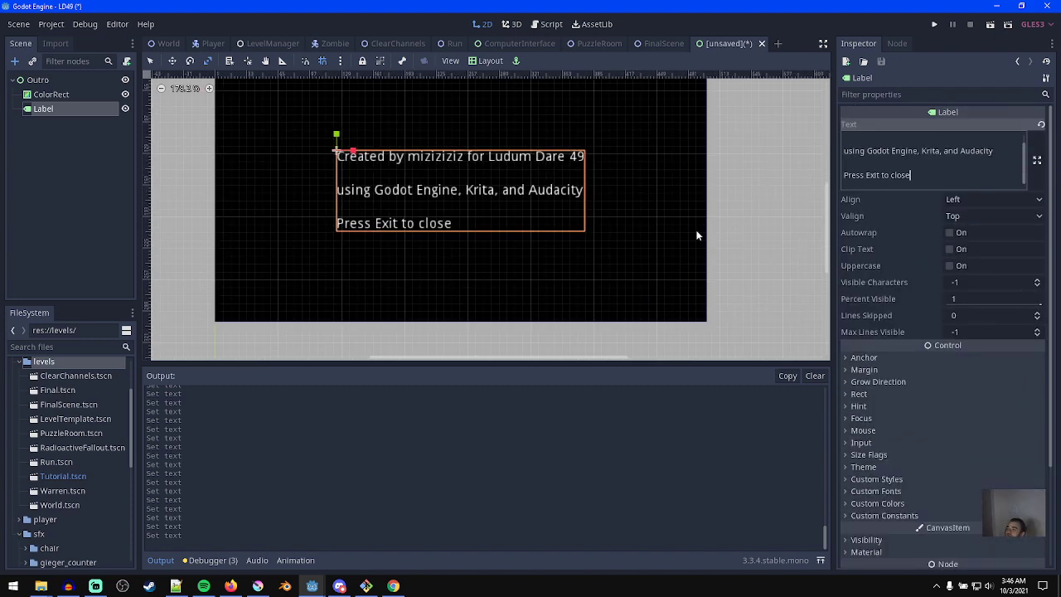
pyautogui.moveTo(922, 174); pyautogui.dragTo(823, 174)
pyautogui.press('BackSpace')
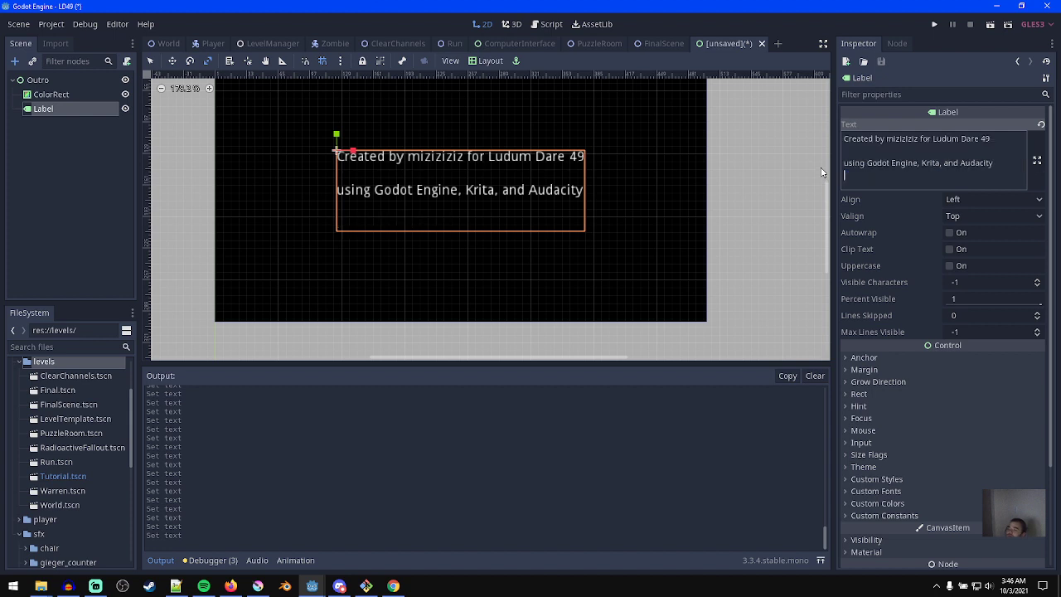
pyautogui.moveTo(428, 187); pyautogui.dragTo(421, 246, button='middle')
pyautogui.scroll(1, 421, 246)
pyautogui.moveTo(467, 256); pyautogui.dragTo(466, 247)
pyautogui.hotkey('ctrl', 'z')
# - Give the label a new DynamicFont custom font and assign AnonymousPro-Bold.ttf as its font data
pyautogui.click(912, 491)
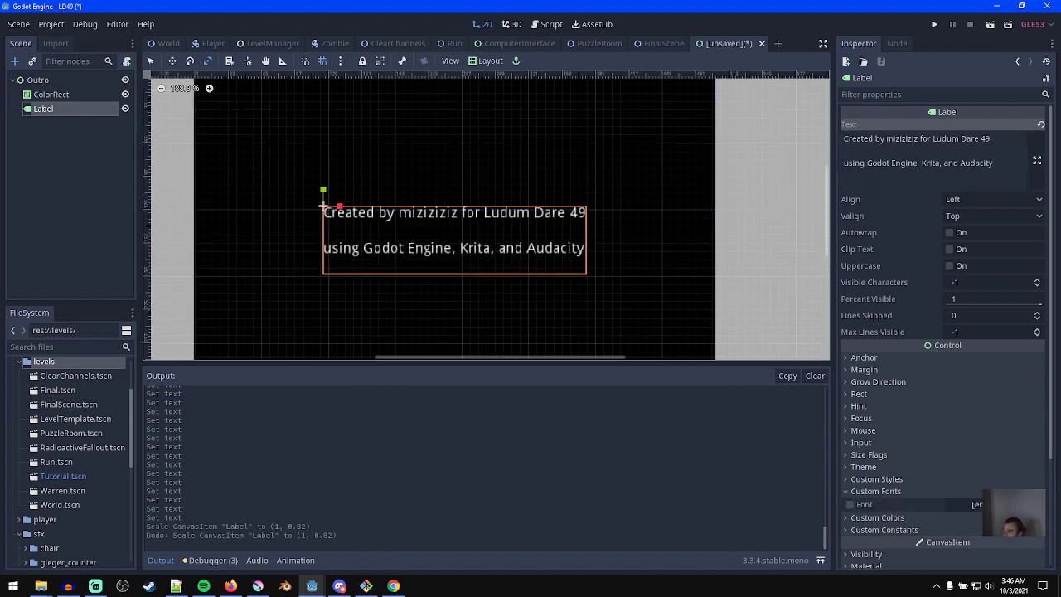
pyautogui.click(963, 503)
pyautogui.click(982, 501)
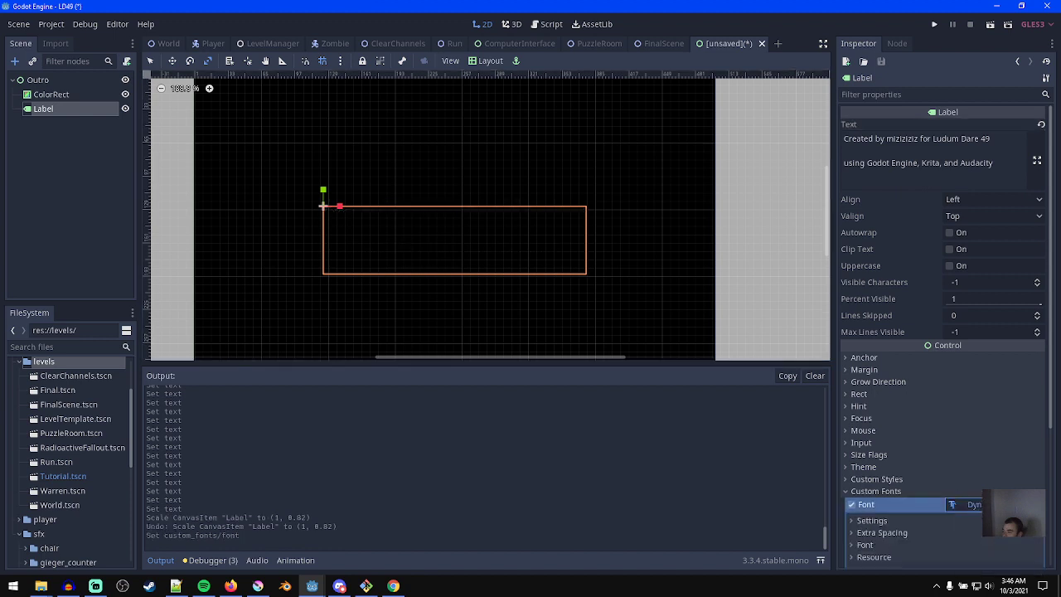
pyautogui.scroll(-5, 100, 478)
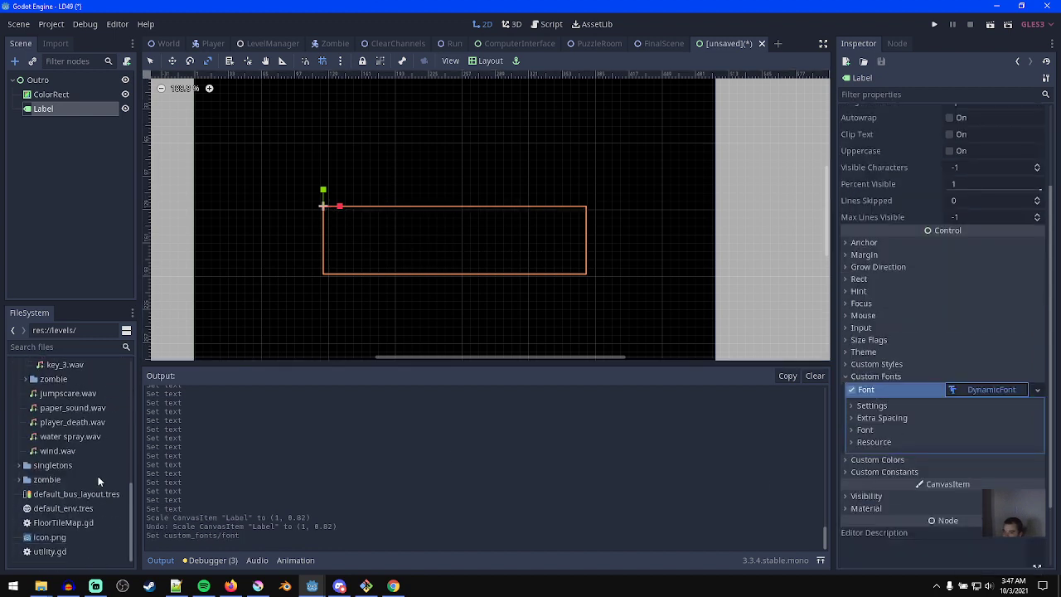
pyautogui.scroll(10, 98, 476)
pyautogui.doubleClick(39, 409)
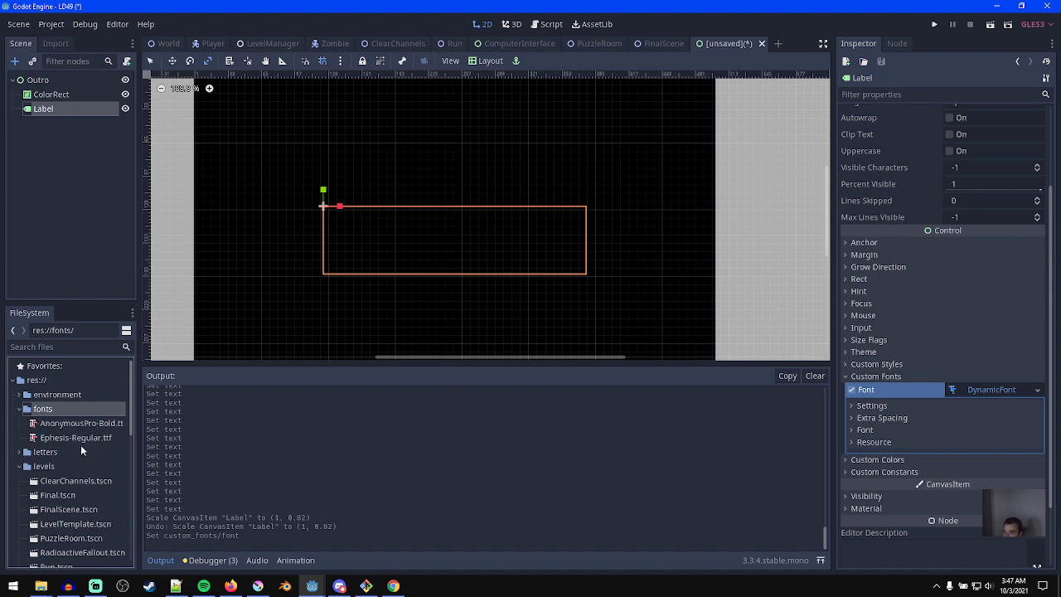
pyautogui.moveTo(79, 438); pyautogui.dragTo(995, 405)
pyautogui.click(881, 426)
pyautogui.moveTo(78, 422); pyautogui.dragTo(990, 445)
# - Move the label to about (81, 113) on the black background and save the scene as Outro.tscn in res://levels
pyautogui.scroll(-1, 501, 261)
pyautogui.moveTo(501, 261); pyautogui.dragTo(466, 248)
pyautogui.hotkey('ctrl', 'z')
pyautogui.press('w')
pyautogui.scroll(-1, 466, 251)
pyautogui.hotkey('ctrl', 's')
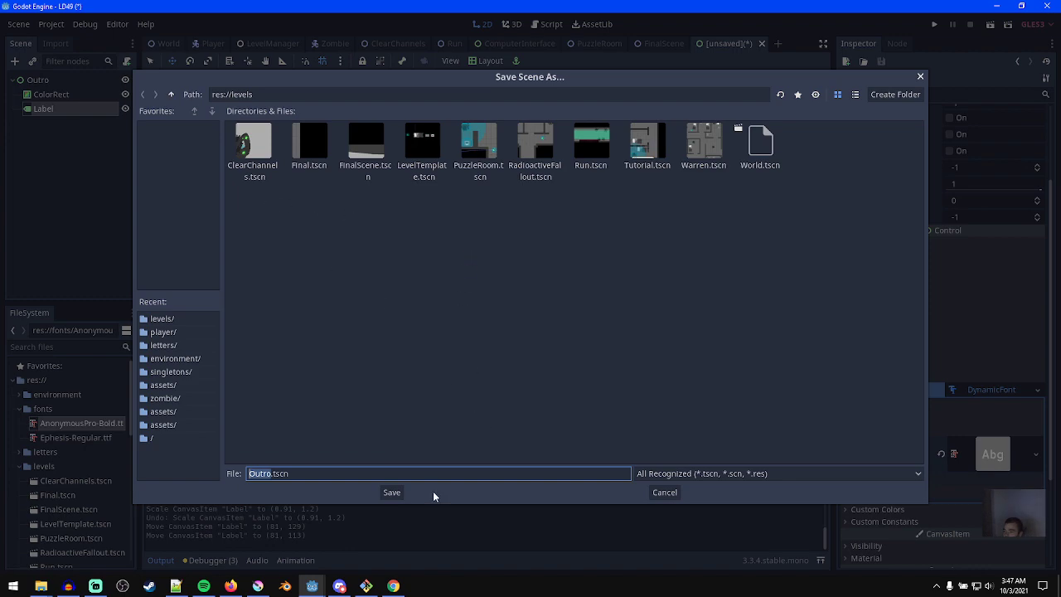
pyautogui.click(391, 492)
# - Attach a new GDScript named PressExitToClose.gd in res://levels to the Outro root node
pyautogui.click(50, 80)
pyautogui.click(128, 61)
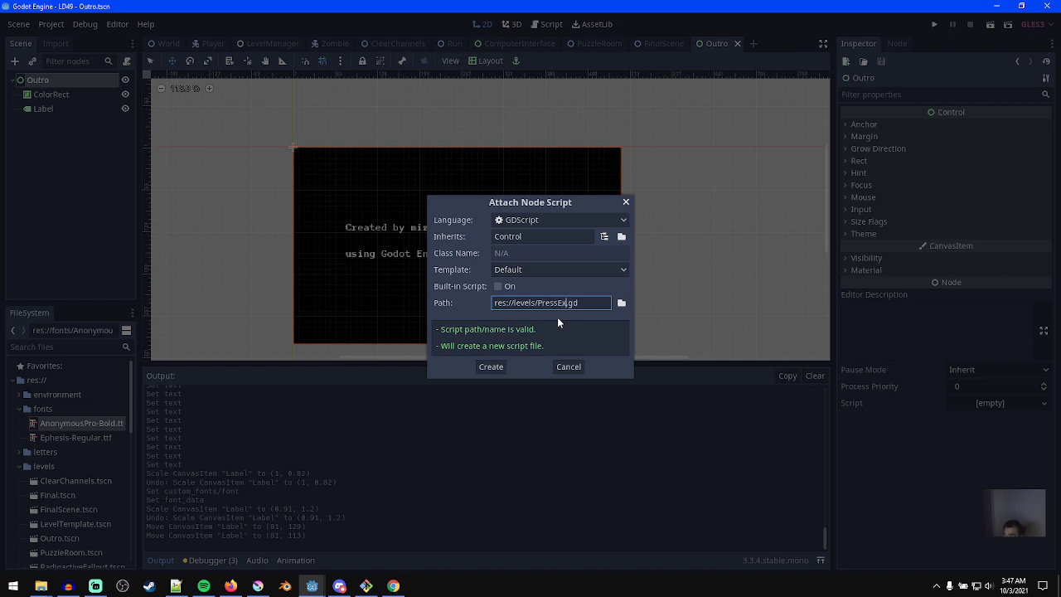
pyautogui.write('ToClose')
pyautogui.press('Return')
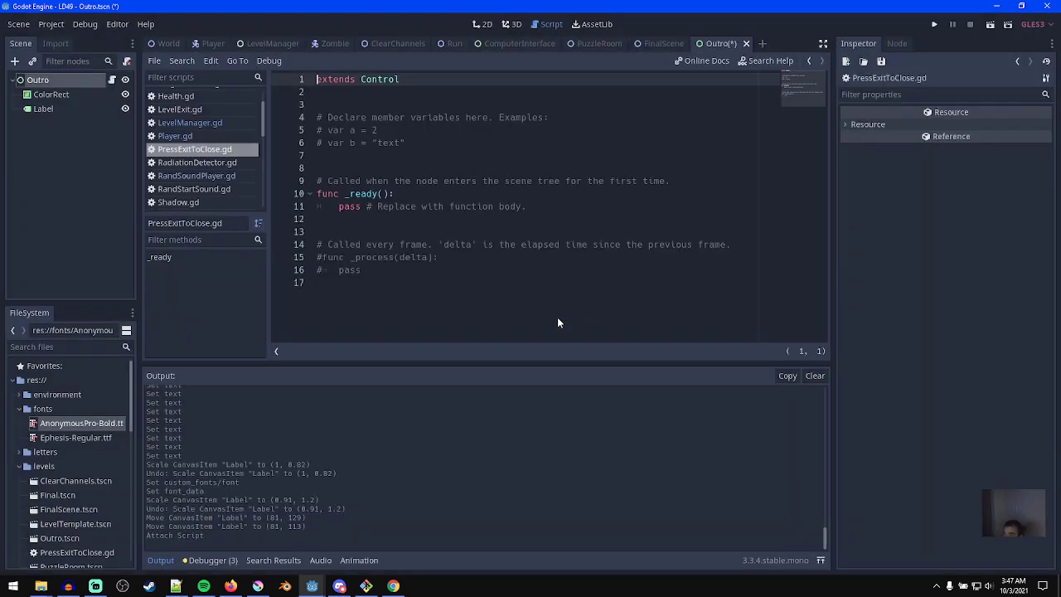
# - Remove the template comments and the _ready function from the script and uncomment the _process(delta) function
pyautogui.moveTo(318, 283); pyautogui.dragTo(295, 232)
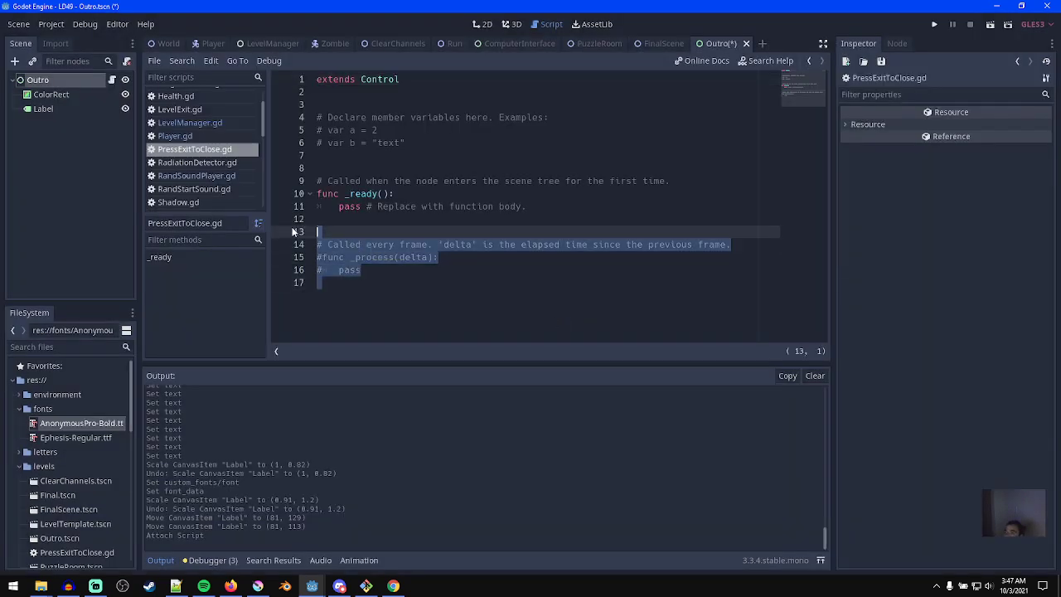
pyautogui.moveTo(726, 245); pyautogui.dragTo(315, 125)
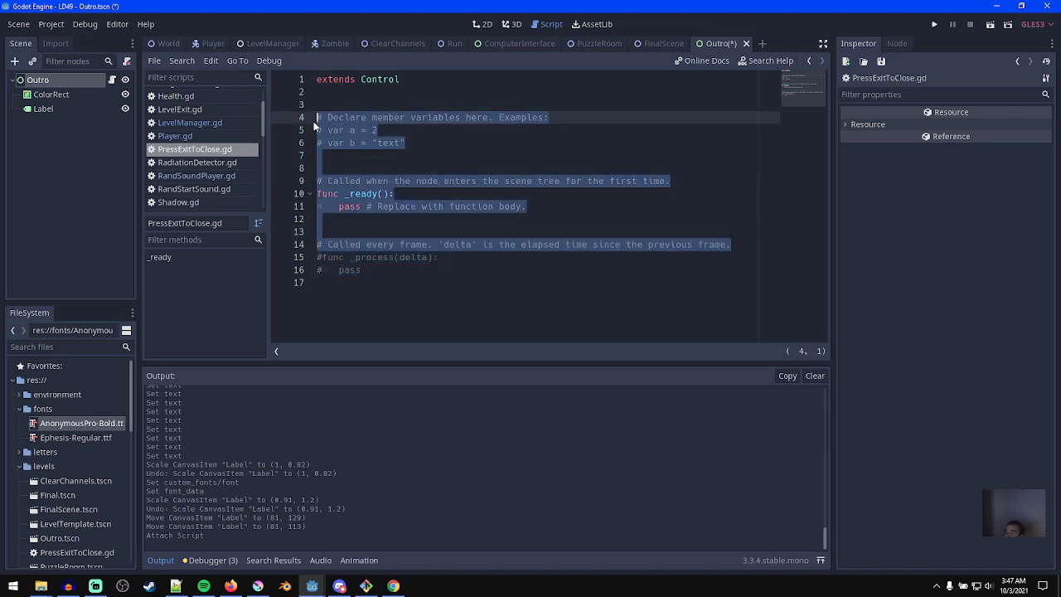
pyautogui.press('BackSpace')
pyautogui.press('Down')
pyautogui.press('Delete')
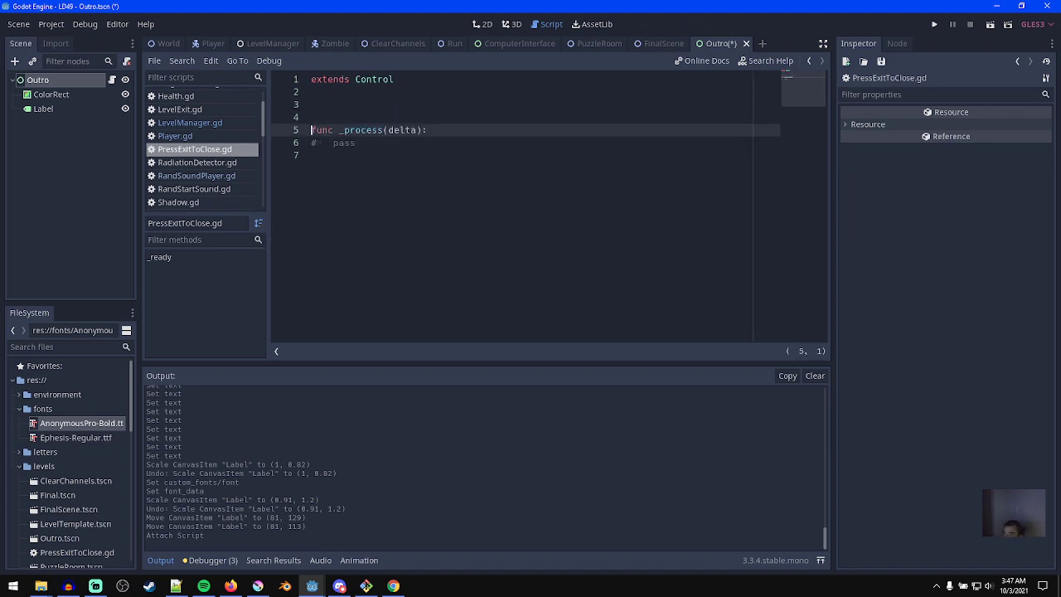
pyautogui.press('Down')
pyautogui.press('Delete')
# - Replace pass in the _process function with the start of an input check, "if Input."
pyautogui.doubleClick(376, 144)
pyautogui.write('func')
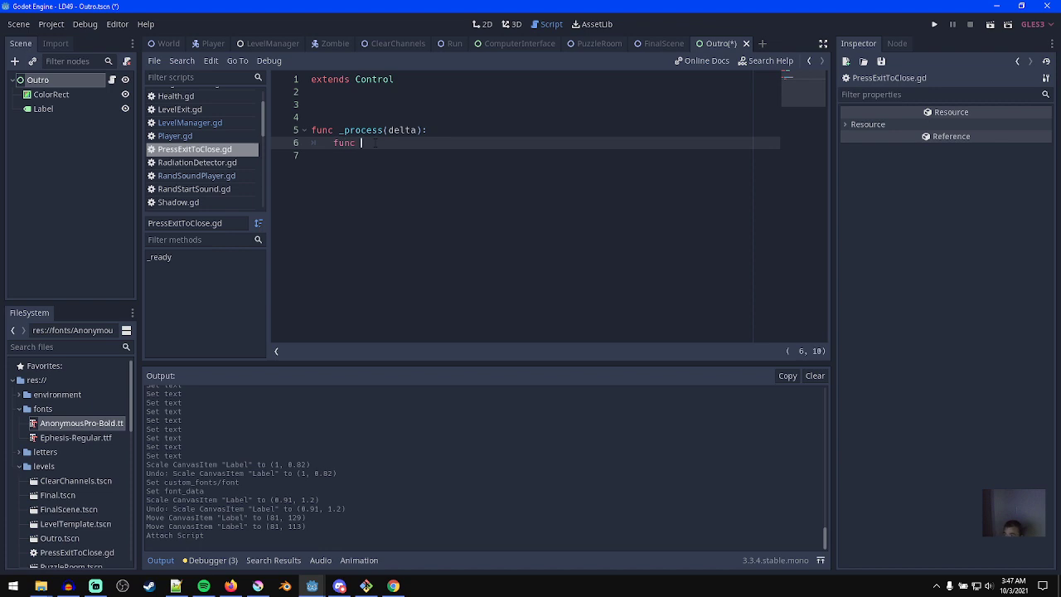
pyautogui.write(' Input.is_action_kist')
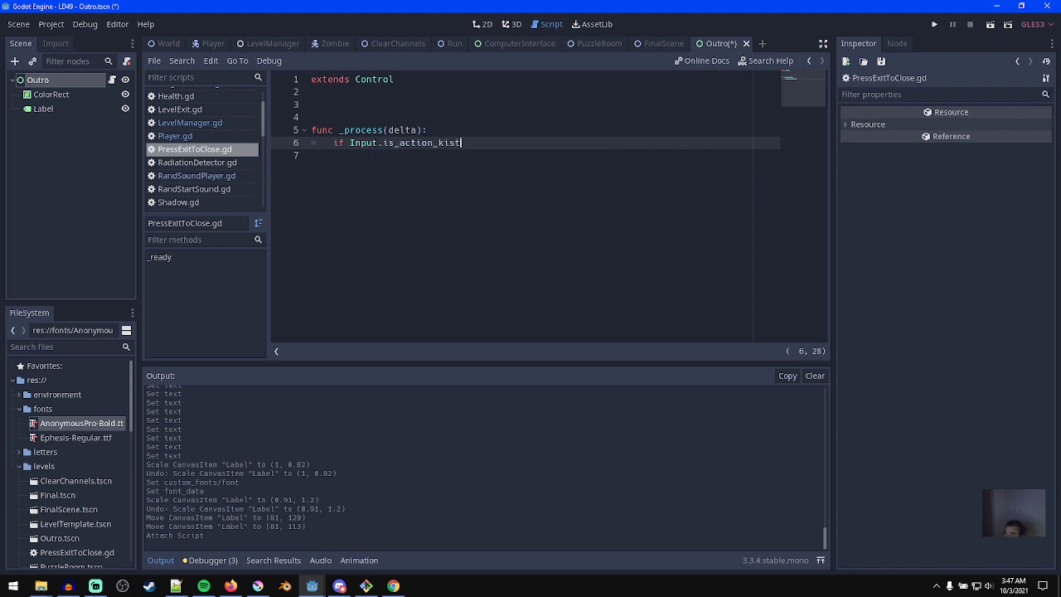
pyautogui.hotkey('ctrl', 'BackSpace')
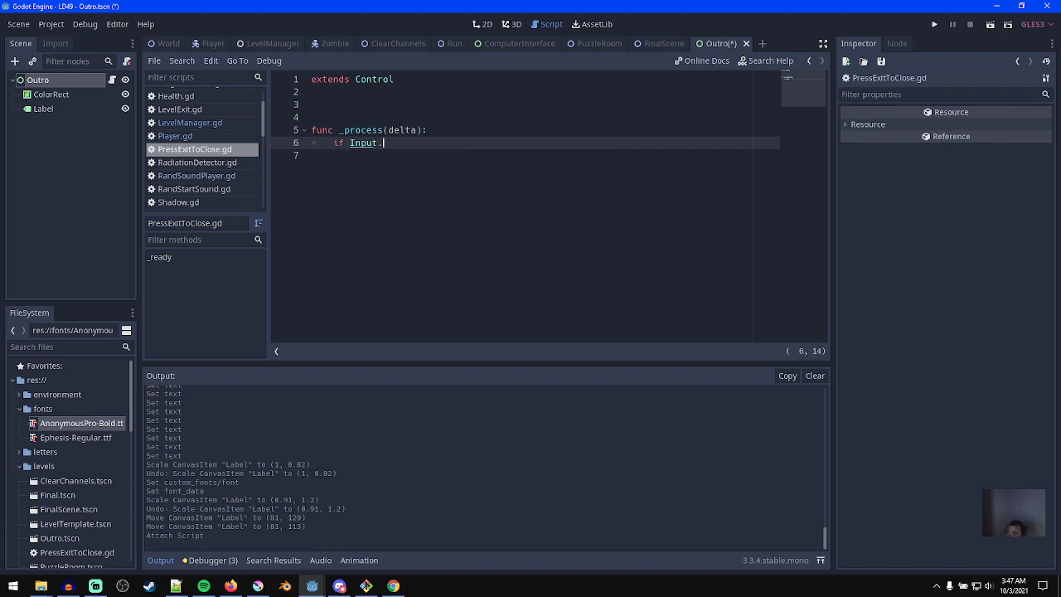
# - Look up the is_action_just_pressed method in the Input class documentation
pyautogui.keyDown('ctrl'); pyautogui.click(358, 143); pyautogui.keyUp('ctrl')
pyautogui.scroll(-5, 381, 257)
pyautogui.scroll(-7, 446, 276)
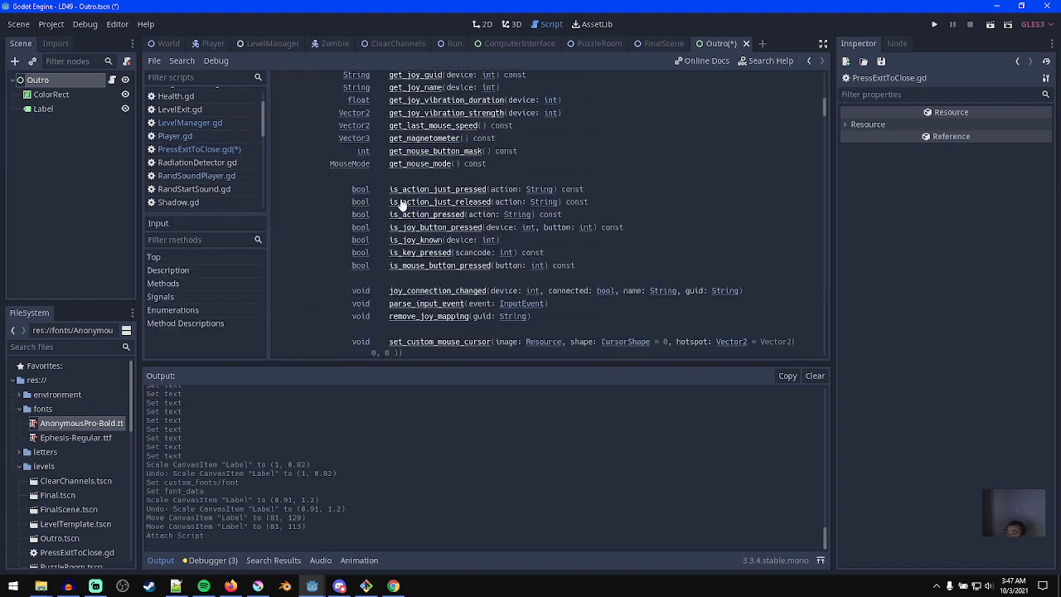
pyautogui.click(394, 190)
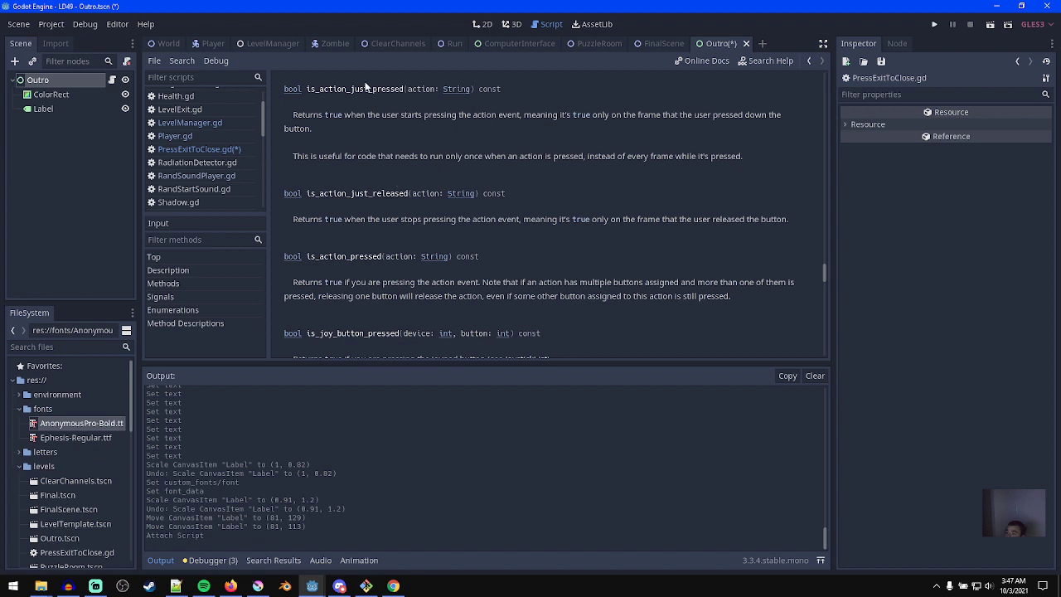
# - Complete the exit check in PressExitToClose.gd with is_action_just_pressed("exit") calling get_tree().quit(), and save the script
pyautogui.click(810, 62)
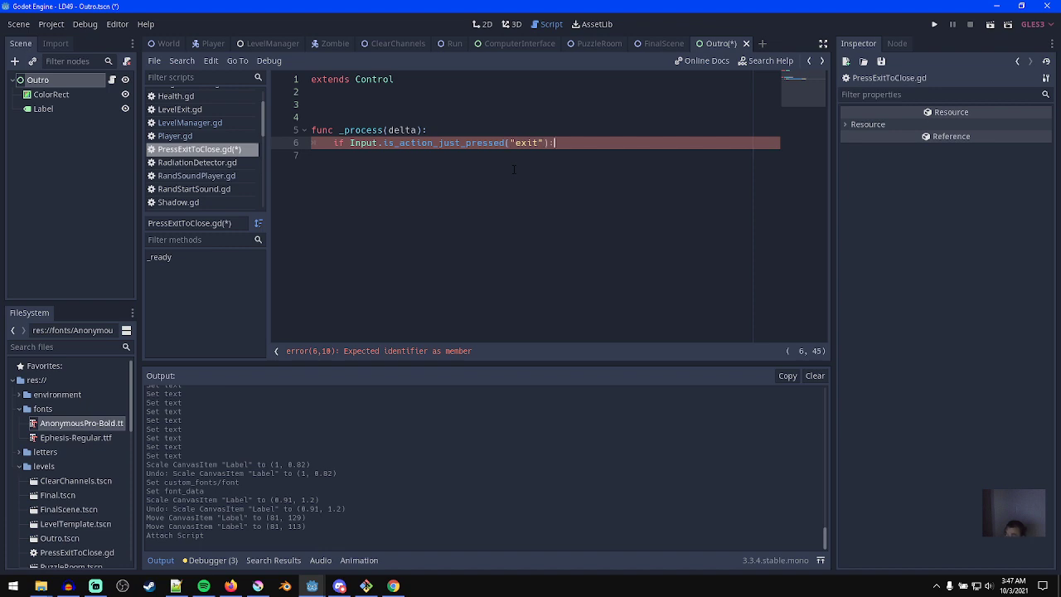
pyautogui.write('et_tree(')
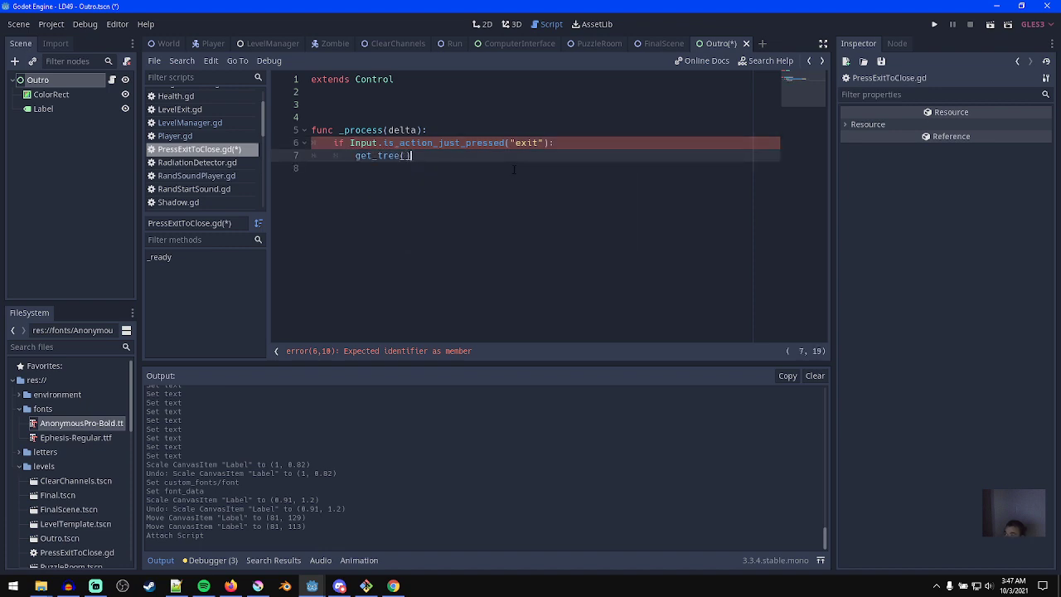
pyautogui.hotkey('ctrl', 's')
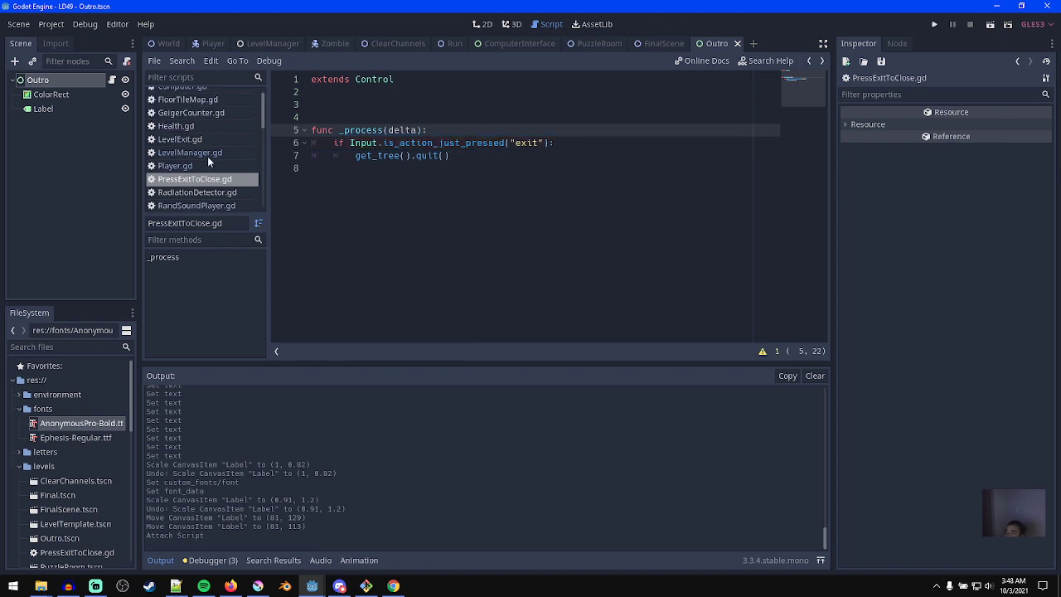
# - Add "res://levels/Final.tscn" and "res://levels/Outro.tscn" as the last entries of the level_list array in LevelManager.gd
pyautogui.click(208, 156)
pyautogui.click(509, 191)
pyautogui.press('Return')
pyautogui.write('"')
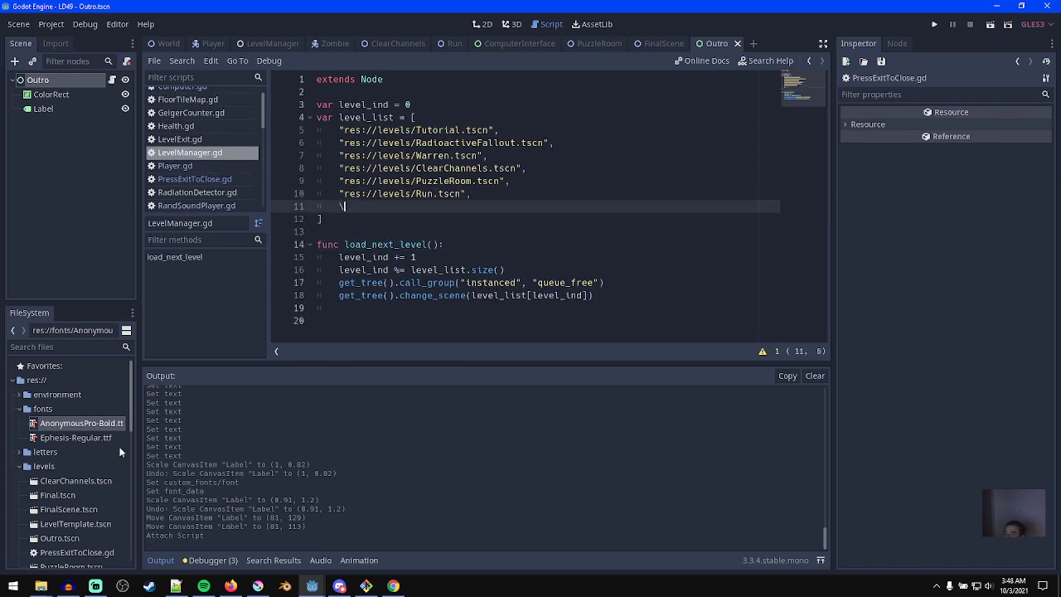
pyautogui.scroll(-3, 79, 520)
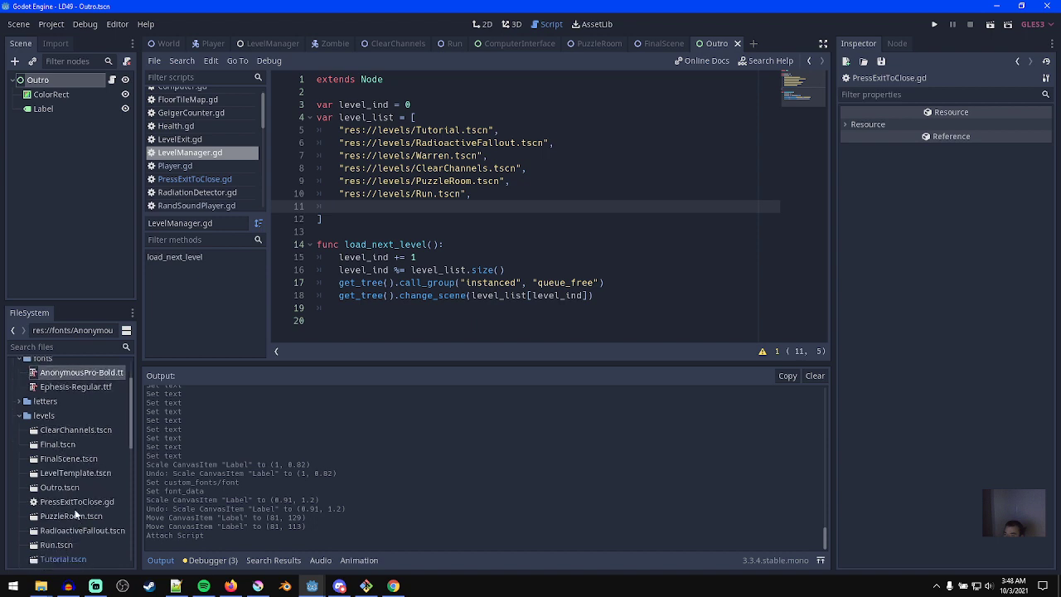
pyautogui.press('Return')
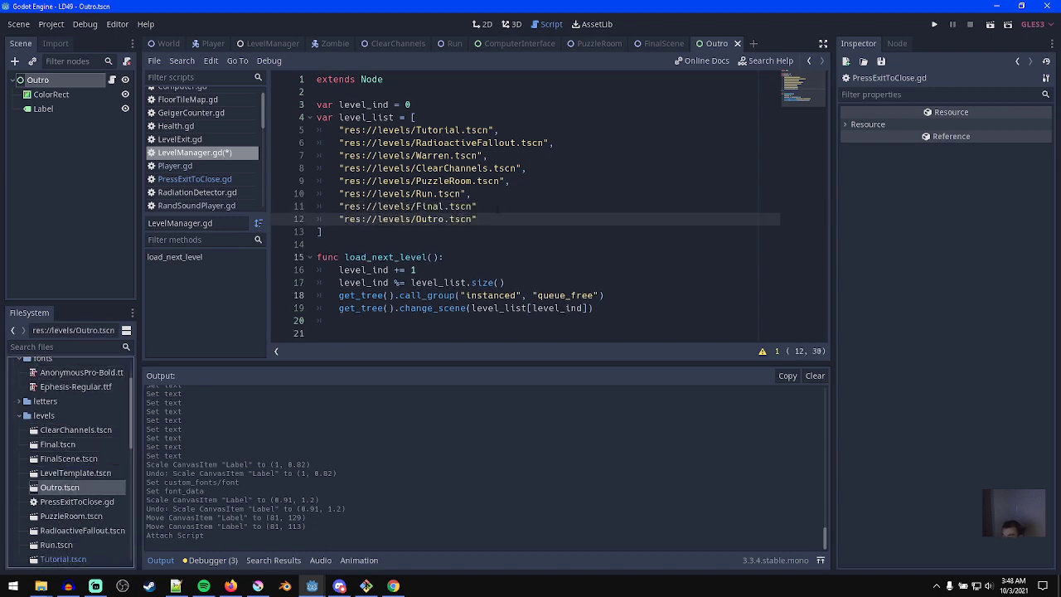
pyautogui.click(499, 208)
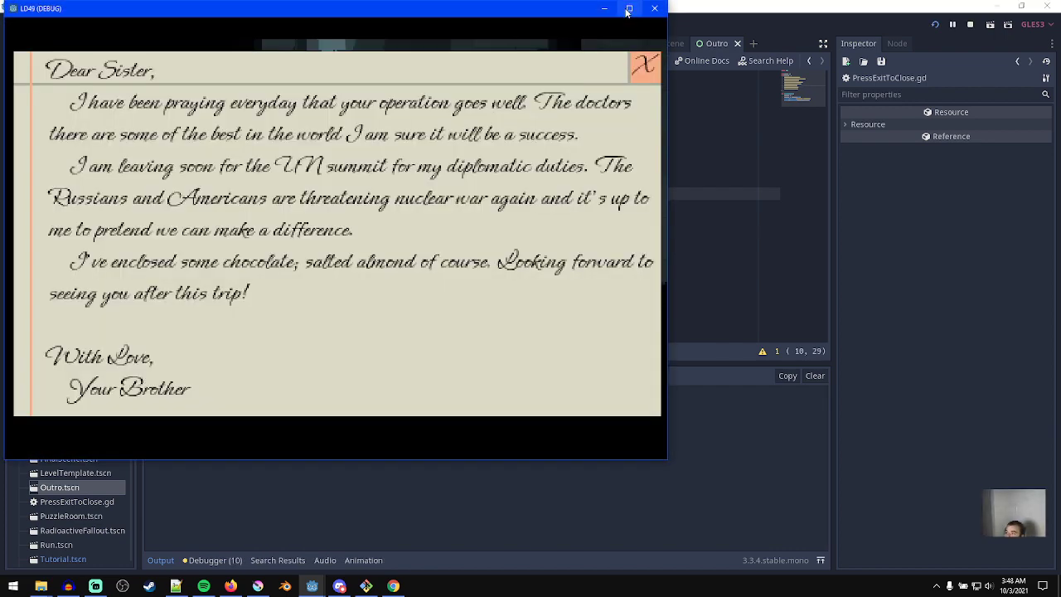
# - Play-test the first level in the maximized game window, dismissing the opening letter and wheeling the player along the corridor to the exit
pyautogui.click(629, 9)
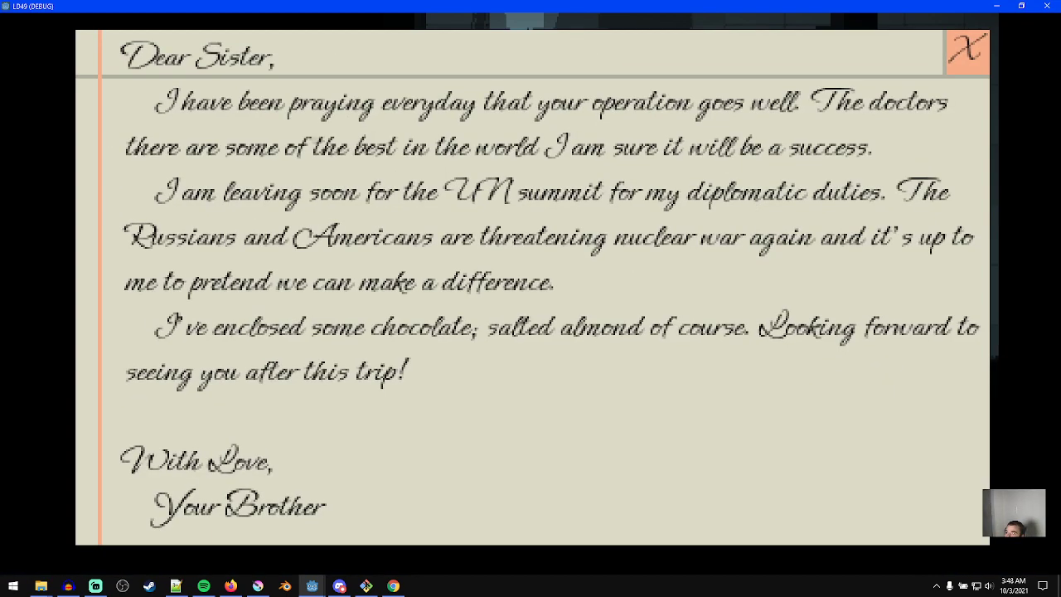
pyautogui.click(972, 45)
pyautogui.moveTo(551, 307); pyautogui.dragTo(501, 349, button='right')
pyautogui.moveTo(545, 349)
pyautogui.mouseDown()
pyautogui.moveTo(542, 294)
pyautogui.moveTo(561, 325)
pyautogui.moveTo(509, 213)
pyautogui.moveTo(542, 267)
pyautogui.moveTo(569, 276)
pyautogui.mouseUp()
pyautogui.moveTo(578, 261)
pyautogui.mouseDown(button='right')
pyautogui.moveTo(583, 303)
pyautogui.moveTo(566, 334)
pyautogui.mouseUp(button='right')
pyautogui.moveTo(542, 335); pyautogui.dragTo(535, 215)
pyautogui.moveTo(536, 283); pyautogui.dragTo(525, 199)
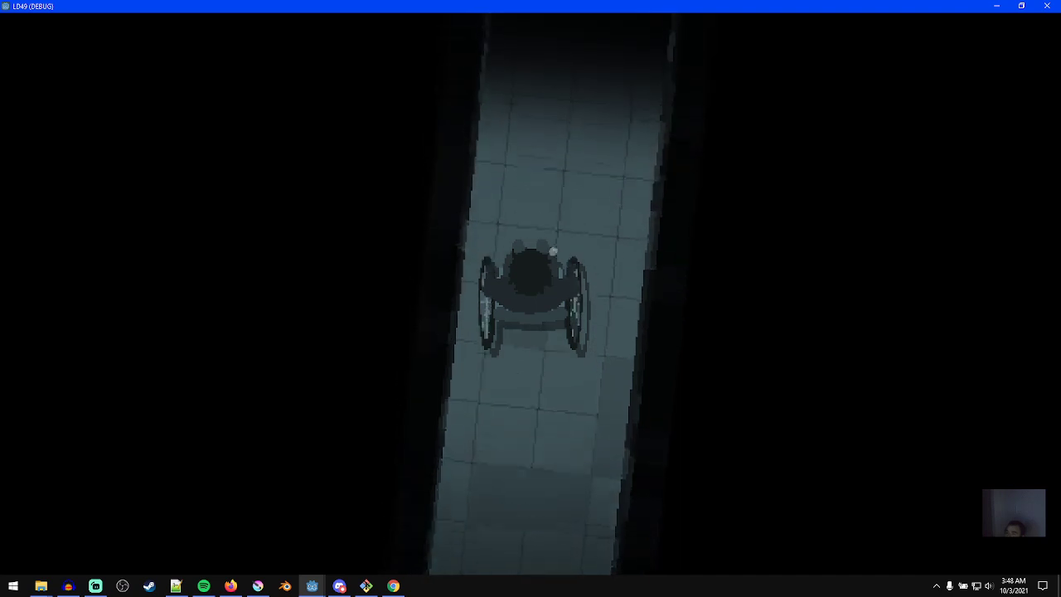
pyautogui.moveTo(545, 294); pyautogui.dragTo(498, 95)
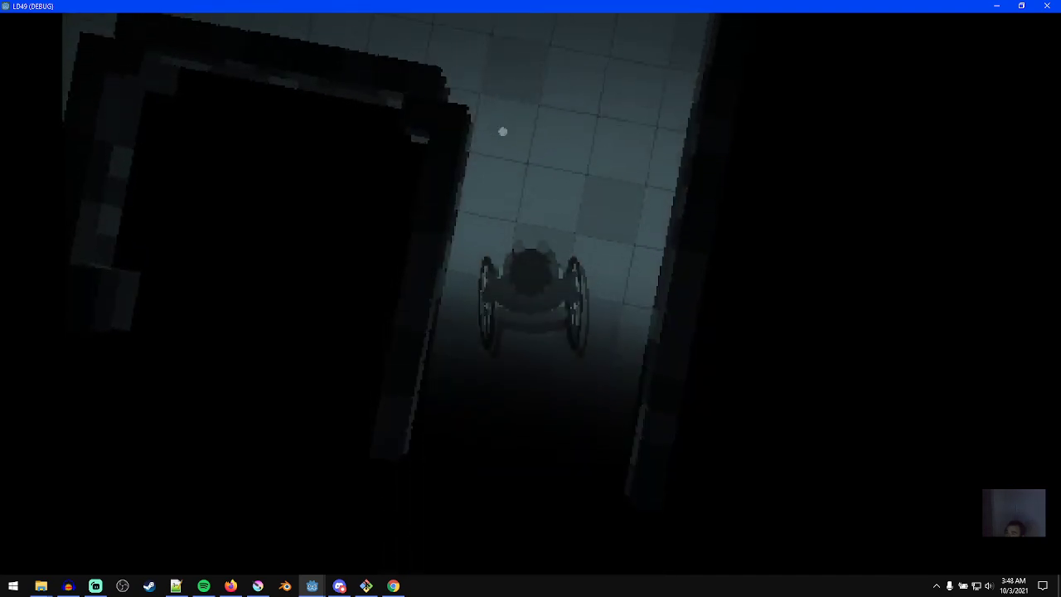
# - Play-test the next level, wheeling the player past the bed wards with green radioactive patches and into the side passage
pyautogui.moveTo(503, 292)
pyautogui.mouseDown()
pyautogui.moveTo(473, 284)
pyautogui.moveTo(497, 331)
pyautogui.moveTo(547, 346)
pyautogui.moveTo(540, 225)
pyautogui.moveTo(585, 337)
pyautogui.mouseUp()
pyautogui.moveTo(594, 301)
pyautogui.mouseDown()
pyautogui.moveTo(562, 406)
pyautogui.moveTo(574, 407)
pyautogui.moveTo(545, 329)
pyautogui.moveTo(543, 238)
pyautogui.moveTo(549, 245)
pyautogui.mouseUp()
pyautogui.press('w')
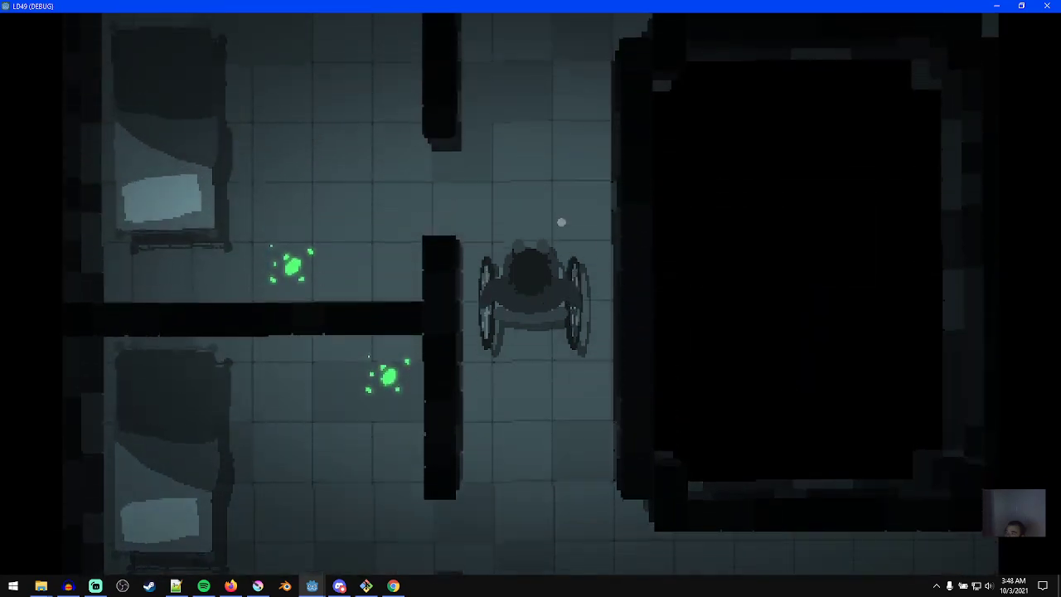
pyautogui.press('w')
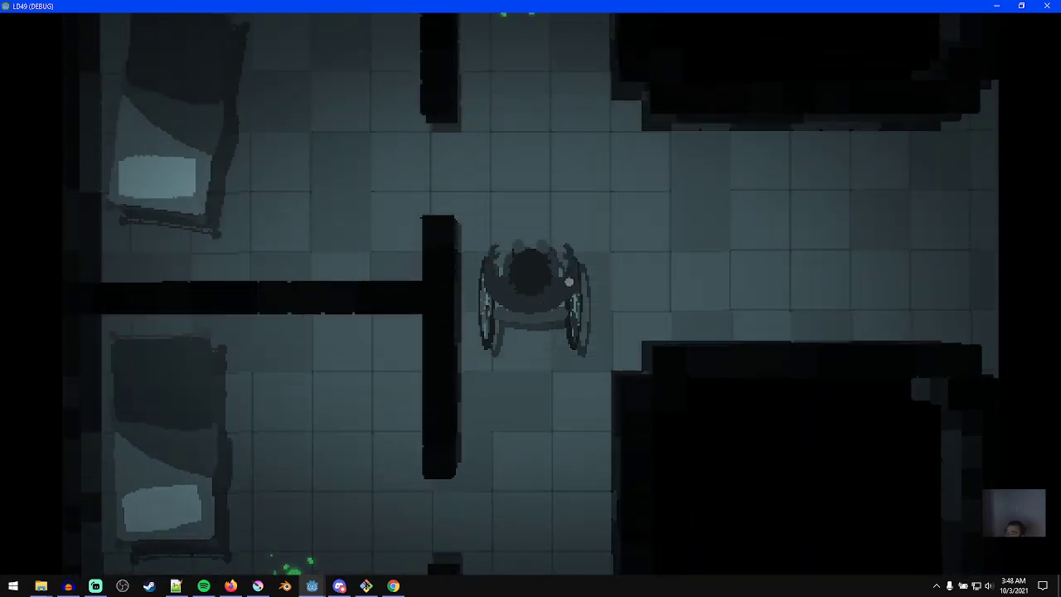
pyautogui.press('d')
pyautogui.press('d')
pyautogui.press('d')
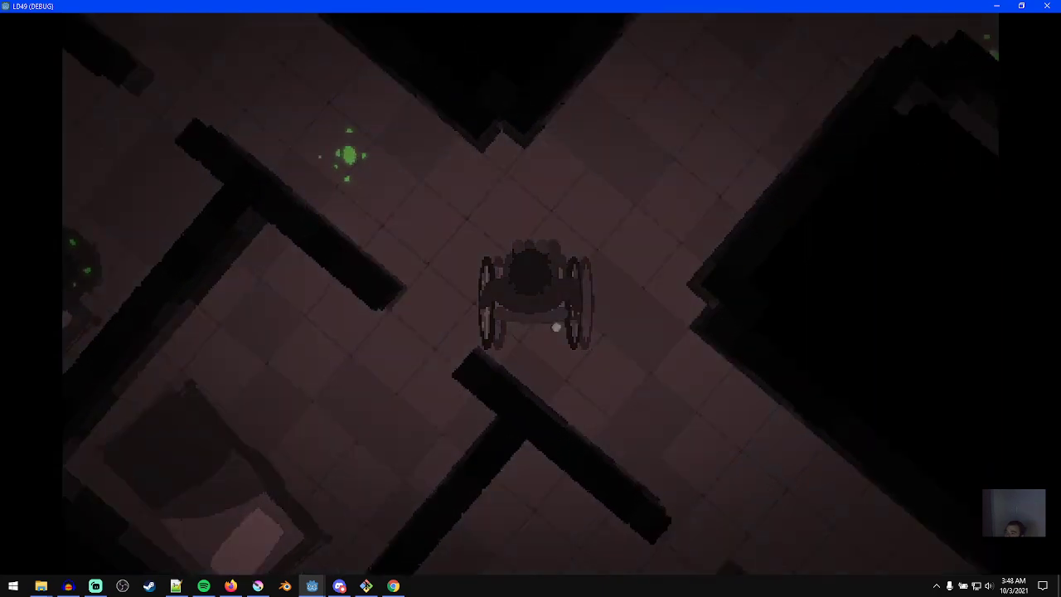
pyautogui.press('w')
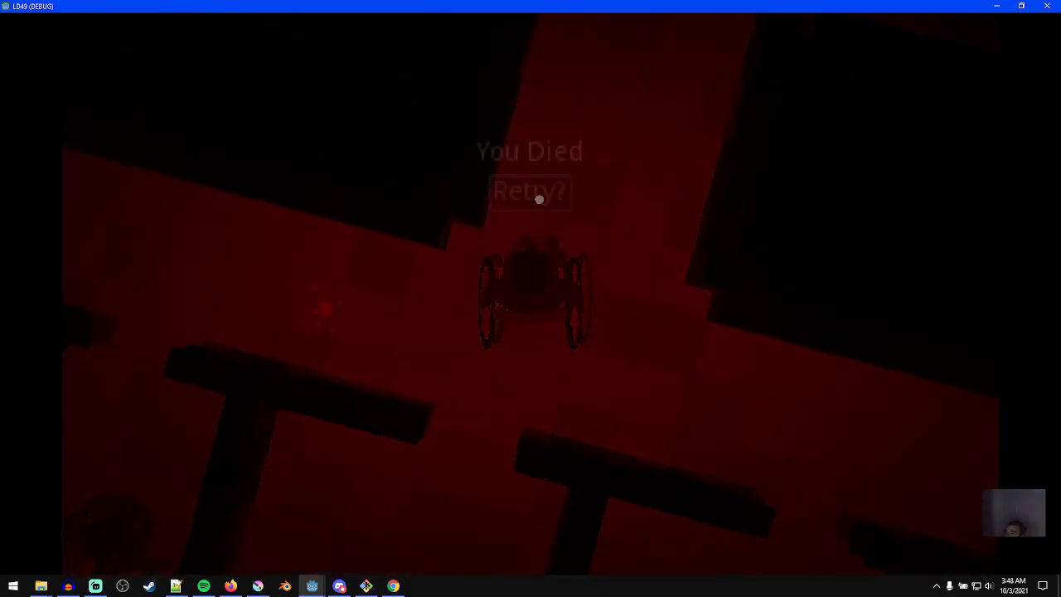
# - Retry the level after the player's death and wheel the player past the contaminated wards toward the far corridor
pyautogui.click(529, 193)
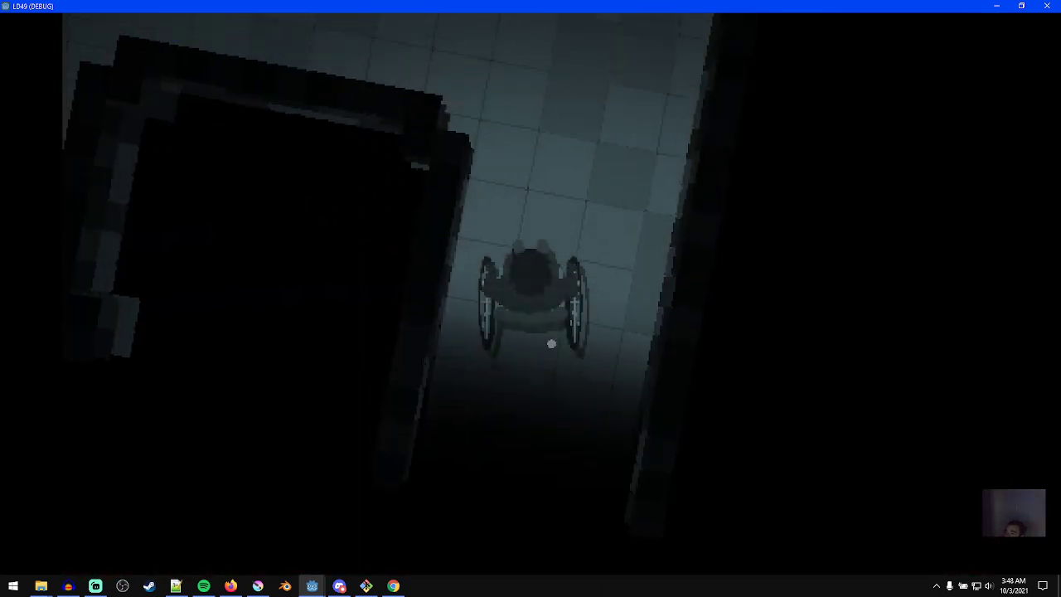
pyautogui.moveTo(509, 270)
pyautogui.mouseDown()
pyautogui.moveTo(493, 291)
pyautogui.moveTo(502, 407)
pyautogui.mouseUp()
pyautogui.press('w')
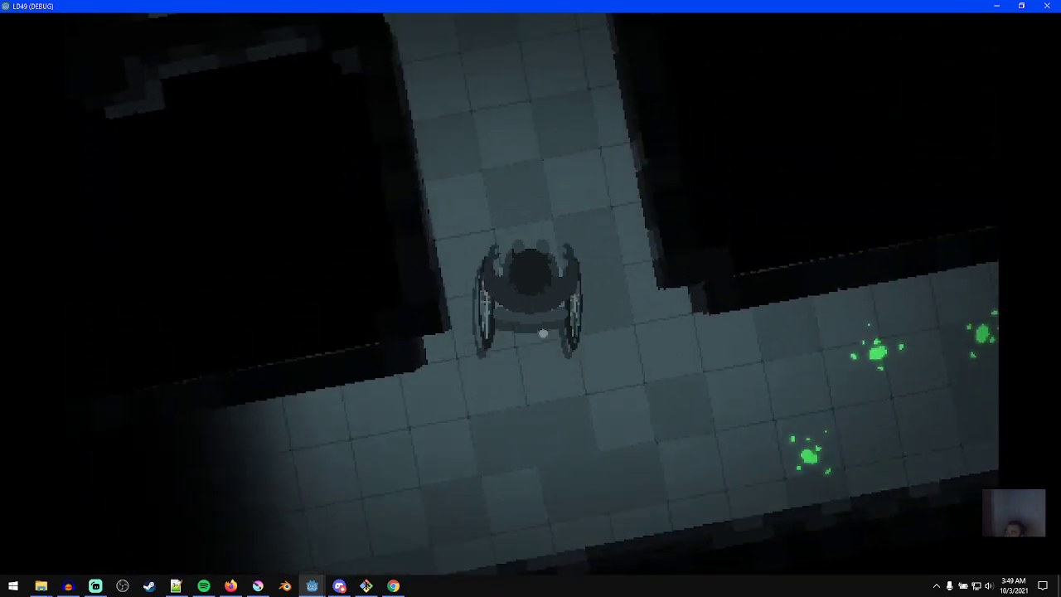
pyautogui.moveTo(585, 276); pyautogui.dragTo(571, 401)
pyautogui.moveTo(580, 296); pyautogui.dragTo(576, 394)
pyautogui.press('w')
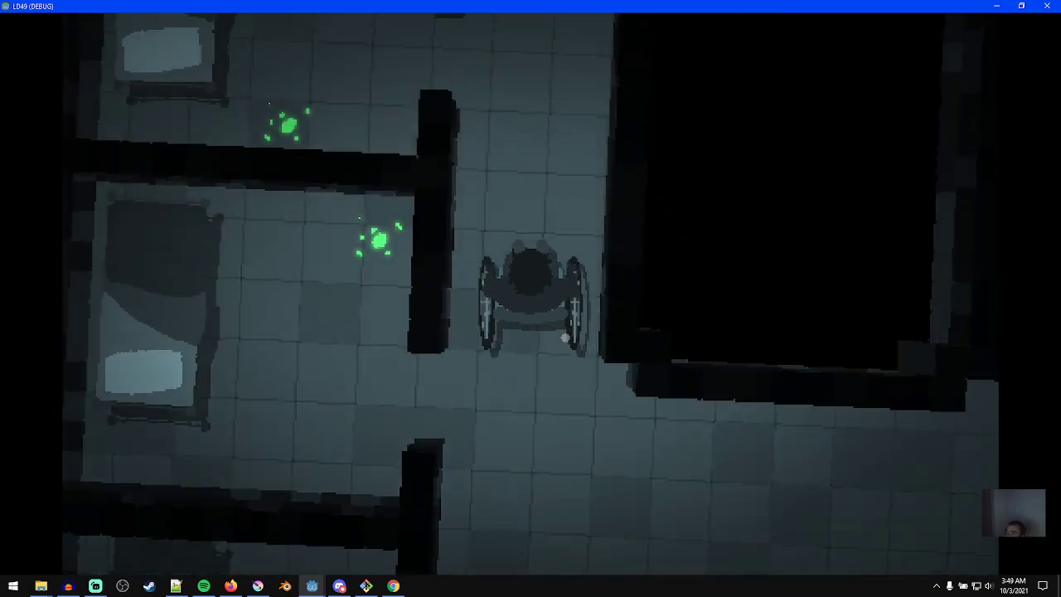
pyautogui.moveTo(583, 268); pyautogui.dragTo(580, 373)
pyautogui.press('w')
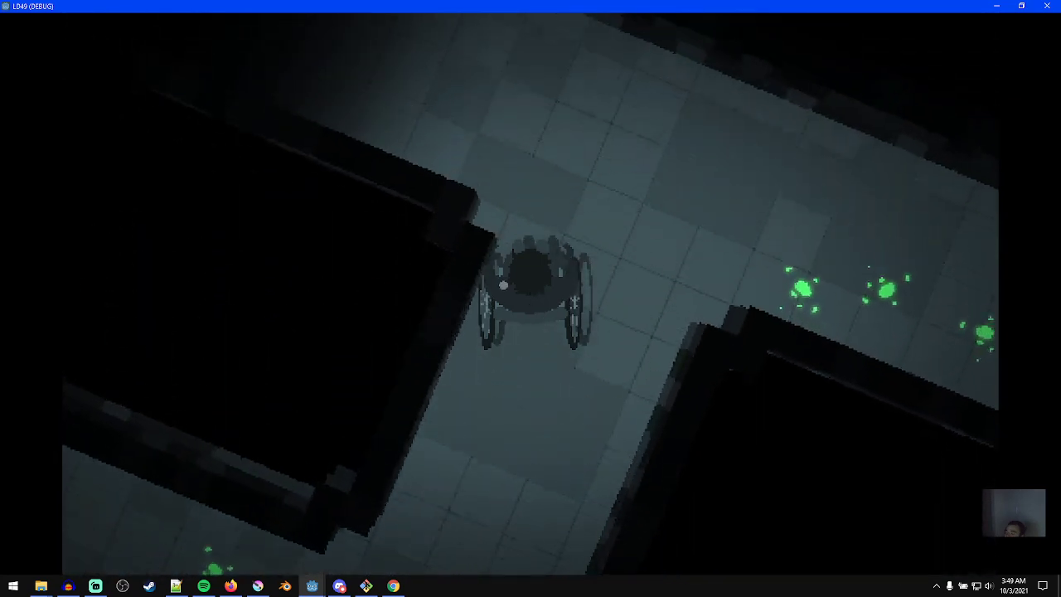
# - Wheel the player through the narrow passages between the bed wards while keeping clear of the zombies
pyautogui.moveTo(480, 320)
pyautogui.mouseDown()
pyautogui.moveTo(496, 306)
pyautogui.moveTo(493, 351)
pyautogui.mouseUp()
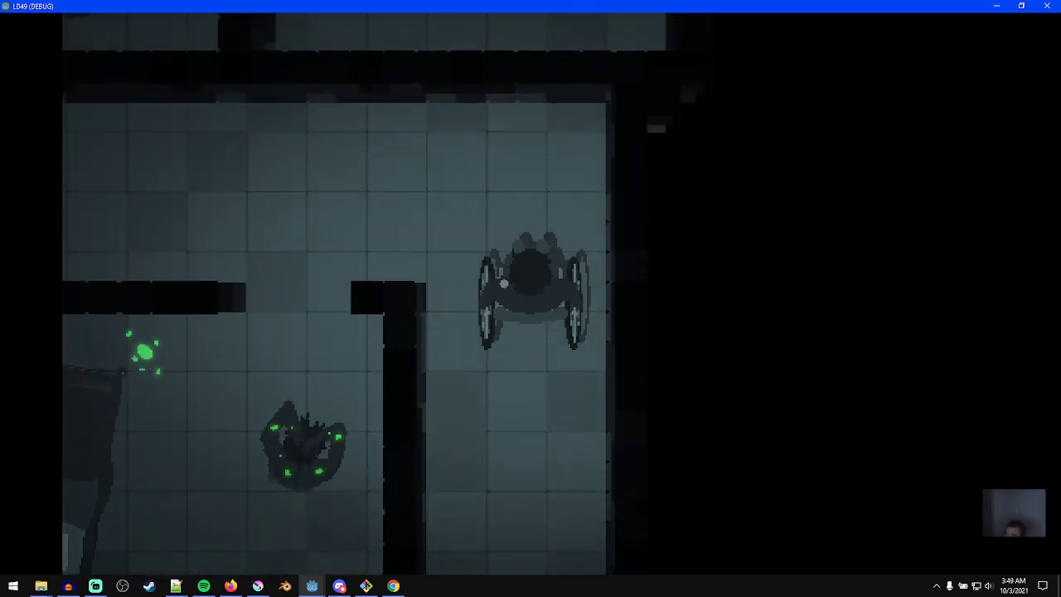
pyautogui.moveTo(491, 282); pyautogui.dragTo(475, 403)
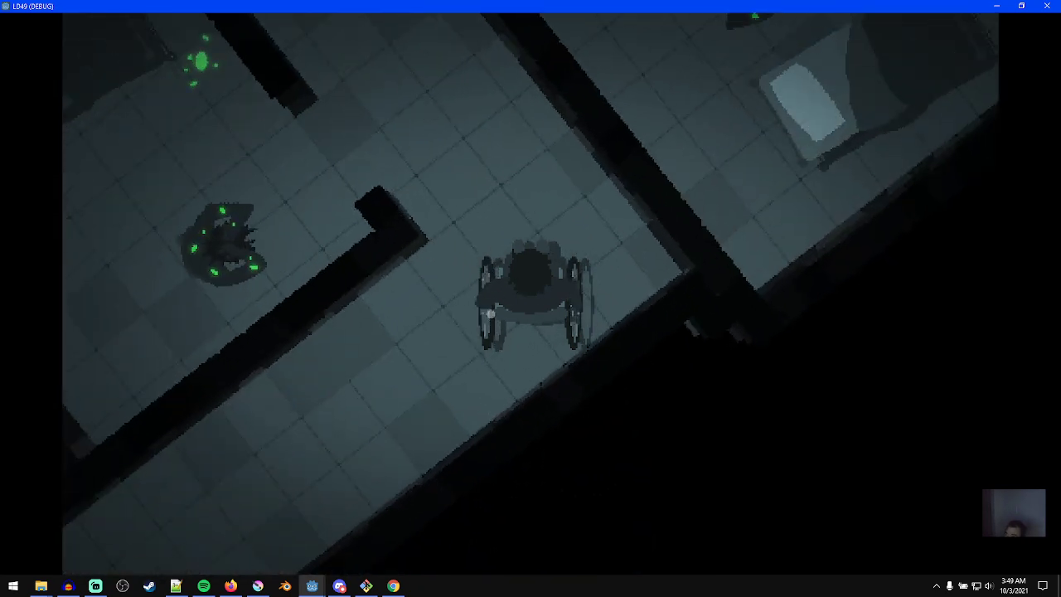
pyautogui.moveTo(555, 356); pyautogui.dragTo(535, 208)
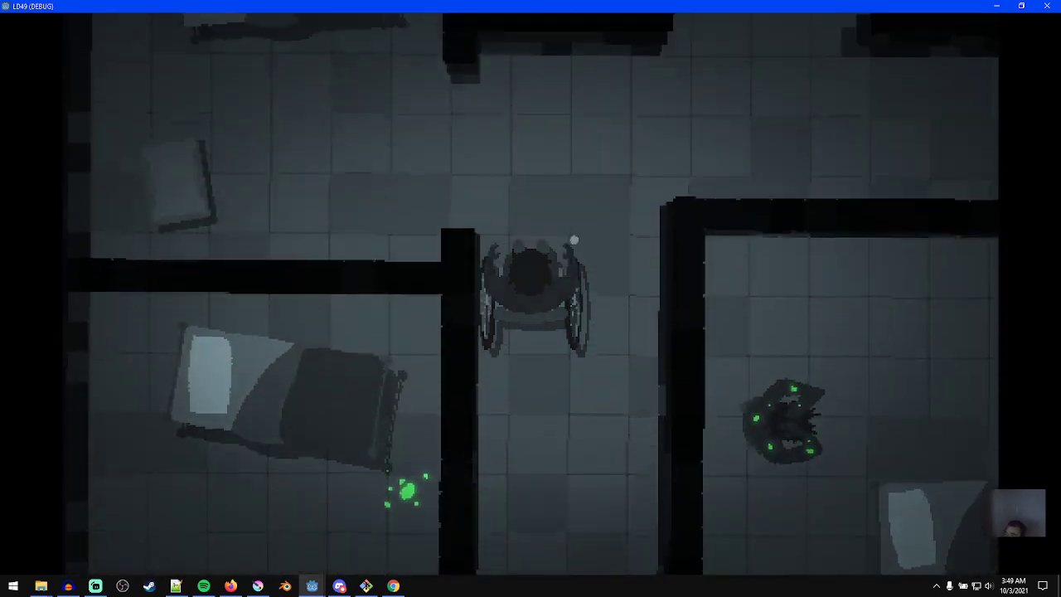
pyautogui.moveTo(574, 240)
pyautogui.mouseDown()
pyautogui.moveTo(583, 284)
pyautogui.moveTo(564, 339)
pyautogui.moveTo(540, 279)
pyautogui.moveTo(533, 185)
pyautogui.mouseUp()
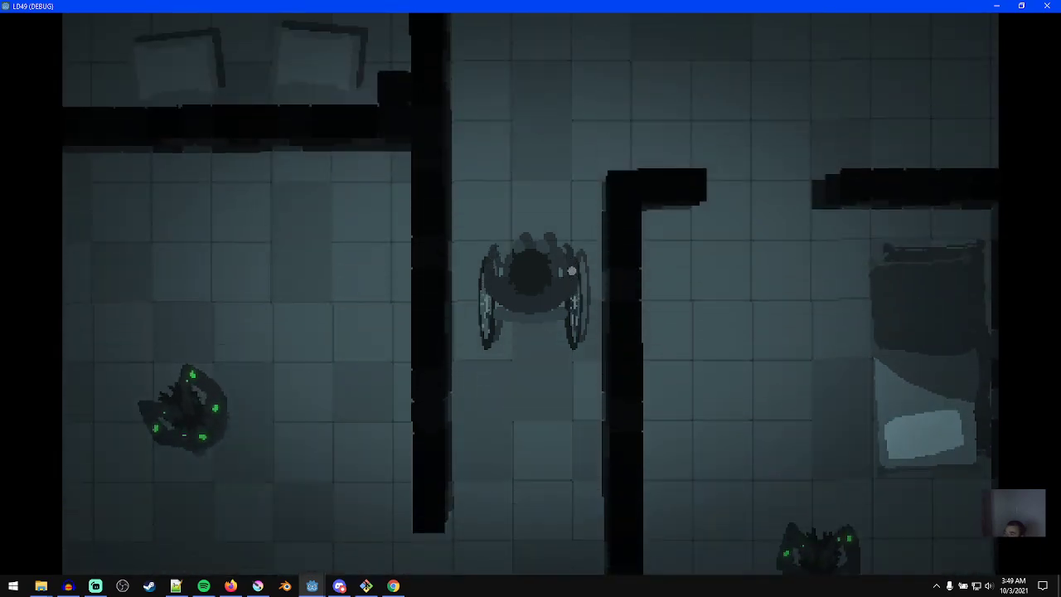
pyautogui.moveTo(568, 251)
pyautogui.mouseDown()
pyautogui.moveTo(583, 296)
pyautogui.moveTo(538, 169)
pyautogui.mouseUp()
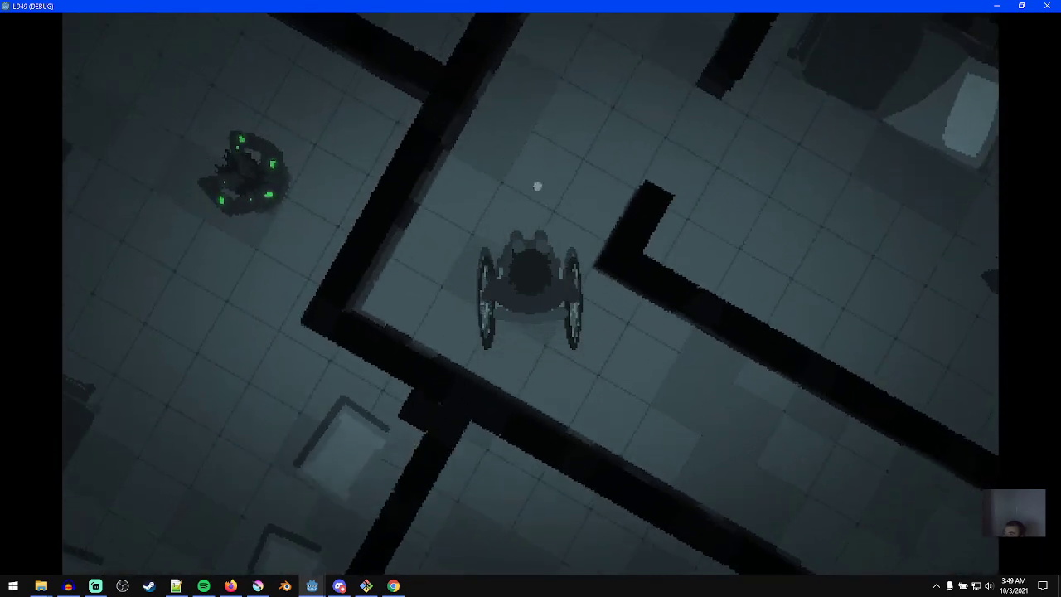
pyautogui.moveTo(550, 341)
pyautogui.mouseDown()
pyautogui.moveTo(589, 277)
pyautogui.moveTo(557, 331)
pyautogui.moveTo(511, 216)
pyautogui.mouseUp()
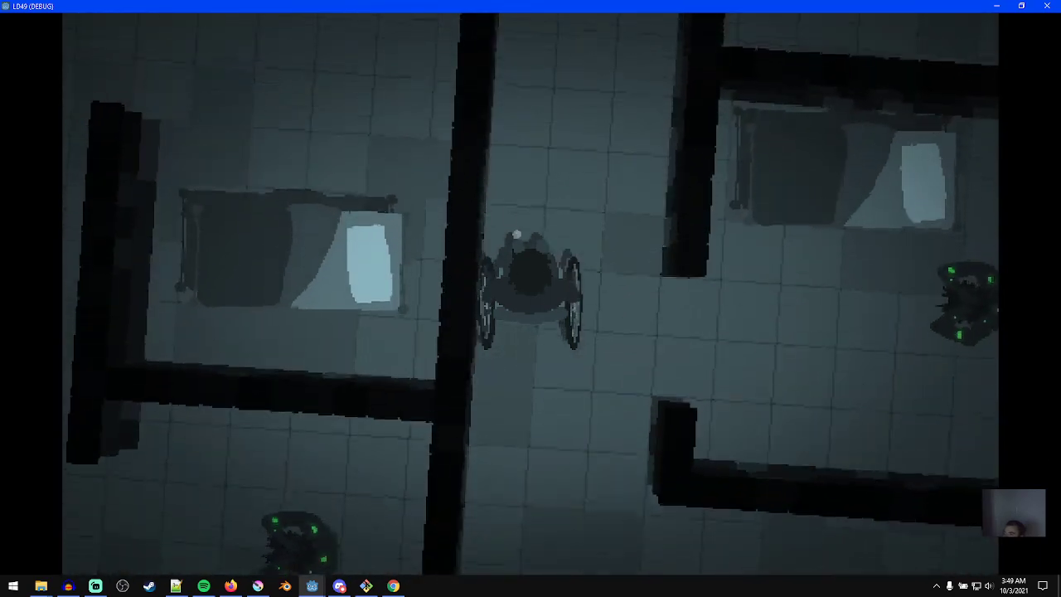
pyautogui.moveTo(525, 324); pyautogui.dragTo(522, 218)
# - Steer the player out of the ward area and along the outer corridor beside the empty bed rooms
pyautogui.moveTo(493, 270); pyautogui.dragTo(500, 394)
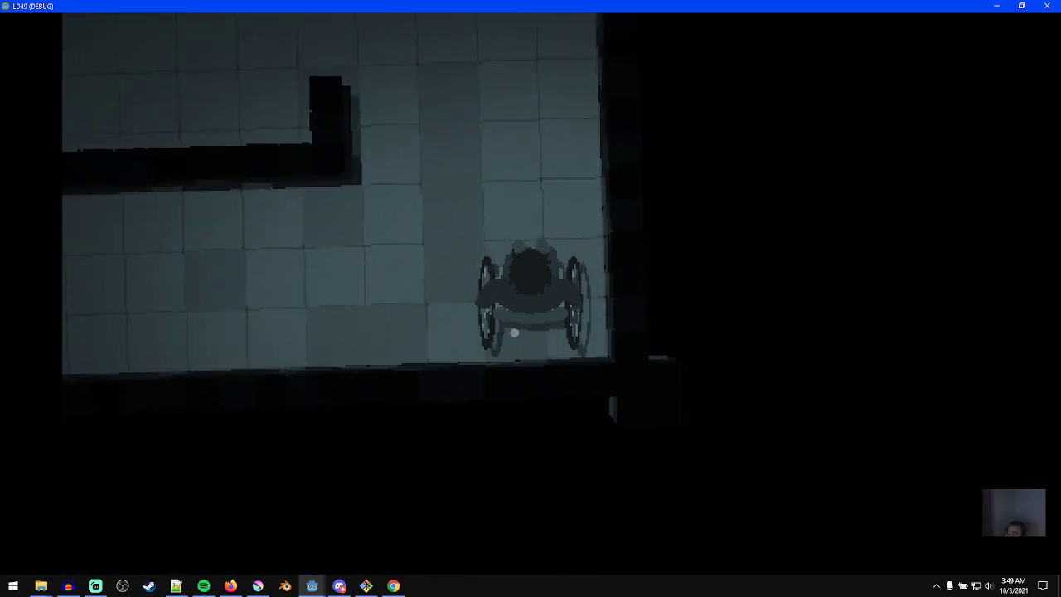
pyautogui.moveTo(509, 175); pyautogui.dragTo(544, 304)
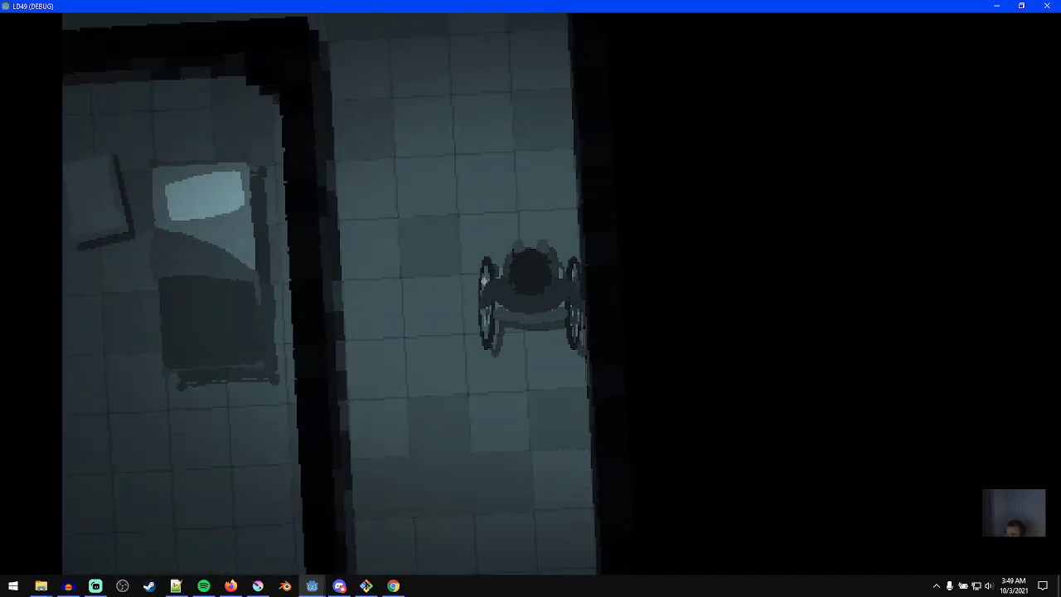
pyautogui.moveTo(540, 234)
pyautogui.mouseDown()
pyautogui.moveTo(479, 294)
pyautogui.moveTo(494, 310)
pyautogui.mouseUp()
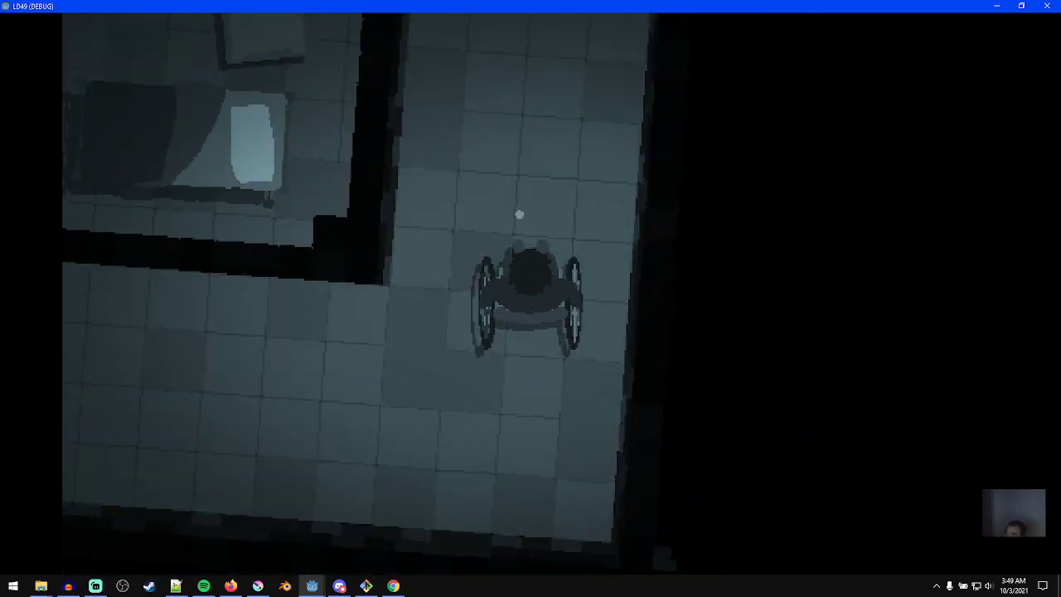
pyautogui.moveTo(519, 227); pyautogui.dragTo(553, 341)
pyautogui.moveTo(546, 184); pyautogui.dragTo(509, 289)
pyautogui.moveTo(514, 235)
pyautogui.mouseDown()
pyautogui.moveTo(525, 301)
pyautogui.moveTo(547, 325)
pyautogui.mouseUp()
pyautogui.press('w')
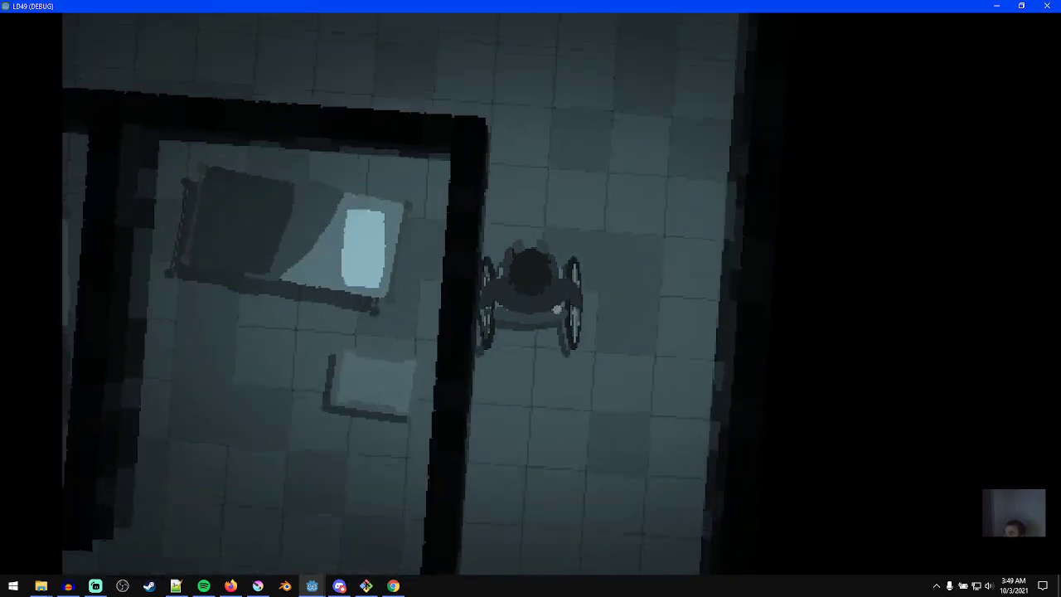
# - Follow the outer corridor to its end and turn the player into the dark exit passage to load the next level
pyautogui.press('a')
pyautogui.press('a')
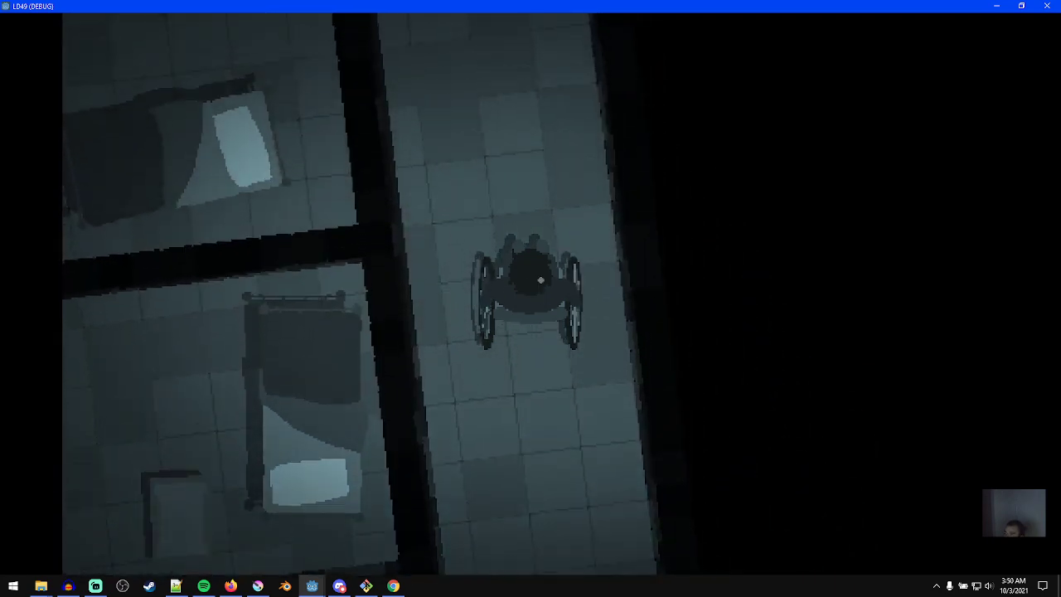
pyautogui.press('w')
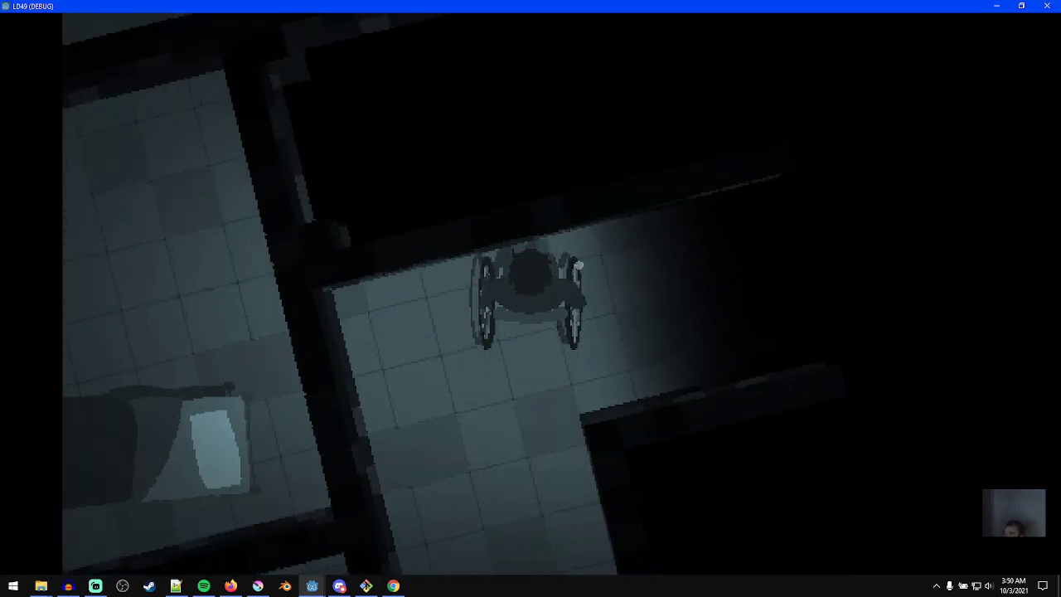
pyautogui.press('d')
pyautogui.press('d')
pyautogui.press('w')
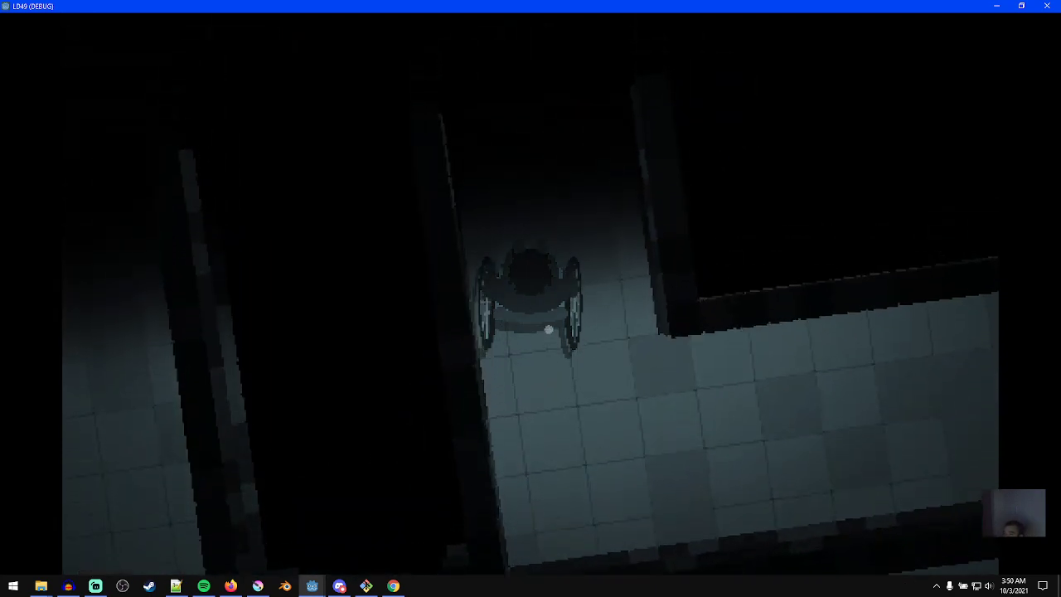
pyautogui.press('w')
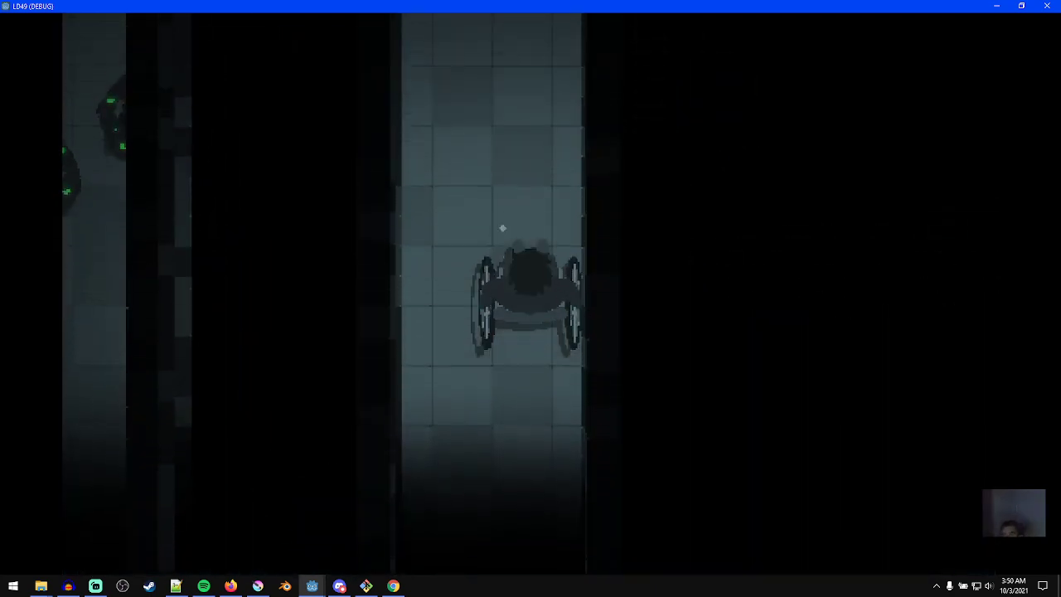
# - Wheel the player from the level's start corridor around the corners and through the crossing, past the group of zombies
pyautogui.press('w')
pyautogui.press('a')
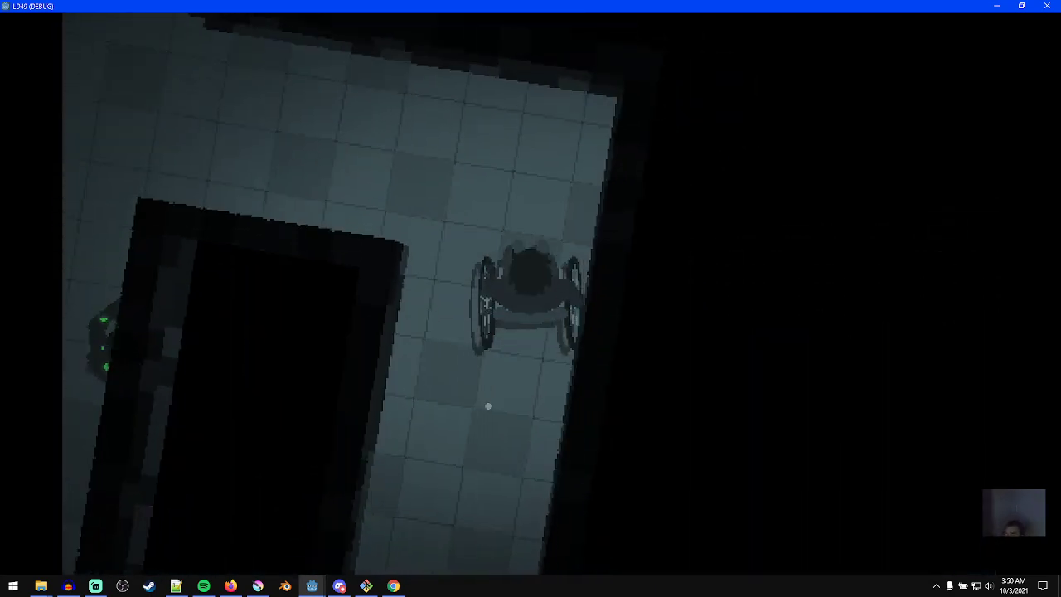
pyautogui.press('d')
pyautogui.press('w')
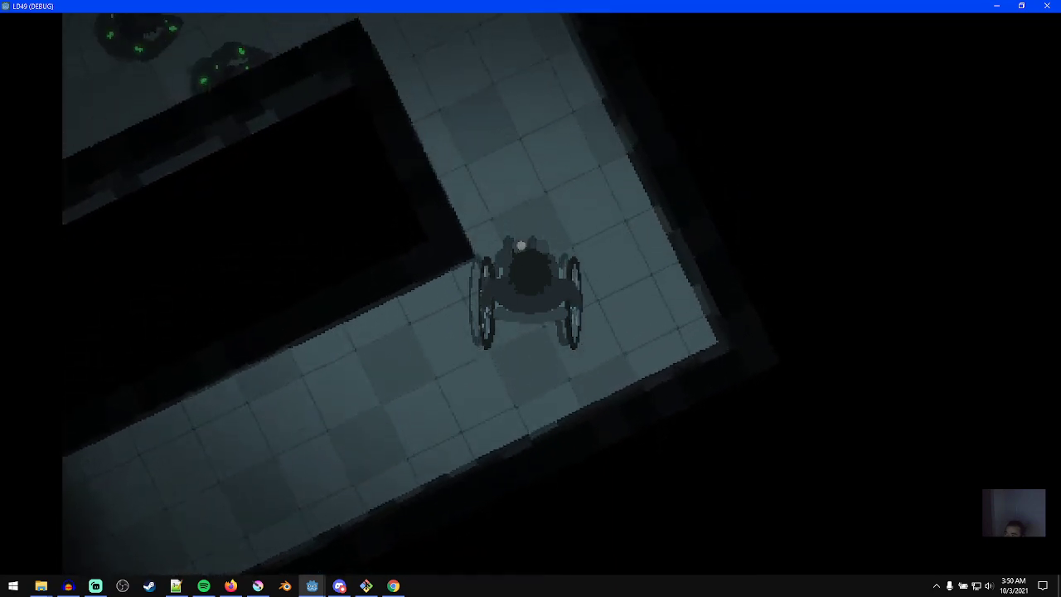
pyautogui.press('w')
pyautogui.press('a')
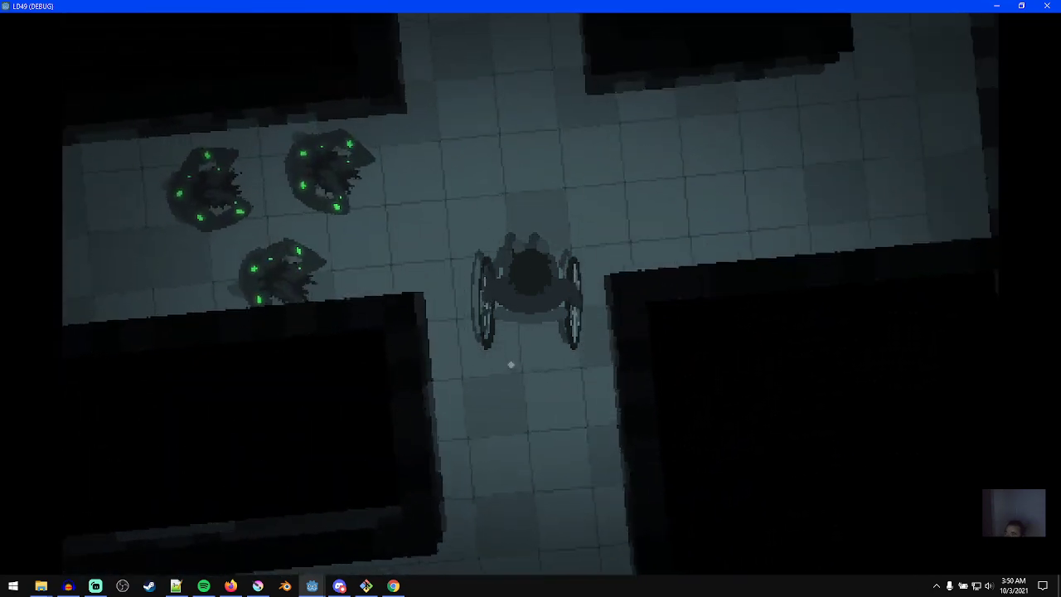
pyautogui.press('w')
pyautogui.press('d')
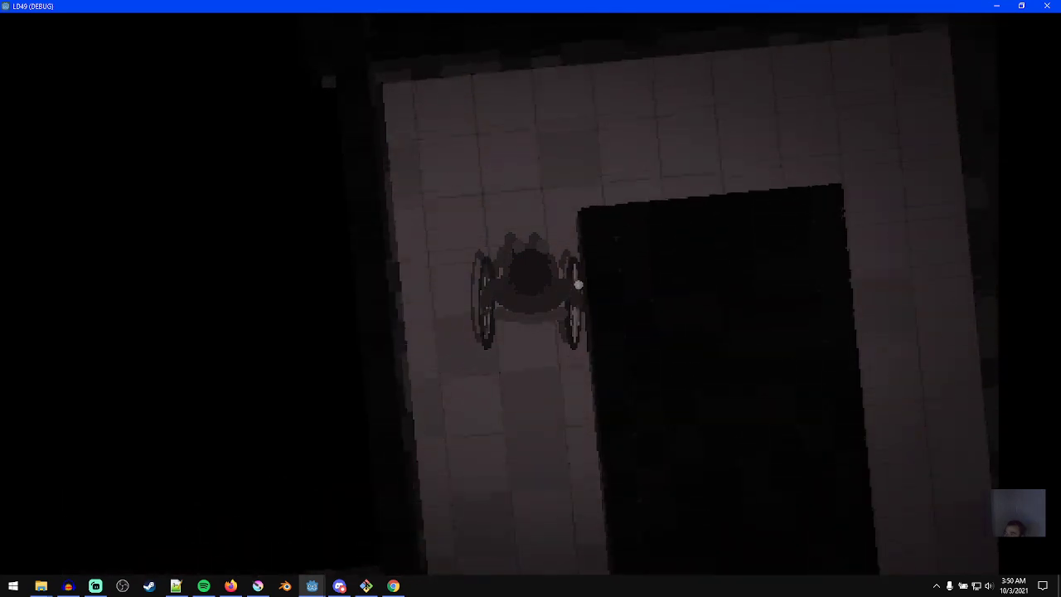
# - Circle the player around the dark central block, staying ahead of the three pursuing zombies
pyautogui.press('d')
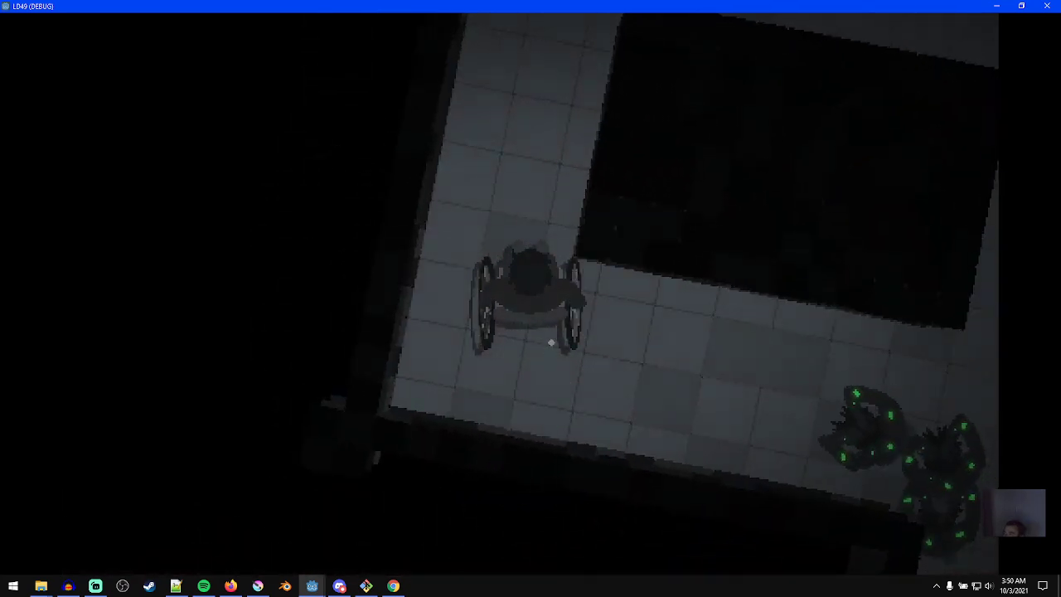
pyautogui.press('w')
pyautogui.press('d')
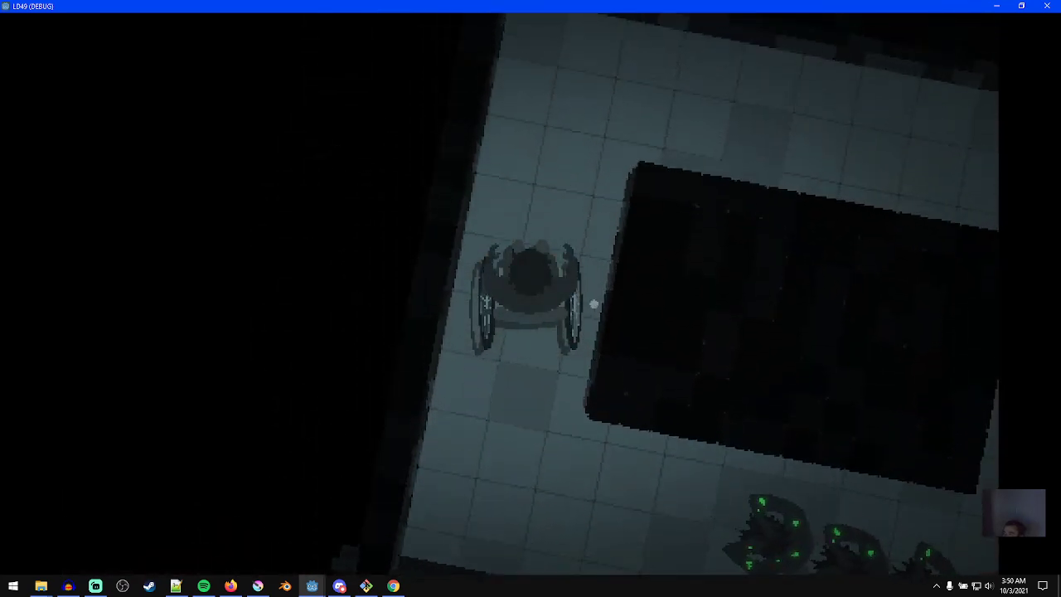
pyautogui.press('w')
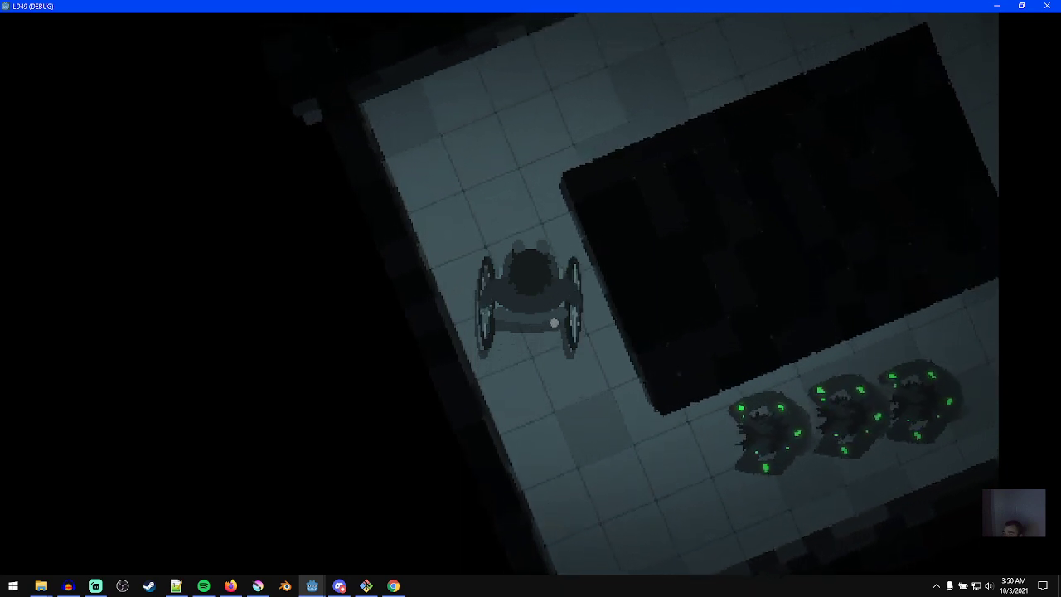
pyautogui.press('d')
pyautogui.press('w')
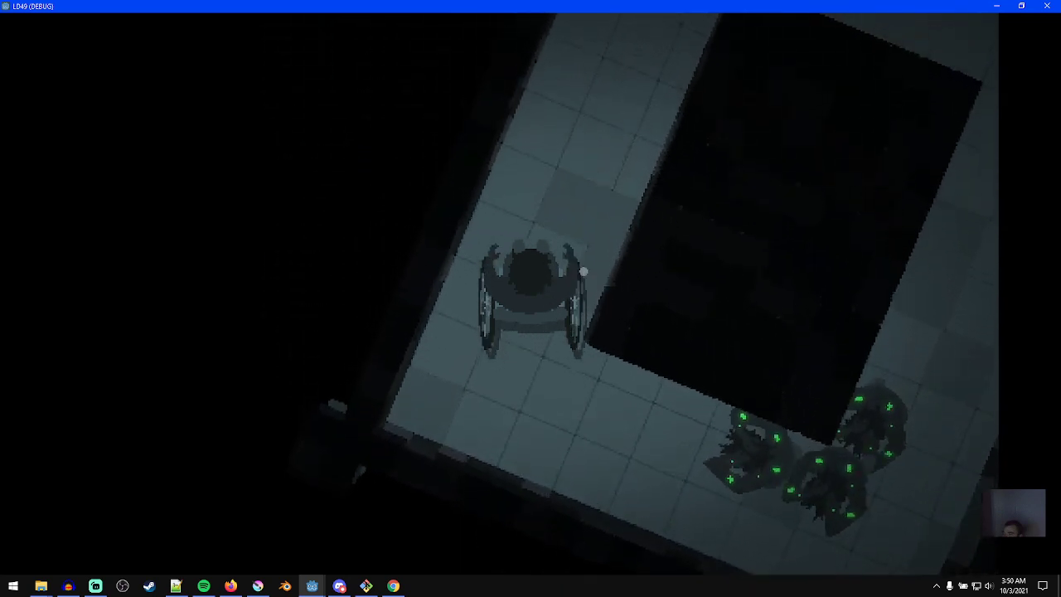
# - Finish looping around the block to shake off the zombies and wheel the player into the computer room
pyautogui.press('d')
pyautogui.press('w')
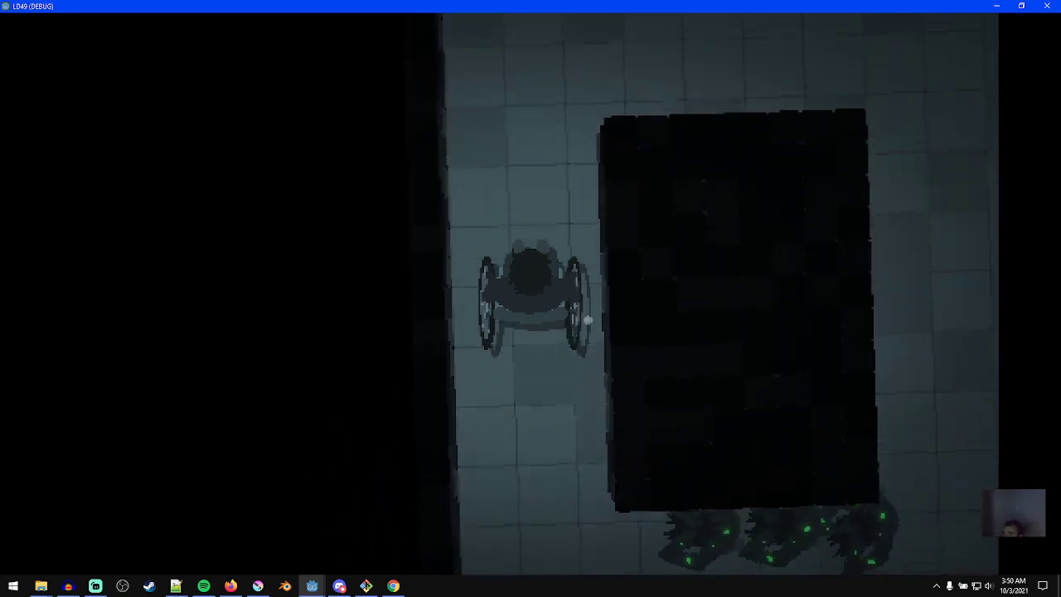
pyautogui.press('d')
pyautogui.press('a')
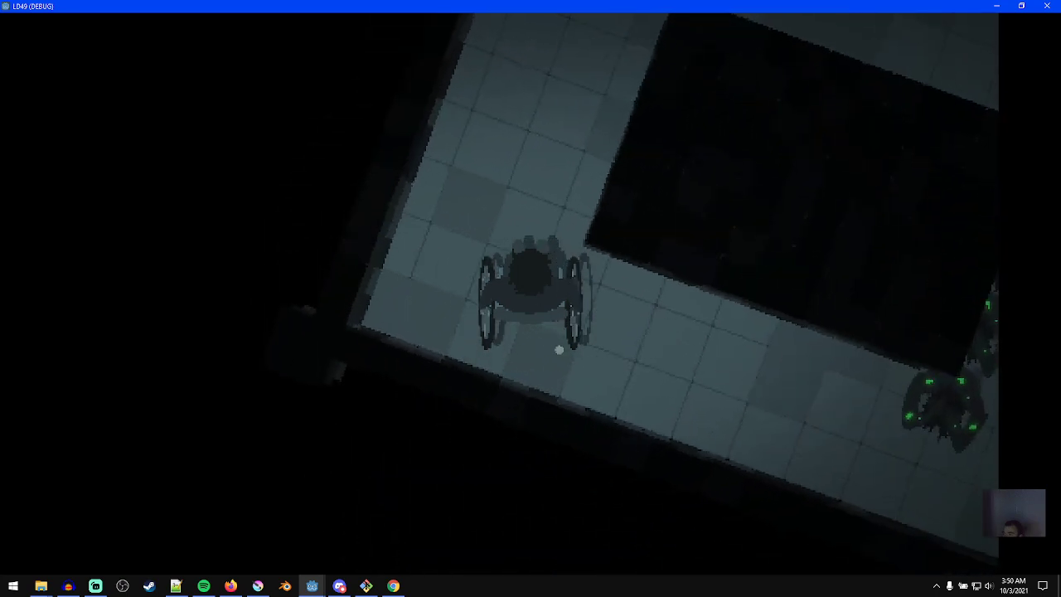
pyautogui.press('w')
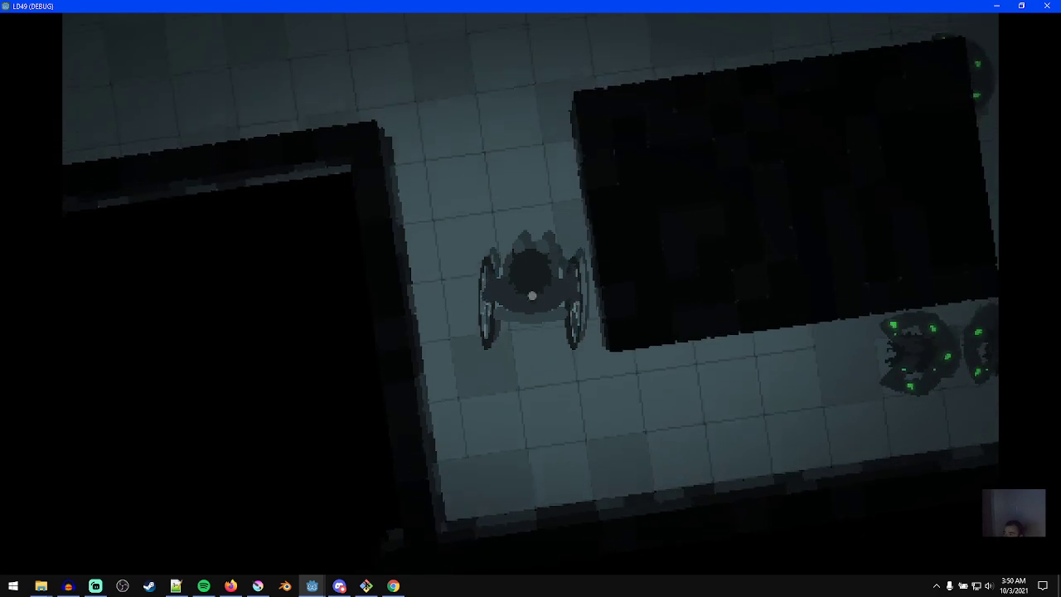
pyautogui.press('w')
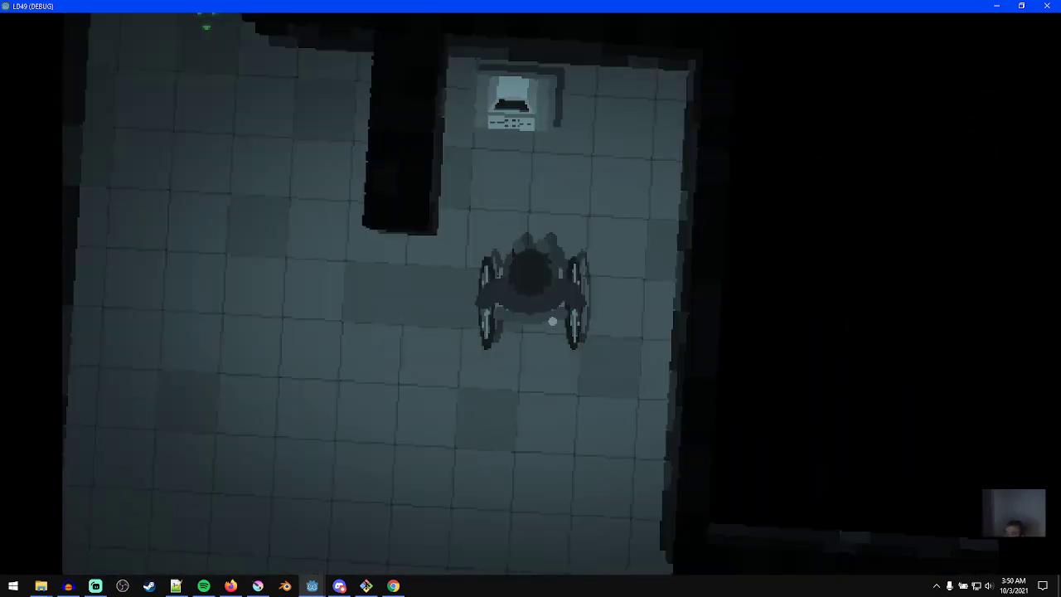
# - Manoeuvre the player around the computer room and open the WBM PC terminal
pyautogui.press('s')
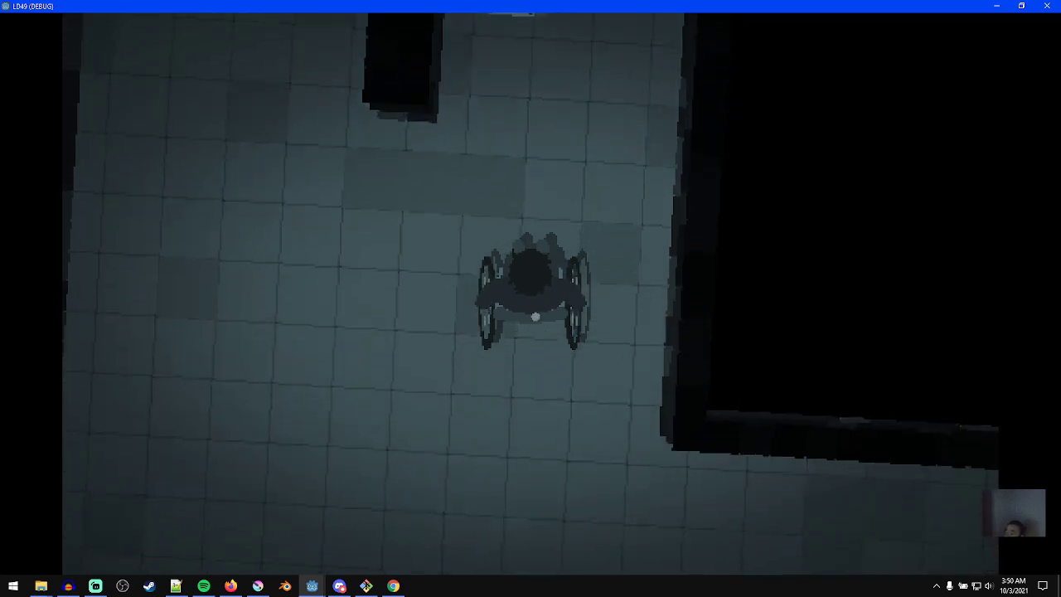
pyautogui.click(176, 585)
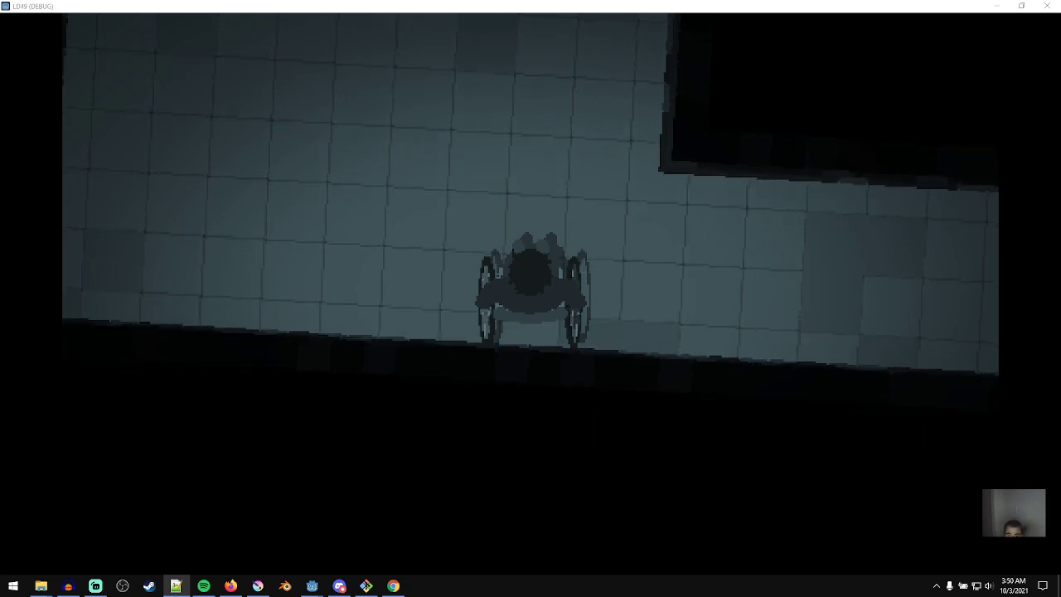
pyautogui.click(506, 240)
pyautogui.press('w')
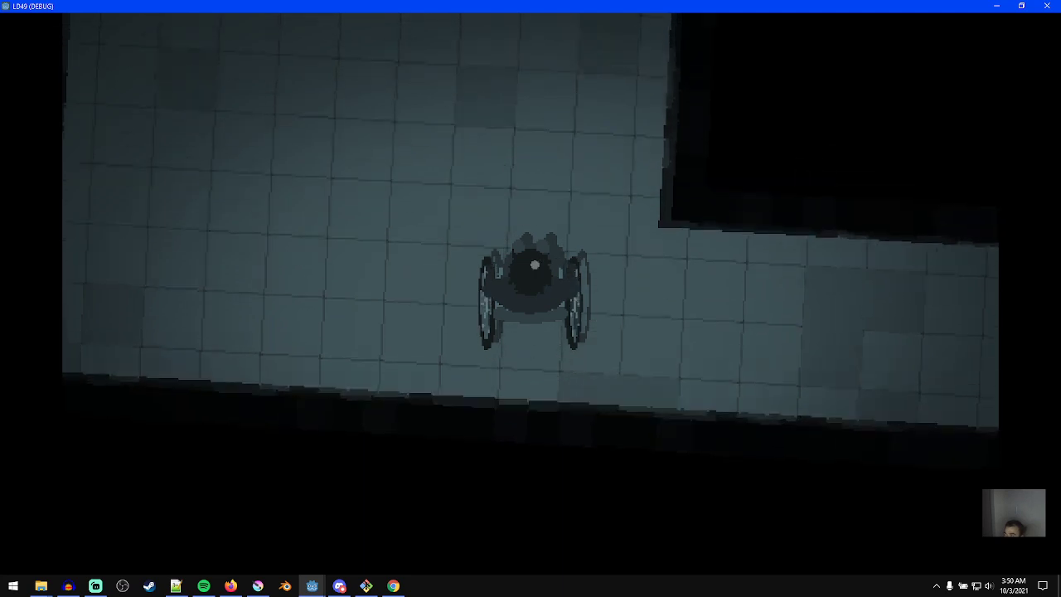
pyautogui.press('e')
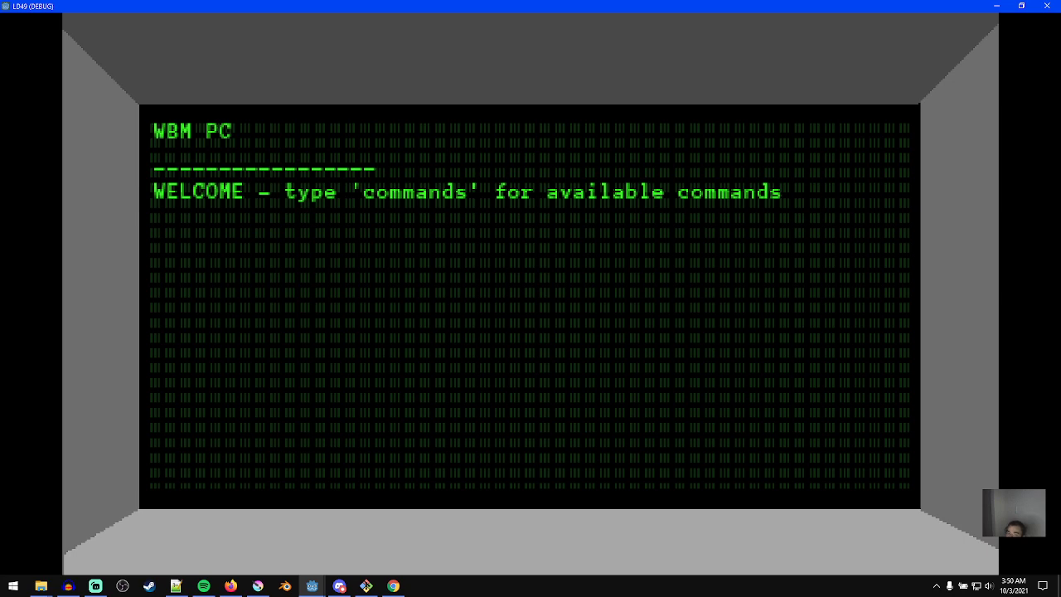
# - Run commands and status on the WBM PC to review the available commands and the system states
pyautogui.hotkey('alt', 'Tab')
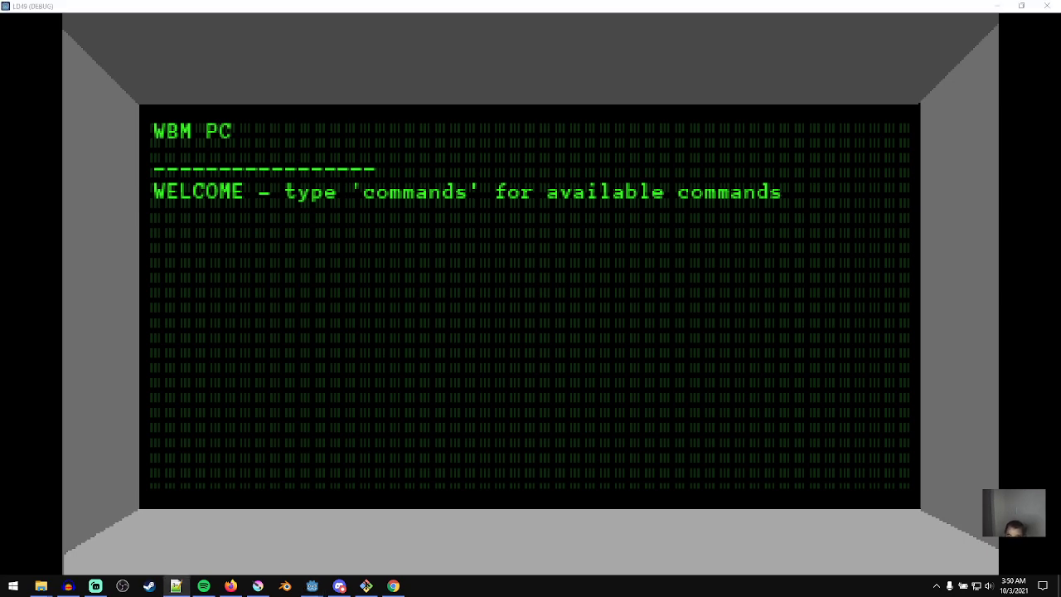
pyautogui.click(497, 353)
pyautogui.write('command')
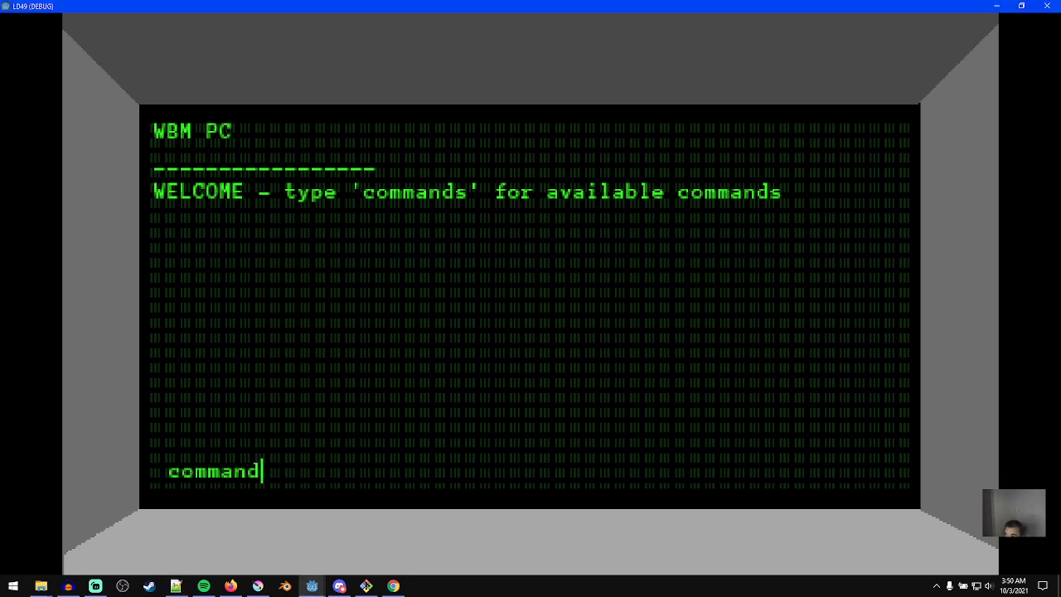
pyautogui.write('s')
pyautogui.press('Return')
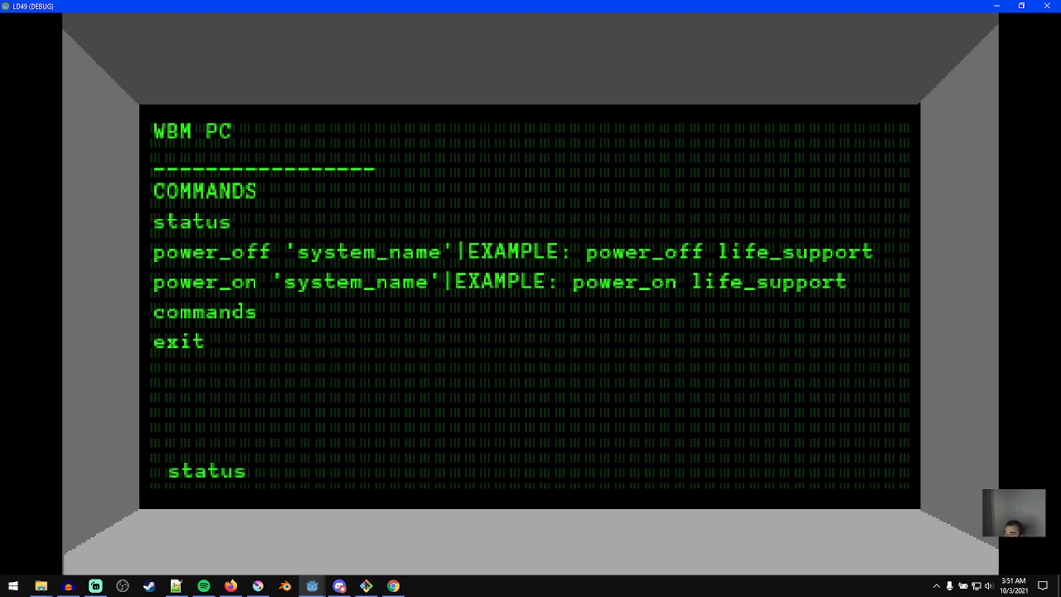
pyautogui.press('Return')
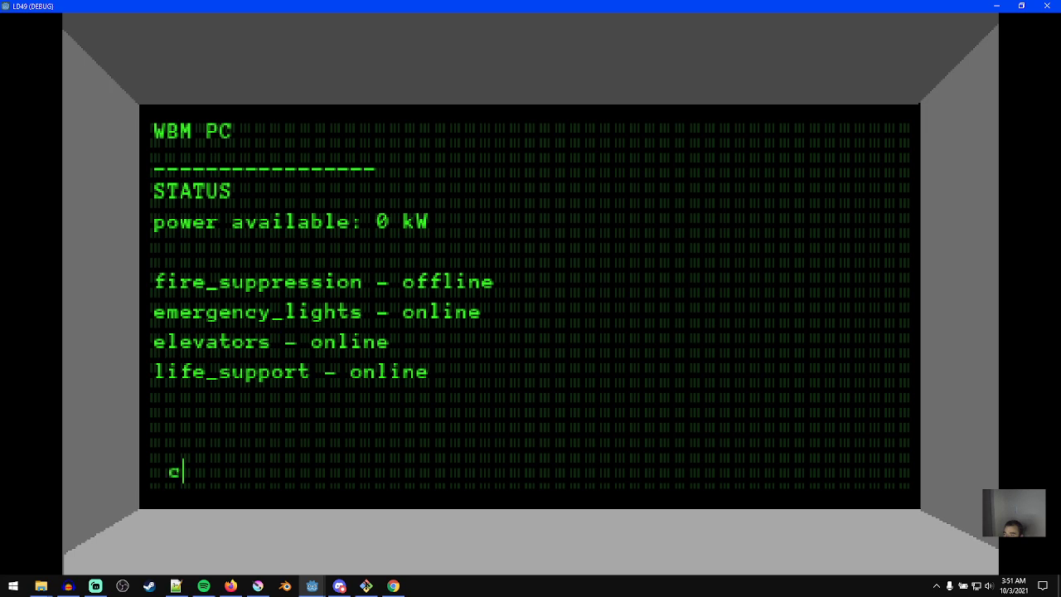
pyautogui.write('commands')
pyautogui.press('Return')
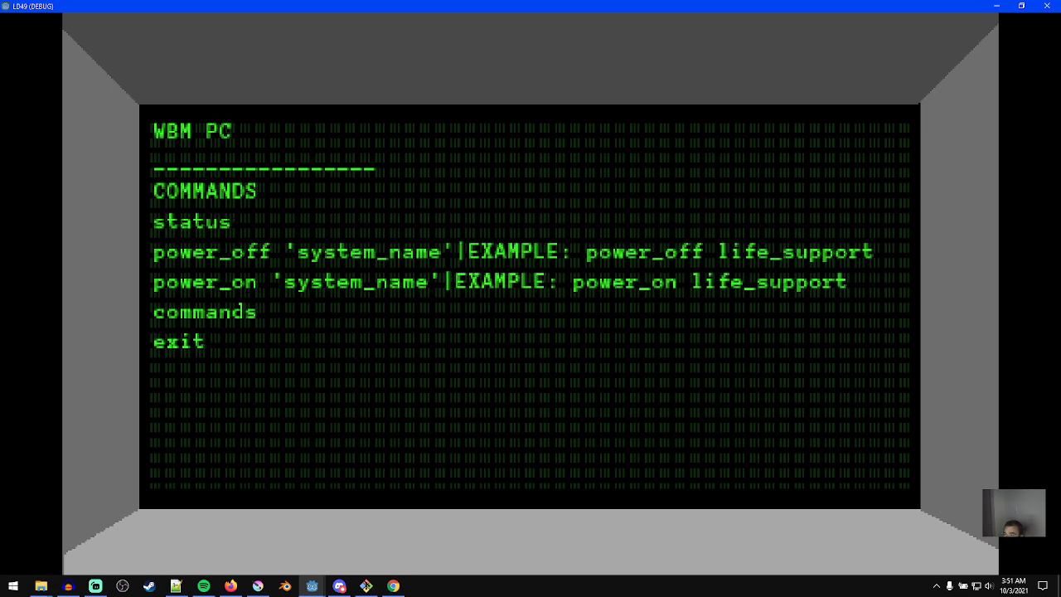
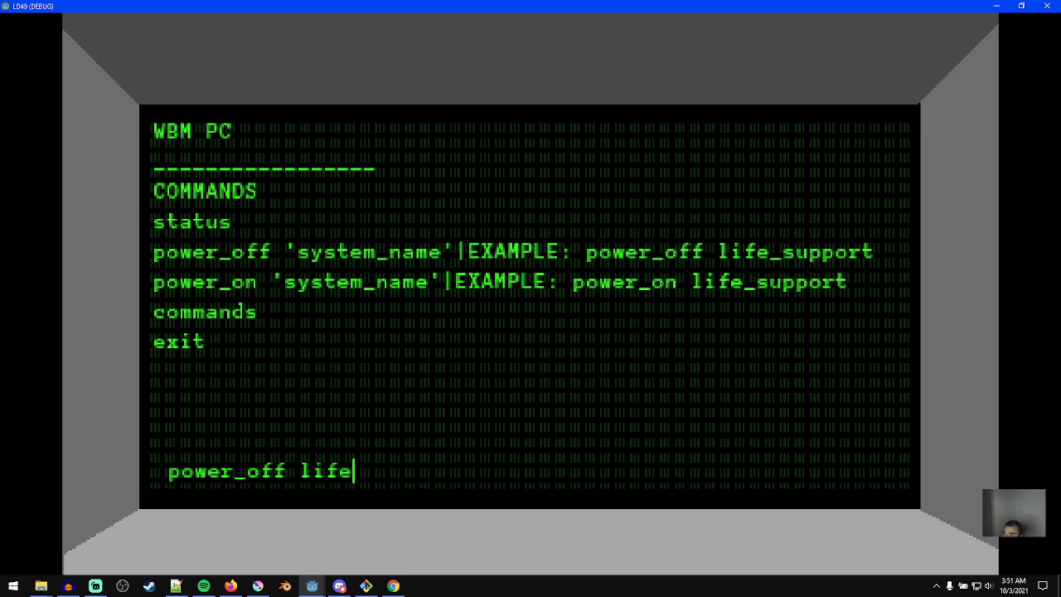
# - Power off the life_support, elevators and emergency_lights systems from the terminal
pyautogui.write('upport')
pyautogui.press('Return')
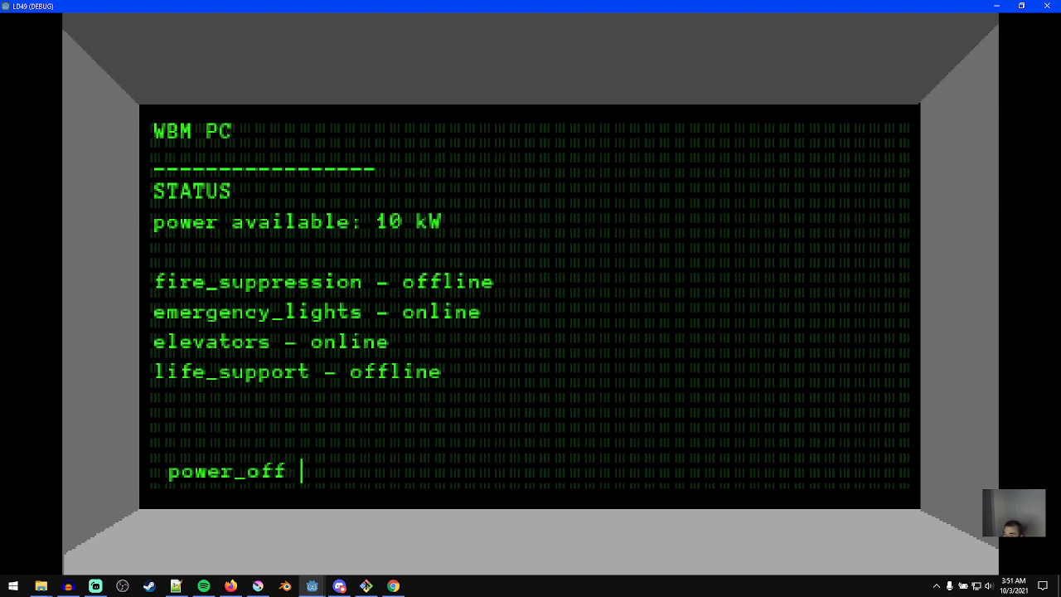
pyautogui.press('Return')
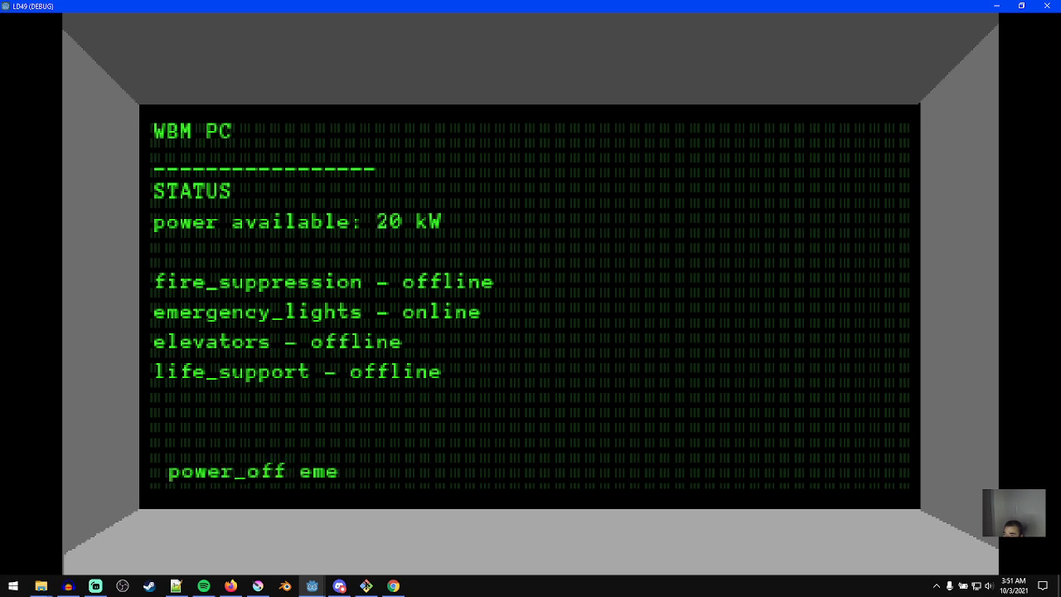
pyautogui.write('power_off emergency_lights')
pyautogui.press('Return')
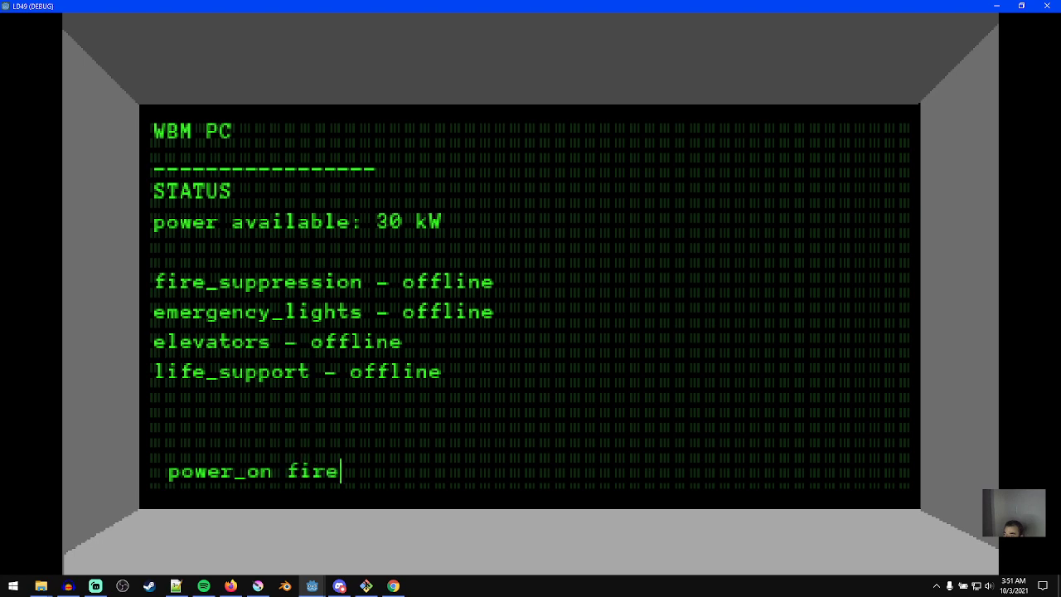
# - Run power_on fire_suppression on the terminal, and exit back to the level
pyautogui.write('power_on fire_suppressio')
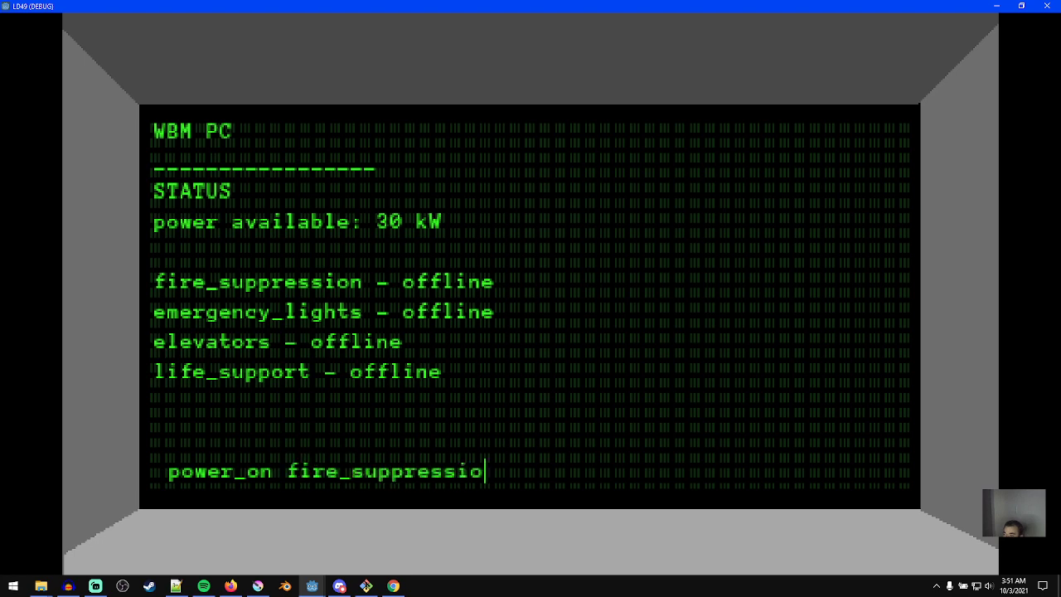
pyautogui.write('n')
pyautogui.press('Return')
pyautogui.write('ex')
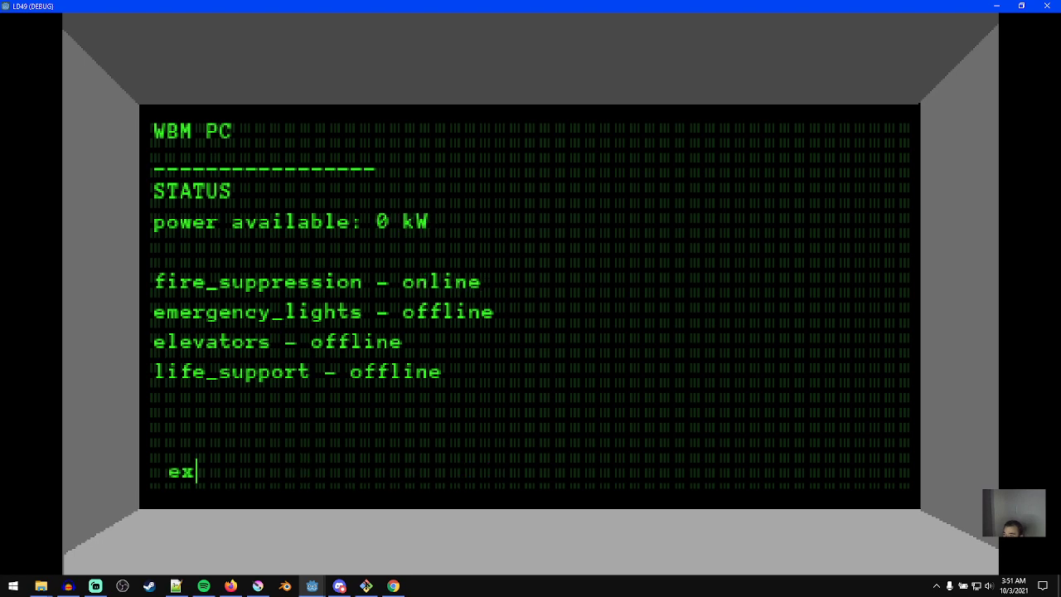
pyautogui.write('it')
pyautogui.press('Return')
# - Wheel the player out of the computer room, around the corridor corners and into the dark exit passage to load the next level
pyautogui.moveTo(526, 270); pyautogui.dragTo(509, 474)
pyautogui.moveTo(524, 273); pyautogui.dragTo(530, 149)
pyautogui.press('a')
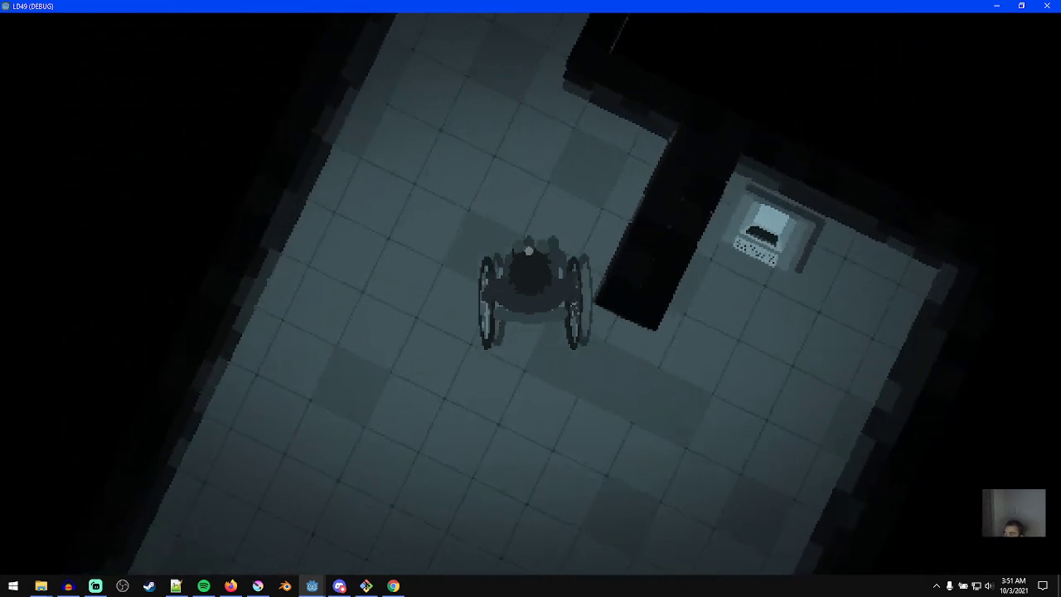
pyautogui.press('w')
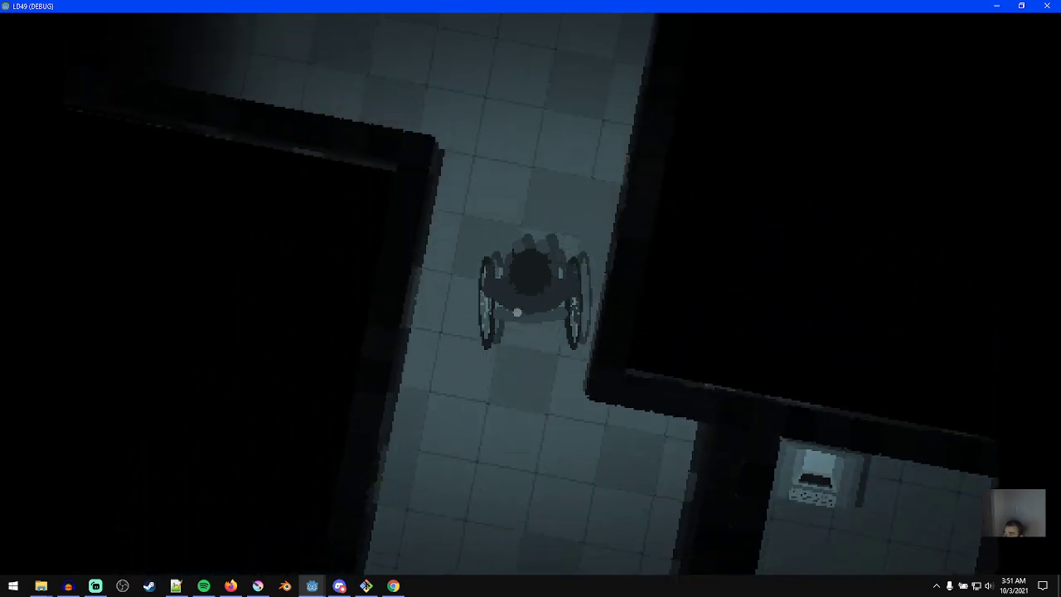
pyautogui.press('a')
pyautogui.press('w')
pyautogui.press('a')
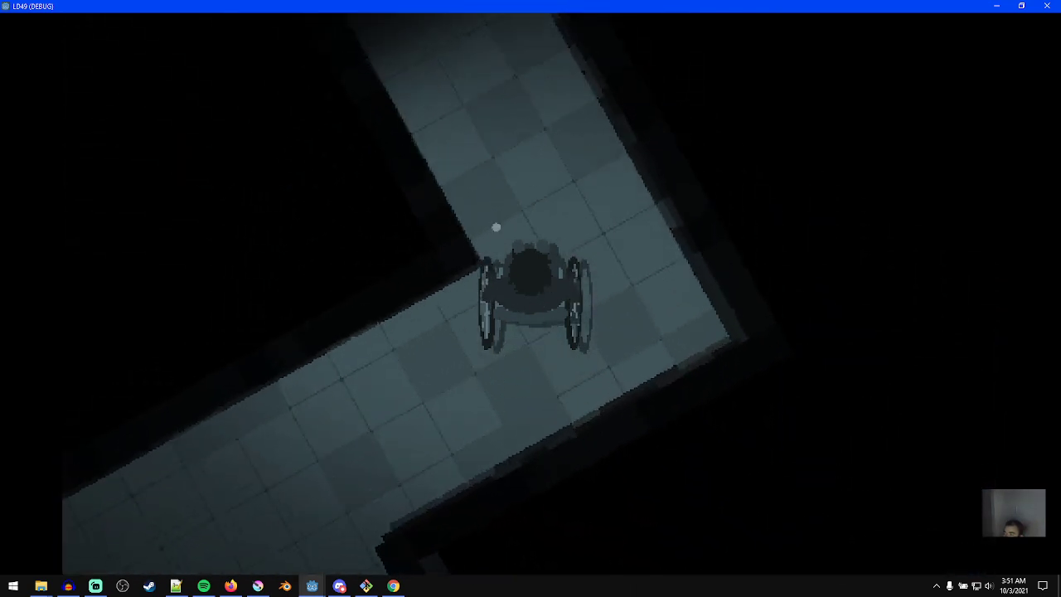
pyautogui.press('w')
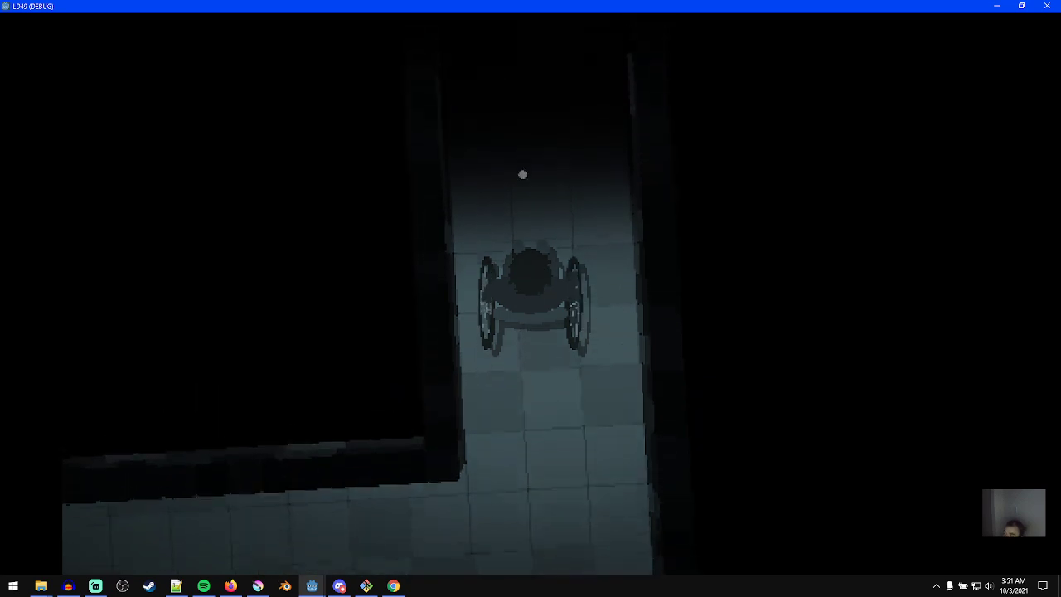
pyautogui.press('w')
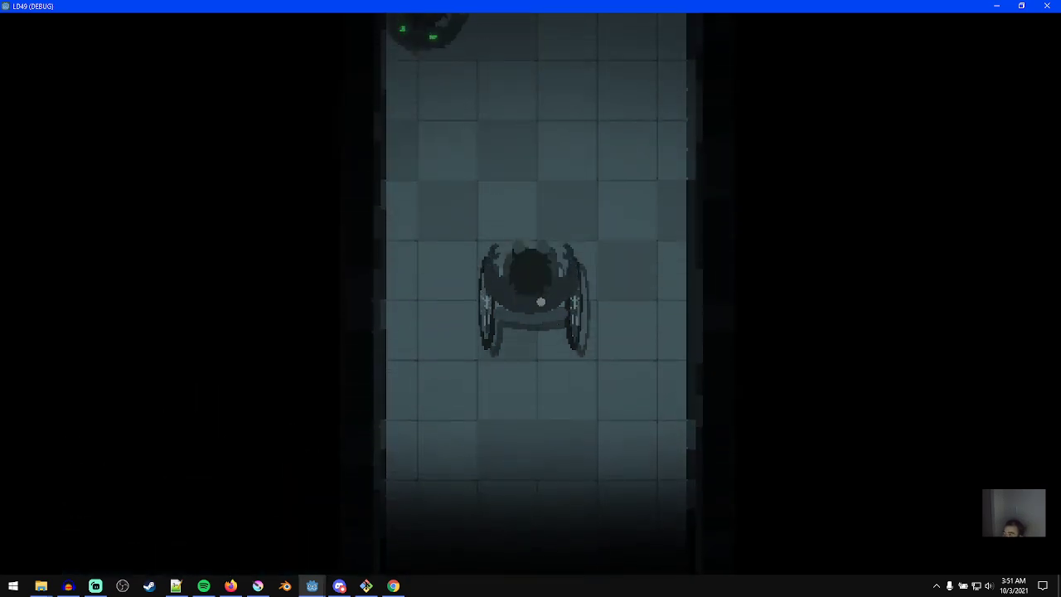
# - Try to wheel the player straight down the new level's wide corridor past the zombies
pyautogui.press('w')
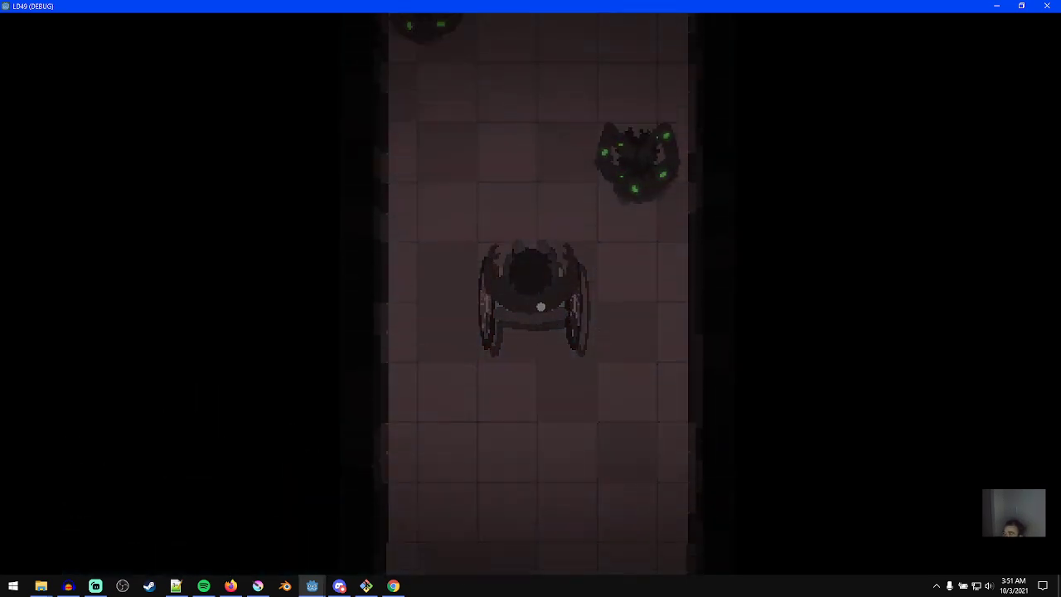
pyautogui.press('w')
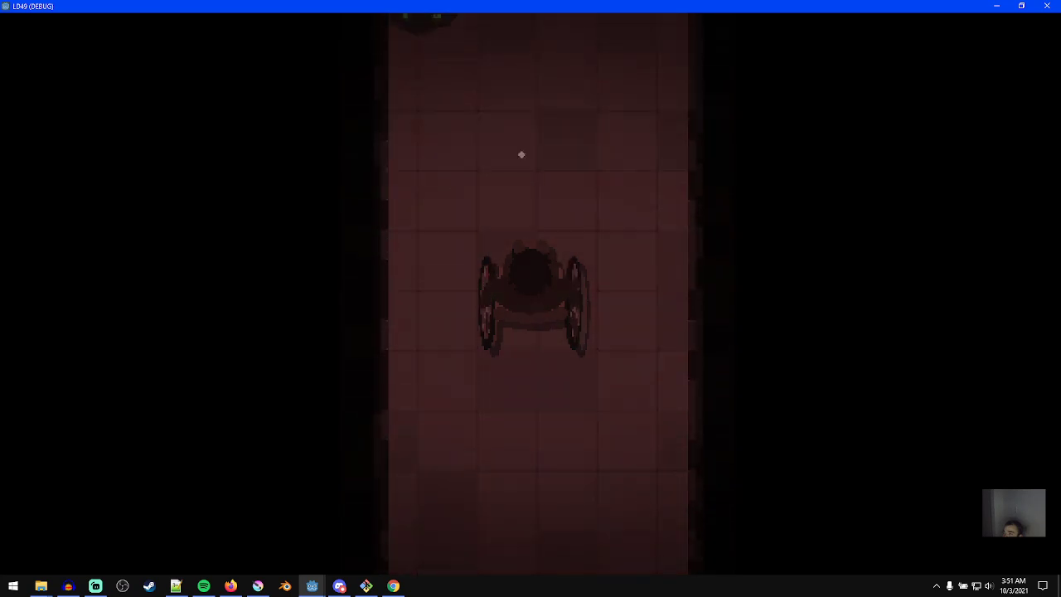
pyautogui.press('w')
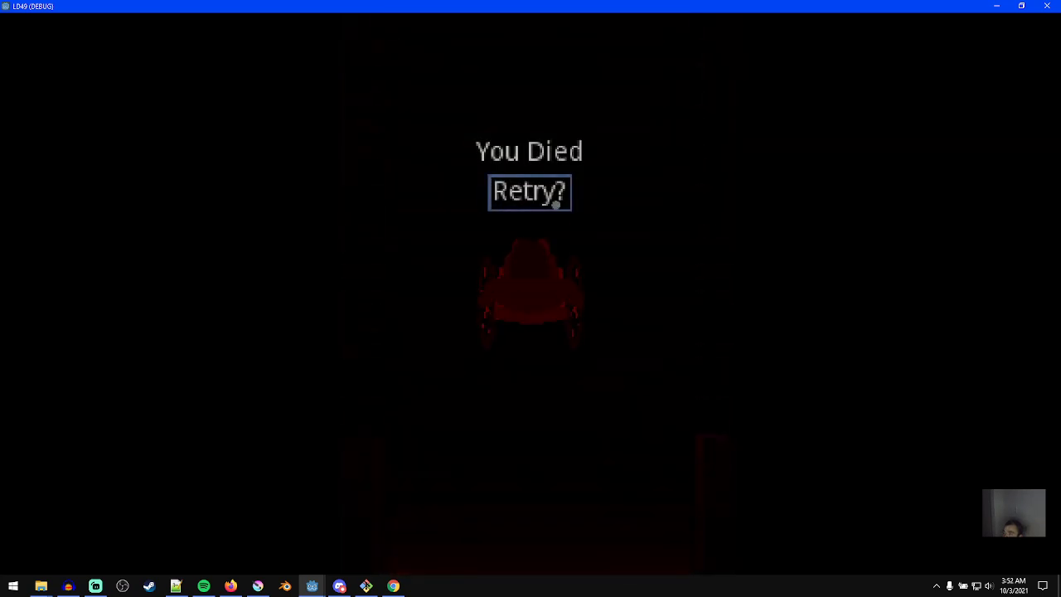
# - Retry the corridor level and try to wheel the player forward between the zombies
pyautogui.click(557, 206)
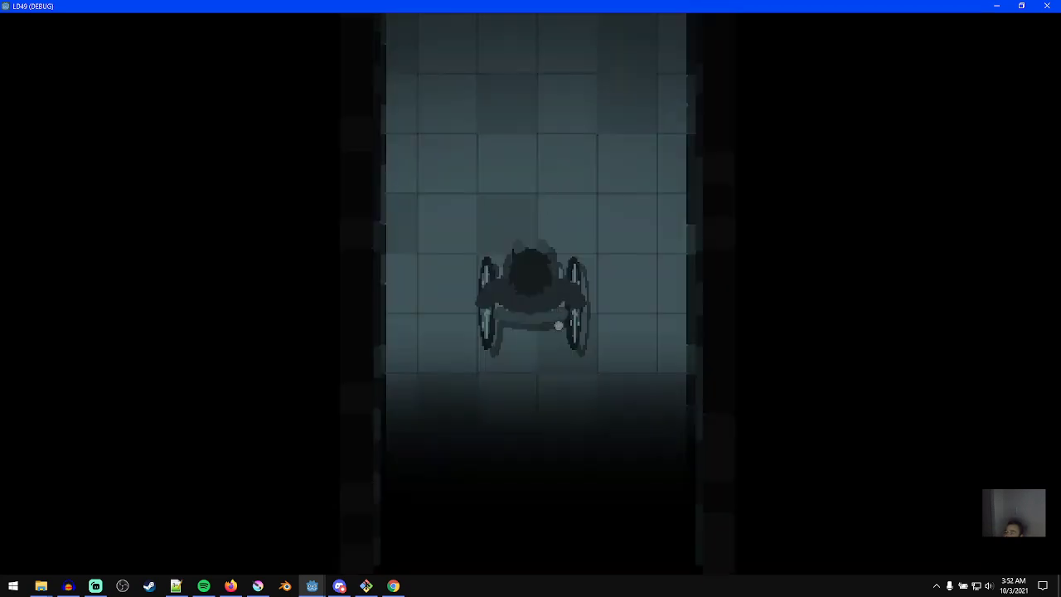
pyautogui.press('w')
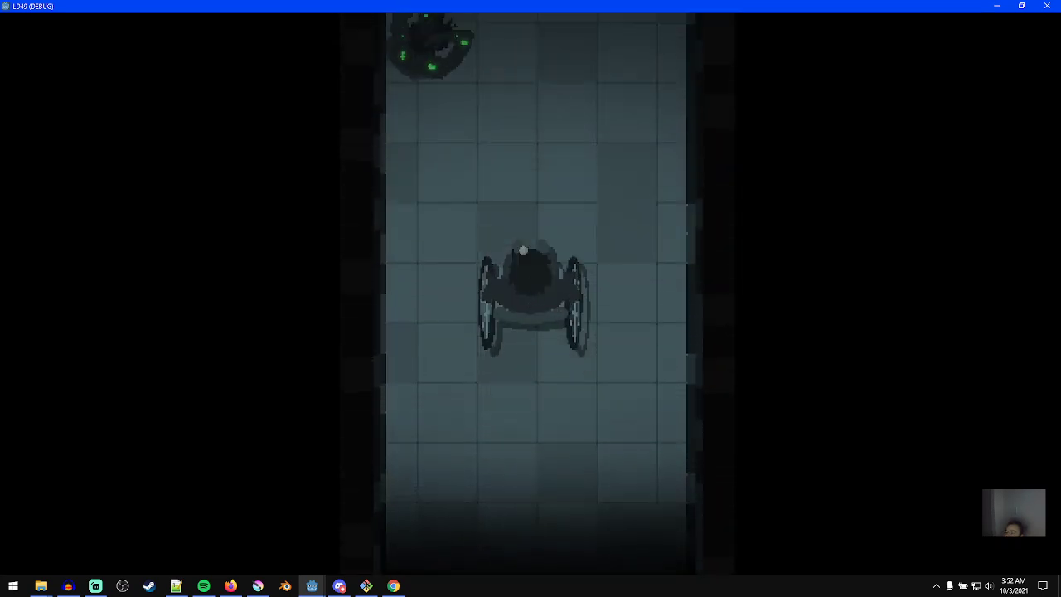
pyautogui.moveTo(505, 103); pyautogui.dragTo(535, 313)
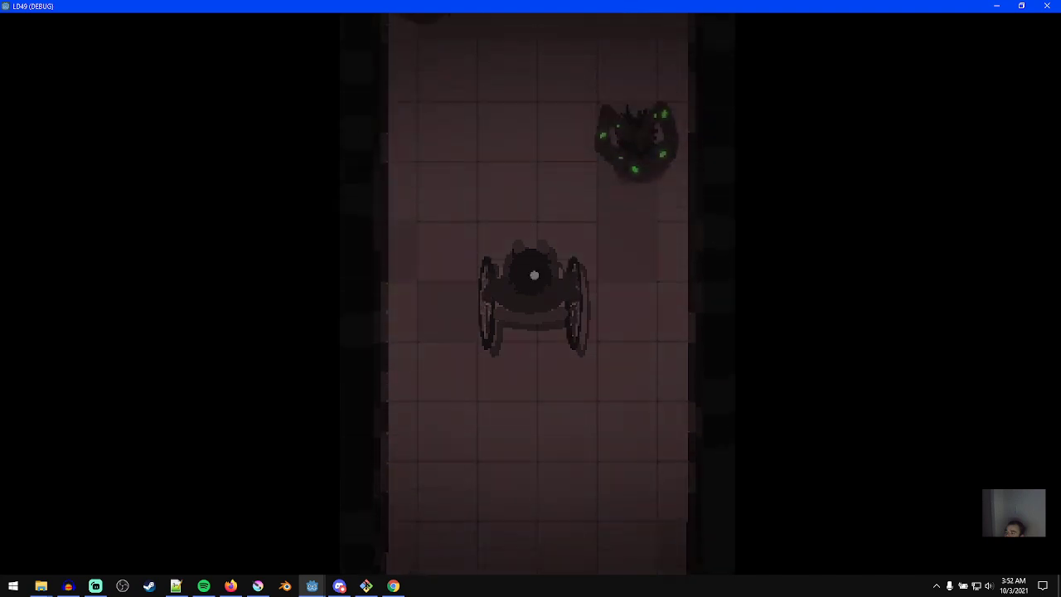
pyautogui.moveTo(529, 216); pyautogui.dragTo(545, 313)
pyautogui.moveTo(552, 161); pyautogui.dragTo(533, 331)
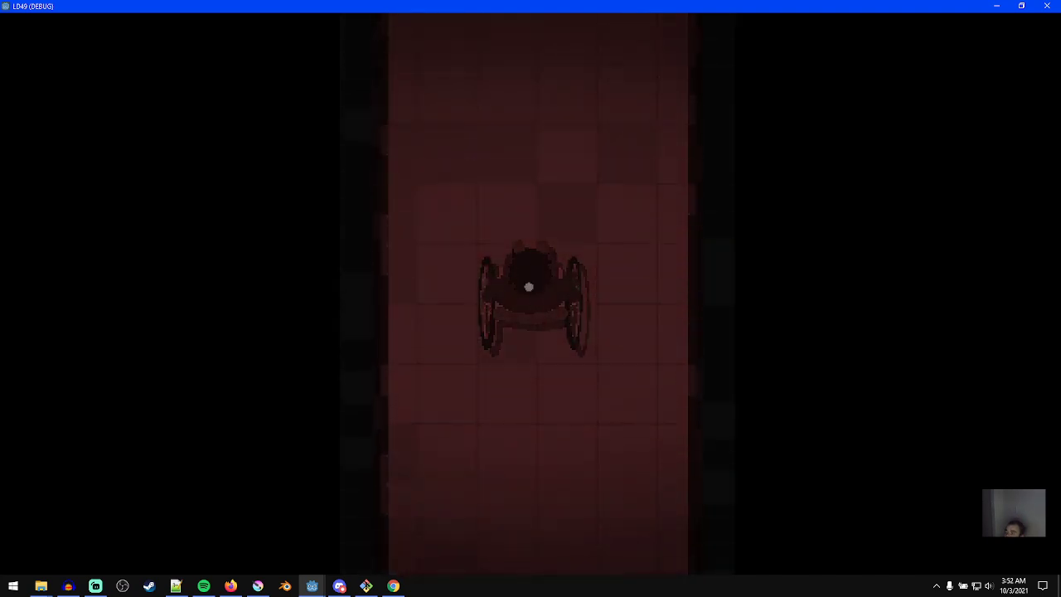
pyautogui.press('w')
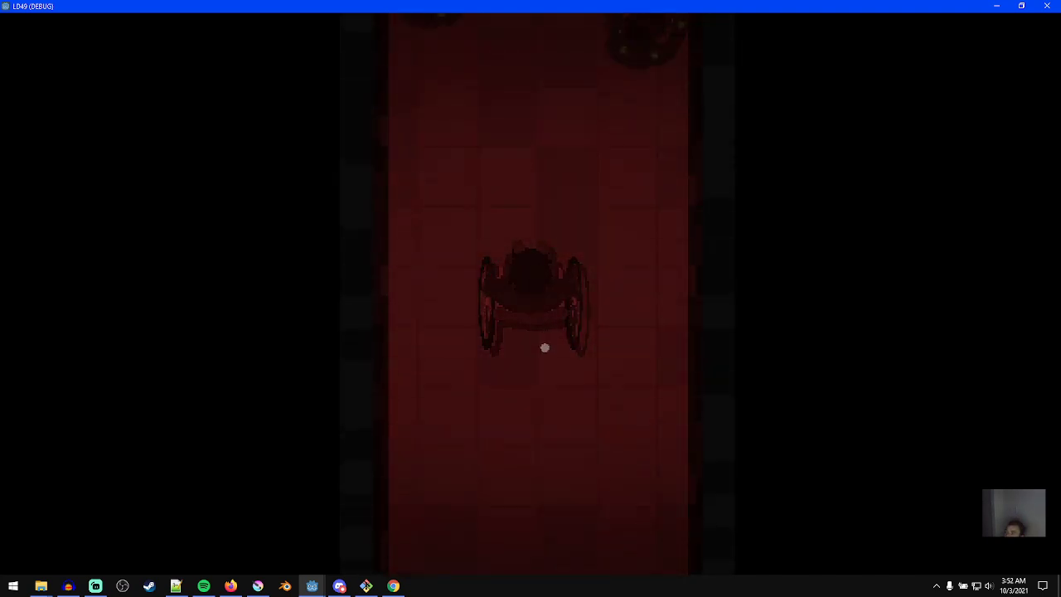
# - Restart the corridor level and wheel the player past all the zombies to the dark exit at the far end
pyautogui.click(544, 182)
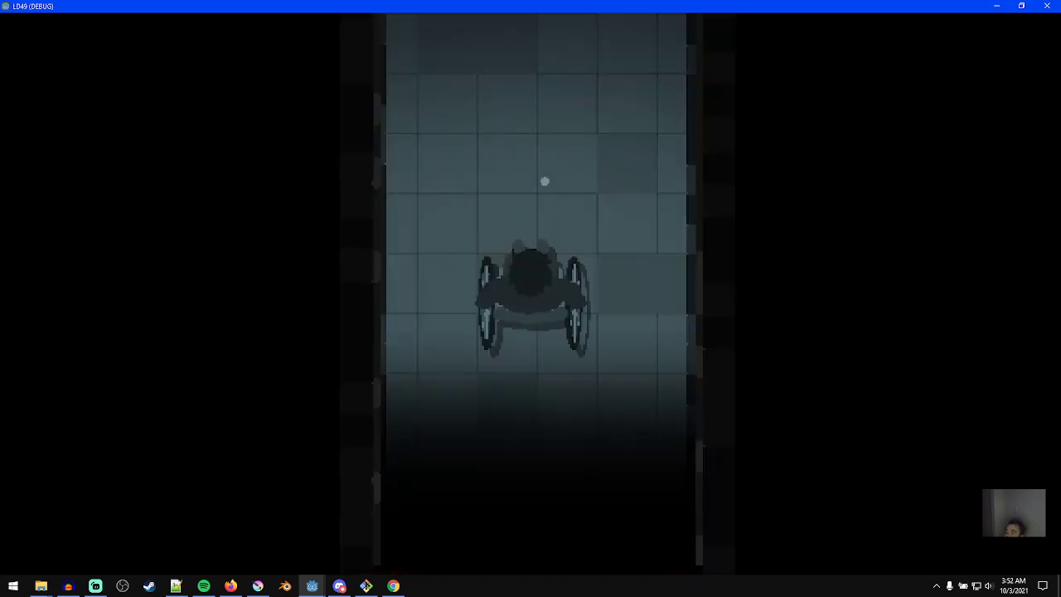
pyautogui.press('w')
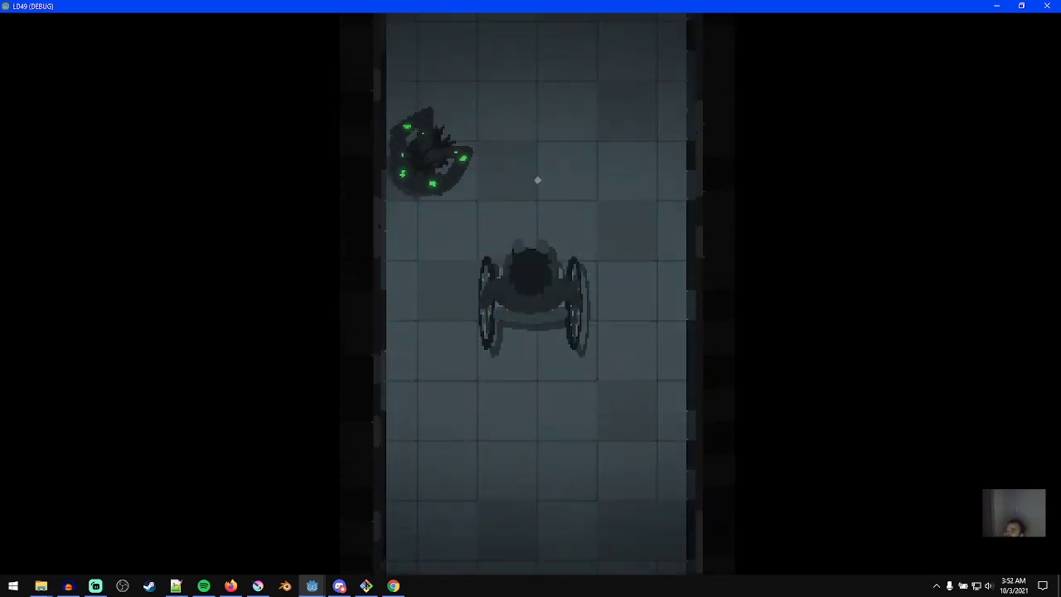
pyautogui.press('w')
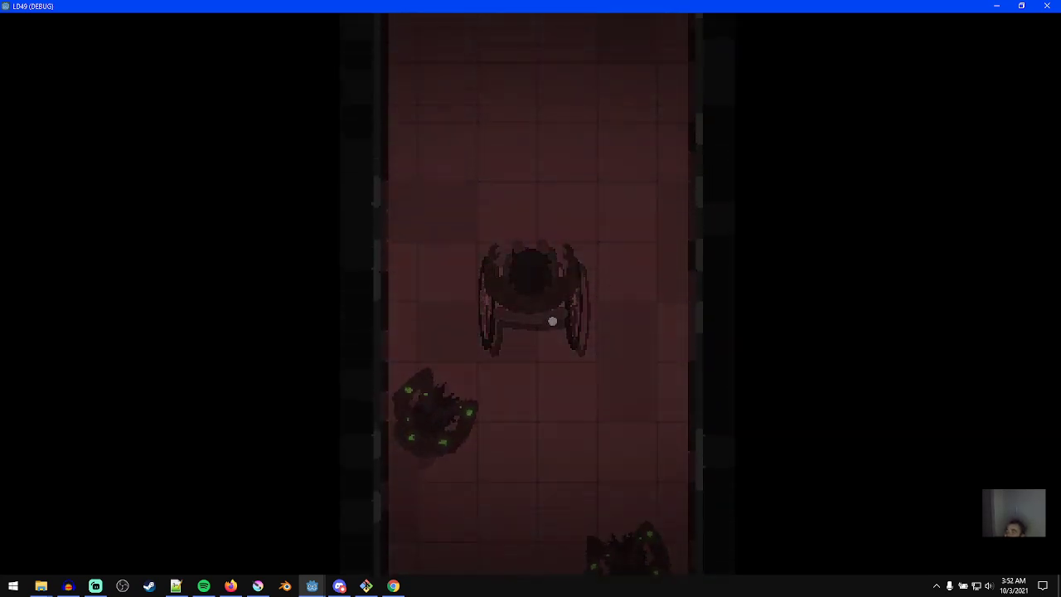
pyautogui.press('w')
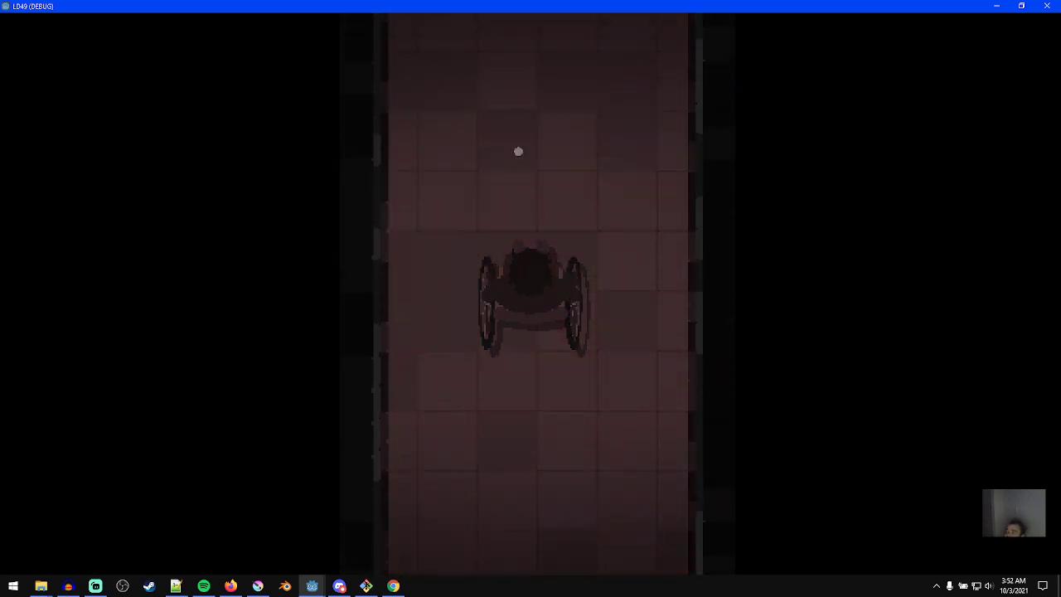
pyautogui.press('w')
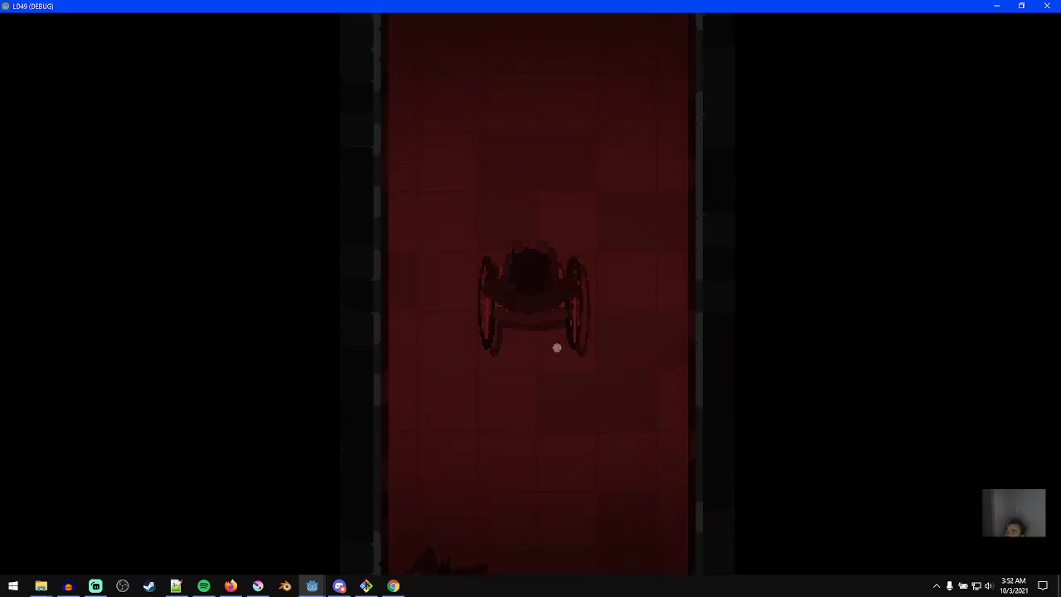
pyautogui.press('w')
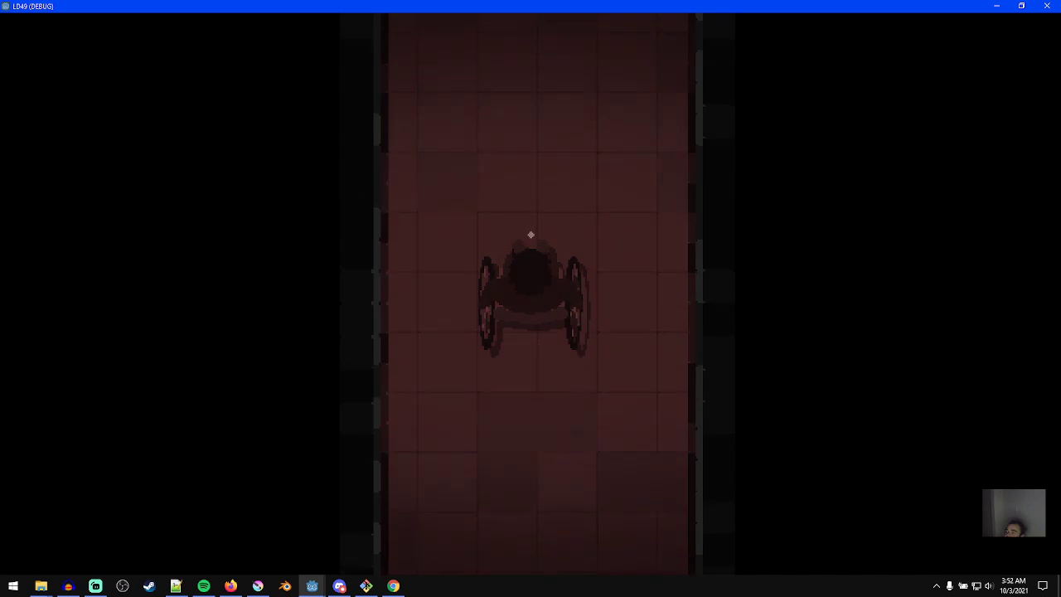
pyautogui.press('w')
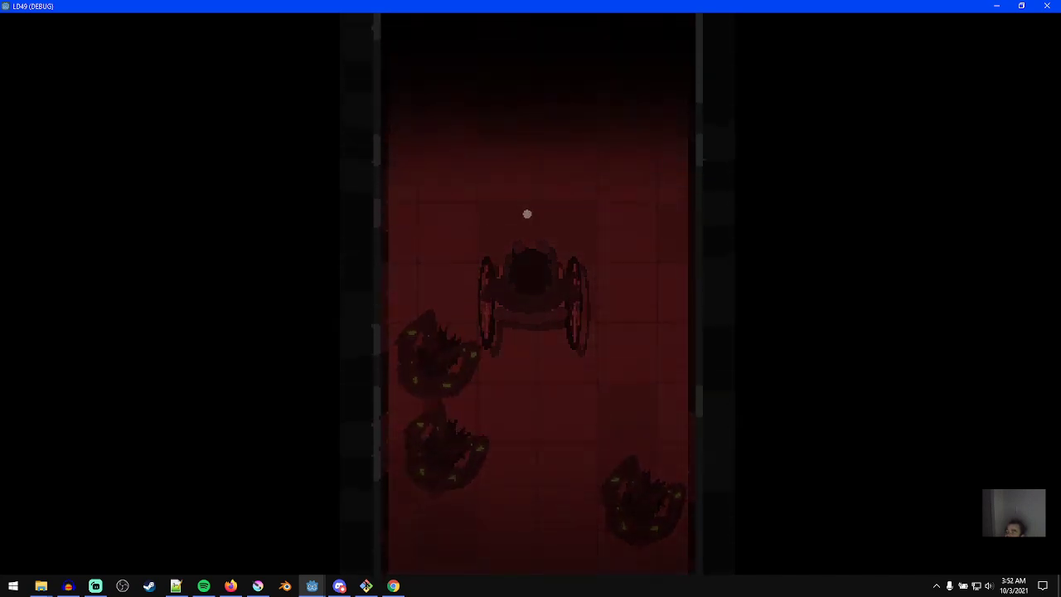
# - Play the room where zombies surround the player, retry it after dying, and quit the running game
pyautogui.press('d')
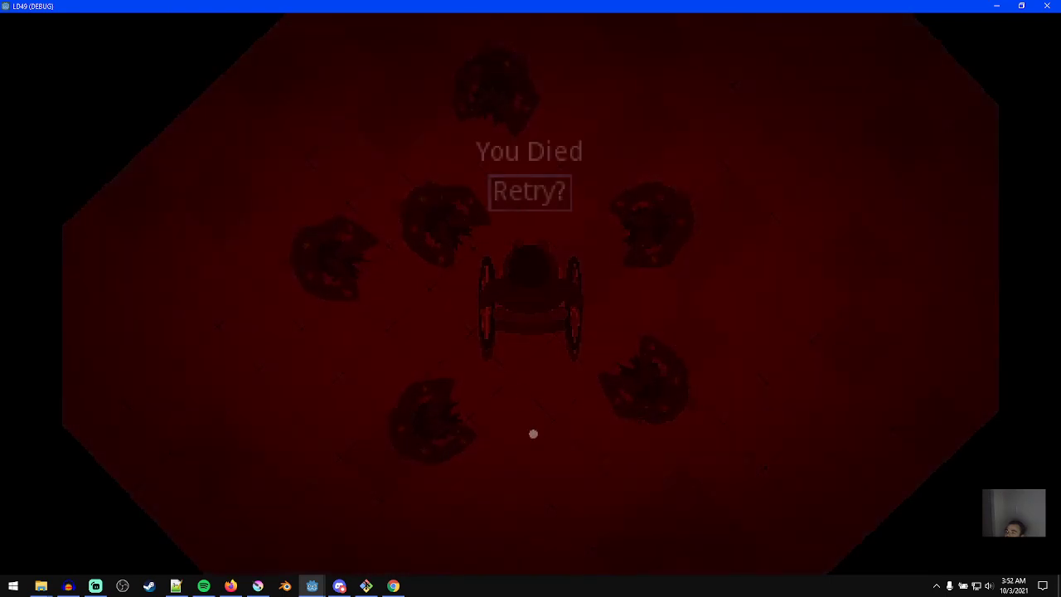
pyautogui.click(552, 193)
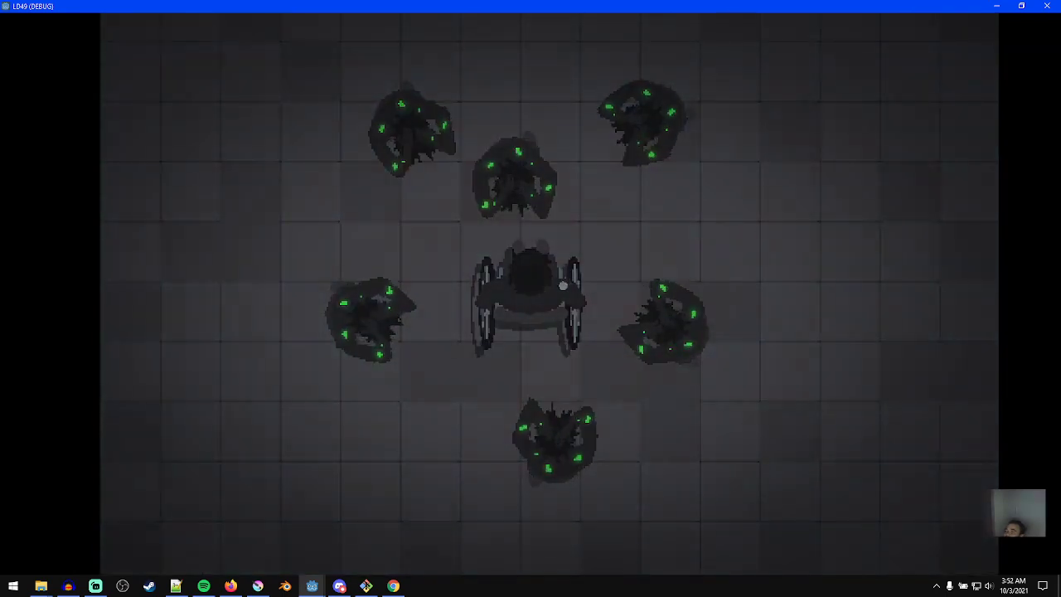
pyautogui.press('d')
pyautogui.press('Escape')
# - Delete the Final.tscn entry from level_list in LevelManager.gd and save the script
pyautogui.click(492, 205)
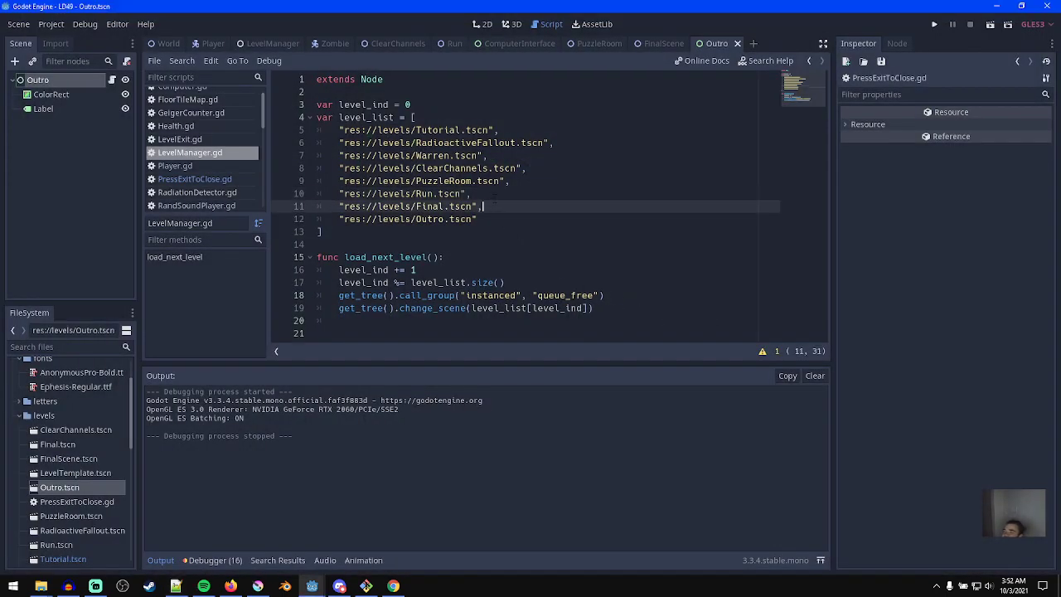
pyautogui.click(529, 181)
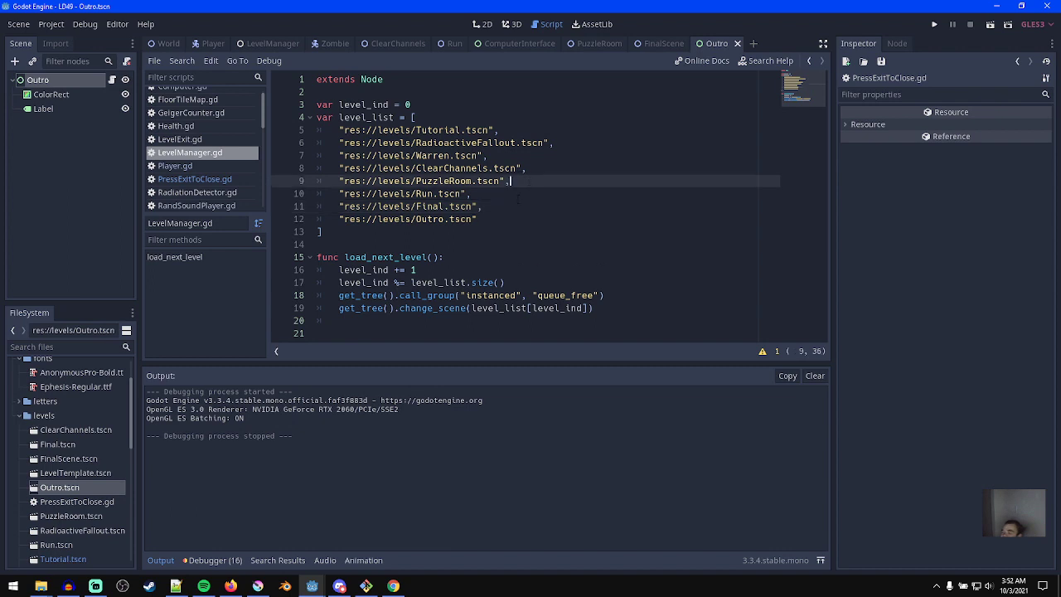
pyautogui.click(489, 194)
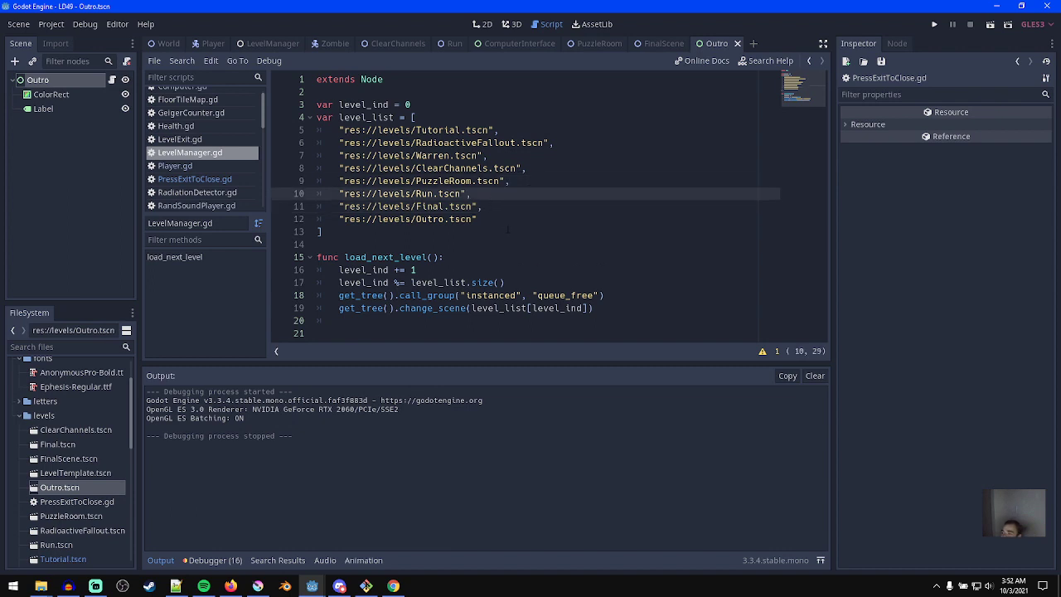
pyautogui.press('Up')
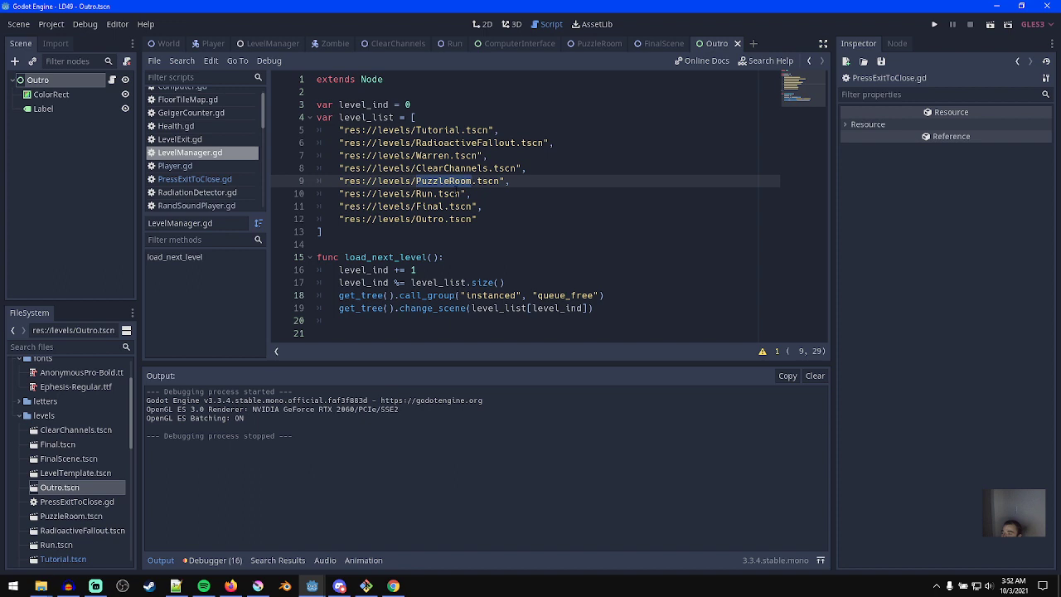
pyautogui.click(504, 205)
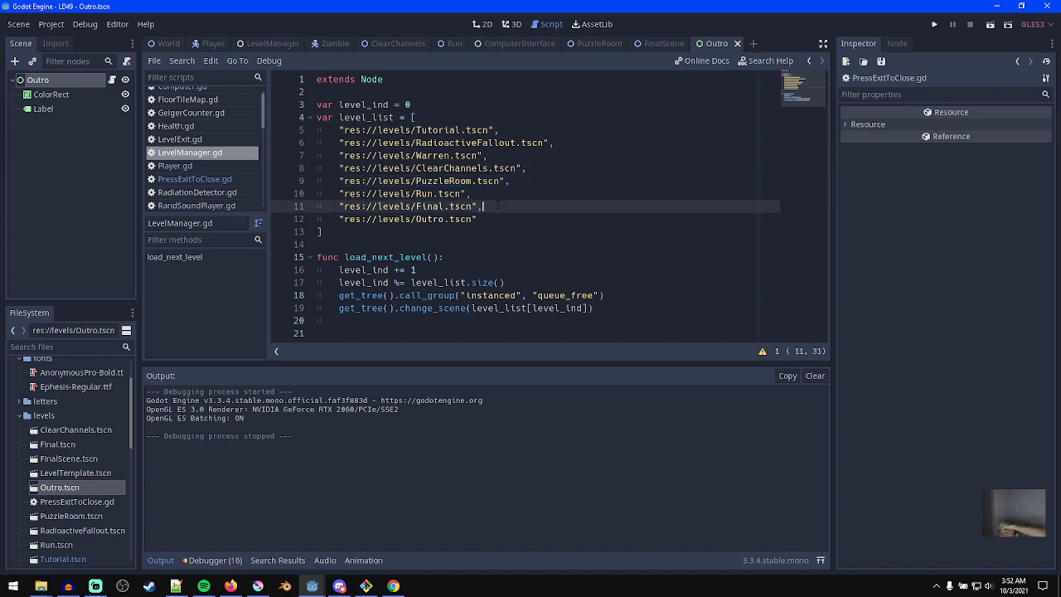
pyautogui.press('Up')
pyautogui.click(498, 205)
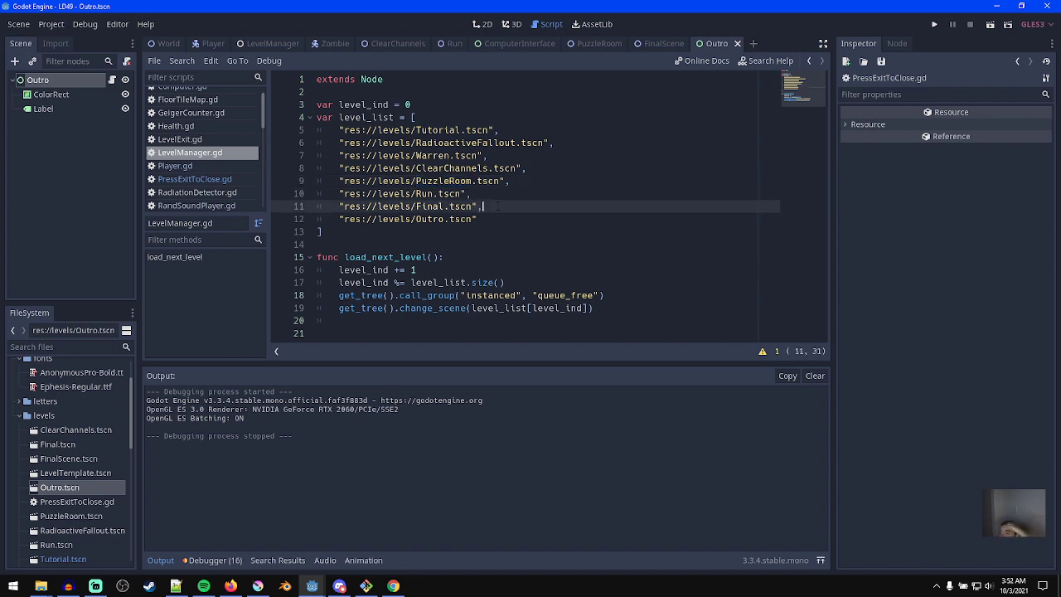
pyautogui.hotkey('ctrl', 'shift', 'k')
pyautogui.hotkey('ctrl', 's')
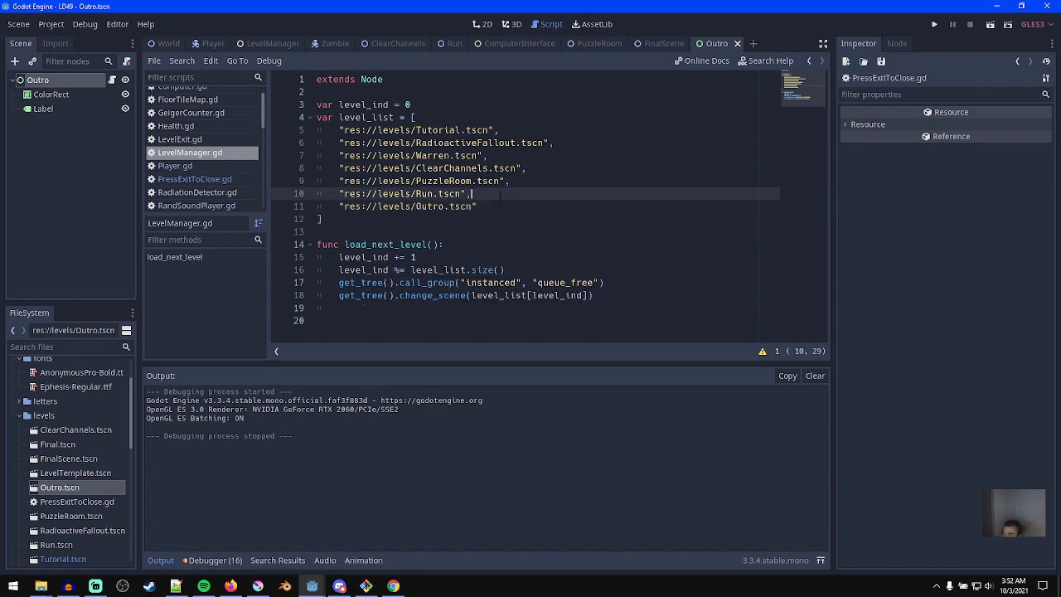
# - Run the project briefly with the shortened level list and close the game again
pyautogui.click(509, 207)
pyautogui.press('F5')
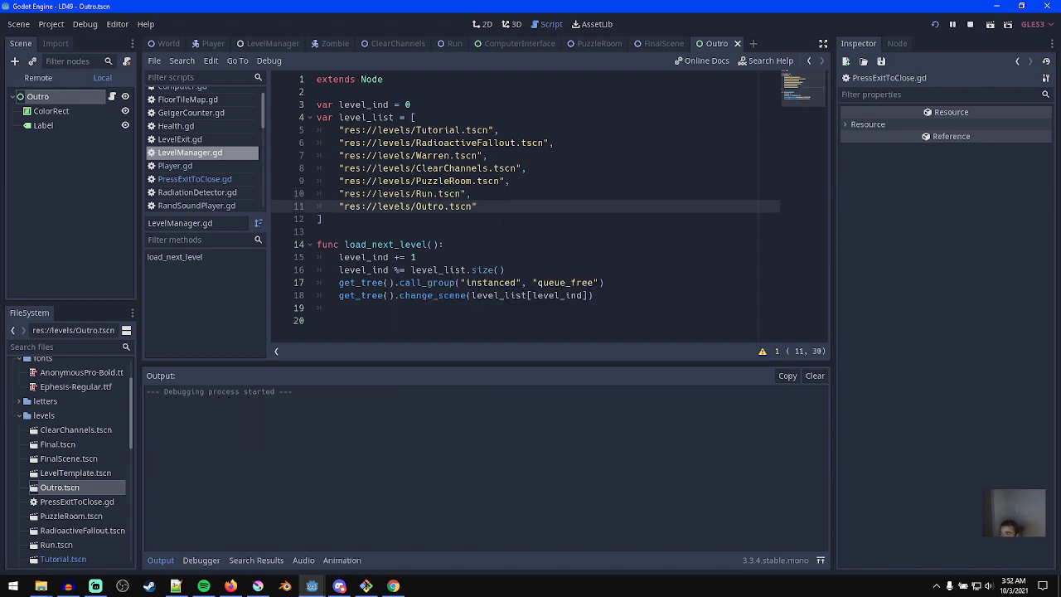
pyautogui.click(654, 10)
pyautogui.click(452, 232)
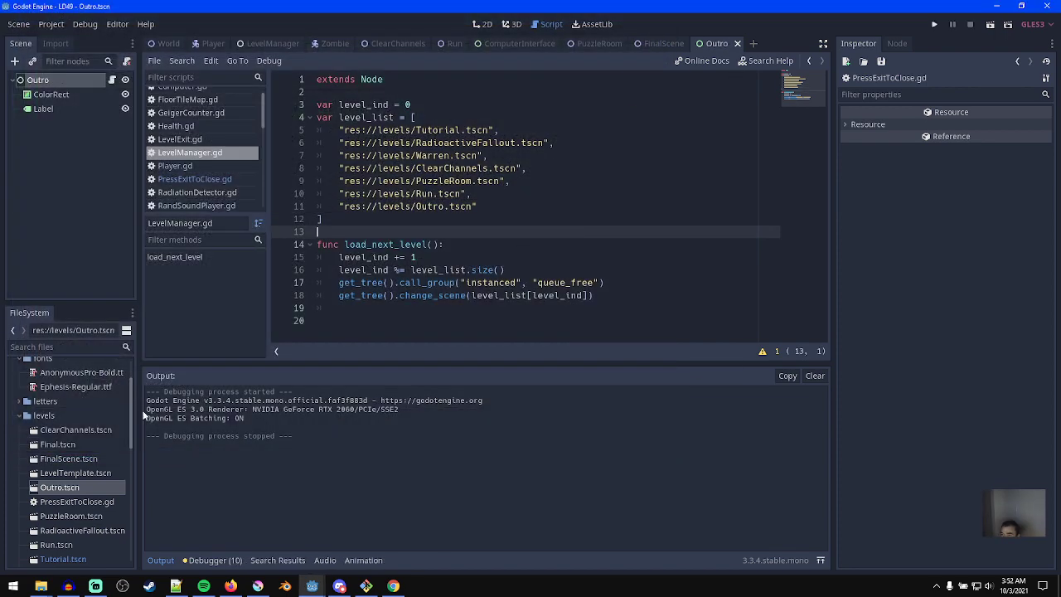
# - Open the Final.tscn scene in the 2D editor, examine its zombie ring around the player, and close the scene
pyautogui.doubleClick(58, 444)
pyautogui.click(482, 30)
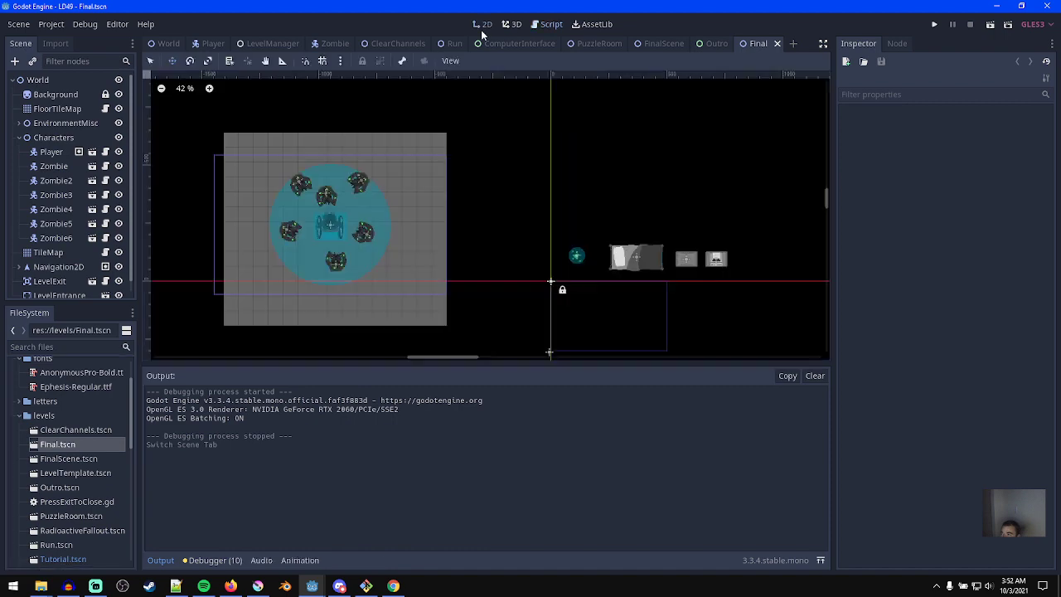
pyautogui.scroll(-4, 383, 223)
pyautogui.moveTo(384, 223); pyautogui.dragTo(431, 173, button='middle')
pyautogui.scroll(5, 431, 173)
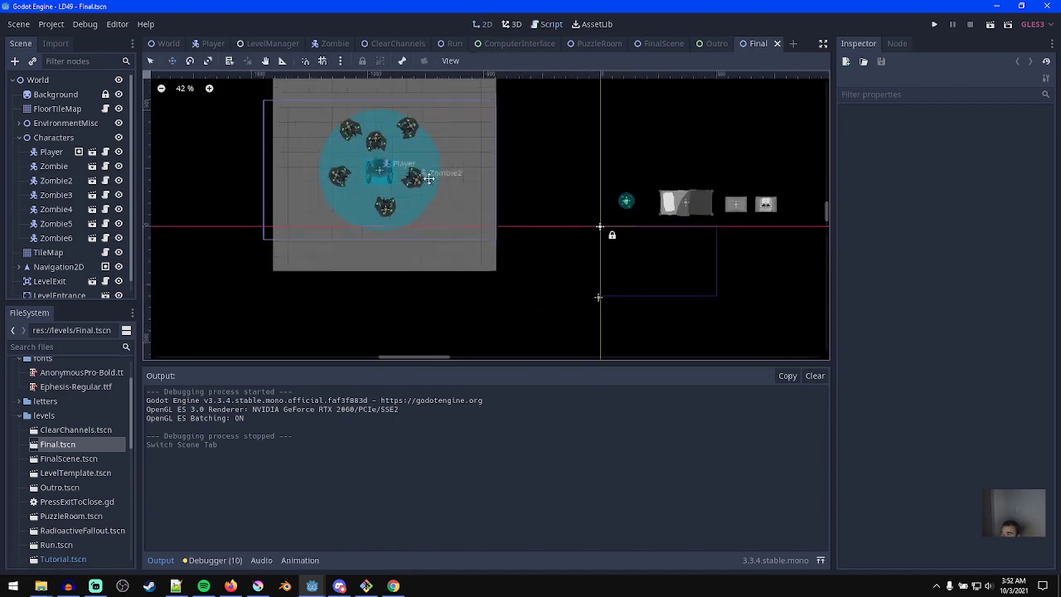
pyautogui.middleClick(758, 46)
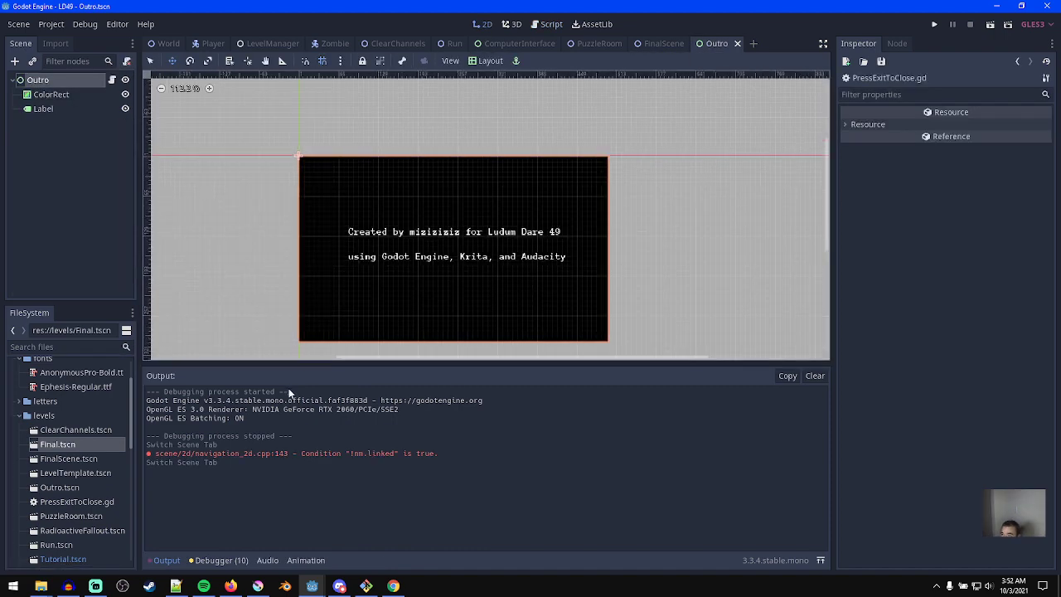
# - Add "res://levels/FinalScene.tscn", to level_list in LevelManager.gd, between the Run.tscn and Outro.tscn entries
pyautogui.moveTo(319, 343); pyautogui.dragTo(294, 280, button='middle')
pyautogui.click(86, 454)
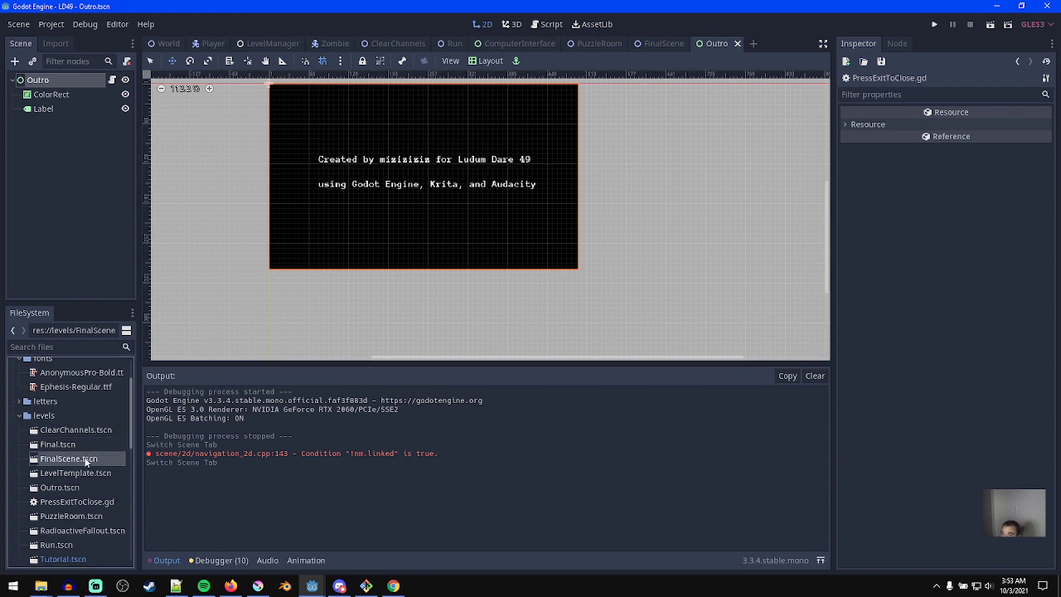
pyautogui.click(547, 24)
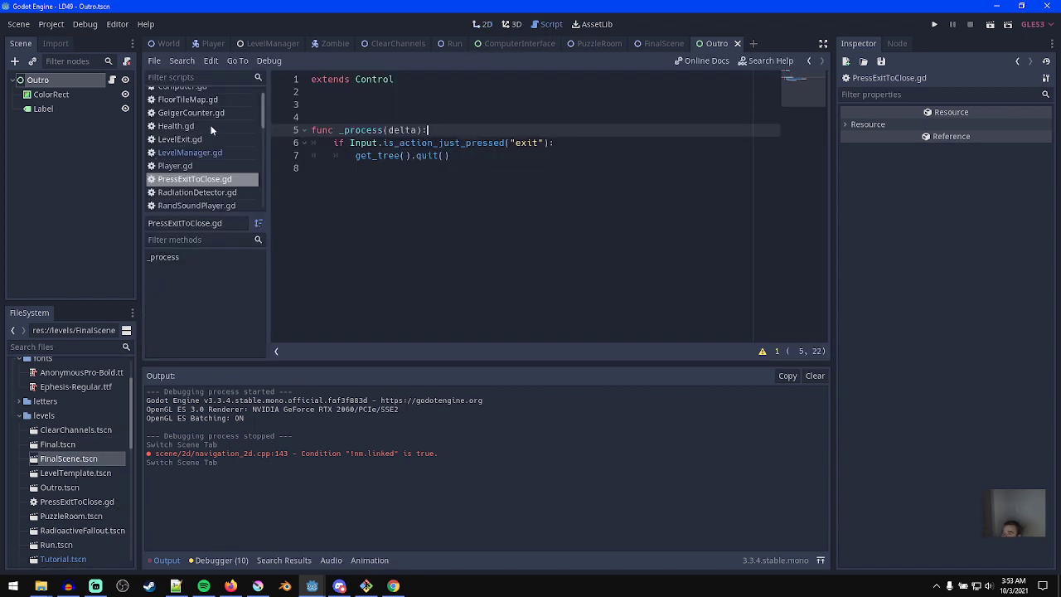
pyautogui.scroll(1, 209, 140)
pyautogui.click(203, 161)
pyautogui.click(482, 206)
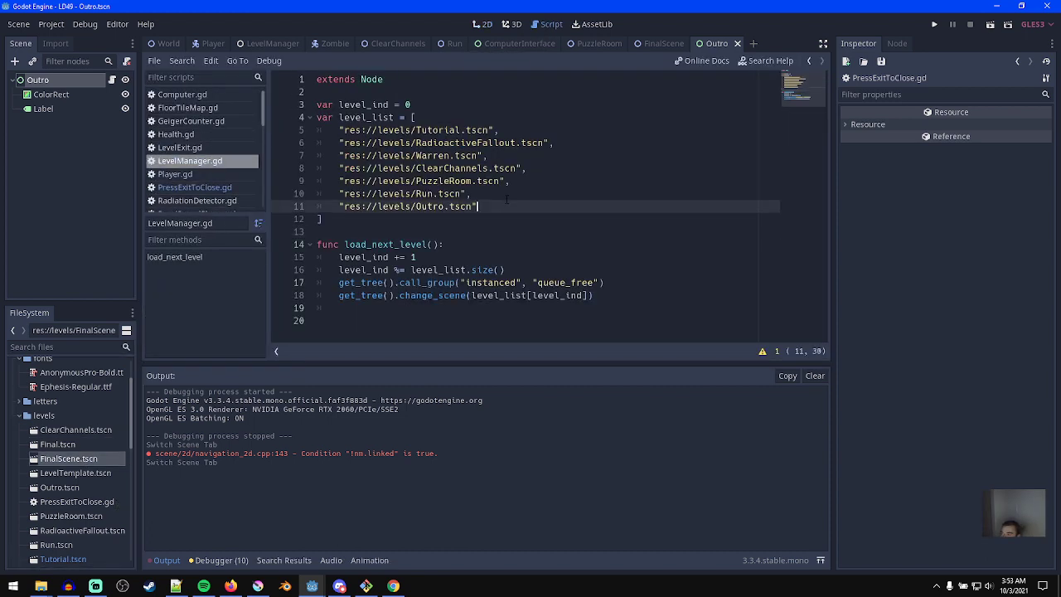
pyautogui.click(504, 195)
pyautogui.press('Return')
pyautogui.moveTo(83, 458); pyautogui.dragTo(373, 206)
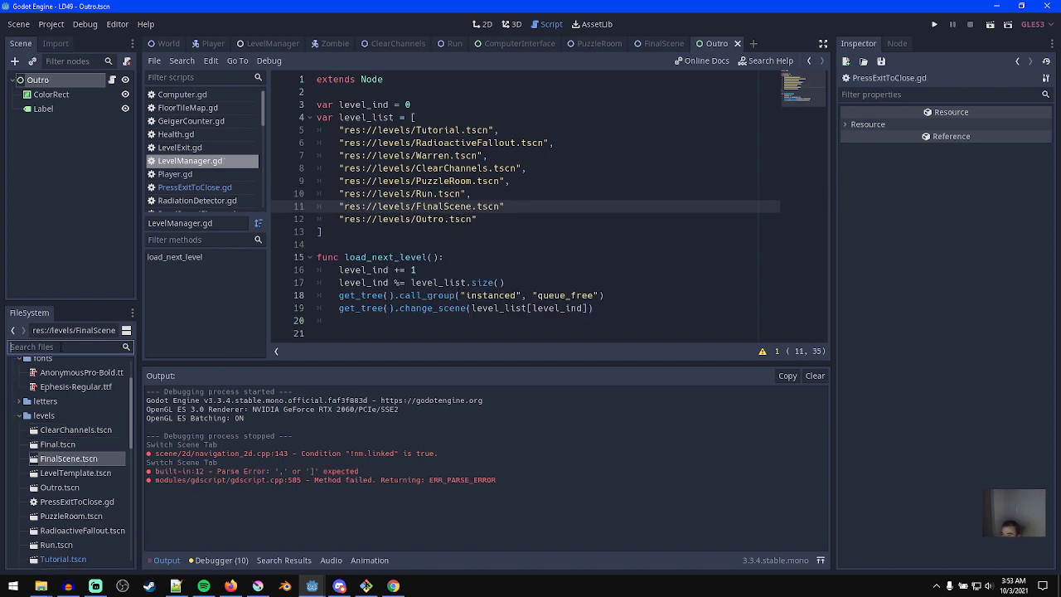
pyautogui.click(526, 205)
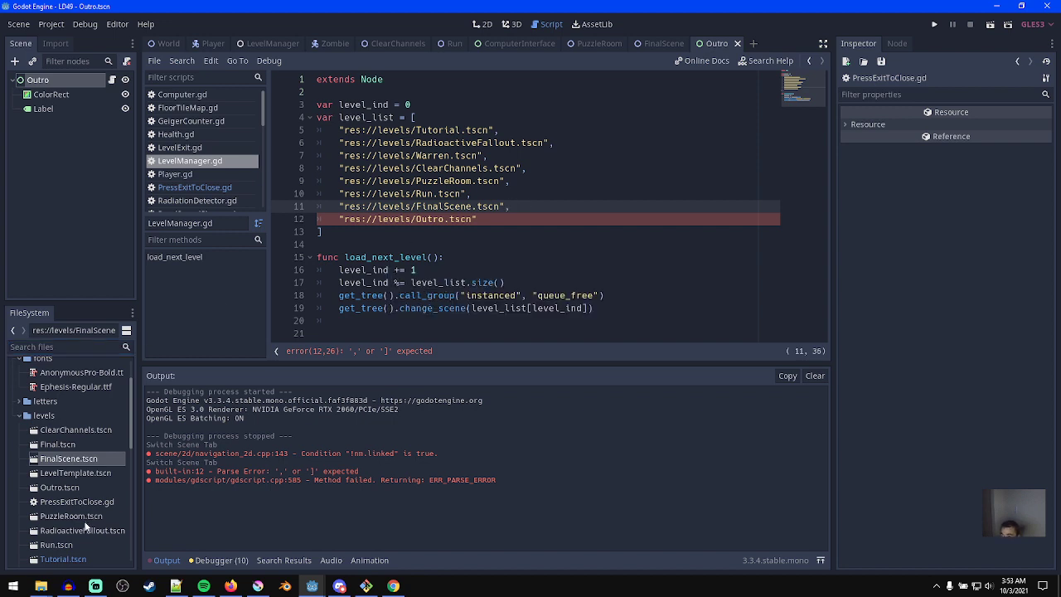
# - Open the PuzzleRoom scene in the 2D editor and examine the room layout around the player and computer
pyautogui.doubleClick(83, 515)
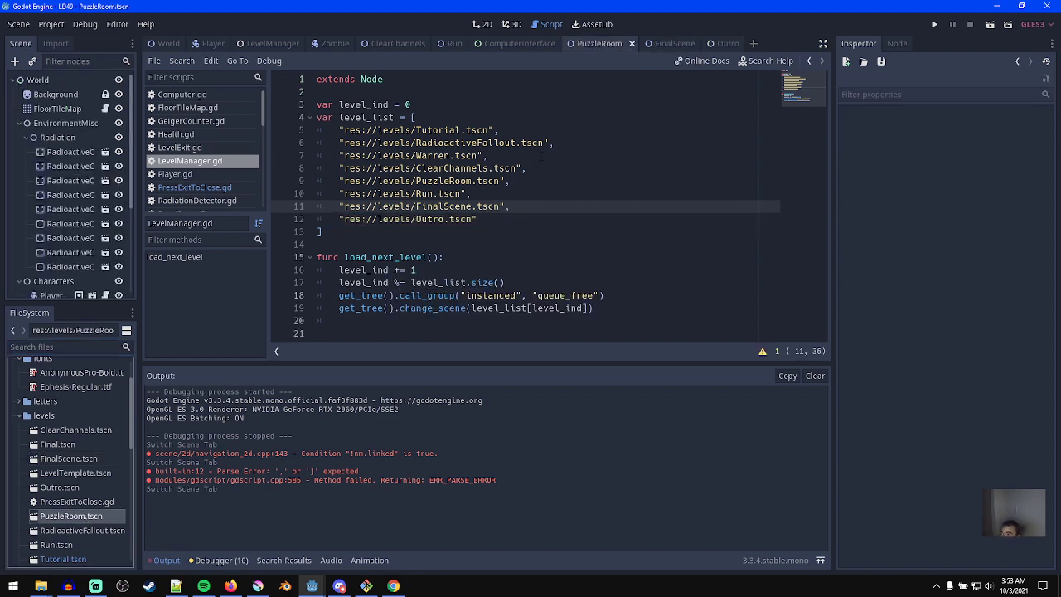
pyautogui.click(66, 124)
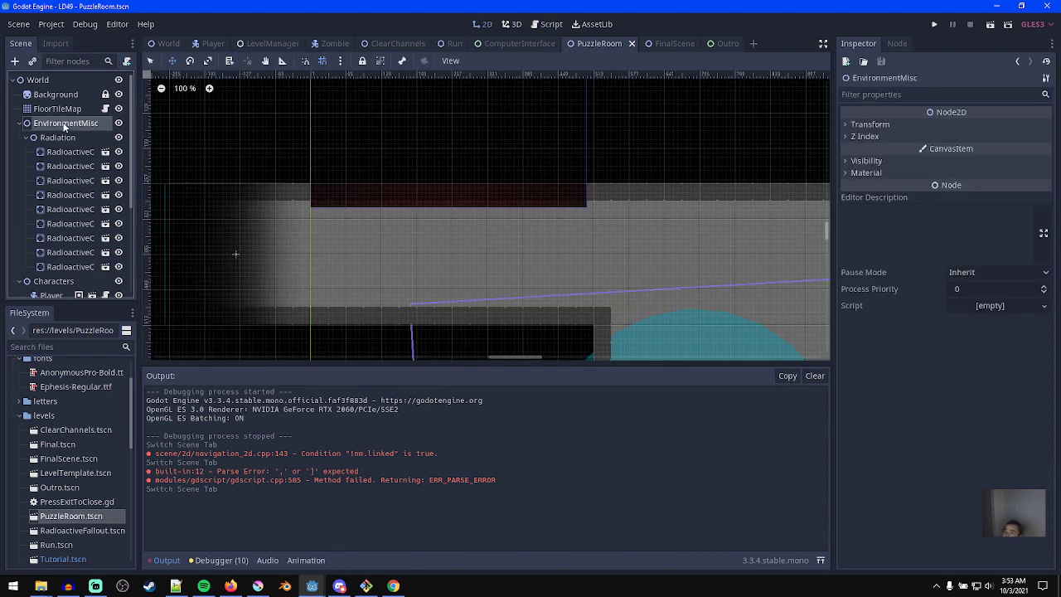
pyautogui.scroll(-4, 332, 285)
pyautogui.scroll(-5, 355, 253)
pyautogui.moveTo(353, 294); pyautogui.dragTo(301, 152, button='middle')
pyautogui.scroll(4, 432, 204)
pyautogui.moveTo(431, 206); pyautogui.dragTo(376, 166, button='middle')
pyautogui.scroll(1, 341, 170)
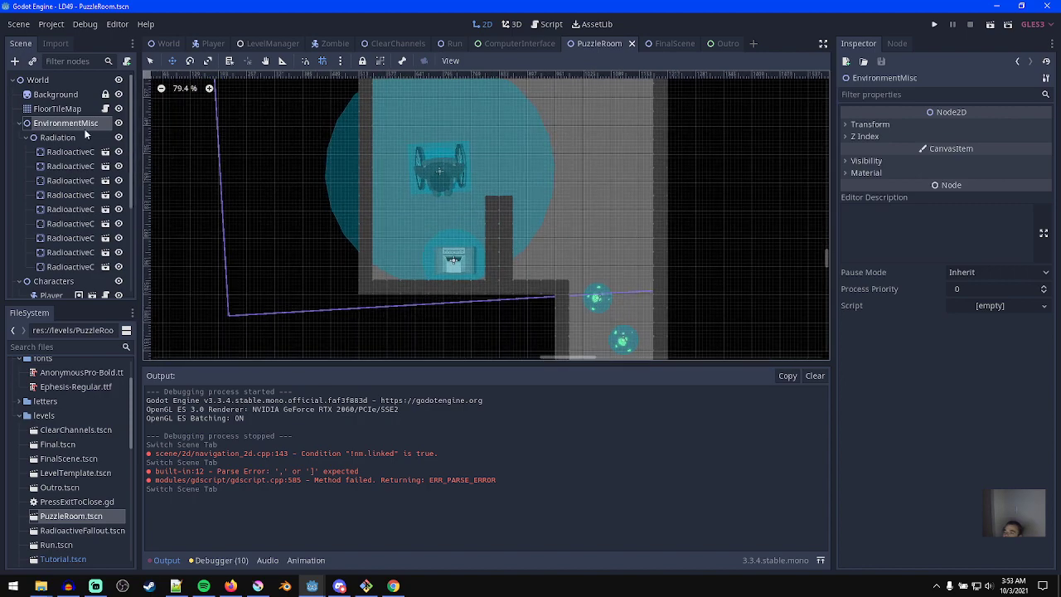
# - Select the Player node in PuzzleRoom and examine its placement relative to the computer and the radioactive passage
pyautogui.scroll(-3, 84, 129)
pyautogui.click(52, 217)
pyautogui.moveTo(405, 181); pyautogui.dragTo(467, 244, button='middle')
pyautogui.scroll(-2, 567, 275)
pyautogui.moveTo(567, 275); pyautogui.dragTo(426, 177, button='middle')
pyautogui.scroll(1, 426, 178)
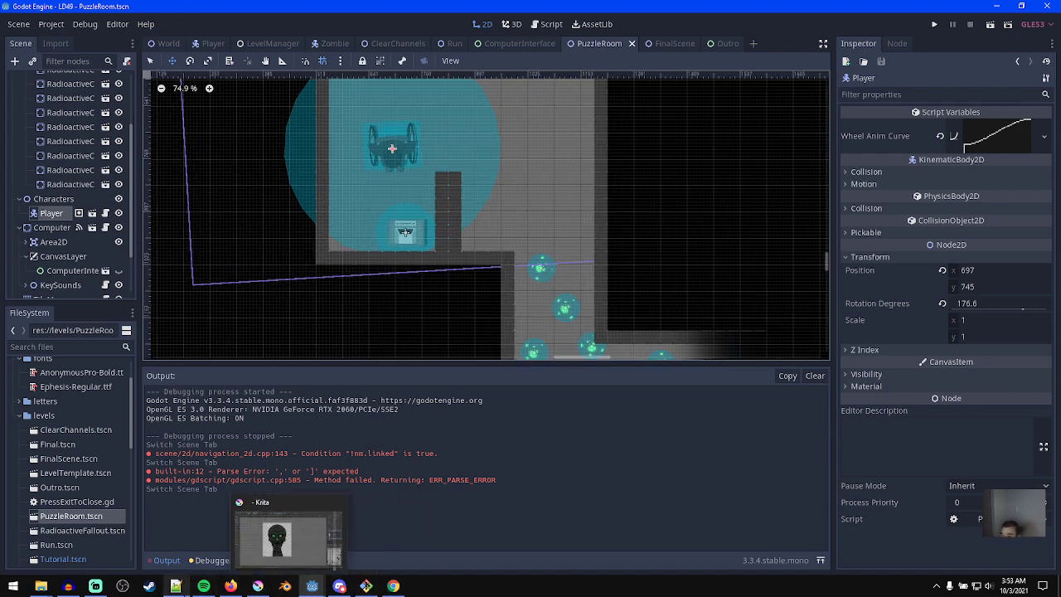
# - Switch to Audacity and start a new empty project
pyautogui.click(72, 589)
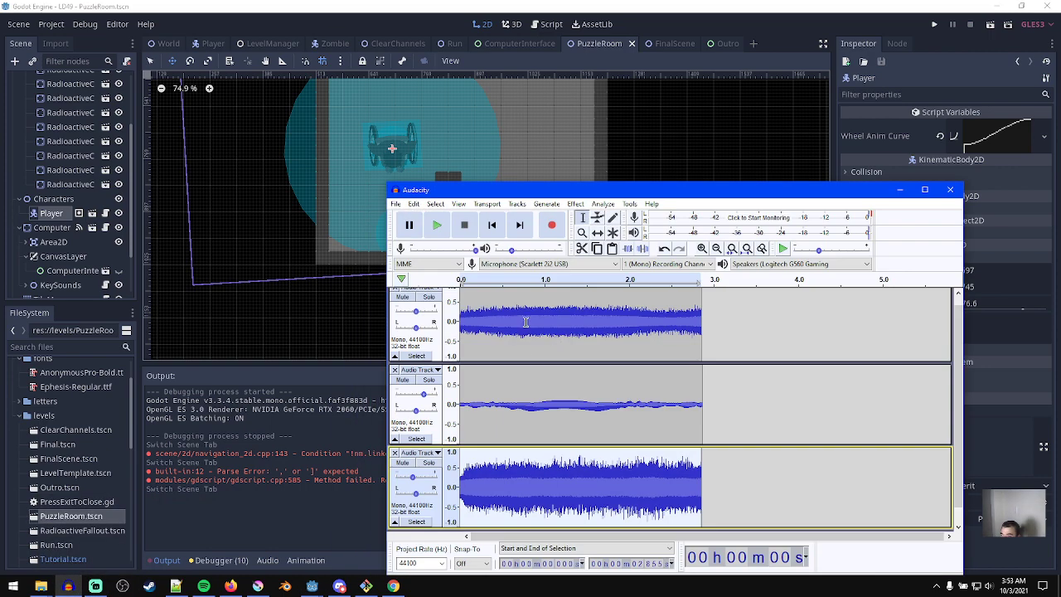
pyautogui.click(397, 204)
pyautogui.click(410, 218)
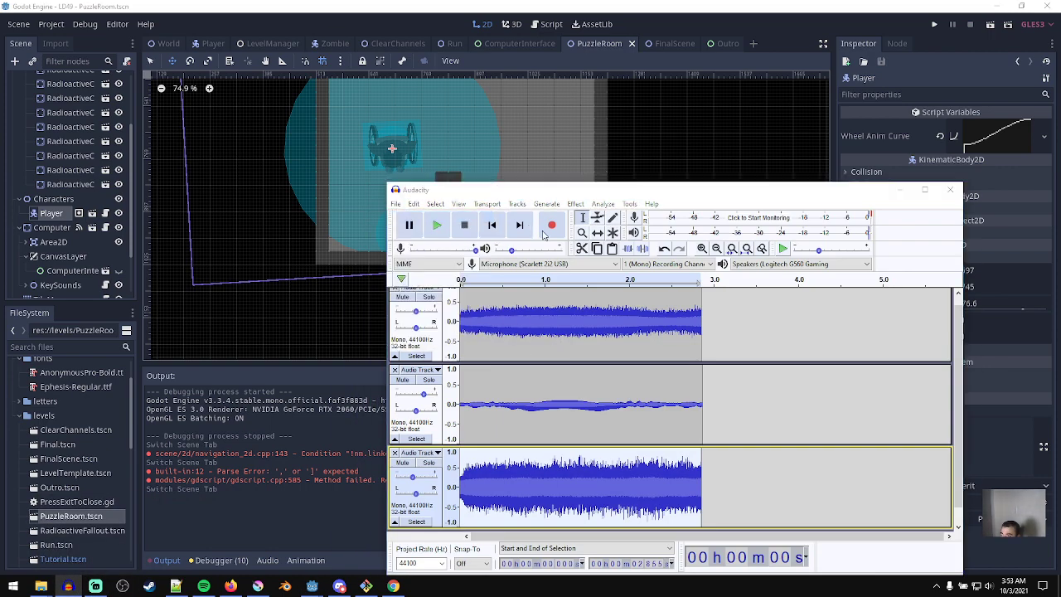
# - Generate a 3-second sawtooth tone at 440 Hz and 0.8 amplitude, and normalize it
pyautogui.click(560, 203)
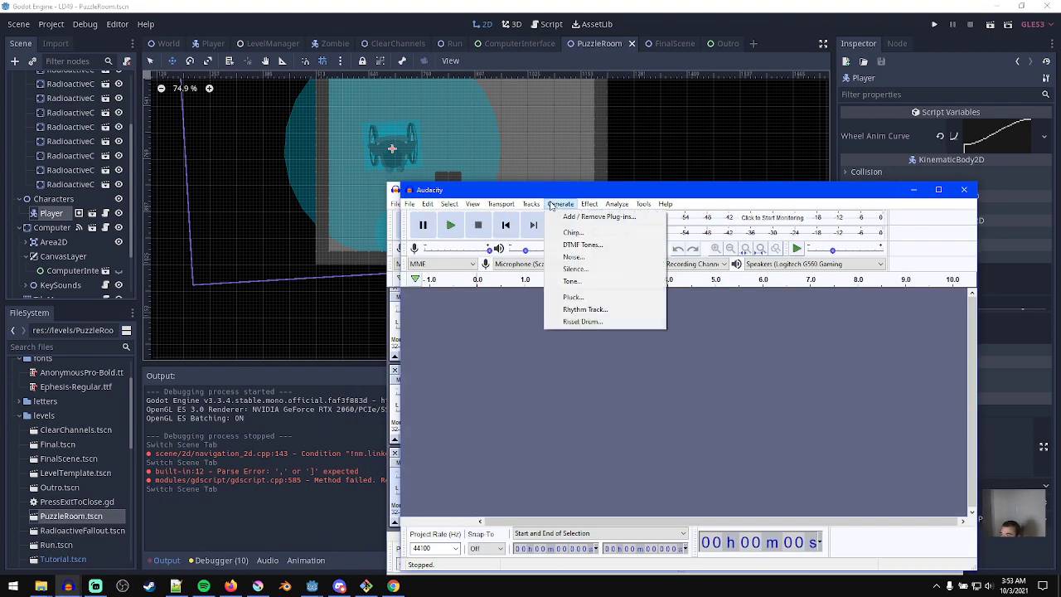
pyautogui.click(583, 283)
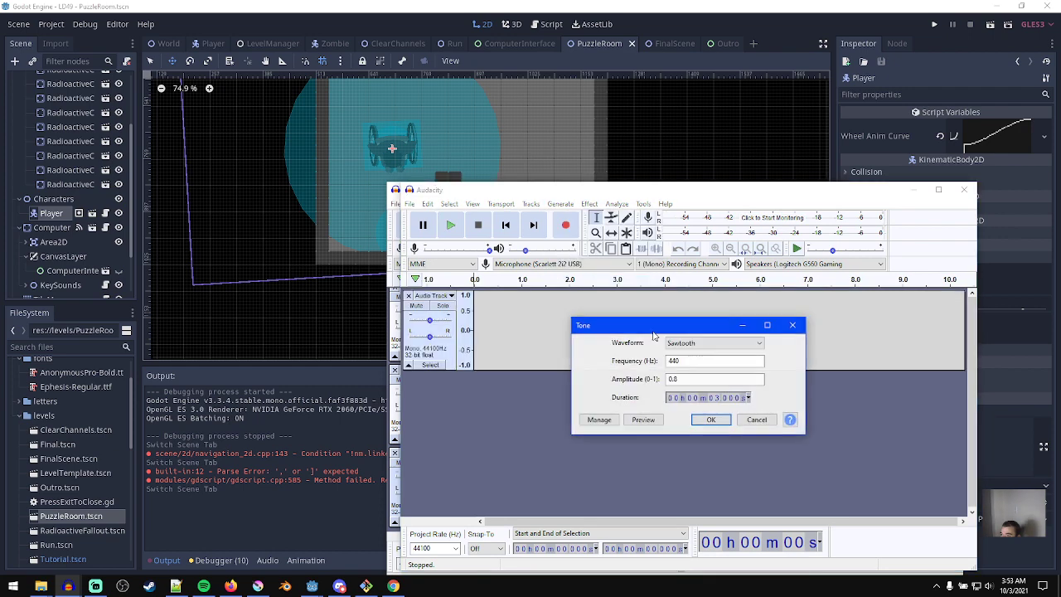
pyautogui.click(704, 419)
pyautogui.click(588, 206)
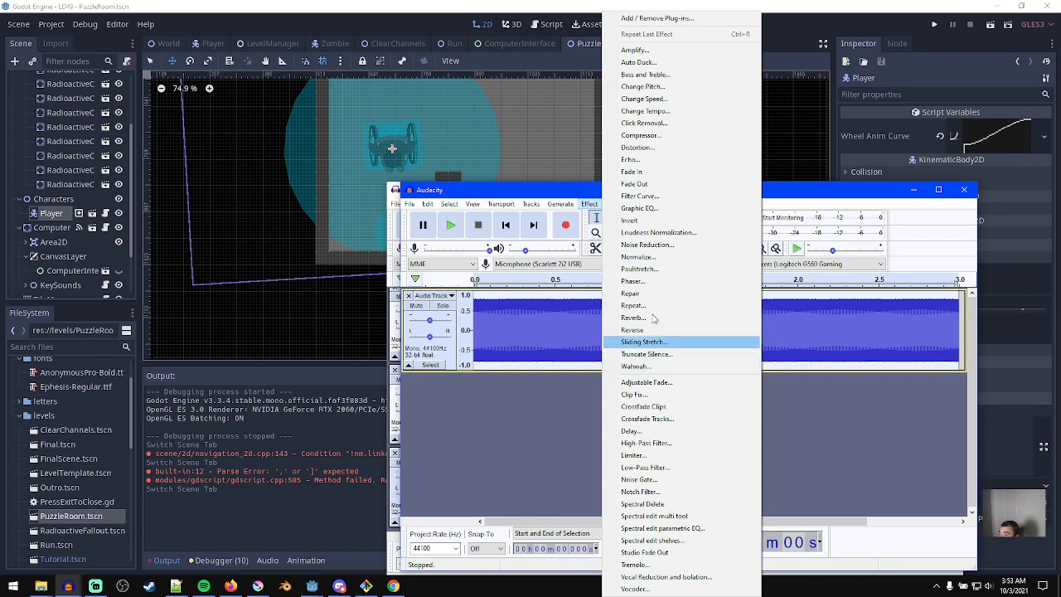
pyautogui.click(655, 257)
pyautogui.click(711, 411)
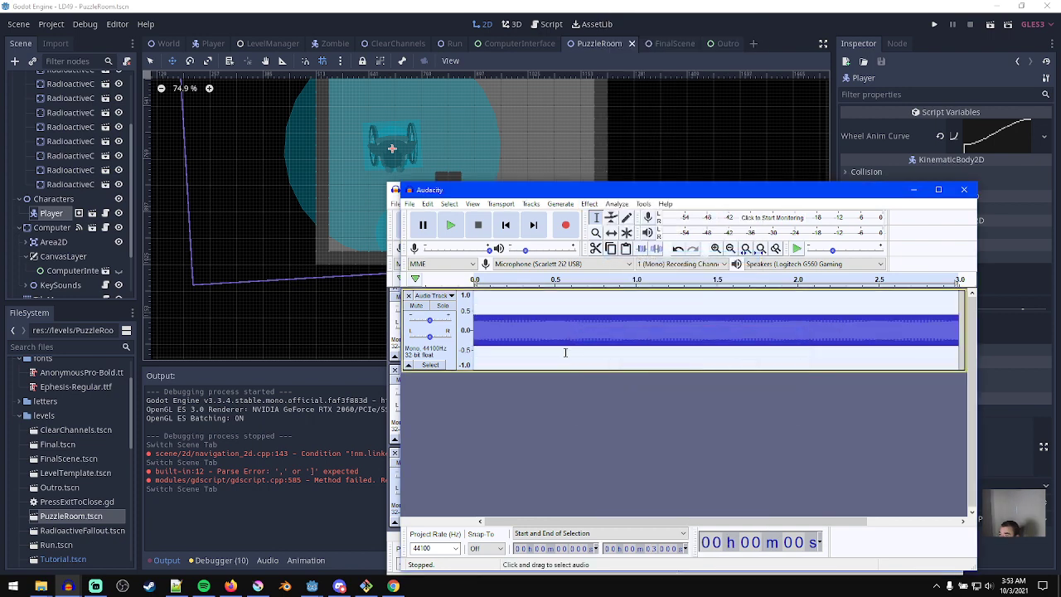
# - Preview the Reverb effect on the sawtooth tone and delete its audio track
pyautogui.click(590, 204)
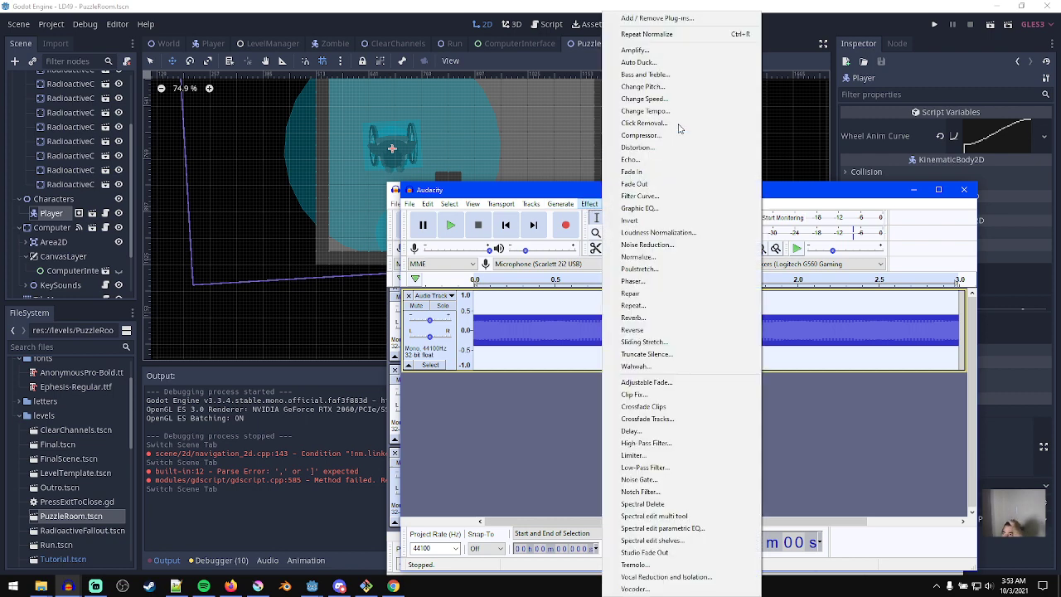
pyautogui.click(650, 316)
pyautogui.press('space')
pyautogui.click(742, 475)
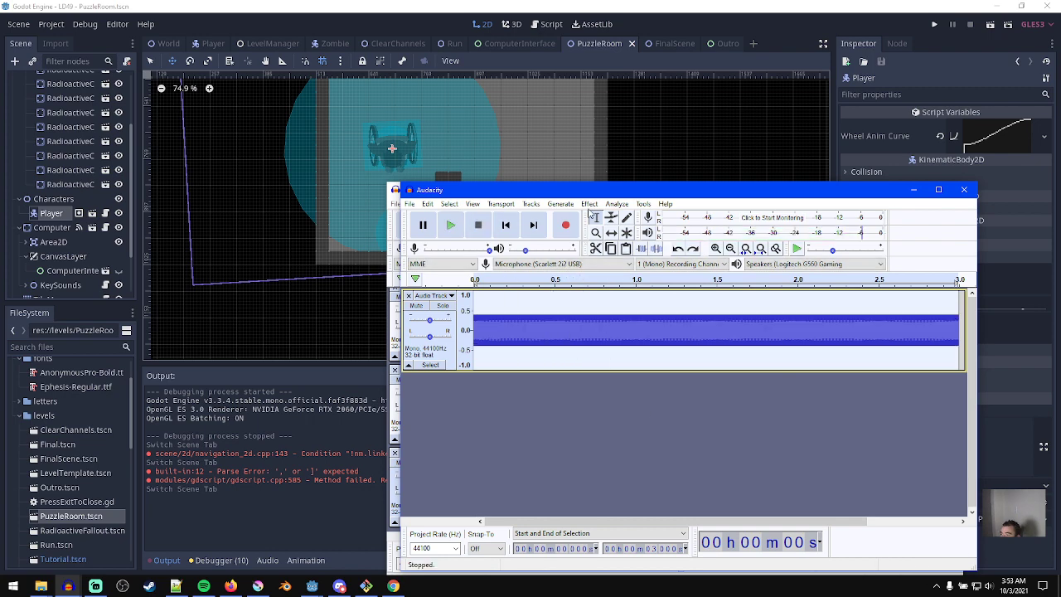
pyautogui.click(408, 295)
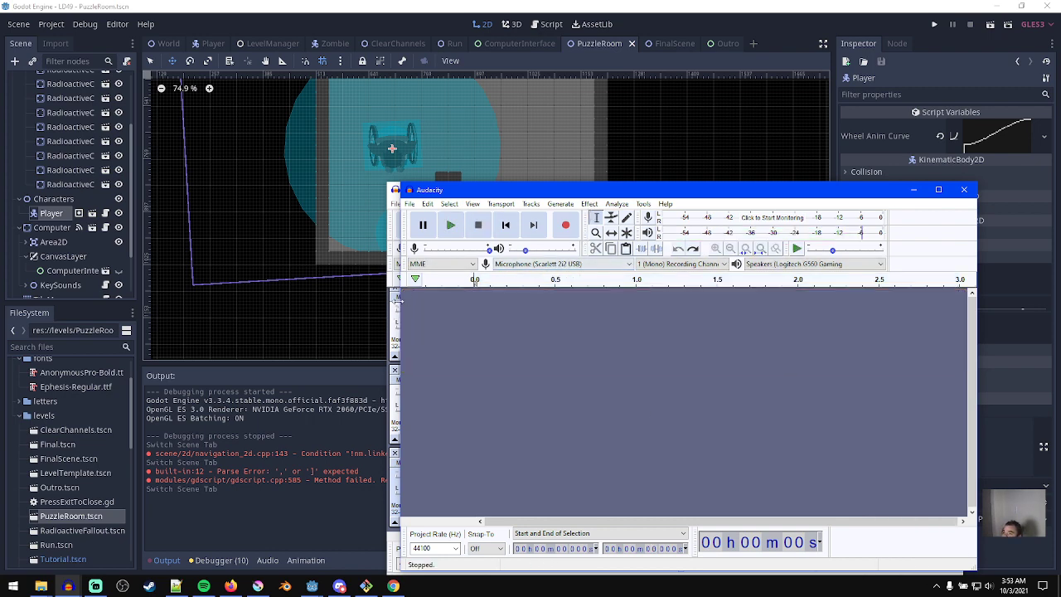
# - Generate a 3-second sine tone at 200 Hz with 0.8 amplitude
pyautogui.click(586, 204)
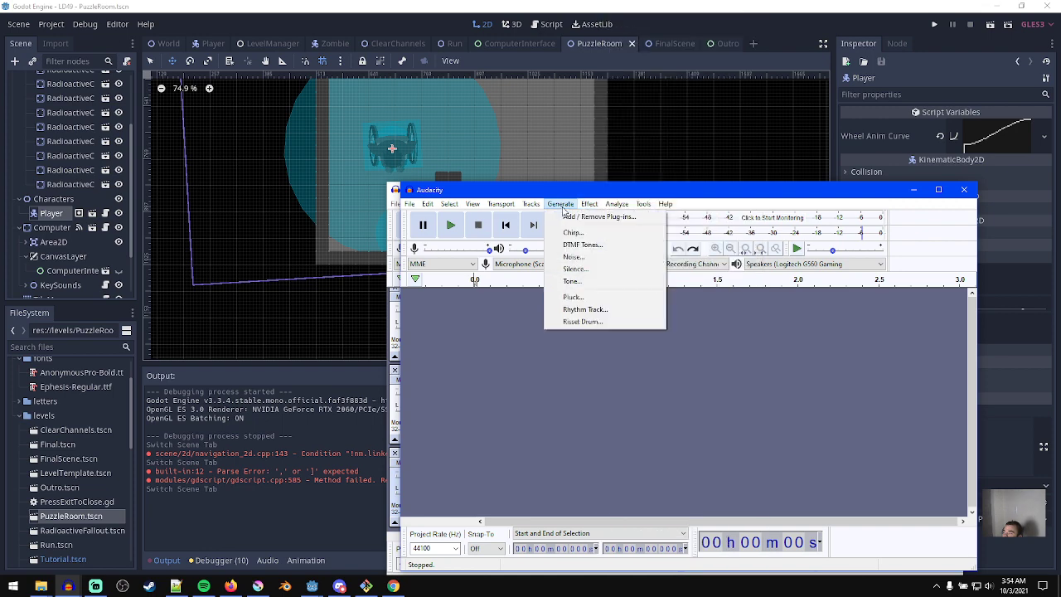
pyautogui.click(563, 207)
pyautogui.click(561, 205)
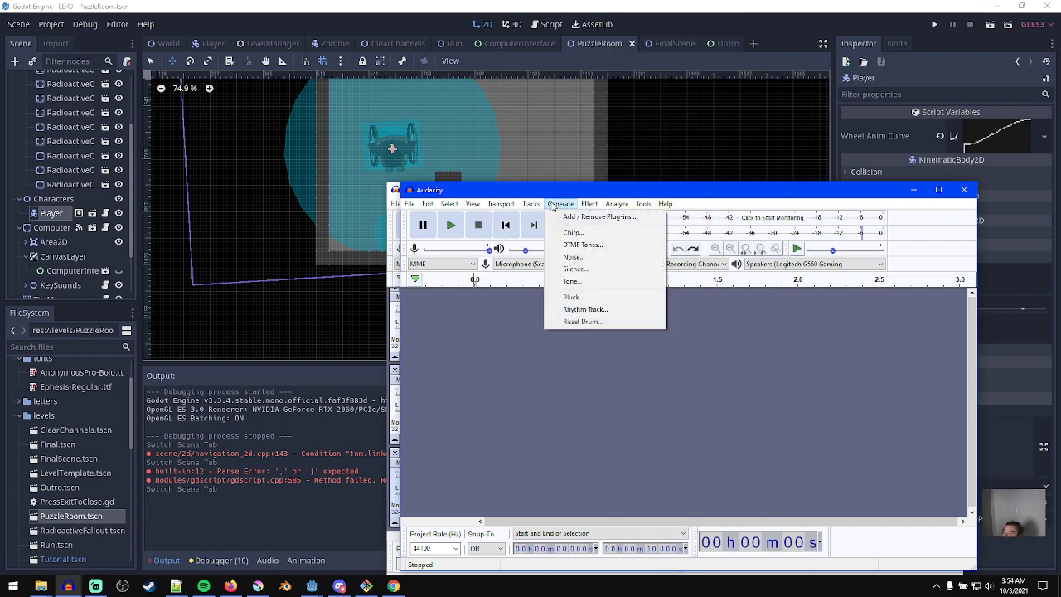
pyautogui.click(589, 282)
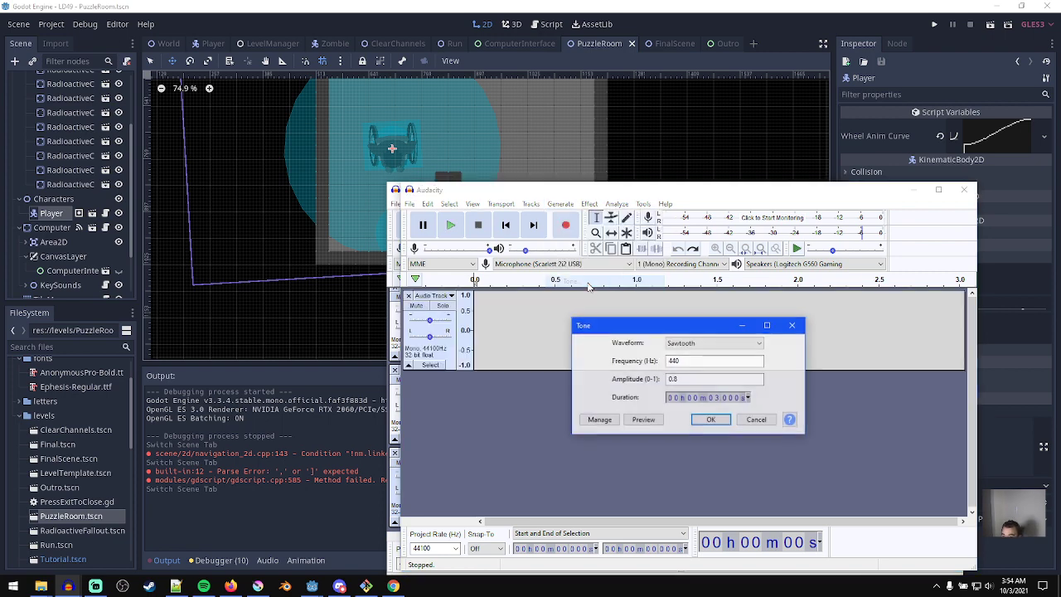
pyautogui.click(706, 342)
pyautogui.click(697, 351)
pyautogui.write('20')
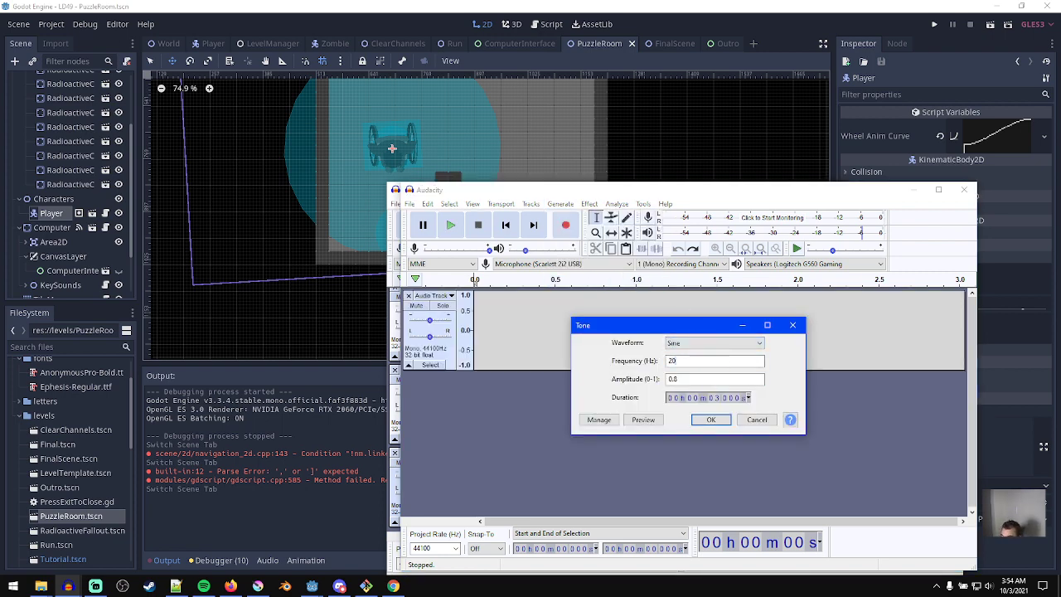
pyautogui.write('0')
pyautogui.press('Return')
# - Play the 200 Hz sine tone several times to judge its sound
pyautogui.press('space')
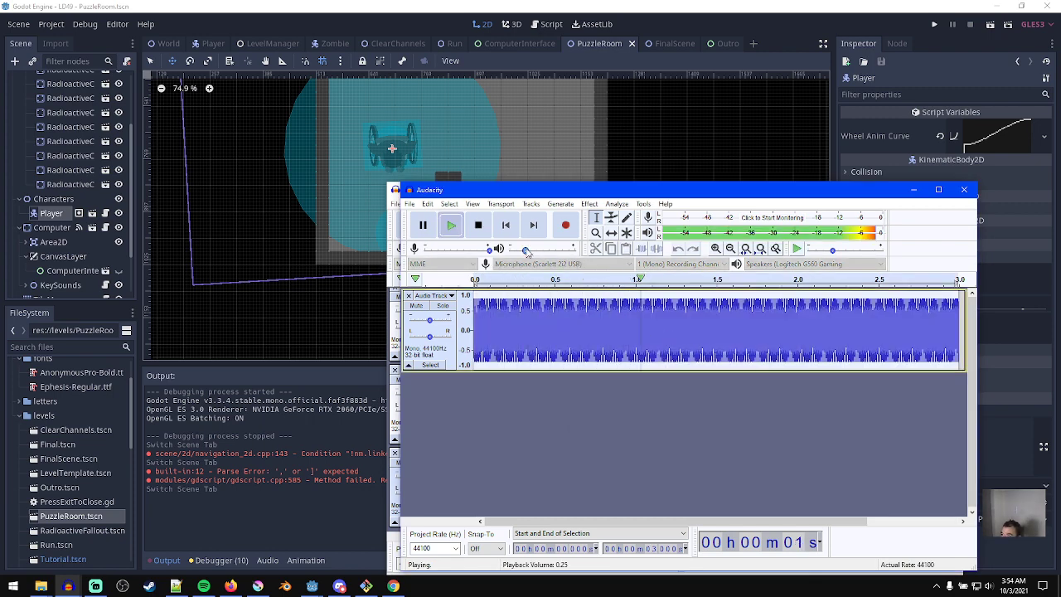
pyautogui.press('space')
pyautogui.click(512, 226)
pyautogui.press('space')
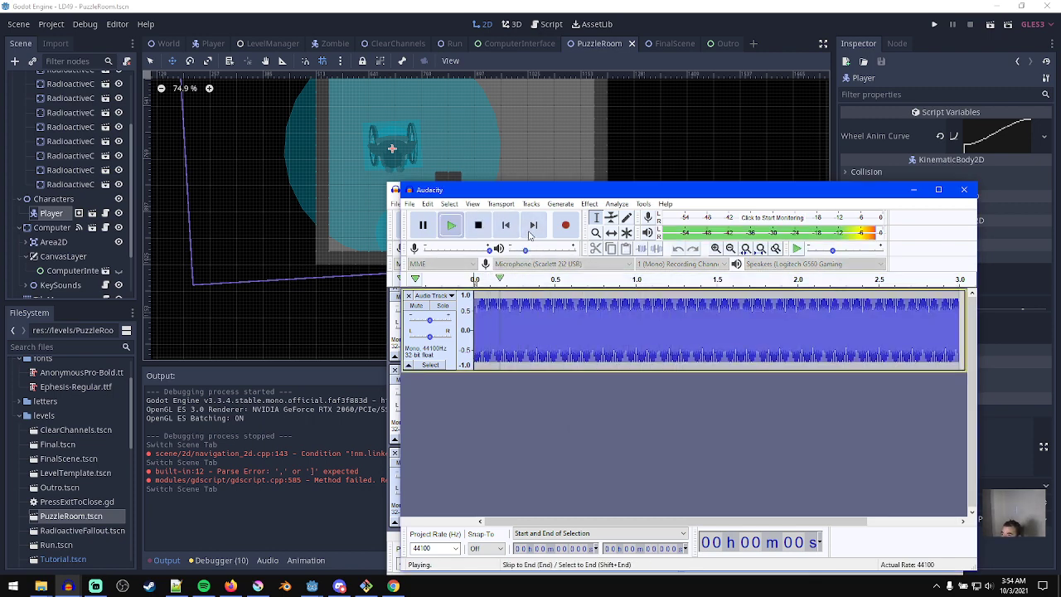
pyautogui.press('space')
pyautogui.press('space')
pyautogui.press('space')
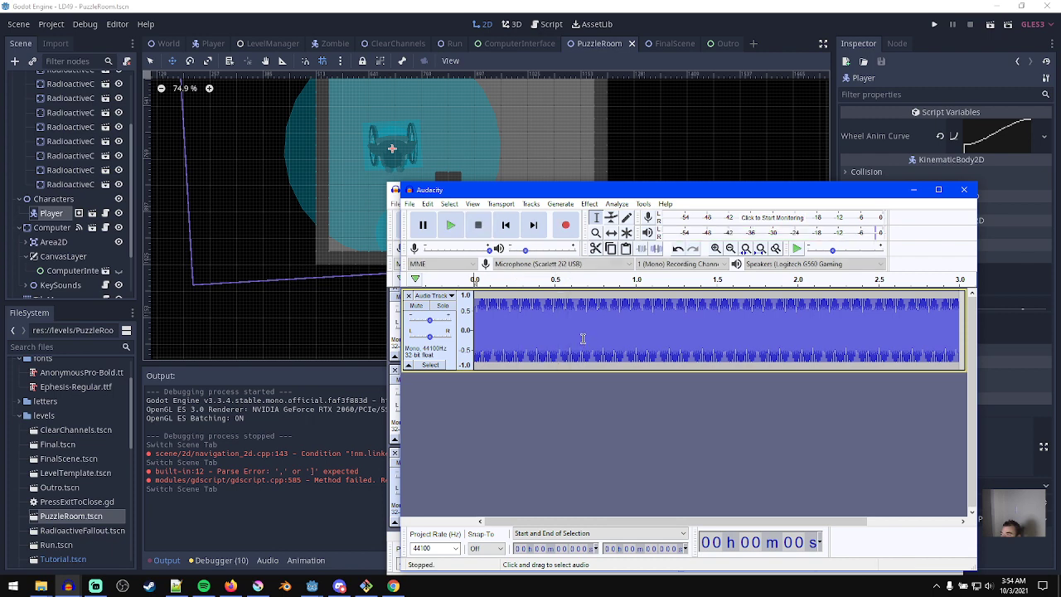
# - Select and play the opening part of the tone, and examine its sine waveform from the start to about 0.4 seconds
pyautogui.moveTo(535, 327); pyautogui.dragTo(475, 327)
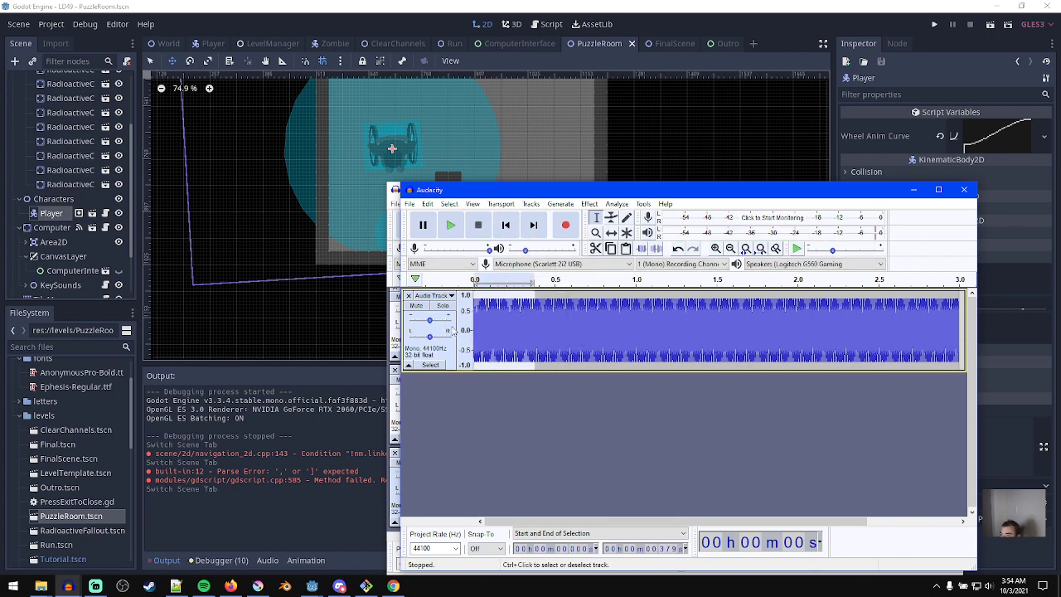
pyautogui.press('space')
pyautogui.keyDown('ctrl'); pyautogui.scroll(2, 531, 338); pyautogui.keyUp('ctrl')
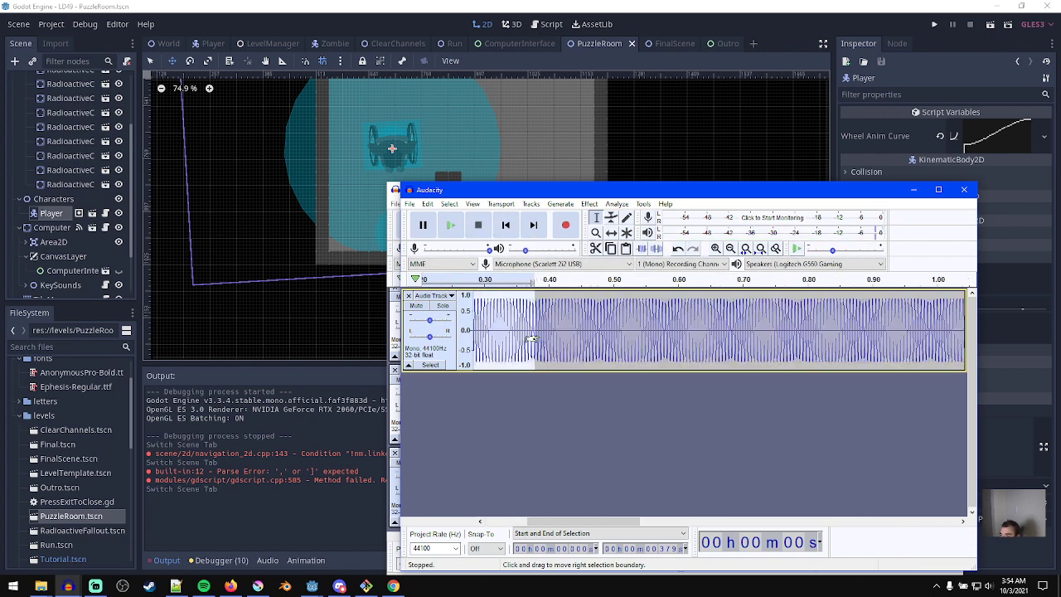
pyautogui.keyDown('ctrl'); pyautogui.scroll(-3, 530, 338); pyautogui.keyUp('ctrl')
pyautogui.keyDown('ctrl'); pyautogui.scroll(3, 487, 331); pyautogui.keyUp('ctrl')
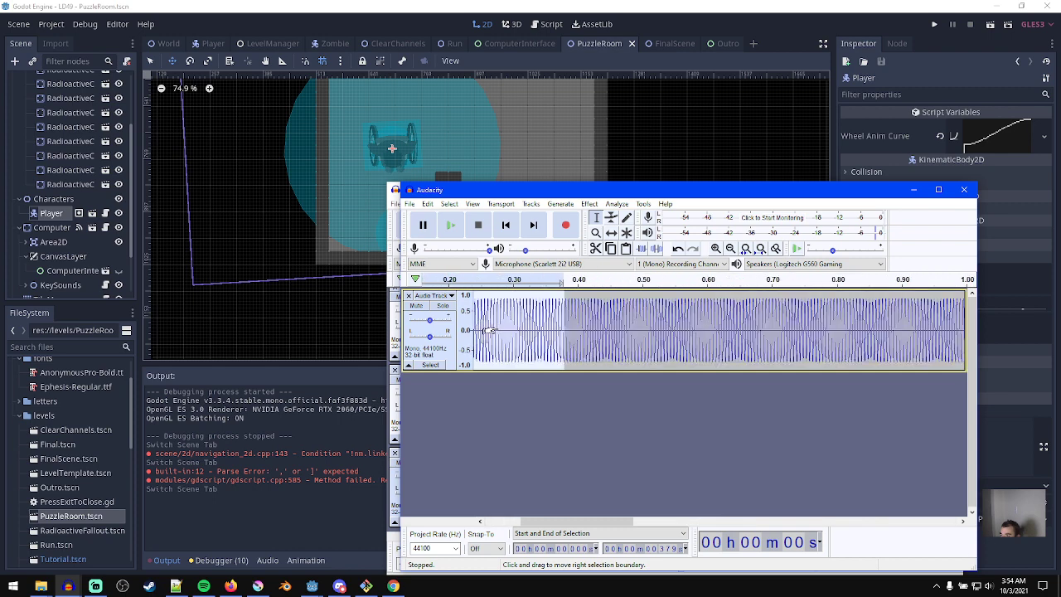
pyautogui.click(508, 231)
pyautogui.click(493, 348)
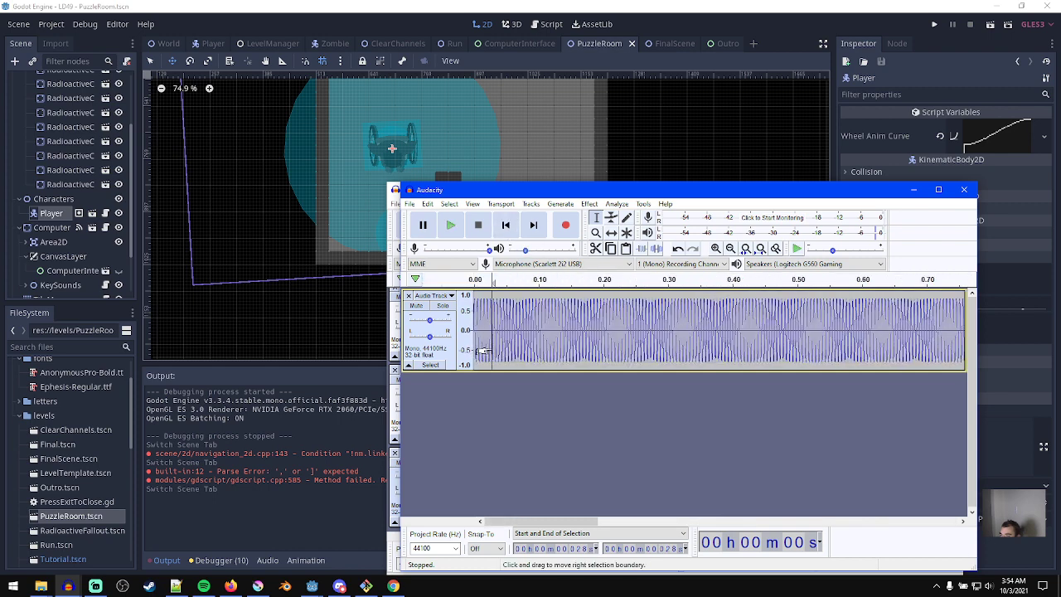
pyautogui.click(481, 335)
pyautogui.keyDown('ctrl'); pyautogui.scroll(1, 549, 343); pyautogui.keyUp('ctrl')
pyautogui.keyDown('ctrl'); pyautogui.scroll(-1, 559, 350); pyautogui.keyUp('ctrl')
pyautogui.keyDown('ctrl'); pyautogui.scroll(-1, 540, 350); pyautogui.keyUp('ctrl')
pyautogui.keyDown('ctrl'); pyautogui.scroll(3, 571, 351); pyautogui.keyUp('ctrl')
pyautogui.keyDown('shift'); pyautogui.hscroll(2, 572, 352); pyautogui.keyUp('shift')
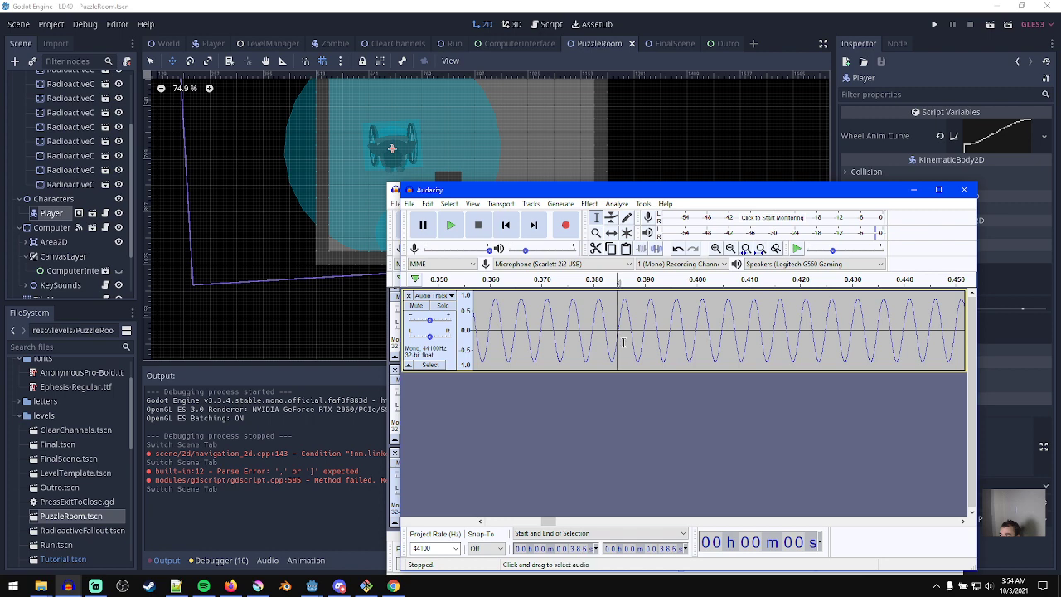
# - Place the edit cursor at 0.300 seconds on the sine tone
pyautogui.click(506, 225)
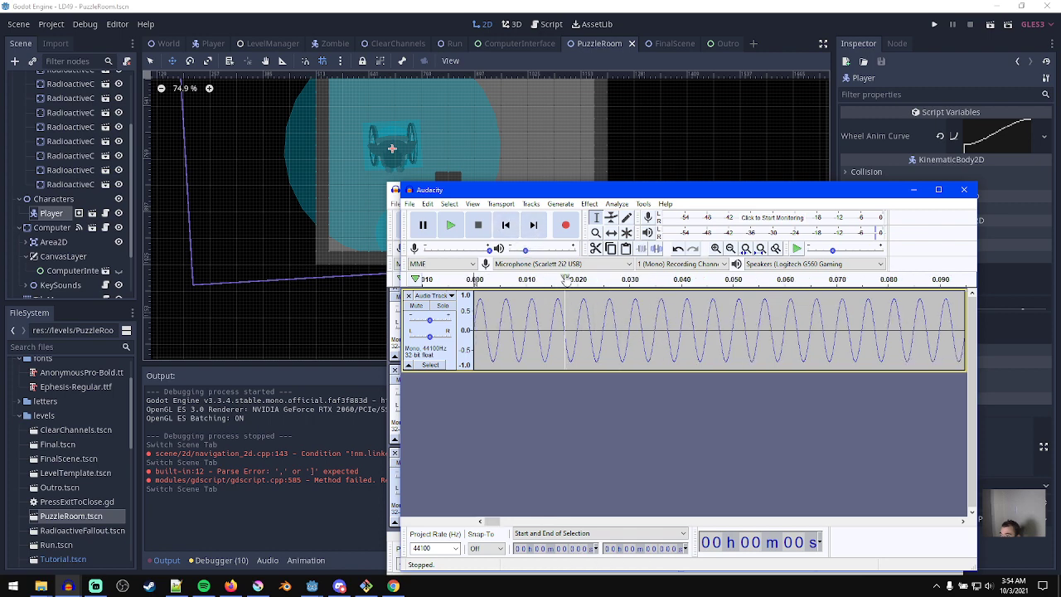
pyautogui.keyDown('ctrl'); pyautogui.scroll(-2, 507, 307); pyautogui.keyUp('ctrl')
pyautogui.keyDown('ctrl'); pyautogui.scroll(-2, 507, 307); pyautogui.keyUp('ctrl')
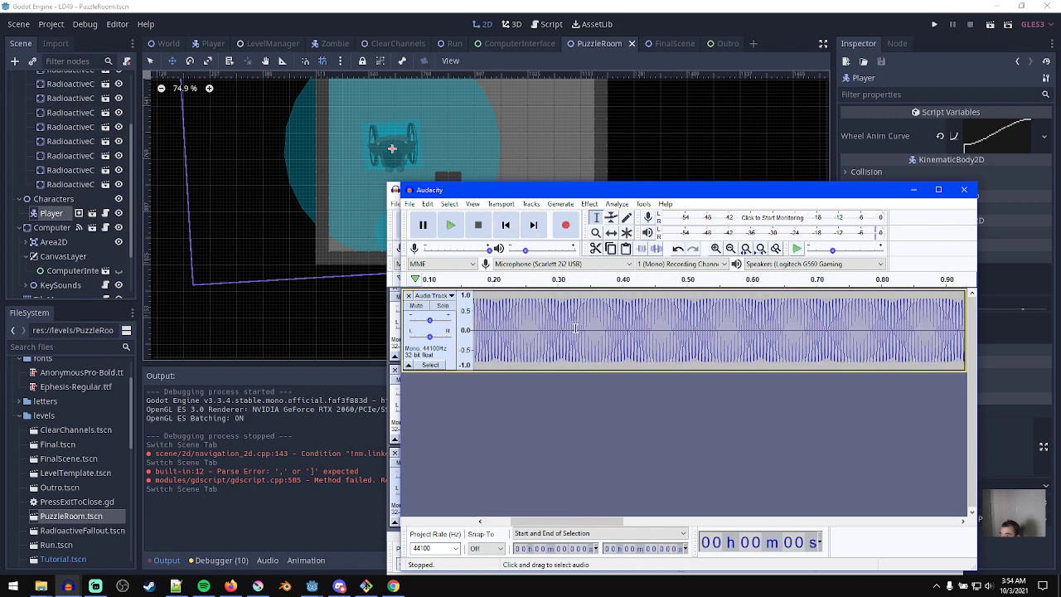
pyautogui.click(557, 326)
pyautogui.keyDown('ctrl'); pyautogui.scroll(3, 564, 332); pyautogui.keyUp('ctrl')
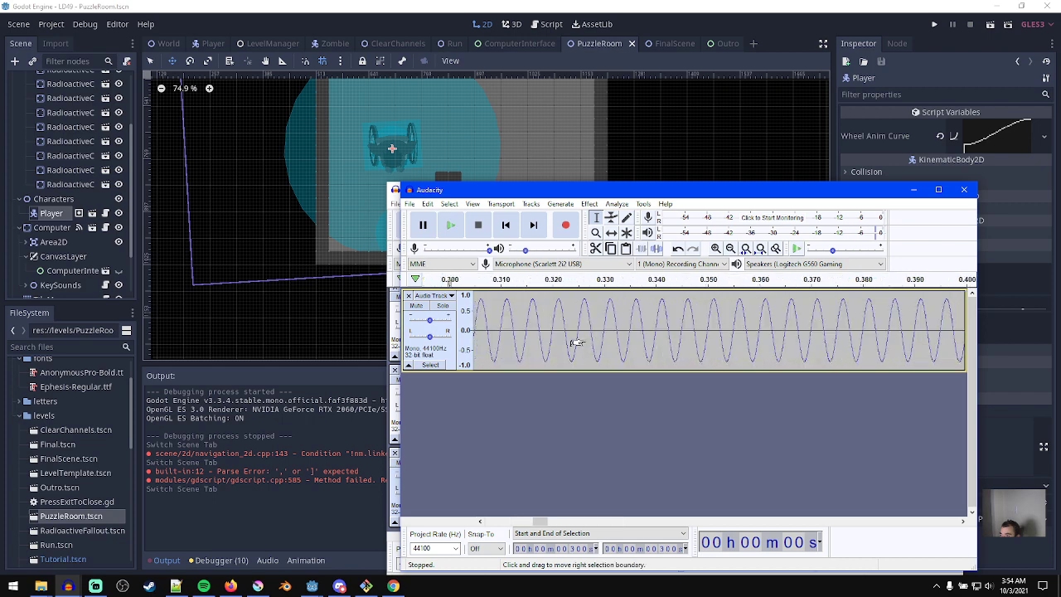
pyautogui.hscroll(-2, 543, 339)
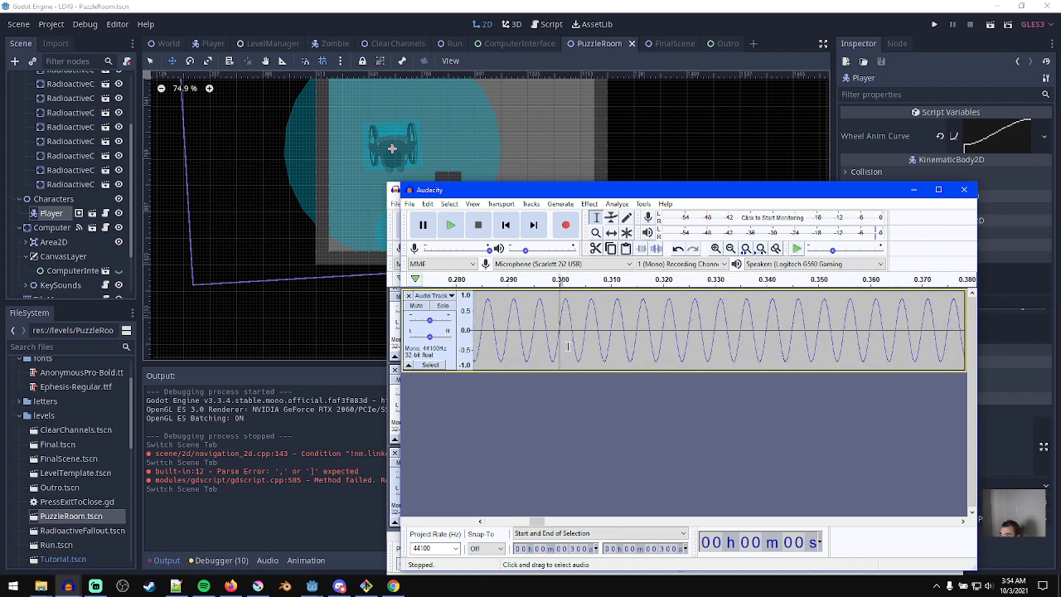
pyautogui.hotkey('ctrl', 'a')
pyautogui.keyDown('ctrl'); pyautogui.scroll(-3, 567, 345); pyautogui.keyUp('ctrl')
pyautogui.keyDown('ctrl'); pyautogui.scroll(-2, 524, 322); pyautogui.keyUp('ctrl')
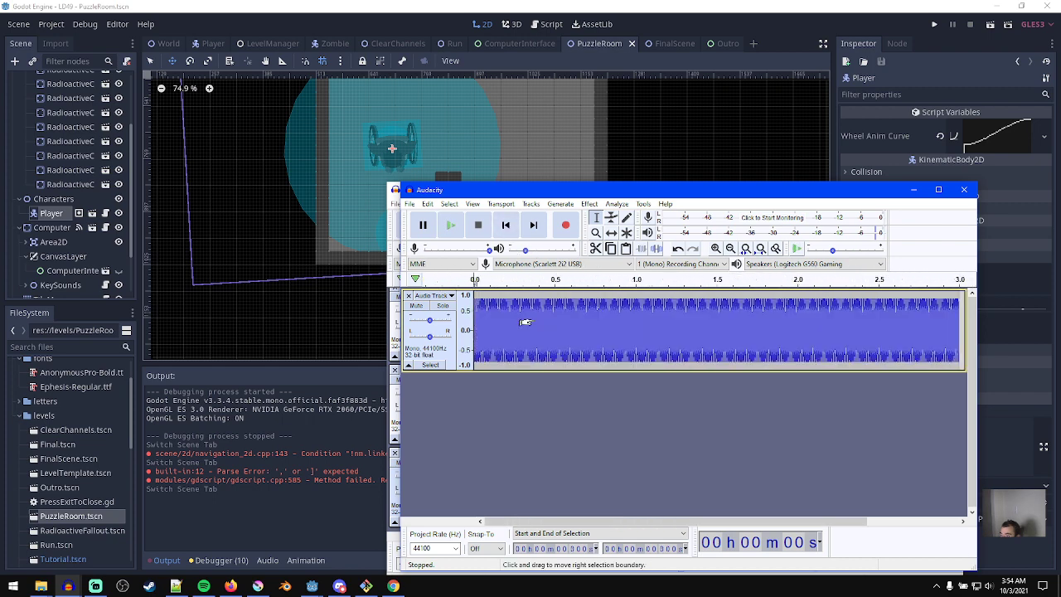
# - Undo and redo the tone generation, and inspect the waveform around 0.300 seconds
pyautogui.hotkey('ctrl', 'z')
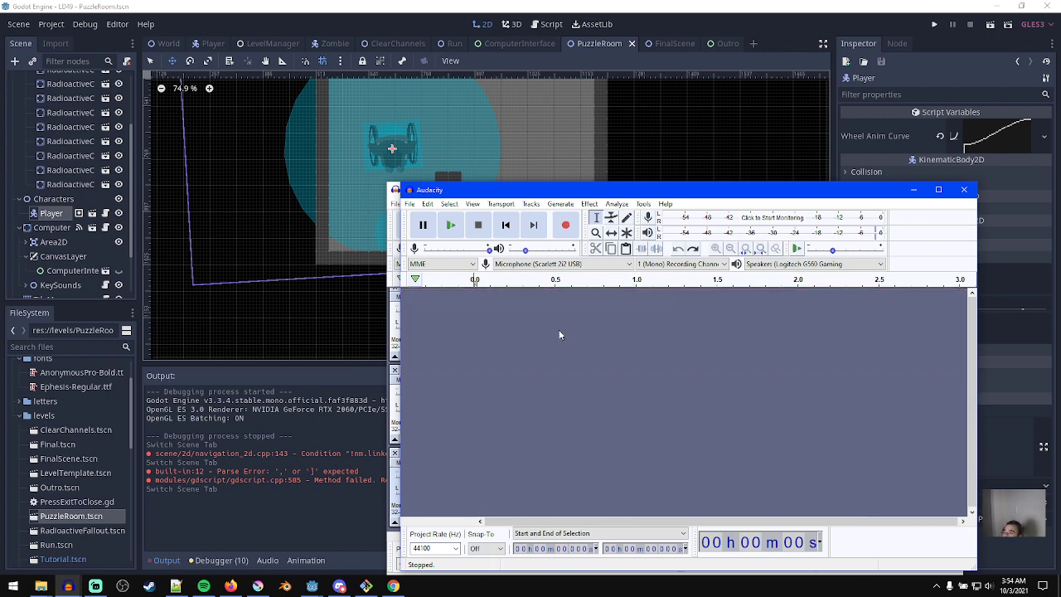
pyautogui.hotkey('ctrl', 'y')
pyautogui.keyDown('ctrl'); pyautogui.scroll(1, 560, 334); pyautogui.keyUp('ctrl')
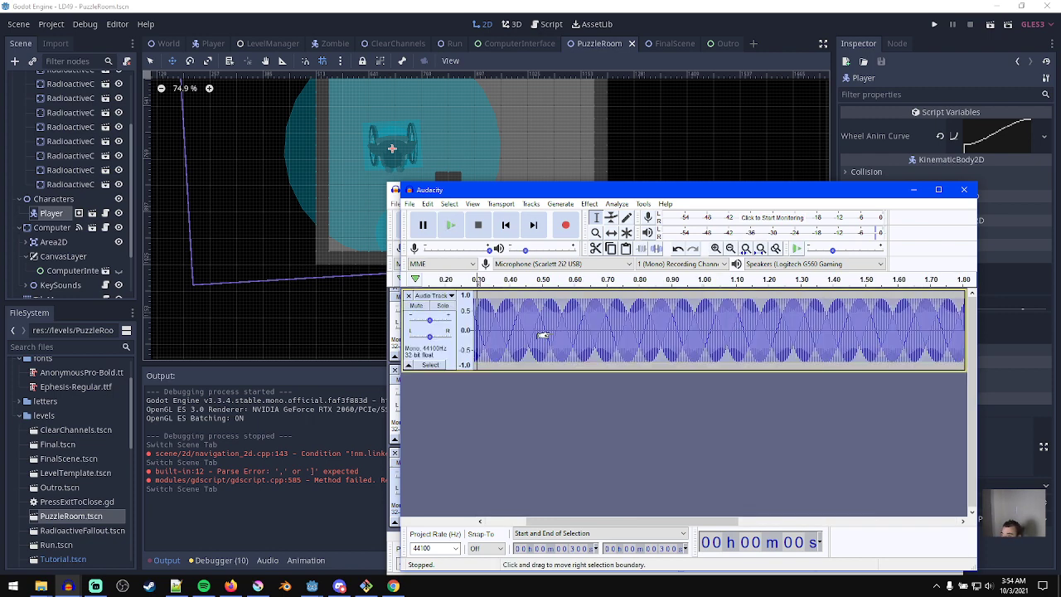
pyautogui.keyDown('shift'); pyautogui.scroll(3, 509, 334); pyautogui.keyUp('shift')
pyautogui.keyDown('ctrl'); pyautogui.scroll(4, 564, 343); pyautogui.keyUp('ctrl')
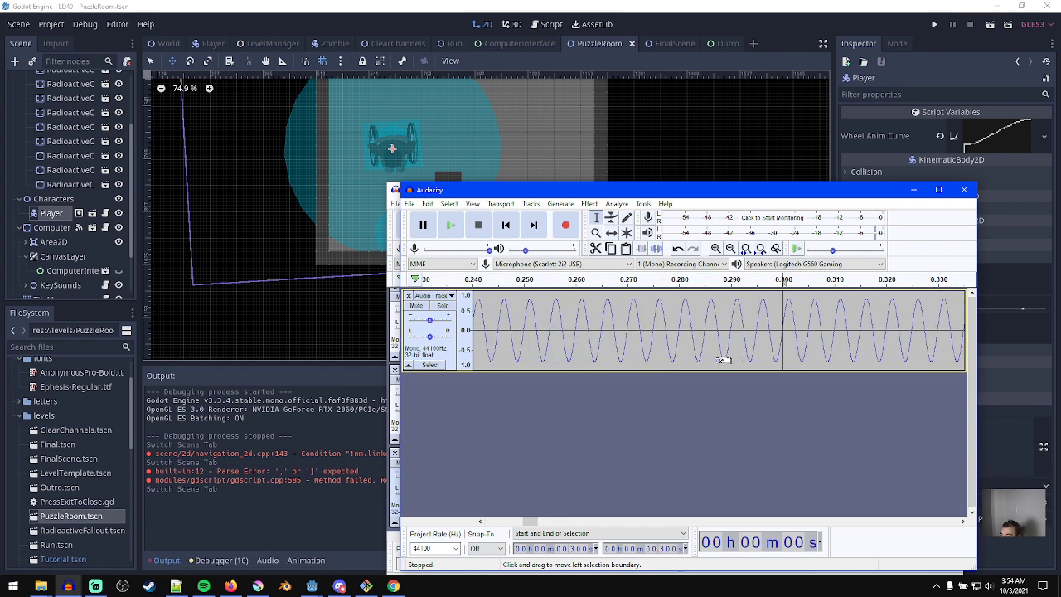
pyautogui.keyDown('ctrl'); pyautogui.scroll(-3, 715, 359); pyautogui.keyUp('ctrl')
pyautogui.keyDown('ctrl'); pyautogui.scroll(-1, 708, 358); pyautogui.keyUp('ctrl')
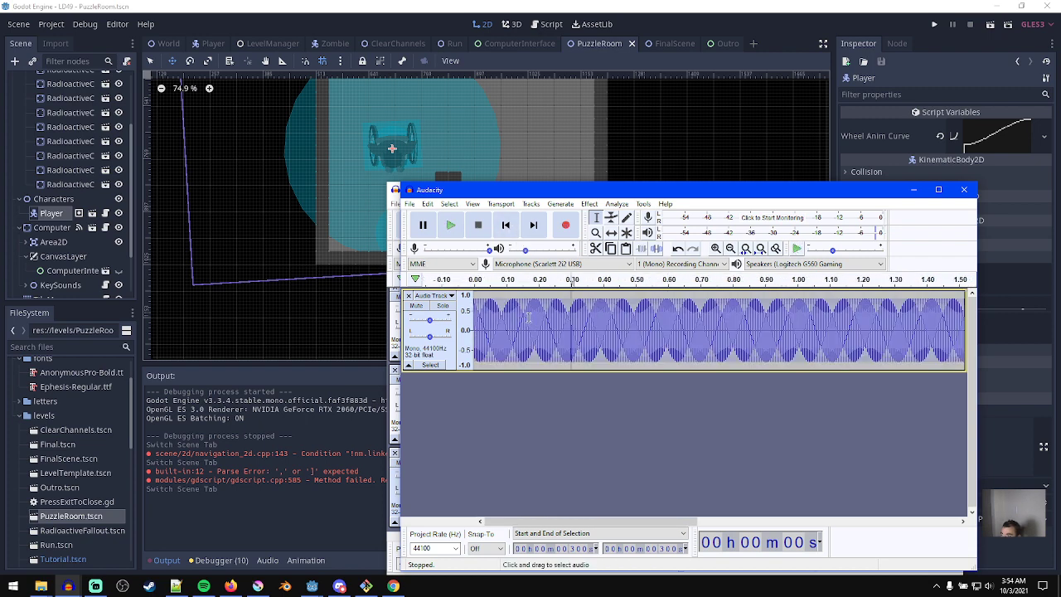
# - Apply a Fade In to the first 0.300 seconds of the tone, play it, and undo the fade
pyautogui.hotkey('shift', 'Home')
pyautogui.click(589, 204)
pyautogui.click(687, 208)
pyautogui.press('space')
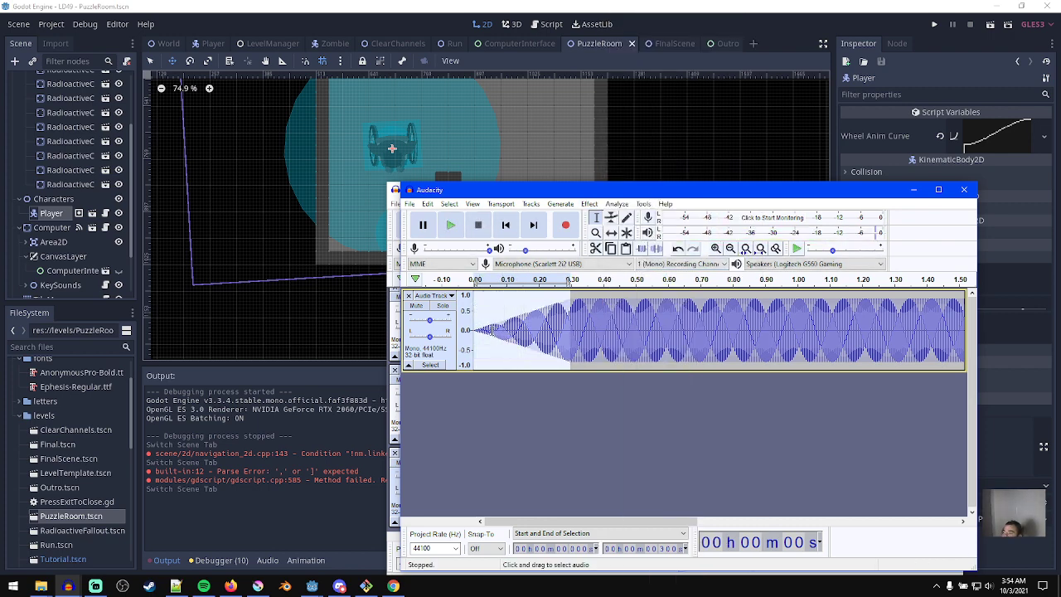
pyautogui.press('space')
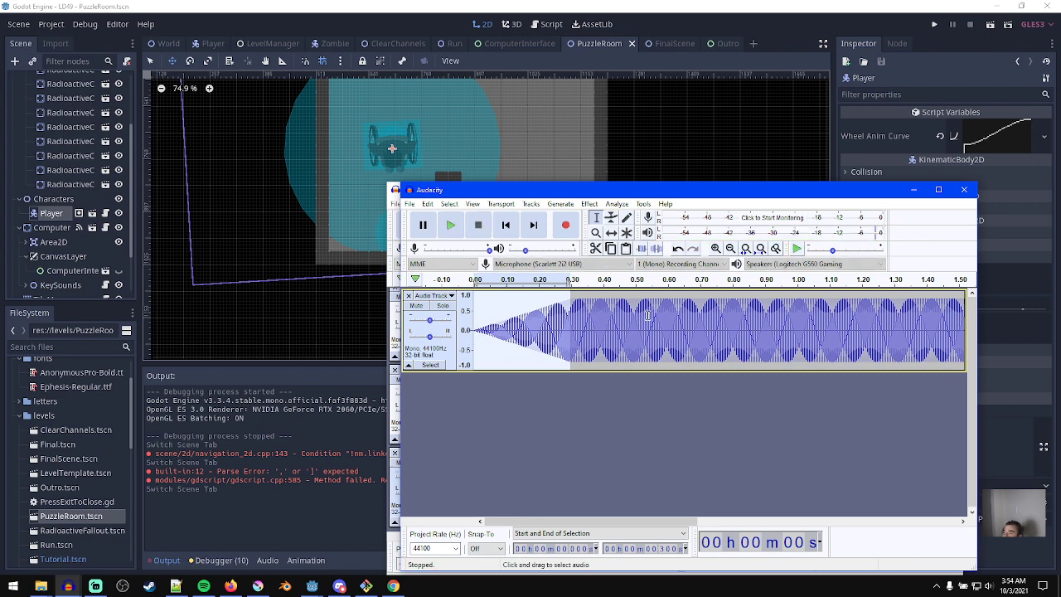
pyautogui.hotkey('ctrl', 'z')
# - Place the edit cursor near the start of the tone and create a new, empty audio project
pyautogui.click(483, 327)
pyautogui.click(410, 204)
pyautogui.click(419, 217)
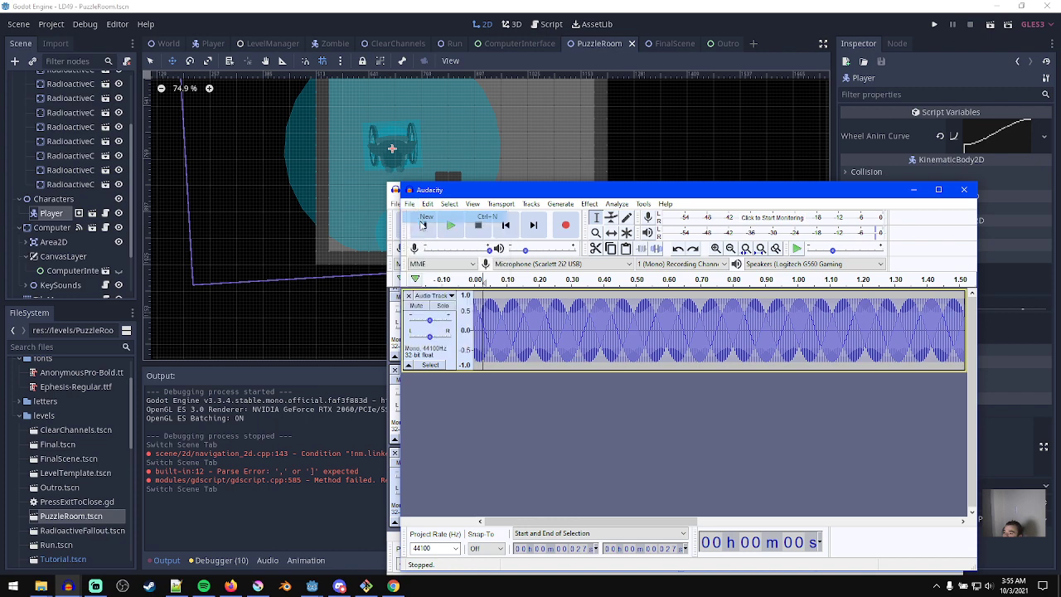
# - Generate a 3-second sine chirp from 440 to 1320 Hz with amplitude 0.8 to 0.1, play it, and undo the generation
pyautogui.click(576, 204)
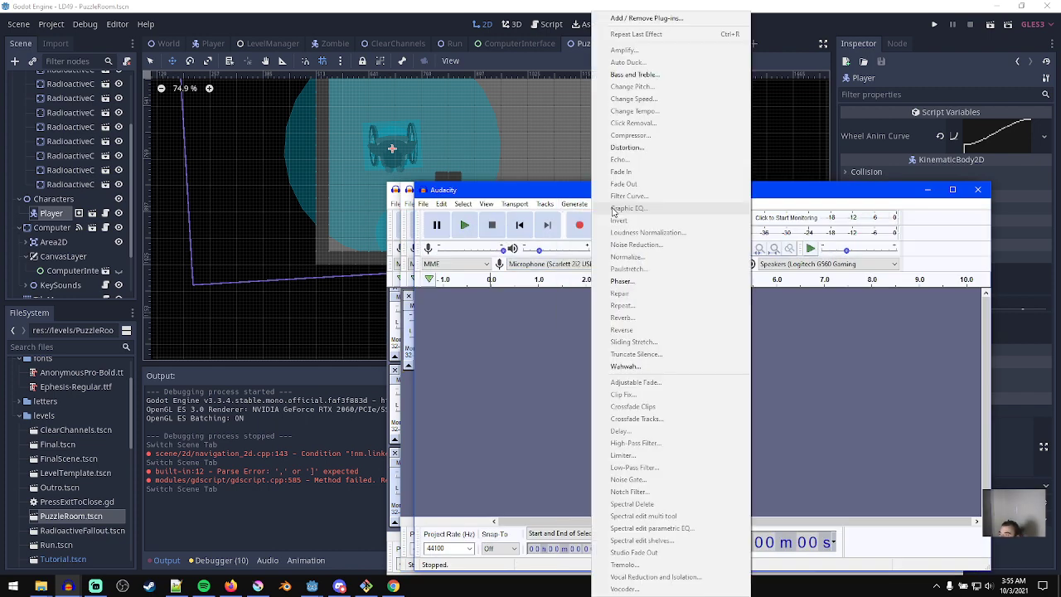
pyautogui.moveTo(546, 207)
pyautogui.moveTo(596, 207)
pyautogui.click(584, 235)
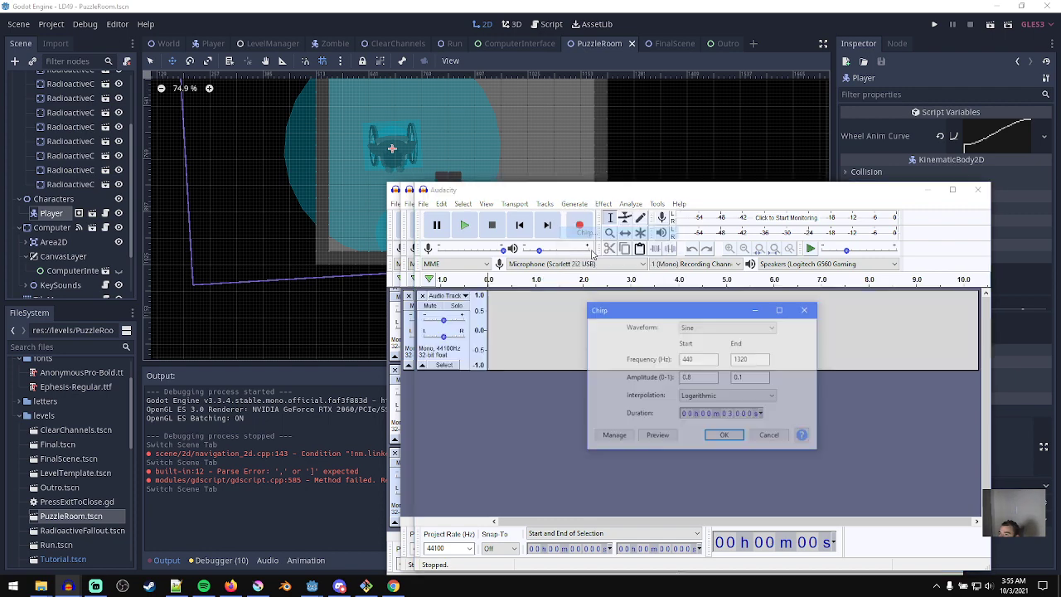
pyautogui.click(726, 436)
pyautogui.press('space')
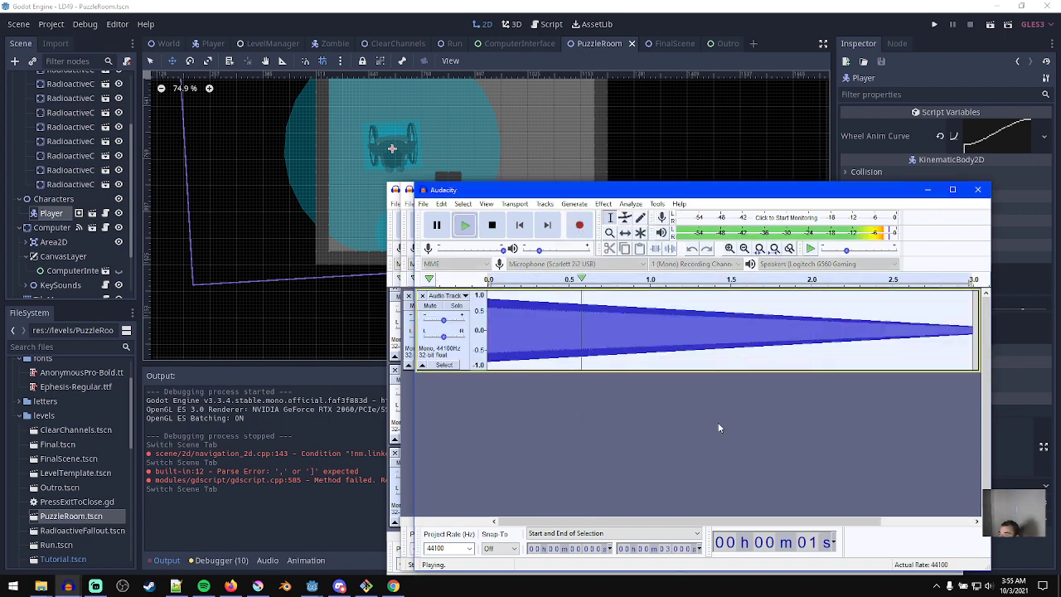
pyautogui.press('space')
pyautogui.hotkey('ctrl', 'z')
# - Generate a 0.500-second logarithmic sine chirp from 100 to 200 Hz with amplitude rising from 0.1 to 0.8
pyautogui.click(574, 204)
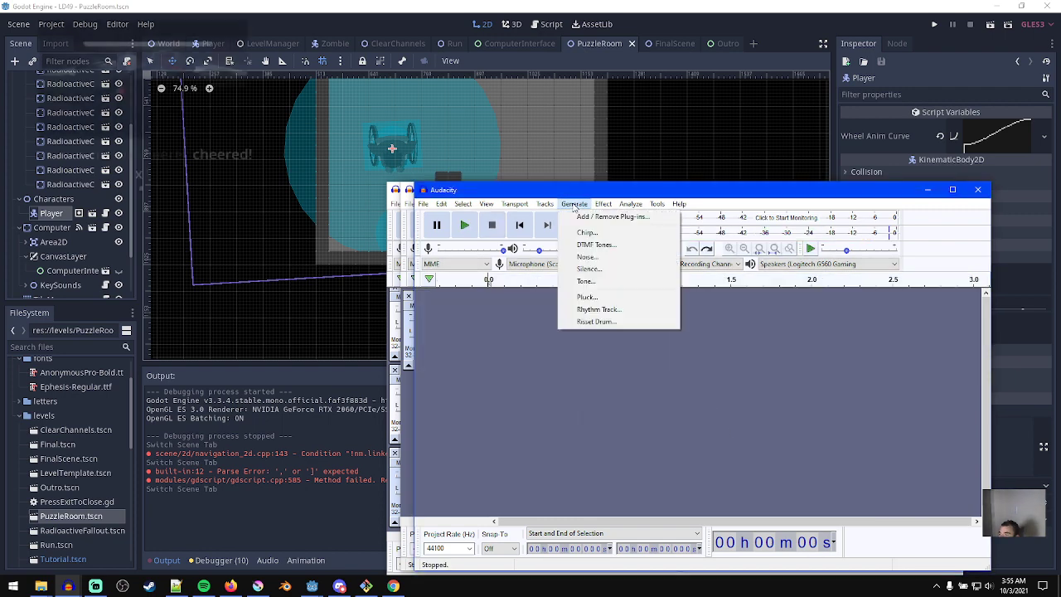
pyautogui.click(590, 233)
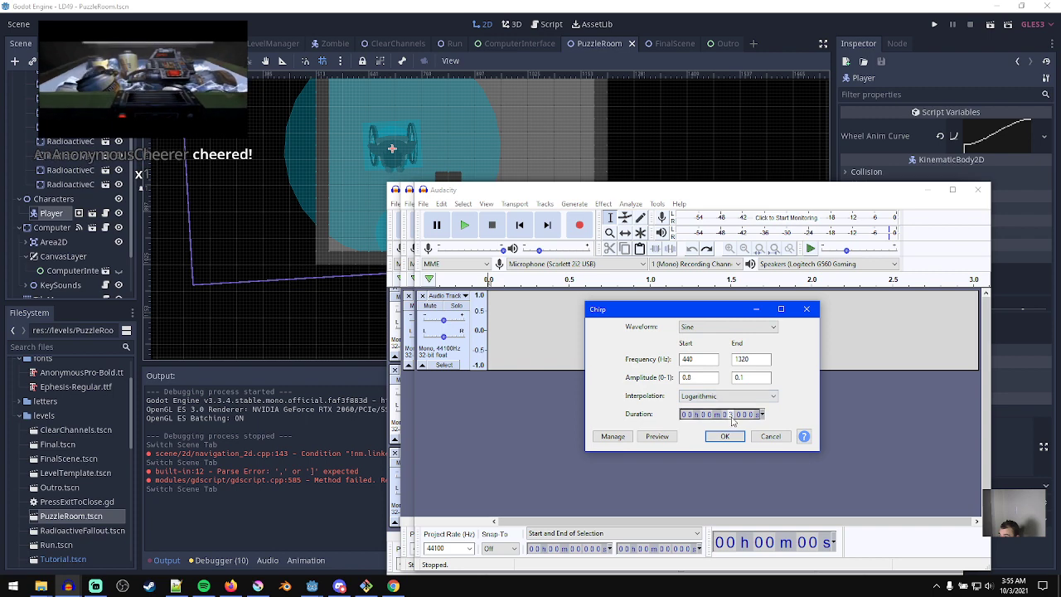
pyautogui.write('9')
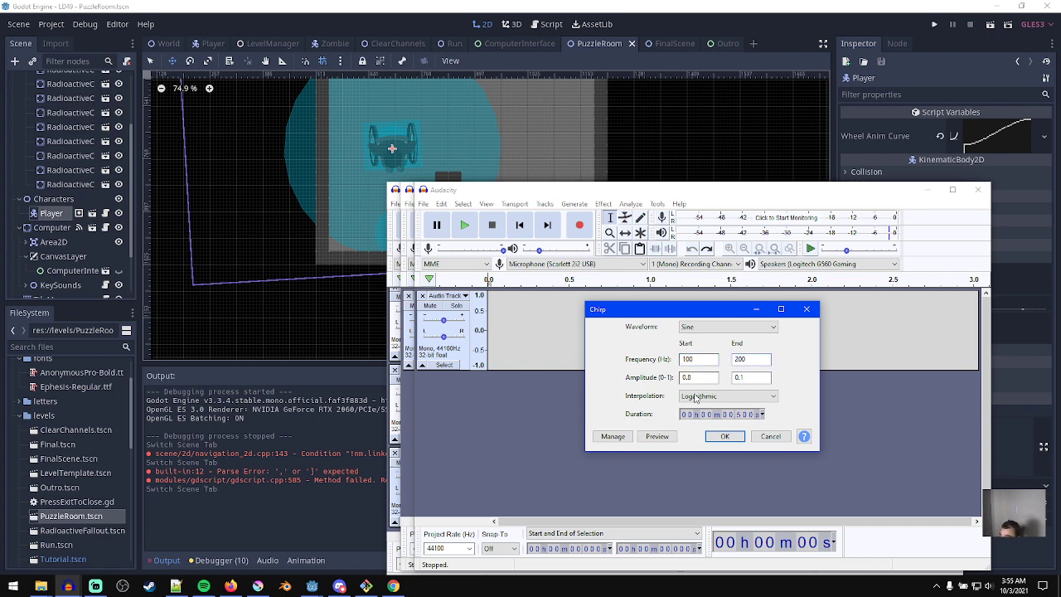
pyautogui.click(726, 398)
pyautogui.click(727, 397)
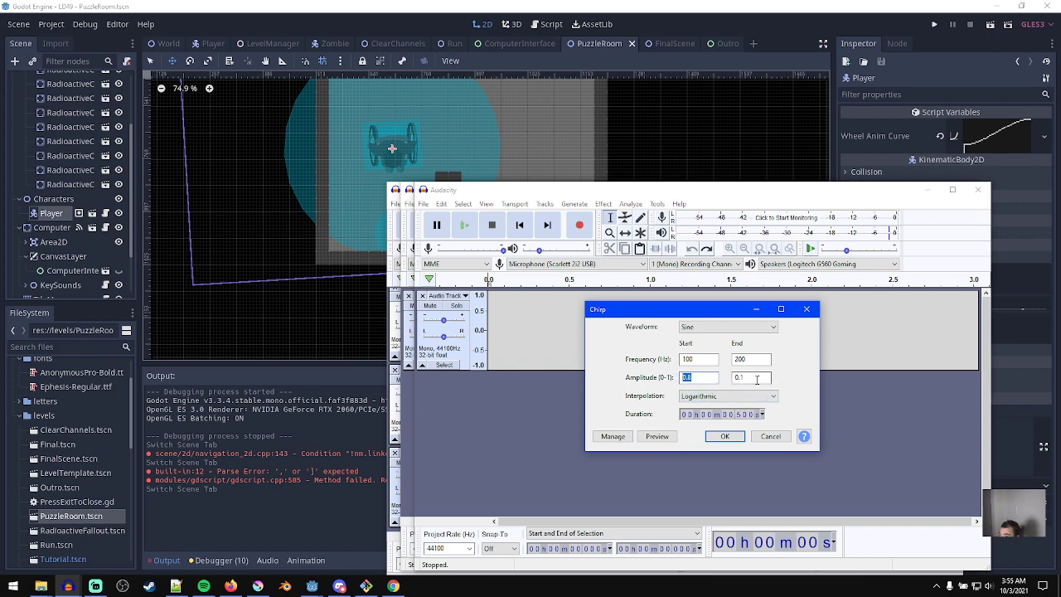
pyautogui.write('0.1')
pyautogui.press('Tab')
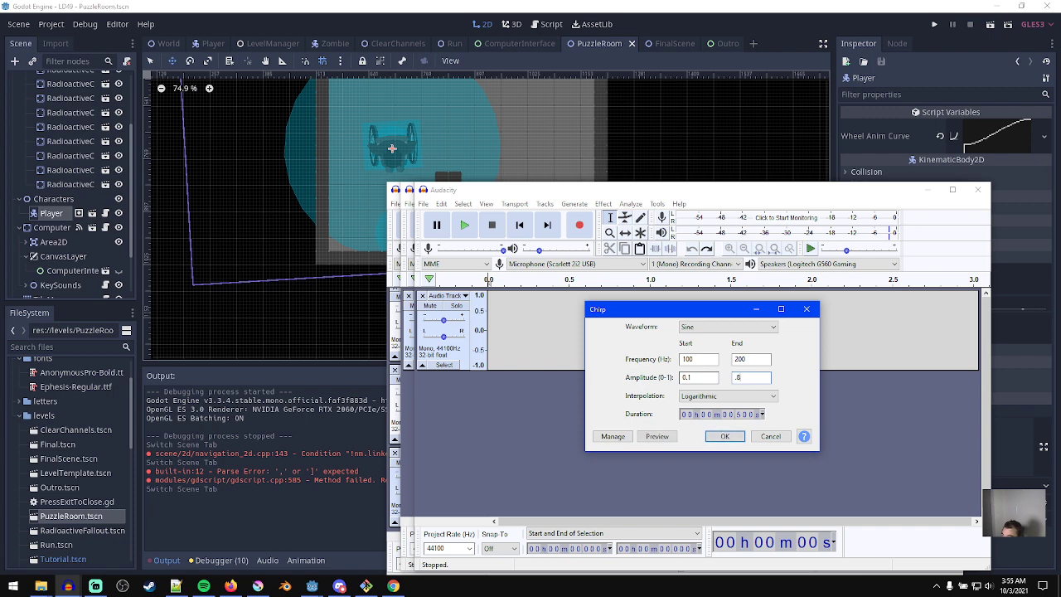
pyautogui.click(734, 437)
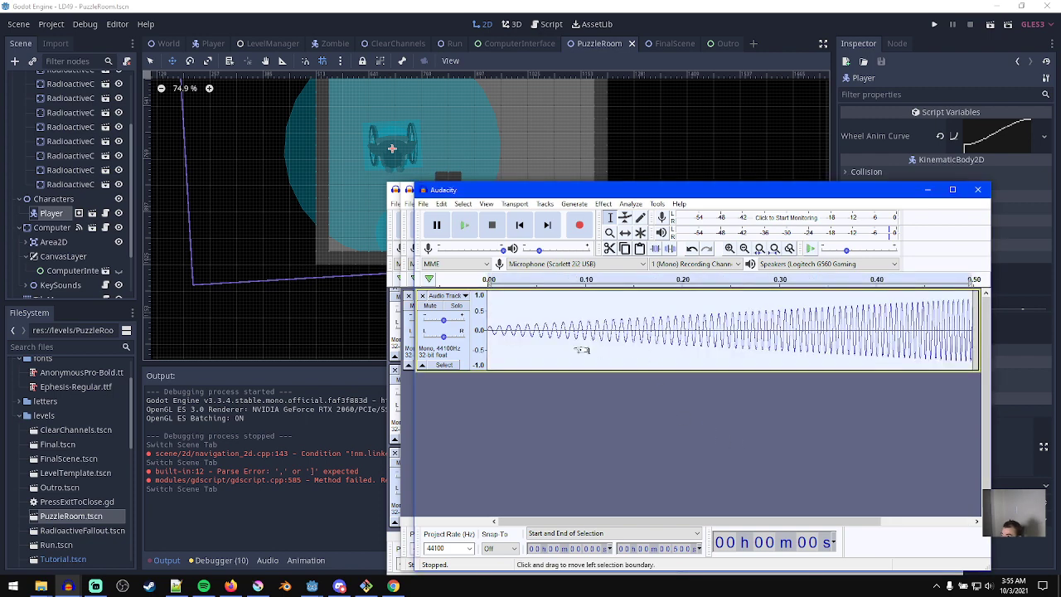
# - Play the half-second chirp and examine the end of its waveform around 0.500 seconds
pyautogui.keyDown('ctrl'); pyautogui.scroll(-2, 600, 350); pyautogui.keyUp('ctrl')
pyautogui.press('space')
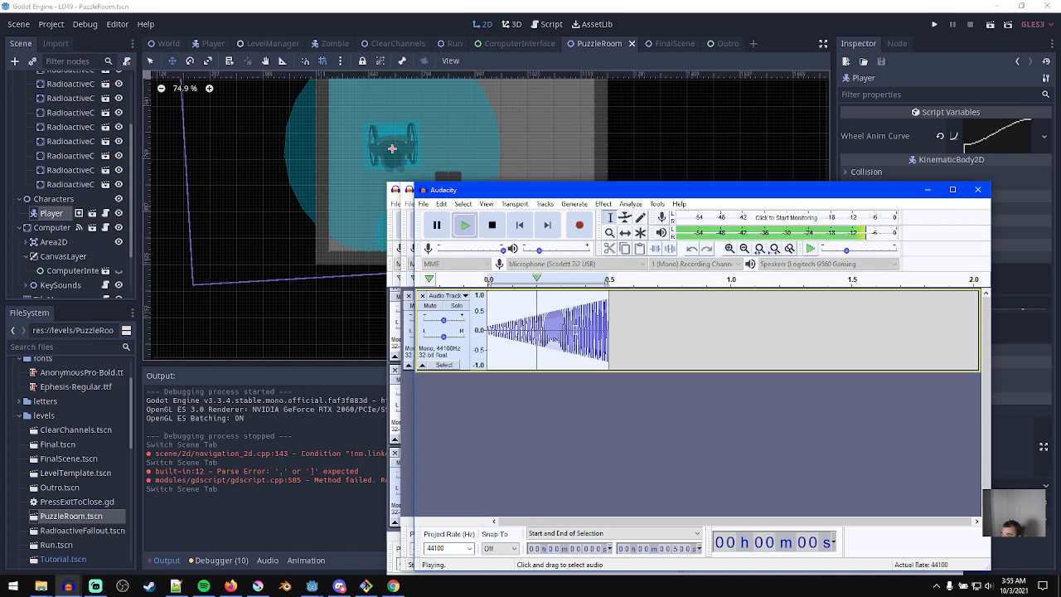
pyautogui.press('space')
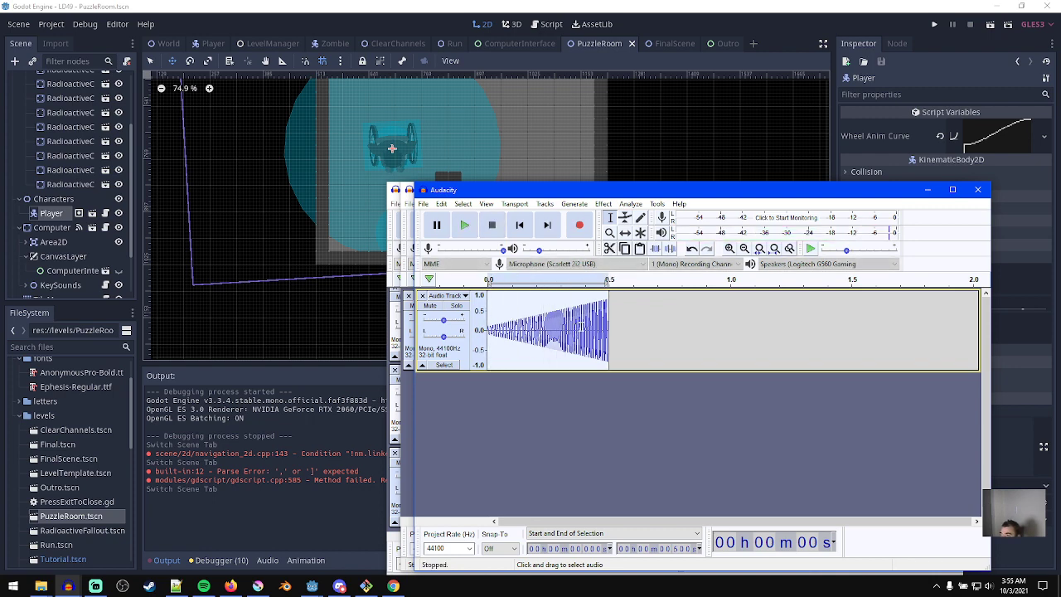
pyautogui.keyDown('ctrl'); pyautogui.scroll(1, 597, 332); pyautogui.keyUp('ctrl')
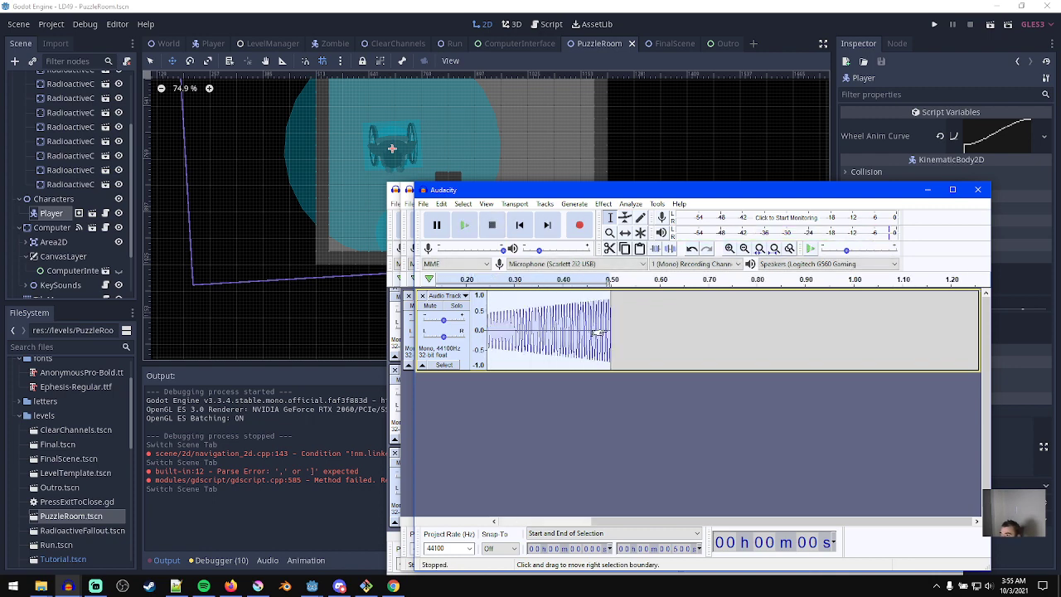
pyautogui.keyDown('ctrl'); pyautogui.scroll(1, 599, 332); pyautogui.keyUp('ctrl')
pyautogui.keyDown('ctrl'); pyautogui.scroll(2, 602, 330); pyautogui.keyUp('ctrl')
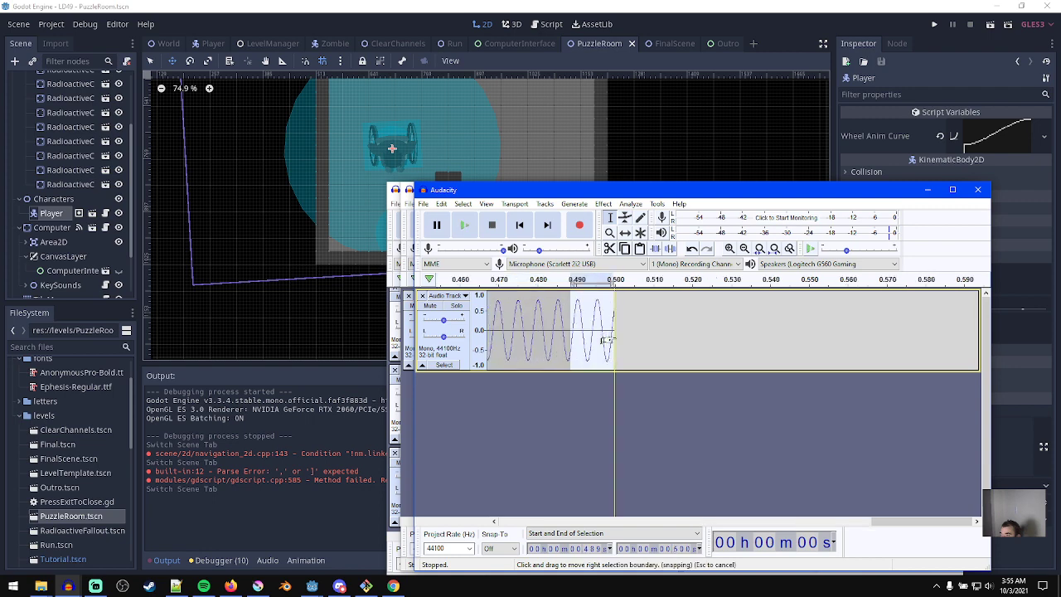
pyautogui.moveTo(525, 332); pyautogui.dragTo(611, 340)
pyautogui.click(611, 338)
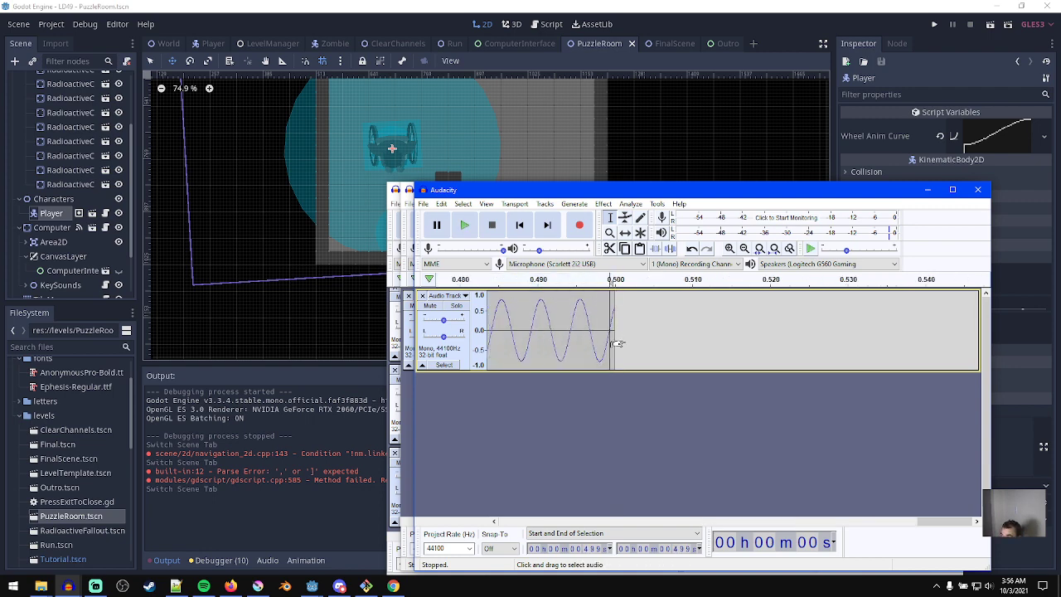
pyautogui.keyDown('ctrl'); pyautogui.scroll(-2, 621, 335); pyautogui.keyUp('ctrl')
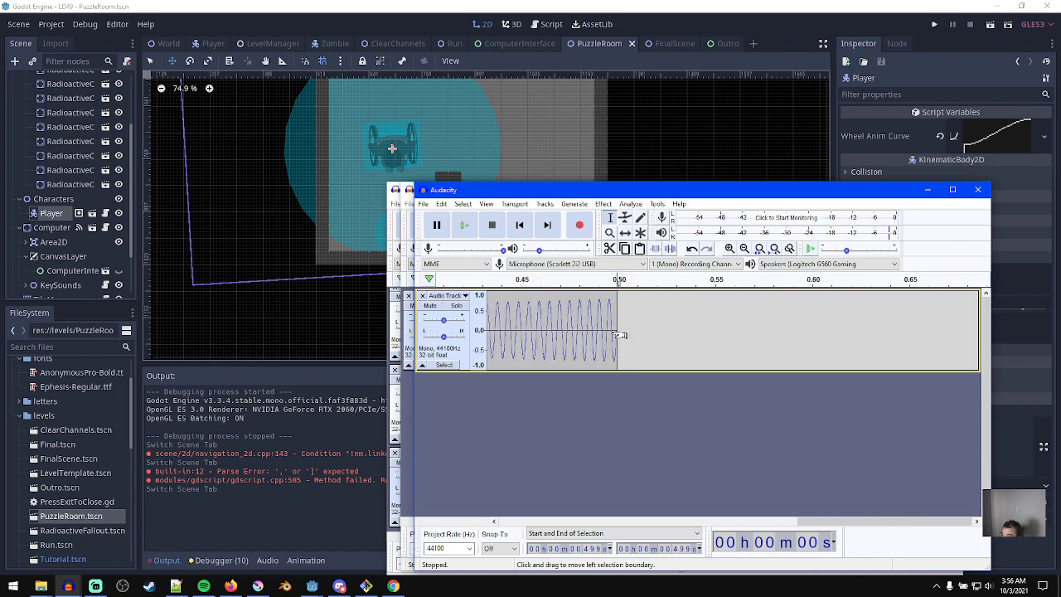
# - Play the half-second chirp again from the beginning and delete its audio track
pyautogui.click(520, 225)
pyautogui.press('space')
pyautogui.keyDown('ctrl'); pyautogui.scroll(-2, 573, 291); pyautogui.keyUp('ctrl')
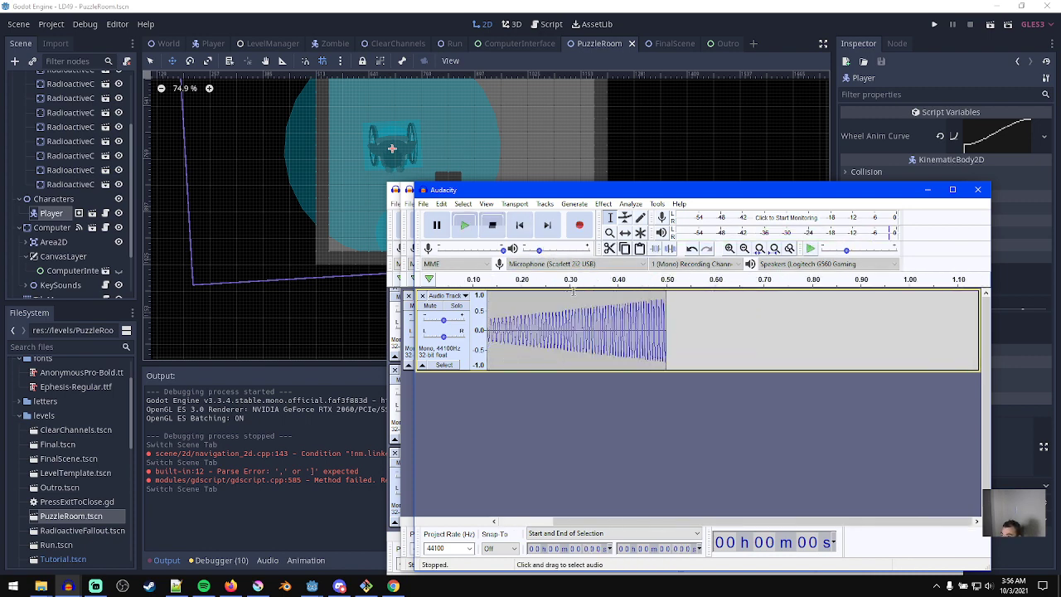
pyautogui.keyDown('ctrl'); pyautogui.scroll(-1, 577, 342); pyautogui.keyUp('ctrl')
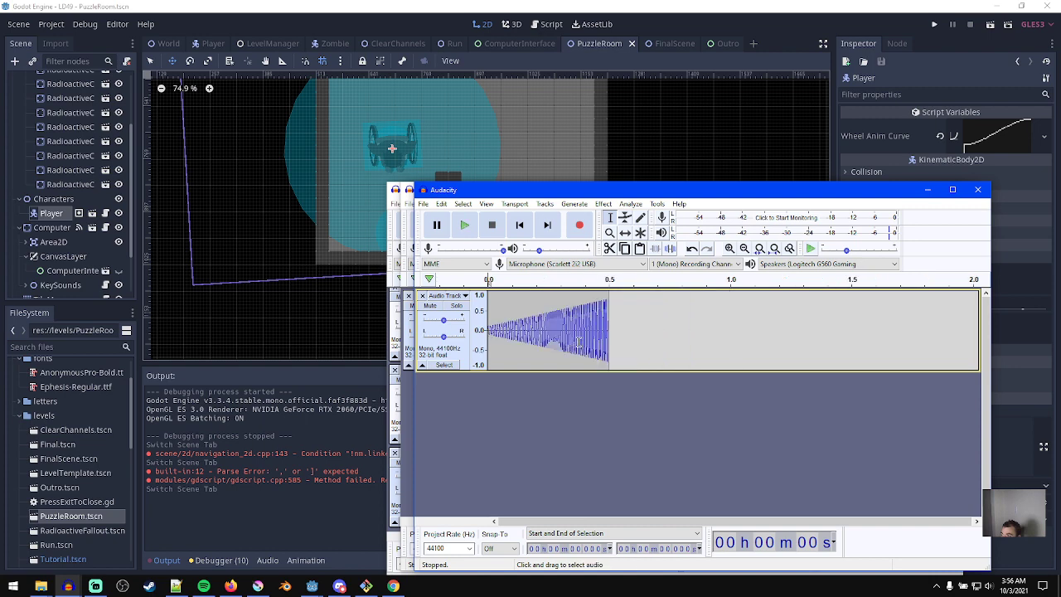
pyautogui.press('space')
pyautogui.click(423, 296)
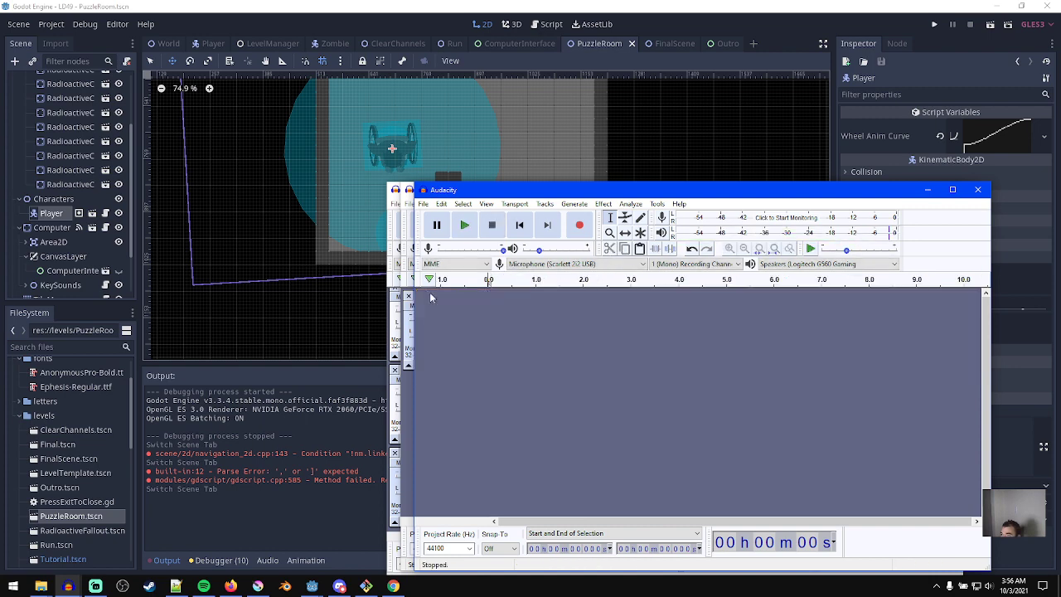
# - Generate and play a 0.100-second sine chirp from 100 to 200 Hz with amplitude 0.1 to 0.8
pyautogui.click(603, 203)
pyautogui.moveTo(574, 203)
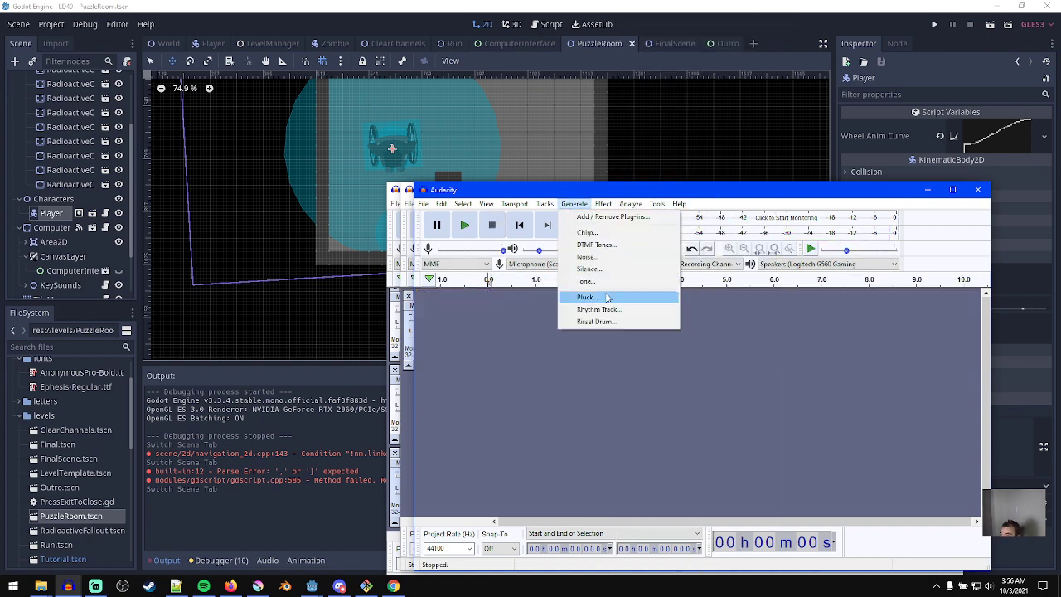
pyautogui.click(588, 232)
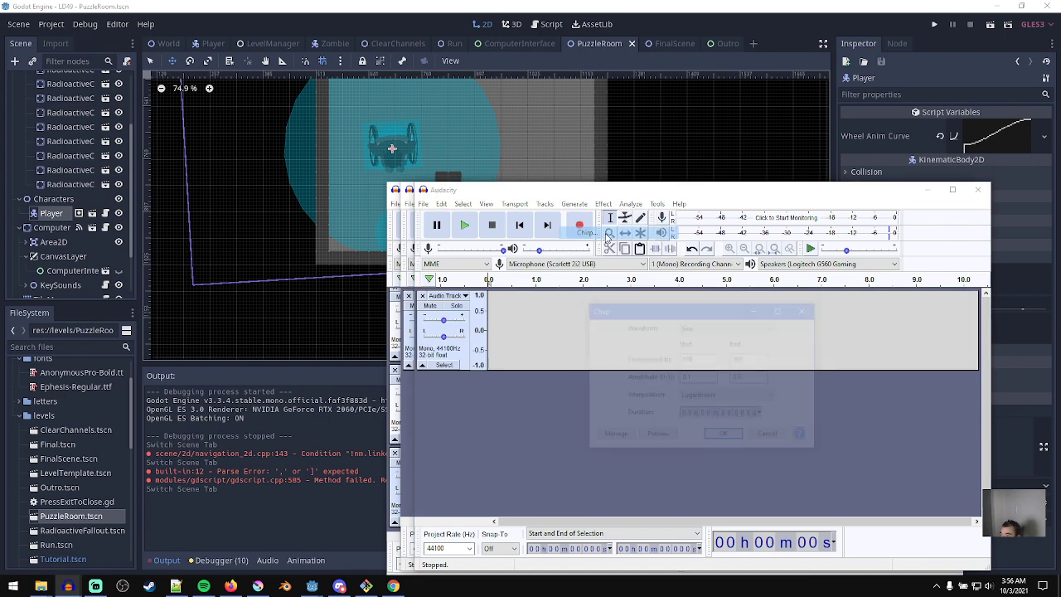
pyautogui.click(733, 434)
pyautogui.press('space')
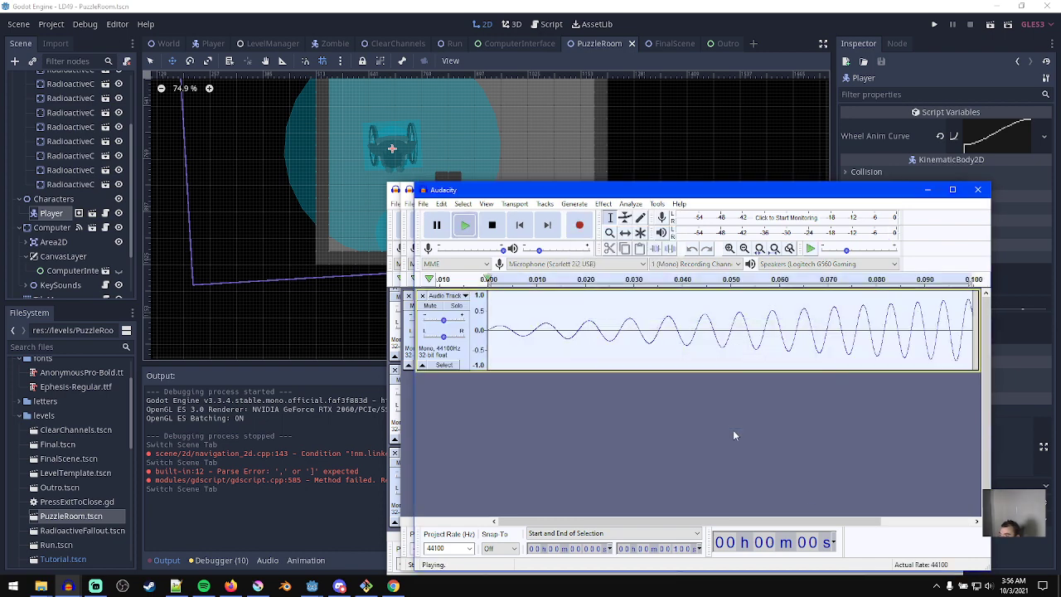
pyautogui.keyDown('ctrl'); pyautogui.scroll(-2, 528, 369); pyautogui.keyUp('ctrl')
pyautogui.press('space')
# - Inspect the end of the 0.100-second chirp's waveform and undo its generation
pyautogui.keyDown('ctrl'); pyautogui.scroll(2, 611, 340); pyautogui.keyUp('ctrl')
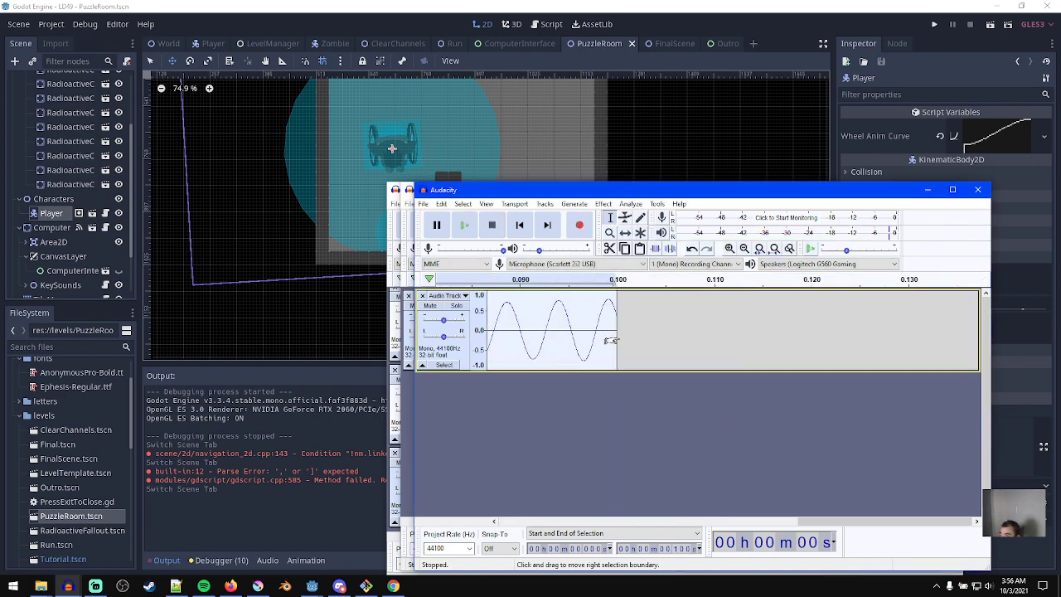
pyautogui.keyDown('ctrl'); pyautogui.scroll(-2, 613, 347); pyautogui.keyUp('ctrl')
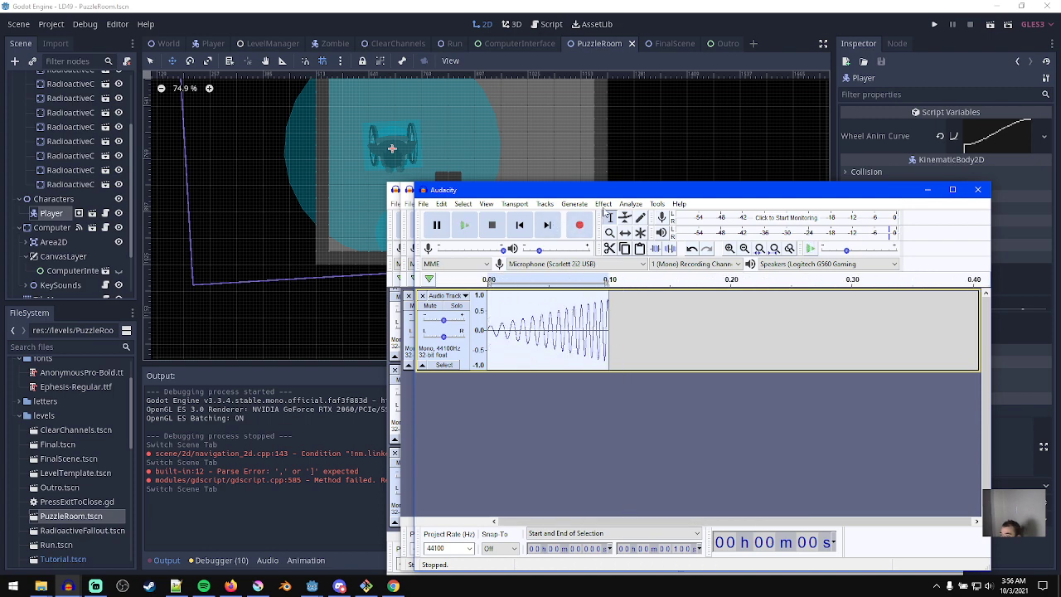
pyautogui.hotkey('ctrl', 'z')
# - Generate a 0.200-second sine chirp from 100 to 200 Hz with linear interpolation, play it, and undo the generation
pyautogui.click(602, 203)
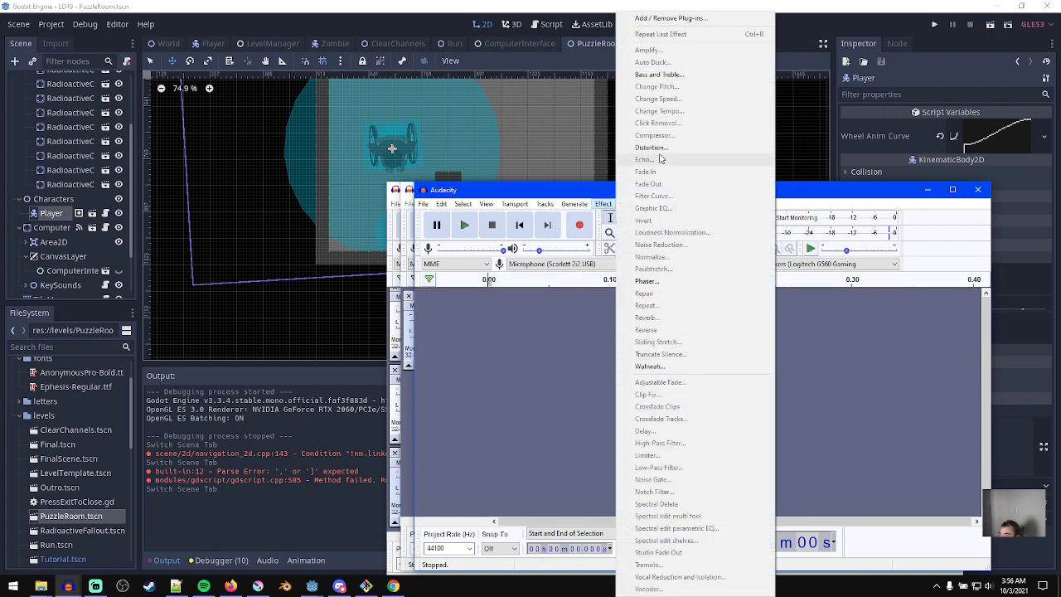
pyautogui.click(574, 203)
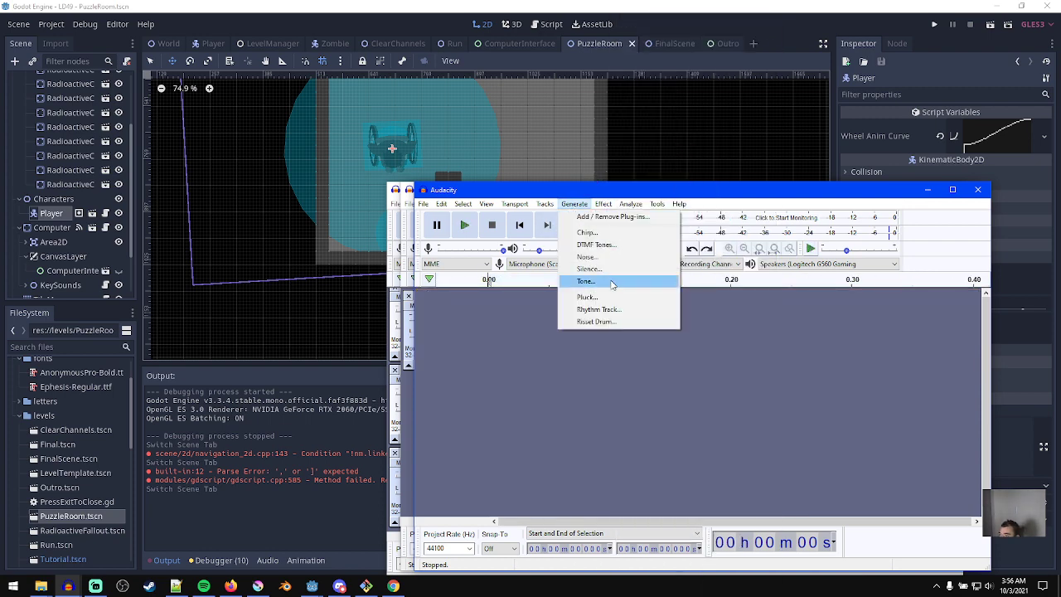
pyautogui.click(610, 233)
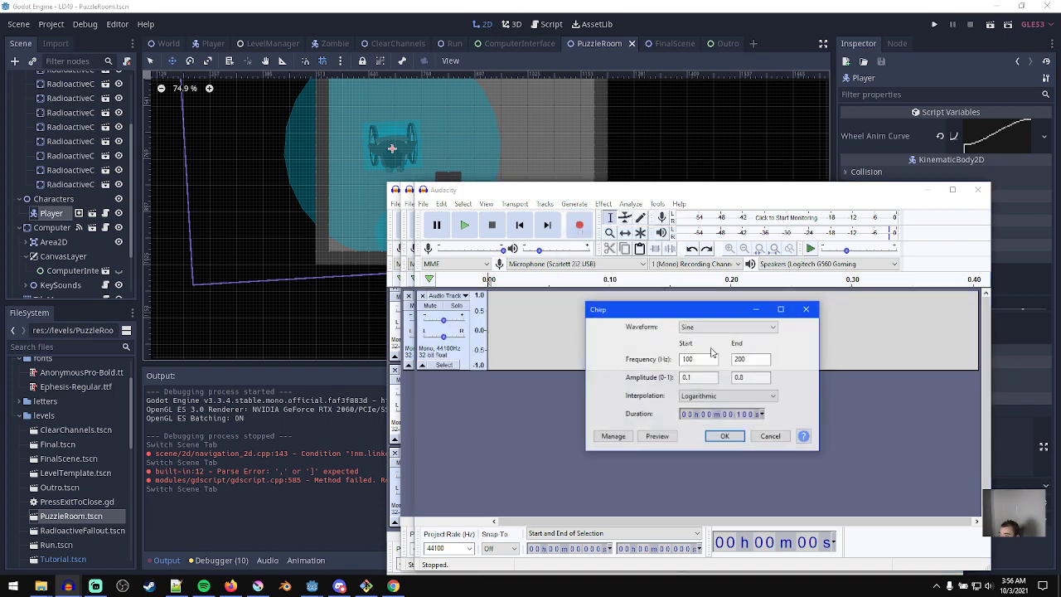
pyautogui.click(744, 396)
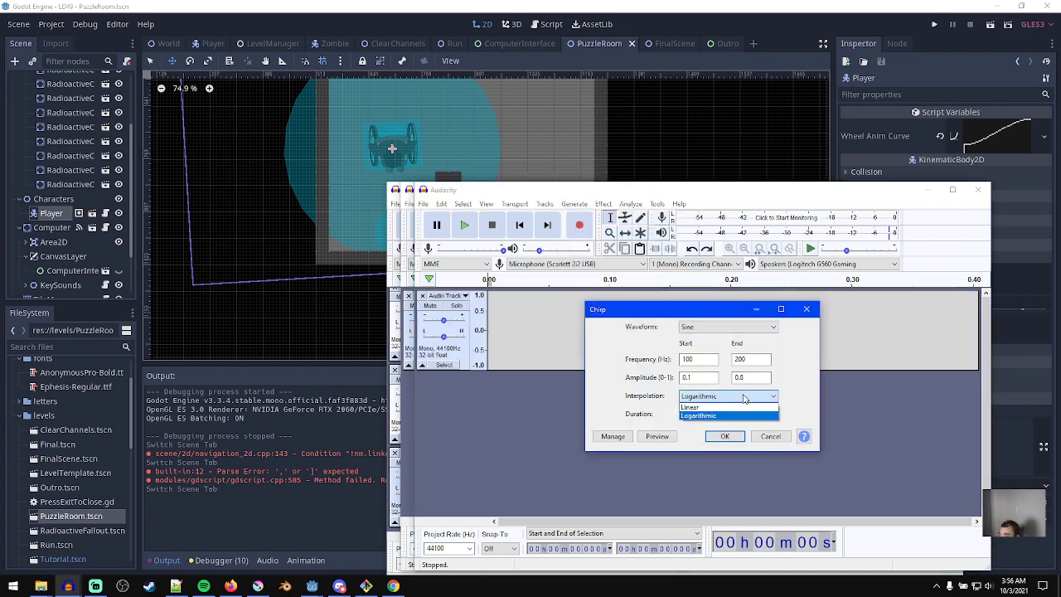
pyautogui.click(721, 406)
pyautogui.click(724, 436)
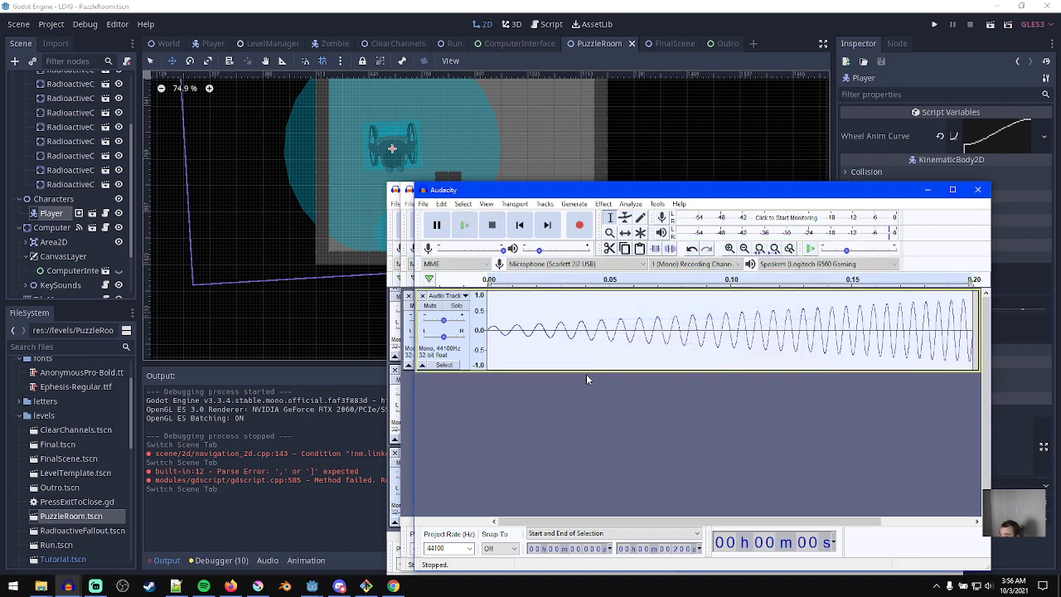
pyautogui.keyDown('ctrl'); pyautogui.scroll(-2, 553, 303); pyautogui.keyUp('ctrl')
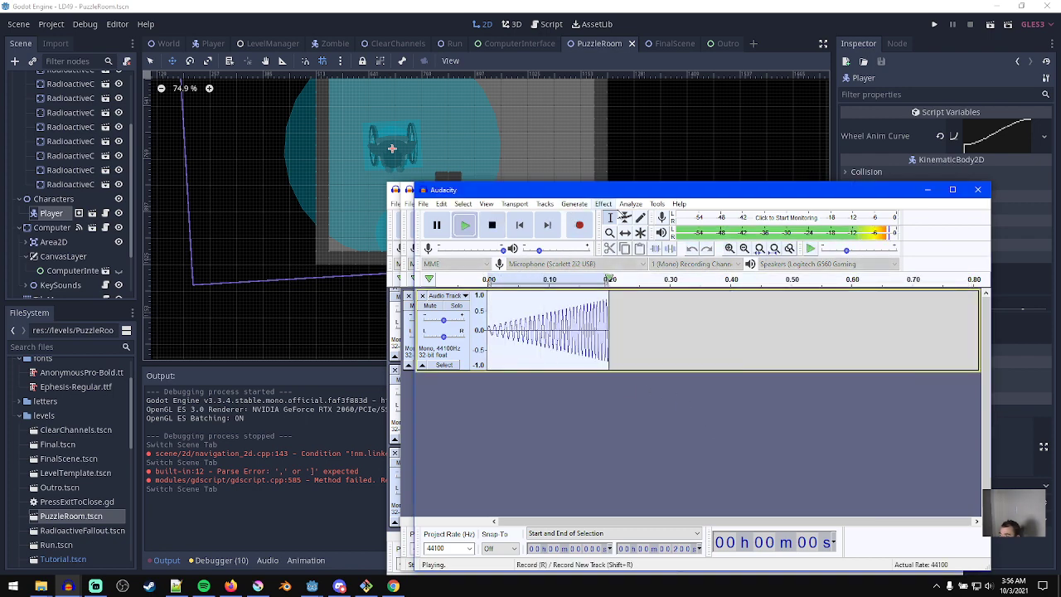
pyautogui.hotkey('ctrl', 'z')
# - Preview and generate a 0.200-second sine chirp from 100 to 200 Hz with amplitude 0.1 to 0.8 and logarithmic interpolation
pyautogui.click(603, 204)
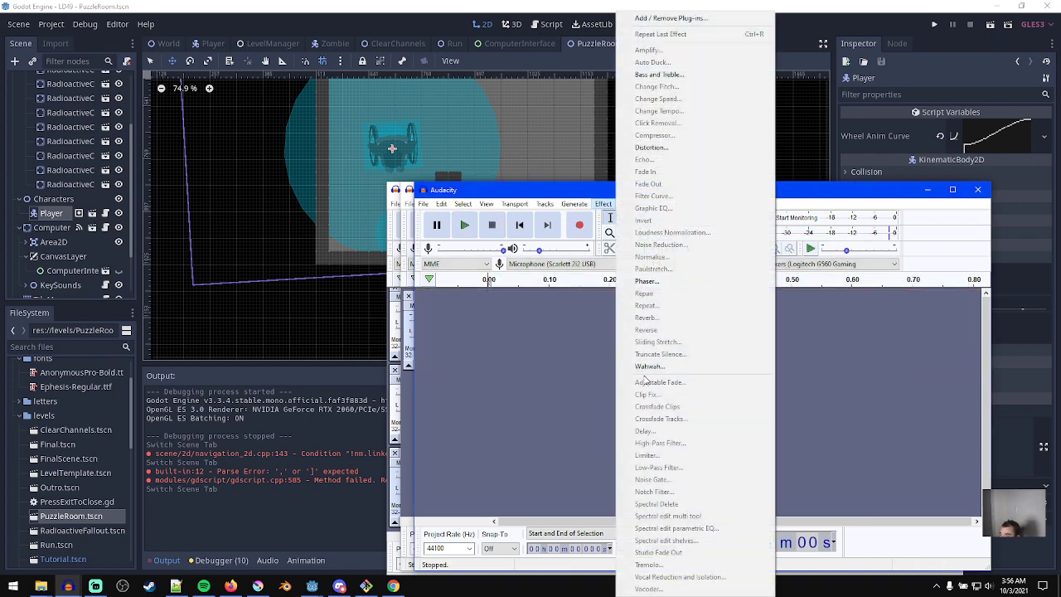
pyautogui.moveTo(584, 207)
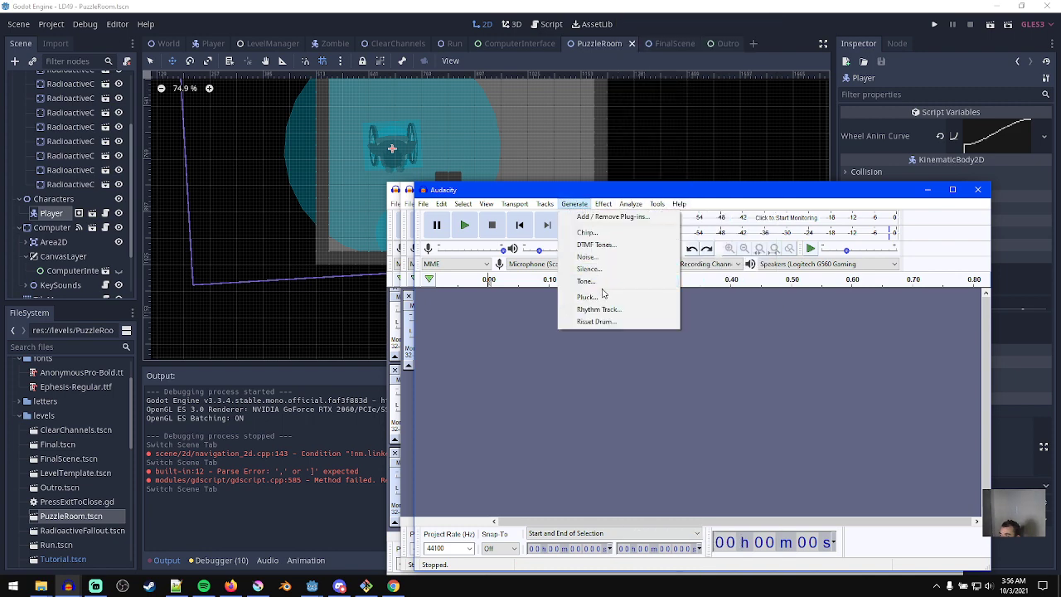
pyautogui.click(587, 232)
pyautogui.click(728, 396)
pyautogui.click(733, 415)
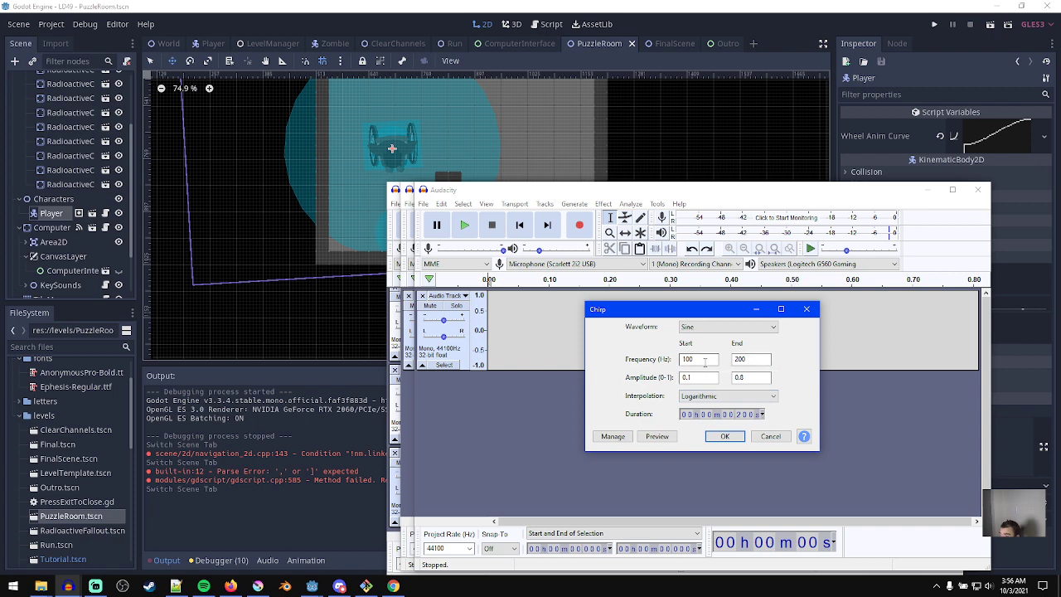
pyautogui.click(660, 437)
pyautogui.click(662, 438)
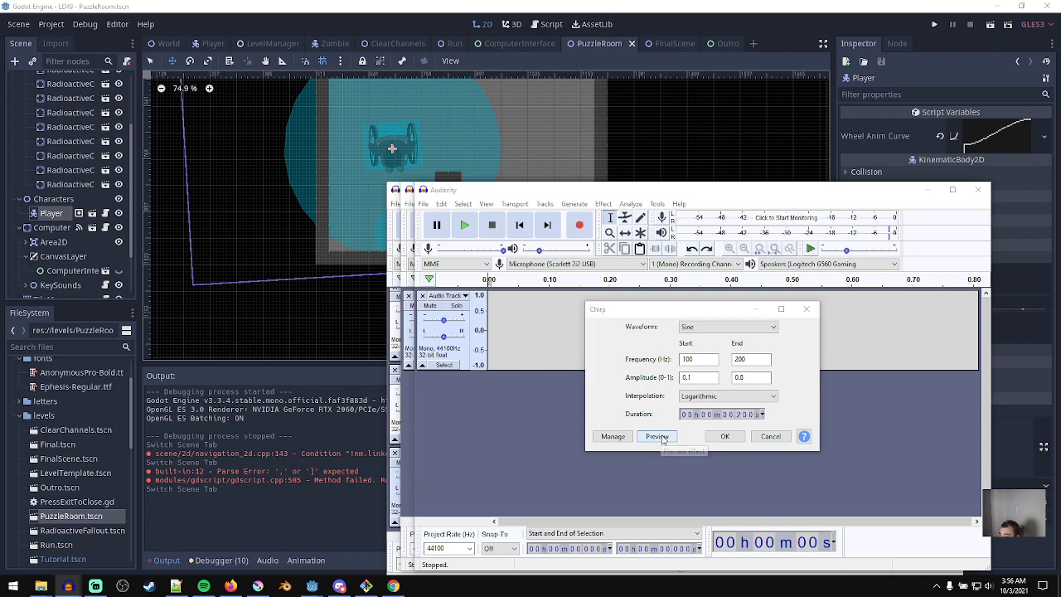
pyautogui.click(724, 437)
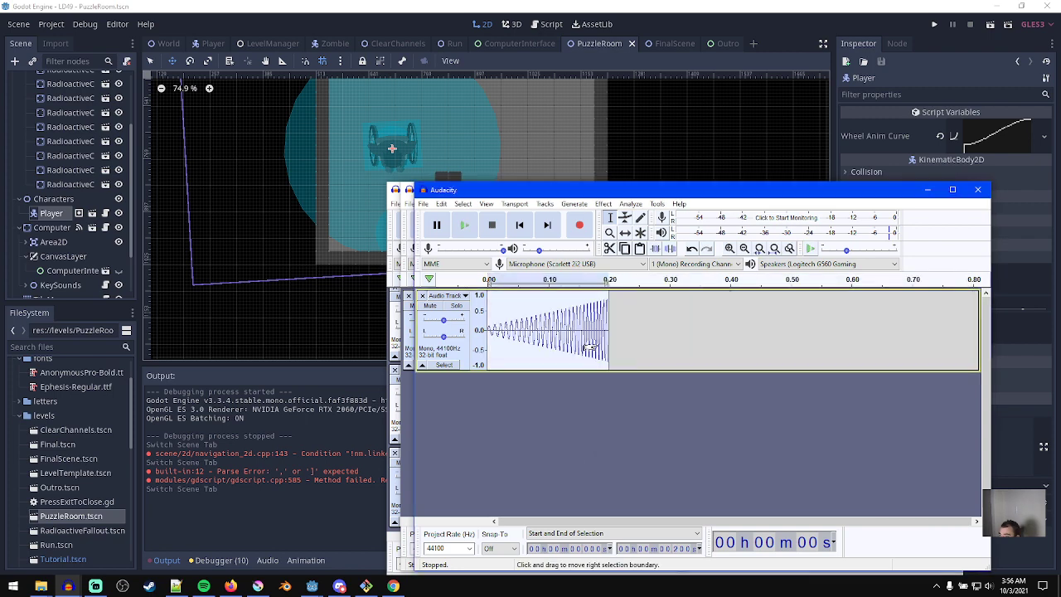
# - Trim the end of the chirp at the zero crossing near 0.196 s and return to the track's start
pyautogui.keyDown('ctrl'); pyautogui.scroll(5, 613, 341); pyautogui.keyUp('ctrl')
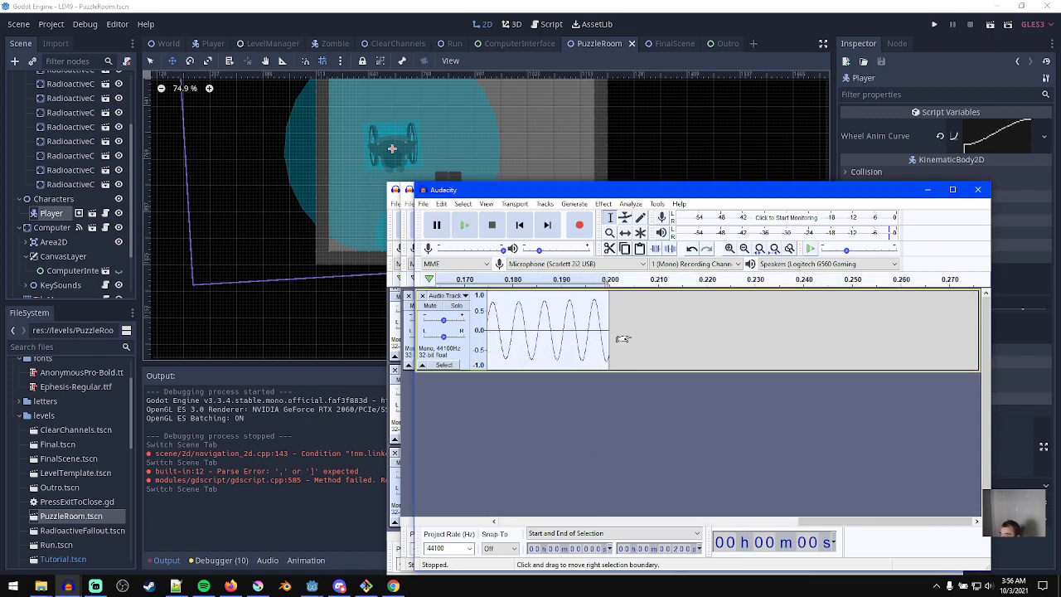
pyautogui.click(576, 335)
pyautogui.press('z')
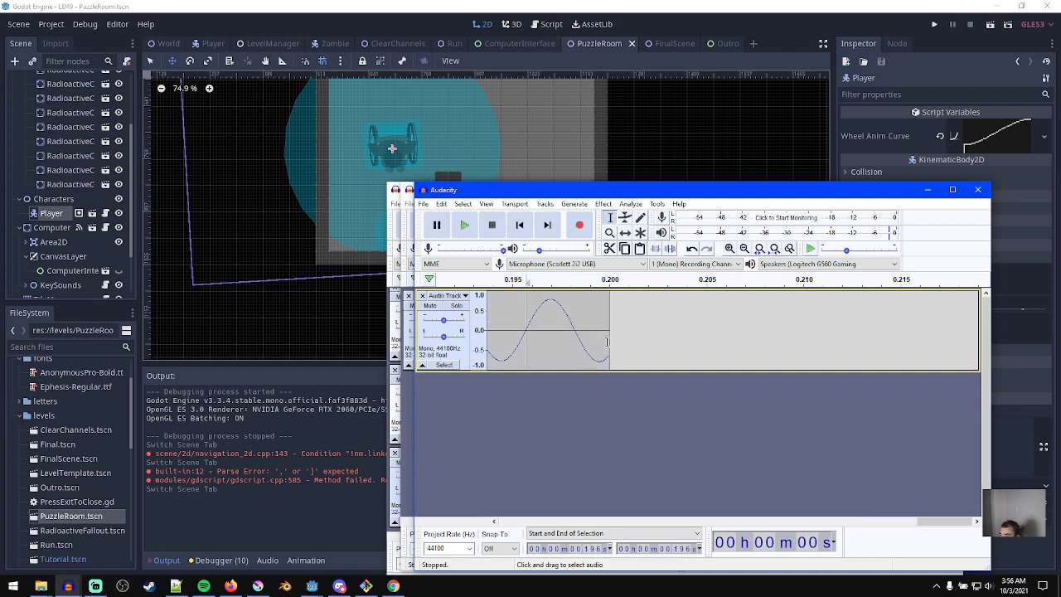
pyautogui.keyDown('ctrl'); pyautogui.scroll(-3, 620, 341); pyautogui.keyUp('ctrl')
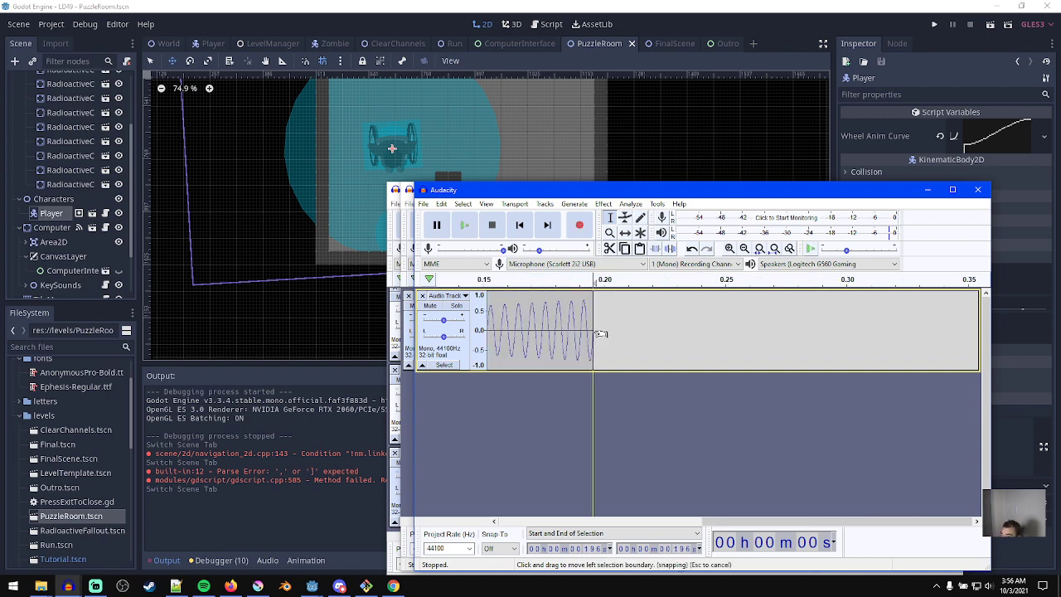
pyautogui.click(521, 226)
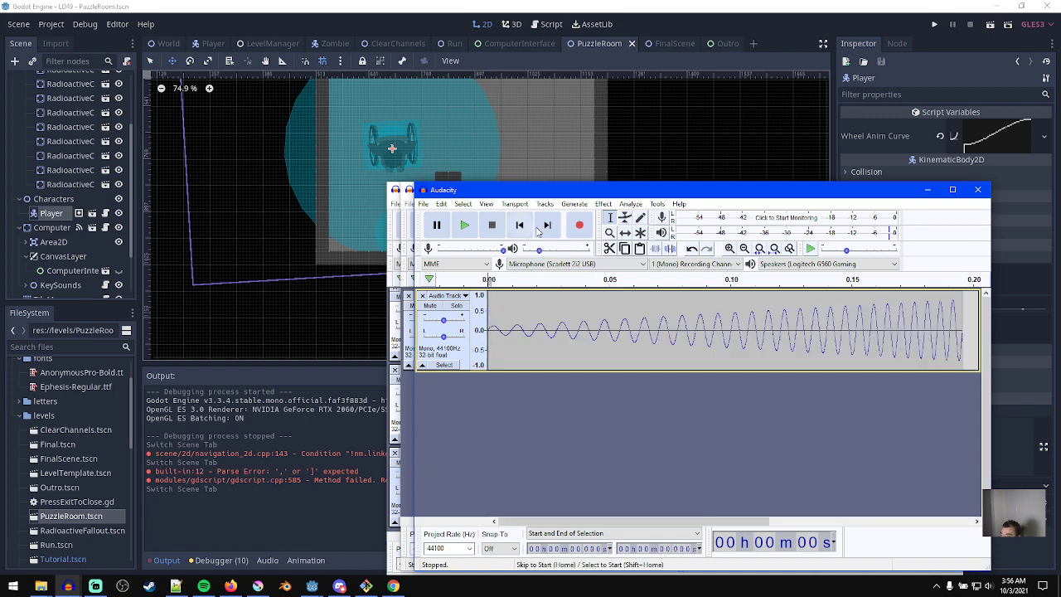
# - Generate 6.220 seconds of silence at the end of the chirp
pyautogui.click(575, 204)
pyautogui.click(589, 273)
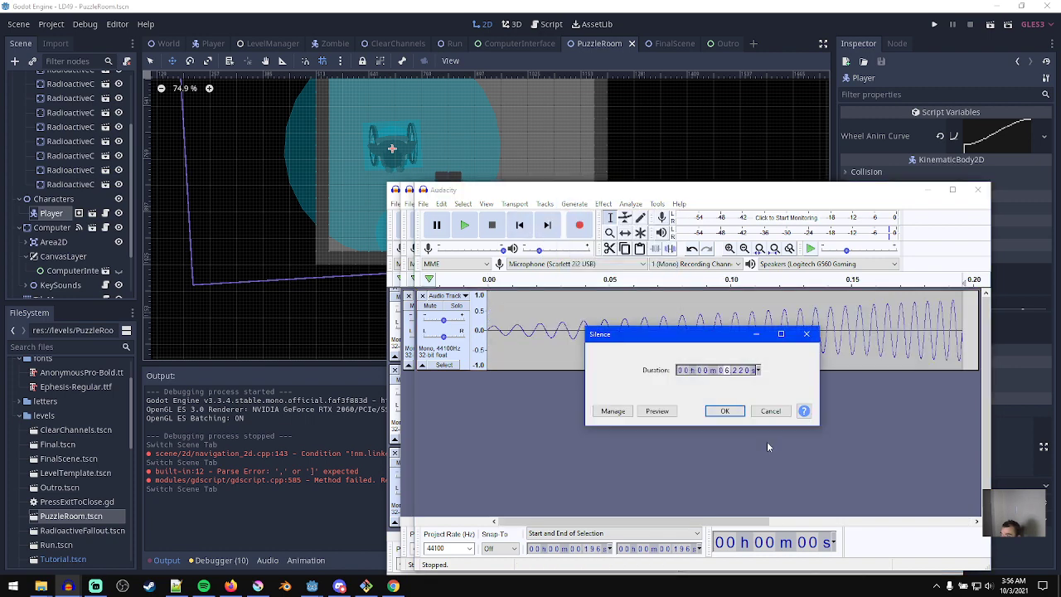
pyautogui.click(733, 413)
pyautogui.keyDown('ctrl'); pyautogui.scroll(-3, 639, 385); pyautogui.keyUp('ctrl')
pyautogui.click(535, 345)
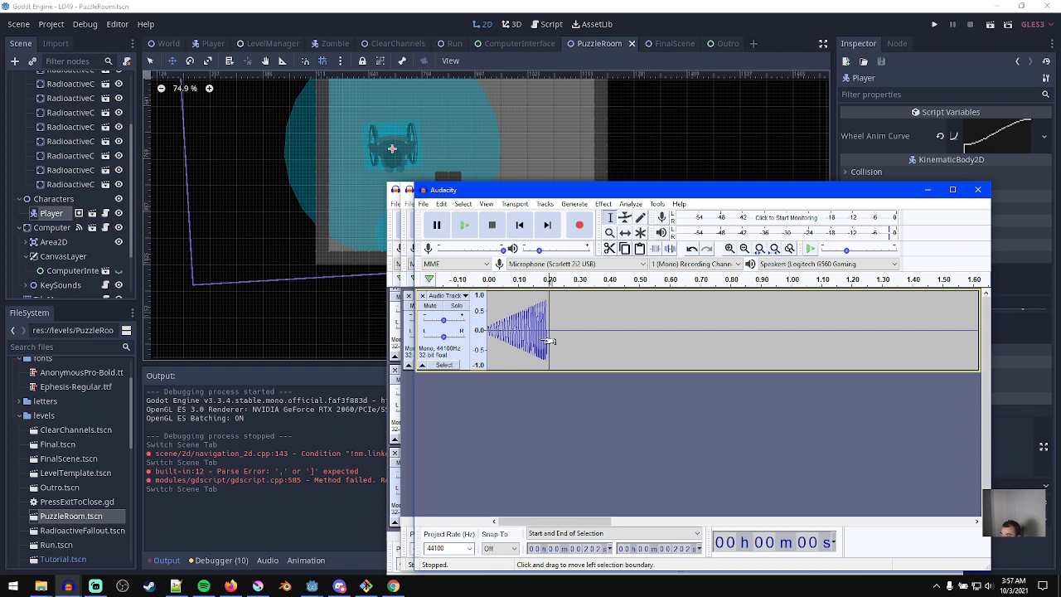
# - Apply Reverb to the whole track and play the result
pyautogui.hotkey('ctrl', 'a')
pyautogui.click(604, 204)
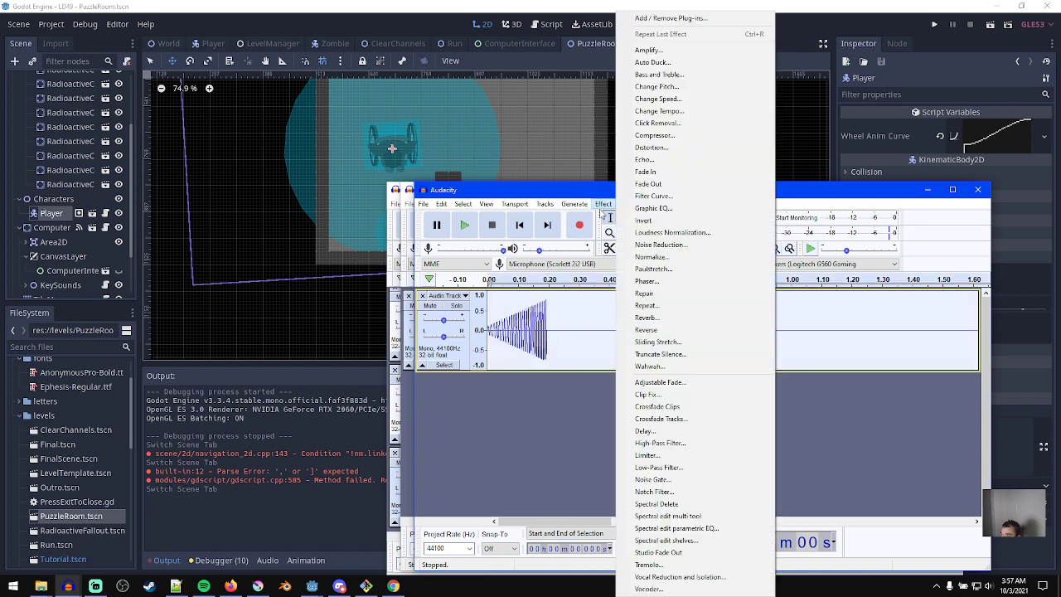
pyautogui.click(665, 318)
pyautogui.press('Return')
pyautogui.press('space')
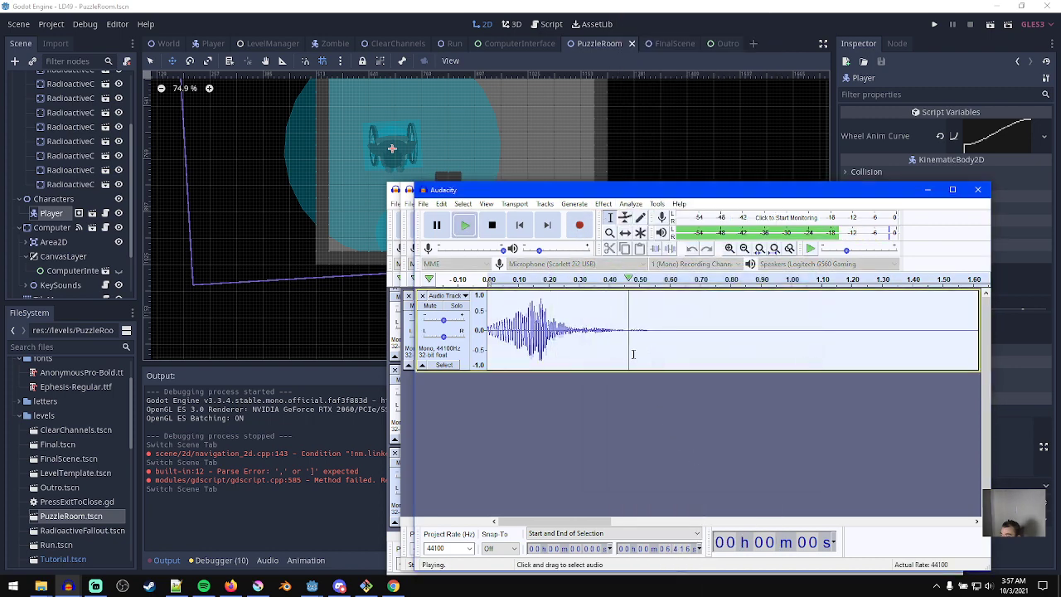
pyautogui.keyDown('ctrl'); pyautogui.scroll(-1, 535, 332); pyautogui.keyUp('ctrl')
pyautogui.press('space')
# - Delete all the silence after about 0.572 s and play the shortened sound
pyautogui.moveTo(574, 332); pyautogui.dragTo(888, 346)
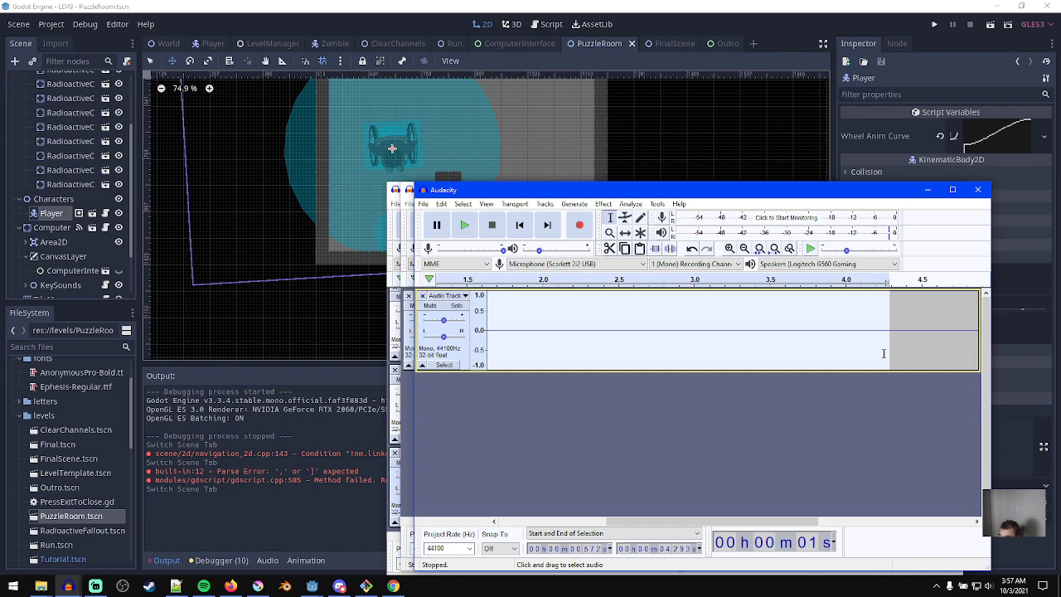
pyautogui.keyDown('shift'); pyautogui.scroll(5, 878, 357); pyautogui.keyUp('shift')
pyautogui.press('Delete')
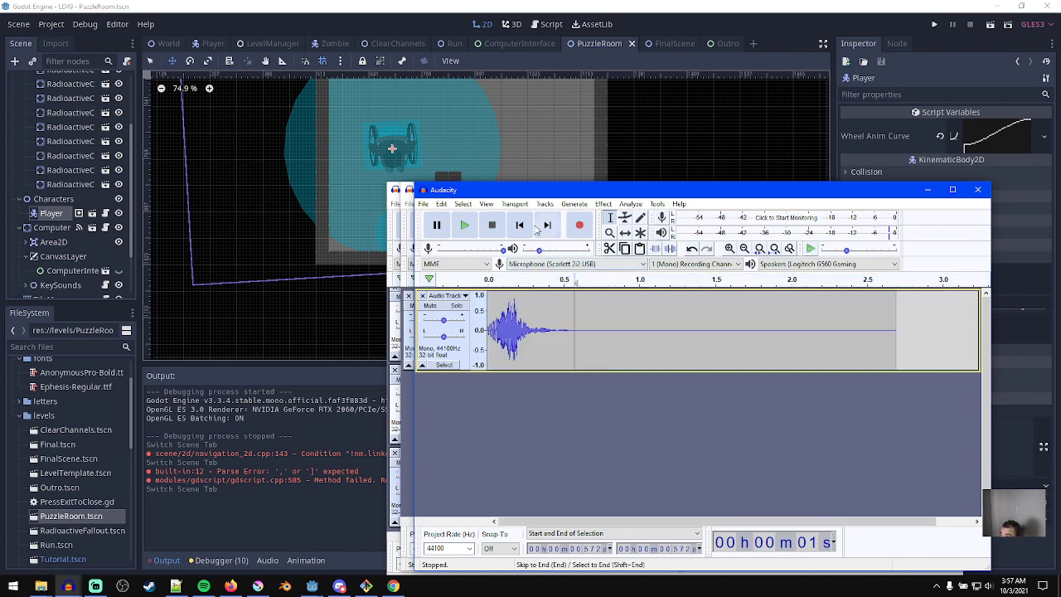
pyautogui.hotkey('shift', 'End')
pyautogui.press('Delete')
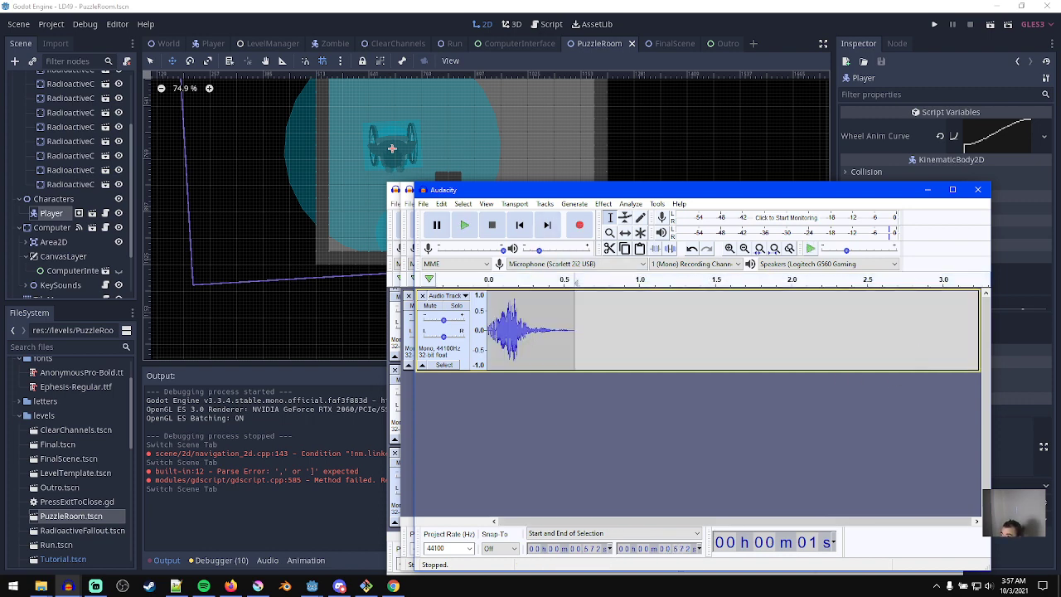
pyautogui.press('space')
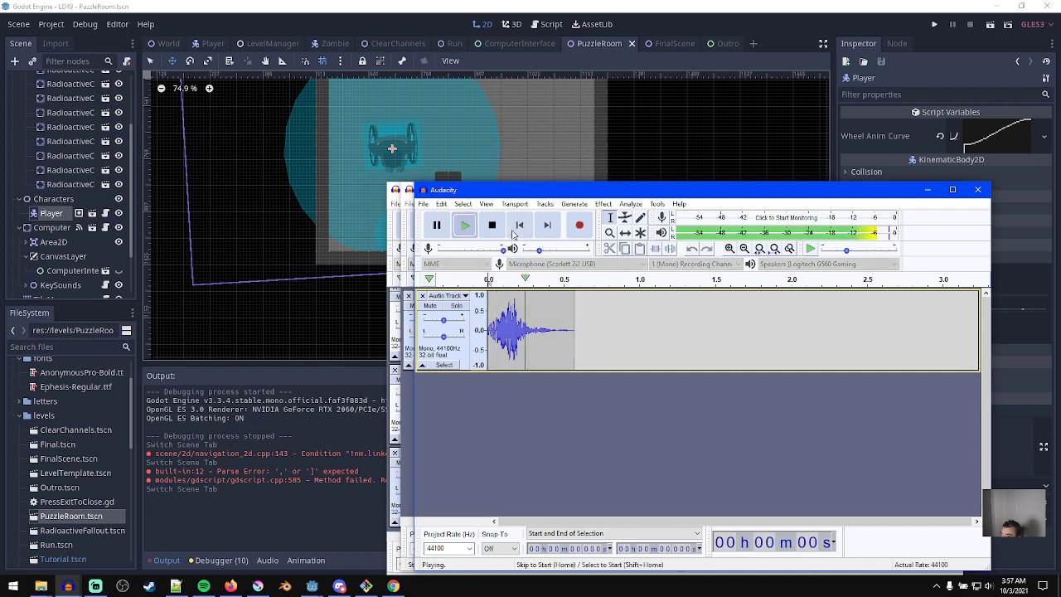
pyautogui.press('space')
pyautogui.keyDown('ctrl'); pyautogui.scroll(1, 494, 332); pyautogui.keyUp('ctrl')
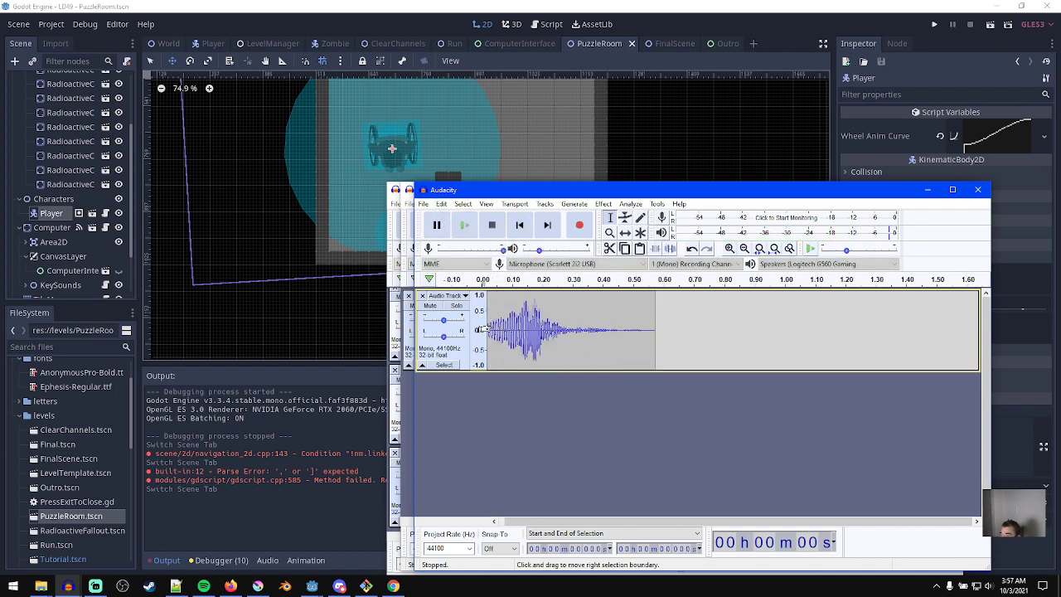
# - Lower the pitch of the whole sound by 6 semitones and play it back several times
pyautogui.doubleClick(562, 324)
pyautogui.click(600, 204)
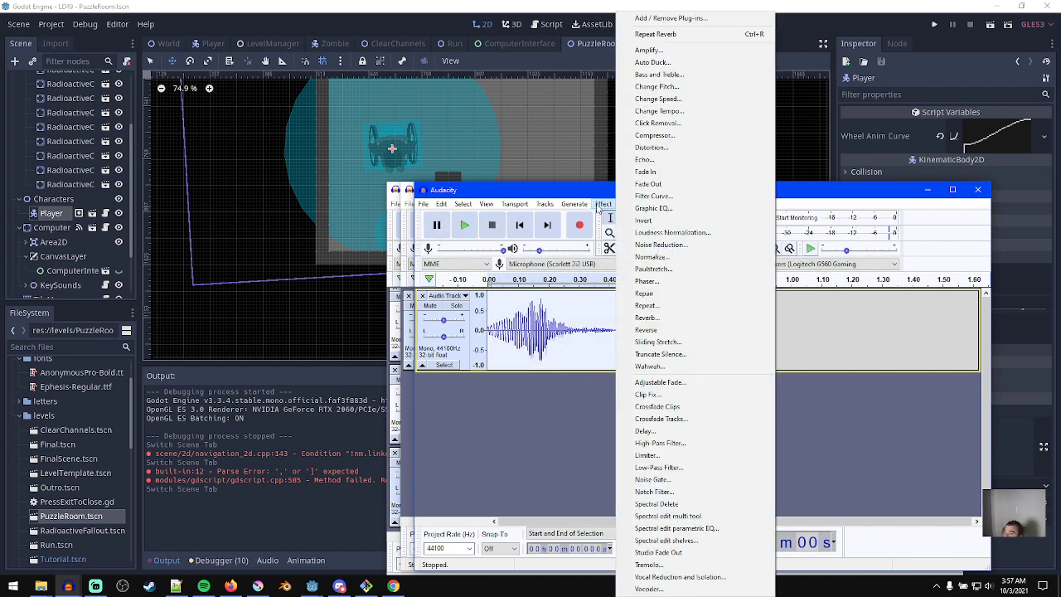
pyautogui.click(688, 92)
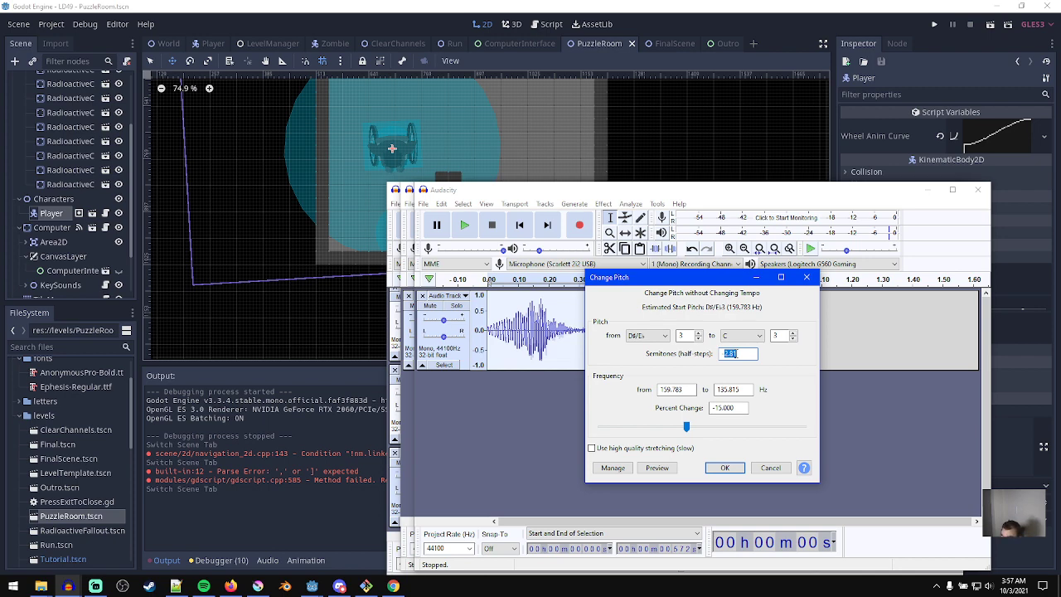
pyautogui.press('BackSpace')
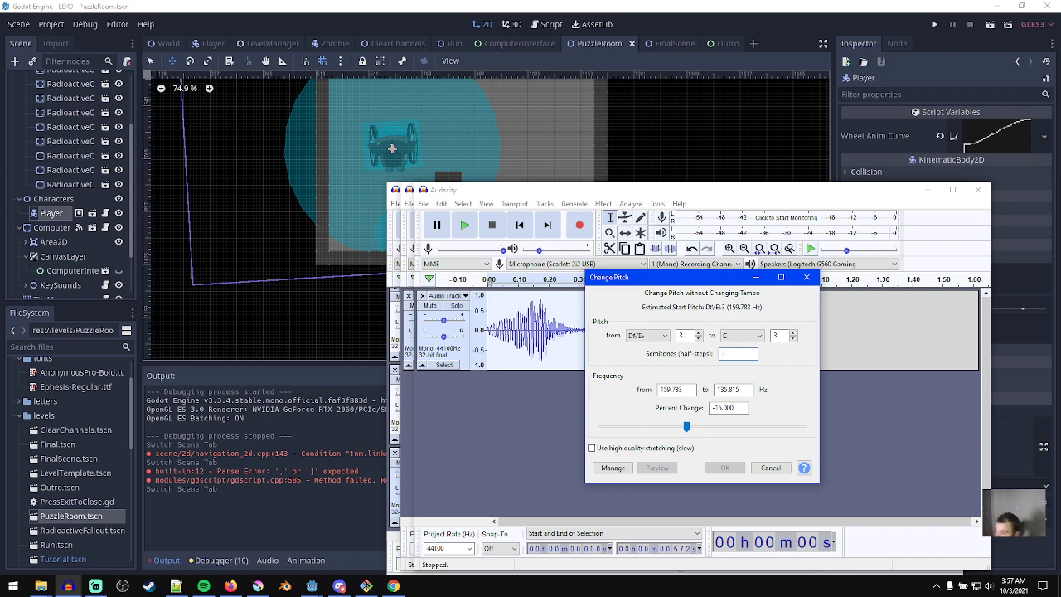
pyautogui.write('6')
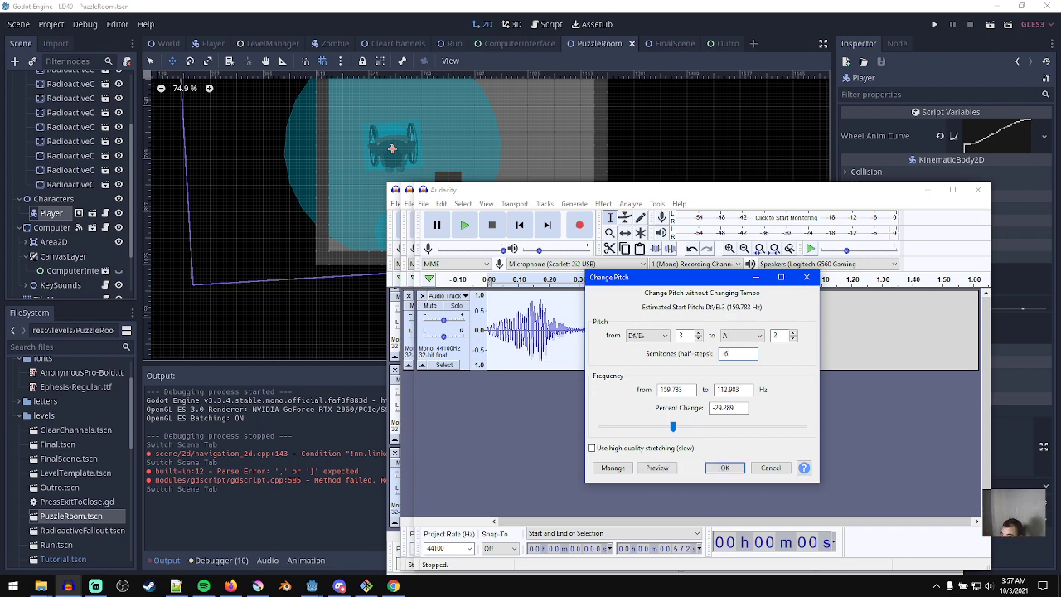
pyautogui.press('Return')
pyautogui.press('space')
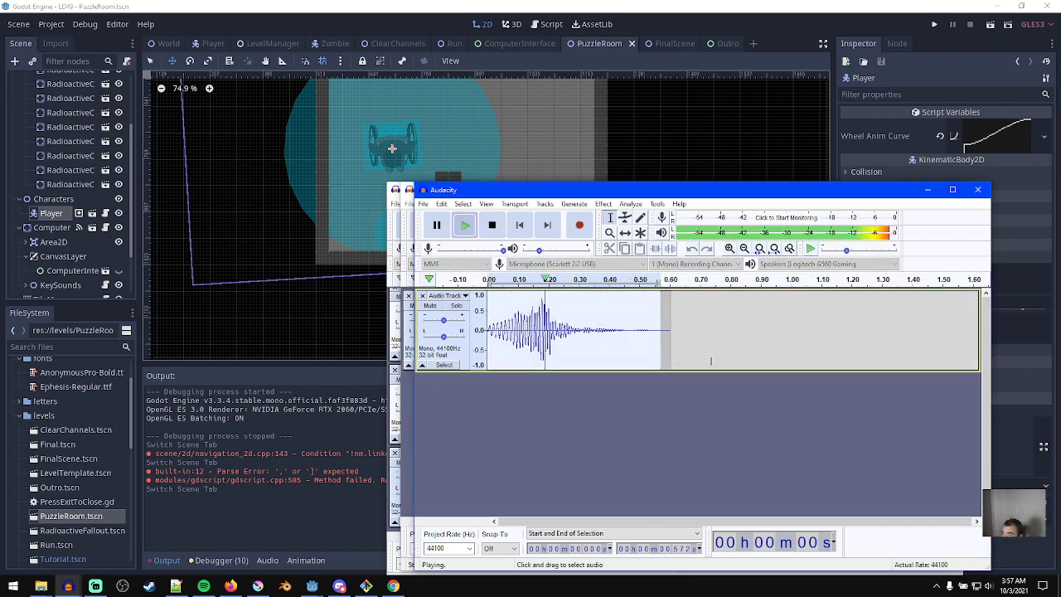
pyautogui.press('space')
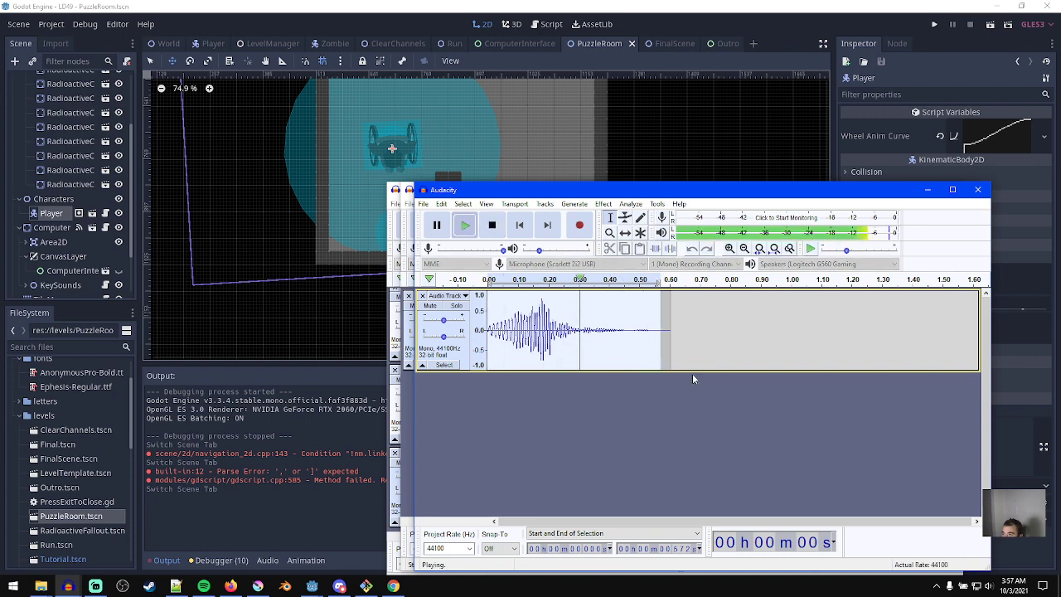
pyautogui.press('space')
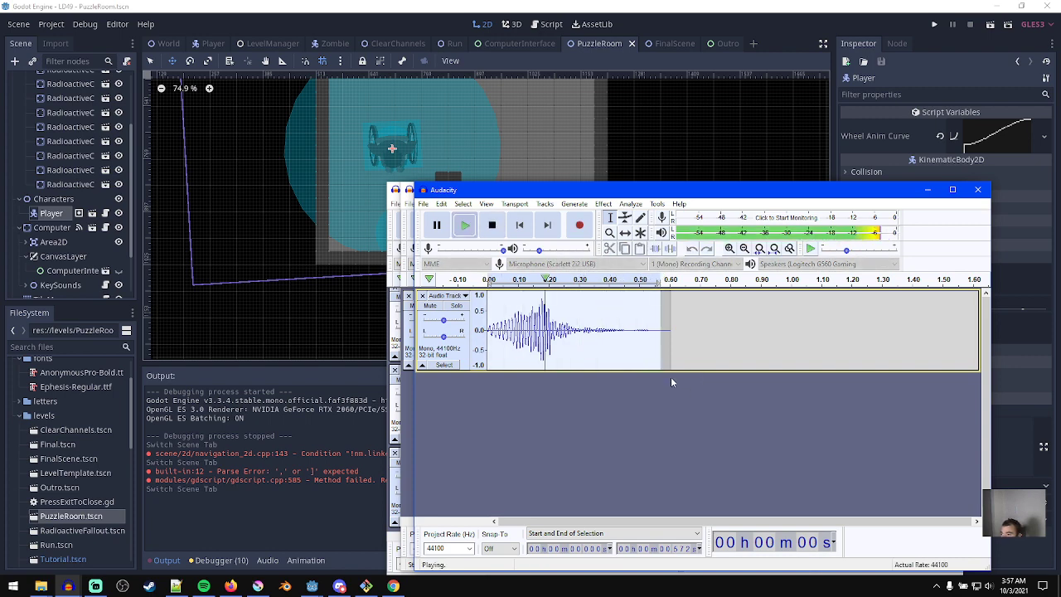
pyautogui.press('space')
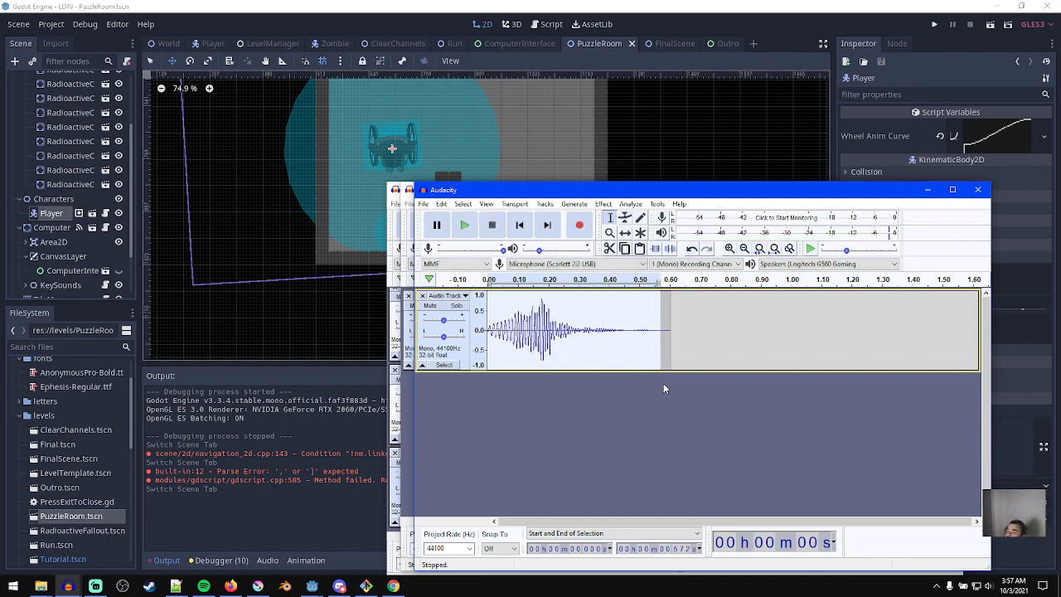
pyautogui.press('space')
# - Move the reverb chirp's project window aside and play the tone in the other Audacity window
pyautogui.moveTo(521, 196); pyautogui.dragTo(233, 153)
pyautogui.click(787, 192)
pyautogui.press('space')
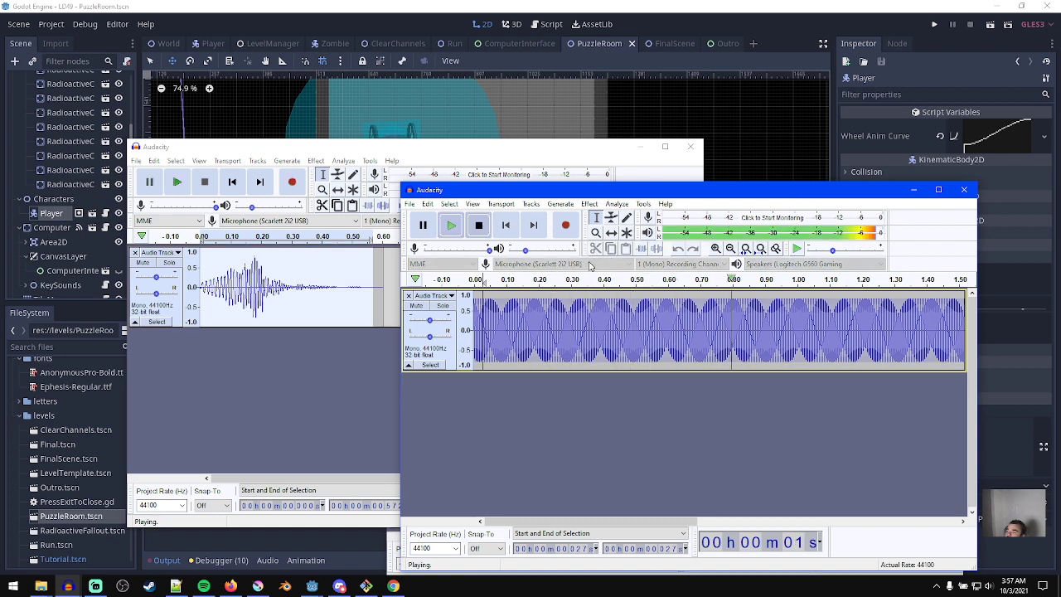
pyautogui.press('space')
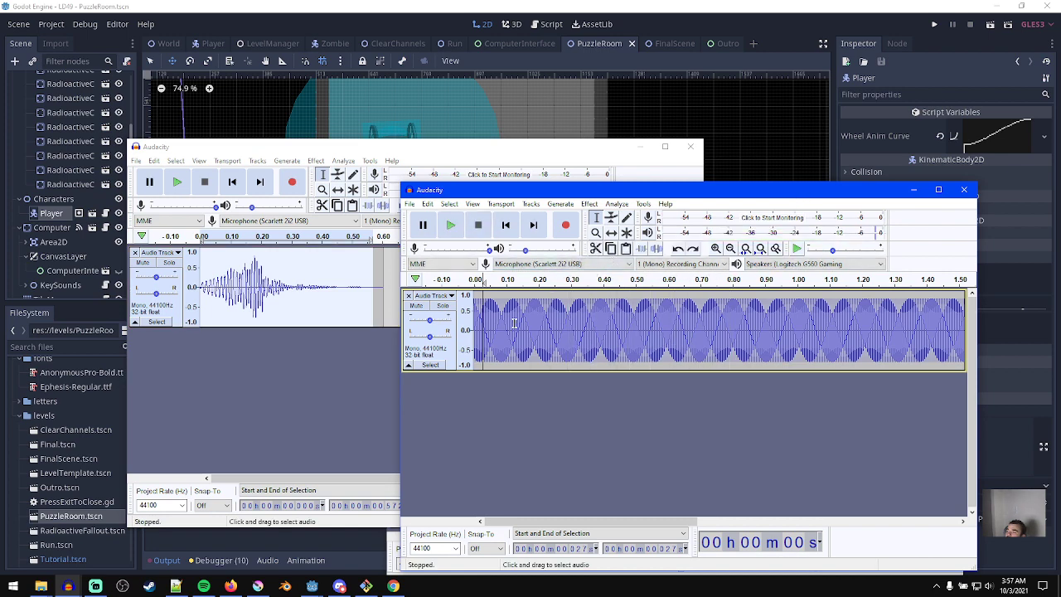
# - Select the tone from its start, extend the selection to about 0.510 s at a zero crossing, and play it
pyautogui.keyDown('ctrl'); pyautogui.scroll(4, 489, 340); pyautogui.keyUp('ctrl')
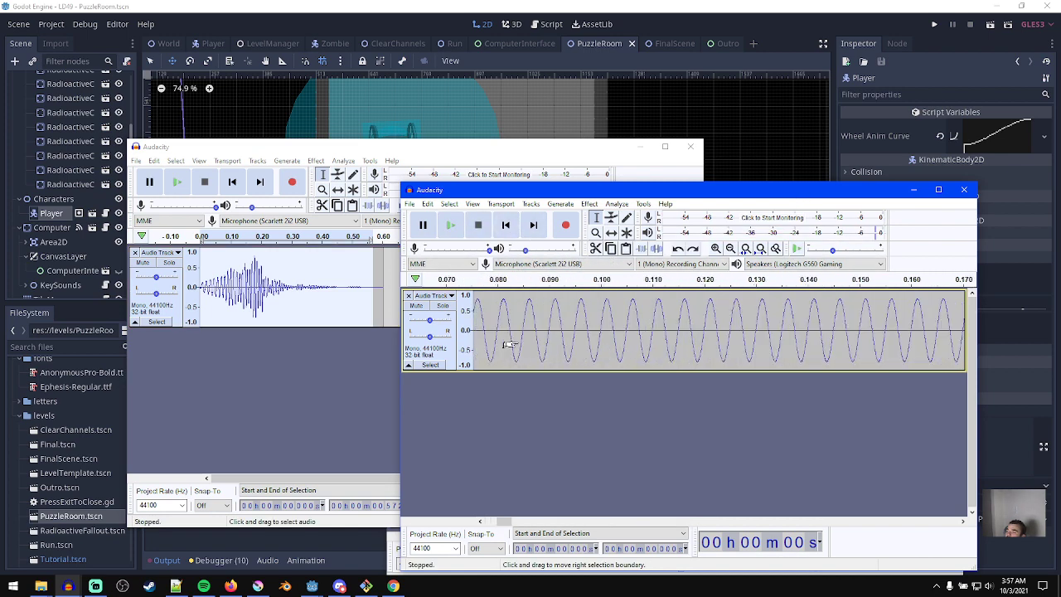
pyautogui.keyDown('shift'); pyautogui.click(652, 340); pyautogui.keyUp('shift')
pyautogui.keyDown('ctrl'); pyautogui.scroll(-2, 640, 343); pyautogui.keyUp('ctrl')
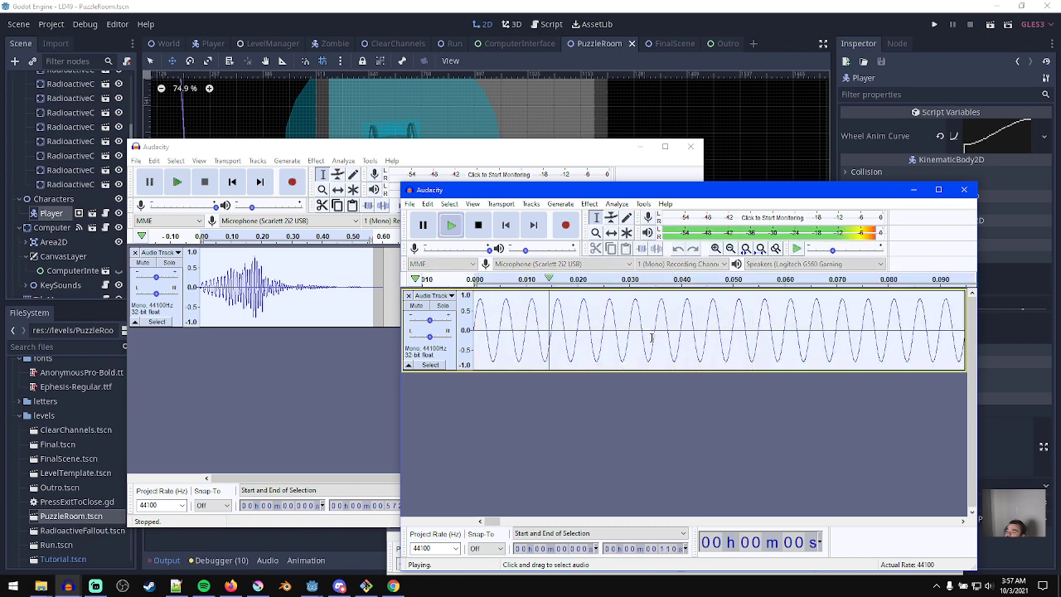
pyautogui.keyDown('ctrl'); pyautogui.scroll(-1, 639, 346); pyautogui.keyUp('ctrl')
pyautogui.keyDown('shift'); pyautogui.moveTo(630, 346); pyautogui.dragTo(817, 342); pyautogui.keyUp('shift')
pyautogui.keyDown('ctrl'); pyautogui.scroll(5, 797, 349); pyautogui.keyUp('ctrl')
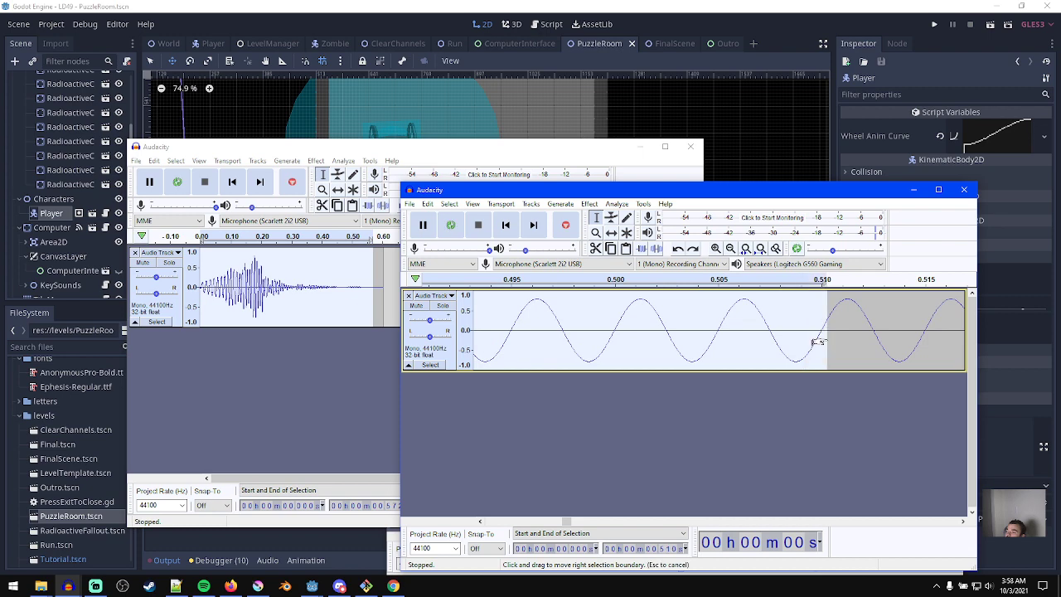
pyautogui.keyDown('ctrl'); pyautogui.scroll(-5, 787, 352); pyautogui.keyUp('ctrl')
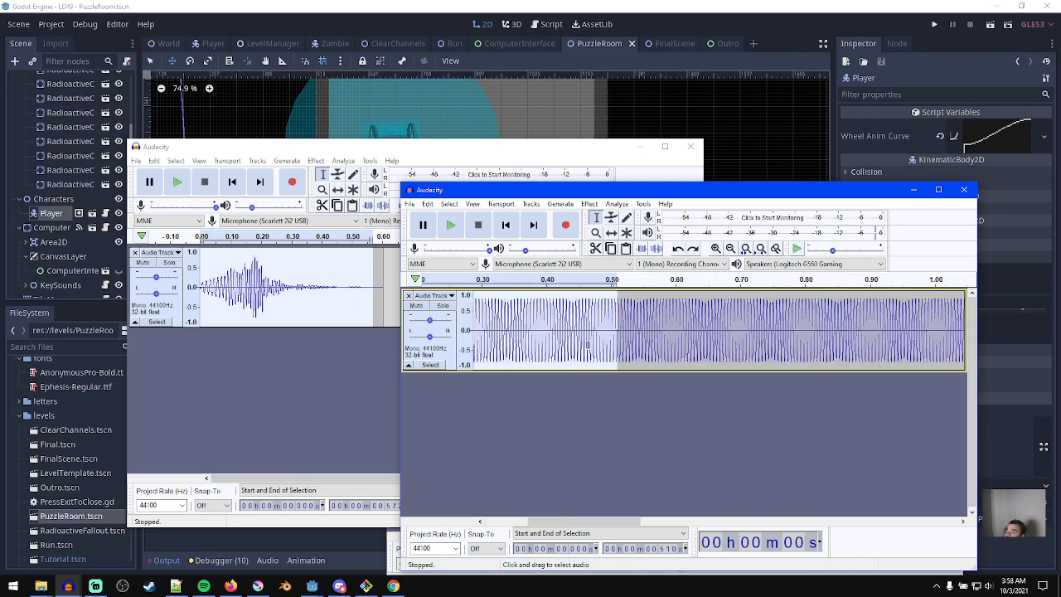
pyautogui.press('space')
pyautogui.keyDown('ctrl'); pyautogui.scroll(-2, 587, 350); pyautogui.keyUp('ctrl')
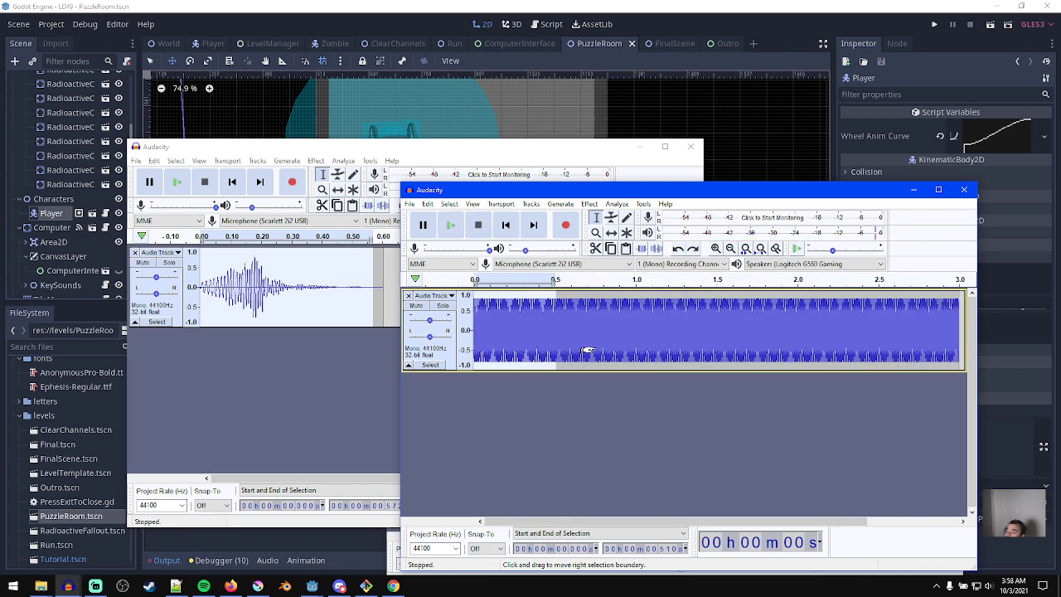
# - Shorten the selection from the tone's start to about 0.375 s, playing it to check the length
pyautogui.moveTo(553, 345); pyautogui.dragTo(535, 336)
pyautogui.press('space')
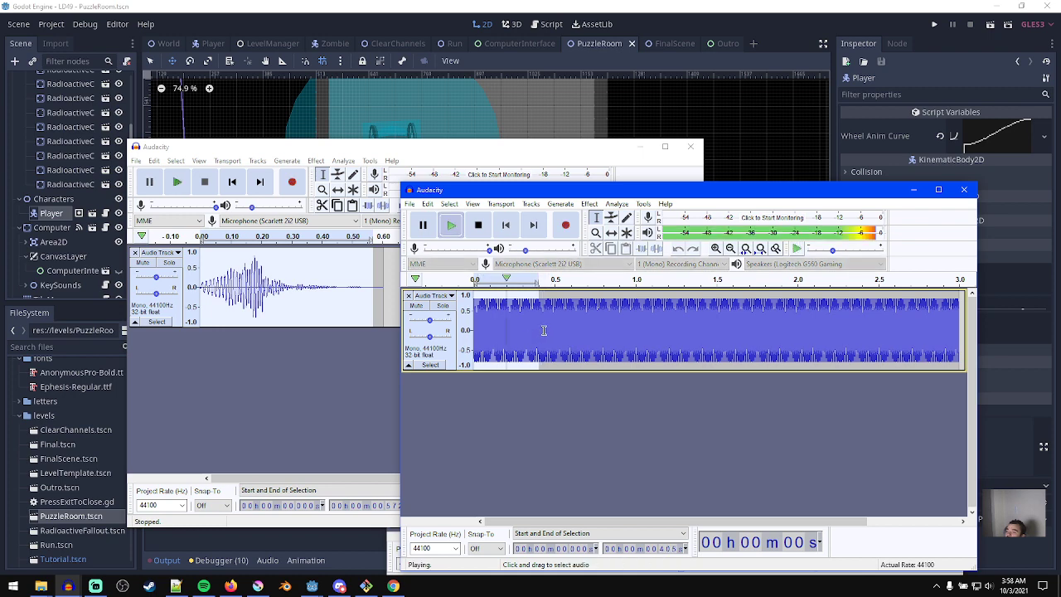
pyautogui.moveTo(539, 340); pyautogui.dragTo(534, 339)
pyautogui.press('space')
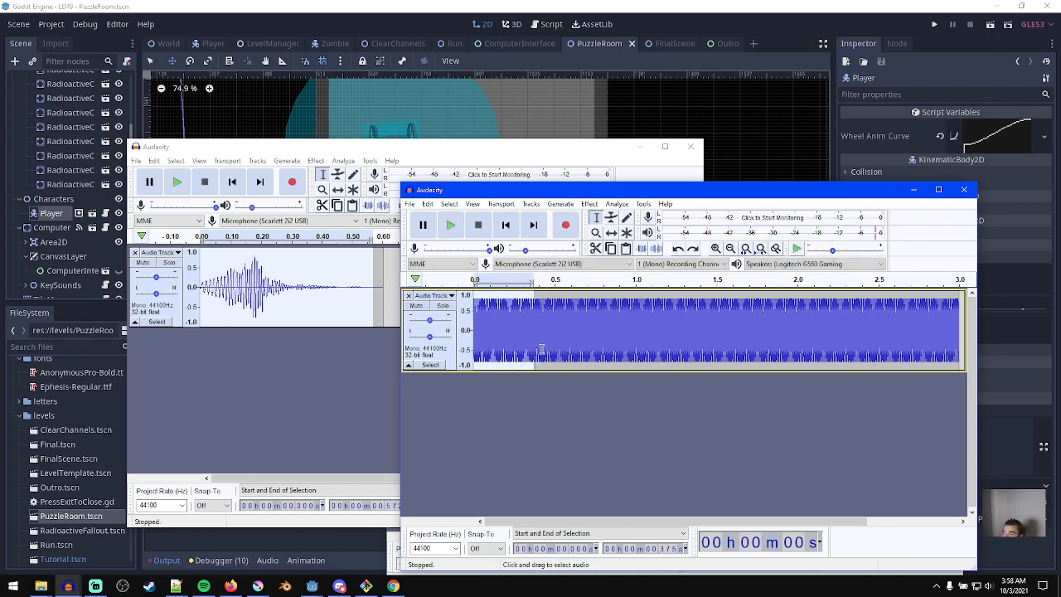
pyautogui.press('space')
pyautogui.press('space')
# - Replace the full tone track with a pasted copy of its selected first 0.375 s
pyautogui.keyDown('ctrl'); pyautogui.scroll(5, 530, 347); pyautogui.keyUp('ctrl')
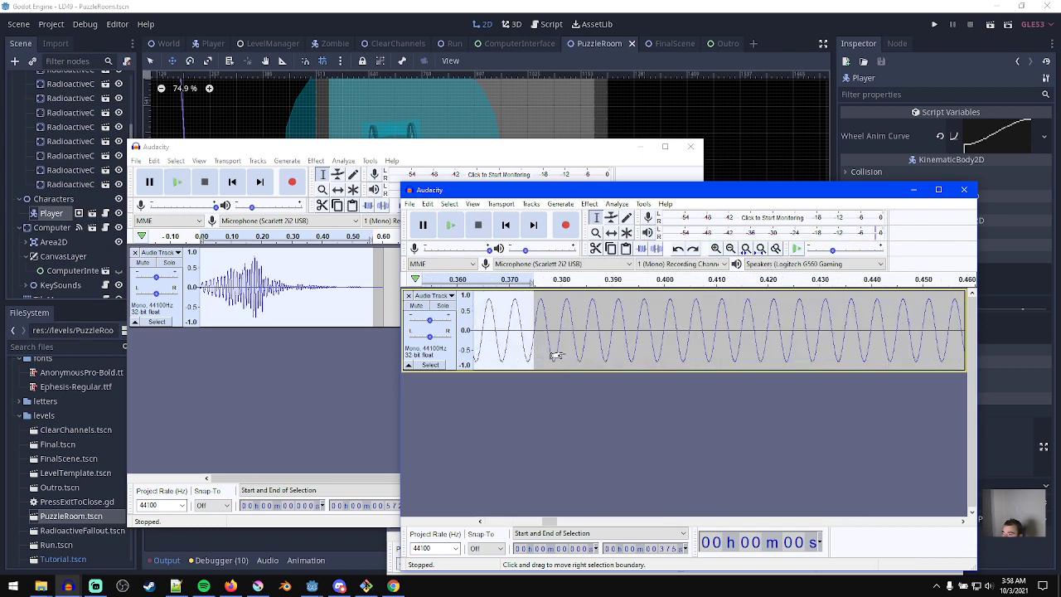
pyautogui.keyDown('ctrl'); pyautogui.scroll(-4, 541, 348); pyautogui.keyUp('ctrl')
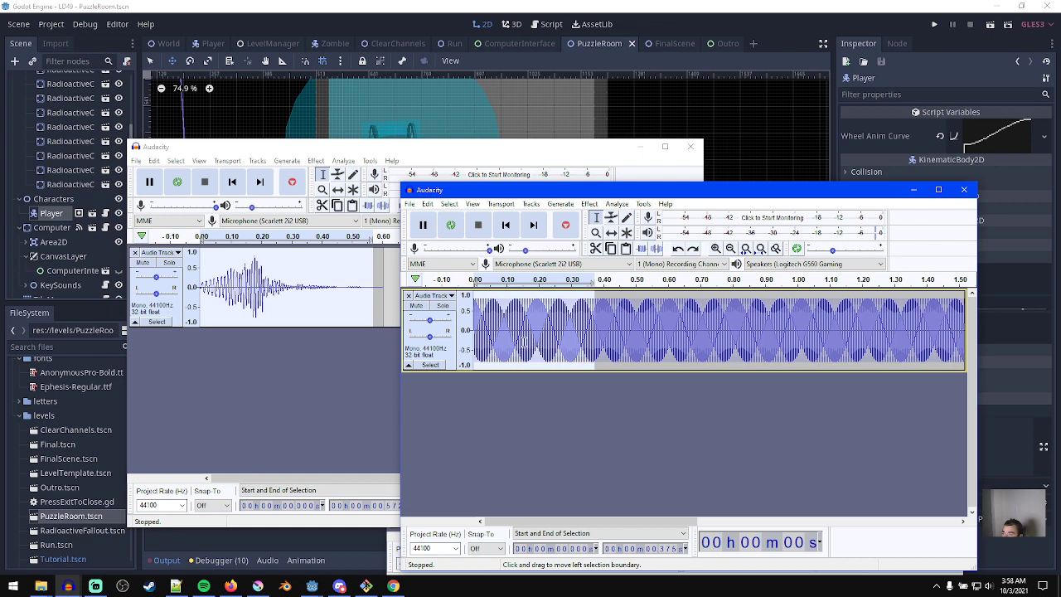
pyautogui.press('space')
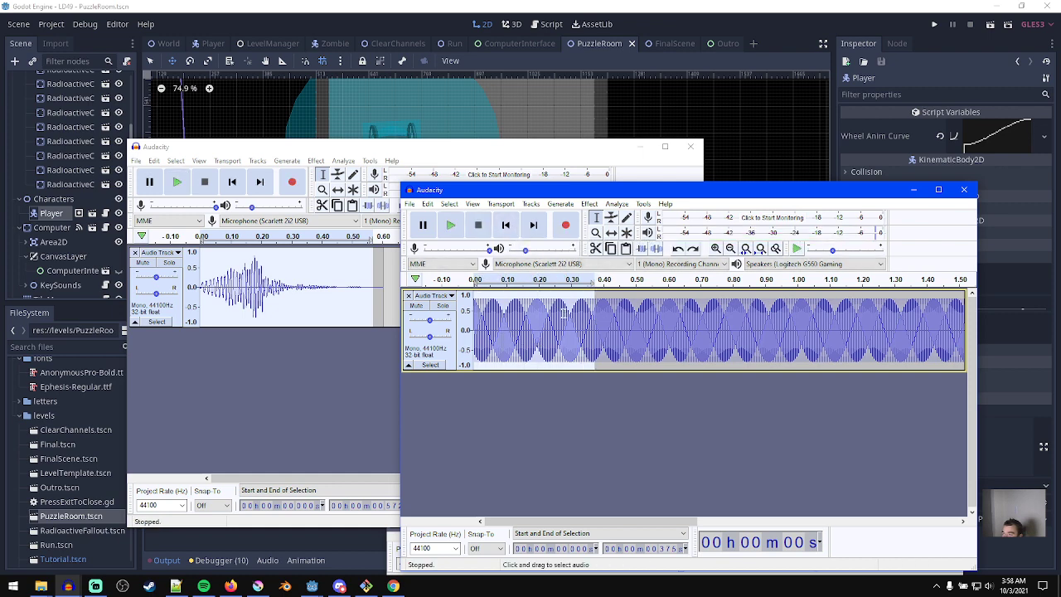
pyautogui.click(408, 296)
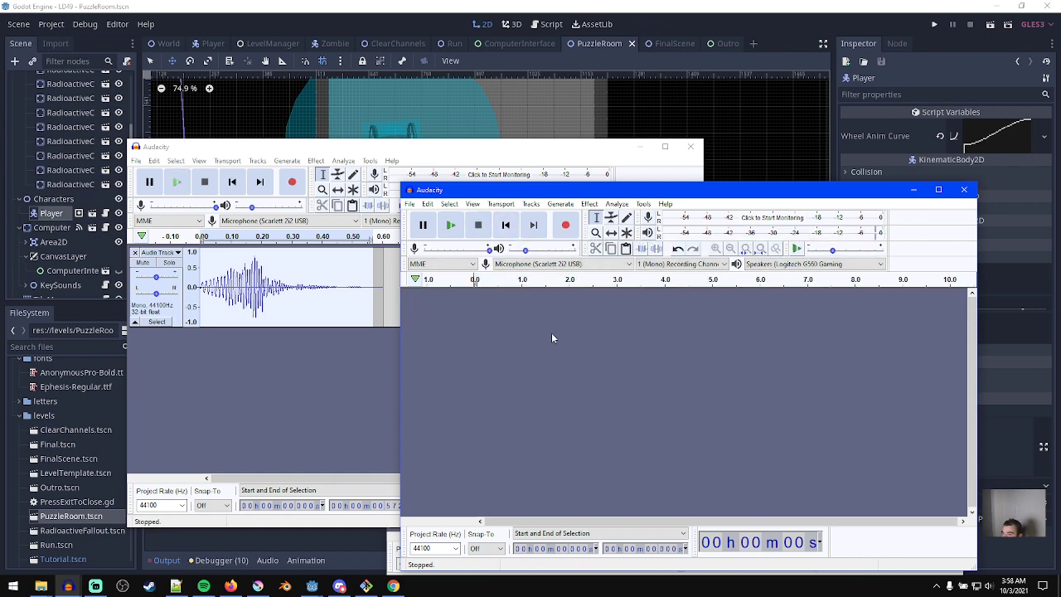
pyautogui.hotkey('ctrl', 'v')
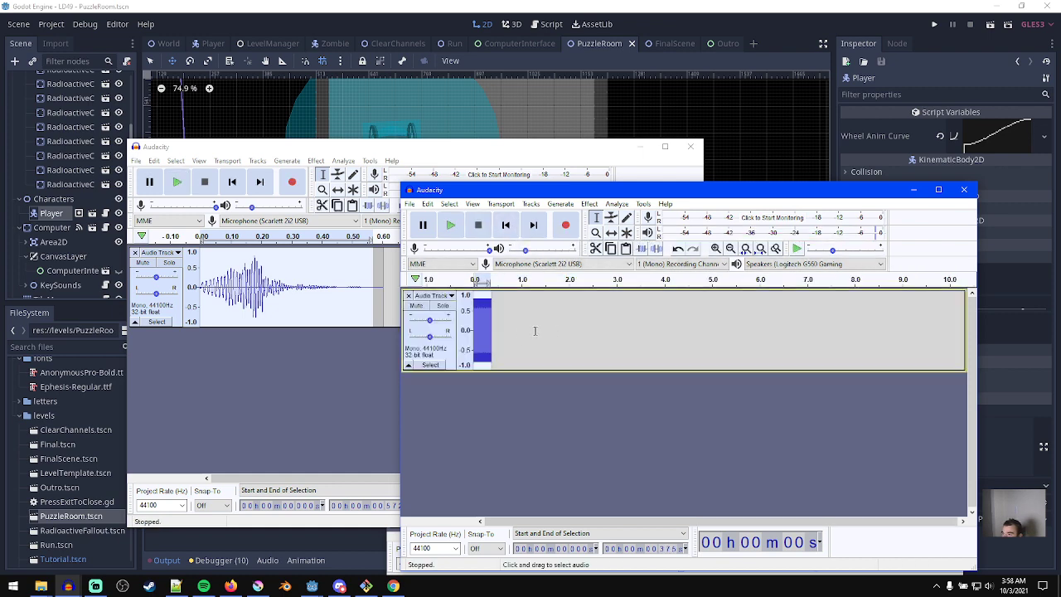
# - Apply the Reverb effect to the selected short tone and play the result
pyautogui.click(588, 204)
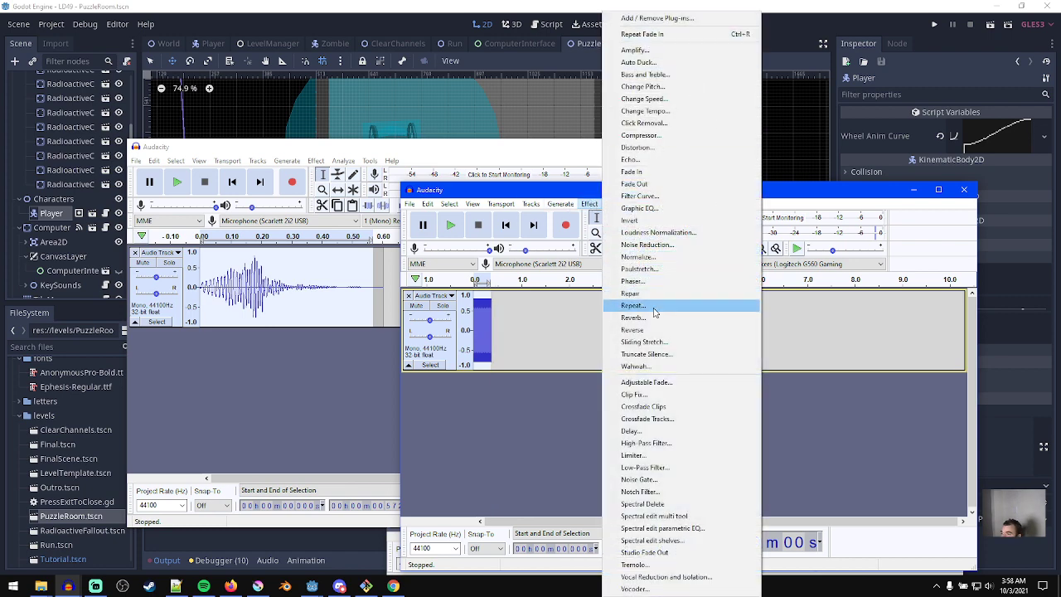
pyautogui.click(637, 318)
pyautogui.click(710, 472)
pyautogui.press('space')
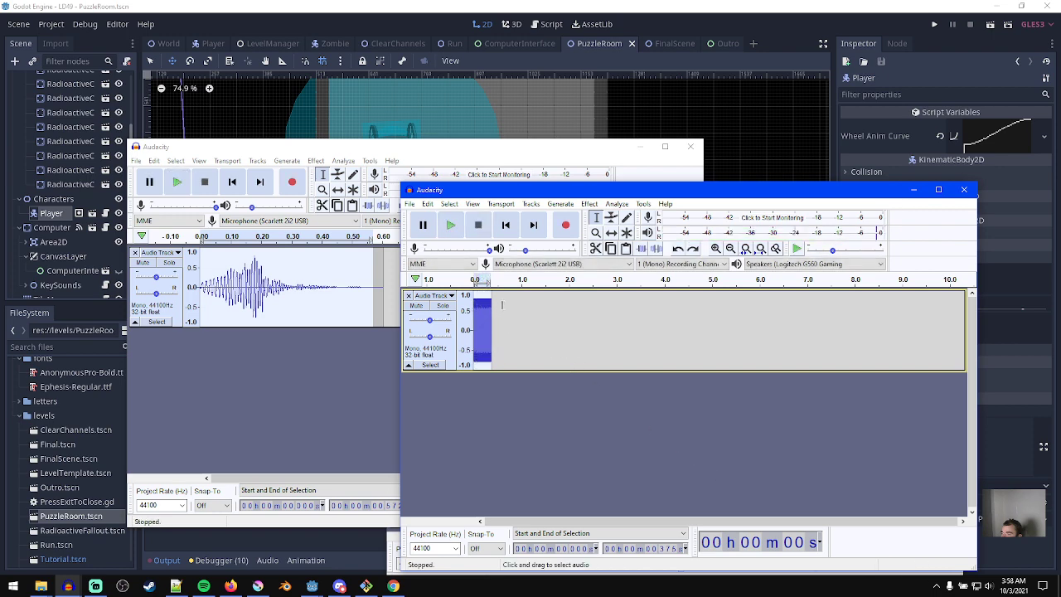
# - Generate 6.220 s of silence directly after the end of the short tone
pyautogui.click(533, 225)
pyautogui.click(561, 203)
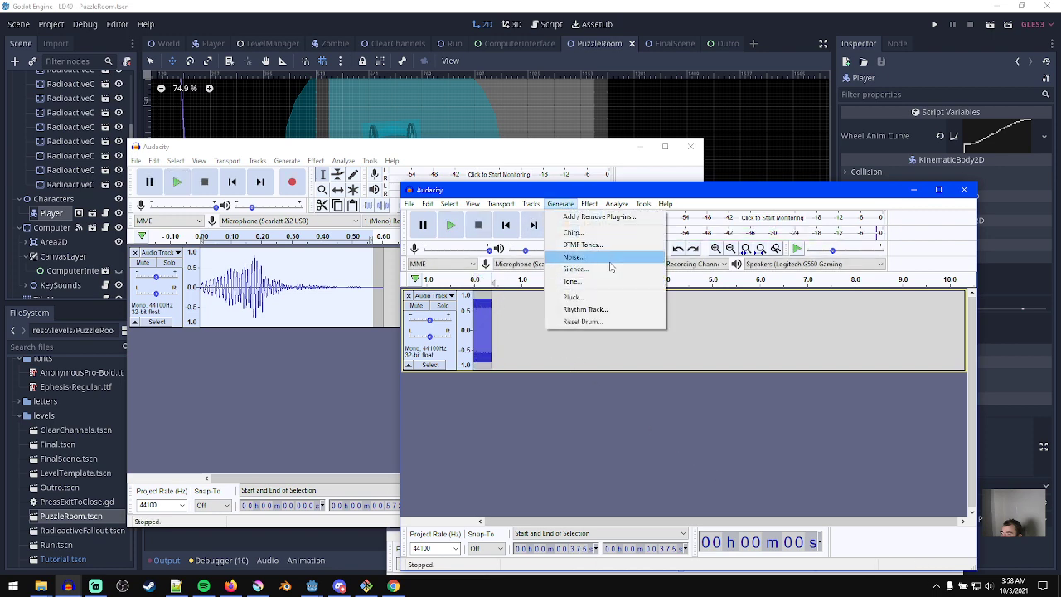
pyautogui.click(610, 266)
pyautogui.press('Escape')
pyautogui.click(560, 204)
pyautogui.click(614, 282)
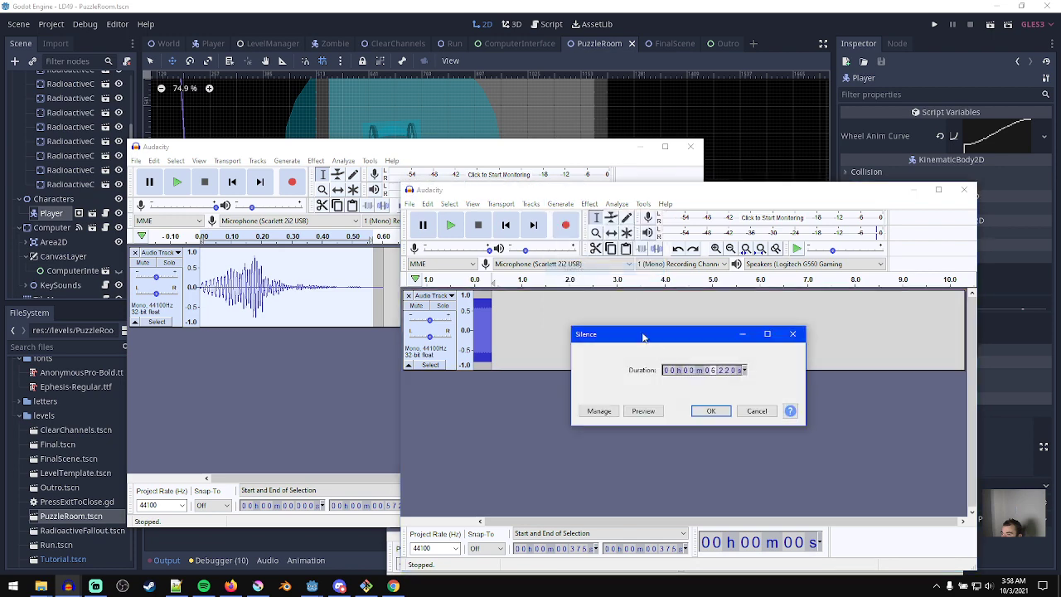
pyautogui.click(726, 412)
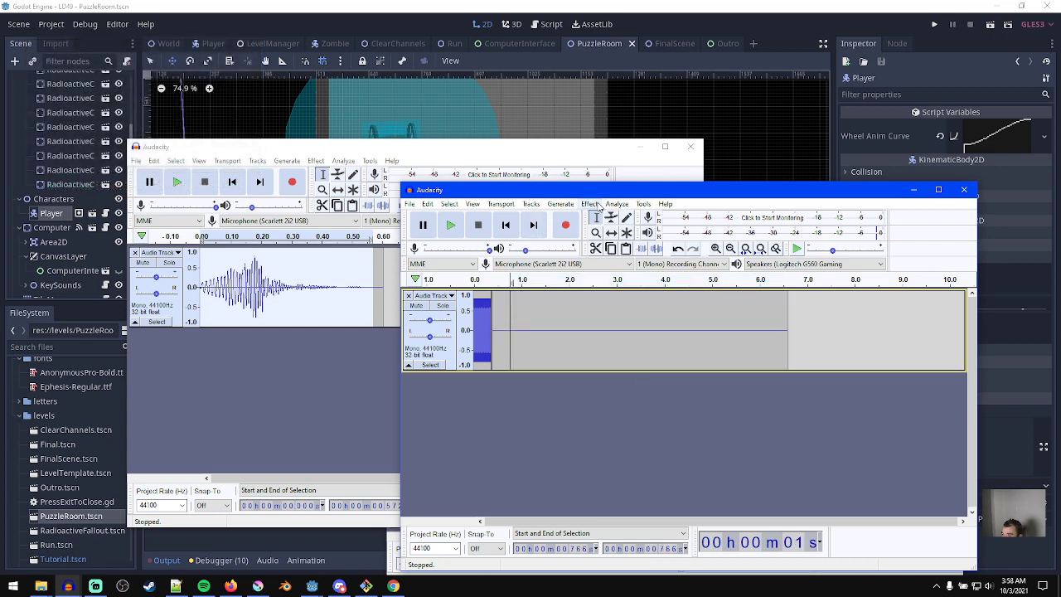
# - Reapply the last Reverb to the whole track, including the silence, play it several times, and undo the effect
pyautogui.click(595, 205)
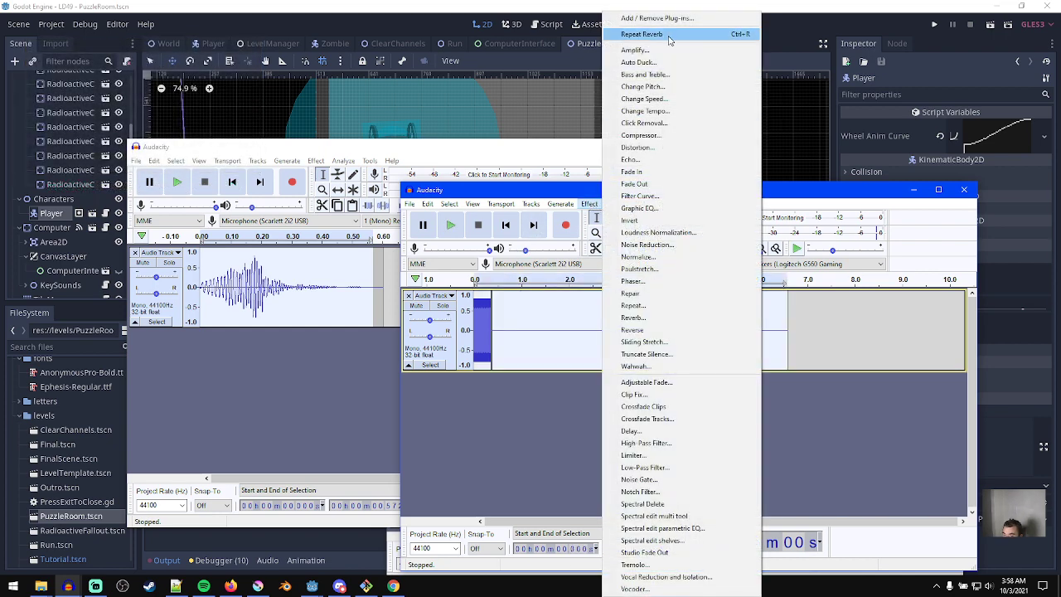
pyautogui.click(664, 34)
pyautogui.press('space')
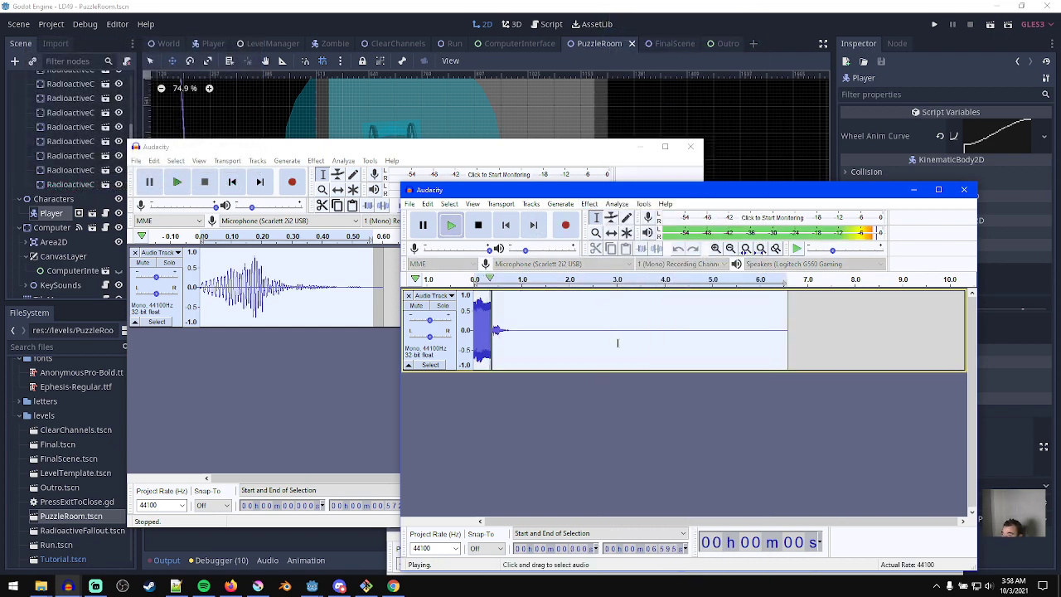
pyautogui.press('space')
pyautogui.press('space')
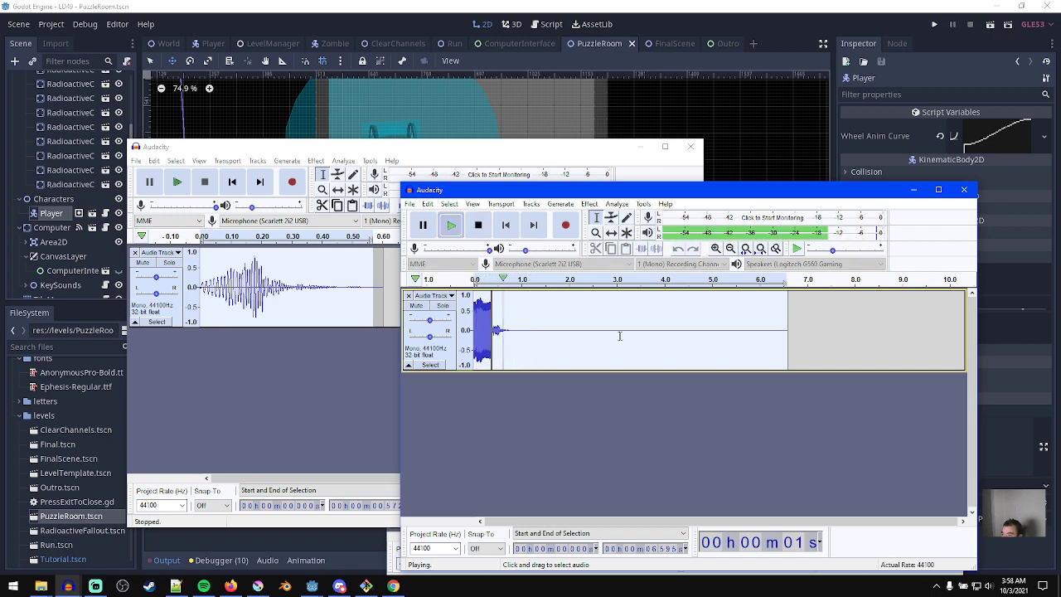
pyautogui.press('space')
pyautogui.press('space')
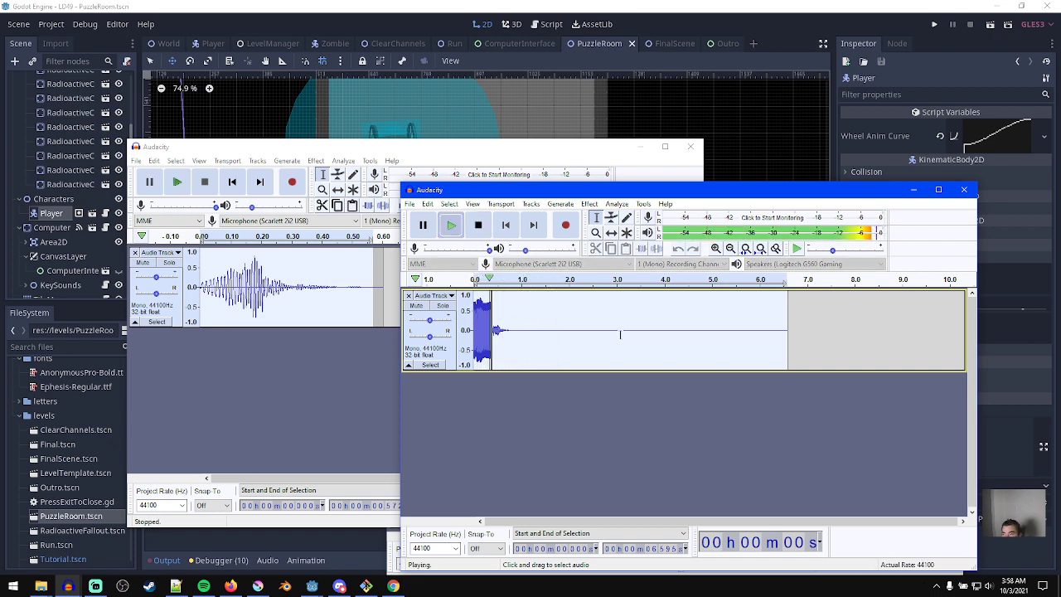
pyautogui.press('space')
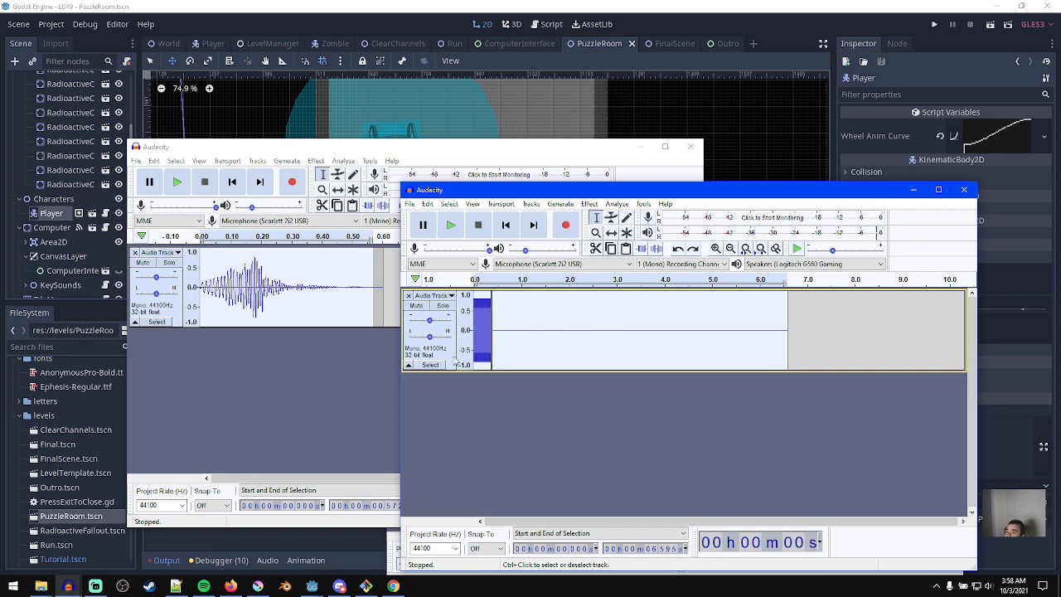
# - Play the chirp in the other Audacity window, and play the tone from its start for comparison
pyautogui.click(278, 295)
pyautogui.click(233, 184)
pyautogui.press('space')
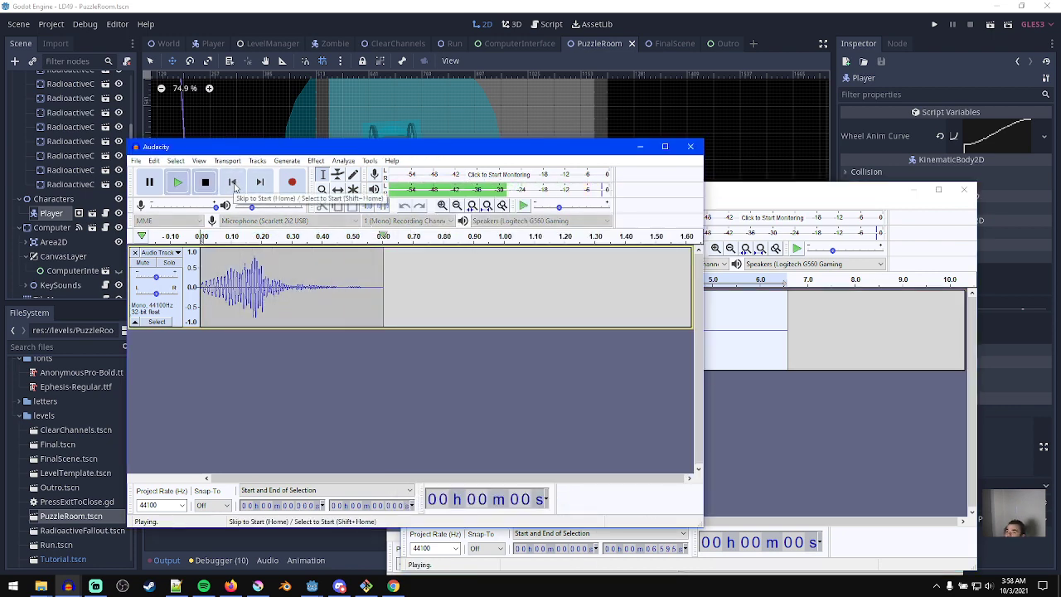
pyautogui.click(484, 319)
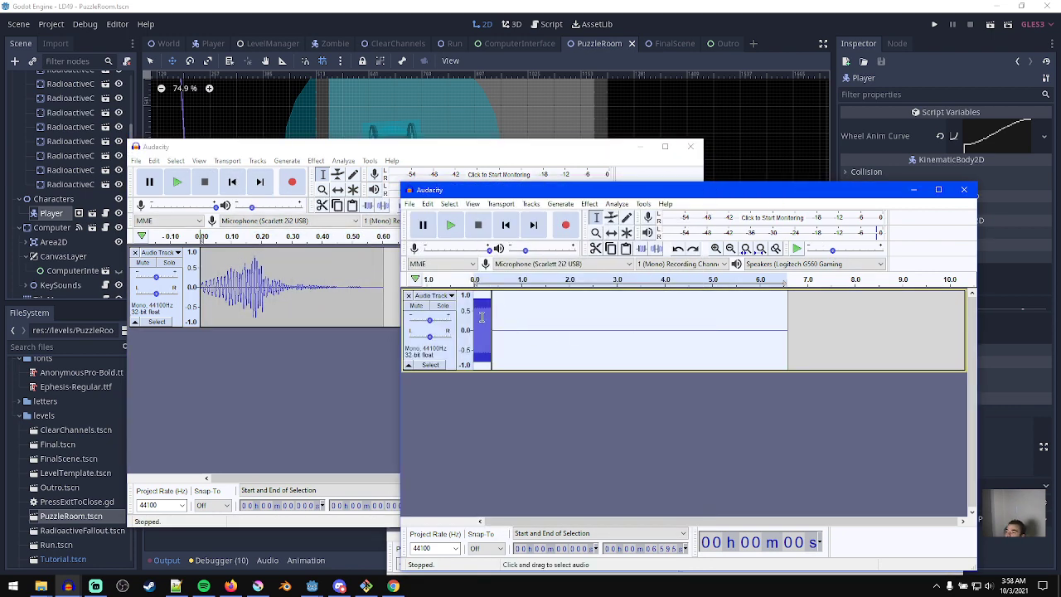
pyautogui.click(484, 318)
pyautogui.click(506, 225)
pyautogui.press('space')
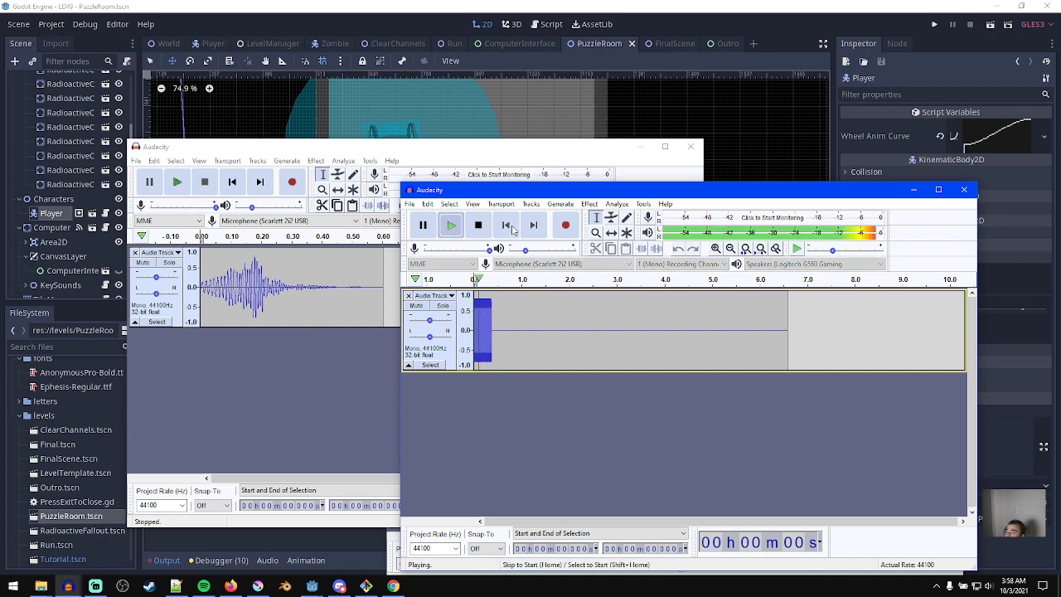
# - Undo the generated silence and the earlier track replacement to restore the full-length tone
pyautogui.hotkey('ctrl', 'z')
pyautogui.hotkey('ctrl', 'z')
pyautogui.hotkey('ctrl', 'z')
pyautogui.hotkey('ctrl', 'z')
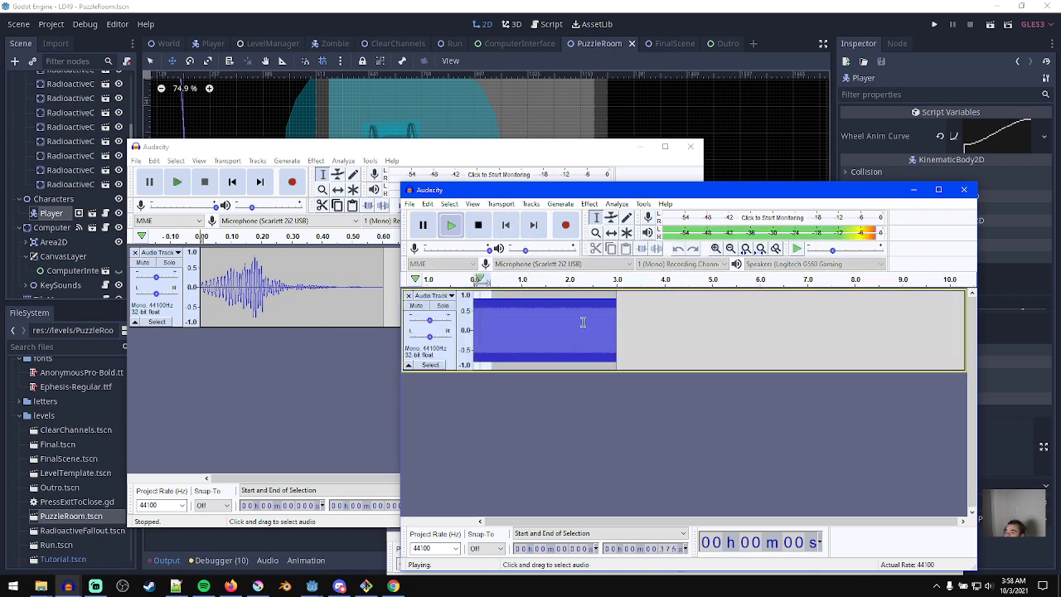
# - Select the full tone from its start to about 0.360 s, ending at a zero crossing
pyautogui.click(537, 336)
pyautogui.moveTo(490, 327); pyautogui.dragTo(472, 331)
pyautogui.keyDown('ctrl'); pyautogui.scroll(3, 488, 333); pyautogui.keyUp('ctrl')
pyautogui.keyDown('ctrl'); pyautogui.scroll(1, 547, 353); pyautogui.keyUp('ctrl')
pyautogui.keyDown('ctrl'); pyautogui.scroll(3, 557, 355); pyautogui.keyUp('ctrl')
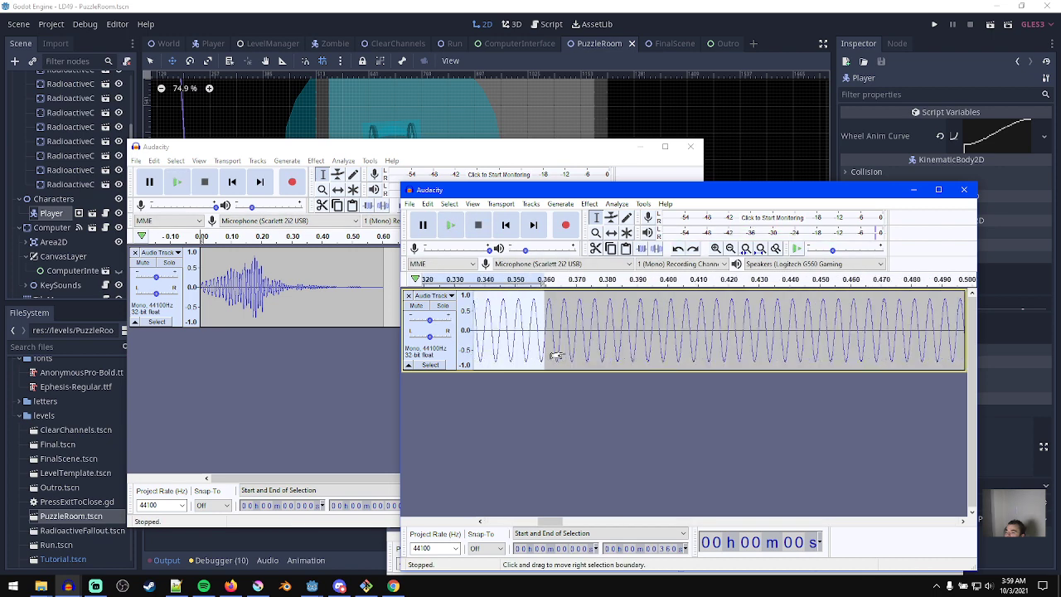
pyautogui.keyDown('ctrl'); pyautogui.scroll(-5, 565, 352); pyautogui.keyUp('ctrl')
# - Play the selected 0.360 s of tone, and replace the full track with a pasted copy of it
pyautogui.press('space')
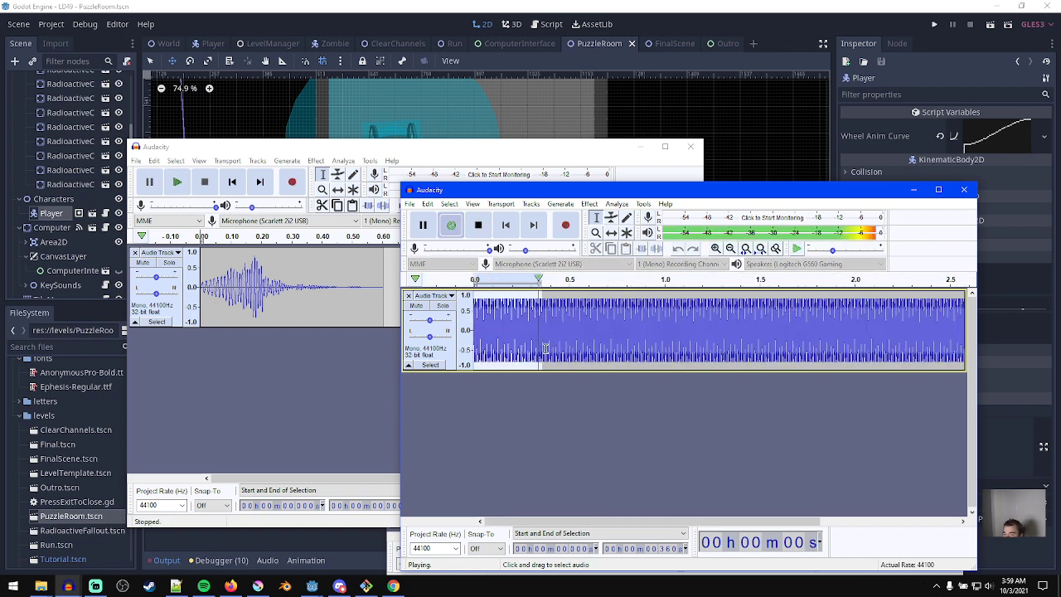
pyautogui.press('space')
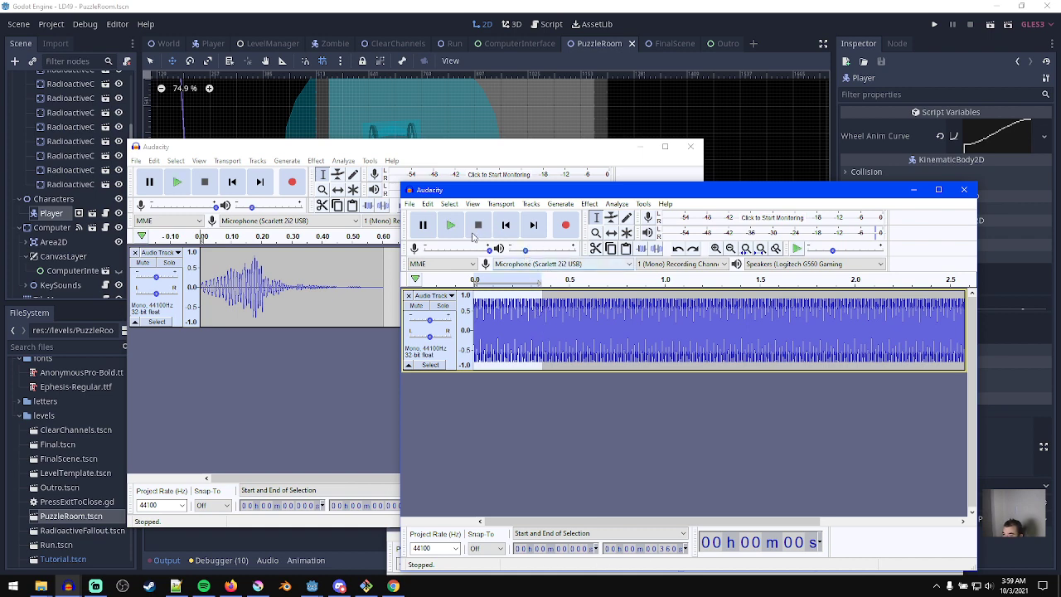
pyautogui.click(408, 295)
pyautogui.hotkey('ctrl', 'v')
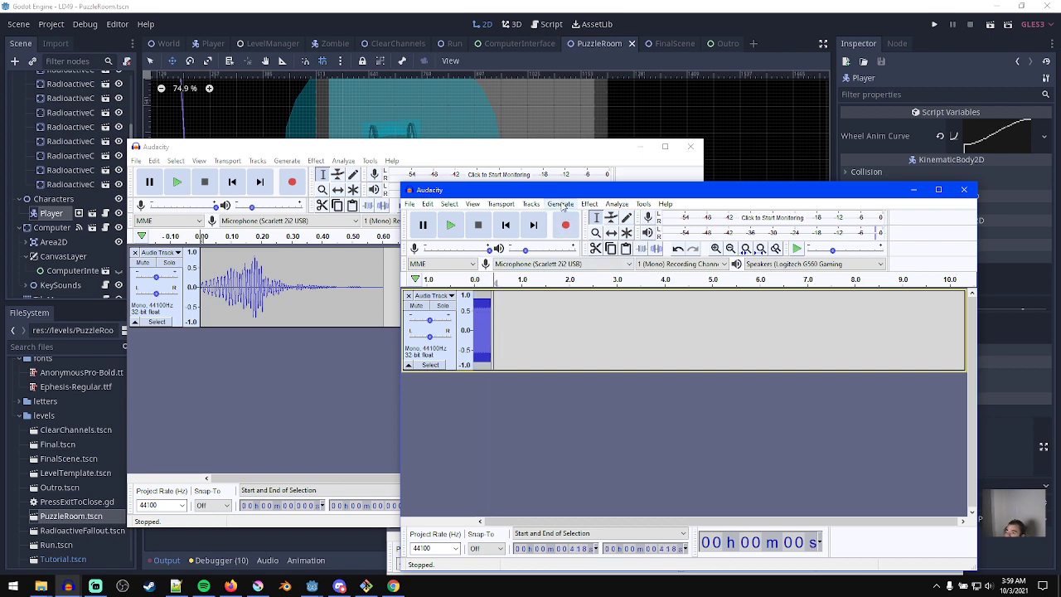
# - Generate about 6.2 seconds of silence directly after the tone in the audio track
pyautogui.click(507, 227)
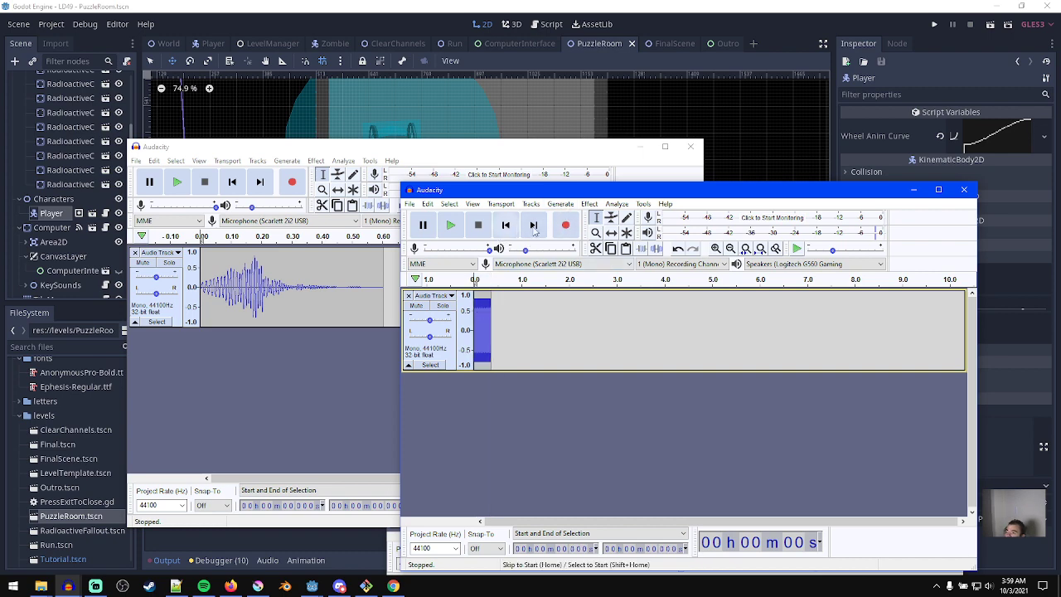
pyautogui.click(572, 204)
pyautogui.click(590, 269)
pyautogui.press('Return')
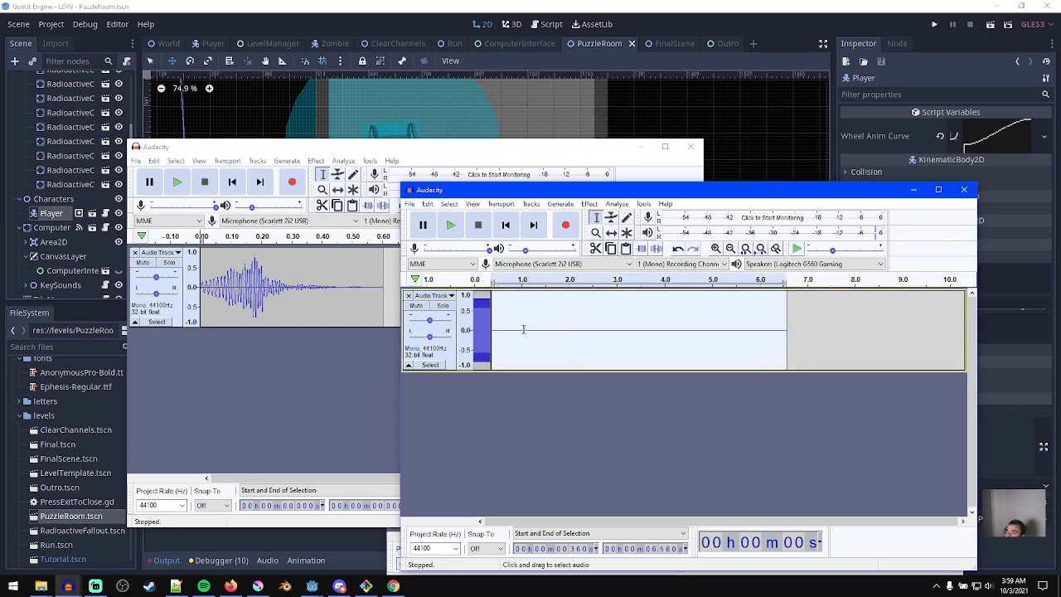
# - Select the whole clip including the silence, repeat the last Reverb effect on it and listen to the result
pyautogui.doubleClick(482, 329)
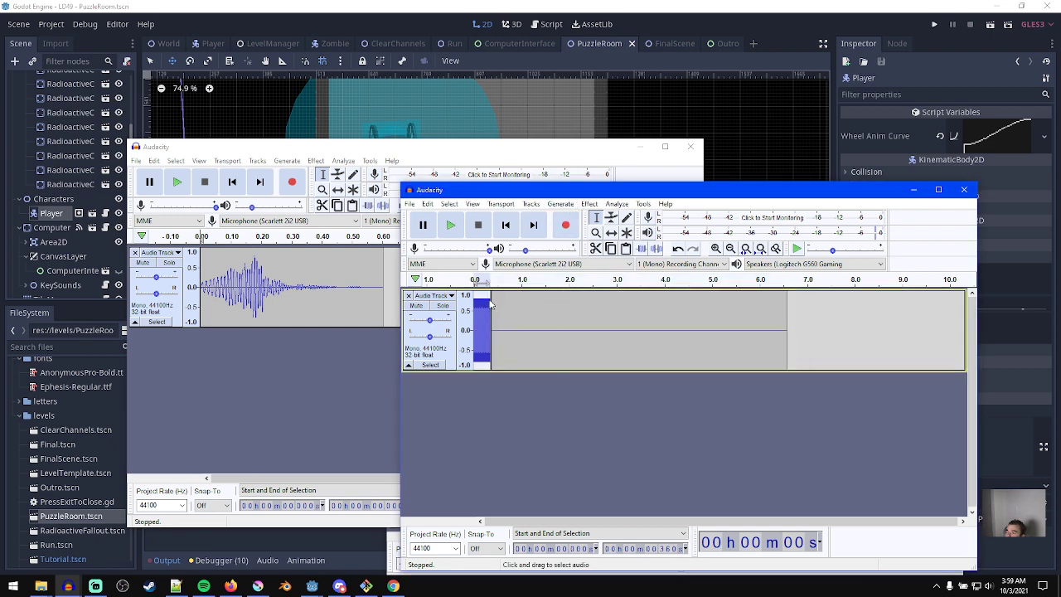
pyautogui.doubleClick(493, 305)
pyautogui.click(590, 205)
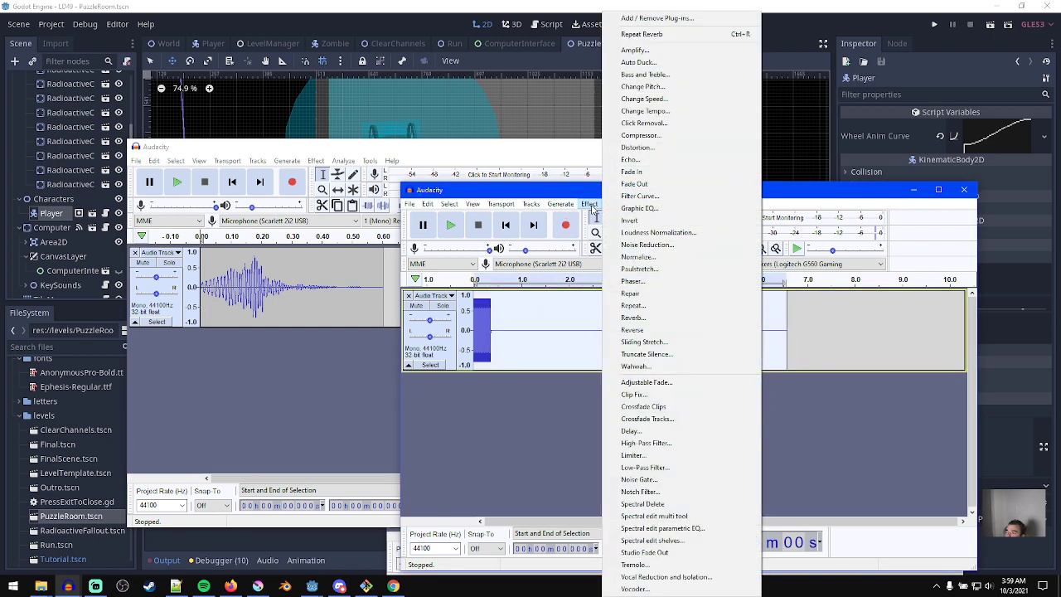
pyautogui.click(663, 34)
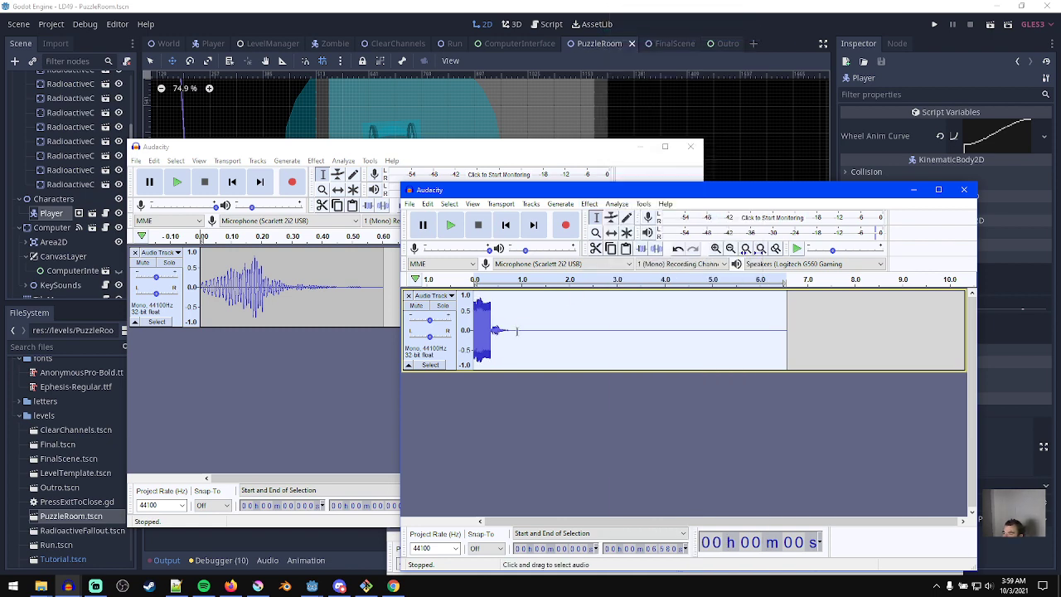
pyautogui.press('space')
# - Copy the first 0.87 seconds of the track, paste it twice behind the original tone, and play the sequence
pyautogui.moveTo(513, 330); pyautogui.dragTo(474, 331)
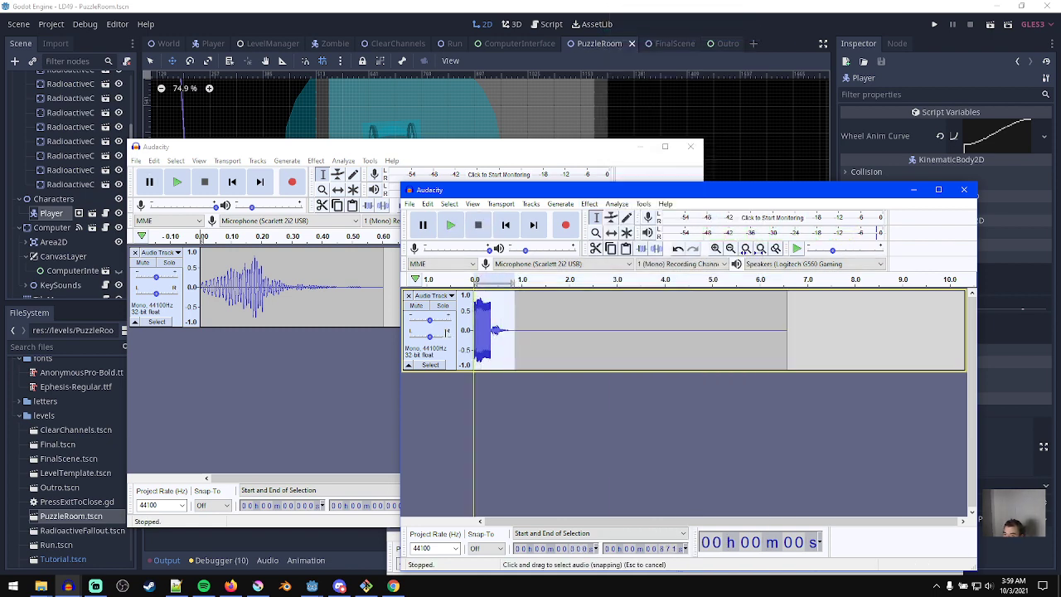
pyautogui.click(520, 332)
pyautogui.hotkey('ctrl', 'v')
pyautogui.click(562, 336)
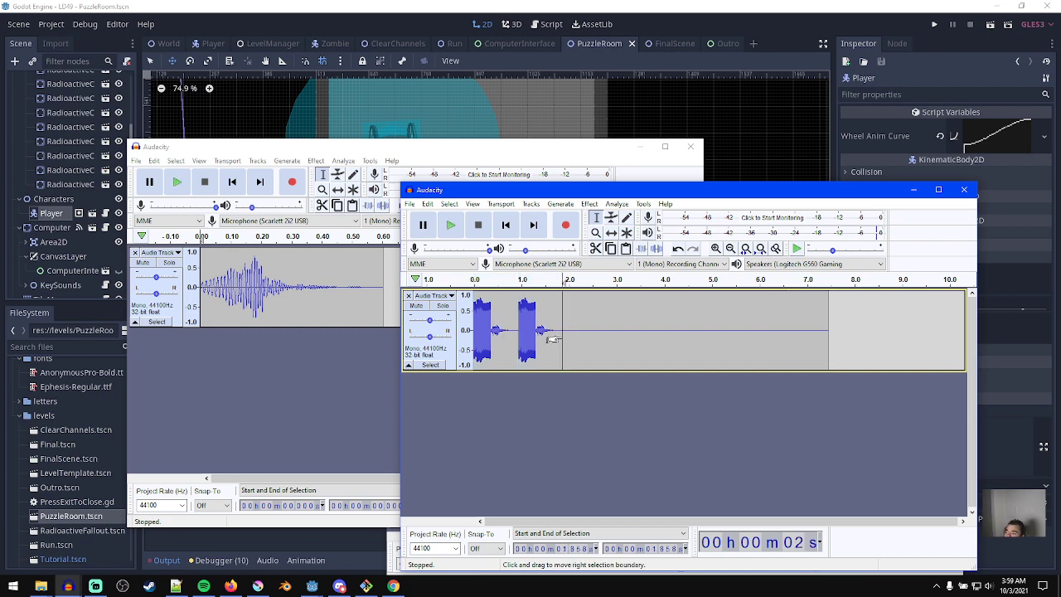
pyautogui.hotkey('ctrl', 'v')
pyautogui.click(507, 227)
pyautogui.press('space')
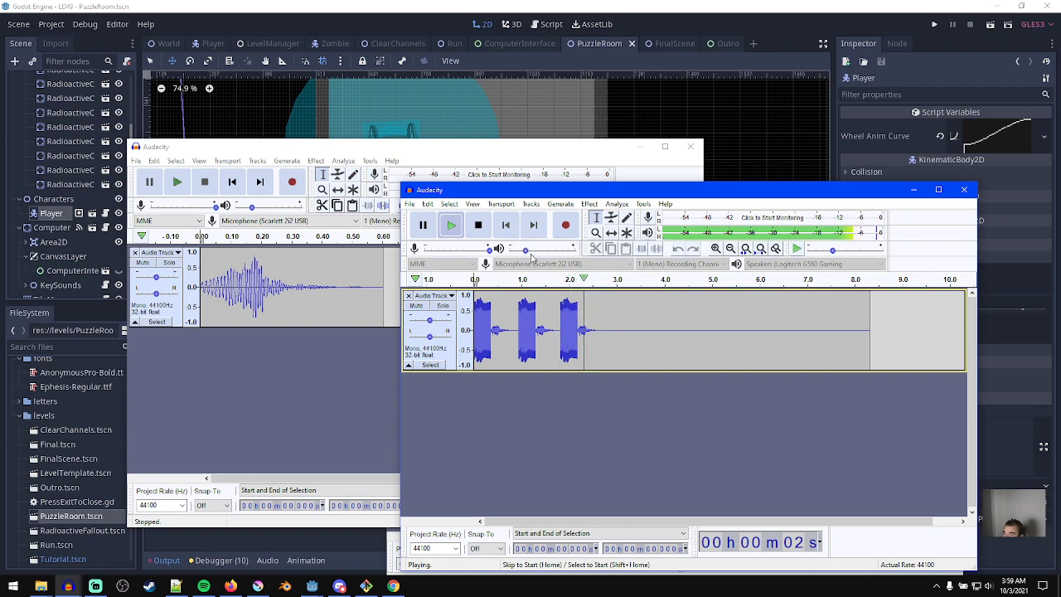
pyautogui.press('space')
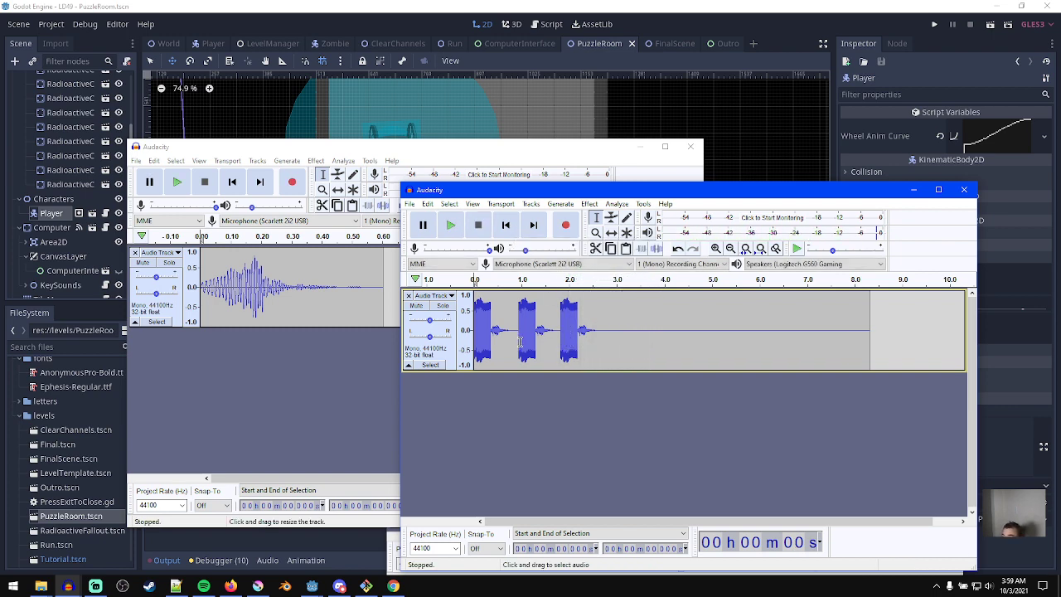
# - Lower the pitch of the second tone by 6 semitones
pyautogui.hotkey('ctrl', '1')
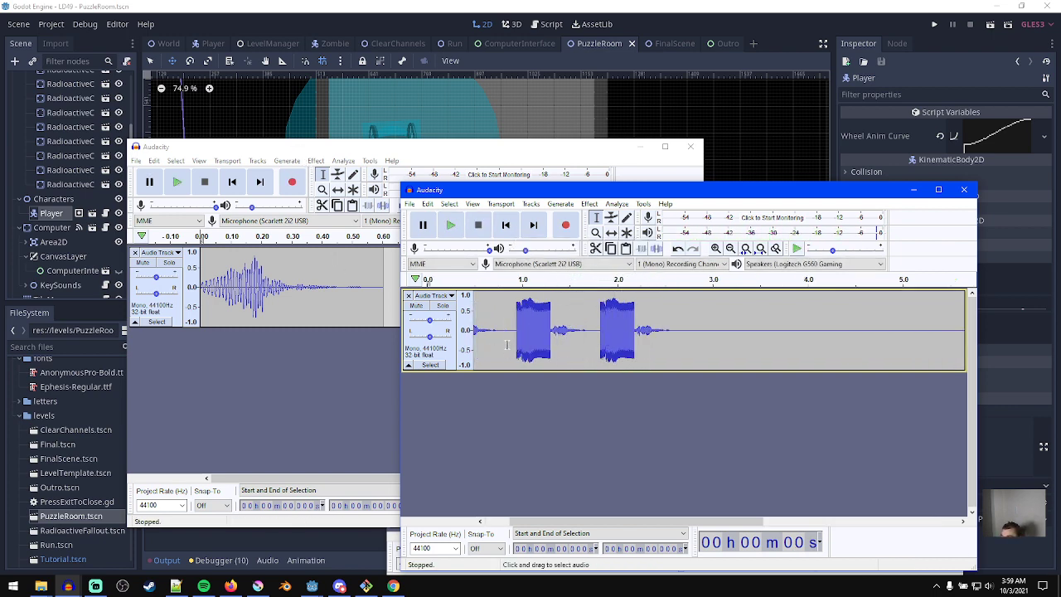
pyautogui.moveTo(514, 337); pyautogui.dragTo(586, 345)
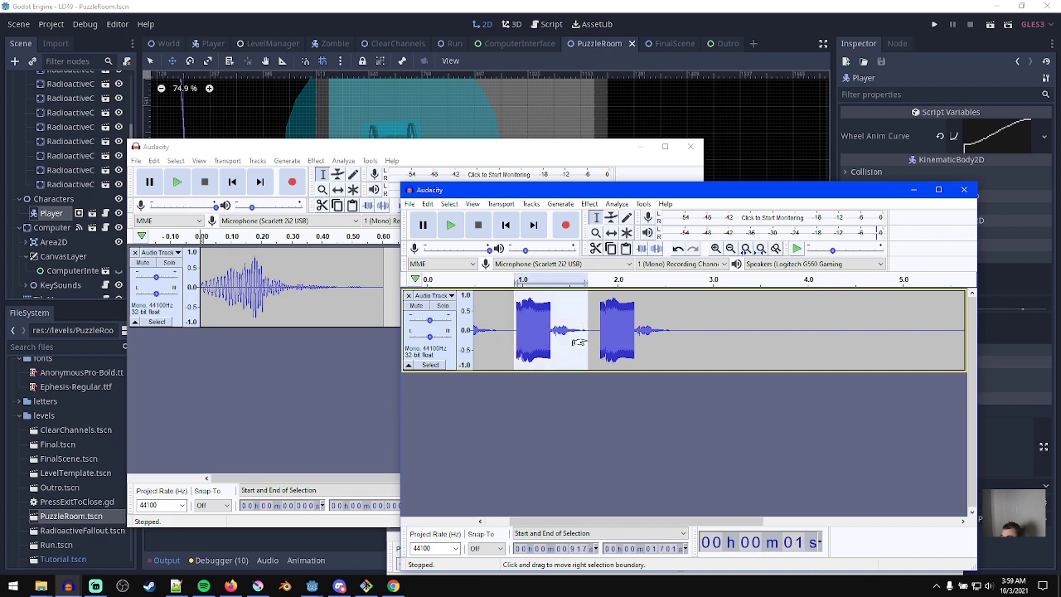
pyautogui.click(585, 201)
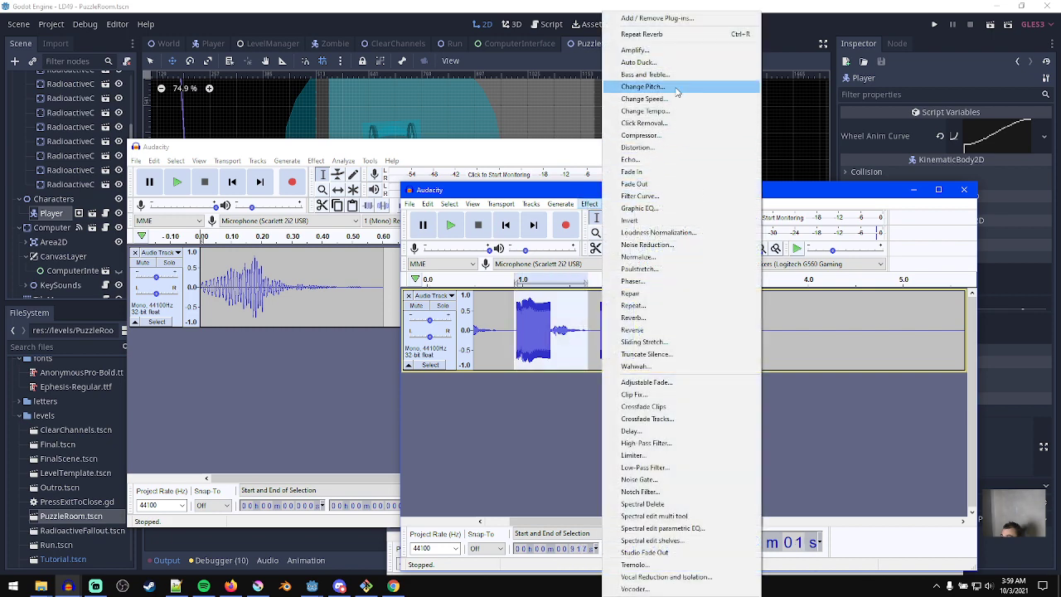
pyautogui.click(638, 87)
pyautogui.click(710, 353)
pyautogui.press('Delete')
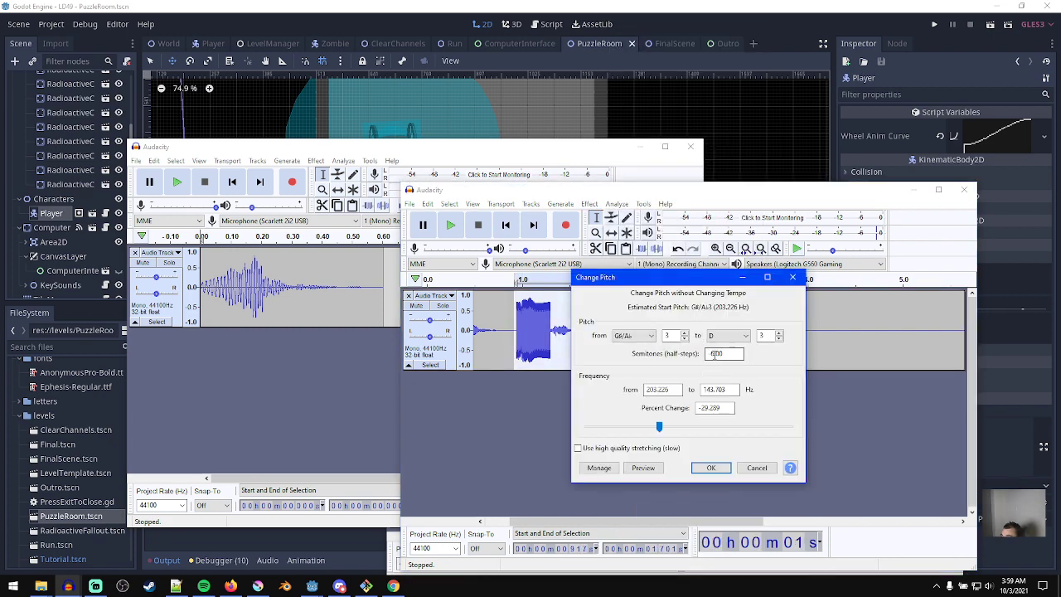
pyautogui.click(713, 469)
pyautogui.press('space')
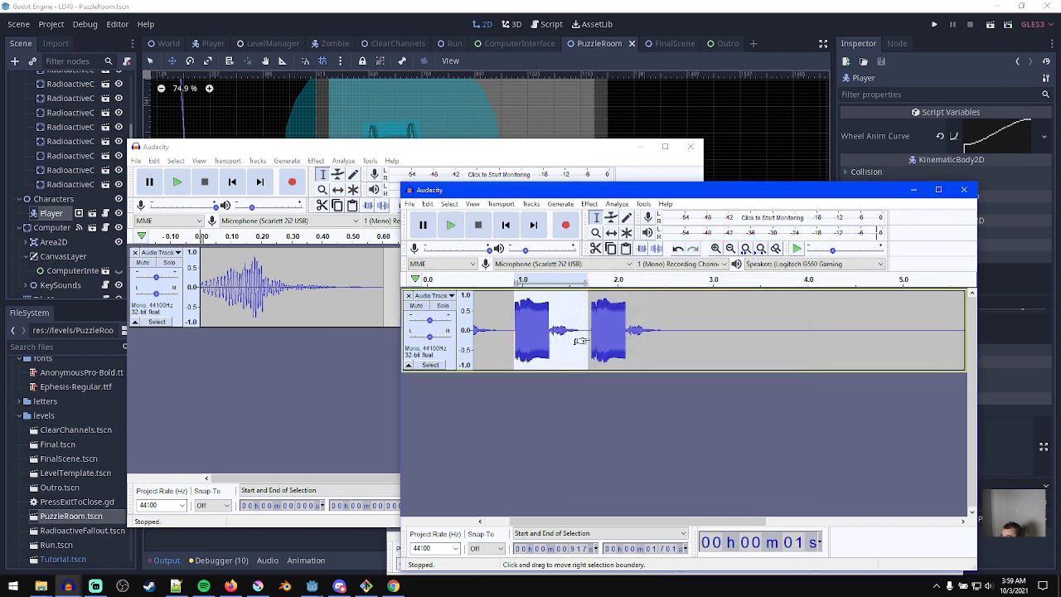
# - Raise the pitch of the third tone by 2 semitones and play the track from the start
pyautogui.click(592, 340)
pyautogui.moveTo(589, 335); pyautogui.dragTo(668, 340)
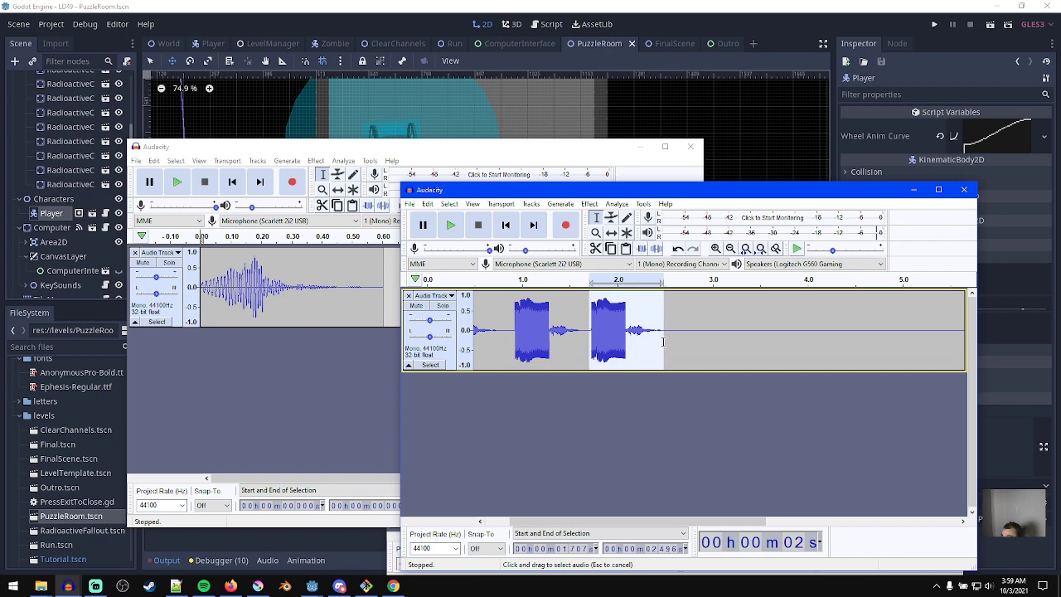
pyautogui.click(590, 204)
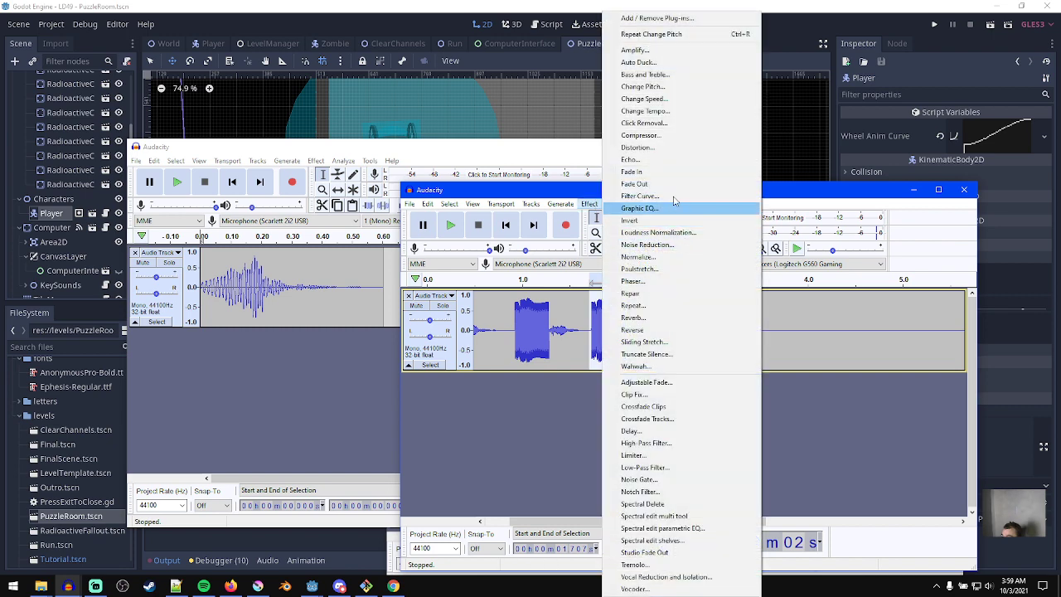
pyautogui.click(643, 86)
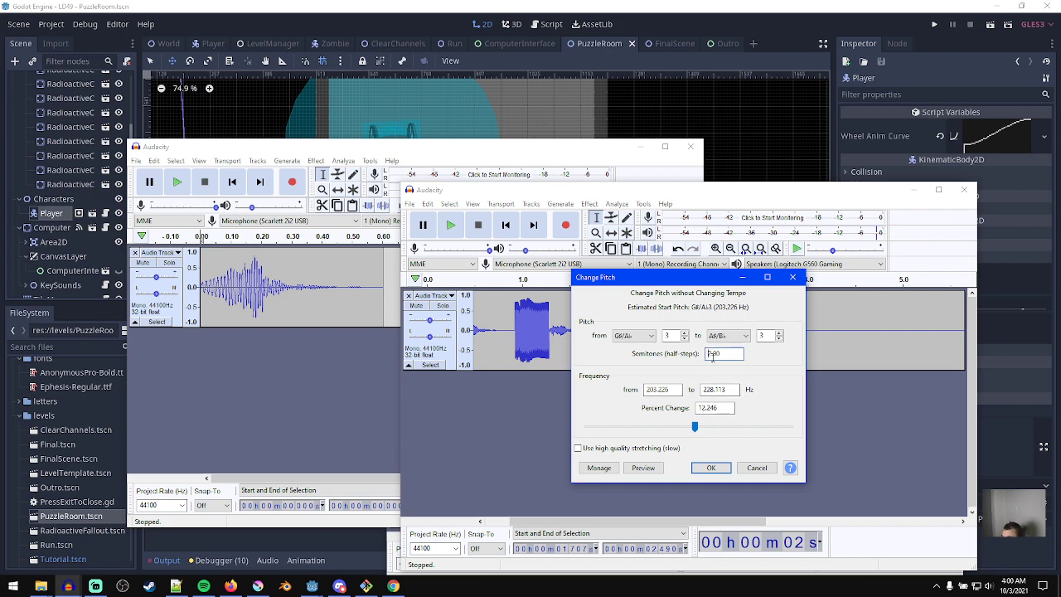
pyautogui.click(712, 468)
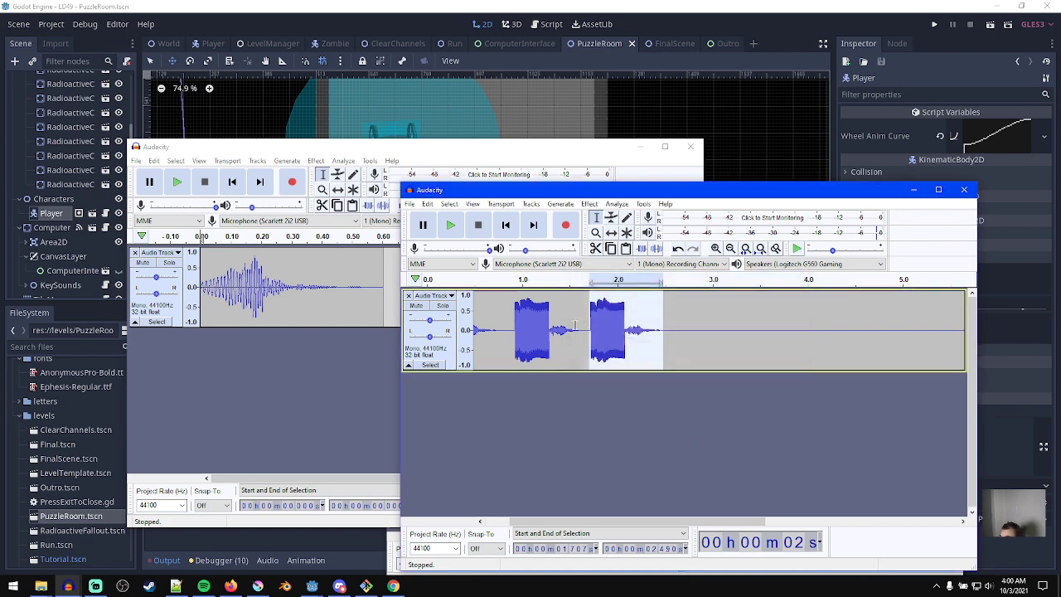
pyautogui.press('space')
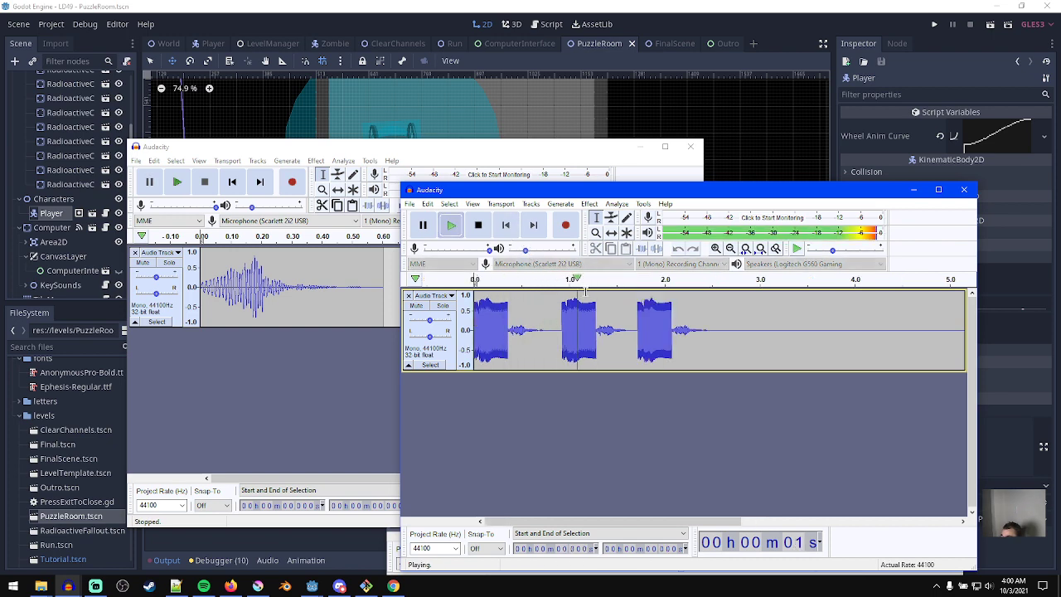
# - Listen to the second and third tones on their own and try deleting both of them
pyautogui.moveTo(560, 334); pyautogui.dragTo(708, 337)
pyautogui.press('space')
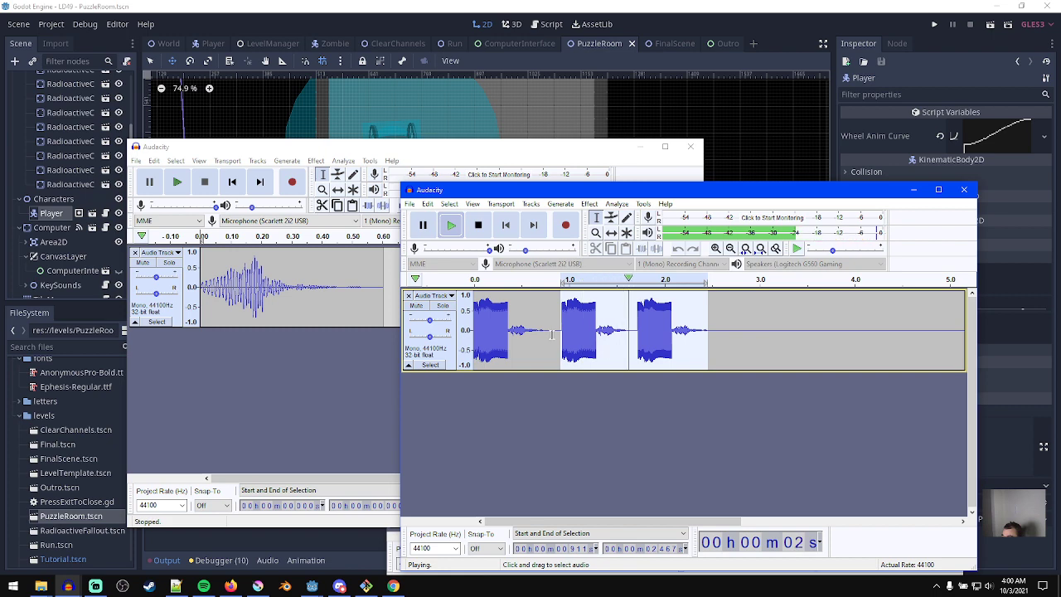
pyautogui.press('space')
pyautogui.press('Delete')
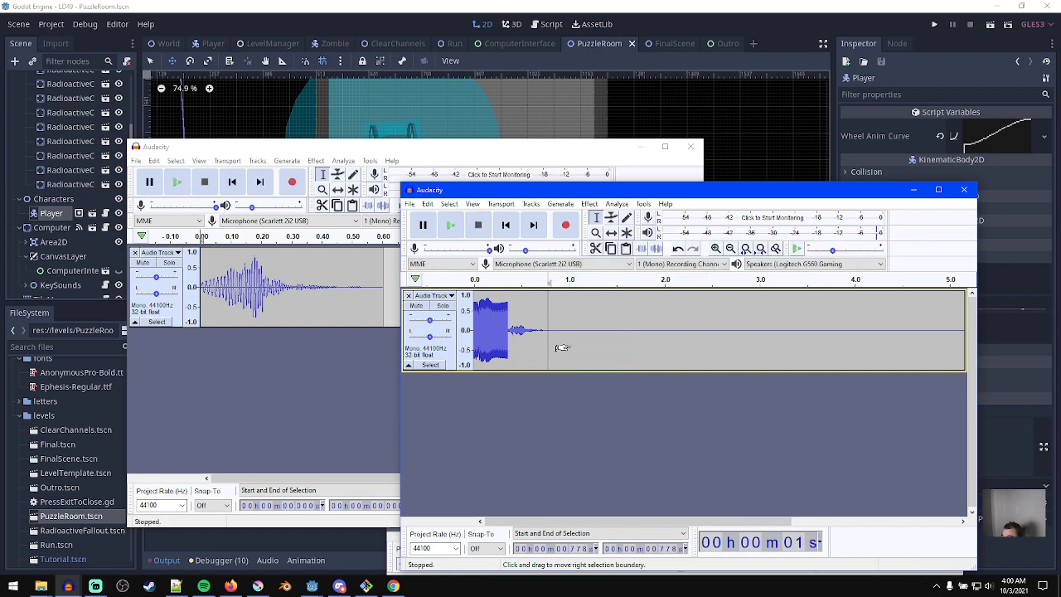
pyautogui.hotkey('ctrl', 'z')
# - Cut the second tone out of the track and paste it at the very beginning
pyautogui.click(553, 336)
pyautogui.moveTo(548, 333); pyautogui.dragTo(610, 337)
pyautogui.hotkey('ctrl', 'x')
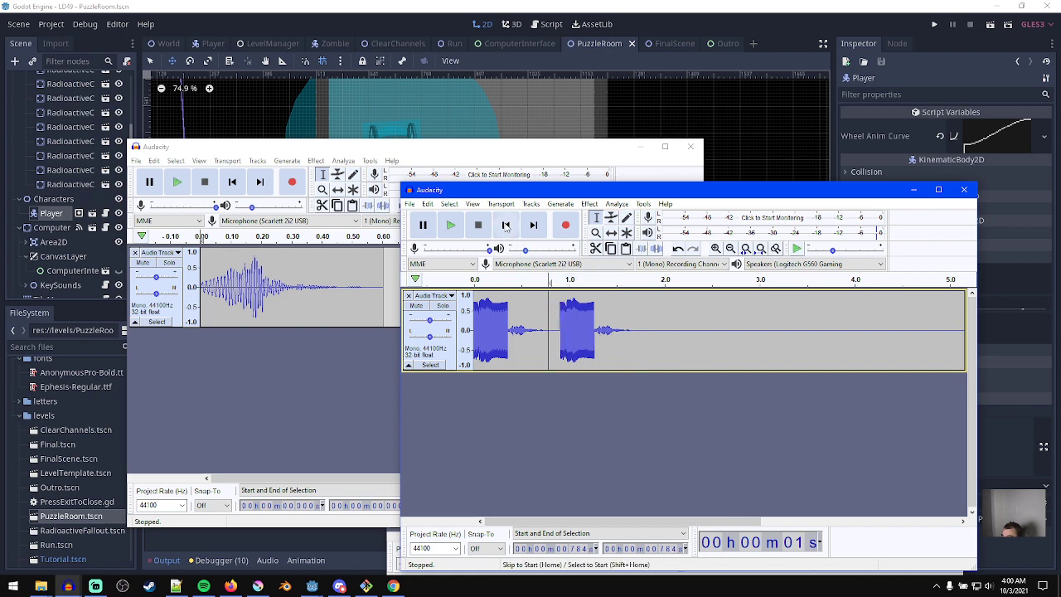
pyautogui.click(505, 225)
pyautogui.hotkey('ctrl', 'v')
# - Try removing about 0.16 seconds of silence before the third tone and play the sequence from the start
pyautogui.click(593, 338)
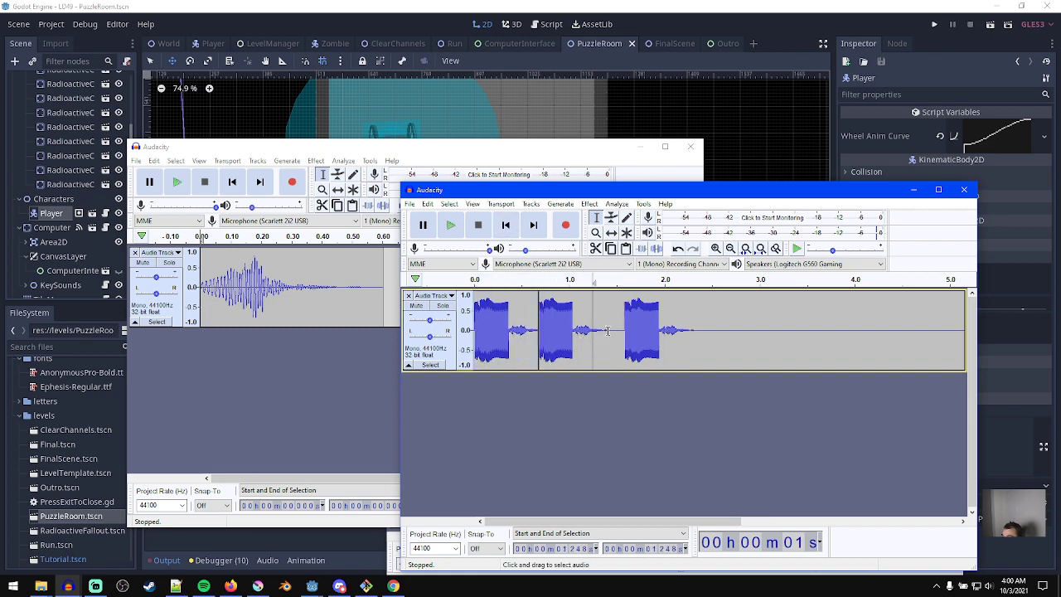
pyautogui.moveTo(608, 331); pyautogui.dragTo(624, 342)
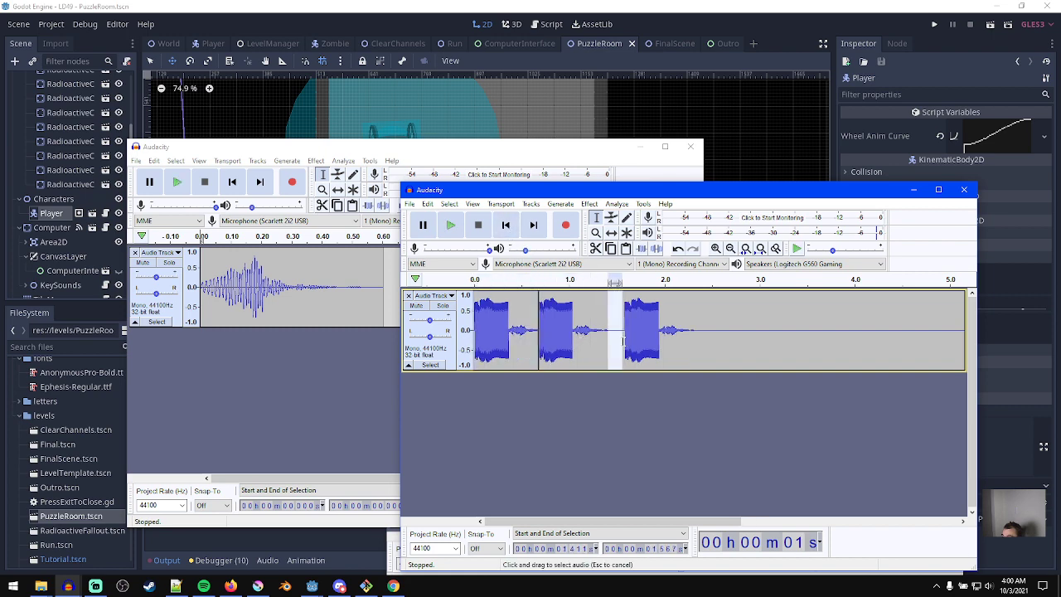
pyautogui.press('Delete')
pyautogui.press('Home')
pyautogui.press('space')
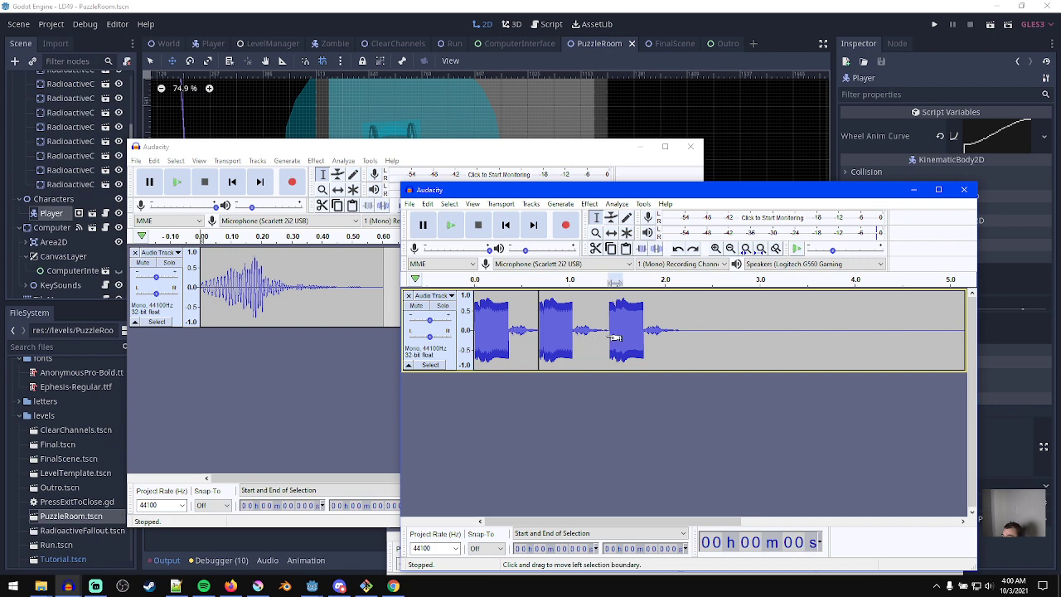
pyautogui.hotkey('ctrl', 'z')
# - Delete the middle tone and the gap behind it, from about 0.68 to 1.57 seconds
pyautogui.hotkey('ctrl', '1')
pyautogui.hotkey('ctrl', '1')
pyautogui.keyDown('shift'); pyautogui.hscroll(-5, 556, 353); pyautogui.keyUp('shift')
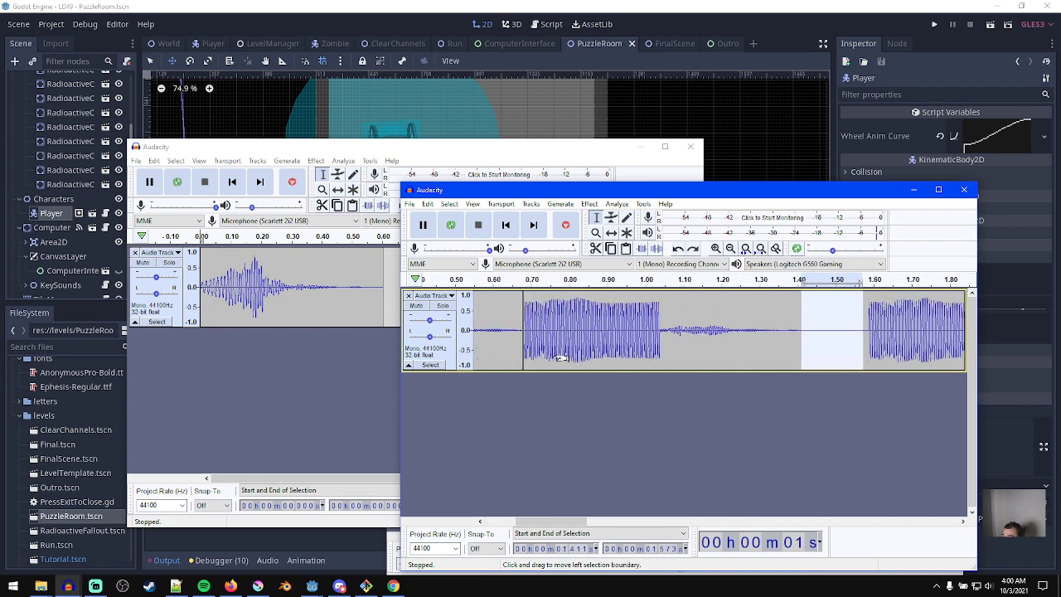
pyautogui.keyDown('shift'); pyautogui.moveTo(612, 346); pyautogui.dragTo(612, 341); pyautogui.keyUp('shift')
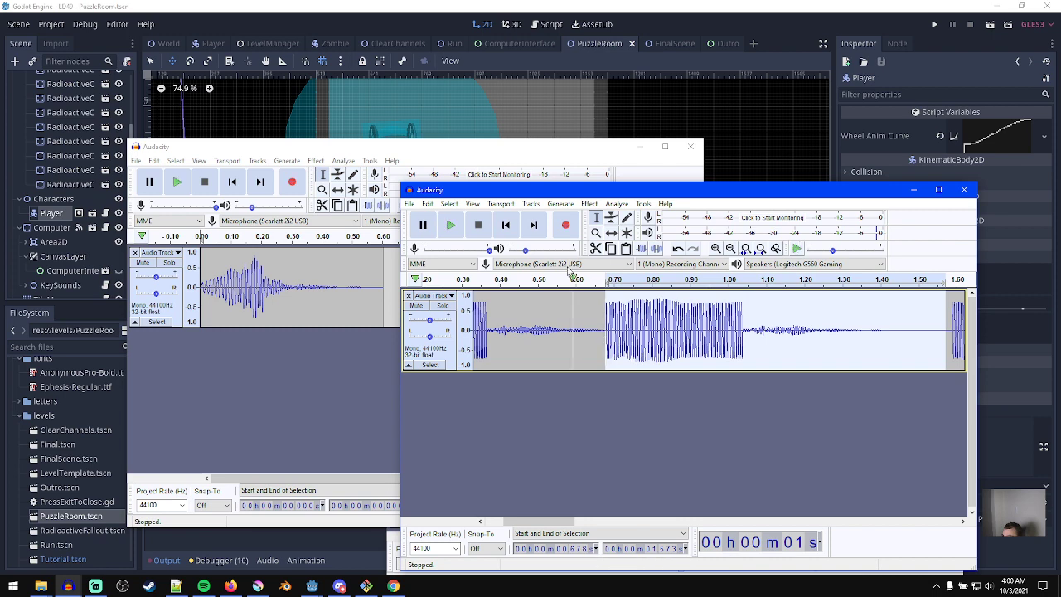
pyautogui.press('Delete')
# - Paste the cut tone at about 1.42 seconds as the third tone and play the sequence
pyautogui.hotkey('ctrl', '3')
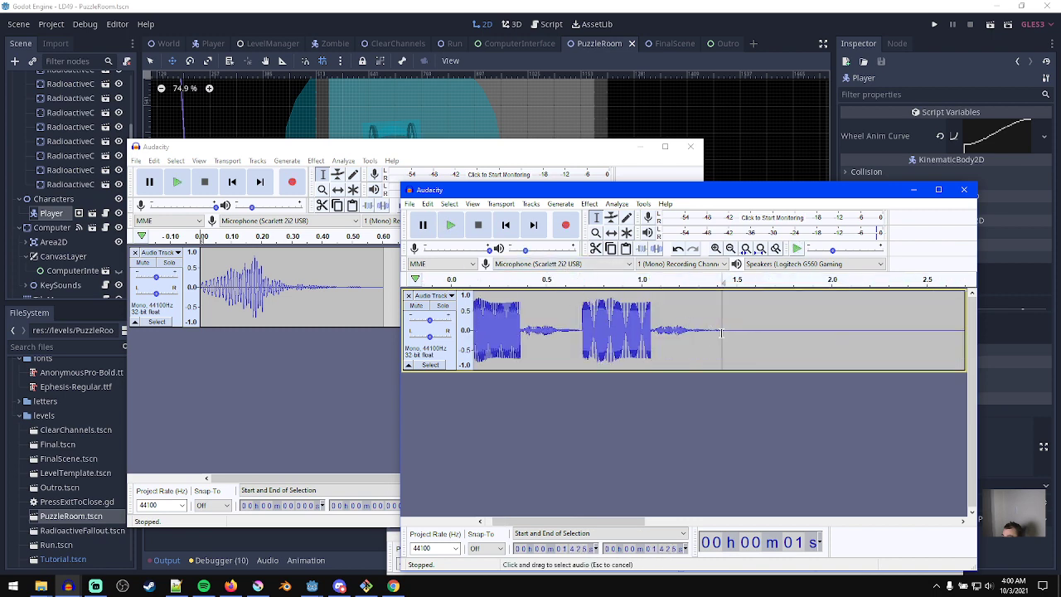
pyautogui.hotkey('ctrl', 'v')
pyautogui.click(509, 225)
pyautogui.press('space')
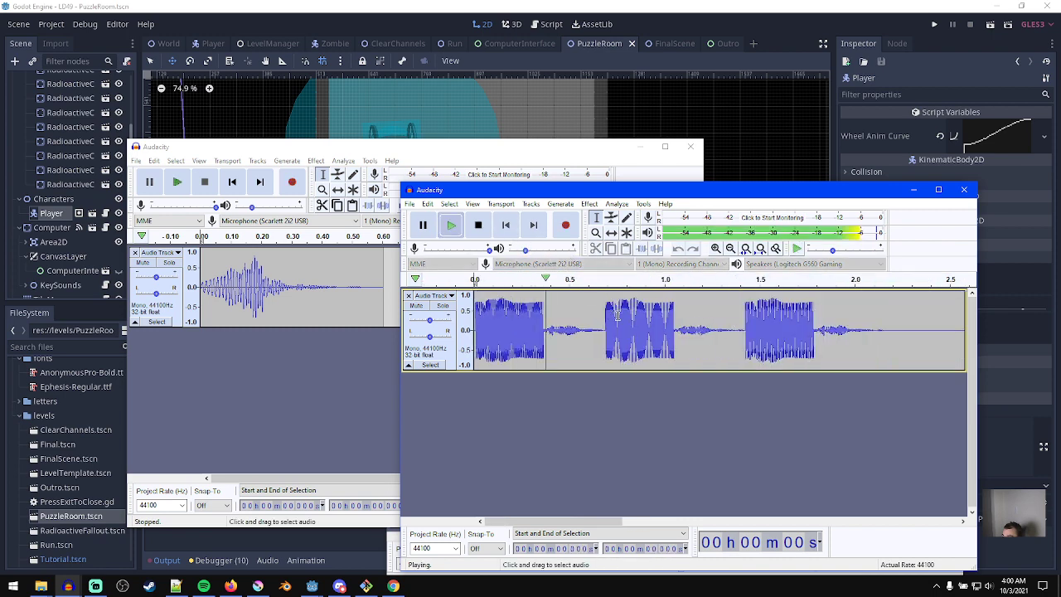
pyautogui.hotkey('ctrl', '2')
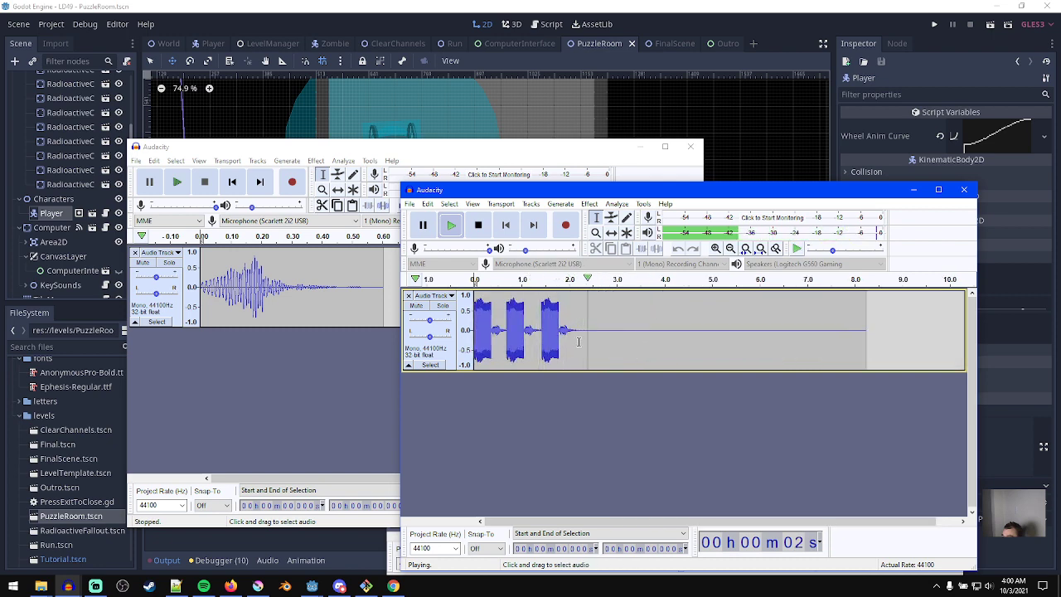
pyautogui.press('space')
# - Cut the third tone and paste it at about 1.18 seconds, replacing the end of the second tone's reverb tail
pyautogui.keyDown('ctrl'); pyautogui.scroll(2, 618, 365); pyautogui.keyUp('ctrl')
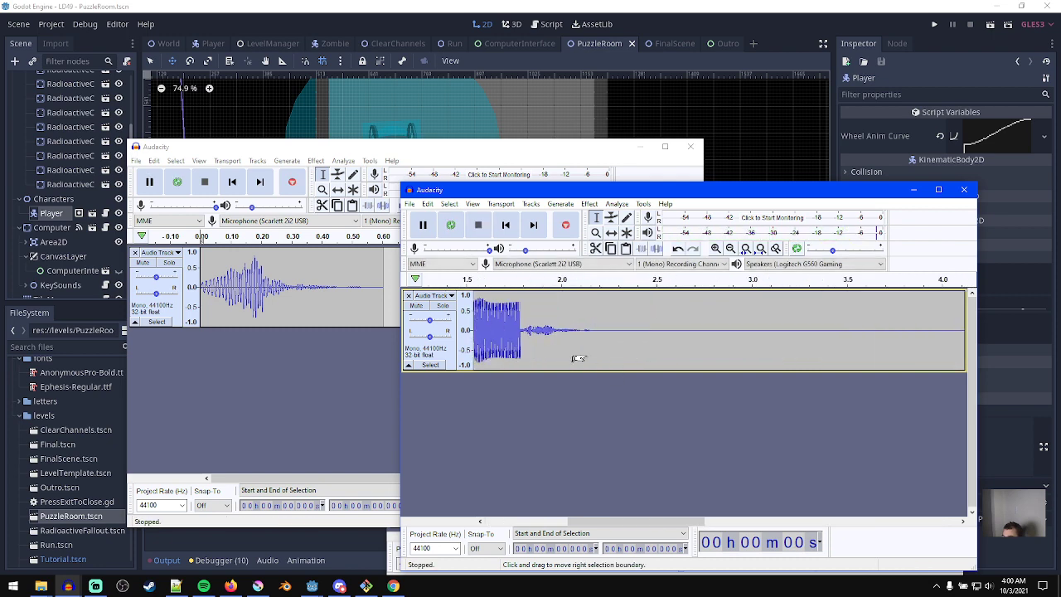
pyautogui.keyDown('shift'); pyautogui.scroll(2, 579, 357); pyautogui.keyUp('shift')
pyautogui.moveTo(706, 333); pyautogui.dragTo(566, 343)
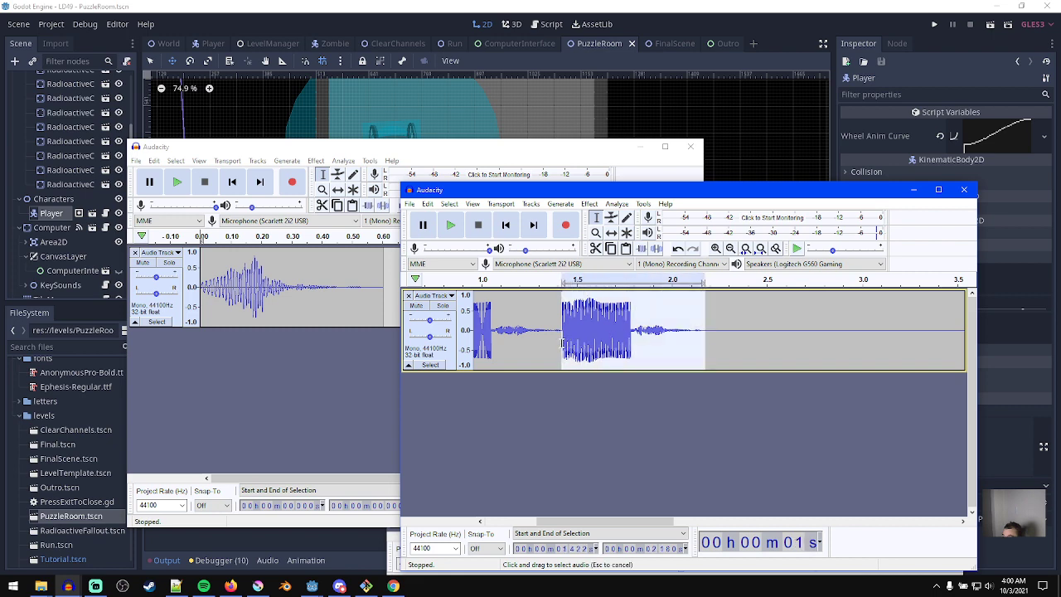
pyautogui.click(562, 342)
pyautogui.keyDown('shift'); pyautogui.scroll(3, 593, 363); pyautogui.keyUp('shift')
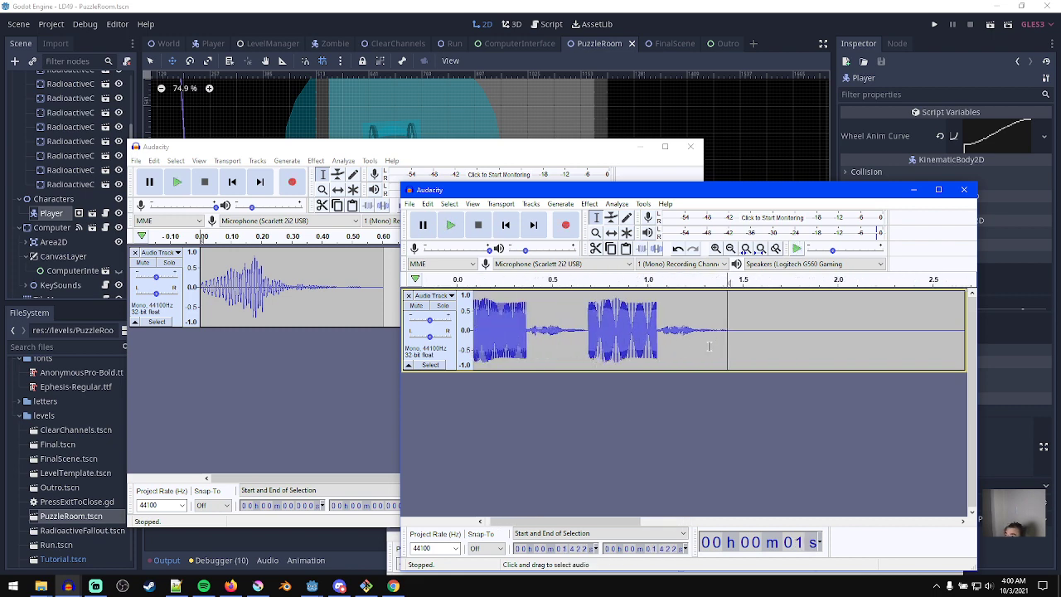
pyautogui.click(683, 334)
pyautogui.moveTo(732, 335); pyautogui.dragTo(682, 344)
pyautogui.hotkey('ctrl', 'v')
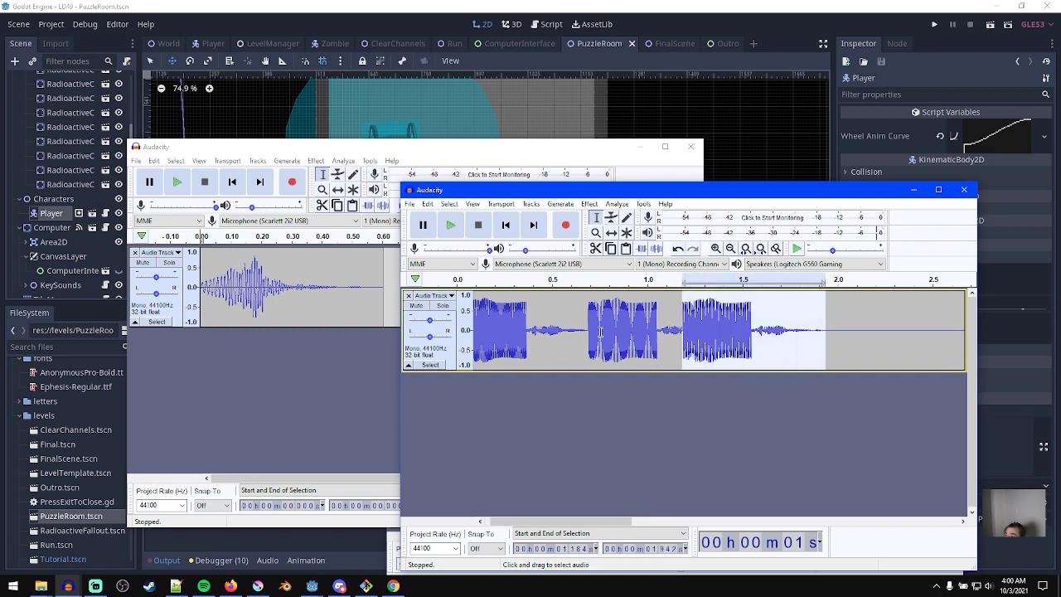
# - Try moving the second and third tones together to start at about 0.51 seconds, and play the sequence from the start
pyautogui.moveTo(842, 340); pyautogui.dragTo(590, 335)
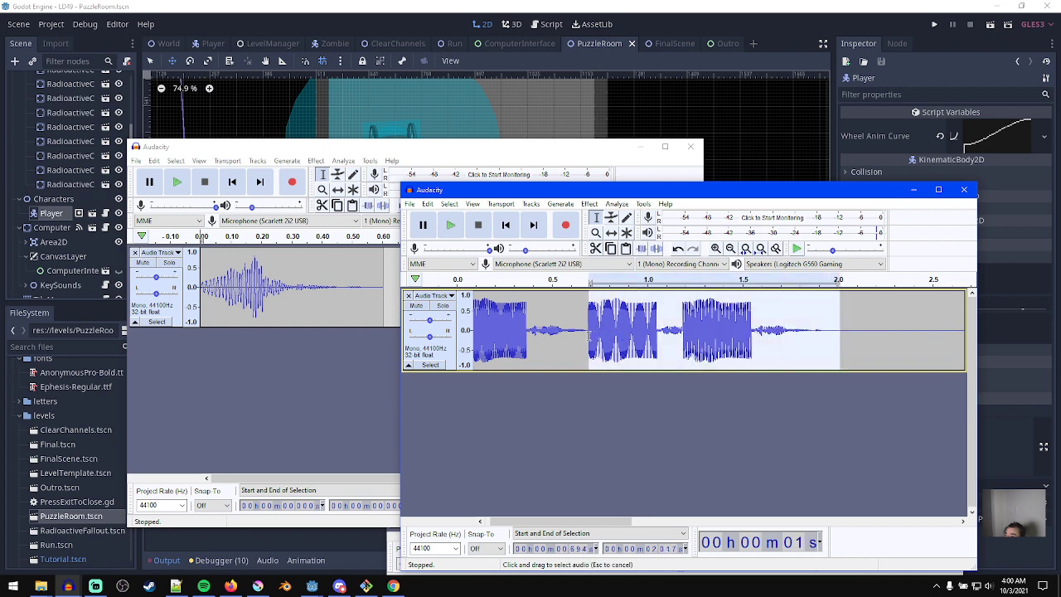
pyautogui.press('Delete')
pyautogui.hotkey('ctrl', 'z')
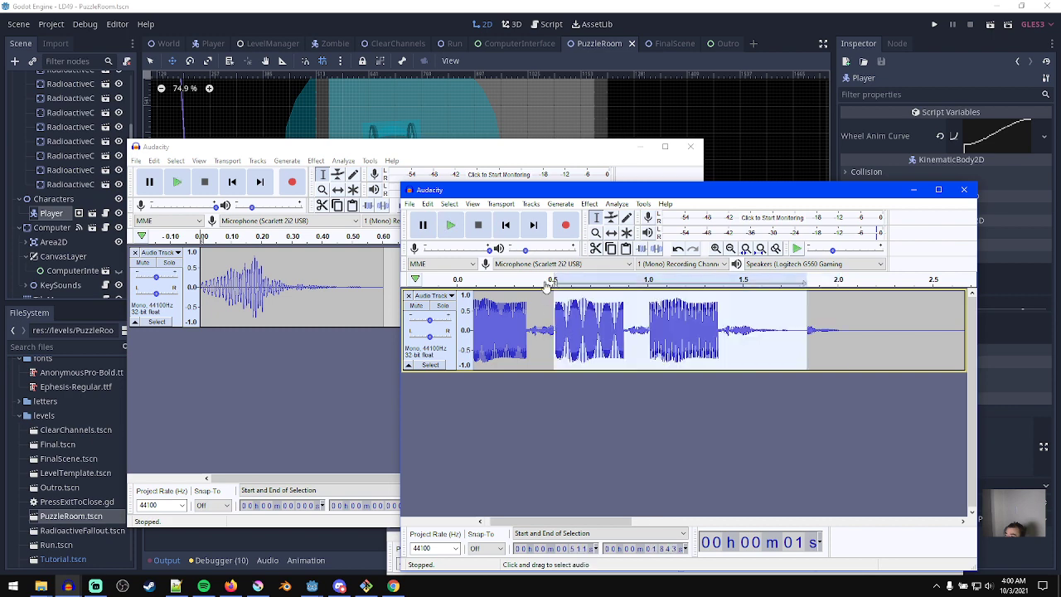
pyautogui.click(506, 225)
pyautogui.press('space')
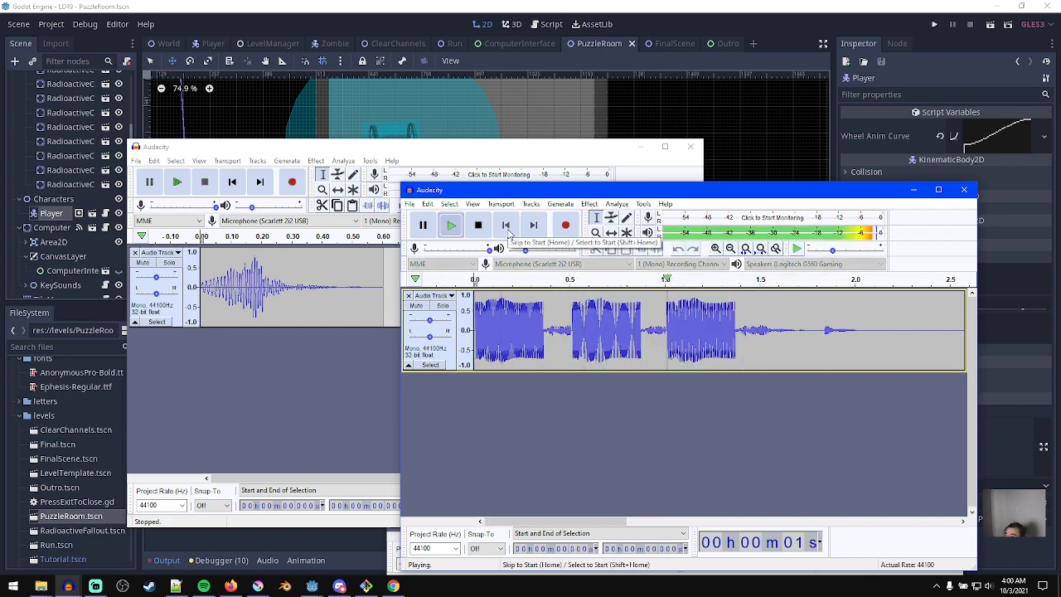
pyautogui.press('space')
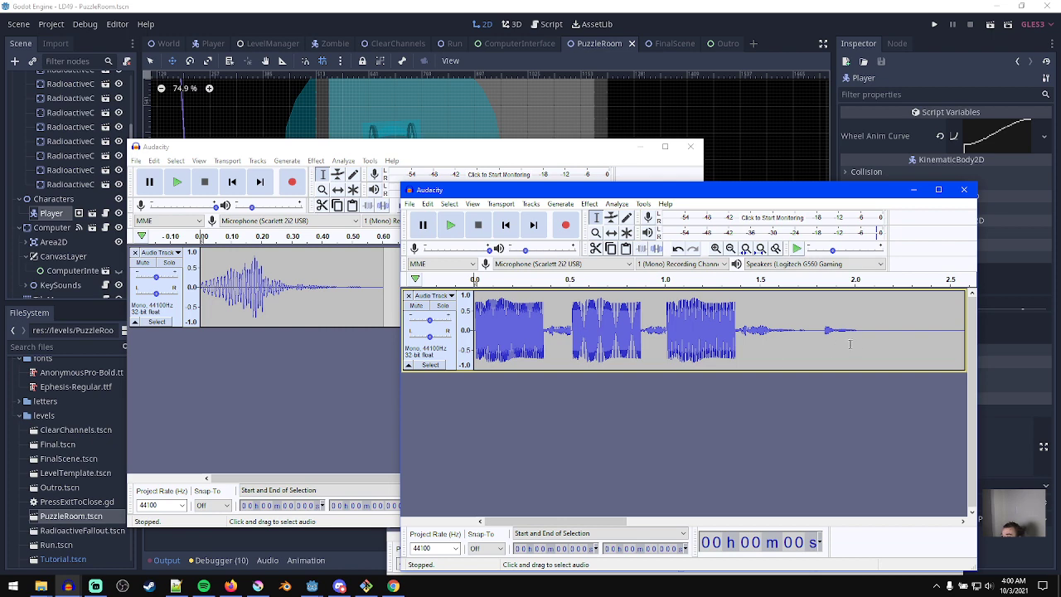
# - Undo the tone moves until the third tone is back at about 1.42 seconds, and play the whole track
pyautogui.hotkey('ctrl', 'z')
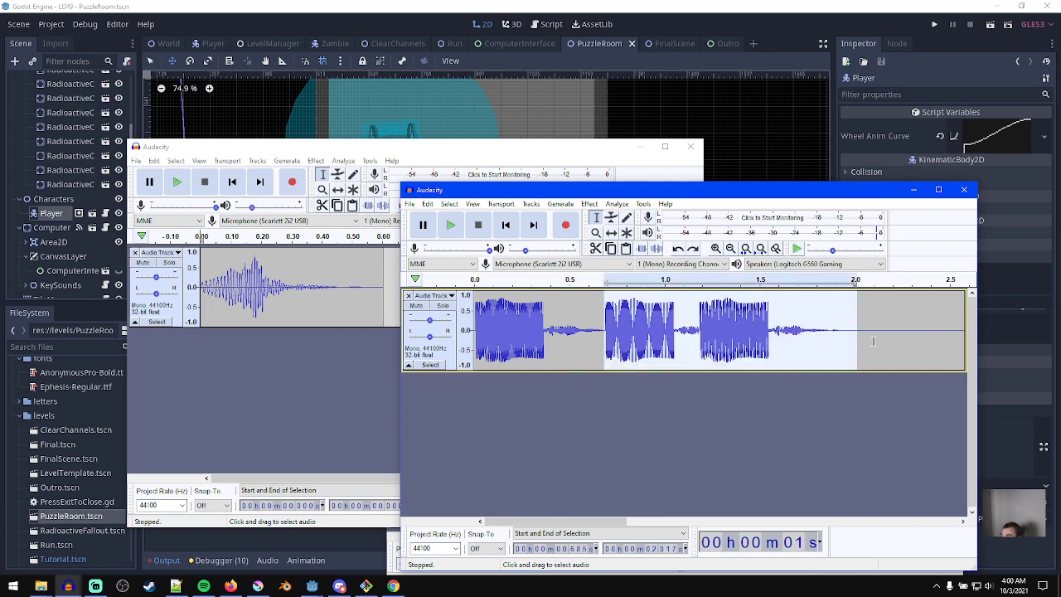
pyautogui.click(873, 342)
pyautogui.hotkey('ctrl', 'z')
pyautogui.click(617, 295)
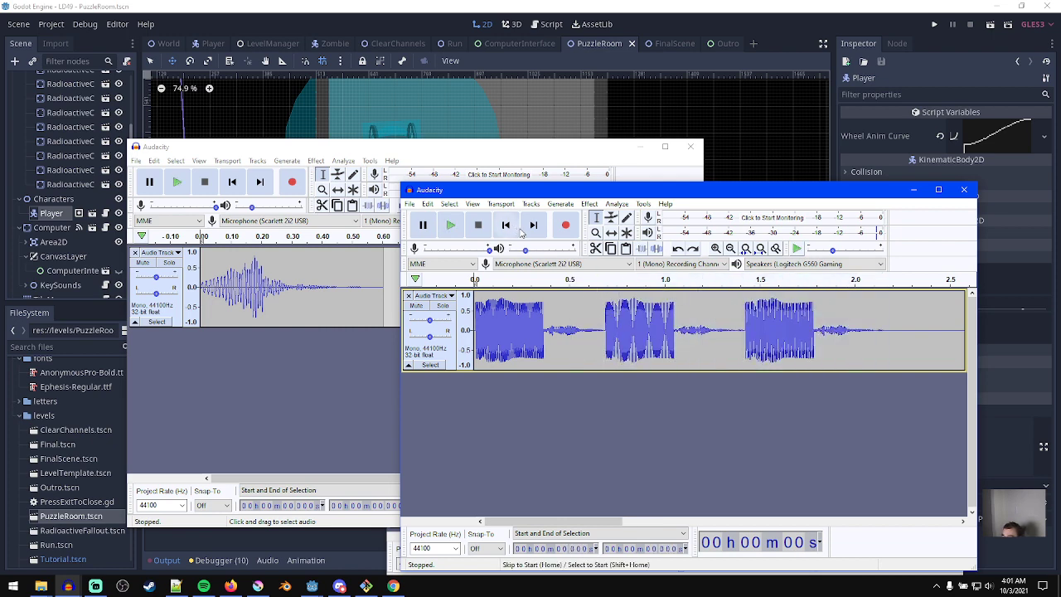
pyautogui.press('space')
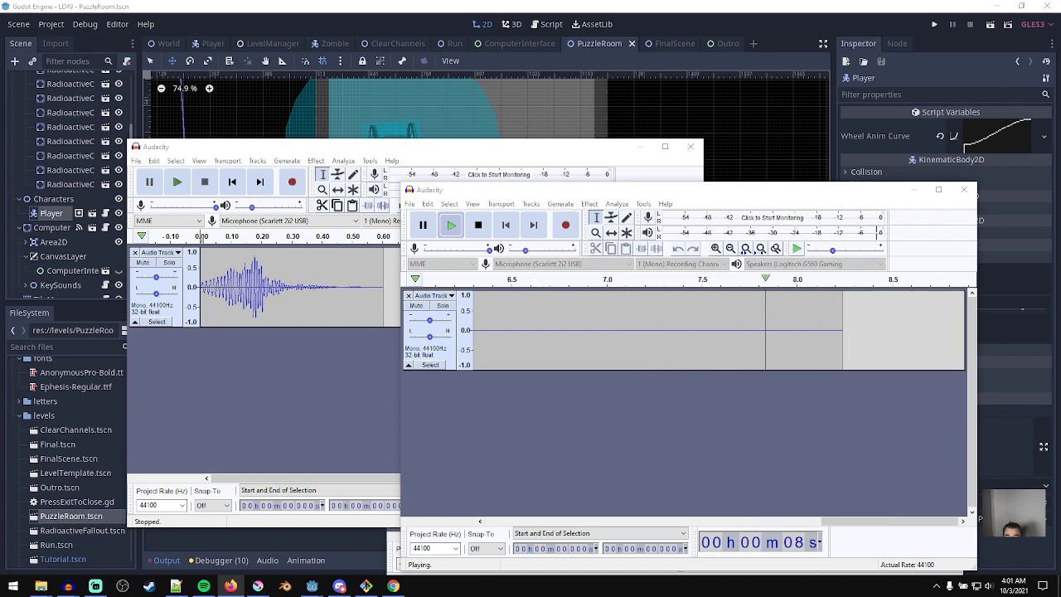
pyautogui.press('space')
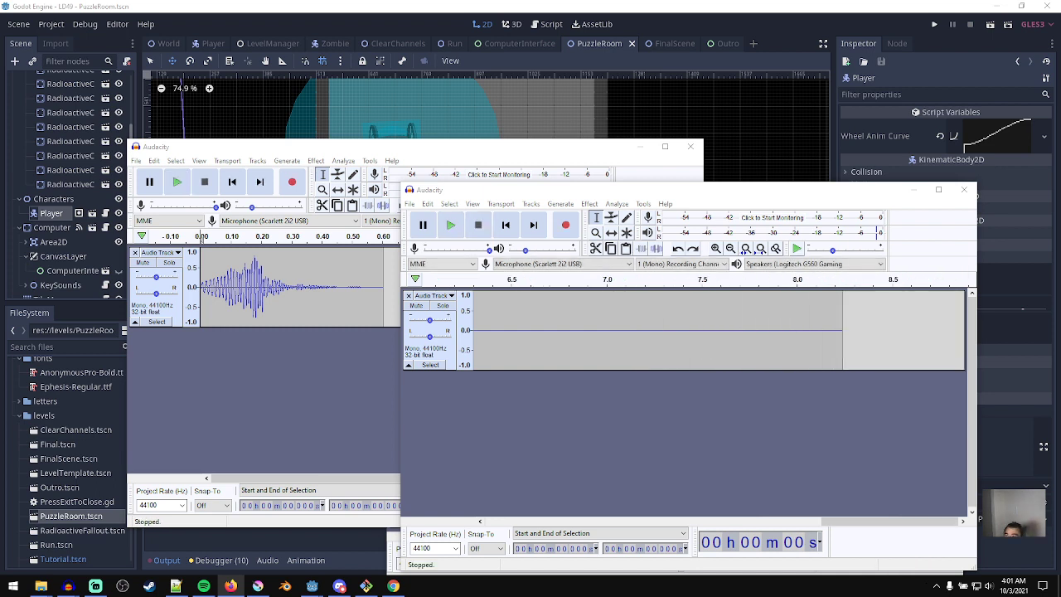
# - Play the three-tone sequence again from the beginning of the track
pyautogui.click(578, 193)
pyautogui.click(624, 380)
pyautogui.hotkey('ctrl', 'z')
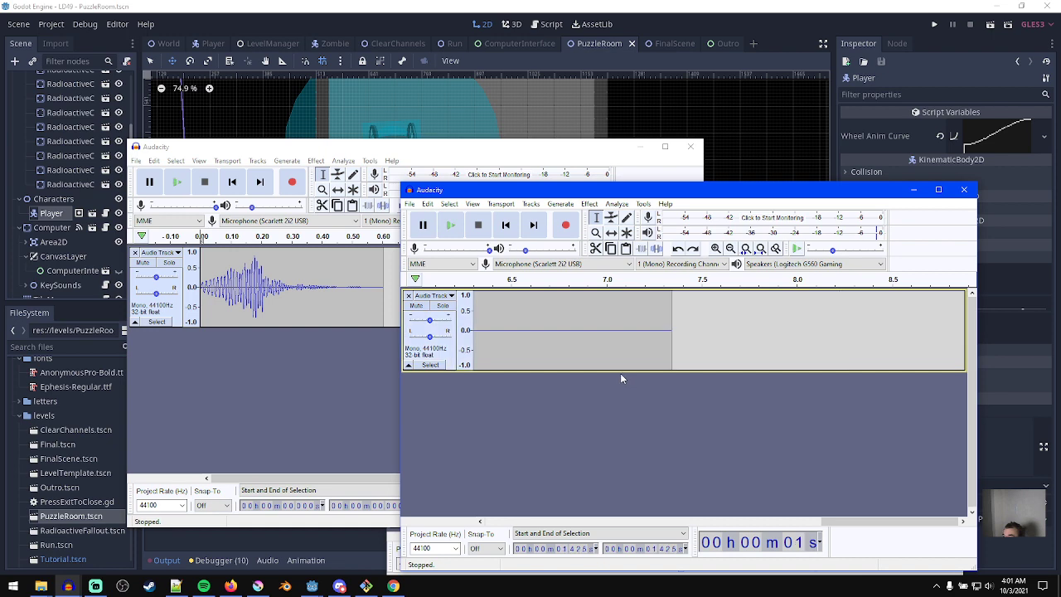
pyautogui.keyDown('ctrl'); pyautogui.scroll(-3, 599, 365); pyautogui.keyUp('ctrl')
pyautogui.keyDown('shift'); pyautogui.scroll(1, 556, 356); pyautogui.keyUp('shift')
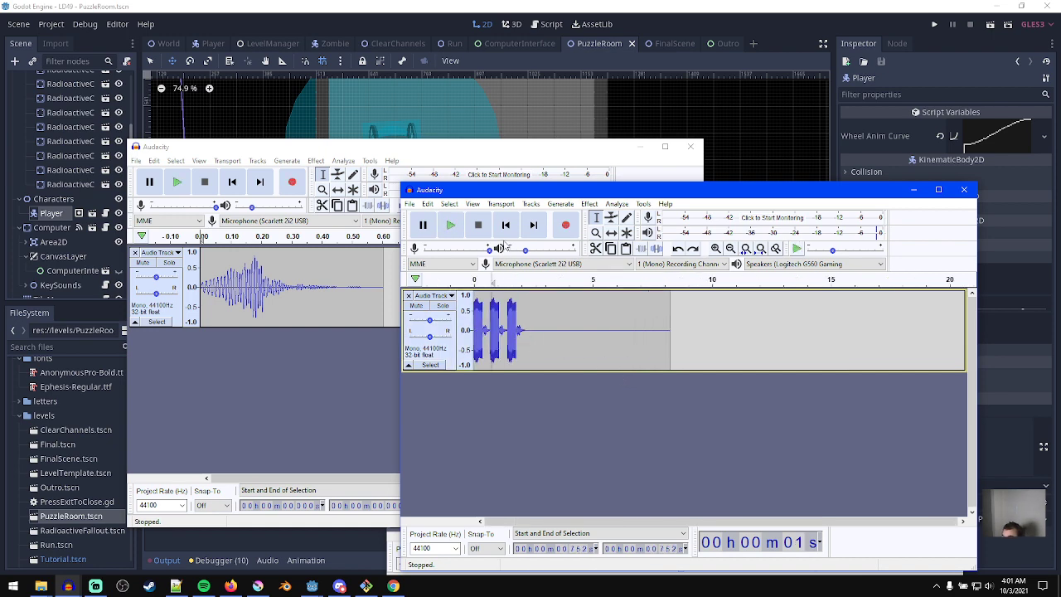
pyautogui.click(475, 364)
pyautogui.press('space')
pyautogui.keyDown('ctrl'); pyautogui.scroll(1, 475, 365); pyautogui.keyUp('ctrl')
pyautogui.keyDown('ctrl'); pyautogui.scroll(2, 497, 366); pyautogui.keyUp('ctrl')
pyautogui.keyDown('shift'); pyautogui.scroll(3, 526, 367); pyautogui.keyUp('shift')
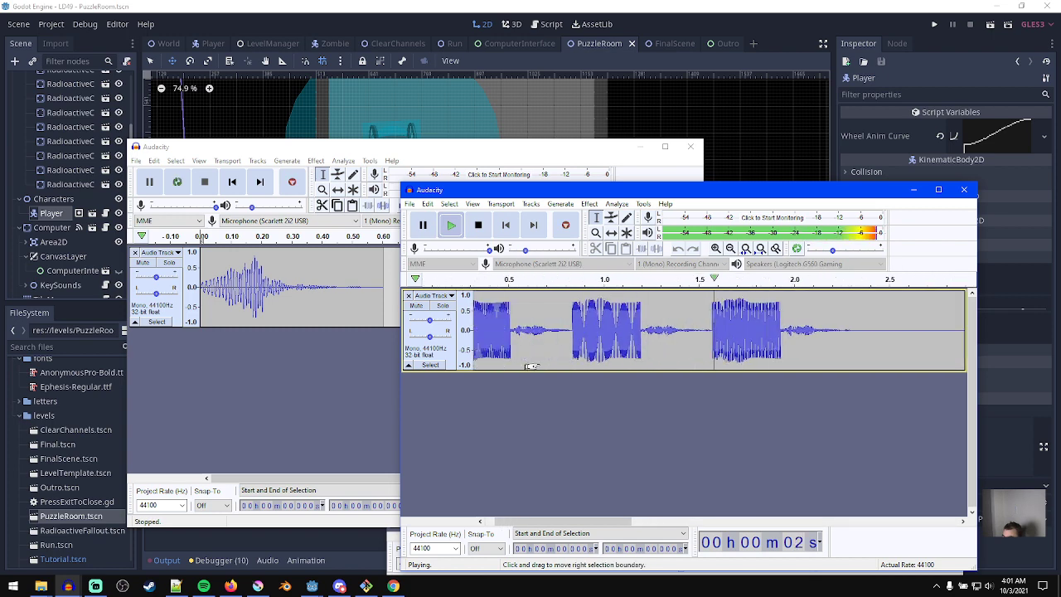
pyautogui.keyDown('ctrl'); pyautogui.scroll(-1, 542, 370); pyautogui.keyUp('ctrl')
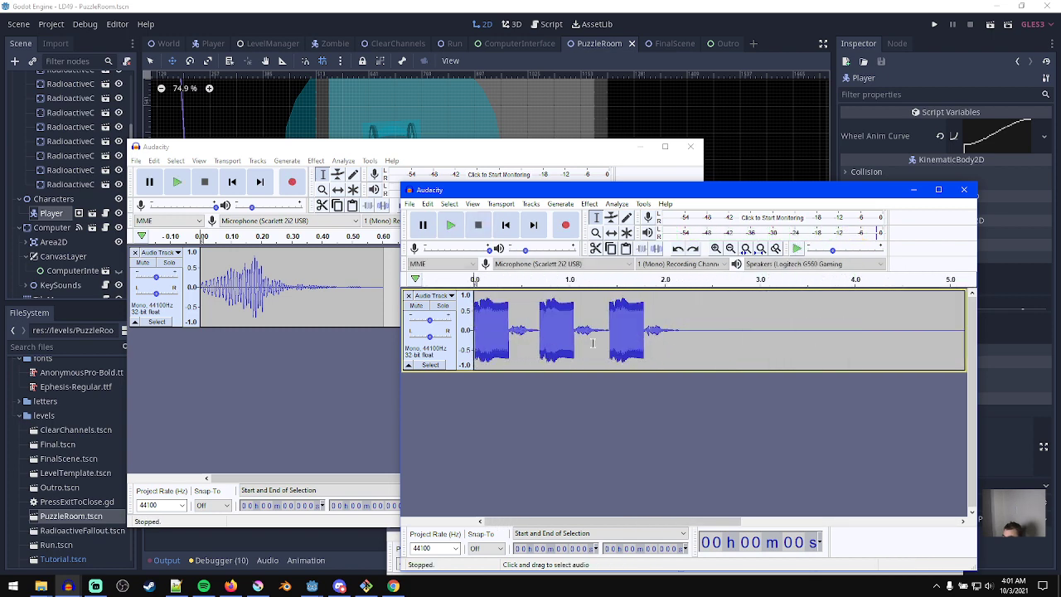
# - Play the first 2.21 seconds containing the three tones and export that selection as a WAV file named computer_startup
pyautogui.moveTo(685, 332); pyautogui.dragTo(473, 331)
pyautogui.press('space')
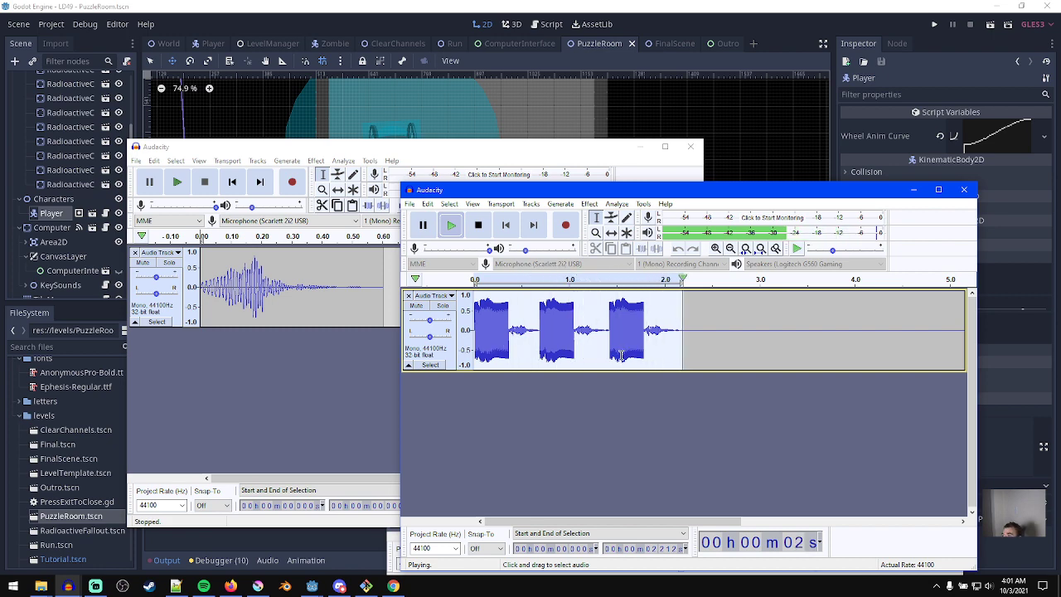
pyautogui.click(410, 204)
pyautogui.moveTo(454, 285)
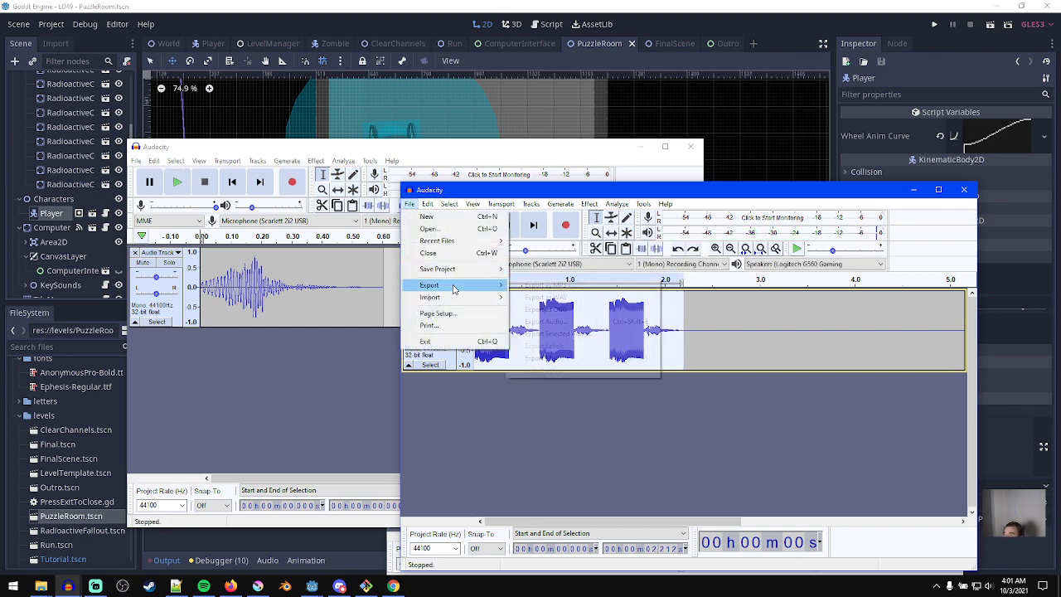
pyautogui.click(584, 333)
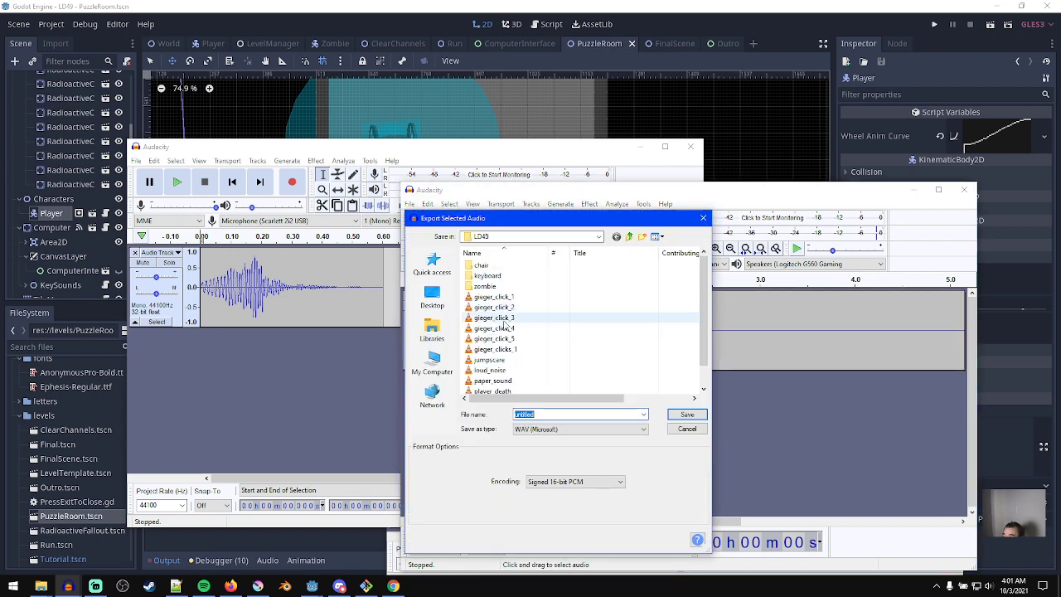
pyautogui.write('computer_st')
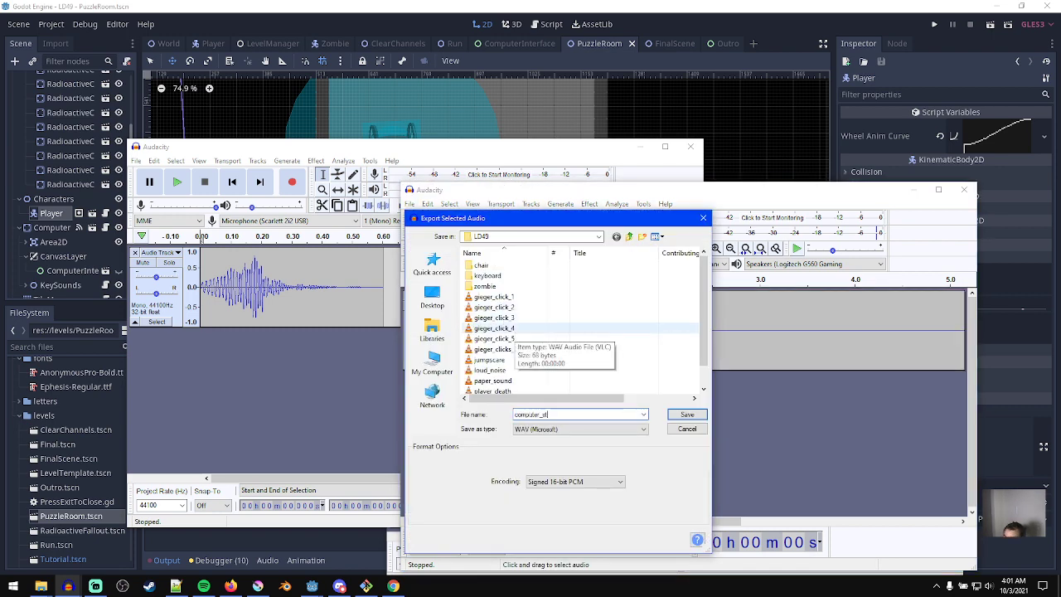
pyautogui.write('artup')
pyautogui.press('Return')
pyautogui.press('Return')
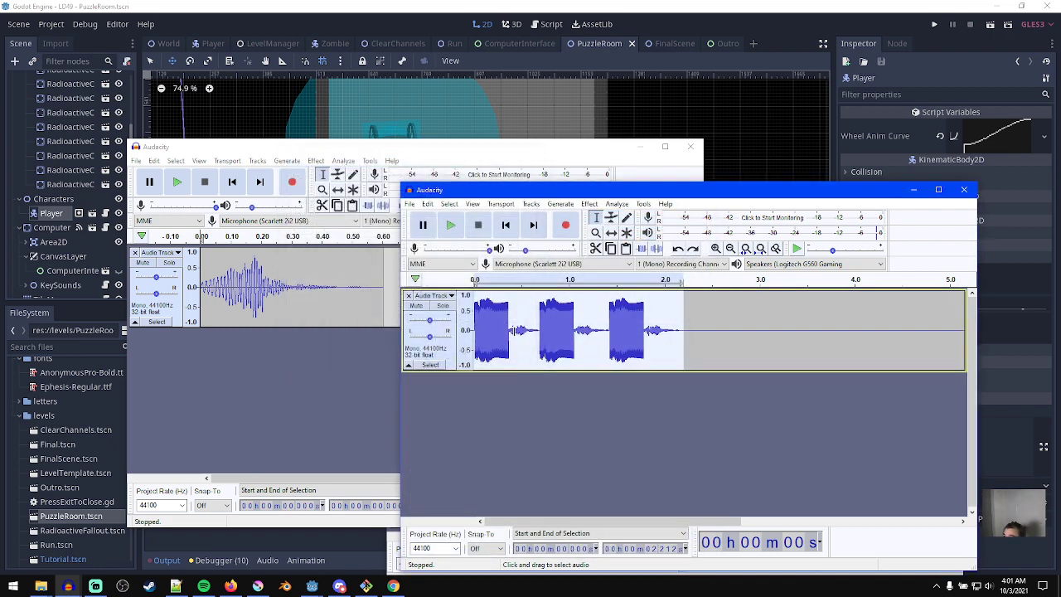
# - Replay the selected tones and move the project window to uncover the other open Audacity projects
pyautogui.press('space')
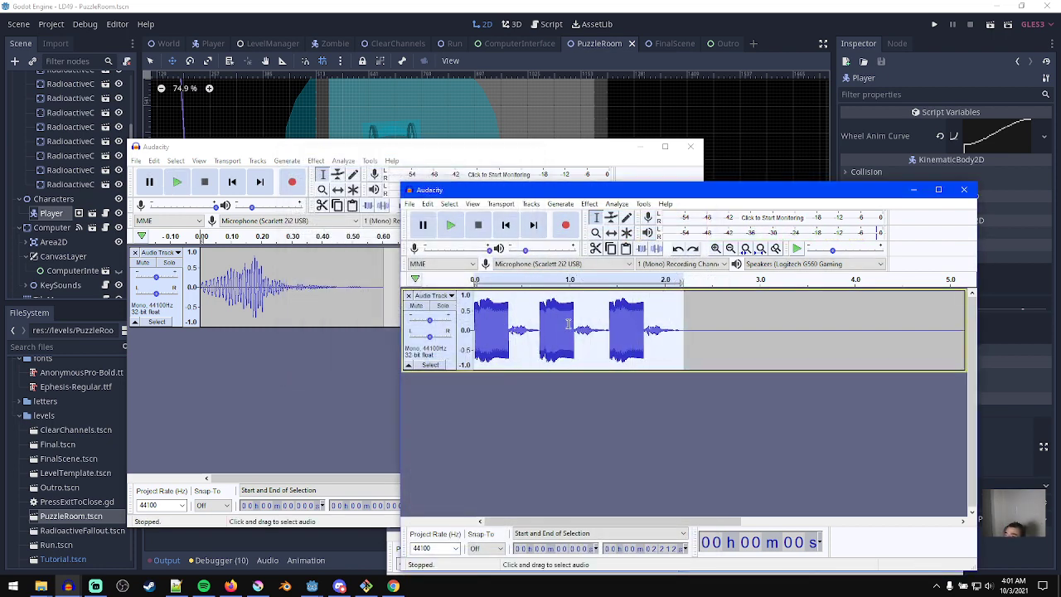
pyautogui.moveTo(514, 199); pyautogui.dragTo(377, 127)
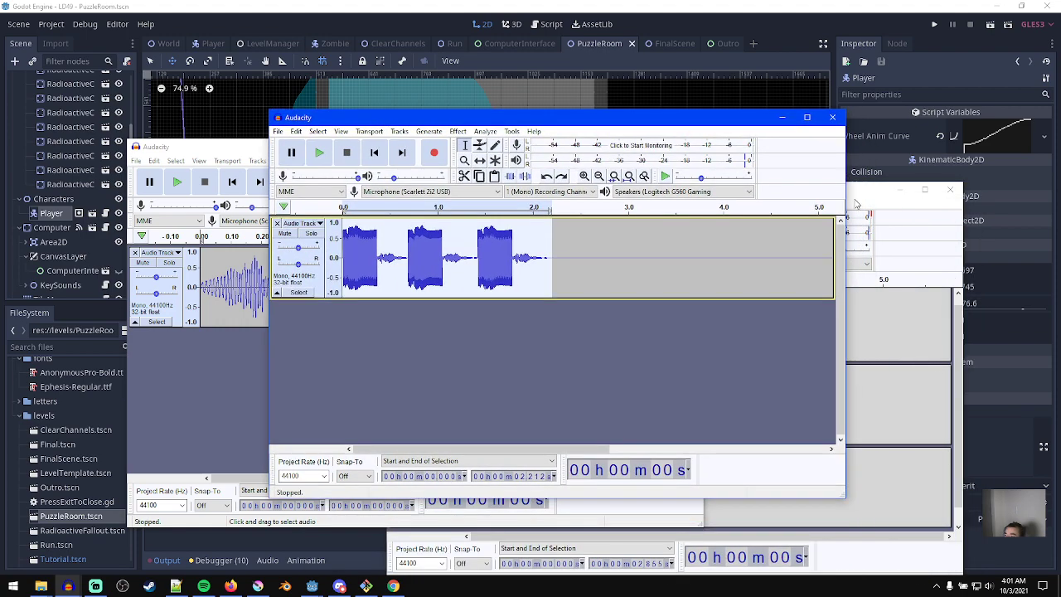
pyautogui.click(71, 585)
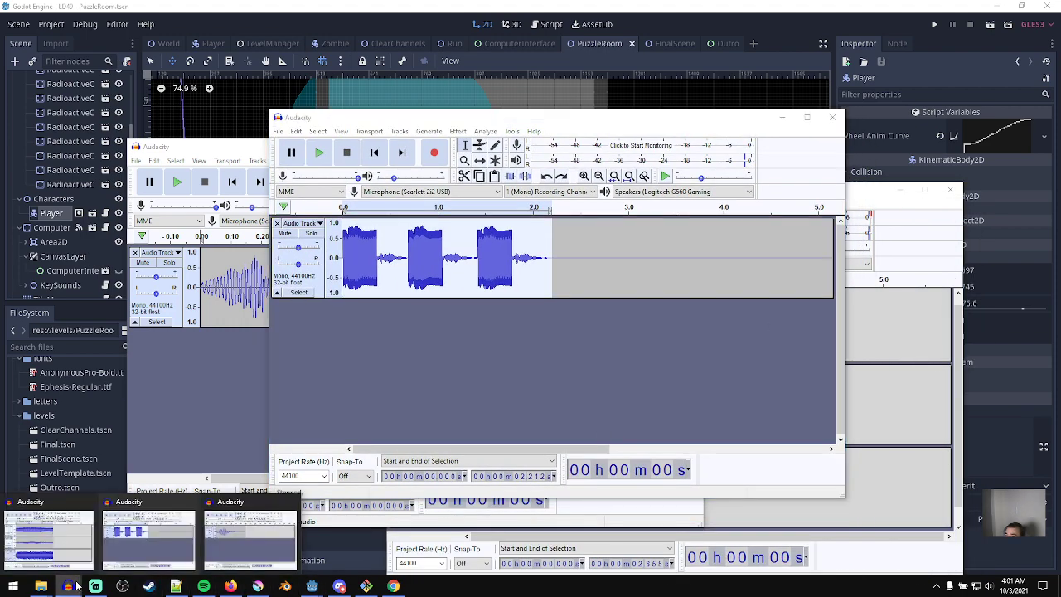
# - Step back through the edit history to the original unbroken tone and play its first 0.36 seconds
pyautogui.click(545, 274)
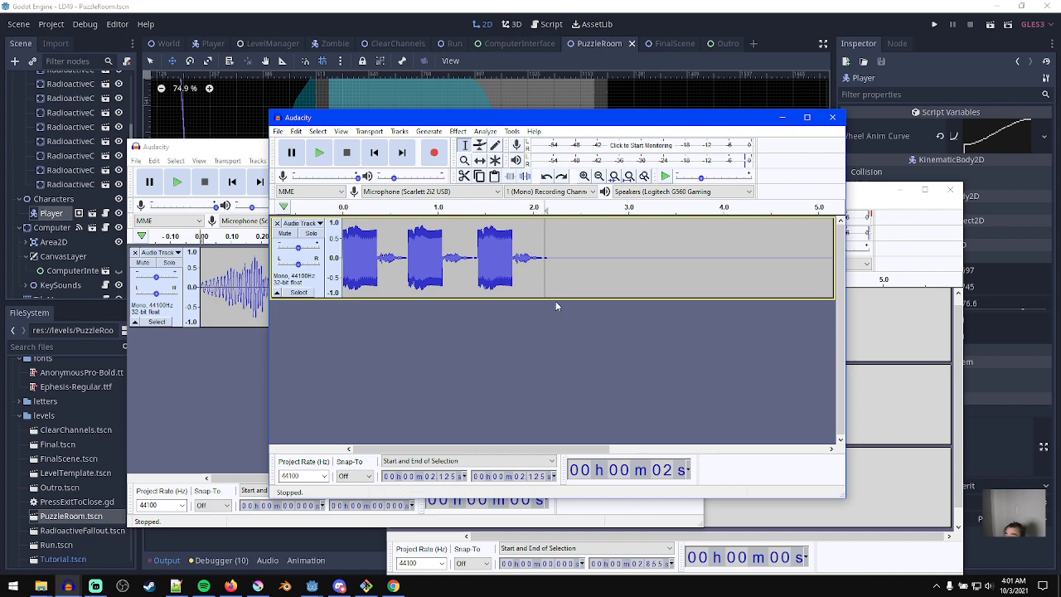
pyautogui.hotkey('ctrl', 'z')
pyautogui.hotkey('ctrl', 'z')
pyautogui.hotkey('ctrl', 'z')
pyautogui.hotkey('ctrl', 'z')
pyautogui.hotkey('ctrl', 'z')
pyautogui.hotkey('ctrl', 'z')
pyautogui.hotkey('ctrl', 'z')
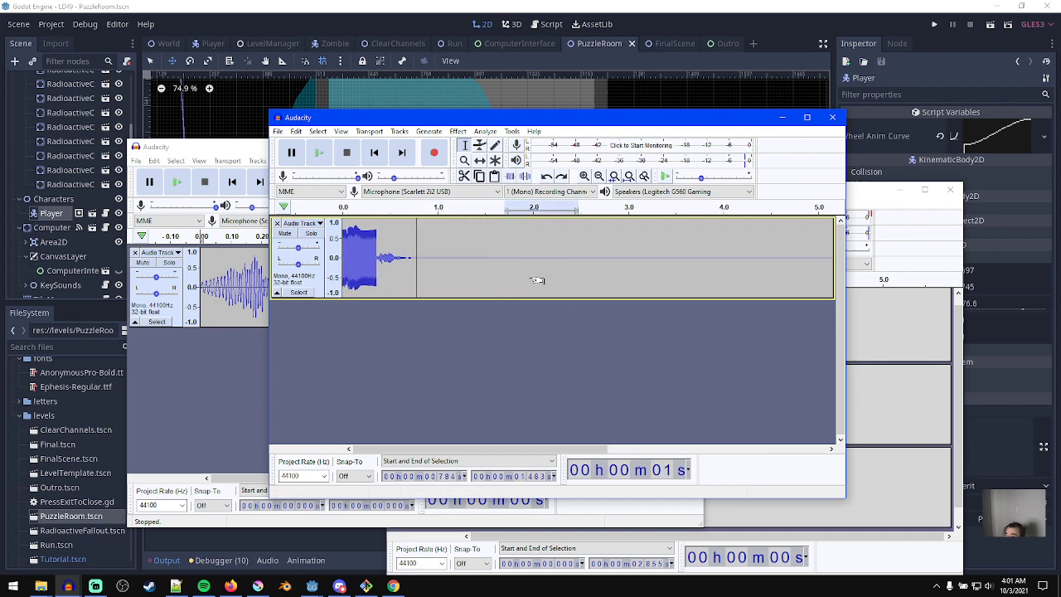
pyautogui.hotkey('ctrl', 'z')
pyautogui.hotkey('ctrl', 'z')
pyautogui.hotkey('ctrl', 'z')
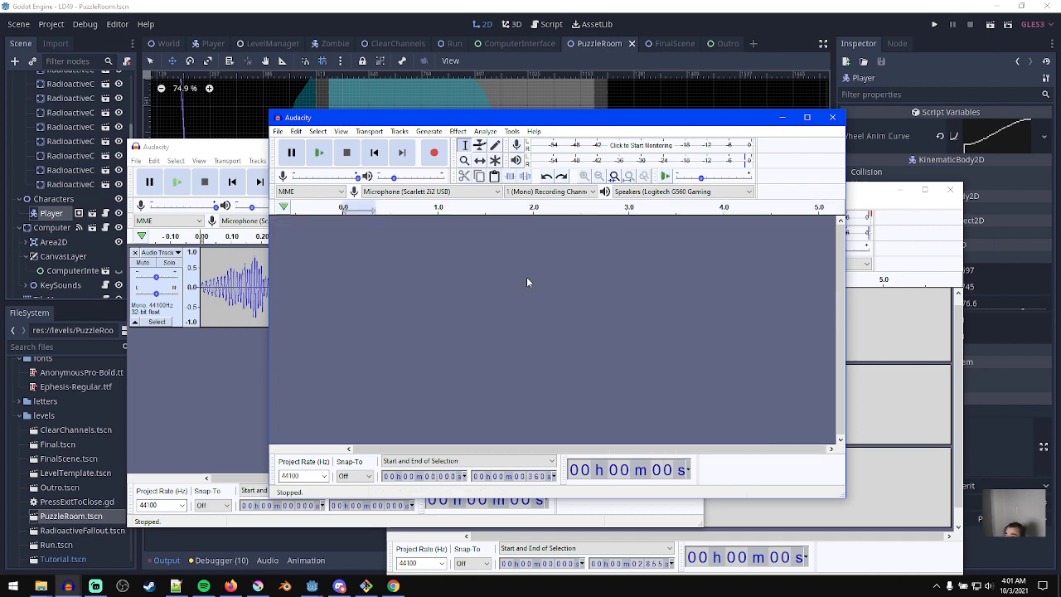
pyautogui.hotkey('ctrl', 'y')
pyautogui.press('space')
# - Replace the long tone track with a new track holding only the 0.36-second tone, and play it
pyautogui.keyDown('ctrl'); pyautogui.scroll(1, 358, 282); pyautogui.keyUp('ctrl')
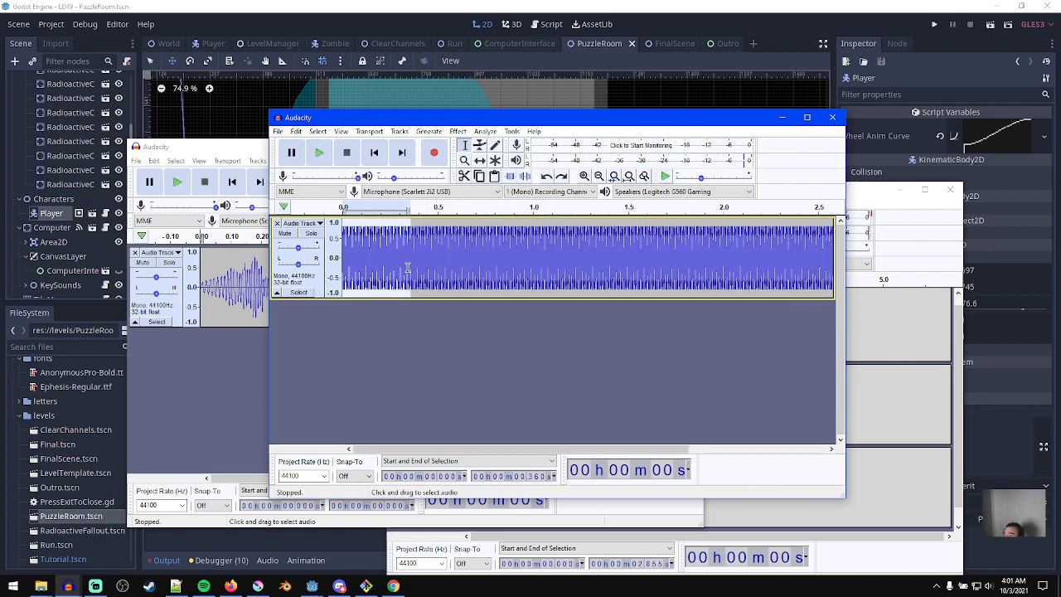
pyautogui.keyDown('ctrl'); pyautogui.scroll(2, 402, 269); pyautogui.keyUp('ctrl')
pyautogui.keyDown('ctrl'); pyautogui.scroll(-2, 397, 270); pyautogui.keyUp('ctrl')
pyautogui.click(277, 223)
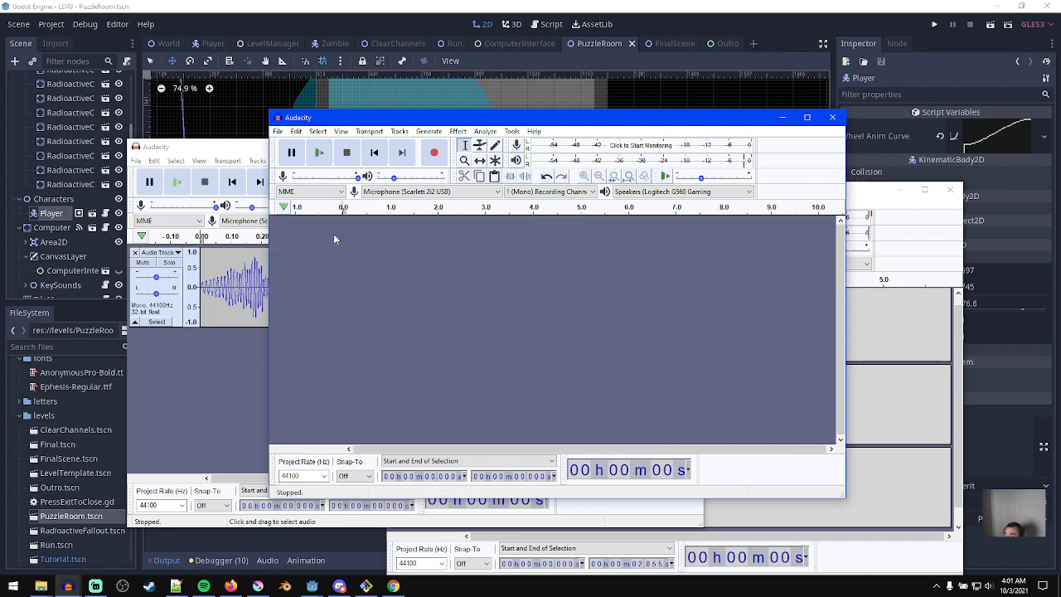
pyautogui.hotkey('ctrl', 'v')
pyautogui.press('space')
pyautogui.keyDown('ctrl'); pyautogui.scroll(6, 362, 277); pyautogui.keyUp('ctrl')
pyautogui.press('space')
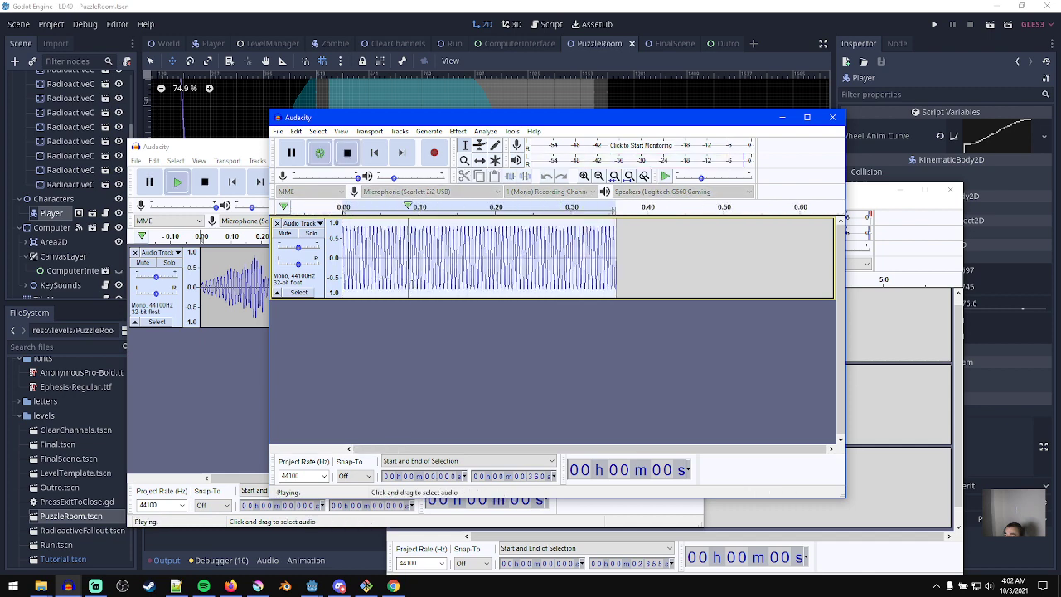
pyautogui.click(460, 134)
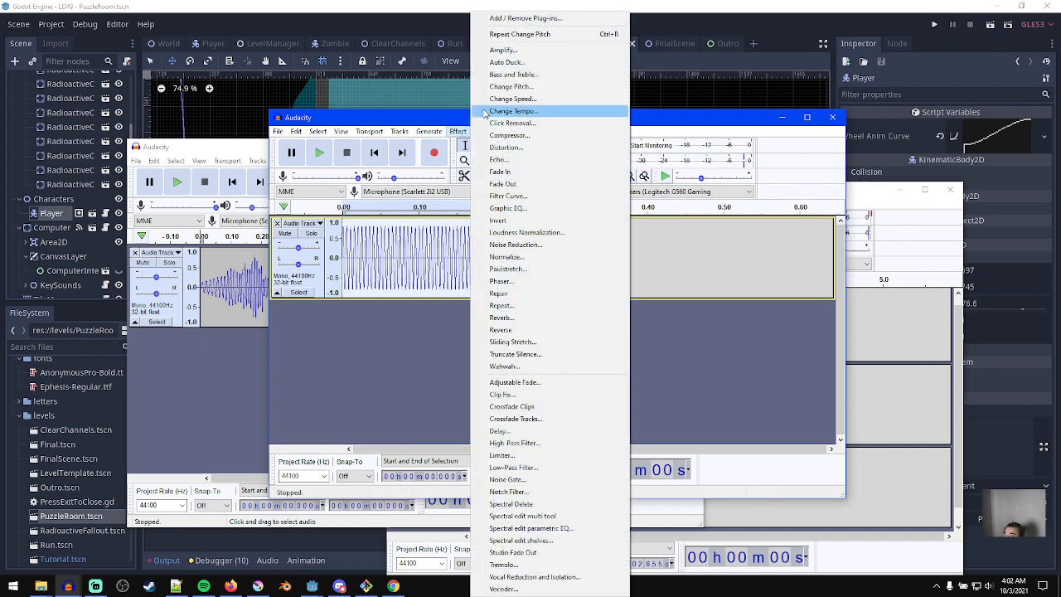
pyautogui.click(506, 86)
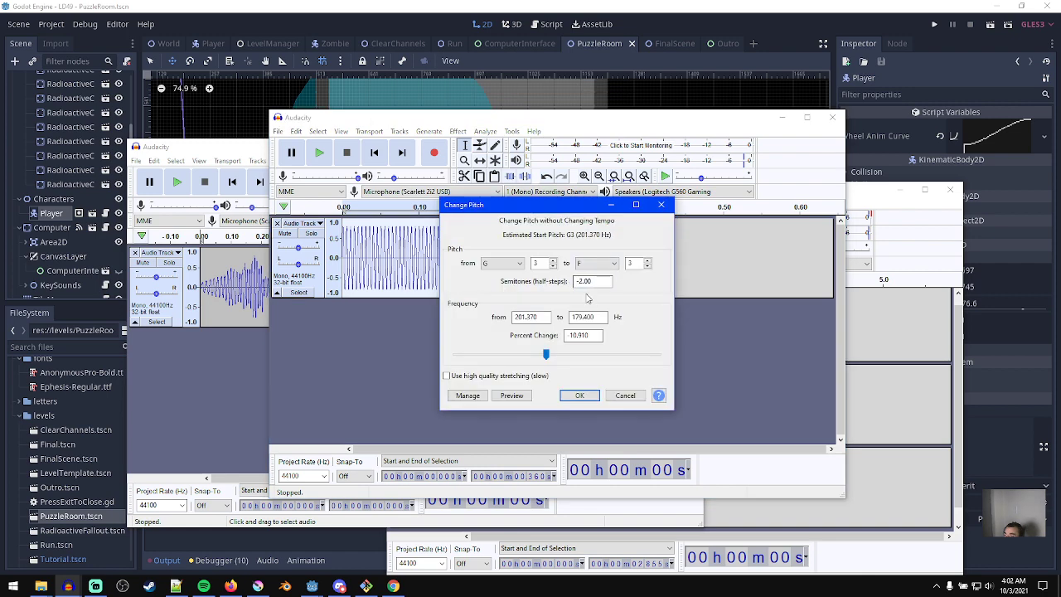
pyautogui.click(625, 395)
pyautogui.click(459, 133)
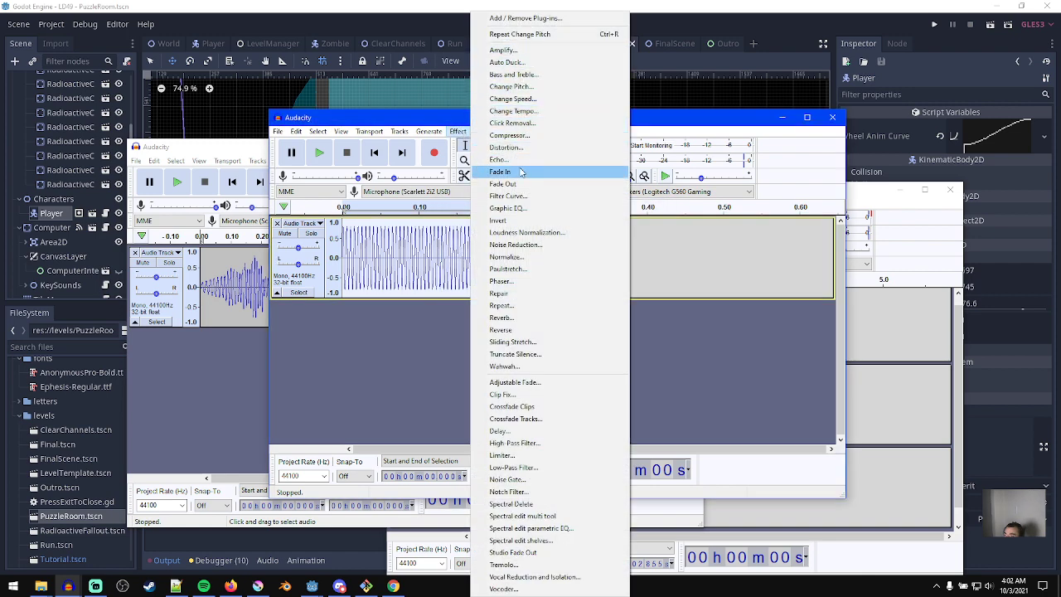
pyautogui.click(423, 123)
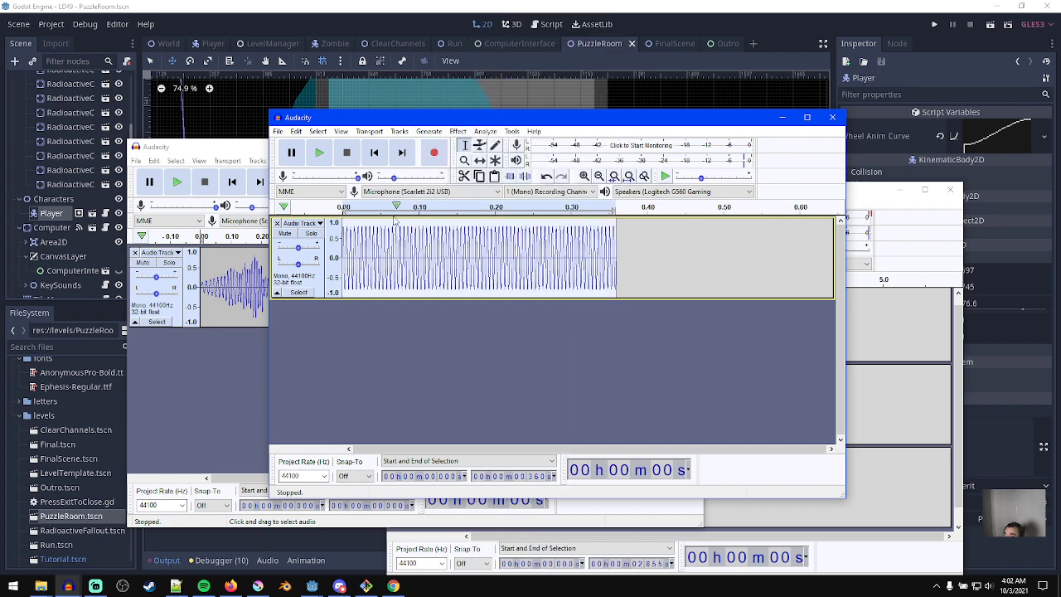
# - Export the 0.36-second tone as a WAV file named sin_wav, accepting the empty metadata tags
pyautogui.click(282, 131)
pyautogui.moveTo(349, 213)
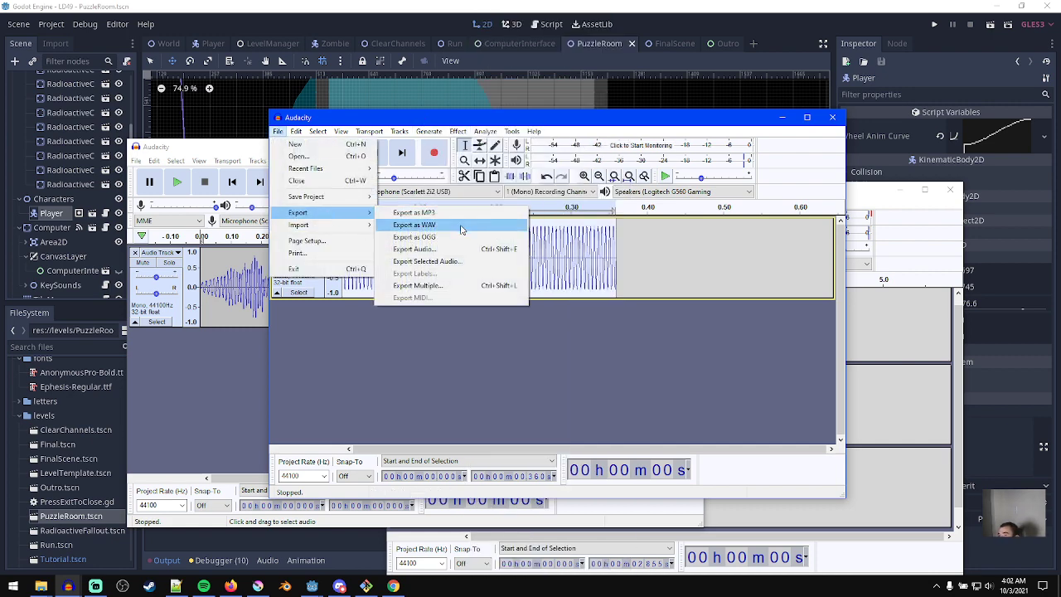
pyautogui.click(459, 226)
pyautogui.write('sin_wav')
pyautogui.press('Return')
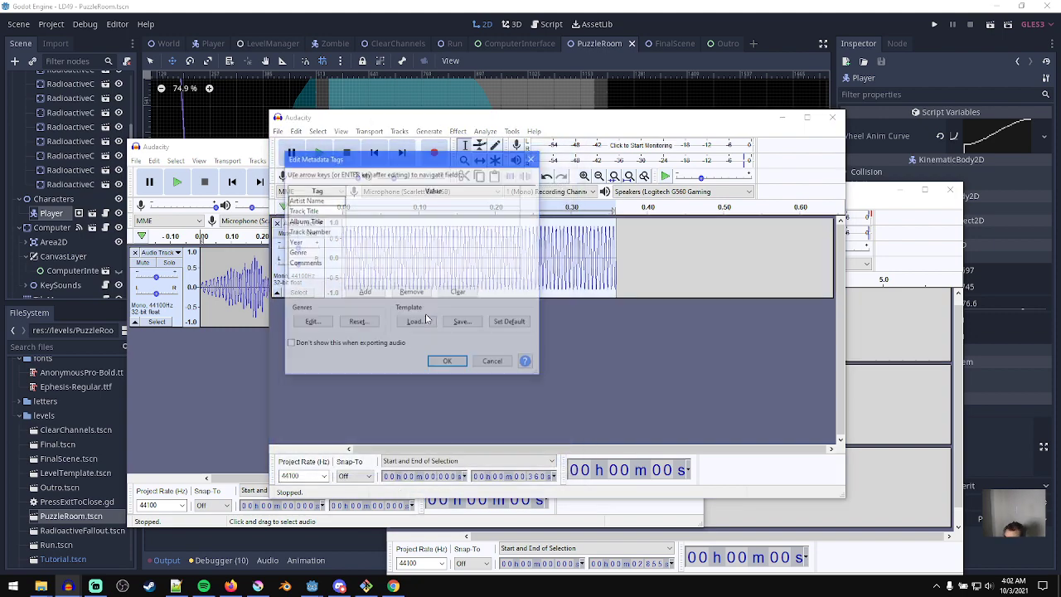
pyautogui.press('Return')
# - Switch to Godot, collapse the levels folder in the project files, and select the sfx folder with its keys subfolder collapsed
pyautogui.click(573, 6)
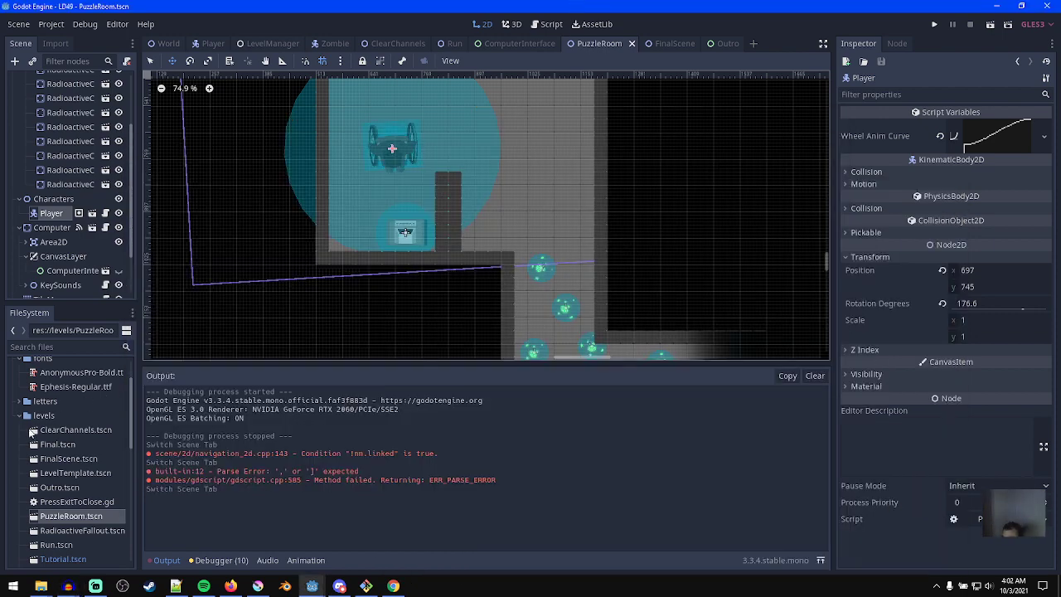
pyautogui.doubleClick(34, 417)
pyautogui.scroll(-2, 35, 417)
pyautogui.click(50, 397)
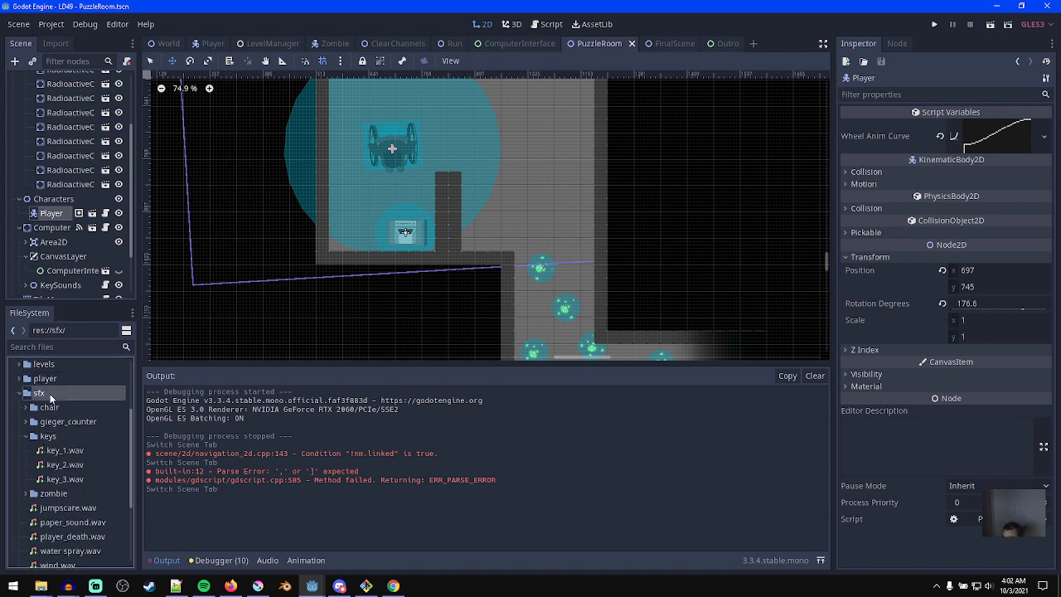
pyautogui.click(27, 439)
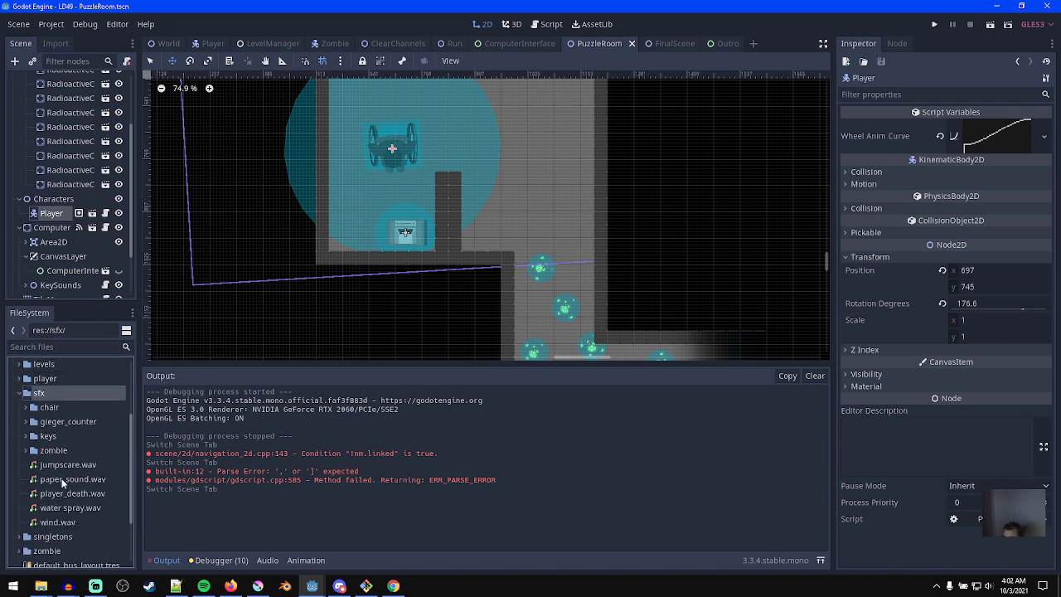
# - Bring computer_startup.wav and sin_wave.wav into the project's sfx folder and select sin_wave.wav in Godot
pyautogui.moveTo(41, 586)
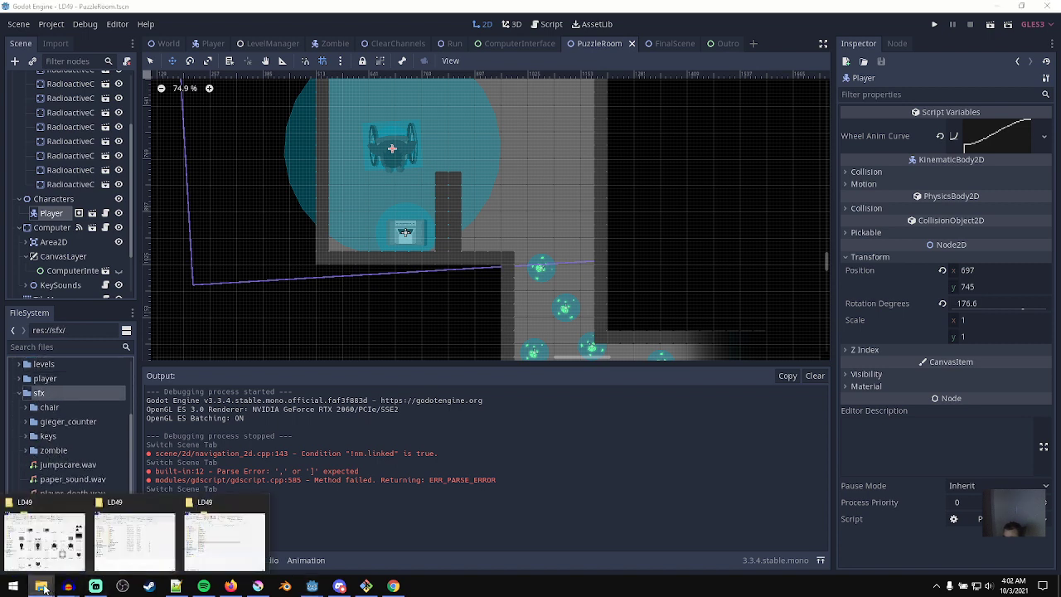
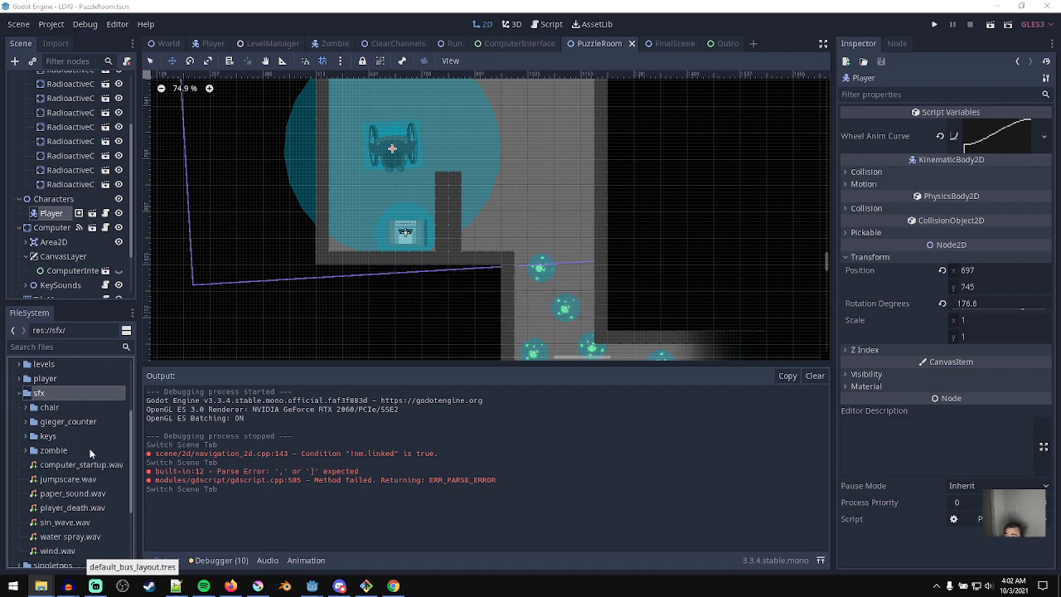
pyautogui.scroll(-3, 67, 473)
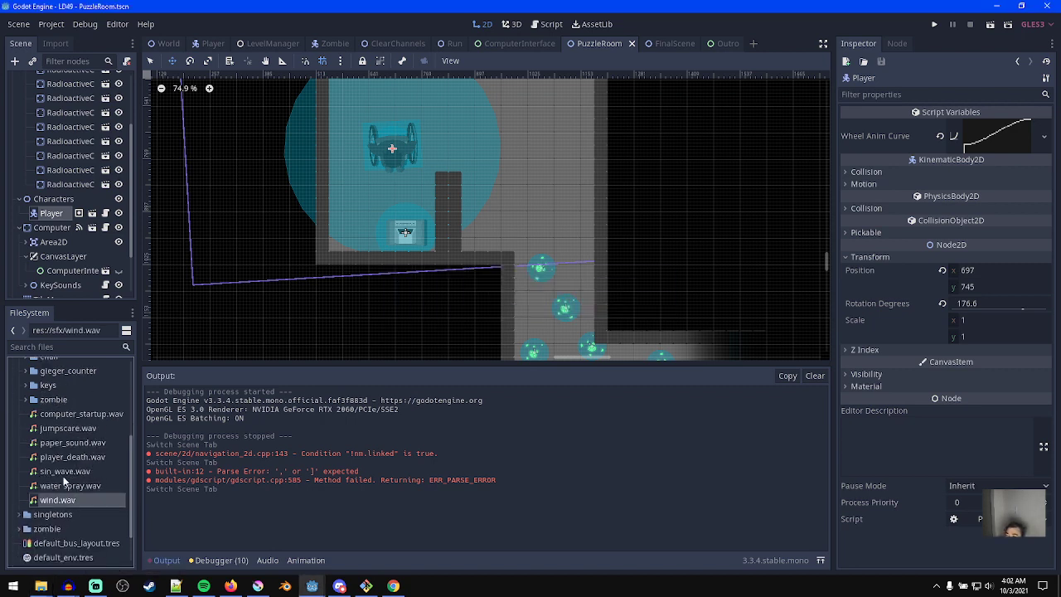
pyautogui.click(65, 471)
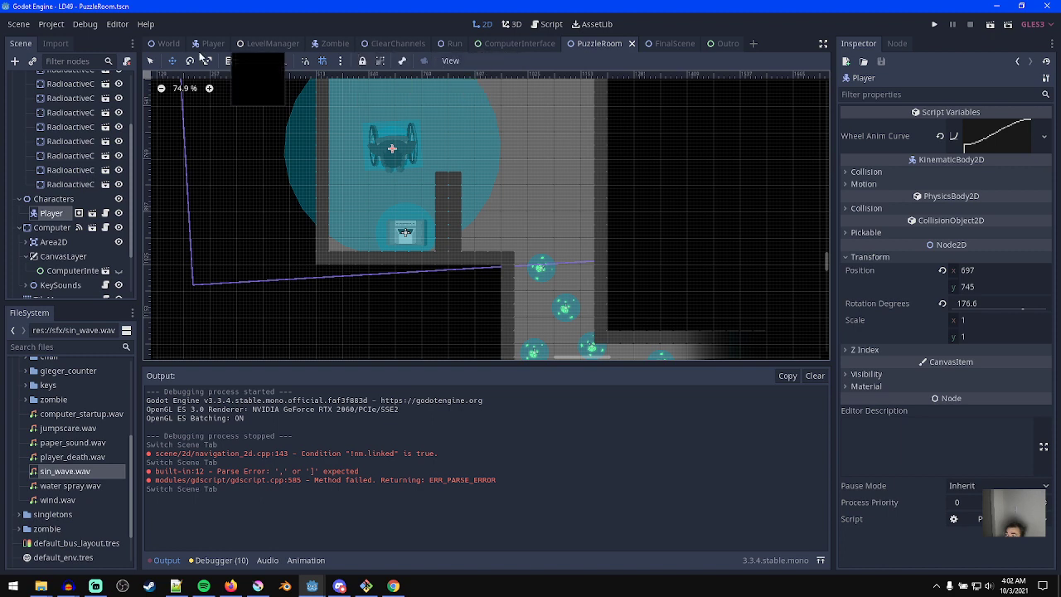
# - Collapse the Radiation node, add an AudioStreamPlayer under the Computer node, and name it CompStartUpSound
pyautogui.scroll(3, 63, 170)
pyautogui.click(27, 140)
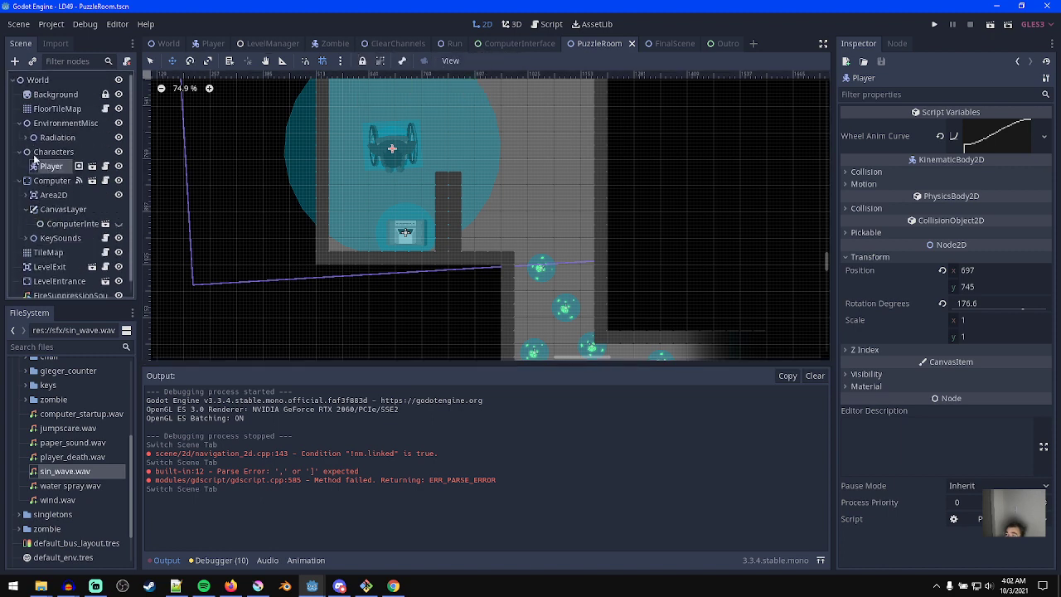
pyautogui.scroll(-1, 63, 214)
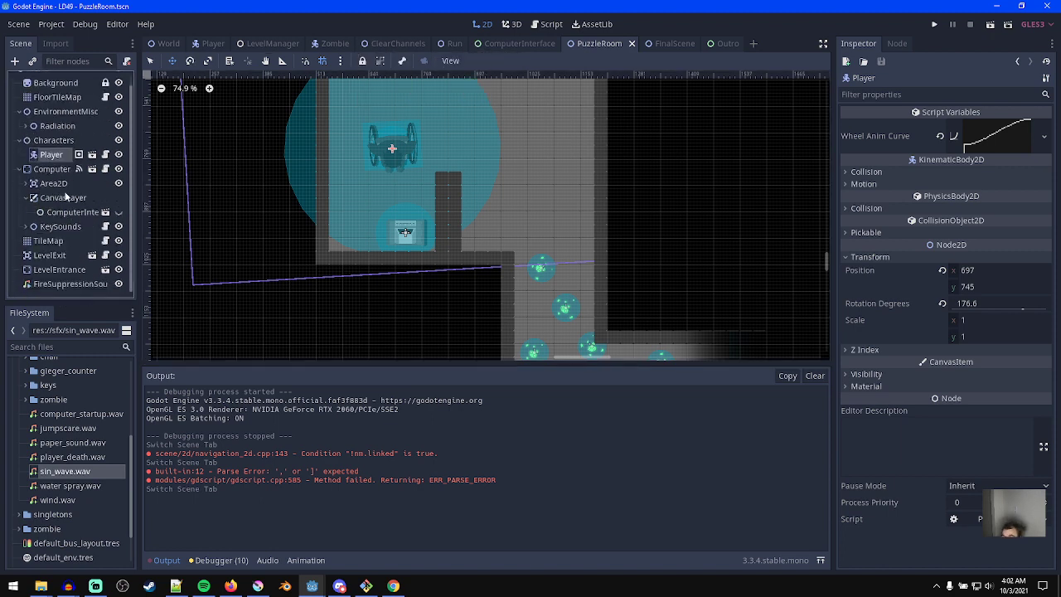
pyautogui.click(51, 170)
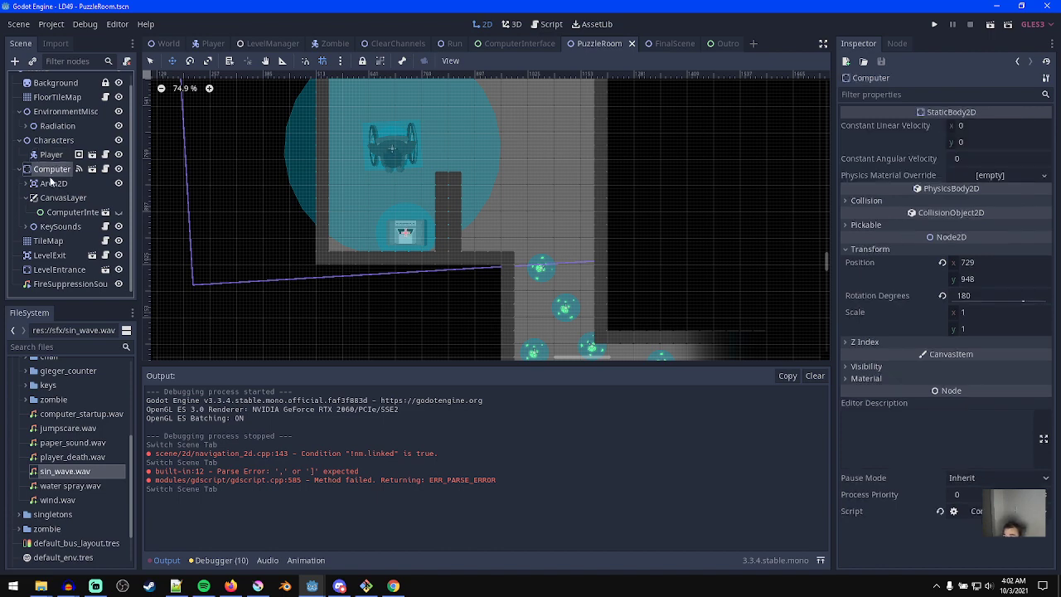
pyautogui.hotkey('ctrl', 'a')
pyautogui.doubleClick(321, 340)
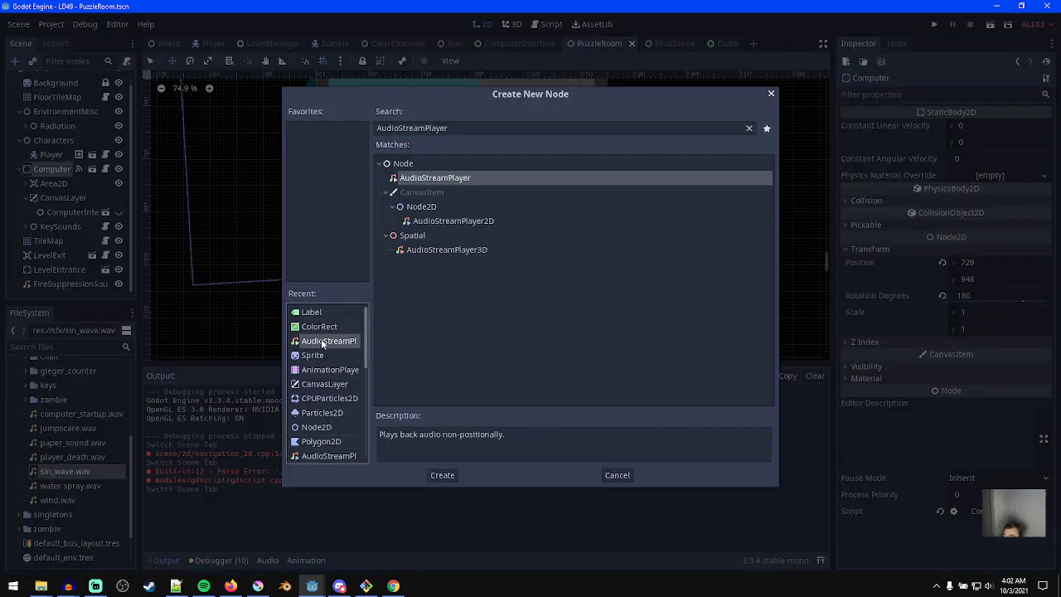
pyautogui.doubleClick(60, 241)
pyautogui.write('Co')
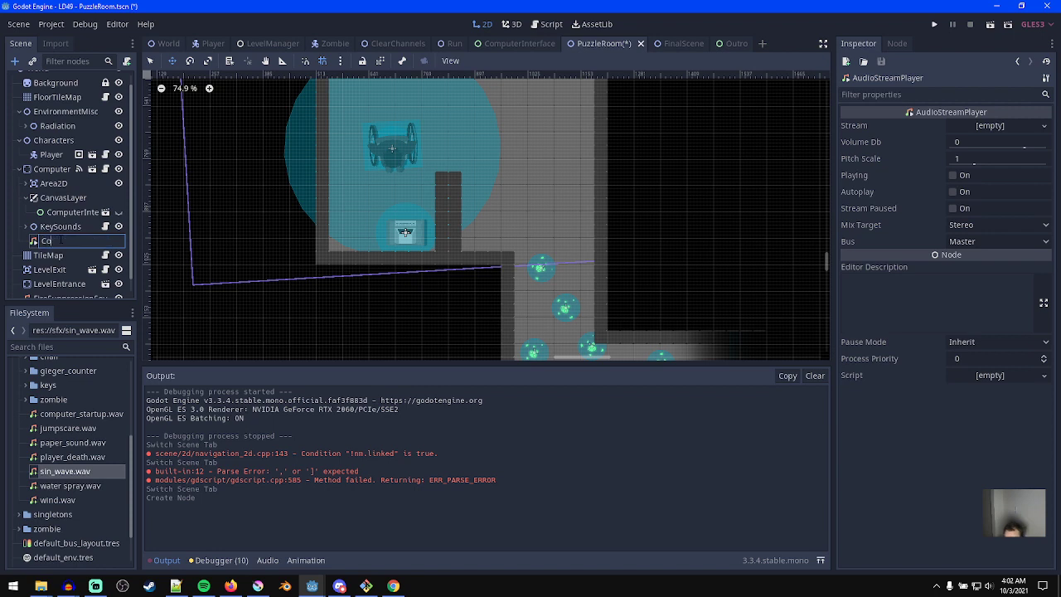
pyautogui.write('mpStartUpSound')
pyautogui.press('Return')
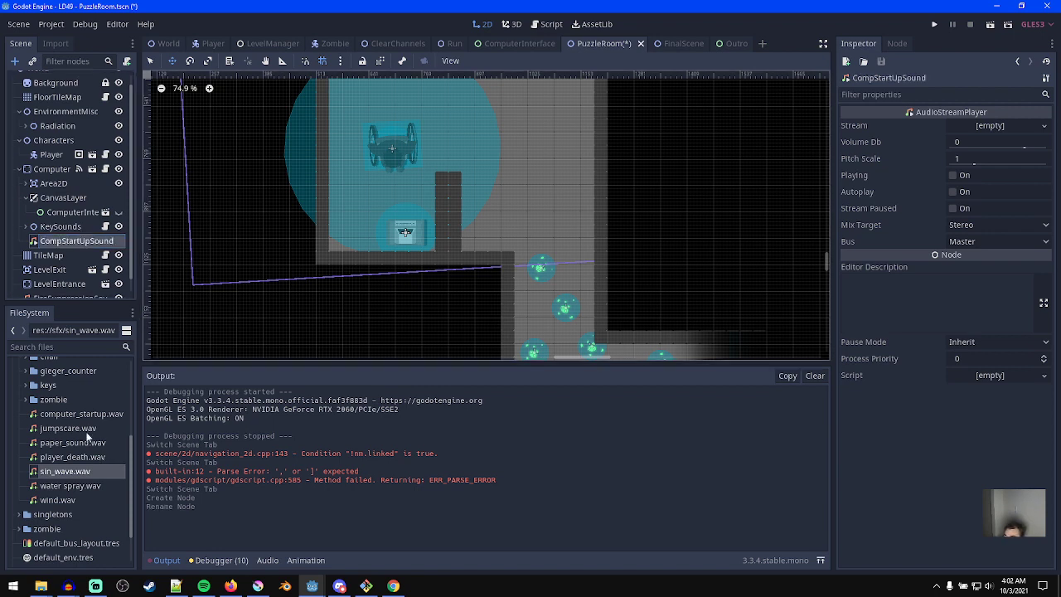
# - Assign computer_startup.wav as CompStartUpSound's stream, route it to the Sfx bus, and preview the sound
pyautogui.moveTo(80, 417); pyautogui.dragTo(999, 131)
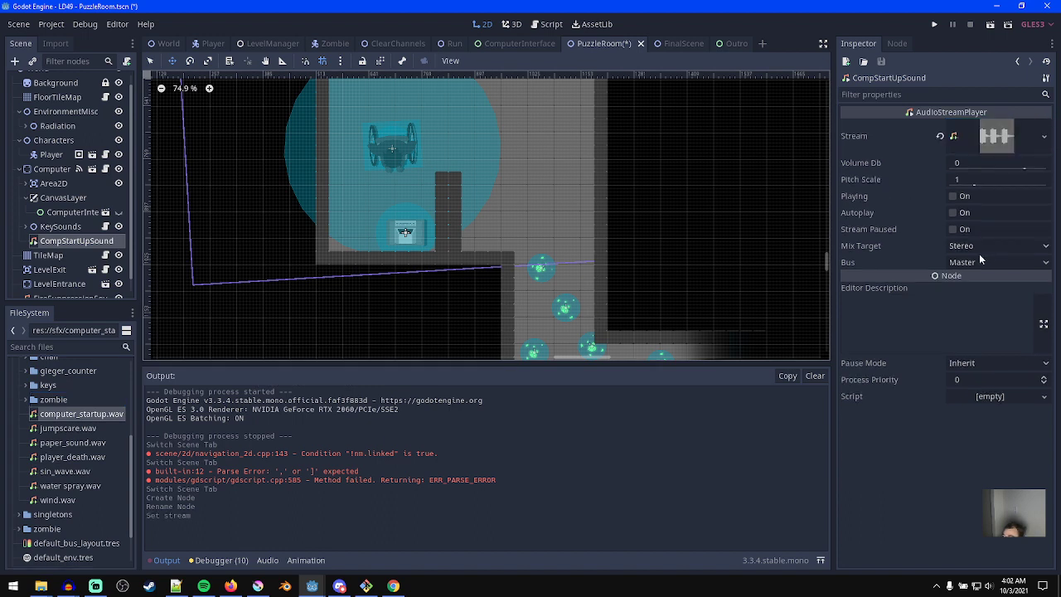
pyautogui.click(979, 259)
pyautogui.click(966, 292)
pyautogui.click(954, 199)
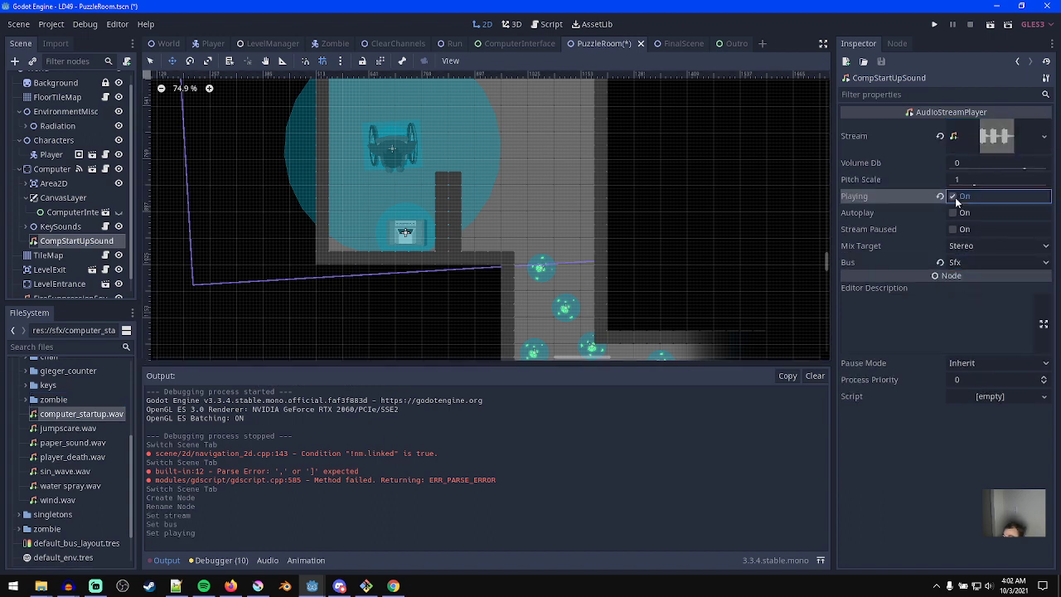
# - Inspect the import settings of sin_wave.wav and return to the scene tree
pyautogui.click(64, 470)
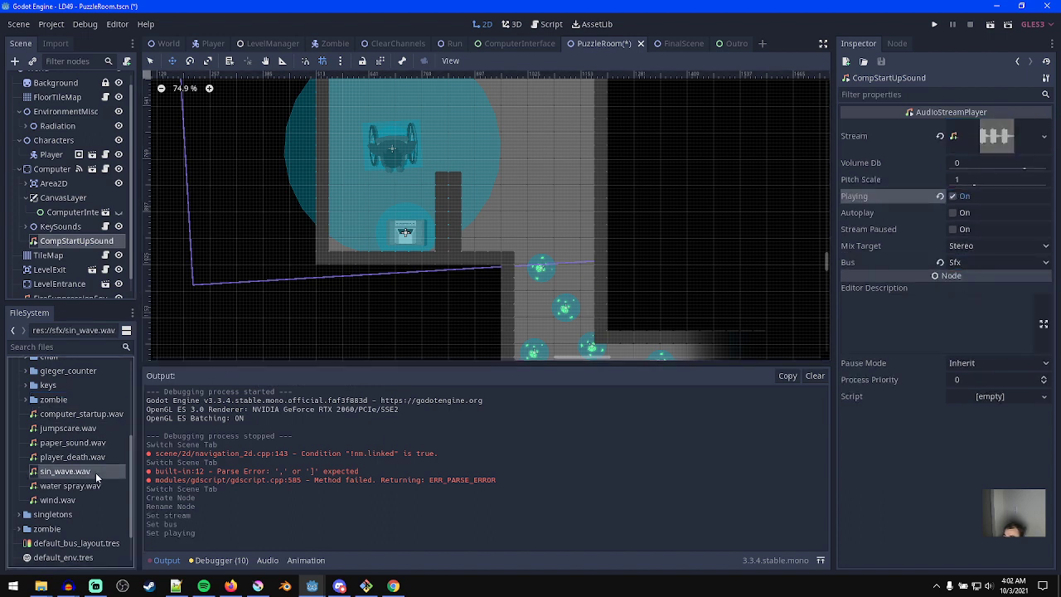
pyautogui.click(56, 44)
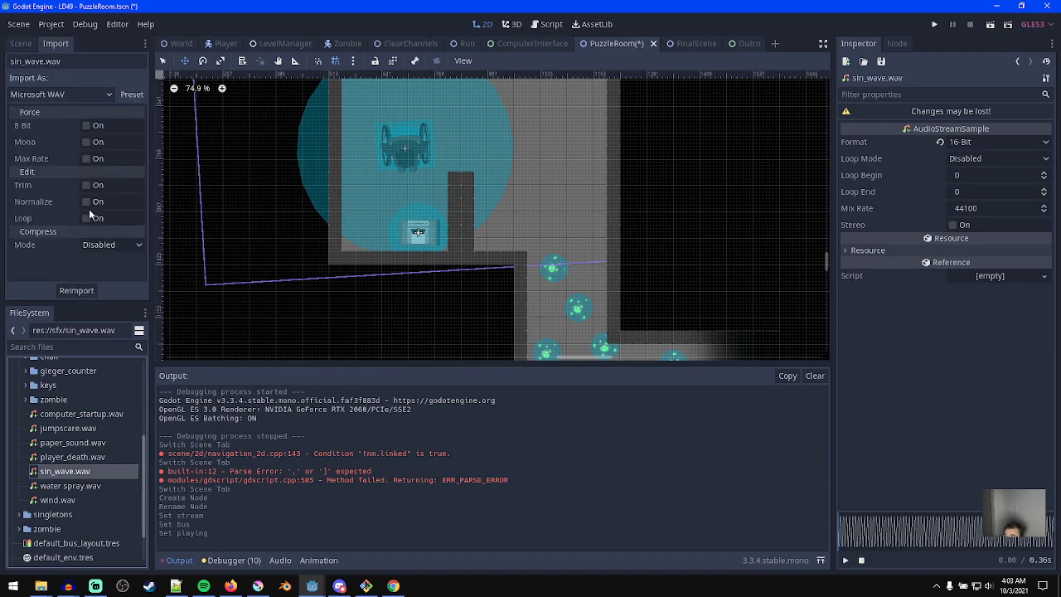
pyautogui.click(29, 44)
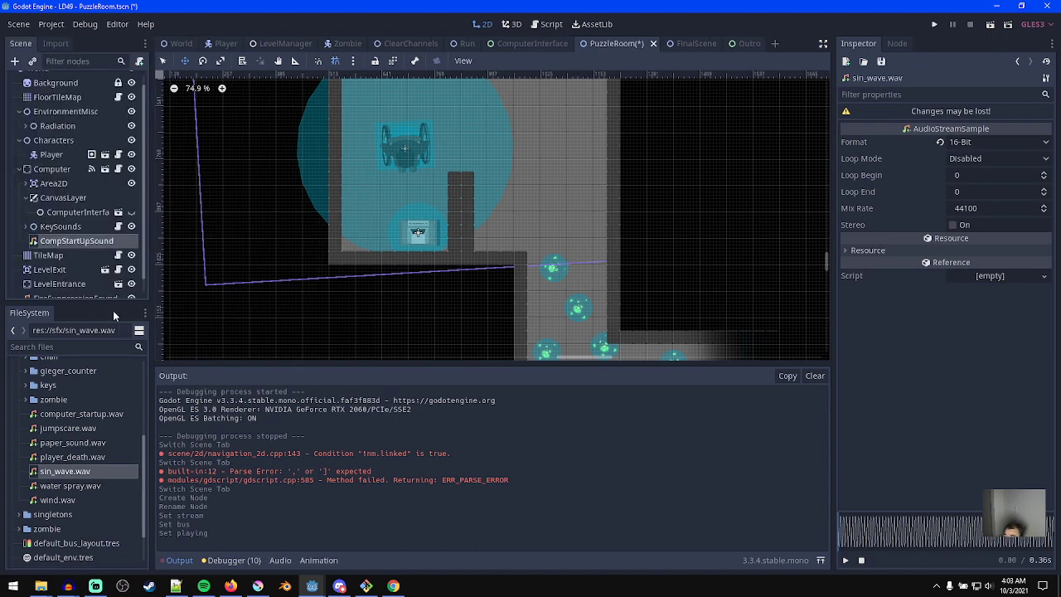
# - Duplicate the CompStartUpSound node and name the copy CompHum
pyautogui.click(77, 242)
pyautogui.hotkey('ctrl', 'd')
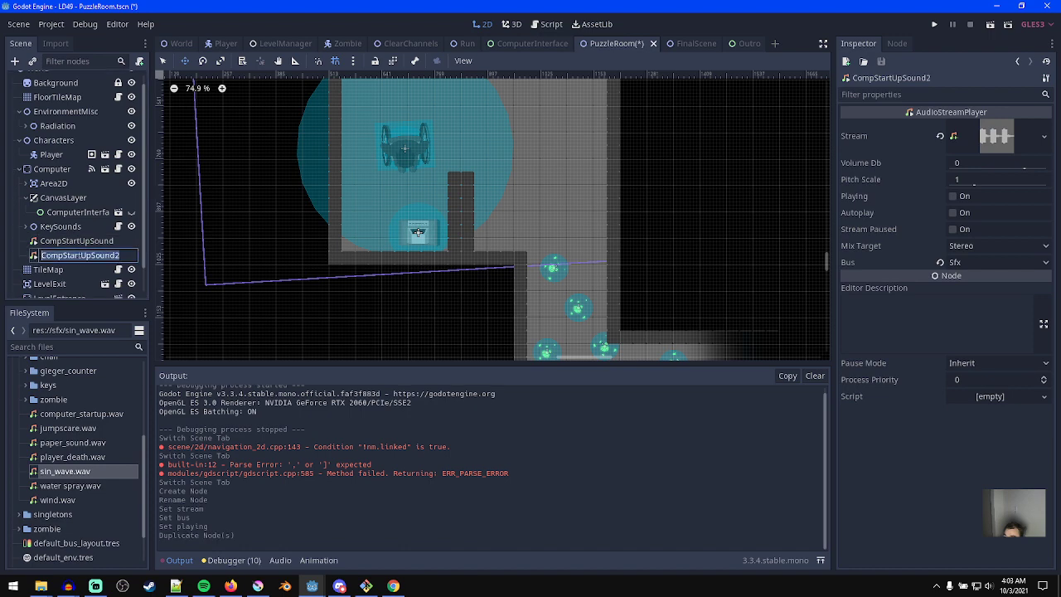
pyautogui.write('CompHum')
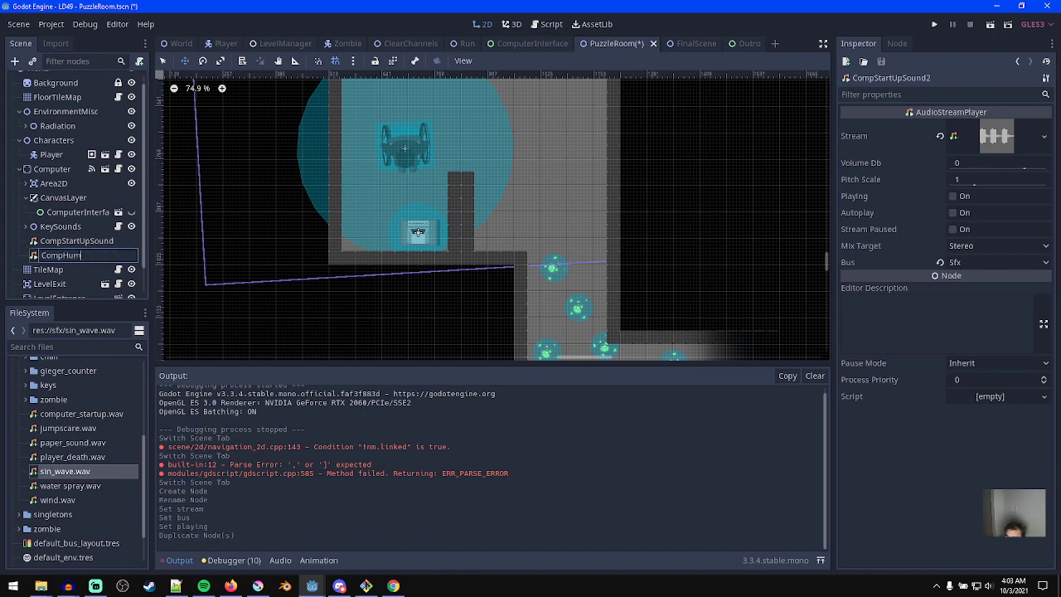
pyautogui.press('Return')
# - In Computer.gd, add $CompStartUpSound.play() after the WELCOME message in on_body_enter
pyautogui.click(119, 169)
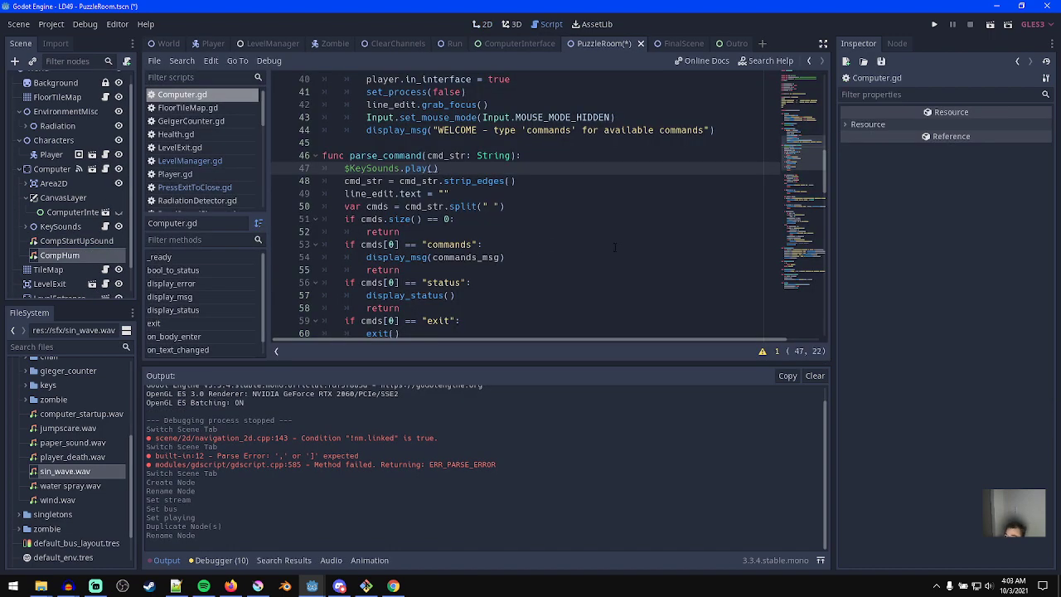
pyautogui.moveTo(803, 188); pyautogui.dragTo(809, 129)
pyautogui.scroll(-5, 608, 238)
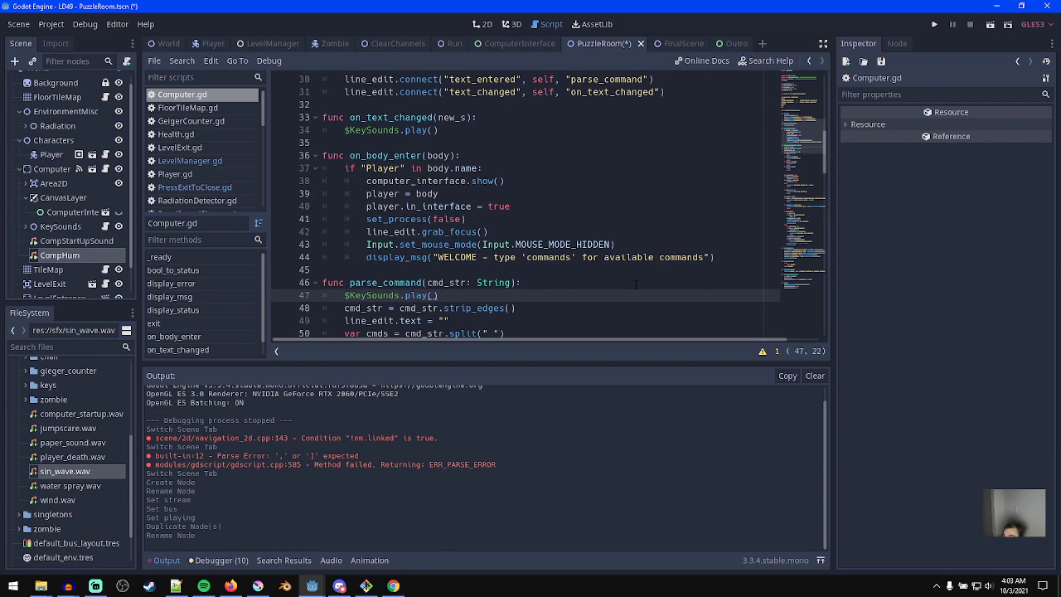
pyautogui.click(724, 258)
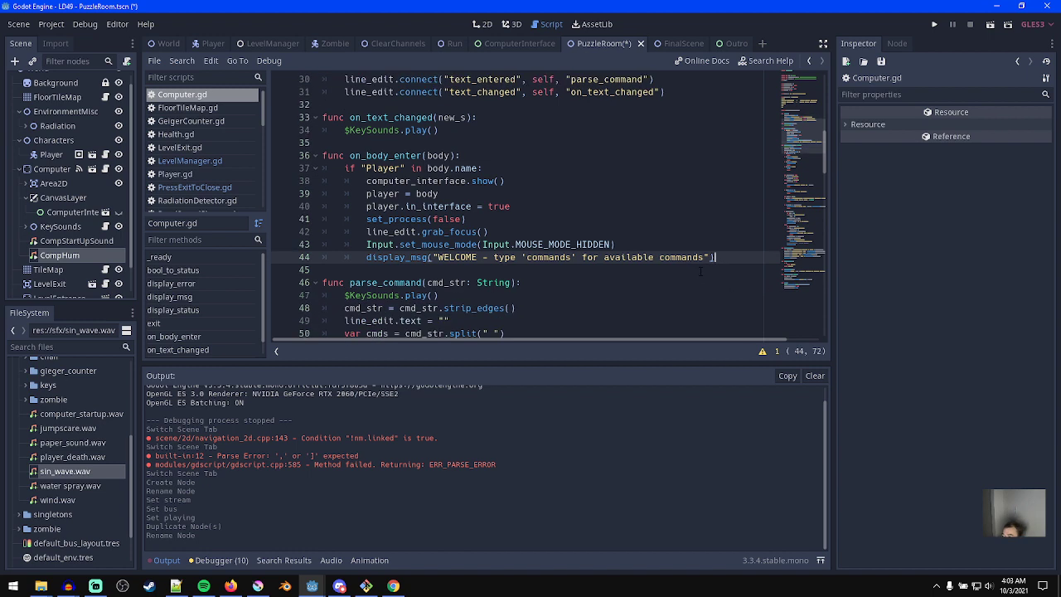
pyautogui.press('Return')
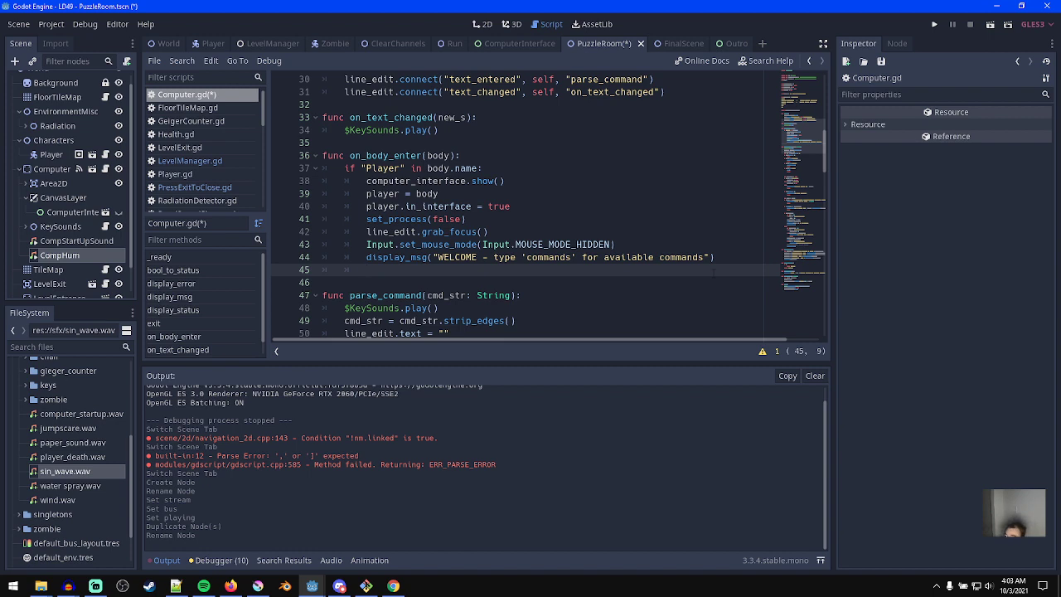
pyautogui.write('$Comp')
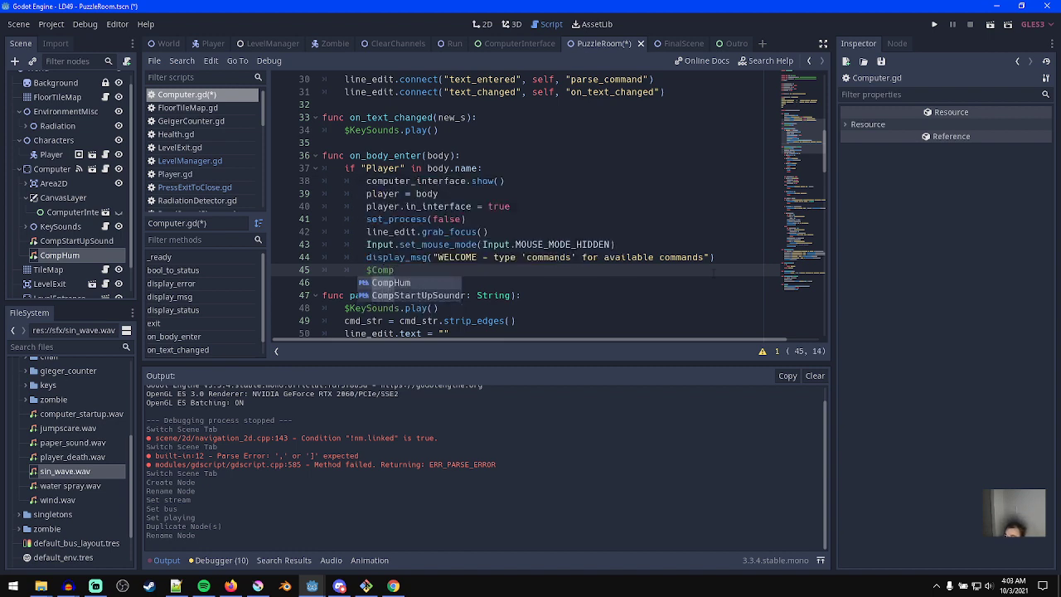
pyautogui.write('S')
pyautogui.press('Return')
pyautogui.write('.p')
pyautogui.press('Return')
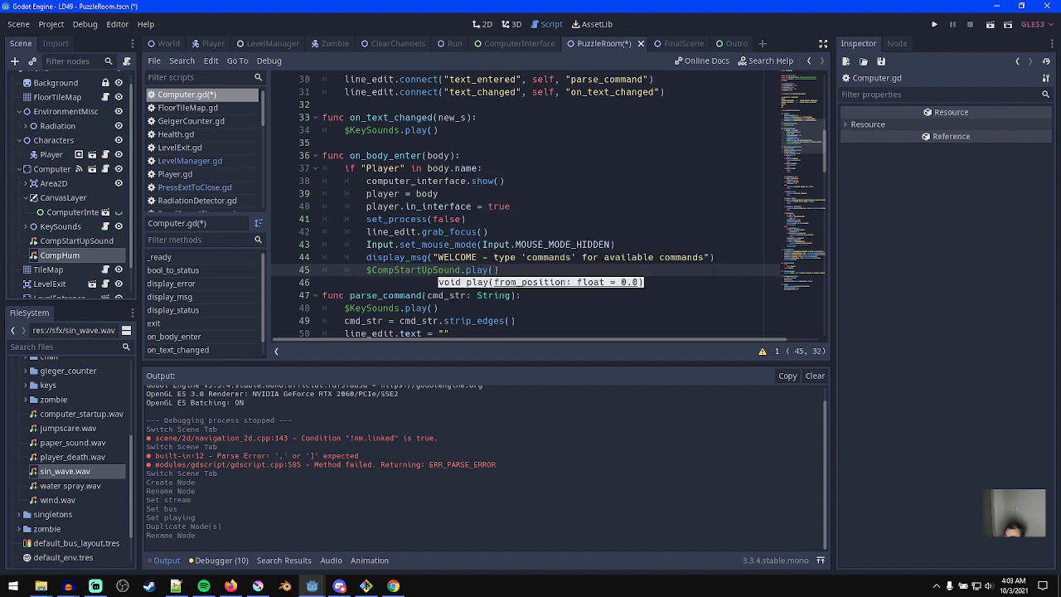
pyautogui.write('0')
pyautogui.press('Escape')
pyautogui.press('End')
# - Add $CompHum.play() on the line below the startup sound call and save the scene and script
pyautogui.press('Return')
pyautogui.write('$Comp')
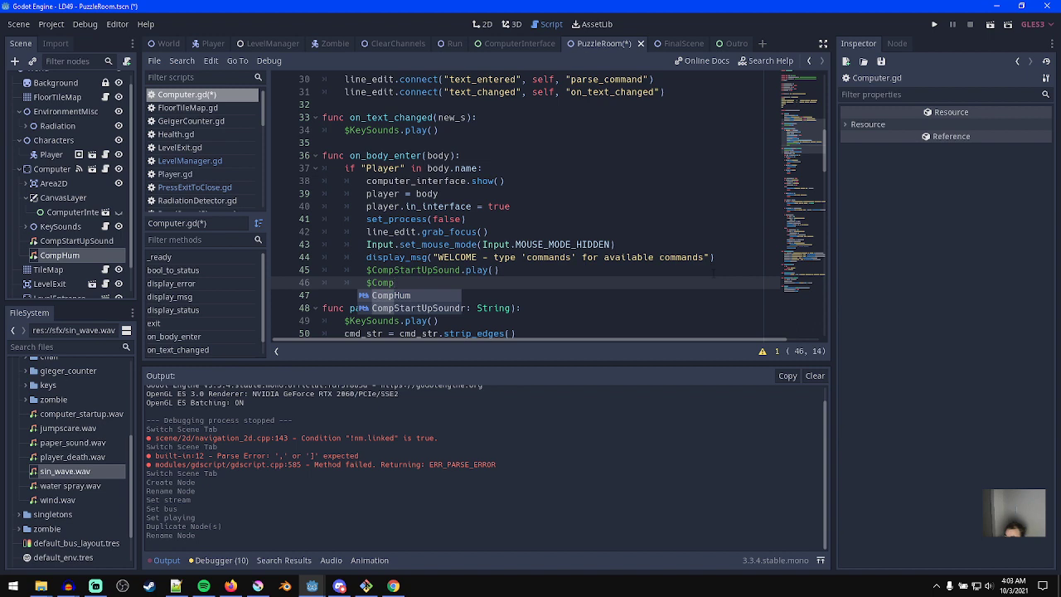
pyautogui.press('Return')
pyautogui.write('.')
pyautogui.press('Return')
pyautogui.hotkey('ctrl', 's')
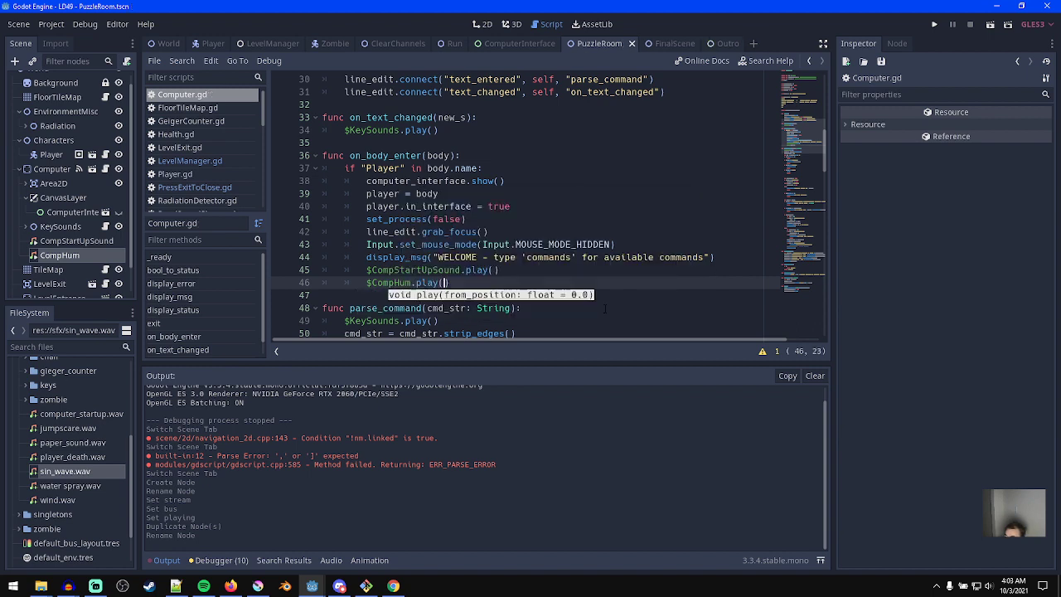
# - Set CompHum's stream to sin_wave.wav, play it, and lower its volume to about -10 dB
pyautogui.click(62, 257)
pyautogui.moveTo(65, 471); pyautogui.dragTo(1017, 174)
pyautogui.click(964, 197)
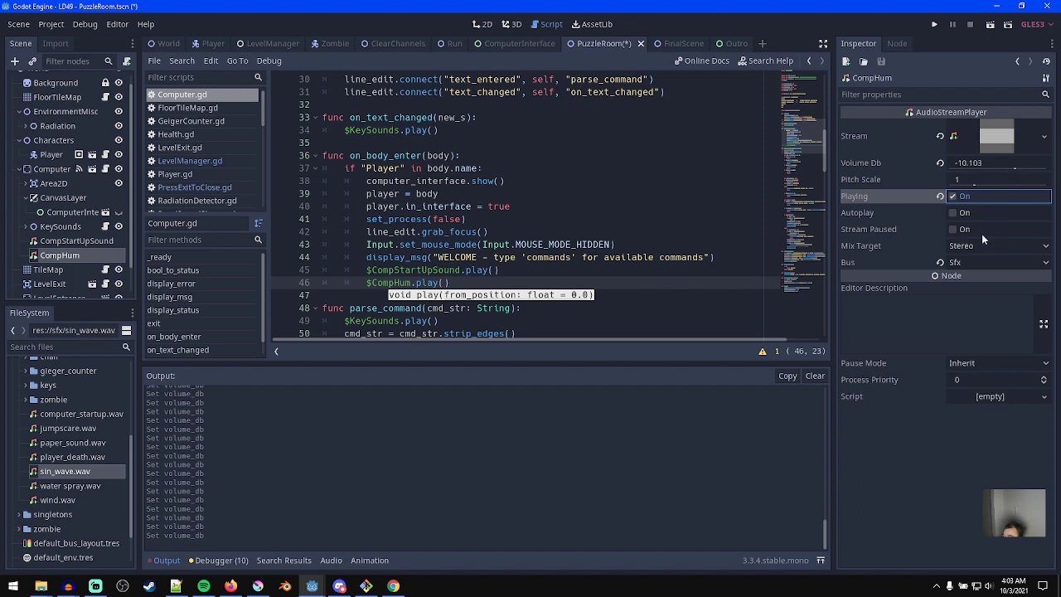
pyautogui.click(499, 270)
# - Set CompHum's volume to -15.452 dB, try pitch scales up to 4 before restoring 1, and save
pyautogui.moveTo(1016, 170); pyautogui.dragTo(1047, 184)
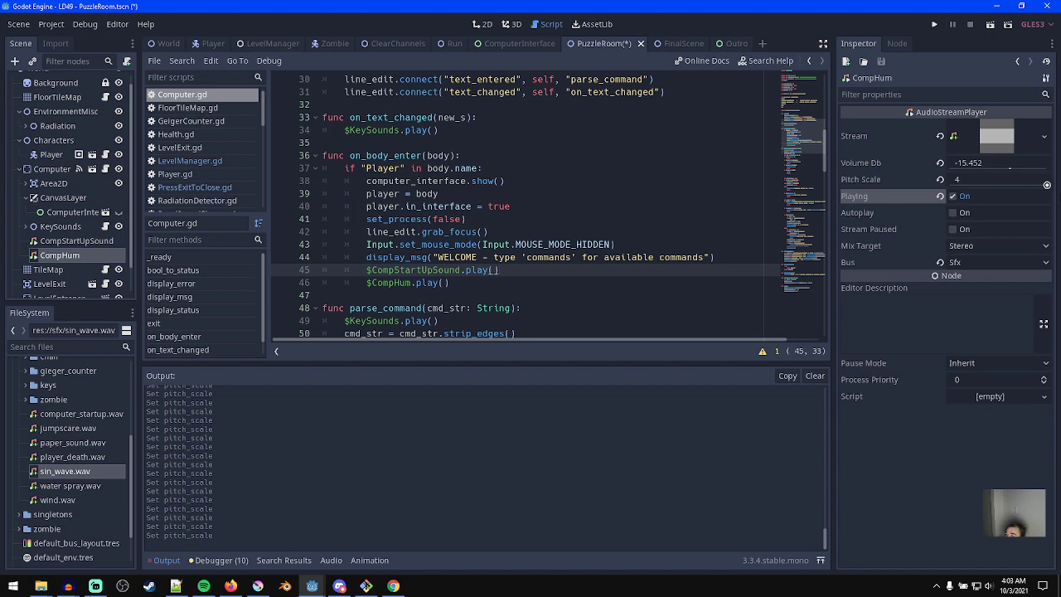
pyautogui.click(941, 181)
pyautogui.moveTo(977, 184)
pyautogui.mouseDown()
pyautogui.moveTo(1013, 187)
pyautogui.moveTo(965, 187)
pyautogui.moveTo(996, 187)
pyautogui.mouseUp()
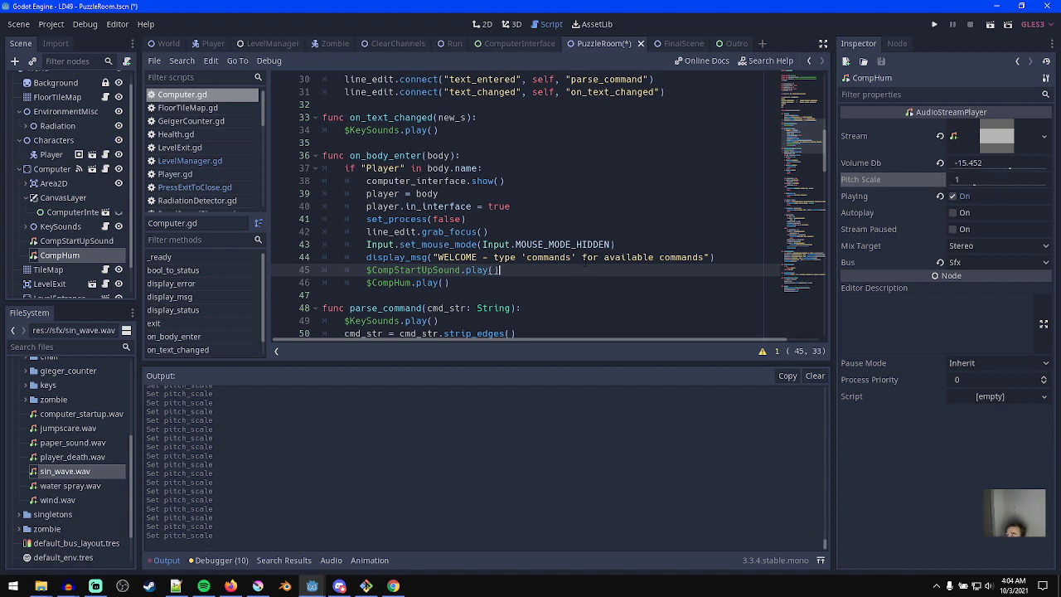
pyautogui.hotkey('ctrl', 's')
# - Select the CompHum reference in on_body_enter and turn off the CompHum node's playback
pyautogui.doubleClick(396, 283)
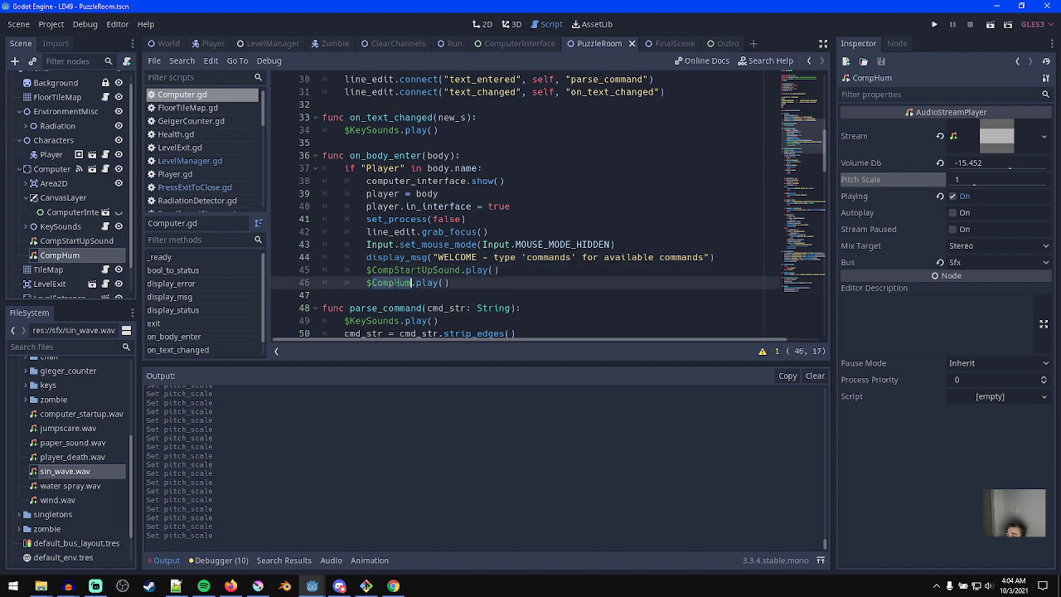
pyautogui.scroll(-1, 415, 290)
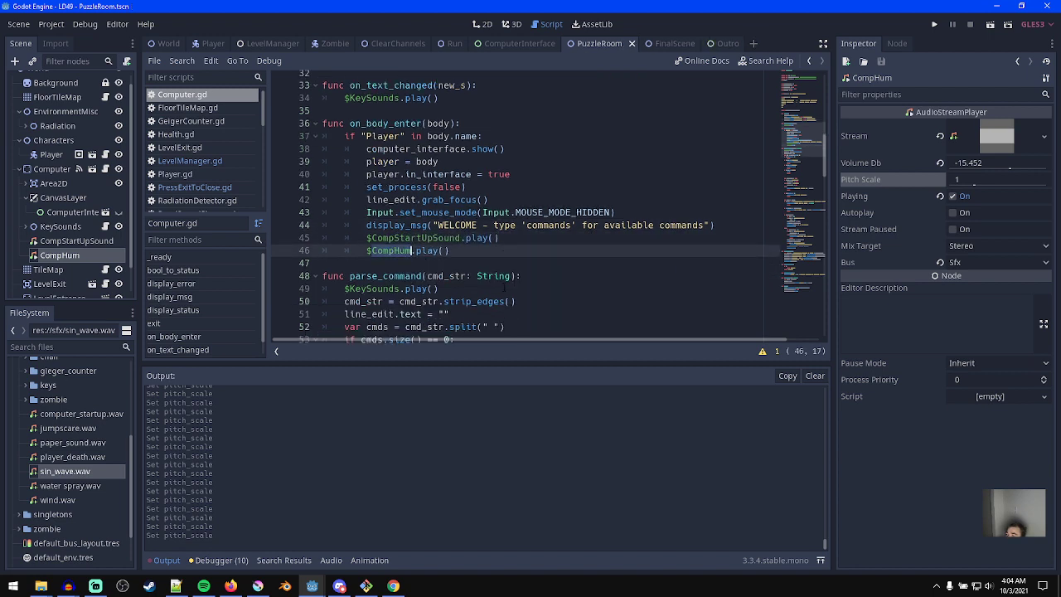
pyautogui.click(952, 196)
# - Enlarge the script area and copy the $KeySounds.play() call from on_text_changed in Computer.gd
pyautogui.scroll(-4, 800, 156)
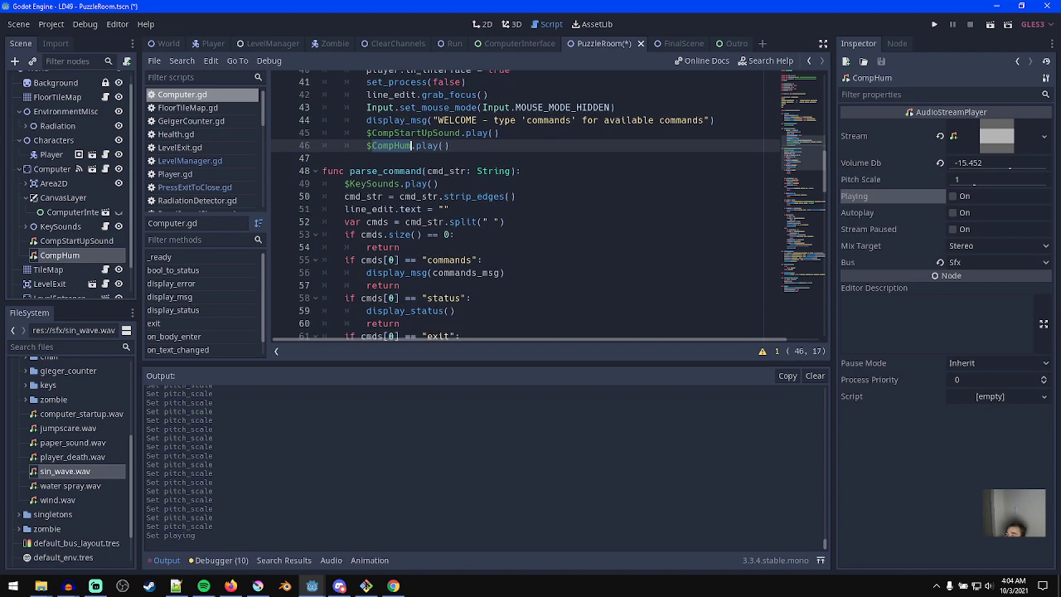
pyautogui.scroll(6, 524, 182)
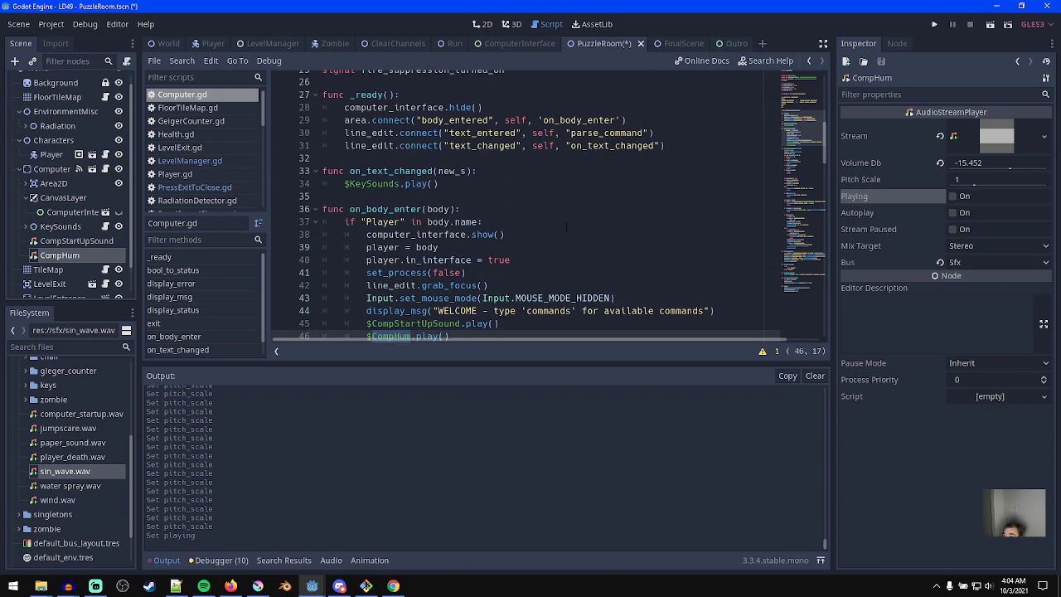
pyautogui.scroll(1, 567, 226)
pyautogui.click(463, 220)
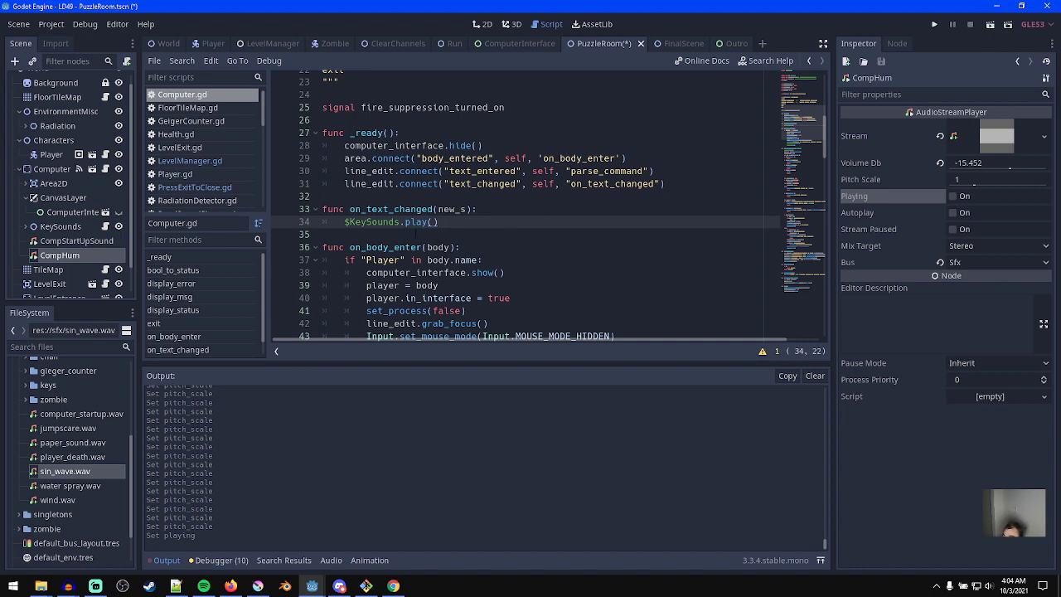
pyautogui.moveTo(487, 363); pyautogui.dragTo(497, 413)
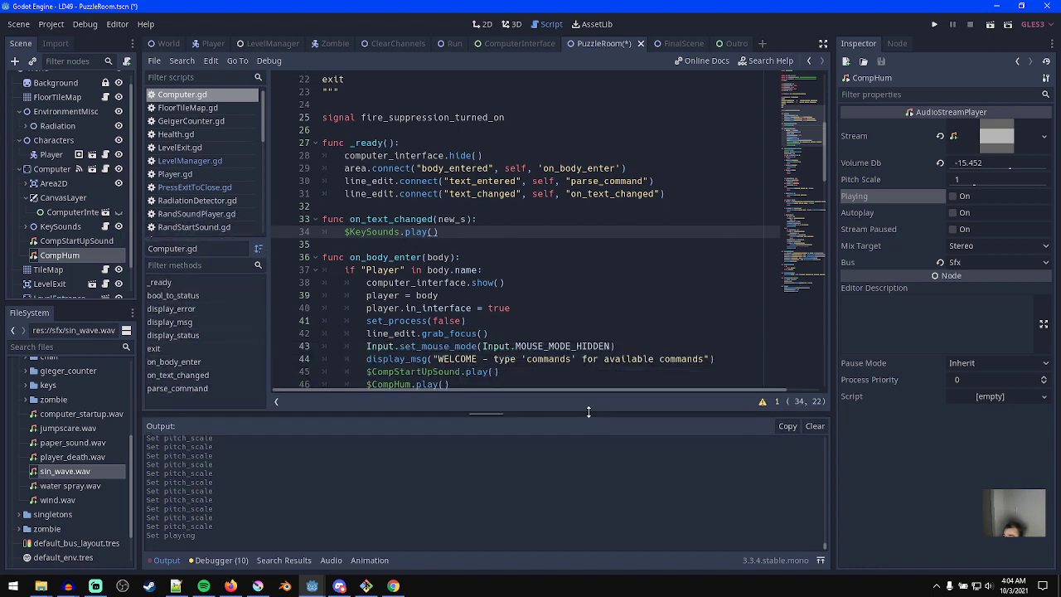
pyautogui.hotkey('shift', 'Home')
pyautogui.hotkey('ctrl', 'c')
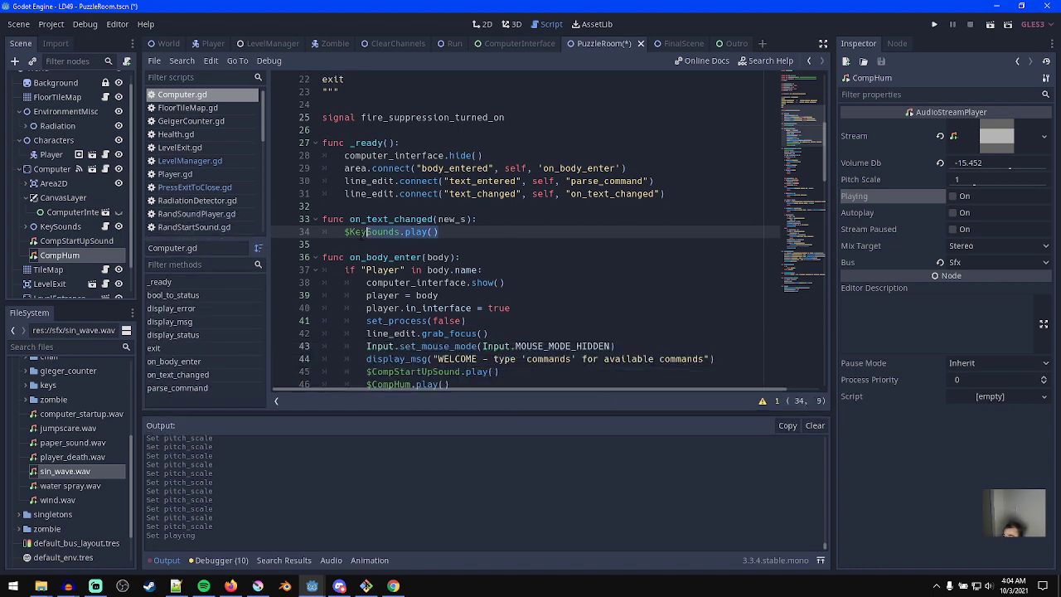
# - Declare an empty play_key_sound() function at the end of Computer.gd, after exit()
pyautogui.moveTo(791, 140); pyautogui.dragTo(812, 307)
pyautogui.click(431, 373)
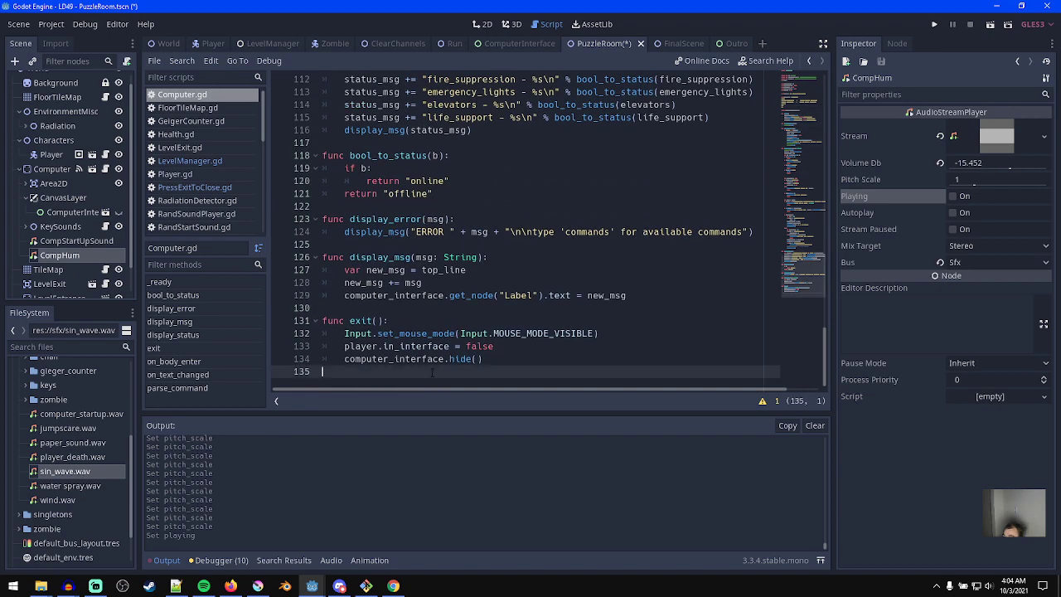
pyautogui.press('Return')
pyautogui.write('func play_key_sound():')
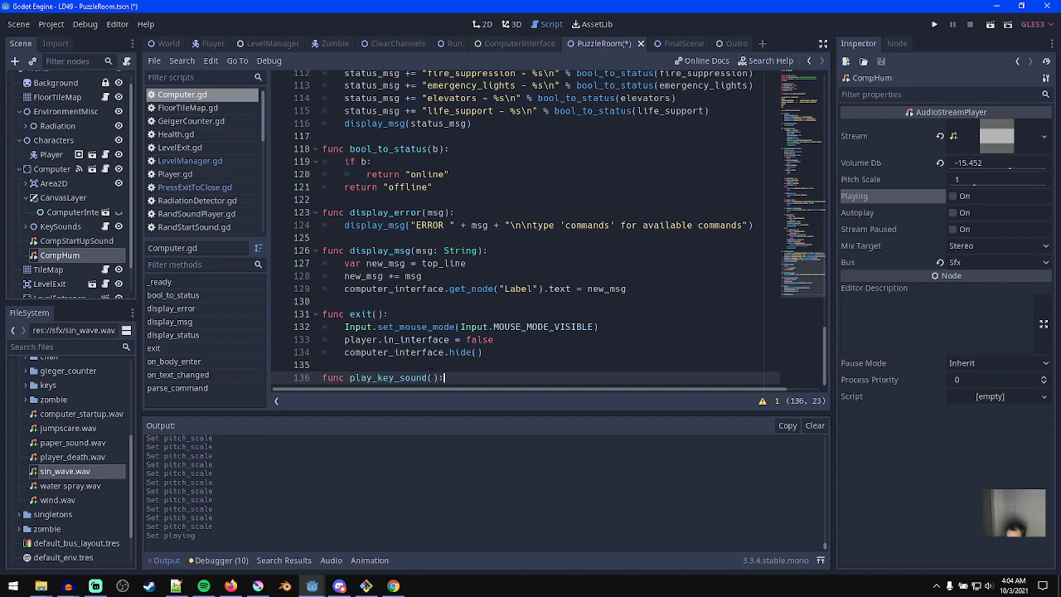
pyautogui.press('Return')
pyautogui.write('$KeySounds.play()')
pyautogui.hotkey('ctrl', 'z')
# - Replace all occurrences of $KeySounds.play() in Computer.gd with play_key_sound()
pyautogui.hotkey('ctrl', 'f')
pyautogui.hotkey('ctrl', 'v')
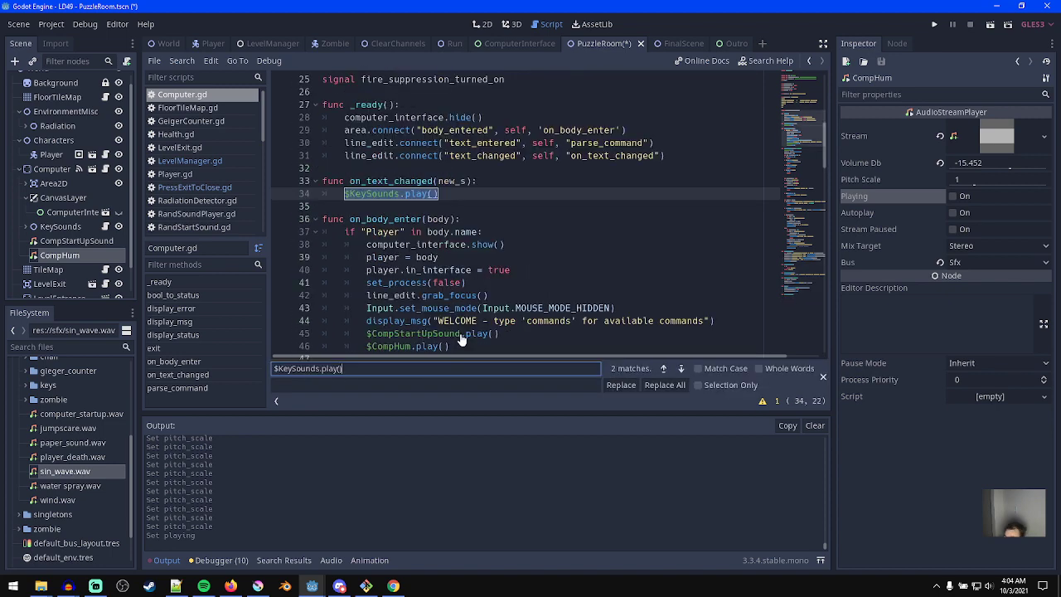
pyautogui.moveTo(784, 189); pyautogui.dragTo(797, 319)
pyautogui.moveTo(440, 321); pyautogui.dragTo(355, 321)
pyautogui.click(353, 385)
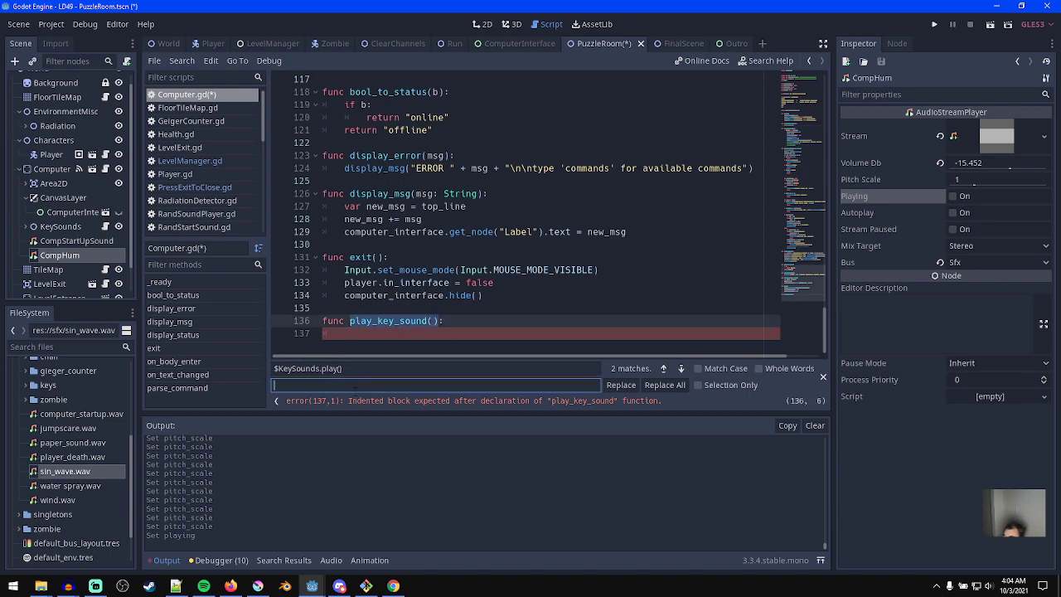
pyautogui.doubleClick(353, 368)
pyautogui.hotkey('ctrl', 'c')
pyautogui.click(668, 384)
pyautogui.hotkey('ctrl', 'v')
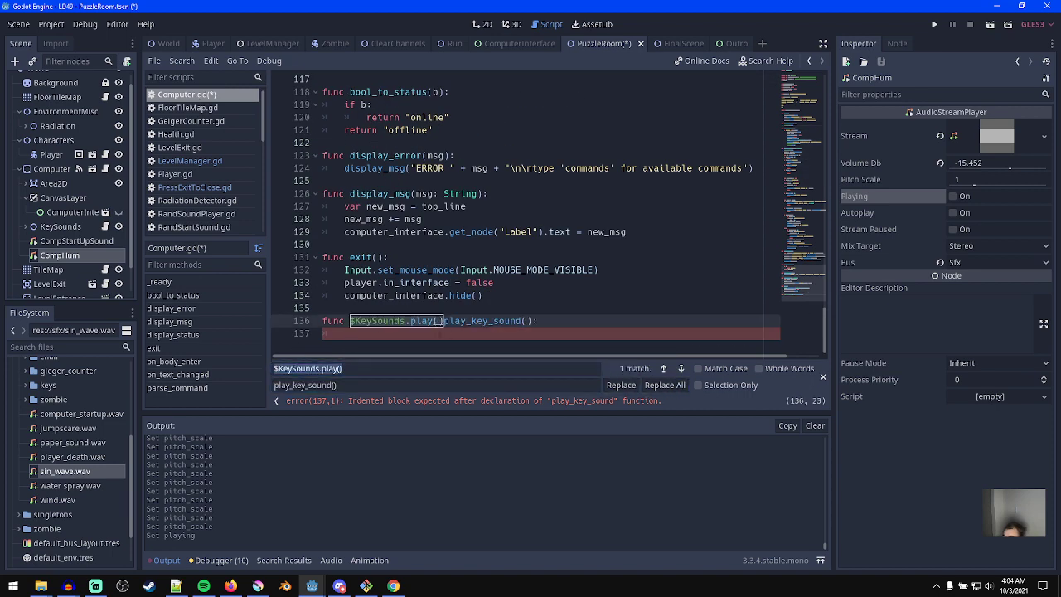
# - Undo the paste in the play_key_sound header and insert $KeySounds.play() as the function's body
pyautogui.click(434, 335)
pyautogui.hotkey('ctrl', 'z')
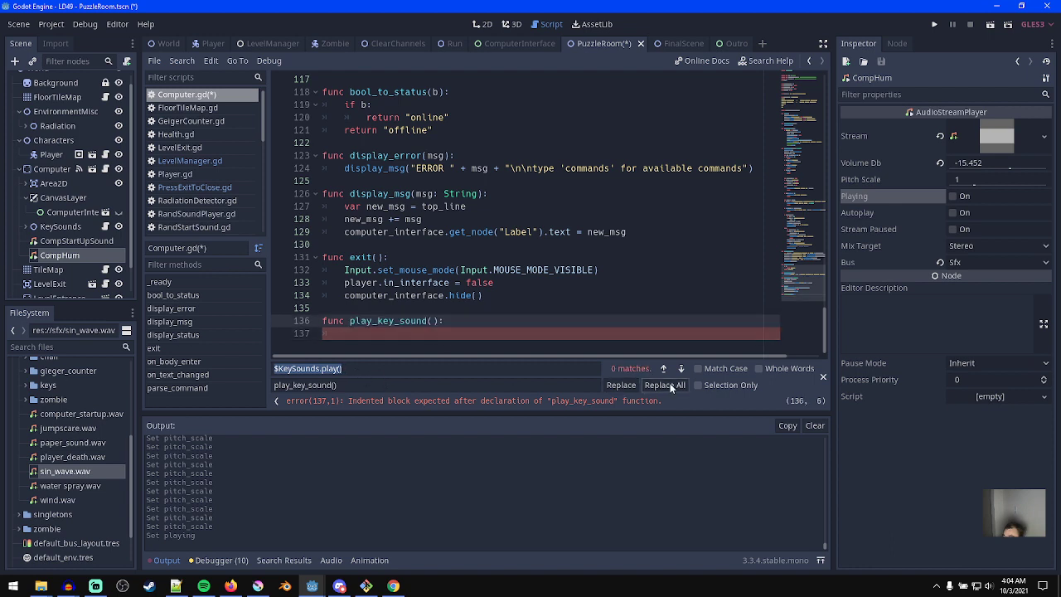
pyautogui.click(433, 334)
pyautogui.hotkey('ctrl', 'v')
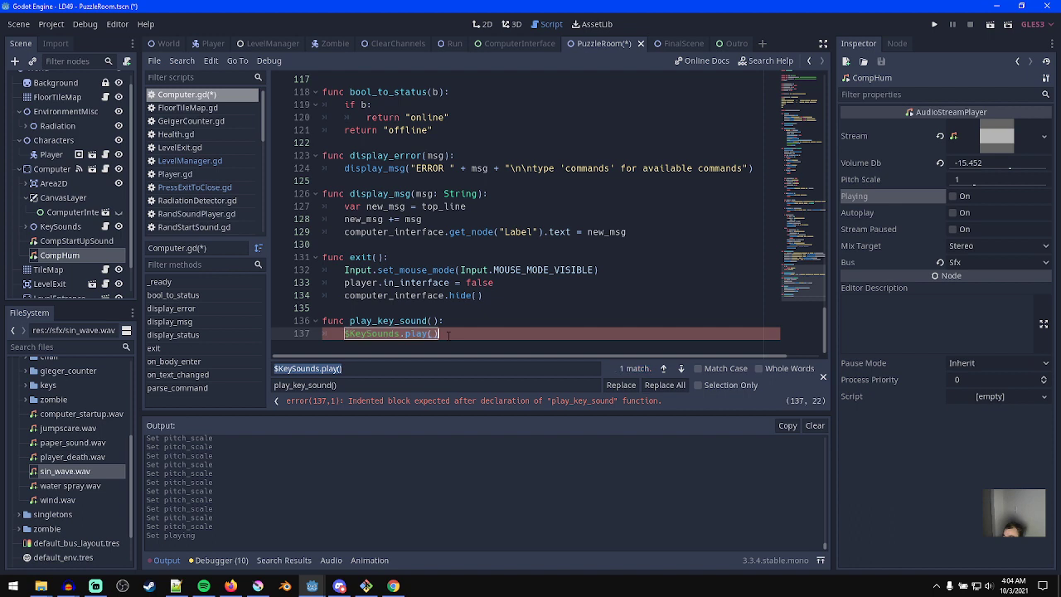
pyautogui.press('Escape')
pyautogui.doubleClick(388, 359)
pyautogui.hotkey('ctrl', 'f')
pyautogui.press('Escape')
# - Add $CompHum.pitch_scale = rand_range(1.0, 2.0) below the $KeySounds.play() call in play_key_sound() and save
pyautogui.click(483, 371)
pyautogui.press('Return')
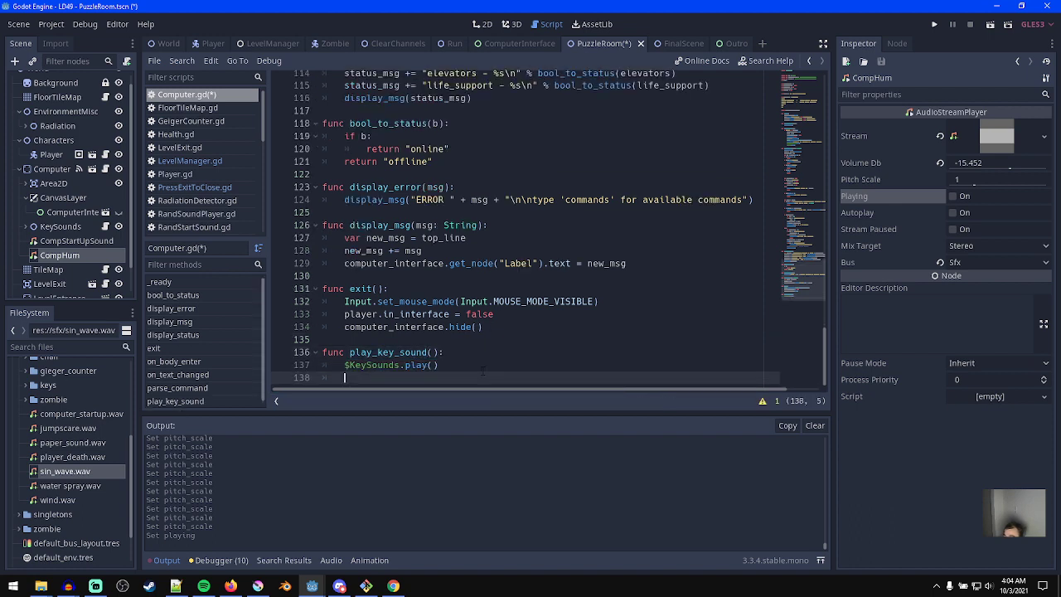
pyautogui.write('$Comp')
pyautogui.press('Return')
pyautogui.write('.pit')
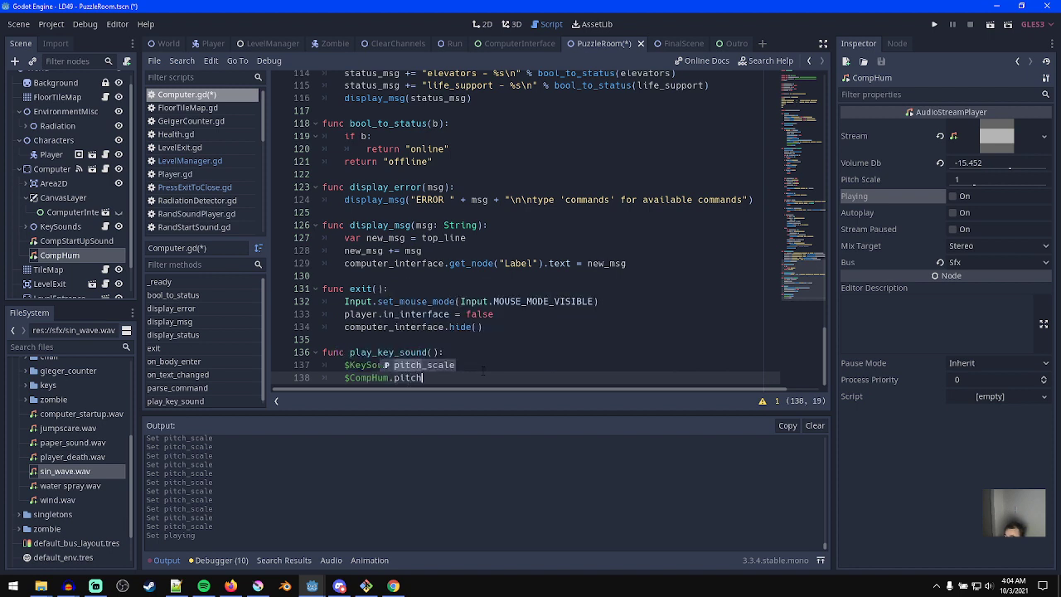
pyautogui.write('ch')
pyautogui.press('Return')
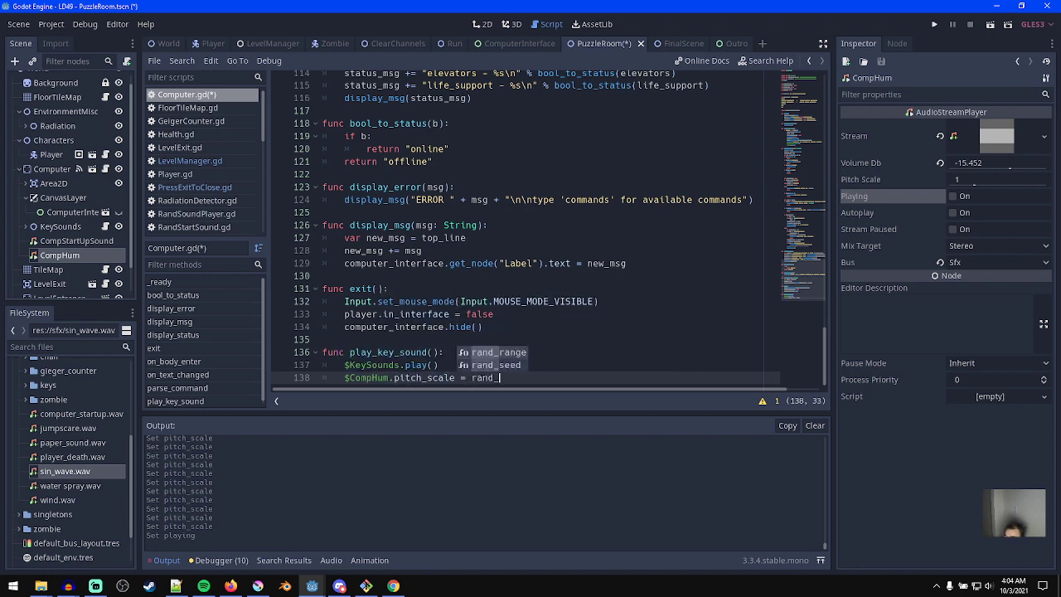
pyautogui.write('range(1.0, 2.0')
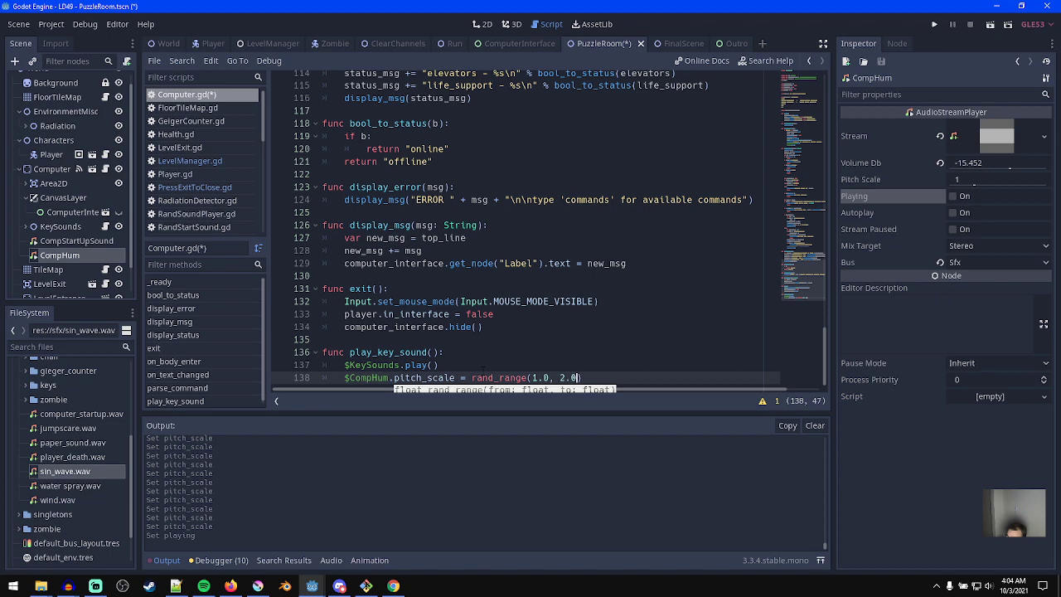
pyautogui.hotkey('ctrl', 's')
pyautogui.click(519, 365)
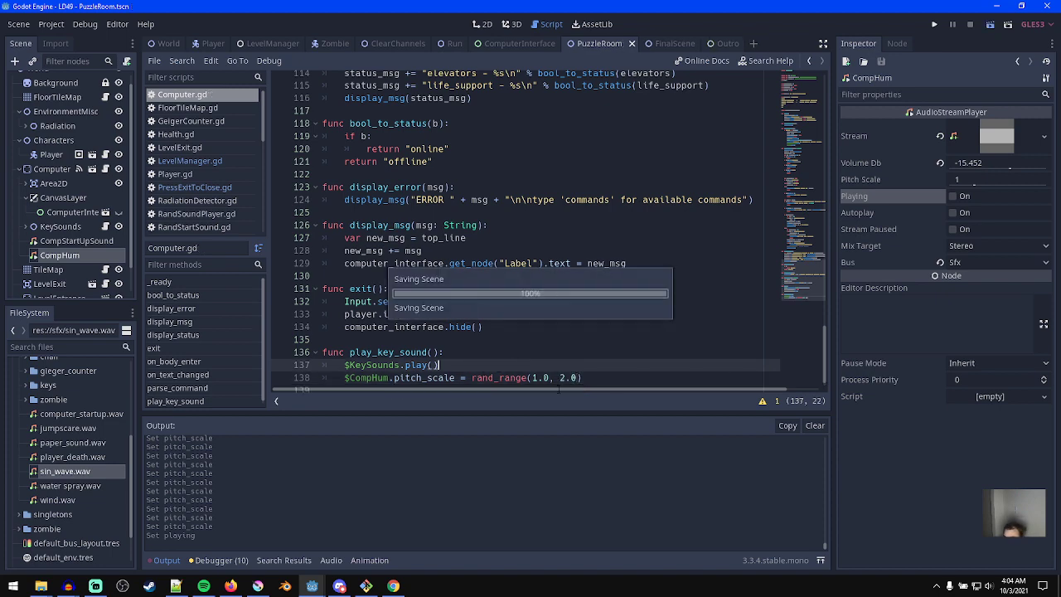
# - Run the PuzzleRoom scene, move to the in-game computer, and submit its commands and status commands
pyautogui.press('F5')
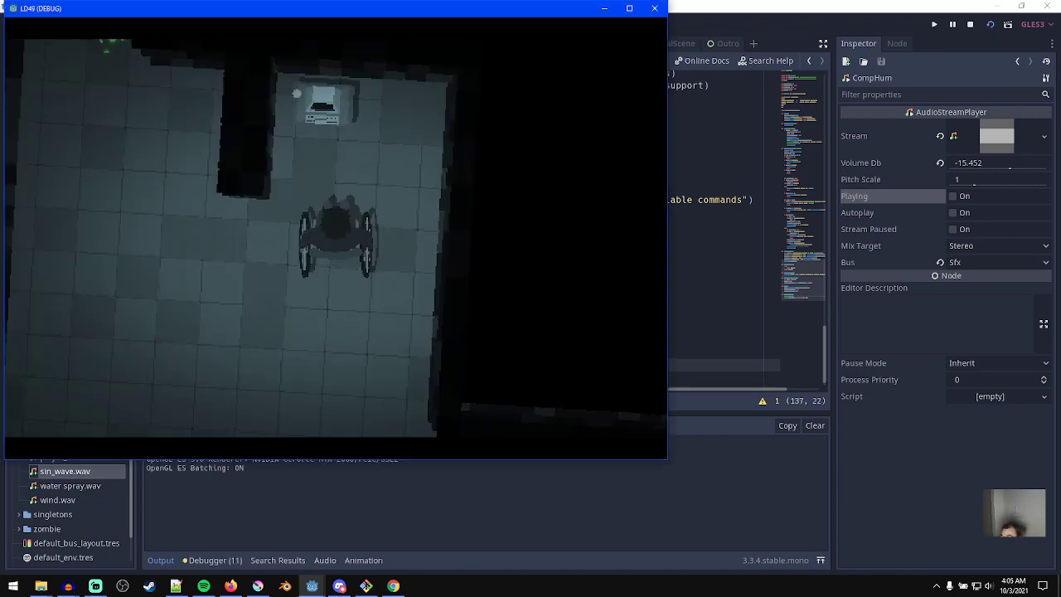
pyautogui.press('w')
pyautogui.press('e')
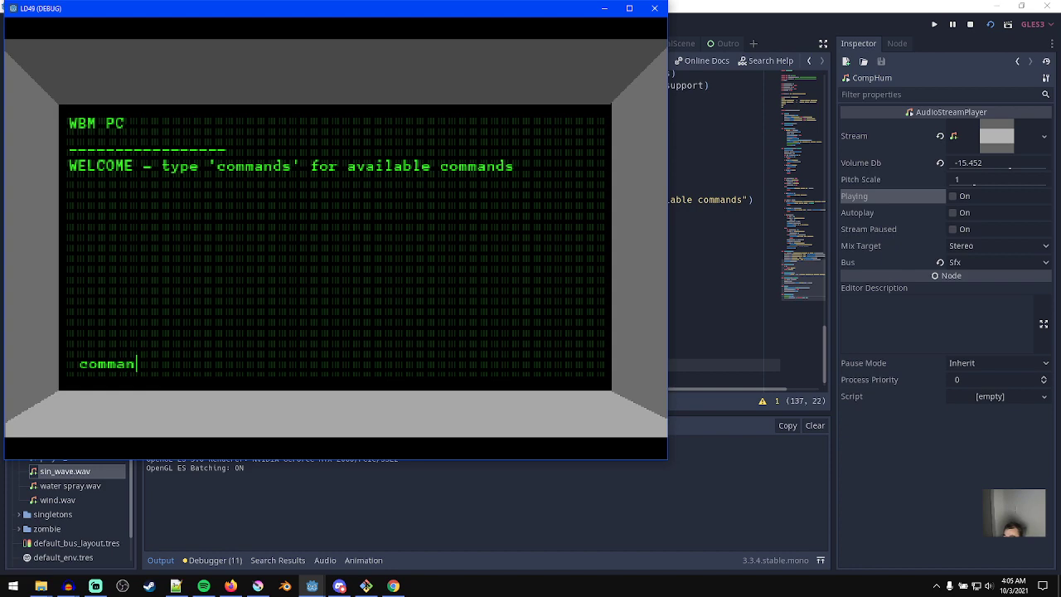
pyautogui.press('Return')
pyautogui.write('status')
pyautogui.press('Return')
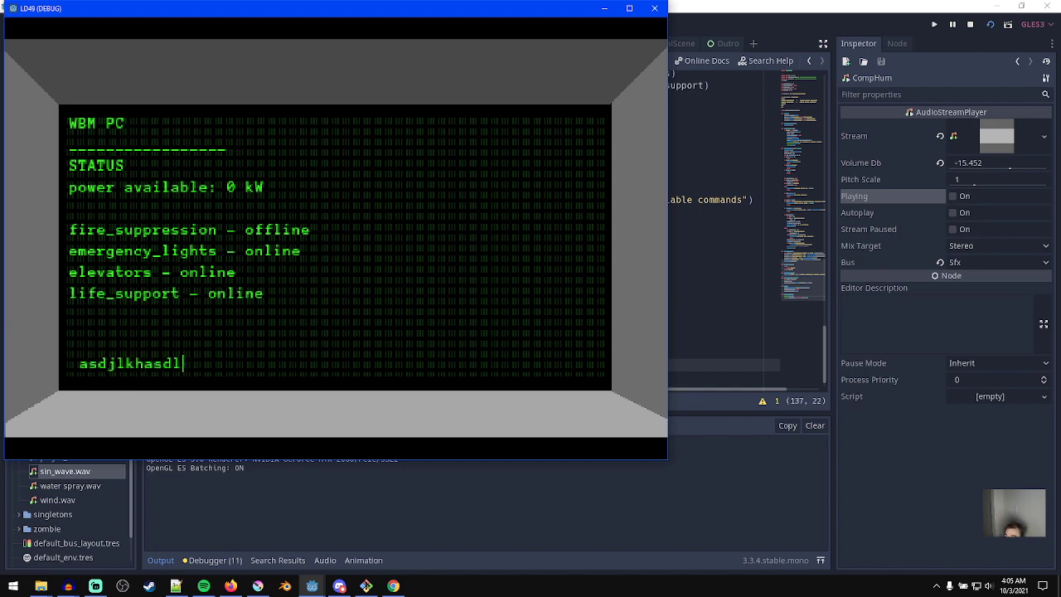
# - Erase the random text at the in-game computer's prompt to test the key sounds, and close the game
pyautogui.press('BackSpace')
pyautogui.press('BackSpace')
pyautogui.press('BackSpace')
pyautogui.press('BackSpace')
pyautogui.press('BackSpace')
pyautogui.press('BackSpace')
pyautogui.press('BackSpace')
pyautogui.press('BackSpace')
pyautogui.press('BackSpace')
pyautogui.press('BackSpace')
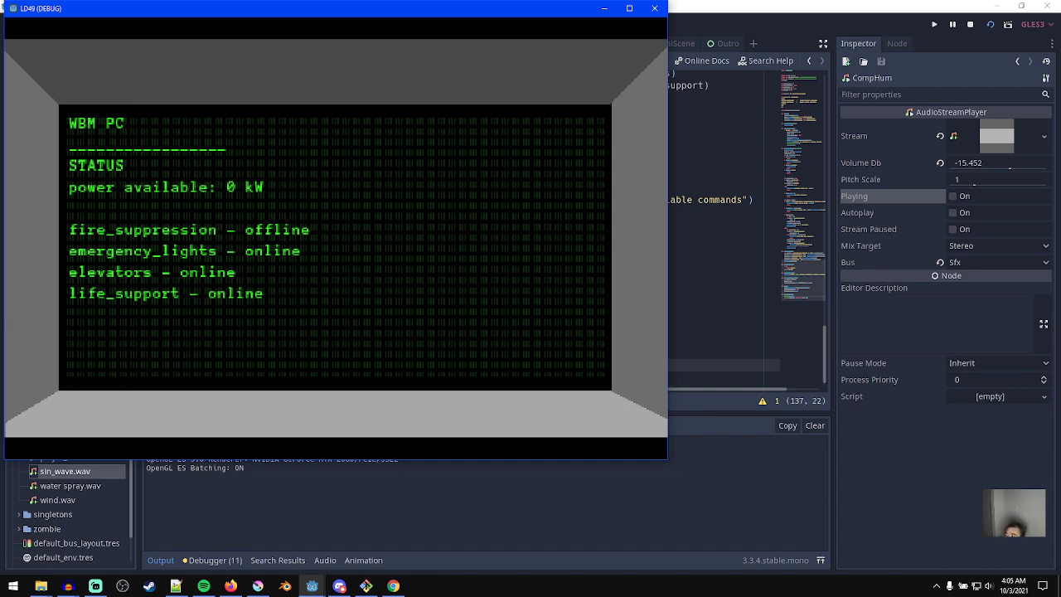
pyautogui.click(655, 7)
# - Lower CompHum's volume to -29.715 dB, rerun the scene, and move to the in-game computer
pyautogui.moveTo(1004, 171); pyautogui.dragTo(1003, 172)
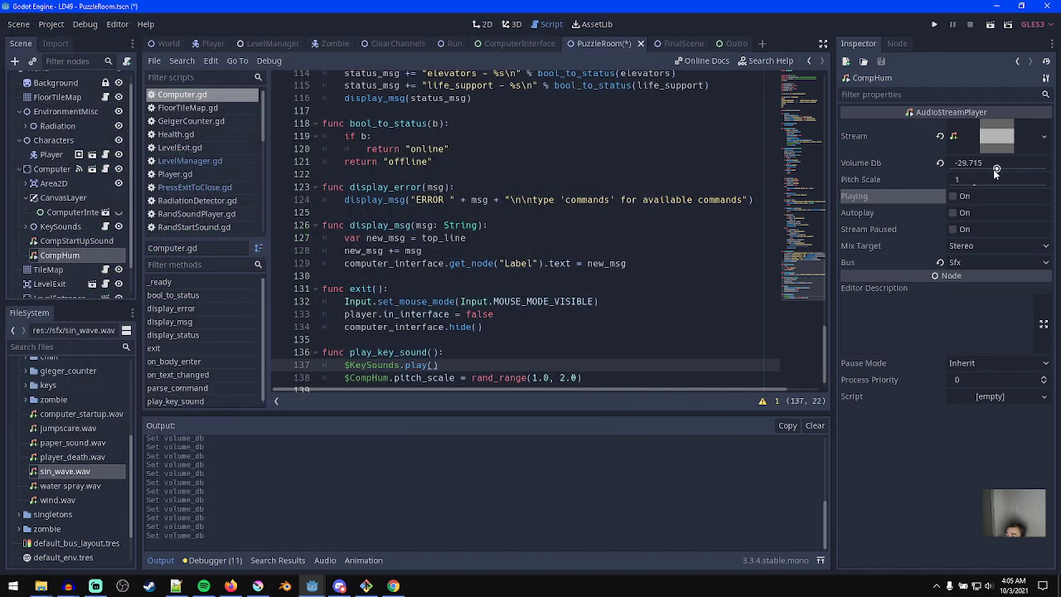
pyautogui.press('F5')
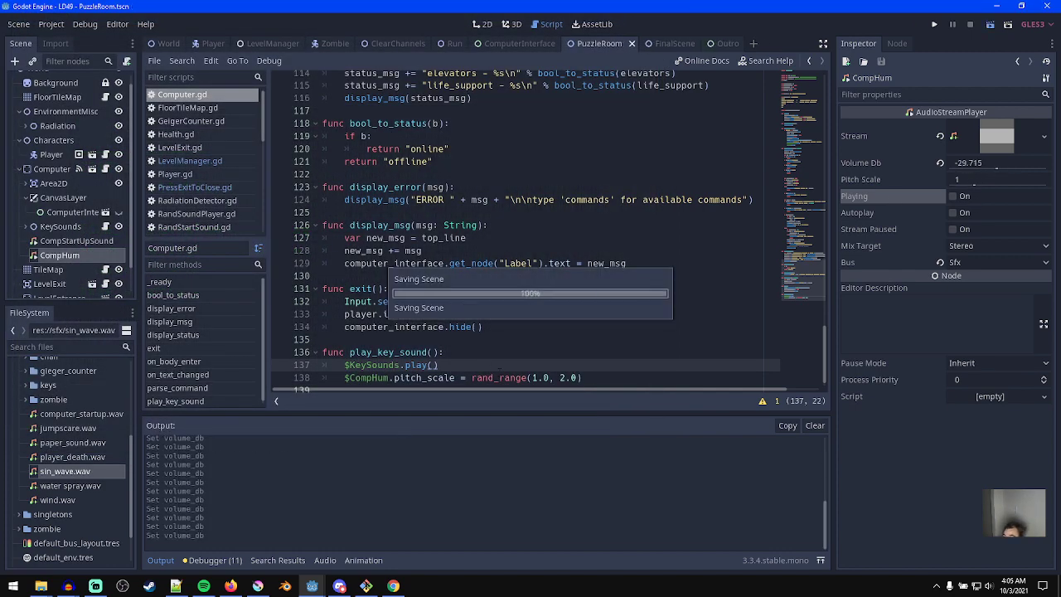
pyautogui.press('w')
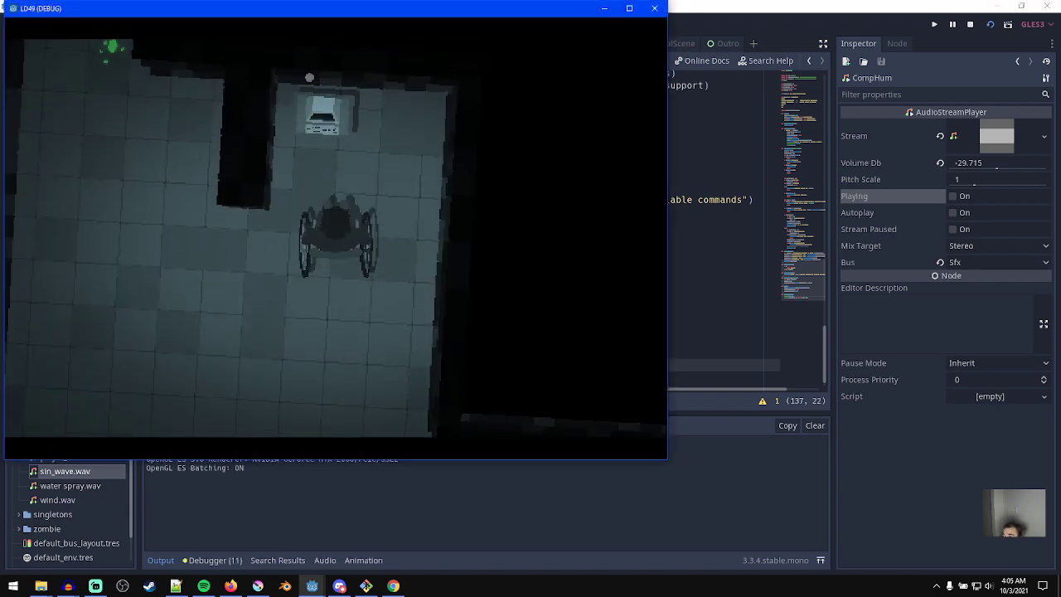
pyautogui.press('e')
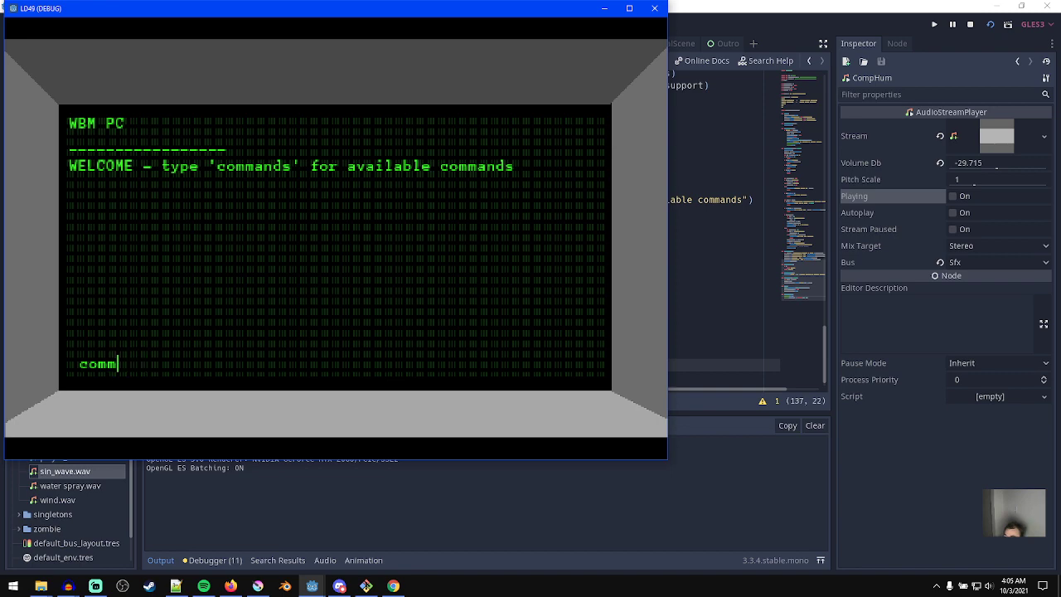
# - Test the computer sounds by submitting commands, status, a power_off command for the elevators, and life_support
pyautogui.press('Return')
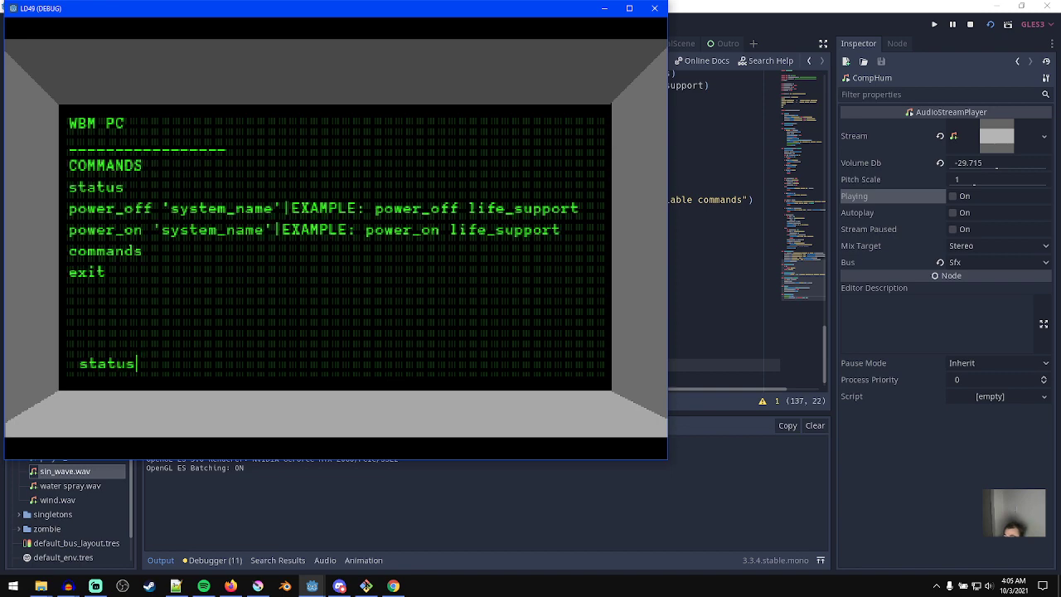
pyautogui.write('status')
pyautogui.press('Return')
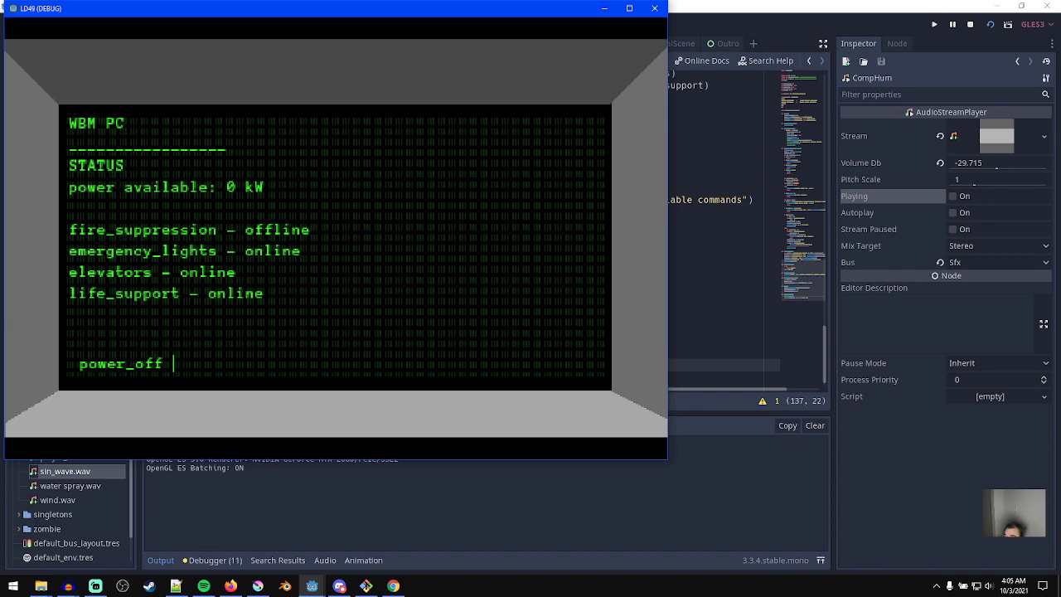
pyautogui.press('Return')
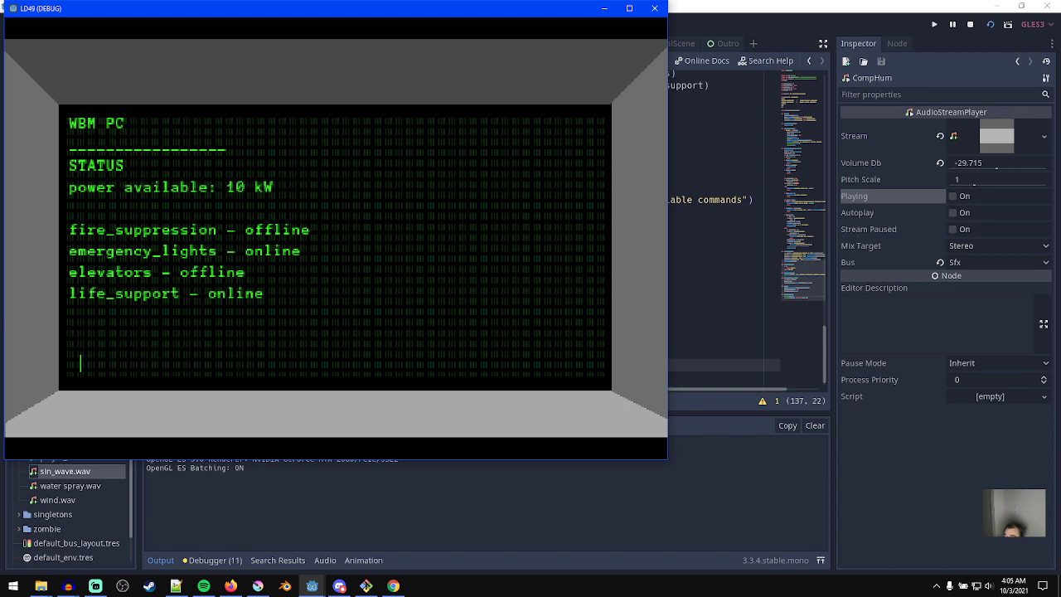
pyautogui.write('life_support')
pyautogui.press('Return')
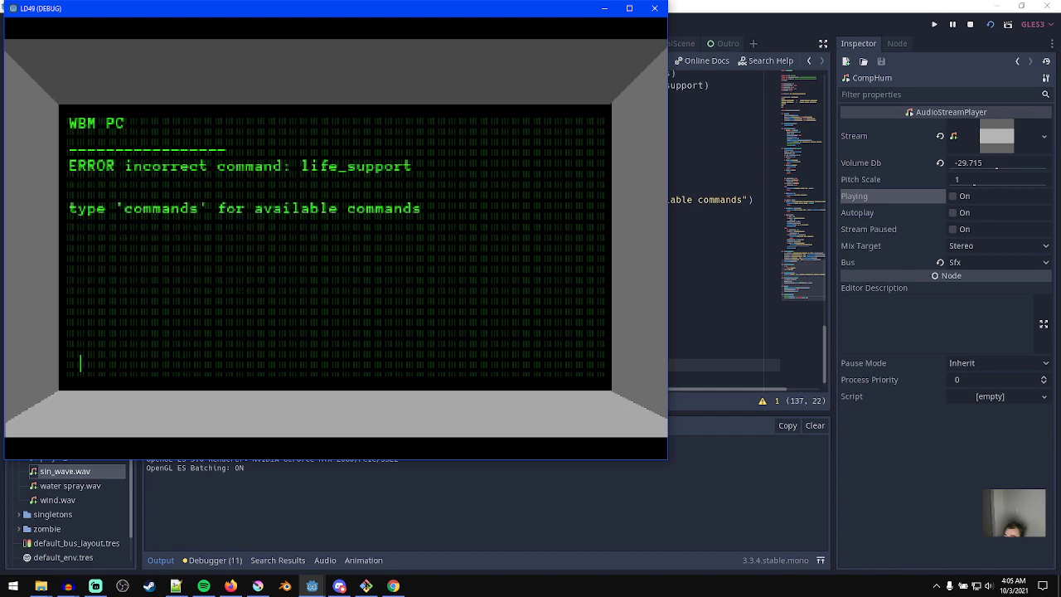
# - Submit status, commands and exit at the in-game computer, move around beside it, and close the game
pyautogui.press('Return')
pyautogui.write('comma')
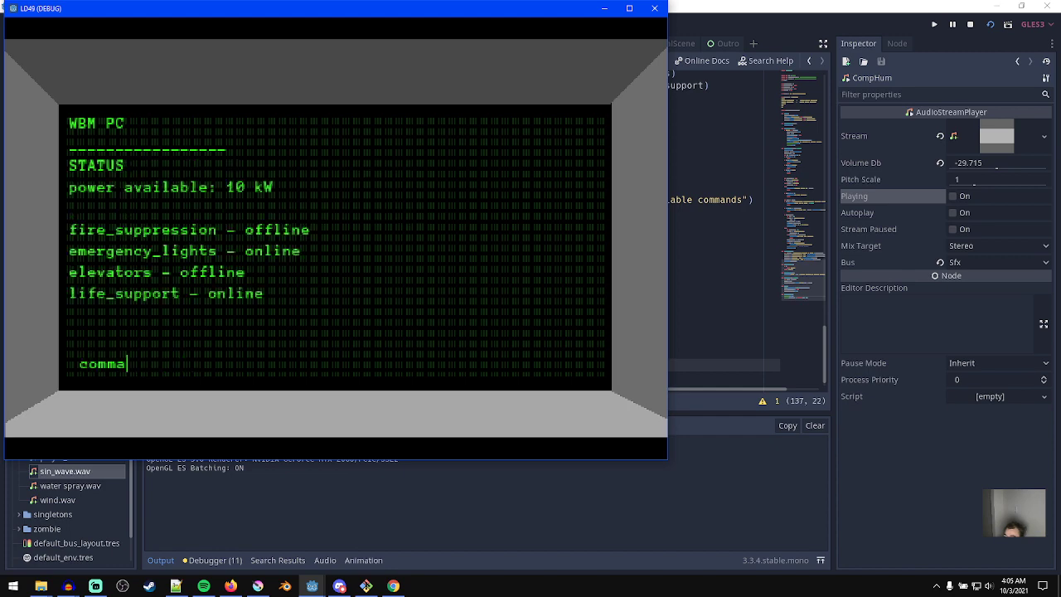
pyautogui.write('nds')
pyautogui.press('Return')
pyautogui.write('exit')
pyautogui.press('Return')
pyautogui.press('s')
pyautogui.press('w')
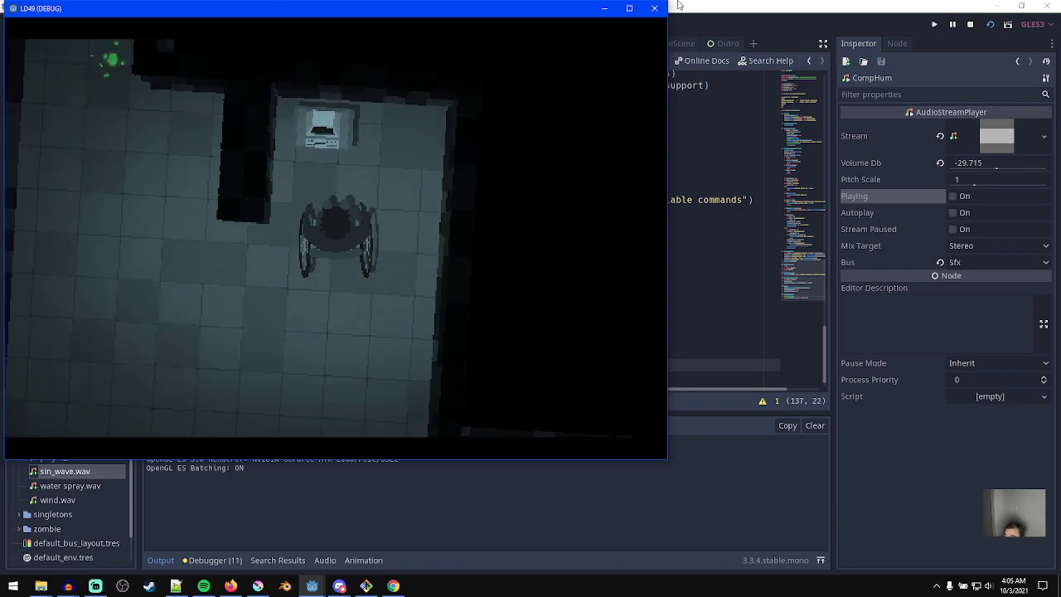
pyautogui.click(654, 7)
# - Add $CompHum.stop() at the end of the exit() function, followed by a blank line
pyautogui.moveTo(344, 359); pyautogui.dragTo(389, 359)
pyautogui.click(509, 318)
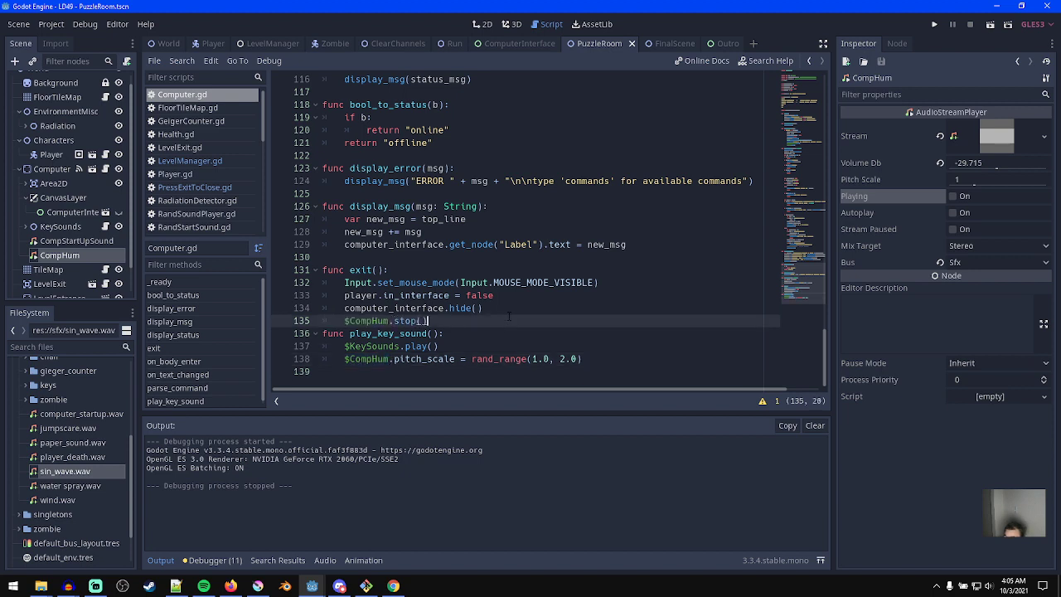
pyautogui.write('$CompHum.stop()')
pyautogui.press('Return')
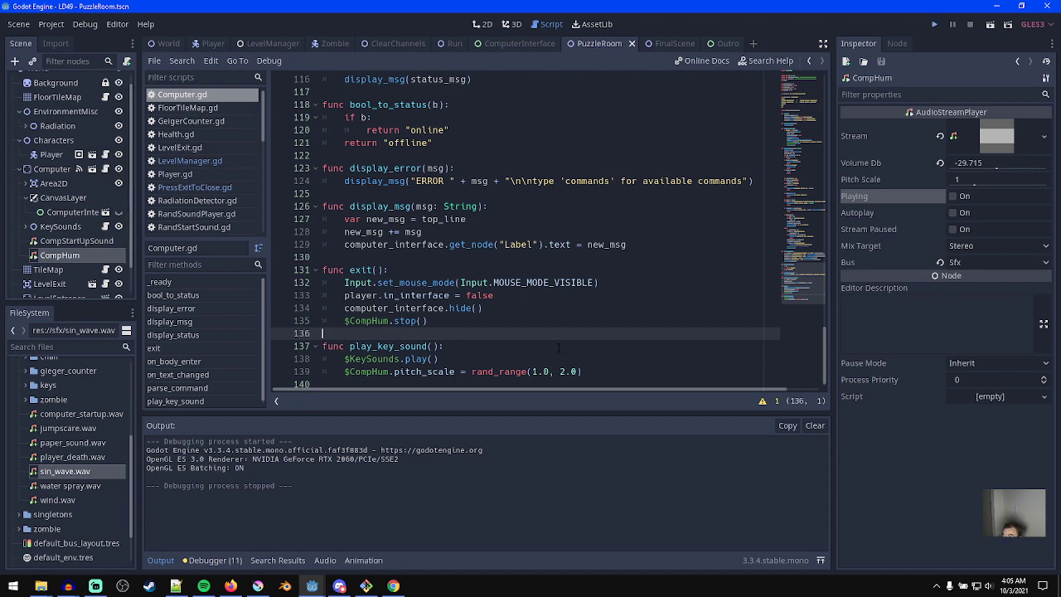
# - Start the whole project, close its game window, and run only the PuzzleRoom scene instead
pyautogui.press('F5')
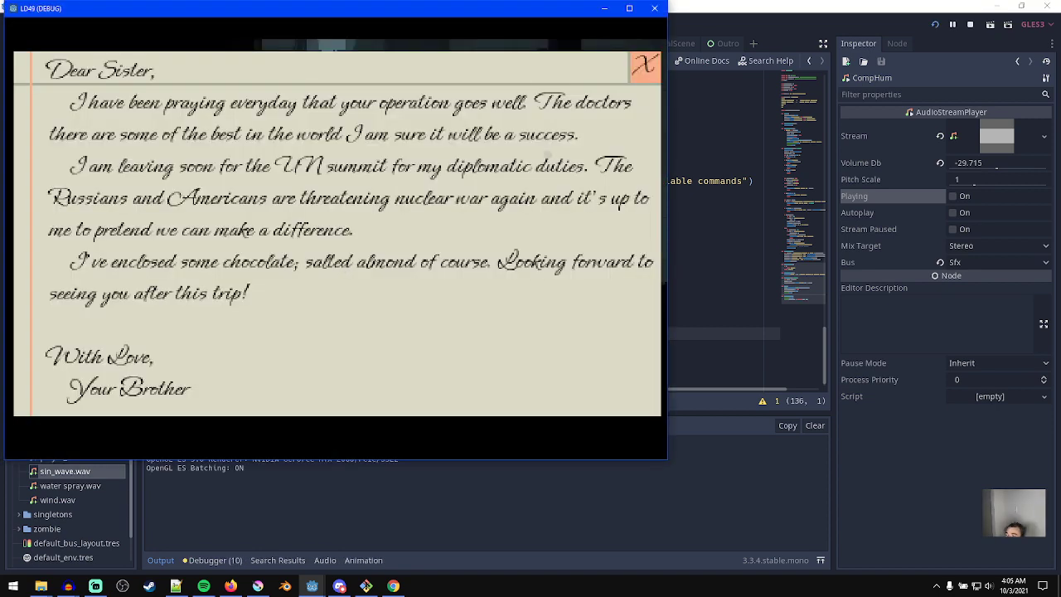
pyautogui.click(655, 13)
pyautogui.press('F6')
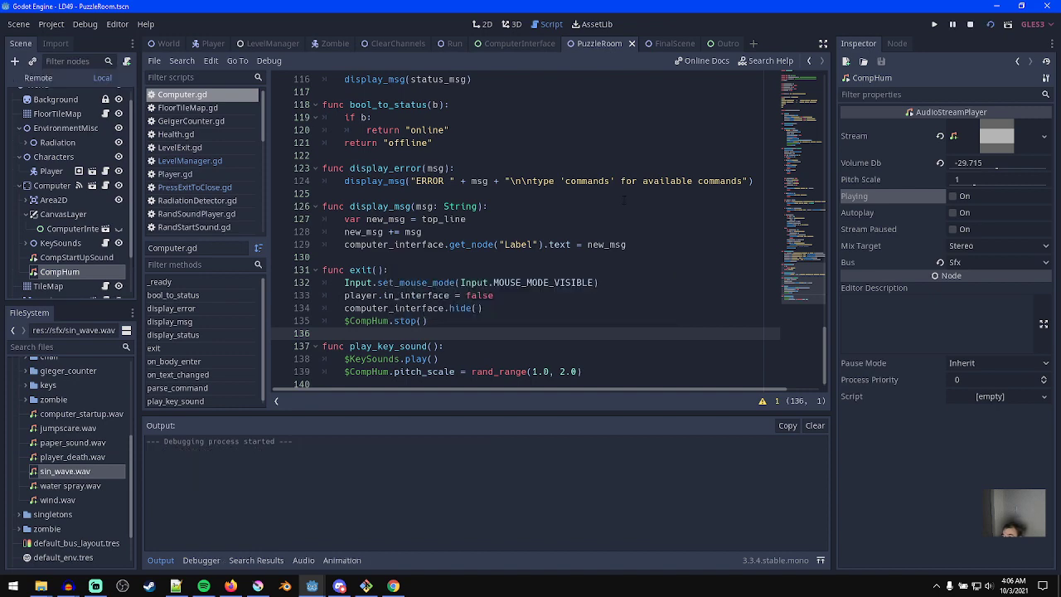
# - Drive to the in-game computer and submit commands, status, and a power_off command for emergency_lights
pyautogui.press('w')
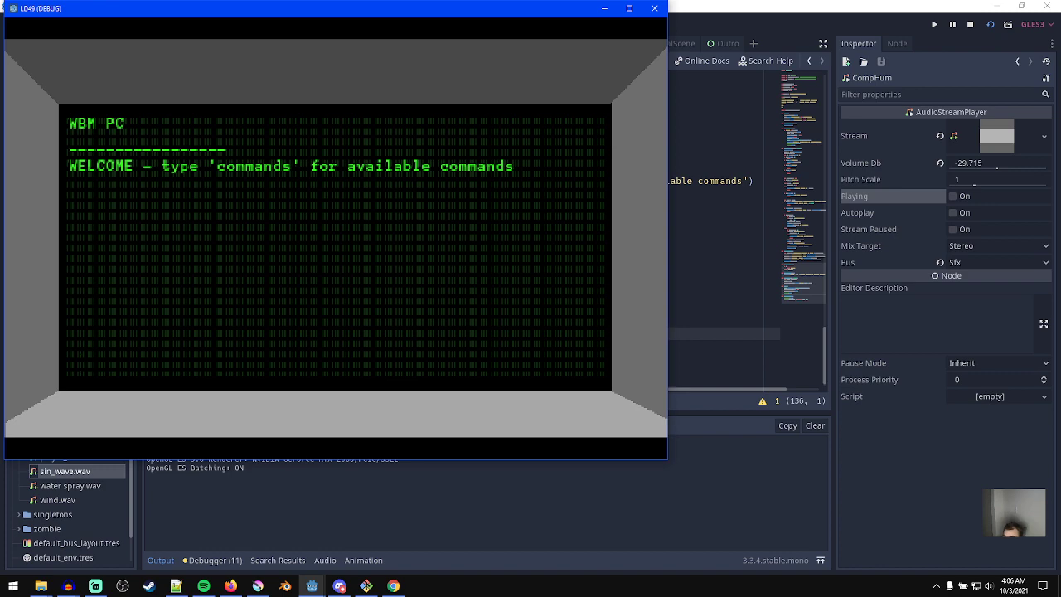
pyautogui.press('Return')
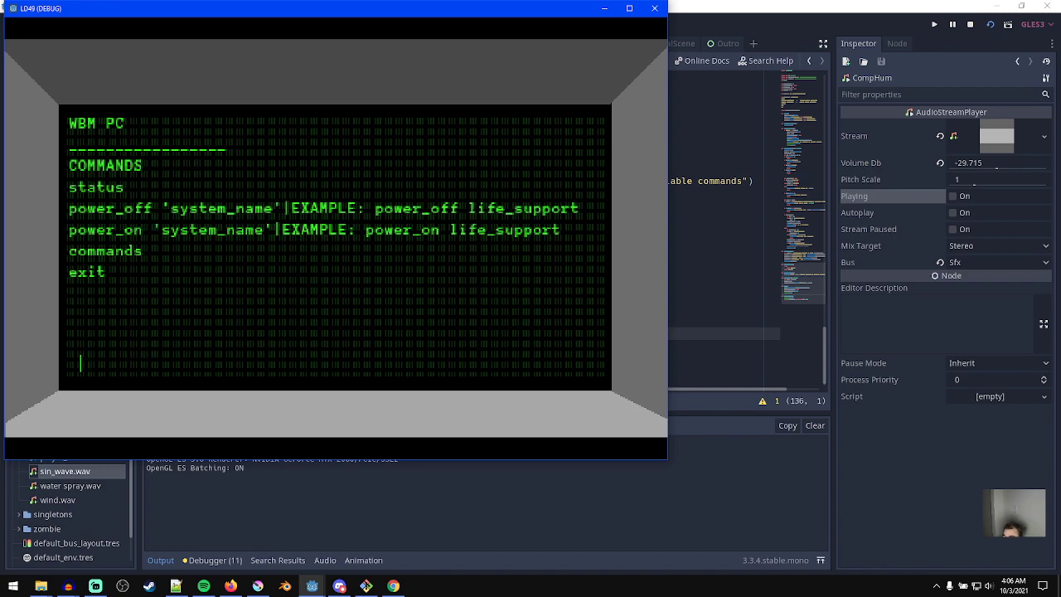
pyautogui.write('status')
pyautogui.press('Return')
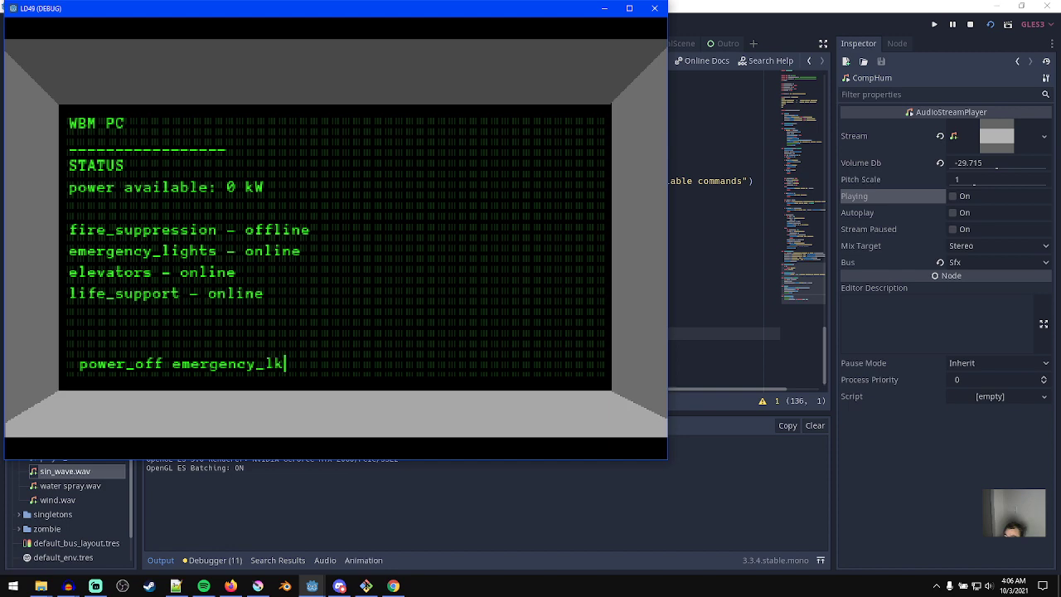
pyautogui.press('Return')
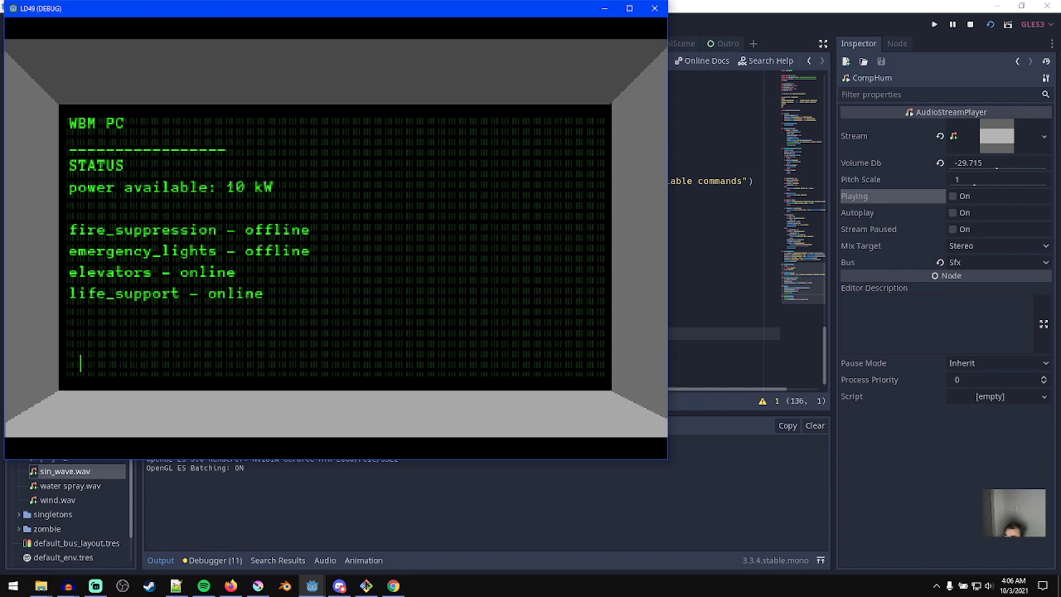
# - Submit elevators at the in-game computer, exit its interface, and back away before closing the game
pyautogui.write('elevators')
pyautogui.press('Return')
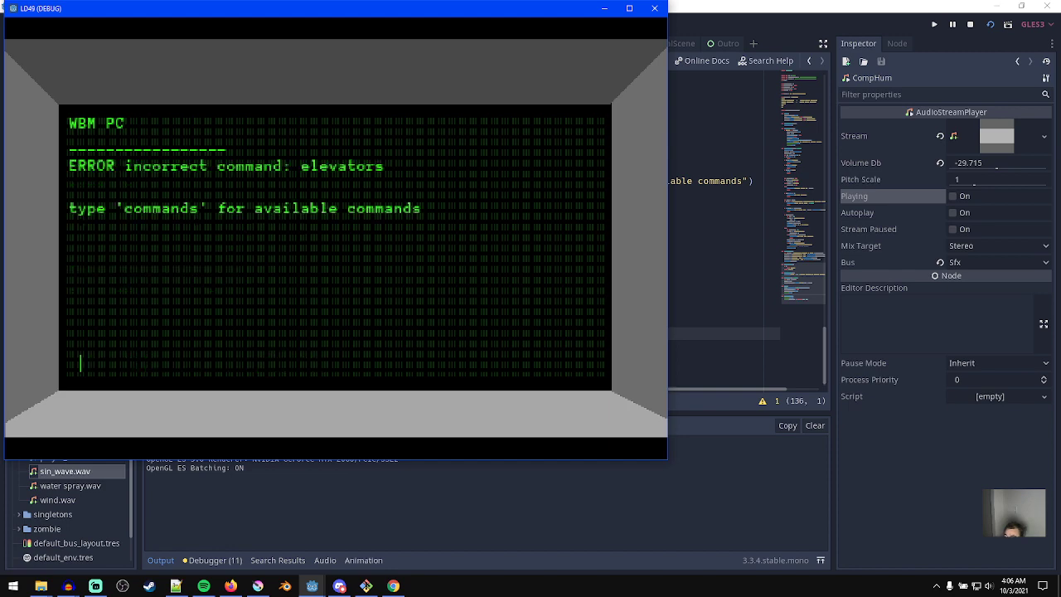
pyautogui.press('Return')
pyautogui.press('s')
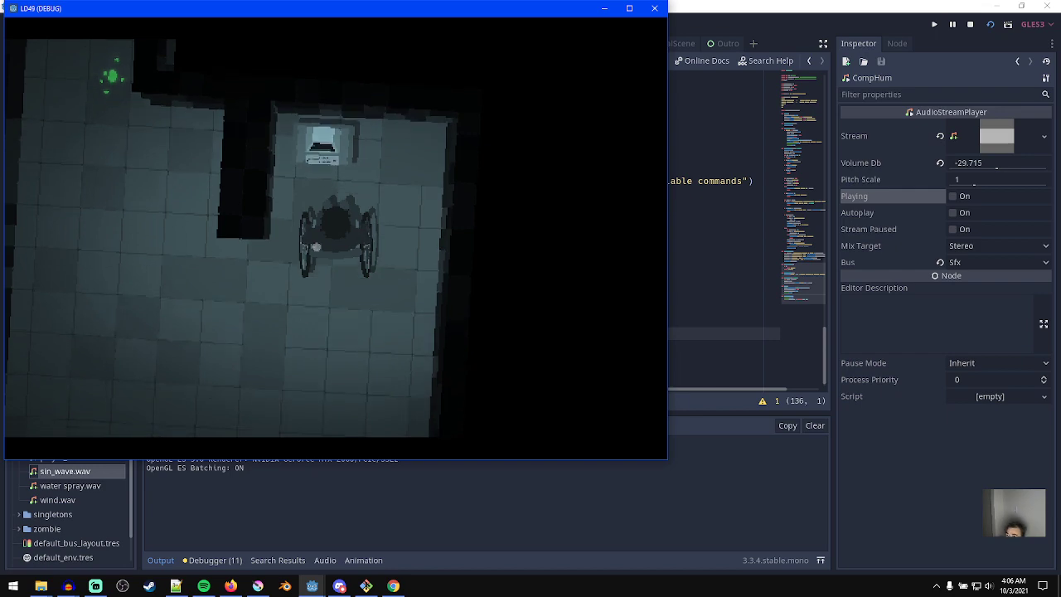
pyautogui.click(655, 9)
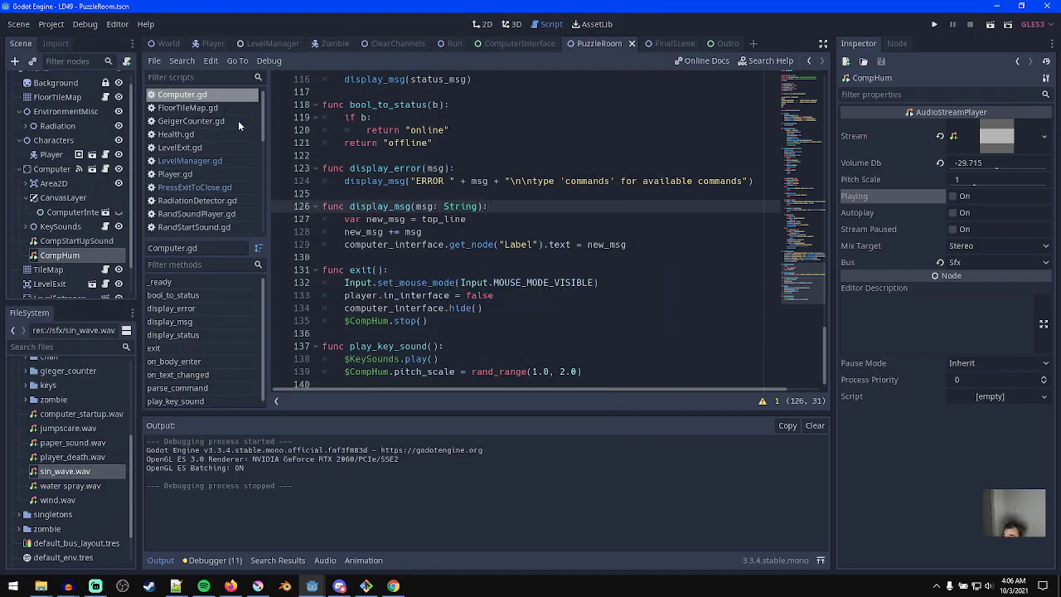
# - Place the Player in the PuzzleRoom entrance corridor at (17, 385), rotated to about 92.2 degrees, and save the scene
pyautogui.click(50, 155)
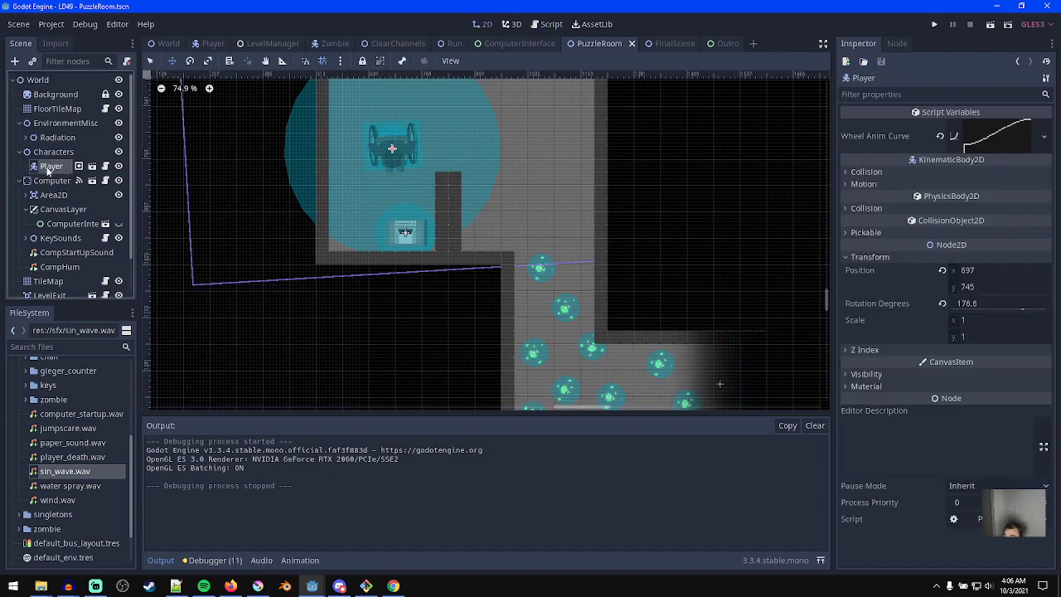
pyautogui.scroll(-10, 550, 265)
pyautogui.moveTo(493, 230); pyautogui.dragTo(569, 305, button='middle')
pyautogui.scroll(1, 554, 281)
pyautogui.moveTo(542, 272); pyautogui.dragTo(369, 182)
pyautogui.press('e')
pyautogui.moveTo(433, 190); pyautogui.dragTo(368, 114)
pyautogui.hotkey('ctrl', 's')
pyautogui.moveTo(427, 228); pyautogui.dragTo(459, 239, button='middle')
# - Briefly run and close the project, and move the Player further back in the entrance corridor to (-135, 385)
pyautogui.press('F5')
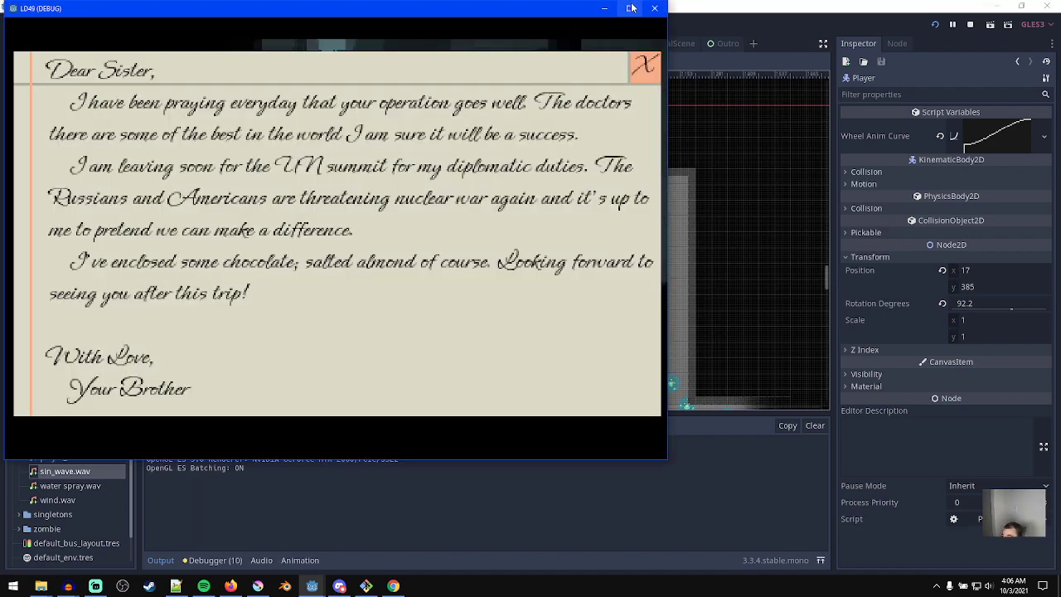
pyautogui.click(654, 8)
pyautogui.moveTo(417, 186)
pyautogui.mouseDown()
pyautogui.moveTo(425, 213)
pyautogui.moveTo(426, 194)
pyautogui.mouseUp()
pyautogui.hotkey('ctrl', 'z')
pyautogui.press('w')
pyautogui.moveTo(437, 216); pyautogui.dragTo(454, 217, button='middle')
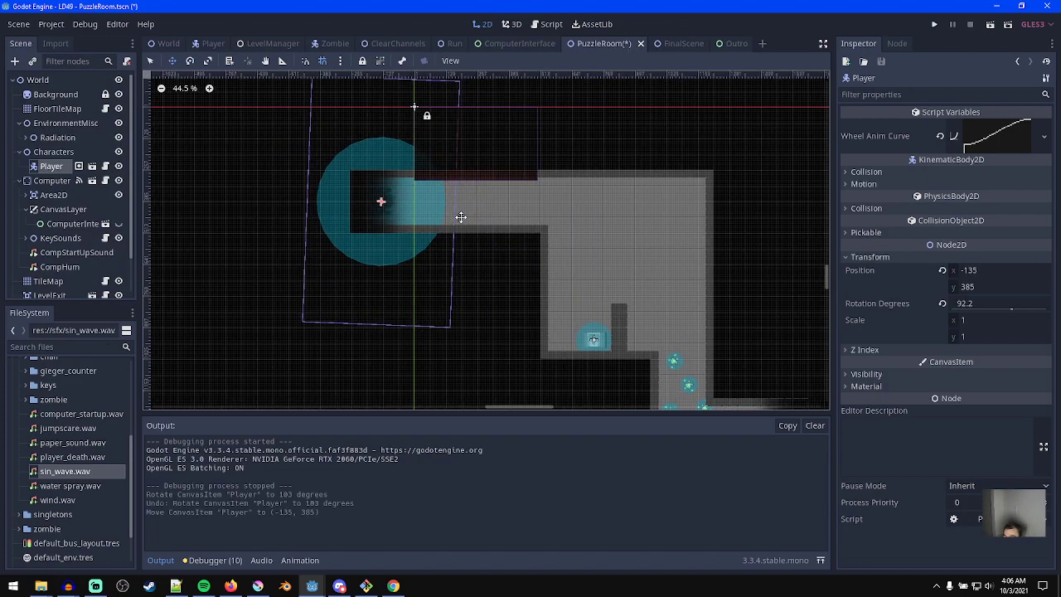
# - Run the whole project in a maximized window and dismiss the brother's opening letter
pyautogui.press('F5')
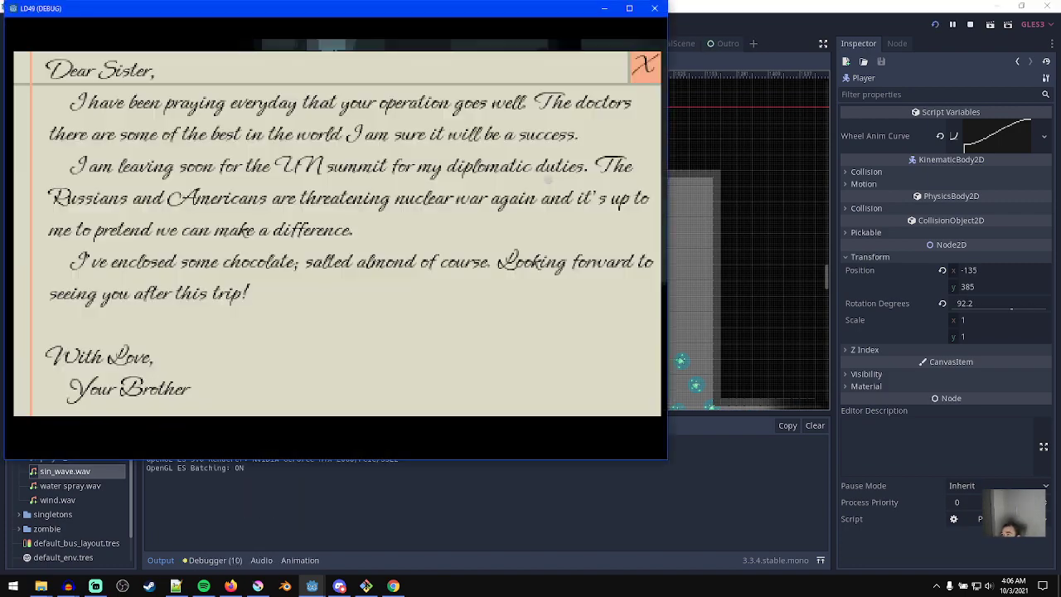
pyautogui.click(629, 8)
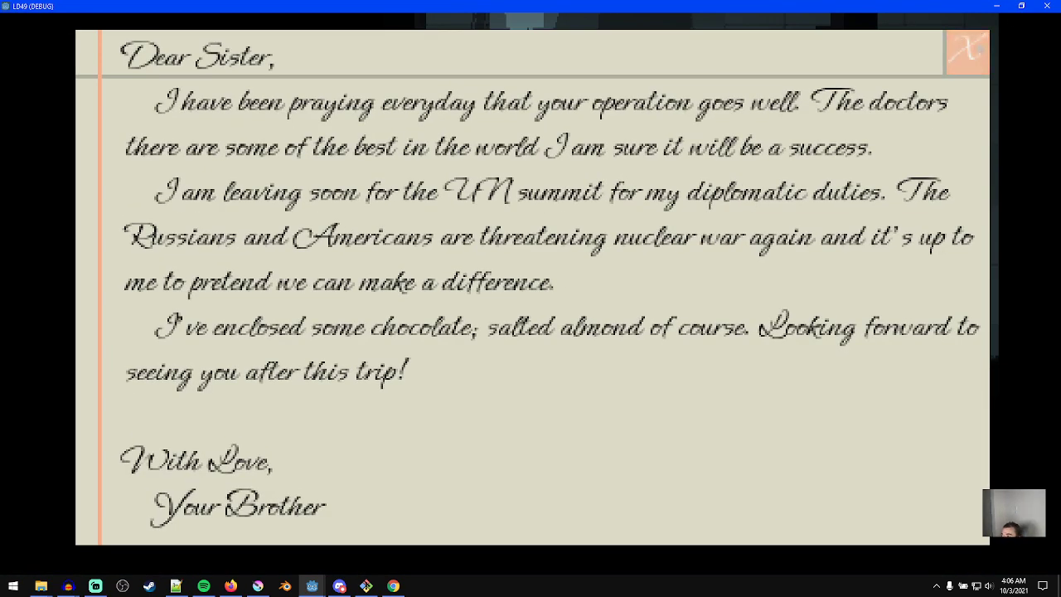
pyautogui.click(967, 51)
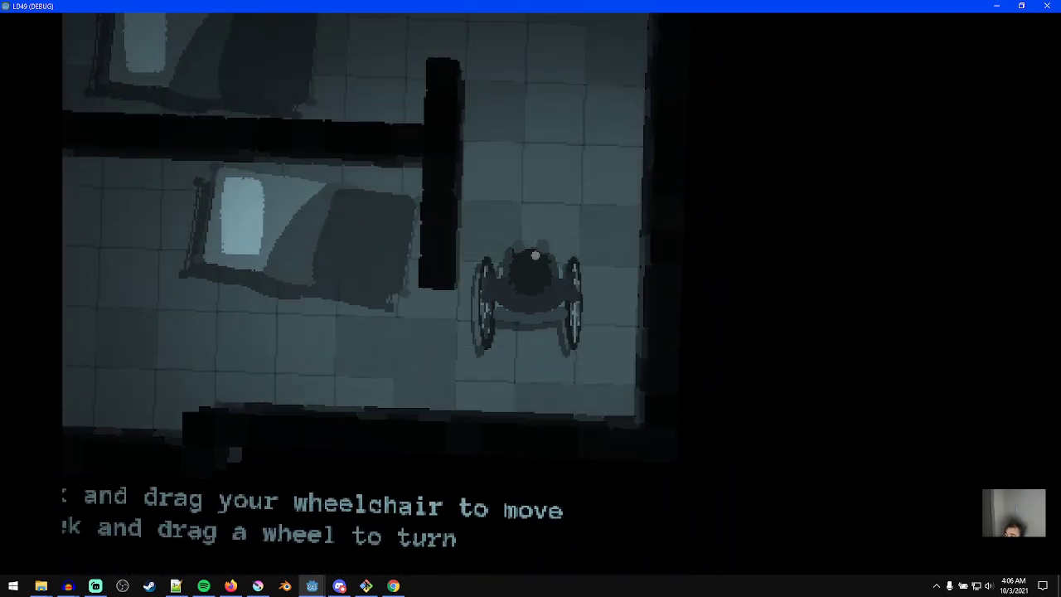
# - Playtest the first level by steering the wheelchair past the beds and along the dark corridor into the zombie level
pyautogui.moveTo(523, 194); pyautogui.dragTo(523, 199)
pyautogui.moveTo(580, 315); pyautogui.dragTo(592, 458)
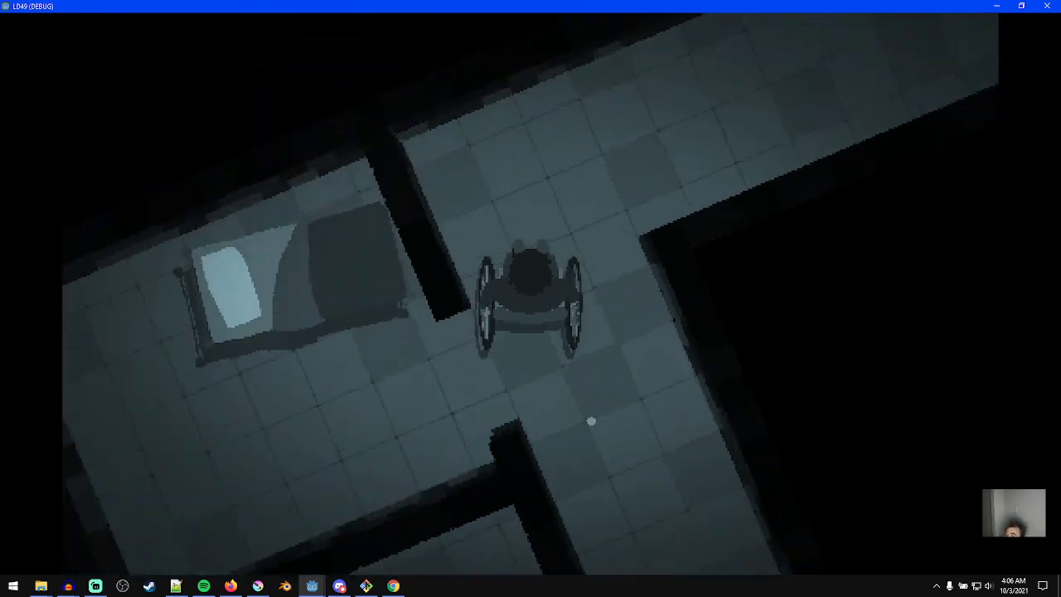
pyautogui.moveTo(538, 185)
pyautogui.mouseDown()
pyautogui.moveTo(554, 230)
pyautogui.moveTo(561, 350)
pyautogui.moveTo(526, 323)
pyautogui.mouseUp()
pyautogui.moveTo(516, 213); pyautogui.dragTo(551, 307)
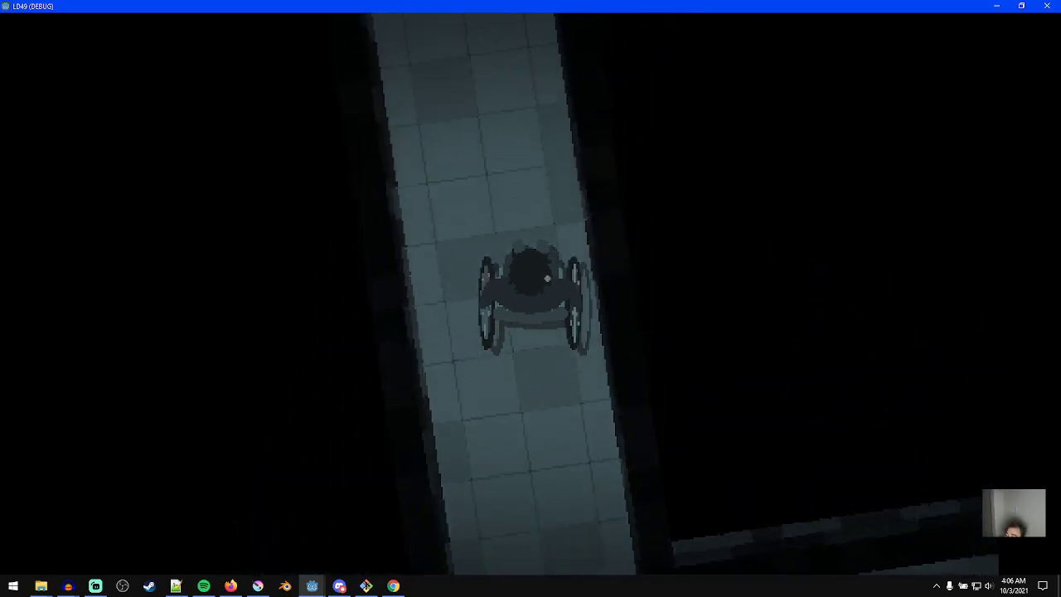
pyautogui.moveTo(488, 313); pyautogui.dragTo(539, 294)
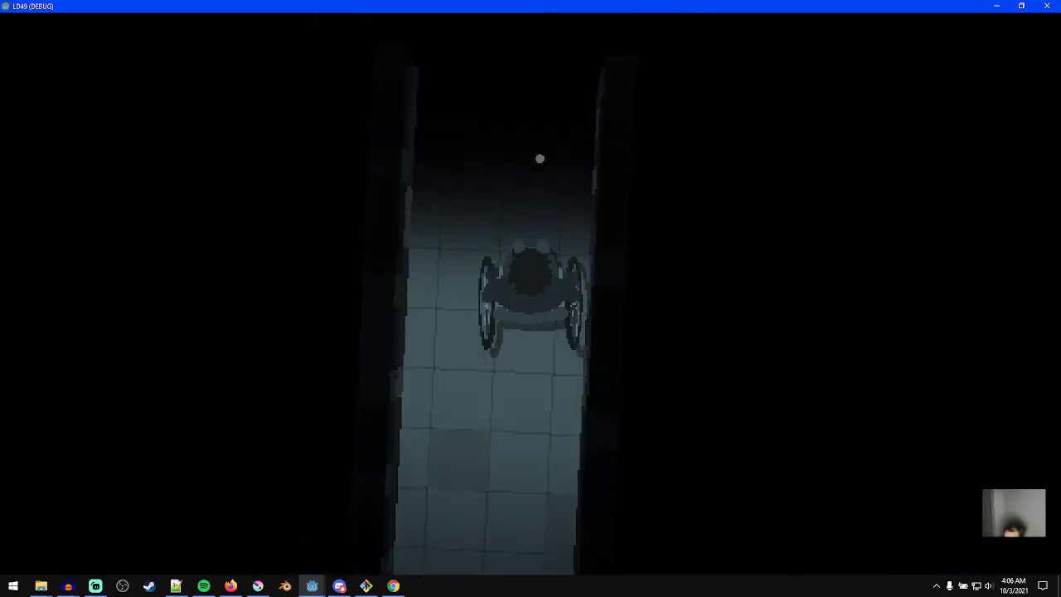
pyautogui.moveTo(536, 150); pyautogui.dragTo(578, 329)
pyautogui.moveTo(495, 177); pyautogui.dragTo(536, 320)
pyautogui.moveTo(484, 285)
pyautogui.mouseDown()
pyautogui.moveTo(542, 339)
pyautogui.moveTo(531, 308)
pyautogui.mouseUp()
pyautogui.moveTo(575, 348)
pyautogui.mouseDown()
pyautogui.moveTo(583, 327)
pyautogui.moveTo(569, 258)
pyautogui.moveTo(561, 351)
pyautogui.moveTo(545, 194)
pyautogui.moveTo(544, 337)
pyautogui.moveTo(553, 277)
pyautogui.moveTo(539, 273)
pyautogui.moveTo(540, 360)
pyautogui.moveTo(533, 166)
pyautogui.moveTo(559, 334)
pyautogui.moveTo(533, 157)
pyautogui.mouseUp()
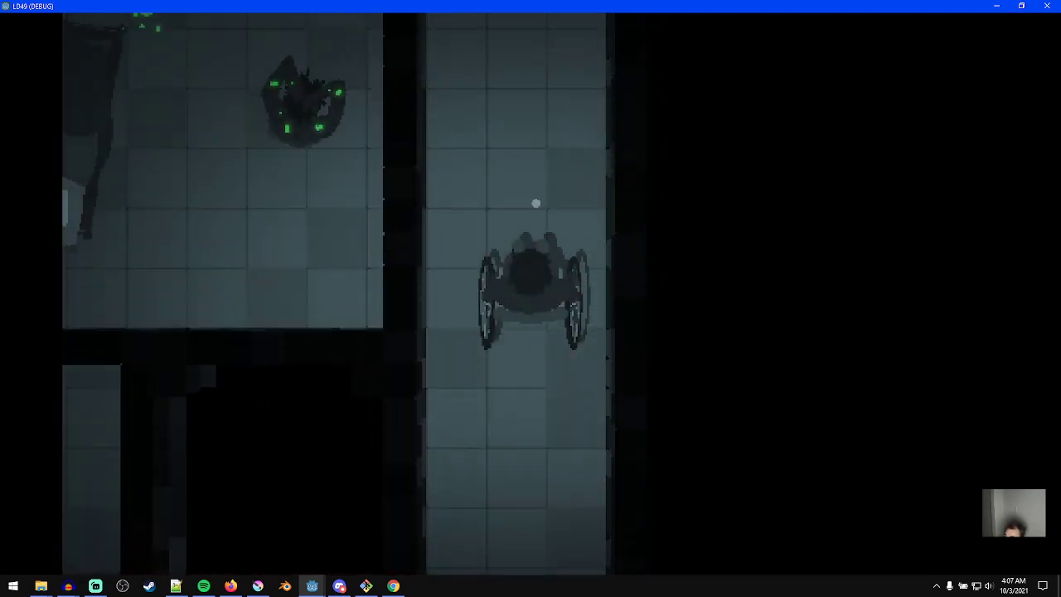
# - Steer the wheelchair from the corridor into the zombie rooms to test the zombie attack, and restart the level
pyautogui.moveTo(492, 262); pyautogui.dragTo(474, 302)
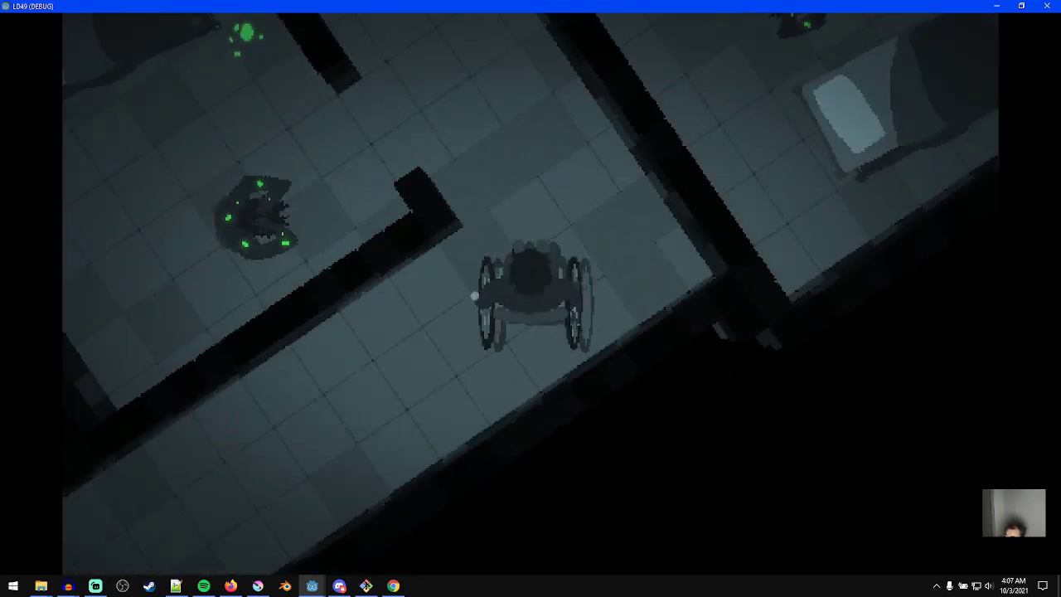
pyautogui.moveTo(539, 367)
pyautogui.mouseDown()
pyautogui.moveTo(550, 298)
pyautogui.moveTo(534, 252)
pyautogui.mouseUp()
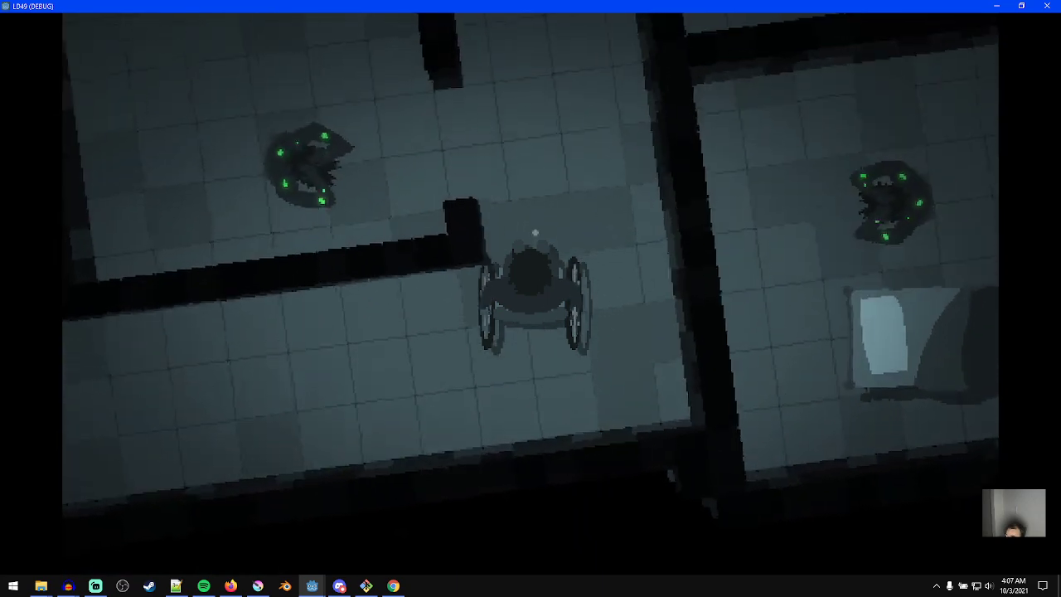
pyautogui.moveTo(552, 318); pyautogui.dragTo(554, 240)
pyautogui.moveTo(559, 339)
pyautogui.mouseDown()
pyautogui.moveTo(590, 315)
pyautogui.moveTo(592, 279)
pyautogui.moveTo(566, 281)
pyautogui.moveTo(531, 223)
pyautogui.mouseUp()
pyautogui.moveTo(561, 330); pyautogui.dragTo(559, 244)
pyautogui.moveTo(502, 273); pyautogui.dragTo(500, 345)
pyautogui.moveTo(584, 343)
pyautogui.mouseDown()
pyautogui.moveTo(586, 316)
pyautogui.moveTo(554, 282)
pyautogui.moveTo(547, 426)
pyautogui.mouseUp()
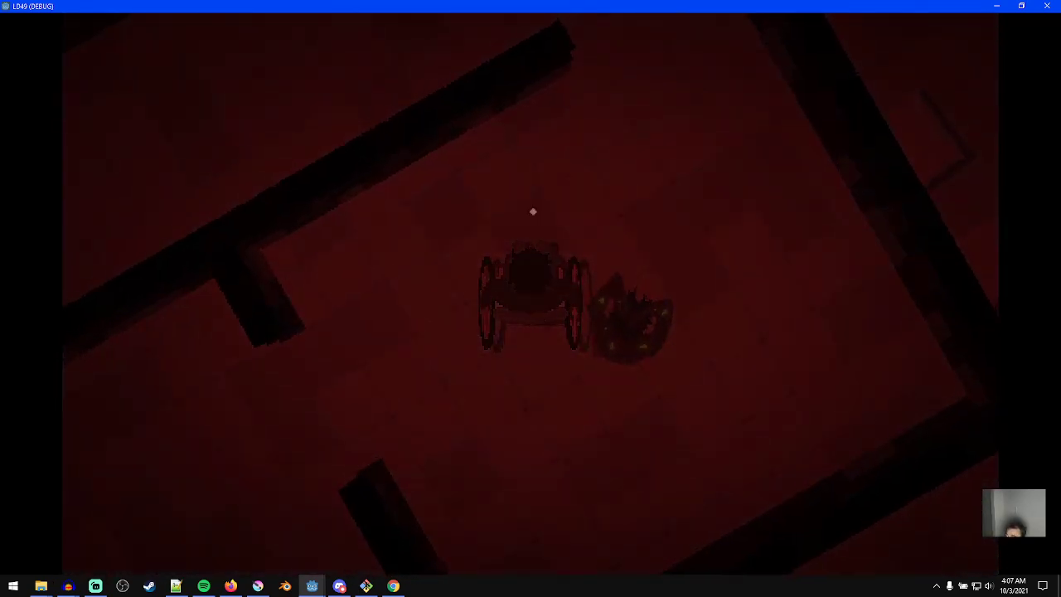
pyautogui.click(544, 201)
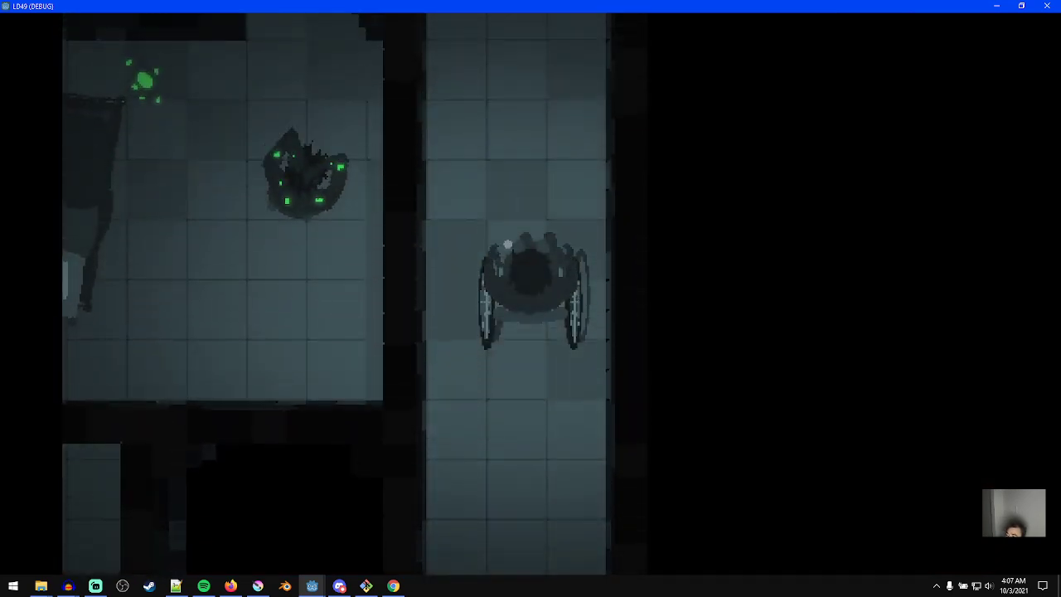
# - Replay the zombie level, steering around the walls and past the chasing zombies to the outer corridor
pyautogui.moveTo(507, 244); pyautogui.dragTo(507, 84)
pyautogui.moveTo(476, 256)
pyautogui.mouseDown()
pyautogui.moveTo(473, 299)
pyautogui.moveTo(486, 301)
pyautogui.moveTo(488, 332)
pyautogui.moveTo(519, 171)
pyautogui.mouseUp()
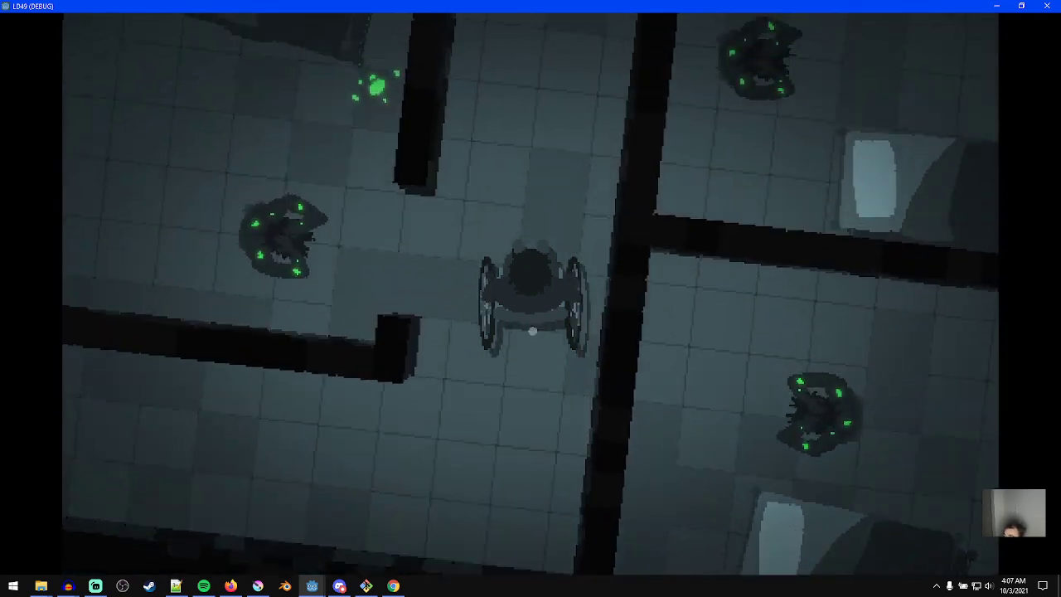
pyautogui.moveTo(533, 329); pyautogui.dragTo(525, 216)
pyautogui.moveTo(592, 405)
pyautogui.mouseDown()
pyautogui.moveTo(543, 302)
pyautogui.moveTo(564, 185)
pyautogui.mouseUp()
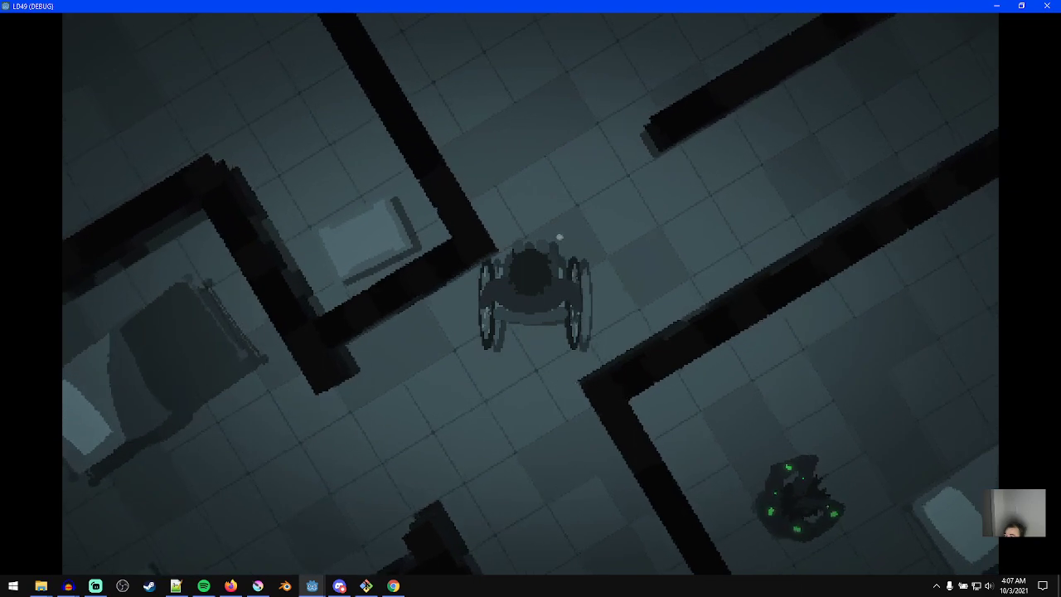
pyautogui.moveTo(497, 266)
pyautogui.mouseDown()
pyautogui.moveTo(489, 296)
pyautogui.moveTo(523, 329)
pyautogui.moveTo(554, 232)
pyautogui.mouseUp()
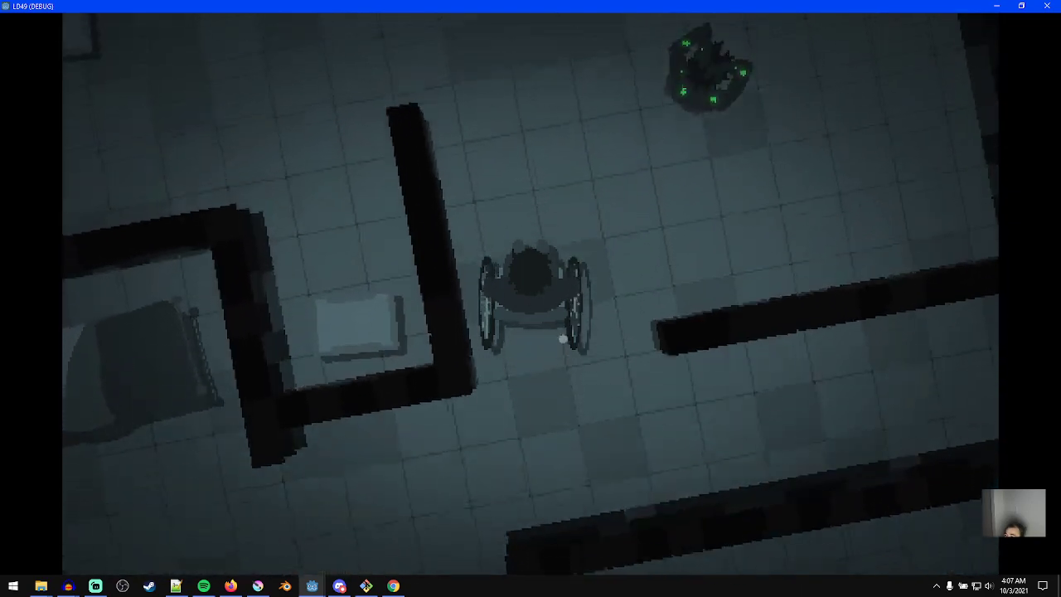
pyautogui.moveTo(563, 341); pyautogui.dragTo(566, 270)
pyautogui.moveTo(550, 318)
pyautogui.mouseDown()
pyautogui.moveTo(552, 268)
pyautogui.moveTo(573, 227)
pyautogui.mouseUp()
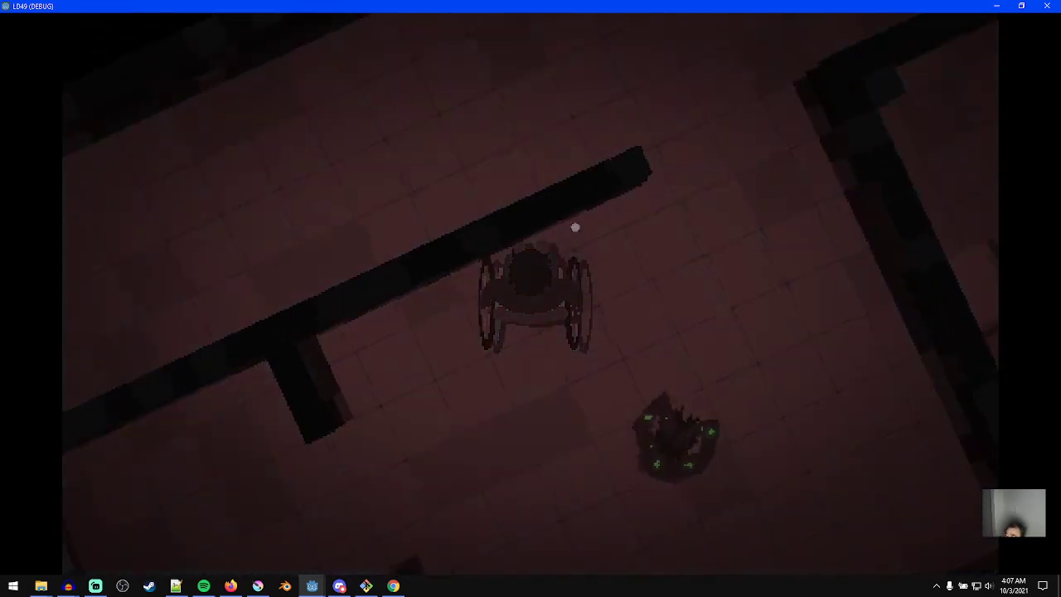
pyautogui.moveTo(499, 326); pyautogui.dragTo(505, 413)
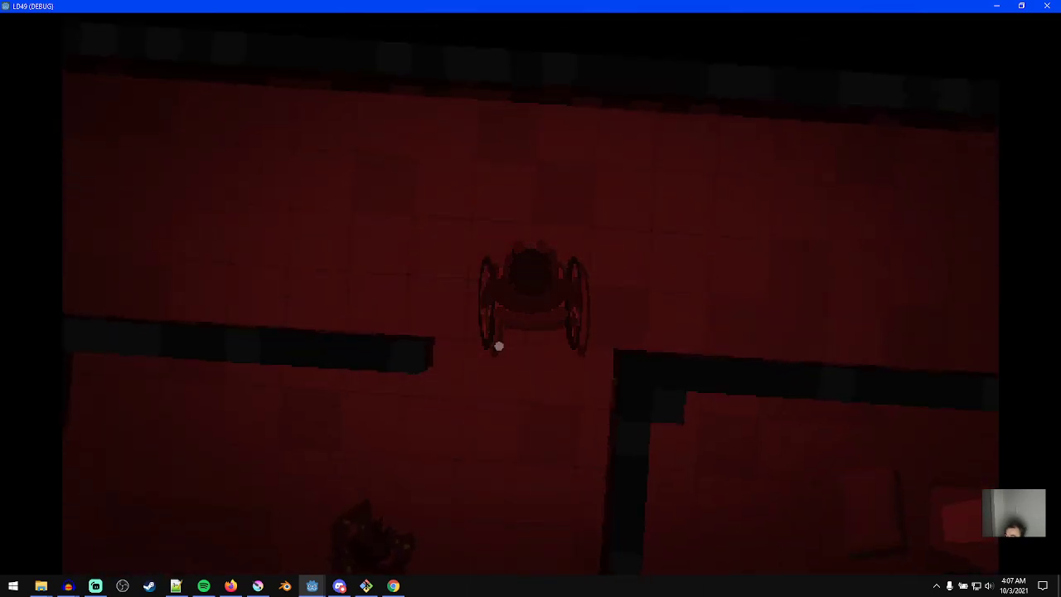
pyautogui.moveTo(536, 249); pyautogui.dragTo(512, 185)
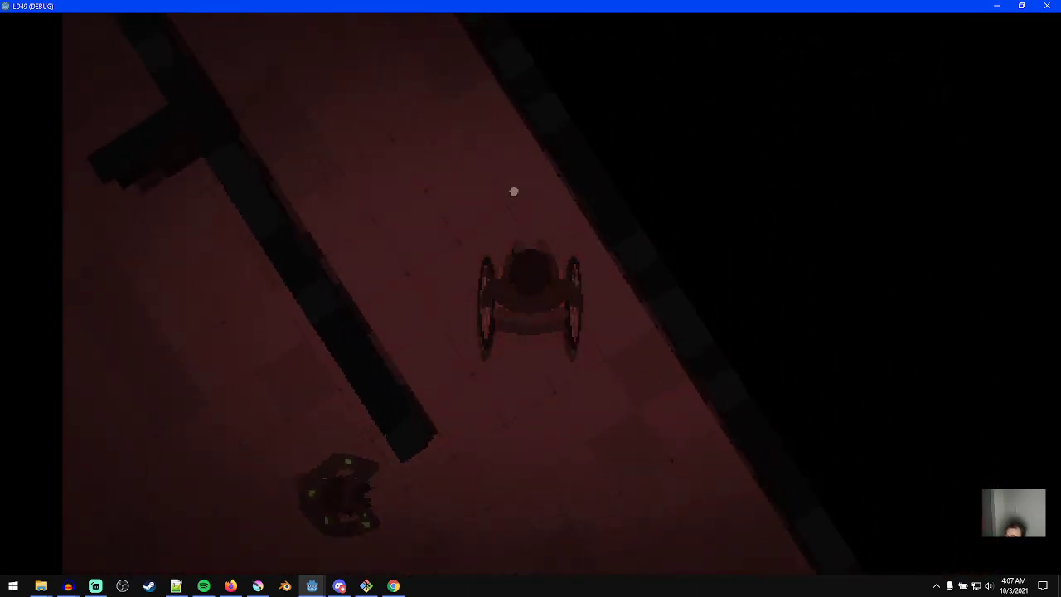
pyautogui.moveTo(488, 282)
pyautogui.mouseDown()
pyautogui.moveTo(510, 407)
pyautogui.moveTo(521, 246)
pyautogui.mouseUp()
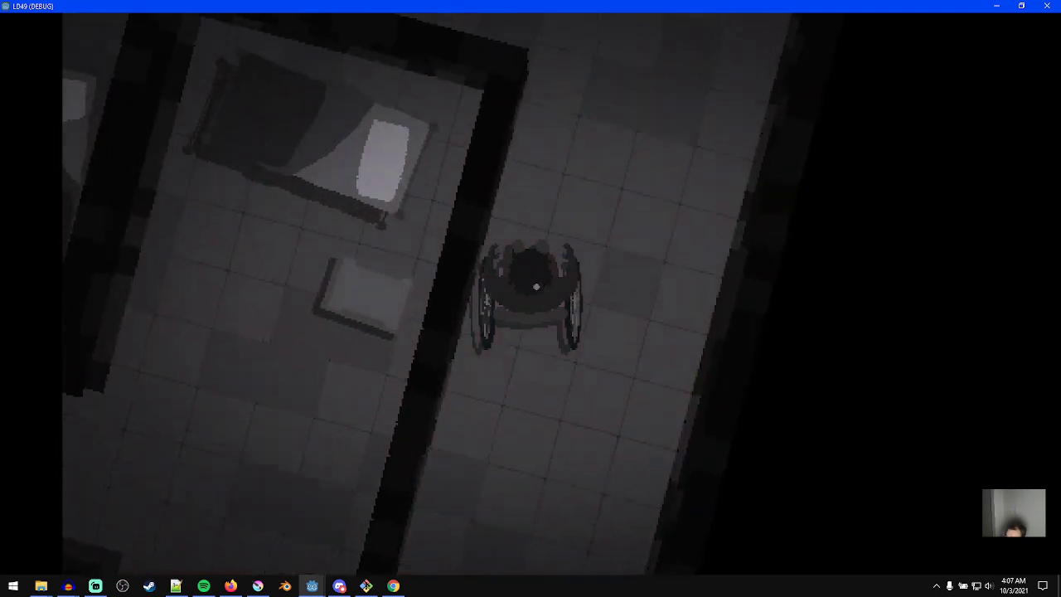
# - Steer the wheelchair along the outer corridor past the bedrooms and around the corner into the dark side passage
pyautogui.moveTo(486, 285)
pyautogui.mouseDown()
pyautogui.moveTo(490, 417)
pyautogui.moveTo(485, 332)
pyautogui.mouseUp()
pyautogui.press('a')
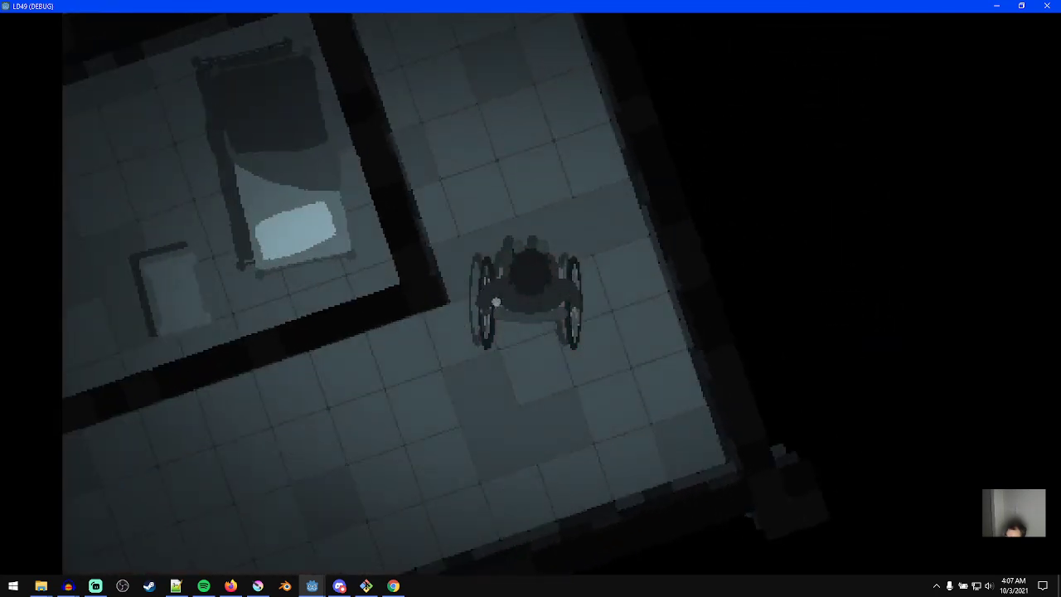
pyautogui.press('w')
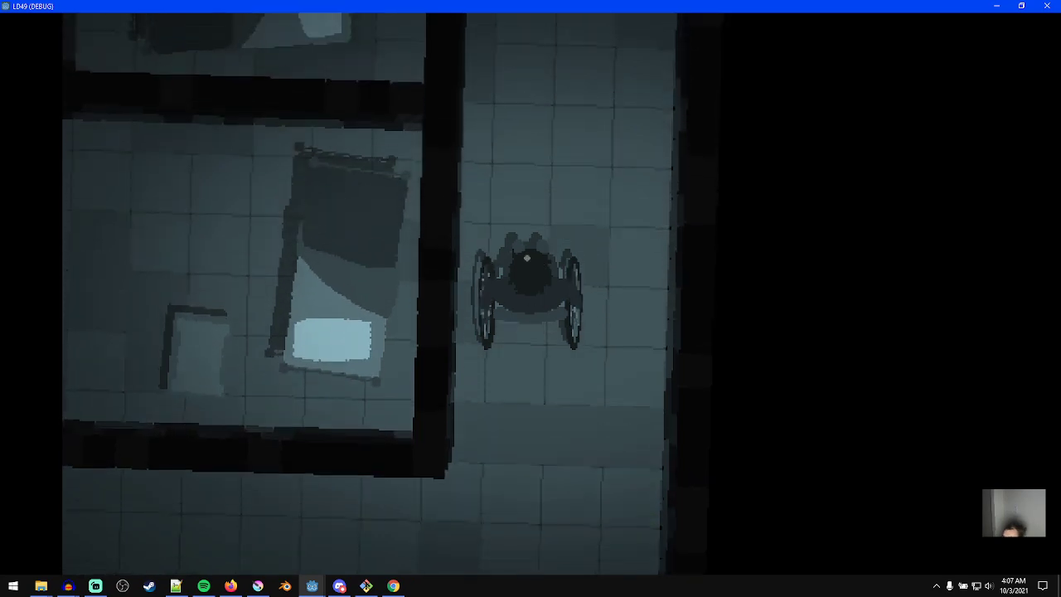
pyautogui.press('w')
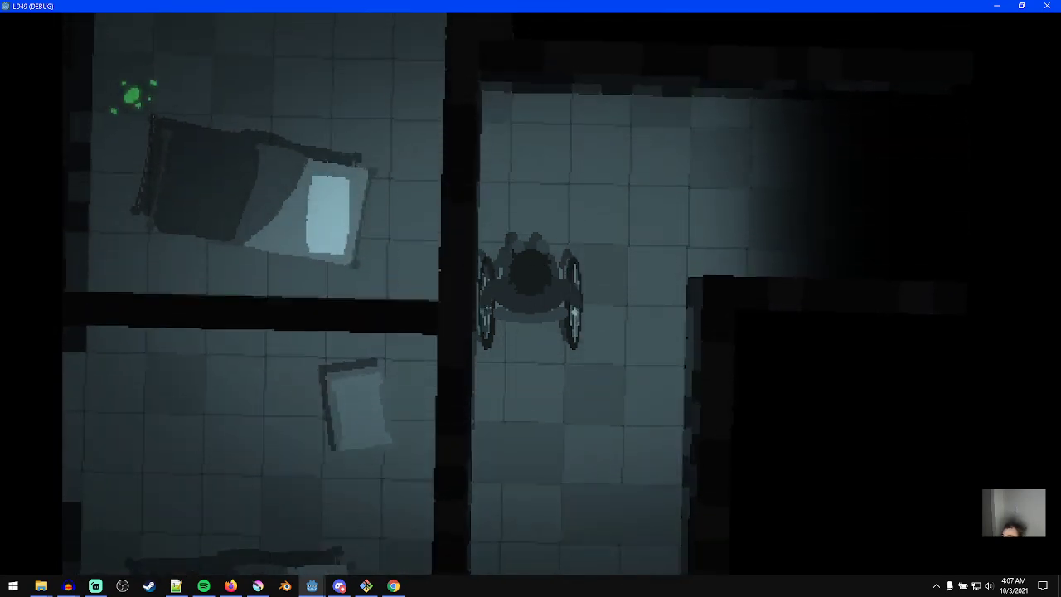
pyautogui.press('a')
pyautogui.press('d')
pyautogui.press('w')
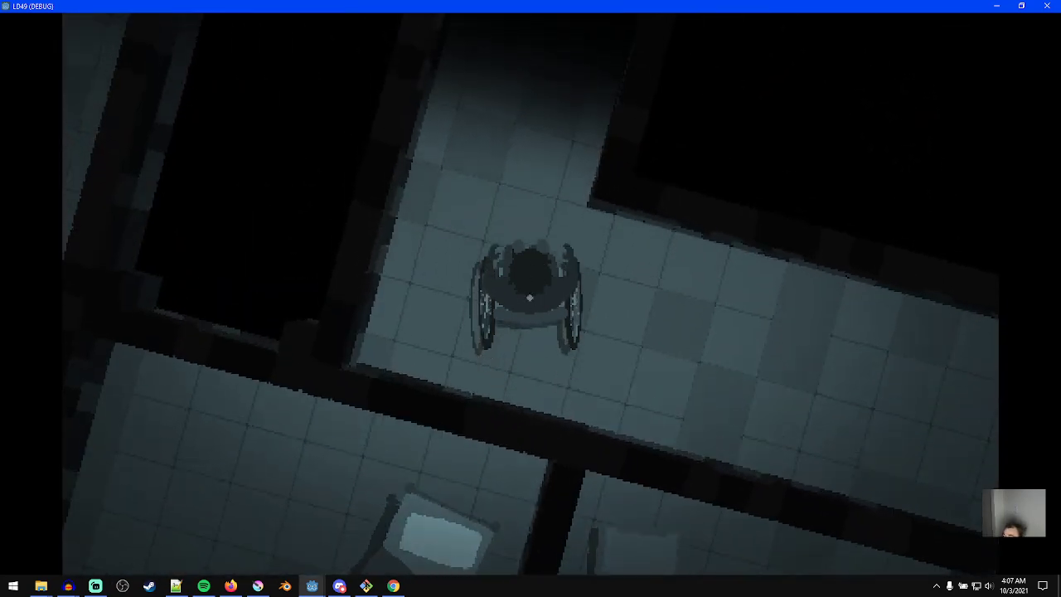
pyautogui.press('d')
pyautogui.press('w')
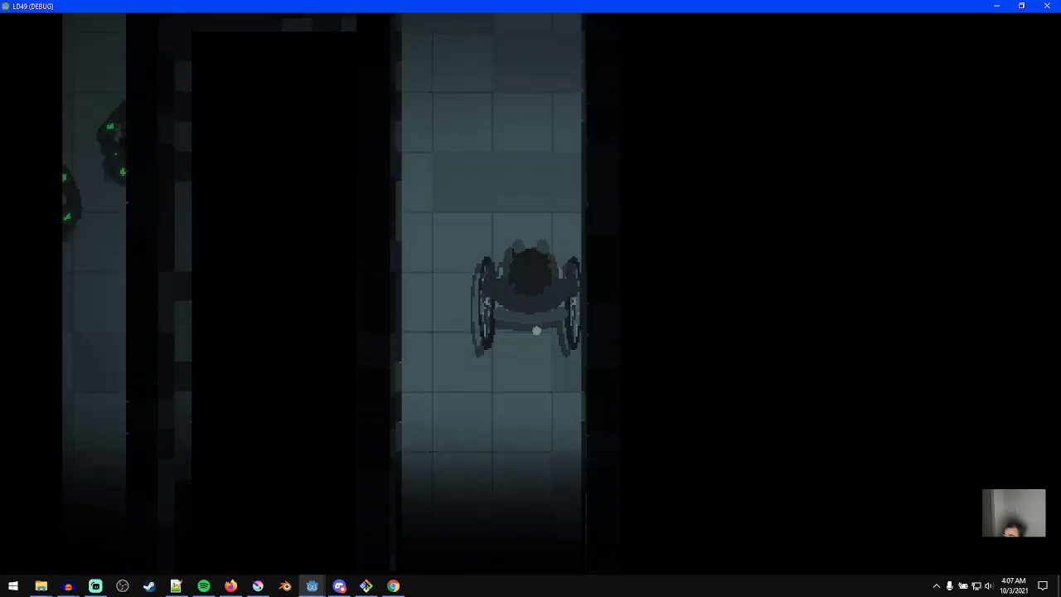
# - Steer around the dark corner and past the three zombies at the junction, keeping to the outer wall of the solid block
pyautogui.press('a')
pyautogui.press('a')
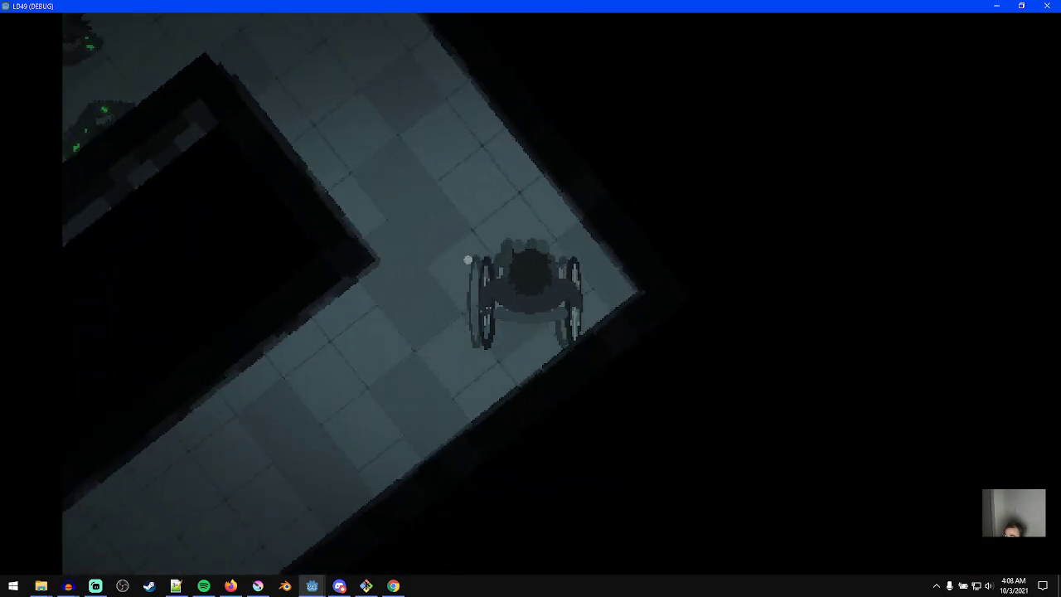
pyautogui.press('w')
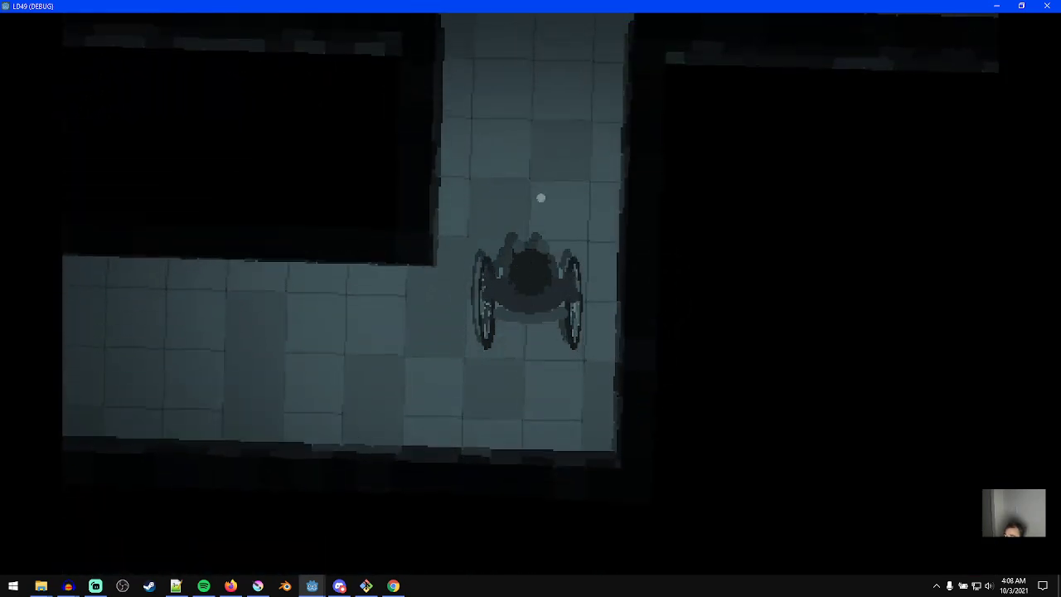
pyautogui.press('w')
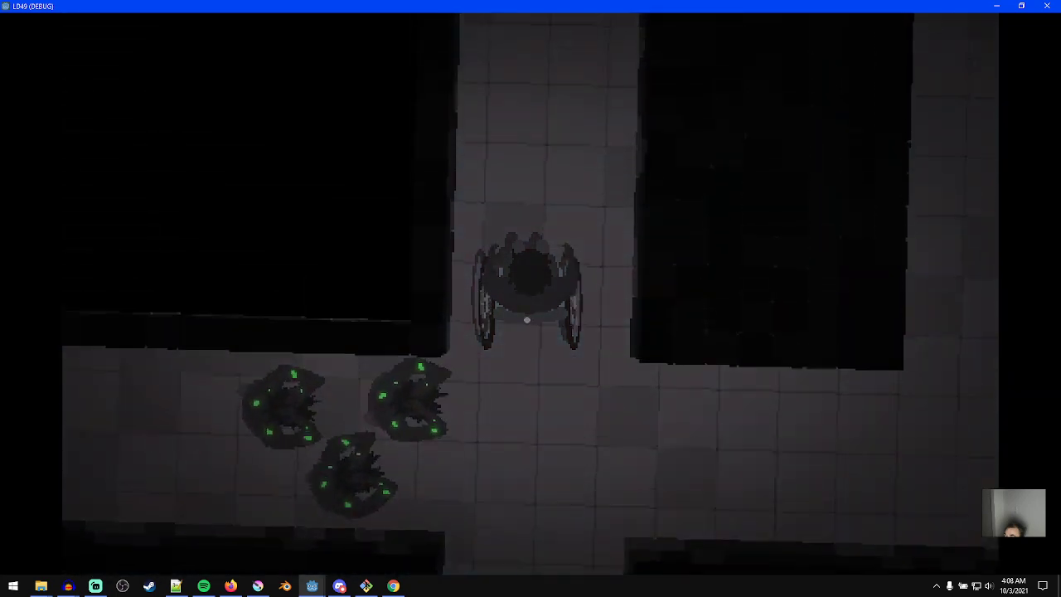
pyautogui.press('a')
pyautogui.press('a')
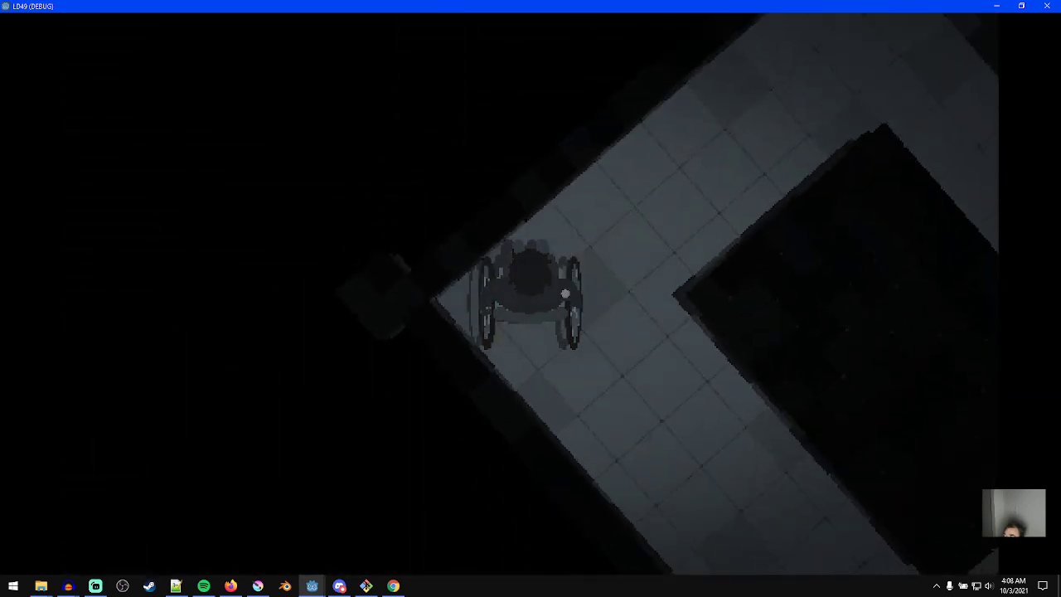
pyautogui.press('w')
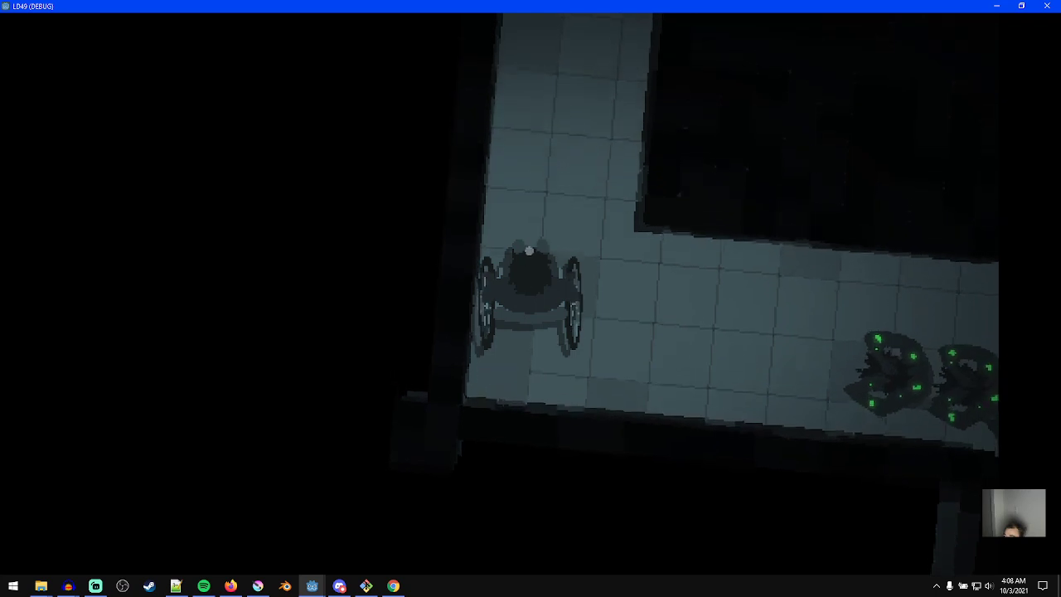
pyautogui.press('w')
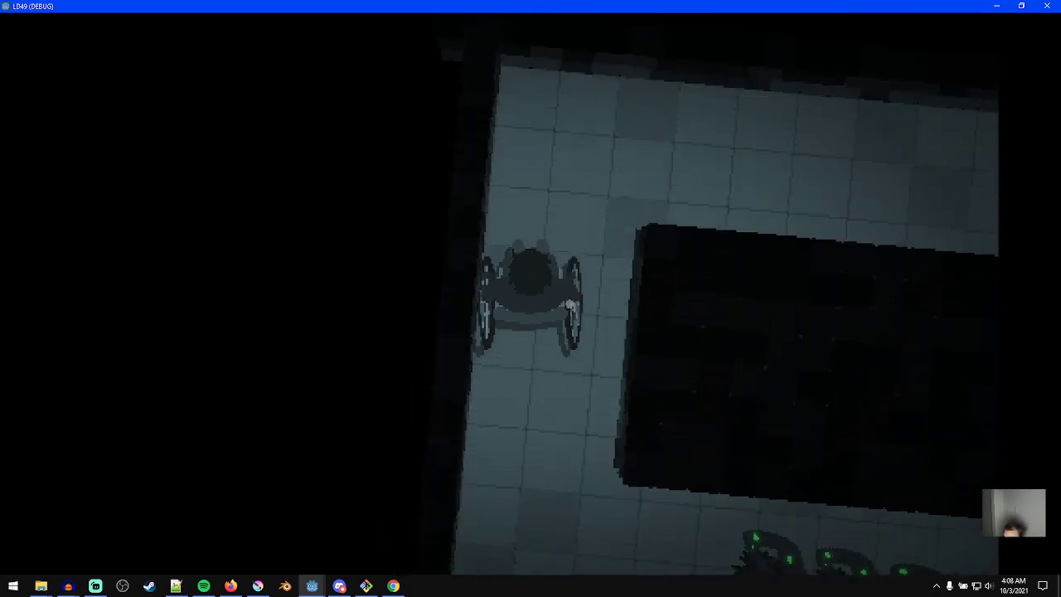
# - Circle the solid block ahead of the chasing zombies and go straight through the crossing into the next level
pyautogui.press('d')
pyautogui.press('a')
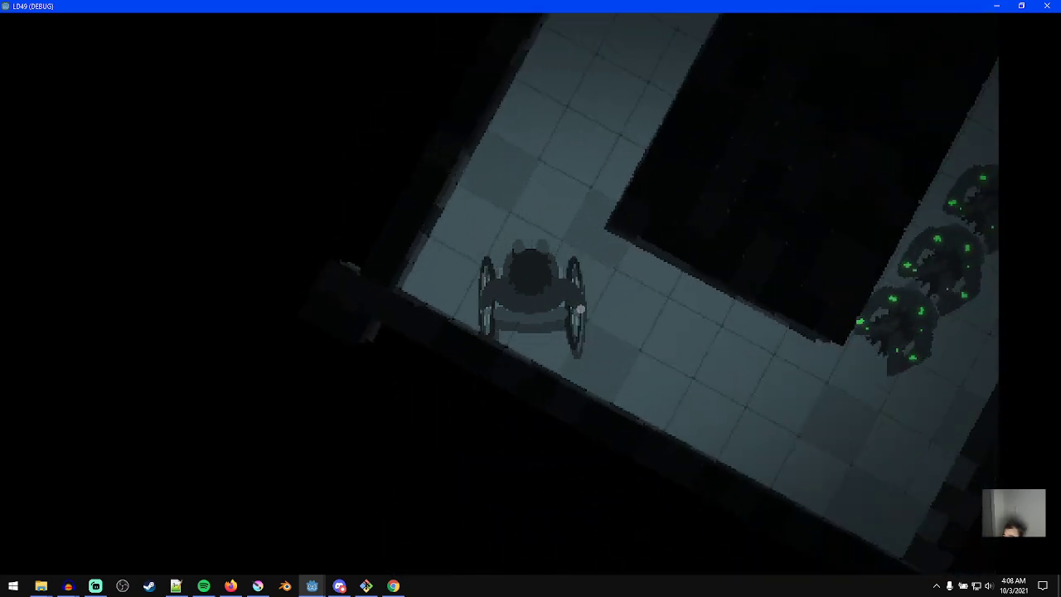
pyautogui.press('w')
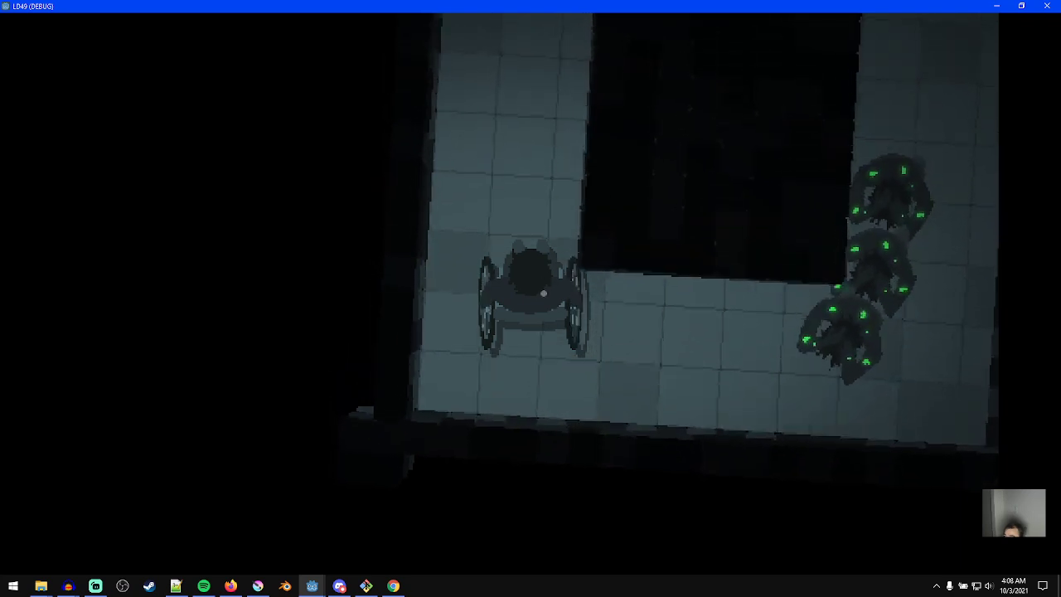
pyautogui.press('d')
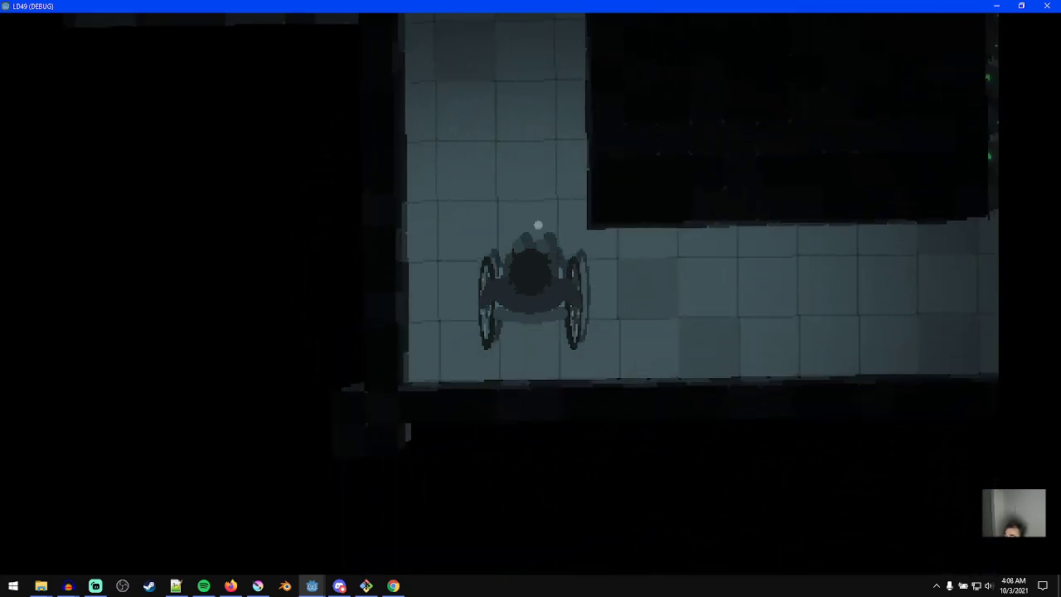
pyautogui.press('w')
pyautogui.press('w')
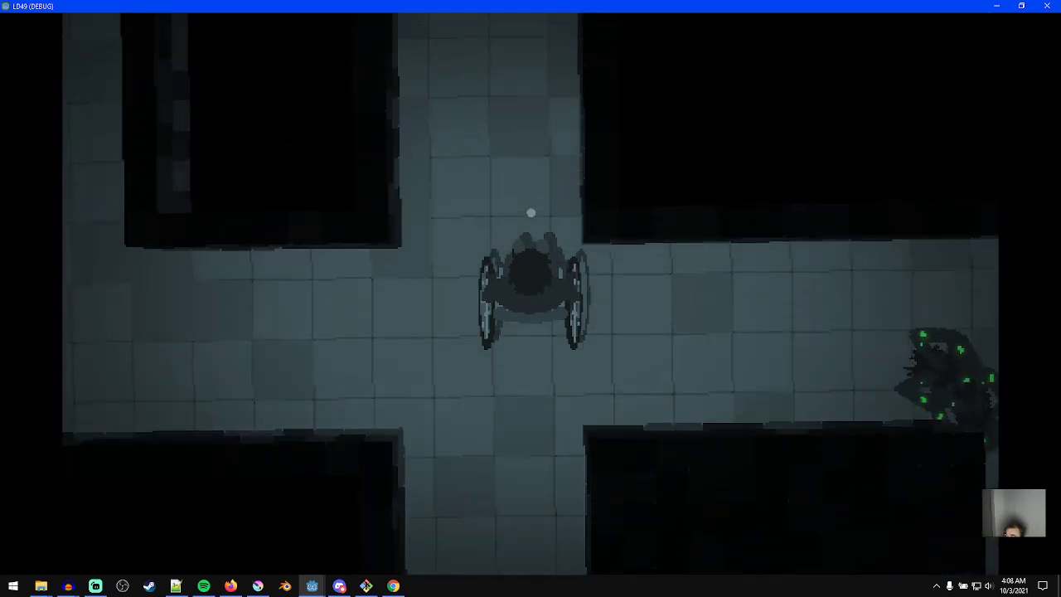
pyautogui.press('w')
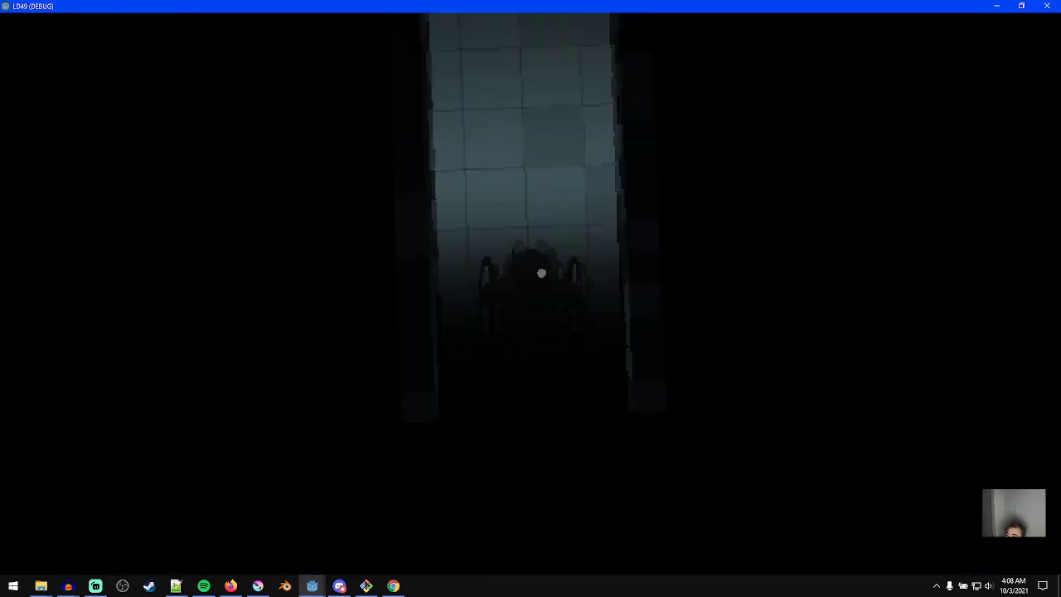
# - Drive from the entrance corridor into the computer room and explore the floor around the computer and the first green puddle
pyautogui.press('w')
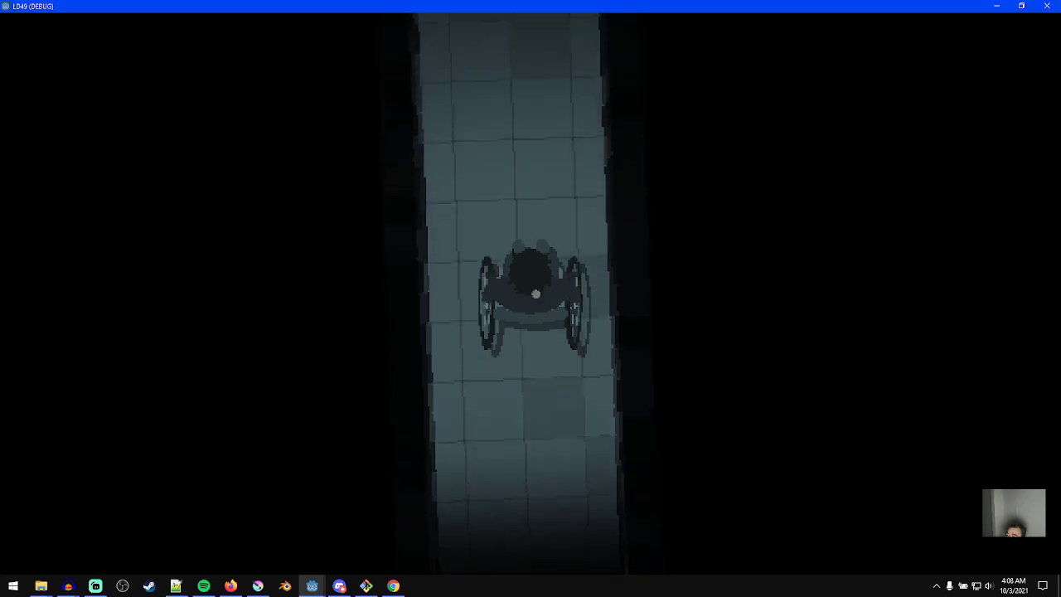
pyautogui.press('d')
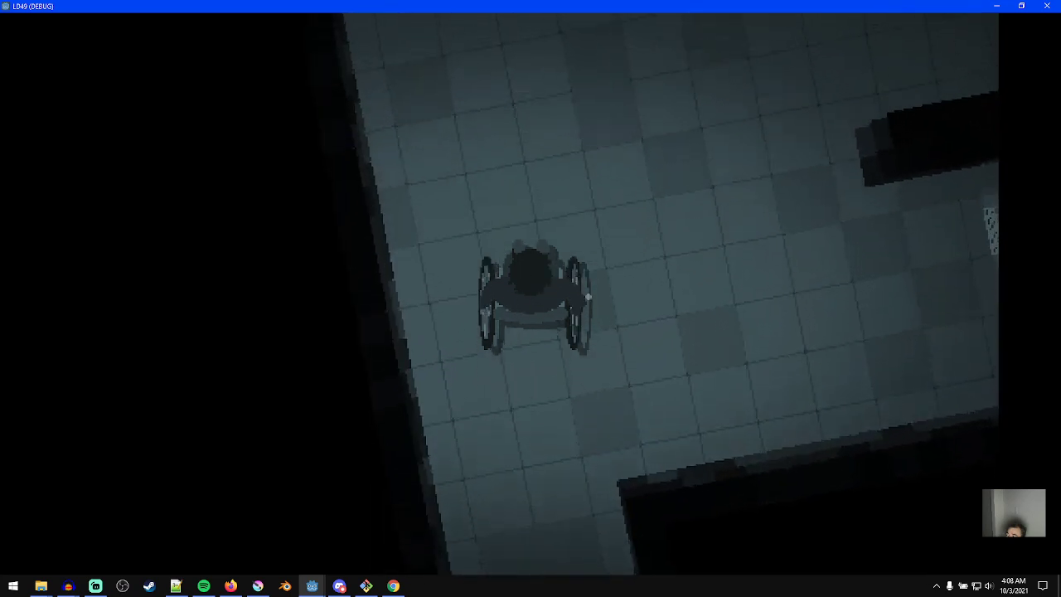
pyautogui.press('w')
pyautogui.press('a')
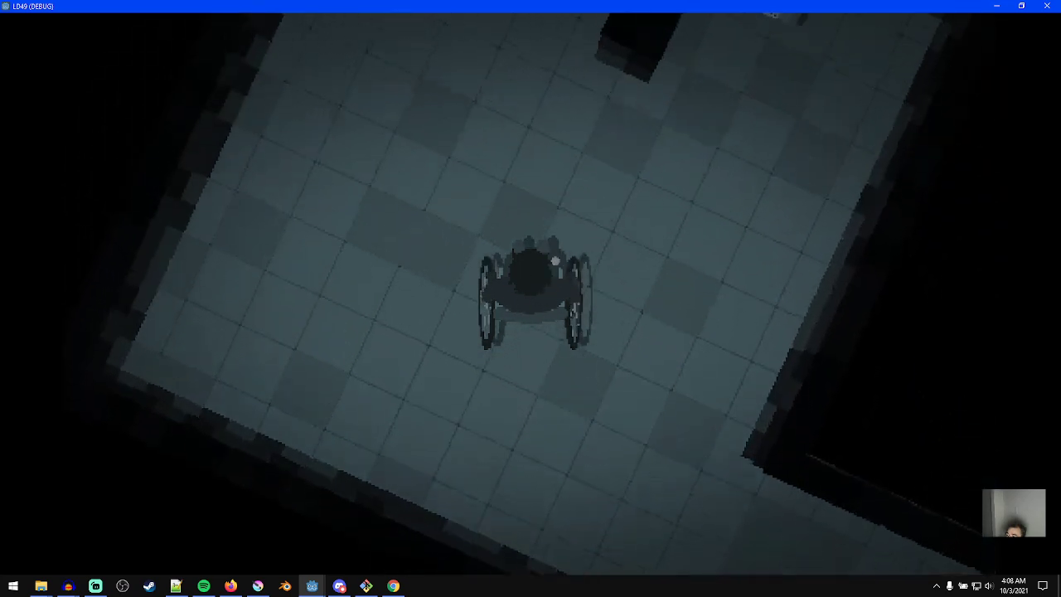
pyautogui.press('w')
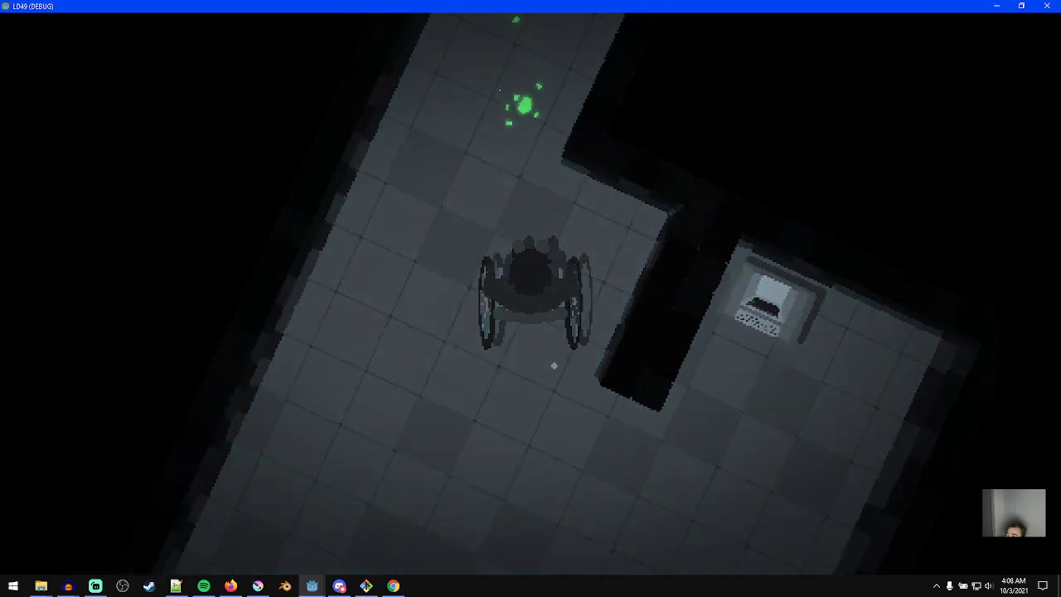
pyautogui.press('s')
pyautogui.press('s')
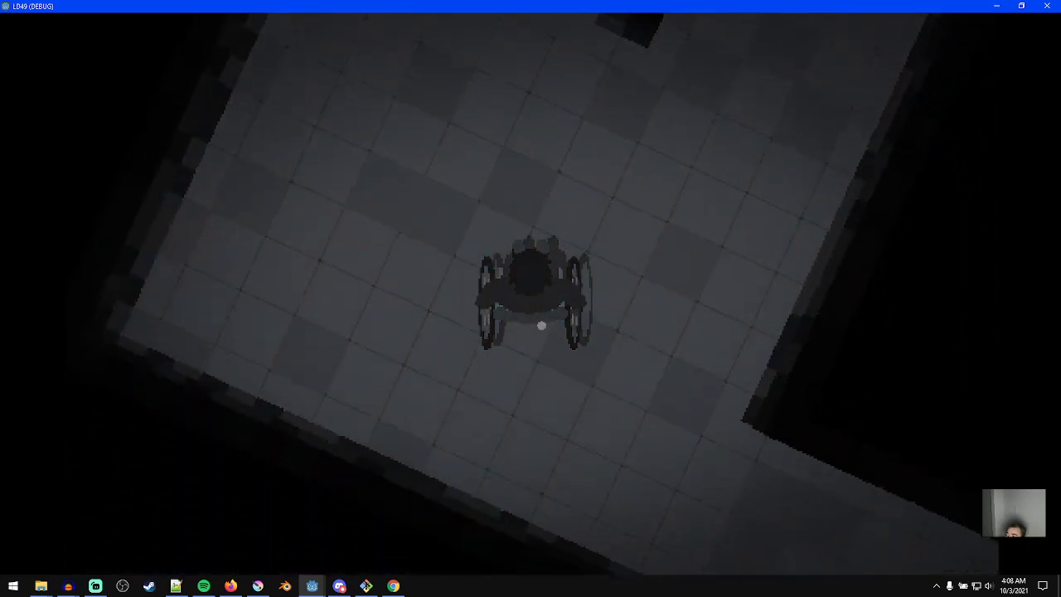
pyautogui.press('d')
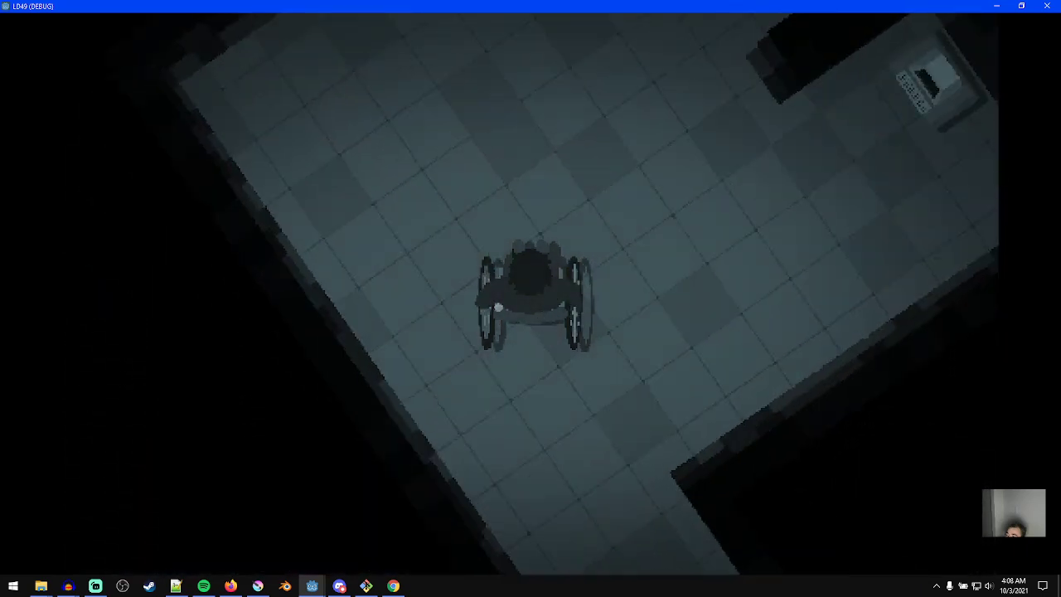
pyautogui.press('w')
pyautogui.press('w')
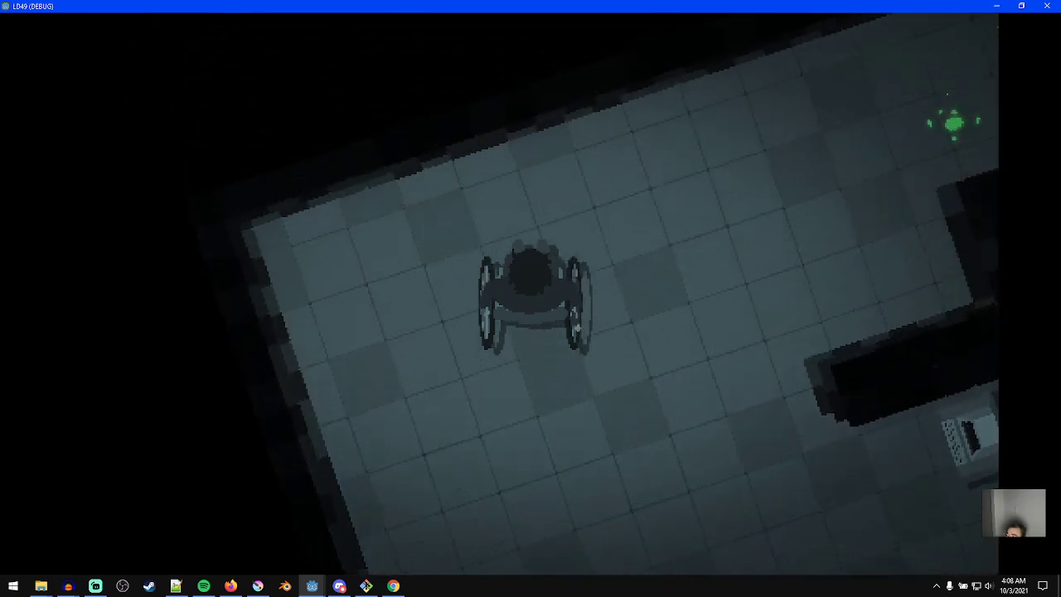
# - Drive through the green puddles in the narrow passage to test the hazard, and restart the level
pyautogui.press('d')
pyautogui.press('d')
pyautogui.press('d')
pyautogui.press('w')
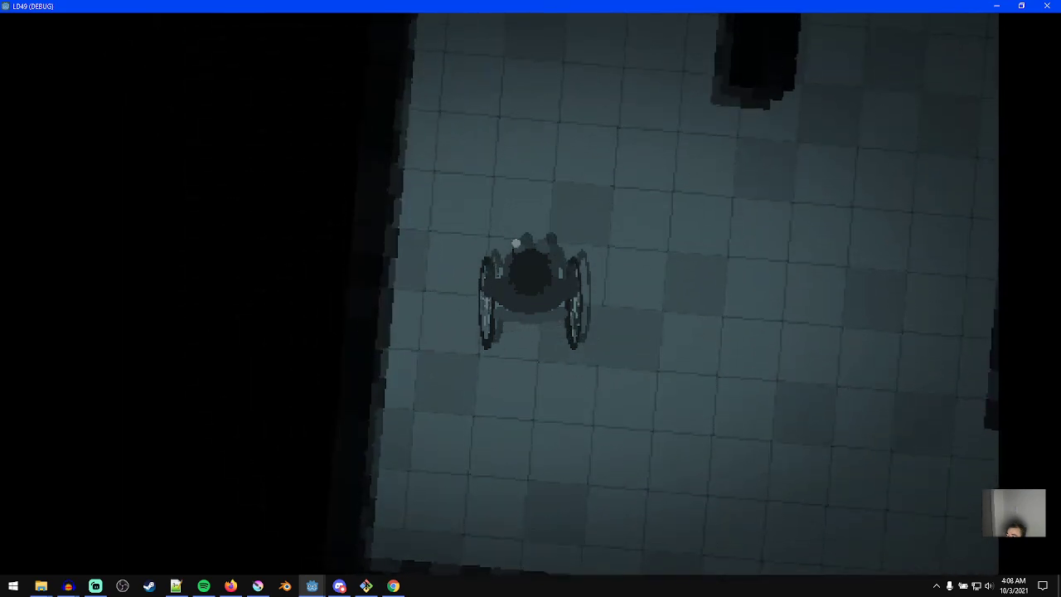
pyautogui.press('w')
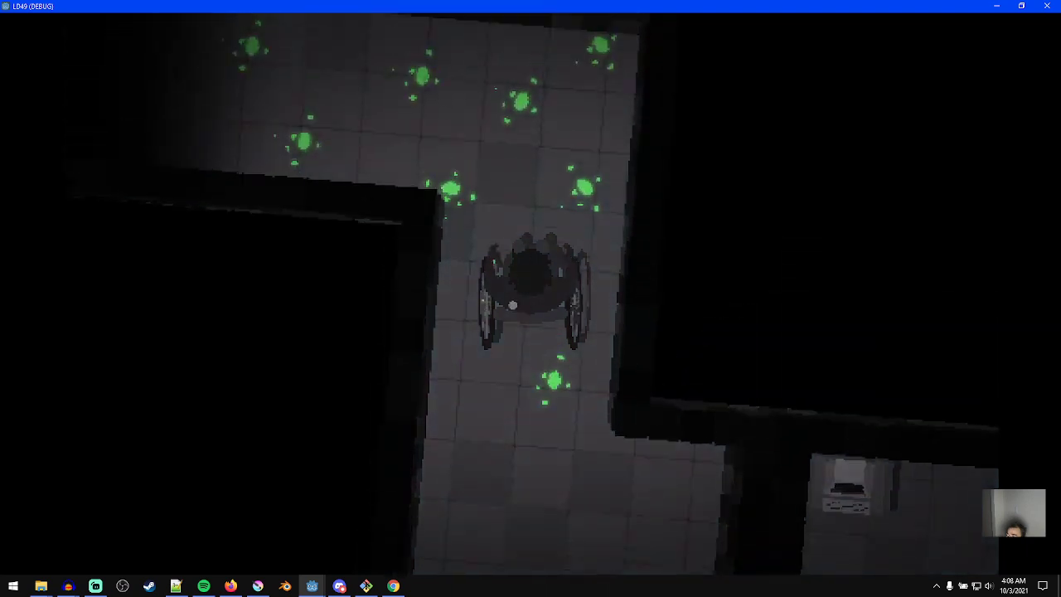
pyautogui.press('a')
pyautogui.press('w')
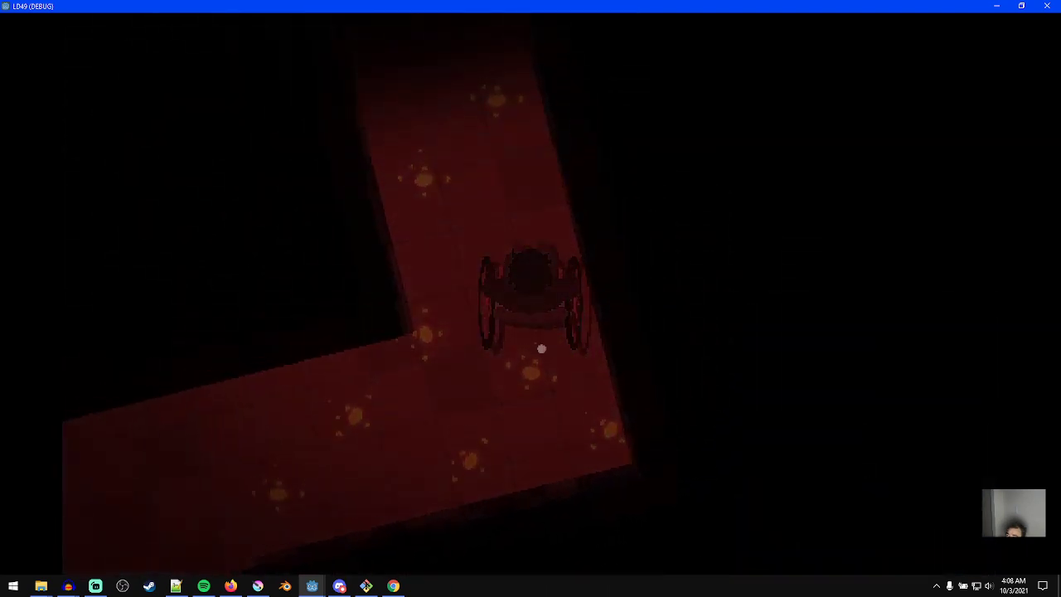
pyautogui.click(547, 194)
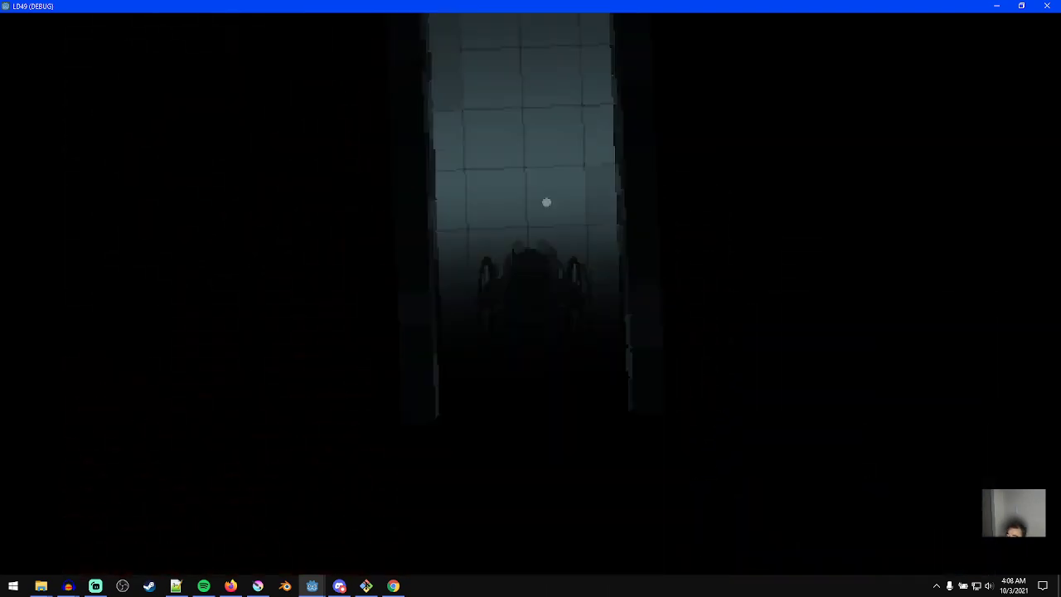
# - Steer the wheelchair from the entrance corridor back to the computer and open its terminal
pyautogui.press('w')
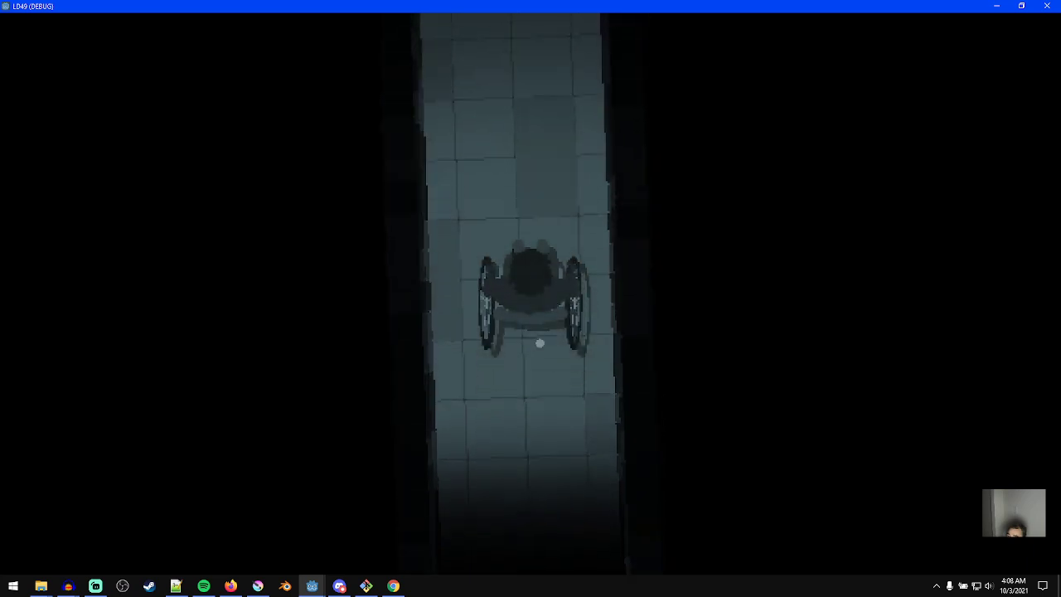
pyautogui.press('w')
pyautogui.press('d')
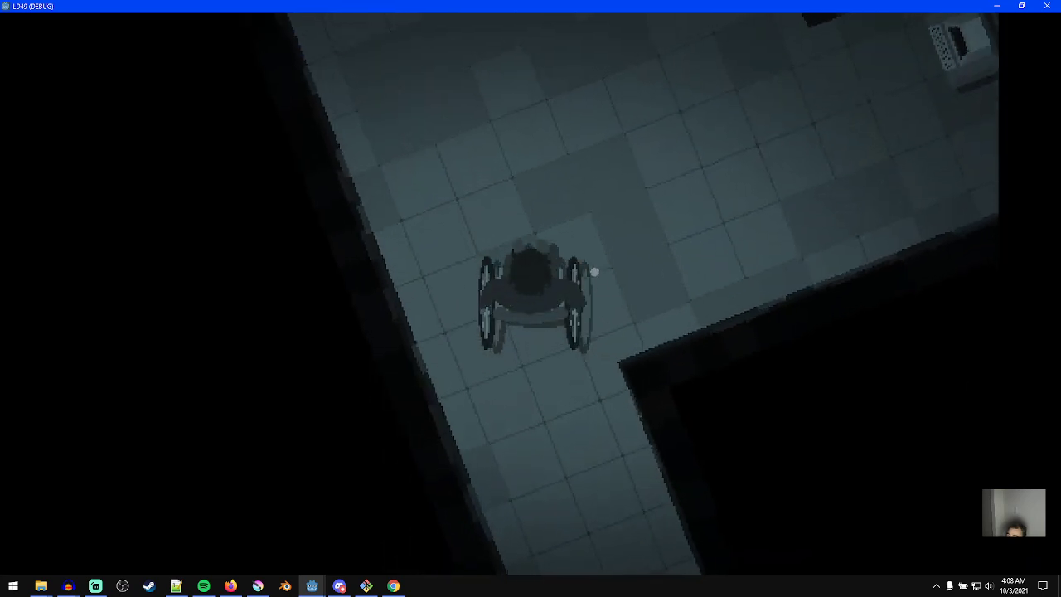
pyautogui.press('d')
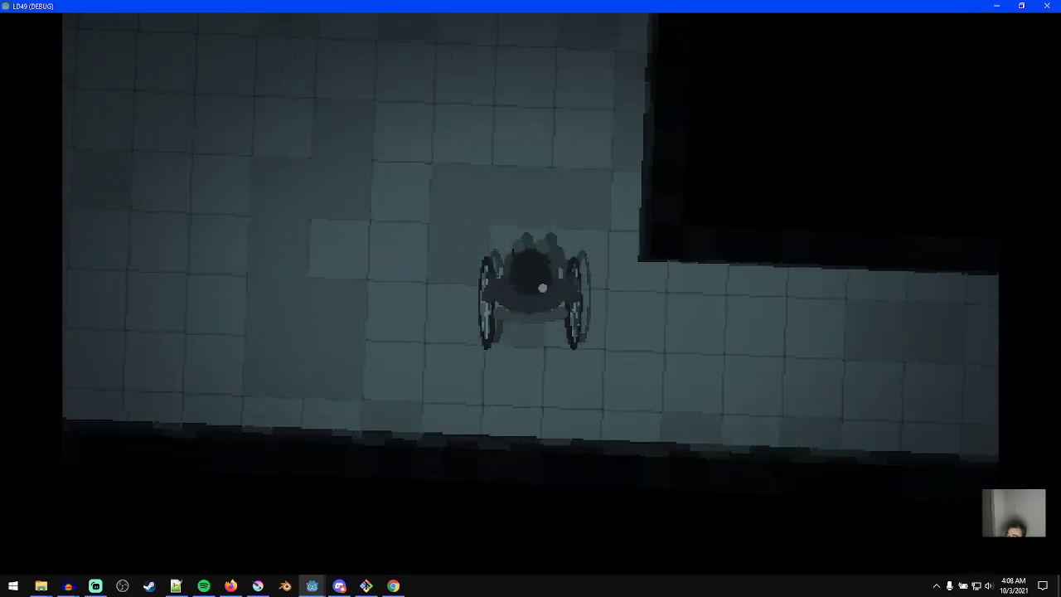
pyautogui.press('w')
pyautogui.press('d')
pyautogui.press('w')
pyautogui.press('e')
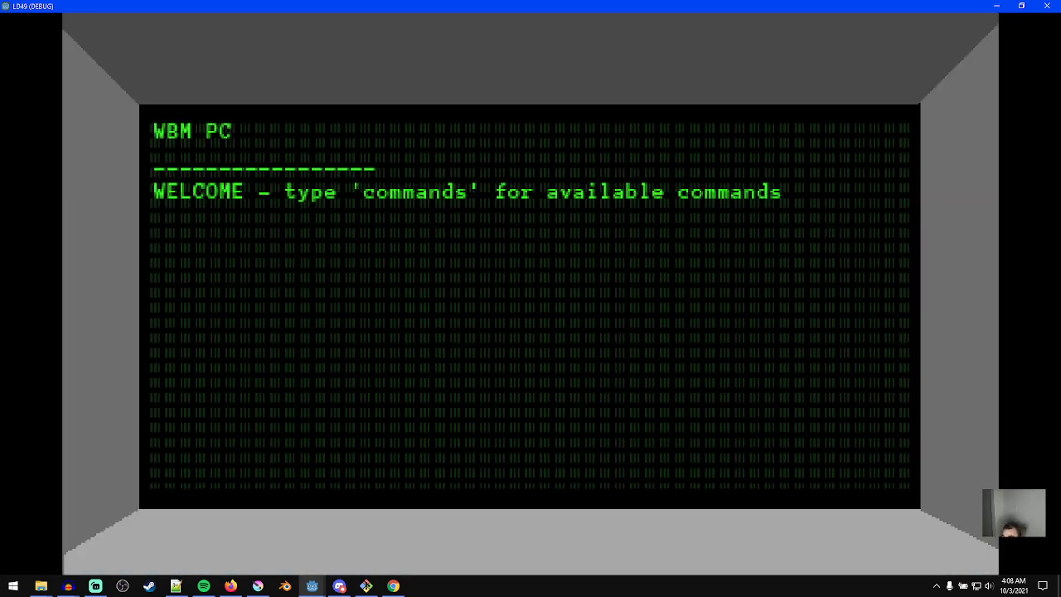
# - List the terminal's available commands with "commands" and request the systems' state with "status"
pyautogui.write('commands')
pyautogui.press('Return')
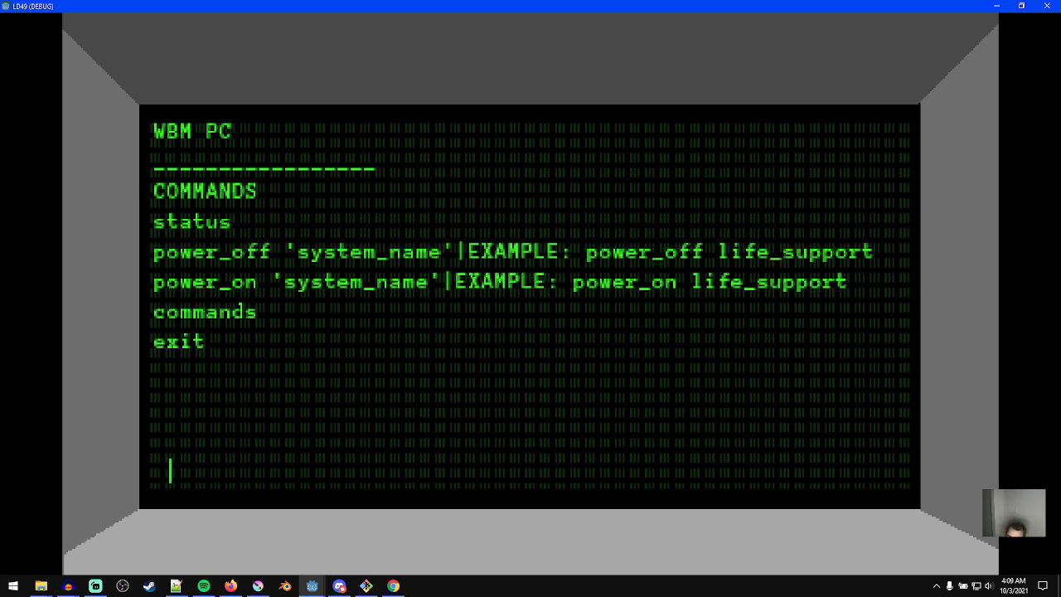
pyautogui.hotkey('alt', 'Tab')
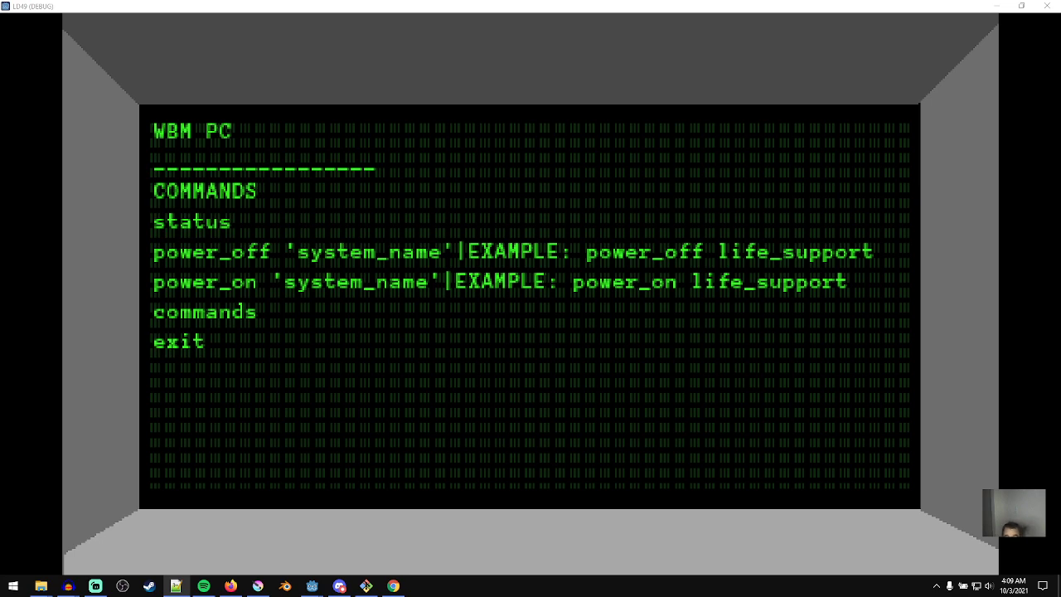
pyautogui.hotkey('alt', 'Tab')
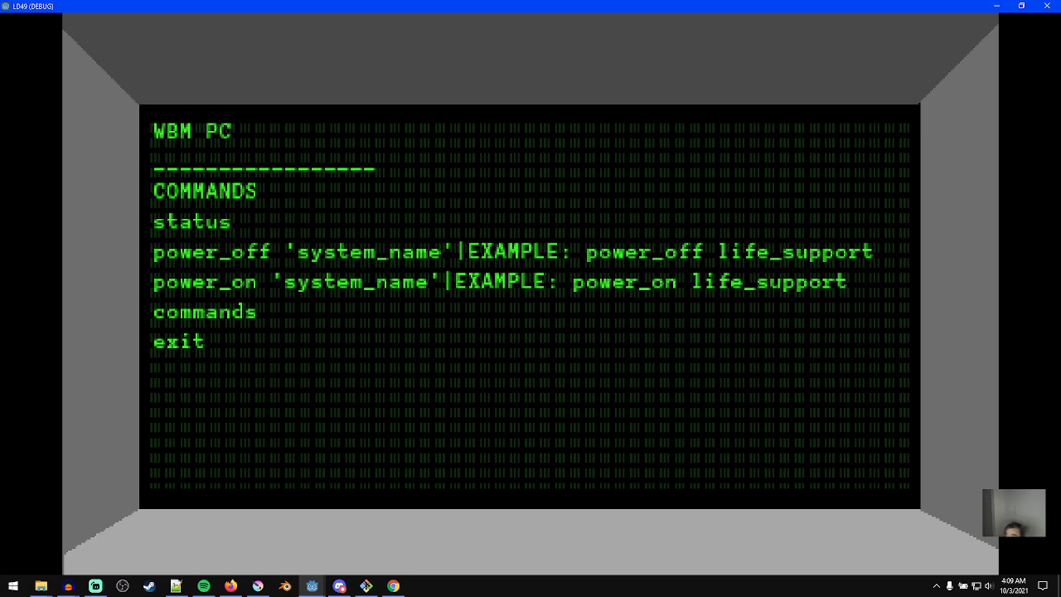
pyautogui.write('status')
pyautogui.press('Return')
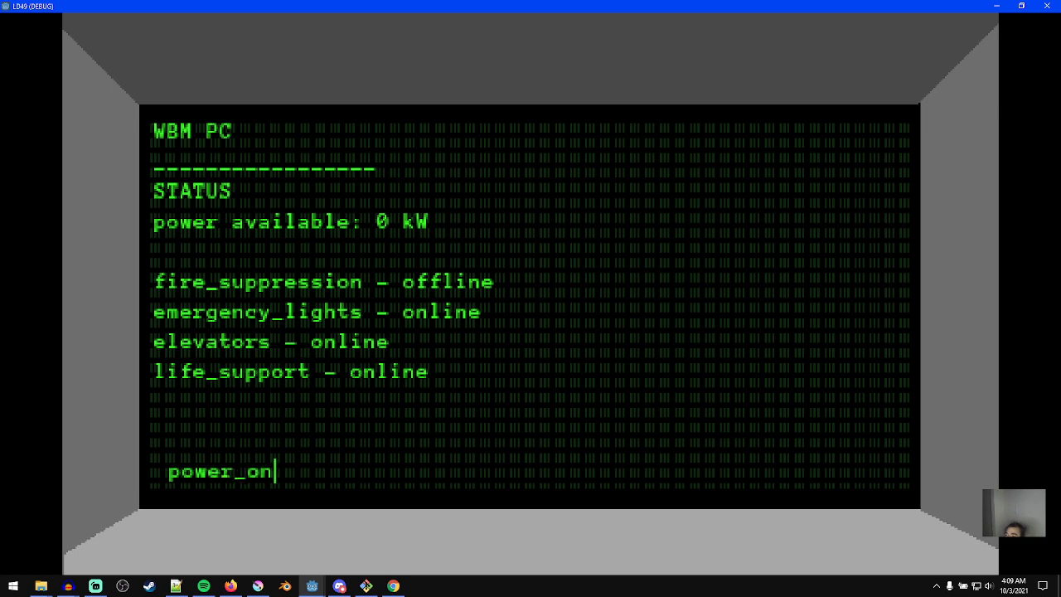
# - Try to turn on the fire suppression with "power_on fire_suppression" and recheck the systems with "status"
pyautogui.write('power_on fire_suppression')
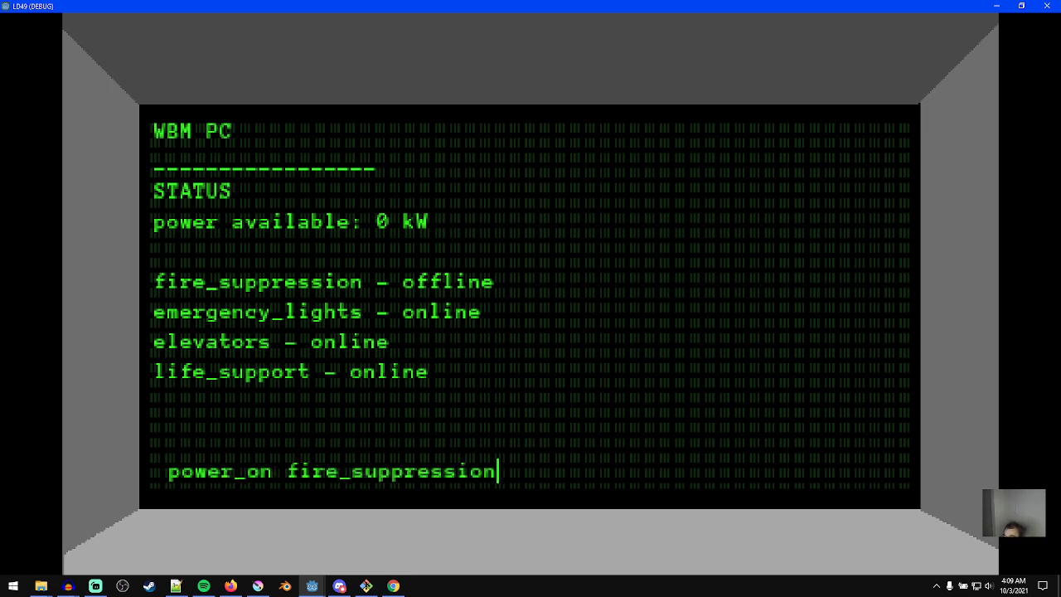
pyautogui.press('Return')
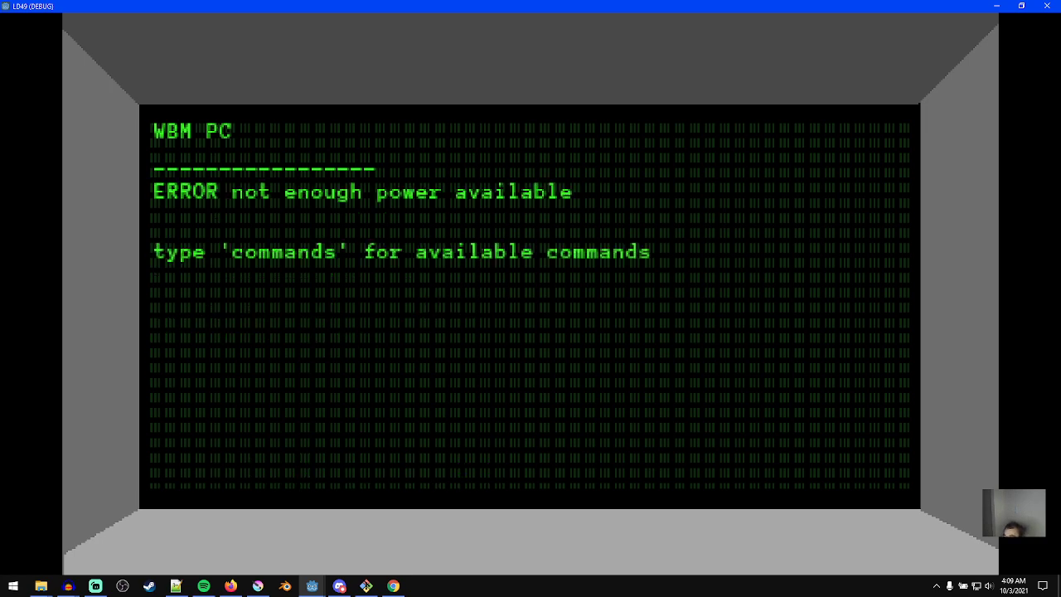
pyautogui.write('statu')
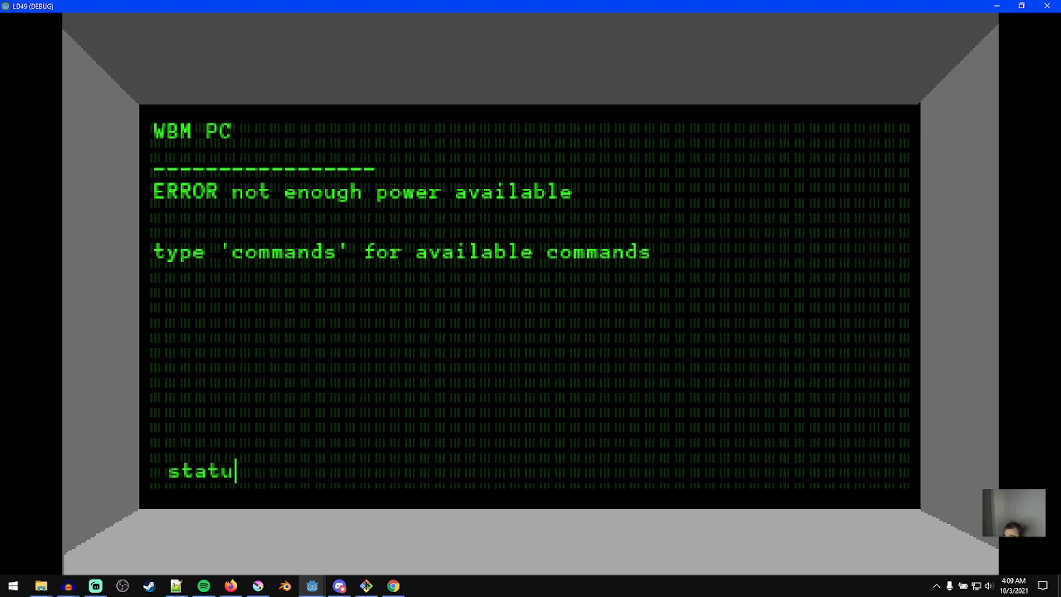
pyautogui.write('s')
pyautogui.press('Return')
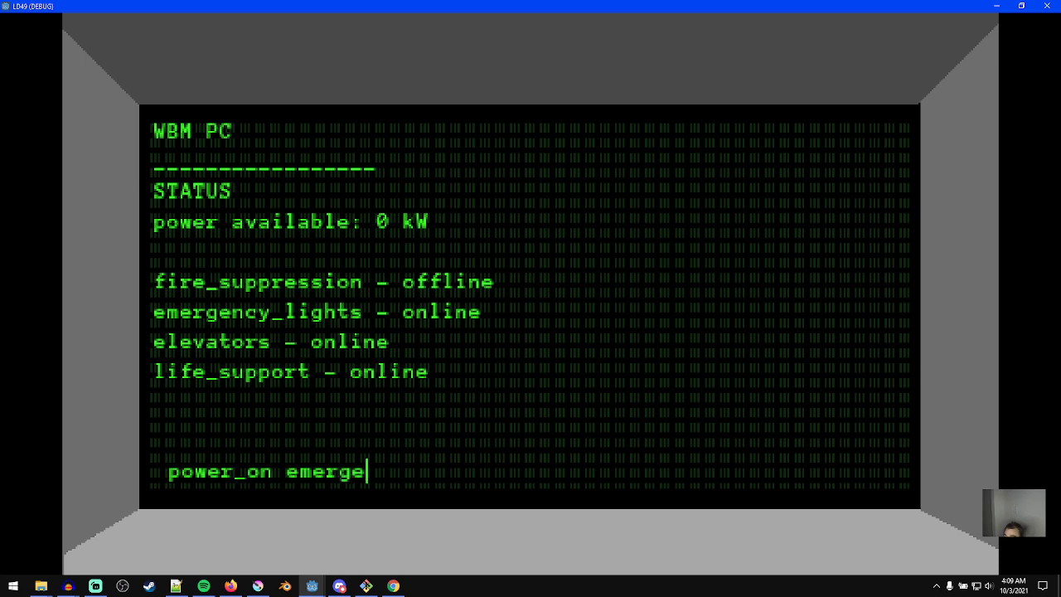
# - Turn off emergency_lights, elevators and life_support one after another with the terminal's power_off command
pyautogui.press('Return')
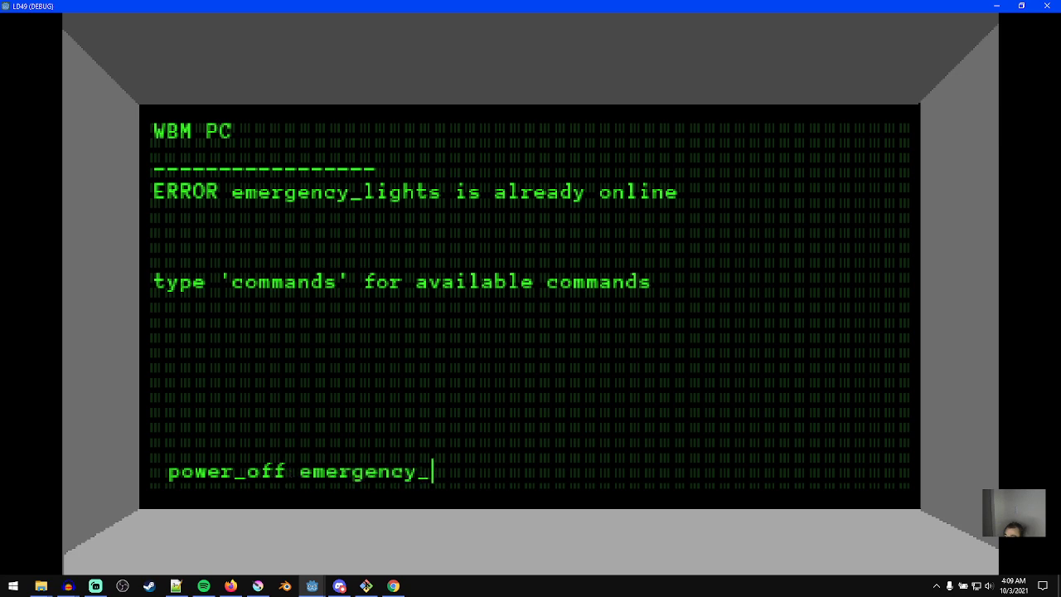
pyautogui.press('Return')
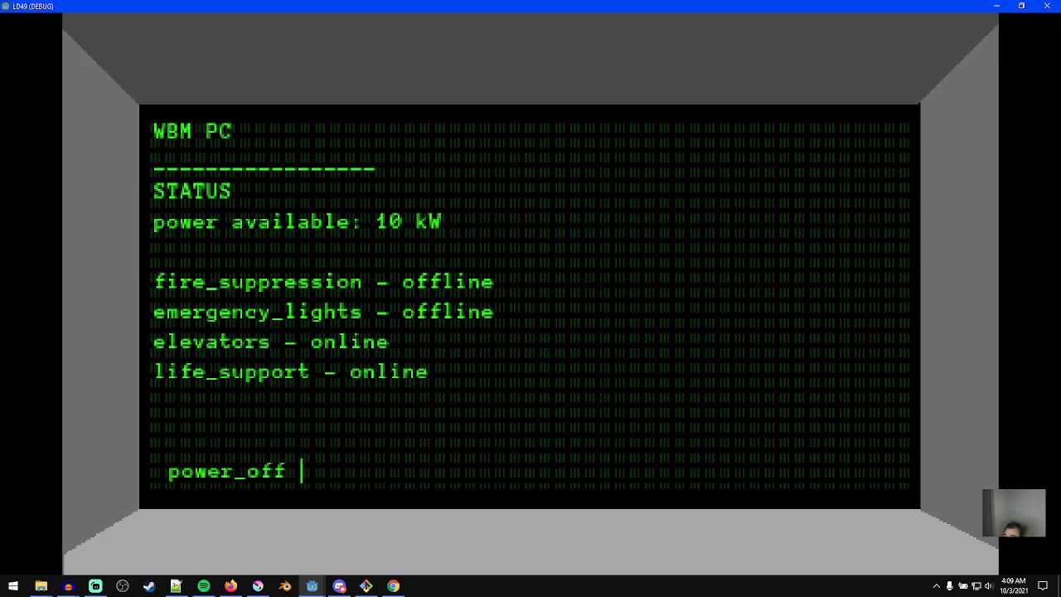
pyautogui.hotkey('ctrl', 'a')
pyautogui.press('Right')
pyautogui.hotkey('ctrl', 'a')
pyautogui.press('Right')
pyautogui.press('BackSpace')
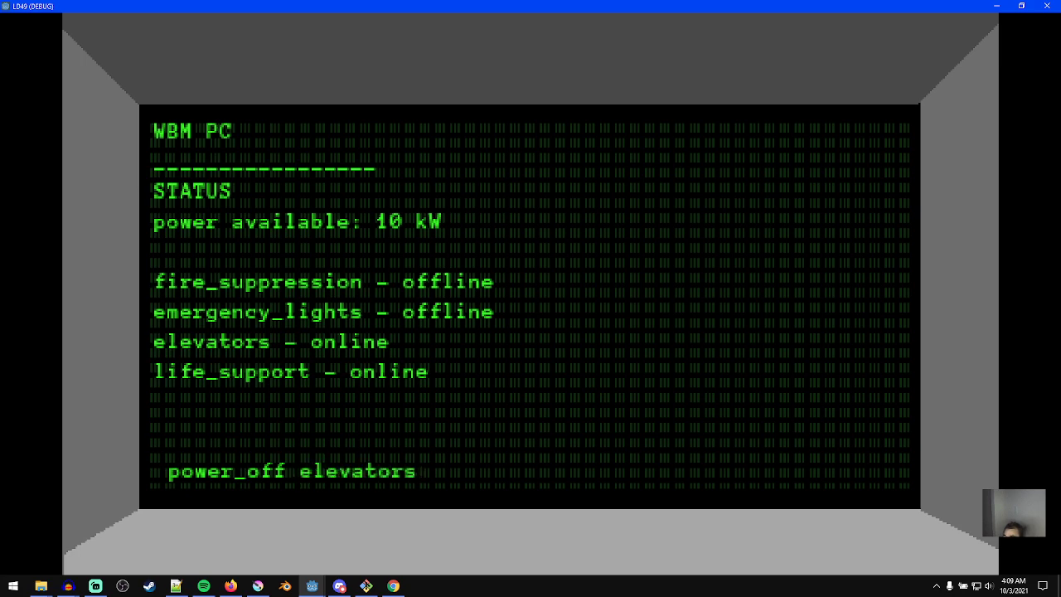
pyautogui.press('Return')
pyautogui.write('power_off life_support')
pyautogui.press('Return')
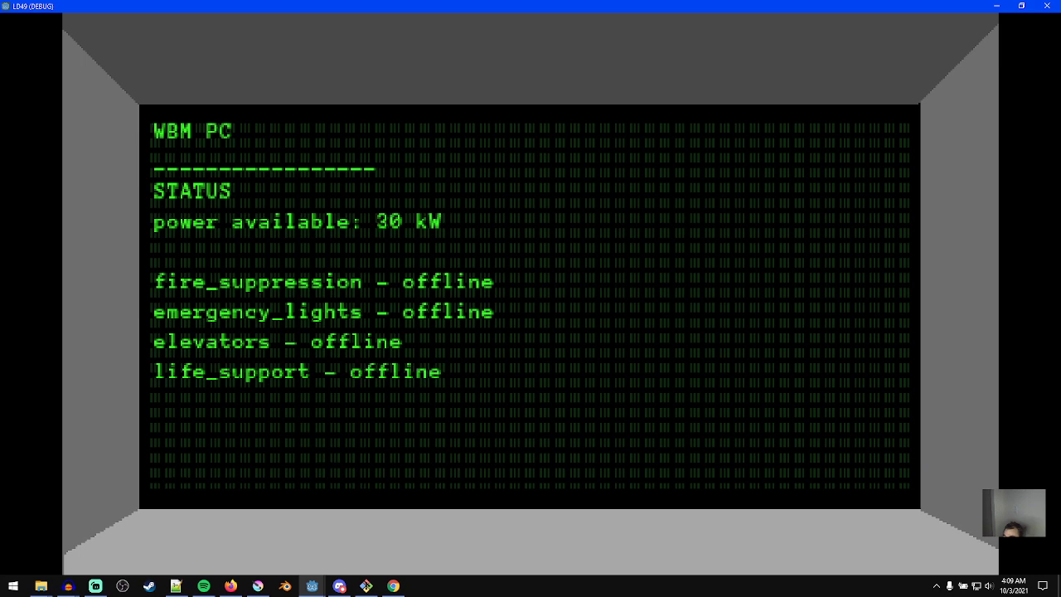
# - Turn on the fire suppression with "power_on fire_suppression" and leave the terminal with "exit"
pyautogui.write('power_on fir')
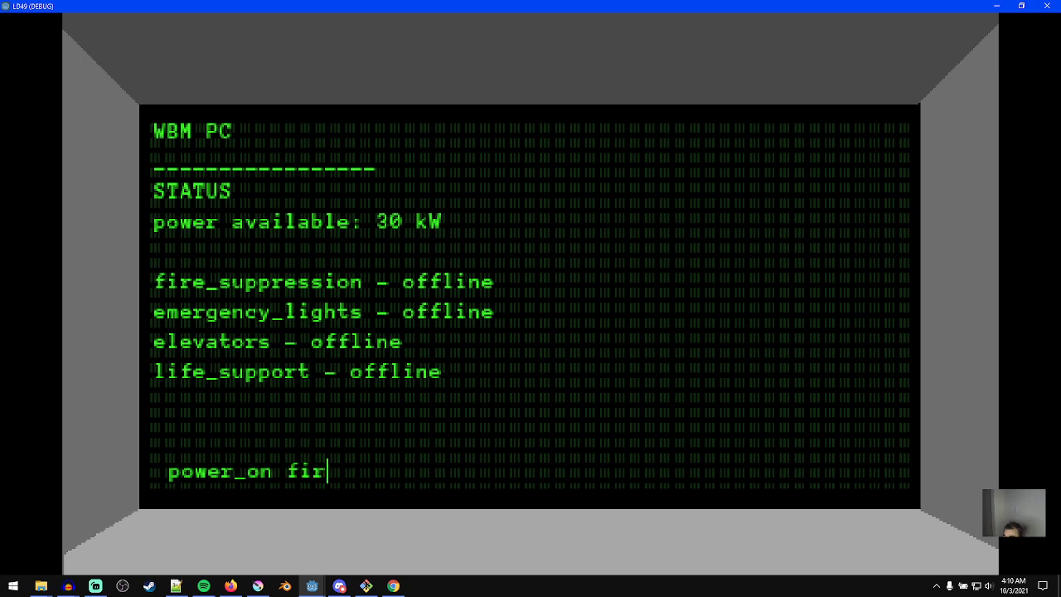
pyautogui.write('e_suppressio')
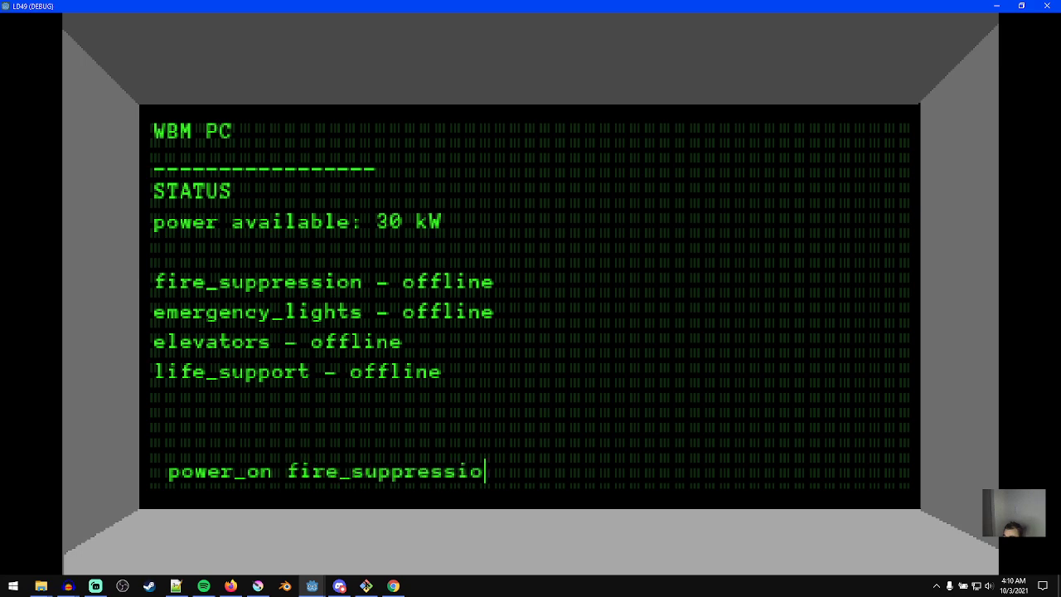
pyautogui.write('n')
pyautogui.press('Return')
pyautogui.write('ex')
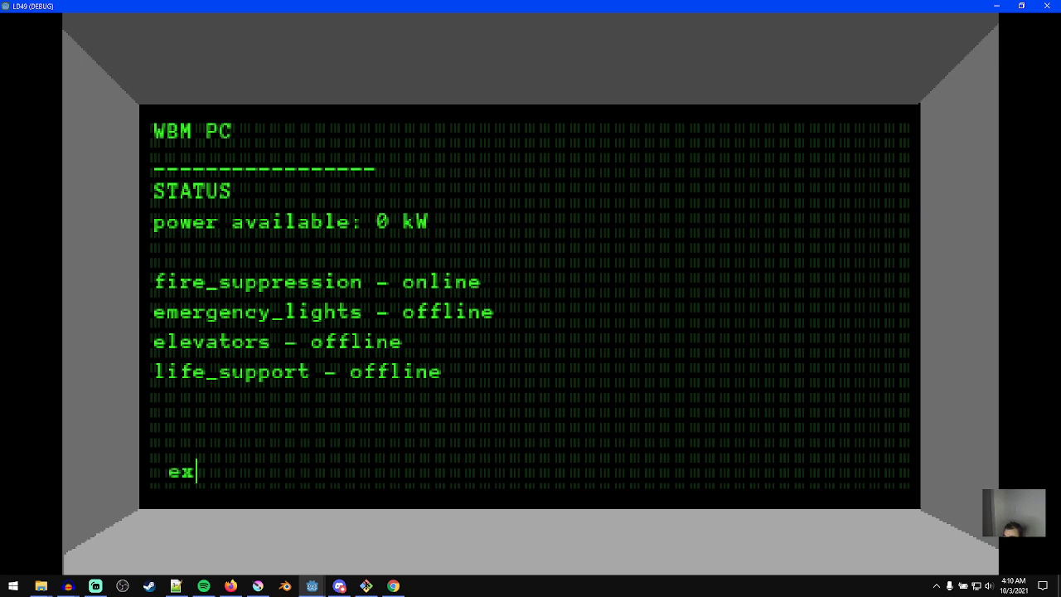
pyautogui.write('it')
pyautogui.press('Return')
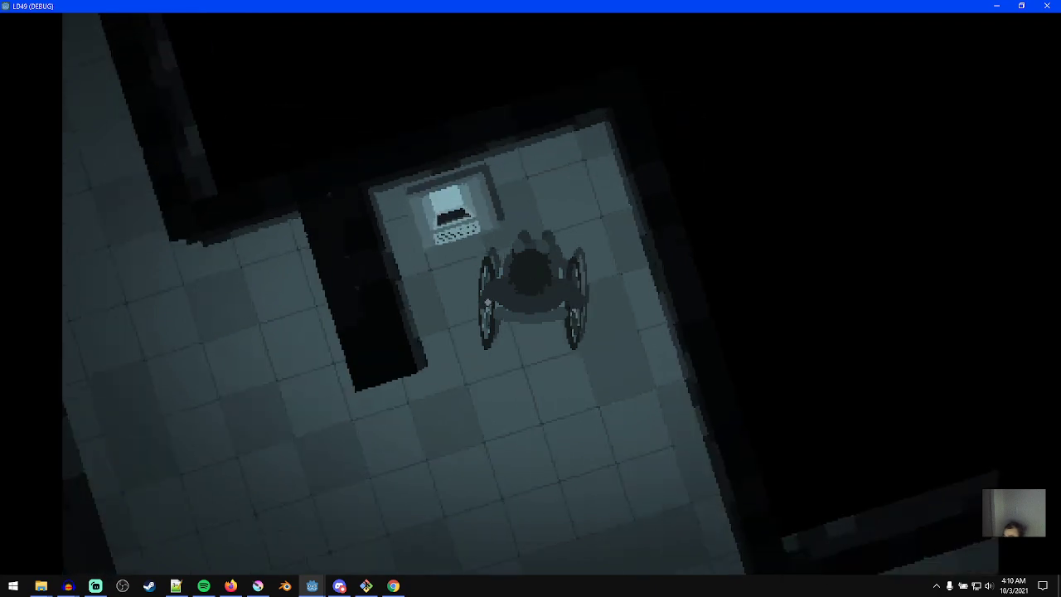
# - Steer the wheelchair away from the computer, around the dark partition and into the corridor leading out of the room
pyautogui.press('a')
pyautogui.press('a')
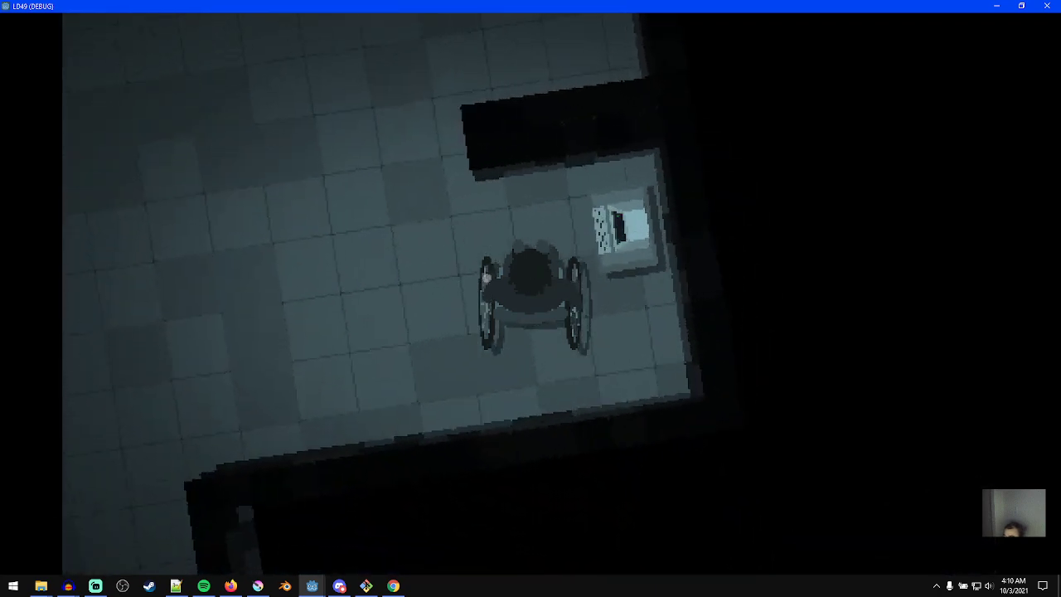
pyautogui.press('a')
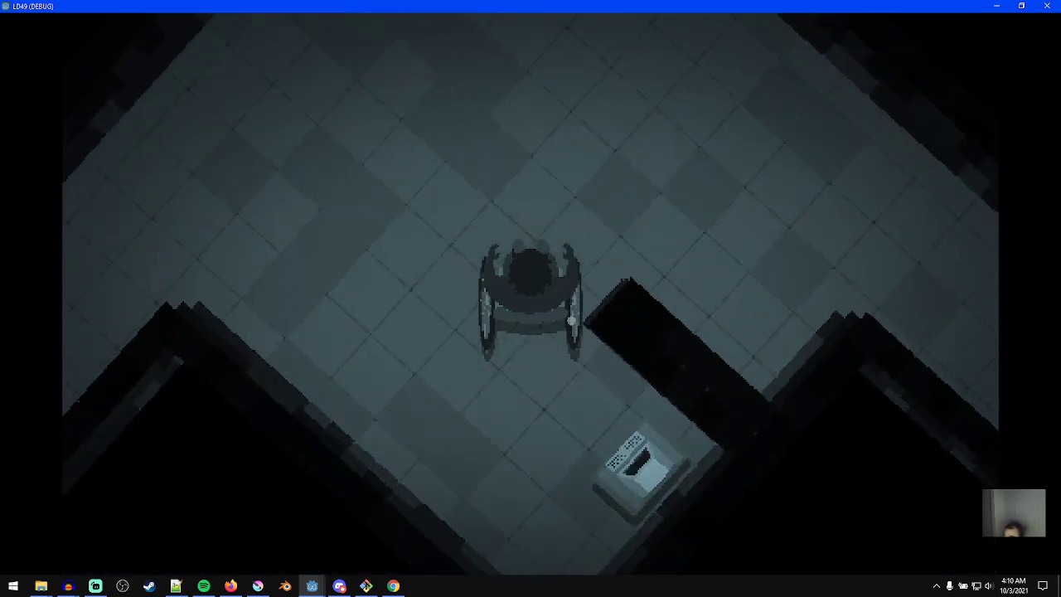
pyautogui.press('a')
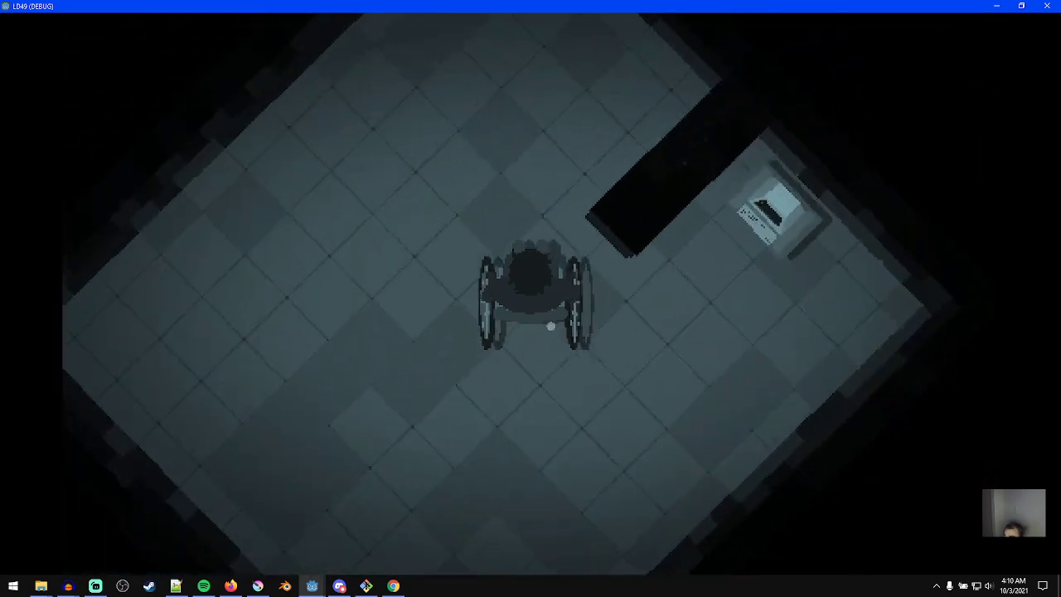
pyautogui.press('d')
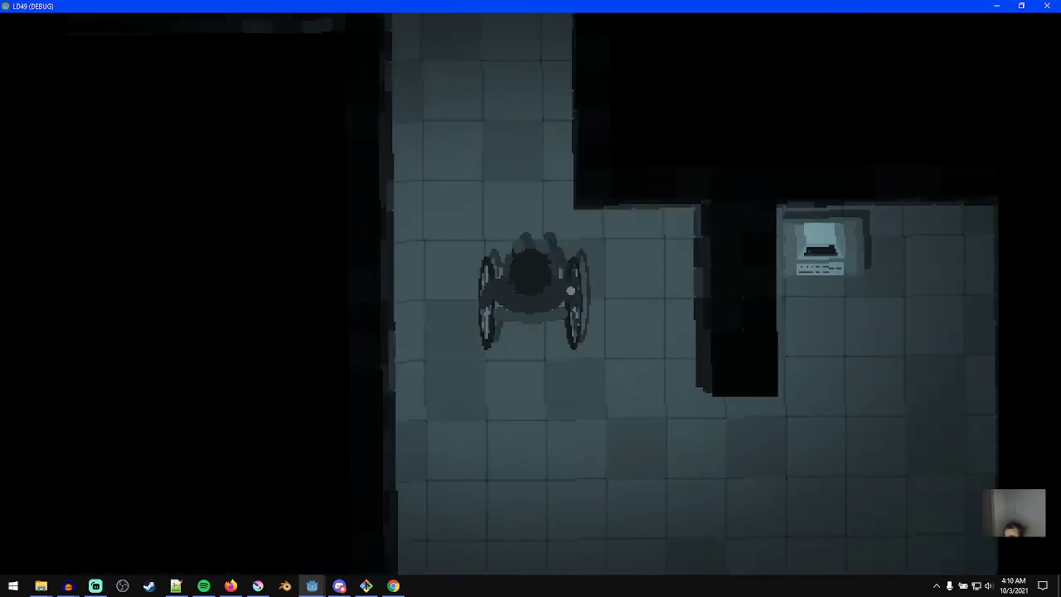
pyautogui.press('a')
pyautogui.press('w')
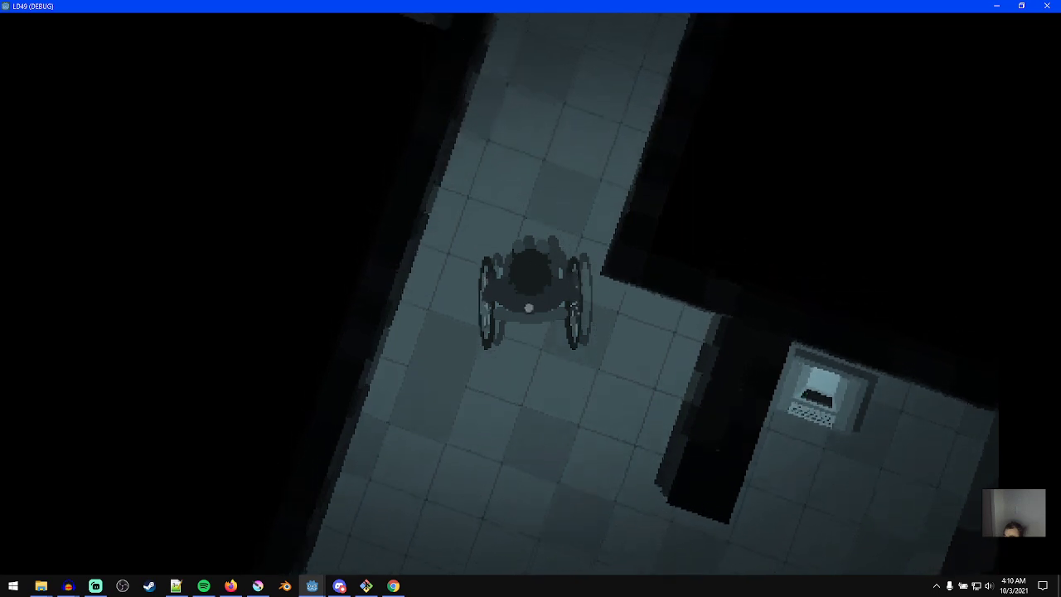
pyautogui.press('a')
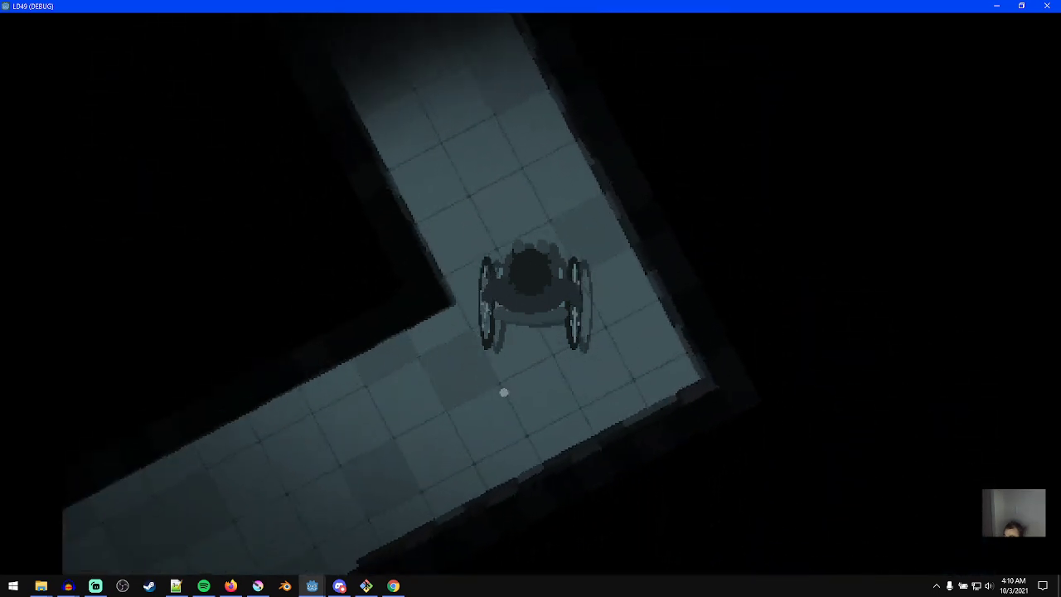
# - Drive straight along the dark corridor and past the zombies to play the following section through
pyautogui.press('w')
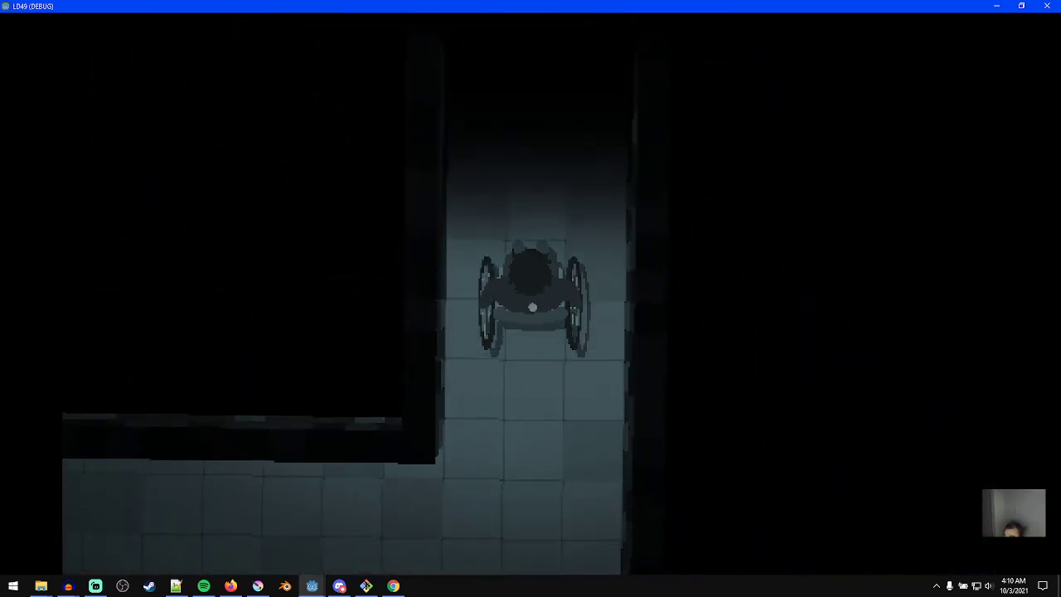
pyautogui.press('w')
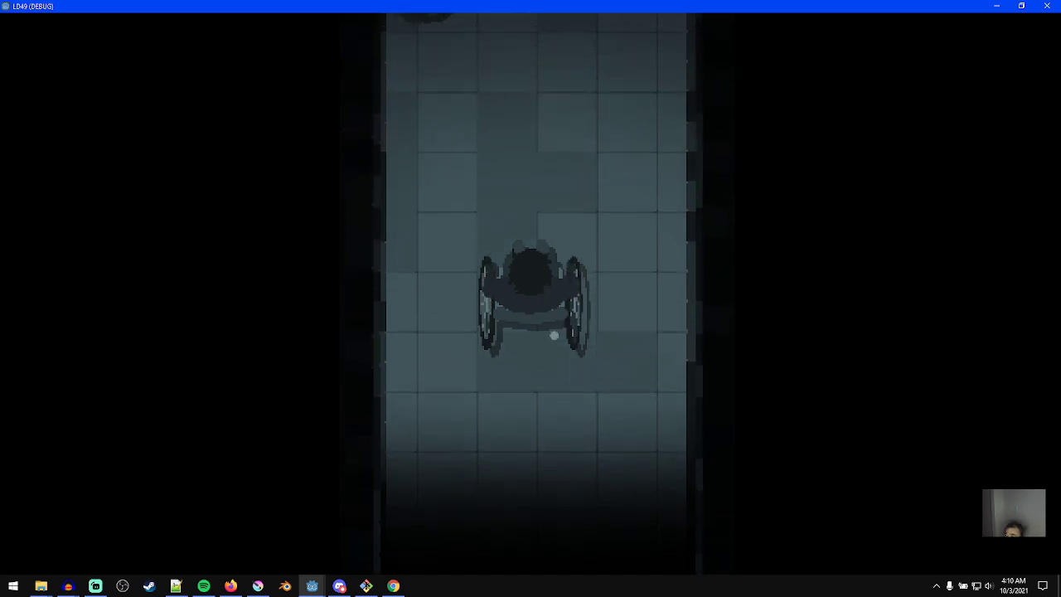
pyautogui.press('w')
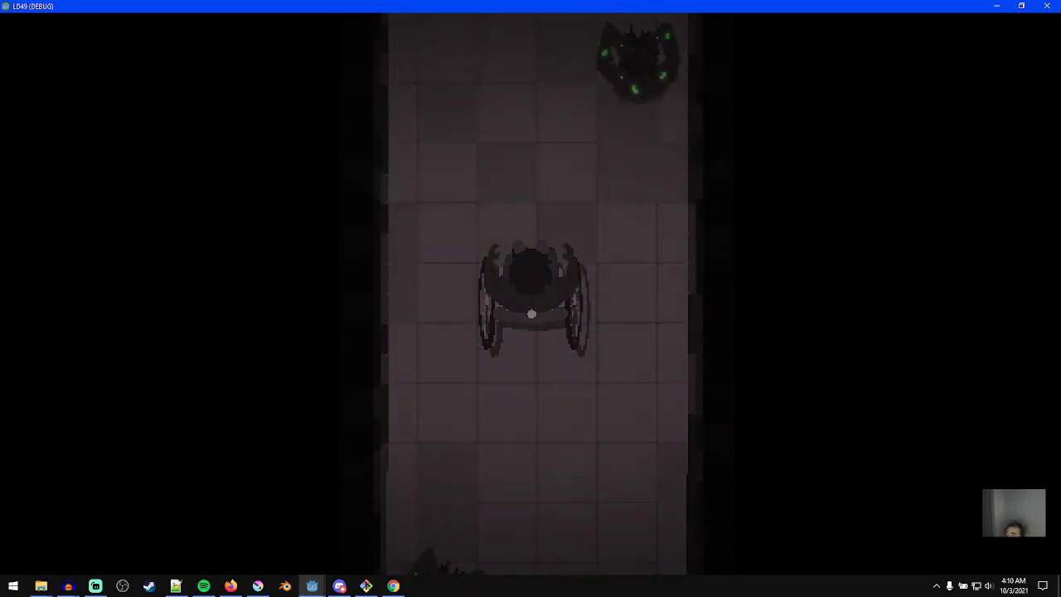
pyautogui.press('w')
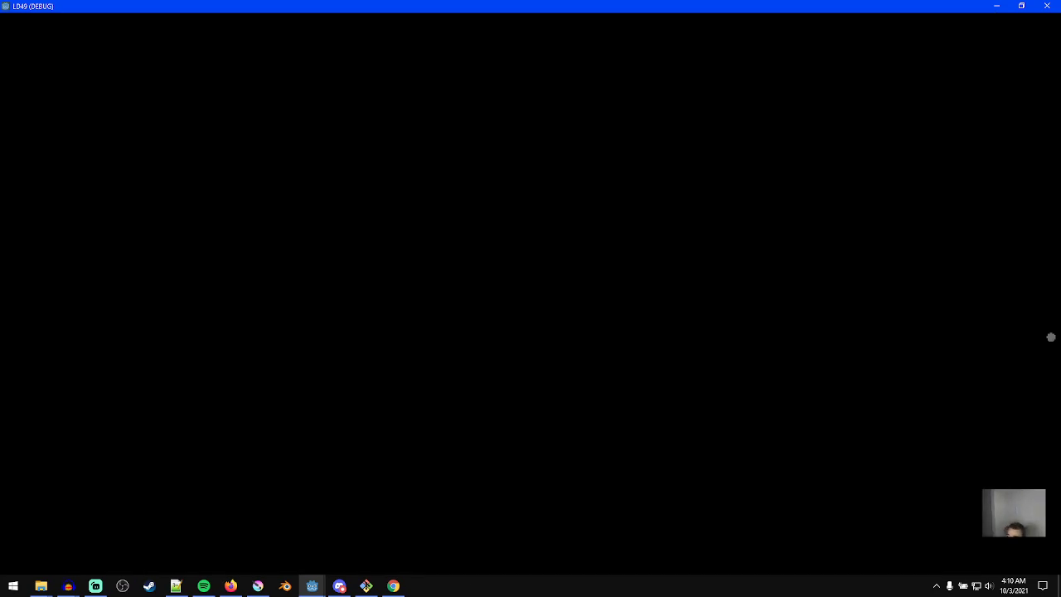
# - Close the running game and move the playhead of FinalScene's cutscene animation to 6.7 seconds
pyautogui.click(1047, 7)
pyautogui.scroll(-2, 564, 248)
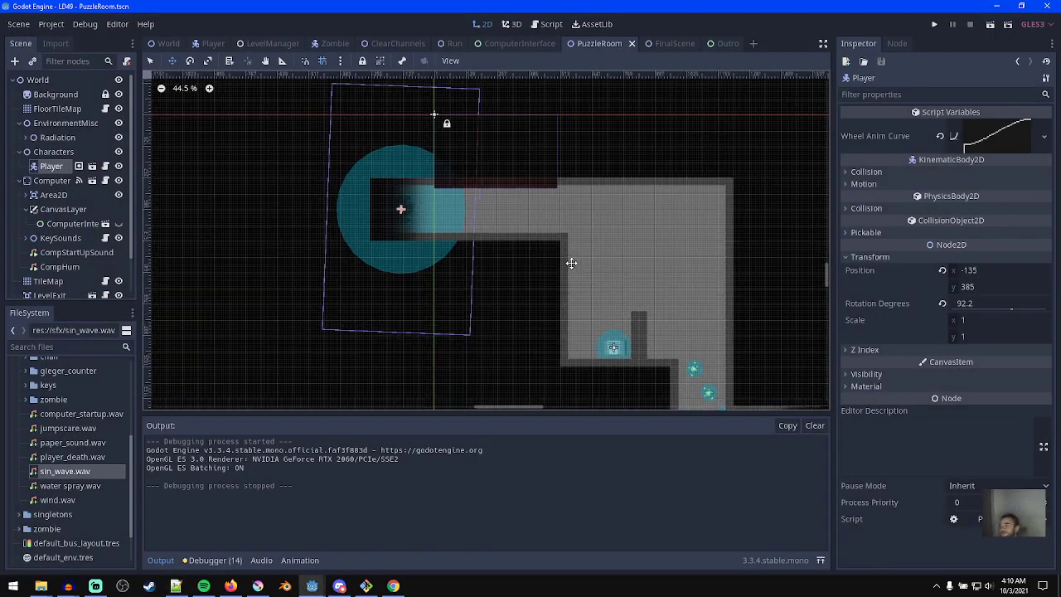
pyautogui.click(672, 43)
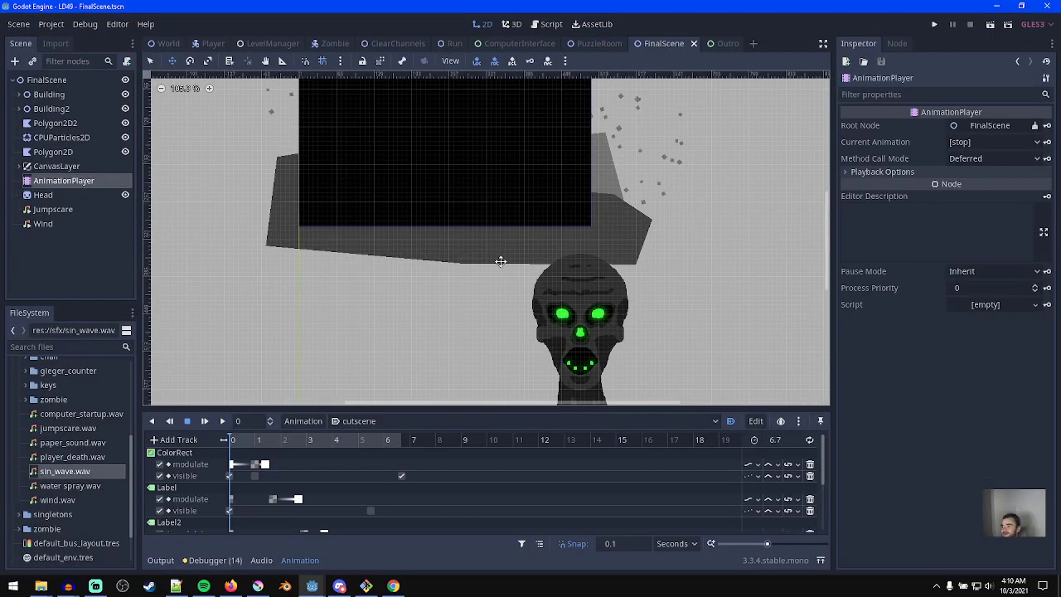
pyautogui.scroll(-1, 498, 278)
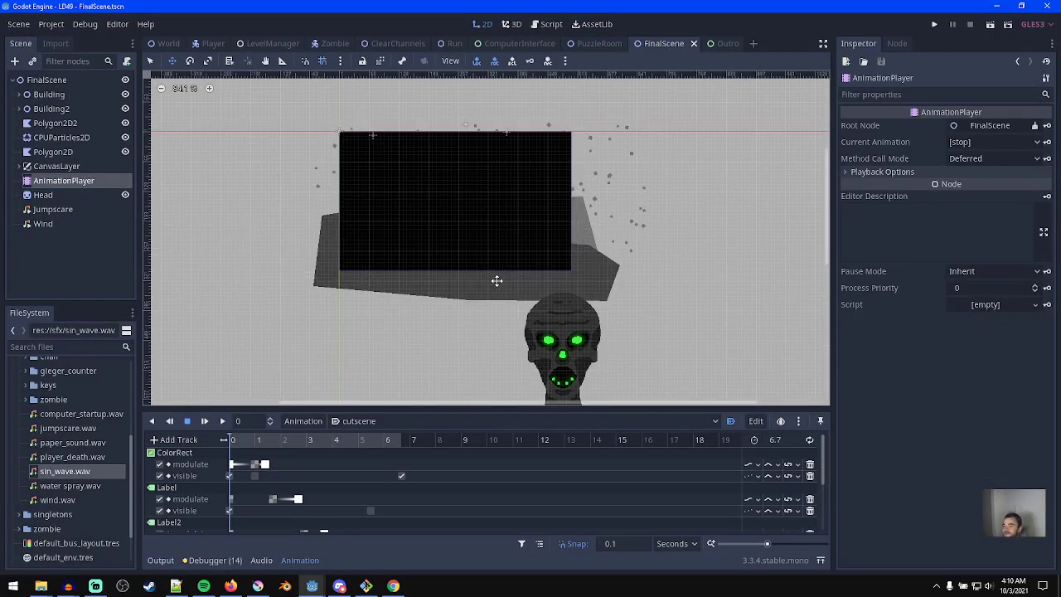
pyautogui.click(404, 440)
pyautogui.scroll(-3, 402, 476)
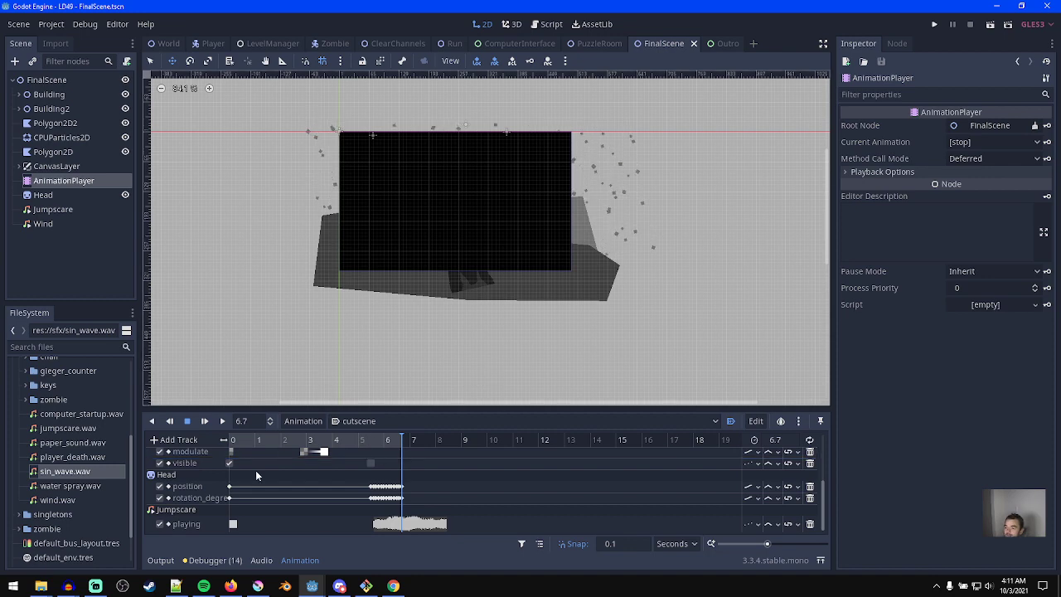
pyautogui.click(172, 441)
pyautogui.click(212, 483)
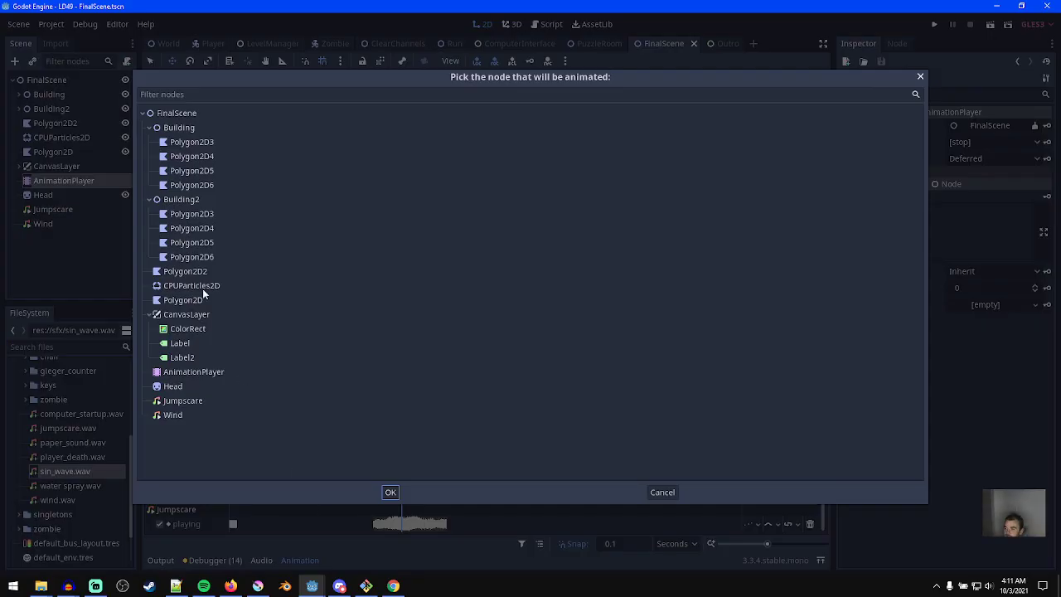
pyautogui.click(387, 494)
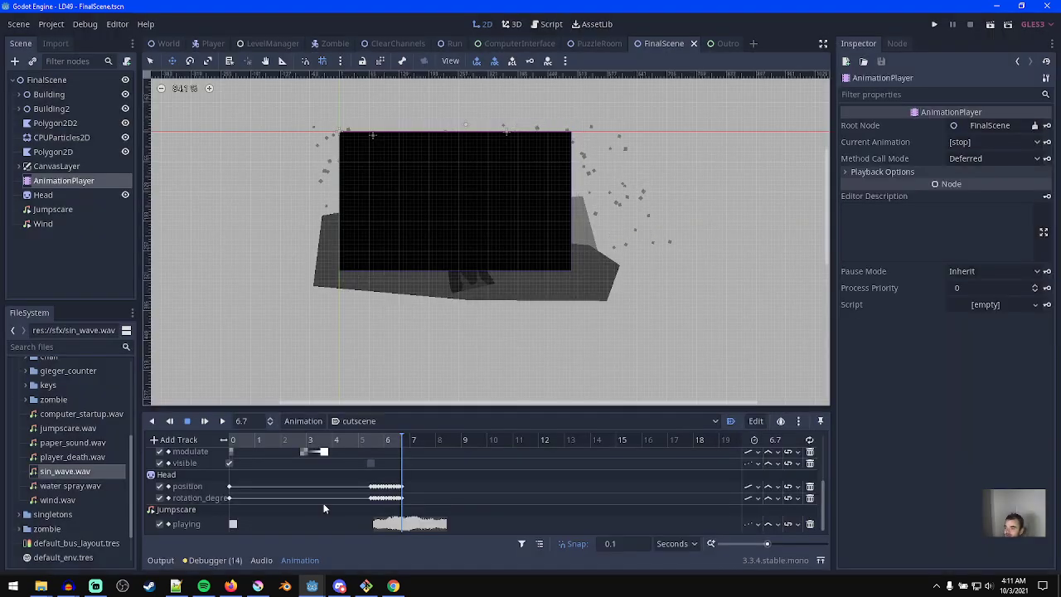
pyautogui.click(178, 439)
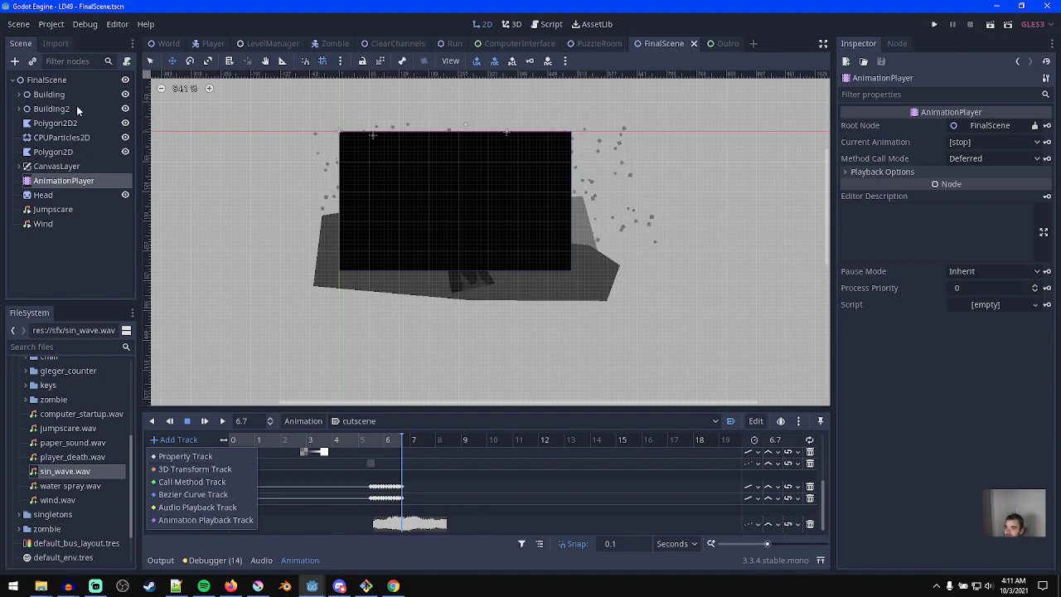
pyautogui.click(75, 71)
# - Attach a new GDScript, res://levels/FinalScene.gd, to the FinalScene root node
pyautogui.click(50, 79)
pyautogui.click(126, 61)
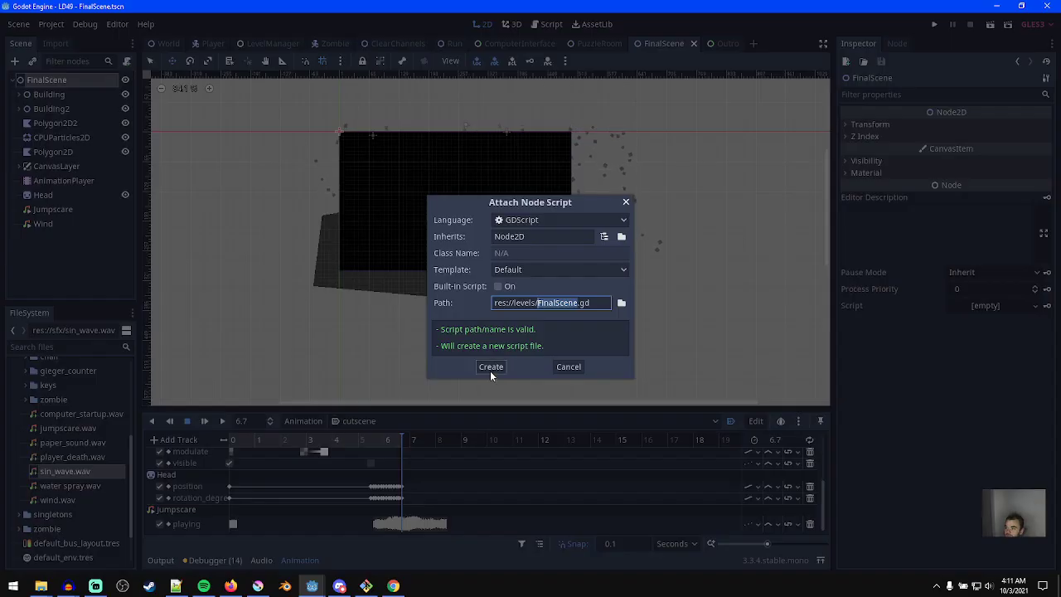
pyautogui.click(491, 367)
pyautogui.click(126, 61)
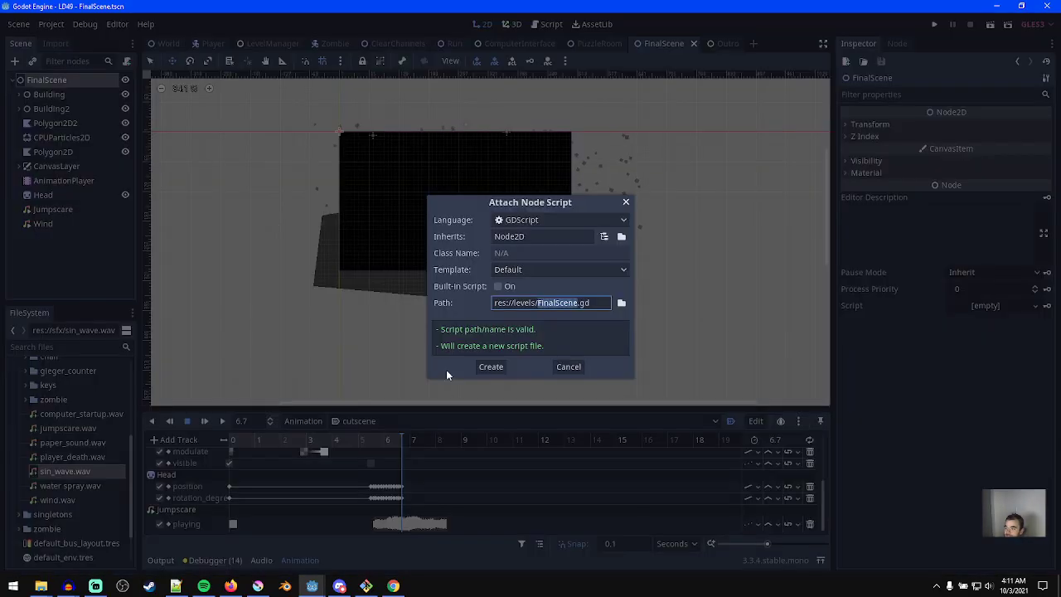
pyautogui.click(491, 366)
# - Replace the script's template code with a go_to_next_level() function that calls LevelManager.load_next_level()
pyautogui.moveTo(348, 307); pyautogui.dragTo(300, 111)
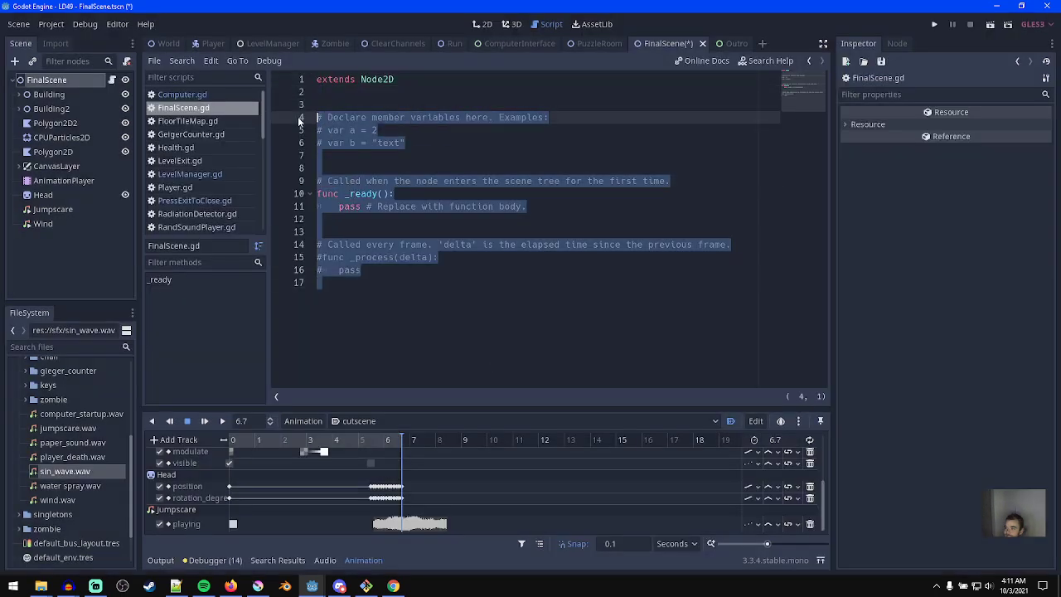
pyautogui.write('func go_to_n')
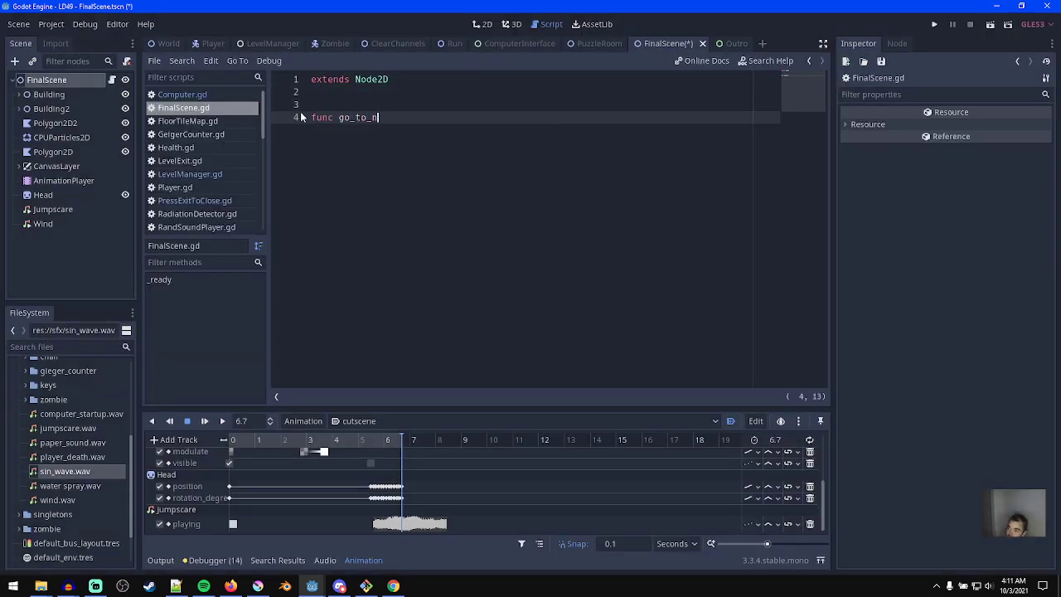
pyautogui.write('ext_level():')
pyautogui.press('Return')
pyautogui.write('LevelManager.load')
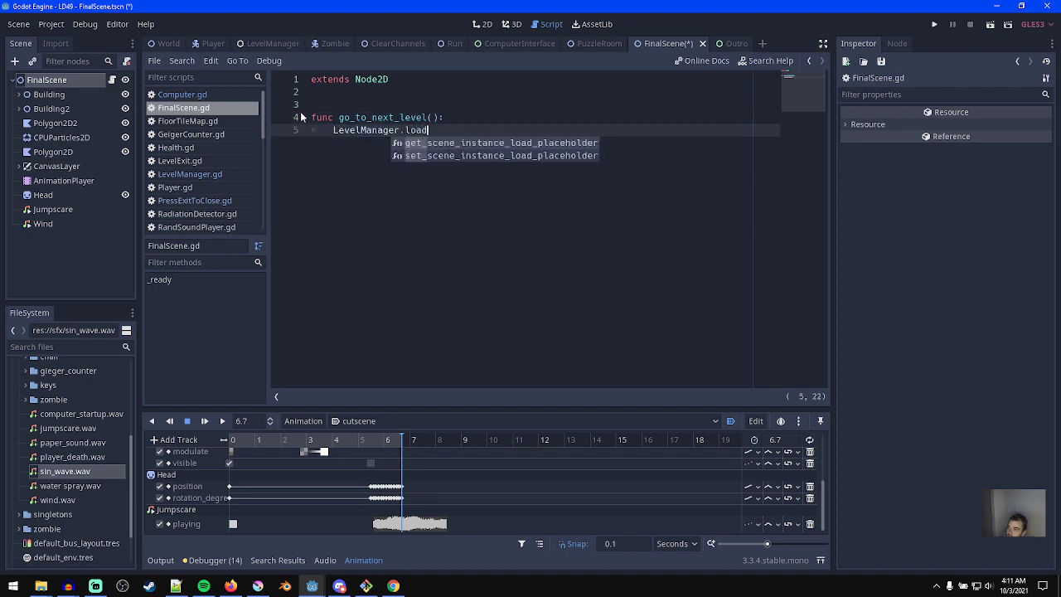
pyautogui.write('_next_level(')
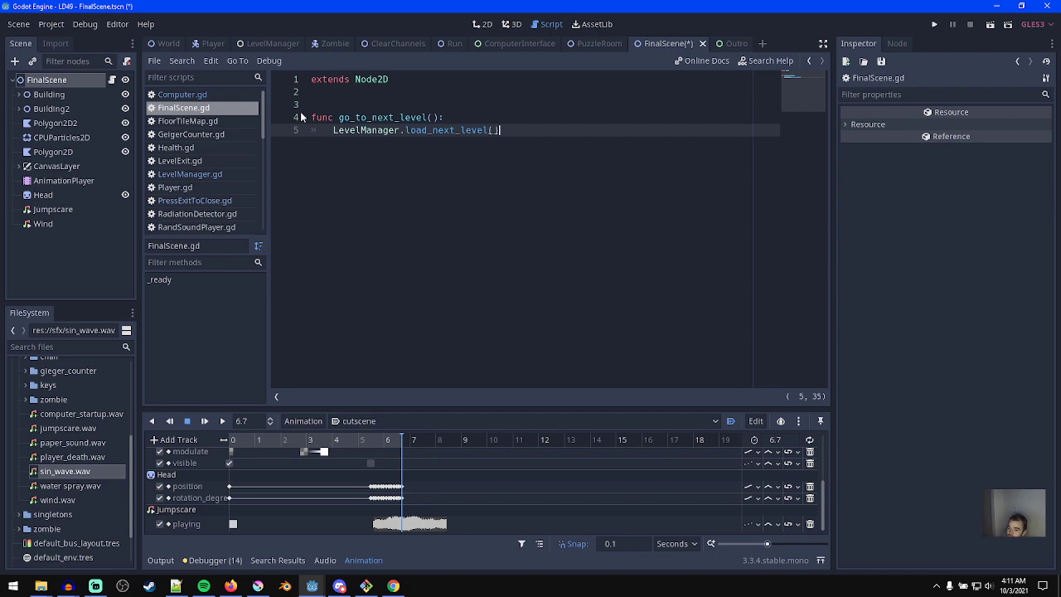
# - Save the script and add a call method track for FinalScene to the cutscene animation, with a go_to_next_level() key at 6.7 seconds
pyautogui.hotkey('ctrl', 's')
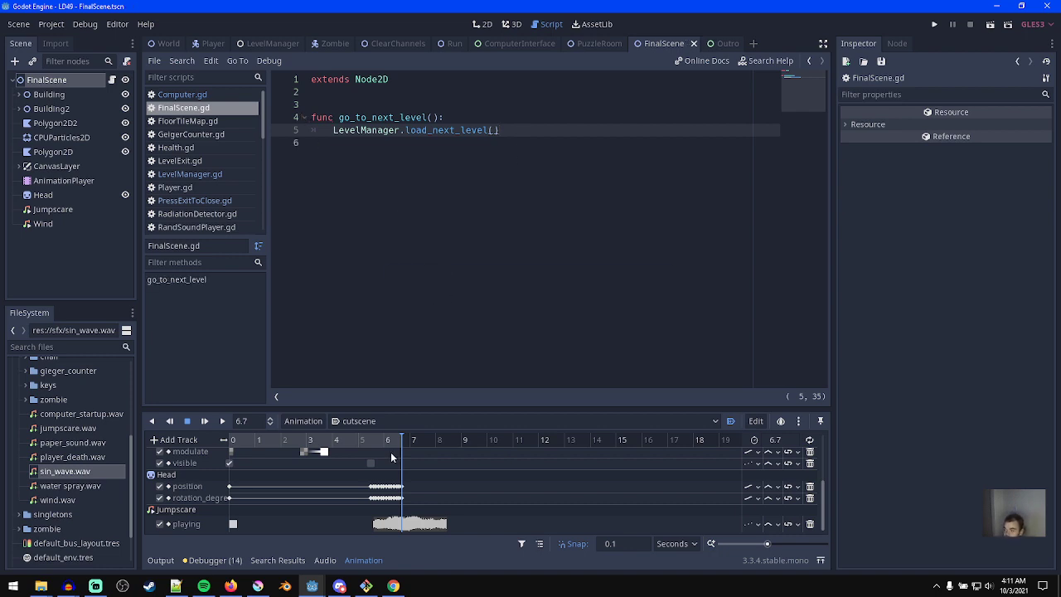
pyautogui.click(179, 440)
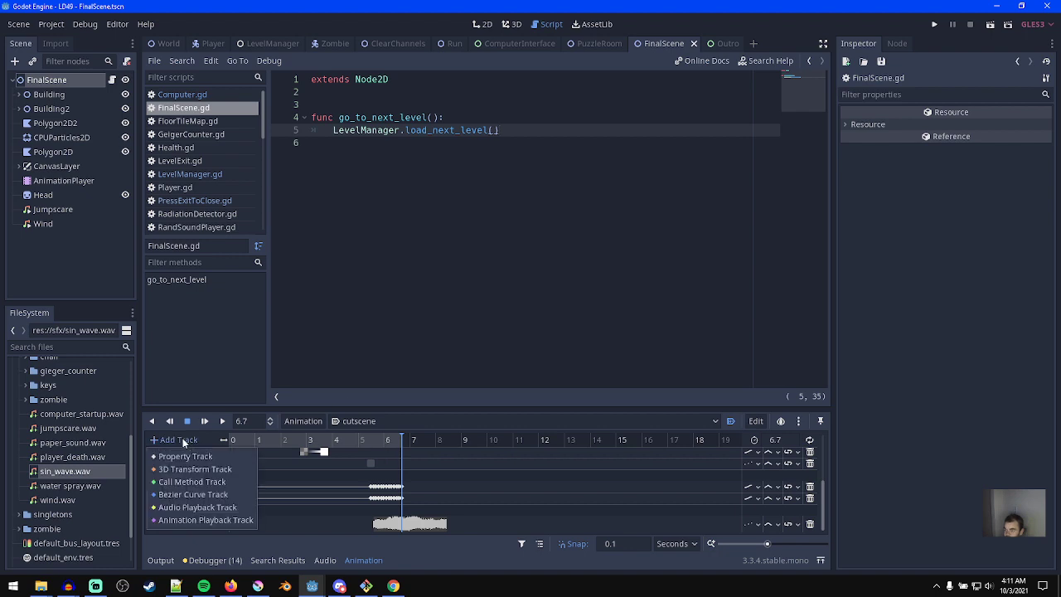
pyautogui.click(198, 482)
pyautogui.click(188, 113)
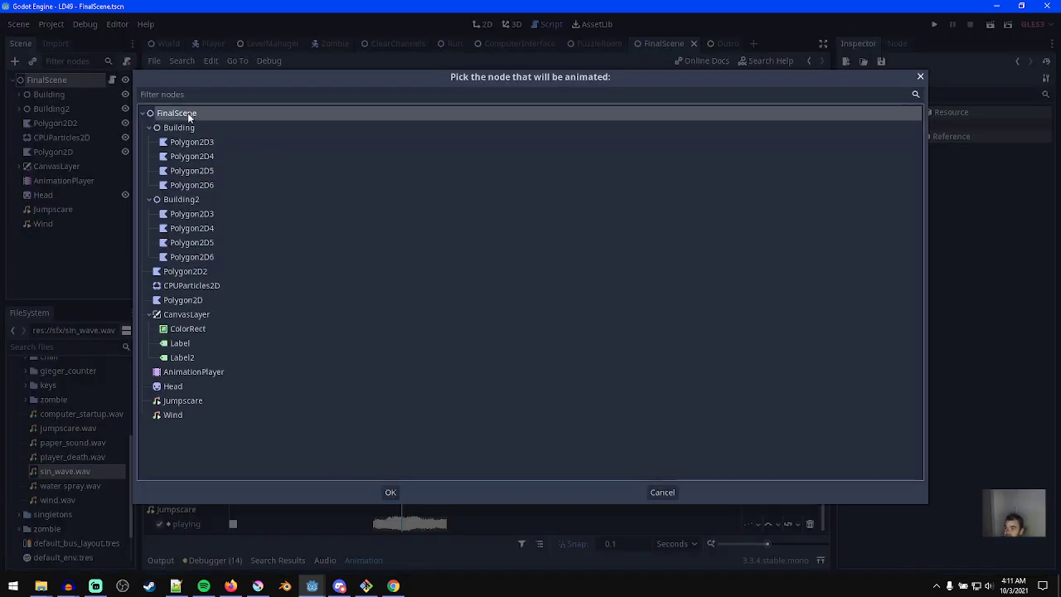
pyautogui.click(391, 492)
pyautogui.scroll(-1, 394, 514)
pyautogui.rightClick(403, 528)
pyautogui.click(415, 540)
pyautogui.doubleClick(274, 217)
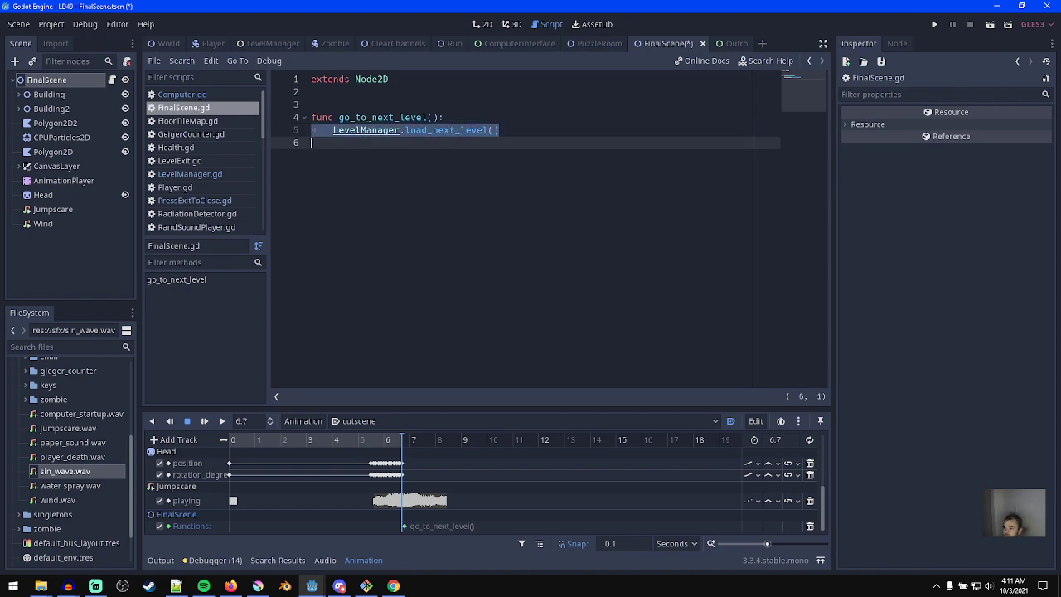
# - Review the definition of load_next_level() in LevelManager.gd and return to FinalScene.gd
pyautogui.keyDown('ctrl'); pyautogui.click(488, 130); pyautogui.keyUp('ctrl')
pyautogui.doubleClick(392, 258)
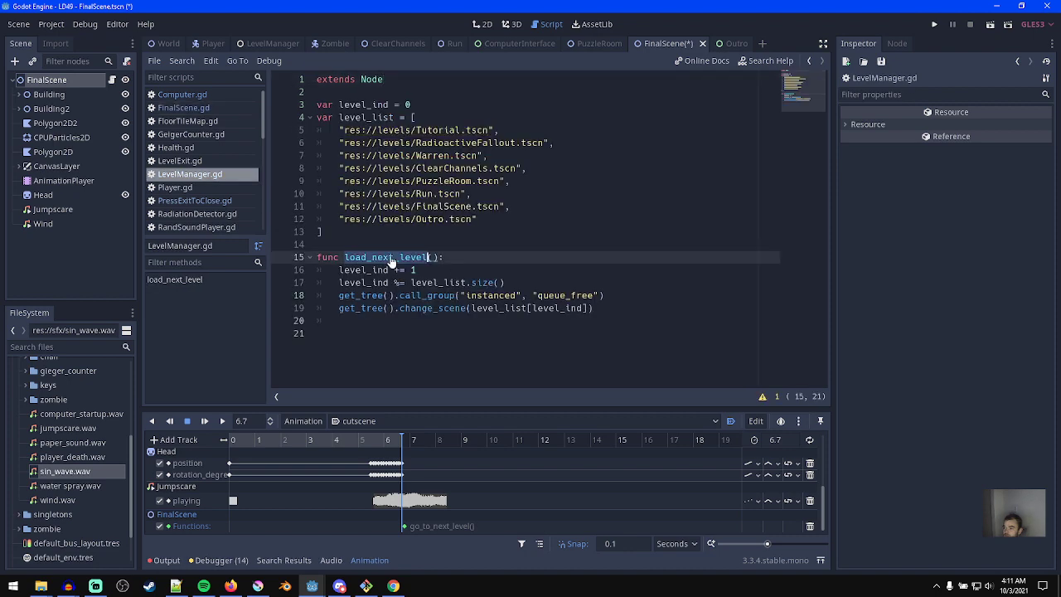
pyautogui.click(808, 63)
pyautogui.doubleClick(437, 133)
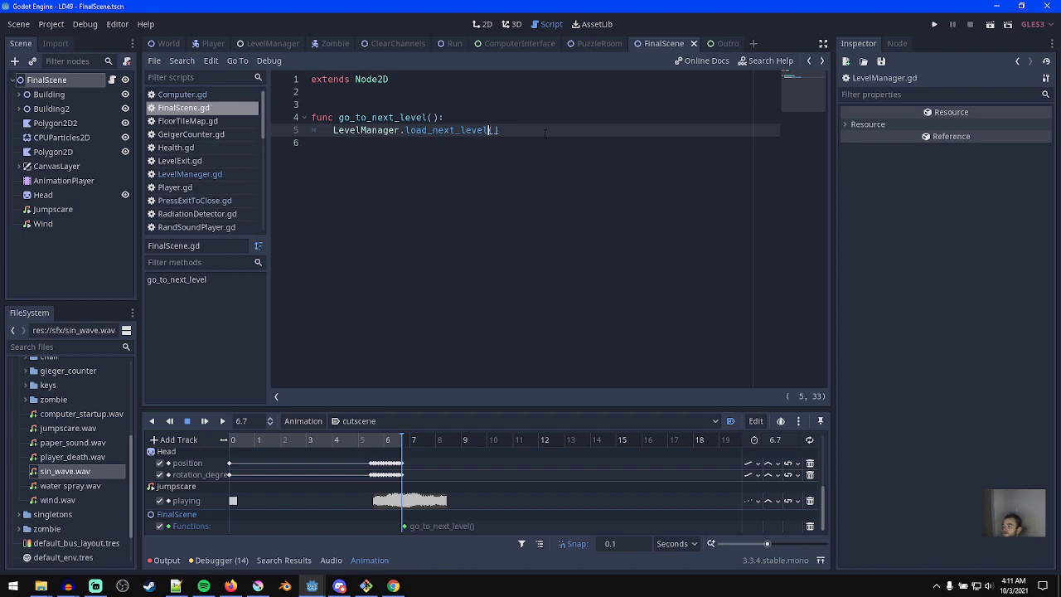
# - Test-run the cutscene and inspect the go_to_next_level key on FinalScene's method track
pyautogui.press('F5')
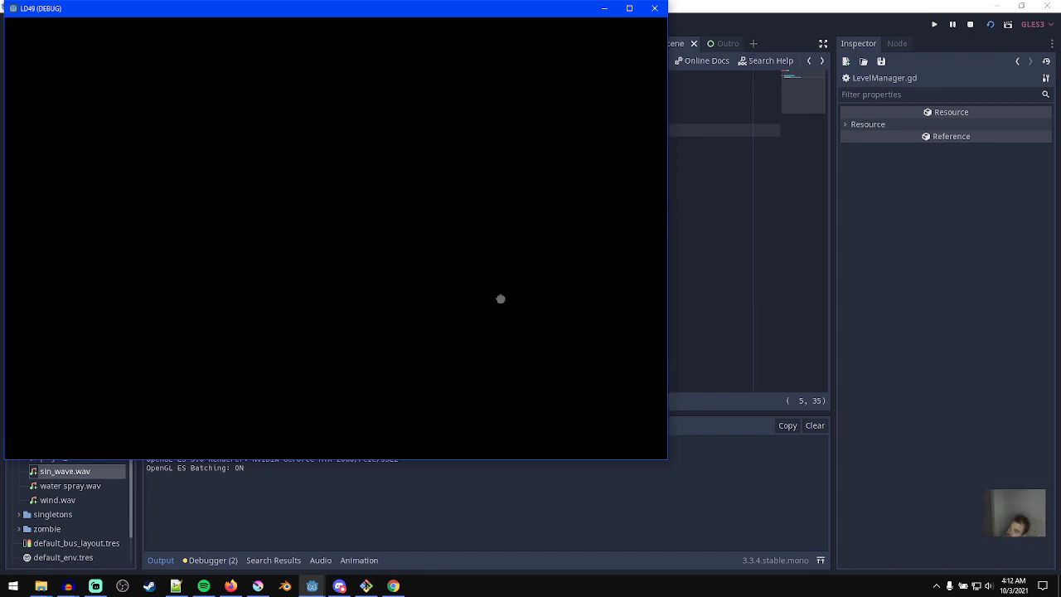
pyautogui.click(655, 9)
pyautogui.click(74, 181)
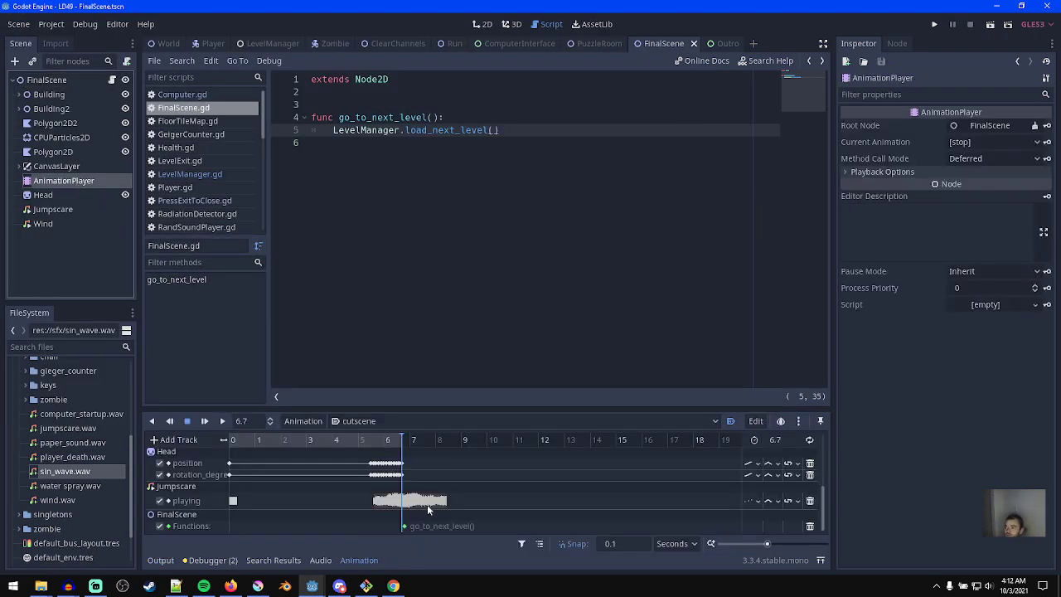
pyautogui.click(403, 527)
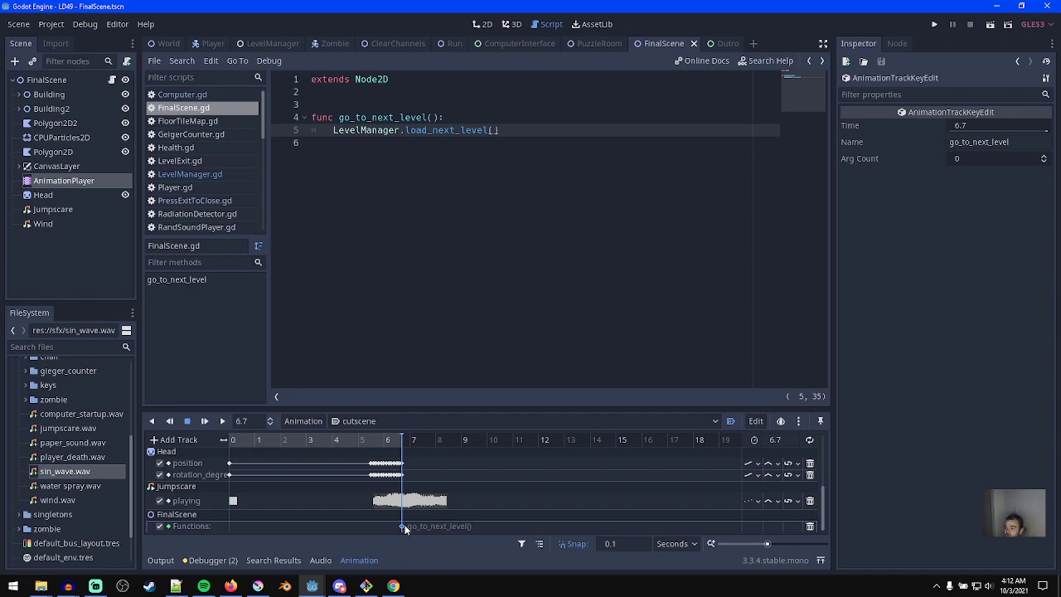
pyautogui.press('F6')
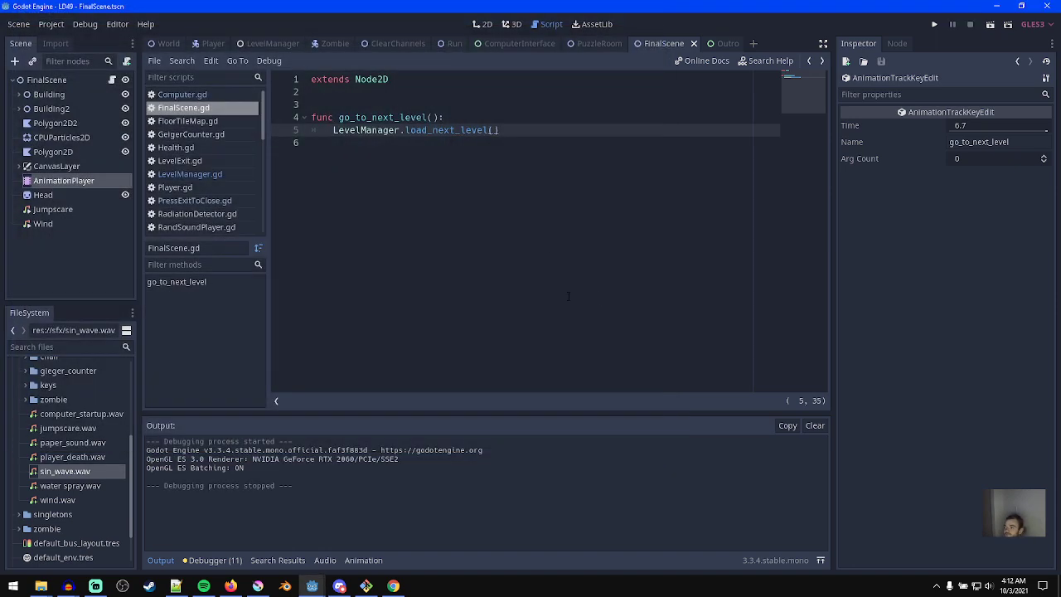
pyautogui.click(507, 165)
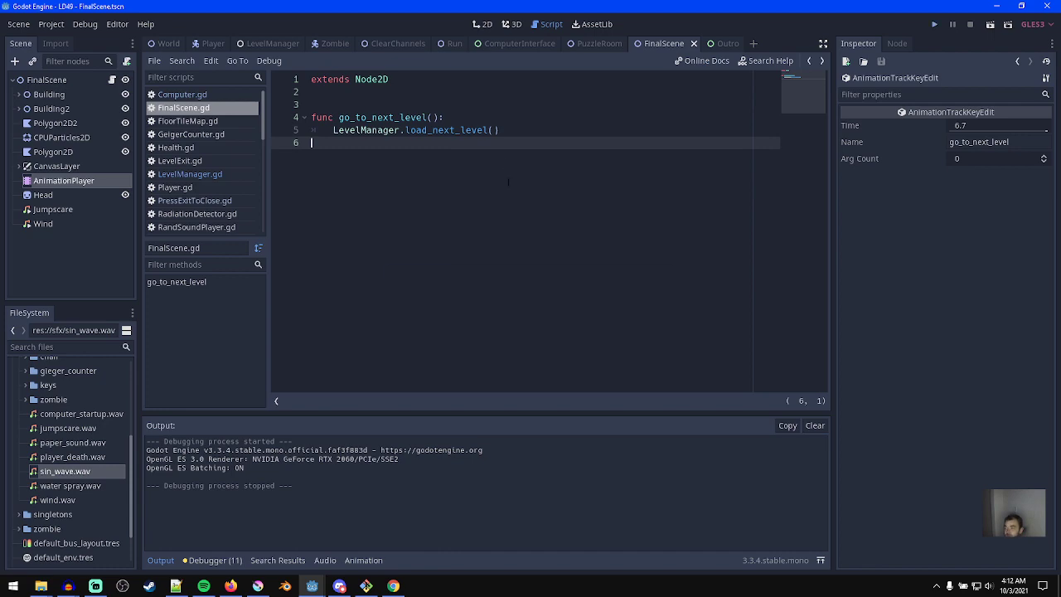
# - Run the game from the beginning, dismiss the opening letter, and steer the wheelchair past the bed out of the starting bay
pyautogui.press('F6')
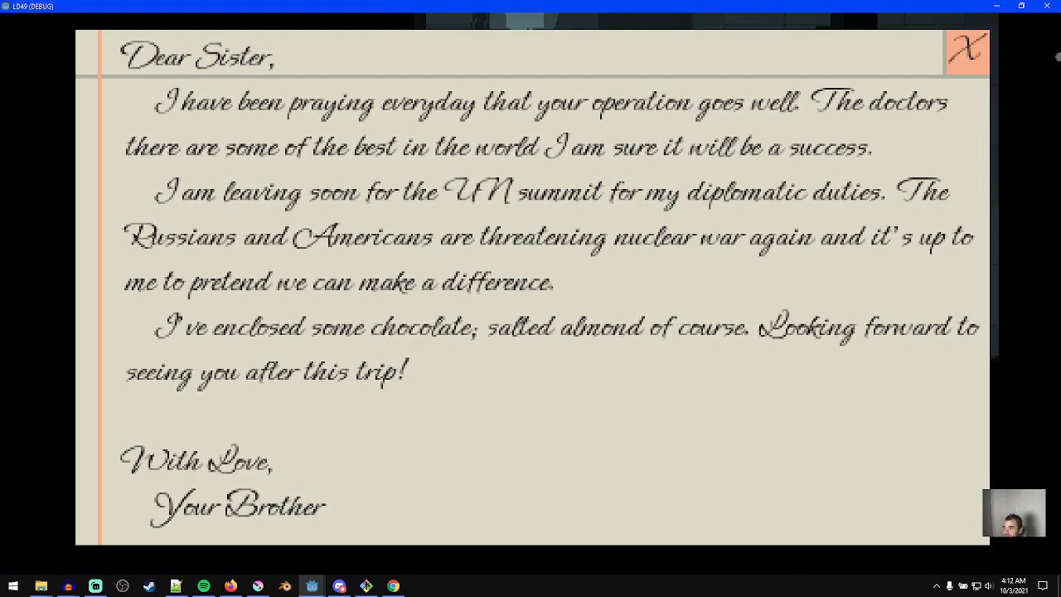
pyautogui.click(966, 51)
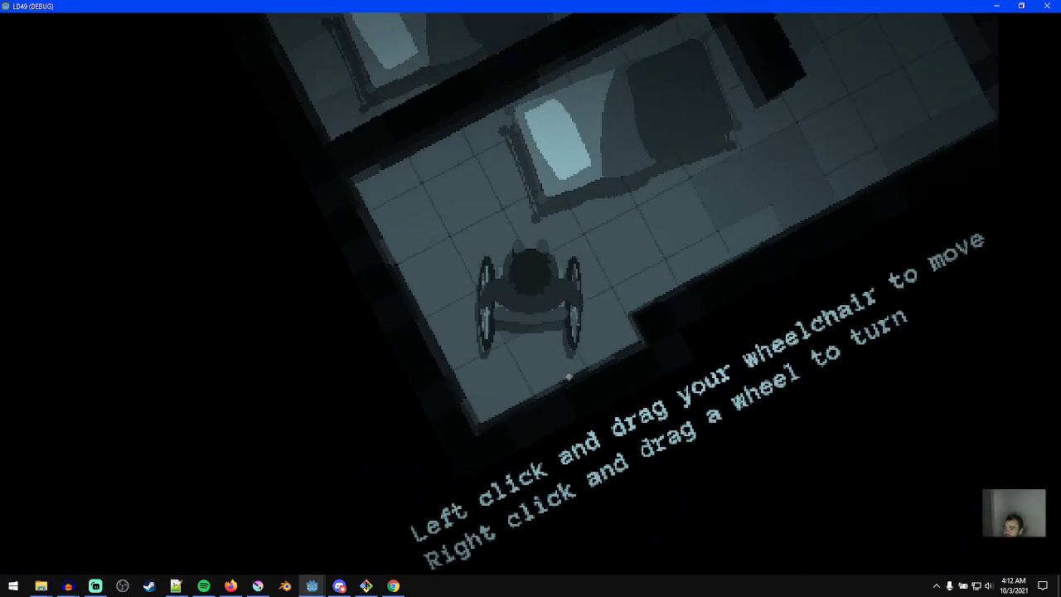
pyautogui.moveTo(488, 309)
pyautogui.mouseDown(button='right')
pyautogui.moveTo(484, 393)
pyautogui.moveTo(509, 417)
pyautogui.mouseUp(button='right')
pyautogui.moveTo(495, 310); pyautogui.dragTo(504, 234, button='right')
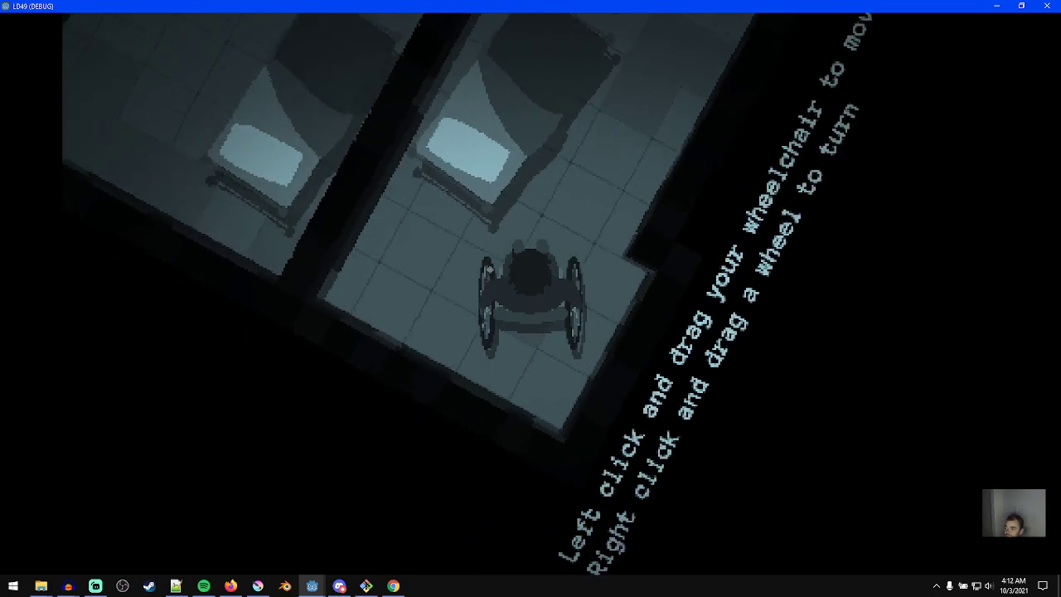
pyautogui.moveTo(516, 306); pyautogui.dragTo(542, 266)
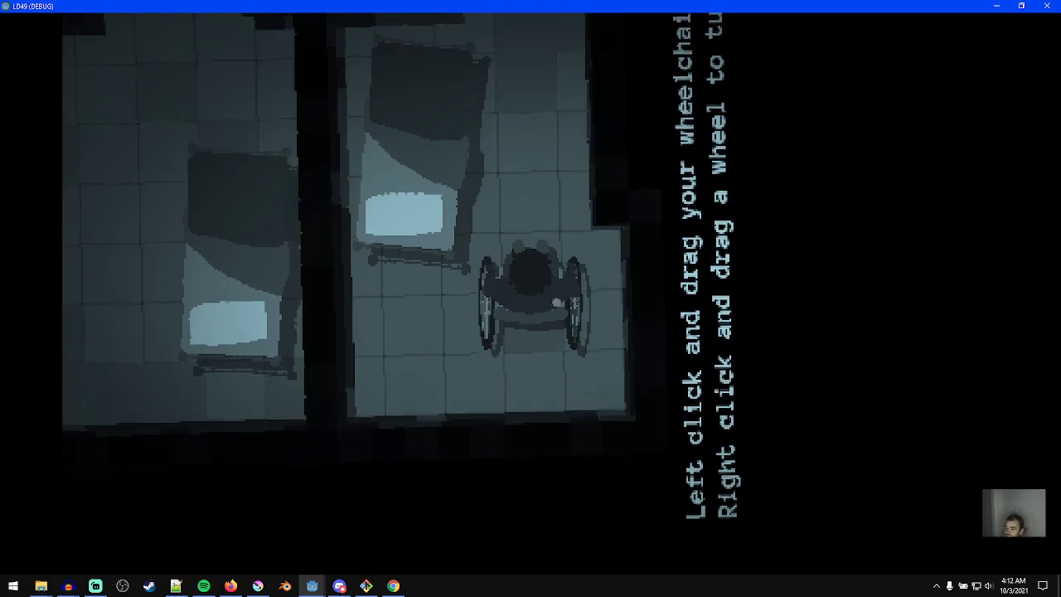
pyautogui.moveTo(547, 317)
pyautogui.mouseDown()
pyautogui.moveTo(542, 252)
pyautogui.moveTo(518, 247)
pyautogui.mouseUp()
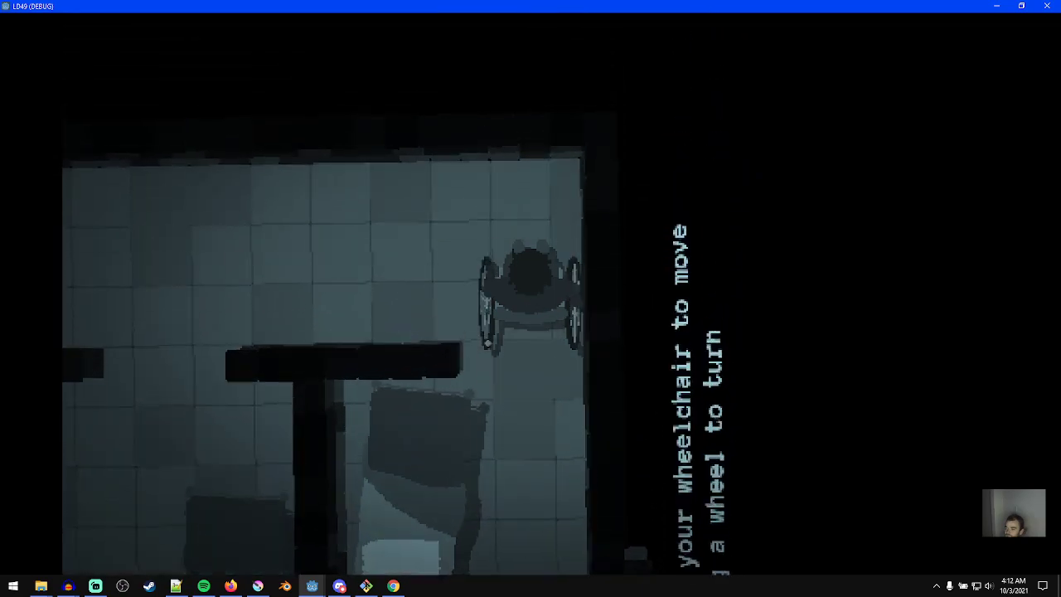
# - Turn the wheelchair left and drive through the ward to the junction beside the doorway
pyautogui.moveTo(488, 298); pyautogui.dragTo(490, 403, button='right')
pyautogui.moveTo(483, 279); pyautogui.dragTo(493, 363, button='right')
pyautogui.moveTo(519, 325); pyautogui.dragTo(531, 262)
pyautogui.moveTo(557, 310)
pyautogui.mouseDown()
pyautogui.moveTo(566, 277)
pyautogui.moveTo(531, 215)
pyautogui.mouseUp()
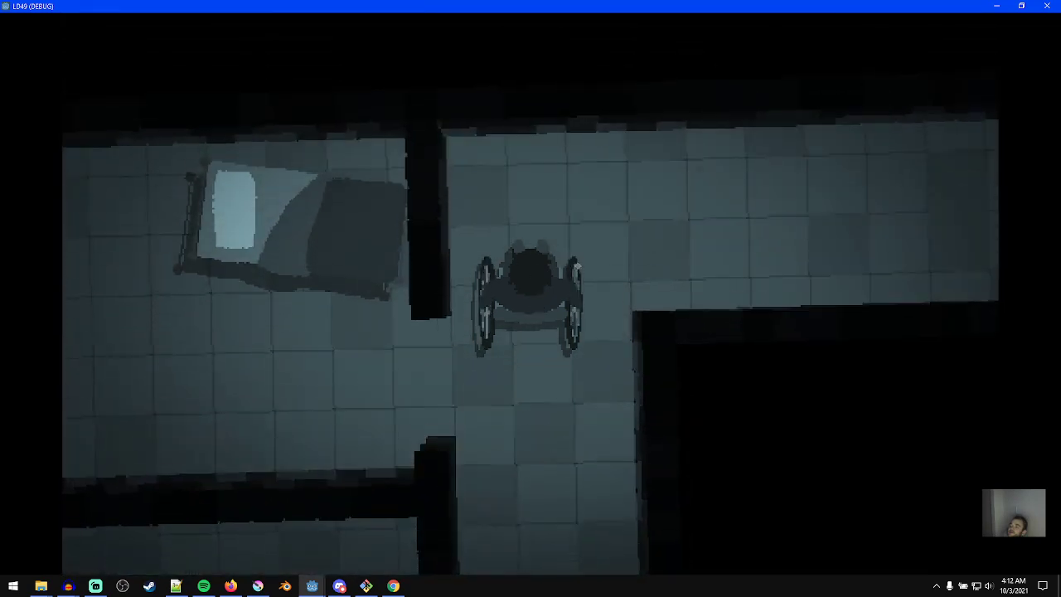
# - Turn right at the junction and drive through the dark corridor into the area with glowing green patches
pyautogui.moveTo(570, 285); pyautogui.dragTo(583, 386, button='right')
pyautogui.moveTo(576, 315); pyautogui.dragTo(580, 405, button='right')
pyautogui.moveTo(575, 328); pyautogui.dragTo(569, 380, button='right')
pyautogui.moveTo(556, 348); pyautogui.dragTo(519, 183)
pyautogui.moveTo(538, 341); pyautogui.dragTo(521, 182)
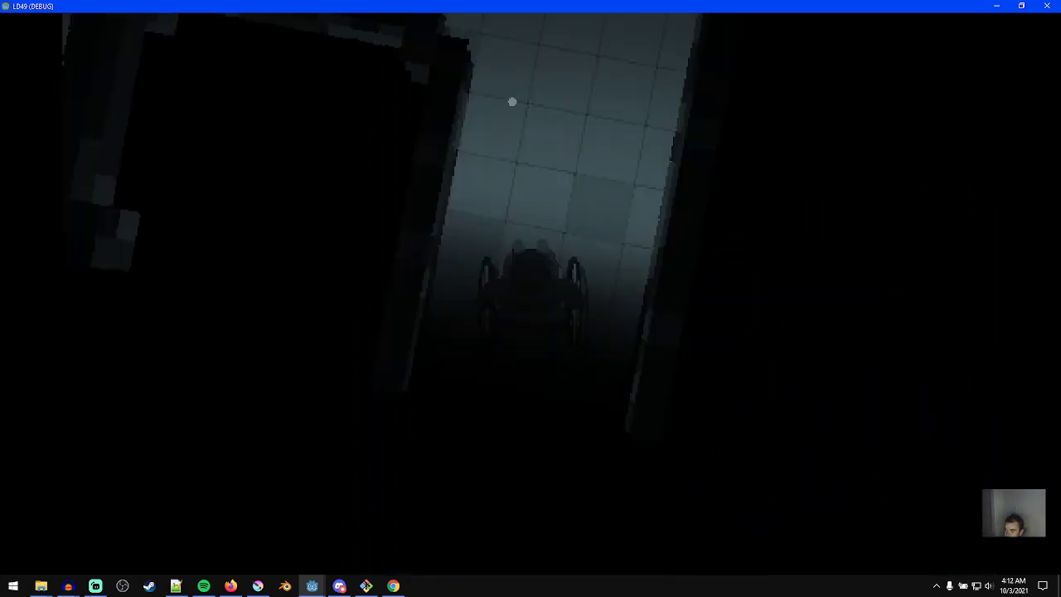
pyautogui.moveTo(509, 310); pyautogui.dragTo(507, 180)
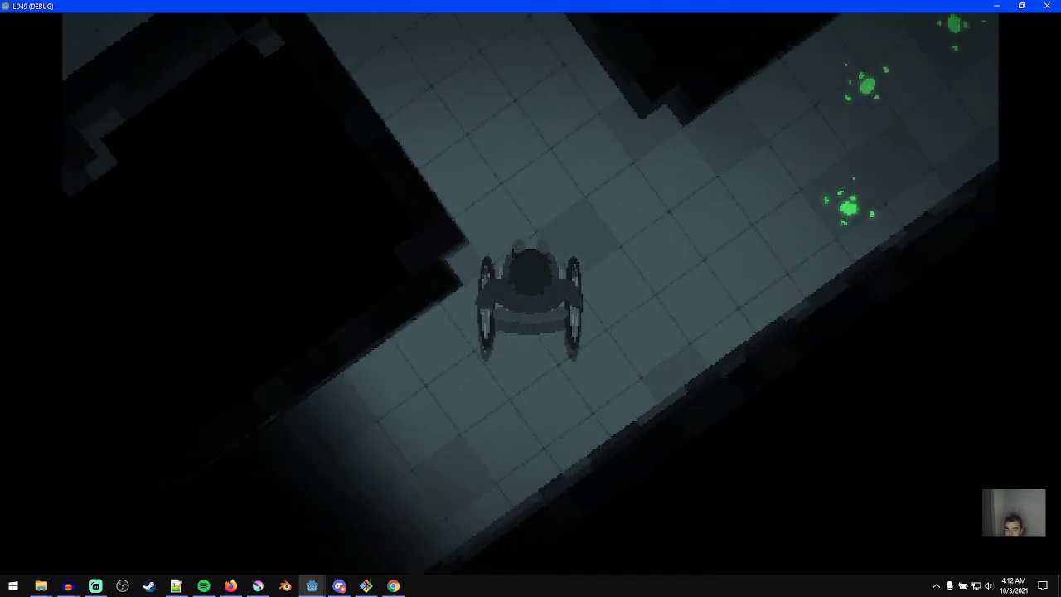
pyautogui.hotkey('alt', 'Tab')
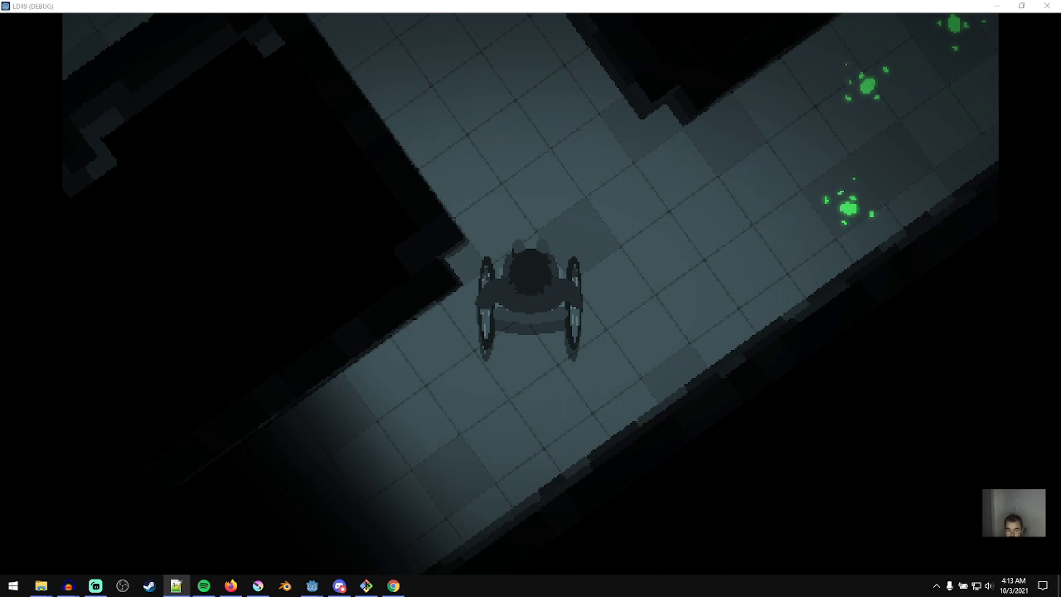
pyautogui.hotkey('alt', 'Tab')
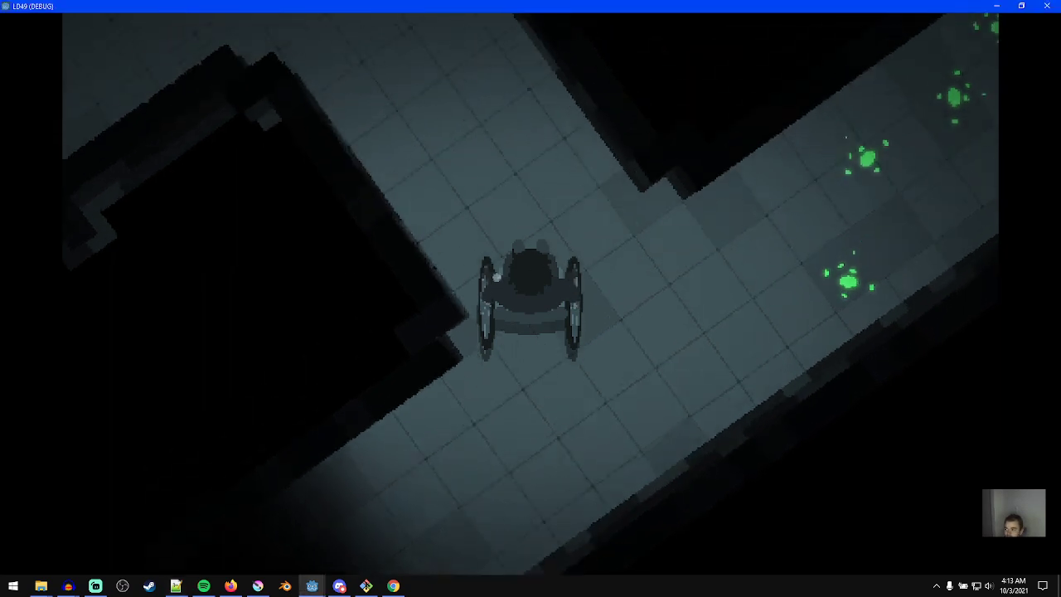
# - Steer the wheelchair around the green radioactive patches and follow the corridor out to the next level
pyautogui.moveTo(540, 295); pyautogui.dragTo(550, 260)
pyautogui.moveTo(554, 304)
pyautogui.mouseDown()
pyautogui.moveTo(559, 251)
pyautogui.moveTo(586, 423)
pyautogui.mouseUp()
pyautogui.moveTo(547, 341); pyautogui.dragTo(540, 188)
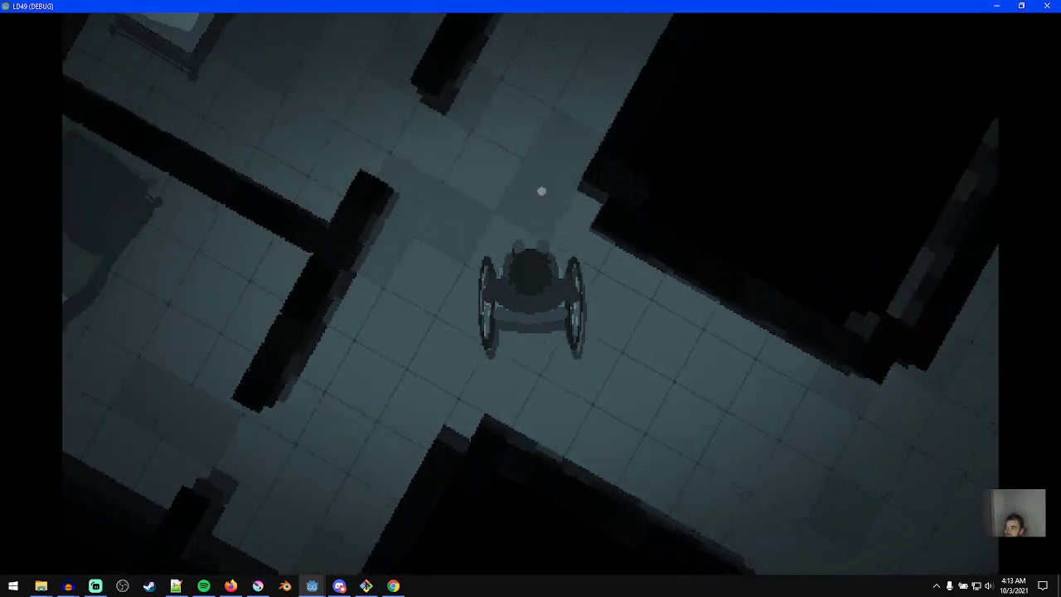
pyautogui.moveTo(590, 286); pyautogui.dragTo(556, 237)
pyautogui.press('w')
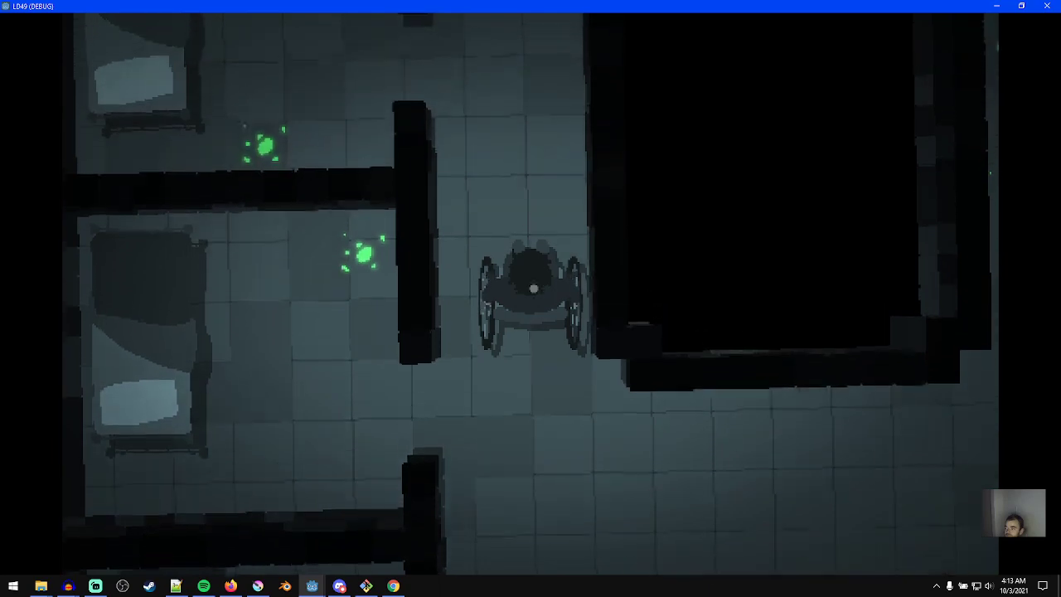
pyautogui.press('w')
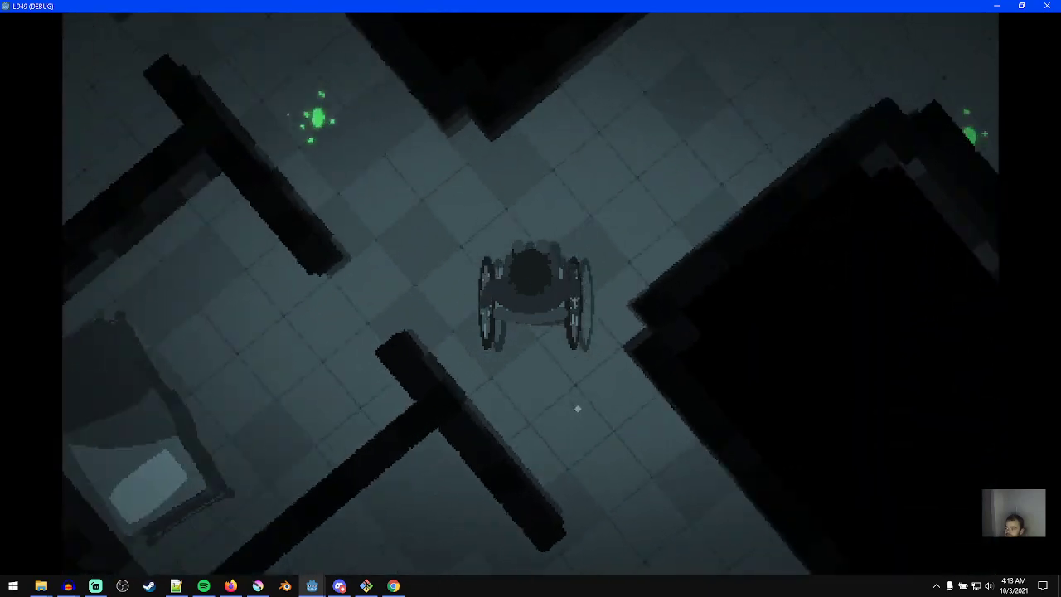
pyautogui.press('w')
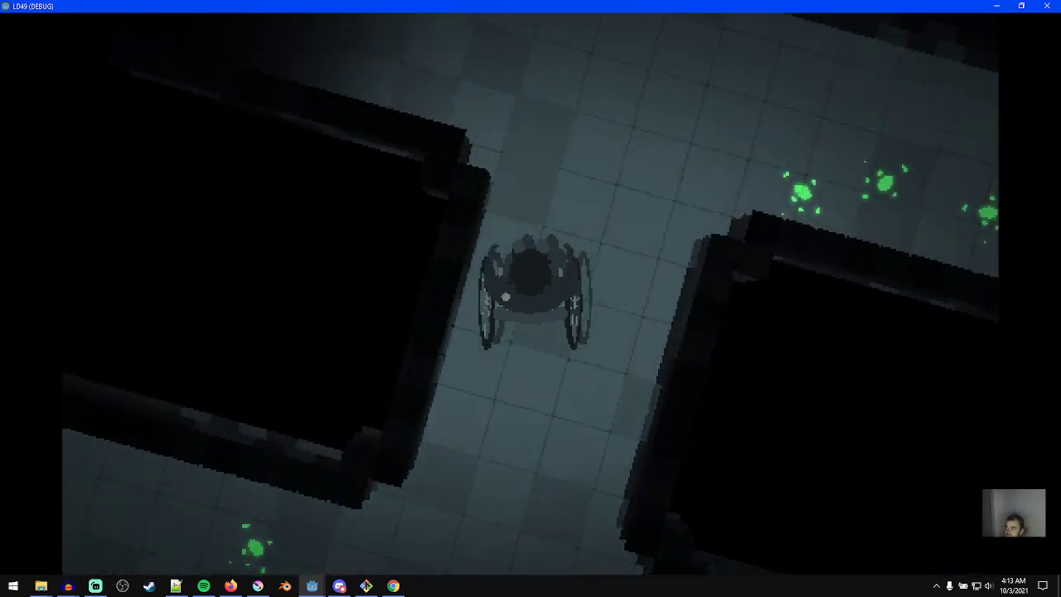
pyautogui.press('w')
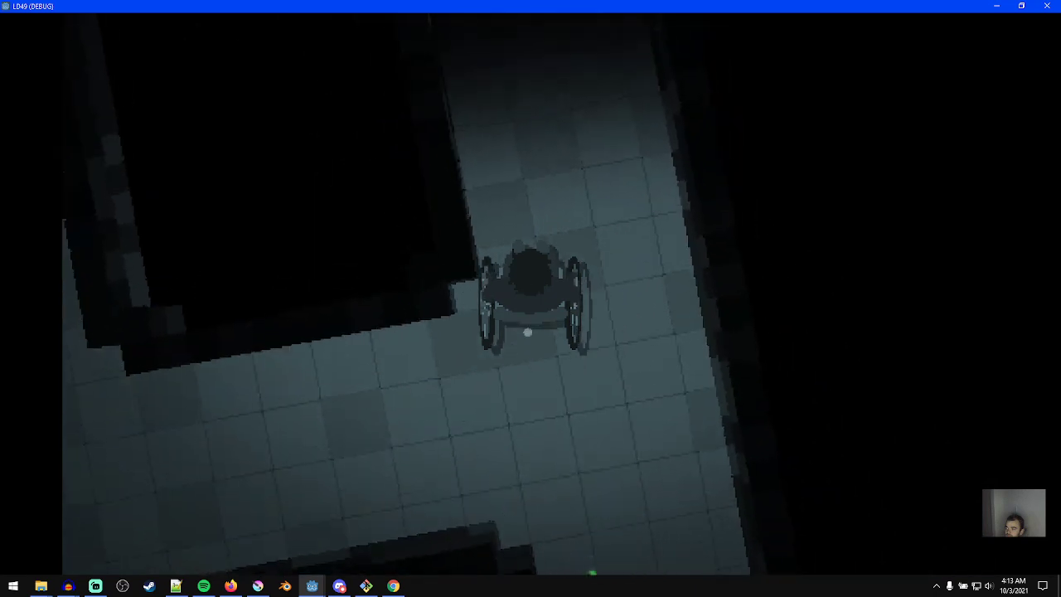
pyautogui.press('w')
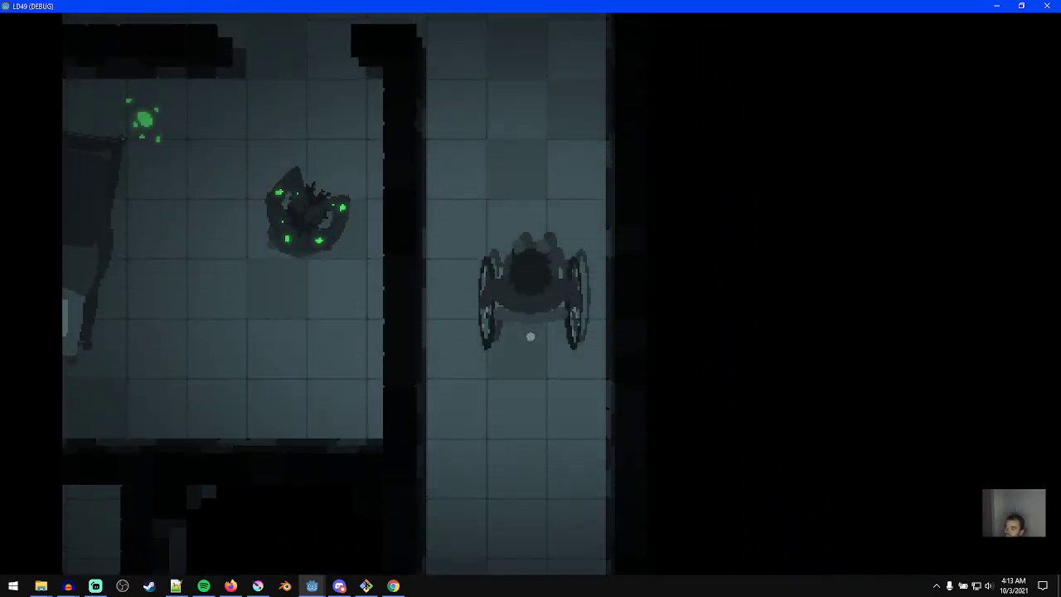
# - Drive past the first zombie rooms, turning at the wall corners to work through the ward maze
pyautogui.moveTo(496, 263)
pyautogui.mouseDown()
pyautogui.moveTo(484, 296)
pyautogui.moveTo(488, 365)
pyautogui.mouseUp()
pyautogui.press('w')
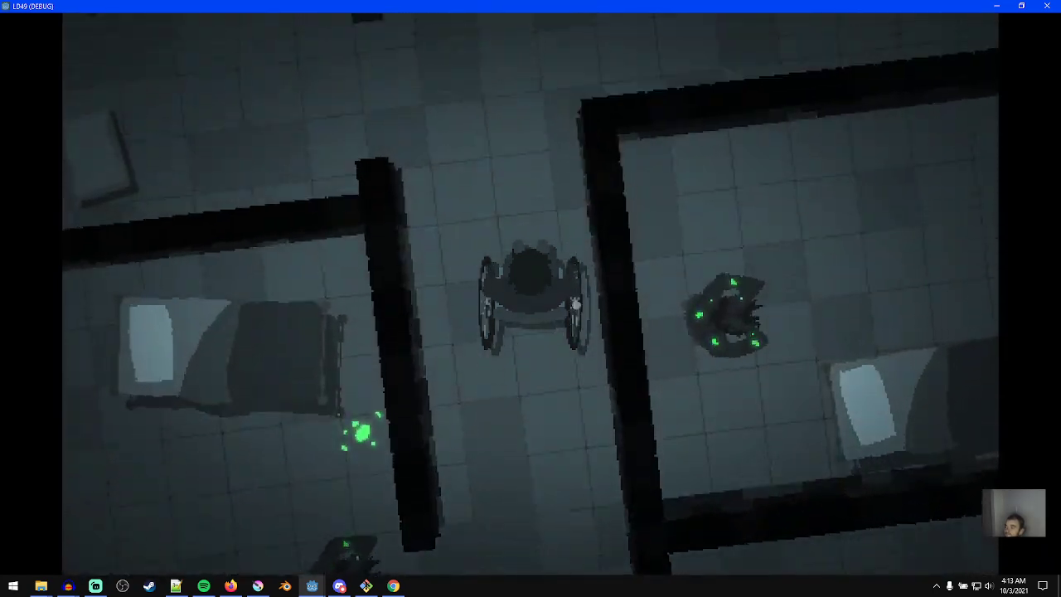
pyautogui.moveTo(576, 305); pyautogui.dragTo(564, 403)
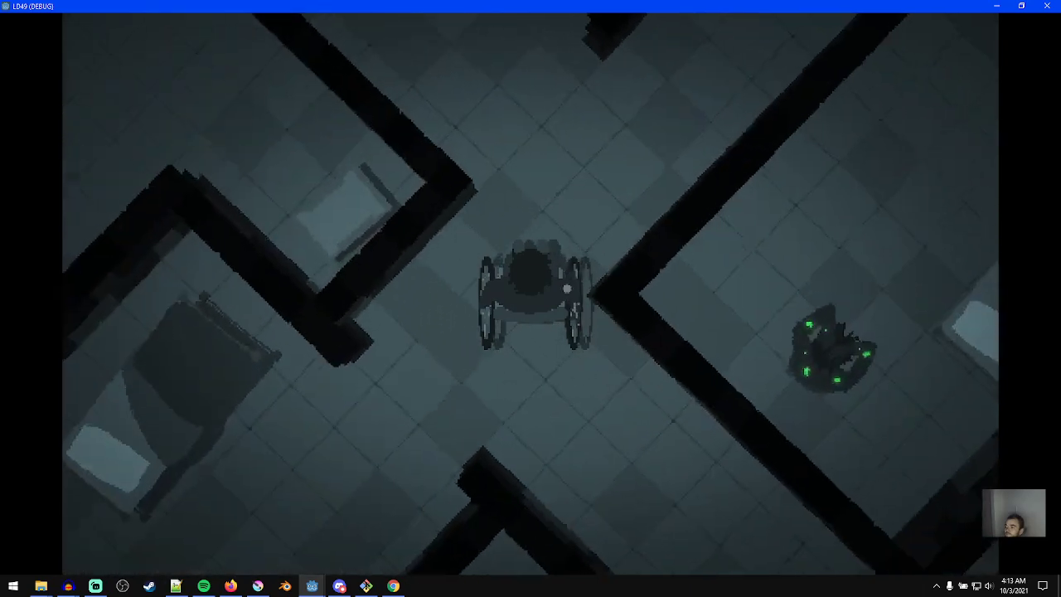
pyautogui.press('w')
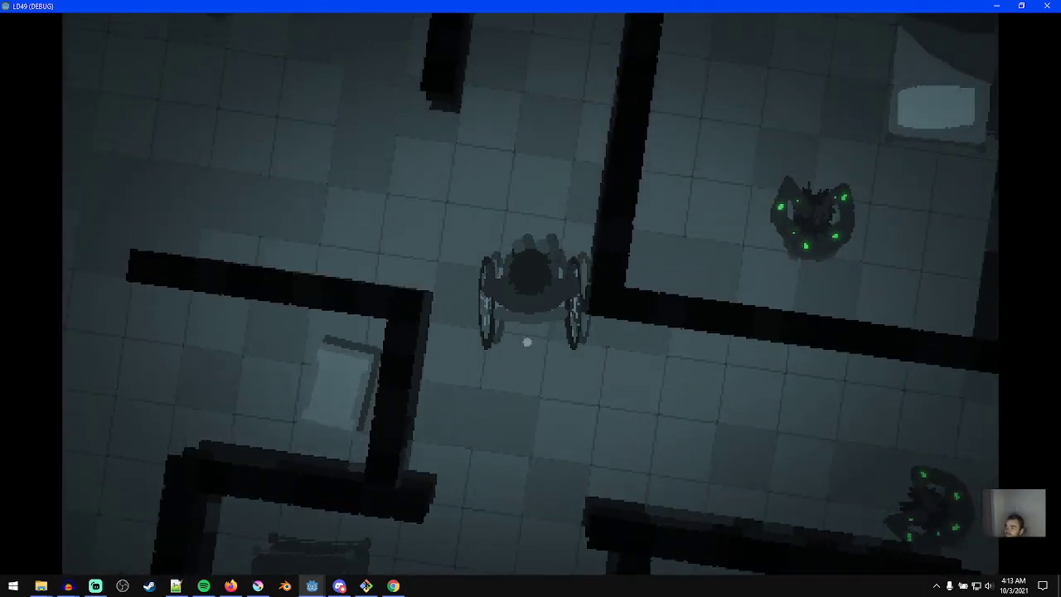
pyautogui.moveTo(542, 362)
pyautogui.mouseDown()
pyautogui.moveTo(558, 218)
pyautogui.moveTo(584, 283)
pyautogui.mouseUp()
pyautogui.press('w')
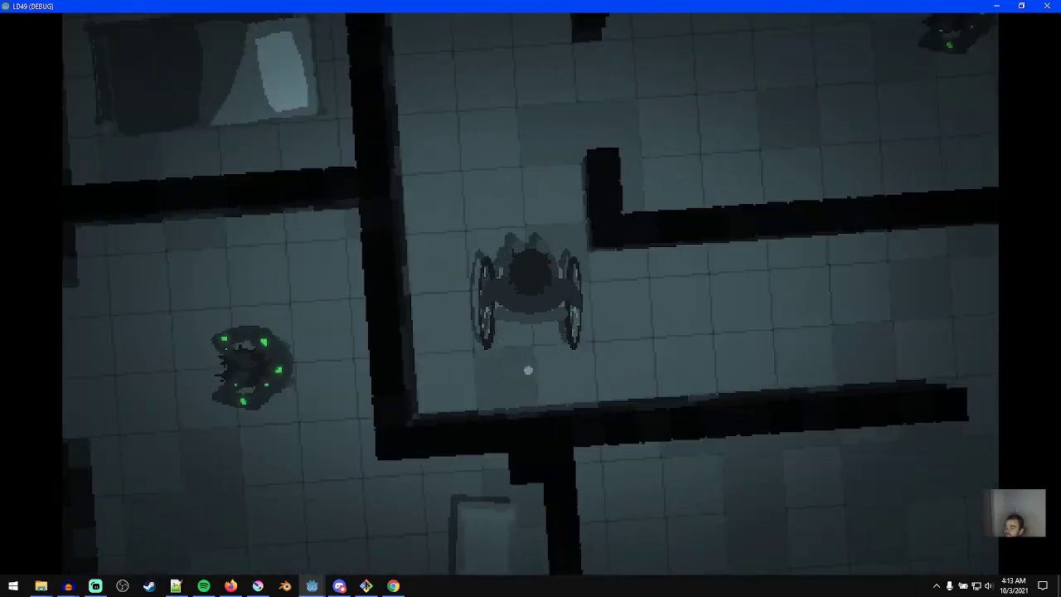
# - Continue through the remaining maze junctions and past the zombie room into the long straight corridor
pyautogui.press('w')
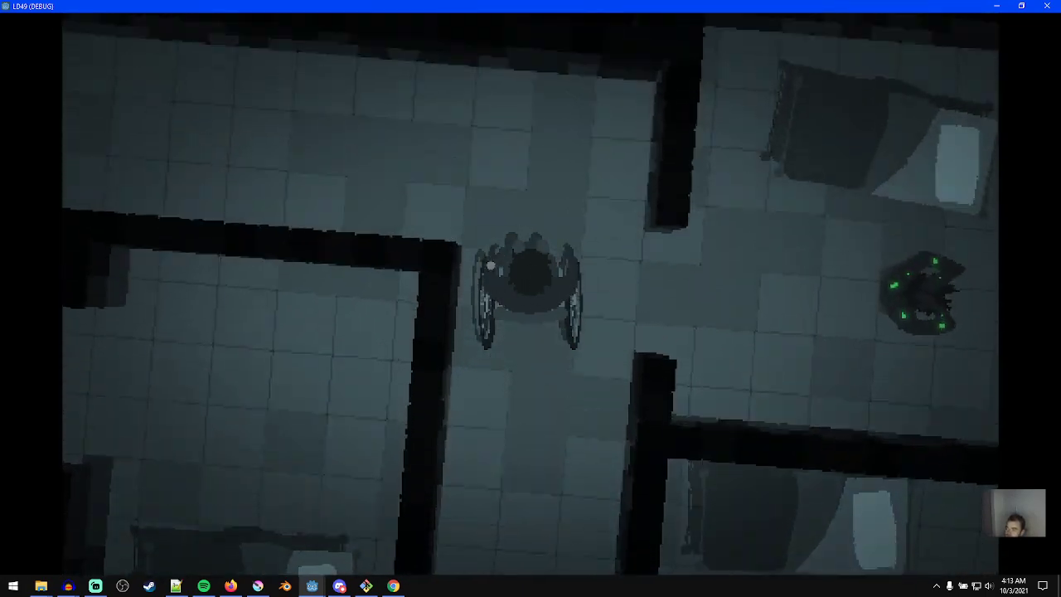
pyautogui.moveTo(490, 266); pyautogui.dragTo(507, 426)
pyautogui.press('w')
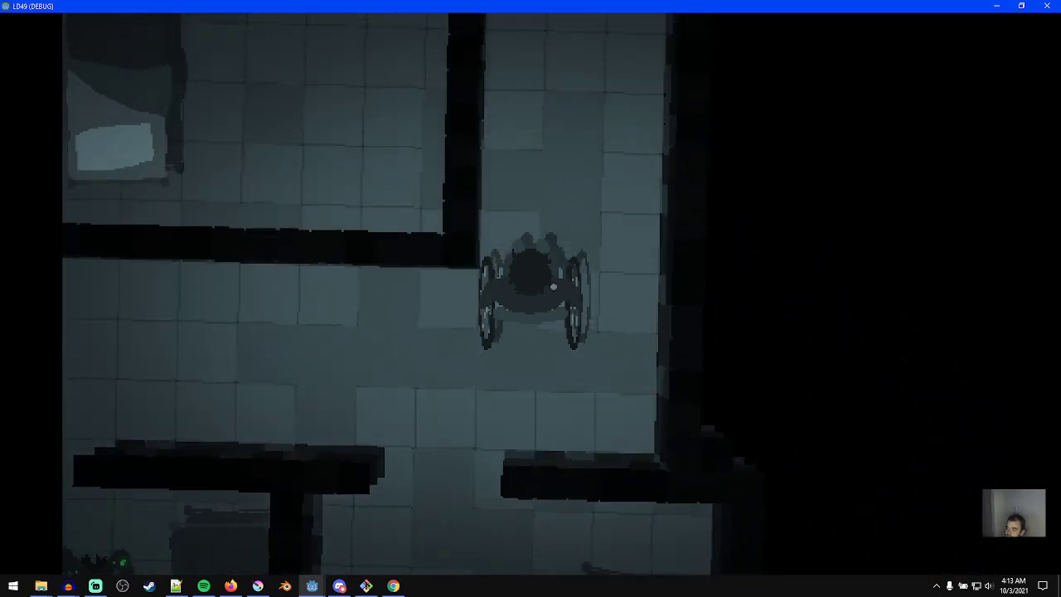
pyautogui.moveTo(497, 249); pyautogui.dragTo(526, 343)
pyautogui.moveTo(525, 232)
pyautogui.mouseDown()
pyautogui.moveTo(496, 332)
pyautogui.moveTo(521, 377)
pyautogui.mouseUp()
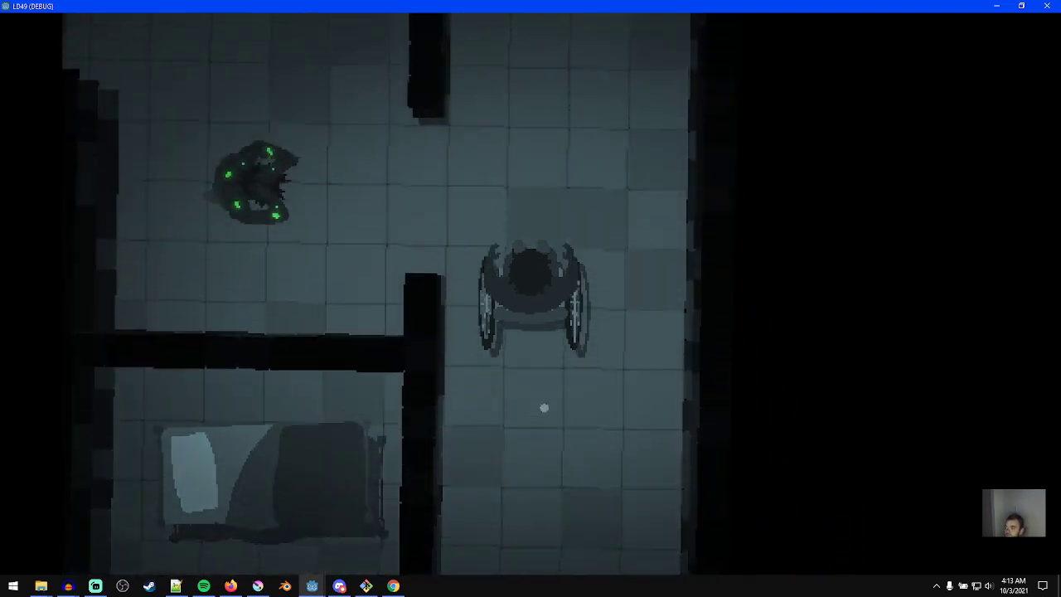
pyautogui.moveTo(549, 293); pyautogui.dragTo(519, 452)
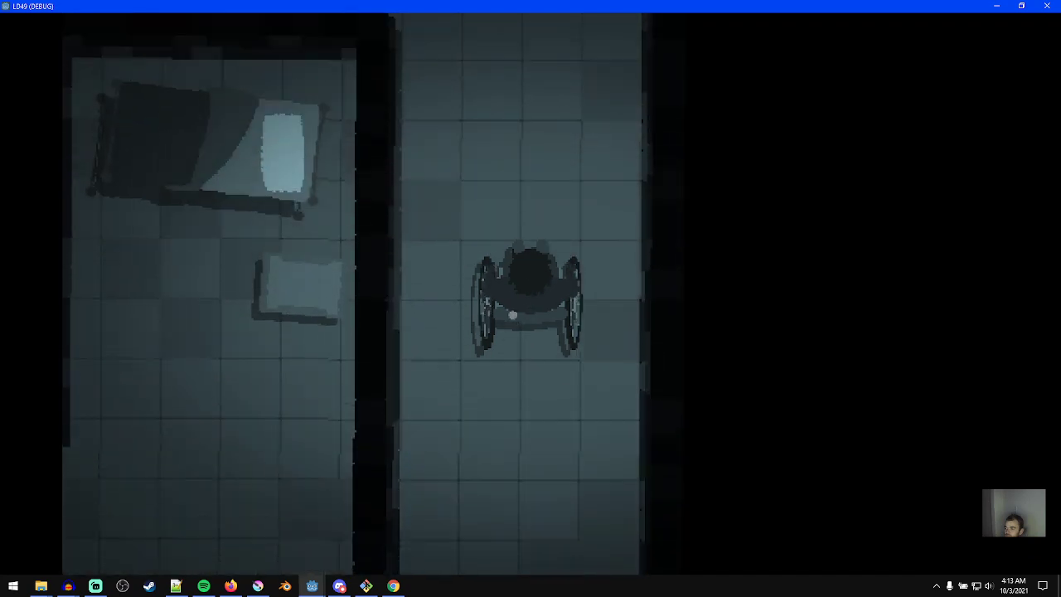
# - Steer the wheelchair around the ward rooms with beds and drive up the narrow corridor to its corner
pyautogui.moveTo(488, 251); pyautogui.dragTo(495, 407)
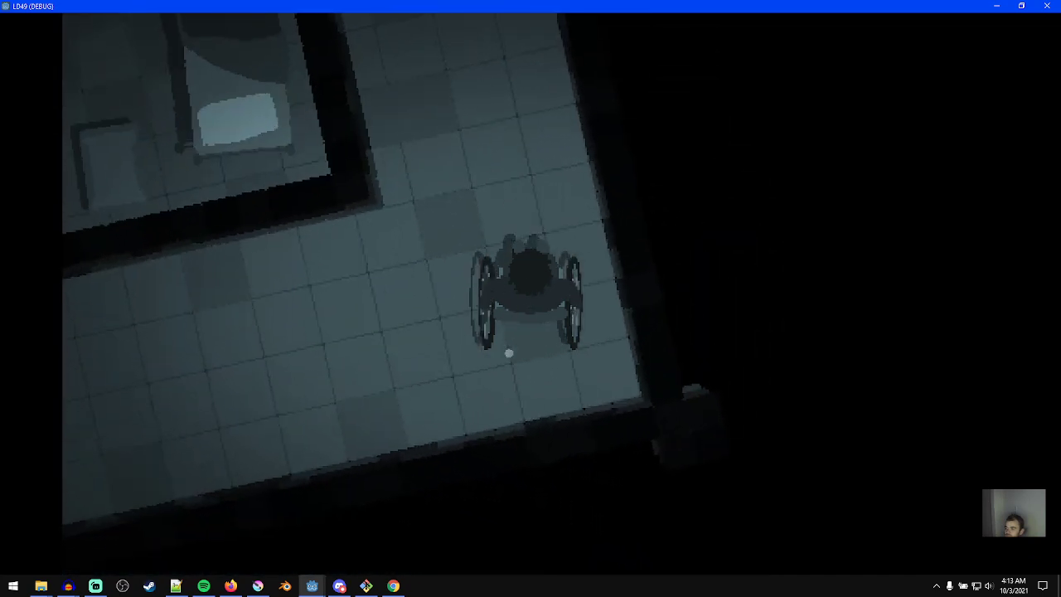
pyautogui.press('w')
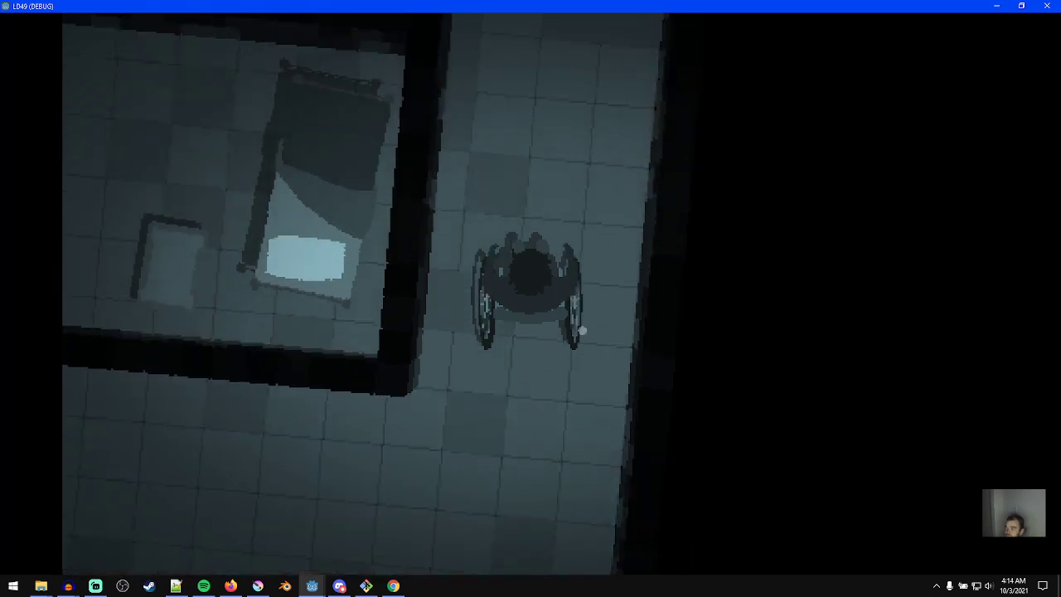
pyautogui.press('w')
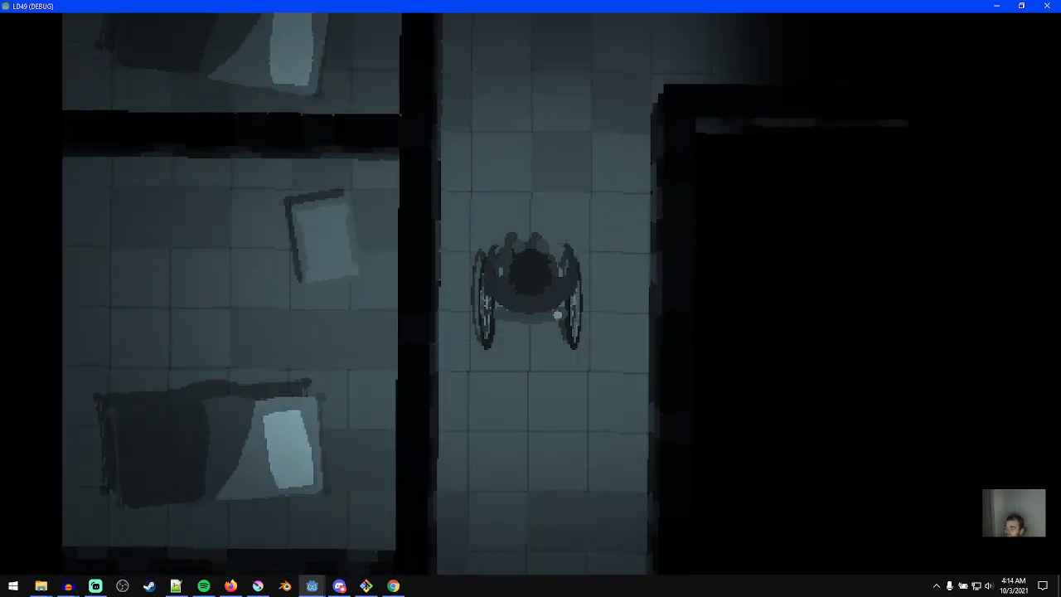
pyautogui.press('a')
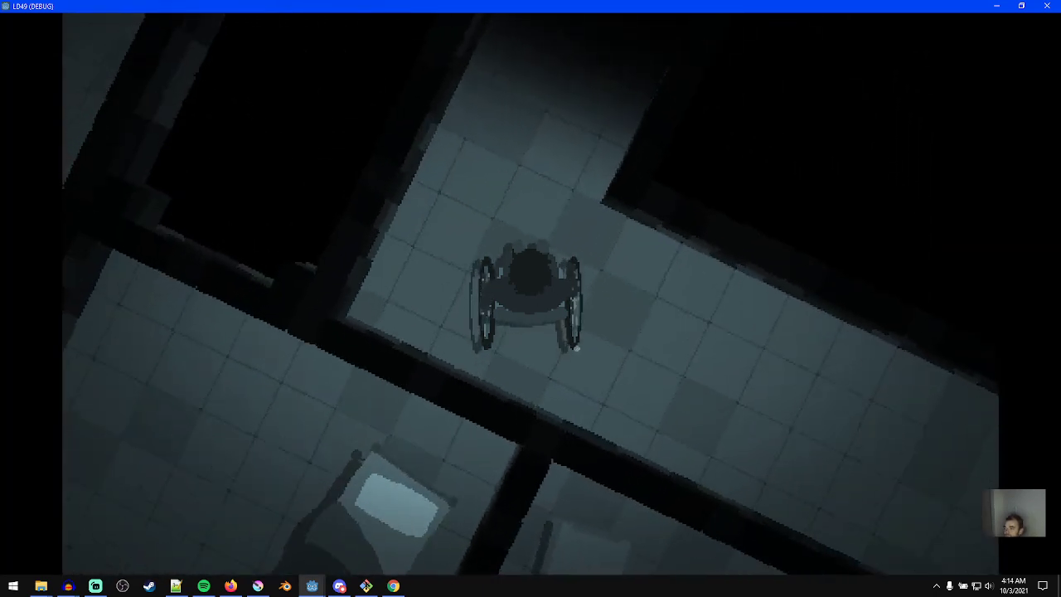
pyautogui.press('w')
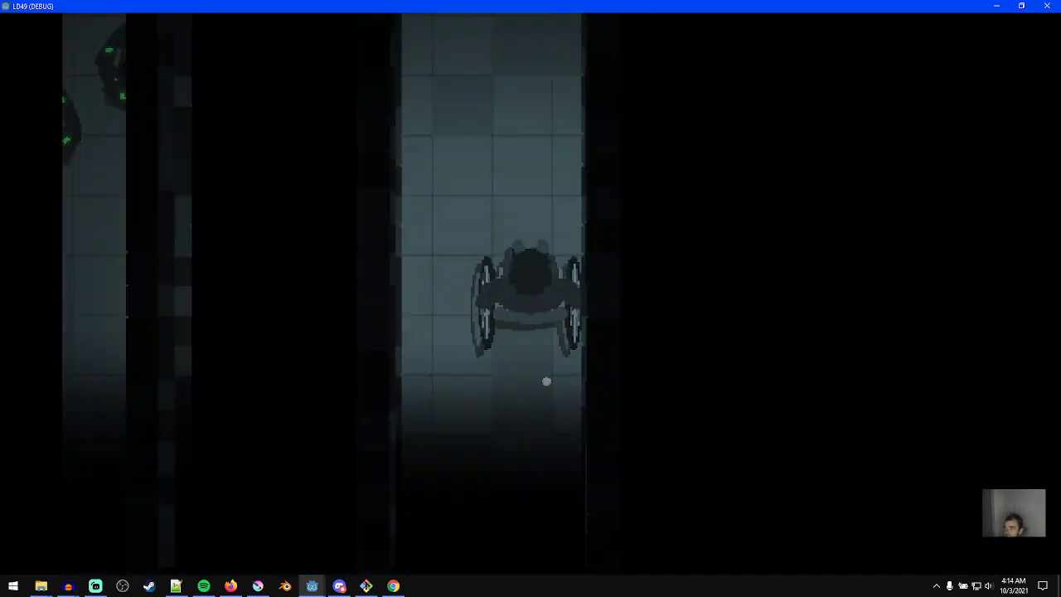
pyautogui.press('w')
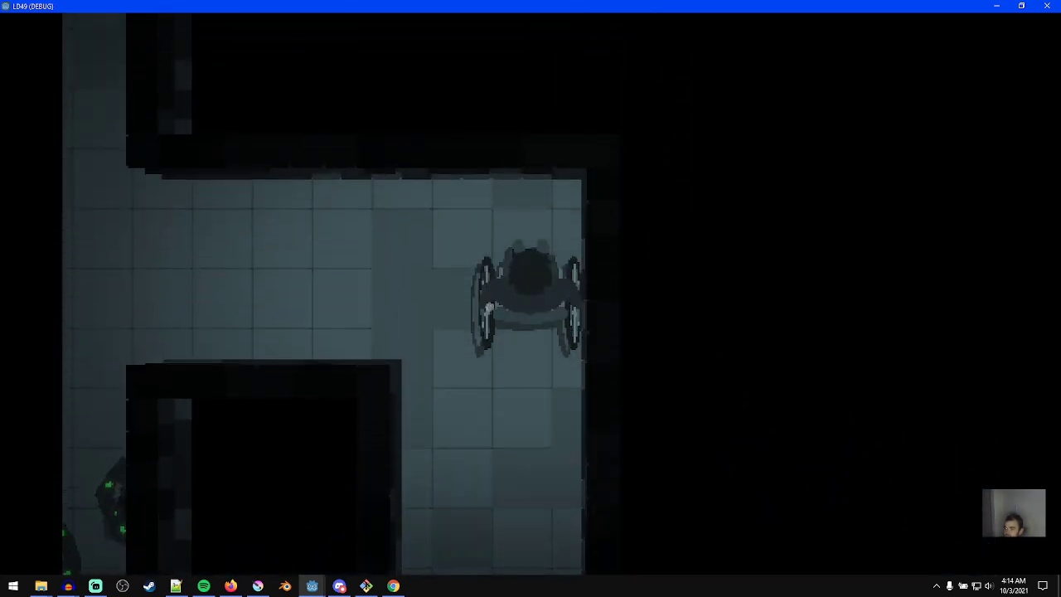
# - Turn left at the corridor corners and drive past the zombie group into the passage beside the dark block
pyautogui.press('a')
pyautogui.press('a')
pyautogui.press('w')
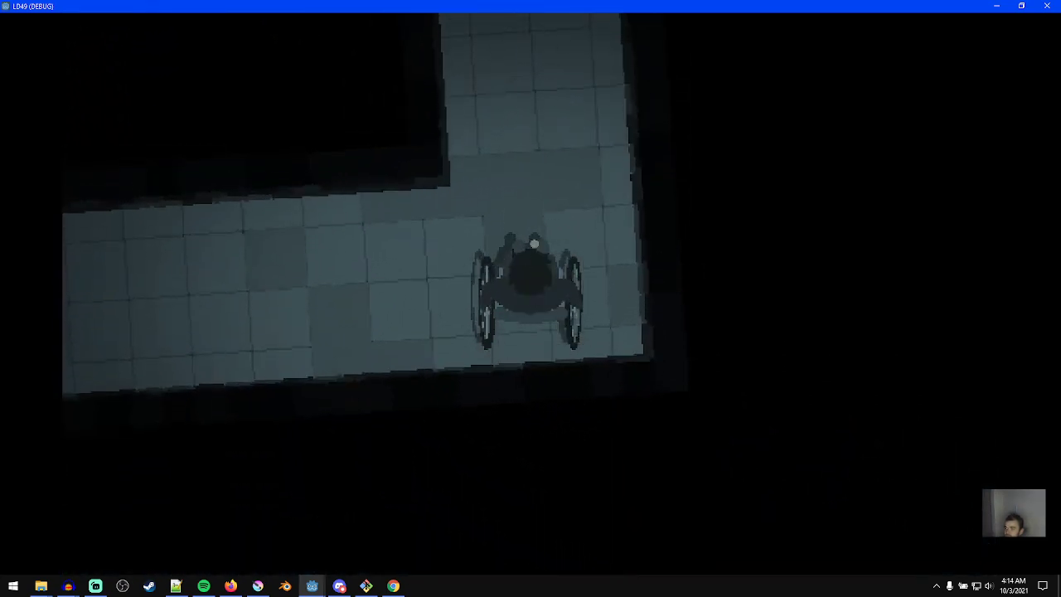
pyautogui.press('a')
pyautogui.press('w')
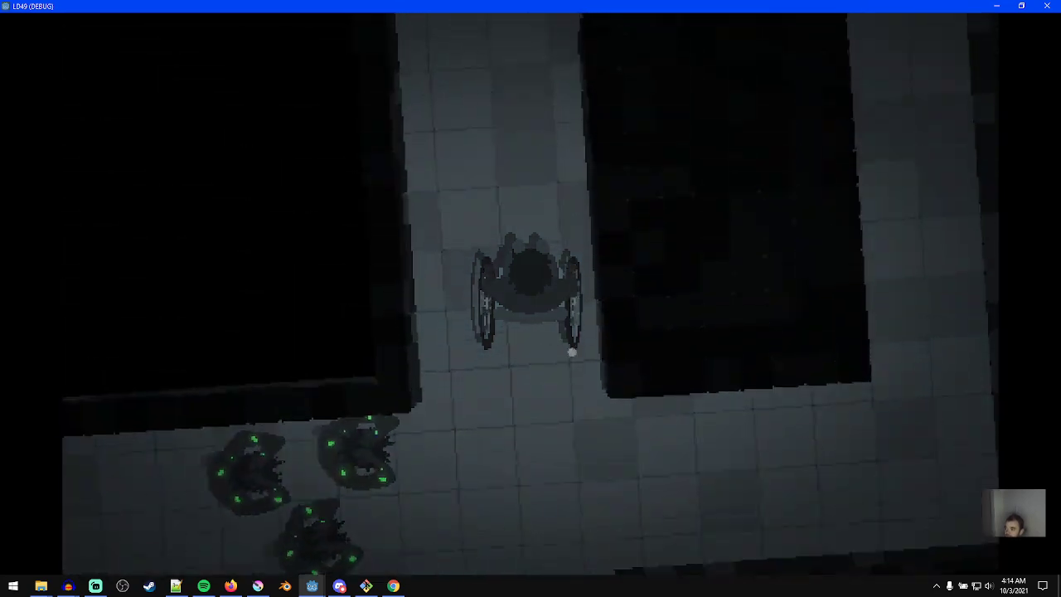
# - Weave between the dark blocks and the outer wall to evade the pursuing zombies
pyautogui.press('a')
pyautogui.press('w')
pyautogui.press('d')
pyautogui.press('w')
pyautogui.press('d')
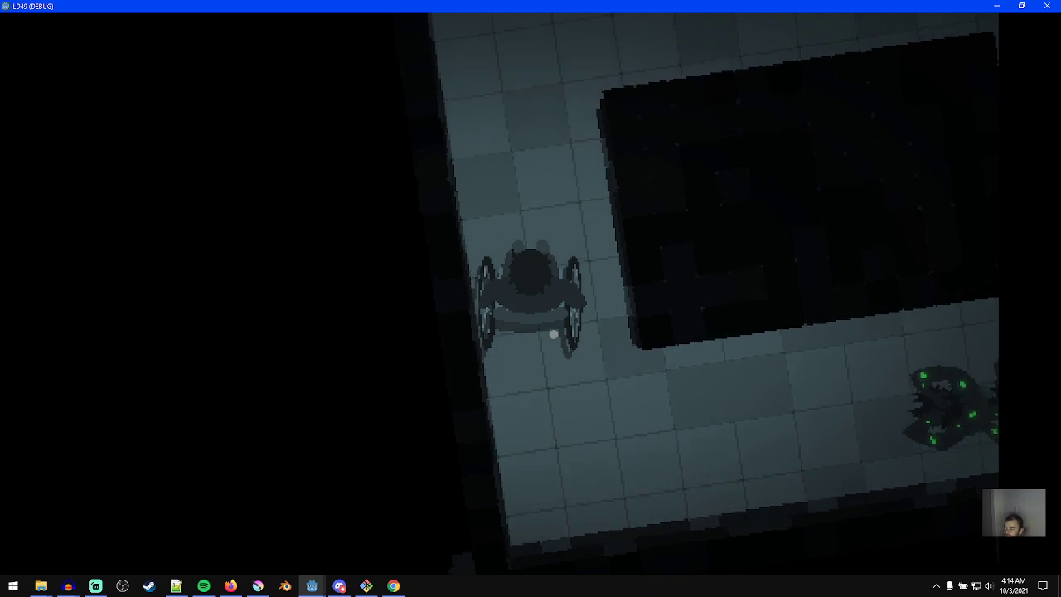
pyautogui.press('w')
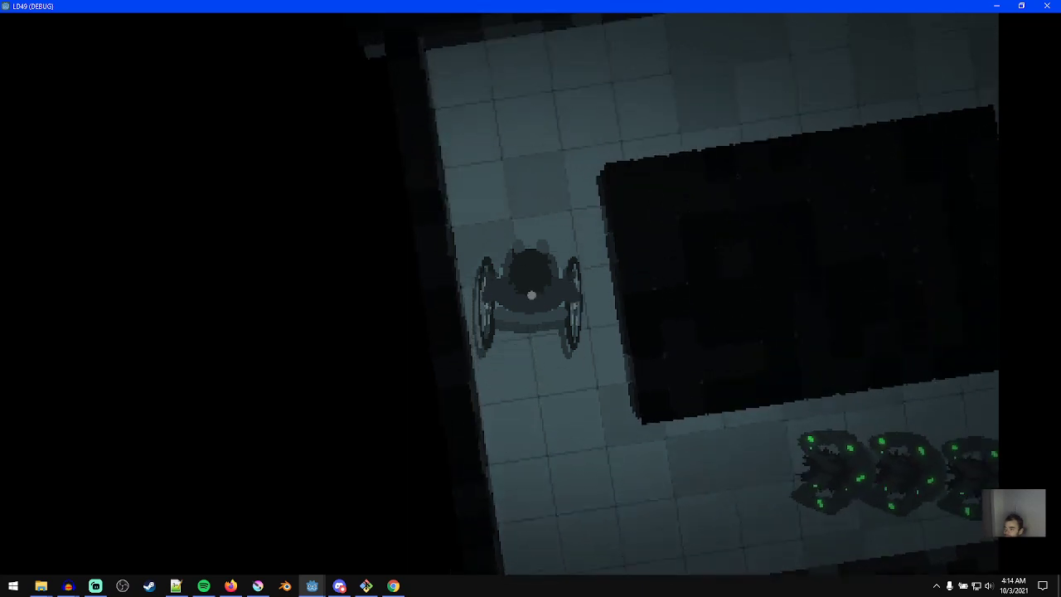
pyautogui.press('d')
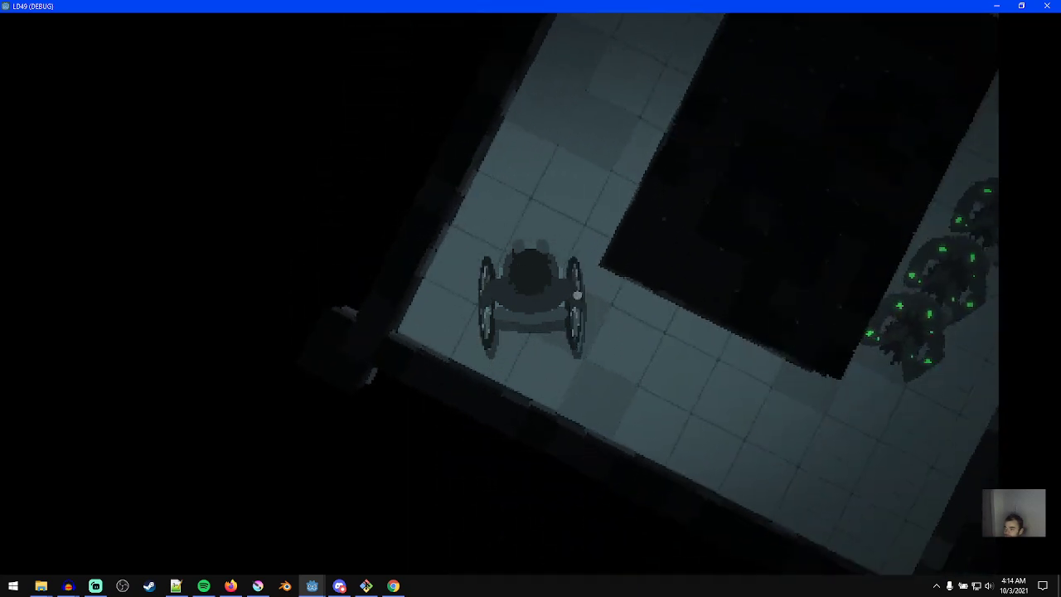
# - Circle the remaining dark blocks ahead of the three zombies and escape into the narrow unlit corridor
pyautogui.press('w')
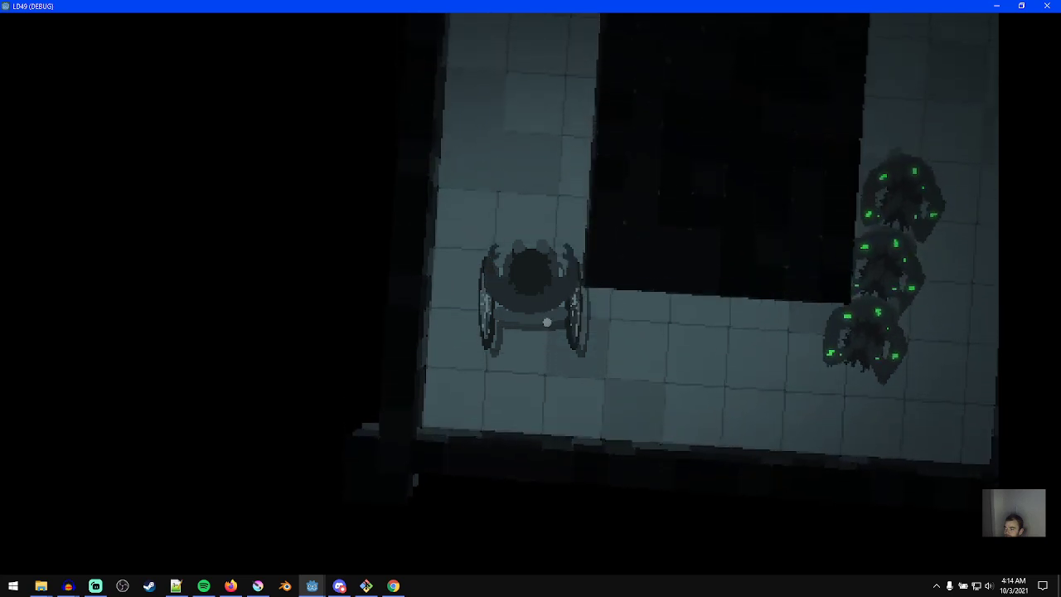
pyautogui.press('w')
pyautogui.press('w')
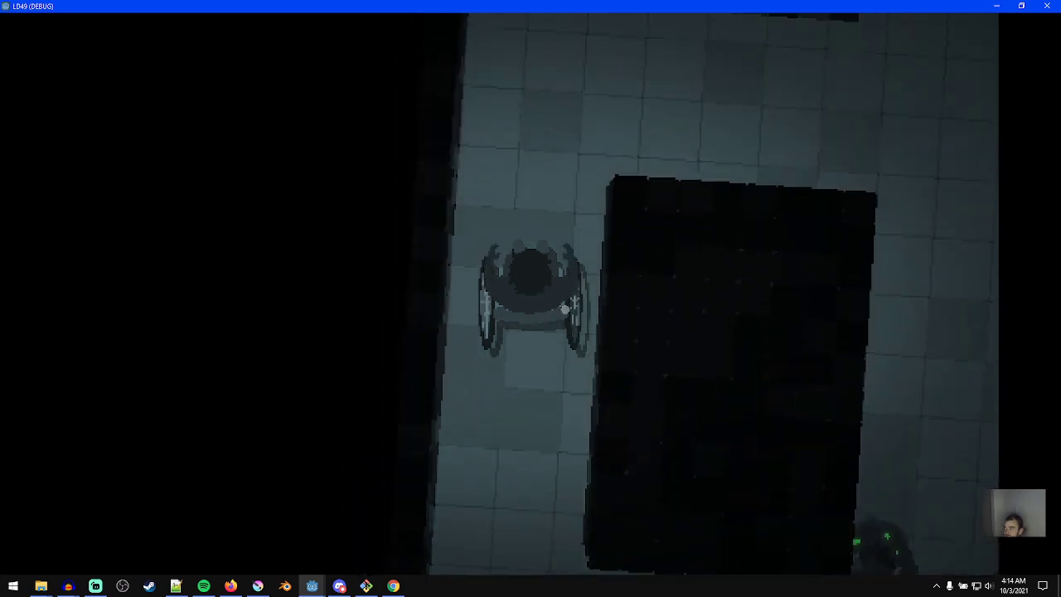
pyautogui.moveTo(580, 261); pyautogui.dragTo(608, 392)
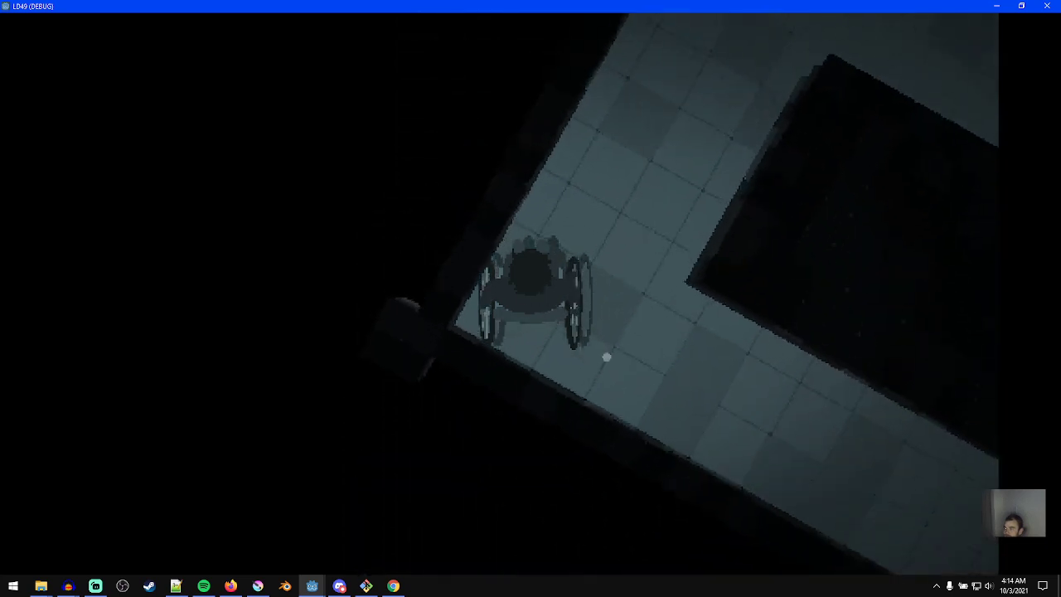
pyautogui.moveTo(599, 272); pyautogui.dragTo(578, 348)
pyautogui.press('a')
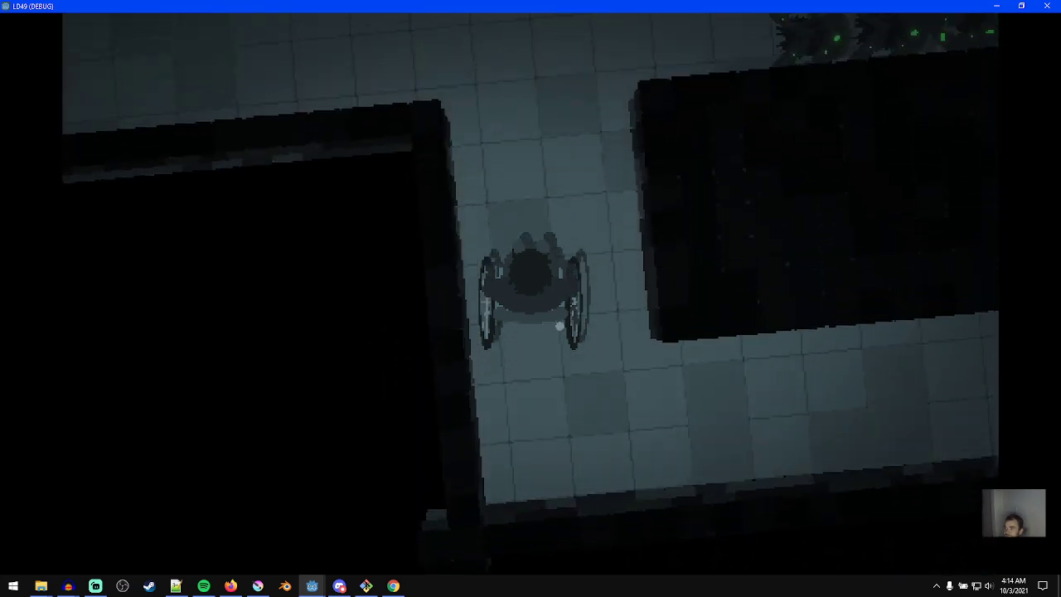
pyautogui.press('w')
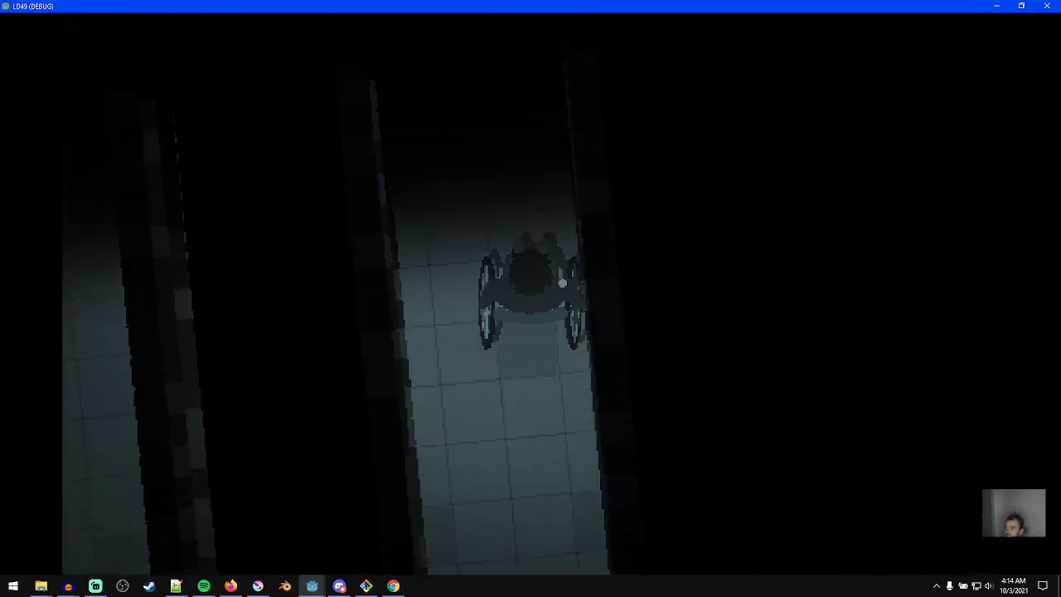
# - Follow the dark corridor into the computer room, drive up to the computer and open its terminal
pyautogui.moveTo(531, 229); pyautogui.dragTo(544, 282)
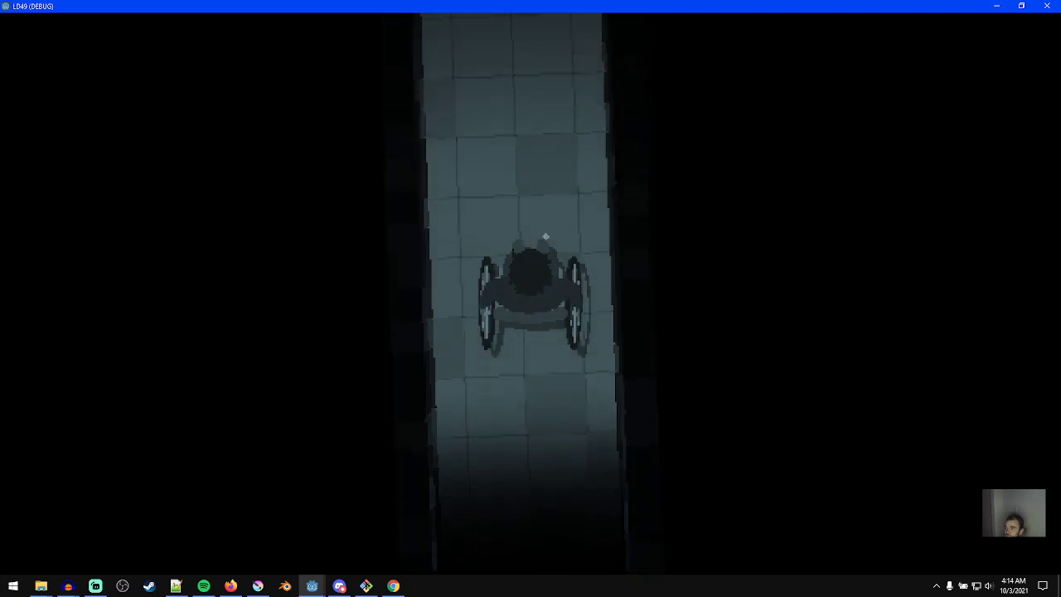
pyautogui.moveTo(536, 216); pyautogui.dragTo(556, 311)
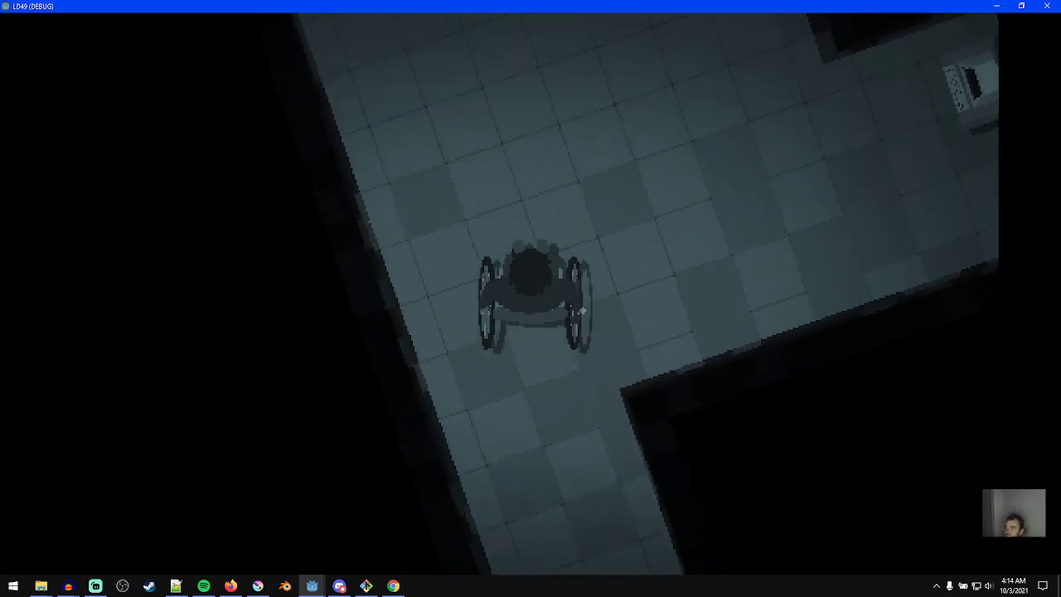
pyautogui.moveTo(563, 265); pyautogui.dragTo(582, 393)
pyautogui.moveTo(548, 244); pyautogui.dragTo(579, 332)
pyautogui.press('e')
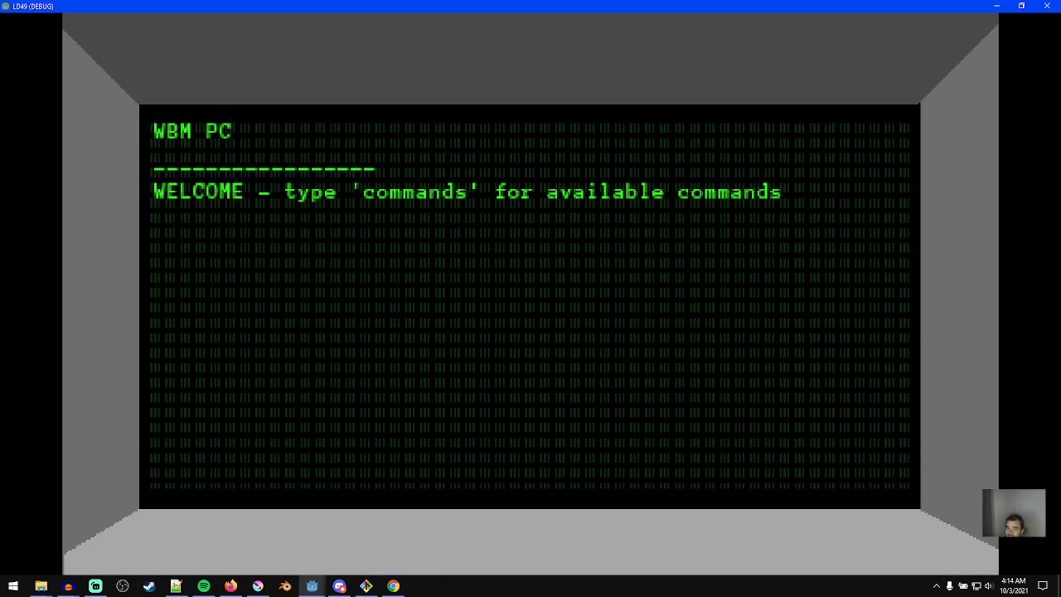
# - Power off emergency_lights, elevators and life_support in the WBM PC terminal
pyautogui.hotkey('alt', 'Tab')
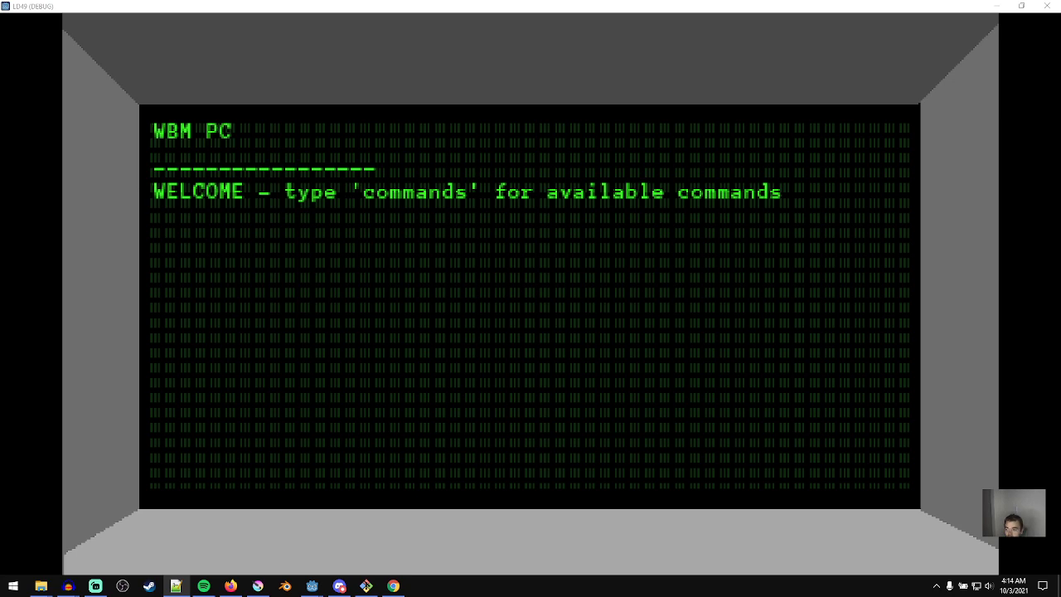
pyautogui.write('power_off emergency_lights')
pyautogui.press('Return')
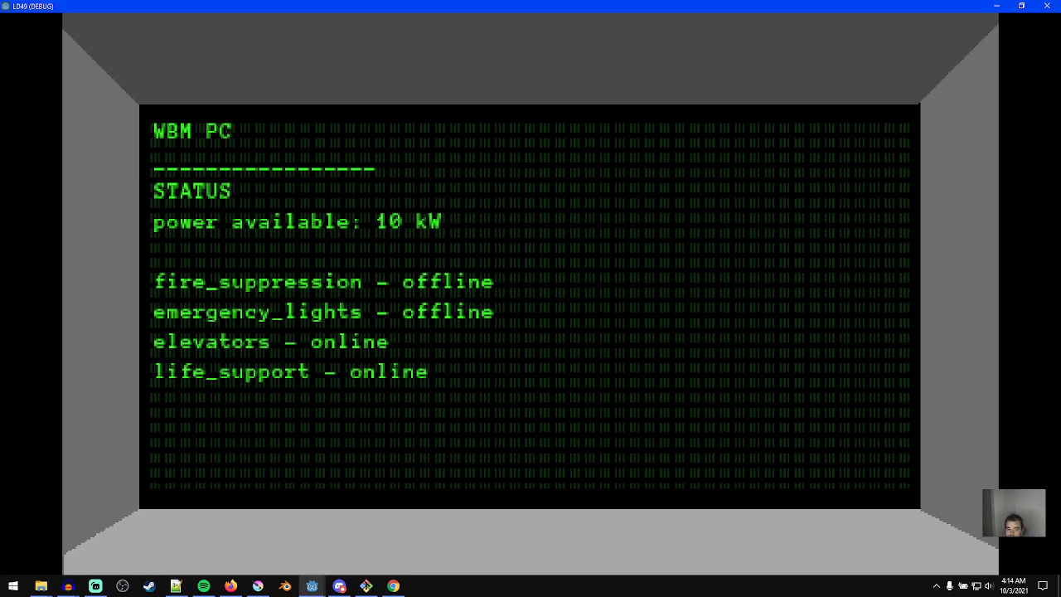
pyautogui.hotkey('alt', 'Tab')
pyautogui.hotkey('alt', 'Tab')
pyautogui.write('power_off elevators')
pyautogui.press('Return')
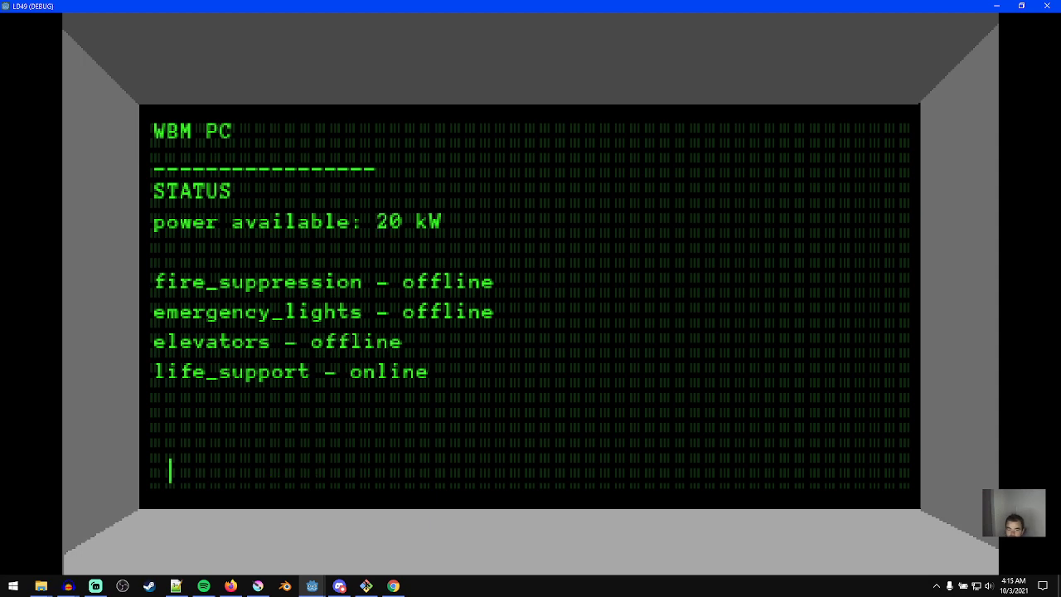
pyautogui.hotkey('alt', 'Tab')
pyautogui.hotkey('alt', 'Tab')
pyautogui.write('power_off life_support')
pyautogui.press('Return')
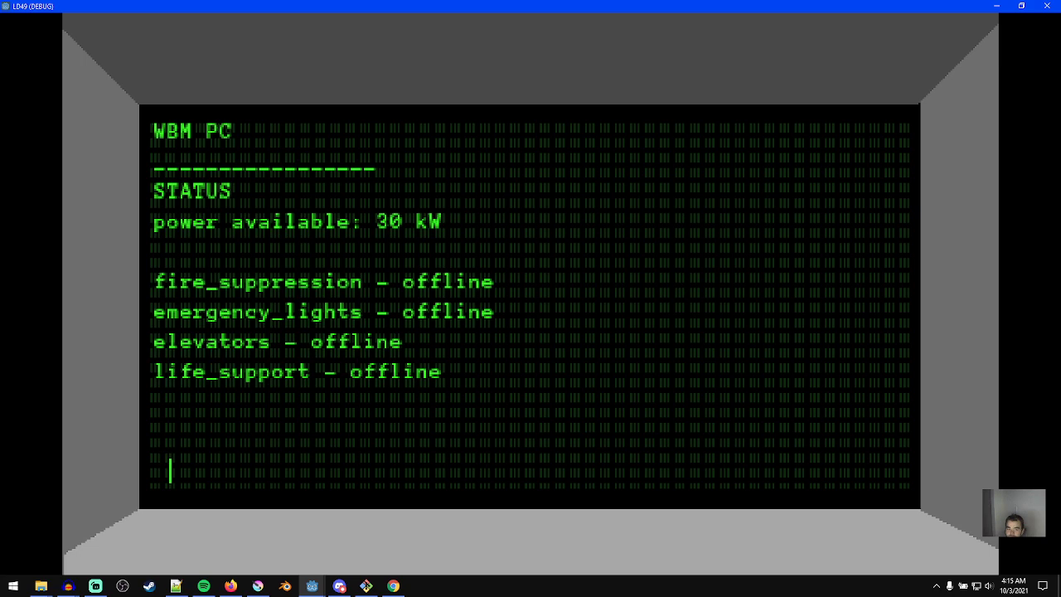
# - Power on fire_suppression in the terminal and exit the computer
pyautogui.hotkey('alt', 'Tab')
pyautogui.hotkey('alt', 'Tab')
pyautogui.write('power_on fire_suppression')
pyautogui.press('Return')
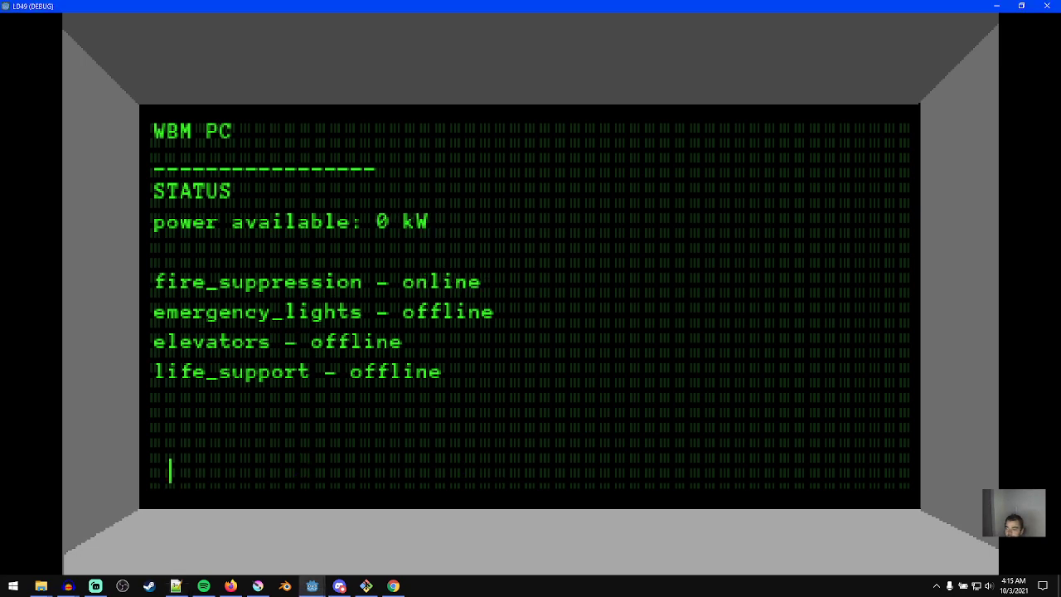
pyautogui.write('exit')
pyautogui.press('Return')
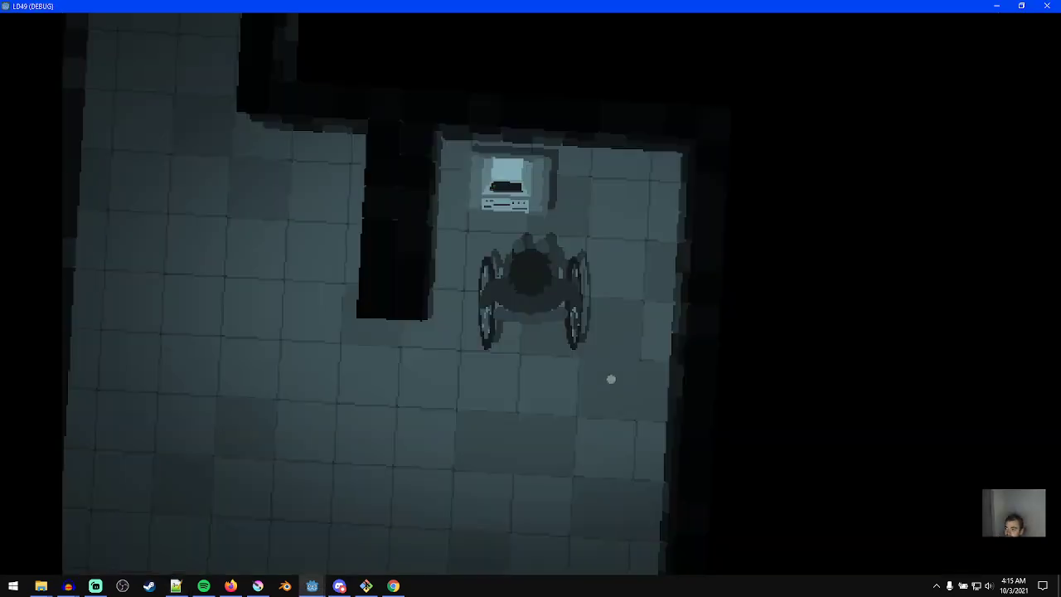
# - Back away from the computer, drive out of the room and turn left at the corridor corner
pyautogui.press('s')
pyautogui.press('a')
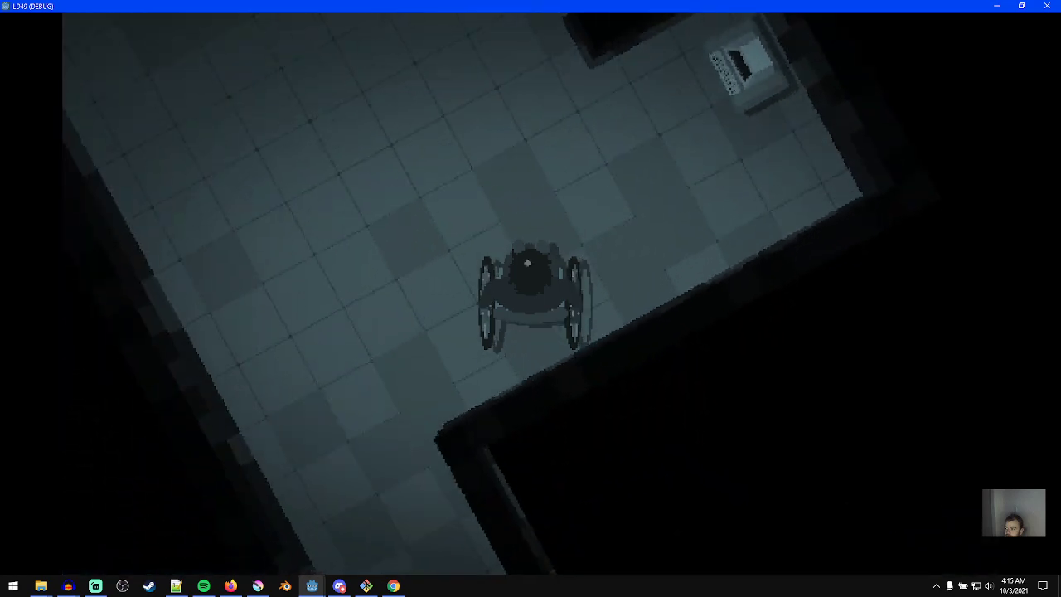
pyautogui.press('w')
pyautogui.press('a')
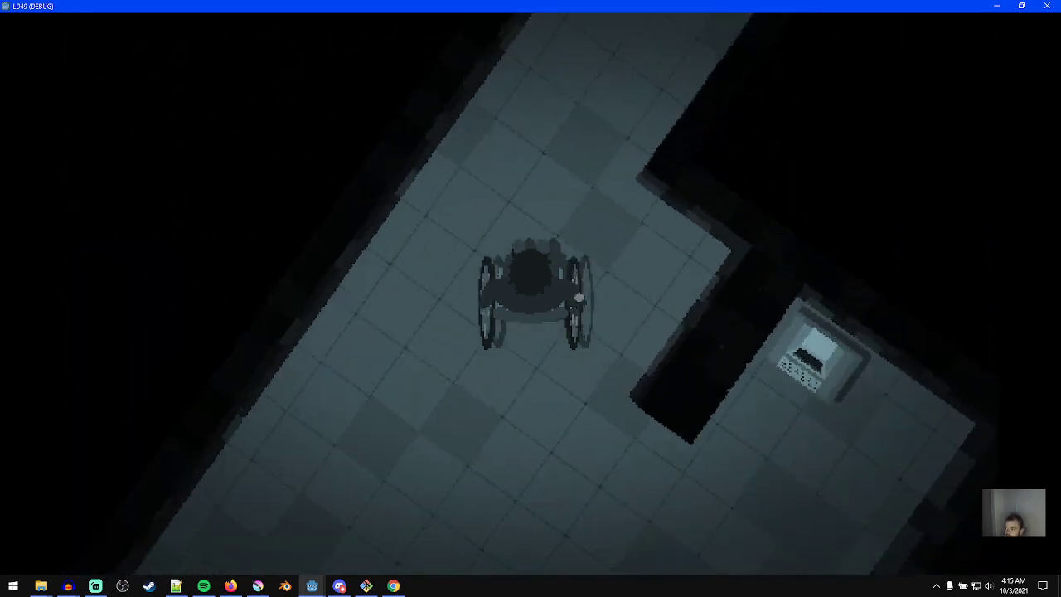
pyautogui.press('w')
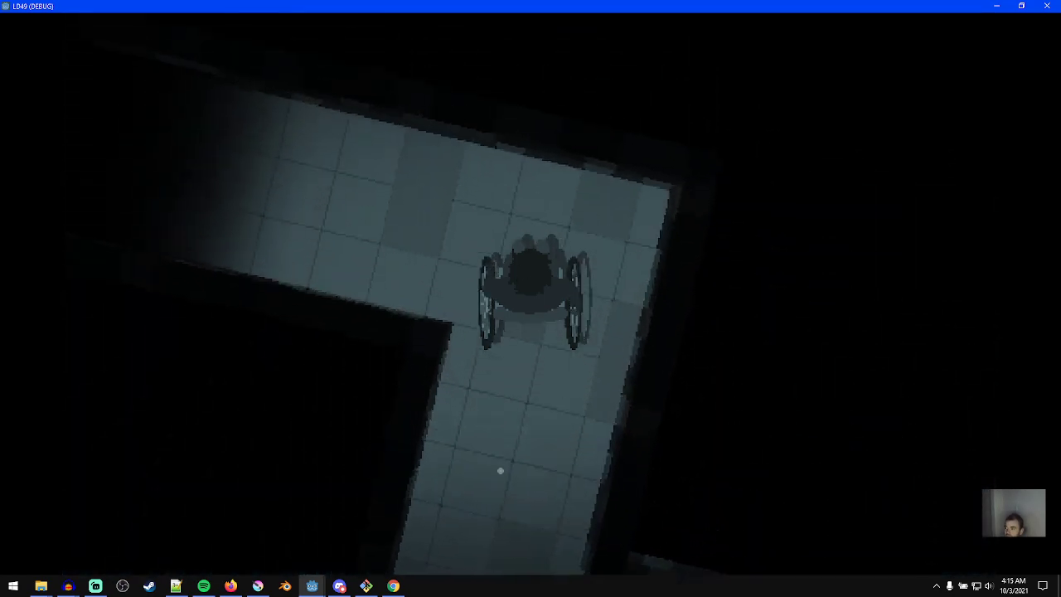
pyautogui.press('a')
pyautogui.press('a')
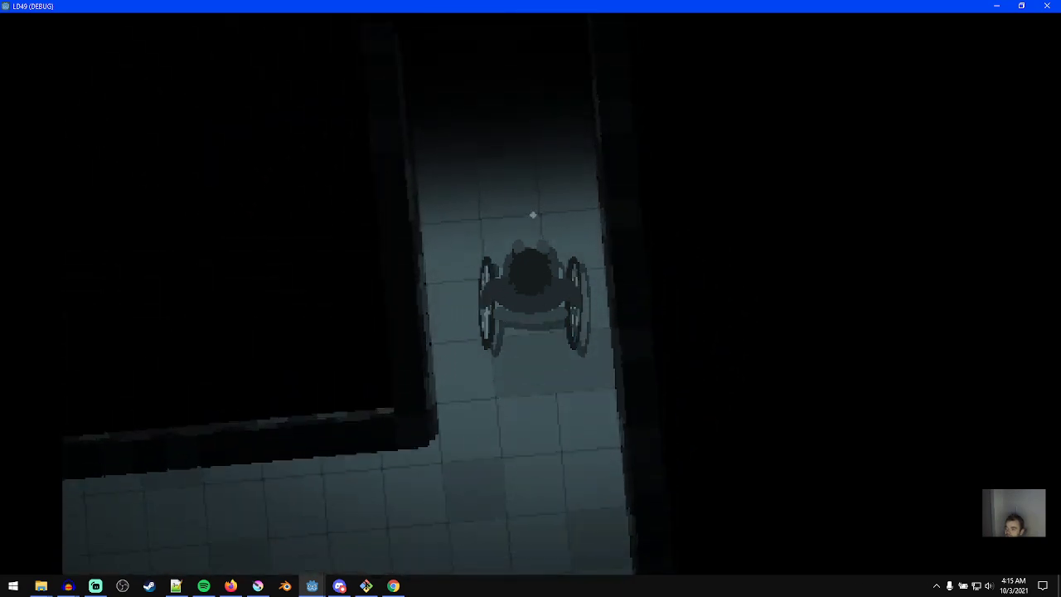
# - Drive straight along the final wide corridor past the standing zombies until the ending credits
pyautogui.press('w')
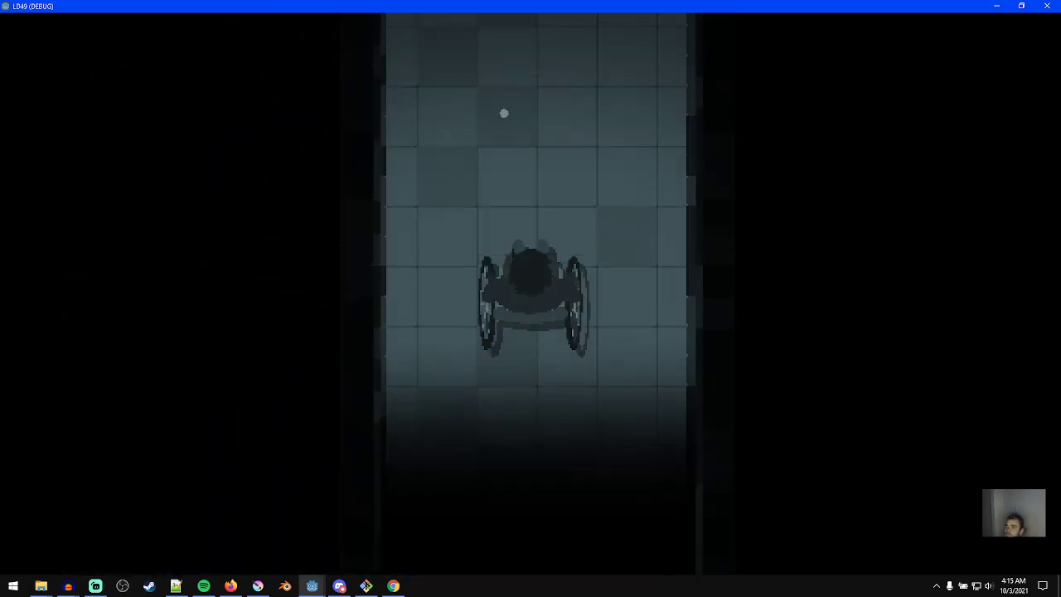
pyautogui.press('w')
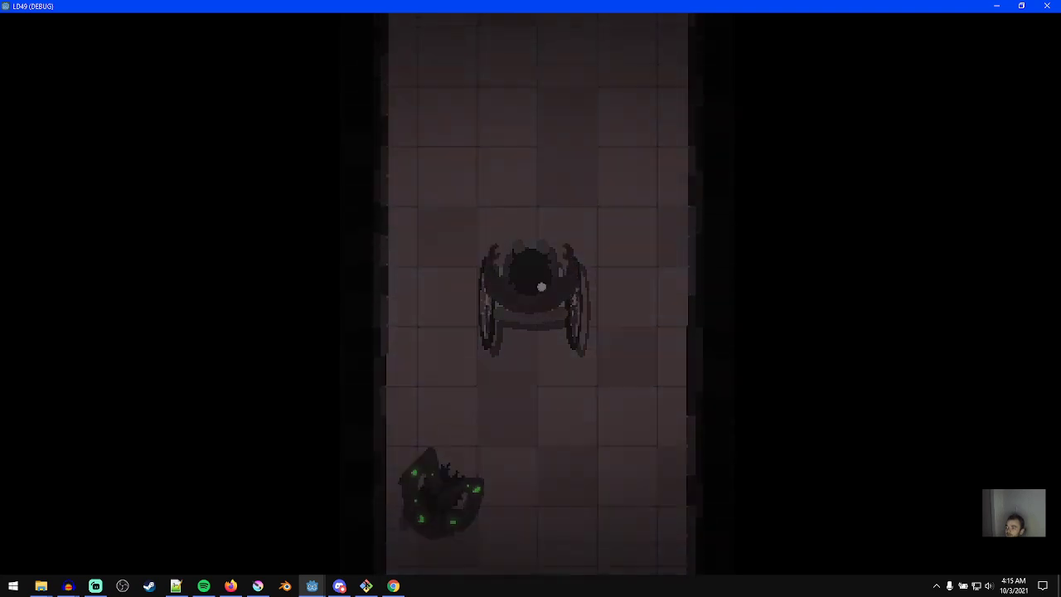
pyautogui.press('w')
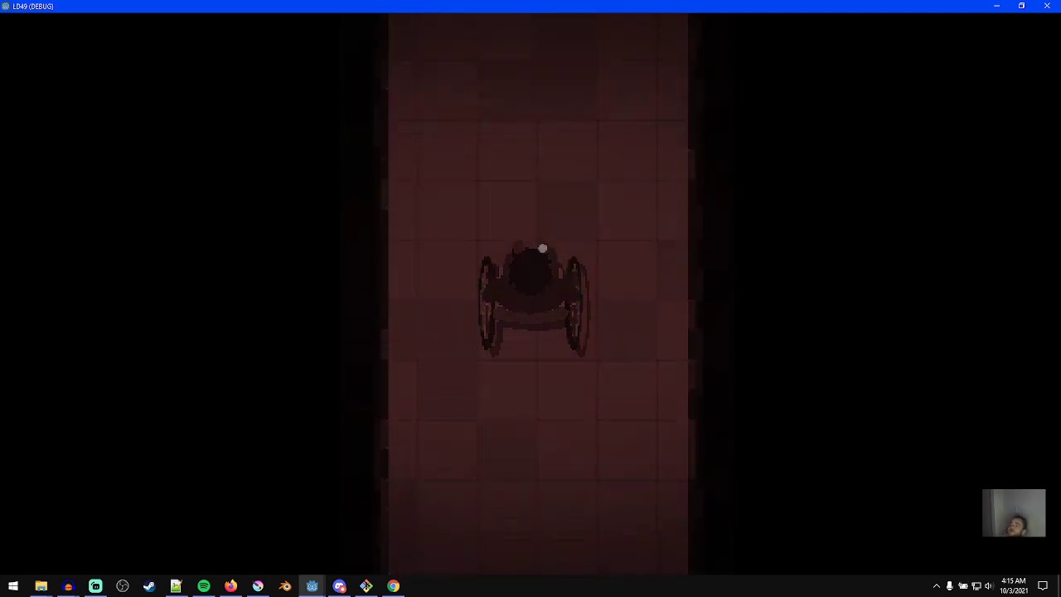
pyautogui.press('w')
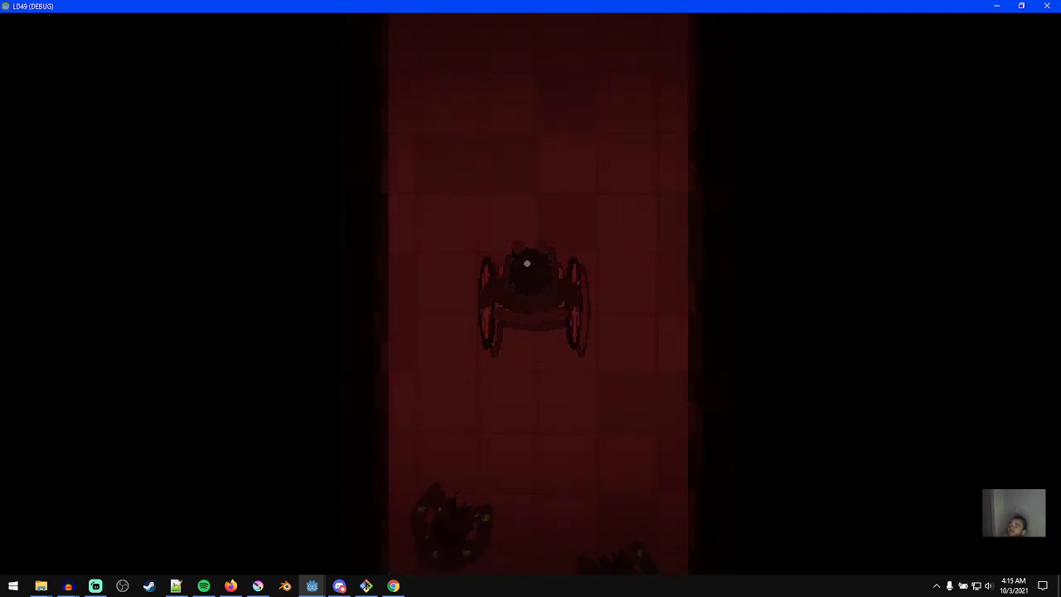
pyautogui.press('w')
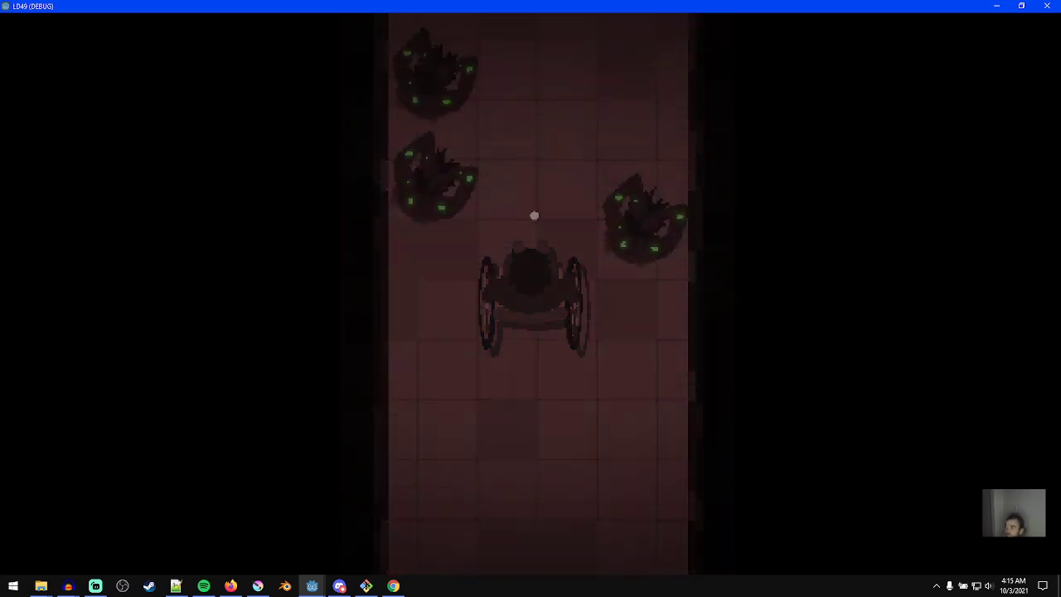
pyautogui.moveTo(530, 196); pyautogui.dragTo(533, 351)
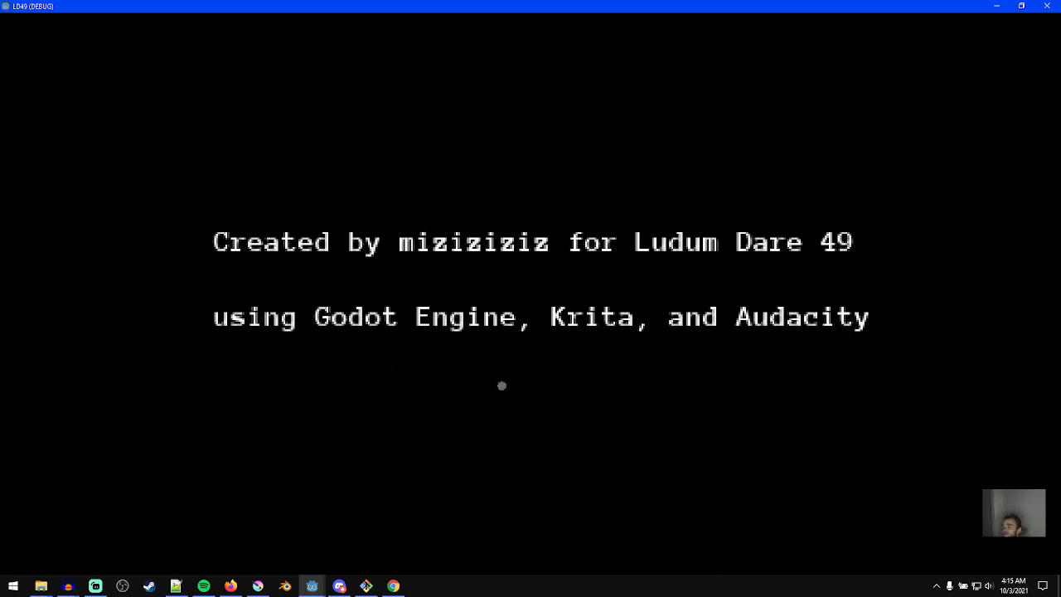
# - Quit the running game and select the three KeySounds audio players under Computer in the PuzzleRoom scene
pyautogui.press('Escape')
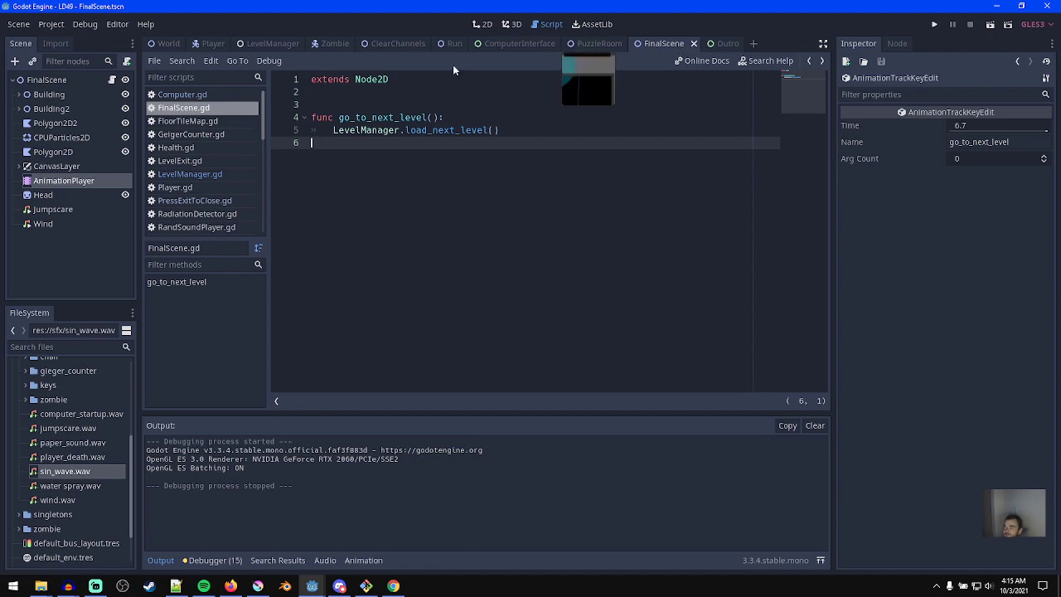
pyautogui.click(597, 43)
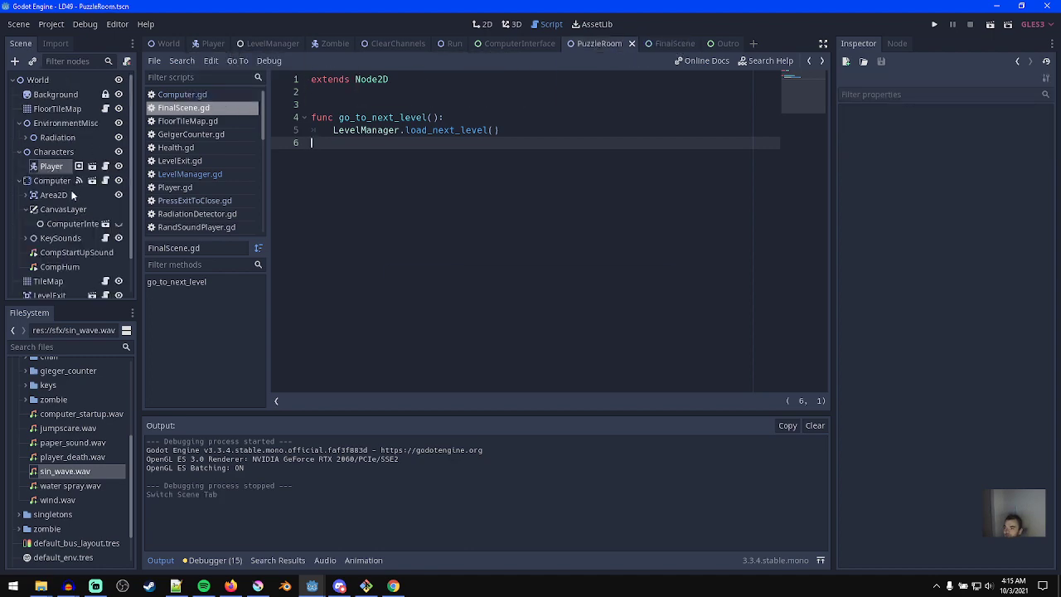
pyautogui.click(53, 195)
pyautogui.click(58, 266)
pyautogui.click(58, 239)
pyautogui.click(33, 240)
pyautogui.click(70, 252)
pyautogui.click(72, 266)
pyautogui.click(73, 281)
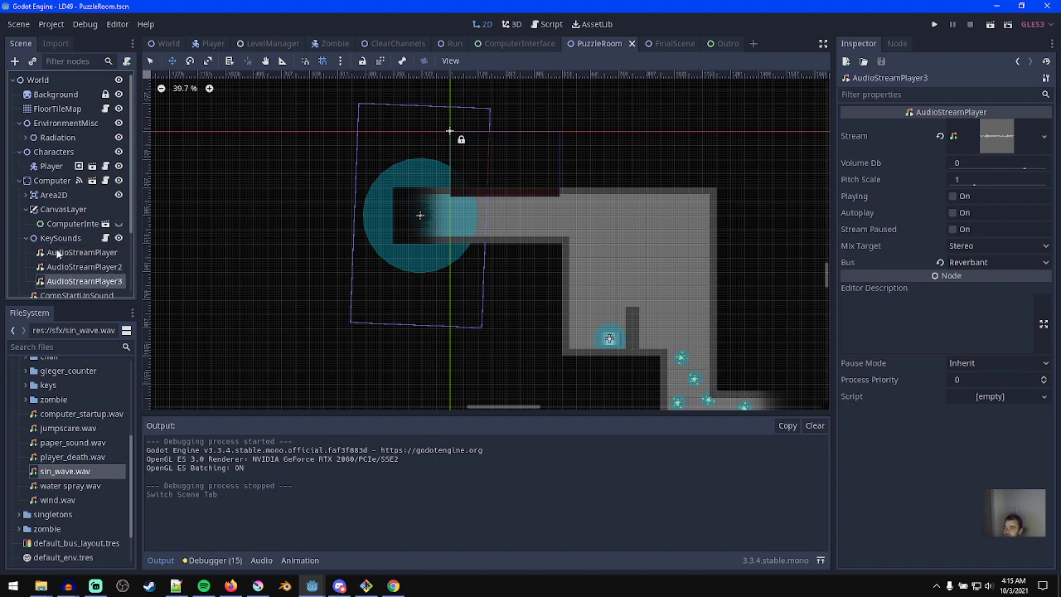
pyautogui.keyDown('shift'); pyautogui.click(58, 252); pyautogui.keyUp('shift')
# - Try the three key-sound players at a volume of 5 dB and at 8 dB, previewing the sound
pyautogui.click(958, 162)
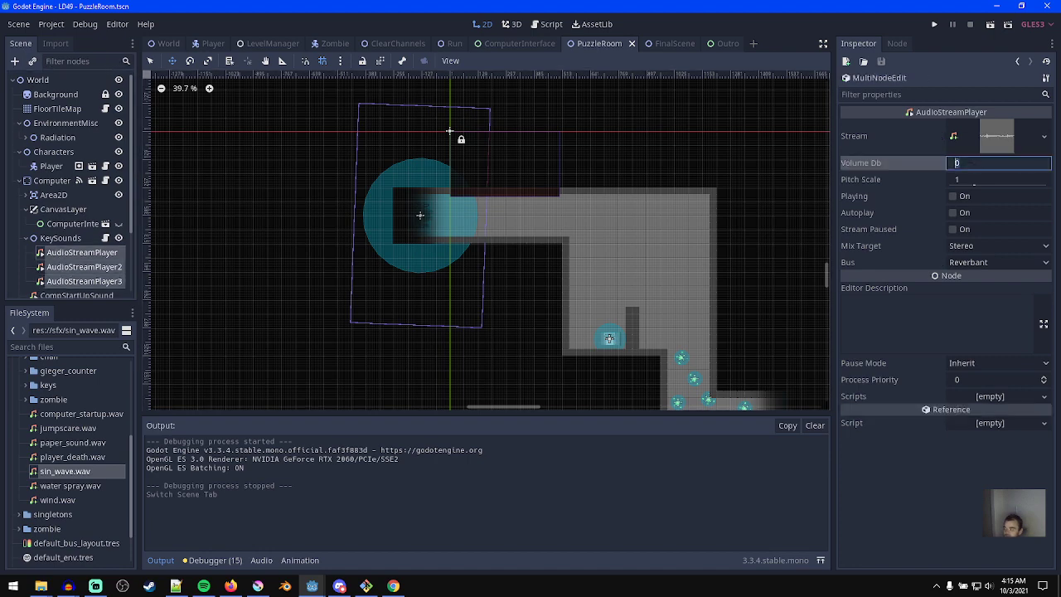
pyautogui.write('5')
pyautogui.press('Return')
pyautogui.doubleClick(969, 197)
pyautogui.click(983, 164)
pyautogui.write('8')
pyautogui.press('Return')
pyautogui.click(968, 197)
pyautogui.click(968, 198)
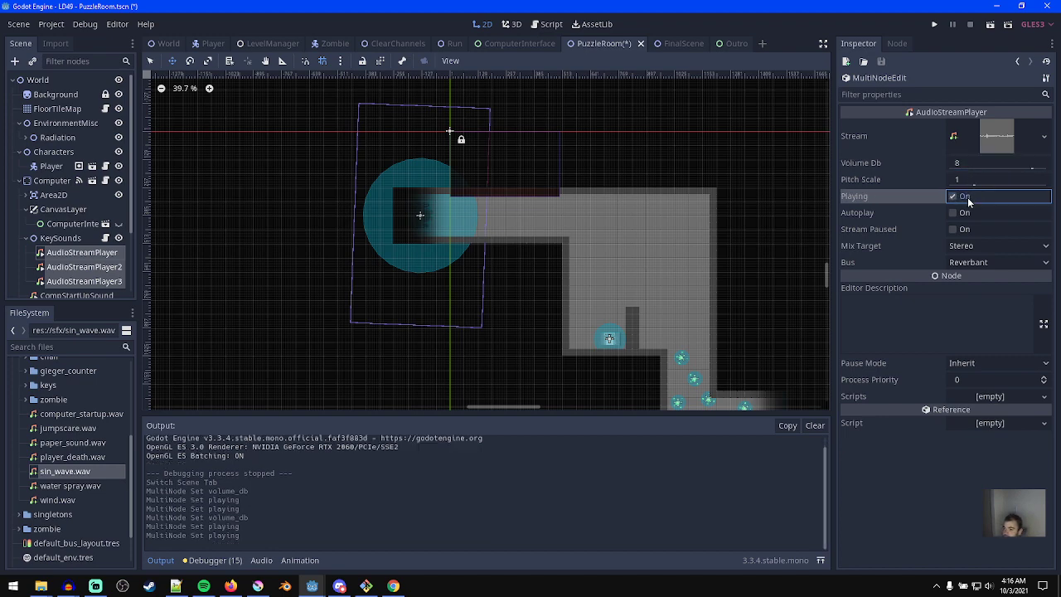
# - Preview CompStartUpSound and the first key-sound player to compare their loudness
pyautogui.scroll(-1, 74, 249)
pyautogui.click(76, 268)
pyautogui.click(964, 197)
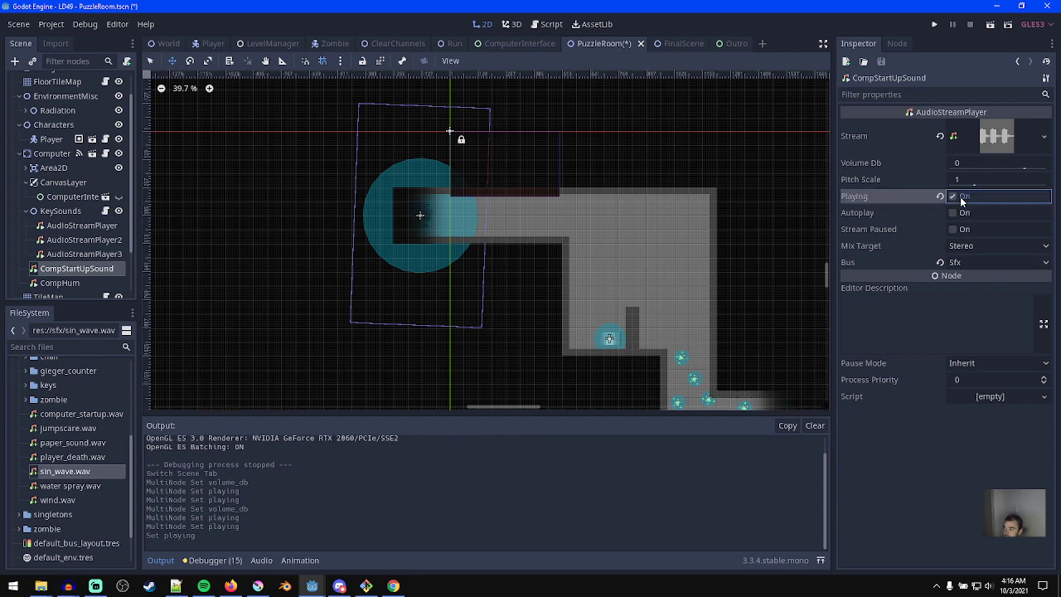
pyautogui.click(81, 226)
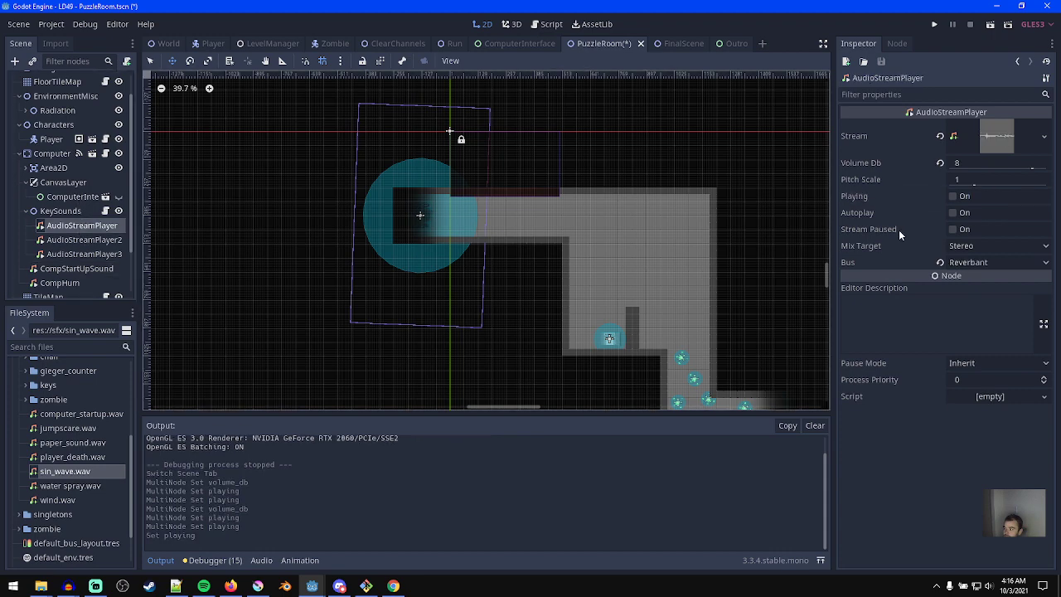
pyautogui.click(954, 196)
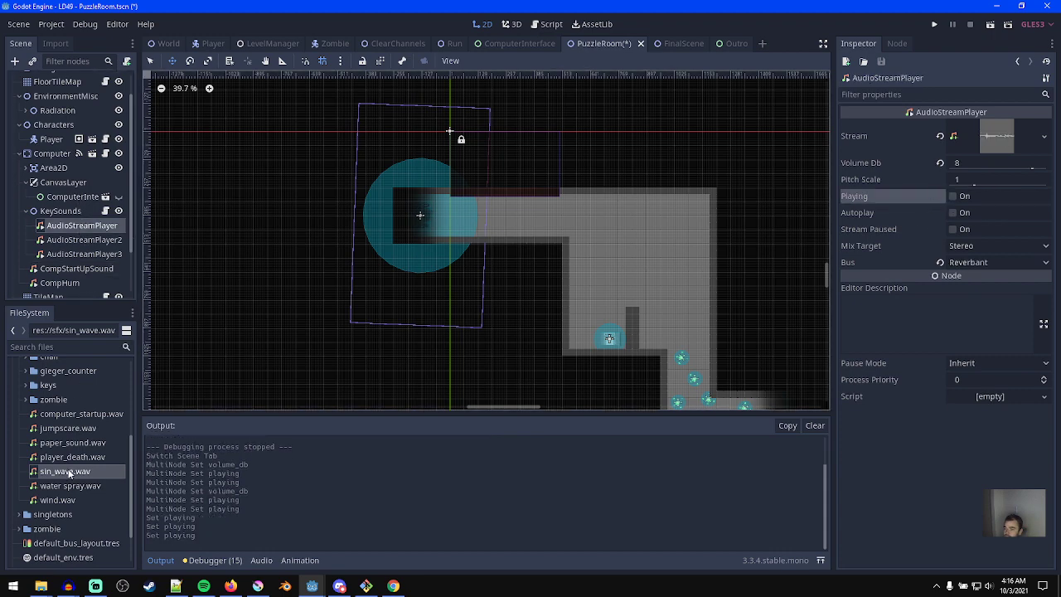
# - Reimport key_1.wav, key_2.wav and key_3.wav from the sfx/keys folder with Normalize enabled
pyautogui.doubleClick(48, 384)
pyautogui.click(65, 399)
pyautogui.keyDown('shift'); pyautogui.click(66, 428); pyautogui.keyUp('shift')
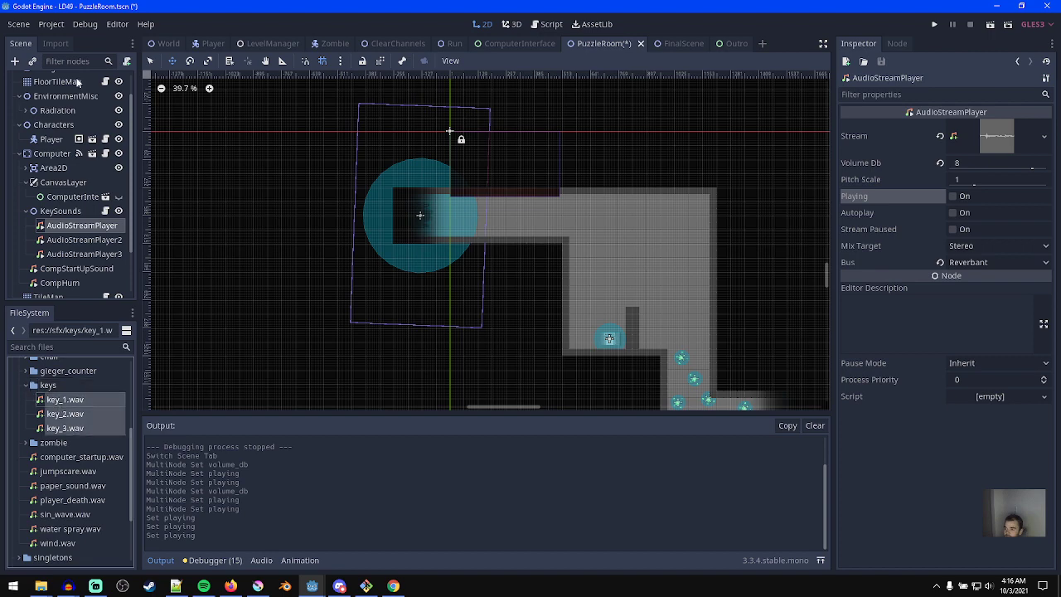
pyautogui.click(67, 43)
pyautogui.click(86, 202)
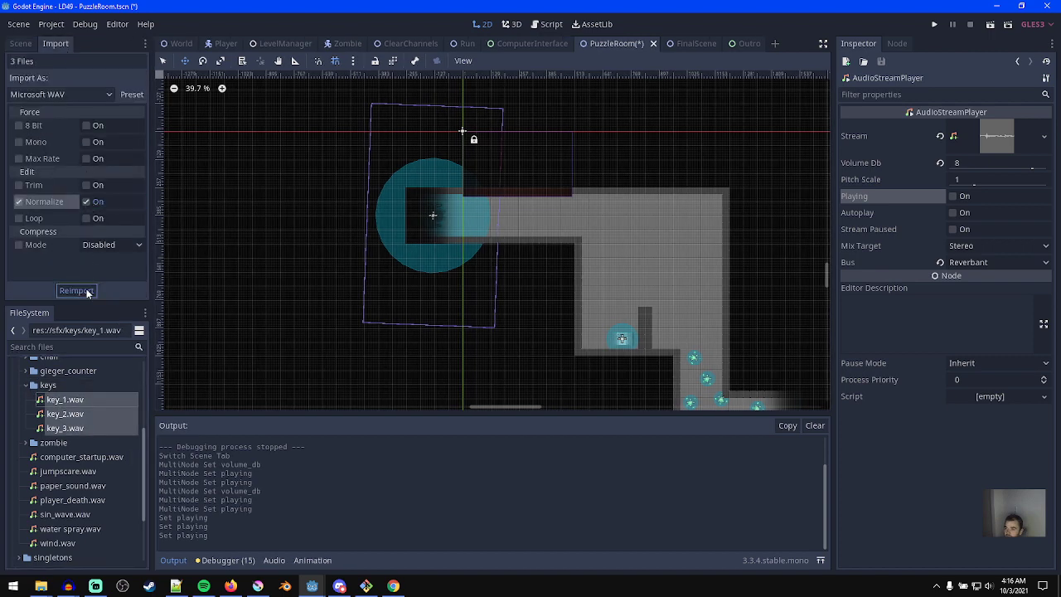
pyautogui.click(83, 289)
# - Set Volume Db of the three key-sound players to 0 and preview them
pyautogui.click(21, 44)
pyautogui.keyDown('shift'); pyautogui.click(86, 254); pyautogui.keyUp('shift')
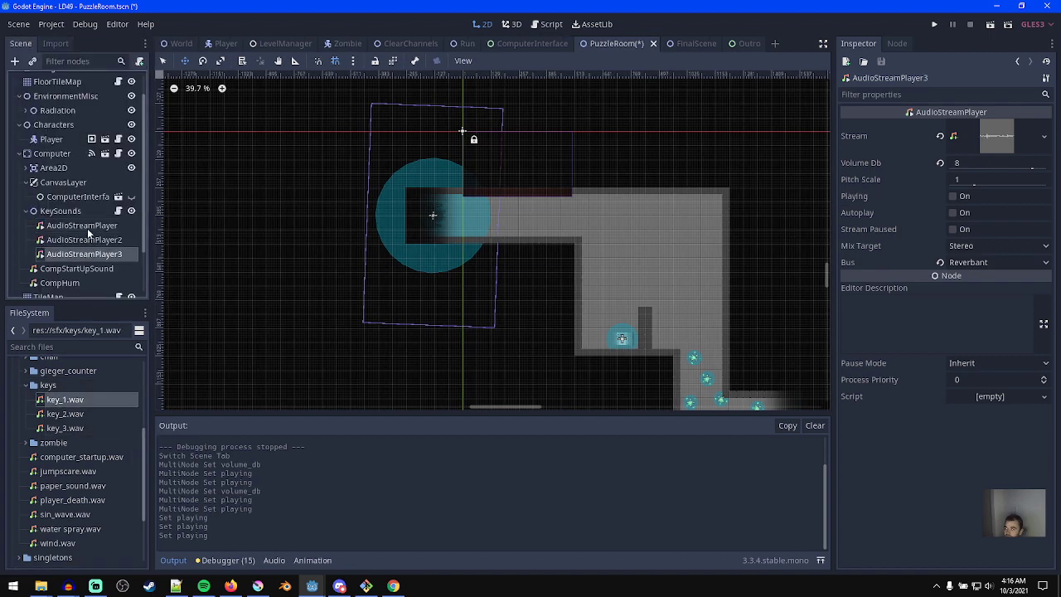
pyautogui.click(82, 225)
pyautogui.keyDown('shift'); pyautogui.click(86, 254); pyautogui.keyUp('shift')
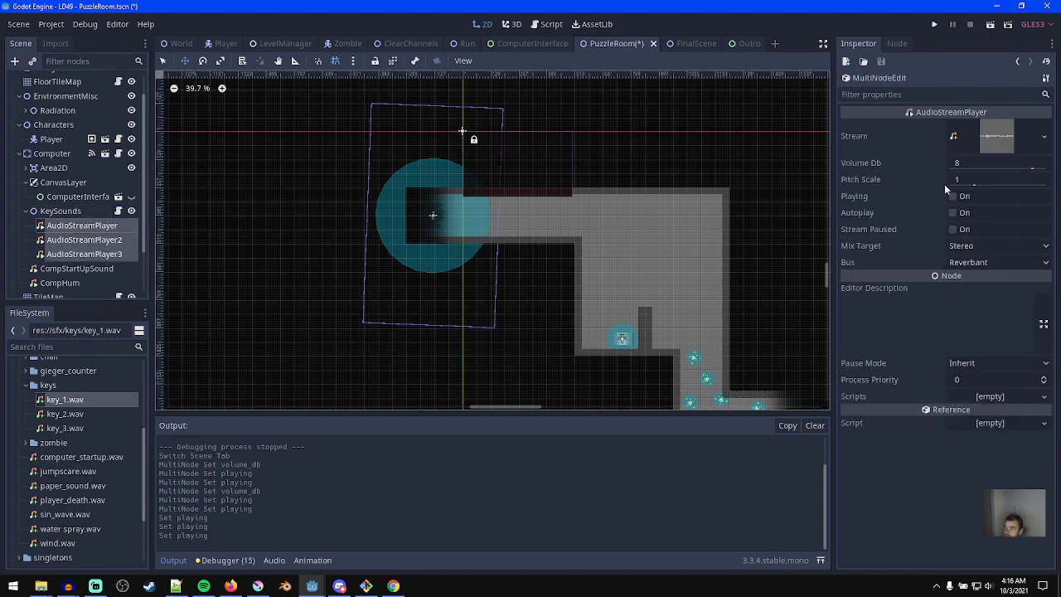
pyautogui.click(972, 164)
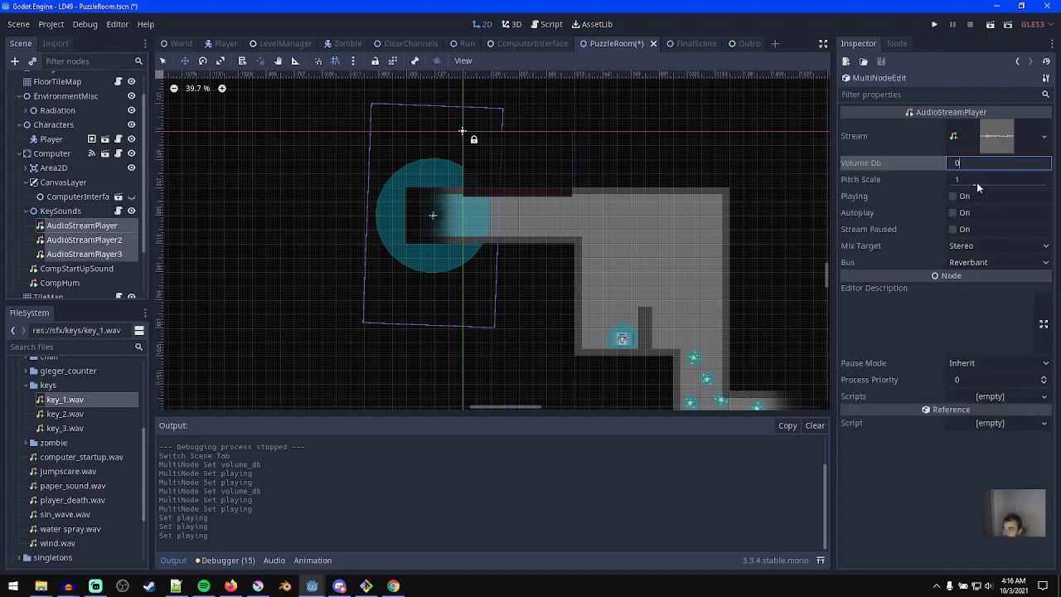
pyautogui.click(963, 197)
pyautogui.click(964, 196)
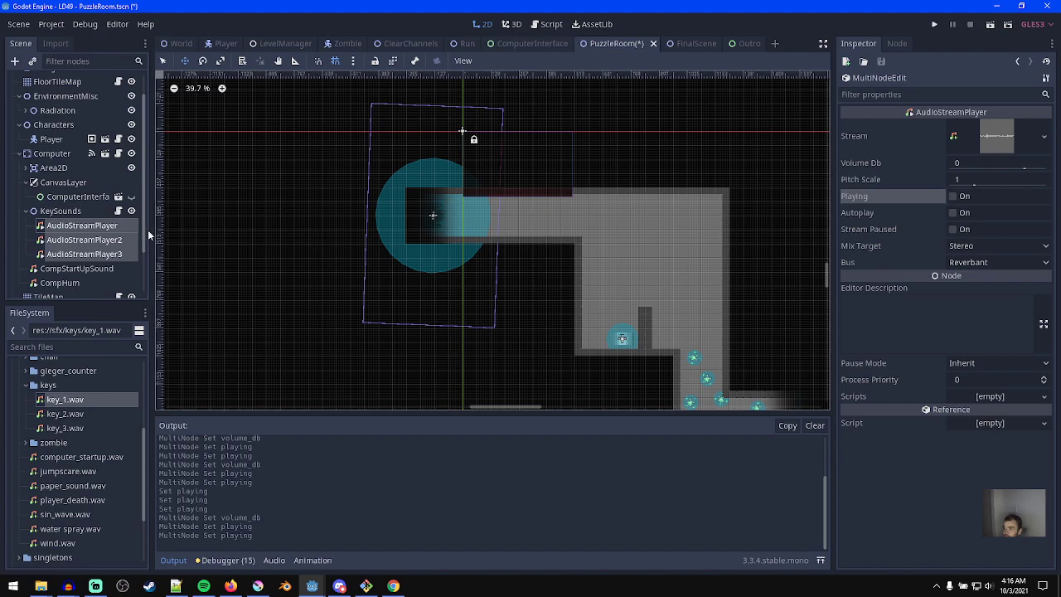
# - Run the PuzzleRoom scene, drive the wheelchair through the corridor to the computer and open its terminal
pyautogui.moveTo(433, 271); pyautogui.dragTo(452, 271, button='middle')
pyautogui.press('F6')
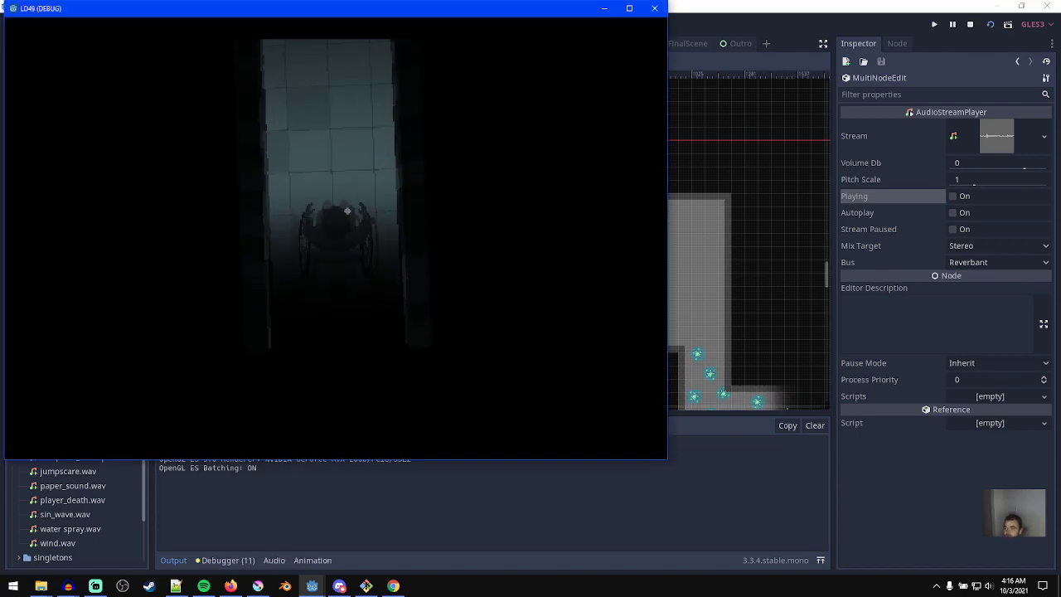
pyautogui.moveTo(349, 272); pyautogui.dragTo(343, 163)
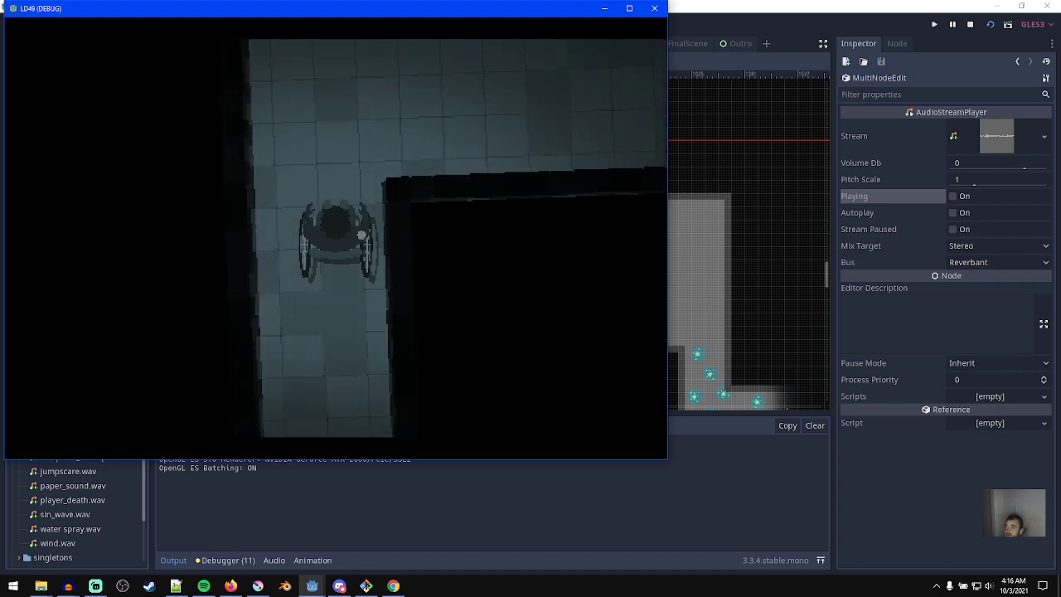
pyautogui.moveTo(369, 329); pyautogui.dragTo(367, 230)
pyautogui.press('Up')
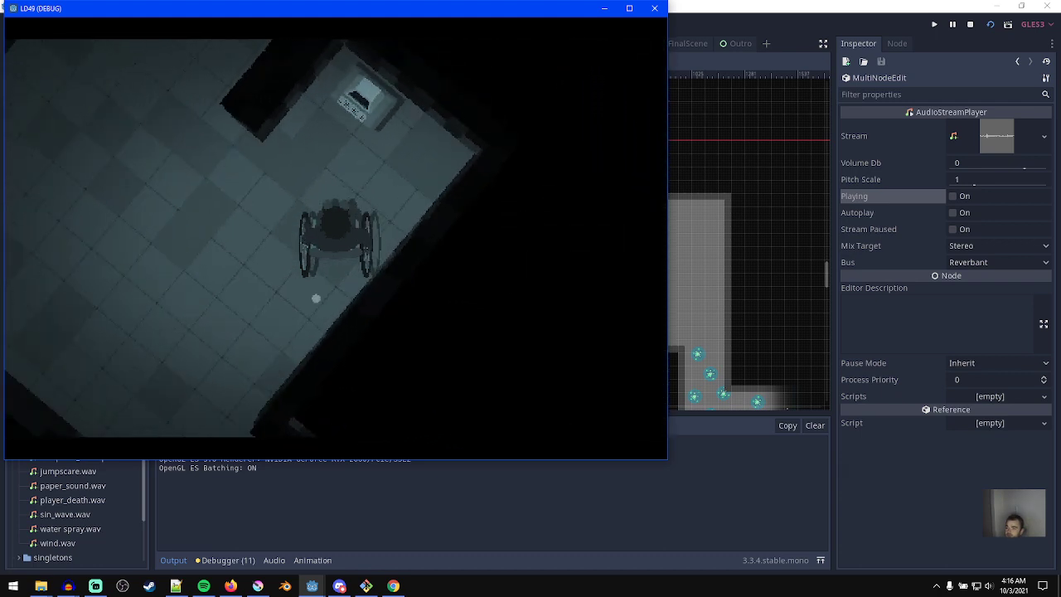
pyautogui.moveTo(315, 313); pyautogui.dragTo(344, 218)
pyautogui.write('e')
# - Enter and erase several strings of random letters in the WBM PC terminal to test the key sounds
pyautogui.write('asdlk')
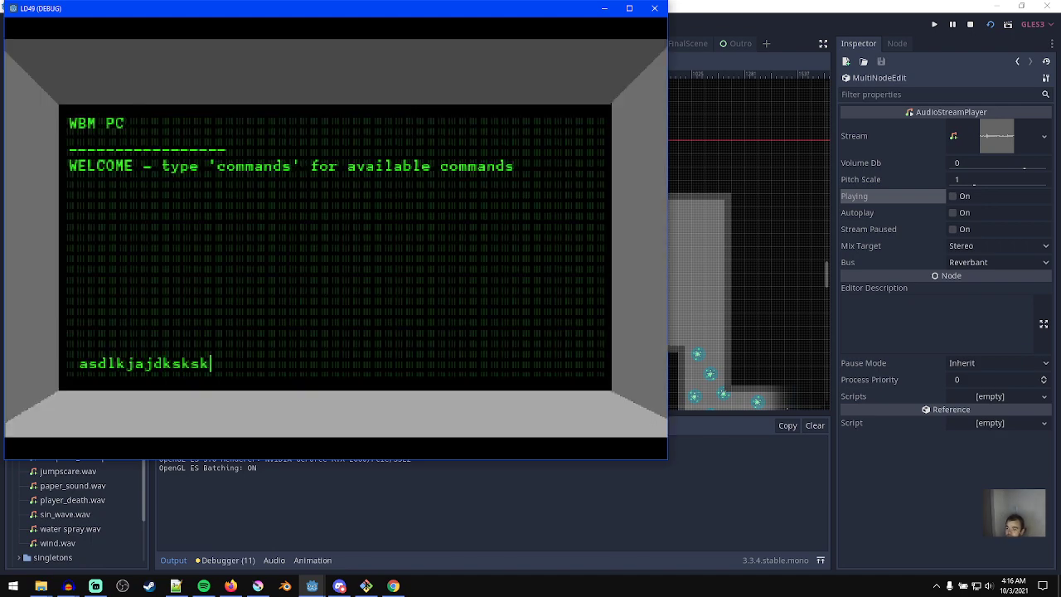
pyautogui.write('jajdksks')
pyautogui.press('BackSpace')
pyautogui.press('BackSpace')
pyautogui.press('BackSpace')
pyautogui.press('BackSpace')
pyautogui.press('BackSpace')
pyautogui.press('BackSpace')
pyautogui.press('BackSpace')
pyautogui.press('BackSpace')
pyautogui.press('BackSpace')
pyautogui.press('BackSpace')
pyautogui.press('BackSpace')
pyautogui.press('BackSpace')
pyautogui.press('BackSpace')
pyautogui.write('lkjasdlkjasdlkjasldk')
pyautogui.press('BackSpace')
pyautogui.press('BackSpace')
pyautogui.press('BackSpace')
pyautogui.press('BackSpace')
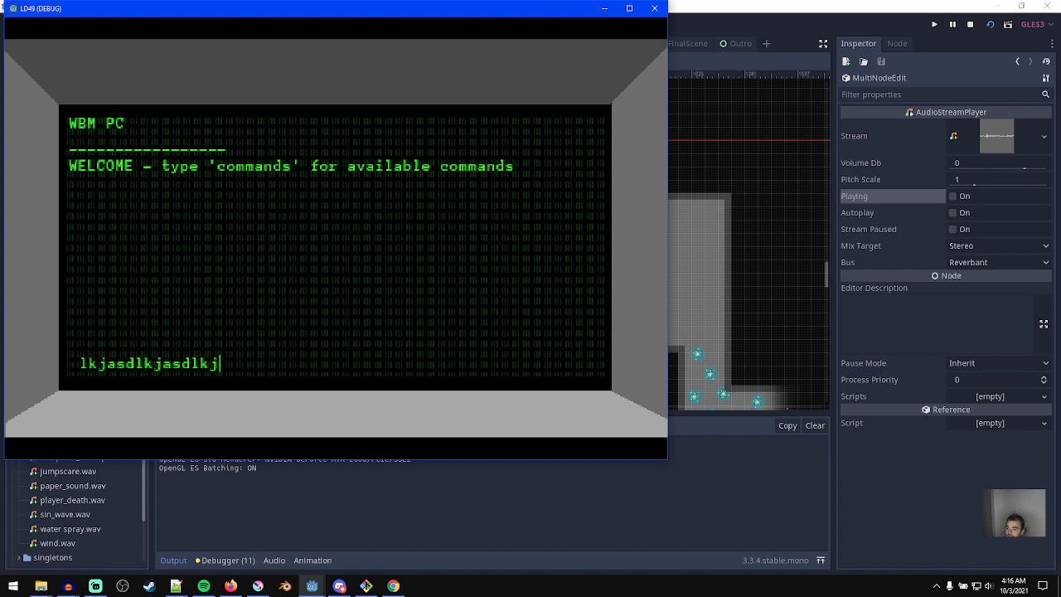
pyautogui.press('BackSpace')
pyautogui.press('BackSpace')
pyautogui.press('BackSpace')
pyautogui.press('BackSpace')
pyautogui.press('BackSpace')
pyautogui.press('BackSpace')
pyautogui.press('BackSpace')
pyautogui.press('BackSpace')
pyautogui.press('BackSpace')
pyautogui.press('BackSpace')
pyautogui.press('BackSpace')
pyautogui.press('BackSpace')
pyautogui.press('BackSpace')
pyautogui.press('BackSpace')
pyautogui.press('BackSpace')
pyautogui.write('jjjjjjjj')
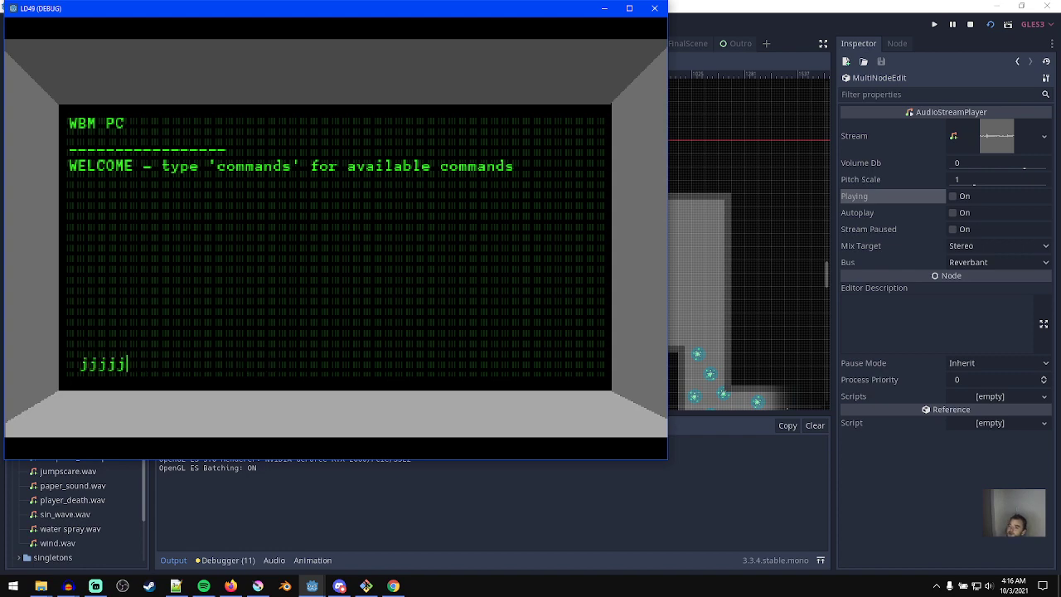
pyautogui.press('BackSpace')
pyautogui.press('BackSpace')
pyautogui.press('BackSpace')
pyautogui.press('BackSpace')
pyautogui.press('BackSpace')
pyautogui.press('BackSpace')
pyautogui.press('BackSpace')
pyautogui.press('BackSpace')
pyautogui.press('BackSpace')
pyautogui.write('jjjjjjjjjjjj')
pyautogui.press('BackSpace')
pyautogui.press('BackSpace')
pyautogui.press('BackSpace')
pyautogui.press('BackSpace')
pyautogui.press('BackSpace')
pyautogui.press('BackSpace')
pyautogui.press('BackSpace')
pyautogui.press('BackSpace')
pyautogui.press('BackSpace')
pyautogui.press('BackSpace')
pyautogui.press('BackSpace')
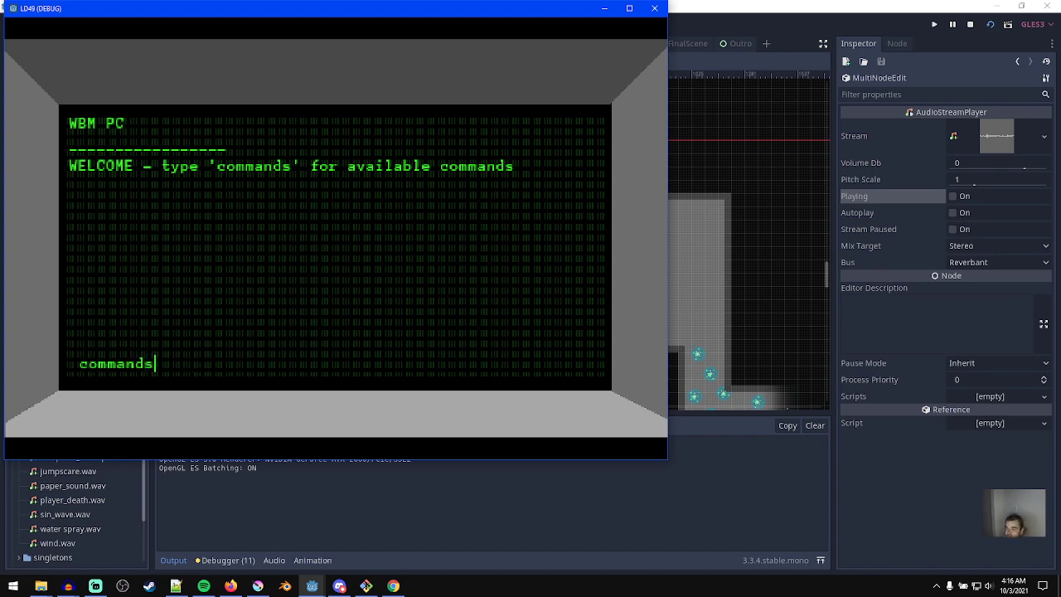
# - Submit commands, status and fire_suppresion in the terminal while listening to the key sounds
pyautogui.press('Return')
pyautogui.write('status')
pyautogui.press('Return')
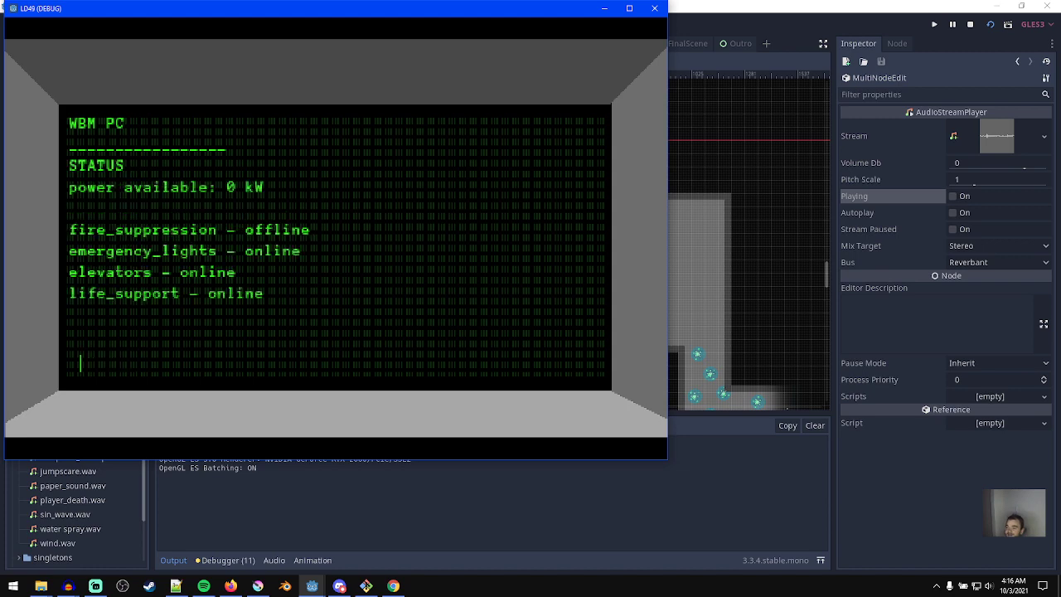
pyautogui.write('fire_suppresion')
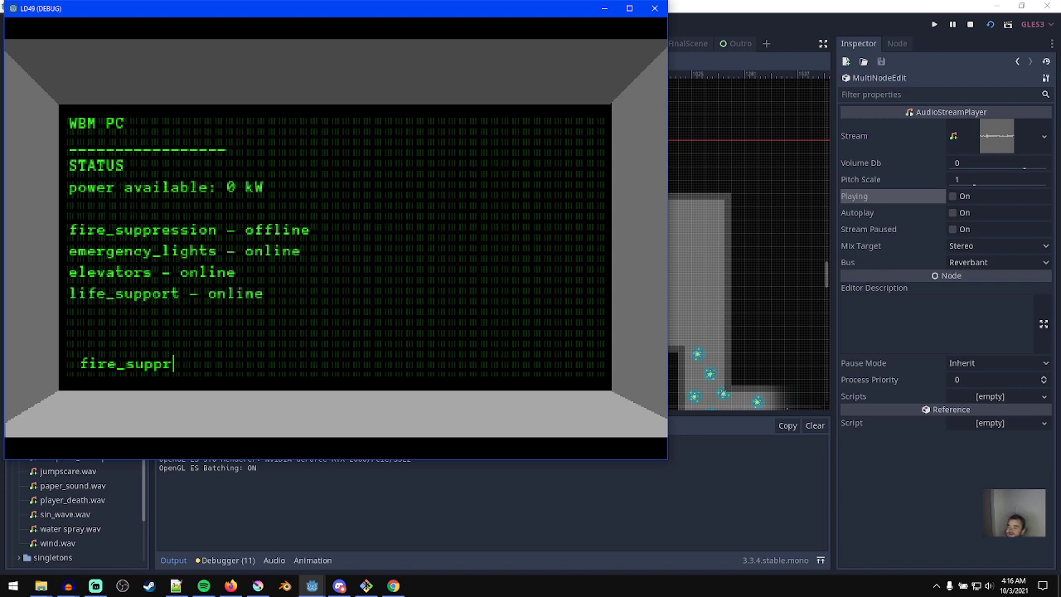
pyautogui.press('Return')
# - Submit commands, status and power in the terminal, exit the computer and close the game window
pyautogui.write('commands')
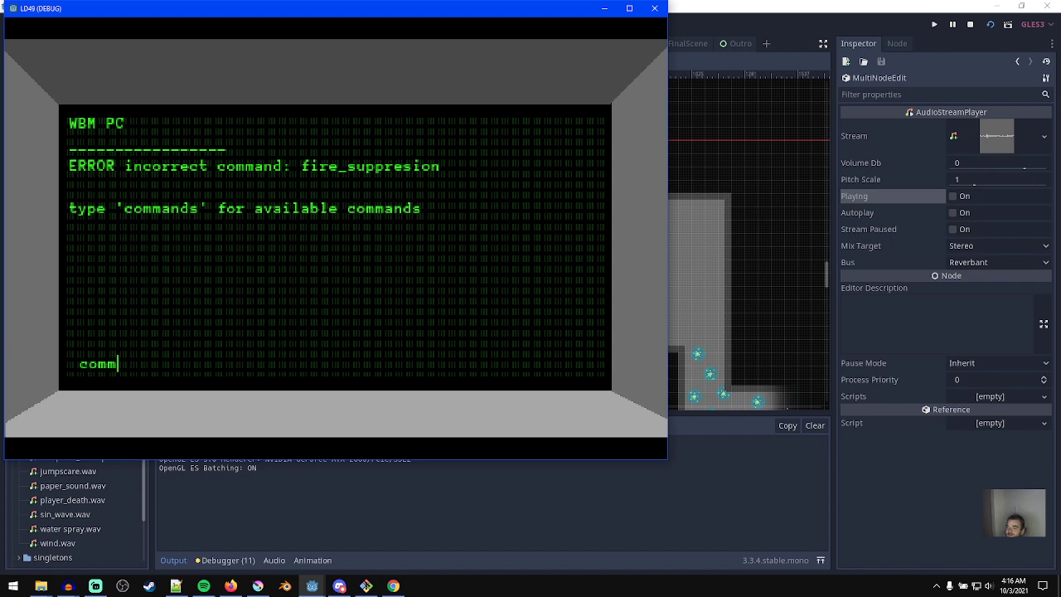
pyautogui.press('Return')
pyautogui.write('status')
pyautogui.press('Return')
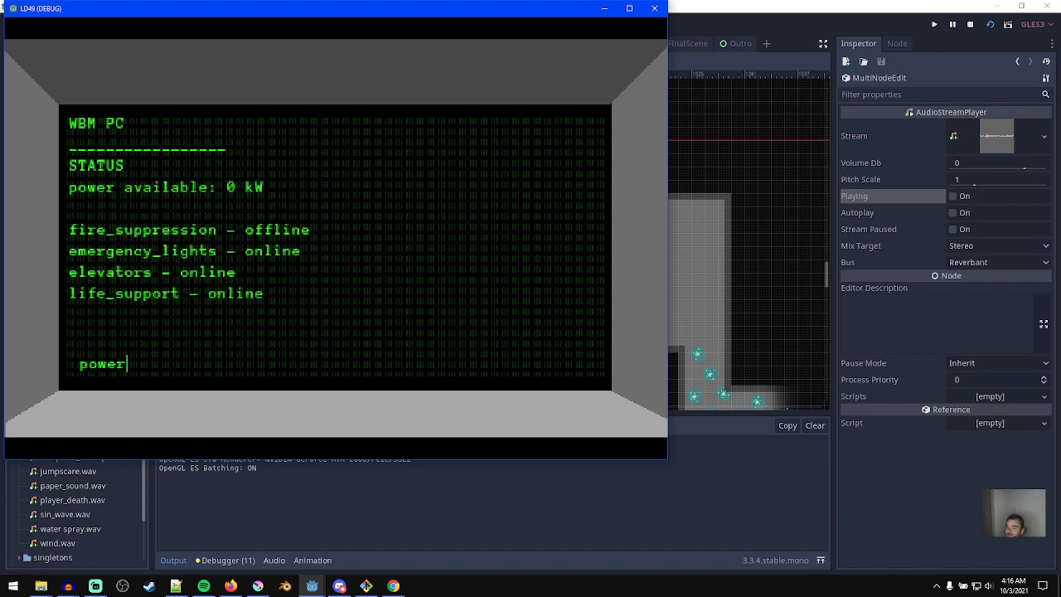
pyautogui.press('Return')
pyautogui.write('exit')
pyautogui.press('Return')
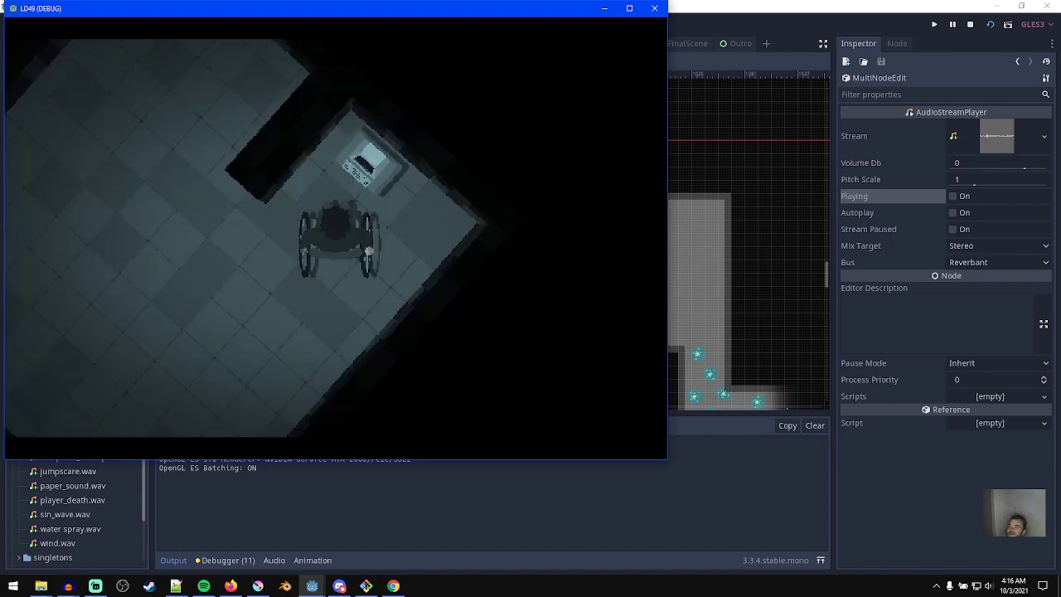
pyautogui.click(654, 10)
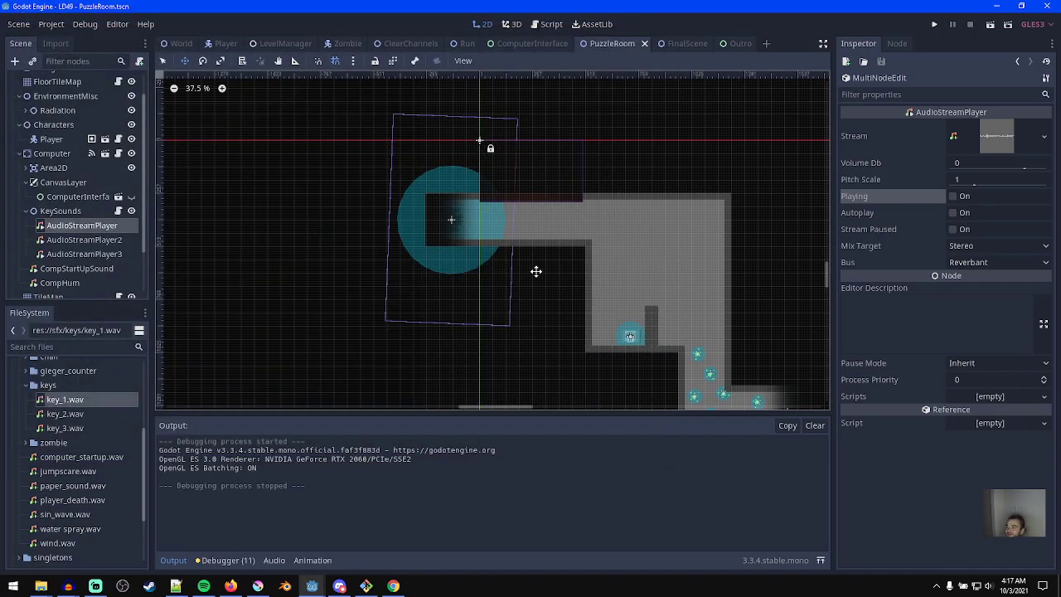
# - Open the Tutorial.tscn scene from the levels folder
pyautogui.scroll(-2, 498, 274)
pyautogui.scroll(3, 417, 236)
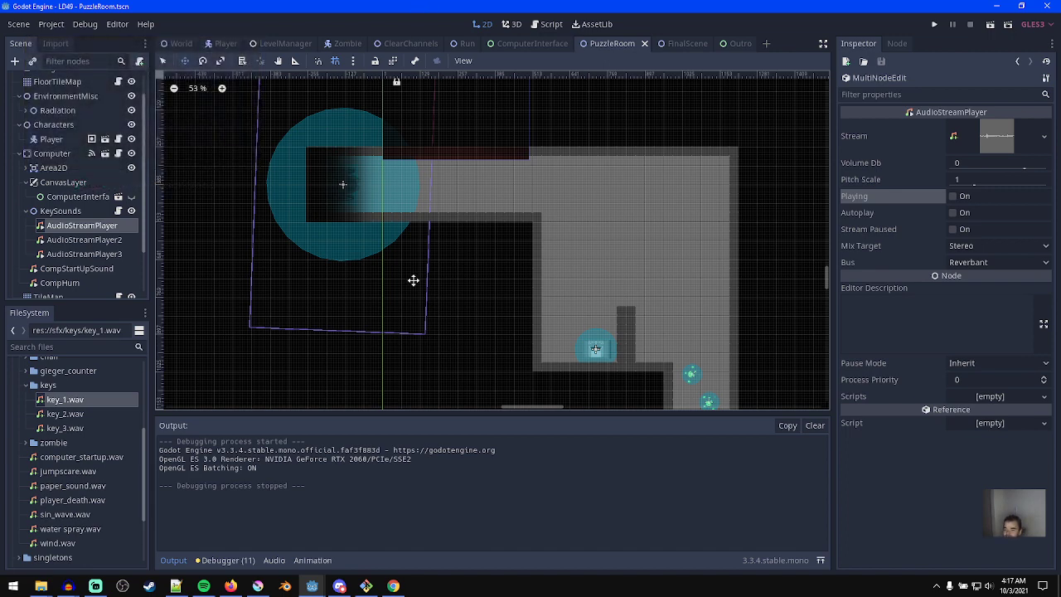
pyautogui.scroll(4, 105, 425)
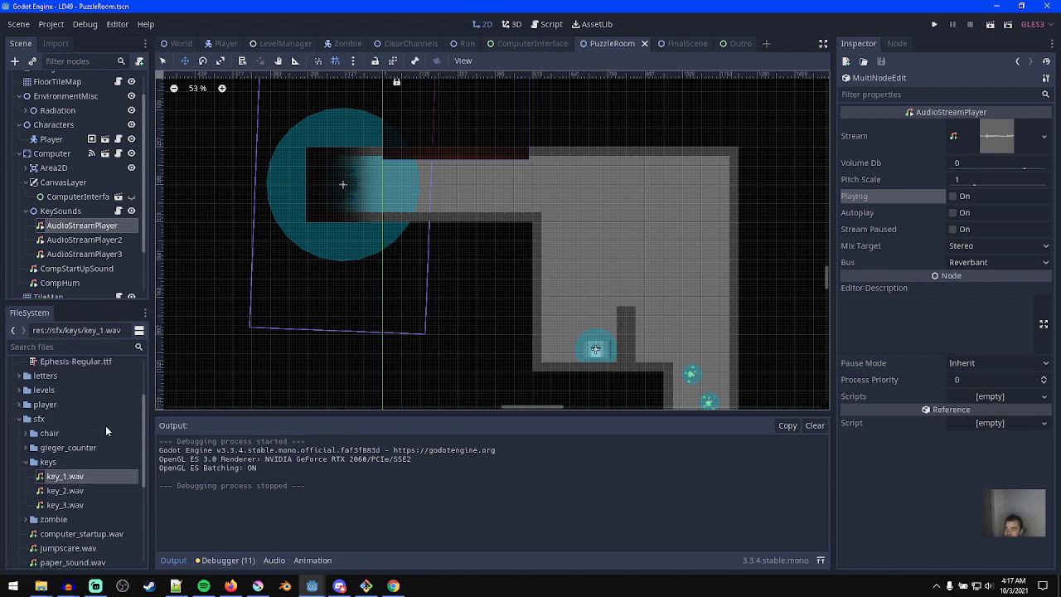
pyautogui.scroll(-1, 105, 450)
pyautogui.scroll(1, 88, 406)
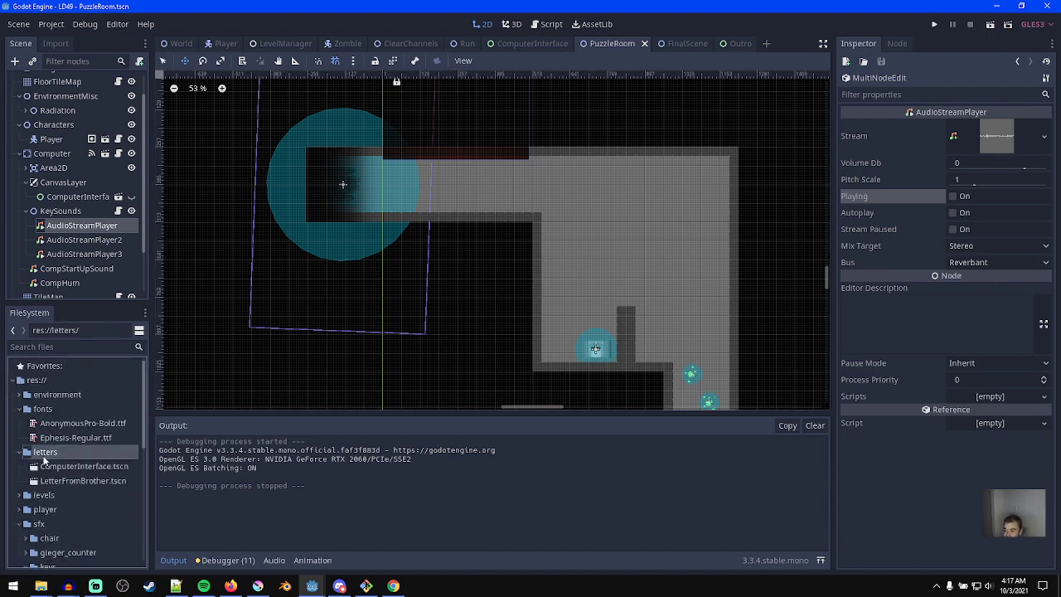
pyautogui.doubleClick(58, 467)
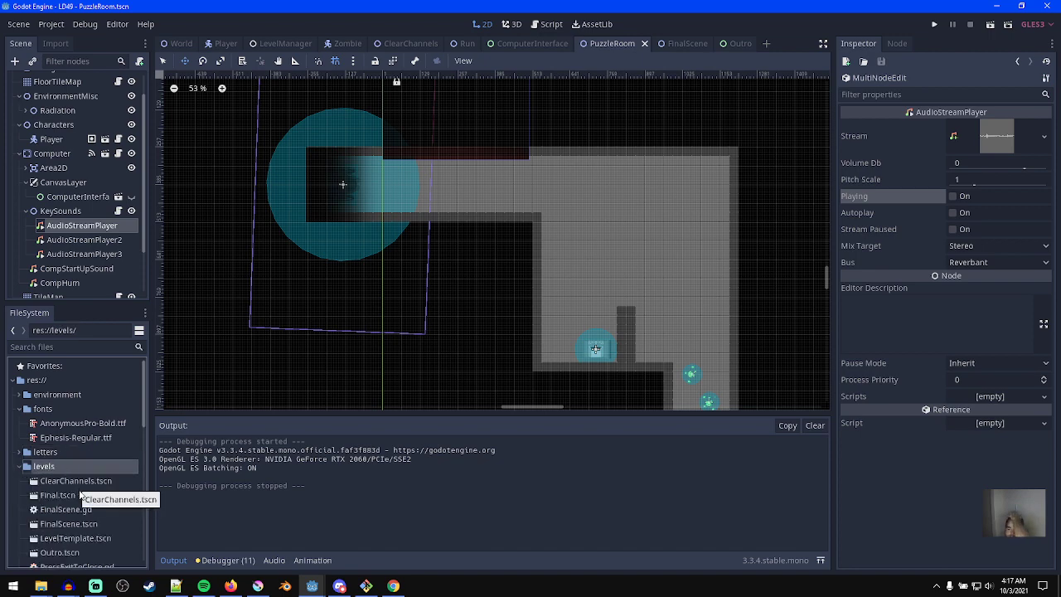
pyautogui.scroll(-1, 85, 507)
pyautogui.scroll(-1, 86, 517)
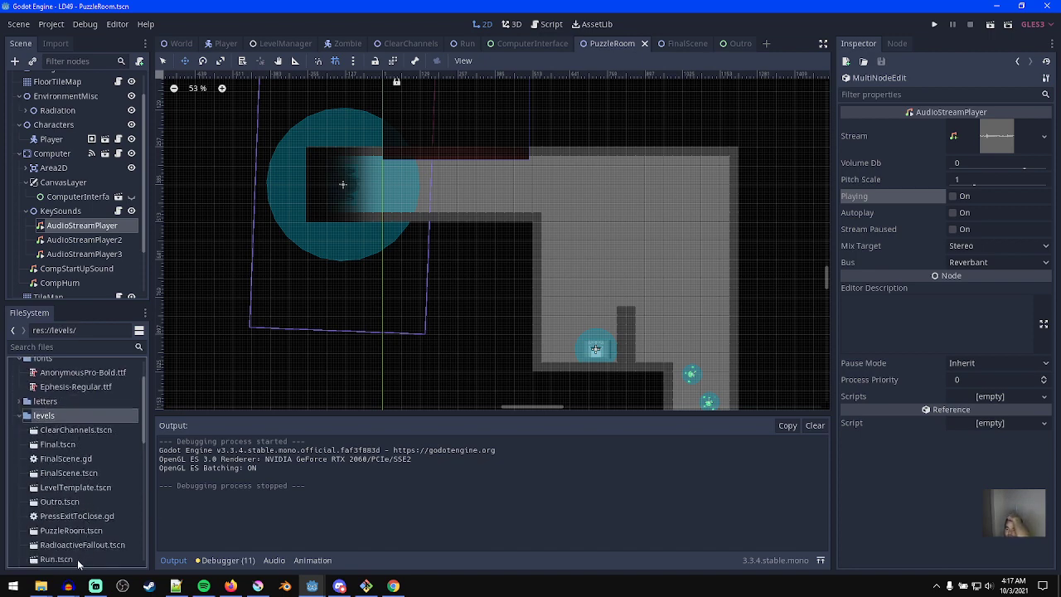
pyautogui.scroll(-1, 73, 537)
pyautogui.doubleClick(79, 548)
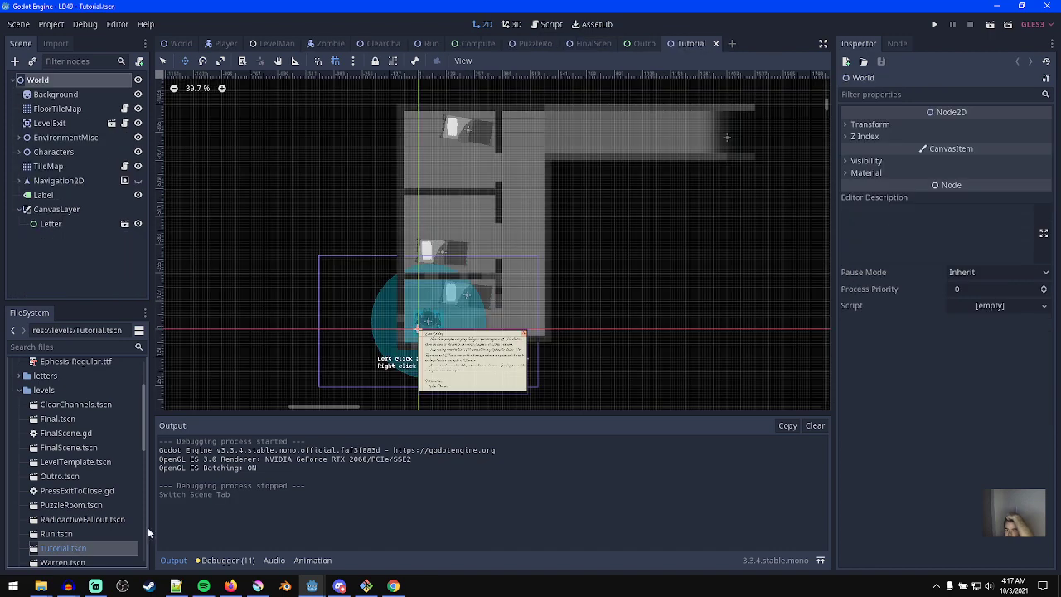
# - Move the LevelExit node down to TileMap in the Tutorial scene tree
pyautogui.moveTo(641, 249); pyautogui.dragTo(474, 327, button='middle')
pyautogui.scroll(-1, 473, 327)
pyautogui.scroll(5, 474, 325)
pyautogui.click(49, 125)
pyautogui.moveTo(39, 124); pyautogui.dragTo(58, 166)
pyautogui.scroll(-1, 351, 316)
pyautogui.moveTo(356, 319); pyautogui.dragTo(447, 313, button='middle')
# - Run the Tutorial scene, dismiss the letter, steer the wheelchair out of the room into the corridor, and close the game window
pyautogui.press('F6')
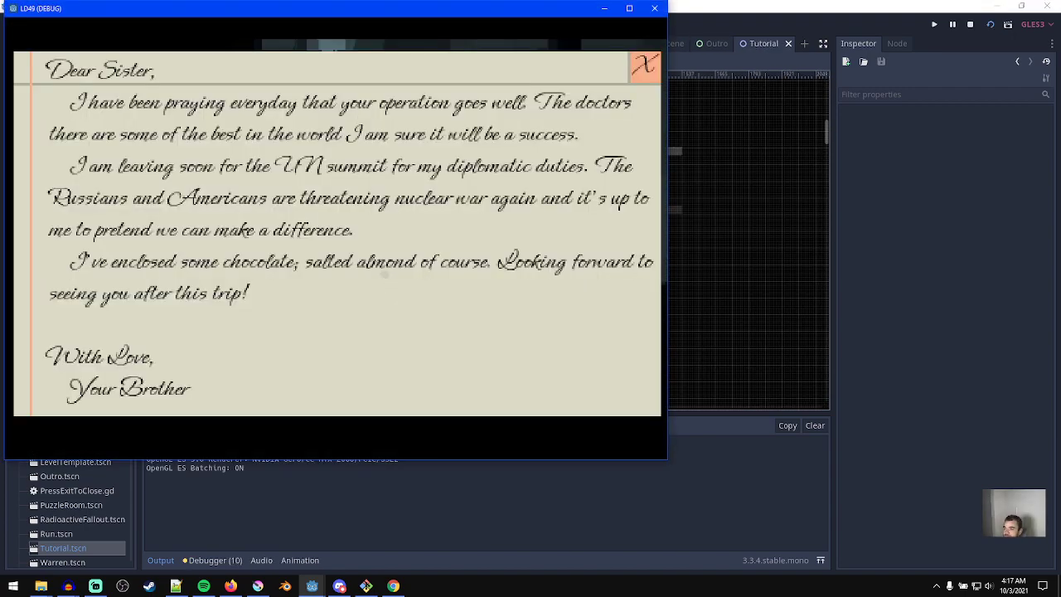
pyautogui.click(626, 71)
pyautogui.moveTo(372, 232); pyautogui.dragTo(374, 306, button='right')
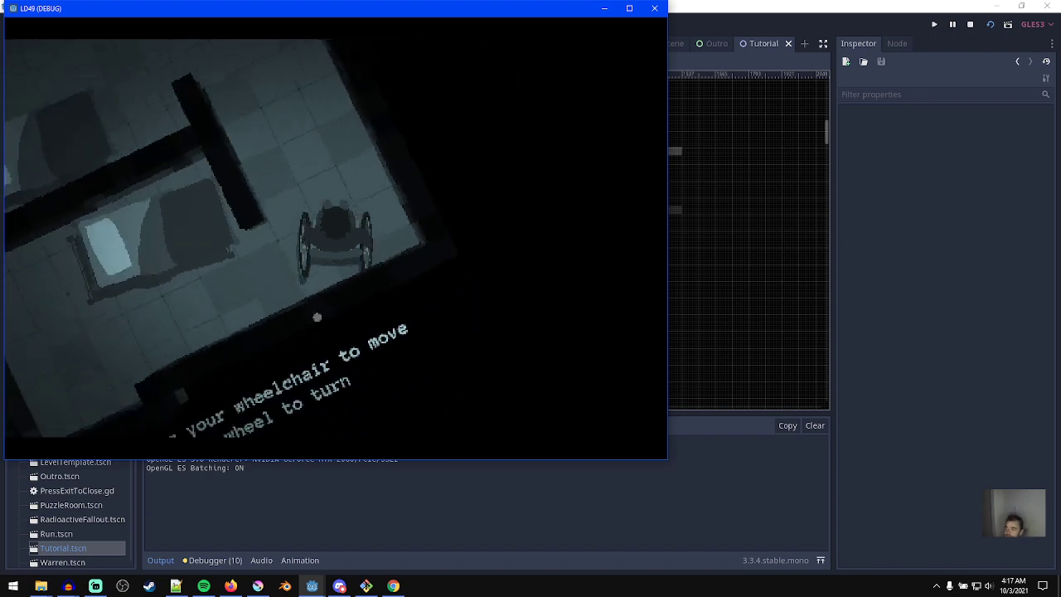
pyautogui.moveTo(315, 270); pyautogui.dragTo(348, 183)
pyautogui.moveTo(334, 240)
pyautogui.mouseDown()
pyautogui.moveTo(341, 257)
pyautogui.moveTo(339, 199)
pyautogui.moveTo(374, 260)
pyautogui.moveTo(365, 229)
pyautogui.moveTo(357, 273)
pyautogui.moveTo(343, 249)
pyautogui.moveTo(347, 199)
pyautogui.moveTo(334, 218)
pyautogui.moveTo(337, 207)
pyautogui.moveTo(346, 255)
pyautogui.moveTo(370, 257)
pyautogui.mouseUp()
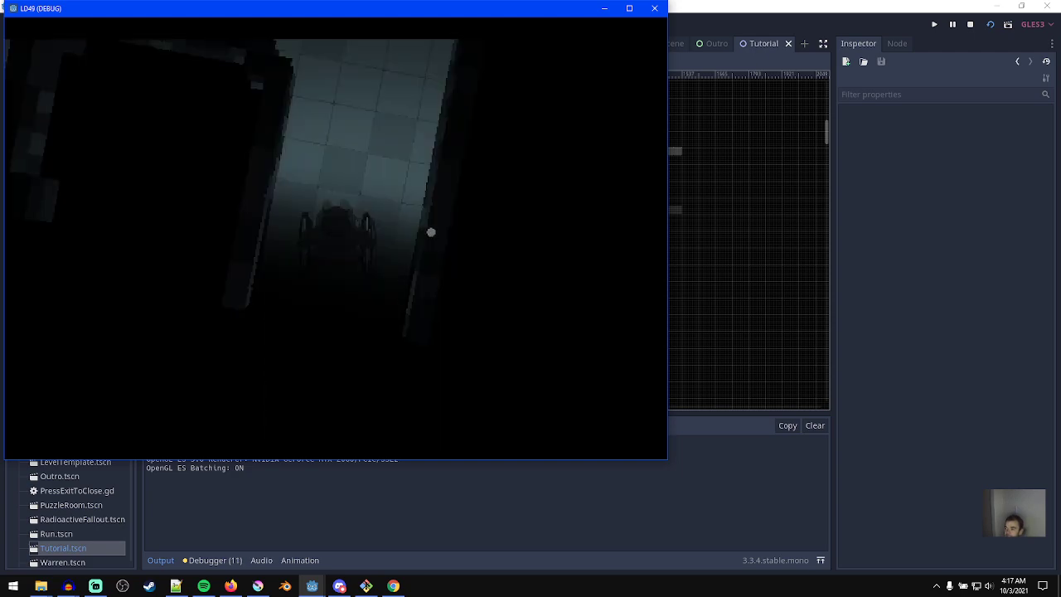
pyautogui.click(655, 8)
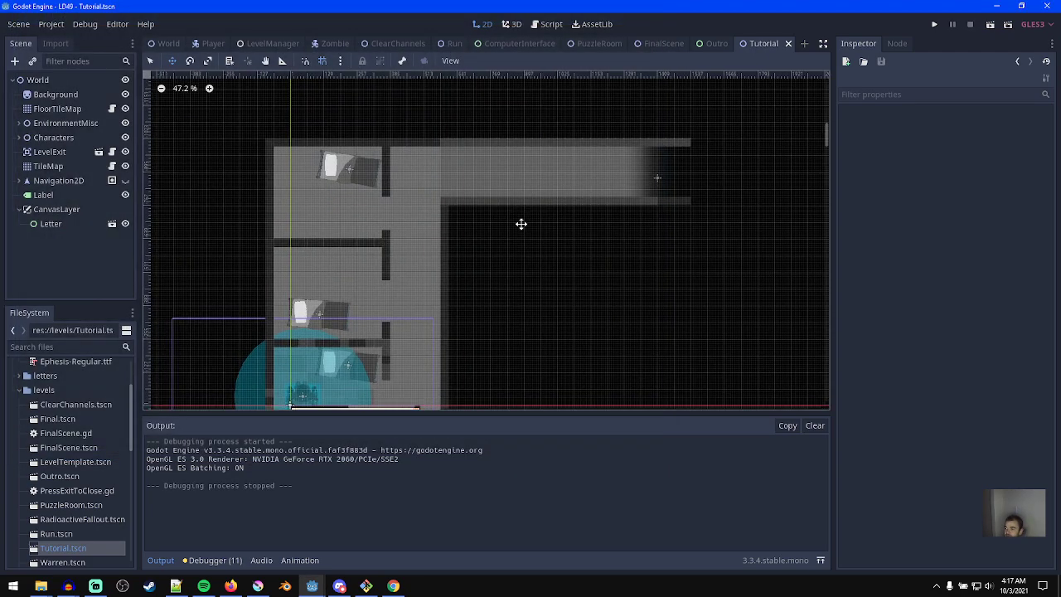
# - Add an HTML5 preset to the project's export configuration
pyautogui.click(51, 24)
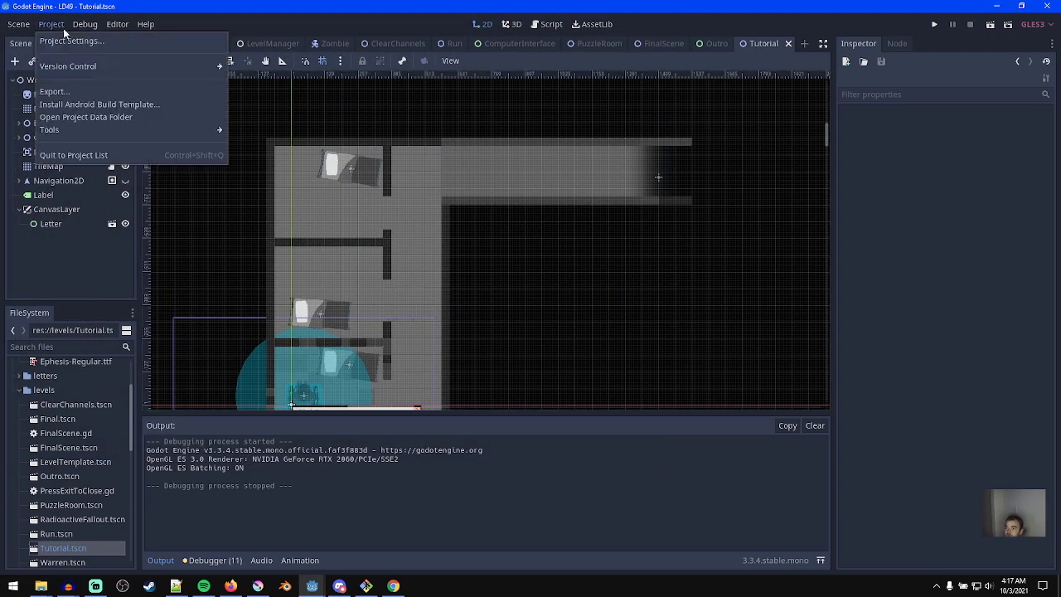
pyautogui.click(52, 91)
pyautogui.click(478, 111)
pyautogui.click(502, 174)
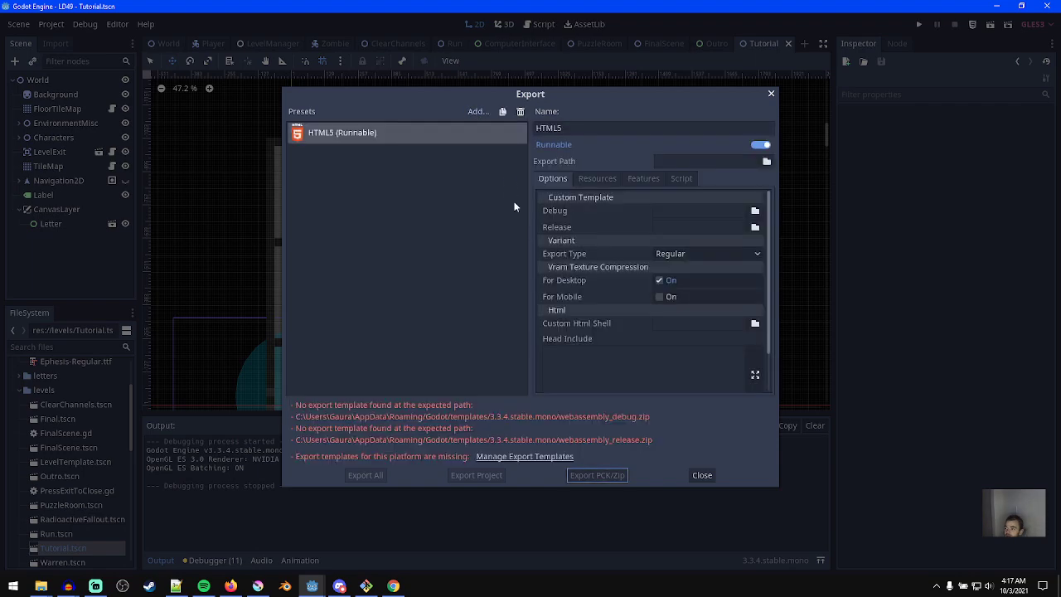
# - Start downloading the missing 3.3.4.stable.mono export templates from the Official 3.3.4 stable mirror
pyautogui.click(536, 455)
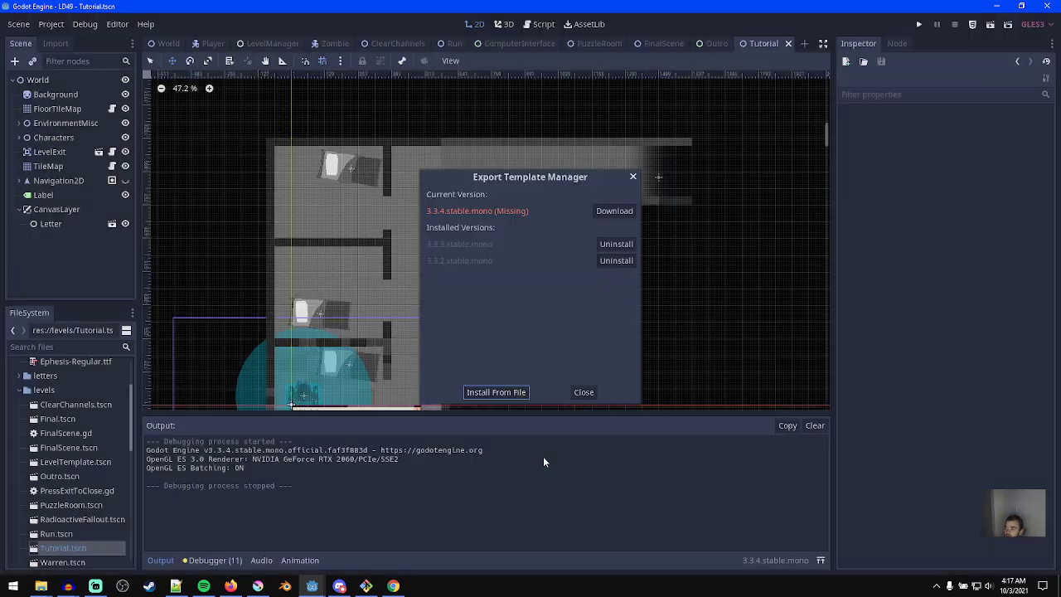
pyautogui.click(614, 211)
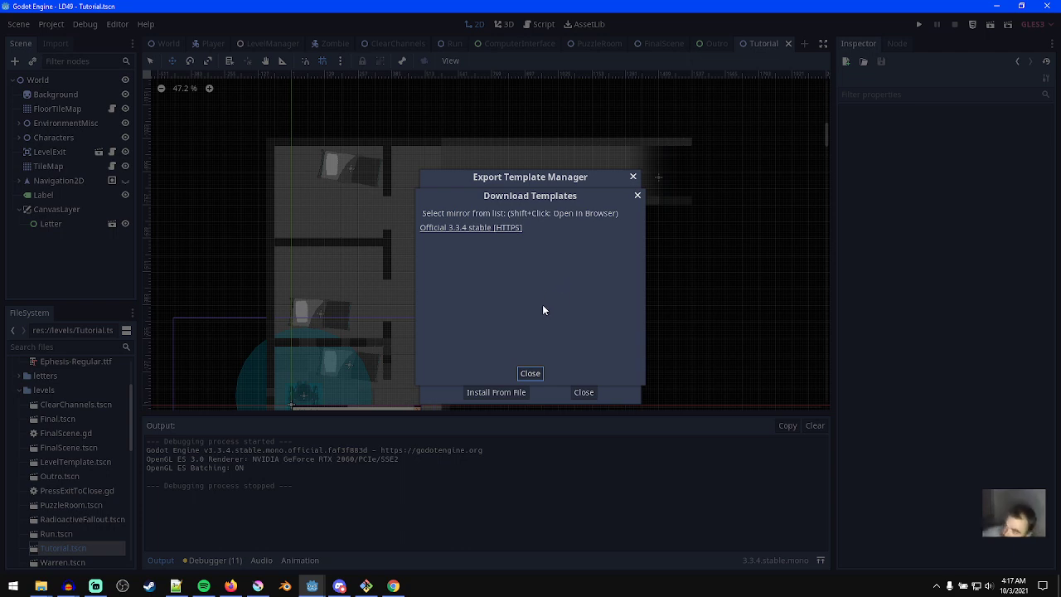
pyautogui.click(507, 228)
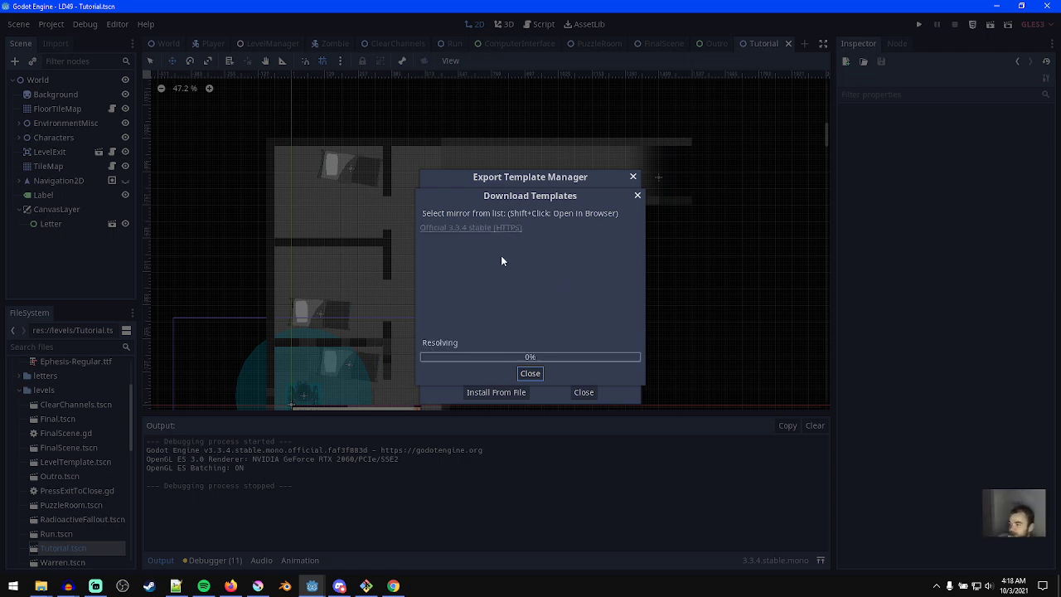
# - Switch to the itch.io new project form in Firefox and title the project II-III-V
pyautogui.click(392, 586)
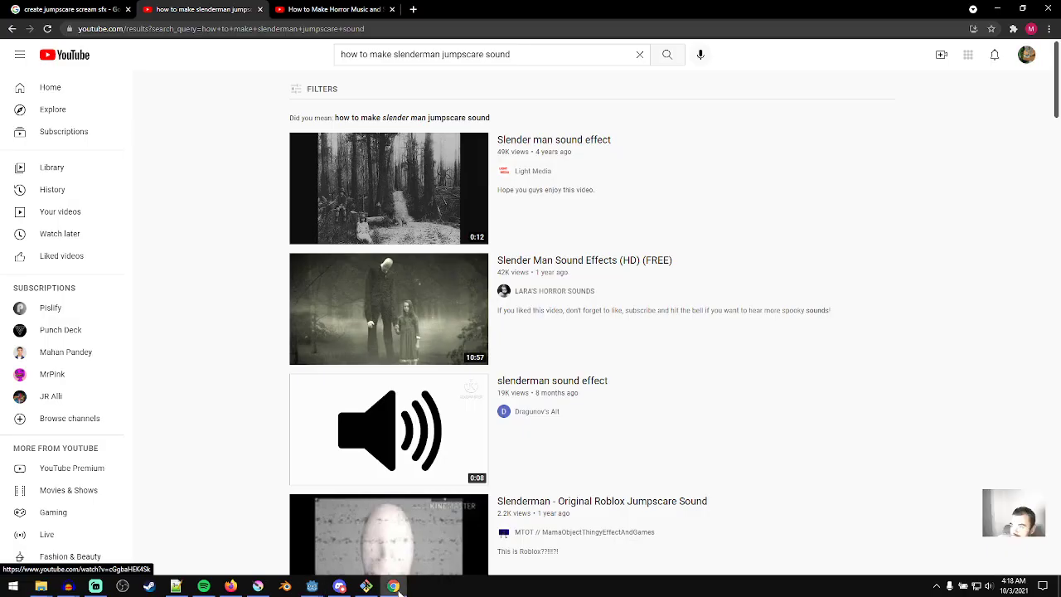
pyautogui.click(312, 586)
pyautogui.click(230, 586)
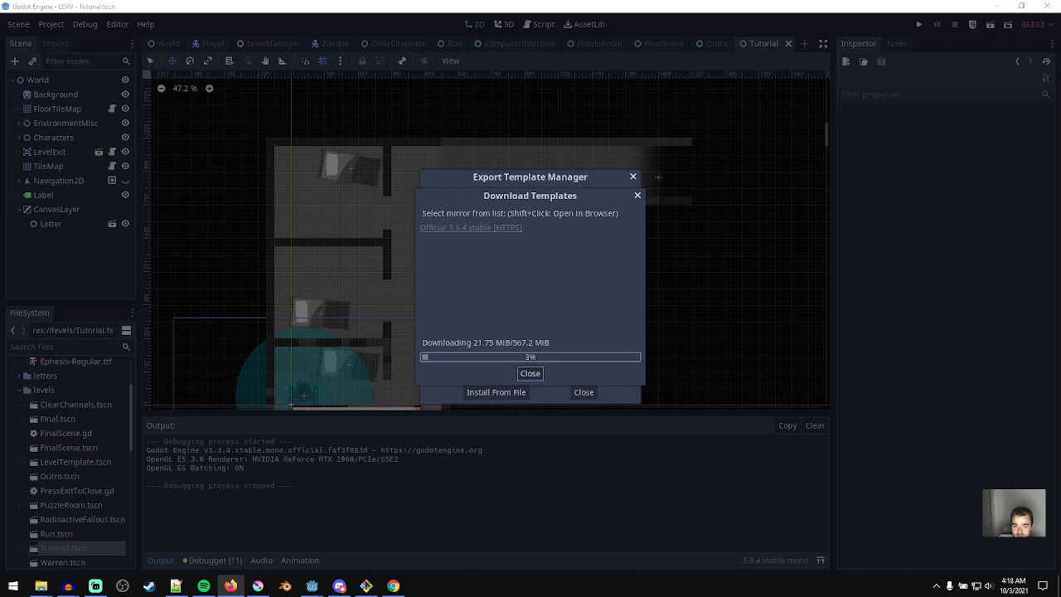
pyautogui.click(230, 586)
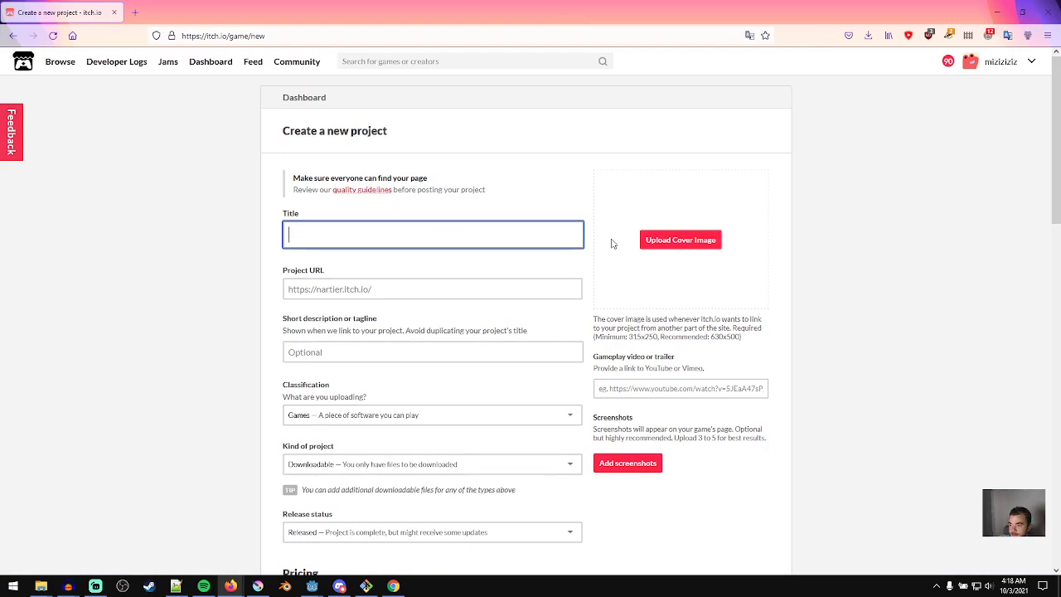
pyautogui.write('II-III-V')
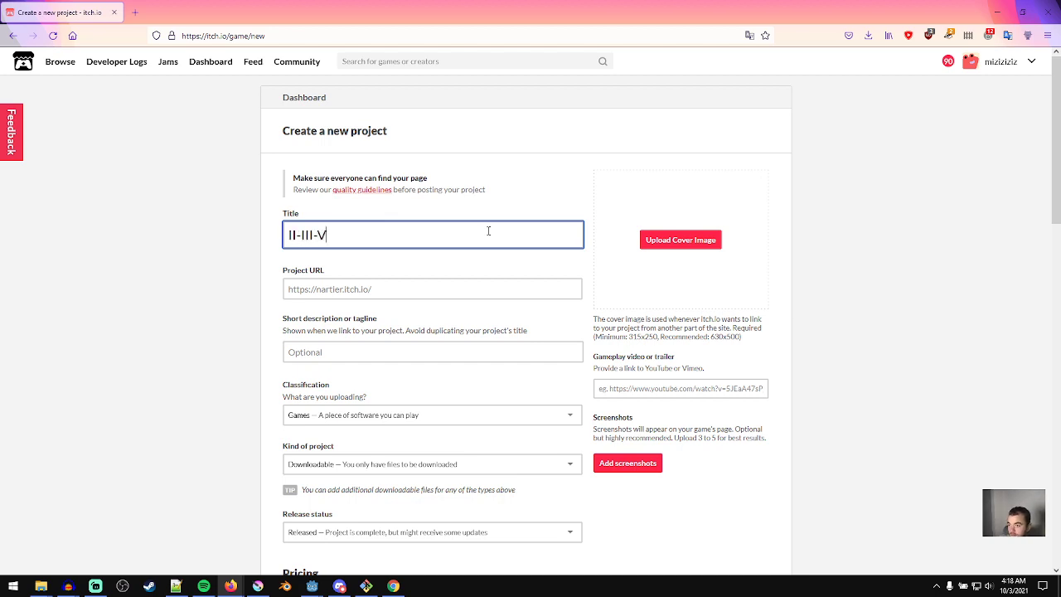
pyautogui.click(436, 309)
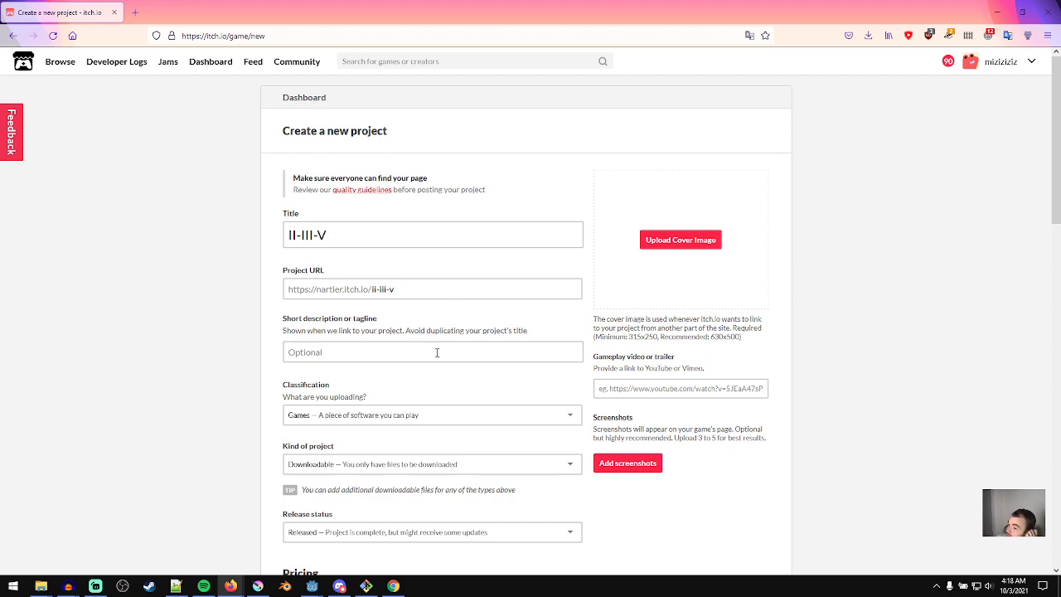
# - Enter "made for LD49" as the description in the itch.io project's details
pyautogui.scroll(-3, 172, 422)
pyautogui.scroll(-9, 213, 428)
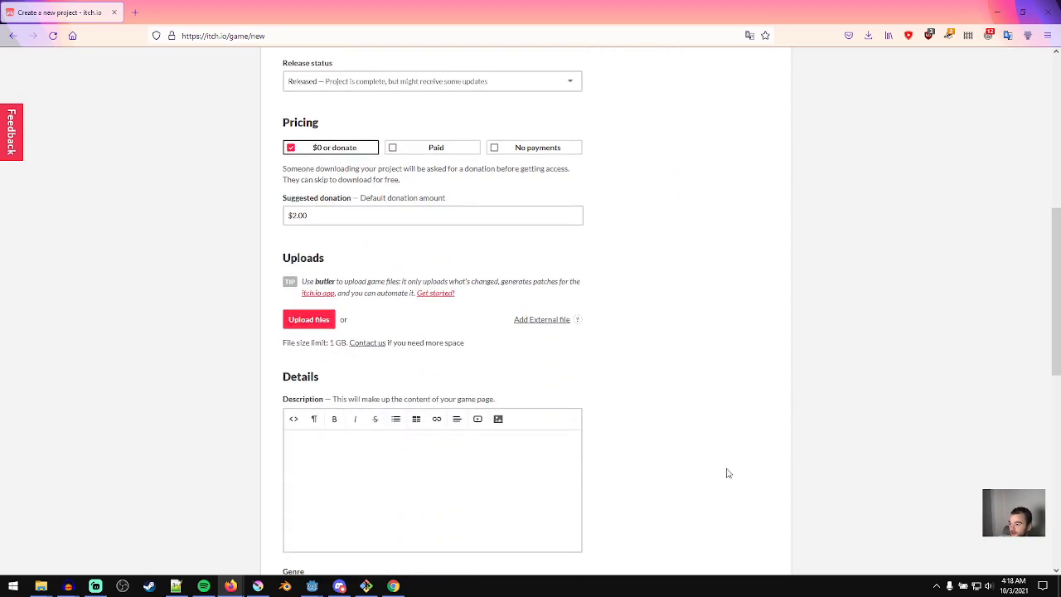
pyautogui.scroll(6, 738, 488)
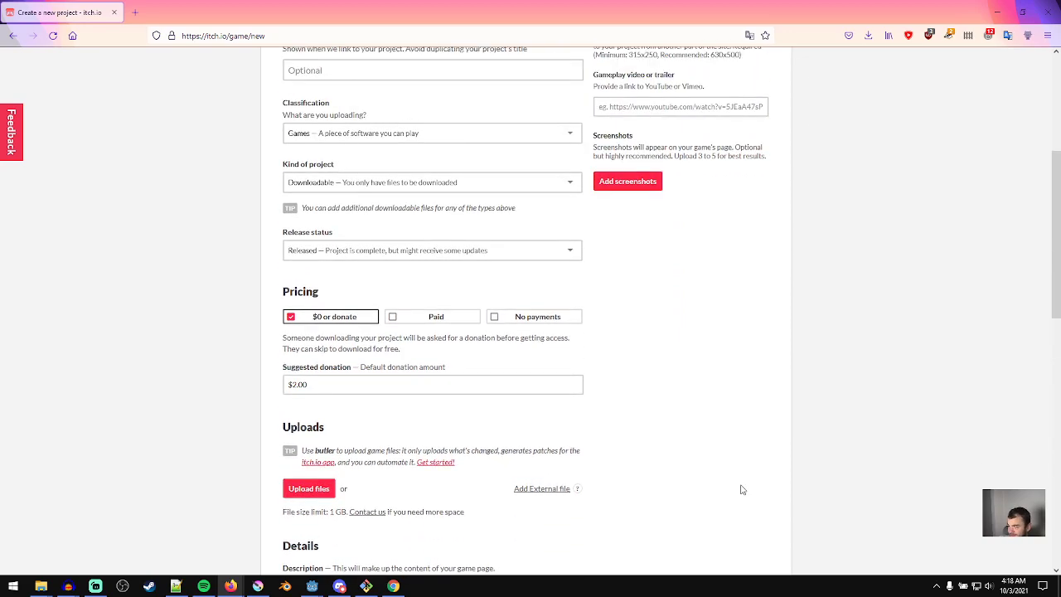
pyautogui.scroll(-9, 445, 501)
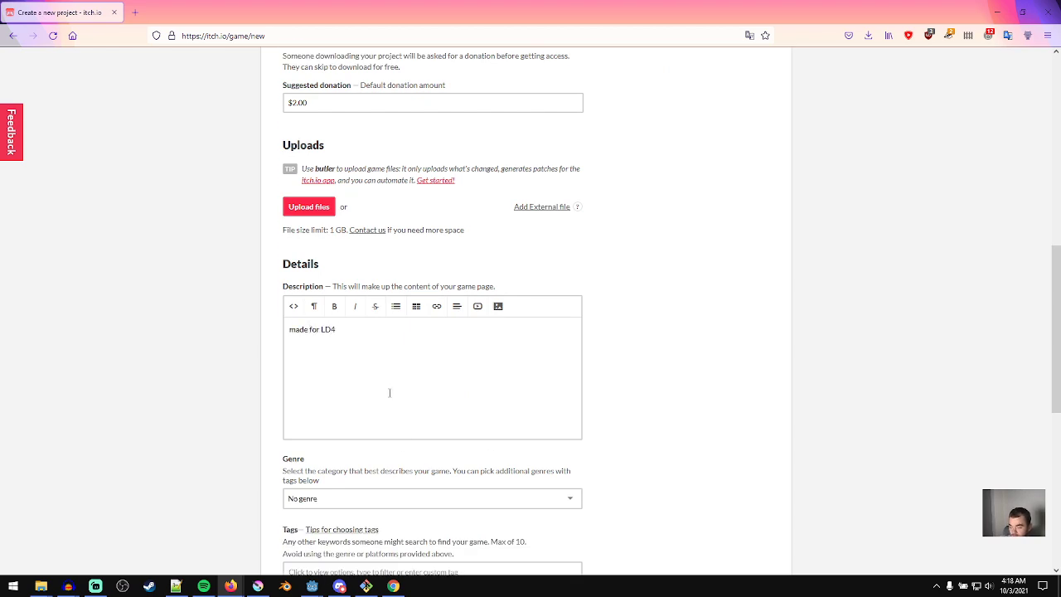
pyautogui.scroll(-3, 403, 426)
# - Set the itch.io project's genre to Puzzle
pyautogui.click(322, 390)
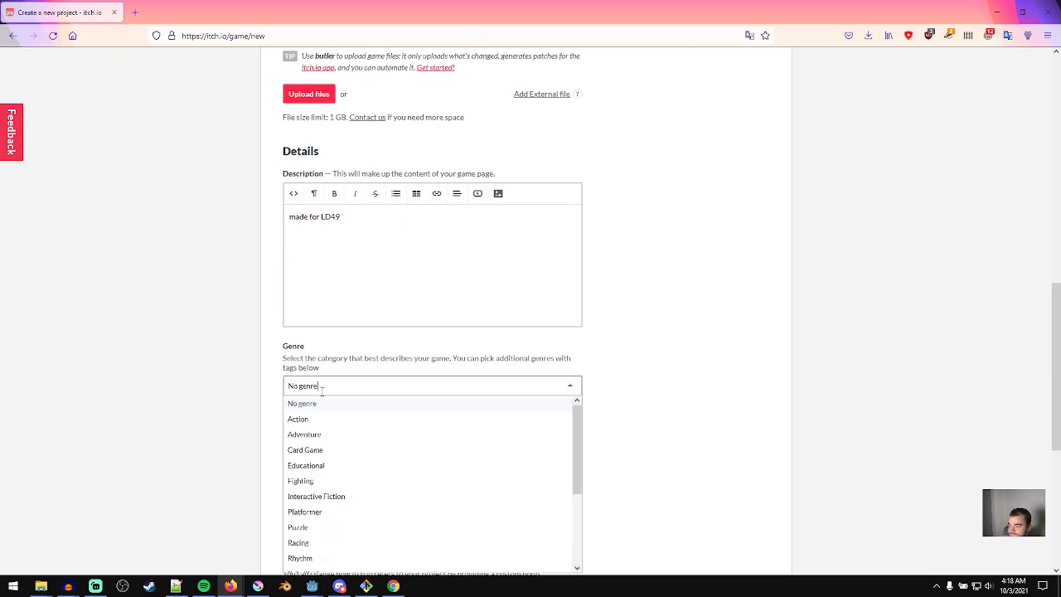
pyautogui.scroll(-5, 374, 522)
pyautogui.scroll(4, 311, 456)
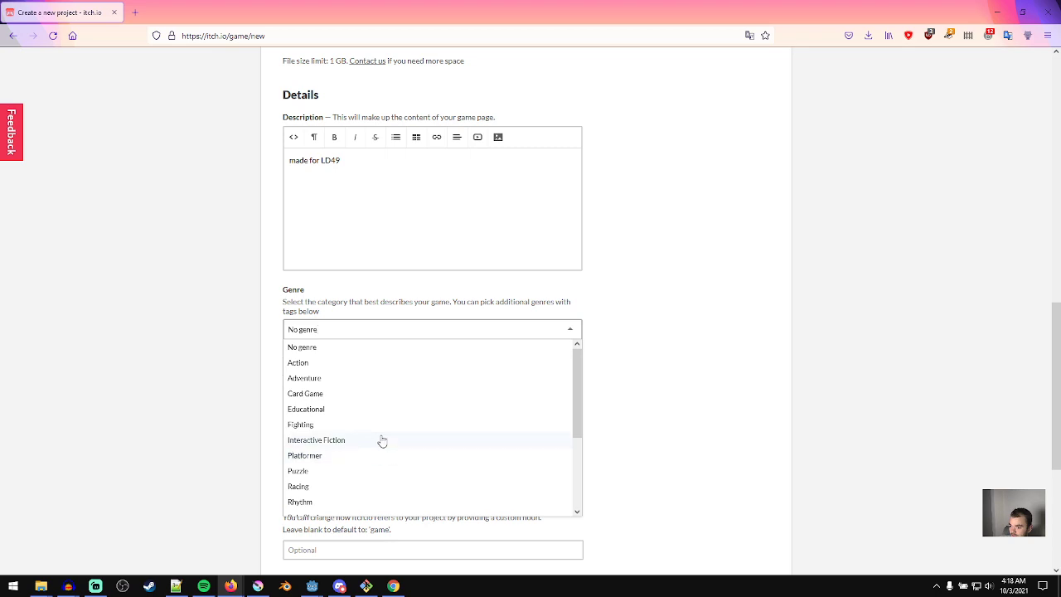
pyautogui.scroll(-3, 381, 438)
pyautogui.scroll(-2, 386, 434)
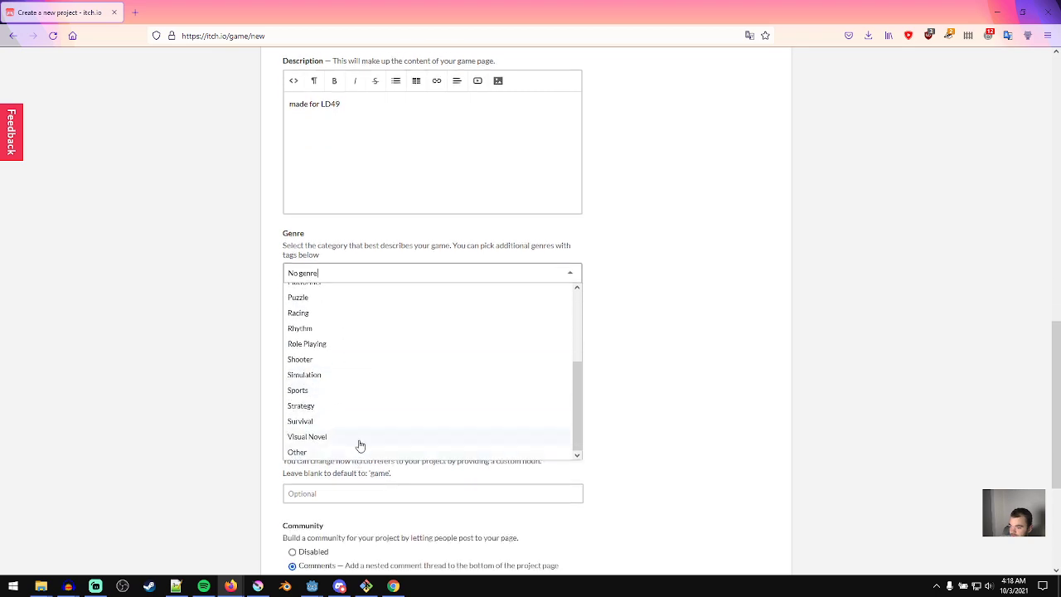
pyautogui.scroll(3, 358, 443)
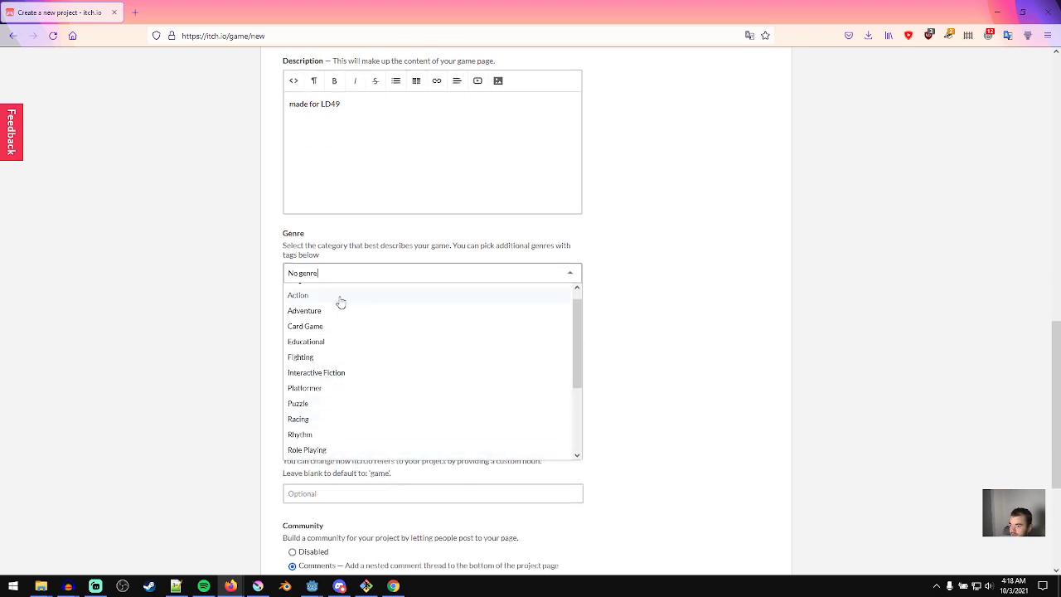
pyautogui.scroll(1, 348, 336)
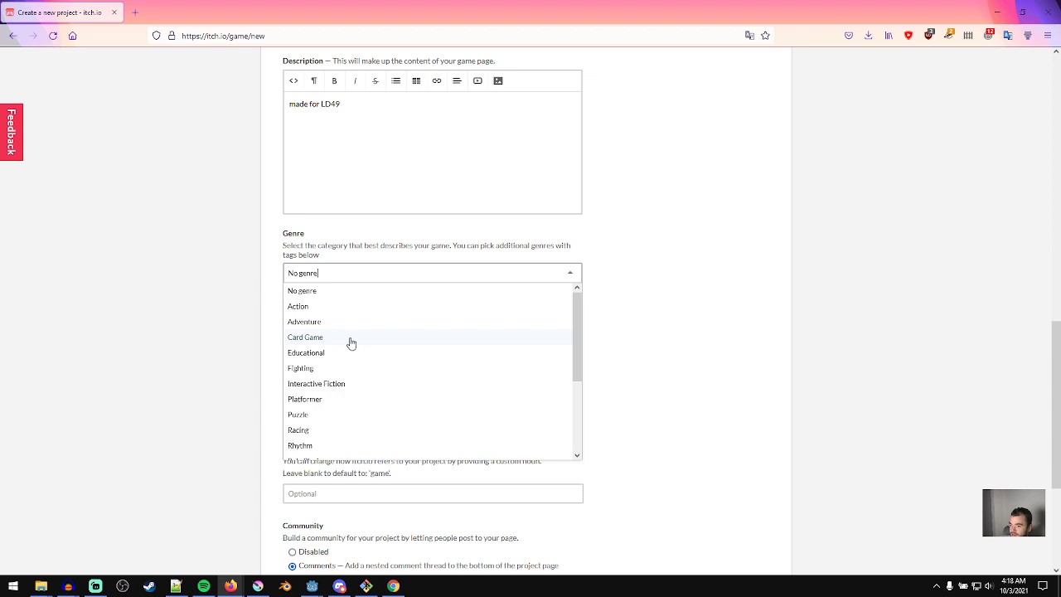
pyautogui.click(362, 418)
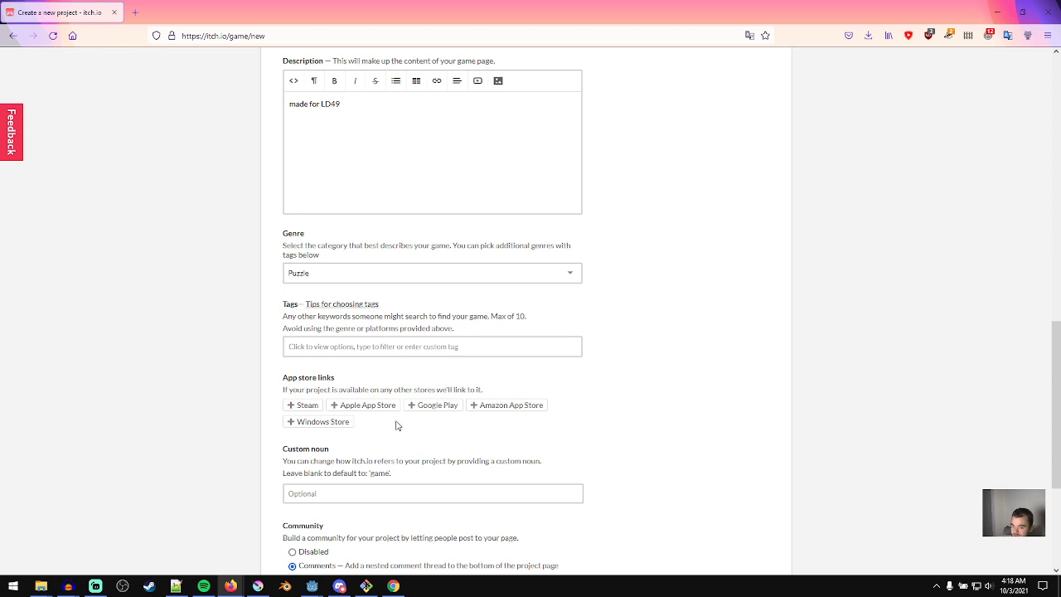
# - Add the tags horror, 2d and top-down to the itch.io project
pyautogui.click(331, 351)
pyautogui.write('horror')
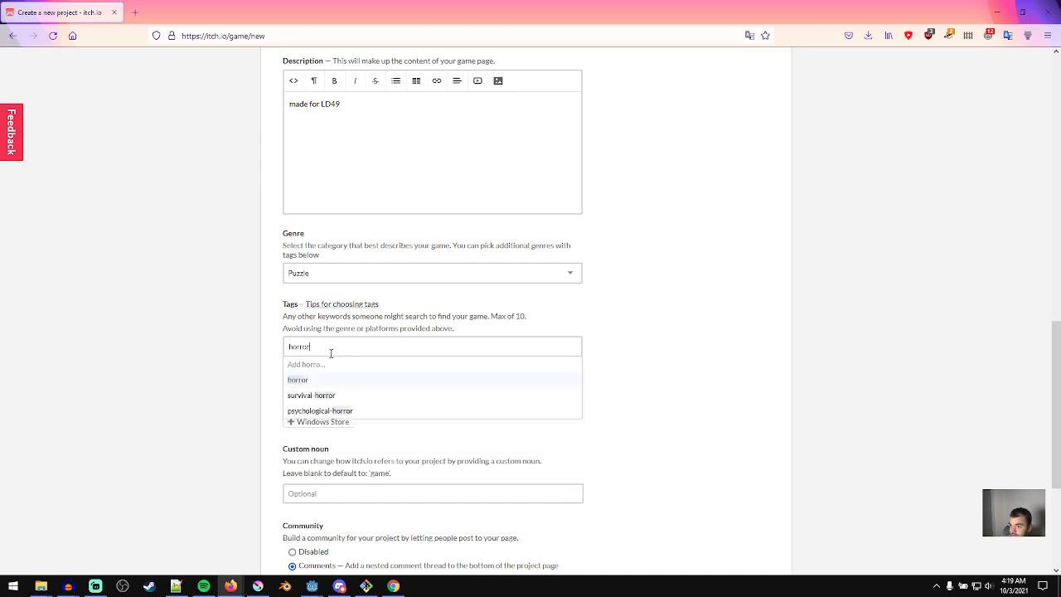
pyautogui.press('Return')
pyautogui.write('2d')
pyautogui.press('Return')
pyautogui.write('tp')
pyautogui.press('BackSpace')
pyautogui.write('opd')
pyautogui.press('BackSpace')
pyautogui.press('Return')
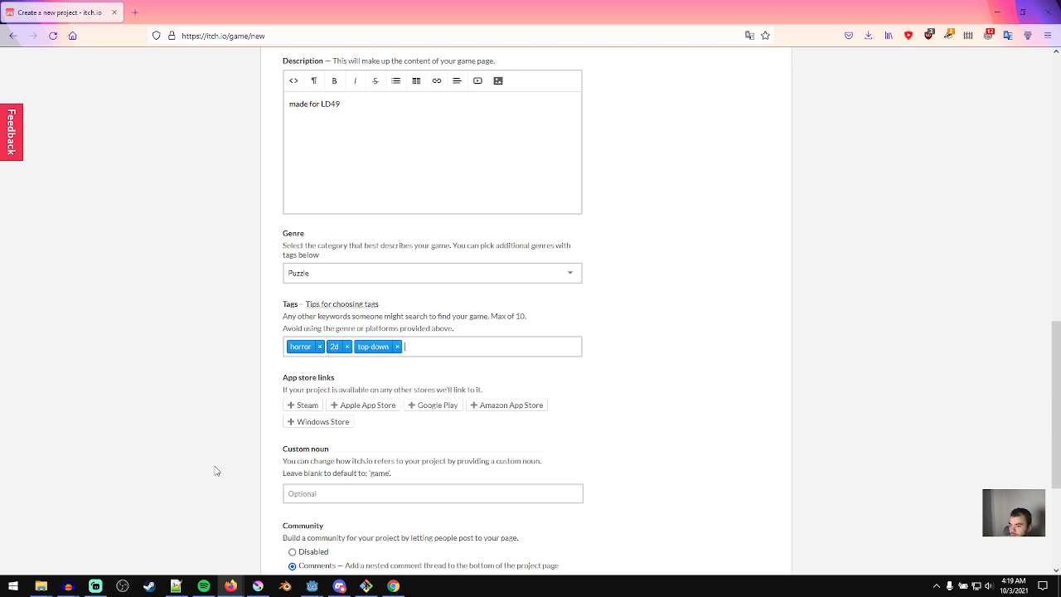
# - Enter ludum-dare-4 in the project's tags to filter for the matching Ludum Dare tag
pyautogui.write('ludumd')
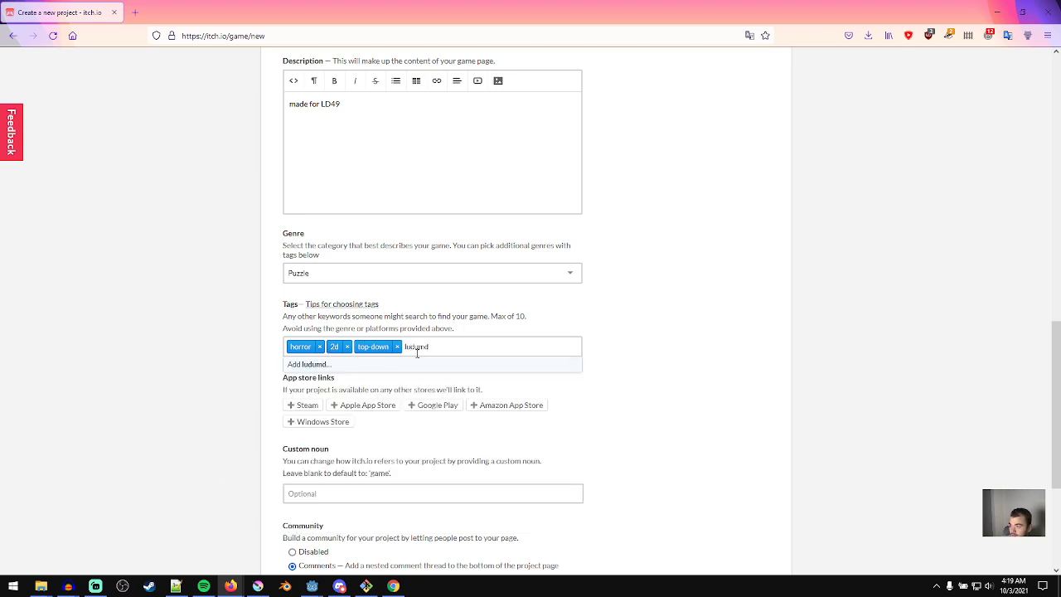
pyautogui.press('BackSpace')
pyautogui.write('-dare-4')
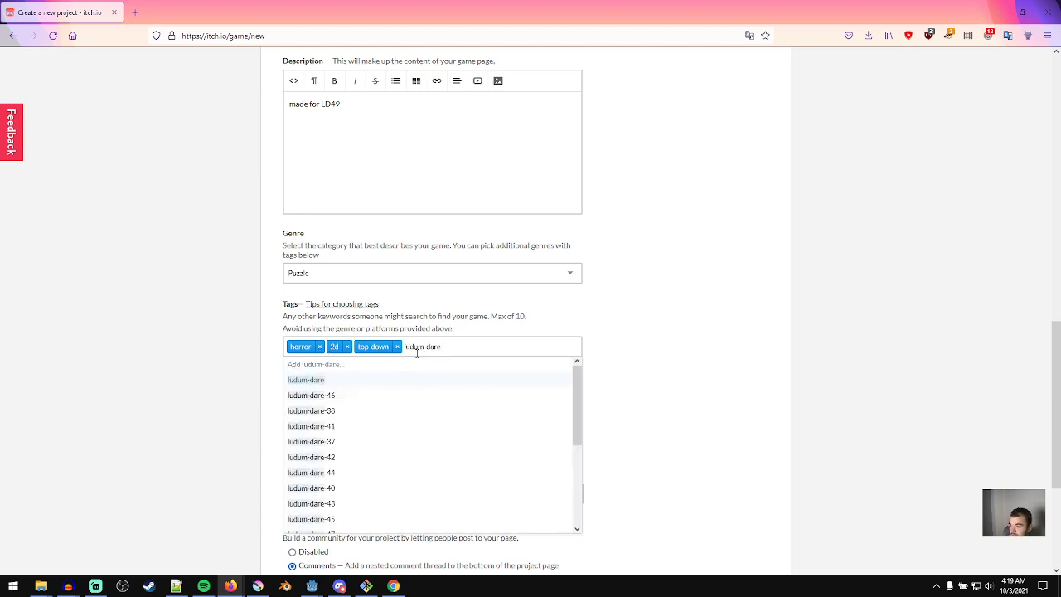